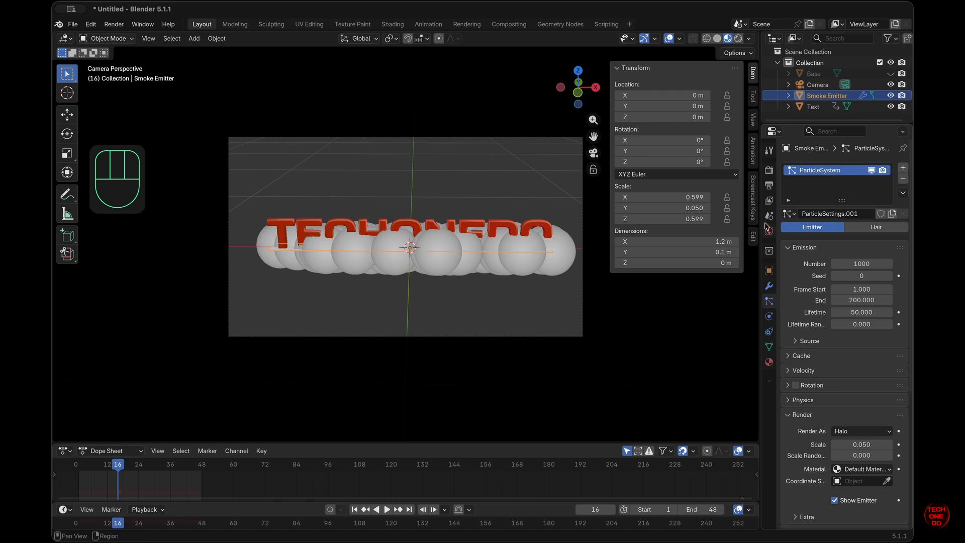
{"action": "left_click", "coordinate": [388, 502]}
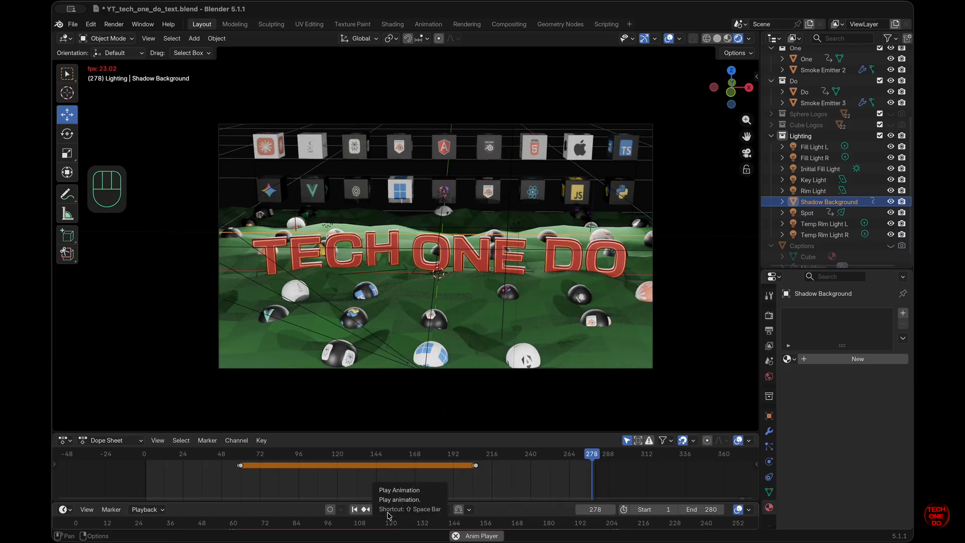
{"action": "left_click", "coordinate": [383, 510]}
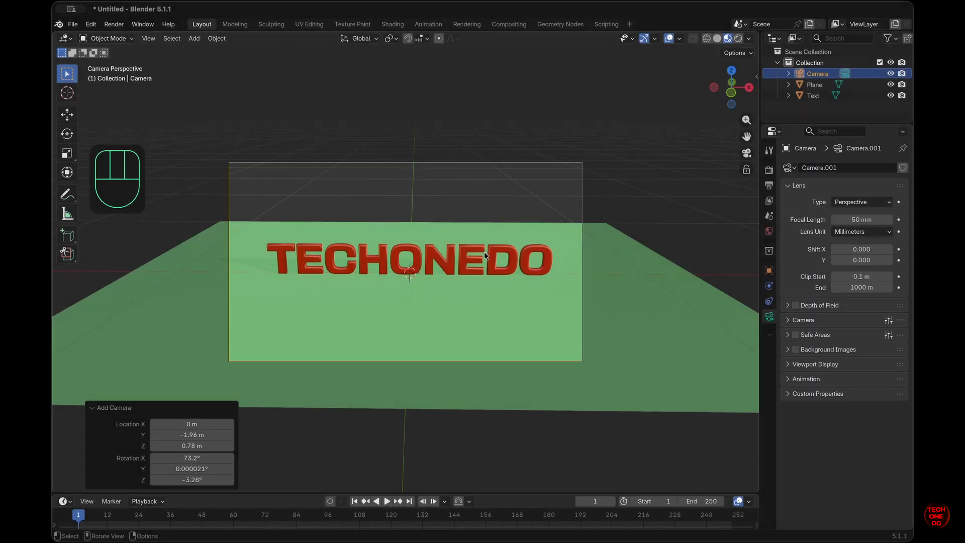
{"action": "left_click", "coordinate": [451, 261]}
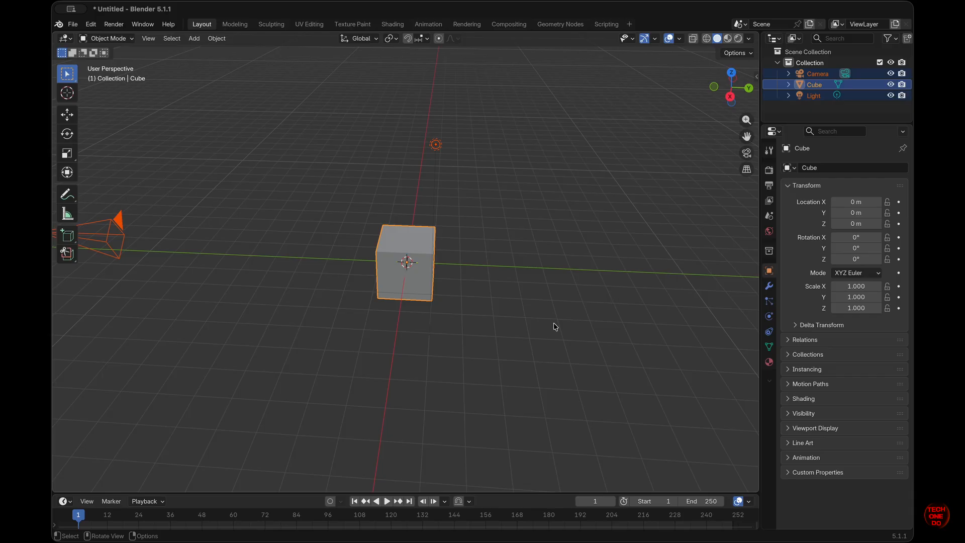
Step: Delete all the default objects in the scene: the camera, cube and light
{"action": "key", "text": "alt+a"}
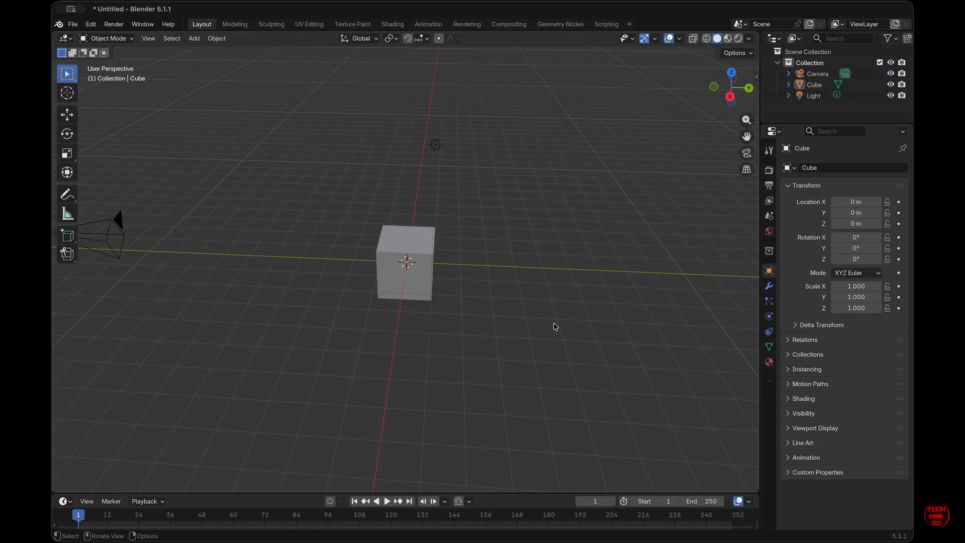
{"action": "key", "text": "a"}
{"action": "key", "text": "x"}
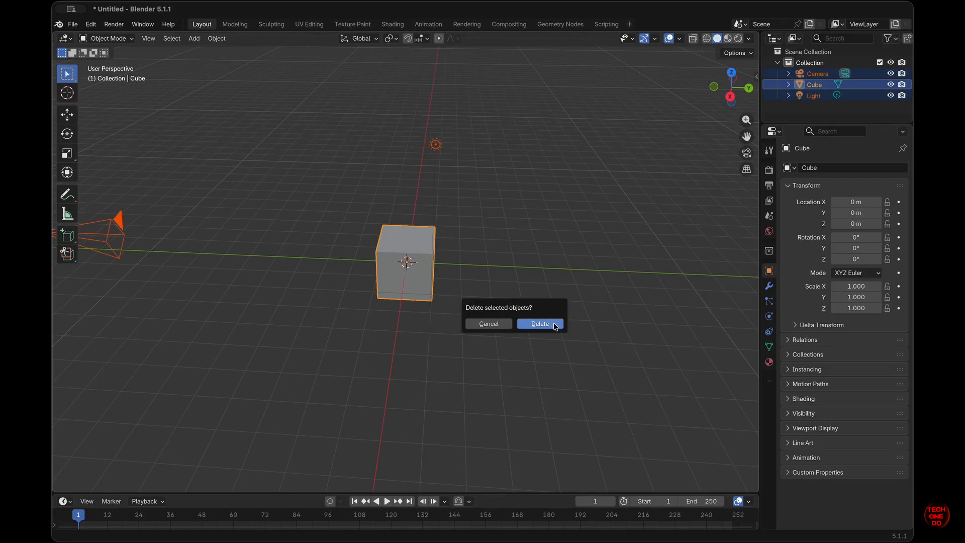
{"action": "left_click", "coordinate": [555, 327]}
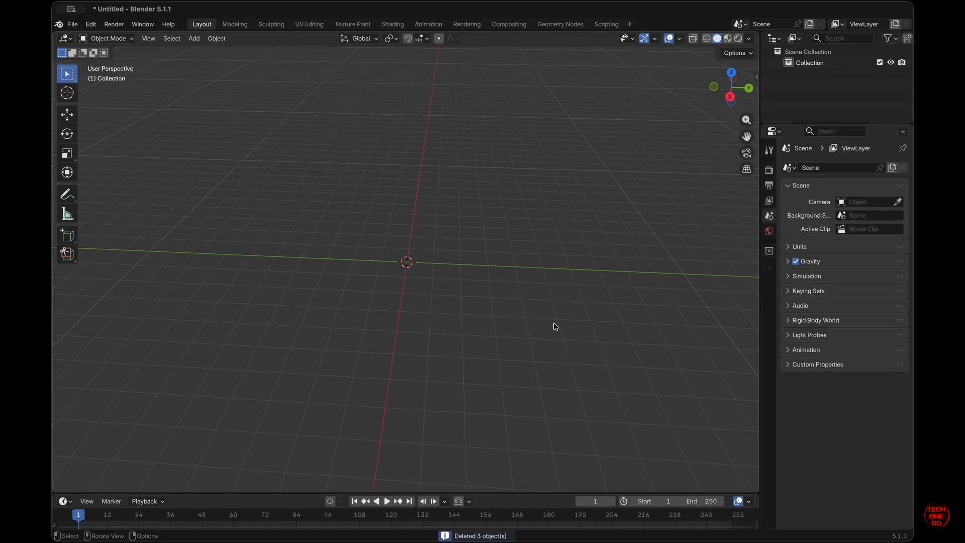
Step: Turn on the Screencast Keys display in the viewport and hide its settings again
{"action": "key", "text": "n"}
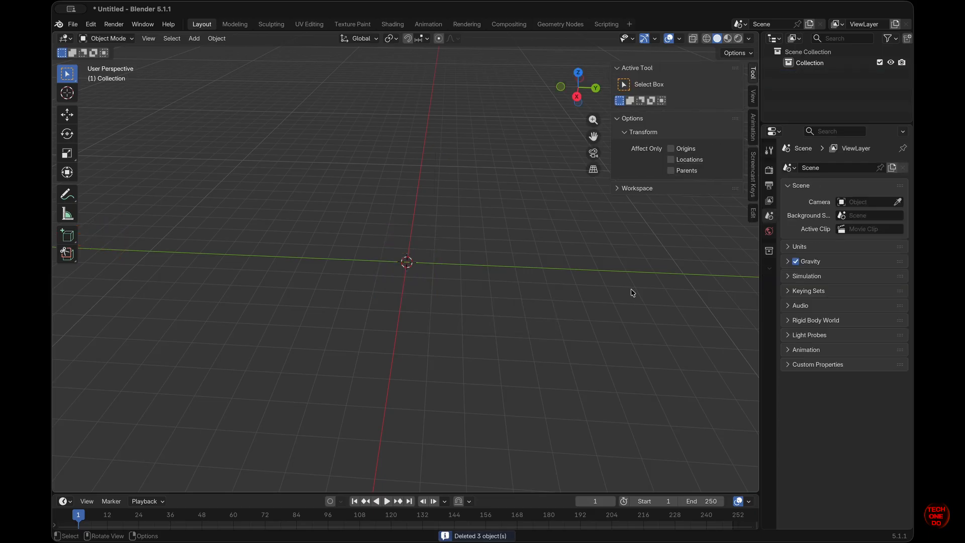
{"action": "left_click", "coordinate": [753, 185]}
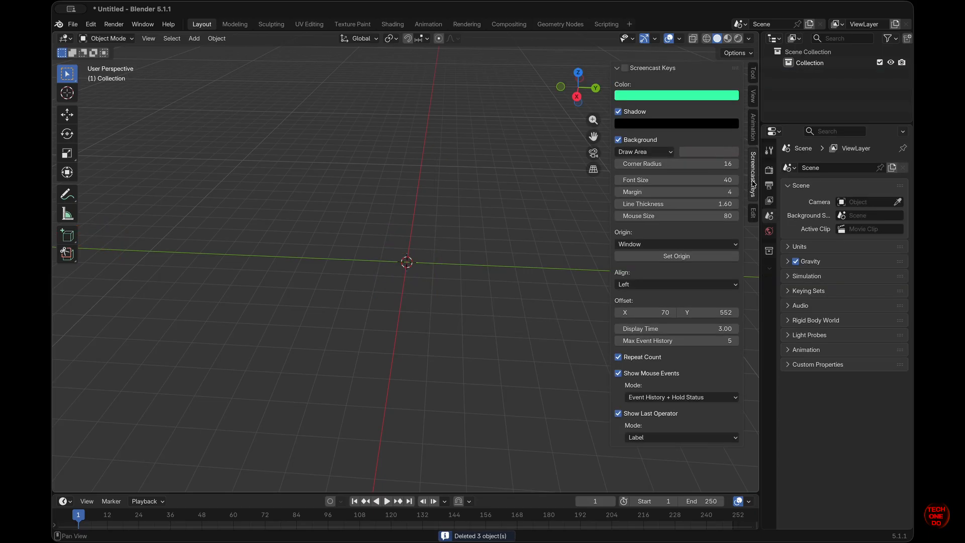
{"action": "left_click", "coordinate": [625, 67]}
{"action": "left_click", "coordinate": [506, 360]}
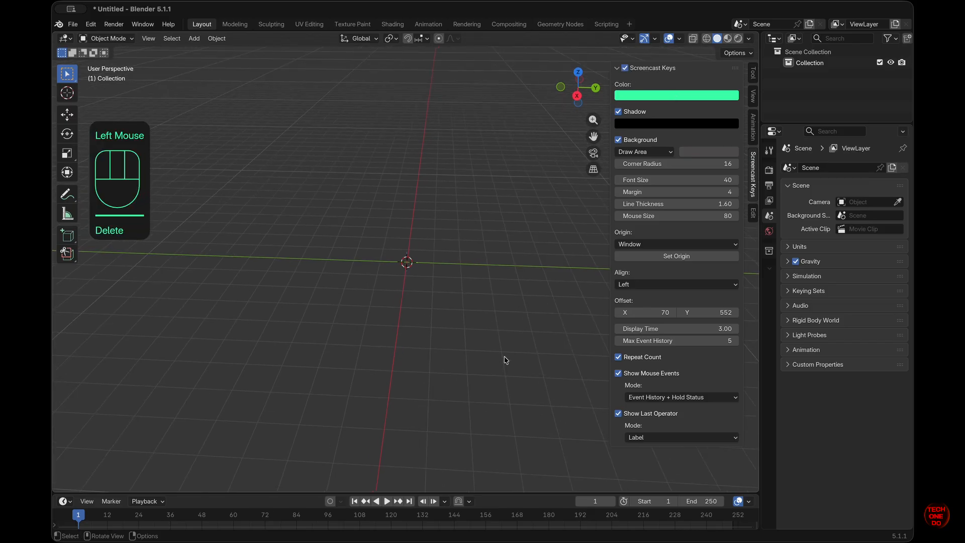
{"action": "key", "text": "n"}
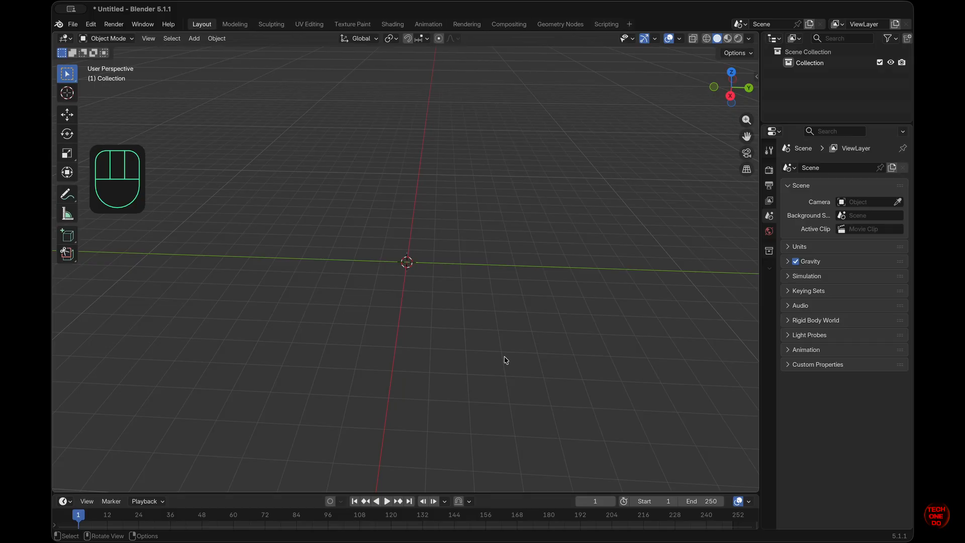
Step: Add a 2 m mesh plane at the world origin and show its creation settings
{"action": "key", "text": "shift+a"}
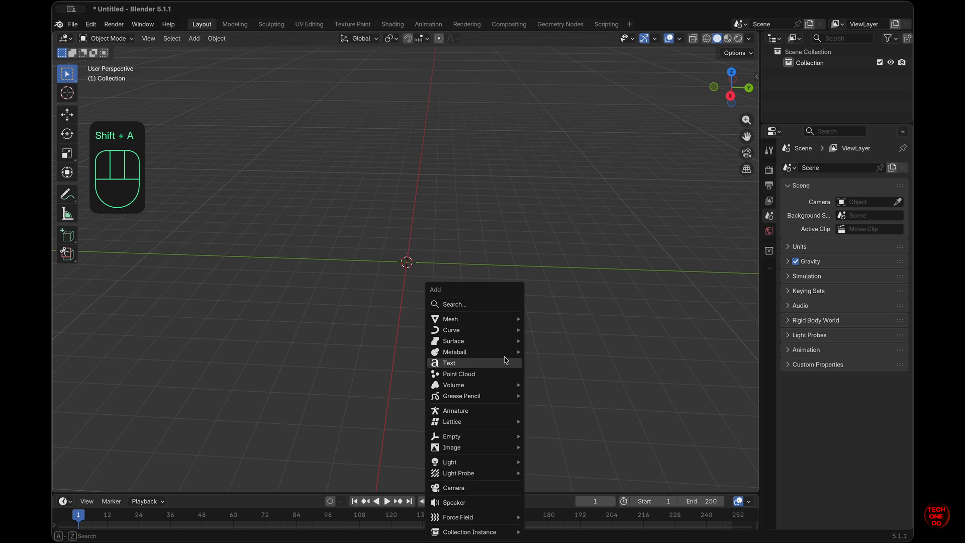
{"action": "mouse_move", "coordinate": [518, 320]}
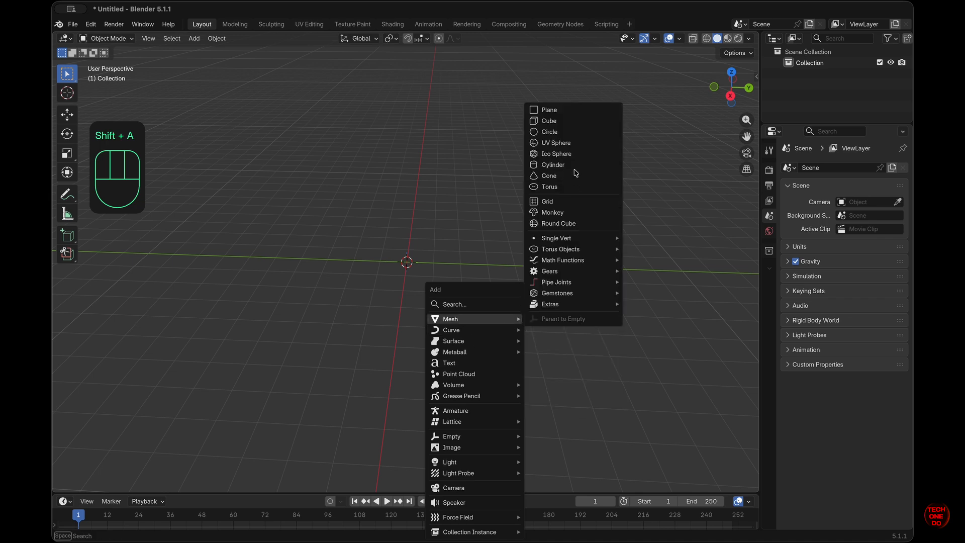
{"action": "left_click", "coordinate": [588, 111]}
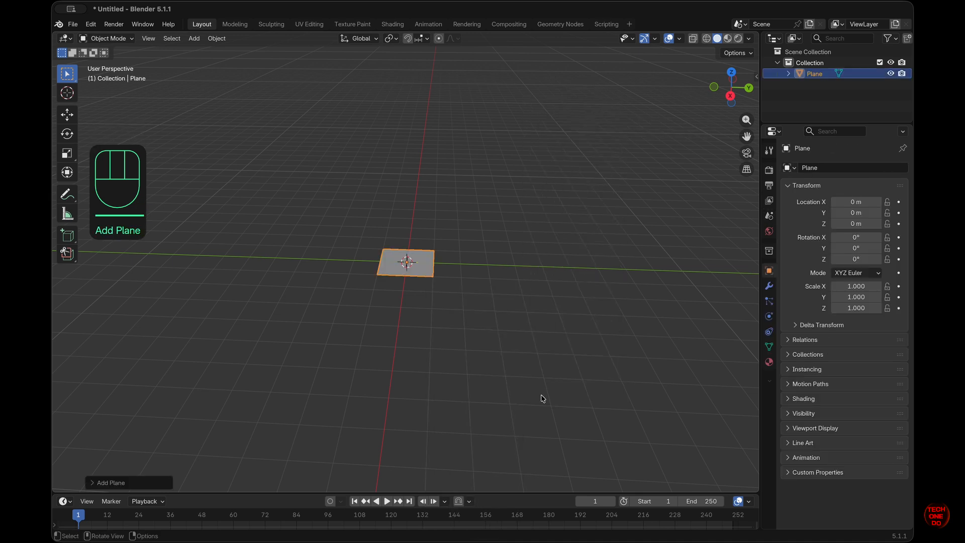
{"action": "left_click", "coordinate": [92, 483]}
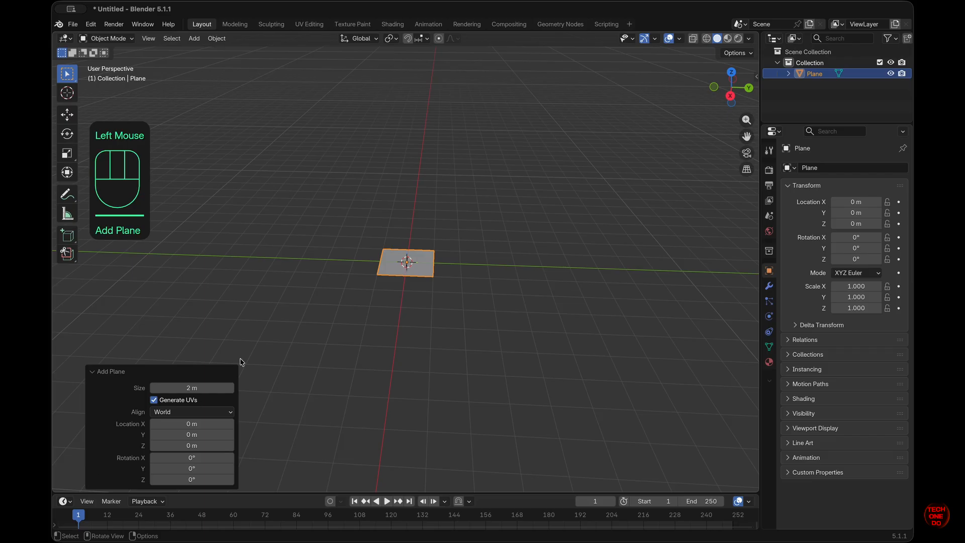
Step: Scale the plane along the global X axis by 1.2, snapping to increments
{"action": "left_click", "coordinate": [516, 374]}
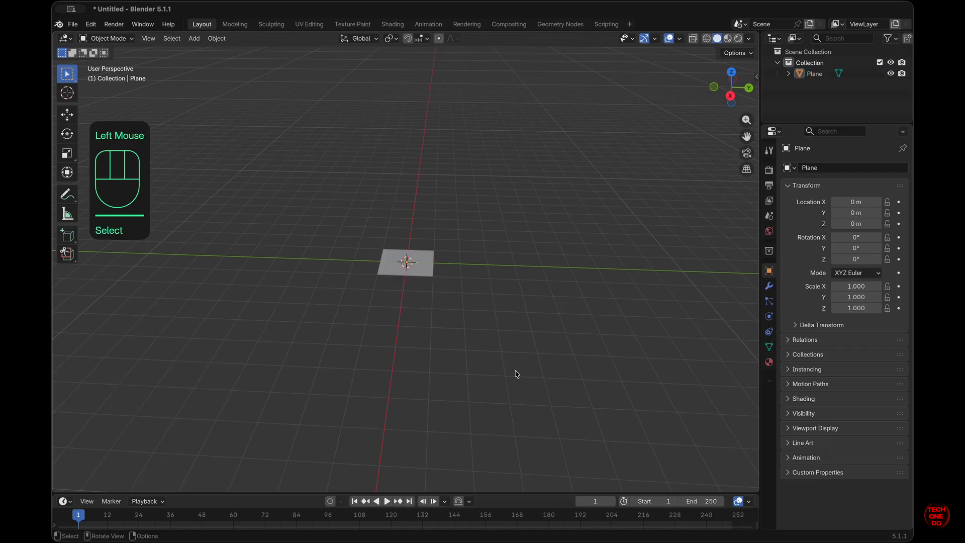
{"action": "key", "text": "KP_Decimal"}
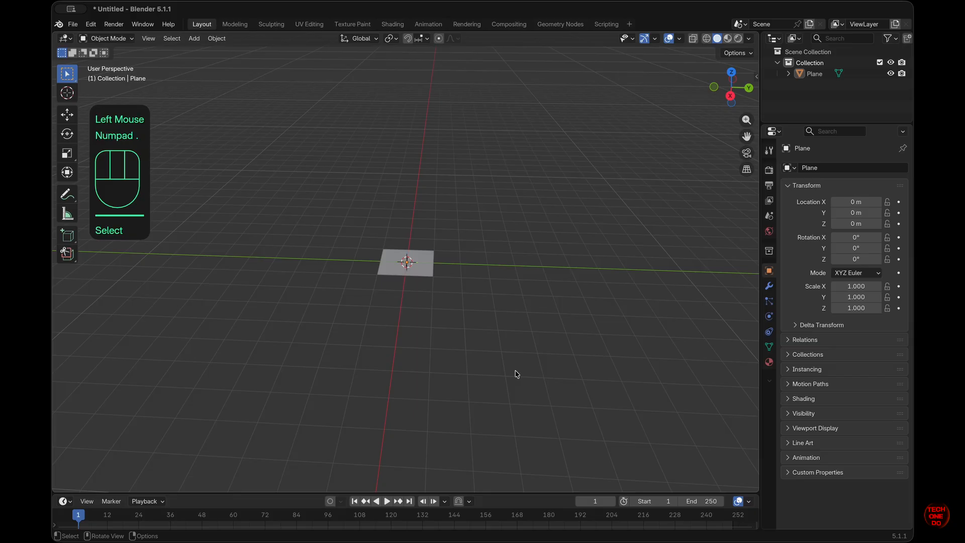
{"action": "left_click", "coordinate": [406, 274]}
{"action": "key", "text": "KP_Decimal"}
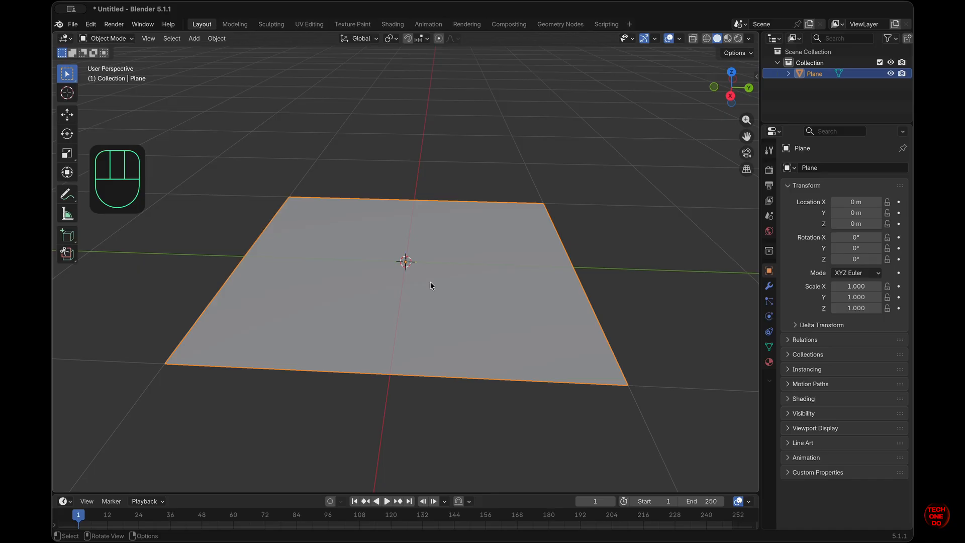
{"action": "key", "text": "s"}
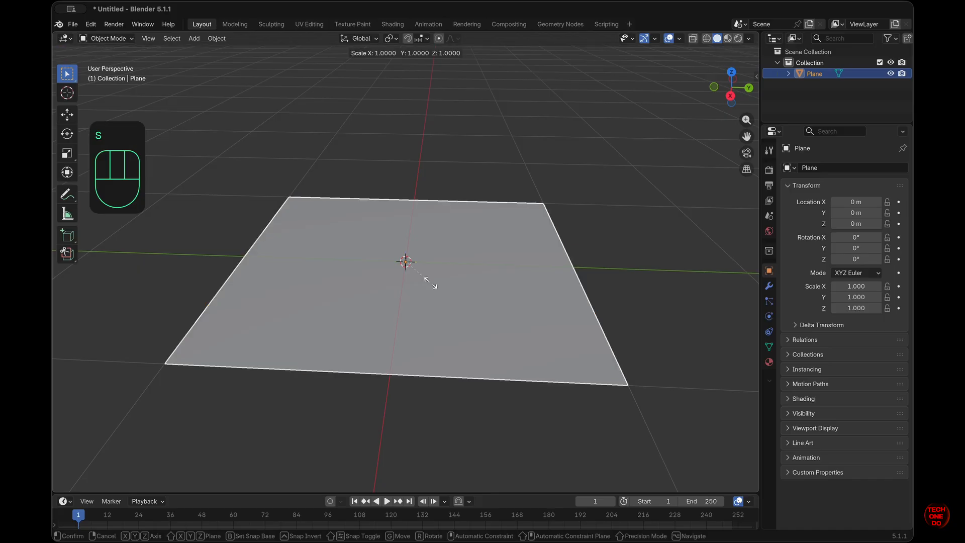
{"action": "key", "text": "x"}
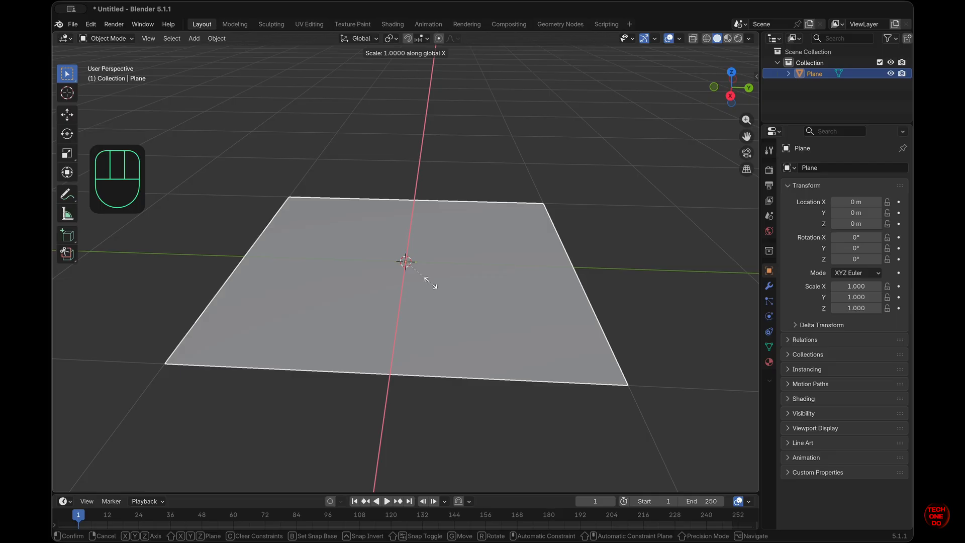
{"action": "key", "text": "ctrl"}
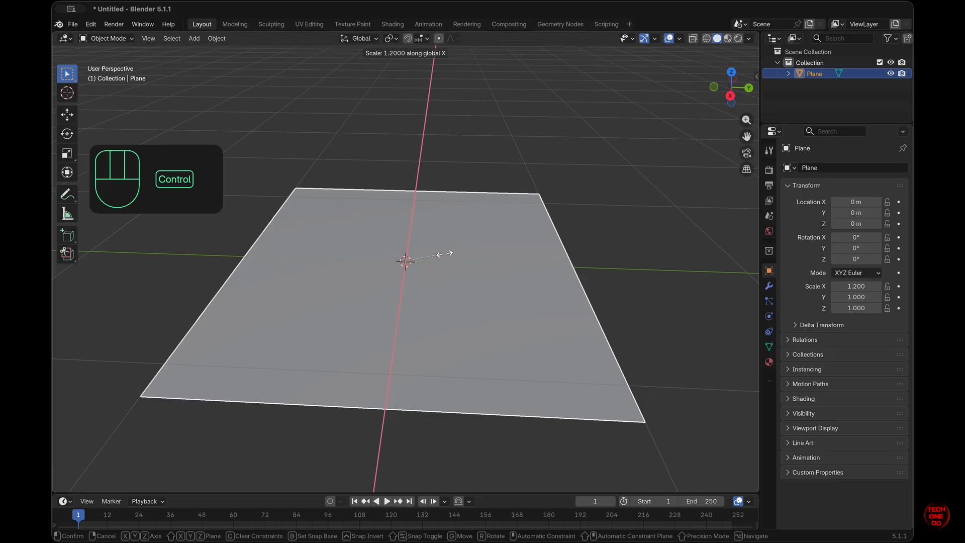
{"action": "left_click", "coordinate": [445, 255], "text": "ctrl"}
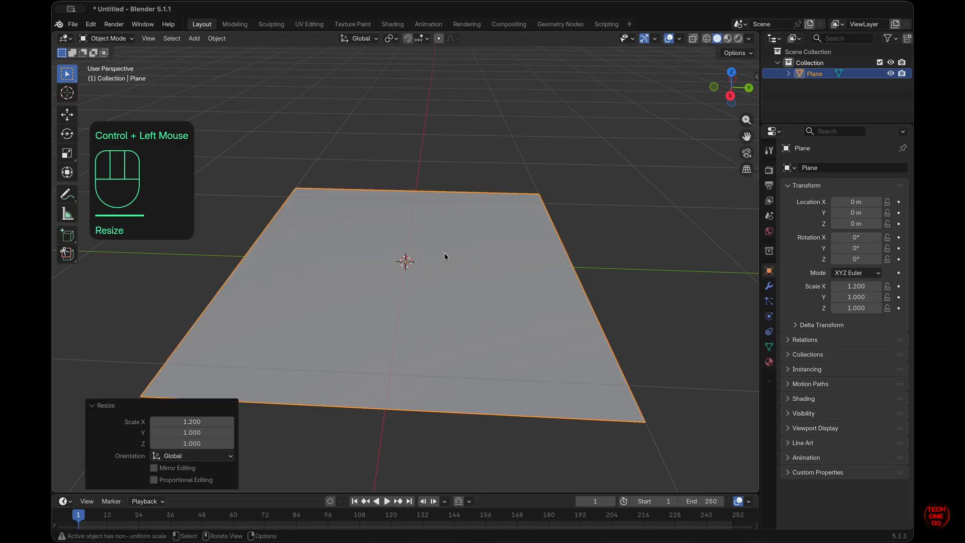
{"action": "left_click", "coordinate": [444, 255]}
Step: Examine the plane's scale and dimensions in its transform values
{"action": "scroll", "coordinate": [444, 255], "scroll_direction": "right", "scroll_amount": 10}
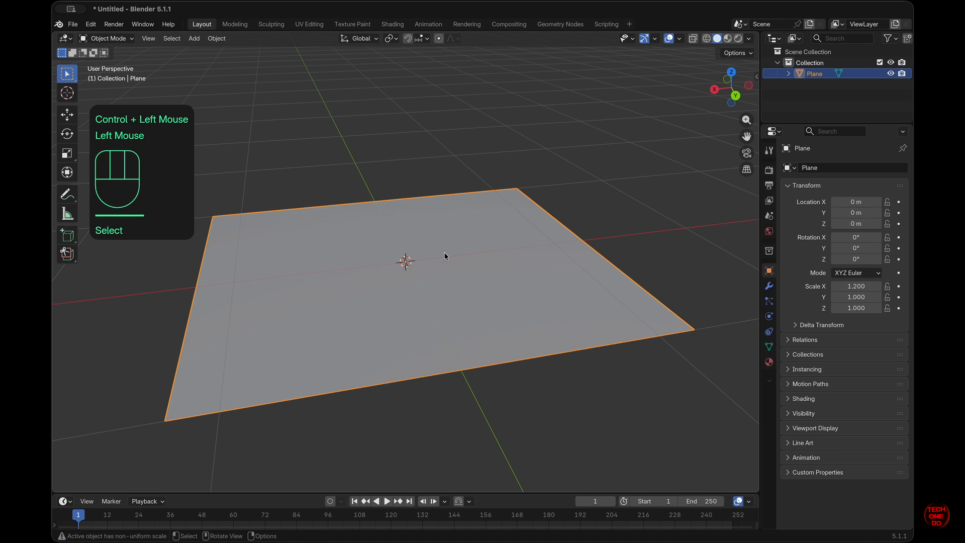
{"action": "key", "text": "KP_1"}
{"action": "scroll", "coordinate": [445, 255], "scroll_direction": "up", "scroll_amount": 10}
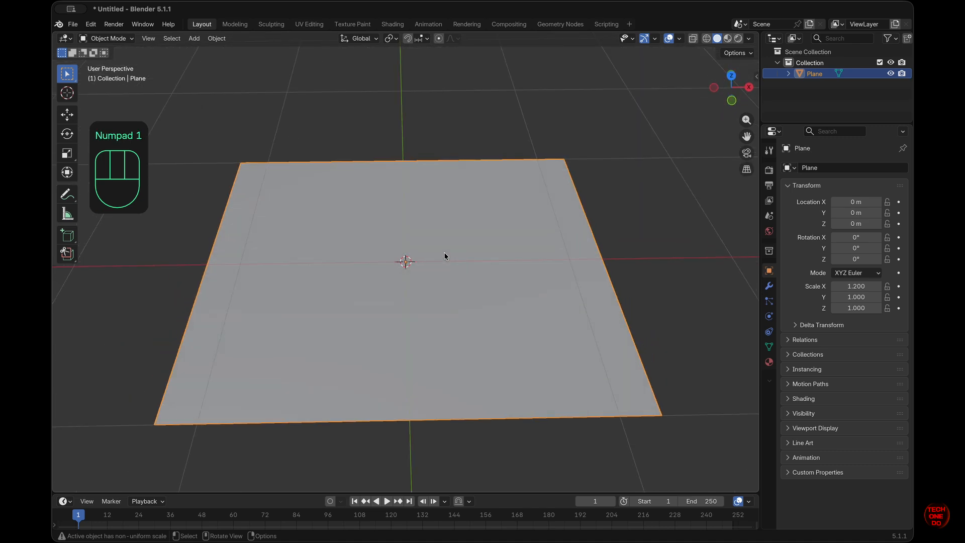
{"action": "key", "text": "n"}
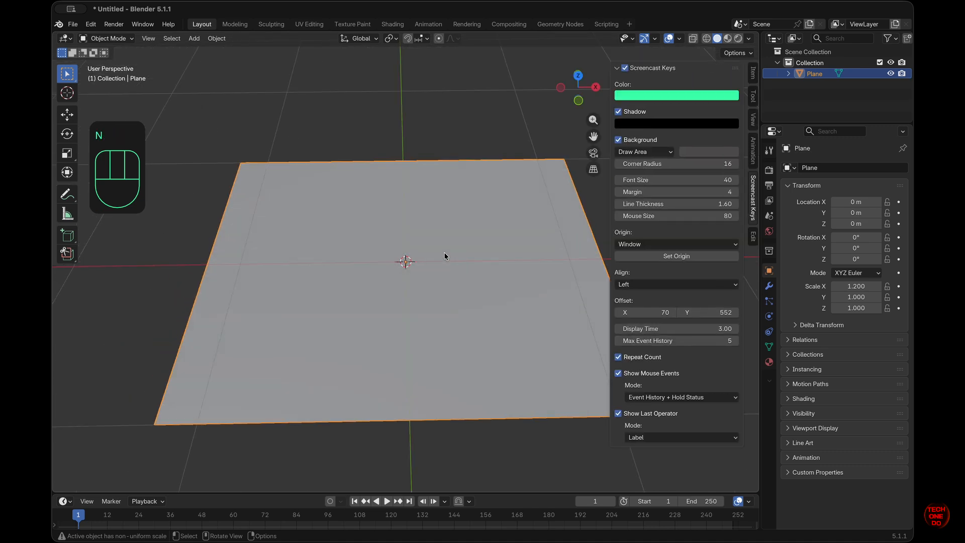
{"action": "left_click", "coordinate": [753, 73]}
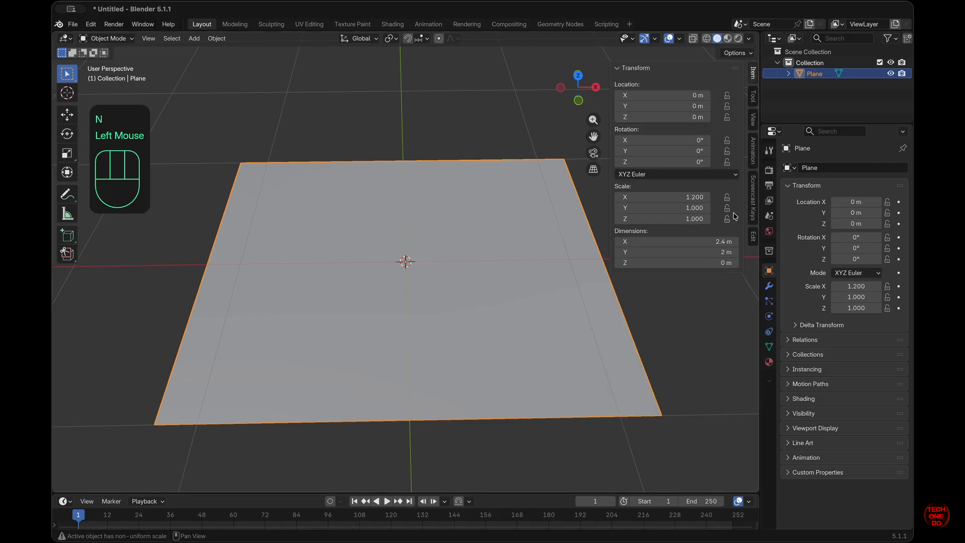
{"action": "left_click", "coordinate": [701, 363]}
{"action": "left_click", "coordinate": [530, 309]}
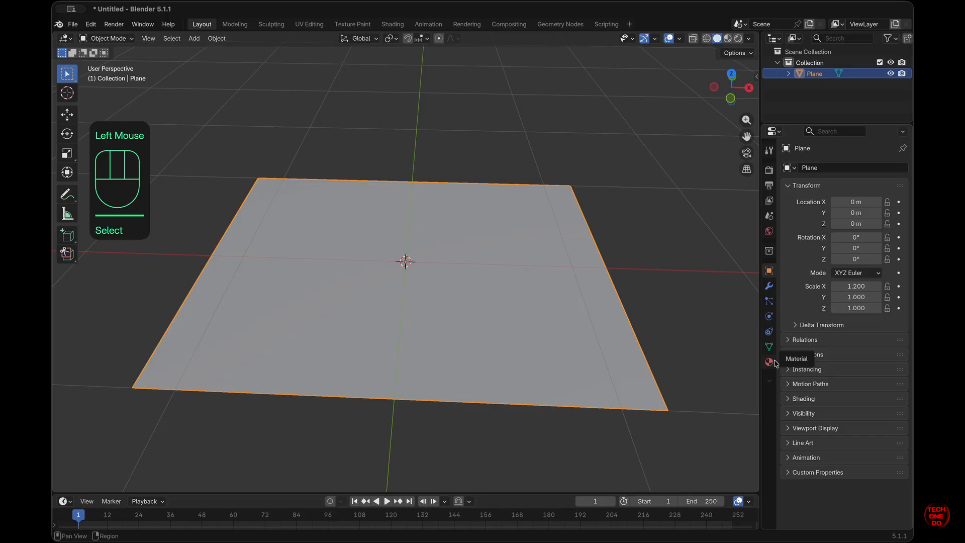
Step: Create a new material on the plane and give it a bright green base color
{"action": "left_click", "coordinate": [769, 362]}
{"action": "left_click", "coordinate": [858, 215]}
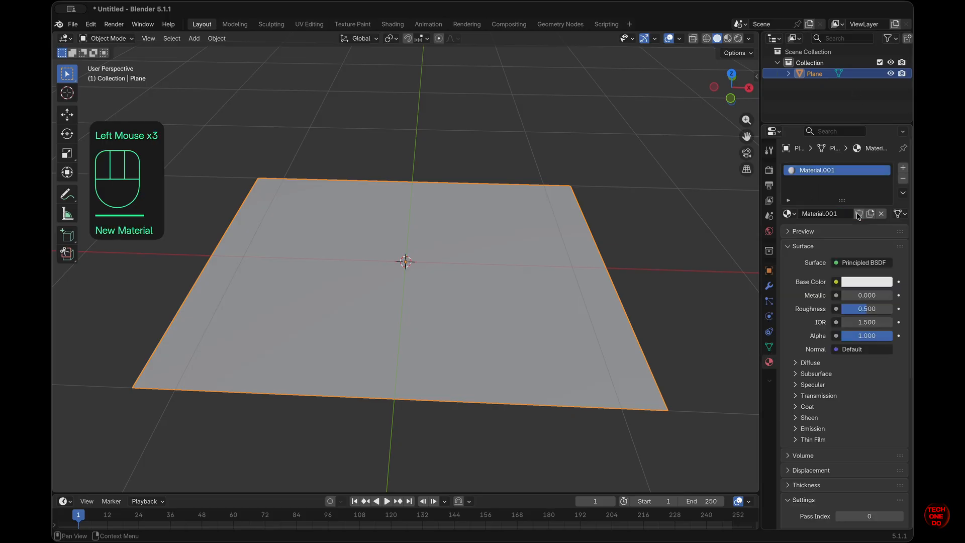
{"action": "left_click", "coordinate": [865, 283]}
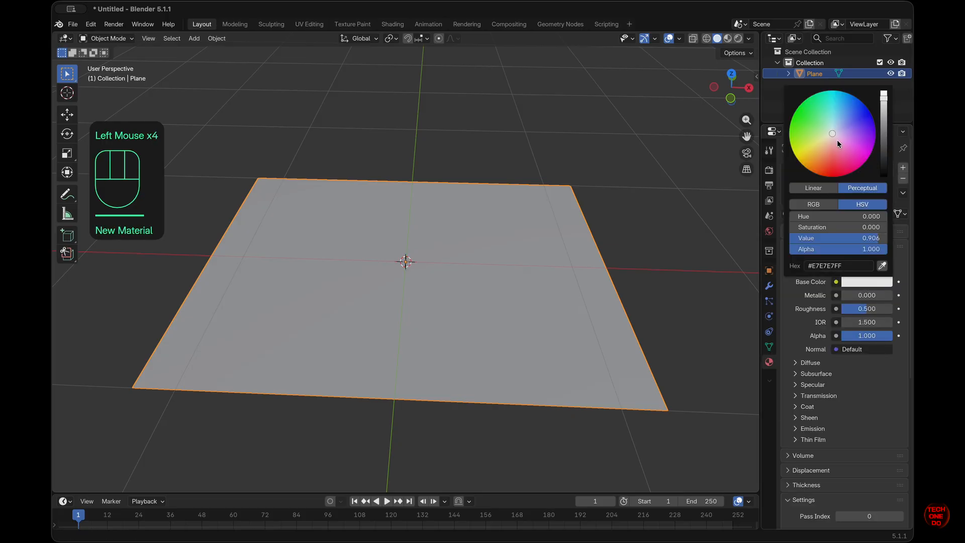
{"action": "left_click", "coordinate": [808, 110]}
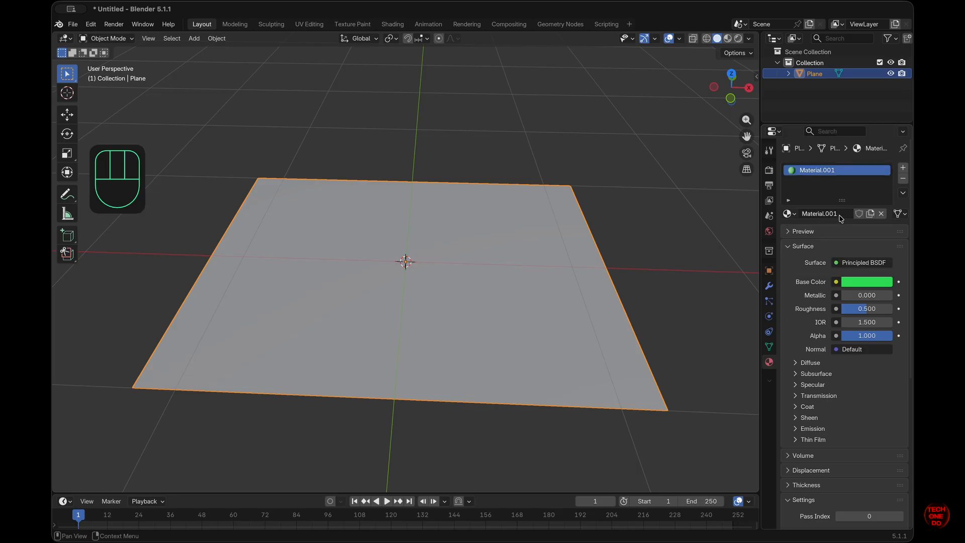
Step: Rename the plane's green material as Base
{"action": "left_click", "coordinate": [825, 214]}
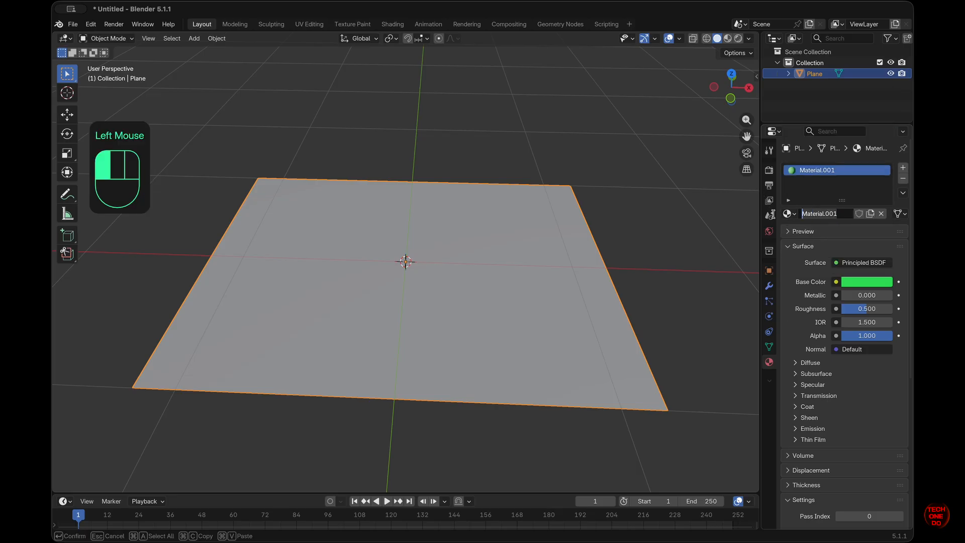
{"action": "key", "text": "BackSpace"}
{"action": "type", "text": "Base"}
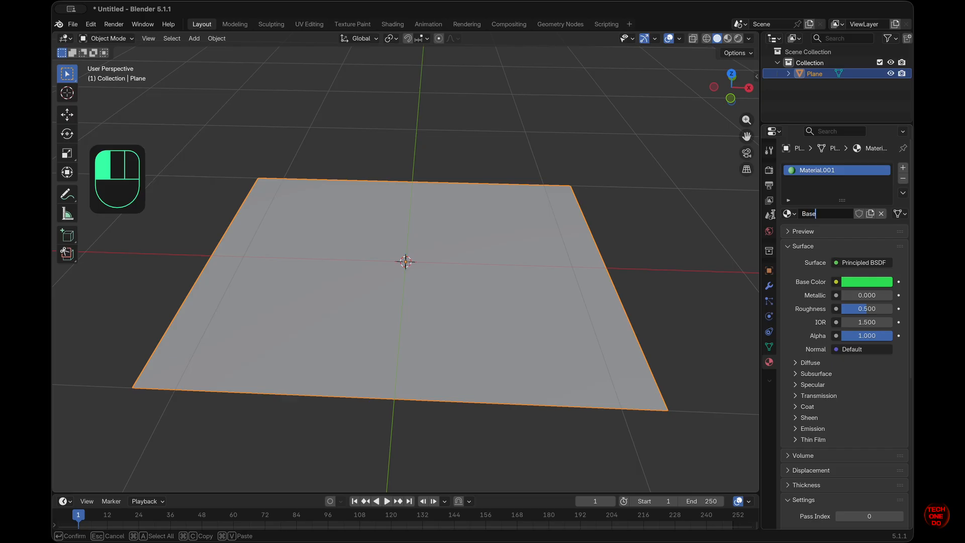
{"action": "left_click", "coordinate": [773, 214]}
Step: Add a text object at the world origin, above the plane
{"action": "middle_click_drag", "start_coordinate": [562, 383], "coordinate": [565, 371]}
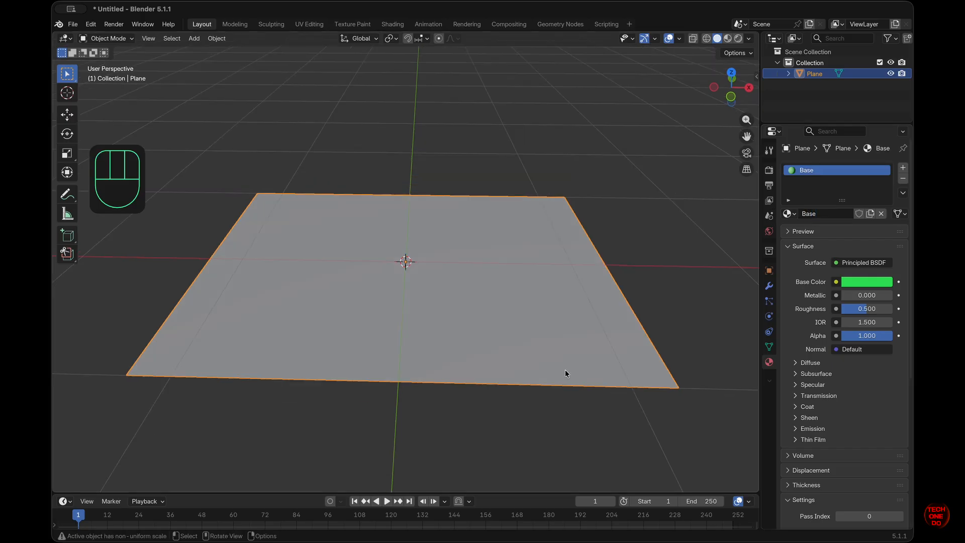
{"action": "key", "text": "shift+a"}
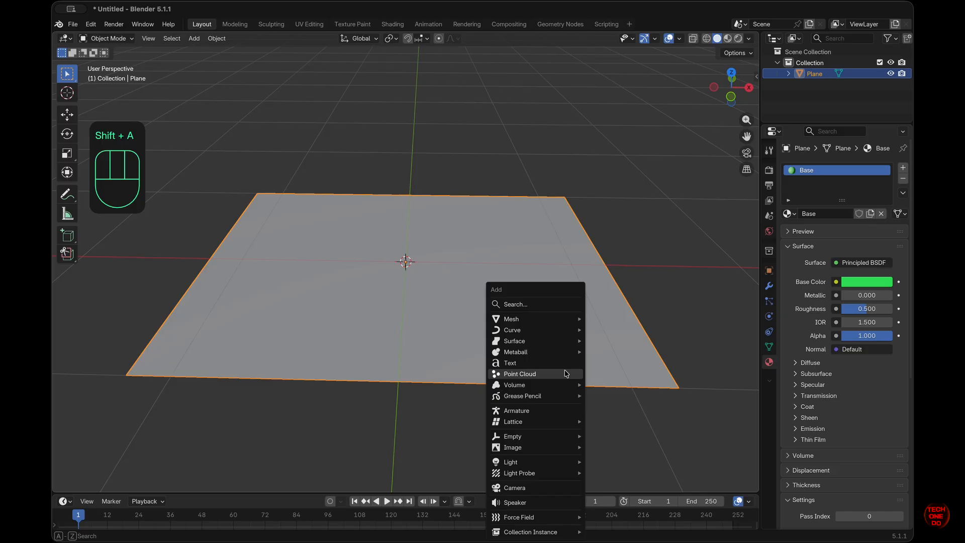
{"action": "mouse_move", "coordinate": [545, 427]}
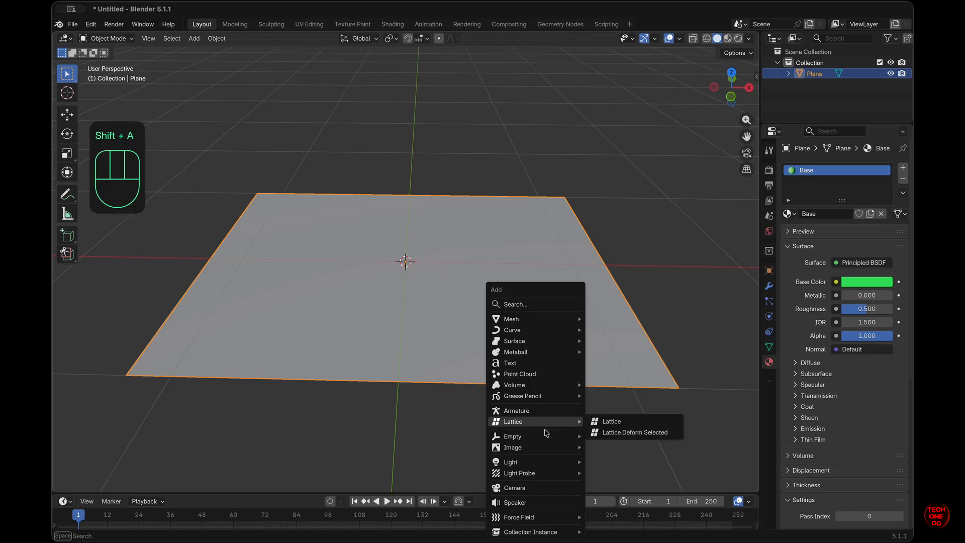
{"action": "left_click", "coordinate": [528, 363]}
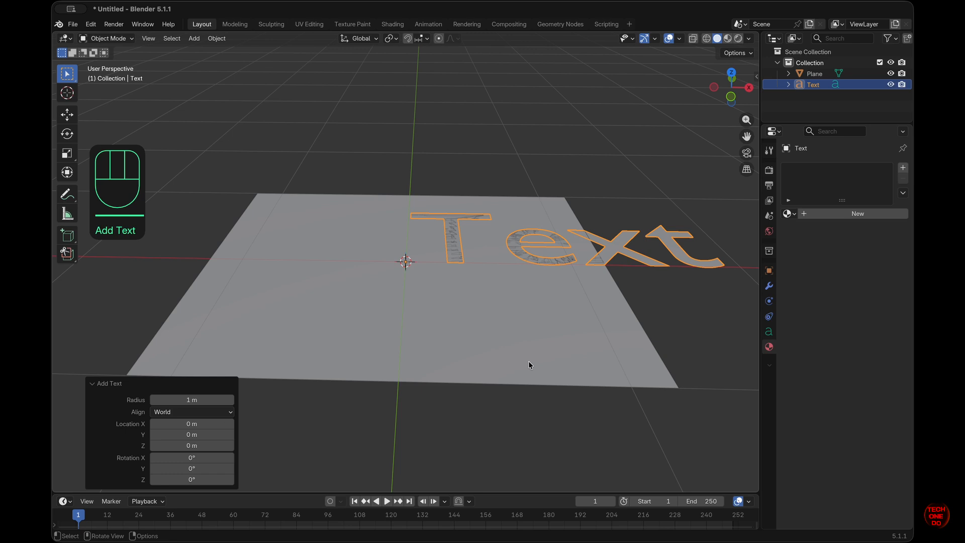
Step: Rotate the new text object 90° about the X axis so it stands upright on the plane
{"action": "left_click", "coordinate": [186, 399]}
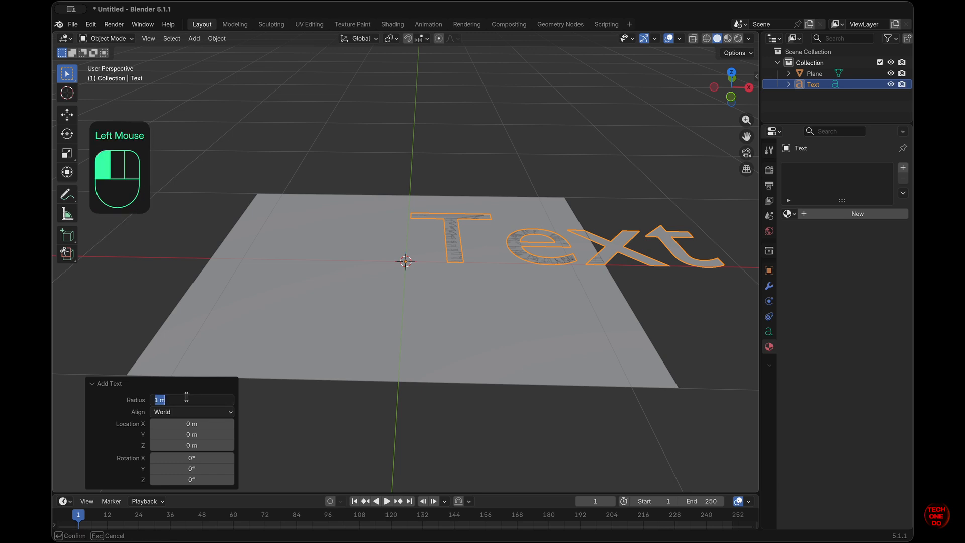
{"action": "left_click", "coordinate": [194, 457]}
{"action": "key", "text": "KP_9"}
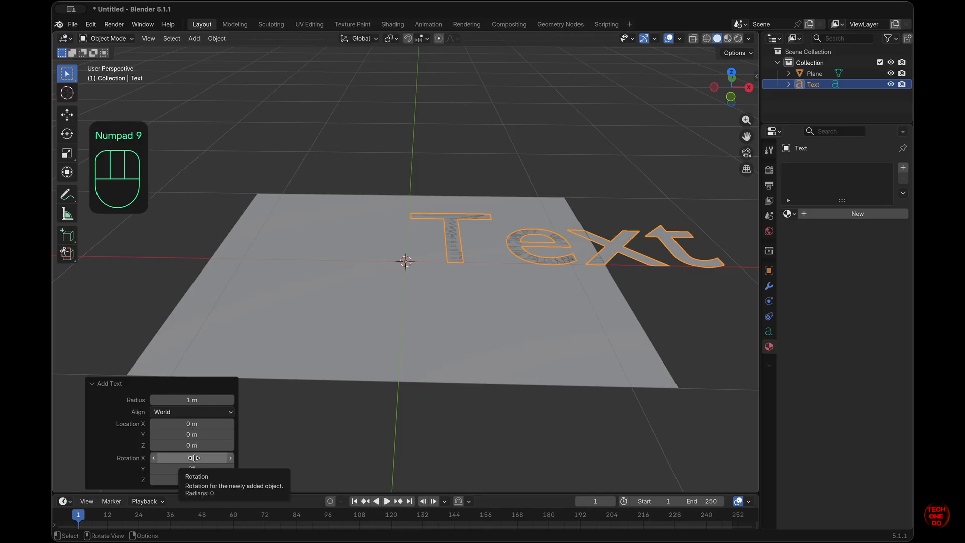
{"action": "key", "text": "KP_0"}
{"action": "left_click", "coordinate": [194, 457]}
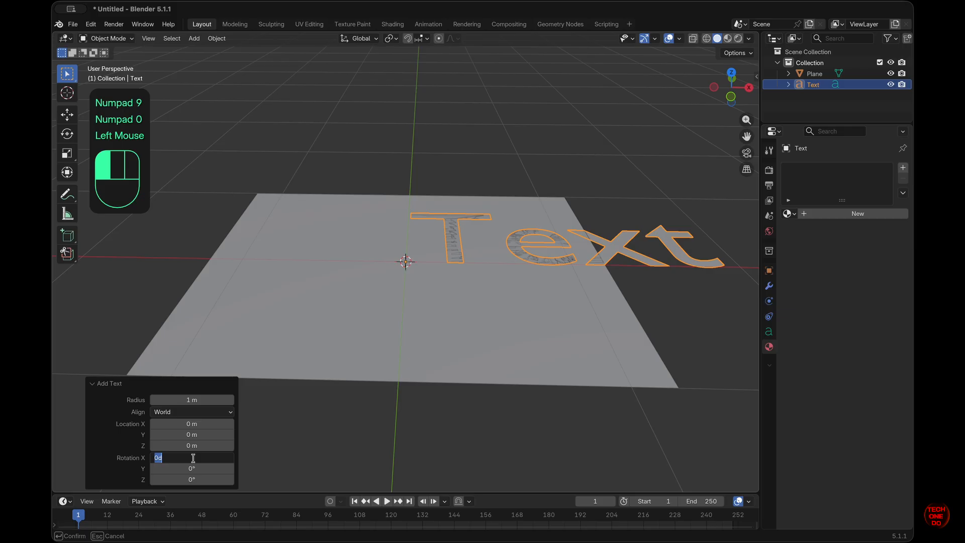
{"action": "type", "text": "90"}
{"action": "key", "text": "Return"}
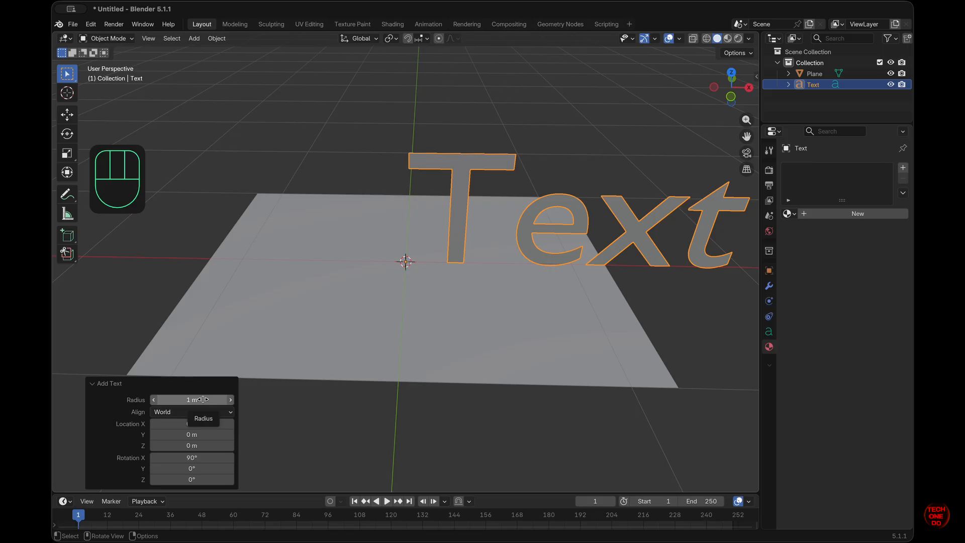
Step: Set the new text object's radius to 0.2 m
{"action": "left_click_drag", "start_coordinate": [203, 399], "coordinate": [855, 384]}
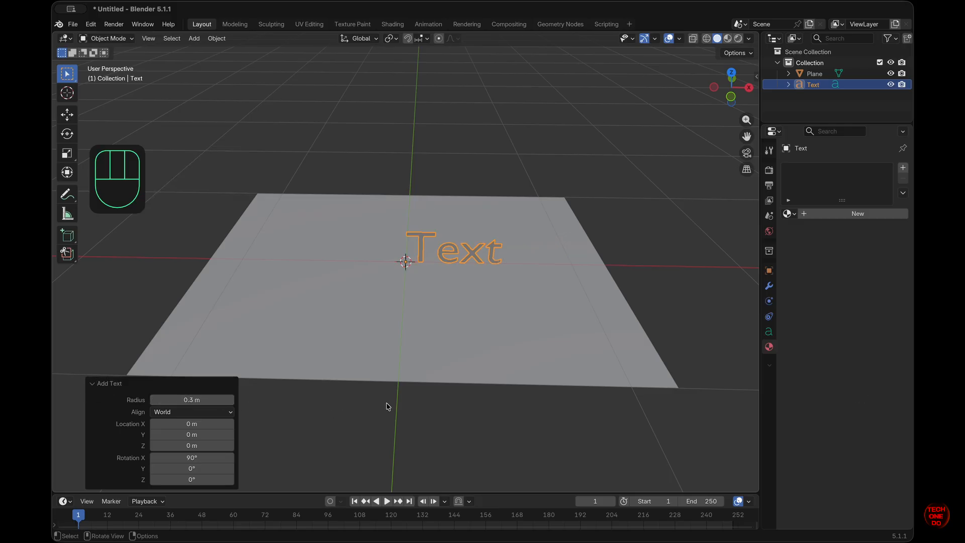
{"action": "left_click", "coordinate": [186, 401], "text": "ctrl+shift"}
{"action": "left_click", "coordinate": [213, 408]}
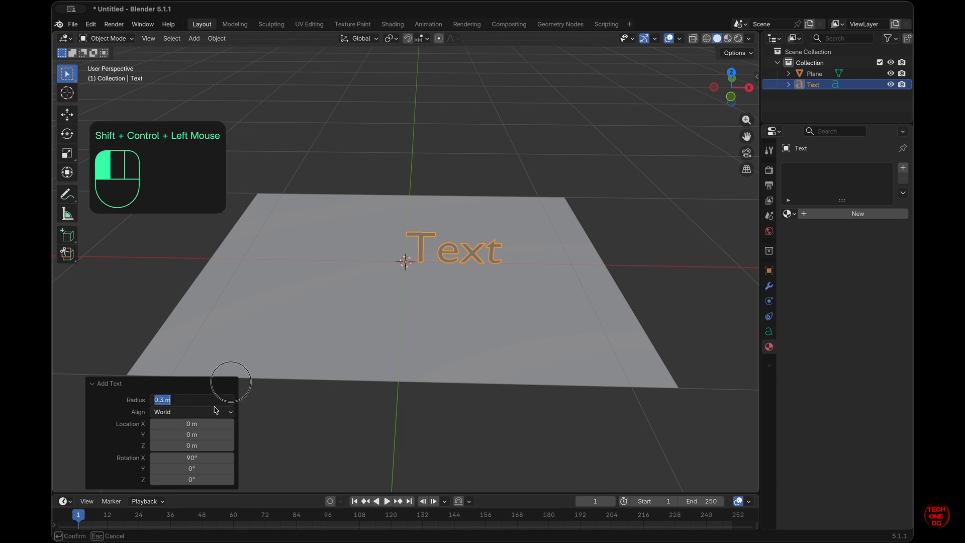
{"action": "left_click", "coordinate": [154, 401]}
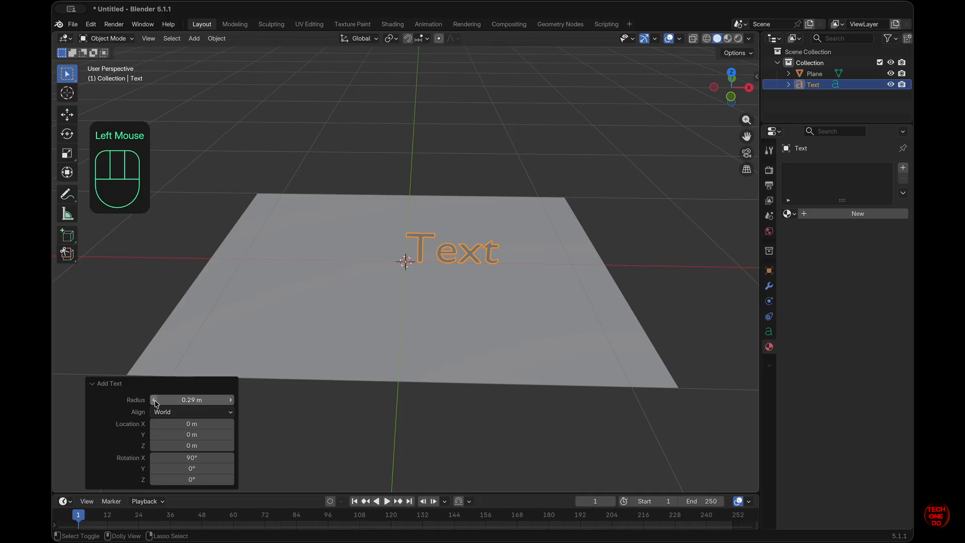
{"action": "double_click", "coordinate": [207, 400]}
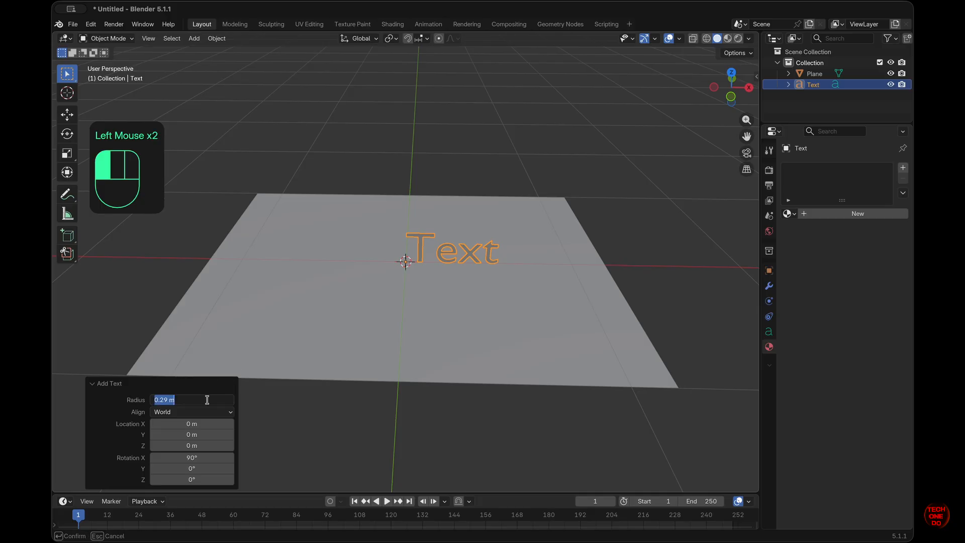
{"action": "type", "text": "0.2"}
{"action": "key", "text": "Return"}
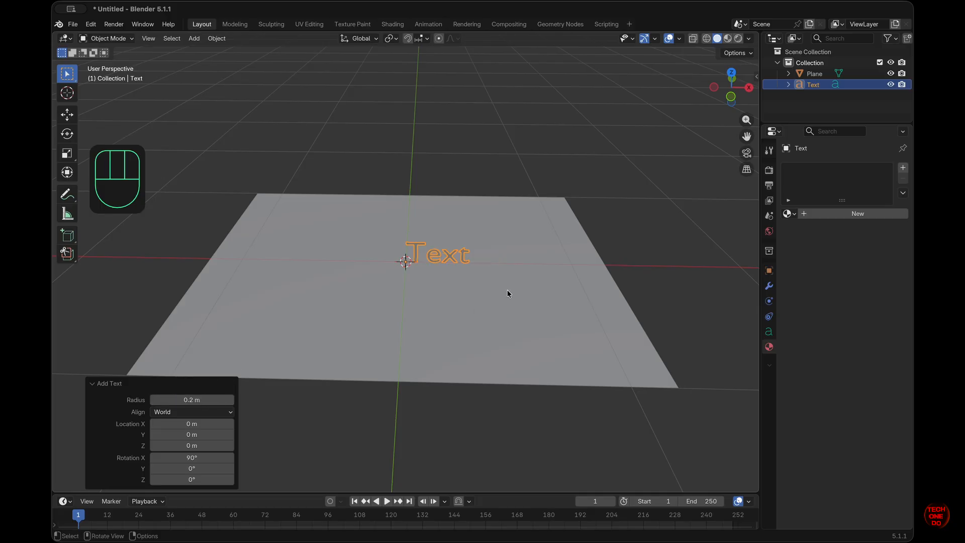
Step: Set the text object's horizontal paragraph alignment to Center
{"action": "left_click", "coordinate": [510, 275]}
{"action": "left_click", "coordinate": [451, 252]}
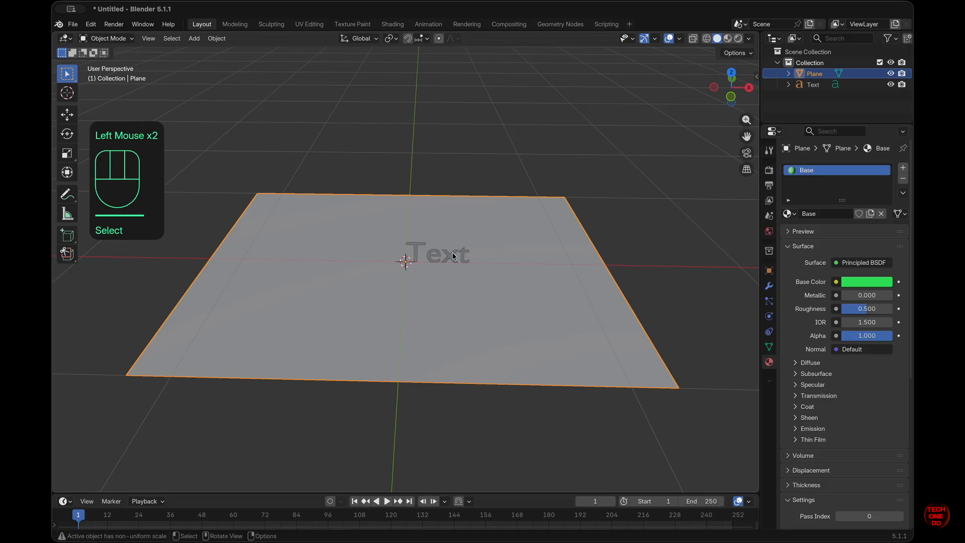
{"action": "left_click", "coordinate": [451, 254]}
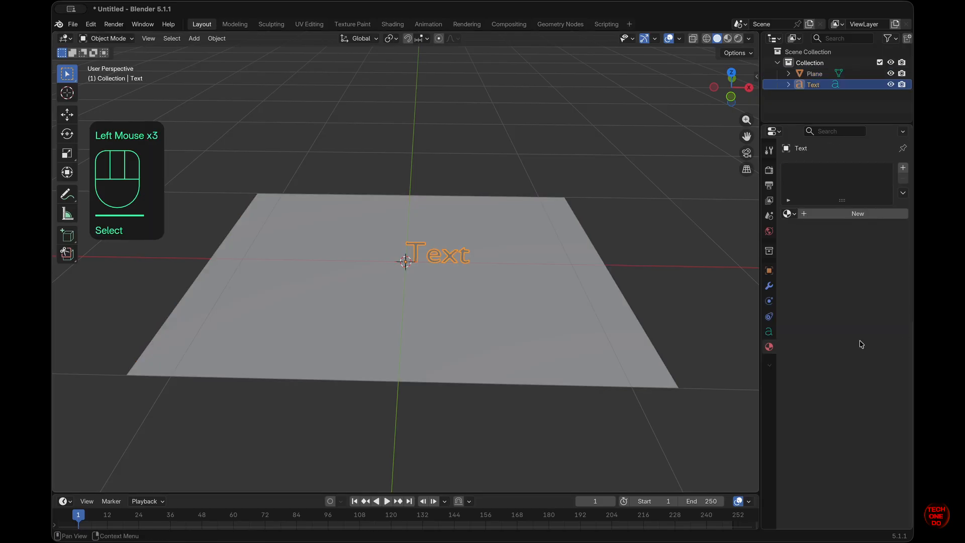
{"action": "left_click", "coordinate": [769, 331]}
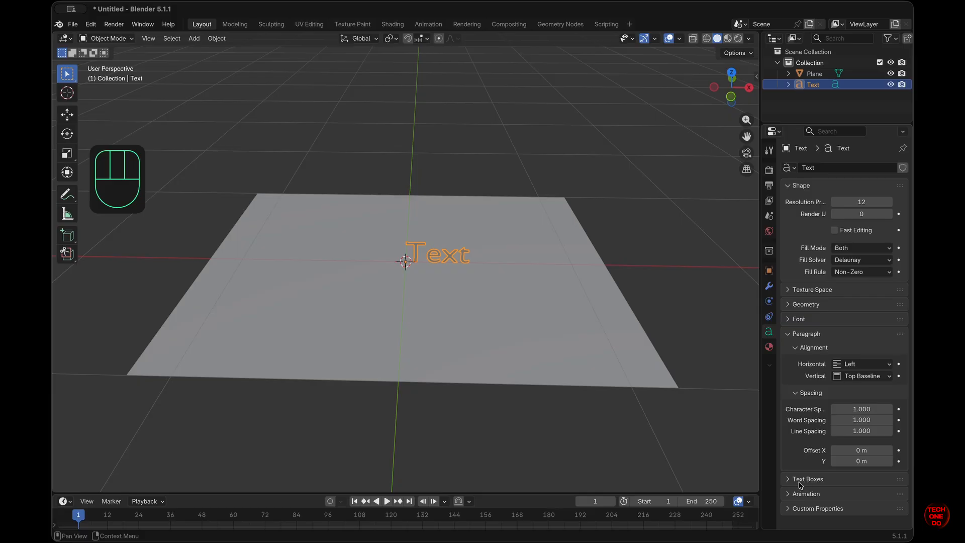
{"action": "left_click", "coordinate": [792, 320]}
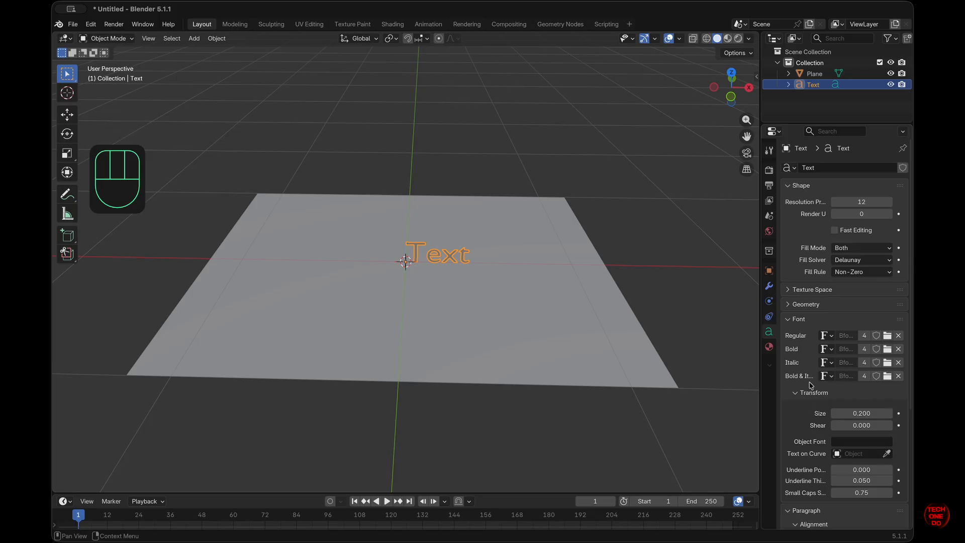
{"action": "scroll", "coordinate": [826, 411], "scroll_direction": "down", "scroll_amount": 5}
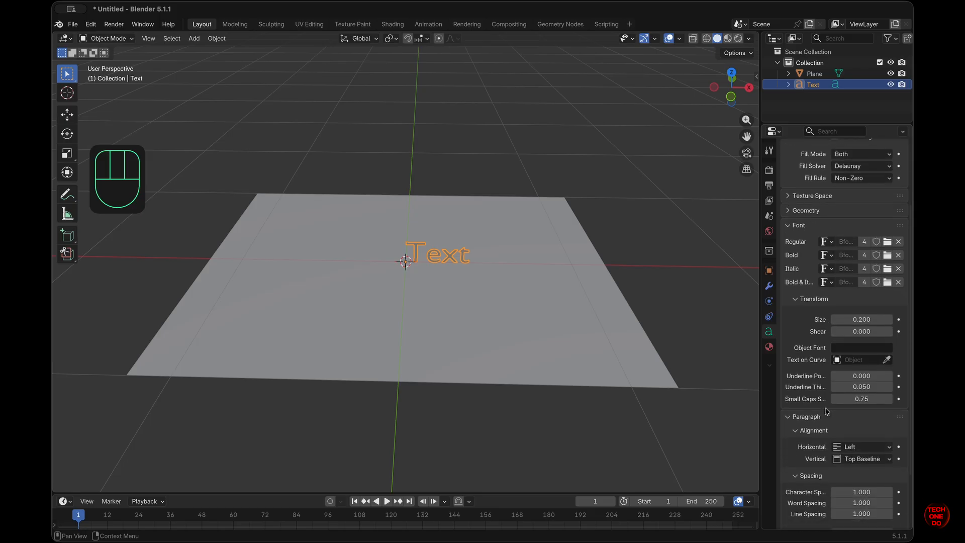
{"action": "left_click", "coordinate": [864, 446]}
{"action": "left_click", "coordinate": [857, 469]}
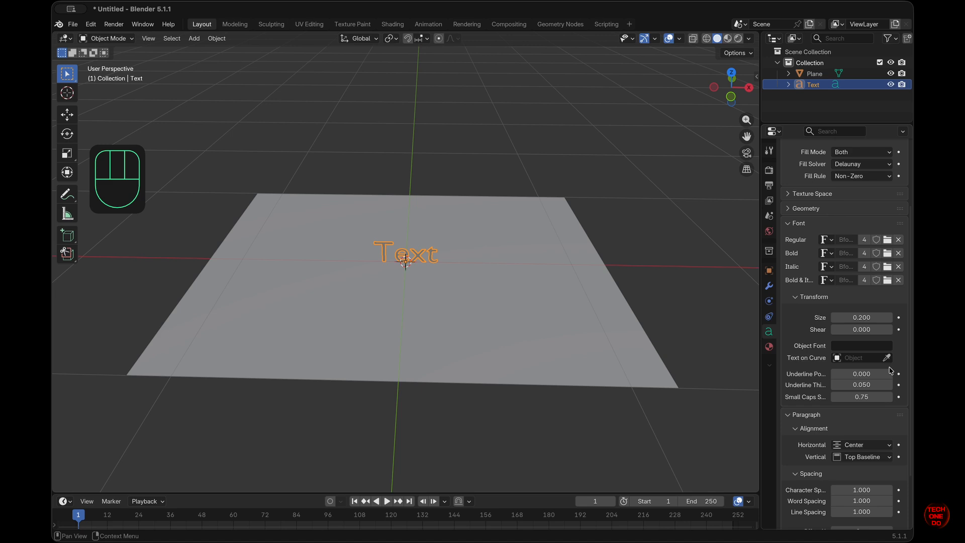
Step: Load the Basement Grotesque Black font file as the text object's regular font
{"action": "left_click", "coordinate": [887, 242]}
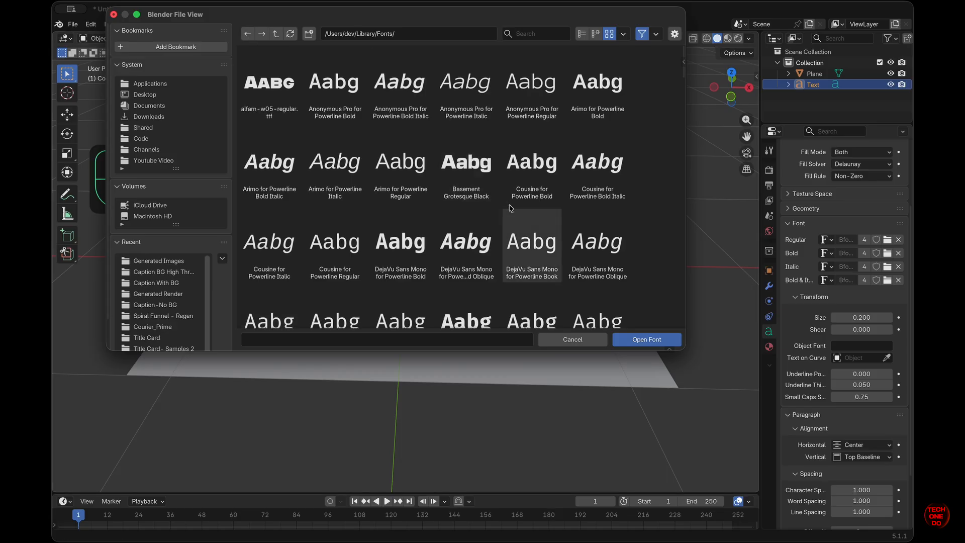
{"action": "left_click", "coordinate": [481, 177]}
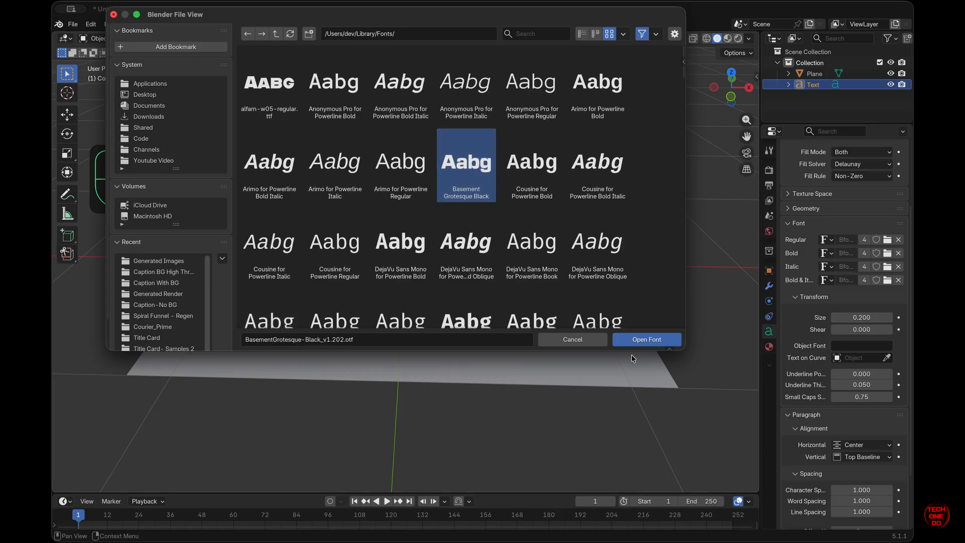
{"action": "left_click", "coordinate": [646, 340]}
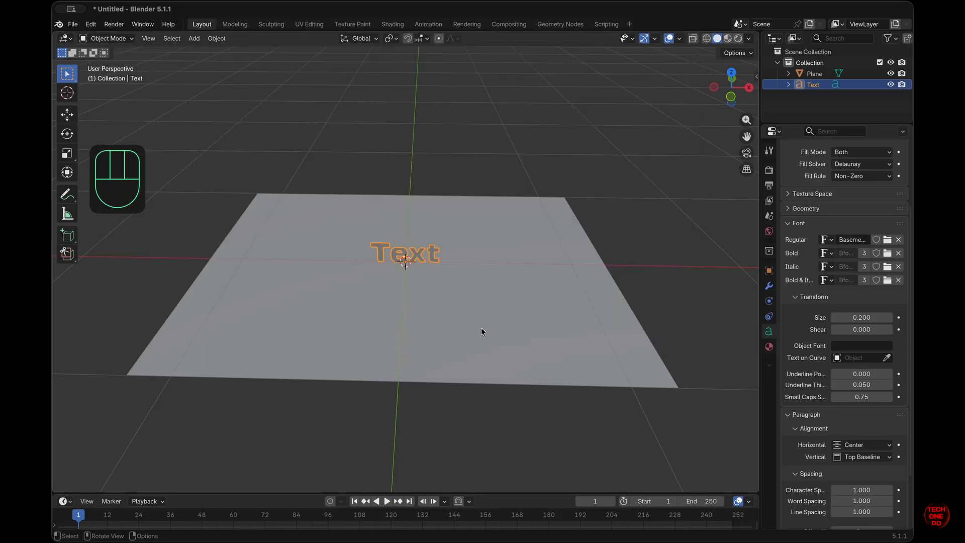
Step: Open the text object for editing and delete its default wording
{"action": "scroll", "coordinate": [481, 329], "scroll_direction": "down", "scroll_amount": 5}
{"action": "left_click", "coordinate": [429, 254]}
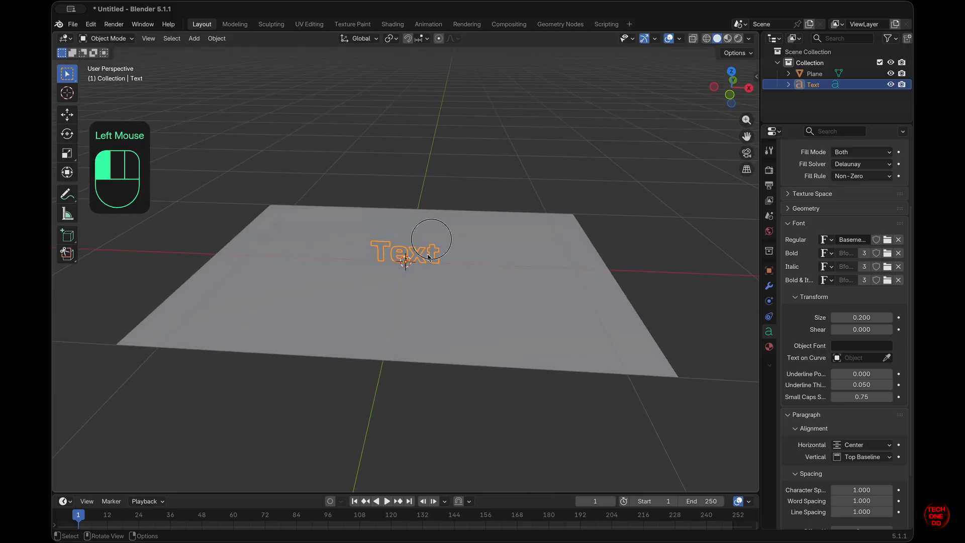
{"action": "left_click", "coordinate": [428, 255]}
{"action": "left_click", "coordinate": [432, 254]}
{"action": "left_click", "coordinate": [432, 253]}
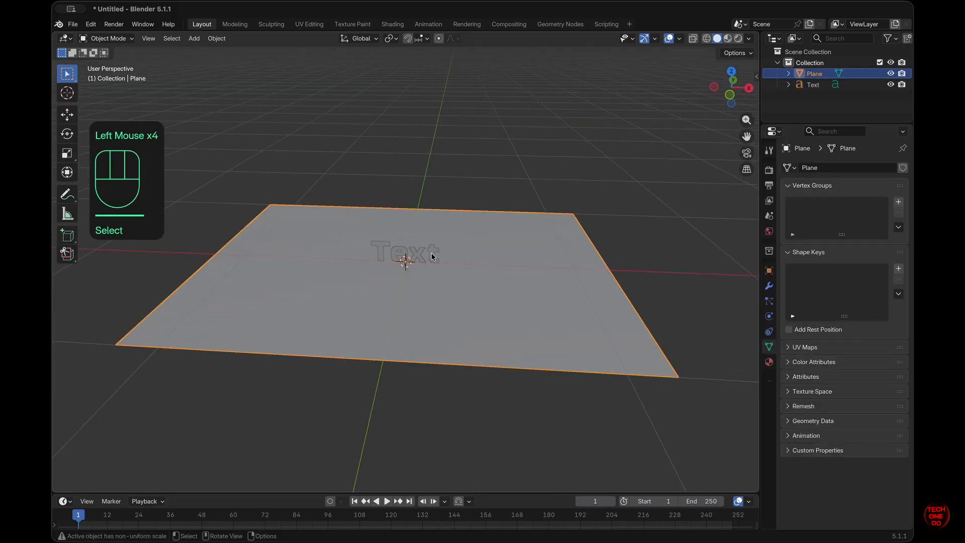
{"action": "left_click", "coordinate": [431, 255]}
{"action": "key", "text": "Tab"}
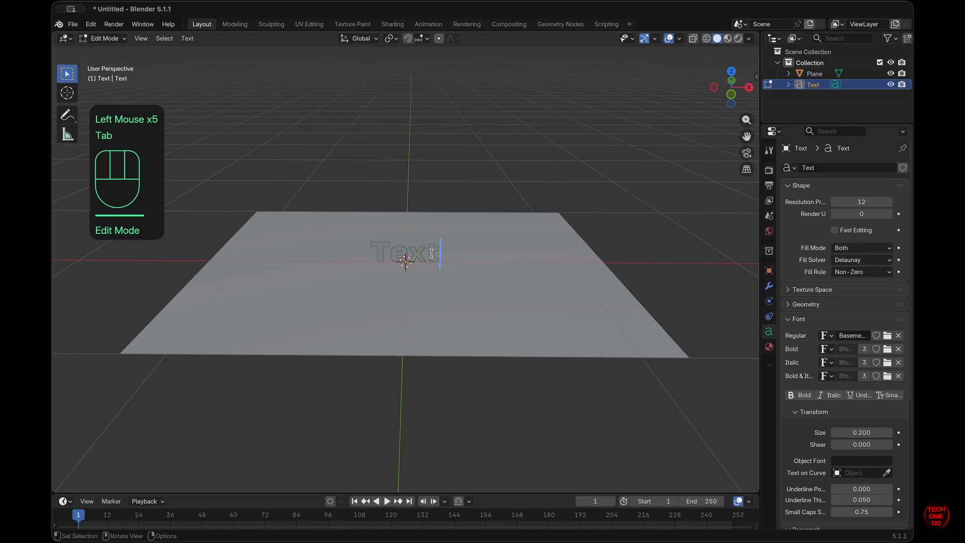
{"action": "key", "text": "BackSpace"}
{"action": "key", "text": "BackSpace"}
{"action": "key", "text": "BackSpace"}
{"action": "key", "text": "BackSpace"}
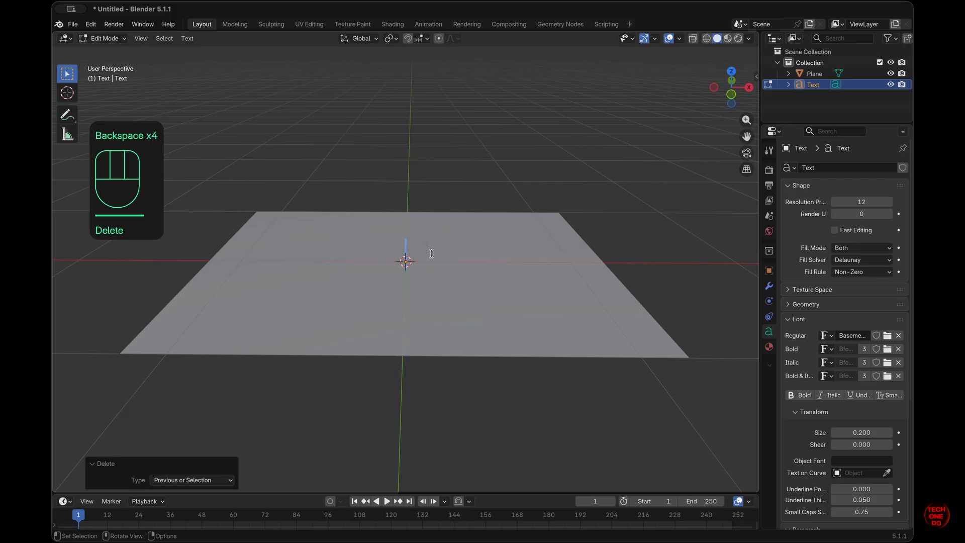
{"action": "type", "text": "h"}
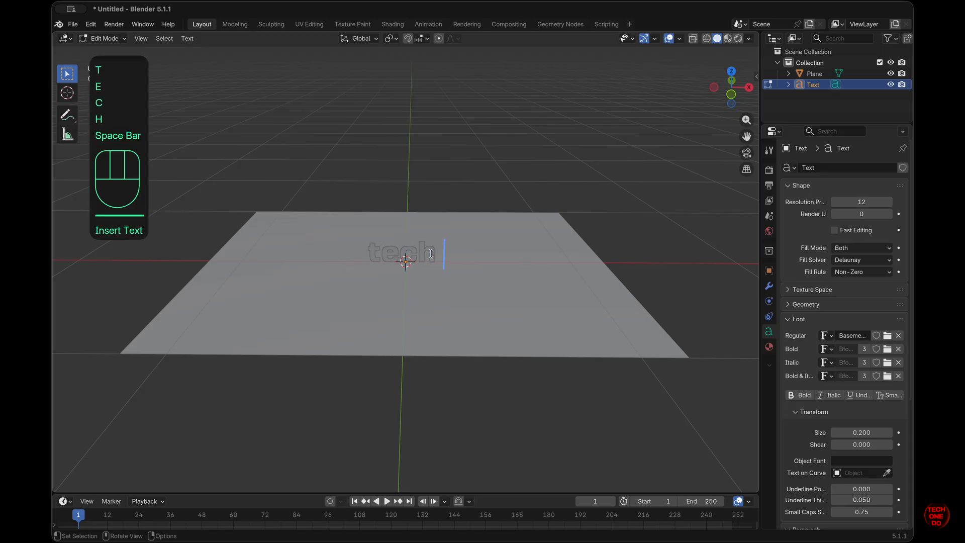
{"action": "key", "text": "BackSpace"}
{"action": "key", "text": "BackSpace"}
{"action": "key", "text": "BackSpace"}
{"action": "key", "text": "BackSpace"}
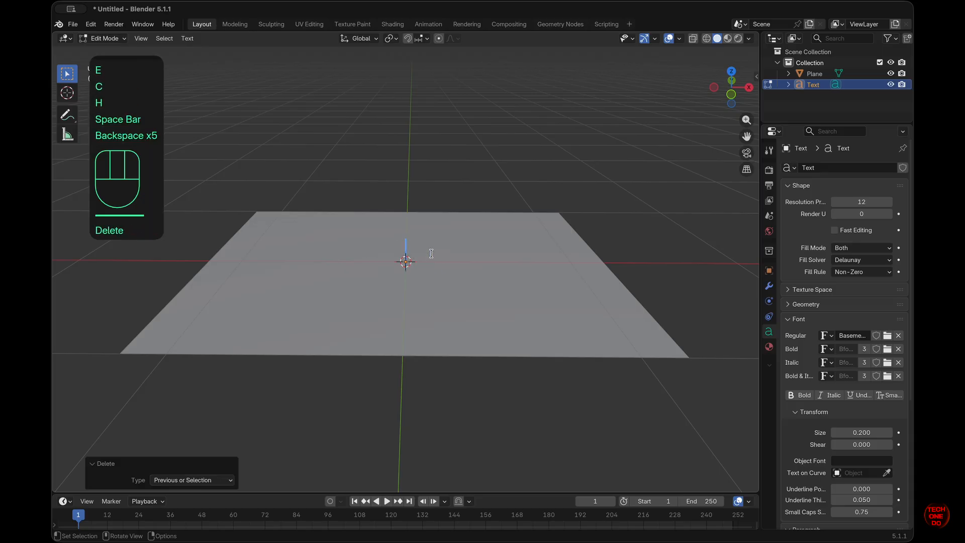
Step: Enter TECHONEDO in capitals as one word for the text object and return to Object Mode
{"action": "type", "text": "TECH ONE"}
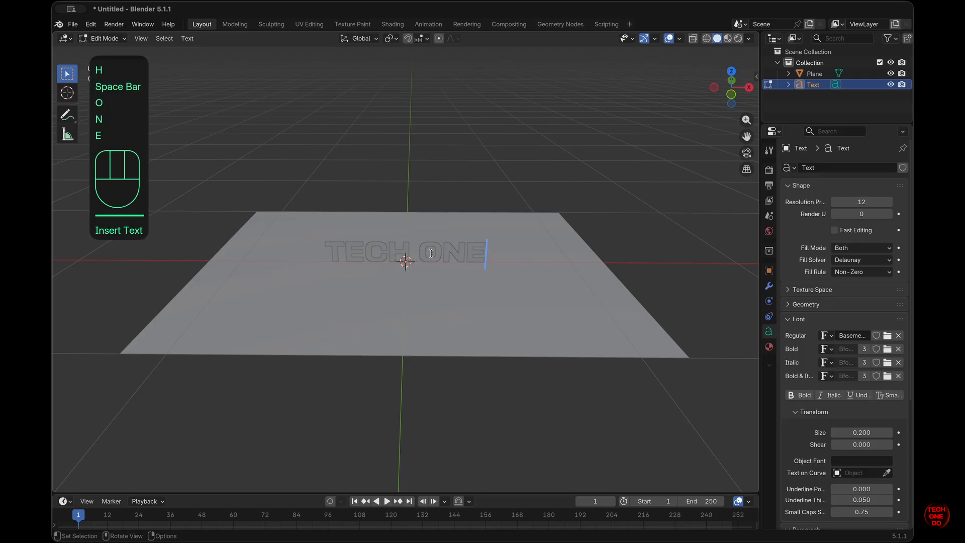
{"action": "key", "text": "BackSpace"}
{"action": "key", "text": "BackSpace"}
{"action": "key", "text": "BackSpace"}
{"action": "key", "text": "BackSpace"}
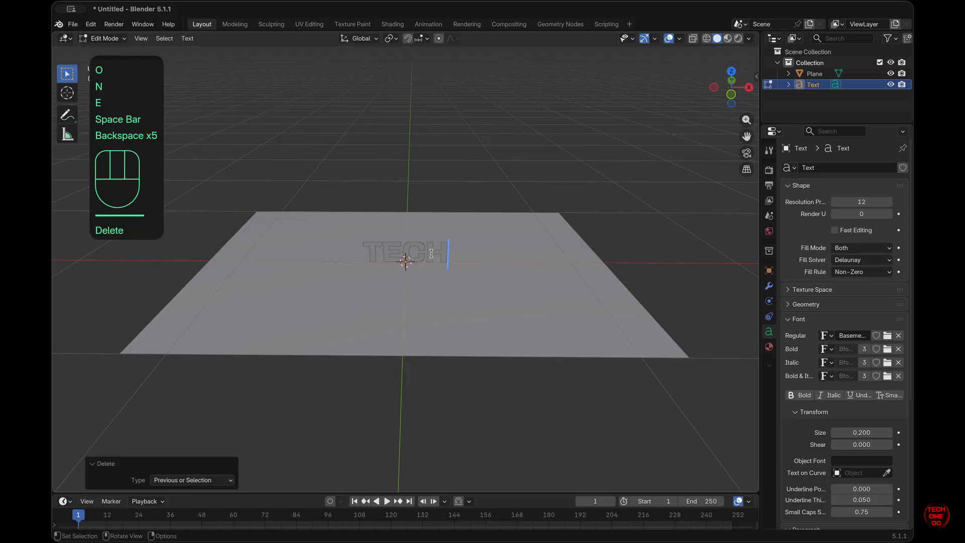
{"action": "type", "text": "ONEDO"}
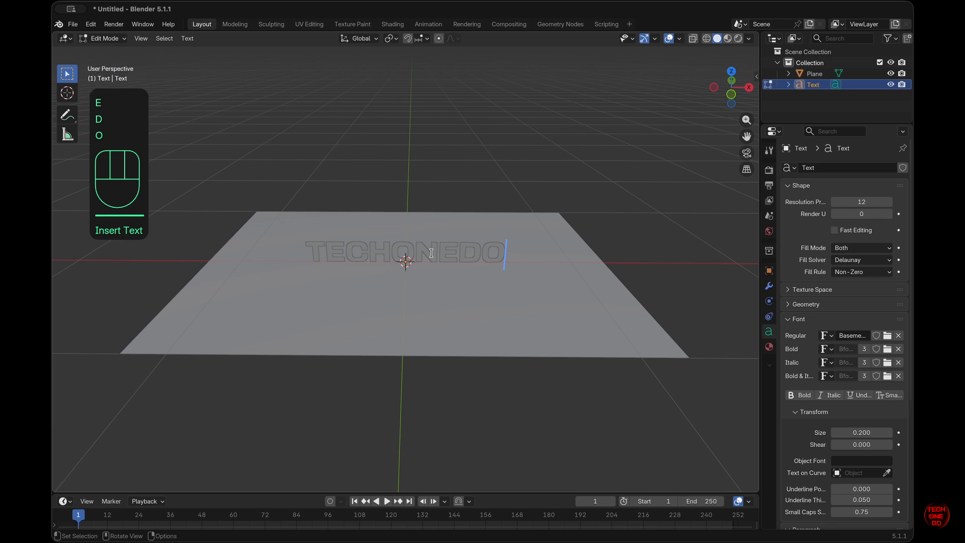
{"action": "key", "text": "Tab"}
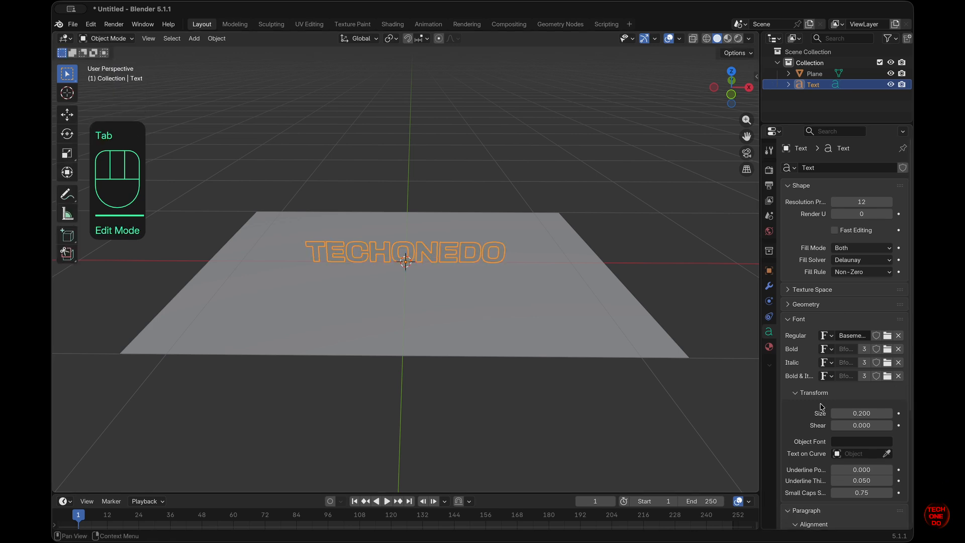
Step: Remove the Text Color material slot from the text object and deselect the text
{"action": "scroll", "coordinate": [822, 407], "scroll_direction": "down", "scroll_amount": 8}
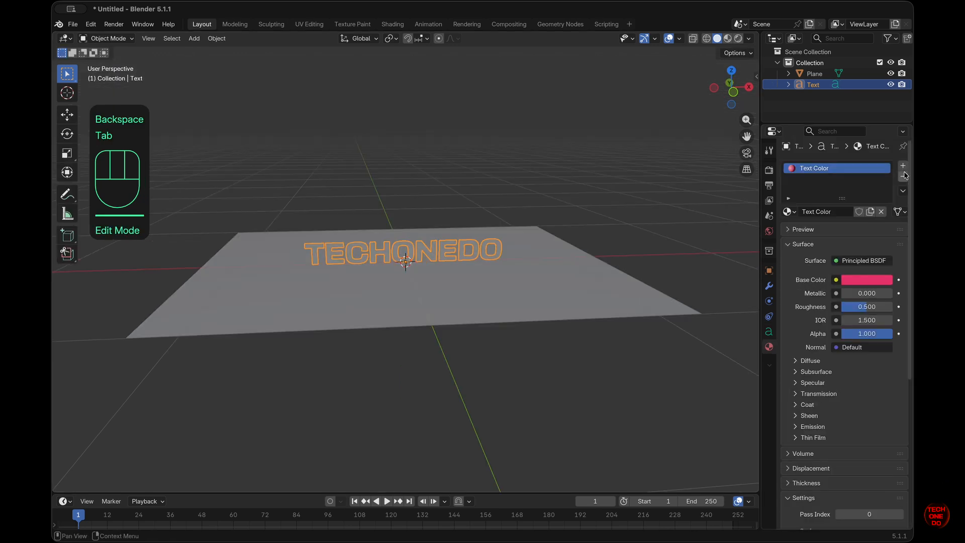
{"action": "left_click", "coordinate": [904, 177]}
{"action": "left_click", "coordinate": [618, 402]}
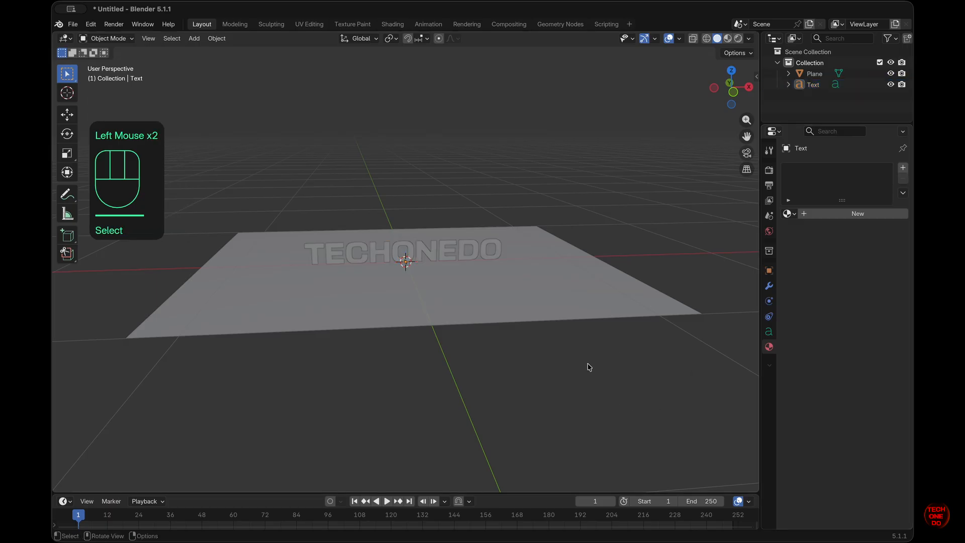
{"action": "scroll", "coordinate": [591, 287], "scroll_direction": "right", "scroll_amount": 5}
{"action": "scroll", "coordinate": [591, 287], "scroll_direction": "left", "scroll_amount": 5}
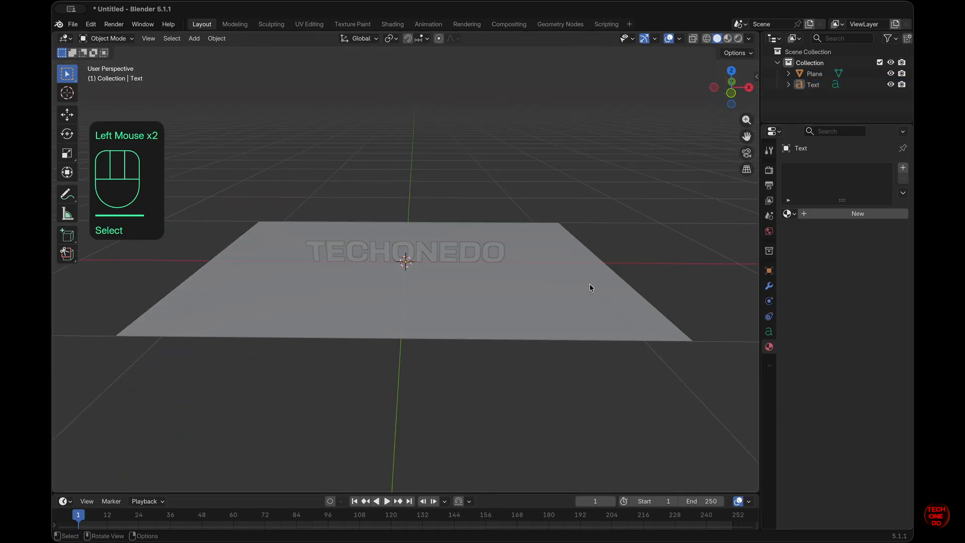
Step: In Material Preview shading, create a new material on the text with a bright red base color and a roughness of 0
{"action": "left_click", "coordinate": [729, 38]}
{"action": "left_click", "coordinate": [478, 259]}
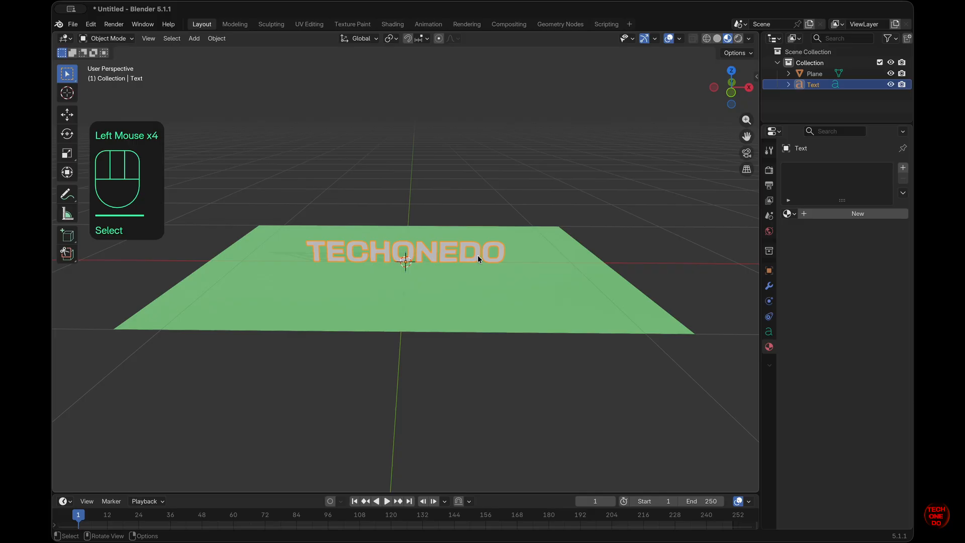
{"action": "left_click", "coordinate": [858, 212]}
{"action": "left_click", "coordinate": [869, 283]}
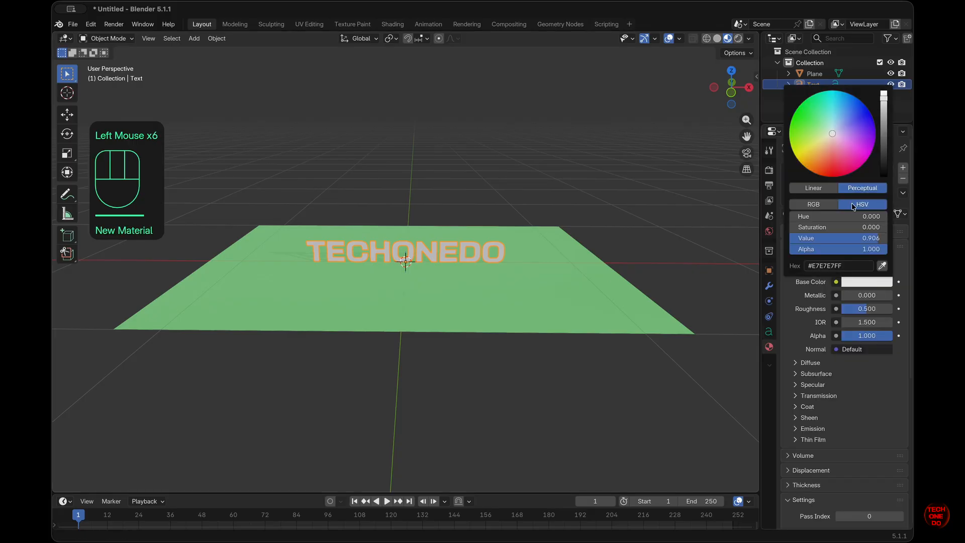
{"action": "left_click", "coordinate": [836, 169]}
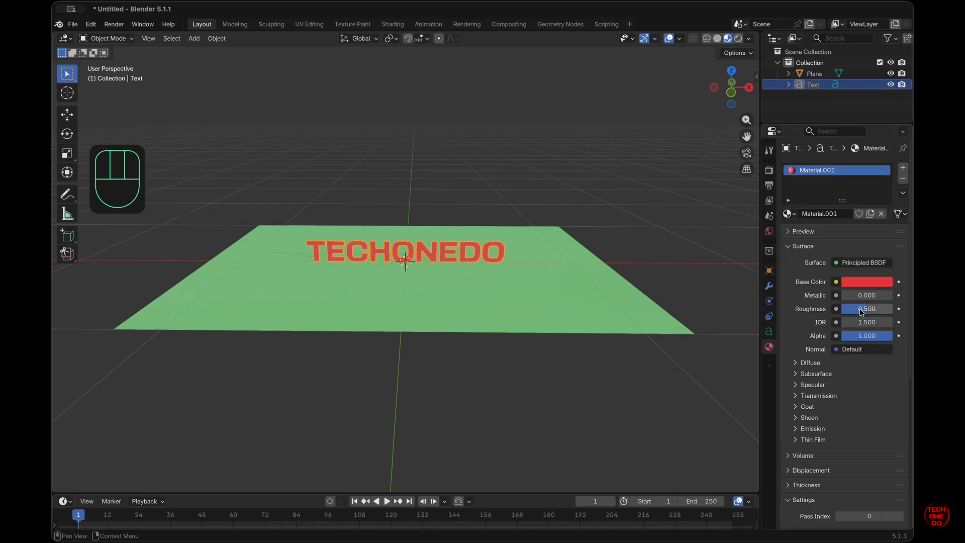
{"action": "left_click_drag", "start_coordinate": [861, 311], "coordinate": [749, 290]}
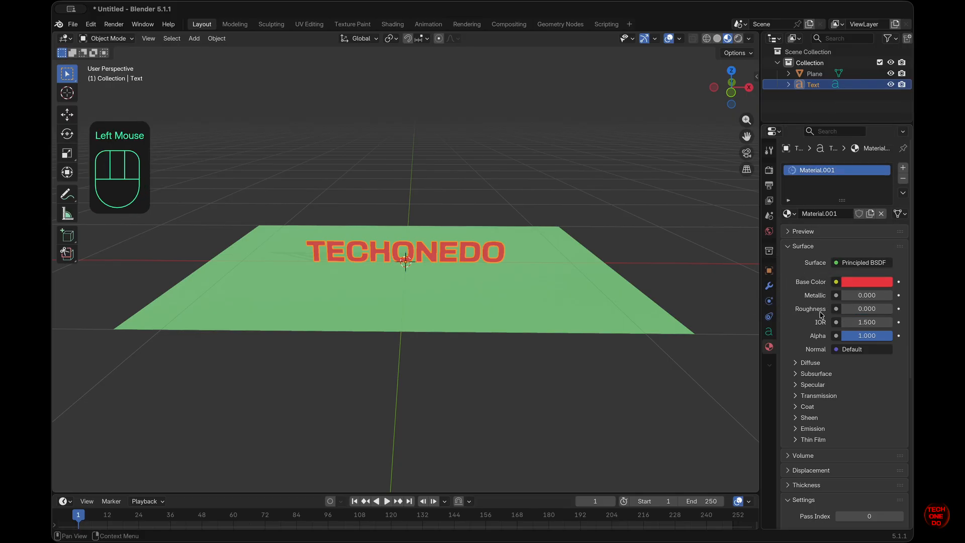
Step: Select the TECHONEDO text object and isolate it in Local View
{"action": "scroll", "coordinate": [528, 301], "scroll_direction": "left", "scroll_amount": 5}
{"action": "scroll", "coordinate": [528, 300], "scroll_direction": "right", "scroll_amount": 5}
{"action": "scroll", "coordinate": [527, 304], "scroll_direction": "left", "scroll_amount": 5}
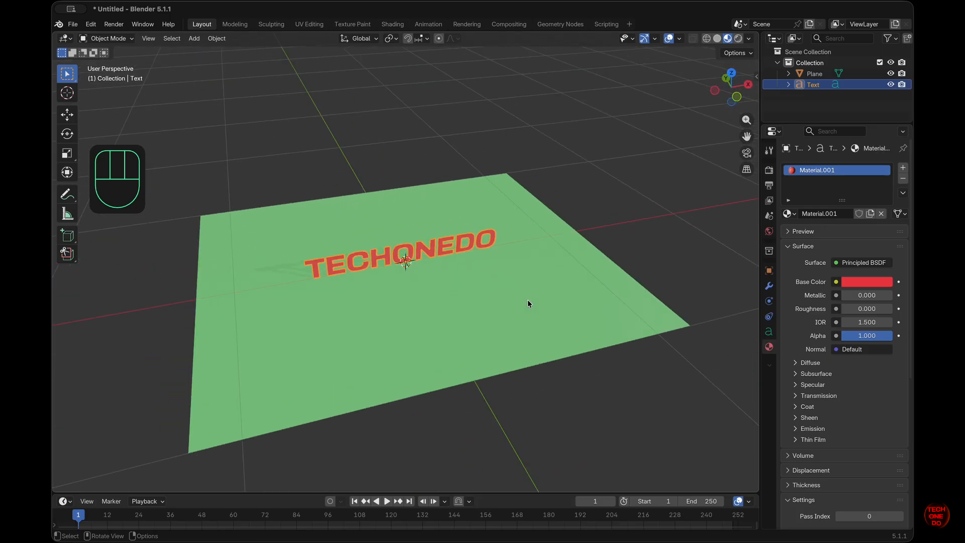
{"action": "scroll", "coordinate": [527, 304], "scroll_direction": "right", "scroll_amount": 5}
{"action": "scroll", "coordinate": [528, 304], "scroll_direction": "down", "scroll_amount": 3}
{"action": "left_click", "coordinate": [528, 303]}
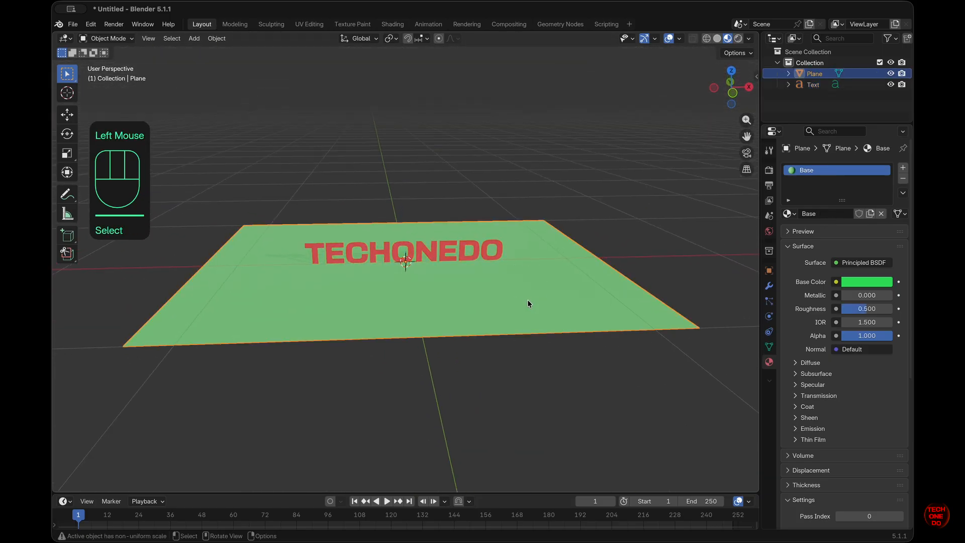
{"action": "key", "text": "slash"}
{"action": "key", "text": "slash"}
{"action": "left_click", "coordinate": [474, 251]}
{"action": "key", "text": "slash"}
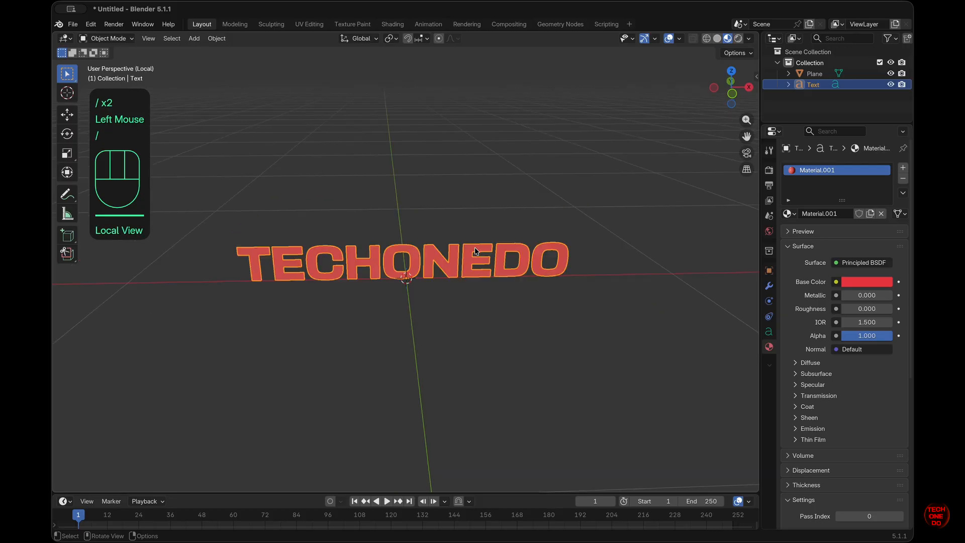
{"action": "scroll", "coordinate": [569, 335], "scroll_direction": "up", "scroll_amount": 4}
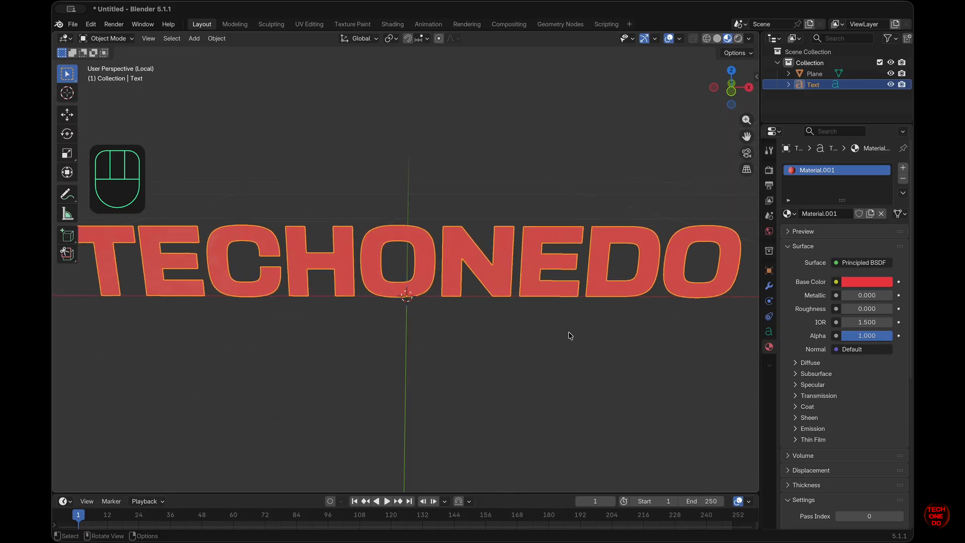
Step: Convert the isolated text object to a mesh
{"action": "double_click", "coordinate": [571, 335]}
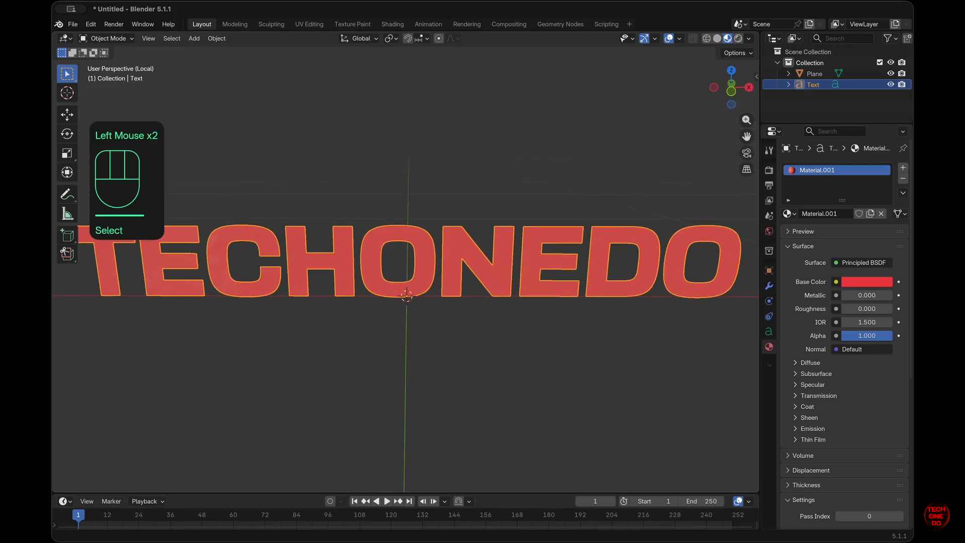
{"action": "left_click", "coordinate": [217, 38]}
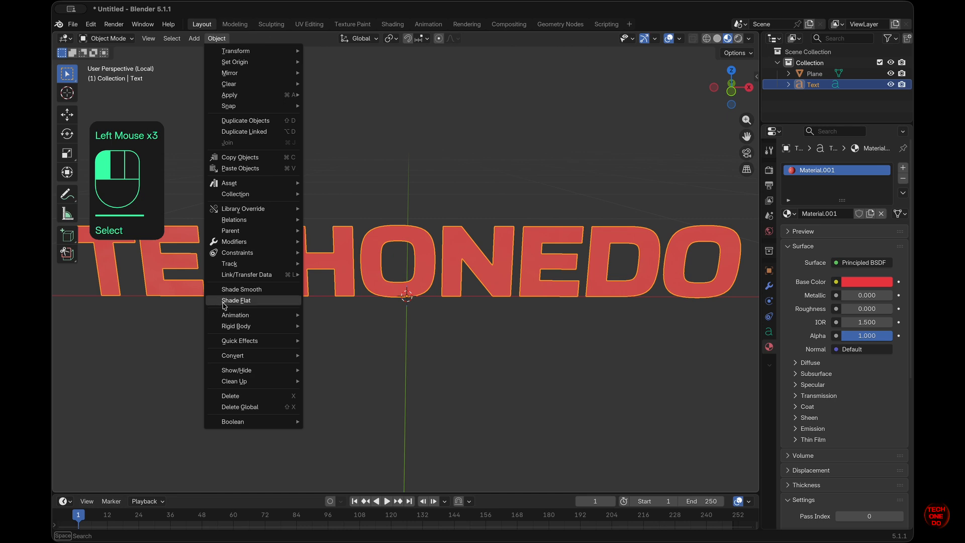
{"action": "mouse_move", "coordinate": [253, 324]}
{"action": "mouse_move", "coordinate": [266, 355]}
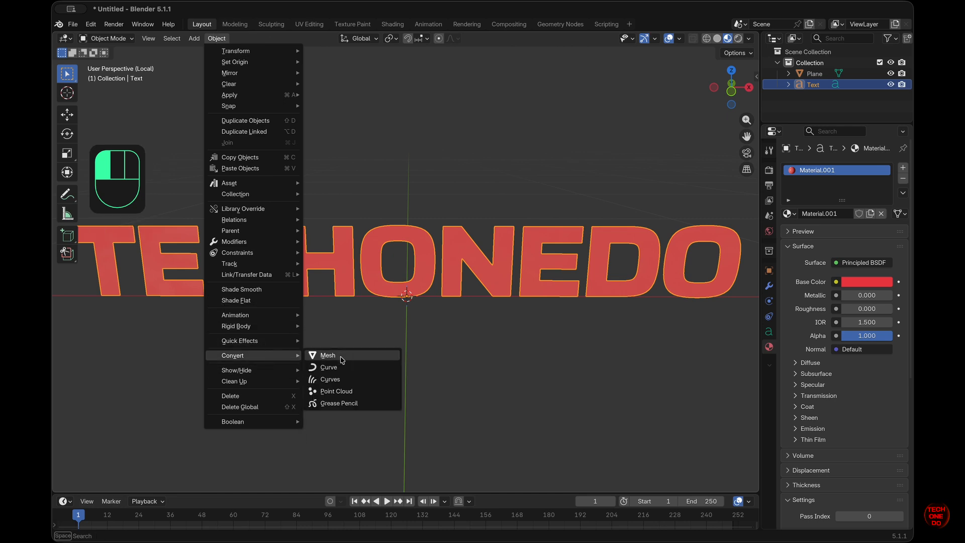
{"action": "left_click", "coordinate": [353, 362]}
Step: In Edit Mode, select the whole text mesh and merge its vertices by distance
{"action": "middle_click_drag", "start_coordinate": [364, 356], "coordinate": [363, 352]}
{"action": "key", "text": "Tab"}
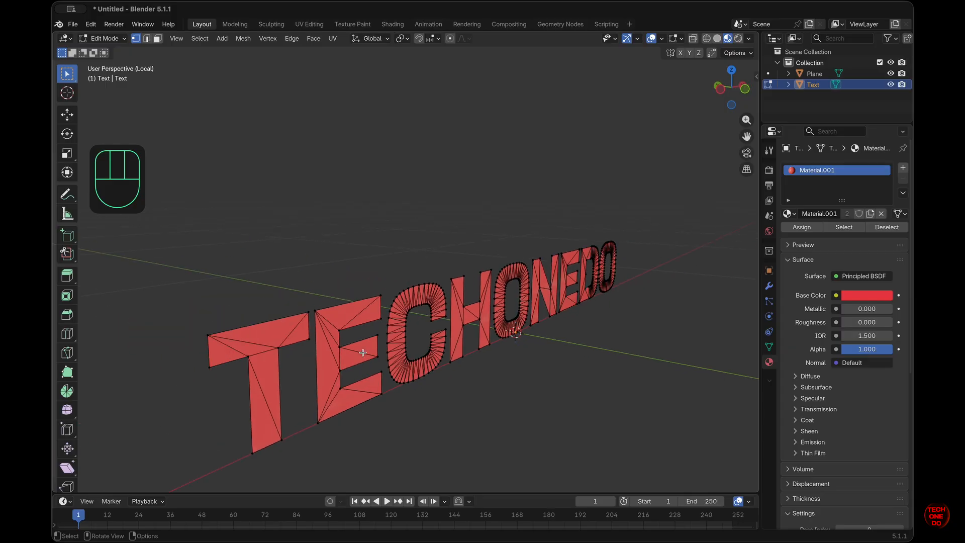
{"action": "key", "text": "a"}
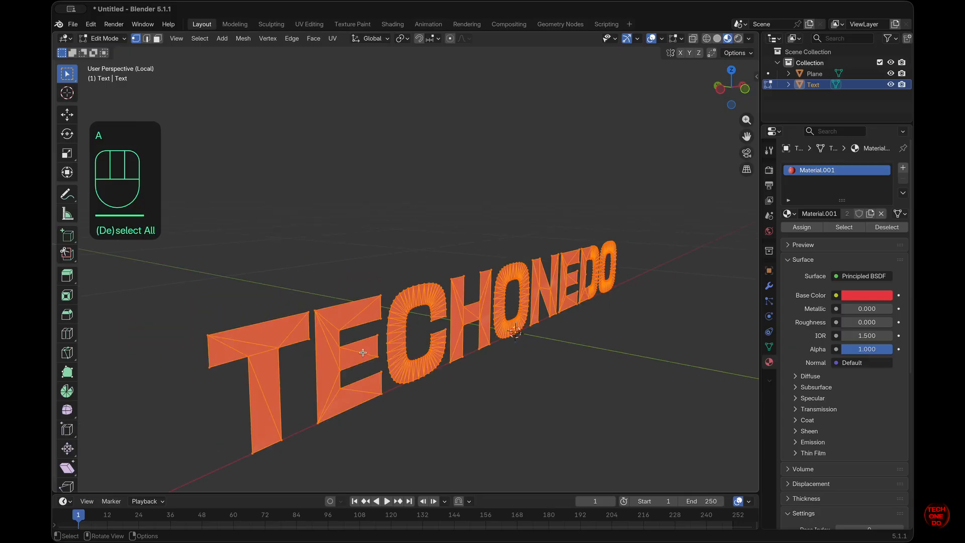
{"action": "key", "text": "m"}
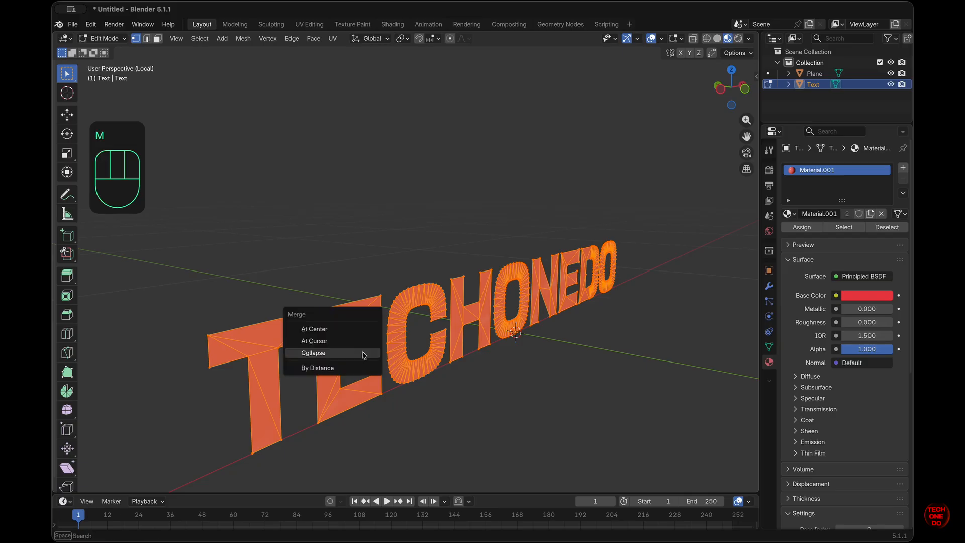
{"action": "left_click", "coordinate": [362, 367]}
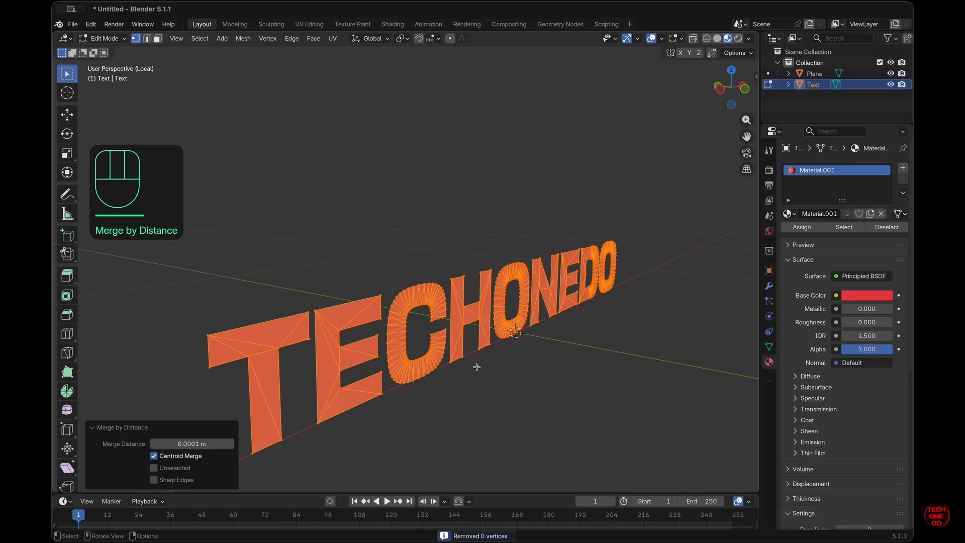
Step: Extrude all the letter faces along their normals by about 0.02 m to give the text depth
{"action": "scroll", "coordinate": [477, 367], "scroll_direction": "right", "scroll_amount": 8}
{"action": "scroll", "coordinate": [477, 367], "scroll_direction": "left", "scroll_amount": 10}
{"action": "scroll", "coordinate": [477, 367], "scroll_direction": "right", "scroll_amount": 5}
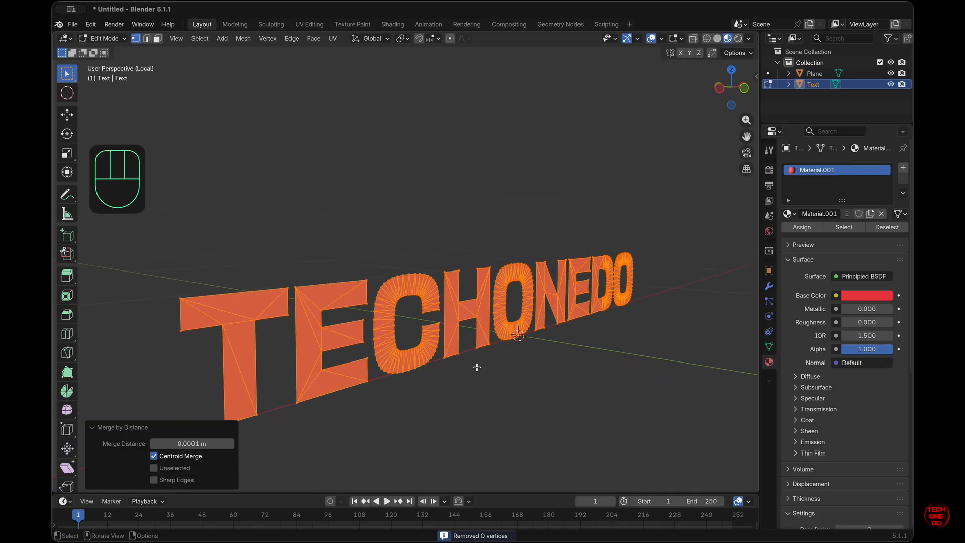
{"action": "scroll", "coordinate": [477, 367], "scroll_direction": "left", "scroll_amount": 3}
{"action": "scroll", "coordinate": [477, 367], "scroll_direction": "left", "scroll_amount": 3}
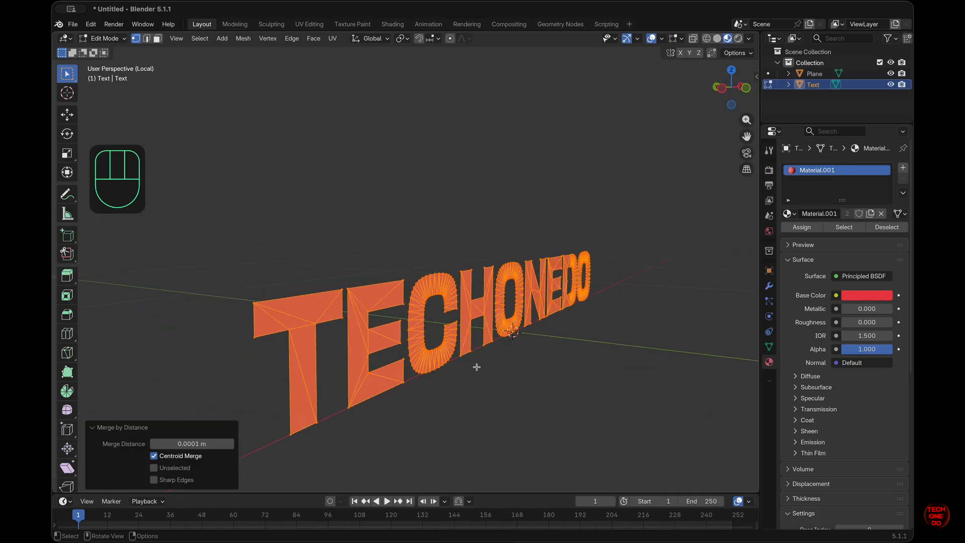
{"action": "key", "text": "e"}
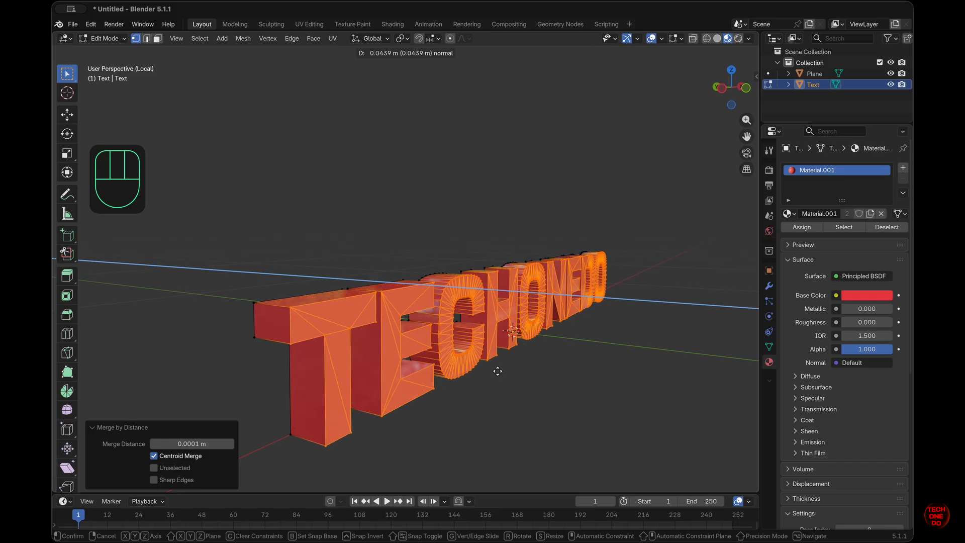
{"action": "left_click", "coordinate": [488, 369]}
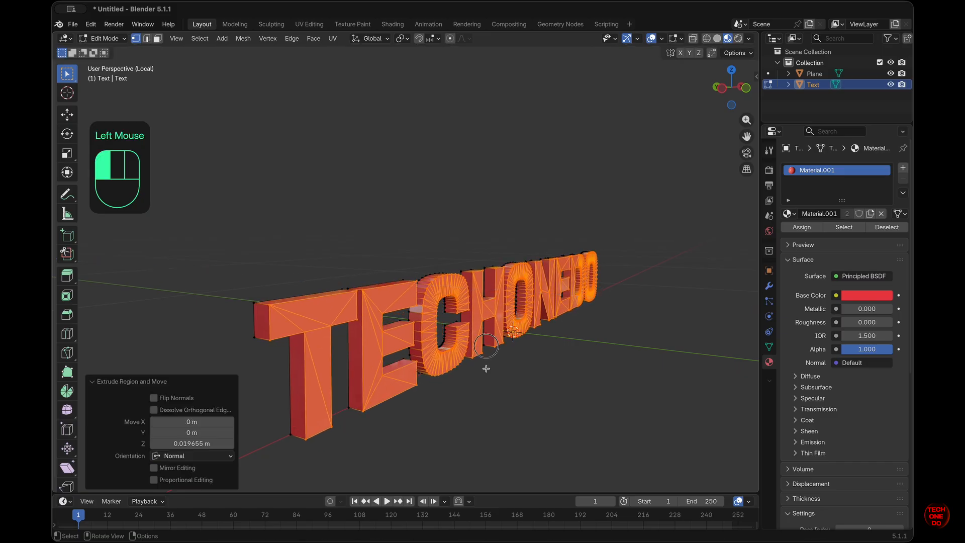
{"action": "left_click", "coordinate": [489, 369]}
Step: Select the front faces of all the letters from the front view and inset them by about 0.0036 m
{"action": "scroll", "coordinate": [489, 370], "scroll_direction": "right", "scroll_amount": 5}
{"action": "scroll", "coordinate": [489, 369], "scroll_direction": "up", "scroll_amount": 5}
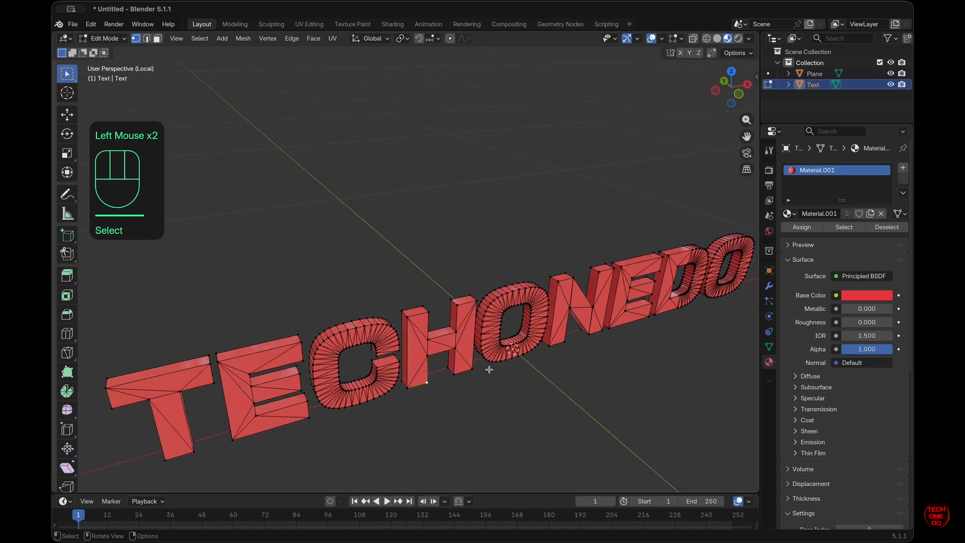
{"action": "scroll", "coordinate": [489, 370], "scroll_direction": "right", "scroll_amount": 3}
{"action": "scroll", "coordinate": [490, 369], "scroll_direction": "down", "scroll_amount": 5}
{"action": "scroll", "coordinate": [490, 370], "scroll_direction": "right", "scroll_amount": 5}
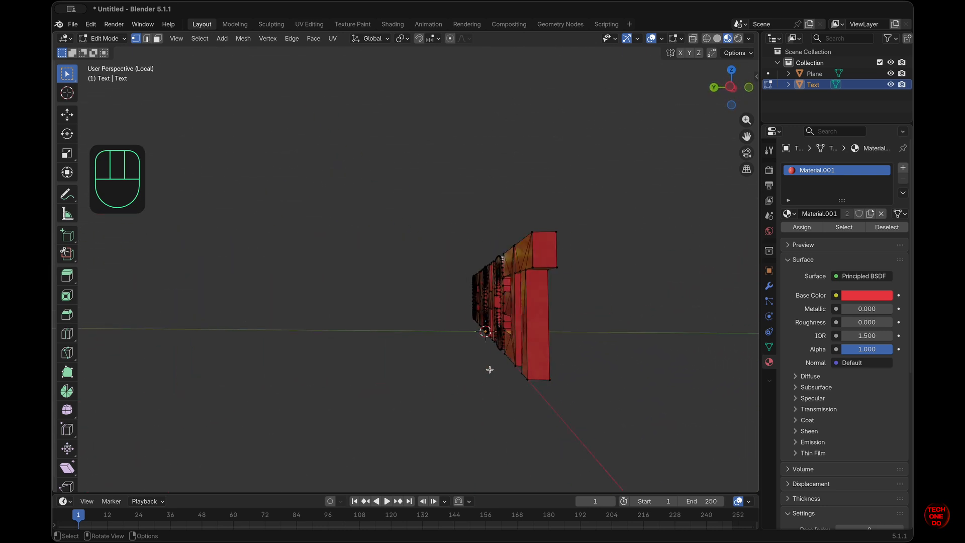
{"action": "scroll", "coordinate": [489, 370], "scroll_direction": "left", "scroll_amount": 5}
{"action": "scroll", "coordinate": [489, 369], "scroll_direction": "left", "scroll_amount": 2}
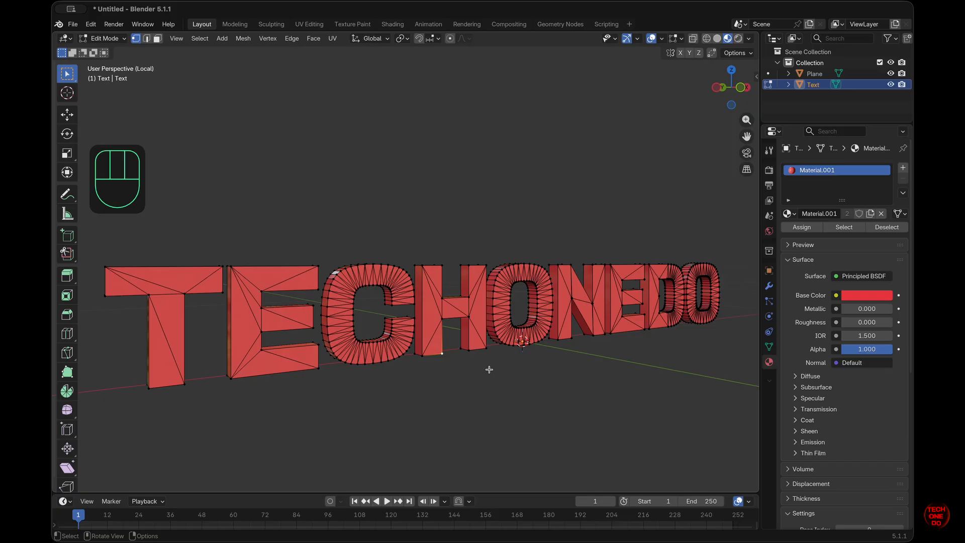
{"action": "key", "text": "KP_1"}
{"action": "scroll", "coordinate": [490, 370], "scroll_direction": "right", "scroll_amount": 5, "text": "shift"}
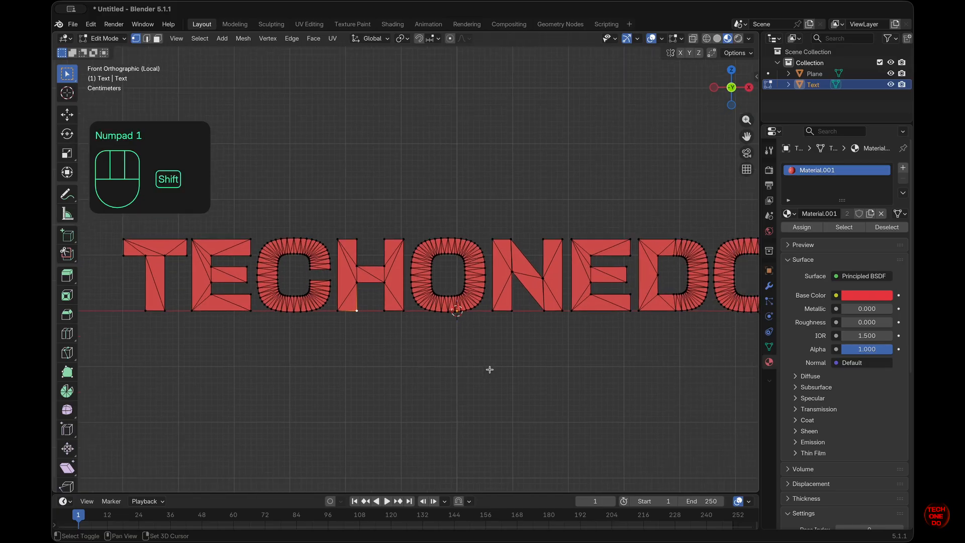
{"action": "scroll", "coordinate": [490, 370], "scroll_direction": "down", "scroll_amount": 3, "text": "super"}
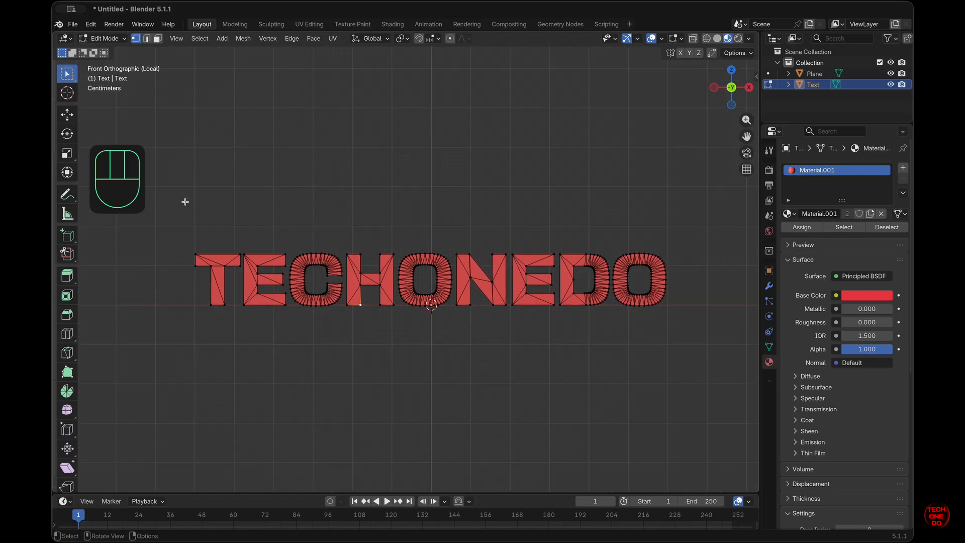
{"action": "left_click_drag", "start_coordinate": [183, 221], "coordinate": [684, 430]}
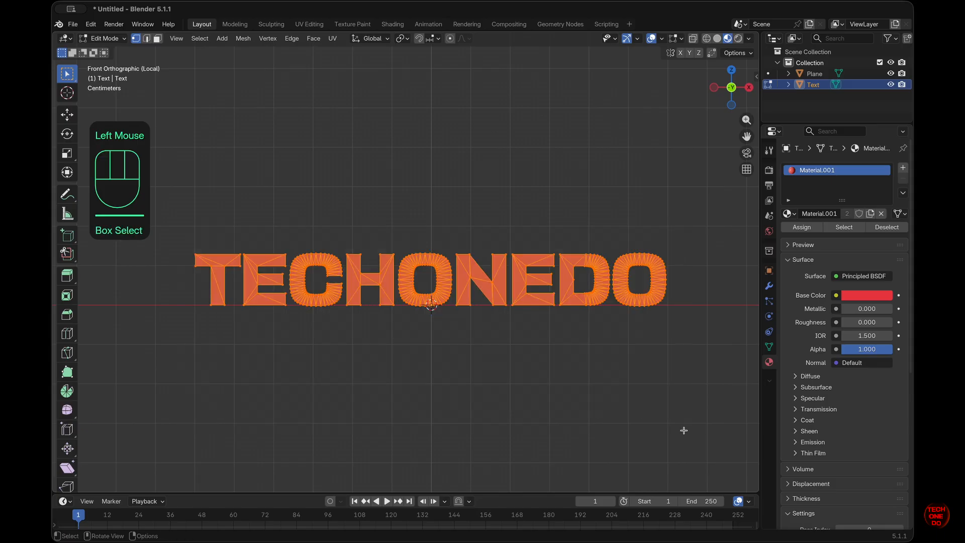
{"action": "scroll", "coordinate": [395, 369], "scroll_direction": "left", "scroll_amount": 10}
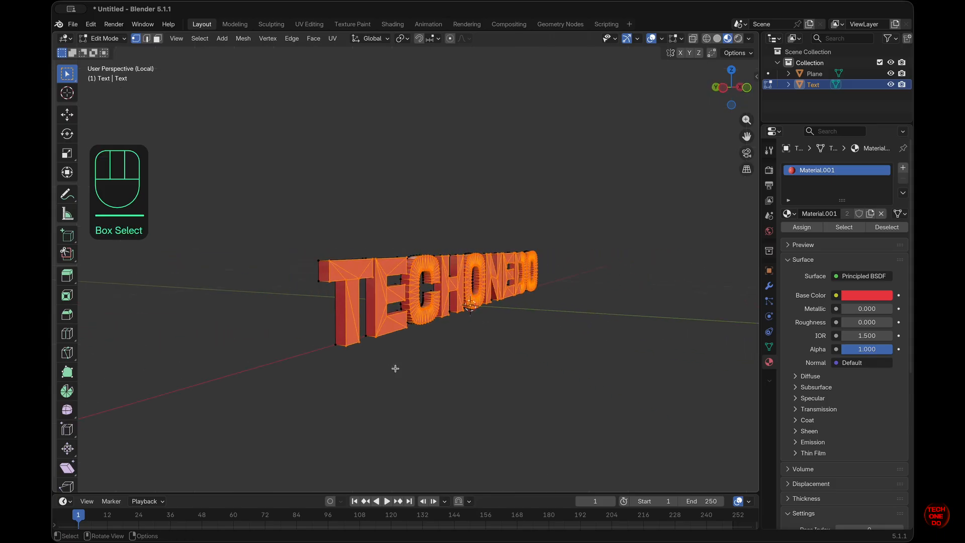
{"action": "scroll", "coordinate": [395, 369], "scroll_direction": "left", "scroll_amount": 5}
{"action": "scroll", "coordinate": [395, 369], "scroll_direction": "right", "scroll_amount": 10}
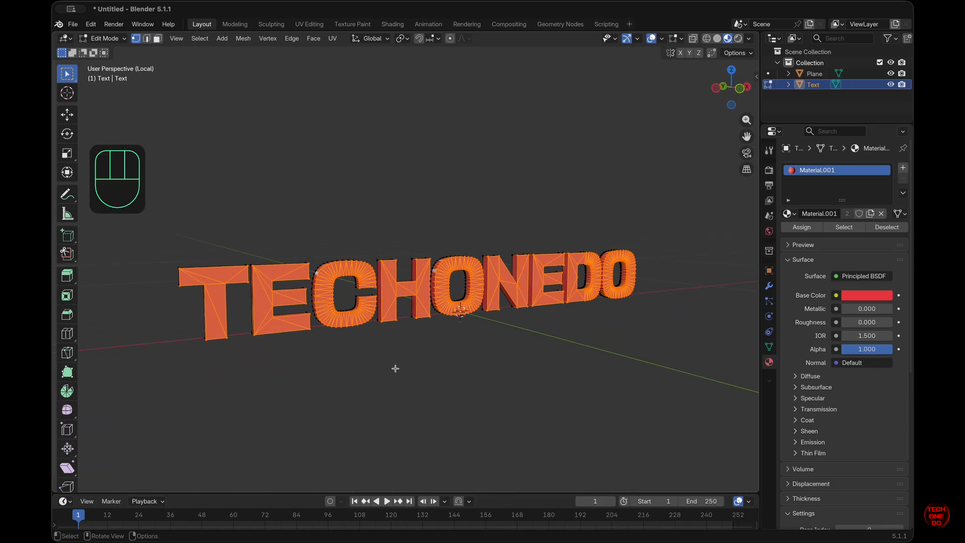
{"action": "scroll", "coordinate": [395, 369], "scroll_direction": "up", "scroll_amount": 10, "text": "super"}
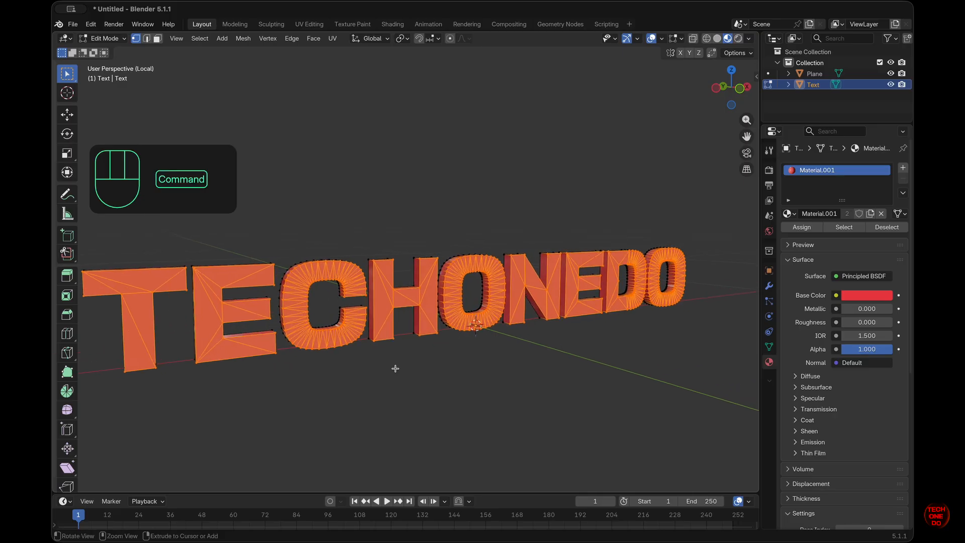
{"action": "scroll", "coordinate": [395, 368], "scroll_direction": "up", "scroll_amount": 3, "text": "super"}
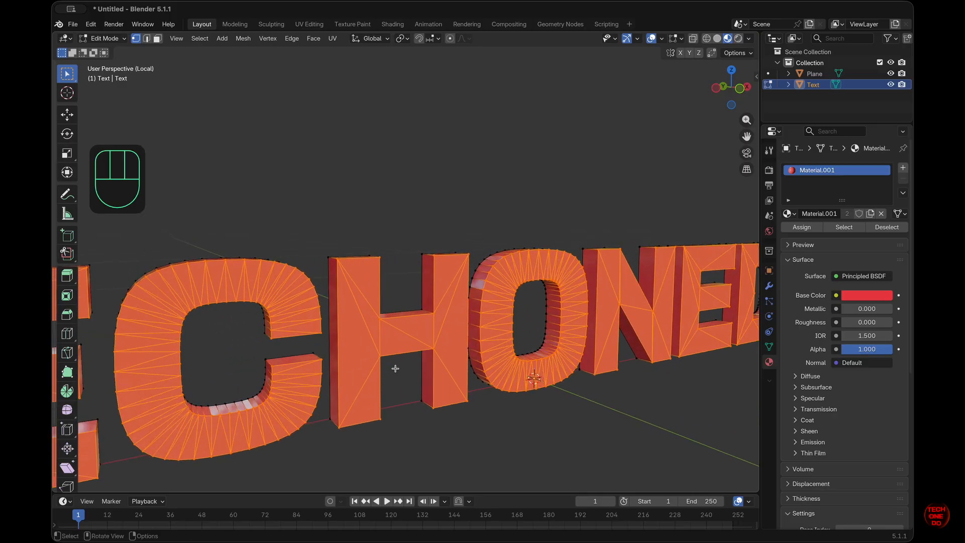
{"action": "key", "text": "i"}
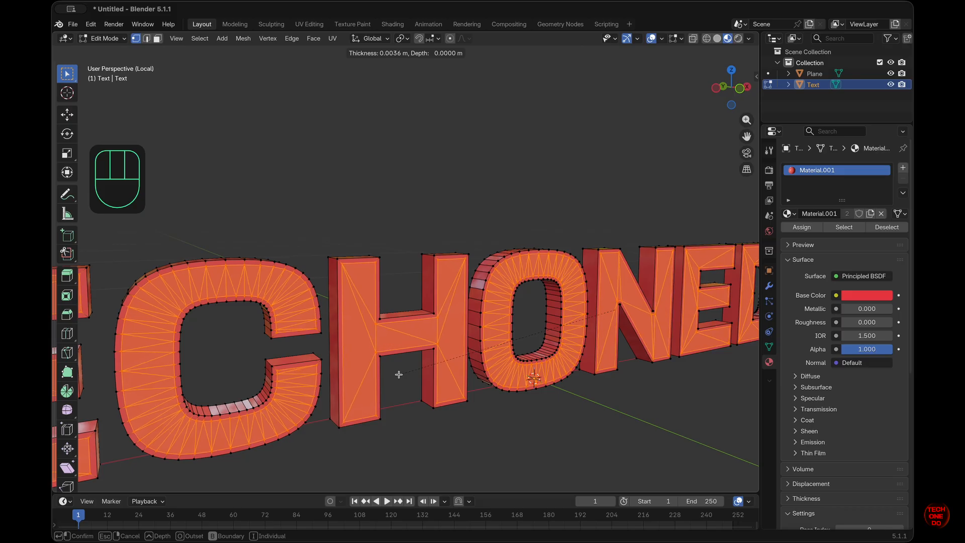
{"action": "left_click", "coordinate": [398, 374]}
Step: Fatten the inset front faces outward by about 0.0021 m and inset them again by about 0.0027 m
{"action": "key", "text": "alt+s"}
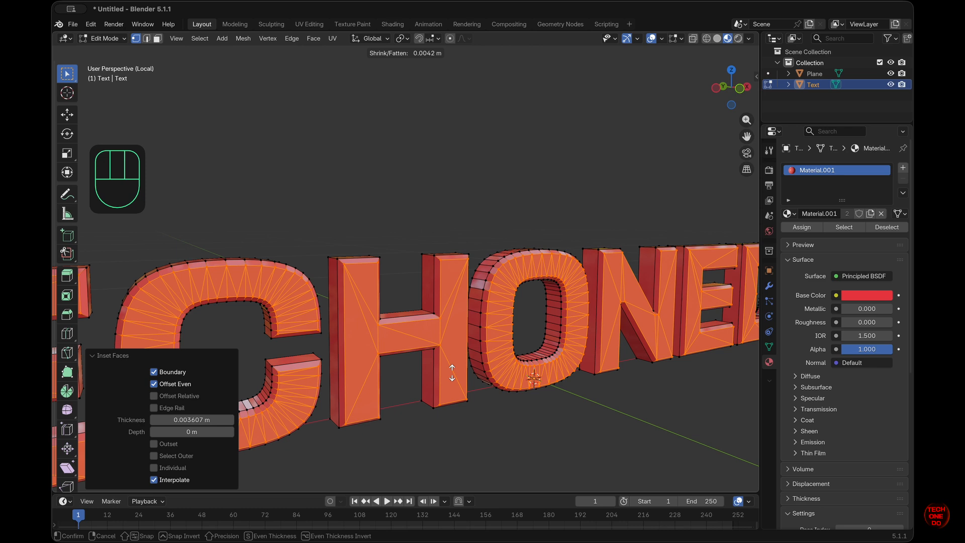
{"action": "left_click", "coordinate": [480, 373]}
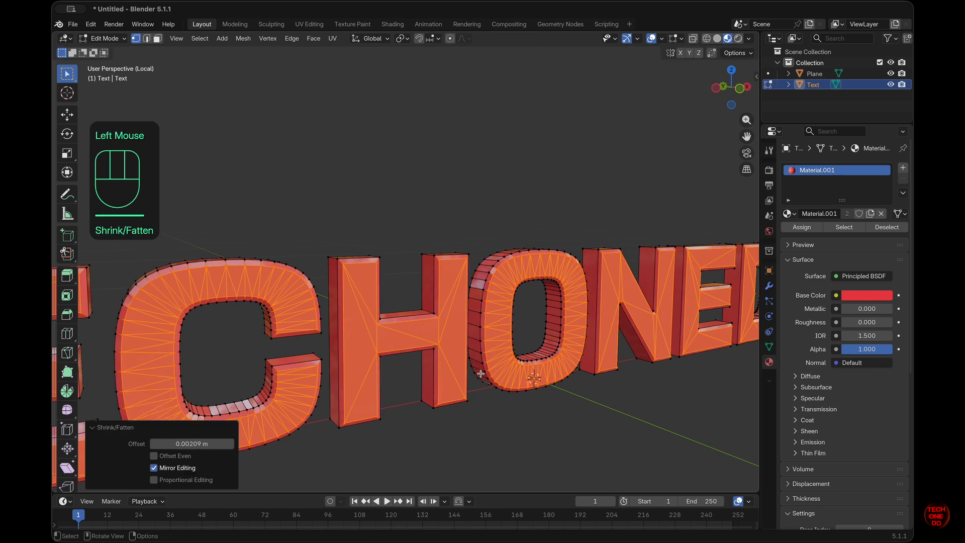
{"action": "key", "text": "i"}
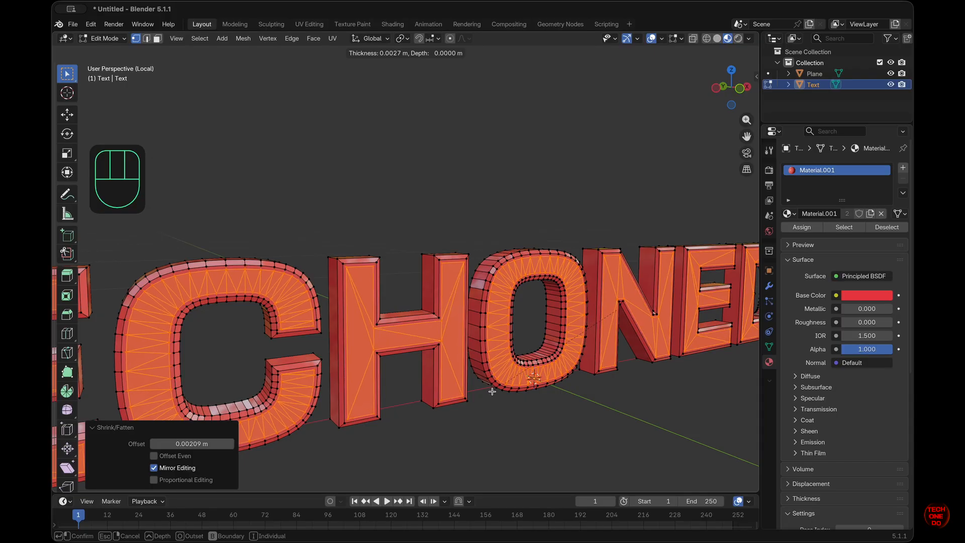
{"action": "left_click", "coordinate": [492, 391]}
{"action": "left_click", "coordinate": [492, 390]}
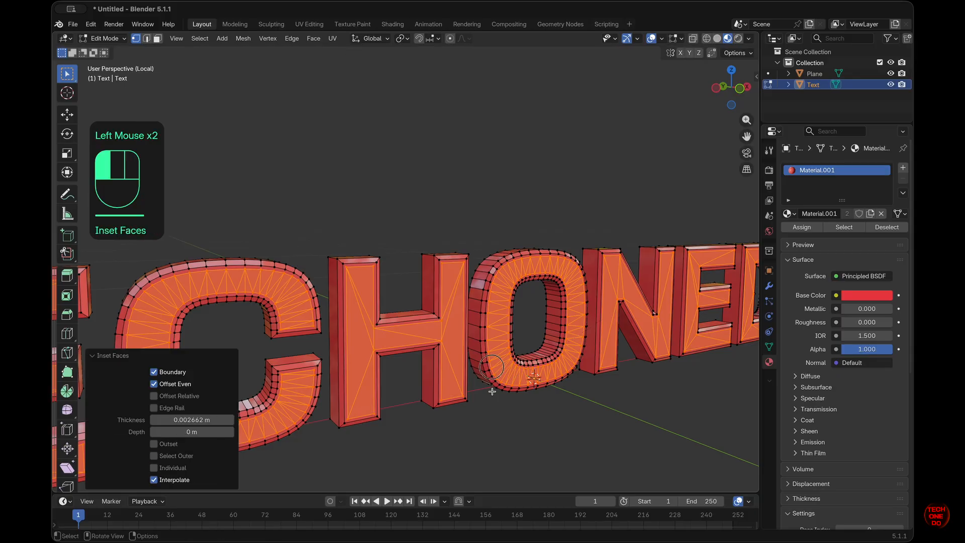
Step: Return to Object Mode, apply Shade Smooth to the text, and inspect the shading on the letter edges
{"action": "scroll", "coordinate": [491, 390], "scroll_direction": "up", "scroll_amount": 5}
{"action": "key", "text": "Tab"}
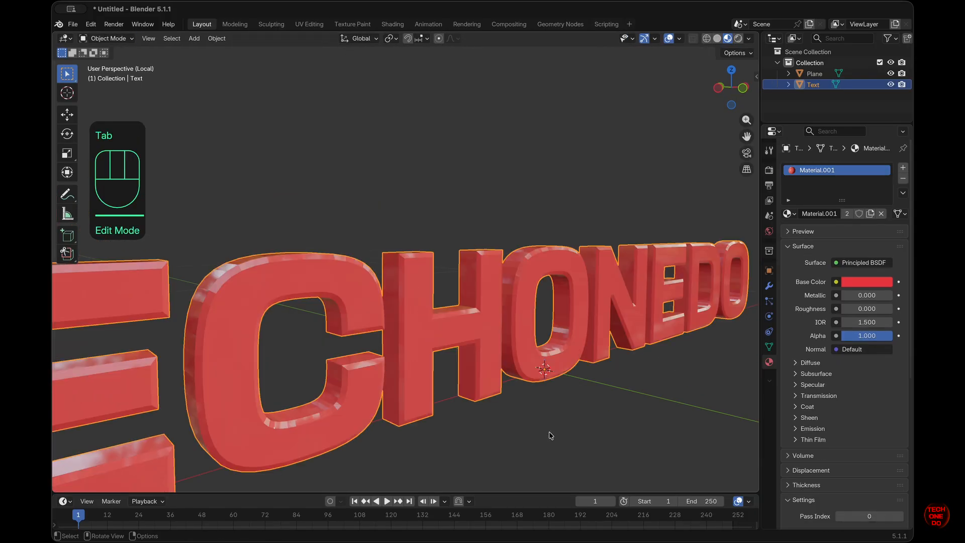
{"action": "scroll", "coordinate": [550, 434], "scroll_direction": "up", "scroll_amount": 5}
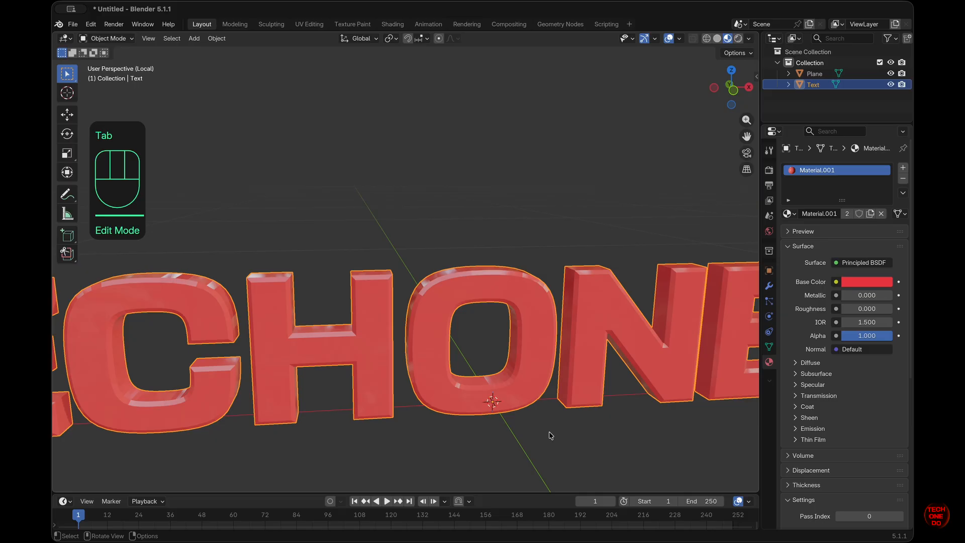
{"action": "key", "text": "a"}
{"action": "right_click", "coordinate": [527, 364]}
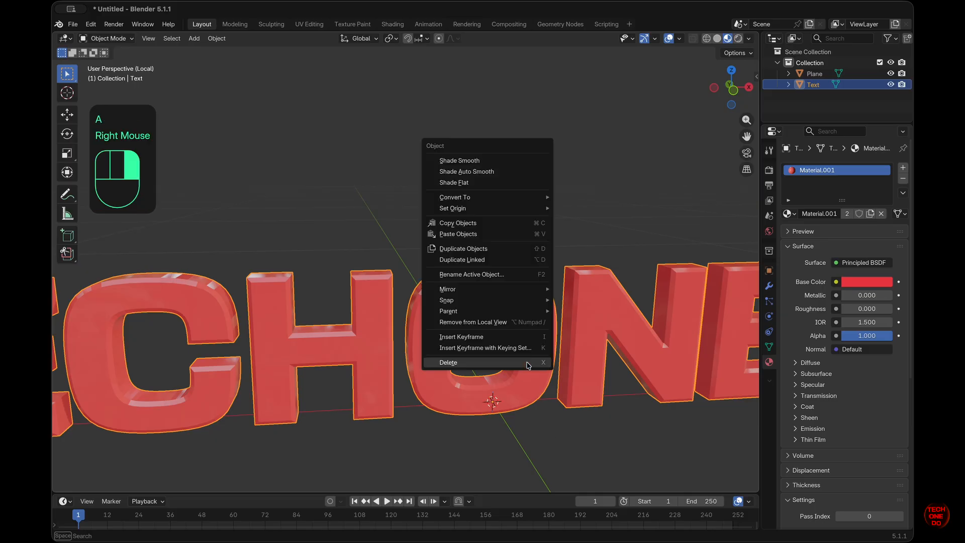
{"action": "left_click", "coordinate": [491, 162]}
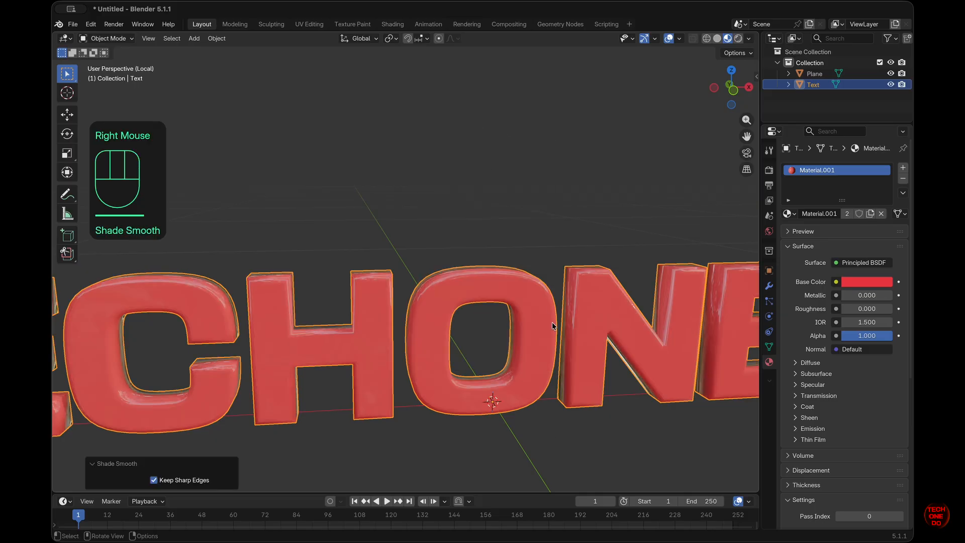
{"action": "scroll", "coordinate": [552, 322], "scroll_direction": "up", "scroll_amount": 5}
{"action": "scroll", "coordinate": [553, 324], "scroll_direction": "down", "scroll_amount": 5}
{"action": "scroll", "coordinate": [553, 324], "scroll_direction": "up", "scroll_amount": 5, "text": "super"}
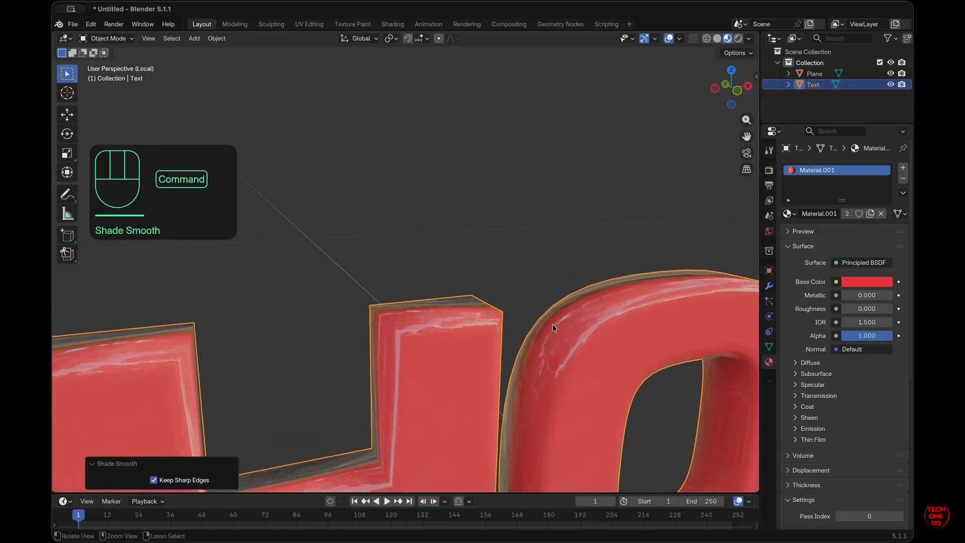
Step: Enter Edit Mode on the text, switch to face selection and select the thin outer inset face ring on the first O
{"action": "scroll", "coordinate": [553, 324], "scroll_direction": "up", "scroll_amount": 5}
{"action": "scroll", "coordinate": [553, 325], "scroll_direction": "down", "scroll_amount": 5}
{"action": "scroll", "coordinate": [553, 325], "scroll_direction": "down", "scroll_amount": 2, "text": "super"}
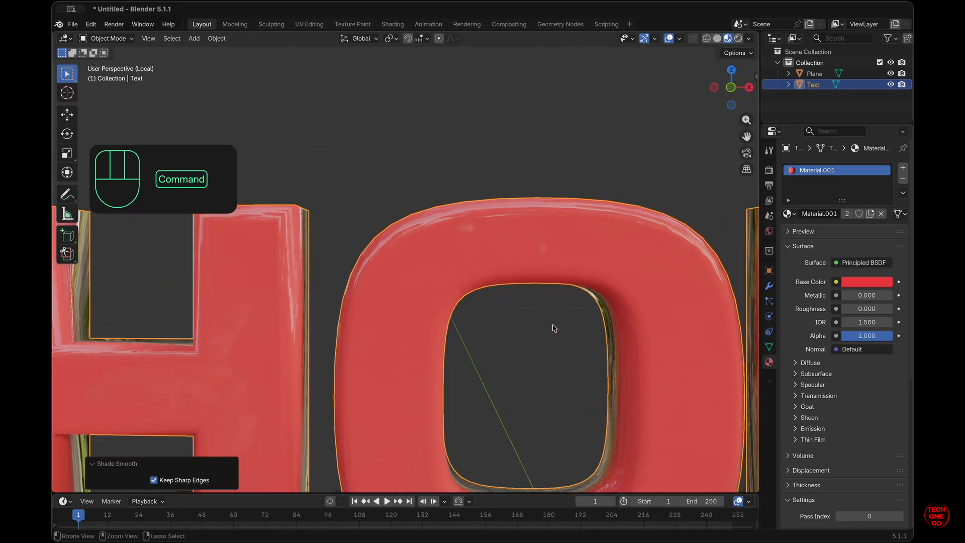
{"action": "scroll", "coordinate": [553, 324], "scroll_direction": "down", "scroll_amount": 5, "text": "super"}
{"action": "key", "text": "Tab"}
{"action": "key", "text": "2"}
{"action": "scroll", "coordinate": [458, 329], "scroll_direction": "up", "scroll_amount": 5, "text": "super"}
{"action": "left_click", "coordinate": [458, 329], "text": "alt"}
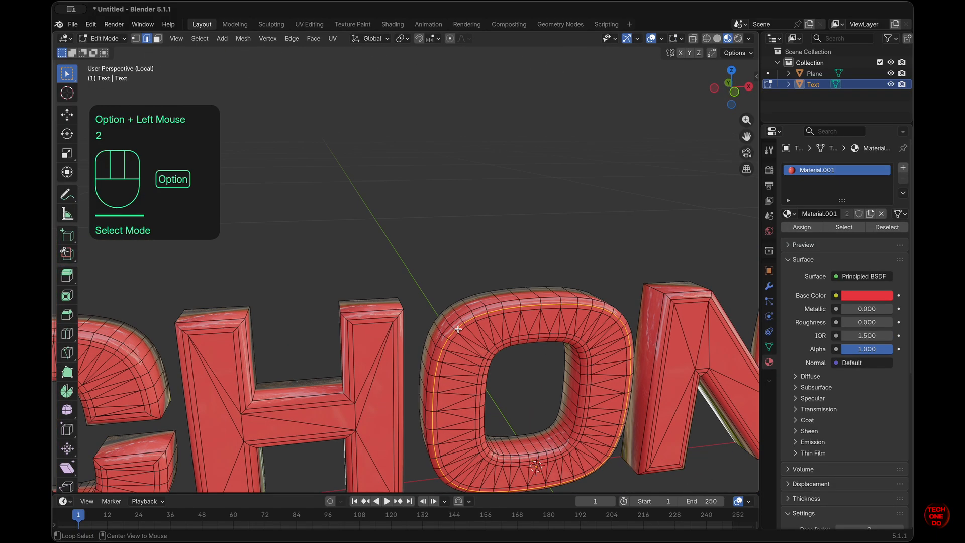
{"action": "key", "text": "3"}
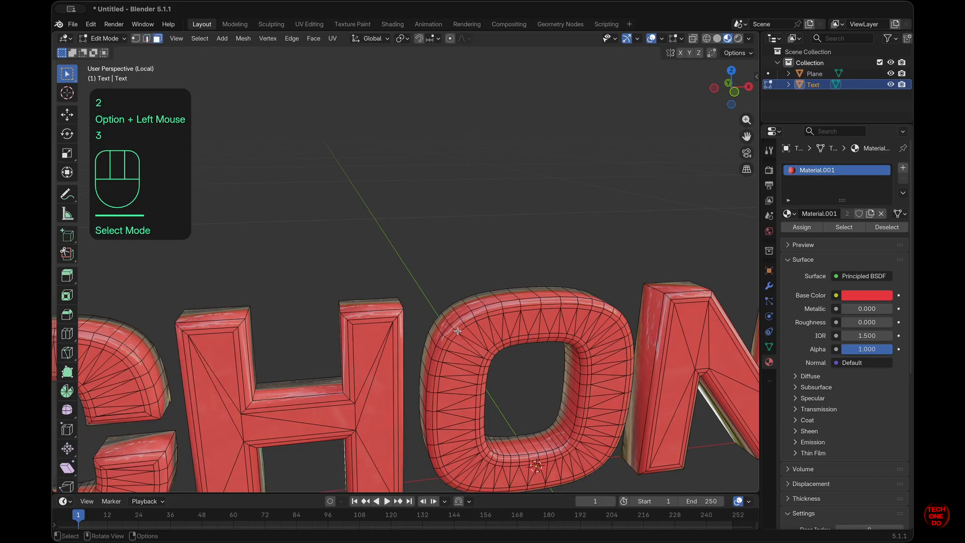
{"action": "left_click", "coordinate": [458, 331], "text": "alt"}
Step: Select the thin inset face loop running around the front of the H
{"action": "left_click", "coordinate": [381, 322], "text": "alt+shift"}
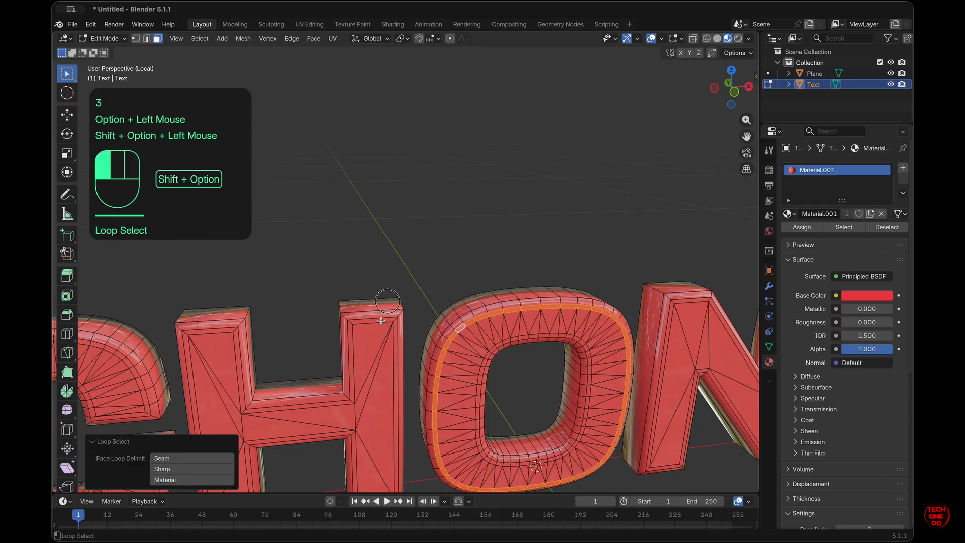
{"action": "left_click", "coordinate": [382, 321], "text": "alt"}
{"action": "left_click", "coordinate": [388, 322], "text": "alt"}
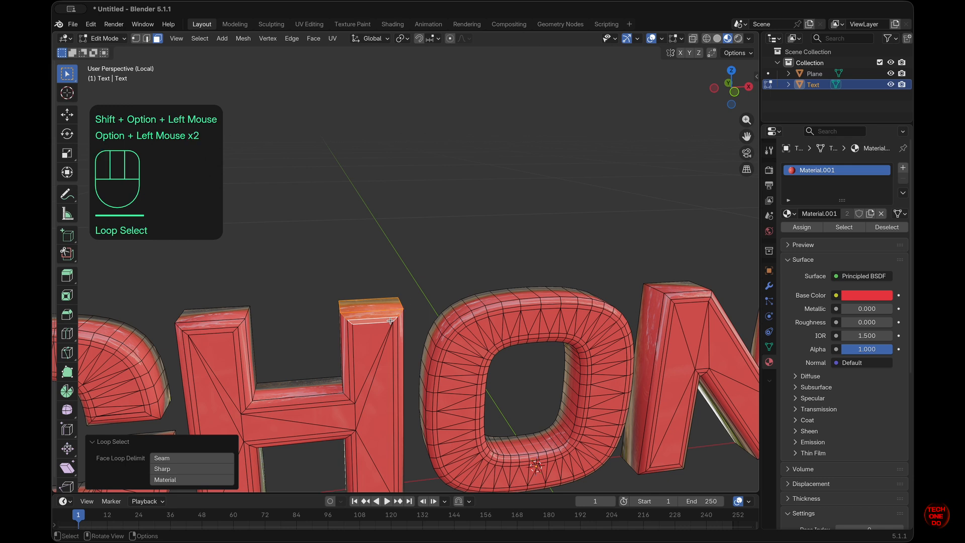
{"action": "left_click", "coordinate": [424, 313]}
{"action": "left_click", "coordinate": [424, 313]}
{"action": "left_click", "coordinate": [385, 321], "text": "alt"}
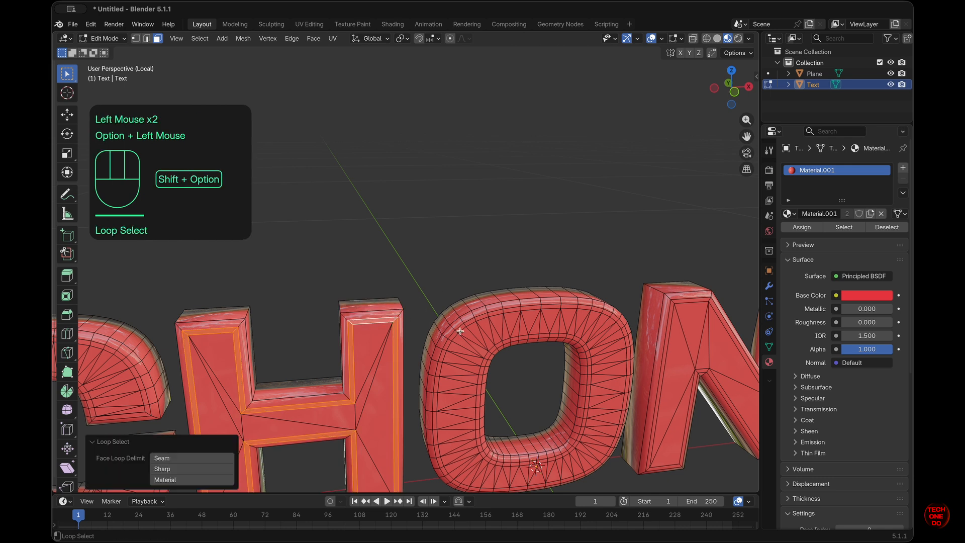
Step: Add the thin outer inset face rings of the first O, the N and the second E to the selection
{"action": "left_click", "coordinate": [457, 329], "text": "alt+shift"}
{"action": "left_click", "coordinate": [457, 330], "text": "alt+shift"}
{"action": "left_click", "coordinate": [465, 324], "text": "alt+shift"}
{"action": "scroll", "coordinate": [468, 324], "scroll_direction": "right", "scroll_amount": 5, "text": "shift"}
{"action": "left_click", "coordinate": [475, 304], "text": "alt+shift"}
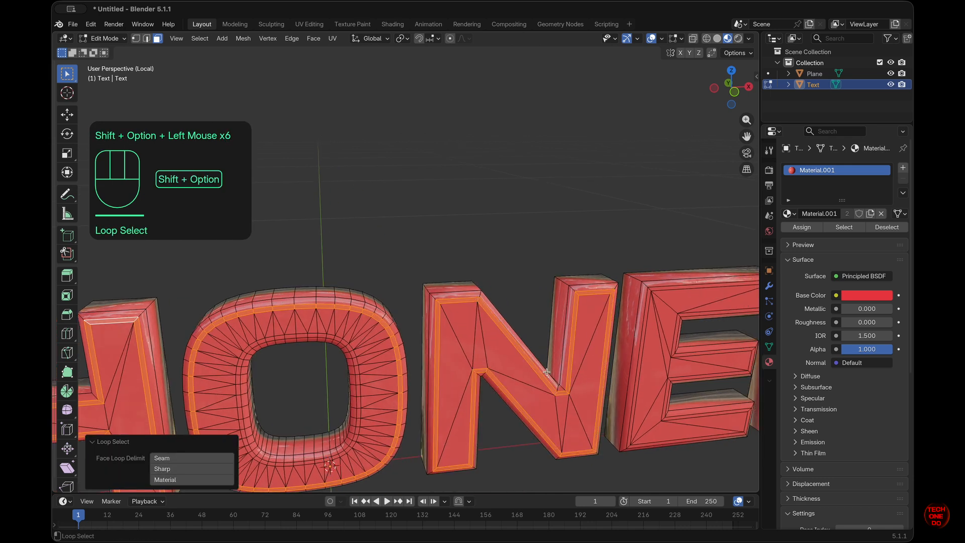
{"action": "scroll", "coordinate": [477, 307], "scroll_direction": "right", "scroll_amount": 5, "text": "shift"}
{"action": "left_click", "coordinate": [601, 302], "text": "alt+shift"}
Step: Extend the selection with the thin outer inset face rings of the D and the last O
{"action": "scroll", "coordinate": [601, 304], "scroll_direction": "right", "scroll_amount": 2, "text": "shift"}
{"action": "scroll", "coordinate": [601, 305], "scroll_direction": "right", "scroll_amount": 4, "text": "shift"}
{"action": "left_click", "coordinate": [503, 281], "text": "alt+shift"}
{"action": "left_click", "coordinate": [502, 282], "text": "alt+shift"}
{"action": "left_click", "coordinate": [518, 284], "text": "alt+shift"}
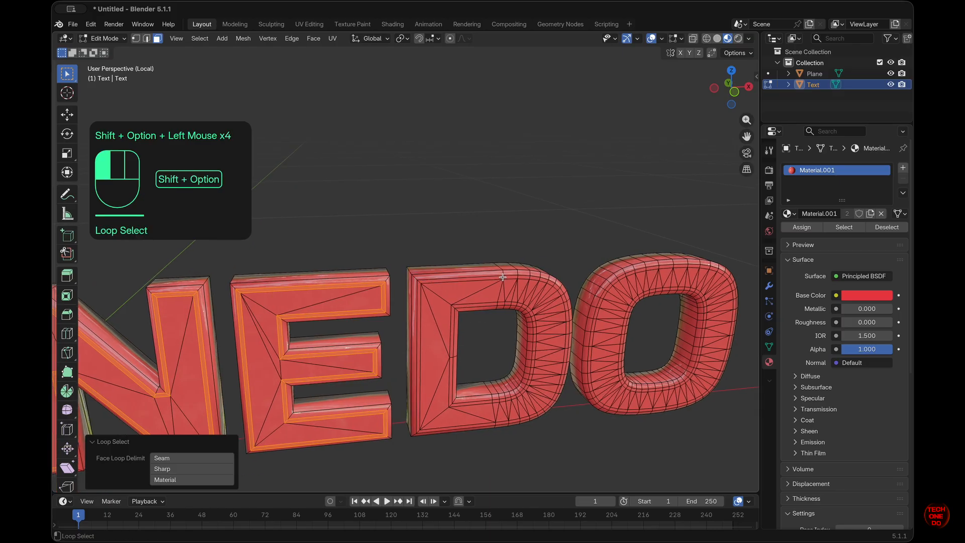
{"action": "scroll", "coordinate": [551, 291], "scroll_direction": "right", "scroll_amount": 3}
{"action": "left_click", "coordinate": [617, 287], "text": "alt+shift"}
Step: Add the thin inset face rings of the C, the first E and the T to the selection
{"action": "scroll", "coordinate": [617, 288], "scroll_direction": "left", "scroll_amount": 10, "text": "shift"}
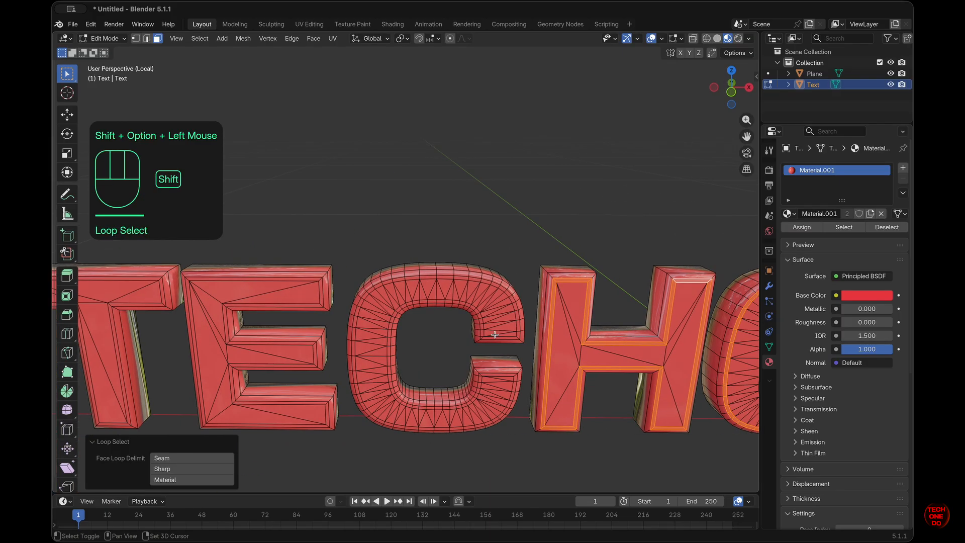
{"action": "left_click", "coordinate": [510, 295], "text": "alt+shift"}
{"action": "left_click", "coordinate": [311, 300], "text": "alt+shift"}
{"action": "scroll", "coordinate": [311, 300], "scroll_direction": "left", "scroll_amount": 3, "text": "shift"}
{"action": "left_click", "coordinate": [322, 279], "text": "alt+shift"}
{"action": "left_click", "coordinate": [321, 279], "text": "alt+shift"}
{"action": "left_click", "coordinate": [326, 279], "text": "alt+shift"}
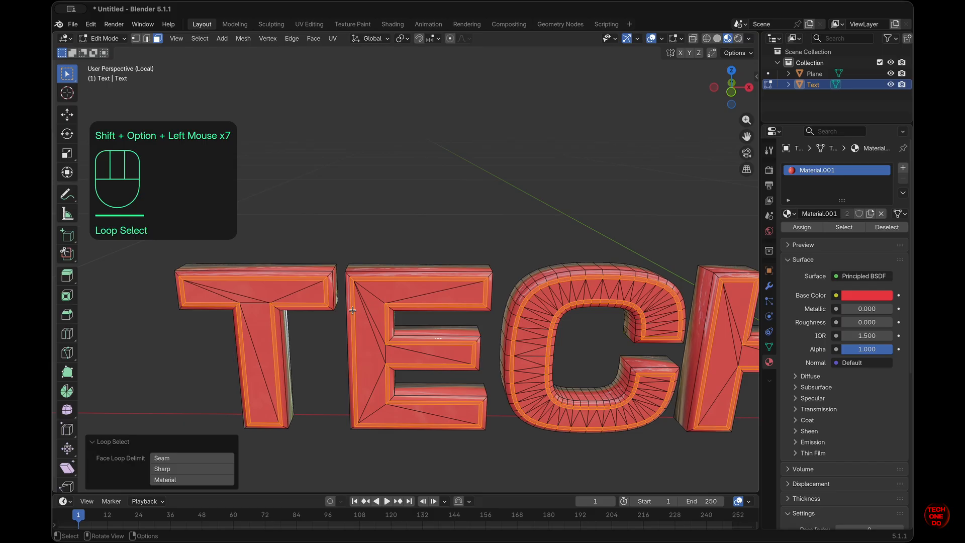
{"action": "scroll", "coordinate": [327, 278], "scroll_direction": "left", "scroll_amount": 4}
Step: Add a second material slot to the text with a new material and set its base color to orange #E79338
{"action": "left_click", "coordinate": [903, 169]}
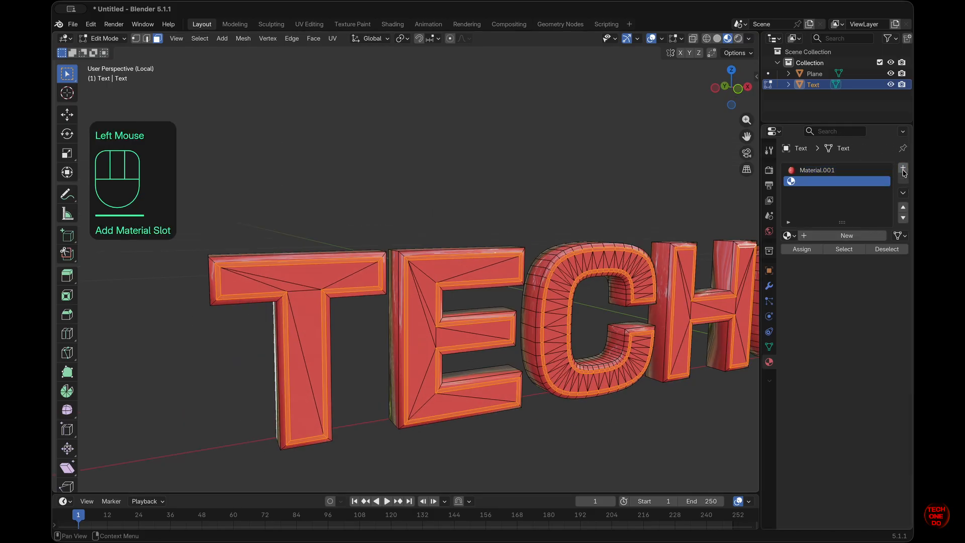
{"action": "left_click", "coordinate": [834, 236]}
{"action": "left_click", "coordinate": [866, 315]}
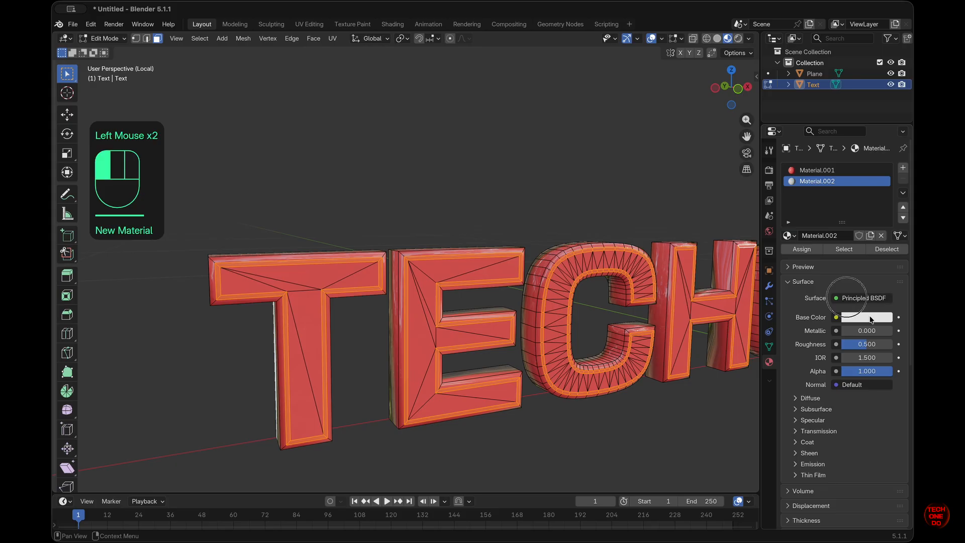
{"action": "left_click_drag", "start_coordinate": [833, 169], "coordinate": [797, 186]}
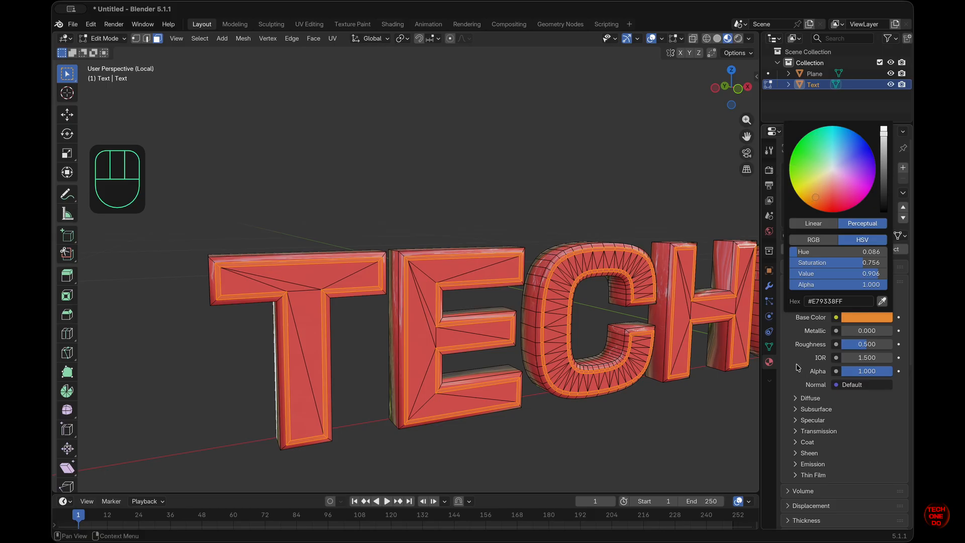
Step: Set the orange material's Metallic to 1.0, assign it to the selected face rings and deselect the faces
{"action": "left_click_drag", "start_coordinate": [855, 331], "coordinate": [891, 331]}
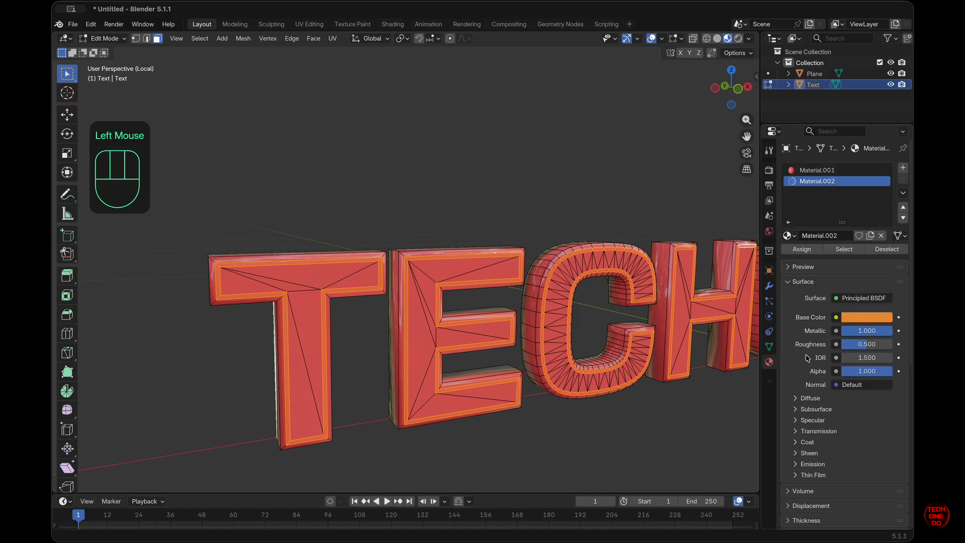
{"action": "key", "text": "super+z"}
{"action": "left_click", "coordinate": [802, 249]}
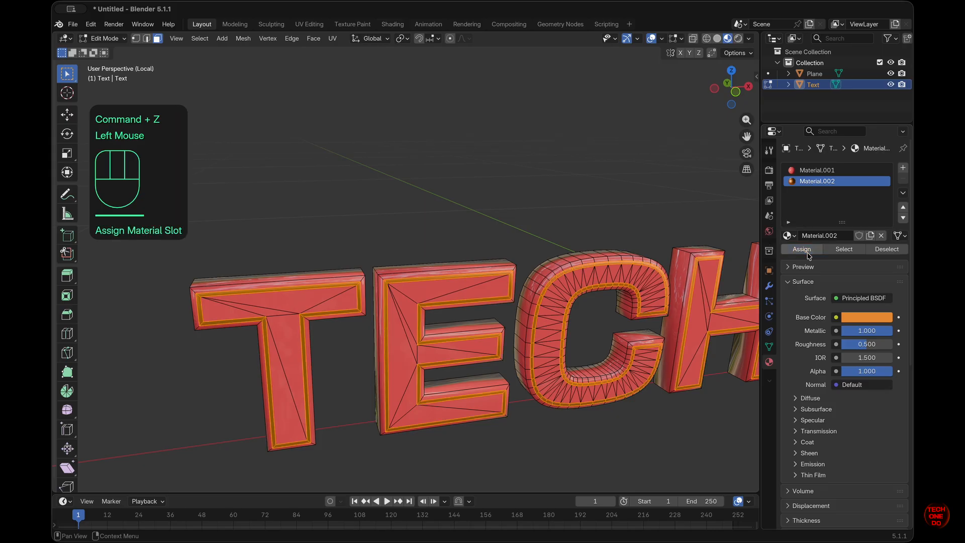
{"action": "left_click", "coordinate": [593, 447]}
{"action": "scroll", "coordinate": [595, 446], "scroll_direction": "left", "scroll_amount": 10}
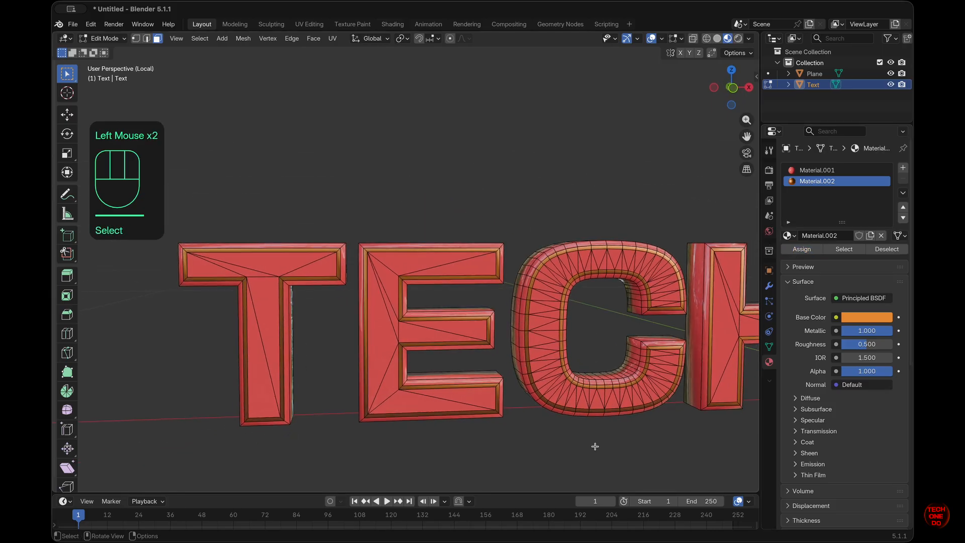
{"action": "scroll", "coordinate": [595, 446], "scroll_direction": "left", "scroll_amount": 5}
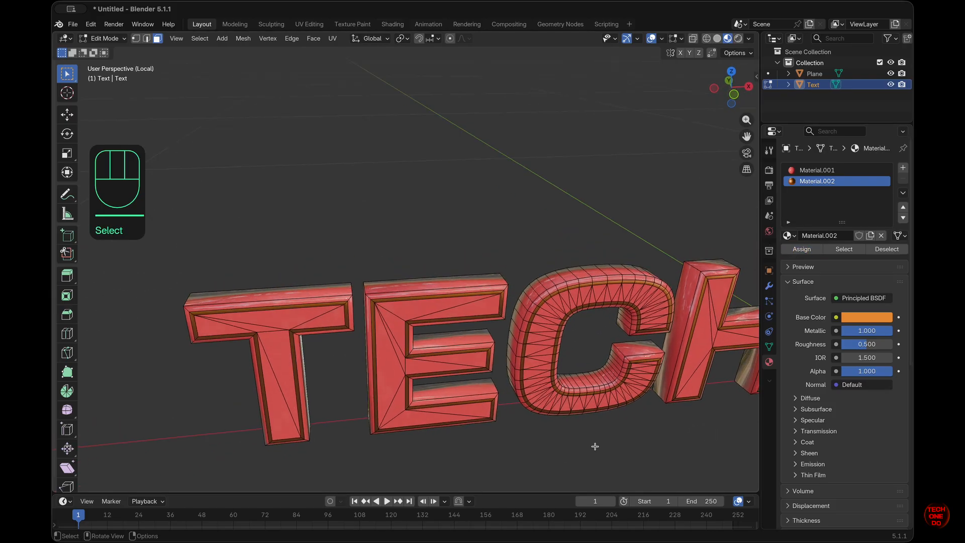
Step: Change the base color of Material.001 to a deeper red, #D1271E
{"action": "left_click", "coordinate": [831, 172]}
{"action": "left_click", "coordinate": [874, 318]}
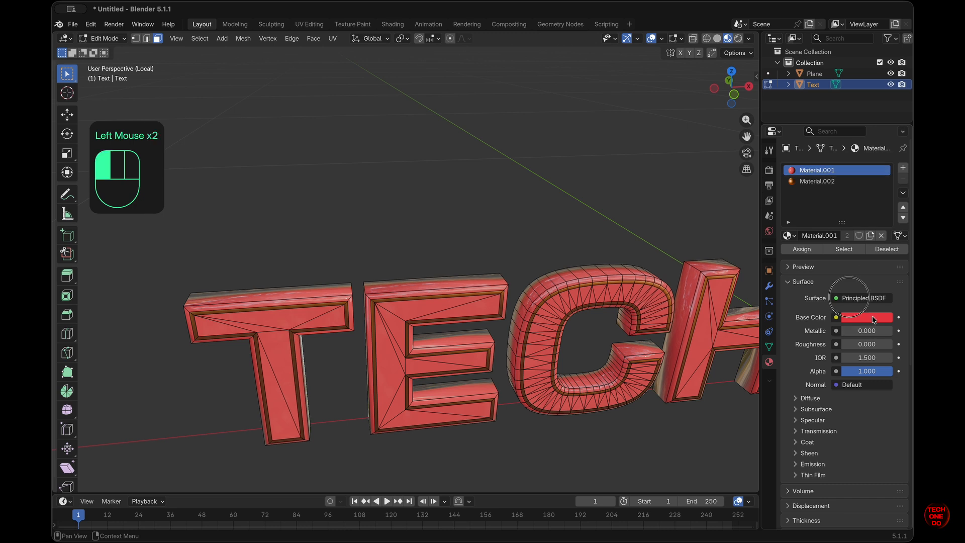
{"action": "left_click_drag", "start_coordinate": [834, 200], "coordinate": [831, 206]}
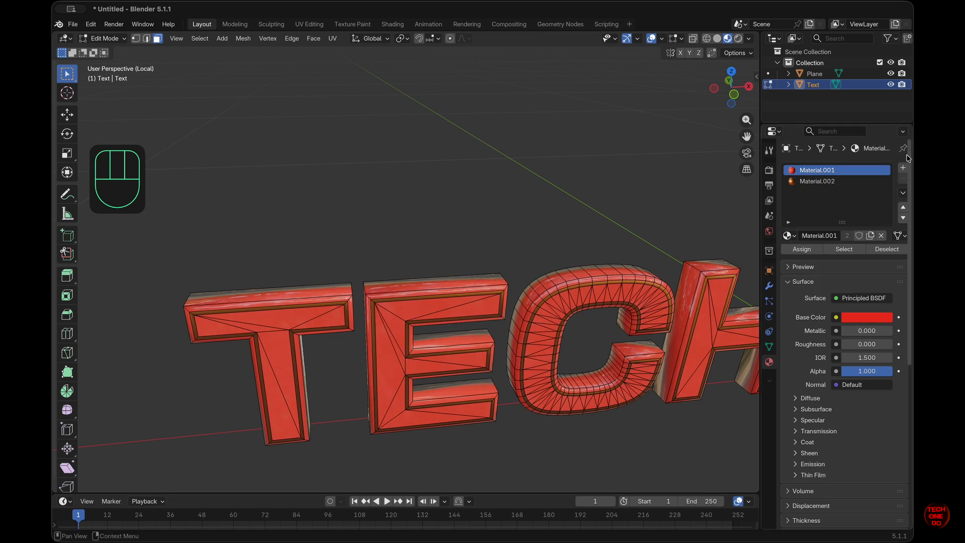
{"action": "left_click", "coordinate": [876, 313]}
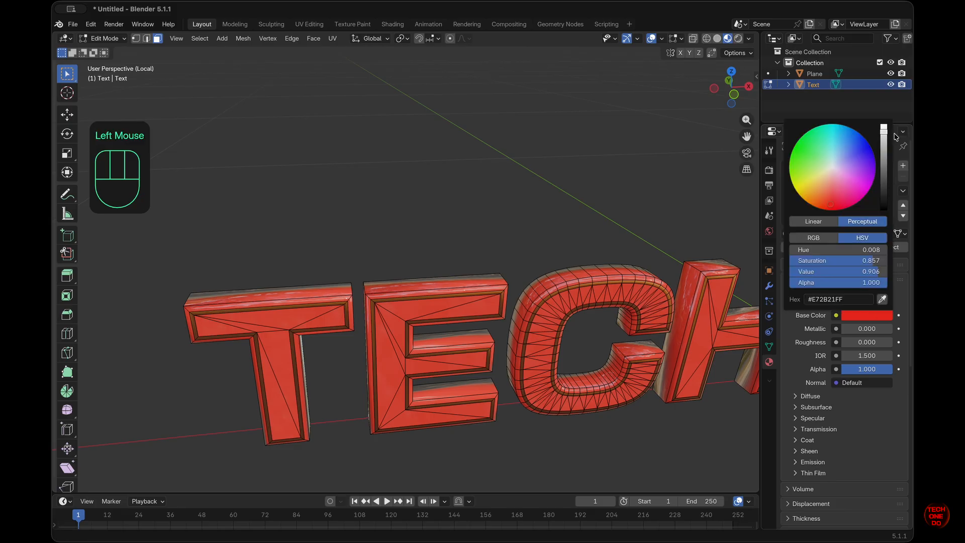
{"action": "left_click_drag", "start_coordinate": [884, 129], "coordinate": [883, 141]}
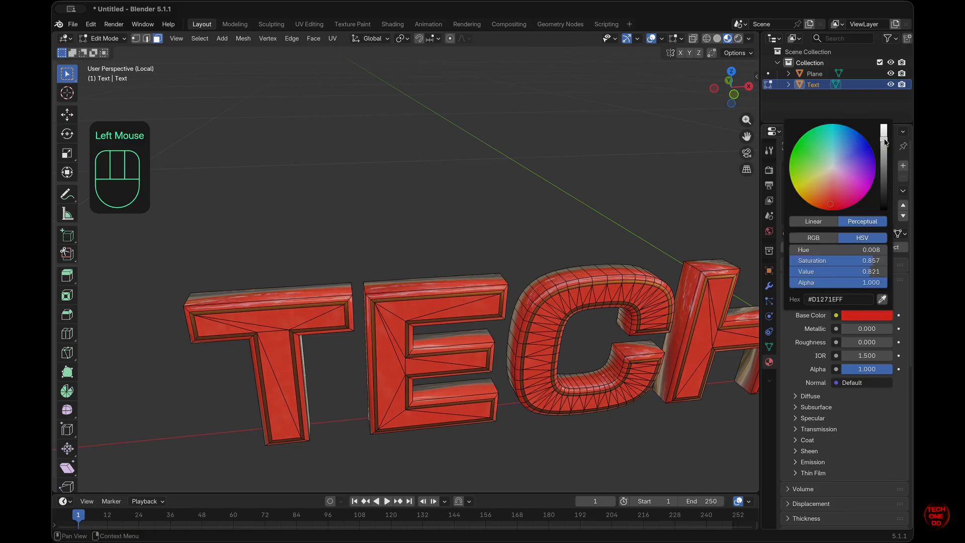
Step: Set both Metallic and Roughness of the red material to 0.5
{"action": "left_click_drag", "start_coordinate": [862, 344], "coordinate": [868, 314]}
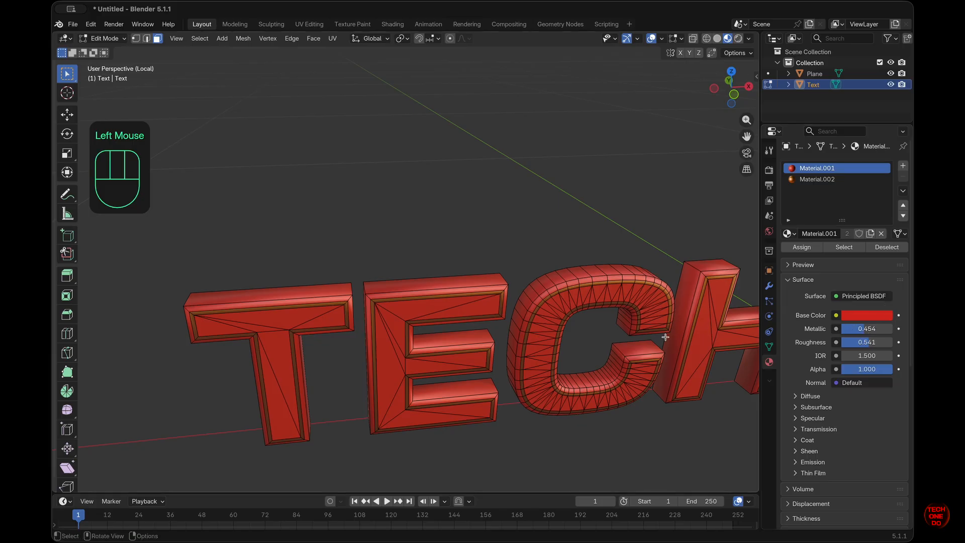
{"action": "scroll", "coordinate": [664, 337], "scroll_direction": "down", "scroll_amount": 5}
{"action": "scroll", "coordinate": [664, 337], "scroll_direction": "right", "scroll_amount": 5}
{"action": "scroll", "coordinate": [665, 337], "scroll_direction": "left", "scroll_amount": 10}
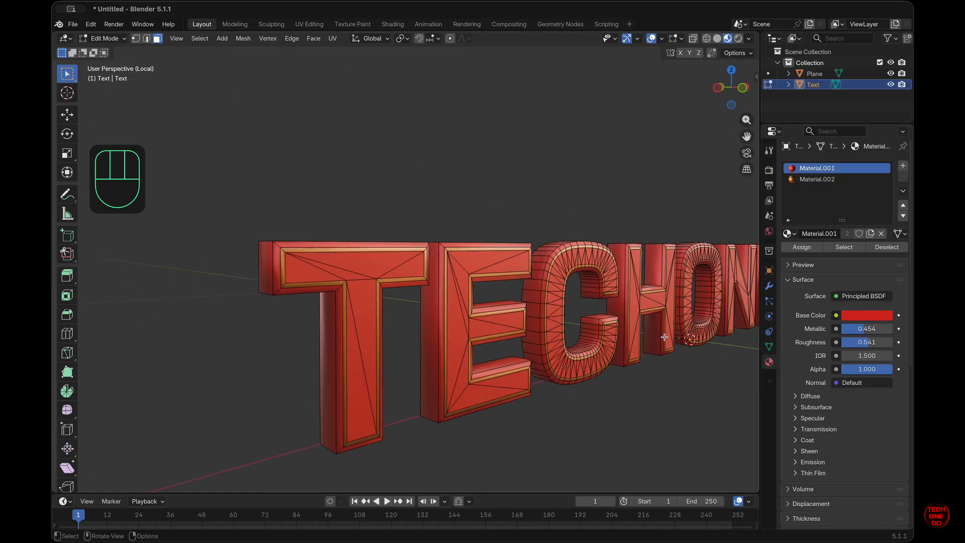
{"action": "left_click_drag", "start_coordinate": [859, 326], "coordinate": [867, 326]}
{"action": "key", "text": "Return"}
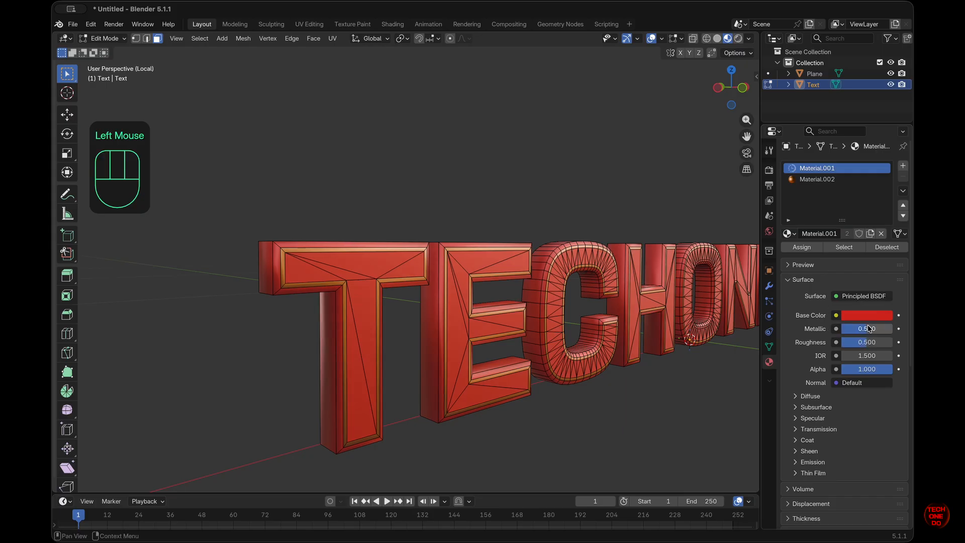
Step: Return to Object Mode and examine the text's red and orange materials from several angles and distances
{"action": "scroll", "coordinate": [496, 303], "scroll_direction": "left", "scroll_amount": 10}
{"action": "scroll", "coordinate": [496, 304], "scroll_direction": "up", "scroll_amount": 10}
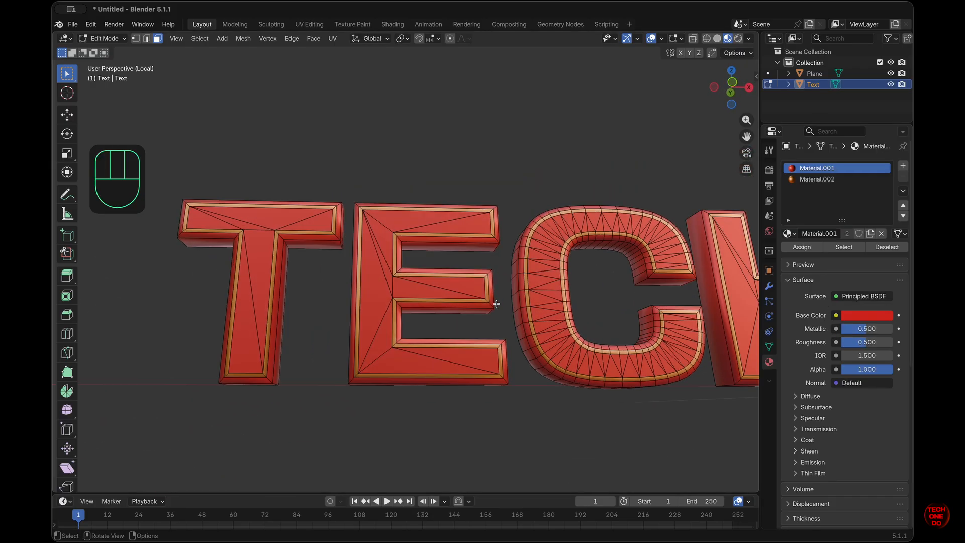
{"action": "scroll", "coordinate": [496, 304], "scroll_direction": "down", "scroll_amount": 10}
{"action": "scroll", "coordinate": [496, 304], "scroll_direction": "left", "scroll_amount": 10}
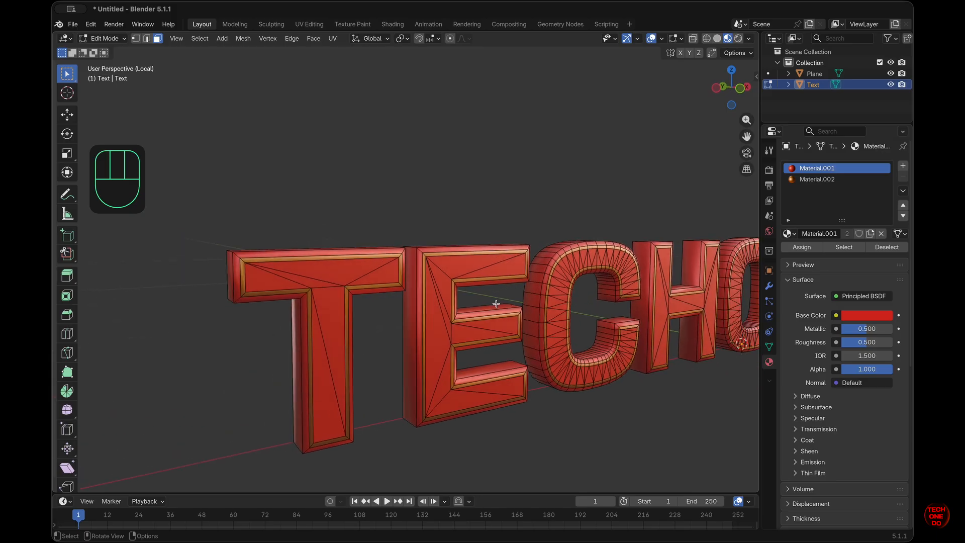
{"action": "scroll", "coordinate": [497, 304], "scroll_direction": "right", "scroll_amount": 10}
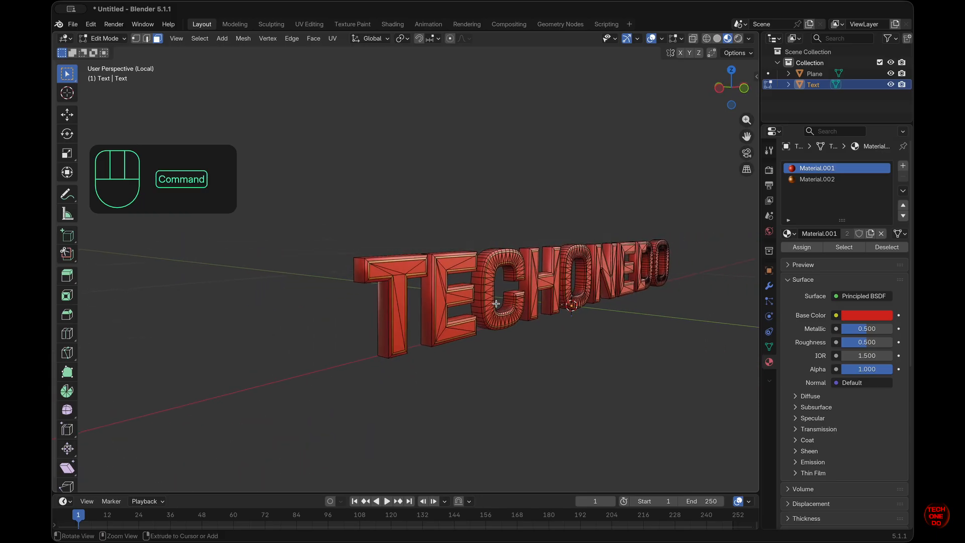
{"action": "scroll", "coordinate": [496, 303], "scroll_direction": "up", "scroll_amount": 5, "text": "ctrl"}
{"action": "key", "text": "Tab"}
{"action": "scroll", "coordinate": [496, 303], "scroll_direction": "right", "scroll_amount": 5}
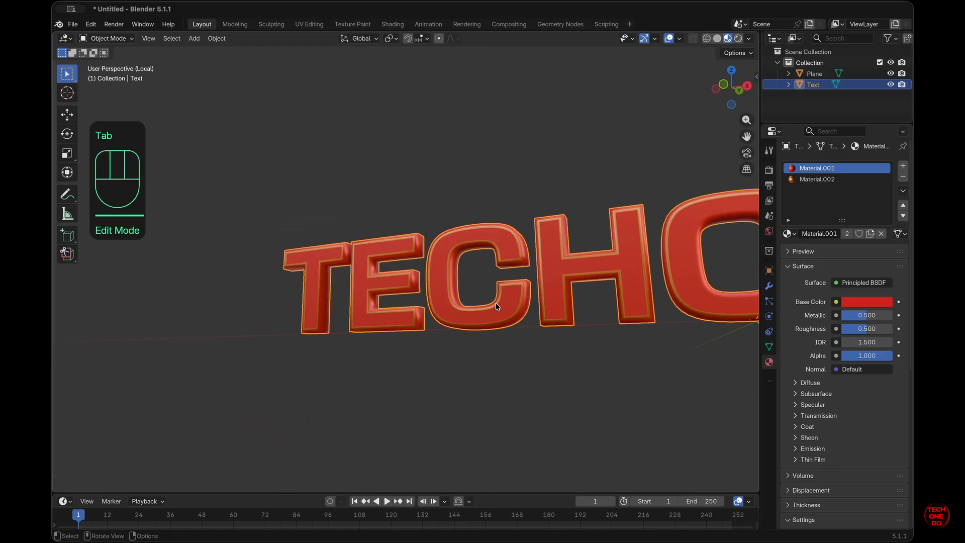
{"action": "scroll", "coordinate": [496, 303], "scroll_direction": "left", "scroll_amount": 10}
{"action": "scroll", "coordinate": [496, 303], "scroll_direction": "right", "scroll_amount": 5}
{"action": "scroll", "coordinate": [496, 306], "scroll_direction": "down", "scroll_amount": 5}
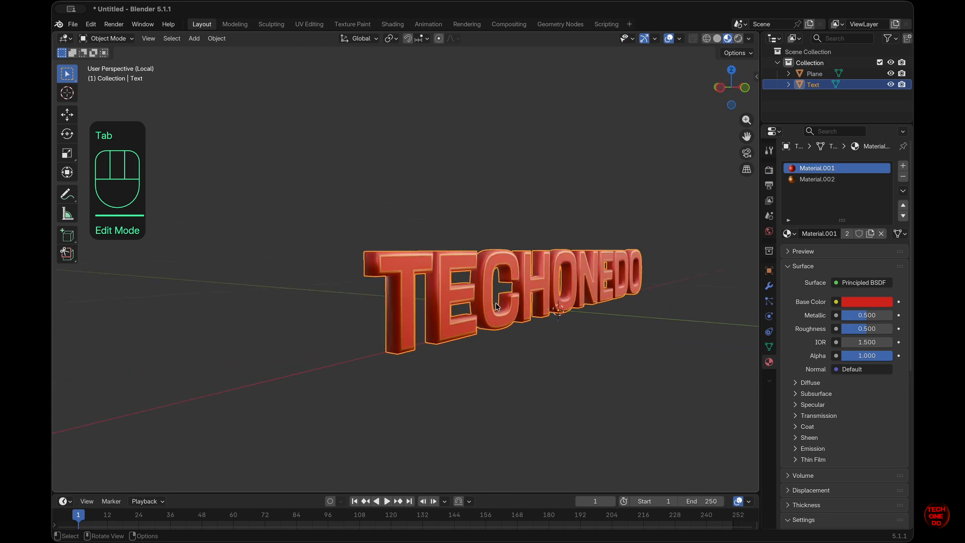
{"action": "scroll", "coordinate": [496, 306], "scroll_direction": "right", "scroll_amount": 5}
{"action": "scroll", "coordinate": [496, 307], "scroll_direction": "up", "scroll_amount": 5}
{"action": "scroll", "coordinate": [496, 306], "scroll_direction": "down", "scroll_amount": 5}
{"action": "scroll", "coordinate": [497, 307], "scroll_direction": "left", "scroll_amount": 3}
{"action": "scroll", "coordinate": [496, 307], "scroll_direction": "up", "scroll_amount": 3}
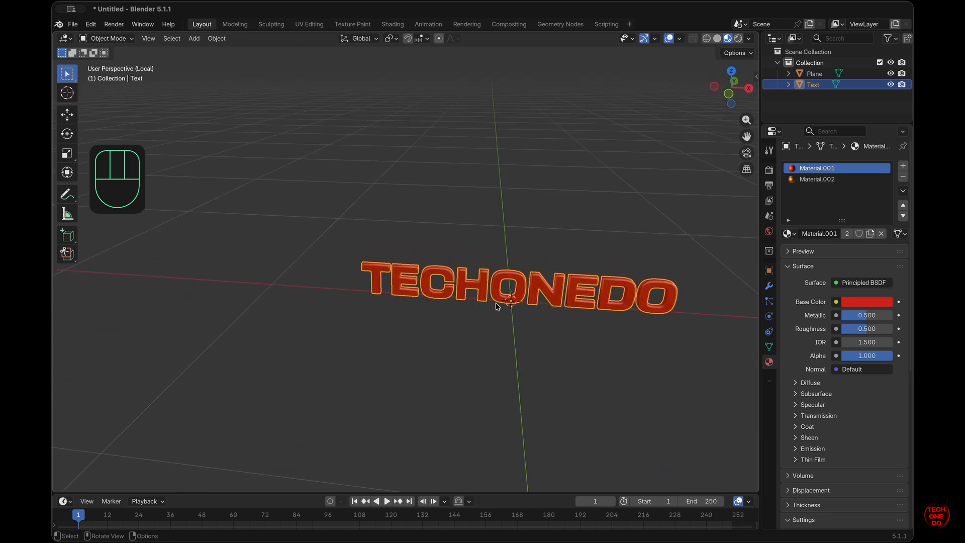
Step: Exit Local View to bring back the base plane and select the text object
{"action": "left_click", "coordinate": [496, 306]}
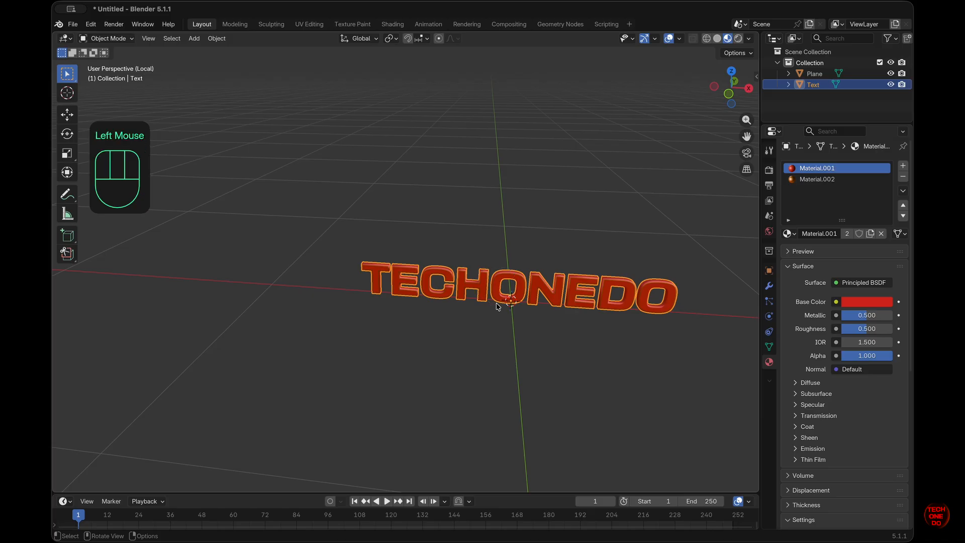
{"action": "key", "text": "slash"}
{"action": "left_click", "coordinate": [497, 306]}
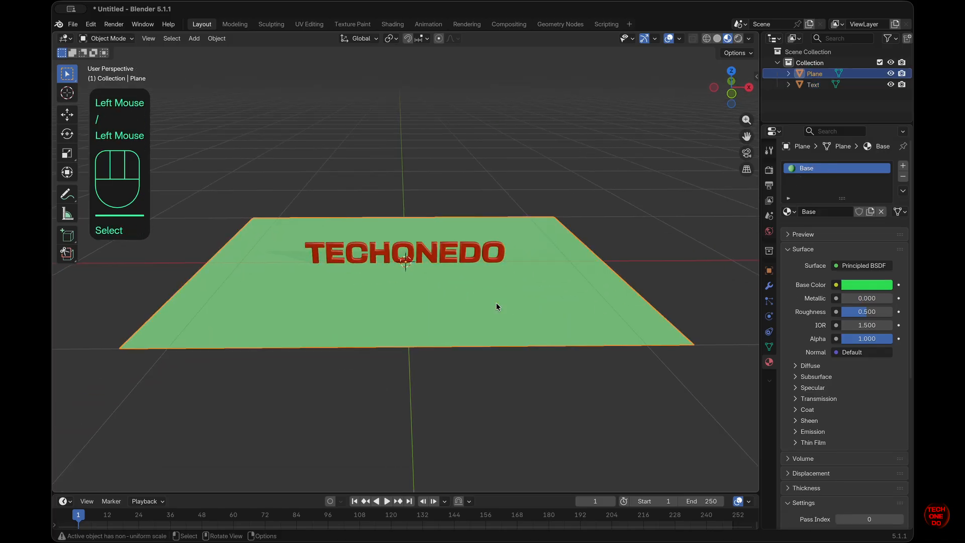
{"action": "scroll", "coordinate": [496, 305], "scroll_direction": "up", "scroll_amount": 5, "text": "super"}
{"action": "scroll", "coordinate": [496, 306], "scroll_direction": "up", "scroll_amount": 3, "text": "shift"}
{"action": "scroll", "coordinate": [496, 307], "scroll_direction": "left", "scroll_amount": 3, "text": "shift"}
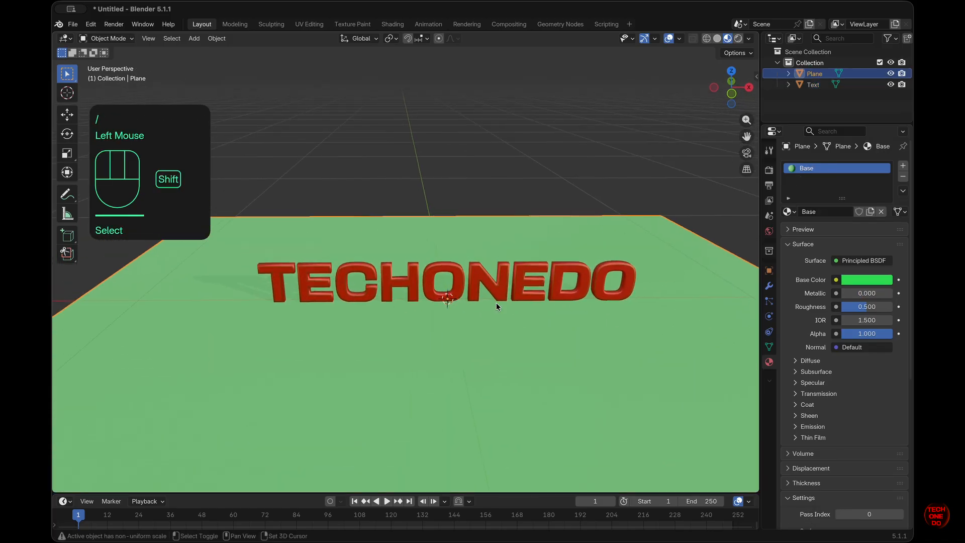
{"action": "scroll", "coordinate": [496, 306], "scroll_direction": "left", "scroll_amount": 3}
{"action": "scroll", "coordinate": [496, 307], "scroll_direction": "right", "scroll_amount": 2}
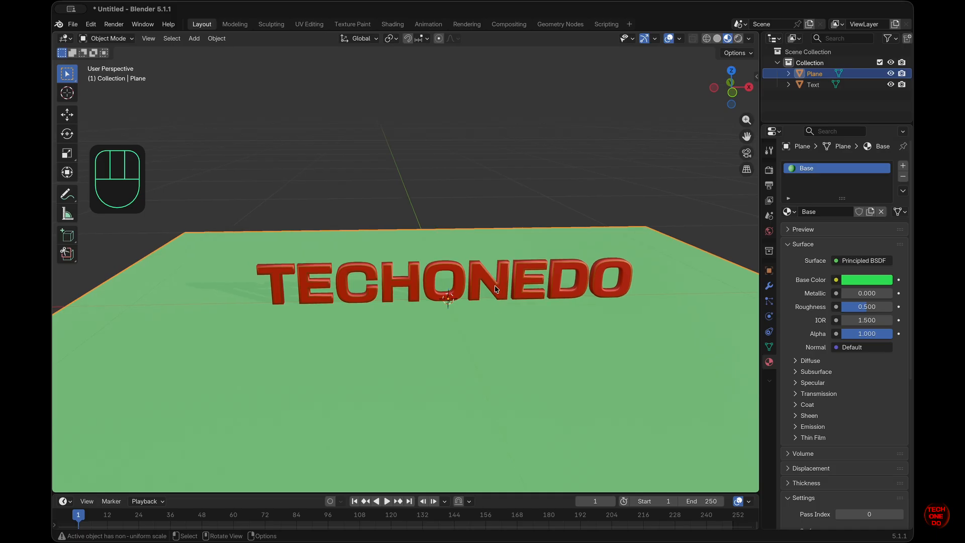
{"action": "left_click", "coordinate": [496, 289]}
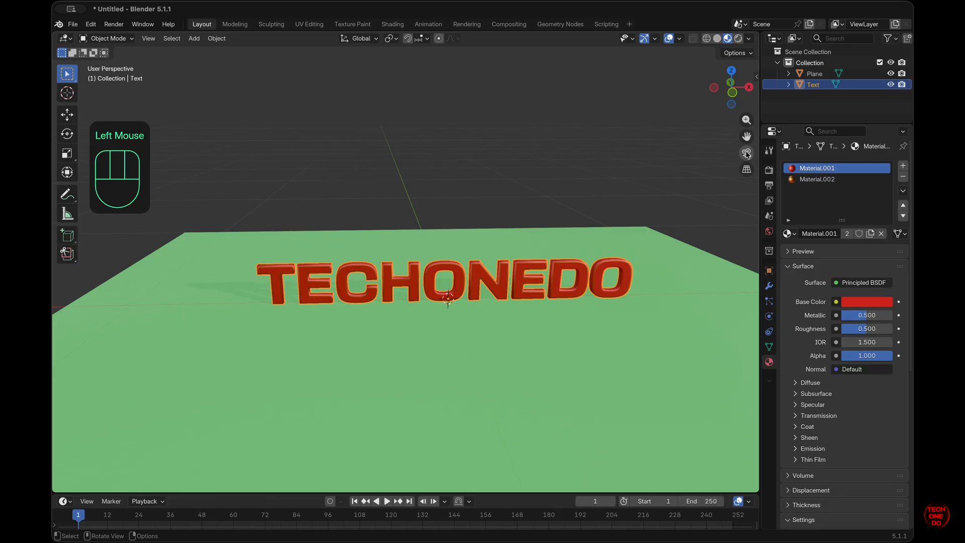
Step: Add a camera and set its location to Y -1.96 m and Z 0.78 m
{"action": "left_click", "coordinate": [653, 152]}
{"action": "key", "text": "shift+a"}
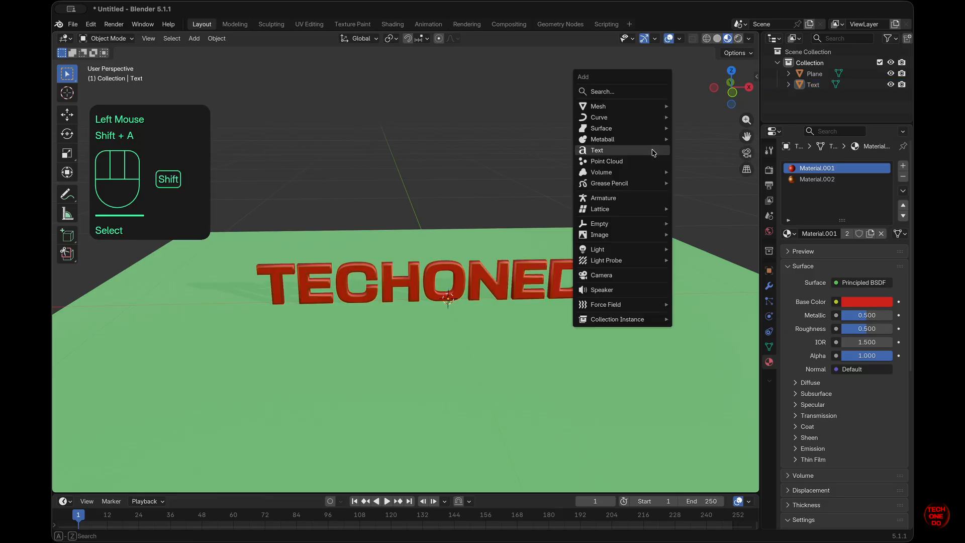
{"action": "left_click", "coordinate": [621, 275]}
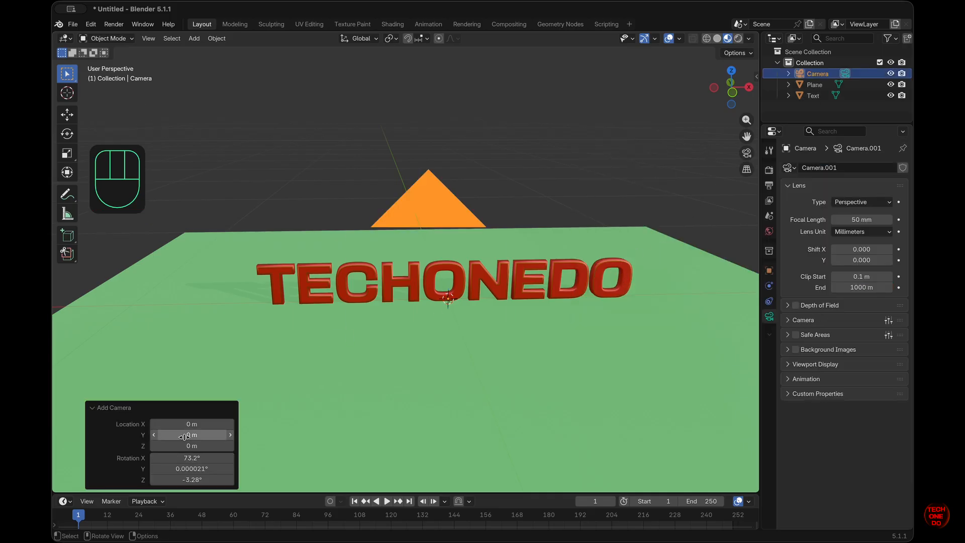
{"action": "left_click_drag", "start_coordinate": [191, 446], "coordinate": [161, 409]}
{"action": "scroll", "coordinate": [369, 370], "scroll_direction": "left", "scroll_amount": 10}
{"action": "scroll", "coordinate": [464, 366], "scroll_direction": "right", "scroll_amount": 10}
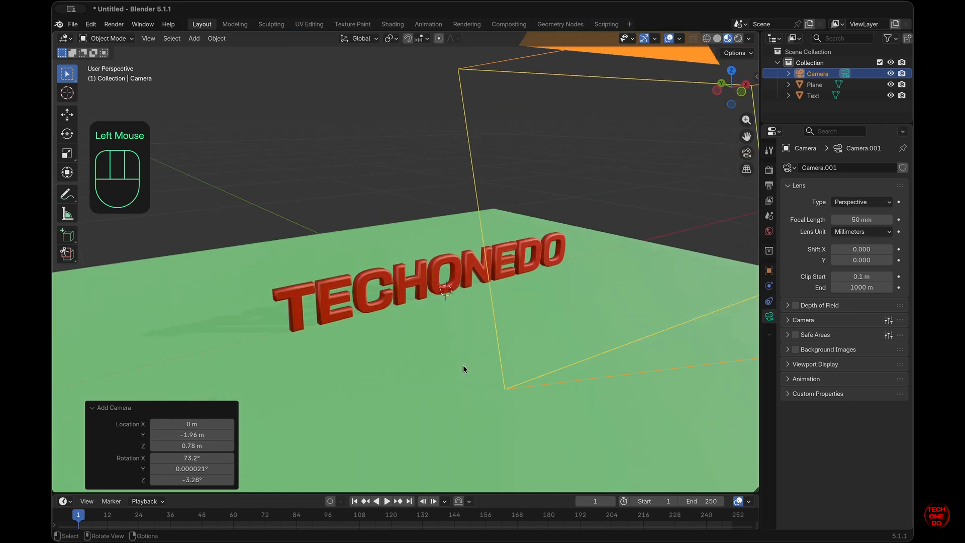
Step: Look through the camera, lock it to the view, and center the TECHONEDO text horizontally in a nearly head-on shot
{"action": "left_click", "coordinate": [747, 153]}
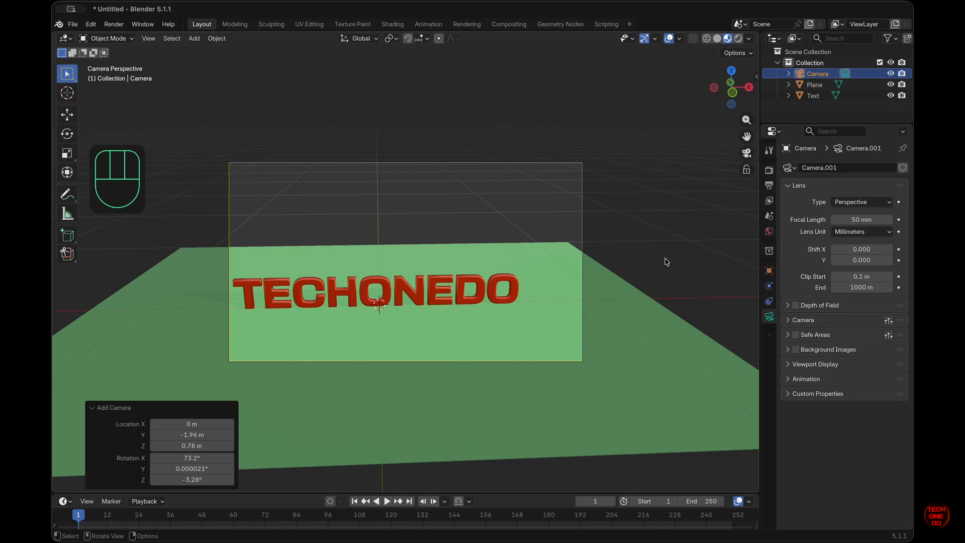
{"action": "left_click", "coordinate": [747, 170]}
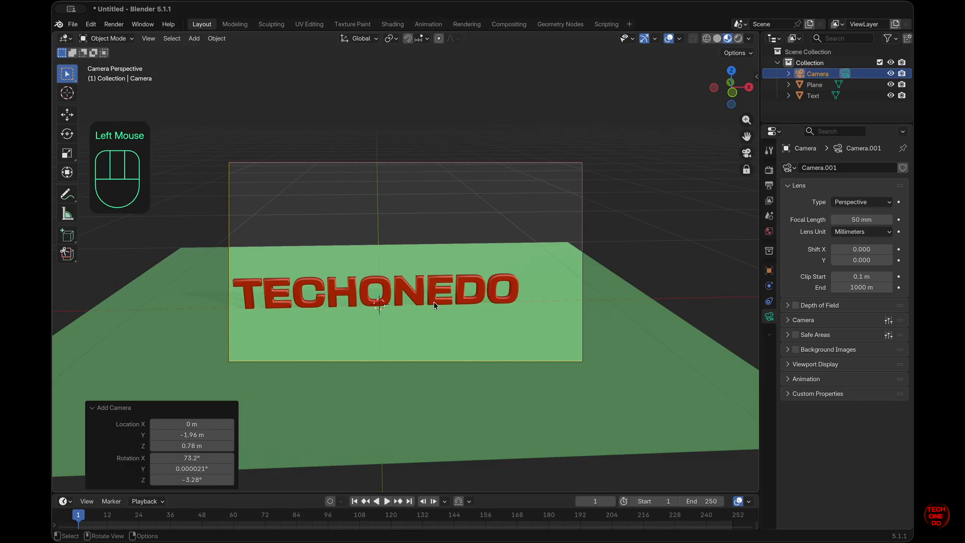
{"action": "scroll", "coordinate": [435, 305], "scroll_direction": "left", "scroll_amount": 5, "text": "shift"}
{"action": "scroll", "coordinate": [436, 305], "scroll_direction": "right", "scroll_amount": 3}
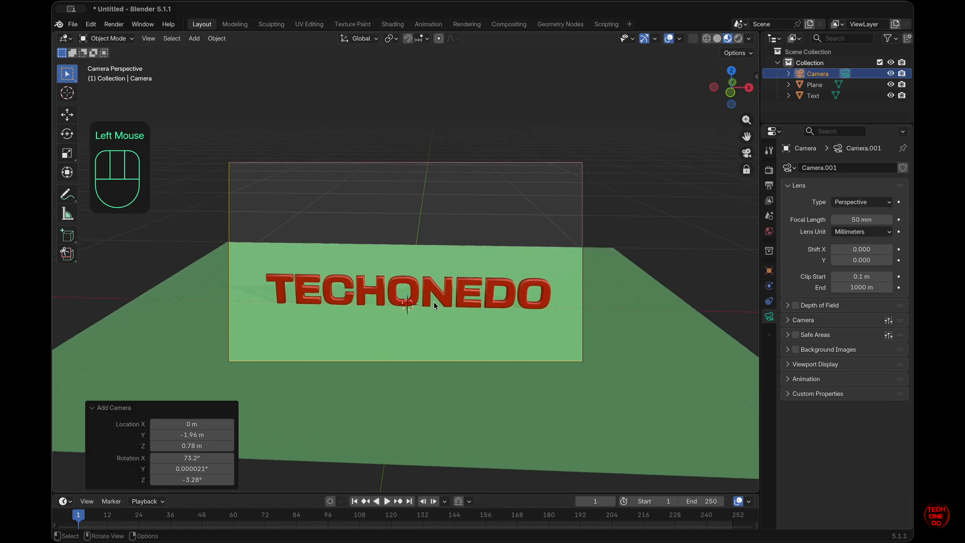
{"action": "scroll", "coordinate": [435, 305], "scroll_direction": "left", "scroll_amount": 2}
{"action": "key", "text": "shift"}
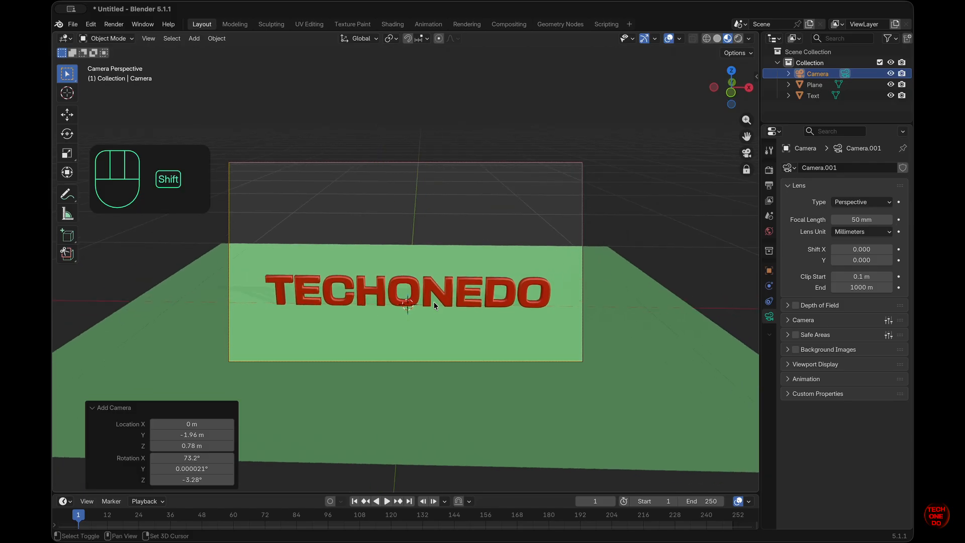
{"action": "scroll", "coordinate": [434, 304], "scroll_direction": "left", "scroll_amount": 4}
{"action": "scroll", "coordinate": [434, 304], "scroll_direction": "right", "scroll_amount": 4}
{"action": "scroll", "coordinate": [434, 303], "scroll_direction": "left", "scroll_amount": 3}
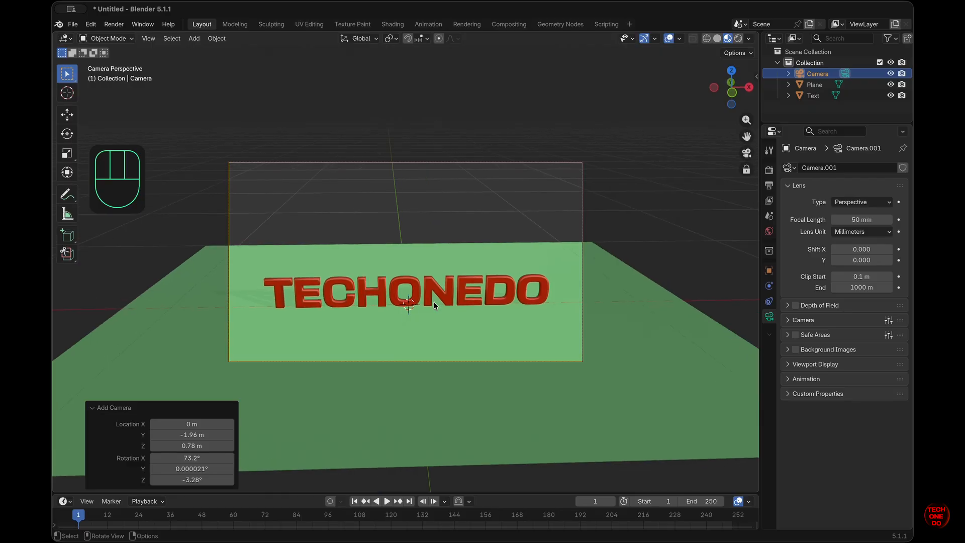
{"action": "scroll", "coordinate": [433, 301], "scroll_direction": "right", "scroll_amount": 3}
{"action": "key", "text": "shift"}
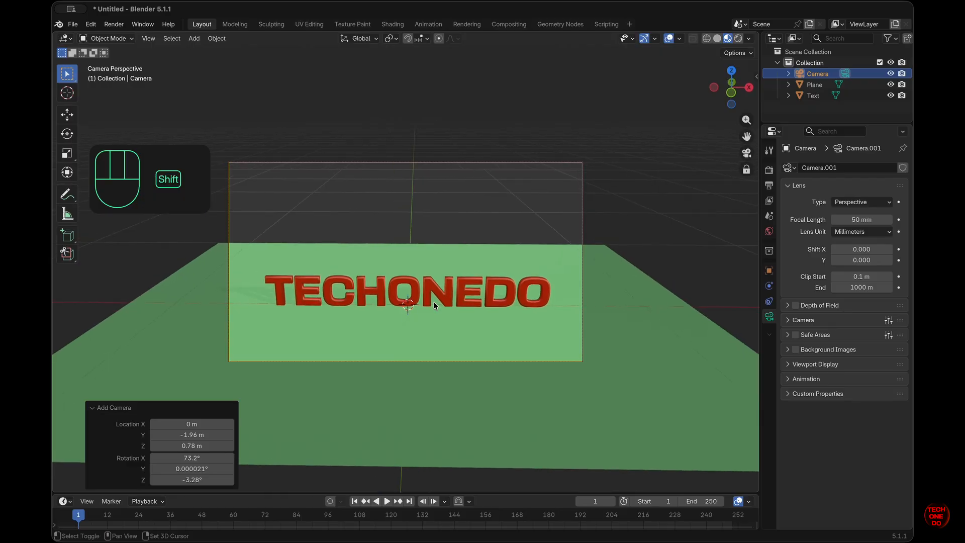
Step: Shift the camera so the text sits slightly above the middle of the frame, and unlock the camera from the view
{"action": "scroll", "coordinate": [434, 304], "scroll_direction": "down", "scroll_amount": 5, "text": "shift"}
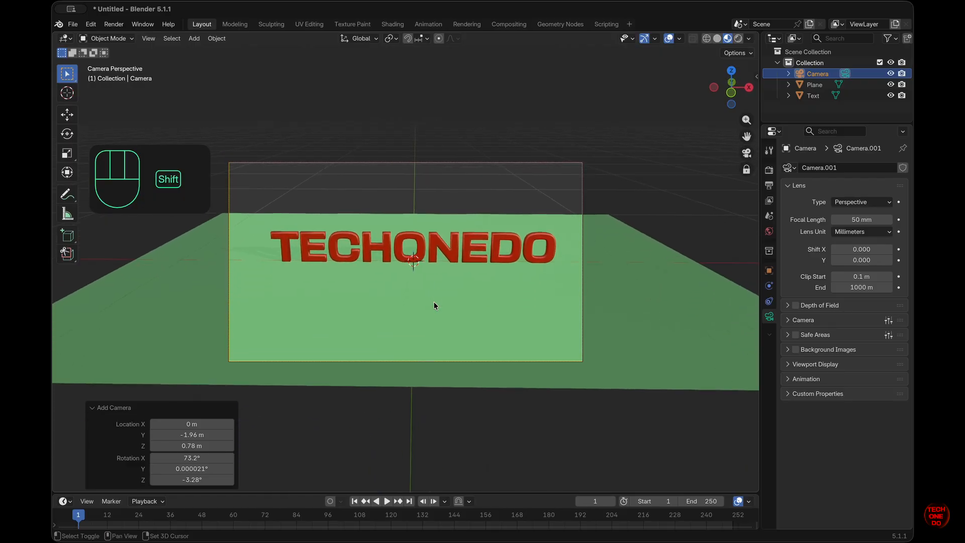
{"action": "scroll", "coordinate": [433, 304], "scroll_direction": "up", "scroll_amount": 2, "text": "shift"}
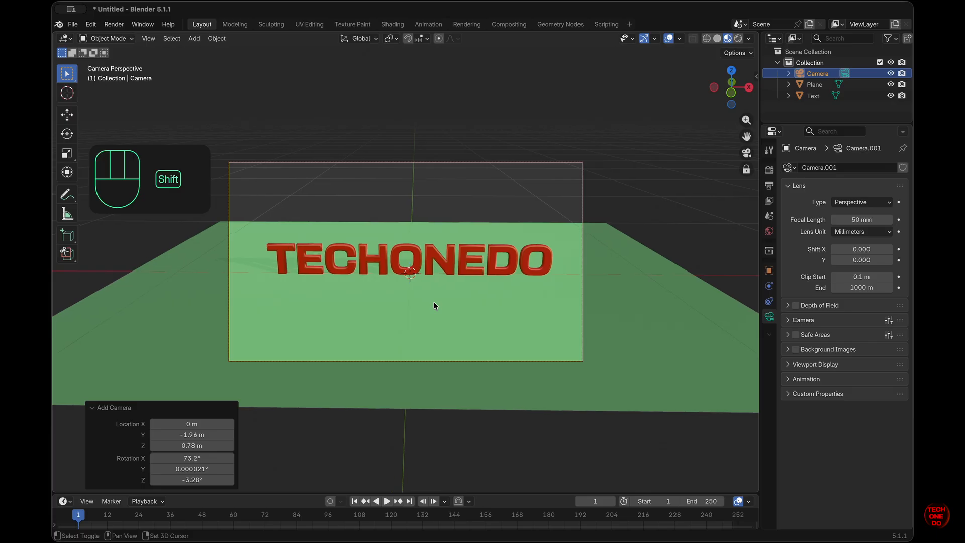
{"action": "left_click", "coordinate": [747, 171]}
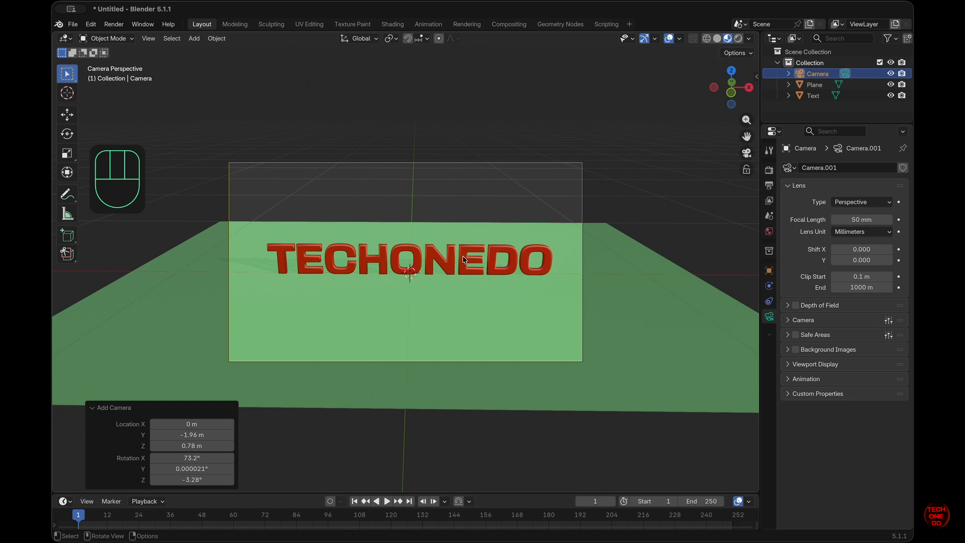
{"action": "left_click", "coordinate": [747, 169]}
{"action": "left_click", "coordinate": [735, 167]}
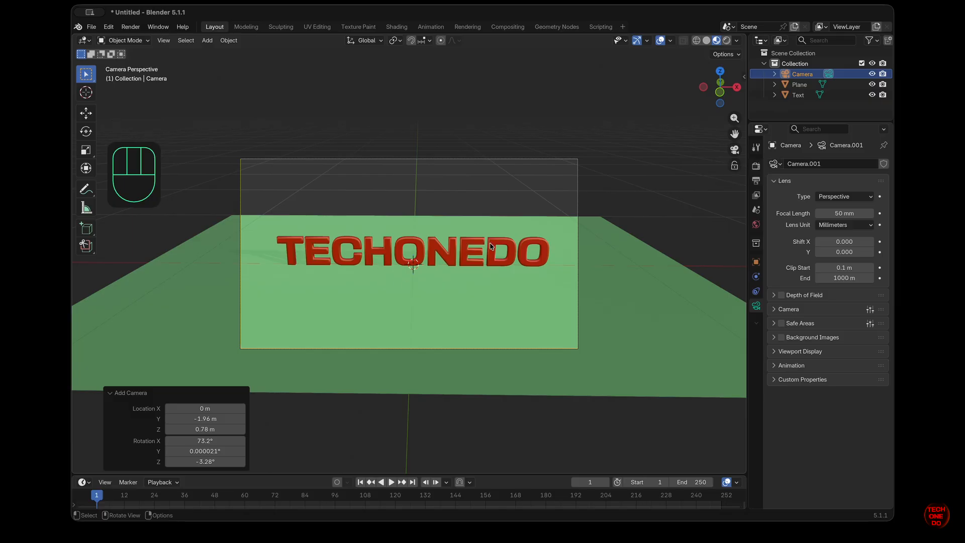
Step: Raise the text object to a Z location of 0.5 m and lock its Z location
{"action": "left_click", "coordinate": [452, 254]}
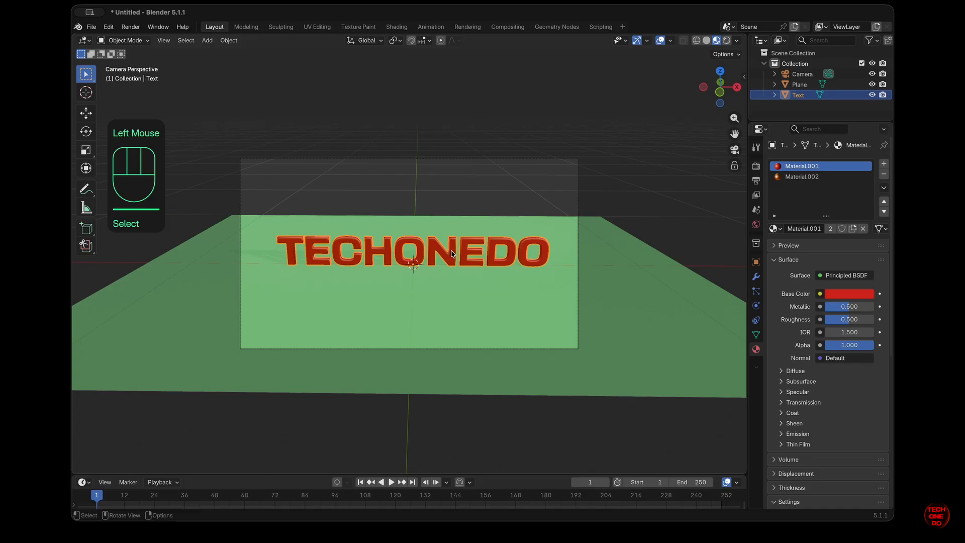
{"action": "key", "text": "n"}
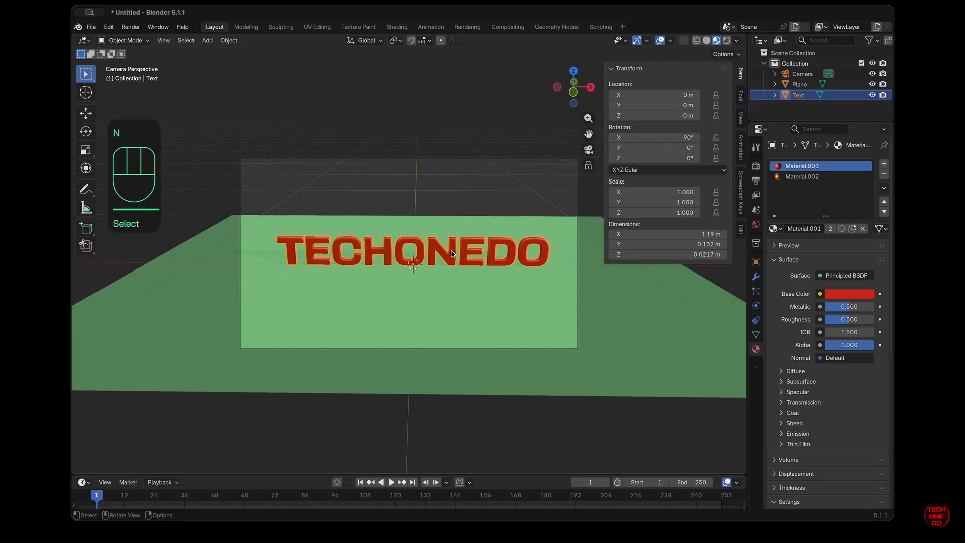
{"action": "left_click_drag", "start_coordinate": [661, 116], "coordinate": [673, 115]}
{"action": "left_click", "coordinate": [673, 115]}
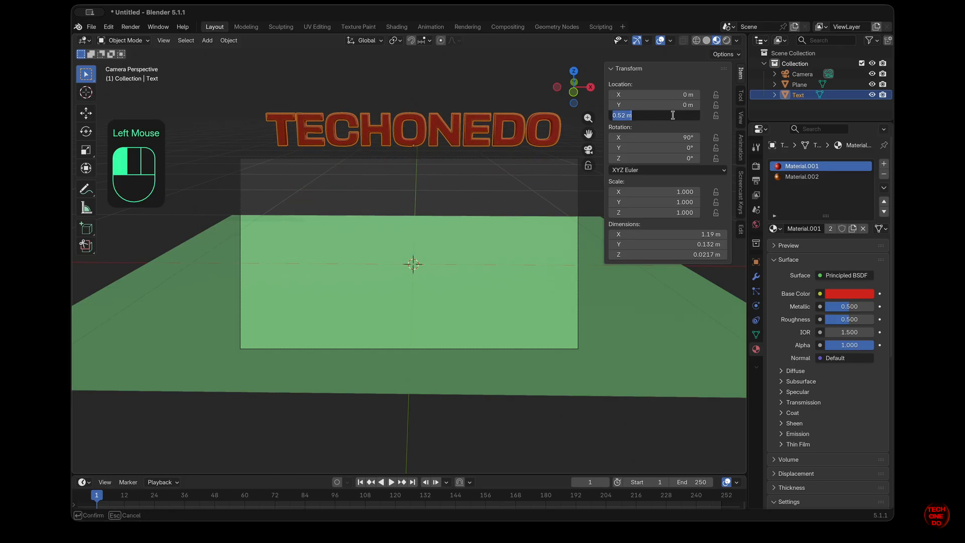
{"action": "left_click", "coordinate": [644, 114]}
{"action": "left_click", "coordinate": [657, 108]}
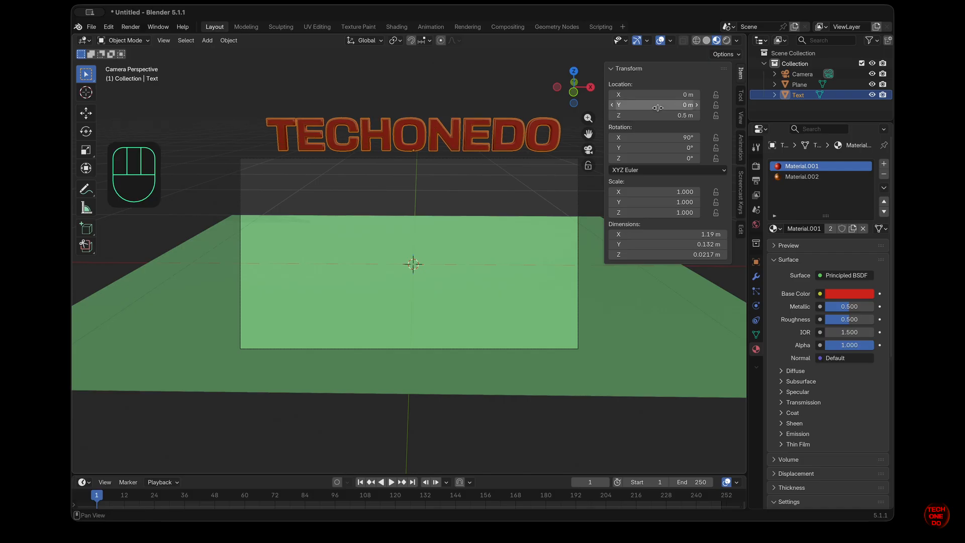
{"action": "left_click", "coordinate": [712, 118]}
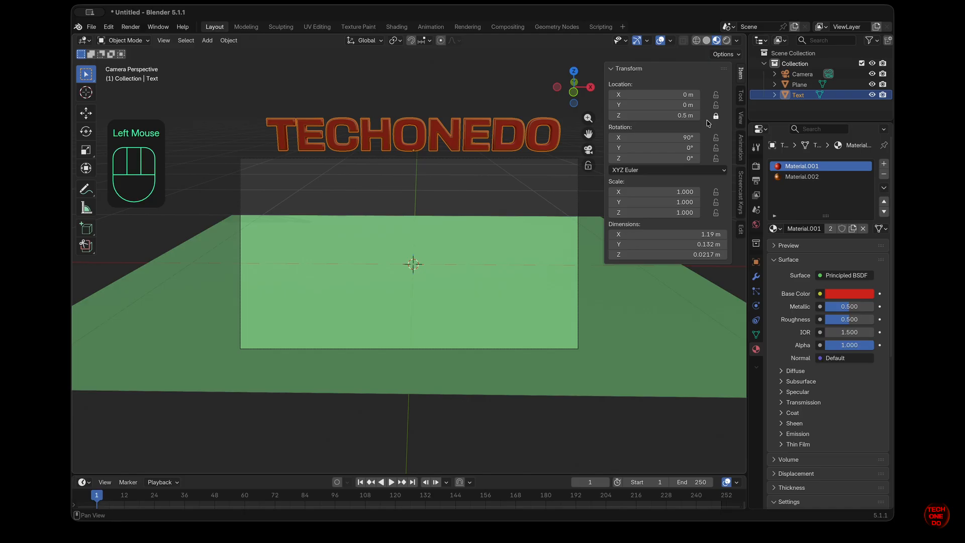
Step: Enlarge the timeline area and insert a location keyframe for the raised text at frame 12
{"action": "left_click_drag", "start_coordinate": [499, 474], "coordinate": [501, 399]}
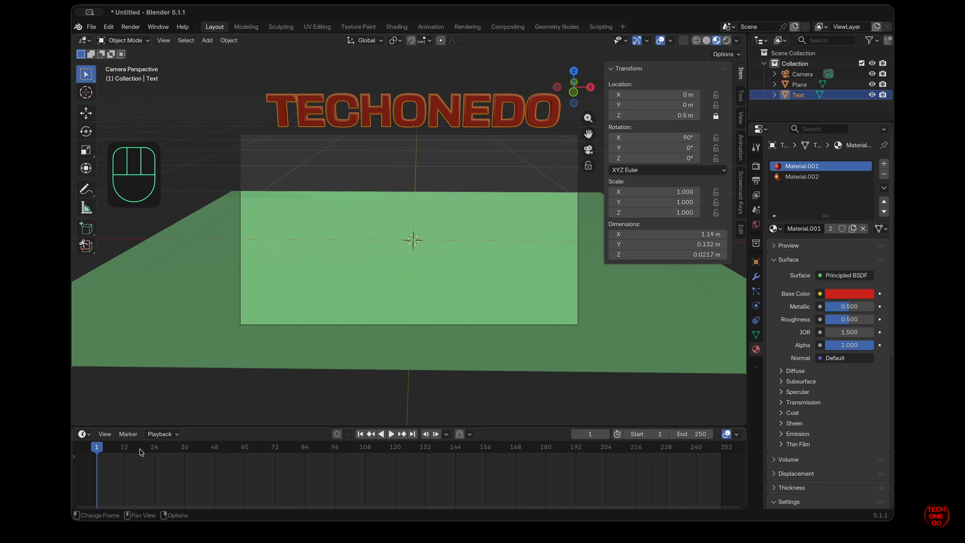
{"action": "left_click", "coordinate": [123, 447]}
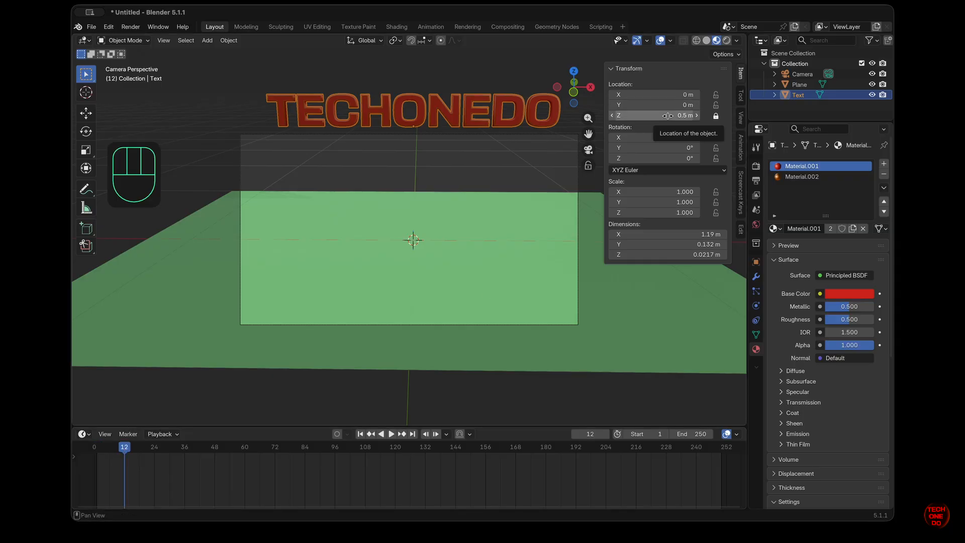
{"action": "key", "text": "i"}
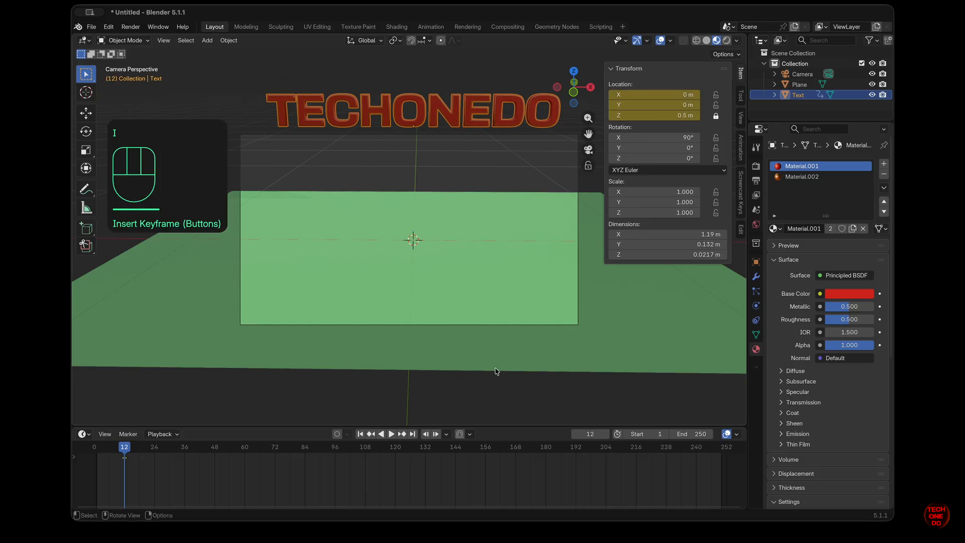
Step: At frame 36, set the text's Z location to 0 m and insert a location keyframe
{"action": "left_click", "coordinate": [185, 448]}
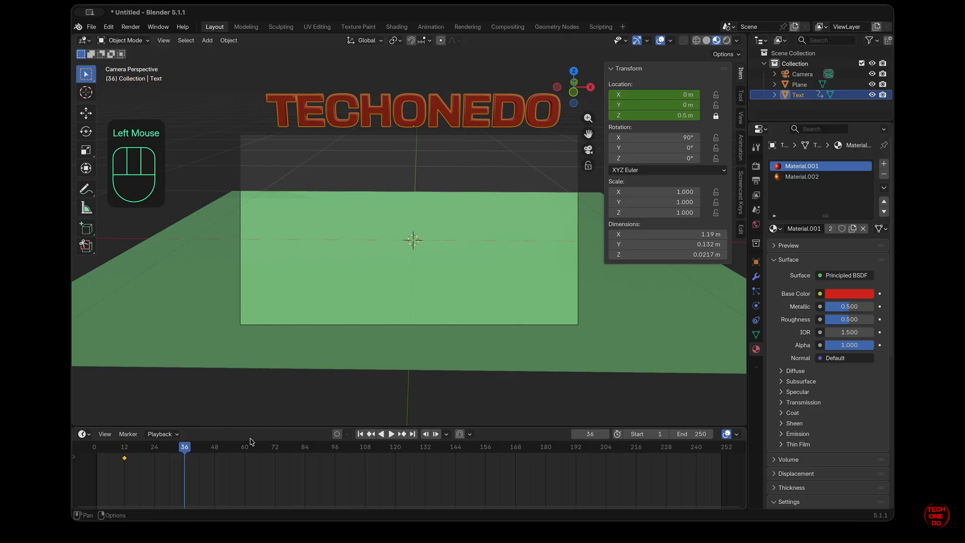
{"action": "double_click", "coordinate": [674, 116]}
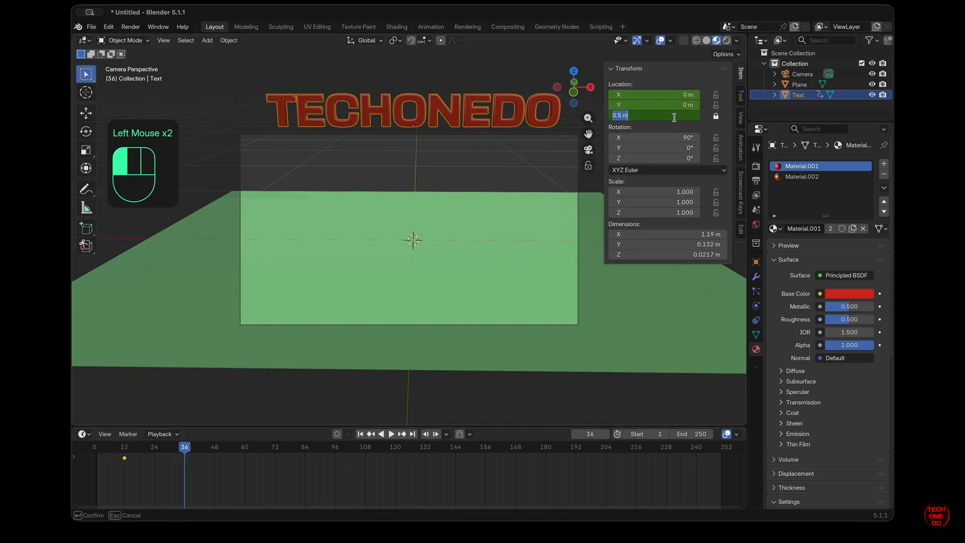
{"action": "type", "text": "0"}
{"action": "key", "text": "Return"}
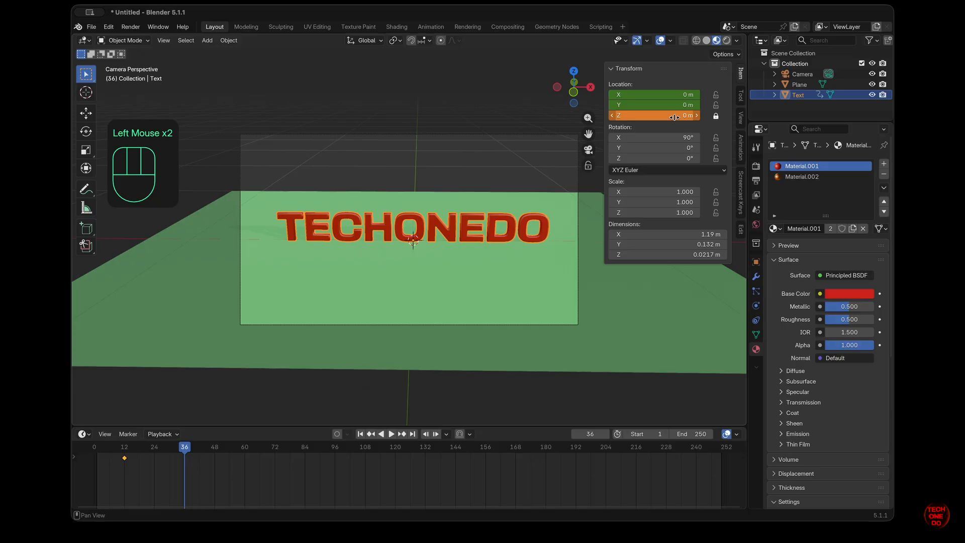
{"action": "key", "text": "i"}
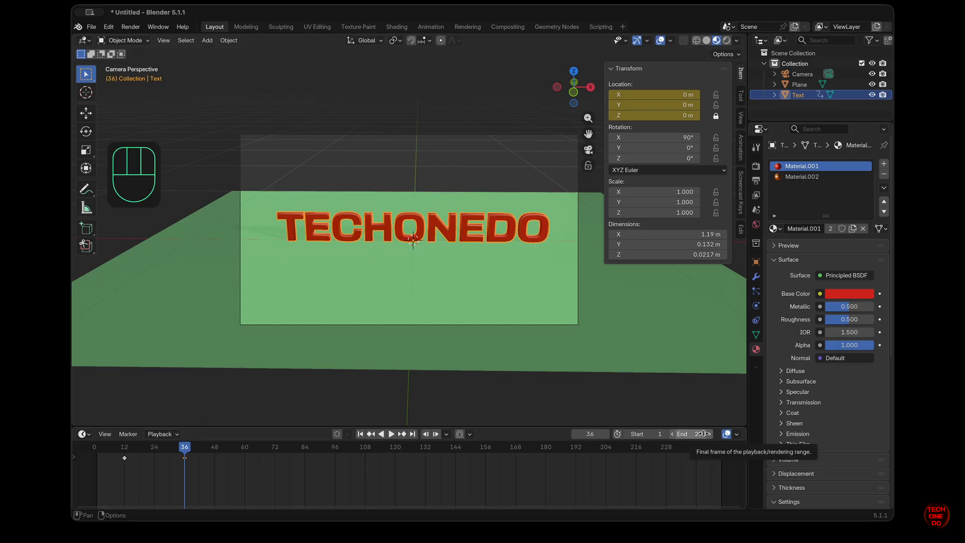
Step: Set the end frame of the animation range to 48
{"action": "left_click", "coordinate": [703, 434]}
{"action": "type", "text": "48"}
{"action": "key", "text": "Return"}
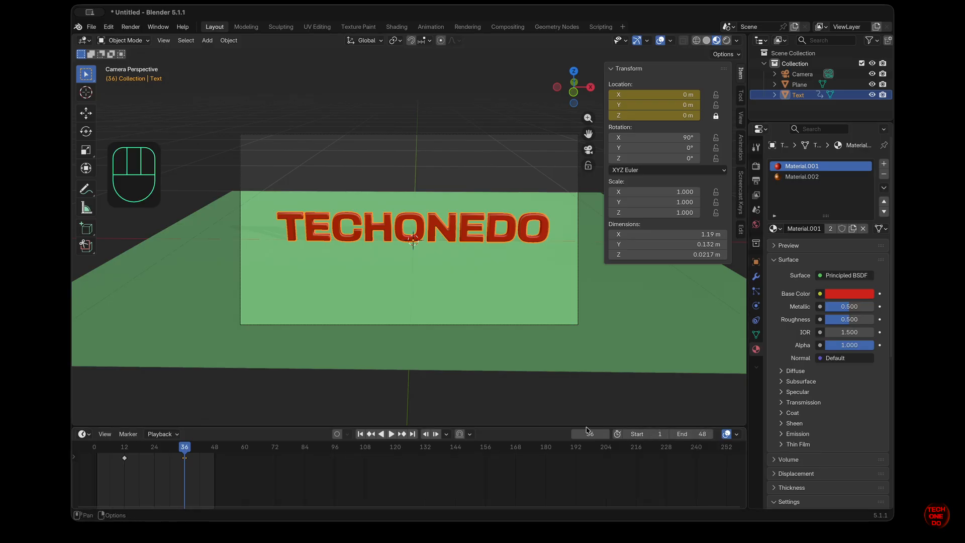
Step: Play the text's drop animation from the first frame and stop the playback
{"action": "left_click", "coordinate": [360, 434]}
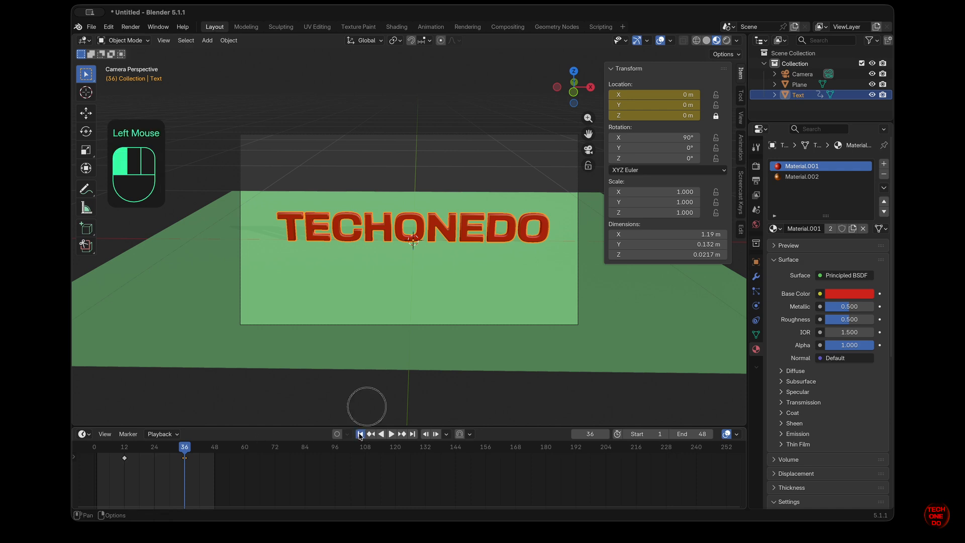
{"action": "left_click", "coordinate": [392, 435]}
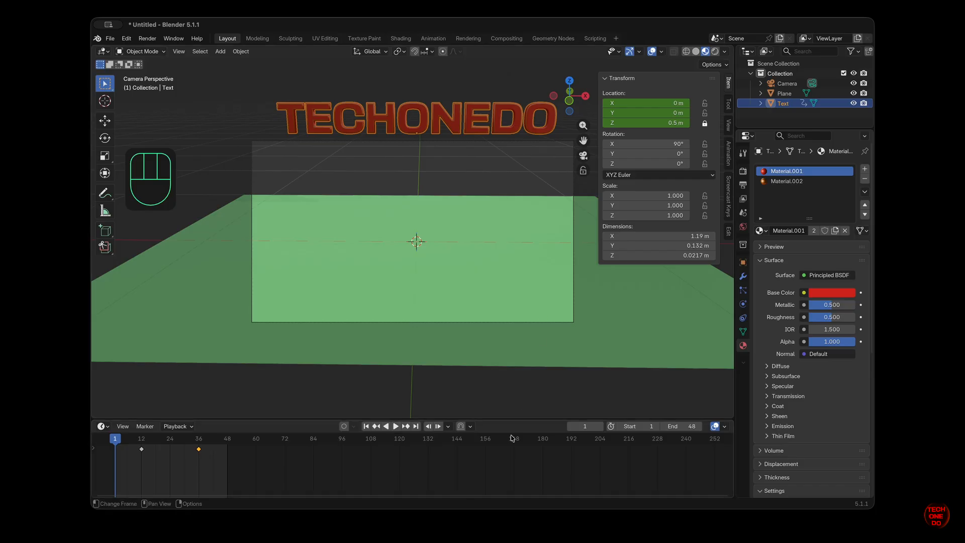
{"action": "left_click", "coordinate": [396, 426]}
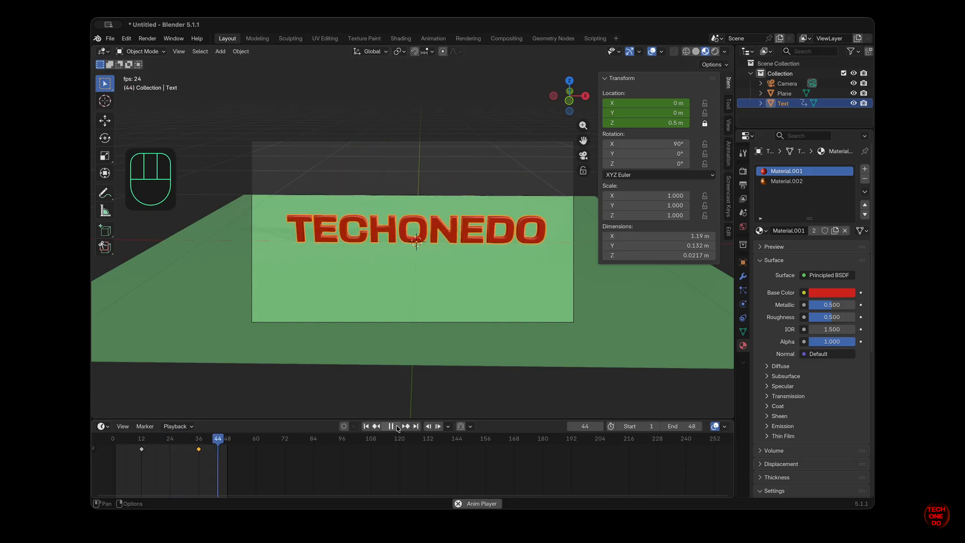
{"action": "left_click", "coordinate": [397, 427]}
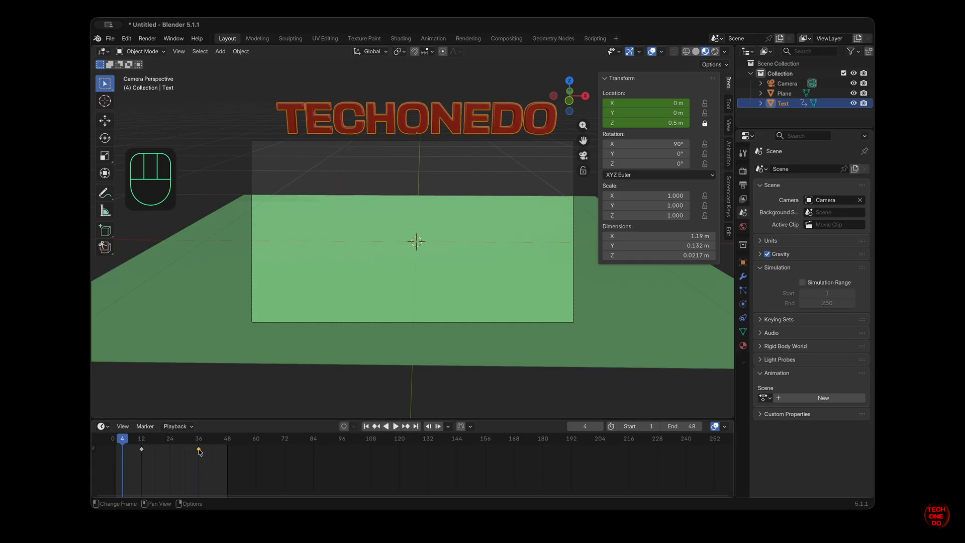
Step: Move the text's second location keyframe to frame 24 and replay the animation from the start
{"action": "left_click_drag", "start_coordinate": [200, 452], "coordinate": [169, 450]}
{"action": "left_click", "coordinate": [365, 426]}
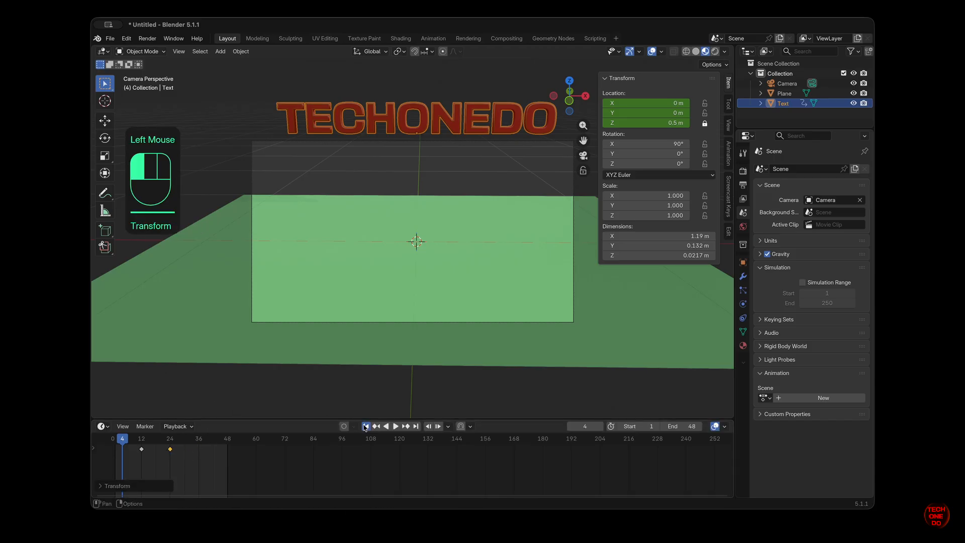
{"action": "left_click", "coordinate": [394, 427]}
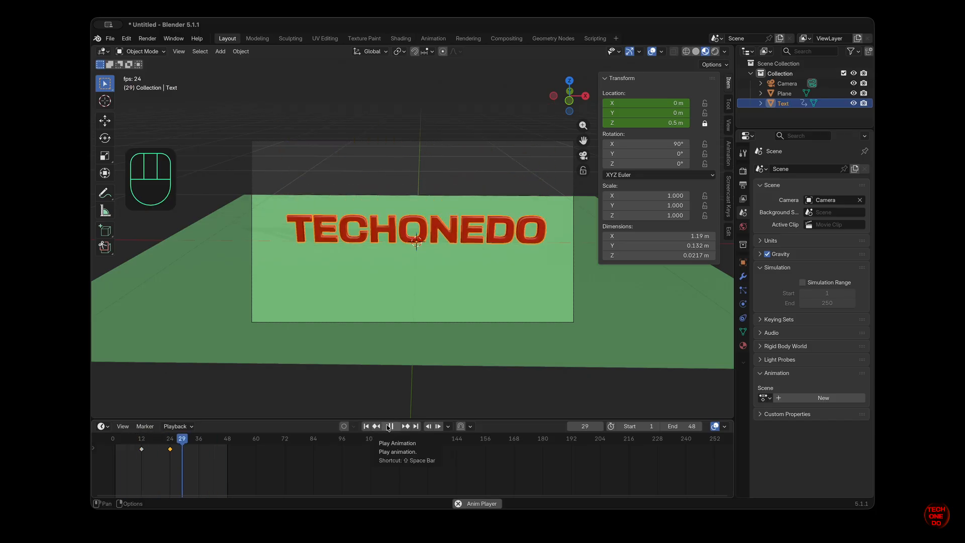
{"action": "left_click", "coordinate": [388, 427]}
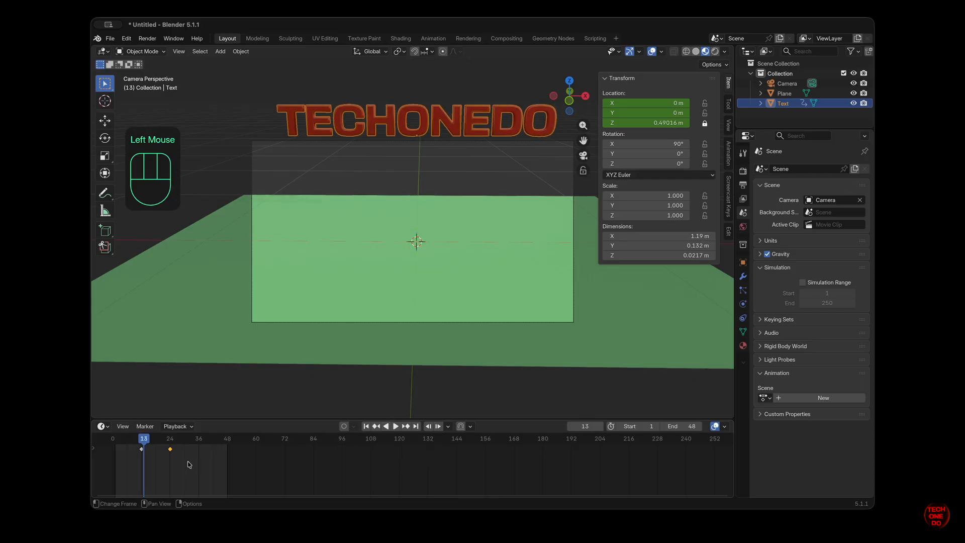
Step: Switch the timeline area to the Graph Editor and isolate the text's Z Location curve, hiding the other location curves
{"action": "double_click", "coordinate": [171, 450]}
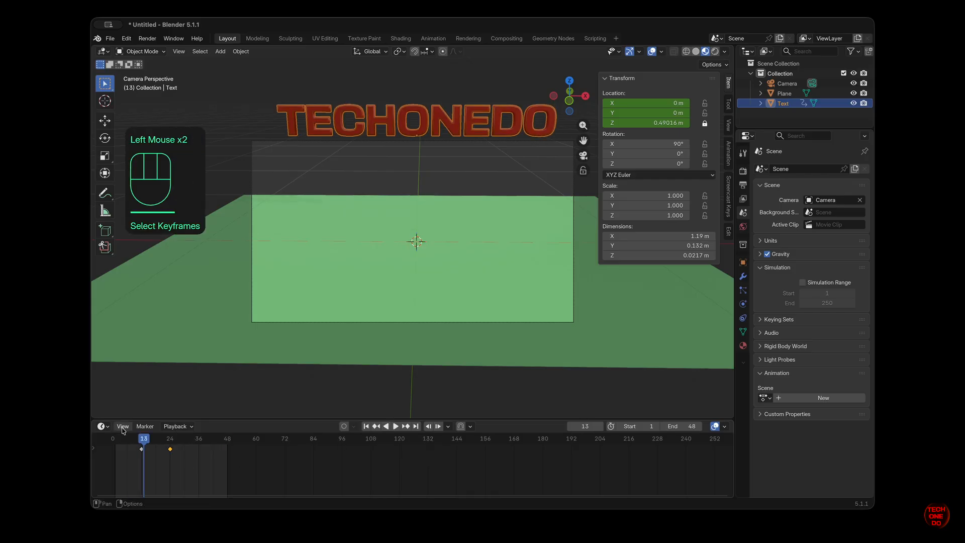
{"action": "left_click", "coordinate": [101, 426]}
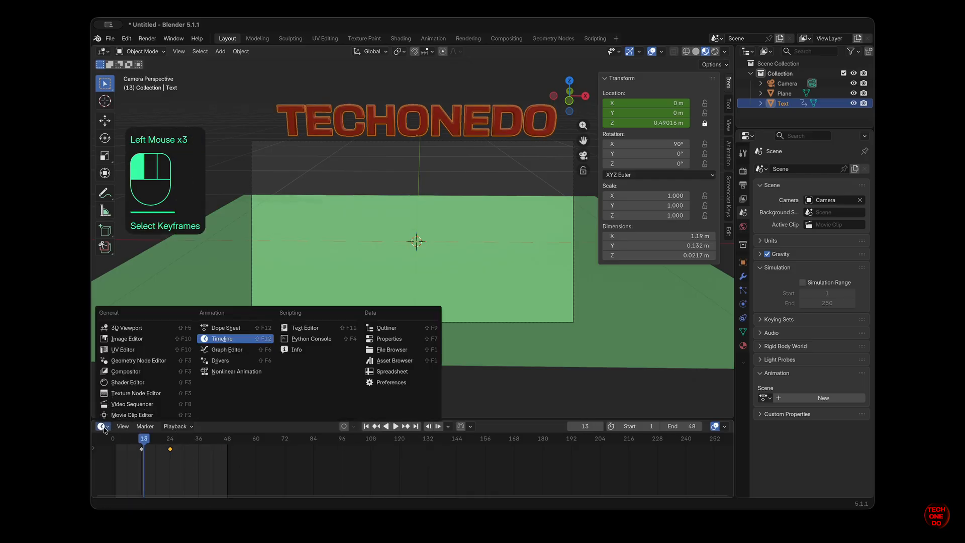
{"action": "left_click", "coordinate": [232, 352]}
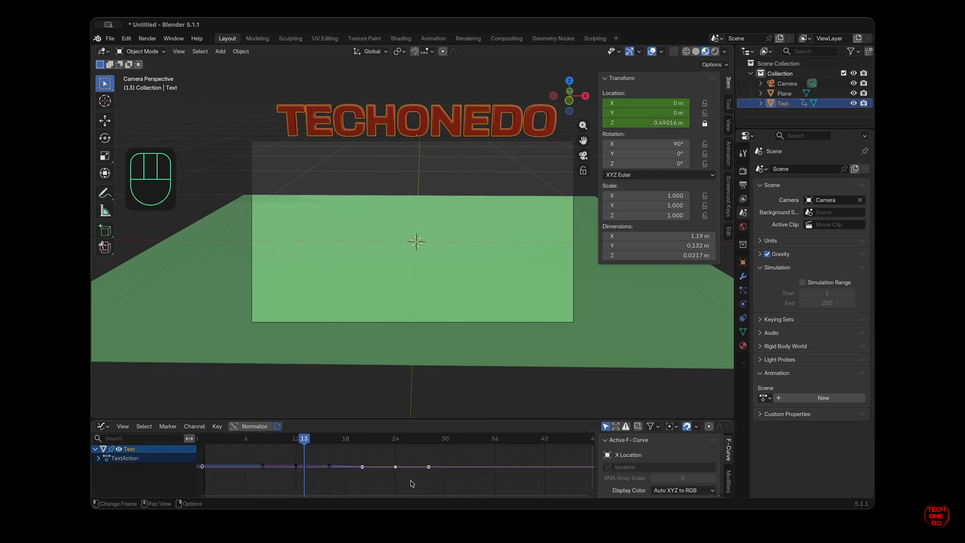
{"action": "left_click", "coordinate": [99, 459]}
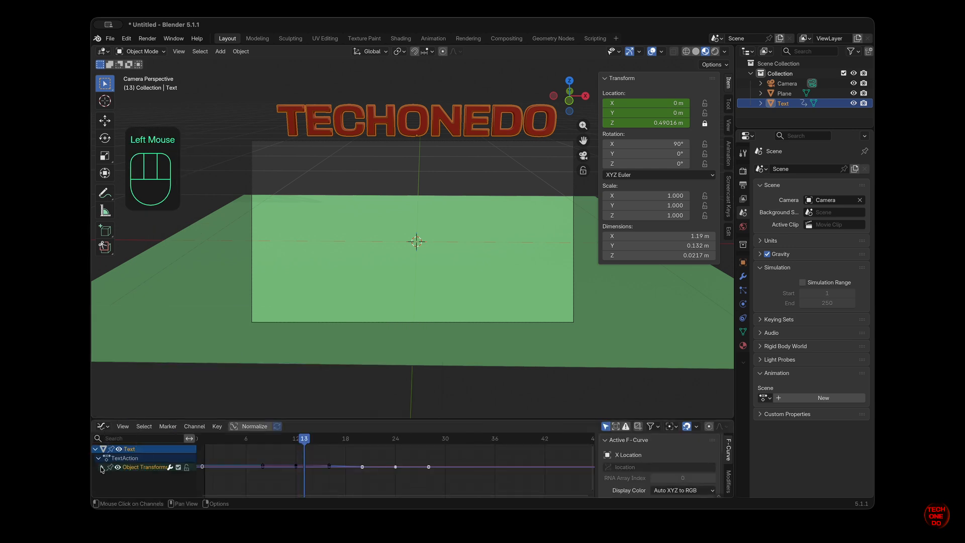
{"action": "left_click", "coordinate": [102, 469]}
{"action": "left_click", "coordinate": [129, 484]}
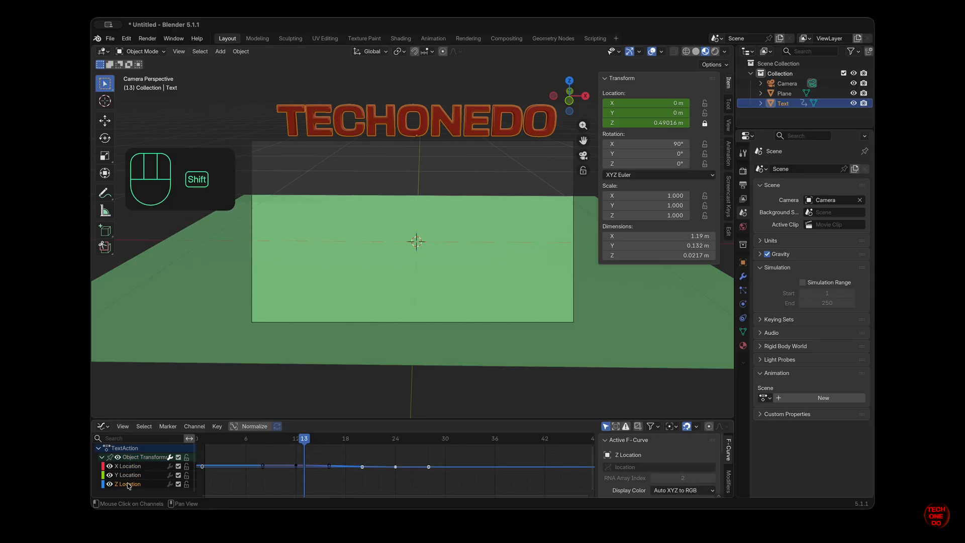
{"action": "key", "text": "shift+h"}
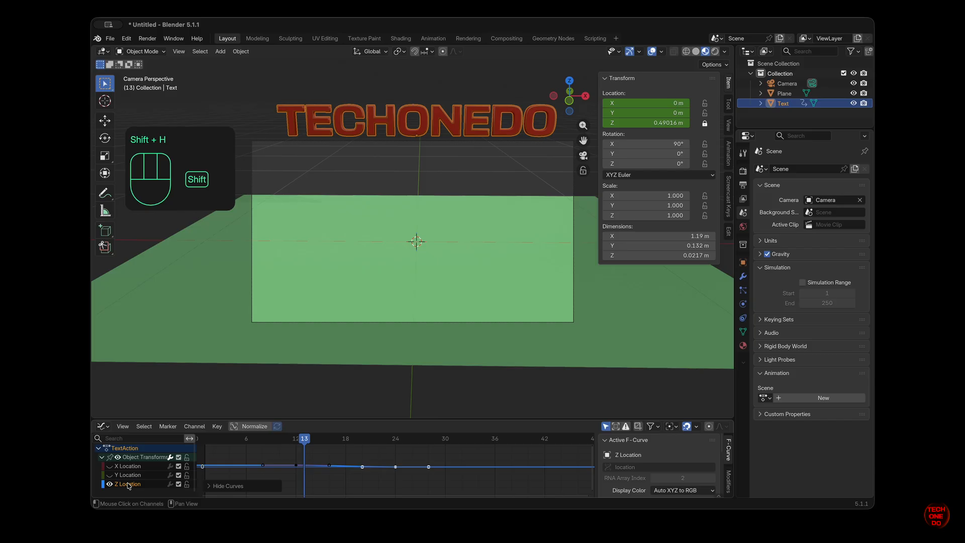
Step: Set the interpolation of all Z Location keyframes to Linear
{"action": "left_click", "coordinate": [373, 483]}
{"action": "key", "text": "a"}
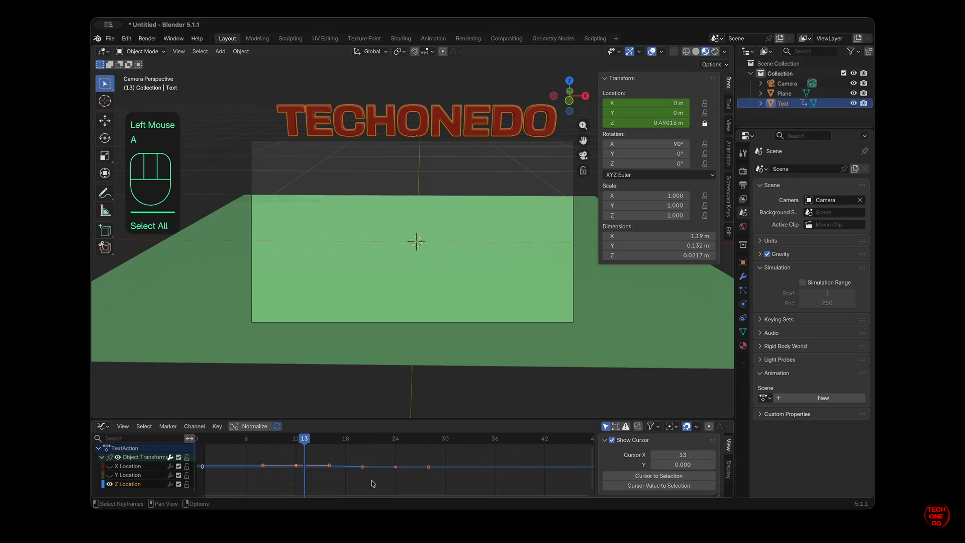
{"action": "right_click", "coordinate": [373, 484]}
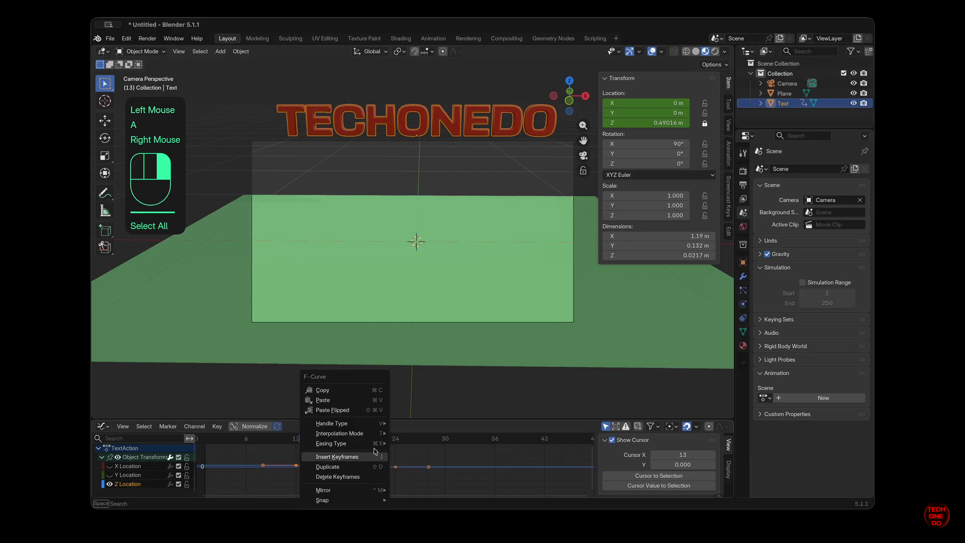
{"action": "mouse_move", "coordinate": [380, 435]}
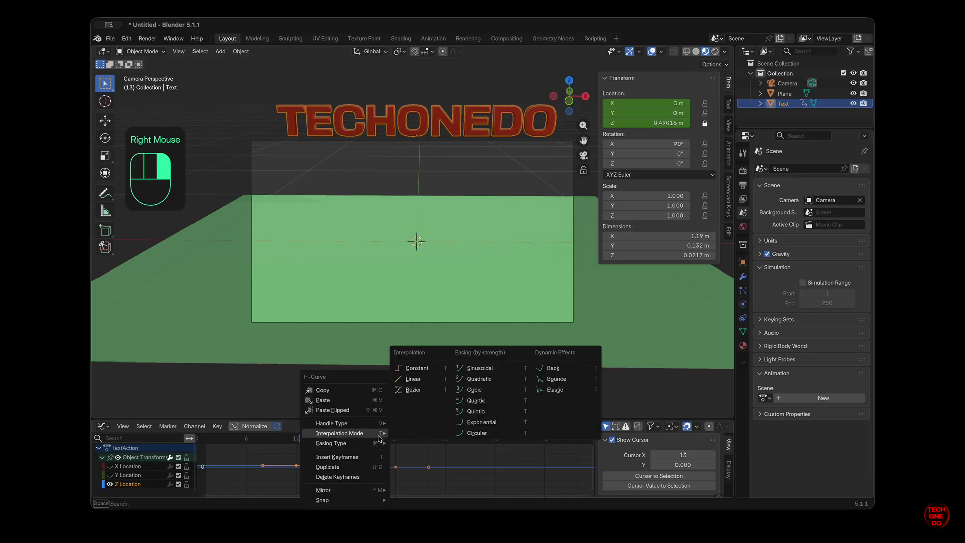
{"action": "left_click", "coordinate": [425, 378]}
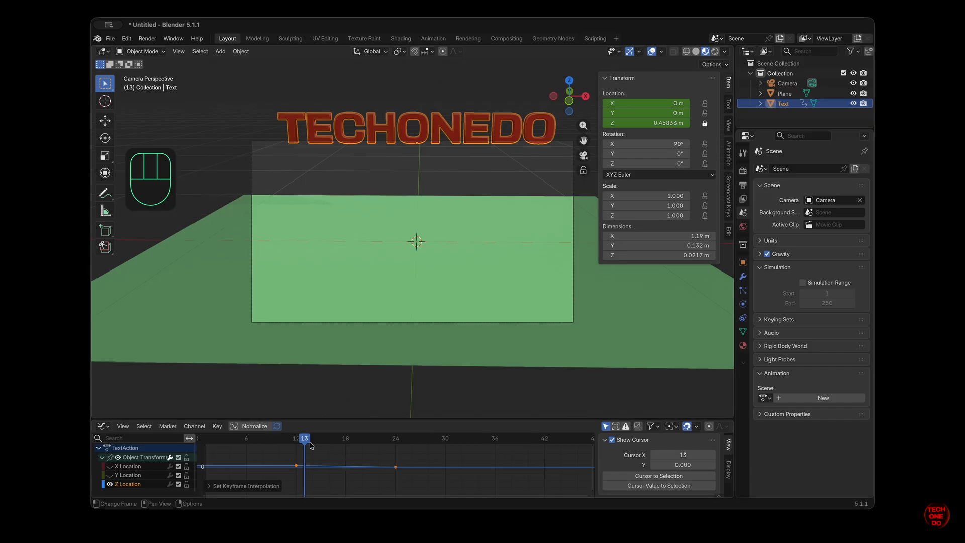
Step: Display the playback controls in the Graph Editor, then play the text's drop from frame 1 and stop it
{"action": "left_click_drag", "start_coordinate": [310, 446], "coordinate": [204, 447]}
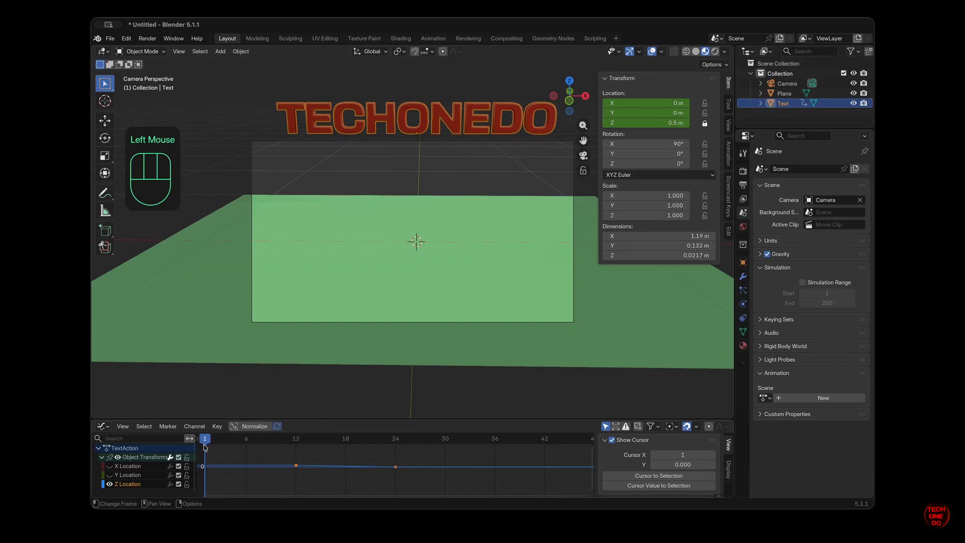
{"action": "left_click", "coordinate": [122, 426]}
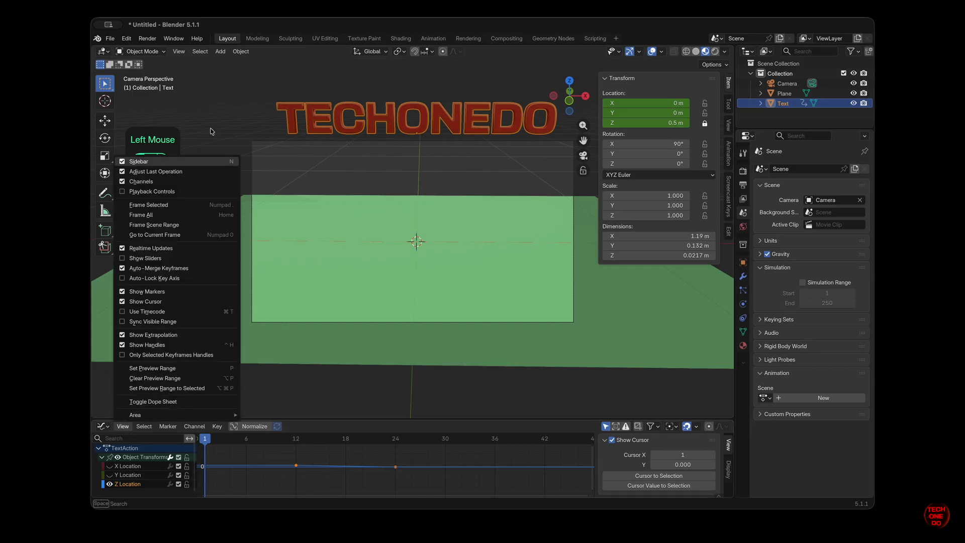
{"action": "left_click", "coordinate": [193, 191]}
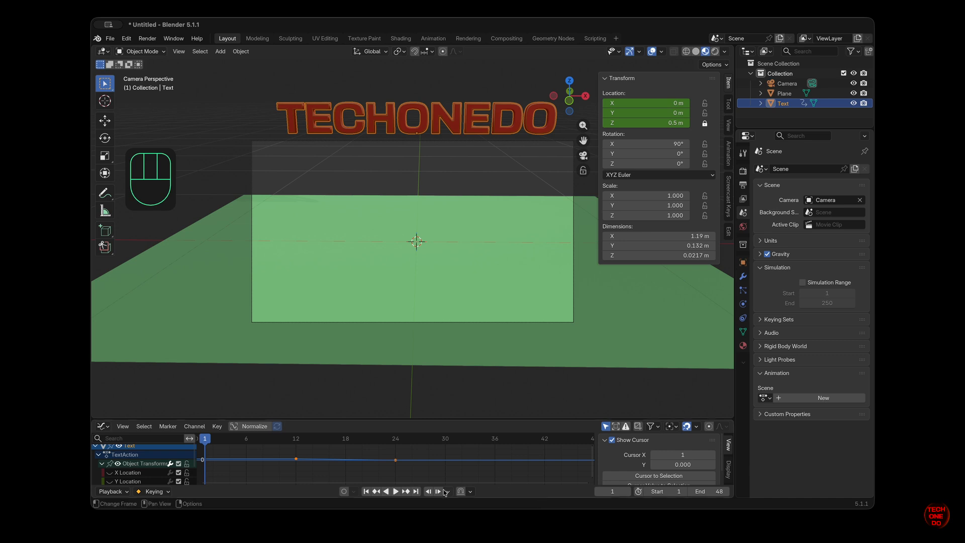
{"action": "left_click", "coordinate": [396, 492]}
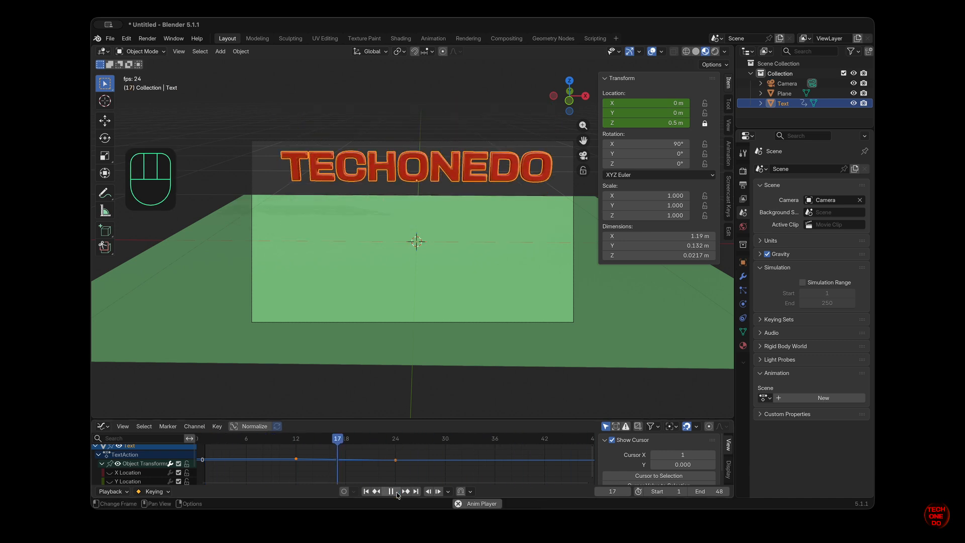
{"action": "left_click", "coordinate": [397, 494]}
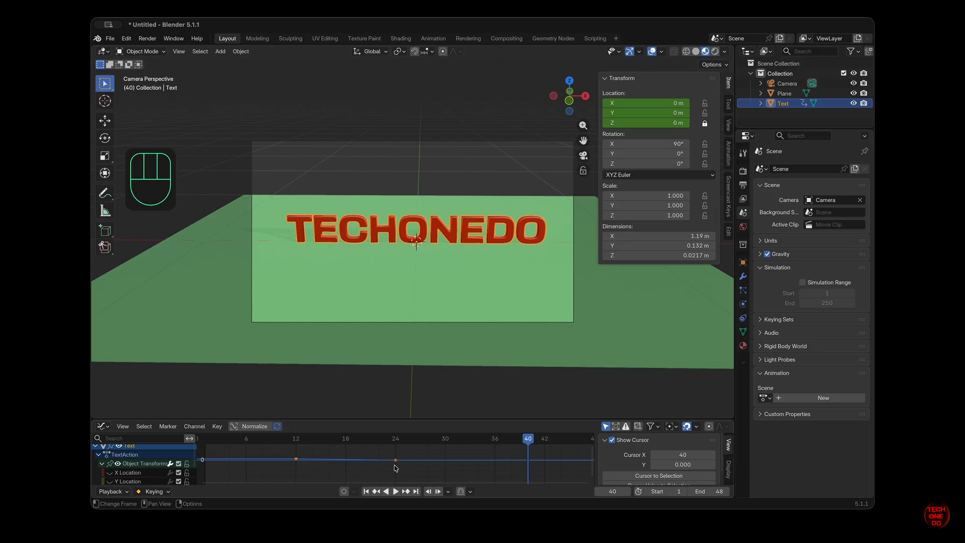
Step: Switch the Graph Editor area to the Dope Sheet and move the text's second location keyframe to frame 18
{"action": "left_click", "coordinate": [405, 471]}
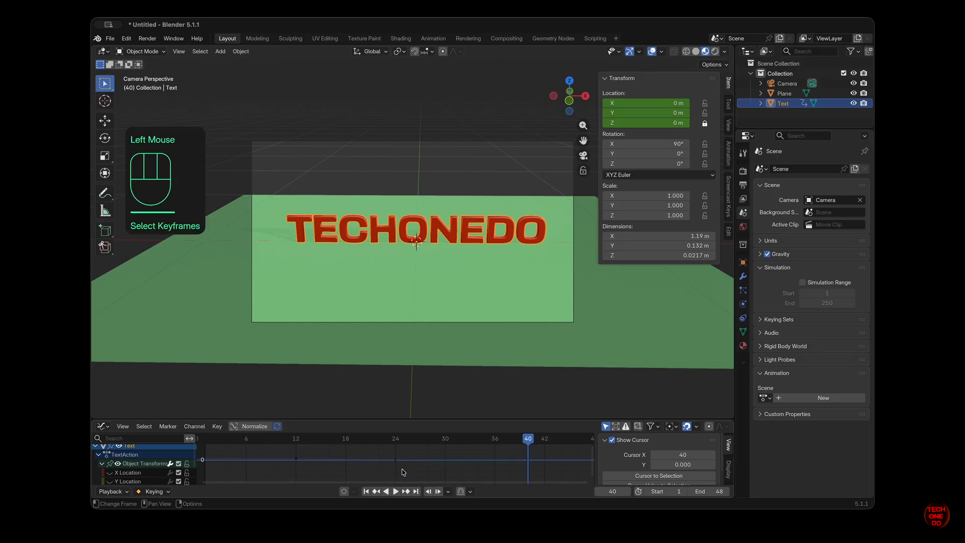
{"action": "left_click", "coordinate": [402, 473]}
{"action": "left_click", "coordinate": [104, 426]}
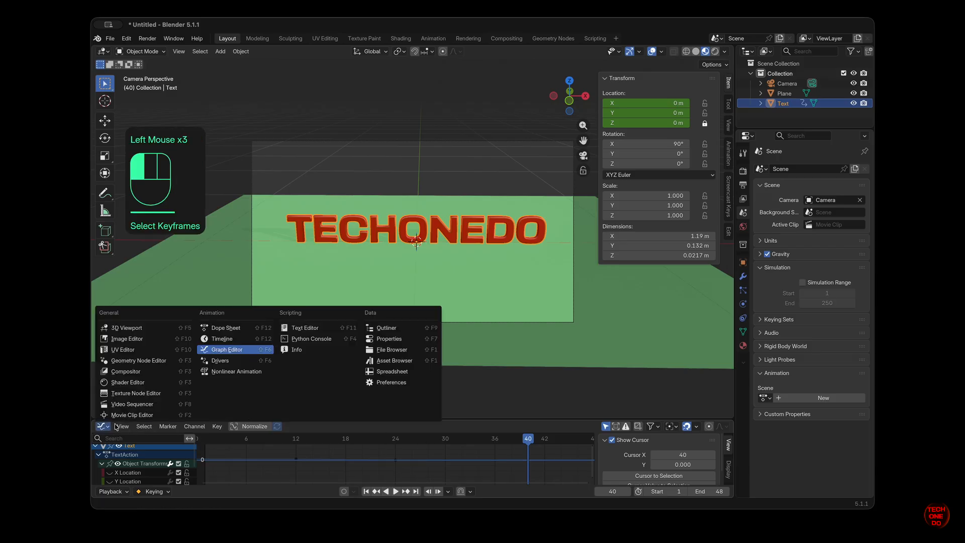
{"action": "left_click", "coordinate": [226, 328]}
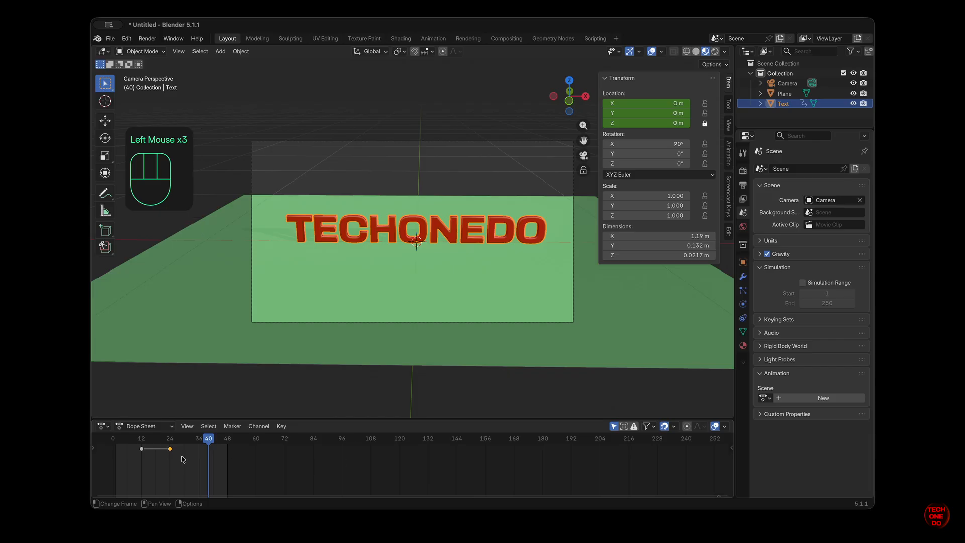
{"action": "left_click_drag", "start_coordinate": [182, 459], "coordinate": [155, 450]}
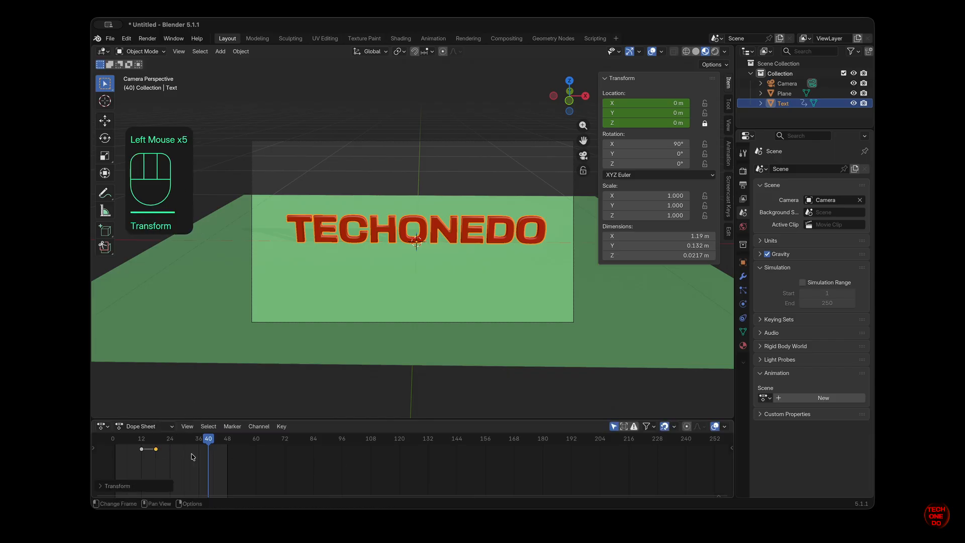
{"action": "left_click", "coordinate": [315, 451]}
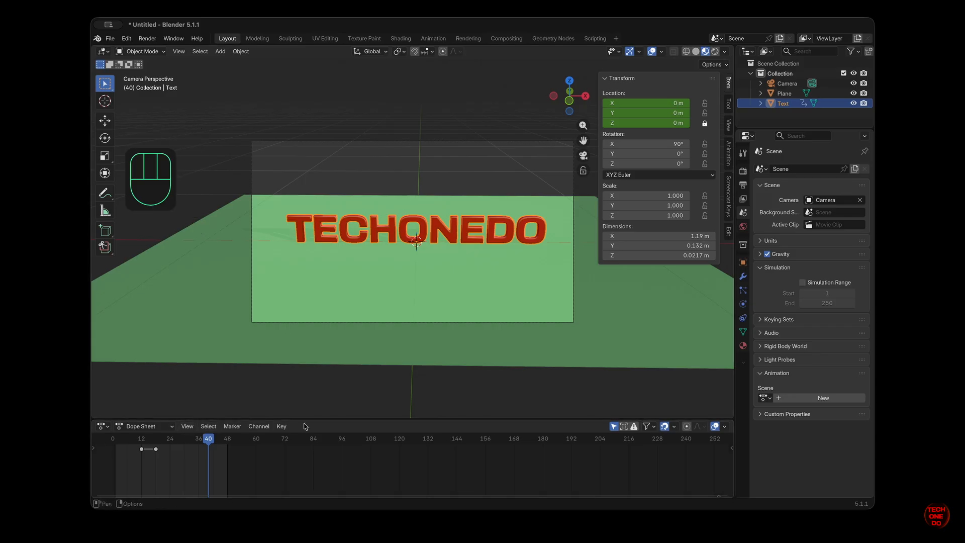
Step: Show the playback controls in the Dope Sheet and move the text's second location keyframe to frame 16
{"action": "left_click", "coordinate": [187, 426]}
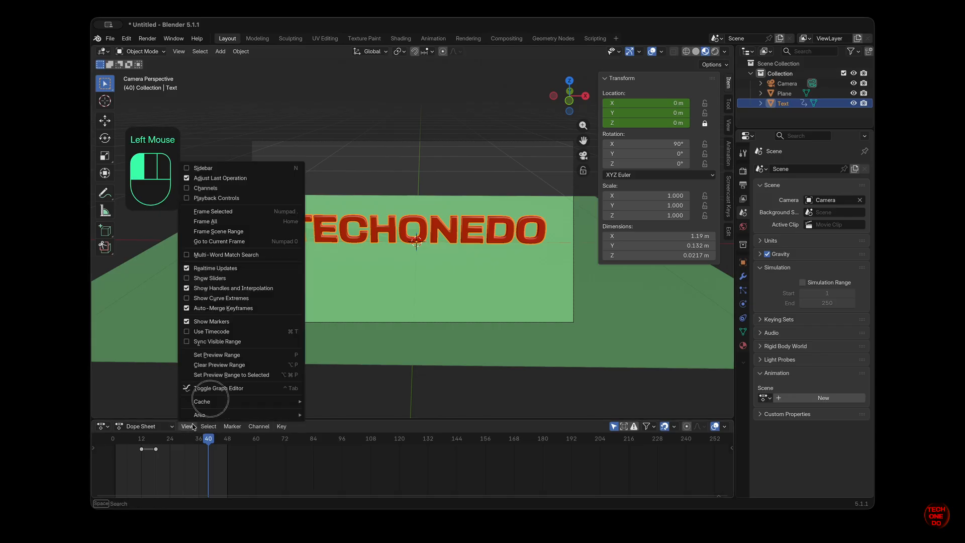
{"action": "left_click", "coordinate": [239, 199]}
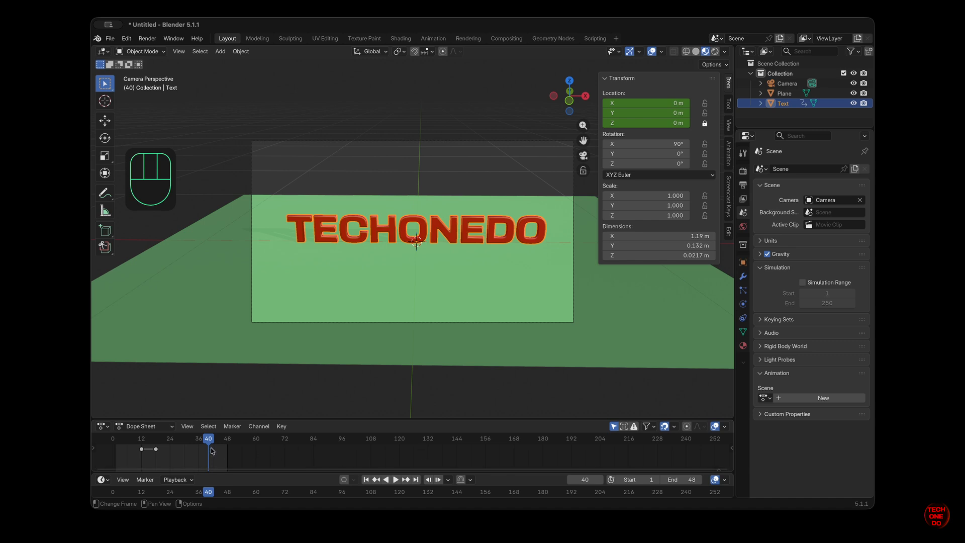
{"action": "left_click_drag", "start_coordinate": [211, 450], "coordinate": [151, 450]}
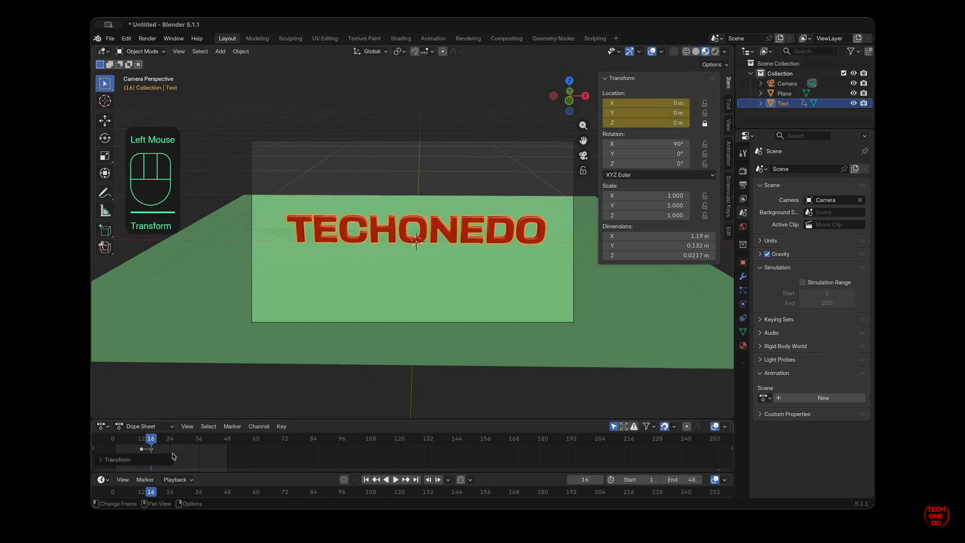
Step: Play the shortened text drop from the first frame, replay it and stop the playback
{"action": "left_click", "coordinate": [365, 479]}
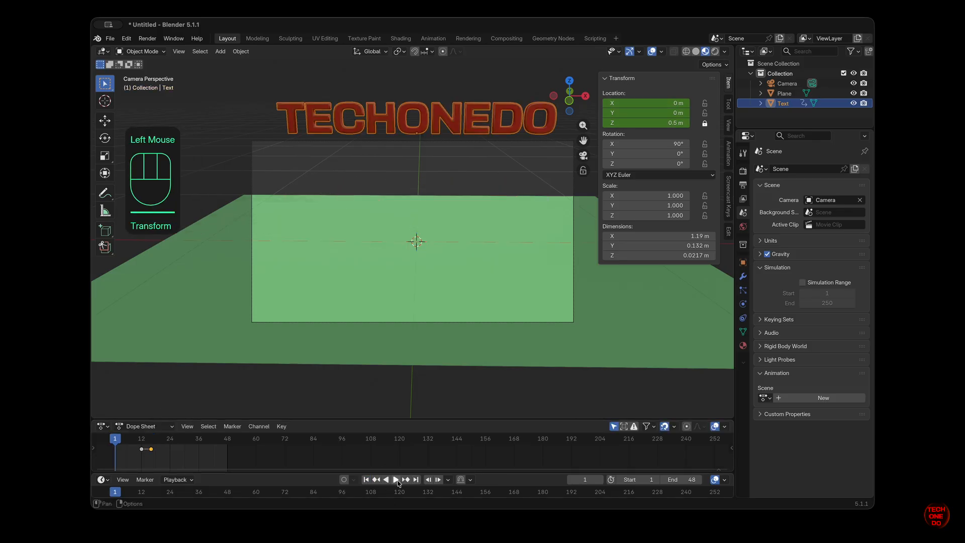
{"action": "left_click", "coordinate": [397, 481]}
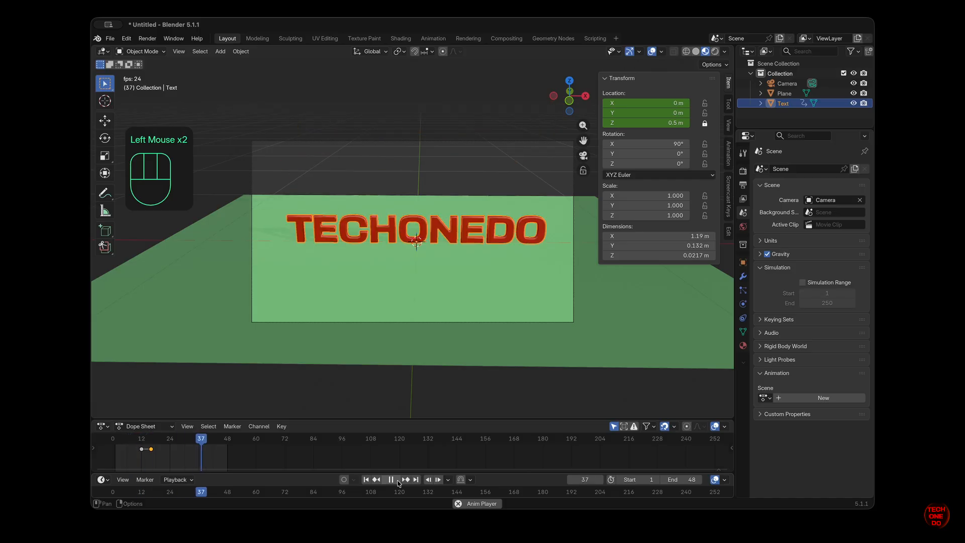
{"action": "left_click", "coordinate": [397, 481]}
{"action": "left_click", "coordinate": [396, 480]}
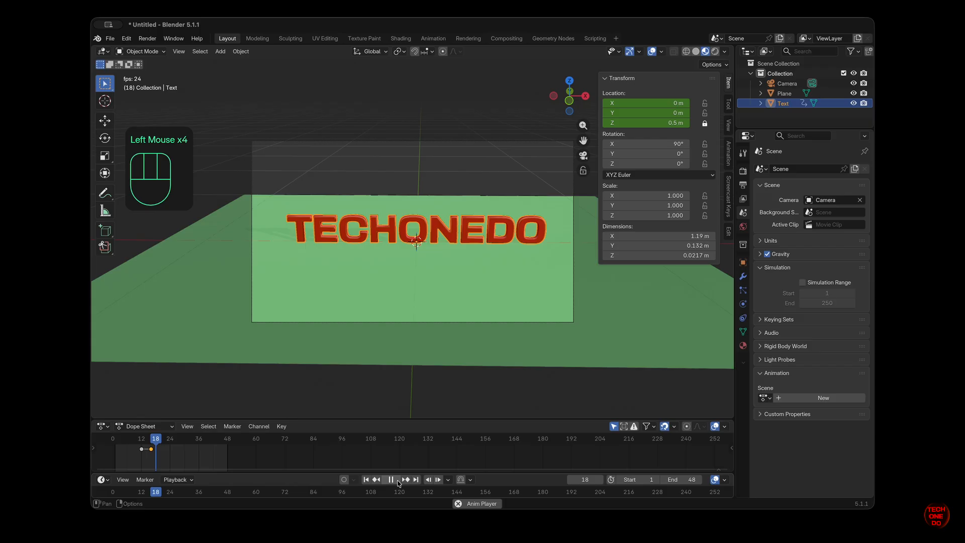
{"action": "left_click", "coordinate": [397, 483]}
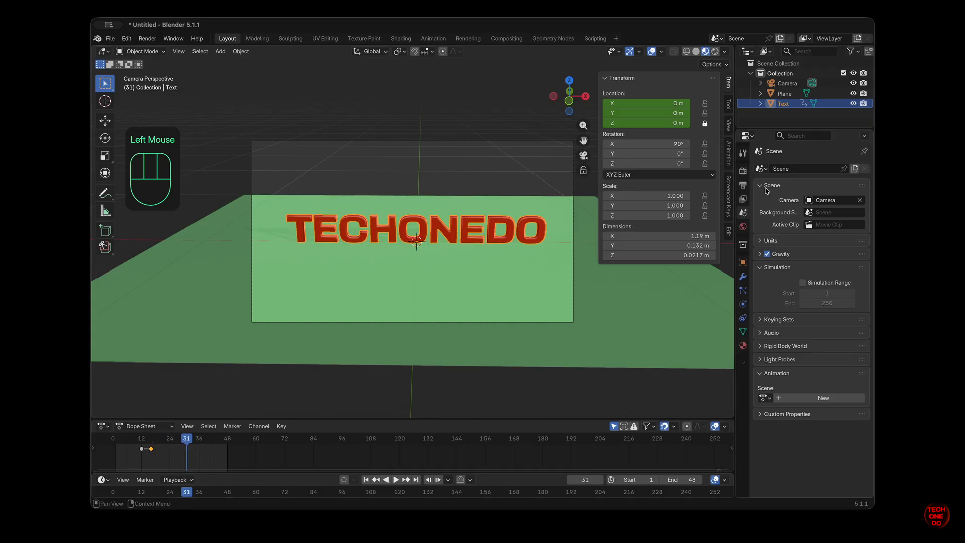
Step: Black out the area outside the camera frame by raising the camera's Passepartout opacity to about 1
{"action": "left_click", "coordinate": [787, 84]}
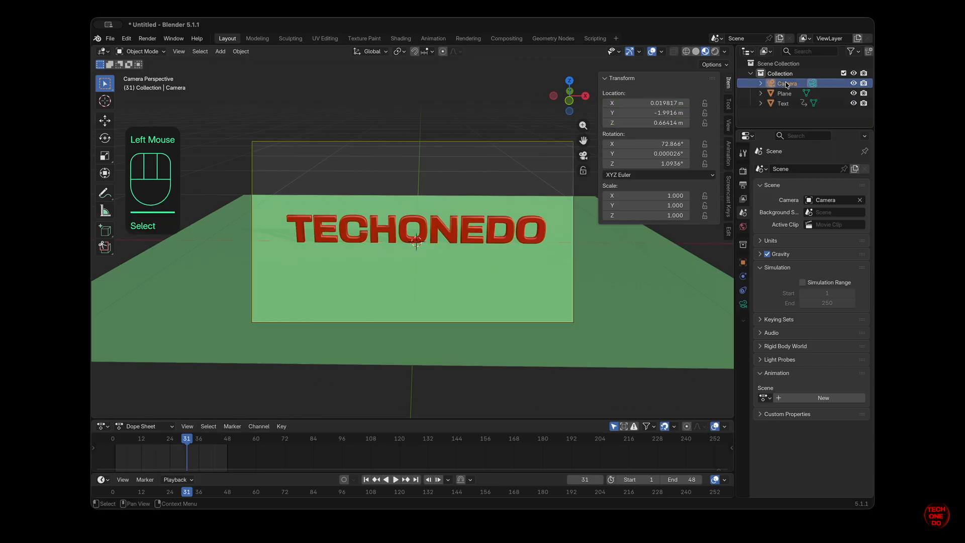
{"action": "left_click", "coordinate": [744, 305]}
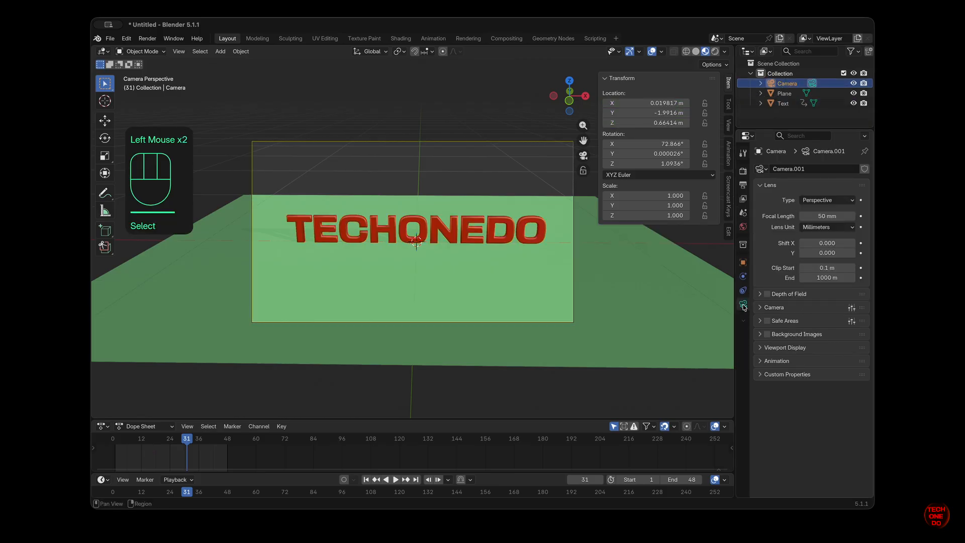
{"action": "left_click", "coordinate": [763, 349]}
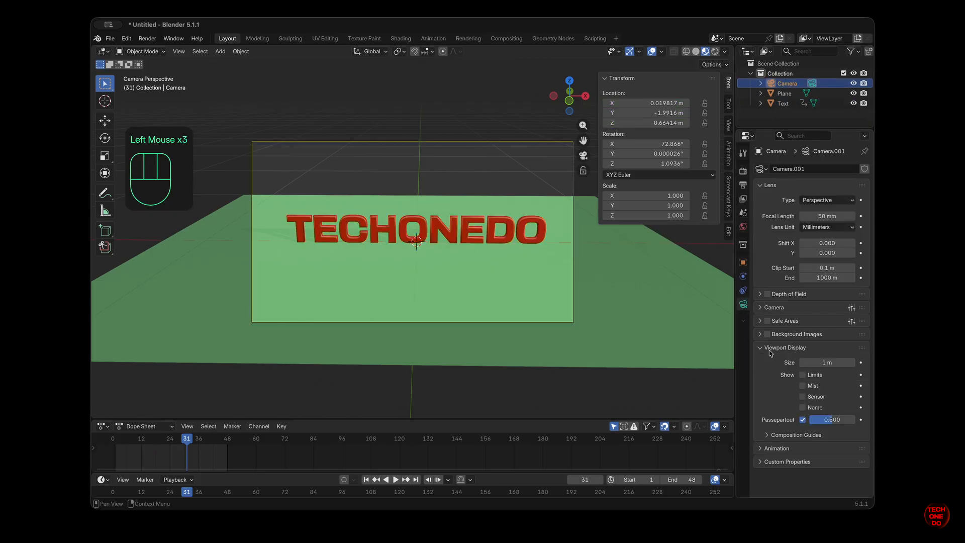
{"action": "left_click_drag", "start_coordinate": [831, 423], "coordinate": [856, 422]}
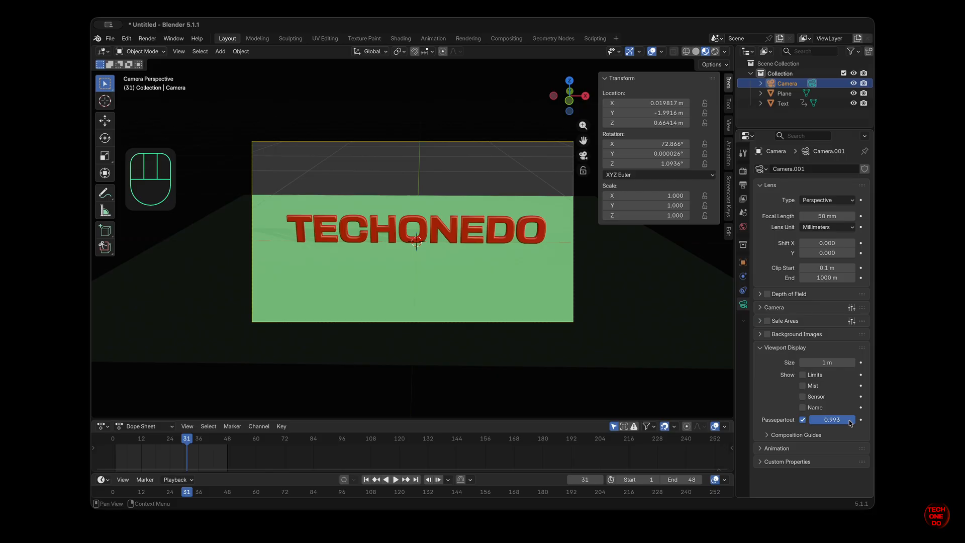
{"action": "left_click", "coordinate": [842, 421]}
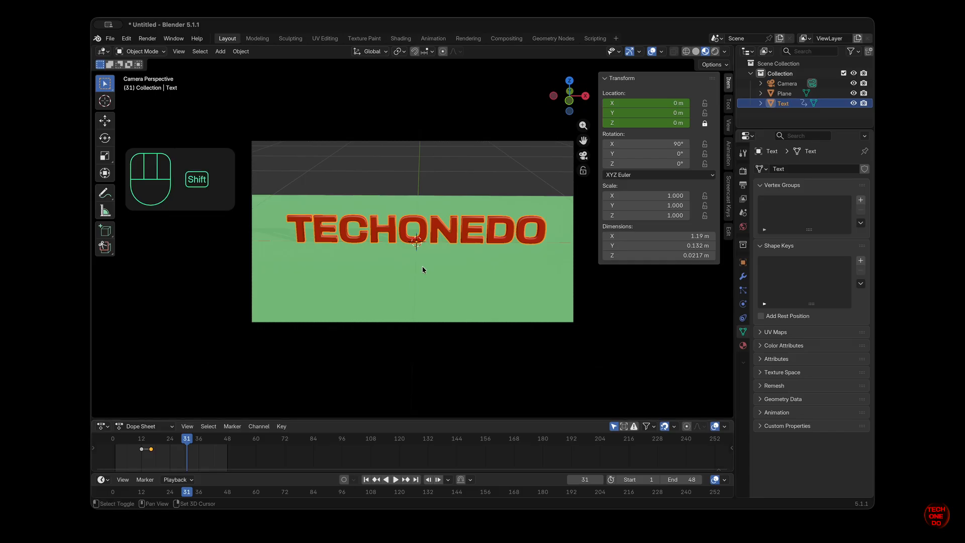
Step: Add a second plane at the scene origin and scale it uniformly to about 0.6
{"action": "key", "text": "shift+a"}
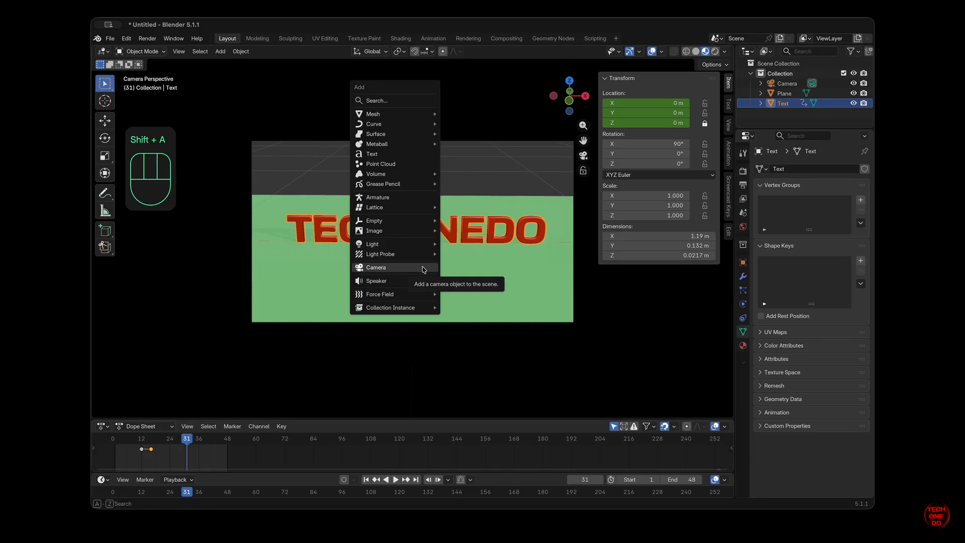
{"action": "mouse_move", "coordinate": [425, 114]}
{"action": "left_click", "coordinate": [479, 115]}
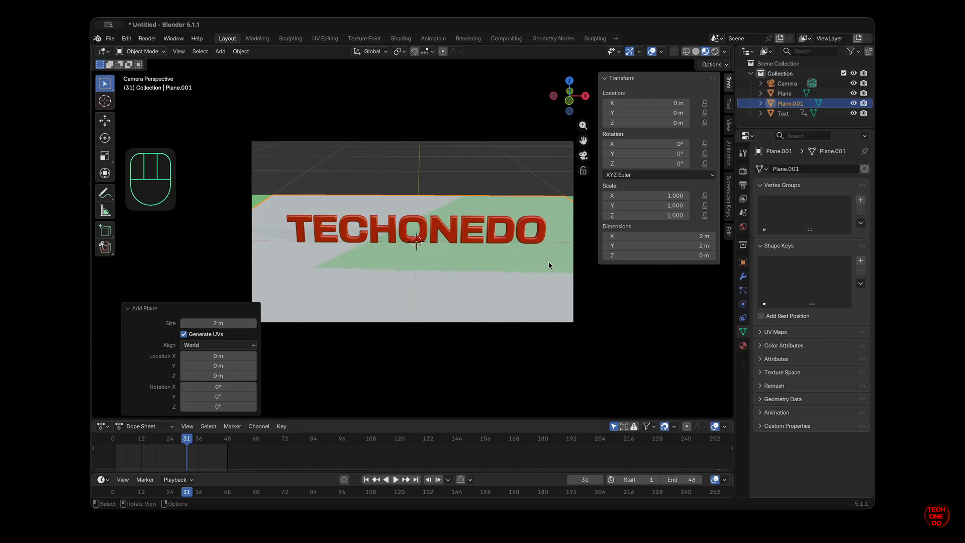
{"action": "key", "text": "s"}
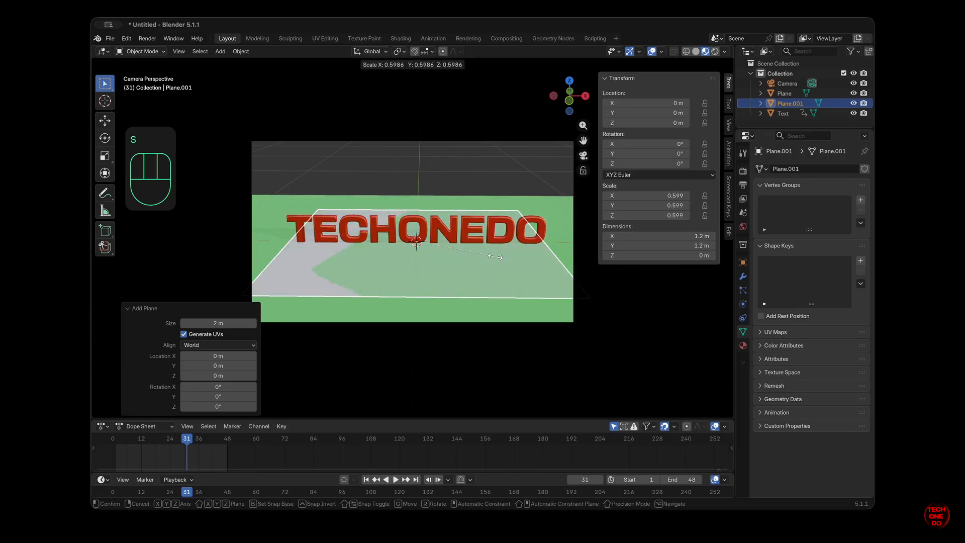
{"action": "left_click", "coordinate": [495, 258]}
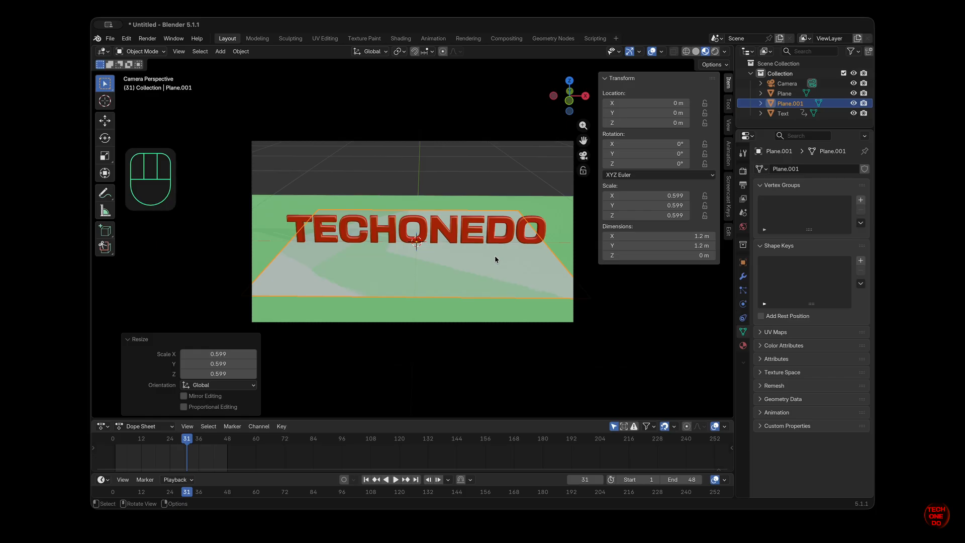
Step: Narrow the new plane along Y to about 0.1 m so it forms a strip under the text
{"action": "key", "text": "s"}
{"action": "key", "text": "y"}
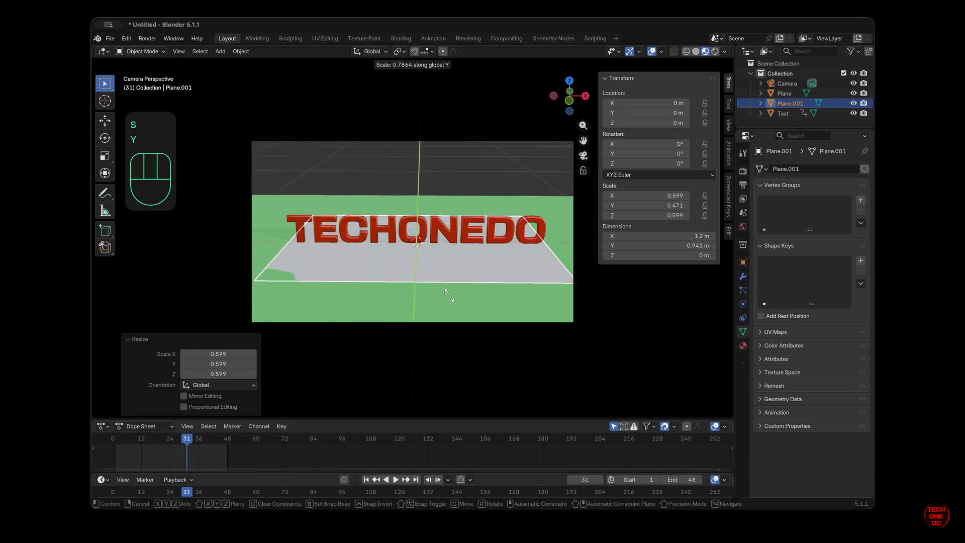
{"action": "left_click", "coordinate": [415, 250]}
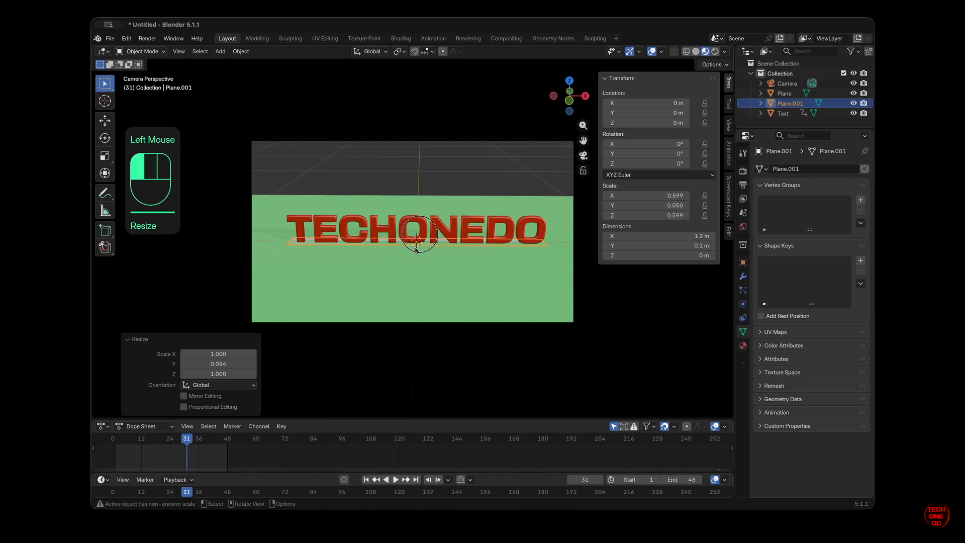
Step: Rename the green ground plane as Base and hide it in the viewport
{"action": "left_click", "coordinate": [439, 259]}
{"action": "left_click", "coordinate": [447, 243]}
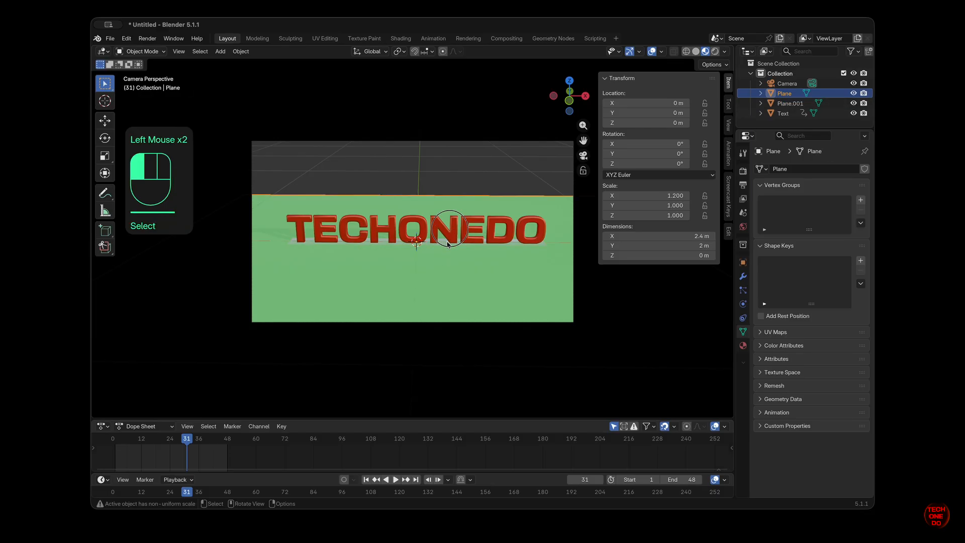
{"action": "left_click", "coordinate": [475, 291]}
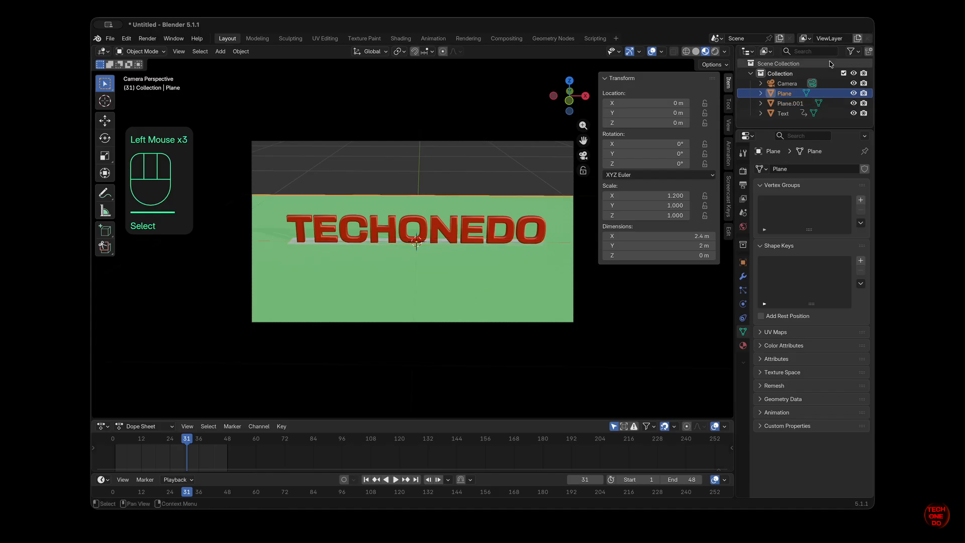
{"action": "double_click", "coordinate": [786, 93]}
{"action": "type", "text": "Base"}
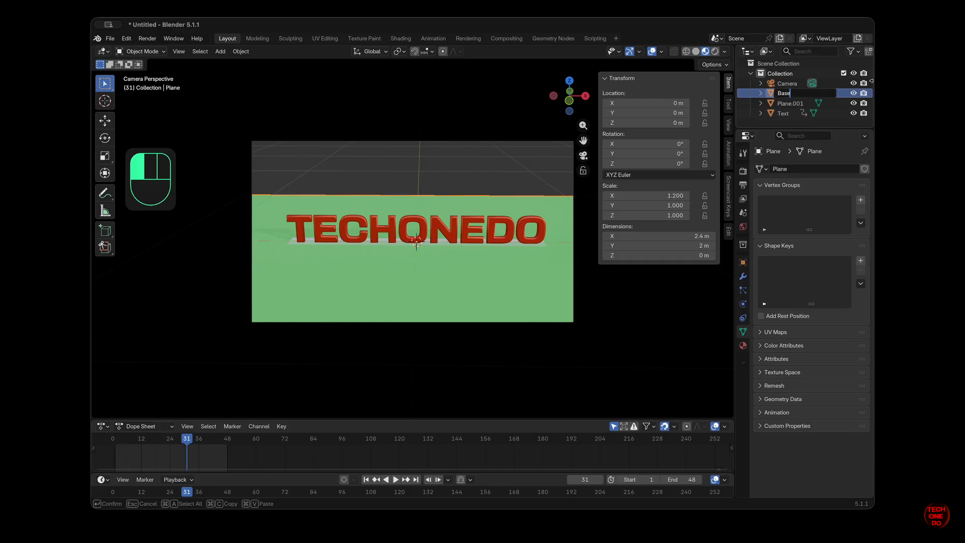
{"action": "left_click", "coordinate": [855, 96]}
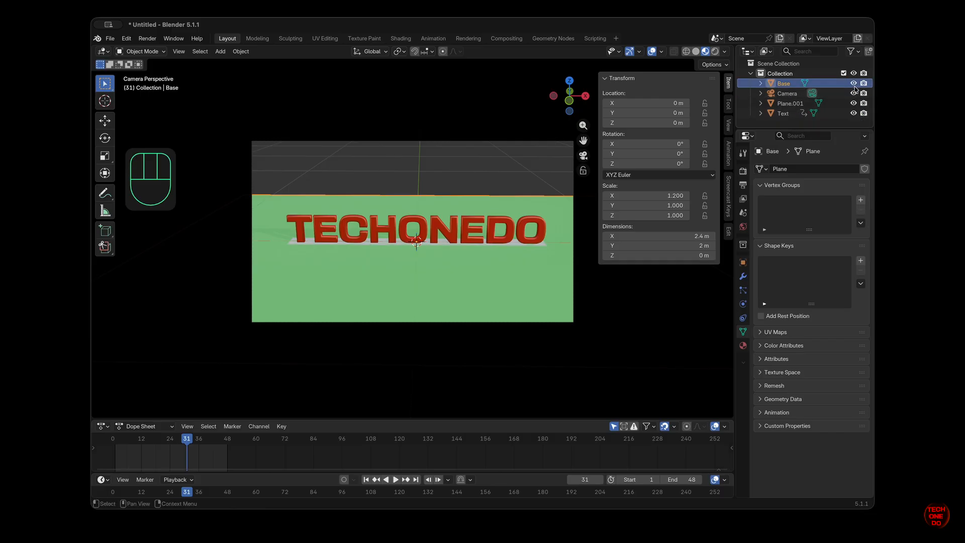
{"action": "left_click", "coordinate": [854, 84]}
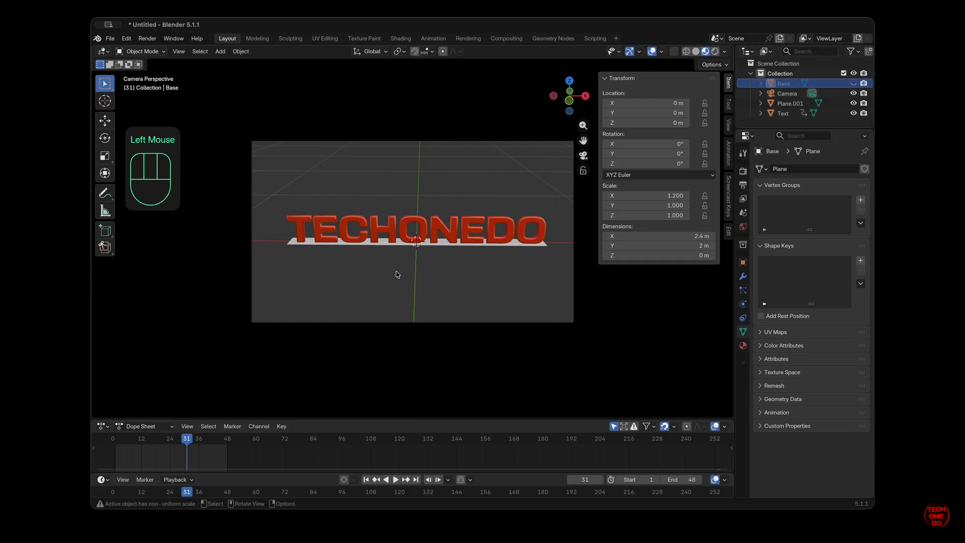
Step: Rename the narrow plane under the text as Smoke Emitter
{"action": "left_click", "coordinate": [792, 103]}
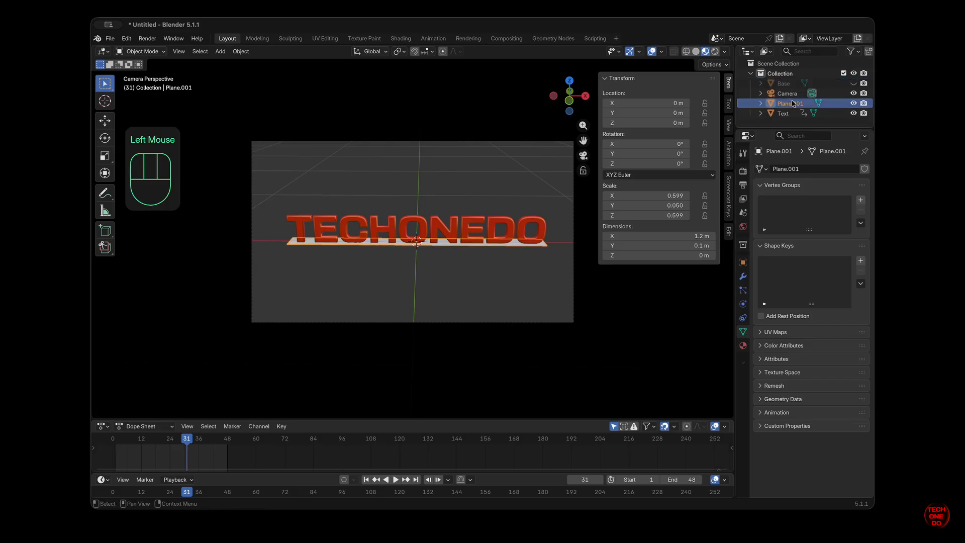
{"action": "double_click", "coordinate": [792, 104]}
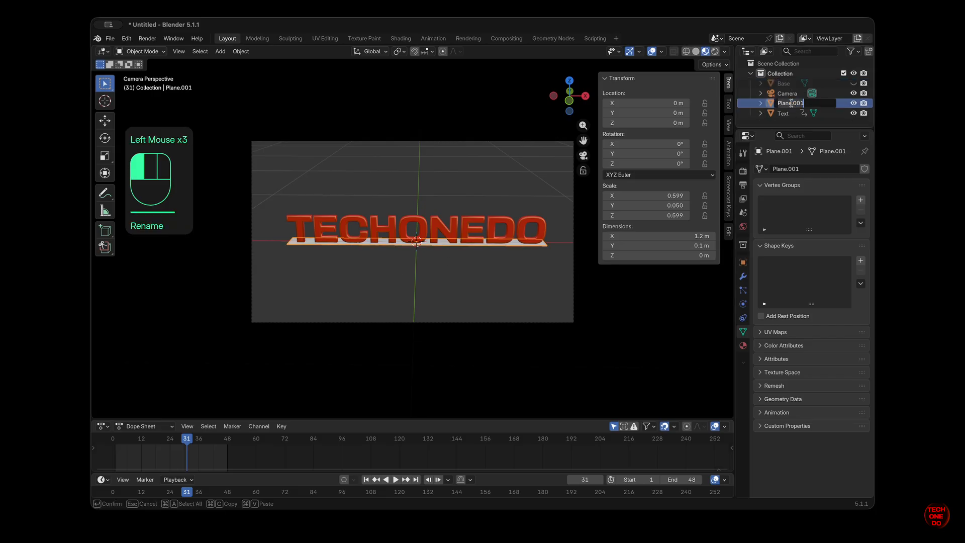
{"action": "type", "text": "Smoke"}
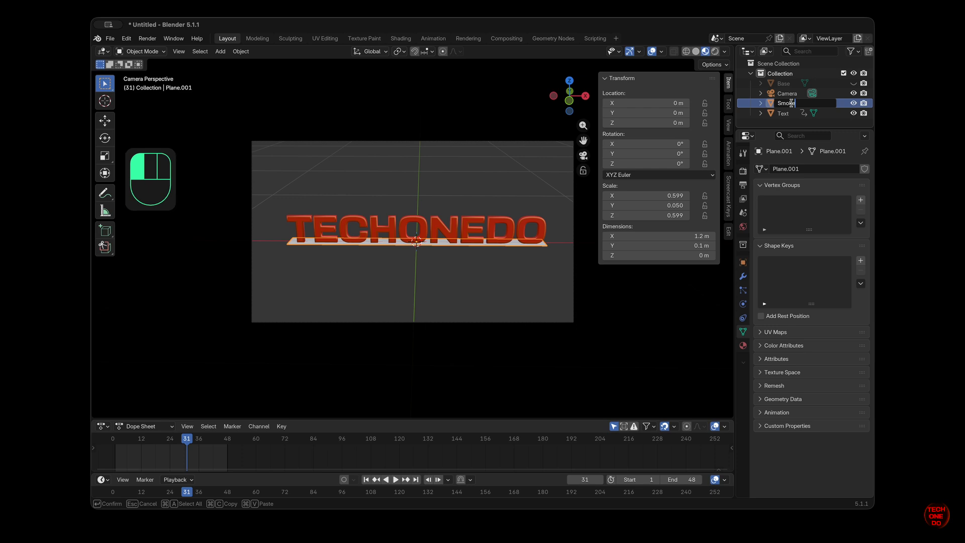
{"action": "type", "text": " Emitter"}
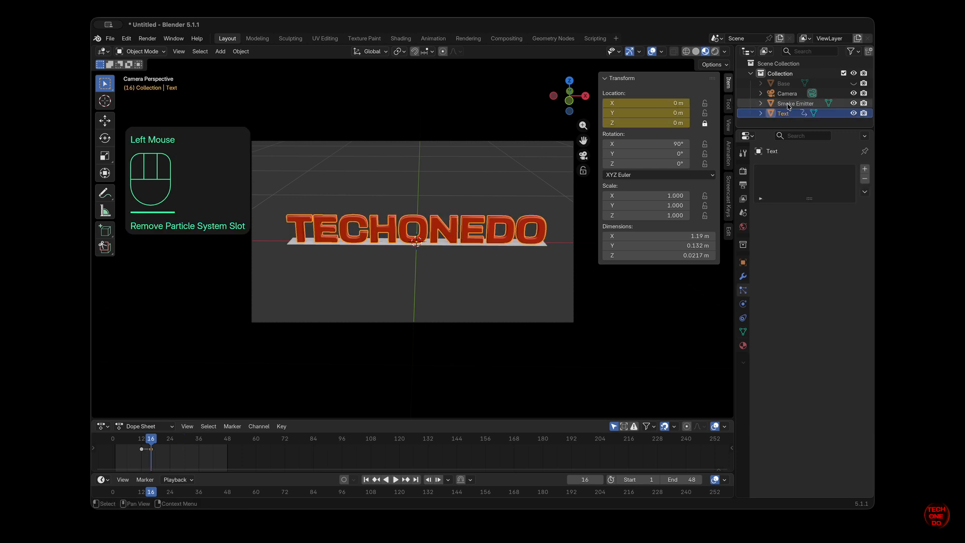
Step: Add a particle system to the Smoke Emitter and set both its emission Frame Start and End to 16
{"action": "left_click", "coordinate": [788, 103]}
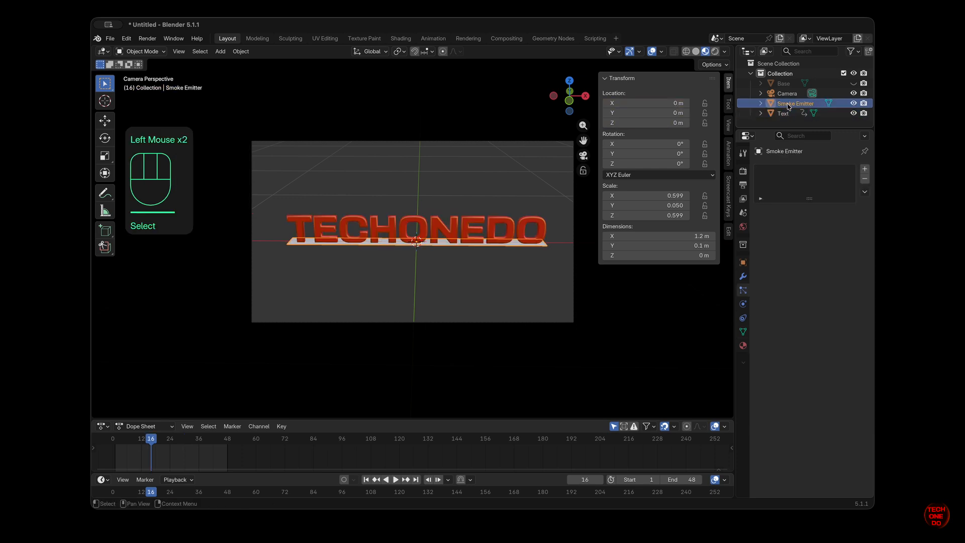
{"action": "left_click", "coordinate": [865, 169]}
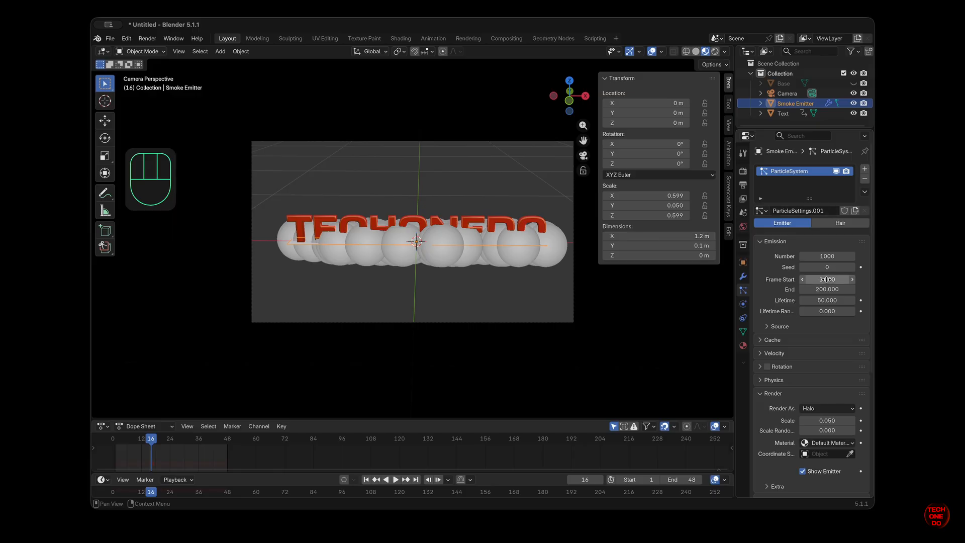
{"action": "left_click", "coordinate": [823, 300]}
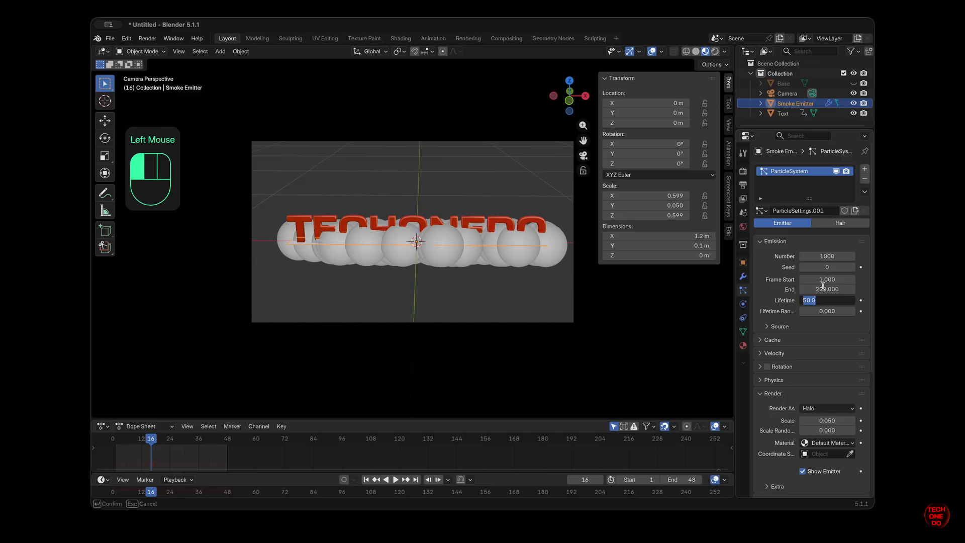
{"action": "left_click", "coordinate": [825, 280]}
{"action": "mouse_move", "coordinate": [827, 279]}
{"action": "left_mouse_down"}
{"action": "mouse_move", "coordinate": [810, 261]}
{"action": "mouse_move", "coordinate": [825, 286]}
{"action": "left_mouse_up"}
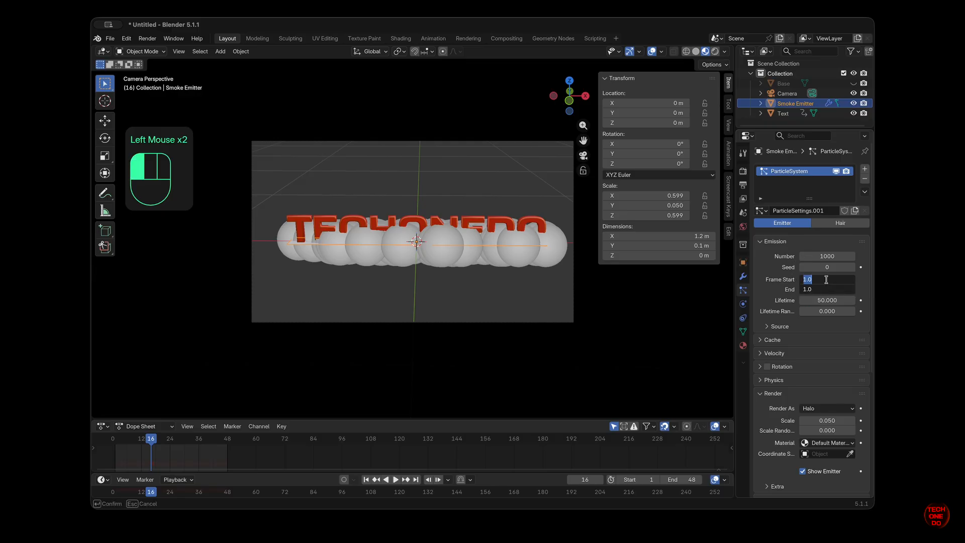
{"action": "type", "text": "16"}
{"action": "key", "text": "Return"}
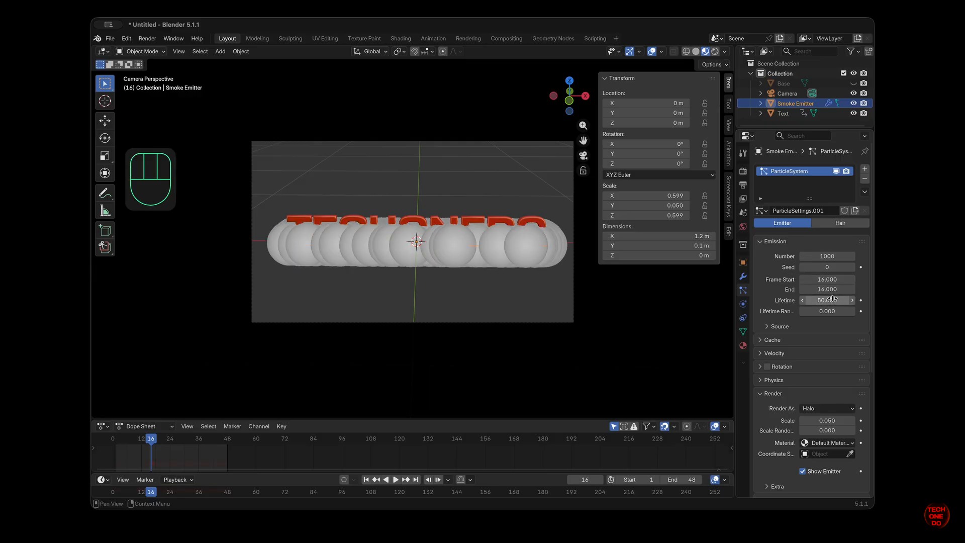
Step: Set the Smoke Emitter's particle lifetime to 5 frames
{"action": "left_click", "coordinate": [832, 300]}
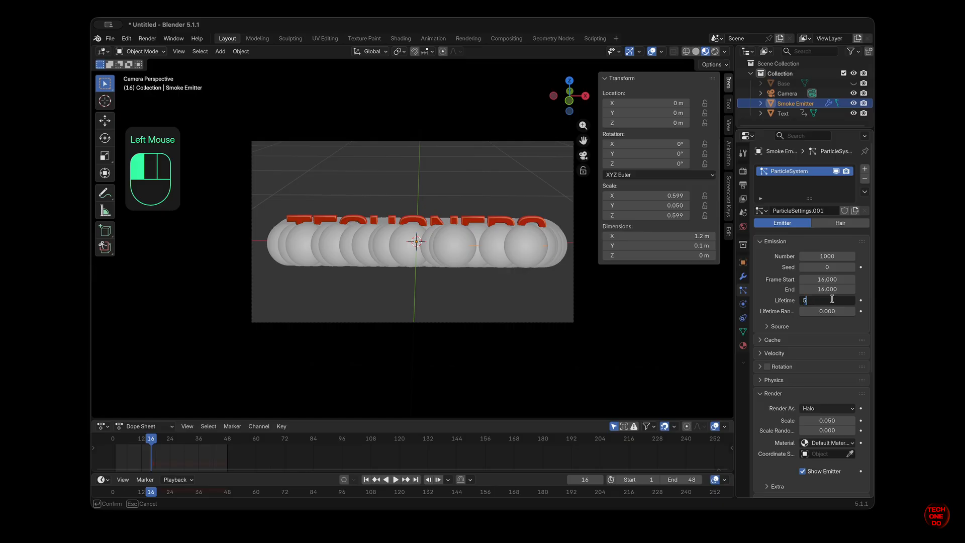
{"action": "type", "text": "5"}
{"action": "left_click", "coordinate": [788, 297]}
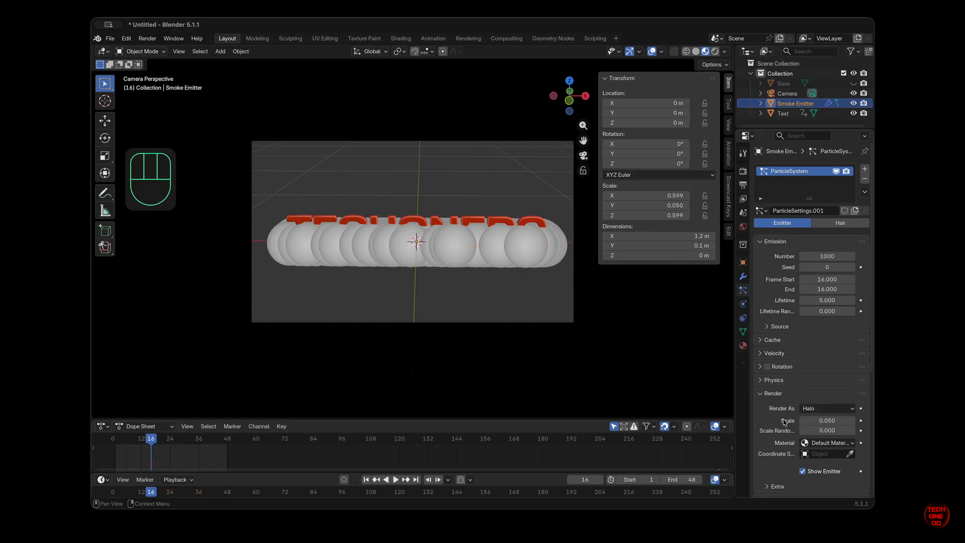
Step: Switch the particles' Render As option to None and back to Halo to compare the display
{"action": "left_click", "coordinate": [817, 409]}
{"action": "left_click", "coordinate": [817, 419]}
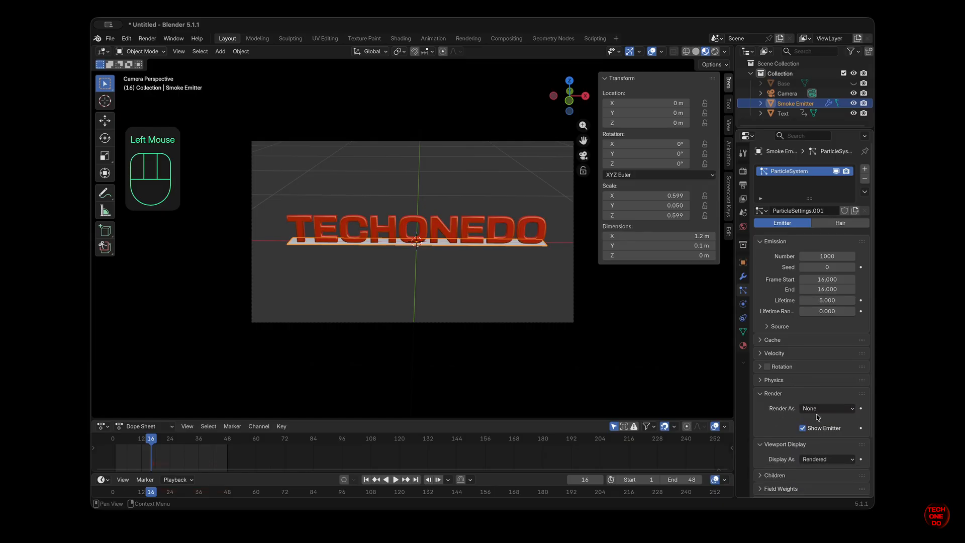
{"action": "scroll", "coordinate": [818, 417], "scroll_direction": "down", "scroll_amount": 1}
{"action": "left_click", "coordinate": [815, 384]}
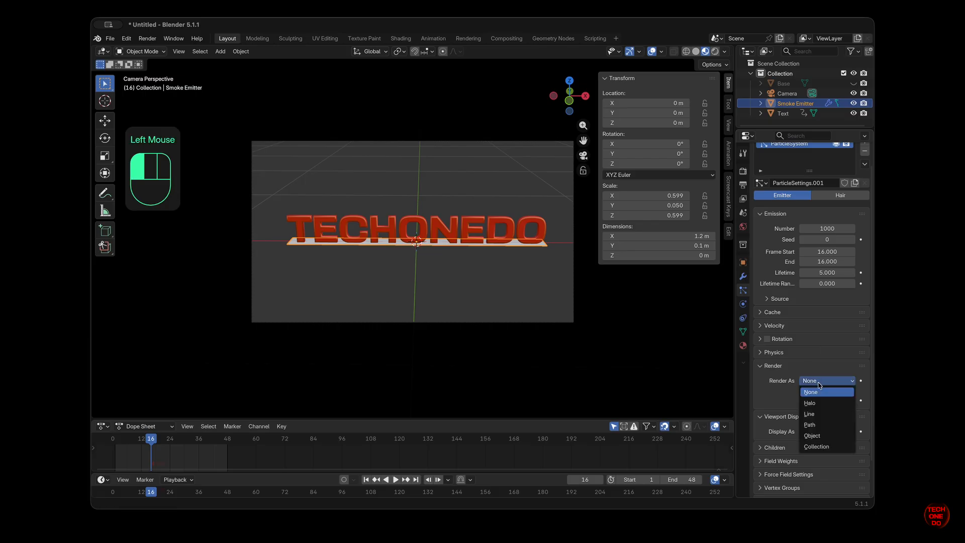
{"action": "left_click", "coordinate": [821, 406]}
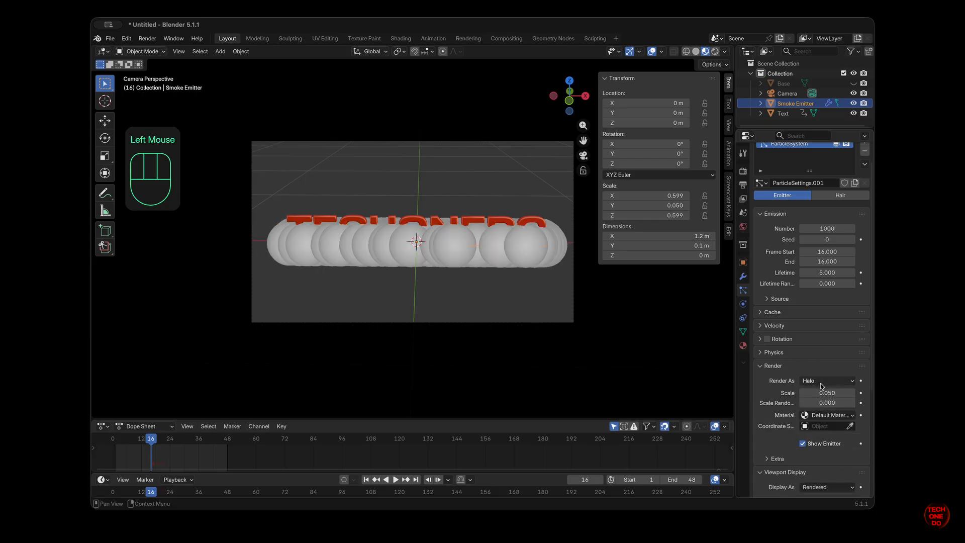
Step: Set the particles' Render As to None, disable Show Emitter and set the viewport Display As to None
{"action": "left_click", "coordinate": [822, 384]}
{"action": "left_click", "coordinate": [821, 393]}
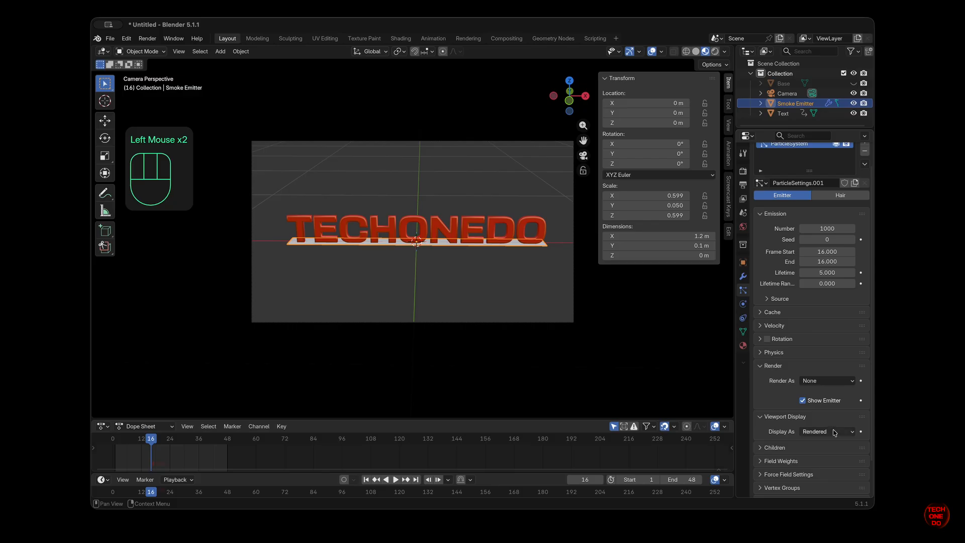
{"action": "left_click", "coordinate": [831, 435]}
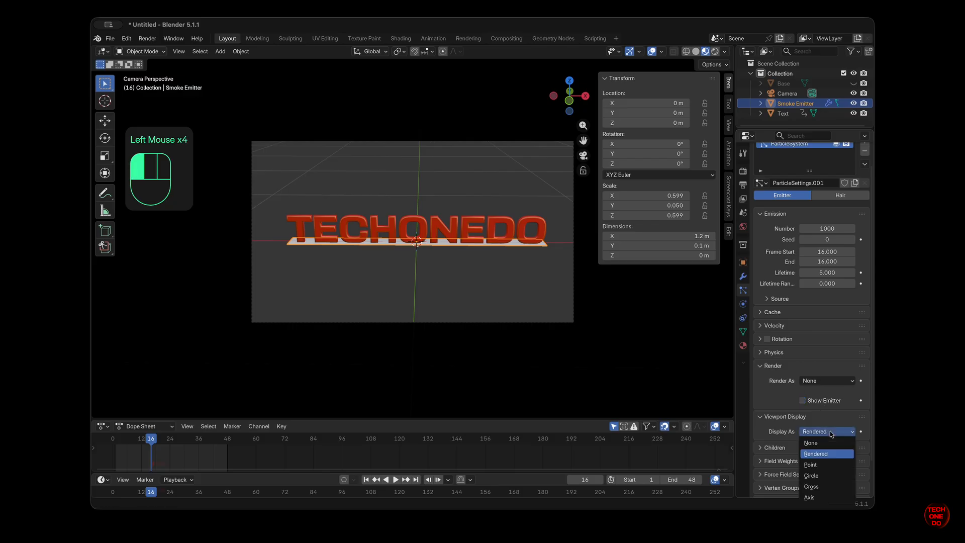
{"action": "left_click", "coordinate": [819, 425]}
{"action": "left_click", "coordinate": [799, 367]}
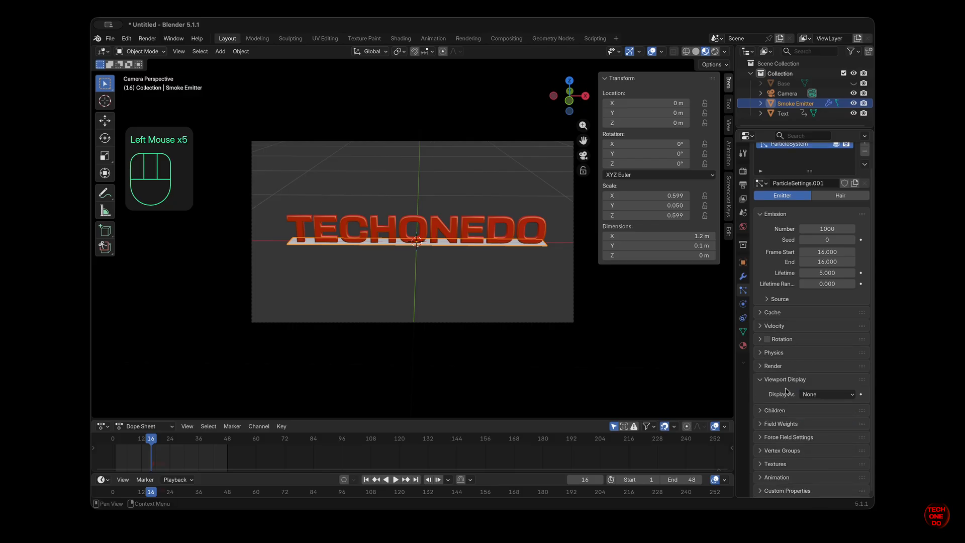
Step: Apply the Quick Smoke effect to the Smoke Emitter plane
{"action": "left_click", "coordinate": [772, 312]}
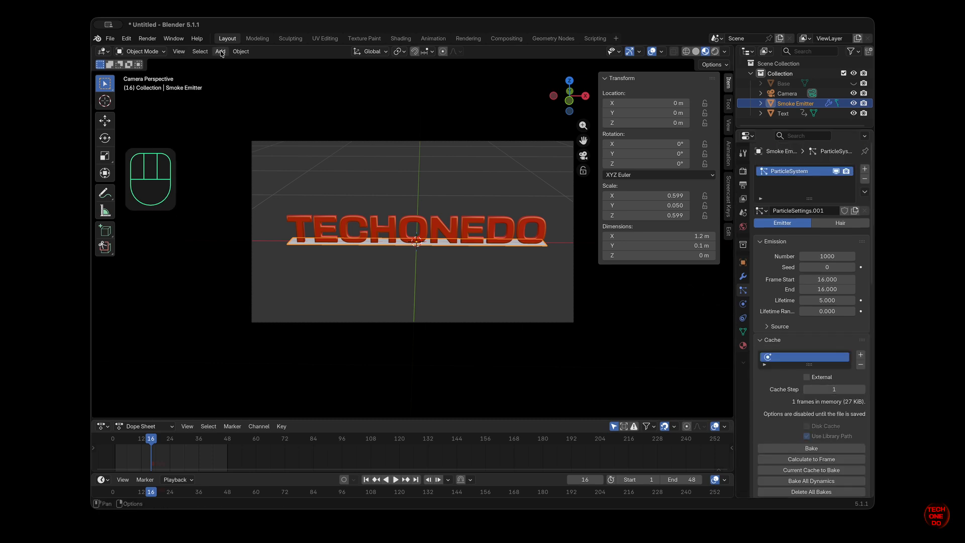
{"action": "left_click", "coordinate": [240, 52]}
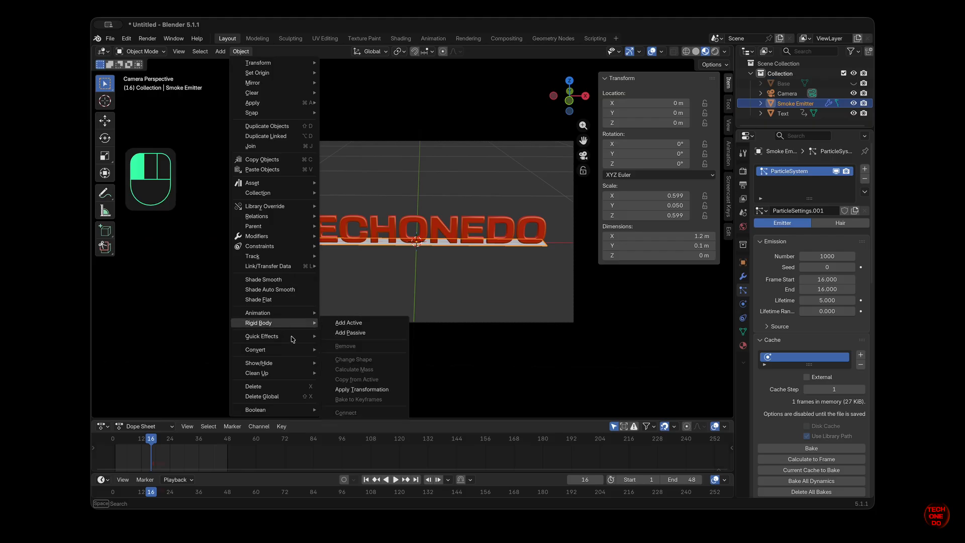
{"action": "mouse_move", "coordinate": [304, 339]}
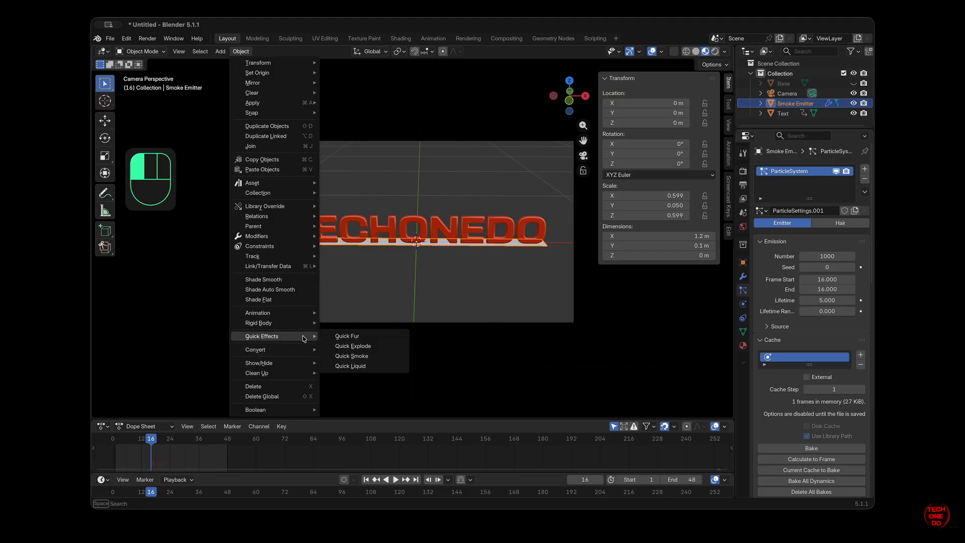
{"action": "left_click", "coordinate": [375, 356]}
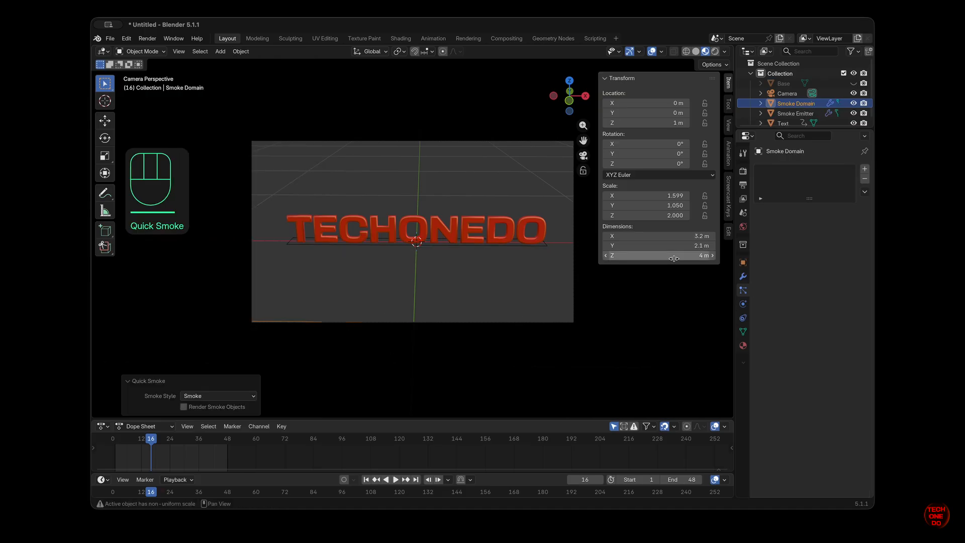
Step: Select the Smoke Domain and scale it down uniformly to about 1.74 × 1.14 × 2.17 m
{"action": "left_click", "coordinate": [743, 304]}
{"action": "left_click", "coordinate": [795, 113]}
{"action": "left_click", "coordinate": [787, 104]}
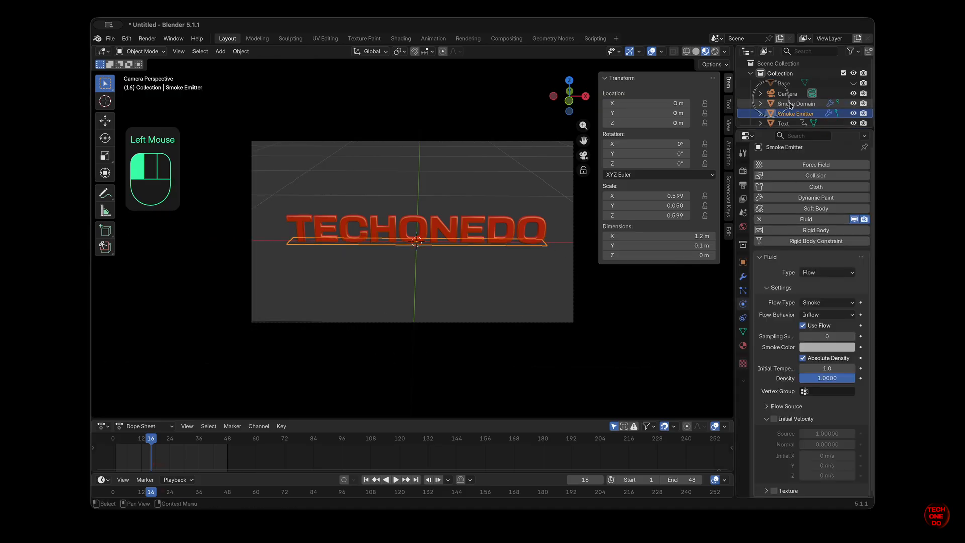
{"action": "left_click", "coordinate": [583, 155]}
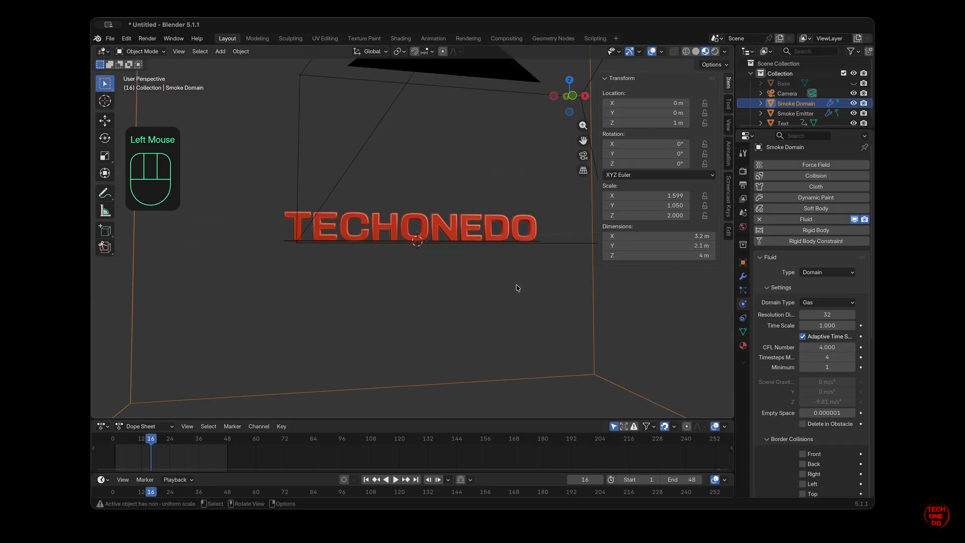
{"action": "scroll", "coordinate": [518, 288], "scroll_direction": "down", "scroll_amount": 5, "text": "super"}
{"action": "scroll", "coordinate": [518, 288], "scroll_direction": "left", "scroll_amount": 5}
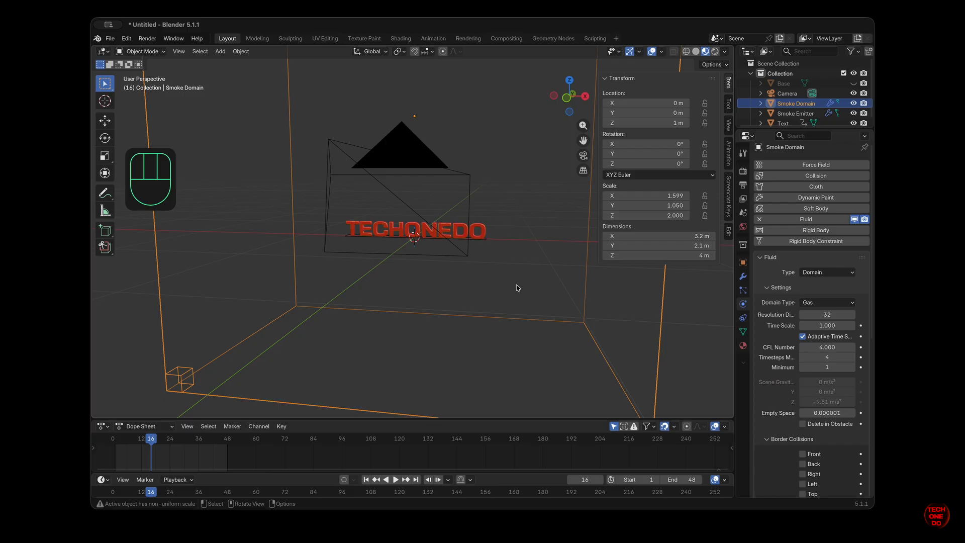
{"action": "scroll", "coordinate": [518, 288], "scroll_direction": "down", "scroll_amount": 4, "text": "super"}
{"action": "scroll", "coordinate": [518, 288], "scroll_direction": "down", "scroll_amount": 4, "text": "super"}
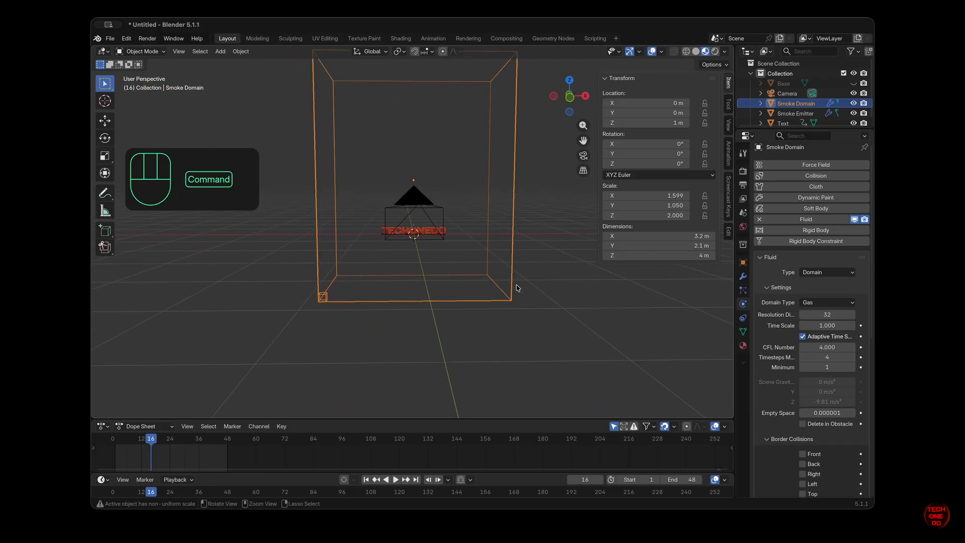
{"action": "key", "text": "s"}
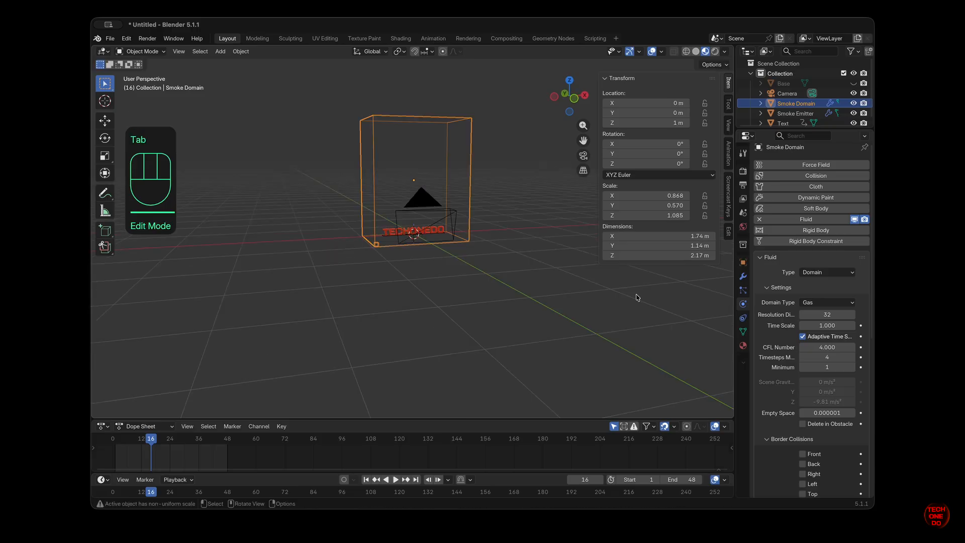
Step: Flatten the Smoke Domain along the Z axis to a height of about 0.29 m
{"action": "key", "text": "s"}
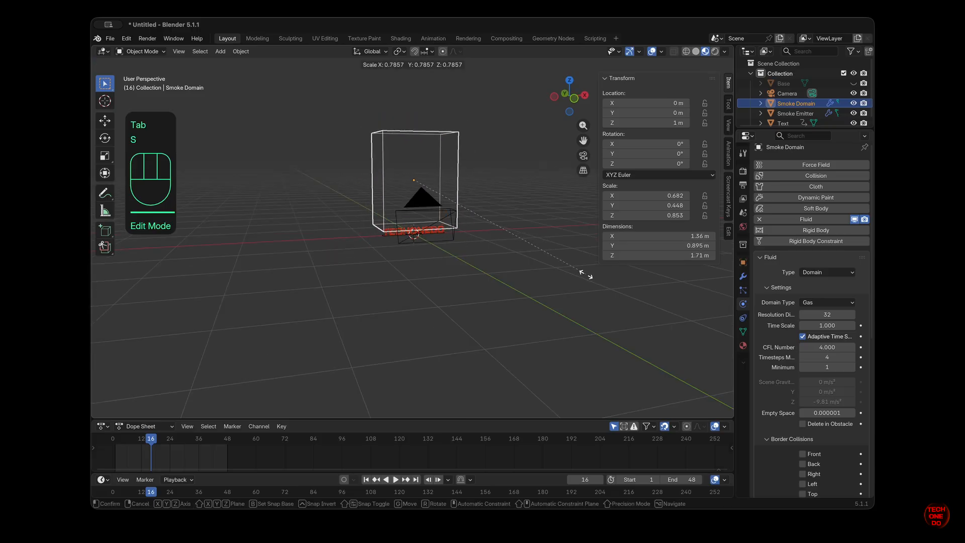
{"action": "key", "text": "z"}
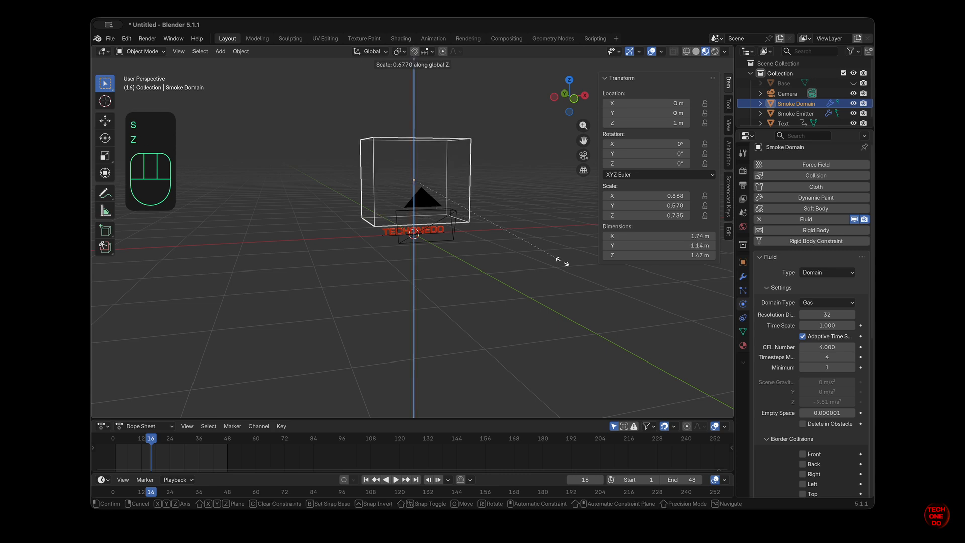
{"action": "left_click", "coordinate": [444, 195]}
Step: Narrow the Smoke Domain along the X axis to about 1.29 m, slightly wider than the TECHONEDO text
{"action": "middle_click_drag", "start_coordinate": [444, 194], "coordinate": [522, 243]}
{"action": "scroll", "coordinate": [521, 243], "scroll_direction": "left", "scroll_amount": 3}
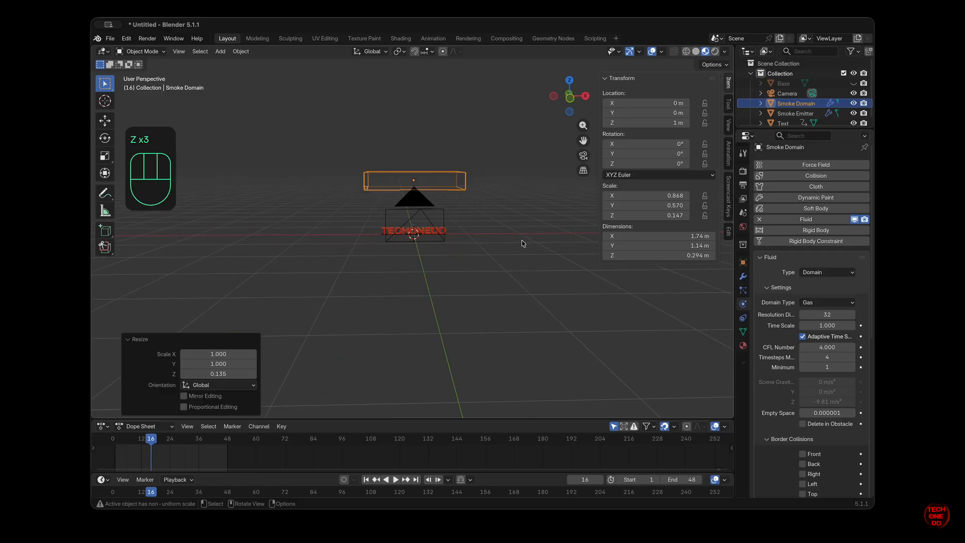
{"action": "key", "text": "KP_1"}
{"action": "key", "text": "KP_Decimal"}
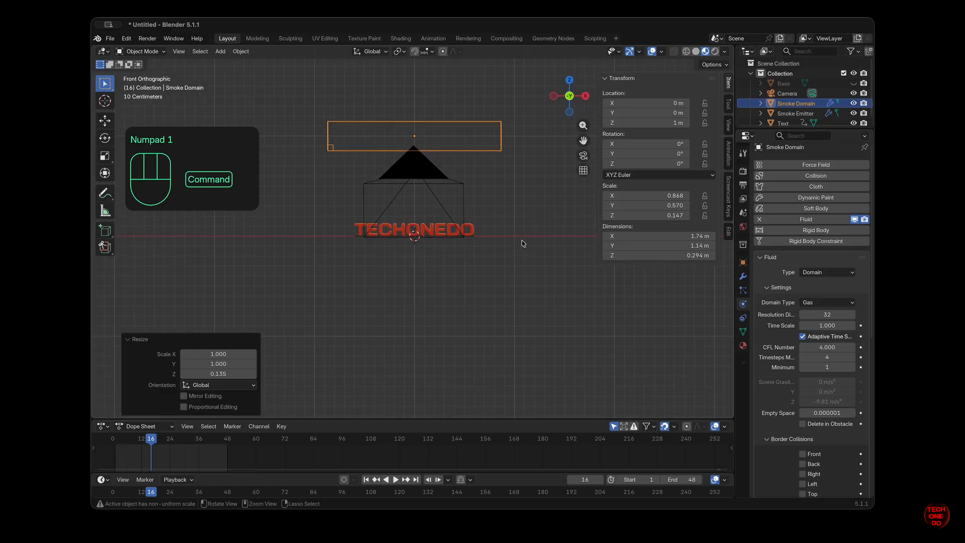
{"action": "key", "text": "KP_1"}
{"action": "key", "text": "s"}
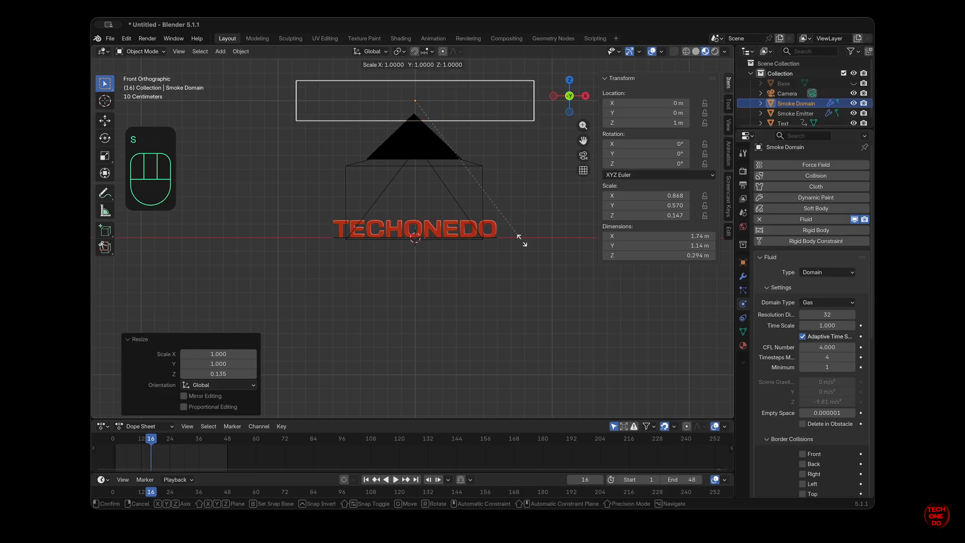
{"action": "key", "text": "x"}
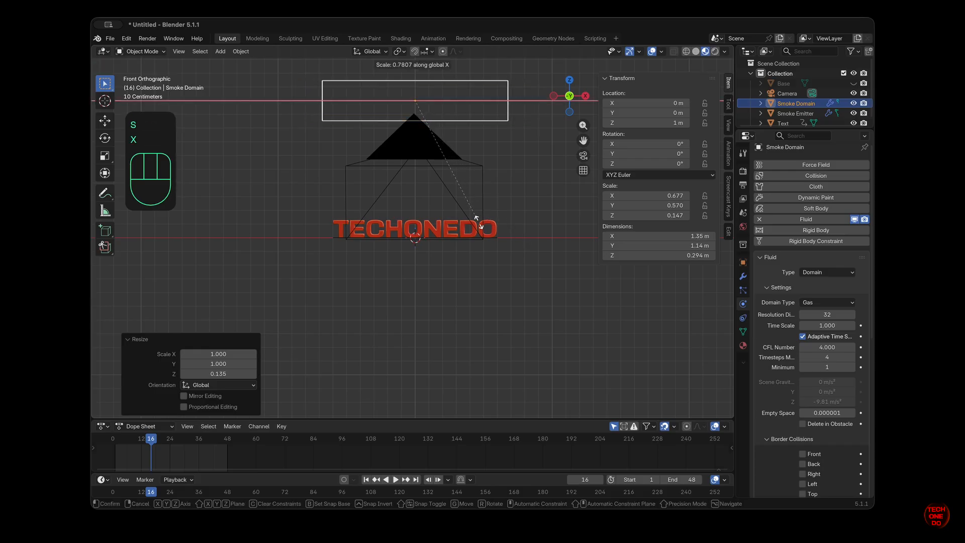
{"action": "left_click", "coordinate": [469, 220]}
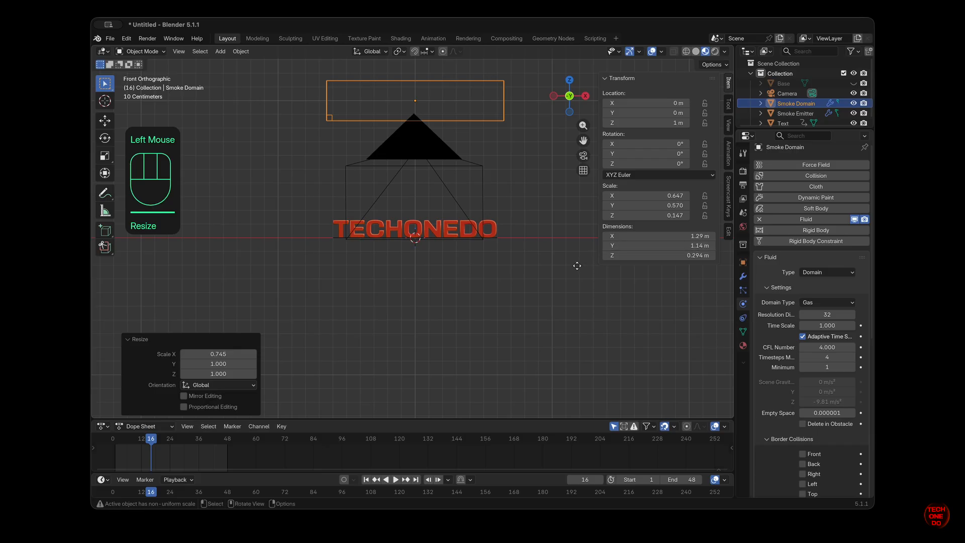
Step: Lower the Smoke Domain along Z to about 0.102 m so it encloses the text, and deselect it
{"action": "key", "text": "g"}
{"action": "key", "text": "z"}
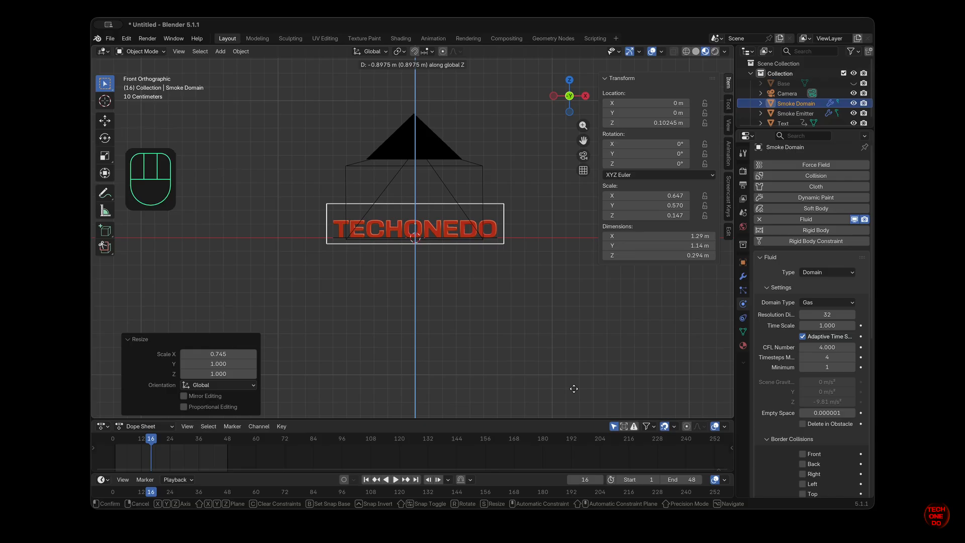
{"action": "left_click", "coordinate": [574, 389]}
{"action": "scroll", "coordinate": [569, 372], "scroll_direction": "up", "scroll_amount": 3}
{"action": "left_click", "coordinate": [568, 365]}
{"action": "scroll", "coordinate": [569, 365], "scroll_direction": "up", "scroll_amount": 5}
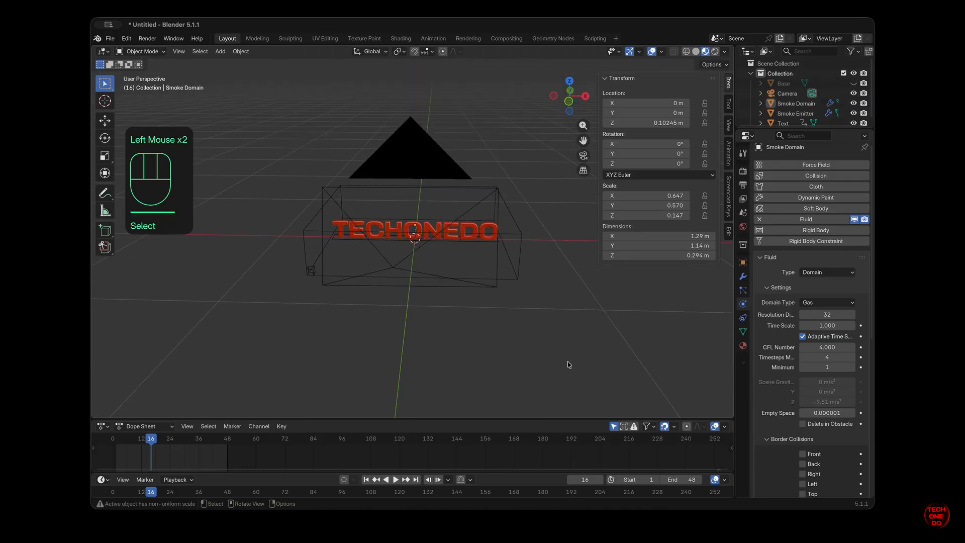
{"action": "scroll", "coordinate": [568, 364], "scroll_direction": "left", "scroll_amount": 4}
{"action": "scroll", "coordinate": [569, 364], "scroll_direction": "down", "scroll_amount": 3}
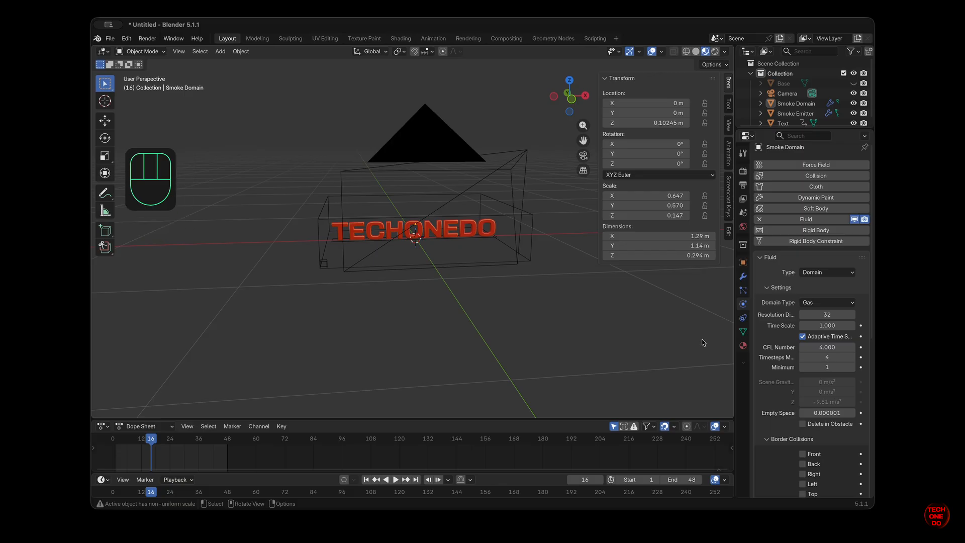
Step: Set the end frame of the Smoke Domain's fluid cache to 48
{"action": "left_click", "coordinate": [430, 261]}
{"action": "left_click", "coordinate": [743, 290]}
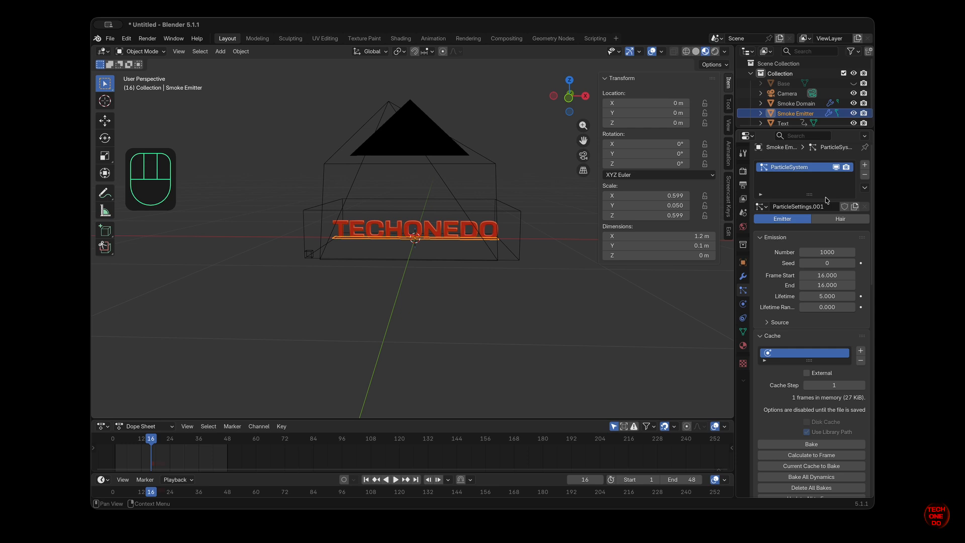
{"action": "left_click", "coordinate": [797, 103]}
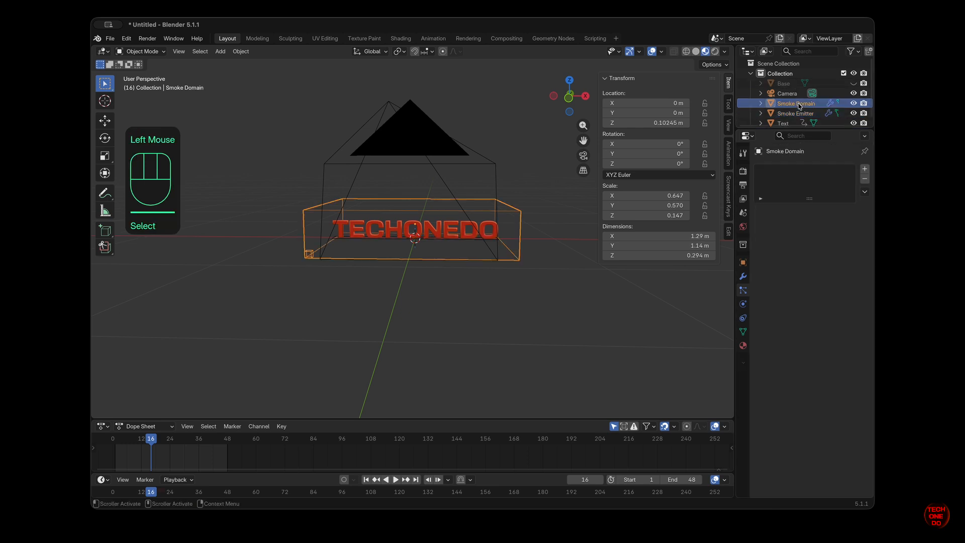
{"action": "left_click", "coordinate": [743, 305]}
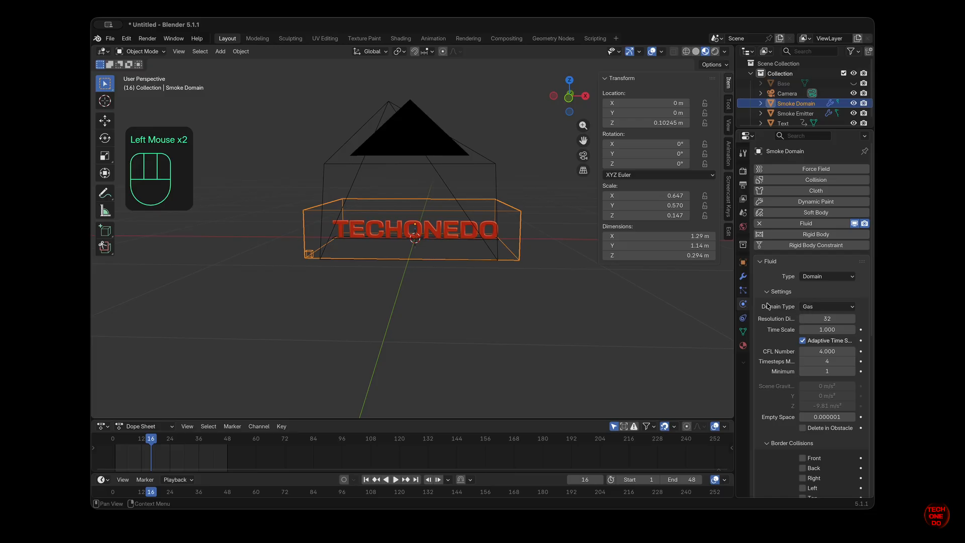
{"action": "scroll", "coordinate": [775, 308], "scroll_direction": "down", "scroll_amount": 5}
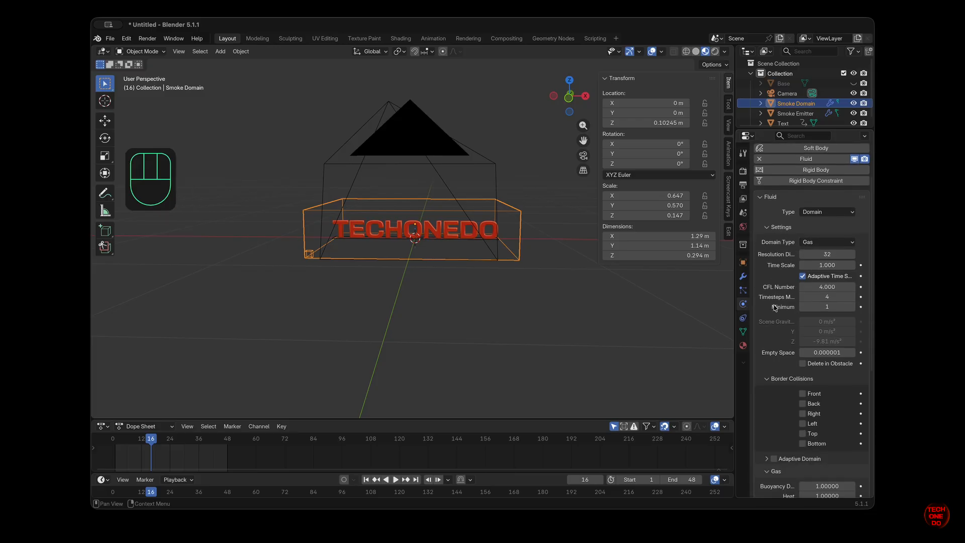
{"action": "scroll", "coordinate": [776, 308], "scroll_direction": "down", "scroll_amount": 1}
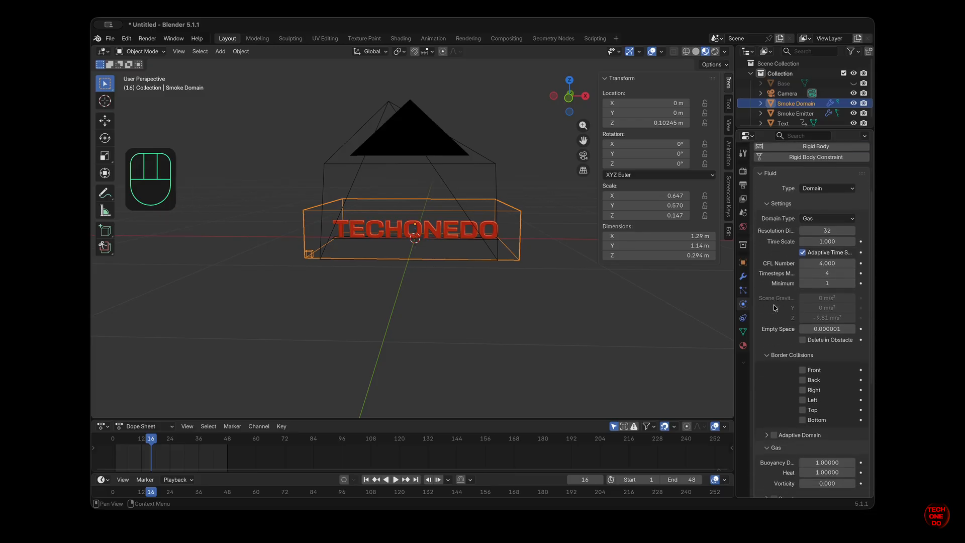
{"action": "scroll", "coordinate": [776, 307], "scroll_direction": "down", "scroll_amount": 5}
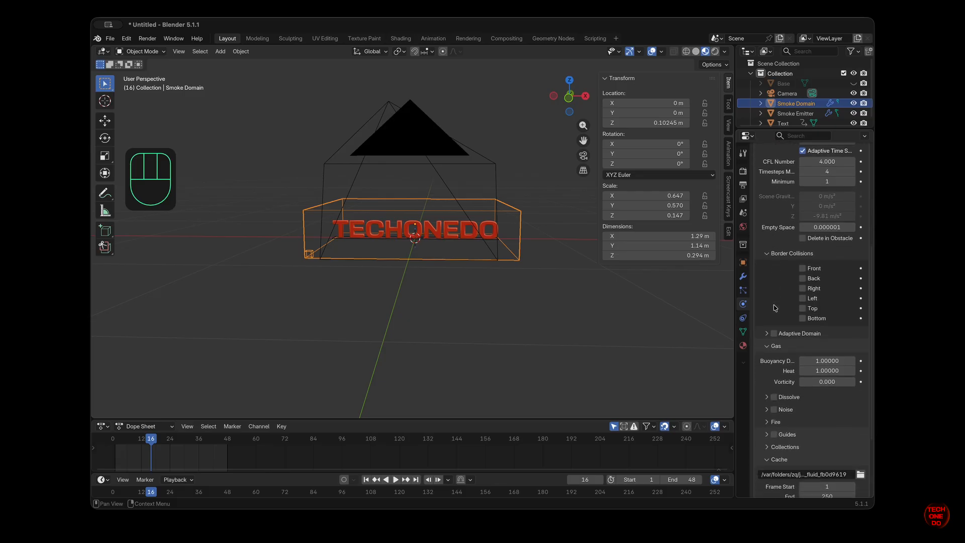
{"action": "scroll", "coordinate": [776, 308], "scroll_direction": "down", "scroll_amount": 5}
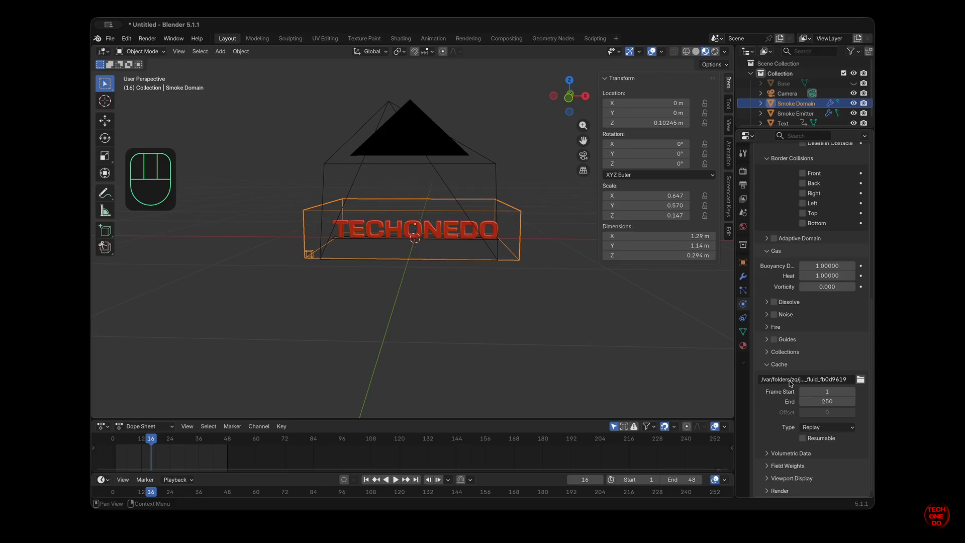
{"action": "left_click", "coordinate": [821, 402]}
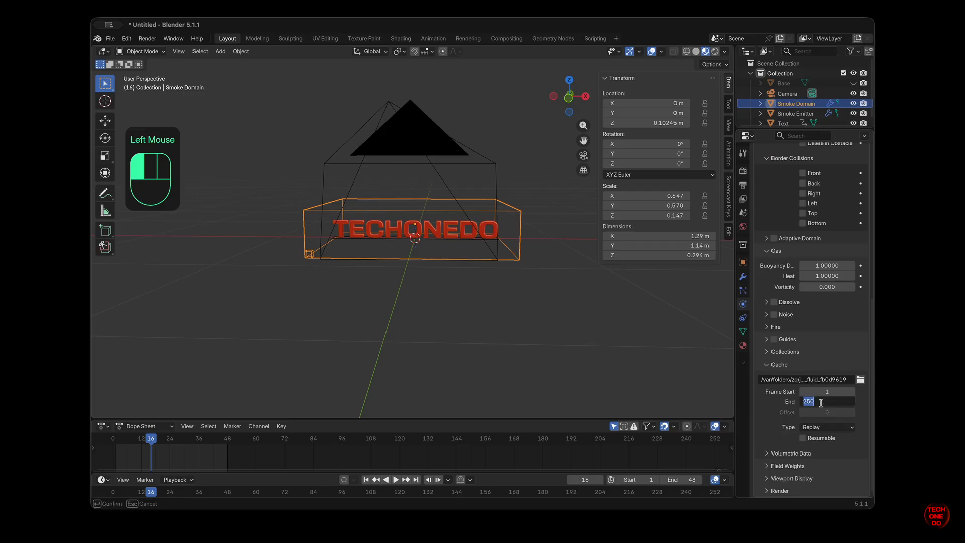
{"action": "key", "text": "Return"}
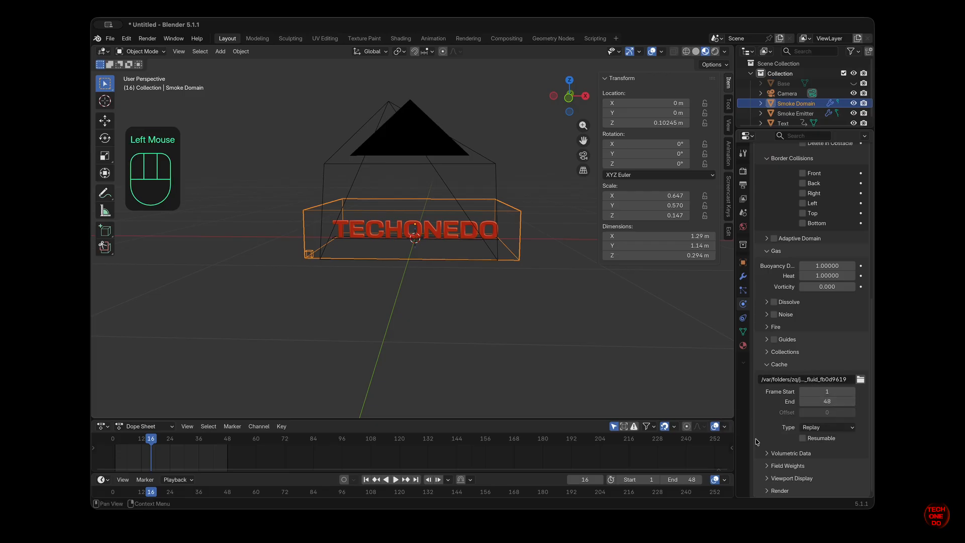
Step: Enable Noise and Dissolve in the Smoke Domain's gas settings
{"action": "scroll", "coordinate": [772, 424], "scroll_direction": "up", "scroll_amount": 5}
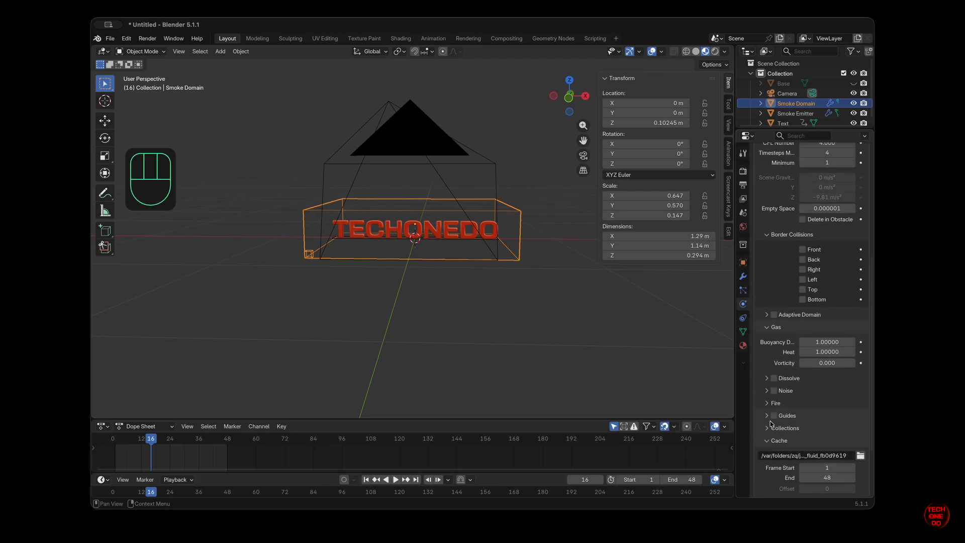
{"action": "scroll", "coordinate": [772, 424], "scroll_direction": "down", "scroll_amount": 3}
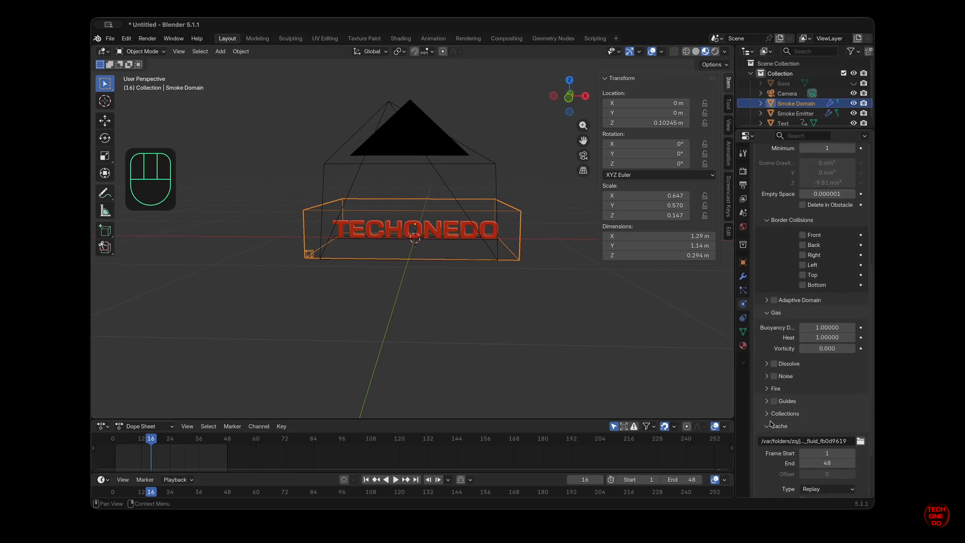
{"action": "left_click", "coordinate": [774, 375]}
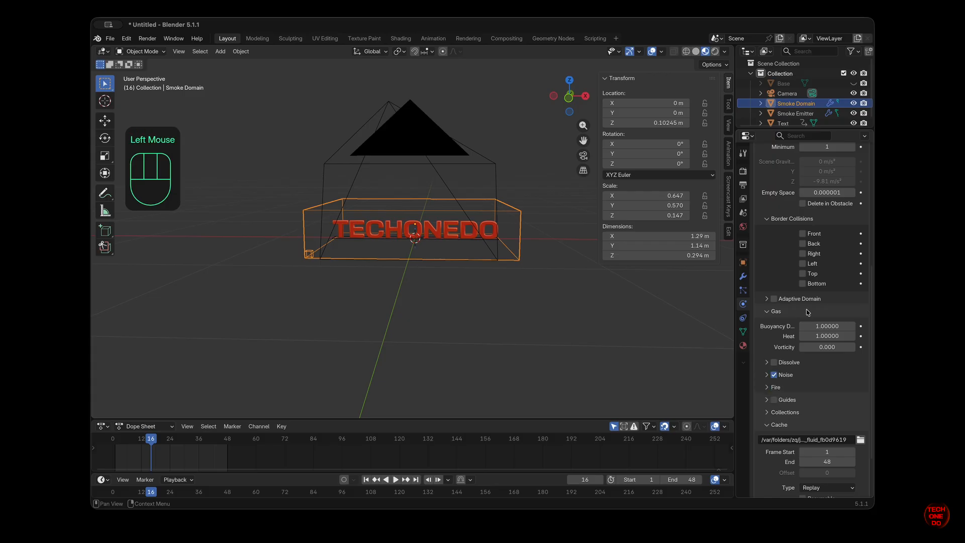
{"action": "scroll", "coordinate": [765, 304], "scroll_direction": "down", "scroll_amount": 2}
{"action": "left_click", "coordinate": [767, 315]}
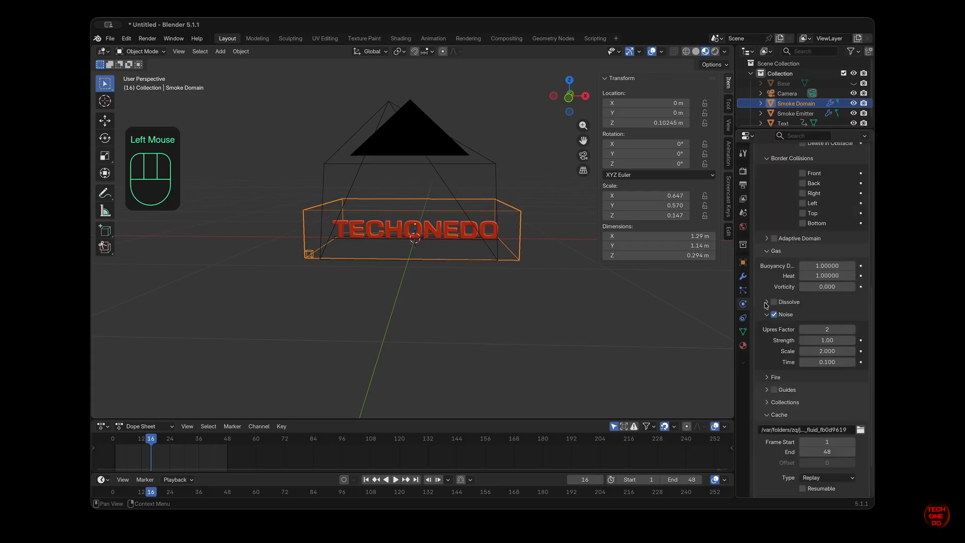
{"action": "left_click", "coordinate": [767, 302]}
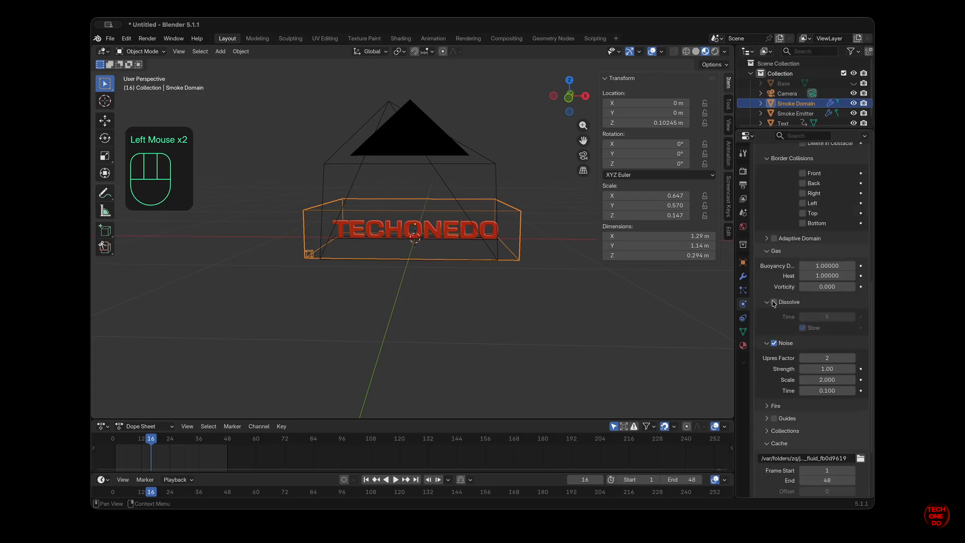
{"action": "left_click", "coordinate": [774, 304]}
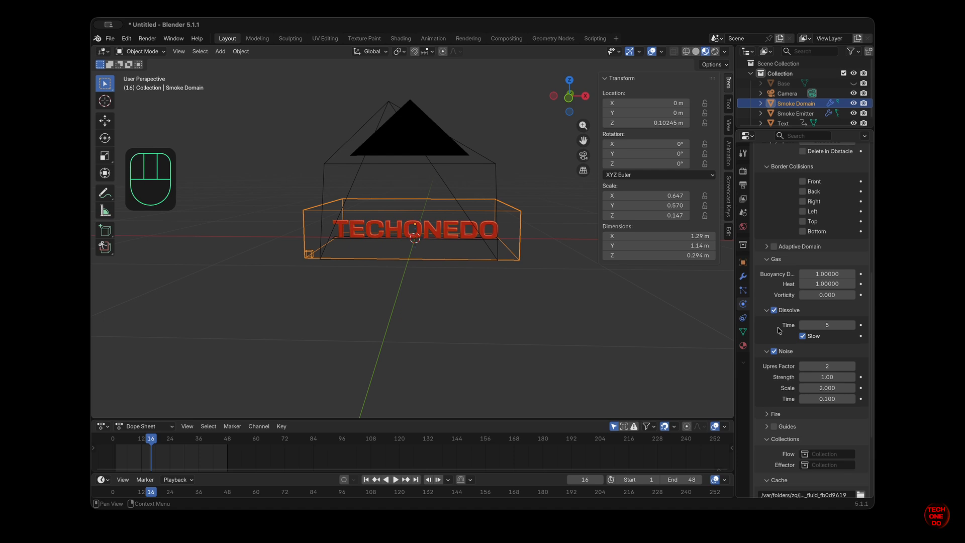
Step: Set the Smoke Emitter's fluid flow source to Particle System
{"action": "scroll", "coordinate": [777, 317], "scroll_direction": "up", "scroll_amount": 10}
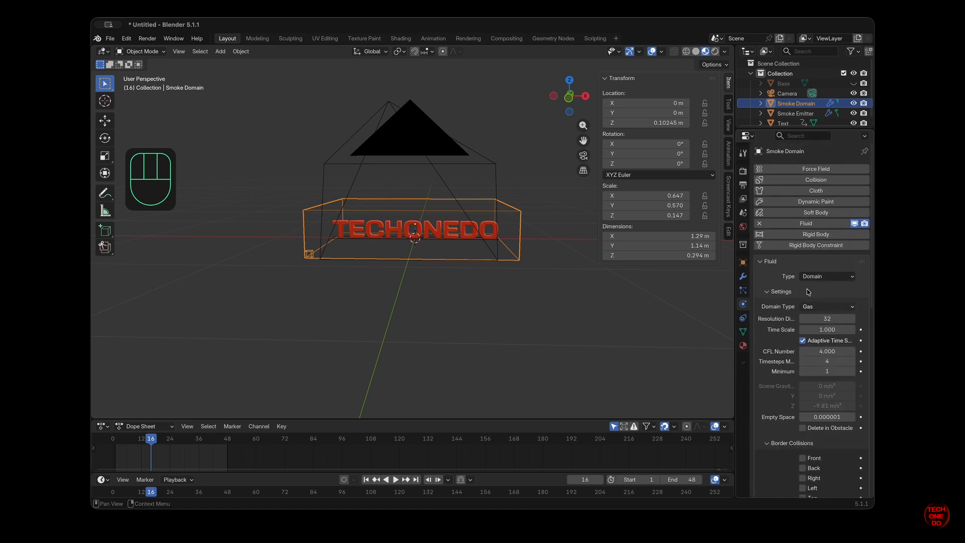
{"action": "left_click", "coordinate": [796, 113]}
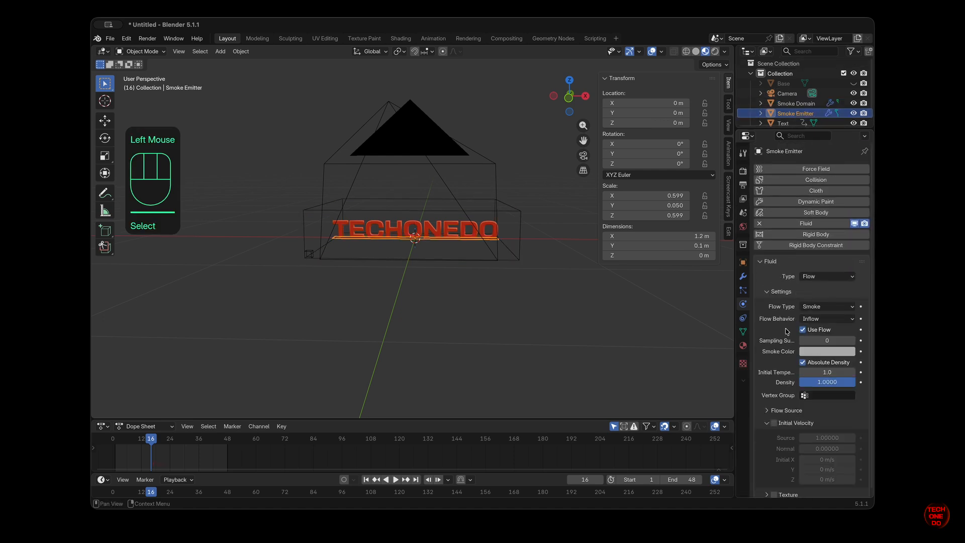
{"action": "left_click", "coordinate": [815, 395]}
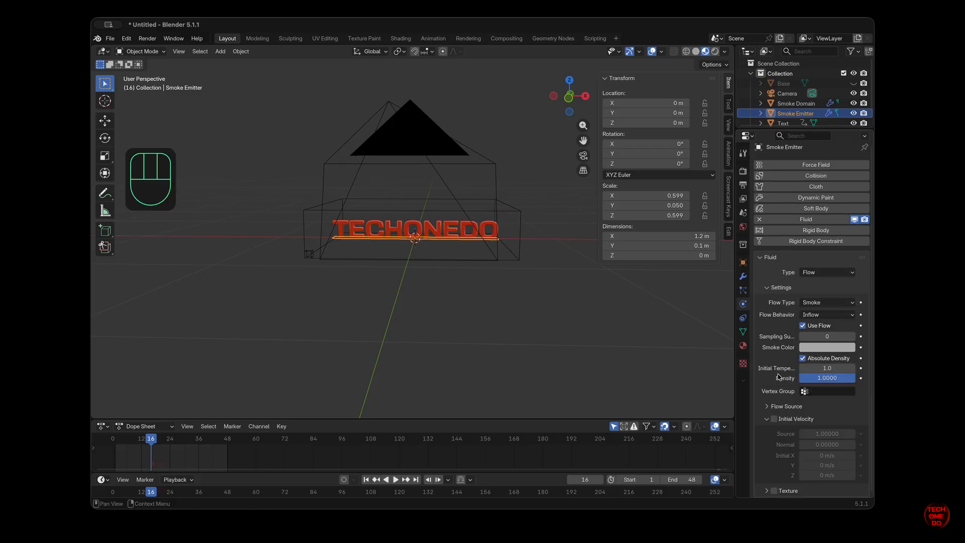
{"action": "left_click", "coordinate": [765, 406]}
{"action": "scroll", "coordinate": [784, 386], "scroll_direction": "down", "scroll_amount": 3}
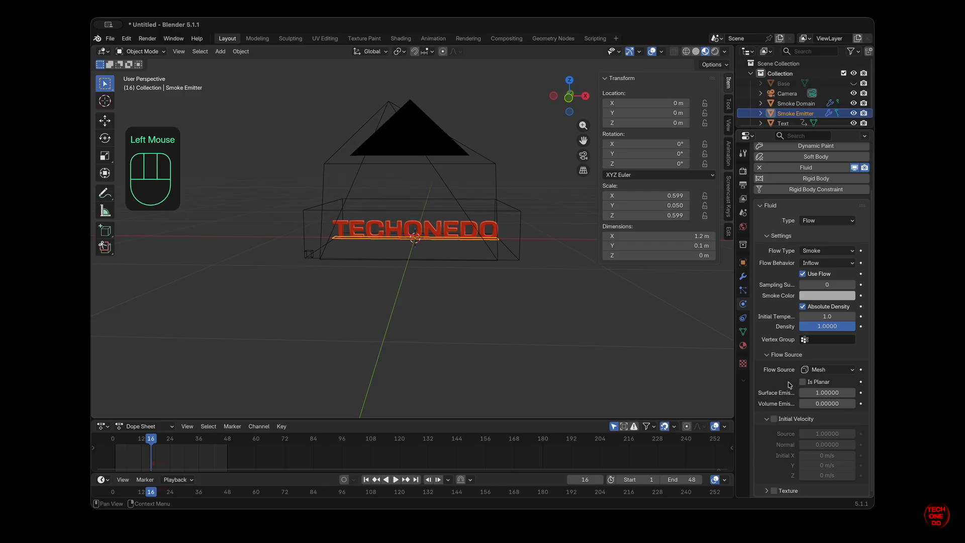
{"action": "left_click", "coordinate": [835, 371]}
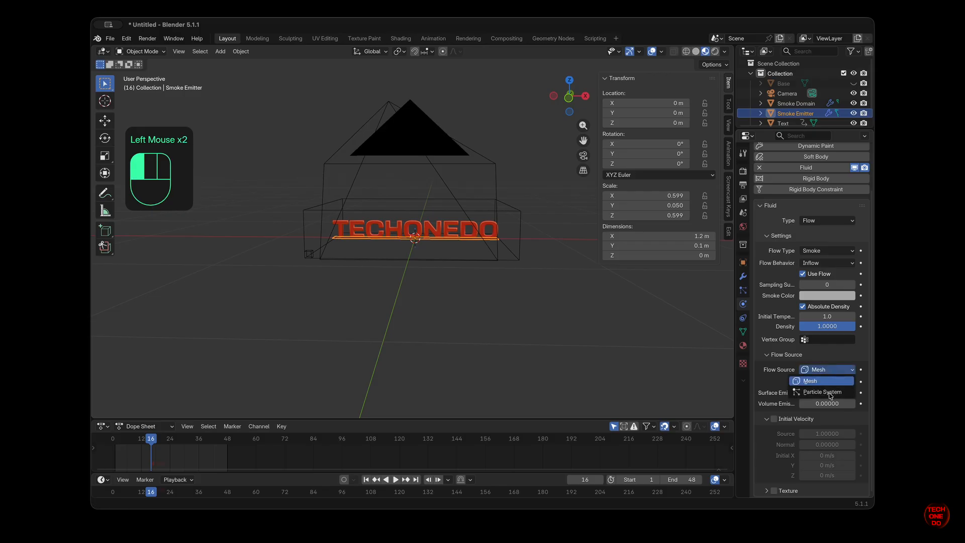
{"action": "left_click", "coordinate": [827, 384]}
{"action": "left_click", "coordinate": [843, 373]}
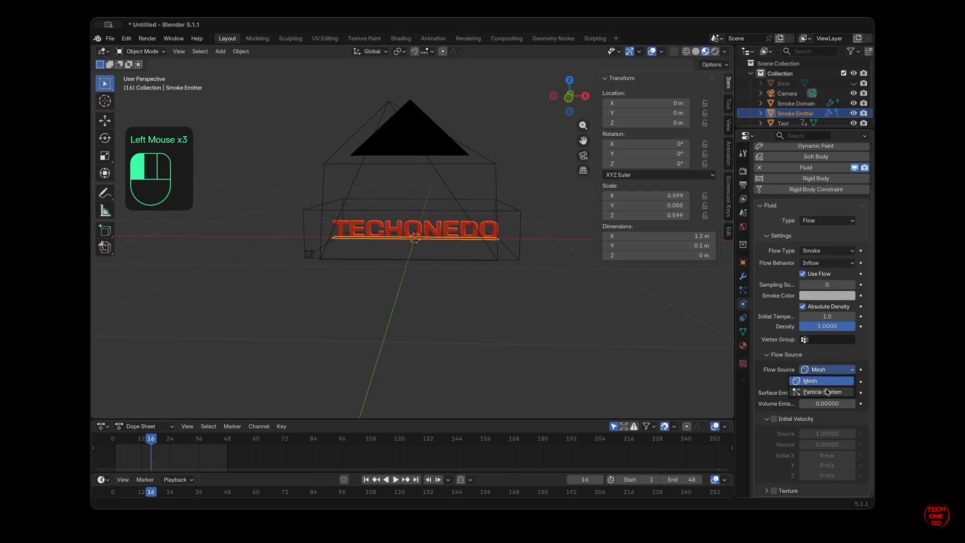
{"action": "left_click", "coordinate": [825, 393]}
Step: Assign ParticleSystem as the particle system that drives the Smoke Emitter's flow
{"action": "left_click", "coordinate": [832, 425]}
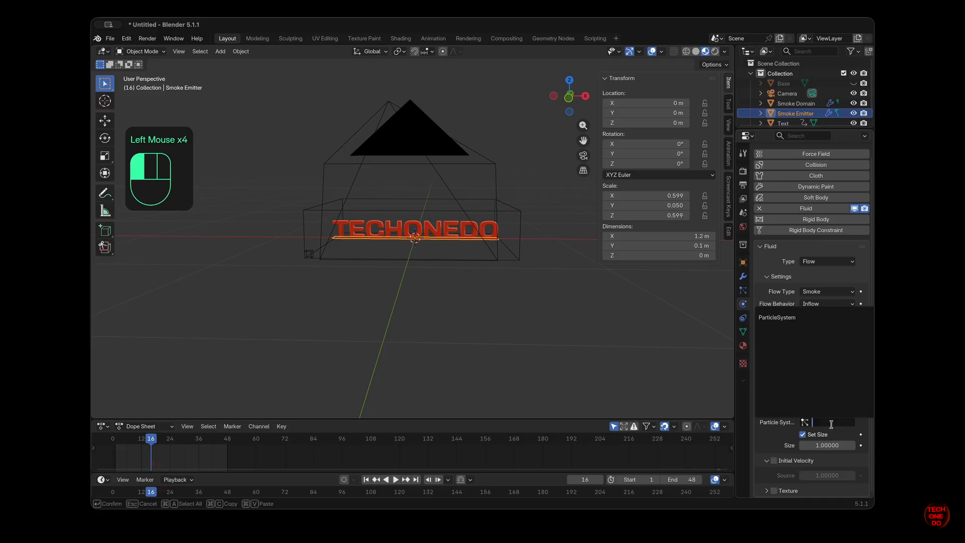
{"action": "left_click", "coordinate": [782, 451]}
{"action": "left_click", "coordinate": [838, 423]}
{"action": "left_click", "coordinate": [784, 317]}
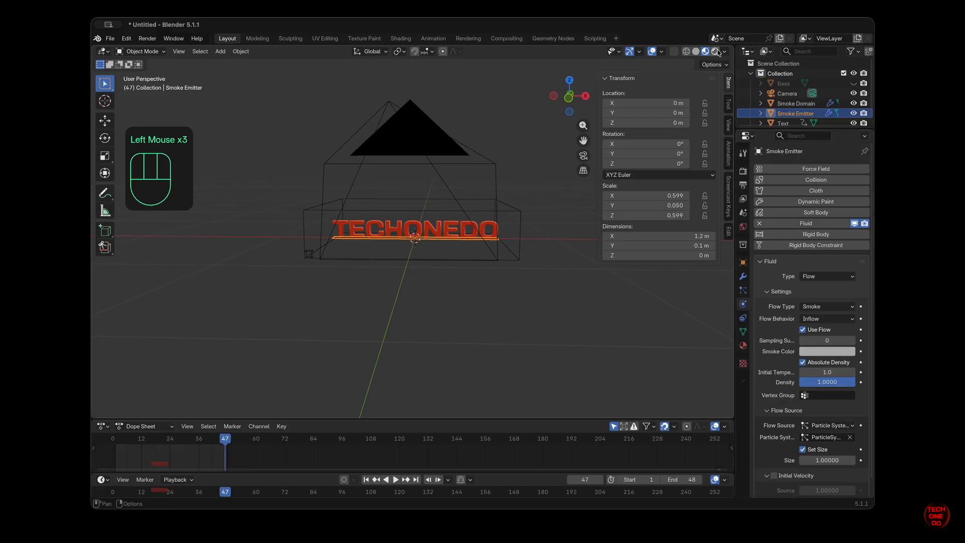
Step: Switch the viewport to rendered shading, then add a Sun light and raise it along Z to about 0.433 m
{"action": "left_click", "coordinate": [716, 51]}
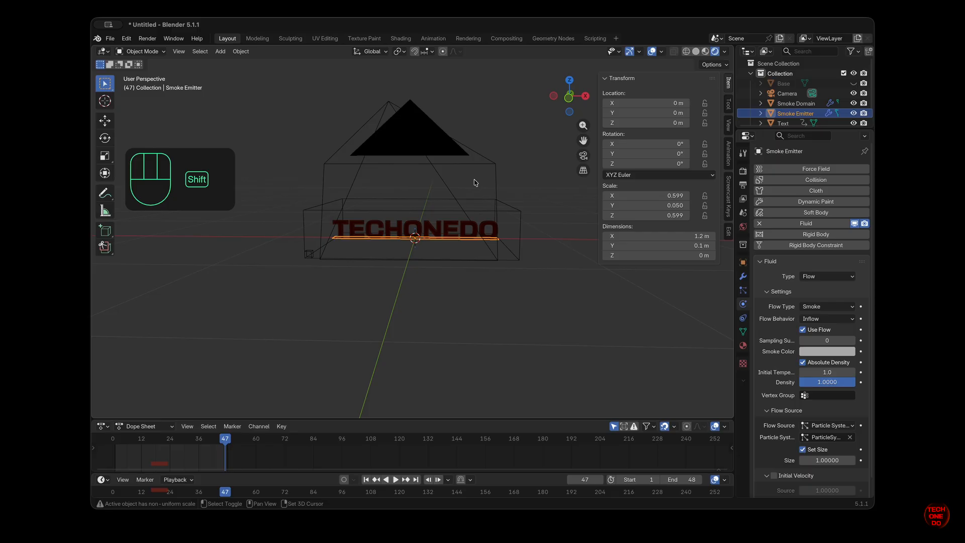
{"action": "key", "text": "shift+a"}
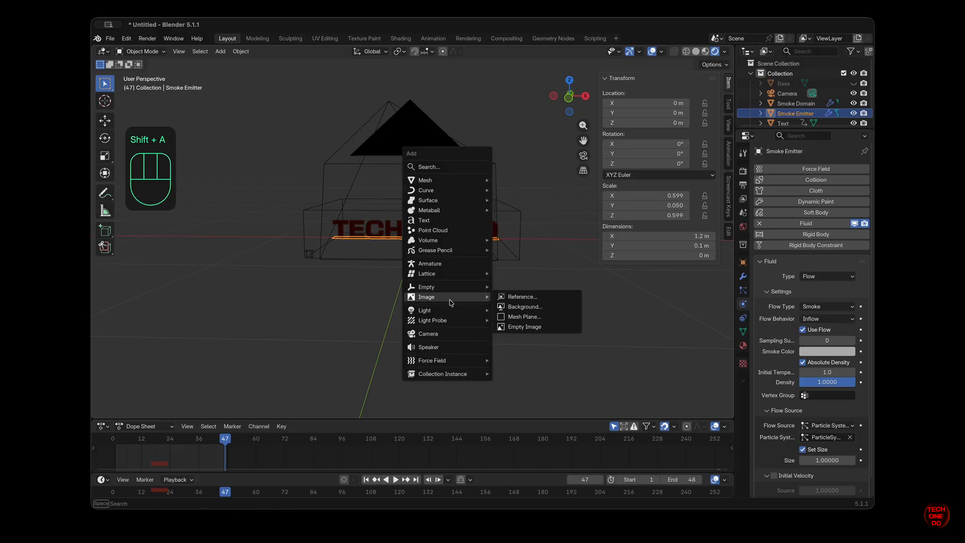
{"action": "mouse_move", "coordinate": [459, 311]}
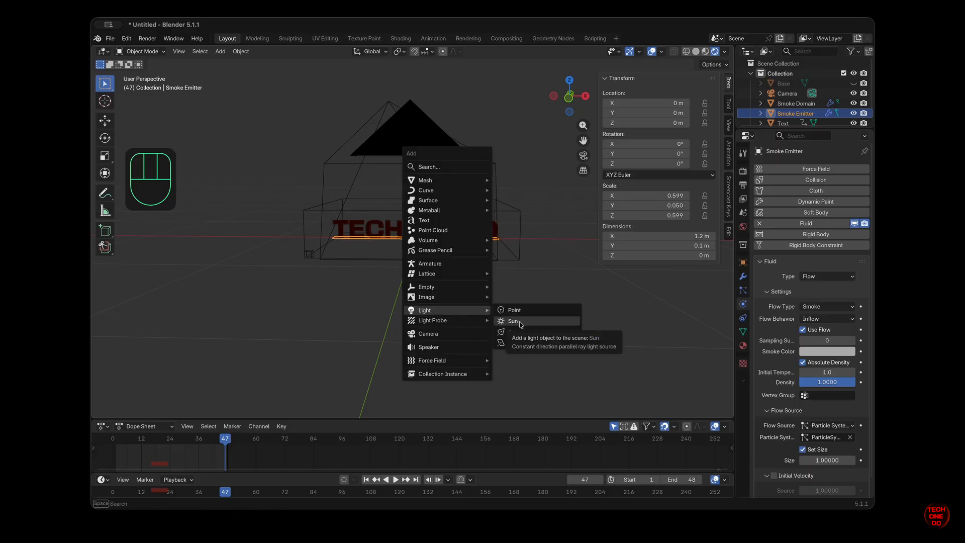
{"action": "left_click", "coordinate": [513, 321]}
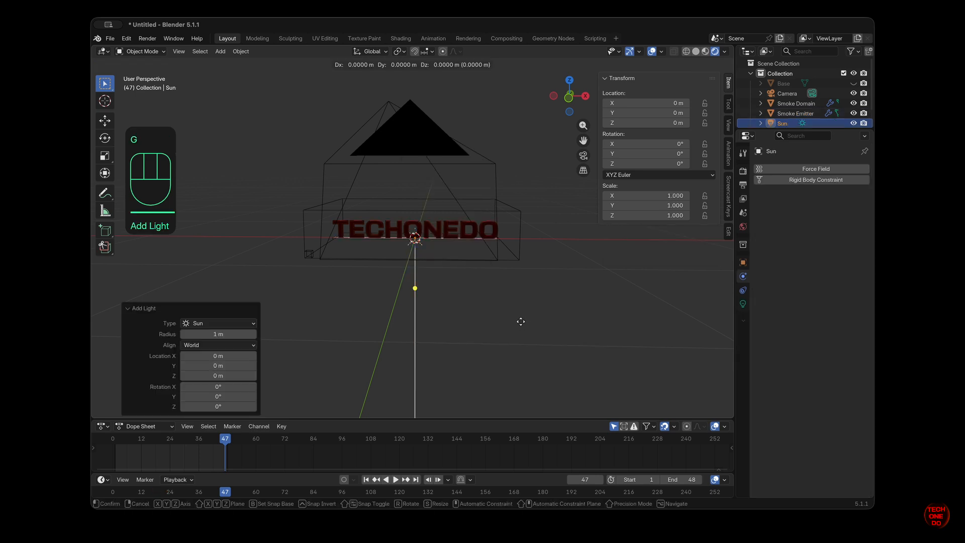
{"action": "key", "text": "g"}
{"action": "key", "text": "z"}
{"action": "left_click", "coordinate": [518, 262]}
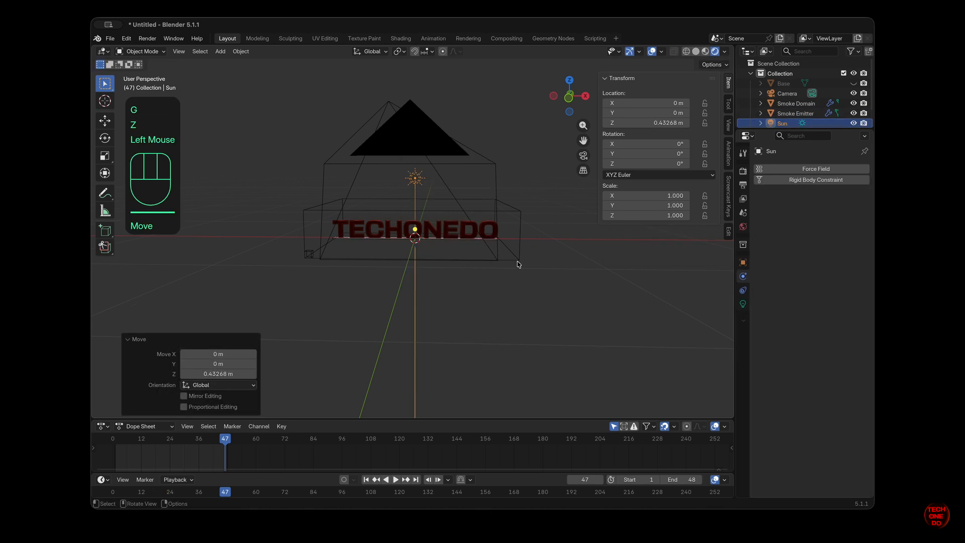
Step: Raise the Sun light's strength to about 9.62
{"action": "left_click", "coordinate": [743, 304]}
{"action": "left_click_drag", "start_coordinate": [812, 255], "coordinate": [815, 256]}
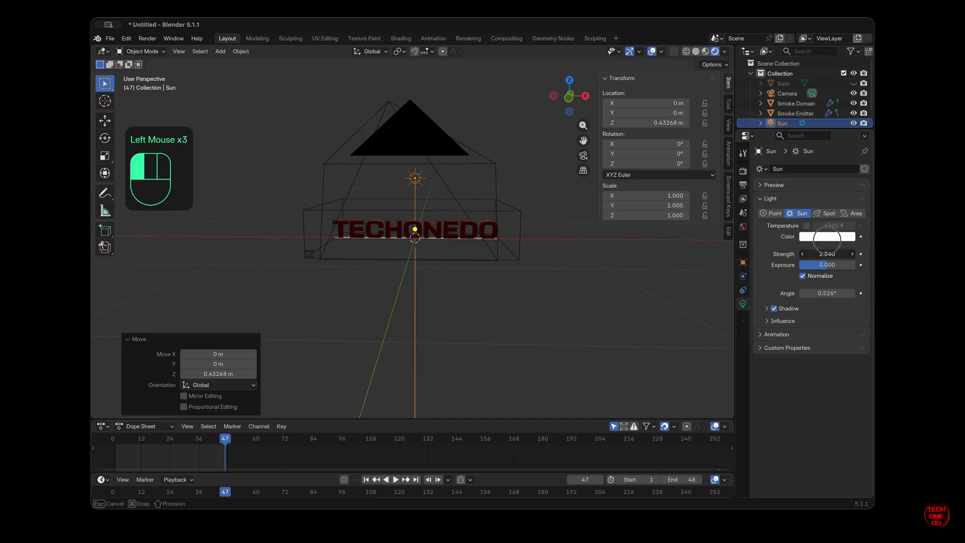
{"action": "left_click_drag", "start_coordinate": [219, 237], "coordinate": [295, 239]}
{"action": "left_click_drag", "start_coordinate": [397, 254], "coordinate": [576, 272]}
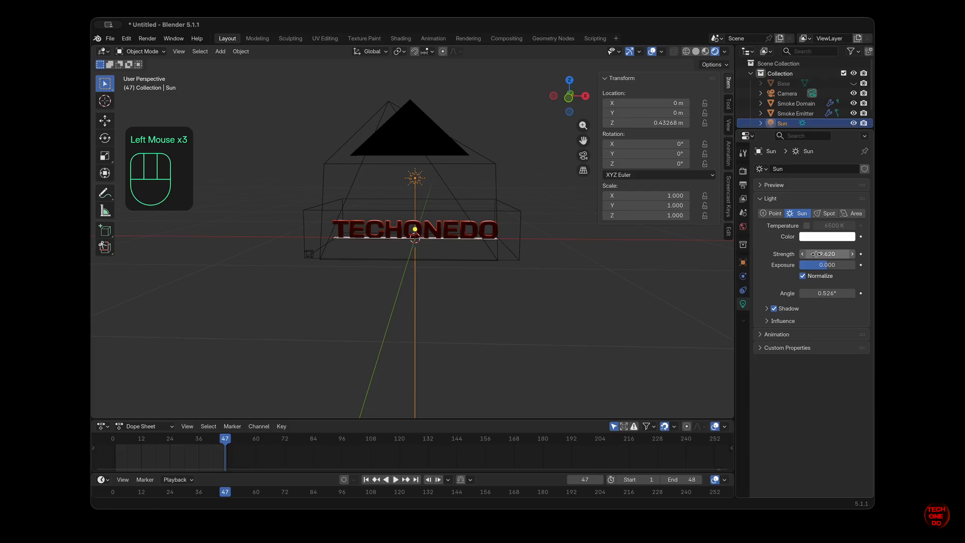
Step: Move the Sun in front of the text to about -0.603 m in Y and lower it to about 0.297 m in Z
{"action": "scroll", "coordinate": [422, 243], "scroll_direction": "right", "scroll_amount": 10}
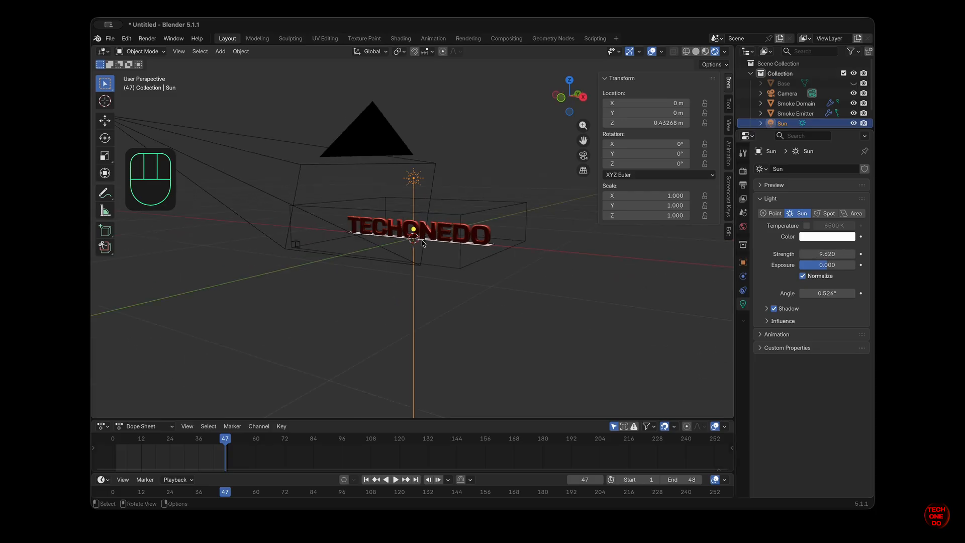
{"action": "left_click", "coordinate": [416, 182]}
{"action": "key", "text": "space"}
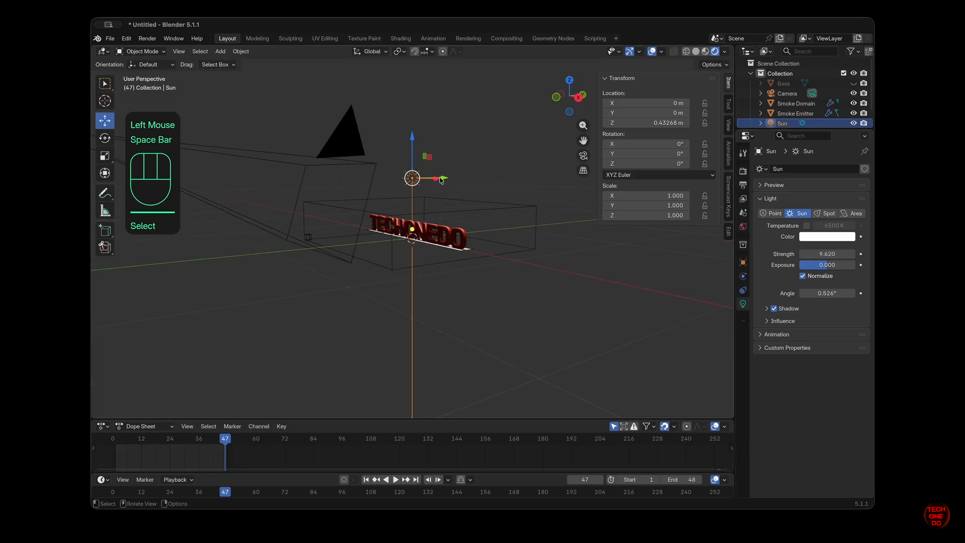
{"action": "left_click_drag", "start_coordinate": [440, 180], "coordinate": [335, 170]}
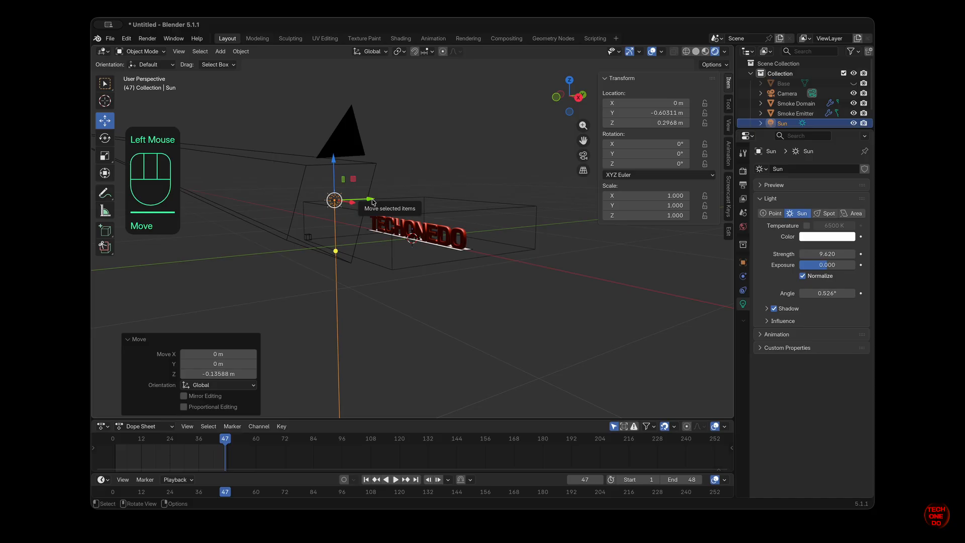
Step: Widen the Sun light's angle to about 59.9°
{"action": "left_click_drag", "start_coordinate": [819, 293], "coordinate": [203, 278]}
{"action": "scroll", "coordinate": [384, 310], "scroll_direction": "left", "scroll_amount": 5}
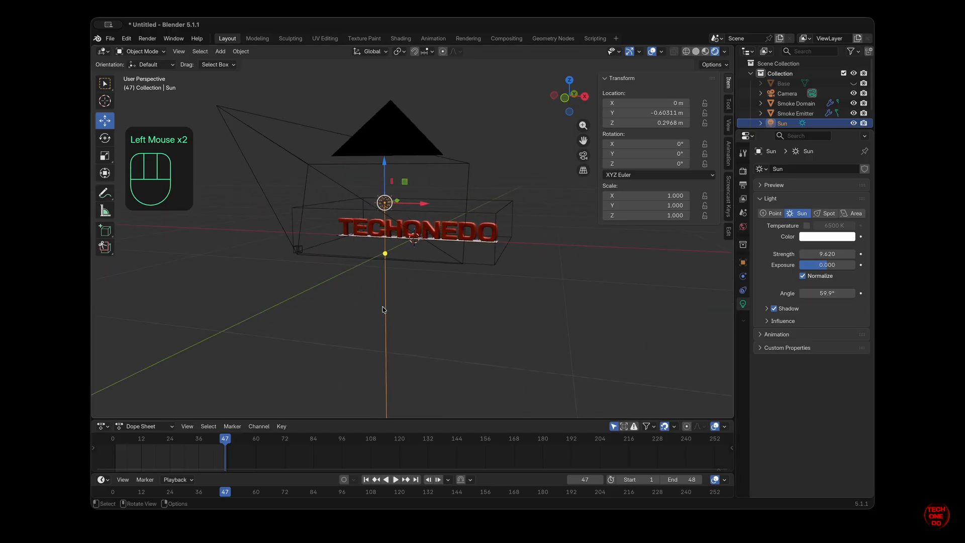
{"action": "scroll", "coordinate": [384, 310], "scroll_direction": "left", "scroll_amount": 5}
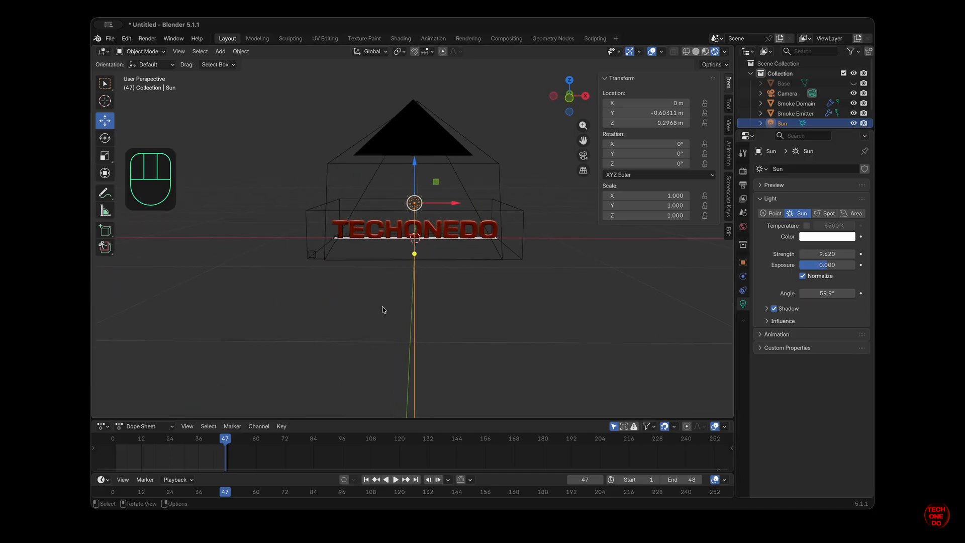
Step: Play the animation from frame 1, first in the perspective view and again through the camera, to check the smoke in rendered shading
{"action": "left_click", "coordinate": [367, 479]}
{"action": "left_click", "coordinate": [396, 479]}
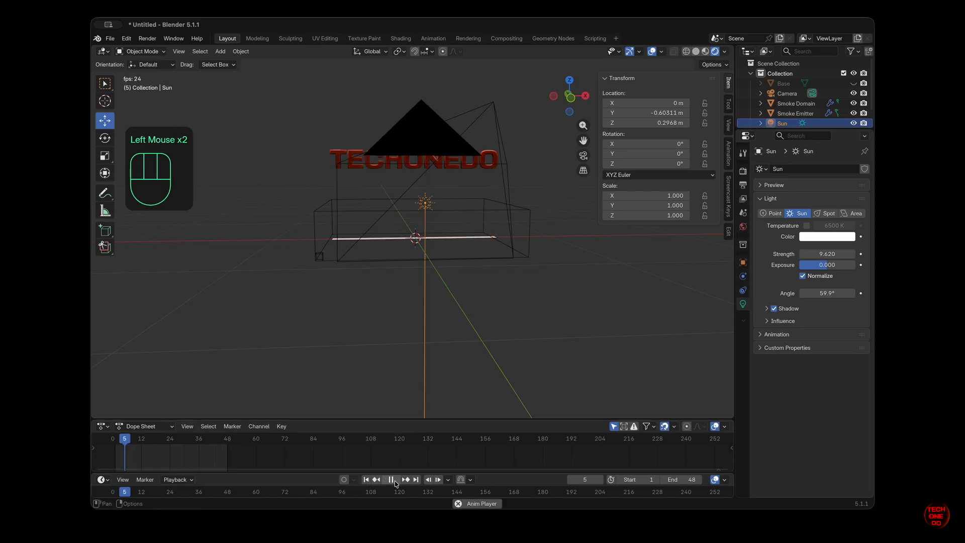
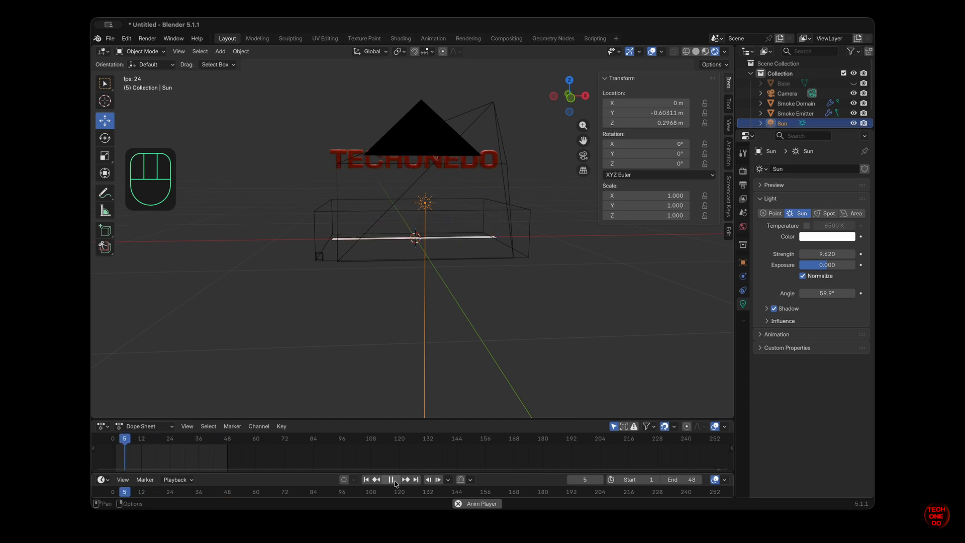
{"action": "left_click", "coordinate": [392, 480]}
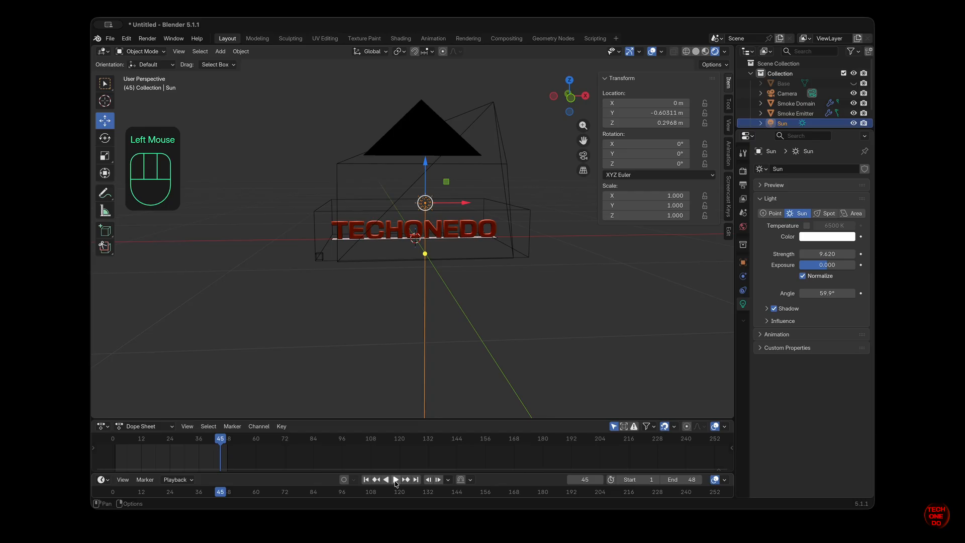
{"action": "left_click", "coordinate": [585, 158]}
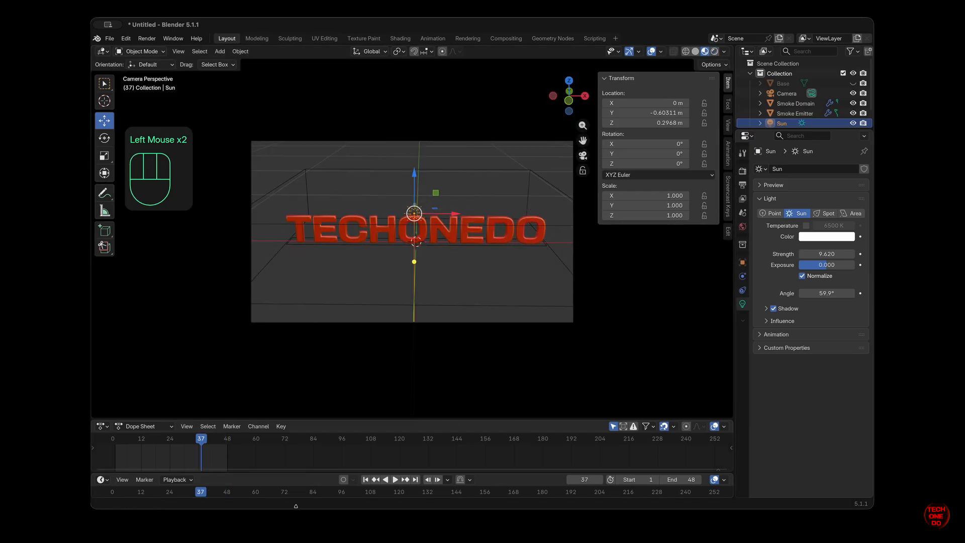
{"action": "left_click", "coordinate": [365, 480]}
{"action": "left_click", "coordinate": [715, 52]}
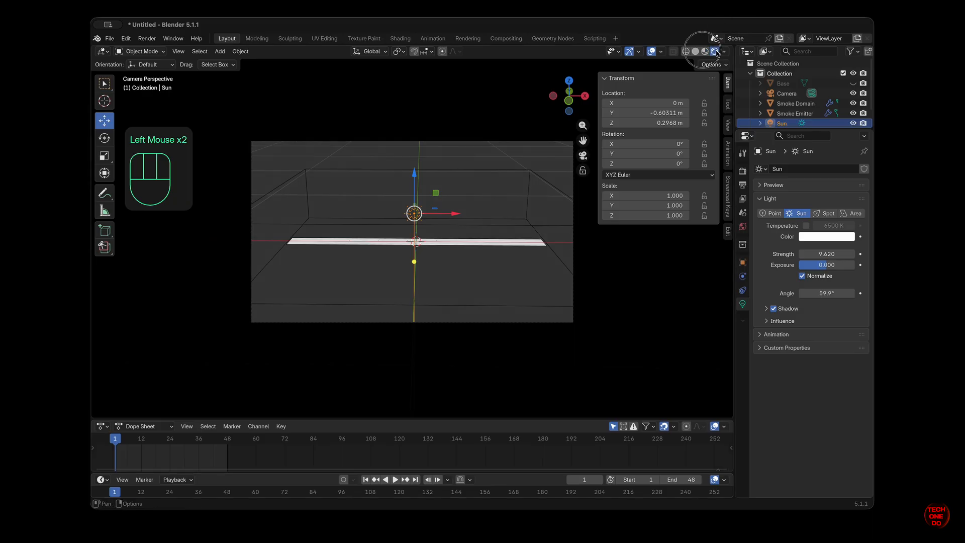
{"action": "left_click", "coordinate": [395, 480]}
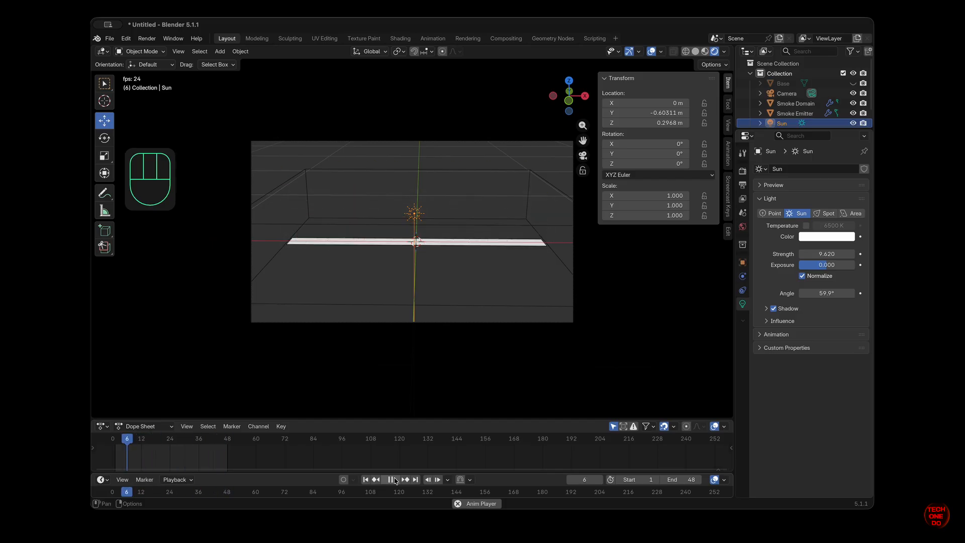
{"action": "left_click", "coordinate": [395, 480]}
Step: Change the Principled Volume color of the Smoke Domain Material to an orange-brown
{"action": "left_click", "coordinate": [793, 104]}
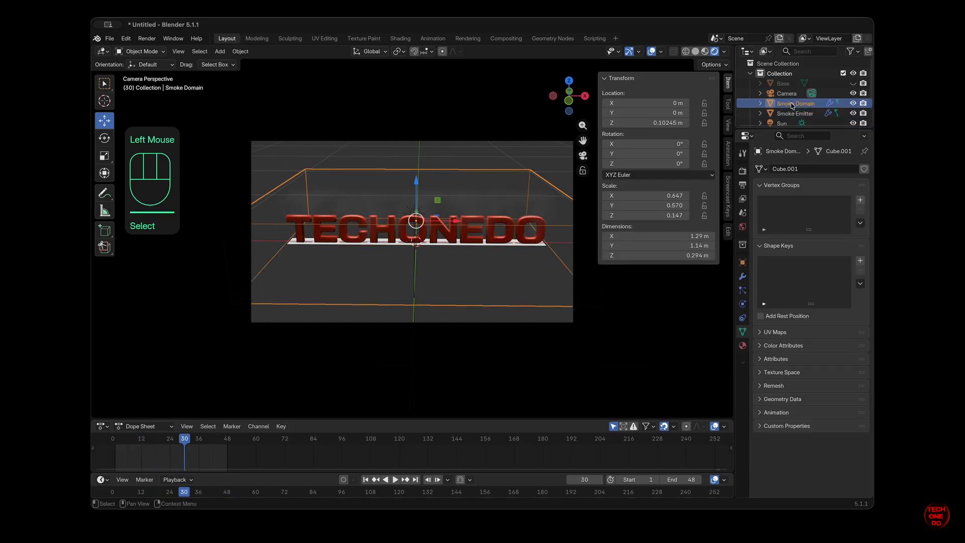
{"action": "left_click", "coordinate": [742, 304]}
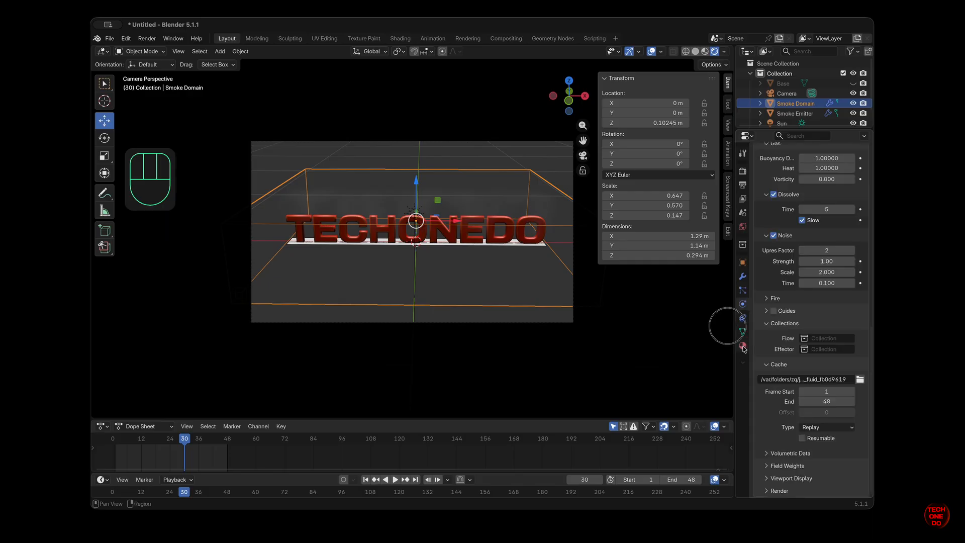
{"action": "left_click", "coordinate": [743, 346]}
{"action": "scroll", "coordinate": [789, 268], "scroll_direction": "up", "scroll_amount": 3}
{"action": "scroll", "coordinate": [789, 268], "scroll_direction": "up", "scroll_amount": 1}
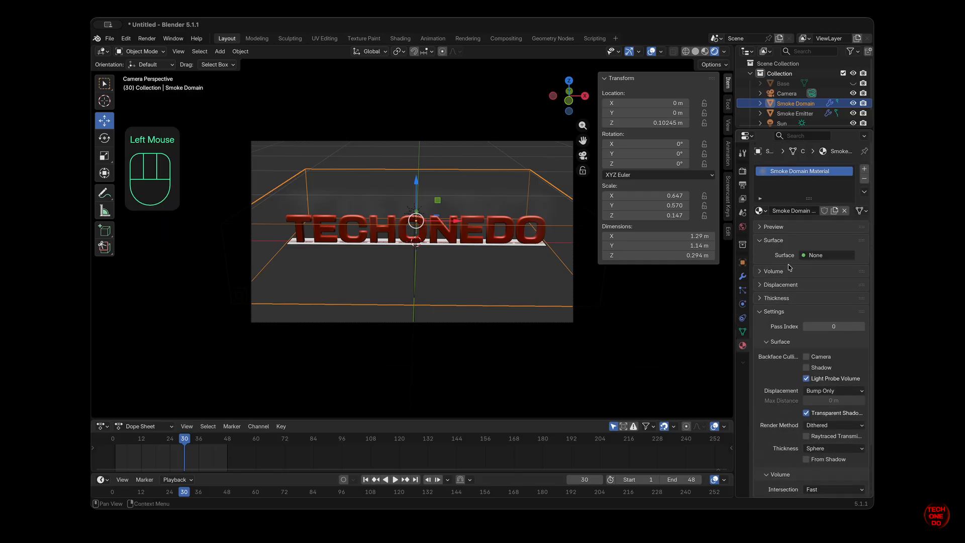
{"action": "left_click", "coordinate": [762, 272]}
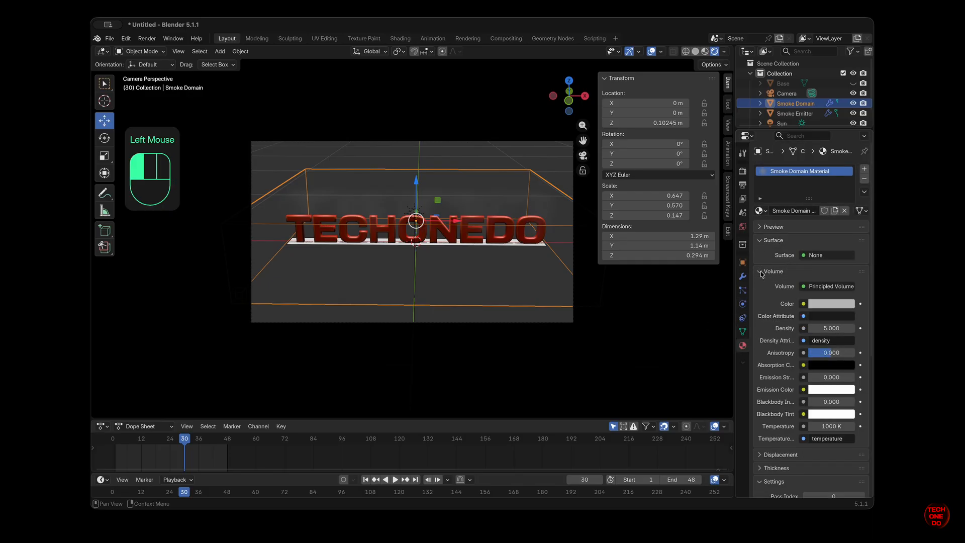
{"action": "left_click", "coordinate": [830, 304]}
{"action": "mouse_move", "coordinate": [799, 169]}
{"action": "left_mouse_down"}
{"action": "mouse_move", "coordinate": [783, 187]}
{"action": "mouse_move", "coordinate": [798, 199]}
{"action": "mouse_move", "coordinate": [759, 174]}
{"action": "mouse_move", "coordinate": [773, 178]}
{"action": "left_mouse_up"}
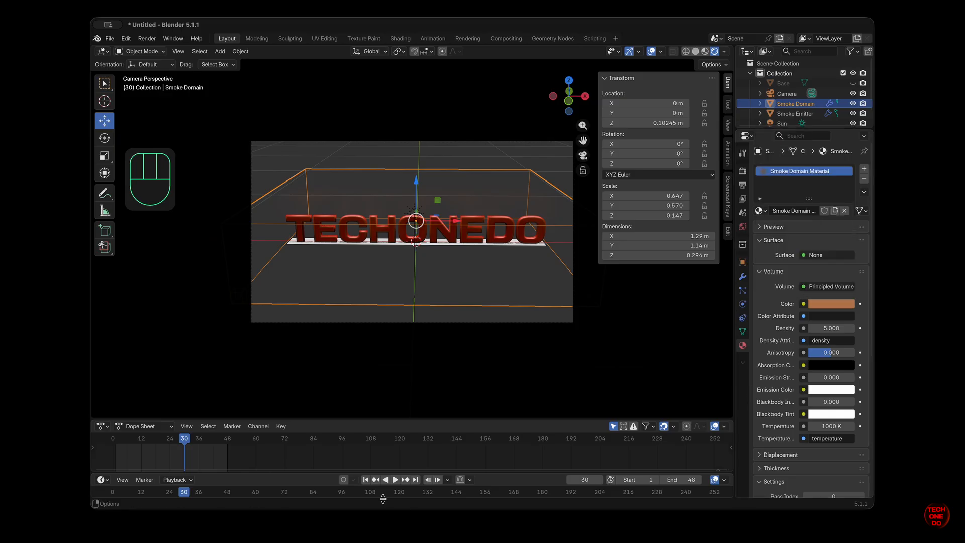
Step: Replay the animation from frame 1 through the camera to check the recolored smoke
{"action": "left_click", "coordinate": [366, 480]}
{"action": "left_click", "coordinate": [395, 481]}
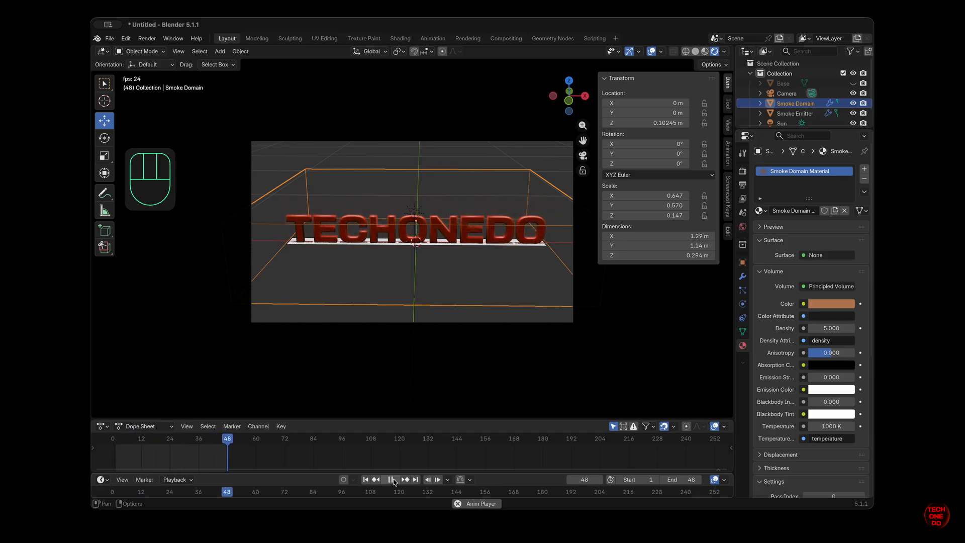
{"action": "left_click", "coordinate": [395, 480]}
Step: Set the Smoke Domain's dissolve time to 4 and its gas Buoyancy Density and Heat to 0.4
{"action": "left_click", "coordinate": [742, 304]}
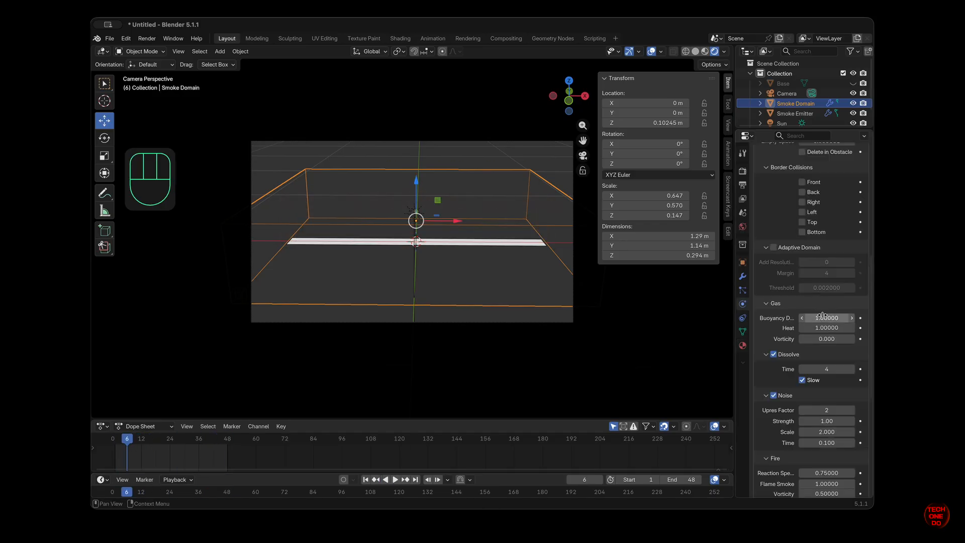
{"action": "left_click", "coordinate": [819, 319]}
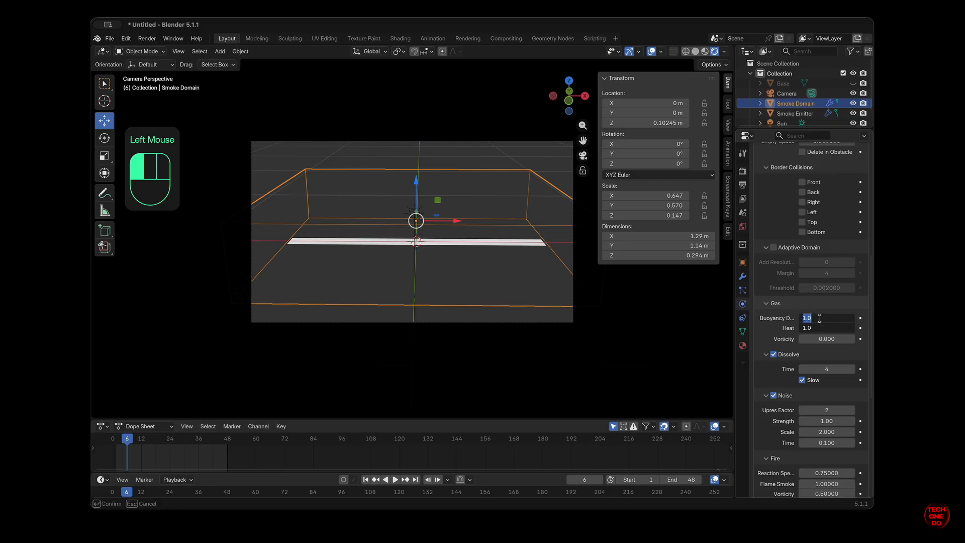
{"action": "key", "text": "Return"}
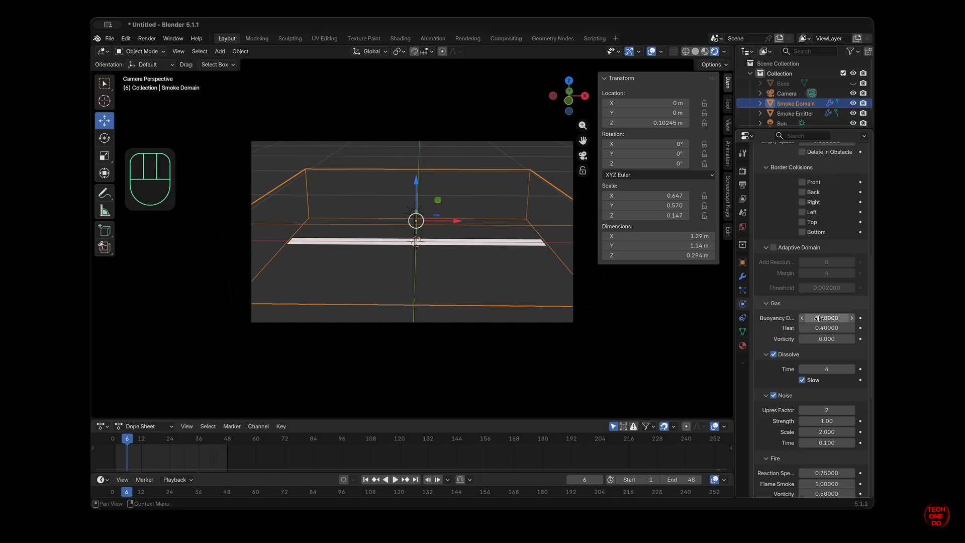
Step: Replay the animation from frame 1 through the camera to check the smoke with the new gas and dissolve settings
{"action": "left_click", "coordinate": [779, 333]}
{"action": "scroll", "coordinate": [780, 334], "scroll_direction": "down", "scroll_amount": 1}
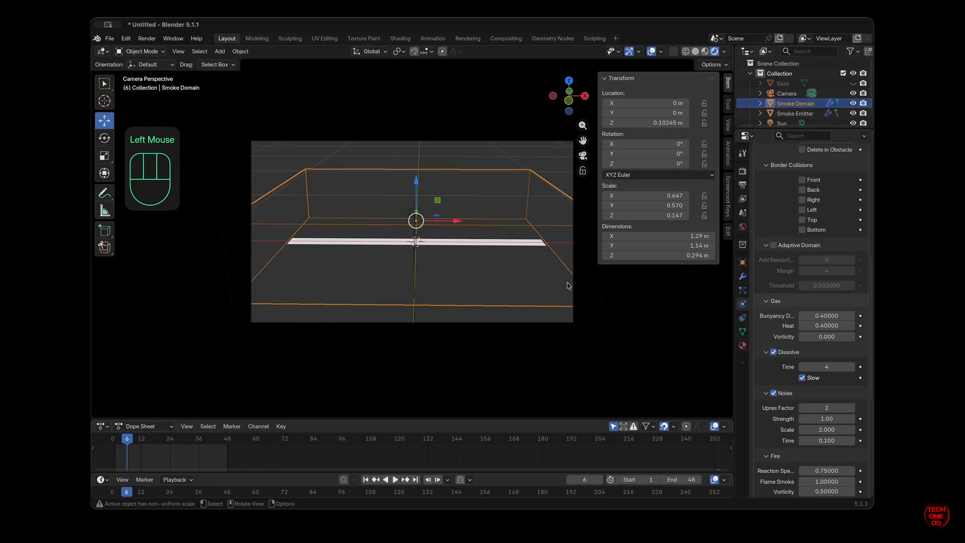
{"action": "scroll", "coordinate": [798, 91], "scroll_direction": "down", "scroll_amount": 1}
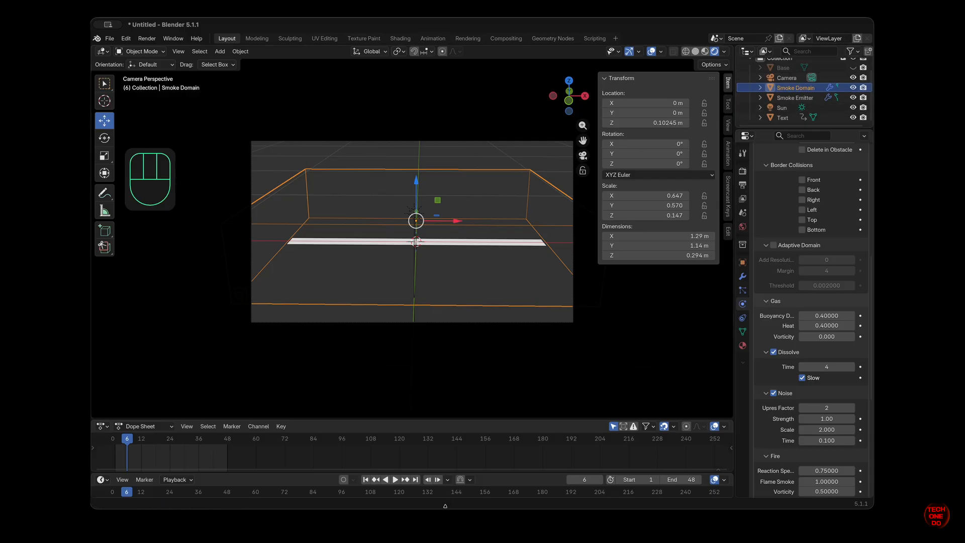
{"action": "left_click", "coordinate": [366, 480]}
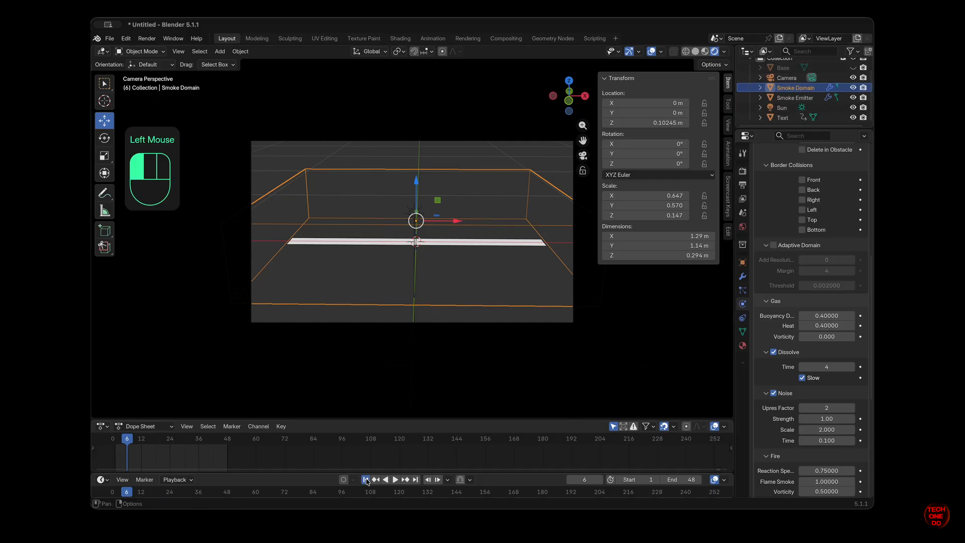
{"action": "left_click", "coordinate": [396, 480]}
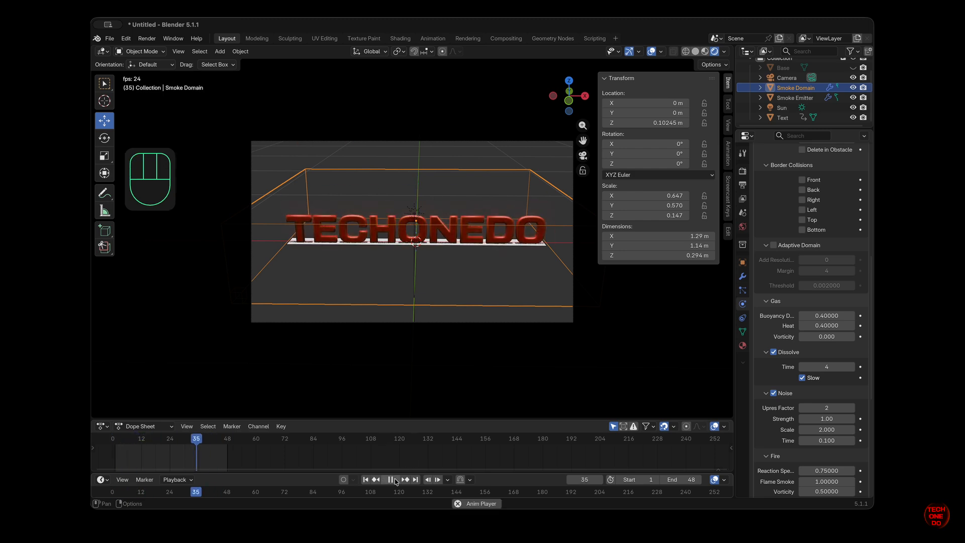
{"action": "left_click", "coordinate": [392, 481]}
Step: Select the Sun light outside the camera view and set its X rotation to 24°
{"action": "key", "text": "KP_0"}
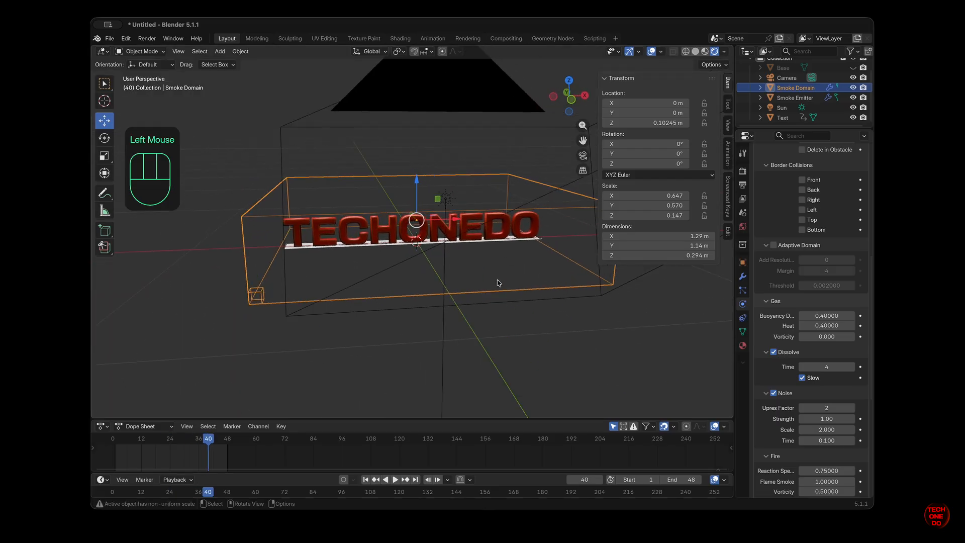
{"action": "scroll", "coordinate": [498, 283], "scroll_direction": "right", "scroll_amount": 5}
{"action": "scroll", "coordinate": [498, 283], "scroll_direction": "left", "scroll_amount": 5}
{"action": "scroll", "coordinate": [497, 283], "scroll_direction": "right", "scroll_amount": 10}
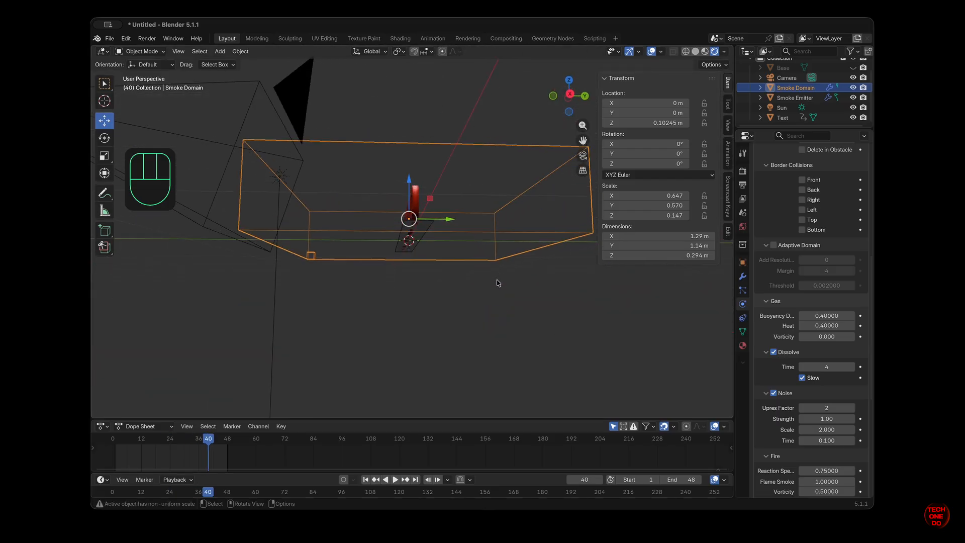
{"action": "scroll", "coordinate": [497, 283], "scroll_direction": "up", "scroll_amount": 5}
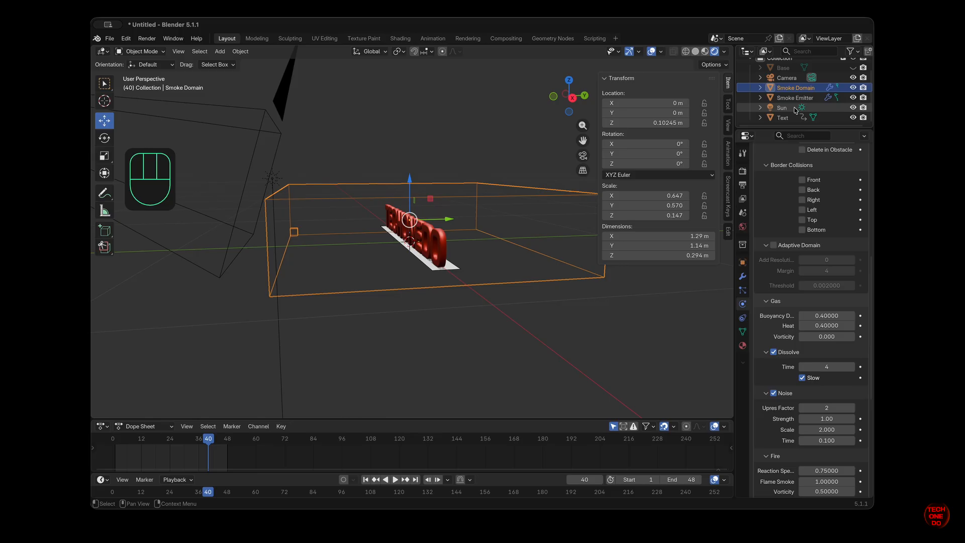
{"action": "left_click", "coordinate": [782, 108]}
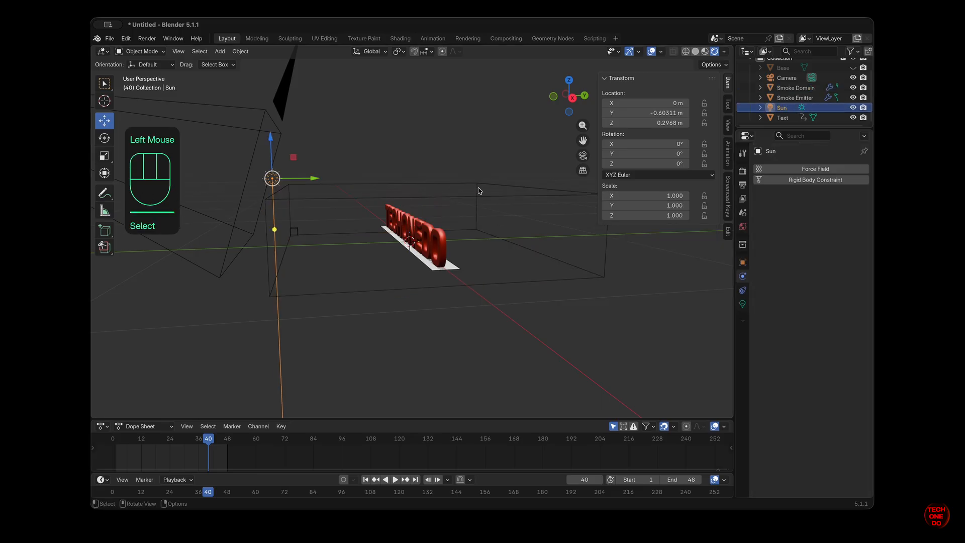
{"action": "scroll", "coordinate": [588, 186], "scroll_direction": "right", "scroll_amount": 2}
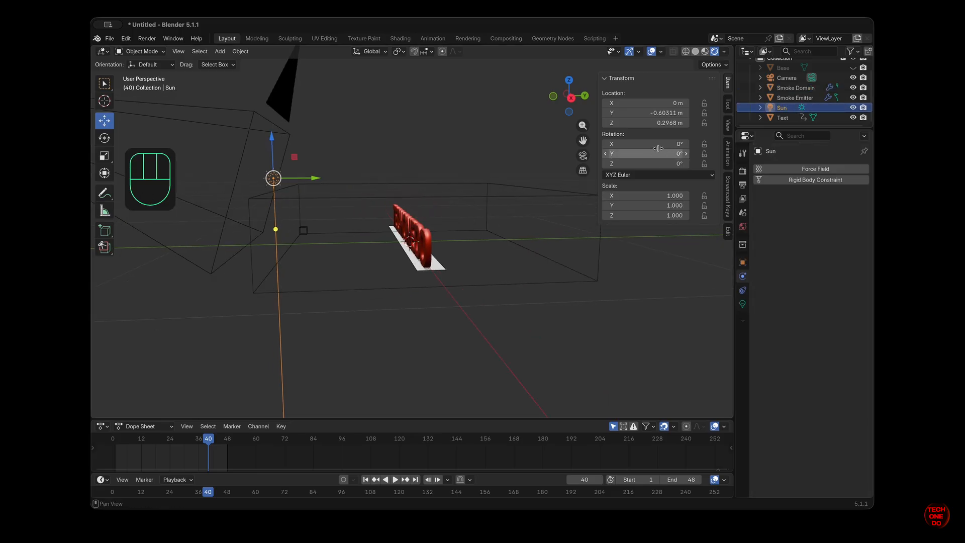
{"action": "left_click_drag", "start_coordinate": [655, 145], "coordinate": [691, 145]}
Step: Increase the Sun's X rotation to 58° while judging the rendered text through the camera
{"action": "scroll", "coordinate": [500, 239], "scroll_direction": "left", "scroll_amount": 5}
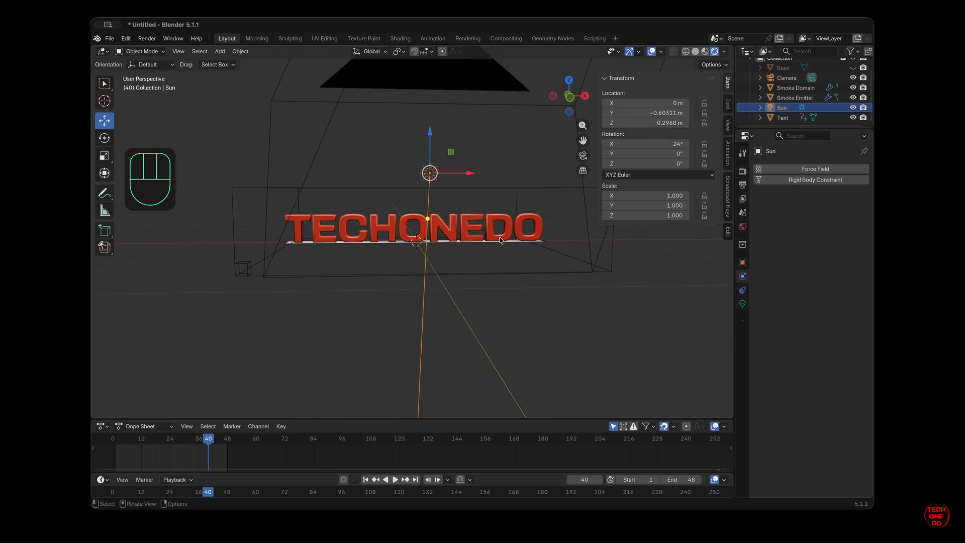
{"action": "left_click", "coordinate": [695, 51]}
{"action": "left_click", "coordinate": [715, 51]}
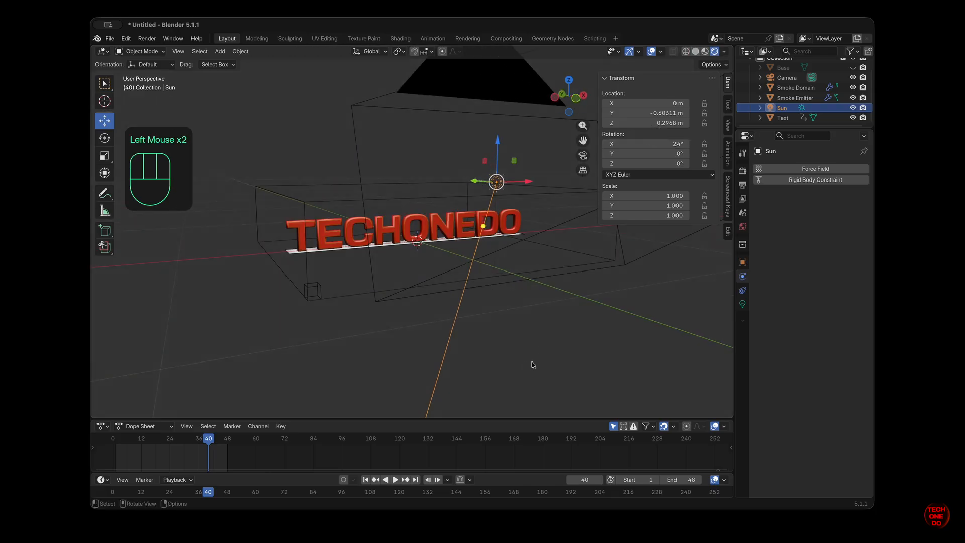
{"action": "left_click", "coordinate": [584, 159]}
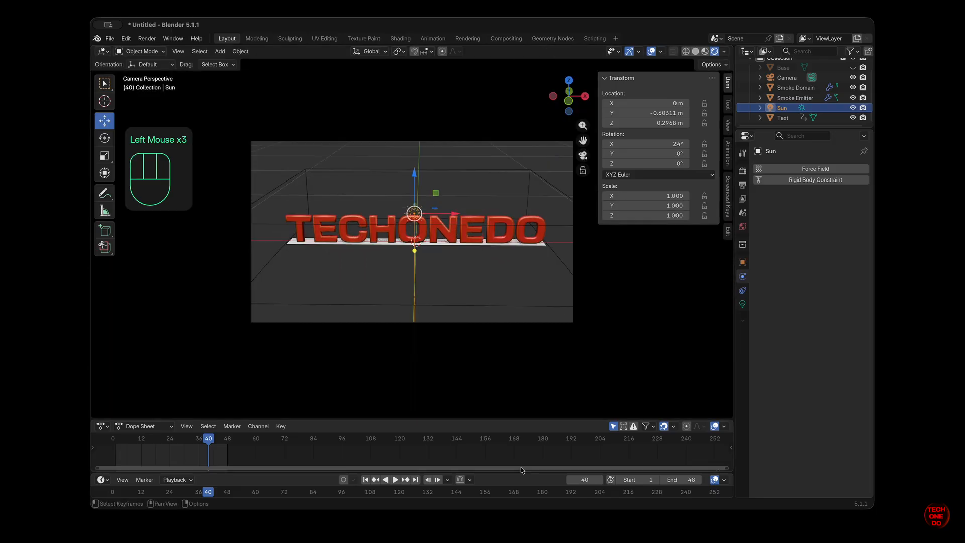
{"action": "left_click_drag", "start_coordinate": [660, 144], "coordinate": [676, 144]}
Step: Set the Sun's strength to 4.24 and replay the animation from frame 1 through the camera
{"action": "left_click", "coordinate": [742, 304]}
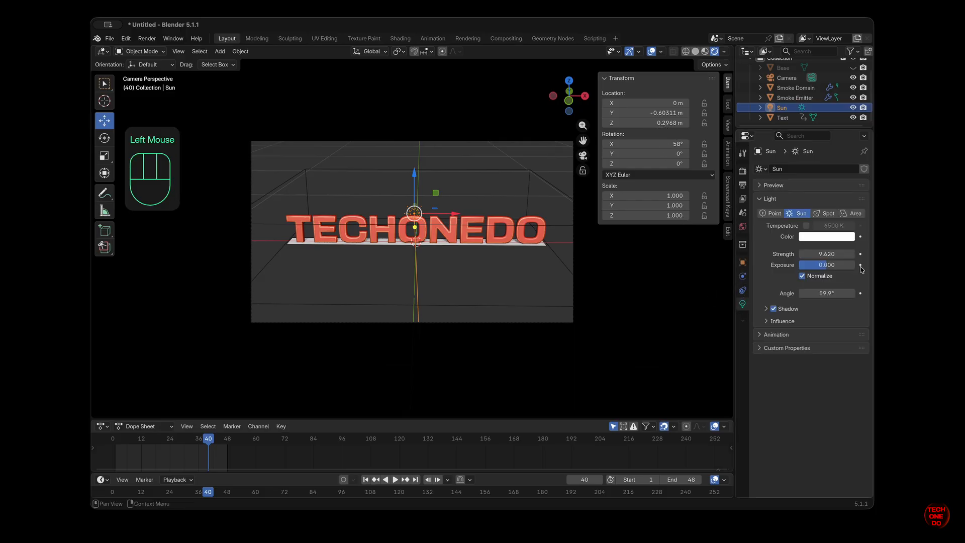
{"action": "left_click_drag", "start_coordinate": [844, 254], "coordinate": [703, 242]}
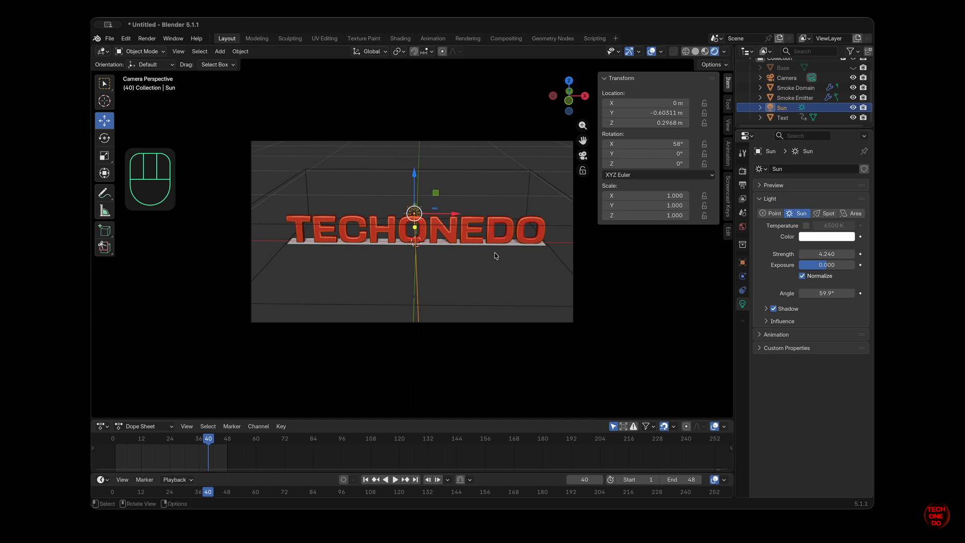
{"action": "scroll", "coordinate": [496, 256], "scroll_direction": "left", "scroll_amount": 3}
{"action": "scroll", "coordinate": [496, 256], "scroll_direction": "up", "scroll_amount": 3}
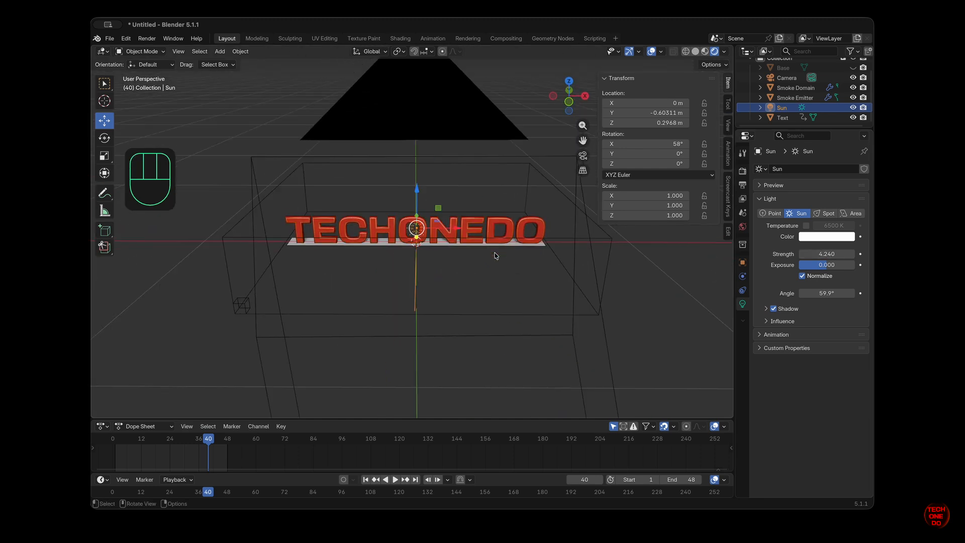
{"action": "left_click", "coordinate": [365, 480]}
{"action": "left_click", "coordinate": [583, 156]}
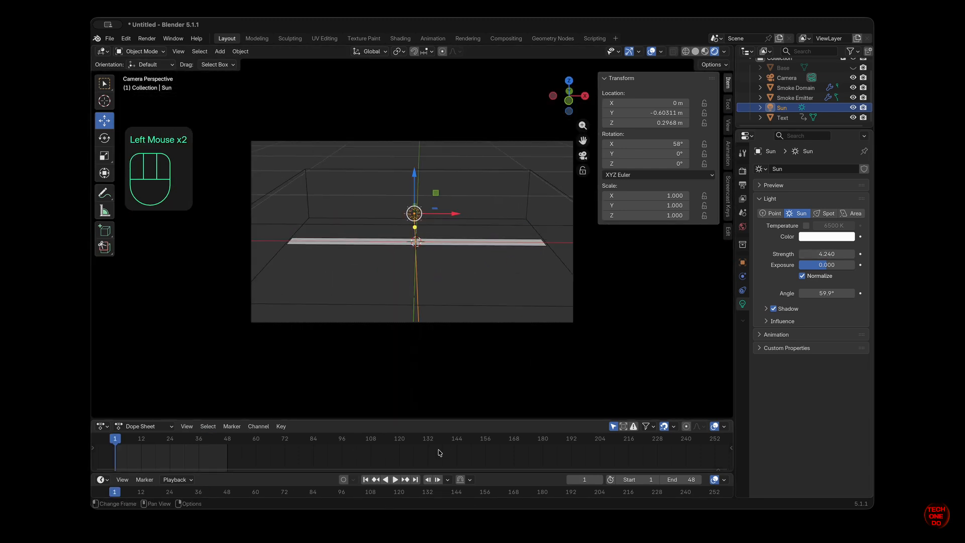
{"action": "left_click", "coordinate": [396, 481]}
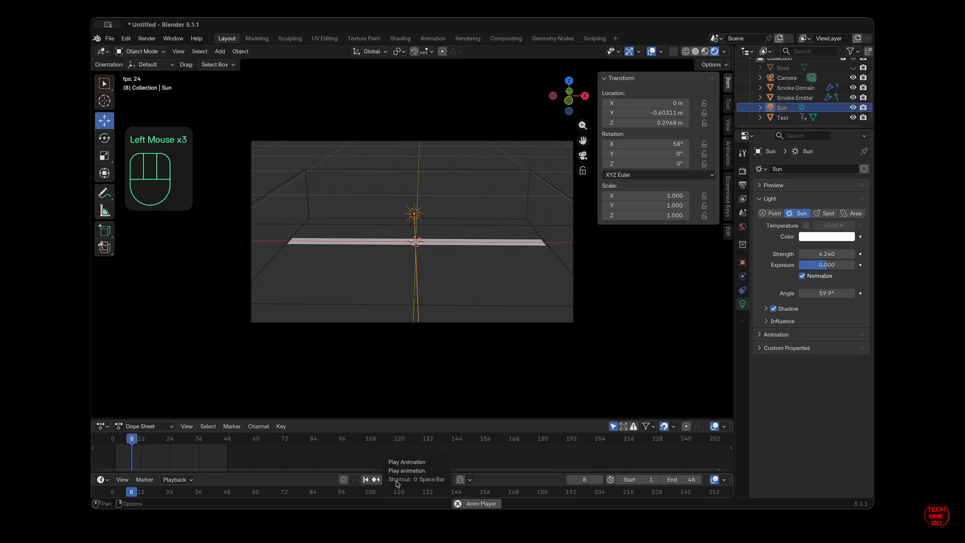
{"action": "left_click", "coordinate": [395, 480]}
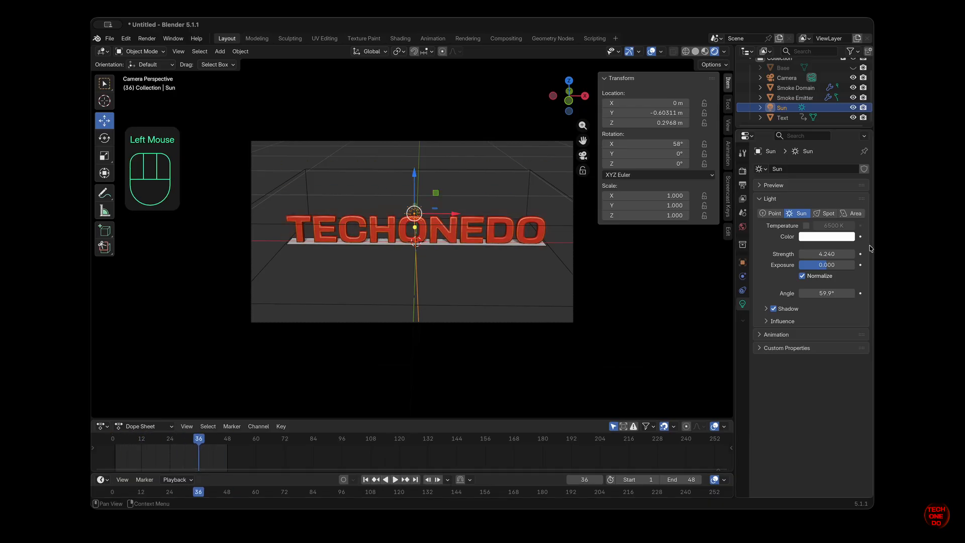
Step: Reduce the Sun's strength to 2.12 and play the animation again from frame 1
{"action": "left_click_drag", "start_coordinate": [827, 254], "coordinate": [770, 245]}
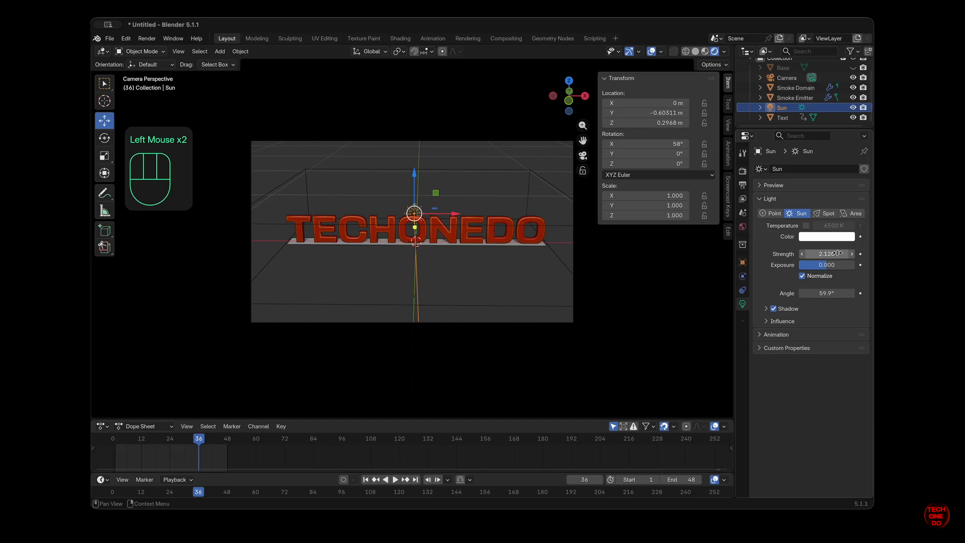
{"action": "left_click", "coordinate": [365, 481]}
{"action": "left_click", "coordinate": [395, 480]}
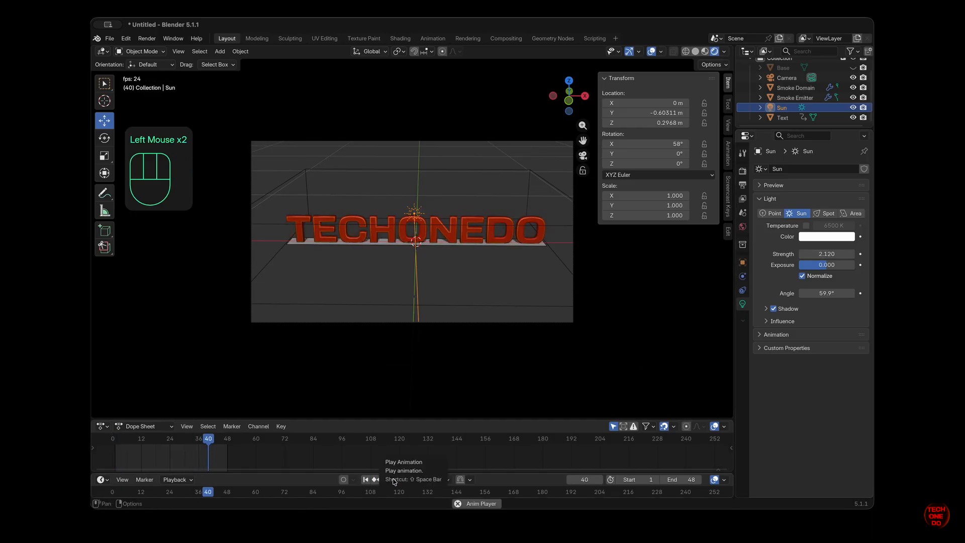
{"action": "left_click", "coordinate": [395, 480]}
Step: Set the Sun's strength to 2.74 and tint its light color a pale warm cream
{"action": "left_click_drag", "start_coordinate": [804, 254], "coordinate": [821, 240]}
{"action": "left_click", "coordinate": [821, 238]}
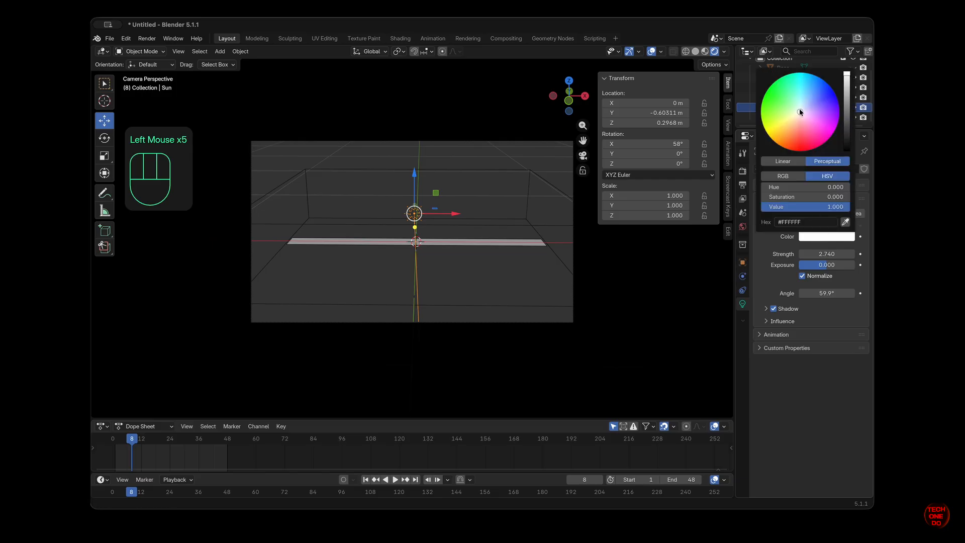
{"action": "left_click_drag", "start_coordinate": [800, 112], "coordinate": [799, 115]}
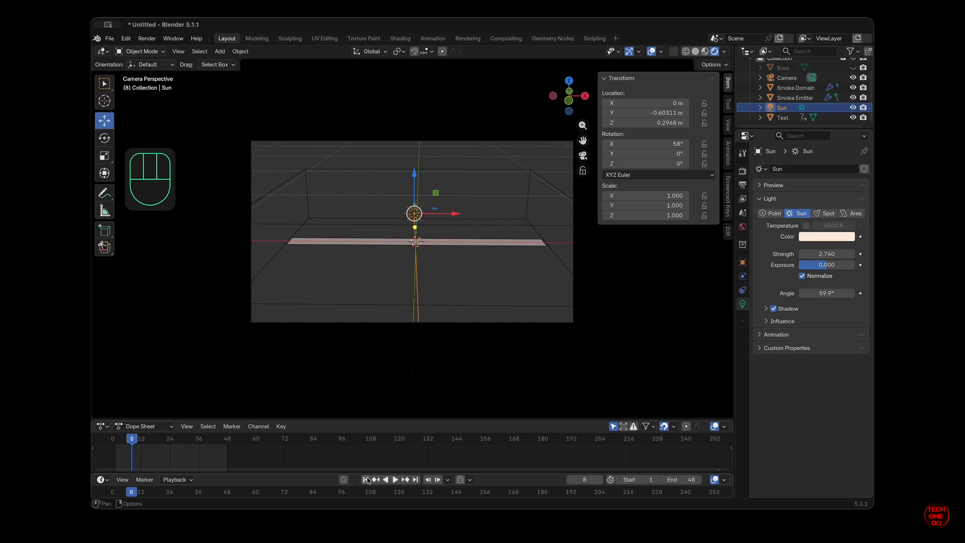
Step: Reset the Sun's X rotation to 0° and replay the animation from frame 1
{"action": "left_click", "coordinate": [653, 143]}
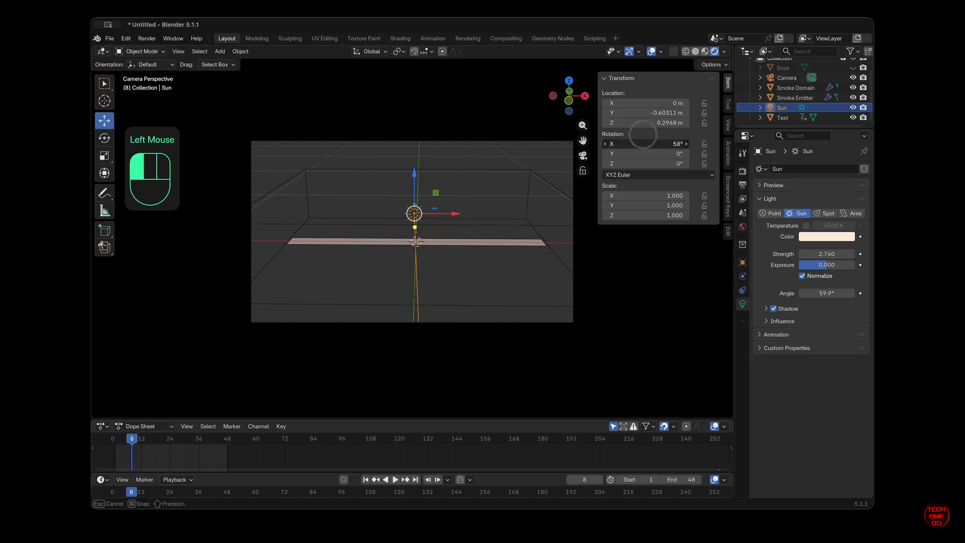
{"action": "type", "text": "0"}
{"action": "key", "text": "Return"}
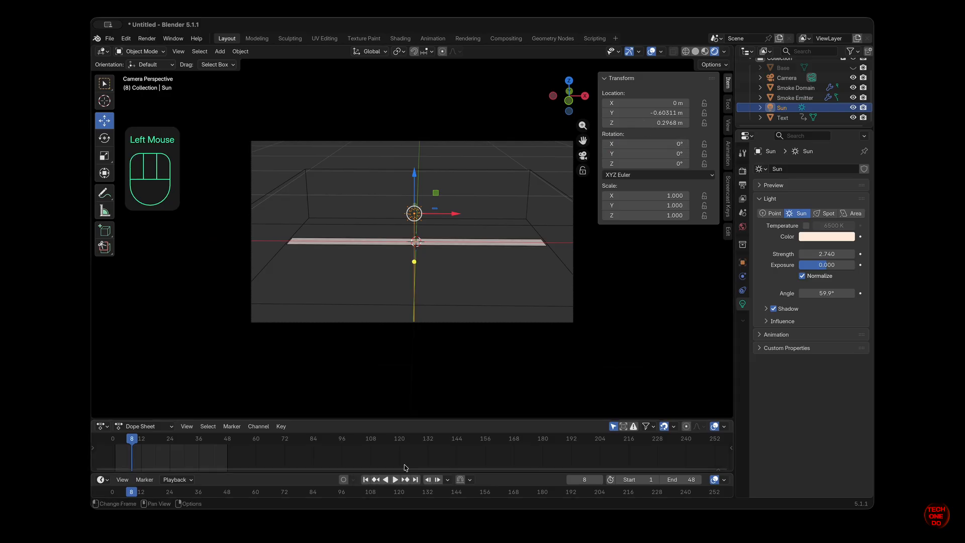
{"action": "left_click", "coordinate": [366, 480]}
{"action": "left_click", "coordinate": [394, 480]}
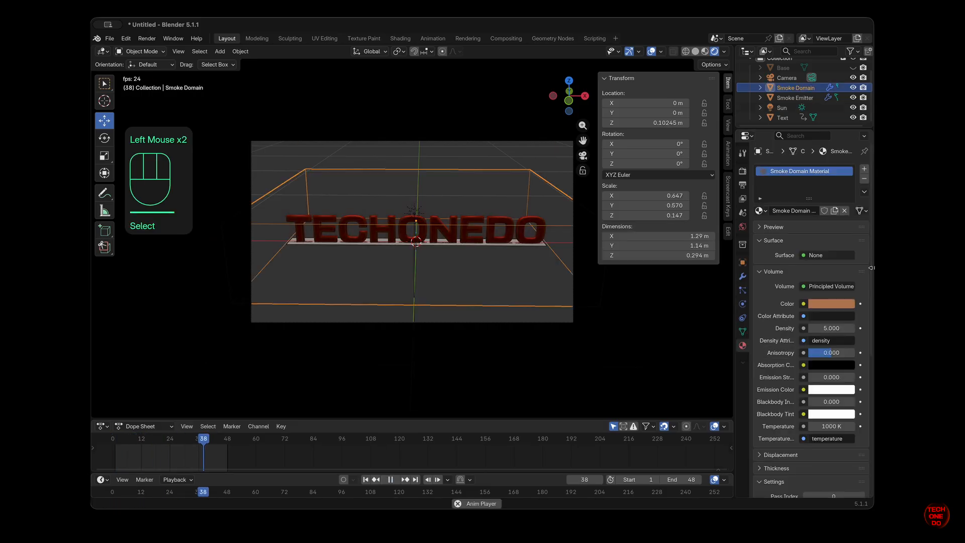
Step: Change the Principled Volume color of the Smoke Domain Material to pale yellow, #FEFFACFF, at full value
{"action": "left_click", "coordinate": [830, 303]}
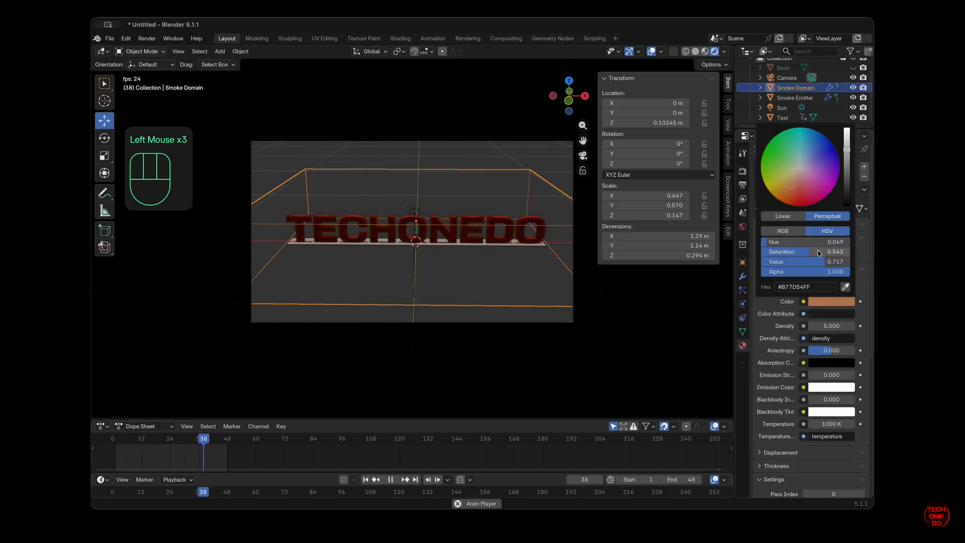
{"action": "left_click_drag", "start_coordinate": [847, 149], "coordinate": [847, 128]}
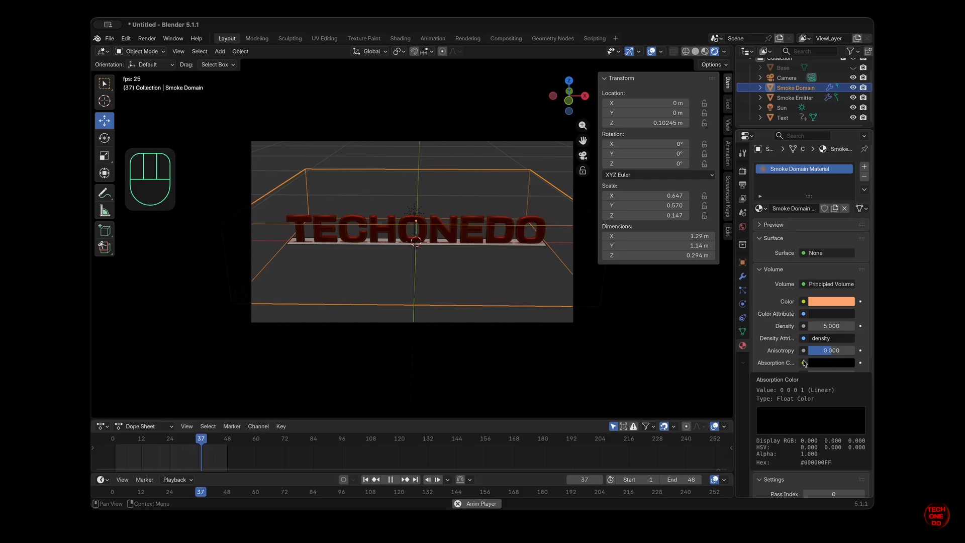
{"action": "left_click", "coordinate": [832, 301]}
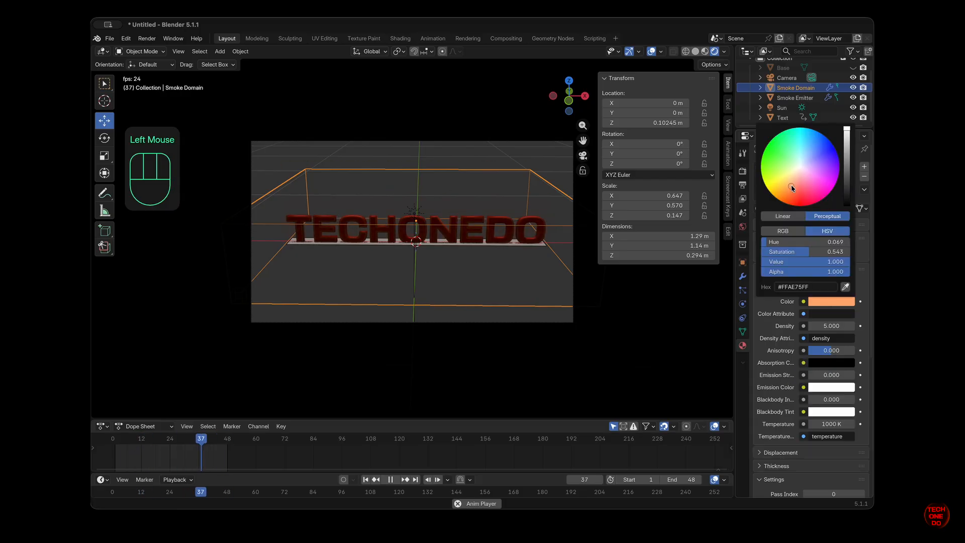
{"action": "left_click_drag", "start_coordinate": [792, 188], "coordinate": [789, 174]}
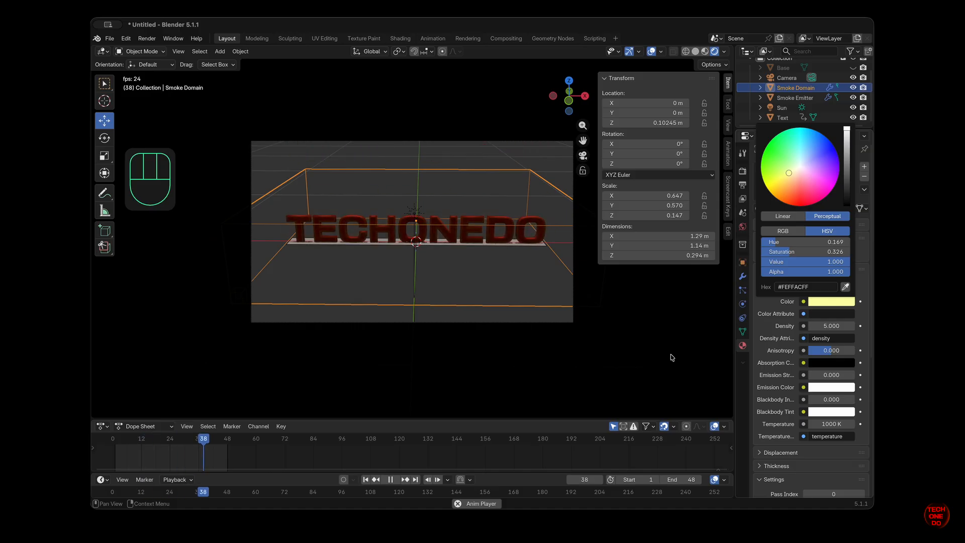
{"action": "left_click", "coordinate": [749, 397]}
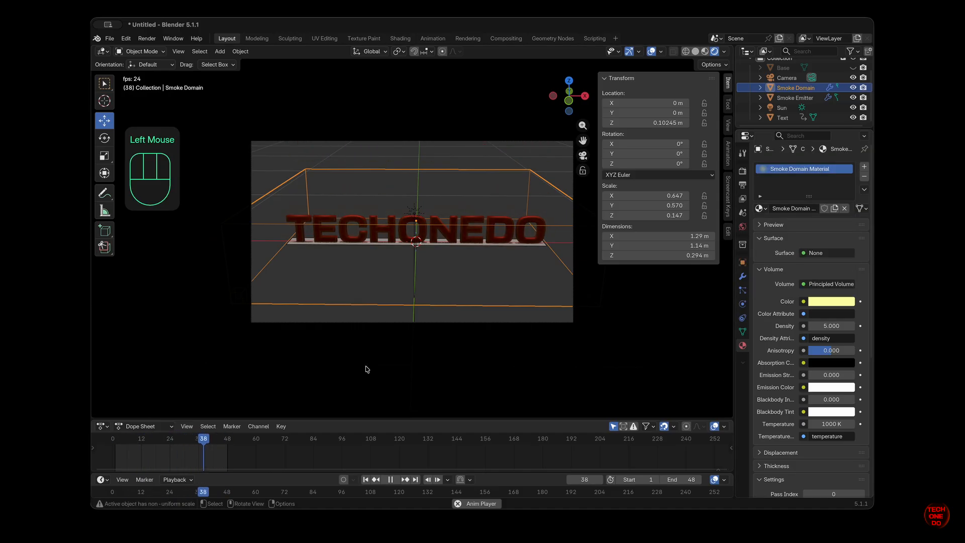
Step: Stop the playback, rewind the timeline to frame 1 and leave the camera view
{"action": "left_click", "coordinate": [393, 480]}
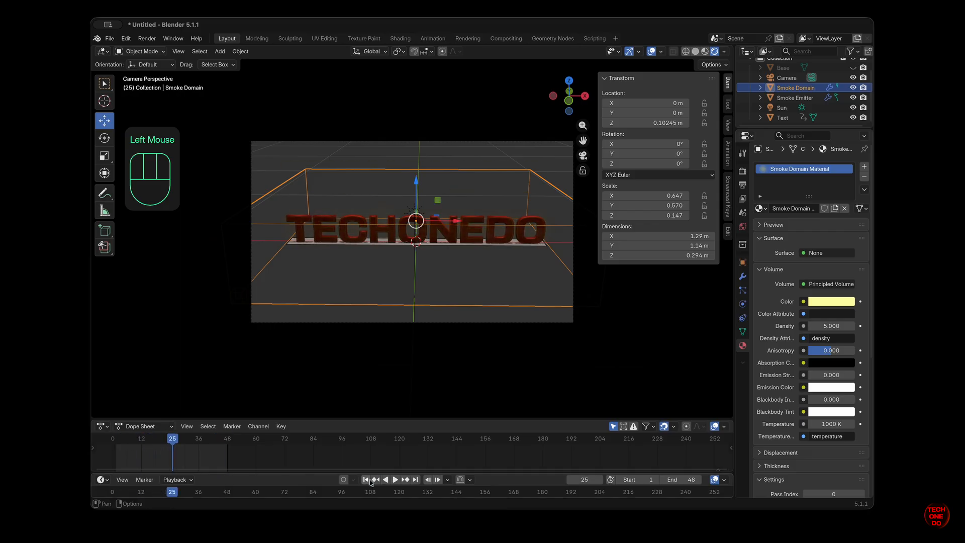
{"action": "double_click", "coordinate": [370, 480]}
{"action": "key", "text": "KP_0"}
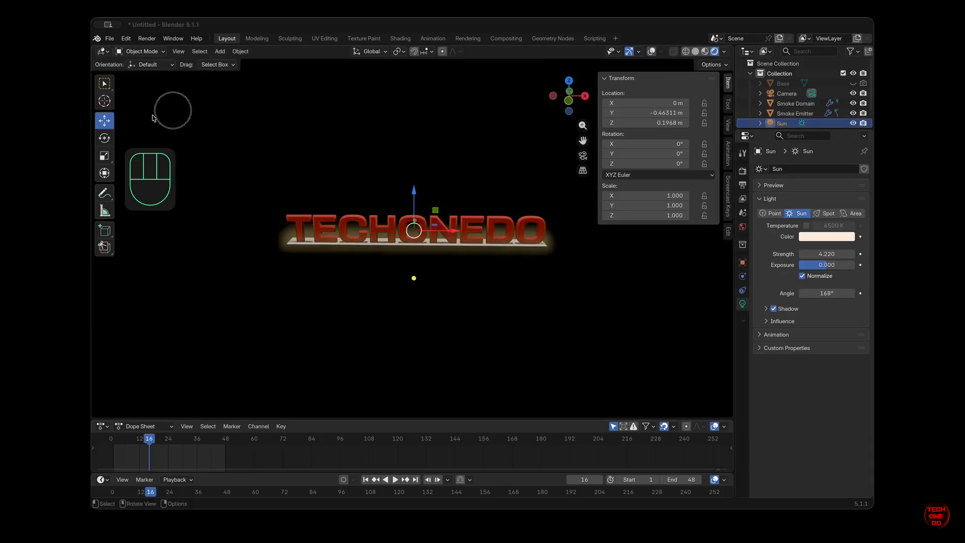
Step: Make the Base plane visible in the viewport and in renders, and remove its Displace modifier
{"action": "left_click", "coordinate": [854, 84]}
{"action": "left_click", "coordinate": [864, 83]}
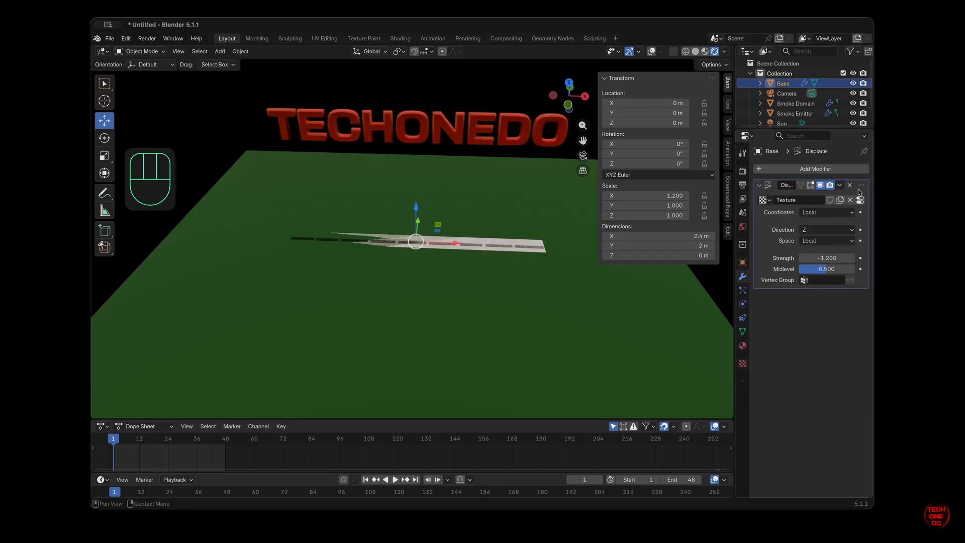
{"action": "left_click", "coordinate": [851, 186]}
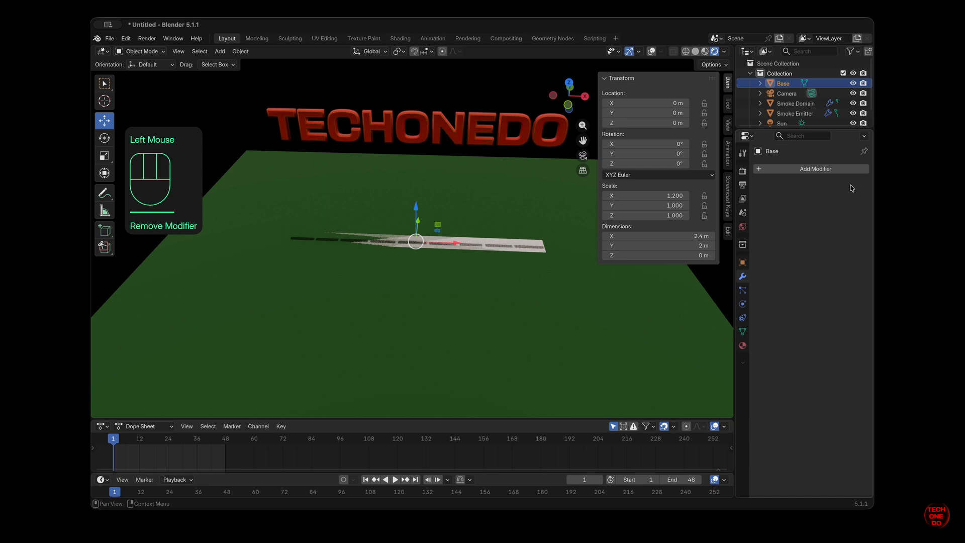
Step: Subdivide the whole Base plane mesh with 10 cuts and return to Object Mode
{"action": "double_click", "coordinate": [483, 366]}
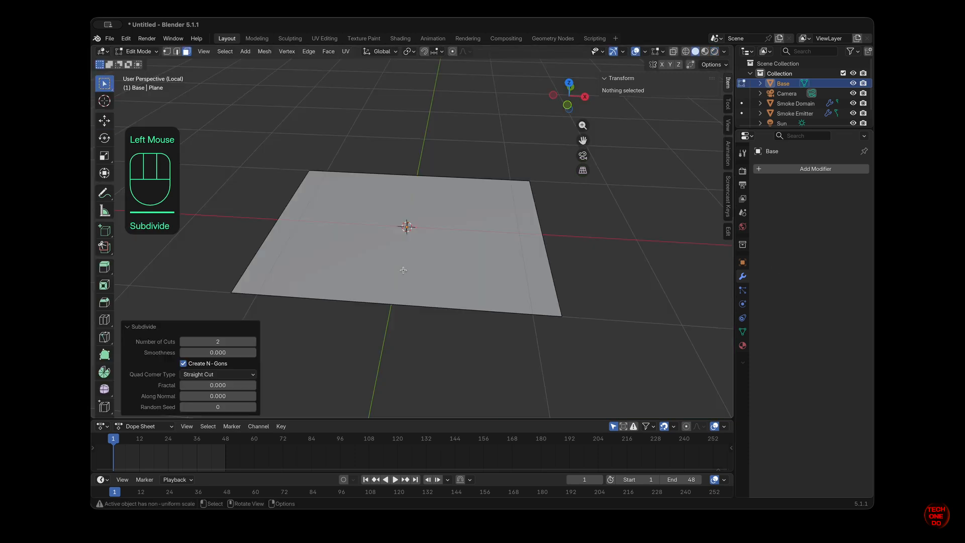
{"action": "key", "text": "a"}
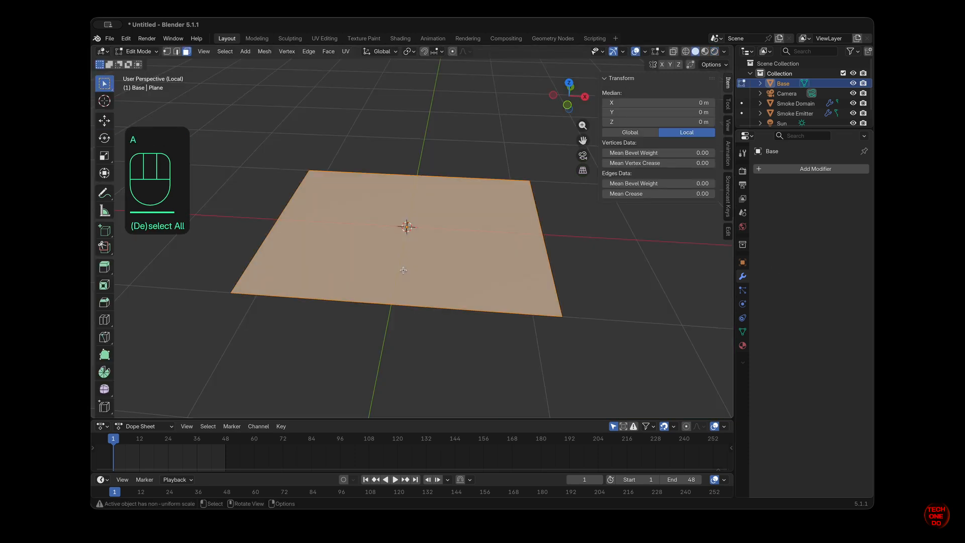
{"action": "right_click", "coordinate": [403, 270]}
{"action": "left_click", "coordinate": [404, 270]}
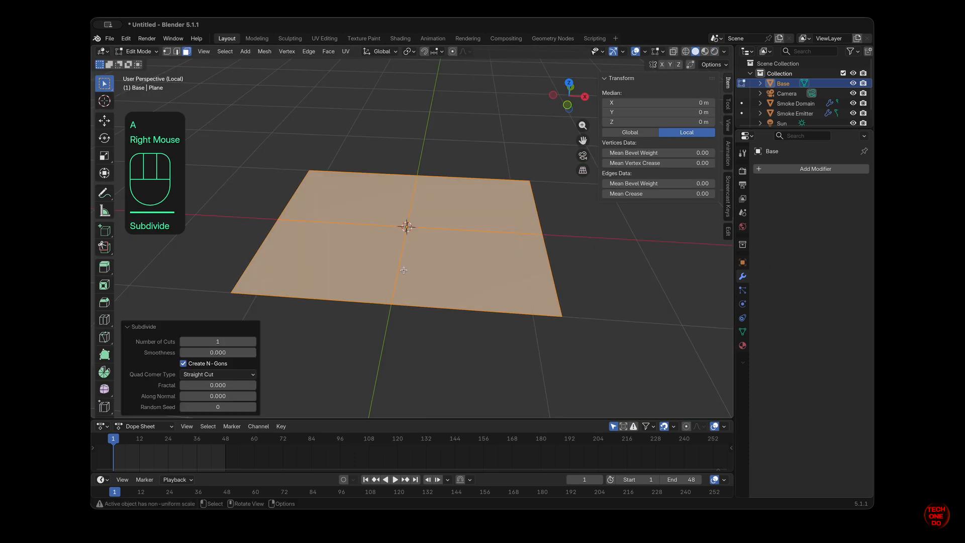
{"action": "left_click", "coordinate": [253, 341]}
{"action": "left_click", "coordinate": [253, 341]}
{"action": "left_click", "coordinate": [252, 341]}
{"action": "left_click", "coordinate": [252, 341]}
{"action": "left_click", "coordinate": [253, 341]}
{"action": "left_click", "coordinate": [253, 342]}
{"action": "left_click", "coordinate": [253, 342]}
{"action": "left_click", "coordinate": [252, 342]}
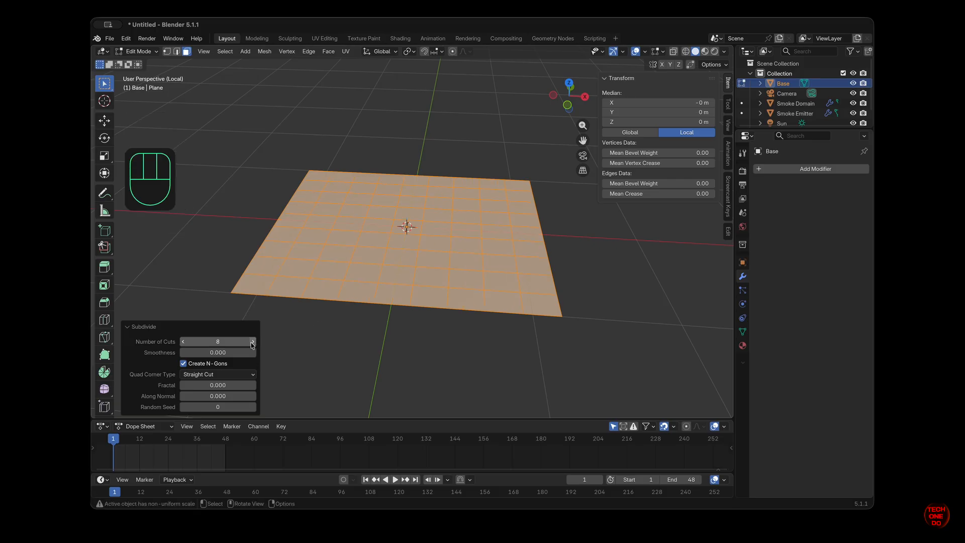
{"action": "left_click", "coordinate": [253, 342]}
{"action": "left_click", "coordinate": [252, 342]}
{"action": "left_click", "coordinate": [335, 335]}
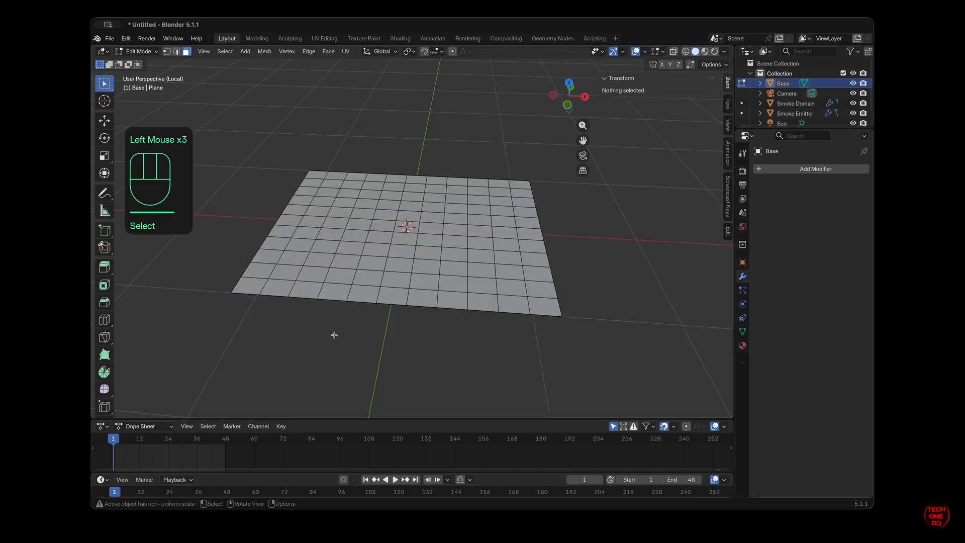
{"action": "key", "text": "Tab"}
Step: Add a Displace modifier to the Base plane and give it a new texture
{"action": "scroll", "coordinate": [496, 295], "scroll_direction": "down", "scroll_amount": 5}
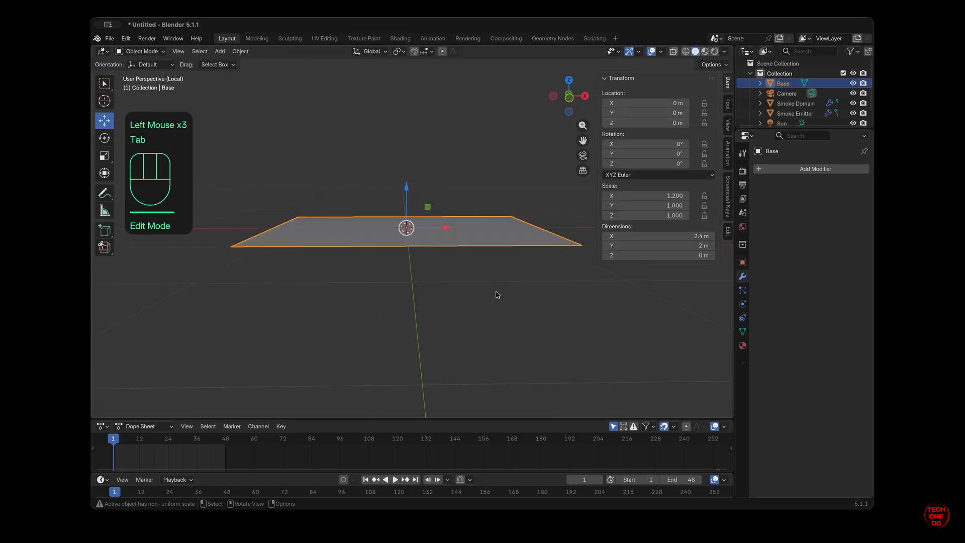
{"action": "scroll", "coordinate": [497, 295], "scroll_direction": "up", "scroll_amount": 5}
{"action": "scroll", "coordinate": [497, 295], "scroll_direction": "right", "scroll_amount": 2}
{"action": "left_click", "coordinate": [825, 167]}
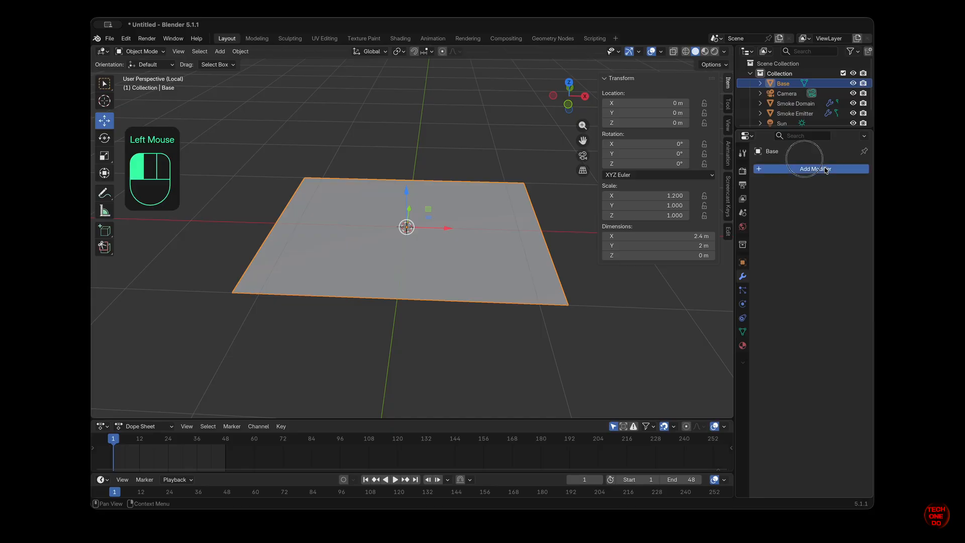
{"action": "mouse_move", "coordinate": [825, 169]}
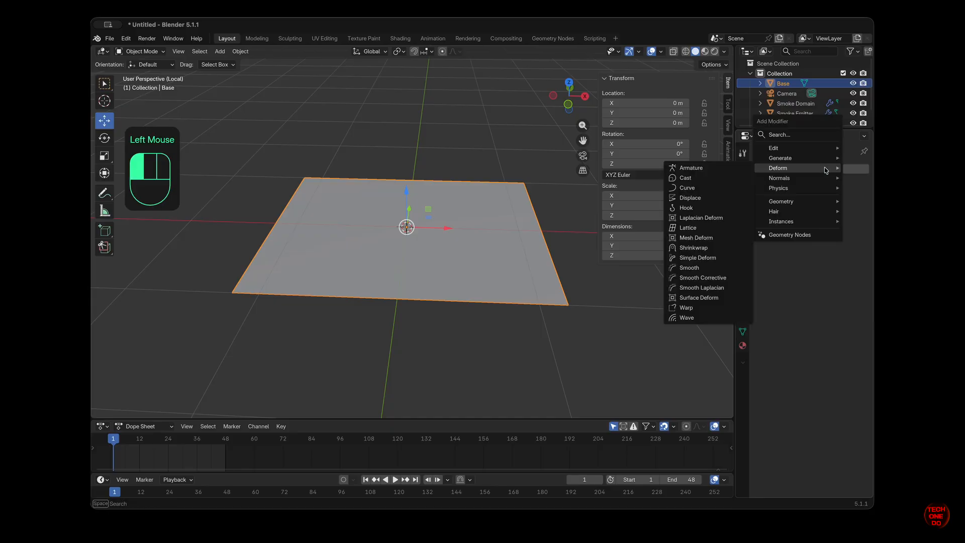
{"action": "left_click", "coordinate": [709, 199]}
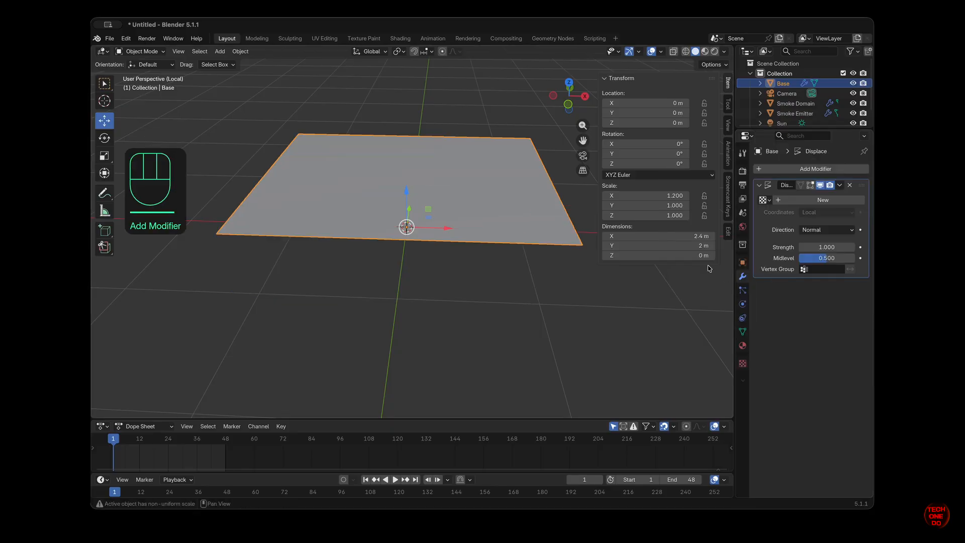
{"action": "left_click", "coordinate": [832, 200]}
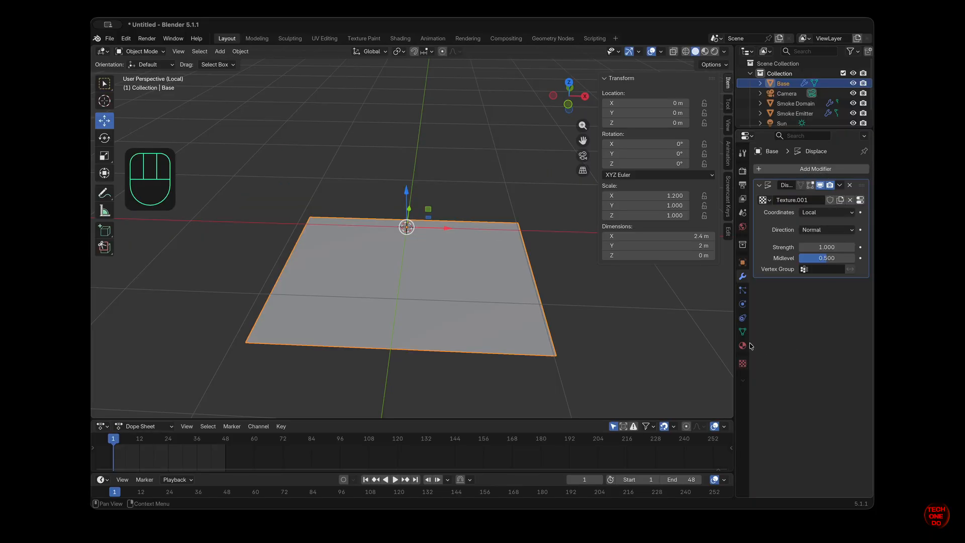
Step: Set the type of the Base's new displacement texture to Clouds
{"action": "left_click", "coordinate": [746, 365]}
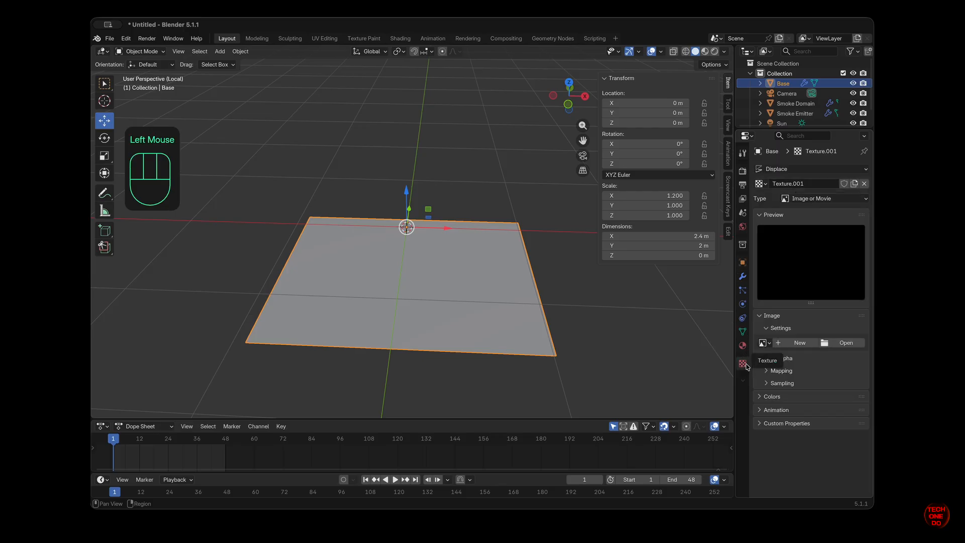
{"action": "left_click", "coordinate": [838, 200]}
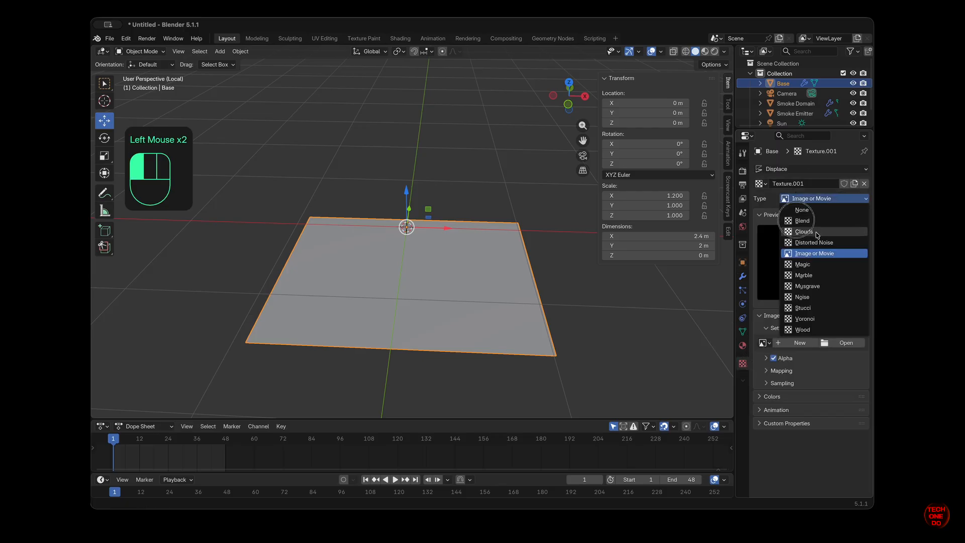
{"action": "left_click", "coordinate": [804, 226]}
Step: Leave local view of the Base and look through the scene camera at frame 31
{"action": "middle_click_drag", "start_coordinate": [478, 251], "coordinate": [432, 264]}
{"action": "key", "text": "slash"}
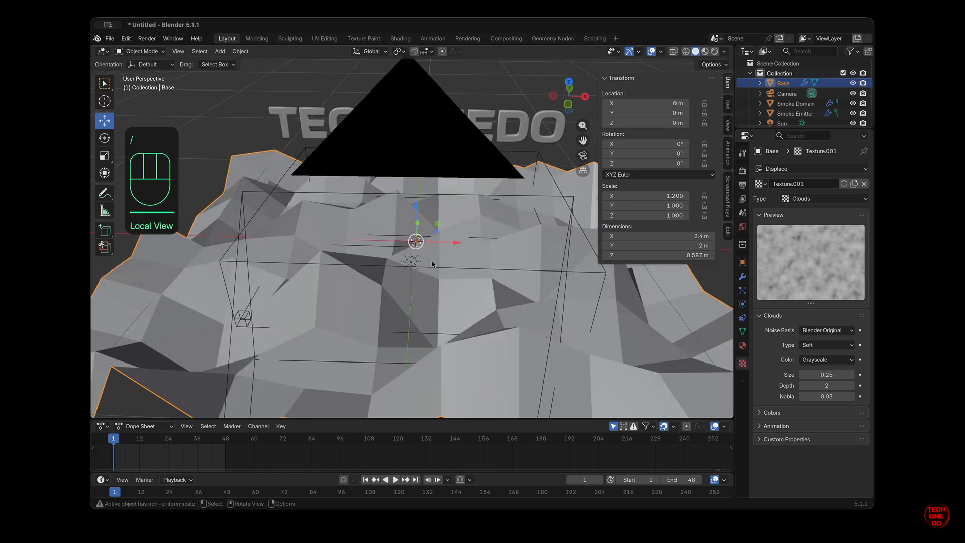
{"action": "left_click", "coordinate": [584, 155]}
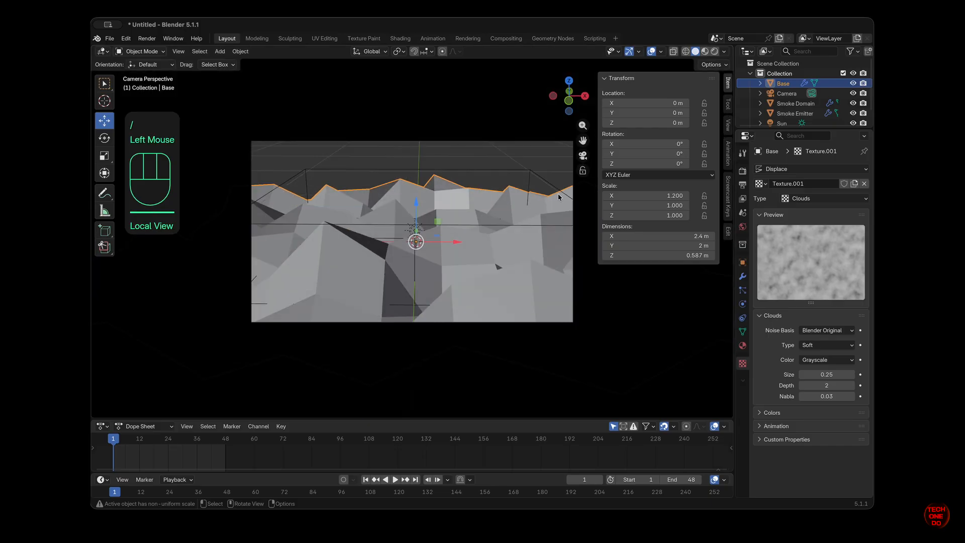
{"action": "key", "text": "super+z"}
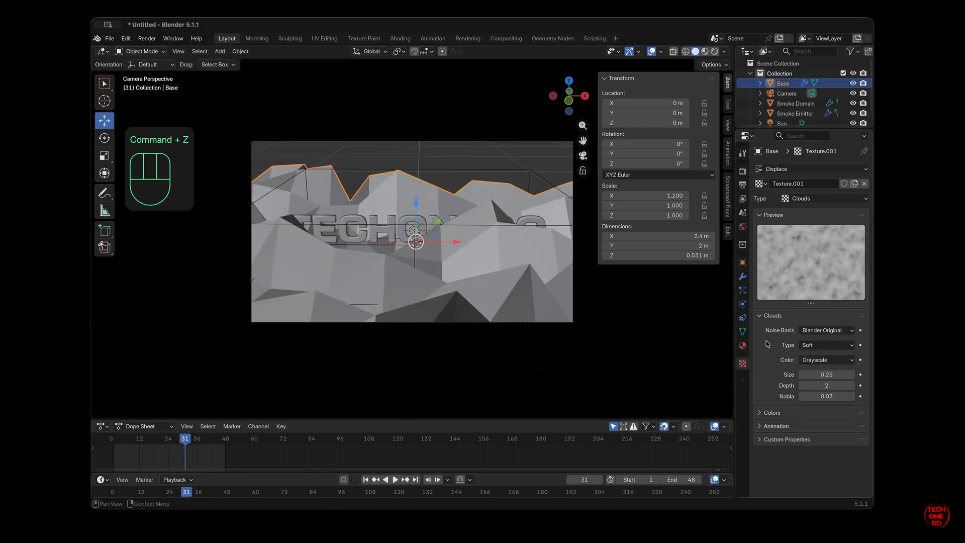
Step: Set the Displace modifier's strength to 0.02, raise it to 0.12, and apply Shade Flat to the Base
{"action": "left_click", "coordinate": [743, 278]}
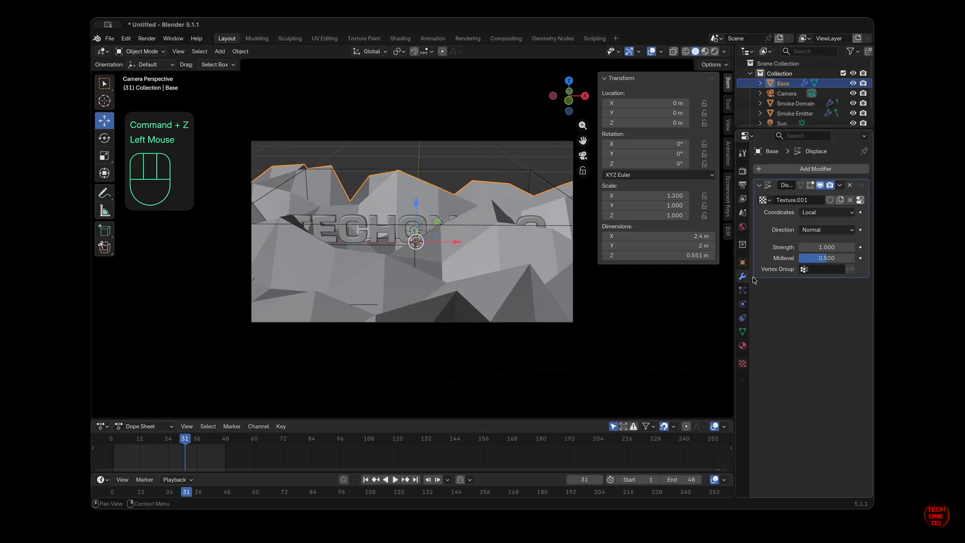
{"action": "left_click", "coordinate": [815, 246]}
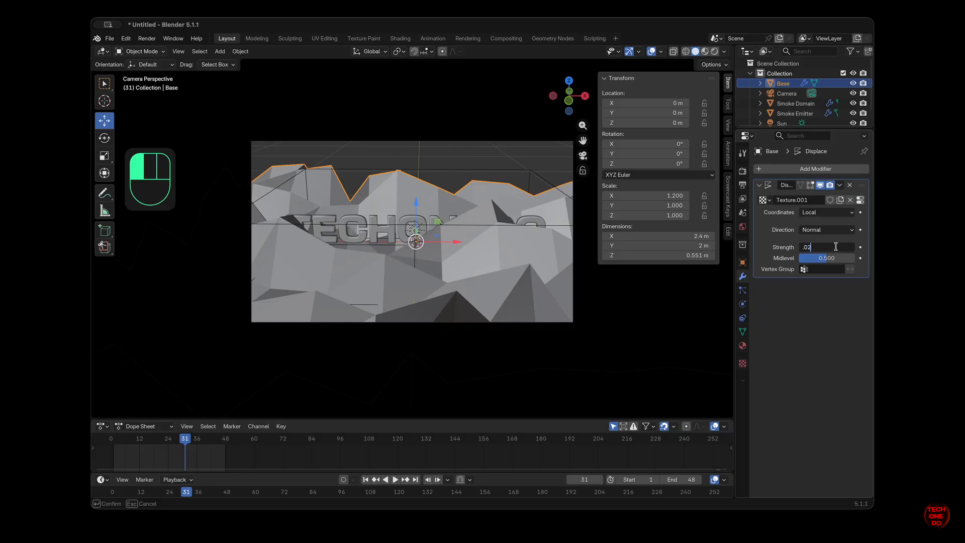
{"action": "type", "text": ".02"}
{"action": "key", "text": "Return"}
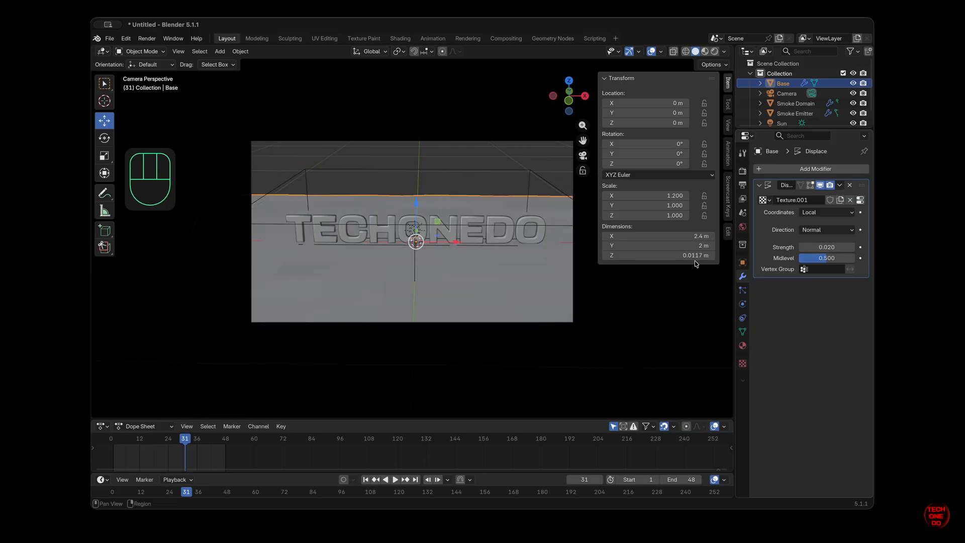
{"action": "left_click", "coordinate": [853, 247]}
{"action": "left_click", "coordinate": [854, 249]}
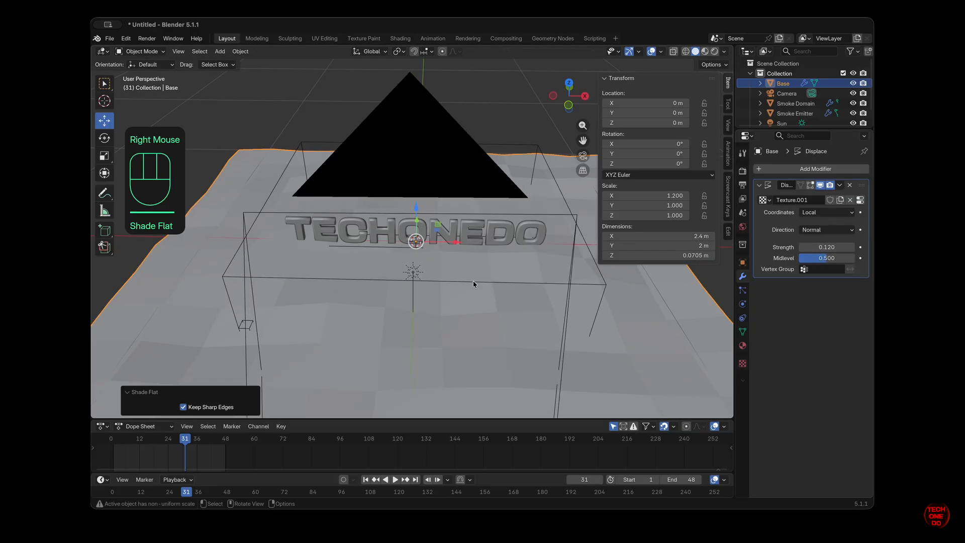
{"action": "scroll", "coordinate": [473, 283], "scroll_direction": "right", "scroll_amount": 5}
{"action": "left_click", "coordinate": [474, 283]}
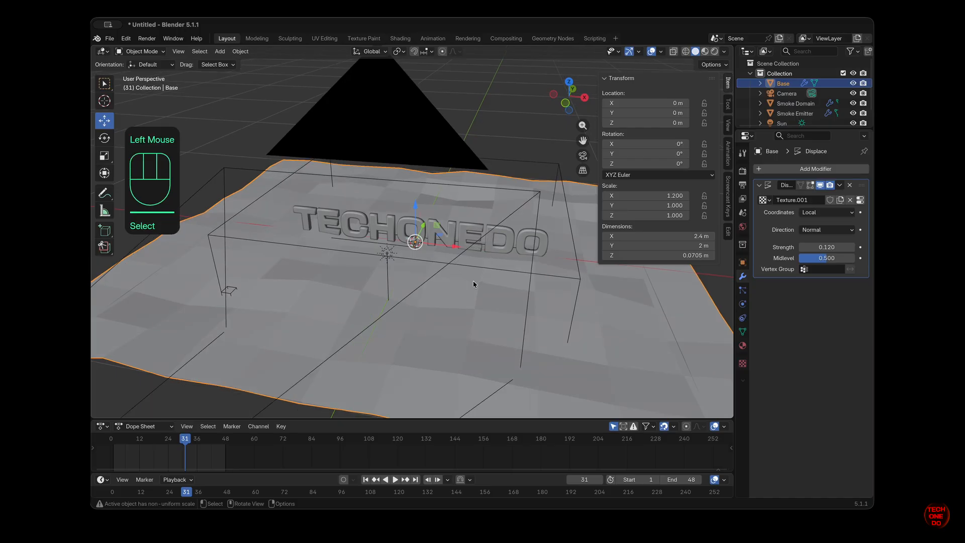
Step: Subdivide all faces of the Base mesh again with one cut and return to Object Mode
{"action": "key", "text": "Tab"}
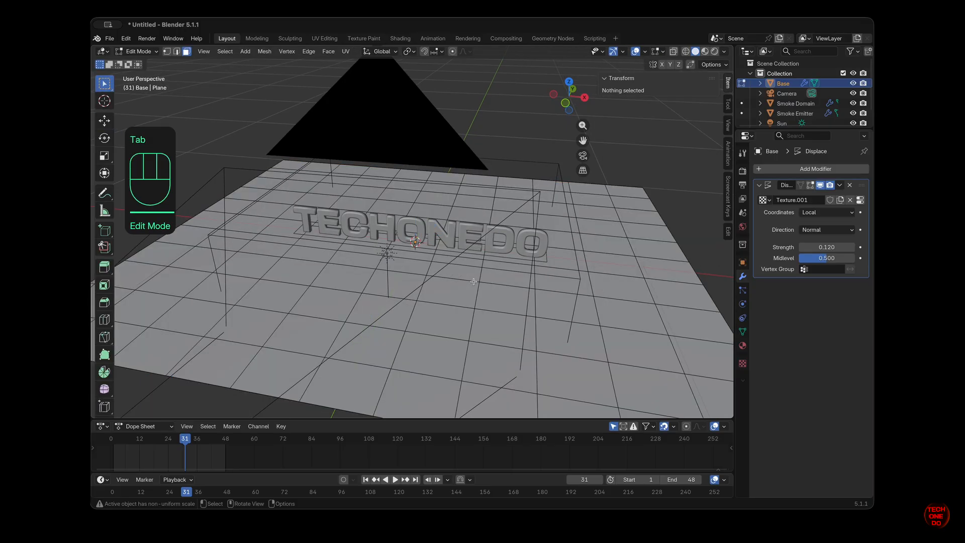
{"action": "key", "text": "a"}
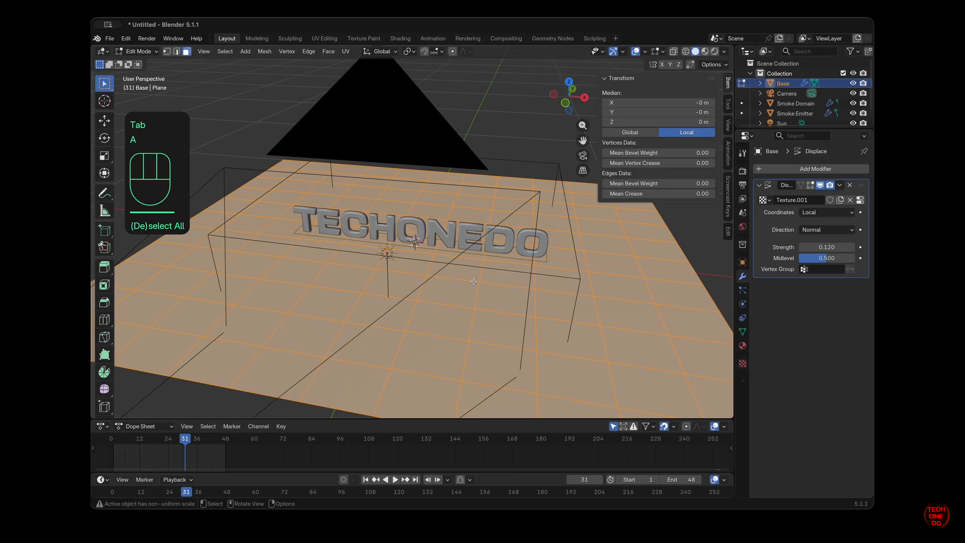
{"action": "right_click", "coordinate": [472, 295]}
{"action": "left_click", "coordinate": [473, 295]}
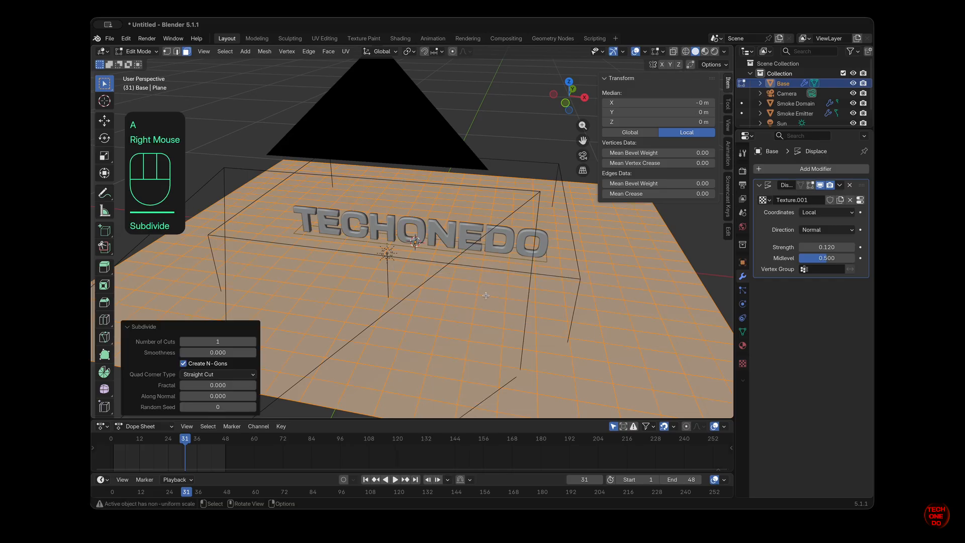
{"action": "left_click", "coordinate": [600, 318]}
{"action": "key", "text": "Tab"}
{"action": "scroll", "coordinate": [600, 318], "scroll_direction": "down", "scroll_amount": 3}
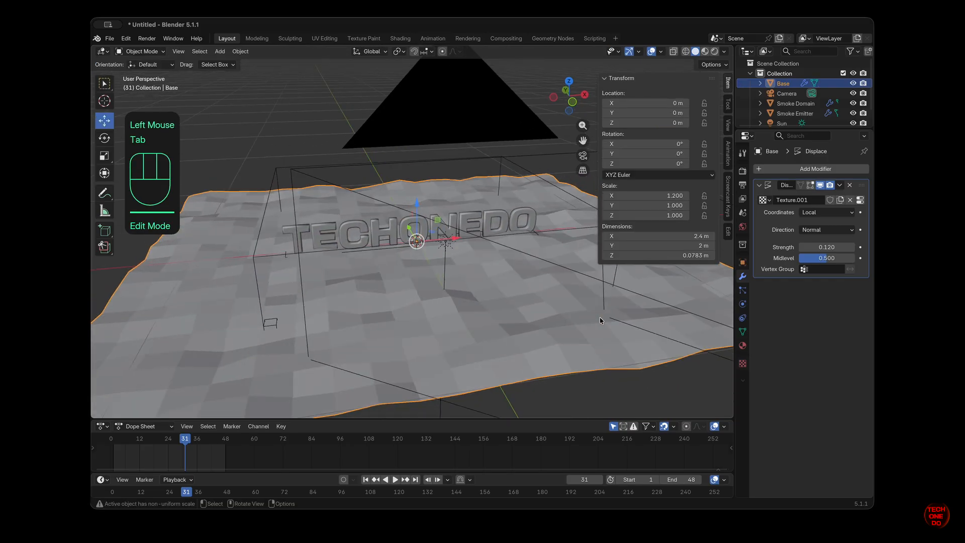
Step: Examine the Base's finer mesh in Edit Mode and its displaced surface in Object Mode
{"action": "scroll", "coordinate": [600, 318], "scroll_direction": "up", "scroll_amount": 5}
{"action": "key", "text": "Tab"}
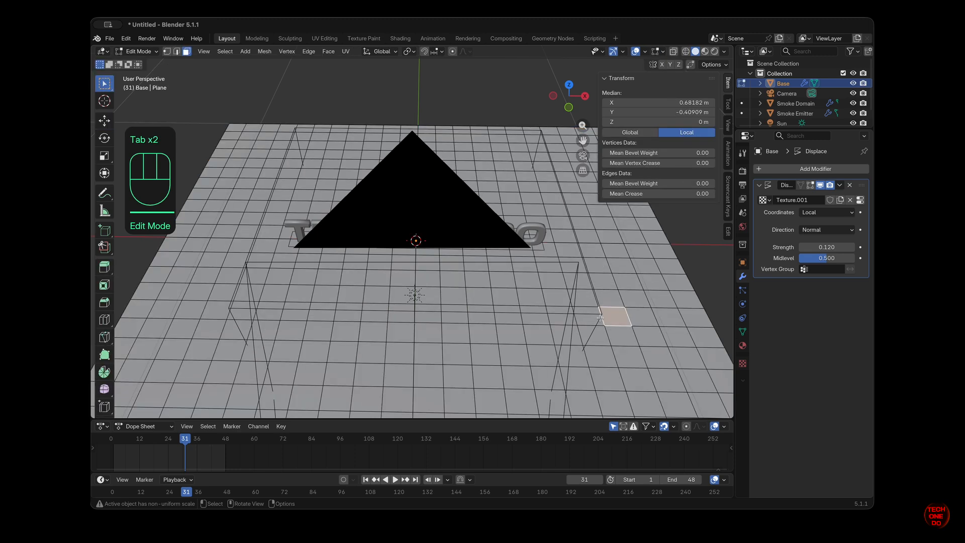
{"action": "scroll", "coordinate": [600, 318], "scroll_direction": "down", "scroll_amount": 4}
{"action": "key", "text": "Tab"}
{"action": "scroll", "coordinate": [600, 318], "scroll_direction": "down", "scroll_amount": 4}
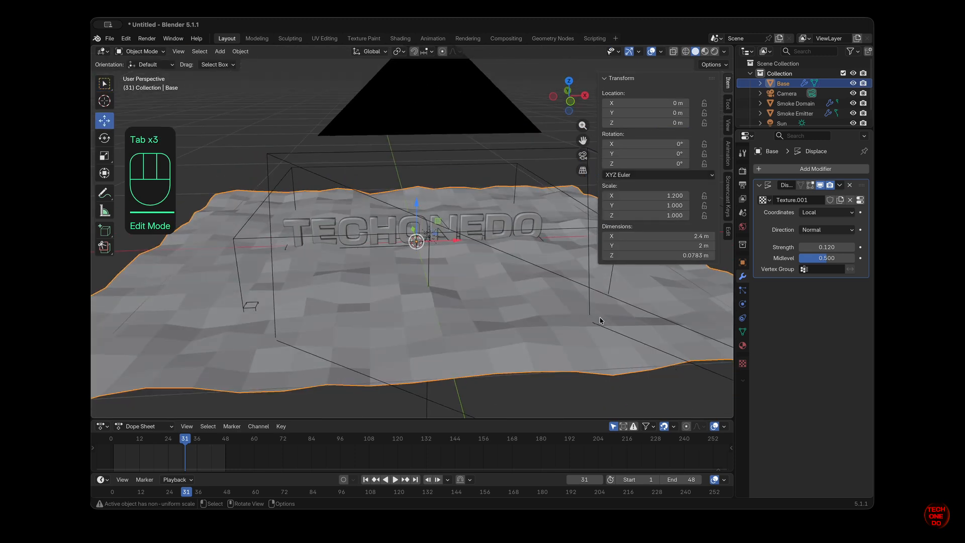
{"action": "scroll", "coordinate": [600, 320], "scroll_direction": "up", "scroll_amount": 3}
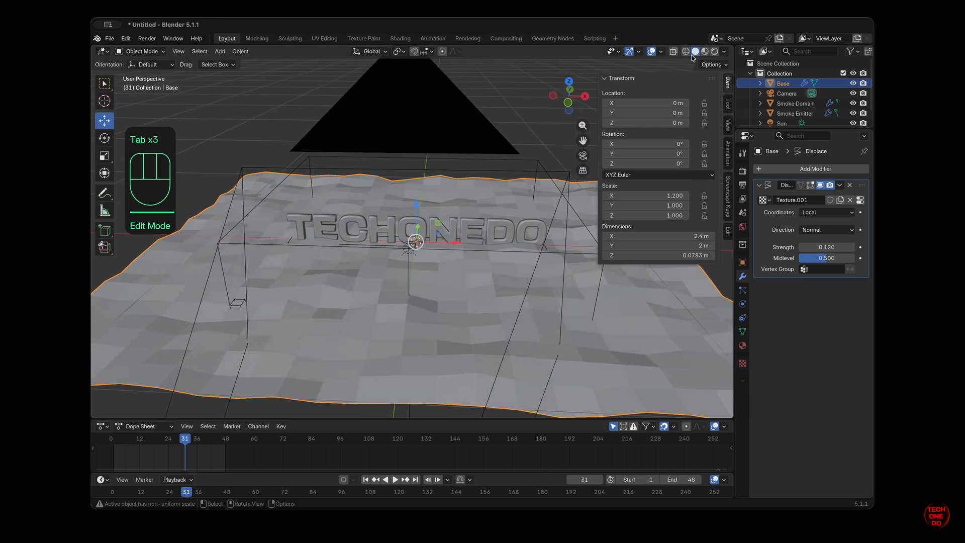
Step: Switch the viewport to Material Preview shading and examine the uneven ground around the text from several sides
{"action": "left_click", "coordinate": [705, 51]}
{"action": "scroll", "coordinate": [486, 344], "scroll_direction": "up", "scroll_amount": 5}
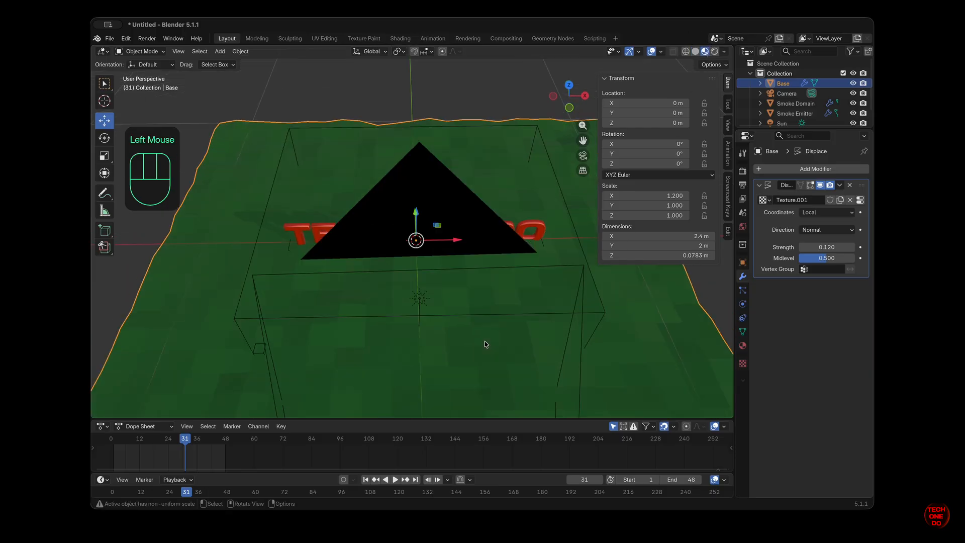
{"action": "scroll", "coordinate": [485, 345], "scroll_direction": "down", "scroll_amount": 5}
{"action": "scroll", "coordinate": [486, 344], "scroll_direction": "right", "scroll_amount": 4}
{"action": "scroll", "coordinate": [486, 345], "scroll_direction": "left", "scroll_amount": 5}
{"action": "scroll", "coordinate": [485, 344], "scroll_direction": "left", "scroll_amount": 5}
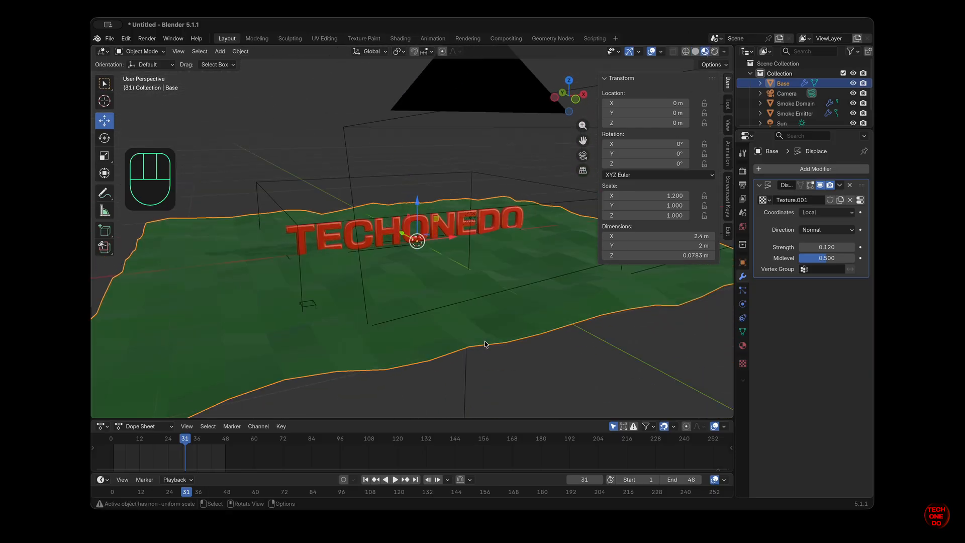
{"action": "scroll", "coordinate": [486, 344], "scroll_direction": "right", "scroll_amount": 8}
{"action": "scroll", "coordinate": [486, 345], "scroll_direction": "right", "scroll_amount": 8}
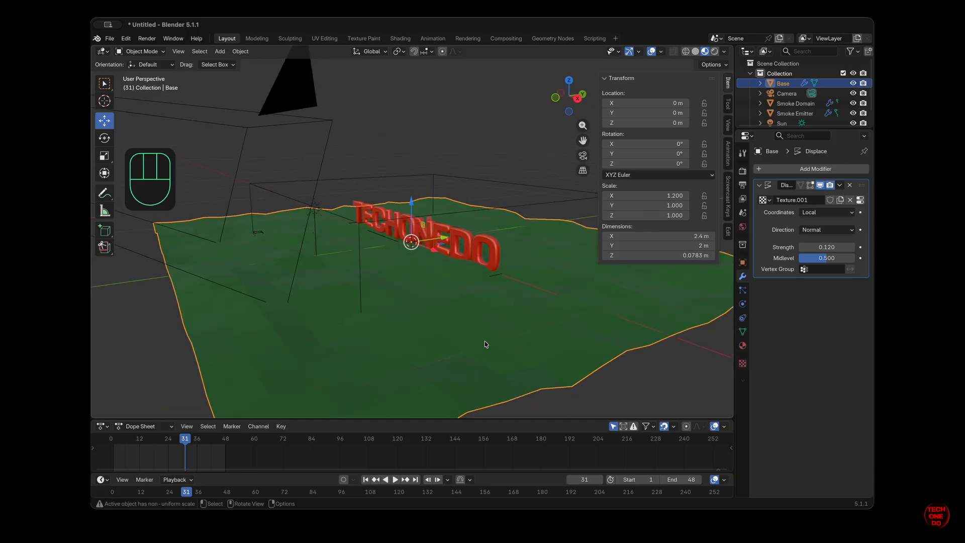
{"action": "scroll", "coordinate": [486, 344], "scroll_direction": "left", "scroll_amount": 3}
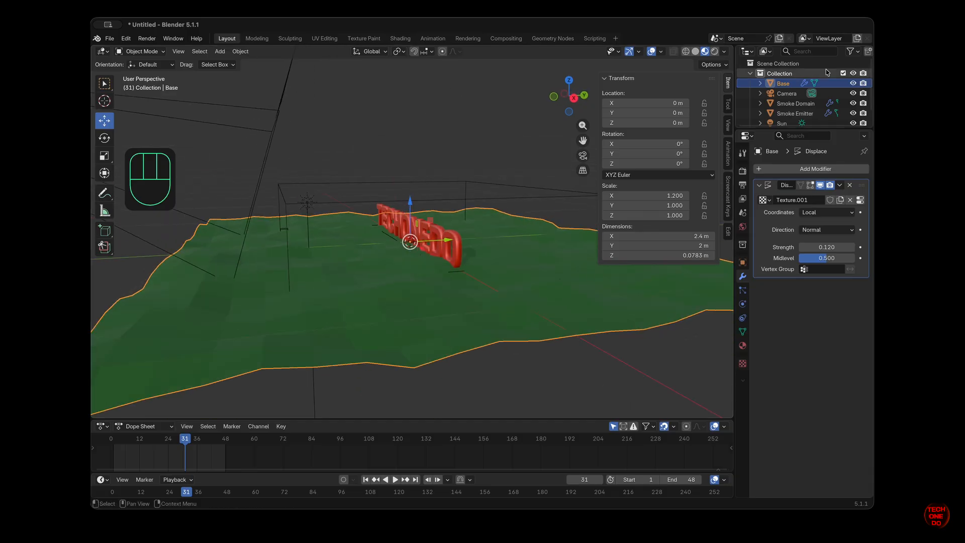
Step: Select the Sun and change its light type to Area
{"action": "scroll", "coordinate": [788, 124], "scroll_direction": "down", "scroll_amount": 1}
{"action": "scroll", "coordinate": [789, 120], "scroll_direction": "down", "scroll_amount": 1}
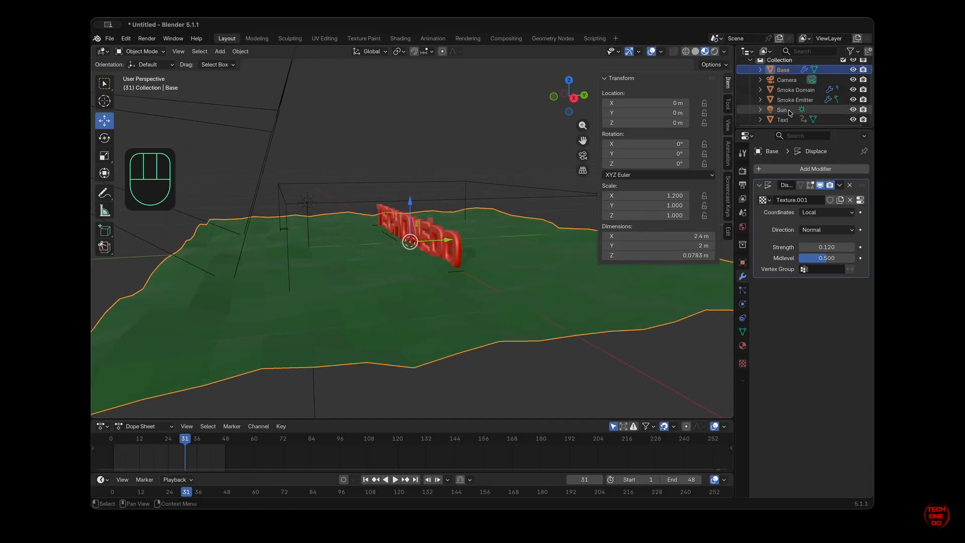
{"action": "left_click", "coordinate": [789, 110]}
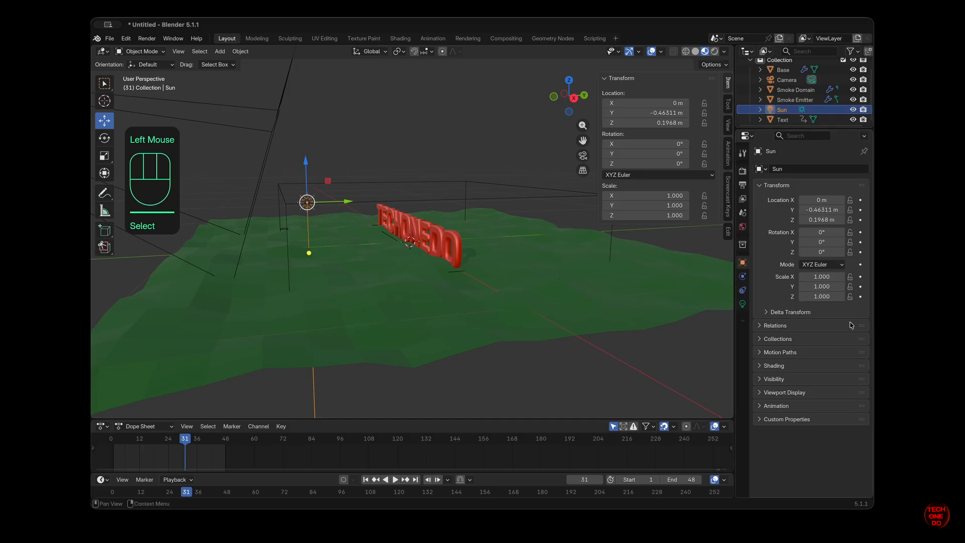
{"action": "double_click", "coordinate": [743, 304]}
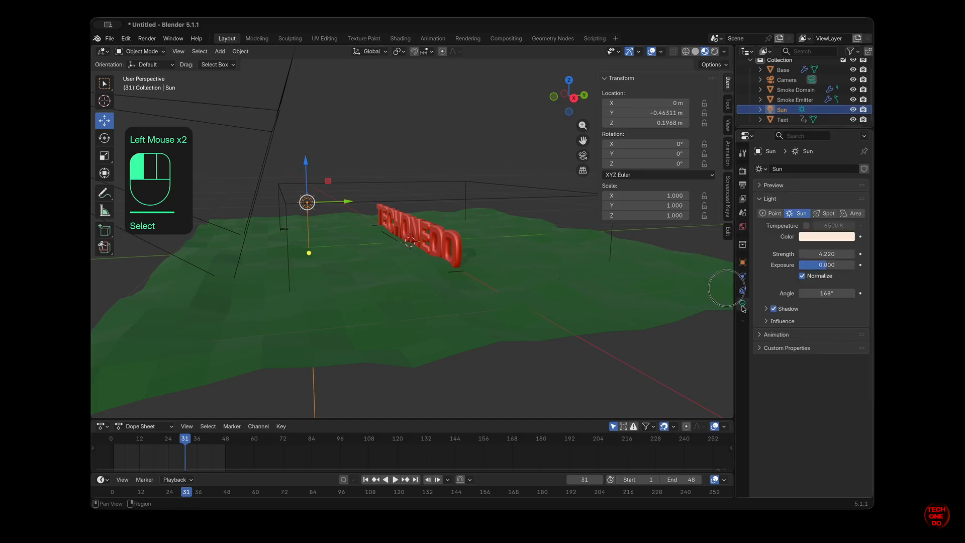
{"action": "left_click", "coordinate": [851, 214]}
{"action": "middle_click_drag", "start_coordinate": [423, 282], "coordinate": [483, 289]}
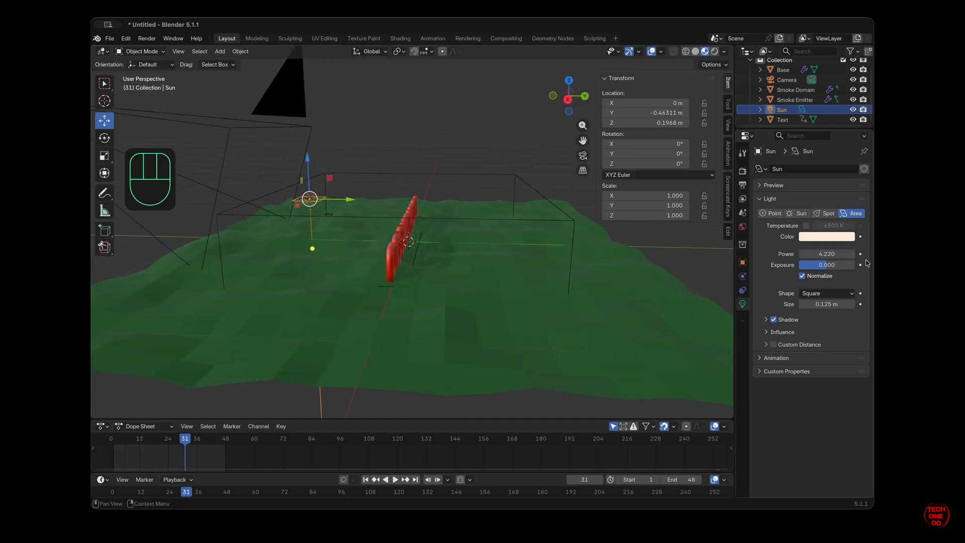
Step: Change the Sun area light's shape to Rectangle and size it 1.14 m in X by 0.225 m in Y
{"action": "left_click", "coordinate": [834, 295]}
{"action": "left_click", "coordinate": [816, 315]}
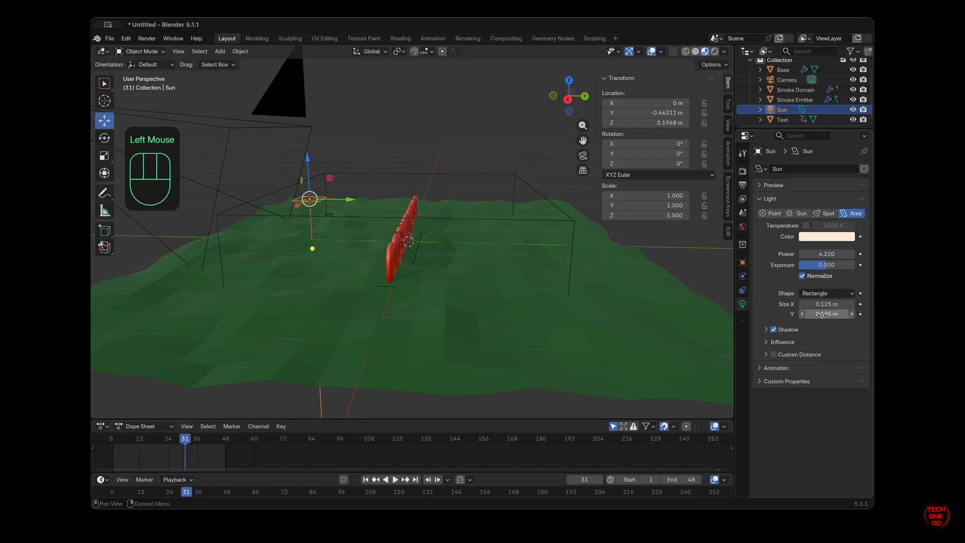
{"action": "left_click_drag", "start_coordinate": [827, 304], "coordinate": [819, 286]}
{"action": "scroll", "coordinate": [458, 280], "scroll_direction": "left", "scroll_amount": 10}
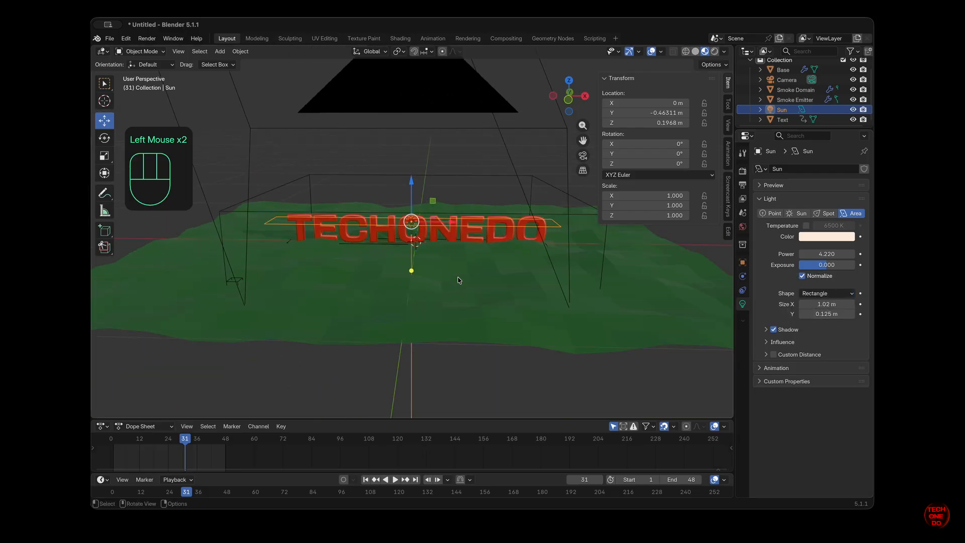
{"action": "mouse_move", "coordinate": [827, 304]}
{"action": "left_mouse_down"}
{"action": "mouse_move", "coordinate": [805, 297]}
{"action": "mouse_move", "coordinate": [821, 314]}
{"action": "left_mouse_up"}
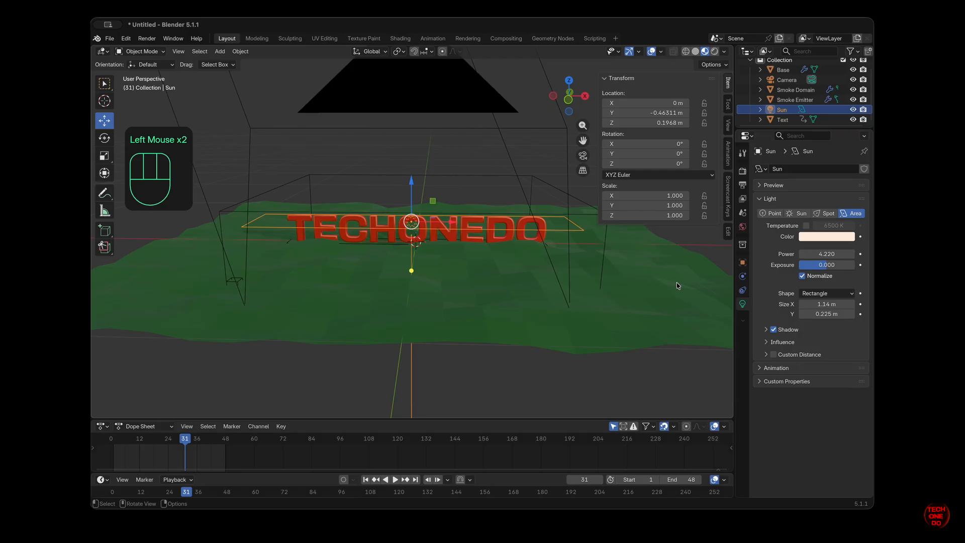
Step: Rotate the Sun area light to 72° about X so it faces the text, and switch the viewport to Rendered shading
{"action": "scroll", "coordinate": [679, 285], "scroll_direction": "right", "scroll_amount": 10}
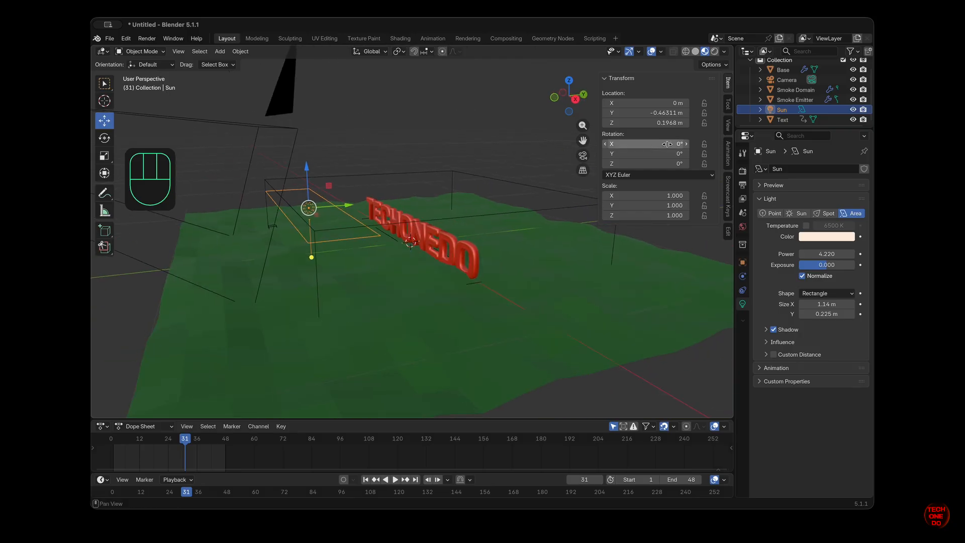
{"action": "left_click_drag", "start_coordinate": [667, 144], "coordinate": [671, 144]}
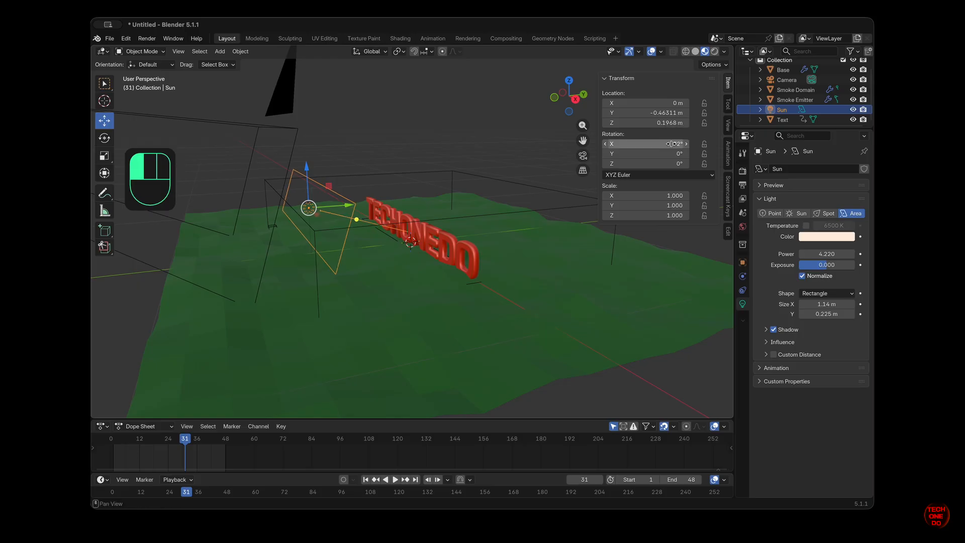
{"action": "scroll", "coordinate": [597, 269], "scroll_direction": "left", "scroll_amount": 10}
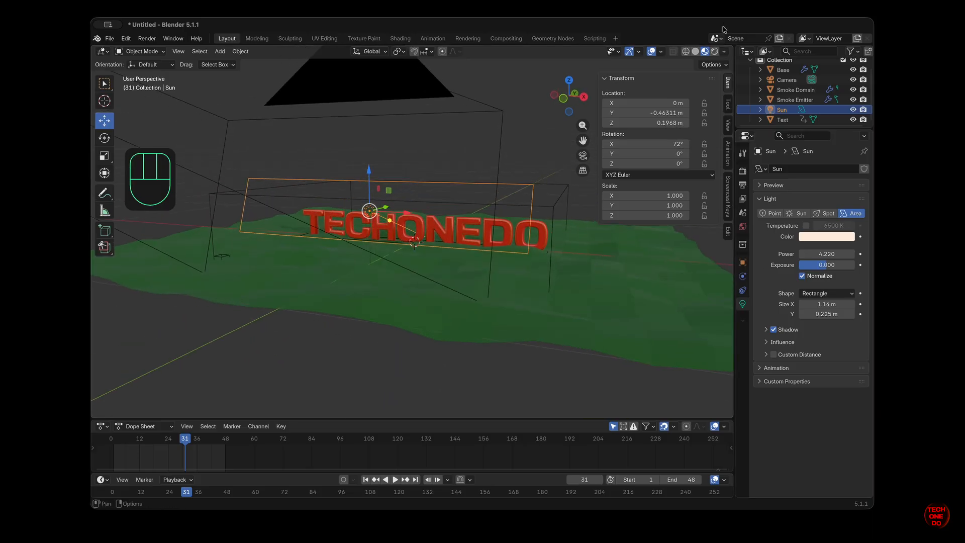
{"action": "left_click", "coordinate": [716, 53]}
{"action": "scroll", "coordinate": [579, 220], "scroll_direction": "left", "scroll_amount": 5}
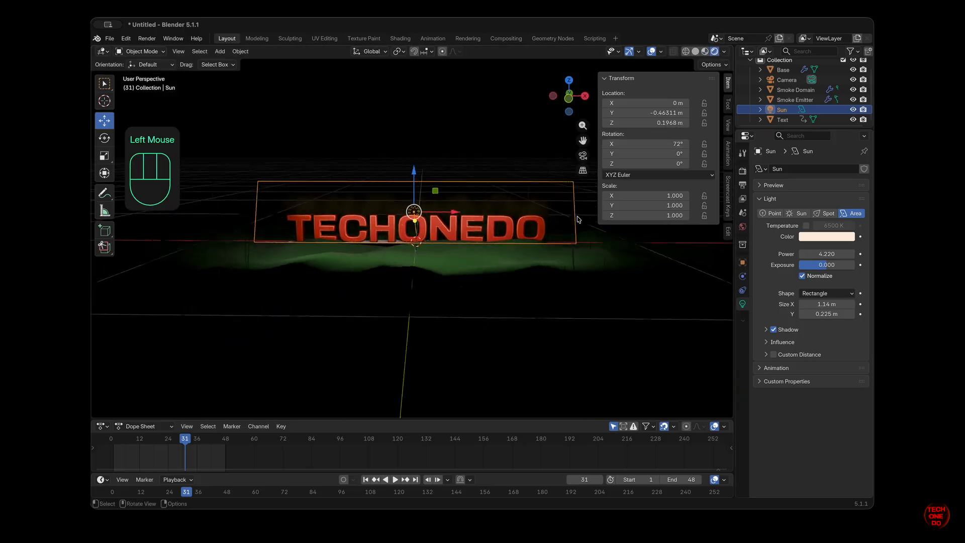
Step: Play the animation from the first frame to check the new lighting, and pause it
{"action": "left_click", "coordinate": [367, 480]}
{"action": "left_click", "coordinate": [395, 480]}
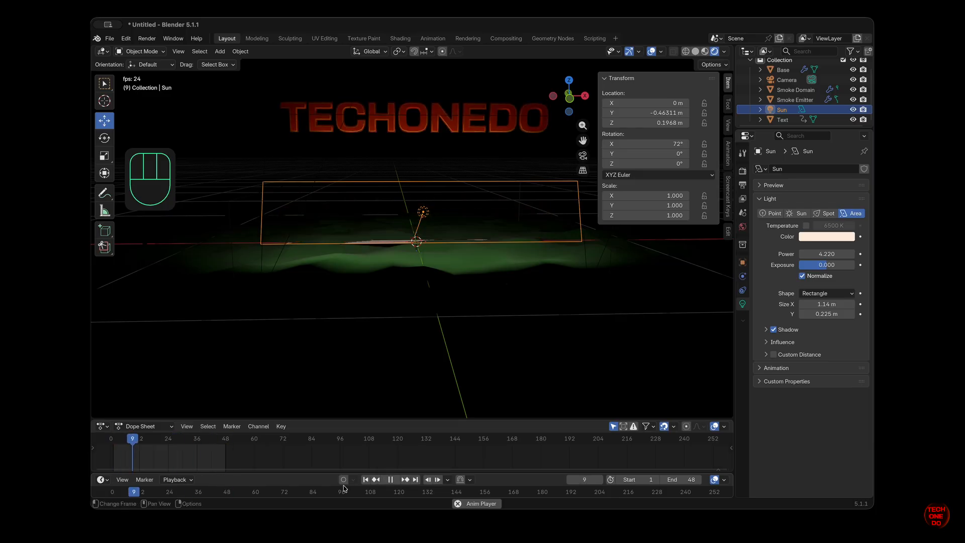
{"action": "left_click", "coordinate": [389, 480]}
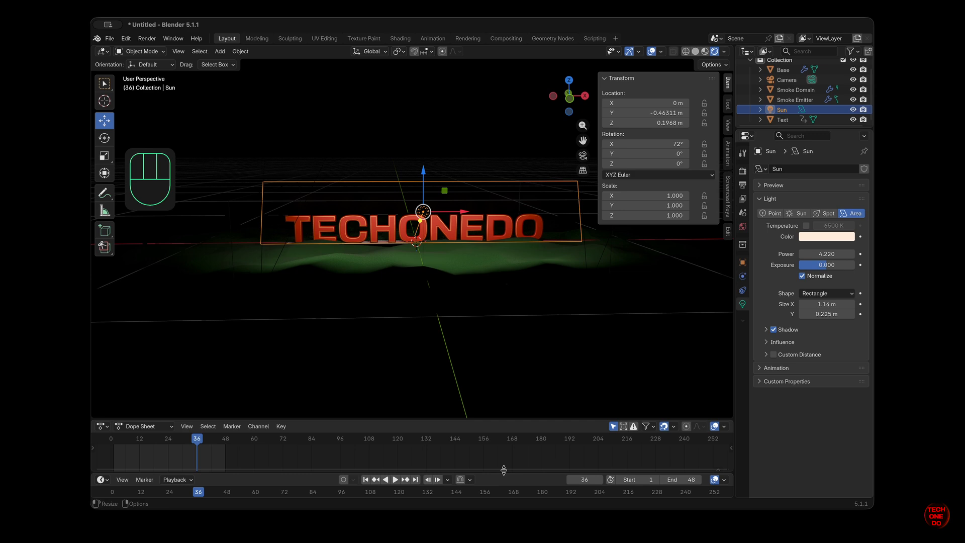
Step: Hide the viewport overlays and replay the animation through the camera
{"action": "key", "text": "shift+alt+z"}
{"action": "left_click", "coordinate": [395, 480]}
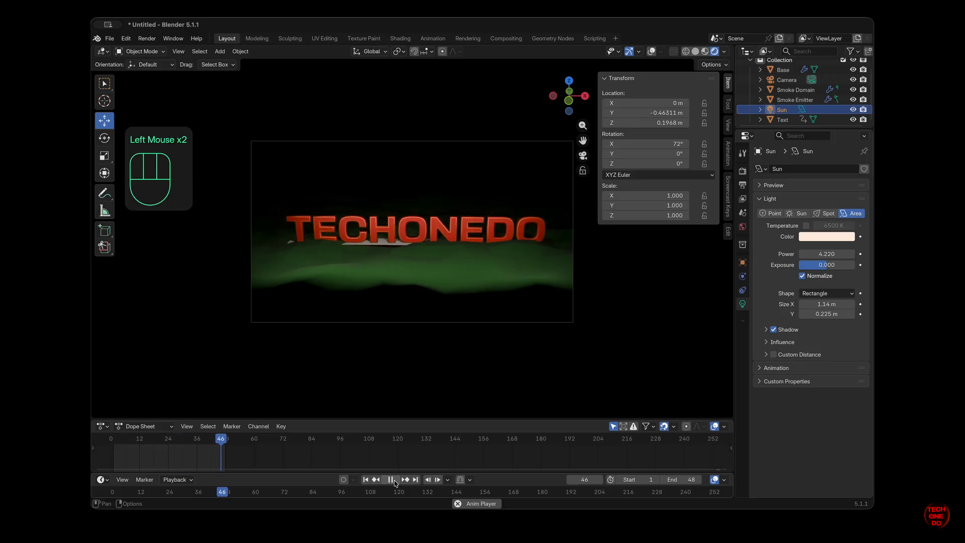
{"action": "left_click", "coordinate": [396, 480]}
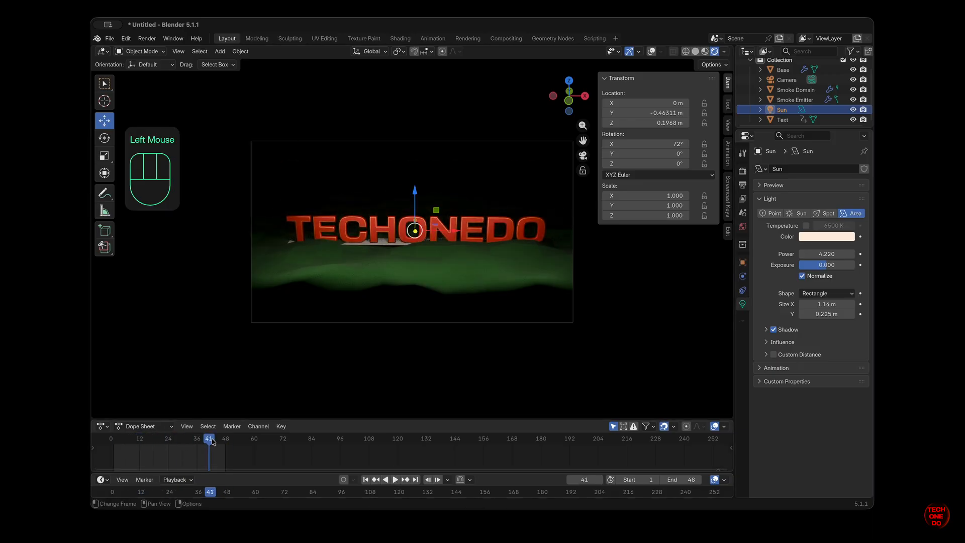
Step: Go to frame 10, select the Smoke Emitter and examine its fluid flow settings
{"action": "left_click_drag", "start_coordinate": [211, 439], "coordinate": [135, 438]}
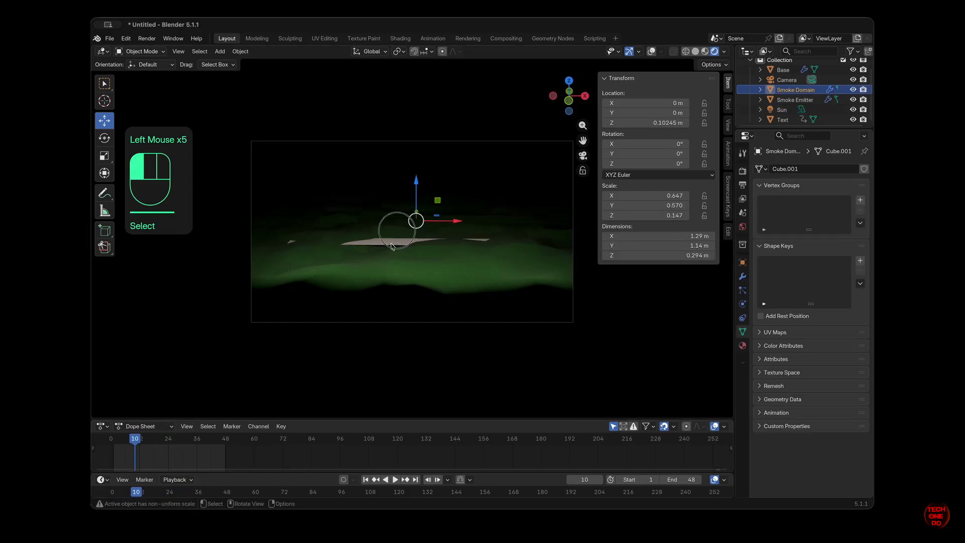
{"action": "left_click", "coordinate": [392, 243]}
{"action": "left_click", "coordinate": [803, 101]}
{"action": "left_click", "coordinate": [803, 101]}
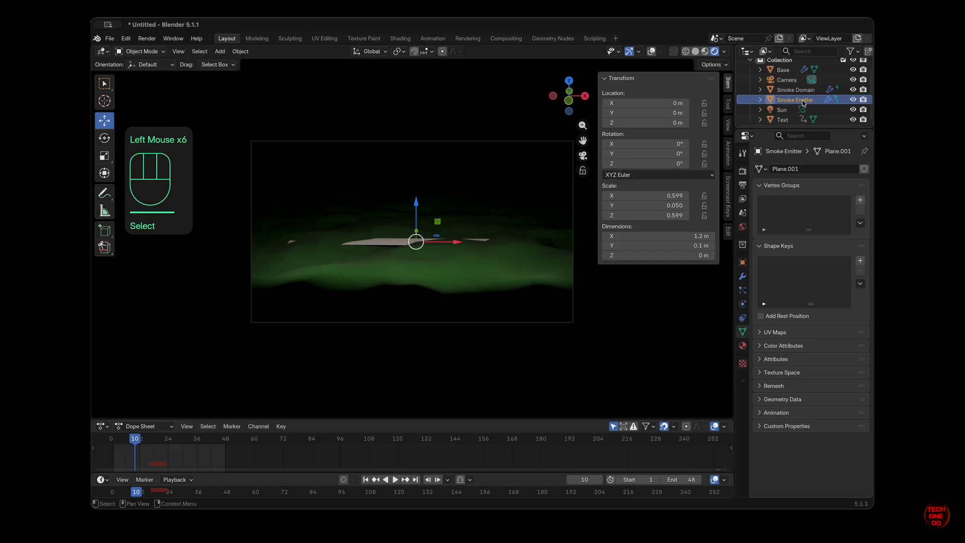
{"action": "left_click", "coordinate": [743, 303]}
{"action": "scroll", "coordinate": [787, 390], "scroll_direction": "down", "scroll_amount": 1}
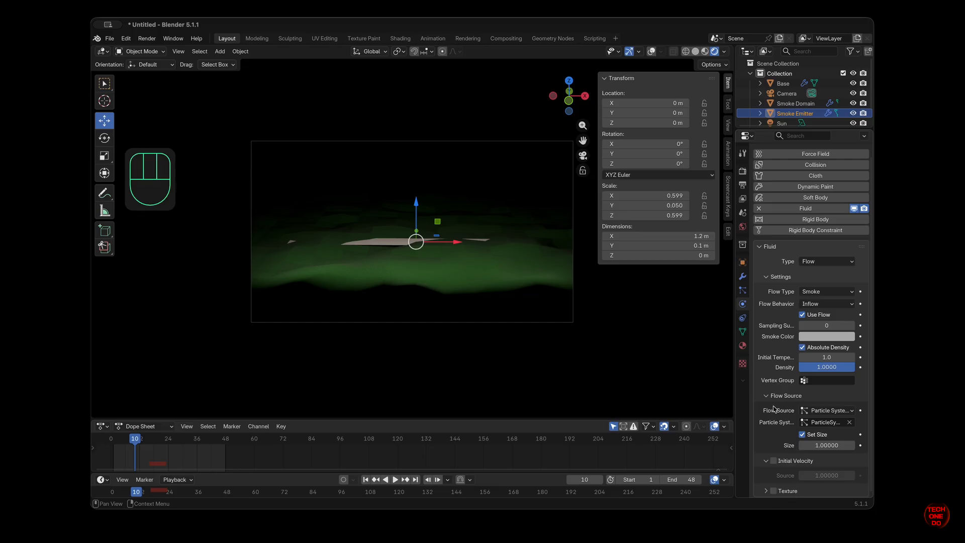
{"action": "scroll", "coordinate": [774, 408], "scroll_direction": "up", "scroll_amount": 1}
{"action": "scroll", "coordinate": [774, 409], "scroll_direction": "down", "scroll_amount": 1}
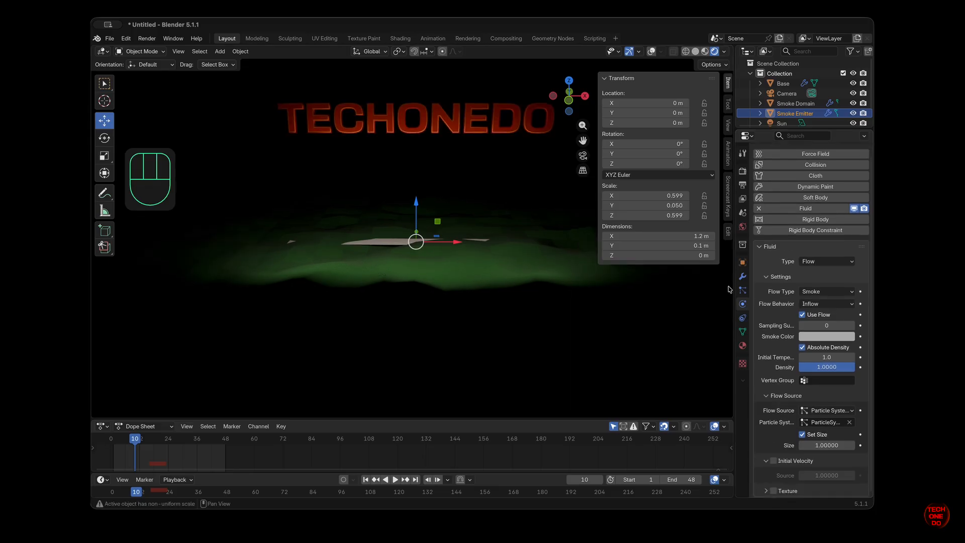
Step: Examine the Smoke Emitter's particle system settings, including velocity, physics and how the particles and emitter are rendered
{"action": "left_click", "coordinate": [743, 290]}
{"action": "scroll", "coordinate": [794, 373], "scroll_direction": "down", "scroll_amount": 1}
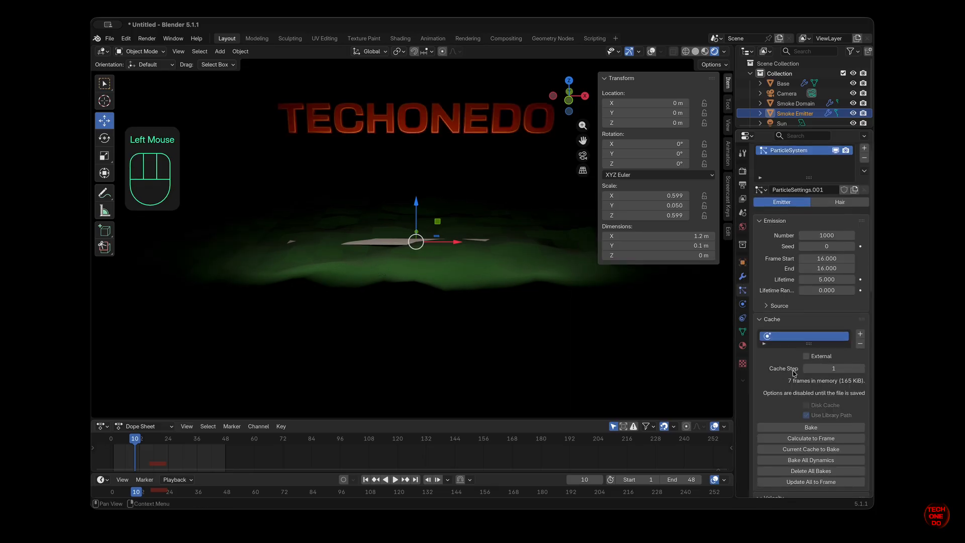
{"action": "left_click", "coordinate": [758, 320]}
{"action": "scroll", "coordinate": [781, 448], "scroll_direction": "down", "scroll_amount": 5}
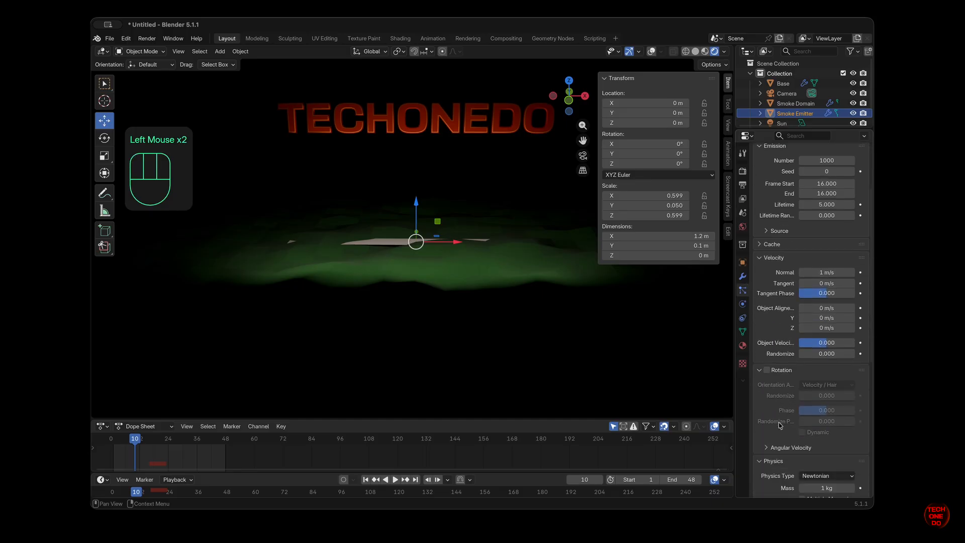
{"action": "scroll", "coordinate": [780, 425], "scroll_direction": "down", "scroll_amount": 8}
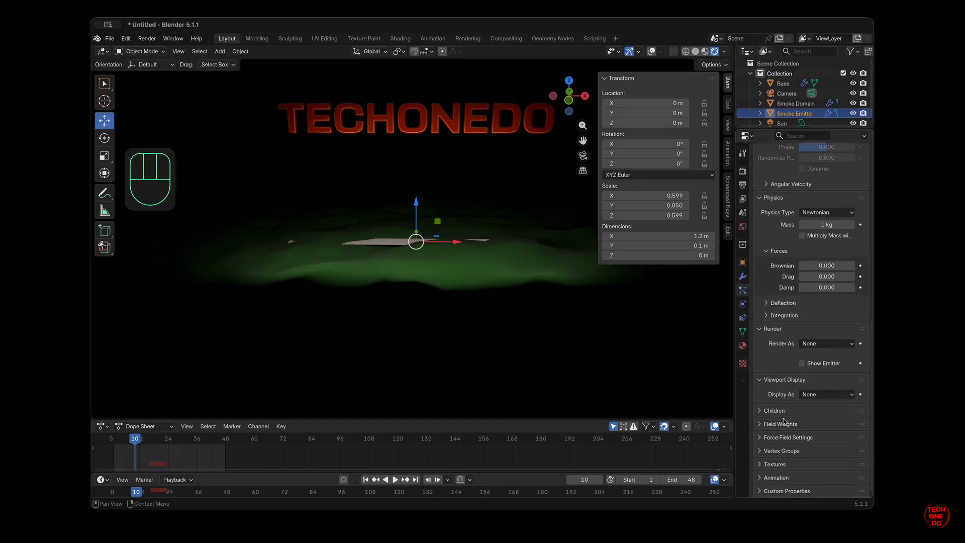
{"action": "left_click", "coordinate": [839, 347]}
{"action": "left_click", "coordinate": [844, 346]}
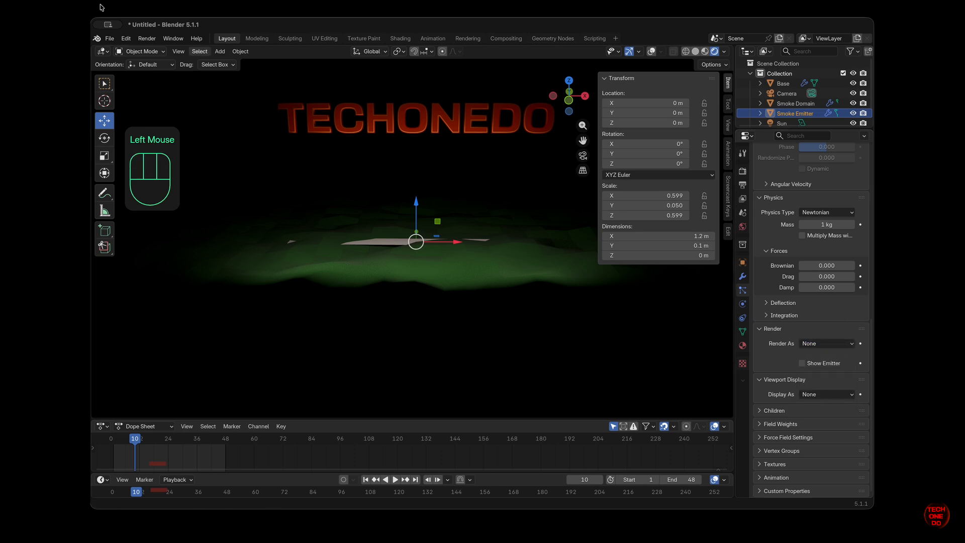
Step: Render a still image of frame 10 and return the viewport to the camera view
{"action": "left_click", "coordinate": [146, 38]}
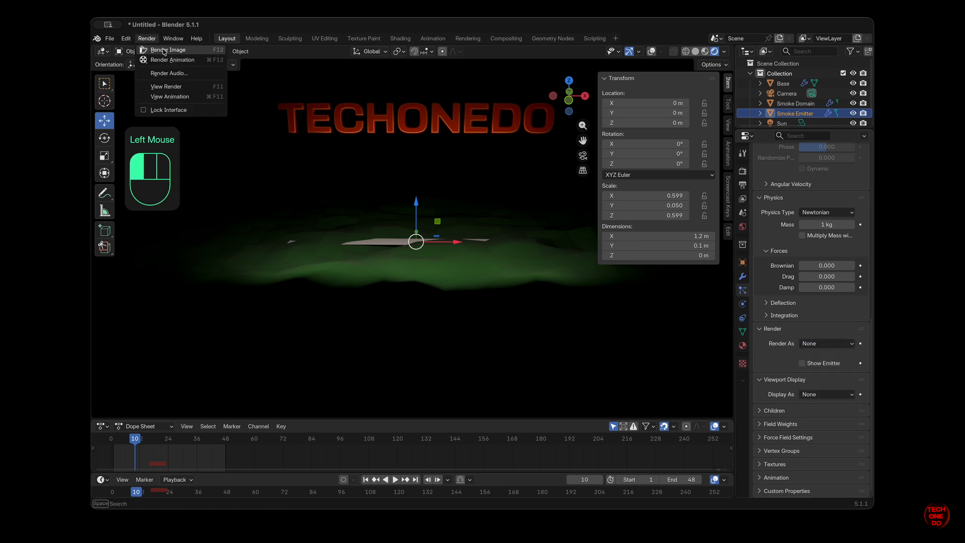
{"action": "left_click", "coordinate": [164, 51]}
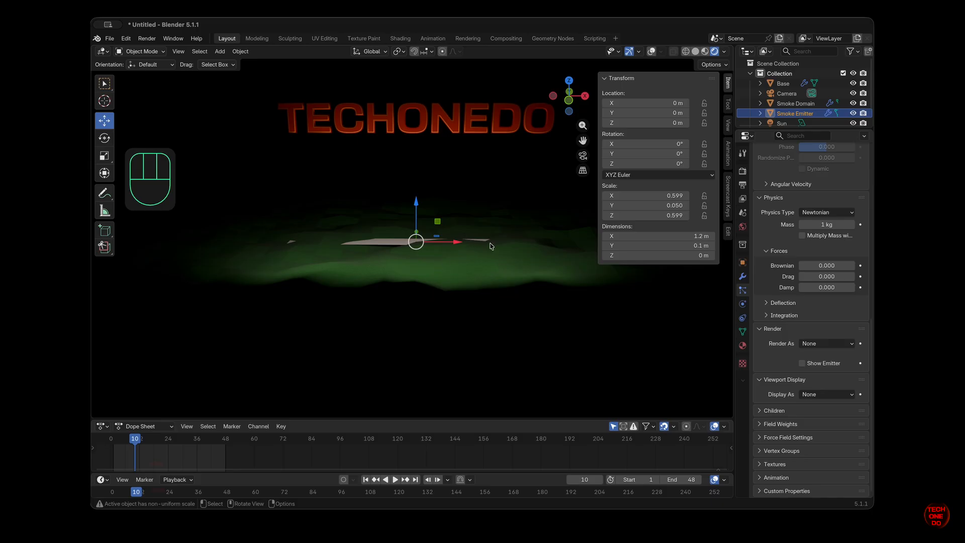
{"action": "left_click", "coordinate": [583, 156]}
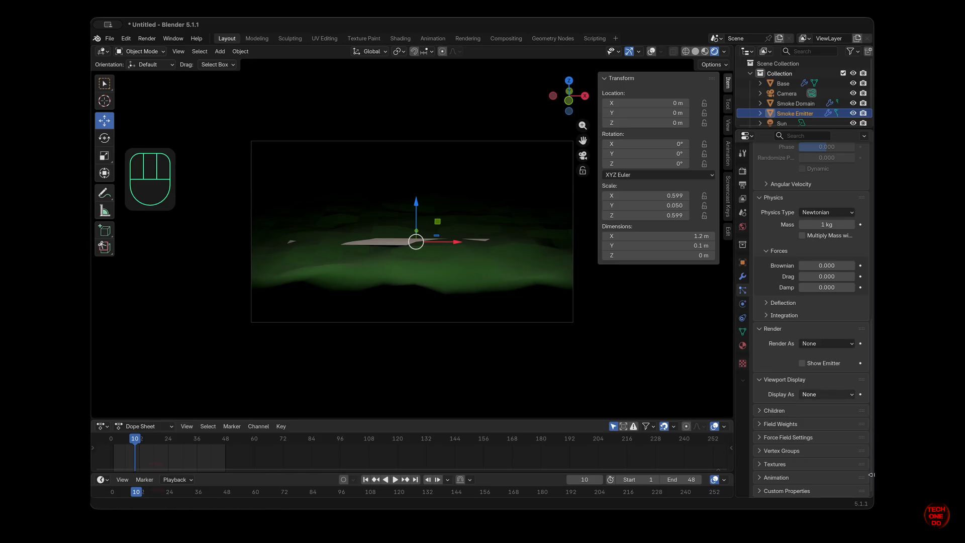
Step: Set the emitter particles' viewport display to Rendered with Show Emitter off and Render As None, and play the animation from the start
{"action": "left_click", "coordinate": [834, 395]}
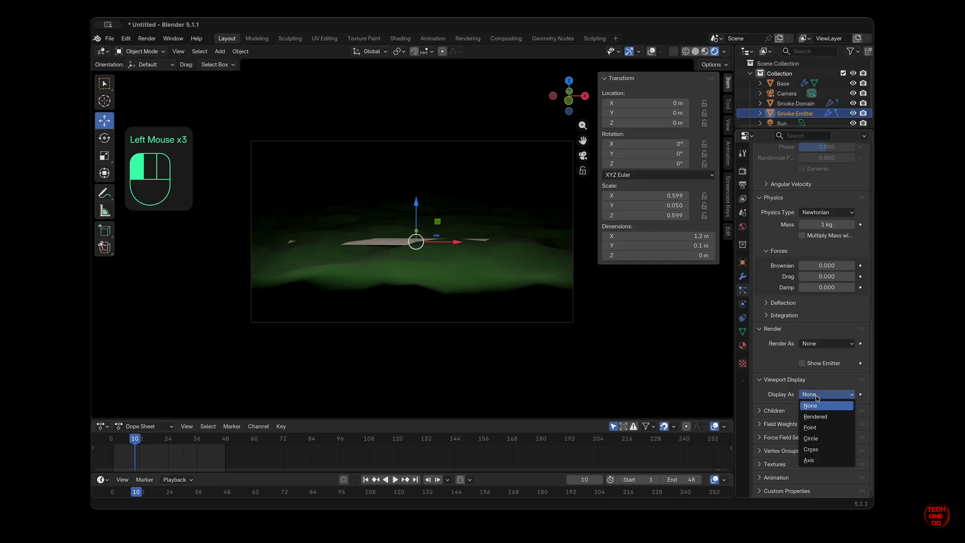
{"action": "left_click", "coordinate": [820, 343]}
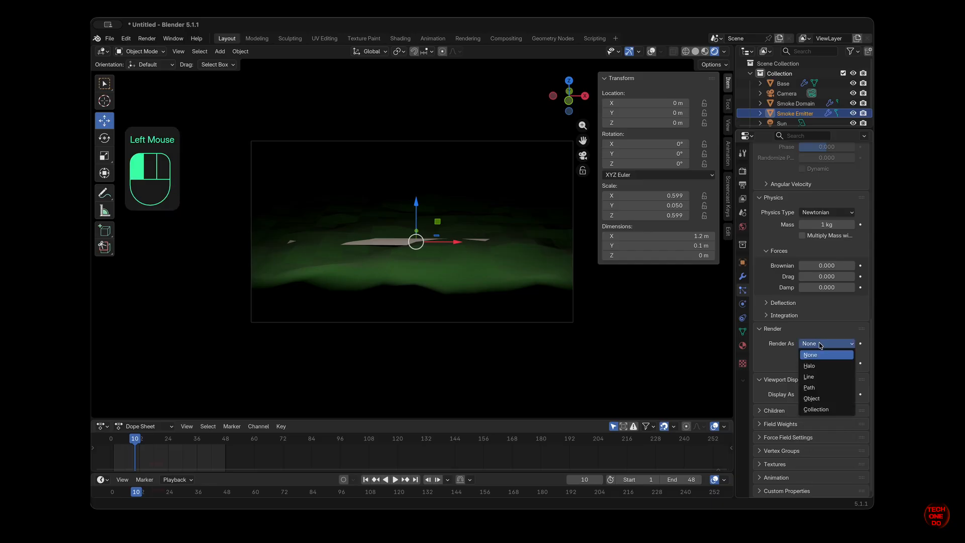
{"action": "left_click", "coordinate": [824, 399]}
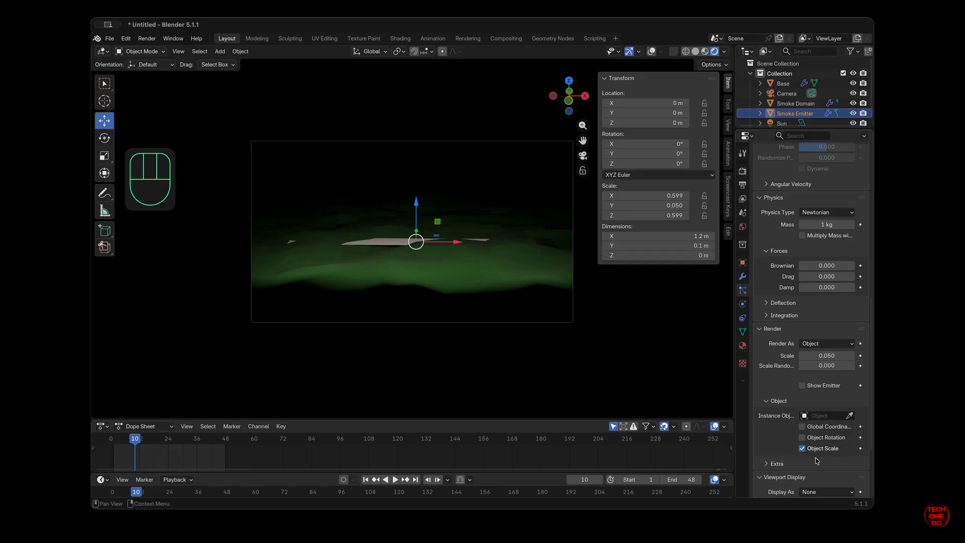
{"action": "scroll", "coordinate": [816, 412], "scroll_direction": "down", "scroll_amount": 4}
{"action": "left_click", "coordinate": [823, 410]}
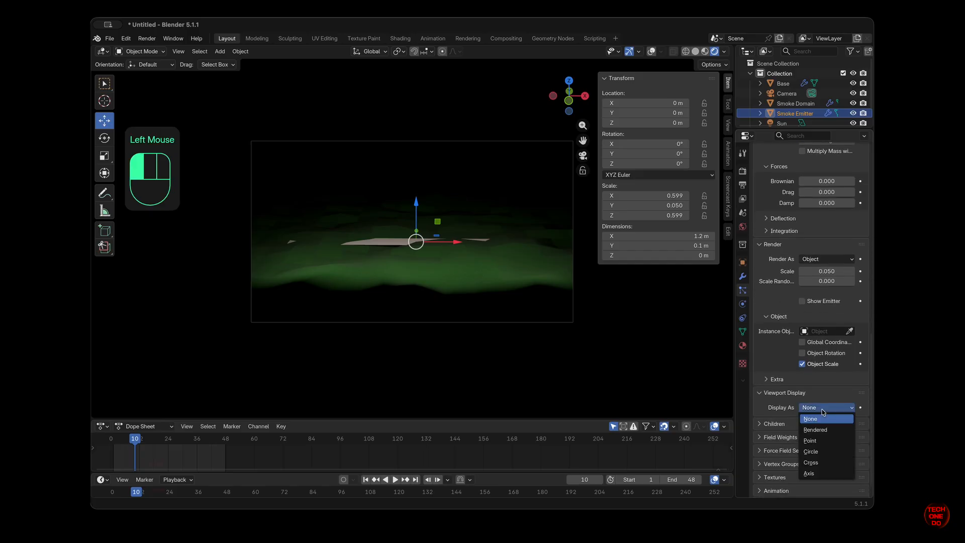
{"action": "left_click", "coordinate": [821, 431]}
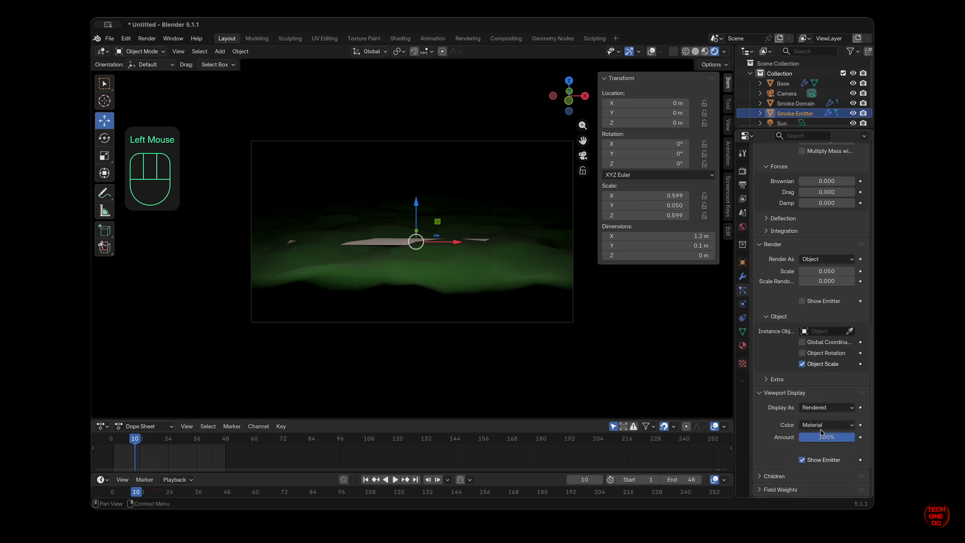
{"action": "left_click", "coordinate": [803, 460]}
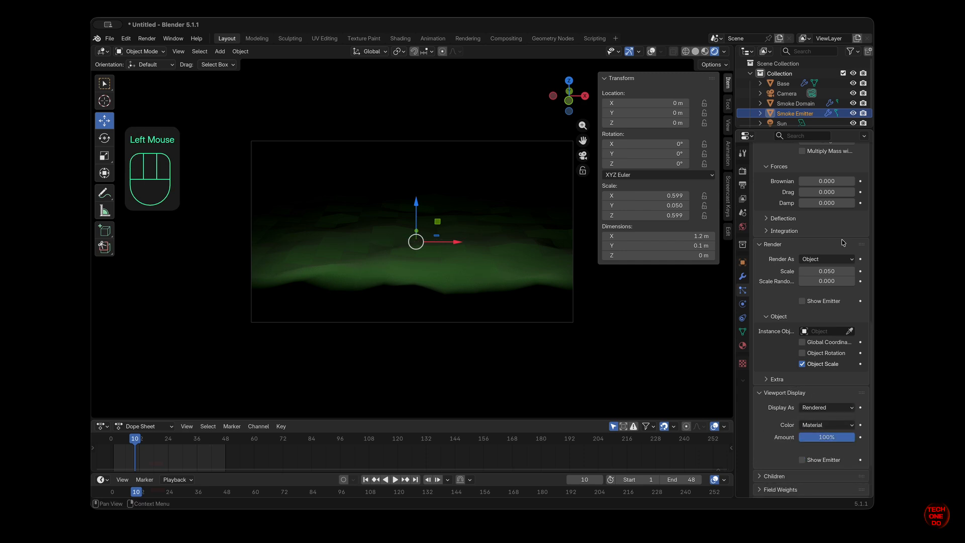
{"action": "left_click", "coordinate": [839, 260]}
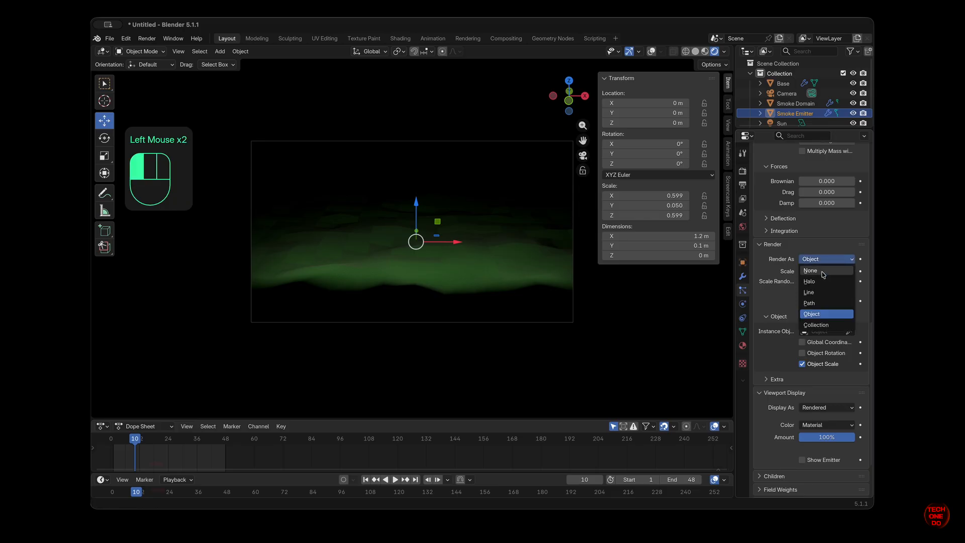
{"action": "left_click", "coordinate": [823, 275]}
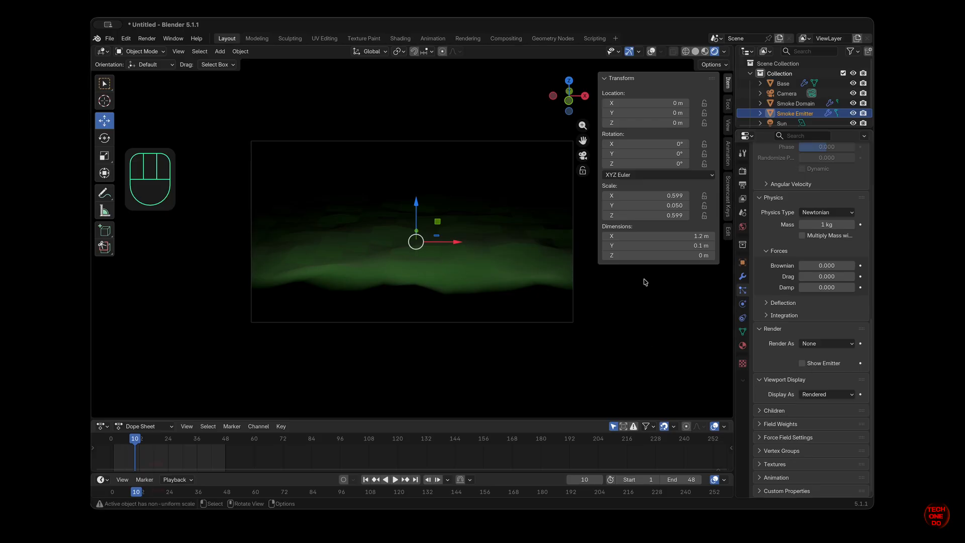
{"action": "left_click", "coordinate": [366, 479]}
{"action": "left_click", "coordinate": [394, 480]}
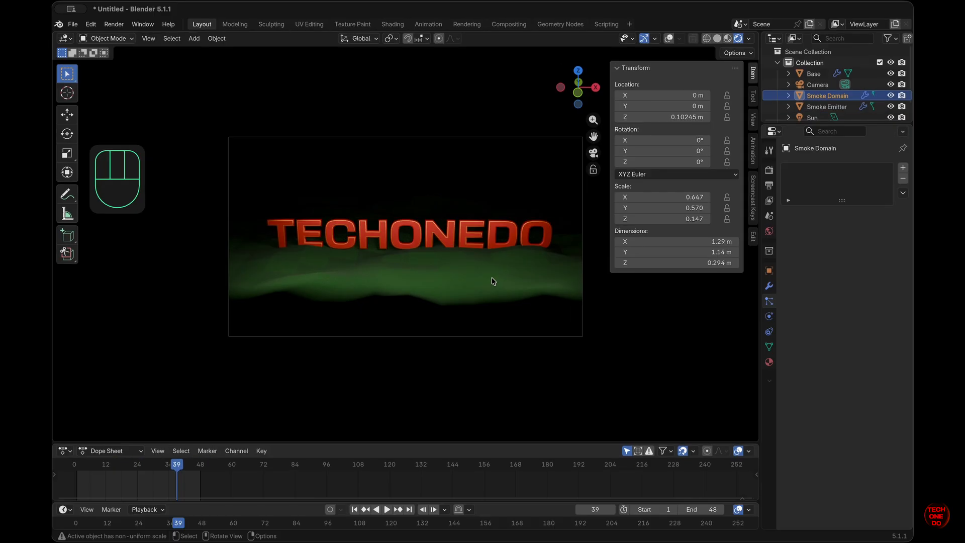
Step: Leave the camera view, switch the viewport to Material Preview shading and select the TECHONEDO text in Object Mode
{"action": "left_click", "coordinate": [494, 281]}
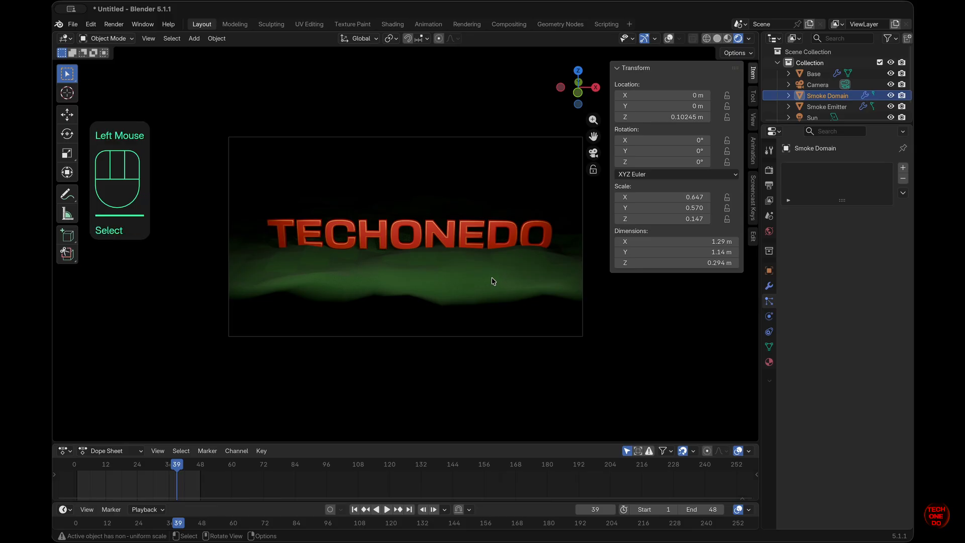
{"action": "key", "text": "Tab"}
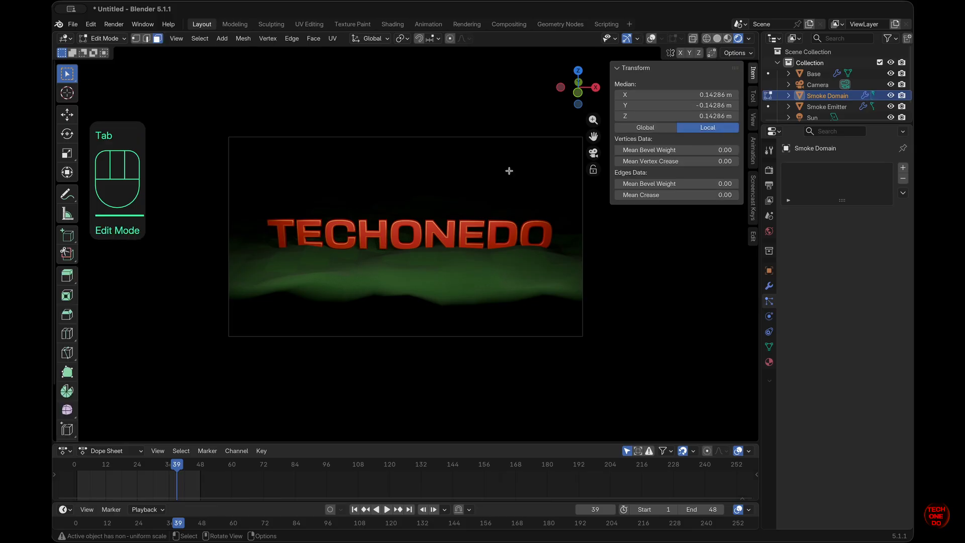
{"action": "left_click", "coordinate": [593, 152]}
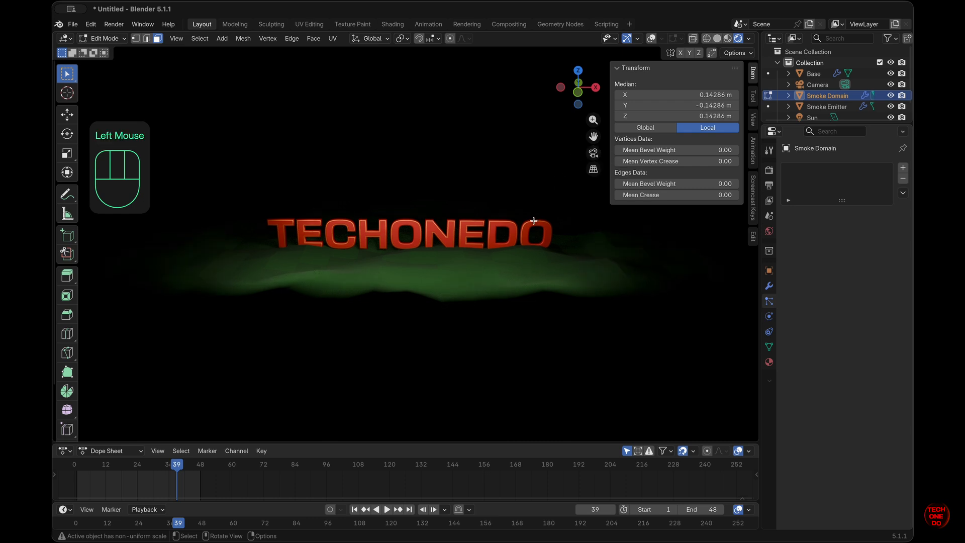
{"action": "left_click", "coordinate": [717, 38]}
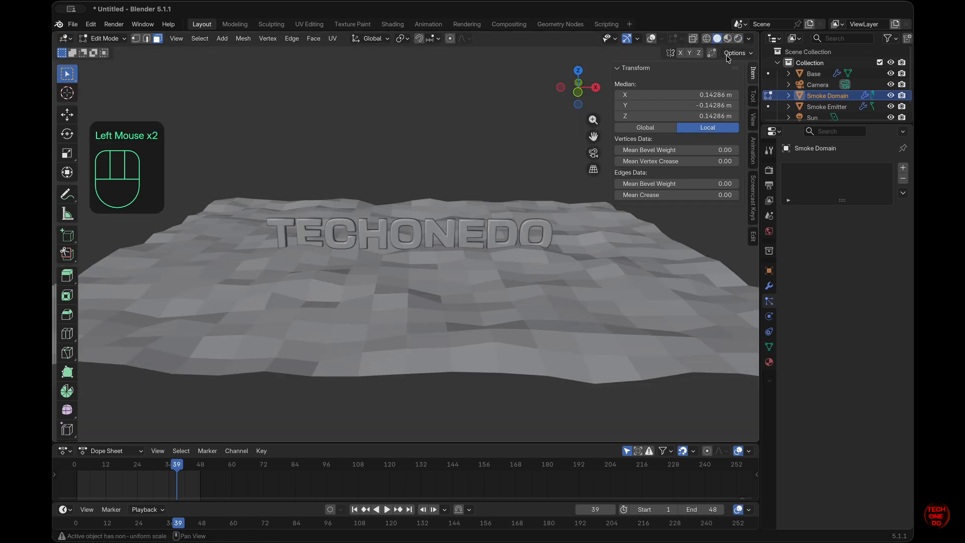
{"action": "left_click", "coordinate": [727, 38]}
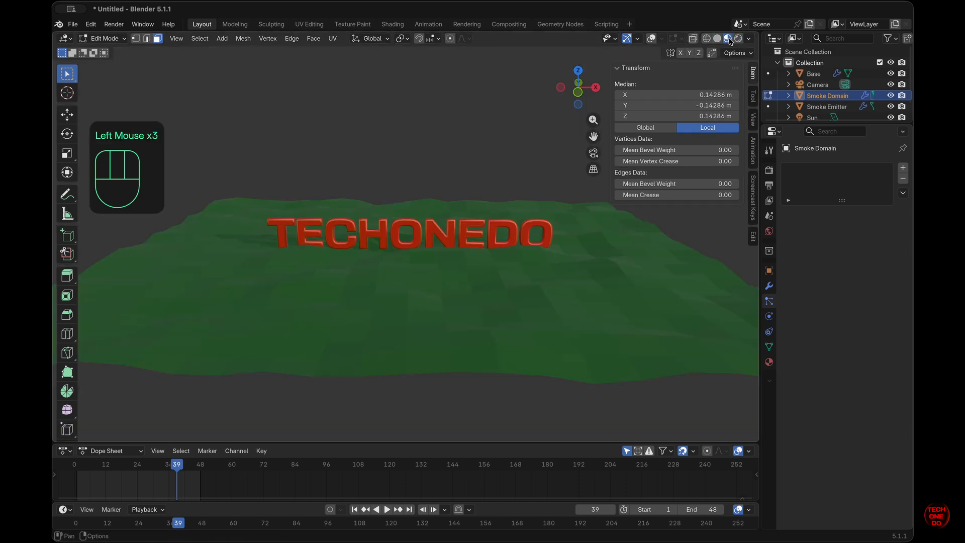
{"action": "left_click", "coordinate": [419, 240]}
{"action": "key", "text": "Tab"}
{"action": "left_click", "coordinate": [415, 242]}
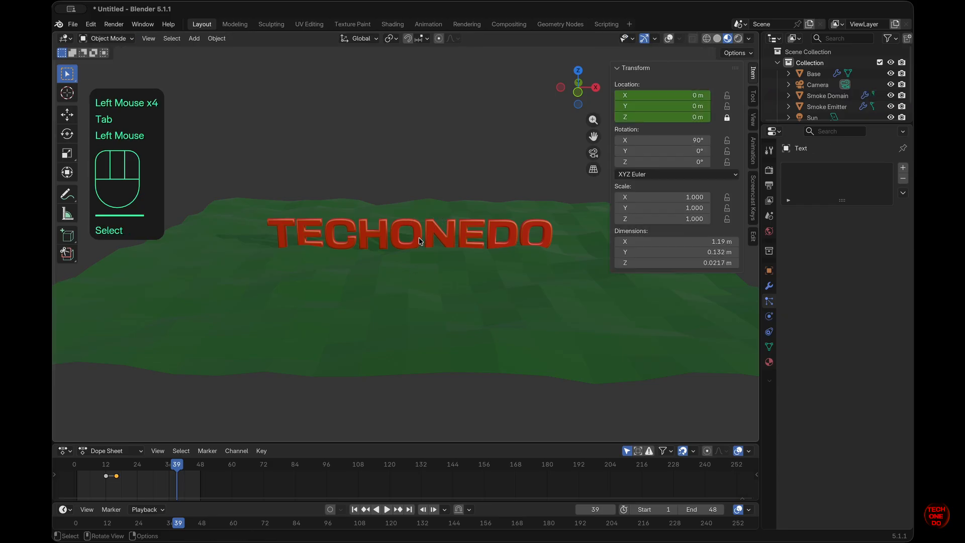
Step: Go to frame 12, isolate the TECHONEDO text in local view and enter Edit Mode on its mesh
{"action": "left_click_drag", "start_coordinate": [177, 468], "coordinate": [106, 465]}
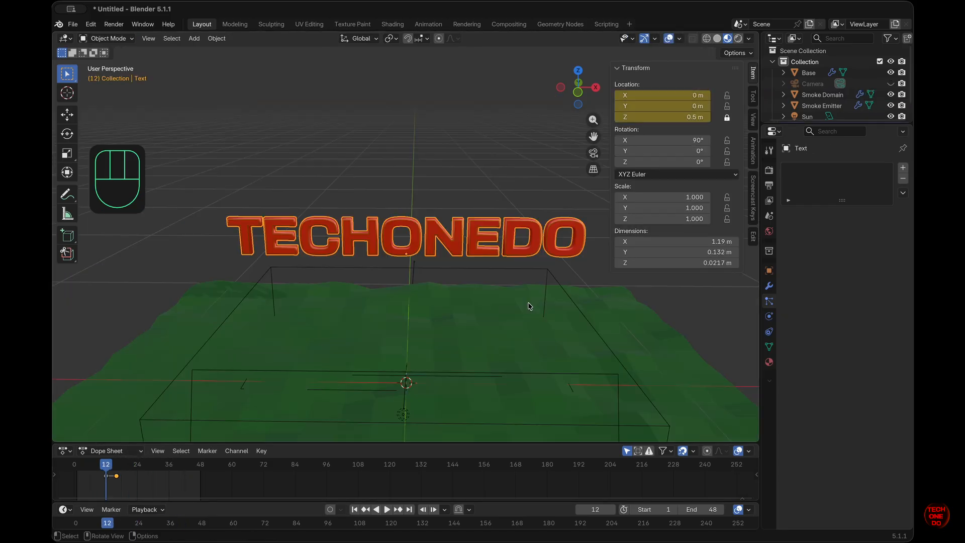
{"action": "key", "text": "KP_Divide"}
{"action": "left_click", "coordinate": [415, 237]}
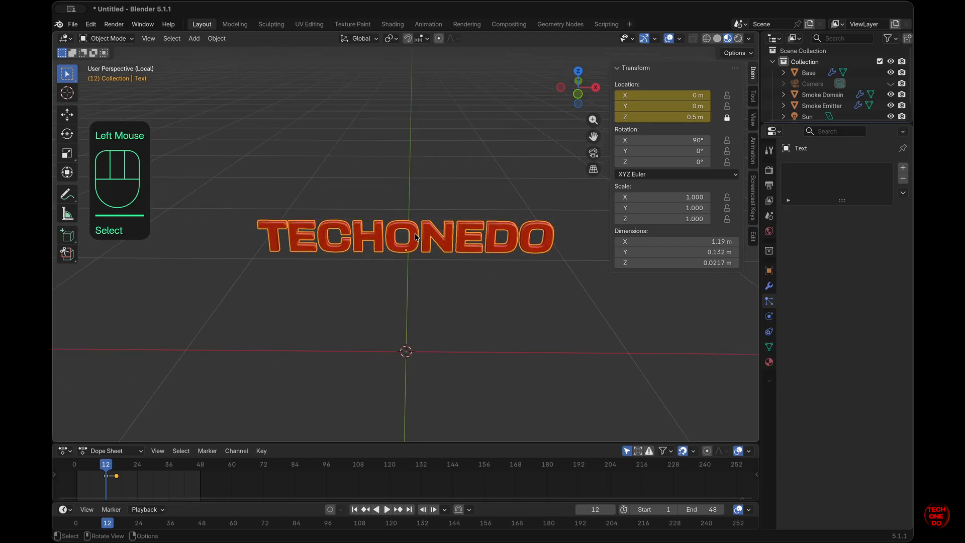
{"action": "middle_click_drag", "start_coordinate": [408, 247], "coordinate": [392, 242]}
{"action": "key", "text": "Tab"}
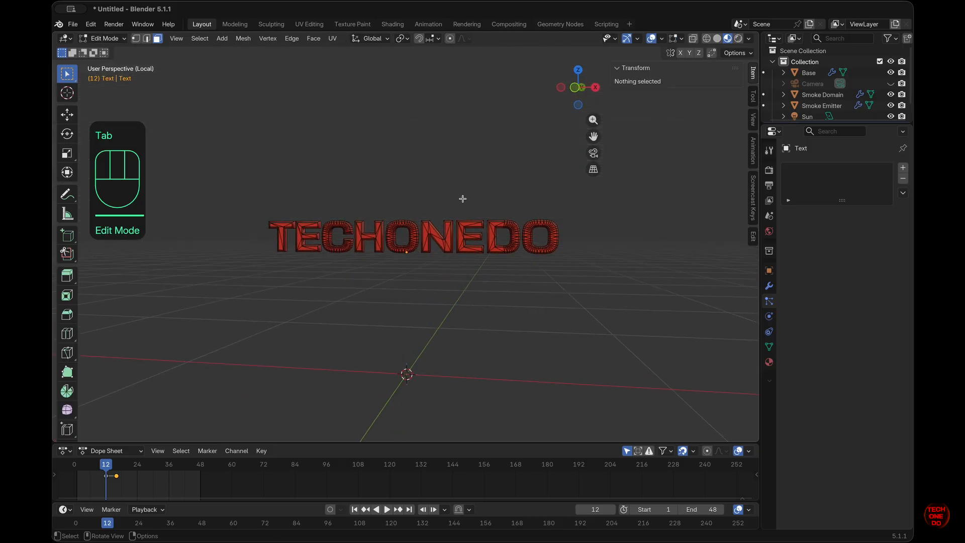
Step: Show the text mesh in see-through wireframe shading with overlays on, and deselect all its faces
{"action": "scroll", "coordinate": [513, 201], "scroll_direction": "up", "scroll_amount": 6, "text": "super"}
{"action": "scroll", "coordinate": [514, 201], "scroll_direction": "right", "scroll_amount": 8, "text": "shift"}
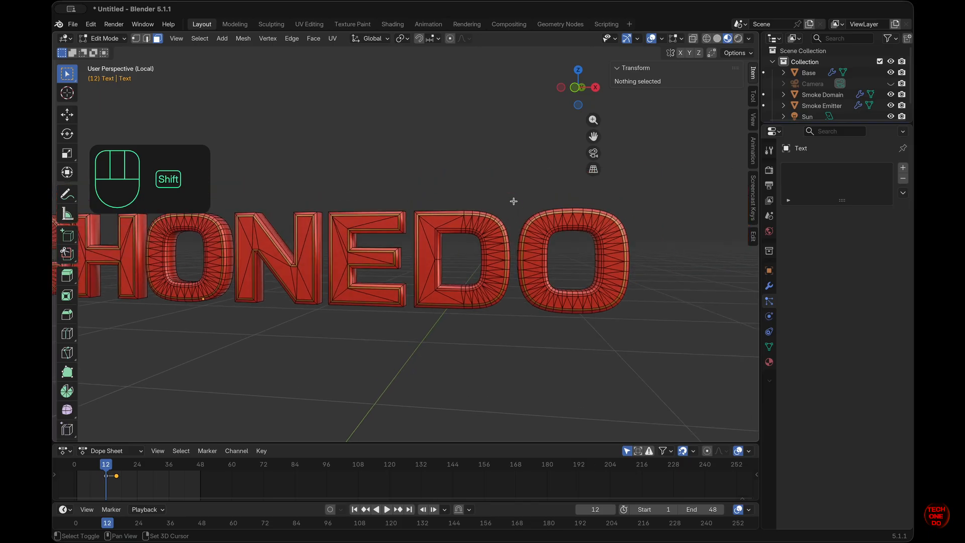
{"action": "scroll", "coordinate": [513, 201], "scroll_direction": "left", "scroll_amount": 2, "text": "shift"}
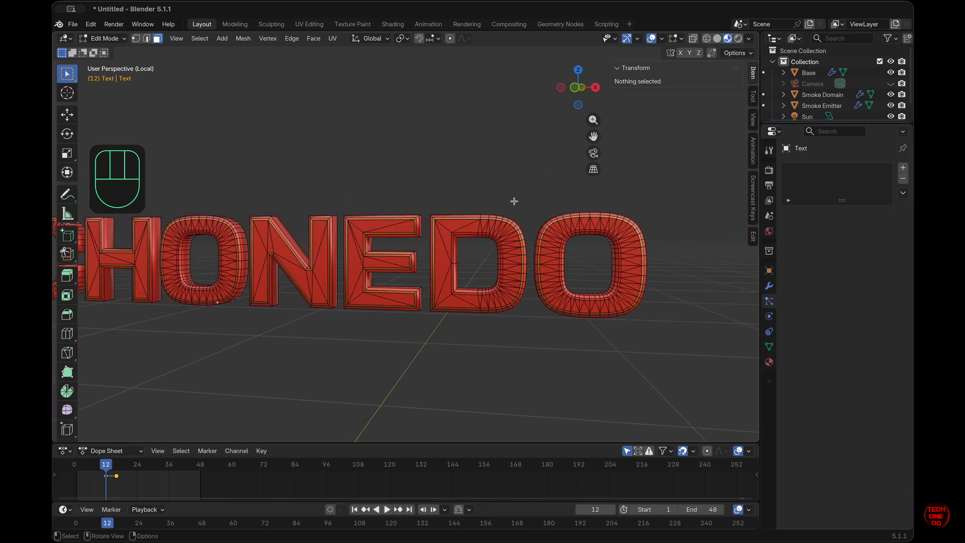
{"action": "key", "text": "shift+alt+z"}
{"action": "key", "text": "shift+z"}
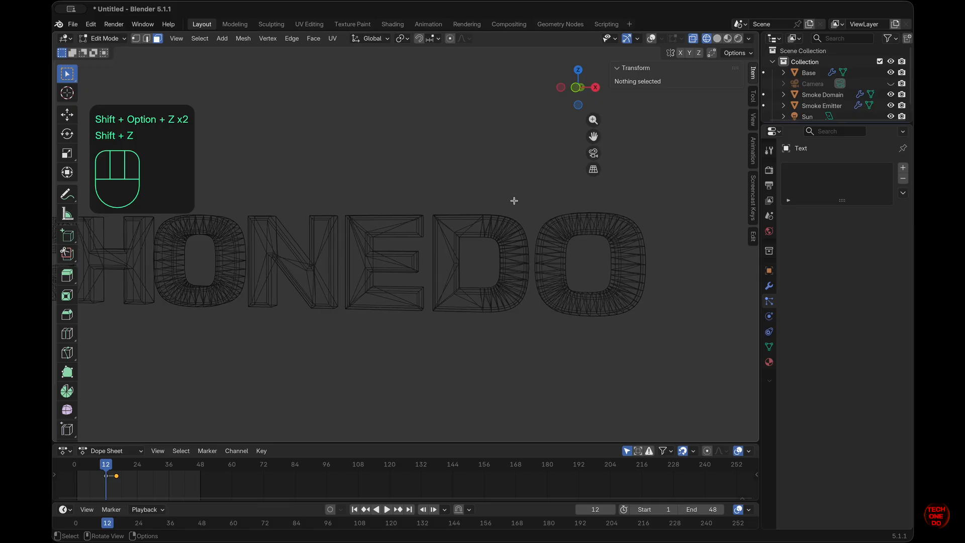
{"action": "key", "text": "alt+z"}
{"action": "key", "text": "alt+z"}
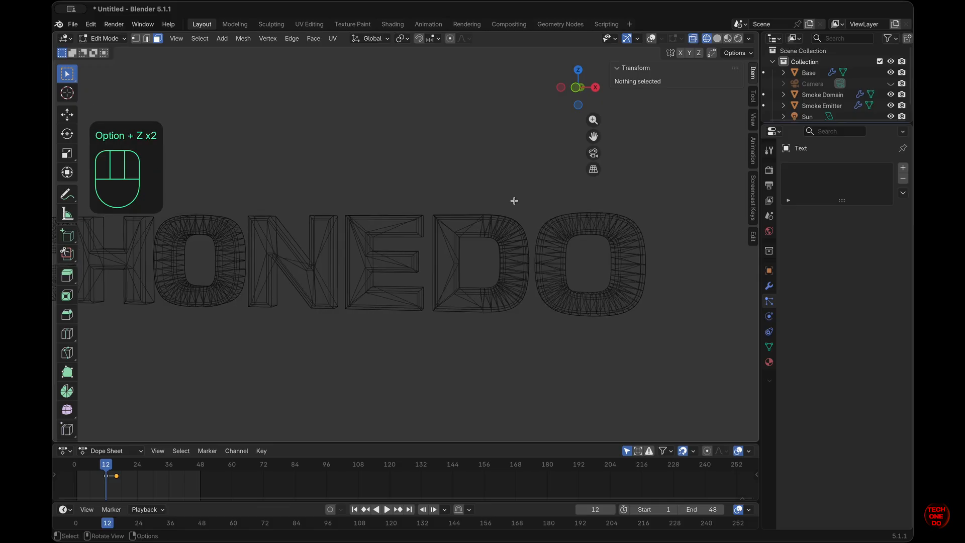
{"action": "key", "text": "KP_1"}
{"action": "left_click", "coordinate": [597, 337]}
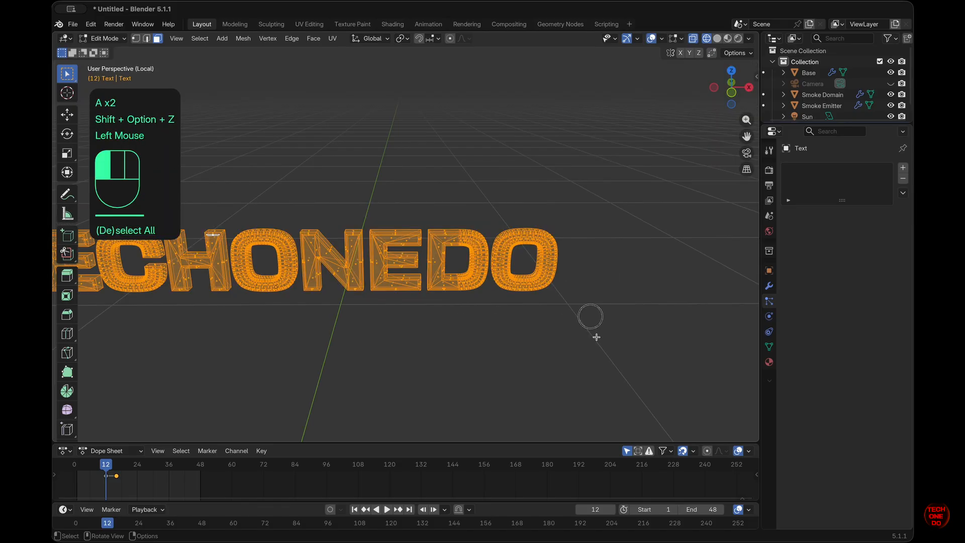
Step: Select all the geometry of the last two letters, D and O, and separate it into a new mesh
{"action": "scroll", "coordinate": [597, 337], "scroll_direction": "right", "scroll_amount": 5}
{"action": "scroll", "coordinate": [597, 337], "scroll_direction": "left", "scroll_amount": 3}
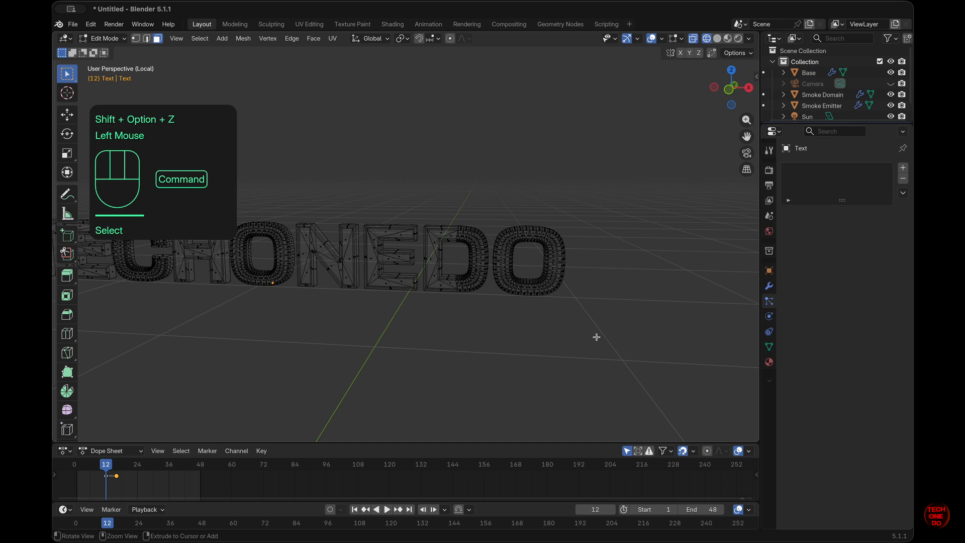
{"action": "scroll", "coordinate": [596, 337], "scroll_direction": "up", "scroll_amount": 6}
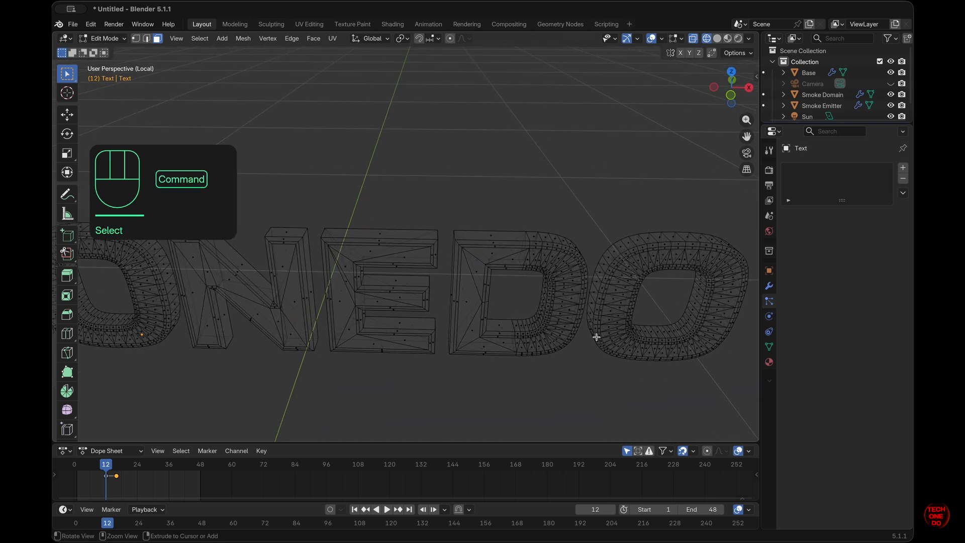
{"action": "scroll", "coordinate": [597, 337], "scroll_direction": "down", "scroll_amount": 4}
{"action": "scroll", "coordinate": [597, 337], "scroll_direction": "down", "scroll_amount": 5, "text": "super"}
{"action": "key", "text": "c"}
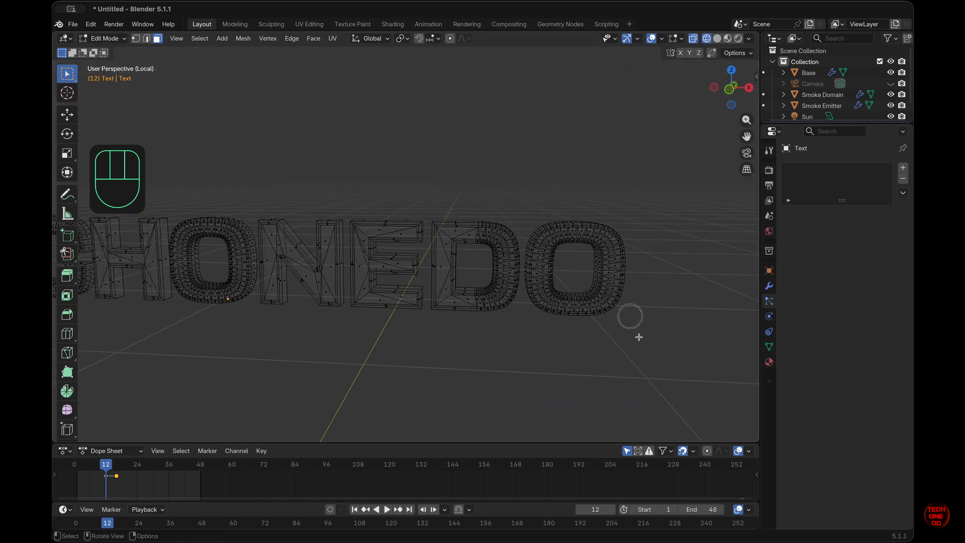
{"action": "left_click", "coordinate": [639, 337]}
{"action": "left_click_drag", "start_coordinate": [432, 190], "coordinate": [651, 330]}
{"action": "scroll", "coordinate": [483, 273], "scroll_direction": "up", "scroll_amount": 8}
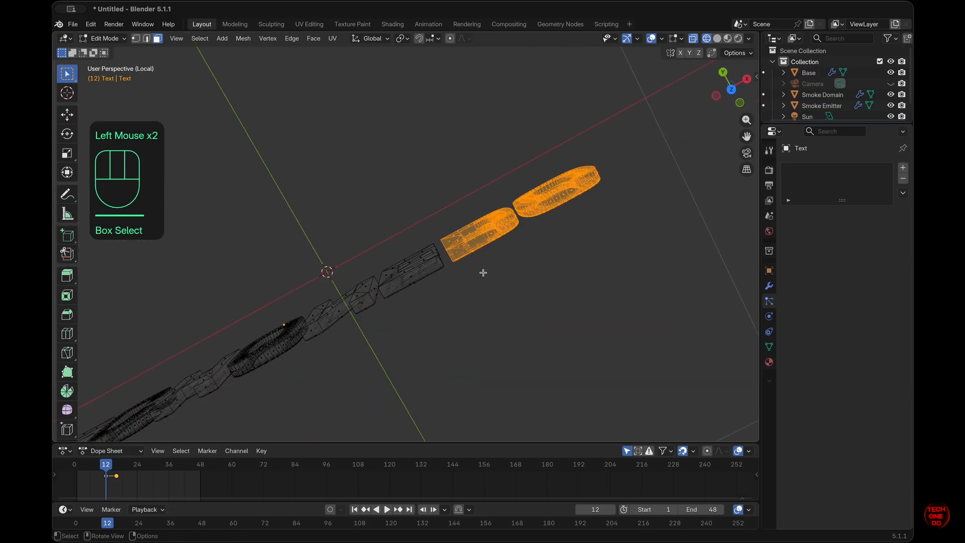
{"action": "scroll", "coordinate": [483, 272], "scroll_direction": "down", "scroll_amount": 8}
{"action": "scroll", "coordinate": [483, 272], "scroll_direction": "right", "scroll_amount": 8}
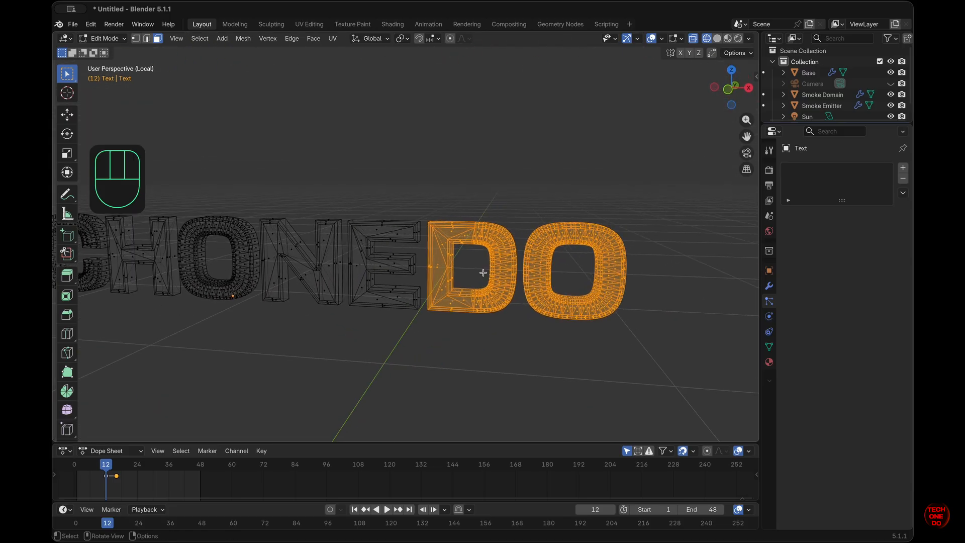
{"action": "key", "text": "p"}
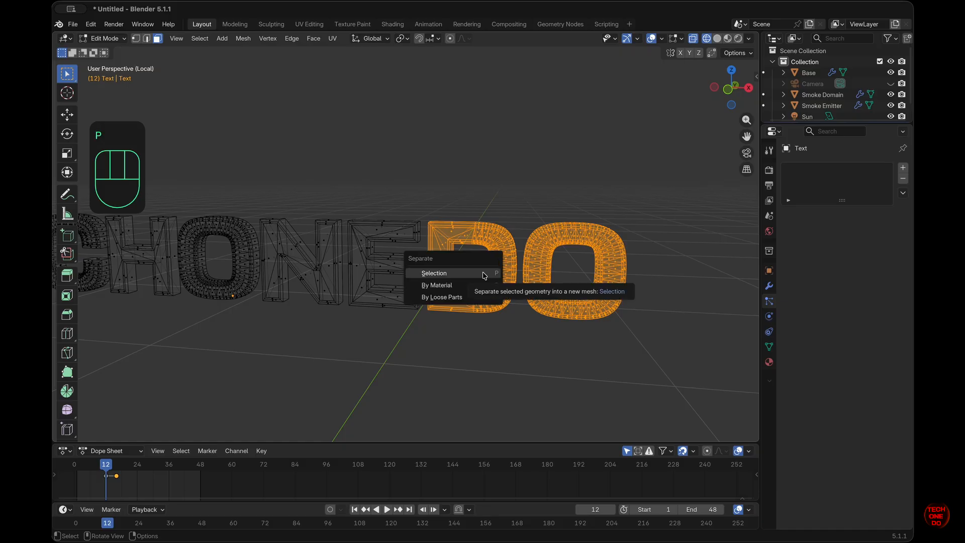
{"action": "left_click", "coordinate": [484, 274]}
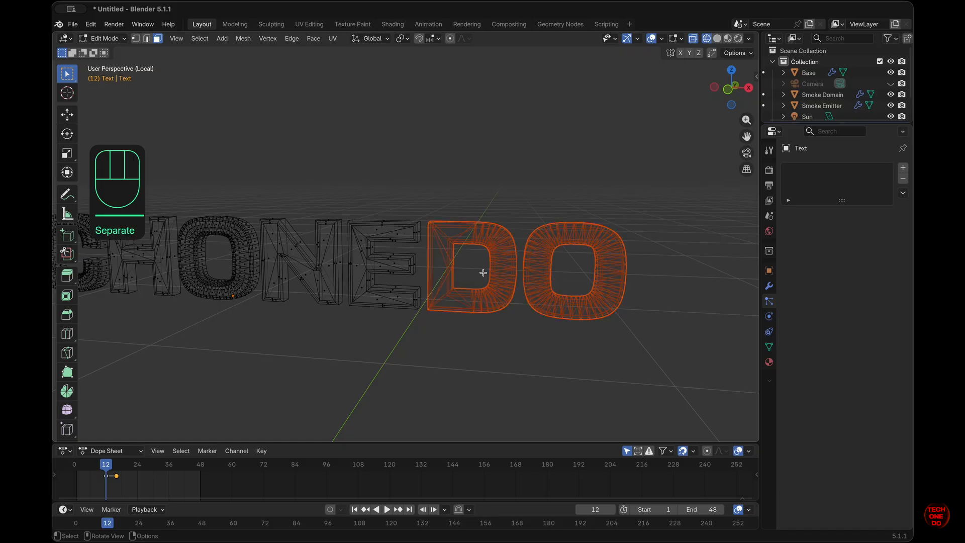
Step: From the front view, select all the geometry of the letters O, N and E and separate it into a new mesh
{"action": "scroll", "coordinate": [437, 347], "scroll_direction": "left", "scroll_amount": 2}
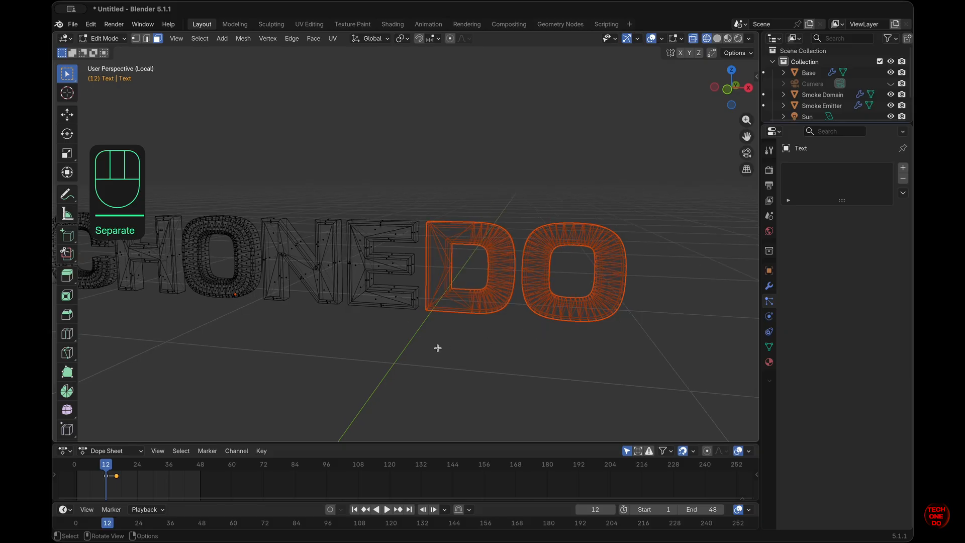
{"action": "left_click", "coordinate": [439, 347]}
{"action": "scroll", "coordinate": [440, 348], "scroll_direction": "left", "scroll_amount": 8}
{"action": "scroll", "coordinate": [440, 348], "scroll_direction": "left", "scroll_amount": 6, "text": "shift"}
{"action": "scroll", "coordinate": [440, 348], "scroll_direction": "right", "scroll_amount": 5, "text": "shift"}
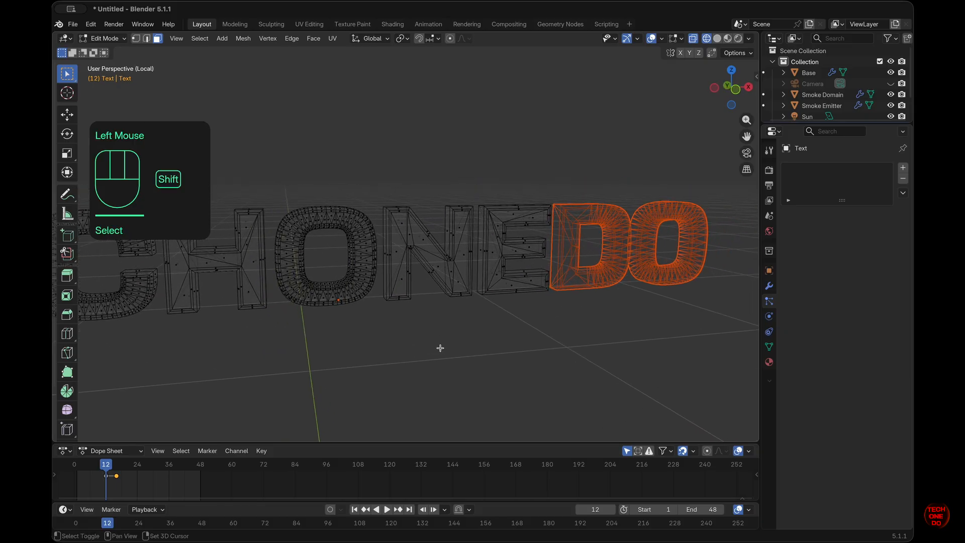
{"action": "scroll", "coordinate": [440, 348], "scroll_direction": "right", "scroll_amount": 6}
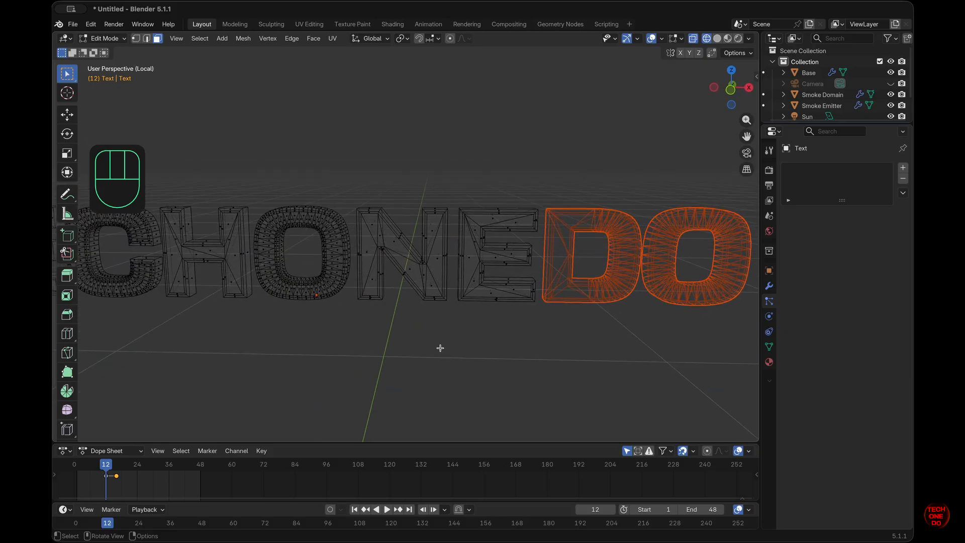
{"action": "key", "text": "KP_1"}
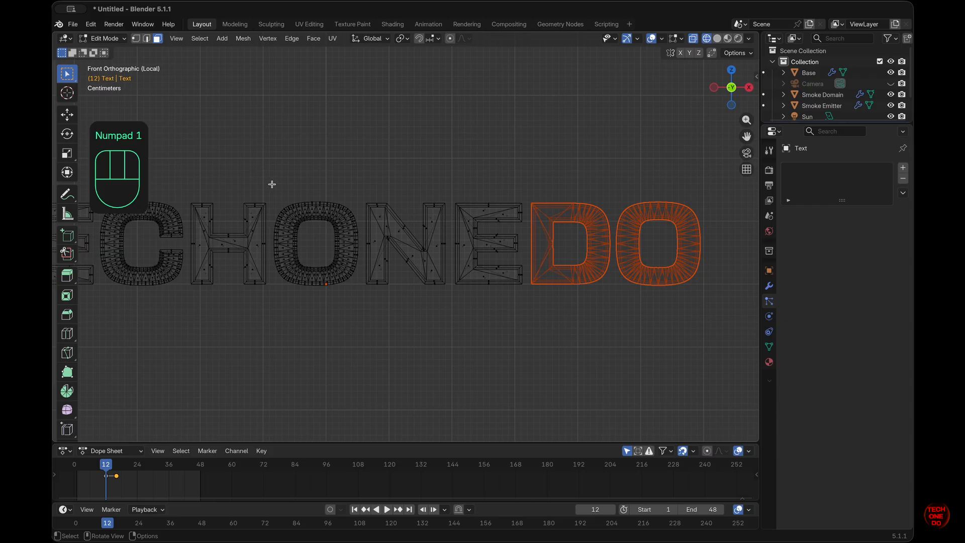
{"action": "left_click_drag", "start_coordinate": [272, 185], "coordinate": [526, 337]}
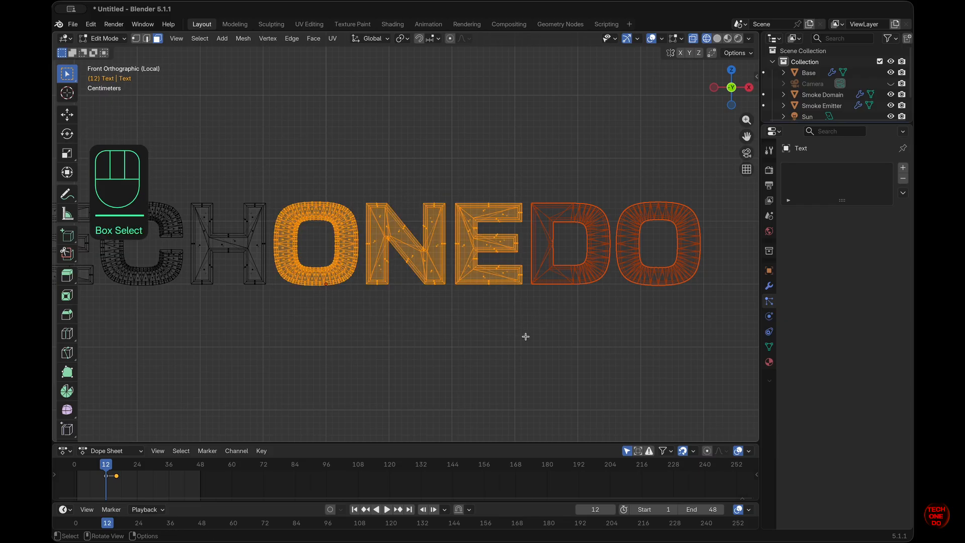
{"action": "key", "text": "p"}
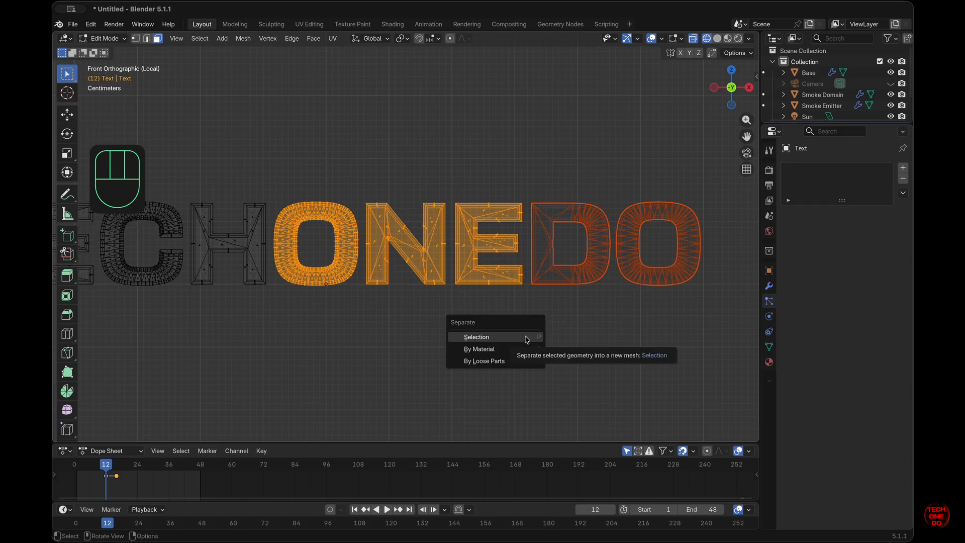
{"action": "left_click", "coordinate": [526, 338]}
{"action": "middle_click_drag", "start_coordinate": [487, 314], "coordinate": [487, 201]}
{"action": "left_click", "coordinate": [487, 315]}
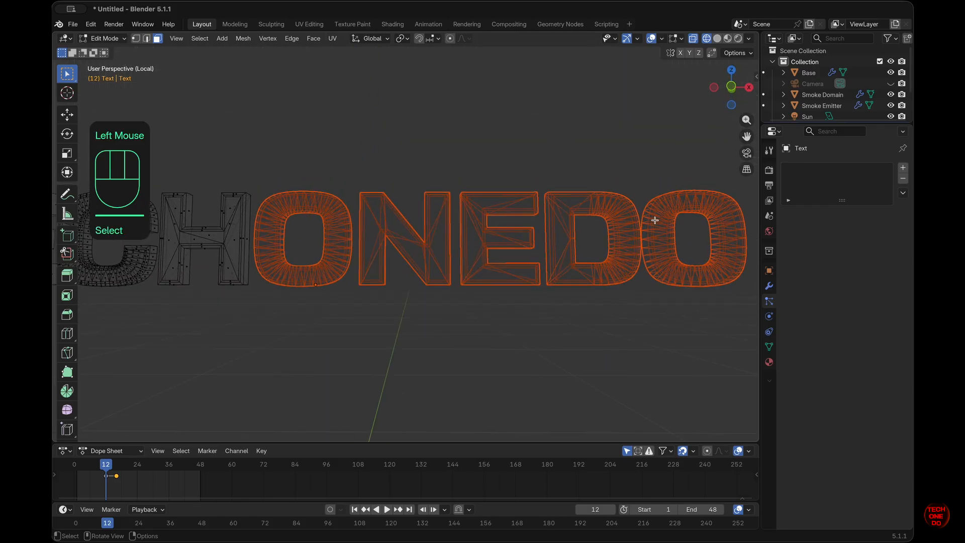
Step: Enlarge the Outliner and check which letters each of the three text objects holds
{"action": "left_click_drag", "start_coordinate": [853, 123], "coordinate": [852, 267]}
{"action": "left_click", "coordinate": [846, 178]}
{"action": "left_click", "coordinate": [810, 130]}
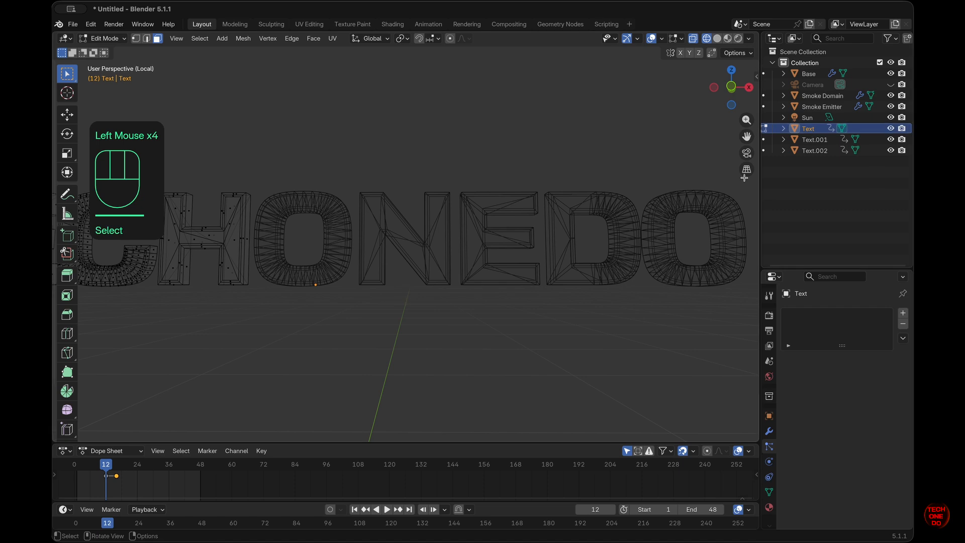
{"action": "left_click", "coordinate": [815, 150]}
{"action": "left_click", "coordinate": [814, 141]}
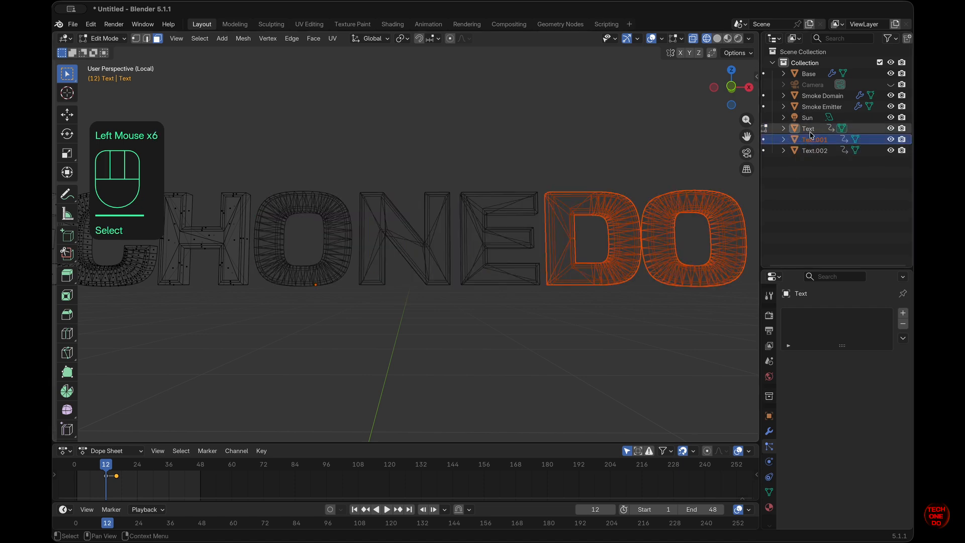
{"action": "left_click", "coordinate": [810, 129]}
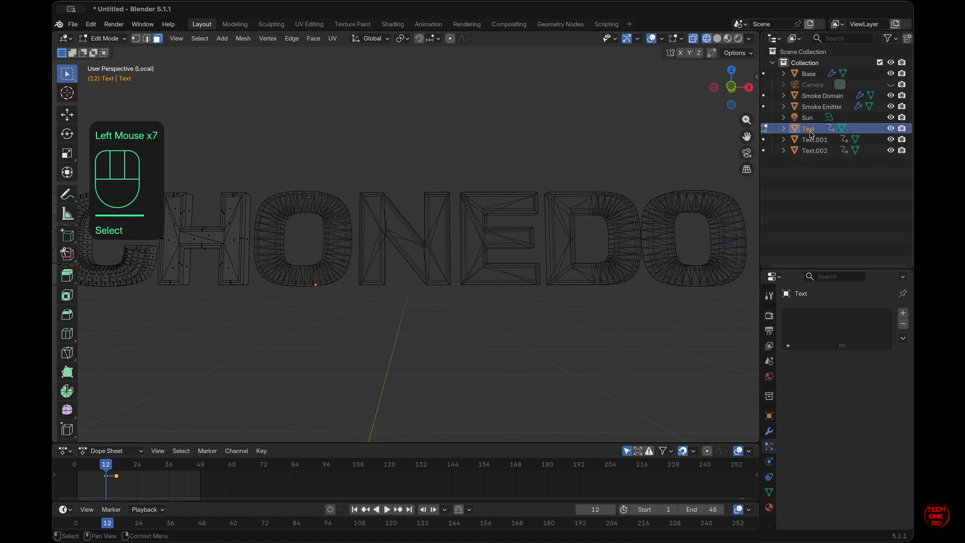
Step: Rename the TECH letters' object to Tech, the DO letters' object to Do and the ONE letters' object to One
{"action": "double_click", "coordinate": [810, 132]}
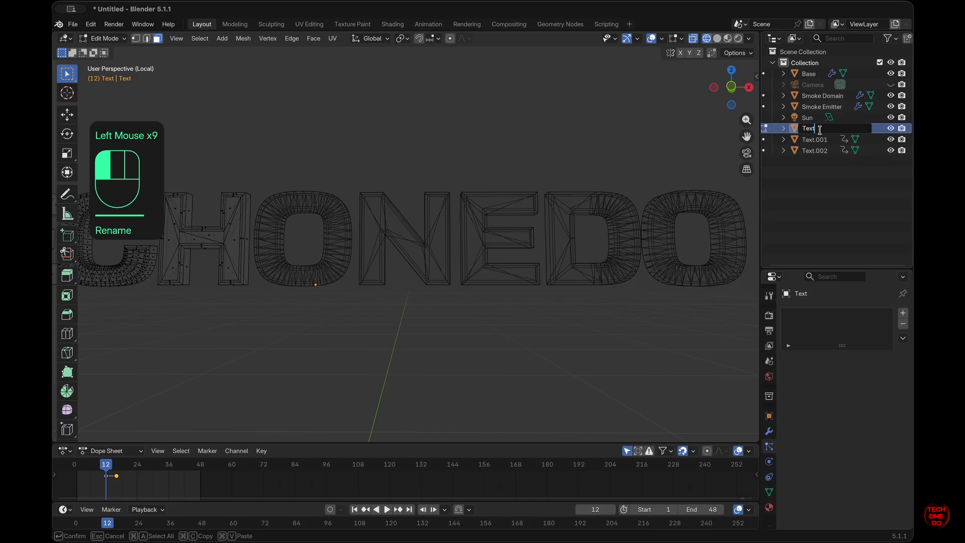
{"action": "key", "text": "BackSpace"}
{"action": "key", "text": "BackSpace"}
{"action": "type", "text": "ch"}
{"action": "left_click", "coordinate": [817, 139]}
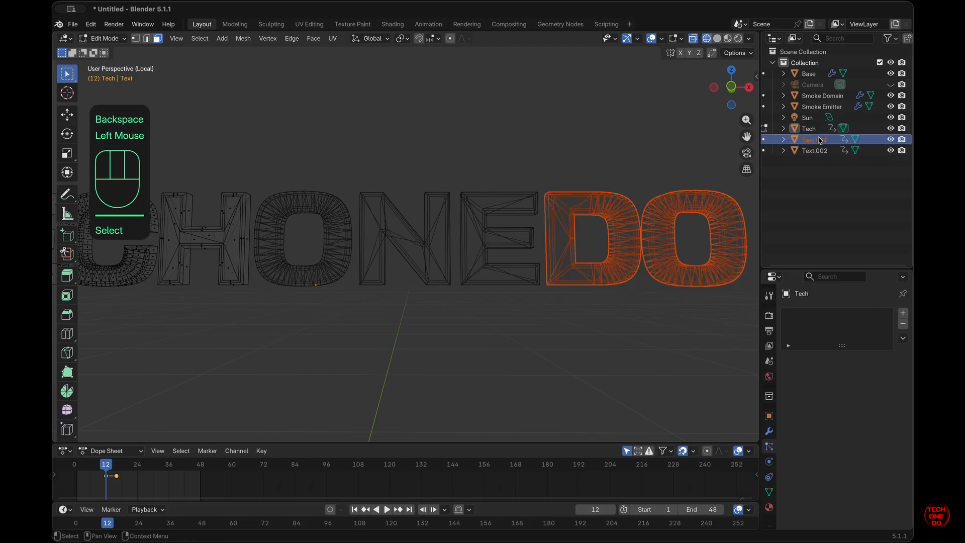
{"action": "double_click", "coordinate": [819, 138]}
{"action": "type", "text": "Do"}
{"action": "key", "text": "Return"}
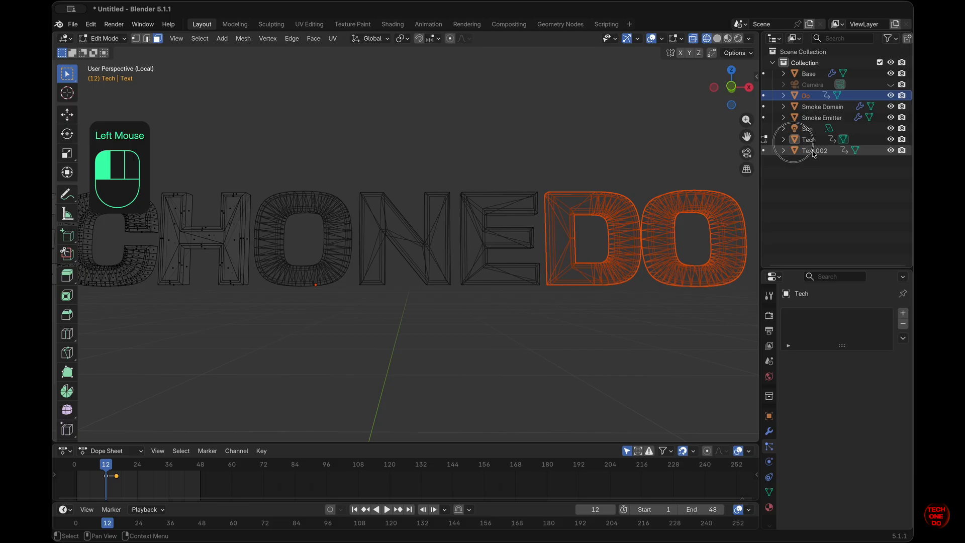
{"action": "double_click", "coordinate": [812, 150]}
{"action": "type", "text": "One"}
{"action": "key", "text": "Return"}
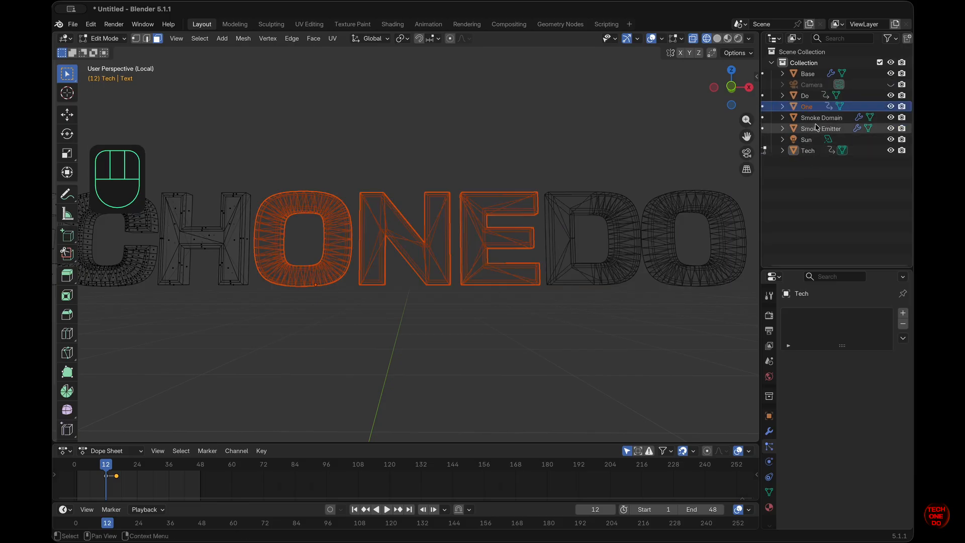
Step: Return to Object Mode, select the word ONE and switch the viewport back to Material Preview shading
{"action": "left_click", "coordinate": [814, 130]}
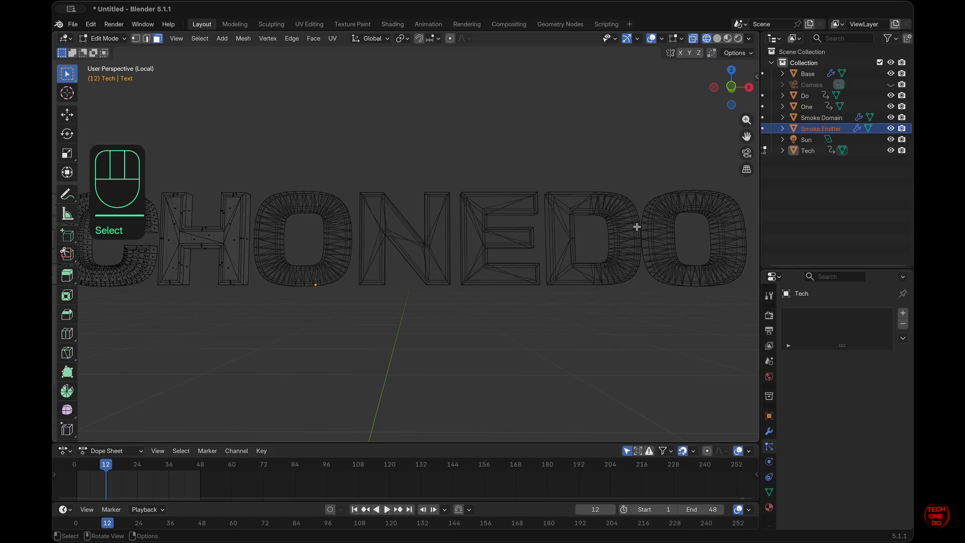
{"action": "key", "text": "Tab"}
{"action": "scroll", "coordinate": [636, 230], "scroll_direction": "left", "scroll_amount": 5}
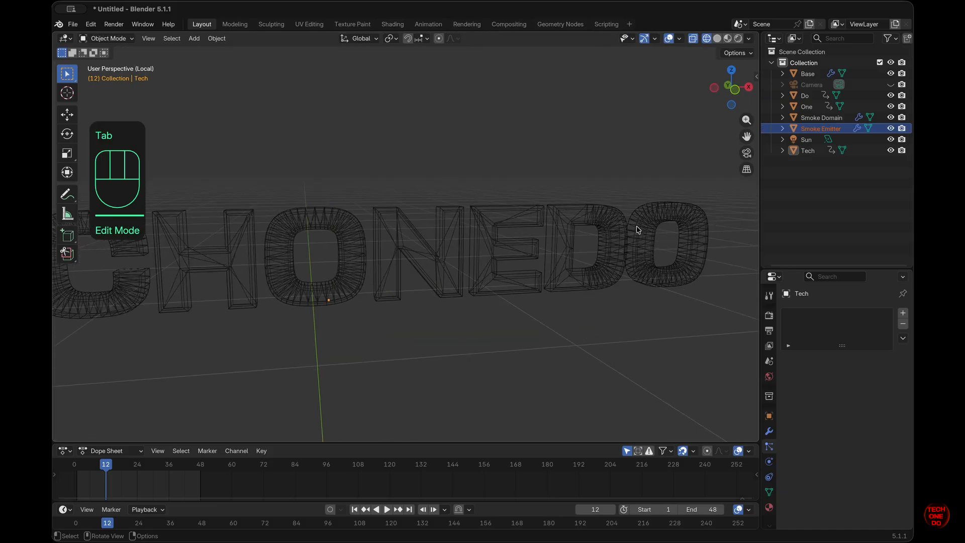
{"action": "scroll", "coordinate": [637, 230], "scroll_direction": "right", "scroll_amount": 3}
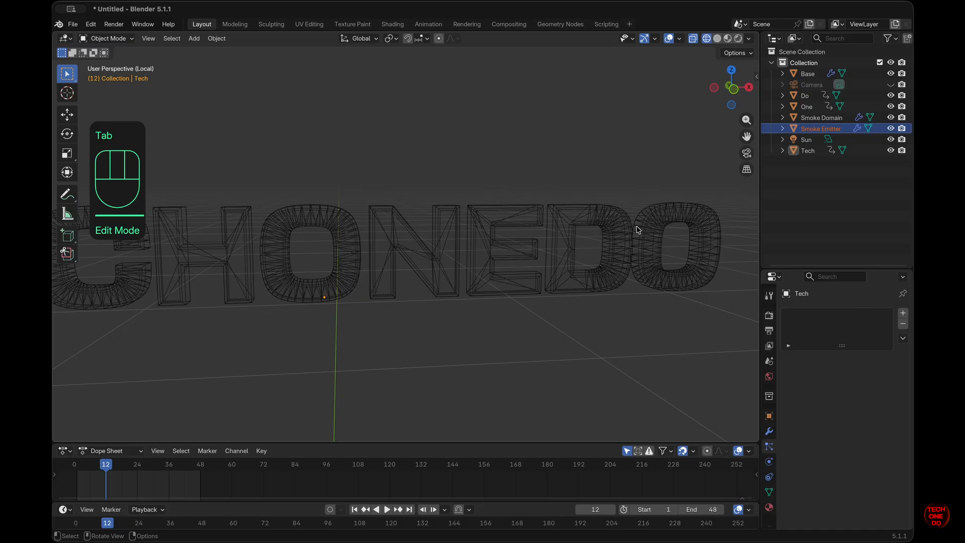
{"action": "left_click", "coordinate": [325, 300]}
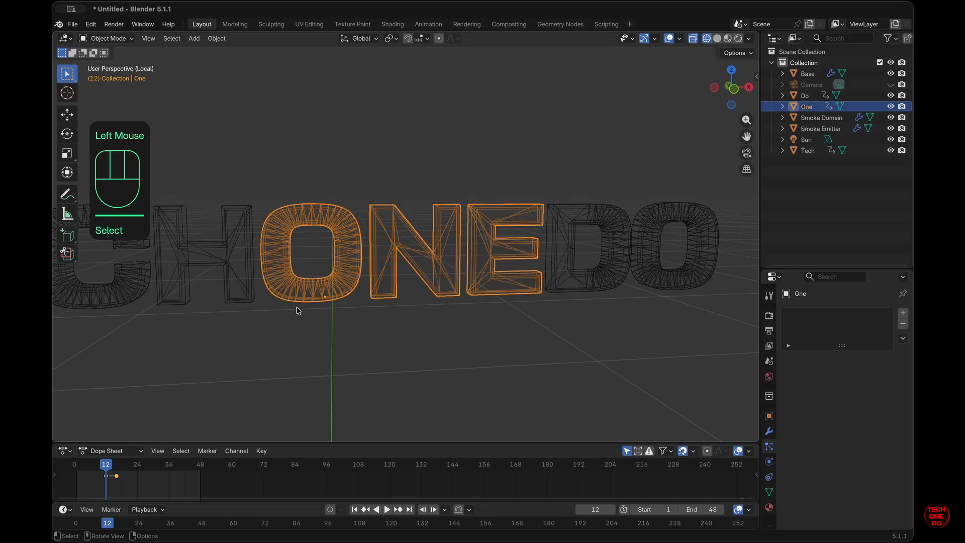
{"action": "scroll", "coordinate": [347, 296], "scroll_direction": "right", "scroll_amount": 3}
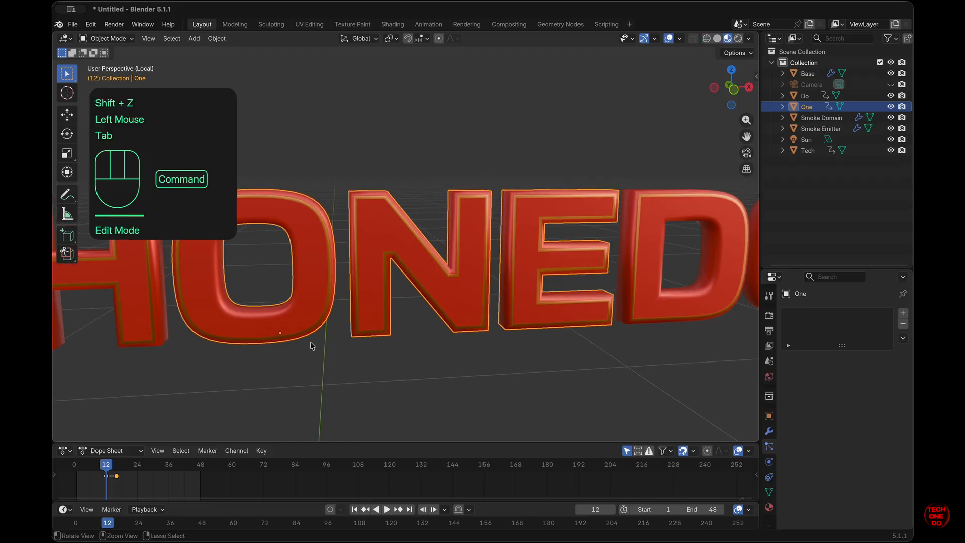
{"action": "scroll", "coordinate": [312, 345], "scroll_direction": "up", "scroll_amount": 3, "text": "super"}
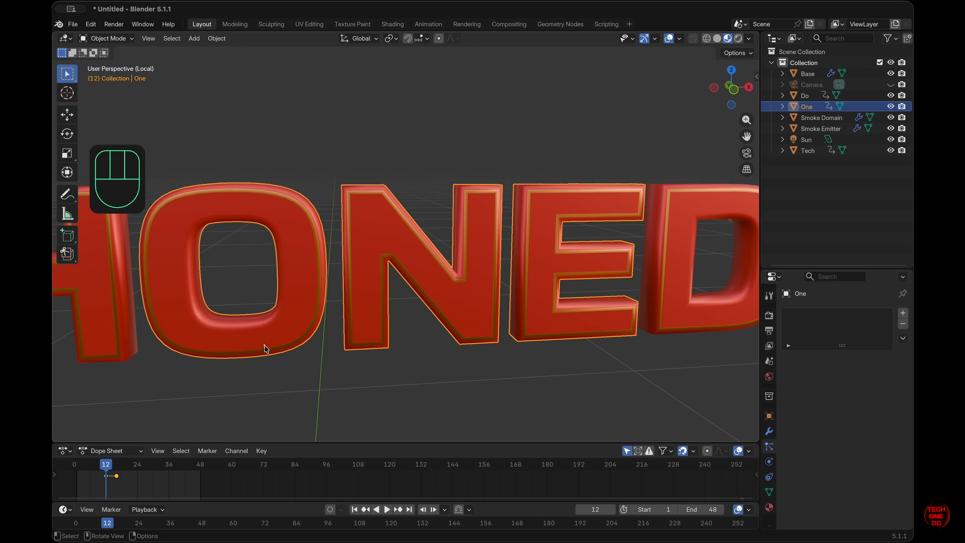
{"action": "scroll", "coordinate": [266, 348], "scroll_direction": "down", "scroll_amount": 6, "text": "super"}
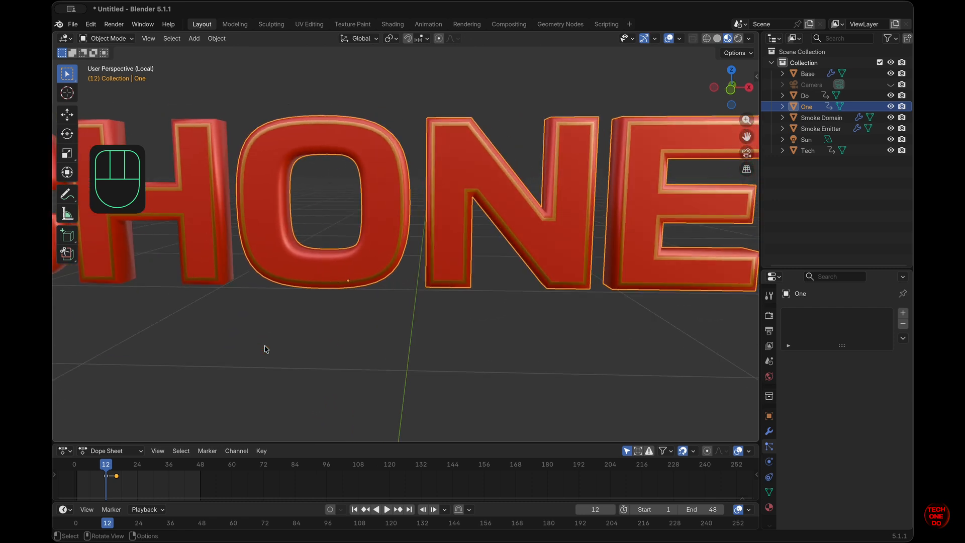
{"action": "scroll", "coordinate": [266, 350], "scroll_direction": "left", "scroll_amount": 5}
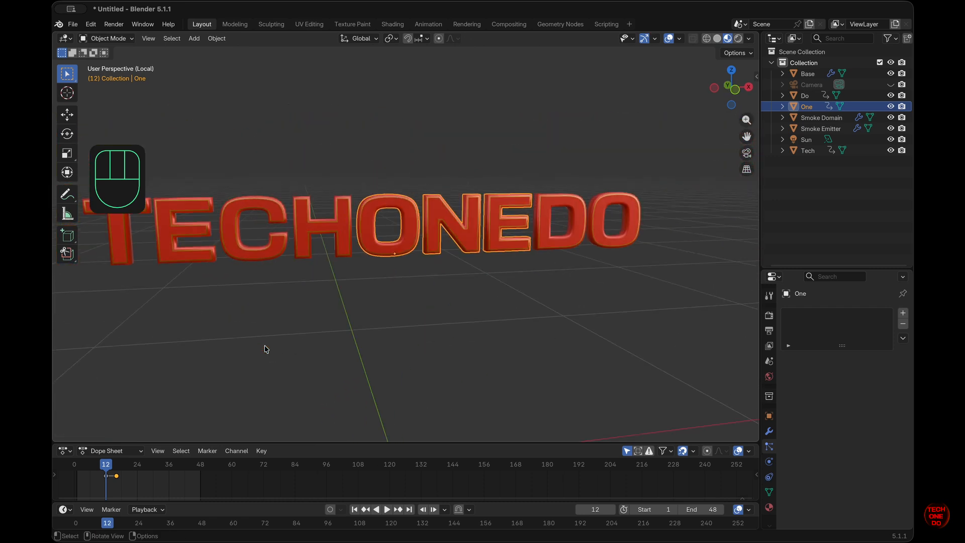
Step: In Edit Mode on the Tech object, select the underside face of the letter E and snap the 3D cursor to it
{"action": "left_click", "coordinate": [261, 255]}
{"action": "key", "text": "KP_1"}
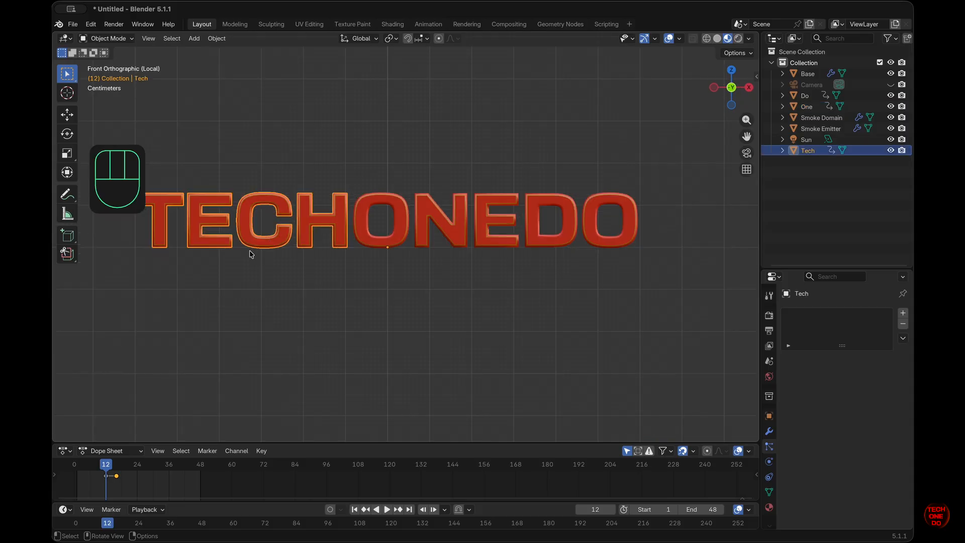
{"action": "key", "text": "Tab"}
{"action": "scroll", "coordinate": [250, 252], "scroll_direction": "down", "scroll_amount": 10}
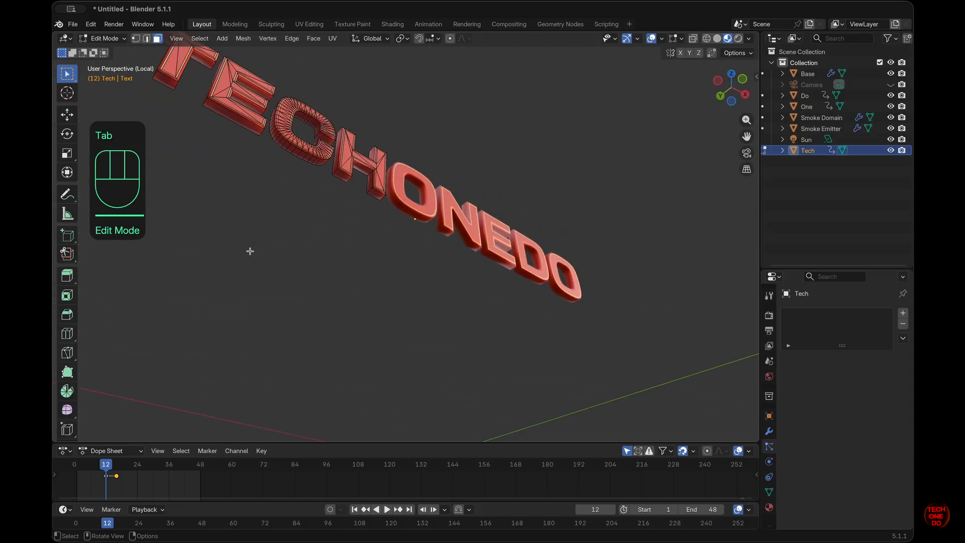
{"action": "scroll", "coordinate": [250, 251], "scroll_direction": "down", "scroll_amount": 5}
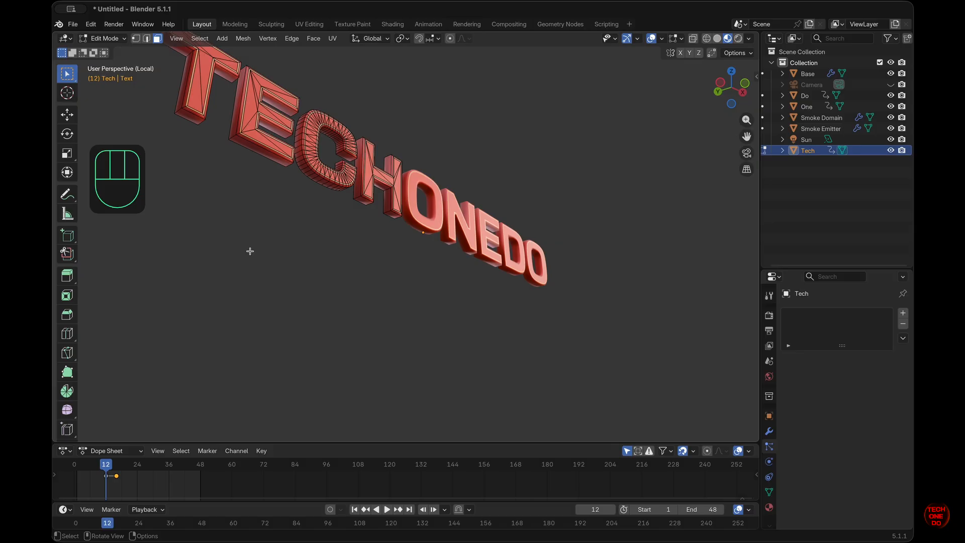
{"action": "left_click", "coordinate": [263, 152]}
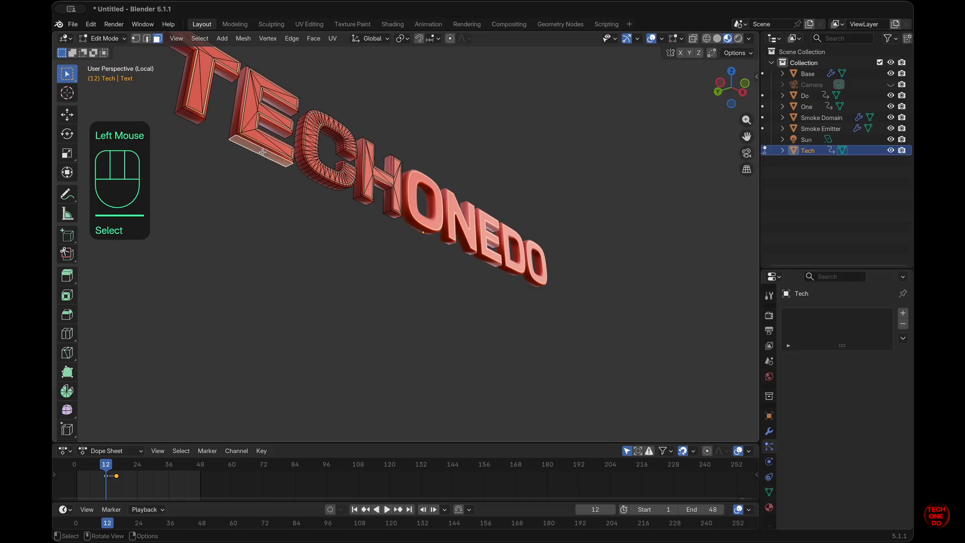
{"action": "scroll", "coordinate": [263, 152], "scroll_direction": "up", "scroll_amount": 5}
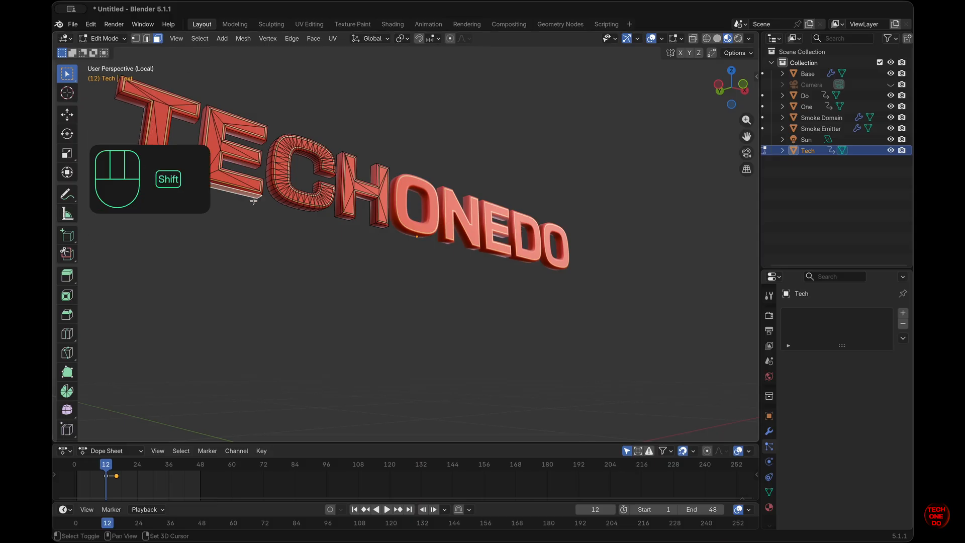
{"action": "key", "text": "shift+s"}
{"action": "left_click", "coordinate": [261, 266]}
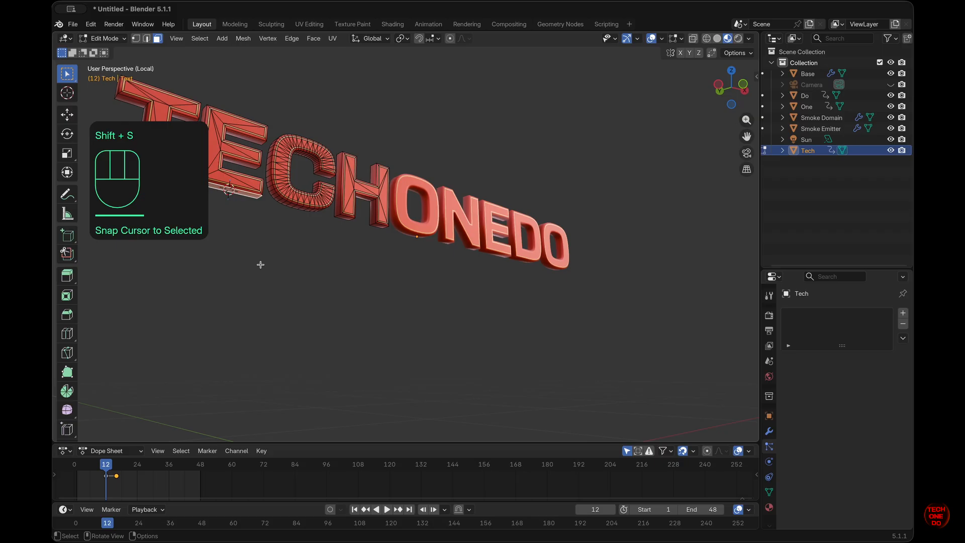
Step: Return the Tech object to Object Mode and show it in front orthographic view with the 3D cursor in sight
{"action": "scroll", "coordinate": [260, 264], "scroll_direction": "up", "scroll_amount": 10}
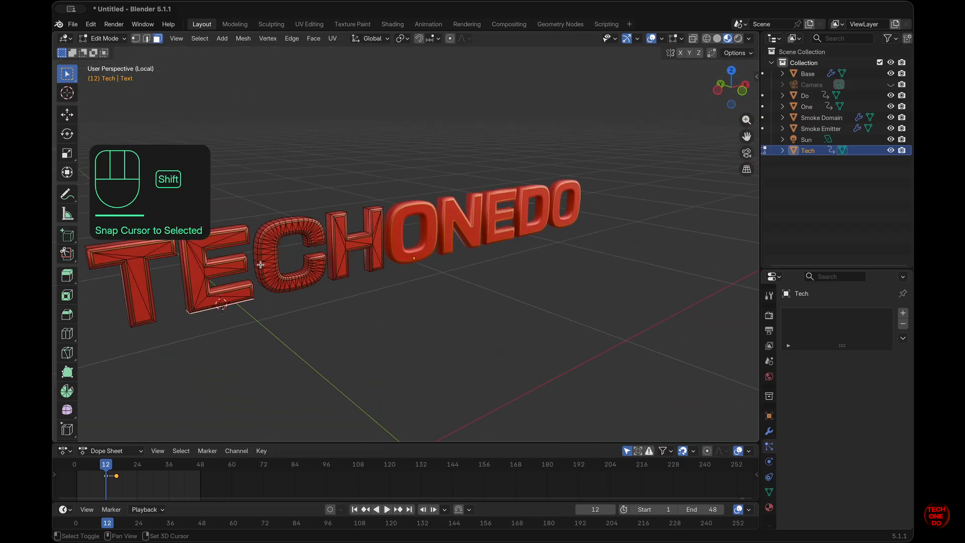
{"action": "scroll", "coordinate": [260, 265], "scroll_direction": "left", "scroll_amount": 10, "text": "shift"}
{"action": "scroll", "coordinate": [260, 264], "scroll_direction": "down", "scroll_amount": 10}
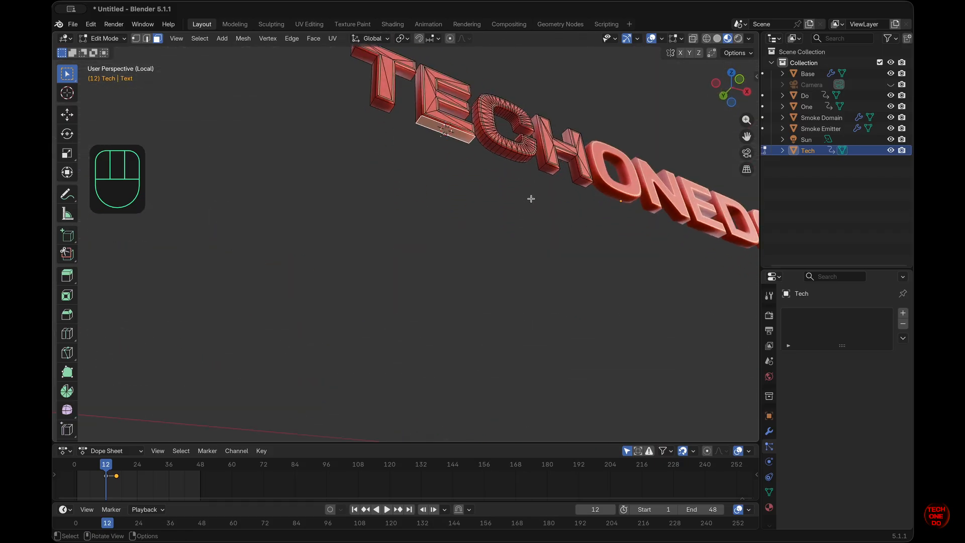
{"action": "scroll", "coordinate": [466, 155], "scroll_direction": "up", "scroll_amount": 3, "text": "super"}
{"action": "scroll", "coordinate": [467, 154], "scroll_direction": "up", "scroll_amount": 5, "text": "shift"}
{"action": "scroll", "coordinate": [467, 155], "scroll_direction": "up", "scroll_amount": 4, "text": "super"}
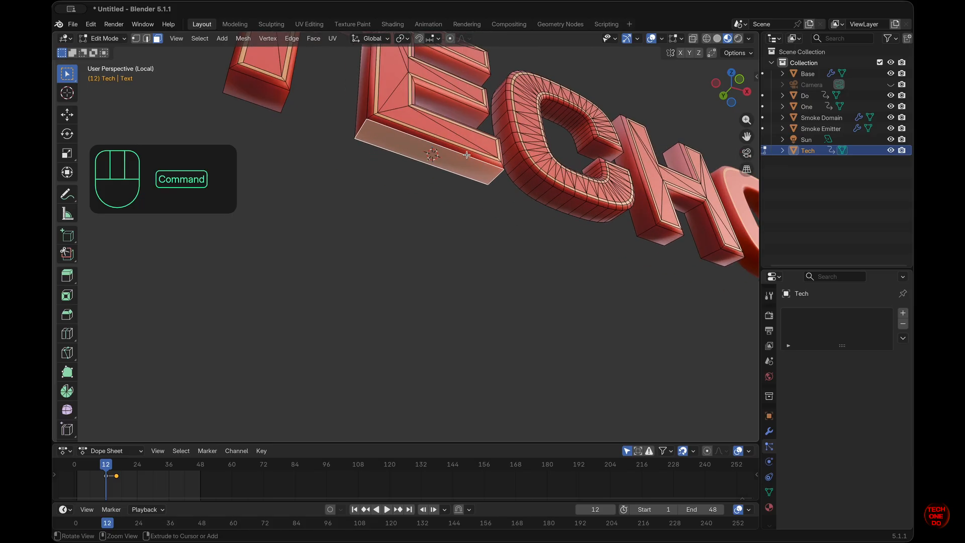
{"action": "scroll", "coordinate": [446, 141], "scroll_direction": "up", "scroll_amount": 5}
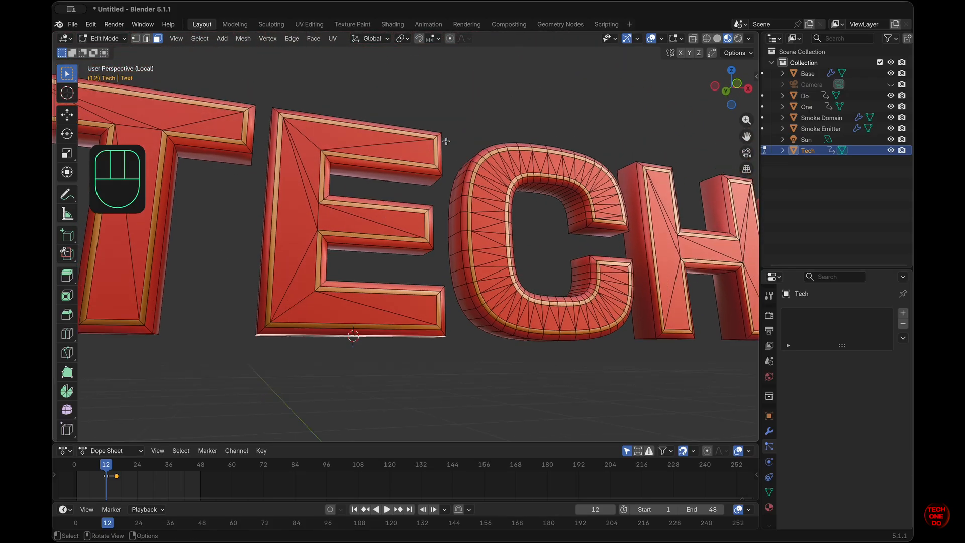
{"action": "key", "text": "Tab"}
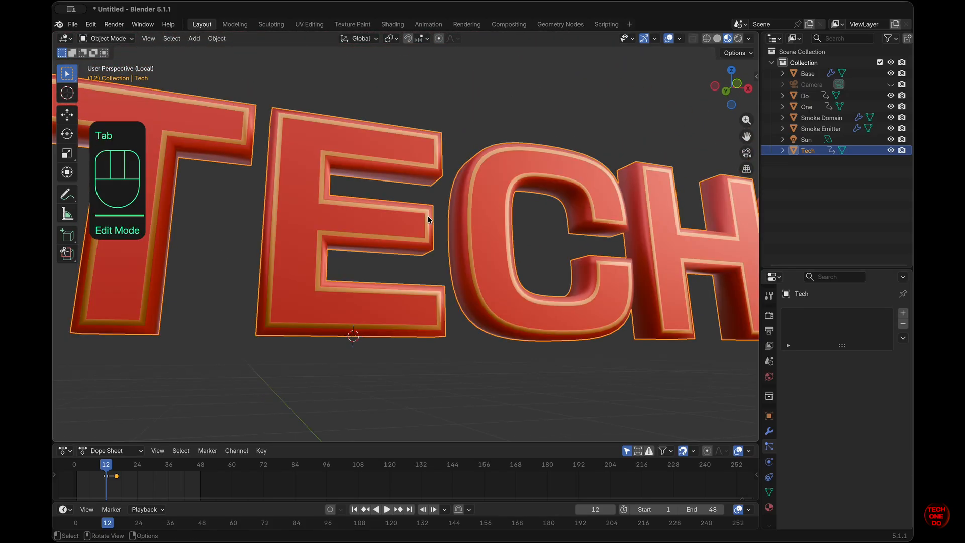
{"action": "key", "text": "KP_1"}
{"action": "scroll", "coordinate": [430, 220], "scroll_direction": "left", "scroll_amount": 3, "text": "shift"}
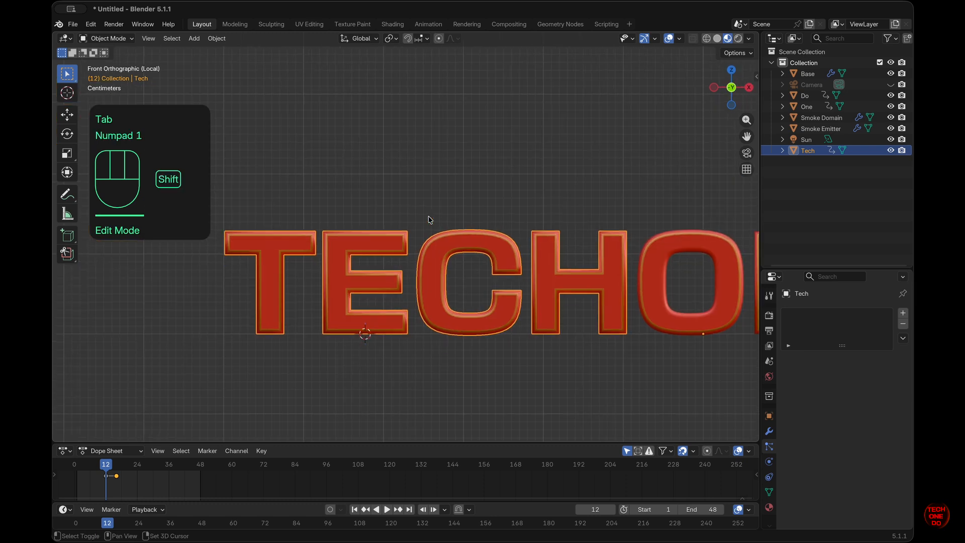
{"action": "scroll", "coordinate": [430, 220], "scroll_direction": "down", "scroll_amount": 3, "text": "super"}
{"action": "scroll", "coordinate": [431, 220], "scroll_direction": "up", "scroll_amount": 4, "text": "super"}
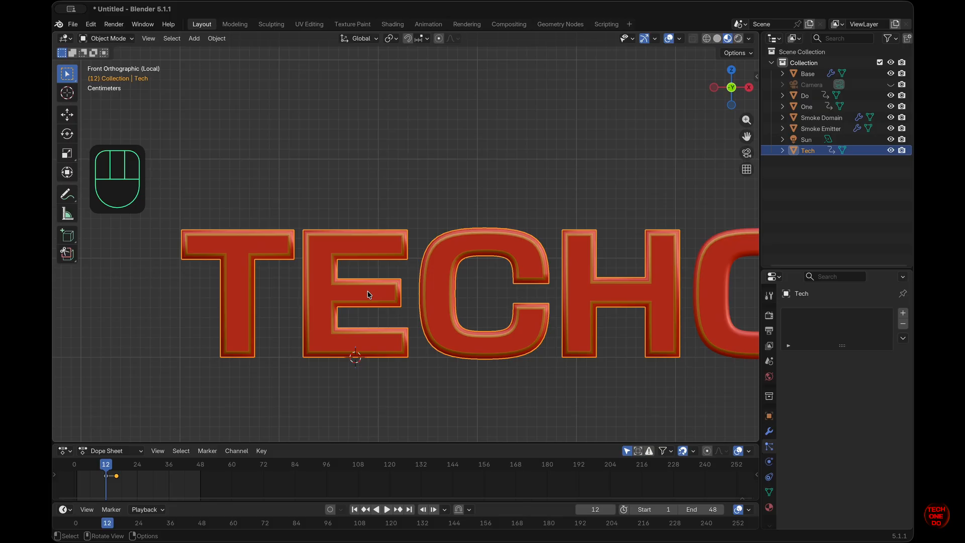
Step: Set the Tech object's origin to the 3D cursor
{"action": "right_click", "coordinate": [370, 294]}
{"action": "mouse_move", "coordinate": [364, 318]}
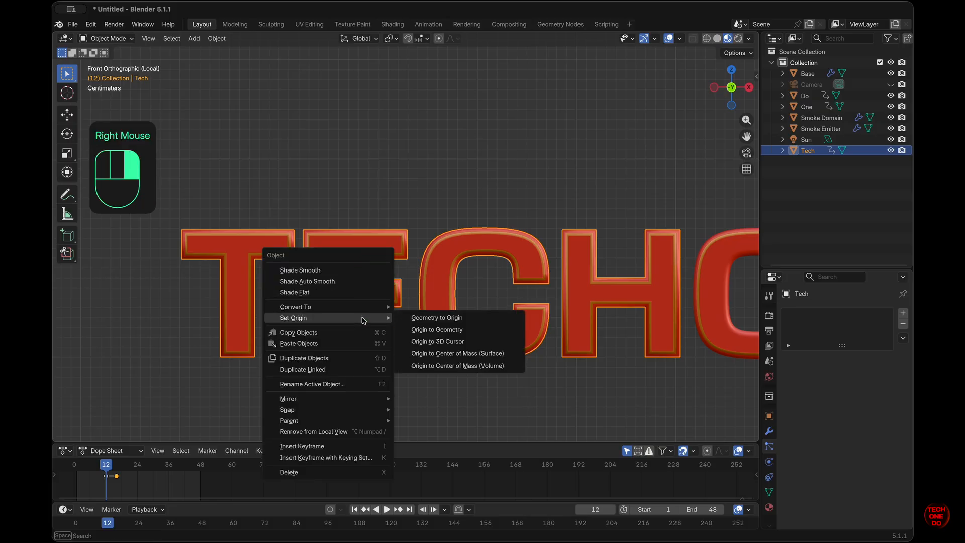
{"action": "left_click", "coordinate": [445, 342]}
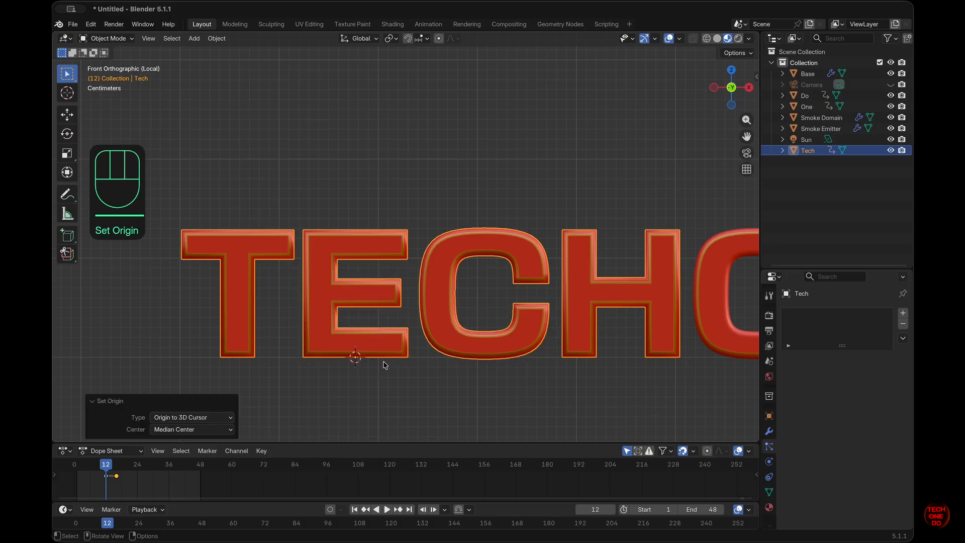
Step: Select the One object and enter Edit Mode with the undersides of its letters in sight
{"action": "scroll", "coordinate": [402, 363], "scroll_direction": "right", "scroll_amount": 15, "text": "shift"}
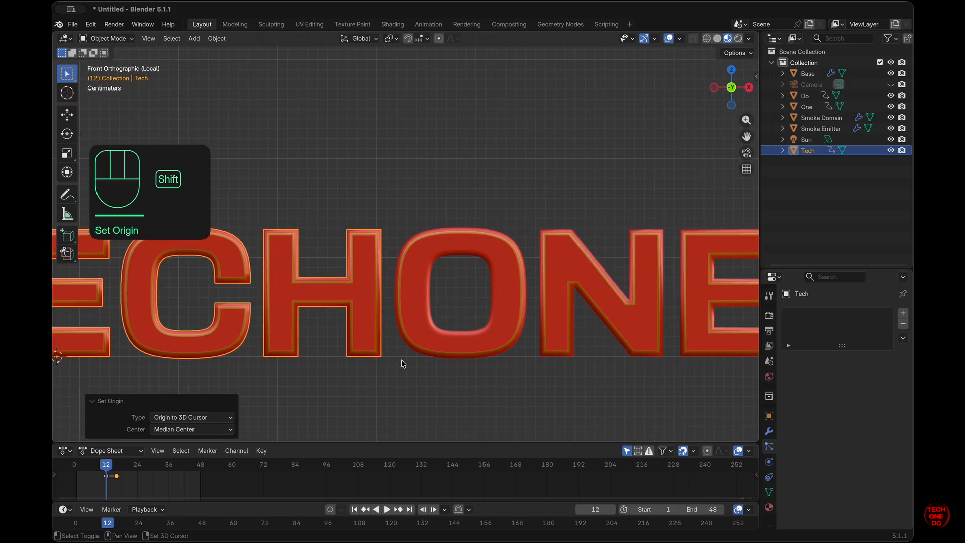
{"action": "scroll", "coordinate": [402, 363], "scroll_direction": "right", "scroll_amount": 3, "text": "shift"}
{"action": "scroll", "coordinate": [402, 363], "scroll_direction": "left", "scroll_amount": 3, "text": "shift"}
{"action": "scroll", "coordinate": [402, 363], "scroll_direction": "right", "scroll_amount": 3, "text": "shift"}
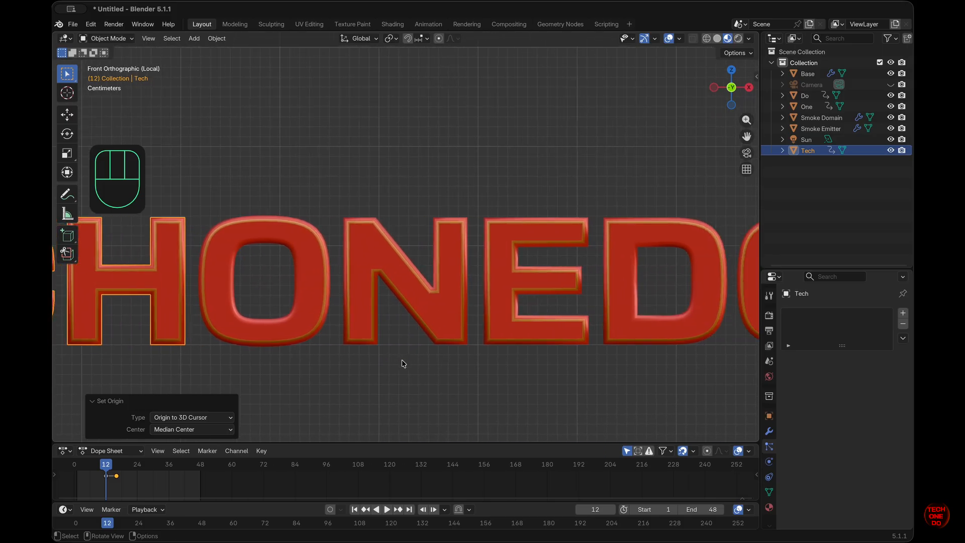
{"action": "left_click", "coordinate": [441, 320]}
{"action": "scroll", "coordinate": [441, 321], "scroll_direction": "down", "scroll_amount": 10}
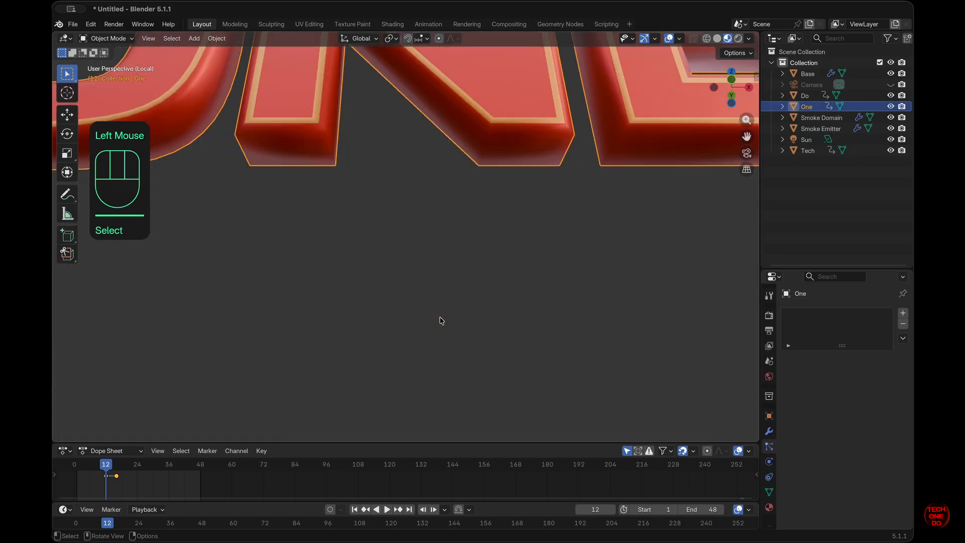
{"action": "scroll", "coordinate": [441, 320], "scroll_direction": "up", "scroll_amount": 3, "text": "shift"}
{"action": "scroll", "coordinate": [441, 320], "scroll_direction": "down", "scroll_amount": 3, "text": "shift"}
{"action": "key", "text": "Tab"}
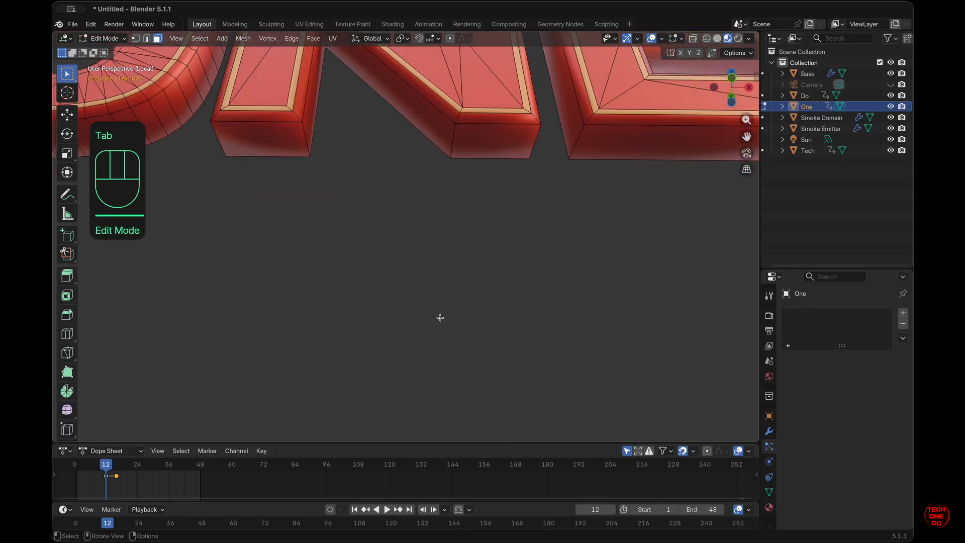
Step: Select the underside face of the letter N's right foot and snap the 3D cursor to the selection
{"action": "left_click", "coordinate": [502, 131]}
{"action": "double_click", "coordinate": [474, 92]}
{"action": "scroll", "coordinate": [479, 110], "scroll_direction": "left", "scroll_amount": 10}
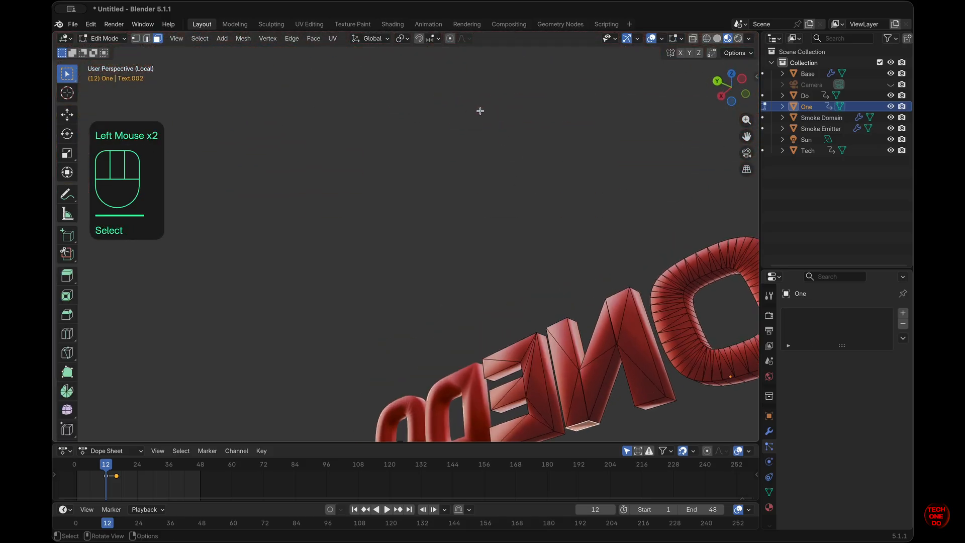
{"action": "key", "text": "KP_1"}
{"action": "scroll", "coordinate": [480, 110], "scroll_direction": "down", "scroll_amount": 5}
{"action": "scroll", "coordinate": [480, 110], "scroll_direction": "up", "scroll_amount": 3, "text": "shift"}
{"action": "scroll", "coordinate": [480, 111], "scroll_direction": "down", "scroll_amount": 8, "text": "super"}
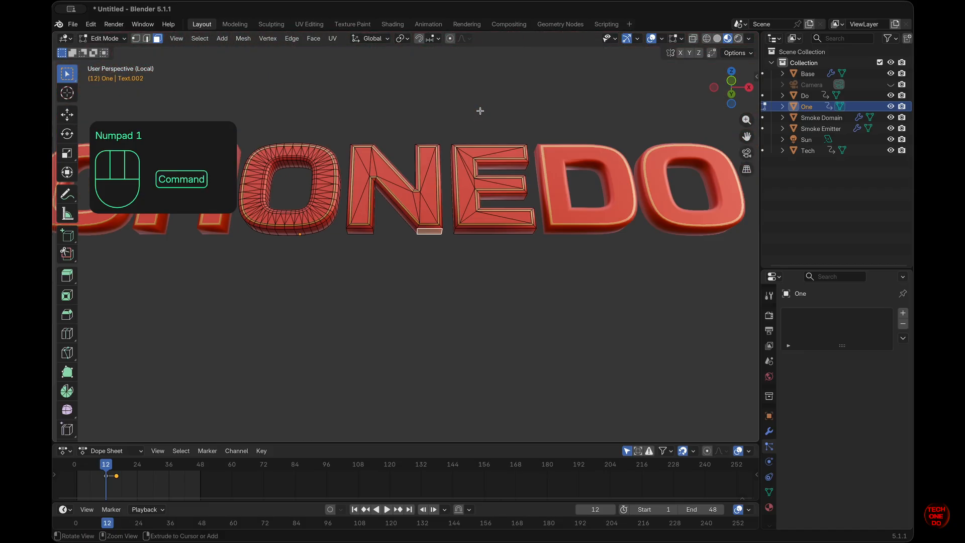
{"action": "scroll", "coordinate": [480, 111], "scroll_direction": "up", "scroll_amount": 2, "text": "shift"}
{"action": "scroll", "coordinate": [480, 110], "scroll_direction": "up", "scroll_amount": 10, "text": "super"}
{"action": "scroll", "coordinate": [480, 111], "scroll_direction": "down", "scroll_amount": 5, "text": "super"}
{"action": "scroll", "coordinate": [488, 179], "scroll_direction": "down", "scroll_amount": 5, "text": "shift"}
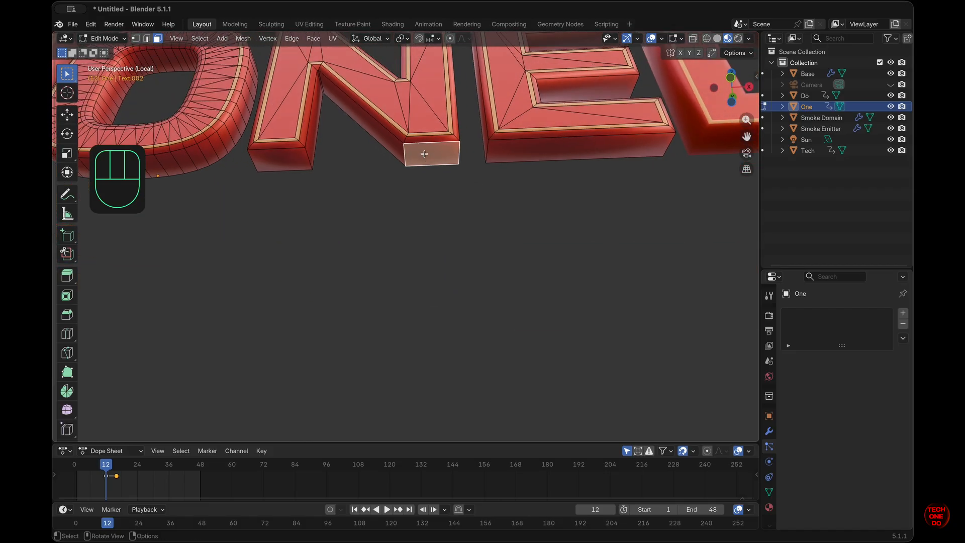
{"action": "right_click", "coordinate": [426, 153]}
{"action": "key", "text": "shift+s"}
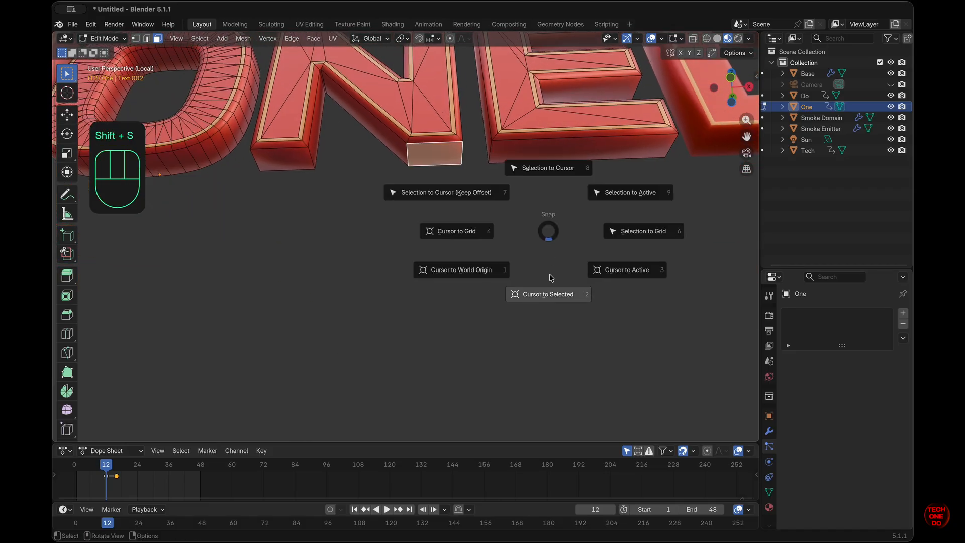
{"action": "left_click", "coordinate": [549, 293]}
Step: Return the One object to Object Mode and set its origin to the 3D cursor
{"action": "key", "text": "Tab"}
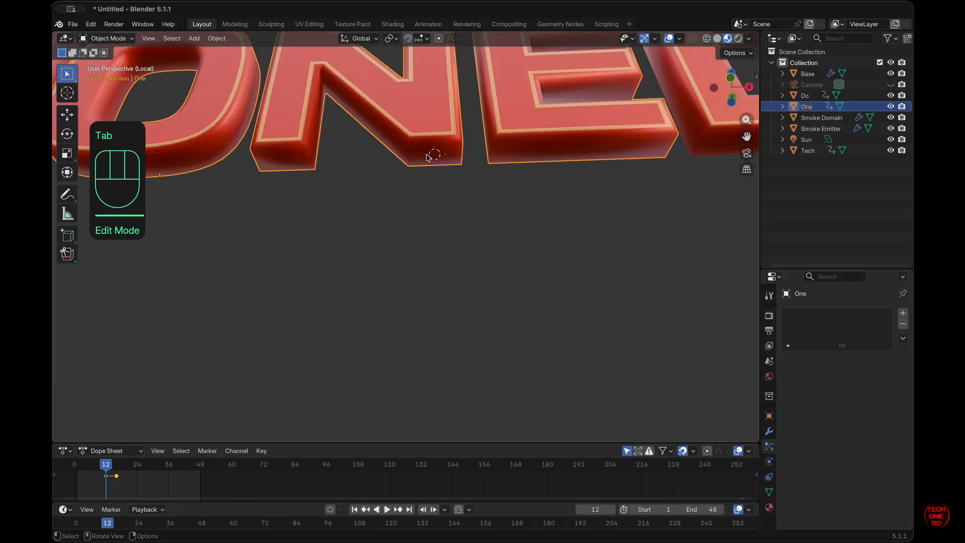
{"action": "right_click", "coordinate": [426, 158]}
{"action": "mouse_move", "coordinate": [426, 154]}
{"action": "left_click", "coordinate": [498, 175]}
Step: In Edit Mode on the Do object, select the long underside face of the letter D and snap the 3D cursor to it
{"action": "scroll", "coordinate": [498, 179], "scroll_direction": "up", "scroll_amount": 5, "text": "shift"}
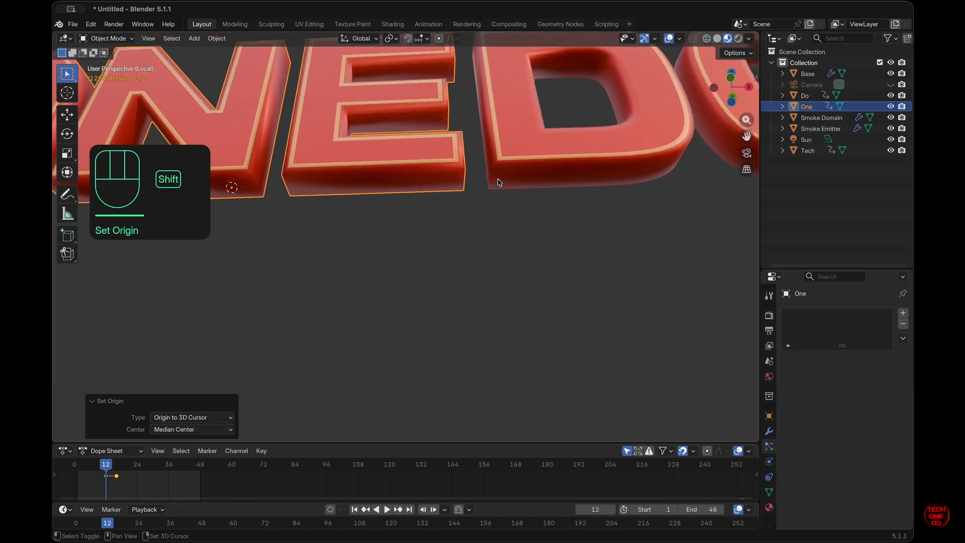
{"action": "scroll", "coordinate": [498, 182], "scroll_direction": "up", "scroll_amount": 3, "text": "shift"}
{"action": "left_click", "coordinate": [500, 181]}
{"action": "key", "text": "Tab"}
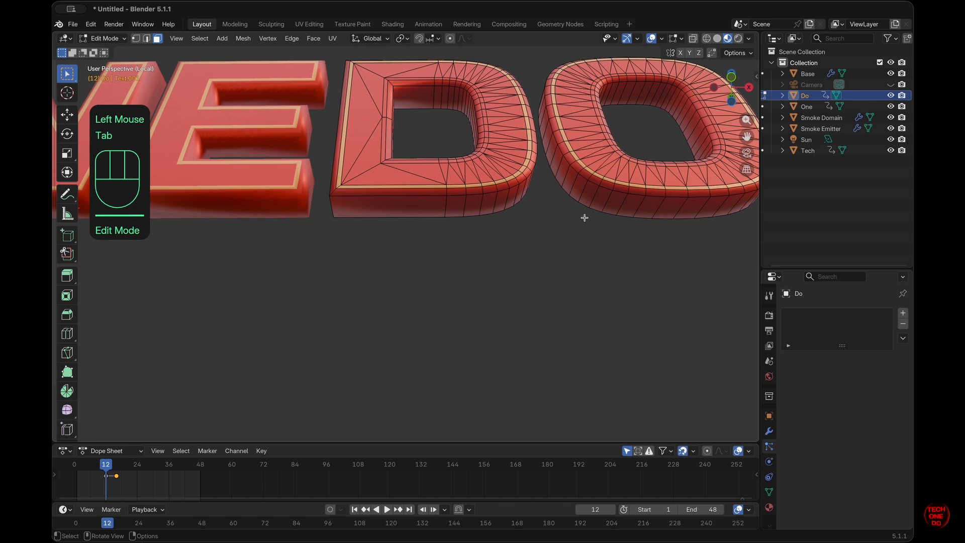
{"action": "scroll", "coordinate": [585, 218], "scroll_direction": "left", "scroll_amount": 3}
{"action": "left_click", "coordinate": [430, 205]}
{"action": "left_click", "coordinate": [404, 207]}
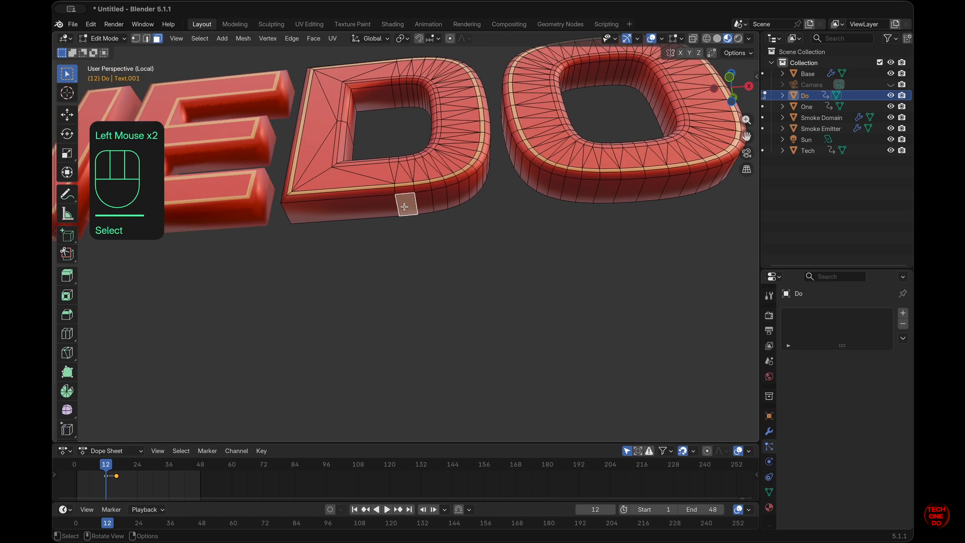
{"action": "scroll", "coordinate": [405, 207], "scroll_direction": "up", "scroll_amount": 2, "text": "shift"}
{"action": "left_click", "coordinate": [400, 234]}
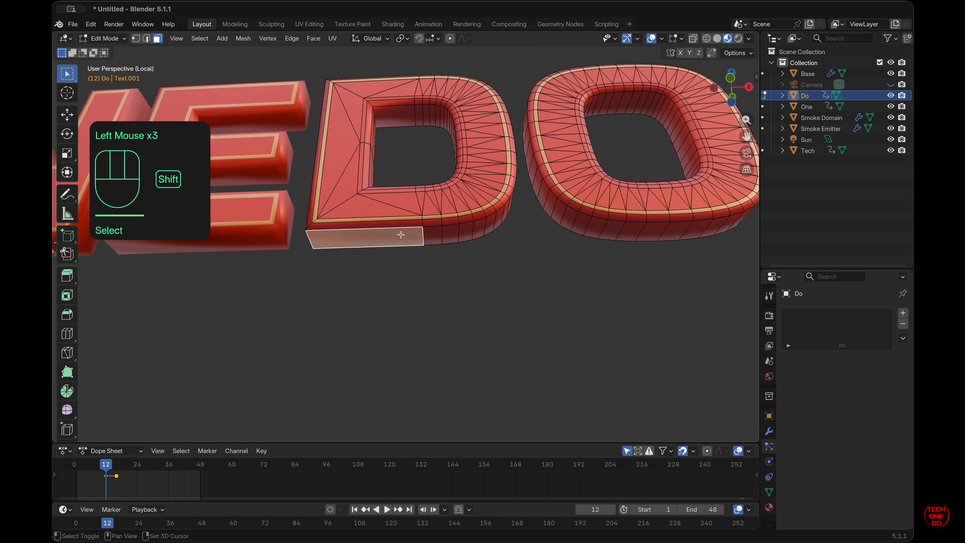
{"action": "key", "text": "shift+s"}
{"action": "left_click", "coordinate": [409, 300]}
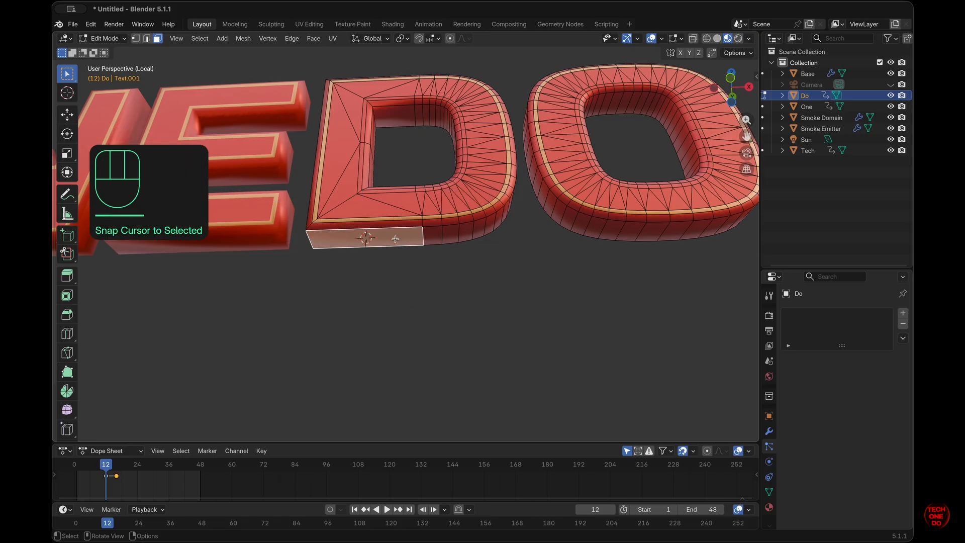
Step: Return the Do object to Object Mode and set its origin to the 3D cursor
{"action": "scroll", "coordinate": [414, 242], "scroll_direction": "left", "scroll_amount": 3}
{"action": "key", "text": "Tab"}
{"action": "right_click", "coordinate": [431, 254]}
{"action": "mouse_move", "coordinate": [431, 254]}
{"action": "left_click", "coordinate": [493, 274]}
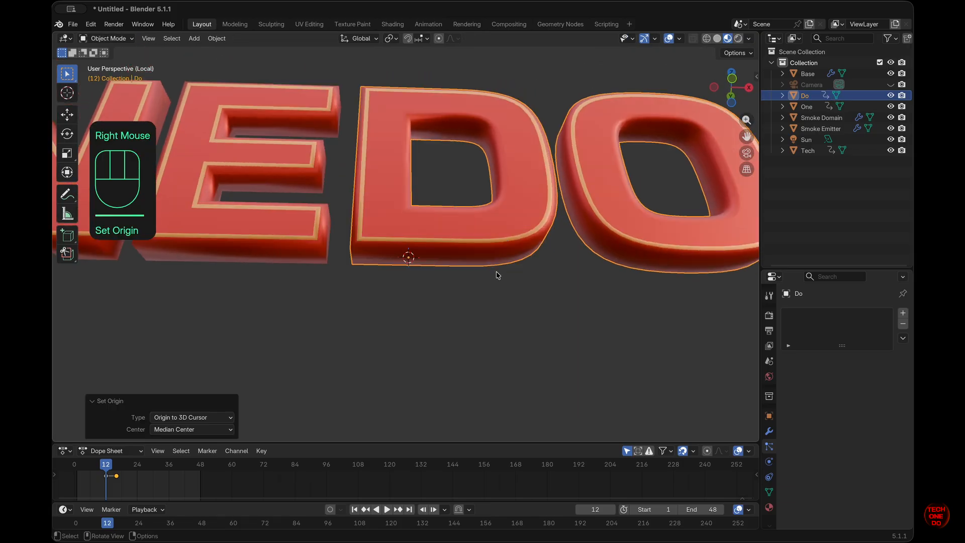
Step: Check the origin positions of the Do, One and Tech objects in front orthographic view
{"action": "left_click", "coordinate": [513, 317]}
{"action": "key", "text": "KP_1"}
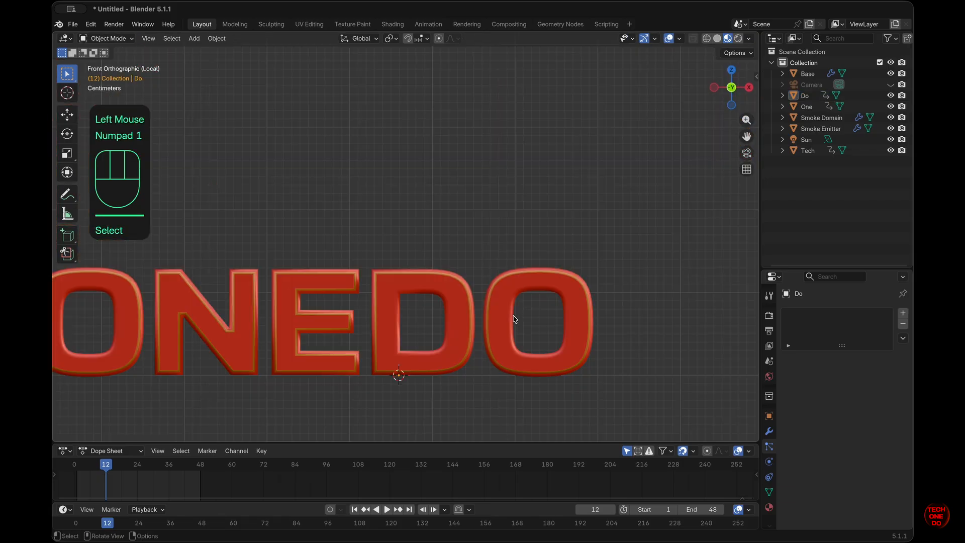
{"action": "scroll", "coordinate": [513, 319], "scroll_direction": "left", "scroll_amount": 3, "text": "shift"}
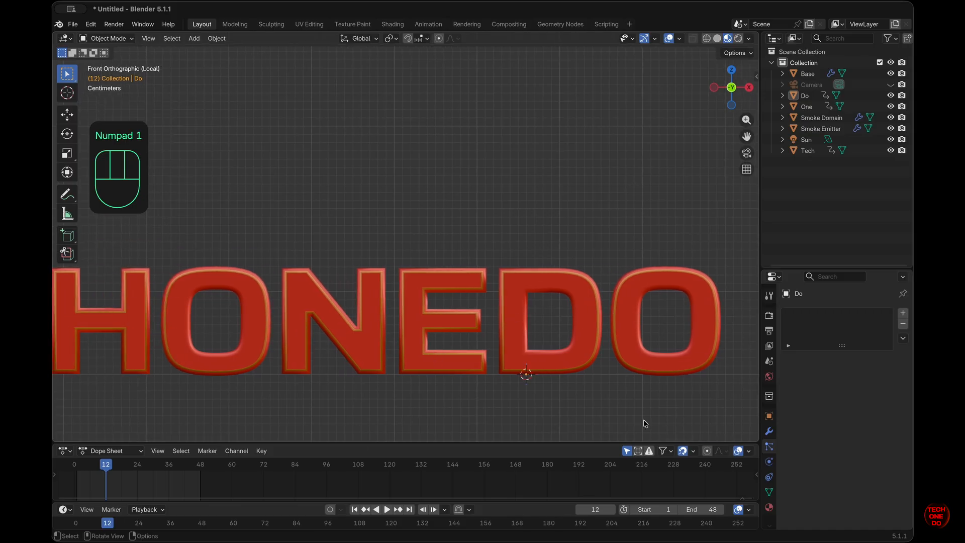
{"action": "left_click", "coordinate": [374, 358]}
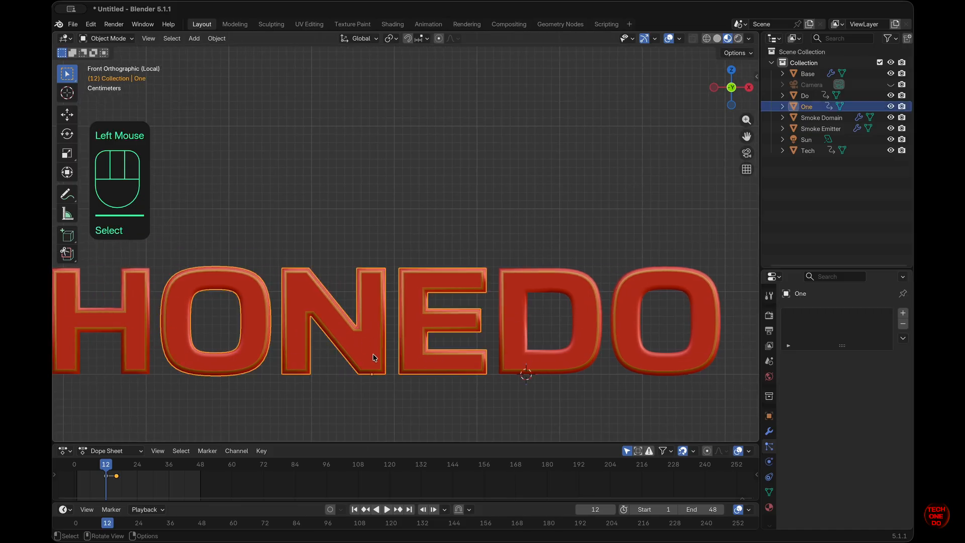
{"action": "scroll", "coordinate": [313, 371], "scroll_direction": "left", "scroll_amount": 5}
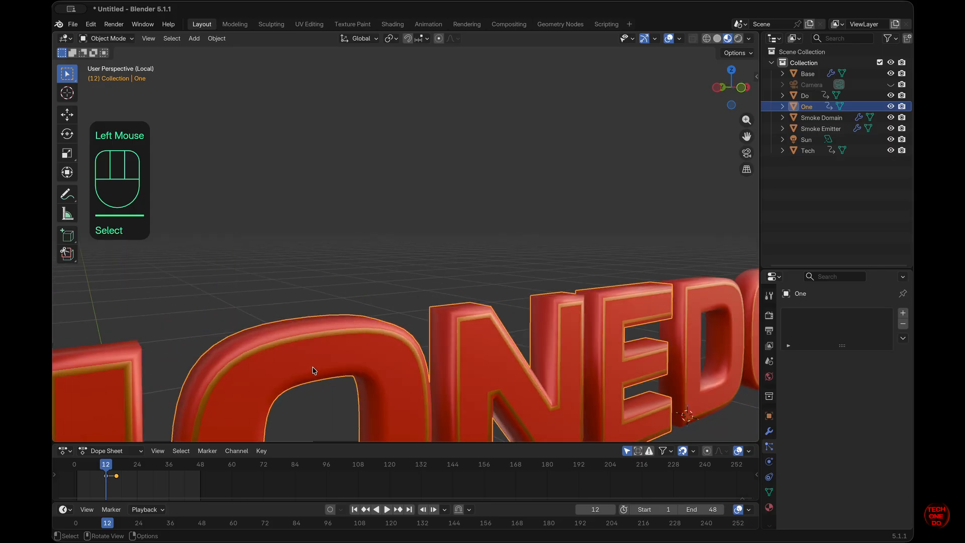
{"action": "scroll", "coordinate": [312, 371], "scroll_direction": "right", "scroll_amount": 3}
{"action": "key", "text": "KP_1"}
{"action": "scroll", "coordinate": [313, 371], "scroll_direction": "left", "scroll_amount": 10, "text": "shift"}
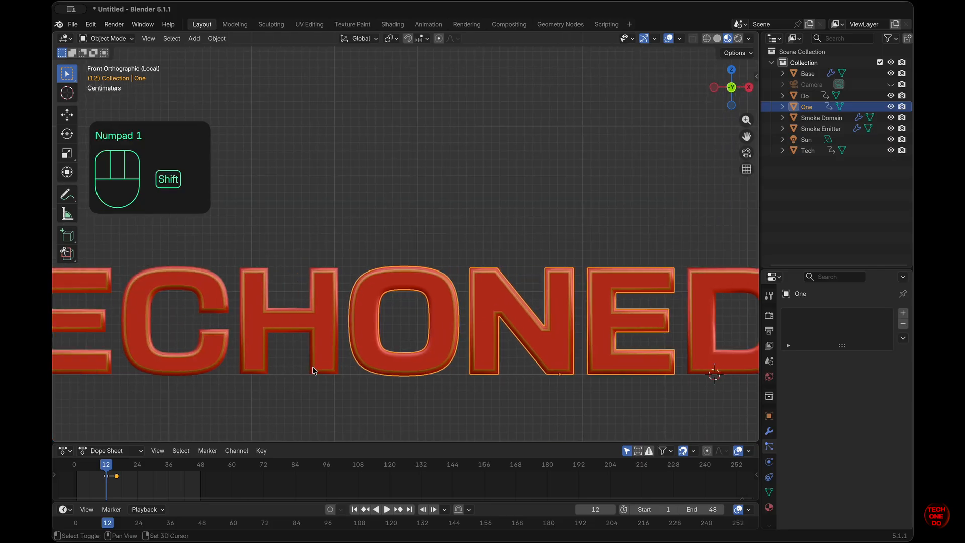
{"action": "left_click", "coordinate": [295, 359]}
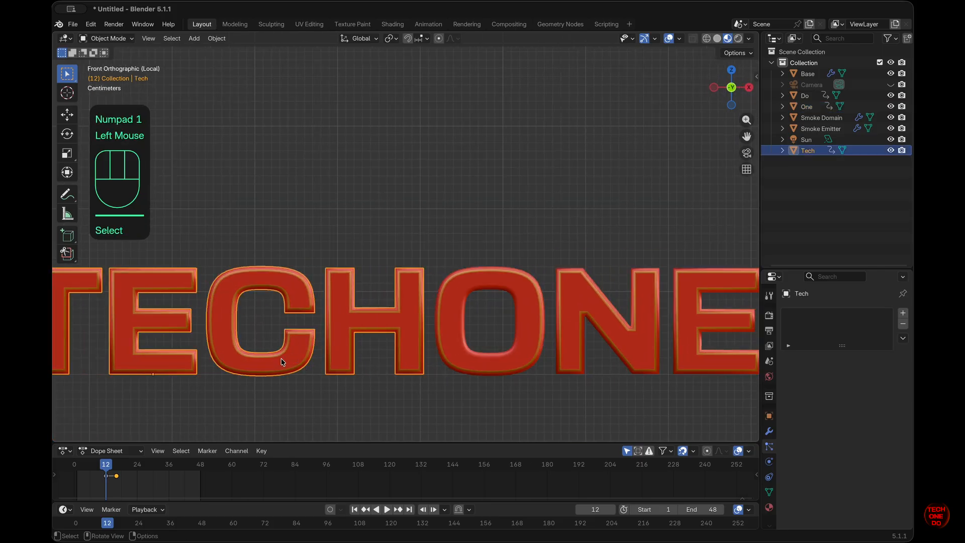
{"action": "scroll", "coordinate": [258, 367], "scroll_direction": "left", "scroll_amount": 2, "text": "shift"}
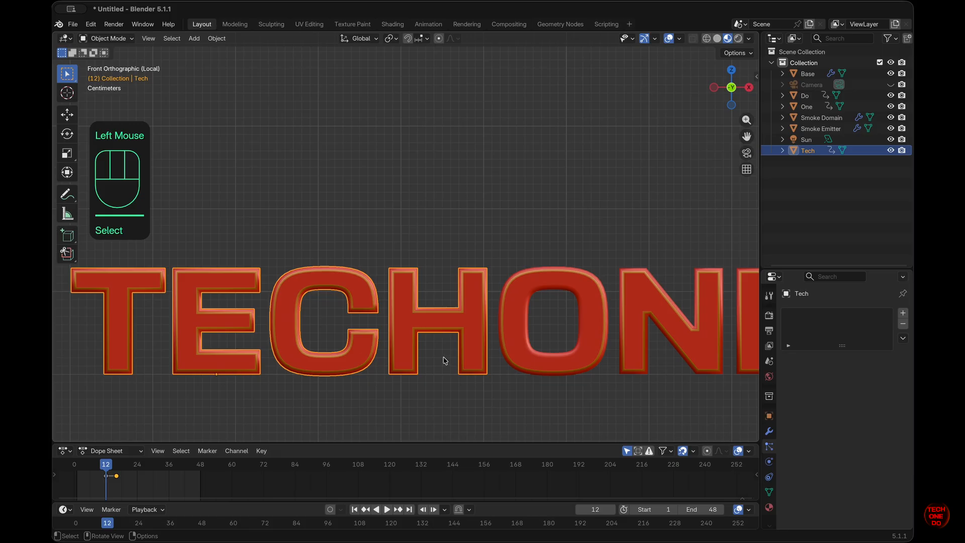
Step: Move the Tech and Smoke Emitter objects together into a new collection named Tech
{"action": "left_click", "coordinate": [808, 151]}
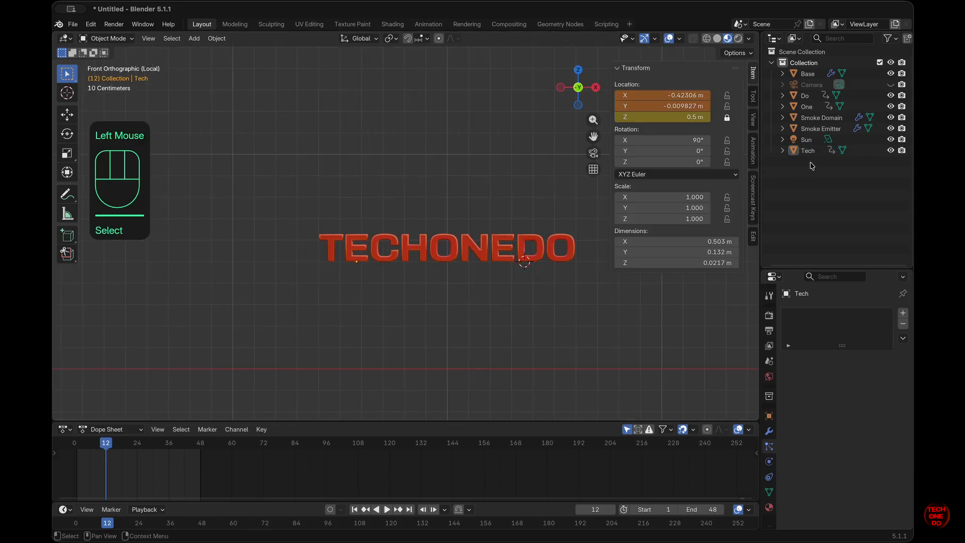
{"action": "left_click", "coordinate": [808, 150]}
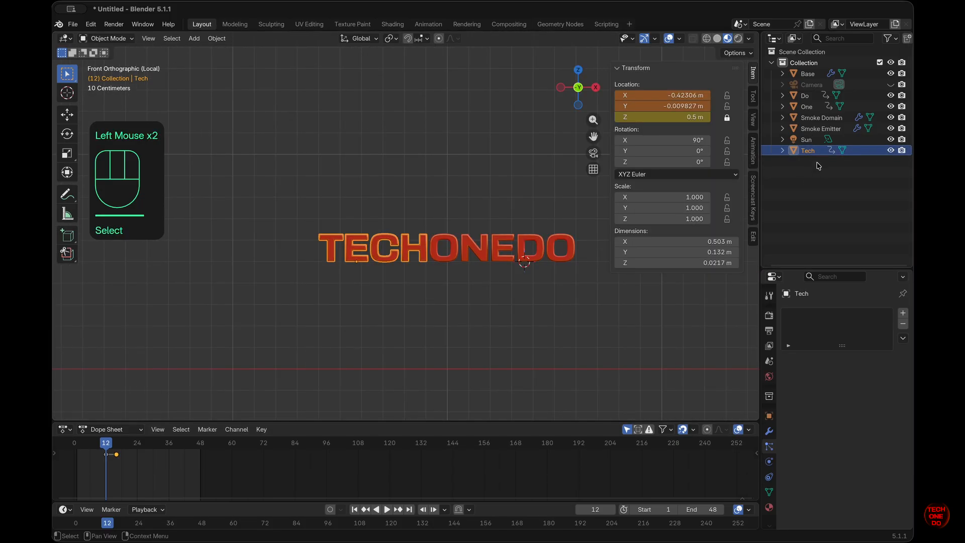
{"action": "middle_click", "coordinate": [817, 131], "text": "super"}
{"action": "left_click", "coordinate": [818, 132], "text": "ctrl"}
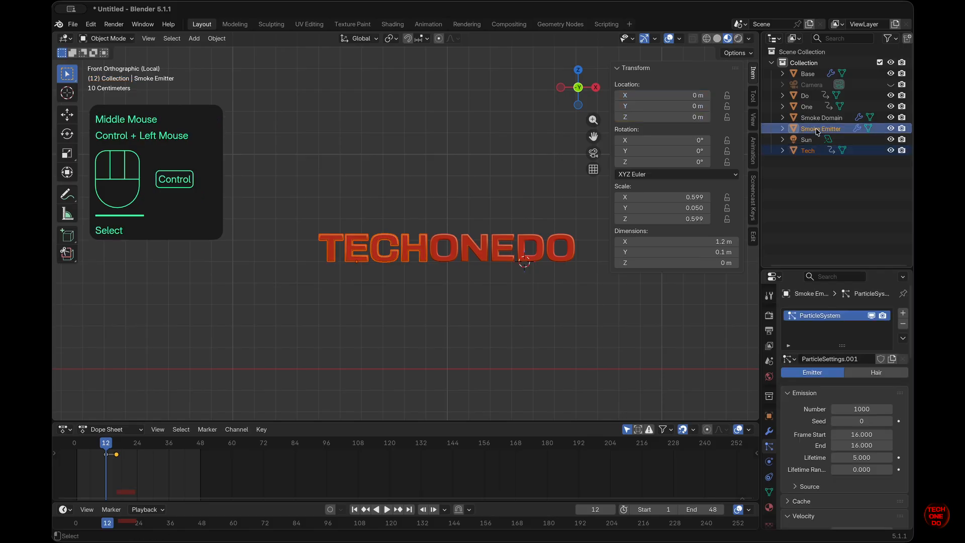
{"action": "key", "text": "m"}
{"action": "left_click", "coordinate": [817, 130]}
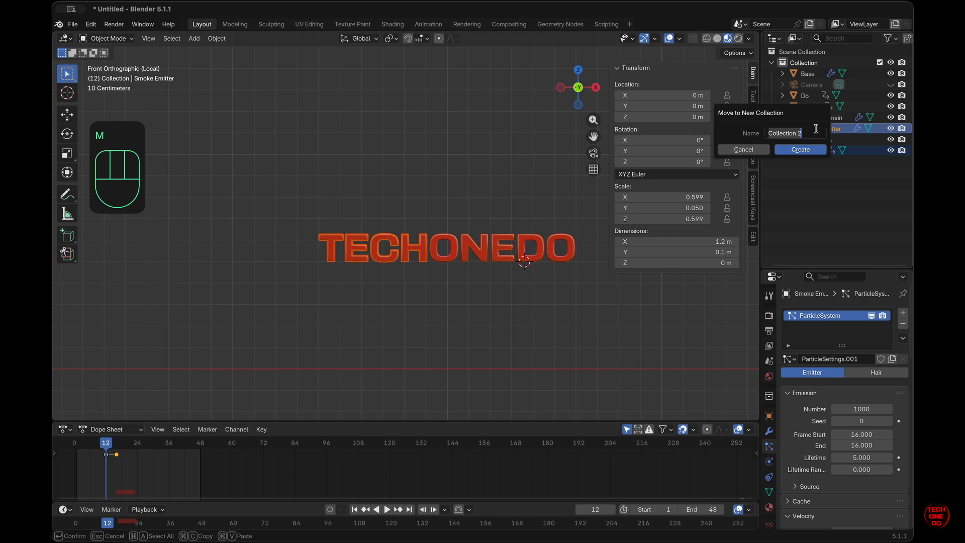
{"action": "type", "text": "Tech"}
{"action": "left_click", "coordinate": [818, 149]}
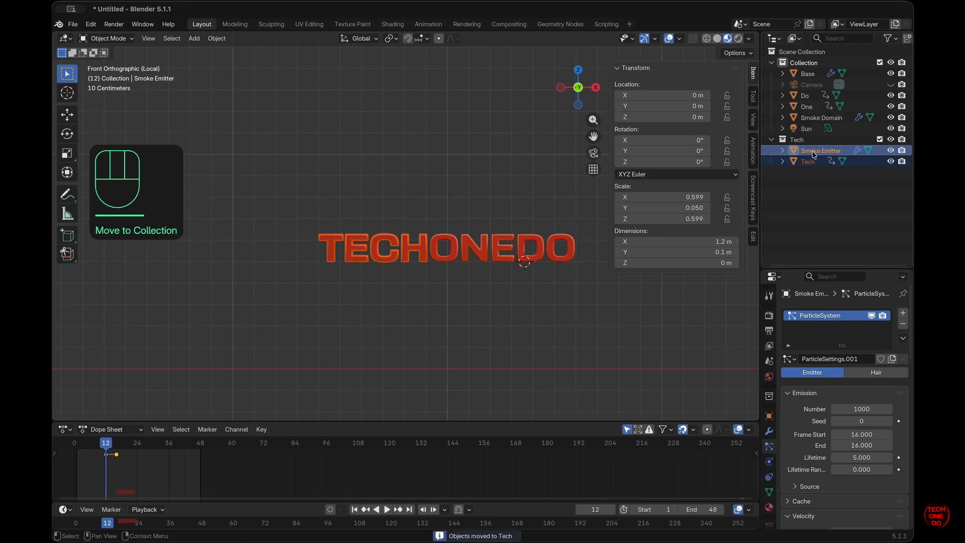
Step: Move the One object into a new collection named One
{"action": "left_click", "coordinate": [829, 205]}
{"action": "left_click", "coordinate": [809, 106]}
{"action": "key", "text": "m"}
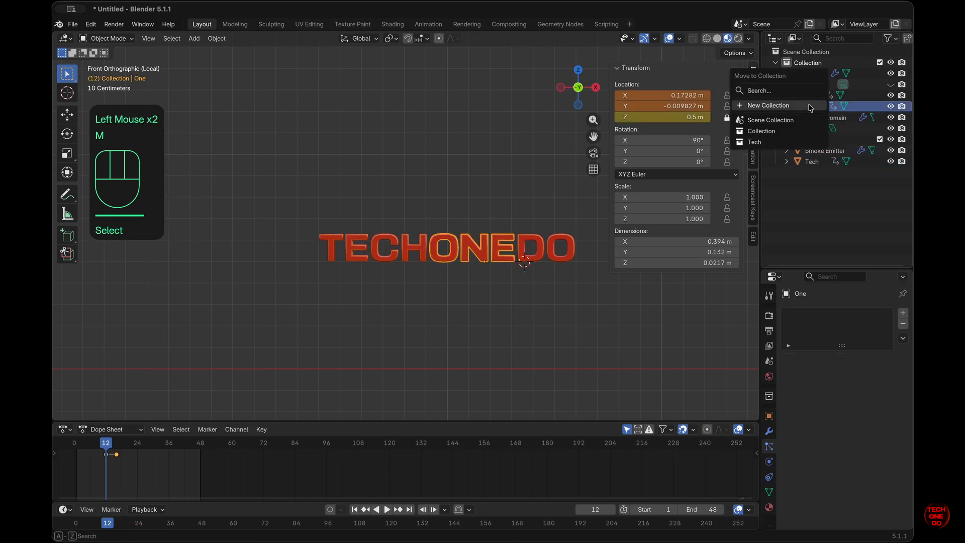
{"action": "left_click", "coordinate": [810, 108]}
{"action": "type", "text": "One"}
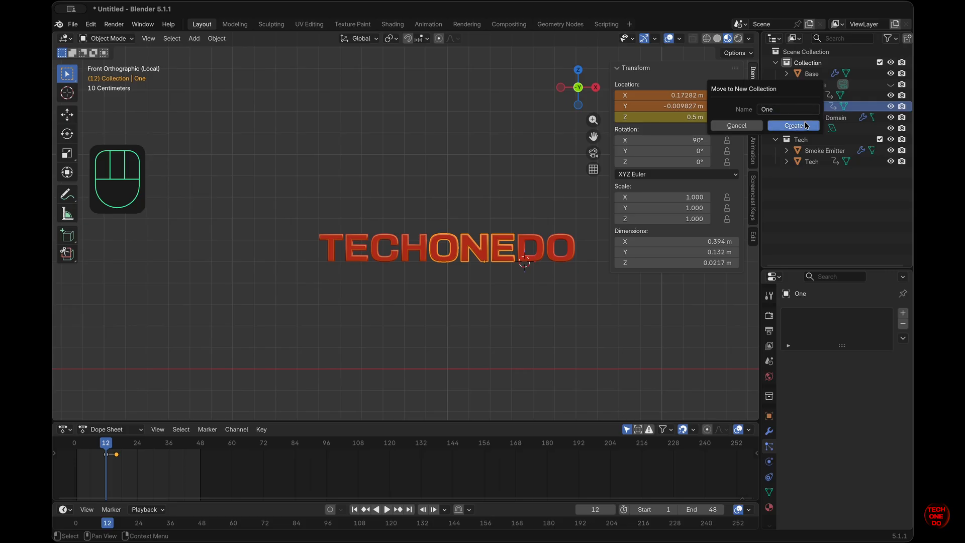
{"action": "left_click", "coordinate": [807, 123]}
Step: Move the Do object into a new collection named Do
{"action": "left_click", "coordinate": [809, 96]}
{"action": "key", "text": "m"}
{"action": "left_click", "coordinate": [812, 95]}
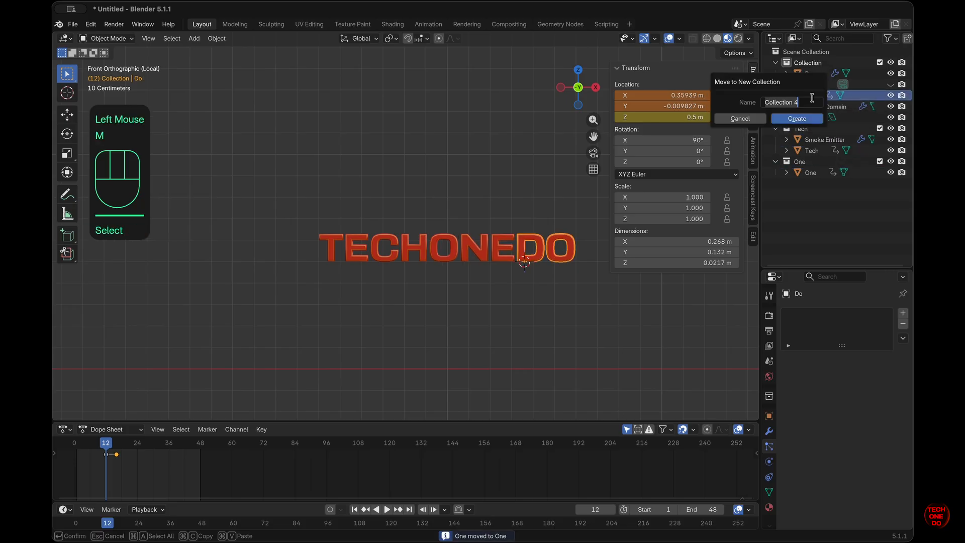
{"action": "type", "text": "Do"}
{"action": "left_click", "coordinate": [804, 118]}
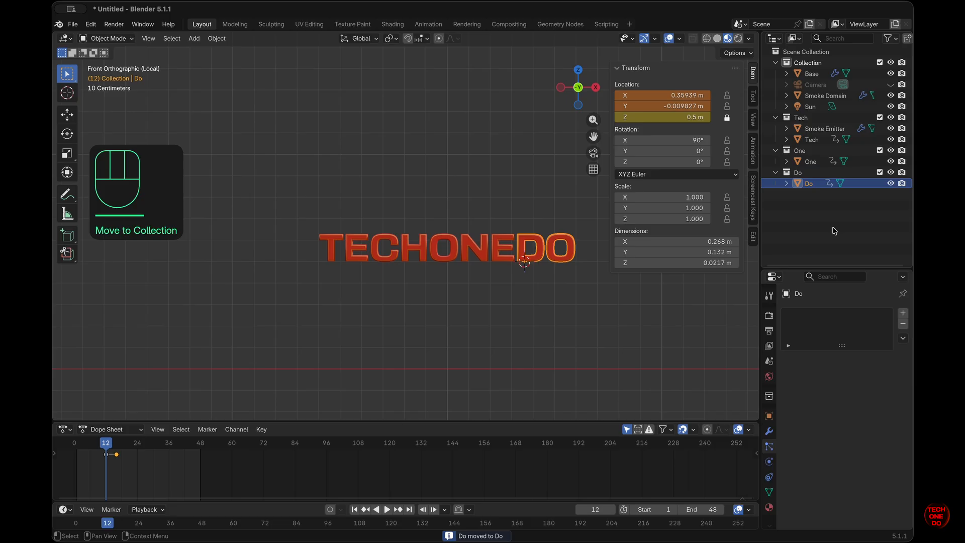
Step: Leave the isolated local view of the text to bring back the whole scene
{"action": "left_click", "coordinate": [826, 129]}
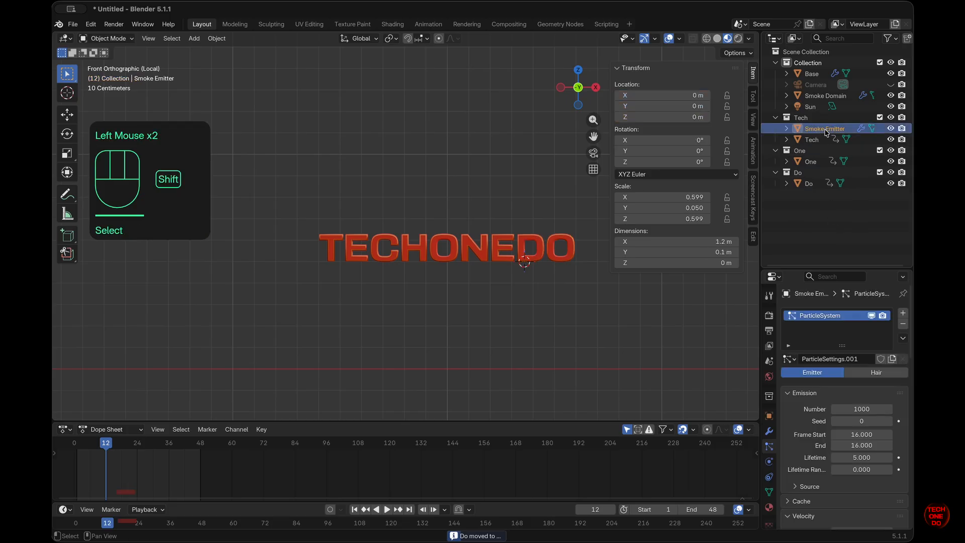
{"action": "key", "text": "shift+d"}
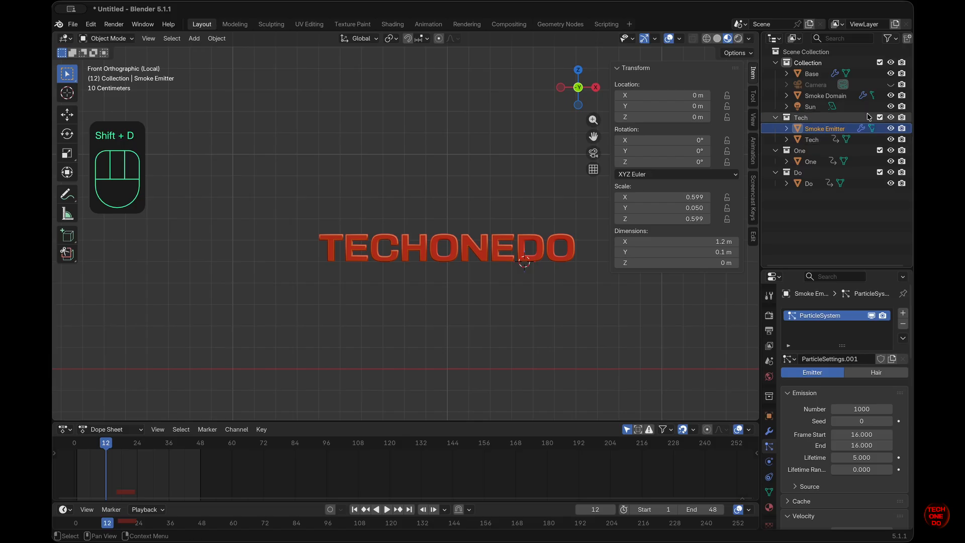
{"action": "left_click", "coordinate": [828, 131]}
{"action": "double_click", "coordinate": [492, 257]}
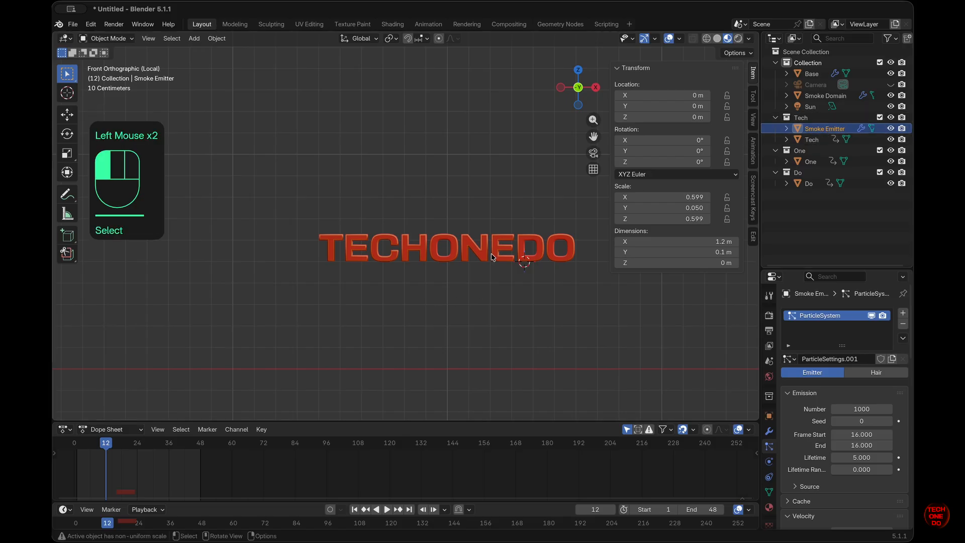
{"action": "key", "text": "slash"}
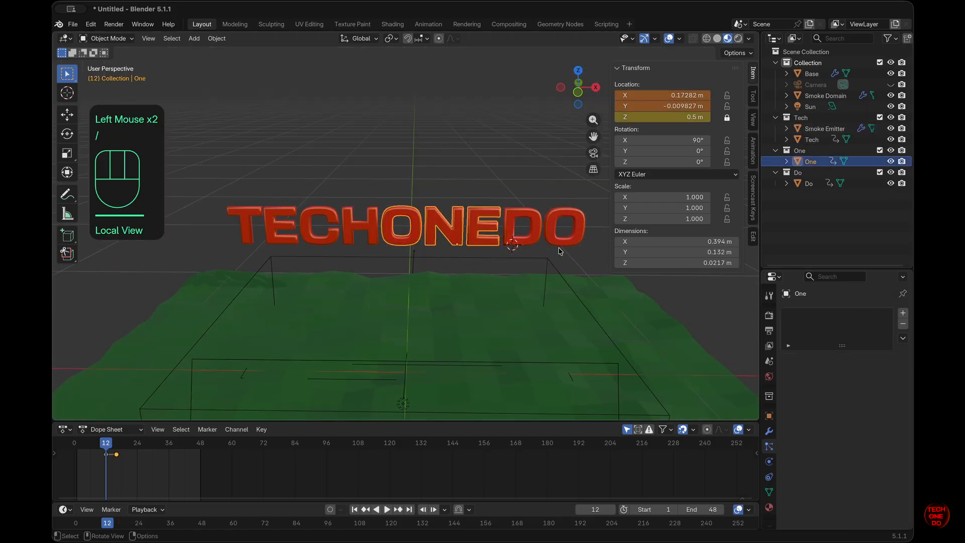
Step: Duplicate the Smoke Emitter object twice, leaving both copies in the original's place
{"action": "left_click", "coordinate": [827, 130]}
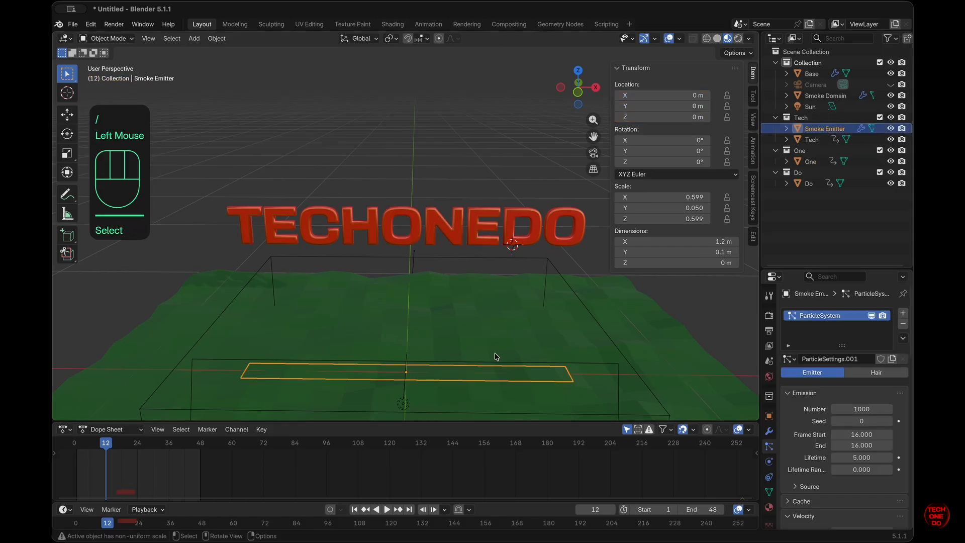
{"action": "key", "text": "shift+d"}
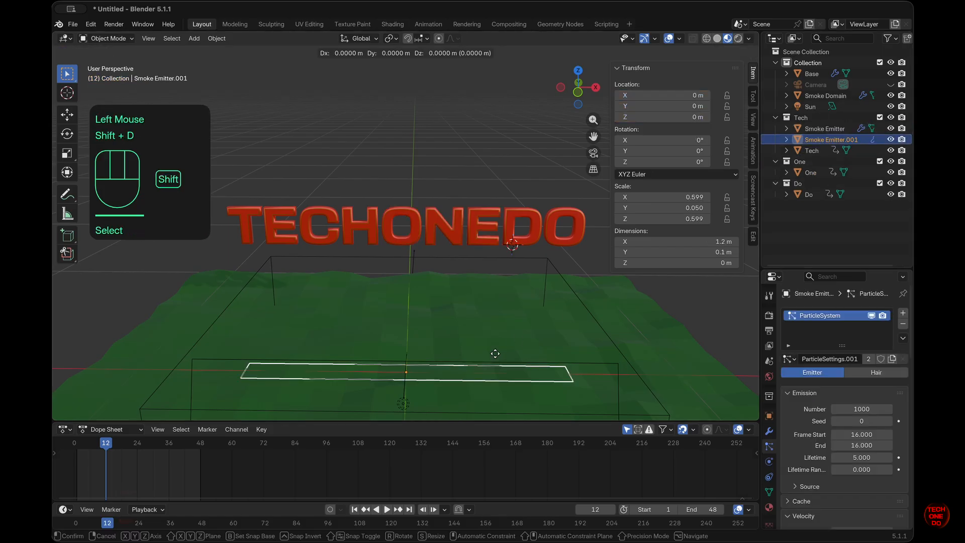
{"action": "key", "text": "shift+d"}
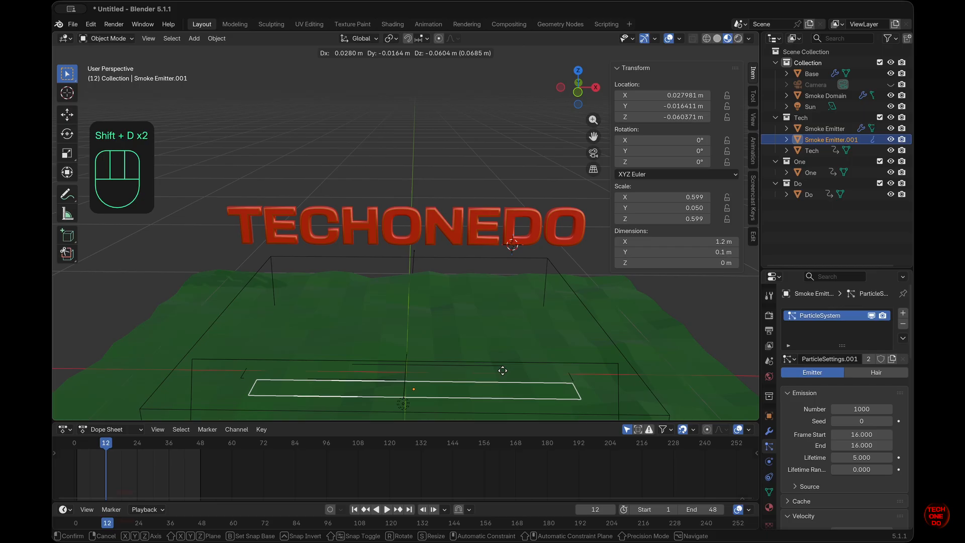
{"action": "key", "text": "Escape"}
{"action": "key", "text": "shift+d"}
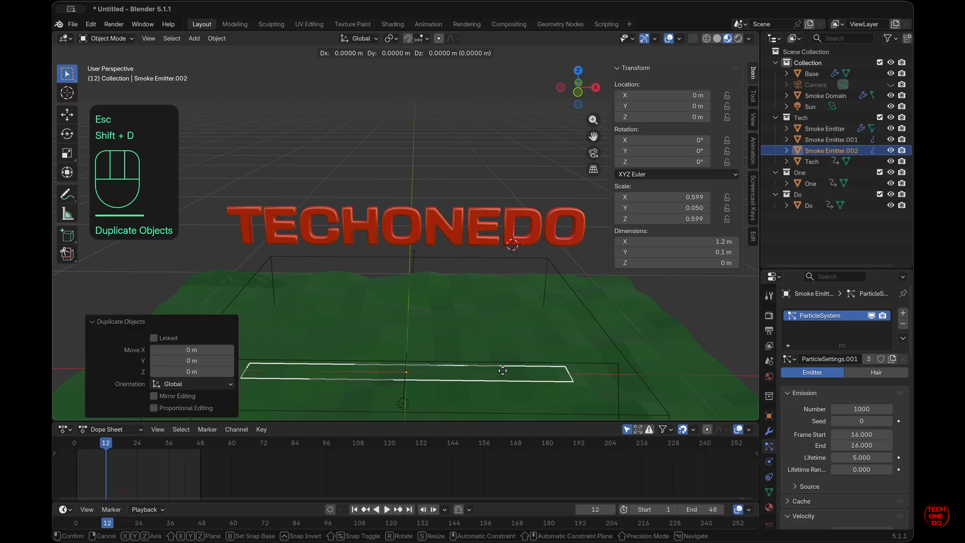
{"action": "key", "text": "Escape"}
{"action": "left_click", "coordinate": [599, 334]}
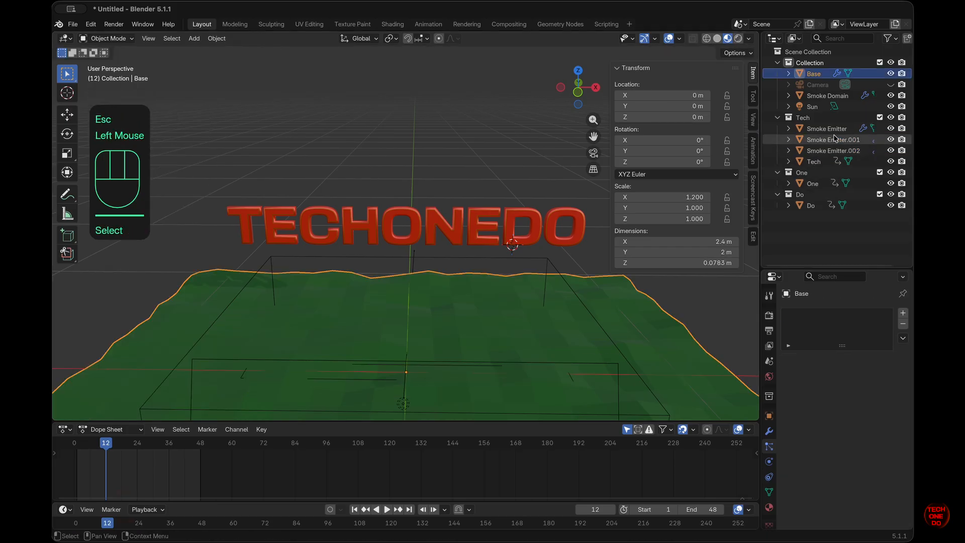
Step: Rename the original Smoke Emitter object as Smoke Emitter 1
{"action": "left_click", "coordinate": [834, 140]}
{"action": "left_click", "coordinate": [845, 129]}
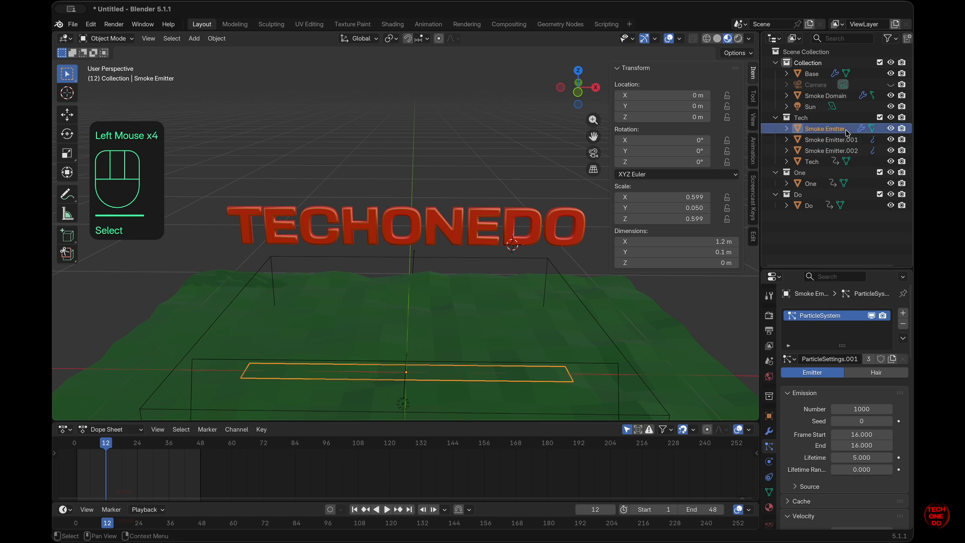
{"action": "double_click", "coordinate": [846, 129]}
{"action": "key", "text": "Return"}
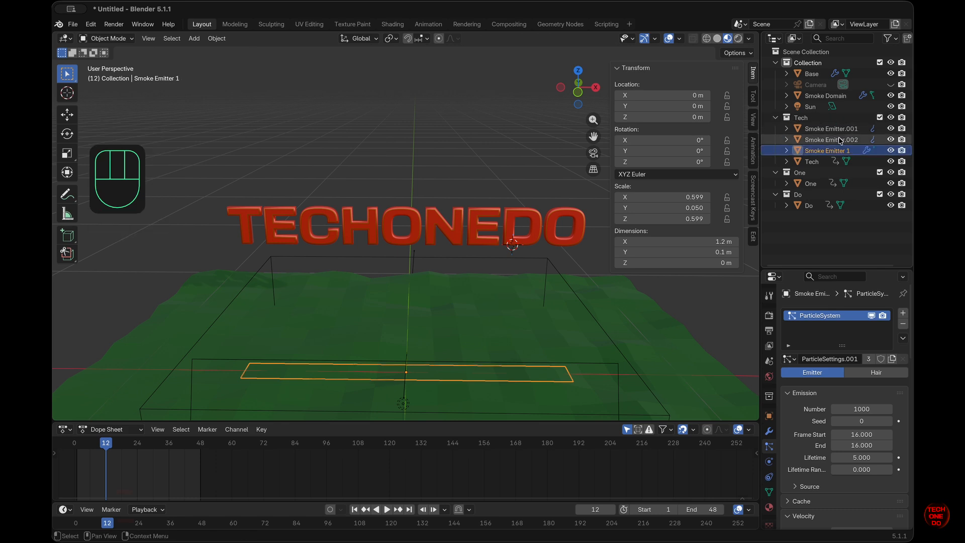
Step: Rename the Smoke Emitter.001 object as Smoke Emitter 2
{"action": "double_click", "coordinate": [843, 129]}
{"action": "left_click", "coordinate": [864, 129]}
{"action": "key", "text": "BackSpace"}
{"action": "key", "text": "BackSpace"}
{"action": "key", "text": "BackSpace"}
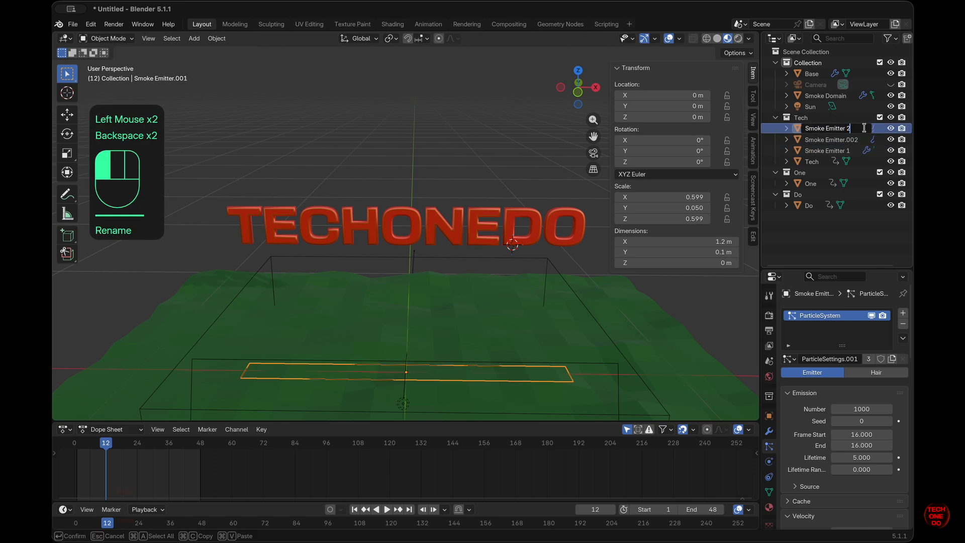
{"action": "type", "text": "2"}
{"action": "key", "text": "Return"}
Step: Rename the Smoke Emitter.002 object as Smoke Emitter 3
{"action": "double_click", "coordinate": [860, 128]}
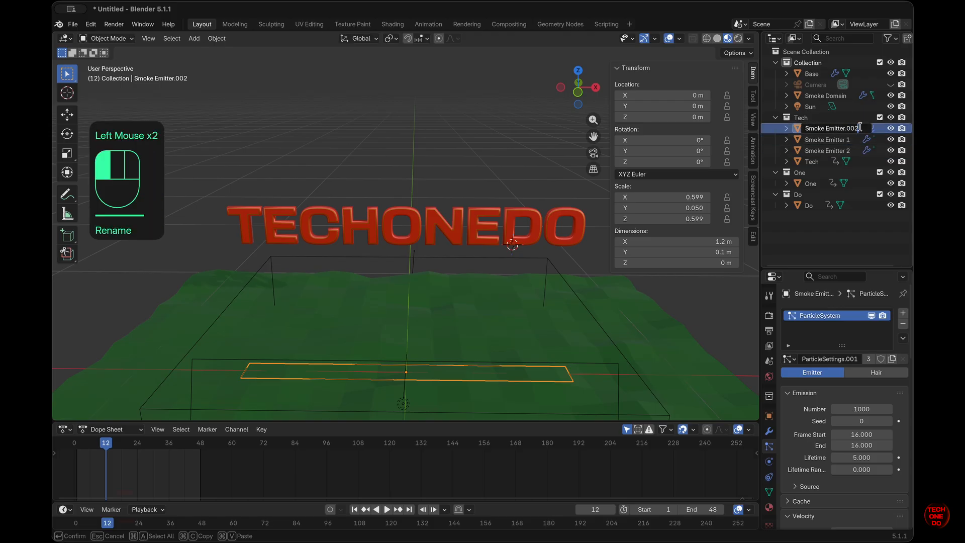
{"action": "key", "text": "BackSpace"}
{"action": "key", "text": "BackSpace"}
{"action": "key", "text": "BackSpace"}
{"action": "key", "text": "BackSpace"}
{"action": "type", "text": "3"}
{"action": "key", "text": "Return"}
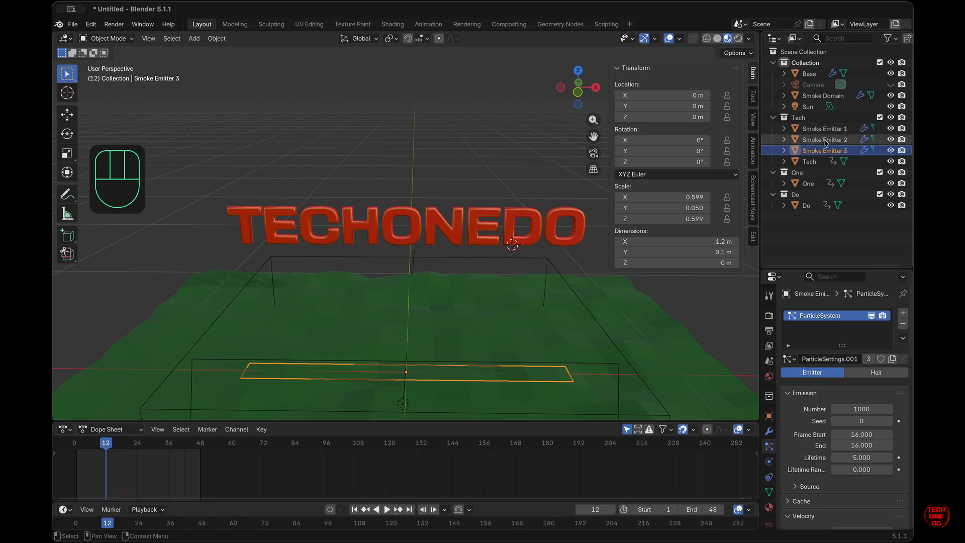
Step: Move Smoke Emitter 2 into the One collection and Smoke Emitter 3 into the Do collection
{"action": "left_click", "coordinate": [825, 143]}
{"action": "left_click_drag", "start_coordinate": [825, 143], "coordinate": [798, 195]}
{"action": "left_click", "coordinate": [821, 142]}
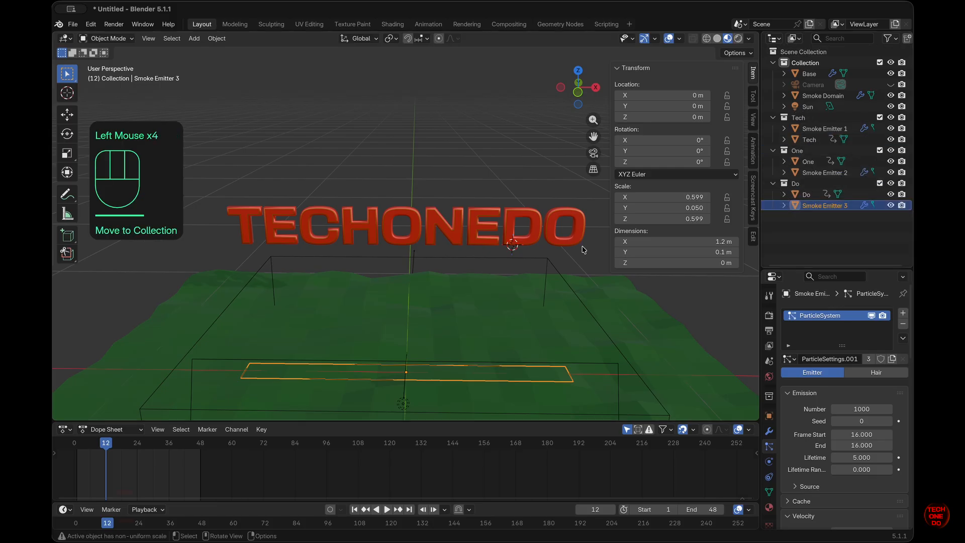
Step: Scale Smoke Emitter 1 along the X axis by about 0.466, to a length of about 0.558 m
{"action": "left_click", "coordinate": [557, 376]}
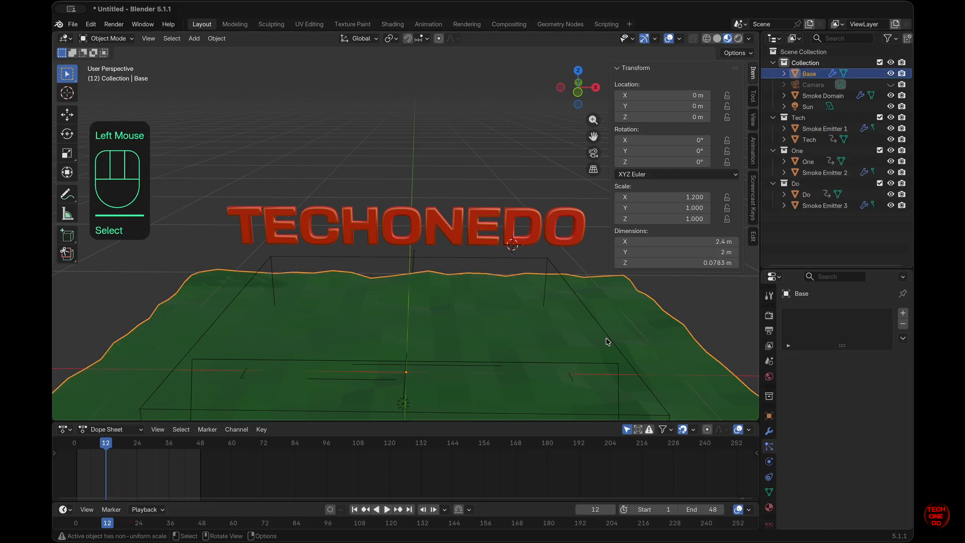
{"action": "left_click", "coordinate": [537, 364]}
{"action": "left_click", "coordinate": [537, 364]}
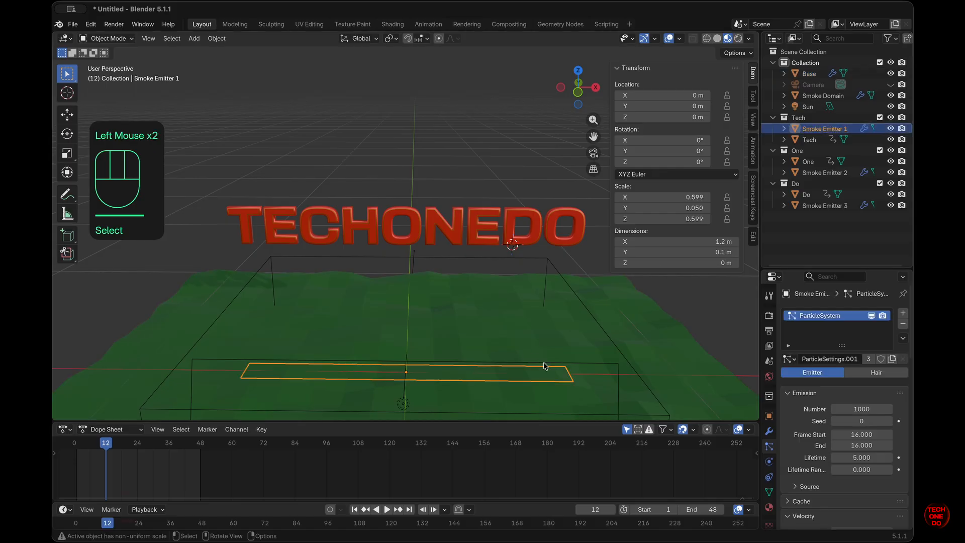
{"action": "key", "text": "s"}
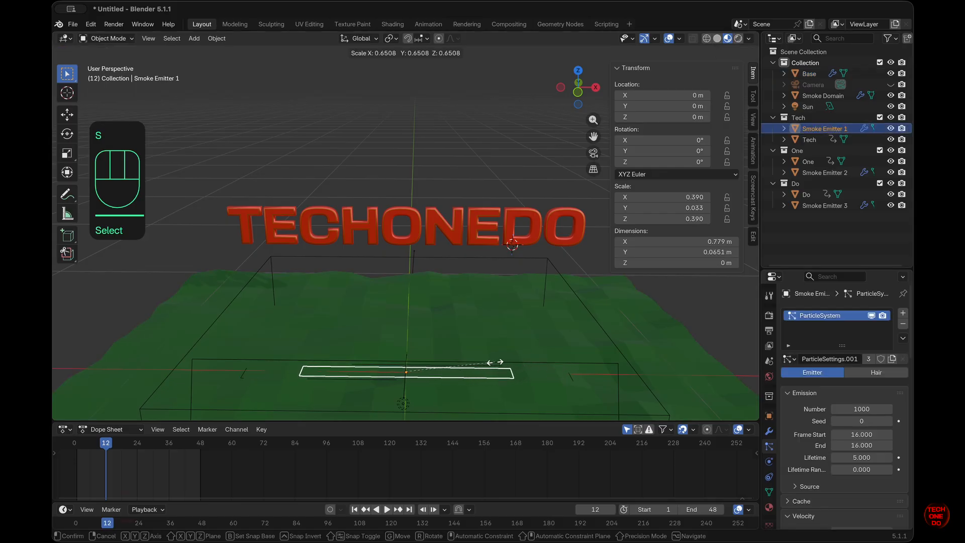
{"action": "key", "text": "x"}
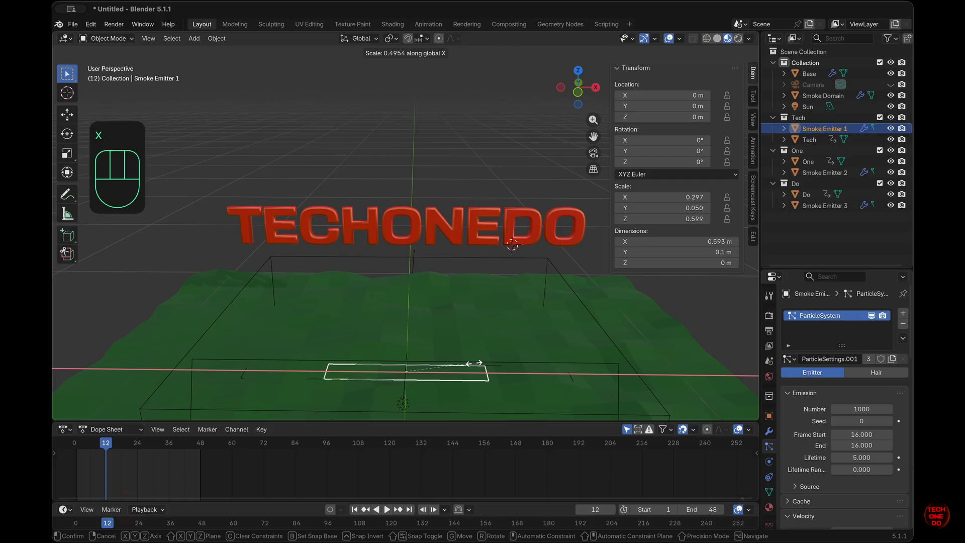
{"action": "left_click", "coordinate": [470, 363]}
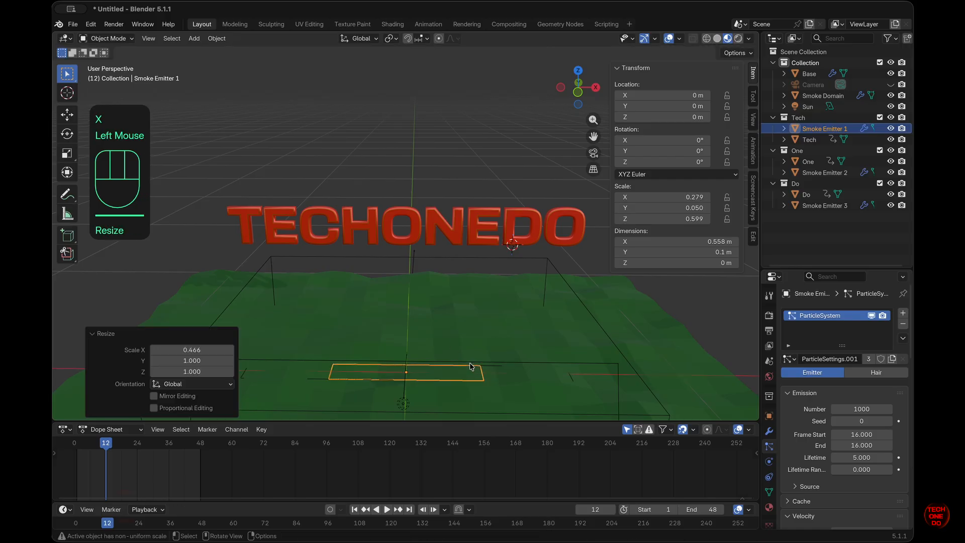
Step: Move Smoke Emitter 1 about -0.367 m along the X axis and make the 3D viewport area slightly taller
{"action": "key", "text": "g"}
{"action": "key", "text": "z"}
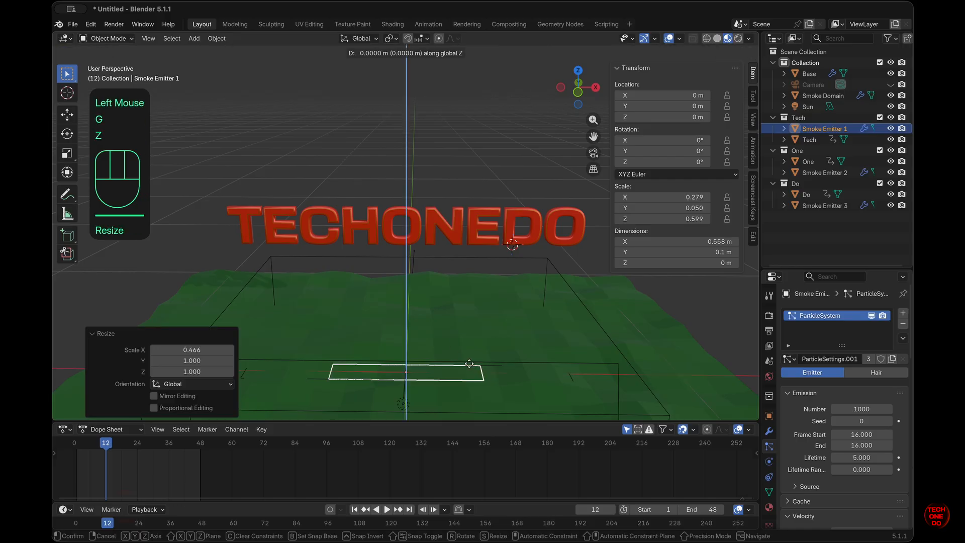
{"action": "key", "text": "x"}
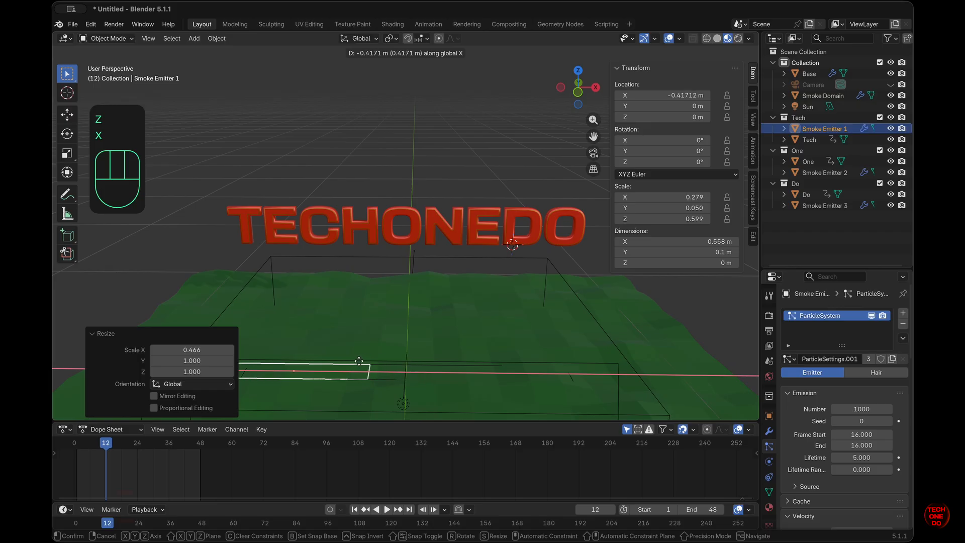
{"action": "left_click", "coordinate": [372, 364]}
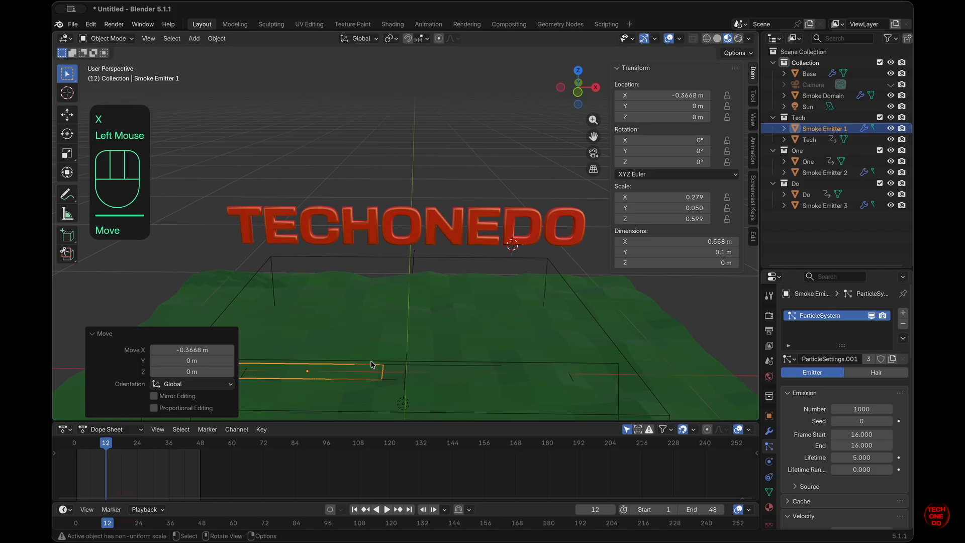
{"action": "key", "text": "KP_1"}
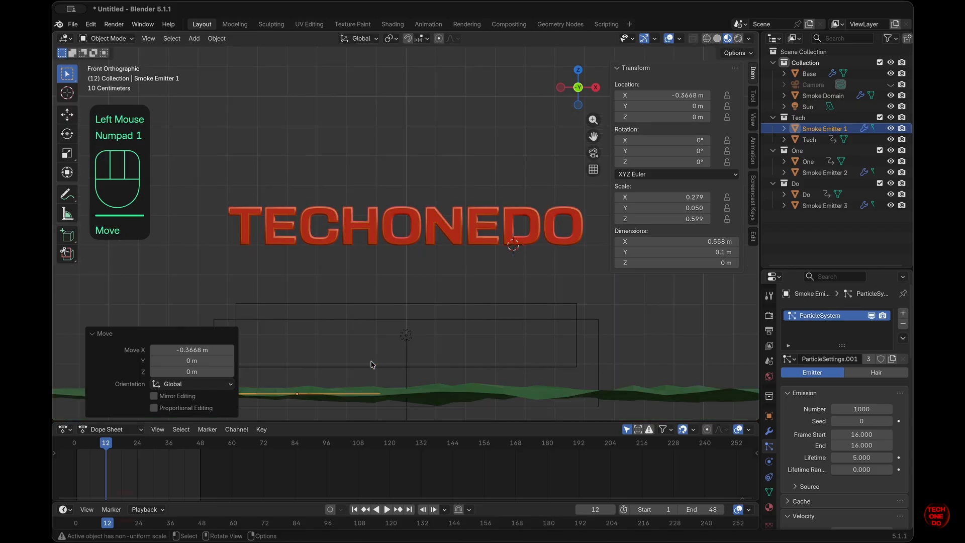
{"action": "left_click", "coordinate": [91, 334]}
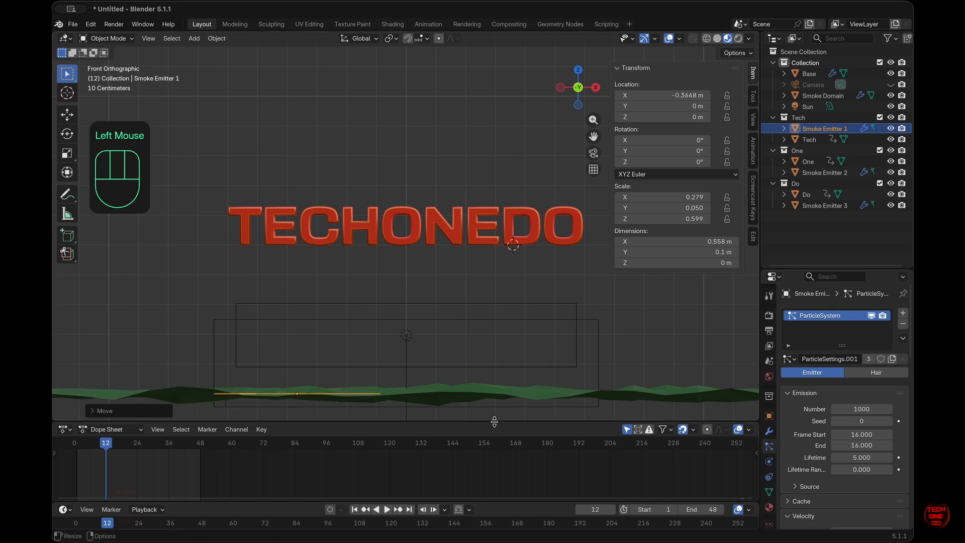
{"action": "left_click_drag", "start_coordinate": [494, 421], "coordinate": [494, 440]}
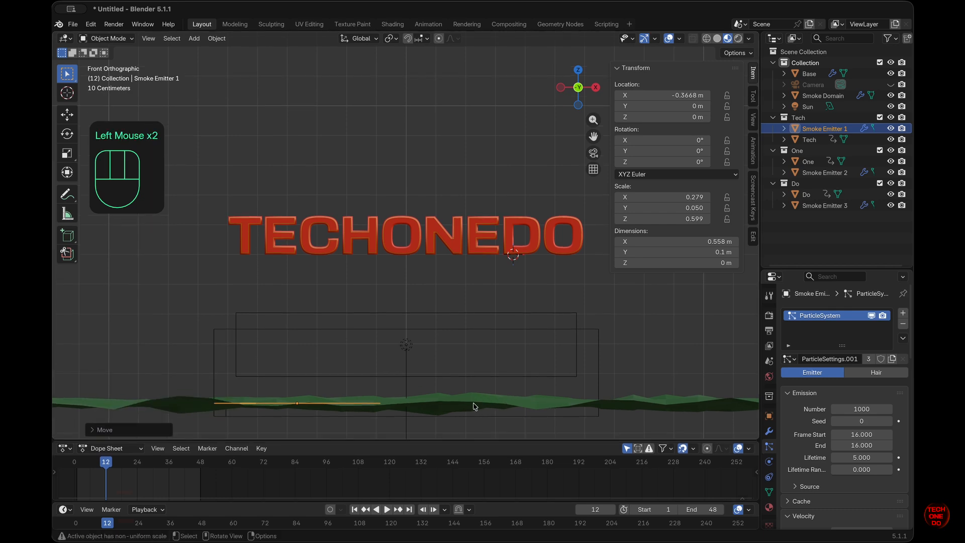
{"action": "middle_click_drag", "start_coordinate": [473, 404], "coordinate": [474, 406]}
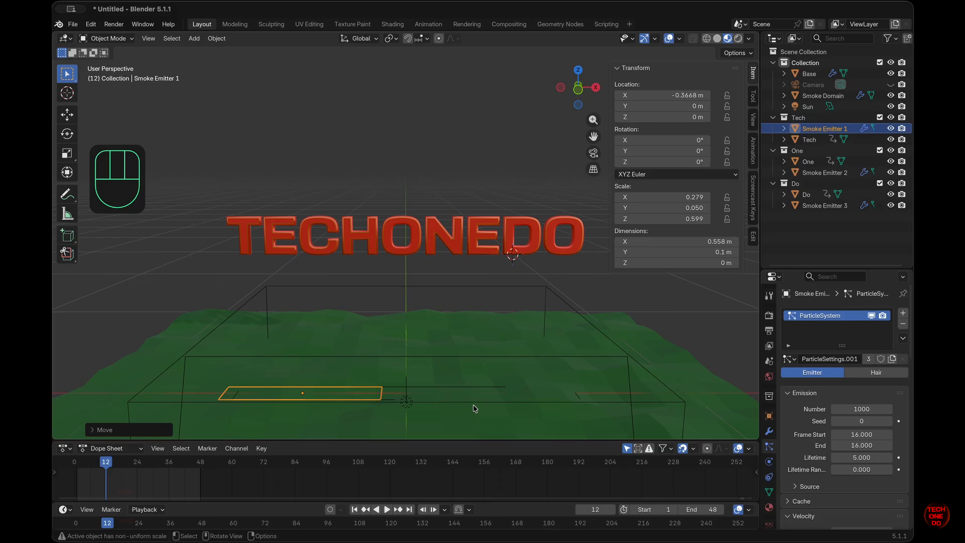
Step: At frame 12, set the Tech object's X location to -0.6 m
{"action": "mouse_move", "coordinate": [106, 461]}
{"action": "left_mouse_down"}
{"action": "mouse_move", "coordinate": [95, 462]}
{"action": "mouse_move", "coordinate": [114, 462]}
{"action": "mouse_move", "coordinate": [106, 462]}
{"action": "left_mouse_up"}
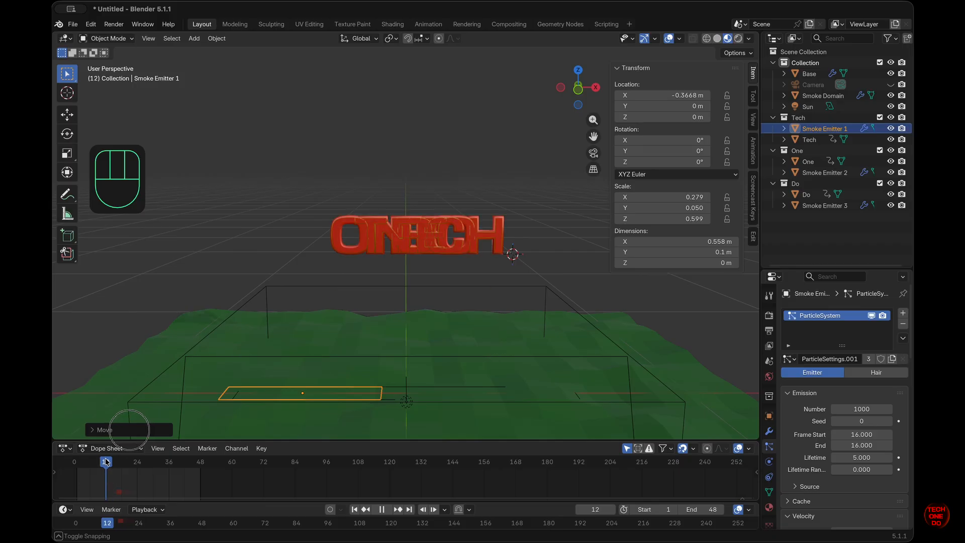
{"action": "left_click", "coordinate": [354, 509]}
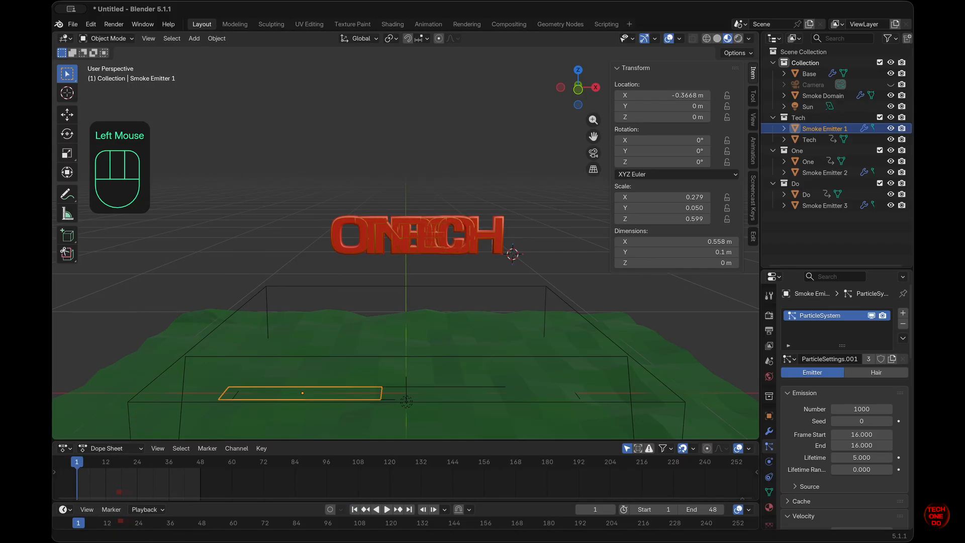
{"action": "left_click", "coordinate": [821, 141]}
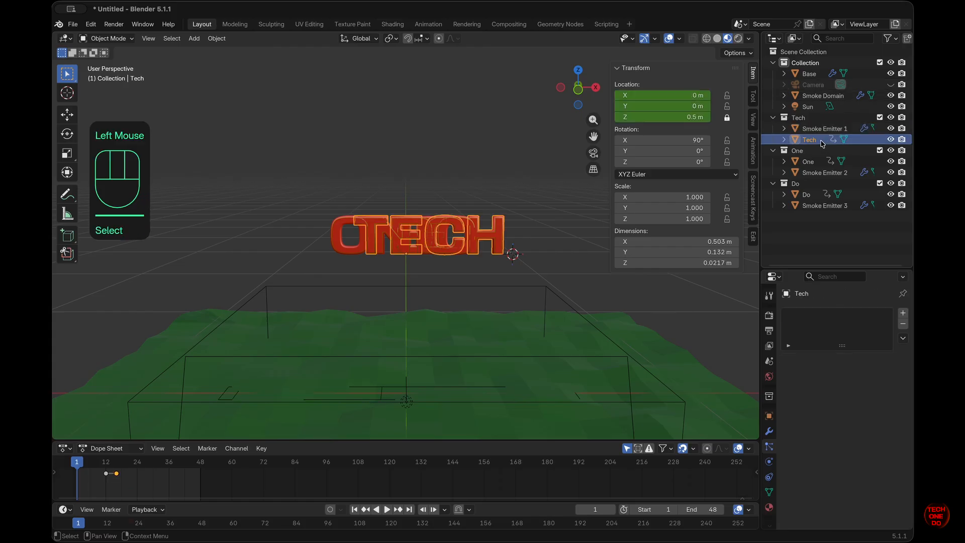
{"action": "scroll", "coordinate": [822, 144], "scroll_direction": "right", "scroll_amount": 1}
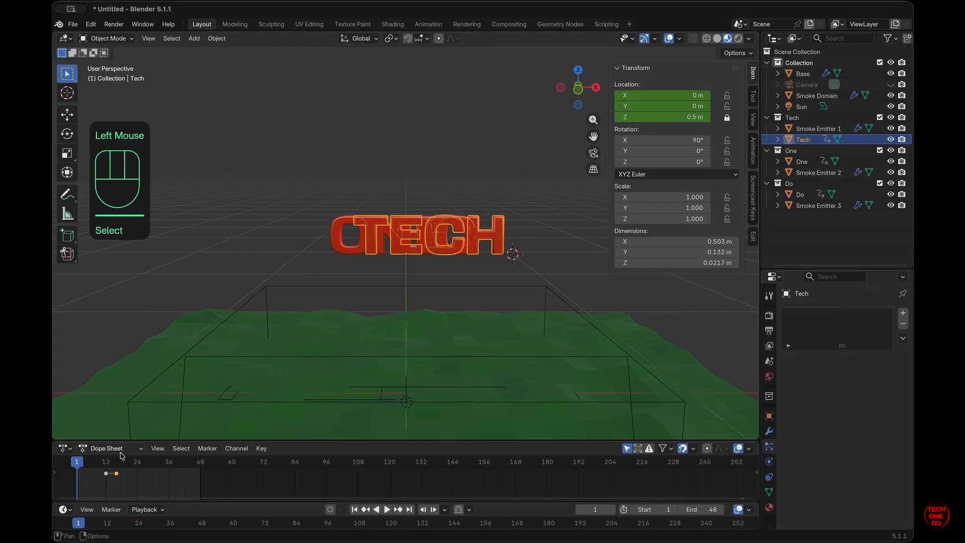
{"action": "double_click", "coordinate": [106, 463]}
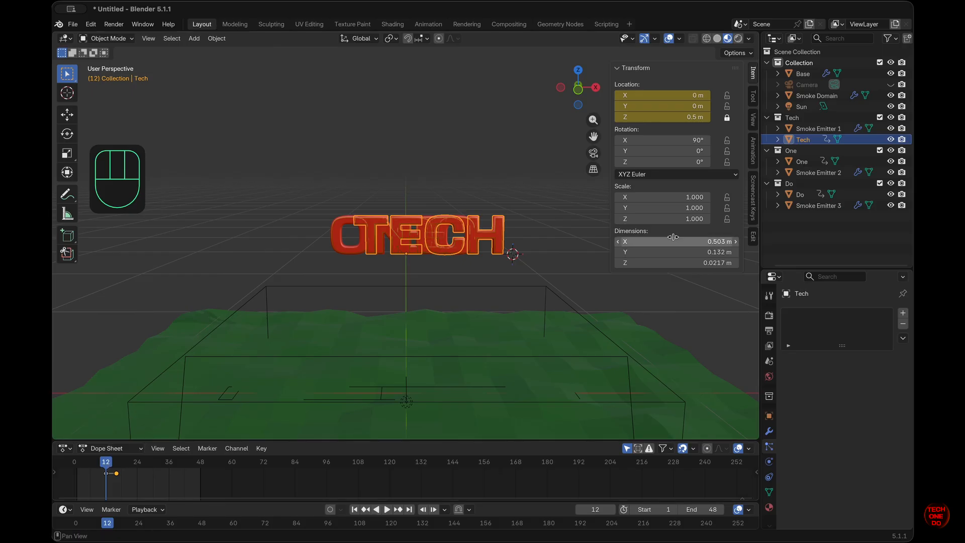
{"action": "left_click_drag", "start_coordinate": [685, 107], "coordinate": [643, 94]}
{"action": "left_click", "coordinate": [681, 95]}
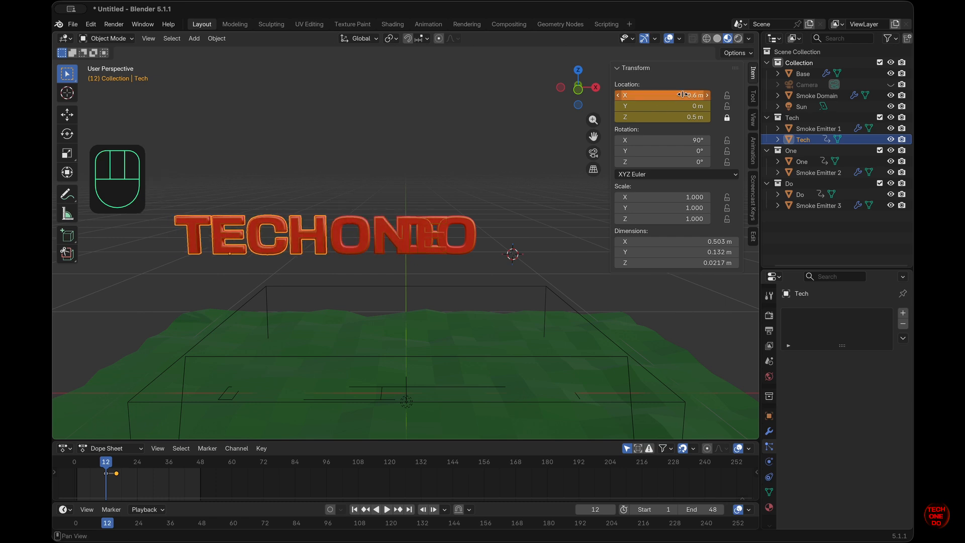
Step: Set the Do object's X location to 0.2 m at frame 12
{"action": "left_click", "coordinate": [469, 230]}
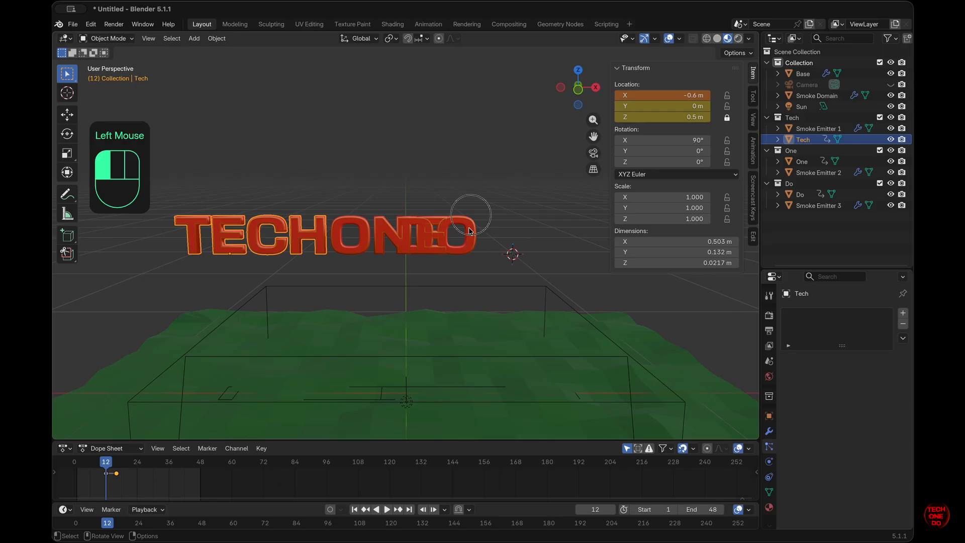
{"action": "mouse_move", "coordinate": [674, 91]}
{"action": "left_mouse_down"}
{"action": "mouse_move", "coordinate": [663, 90]}
{"action": "mouse_move", "coordinate": [674, 94]}
{"action": "left_mouse_up"}
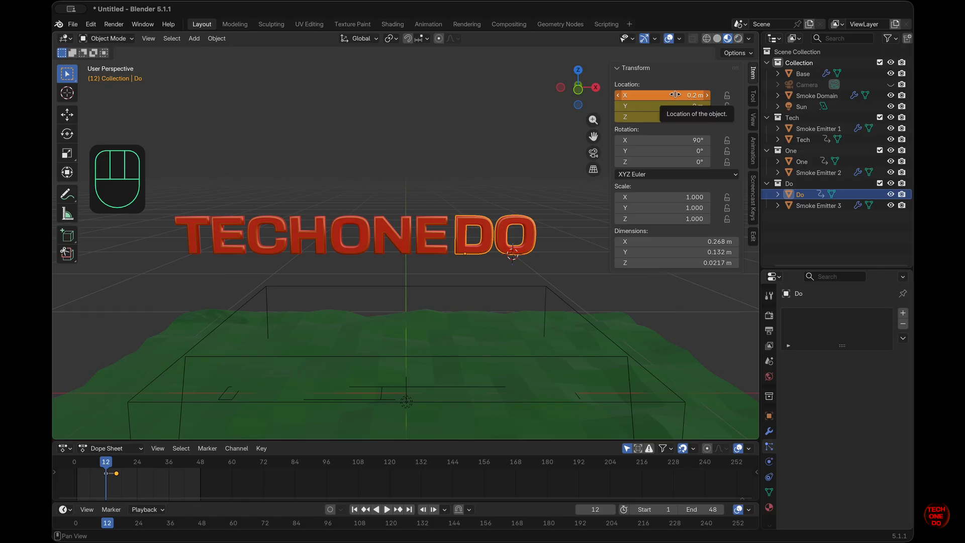
Step: Keyframe the location of the Do object at X 0.2 m and of Tech at X -0.6 m on frame 12
{"action": "key", "text": "i"}
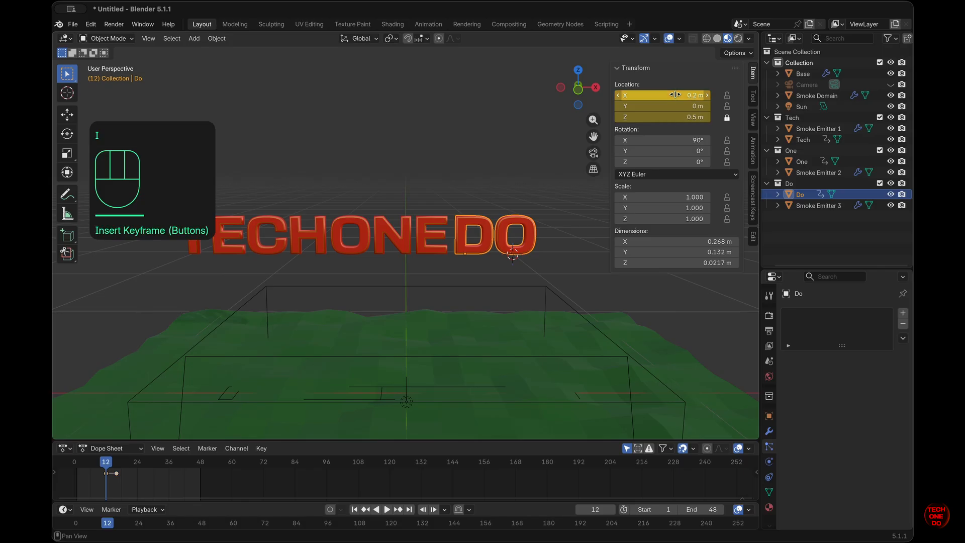
{"action": "left_click", "coordinate": [297, 242]}
{"action": "key", "text": "i"}
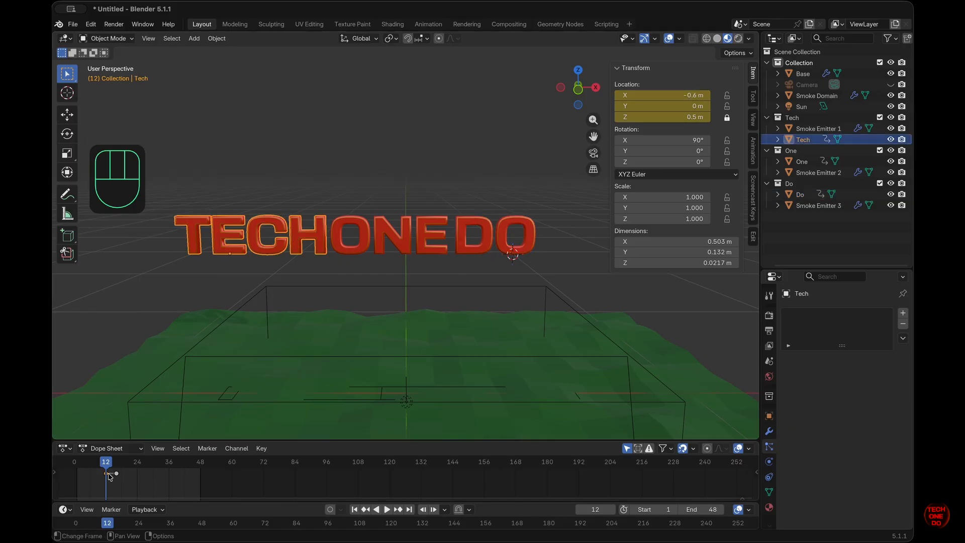
Step: At frame 16, set the Tech object's X location to -0.6 m and keyframe it
{"action": "scroll", "coordinate": [294, 439], "scroll_direction": "right", "scroll_amount": 2}
{"action": "left_click_drag", "start_coordinate": [112, 465], "coordinate": [116, 463]}
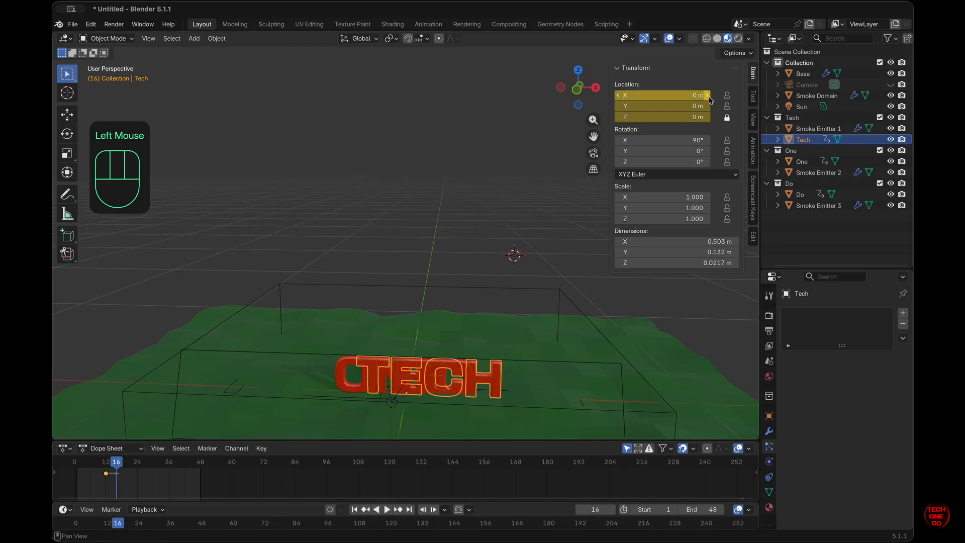
{"action": "double_click", "coordinate": [688, 95]}
{"action": "type", "text": "-.6"}
{"action": "key", "text": "Return"}
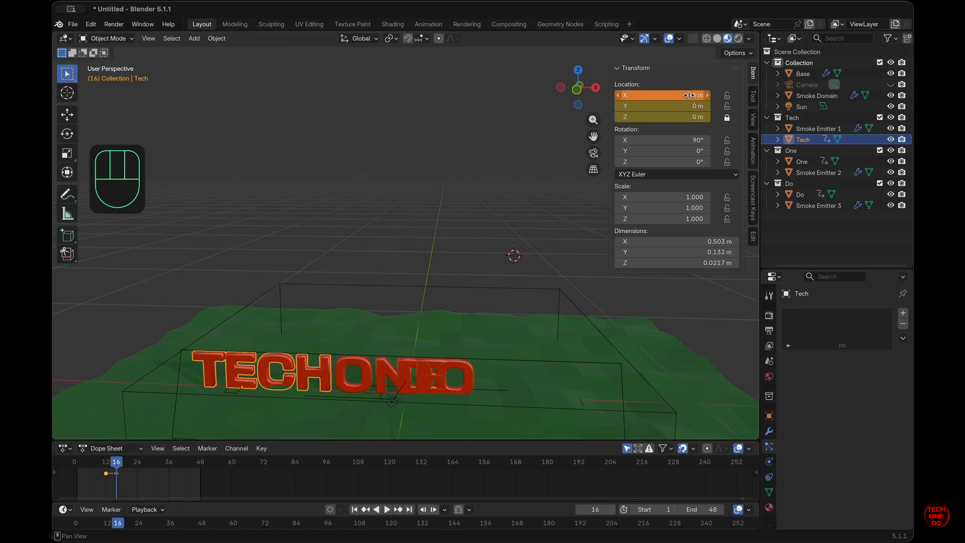
{"action": "key", "text": "i"}
Step: Set the Do object's X location to 0.2 m at frame 16 and keyframe it
{"action": "left_click", "coordinate": [470, 376]}
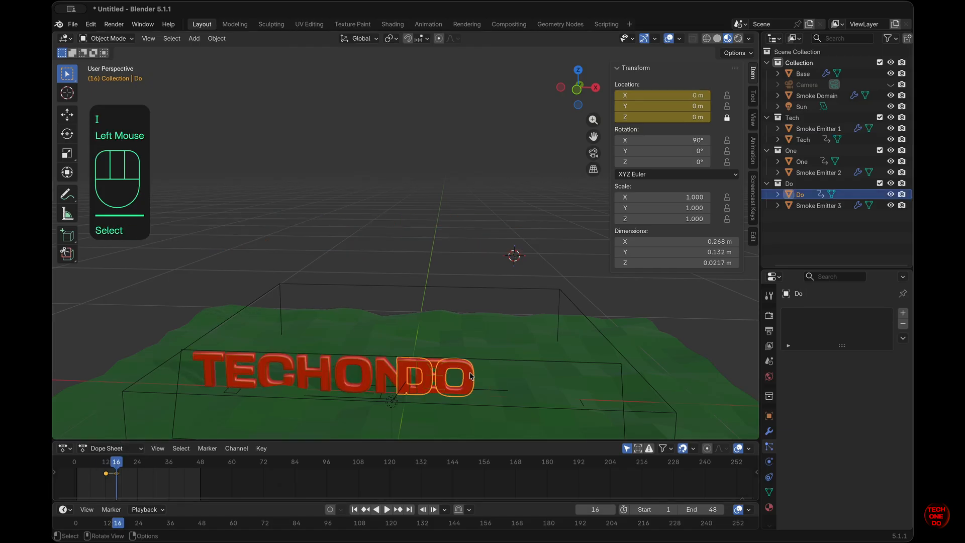
{"action": "double_click", "coordinate": [692, 96]}
{"action": "type", "text": ".6"}
{"action": "key", "text": "Return"}
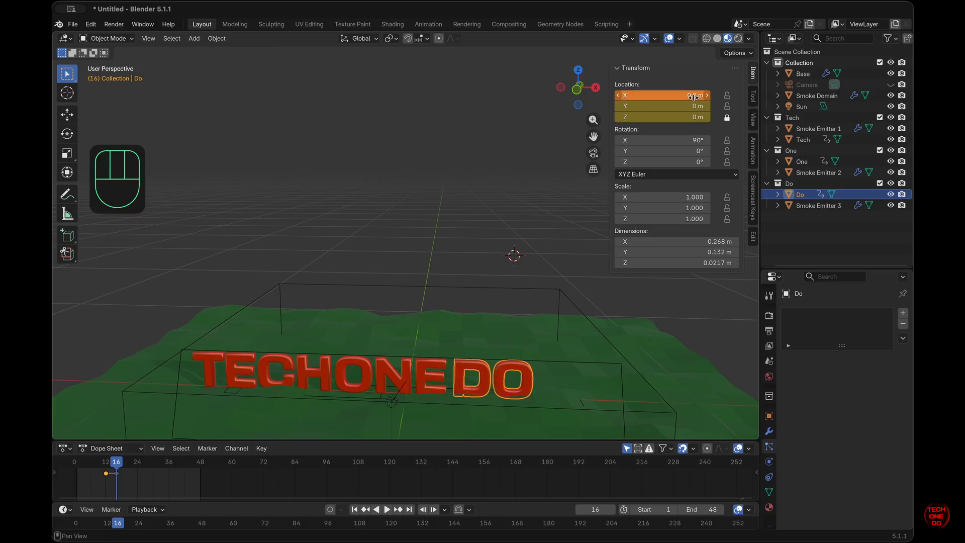
{"action": "key", "text": "i"}
Step: Switch the 3D viewport to rendered shading and look through the camera
{"action": "left_click", "coordinate": [452, 319]}
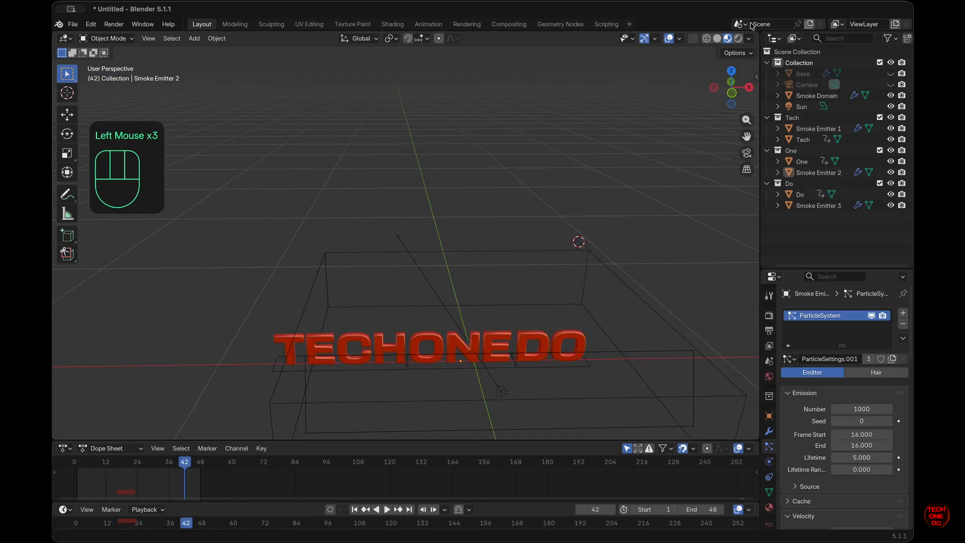
{"action": "left_click", "coordinate": [739, 40]}
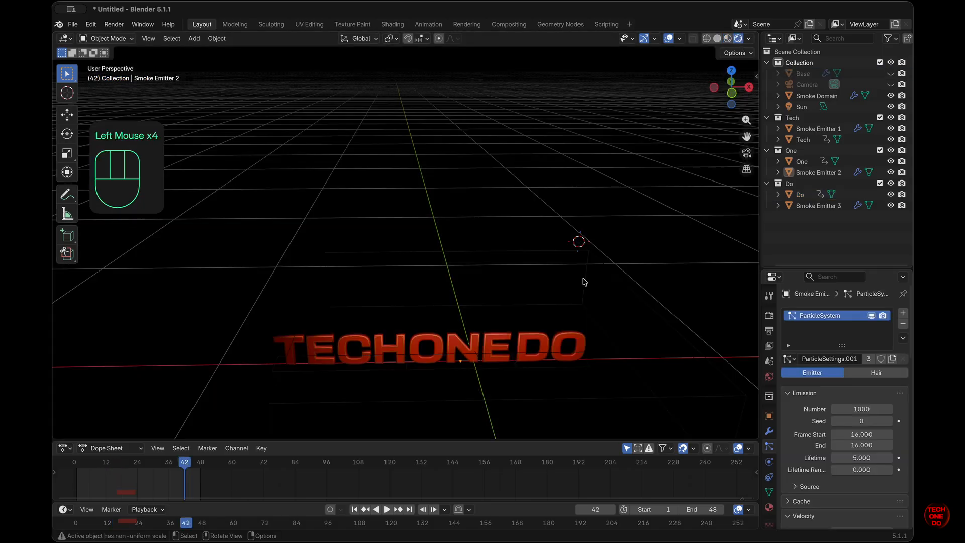
{"action": "left_click", "coordinate": [746, 151]}
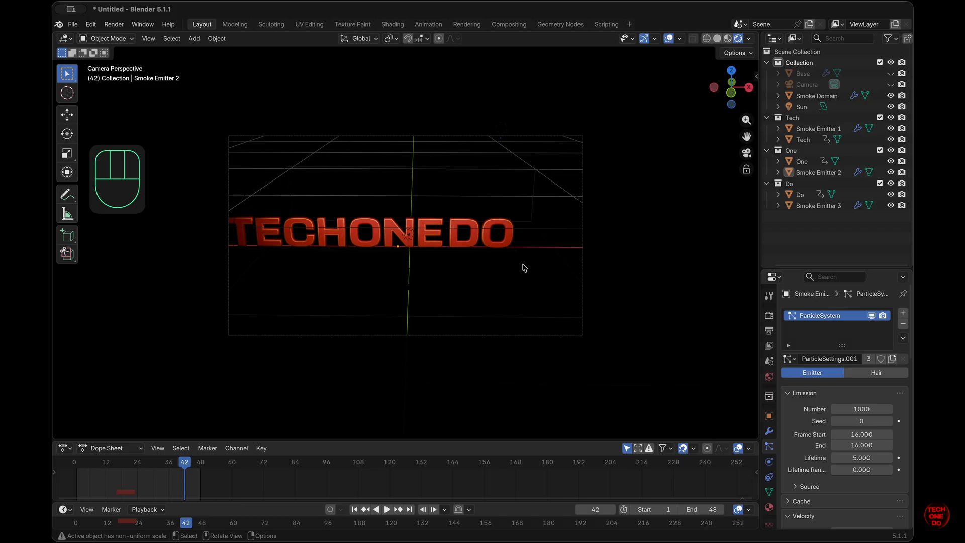
Step: Select the Do object and show its transform properties in the viewport sidebar
{"action": "left_click", "coordinate": [423, 237]}
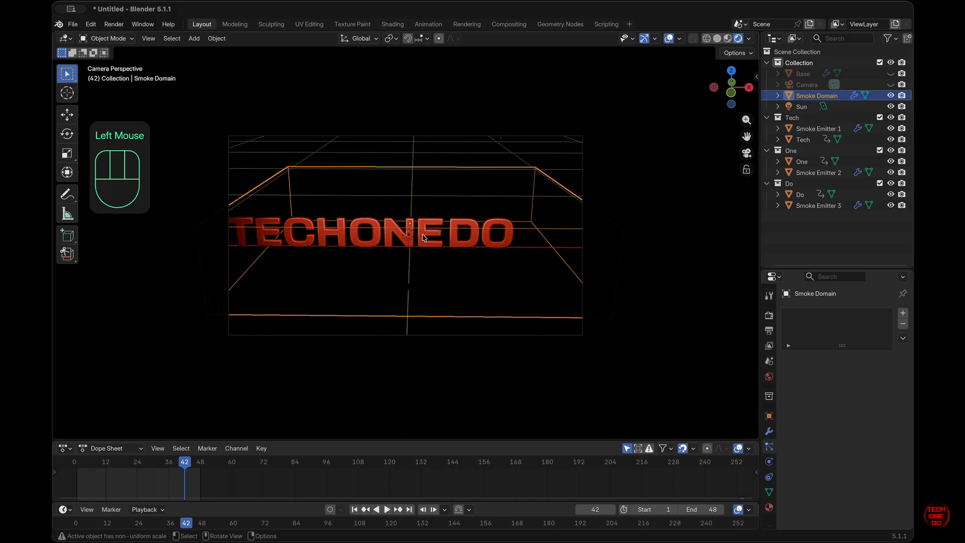
{"action": "left_click", "coordinate": [435, 238]}
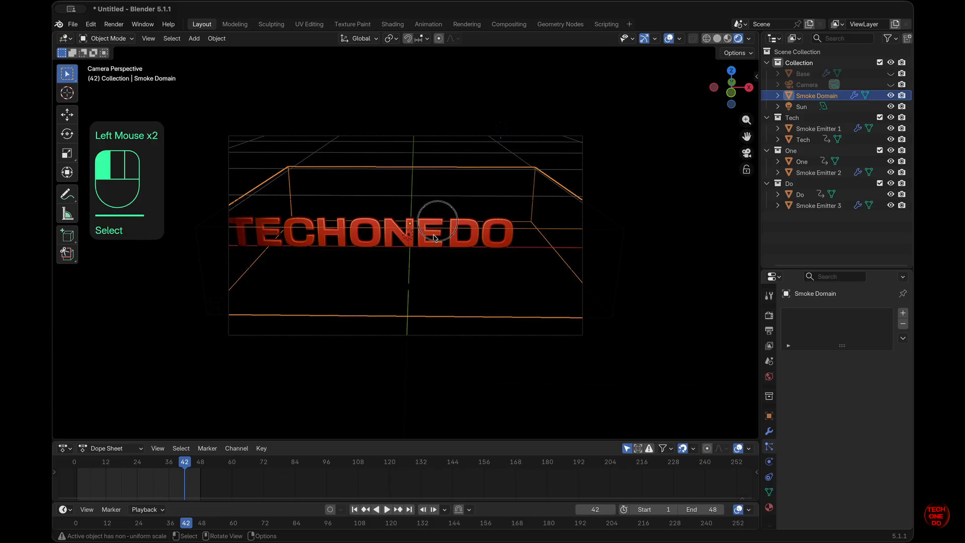
{"action": "left_click", "coordinate": [657, 285]}
{"action": "left_click", "coordinate": [513, 243]}
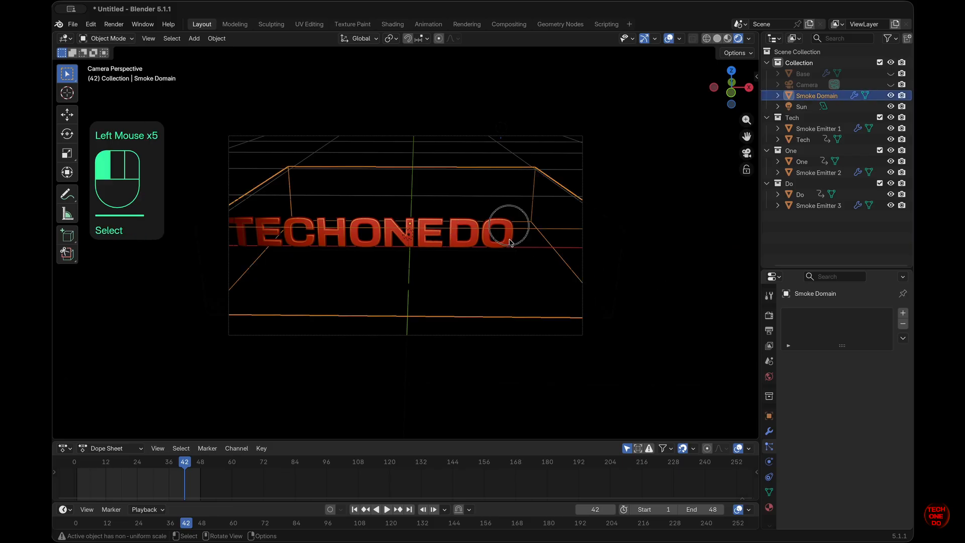
{"action": "left_click", "coordinate": [510, 242]}
{"action": "key", "text": "n"}
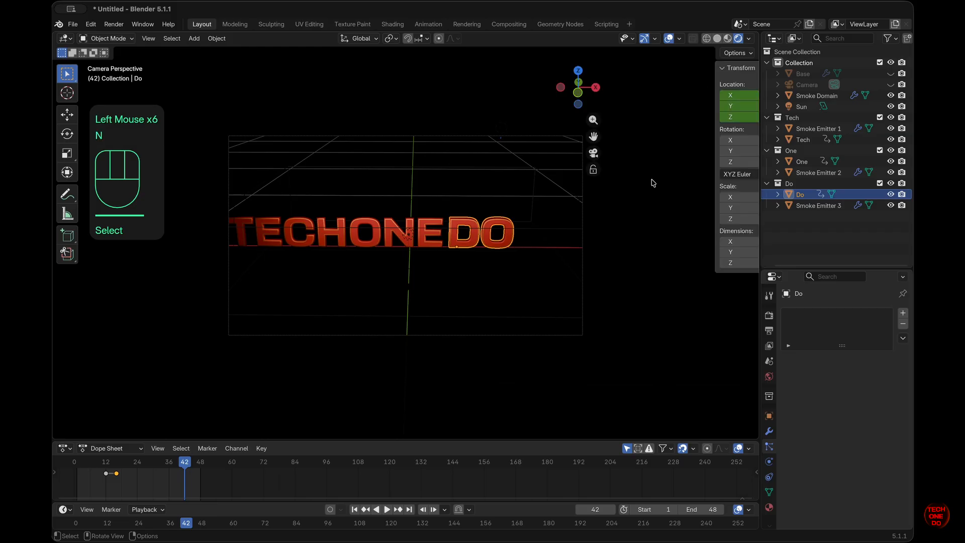
{"action": "left_click_drag", "start_coordinate": [662, 95], "coordinate": [676, 95]}
{"action": "left_click", "coordinate": [430, 239]}
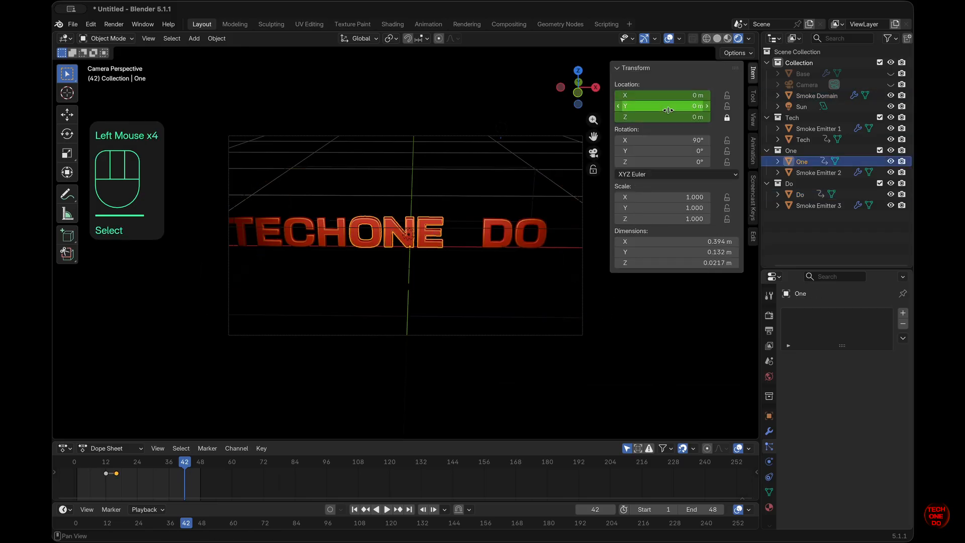
{"action": "left_click", "coordinate": [669, 96]}
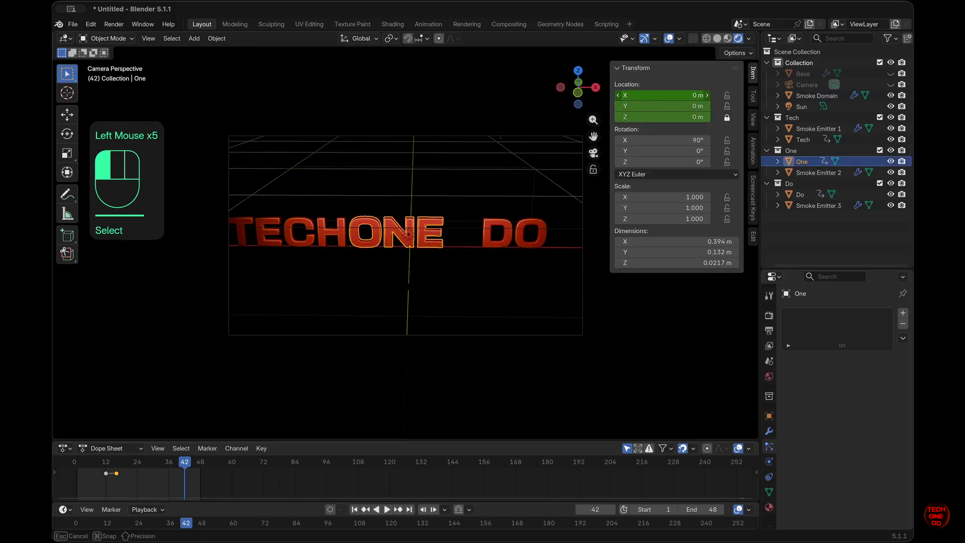
{"action": "left_click", "coordinate": [508, 225]}
{"action": "left_click", "coordinate": [616, 311]}
{"action": "key", "text": "super+z"}
{"action": "key", "text": "super+z"}
{"action": "key", "text": "super+z"}
{"action": "key", "text": "super+z"}
{"action": "key", "text": "super+z"}
{"action": "key", "text": "super+z"}
{"action": "key", "text": "super+z"}
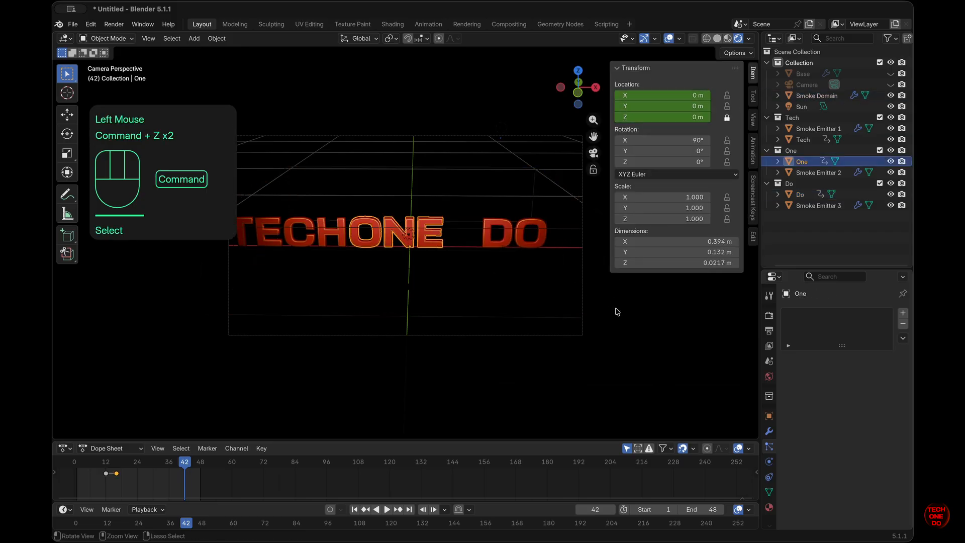
Step: At frame 16, set the Do object's X location to 0.4 m and keyframe it
{"action": "left_click", "coordinate": [116, 462]}
{"action": "left_click_drag", "start_coordinate": [668, 96], "coordinate": [677, 94]}
{"action": "left_click", "coordinate": [680, 98]}
{"action": "left_click", "coordinate": [680, 97]}
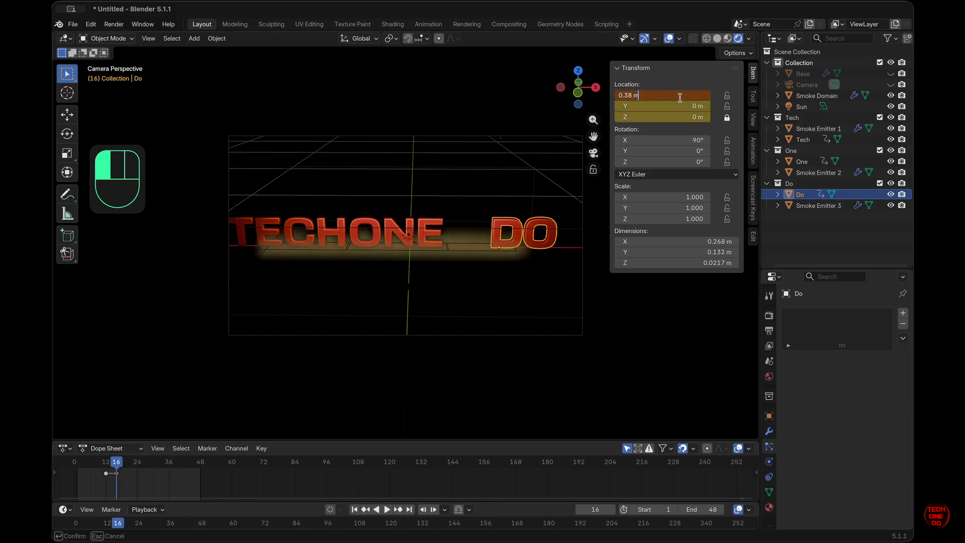
{"action": "key", "text": "BackSpace"}
{"action": "key", "text": "BackSpace"}
{"action": "key", "text": "BackSpace"}
{"action": "key", "text": "BackSpace"}
{"action": "type", "text": "4"}
{"action": "key", "text": "Return"}
{"action": "left_click", "coordinate": [679, 97]}
{"action": "key", "text": "Escape"}
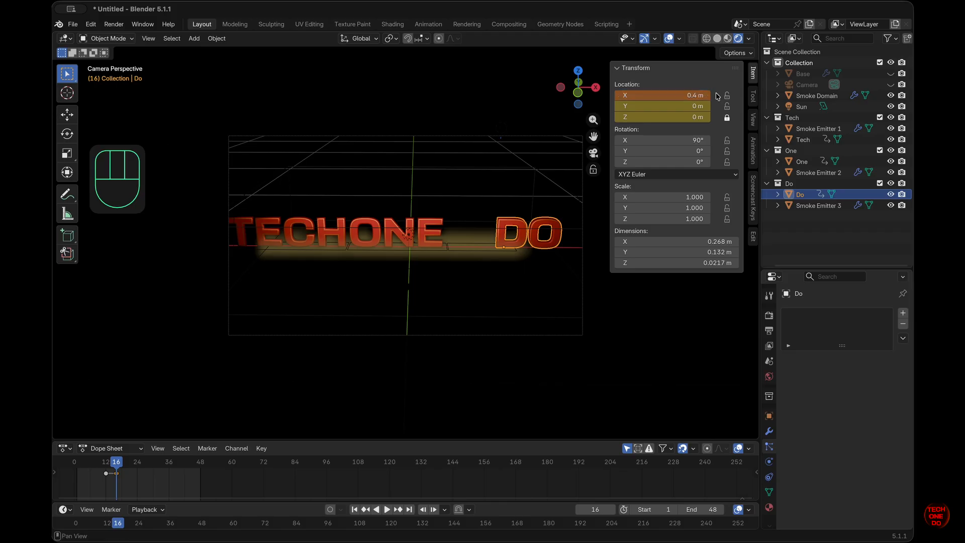
{"action": "key", "text": "i"}
Step: At frame 12, set the Do object's X location to 0.4 m and keyframe it
{"action": "left_click", "coordinate": [694, 93]}
{"action": "key", "text": "Left"}
{"action": "key", "text": "Left"}
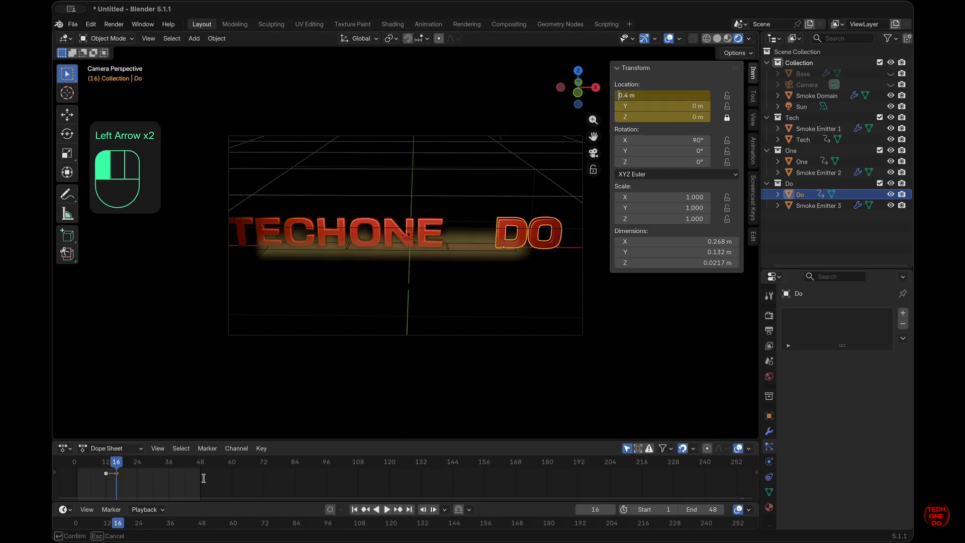
{"action": "key", "text": "Left"}
{"action": "key", "text": "Left"}
{"action": "key", "text": "Left"}
{"action": "key", "text": "Left"}
{"action": "left_click", "coordinate": [693, 97]}
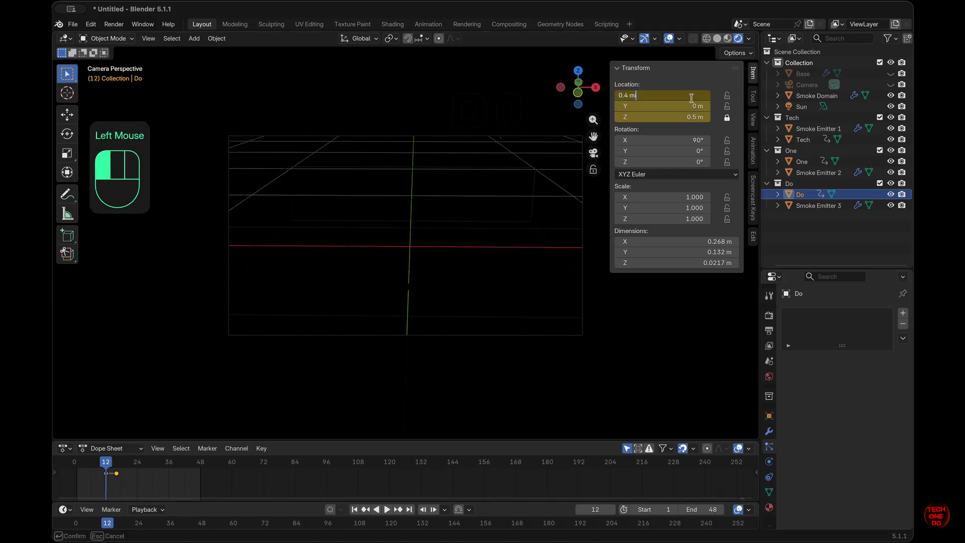
{"action": "key", "text": "i"}
Step: At frame 16, try shifting One, Tech and Do along the X axis to even out the word spacing, with Do at 0.34 m
{"action": "left_click_drag", "start_coordinate": [104, 465], "coordinate": [117, 466]}
{"action": "left_click", "coordinate": [434, 224]}
{"action": "left_click", "coordinate": [435, 224]}
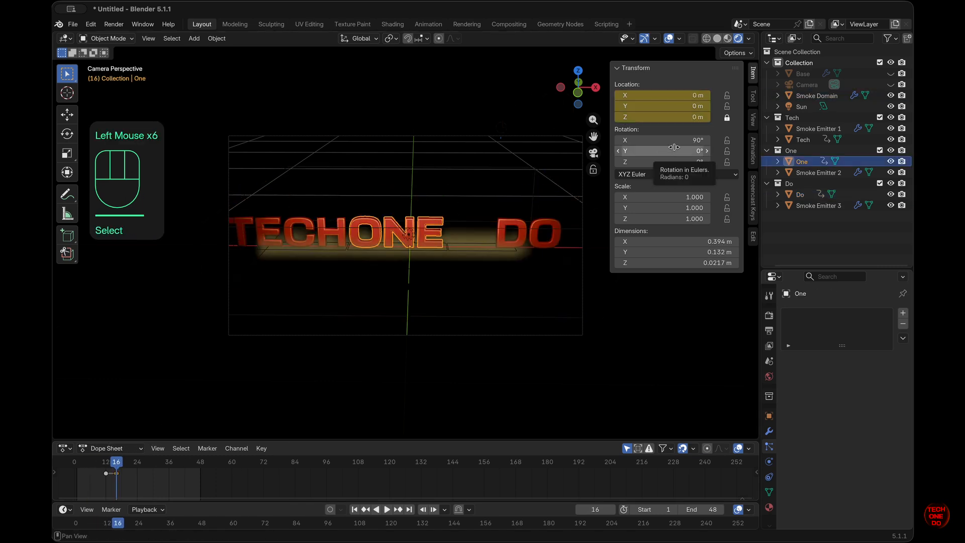
{"action": "left_click_drag", "start_coordinate": [665, 96], "coordinate": [682, 95]}
{"action": "left_click", "coordinate": [307, 229]}
{"action": "left_click", "coordinate": [307, 229]}
{"action": "left_click", "coordinate": [431, 227]}
{"action": "left_click", "coordinate": [431, 226]}
{"action": "left_click", "coordinate": [342, 230]}
{"action": "left_click", "coordinate": [342, 231]}
{"action": "left_click", "coordinate": [529, 225]}
{"action": "left_click", "coordinate": [529, 225]}
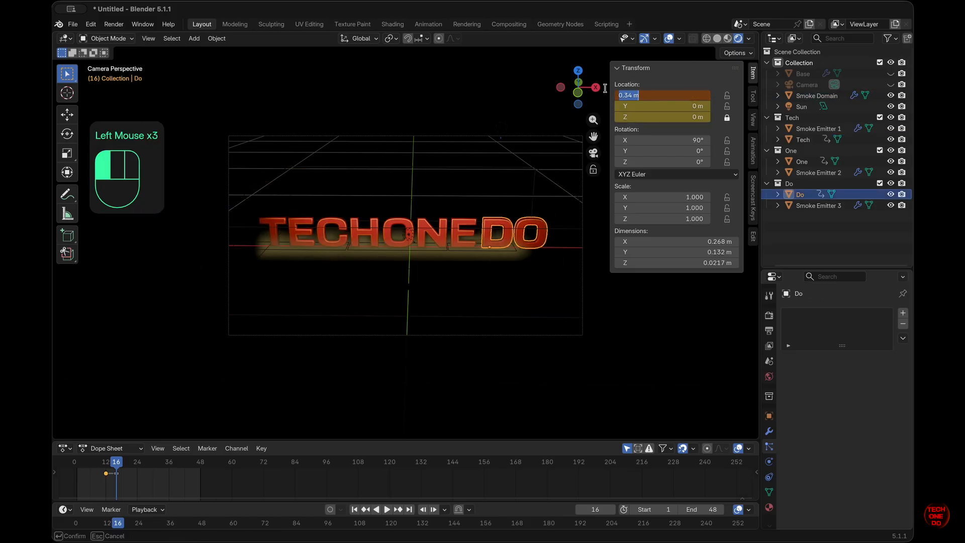
Step: Set the Do object's X location to 0.35 m at frame 16, and keyframe it at 0.35 m on frame 12
{"action": "left_click", "coordinate": [698, 93]}
{"action": "key", "text": "BackSpace"}
{"action": "key", "text": "BackSpace"}
{"action": "key", "text": "BackSpace"}
{"action": "type", "text": "5"}
{"action": "key", "text": "Return"}
{"action": "left_click", "coordinate": [698, 93]}
{"action": "key", "text": "Return"}
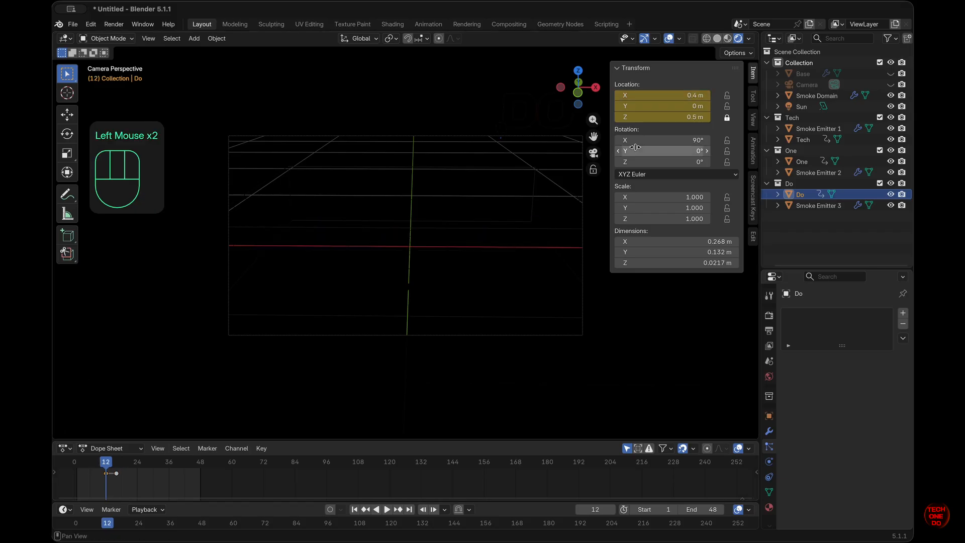
{"action": "left_click_drag", "start_coordinate": [683, 95], "coordinate": [678, 95]}
{"action": "key", "text": "i"}
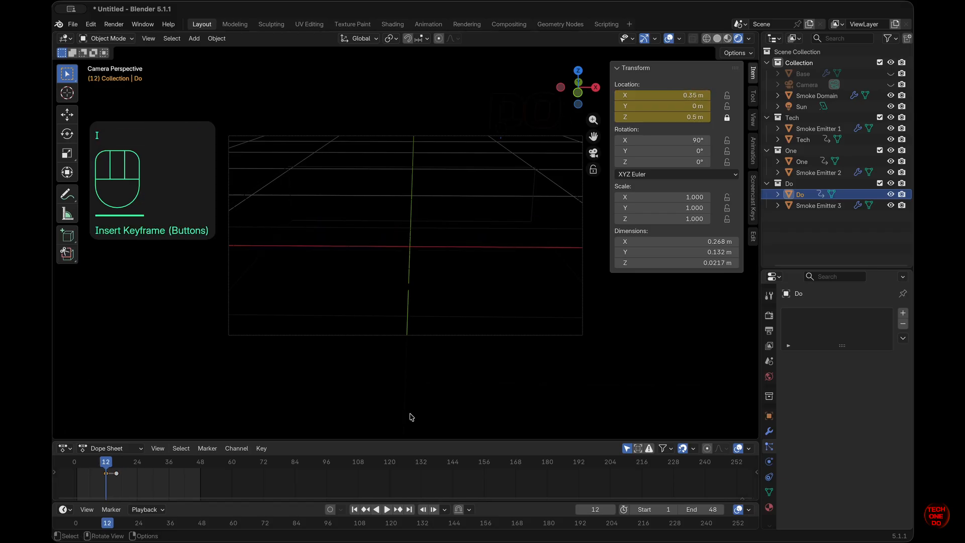
Step: At frame 48, shift One and Tech along X to separate the words, placing Tech at -0.46 m, and copy Tech's X value
{"action": "left_click", "coordinate": [410, 509]}
{"action": "left_click", "coordinate": [427, 236]}
{"action": "left_click_drag", "start_coordinate": [669, 91], "coordinate": [670, 95]}
{"action": "left_click", "coordinate": [331, 221]}
{"action": "left_click", "coordinate": [330, 220]}
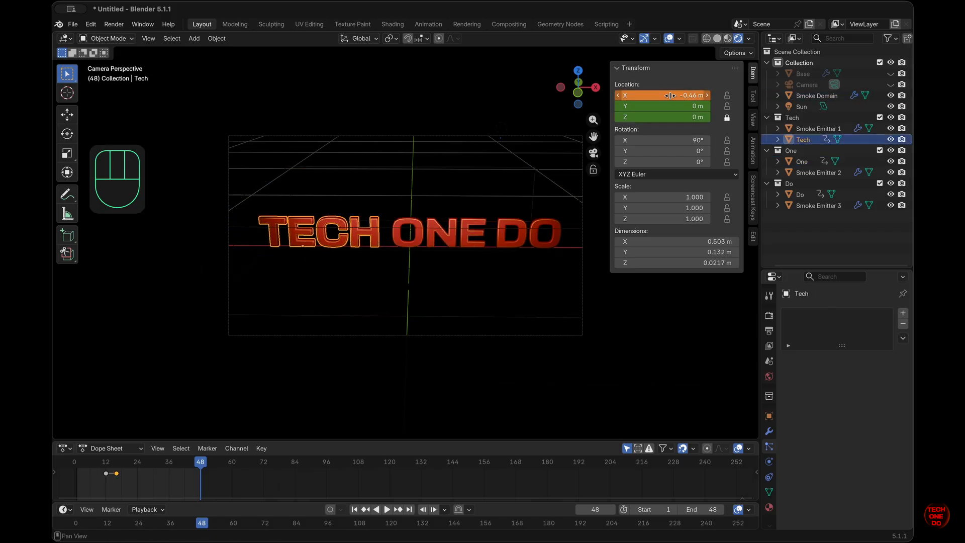
{"action": "left_click", "coordinate": [670, 95]}
{"action": "key", "text": "ctrl+c"}
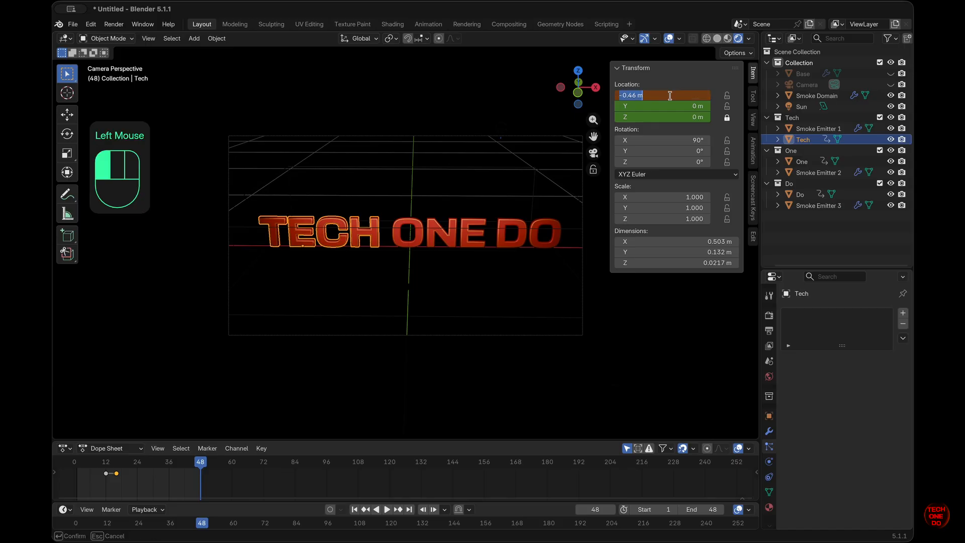
Step: At frame 16, paste -0.46 m as the Tech object's X location and keyframe it
{"action": "left_click", "coordinate": [116, 463]}
{"action": "left_click", "coordinate": [668, 94]}
{"action": "key", "text": "ctrl+v"}
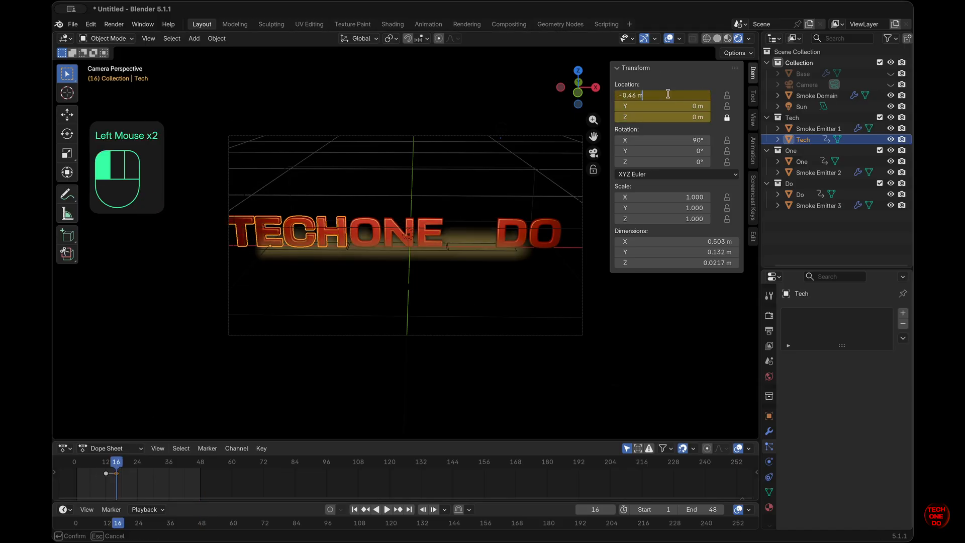
{"action": "key", "text": "Return"}
{"action": "key", "text": "i"}
Step: At frame 12, paste -0.46 m as the Tech object's X location and keyframe it
{"action": "left_click", "coordinate": [106, 467]}
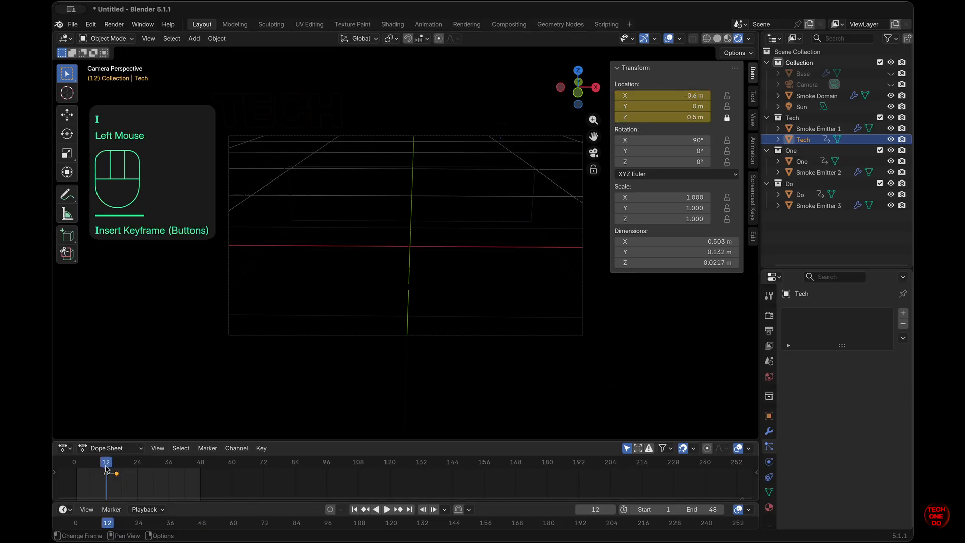
{"action": "left_click", "coordinate": [685, 95]}
{"action": "key", "text": "ctrl+v"}
{"action": "key", "text": "Return"}
{"action": "key", "text": "i"}
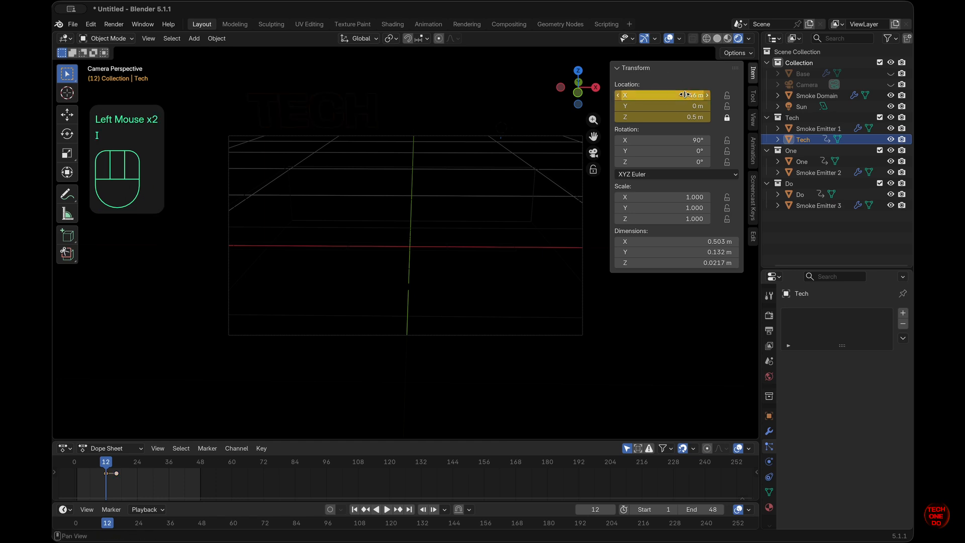
Step: At frame 48, set the One object's X location to 0.18 m and keyframe it
{"action": "left_click", "coordinate": [410, 509]}
{"action": "left_click", "coordinate": [417, 233]}
{"action": "left_click", "coordinate": [423, 235]}
{"action": "left_click_drag", "start_coordinate": [669, 95], "coordinate": [667, 91]}
{"action": "left_click", "coordinate": [670, 96]}
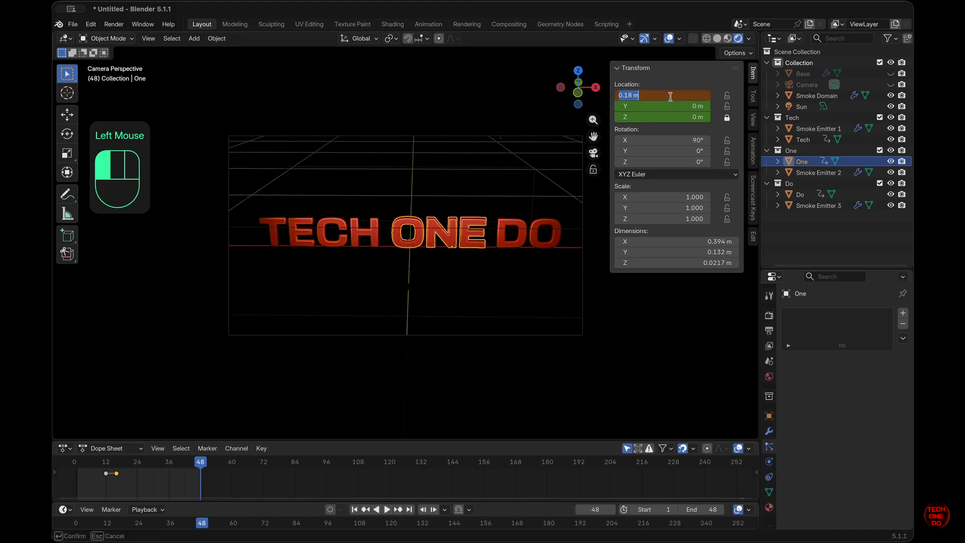
{"action": "key", "text": "super+z"}
{"action": "left_click", "coordinate": [717, 94]}
{"action": "key", "text": "i"}
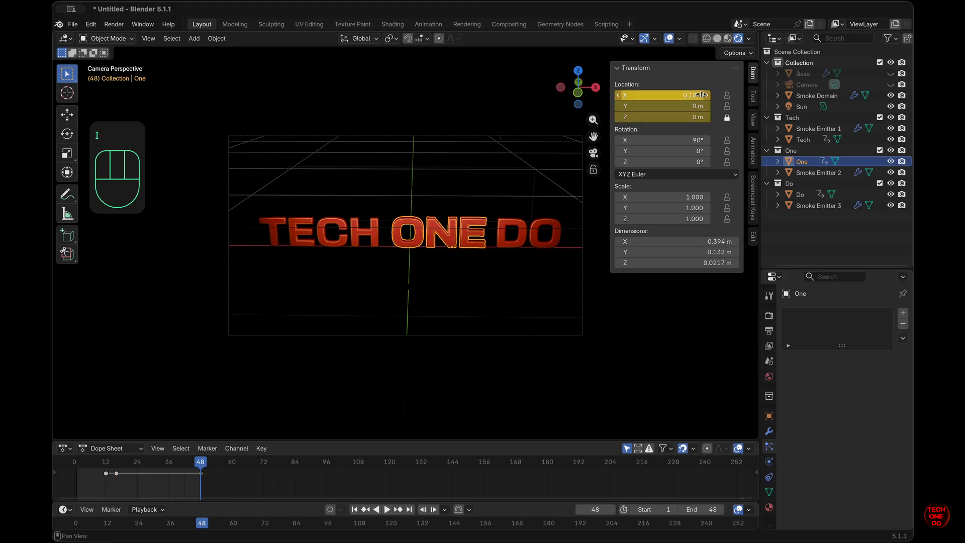
{"action": "left_click", "coordinate": [690, 94]}
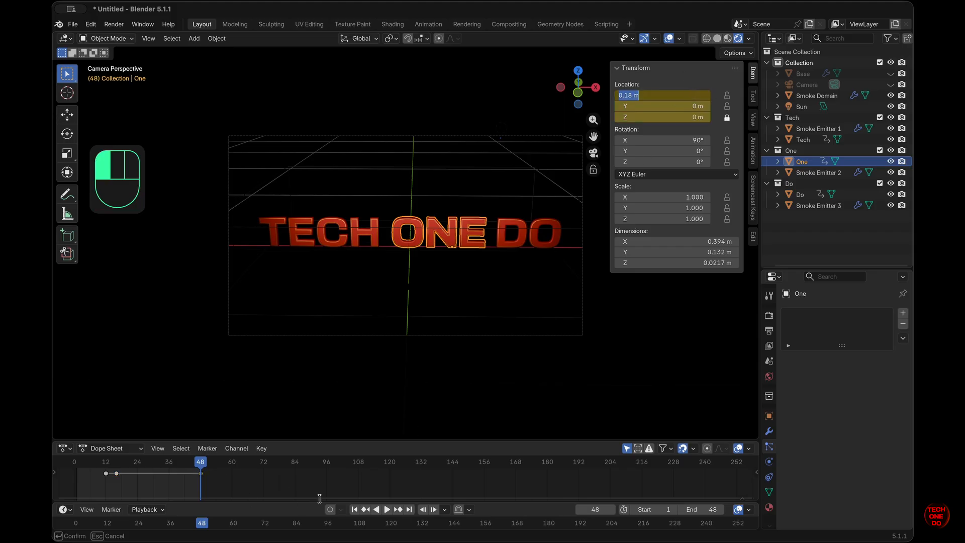
Step: Delete the One object's keyframe at frame 48
{"action": "left_click", "coordinate": [335, 488]}
{"action": "left_click_drag", "start_coordinate": [224, 482], "coordinate": [195, 470]}
{"action": "key", "text": "x"}
{"action": "left_click", "coordinate": [197, 472]}
Step: At frame 16, set the One object's X location to 0.18 m and keyframe it
{"action": "left_click", "coordinate": [116, 473]}
{"action": "left_click", "coordinate": [117, 462]}
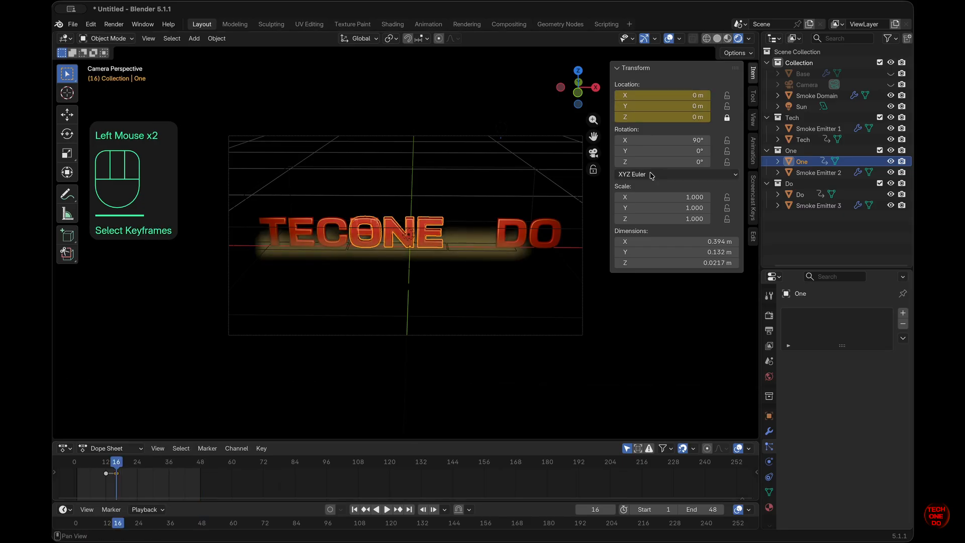
{"action": "left_click", "coordinate": [679, 93]}
{"action": "left_click_drag", "start_coordinate": [678, 92], "coordinate": [698, 93]}
{"action": "key", "text": "i"}
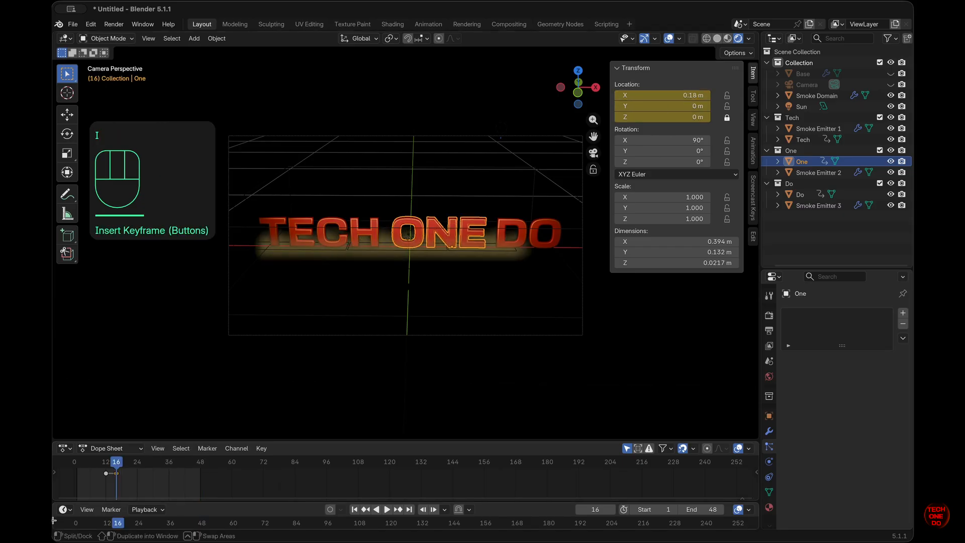
Step: At frame 12, set the One object's X location to 0.18 m and keyframe it
{"action": "left_click", "coordinate": [108, 462]}
{"action": "left_click", "coordinate": [696, 95]}
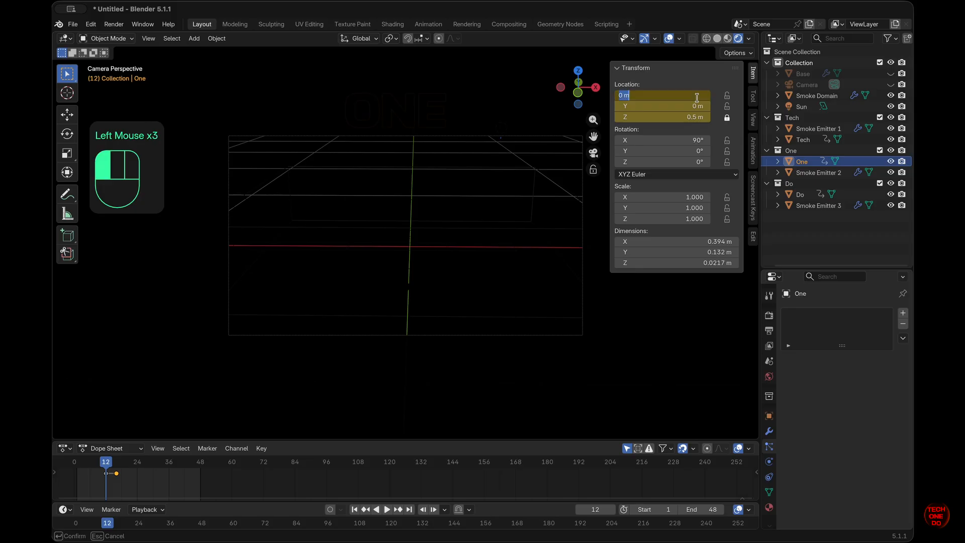
{"action": "left_click", "coordinate": [697, 97]}
{"action": "key", "text": "i"}
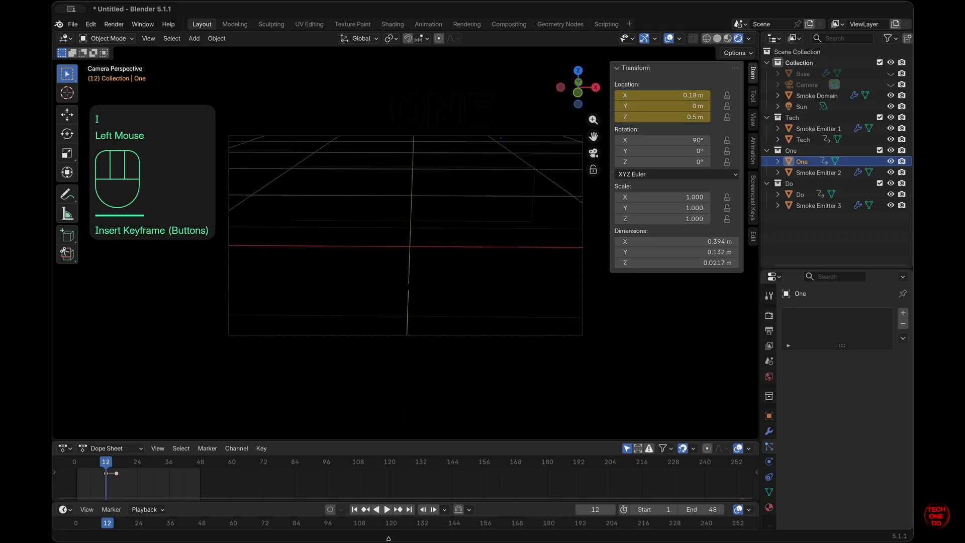
Step: Play the animation from the first frame to check the One word's drop, and stop it near the end
{"action": "left_click", "coordinate": [354, 509]}
{"action": "left_click", "coordinate": [388, 509]}
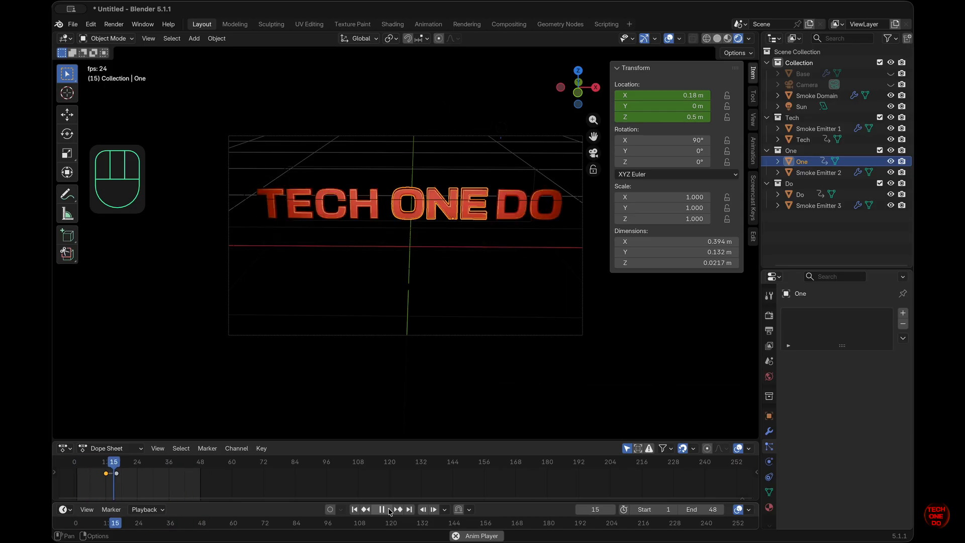
{"action": "left_click", "coordinate": [382, 510]}
{"action": "left_click", "coordinate": [543, 514]}
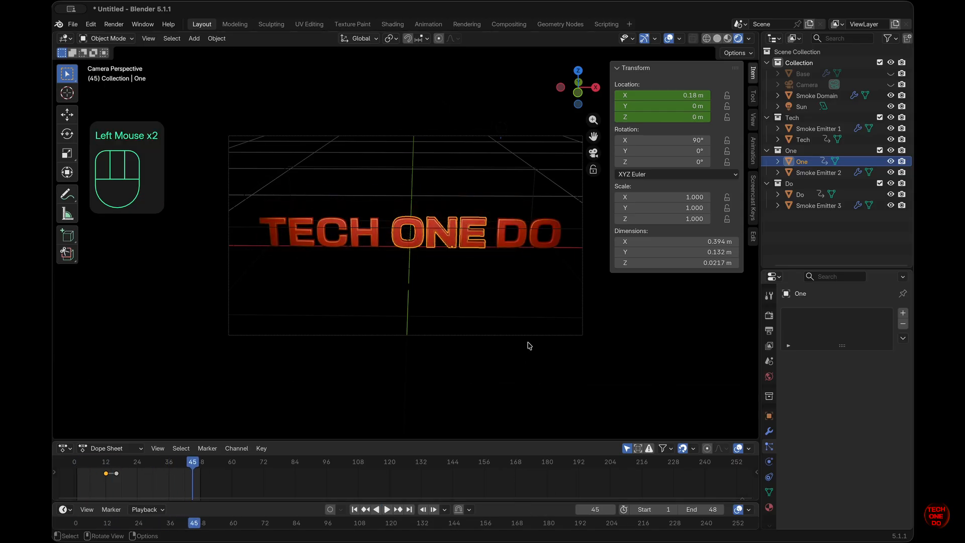
Step: Move Smoke Emitter 2 about 0.17 m along the X axis so it lies beneath the word ONE
{"action": "left_click", "coordinate": [530, 238]}
{"action": "left_click", "coordinate": [535, 243]}
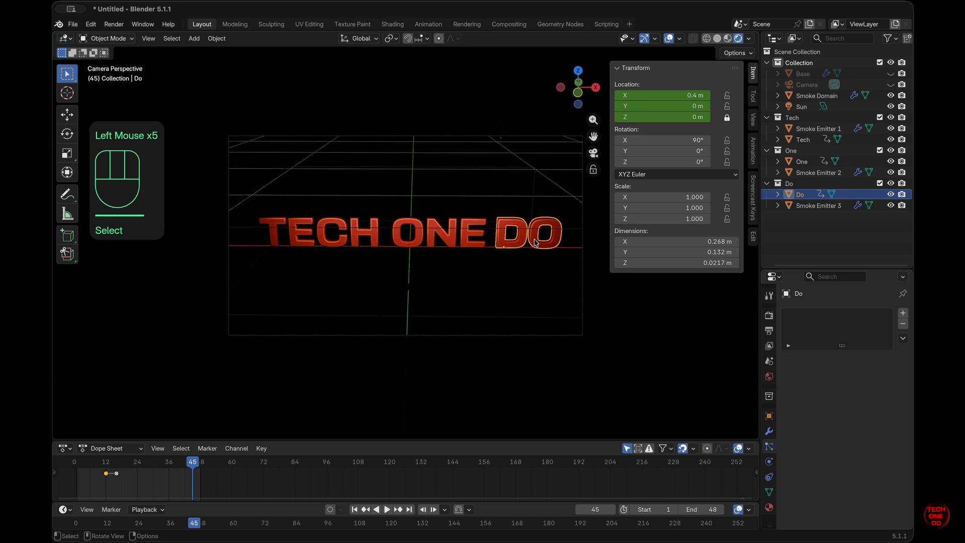
{"action": "left_click", "coordinate": [832, 206]}
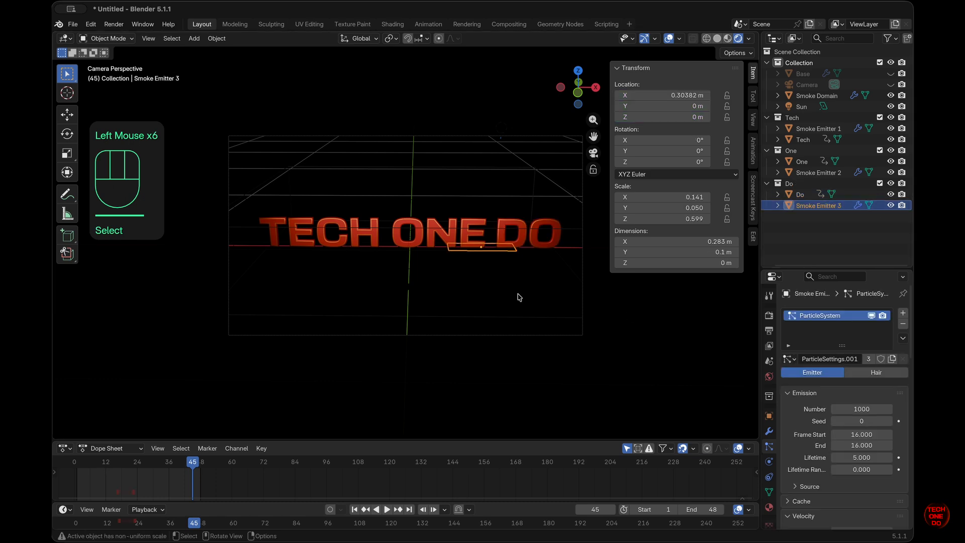
{"action": "middle_click_drag", "start_coordinate": [518, 298], "coordinate": [459, 299]}
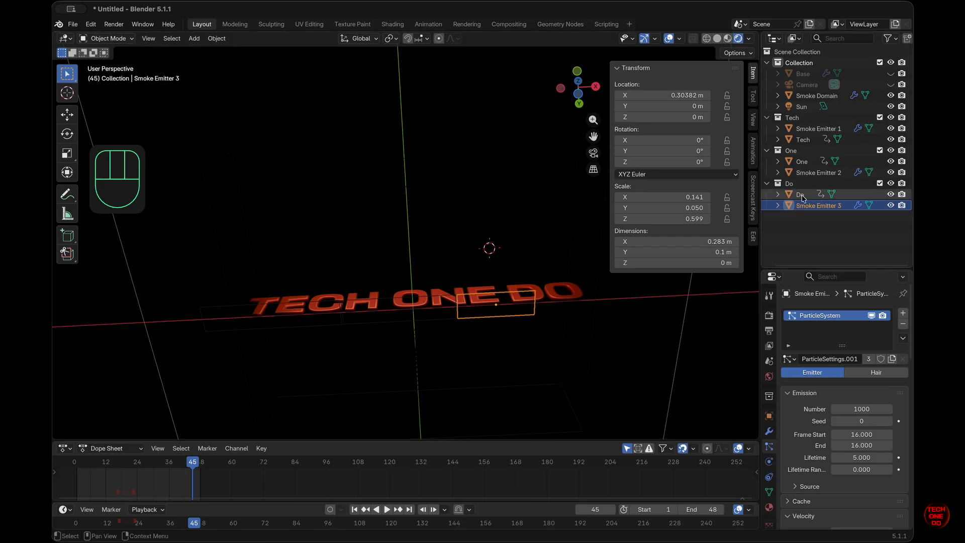
{"action": "left_click", "coordinate": [809, 173]}
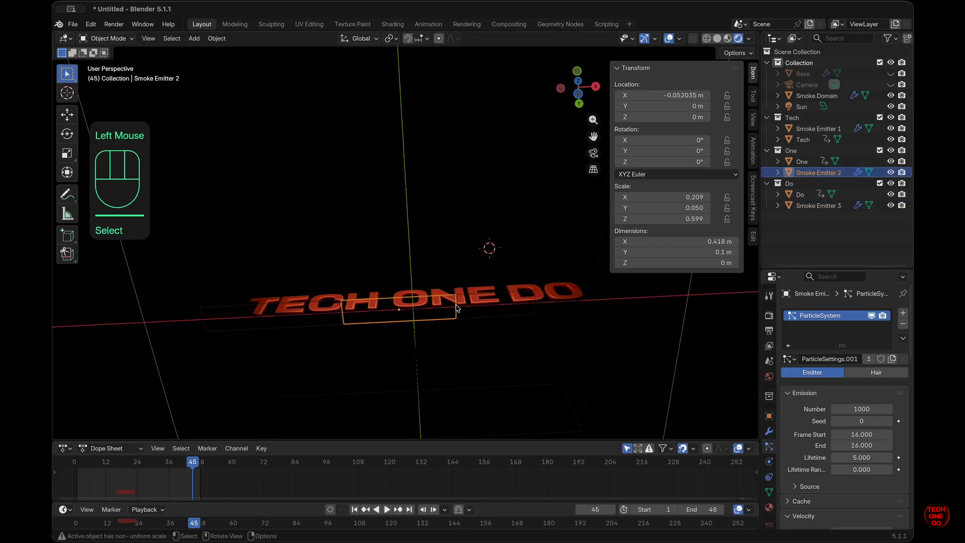
{"action": "key", "text": "g"}
{"action": "key", "text": "x"}
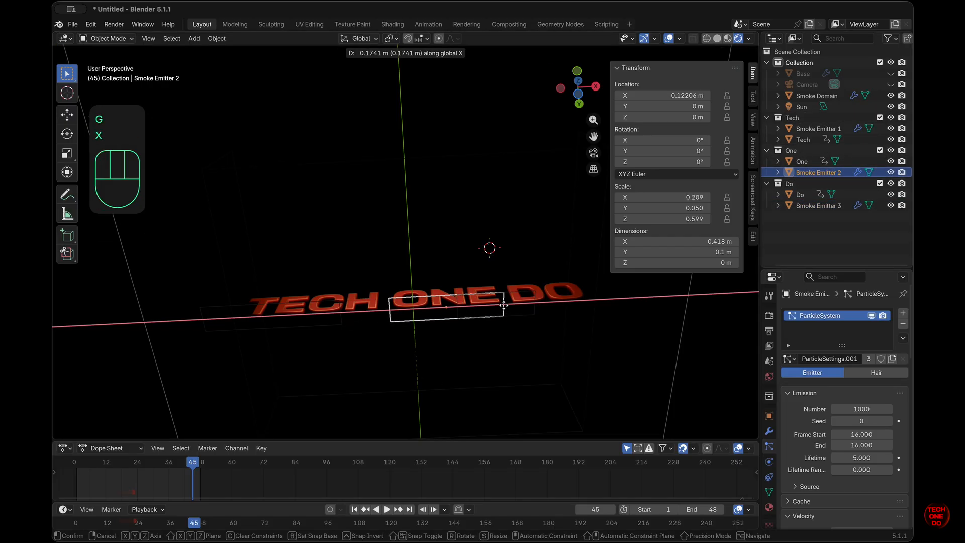
{"action": "left_click", "coordinate": [504, 305]}
Step: Move Smoke Emitter 3 along the X axis to about 0.498 m, beneath the word DO
{"action": "left_click", "coordinate": [815, 205]}
{"action": "key", "text": "g"}
{"action": "key", "text": "x"}
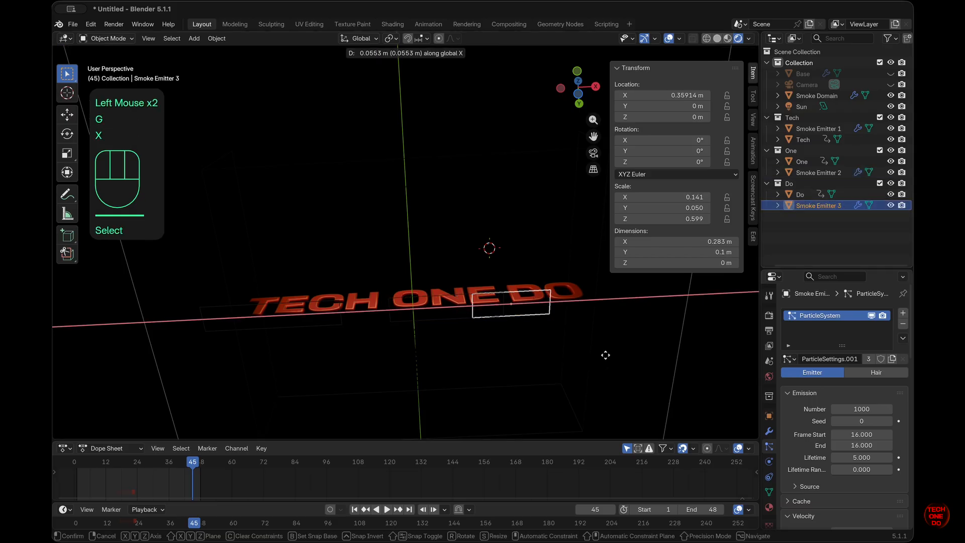
{"action": "left_click", "coordinate": [627, 355]}
{"action": "key", "text": "KP_1"}
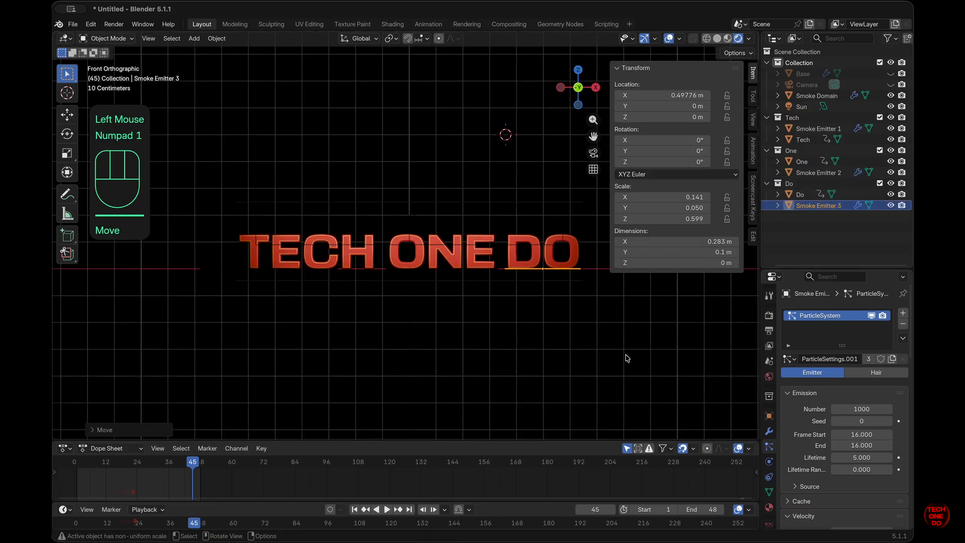
Step: Move Smoke Emitter 1 along the X axis to about -0.371 m, beneath the word TECH, and deselect it
{"action": "left_click", "coordinate": [326, 270]}
{"action": "left_click", "coordinate": [326, 270]}
{"action": "left_click", "coordinate": [357, 271]}
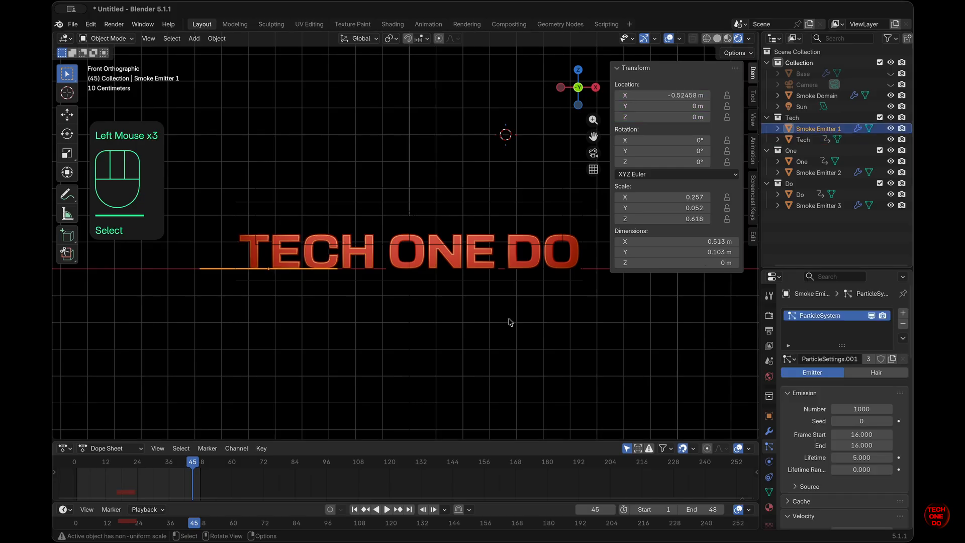
{"action": "middle_click_drag", "start_coordinate": [511, 323], "coordinate": [511, 323]}
{"action": "key", "text": "g"}
{"action": "key", "text": "x"}
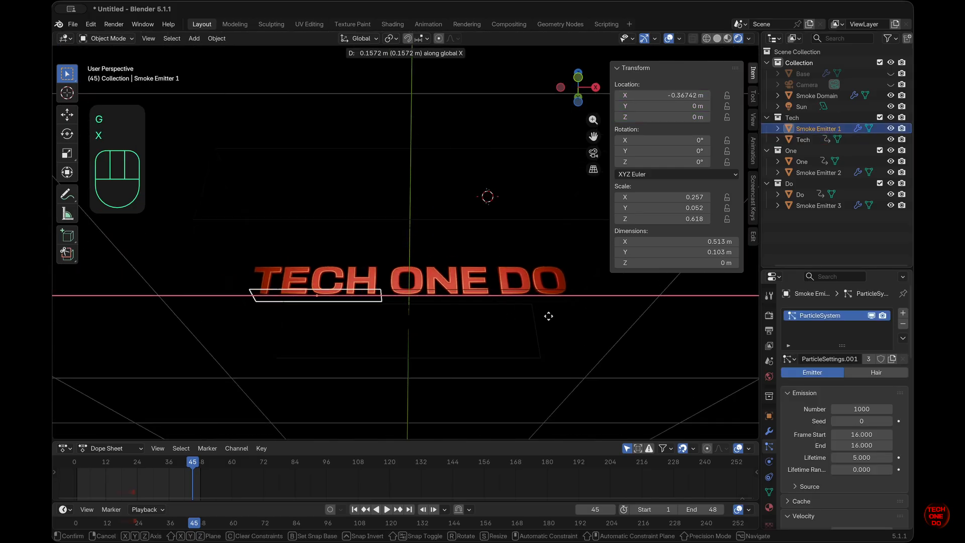
{"action": "left_click", "coordinate": [548, 316]}
{"action": "key", "text": "KP_1"}
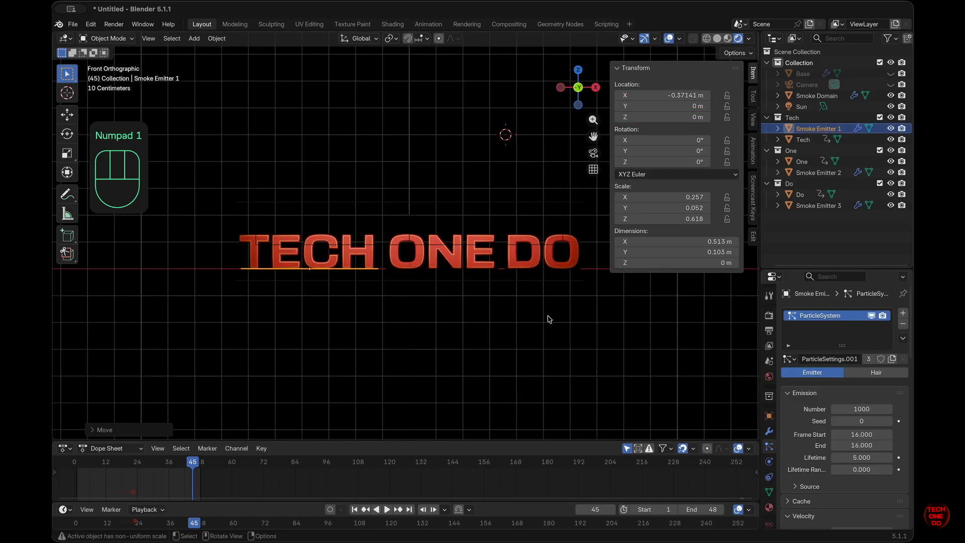
{"action": "left_click", "coordinate": [548, 319]}
{"action": "middle_click_drag", "start_coordinate": [548, 319], "coordinate": [549, 319]}
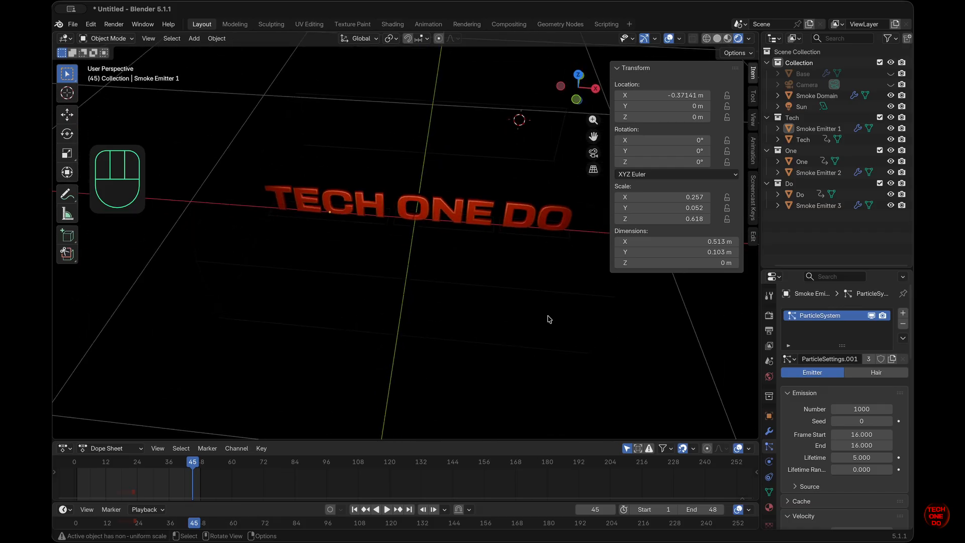
Step: Play the animation from the first frame through the camera to check the words against their smoke
{"action": "left_click", "coordinate": [354, 510]}
{"action": "left_click", "coordinate": [594, 153]}
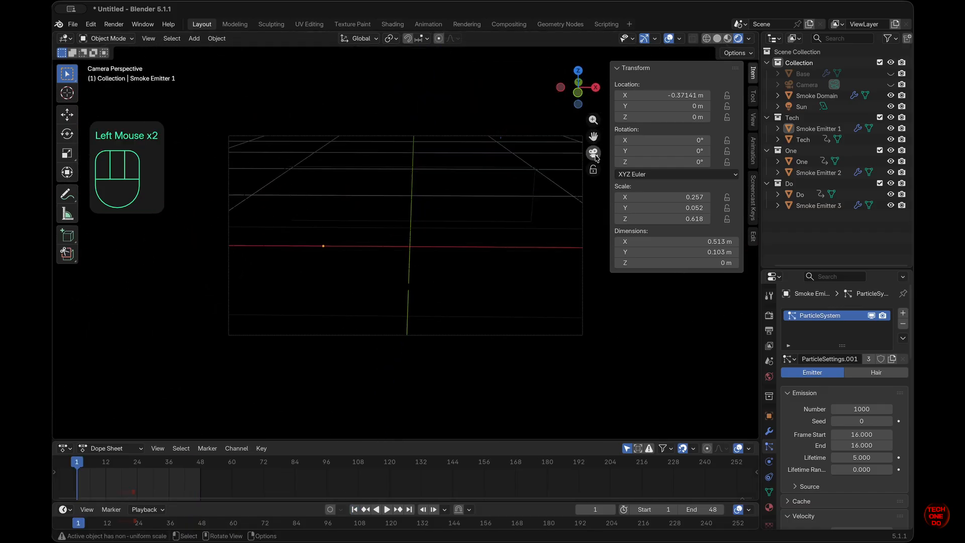
{"action": "left_click", "coordinate": [388, 509]}
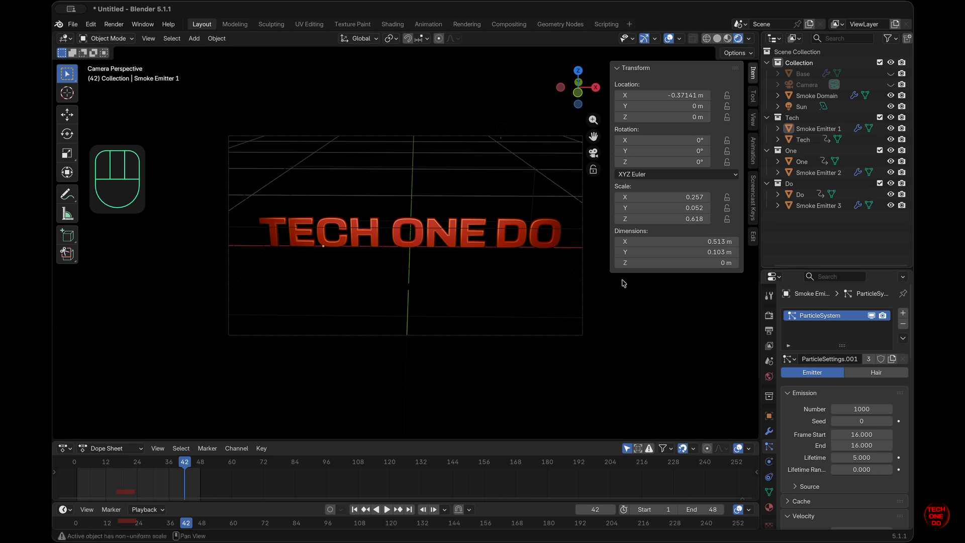
Step: Shift both of the One object's keyframes 4 frames later so its drop starts at frame 16, when Tech lands
{"action": "left_click", "coordinate": [815, 141]}
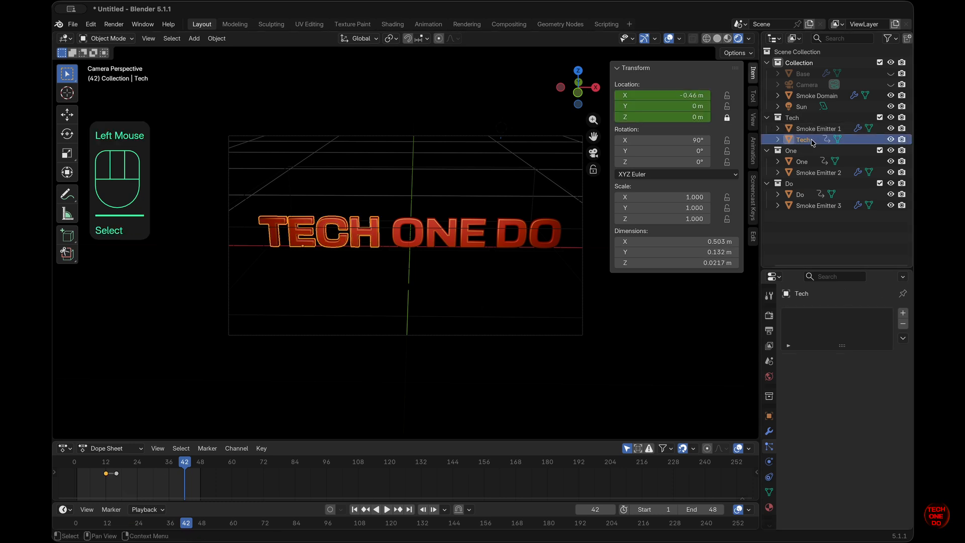
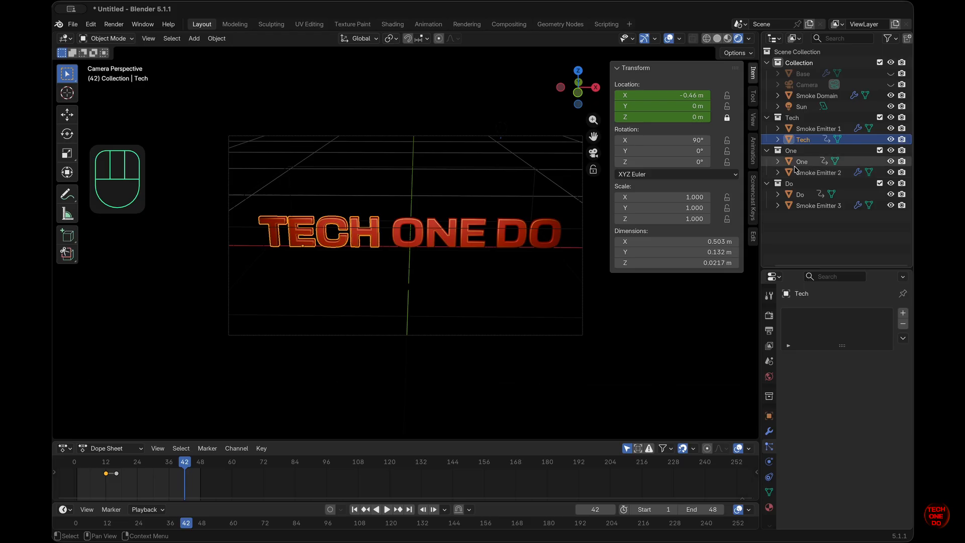
{"action": "left_click", "coordinate": [115, 467]}
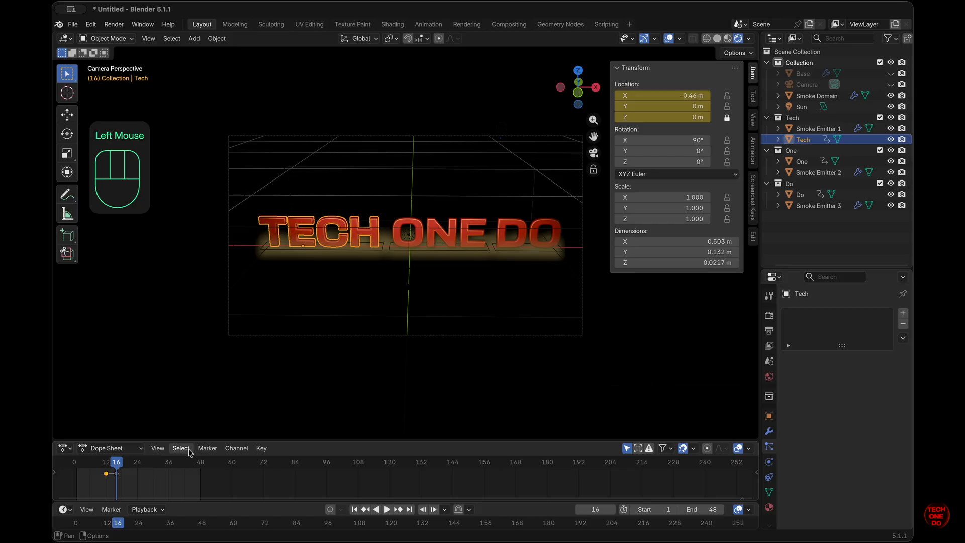
{"action": "left_click", "coordinate": [809, 162]}
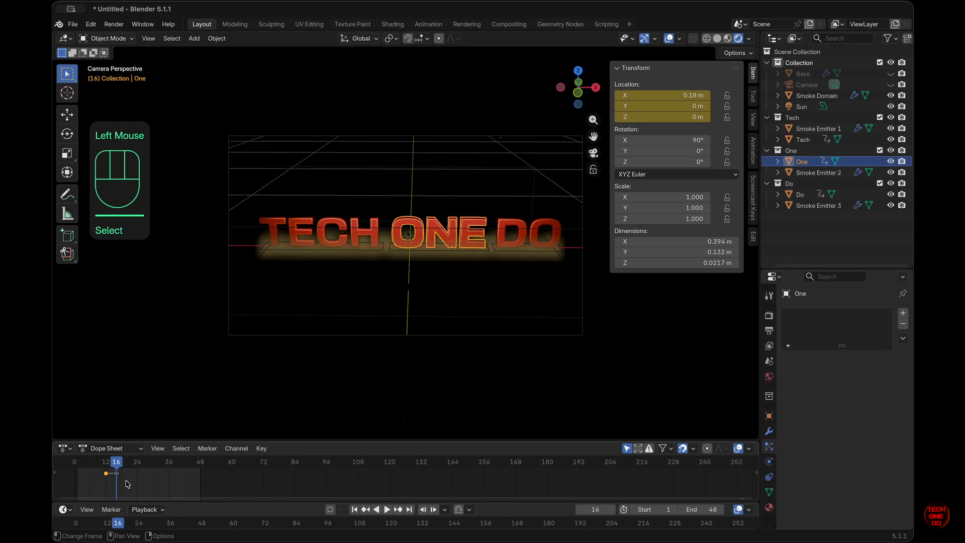
{"action": "left_click_drag", "start_coordinate": [127, 480], "coordinate": [100, 468]}
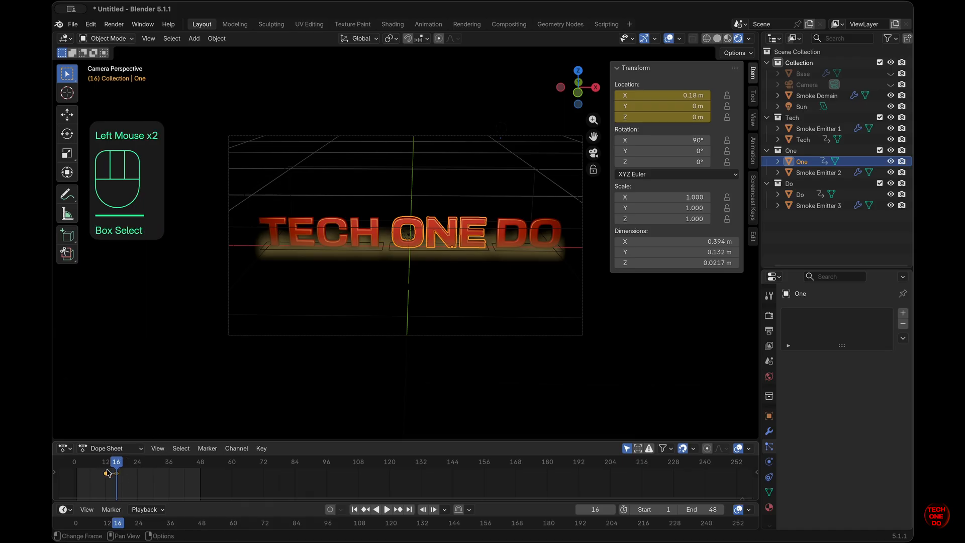
{"action": "key", "text": "g"}
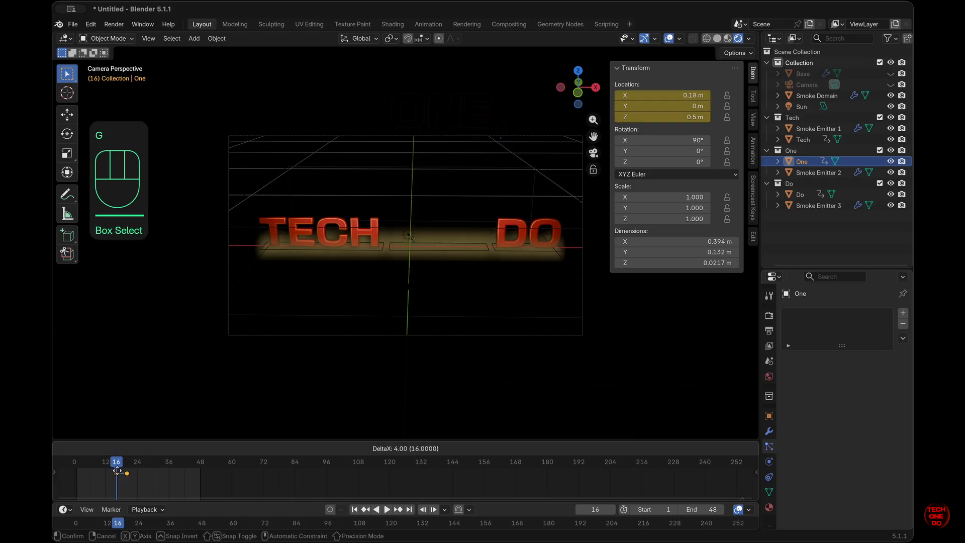
{"action": "left_click", "coordinate": [117, 471]}
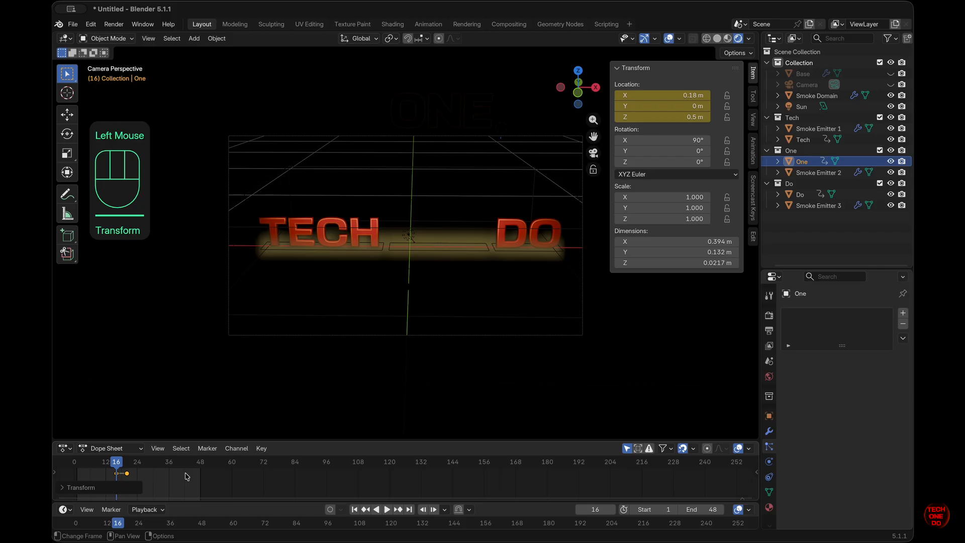
Step: Shift both of the Do object's keyframes 8 frames later so its drop starts at frame 20, when One lands
{"action": "left_click", "coordinate": [520, 235]}
{"action": "left_click", "coordinate": [523, 236]}
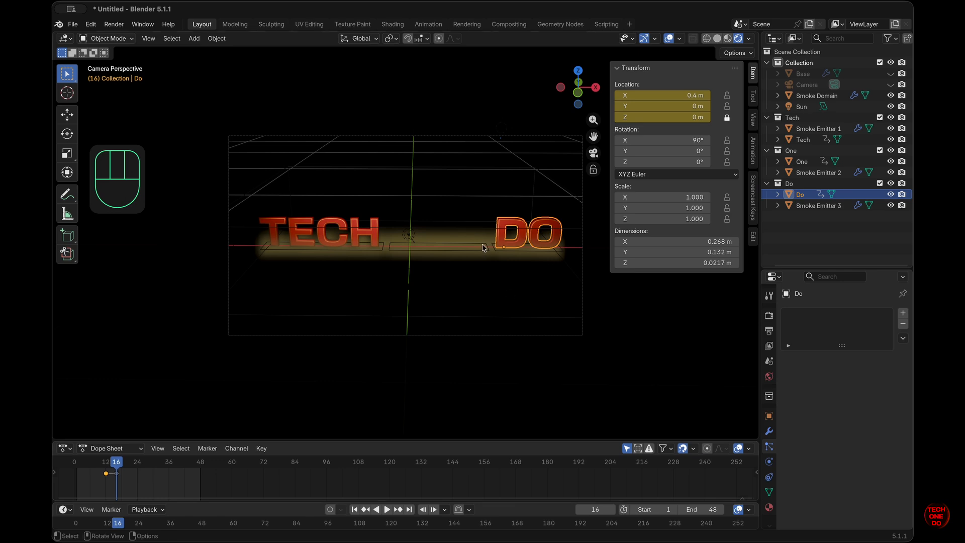
{"action": "left_click", "coordinate": [802, 161]}
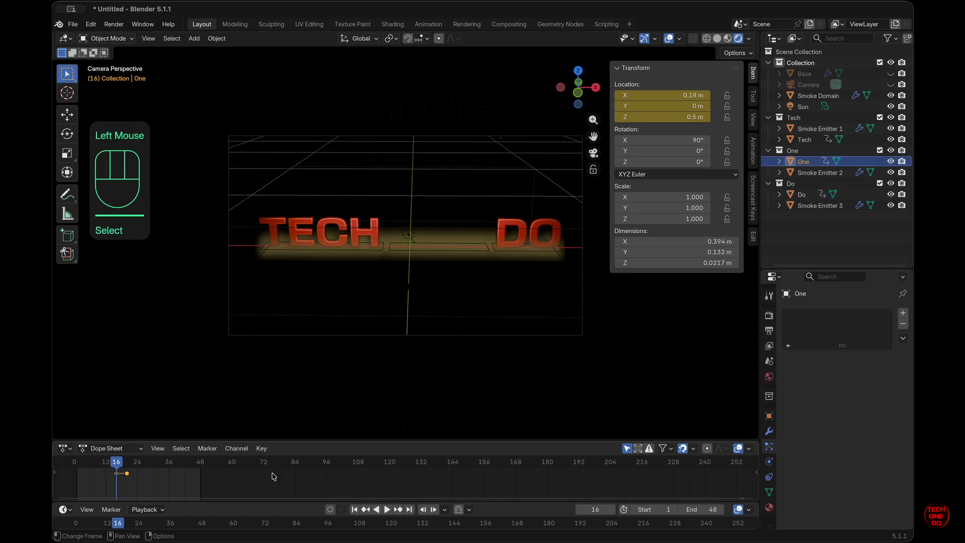
{"action": "left_click_drag", "start_coordinate": [119, 464], "coordinate": [127, 465]}
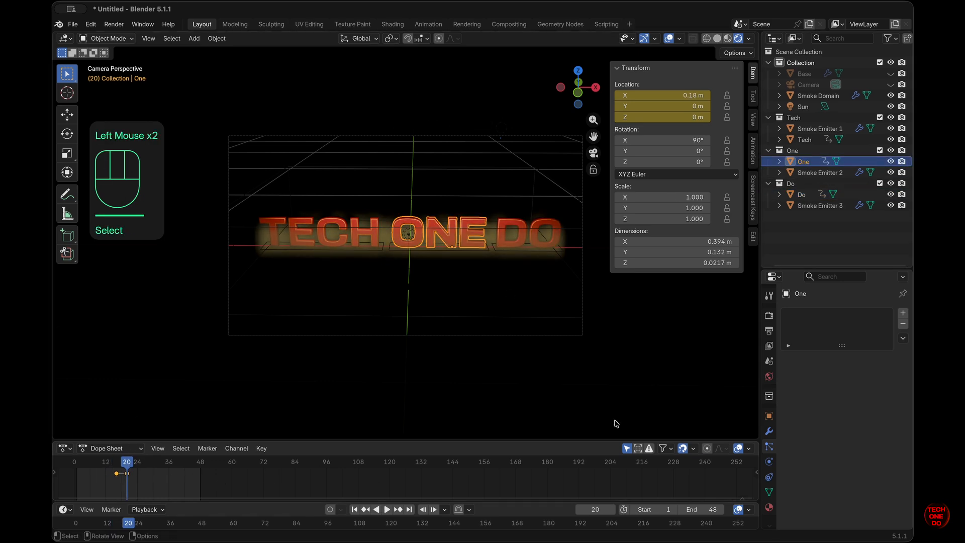
{"action": "scroll", "coordinate": [797, 180], "scroll_direction": "left", "scroll_amount": 1}
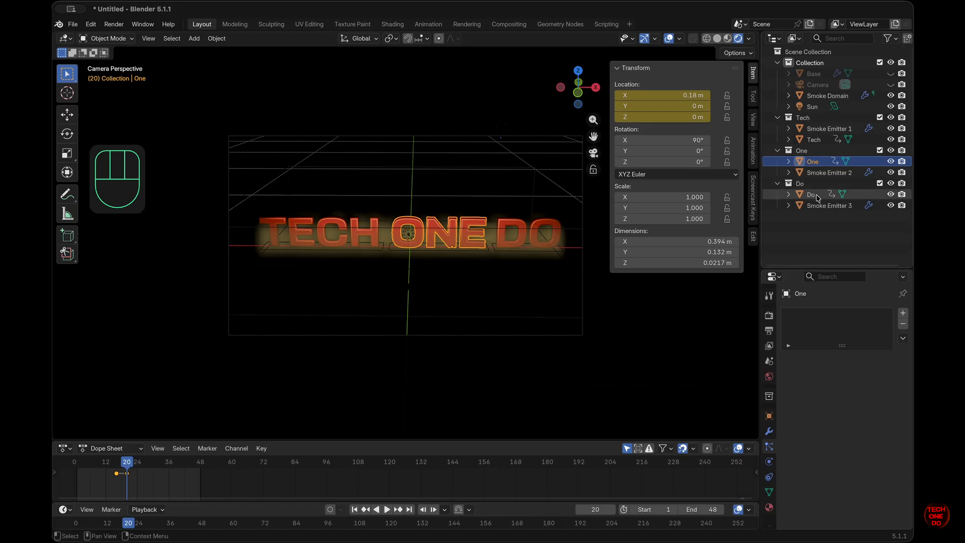
{"action": "left_click", "coordinate": [816, 196]}
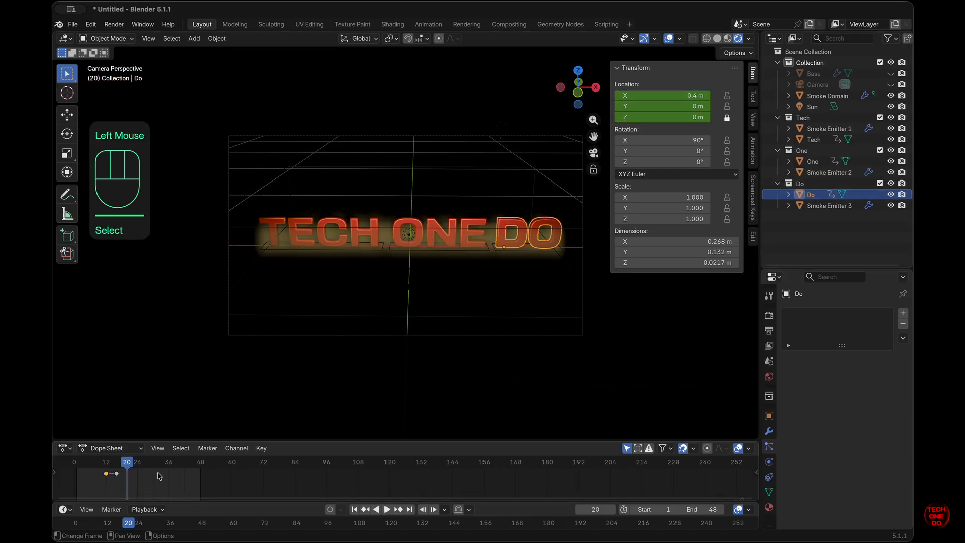
{"action": "double_click", "coordinate": [121, 479]}
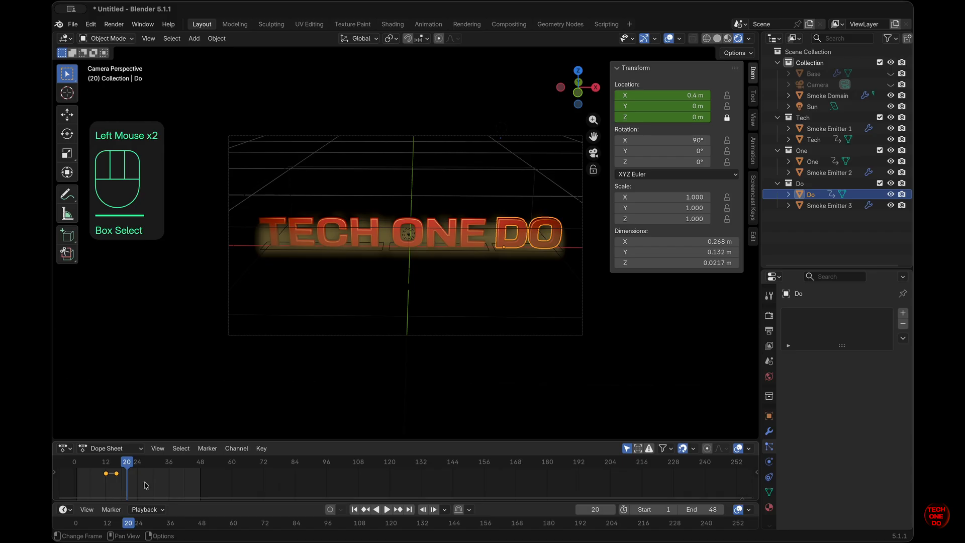
{"action": "key", "text": "g"}
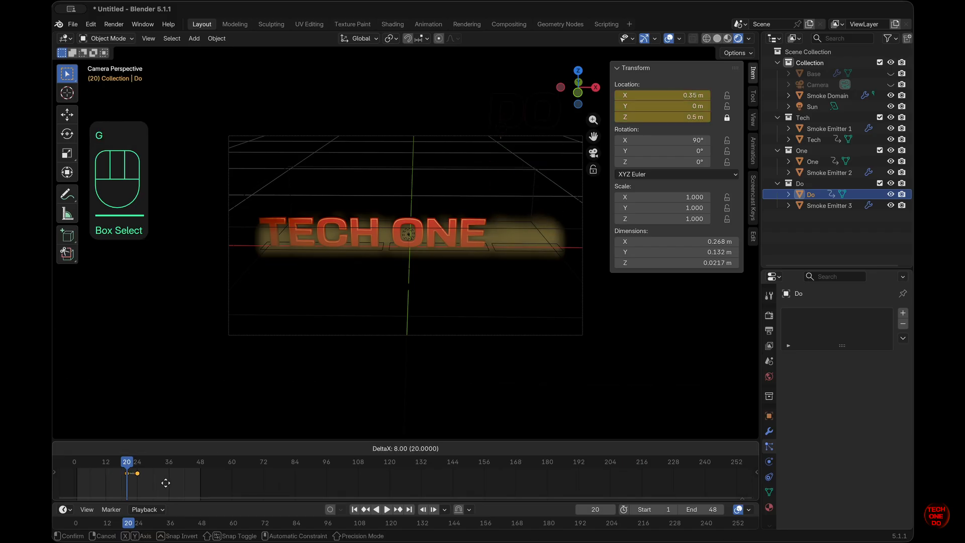
{"action": "left_click", "coordinate": [167, 485]}
{"action": "left_click", "coordinate": [172, 485]}
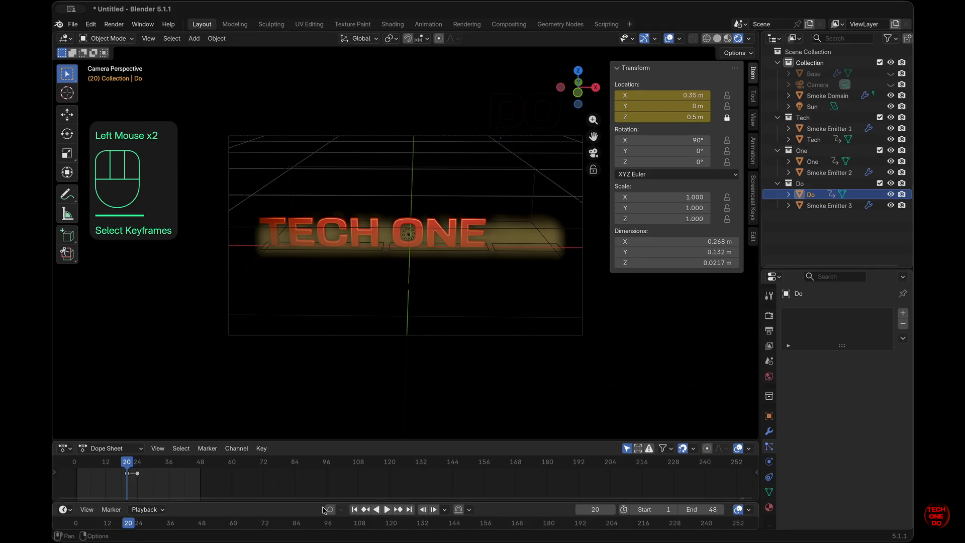
Step: Check the Do word at frame 24, and play the staggered drop animation from the first frame
{"action": "left_click_drag", "start_coordinate": [132, 457], "coordinate": [139, 463]}
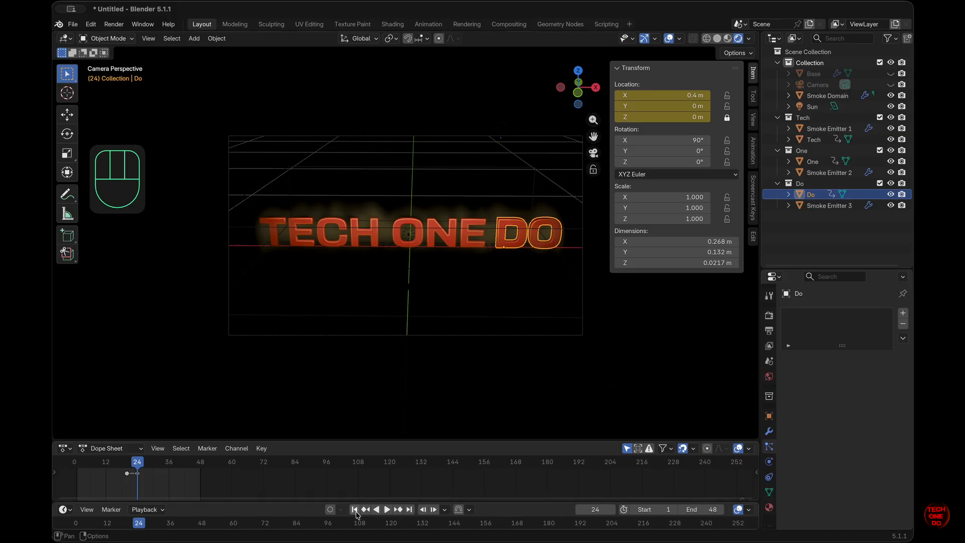
{"action": "left_click", "coordinate": [355, 509]}
{"action": "left_click", "coordinate": [387, 510]}
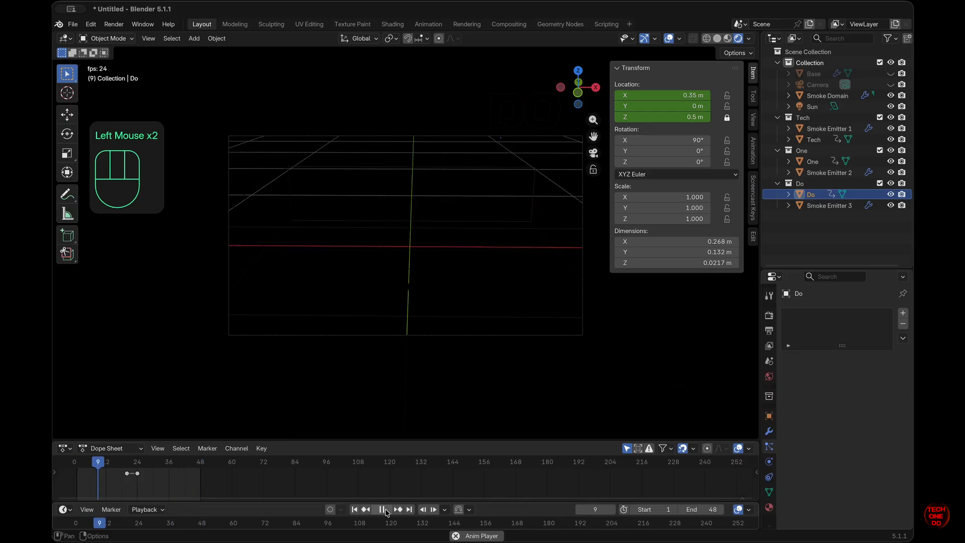
{"action": "left_click", "coordinate": [383, 510]}
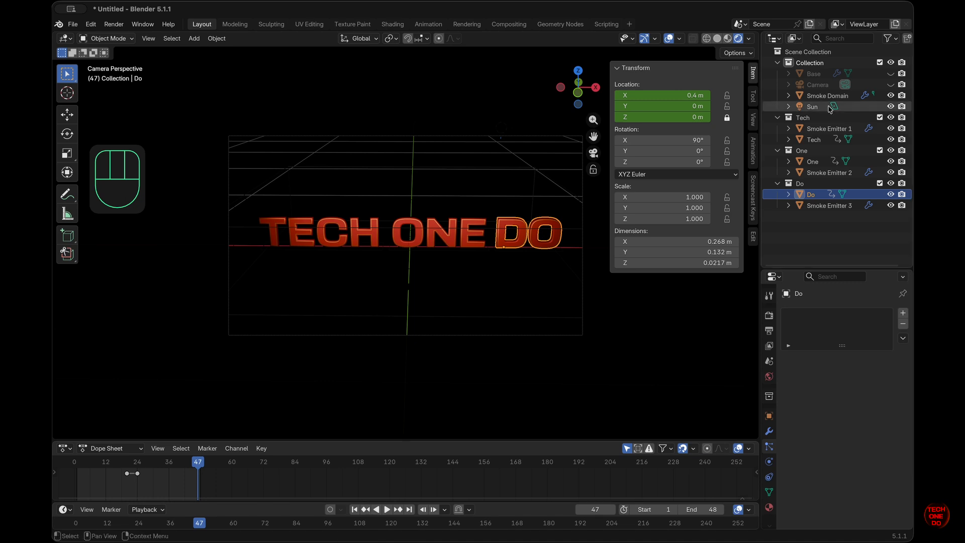
Step: Shift both of the One object's keyframes 8 frames later so its drop starts at frame 24
{"action": "left_click", "coordinate": [813, 161]}
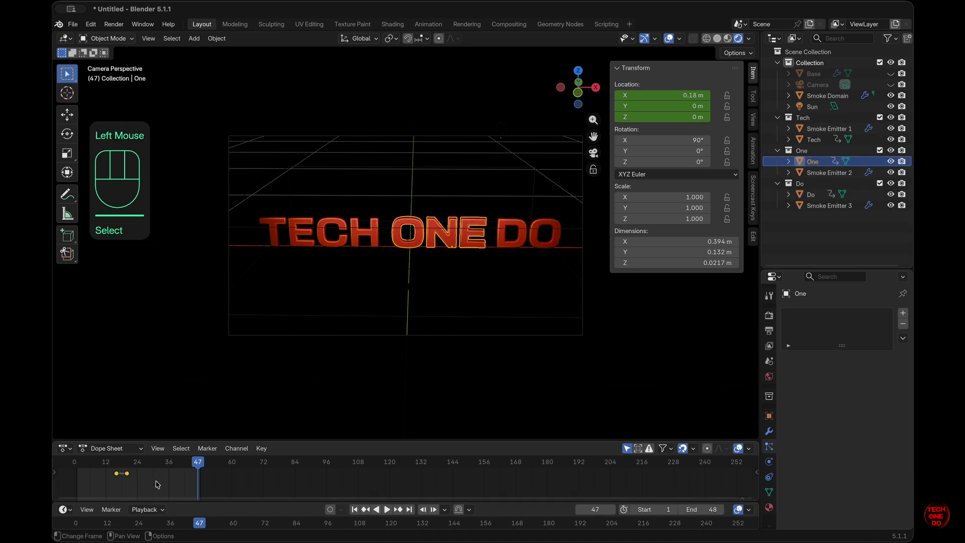
{"action": "left_click_drag", "start_coordinate": [160, 489], "coordinate": [106, 465]}
{"action": "key", "text": "g"}
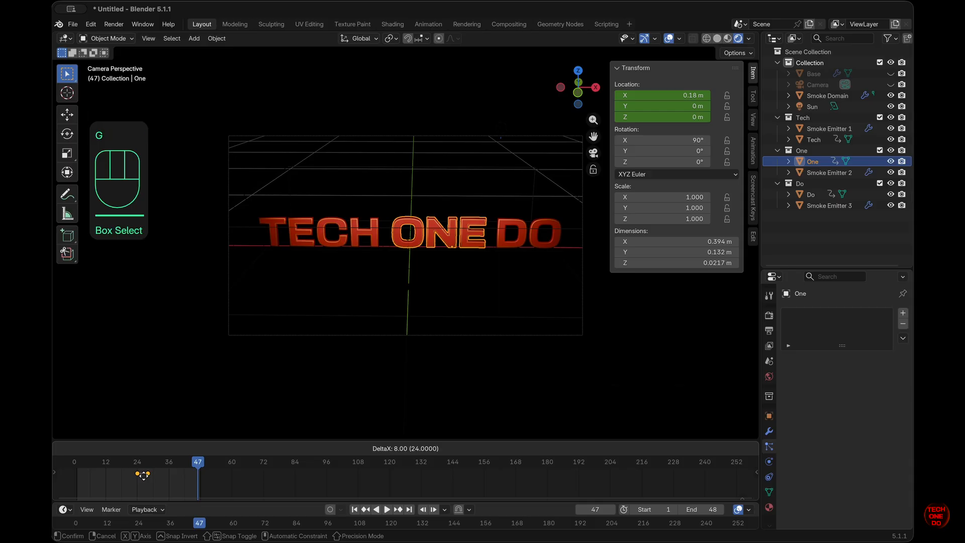
{"action": "left_click", "coordinate": [143, 475]}
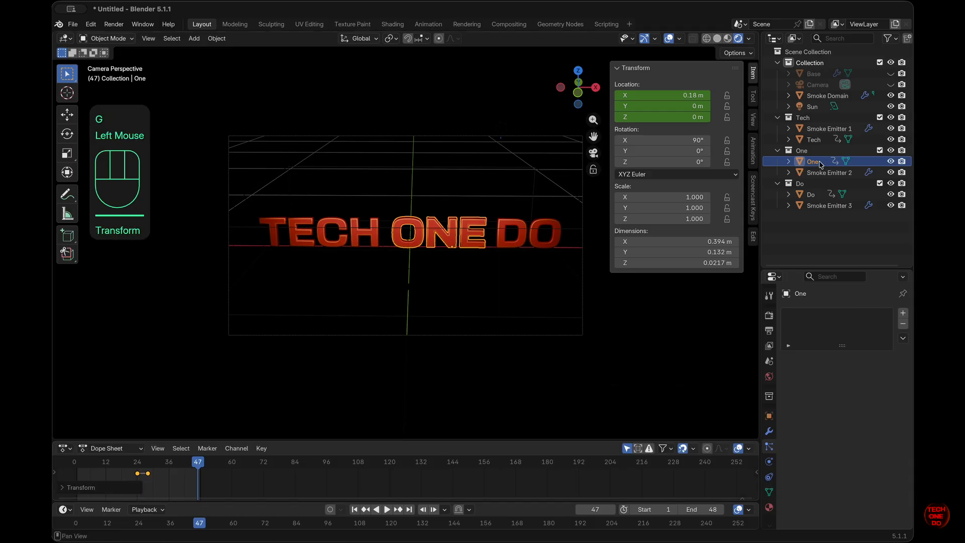
Step: Shift both of the Do object's keyframes 16 frames later so its drop starts at frame 36
{"action": "left_click", "coordinate": [804, 194]}
{"action": "left_click", "coordinate": [204, 483]}
{"action": "key", "text": "g"}
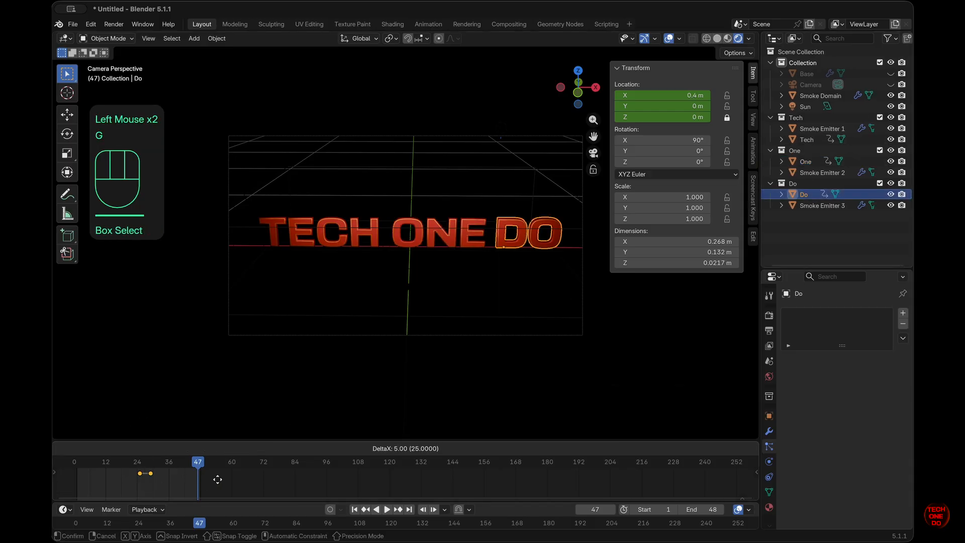
{"action": "left_click", "coordinate": [243, 480]}
Step: Play the animation from the first frame to check the wider spacing between drops, stopping at frame 40
{"action": "left_click", "coordinate": [354, 509]}
{"action": "left_click", "coordinate": [387, 509]}
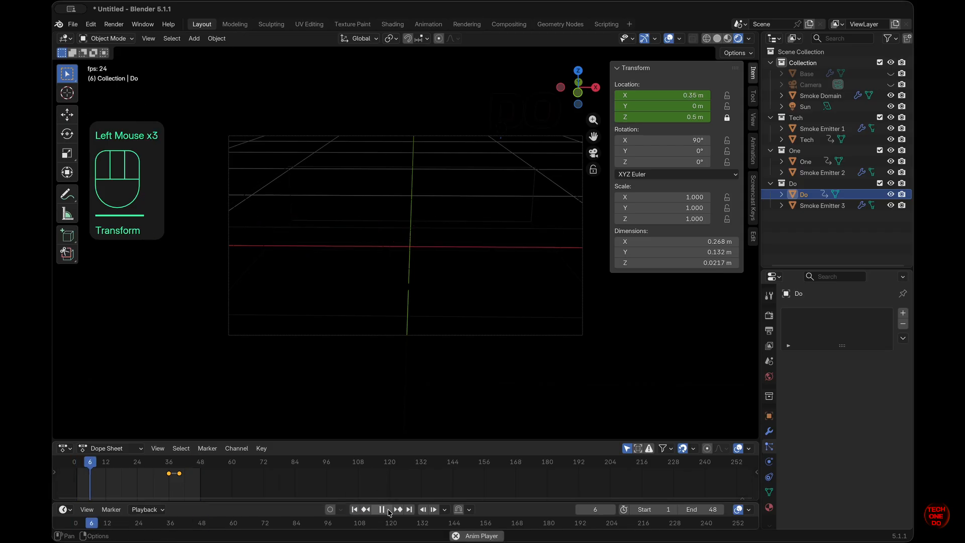
{"action": "left_click", "coordinate": [386, 509]}
{"action": "left_click", "coordinate": [387, 510]}
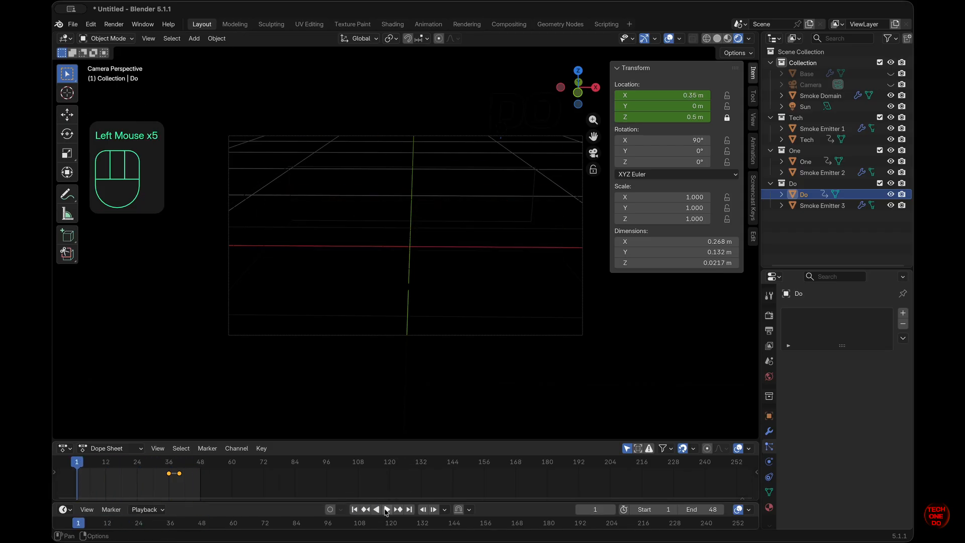
{"action": "left_click", "coordinate": [386, 510]}
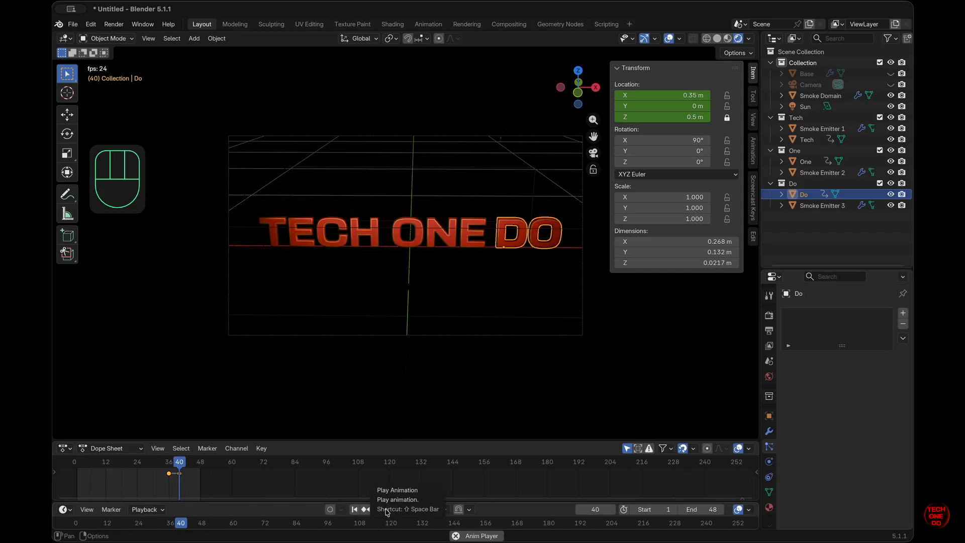
{"action": "left_click", "coordinate": [387, 510]}
{"action": "left_click", "coordinate": [180, 463]}
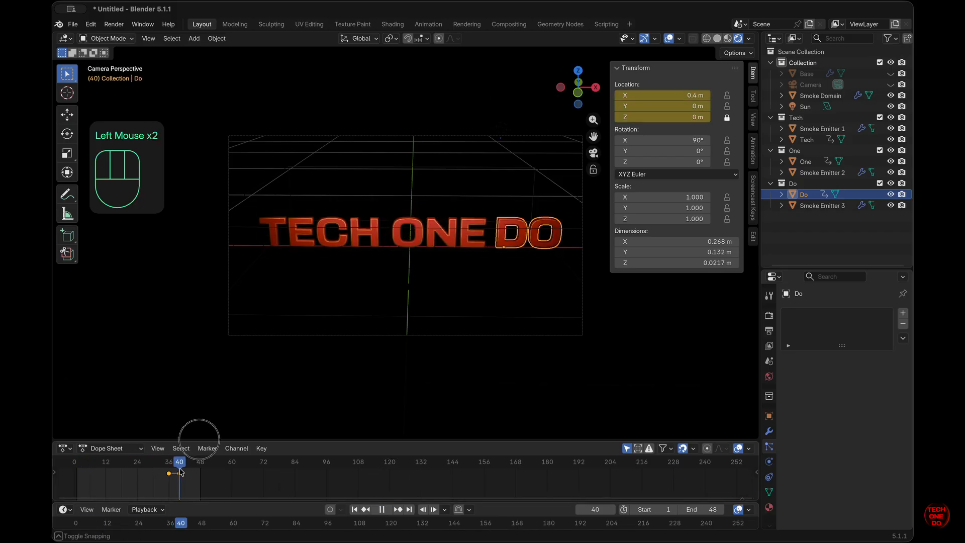
{"action": "left_click", "coordinate": [533, 500]}
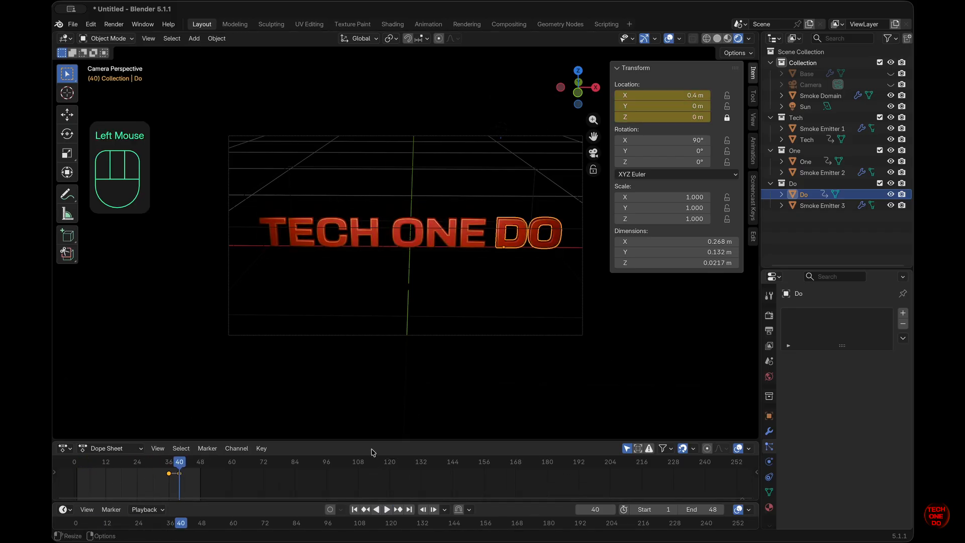
Step: At frame 16, compare the emission frames of Smoke Emitter 1 and Smoke Emitter 2 with Tech's landing keyframe
{"action": "left_click_drag", "start_coordinate": [172, 466], "coordinate": [117, 471]}
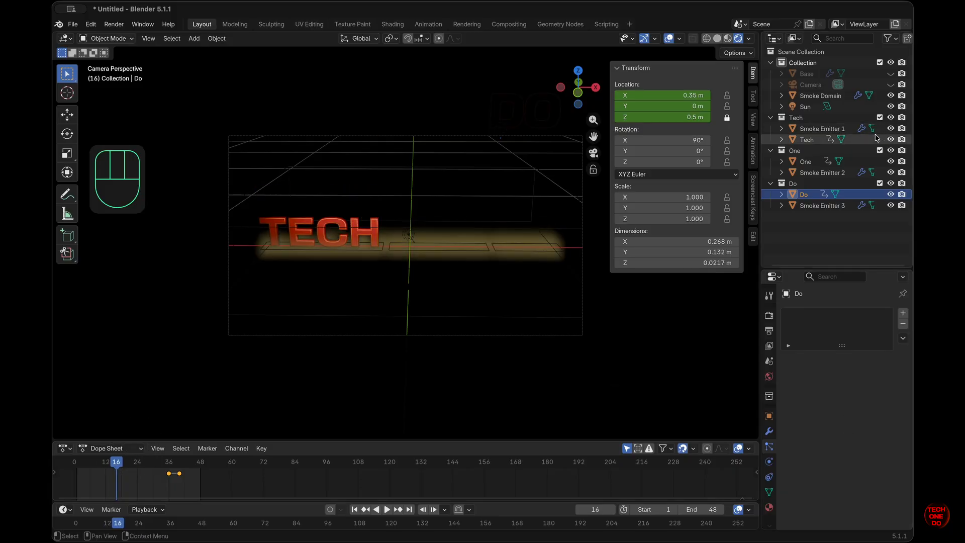
{"action": "left_click", "coordinate": [835, 131]}
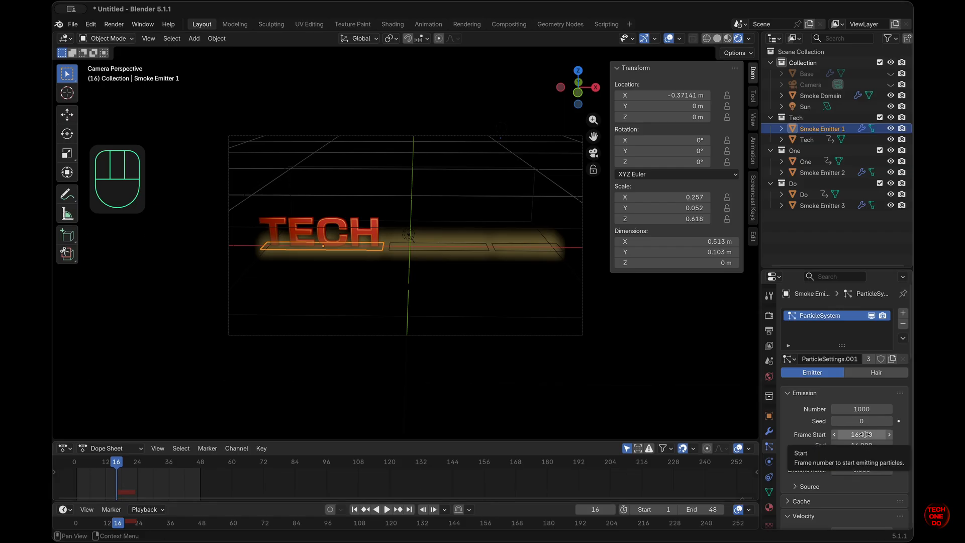
{"action": "left_click", "coordinate": [811, 140]}
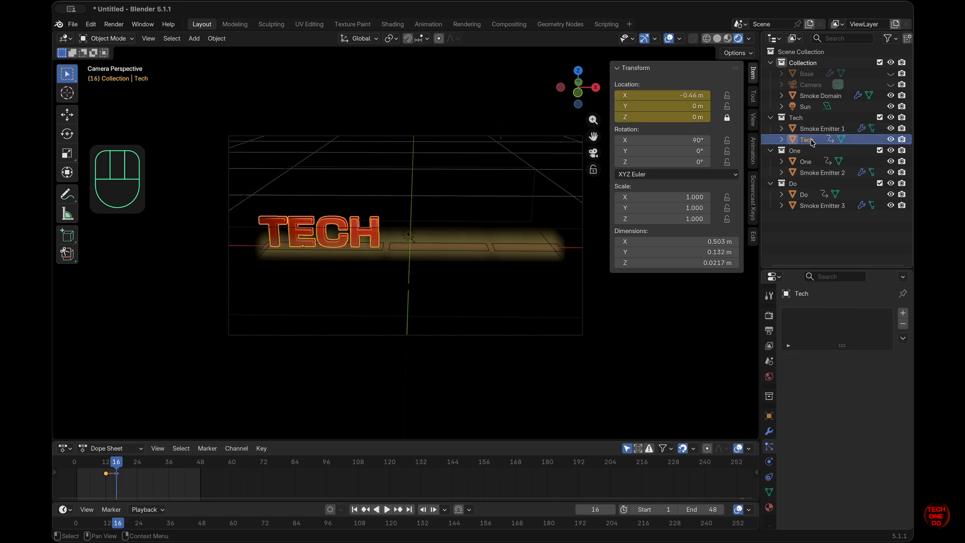
{"action": "scroll", "coordinate": [814, 150], "scroll_direction": "left", "scroll_amount": 1}
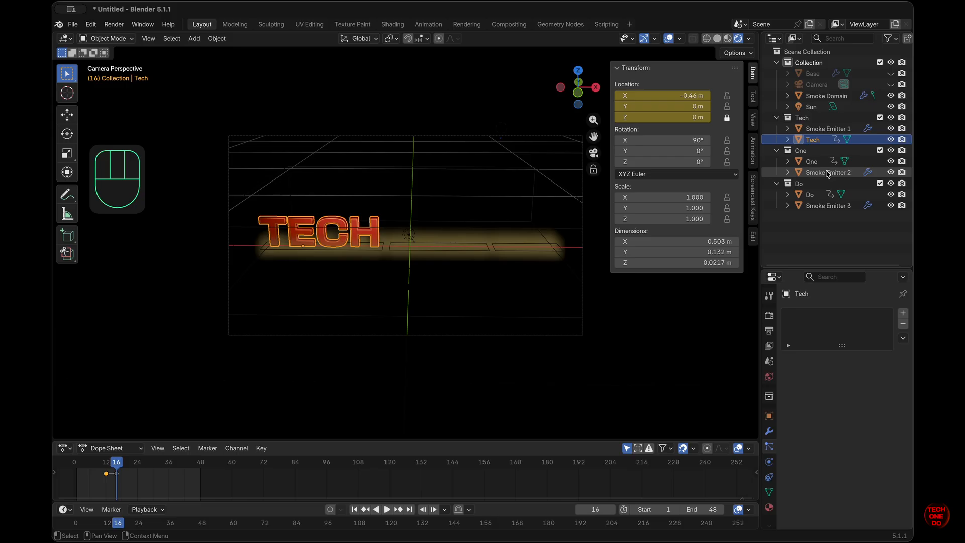
{"action": "left_click", "coordinate": [828, 173]}
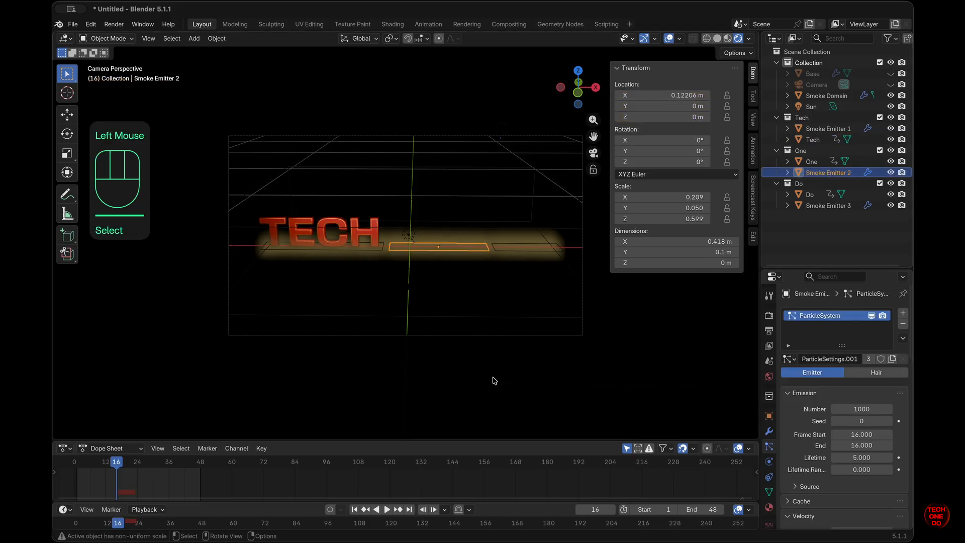
{"action": "scroll", "coordinate": [236, 424], "scroll_direction": "left", "scroll_amount": 2}
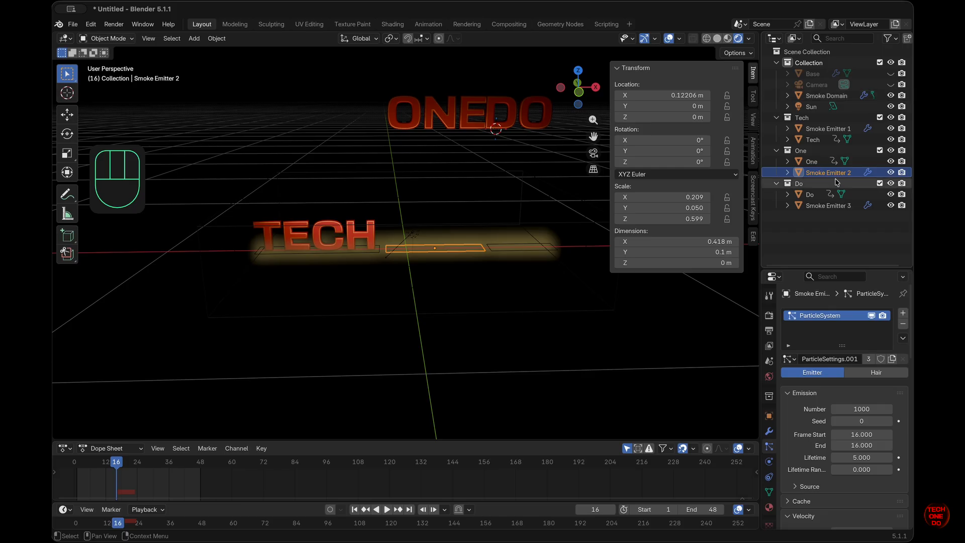
Step: Make Smoke Emitter 2's particle settings single-user and set its emission Frame Start and End to 28, when One lands
{"action": "left_click", "coordinate": [824, 161]}
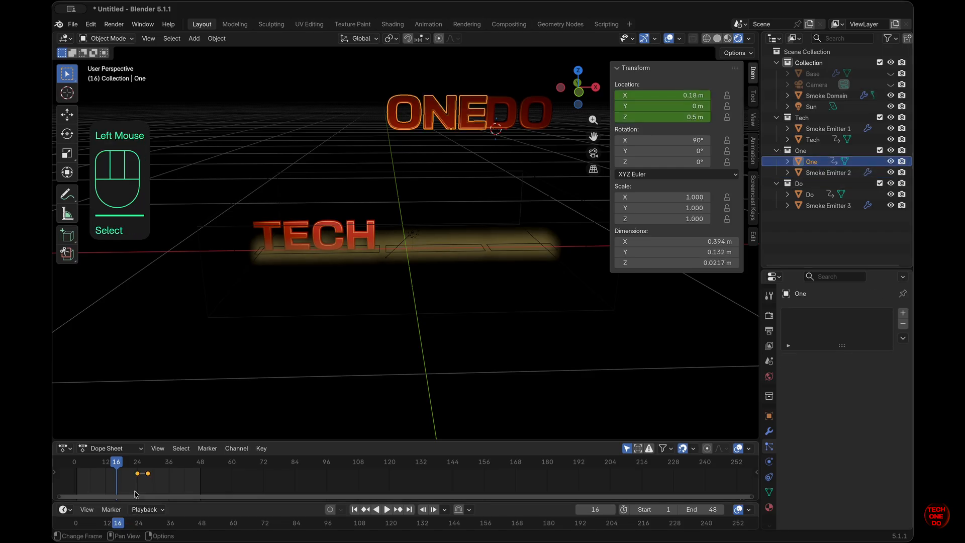
{"action": "left_click_drag", "start_coordinate": [118, 463], "coordinate": [148, 465]}
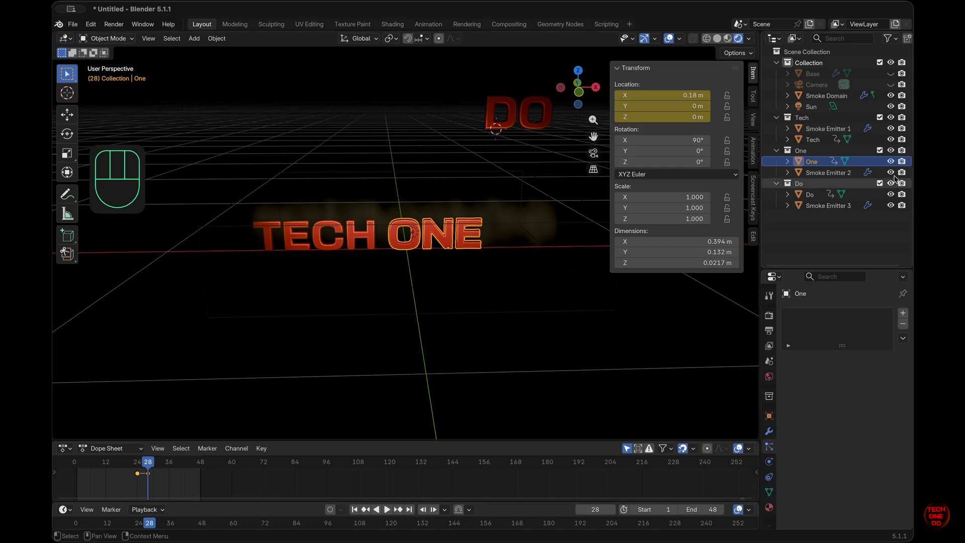
{"action": "left_click", "coordinate": [832, 172]}
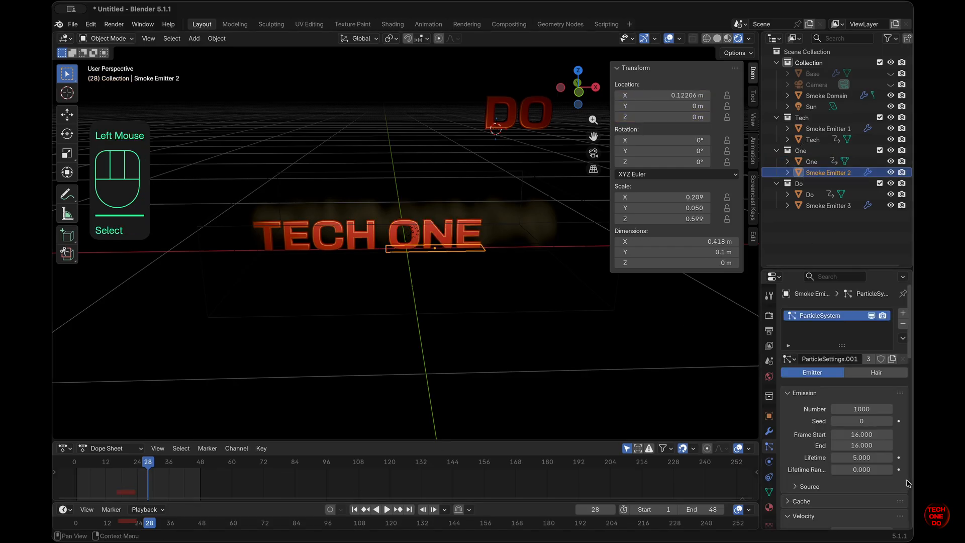
{"action": "left_click", "coordinate": [870, 358]}
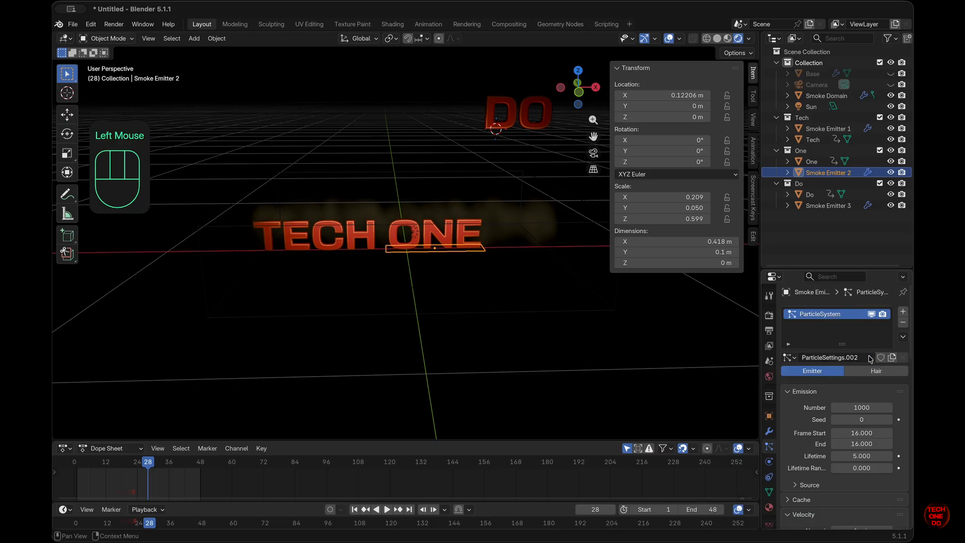
{"action": "double_click", "coordinate": [864, 433]}
{"action": "type", "text": "2"}
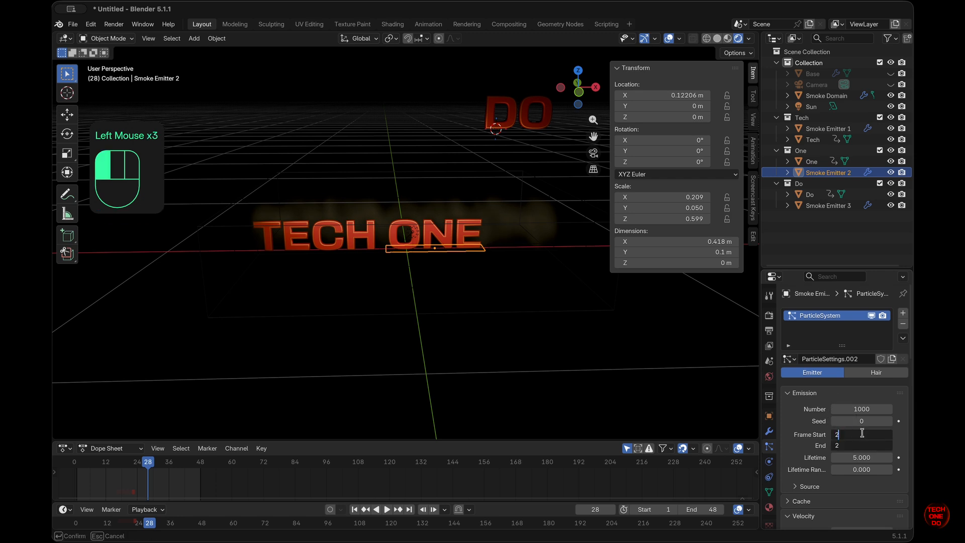
{"action": "type", "text": "8"}
{"action": "key", "text": "Return"}
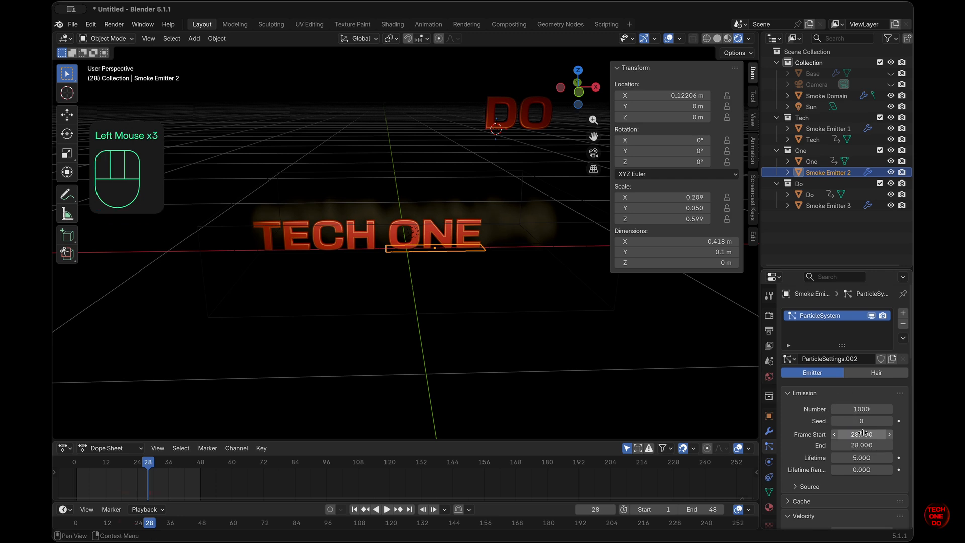
{"action": "left_click", "coordinate": [859, 394]}
{"action": "left_click", "coordinate": [859, 393]}
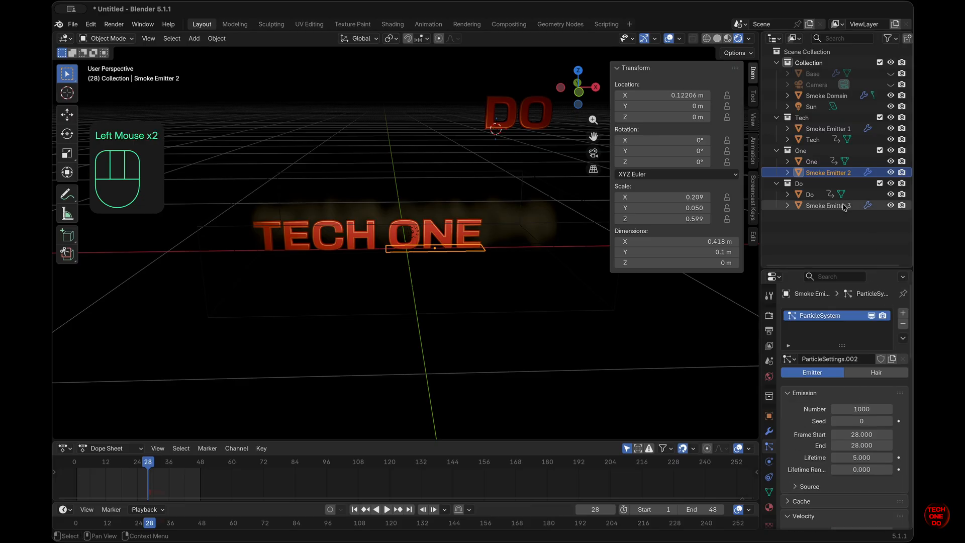
Step: Make Smoke Emitter 3's particle settings single-user and set its emission Frame Start and End to 40, when Do lands
{"action": "left_click", "coordinate": [826, 195]}
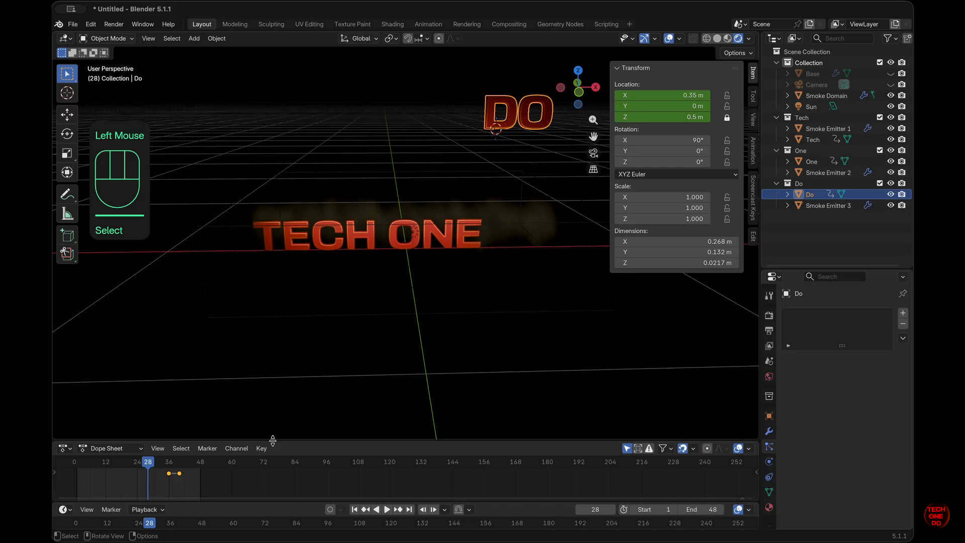
{"action": "left_click", "coordinate": [177, 460]}
{"action": "left_click_drag", "start_coordinate": [174, 460], "coordinate": [180, 460]}
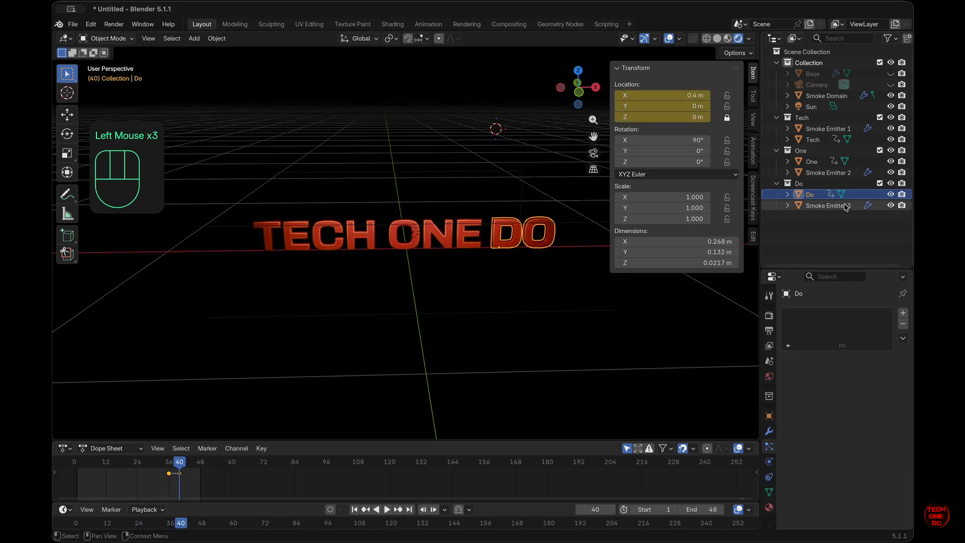
{"action": "left_click", "coordinate": [829, 206]}
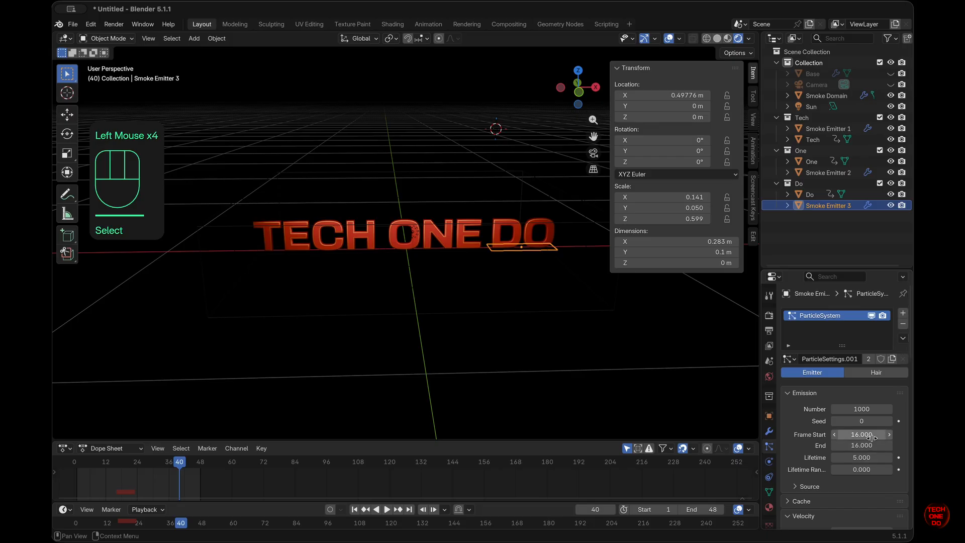
{"action": "left_click", "coordinate": [869, 359]}
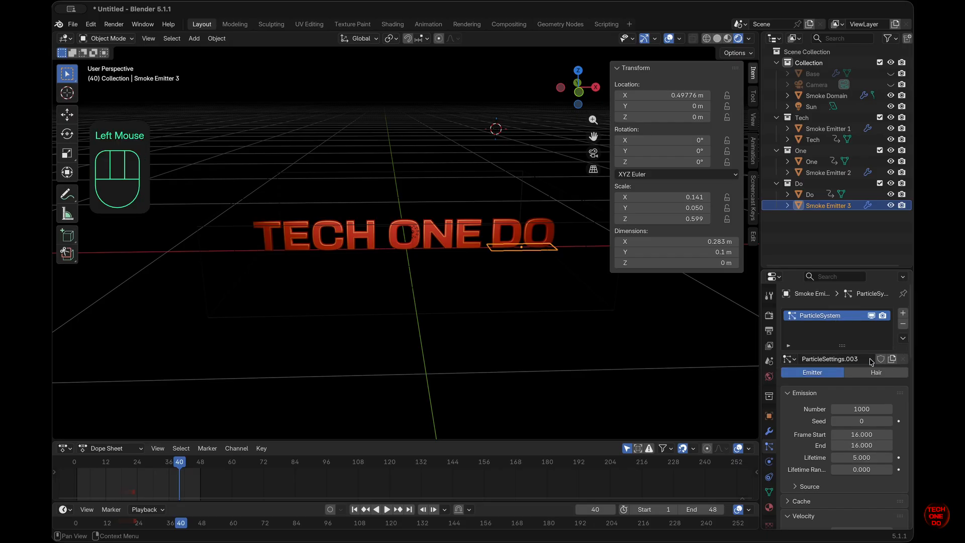
{"action": "double_click", "coordinate": [865, 433]}
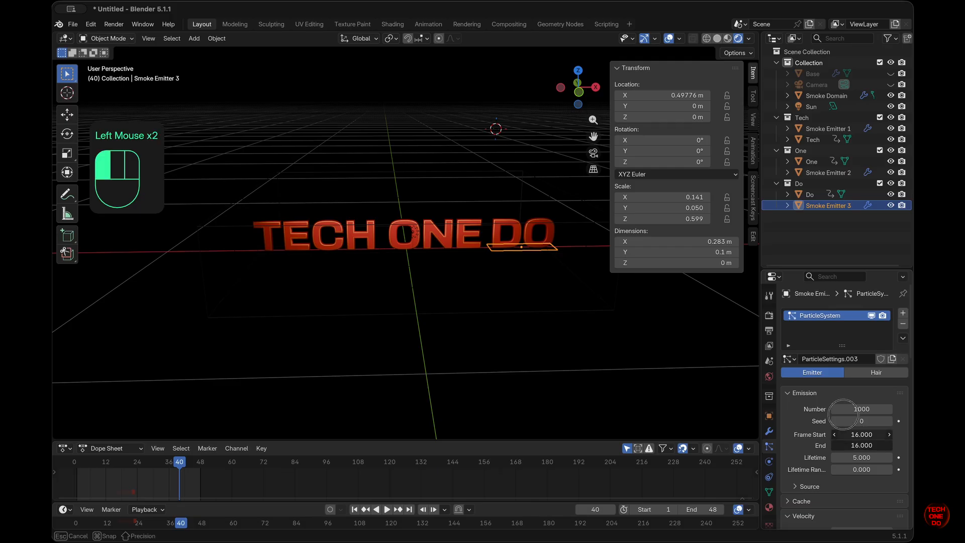
{"action": "type", "text": "4"}
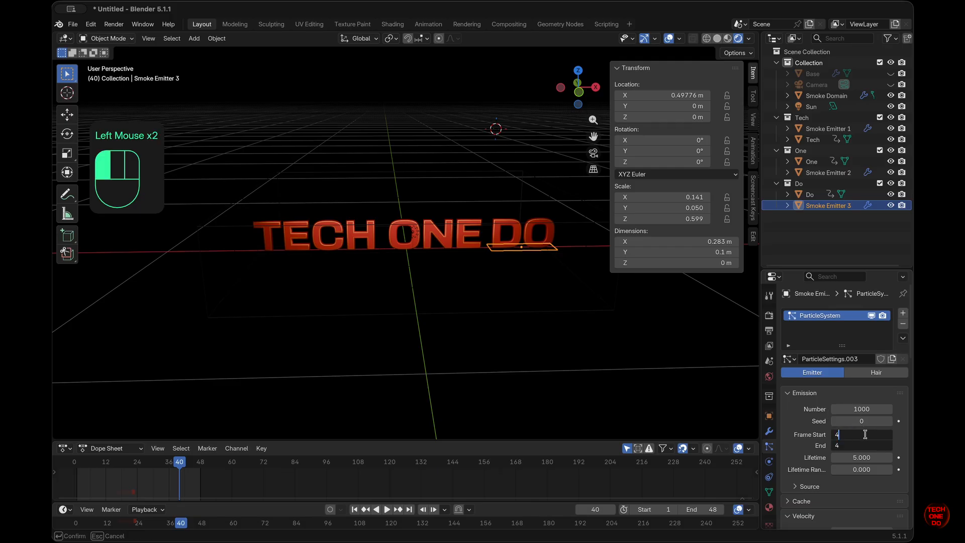
{"action": "type", "text": "0"}
{"action": "key", "text": "Return"}
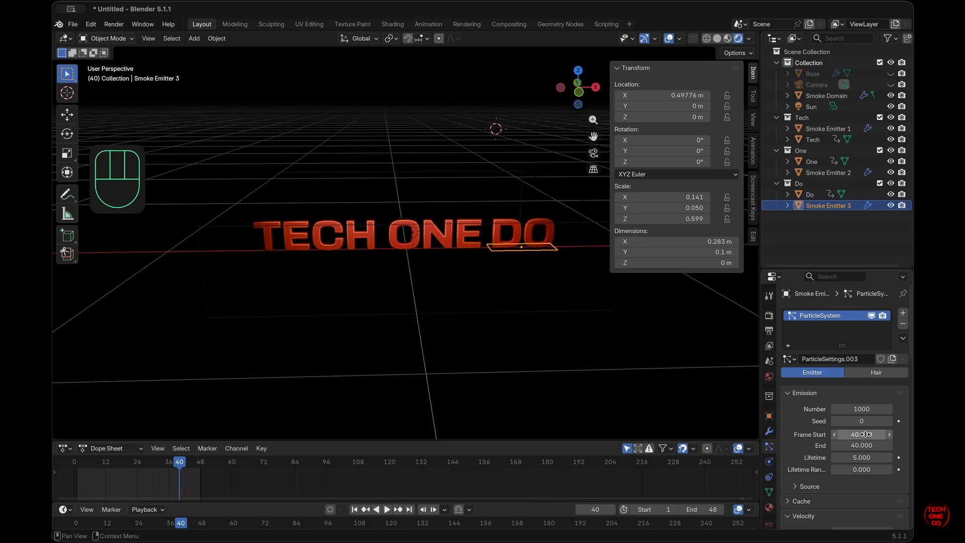
{"action": "left_click", "coordinate": [884, 394]}
{"action": "left_click", "coordinate": [884, 393]}
Step: Play the animation from the first frame through the camera to check each smoke burst against its word's landing
{"action": "scroll", "coordinate": [885, 397], "scroll_direction": "down", "scroll_amount": 4}
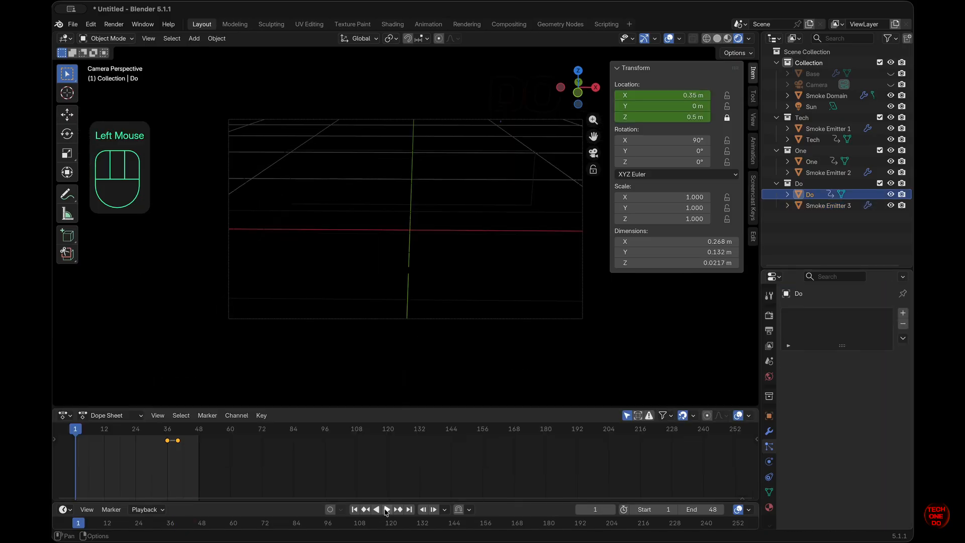
{"action": "left_click", "coordinate": [386, 510]}
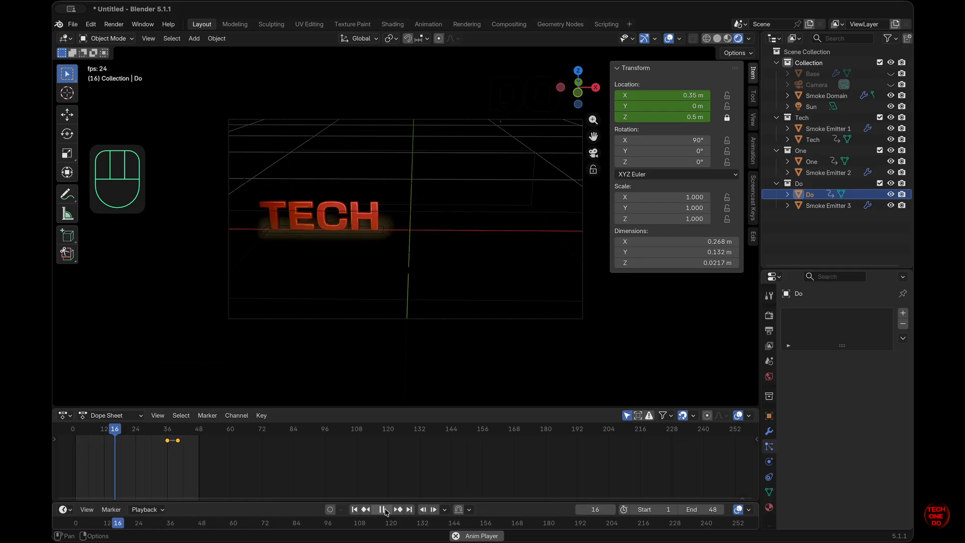
{"action": "left_click", "coordinate": [383, 510]}
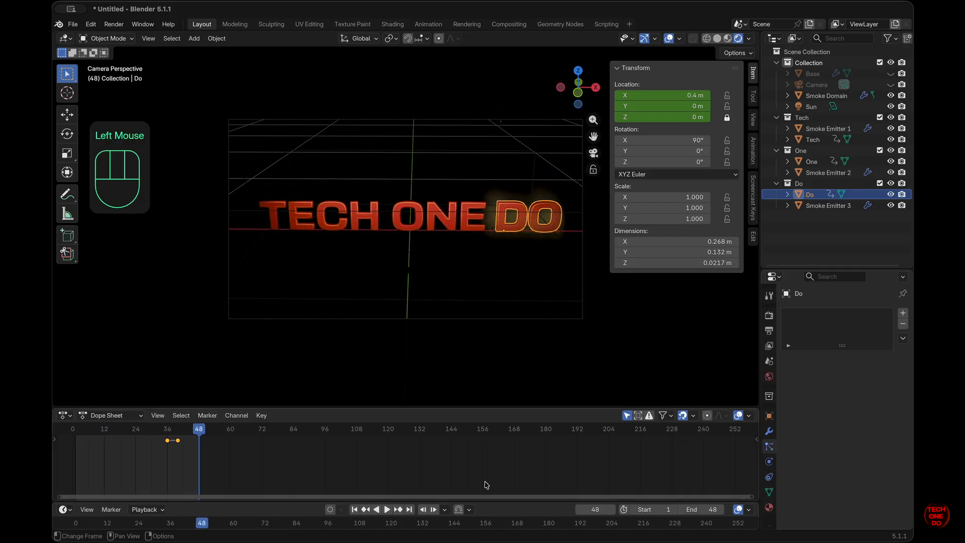
Step: Set the particle Viewport Display of Smoke Emitter 2 to None
{"action": "left_click", "coordinate": [819, 162]}
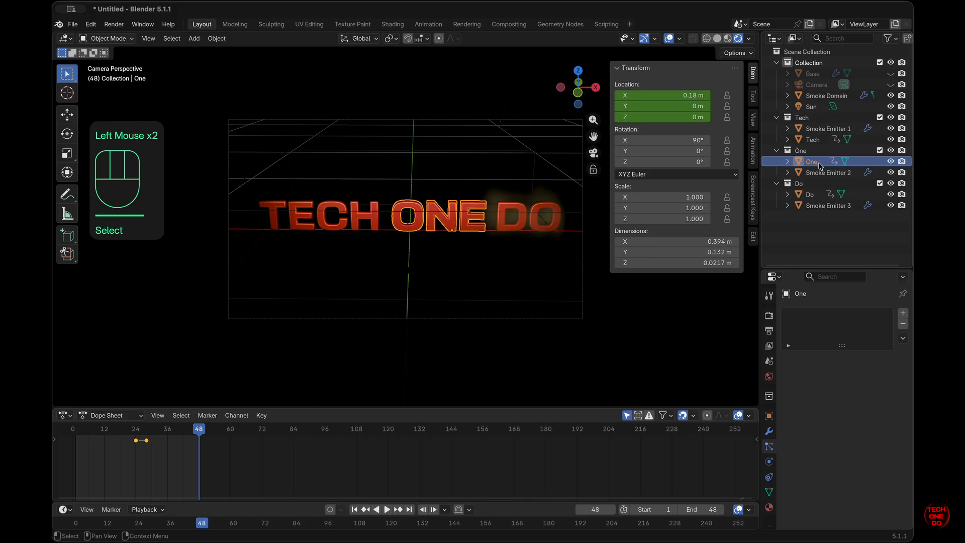
{"action": "left_click", "coordinate": [822, 172]}
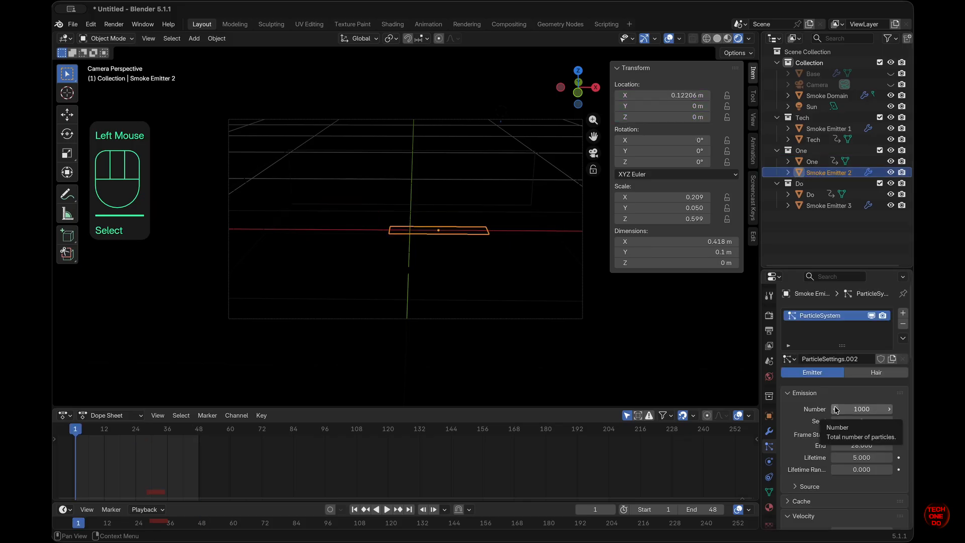
{"action": "scroll", "coordinate": [803, 414], "scroll_direction": "down", "scroll_amount": 15}
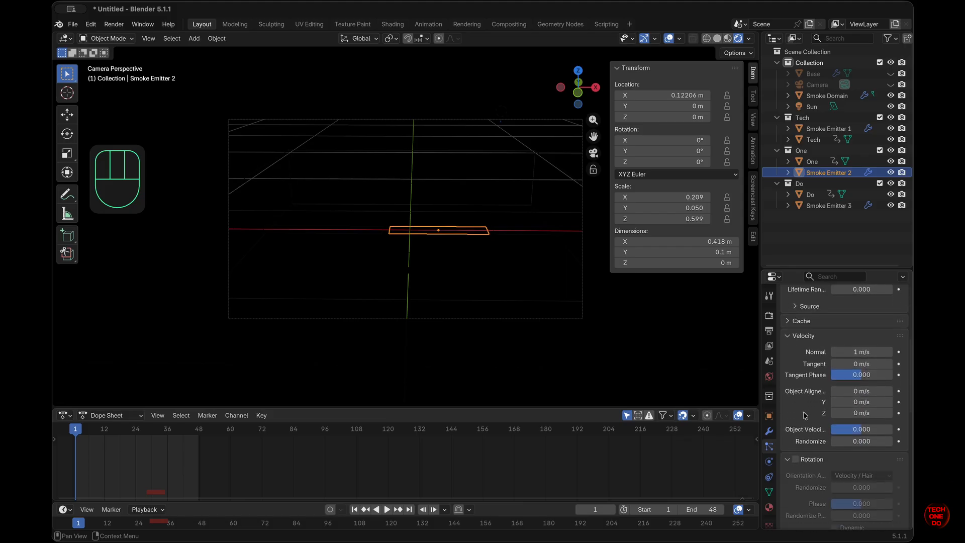
{"action": "scroll", "coordinate": [805, 414], "scroll_direction": "up", "scroll_amount": 1}
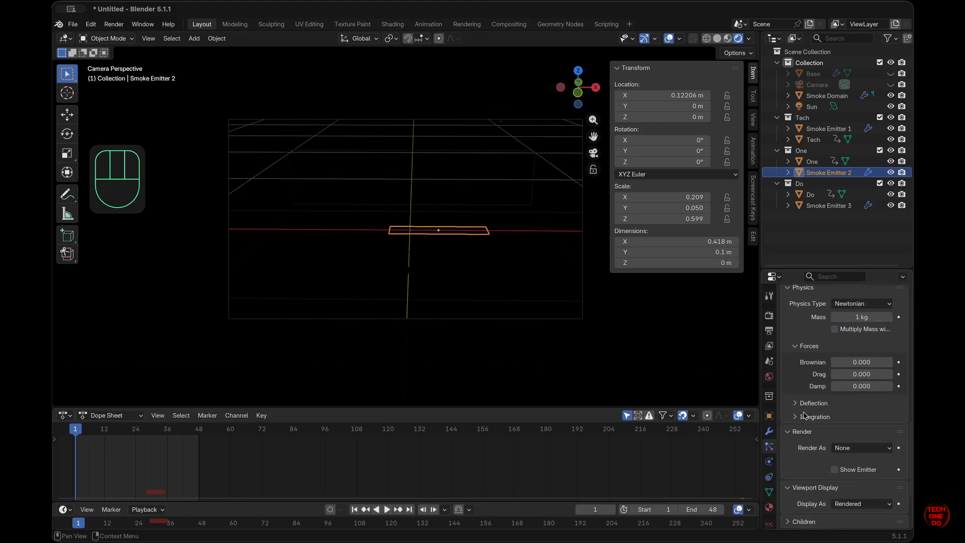
{"action": "scroll", "coordinate": [804, 415], "scroll_direction": "down", "scroll_amount": 4}
{"action": "scroll", "coordinate": [804, 415], "scroll_direction": "up", "scroll_amount": 5}
{"action": "scroll", "coordinate": [804, 415], "scroll_direction": "down", "scroll_amount": 4}
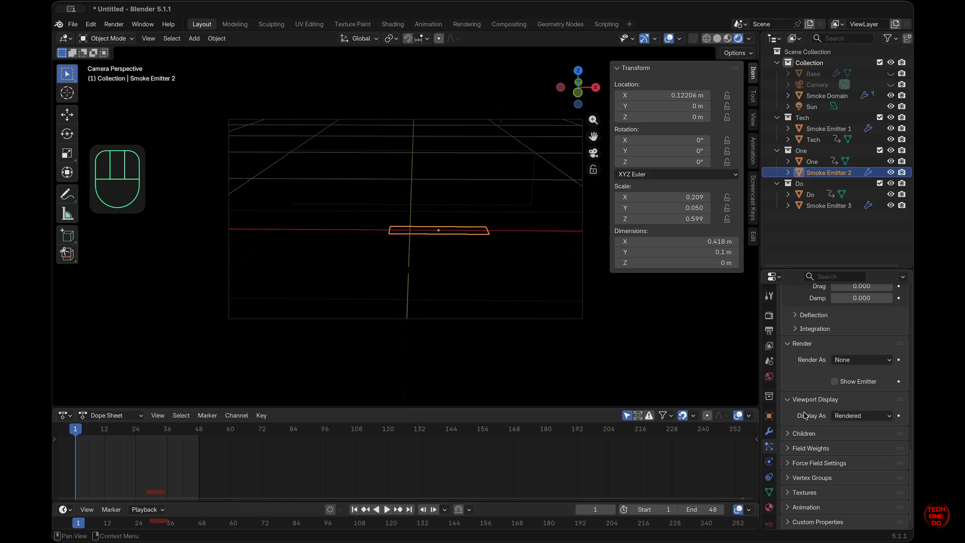
{"action": "left_click", "coordinate": [888, 418]}
{"action": "left_click", "coordinate": [861, 431]}
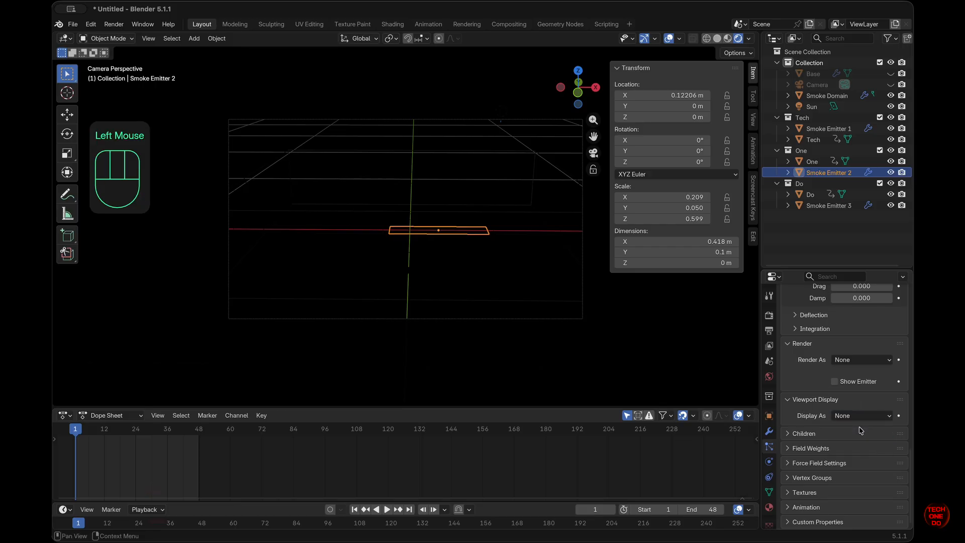
Step: Play the animation from the first frame to check how One's burst looks without its emitter particles displayed
{"action": "left_click", "coordinate": [360, 512]}
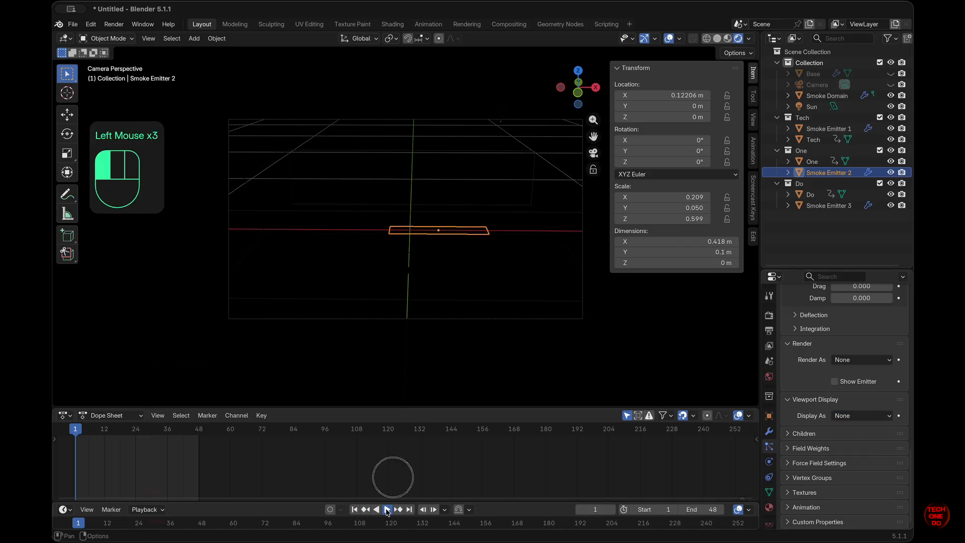
{"action": "left_click", "coordinate": [388, 512]}
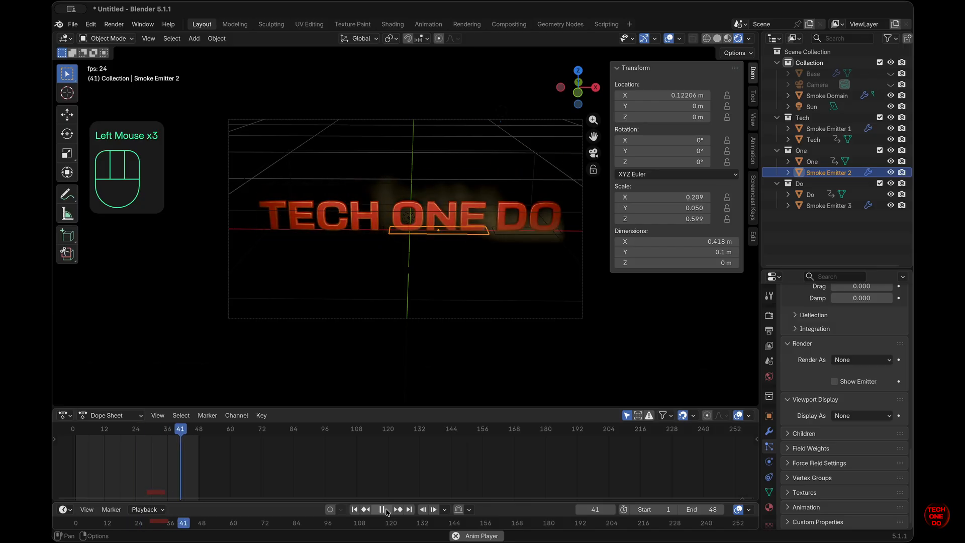
{"action": "left_click", "coordinate": [388, 512]}
Step: Set the particle Viewport Display of Smoke Emitter 3 and Smoke Emitter 1 to None
{"action": "left_click", "coordinate": [843, 209]}
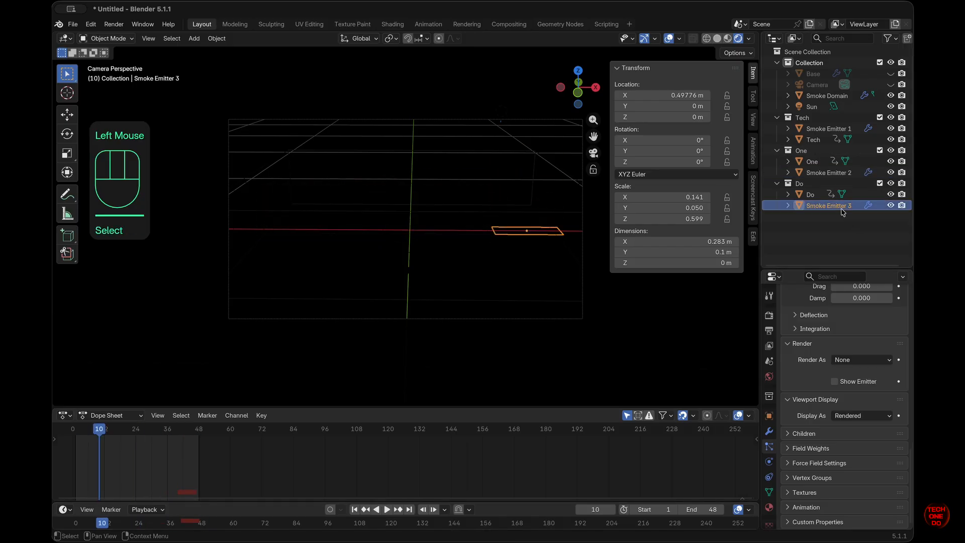
{"action": "left_click", "coordinate": [861, 416]}
{"action": "left_click", "coordinate": [851, 427]}
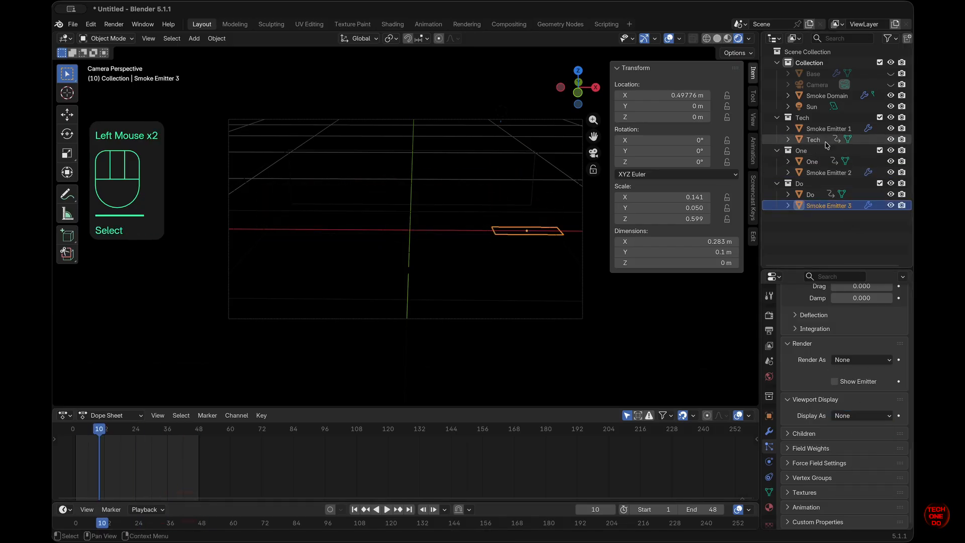
{"action": "left_click", "coordinate": [828, 128]}
{"action": "left_click", "coordinate": [869, 417]}
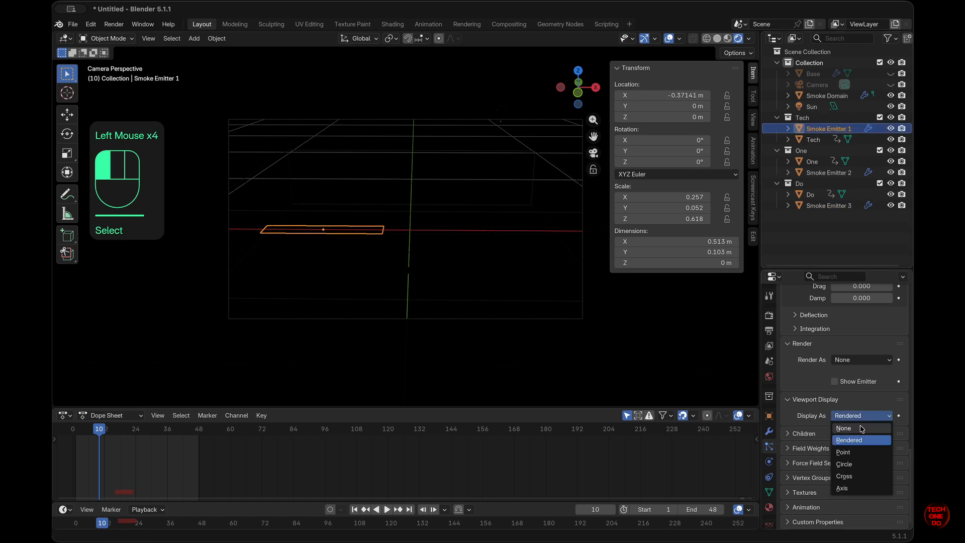
{"action": "left_click", "coordinate": [862, 428]}
Step: Play the animation from the first frame to check all three smoke bursts without displayed particles
{"action": "left_click", "coordinate": [355, 510]}
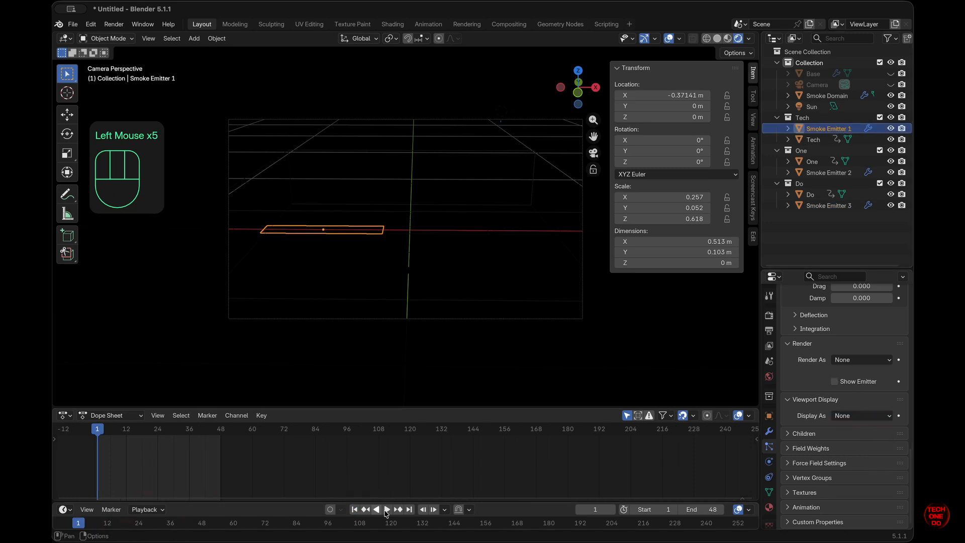
{"action": "left_click", "coordinate": [387, 510]}
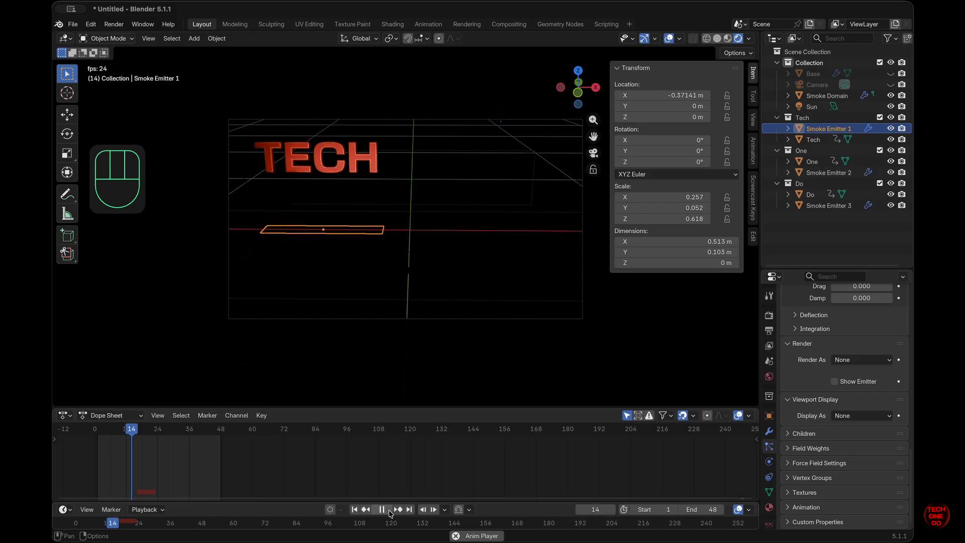
{"action": "left_click", "coordinate": [388, 511]}
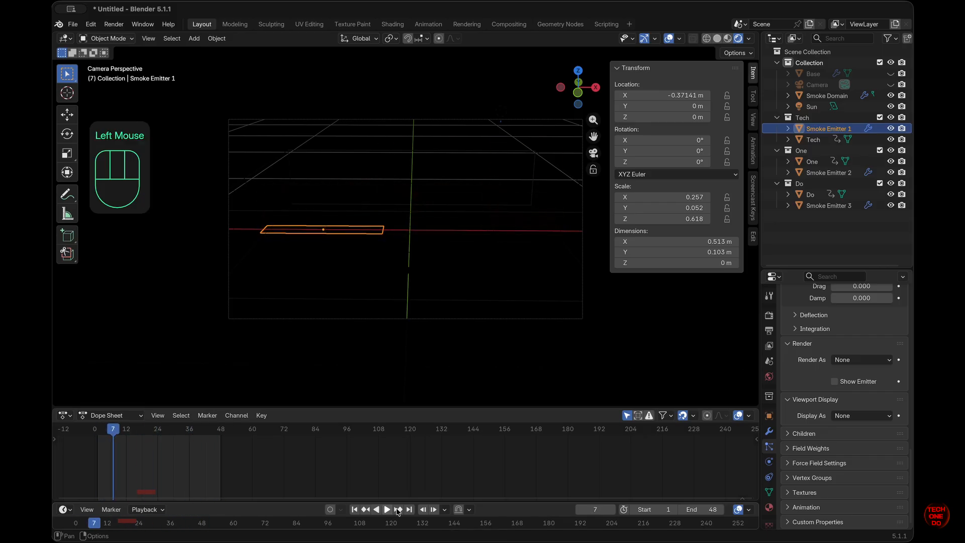
Step: Unhide the Base and the Camera in the viewport, and play the whole scene from the first frame
{"action": "left_click", "coordinate": [891, 96]}
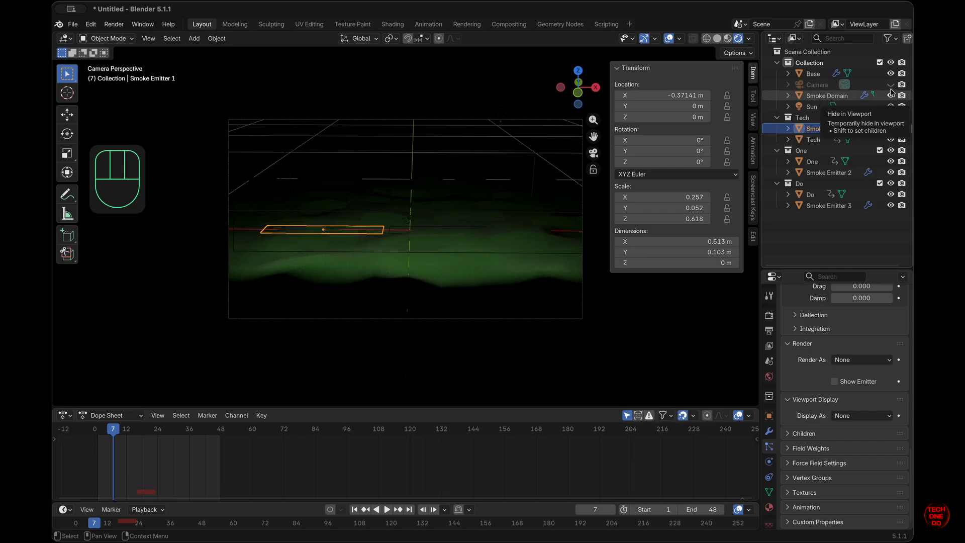
{"action": "left_click", "coordinate": [890, 85]}
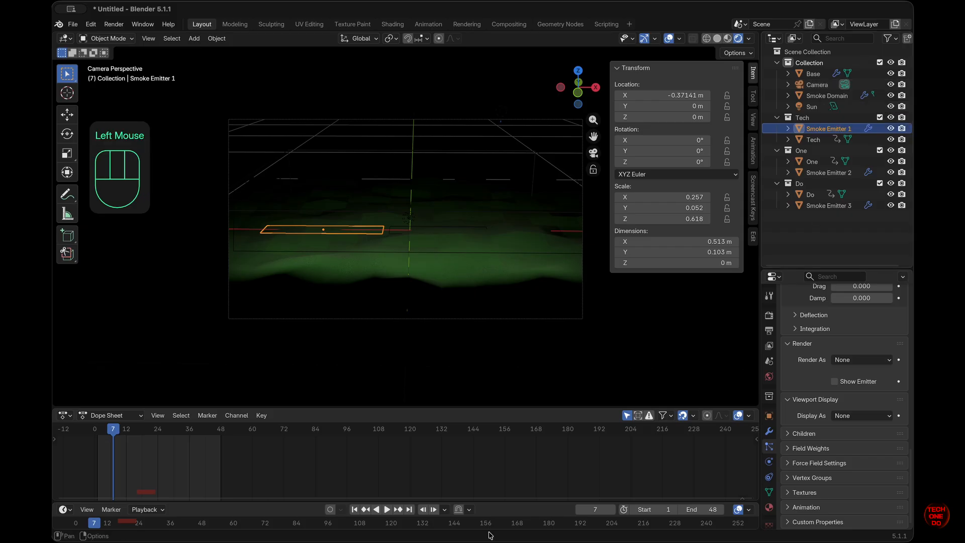
{"action": "left_click", "coordinate": [355, 510]}
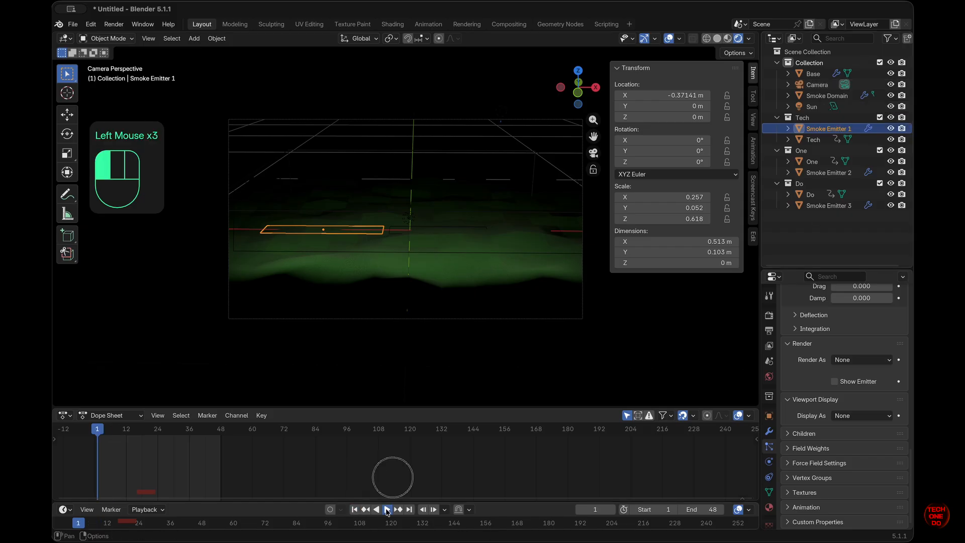
{"action": "left_click", "coordinate": [387, 509]}
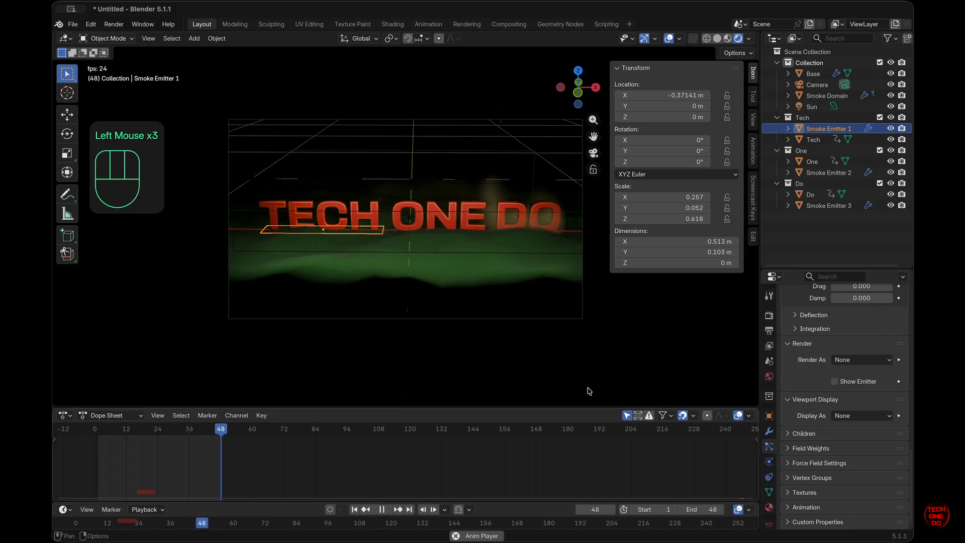
{"action": "left_click", "coordinate": [687, 330]}
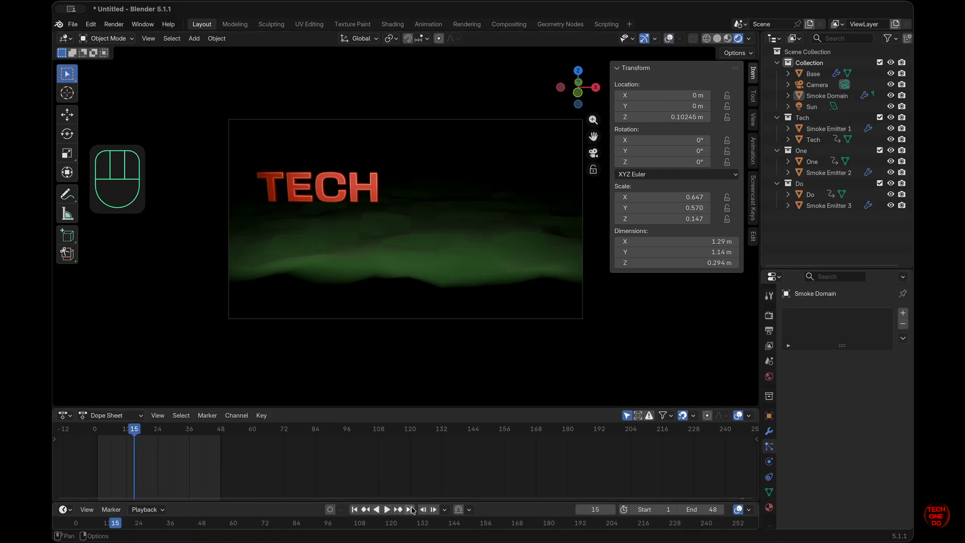
Step: At the last frame, rotate Tech together with Smoke Emitter 1 about 17° around the Z axis
{"action": "left_click", "coordinate": [411, 510]}
{"action": "scroll", "coordinate": [454, 370], "scroll_direction": "up", "scroll_amount": 5}
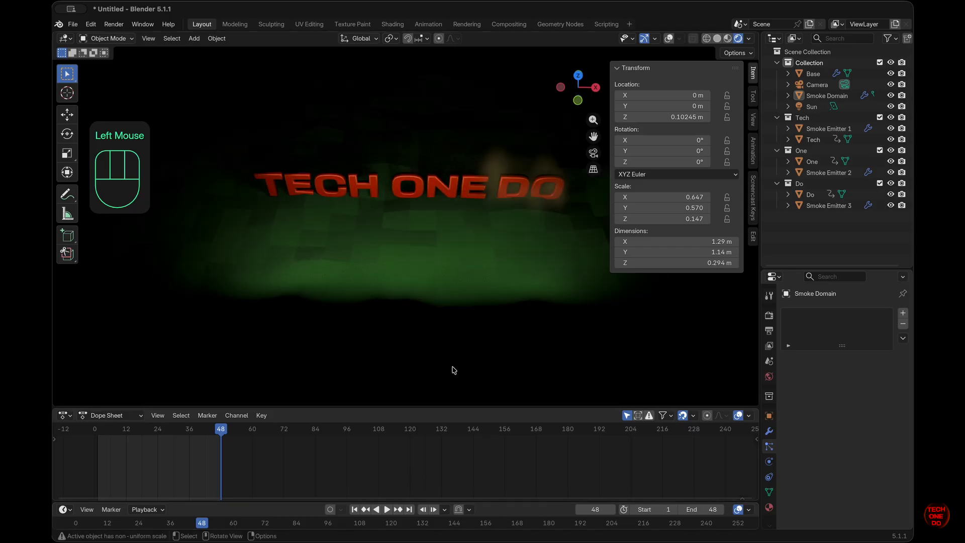
{"action": "key", "text": "shift+alt+z"}
{"action": "double_click", "coordinate": [376, 168]}
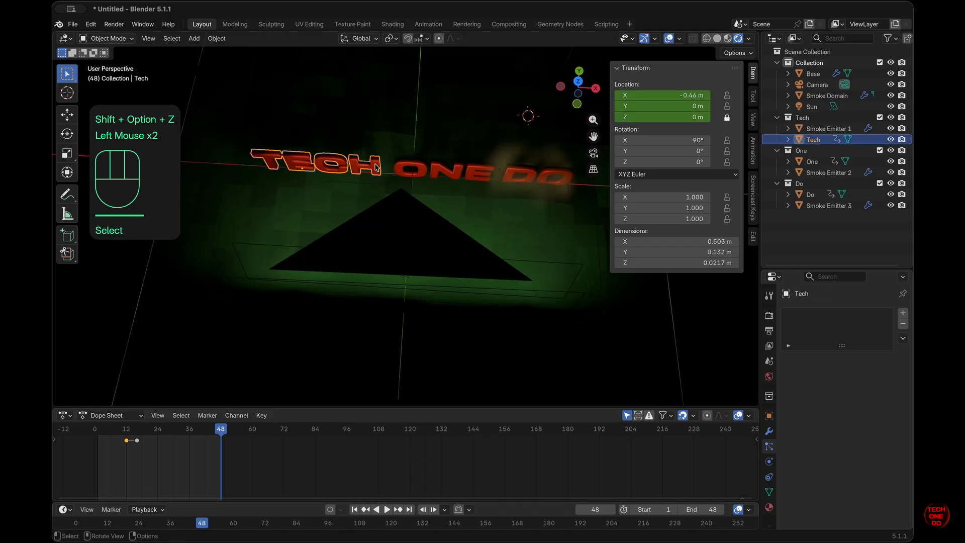
{"action": "left_click", "coordinate": [828, 128], "text": "shift"}
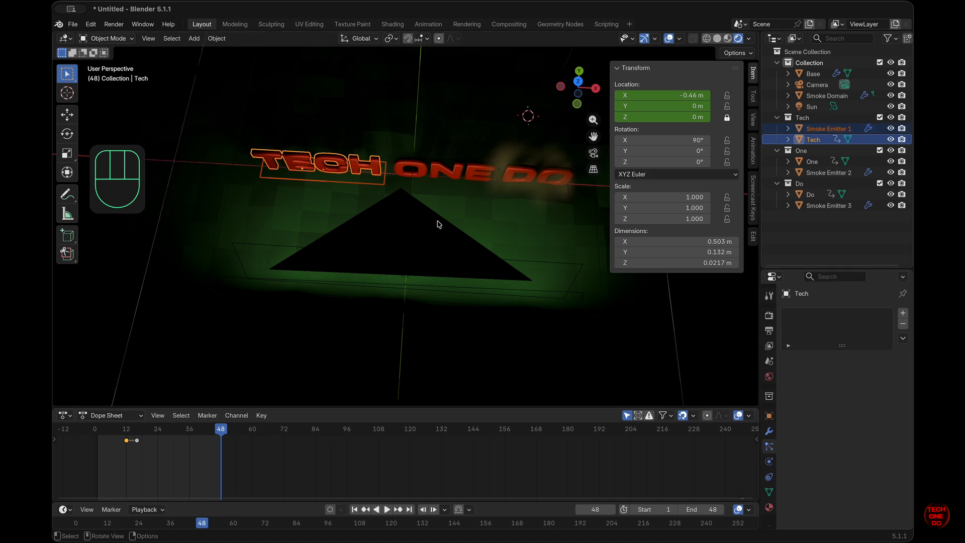
{"action": "key", "text": "space"}
{"action": "key", "text": "r"}
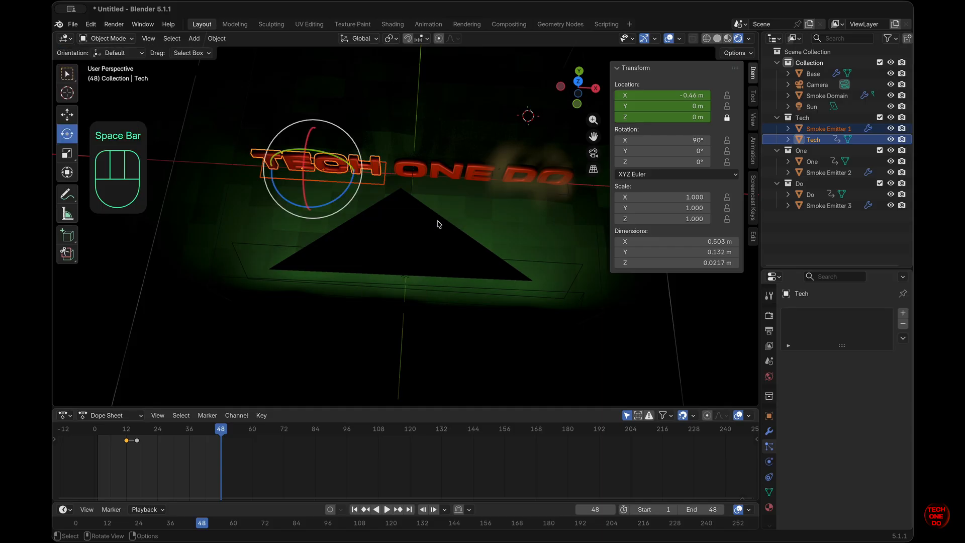
{"action": "left_click_drag", "start_coordinate": [330, 207], "coordinate": [347, 193]}
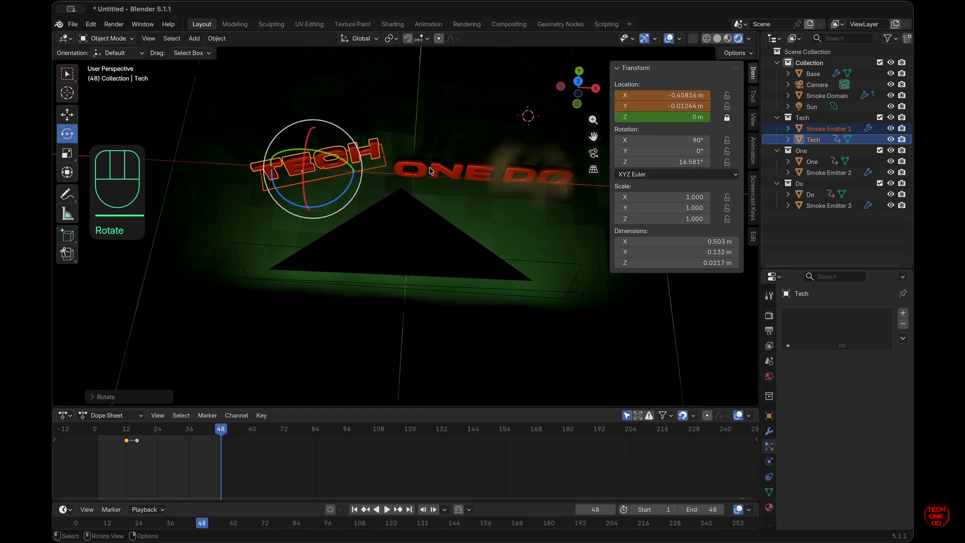
Step: Rotate One together with Smoke Emitter 2 slightly around the Z axis, in the opposite direction to Tech
{"action": "left_click", "coordinate": [455, 176]}
{"action": "left_click", "coordinate": [479, 175]}
{"action": "left_click", "coordinate": [479, 174]}
{"action": "left_click", "coordinate": [480, 175]}
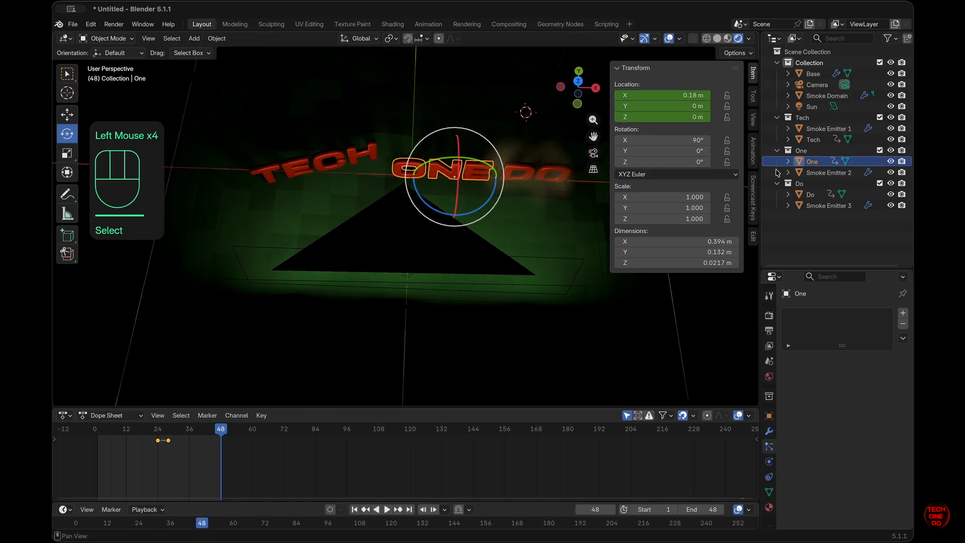
{"action": "left_click", "coordinate": [482, 190], "text": "shift"}
{"action": "left_click_drag", "start_coordinate": [486, 191], "coordinate": [478, 198]}
Step: Rotate Do together with Smoke Emitter 3 about -9.3° around the Z axis
{"action": "left_click", "coordinate": [547, 174]}
{"action": "left_click", "coordinate": [548, 175]}
{"action": "left_click", "coordinate": [547, 174]}
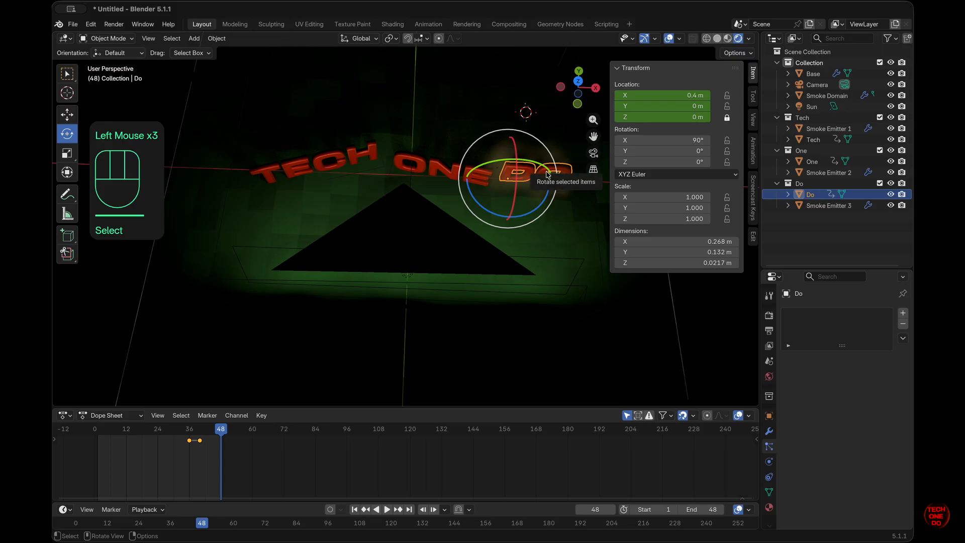
{"action": "left_click", "coordinate": [555, 182], "text": "shift"}
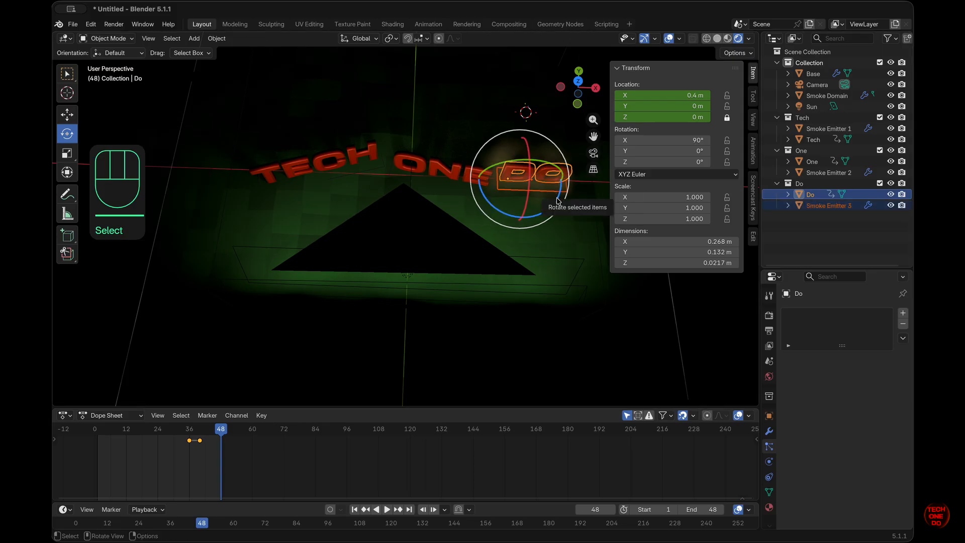
{"action": "left_click_drag", "start_coordinate": [564, 198], "coordinate": [550, 203]}
{"action": "middle_click_drag", "start_coordinate": [549, 203], "coordinate": [551, 219]}
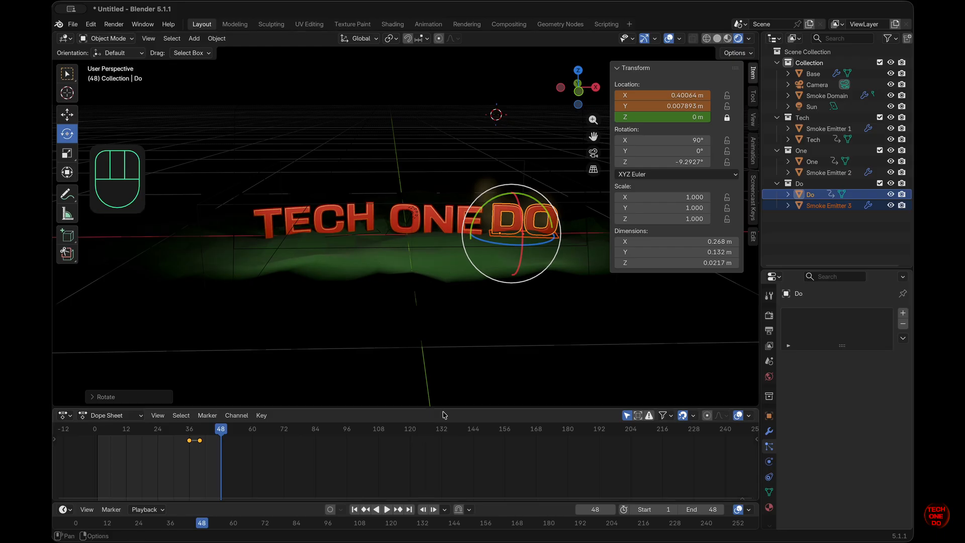
Step: Return to the camera view, deselect everything and play the animation from the first frame to review the angled words
{"action": "left_click", "coordinate": [594, 154]}
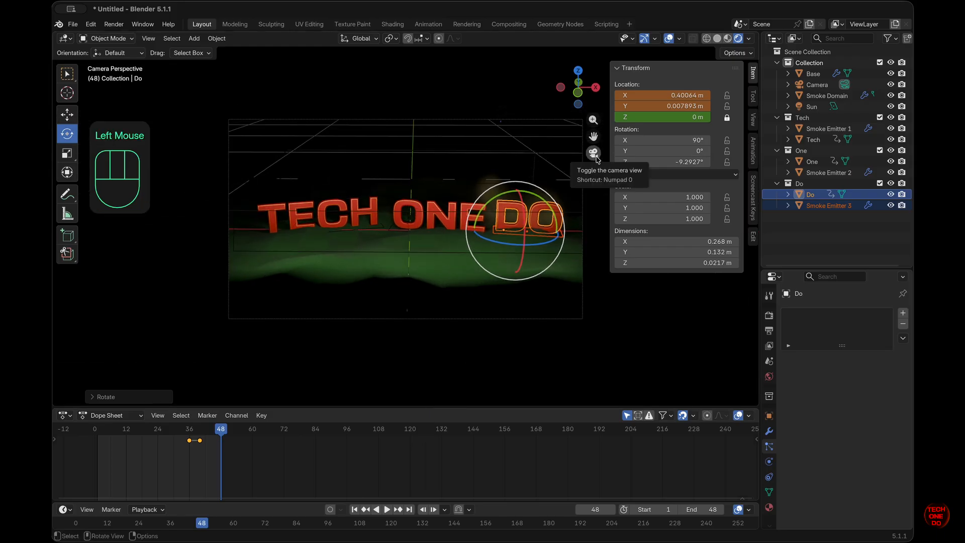
{"action": "left_click", "coordinate": [595, 155]}
{"action": "left_click", "coordinate": [595, 154]}
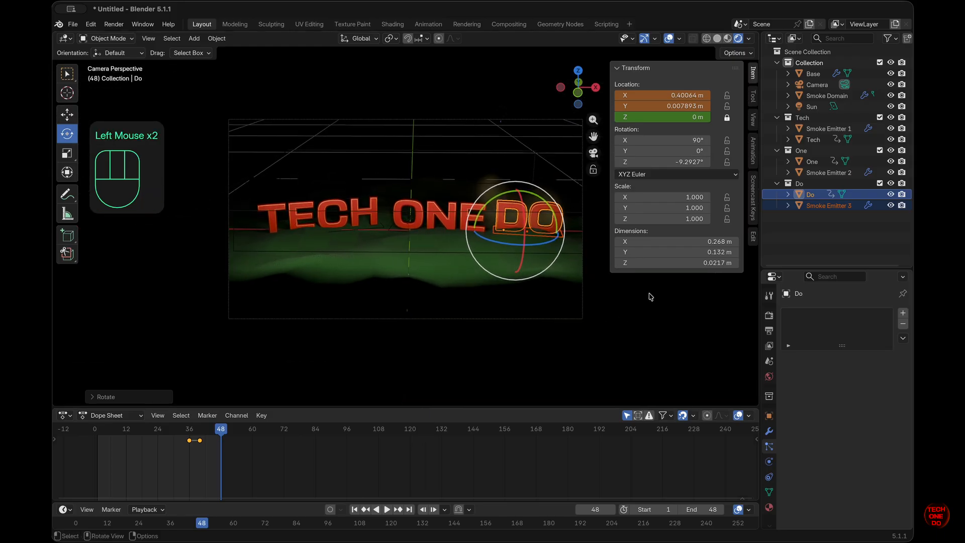
{"action": "left_click", "coordinate": [651, 297]}
{"action": "left_click", "coordinate": [468, 81]}
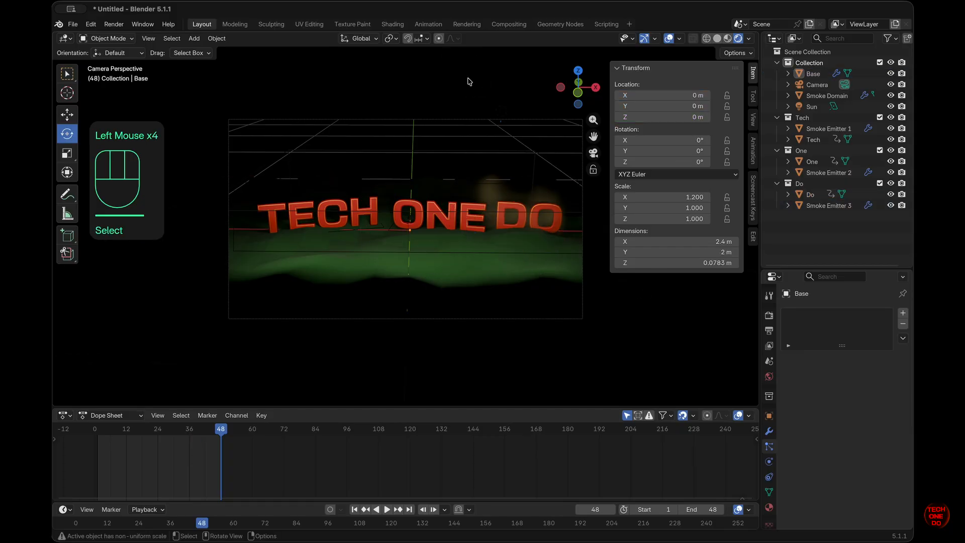
{"action": "left_click", "coordinate": [355, 510]}
{"action": "left_click", "coordinate": [387, 510]}
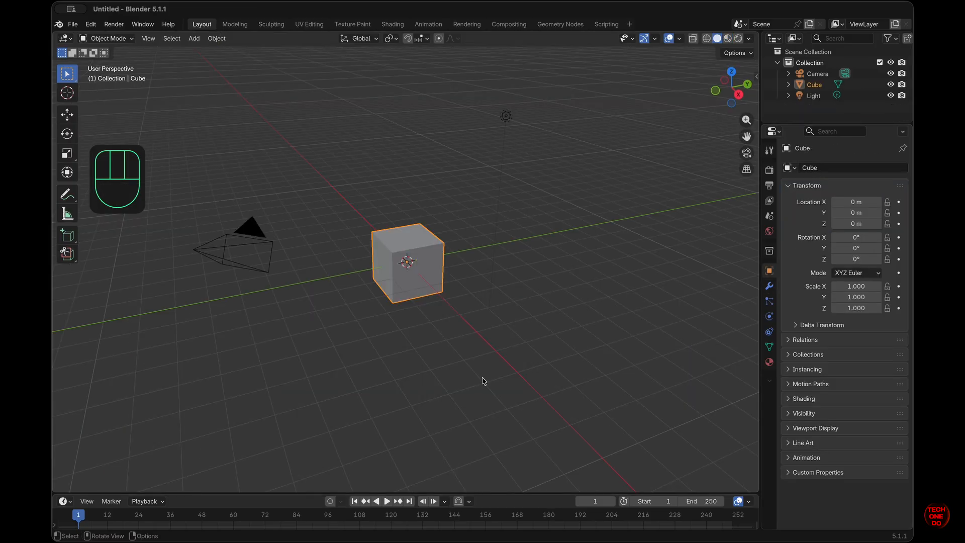
{"action": "left_click", "coordinate": [483, 381]}
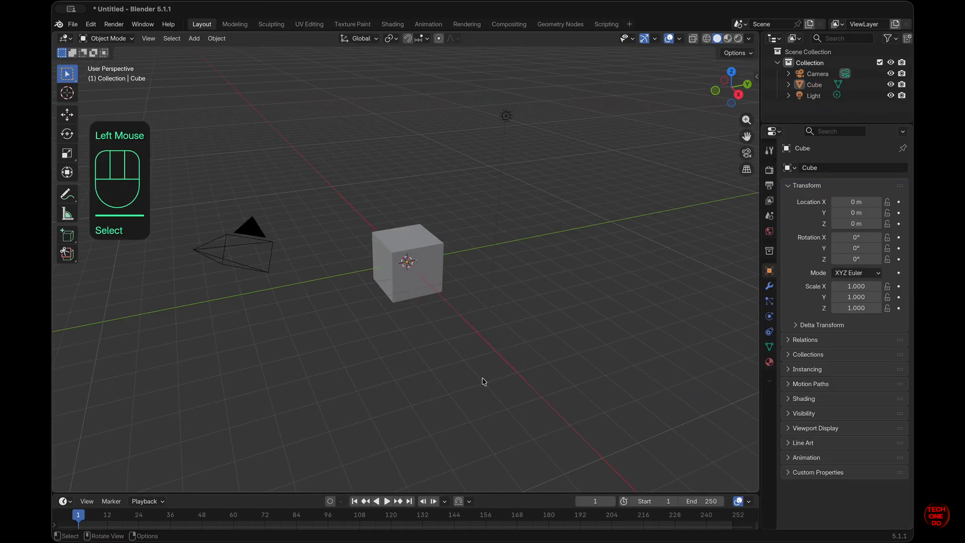
{"action": "left_click", "coordinate": [429, 282]}
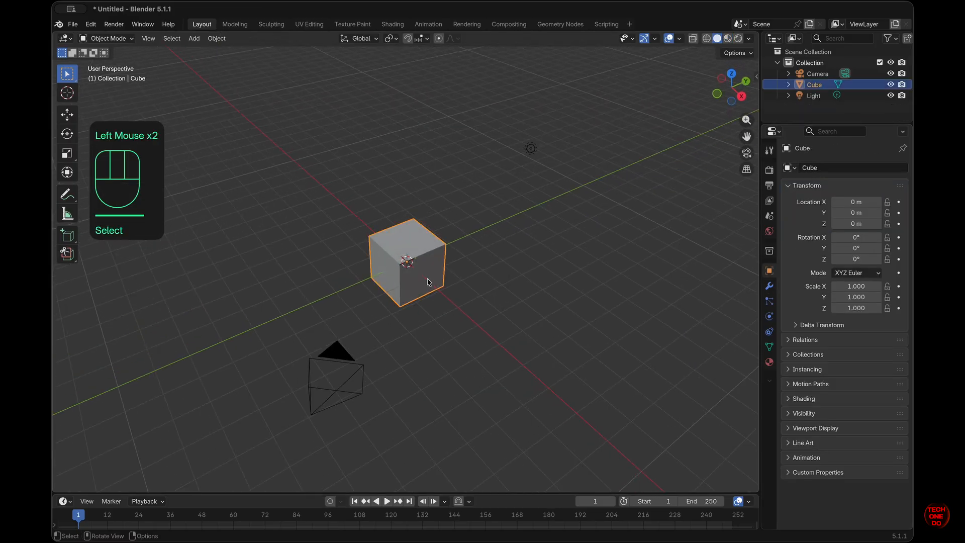
{"action": "scroll", "coordinate": [428, 279], "scroll_direction": "right", "scroll_amount": 5}
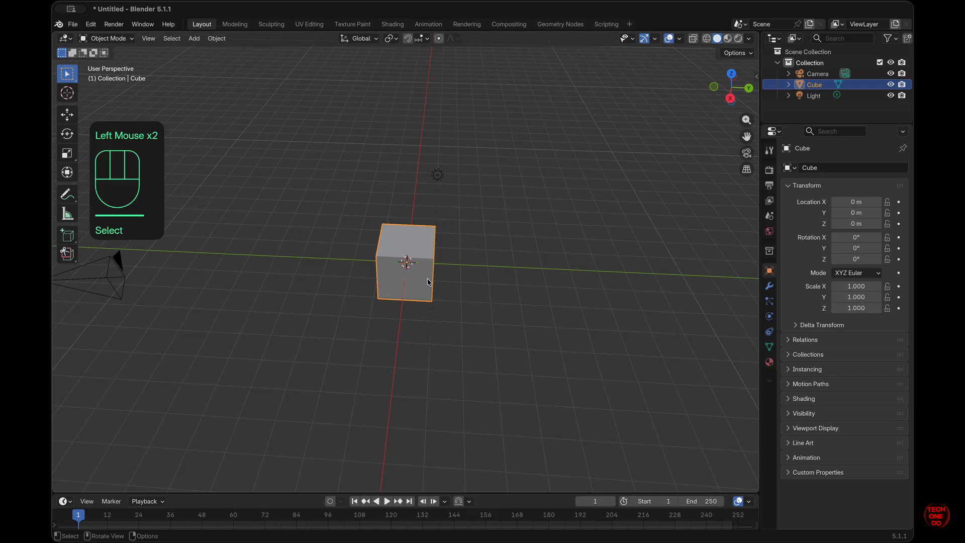
Step: Set the default cube's dimensions to 0.4 m on all three axes and deselect it
{"action": "scroll", "coordinate": [428, 279], "scroll_direction": "left", "scroll_amount": 3}
{"action": "key", "text": "n"}
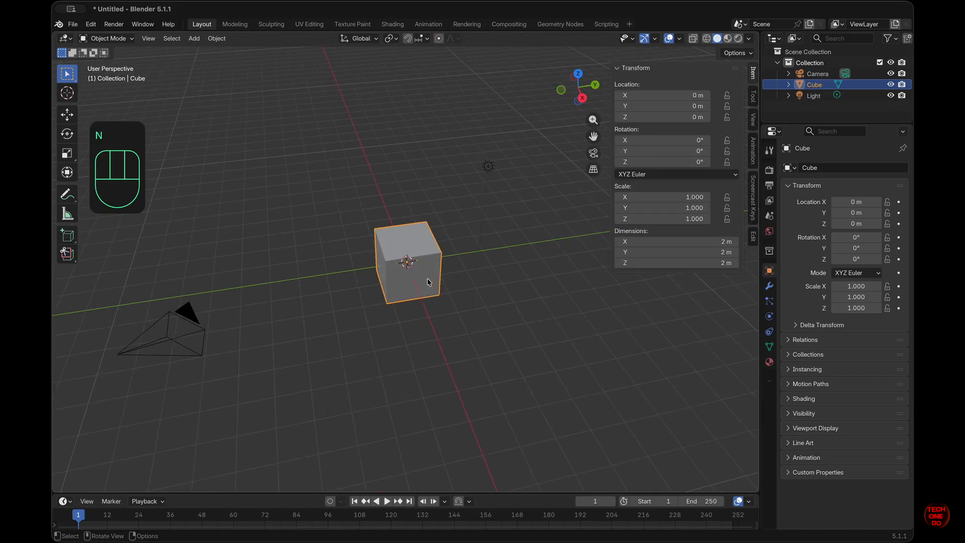
{"action": "left_click_drag", "start_coordinate": [714, 262], "coordinate": [714, 242]}
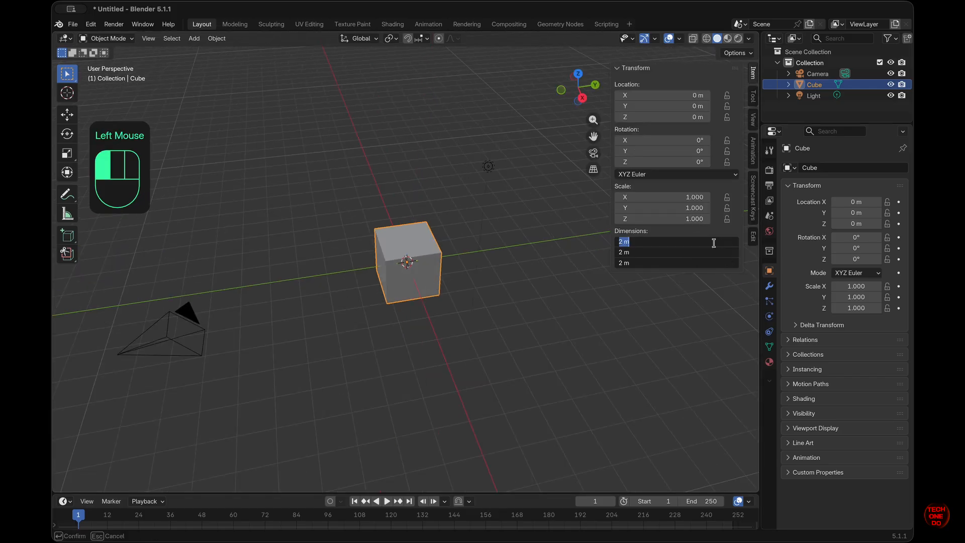
{"action": "type", "text": "0.4"}
{"action": "key", "text": "Return"}
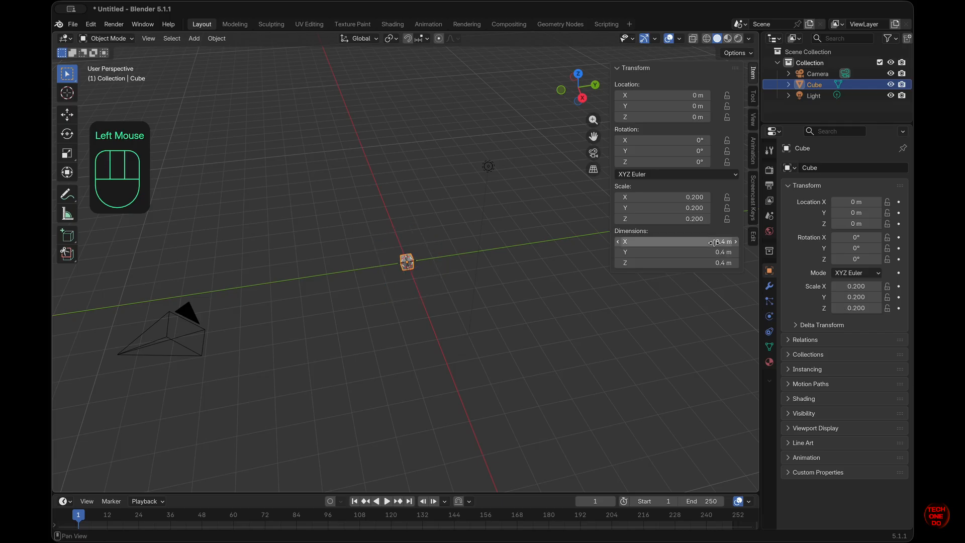
{"action": "left_click", "coordinate": [421, 323]}
Step: In front orthographic view, move the cube up 0.2 m along Z so its base rests on the ground line
{"action": "scroll", "coordinate": [420, 323], "scroll_direction": "up", "scroll_amount": 5, "text": "super"}
{"action": "scroll", "coordinate": [421, 323], "scroll_direction": "down", "scroll_amount": 5}
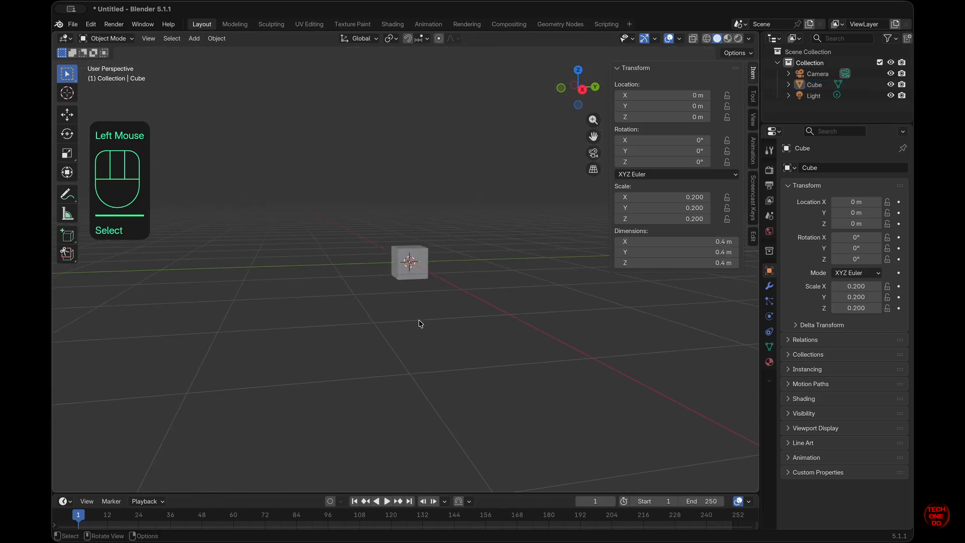
{"action": "key", "text": "KP_1"}
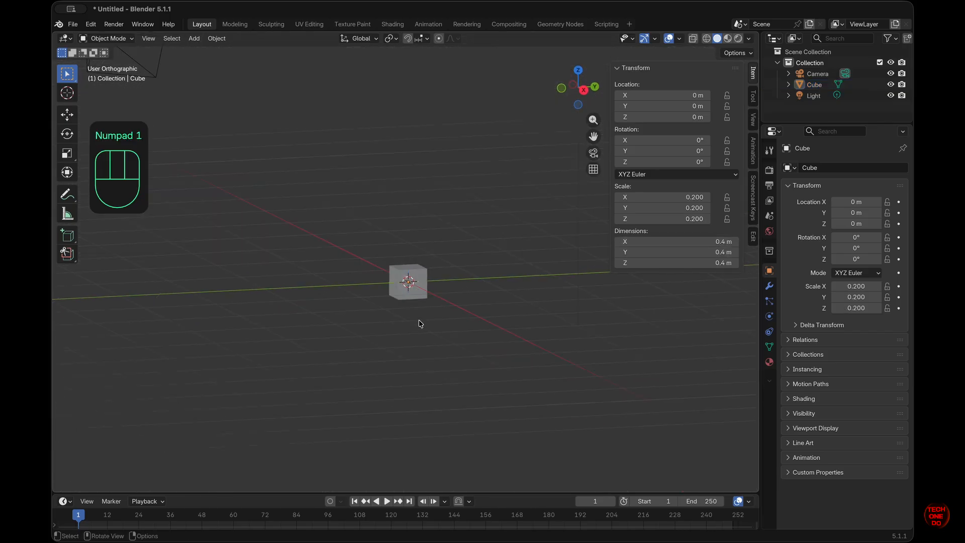
{"action": "scroll", "coordinate": [420, 323], "scroll_direction": "up", "scroll_amount": 5, "text": "super"}
{"action": "left_click", "coordinate": [420, 324]}
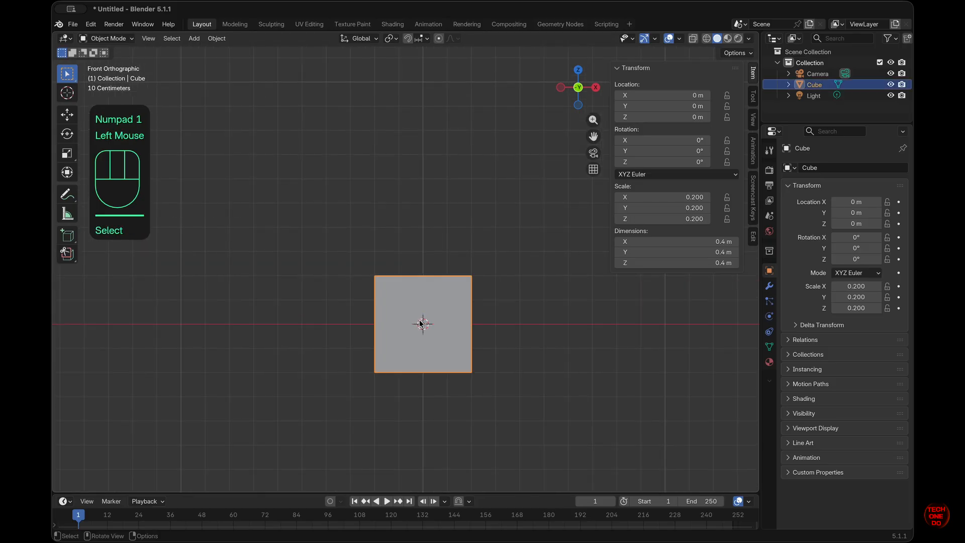
{"action": "key", "text": "g"}
{"action": "key", "text": "z"}
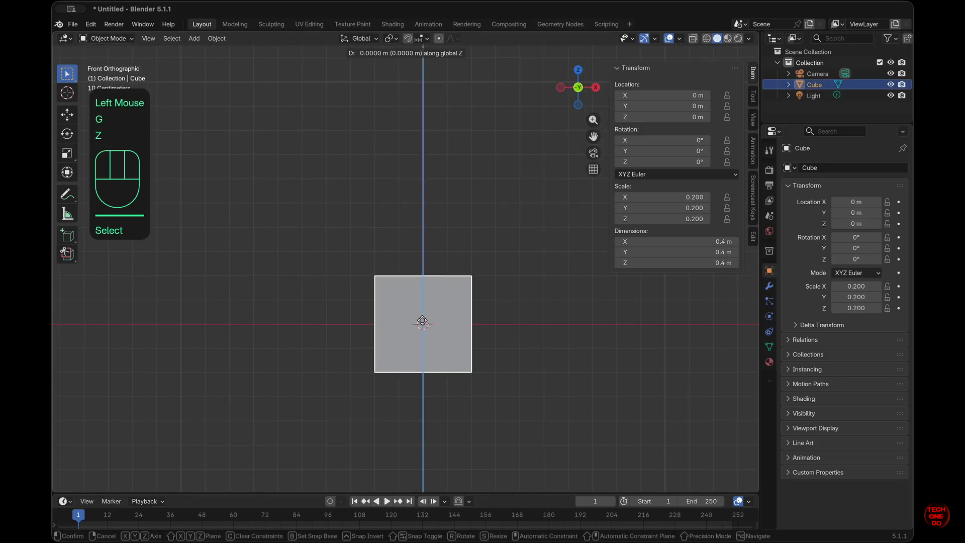
{"action": "key", "text": "ctrl"}
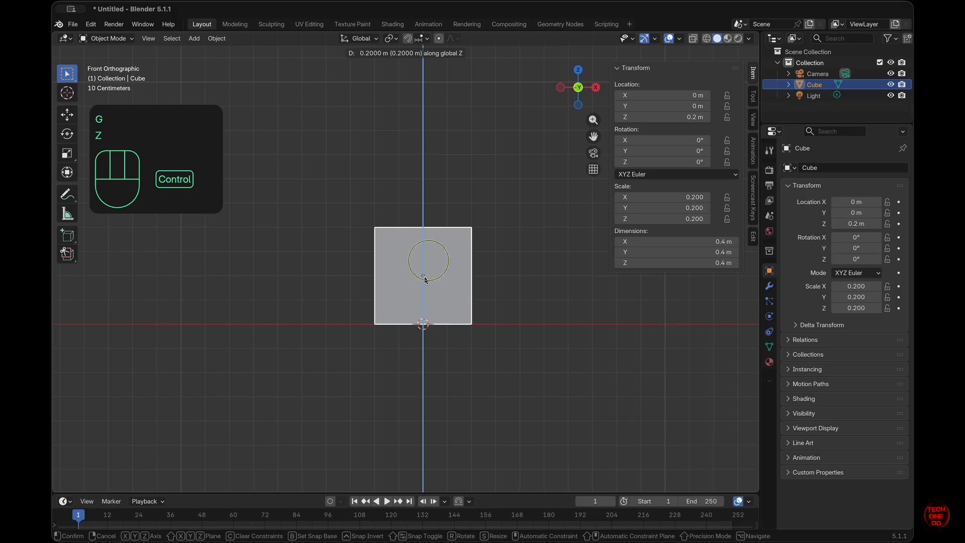
{"action": "left_click", "coordinate": [425, 263], "text": "ctrl"}
Step: Apply the cube's location and scale transforms, then deselect it
{"action": "scroll", "coordinate": [502, 374], "scroll_direction": "up", "scroll_amount": 5}
{"action": "scroll", "coordinate": [503, 376], "scroll_direction": "right", "scroll_amount": 5}
{"action": "scroll", "coordinate": [502, 375], "scroll_direction": "left", "scroll_amount": 5}
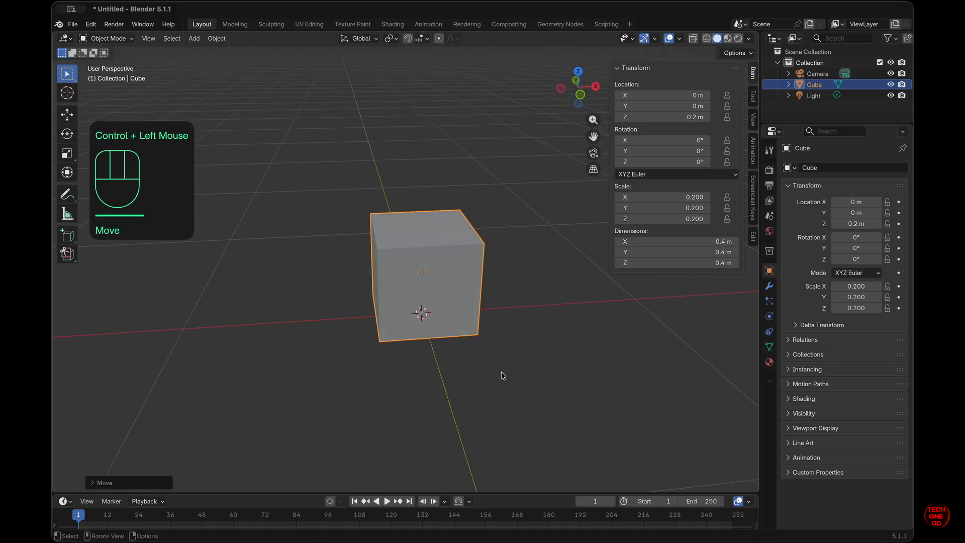
{"action": "scroll", "coordinate": [502, 376], "scroll_direction": "up", "scroll_amount": 4, "text": "super"}
{"action": "key", "text": "a"}
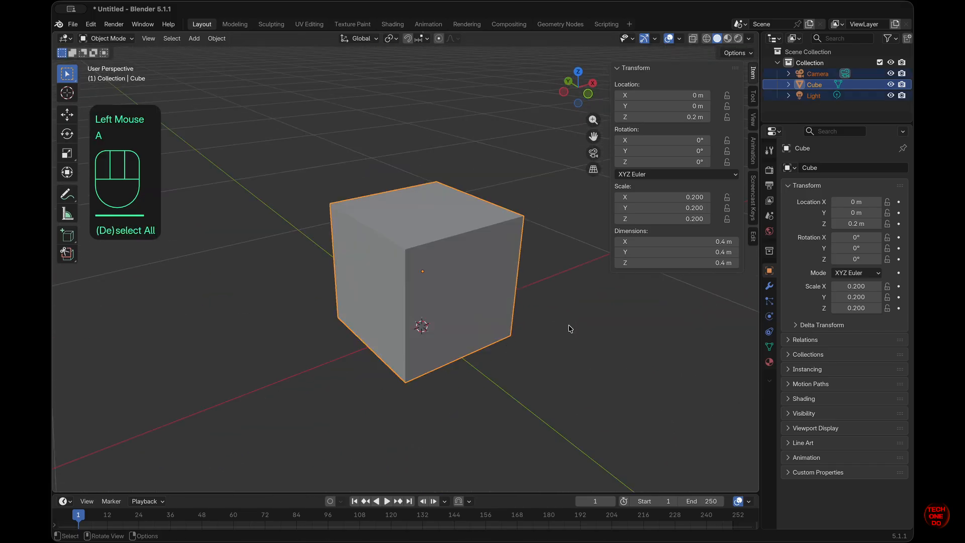
{"action": "left_click", "coordinate": [557, 328]}
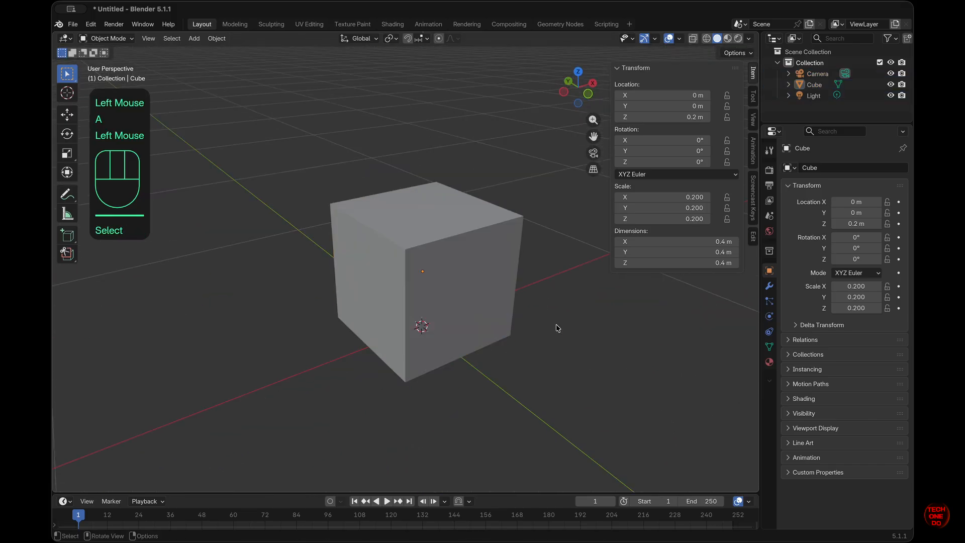
{"action": "left_click", "coordinate": [458, 297]}
{"action": "key", "text": "super+a"}
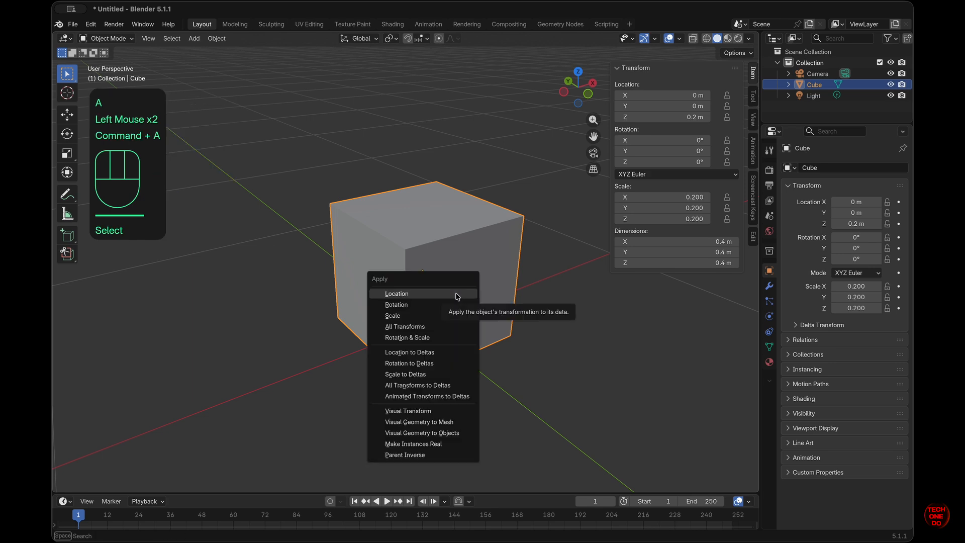
{"action": "left_click", "coordinate": [406, 295]}
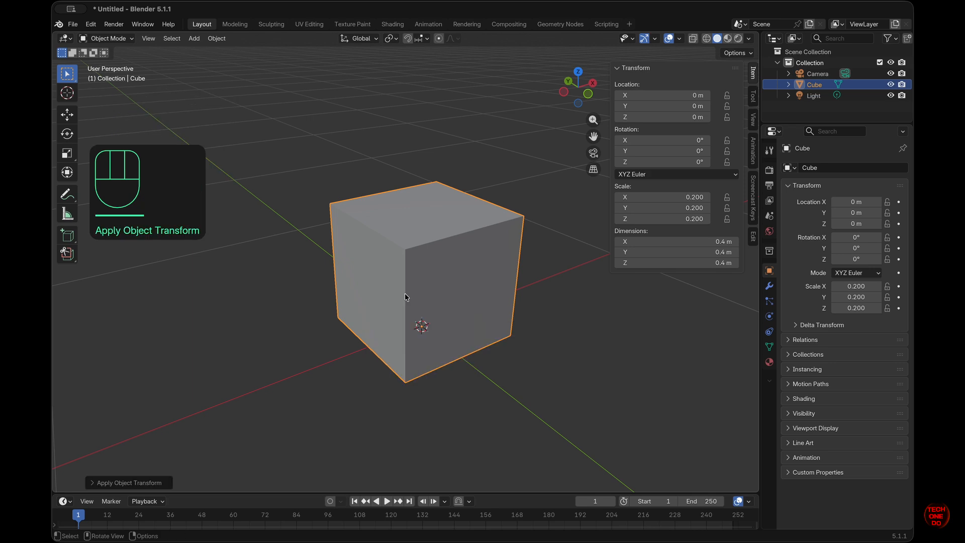
{"action": "key", "text": "super+a"}
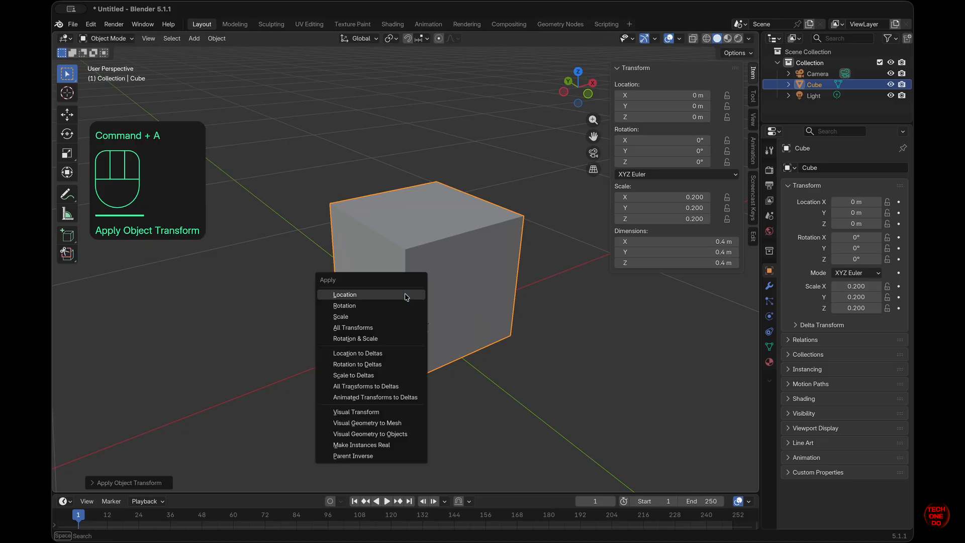
{"action": "left_click", "coordinate": [393, 318]}
{"action": "left_click", "coordinate": [523, 353]}
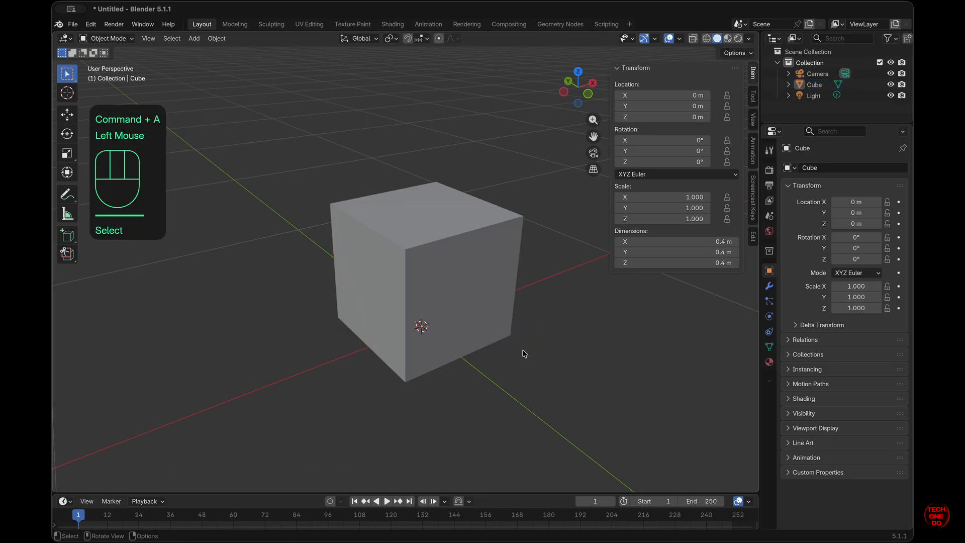
Step: Replace the cube's material with a new one and feed its Base Color from an Image Texture
{"action": "scroll", "coordinate": [546, 394], "scroll_direction": "down", "scroll_amount": 4}
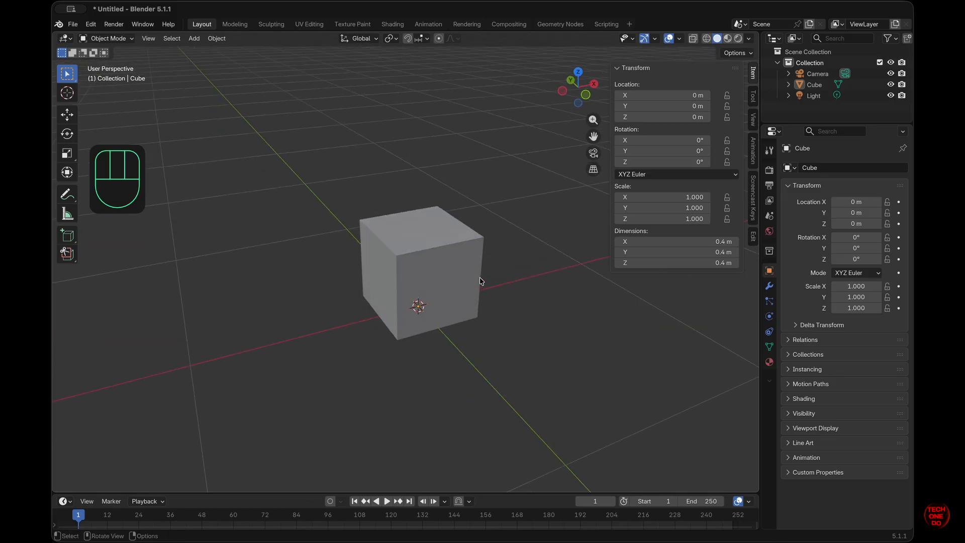
{"action": "left_click", "coordinate": [431, 250]}
{"action": "middle_click_drag", "start_coordinate": [521, 341], "coordinate": [520, 341]}
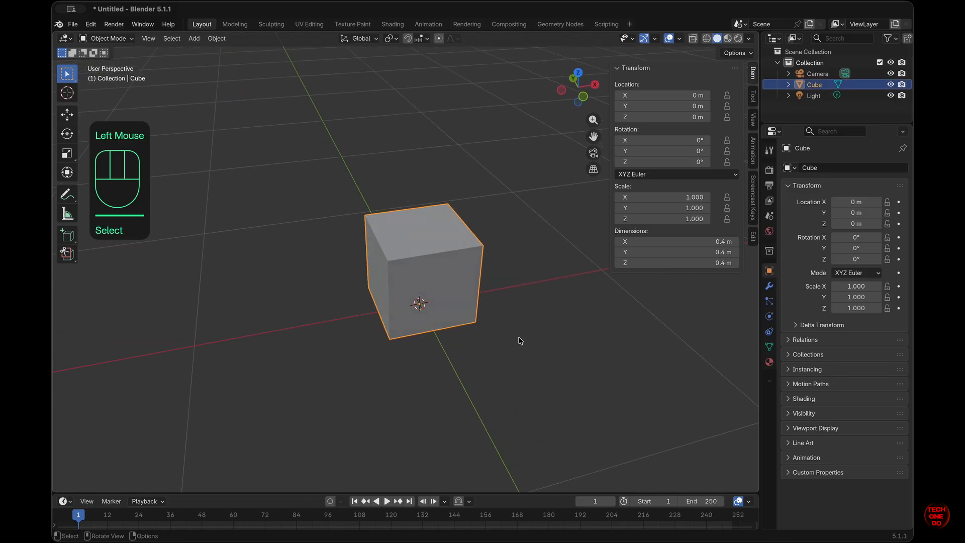
{"action": "left_click", "coordinate": [769, 362]}
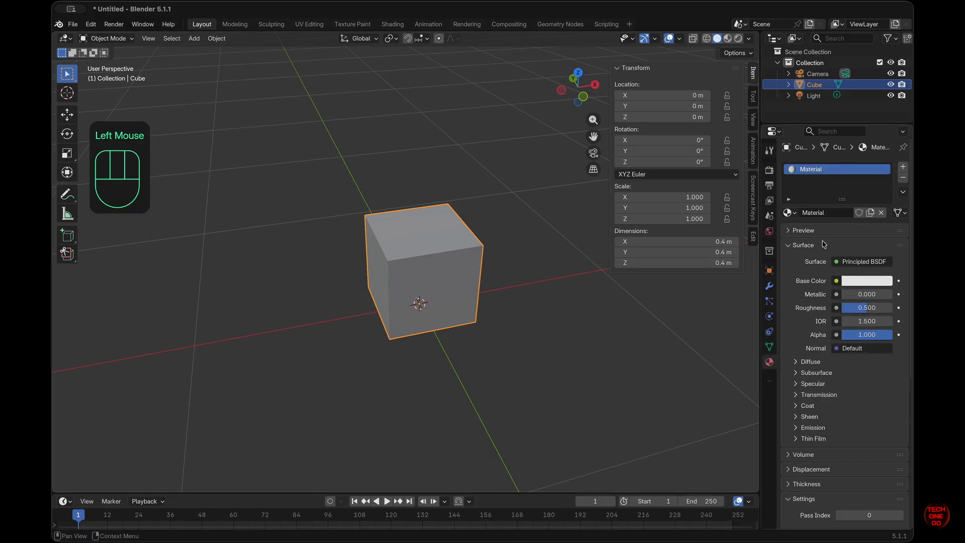
{"action": "left_click", "coordinate": [859, 213]}
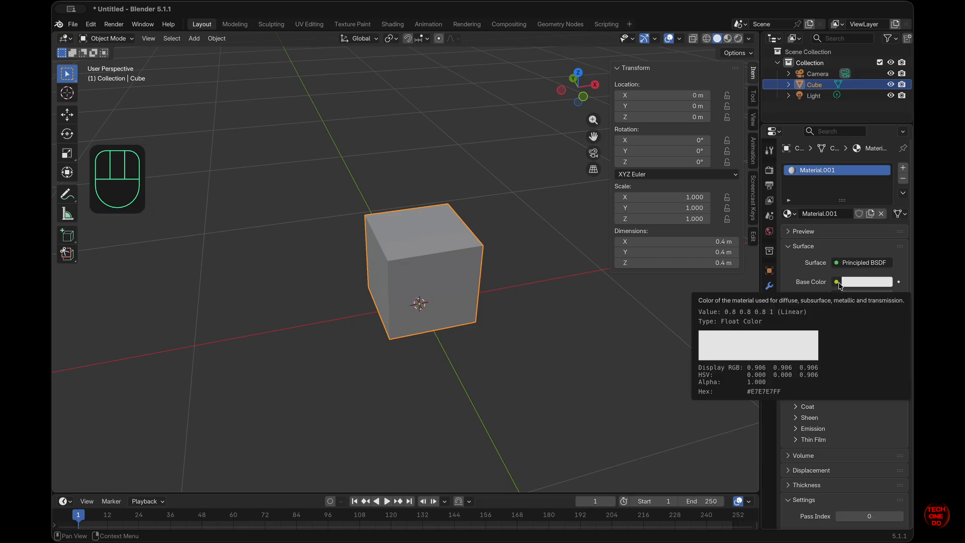
{"action": "left_click", "coordinate": [838, 283]}
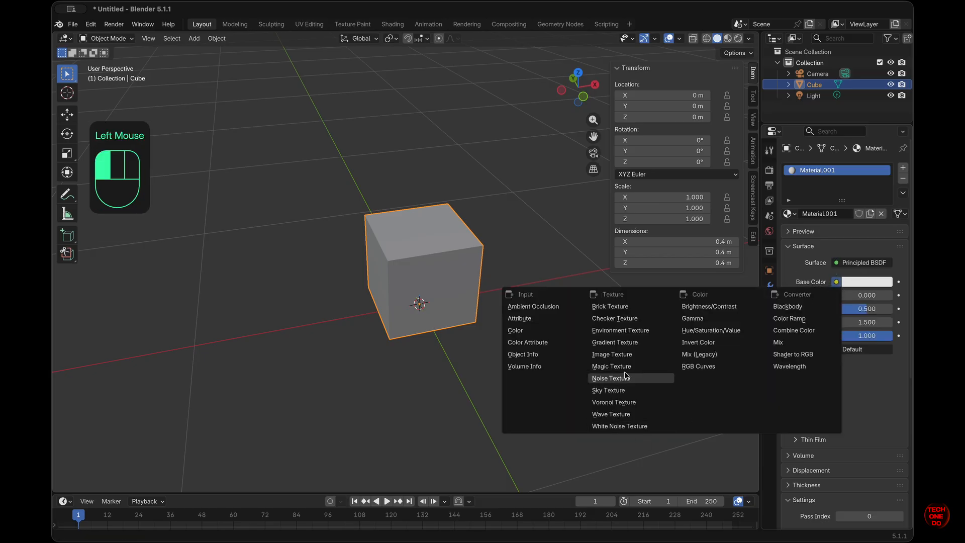
{"action": "left_click", "coordinate": [628, 354]}
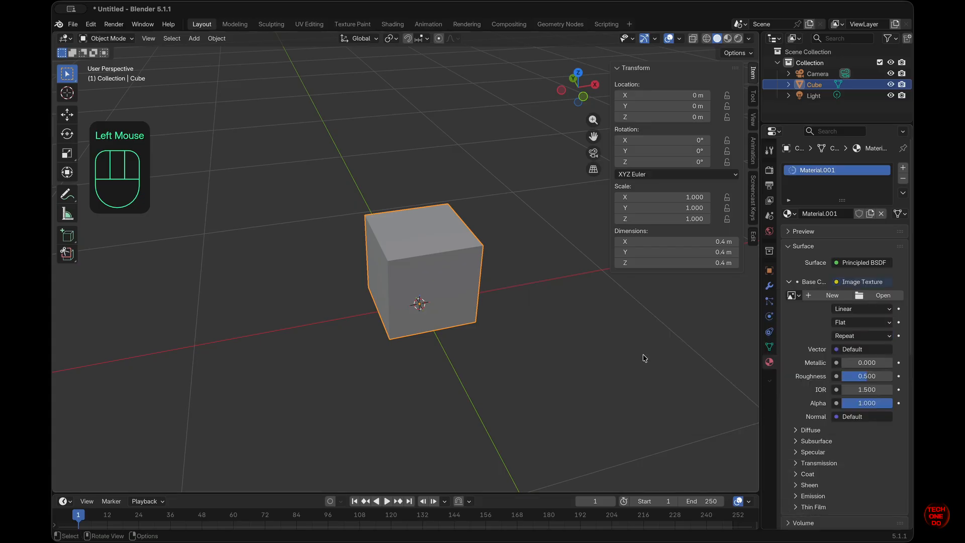
Step: Load Blender_badge_white.png from the Logos/PNG folder as the Base Color image
{"action": "left_click", "coordinate": [883, 295]}
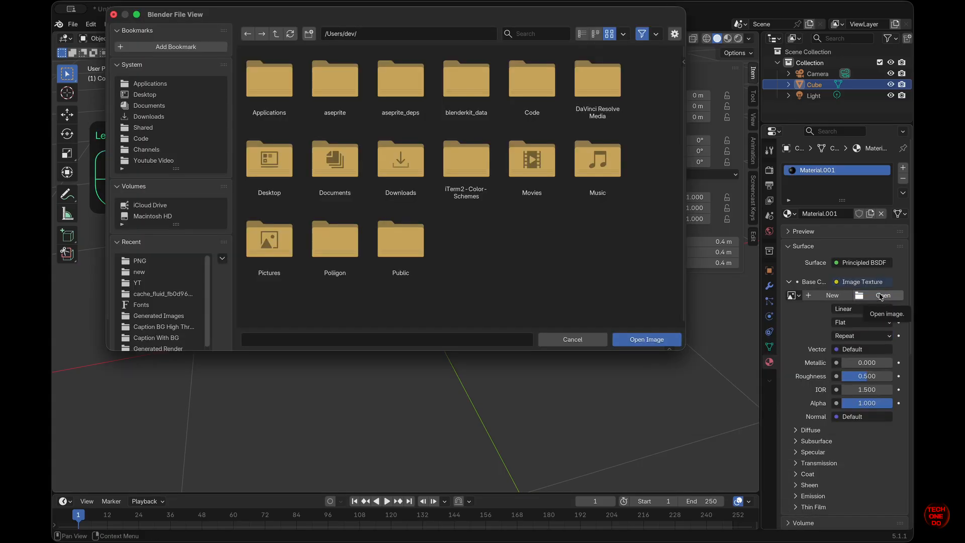
{"action": "left_click", "coordinate": [187, 262]}
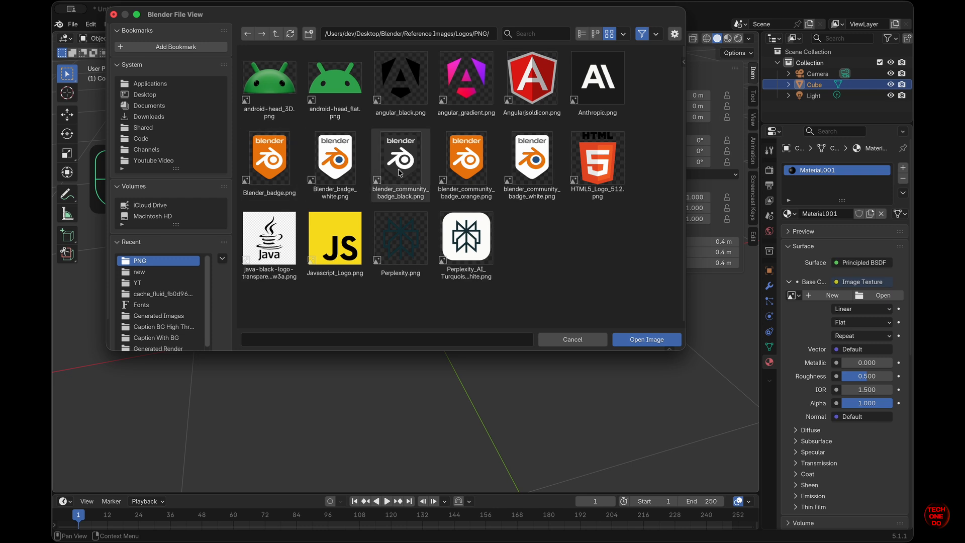
{"action": "left_click", "coordinate": [330, 171]}
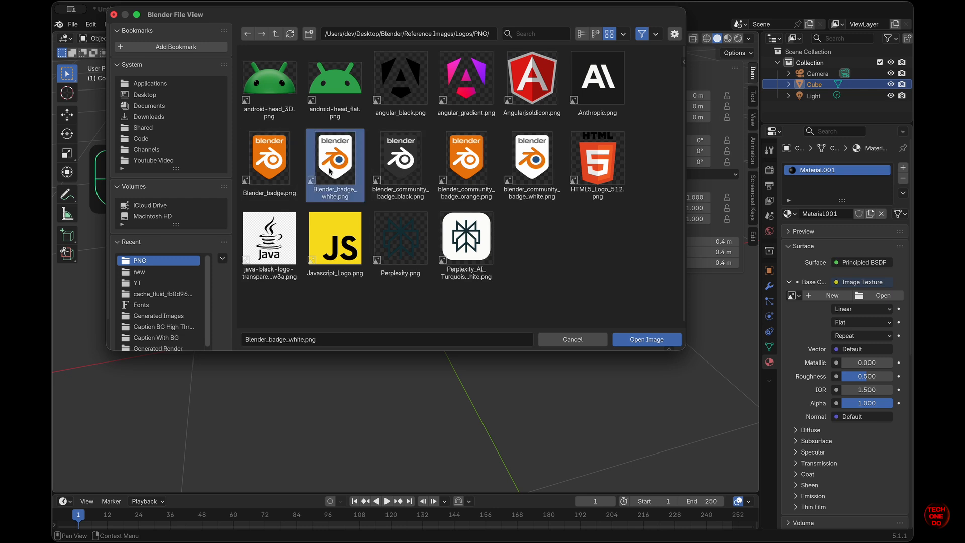
{"action": "left_click", "coordinate": [648, 340]}
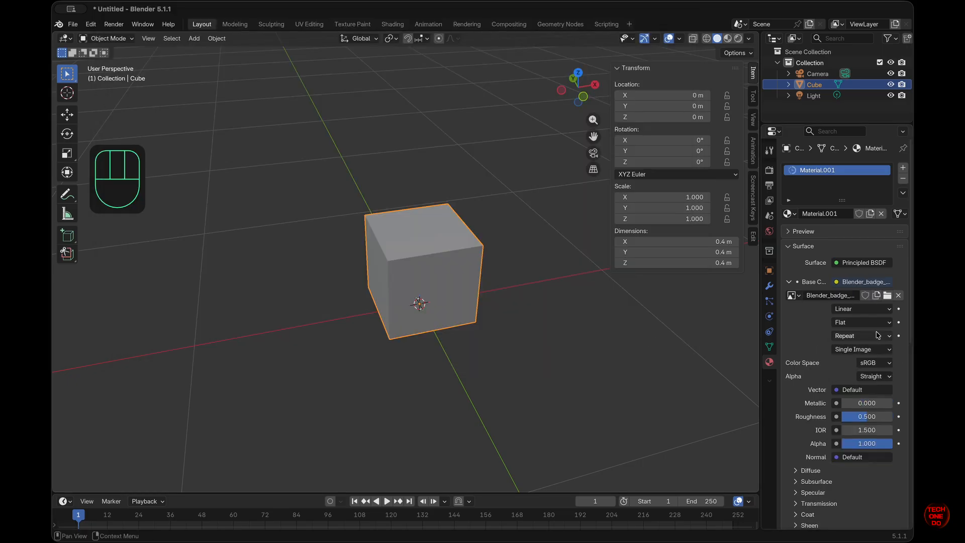
Step: Show the cube in Material Preview shading and set the image texture's extension to Clip
{"action": "left_click", "coordinate": [728, 38]}
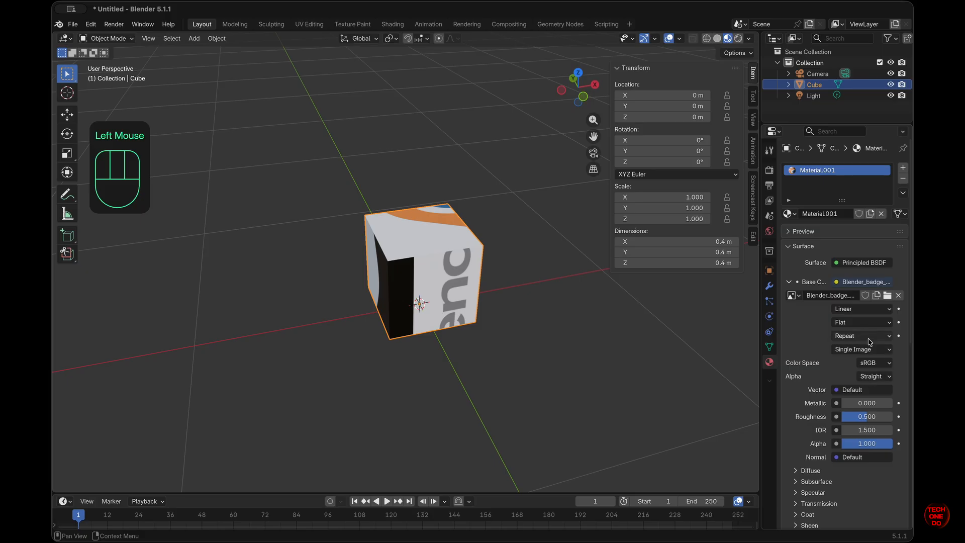
{"action": "left_click", "coordinate": [869, 336]}
{"action": "left_click", "coordinate": [861, 389]}
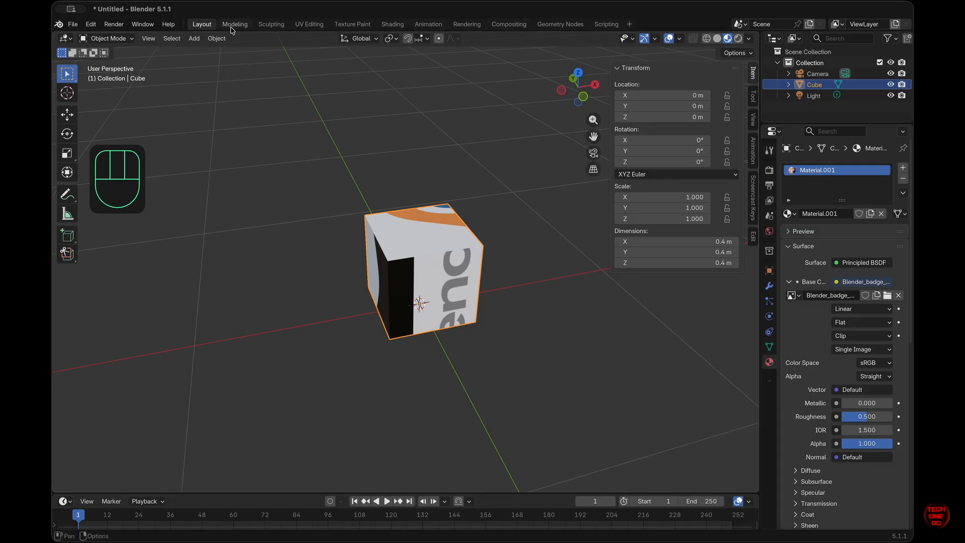
Step: In the UV Editing workspace, unwrap all cube faces with Cube Projection and show the model in Material Preview
{"action": "left_click", "coordinate": [309, 25]}
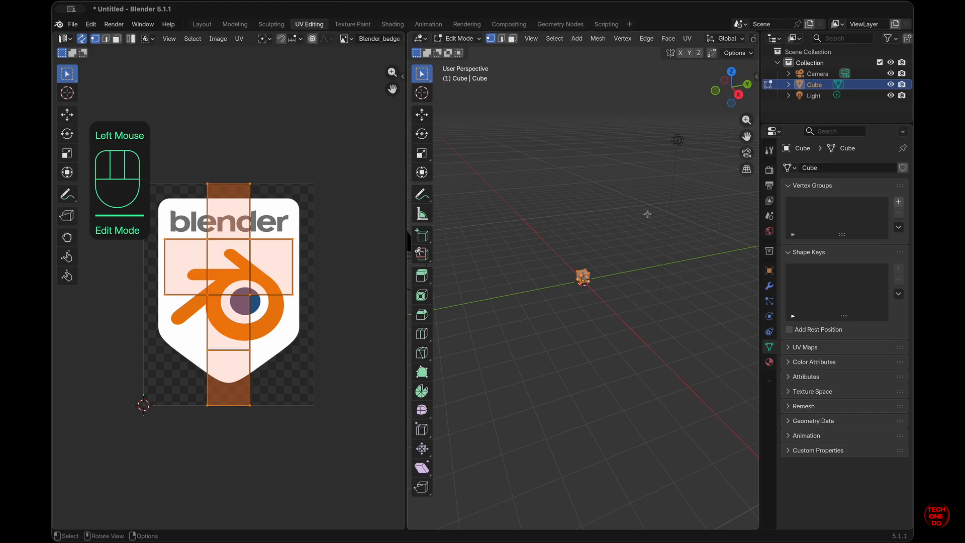
{"action": "key", "text": "KP_Decimal"}
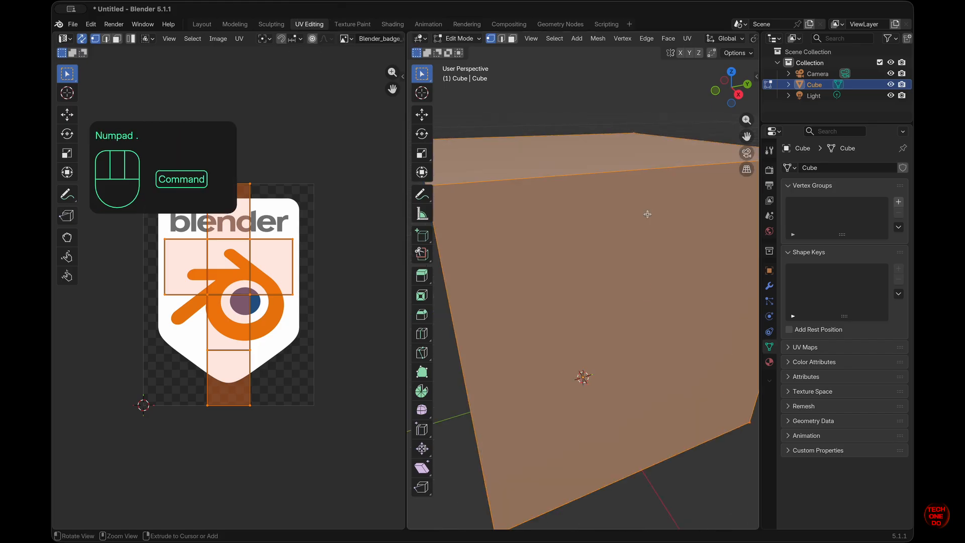
{"action": "scroll", "coordinate": [647, 214], "scroll_direction": "down", "scroll_amount": 4, "text": "super"}
{"action": "left_click", "coordinate": [686, 38]}
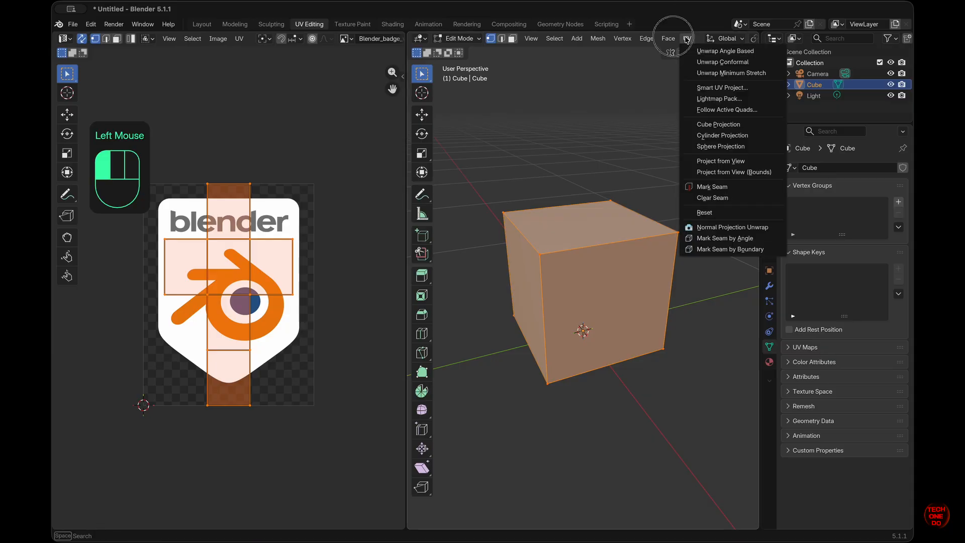
{"action": "left_click", "coordinate": [724, 124]}
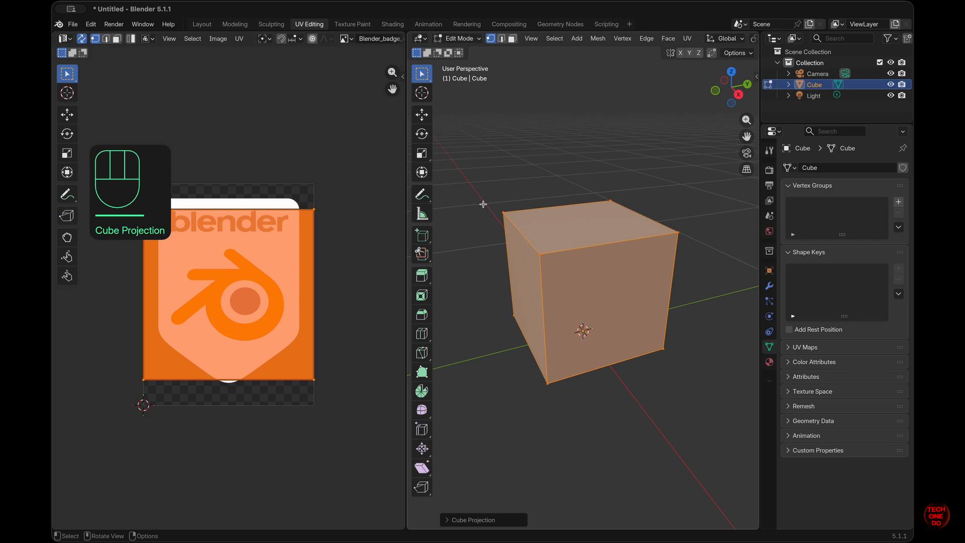
{"action": "scroll", "coordinate": [693, 44], "scroll_direction": "down", "scroll_amount": 8}
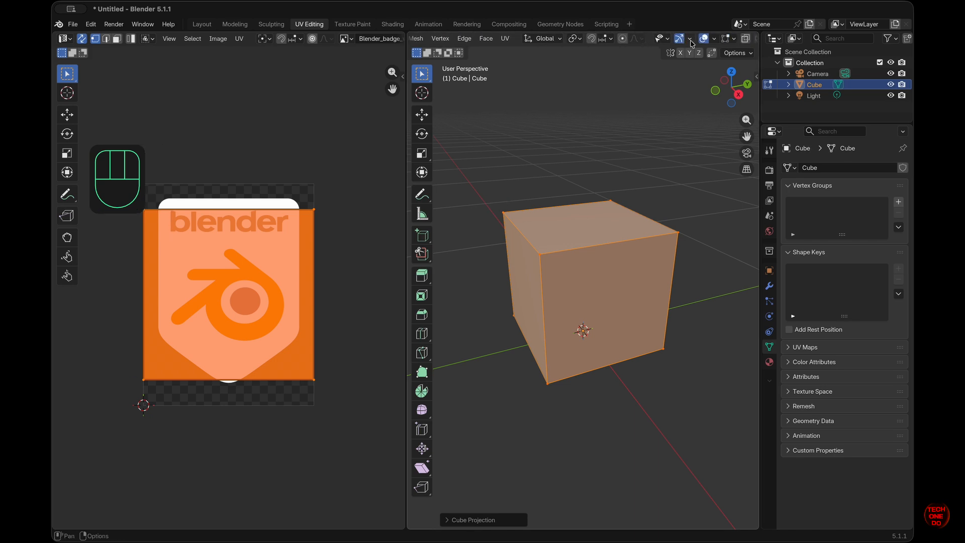
{"action": "left_click", "coordinate": [731, 39]}
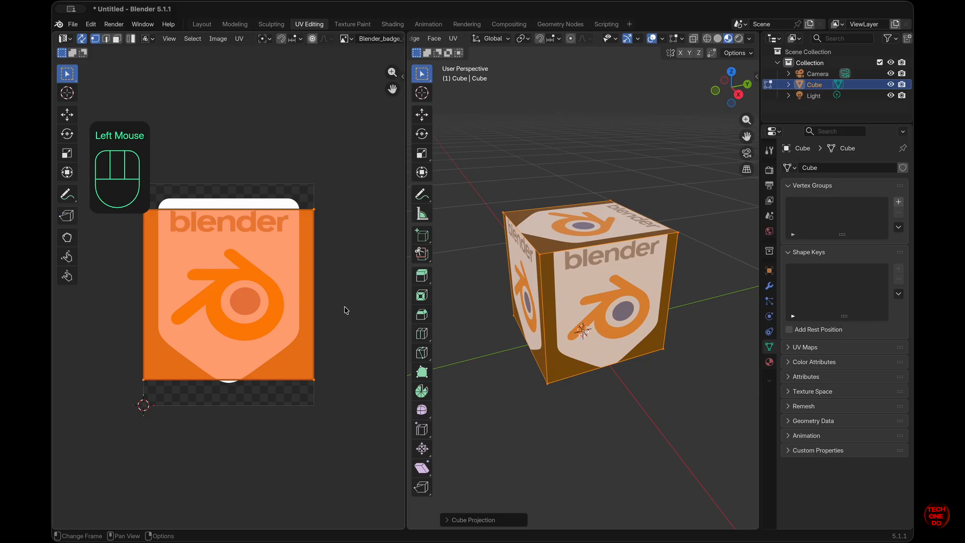
{"action": "key", "text": "n"}
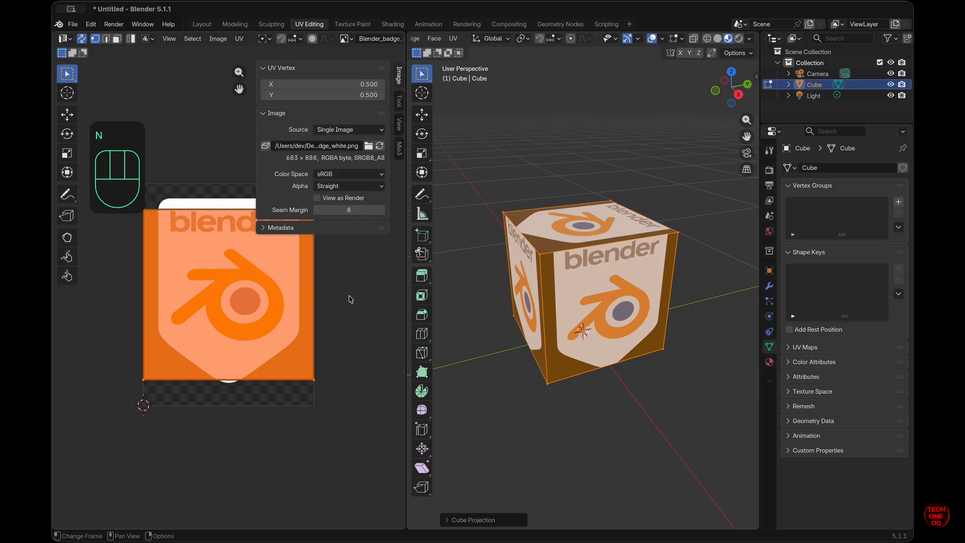
{"action": "key", "text": "Escape"}
{"action": "key", "text": "n"}
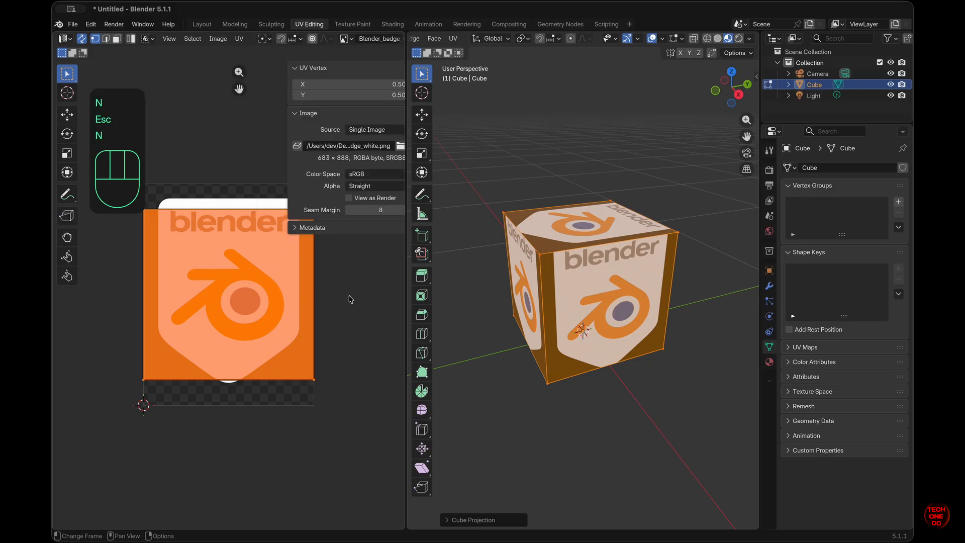
Step: Scale all of the cube's UVs up about 1.8 times around the logo and return to Object Mode
{"action": "key", "text": "s"}
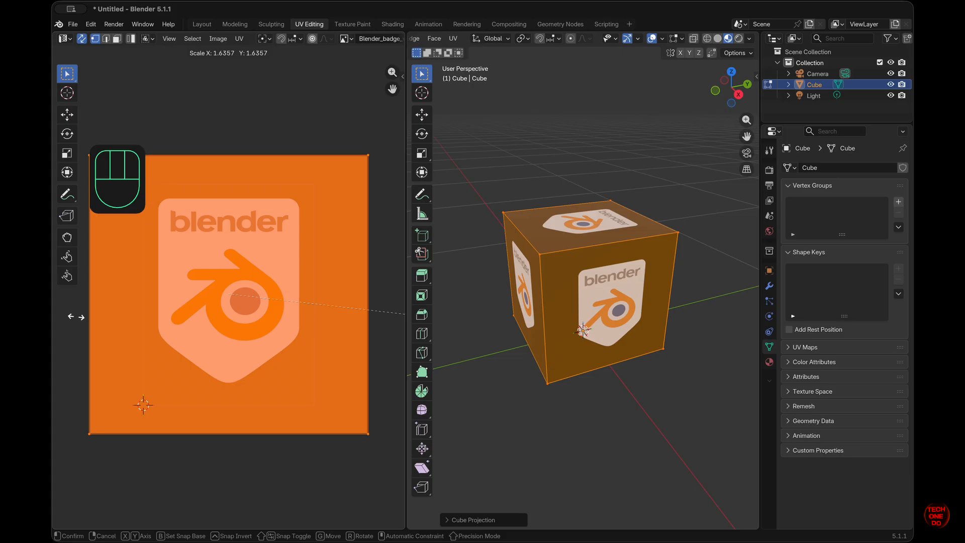
{"action": "key", "text": "ctrl"}
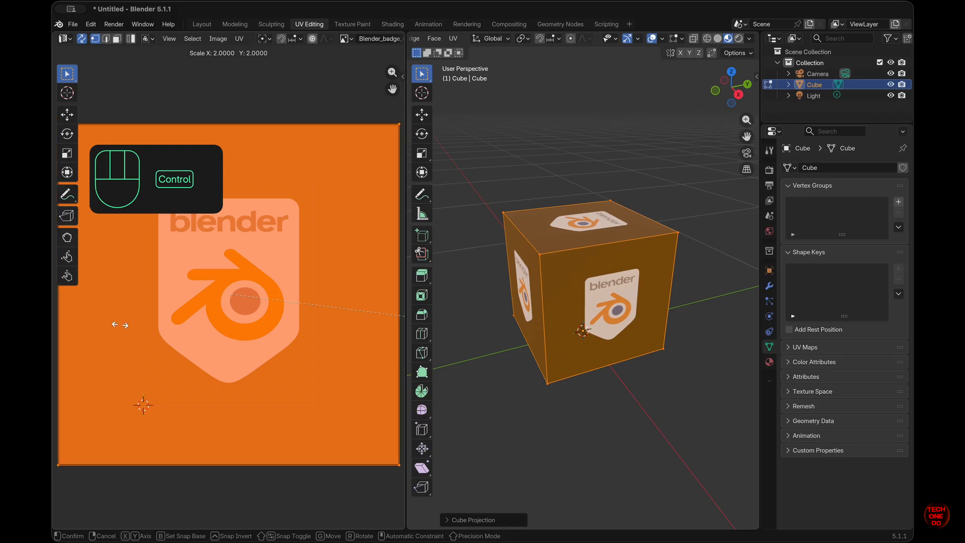
{"action": "left_click", "coordinate": [93, 318], "text": "ctrl"}
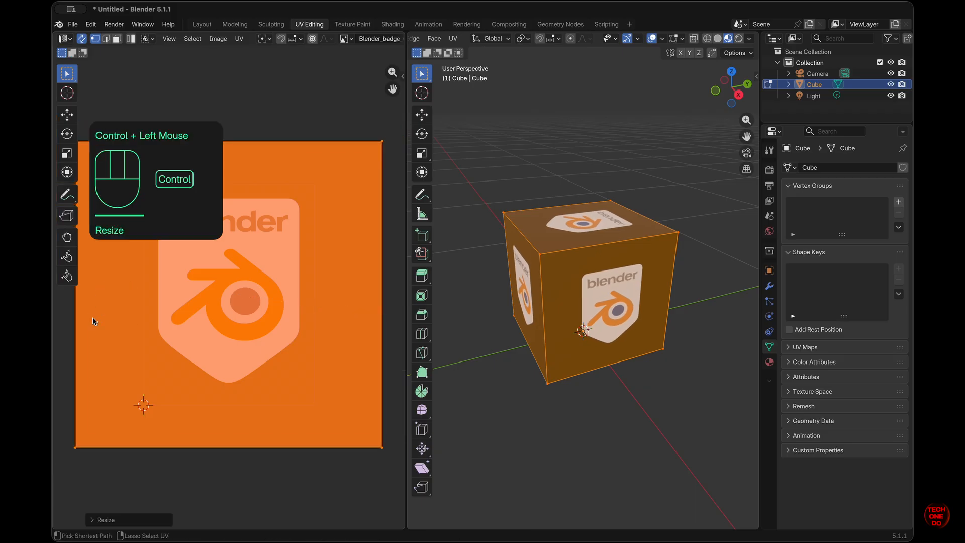
{"action": "left_click", "coordinate": [93, 318], "text": "ctrl"}
{"action": "scroll", "coordinate": [363, 355], "scroll_direction": "down", "scroll_amount": 3, "text": "super"}
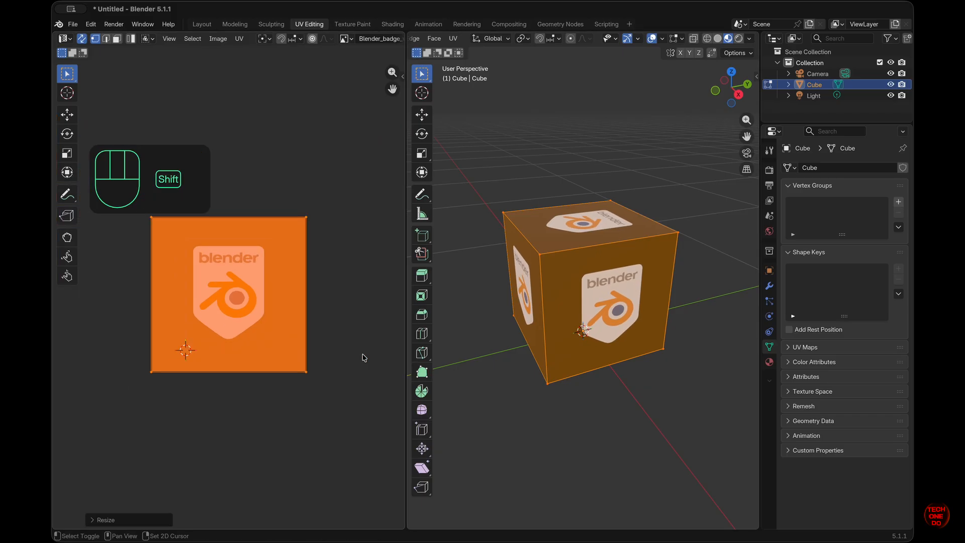
{"action": "scroll", "coordinate": [364, 358], "scroll_direction": "up", "scroll_amount": 2}
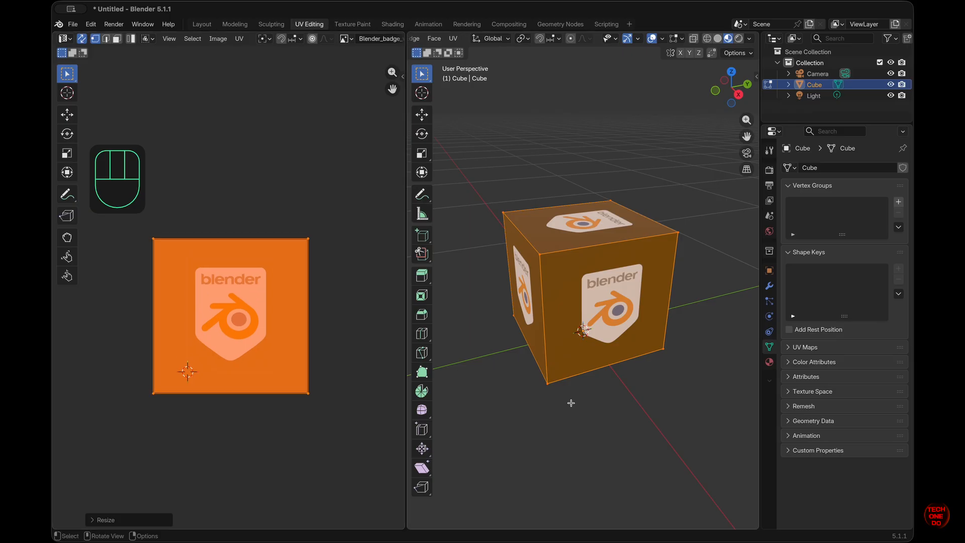
{"action": "key", "text": "Tab"}
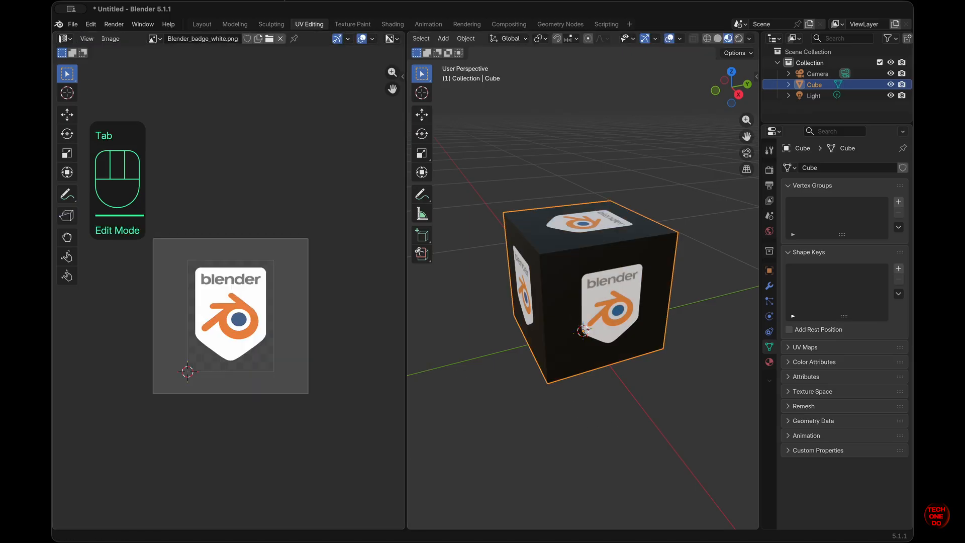
Step: In the Layout workspace, examine how the logo sits on each side of the cube
{"action": "left_click", "coordinate": [207, 27]}
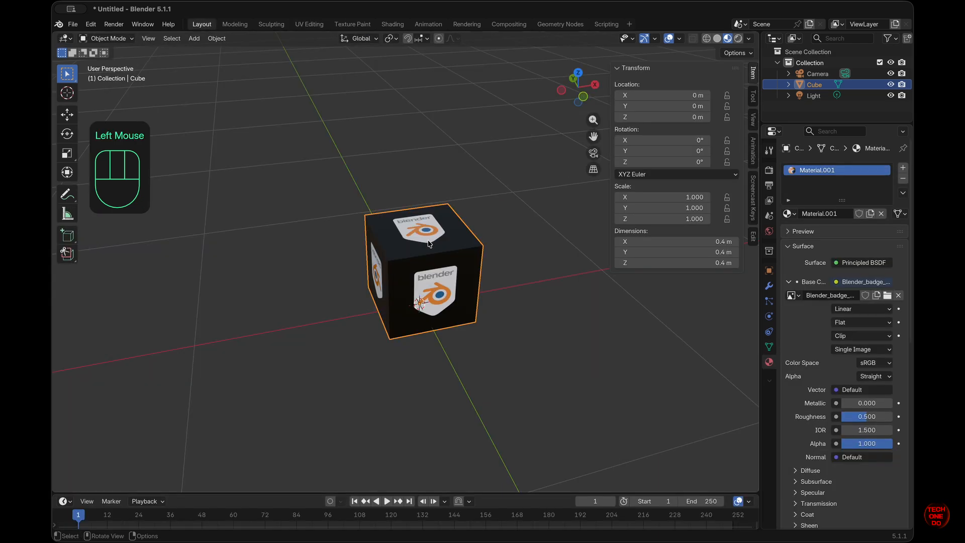
{"action": "scroll", "coordinate": [429, 243], "scroll_direction": "up", "scroll_amount": 5}
{"action": "scroll", "coordinate": [430, 244], "scroll_direction": "down", "scroll_amount": 5}
{"action": "scroll", "coordinate": [428, 244], "scroll_direction": "down", "scroll_amount": 5}
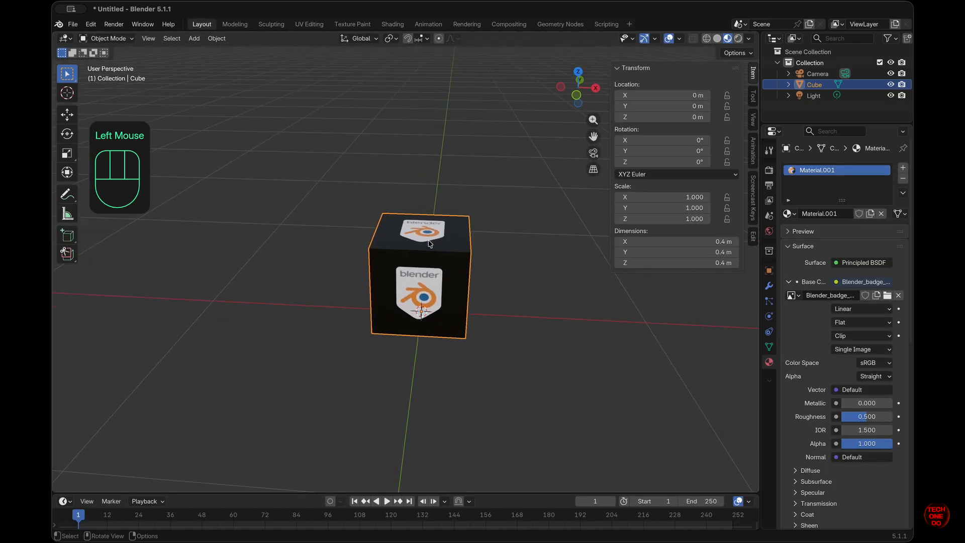
{"action": "scroll", "coordinate": [428, 244], "scroll_direction": "left", "scroll_amount": 5}
{"action": "scroll", "coordinate": [430, 244], "scroll_direction": "right", "scroll_amount": 5}
{"action": "scroll", "coordinate": [431, 244], "scroll_direction": "down", "scroll_amount": 5}
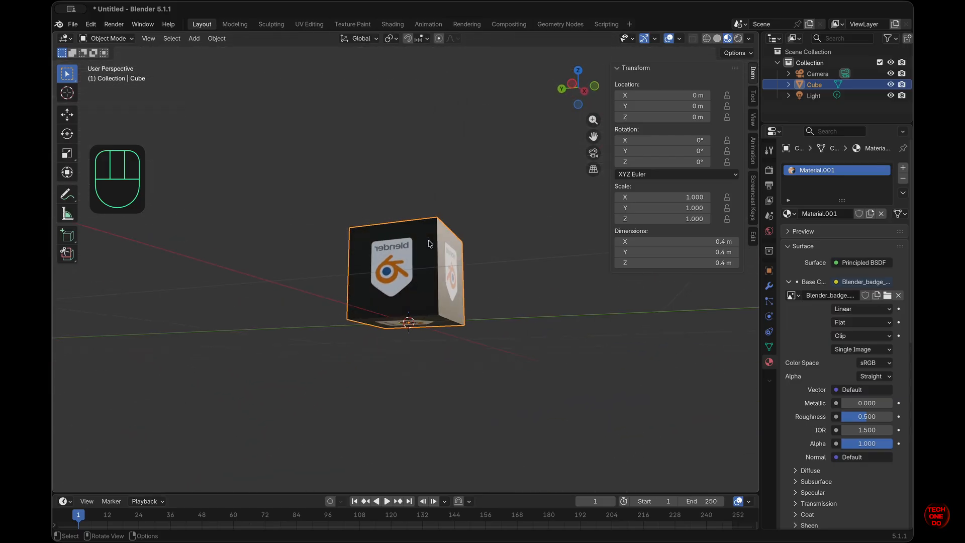
{"action": "scroll", "coordinate": [430, 244], "scroll_direction": "left", "scroll_amount": 3}
{"action": "scroll", "coordinate": [430, 244], "scroll_direction": "up", "scroll_amount": 5}
{"action": "scroll", "coordinate": [428, 240], "scroll_direction": "right", "scroll_amount": 2}
{"action": "key", "text": "Tab"}
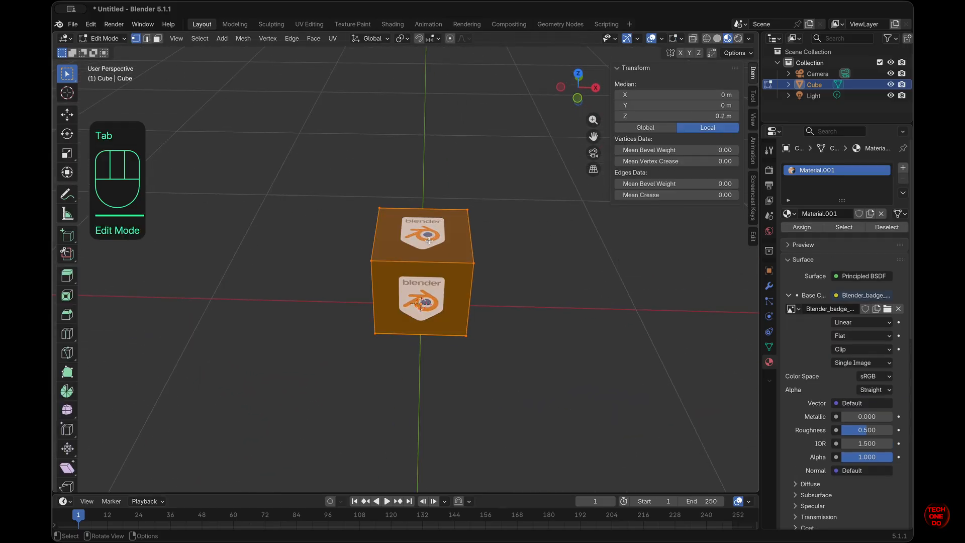
{"action": "left_click", "coordinate": [523, 306]}
{"action": "scroll", "coordinate": [432, 263], "scroll_direction": "left", "scroll_amount": 5}
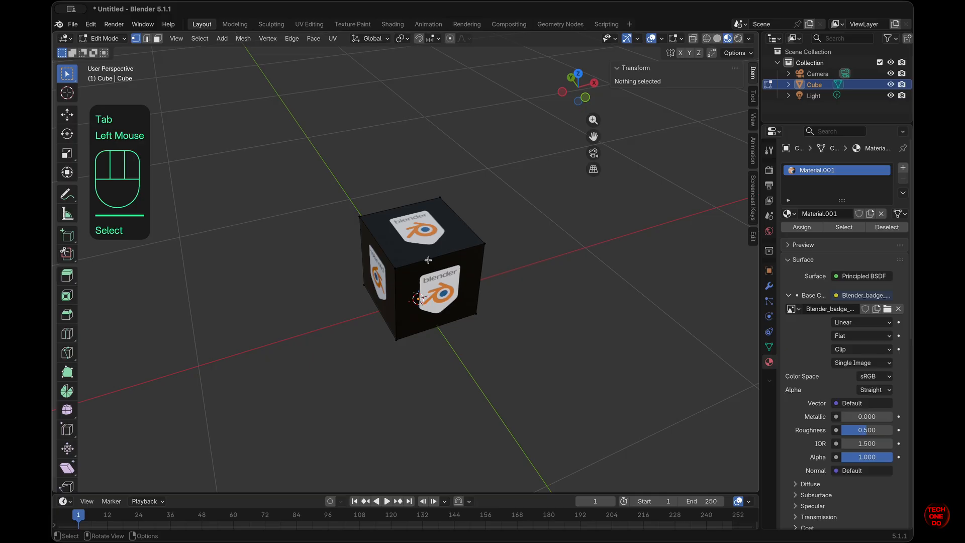
{"action": "key", "text": "Tab"}
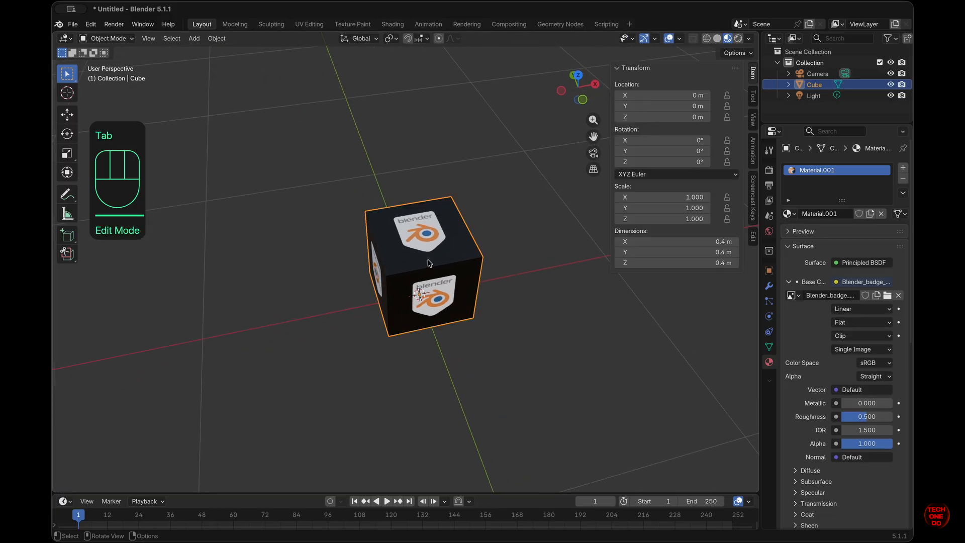
Step: Hide the transform sidebar and duplicate the cube 1 m along the X axis
{"action": "key", "text": "n"}
{"action": "scroll", "coordinate": [430, 263], "scroll_direction": "up", "scroll_amount": 2, "text": "super"}
{"action": "scroll", "coordinate": [430, 263], "scroll_direction": "down", "scroll_amount": 4, "text": "super"}
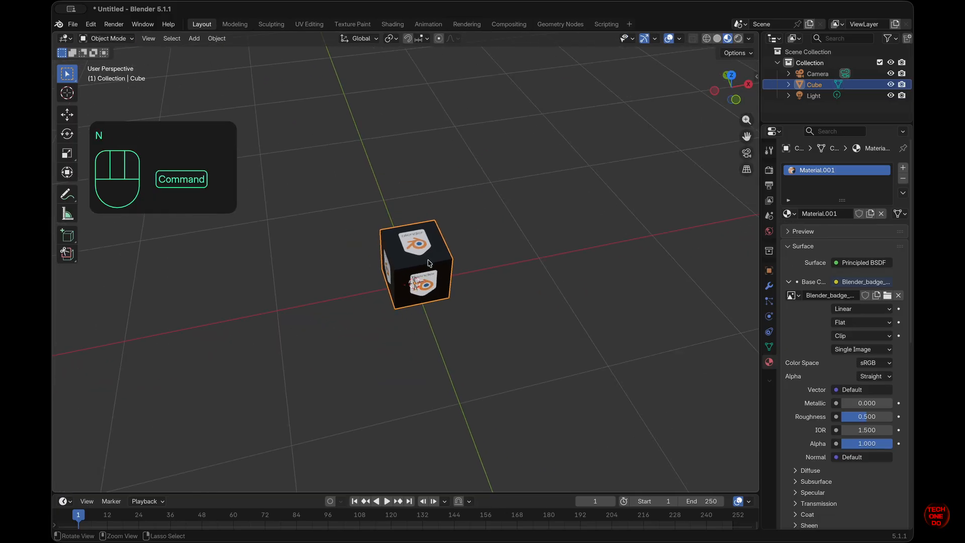
{"action": "scroll", "coordinate": [430, 263], "scroll_direction": "up", "scroll_amount": 2, "text": "super"}
{"action": "key", "text": "shift"}
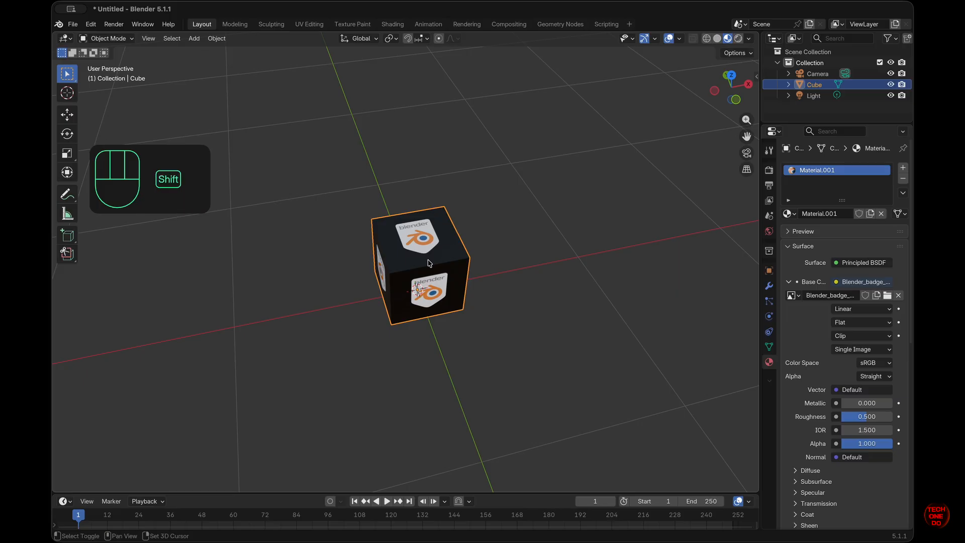
{"action": "key", "text": "shift+d"}
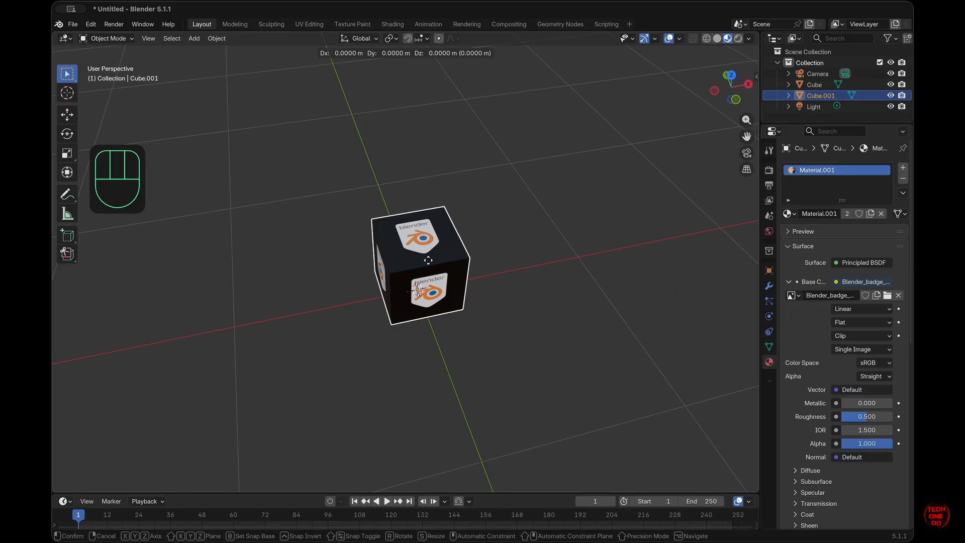
{"action": "type", "text": "1"}
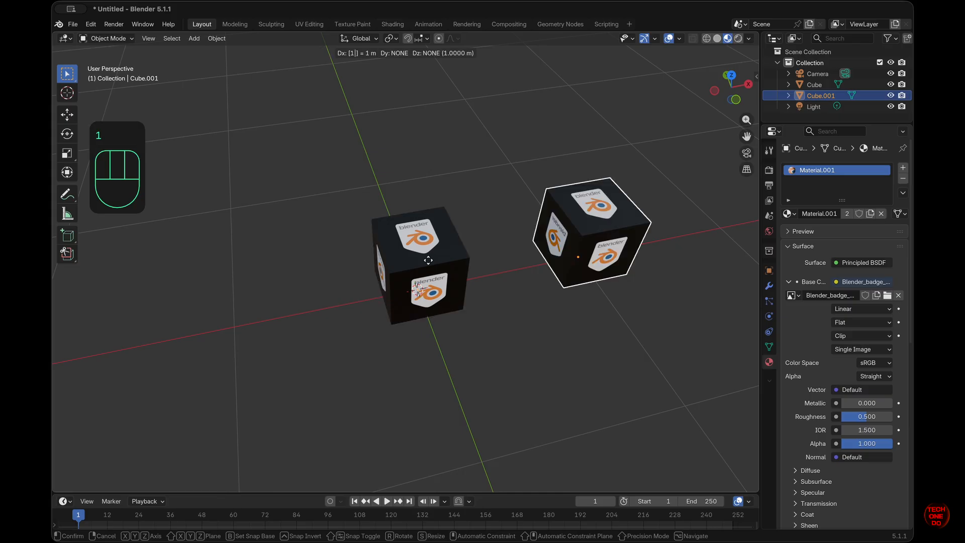
{"action": "left_click", "coordinate": [530, 260]}
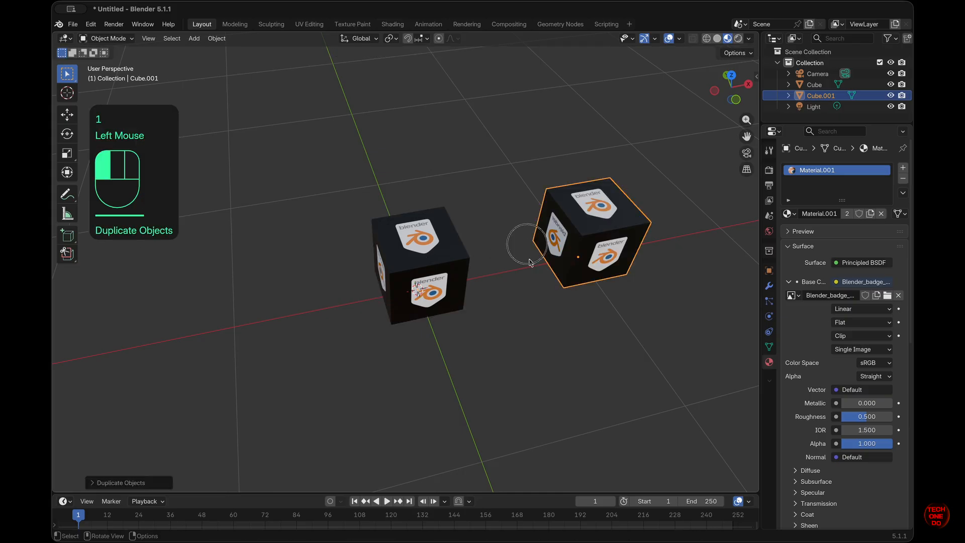
Step: Repeat the duplication five more times to form a row of seven cubes along X, and clear the selection
{"action": "scroll", "coordinate": [531, 261], "scroll_direction": "right", "scroll_amount": 5, "text": "shift"}
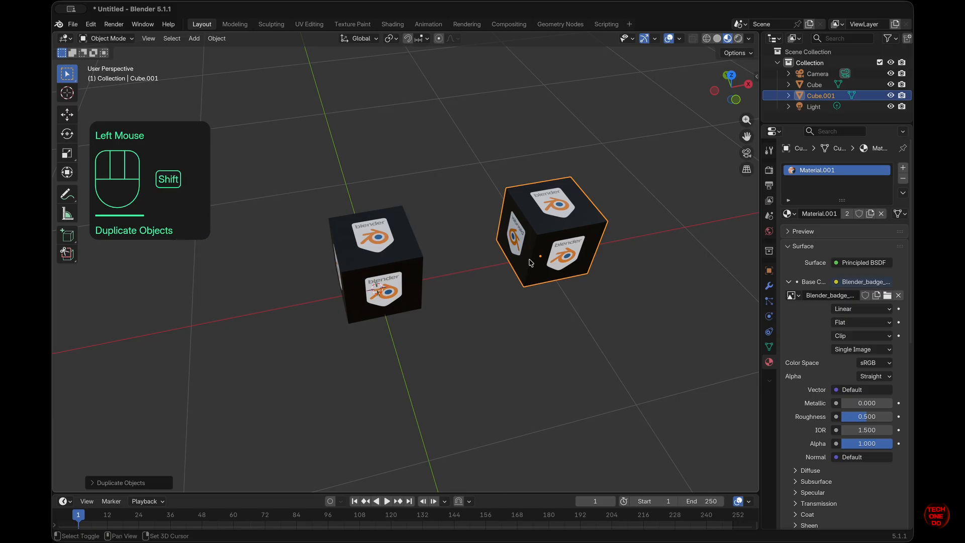
{"action": "key", "text": "shift+r"}
{"action": "key", "text": "shift+r"}
{"action": "scroll", "coordinate": [530, 262], "scroll_direction": "down", "scroll_amount": 5, "text": "ctrl"}
{"action": "scroll", "coordinate": [531, 262], "scroll_direction": "down", "scroll_amount": 3, "text": "ctrl"}
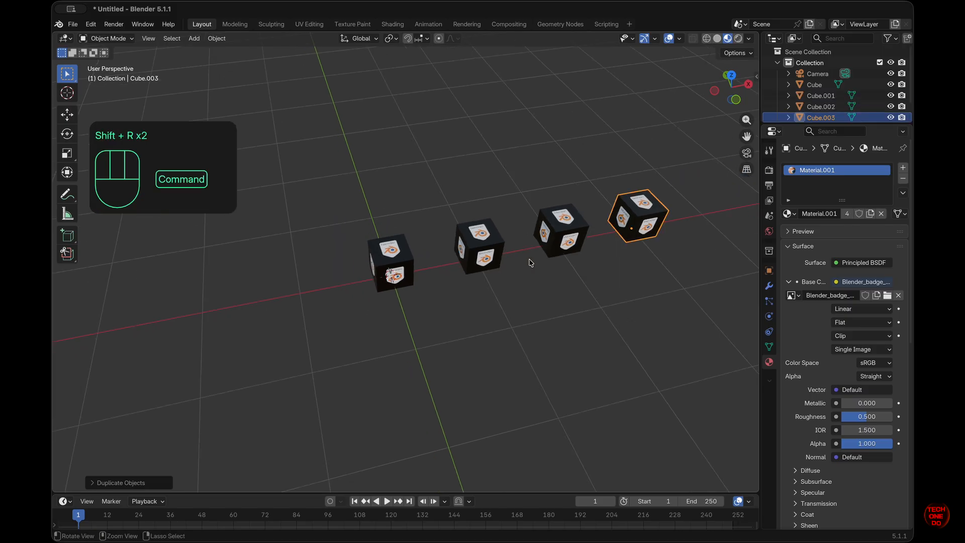
{"action": "key", "text": "shift+r"}
{"action": "key", "text": "shift+r"}
{"action": "key", "text": "shift+r"}
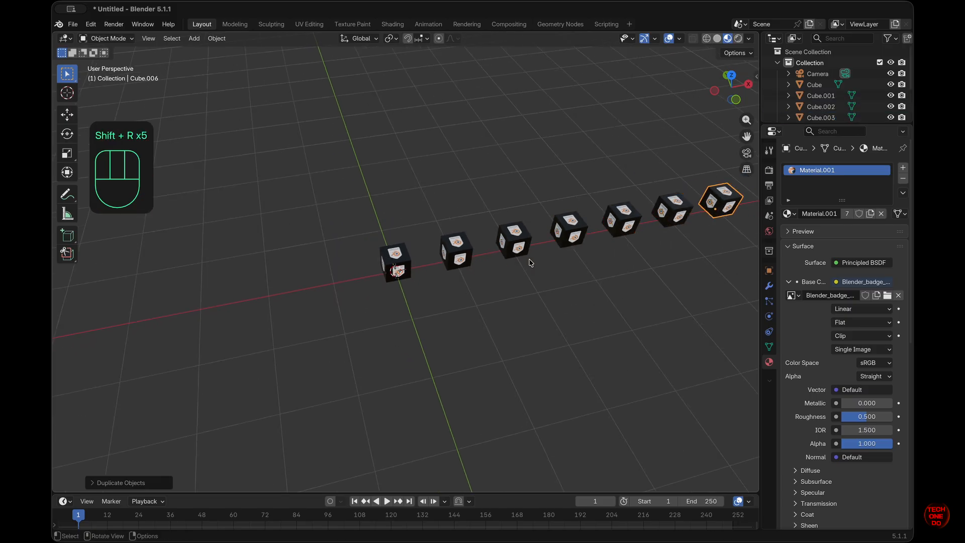
{"action": "scroll", "coordinate": [530, 262], "scroll_direction": "down", "scroll_amount": 3, "text": "ctrl"}
{"action": "left_click", "coordinate": [531, 262]}
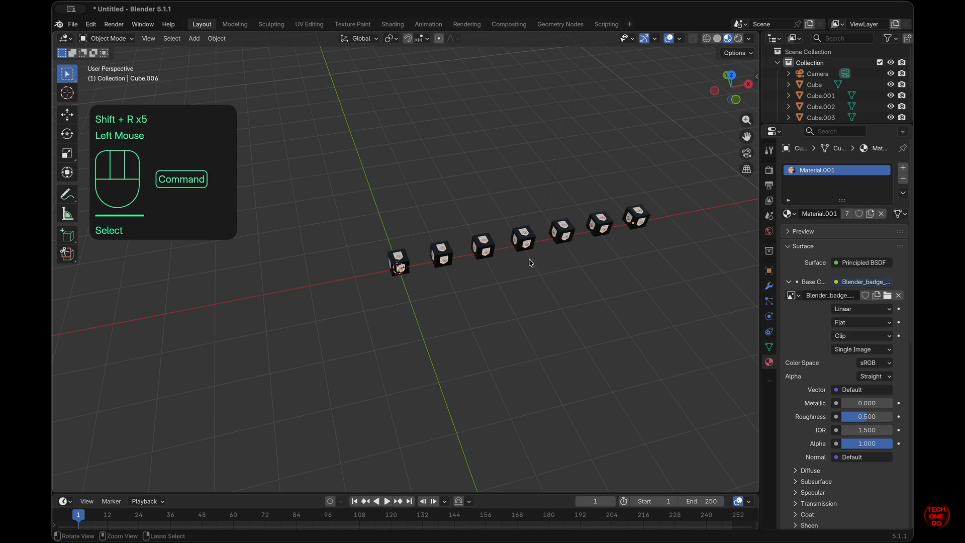
Step: Try loading the HTML5 logo PNG as the second cube's Base Color image, and undo the image change
{"action": "scroll", "coordinate": [531, 262], "scroll_direction": "up", "scroll_amount": 3, "text": "super"}
{"action": "scroll", "coordinate": [531, 263], "scroll_direction": "down", "scroll_amount": 3, "text": "super"}
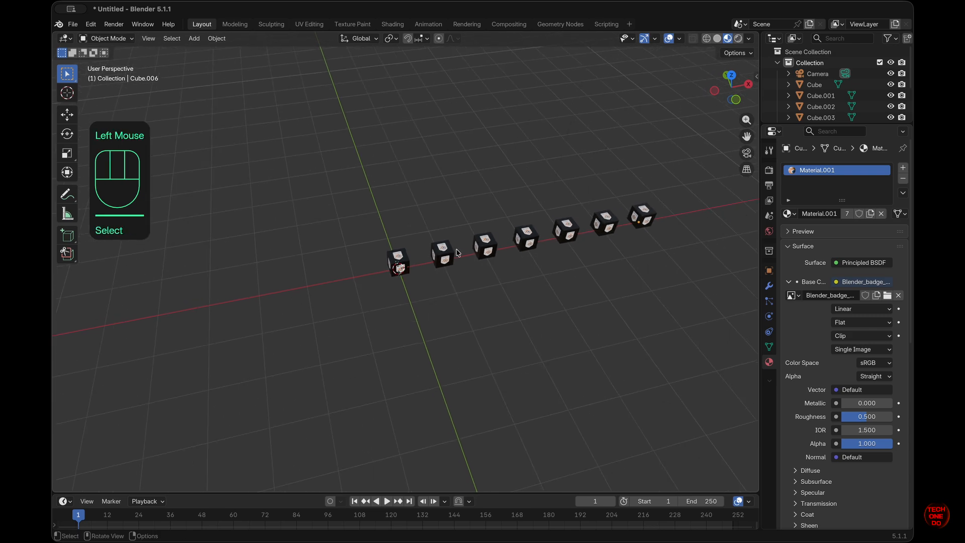
{"action": "scroll", "coordinate": [457, 253], "scroll_direction": "up", "scroll_amount": 5, "text": "super"}
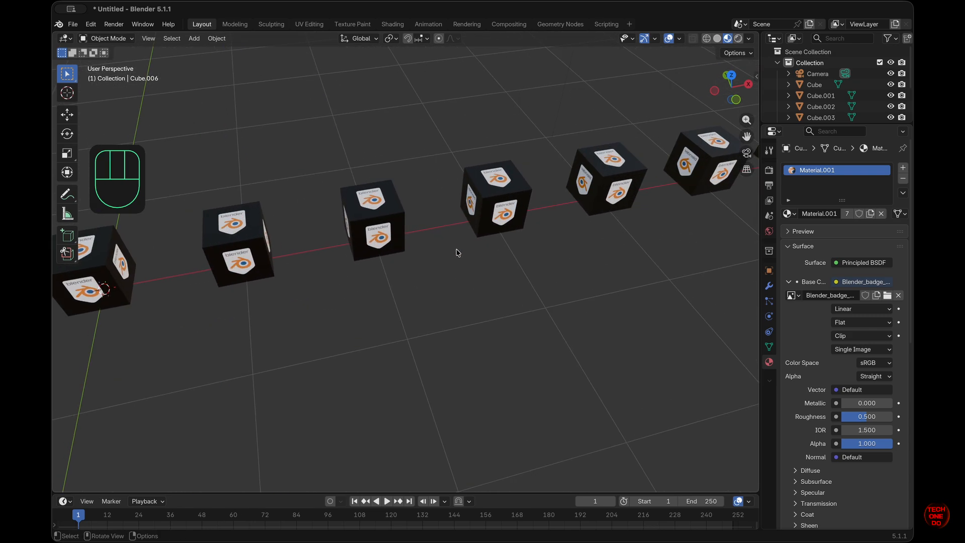
{"action": "scroll", "coordinate": [457, 252], "scroll_direction": "left", "scroll_amount": 5, "text": "shift"}
{"action": "scroll", "coordinate": [458, 253], "scroll_direction": "down", "scroll_amount": 5}
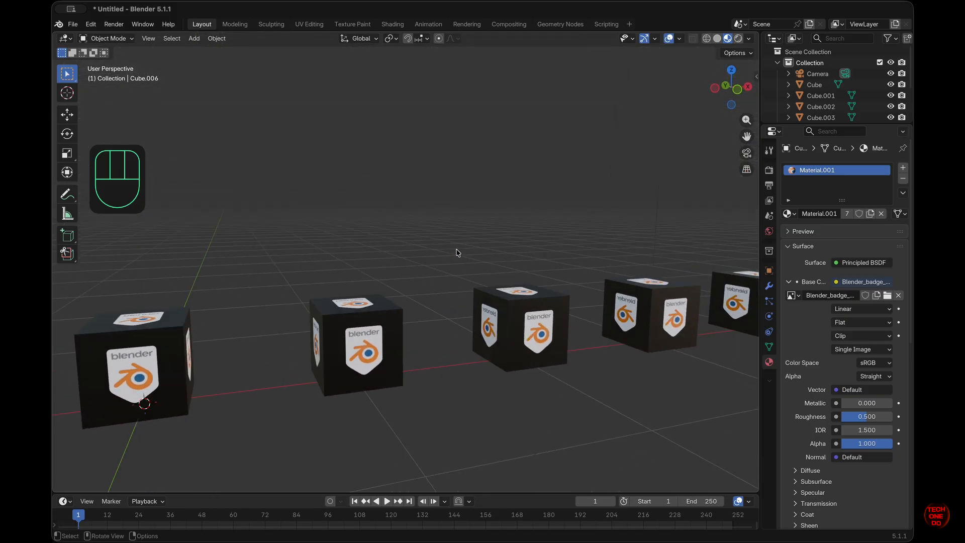
{"action": "left_click", "coordinate": [383, 335]}
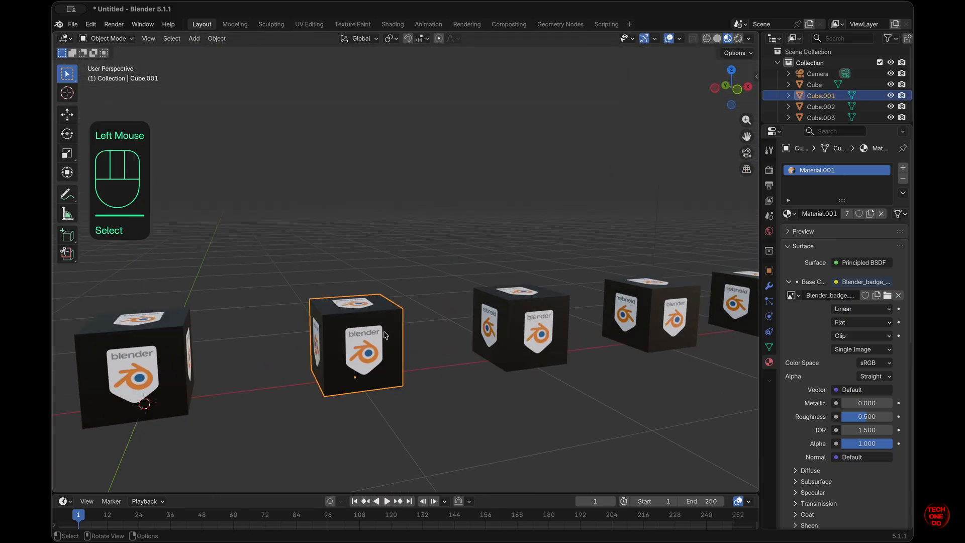
{"action": "left_click", "coordinate": [887, 295]}
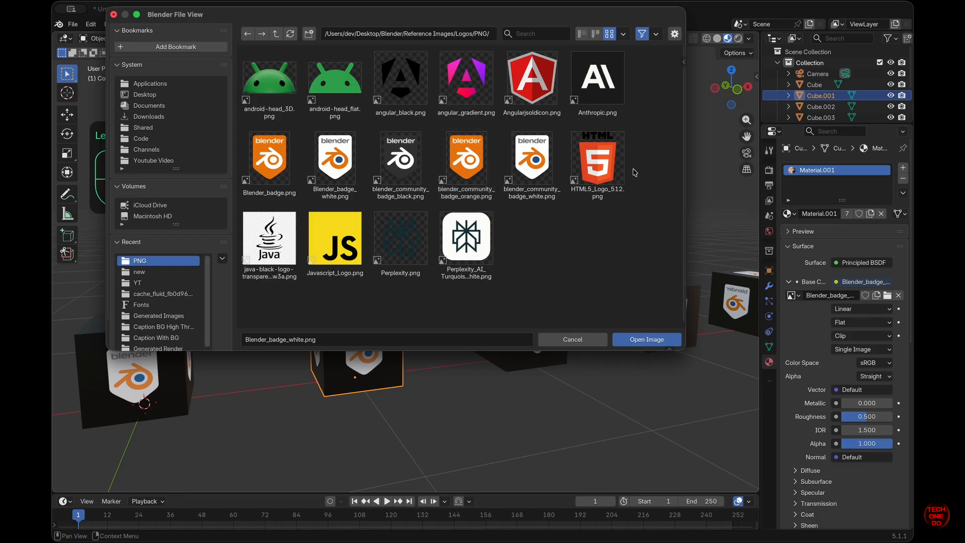
{"action": "left_click", "coordinate": [623, 171]}
{"action": "left_click", "coordinate": [672, 344]}
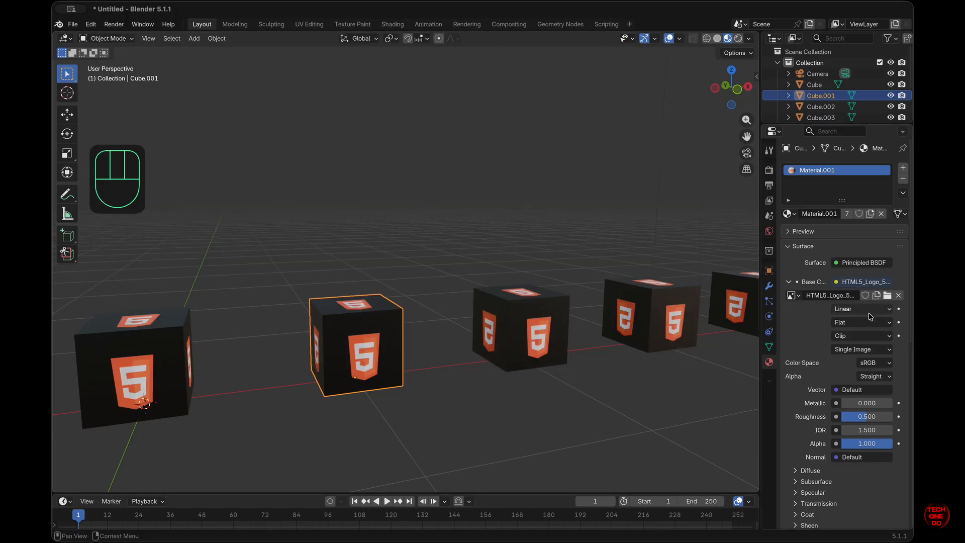
{"action": "key", "text": "super+z"}
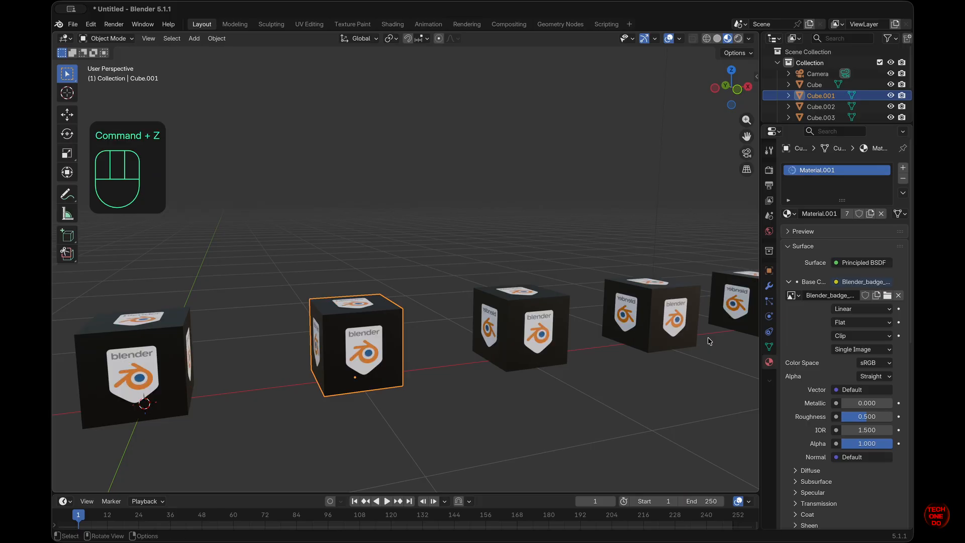
Step: Make the materials of the six duplicated cubes single-user, leaving out the original cube, and clear the selection
{"action": "scroll", "coordinate": [467, 375], "scroll_direction": "down", "scroll_amount": 5, "text": "super"}
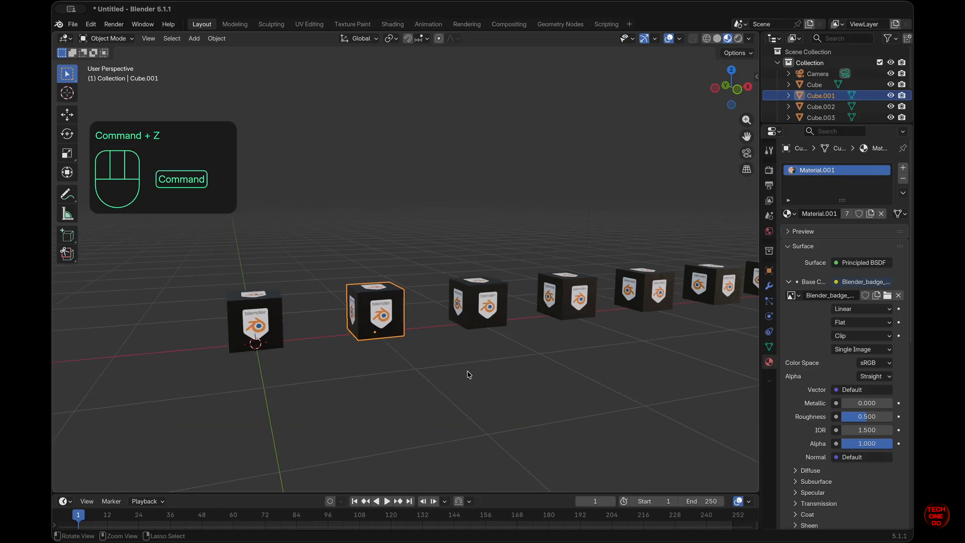
{"action": "scroll", "coordinate": [468, 375], "scroll_direction": "right", "scroll_amount": 5, "text": "shift"}
{"action": "left_click_drag", "start_coordinate": [714, 330], "coordinate": [270, 243]}
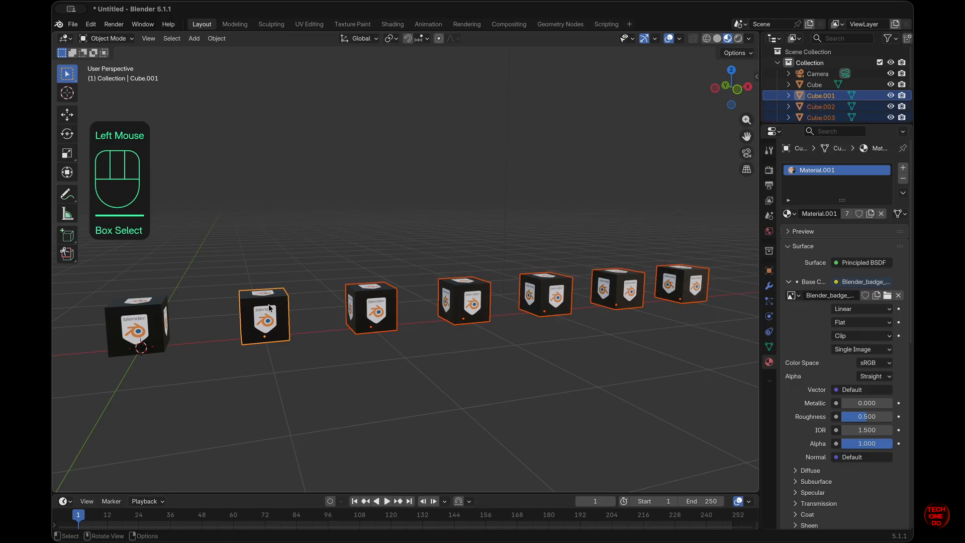
{"action": "left_click", "coordinate": [217, 39]}
{"action": "mouse_move", "coordinate": [267, 224]}
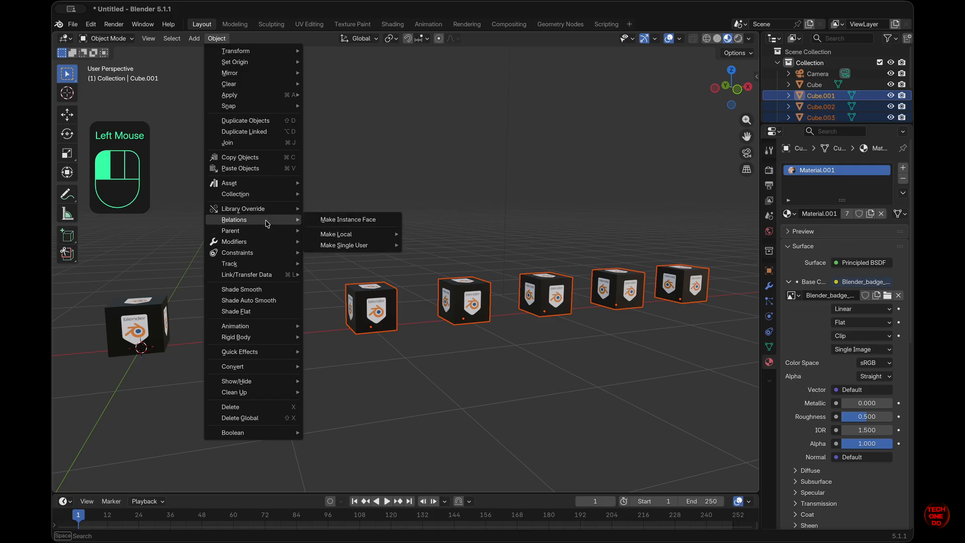
{"action": "mouse_move", "coordinate": [362, 245]}
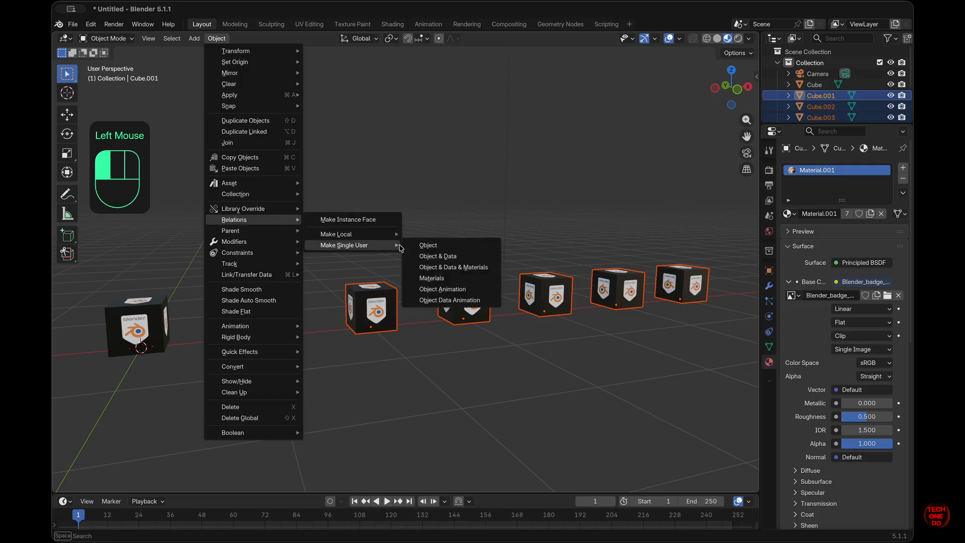
{"action": "left_click", "coordinate": [436, 283]}
{"action": "left_click", "coordinate": [396, 347]}
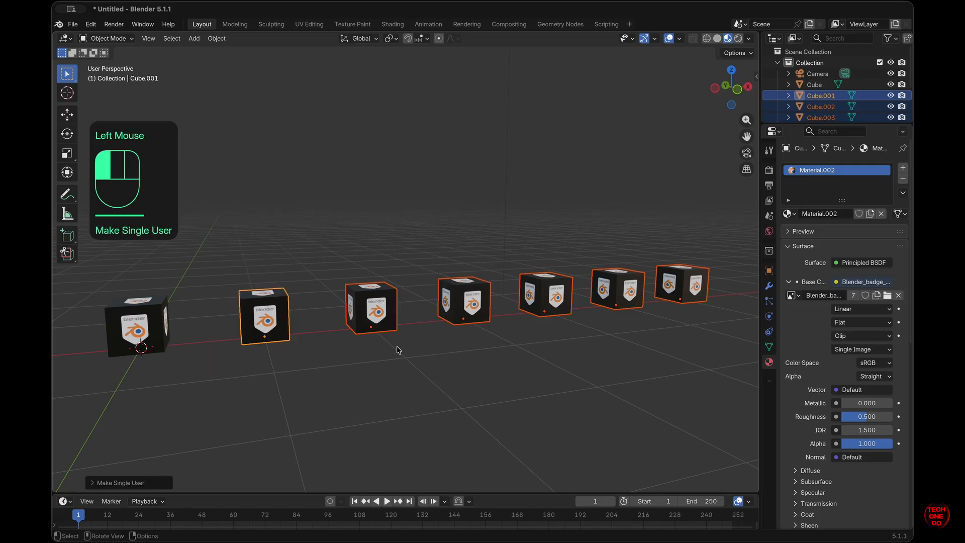
Step: Load Perplexity.png from the Logos/PNG folder as the second cube's Base Color image
{"action": "scroll", "coordinate": [397, 347], "scroll_direction": "up", "scroll_amount": 5}
{"action": "scroll", "coordinate": [397, 347], "scroll_direction": "right", "scroll_amount": 5}
{"action": "scroll", "coordinate": [397, 347], "scroll_direction": "left", "scroll_amount": 5}
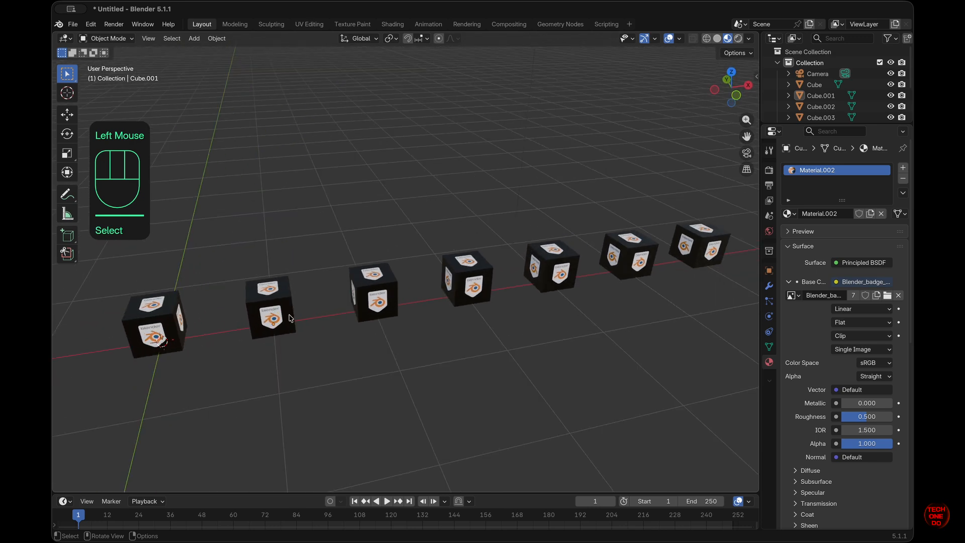
{"action": "double_click", "coordinate": [262, 305]}
{"action": "left_click", "coordinate": [887, 295]}
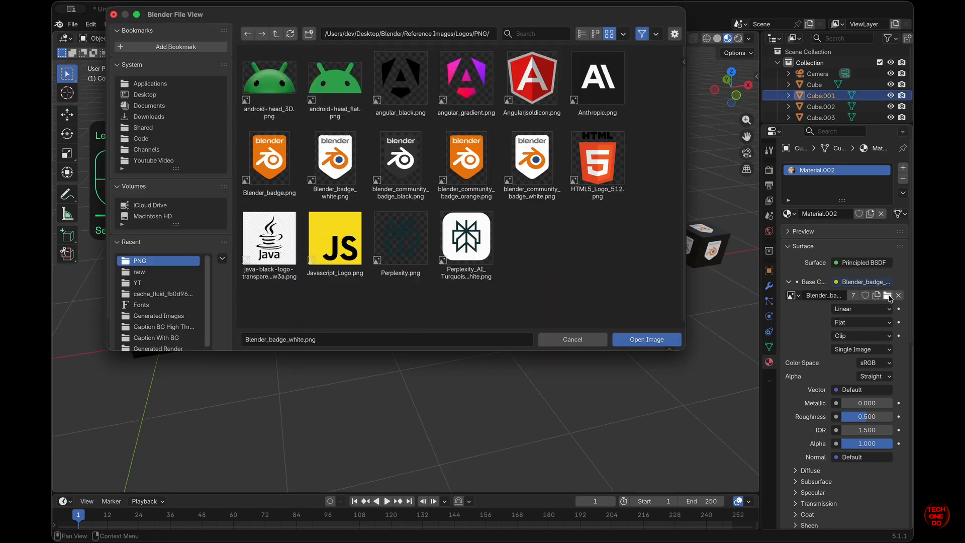
{"action": "left_click", "coordinate": [401, 241]}
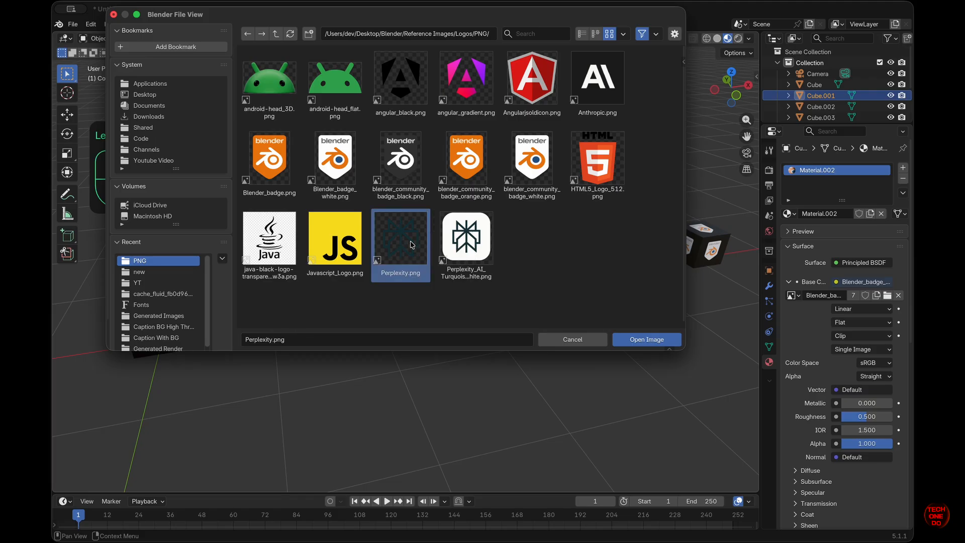
{"action": "left_click", "coordinate": [654, 341]}
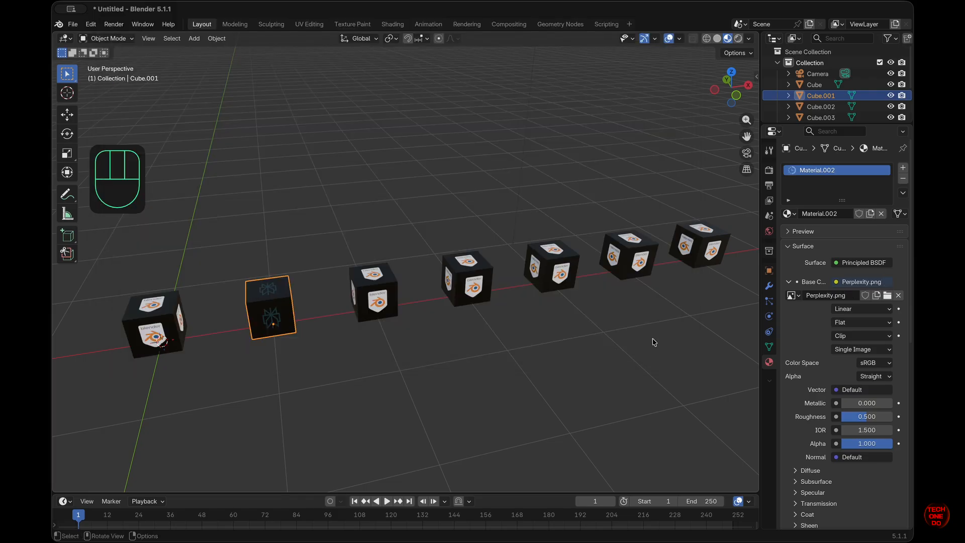
Step: Load HTML5_Logo_512.png as the third cube's Base Color image
{"action": "left_click", "coordinate": [387, 300]}
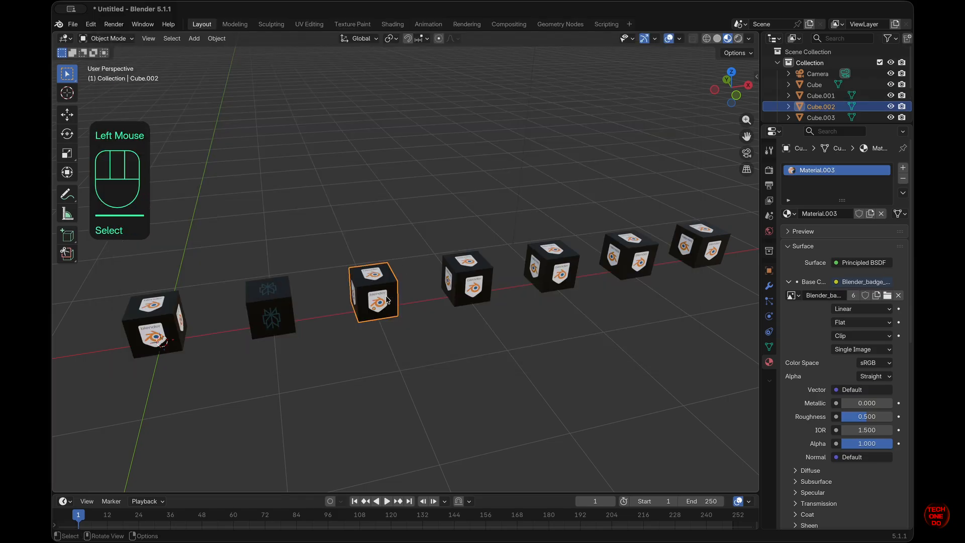
{"action": "left_click", "coordinate": [888, 297]}
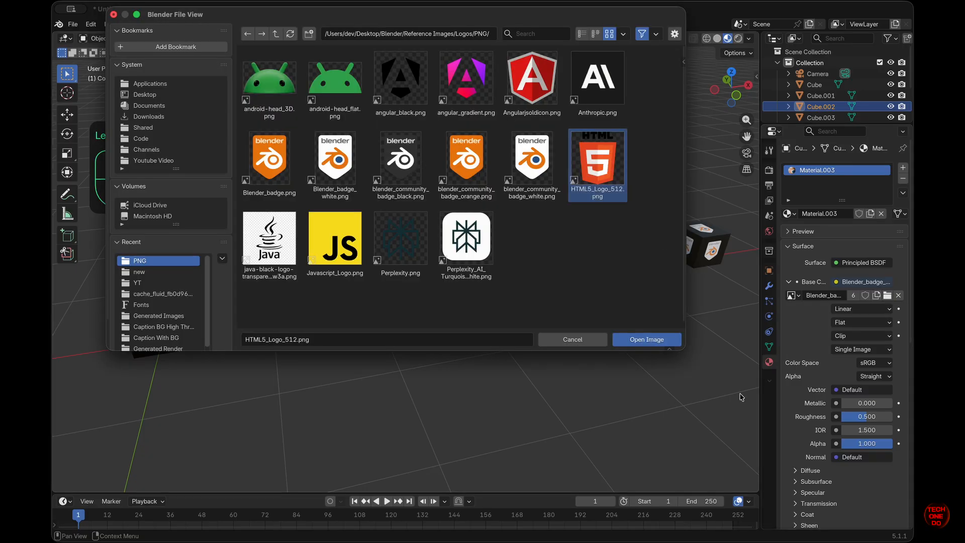
{"action": "left_click", "coordinate": [647, 340]}
Step: Load React.png from the Logos/new folder as the fourth cube's Base Color image
{"action": "left_click", "coordinate": [496, 294]}
{"action": "left_click", "coordinate": [888, 296]}
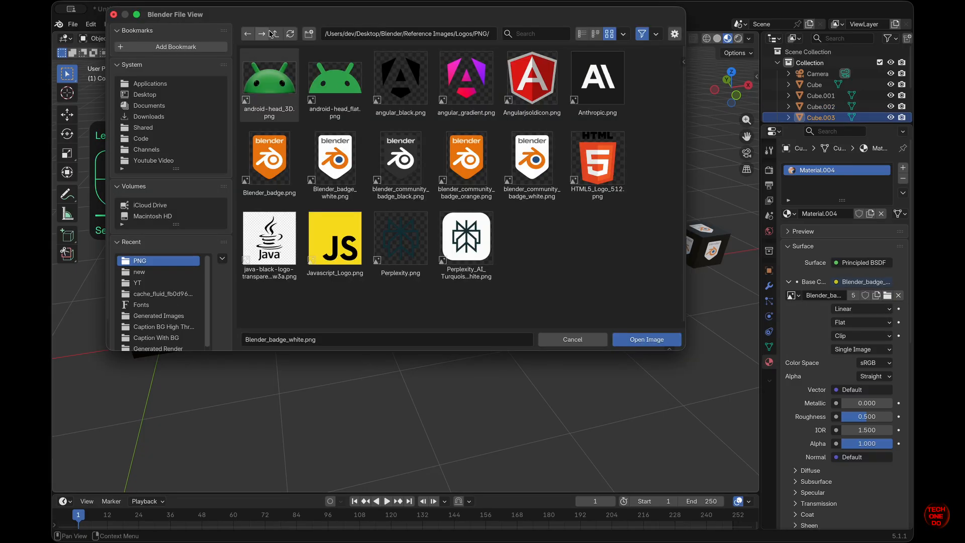
{"action": "left_click", "coordinate": [272, 34]}
{"action": "left_click", "coordinate": [270, 71]}
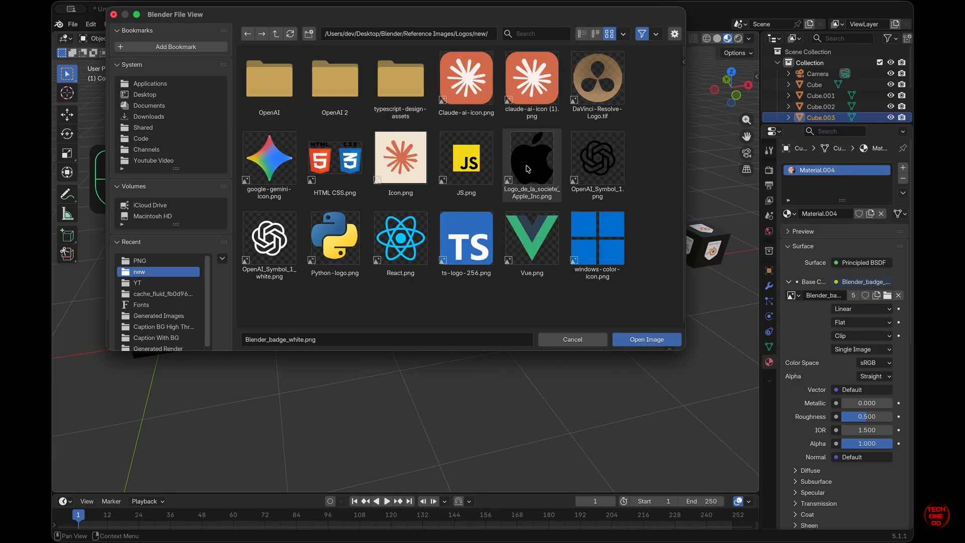
{"action": "left_click", "coordinate": [400, 239]}
{"action": "left_click", "coordinate": [647, 340]}
Step: Try Anthropic.png from the Logos/PNG folder as the fifth cube's Base Color image
{"action": "left_click", "coordinate": [571, 275]}
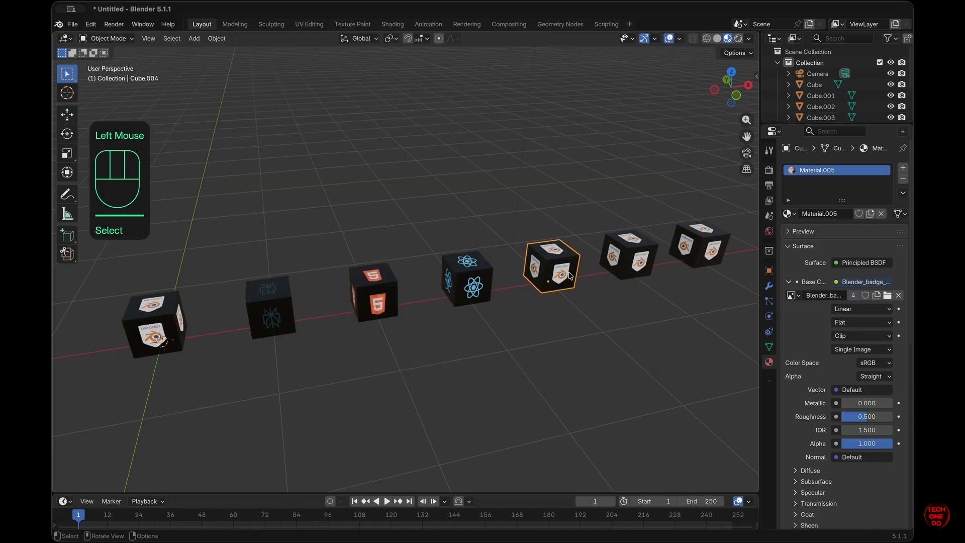
{"action": "left_click", "coordinate": [888, 296]}
{"action": "left_click", "coordinate": [597, 85]}
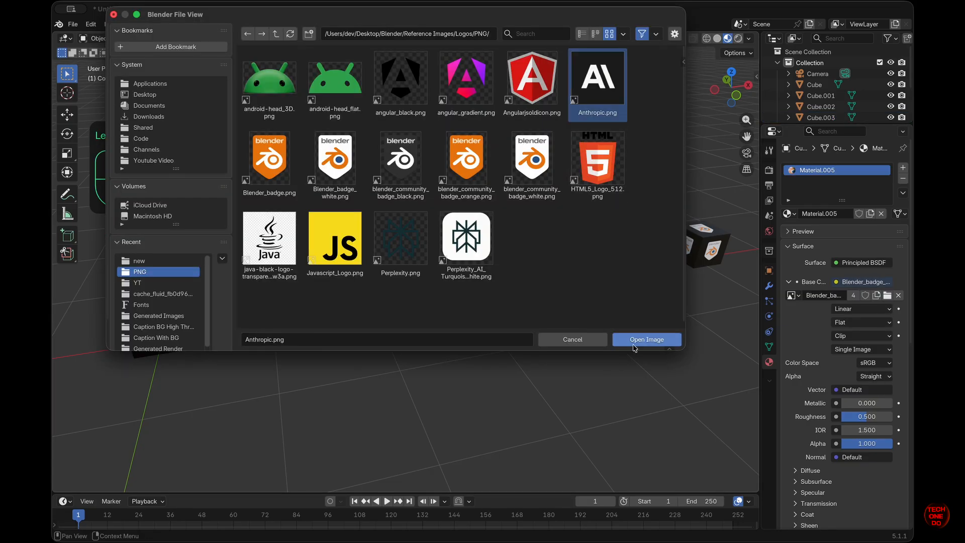
{"action": "left_click", "coordinate": [635, 341]}
Step: Set the fifth cube's Base Color image to DaVinci-Resolve-Logo.tif from the Logos/new folder and clear the selection
{"action": "left_click", "coordinate": [888, 296]}
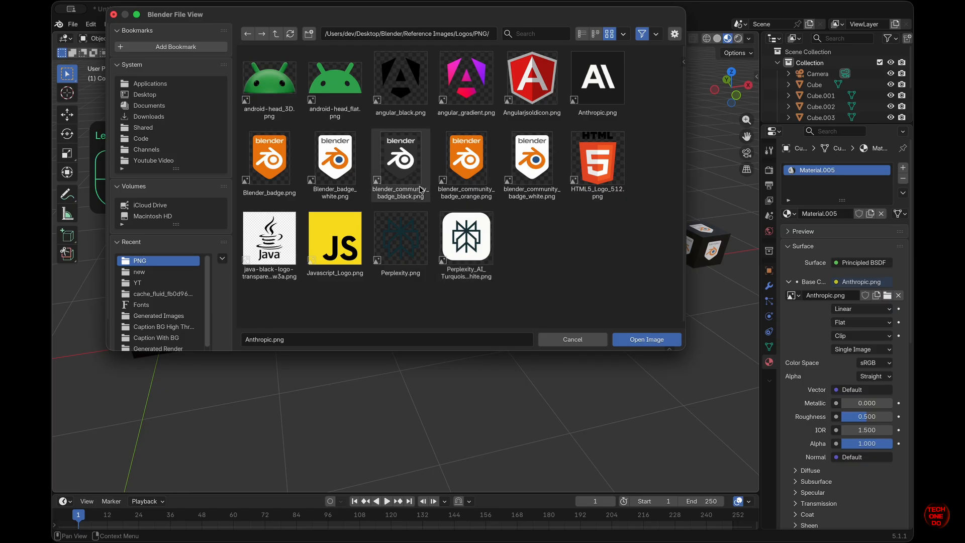
{"action": "left_click", "coordinate": [276, 34]}
{"action": "left_click", "coordinate": [269, 83]}
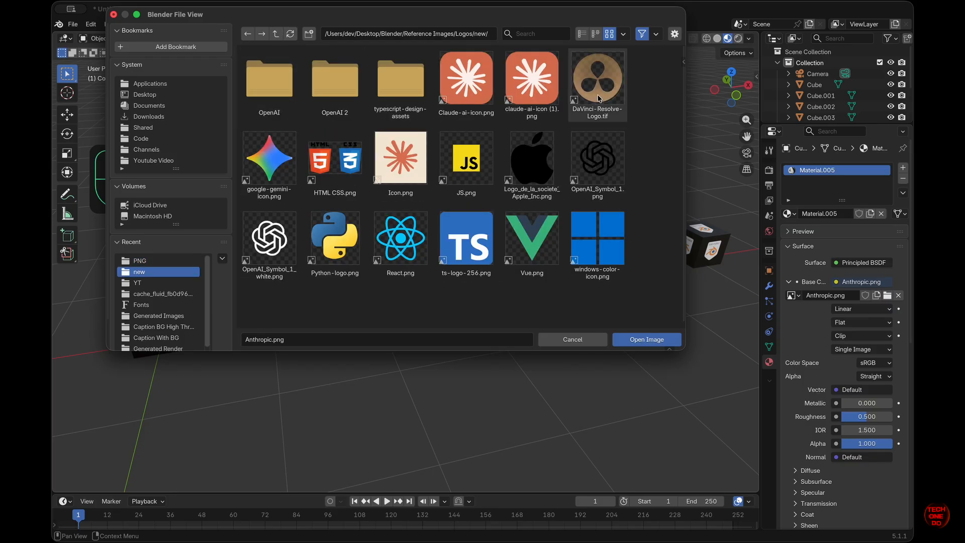
{"action": "left_click", "coordinate": [598, 81]}
{"action": "left_click", "coordinate": [647, 340]}
{"action": "scroll", "coordinate": [651, 346], "scroll_direction": "right", "scroll_amount": 5}
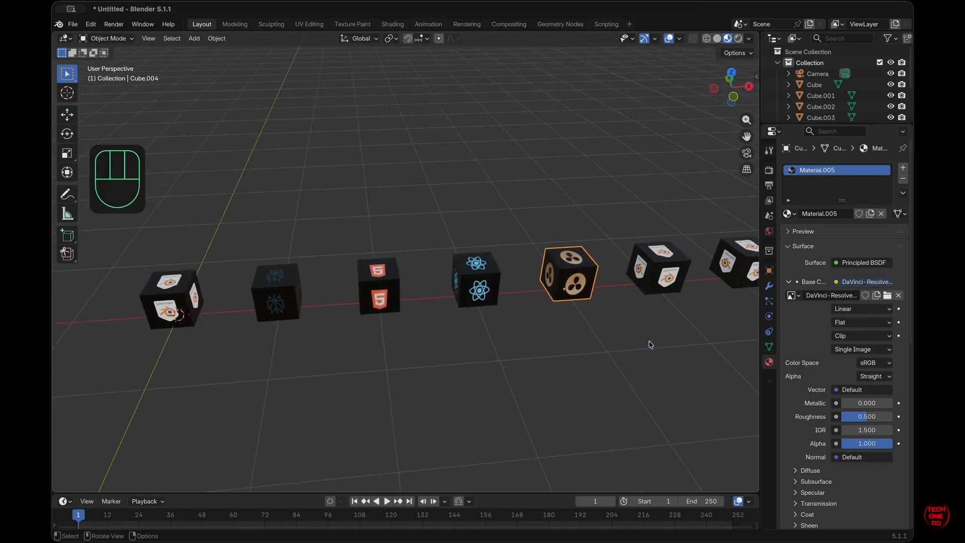
{"action": "left_click", "coordinate": [651, 345]}
Step: Open the second cube for UV editing in the UV Editing workspace, with Perplexity.png shown behind its UVs
{"action": "scroll", "coordinate": [651, 345], "scroll_direction": "down", "scroll_amount": 5}
{"action": "scroll", "coordinate": [452, 327], "scroll_direction": "up", "scroll_amount": 3}
{"action": "left_click", "coordinate": [274, 312]}
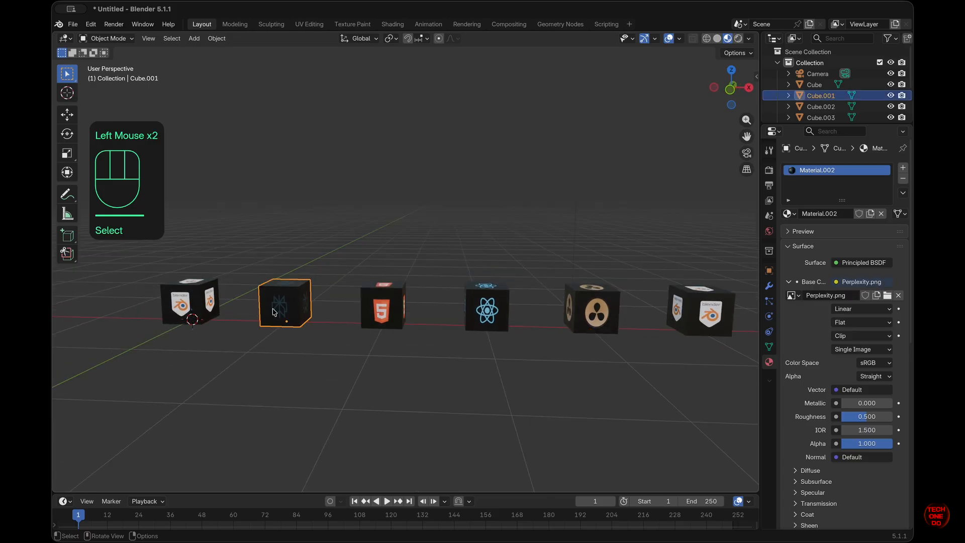
{"action": "scroll", "coordinate": [287, 34], "scroll_direction": "left", "scroll_amount": 5}
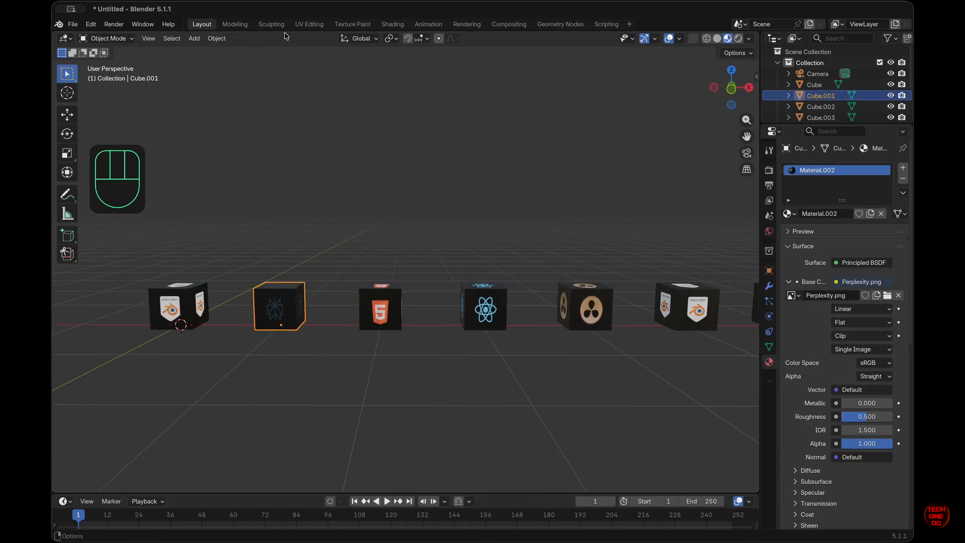
{"action": "left_click", "coordinate": [309, 24]}
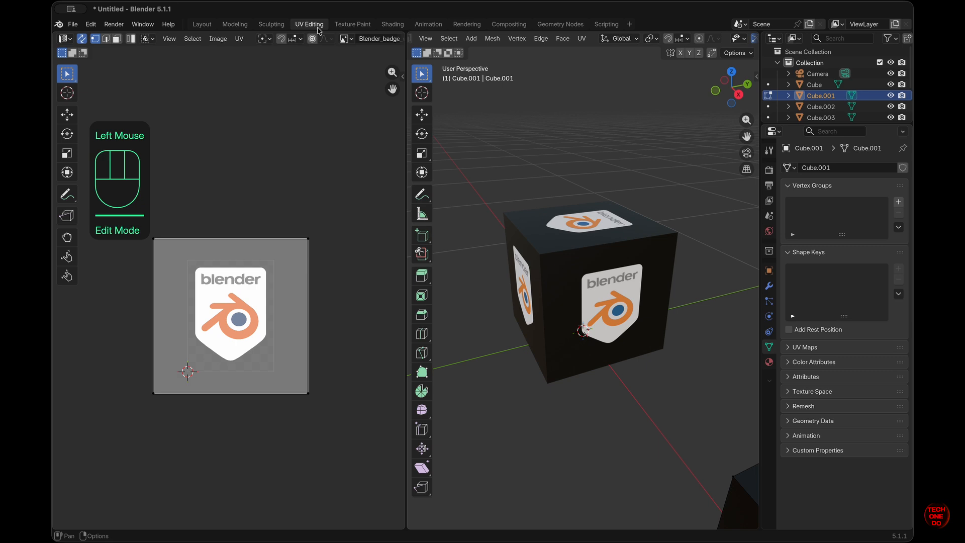
{"action": "scroll", "coordinate": [573, 225], "scroll_direction": "down", "scroll_amount": 5}
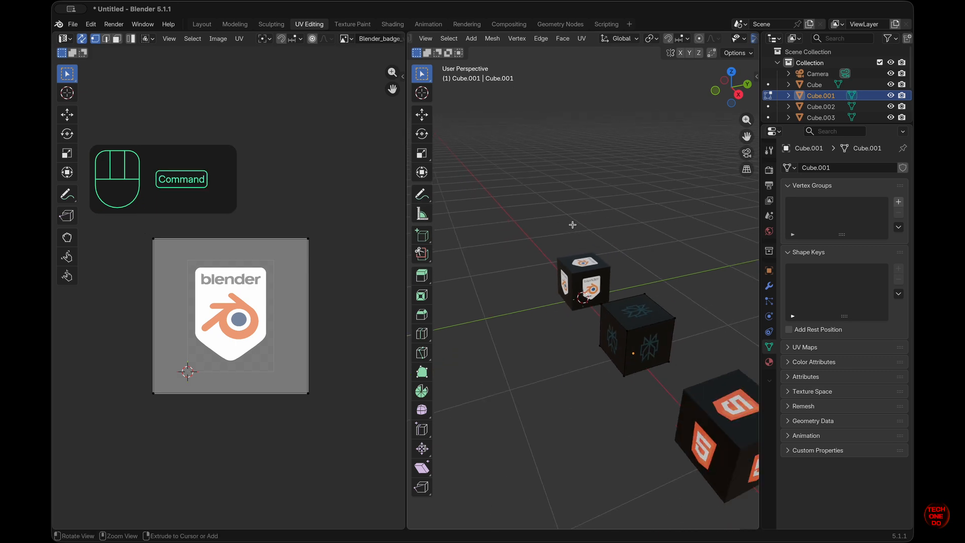
{"action": "left_click", "coordinate": [627, 307]}
{"action": "key", "text": "Tab"}
{"action": "key", "text": "Tab"}
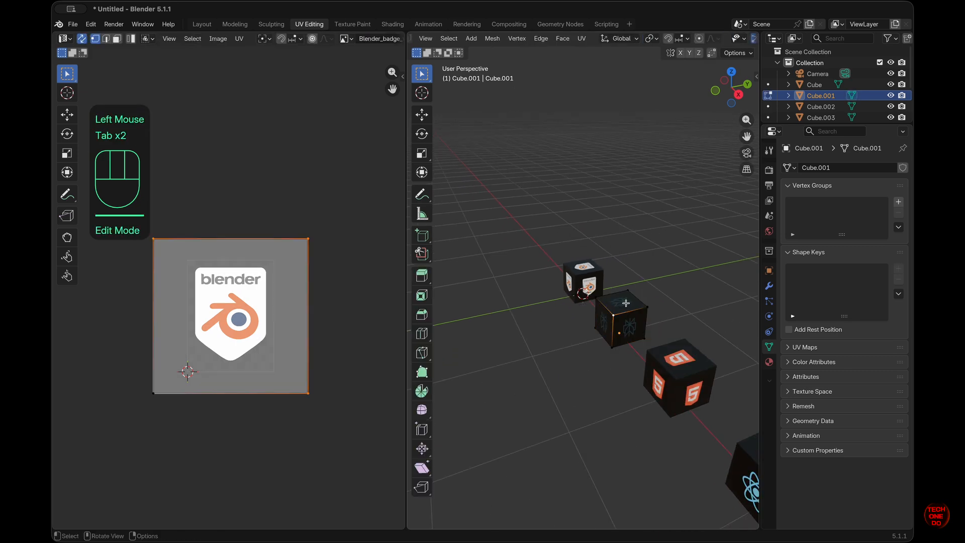
{"action": "scroll", "coordinate": [634, 330], "scroll_direction": "left", "scroll_amount": 2}
{"action": "middle_click_drag", "start_coordinate": [634, 330], "coordinate": [648, 334], "text": "shift"}
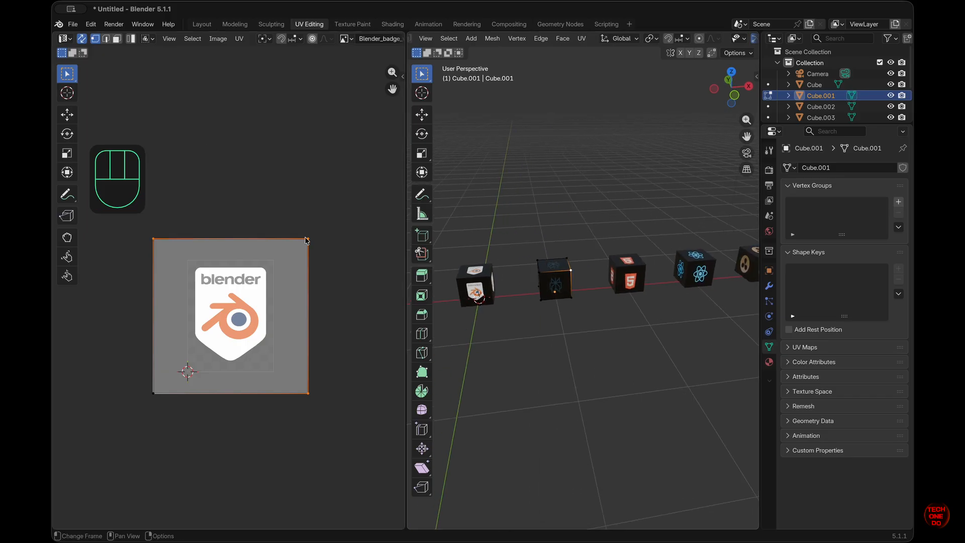
{"action": "left_click", "coordinate": [344, 39]}
{"action": "left_click", "coordinate": [369, 99]}
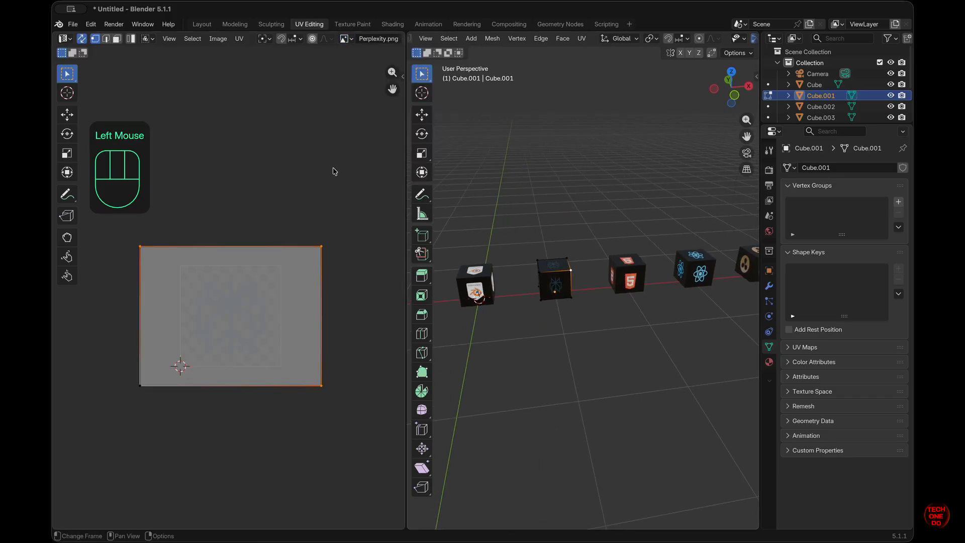
{"action": "double_click", "coordinate": [298, 297]}
{"action": "key", "text": "a"}
{"action": "key", "text": "n"}
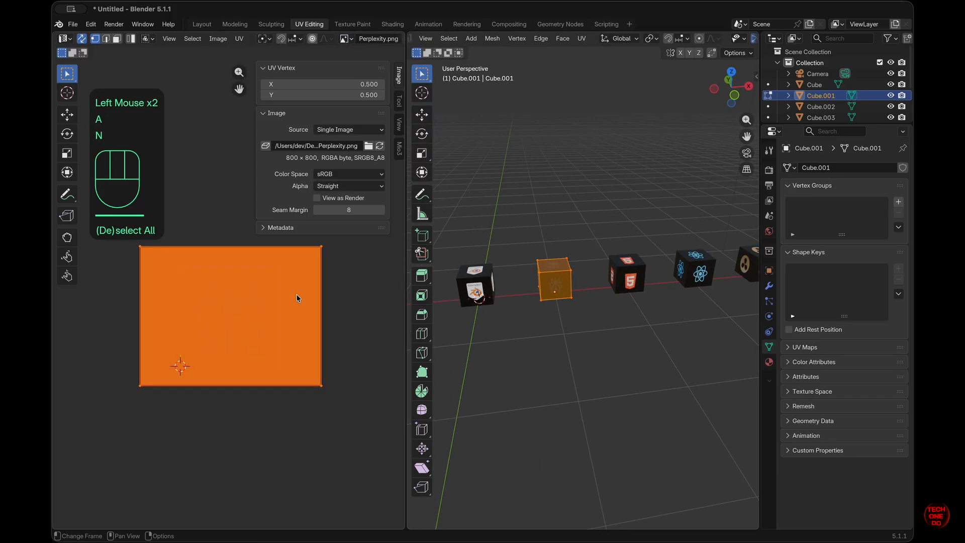
{"action": "key", "text": "Escape"}
{"action": "key", "text": "Escape"}
{"action": "left_click", "coordinate": [347, 309]}
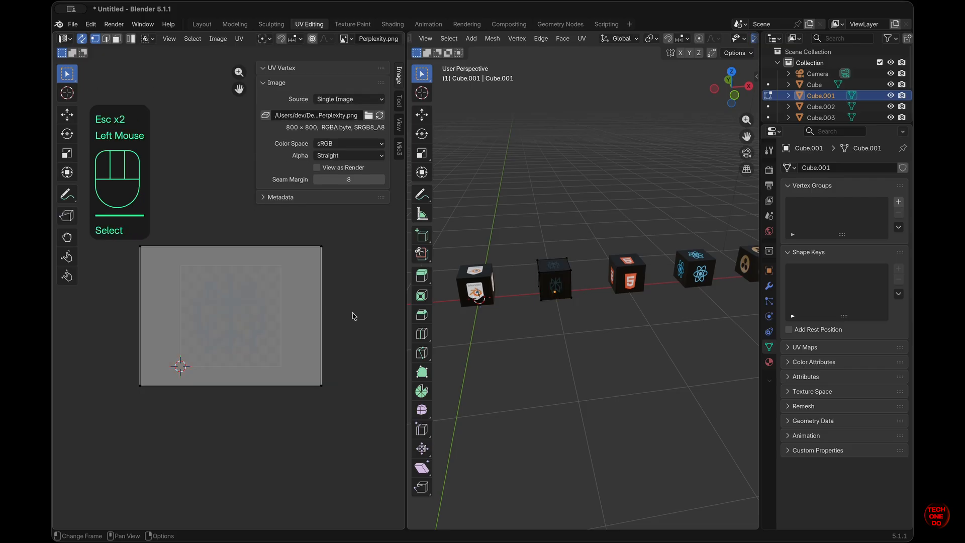
{"action": "key", "text": "n"}
Step: Scale all of the second cube's UVs up along Y until their outline is nearly square, and deselect them
{"action": "key", "text": "a"}
{"action": "key", "text": "s"}
{"action": "key", "text": "y"}
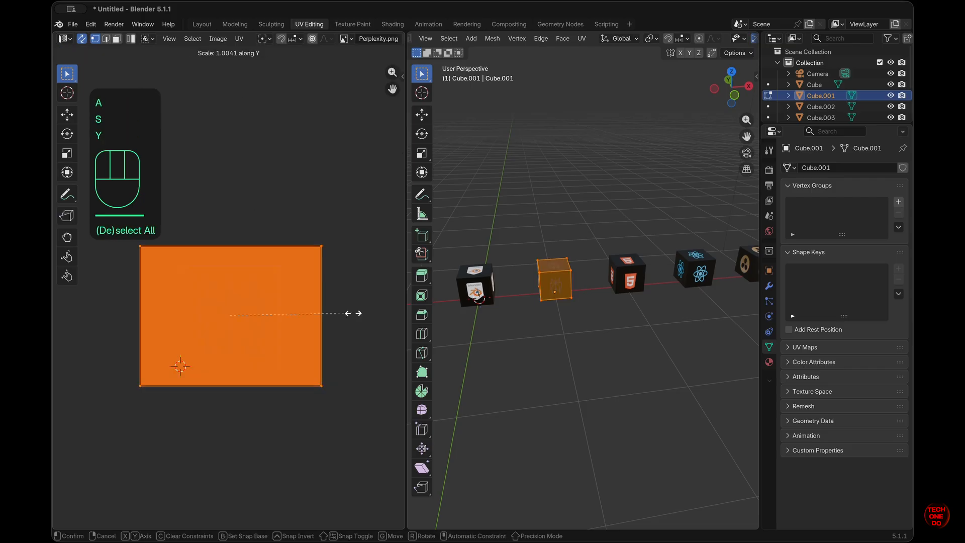
{"action": "left_click", "coordinate": [382, 335]}
{"action": "double_click", "coordinate": [383, 339]}
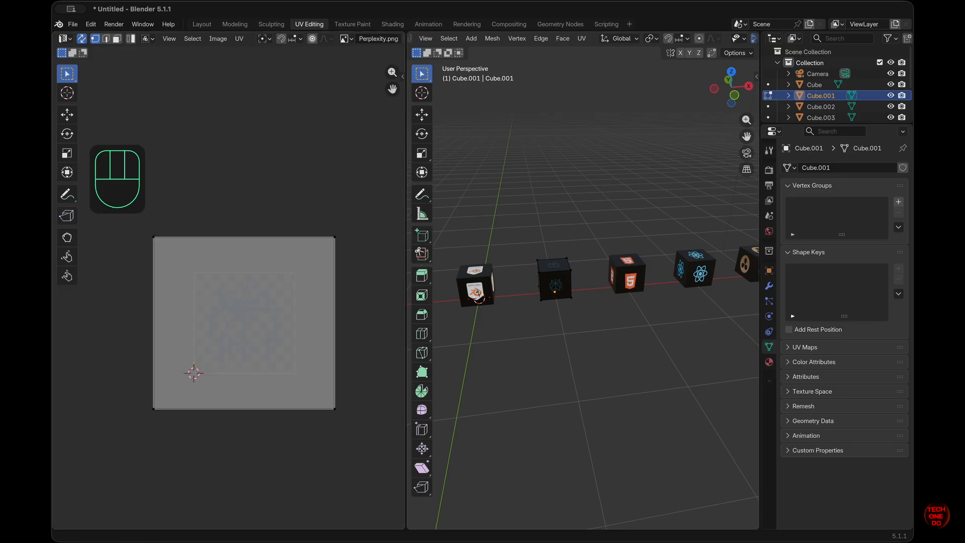
Step: Lower the UV overlay opacity to 0.237 and return the second cube to Object Mode
{"action": "scroll", "coordinate": [372, 41], "scroll_direction": "down", "scroll_amount": 5}
{"action": "left_click", "coordinate": [296, 38]}
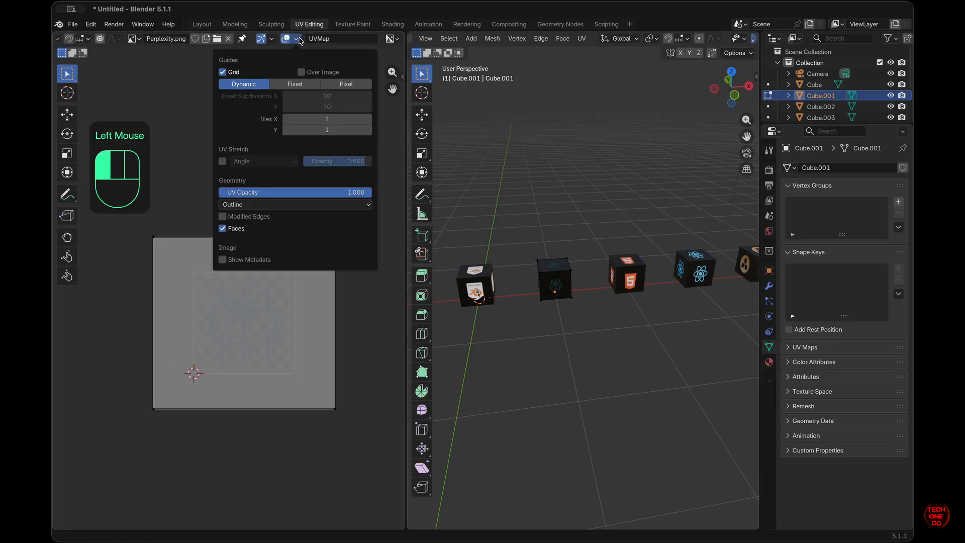
{"action": "left_click_drag", "start_coordinate": [354, 191], "coordinate": [302, 193]}
{"action": "key", "text": "a"}
{"action": "left_click", "coordinate": [296, 39]}
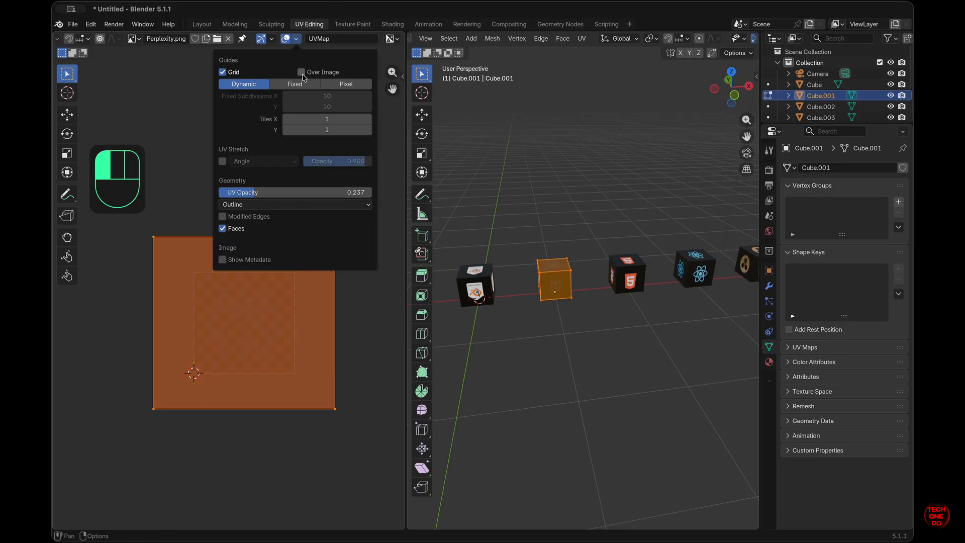
{"action": "key", "text": "Tab"}
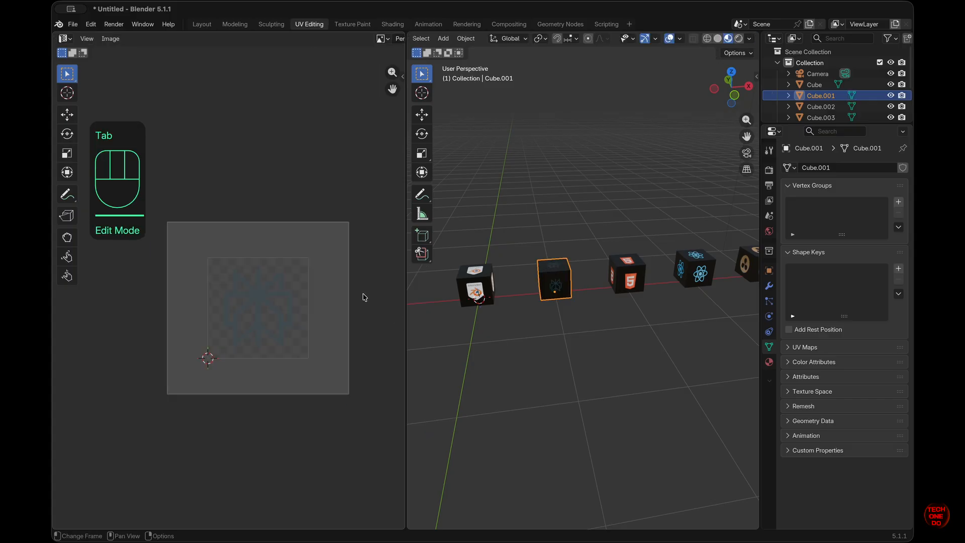
Step: Open the third cube in Edit Mode and show HTML5_Logo_512.png behind its UVs
{"action": "left_click", "coordinate": [636, 283]}
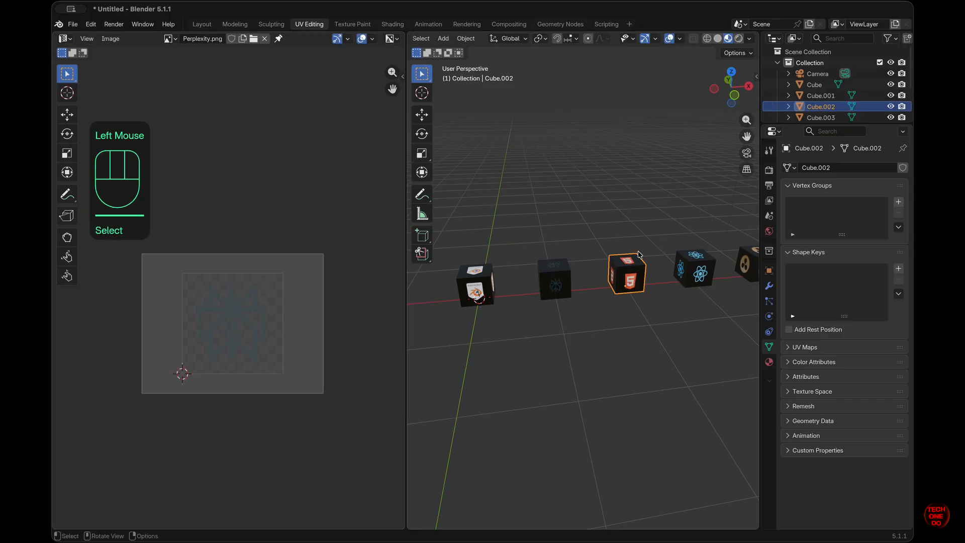
{"action": "key", "text": "Tab"}
{"action": "left_click", "coordinate": [346, 38]}
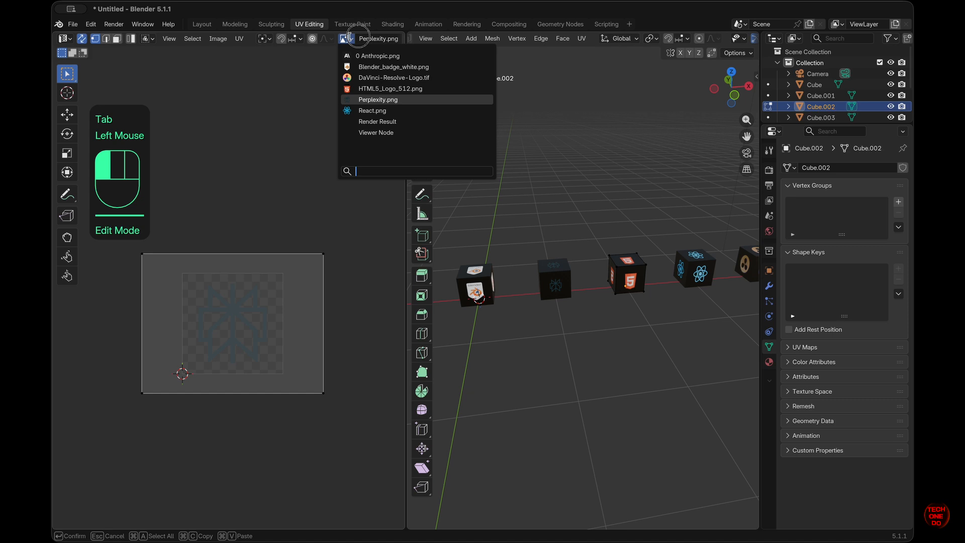
{"action": "left_click", "coordinate": [347, 88]}
Step: Scale all of the third cube's UVs up along Y until their outline is nearly square around the HTML5 logo
{"action": "key", "text": "a"}
{"action": "scroll", "coordinate": [329, 278], "scroll_direction": "up", "scroll_amount": 2}
{"action": "key", "text": "s"}
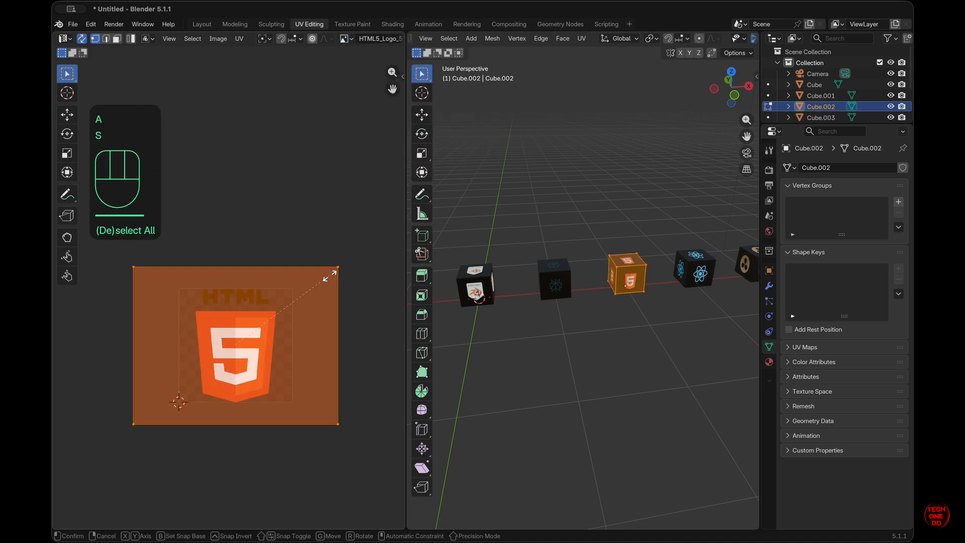
{"action": "key", "text": "y"}
{"action": "left_click", "coordinate": [332, 225]}
{"action": "left_click", "coordinate": [338, 224]}
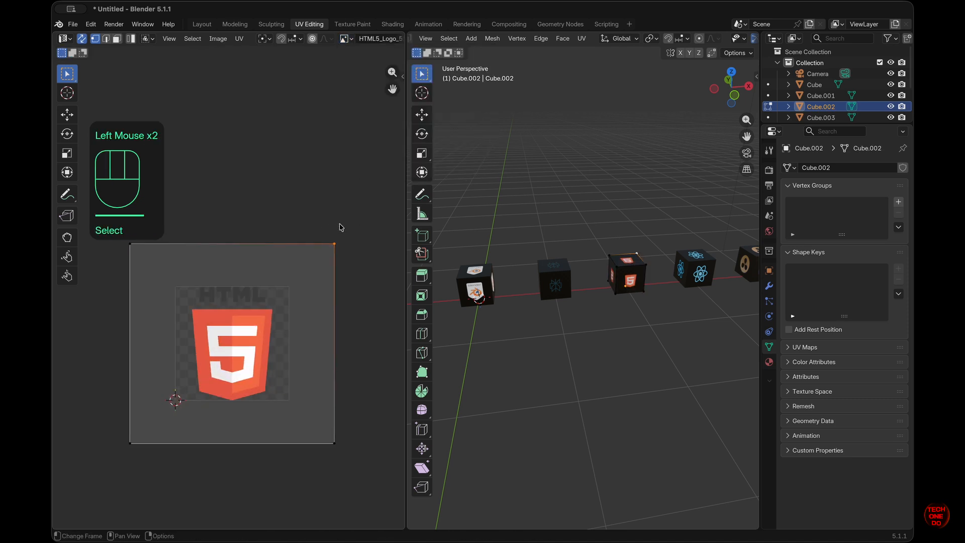
Step: Return the third cube to Object Mode with nothing selected and switch back to the Layout workspace
{"action": "scroll", "coordinate": [554, 338], "scroll_direction": "down", "scroll_amount": 3}
{"action": "scroll", "coordinate": [554, 337], "scroll_direction": "right", "scroll_amount": 5, "text": "shift"}
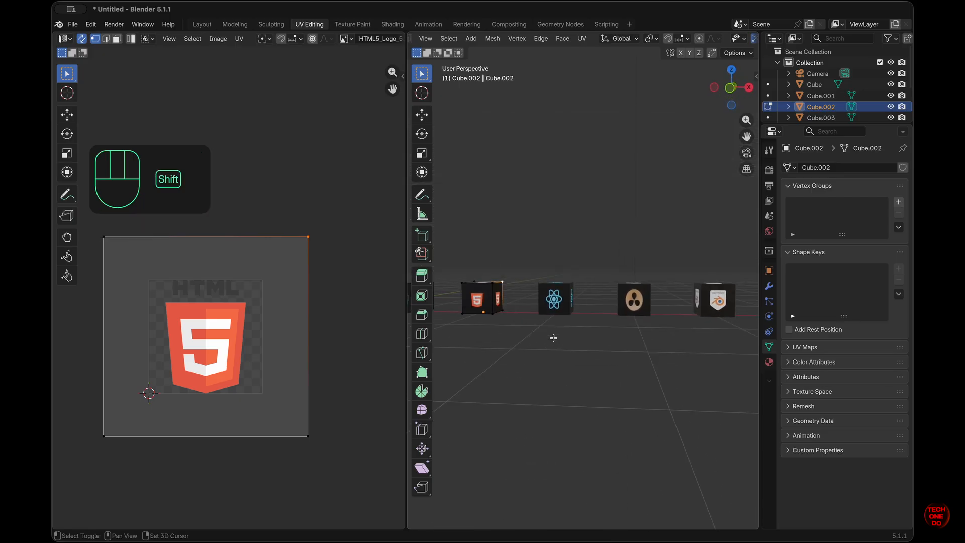
{"action": "scroll", "coordinate": [553, 338], "scroll_direction": "up", "scroll_amount": 3}
{"action": "key", "text": "Tab"}
{"action": "scroll", "coordinate": [574, 367], "scroll_direction": "left", "scroll_amount": 5}
{"action": "scroll", "coordinate": [574, 368], "scroll_direction": "down", "scroll_amount": 5, "text": "super"}
{"action": "scroll", "coordinate": [574, 367], "scroll_direction": "right", "scroll_amount": 4}
{"action": "scroll", "coordinate": [574, 368], "scroll_direction": "down", "scroll_amount": 2, "text": "super"}
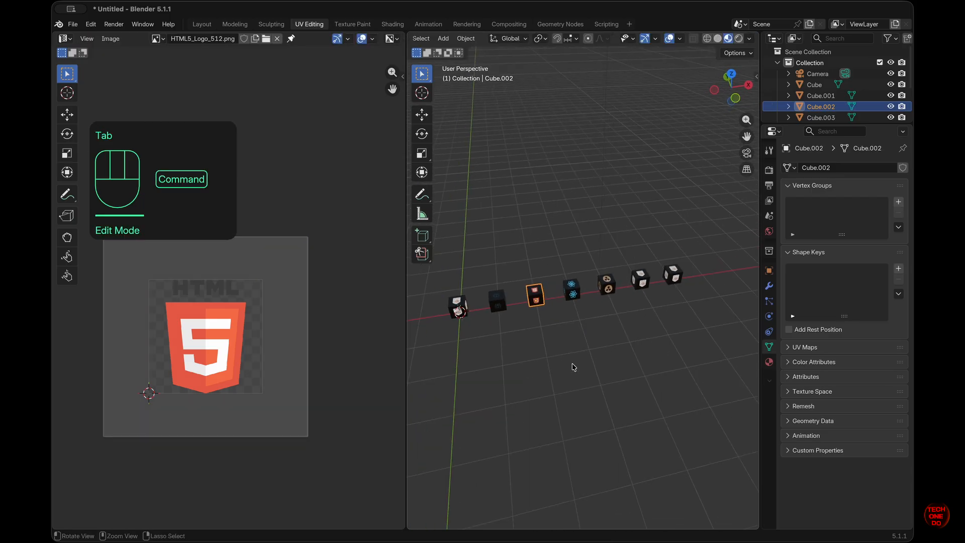
{"action": "scroll", "coordinate": [574, 368], "scroll_direction": "left", "scroll_amount": 2}
{"action": "left_click", "coordinate": [574, 367]}
{"action": "scroll", "coordinate": [574, 368], "scroll_direction": "up", "scroll_amount": 2, "text": "super"}
{"action": "scroll", "coordinate": [574, 368], "scroll_direction": "left", "scroll_amount": 4, "text": "shift"}
{"action": "scroll", "coordinate": [574, 367], "scroll_direction": "right", "scroll_amount": 6}
{"action": "scroll", "coordinate": [574, 368], "scroll_direction": "left", "scroll_amount": 4}
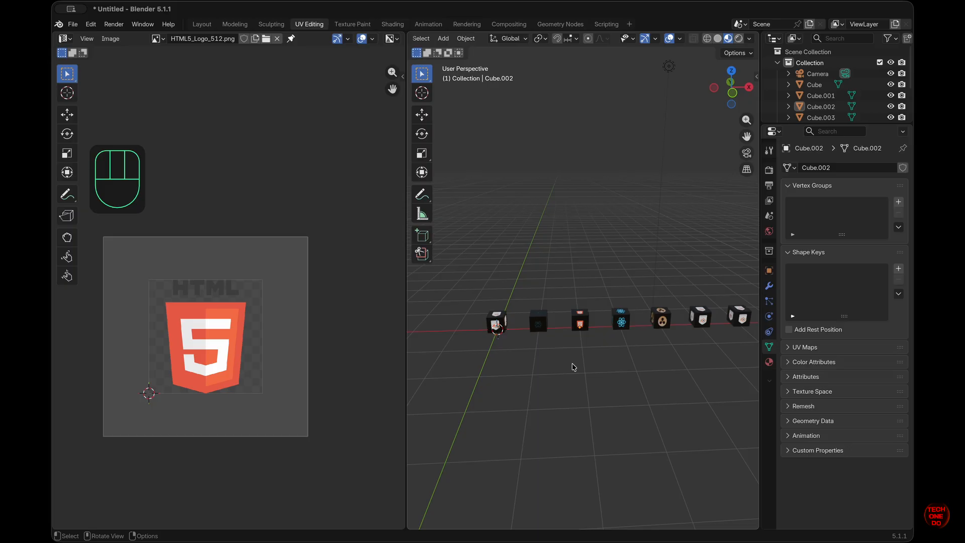
{"action": "scroll", "coordinate": [574, 367], "scroll_direction": "up", "scroll_amount": 2}
{"action": "left_click", "coordinate": [202, 24]}
{"action": "scroll", "coordinate": [521, 302], "scroll_direction": "left", "scroll_amount": 4}
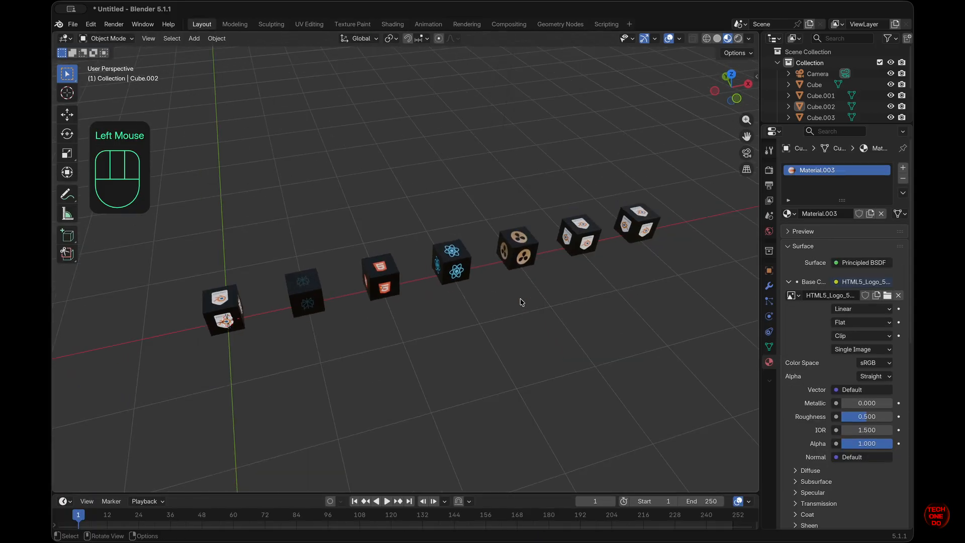
Step: Duplicate everything in the scene, including the row of seven logo cubes, and offset the copies 1 m along the global Y axis
{"action": "key", "text": "a"}
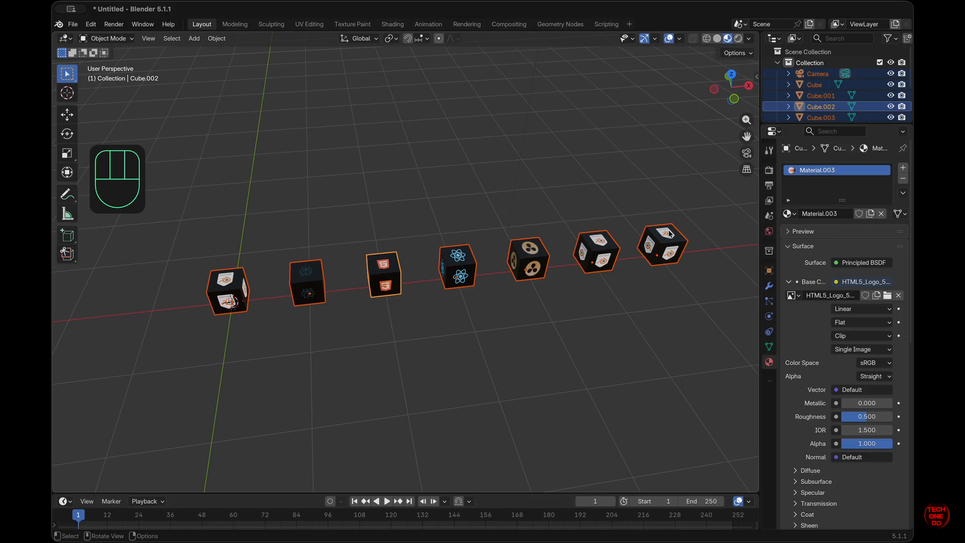
{"action": "key", "text": "shift"}
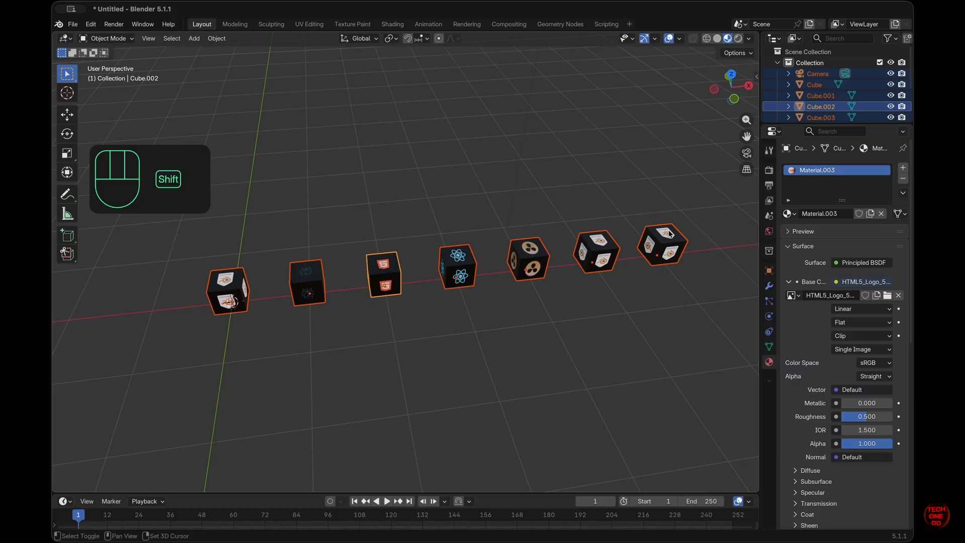
{"action": "key", "text": "shift+d"}
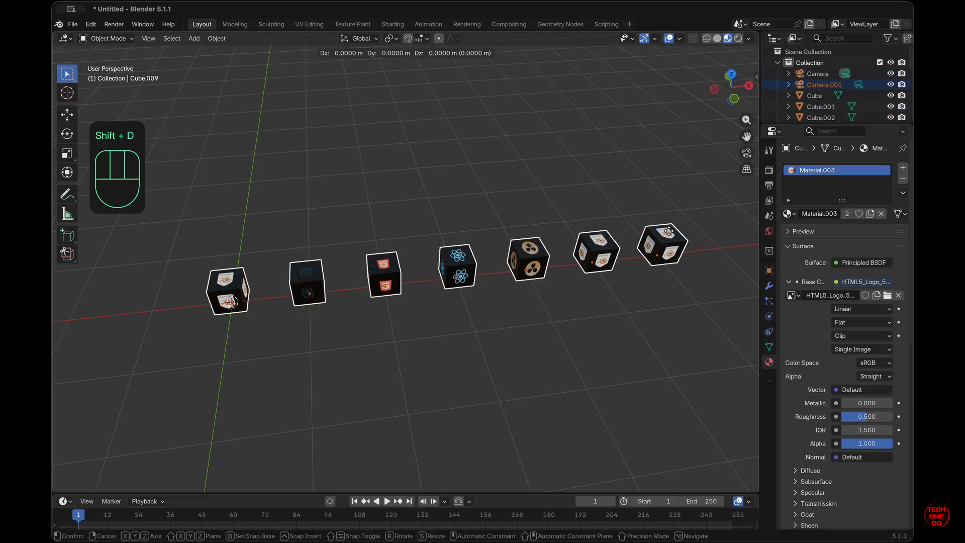
{"action": "key", "text": "y"}
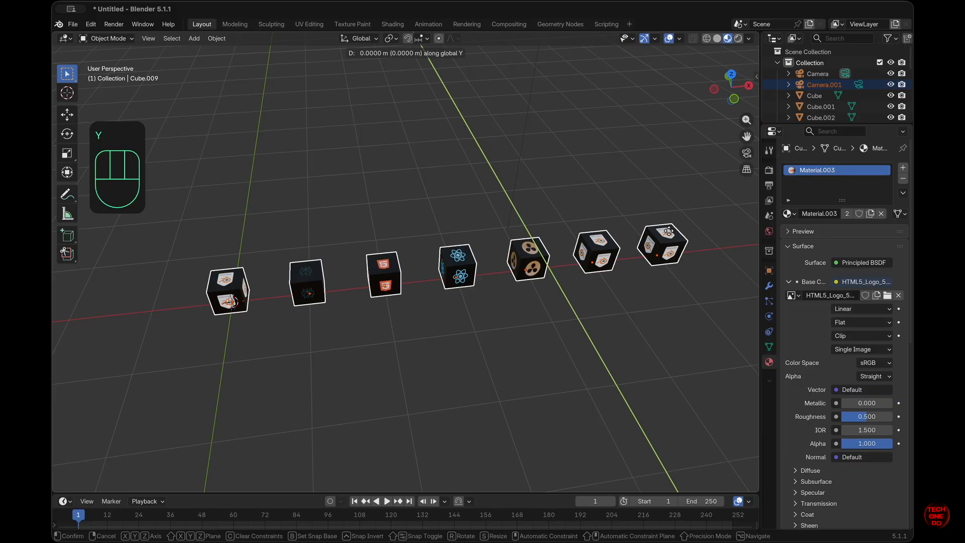
{"action": "key", "text": "1"}
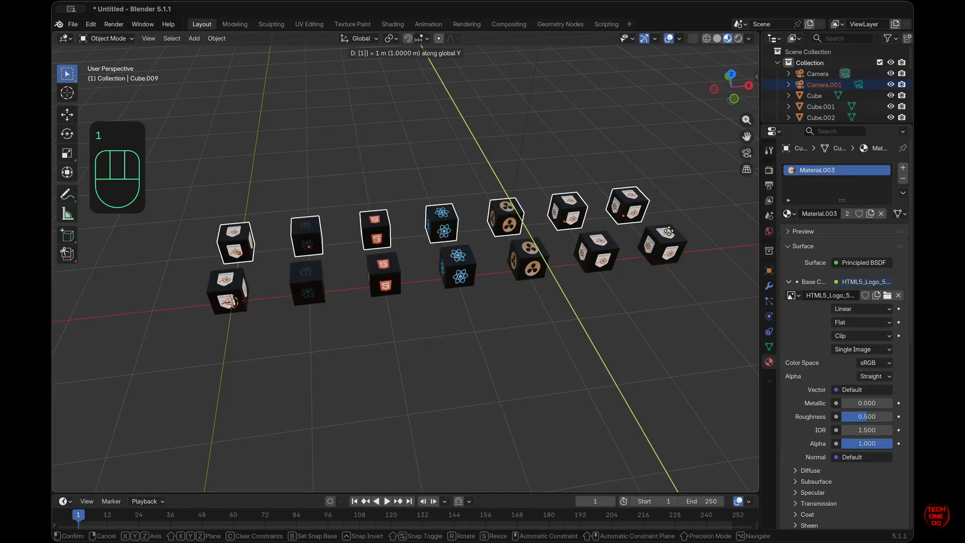
{"action": "left_click", "coordinate": [668, 232]}
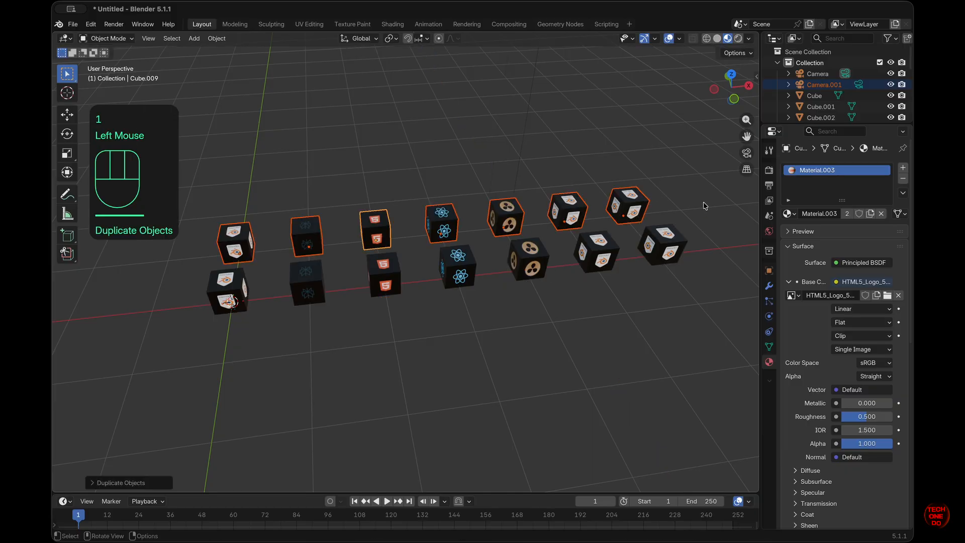
Step: Add a level 4 Subdivision Surface to the duplicated cubes and show the modifier's settings
{"action": "scroll", "coordinate": [706, 202], "scroll_direction": "up", "scroll_amount": 1}
{"action": "scroll", "coordinate": [706, 202], "scroll_direction": "up", "scroll_amount": 4, "text": "super"}
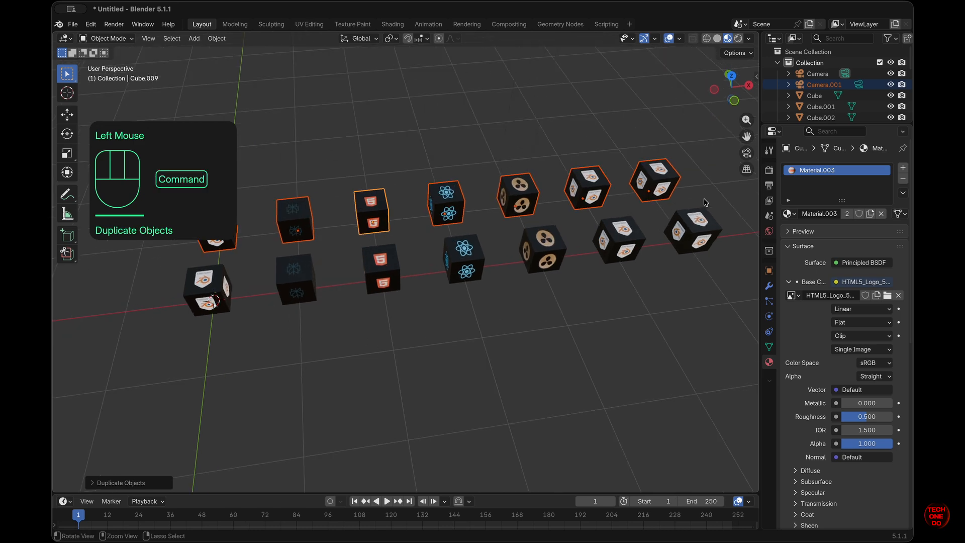
{"action": "scroll", "coordinate": [705, 202], "scroll_direction": "up", "scroll_amount": 2}
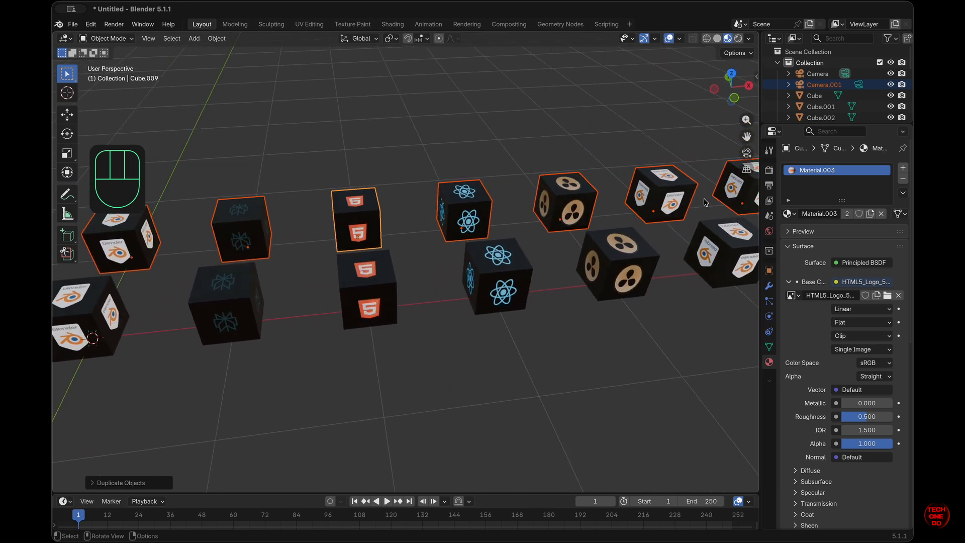
{"action": "key", "text": "super"}
{"action": "key", "text": "super+4"}
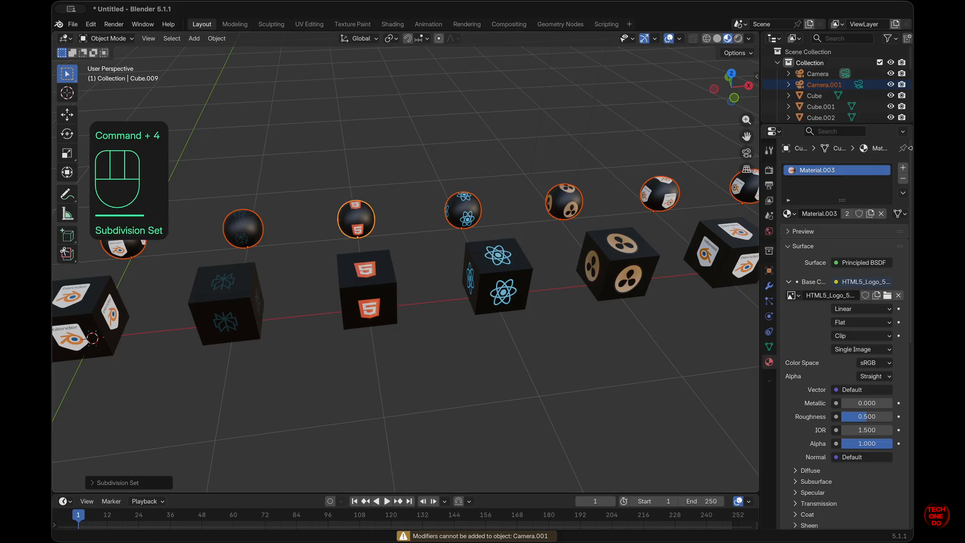
{"action": "left_click", "coordinate": [769, 286]}
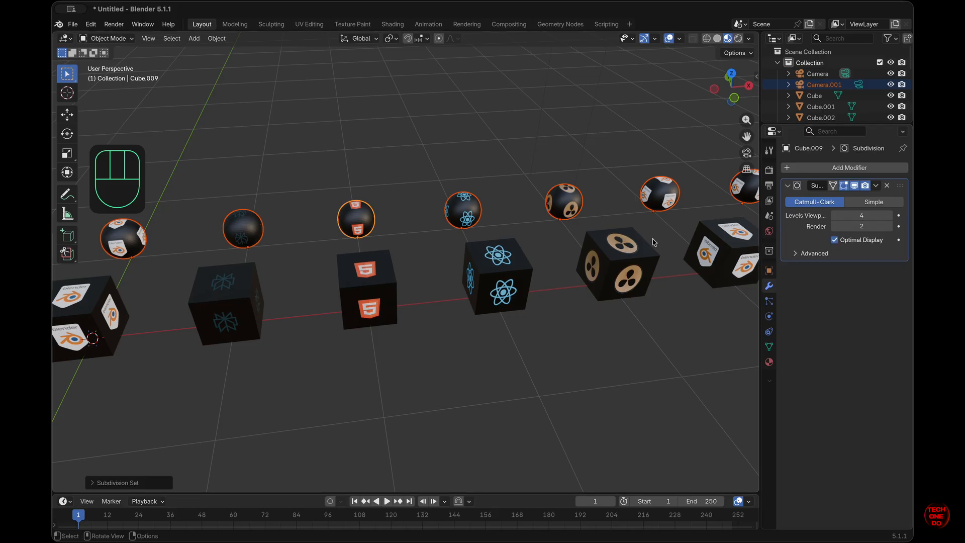
Step: Select all seven spheres in the back row and apply Shade Smooth to them
{"action": "scroll", "coordinate": [618, 236], "scroll_direction": "down", "scroll_amount": 4, "text": "super"}
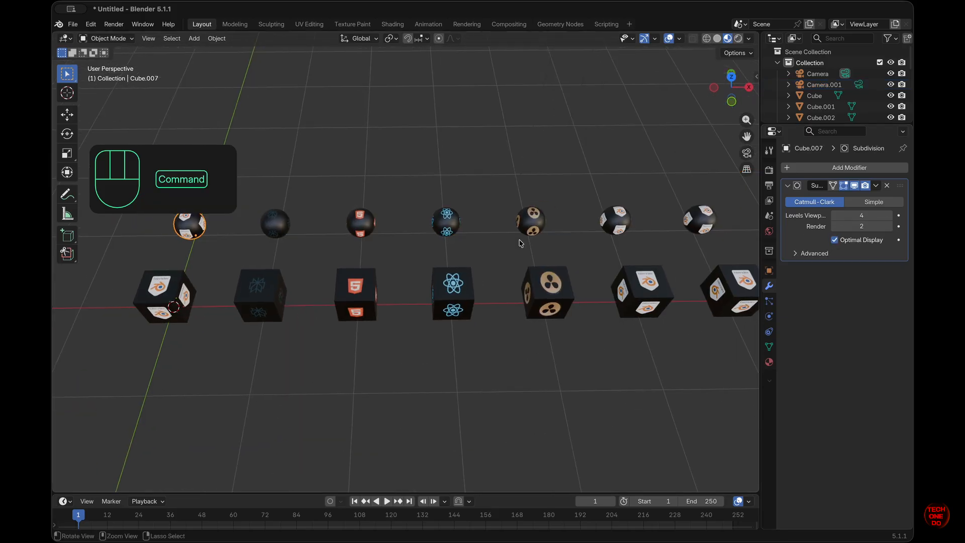
{"action": "scroll", "coordinate": [521, 244], "scroll_direction": "down", "scroll_amount": 3, "text": "super"}
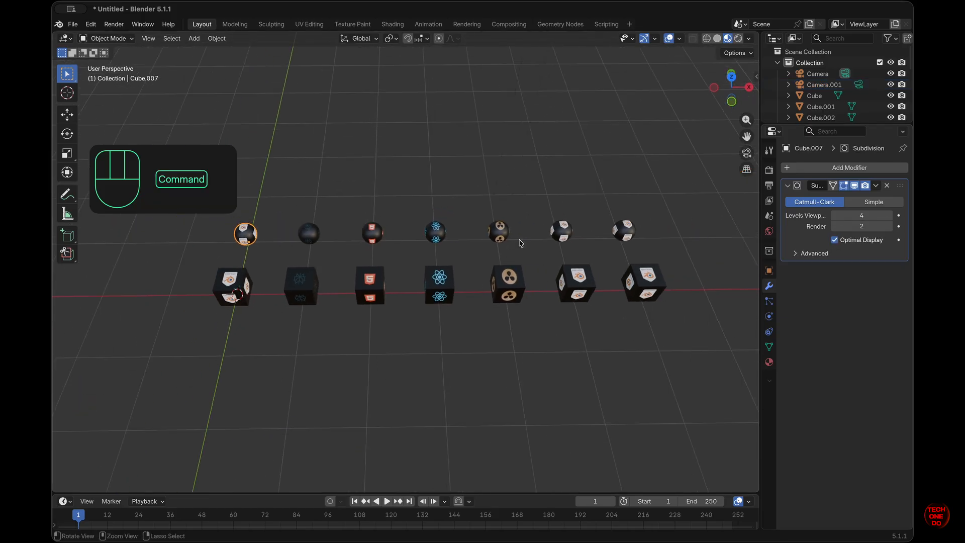
{"action": "left_click_drag", "start_coordinate": [659, 240], "coordinate": [221, 216]}
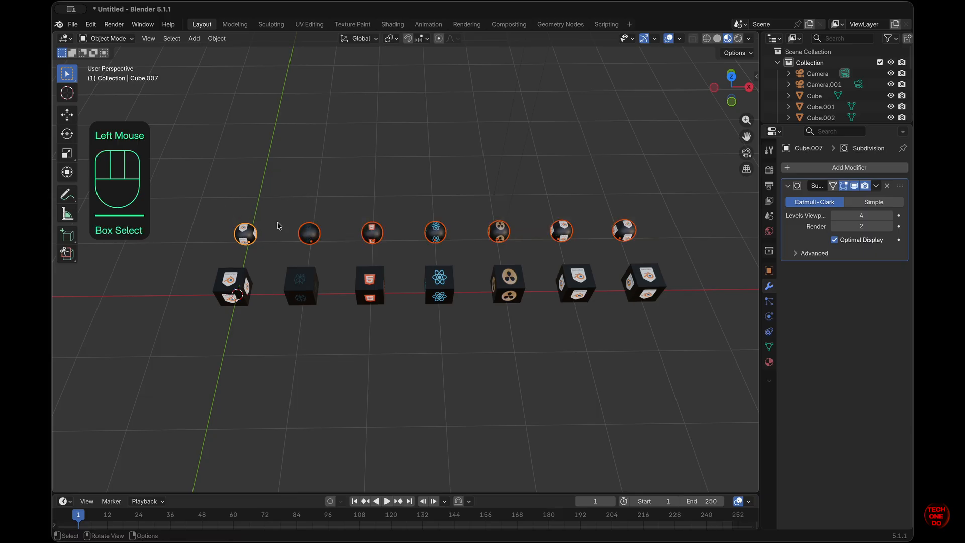
{"action": "right_click", "coordinate": [311, 237]}
{"action": "left_click", "coordinate": [307, 233]}
Step: Examine the surfaces and logos of the smooth-shaded spheres up close and compare both rows from a distance
{"action": "scroll", "coordinate": [436, 295], "scroll_direction": "up", "scroll_amount": 5, "text": "super"}
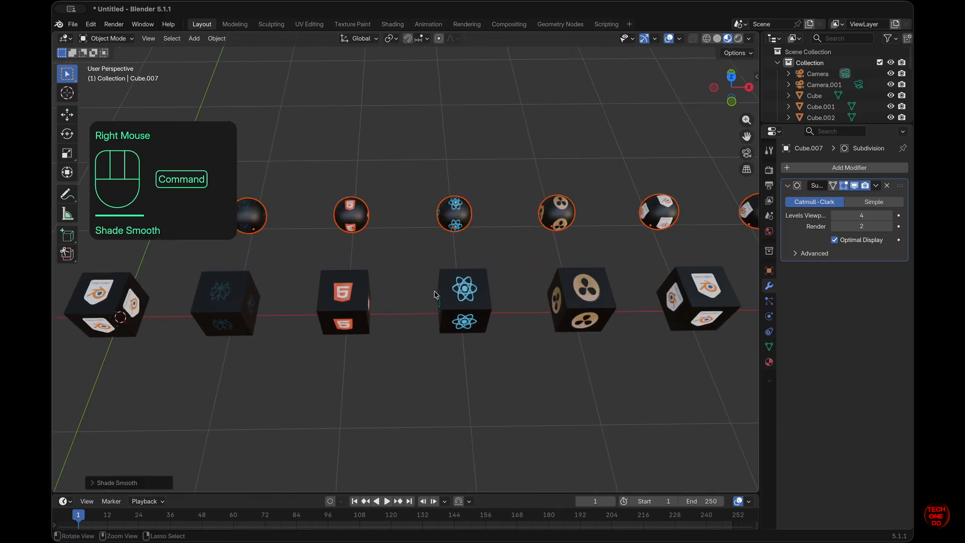
{"action": "scroll", "coordinate": [436, 295], "scroll_direction": "up", "scroll_amount": 2, "text": "super"}
{"action": "scroll", "coordinate": [436, 295], "scroll_direction": "up", "scroll_amount": 5, "text": "shift"}
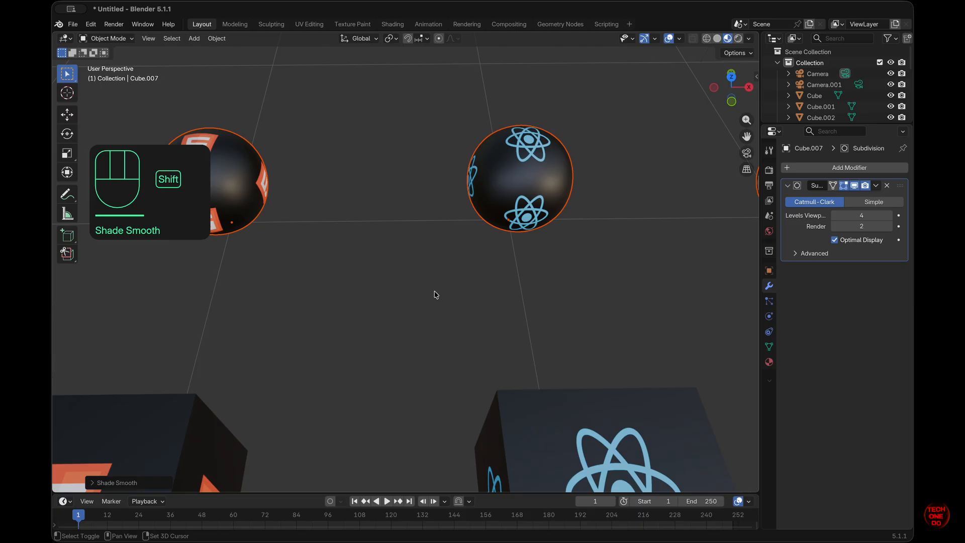
{"action": "scroll", "coordinate": [436, 295], "scroll_direction": "up", "scroll_amount": 4, "text": "super"}
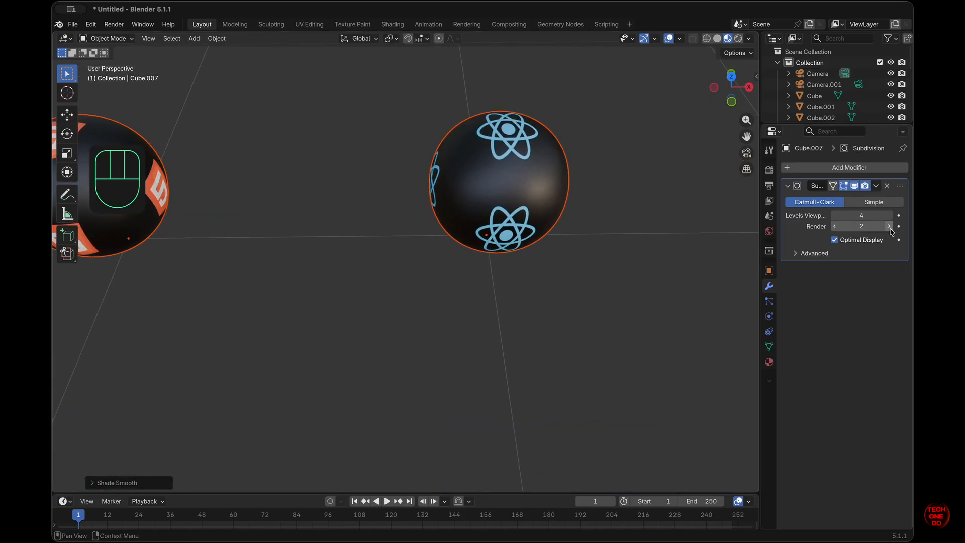
{"action": "scroll", "coordinate": [496, 201], "scroll_direction": "up", "scroll_amount": 5}
{"action": "scroll", "coordinate": [495, 201], "scroll_direction": "down", "scroll_amount": 5}
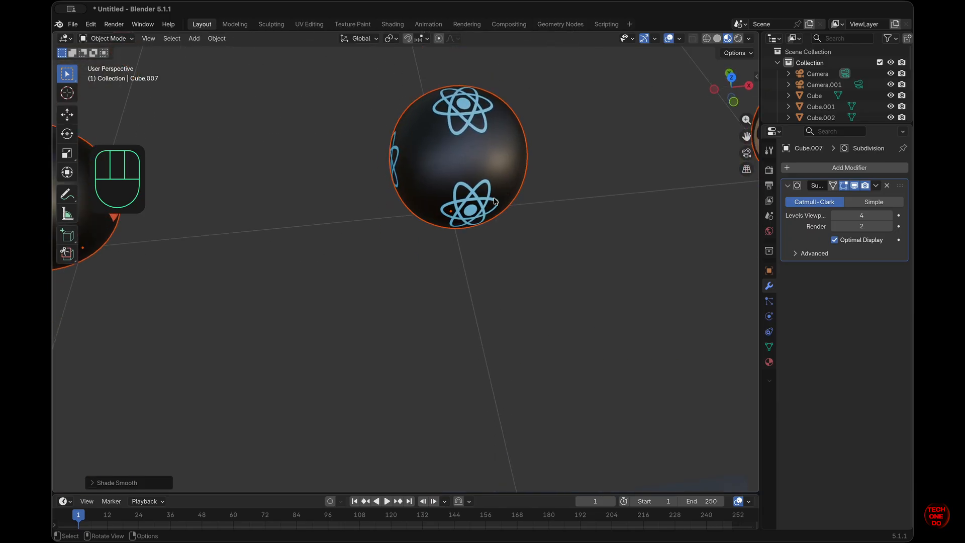
{"action": "scroll", "coordinate": [495, 202], "scroll_direction": "down", "scroll_amount": 1, "text": "shift"}
{"action": "scroll", "coordinate": [496, 202], "scroll_direction": "down", "scroll_amount": 5}
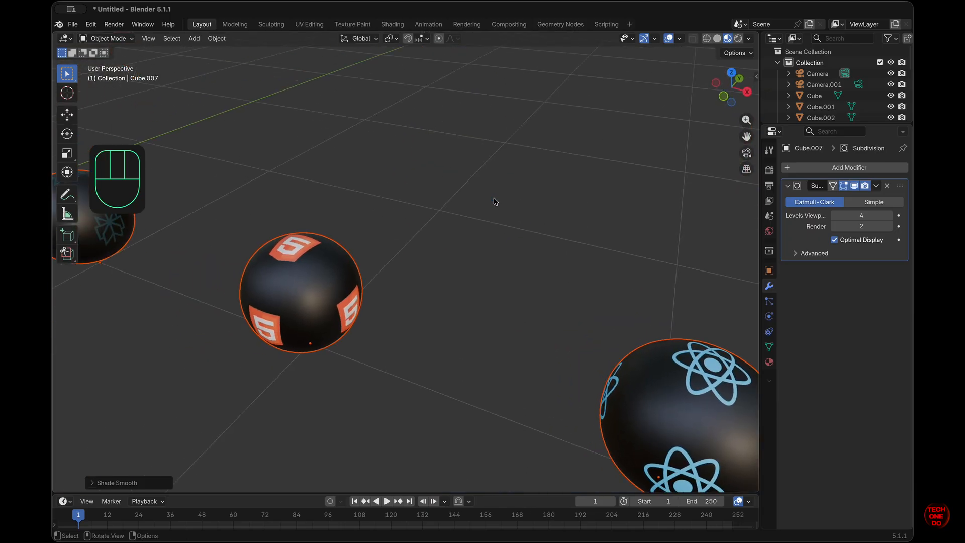
{"action": "scroll", "coordinate": [495, 201], "scroll_direction": "down", "scroll_amount": 3, "text": "super"}
{"action": "scroll", "coordinate": [495, 202], "scroll_direction": "down", "scroll_amount": 8, "text": "super"}
{"action": "scroll", "coordinate": [495, 201], "scroll_direction": "left", "scroll_amount": 5}
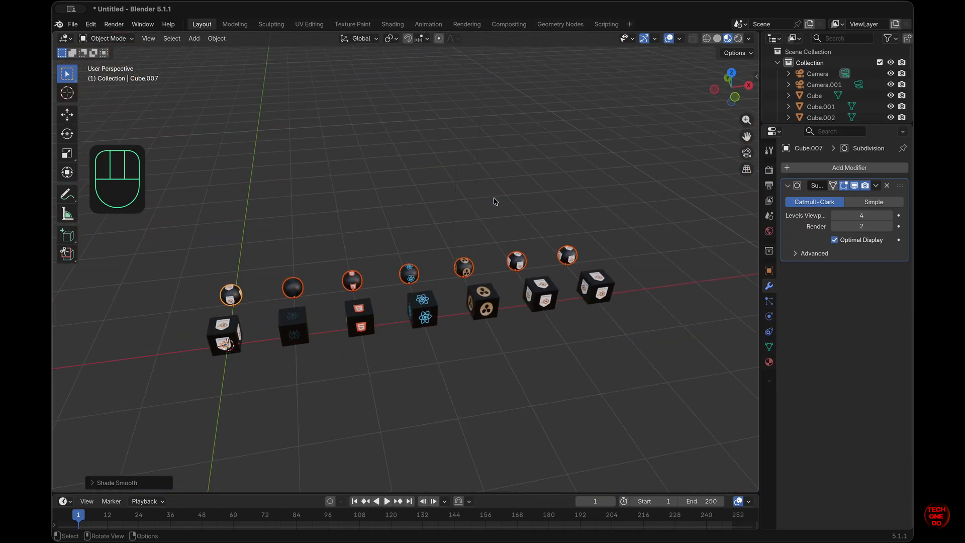
Step: Start saving the project in the YT folder and open its file name for editing
{"action": "key", "text": "super+s"}
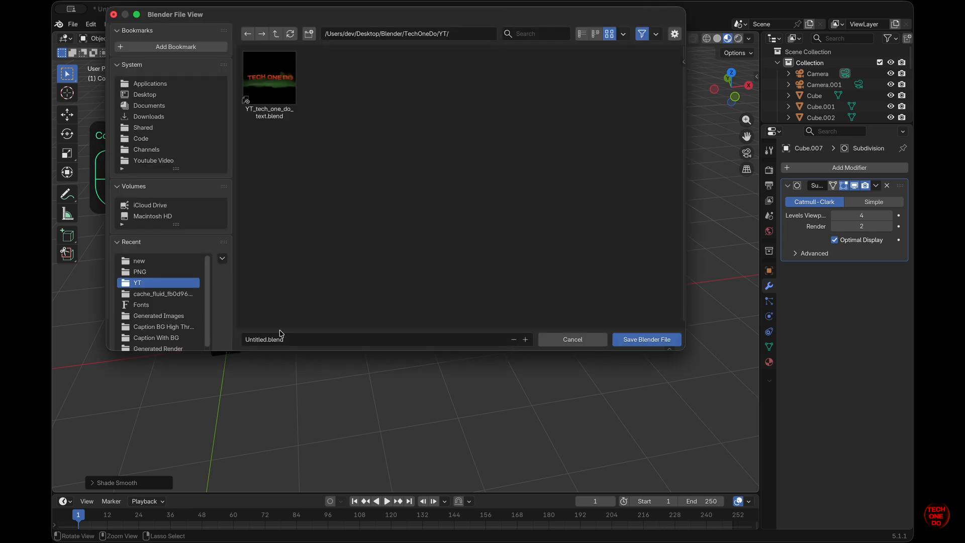
{"action": "left_click", "coordinate": [266, 339]}
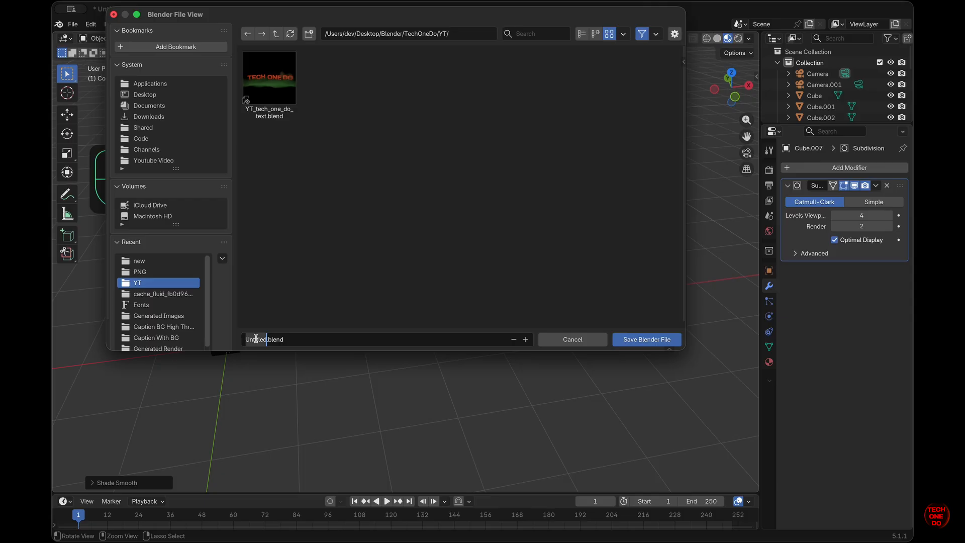
Step: Save the Blender project as YT_logo_sphere_cubes.blend in the YT folder
{"action": "type", "text": "YT_logo_sphere_cubes"}
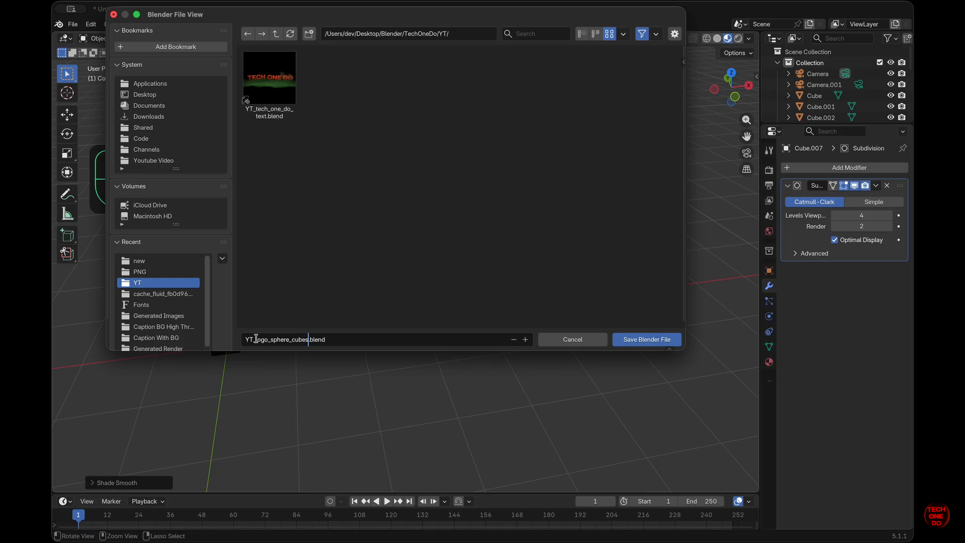
{"action": "left_click", "coordinate": [646, 339]}
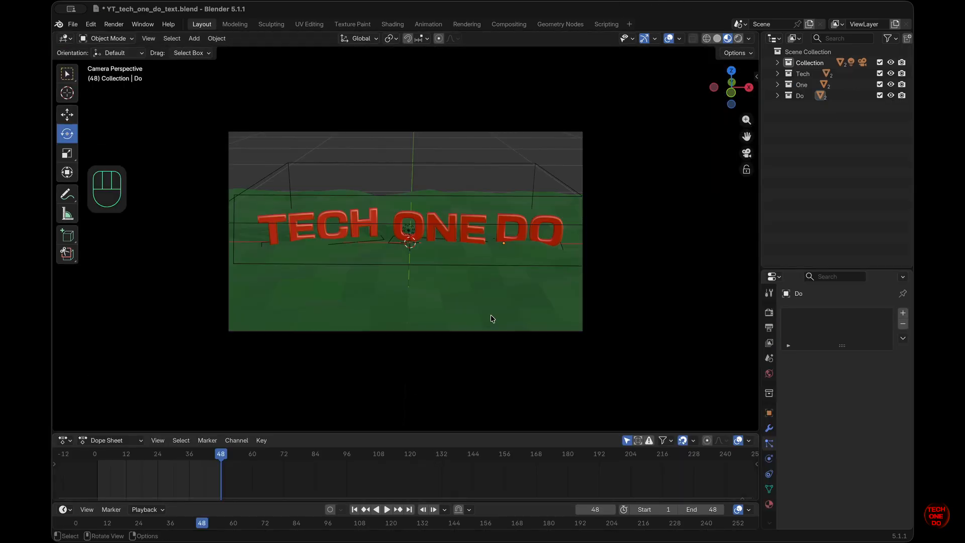
Step: Leave the camera view, add a mesh plane at the scene centre and isolate it in local view
{"action": "left_click", "coordinate": [747, 152]}
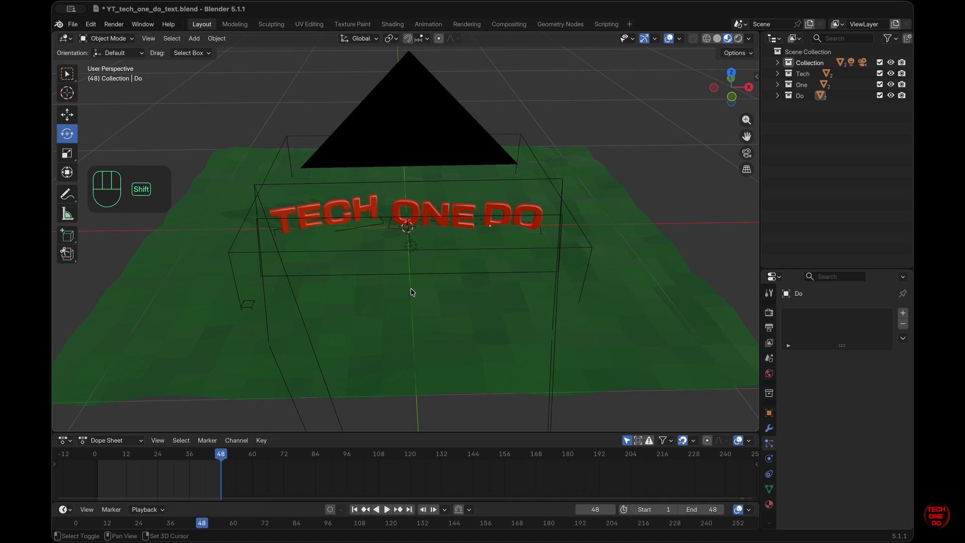
{"action": "key", "text": "shift+a"}
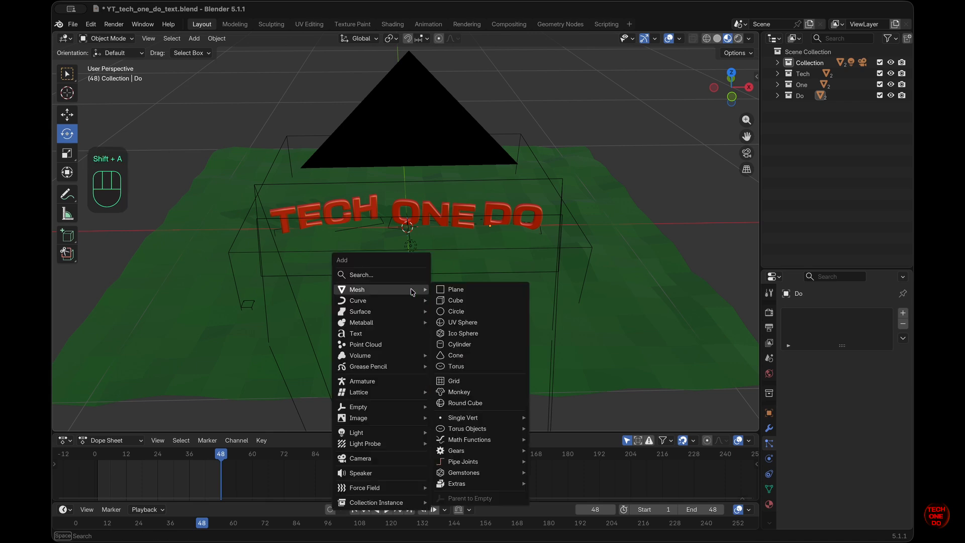
{"action": "left_click", "coordinate": [459, 289]}
{"action": "scroll", "coordinate": [460, 293], "scroll_direction": "down", "scroll_amount": 4}
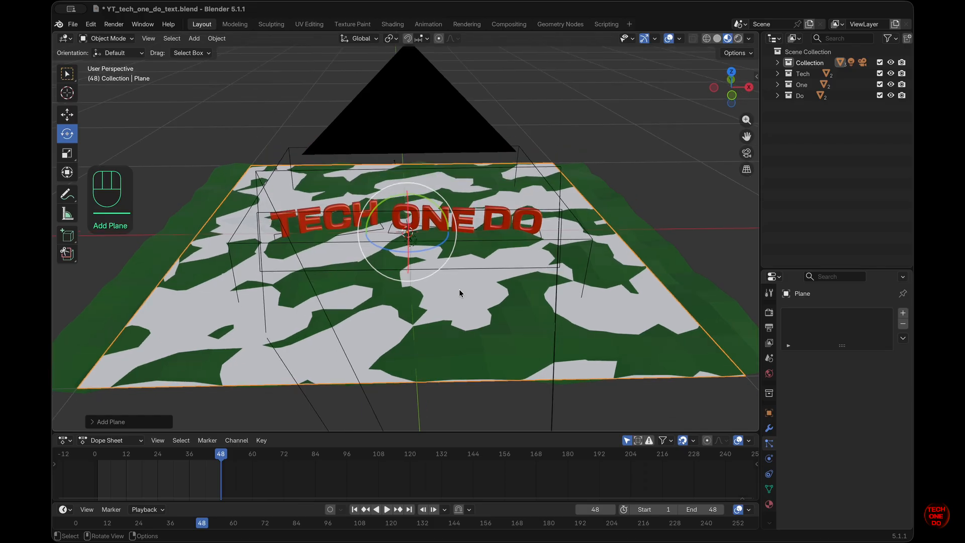
{"action": "scroll", "coordinate": [459, 293], "scroll_direction": "up", "scroll_amount": 3}
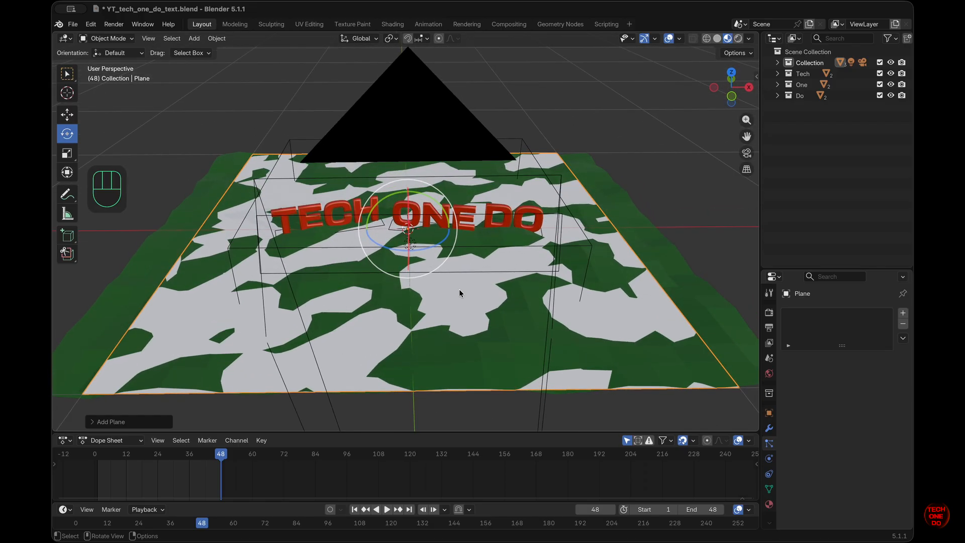
{"action": "key", "text": "slash"}
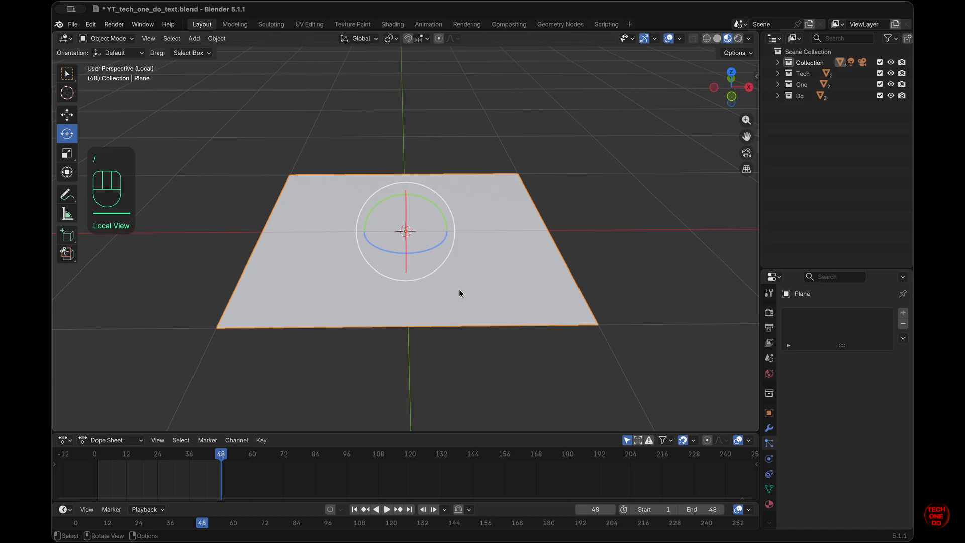
Step: Subdivide the new plane with 8 cuts in Edit Mode and return to Object Mode
{"action": "key", "text": "Tab"}
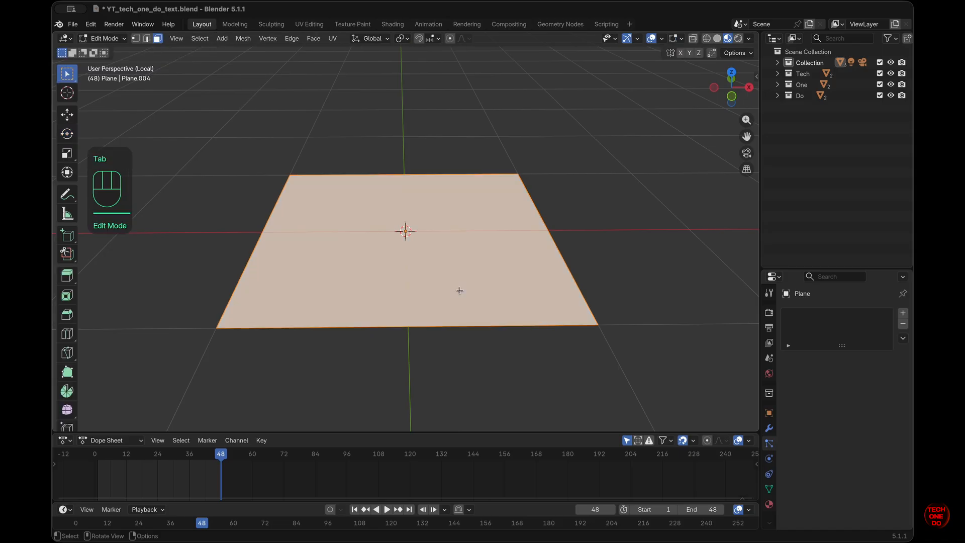
{"action": "right_click", "coordinate": [459, 275]}
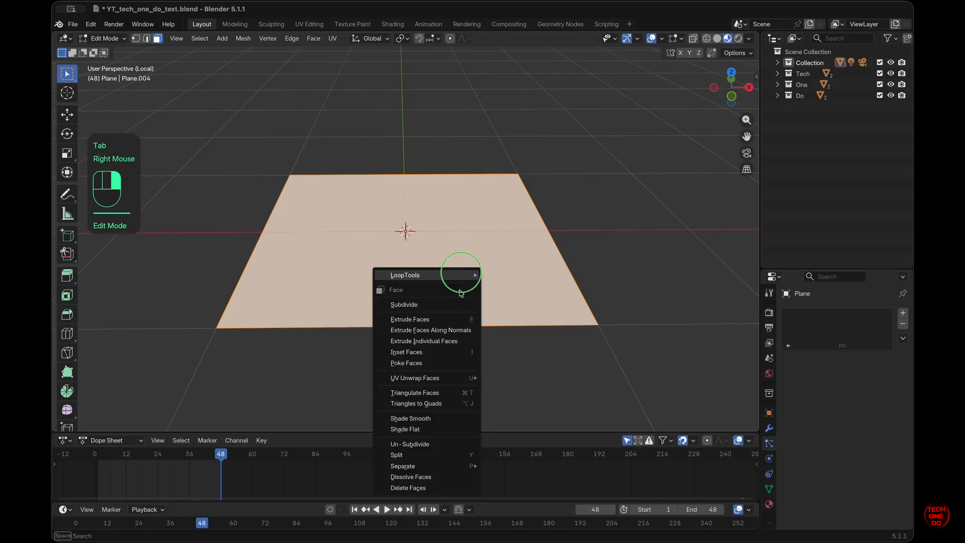
{"action": "mouse_move", "coordinate": [470, 276]}
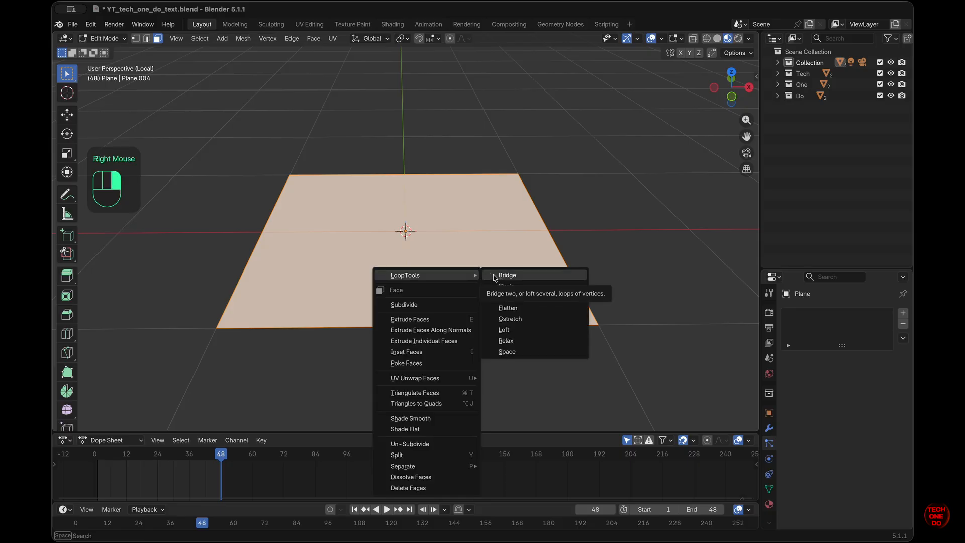
{"action": "left_click", "coordinate": [451, 303]}
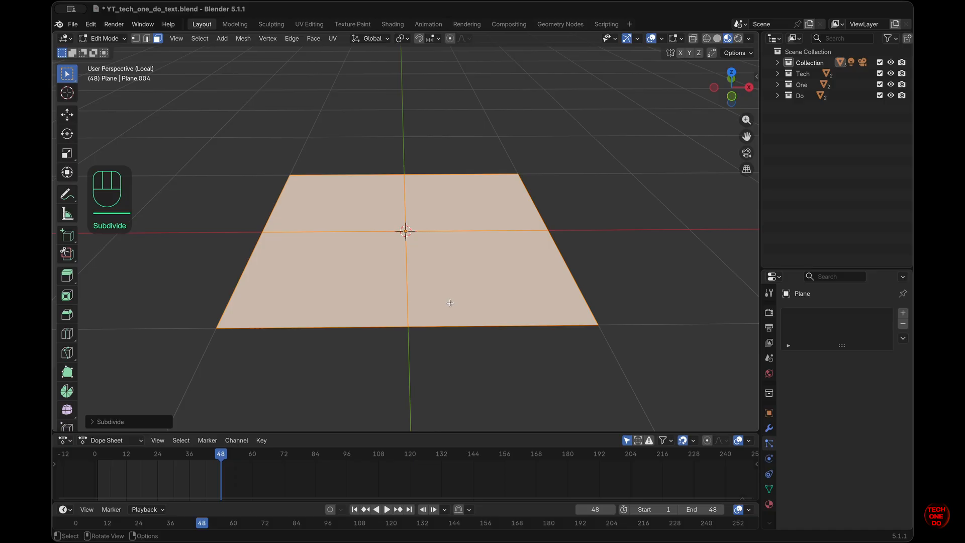
{"action": "left_click", "coordinate": [100, 424]}
{"action": "left_click", "coordinate": [231, 347]}
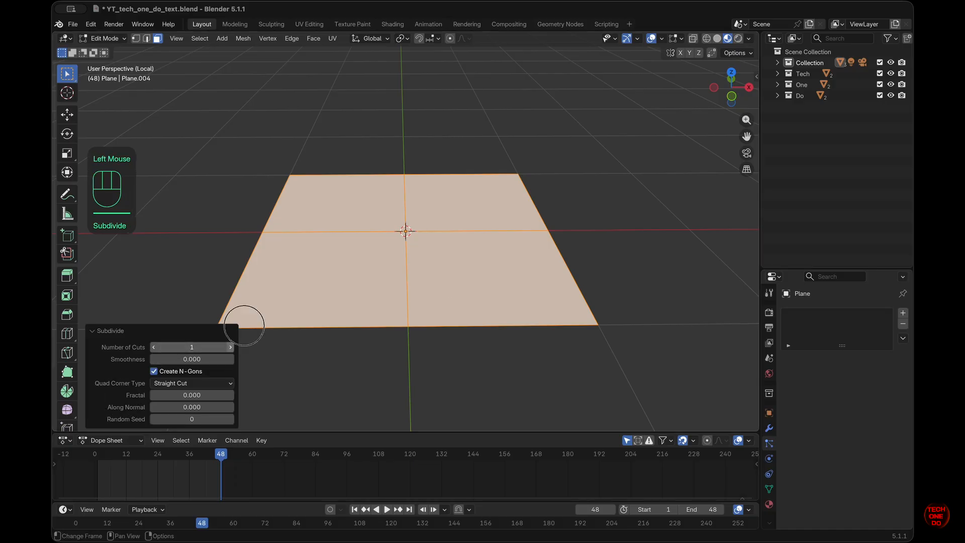
{"action": "left_click", "coordinate": [231, 348]}
{"action": "left_click", "coordinate": [231, 347]}
{"action": "left_click", "coordinate": [231, 347]}
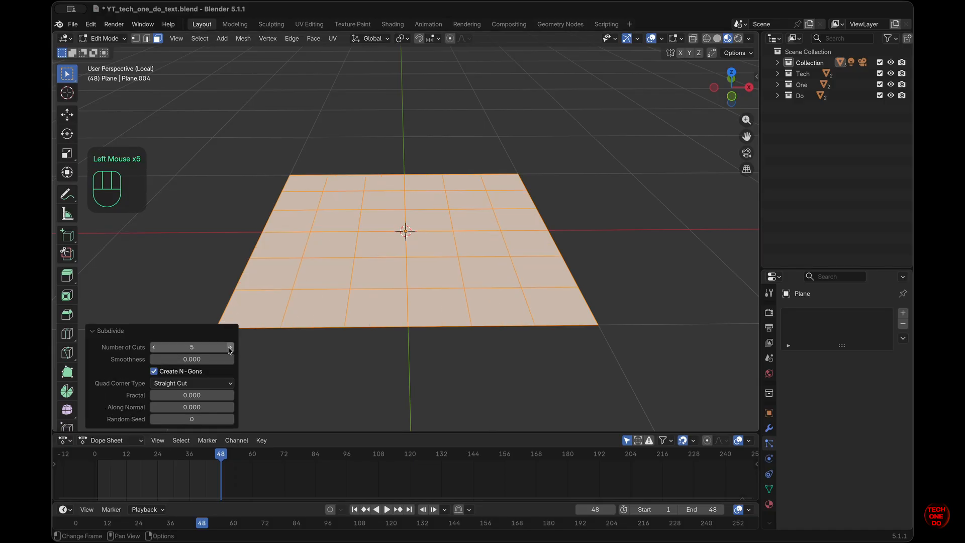
{"action": "left_click", "coordinate": [230, 347]}
{"action": "left_click", "coordinate": [231, 347]}
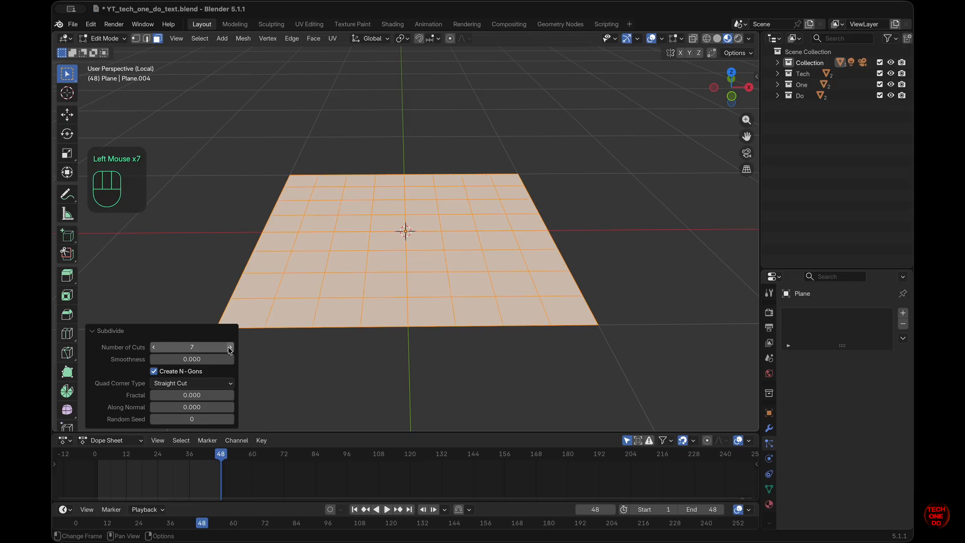
{"action": "left_click", "coordinate": [231, 347]}
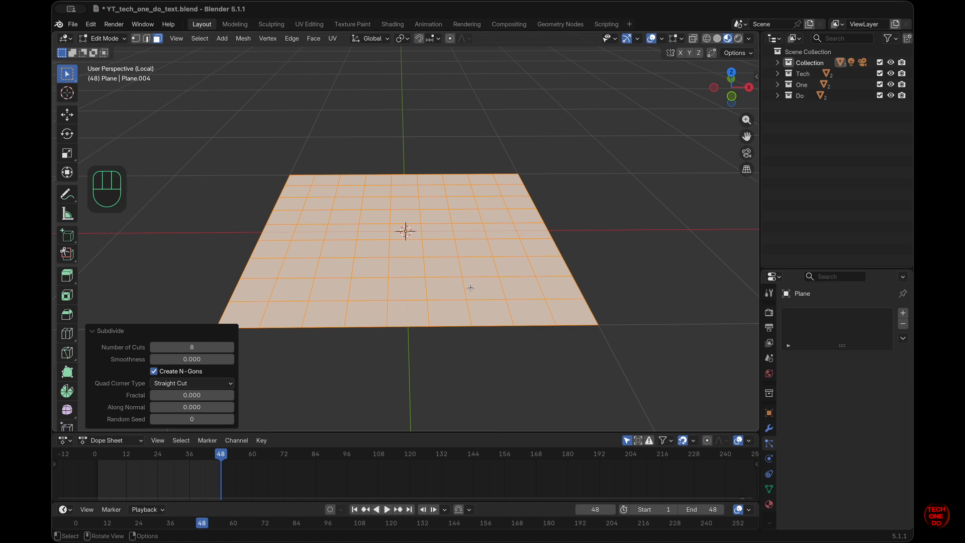
{"action": "key", "text": "Tab"}
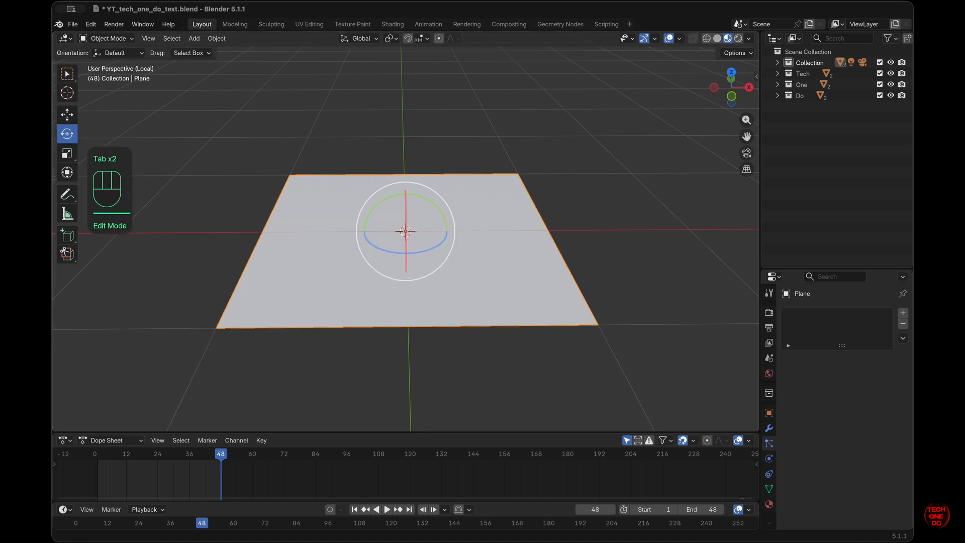
Step: Switch to the Geometry Nodes workspace, enlarge its 3D viewport, and frame and isolate the plane there
{"action": "left_click", "coordinate": [559, 24]}
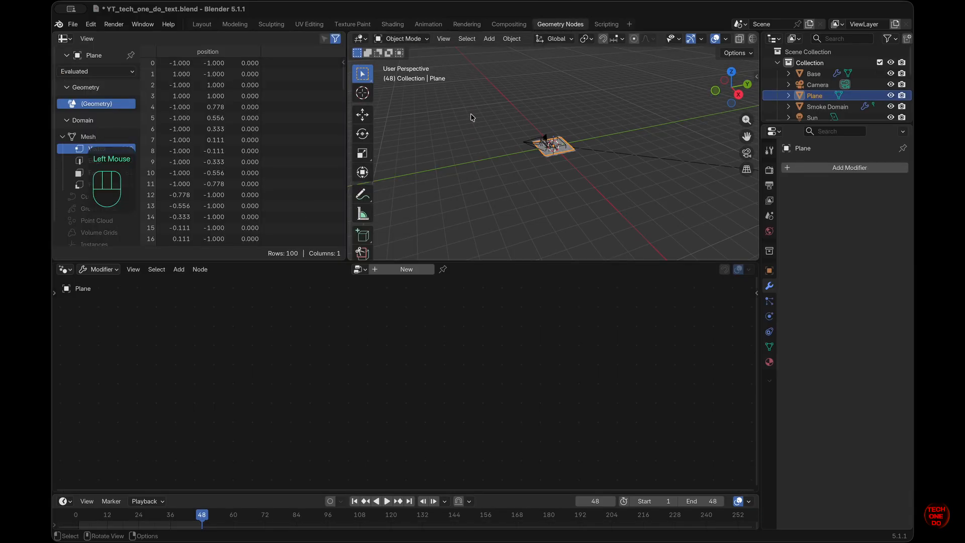
{"action": "left_click_drag", "start_coordinate": [345, 188], "coordinate": [154, 181]}
{"action": "scroll", "coordinate": [153, 182], "scroll_direction": "right", "scroll_amount": 2}
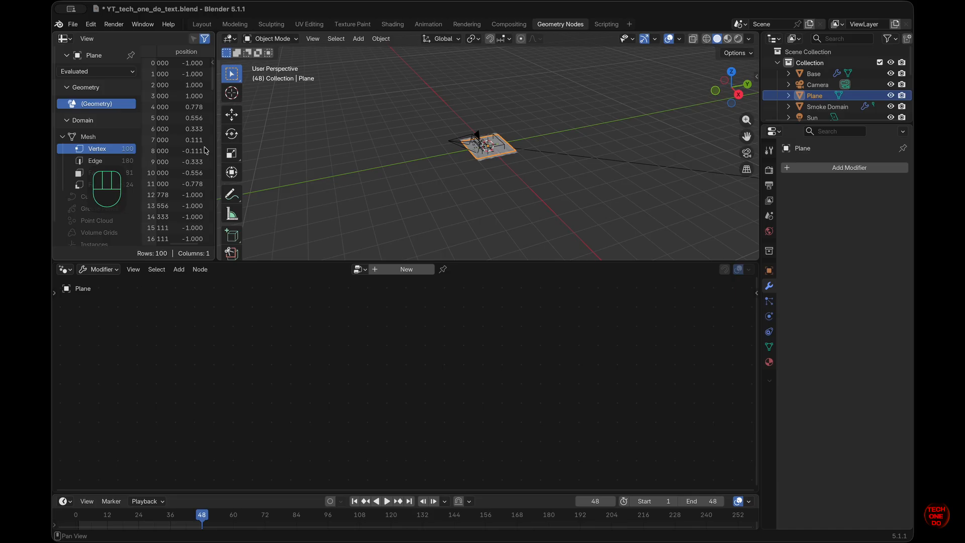
{"action": "left_click_drag", "start_coordinate": [564, 262], "coordinate": [566, 275]}
{"action": "scroll", "coordinate": [570, 209], "scroll_direction": "right", "scroll_amount": 5}
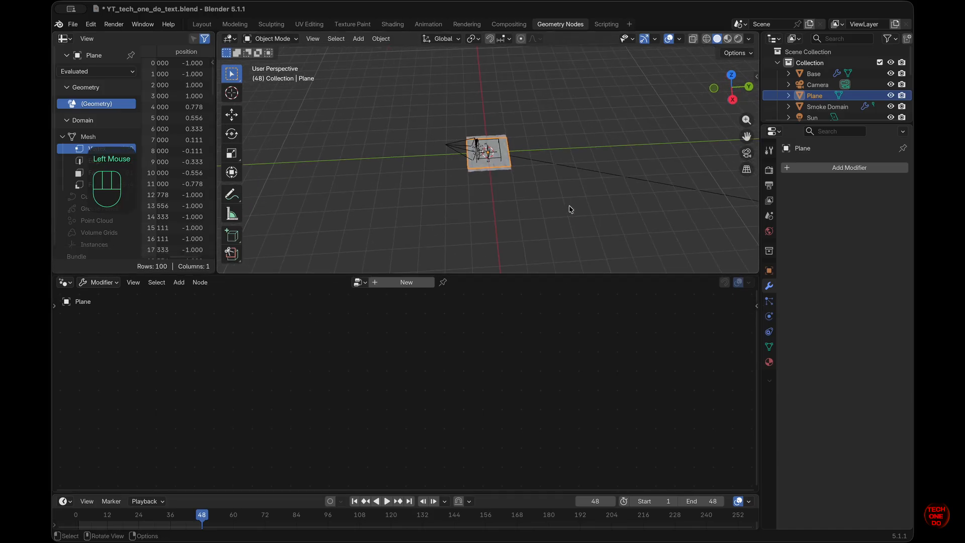
{"action": "key", "text": "KP_Decimal"}
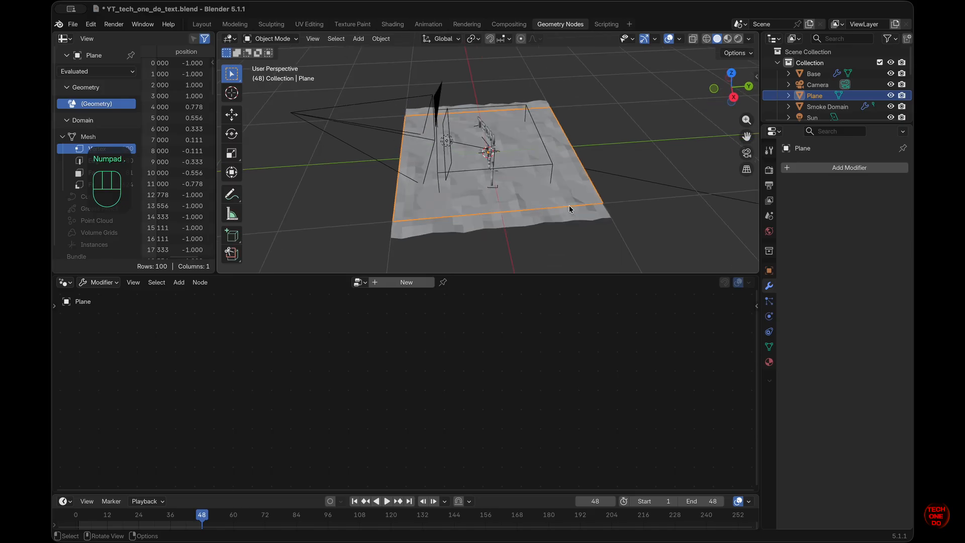
{"action": "key", "text": "KP_Divide"}
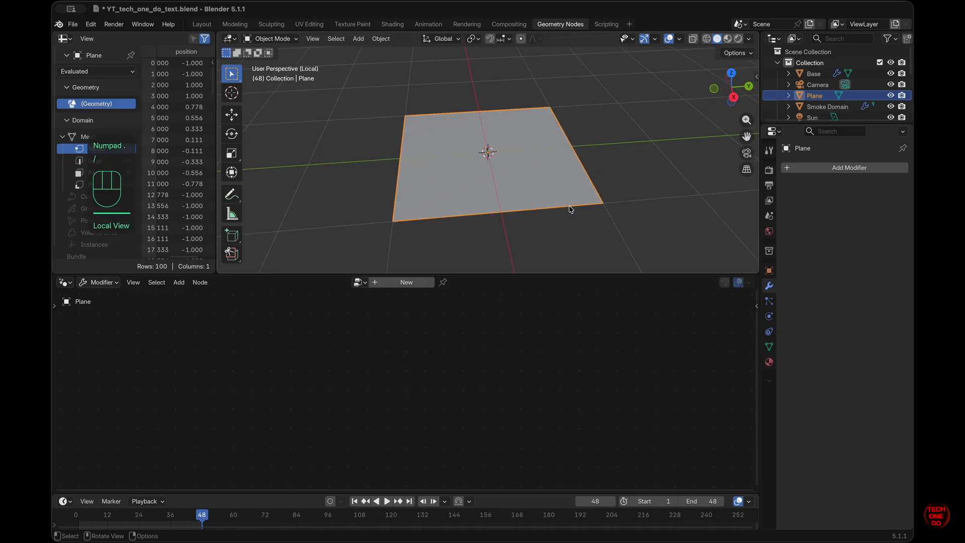
Step: Create a new geometry node tree for the plane
{"action": "left_click", "coordinate": [406, 282]}
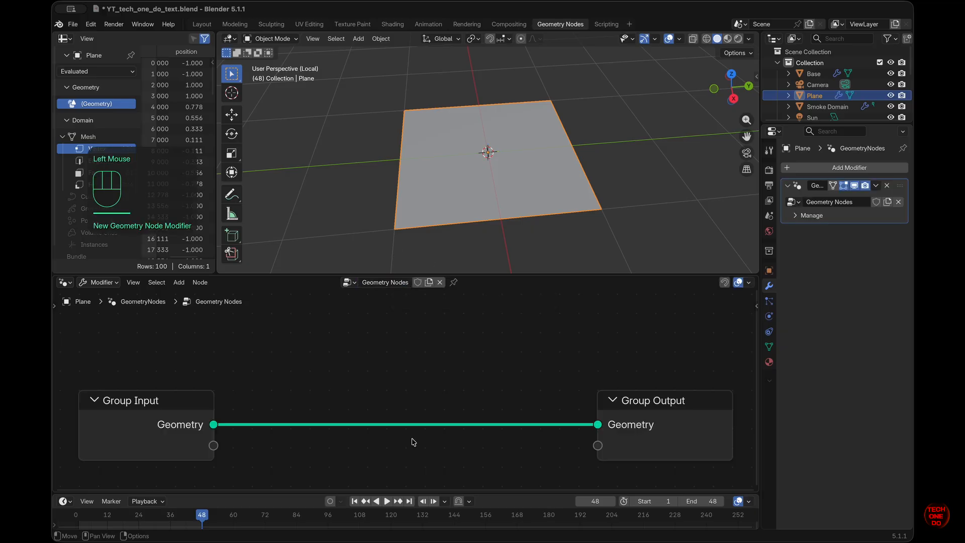
{"action": "scroll", "coordinate": [430, 402], "scroll_direction": "down", "scroll_amount": 2, "text": "super"}
{"action": "scroll", "coordinate": [431, 405], "scroll_direction": "down", "scroll_amount": 3, "text": "super"}
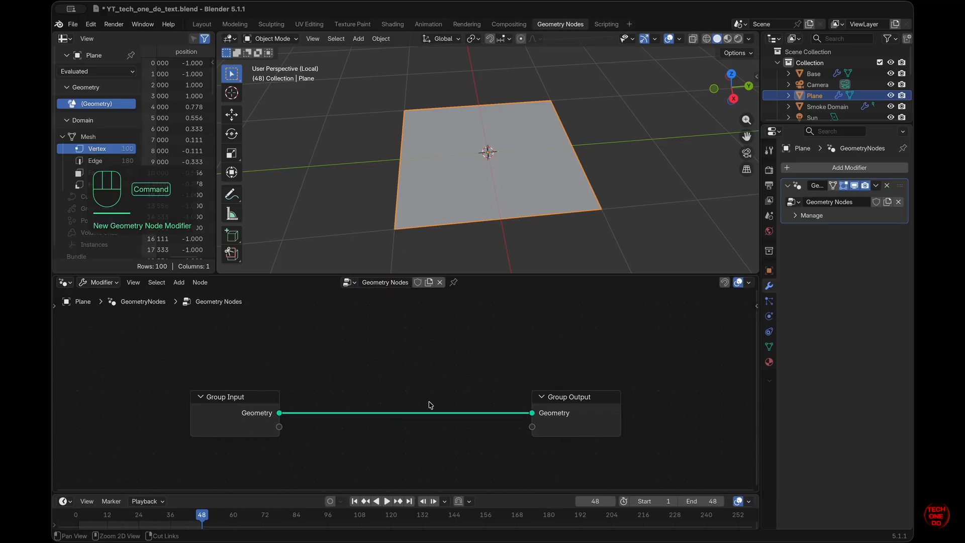
{"action": "scroll", "coordinate": [431, 406], "scroll_direction": "down", "scroll_amount": 3}
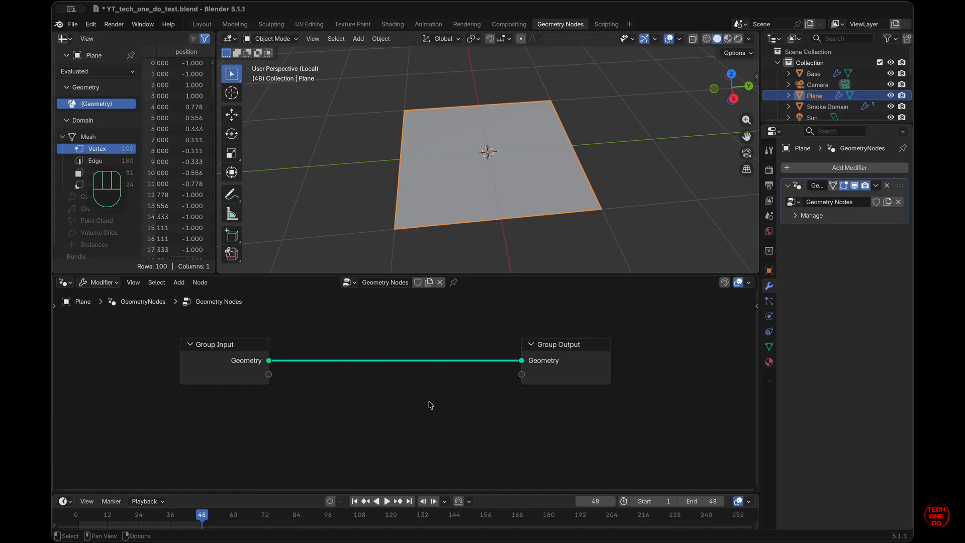
{"action": "scroll", "coordinate": [430, 405], "scroll_direction": "down", "scroll_amount": 2, "text": "super"}
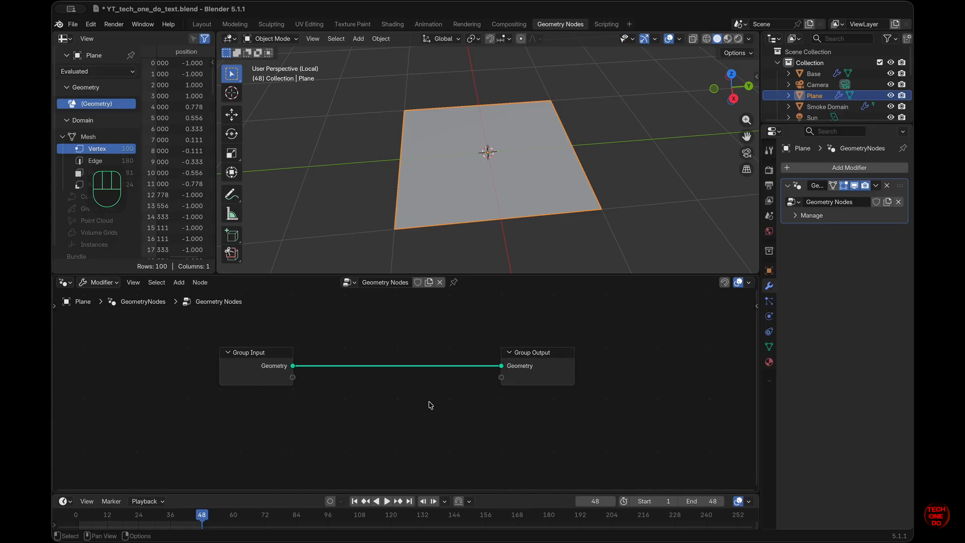
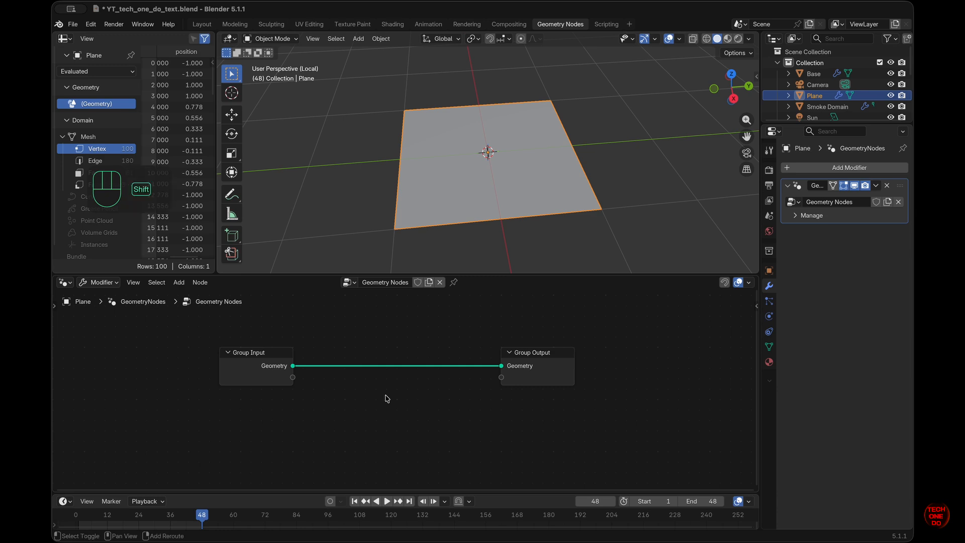
Step: Insert a Mesh to Points node between Group Input and Group Output
{"action": "key", "text": "shift+a"}
{"action": "mouse_move", "coordinate": [387, 397]}
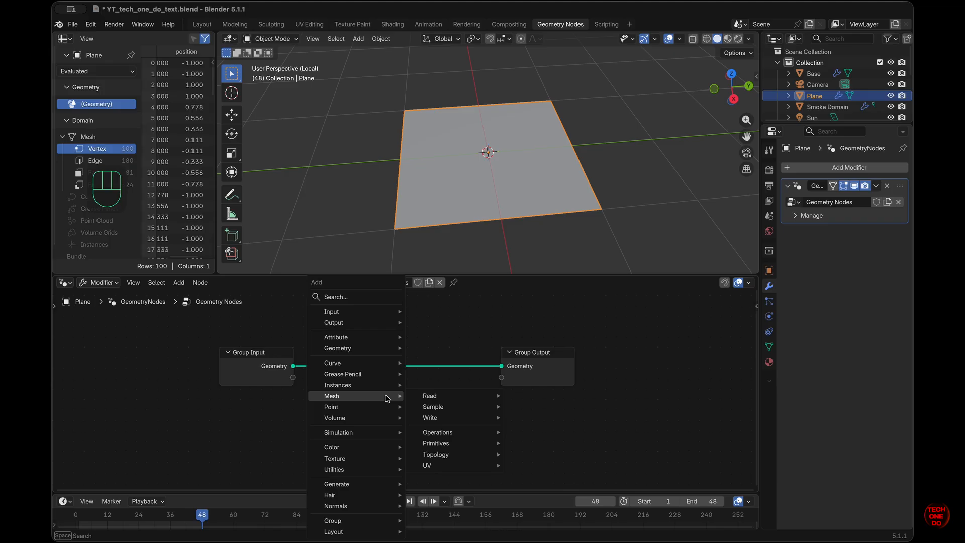
{"action": "type", "text": "mesh to"}
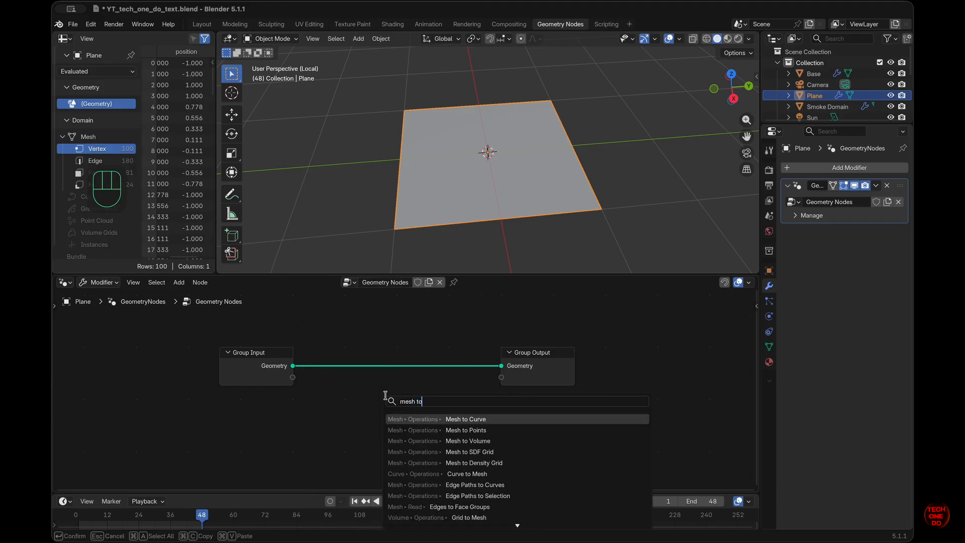
{"action": "key", "text": "Down"}
{"action": "key", "text": "Return"}
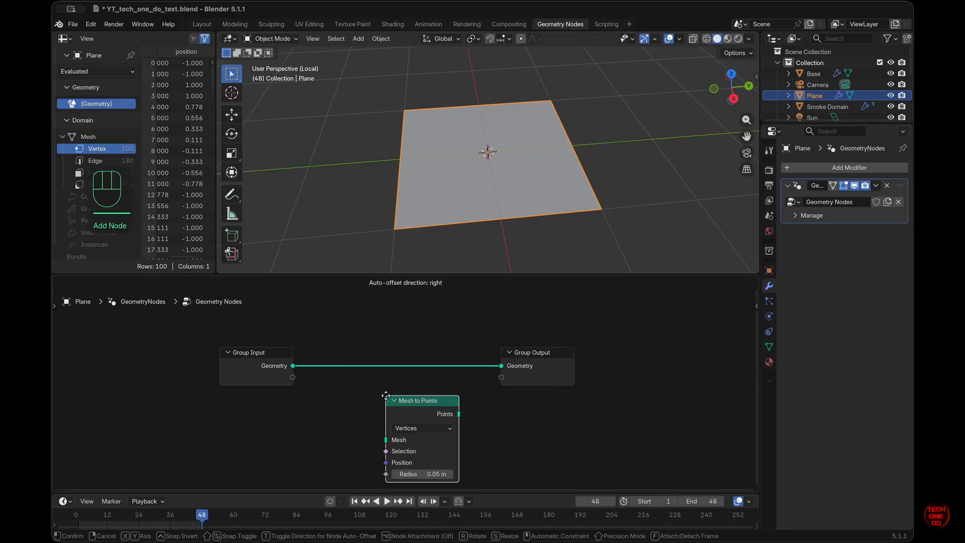
{"action": "left_click", "coordinate": [338, 333]}
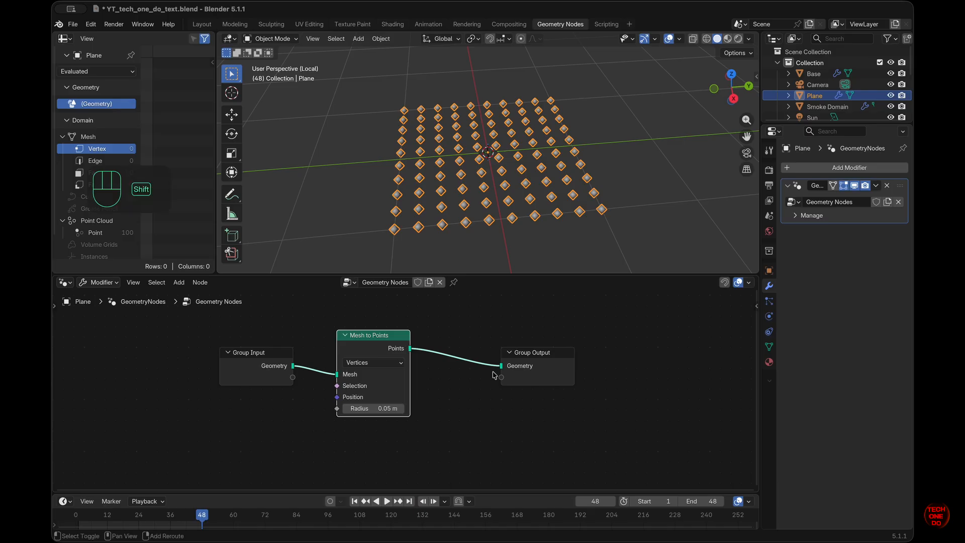
Step: Insert an Instance on Points node between Mesh to Points and Group Output
{"action": "key", "text": "shift+a"}
{"action": "type", "text": "insta"}
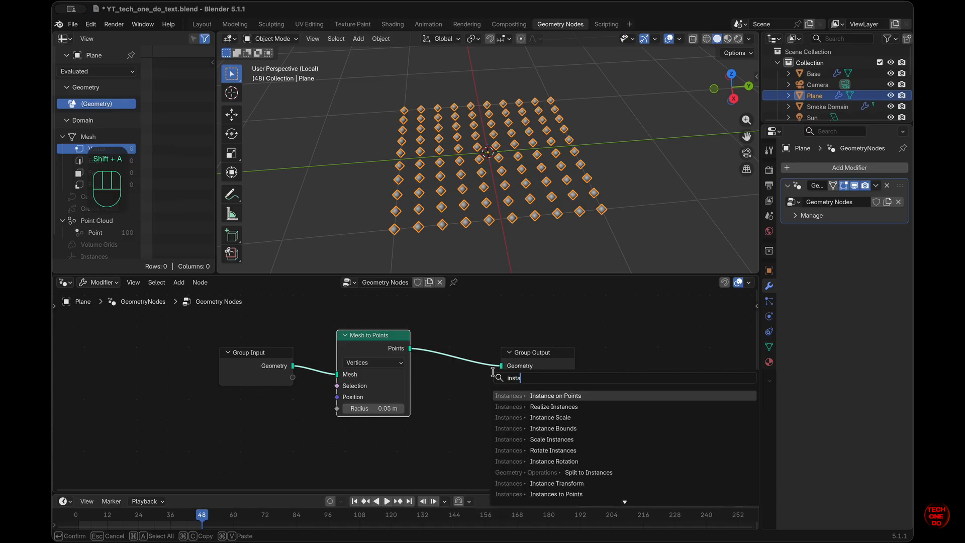
{"action": "key", "text": "Return"}
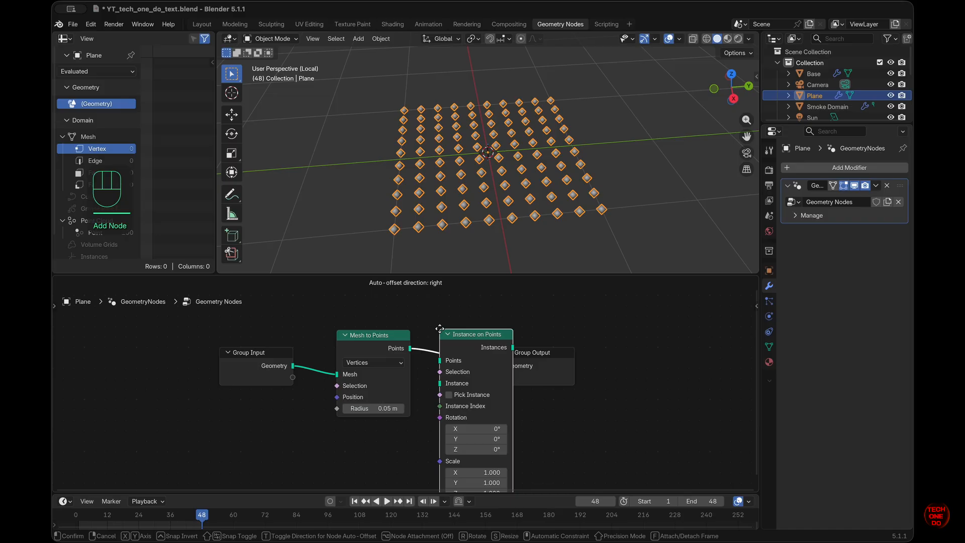
{"action": "left_click", "coordinate": [441, 329]}
{"action": "scroll", "coordinate": [443, 374], "scroll_direction": "down", "scroll_amount": 1}
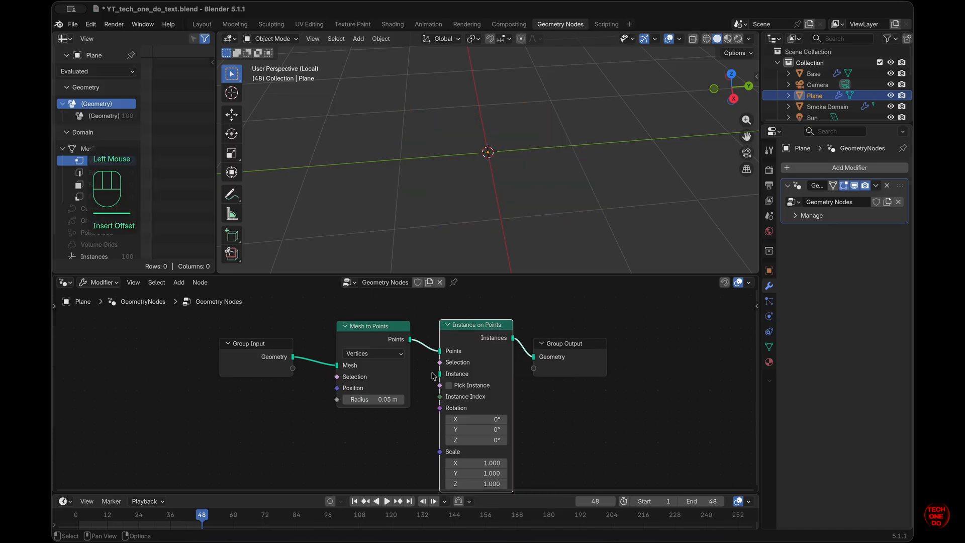
{"action": "scroll", "coordinate": [432, 376], "scroll_direction": "down", "scroll_amount": 4}
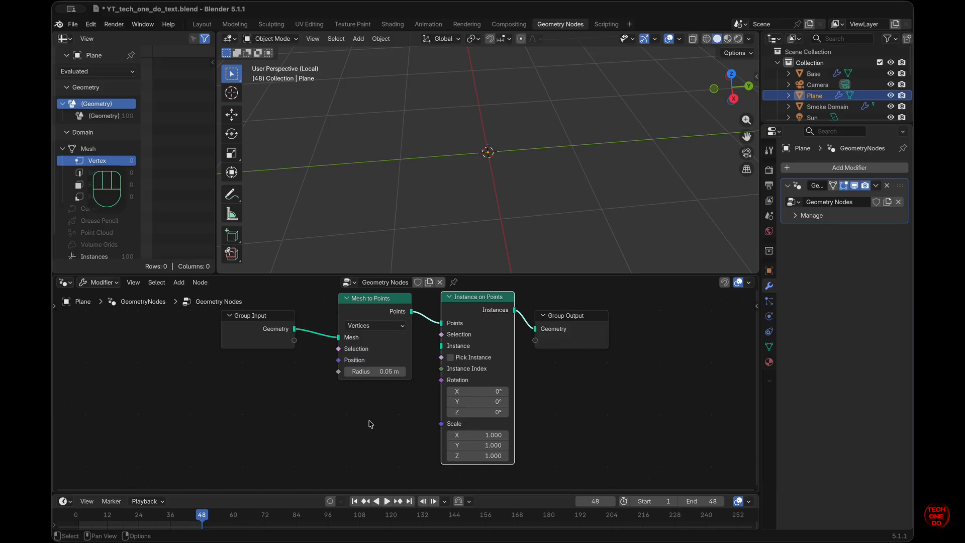
{"action": "scroll", "coordinate": [804, 98], "scroll_direction": "down", "scroll_amount": 5}
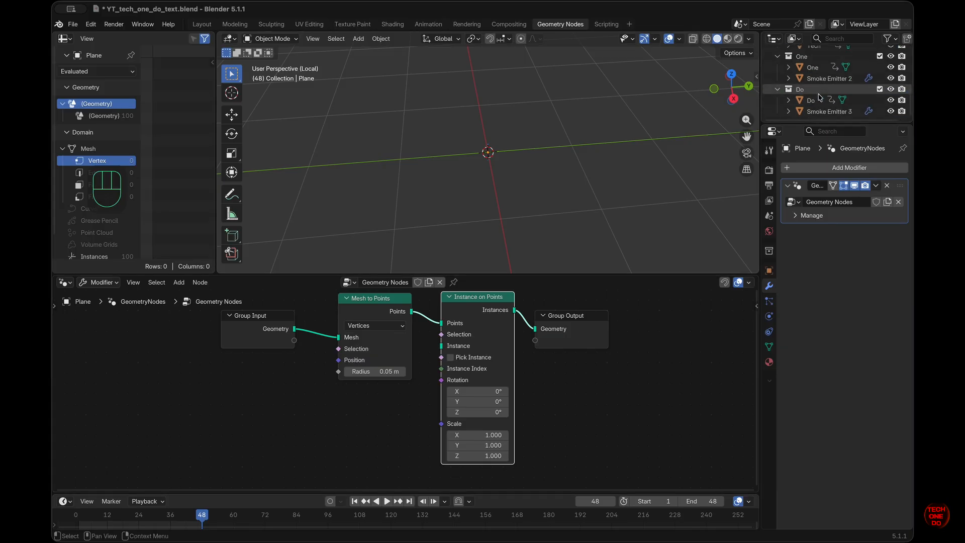
Step: Collapse the Do, One, Tech and main Collection entries in the outliner
{"action": "left_click", "coordinate": [778, 88]}
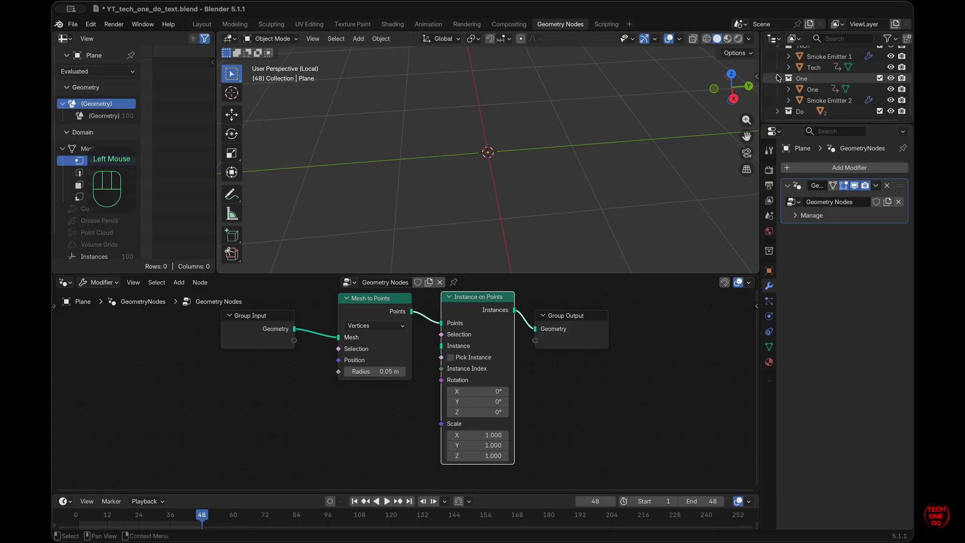
{"action": "left_click", "coordinate": [777, 78]}
{"action": "left_click", "coordinate": [779, 66]}
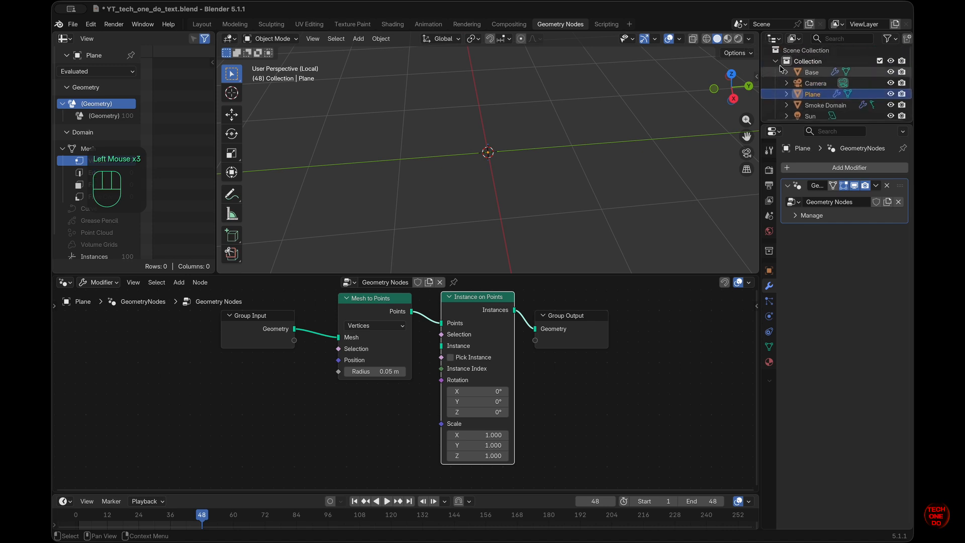
{"action": "left_click", "coordinate": [778, 63]}
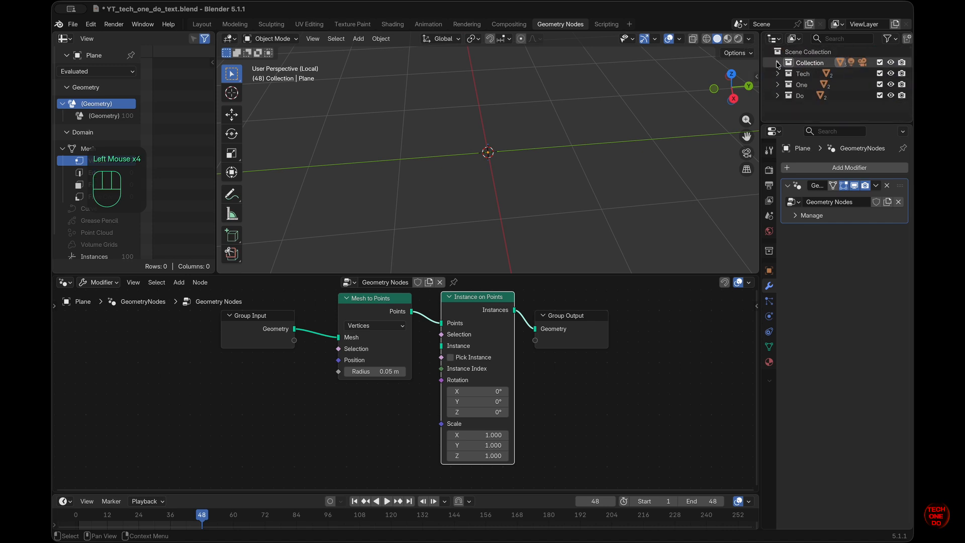
Step: Append the Sphere Logos collection from logos_2.blend in the TechOneDo folder
{"action": "left_click", "coordinate": [73, 26]}
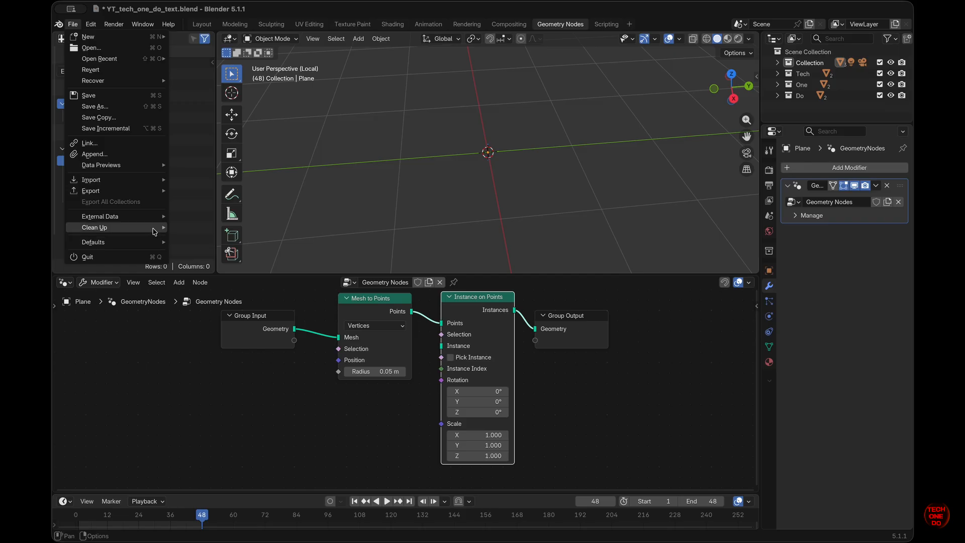
{"action": "left_click", "coordinate": [121, 154]}
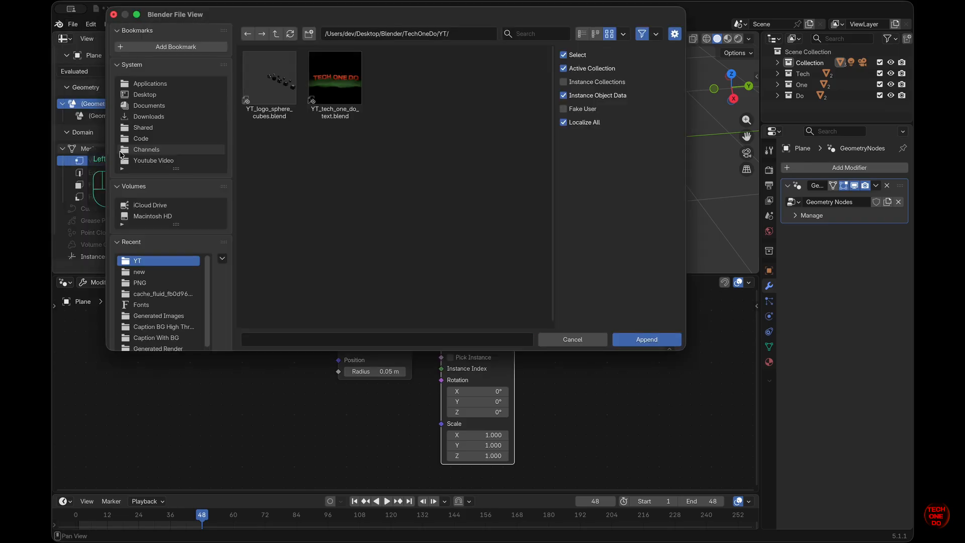
{"action": "left_click", "coordinate": [276, 34]}
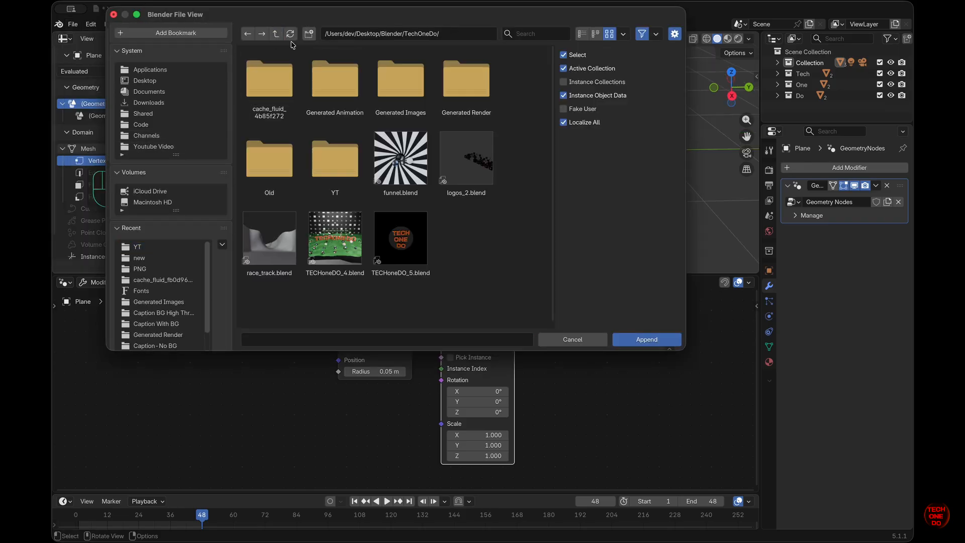
{"action": "left_click", "coordinate": [468, 160]}
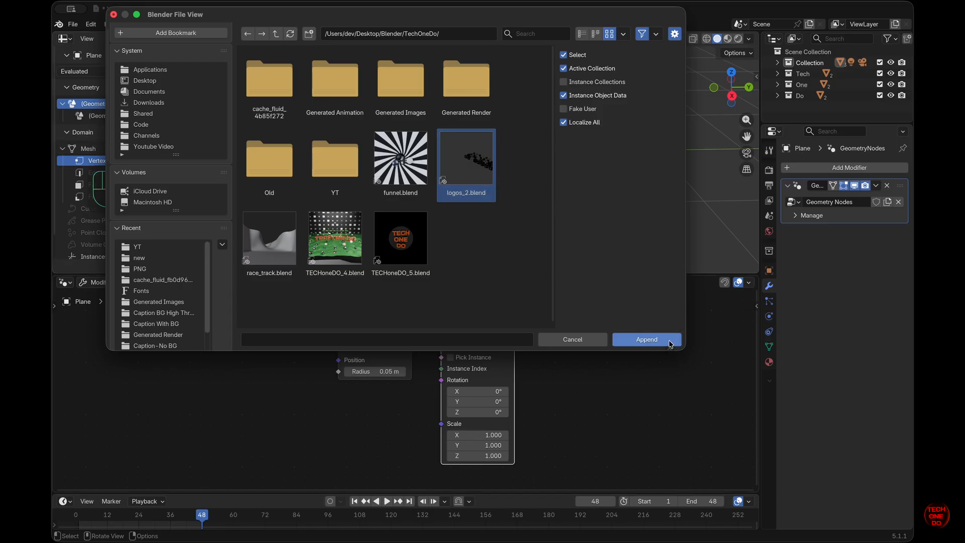
{"action": "left_click", "coordinate": [671, 344]}
{"action": "double_click", "coordinate": [334, 80]}
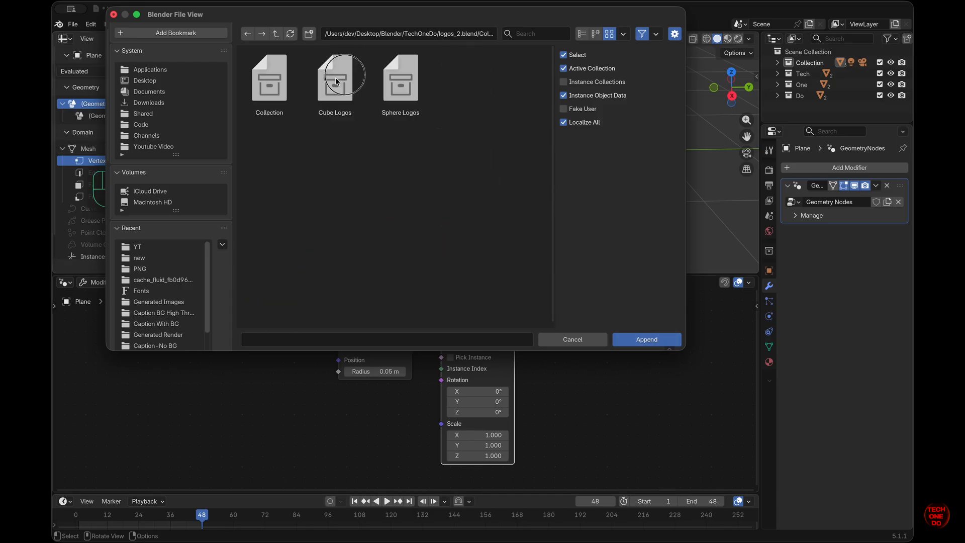
{"action": "left_click", "coordinate": [406, 91]}
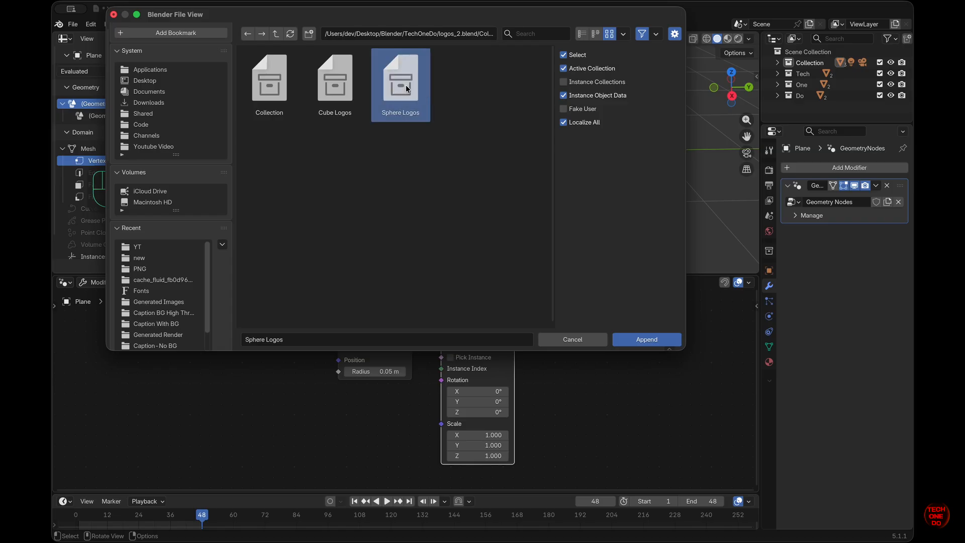
{"action": "left_click", "coordinate": [636, 340]}
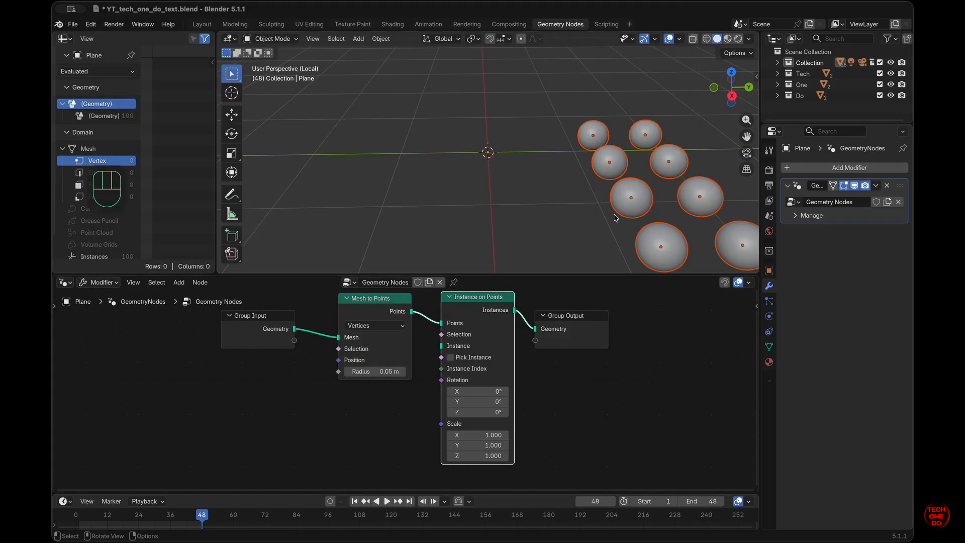
Step: Move the Sphere Logos collection out of Collection, directly under the Scene Collection
{"action": "middle_click_drag", "start_coordinate": [615, 217], "coordinate": [576, 219]}
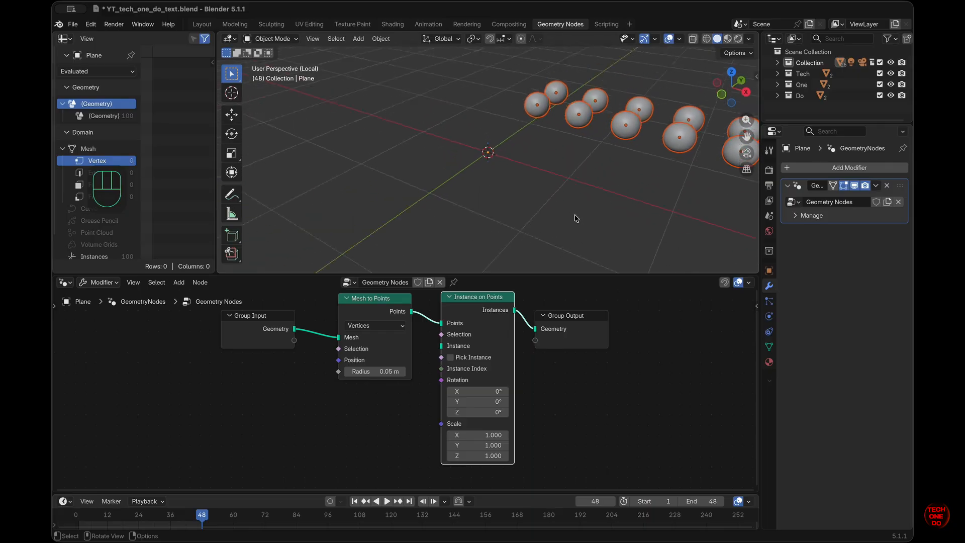
{"action": "scroll", "coordinate": [576, 219], "scroll_direction": "left", "scroll_amount": 3}
{"action": "scroll", "coordinate": [576, 218], "scroll_direction": "down", "scroll_amount": 4}
{"action": "scroll", "coordinate": [576, 218], "scroll_direction": "left", "scroll_amount": 6}
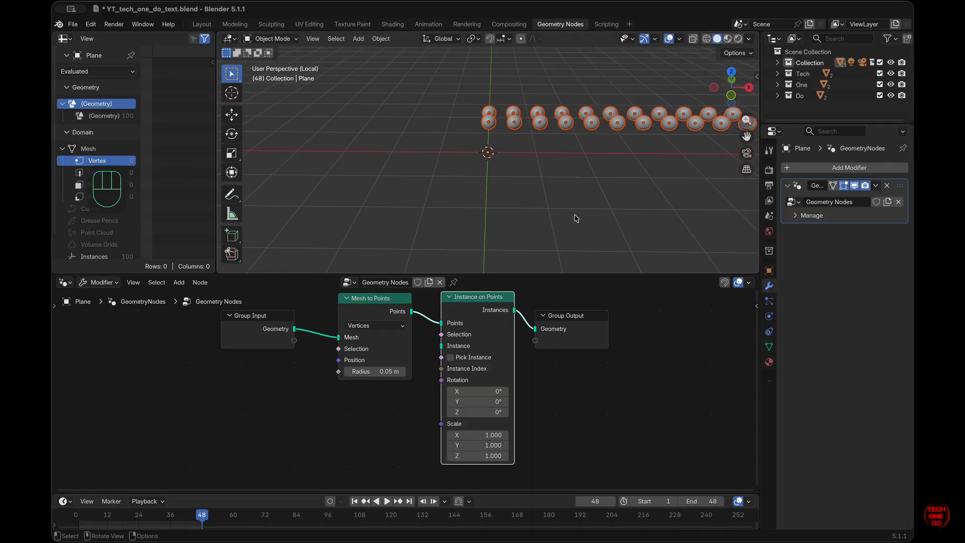
{"action": "left_click", "coordinate": [778, 64]}
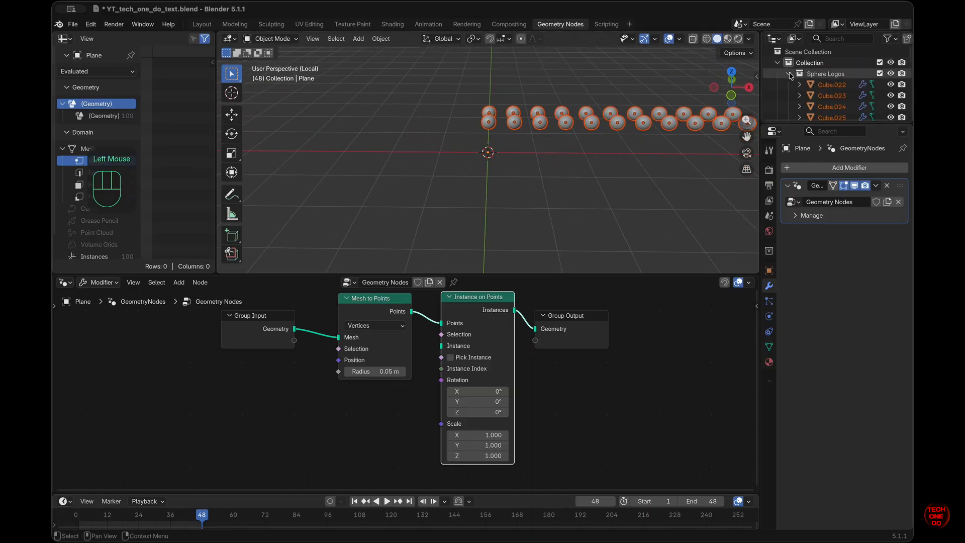
{"action": "left_click", "coordinate": [789, 74]}
{"action": "left_click_drag", "start_coordinate": [810, 75], "coordinate": [806, 52]}
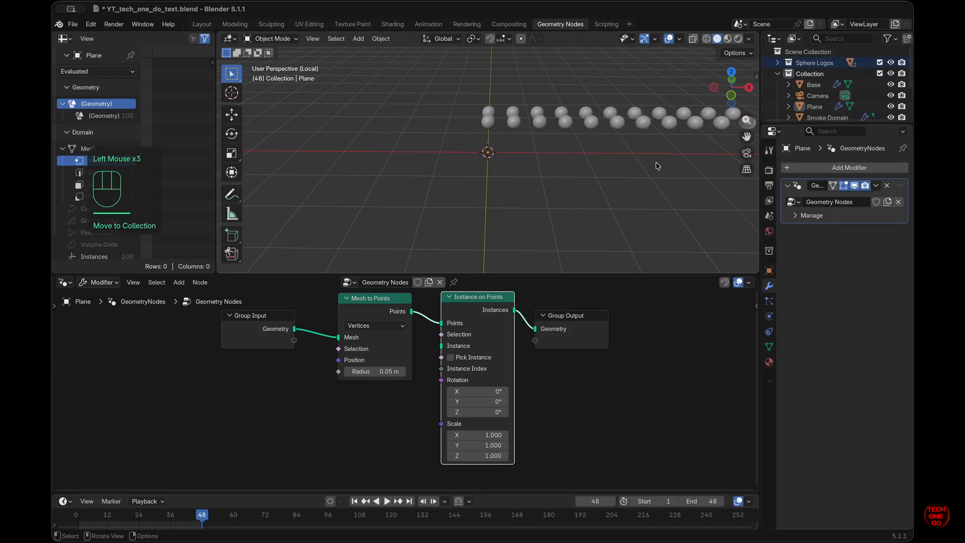
Step: Select all objects in the Sphere Logos collection and snap them to the 3D cursor, leaving the collection collapsed
{"action": "key", "text": "a"}
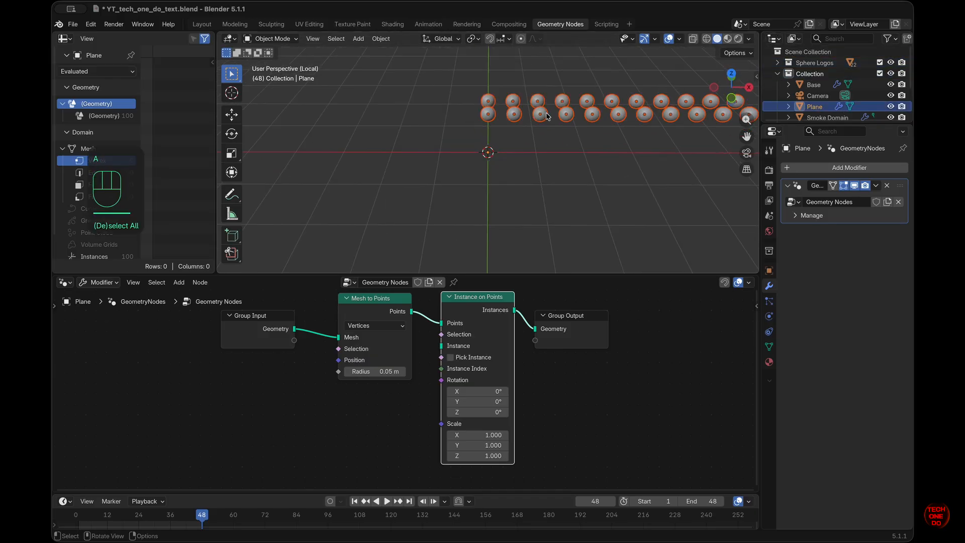
{"action": "middle_click_drag", "start_coordinate": [548, 116], "coordinate": [550, 119]}
{"action": "scroll", "coordinate": [550, 119], "scroll_direction": "down", "scroll_amount": 5}
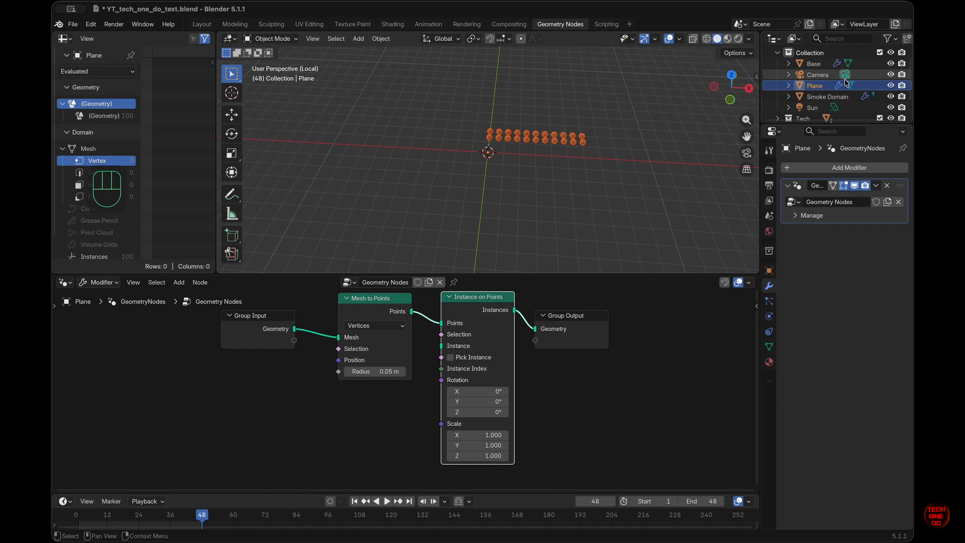
{"action": "double_click", "coordinate": [778, 64]}
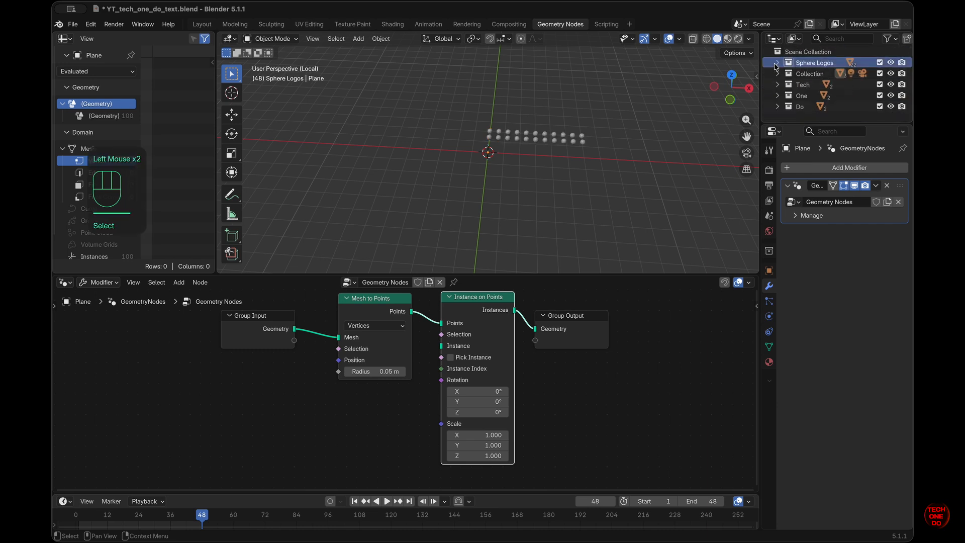
{"action": "left_click", "coordinate": [778, 64]}
{"action": "right_click", "coordinate": [784, 62]}
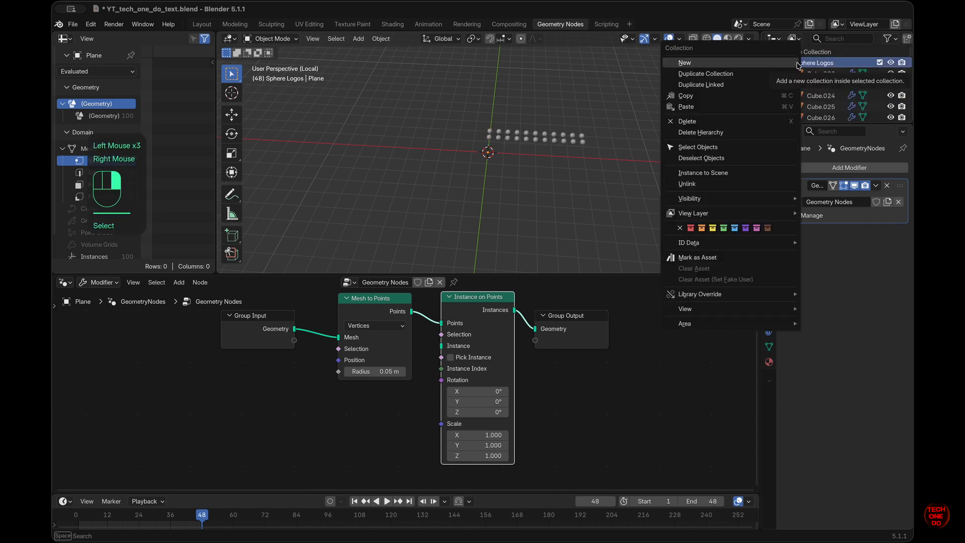
{"action": "left_click", "coordinate": [733, 148]}
{"action": "scroll", "coordinate": [566, 175], "scroll_direction": "down", "scroll_amount": 2}
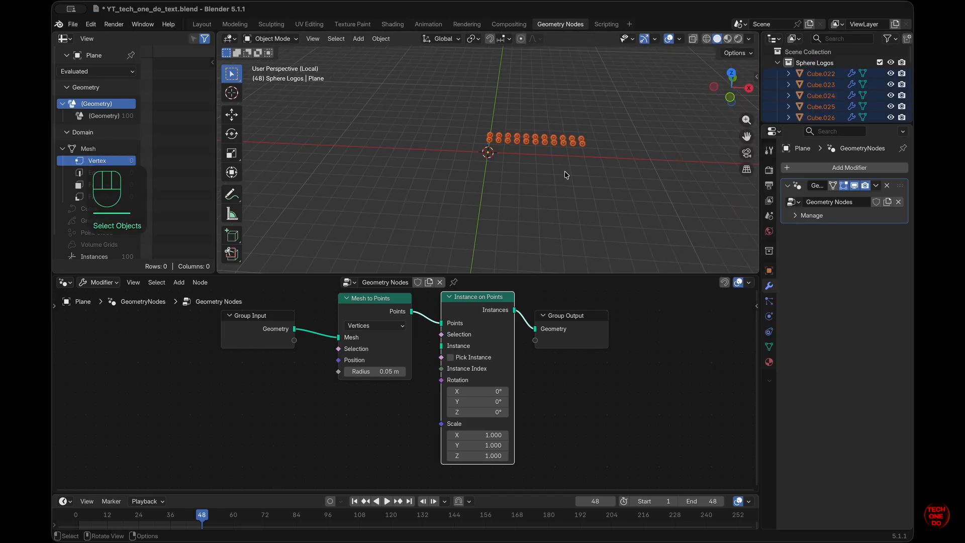
{"action": "scroll", "coordinate": [567, 175], "scroll_direction": "up", "scroll_amount": 2}
{"action": "scroll", "coordinate": [567, 175], "scroll_direction": "up", "scroll_amount": 7, "text": "super"}
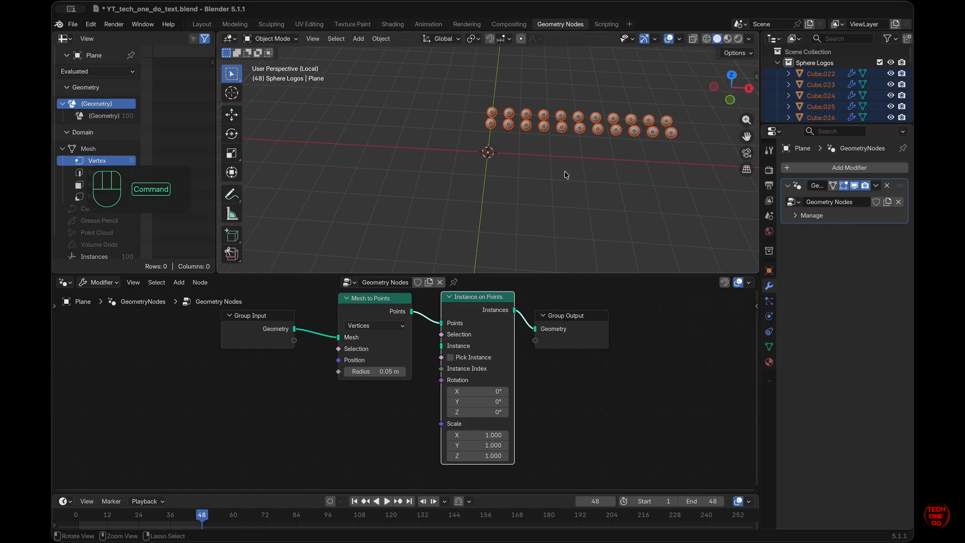
{"action": "scroll", "coordinate": [567, 175], "scroll_direction": "down", "scroll_amount": 4, "text": "super"}
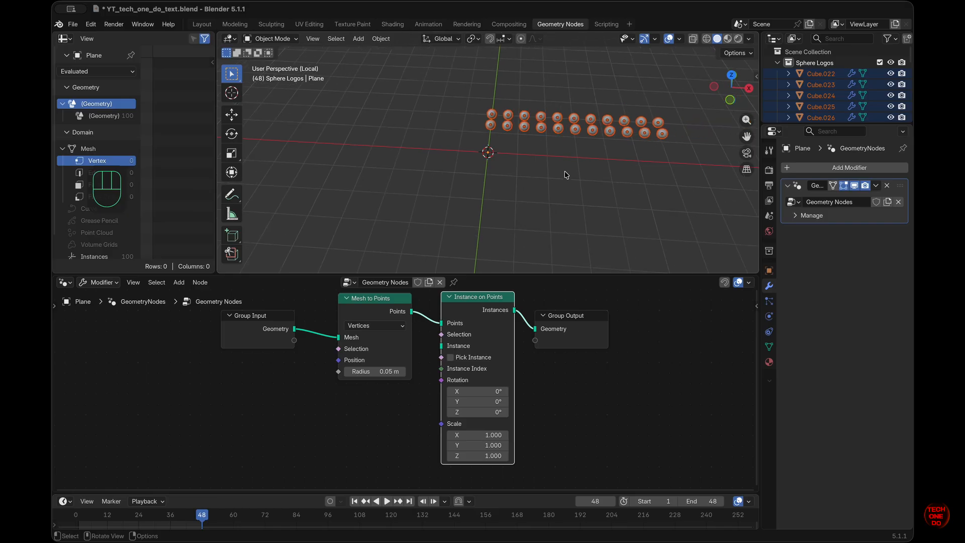
{"action": "key", "text": "shift+s"}
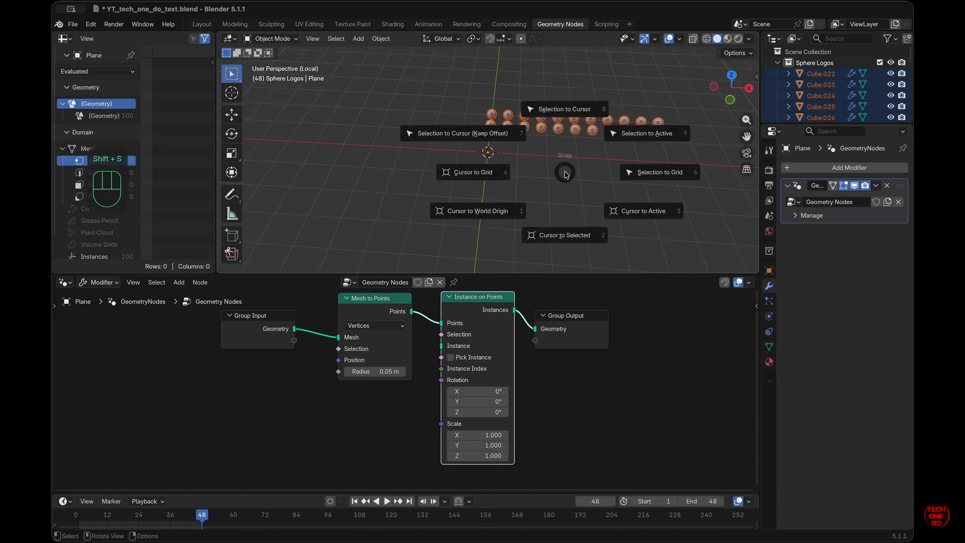
{"action": "left_click", "coordinate": [573, 109]}
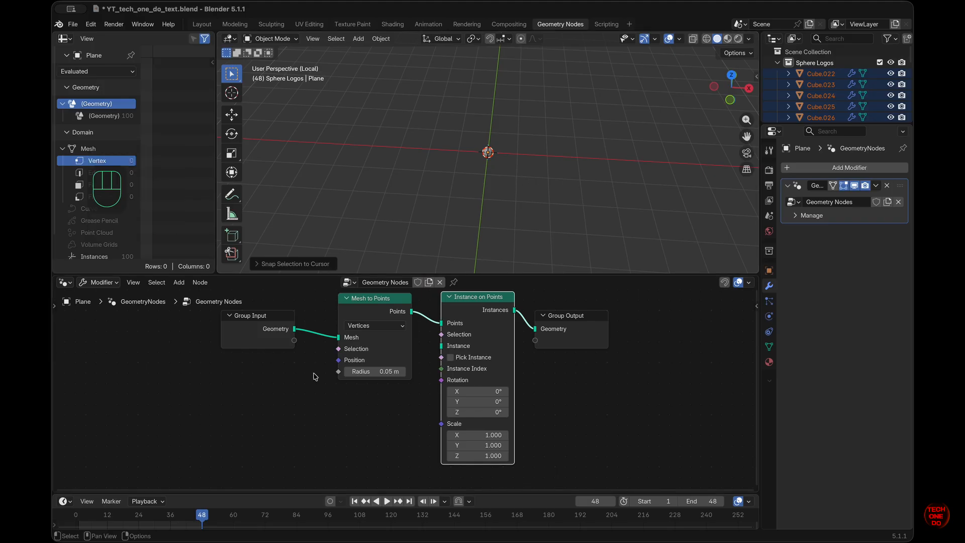
{"action": "left_click", "coordinate": [778, 62]}
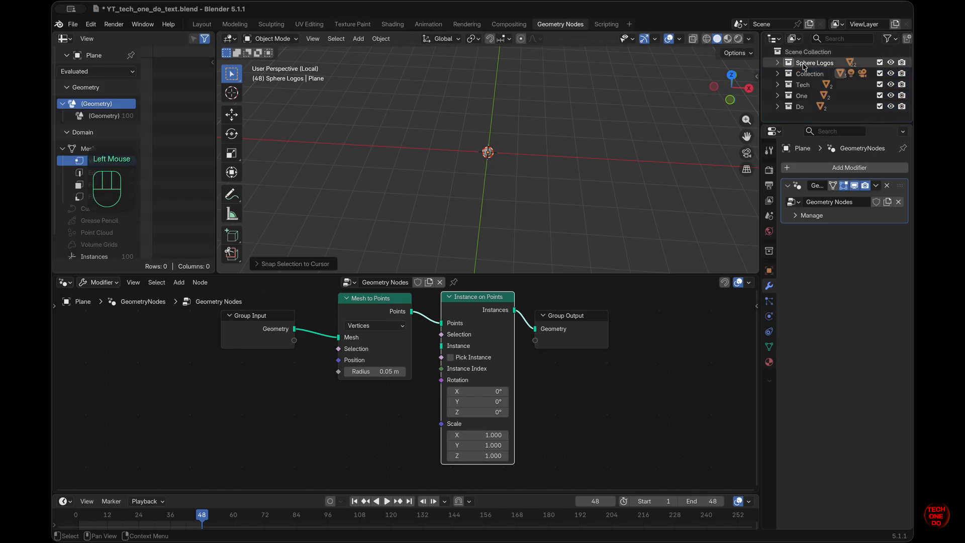
Step: Link the Points output of Mesh to Points directly to the Group Output geometry to preview the points
{"action": "double_click", "coordinate": [300, 403]}
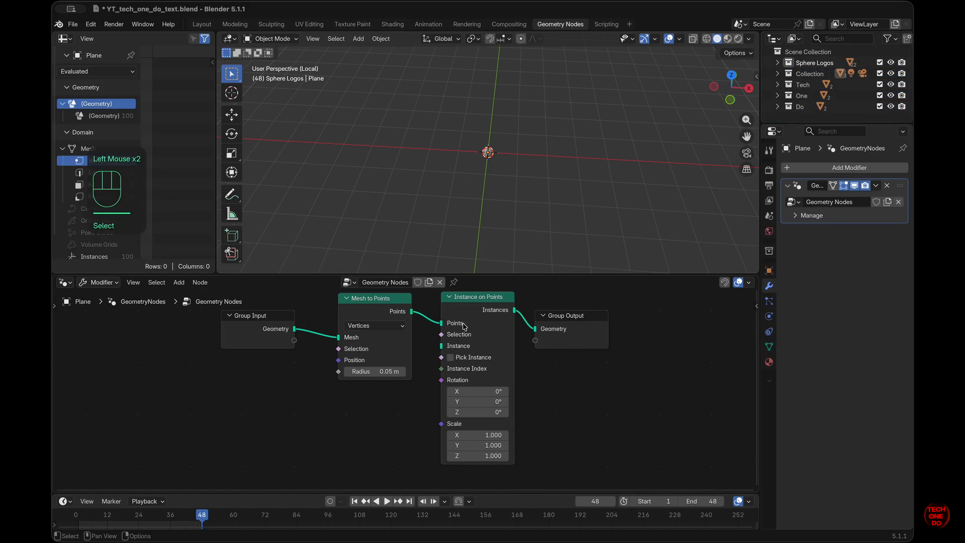
{"action": "left_click_drag", "start_coordinate": [410, 313], "coordinate": [535, 329]}
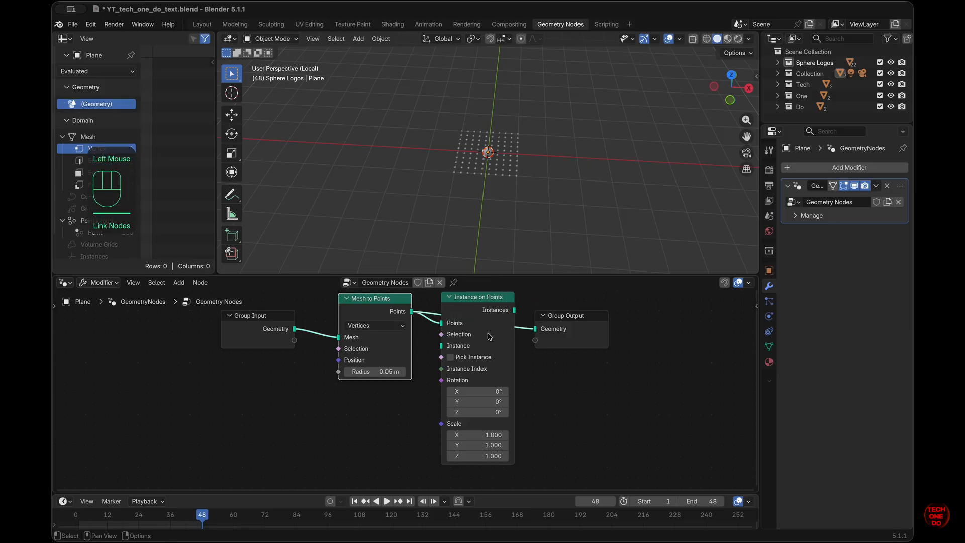
{"action": "scroll", "coordinate": [556, 178], "scroll_direction": "up", "scroll_amount": 6, "text": "super"}
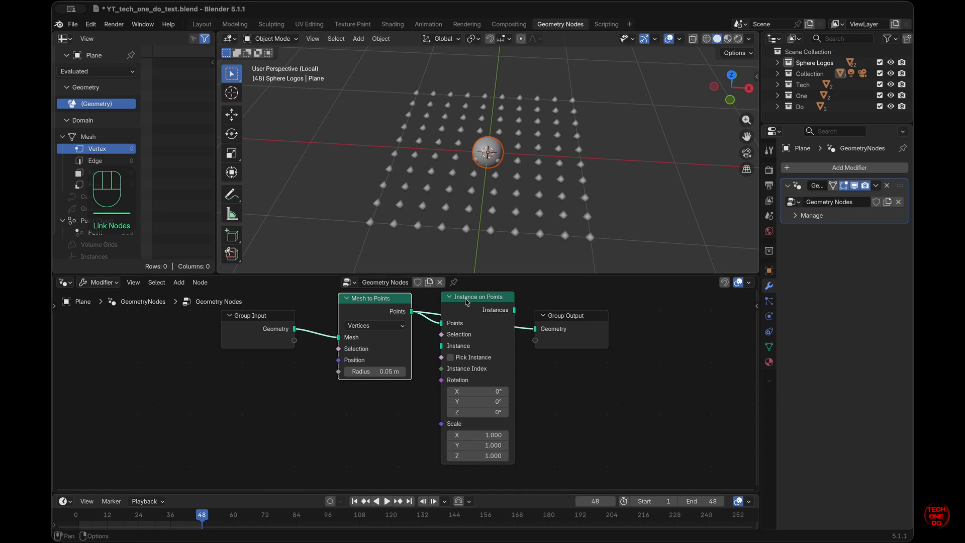
Step: Set the Mesh to Points mode to Faces and switch the plane to Edit Mode
{"action": "left_click", "coordinate": [387, 329]}
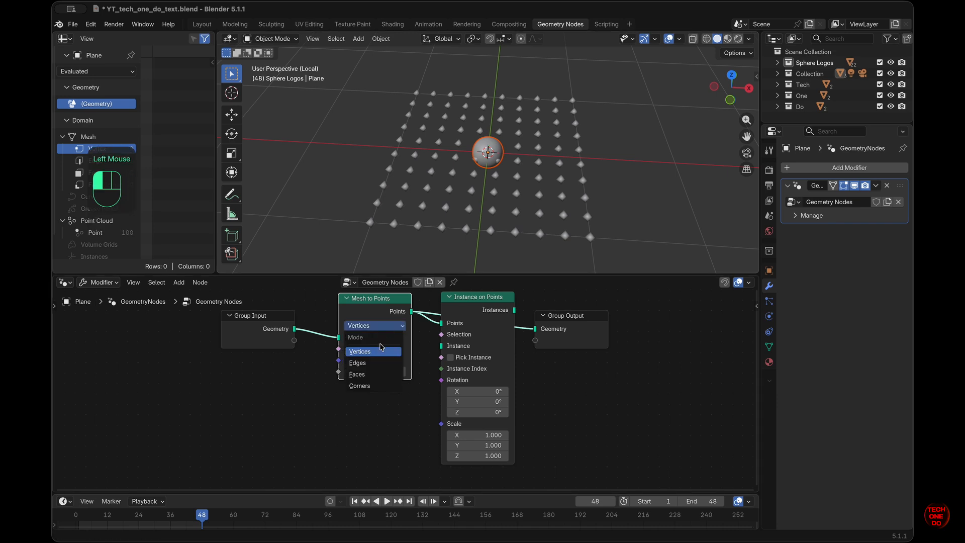
{"action": "left_click", "coordinate": [376, 374]}
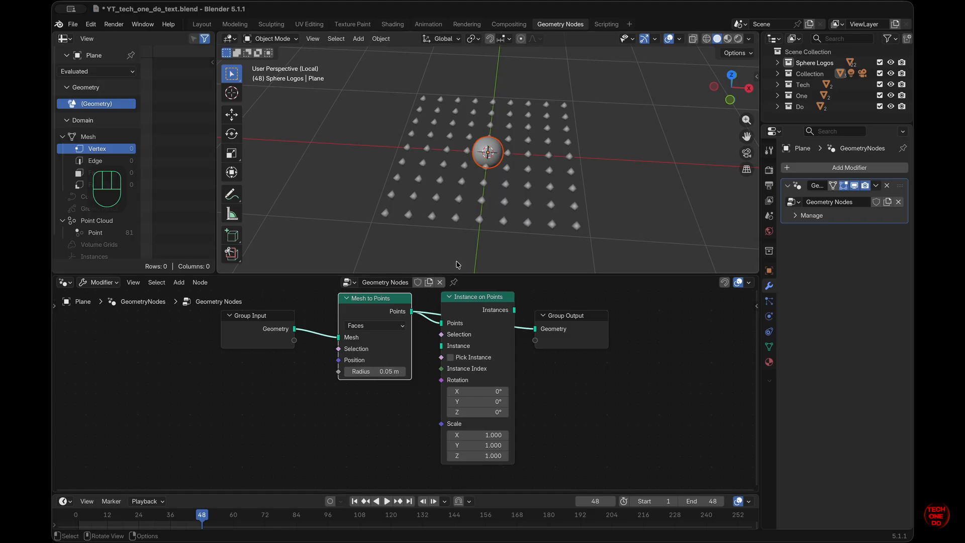
{"action": "key", "text": "Tab"}
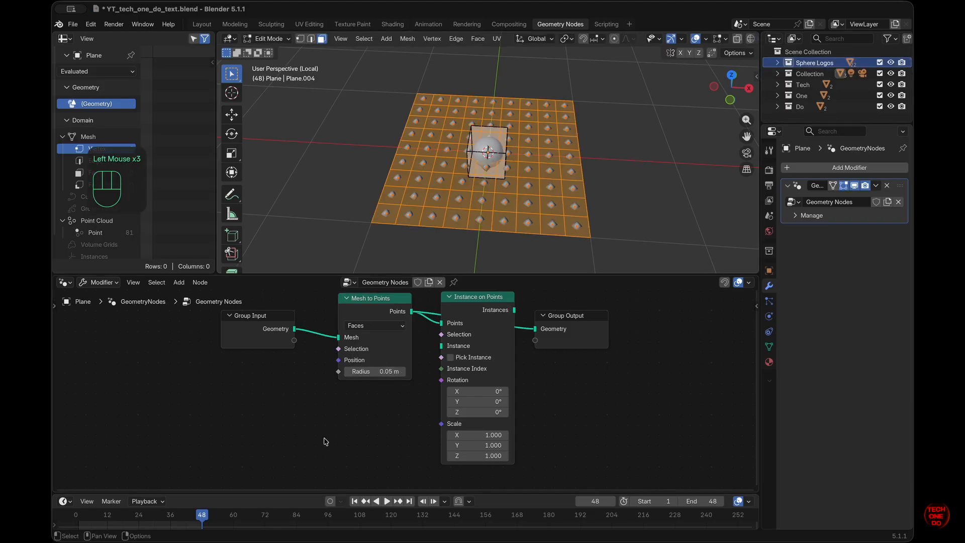
Step: Add a Collection Info node and place it below the Mesh to Points node
{"action": "key", "text": "shift+a"}
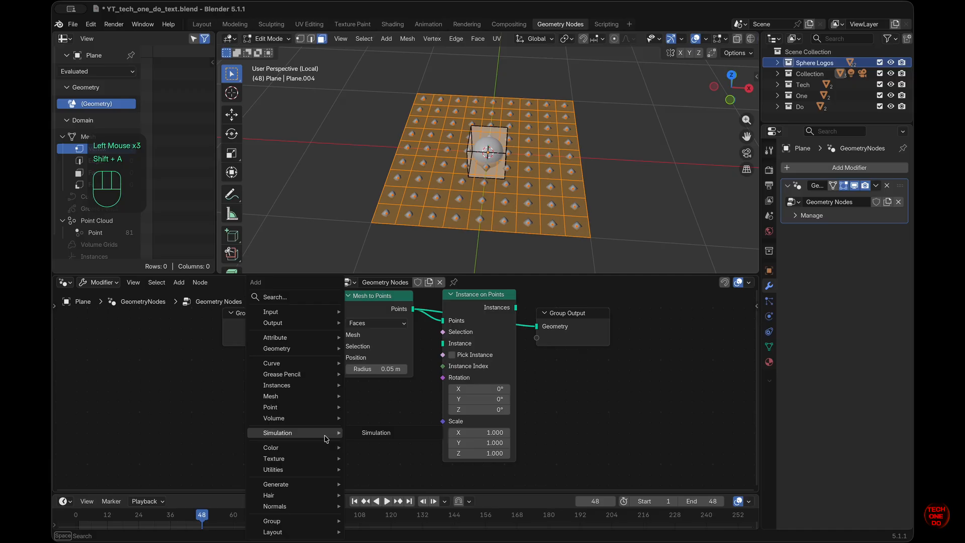
{"action": "mouse_move", "coordinate": [308, 361]}
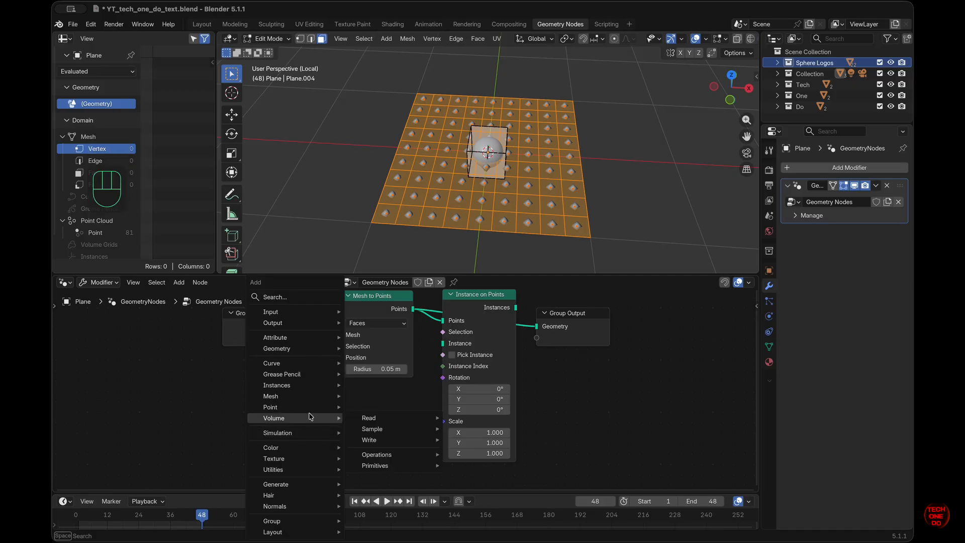
{"action": "type", "text": "coll"}
{"action": "key", "text": "Down"}
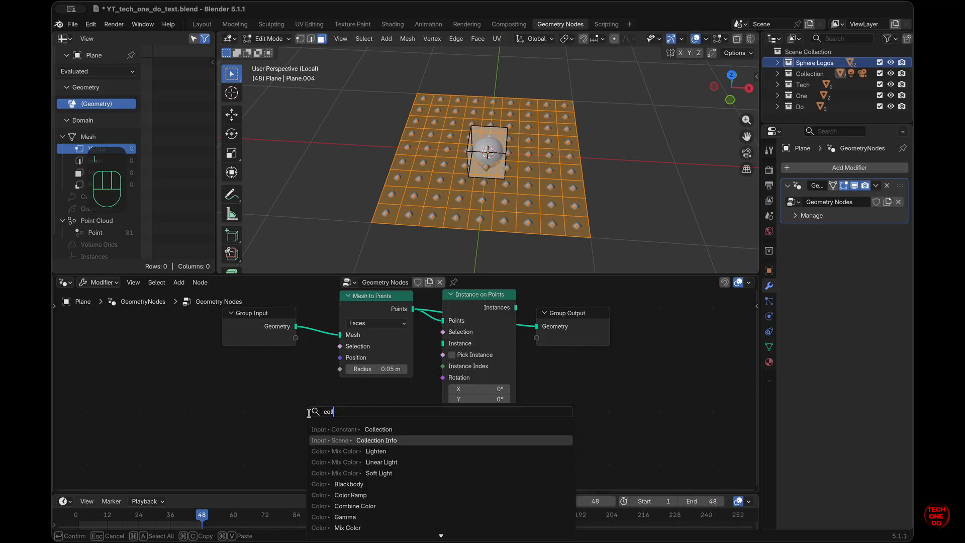
{"action": "key", "text": "Return"}
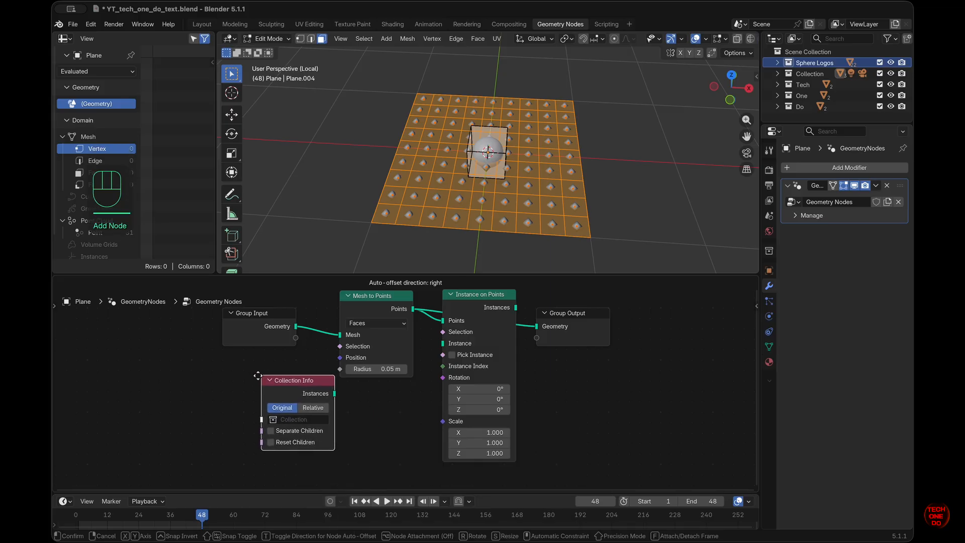
{"action": "left_click", "coordinate": [297, 392]}
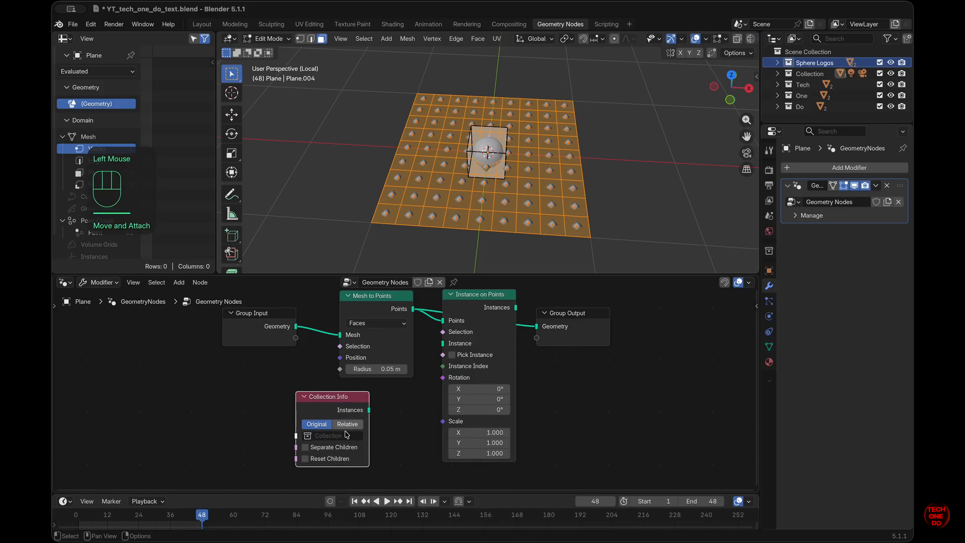
Step: Choose Sphere Logos in the Collection Info node and link its Instances to the Instance input of Instance on Points
{"action": "double_click", "coordinate": [324, 436]}
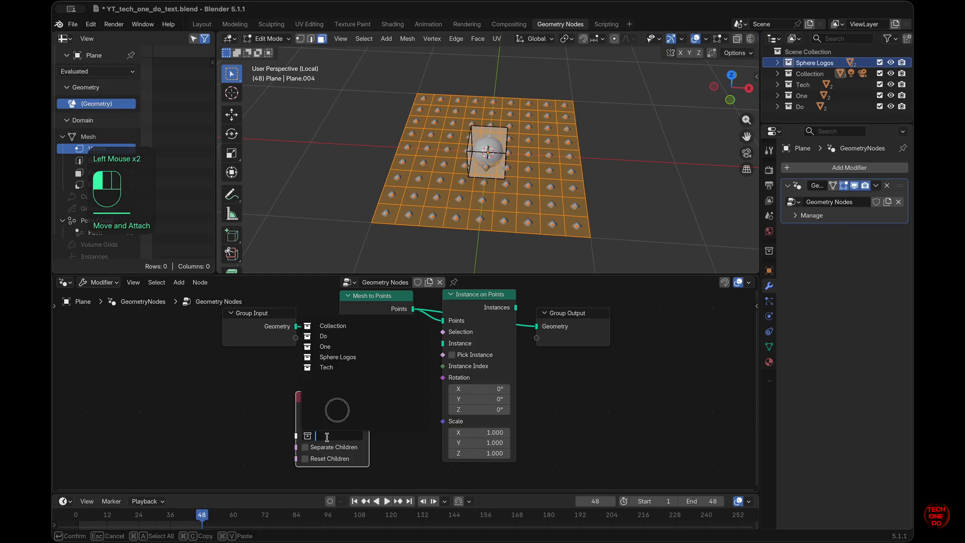
{"action": "left_click", "coordinate": [349, 358]}
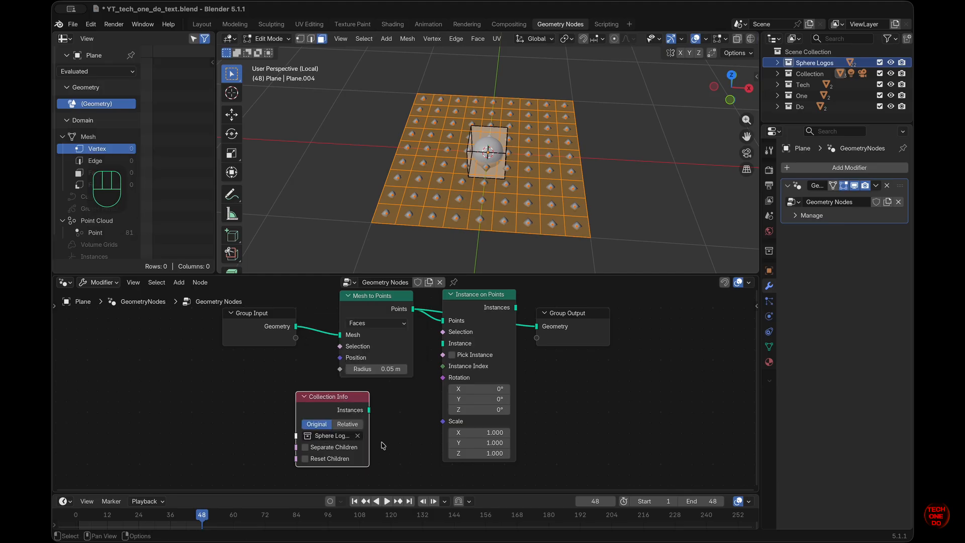
{"action": "left_click_drag", "start_coordinate": [371, 411], "coordinate": [442, 344]}
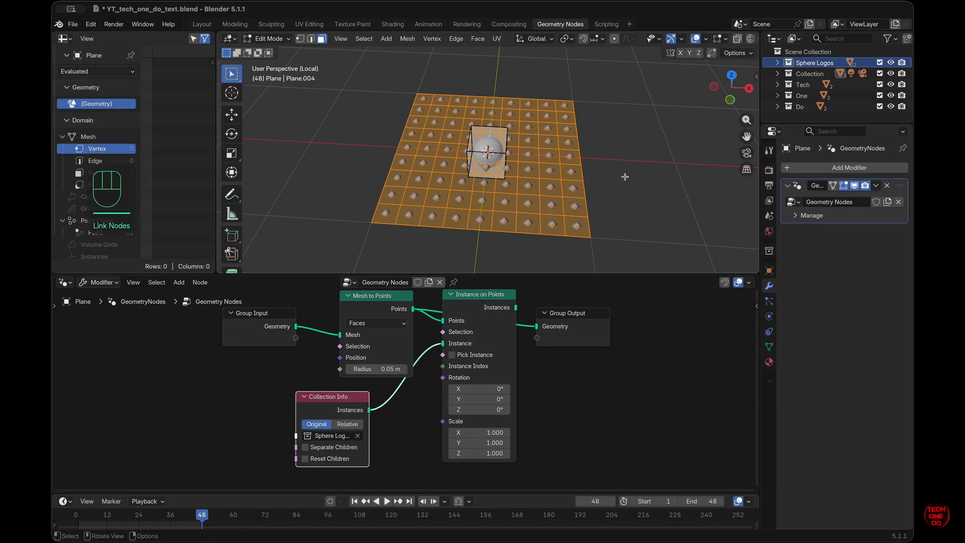
Step: Return to Object Mode, link the Instance on Points output to the Group Output and show materials with Material Preview shading
{"action": "key", "text": "Tab"}
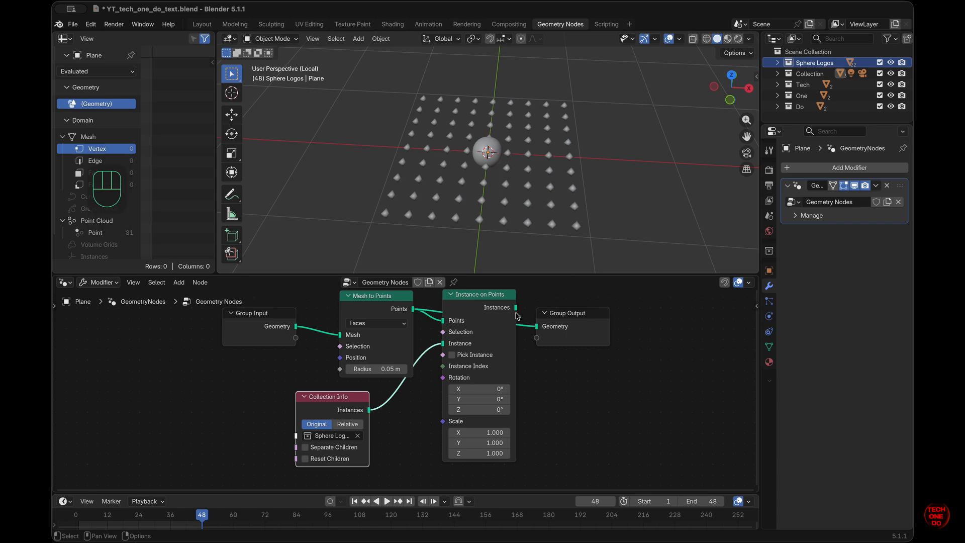
{"action": "left_click_drag", "start_coordinate": [516, 307], "coordinate": [555, 332]}
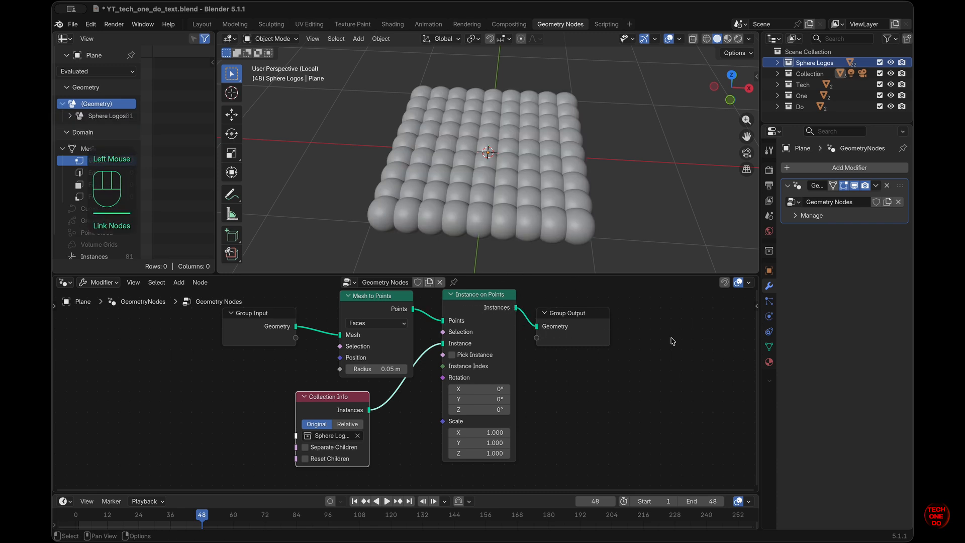
{"action": "left_click", "coordinate": [727, 39]}
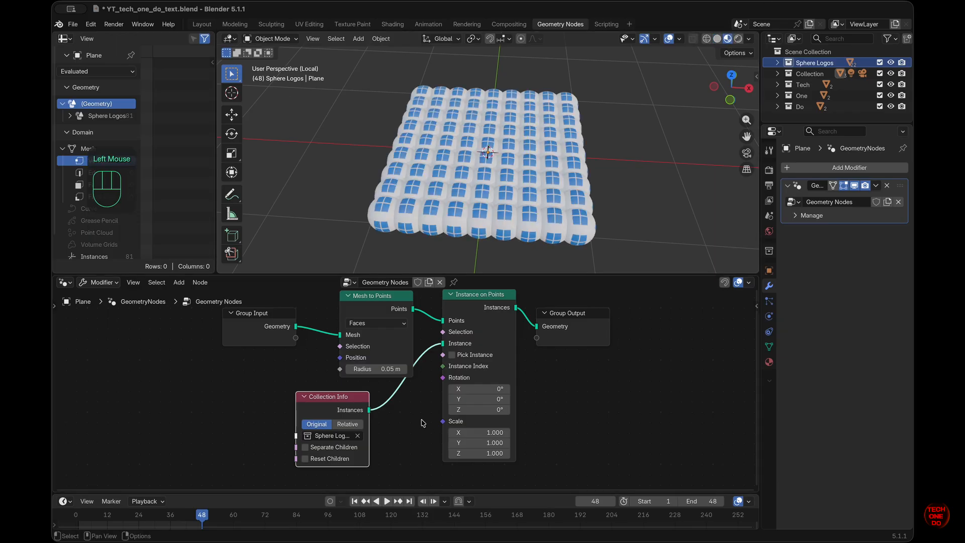
Step: Enable Pick Instance on the Instance on Points node and Separate Children on the Collection Info node
{"action": "left_click", "coordinate": [451, 356]}
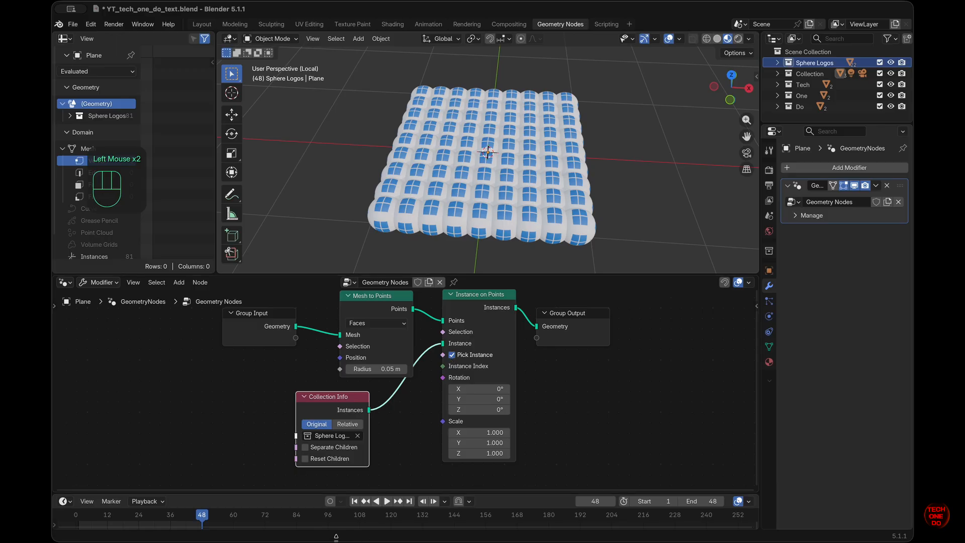
{"action": "left_click", "coordinate": [306, 448]}
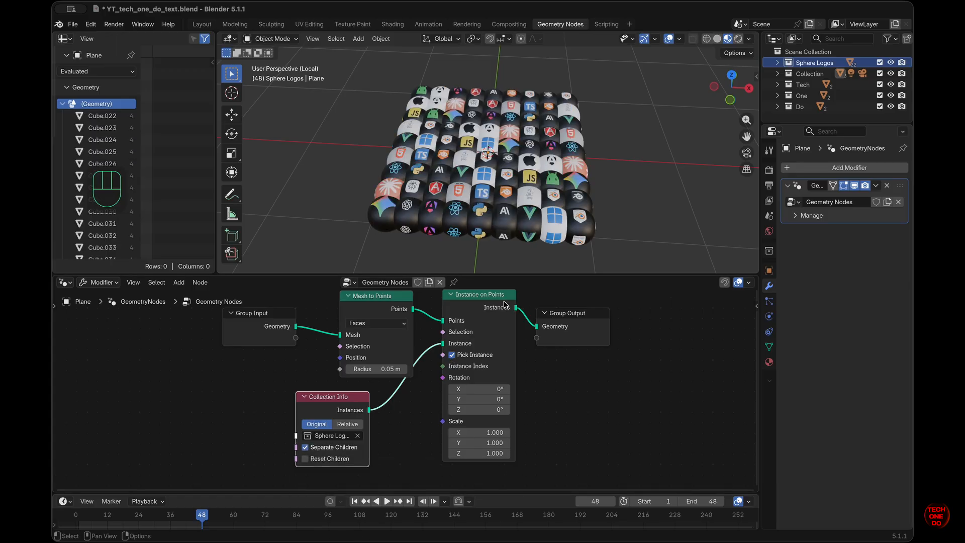
Step: Enable Reset Children on Collection Info and space the nodes out, leaving a wide gap before the Group Output
{"action": "left_click_drag", "start_coordinate": [505, 302], "coordinate": [495, 303]}
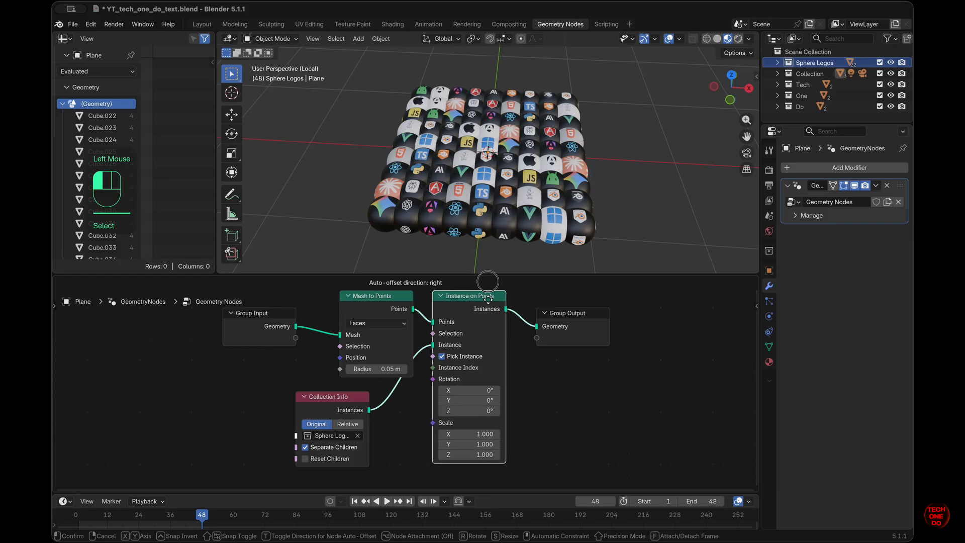
{"action": "double_click", "coordinate": [283, 317]}
{"action": "left_click_drag", "start_coordinate": [601, 312], "coordinate": [678, 319]}
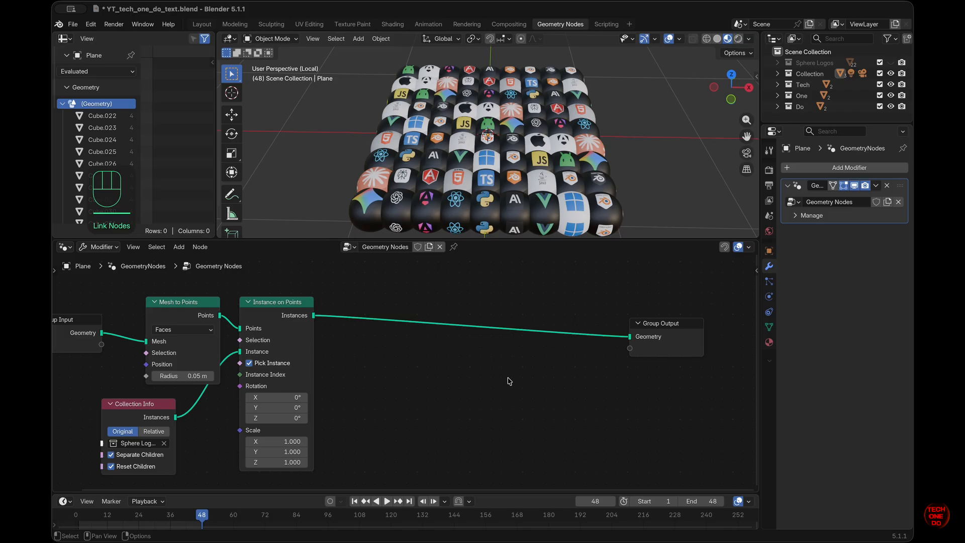
Step: Add a Scale Instances node and insert it on the link between Instance on Points and Group Output
{"action": "key", "text": "shift+a"}
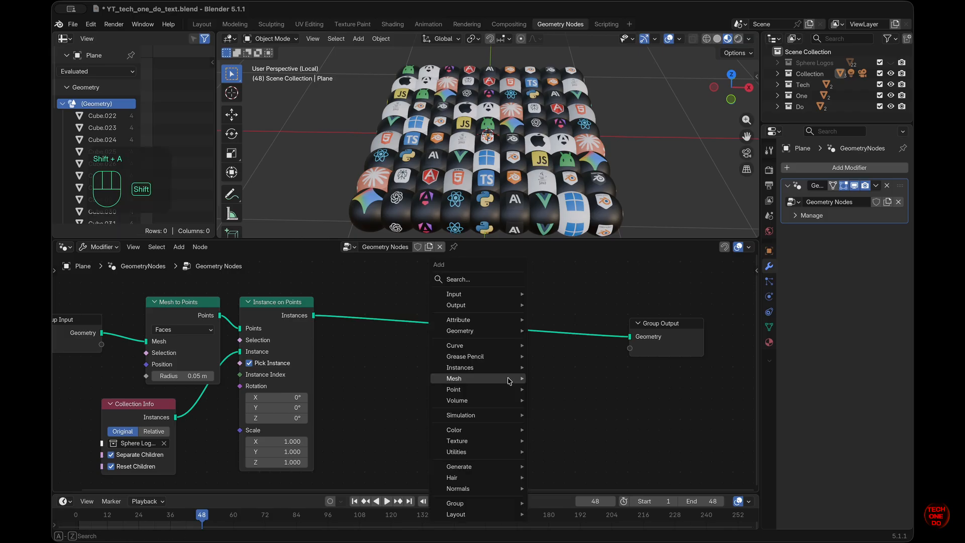
{"action": "mouse_move", "coordinate": [509, 382]}
{"action": "type", "text": "sca"}
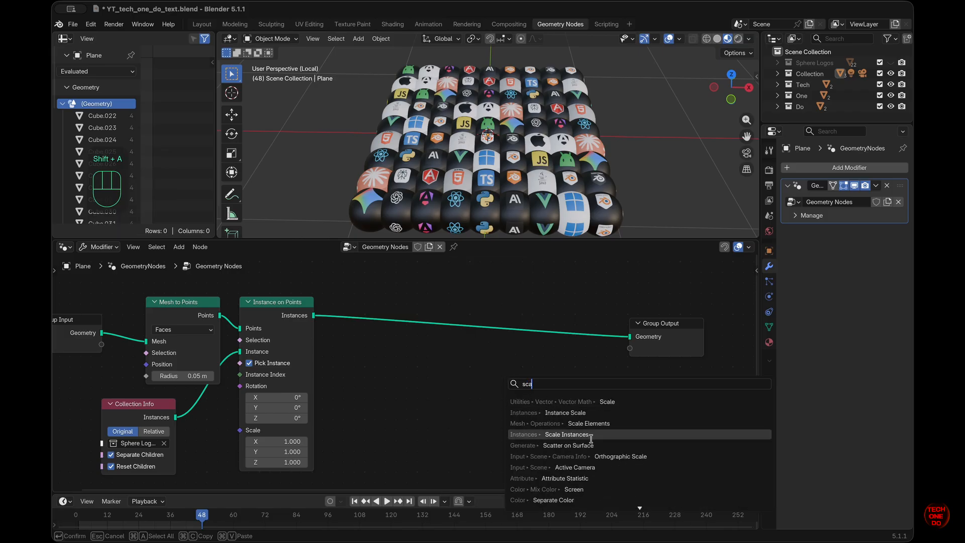
{"action": "left_click", "coordinate": [584, 433]}
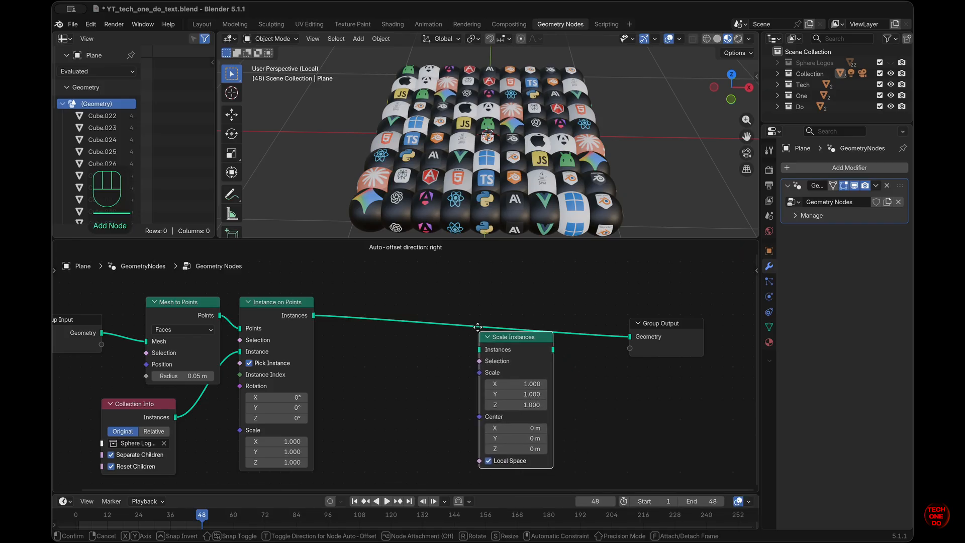
{"action": "left_click", "coordinate": [523, 315]}
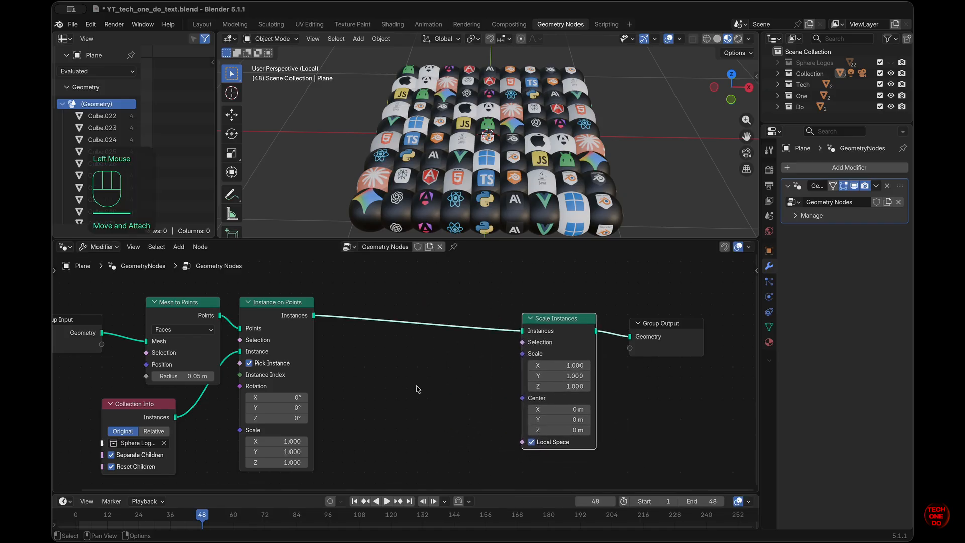
Step: Add a Random Value node before Scale Instances and link its Value to the Scale input
{"action": "key", "text": "shift+a"}
{"action": "mouse_move", "coordinate": [425, 397]}
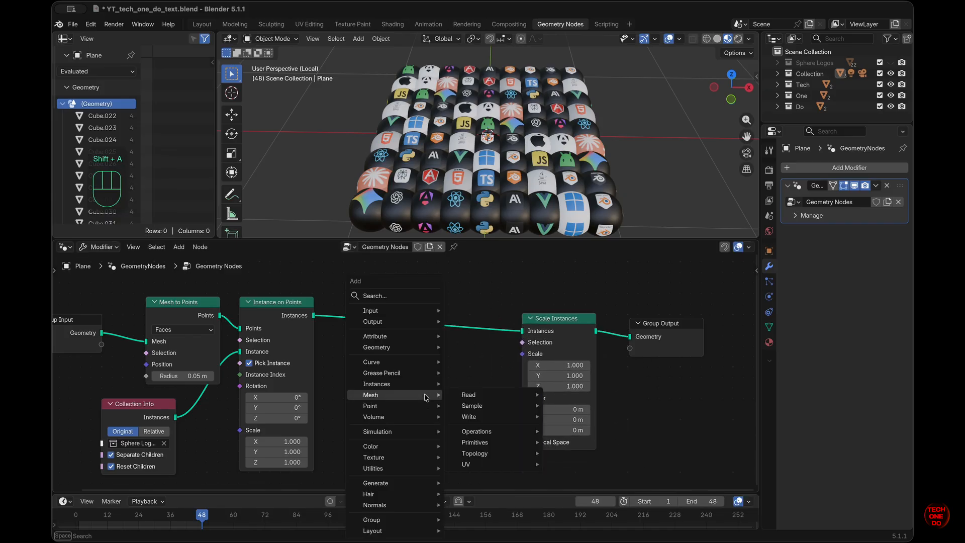
{"action": "type", "text": "random"}
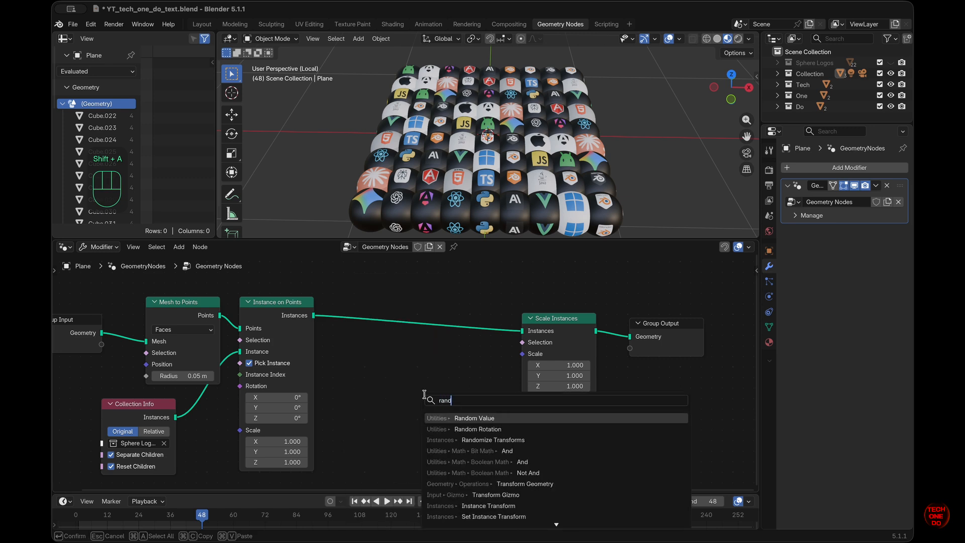
{"action": "key", "text": "Return"}
{"action": "left_click", "coordinate": [406, 373]}
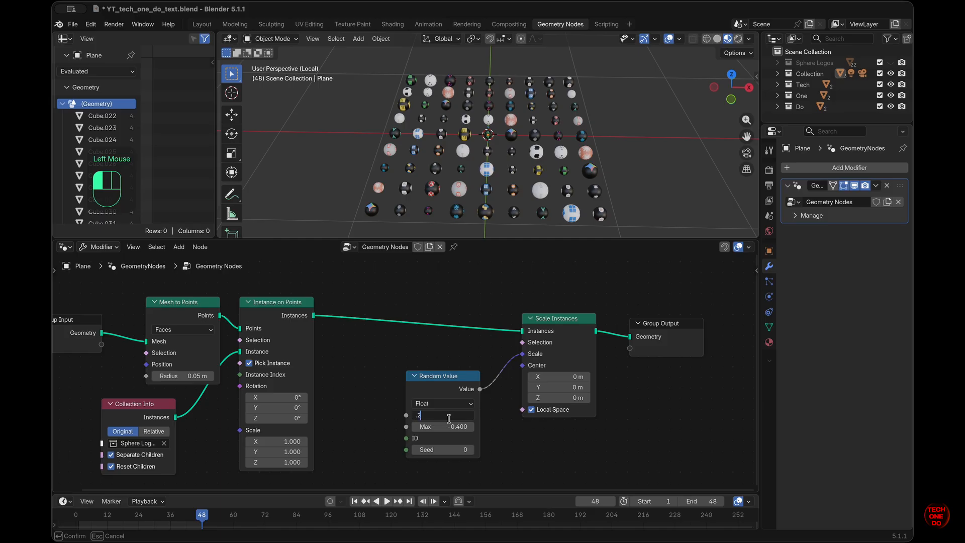
Step: Set the Random Value node's Min to 0.200 and Max to 0.300
{"action": "key", "text": "Return"}
{"action": "left_click", "coordinate": [457, 427]}
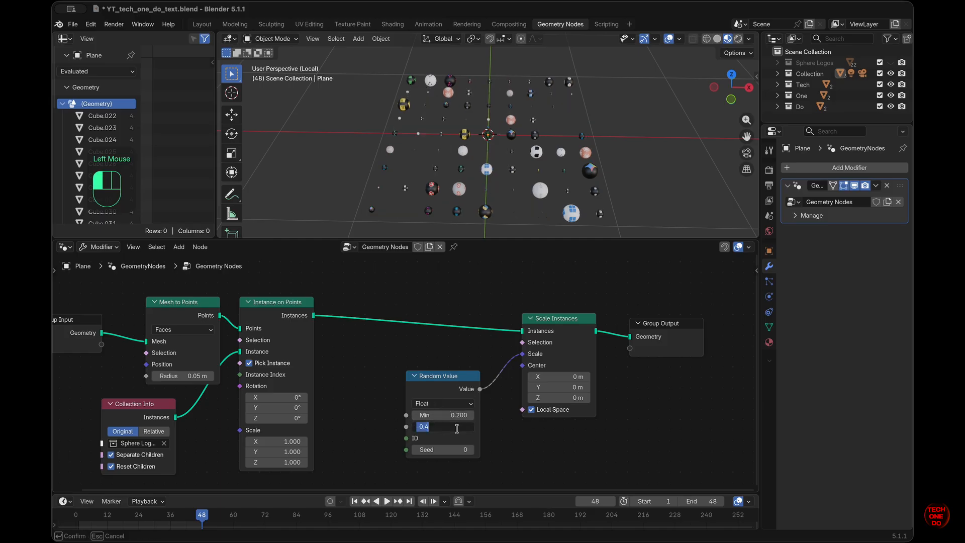
{"action": "type", "text": ".5"}
{"action": "key", "text": "Return"}
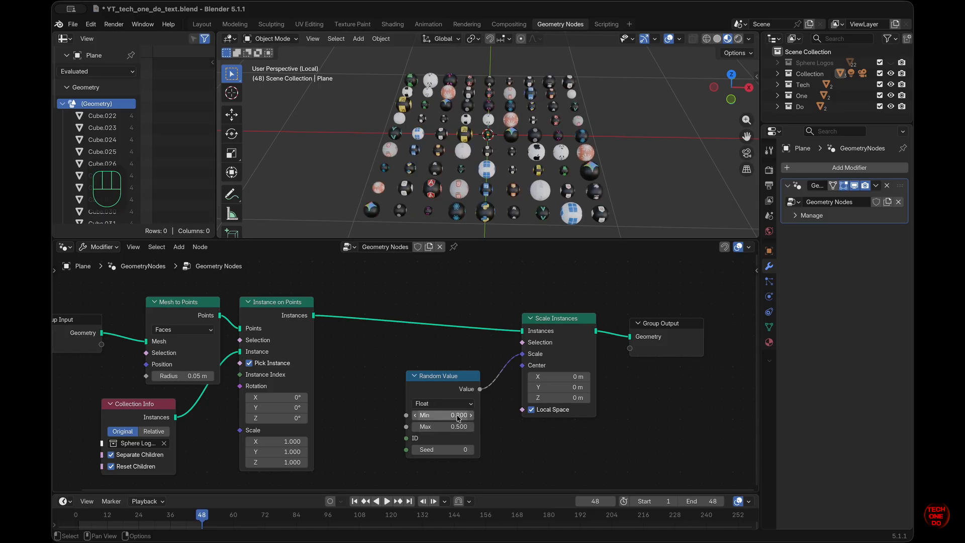
{"action": "left_click", "coordinate": [417, 427]}
{"action": "left_click", "coordinate": [417, 427]}
Step: Examine the size variation and spacing of the scaled logo spheres from several angles
{"action": "scroll", "coordinate": [547, 172], "scroll_direction": "down", "scroll_amount": 5}
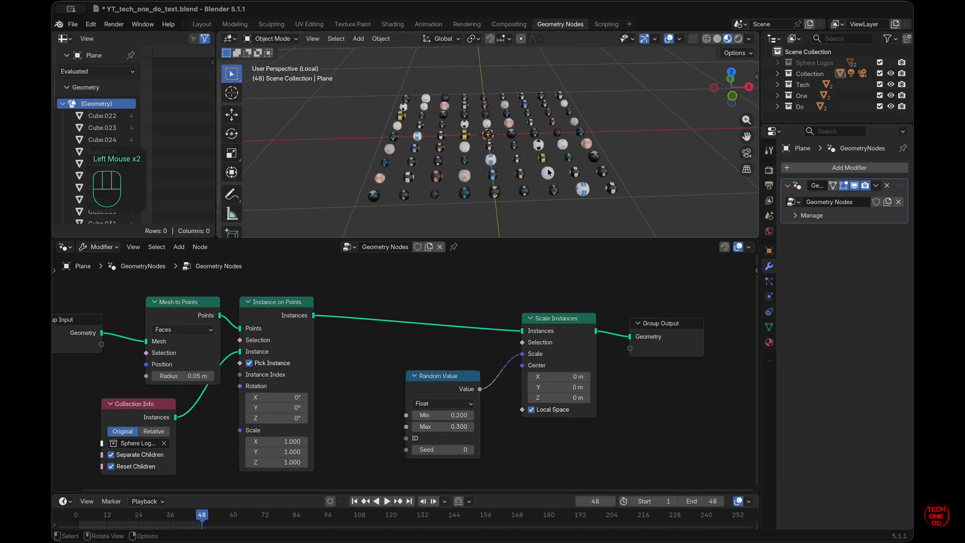
{"action": "scroll", "coordinate": [548, 173], "scroll_direction": "up", "scroll_amount": 5}
{"action": "scroll", "coordinate": [548, 172], "scroll_direction": "up", "scroll_amount": 5}
{"action": "scroll", "coordinate": [548, 172], "scroll_direction": "down", "scroll_amount": 8}
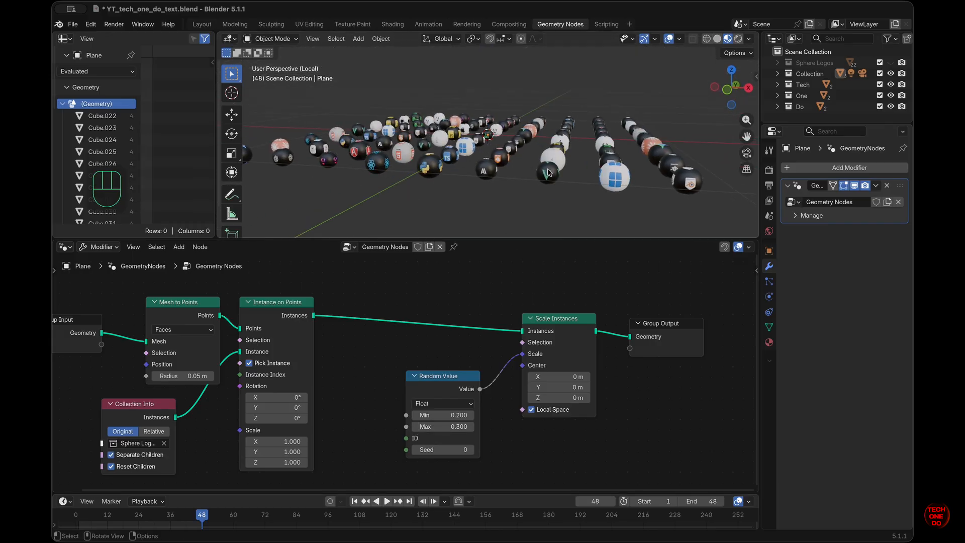
{"action": "scroll", "coordinate": [548, 173], "scroll_direction": "up", "scroll_amount": 4}
{"action": "scroll", "coordinate": [548, 172], "scroll_direction": "up", "scroll_amount": 5}
{"action": "scroll", "coordinate": [548, 172], "scroll_direction": "down", "scroll_amount": 10}
{"action": "scroll", "coordinate": [548, 172], "scroll_direction": "up", "scroll_amount": 4}
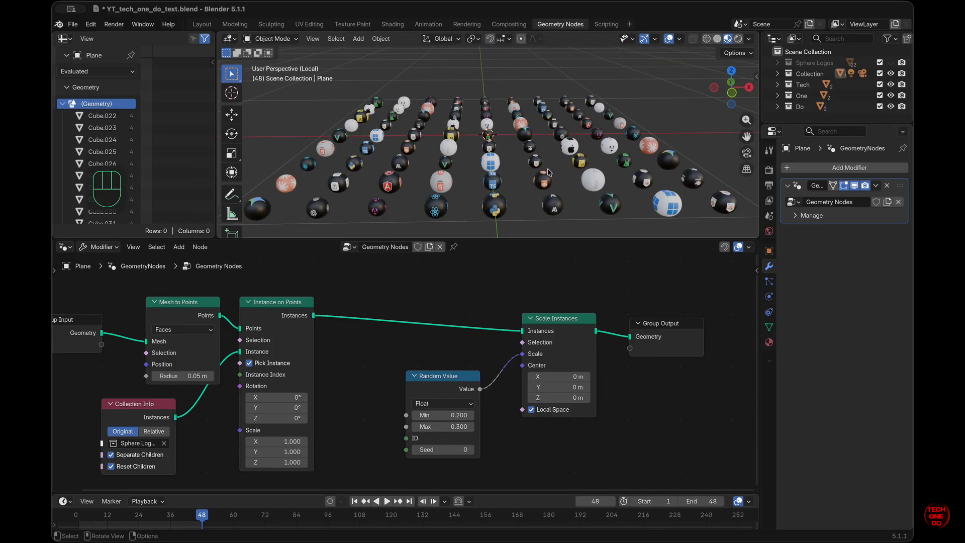
Step: Select the instanced logo plane, leave Local View and look at the full scene through the camera
{"action": "left_click", "coordinate": [598, 183]}
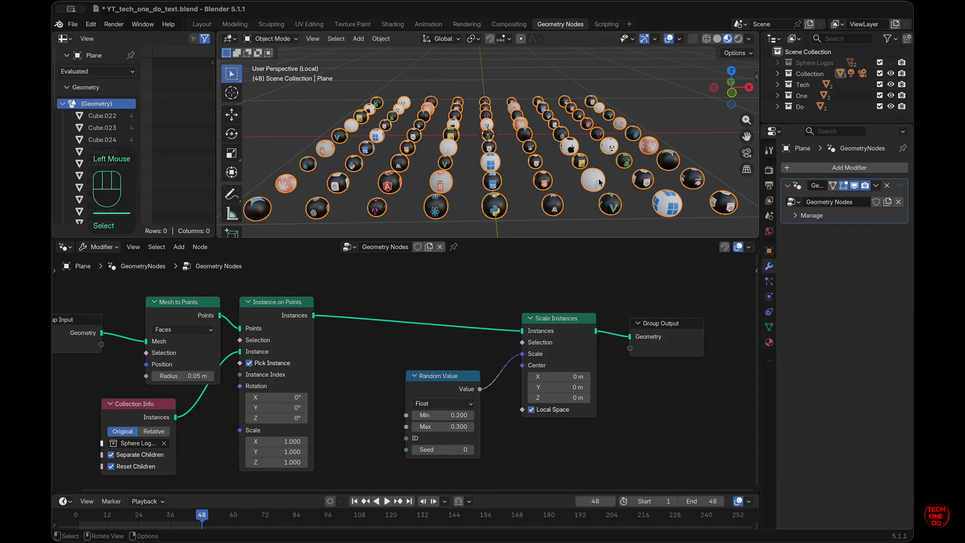
{"action": "key", "text": "slash"}
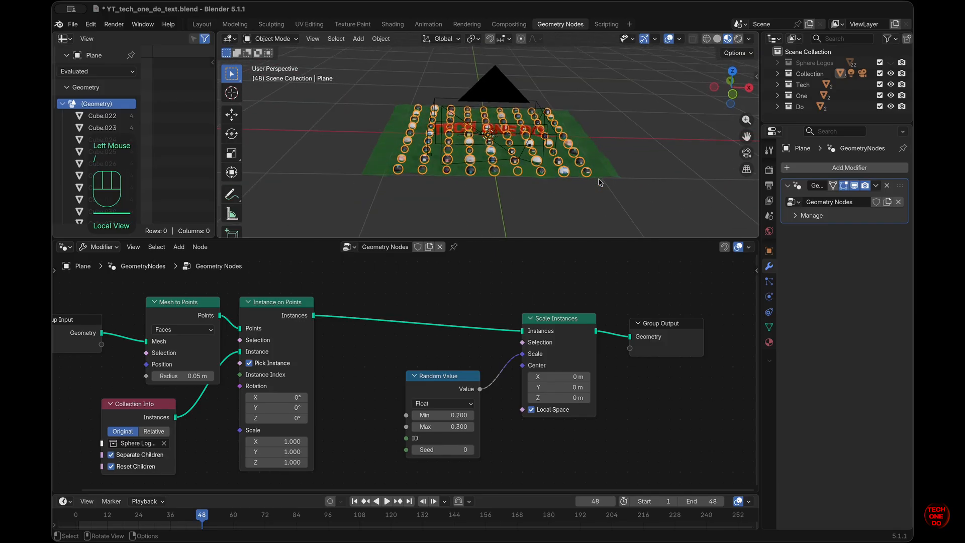
{"action": "left_click", "coordinate": [747, 153]}
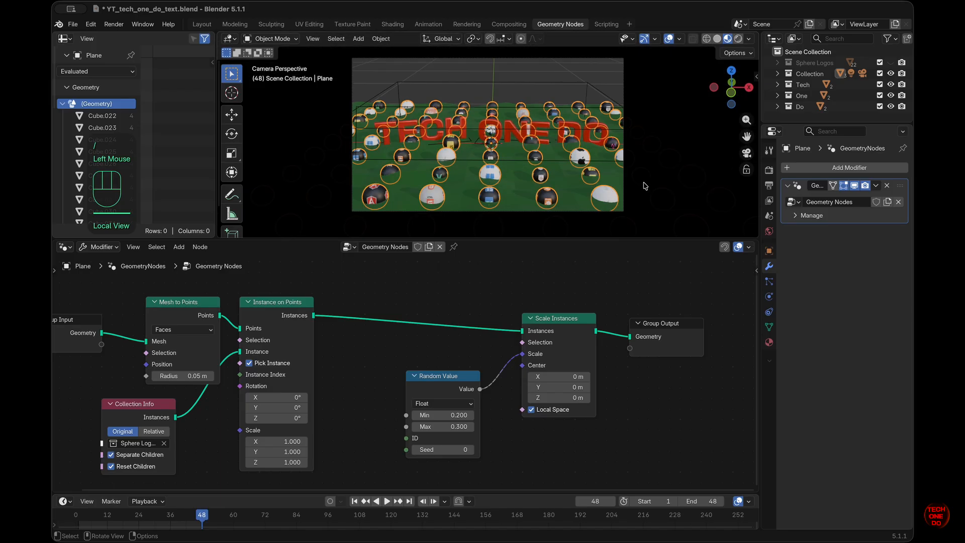
Step: Examine how the logo spheres sit on the green base around the text, ending with the instanced plane selected
{"action": "scroll", "coordinate": [529, 173], "scroll_direction": "up", "scroll_amount": 3}
{"action": "left_click", "coordinate": [529, 172]}
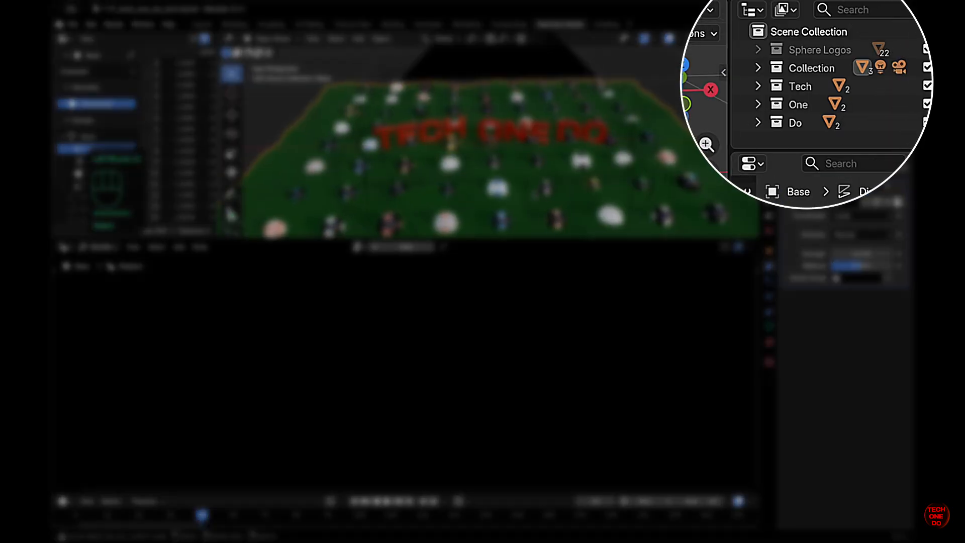
{"action": "mouse_move", "coordinate": [529, 173]}
{"action": "middle_mouse_down"}
{"action": "mouse_move", "coordinate": [526, 146]}
{"action": "mouse_move", "coordinate": [521, 160]}
{"action": "middle_mouse_up"}
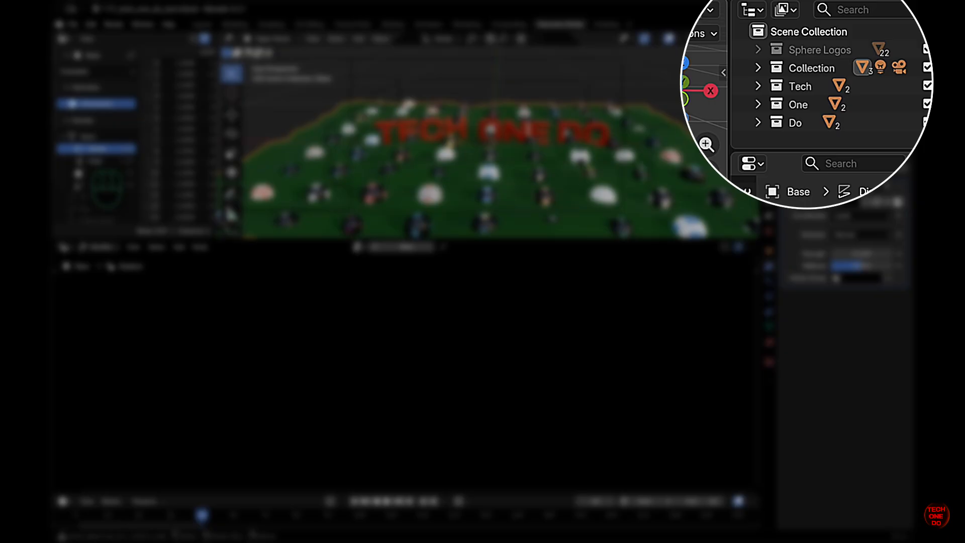
{"action": "left_click", "coordinate": [490, 173]}
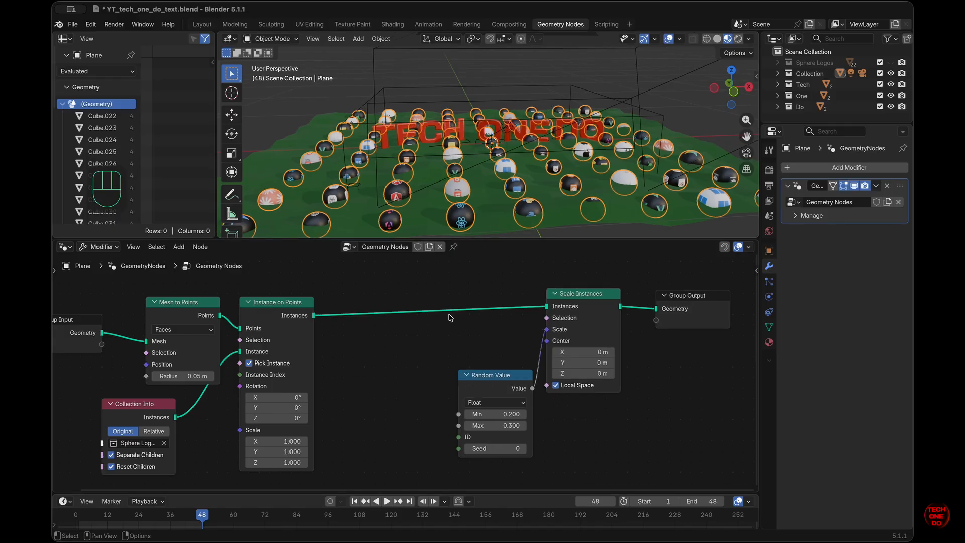
Step: Add a Rotate Instances node and insert it on the link between Instance on Points and Scale Instances
{"action": "key", "text": "shift+a"}
{"action": "type", "text": "rot"}
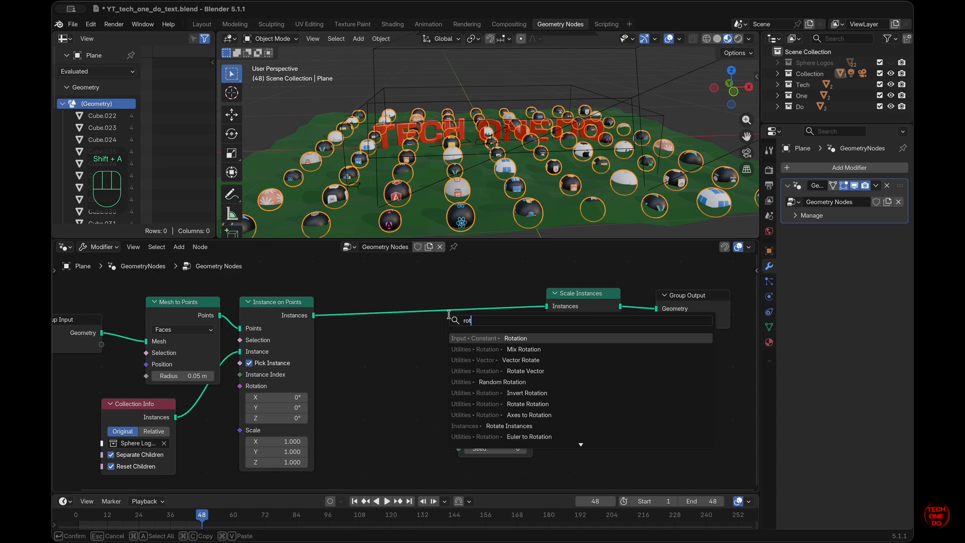
{"action": "type", "text": "ate in"}
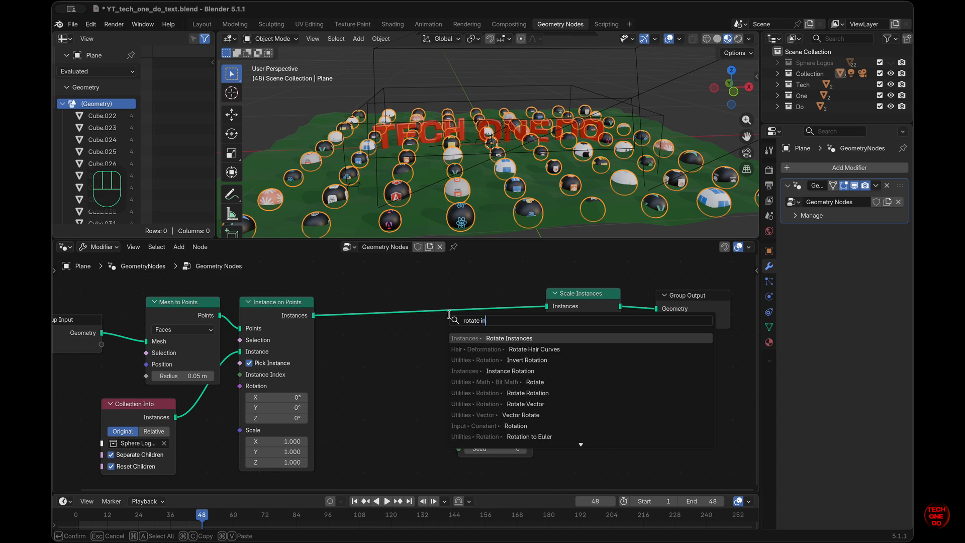
{"action": "key", "text": "Return"}
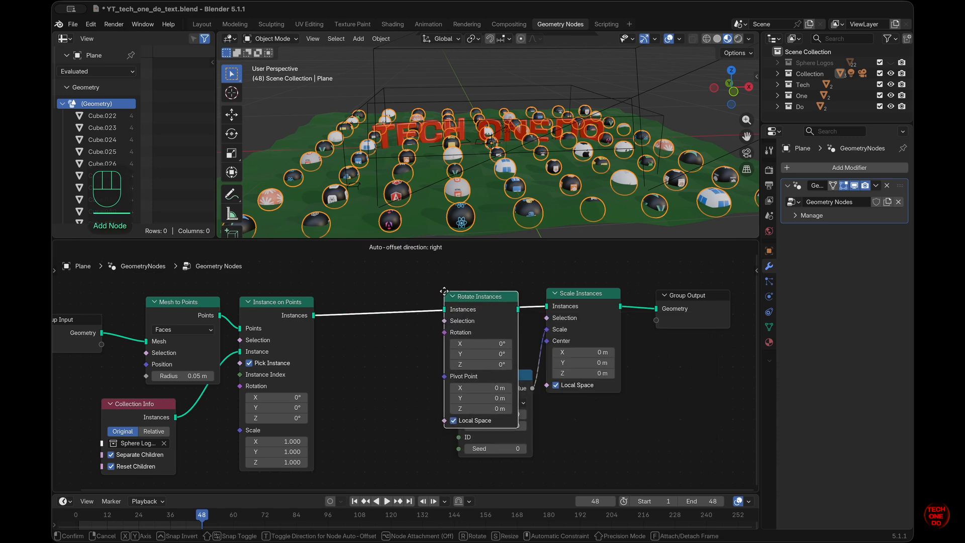
{"action": "left_click", "coordinate": [451, 299]}
{"action": "mouse_move", "coordinate": [471, 297]}
{"action": "left_mouse_down"}
{"action": "mouse_move", "coordinate": [450, 281]}
{"action": "mouse_move", "coordinate": [467, 283]}
{"action": "left_mouse_up"}
Step: Try an X rotation of 53.8° on the Rotate Instances node and undo it
{"action": "left_click_drag", "start_coordinate": [470, 326], "coordinate": [594, 308]}
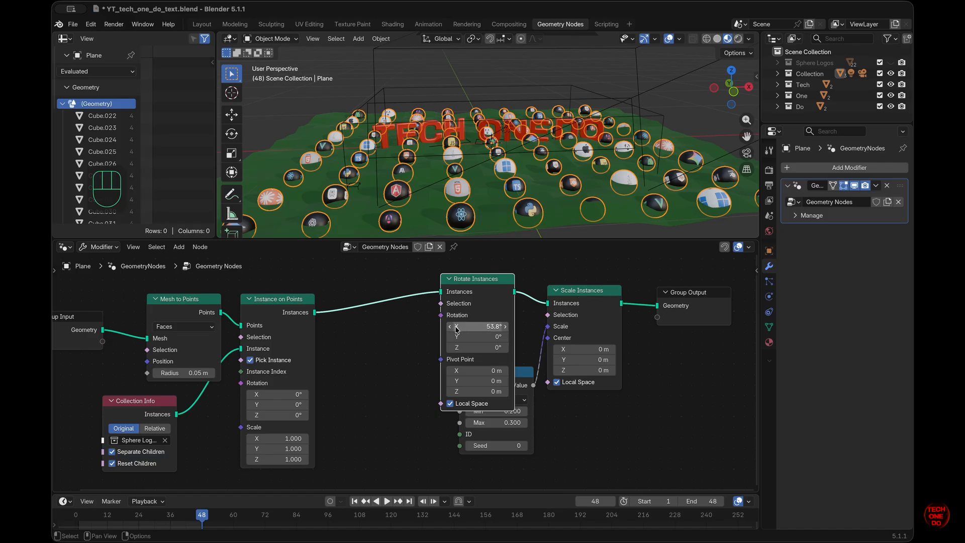
{"action": "key", "text": "super+z"}
Step: Enlarge the node editor area and arrange the Random Value node clear of Rotate Instances, directly below it
{"action": "scroll", "coordinate": [582, 323], "scroll_direction": "up", "scroll_amount": 2}
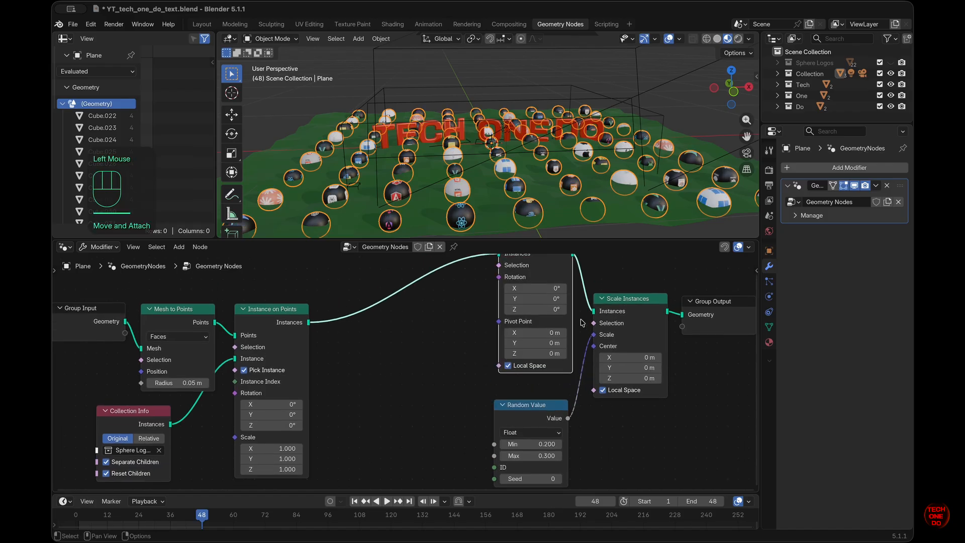
{"action": "left_click_drag", "start_coordinate": [579, 238], "coordinate": [572, 160]}
{"action": "middle_click_drag", "start_coordinate": [576, 318], "coordinate": [523, 315]}
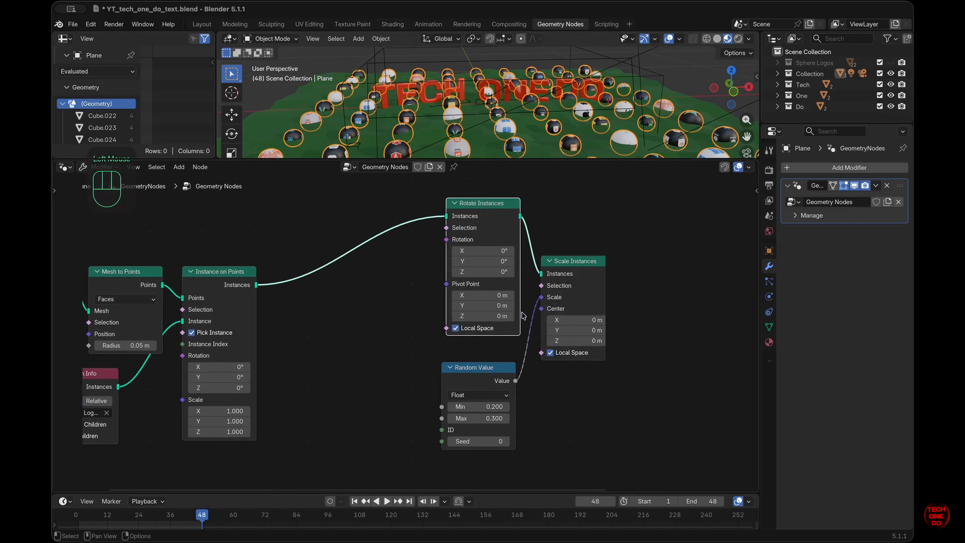
{"action": "key", "text": "n"}
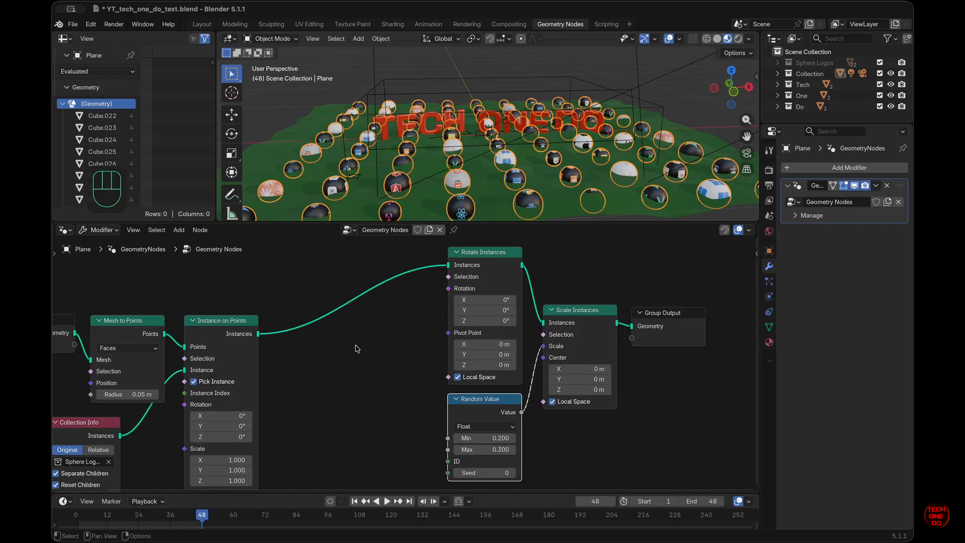
Step: Add a Random Value node with a maximum of 360 and link its value to the Rotation of Rotate Instances
{"action": "key", "text": "shift+a"}
{"action": "type", "text": "rand"}
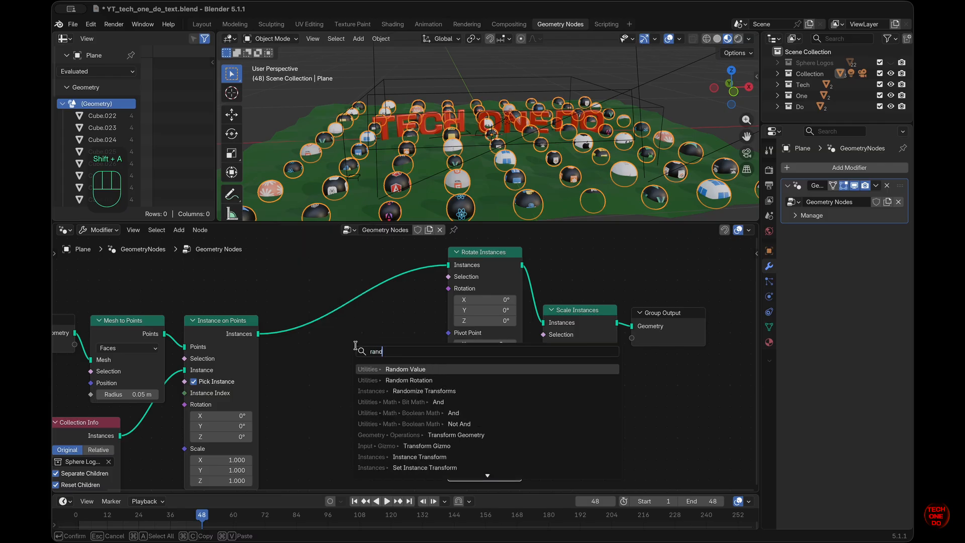
{"action": "key", "text": "Return"}
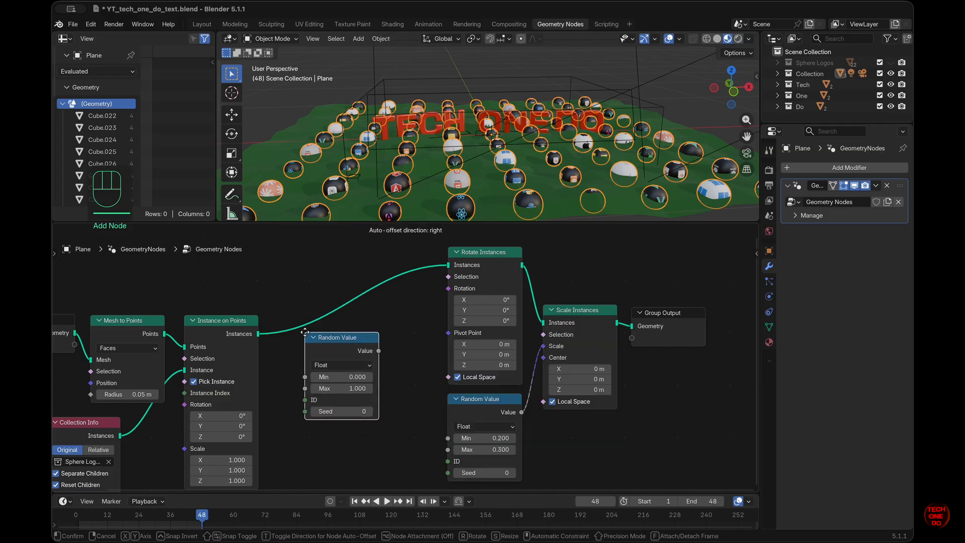
{"action": "left_click", "coordinate": [311, 353]}
{"action": "double_click", "coordinate": [378, 401]}
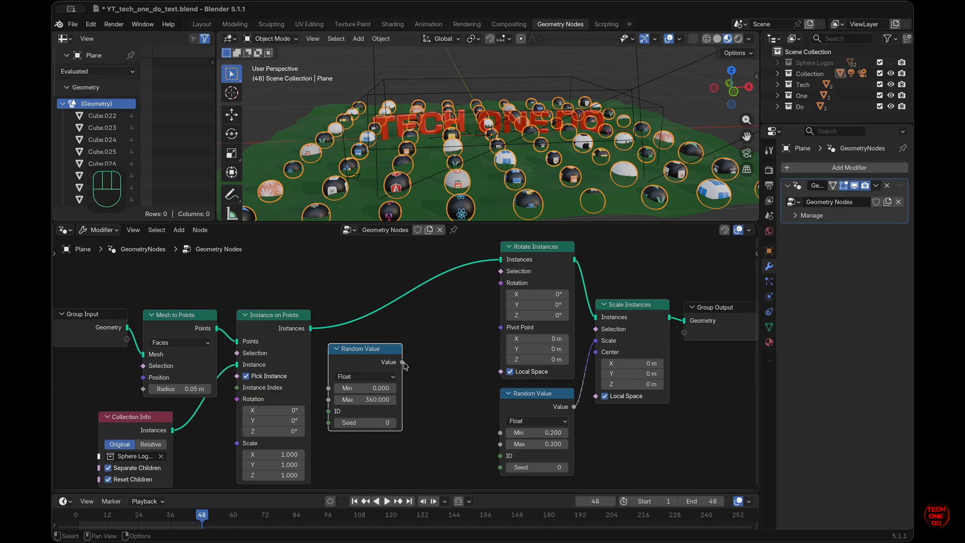
{"action": "left_click_drag", "start_coordinate": [403, 363], "coordinate": [502, 285]}
Step: Collapse the rotation Random Value node and duplicate it twice, stacking the copies directly beneath it
{"action": "double_click", "coordinate": [355, 351]}
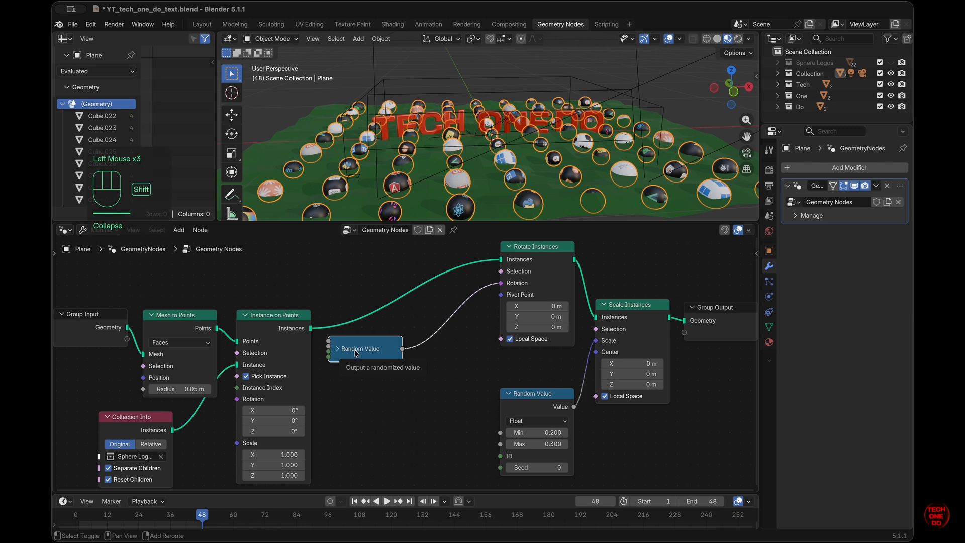
{"action": "key", "text": "shift+d"}
{"action": "left_click", "coordinate": [357, 388]}
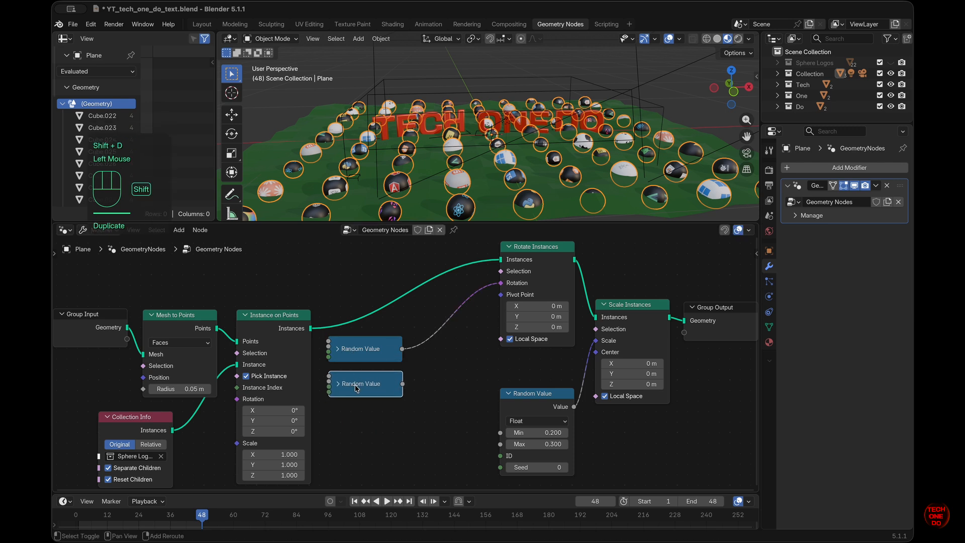
{"action": "key", "text": "shift+d"}
{"action": "left_click", "coordinate": [355, 425]}
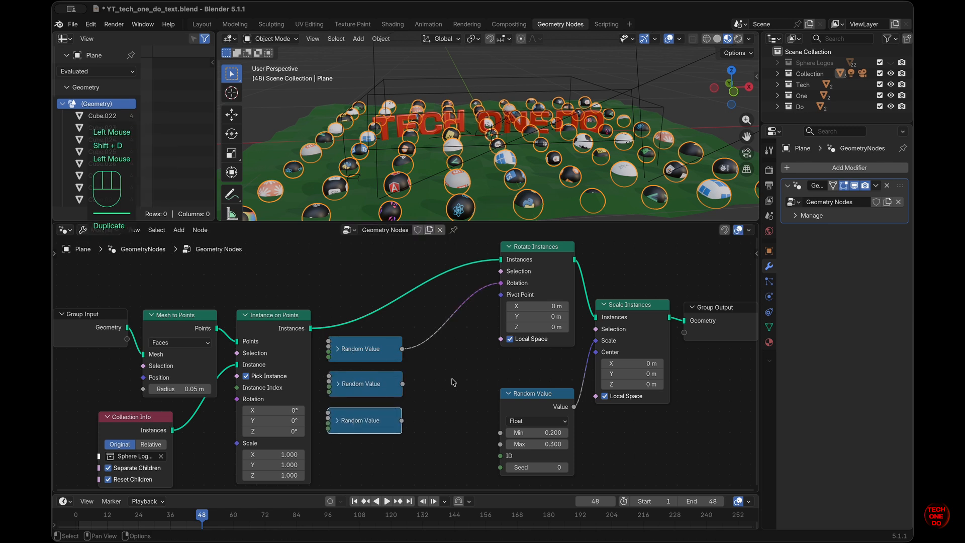
Step: Add a Combine XYZ node, feed the three Random Value nodes into X, Y and Z, and link its vector to Rotate Instances' Rotation
{"action": "key", "text": "shift+a"}
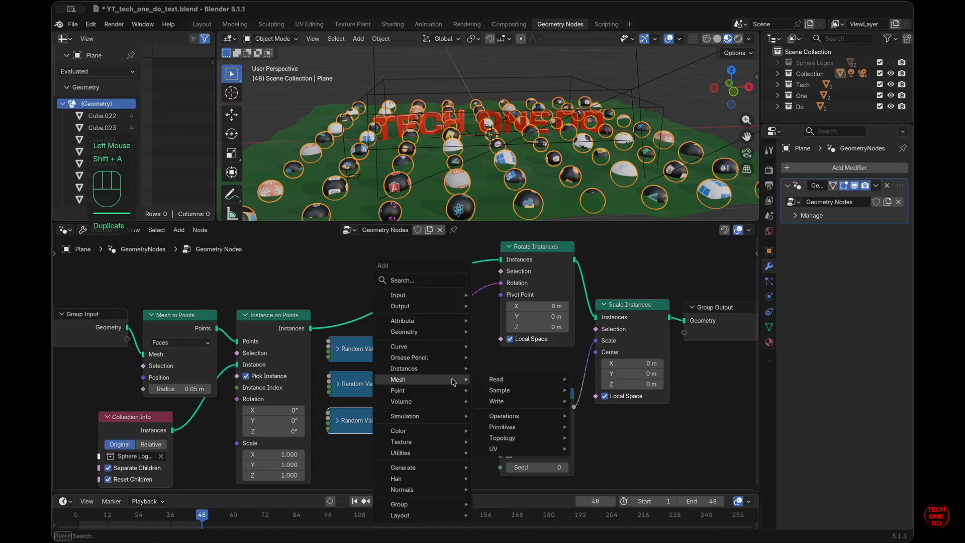
{"action": "type", "text": "combi"}
{"action": "key", "text": "Return"}
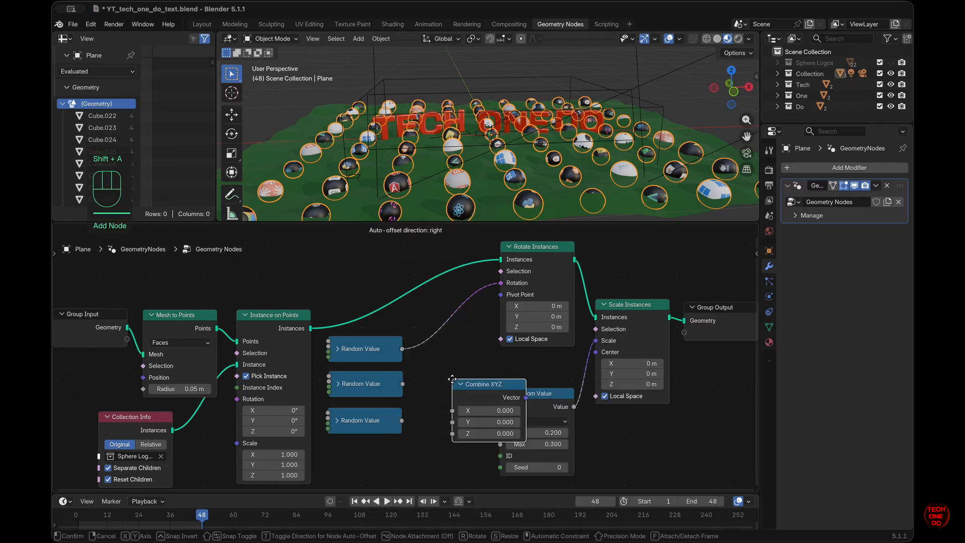
{"action": "left_click", "coordinate": [390, 357]}
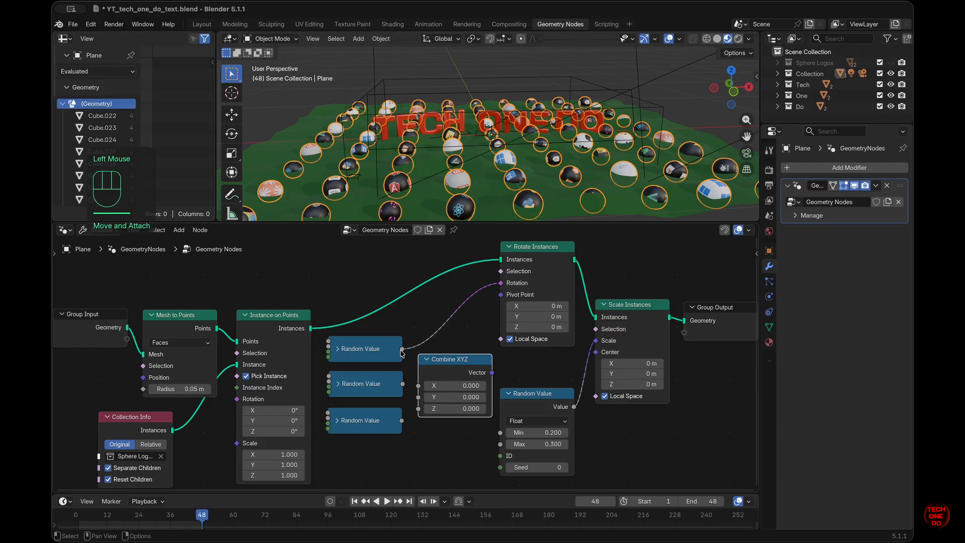
{"action": "left_click_drag", "start_coordinate": [402, 349], "coordinate": [423, 411]}
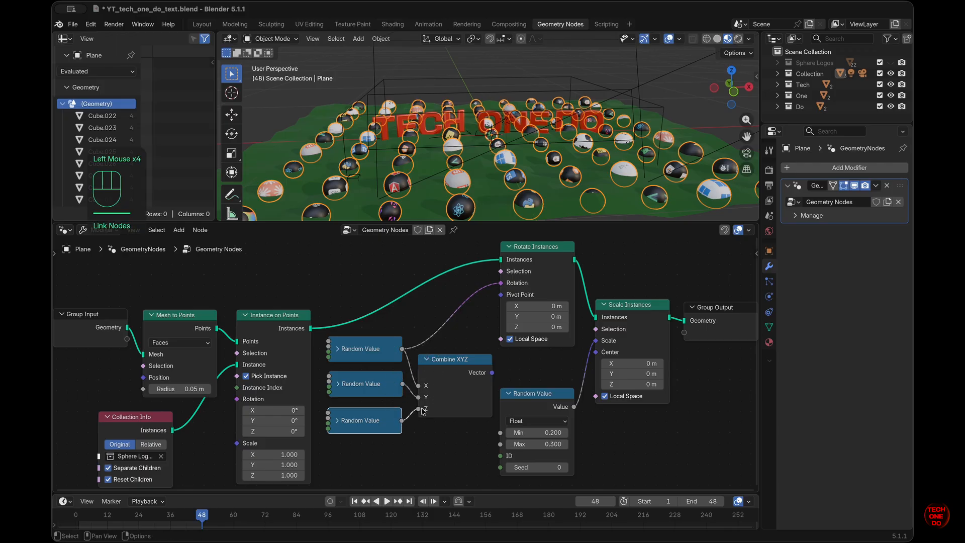
{"action": "left_click_drag", "start_coordinate": [457, 369], "coordinate": [501, 283]}
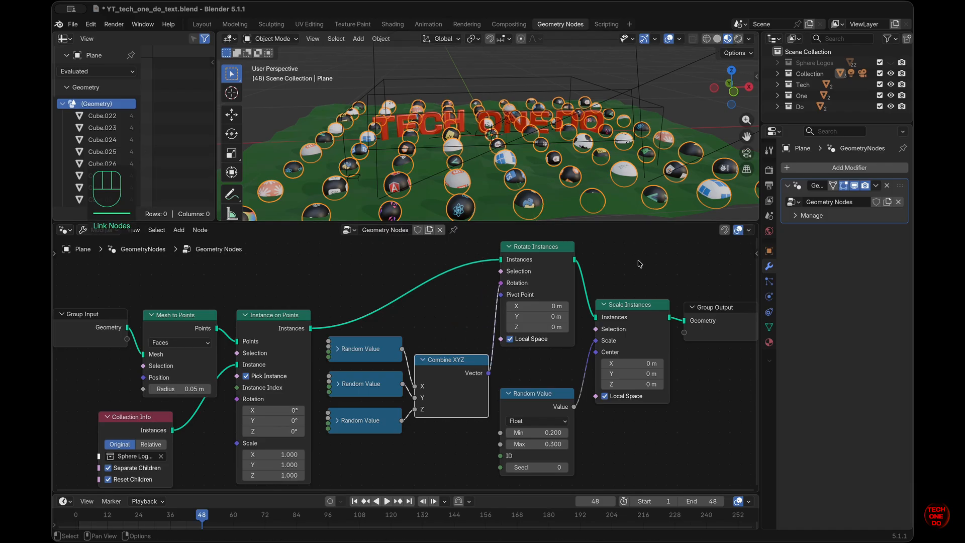
{"action": "scroll", "coordinate": [544, 186], "scroll_direction": "down", "scroll_amount": 3}
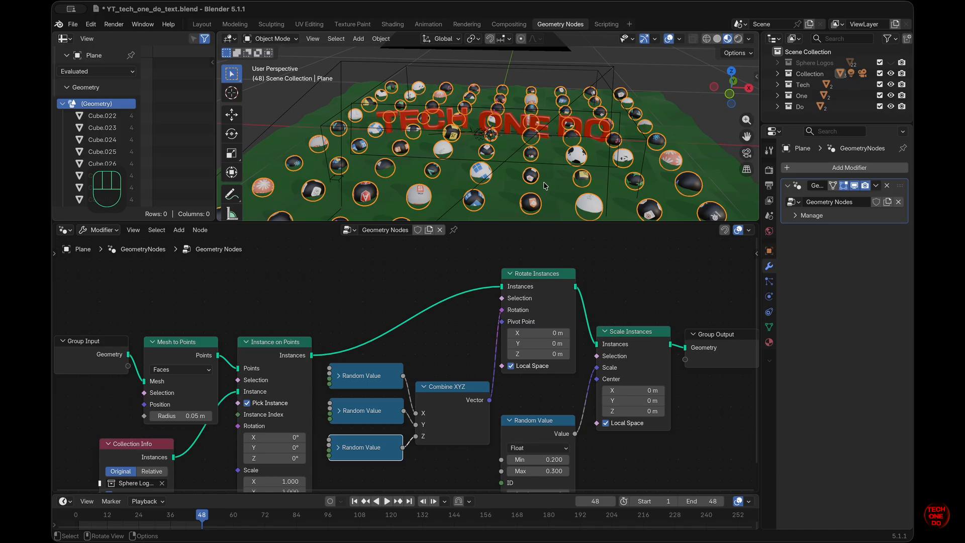
{"action": "scroll", "coordinate": [545, 186], "scroll_direction": "left", "scroll_amount": 3}
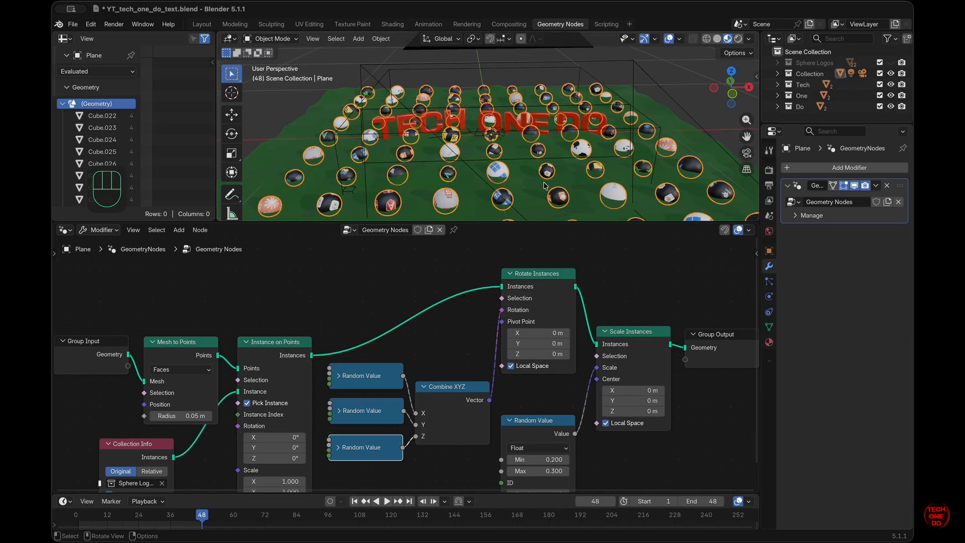
{"action": "scroll", "coordinate": [544, 186], "scroll_direction": "right", "scroll_amount": 3}
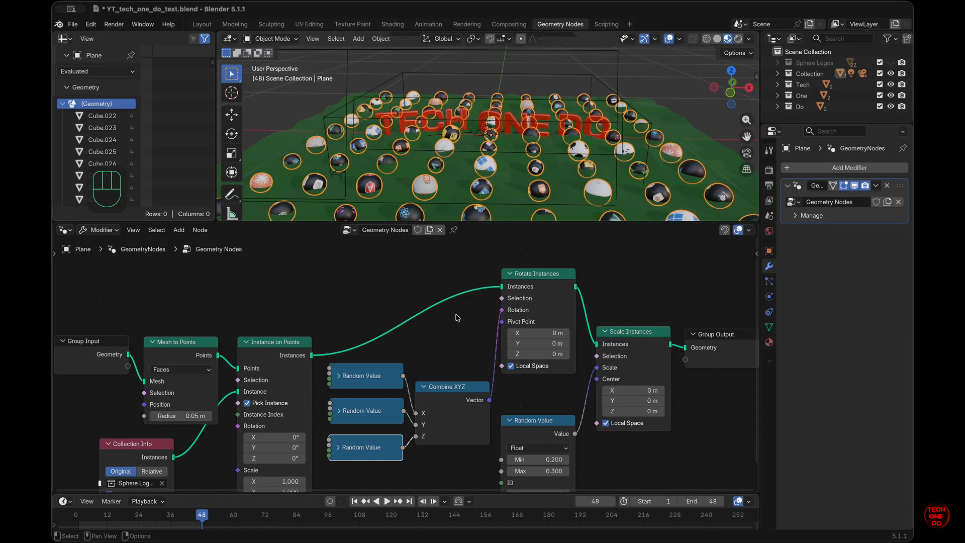
Step: Collapse Rotate Instances and the scale Random Value node, placing the latter between Combine XYZ and Scale Instances
{"action": "left_click", "coordinate": [513, 274]}
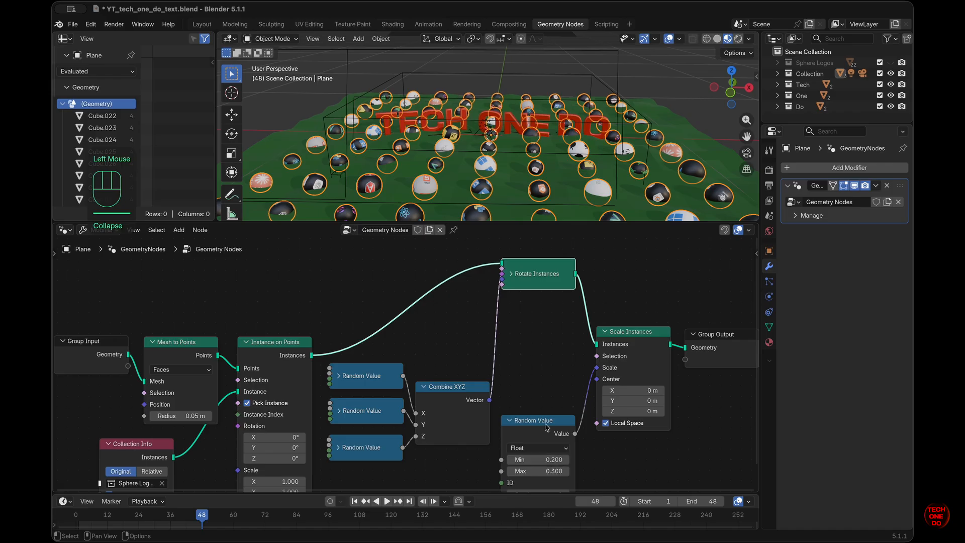
{"action": "left_click_drag", "start_coordinate": [541, 421], "coordinate": [544, 368]}
{"action": "left_click", "coordinate": [513, 367]}
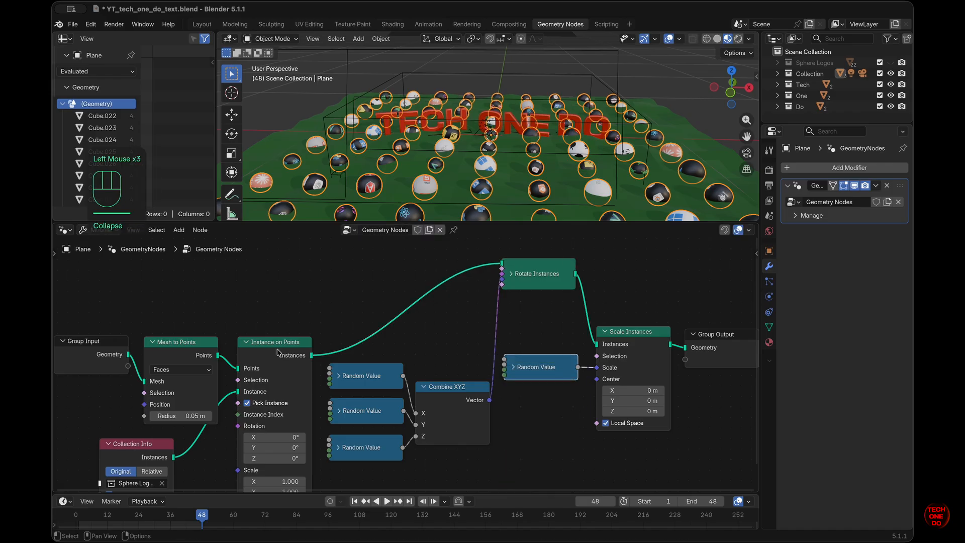
Step: Move Instance on Points, Mesh to Points and Group Input up, and tuck Collection Info directly below Mesh to Points
{"action": "left_click_drag", "start_coordinate": [278, 338], "coordinate": [294, 275]}
{"action": "left_click_drag", "start_coordinate": [200, 341], "coordinate": [219, 270]}
{"action": "left_click_drag", "start_coordinate": [72, 348], "coordinate": [89, 279]}
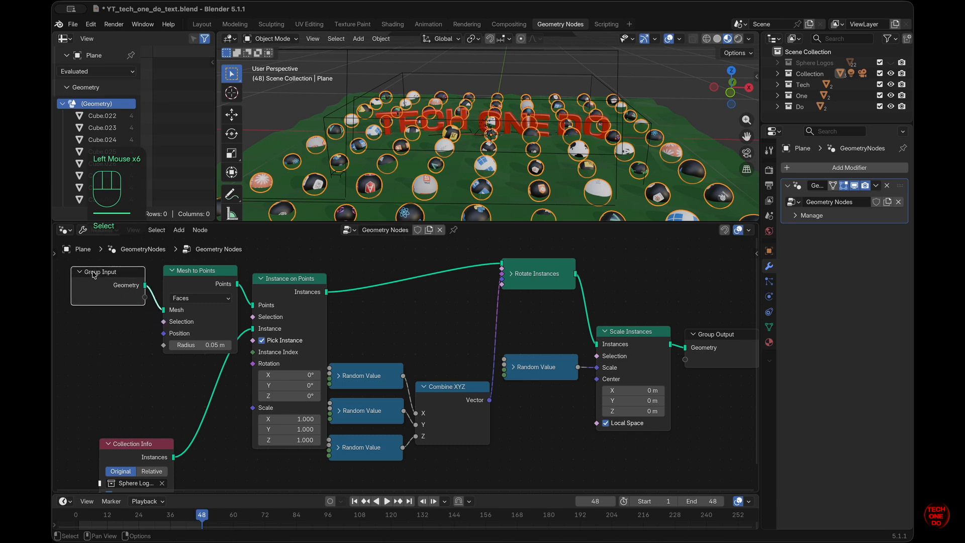
{"action": "left_click_drag", "start_coordinate": [136, 454], "coordinate": [200, 382]}
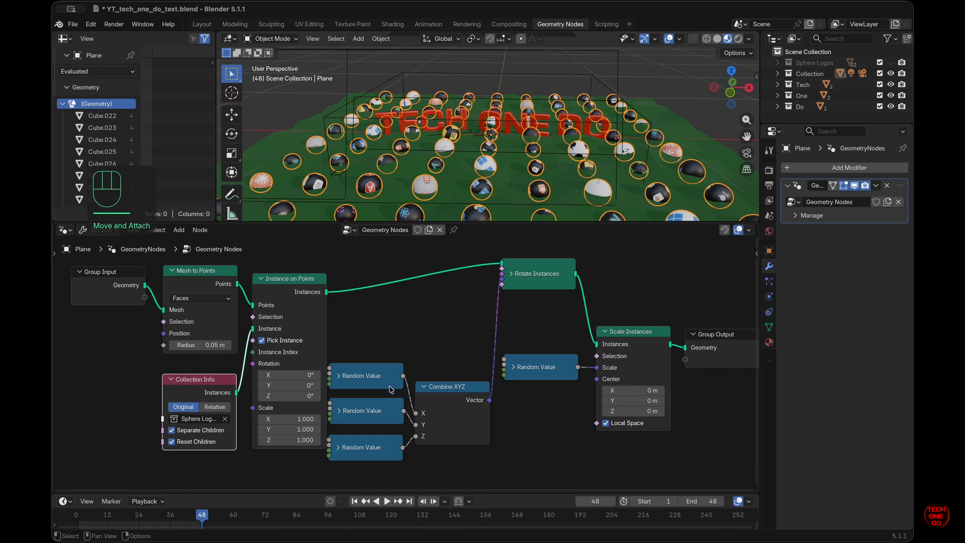
Step: Rearrange the three rotation Random Value nodes in a column beside Instance on Points, with Combine XYZ raised next to them
{"action": "left_click_drag", "start_coordinate": [392, 375], "coordinate": [395, 311]}
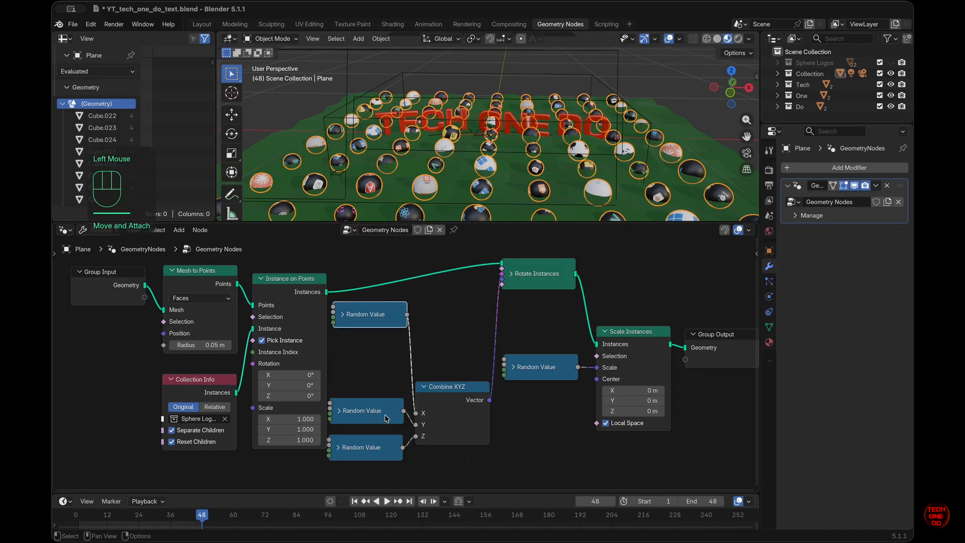
{"action": "left_click_drag", "start_coordinate": [389, 417], "coordinate": [390, 389]}
{"action": "left_click_drag", "start_coordinate": [388, 437], "coordinate": [391, 420]}
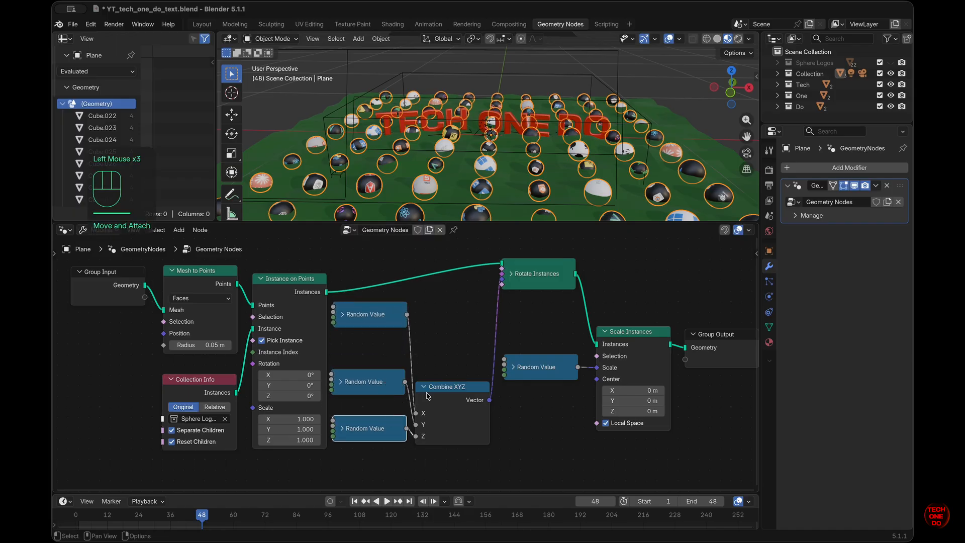
{"action": "left_click_drag", "start_coordinate": [445, 387], "coordinate": [455, 325]}
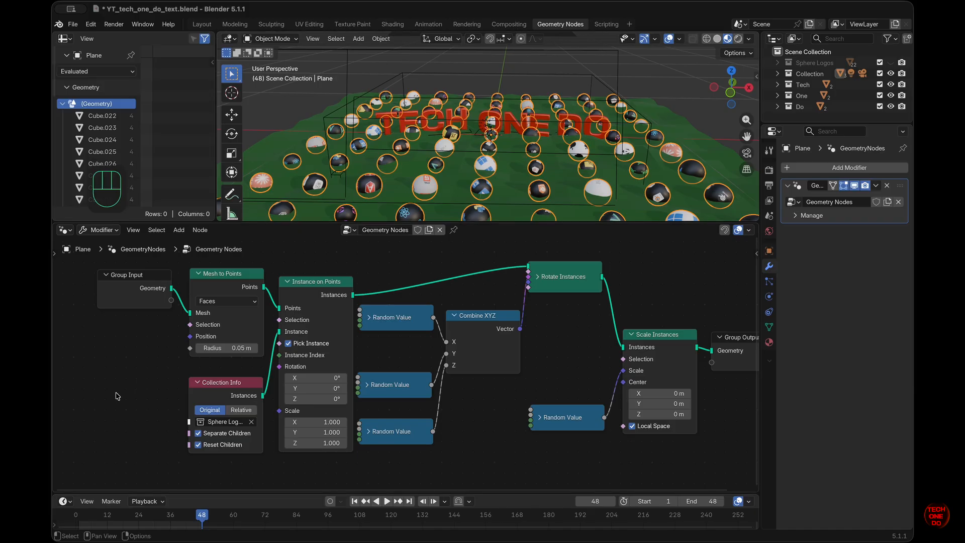
Step: Add a Random Value node set to Boolean and link its value to the Selection of Mesh to Points
{"action": "key", "text": "shift+a"}
{"action": "mouse_move", "coordinate": [116, 396]}
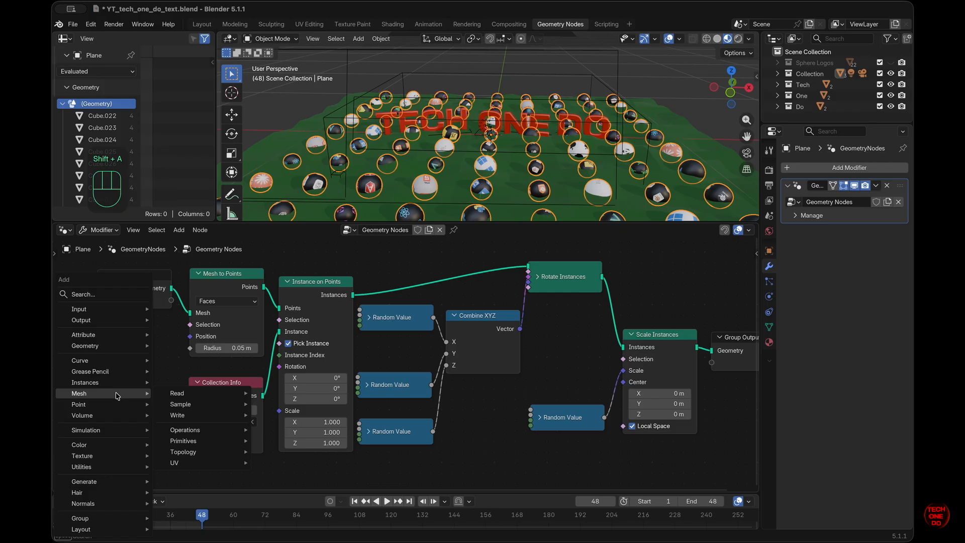
{"action": "type", "text": "rand"}
{"action": "key", "text": "Return"}
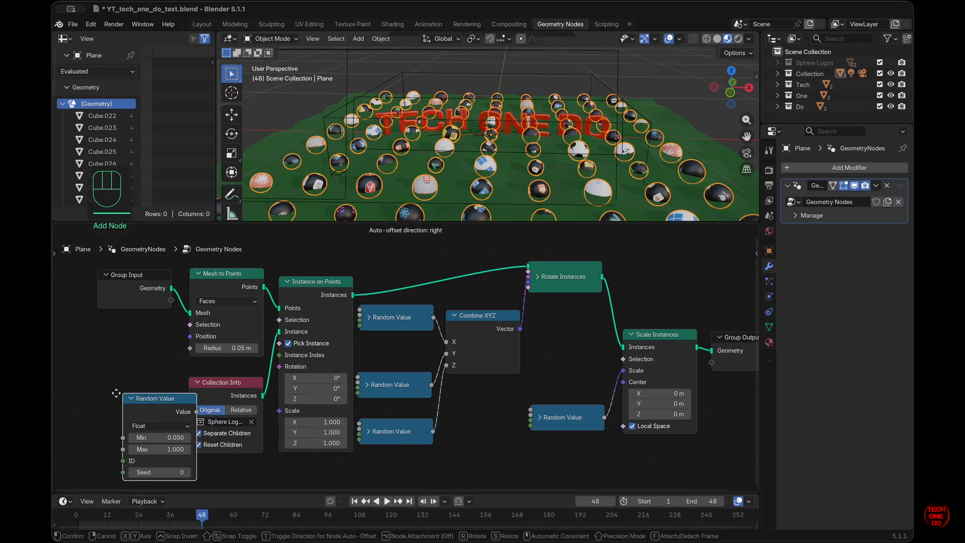
{"action": "left_click", "coordinate": [146, 385]}
{"action": "left_click", "coordinate": [143, 376]}
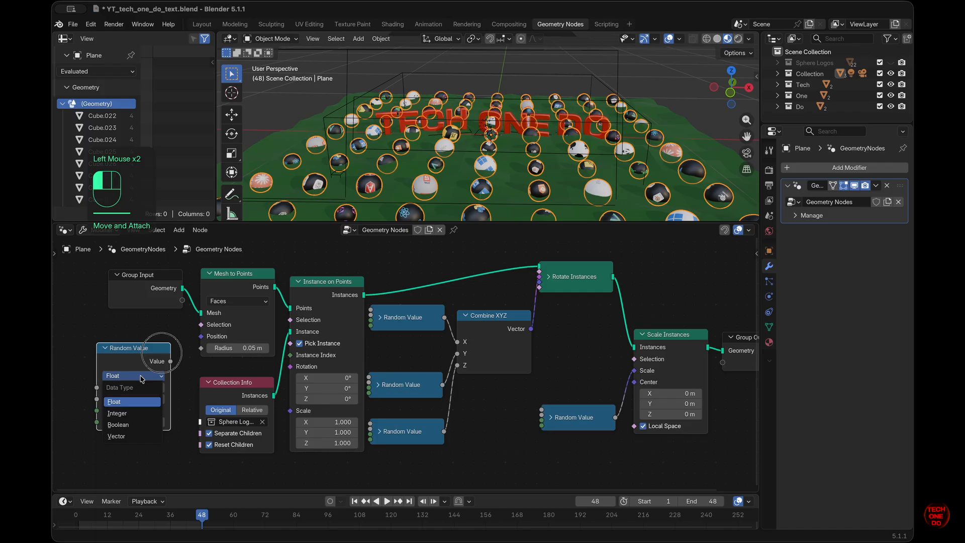
{"action": "left_click", "coordinate": [140, 430]}
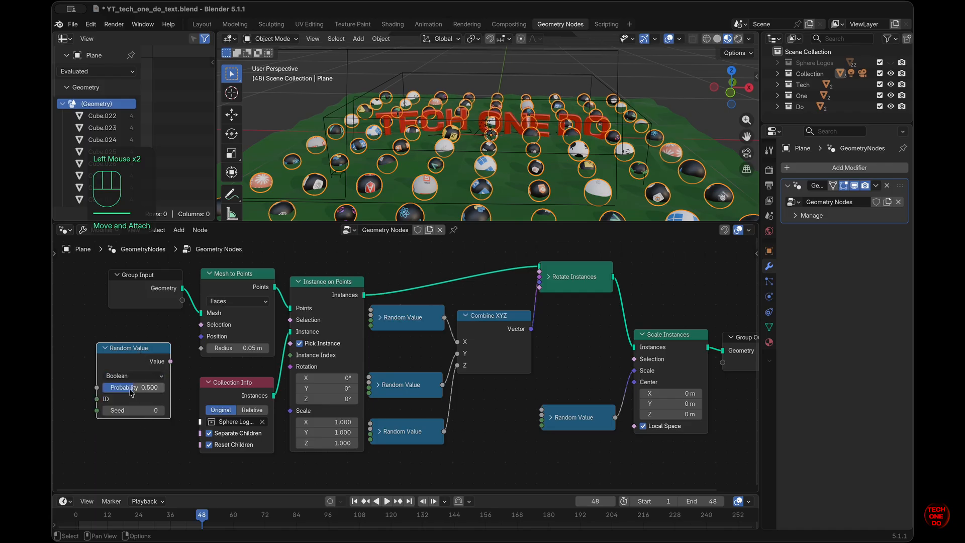
{"action": "left_click_drag", "start_coordinate": [170, 361], "coordinate": [201, 325]}
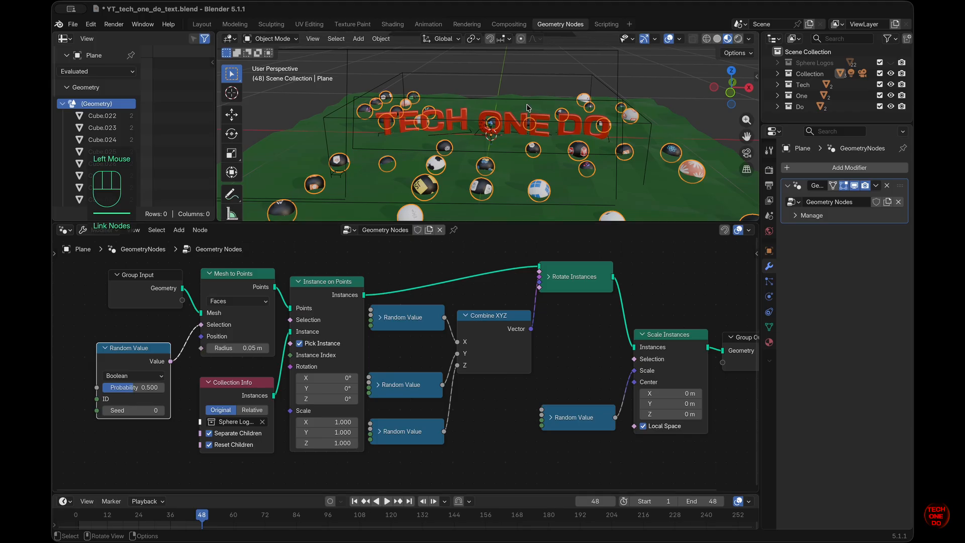
Step: Set the Boolean Random Value node's probability to 0.553
{"action": "middle_click_drag", "start_coordinate": [503, 116], "coordinate": [534, 112]}
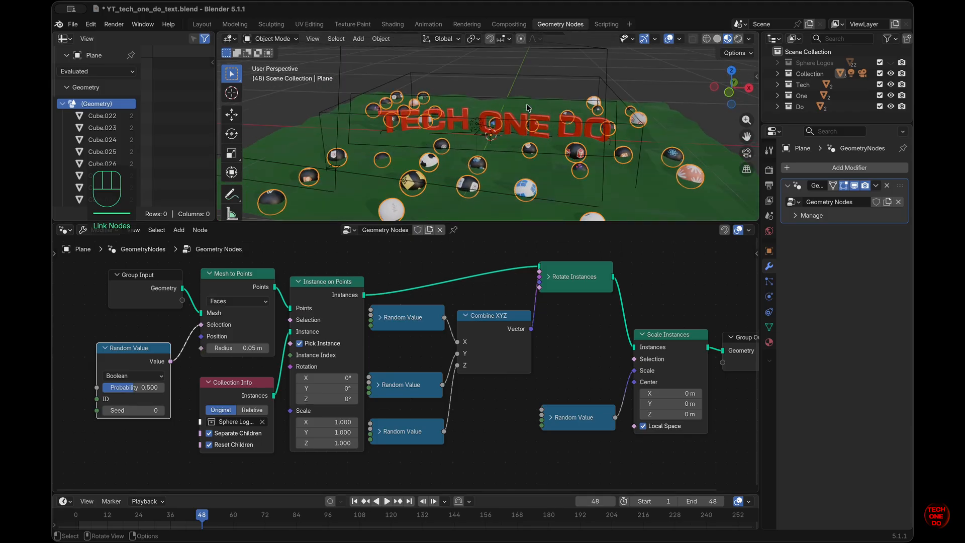
{"action": "left_click_drag", "start_coordinate": [133, 388], "coordinate": [157, 362]}
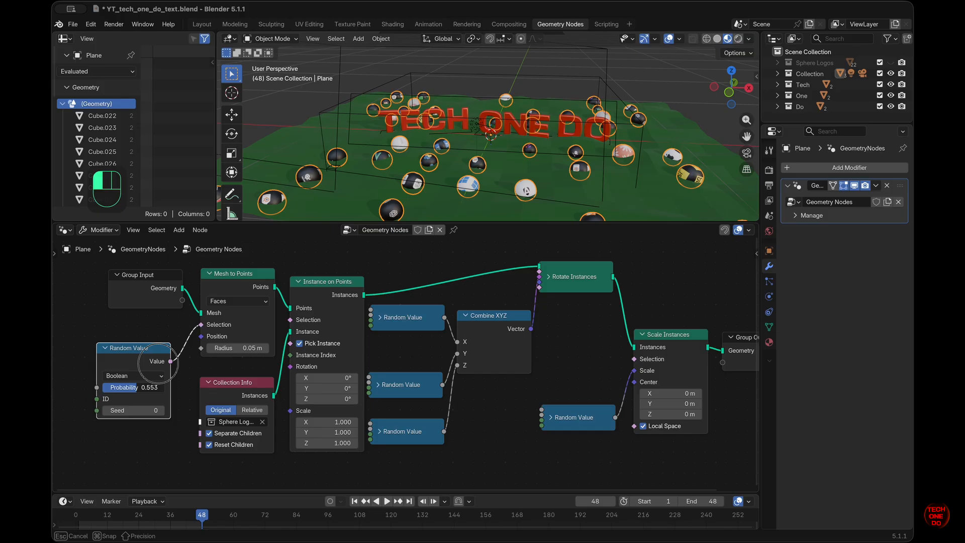
{"action": "left_click_drag", "start_coordinate": [157, 362], "coordinate": [157, 362]}
{"action": "mouse_move", "coordinate": [517, 175]}
{"action": "middle_mouse_down"}
{"action": "mouse_move", "coordinate": [519, 161]}
{"action": "mouse_move", "coordinate": [517, 175]}
{"action": "middle_mouse_up"}
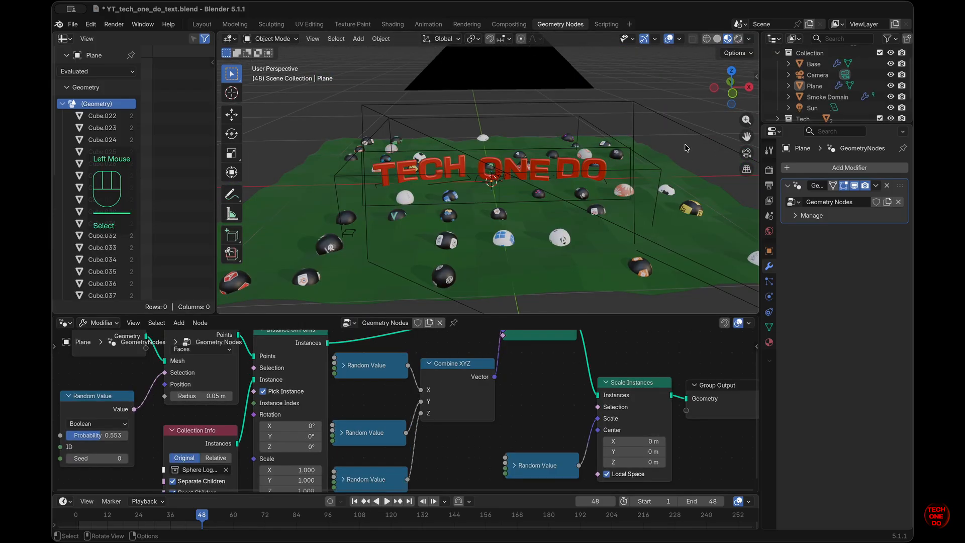
Step: Rename the plane carrying the scattered logo spheres as "Spere Logo Scatter"
{"action": "middle_click_drag", "start_coordinate": [628, 221], "coordinate": [593, 241]}
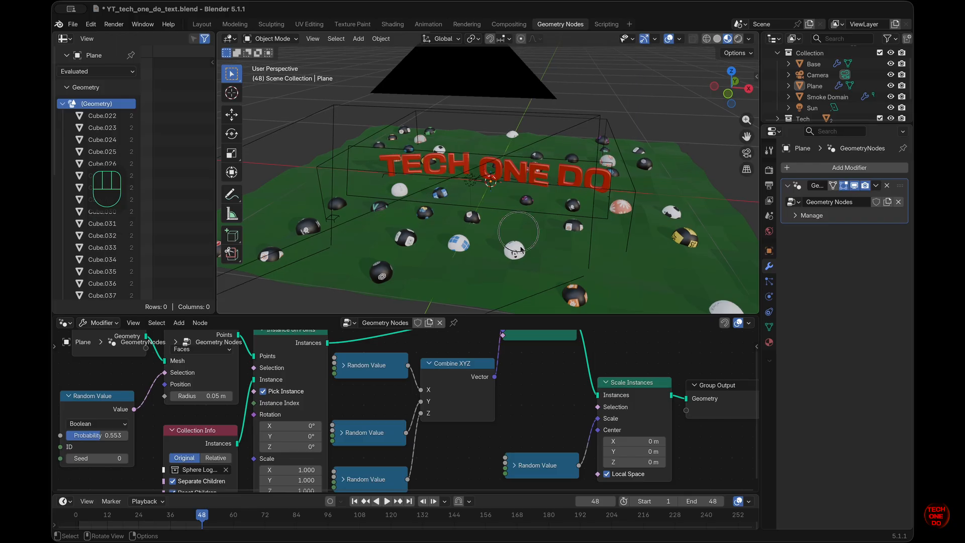
{"action": "double_click", "coordinate": [521, 248]}
{"action": "left_click", "coordinate": [747, 153]}
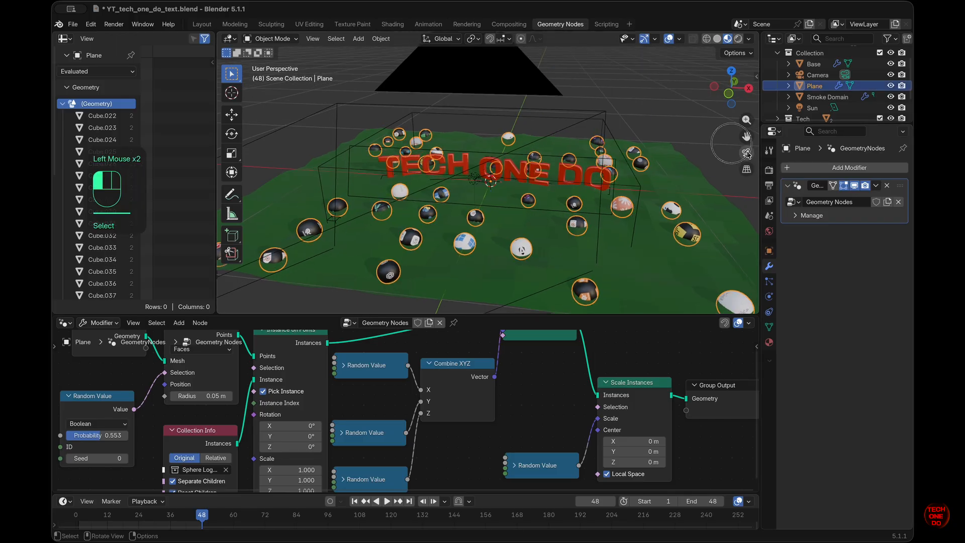
{"action": "left_click", "coordinate": [747, 153]}
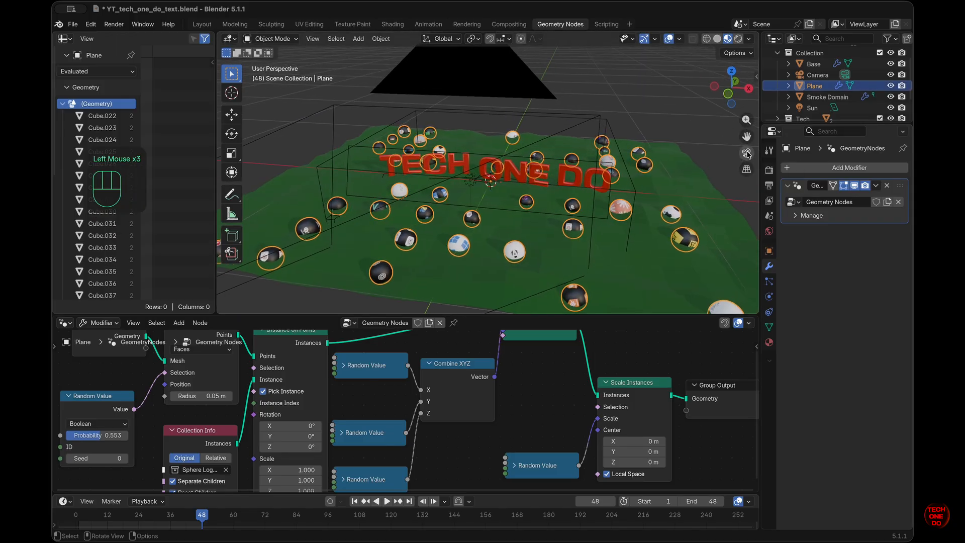
{"action": "left_click", "coordinate": [814, 87]}
{"action": "left_click", "coordinate": [814, 88]}
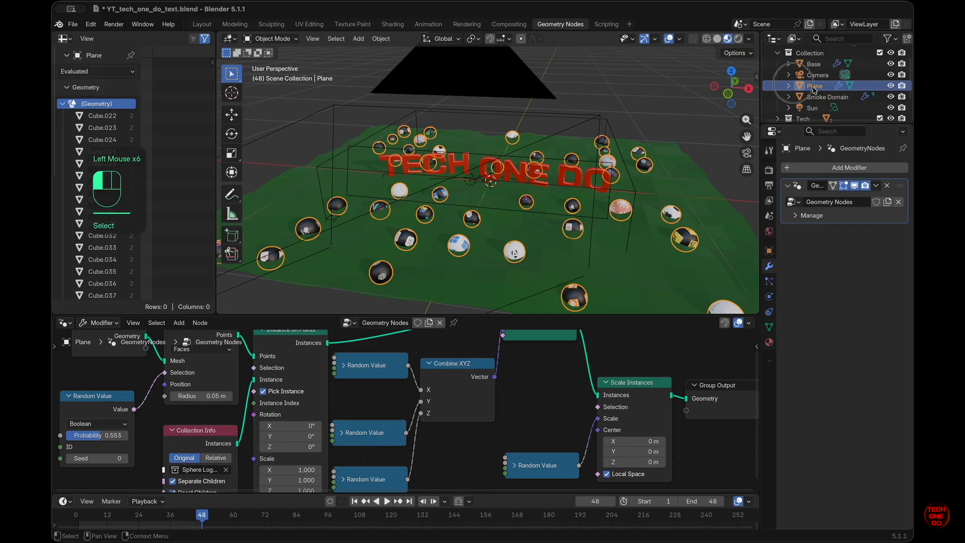
{"action": "left_click", "coordinate": [815, 89]}
{"action": "double_click", "coordinate": [818, 88]}
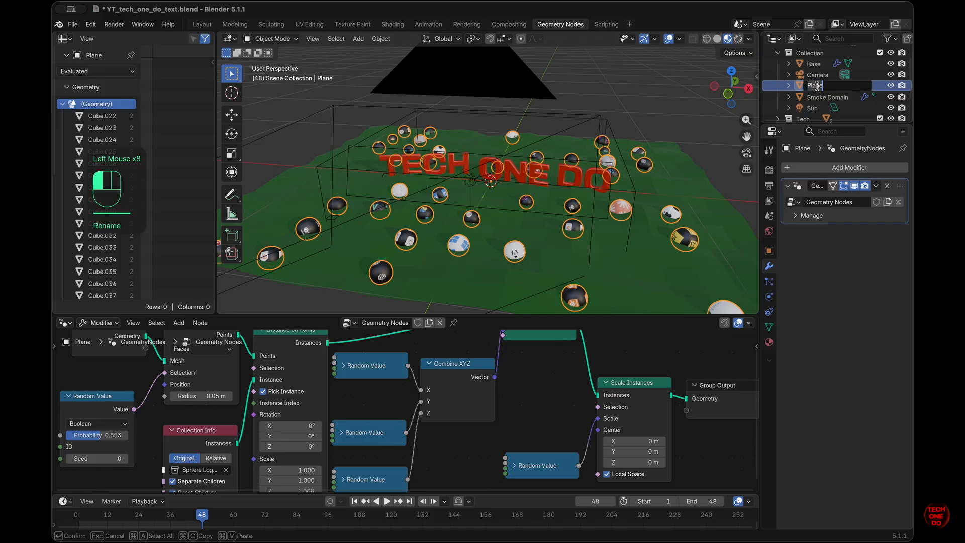
{"action": "type", "text": "Sphere Logo "}
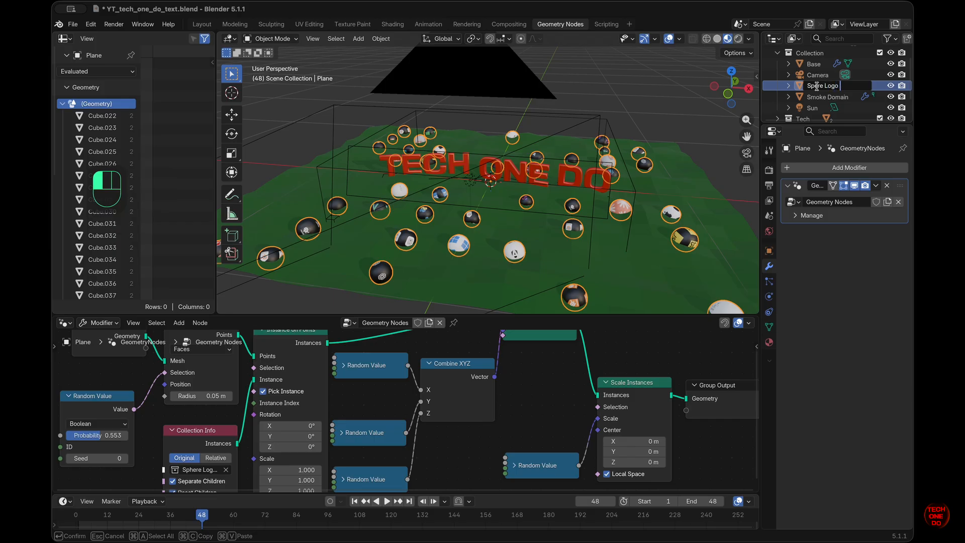
{"action": "type", "text": "Scatter"}
{"action": "key", "text": "Return"}
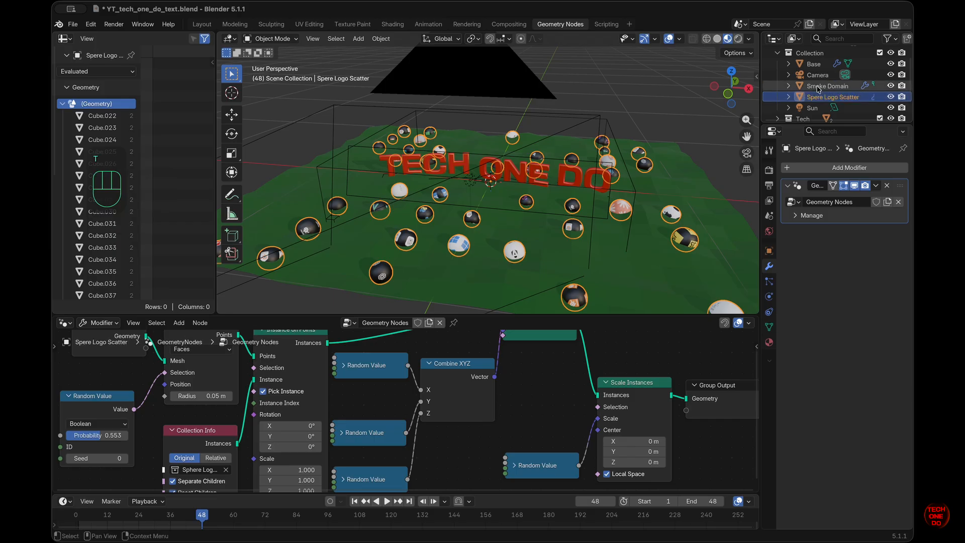
Step: Reselect the Spere Logo Scatter object with the whole green ground in view
{"action": "left_click", "coordinate": [618, 229]}
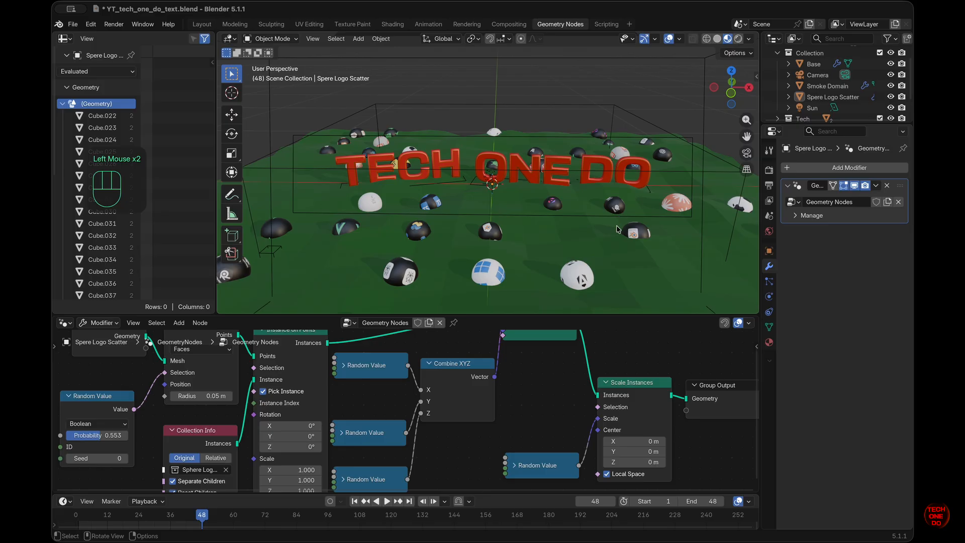
{"action": "scroll", "coordinate": [617, 229], "scroll_direction": "down", "scroll_amount": 4, "text": "super"}
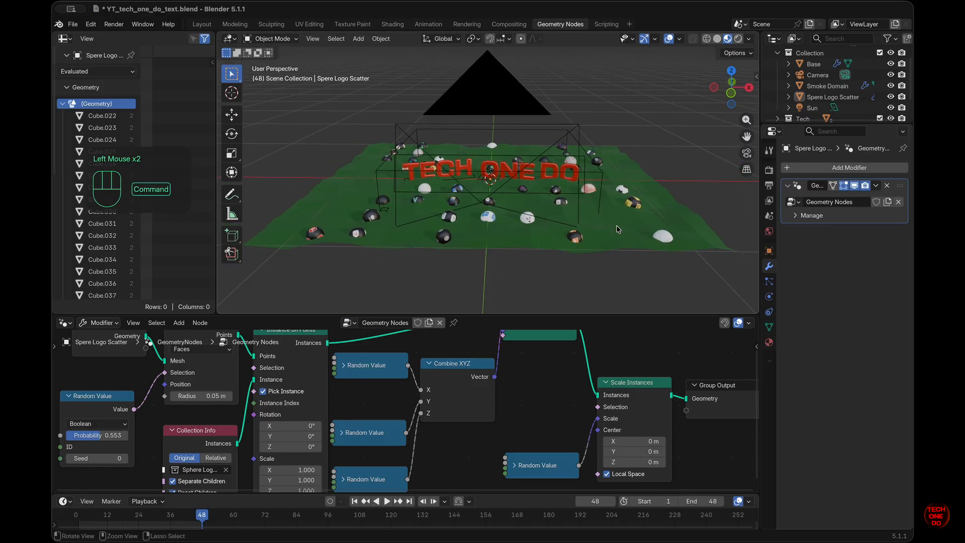
{"action": "scroll", "coordinate": [618, 229], "scroll_direction": "right", "scroll_amount": 3}
{"action": "scroll", "coordinate": [618, 229], "scroll_direction": "right", "scroll_amount": 3}
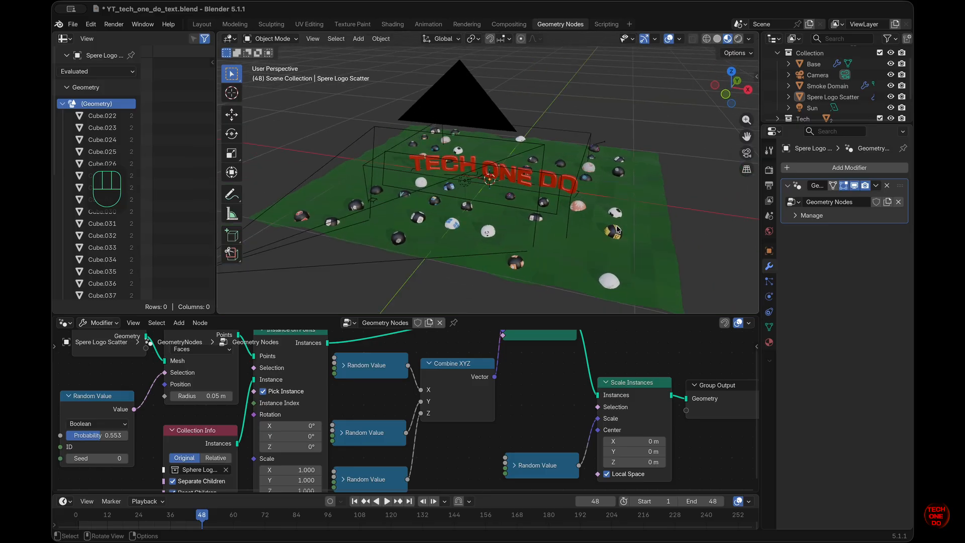
{"action": "left_click", "coordinate": [821, 98]}
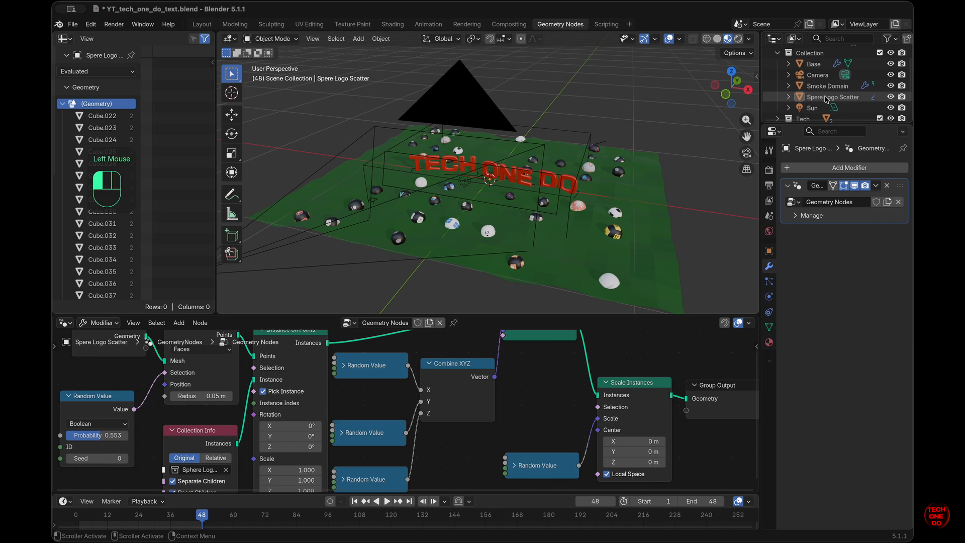
{"action": "scroll", "coordinate": [661, 244], "scroll_direction": "right", "scroll_amount": 2}
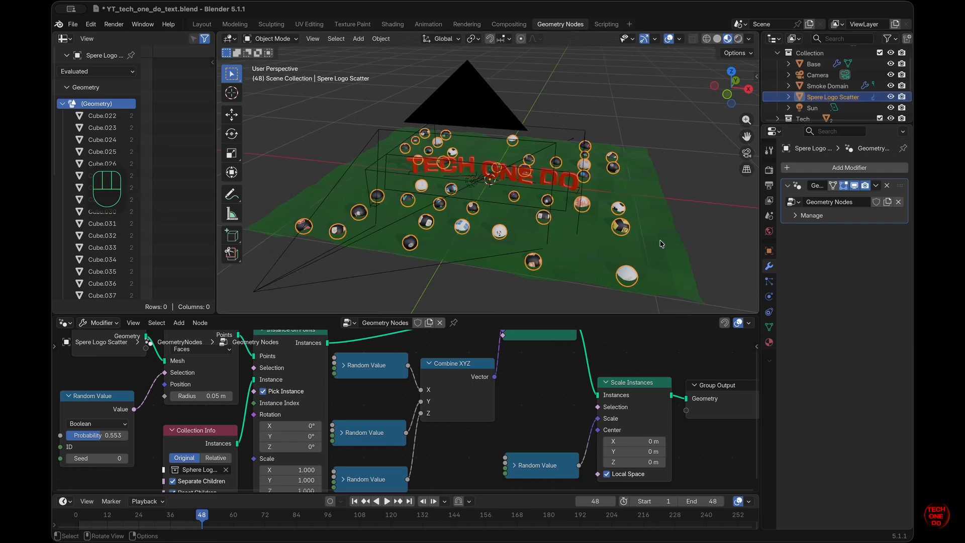
Step: Switch to the Layout workspace and leave Local View so the whole scene is displayed
{"action": "left_click", "coordinate": [202, 24]}
{"action": "scroll", "coordinate": [601, 256], "scroll_direction": "down", "scroll_amount": 3}
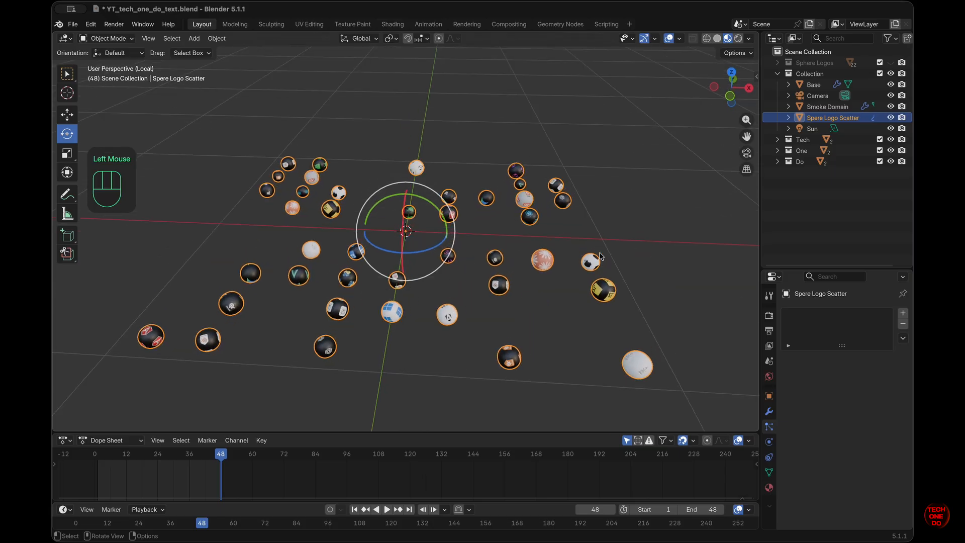
{"action": "key", "text": "slash"}
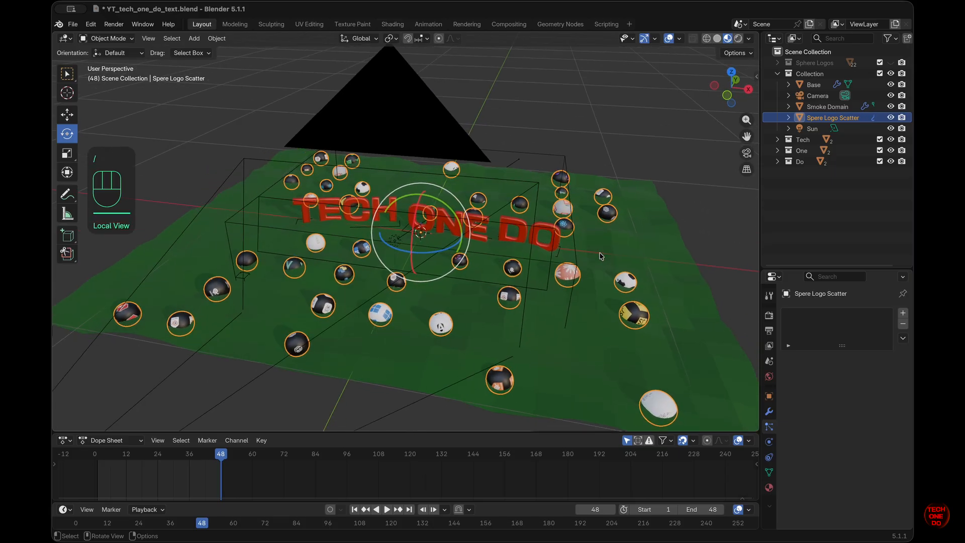
{"action": "scroll", "coordinate": [601, 256], "scroll_direction": "up", "scroll_amount": 3}
{"action": "scroll", "coordinate": [602, 257], "scroll_direction": "down", "scroll_amount": 3}
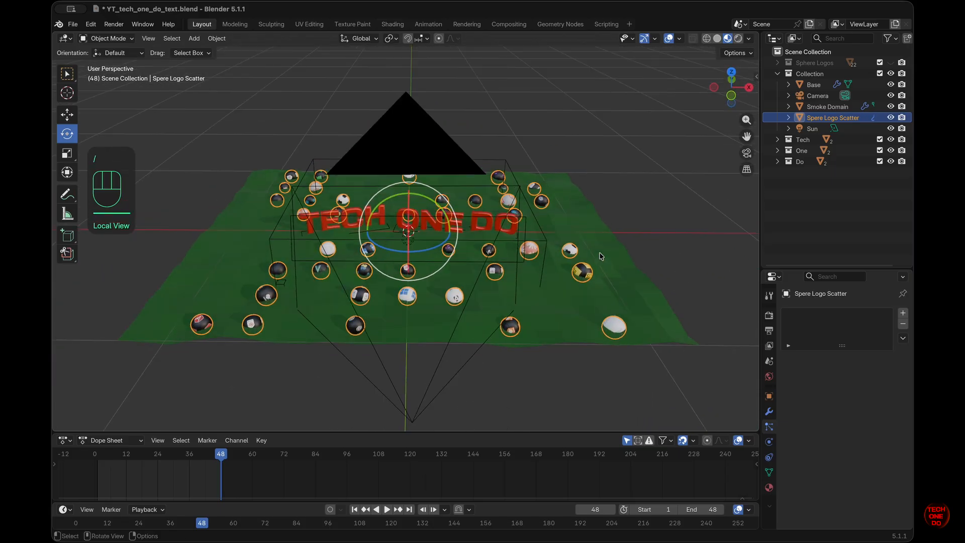
{"action": "scroll", "coordinate": [602, 256], "scroll_direction": "up", "scroll_amount": 5, "text": "super"}
{"action": "scroll", "coordinate": [601, 256], "scroll_direction": "up", "scroll_amount": 2, "text": "super"}
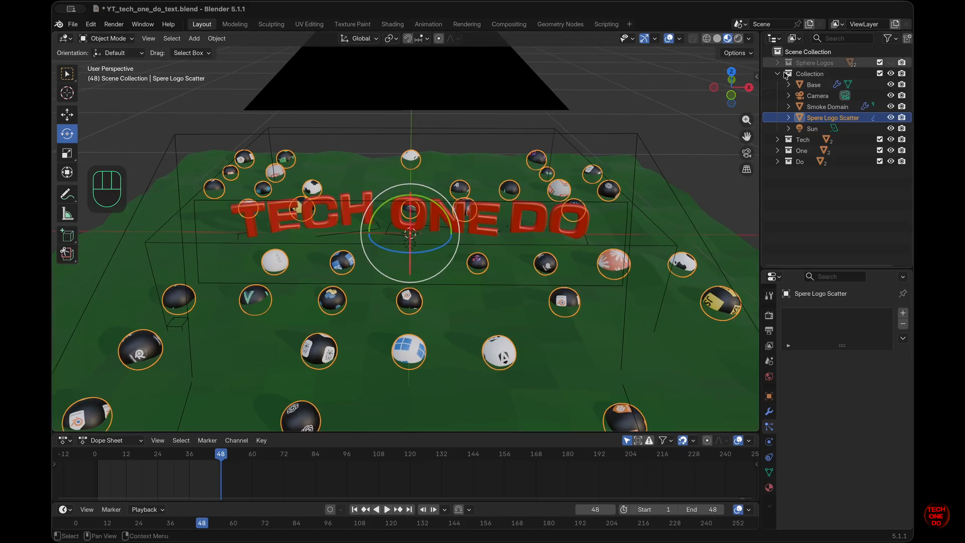
Step: Hide the Camera and the Smoke Domain in the viewport
{"action": "left_click", "coordinate": [891, 95]}
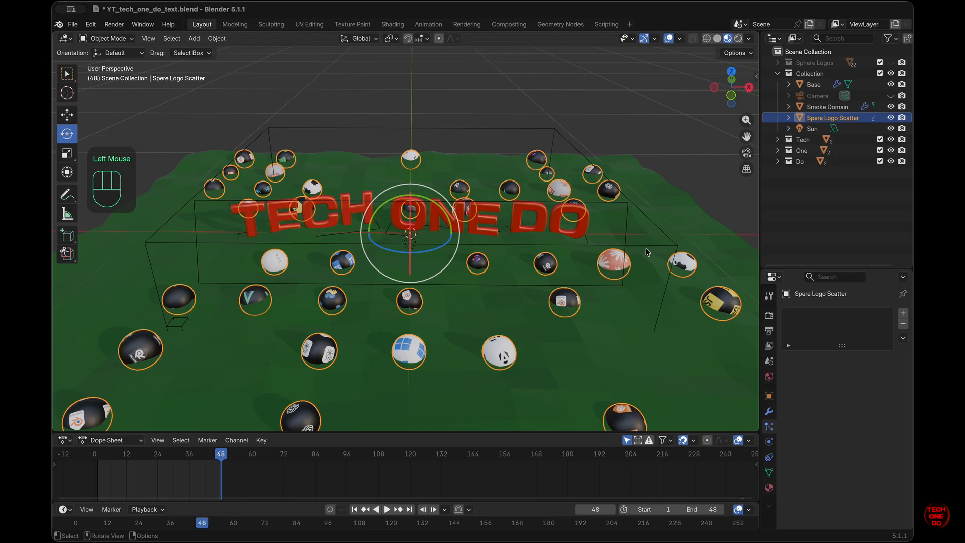
{"action": "scroll", "coordinate": [648, 253], "scroll_direction": "up", "scroll_amount": 2}
{"action": "scroll", "coordinate": [648, 252], "scroll_direction": "down", "scroll_amount": 2}
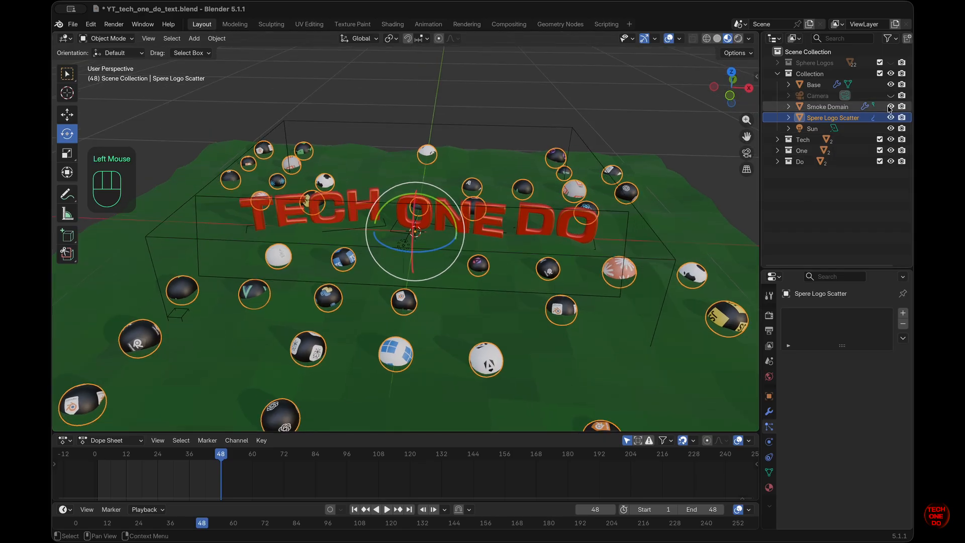
{"action": "left_click", "coordinate": [890, 107]}
{"action": "scroll", "coordinate": [463, 255], "scroll_direction": "left", "scroll_amount": 3}
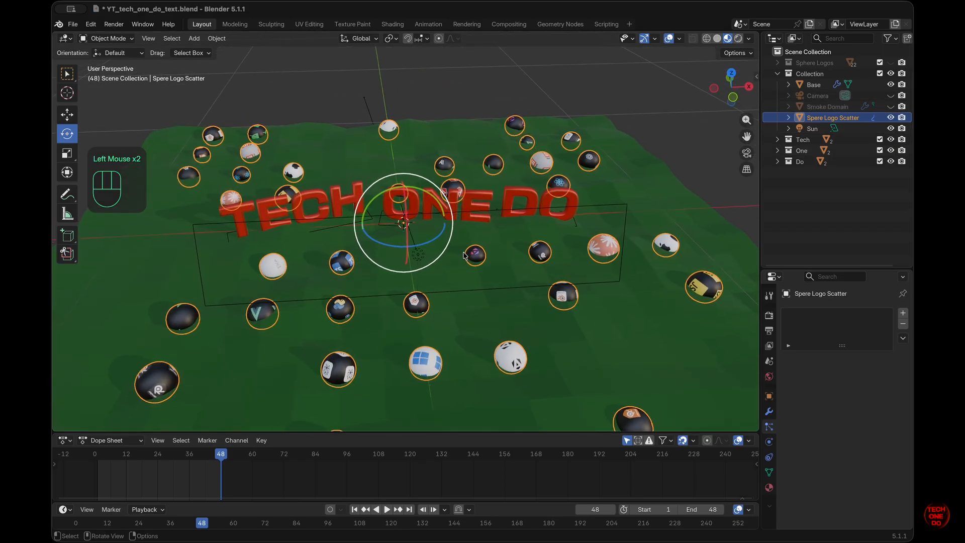
{"action": "scroll", "coordinate": [463, 255], "scroll_direction": "left", "scroll_amount": 3}
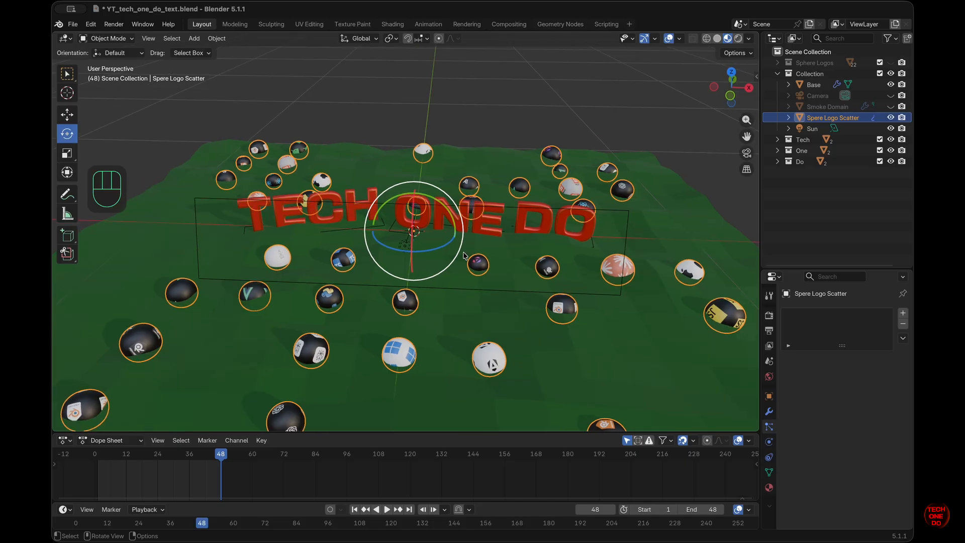
{"action": "scroll", "coordinate": [463, 256], "scroll_direction": "left", "scroll_amount": 3}
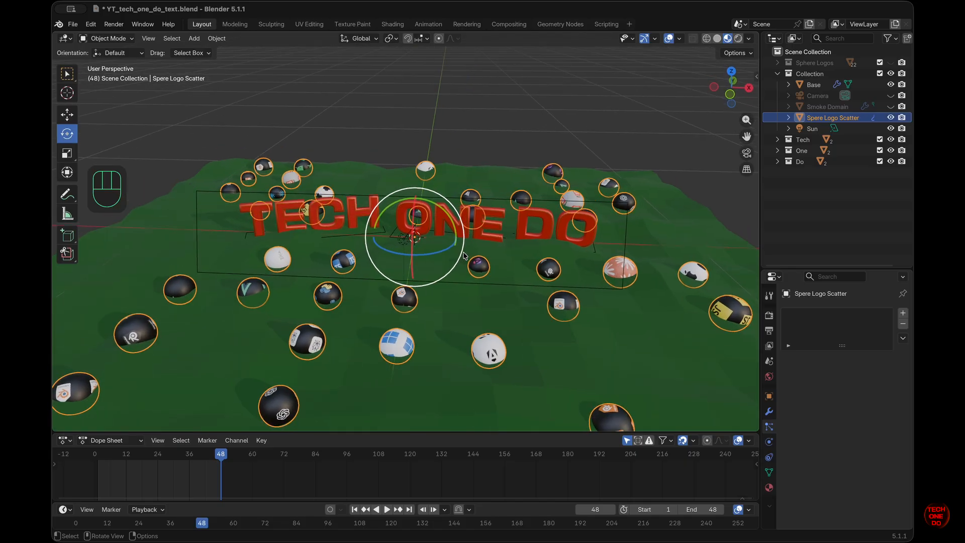
Step: Activate the Select Box tool and duplicate the Spere Logo Scatter object in place
{"action": "key", "text": "w"}
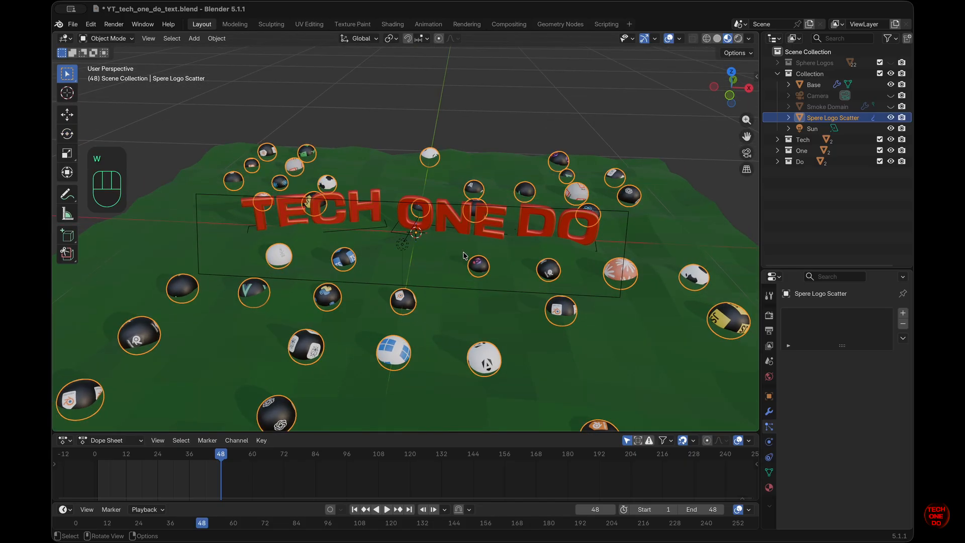
{"action": "left_click", "coordinate": [629, 193]}
{"action": "scroll", "coordinate": [628, 194], "scroll_direction": "down", "scroll_amount": 5}
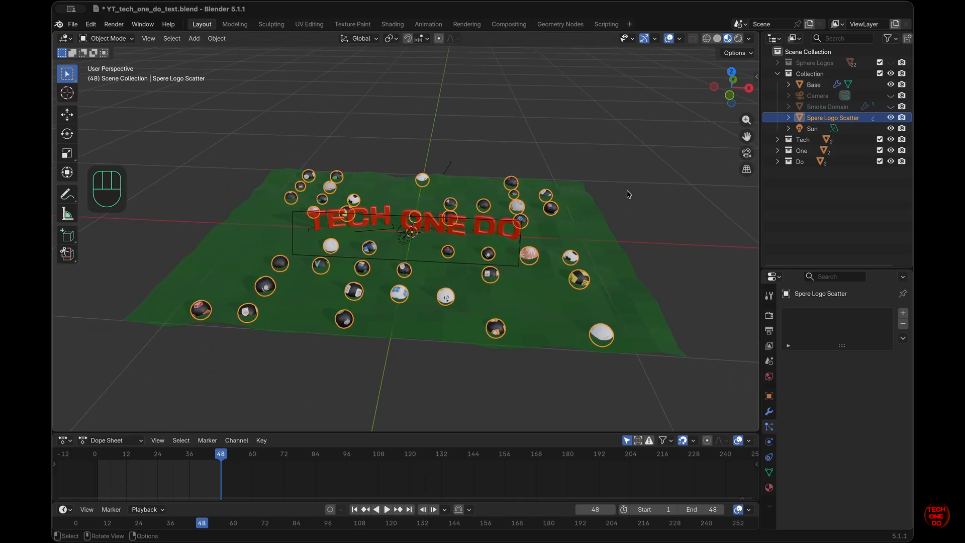
{"action": "key", "text": "shift+d"}
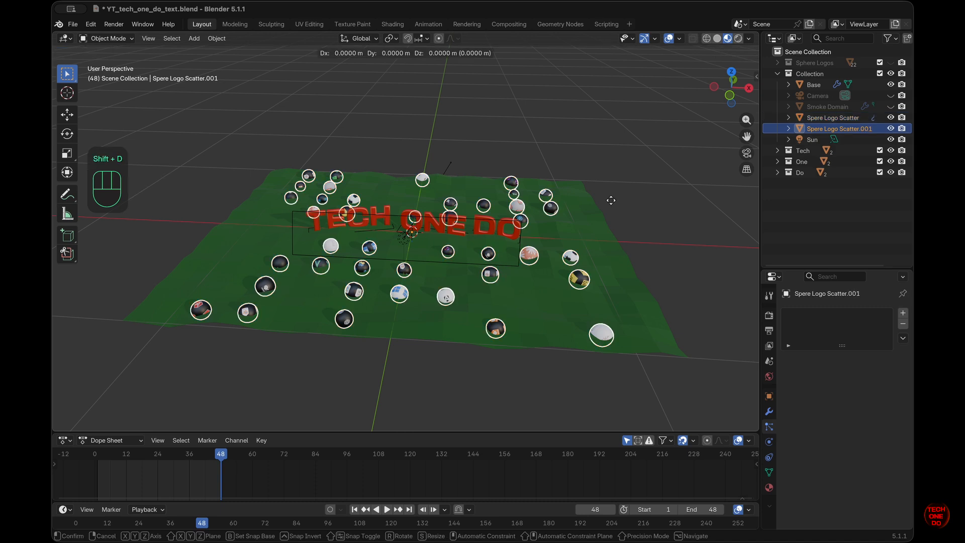
{"action": "left_click", "coordinate": [611, 200]}
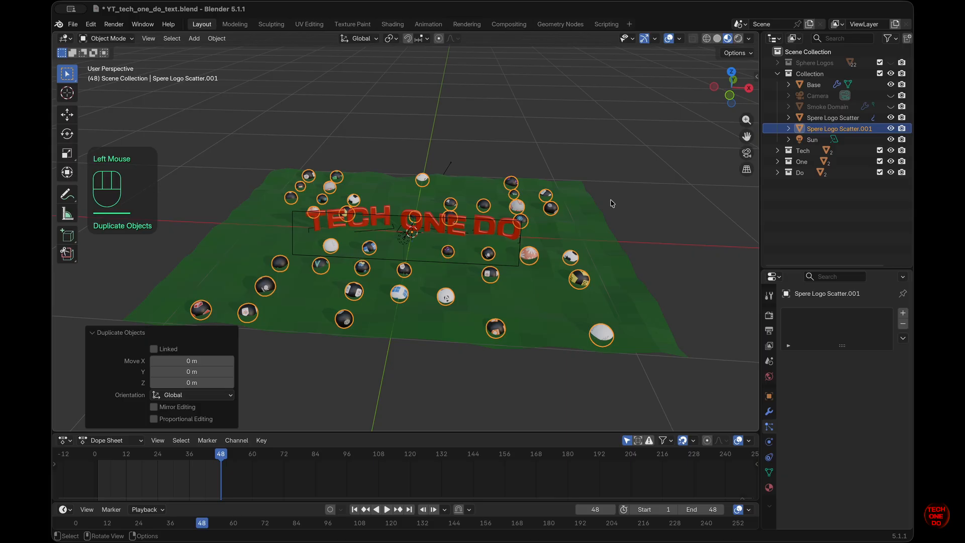
Step: Set the duplicated scatter object's X rotation to 90°
{"action": "key", "text": "n"}
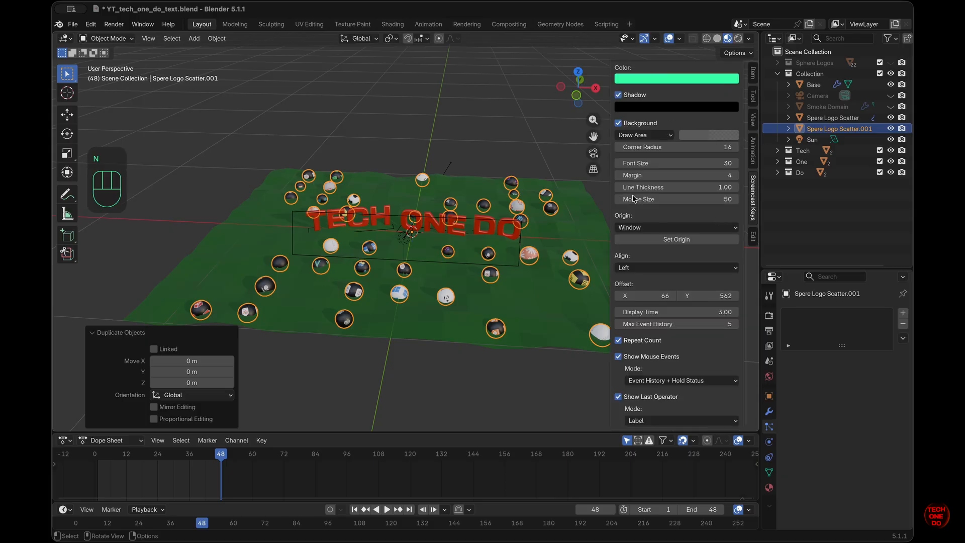
{"action": "left_click", "coordinate": [753, 74]}
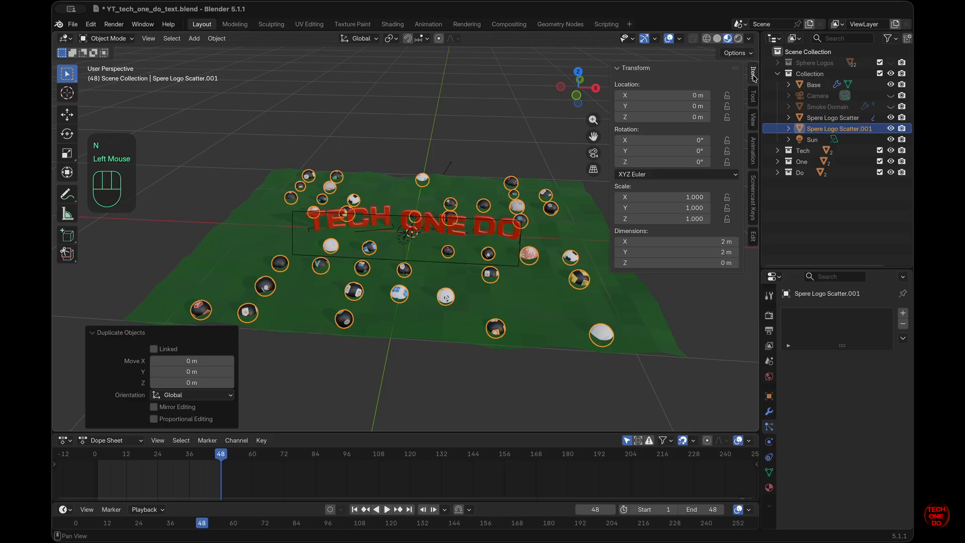
{"action": "double_click", "coordinate": [680, 141]}
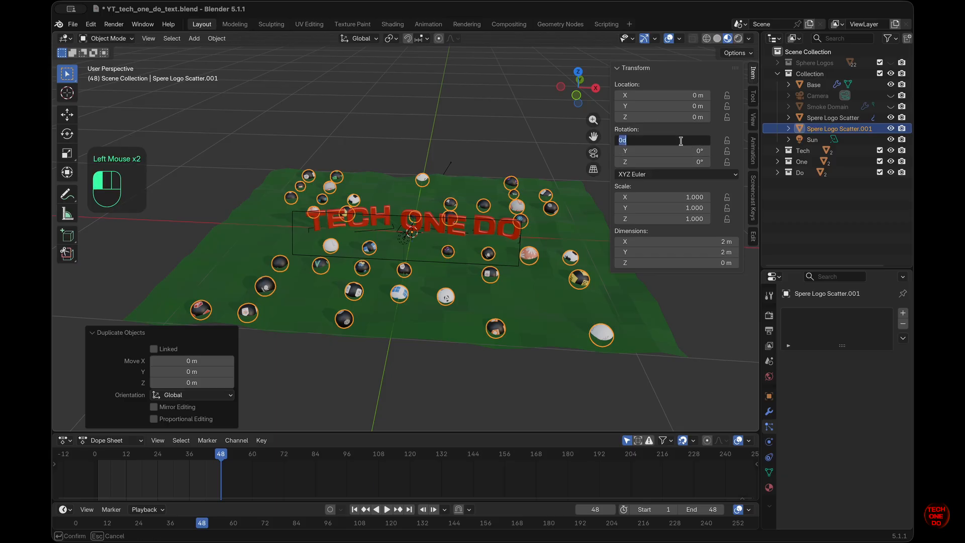
{"action": "key", "text": "Return"}
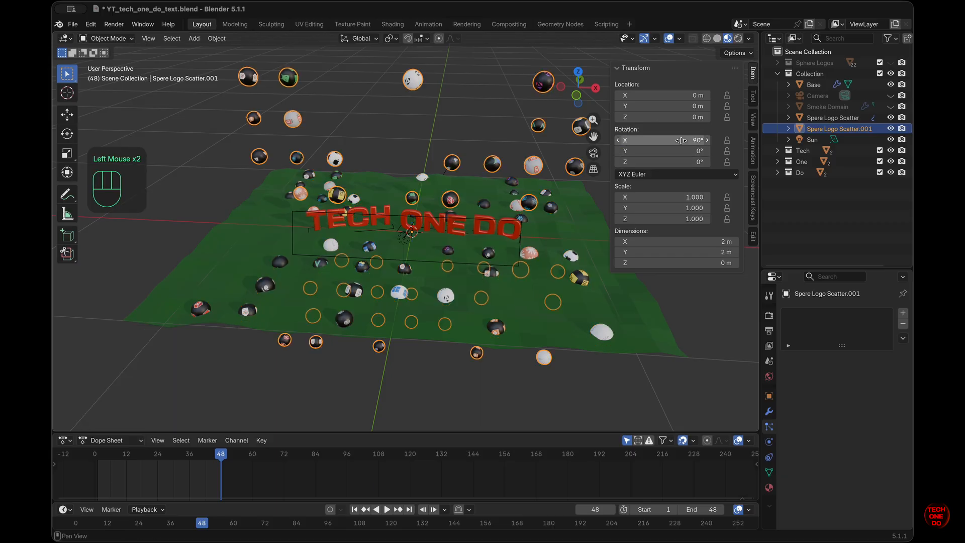
{"action": "key", "text": "KP_Enter"}
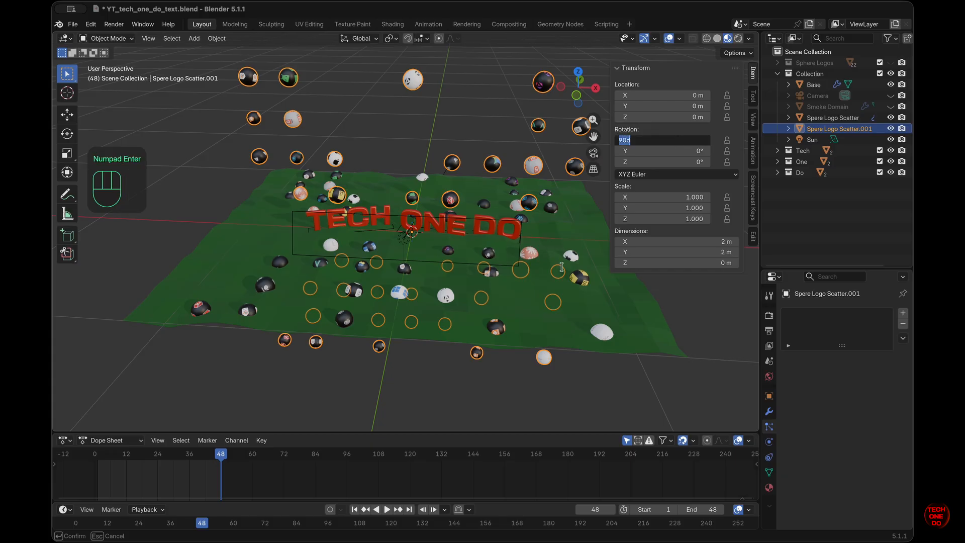
{"action": "left_click", "coordinate": [632, 322]}
Step: Move the upright scatter duplicate behind the text by setting its Y location to 1.06 m
{"action": "scroll", "coordinate": [631, 323], "scroll_direction": "right", "scroll_amount": 10}
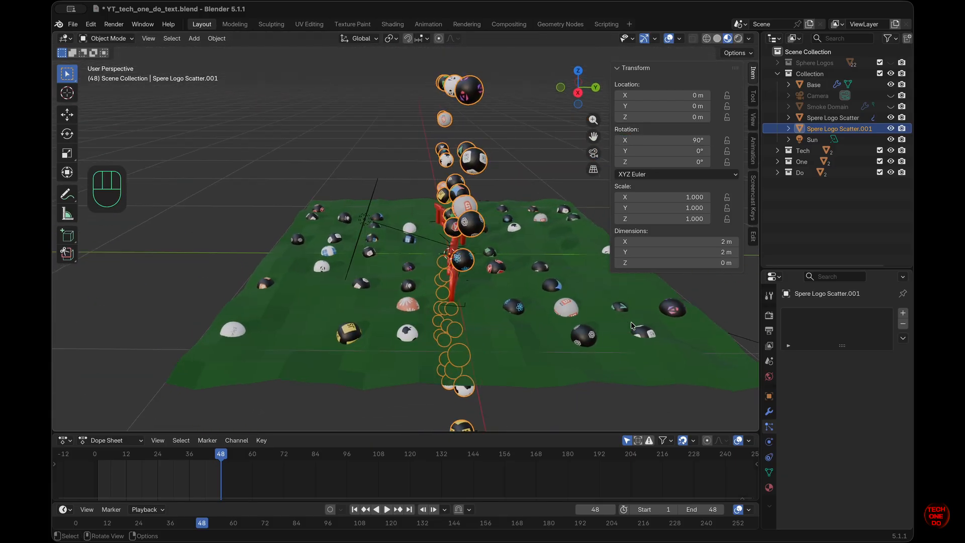
{"action": "scroll", "coordinate": [631, 322], "scroll_direction": "right", "scroll_amount": 5}
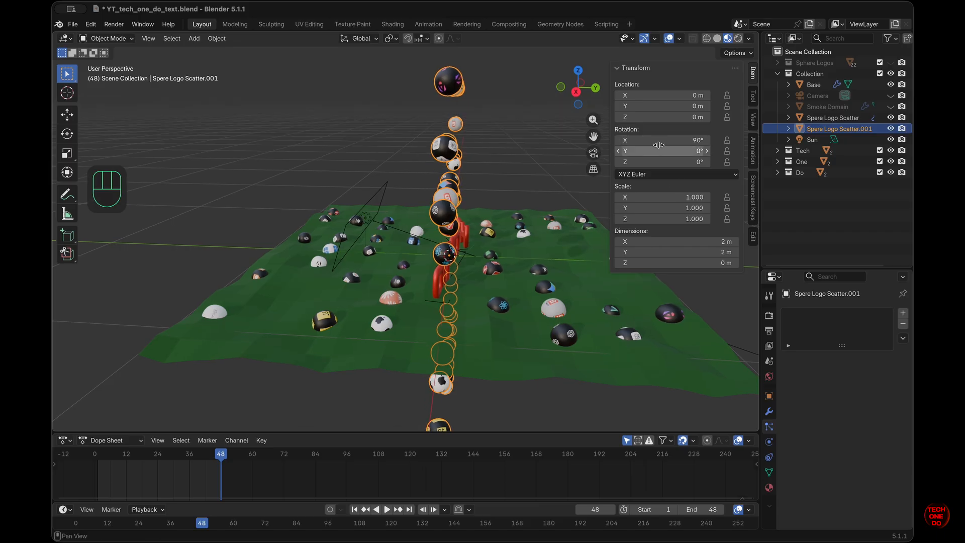
{"action": "left_click_drag", "start_coordinate": [656, 106], "coordinate": [676, 101]}
{"action": "scroll", "coordinate": [505, 232], "scroll_direction": "right", "scroll_amount": 6}
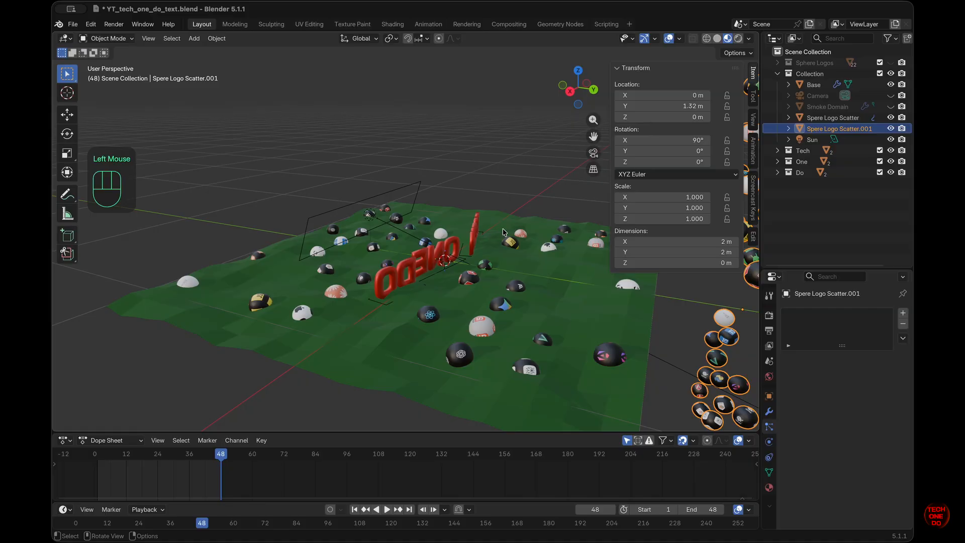
{"action": "key", "text": "KP_3"}
{"action": "scroll", "coordinate": [505, 232], "scroll_direction": "right", "scroll_amount": 6, "text": "shift"}
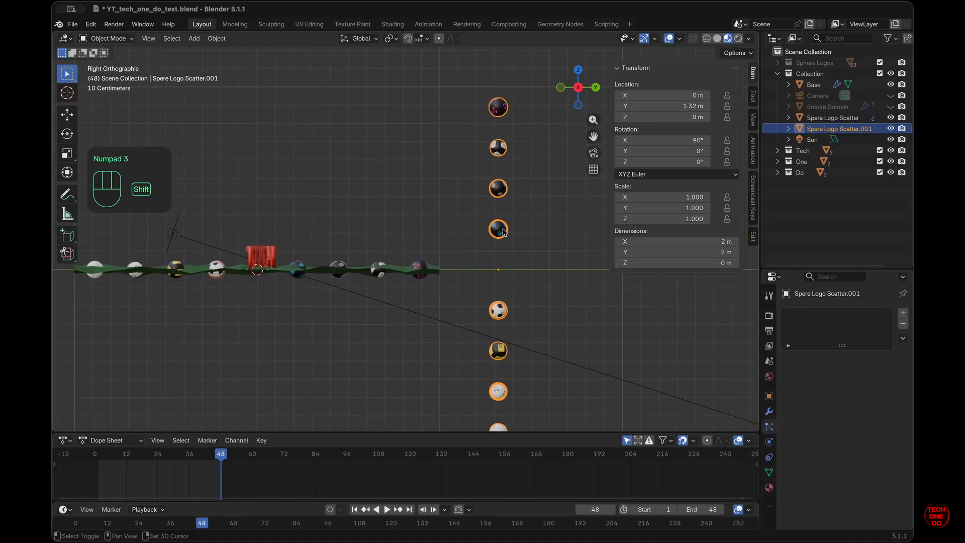
{"action": "scroll", "coordinate": [504, 233], "scroll_direction": "up", "scroll_amount": 5}
{"action": "scroll", "coordinate": [504, 232], "scroll_direction": "down", "scroll_amount": 5}
{"action": "key", "text": "KP_3"}
{"action": "left_click_drag", "start_coordinate": [679, 105], "coordinate": [671, 103]}
{"action": "scroll", "coordinate": [556, 265], "scroll_direction": "left", "scroll_amount": 10}
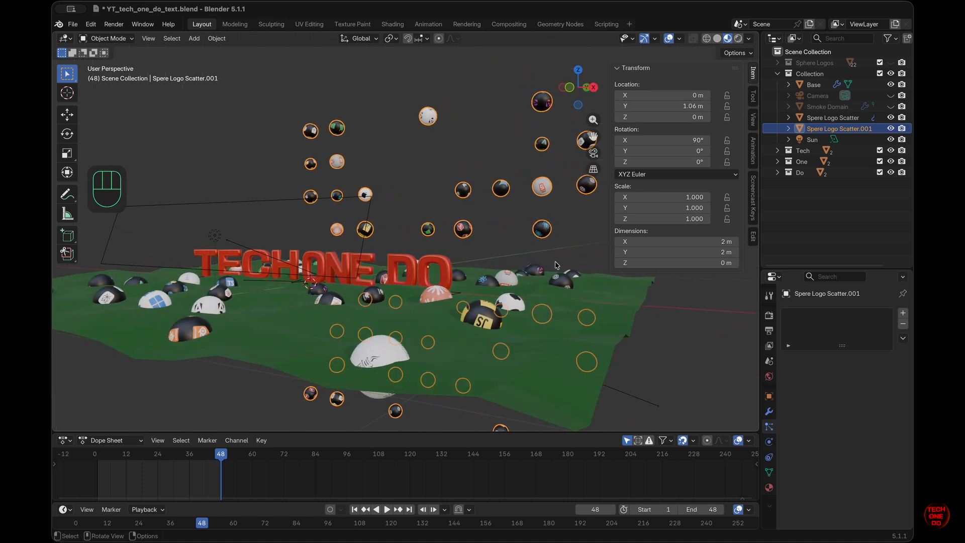
Step: Close the transform sidebar, deselect the upright scatter and disable the Sphere Logos collection in renders
{"action": "scroll", "coordinate": [556, 265], "scroll_direction": "left", "scroll_amount": 10}
{"action": "left_click", "coordinate": [753, 74]}
{"action": "left_click", "coordinate": [796, 220]}
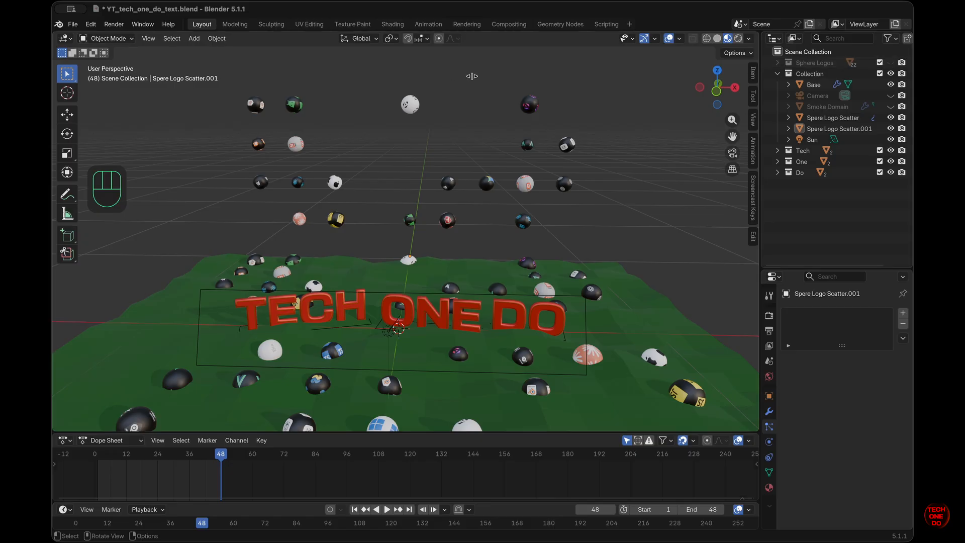
{"action": "left_click", "coordinate": [902, 63]}
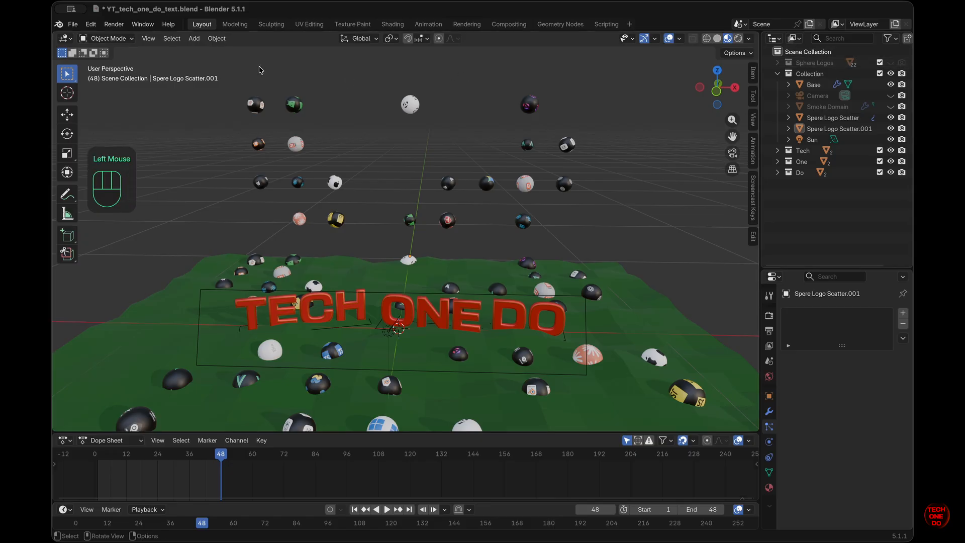
Step: Append the Cube Logos collection from logos_2.blend
{"action": "left_click", "coordinate": [72, 25]}
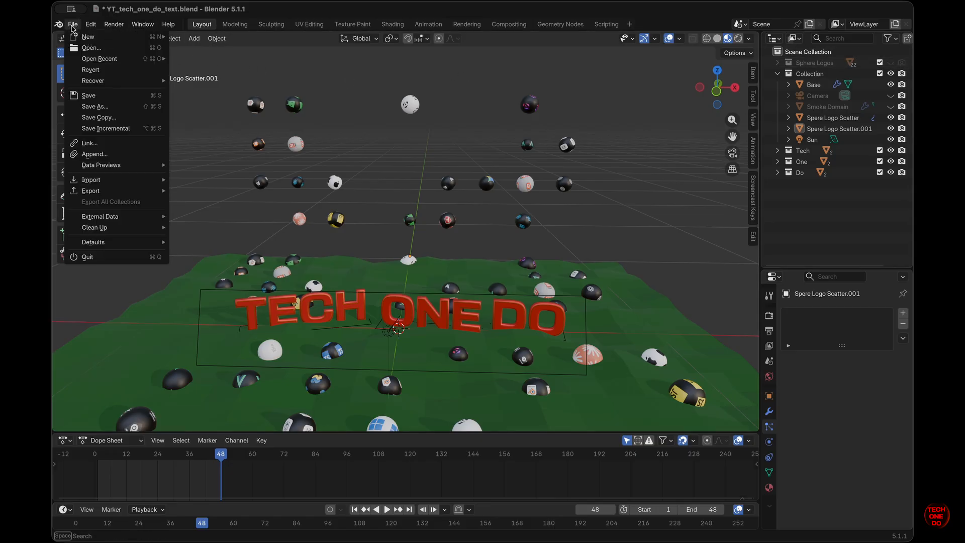
{"action": "left_click", "coordinate": [120, 155]}
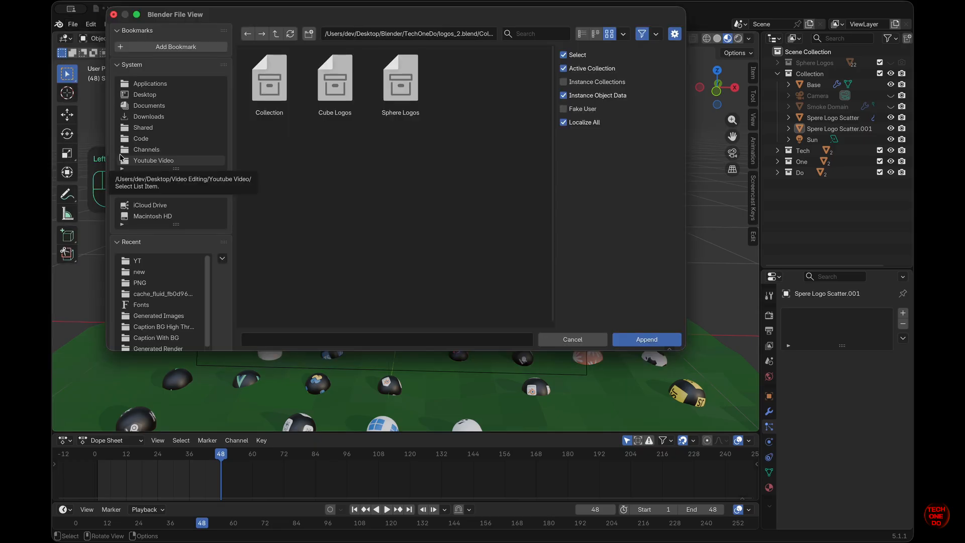
{"action": "left_click", "coordinate": [334, 87]}
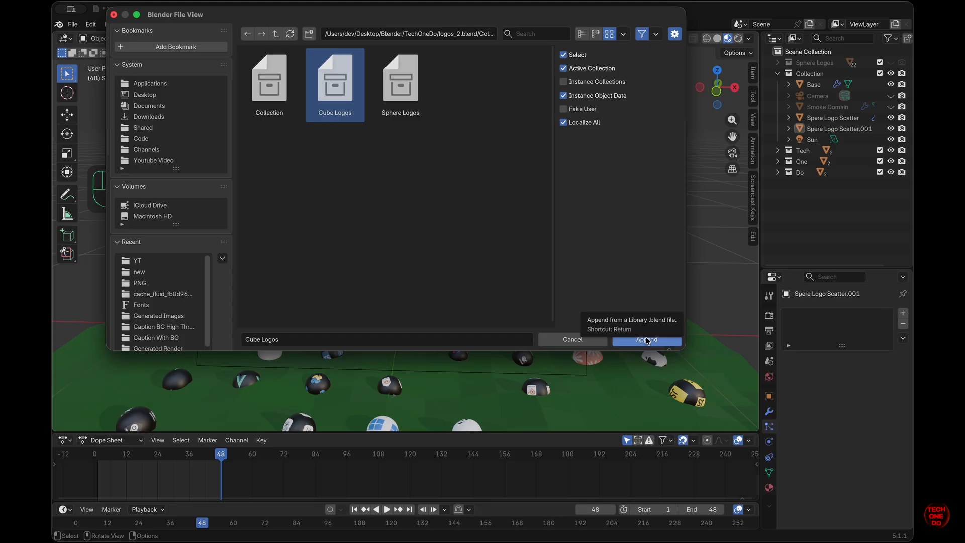
{"action": "left_click", "coordinate": [648, 341]}
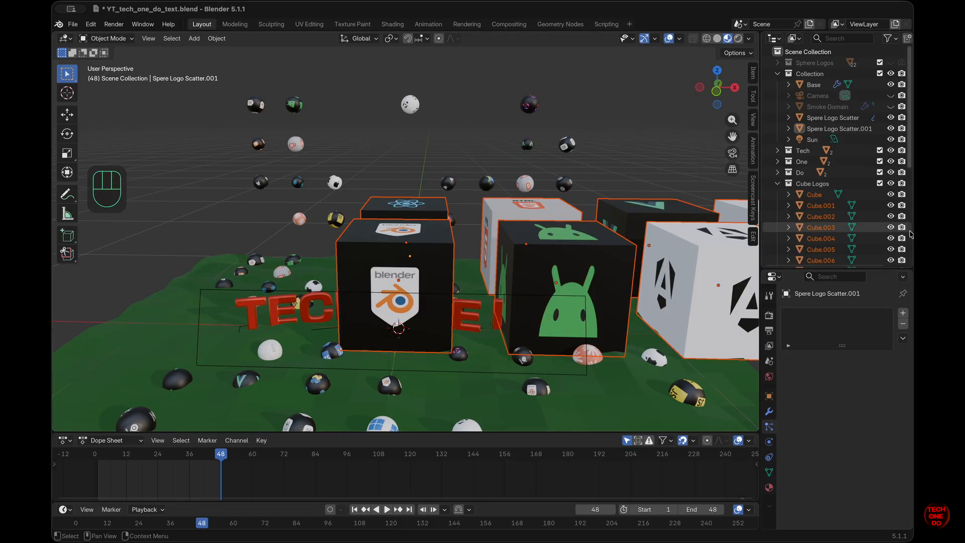
Step: Collapse the Cube Logos collection and hide it in both the viewport and renders
{"action": "left_click", "coordinate": [779, 184]}
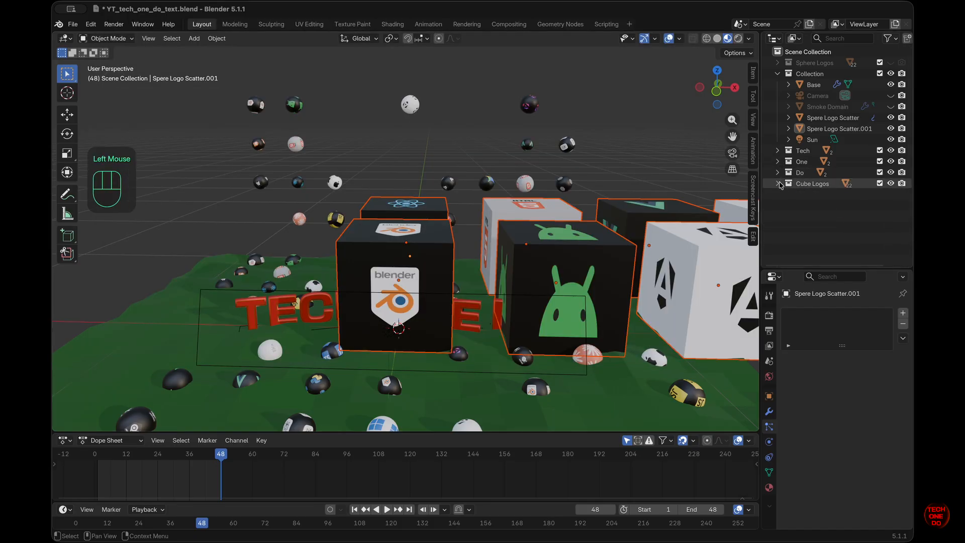
{"action": "left_click", "coordinate": [902, 184]}
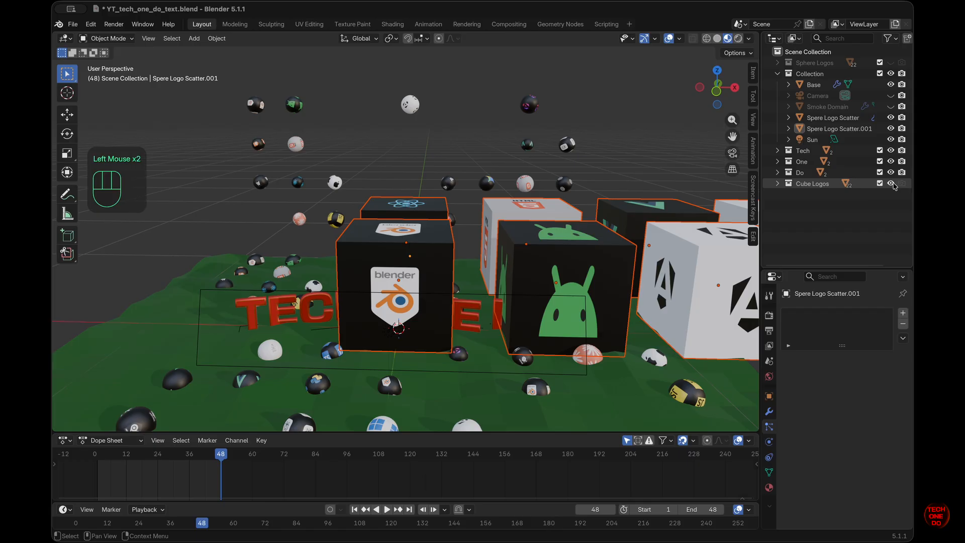
{"action": "left_click", "coordinate": [892, 184]}
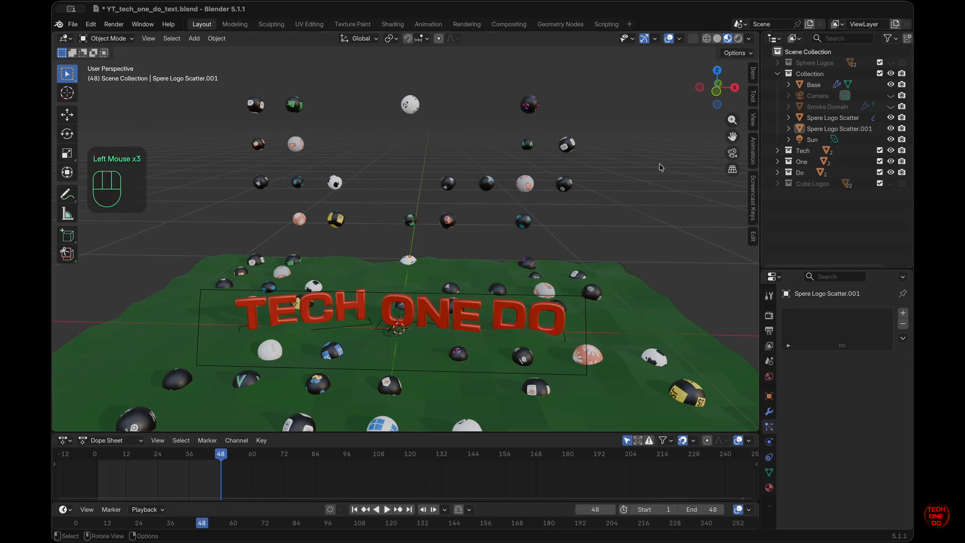
Step: Make the upright scatter duplicate's geometry node tree a single-user copy in the Geometry Nodes workspace
{"action": "left_click", "coordinate": [526, 186]}
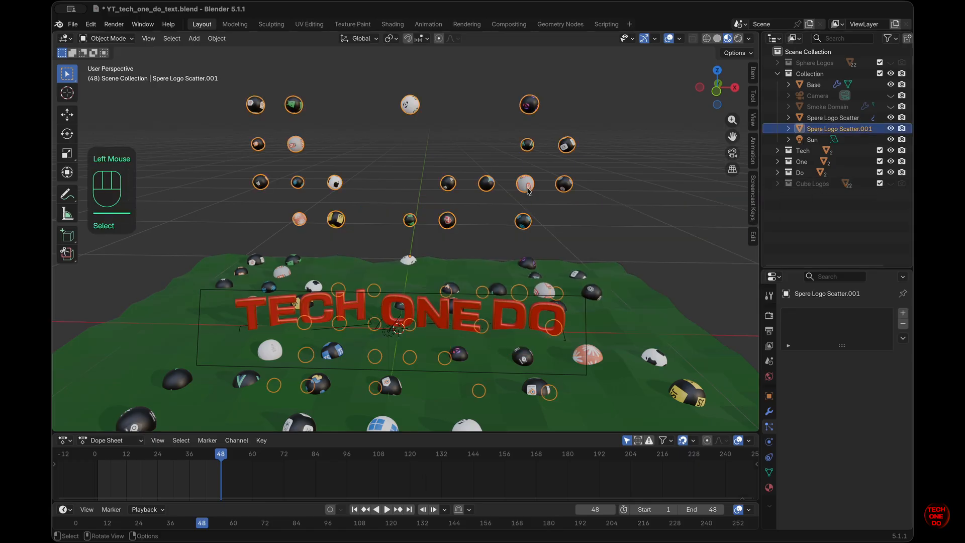
{"action": "left_click", "coordinate": [559, 24]}
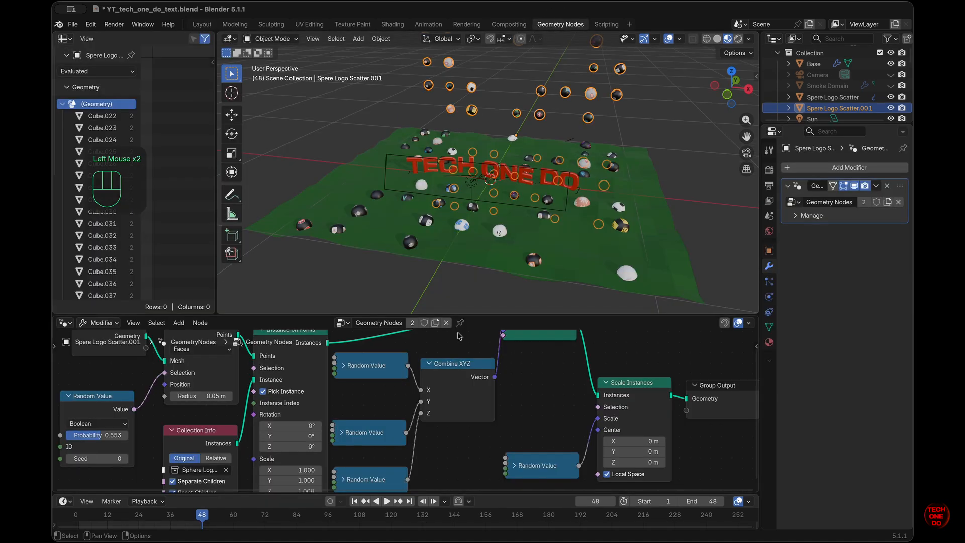
{"action": "scroll", "coordinate": [460, 336], "scroll_direction": "up", "scroll_amount": 5}
{"action": "left_click", "coordinate": [343, 323]}
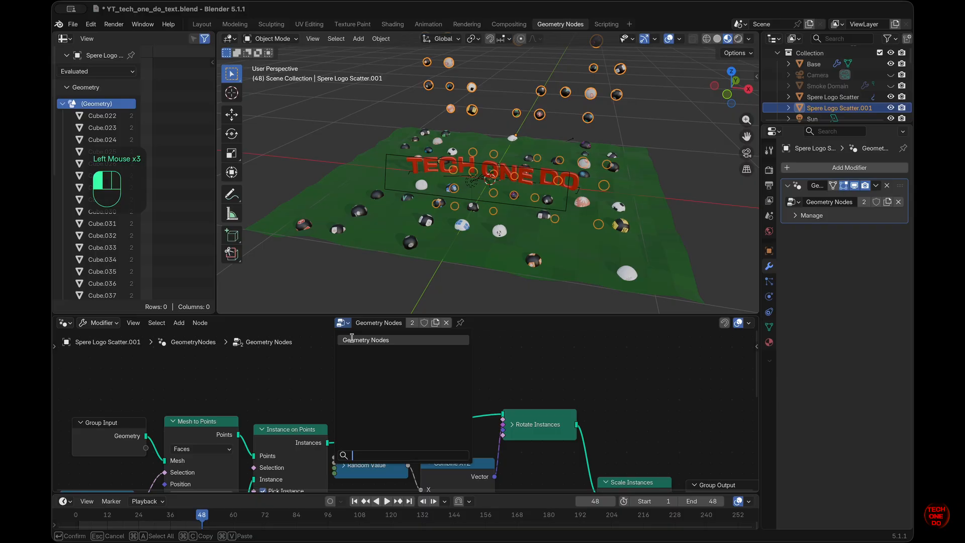
{"action": "left_click", "coordinate": [561, 358]}
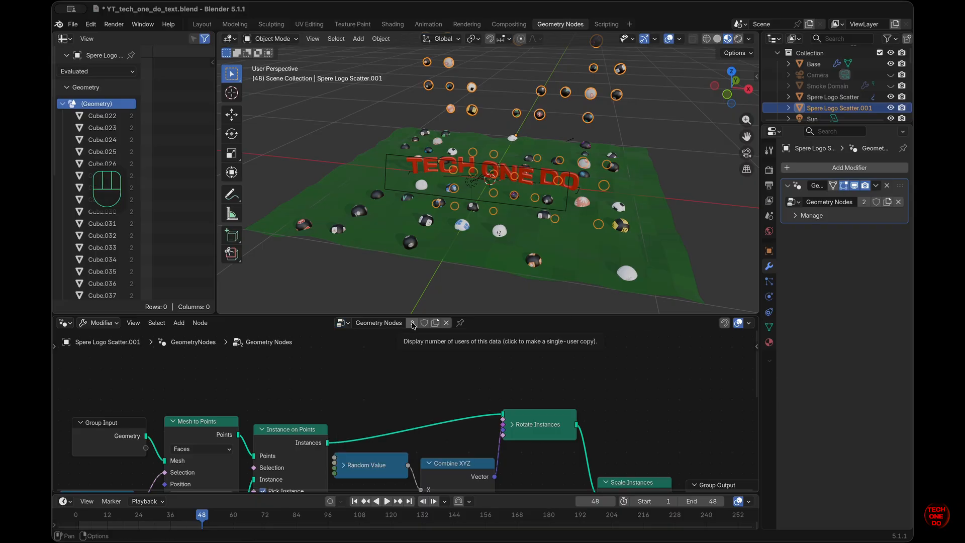
{"action": "left_click", "coordinate": [413, 323]}
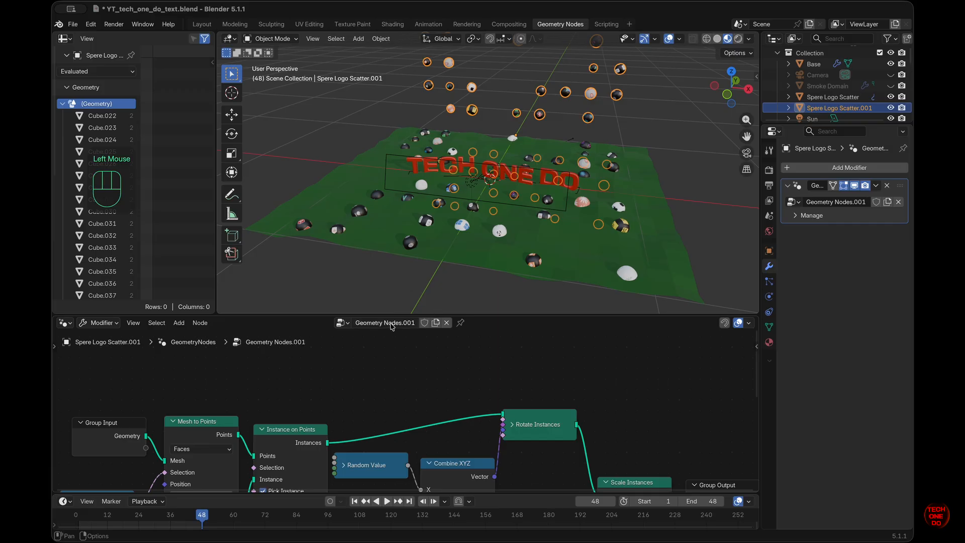
Step: Replace the collection in the duplicate's Collection Info node with Cube Logos
{"action": "scroll", "coordinate": [503, 382], "scroll_direction": "down", "scroll_amount": 3}
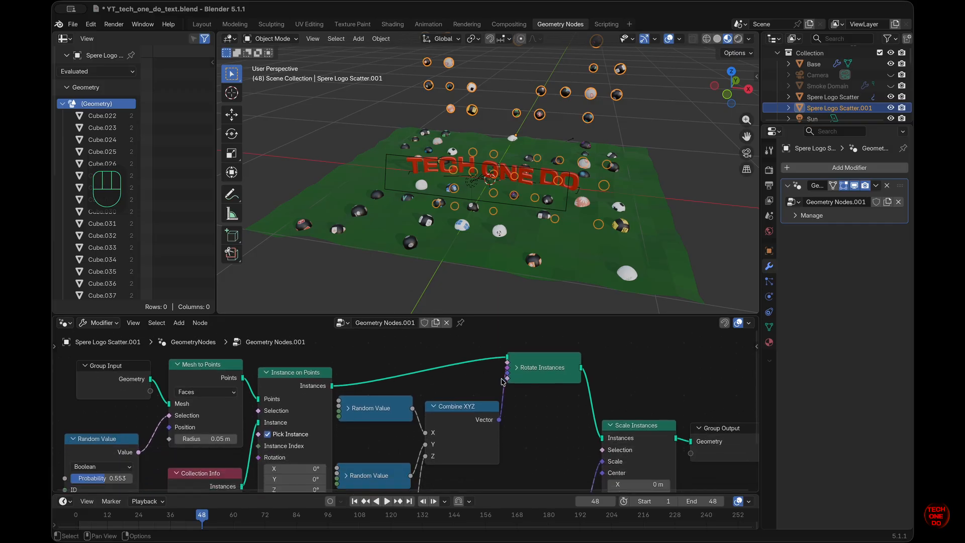
{"action": "scroll", "coordinate": [501, 381], "scroll_direction": "down", "scroll_amount": 2}
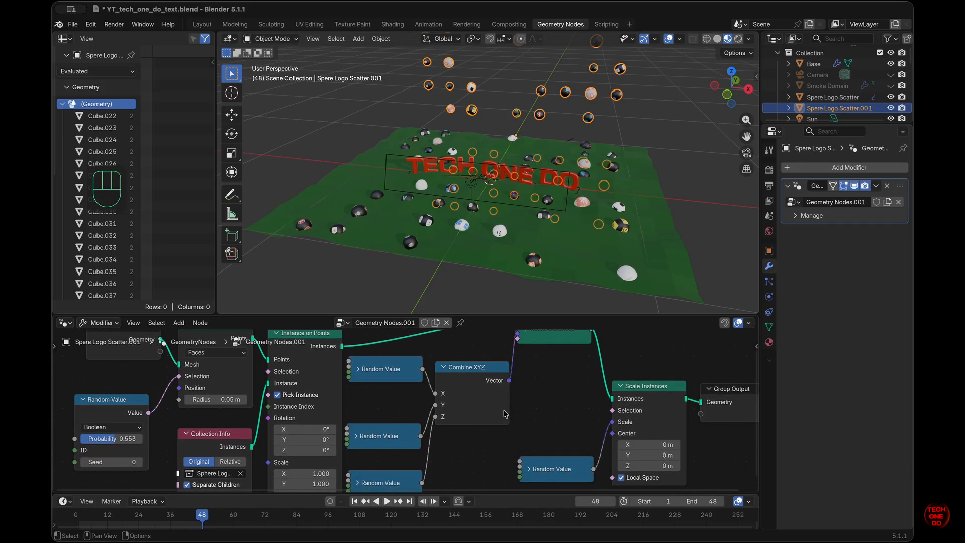
{"action": "left_click", "coordinate": [240, 473]}
{"action": "left_click", "coordinate": [219, 474]}
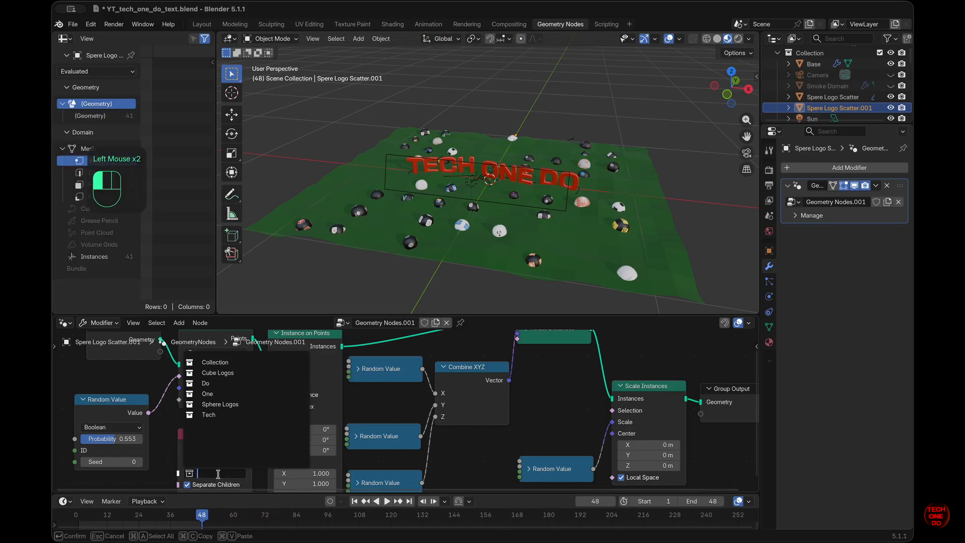
{"action": "left_click", "coordinate": [231, 372]}
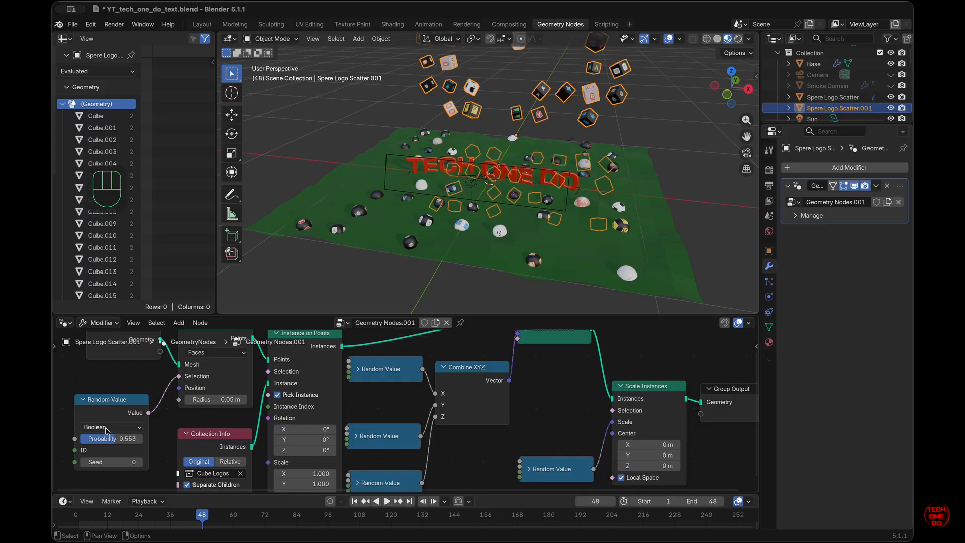
Step: Cut the links from Combine XYZ to Rotate Instances and from the Boolean Random Value to the Mesh to Points selection
{"action": "left_click", "coordinate": [551, 423]}
{"action": "scroll", "coordinate": [551, 423], "scroll_direction": "up", "scroll_amount": 2}
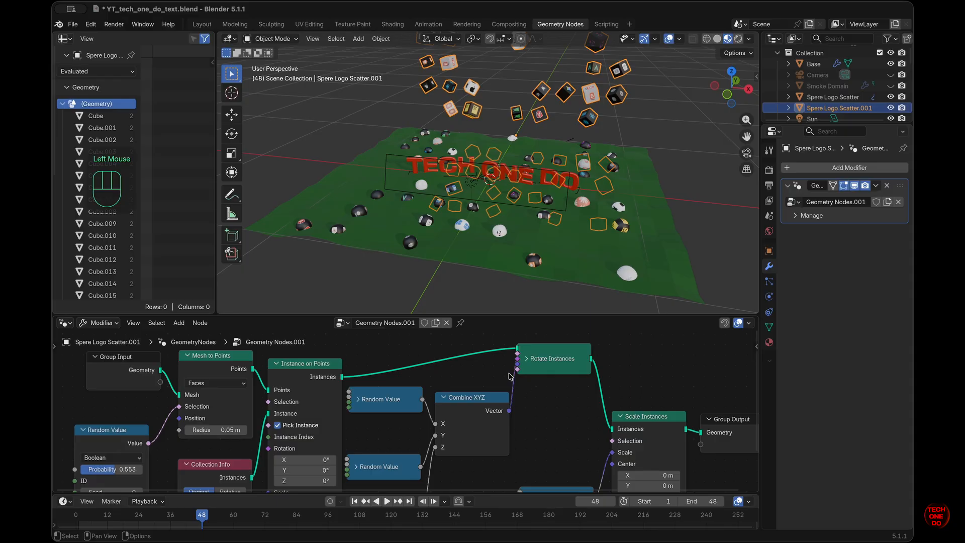
{"action": "scroll", "coordinate": [510, 377], "scroll_direction": "up", "scroll_amount": 1, "text": "super"}
{"action": "right_click_drag", "start_coordinate": [510, 375], "coordinate": [529, 395], "text": "super"}
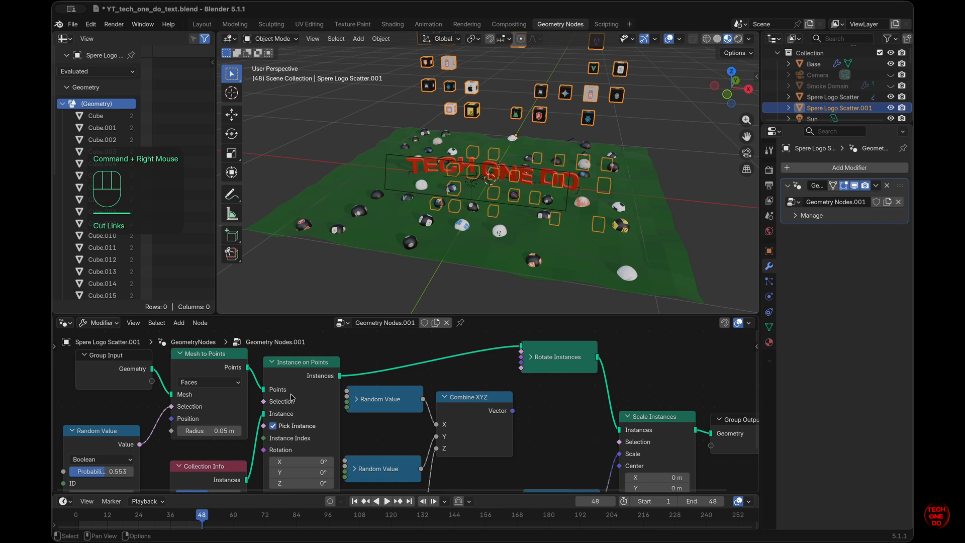
{"action": "right_click_drag", "start_coordinate": [179, 403], "coordinate": [160, 439], "text": "super"}
Step: Examine the upright cube grid behind the text from several angles and through the camera
{"action": "scroll", "coordinate": [546, 293], "scroll_direction": "down", "scroll_amount": 5}
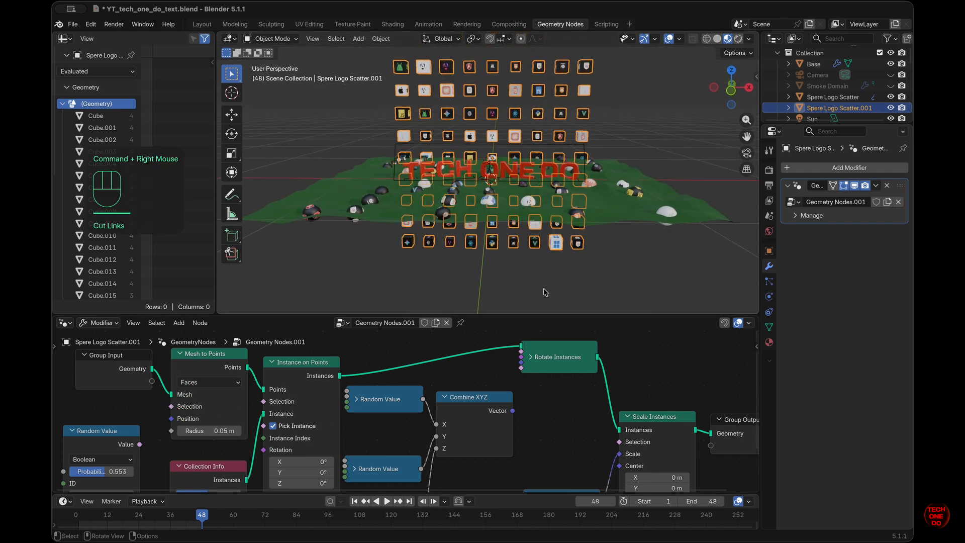
{"action": "scroll", "coordinate": [546, 292], "scroll_direction": "right", "scroll_amount": 5}
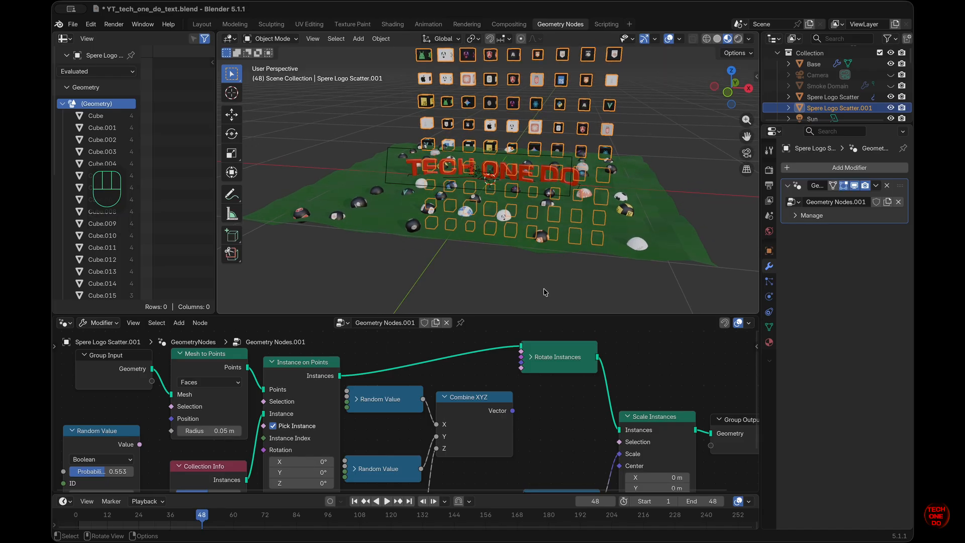
{"action": "scroll", "coordinate": [707, 204], "scroll_direction": "up", "scroll_amount": 4}
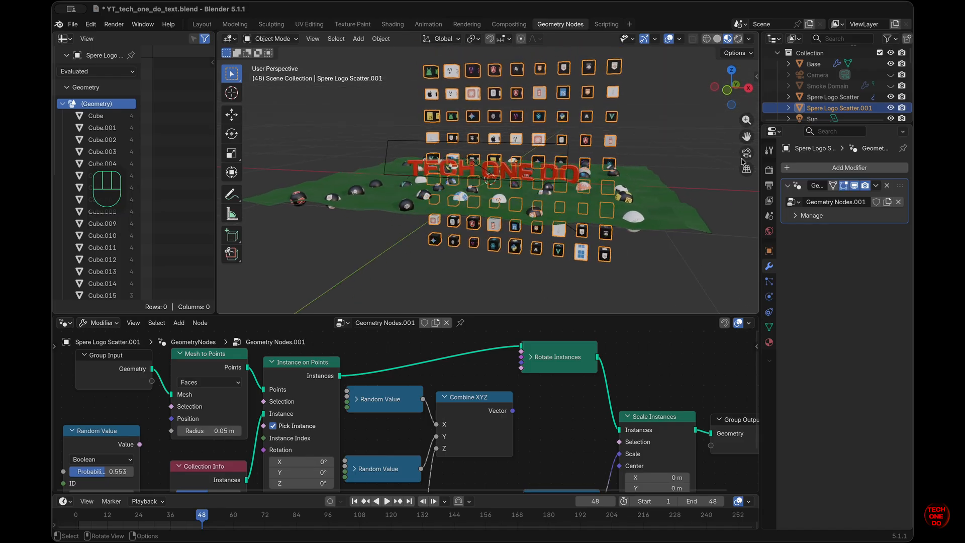
{"action": "left_click", "coordinate": [747, 152]}
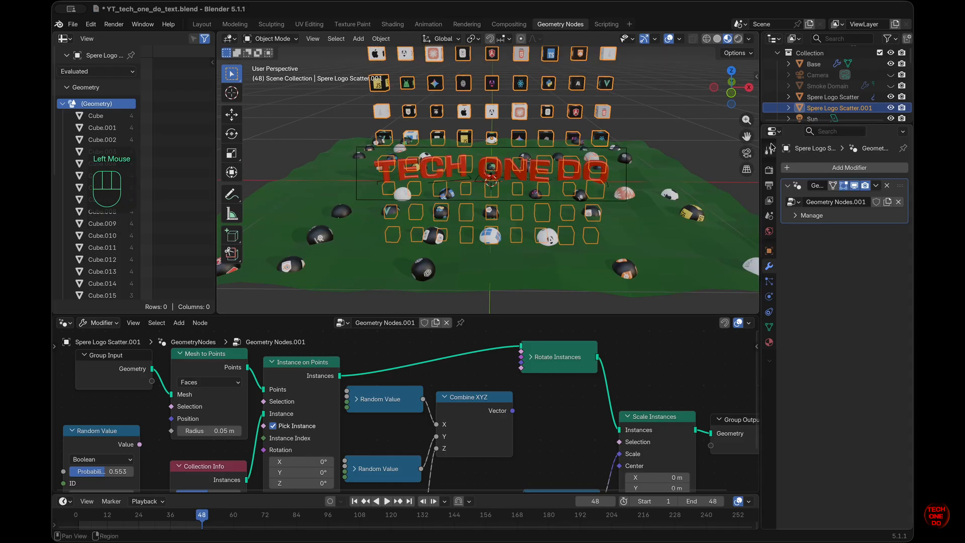
{"action": "left_click", "coordinate": [747, 153]}
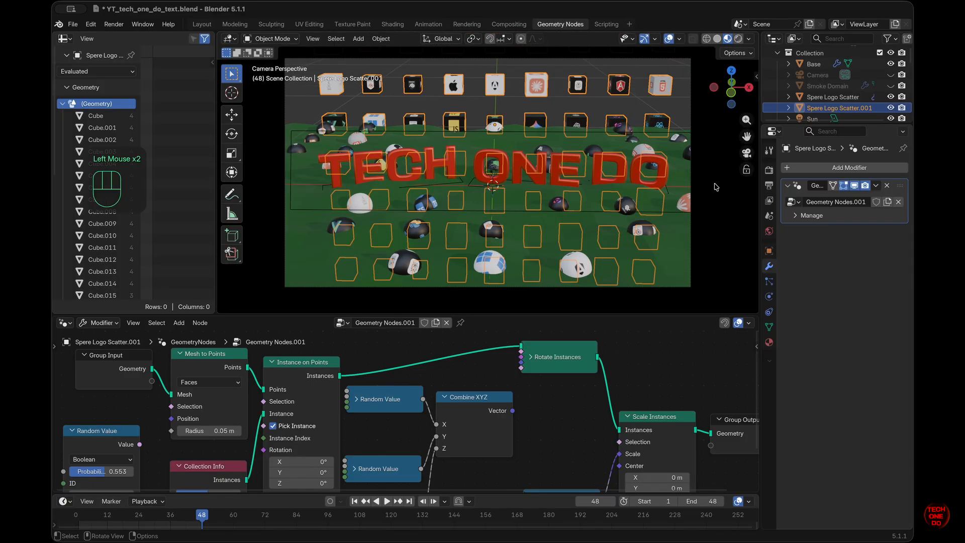
{"action": "left_click", "coordinate": [717, 187]}
{"action": "left_click", "coordinate": [747, 153]}
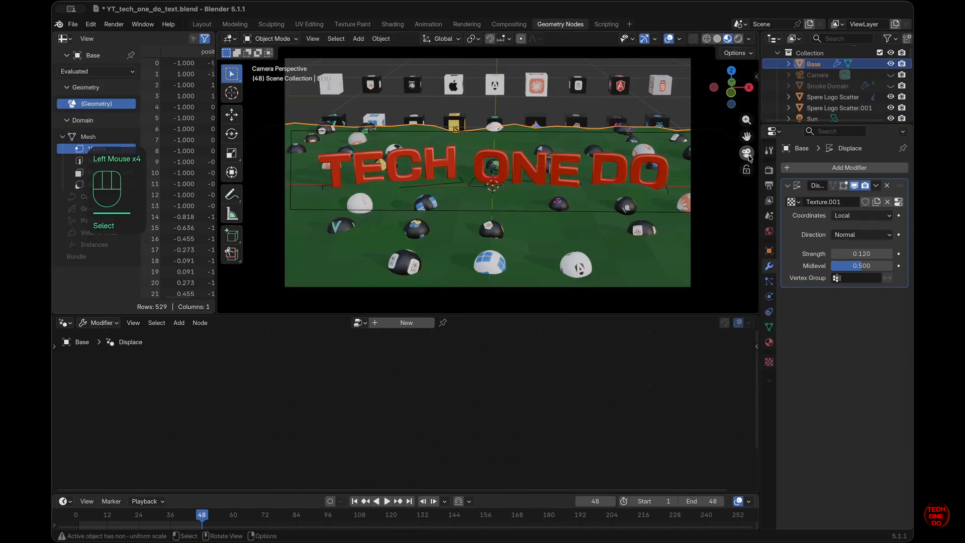
{"action": "left_click", "coordinate": [723, 224]}
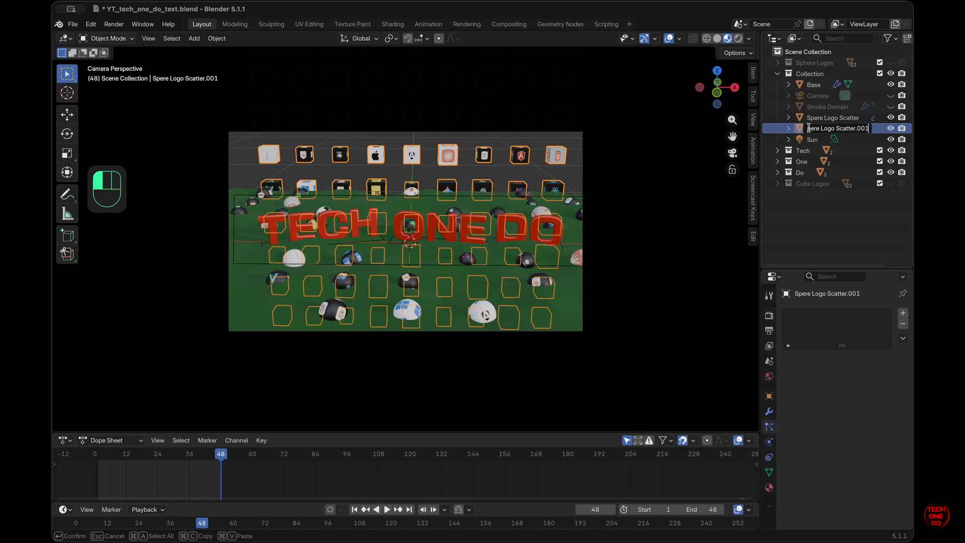
Step: Rename the upright scatter object to Cube Logo Scatter
{"action": "left_click", "coordinate": [809, 128]}
{"action": "type", "text": "Cube"}
{"action": "key", "text": "Return"}
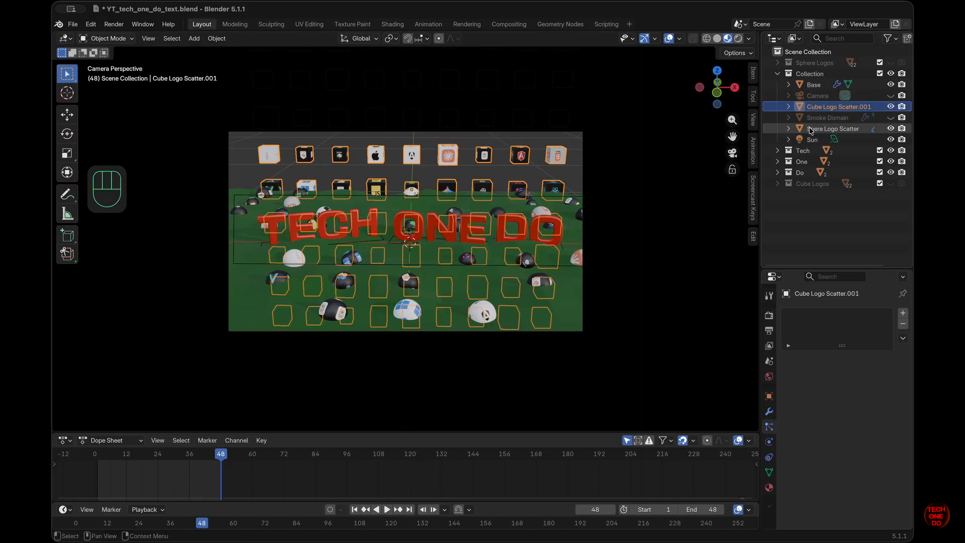
{"action": "double_click", "coordinate": [868, 107]}
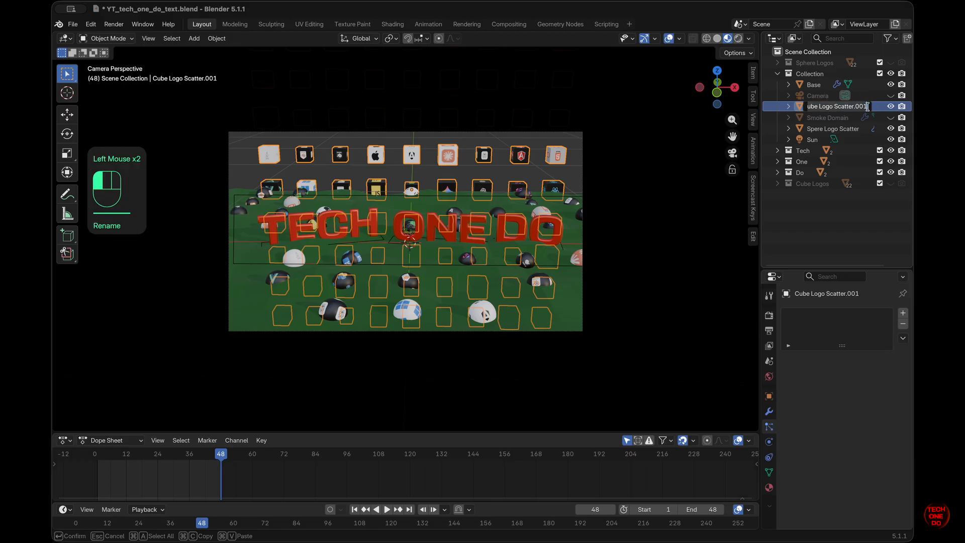
{"action": "key", "text": "BackSpace"}
{"action": "key", "text": "BackSpace"}
{"action": "key", "text": "BackSpace"}
{"action": "key", "text": "BackSpace"}
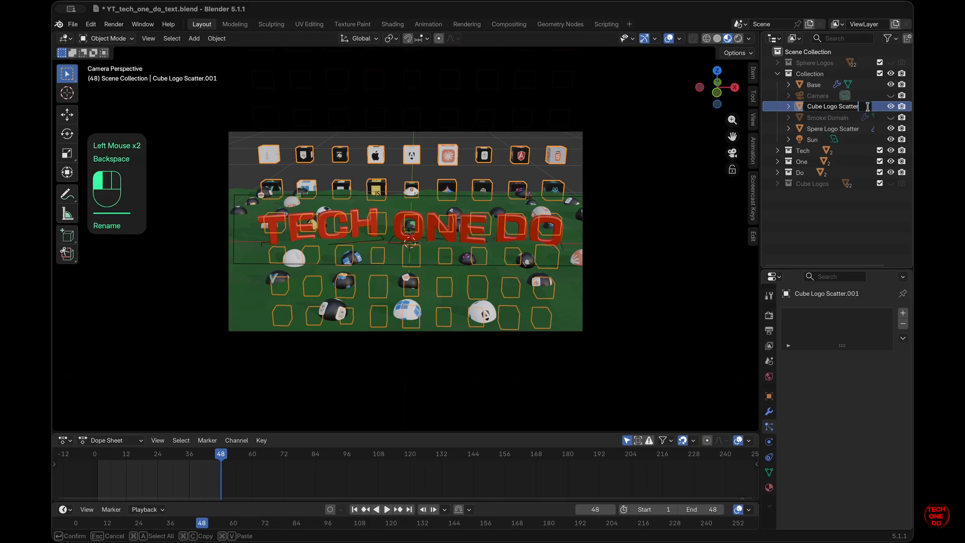
Step: Raise the Cube Logo Scatter by setting its Z location to 0.1 m
{"action": "left_click", "coordinate": [754, 75]}
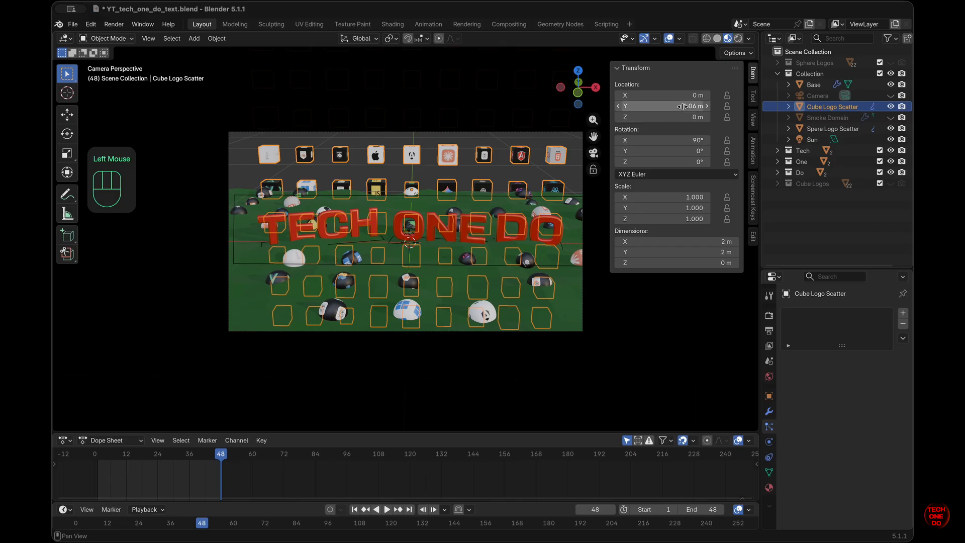
{"action": "left_click_drag", "start_coordinate": [687, 118], "coordinate": [678, 111]}
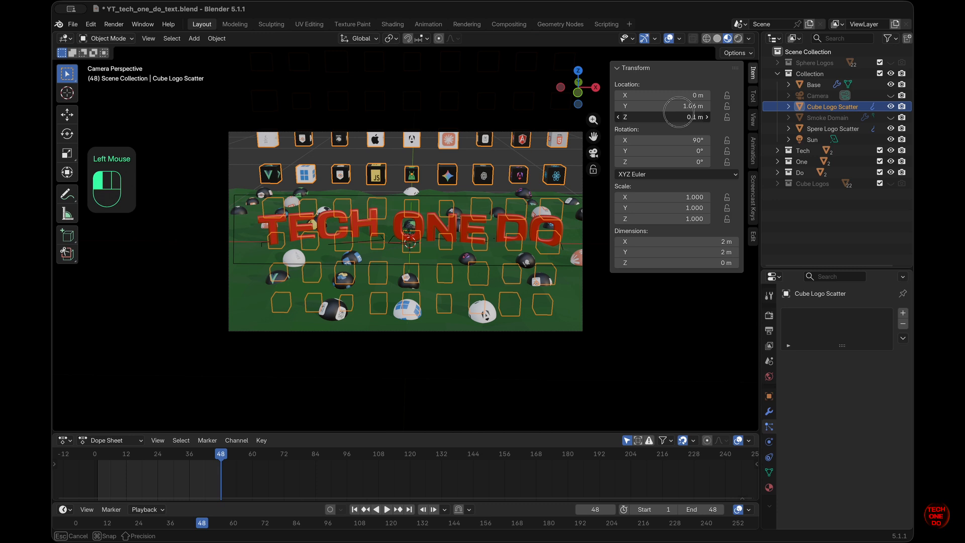
{"action": "left_click_drag", "start_coordinate": [678, 111], "coordinate": [678, 111]}
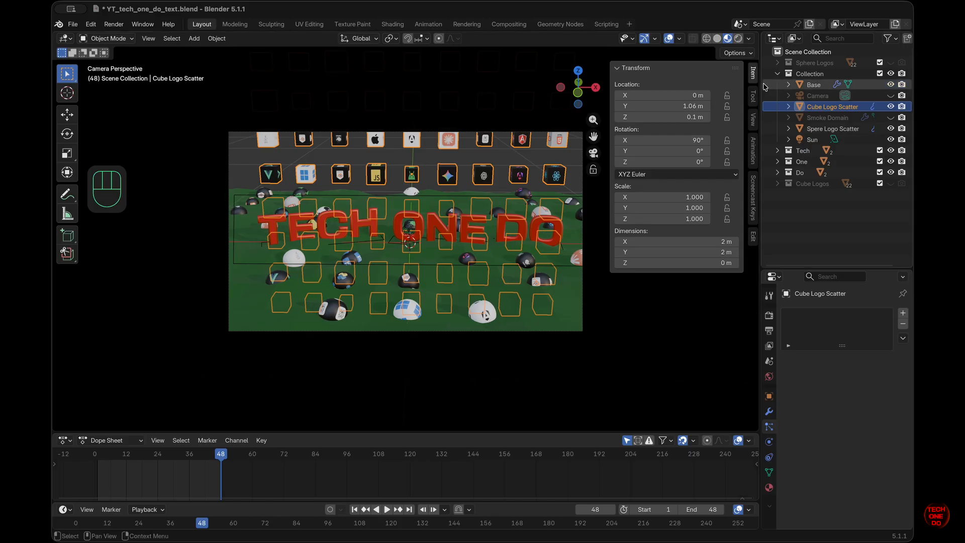
Step: Lock the camera to the view and shift its framing upward to include more of the cube rows
{"action": "left_click", "coordinate": [595, 154]}
{"action": "left_click", "coordinate": [595, 153]}
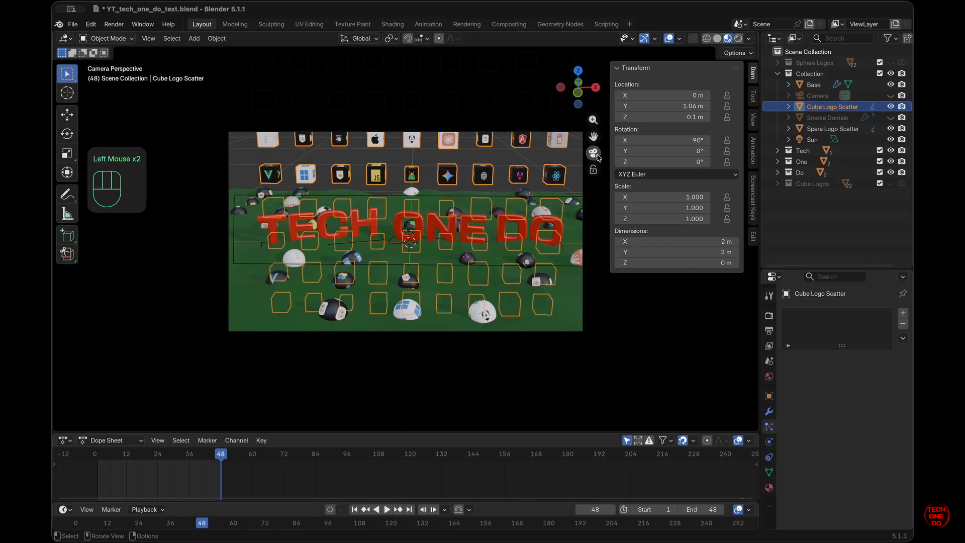
{"action": "left_click", "coordinate": [594, 169]}
{"action": "scroll", "coordinate": [536, 217], "scroll_direction": "up", "scroll_amount": 4, "text": "shift"}
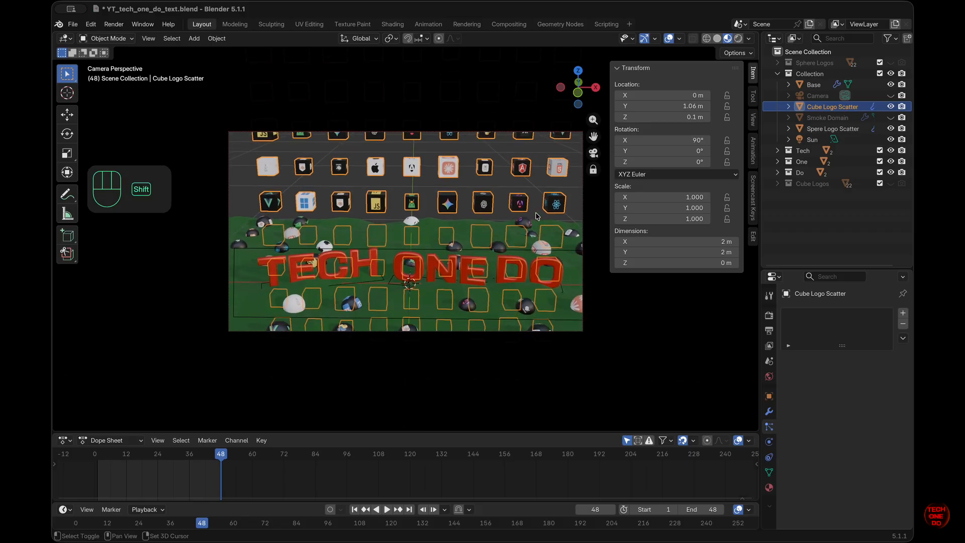
Step: Fine-tune the locked camera's framing so two full rows of cubes show above the TECH ONE DO text
{"action": "scroll", "coordinate": [536, 216], "scroll_direction": "down", "scroll_amount": 3, "text": "shift"}
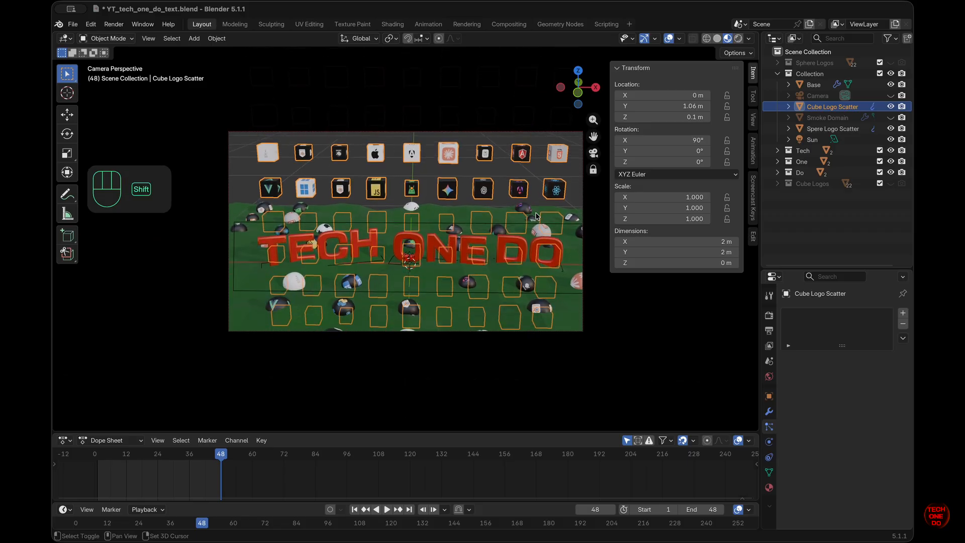
{"action": "scroll", "coordinate": [536, 216], "scroll_direction": "up", "scroll_amount": 3, "text": "shift"}
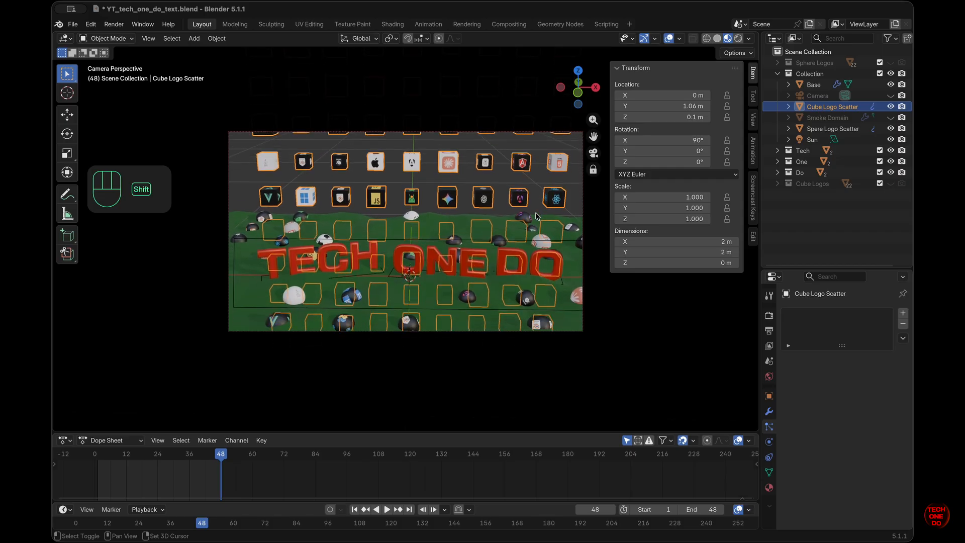
{"action": "scroll", "coordinate": [536, 216], "scroll_direction": "down", "scroll_amount": 3, "text": "shift"}
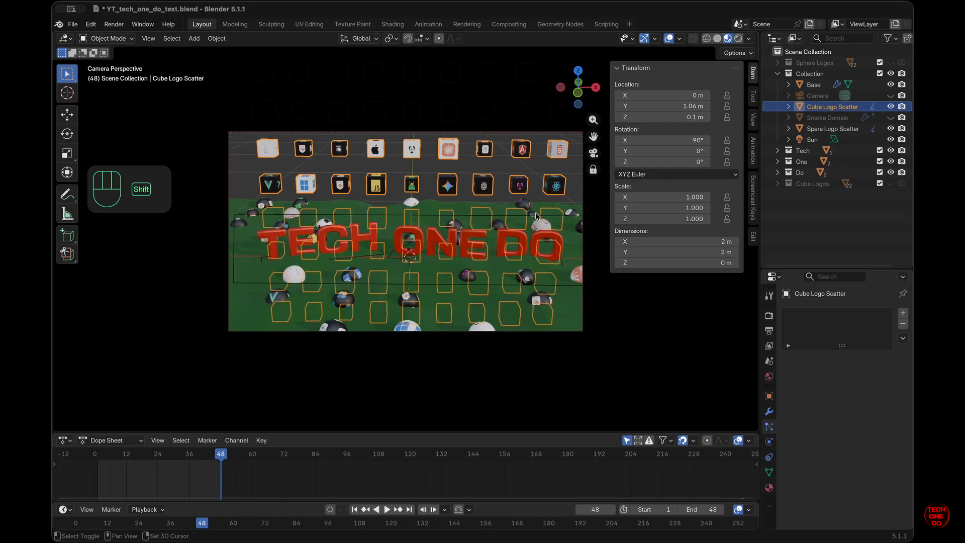
{"action": "left_click", "coordinate": [670, 318]}
{"action": "scroll", "coordinate": [671, 319], "scroll_direction": "up", "scroll_amount": 3}
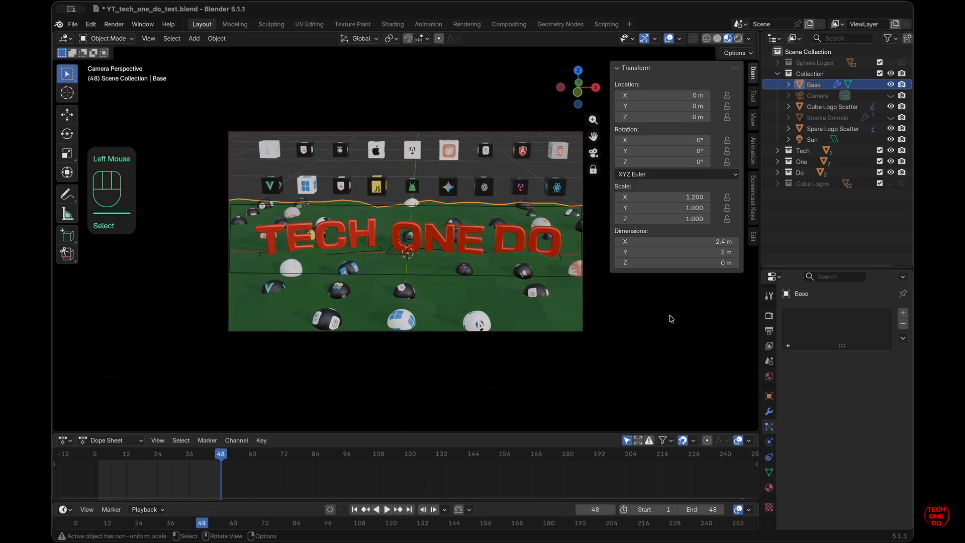
Step: Isolate the Cube Logo Scatter in local view and look at it straight from the front
{"action": "key", "text": "KP_7"}
{"action": "key", "text": "KP_7"}
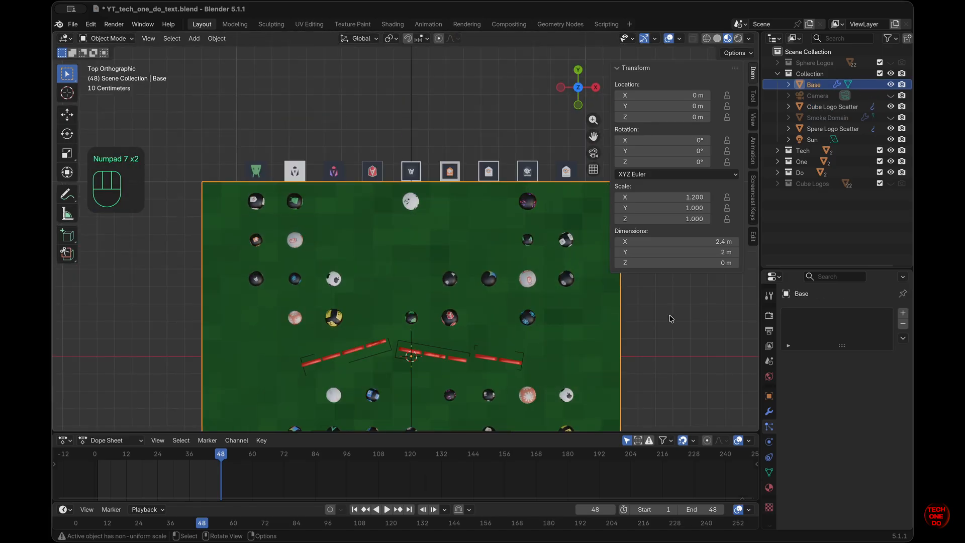
{"action": "key", "text": "KP_1"}
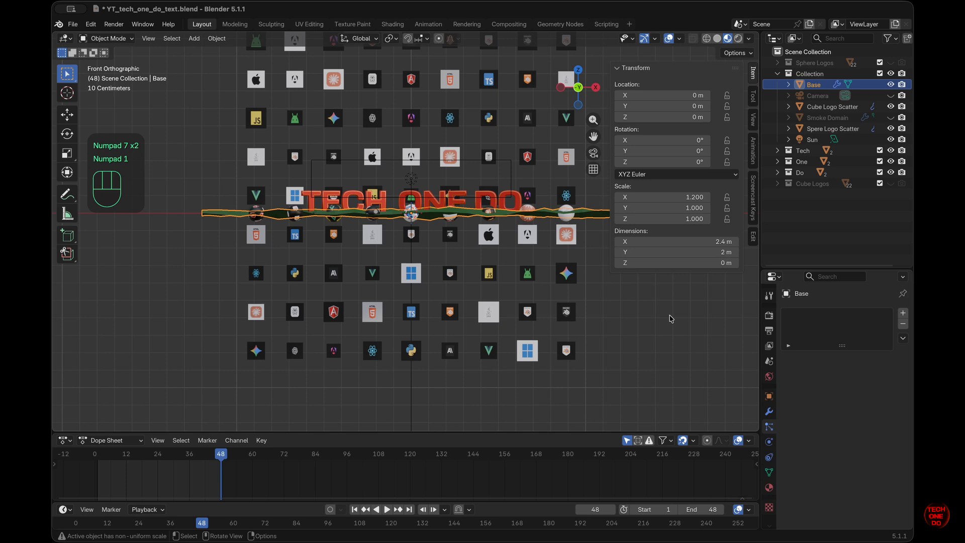
{"action": "key", "text": "n"}
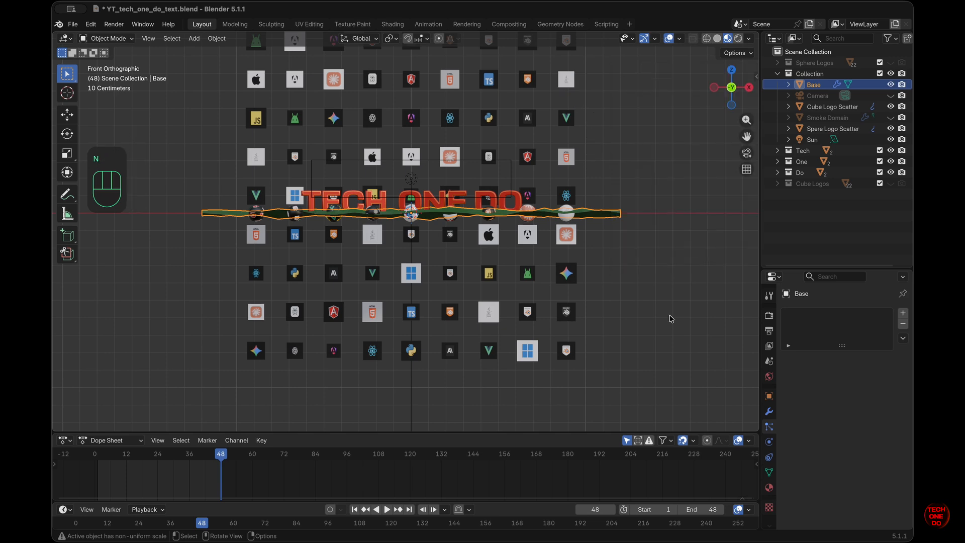
{"action": "key", "text": "n"}
{"action": "key", "text": "n"}
{"action": "left_click", "coordinate": [576, 162]}
{"action": "middle_click_drag", "start_coordinate": [577, 162], "coordinate": [575, 163]}
{"action": "key", "text": "KP_Divide"}
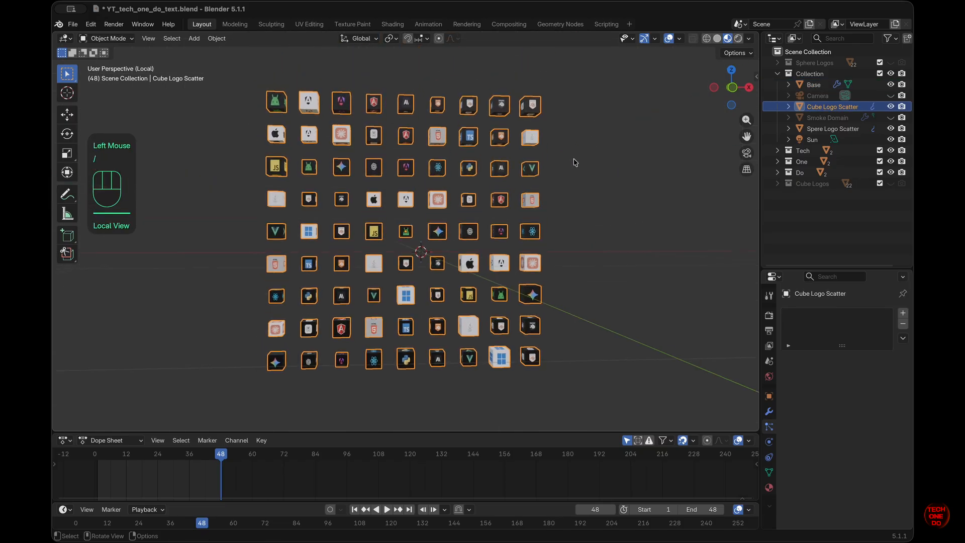
{"action": "key", "text": "KP_1"}
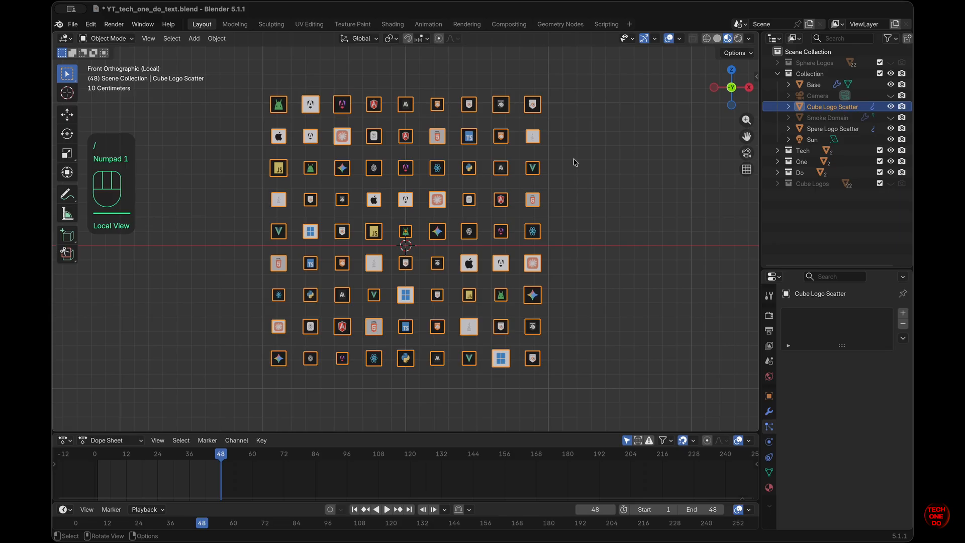
{"action": "middle_click_drag", "start_coordinate": [575, 375], "coordinate": [593, 369]}
{"action": "key", "text": "KP_1"}
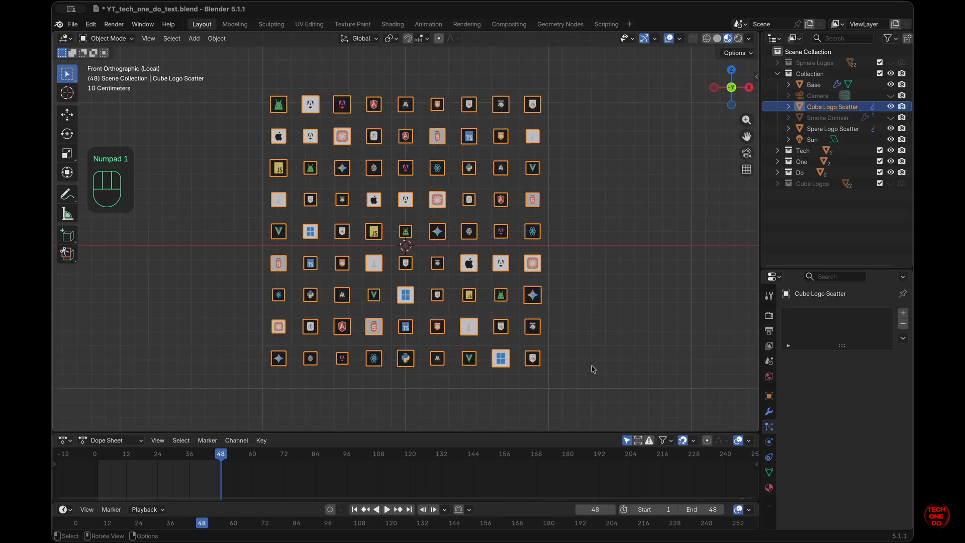
Step: Delete the faces of the four lowest rows of the Cube Logo Scatter plane and return to Object Mode
{"action": "key", "text": "Tab"}
{"action": "left_click", "coordinate": [594, 366]}
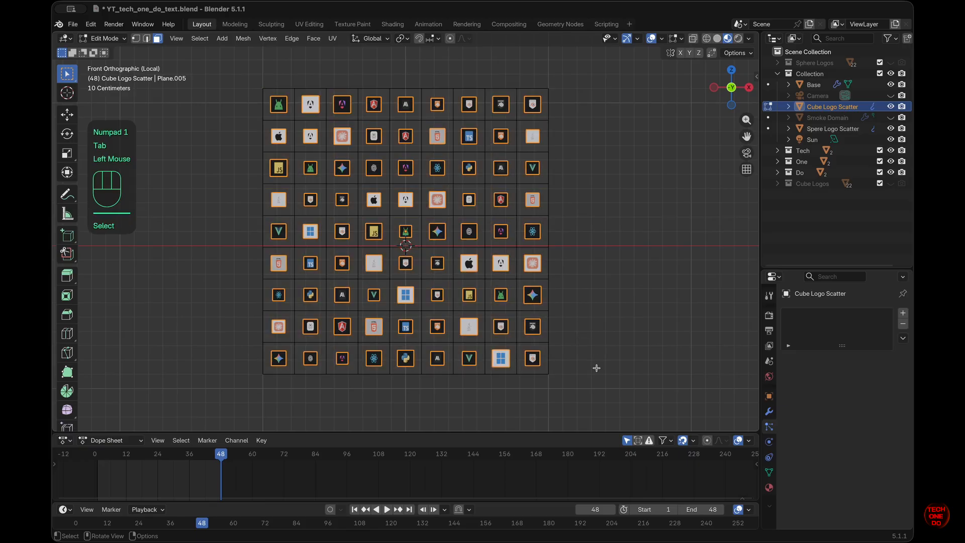
{"action": "mouse_move", "coordinate": [610, 385]}
{"action": "left_mouse_down"}
{"action": "mouse_move", "coordinate": [191, 234]}
{"action": "mouse_move", "coordinate": [203, 248]}
{"action": "left_mouse_up"}
{"action": "key", "text": "x"}
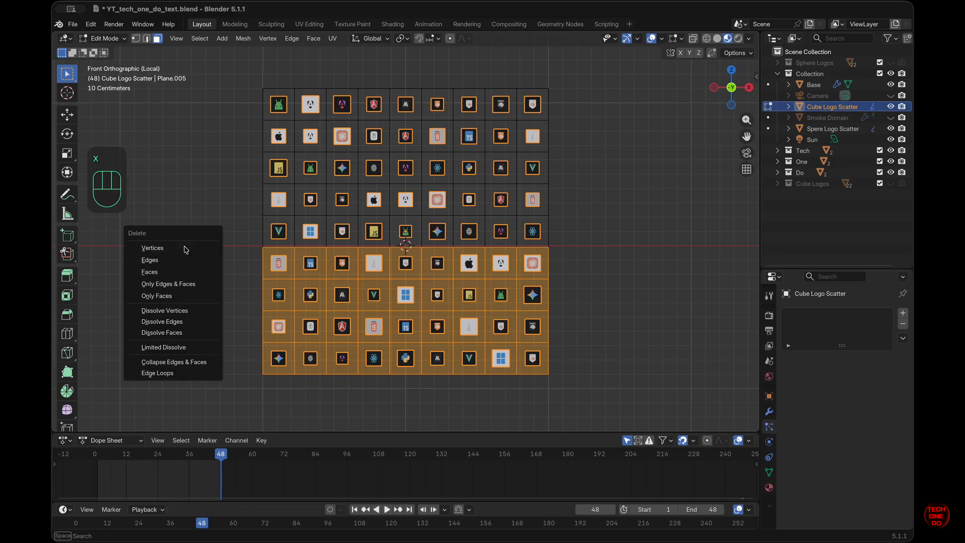
{"action": "left_click", "coordinate": [158, 40]}
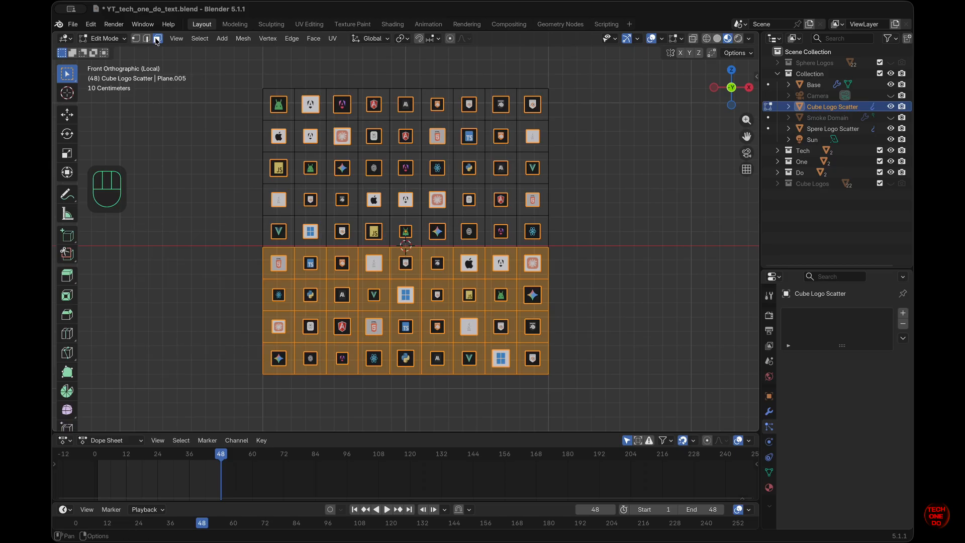
{"action": "key", "text": "alt"}
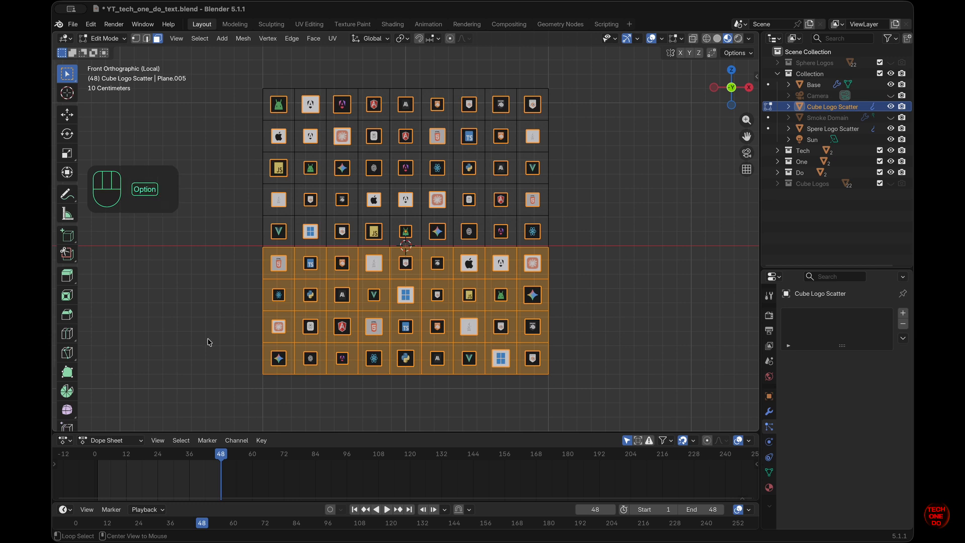
{"action": "left_click", "coordinate": [627, 330]}
{"action": "left_click_drag", "start_coordinate": [636, 390], "coordinate": [220, 256]}
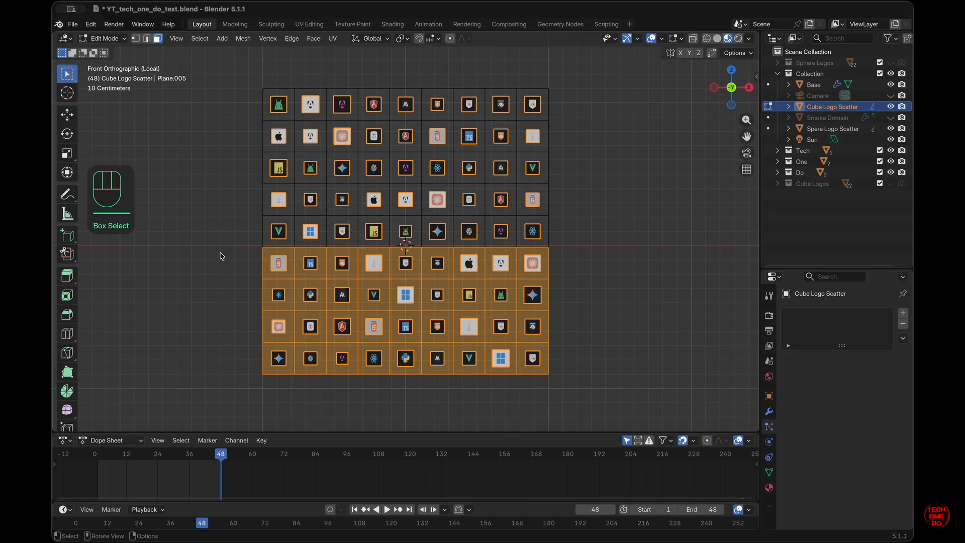
{"action": "key", "text": "x"}
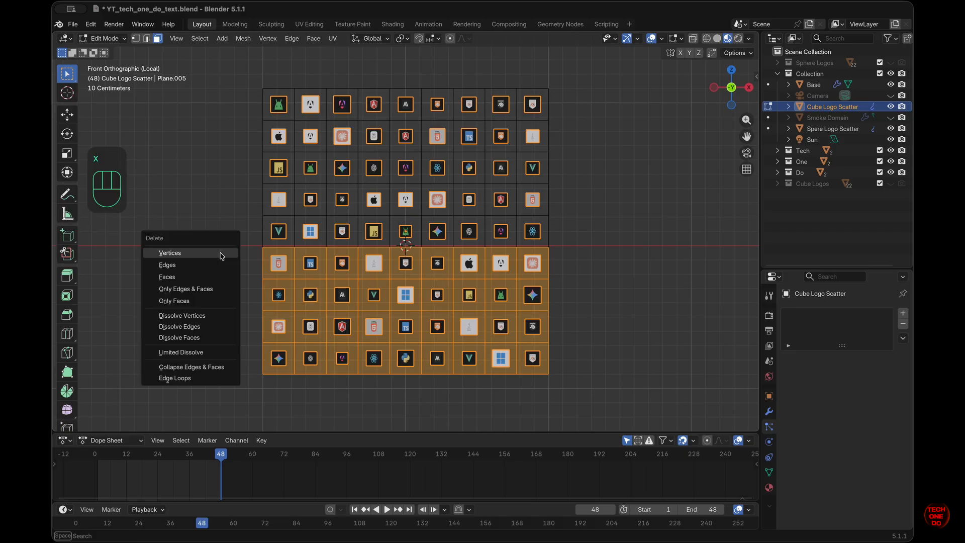
{"action": "left_click", "coordinate": [202, 278]}
{"action": "left_click", "coordinate": [592, 308]}
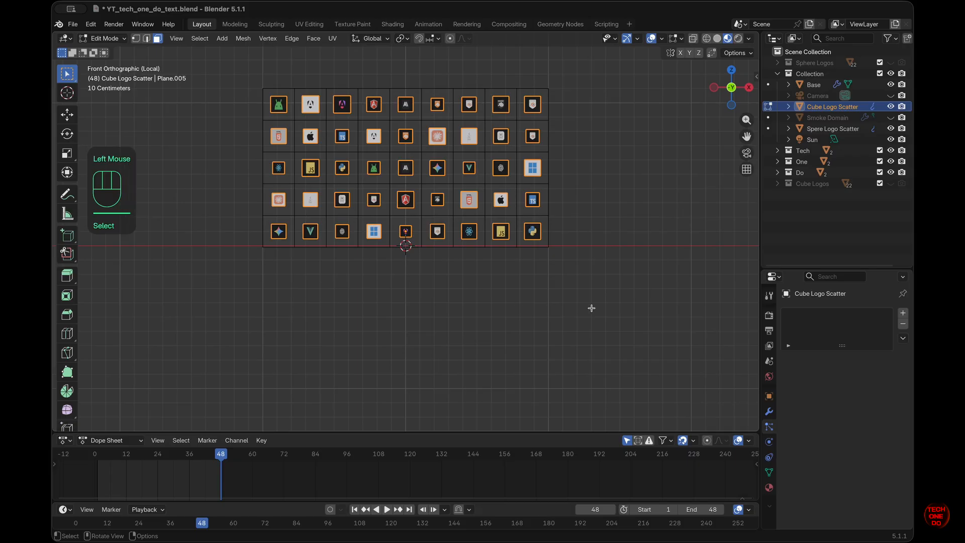
{"action": "key", "text": "Tab"}
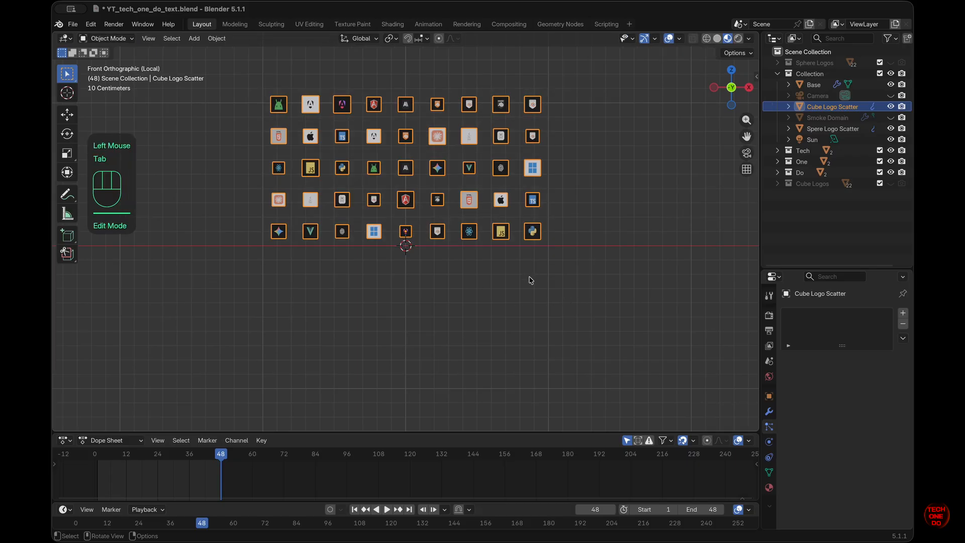
Step: Leave local view, look through the camera and deselect the Cube Logo Scatter
{"action": "key", "text": "slash"}
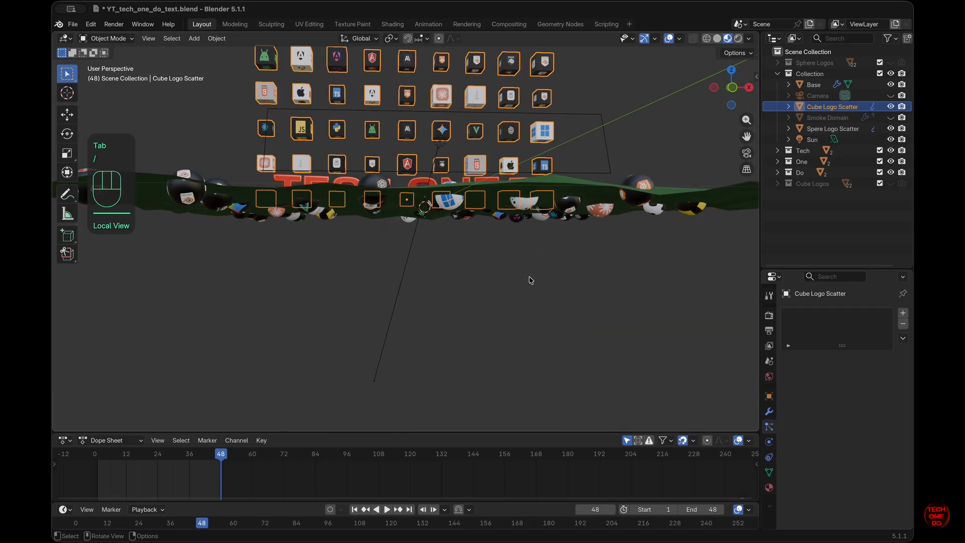
{"action": "left_click", "coordinate": [747, 153]}
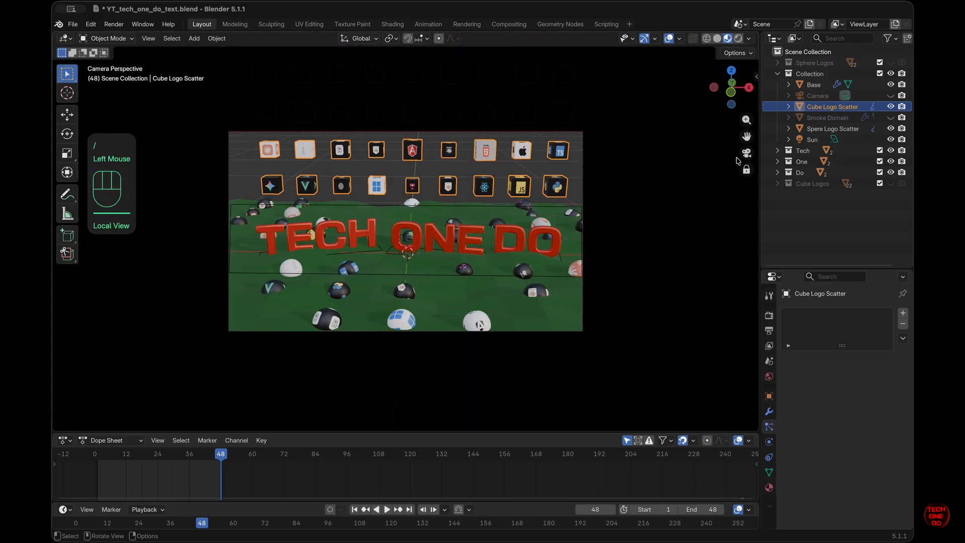
{"action": "double_click", "coordinate": [652, 222]}
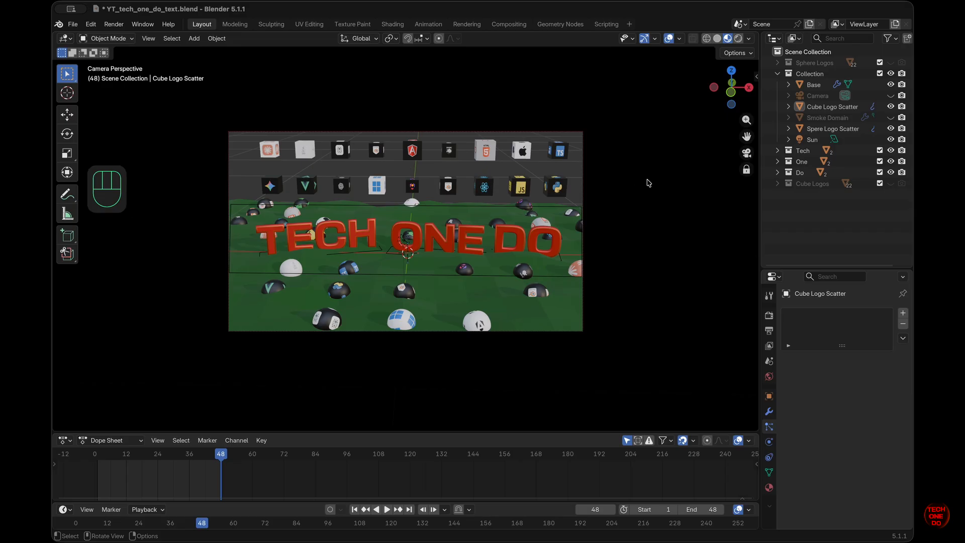
Step: In the Cube Logo Scatter's node tree, delete the Combine XYZ node, its three Random Value nodes and the Boolean Random Value node
{"action": "left_click", "coordinate": [573, 27]}
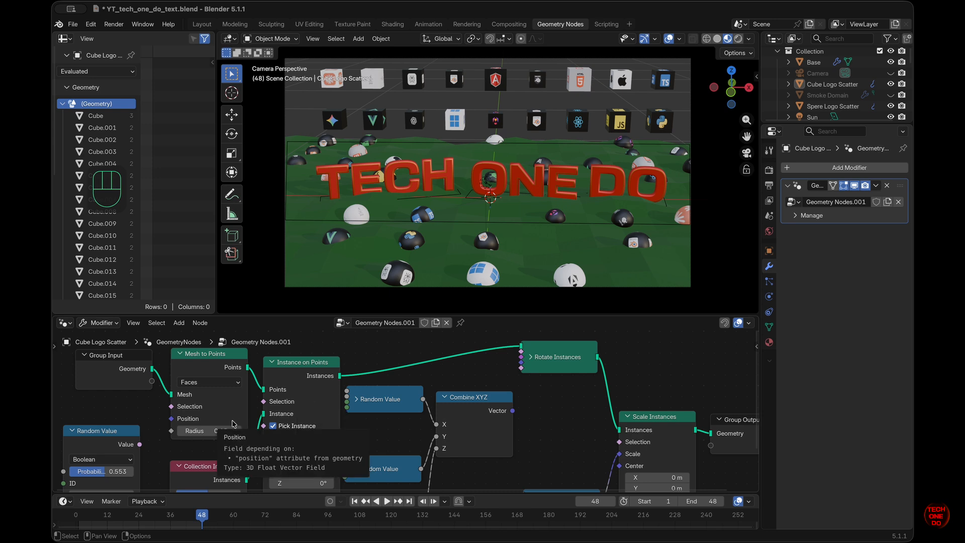
{"action": "scroll", "coordinate": [495, 408], "scroll_direction": "down", "scroll_amount": 3}
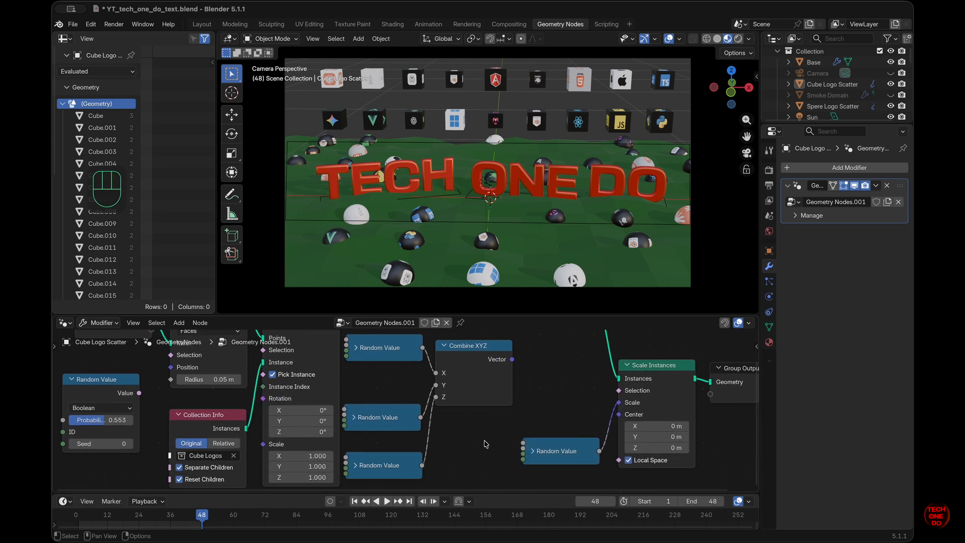
{"action": "left_click_drag", "start_coordinate": [483, 463], "coordinate": [378, 344]}
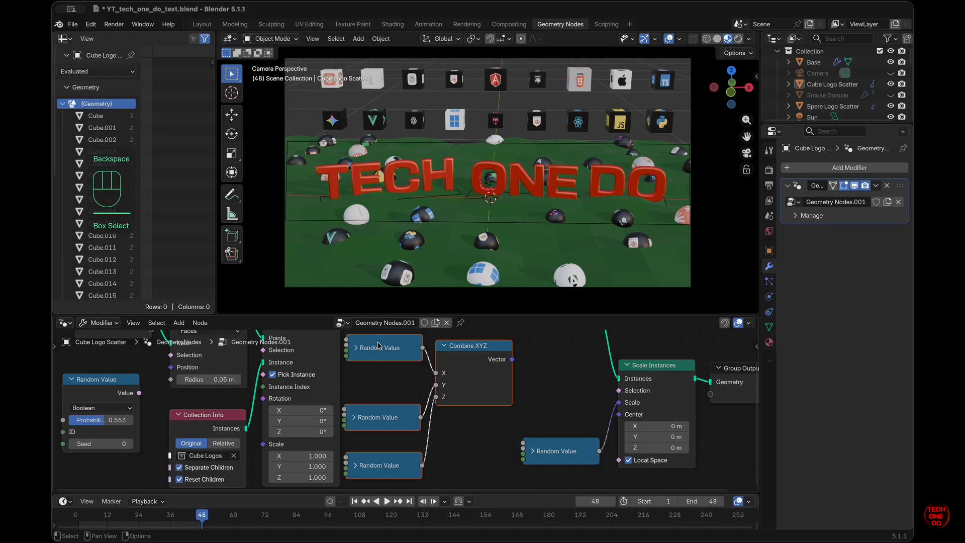
{"action": "key", "text": "x"}
{"action": "left_click", "coordinate": [107, 385]}
{"action": "key", "text": "x"}
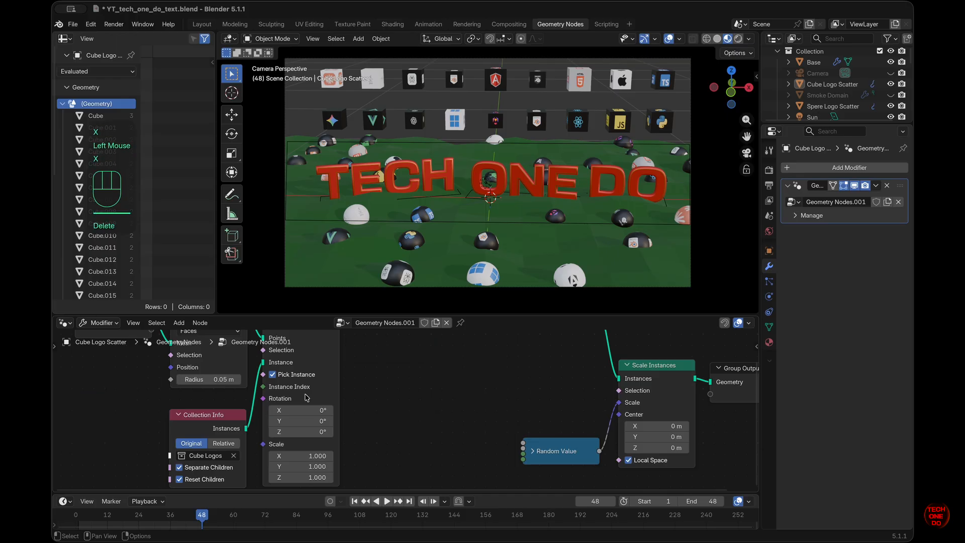
Step: Delete the Rotate Instances node and link Instance on Points directly to Scale Instances
{"action": "scroll", "coordinate": [317, 397], "scroll_direction": "up", "scroll_amount": 3}
{"action": "left_click_drag", "start_coordinate": [544, 349], "coordinate": [479, 350]}
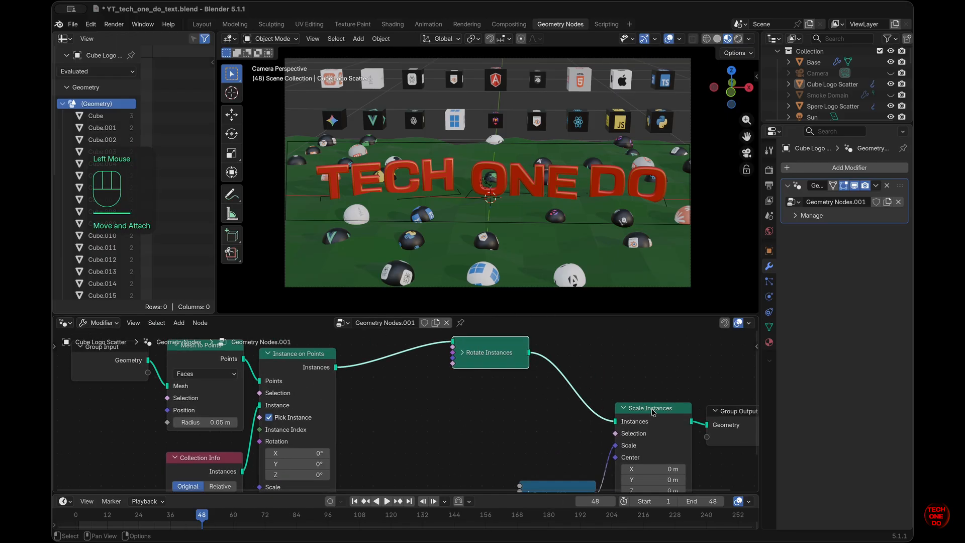
{"action": "left_click_drag", "start_coordinate": [651, 408], "coordinate": [634, 354]}
{"action": "left_click_drag", "start_coordinate": [569, 484], "coordinate": [529, 422]}
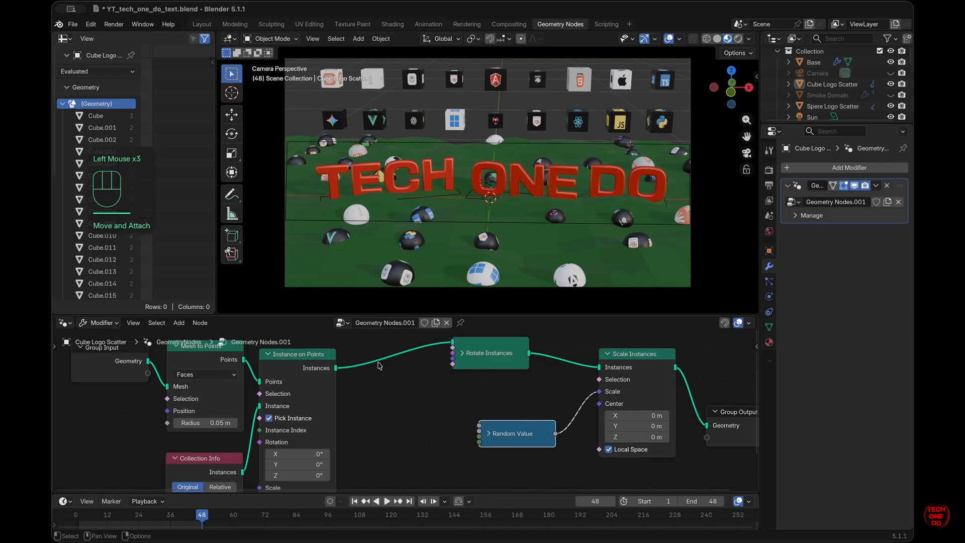
{"action": "left_click", "coordinate": [462, 353]}
{"action": "left_click", "coordinate": [522, 359]}
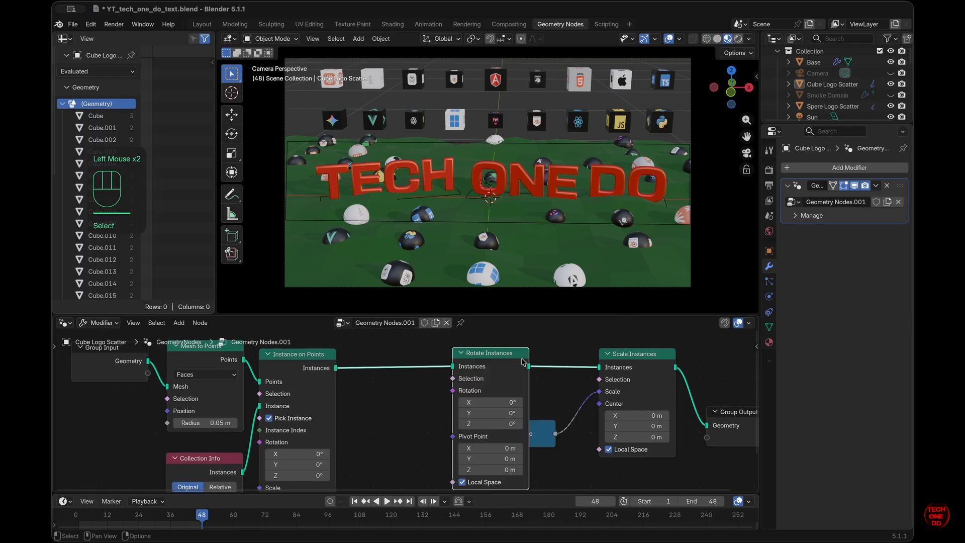
{"action": "key", "text": "x"}
{"action": "left_click_drag", "start_coordinate": [335, 368], "coordinate": [599, 367]}
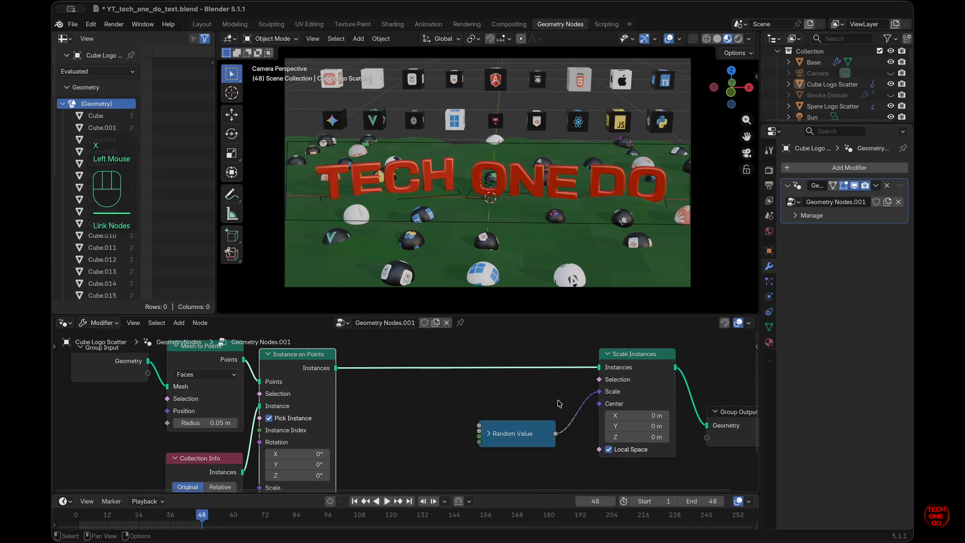
Step: Remove the Float Random Value node that drives the scale of Scale Instances
{"action": "left_click", "coordinate": [488, 433]}
{"action": "left_click_drag", "start_coordinate": [513, 435], "coordinate": [495, 405]}
{"action": "right_click_drag", "start_coordinate": [576, 392], "coordinate": [598, 414], "text": "super"}
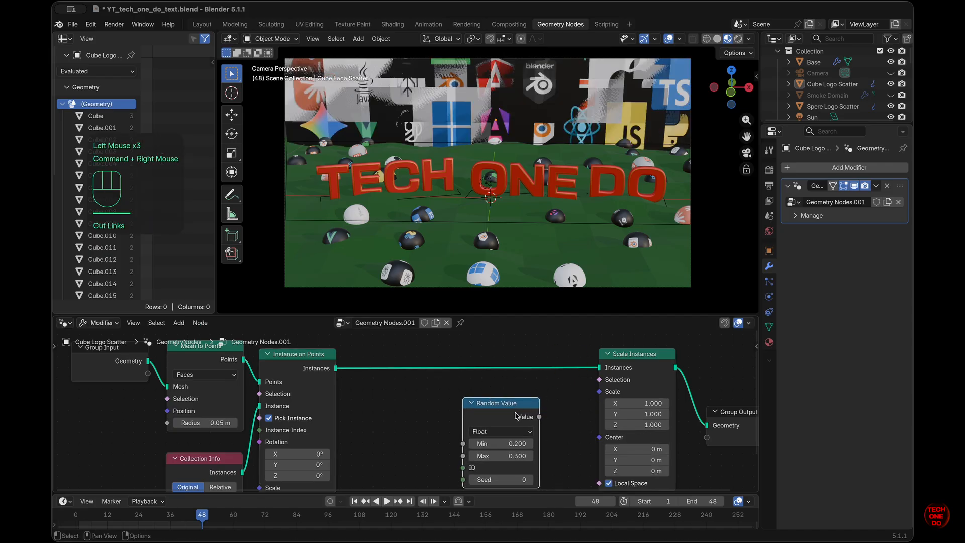
{"action": "key", "text": "super+z"}
{"action": "scroll", "coordinate": [541, 235], "scroll_direction": "down", "scroll_amount": 2}
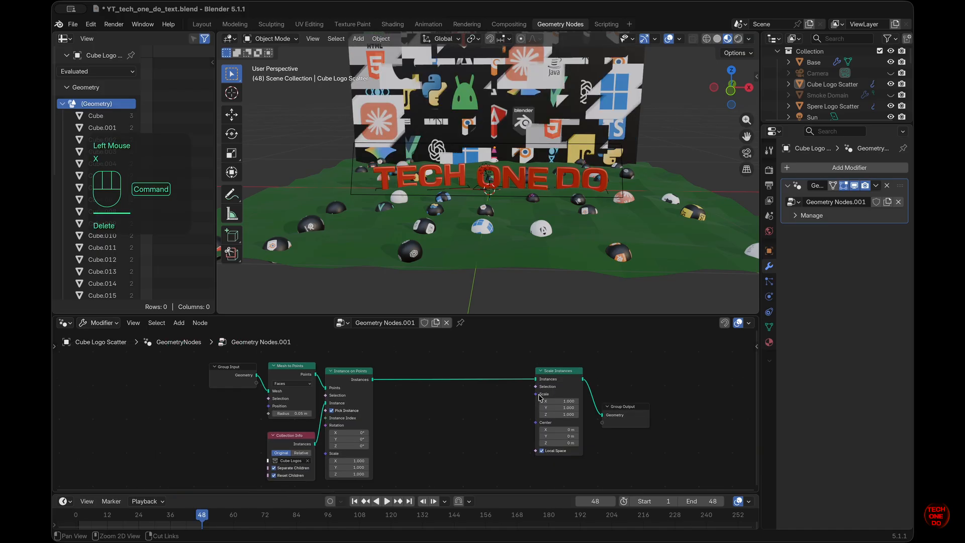
Step: Enlarge the node editor and arrange the Instance on Points, Scale Instances and Group Output nodes closer together
{"action": "left_click_drag", "start_coordinate": [557, 311], "coordinate": [548, 220]}
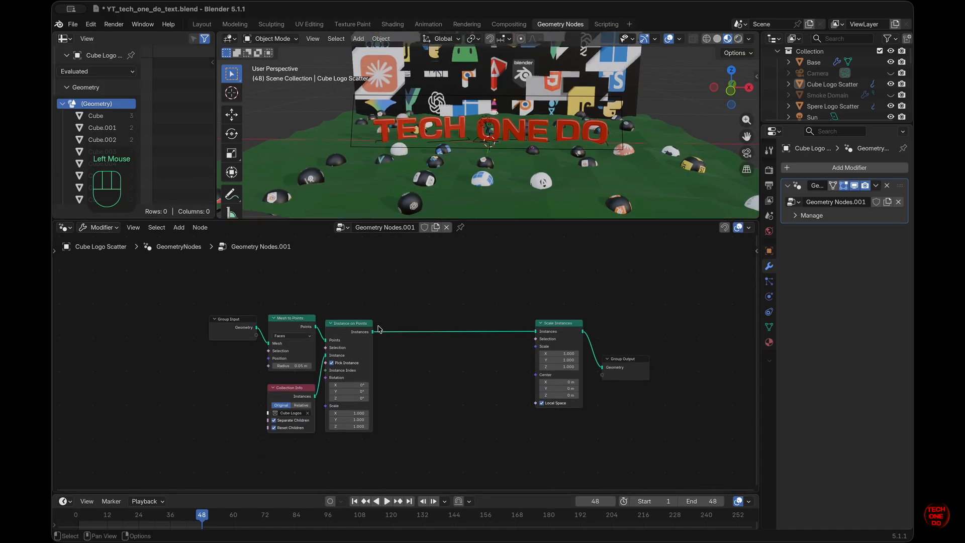
{"action": "left_click_drag", "start_coordinate": [380, 329], "coordinate": [400, 316]}
{"action": "scroll", "coordinate": [446, 332], "scroll_direction": "up", "scroll_amount": 4, "text": "super"}
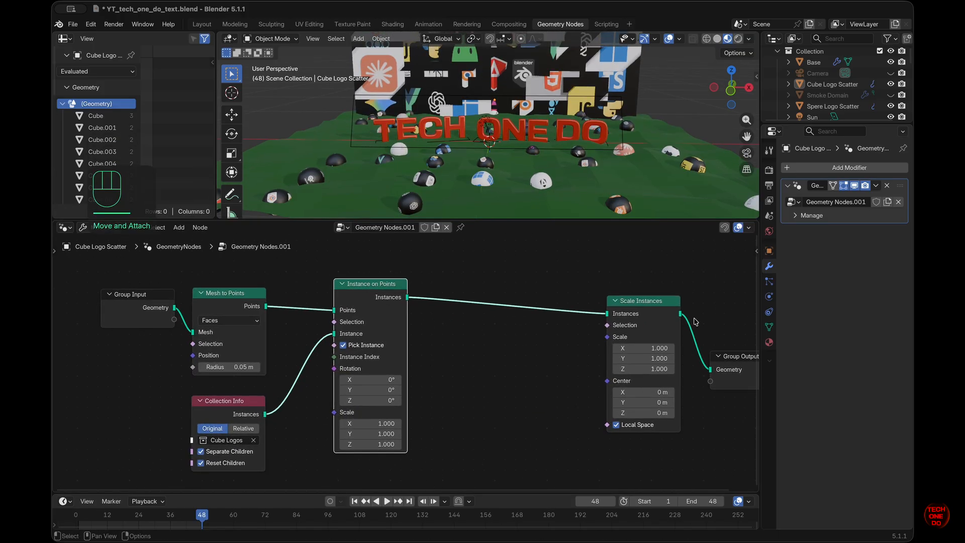
{"action": "left_click_drag", "start_coordinate": [654, 305], "coordinate": [601, 282]}
{"action": "left_click_drag", "start_coordinate": [744, 358], "coordinate": [713, 340]}
{"action": "left_click_drag", "start_coordinate": [595, 283], "coordinate": [578, 285]}
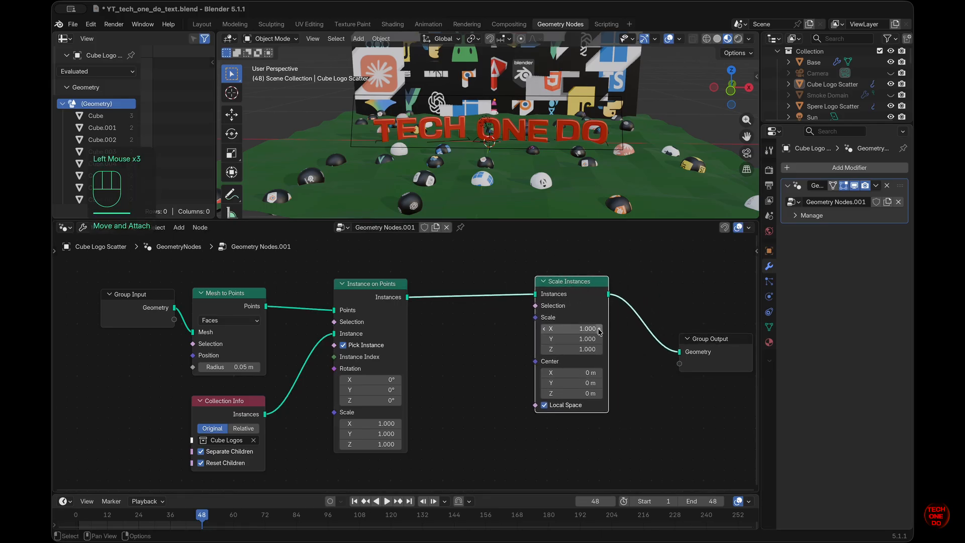
Step: Set the Y scale of the Scale Instances node to 0 and toggle its Local Space option off and on
{"action": "left_click_drag", "start_coordinate": [587, 339], "coordinate": [537, 339]}
{"action": "left_click", "coordinate": [544, 406]}
{"action": "left_click", "coordinate": [545, 405]}
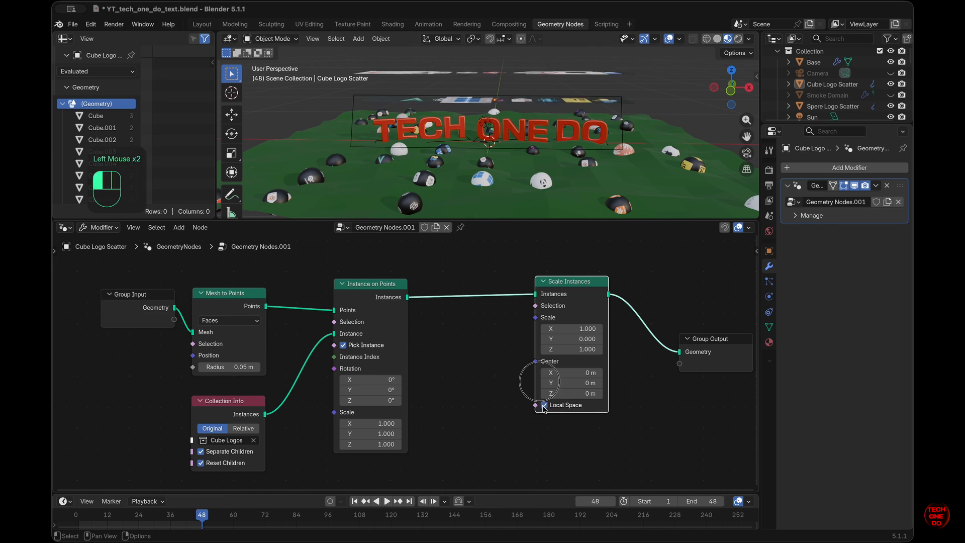
Step: Undo the recent changes and set the Y scale of the Scale Instances node to 1
{"action": "left_click", "coordinate": [662, 425]}
{"action": "key", "text": "super+z"}
{"action": "key", "text": "super+z"}
{"action": "key", "text": "super+z"}
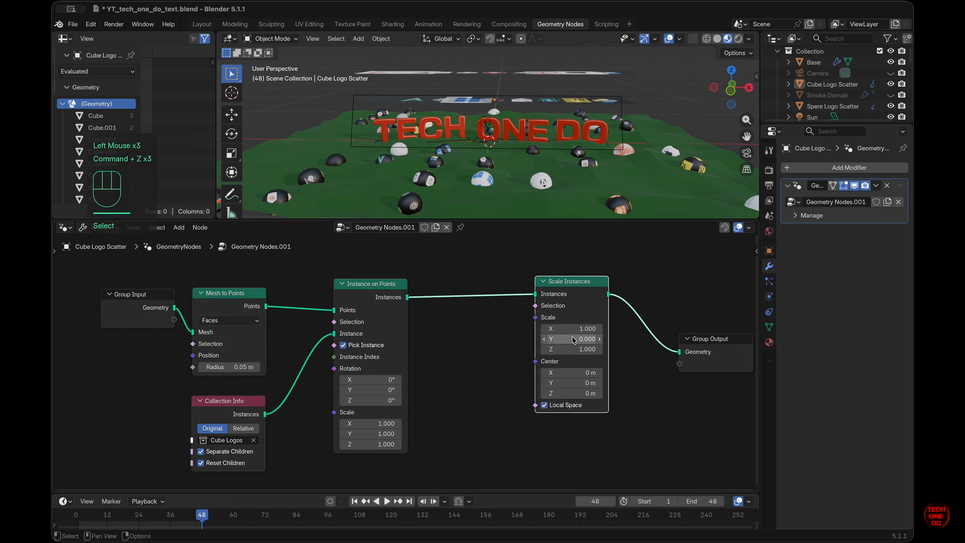
{"action": "left_click", "coordinate": [579, 339]}
{"action": "type", "text": "1"}
{"action": "key", "text": "Return"}
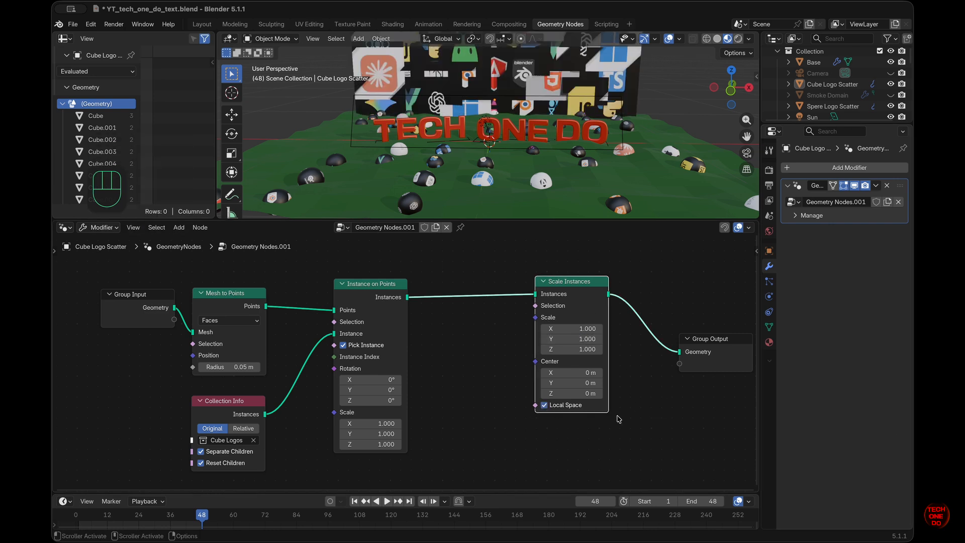
{"action": "left_click", "coordinate": [642, 398]}
Step: Scale the logo cubes uniformly in the Scale Instances node, trying 0.2 and then setting X, Y and Z to 0.3
{"action": "left_click_drag", "start_coordinate": [587, 330], "coordinate": [588, 350]}
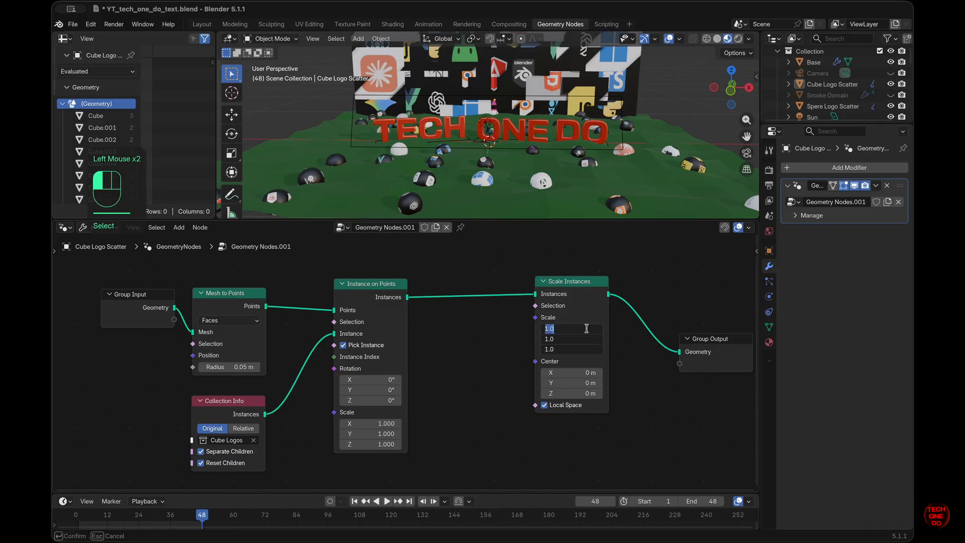
{"action": "type", "text": ".2"}
{"action": "key", "text": "Return"}
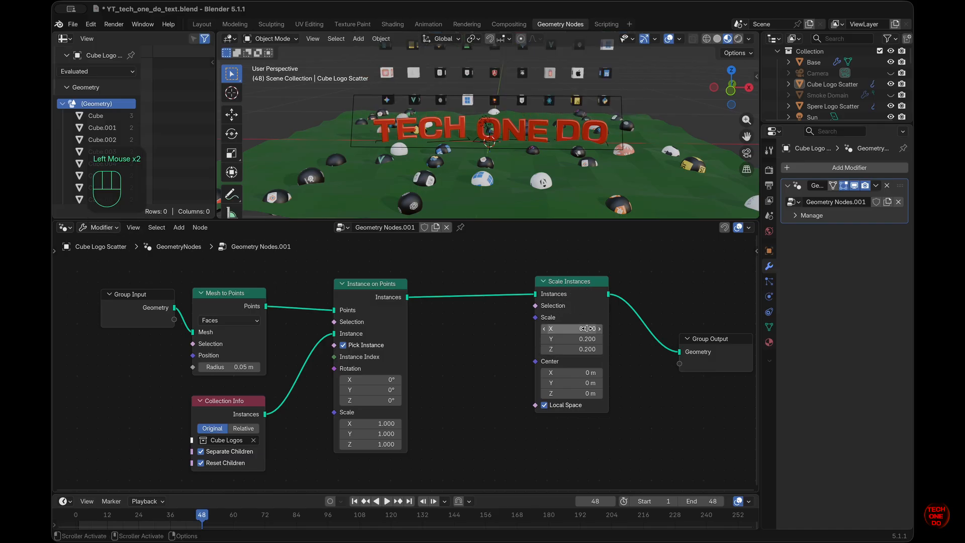
{"action": "left_click_drag", "start_coordinate": [577, 328], "coordinate": [578, 350]}
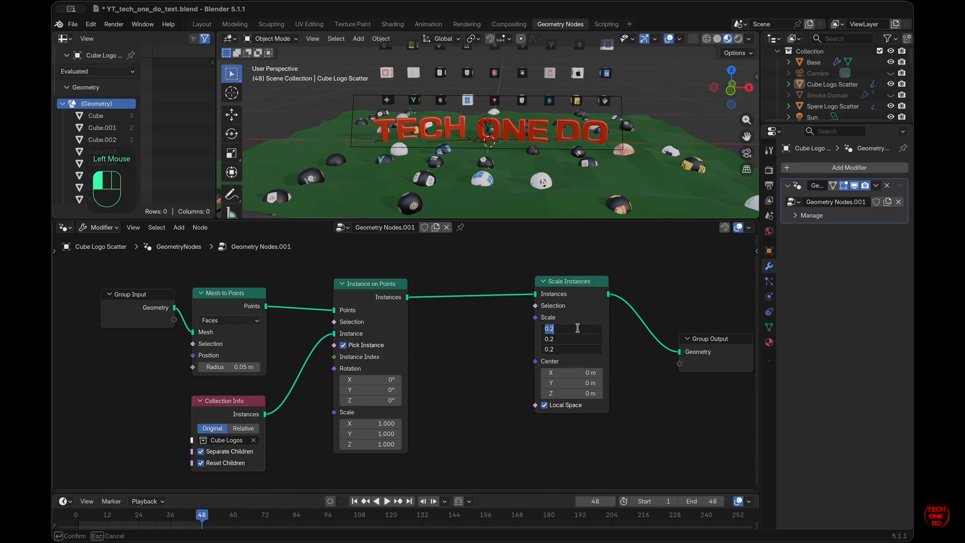
{"action": "type", "text": ".3"}
{"action": "key", "text": "Return"}
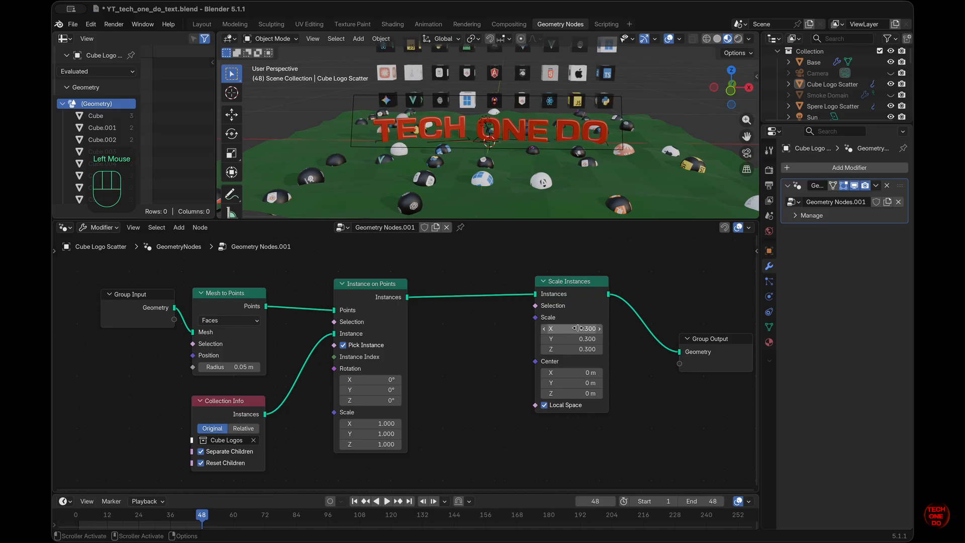
Step: Show the scene in Material Preview shading, switch to the Layout workspace and leave the camera view
{"action": "left_click_drag", "start_coordinate": [655, 383], "coordinate": [615, 342]}
{"action": "middle_click_drag", "start_coordinate": [656, 135], "coordinate": [641, 136]}
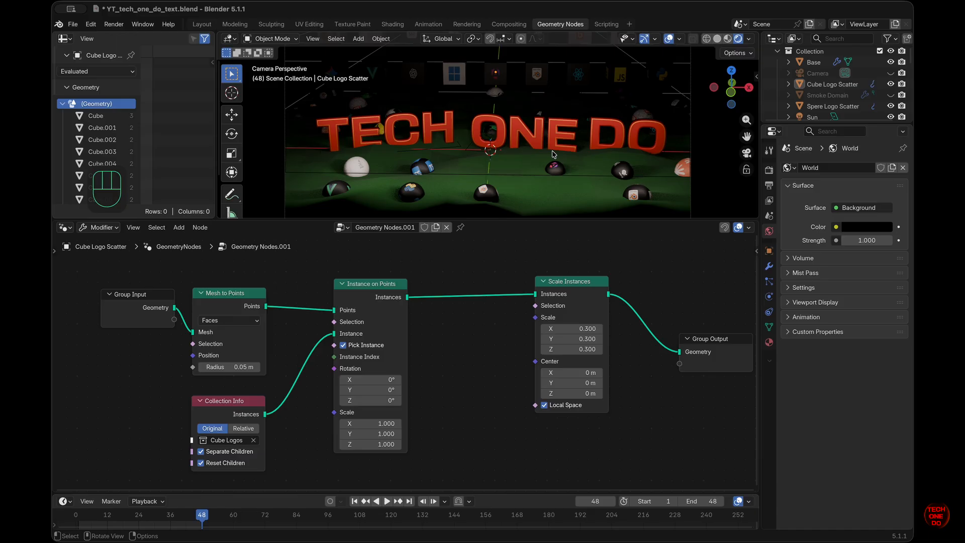
{"action": "left_click", "coordinate": [732, 40]}
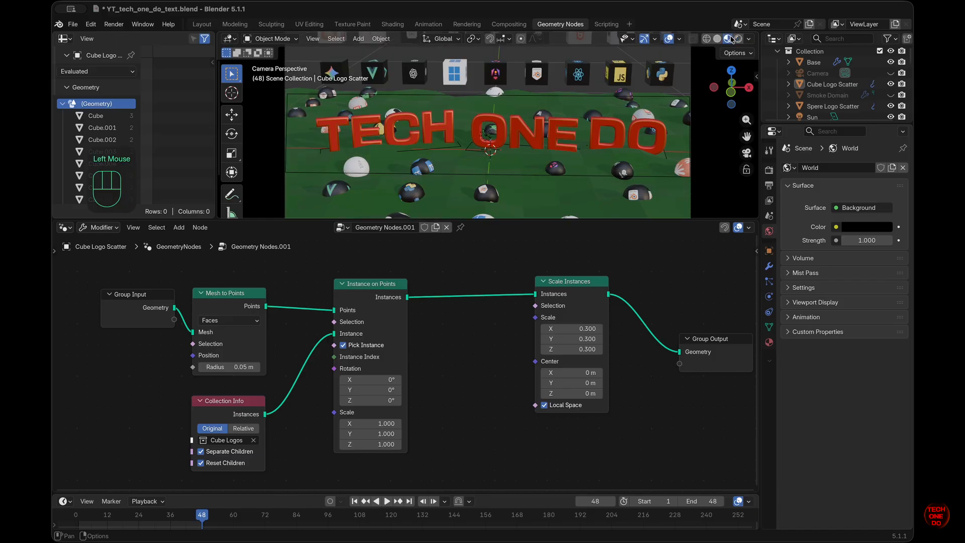
{"action": "left_click", "coordinate": [201, 24]}
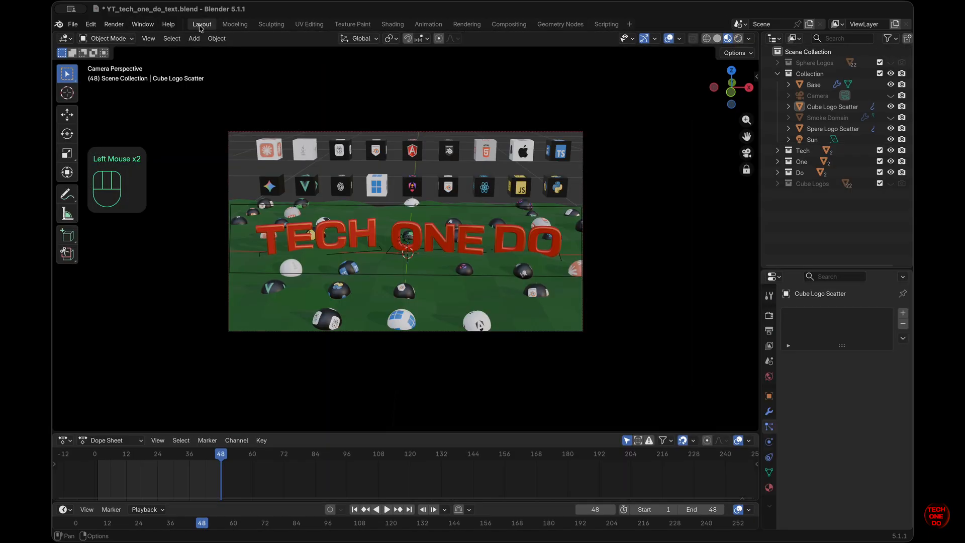
{"action": "left_click", "coordinate": [748, 173]}
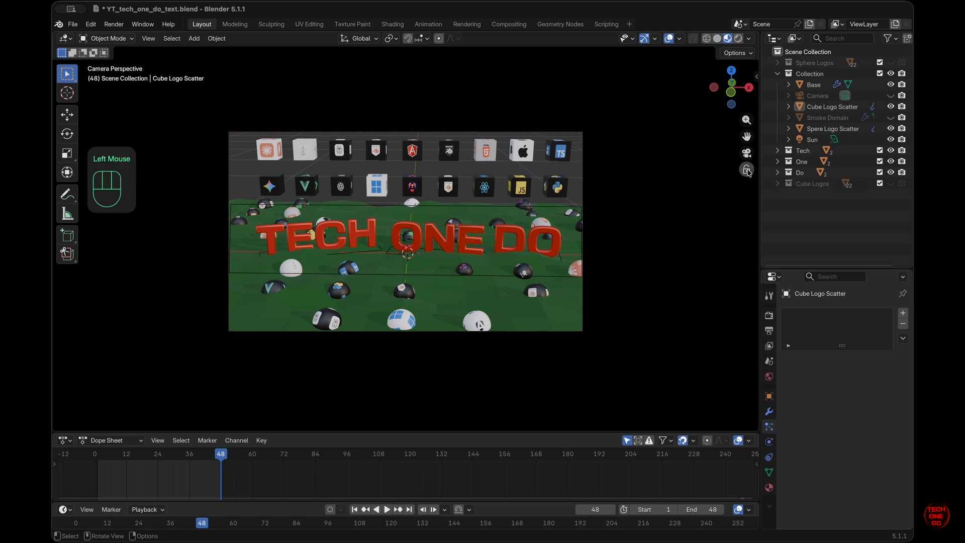
{"action": "left_click", "coordinate": [747, 154]}
{"action": "left_click", "coordinate": [748, 156]}
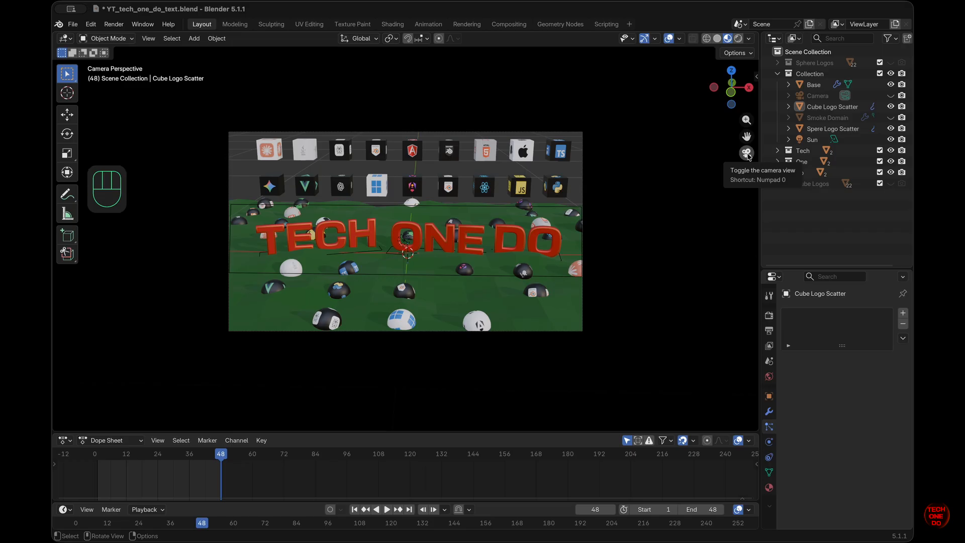
{"action": "left_click", "coordinate": [748, 153]}
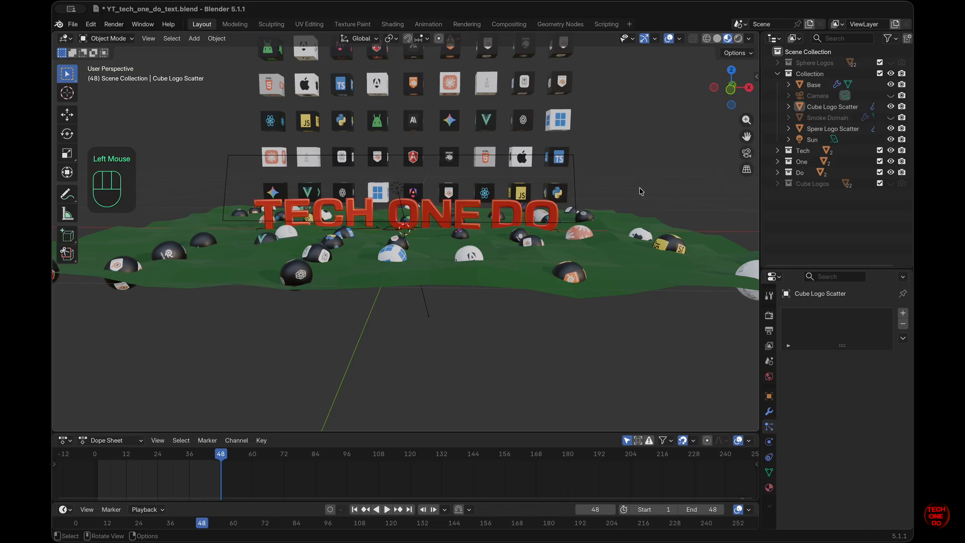
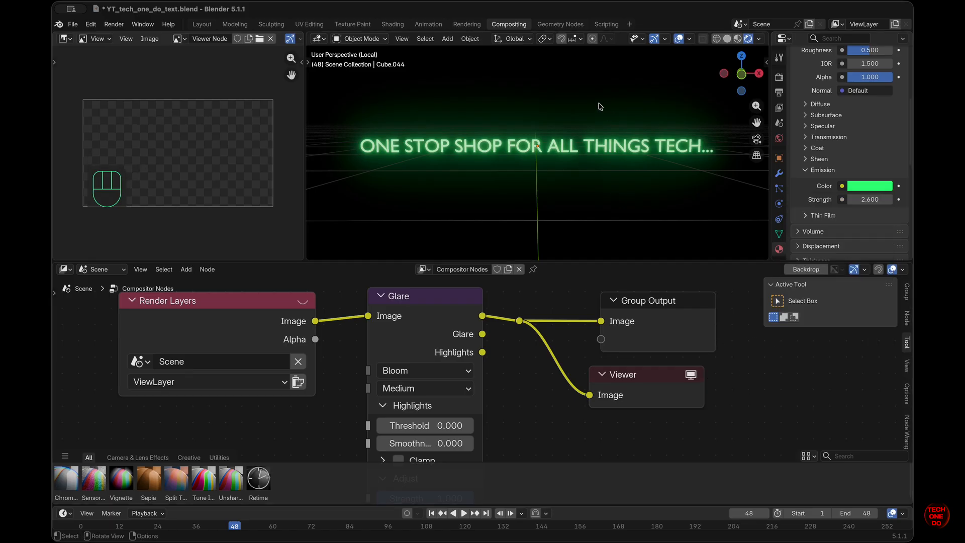
{"action": "left_click", "coordinate": [870, 186]}
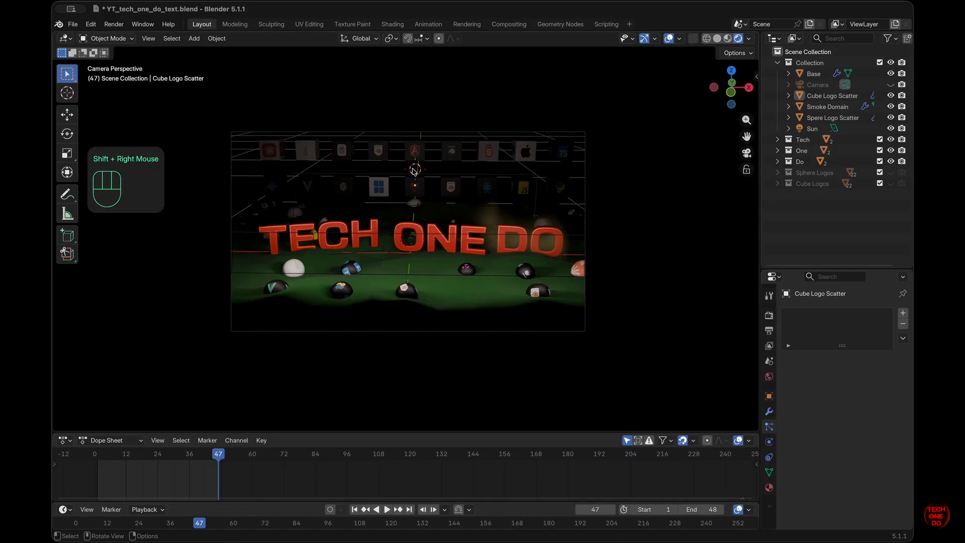
Step: Add a cube mesh at the 3D cursor above the TECH ONE DO text and set its size to 0.2 m
{"action": "key", "text": "shift+a"}
{"action": "mouse_move", "coordinate": [413, 170]}
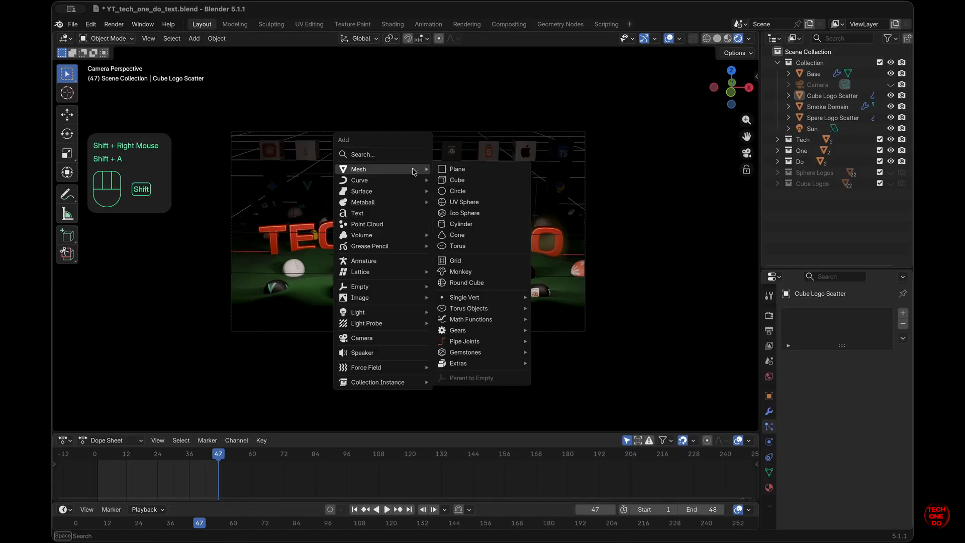
{"action": "left_click", "coordinate": [453, 182]}
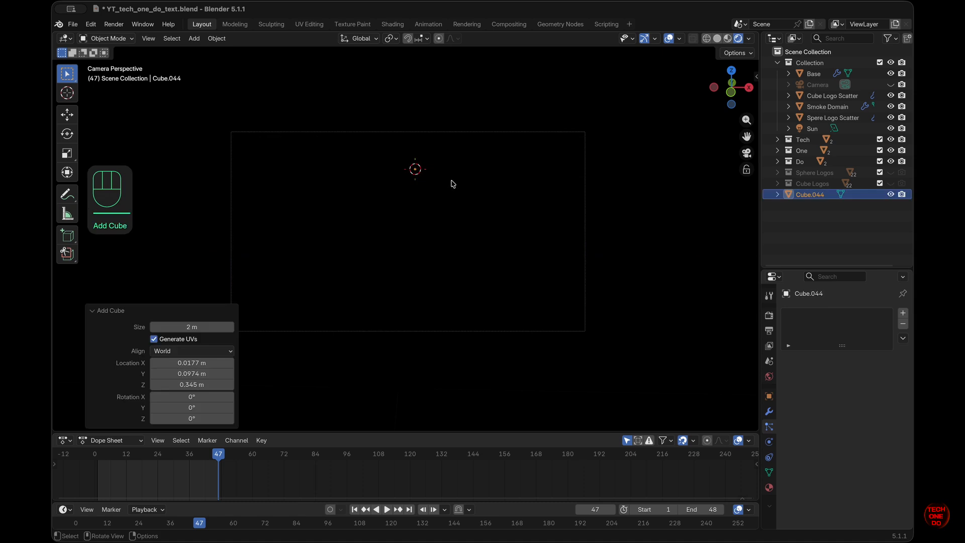
{"action": "left_click", "coordinate": [202, 328]}
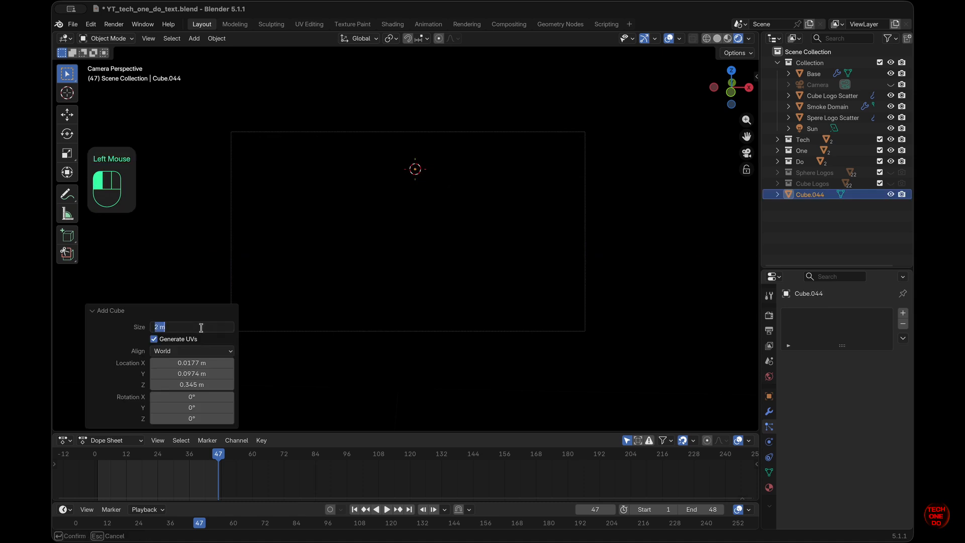
{"action": "key", "text": "BackSpace"}
{"action": "type", "text": "0.2"}
{"action": "key", "text": "Return"}
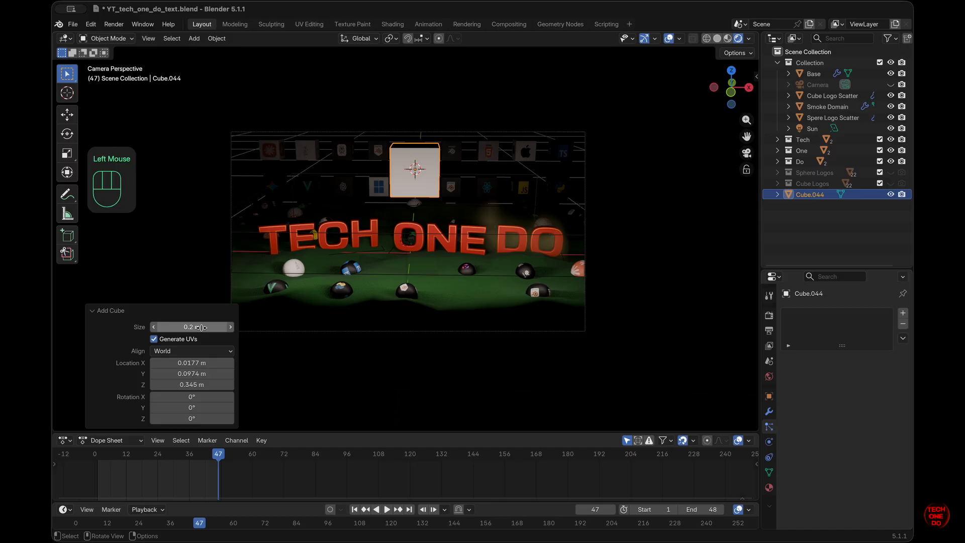
Step: Return to the camera view and scale the new cube down uniformly to about 0.3
{"action": "middle_click_drag", "start_coordinate": [467, 322], "coordinate": [468, 322]}
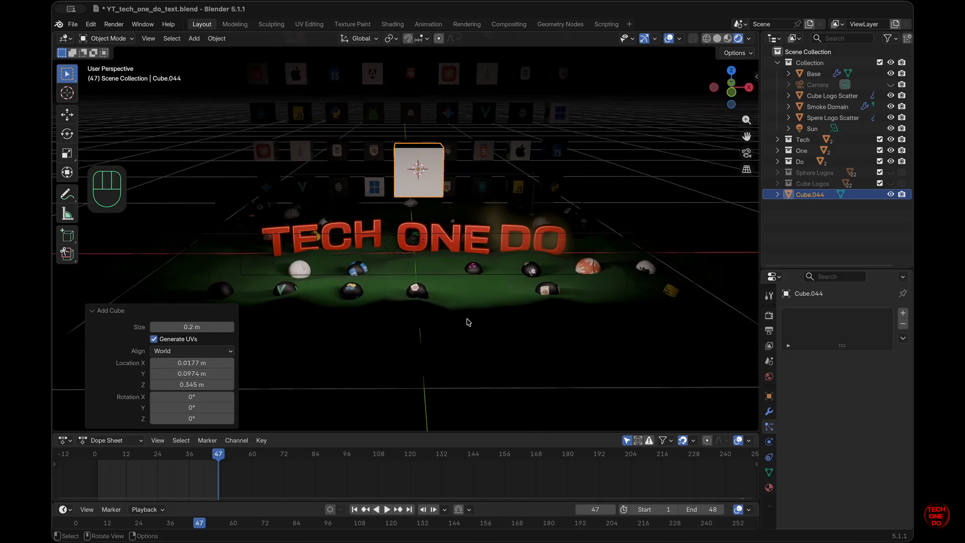
{"action": "key", "text": "KP_1"}
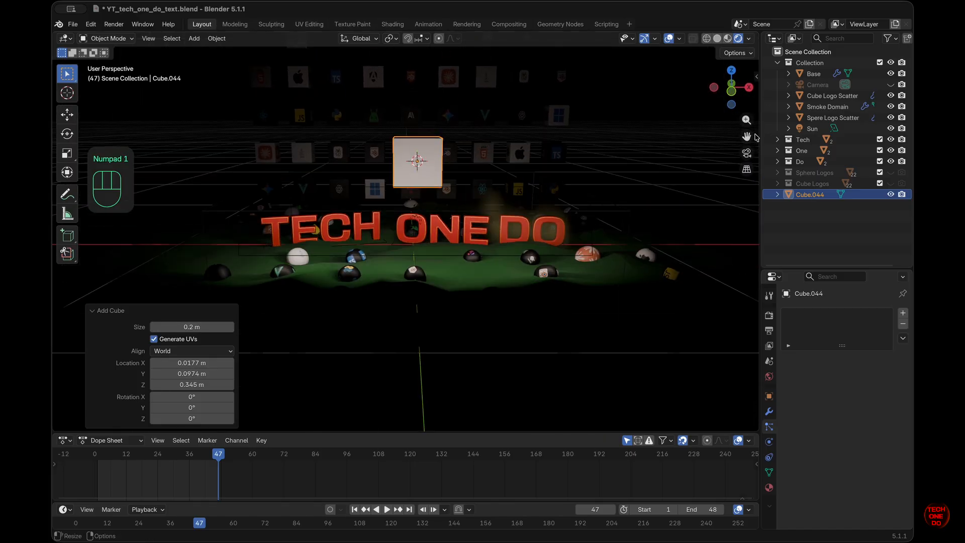
{"action": "left_click", "coordinate": [741, 154]}
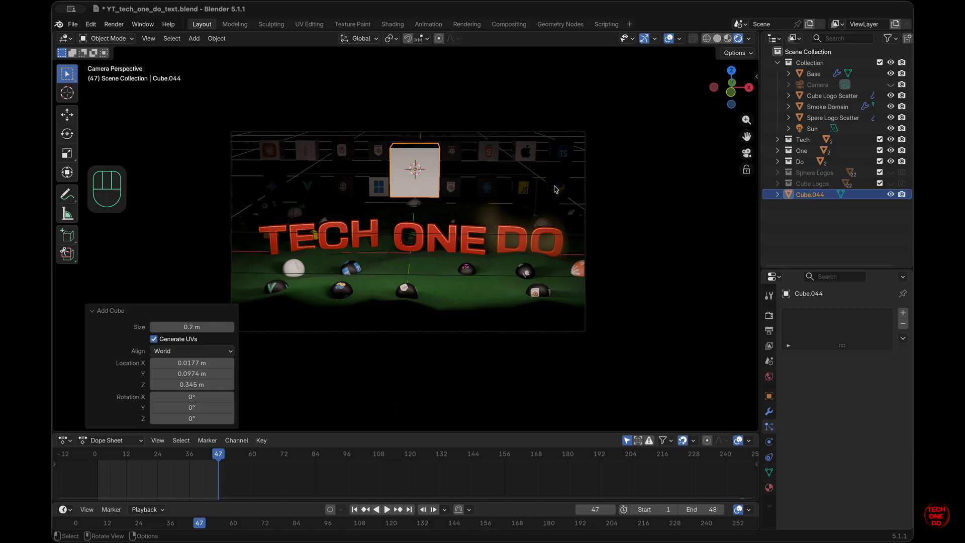
{"action": "key", "text": "s"}
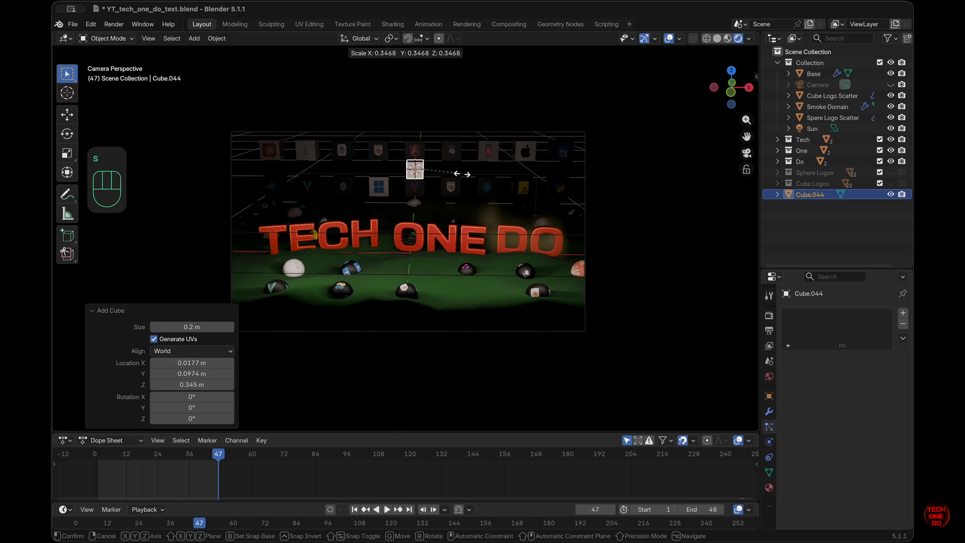
{"action": "left_click", "coordinate": [458, 175]}
Step: In the right side view with Material Preview shading, move the new cube about 0.80 m along Y, close to the logo grid
{"action": "scroll", "coordinate": [458, 175], "scroll_direction": "right", "scroll_amount": 10}
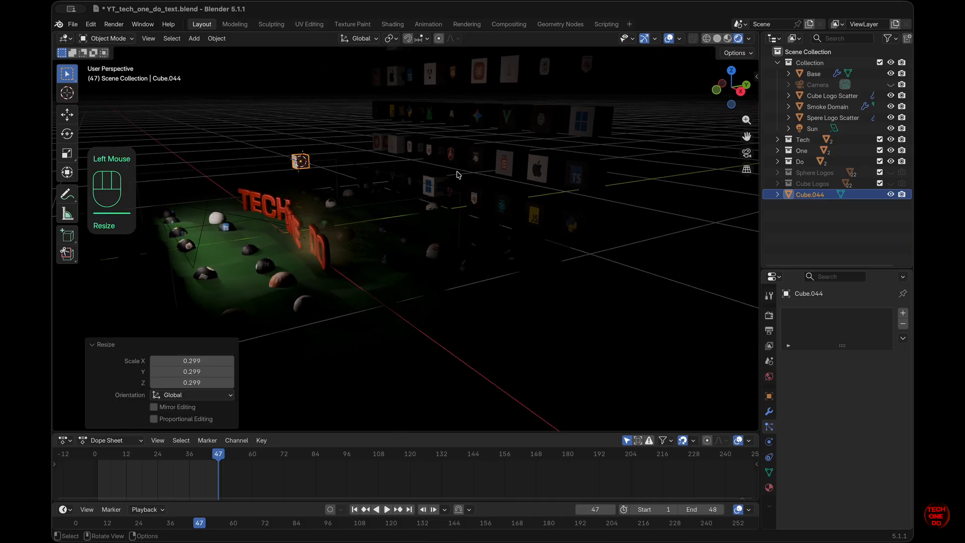
{"action": "scroll", "coordinate": [459, 175], "scroll_direction": "left", "scroll_amount": 10}
{"action": "scroll", "coordinate": [458, 175], "scroll_direction": "right", "scroll_amount": 10}
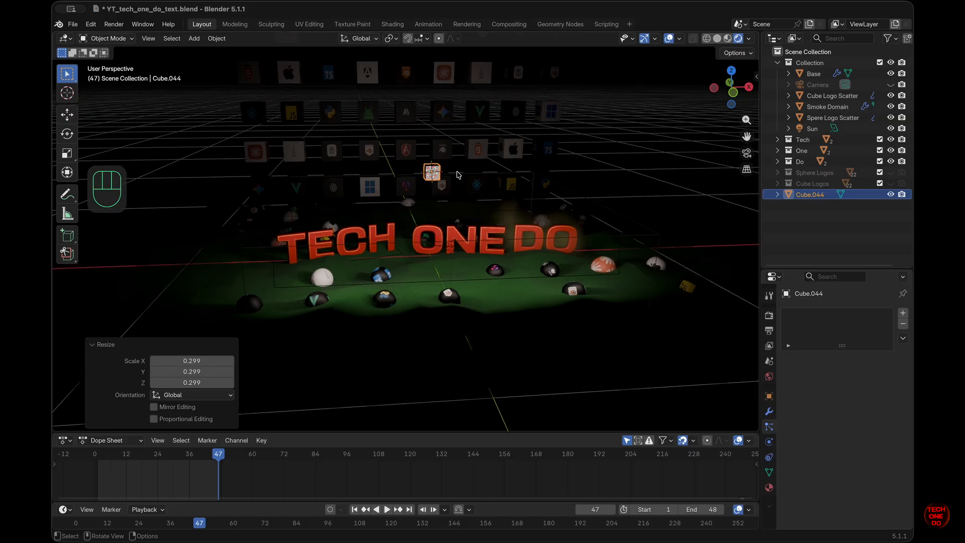
{"action": "key", "text": "KP_3"}
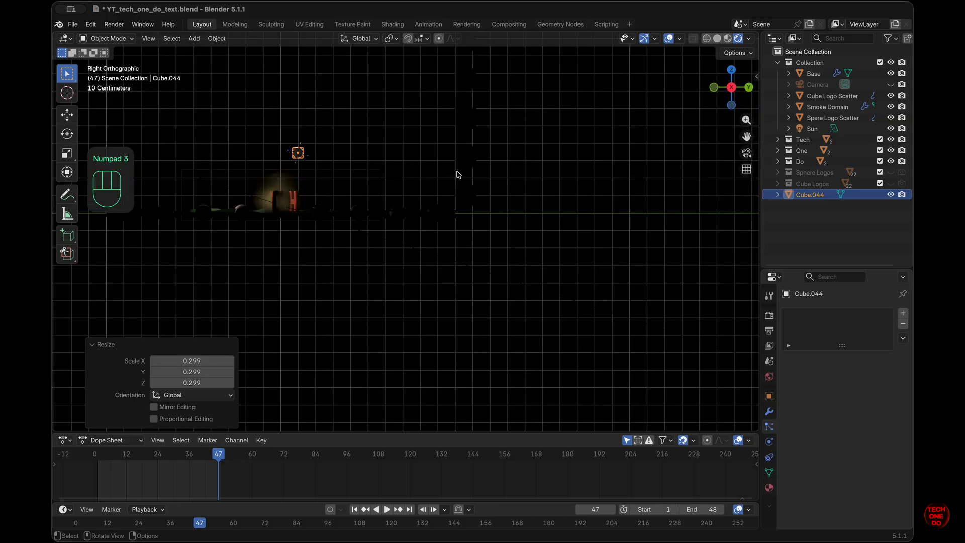
{"action": "left_click", "coordinate": [727, 38]}
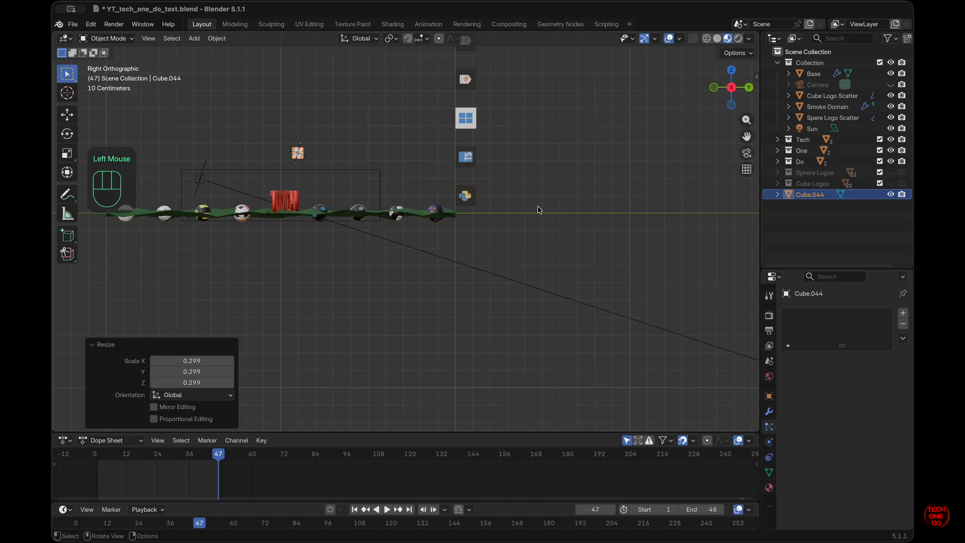
{"action": "key", "text": "g"}
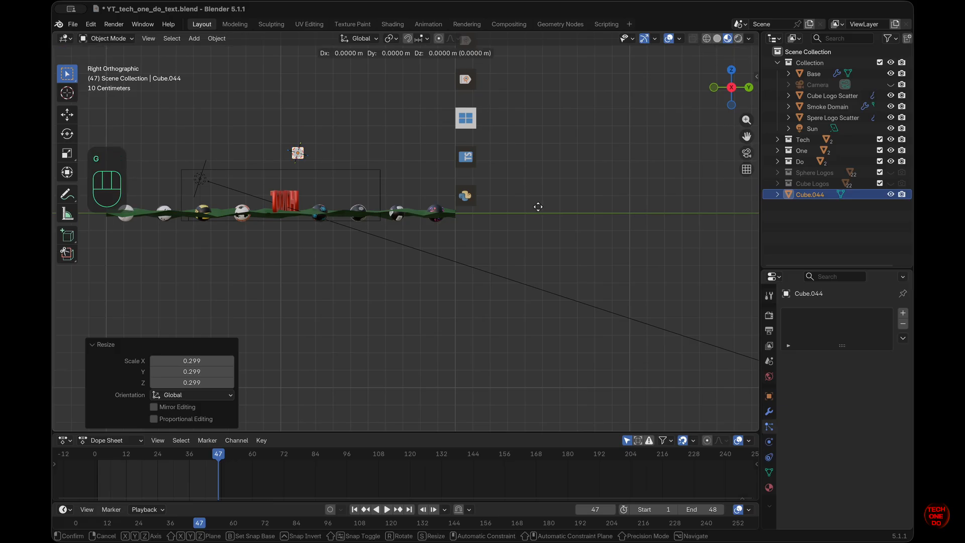
{"action": "key", "text": "y"}
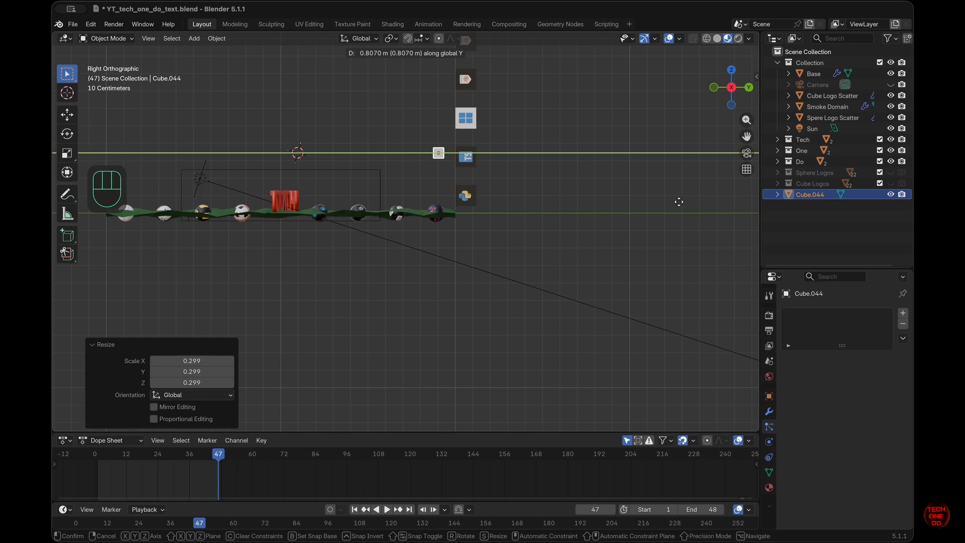
{"action": "double_click", "coordinate": [678, 201]}
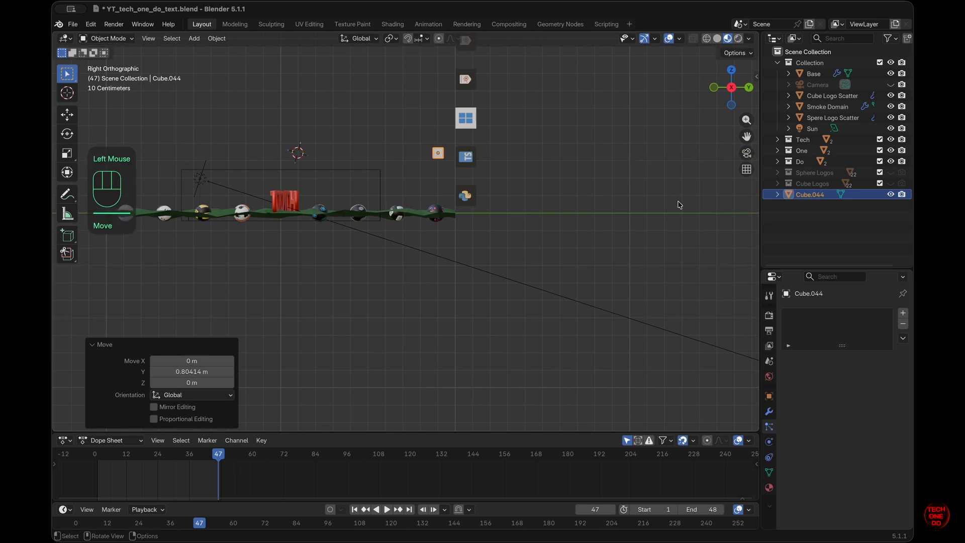
Step: Through the camera view, lower the cube to a Z location of about 0.225 m and set its X location to 0 m
{"action": "left_click", "coordinate": [747, 152]}
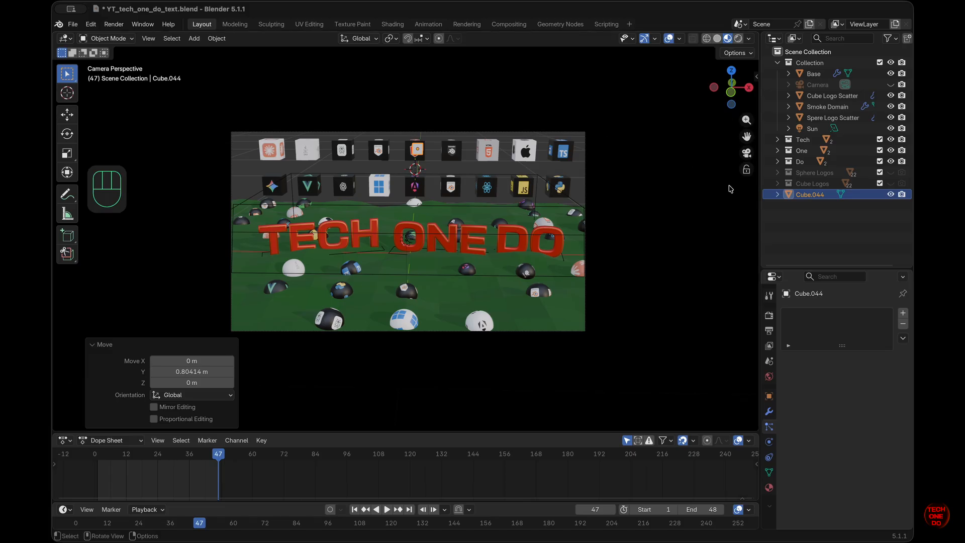
{"action": "key", "text": "n"}
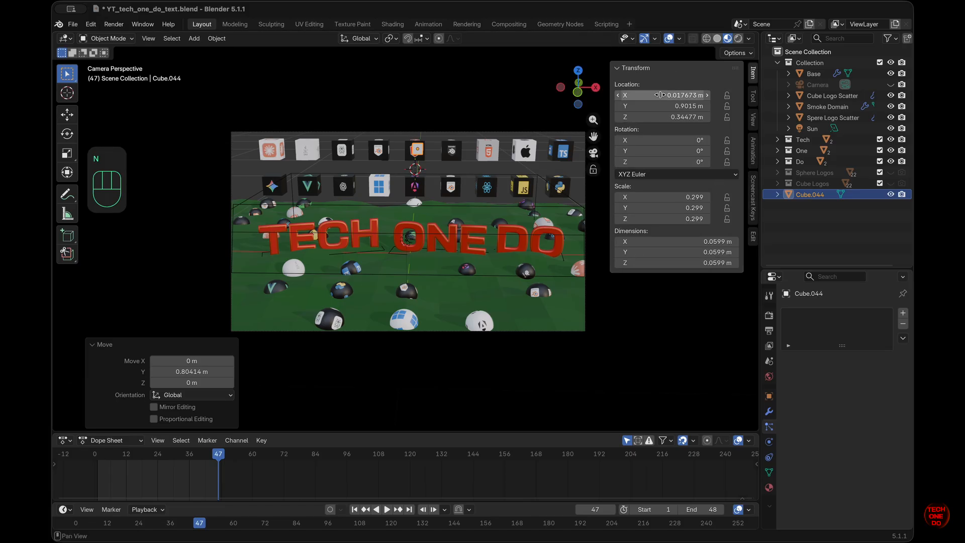
{"action": "mouse_move", "coordinate": [676, 118]}
{"action": "left_mouse_down"}
{"action": "mouse_move", "coordinate": [660, 113]}
{"action": "mouse_move", "coordinate": [677, 117]}
{"action": "left_mouse_up"}
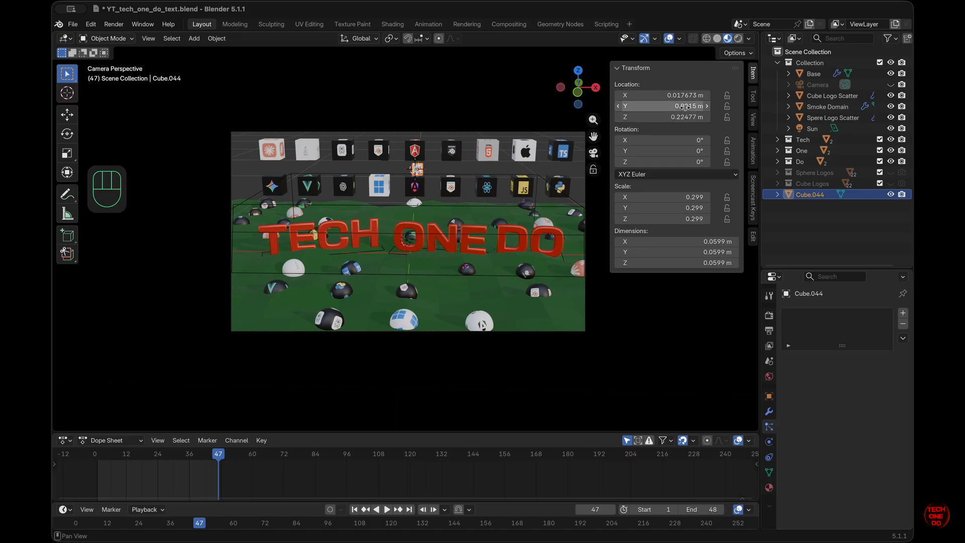
{"action": "left_click", "coordinate": [682, 96]}
{"action": "type", "text": "0"}
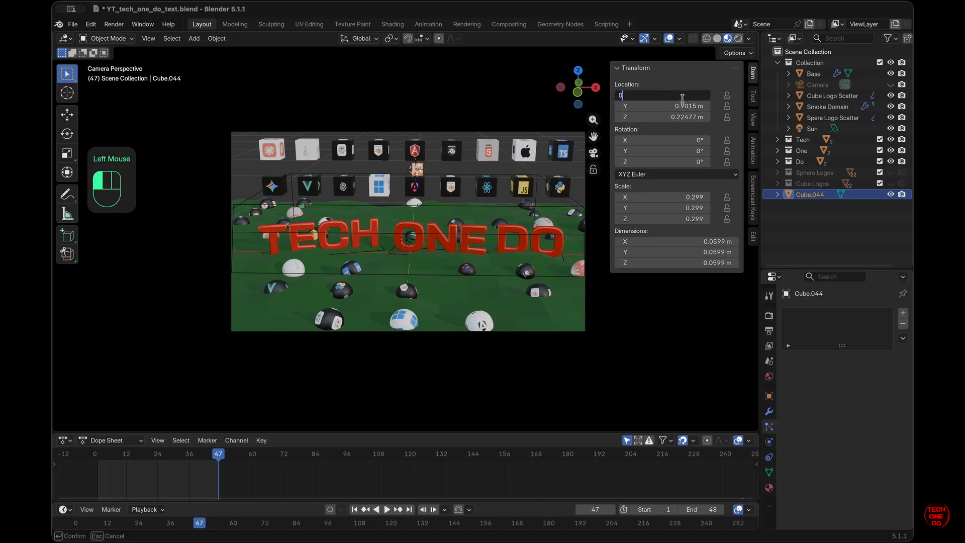
{"action": "key", "text": "Return"}
{"action": "left_click", "coordinate": [696, 79]}
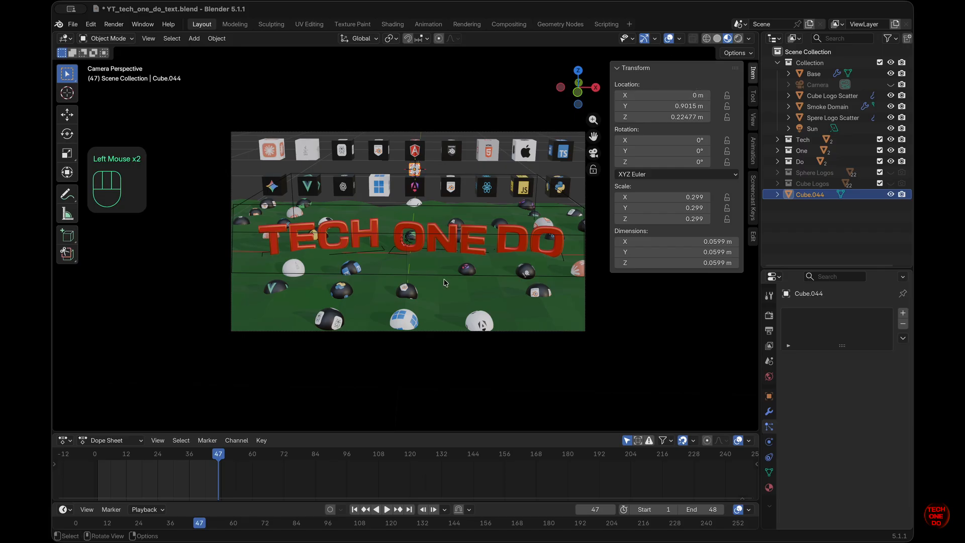
Step: Set the new cube's Y location to 1 m and its Z location to 0.22 m
{"action": "left_click", "coordinate": [686, 106]}
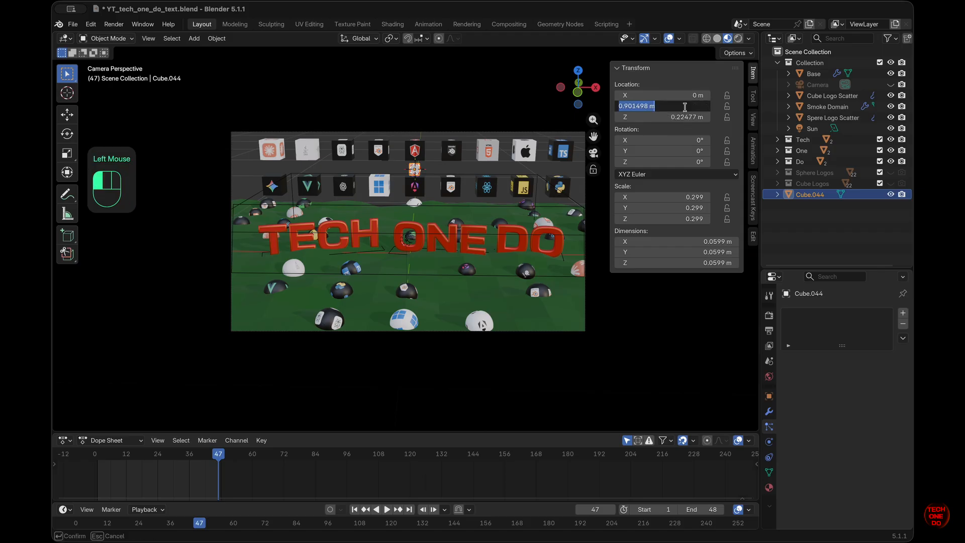
{"action": "type", "text": "1"}
{"action": "key", "text": "Return"}
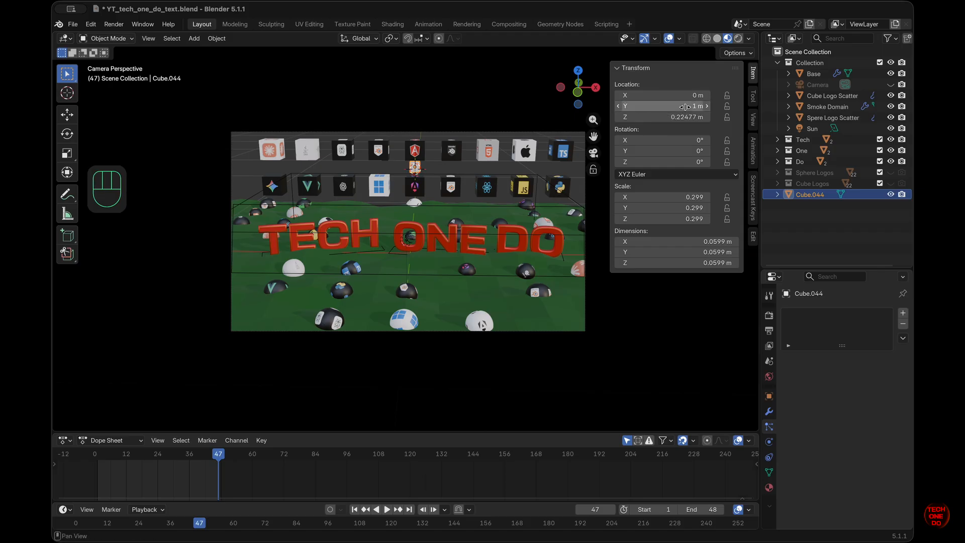
{"action": "left_click", "coordinate": [690, 116]}
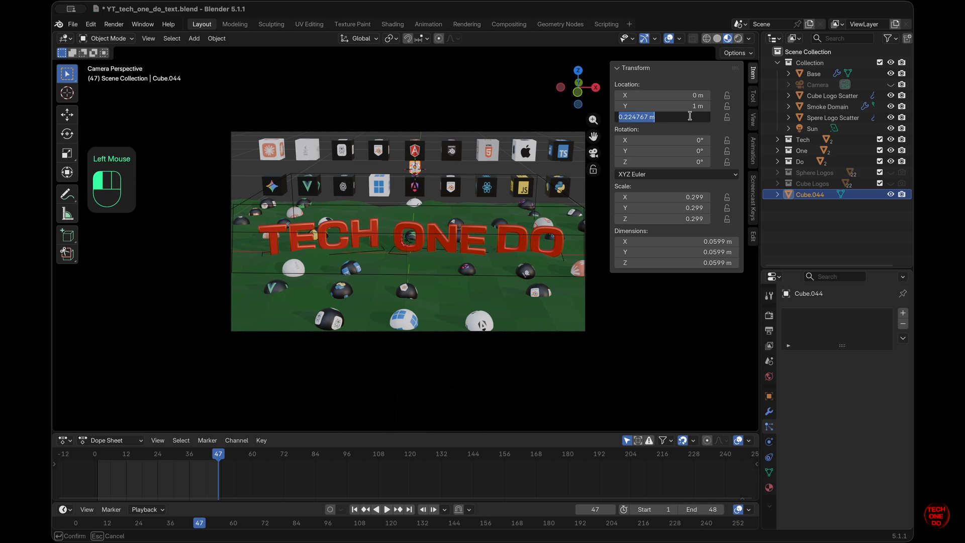
{"action": "key", "text": "BackSpace"}
{"action": "type", "text": ".22"}
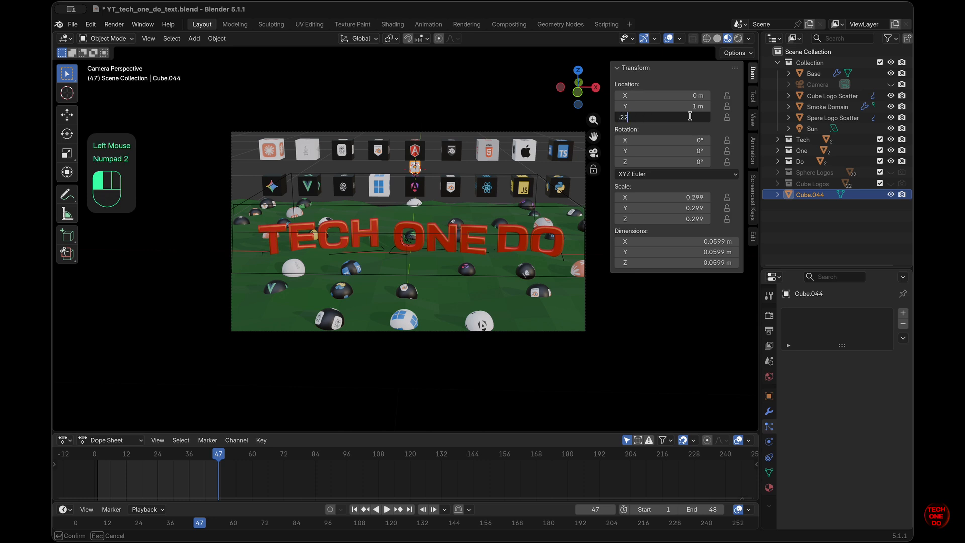
{"action": "key", "text": "Return"}
{"action": "left_click", "coordinate": [724, 124]}
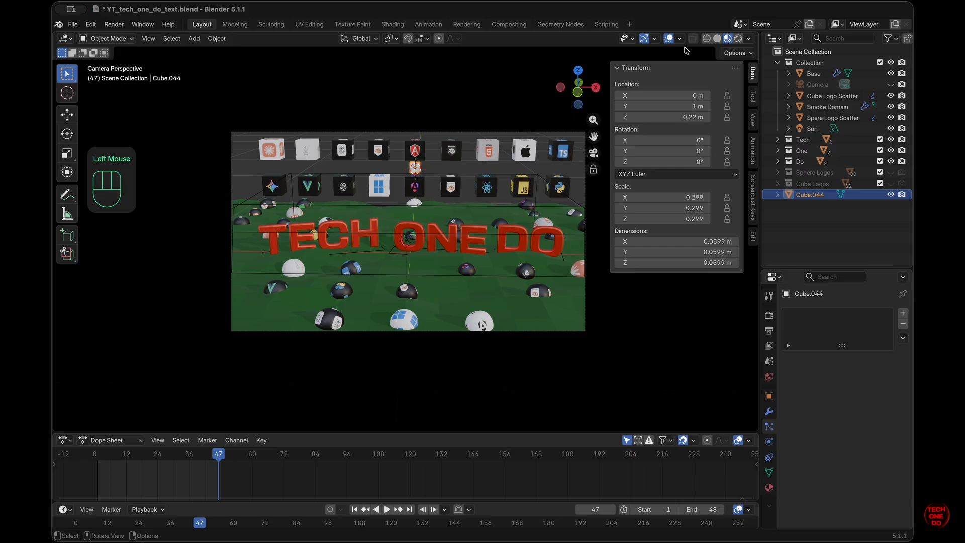
Step: Switch to the Geometry Nodes workspace and create a new geometry node tree on the cube
{"action": "left_click", "coordinate": [577, 27]}
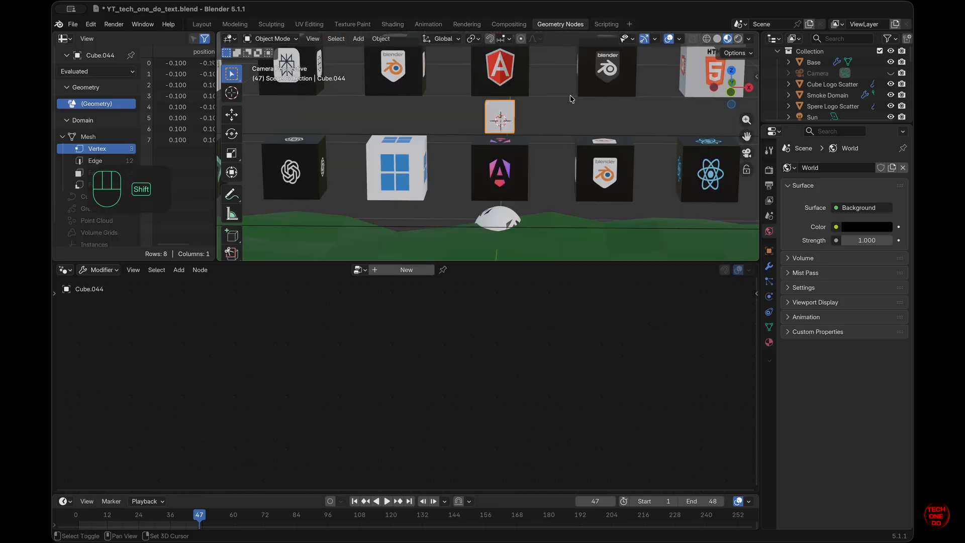
{"action": "scroll", "coordinate": [572, 99], "scroll_direction": "down", "scroll_amount": 2, "text": "shift"}
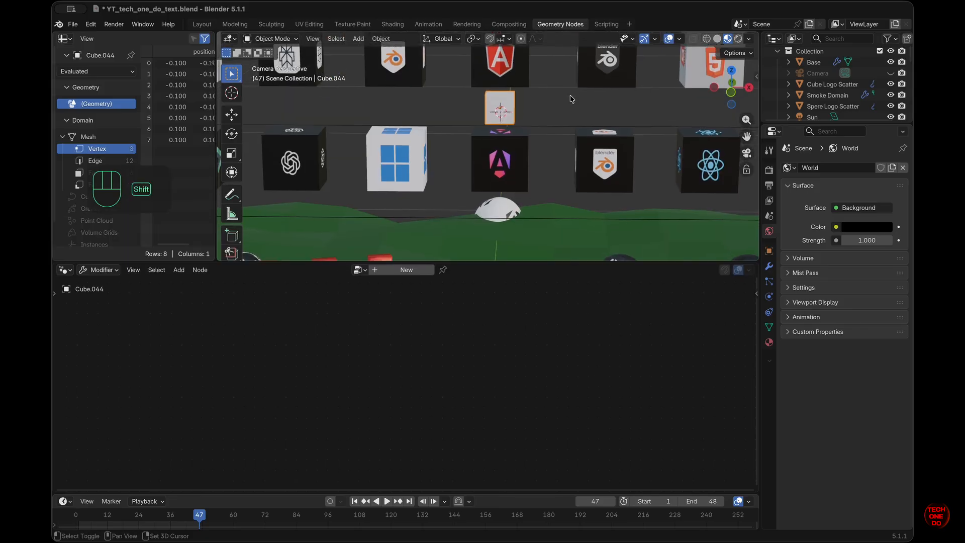
{"action": "left_click", "coordinate": [409, 270]}
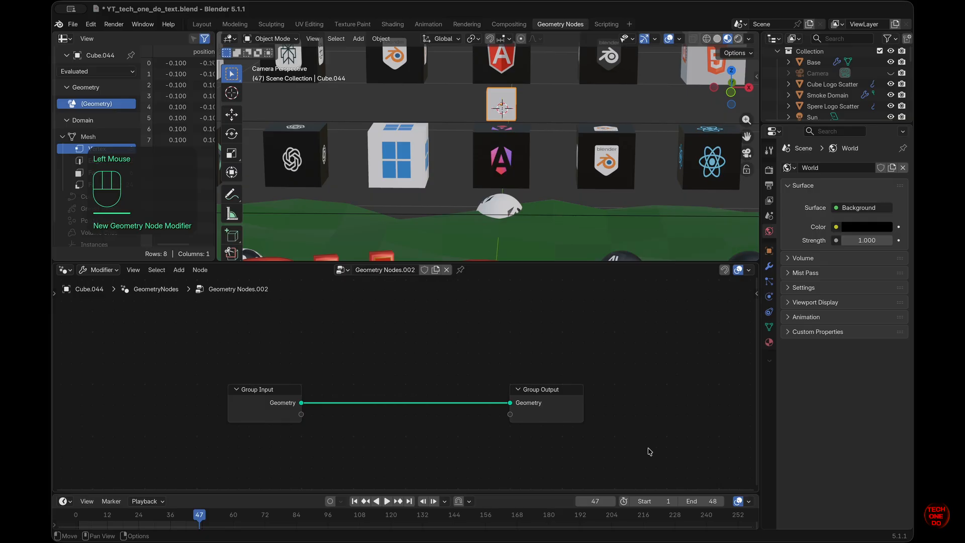
Step: Move the Group Output node away to make room and delete the Group Input node
{"action": "left_click_drag", "start_coordinate": [276, 393], "coordinate": [240, 344]}
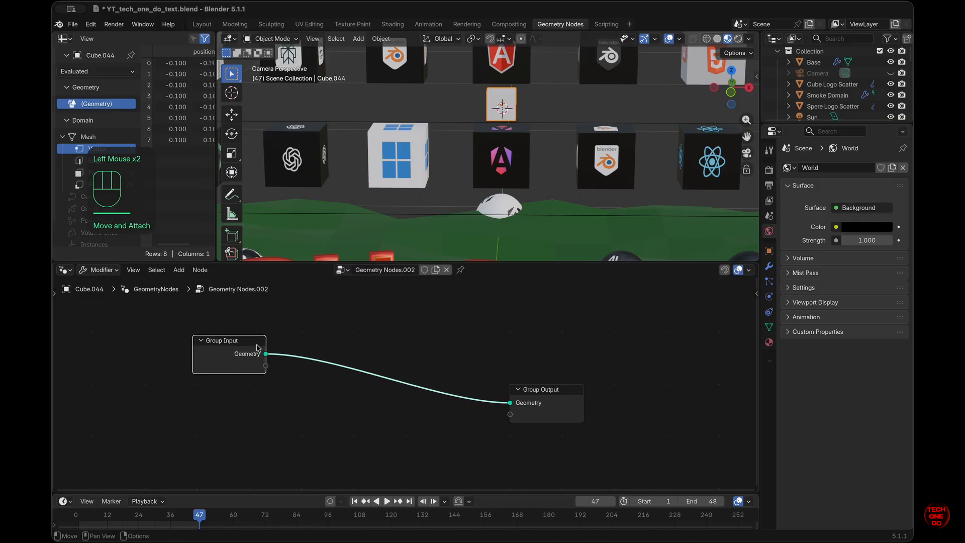
{"action": "left_click_drag", "start_coordinate": [570, 393], "coordinate": [702, 342]}
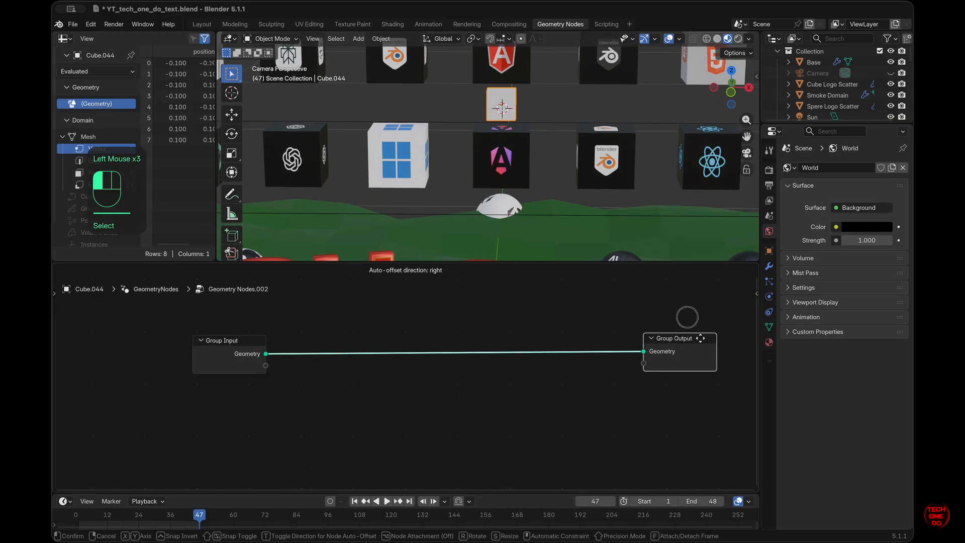
{"action": "left_click_drag", "start_coordinate": [224, 344], "coordinate": [216, 341]}
{"action": "left_click", "coordinate": [217, 340]}
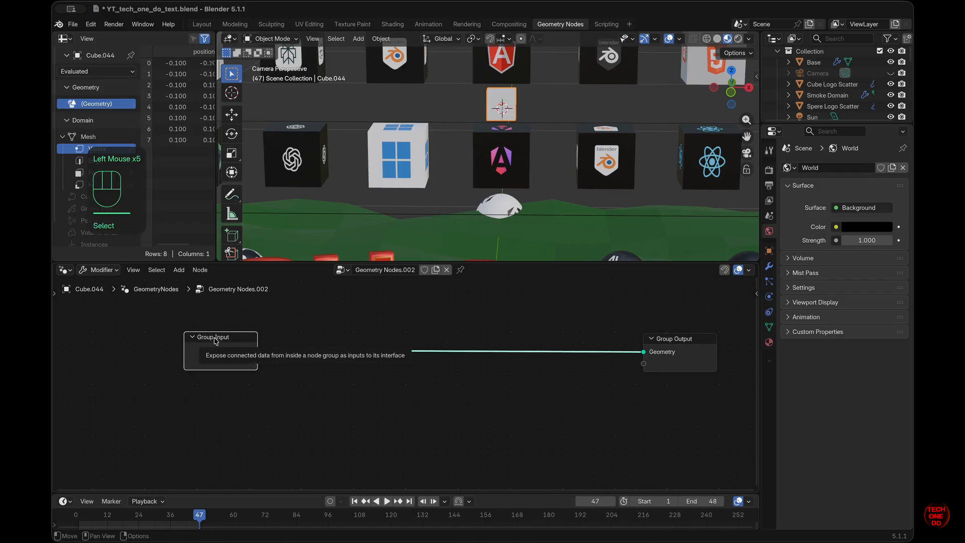
{"action": "key", "text": "x"}
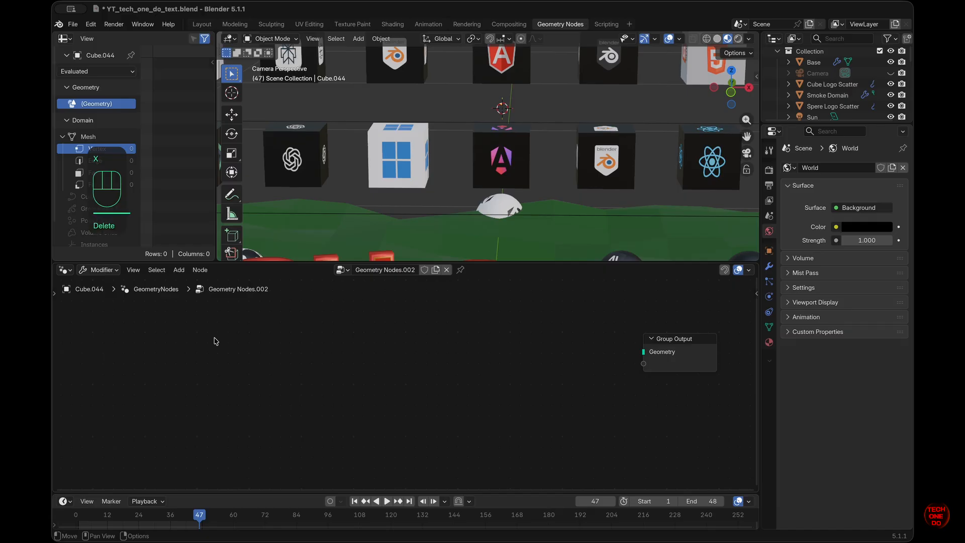
Step: Add a Slice String node at the start of the node tree
{"action": "key", "text": "shift+a"}
{"action": "type", "text": "sllic"}
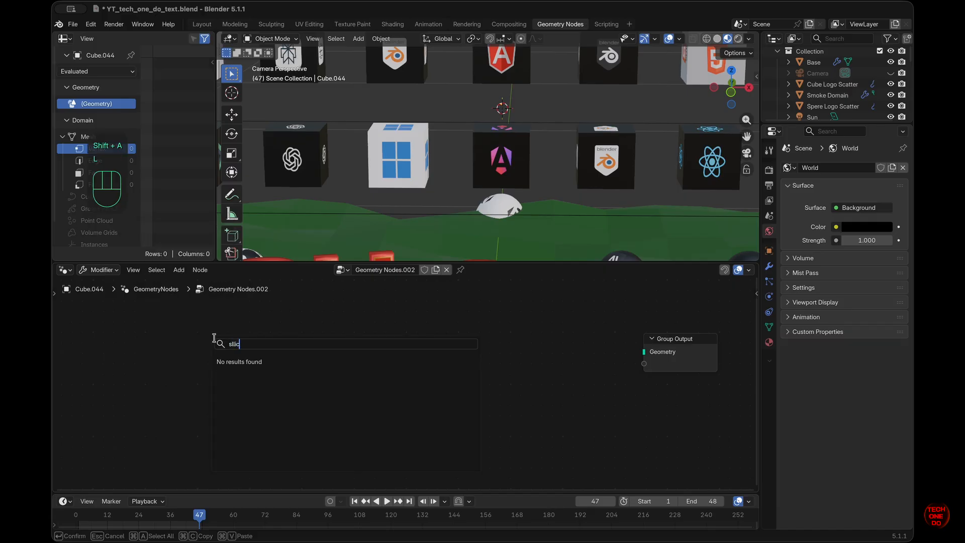
{"action": "key", "text": "BackSpace"}
{"action": "key", "text": "BackSpace"}
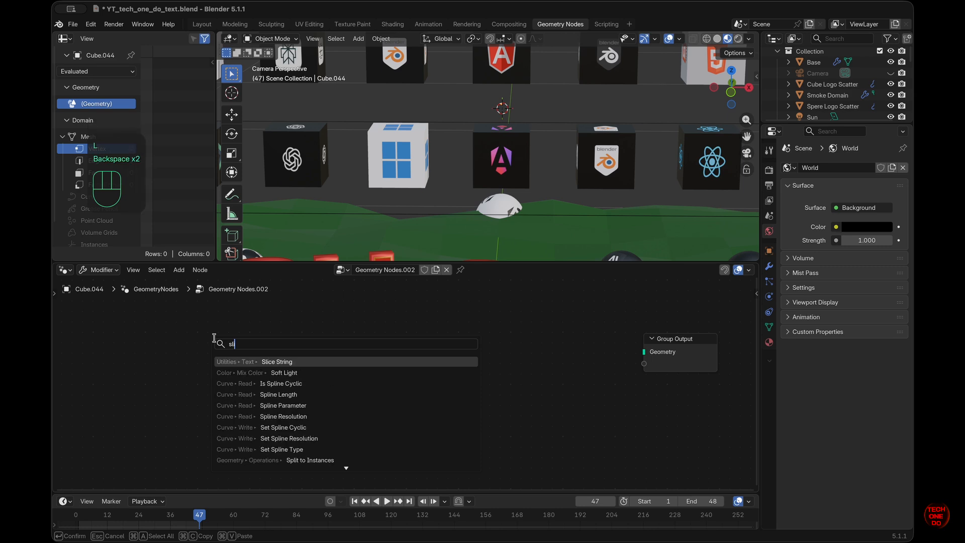
{"action": "key", "text": "Return"}
{"action": "left_click", "coordinate": [146, 328]}
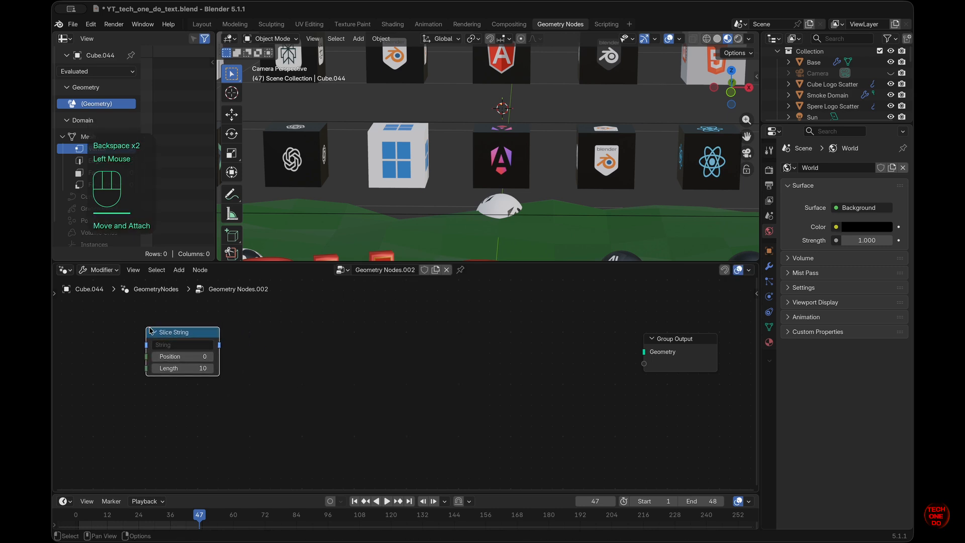
Step: Add a String to Curves node and place it beside the Slice String node
{"action": "key", "text": "shift+a"}
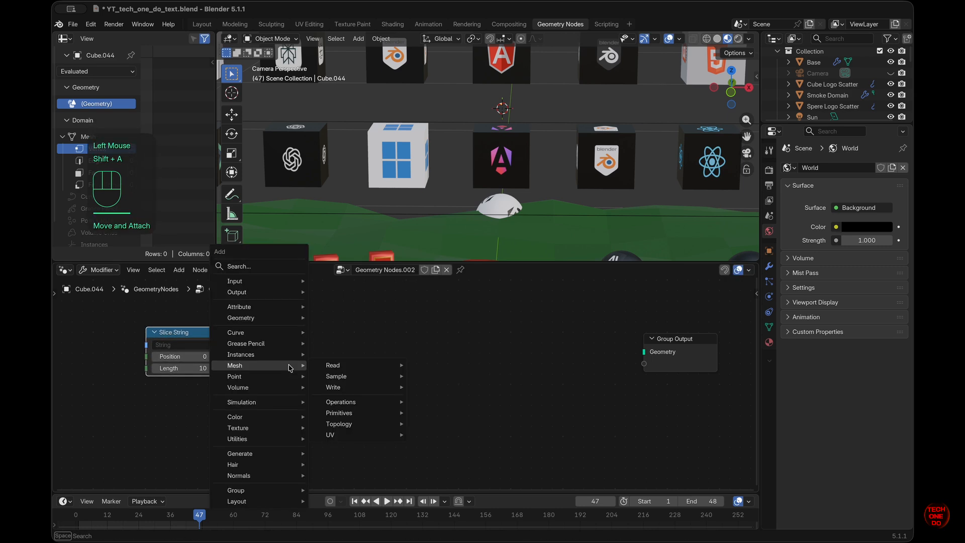
{"action": "type", "text": "string"}
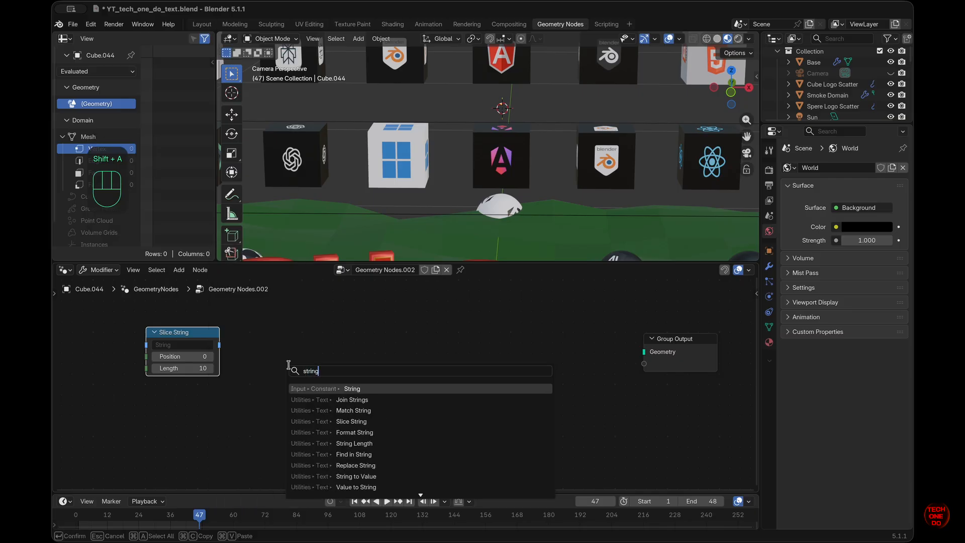
{"action": "type", "text": " t"}
{"action": "key", "text": "Down"}
{"action": "key", "text": "Return"}
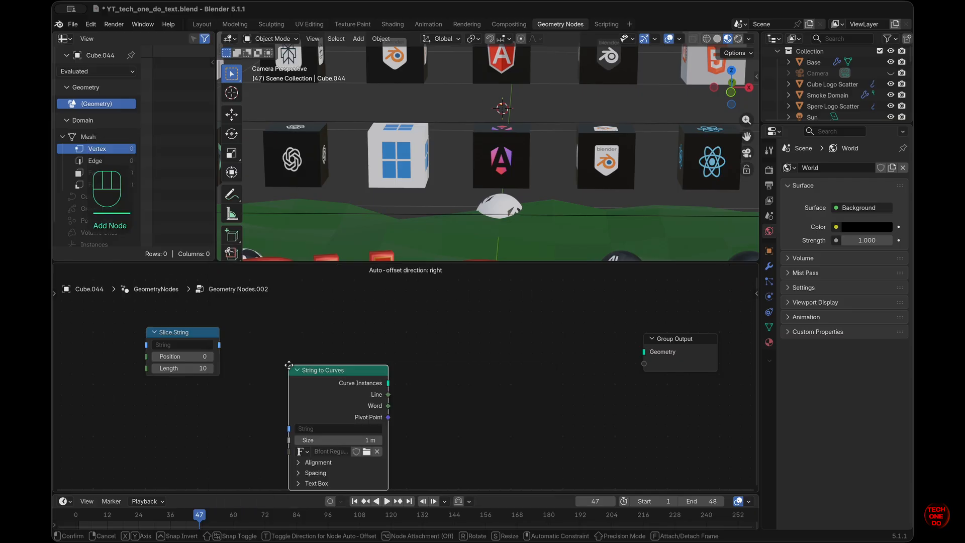
{"action": "left_click", "coordinate": [260, 327]}
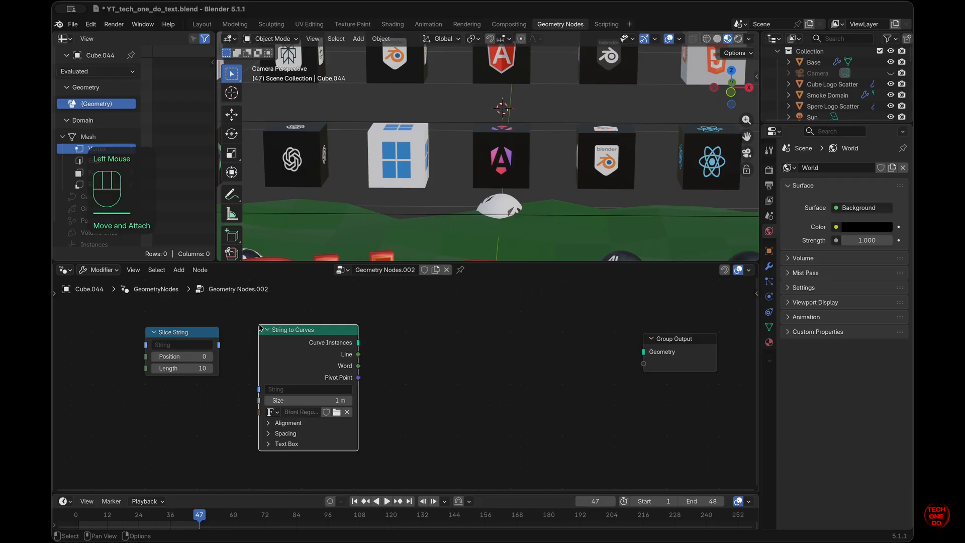
{"action": "left_click_drag", "start_coordinate": [330, 340], "coordinate": [313, 334]}
Step: Add a Fill Curve node and a Curve to Mesh node in a row between String to Curves and Group Output
{"action": "key", "text": "shift+a"}
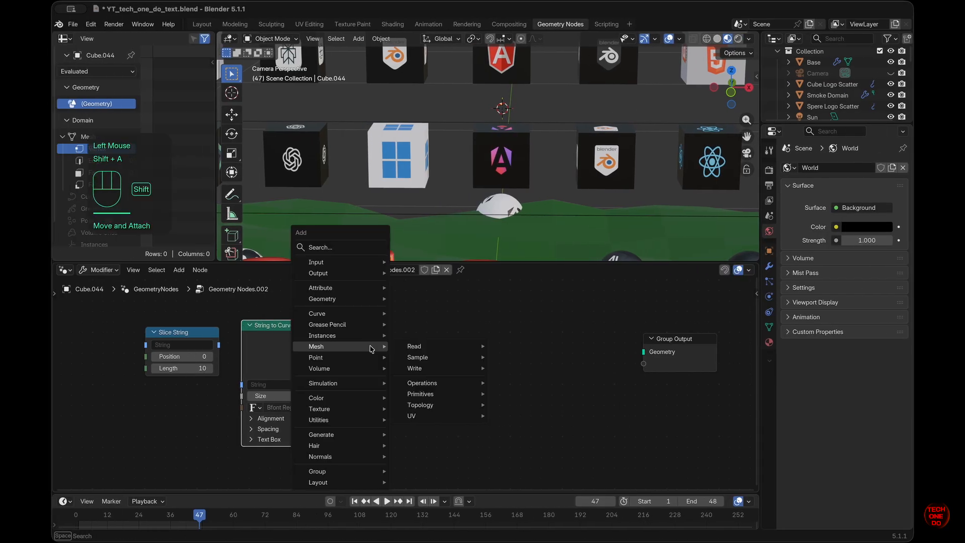
{"action": "type", "text": "fill"}
{"action": "left_click", "coordinate": [387, 369]}
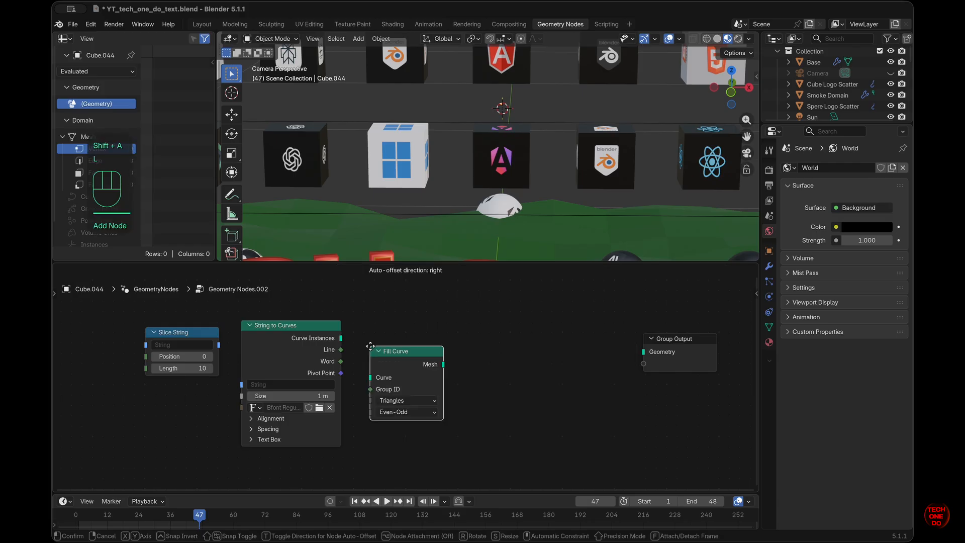
{"action": "left_click", "coordinate": [376, 322]}
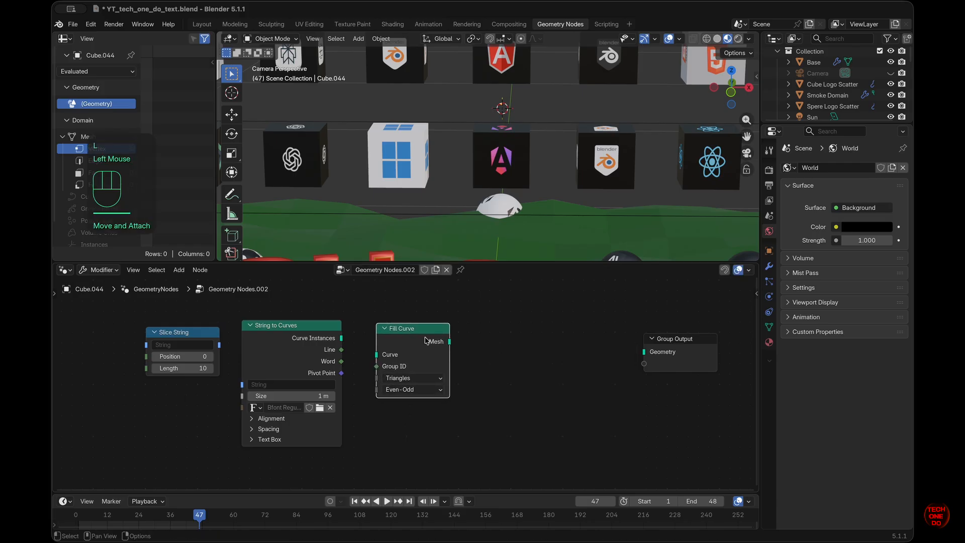
{"action": "key", "text": "shift+a"}
{"action": "mouse_move", "coordinate": [426, 341]}
{"action": "type", "text": "curve to me"}
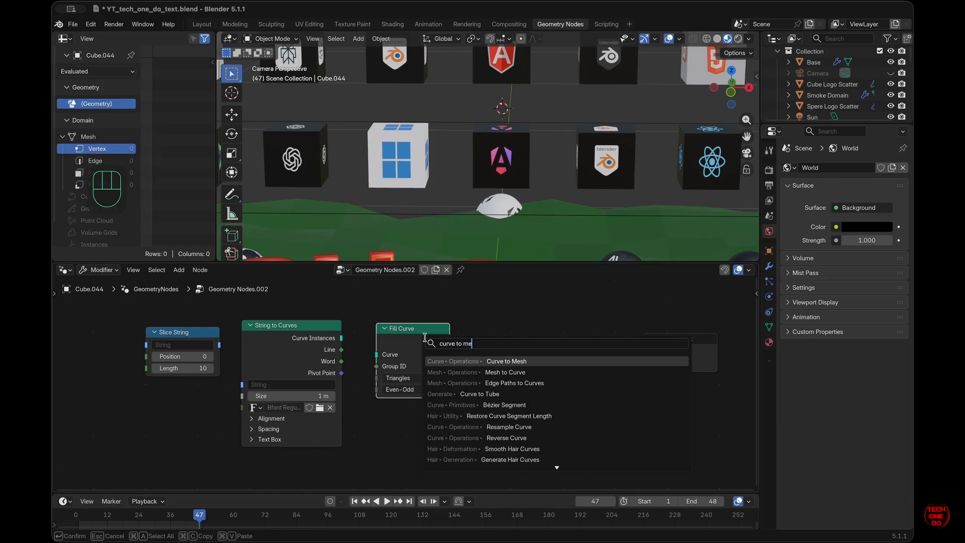
{"action": "key", "text": "Return"}
{"action": "left_click", "coordinate": [476, 322]}
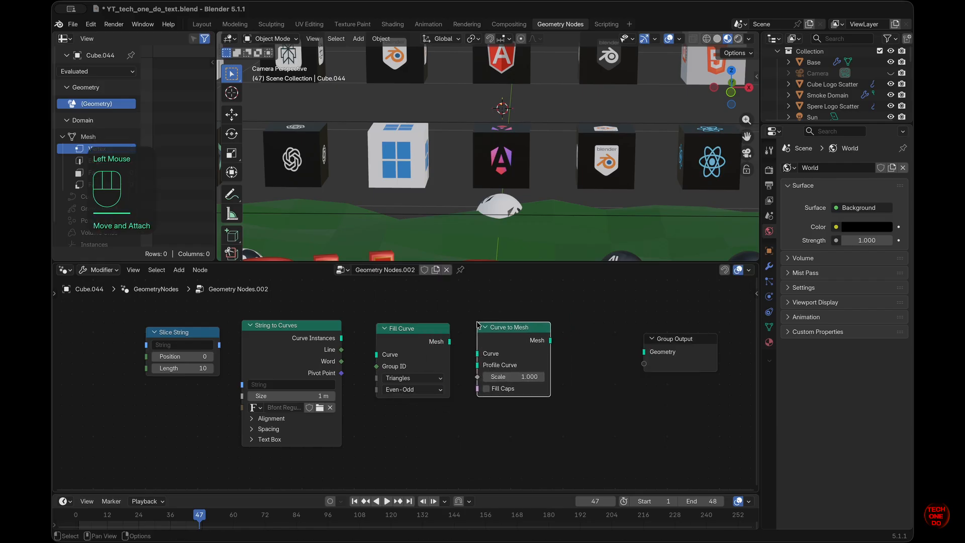
Step: Enter "ONE STOP SHOP FOR ALL THINGS TECH..." as the string of the Slice String node
{"action": "left_click", "coordinate": [219, 346]}
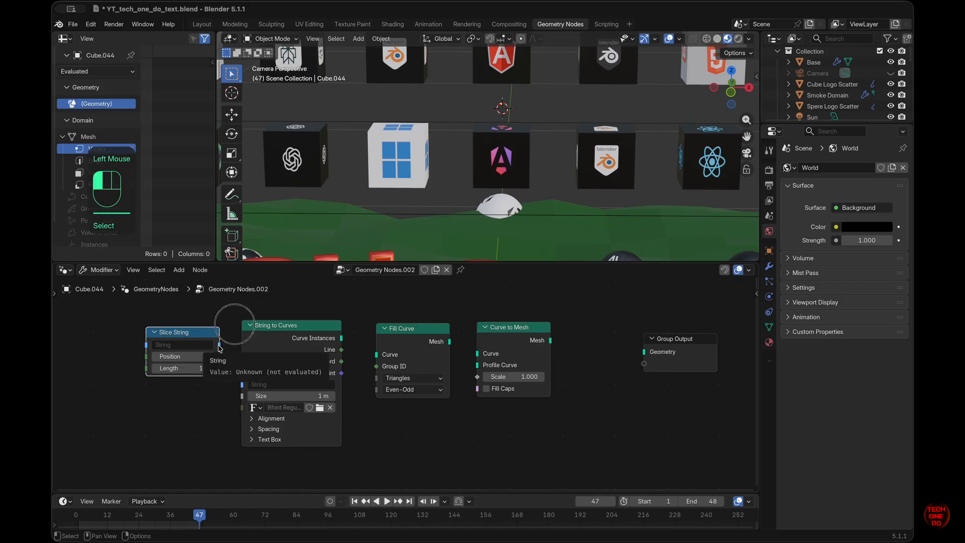
{"action": "left_click", "coordinate": [171, 346]}
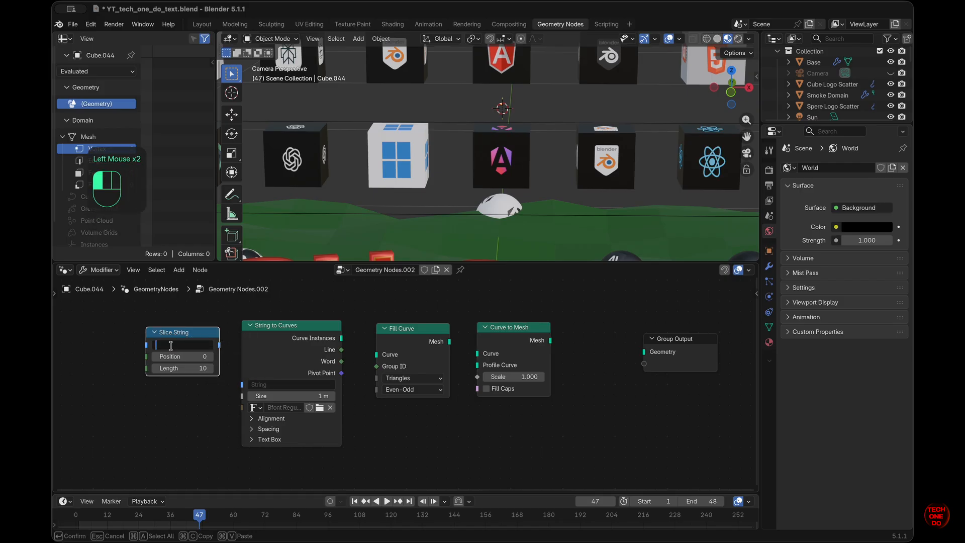
{"action": "type", "text": "ONE STOP"}
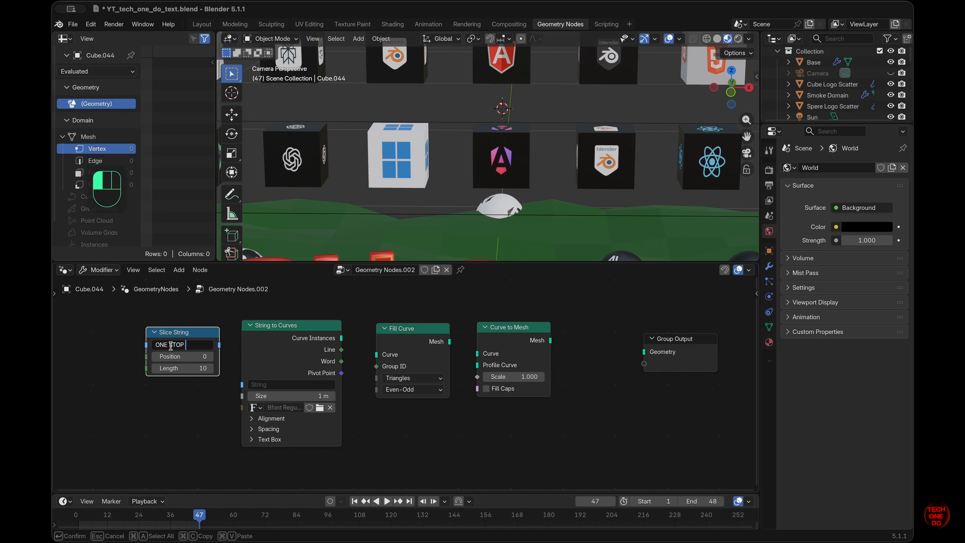
{"action": "type", "text": " SHOP FOR ALL THINGS"}
{"action": "type", "text": "TECH..."}
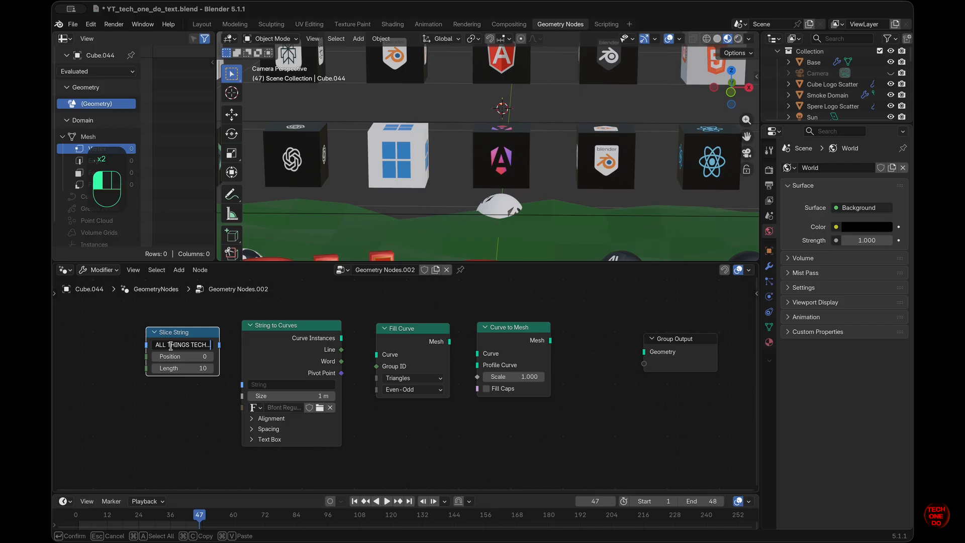
{"action": "left_click", "coordinate": [201, 397]}
{"action": "left_click", "coordinate": [200, 348]}
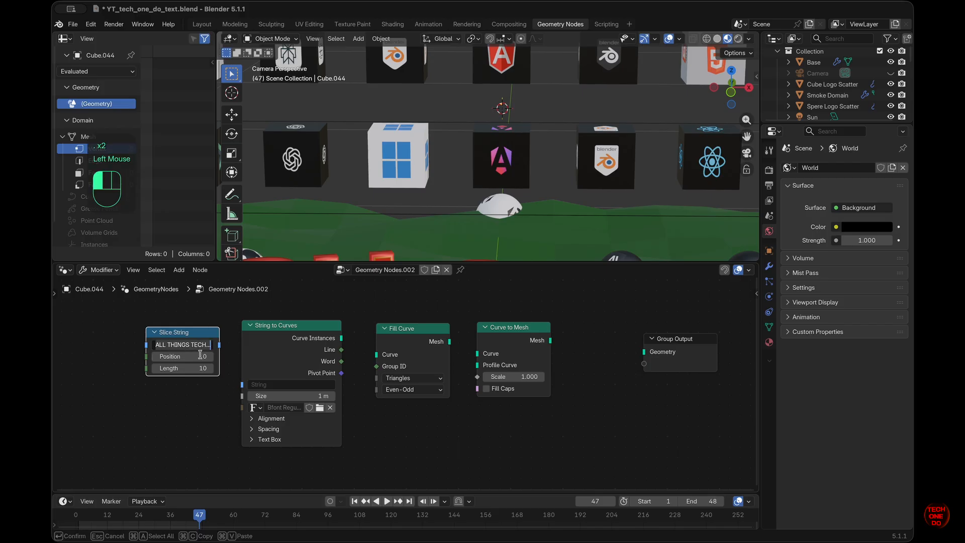
Step: Set the Slice String node's length to 30
{"action": "left_click", "coordinate": [206, 369]}
{"action": "left_click", "coordinate": [206, 370]}
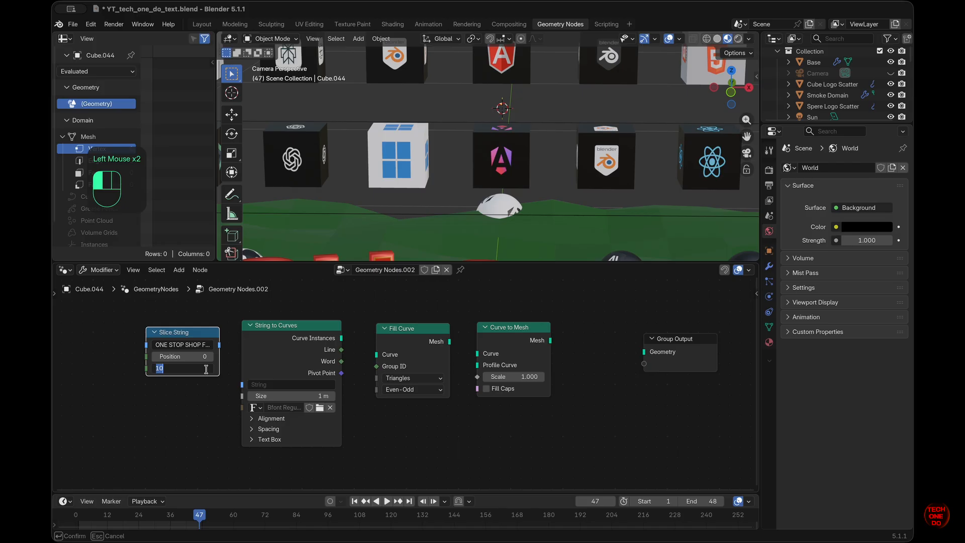
{"action": "type", "text": "30"}
{"action": "key", "text": "Return"}
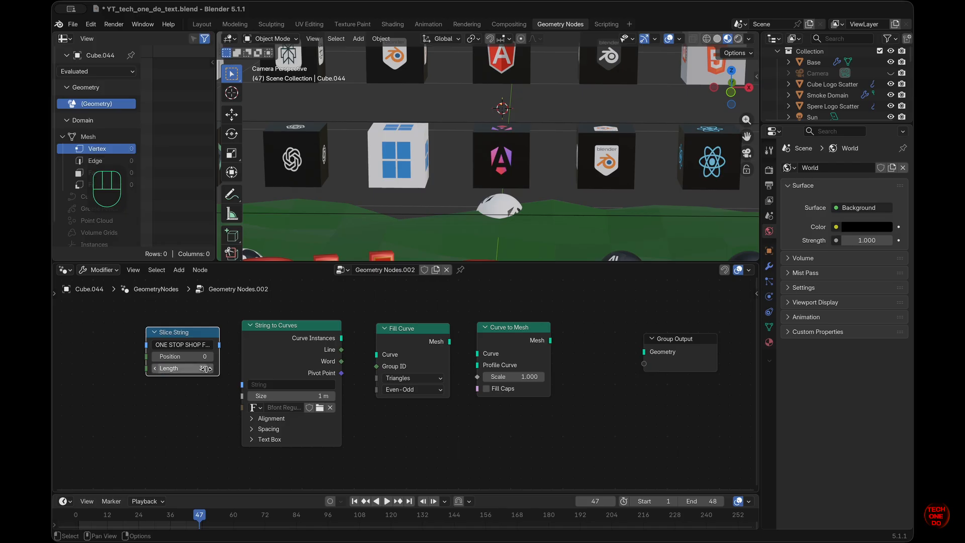
Step: Link Slice String through String to Curves, Fill Curve and Curve to Mesh to the Group Output
{"action": "left_click", "coordinate": [478, 463]}
{"action": "left_click_drag", "start_coordinate": [220, 345], "coordinate": [243, 385]}
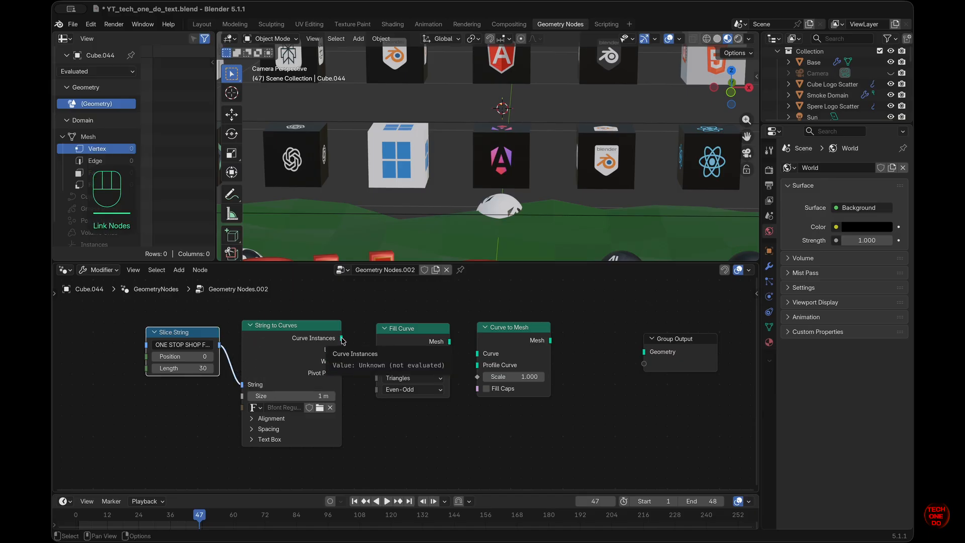
{"action": "left_click_drag", "start_coordinate": [341, 339], "coordinate": [377, 354]}
Step: Insert a Transform Geometry node between Curve to Mesh and Group Output
{"action": "key", "text": "shift+a"}
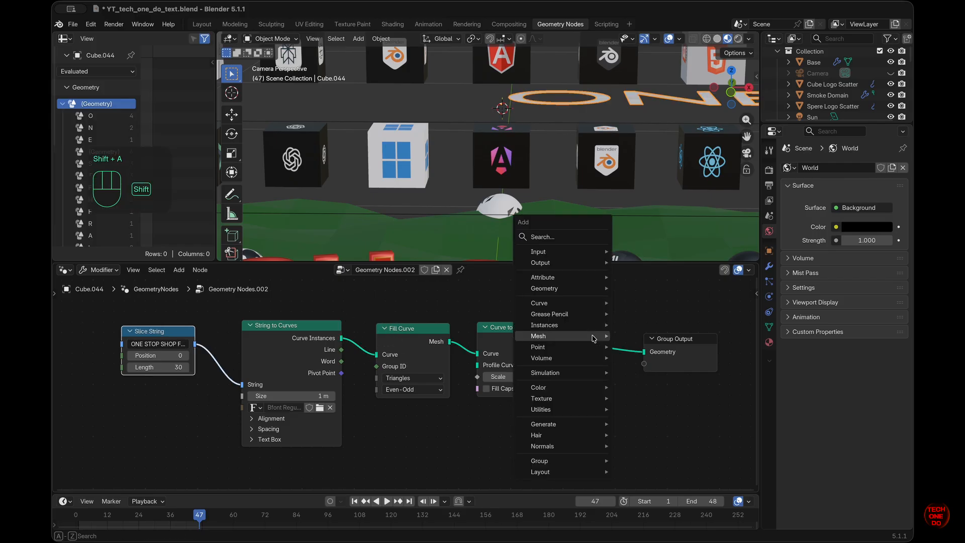
{"action": "type", "text": "TRAN"}
{"action": "key", "text": "Return"}
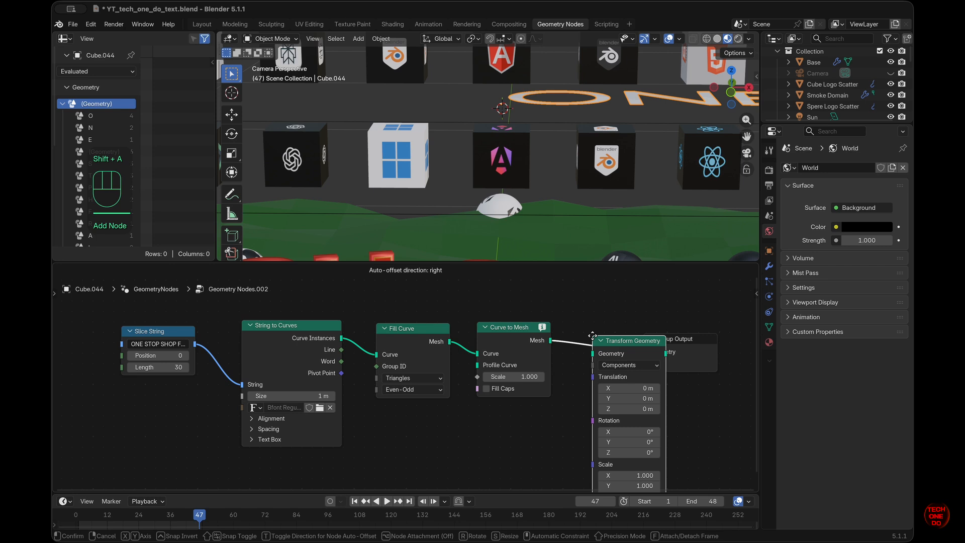
{"action": "left_click", "coordinate": [573, 320]}
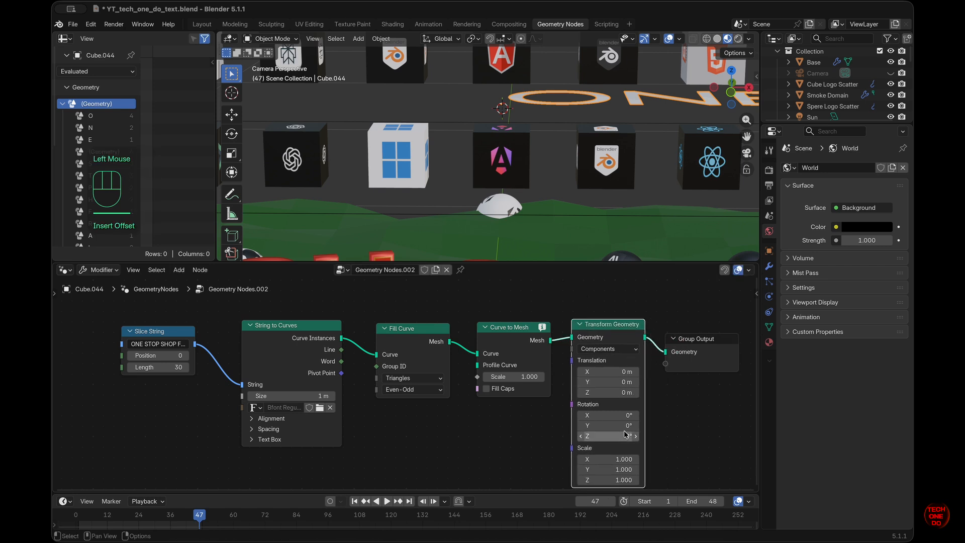
Step: Set the Transform Geometry node's X rotation to 90° so the tagline stands upright, and check it in isolation
{"action": "double_click", "coordinate": [620, 416]}
{"action": "type", "text": "90"}
{"action": "key", "text": "Return"}
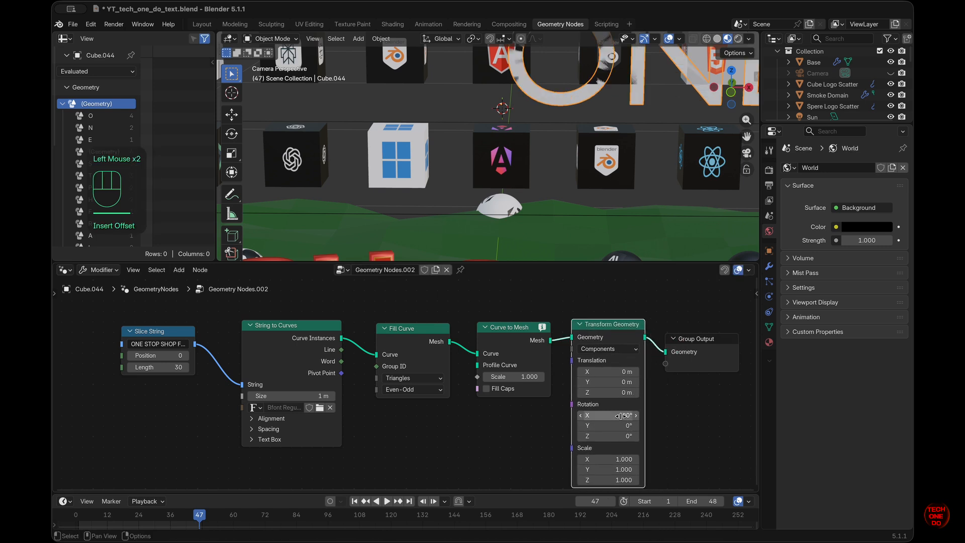
{"action": "left_click", "coordinate": [694, 427]}
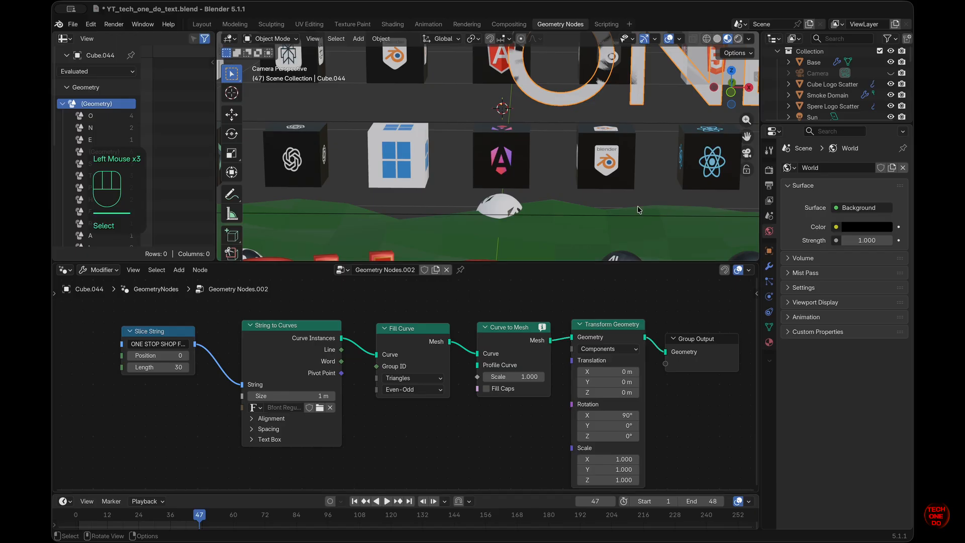
{"action": "scroll", "coordinate": [638, 207], "scroll_direction": "down", "scroll_amount": 5, "text": "super"}
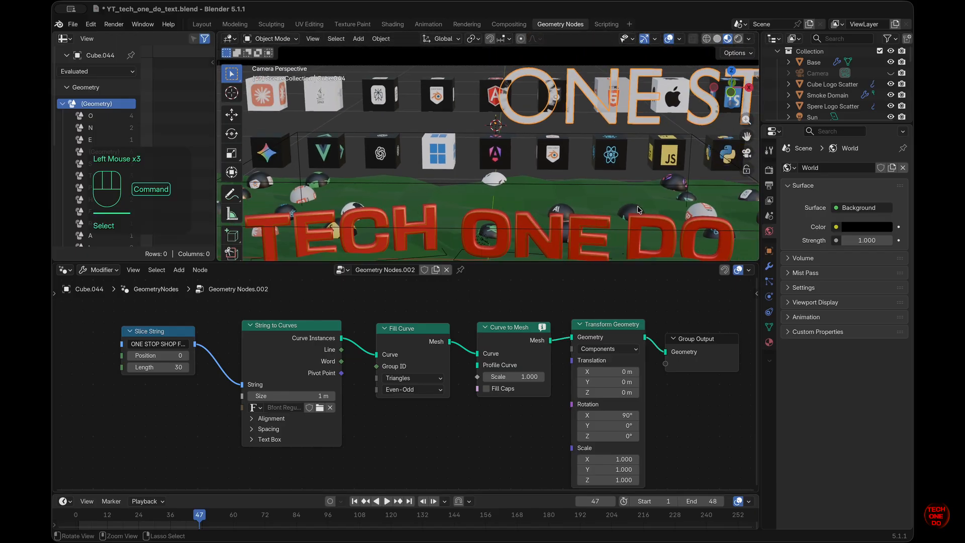
{"action": "key", "text": "slash"}
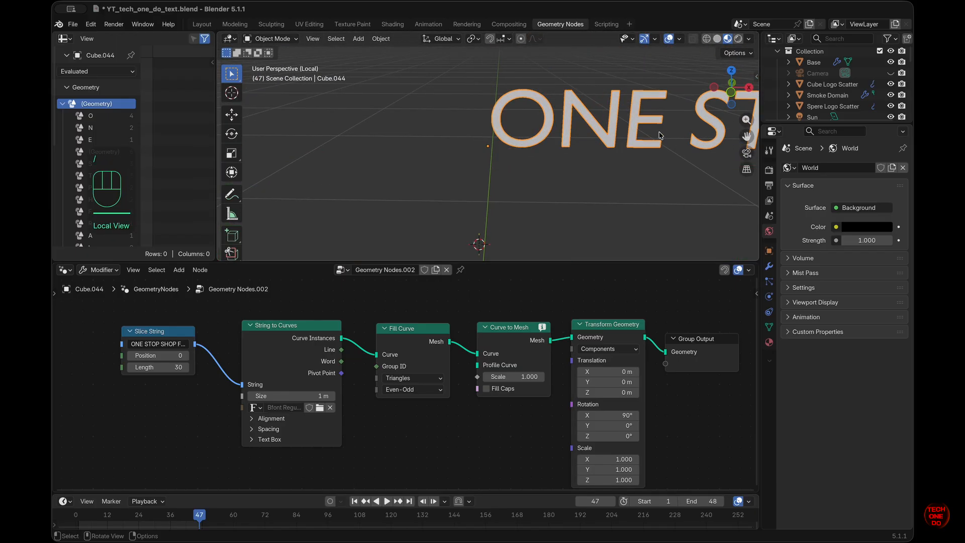
{"action": "key", "text": "slash"}
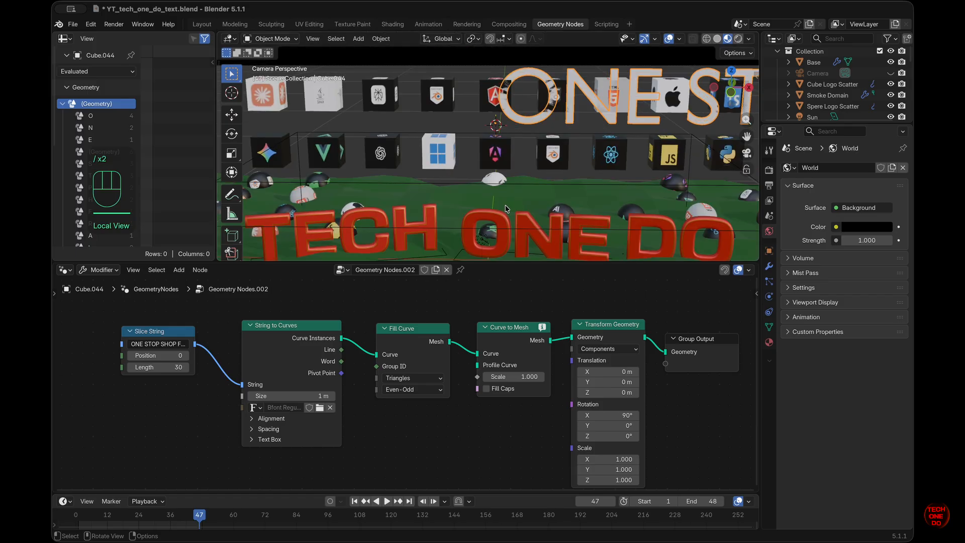
Step: Center the text horizontally in the String to Curves node and reduce its size to 0.12 m
{"action": "left_click", "coordinate": [250, 419]}
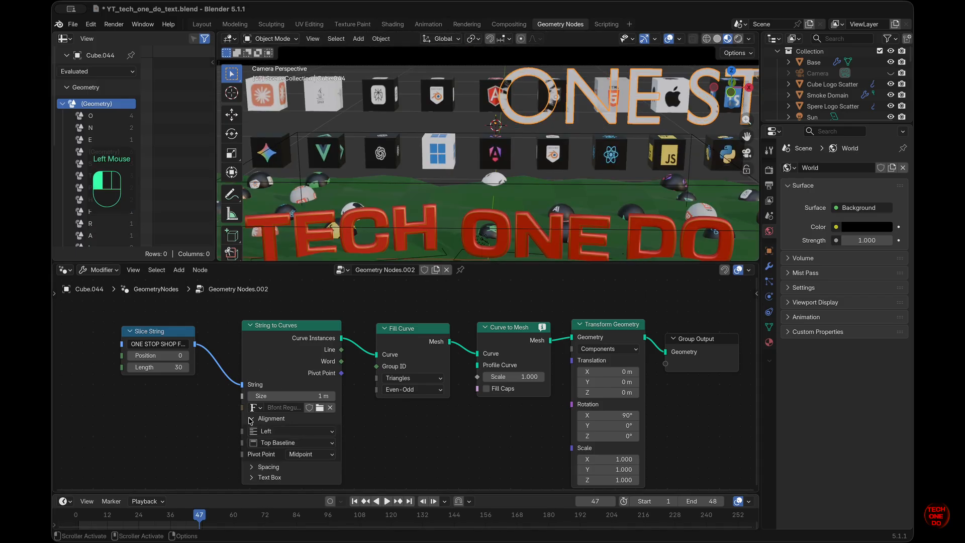
{"action": "left_click", "coordinate": [281, 432]}
{"action": "left_click", "coordinate": [287, 471]}
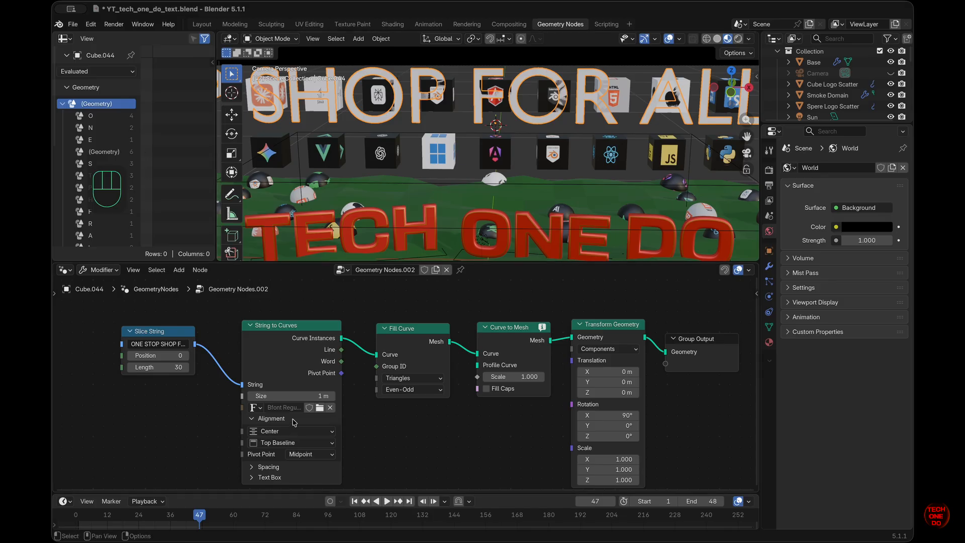
{"action": "left_click", "coordinate": [319, 372]}
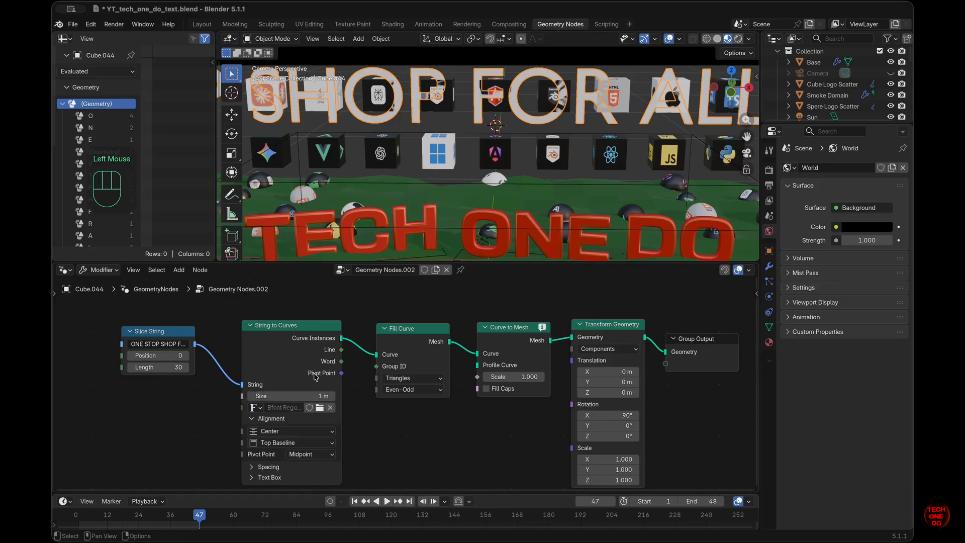
{"action": "left_click_drag", "start_coordinate": [316, 396], "coordinate": [330, 373]}
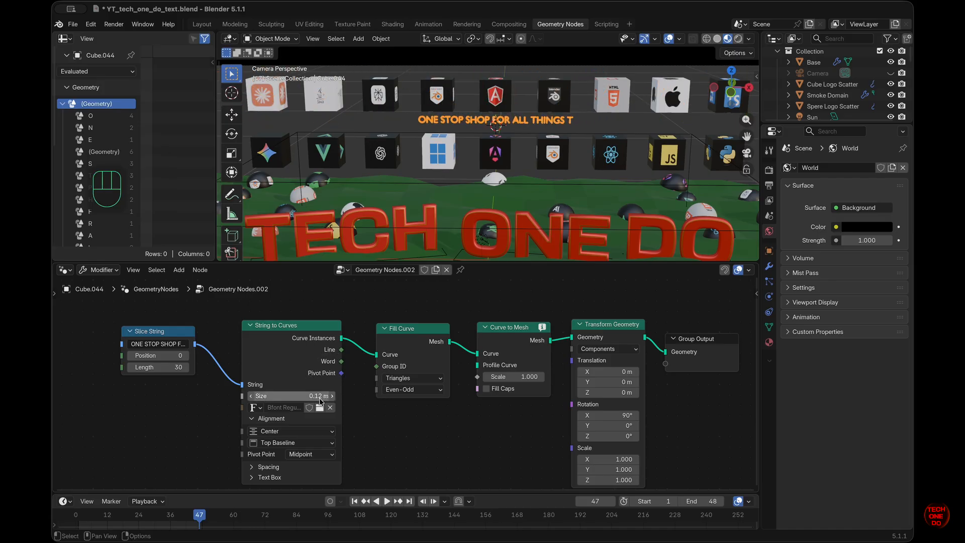
Step: Increase the Slice String node's length to 36
{"action": "left_click", "coordinate": [185, 367]}
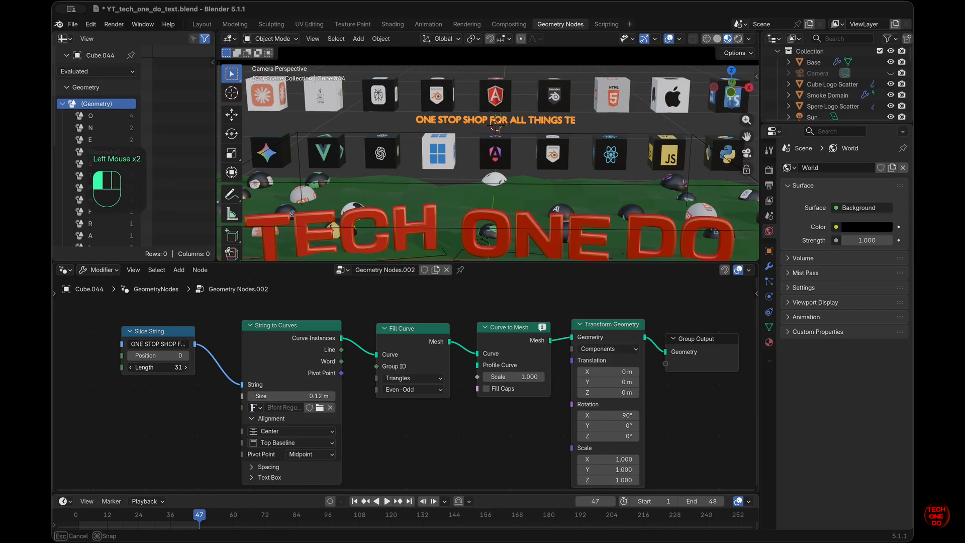
{"action": "left_click", "coordinate": [185, 368]}
{"action": "left_click", "coordinate": [185, 367]}
{"action": "left_click", "coordinate": [185, 368]}
{"action": "left_click", "coordinate": [186, 367]}
{"action": "left_click", "coordinate": [185, 368]}
{"action": "left_click", "coordinate": [186, 367]}
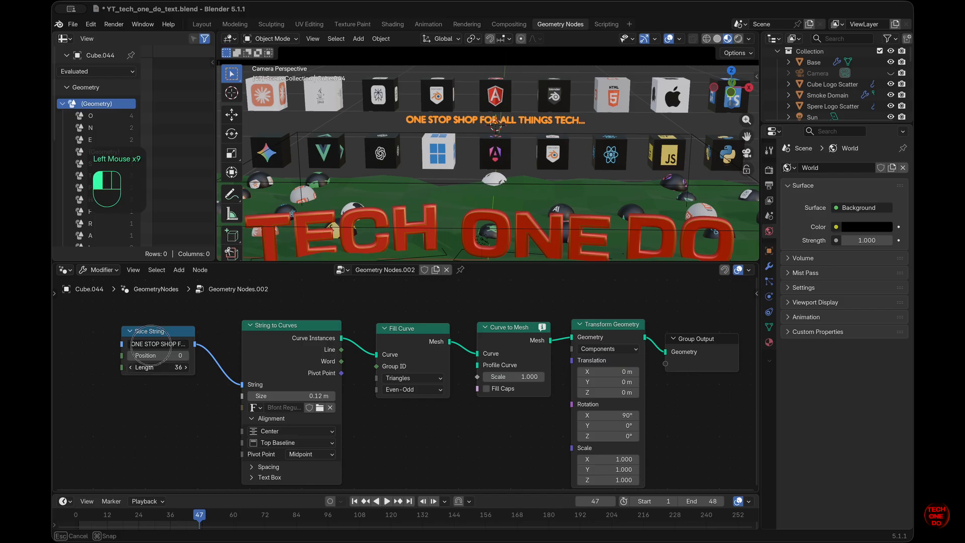
{"action": "left_click", "coordinate": [131, 367]}
{"action": "left_click", "coordinate": [131, 367]}
{"action": "left_click", "coordinate": [186, 367]}
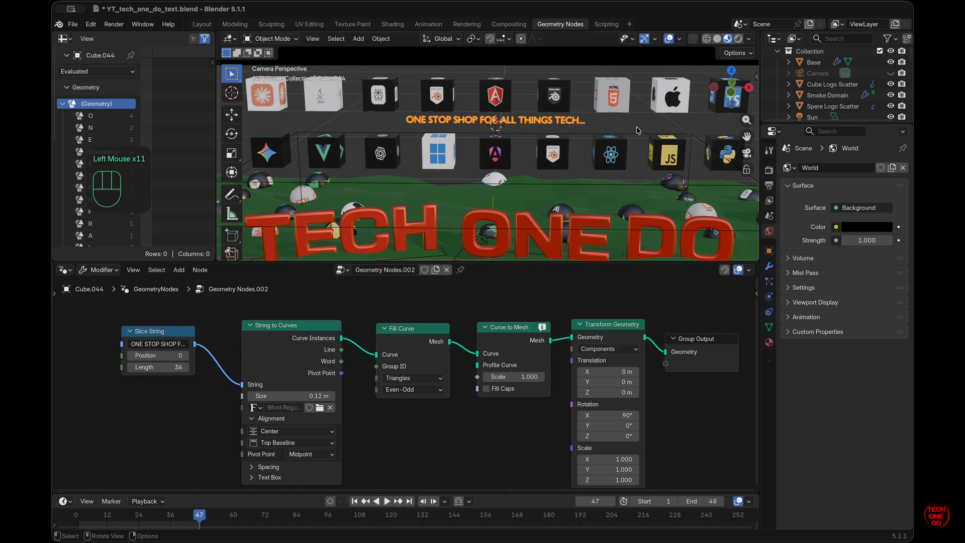
{"action": "left_click", "coordinate": [606, 130]}
{"action": "left_click", "coordinate": [552, 127]}
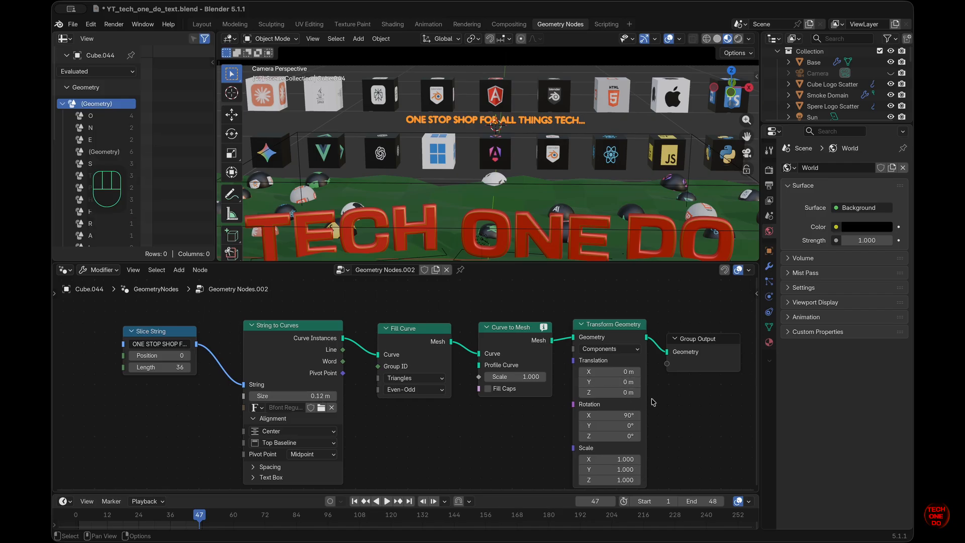
Step: Set the Transform Geometry node's Z translation to -0.02 m and space the nodes of the tree more evenly
{"action": "left_click", "coordinate": [622, 392]}
{"action": "mouse_move", "coordinate": [623, 392]}
{"action": "left_mouse_down"}
{"action": "mouse_move", "coordinate": [634, 392]}
{"action": "mouse_move", "coordinate": [622, 392]}
{"action": "left_mouse_up"}
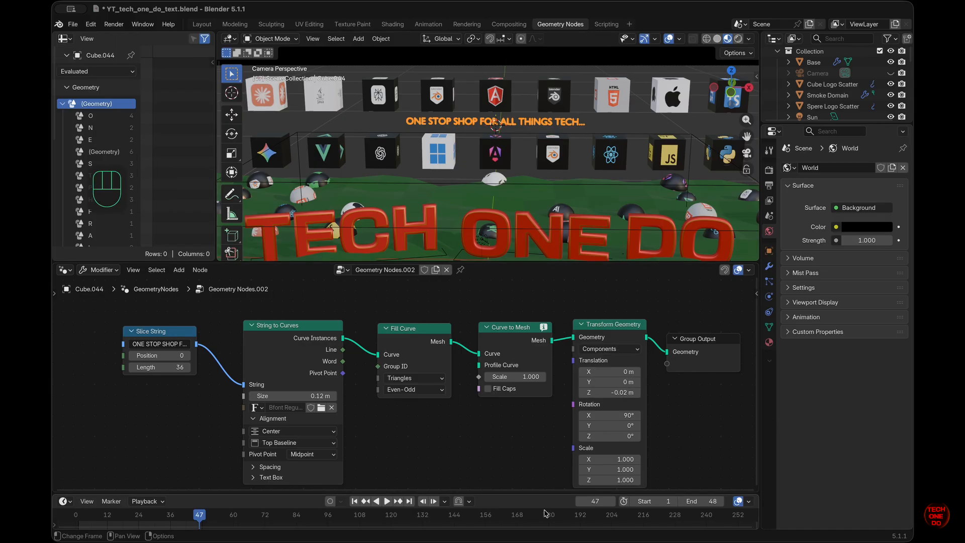
{"action": "left_click_drag", "start_coordinate": [547, 490], "coordinate": [549, 463]}
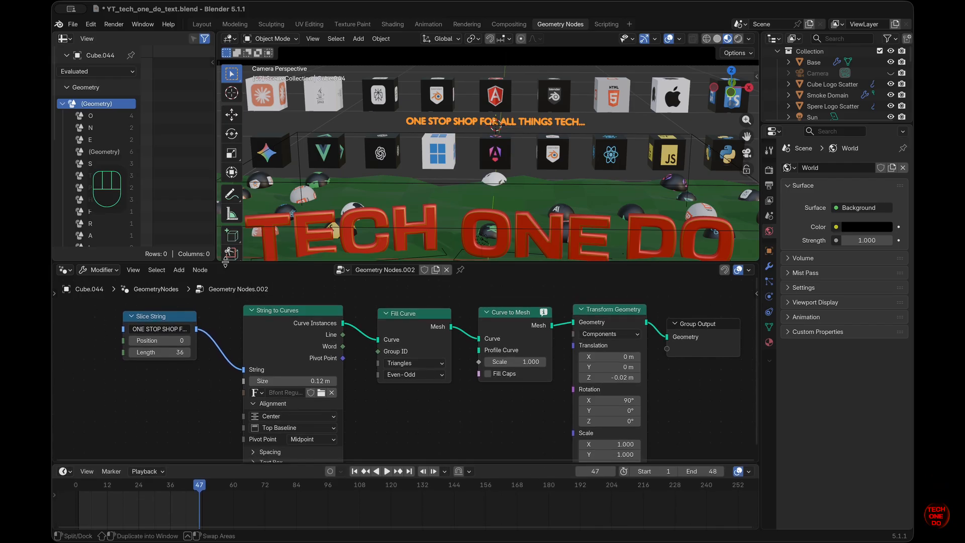
{"action": "left_click_drag", "start_coordinate": [277, 308], "coordinate": [255, 305]}
{"action": "left_click_drag", "start_coordinate": [407, 318], "coordinate": [370, 316]}
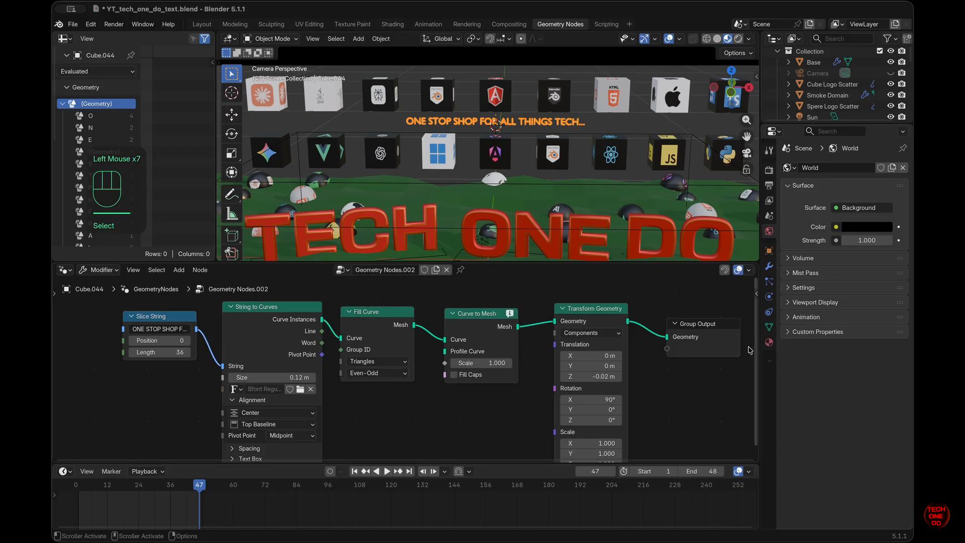
Step: Add a new material to the tagline object
{"action": "left_click", "coordinate": [771, 344]}
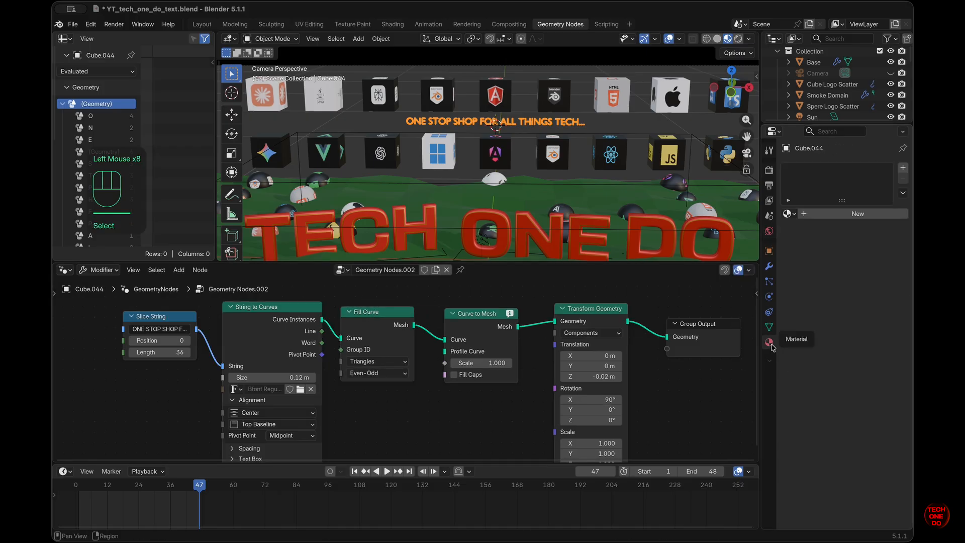
{"action": "left_click", "coordinate": [846, 210]}
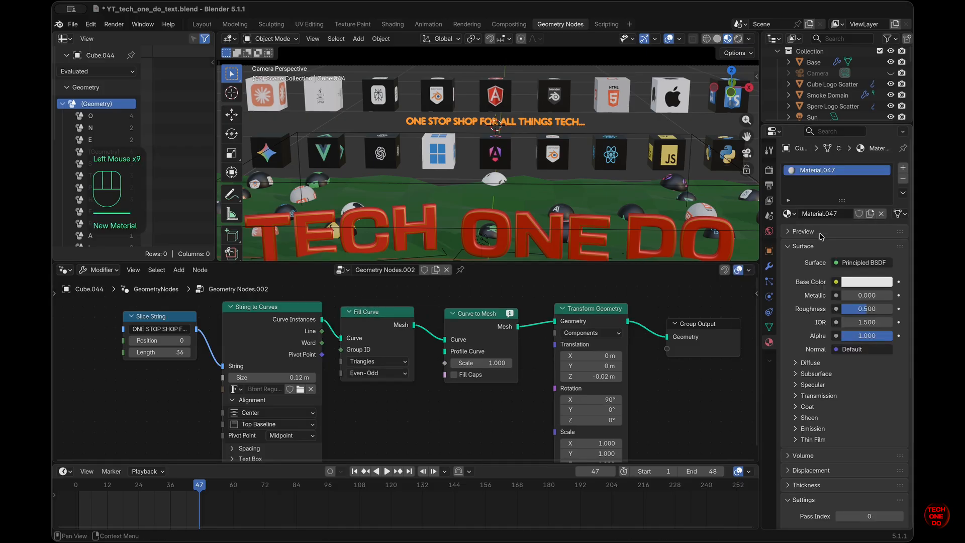
{"action": "left_click", "coordinate": [650, 123]}
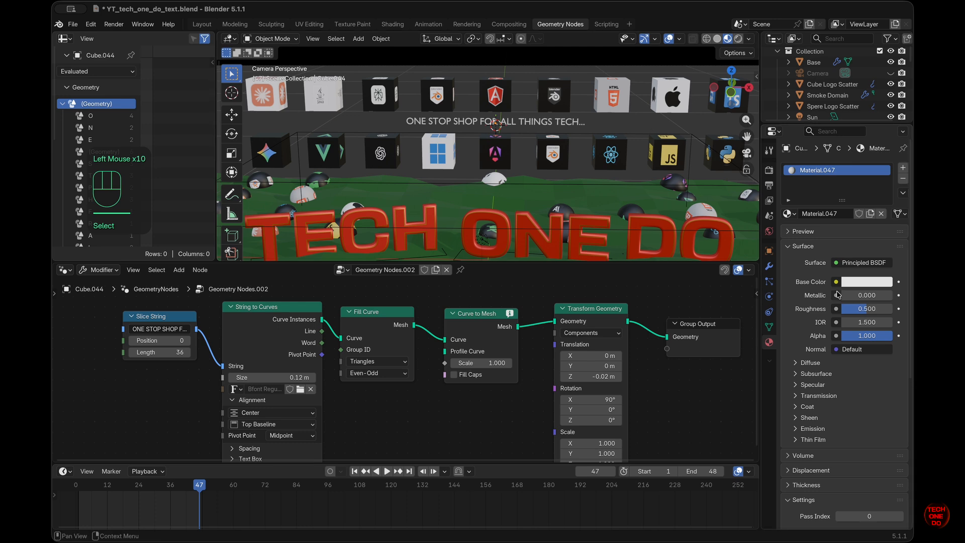
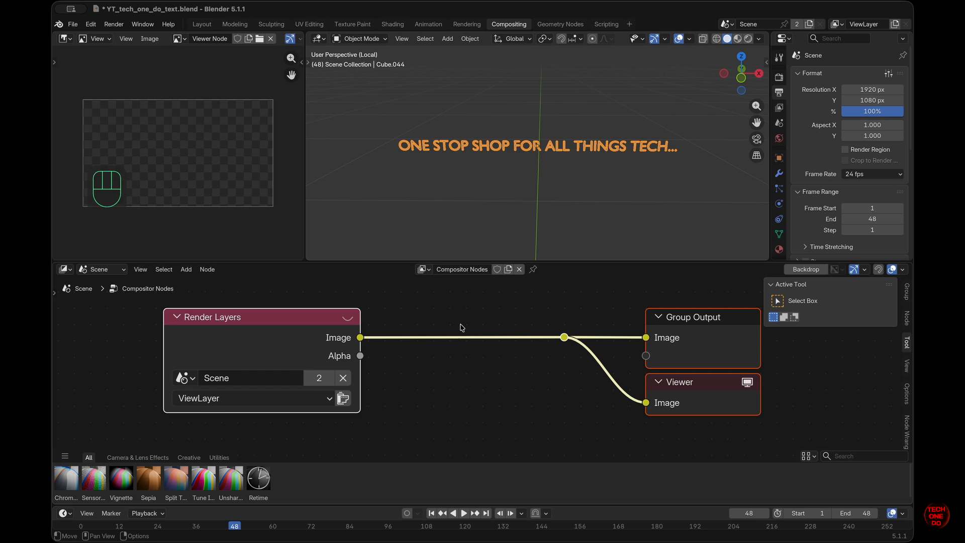
Step: Insert a Glare node in the compositor between Render Layers and the reroute that feeds Group Output and Viewer
{"action": "left_click", "coordinate": [462, 327]}
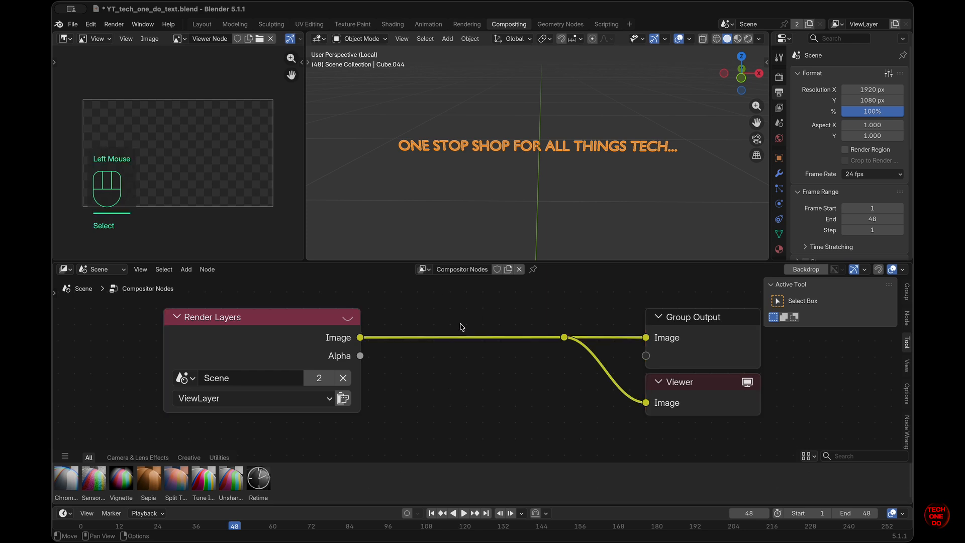
{"action": "left_click", "coordinate": [508, 396]}
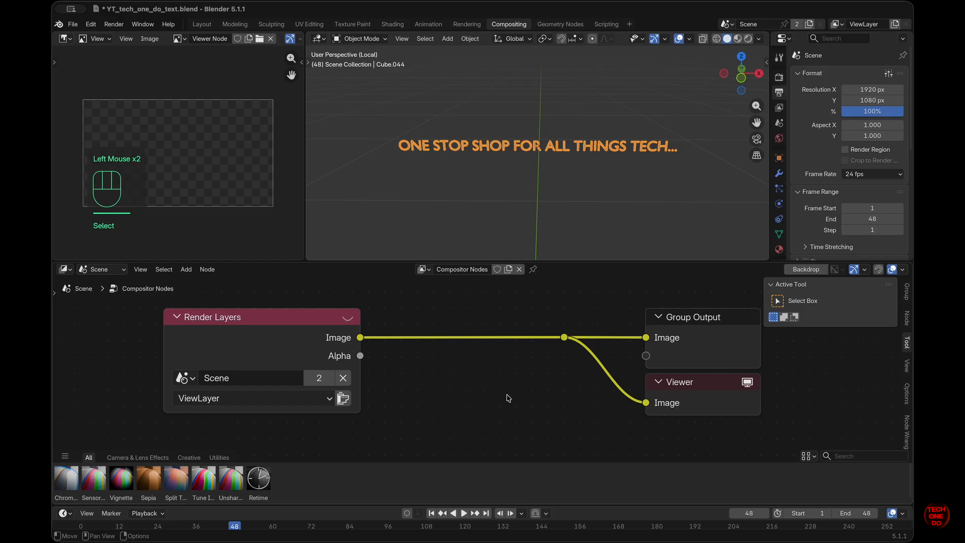
{"action": "left_click", "coordinate": [631, 161]}
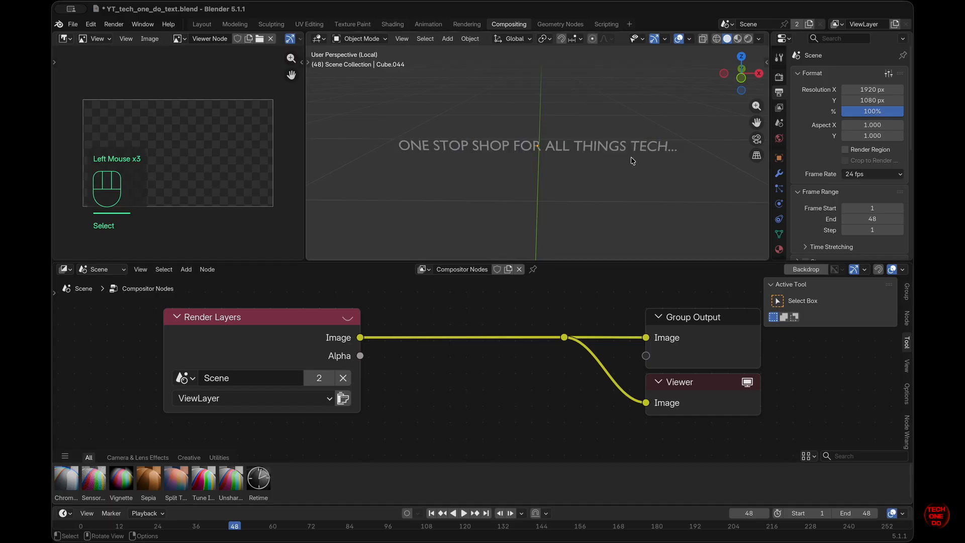
{"action": "left_click", "coordinate": [458, 333]}
{"action": "key", "text": "shift+a"}
{"action": "type", "text": "glare"}
{"action": "key", "text": "Return"}
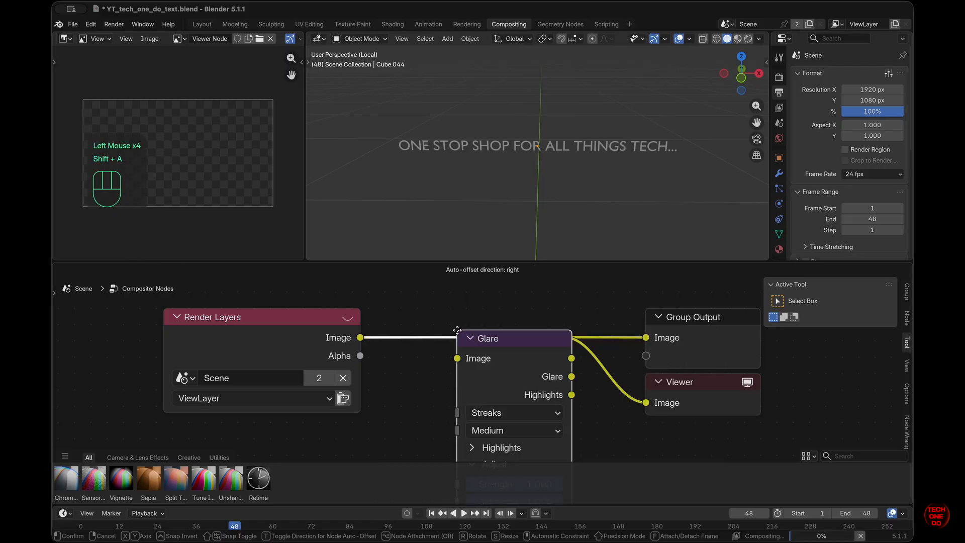
{"action": "left_click", "coordinate": [457, 331]}
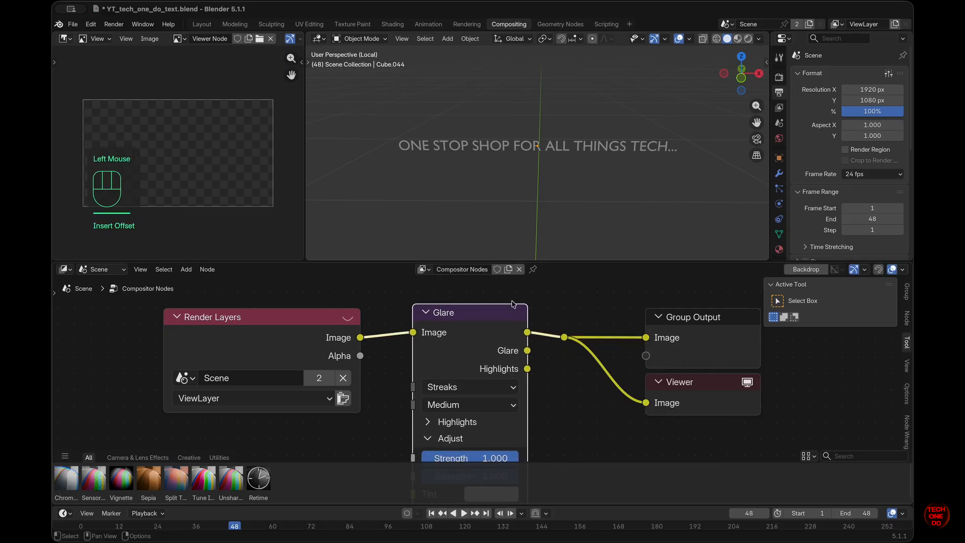
Step: Switch the viewport to Material Preview shading and set its compositor preview to Always
{"action": "left_click", "coordinate": [738, 40]}
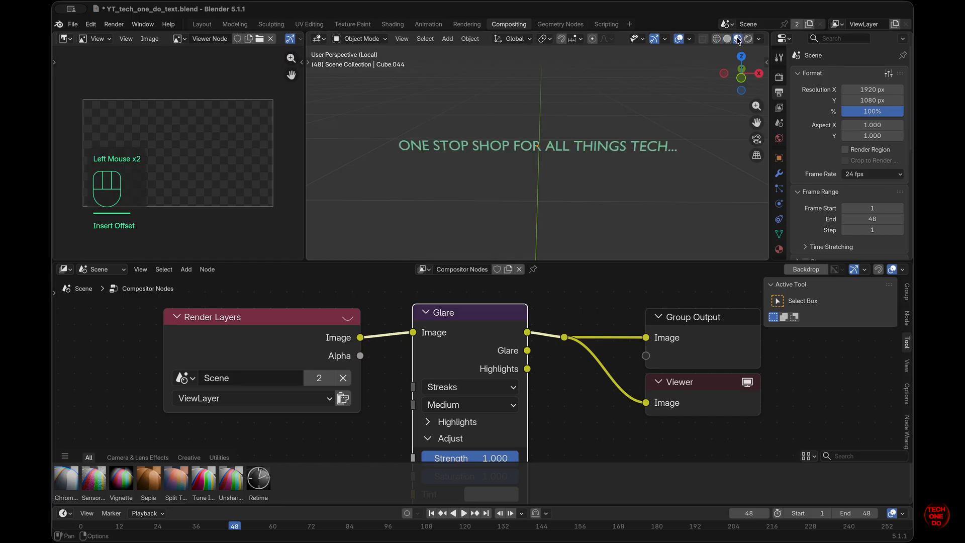
{"action": "left_click", "coordinate": [760, 39]}
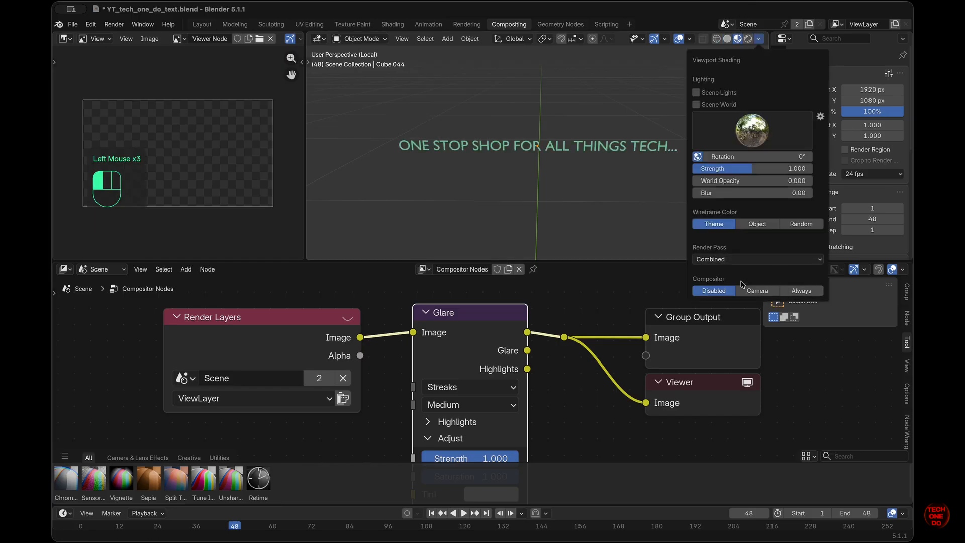
{"action": "left_click", "coordinate": [804, 292]}
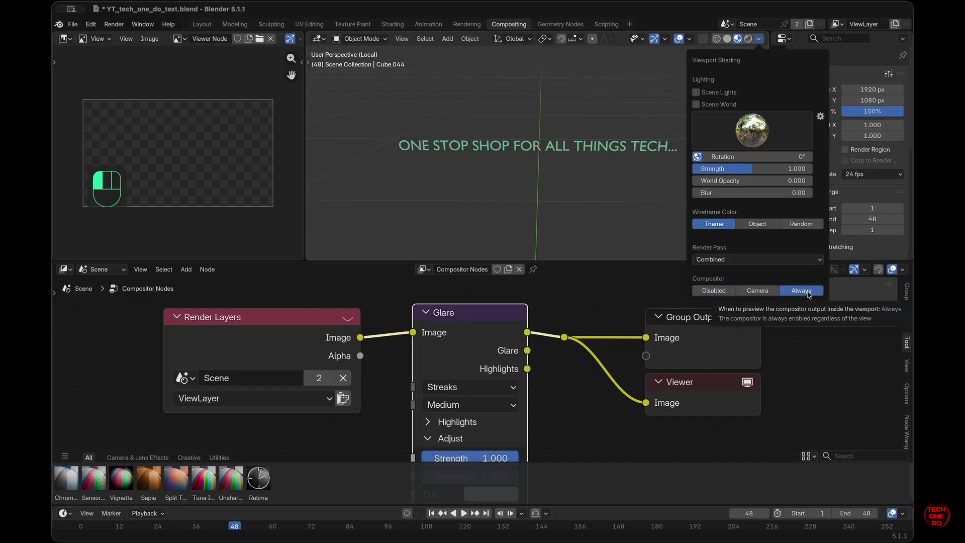
Step: Expand the Glare node's Highlights settings and set its glare type to Bloom
{"action": "scroll", "coordinate": [550, 415], "scroll_direction": "down", "scroll_amount": 2}
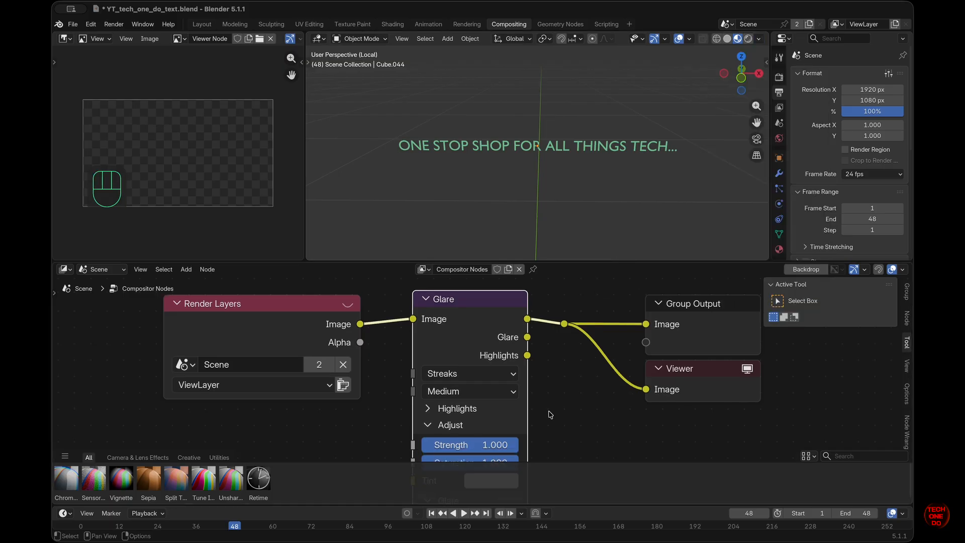
{"action": "scroll", "coordinate": [516, 415], "scroll_direction": "down", "scroll_amount": 4}
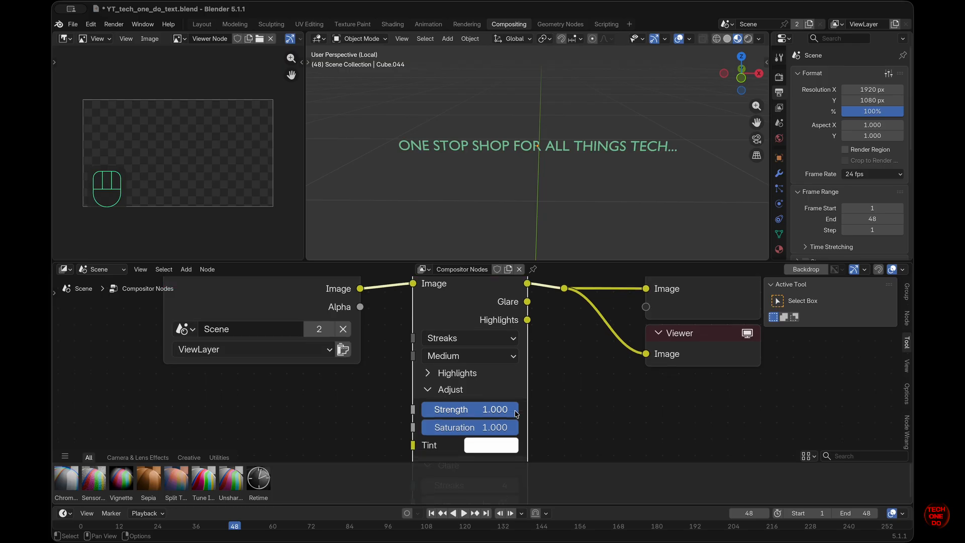
{"action": "scroll", "coordinate": [517, 415], "scroll_direction": "down", "scroll_amount": 2}
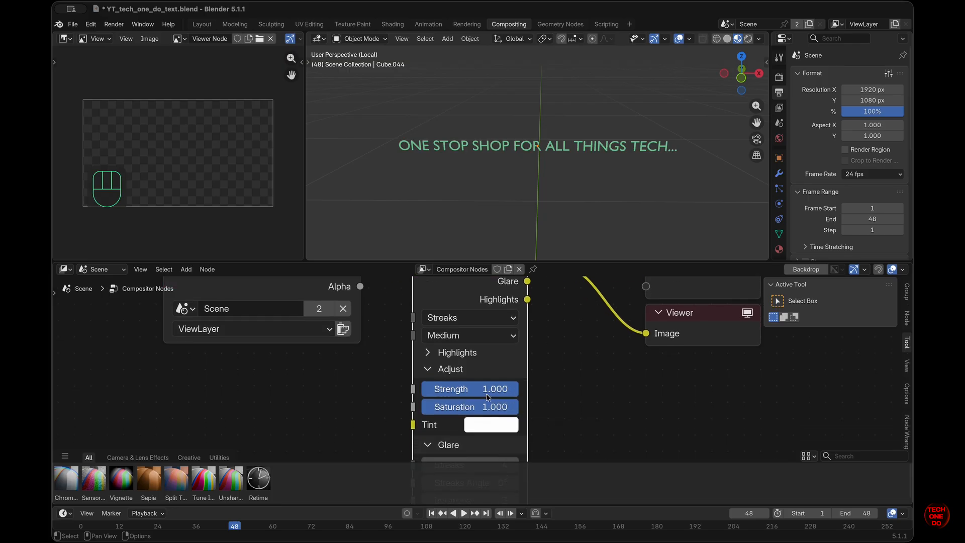
{"action": "left_click", "coordinate": [427, 354]}
{"action": "left_click", "coordinate": [478, 318]}
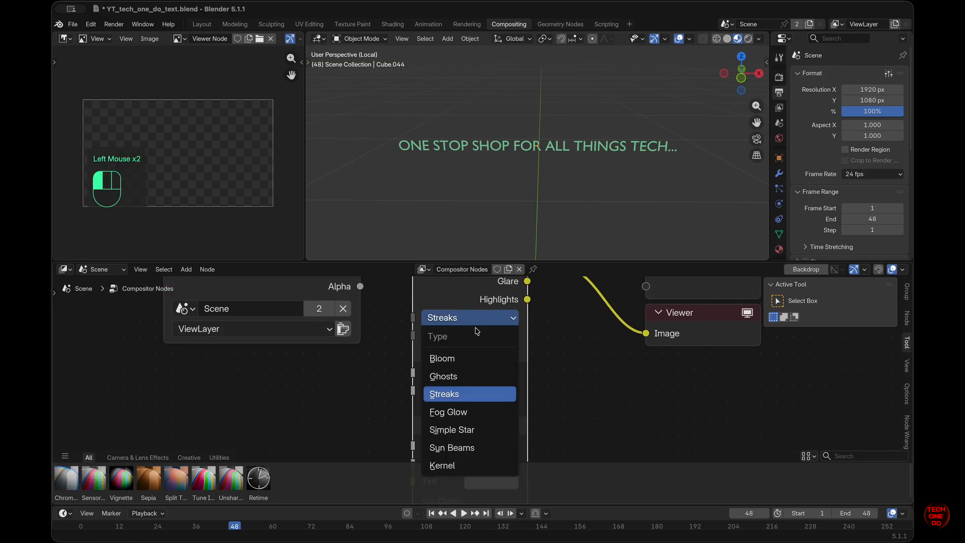
{"action": "left_click", "coordinate": [471, 358]}
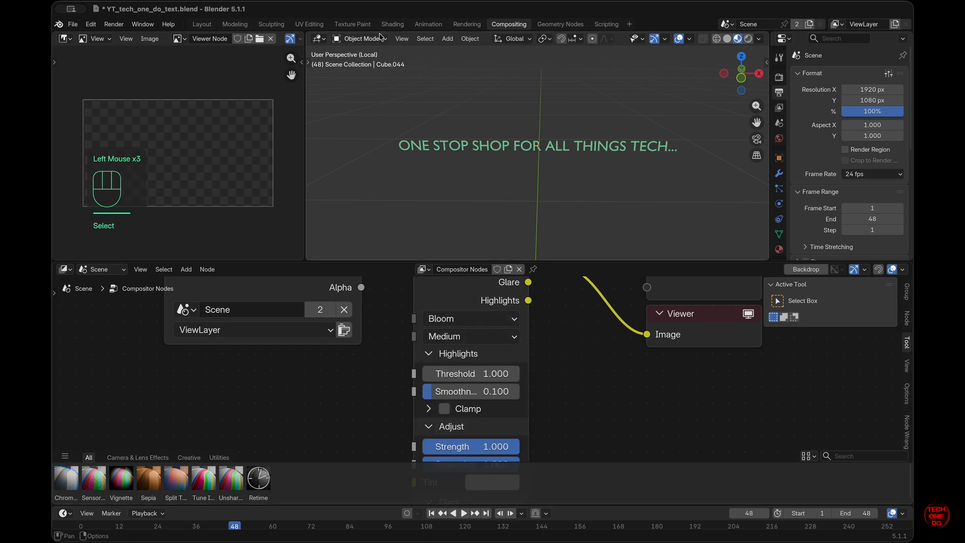
Step: Set the Glare node's highlight Threshold and Smoothness to 0
{"action": "left_click_drag", "start_coordinate": [742, 76], "coordinate": [741, 65]}
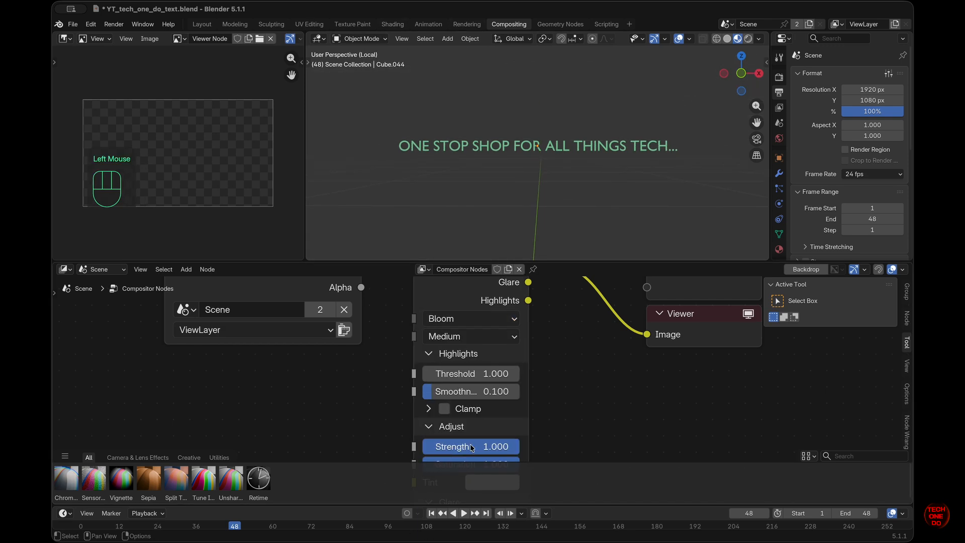
{"action": "double_click", "coordinate": [467, 374]}
{"action": "type", "text": "0.2"}
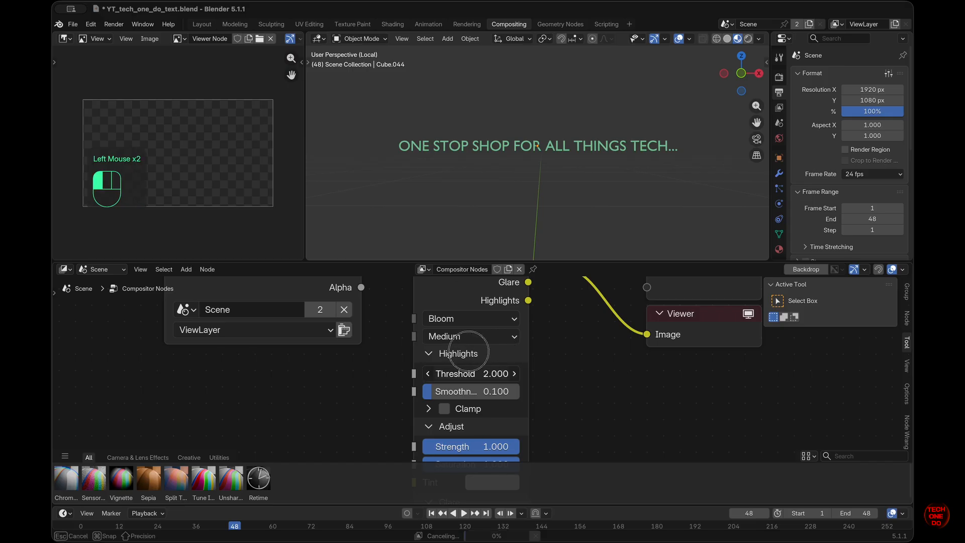
{"action": "key", "text": "Return"}
{"action": "scroll", "coordinate": [578, 379], "scroll_direction": "up", "scroll_amount": 2, "text": "shift"}
{"action": "scroll", "coordinate": [601, 377], "scroll_direction": "up", "scroll_amount": 3, "text": "shift"}
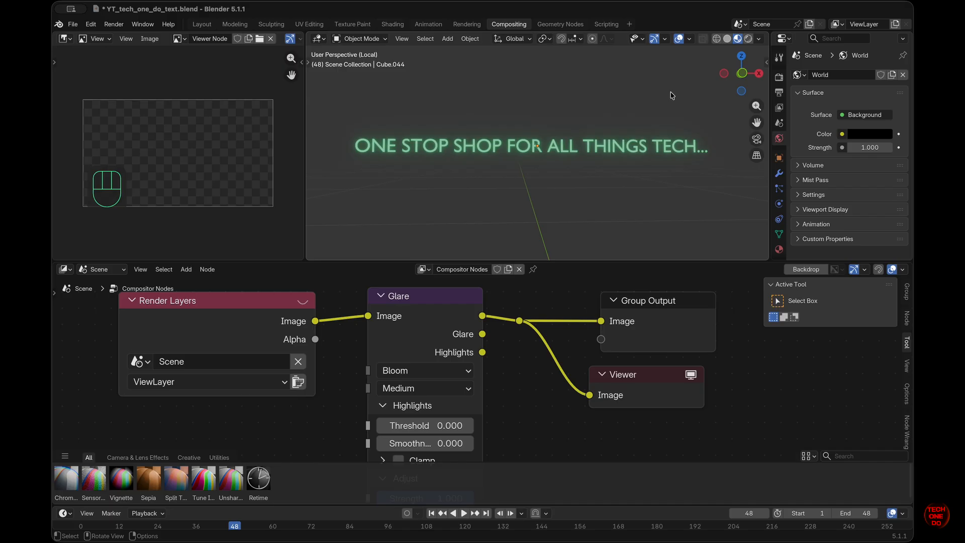
Step: Switch the compositing viewport to Rendered shading and select the tagline text
{"action": "left_click", "coordinate": [728, 40]}
{"action": "left_click", "coordinate": [748, 38]}
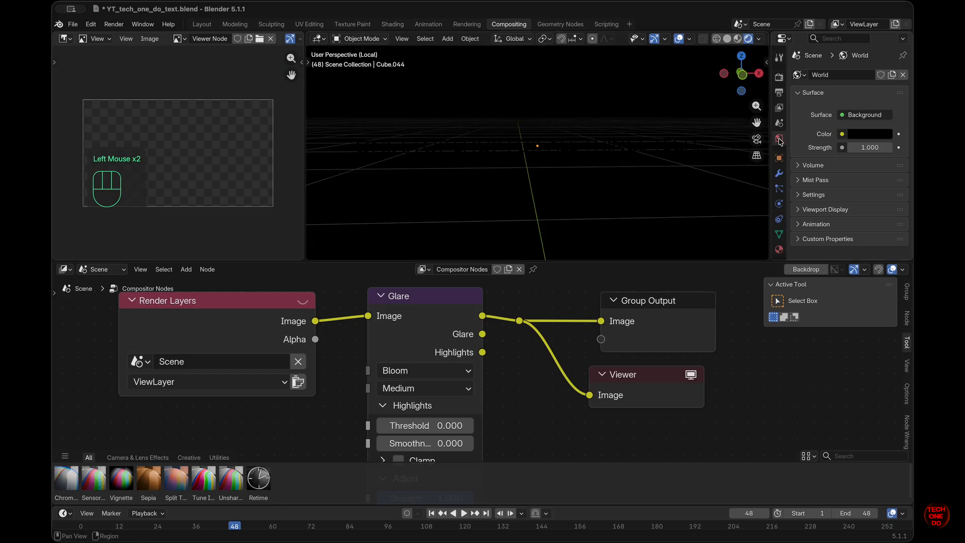
{"action": "left_click", "coordinate": [757, 139]}
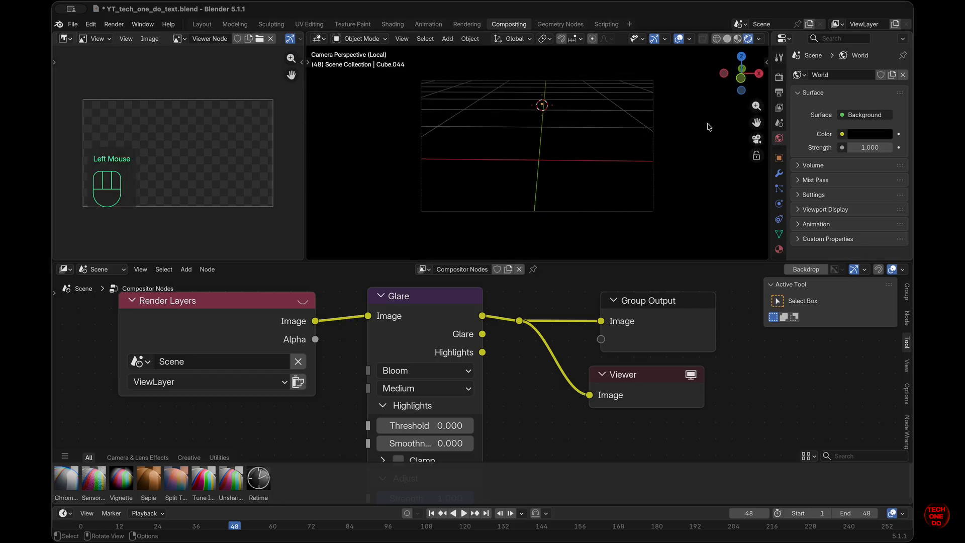
{"action": "left_click", "coordinate": [756, 139]}
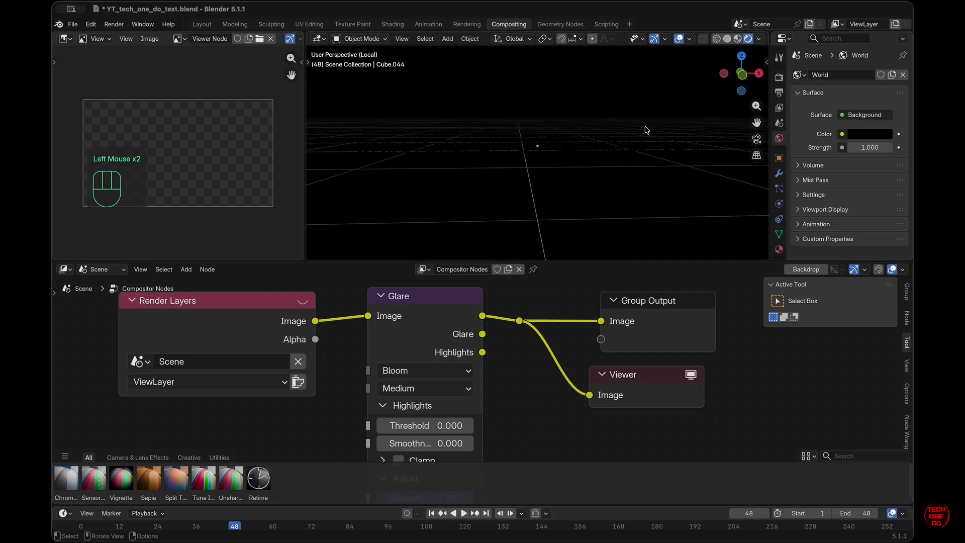
{"action": "left_click", "coordinate": [662, 150]}
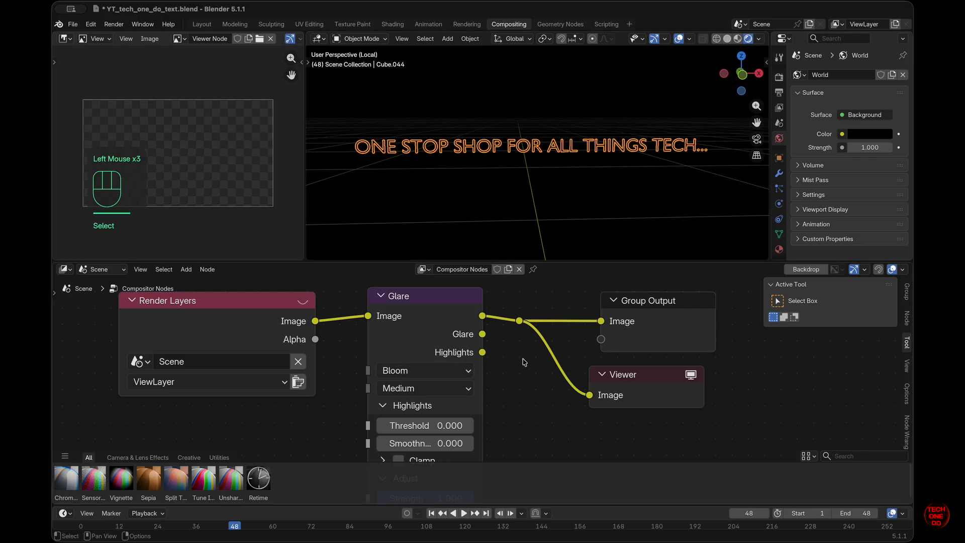
{"action": "left_click", "coordinate": [521, 336]}
{"action": "left_click", "coordinate": [710, 171]}
{"action": "left_click", "coordinate": [623, 157]}
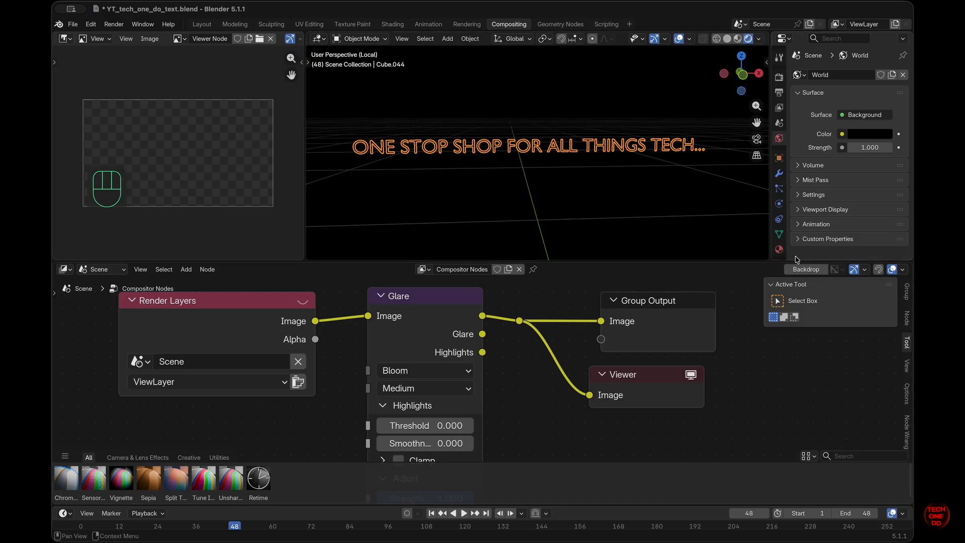
Step: Give the tagline material a bright green emission color with an emission strength of 2.6
{"action": "left_click", "coordinate": [779, 250]}
{"action": "scroll", "coordinate": [814, 211], "scroll_direction": "down", "scroll_amount": 7}
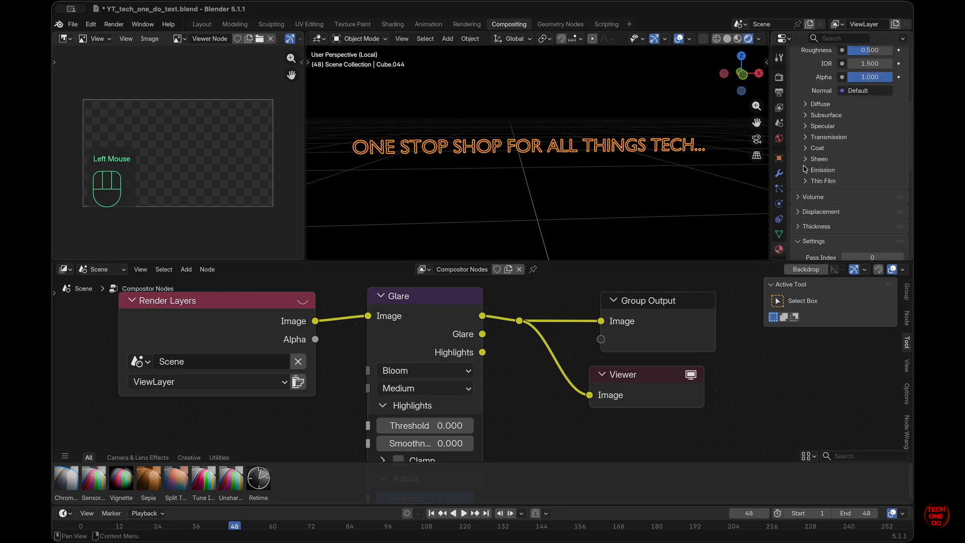
{"action": "left_click", "coordinate": [806, 170]}
{"action": "left_click_drag", "start_coordinate": [855, 199], "coordinate": [842, 190]}
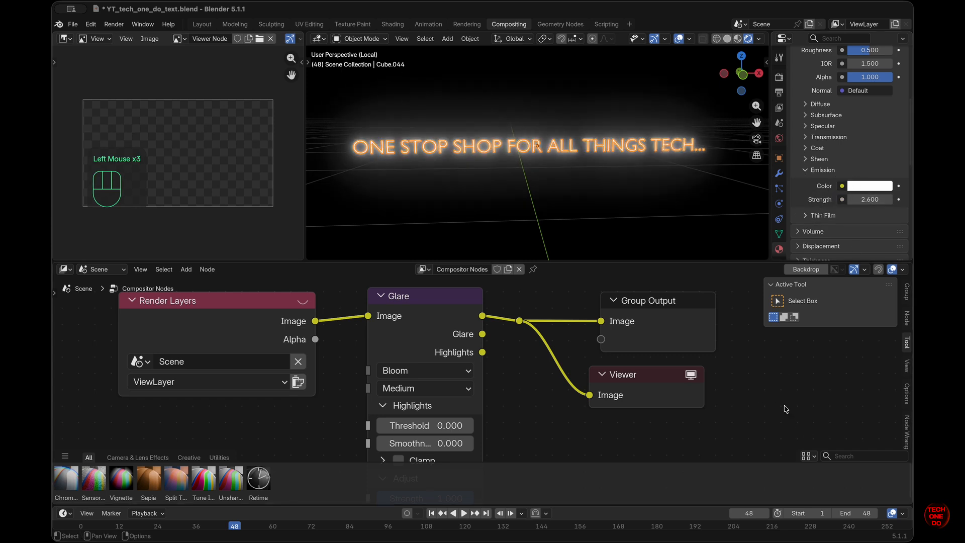
{"action": "left_click", "coordinate": [614, 176]}
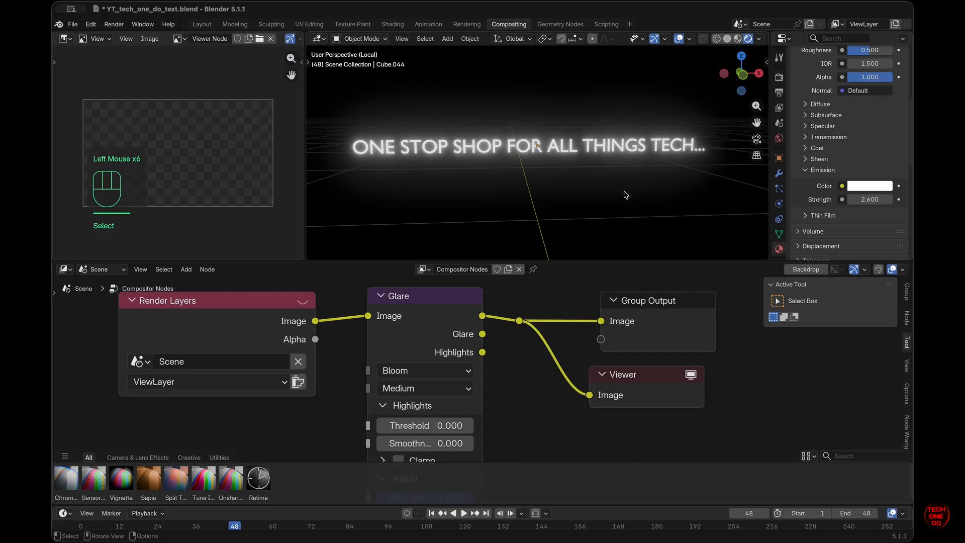
{"action": "left_click", "coordinate": [870, 186]}
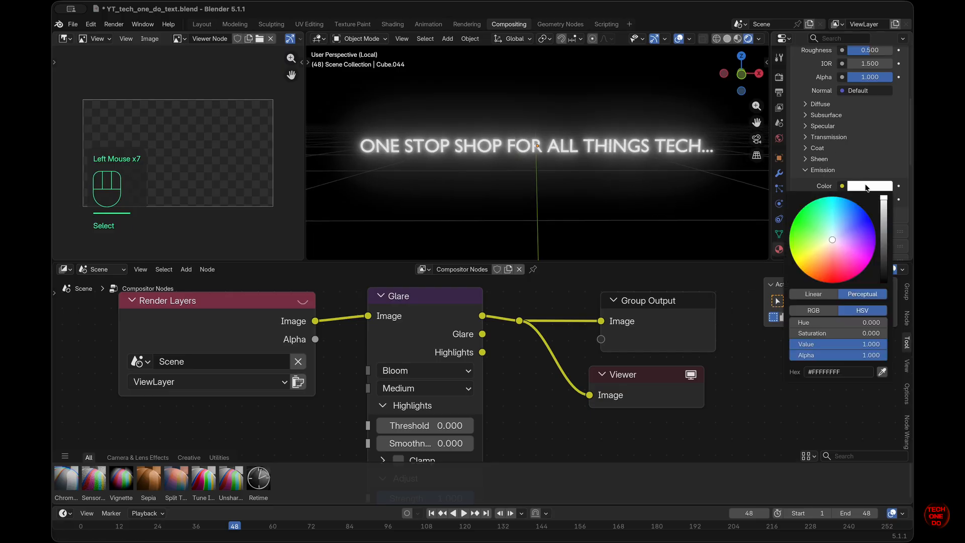
{"action": "left_click", "coordinate": [810, 212]}
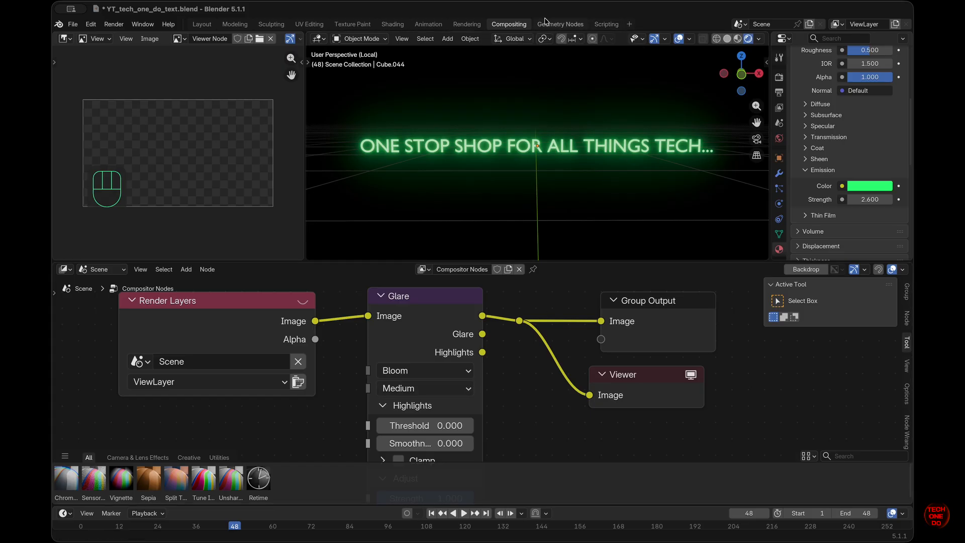
Step: Load CourierPrime-Regular.ttf from the Blender/Fonts/Courier_Prime folder as the font of the tagline's String to Curves node
{"action": "left_click", "coordinate": [560, 24]}
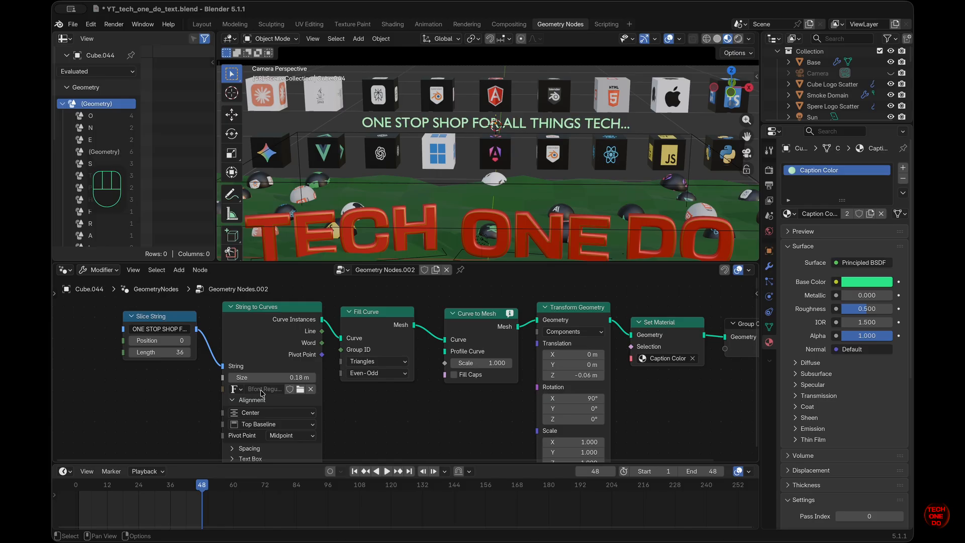
{"action": "left_click", "coordinate": [300, 389]}
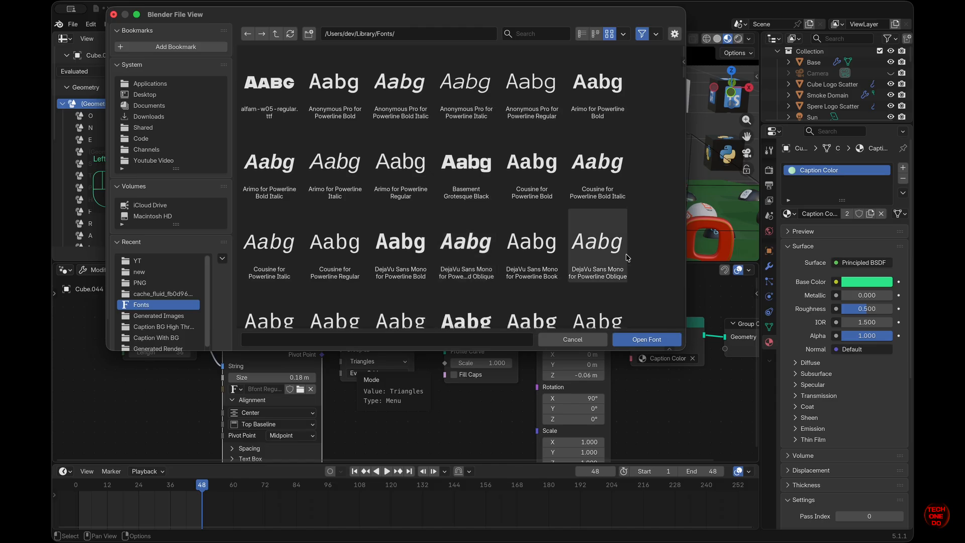
{"action": "scroll", "coordinate": [463, 256], "scroll_direction": "down", "scroll_amount": 10}
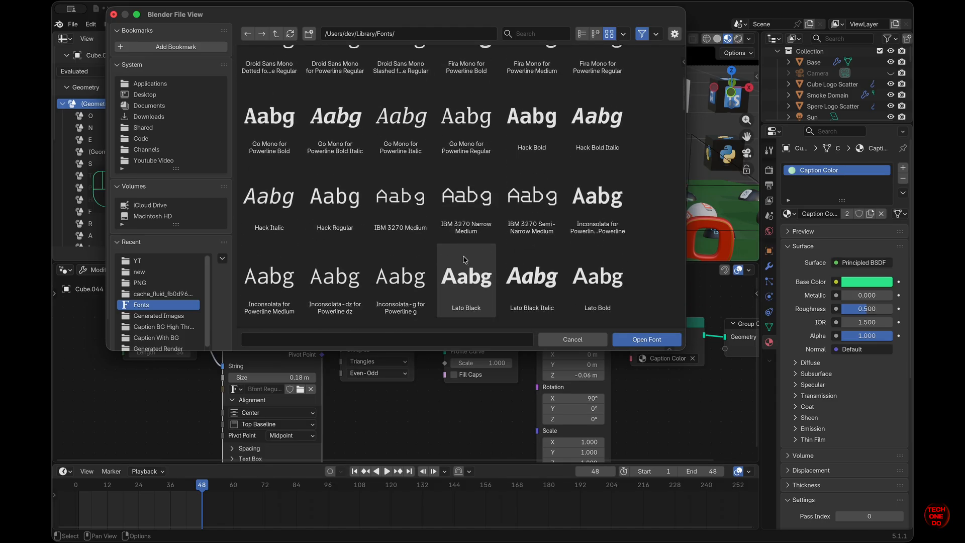
{"action": "scroll", "coordinate": [465, 259], "scroll_direction": "down", "scroll_amount": 2}
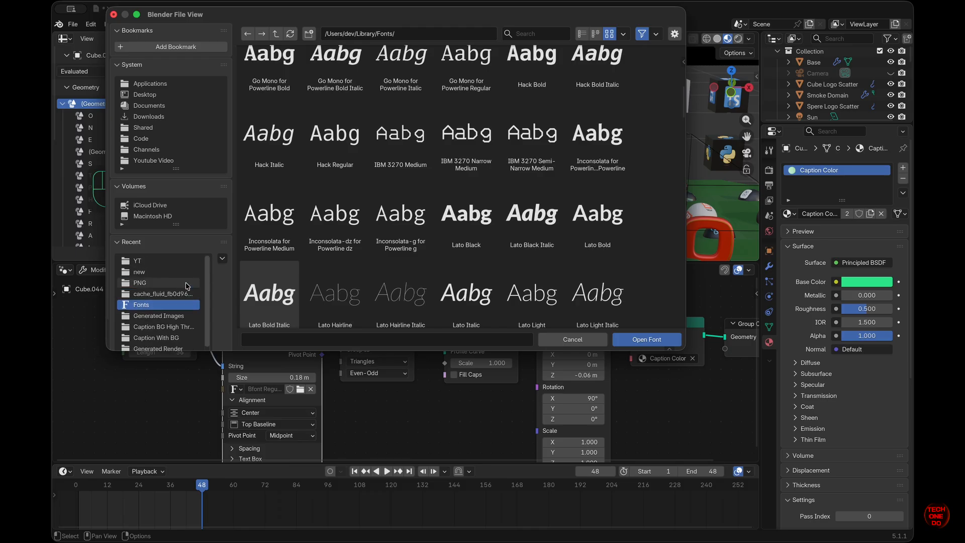
{"action": "left_click", "coordinate": [163, 261]}
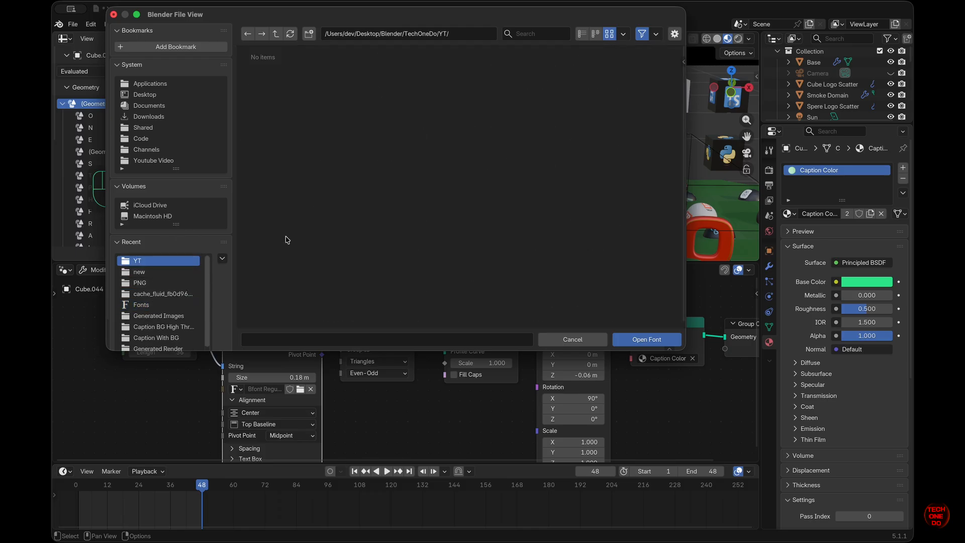
{"action": "left_click", "coordinate": [278, 35]}
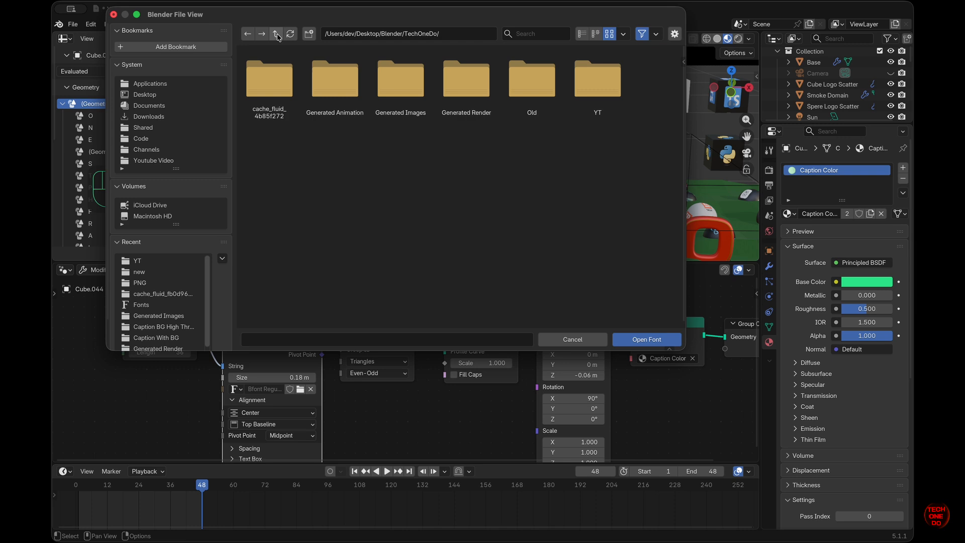
{"action": "left_click", "coordinate": [277, 35]}
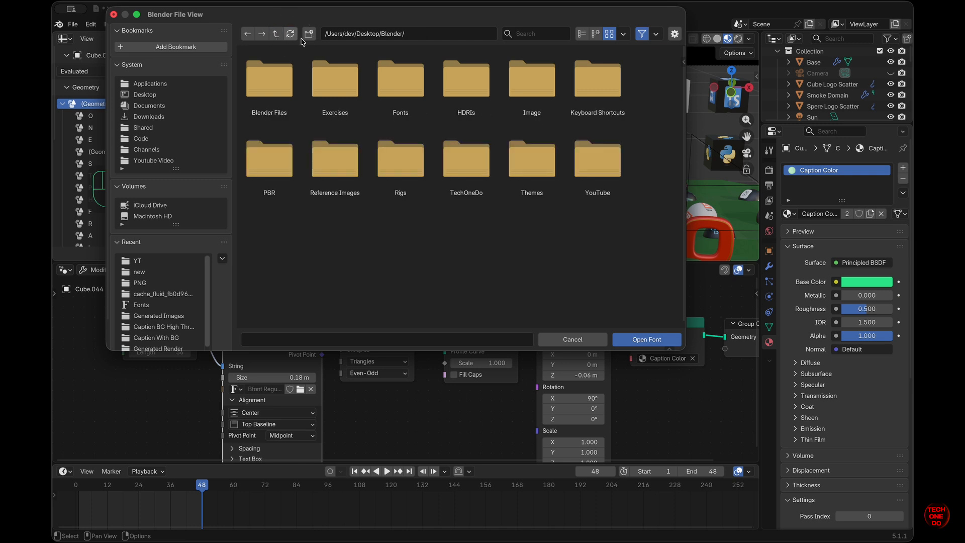
{"action": "double_click", "coordinate": [413, 88]}
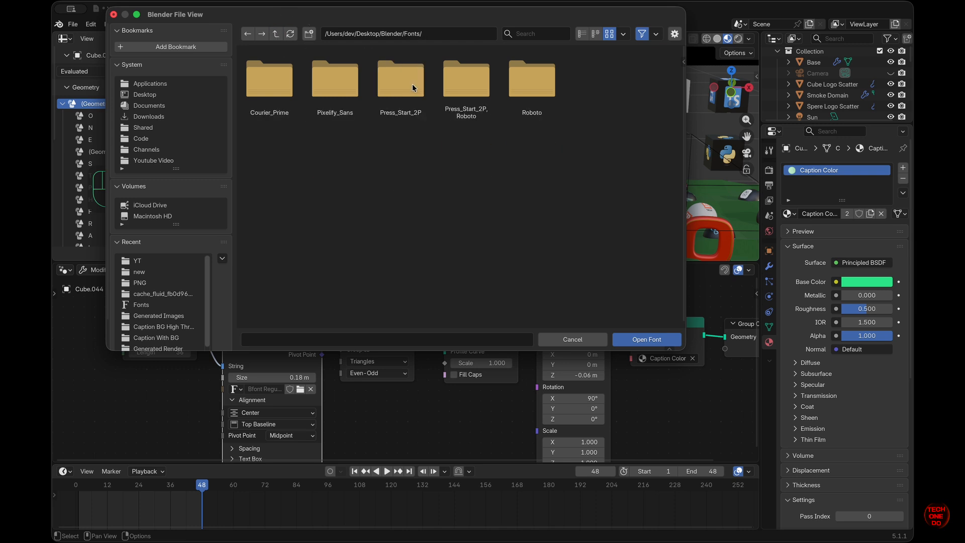
{"action": "double_click", "coordinate": [265, 87]}
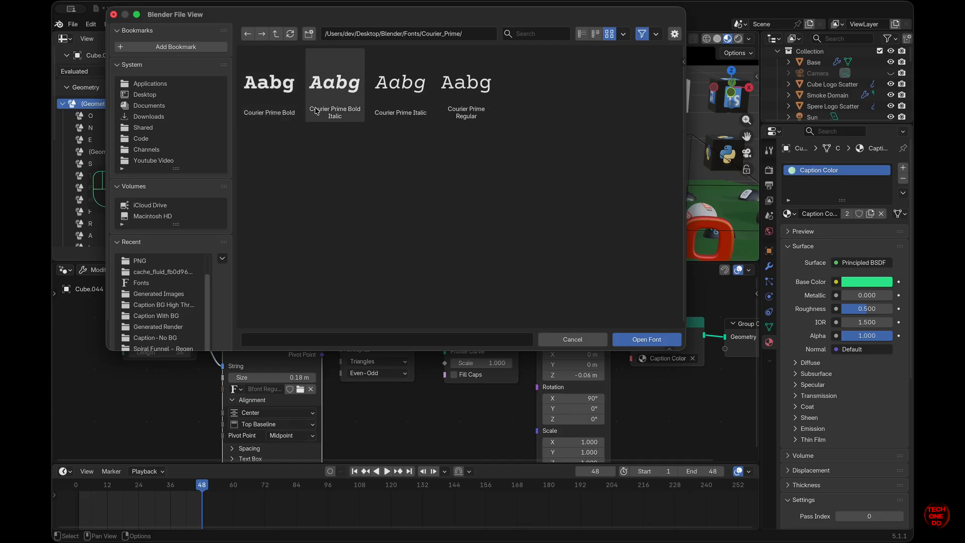
{"action": "left_click", "coordinate": [460, 93]}
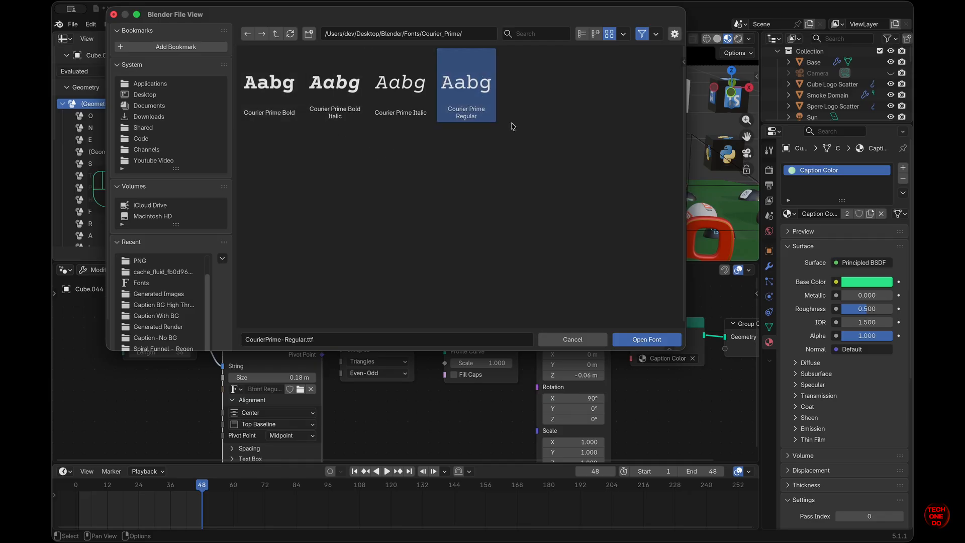
{"action": "left_click", "coordinate": [657, 341]}
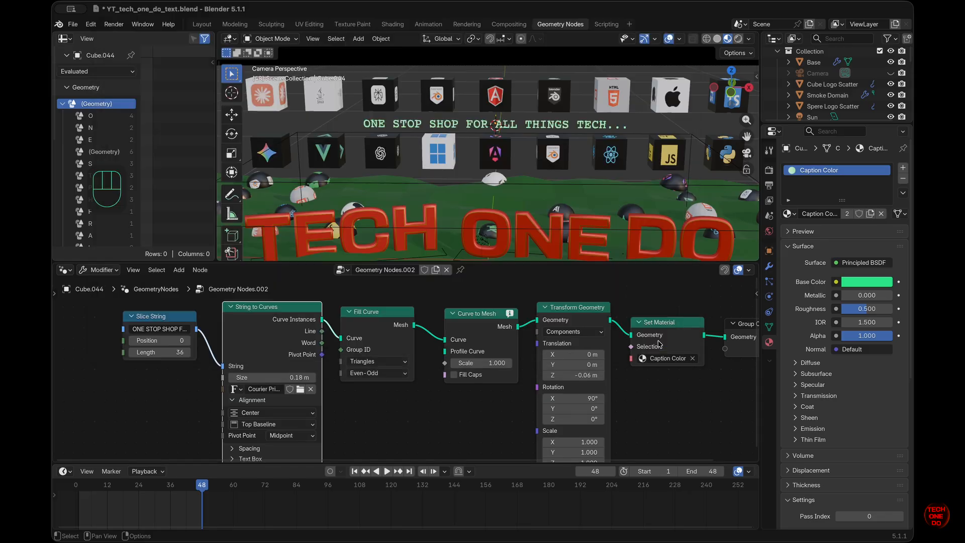
Step: Use Rendered shading in the Geometry Nodes workspace as well, and show the full scene through the camera in the Compositing workspace
{"action": "left_click", "coordinate": [738, 38]}
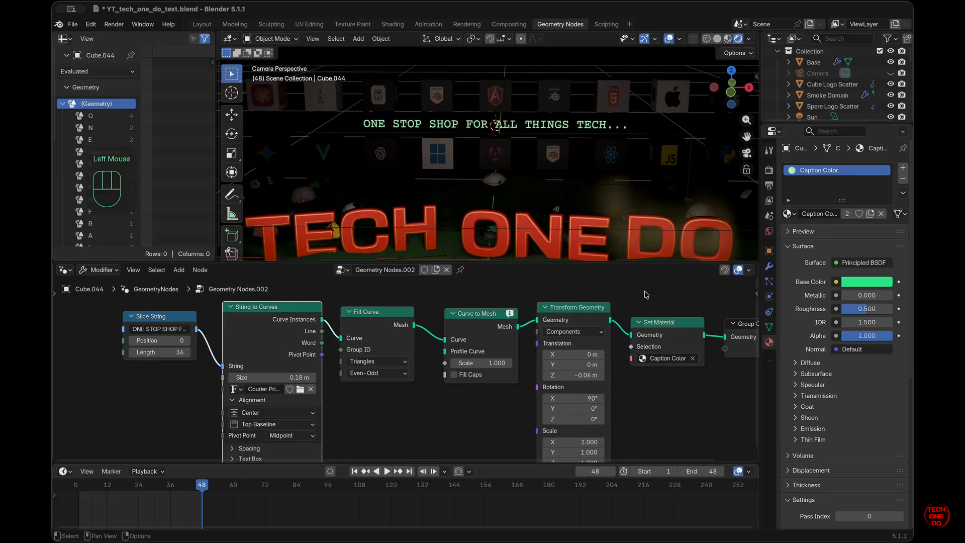
{"action": "left_click", "coordinate": [521, 28]}
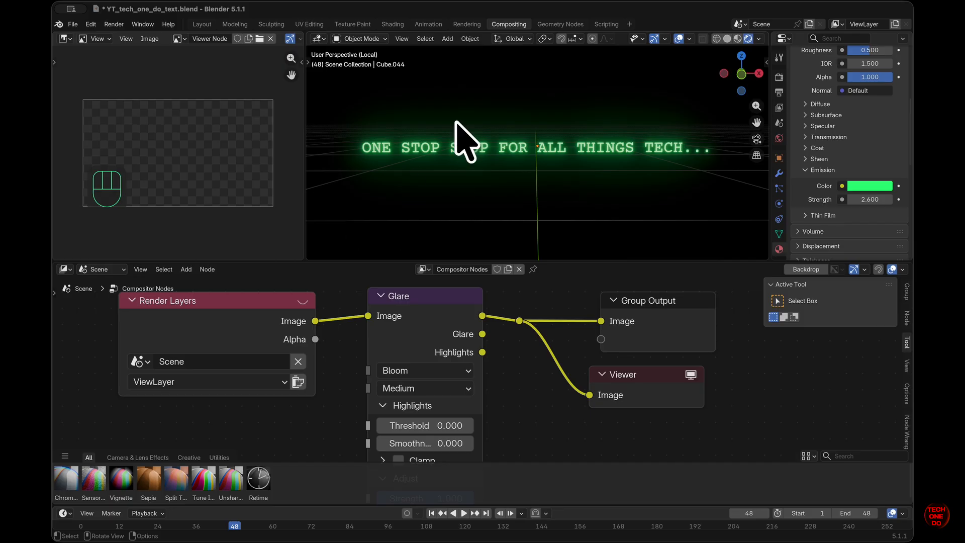
{"action": "key", "text": "KP_Divide"}
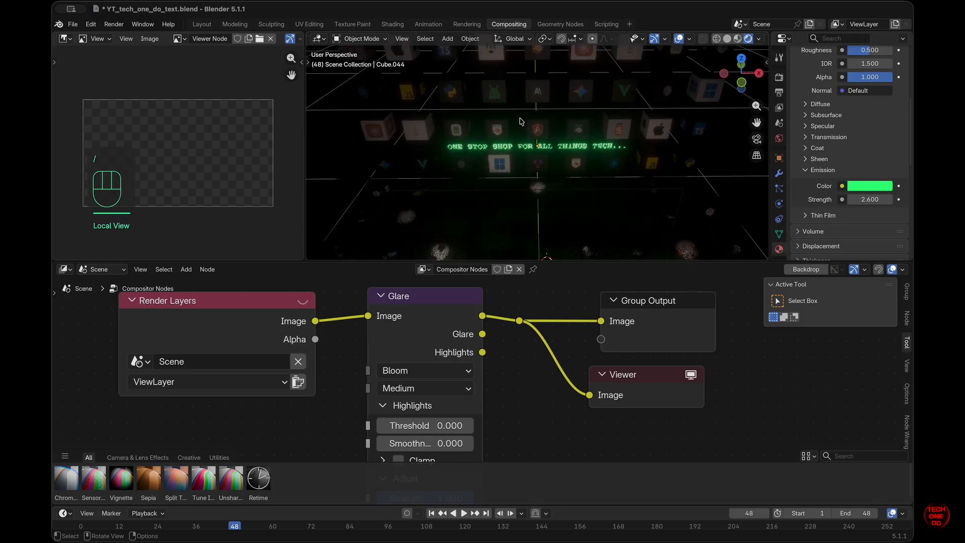
{"action": "left_click", "coordinate": [756, 141]}
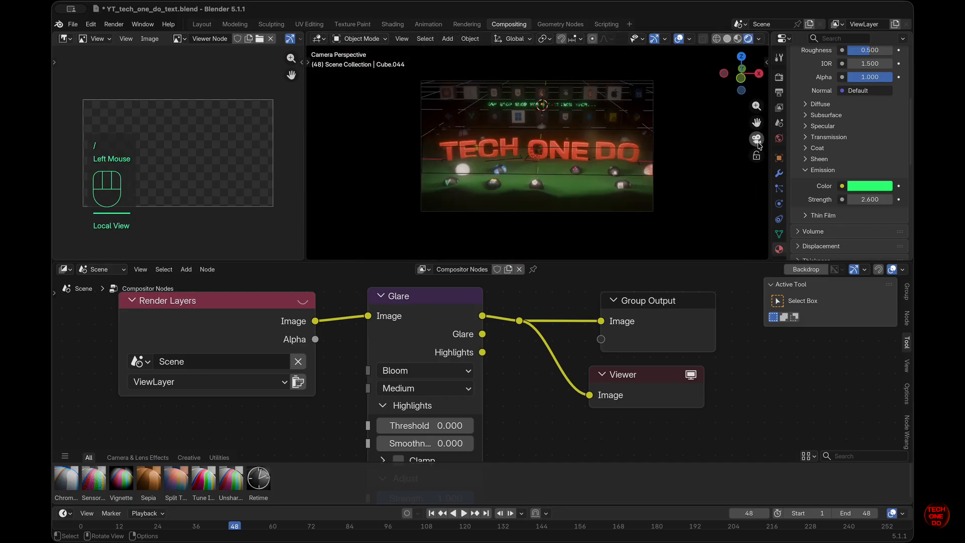
{"action": "scroll", "coordinate": [620, 152], "scroll_direction": "up", "scroll_amount": 2}
{"action": "scroll", "coordinate": [257, 390], "scroll_direction": "down", "scroll_amount": 1}
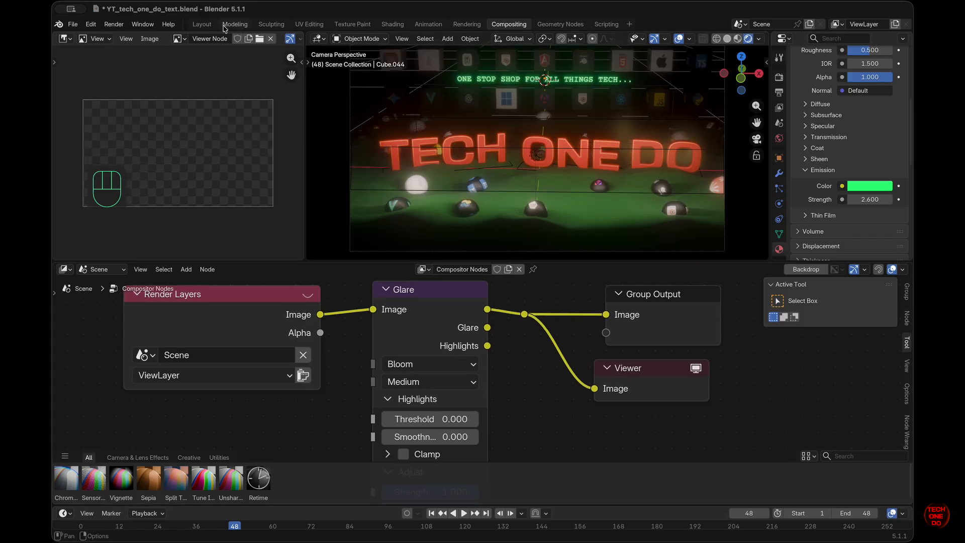
Step: Widen the Compositing workspace's 3D viewport by narrowing the image viewer beside it
{"action": "left_click", "coordinate": [235, 24]}
{"action": "left_click", "coordinate": [508, 24]}
{"action": "left_click_drag", "start_coordinate": [305, 179], "coordinate": [246, 178]}
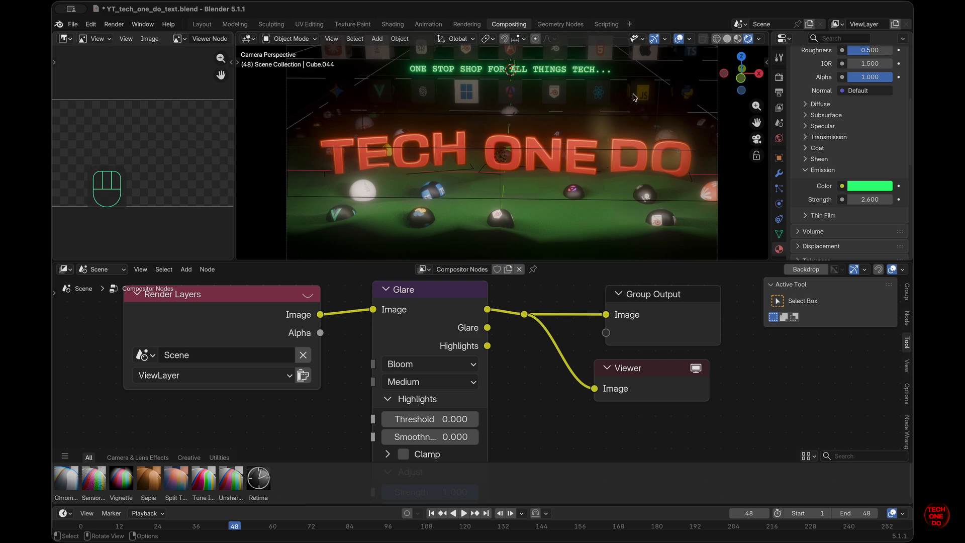
Step: Leave the camera view and examine the viewport shading options, including the available render passes
{"action": "key", "text": "KP_0"}
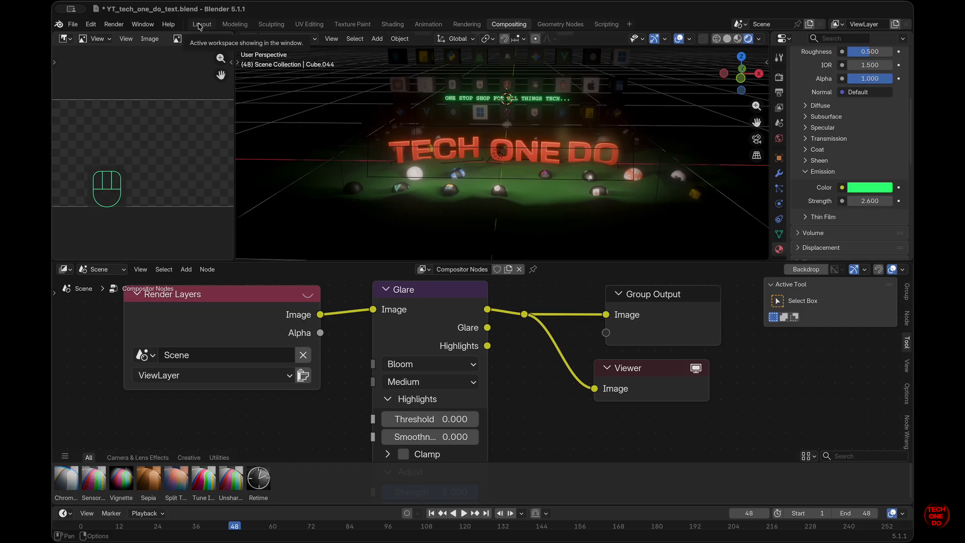
{"action": "left_click", "coordinate": [759, 42]}
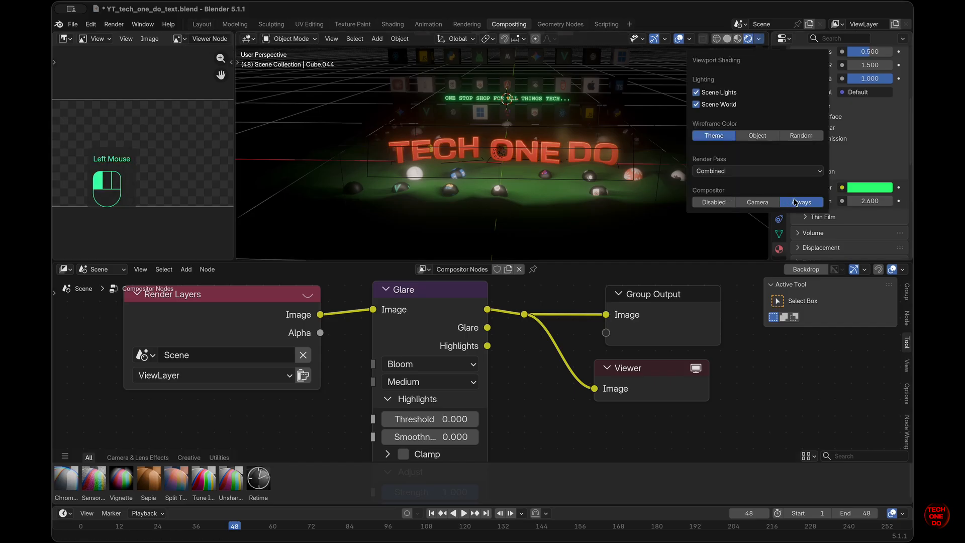
{"action": "left_click", "coordinate": [799, 173]}
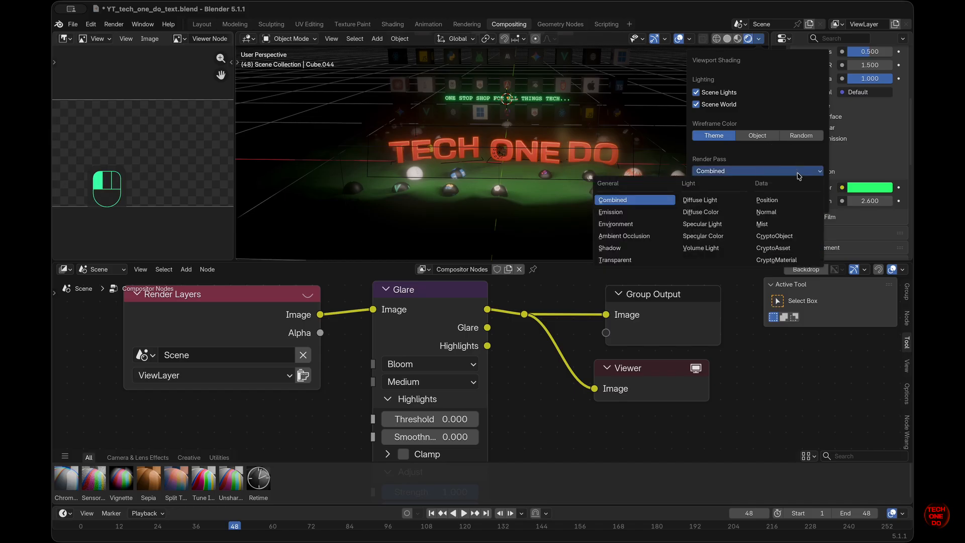
{"action": "left_click", "coordinate": [800, 174]}
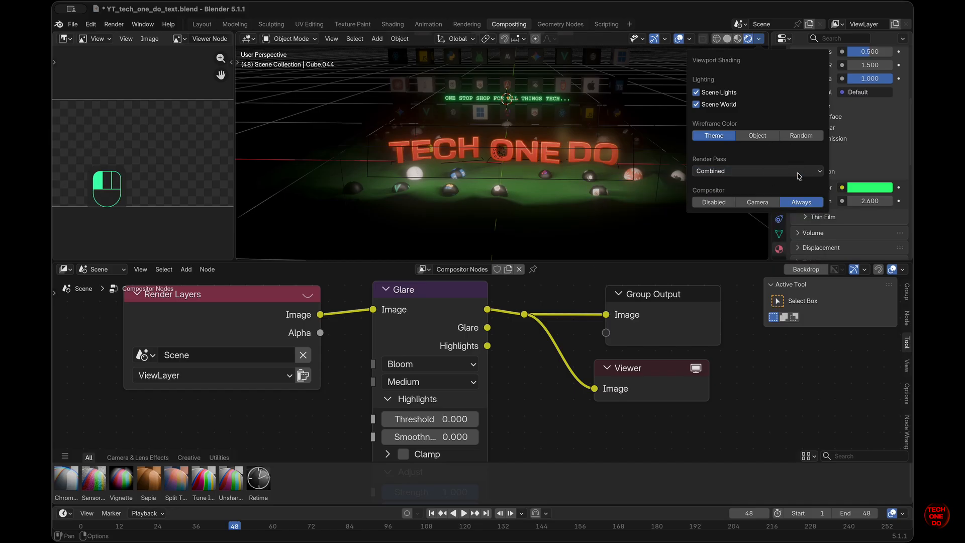
{"action": "mouse_move", "coordinate": [867, 201]}
{"action": "left_mouse_down"}
{"action": "mouse_move", "coordinate": [780, 191]}
{"action": "mouse_move", "coordinate": [748, 149]}
{"action": "left_mouse_up"}
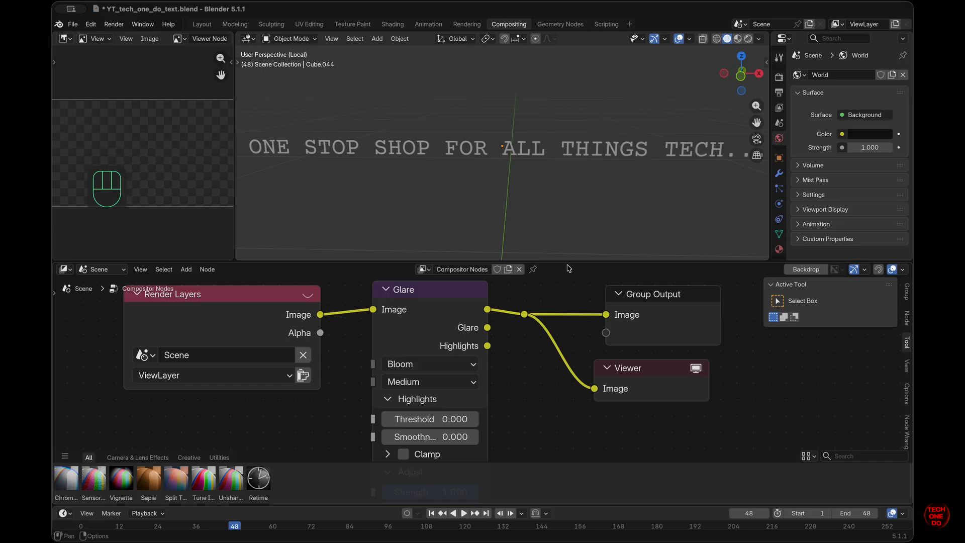
Step: Return to the Geometry Nodes workspace and display its 3D viewport in Material Preview shading
{"action": "left_click", "coordinate": [565, 25]}
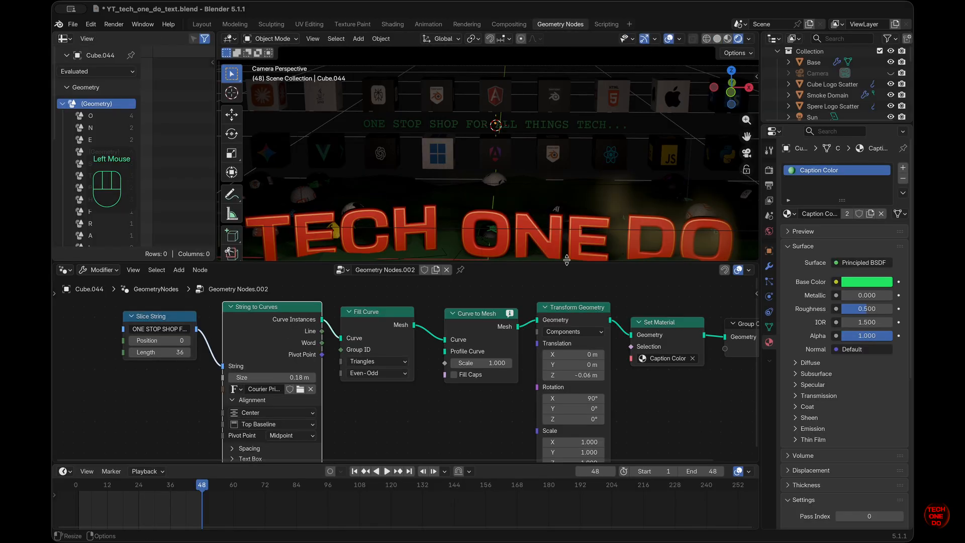
{"action": "left_click", "coordinate": [727, 38]}
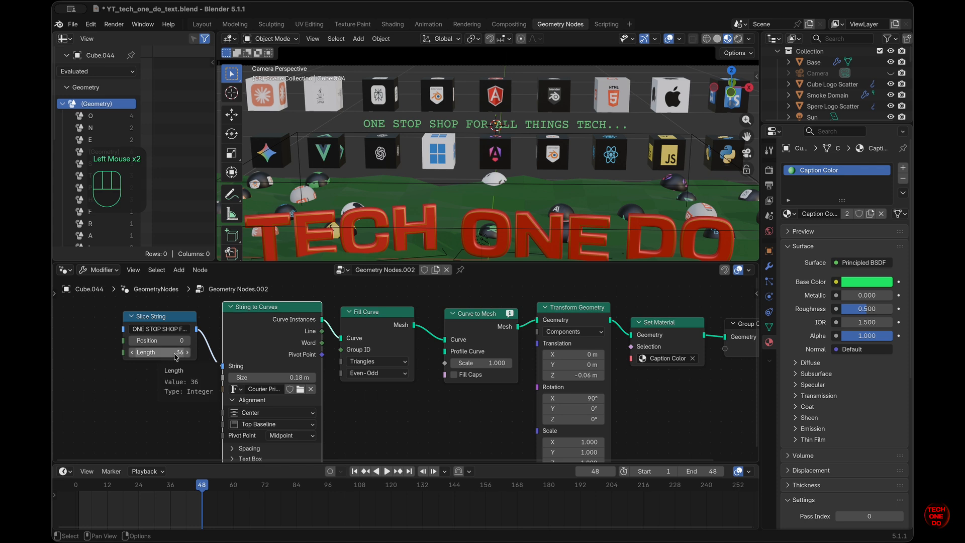
{"action": "left_click_drag", "start_coordinate": [181, 352], "coordinate": [190, 333]}
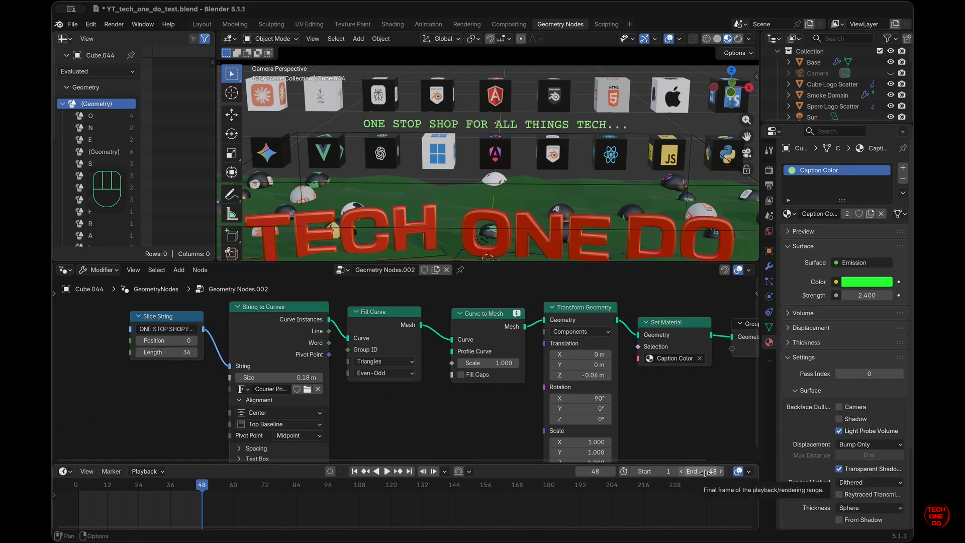
Step: Set the end frame of the scene's playback range to 100
{"action": "left_click", "coordinate": [704, 473]}
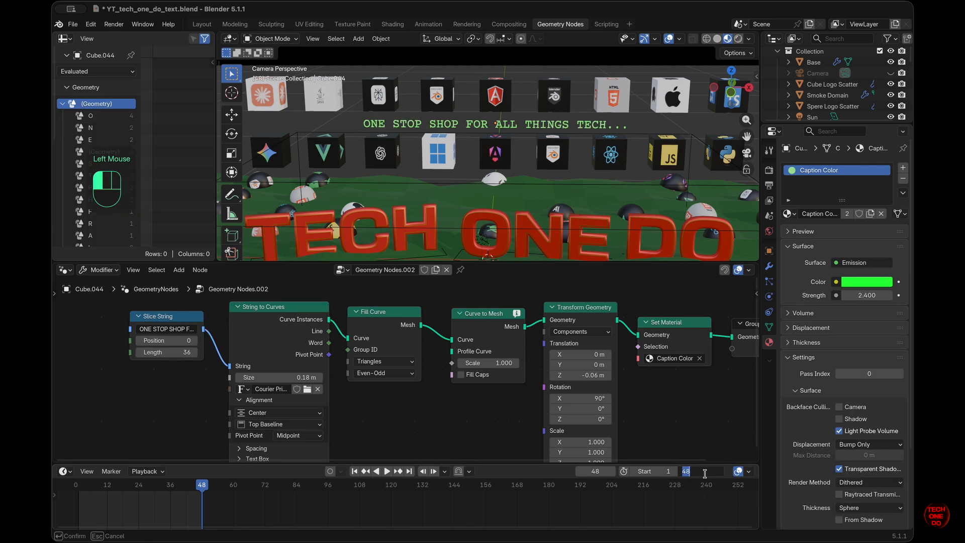
{"action": "type", "text": "10"}
{"action": "key", "text": "KP_Enter"}
{"action": "type", "text": "100"}
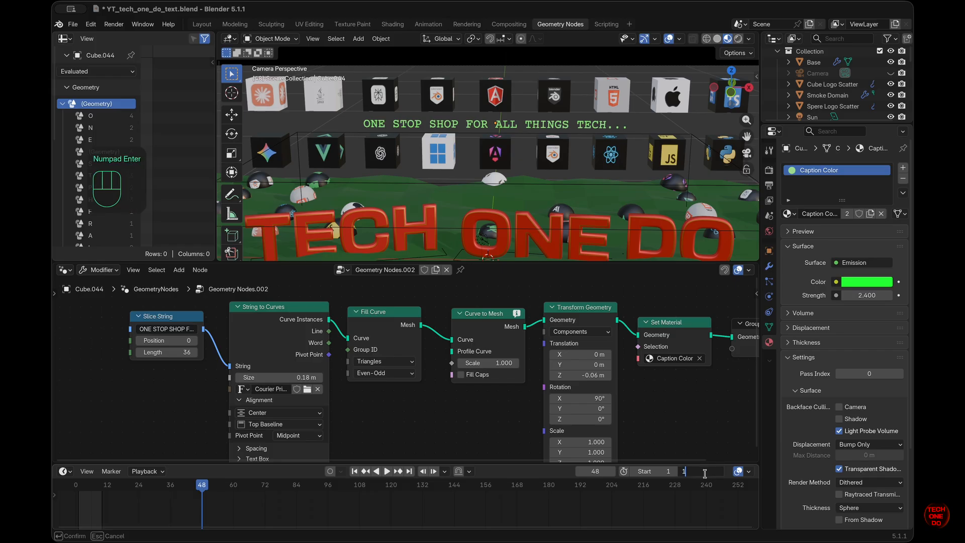
{"action": "key", "text": "KP_Enter"}
{"action": "left_click", "coordinate": [468, 513]}
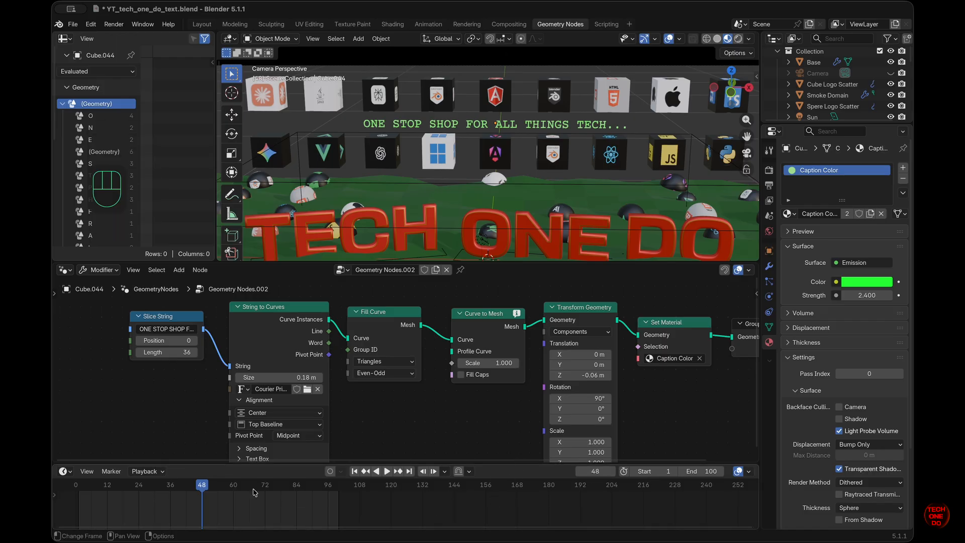
Step: Turn the timeline into a Dope Sheet and include the keyframes of unselected objects
{"action": "left_click", "coordinate": [64, 471]}
{"action": "left_click", "coordinate": [209, 363]}
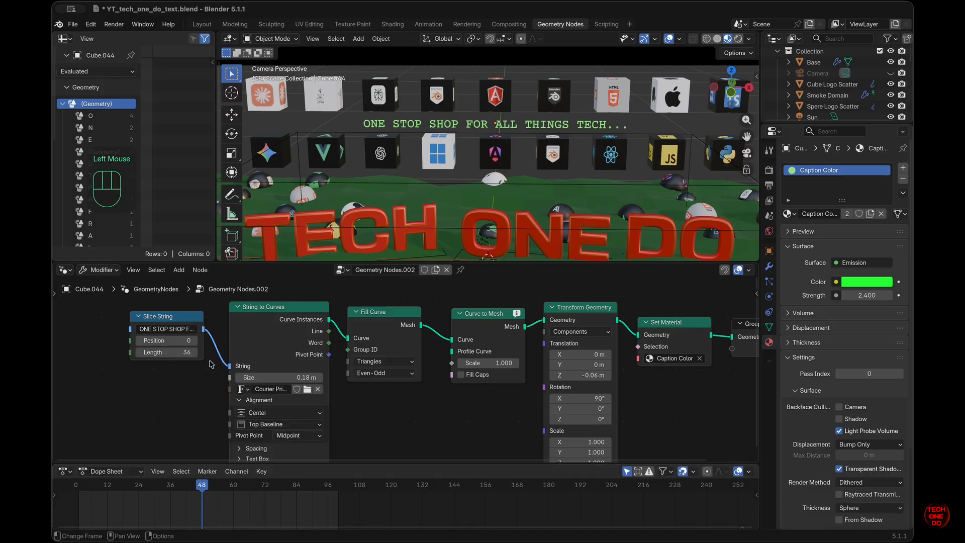
{"action": "left_click", "coordinate": [627, 471]}
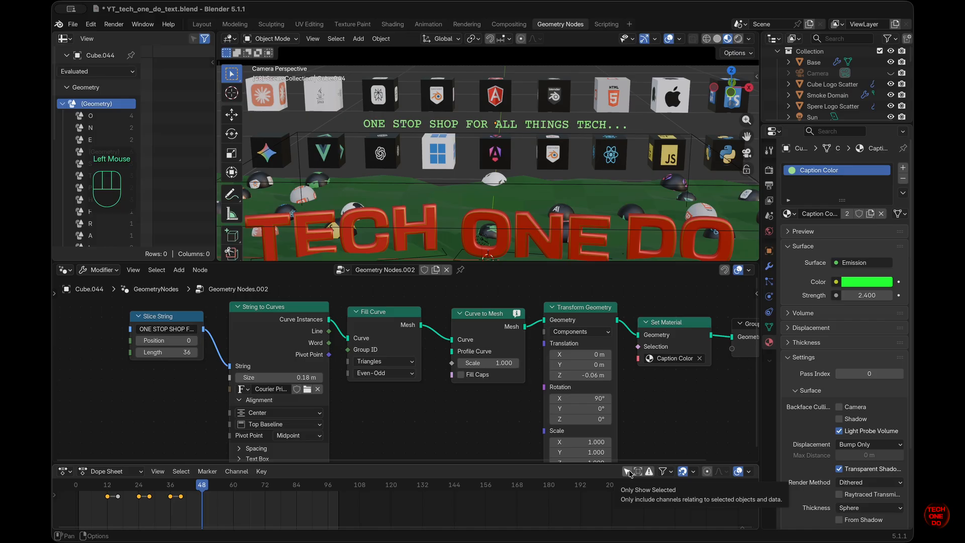
Step: Set the Slice String node's Length to 0 and insert a keyframe for it at frame 48
{"action": "left_click", "coordinate": [203, 488]}
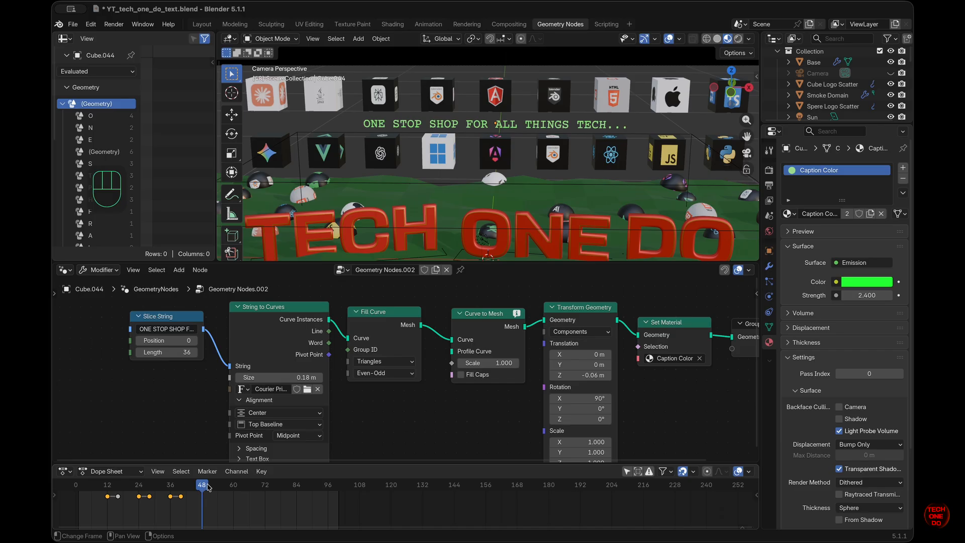
{"action": "left_click", "coordinate": [173, 351]}
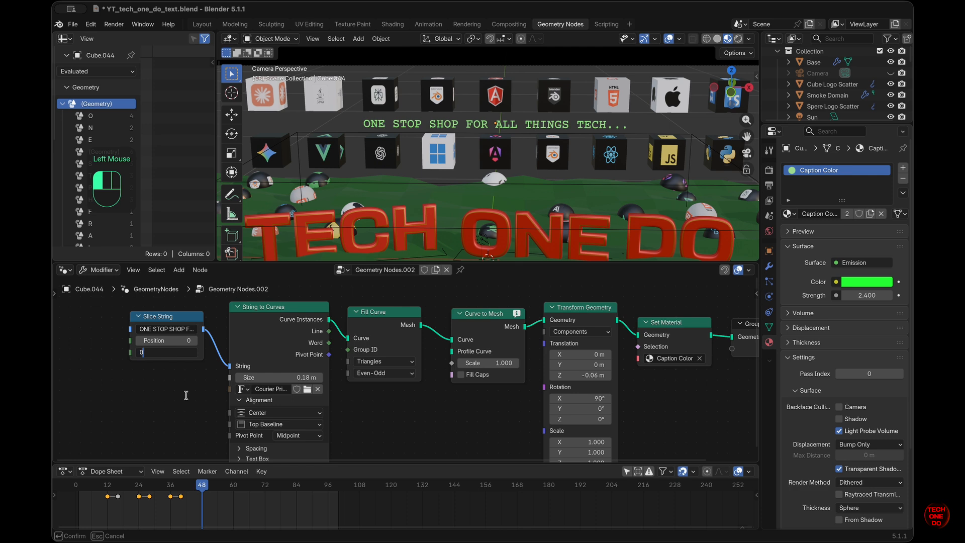
{"action": "type", "text": "0"}
{"action": "key", "text": "Return"}
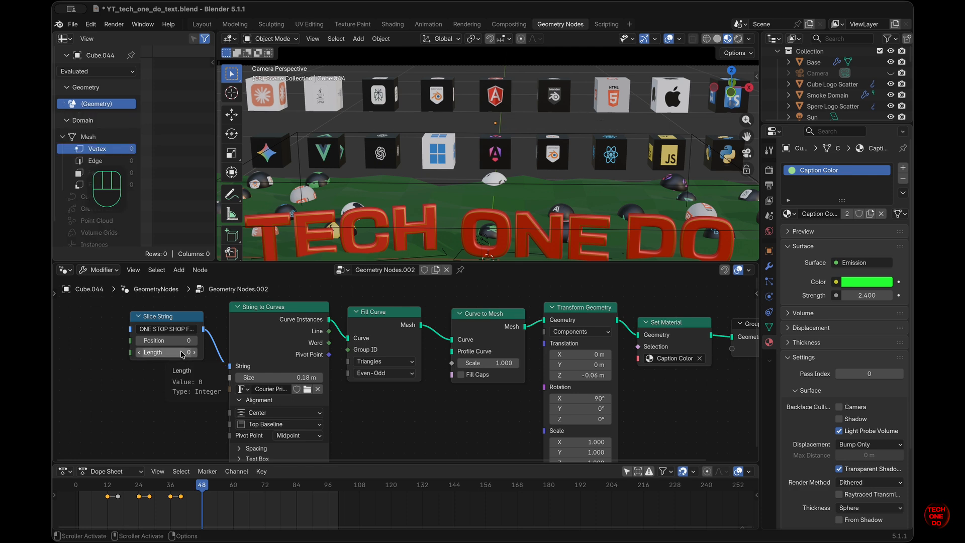
{"action": "key", "text": "i"}
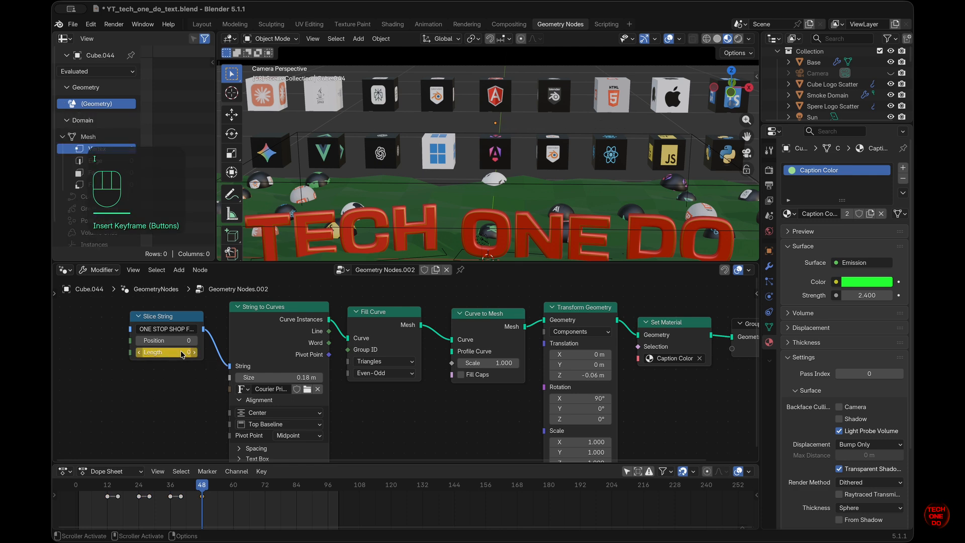
Step: Move to frame 84, set the Slice String node's Length to 36 and insert a keyframe for it
{"action": "left_click", "coordinate": [203, 492]}
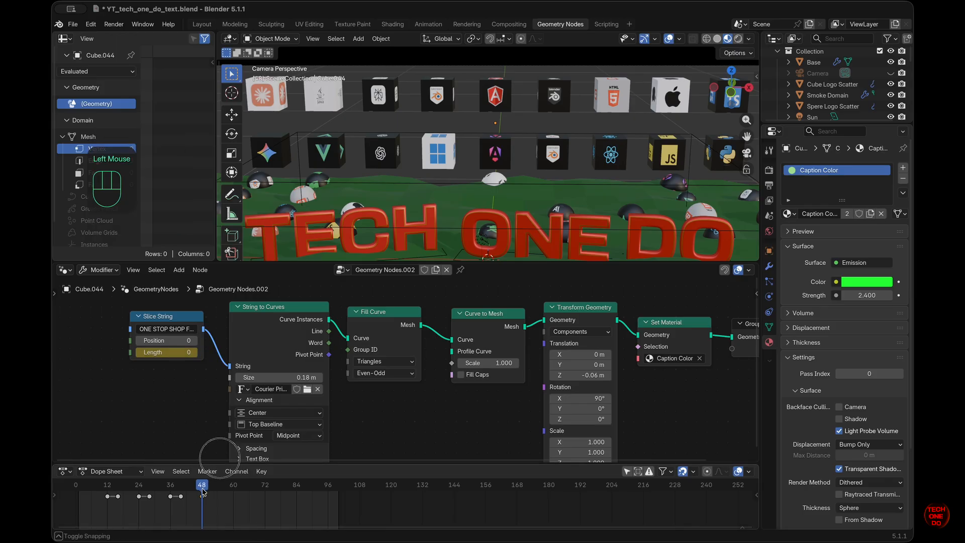
{"action": "left_click_drag", "start_coordinate": [203, 491], "coordinate": [297, 495]}
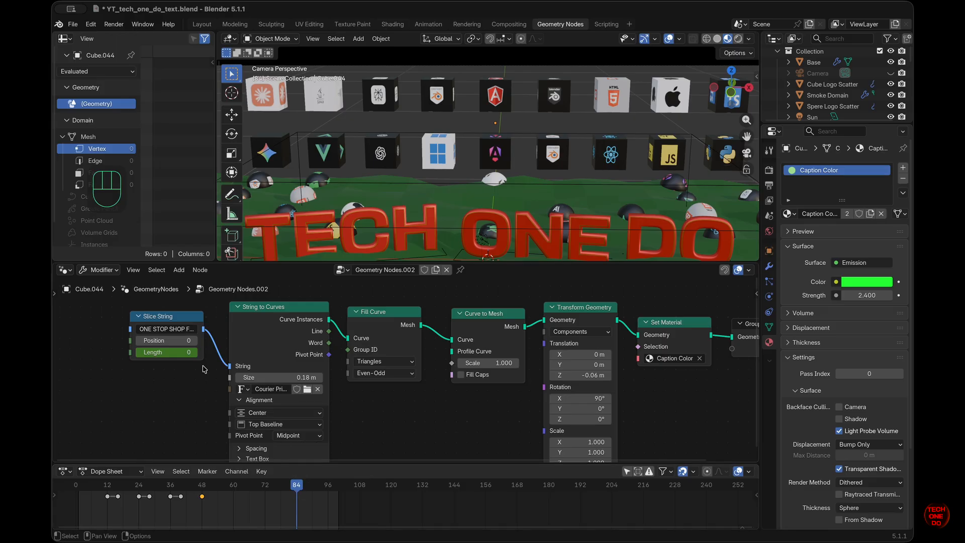
{"action": "left_click", "coordinate": [182, 353]}
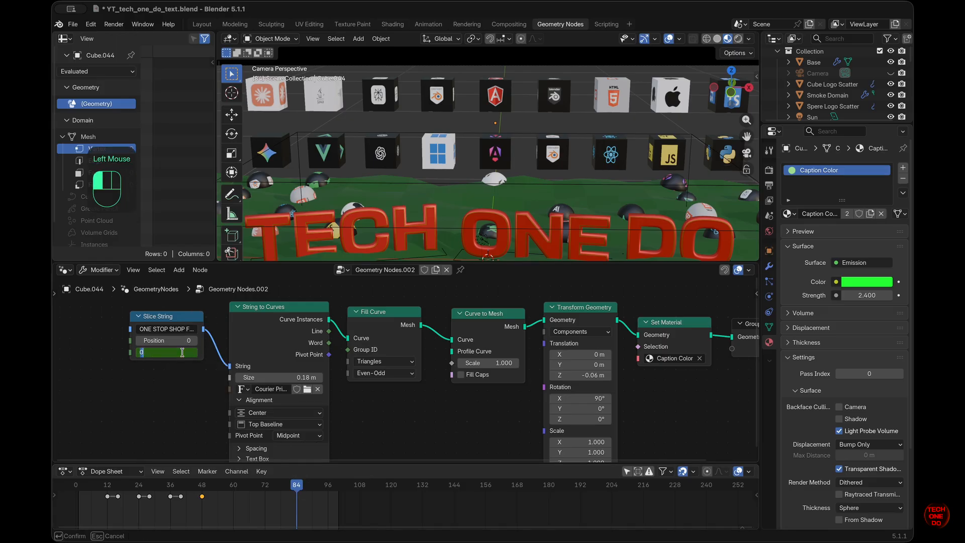
{"action": "type", "text": "36"}
{"action": "key", "text": "Return"}
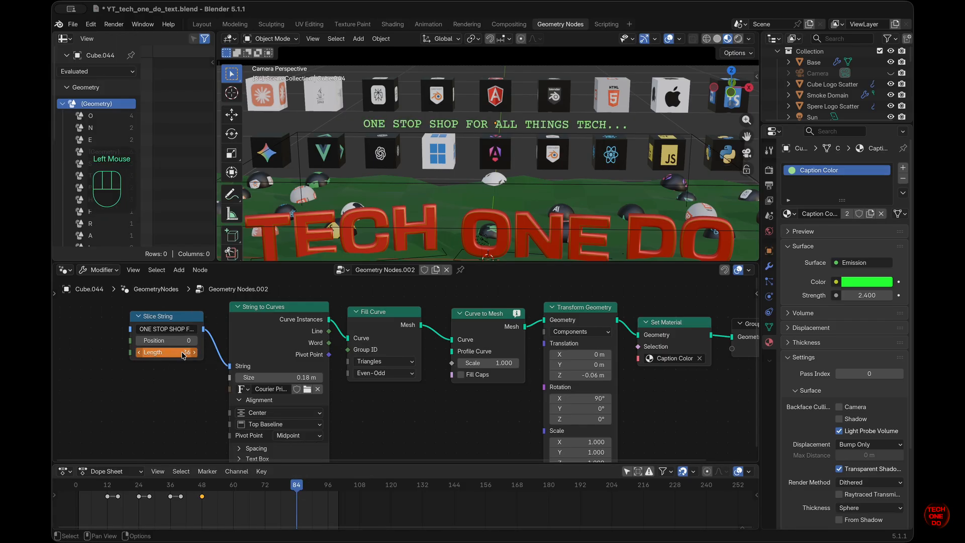
{"action": "key", "text": "i"}
Step: Return to frame 48 and bring up the Dope Sheet's view options
{"action": "left_click", "coordinate": [201, 485]}
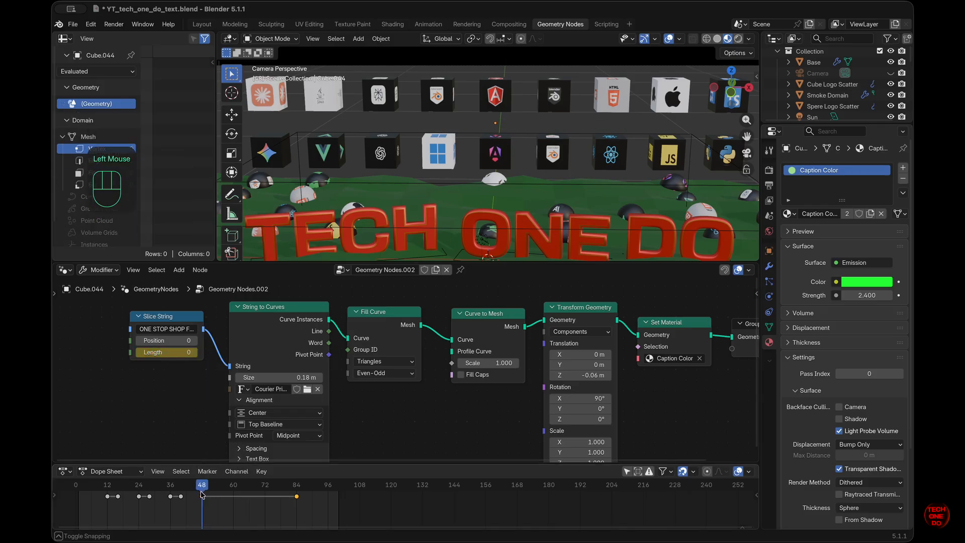
{"action": "left_click", "coordinate": [159, 472]}
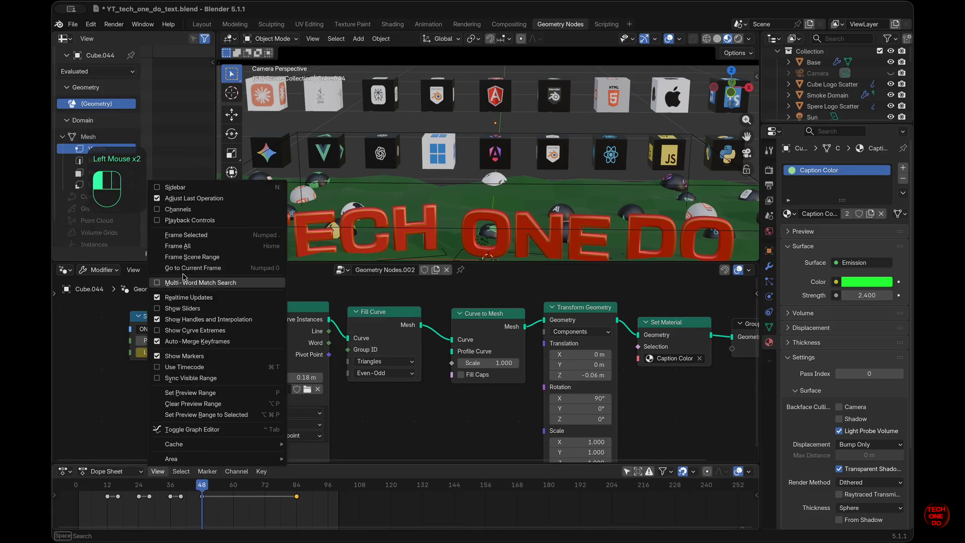
Step: Show the playback controls in the timeline and play the animation to preview the caption
{"action": "left_click", "coordinate": [192, 225]}
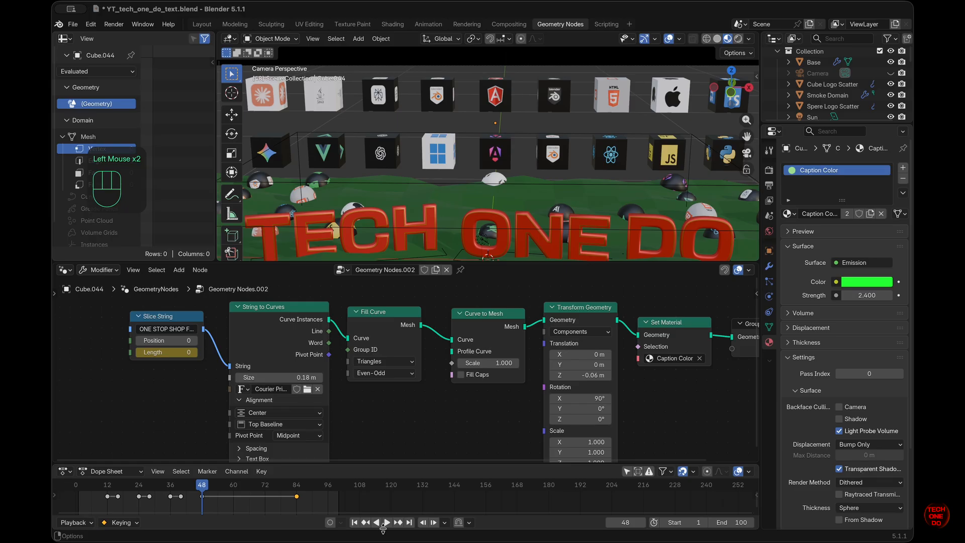
{"action": "left_click", "coordinate": [387, 523]}
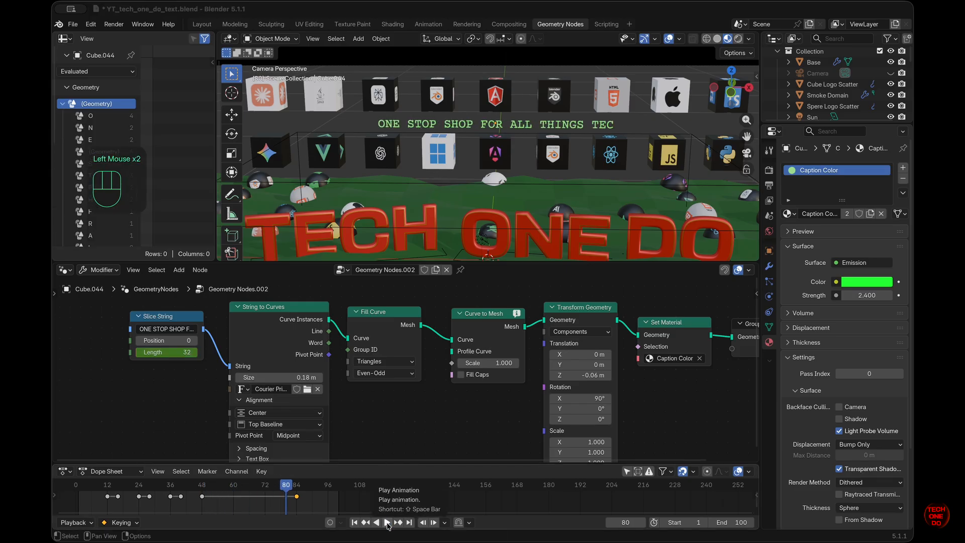
{"action": "key", "text": "space"}
{"action": "key", "text": "shift+space"}
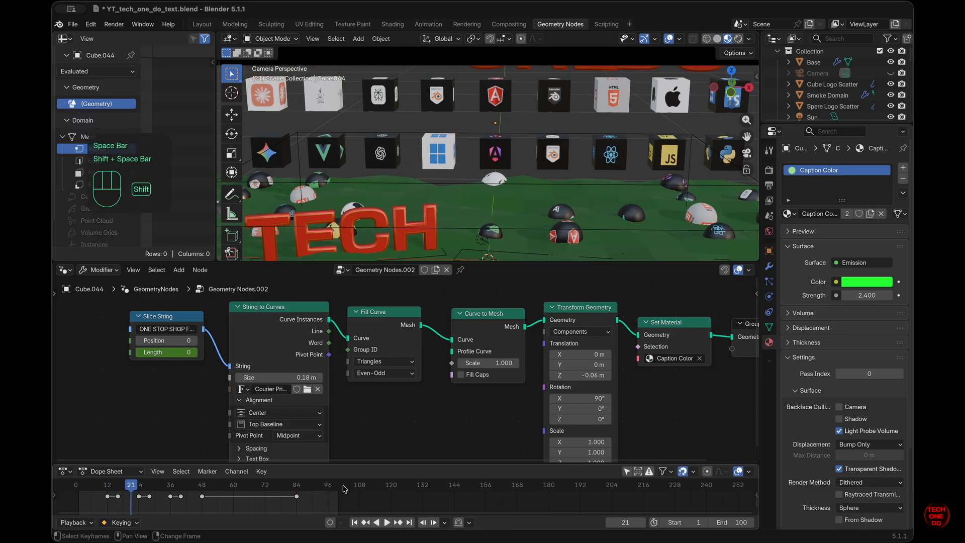
Step: Set the scene's end frame to 120 and move the caption's last keyframe from frame 84 to frame 120
{"action": "left_click", "coordinate": [298, 487]}
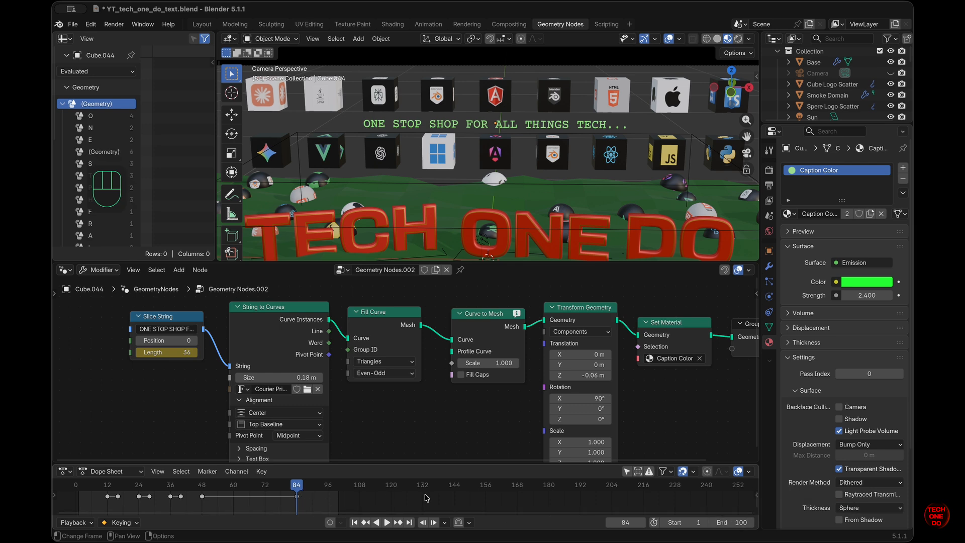
{"action": "left_click", "coordinate": [733, 523]}
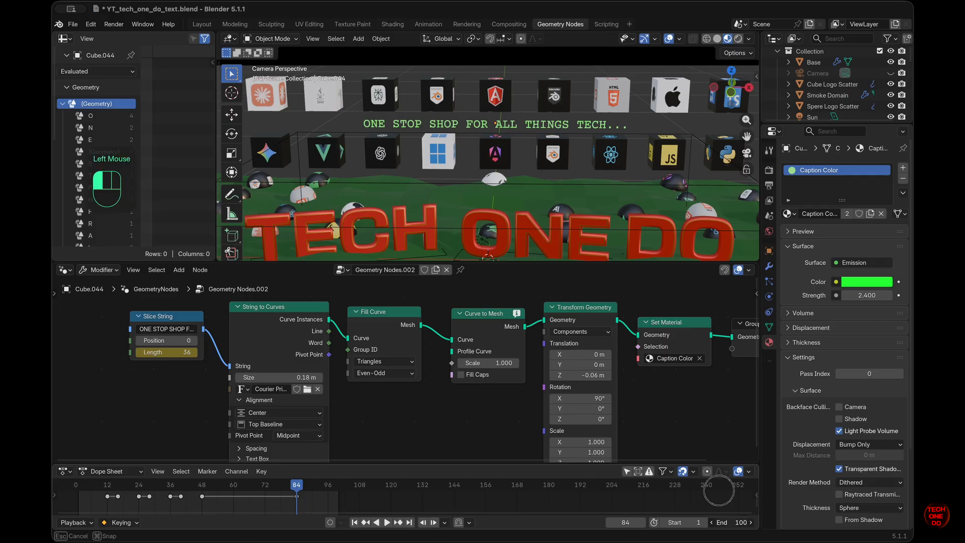
{"action": "type", "text": "120"}
{"action": "key", "text": "Return"}
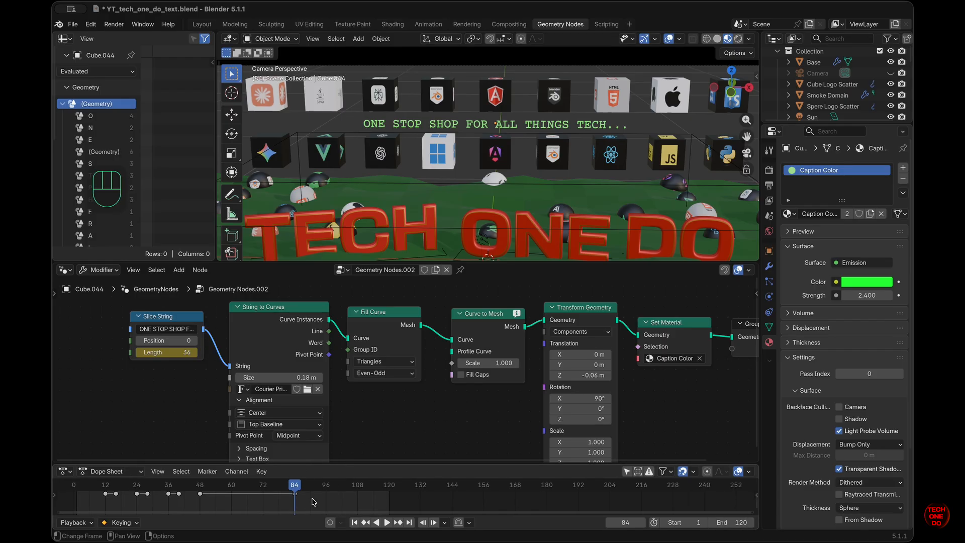
{"action": "left_click_drag", "start_coordinate": [312, 496], "coordinate": [391, 501]}
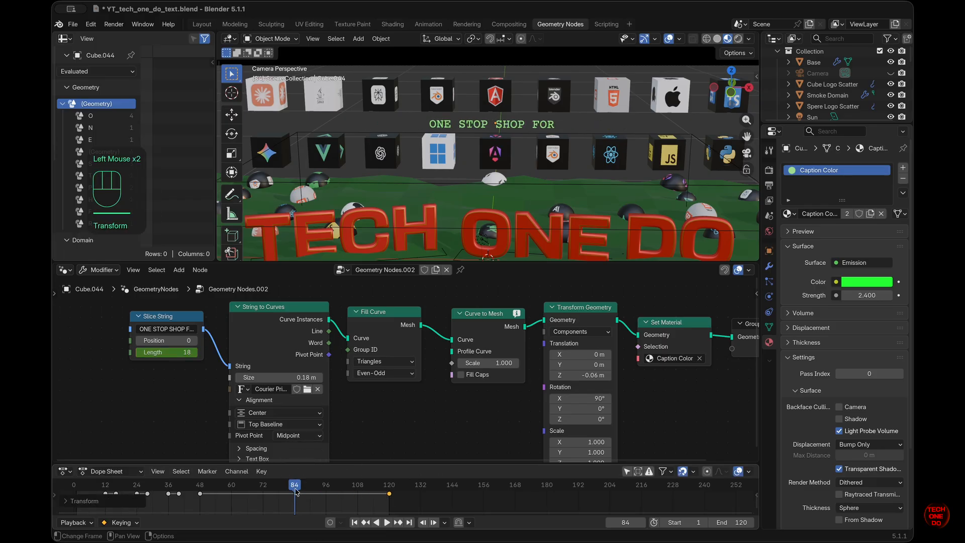
Step: Play the animation from frame 48 to check the new timing of the caption's typing effect
{"action": "left_click", "coordinate": [201, 488]}
{"action": "key", "text": "shift+space"}
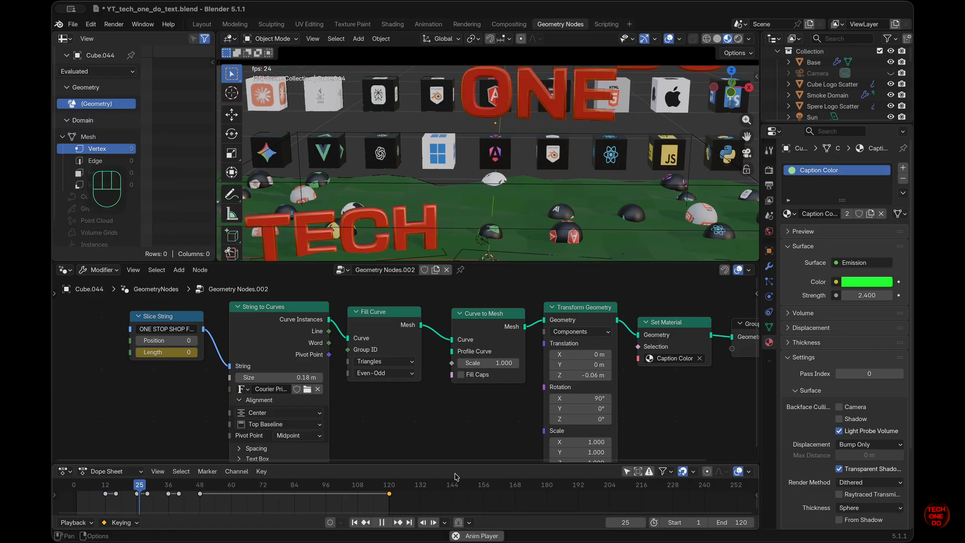
{"action": "key", "text": "shift+space"}
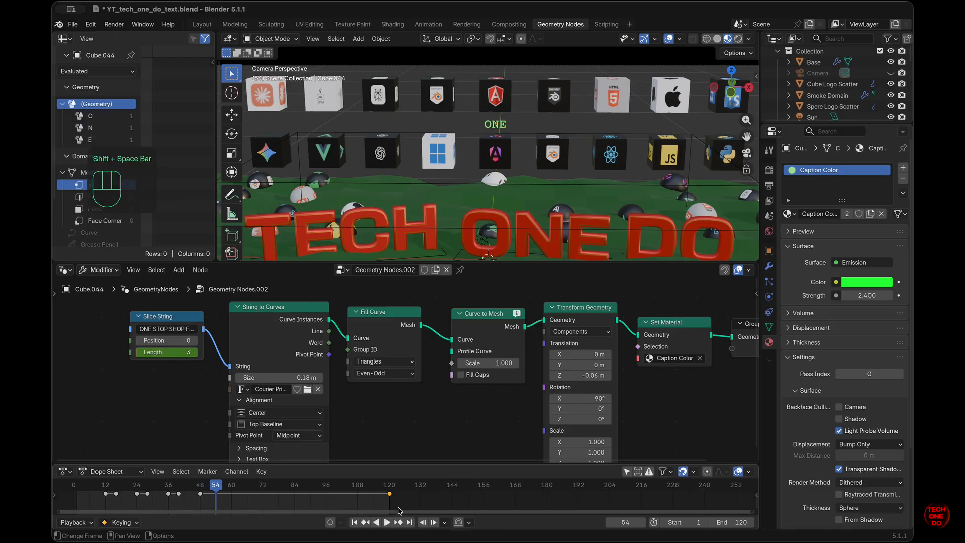
{"action": "left_click", "coordinate": [383, 523]}
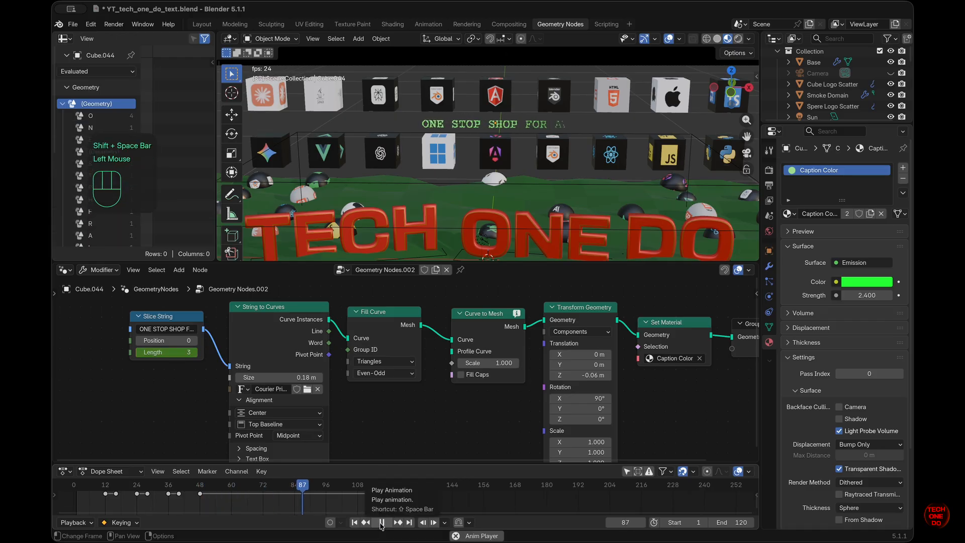
{"action": "left_click", "coordinate": [383, 523]}
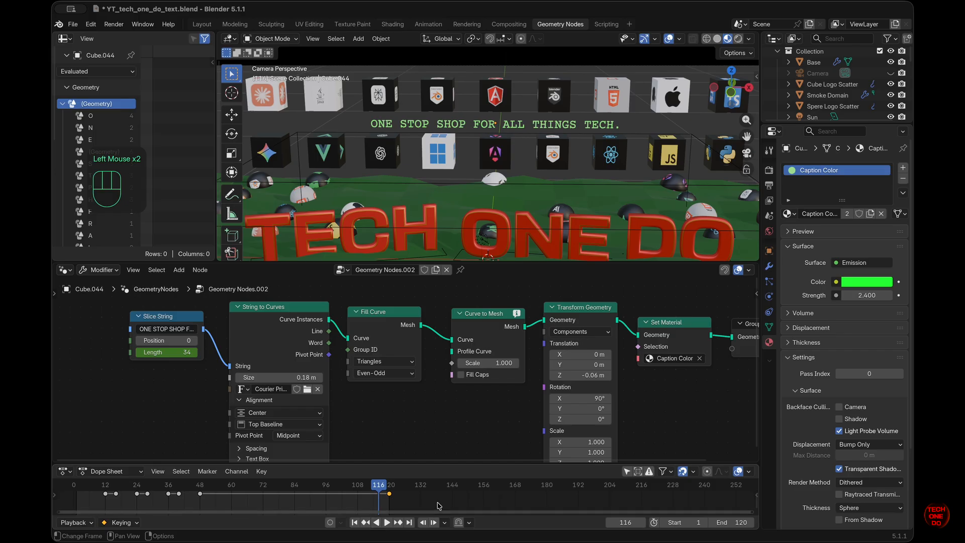
Step: Advance frame by frame between frames 116 and 120 to examine the last characters of the caption and the final frame
{"action": "key", "text": "Right"}
{"action": "key", "text": "Right"}
{"action": "key", "text": "Right"}
{"action": "key", "text": "Right"}
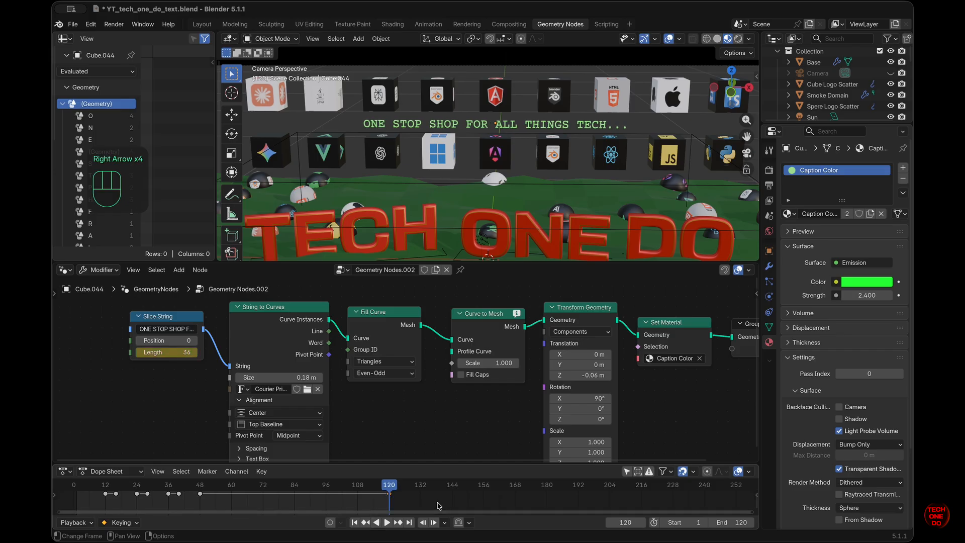
{"action": "key", "text": "Left"}
{"action": "key", "text": "Left"}
{"action": "key", "text": "Left"}
{"action": "key", "text": "Left"}
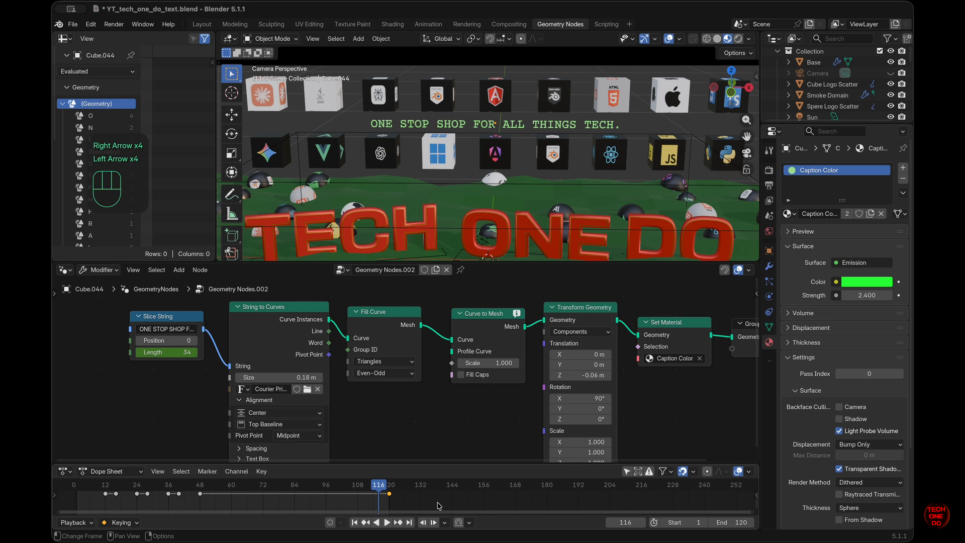
{"action": "key", "text": "Right"}
{"action": "key", "text": "Right"}
{"action": "key", "text": "Right"}
{"action": "key", "text": "Right"}
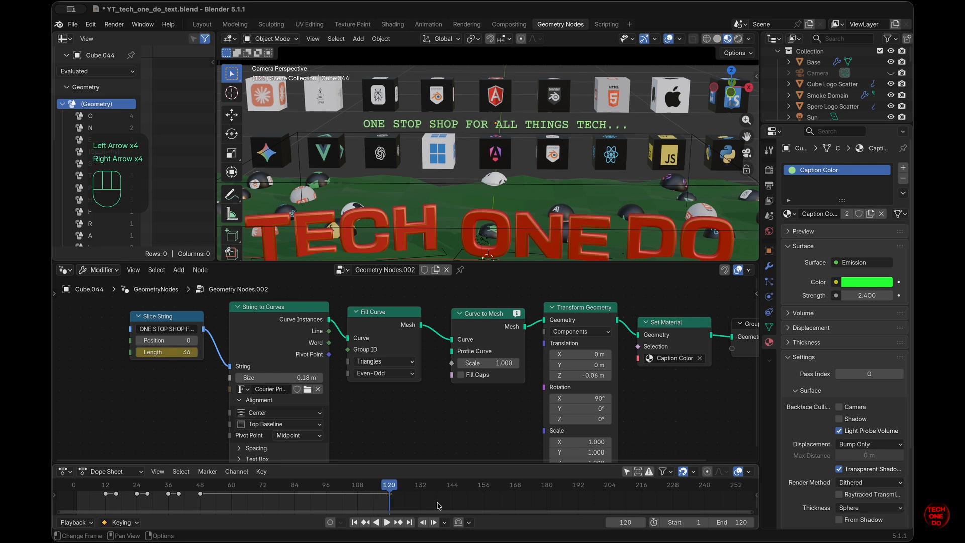
{"action": "left_click", "coordinate": [438, 505]}
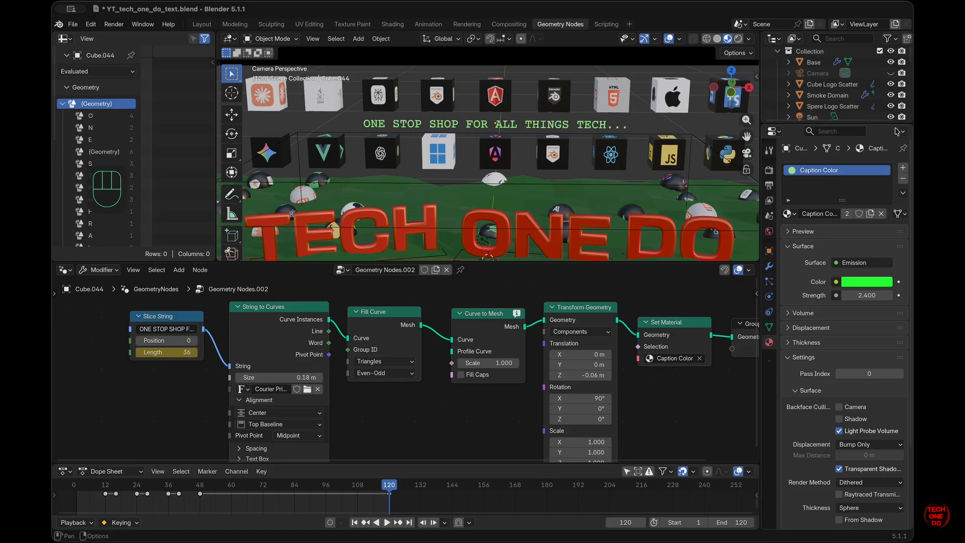
Step: Enlarge the Outliner area vertically and collapse the main Collection
{"action": "left_click_drag", "start_coordinate": [894, 125], "coordinate": [893, 205]}
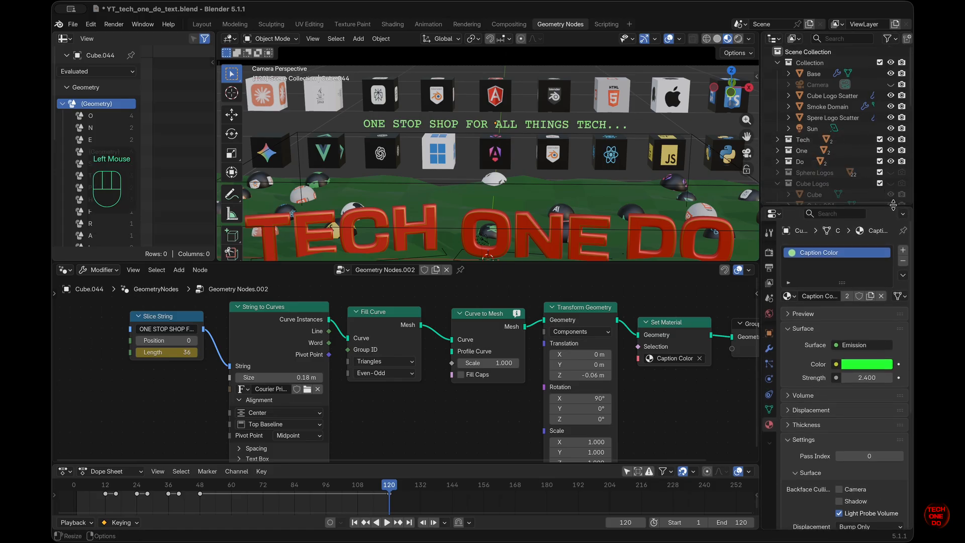
{"action": "left_click", "coordinate": [779, 63]}
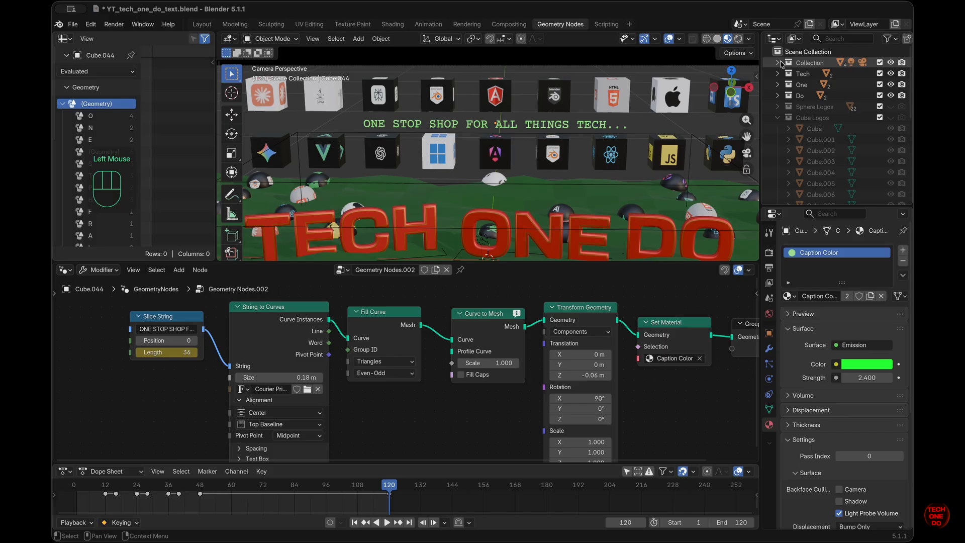
Step: Compare the viewport shading modes, end in Rendered shading, and examine the smoke volume around the title at frame 120
{"action": "left_click", "coordinate": [738, 38]}
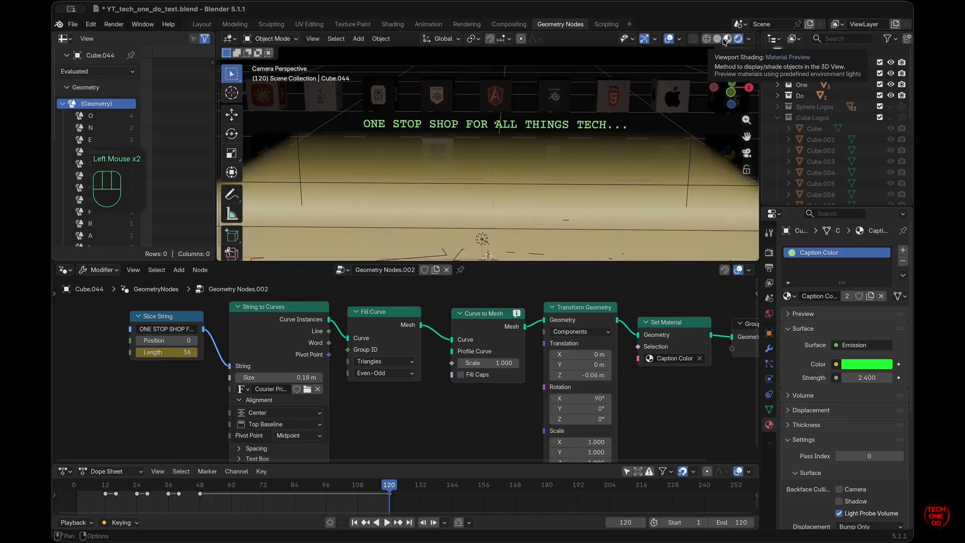
{"action": "left_click", "coordinate": [726, 39]}
{"action": "left_click", "coordinate": [717, 40]}
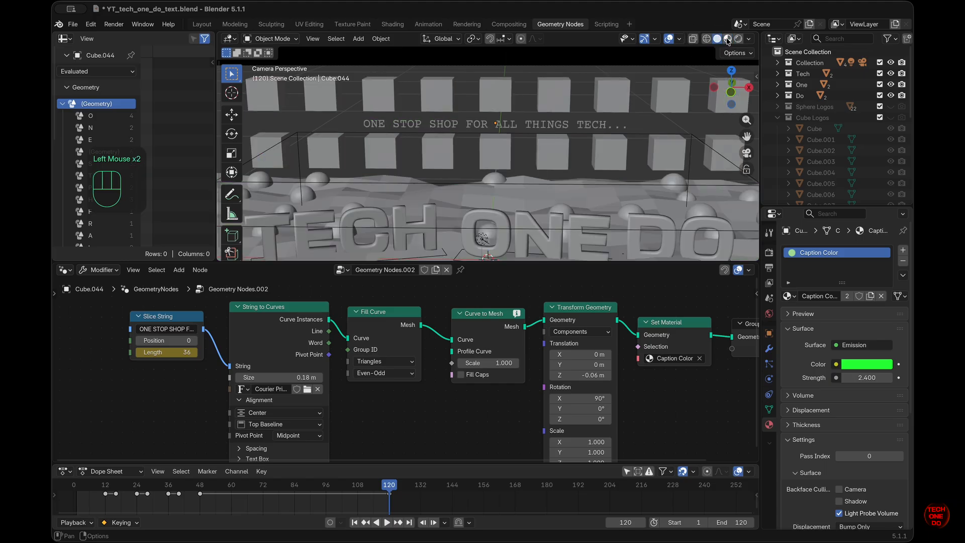
{"action": "left_click", "coordinate": [727, 39]}
{"action": "left_click", "coordinate": [738, 40]}
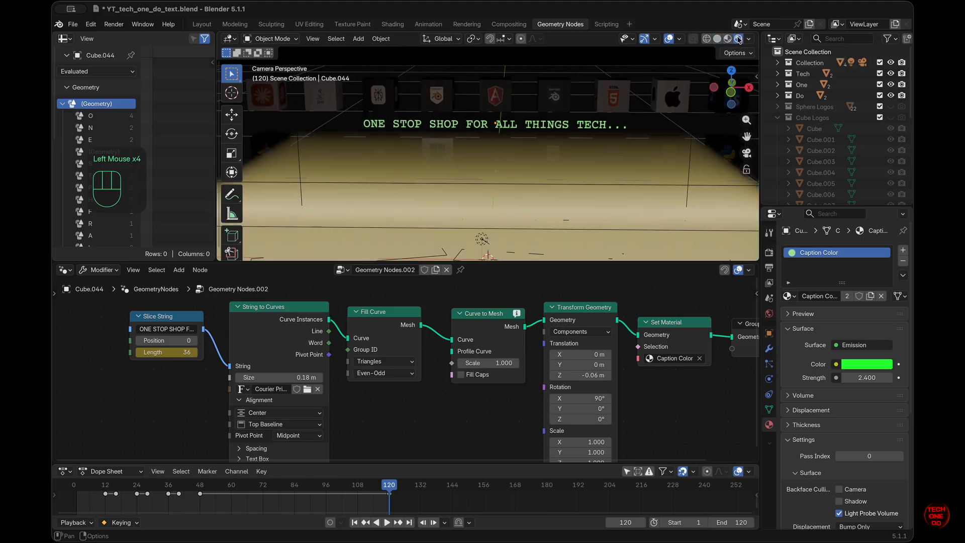
{"action": "scroll", "coordinate": [520, 212], "scroll_direction": "down", "scroll_amount": 5}
{"action": "scroll", "coordinate": [519, 212], "scroll_direction": "up", "scroll_amount": 10}
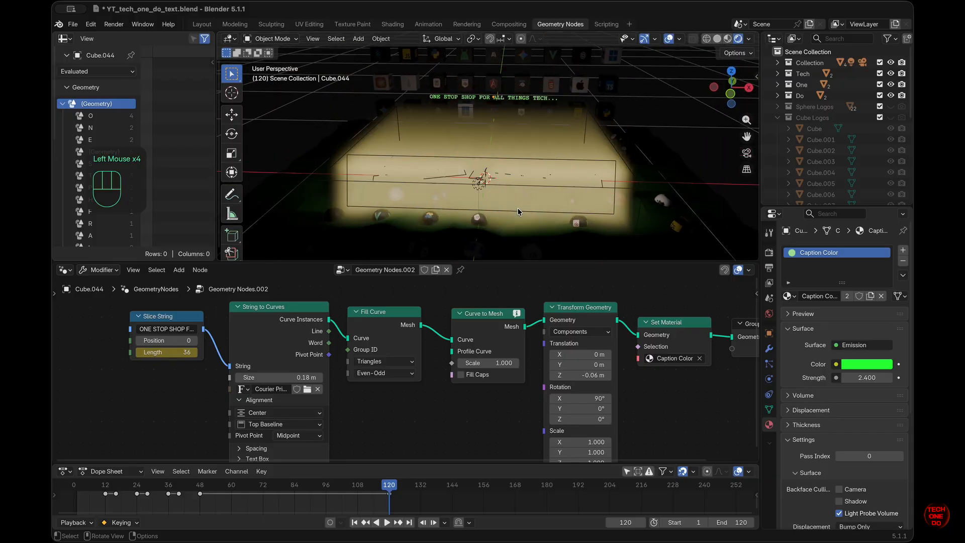
{"action": "scroll", "coordinate": [519, 212], "scroll_direction": "up", "scroll_amount": 3}
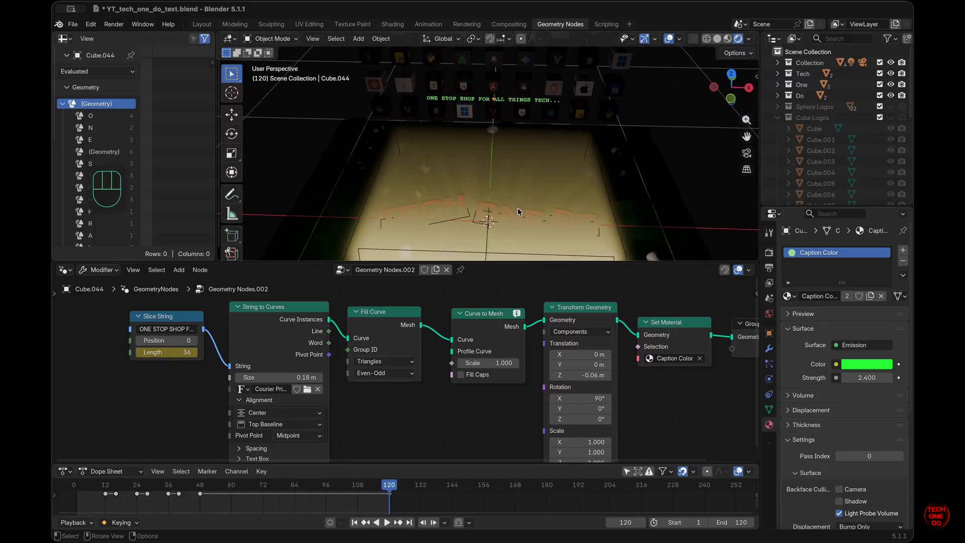
{"action": "scroll", "coordinate": [520, 212], "scroll_direction": "left", "scroll_amount": 1}
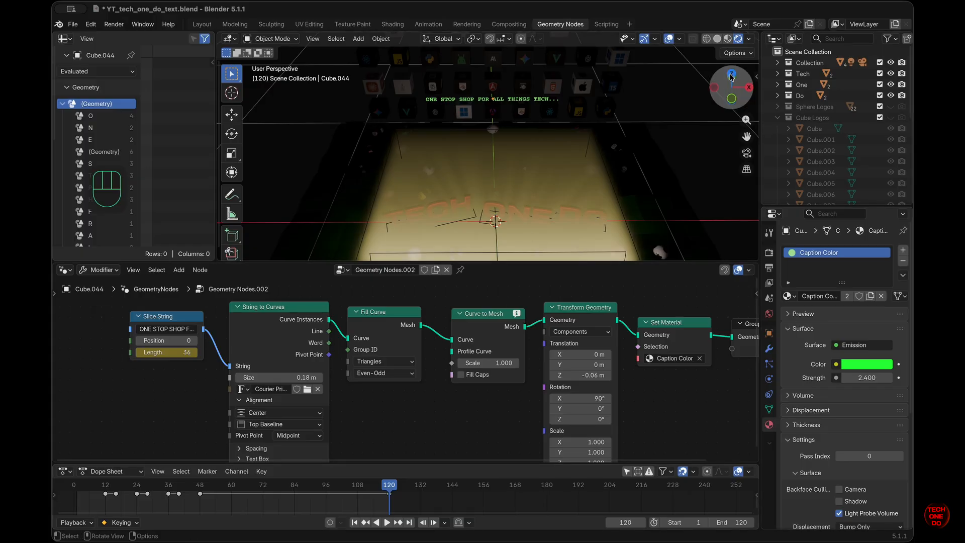
Step: Set the cache end frame of the Smoke Domain's fluid simulation to 120
{"action": "left_click", "coordinate": [778, 62]}
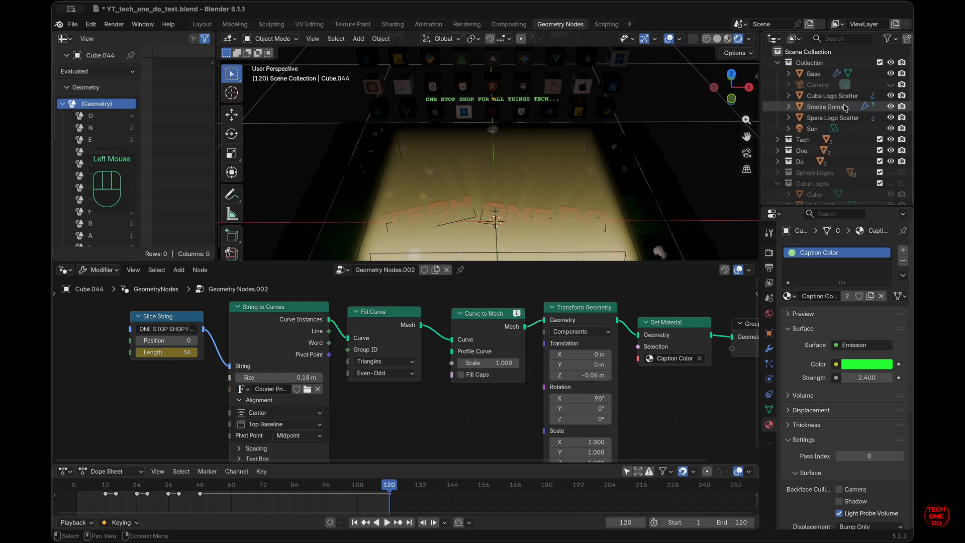
{"action": "left_click", "coordinate": [827, 106]}
{"action": "scroll", "coordinate": [869, 360], "scroll_direction": "down", "scroll_amount": 7}
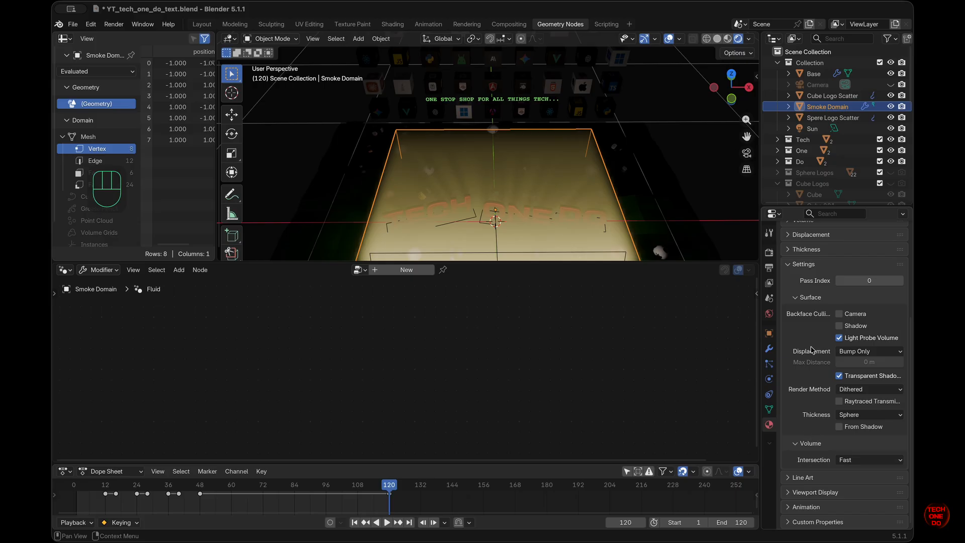
{"action": "left_click", "coordinate": [770, 381]}
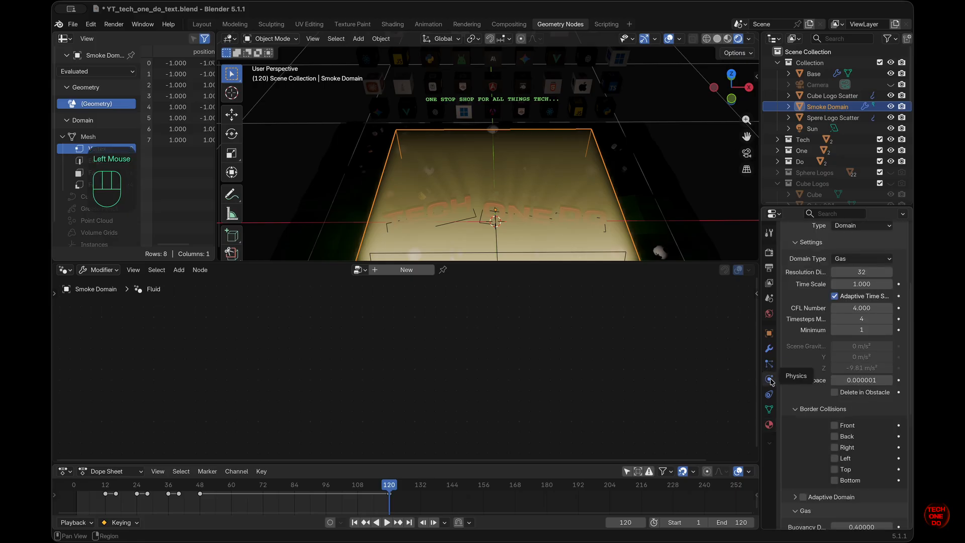
{"action": "scroll", "coordinate": [810, 376], "scroll_direction": "down", "scroll_amount": 12}
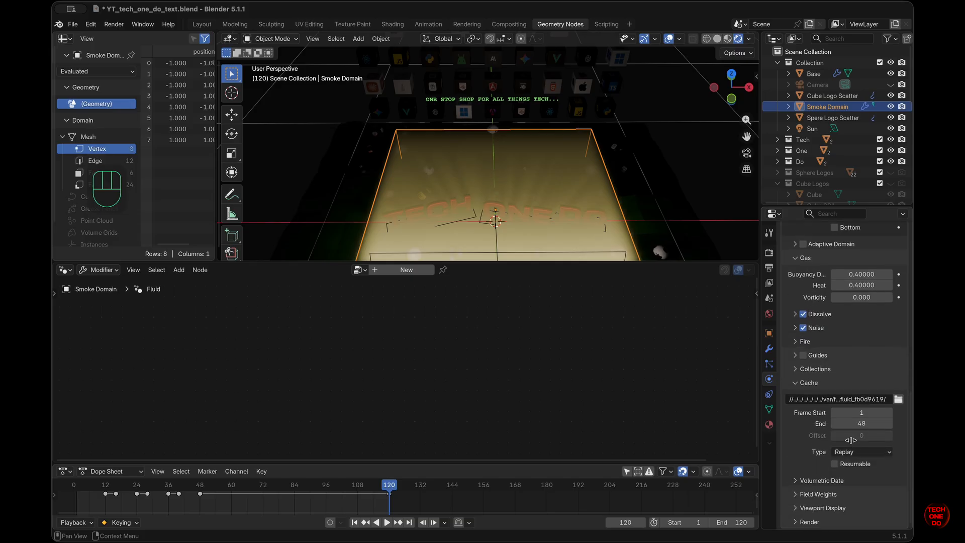
{"action": "left_click", "coordinate": [855, 423]}
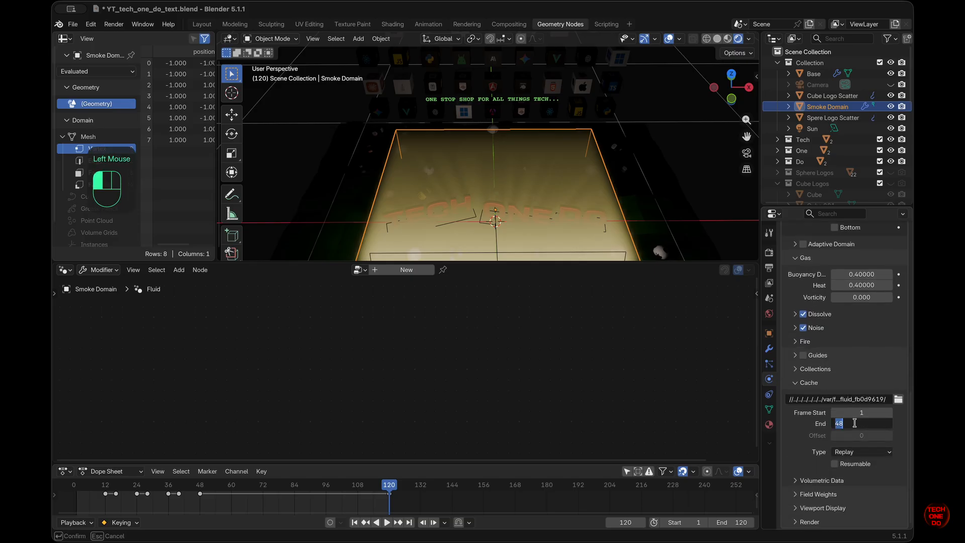
{"action": "type", "text": "120"}
{"action": "key", "text": "Return"}
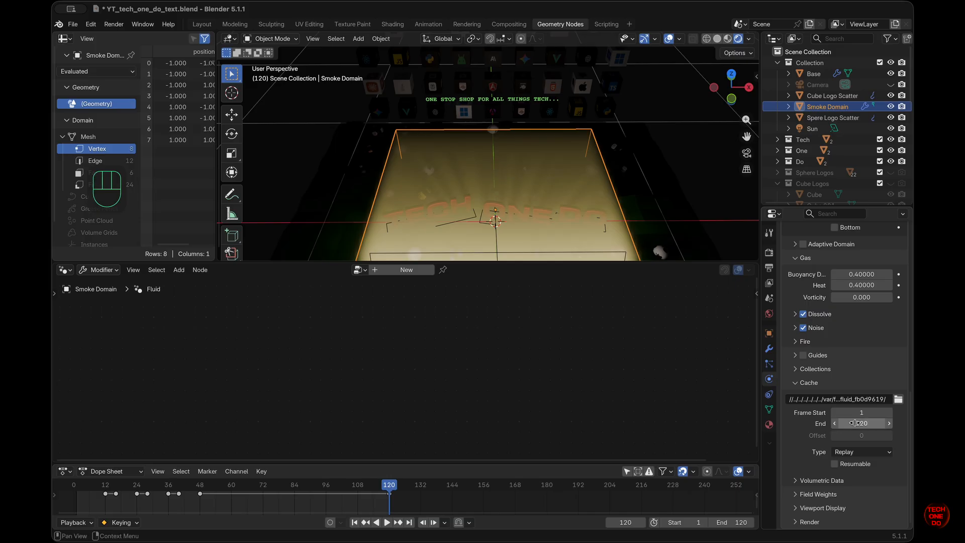
Step: Play the animation in Rendered shading from the start to check the smoke simulation with the extended cache
{"action": "left_click", "coordinate": [788, 436]}
{"action": "key", "text": "Left"}
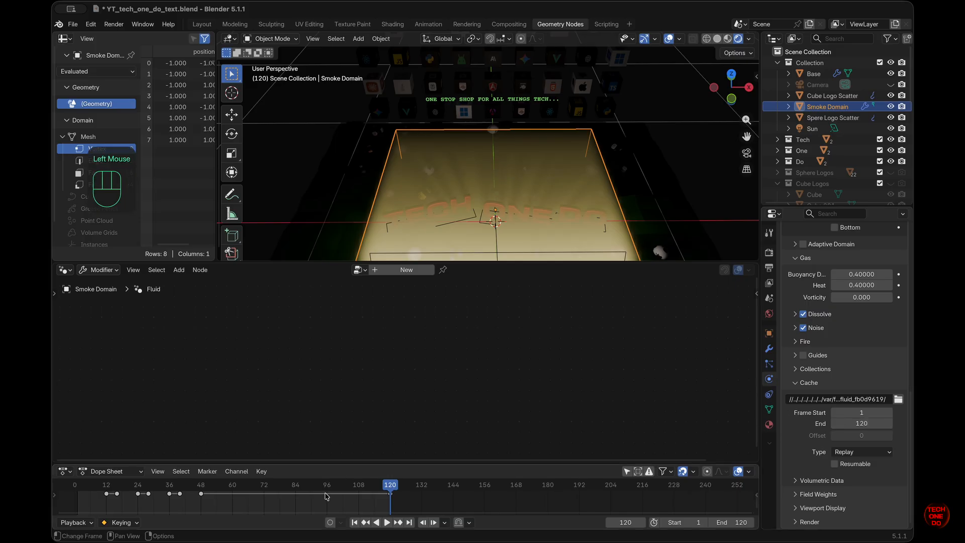
{"action": "key", "text": "space"}
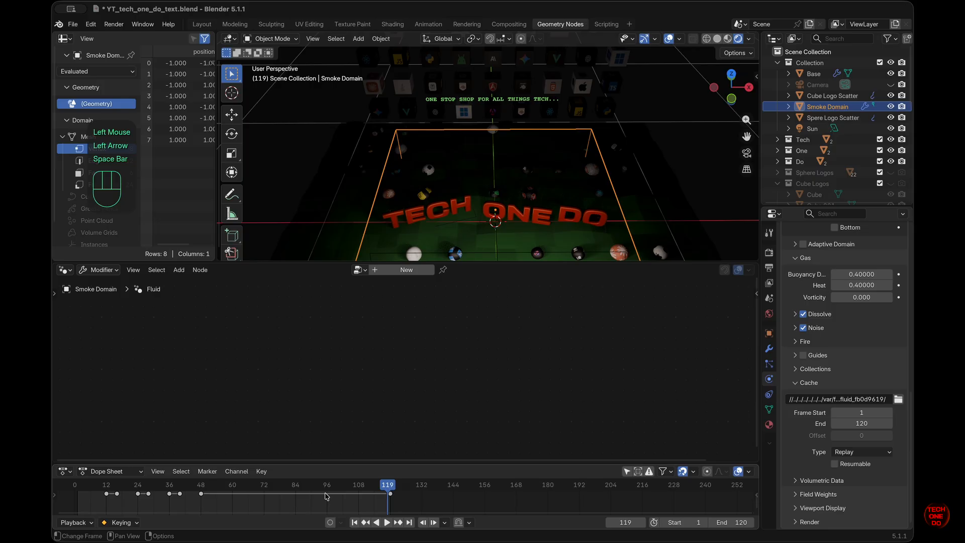
{"action": "key", "text": "shift+space"}
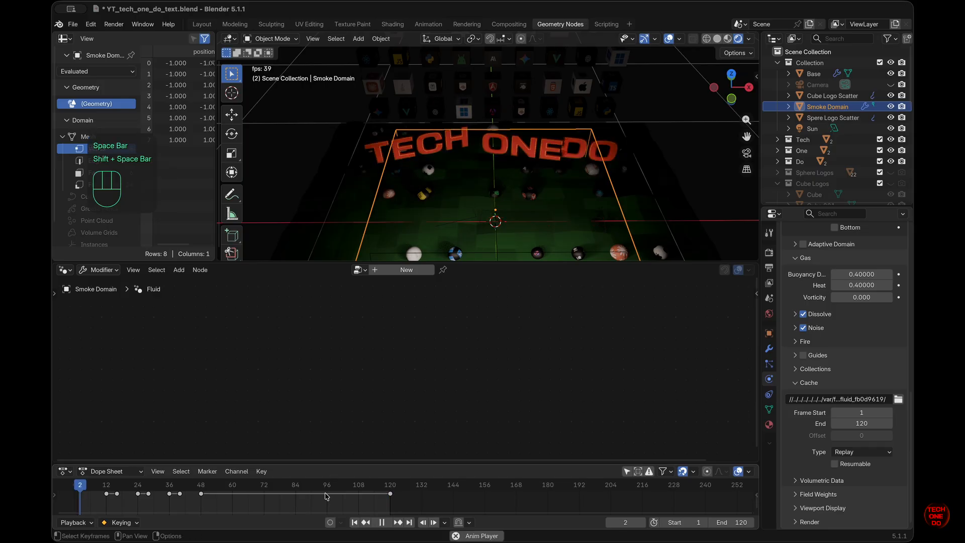
{"action": "key", "text": "shift+space"}
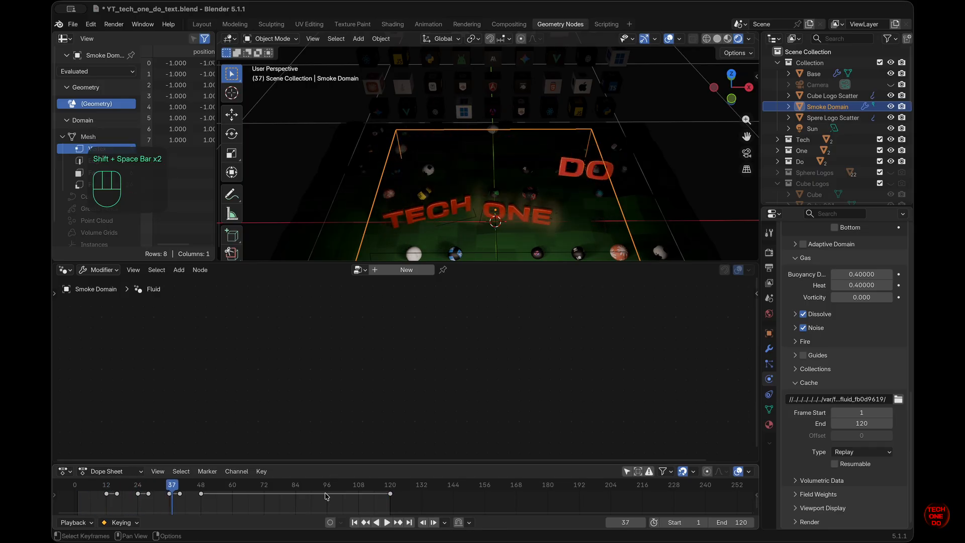
Step: Go to frame 120 and examine the smoke around the title text from a lower front view
{"action": "left_click", "coordinate": [381, 488]}
{"action": "key", "text": "Right"}
{"action": "key", "text": "Right"}
{"action": "key", "text": "Right"}
{"action": "key", "text": "Right"}
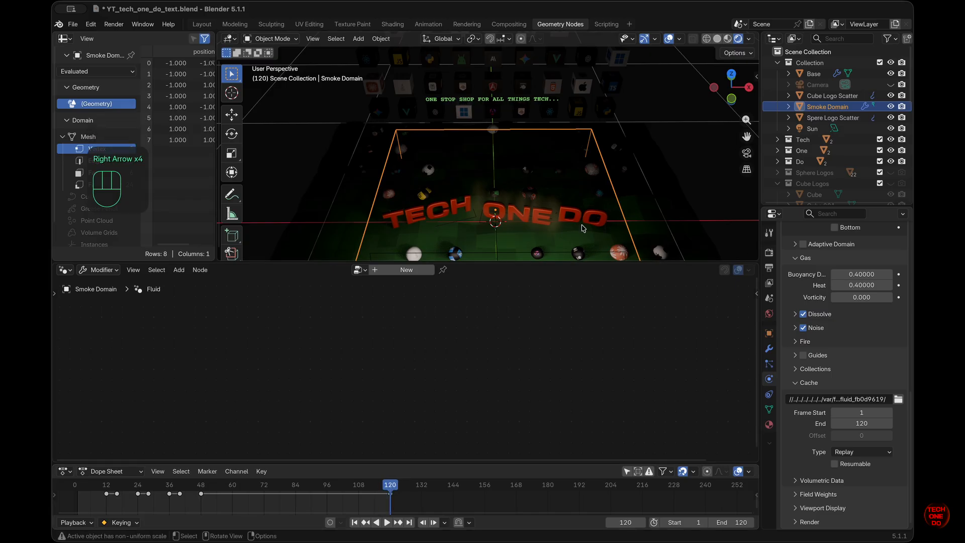
{"action": "scroll", "coordinate": [584, 228], "scroll_direction": "down", "scroll_amount": 5}
{"action": "scroll", "coordinate": [584, 229], "scroll_direction": "down", "scroll_amount": 3}
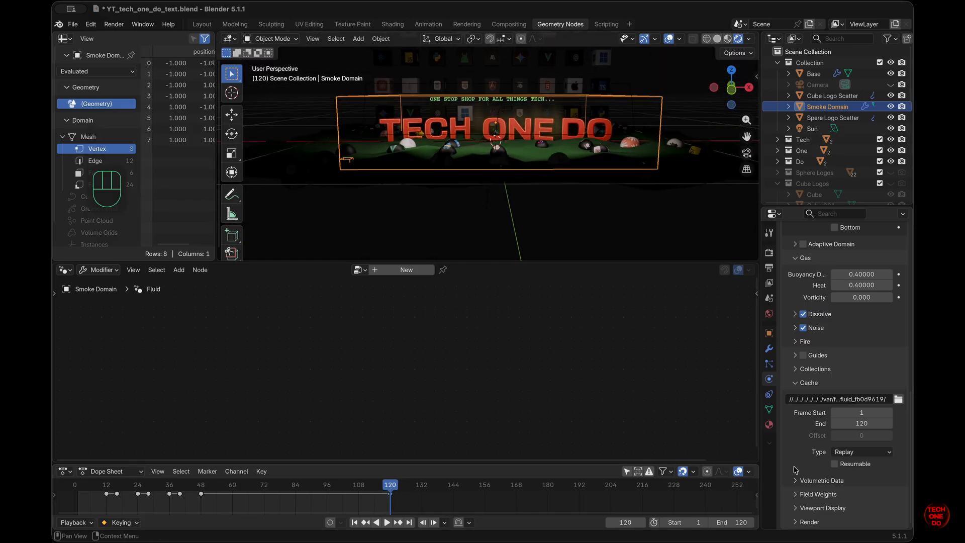
Step: Check the cache type options of the Smoke Domain and play the animation
{"action": "left_click", "coordinate": [835, 453]}
{"action": "left_click", "coordinate": [834, 466]}
{"action": "left_click", "coordinate": [386, 522]}
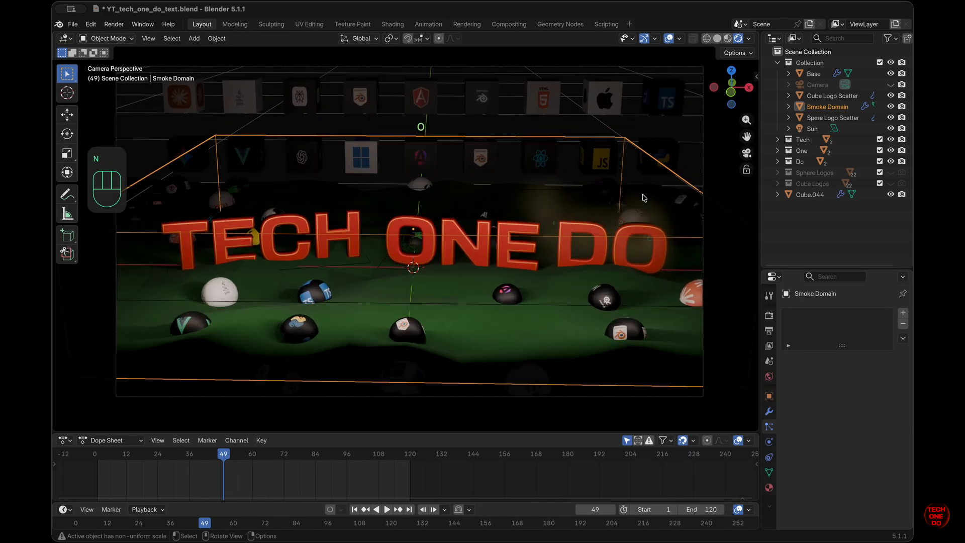
Step: Play the animation in the Layout workspace and stop at frame 119 to examine the typed caption above the title
{"action": "scroll", "coordinate": [553, 405], "scroll_direction": "down", "scroll_amount": 1}
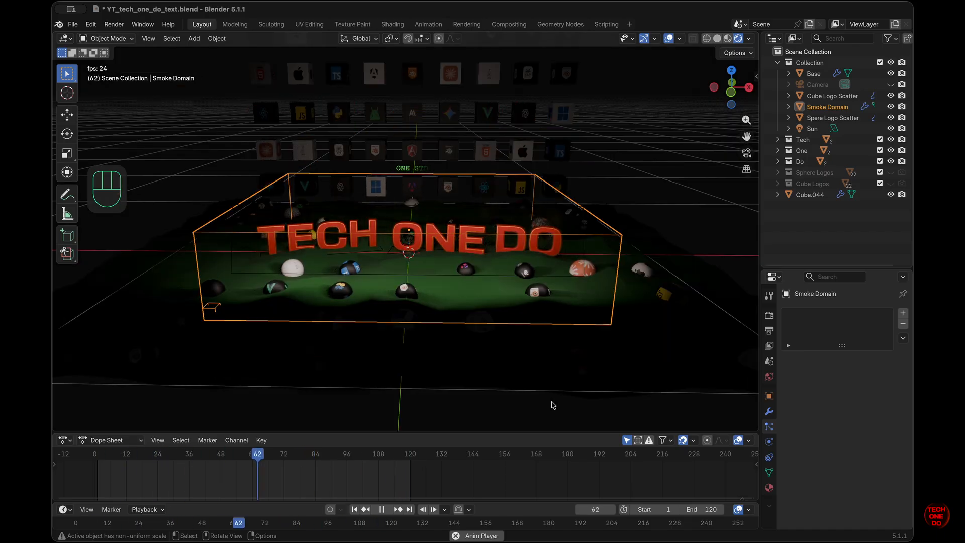
{"action": "left_click", "coordinate": [381, 510]}
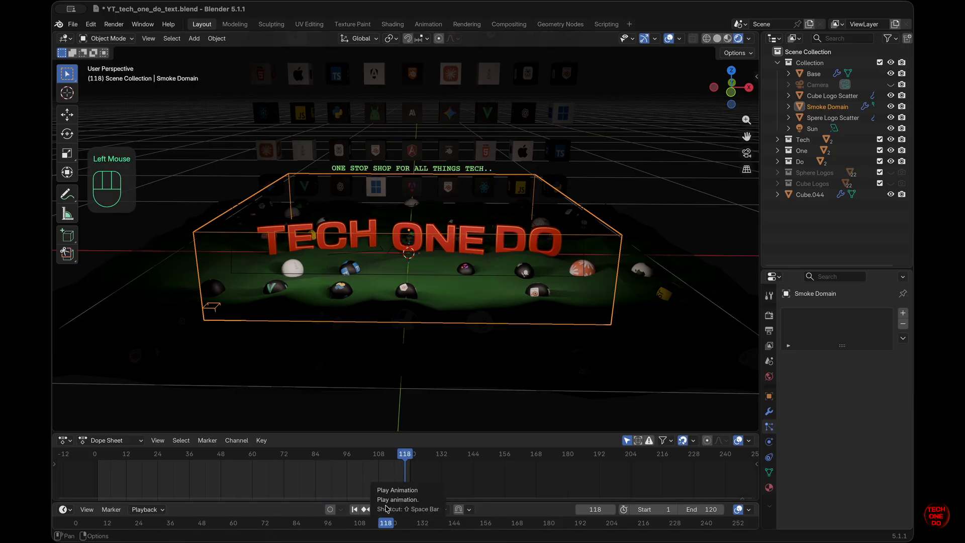
{"action": "key", "text": "Right"}
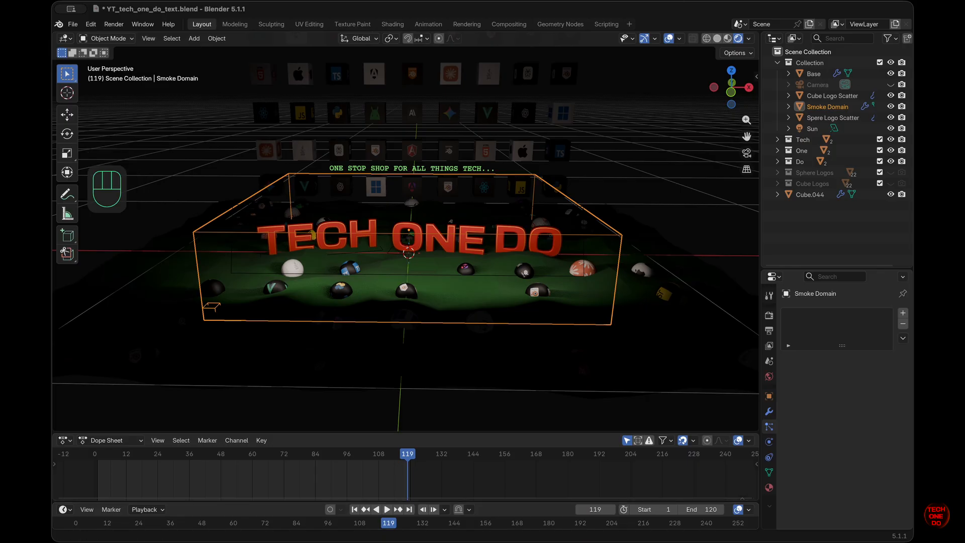
Step: Disable the caption text object Cube.044 in renders and hide it in the viewport
{"action": "middle_click_drag", "start_coordinate": [670, 54], "coordinate": [713, 241]}
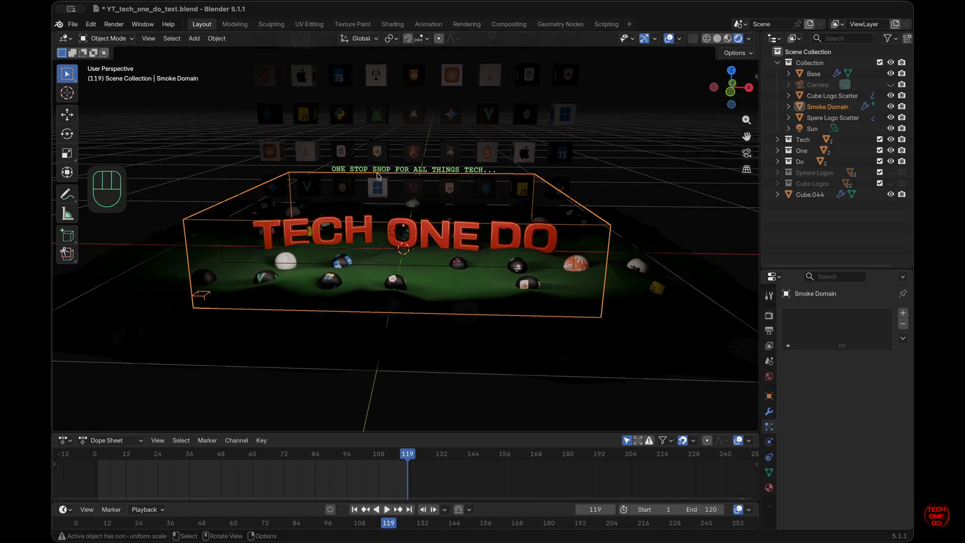
{"action": "left_click", "coordinate": [467, 172]}
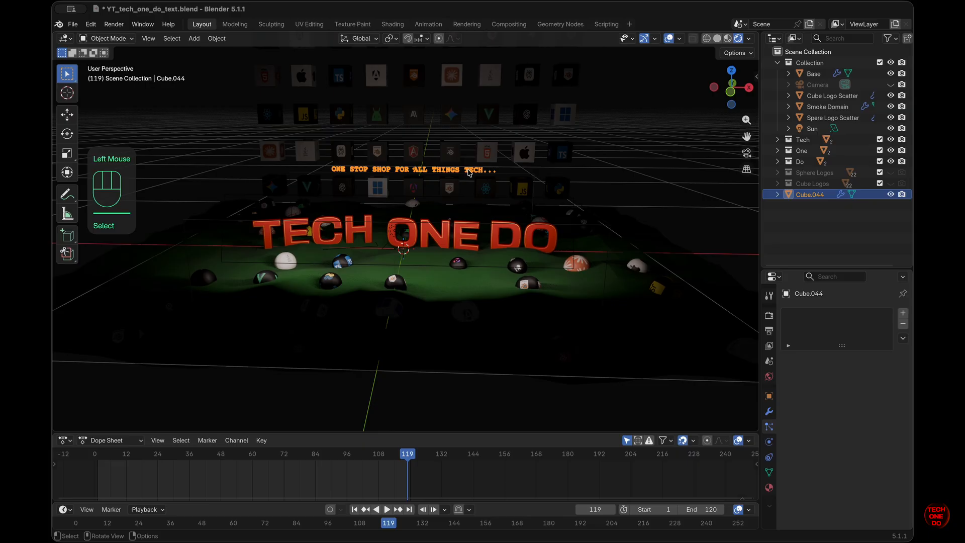
{"action": "left_click", "coordinate": [644, 170]}
{"action": "left_click", "coordinate": [460, 173]}
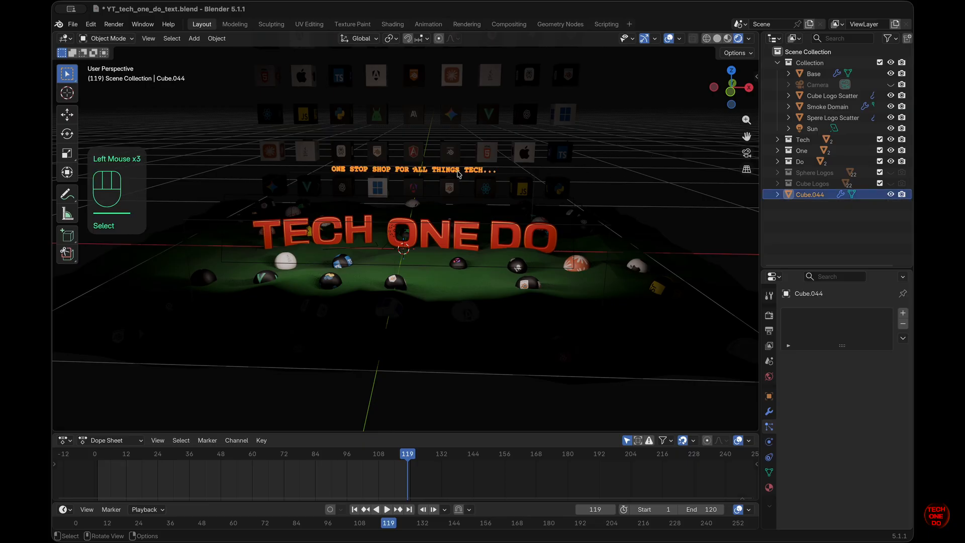
{"action": "left_click", "coordinate": [903, 196]}
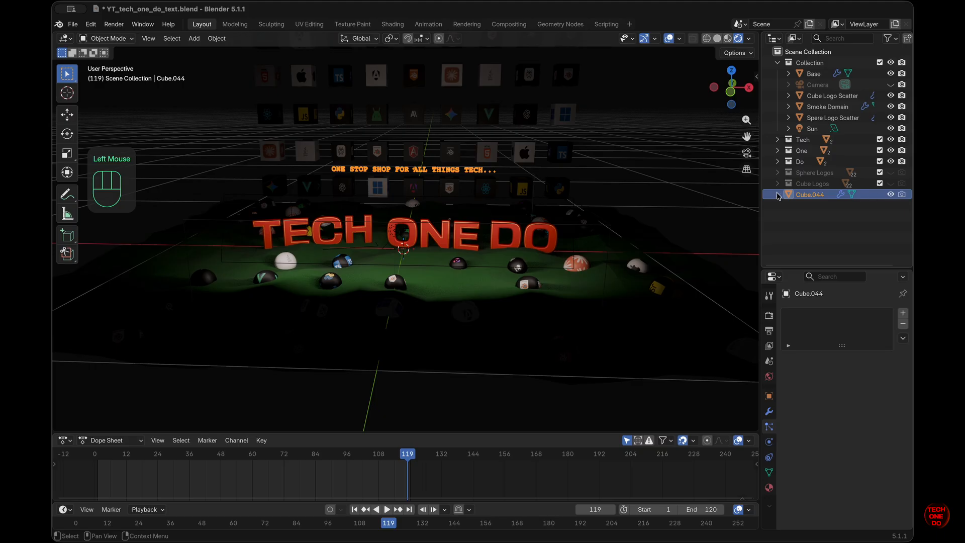
{"action": "left_click", "coordinate": [891, 195]}
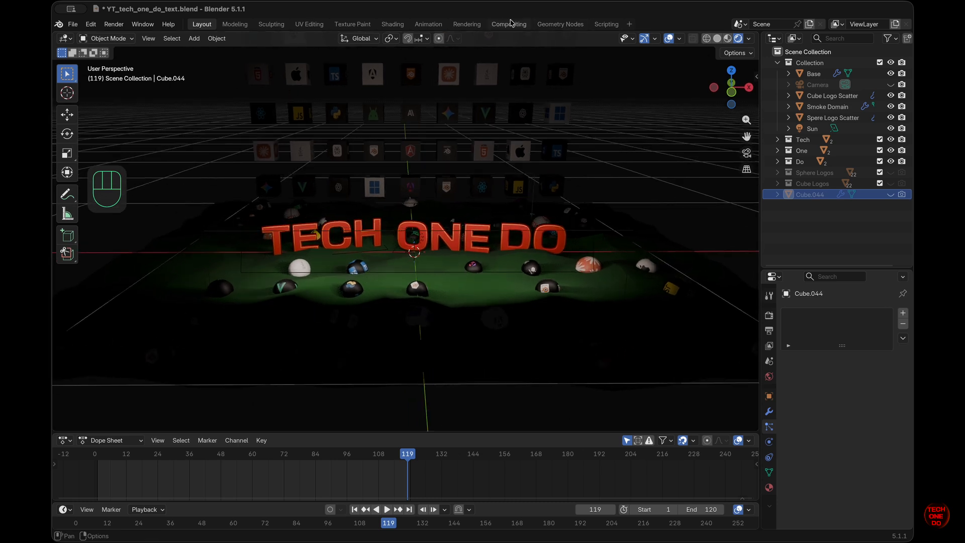
Step: Mute the Glare node in the compositor
{"action": "left_click", "coordinate": [509, 25]}
{"action": "double_click", "coordinate": [463, 297]}
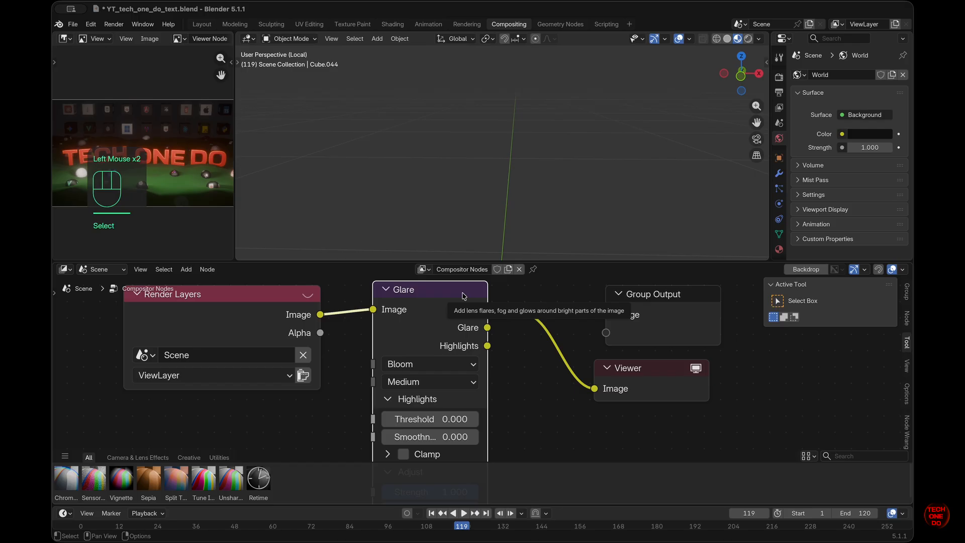
{"action": "key", "text": "m"}
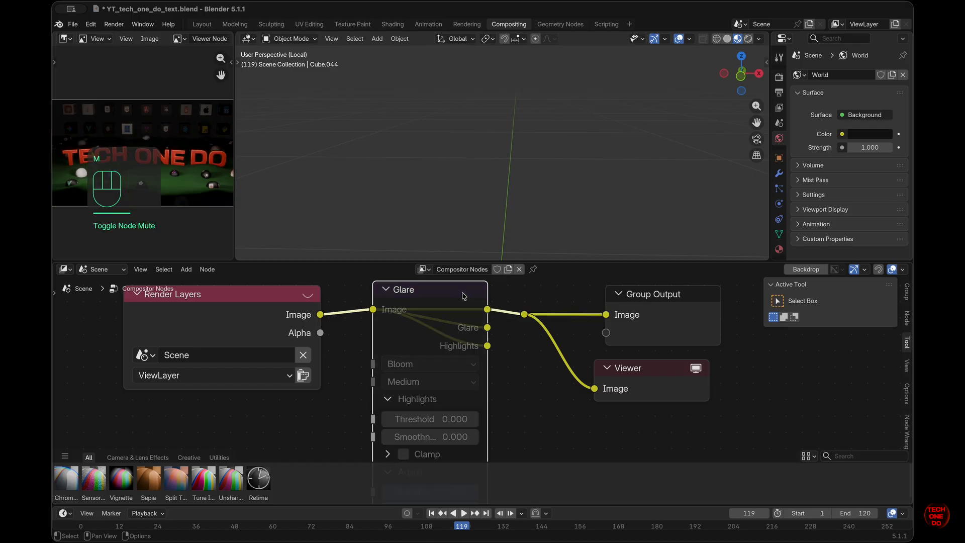
Step: Render a still image of frame 119 from the Layout workspace to check the scene without the caption and glare
{"action": "left_click", "coordinate": [200, 25]}
{"action": "left_click", "coordinate": [114, 24]}
{"action": "left_click", "coordinate": [135, 38]}
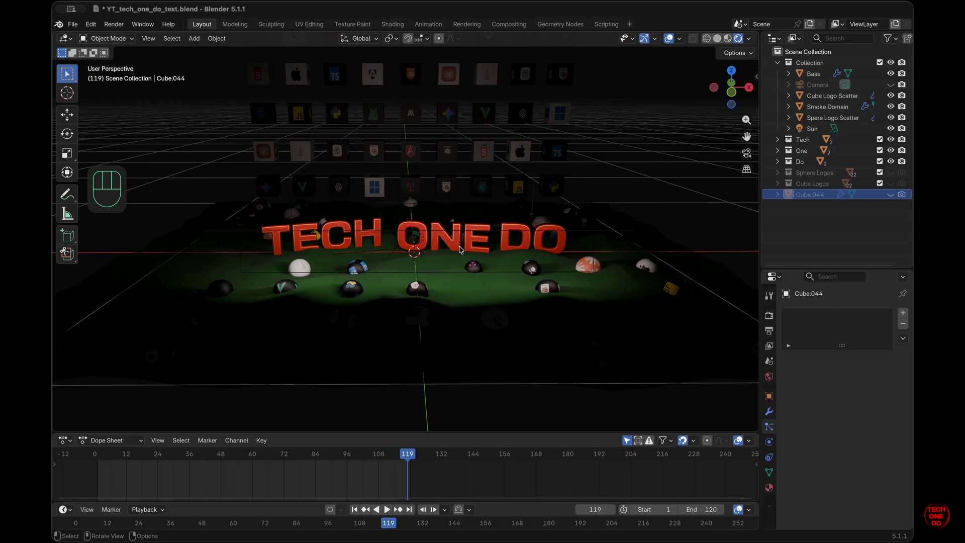
{"action": "left_click", "coordinate": [115, 26]}
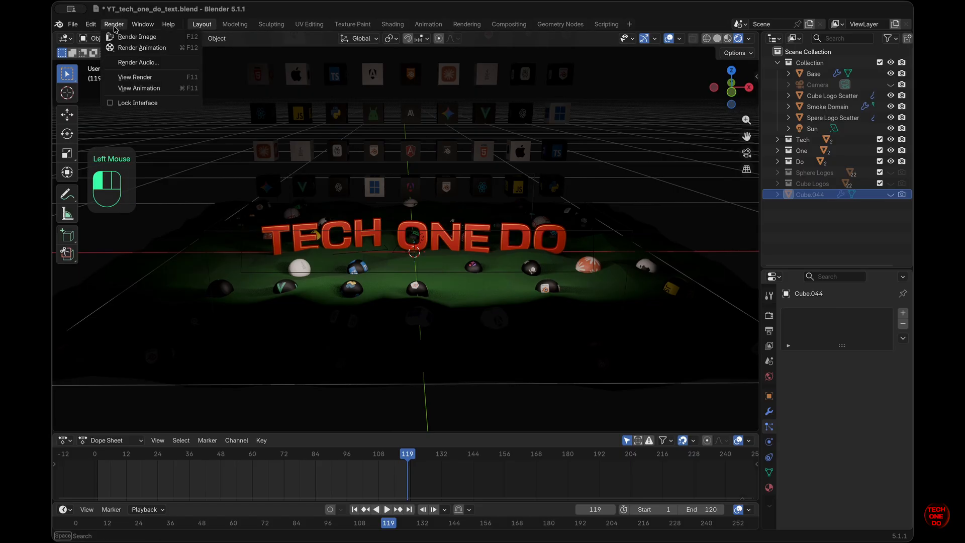
{"action": "left_click", "coordinate": [804, 165]}
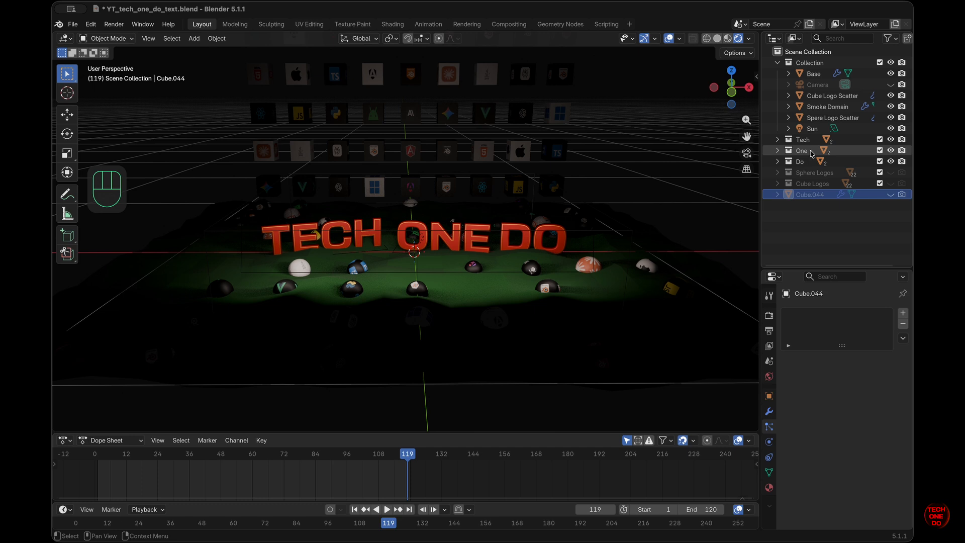
Step: Rename the caption object Cube.044 to Captions and keep it hidden in the viewport
{"action": "left_click", "coordinate": [780, 197]}
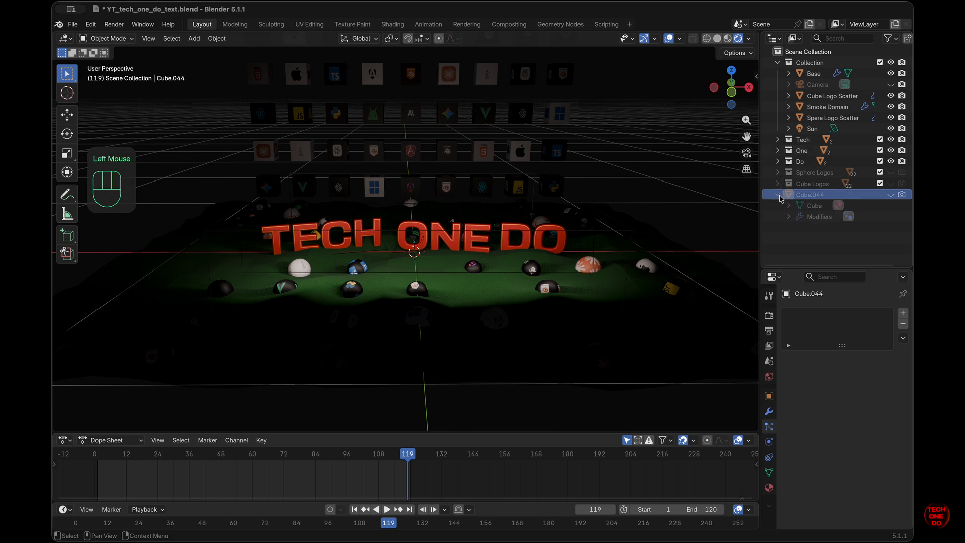
{"action": "double_click", "coordinate": [814, 196]}
{"action": "type", "text": "Captions"}
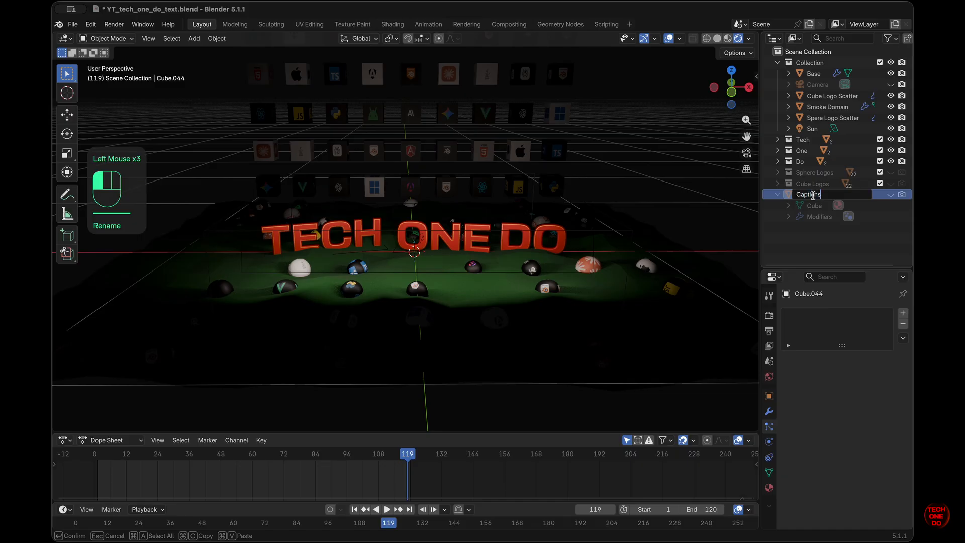
{"action": "key", "text": "Return"}
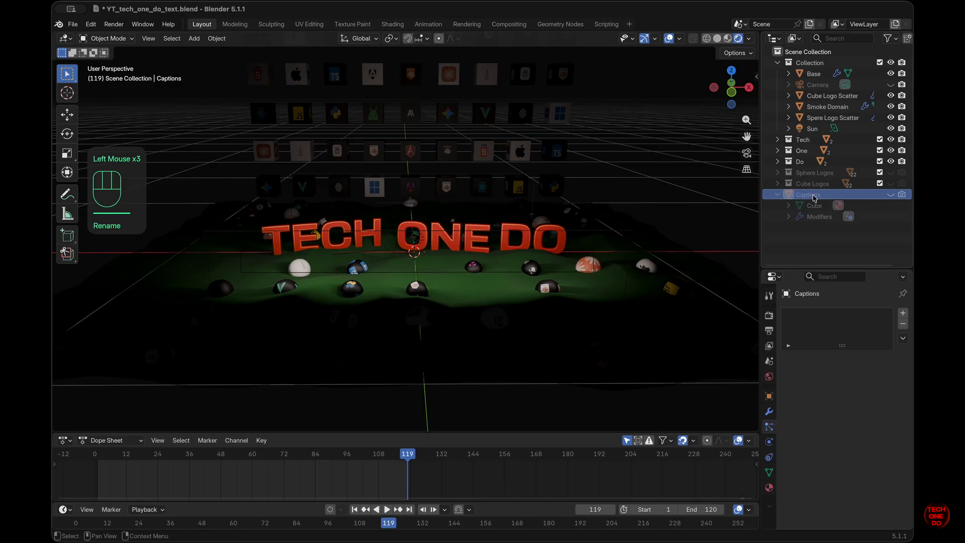
{"action": "left_click", "coordinate": [891, 196]}
{"action": "left_click", "coordinate": [892, 196]}
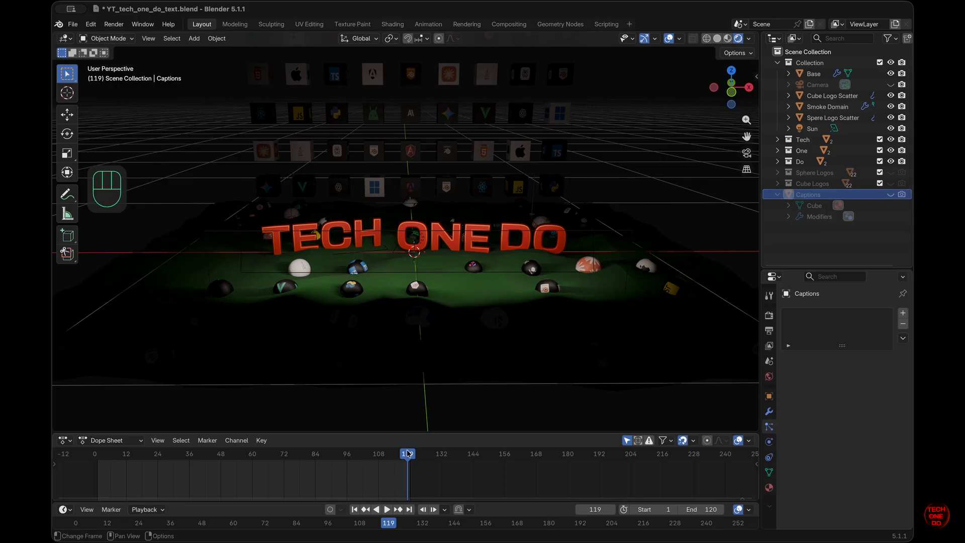
Step: Go to frame 48 and set the scene's end frame to 48
{"action": "left_click_drag", "start_coordinate": [407, 454], "coordinate": [221, 458]}
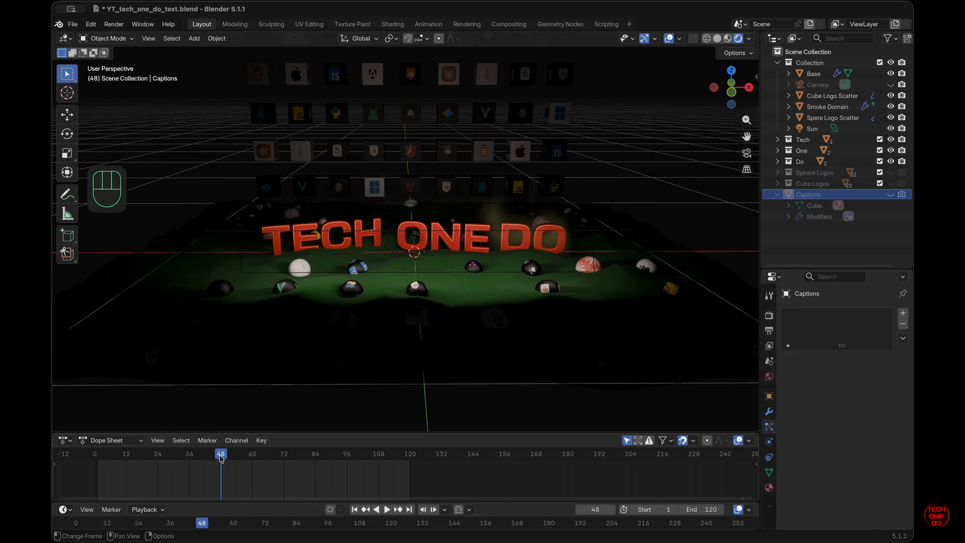
{"action": "left_click", "coordinate": [710, 510]}
{"action": "type", "text": "48"}
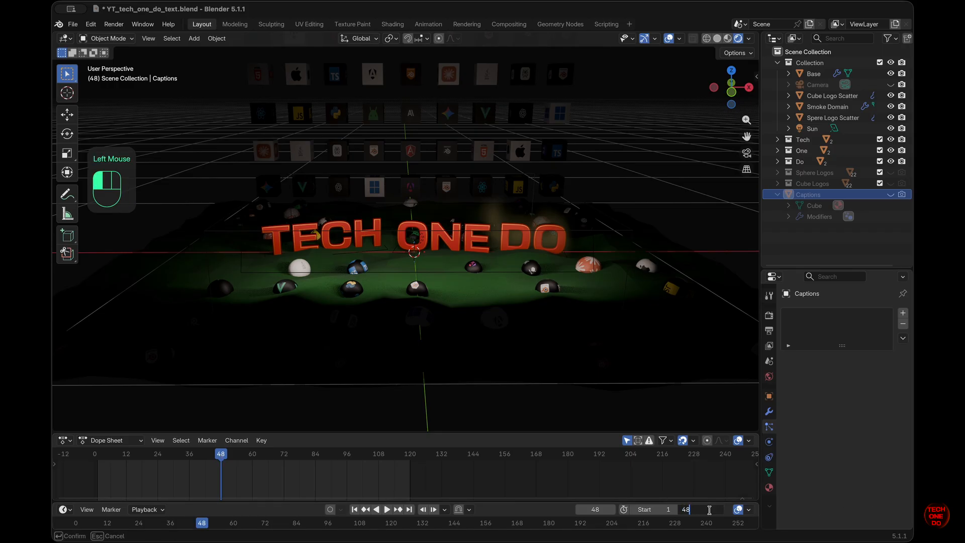
{"action": "key", "text": "Return"}
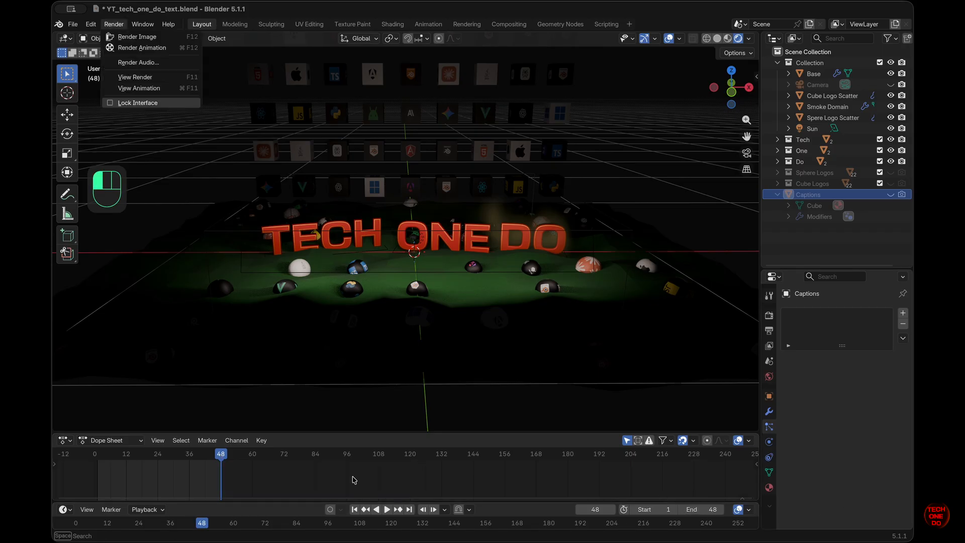
Step: Browse for the render output path and create a folder named Output inside the YT folder
{"action": "left_click", "coordinate": [773, 334]}
{"action": "left_click", "coordinate": [770, 331]}
{"action": "scroll", "coordinate": [837, 439], "scroll_direction": "down", "scroll_amount": 5}
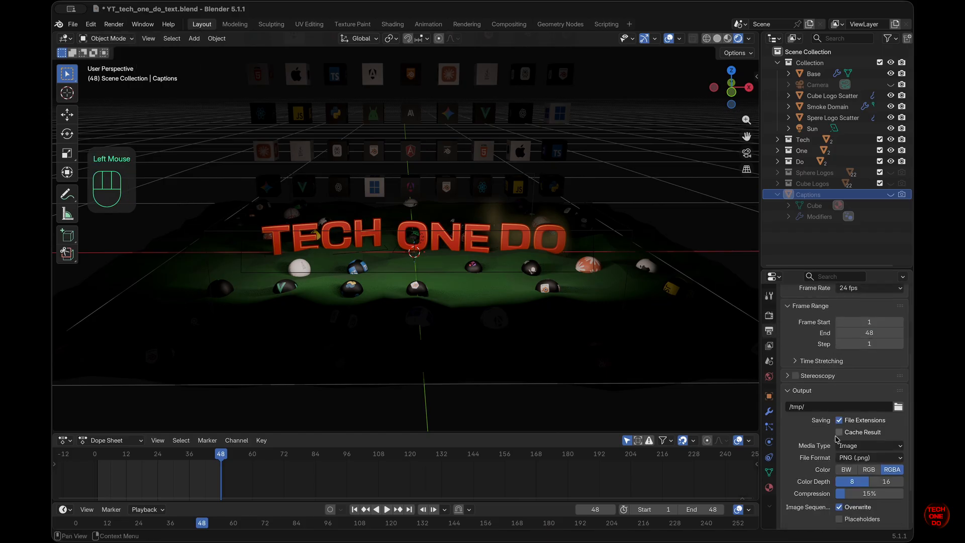
{"action": "scroll", "coordinate": [837, 439], "scroll_direction": "down", "scroll_amount": 3}
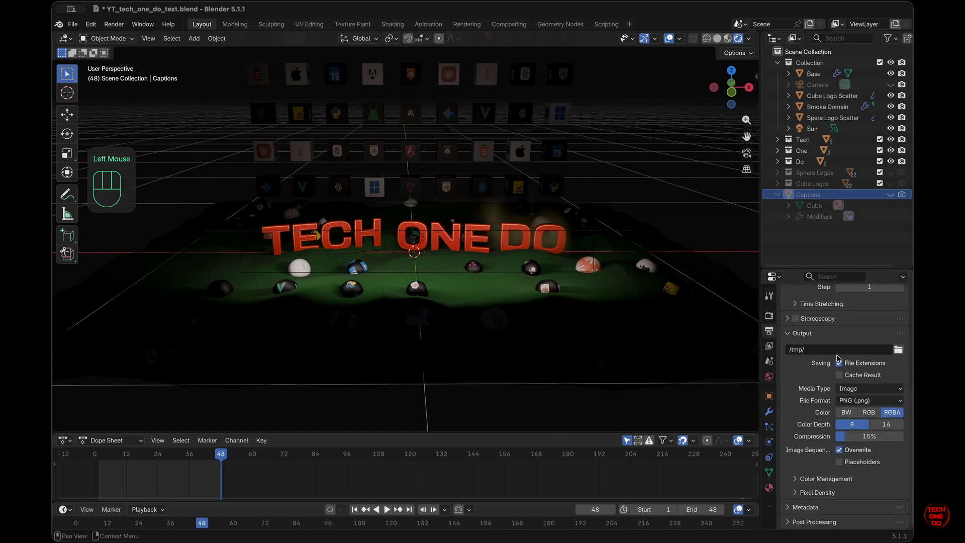
{"action": "left_click", "coordinate": [899, 351]}
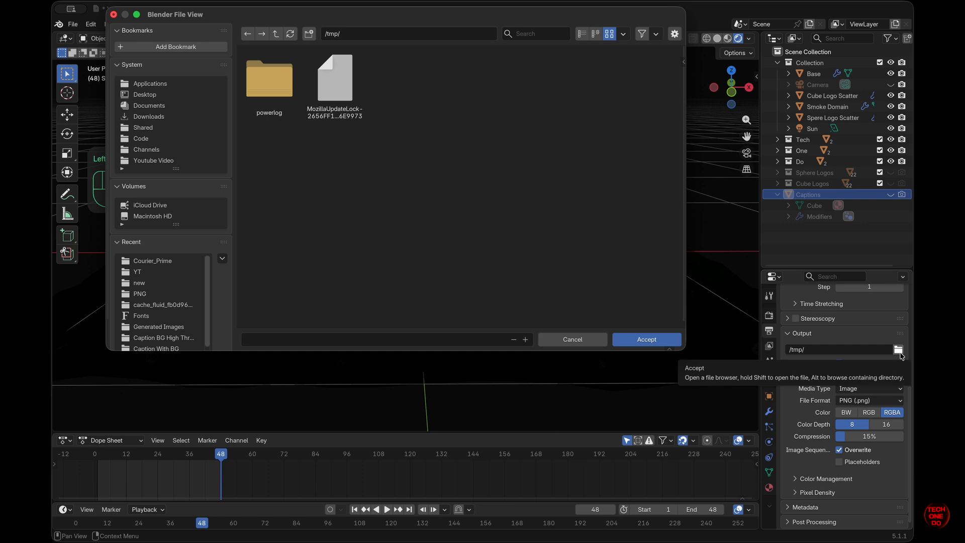
{"action": "left_click", "coordinate": [141, 272]}
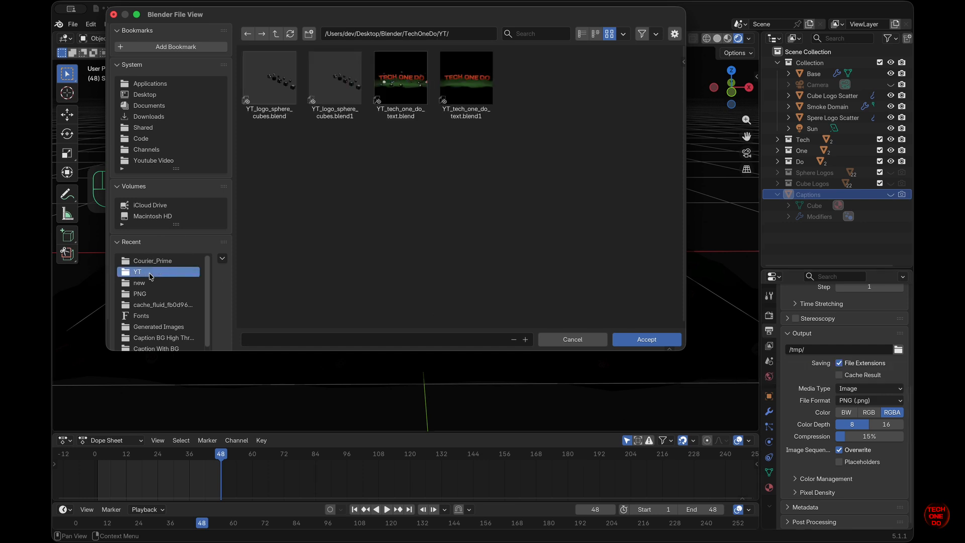
{"action": "right_click", "coordinate": [483, 218]}
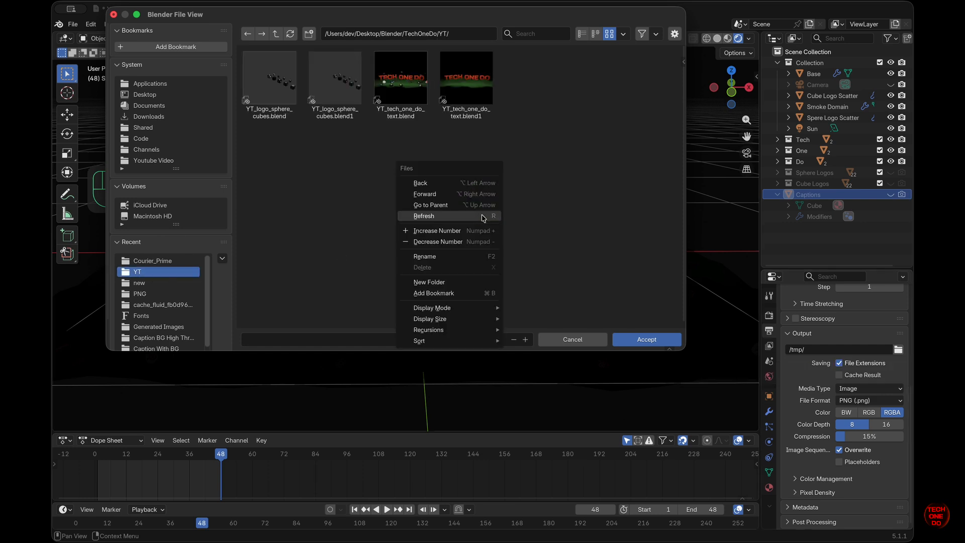
{"action": "left_click", "coordinate": [446, 283]}
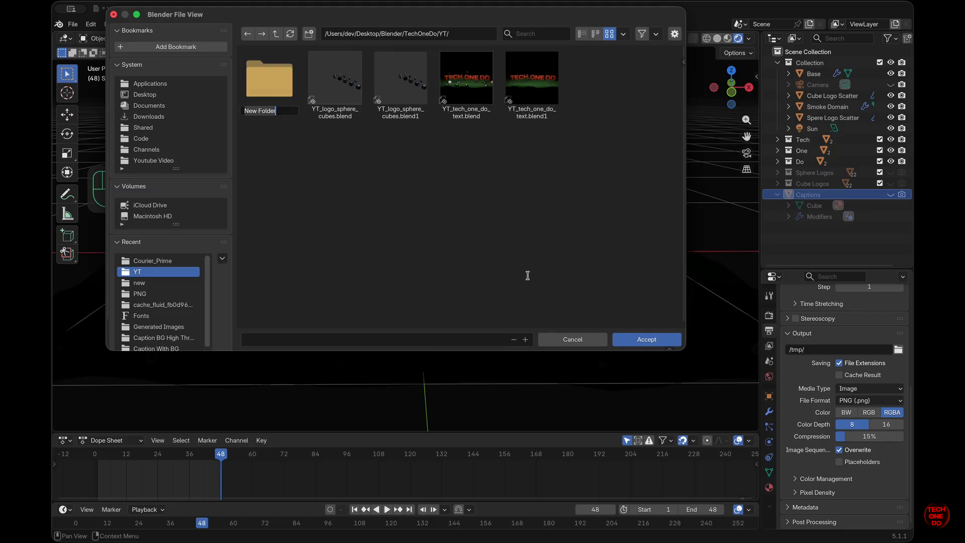
{"action": "type", "text": "0"}
{"action": "type", "text": "utput"}
{"action": "left_click", "coordinate": [528, 276]}
{"action": "left_click", "coordinate": [626, 339]}
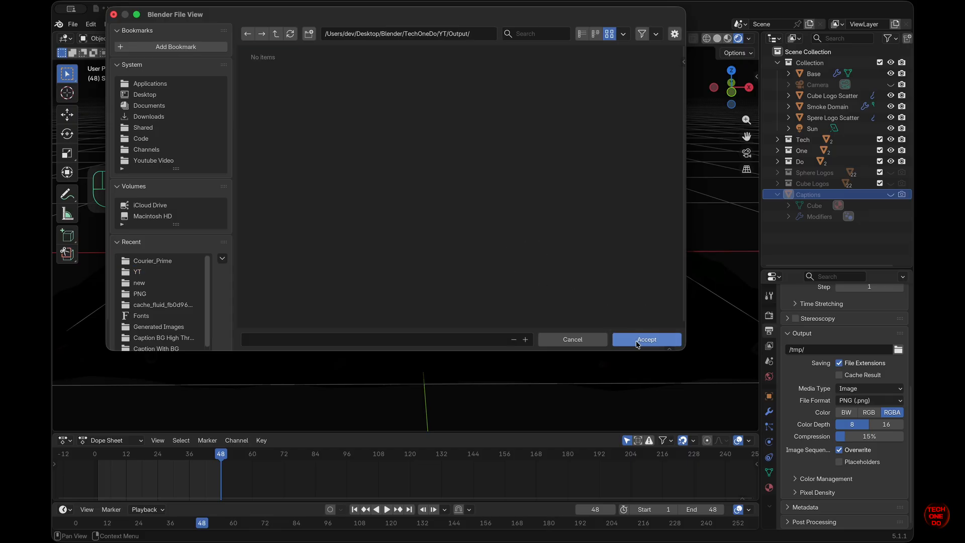
Step: Set the render output file name to main_animation_ in the Output folder and accept the path
{"action": "left_click", "coordinate": [363, 339]}
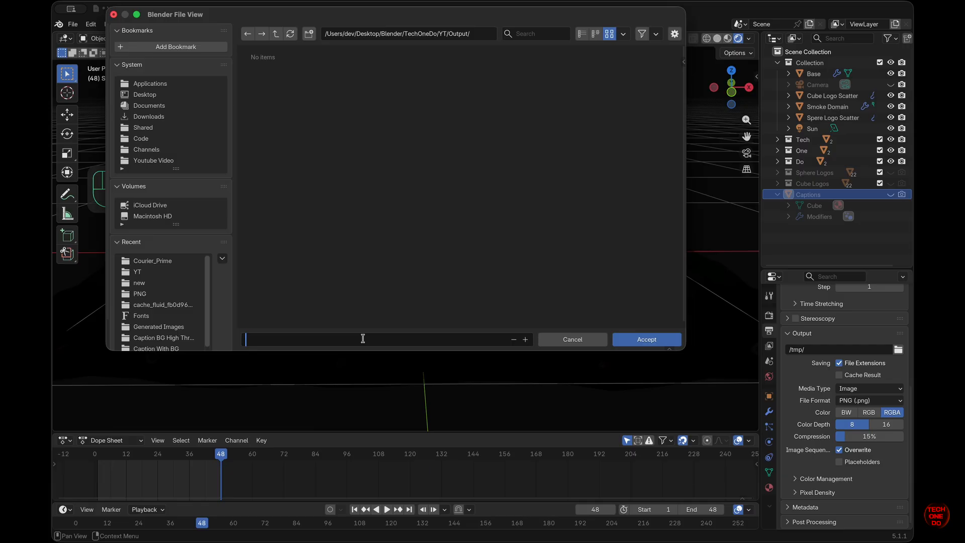
{"action": "type", "text": "main_animation_"}
{"action": "left_click", "coordinate": [667, 342]}
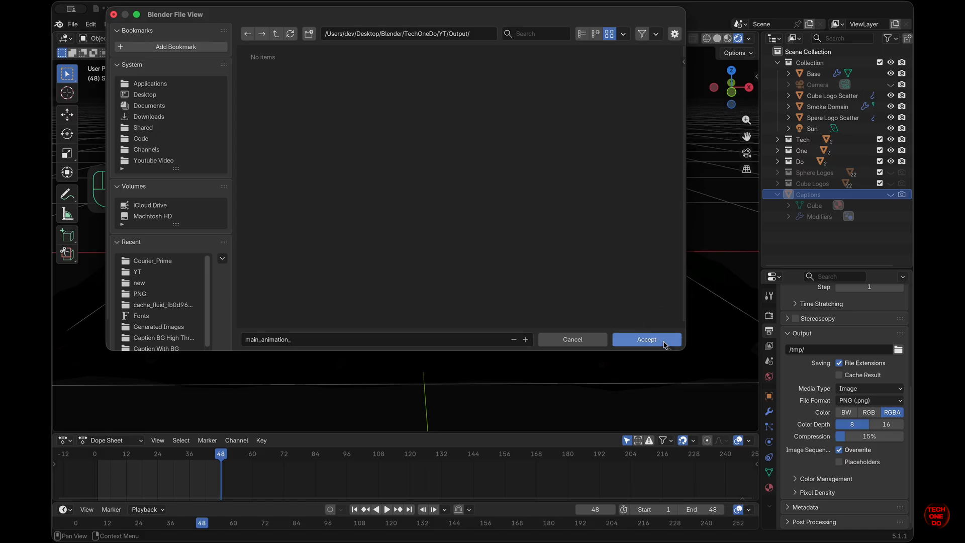
{"action": "left_click", "coordinate": [664, 344]}
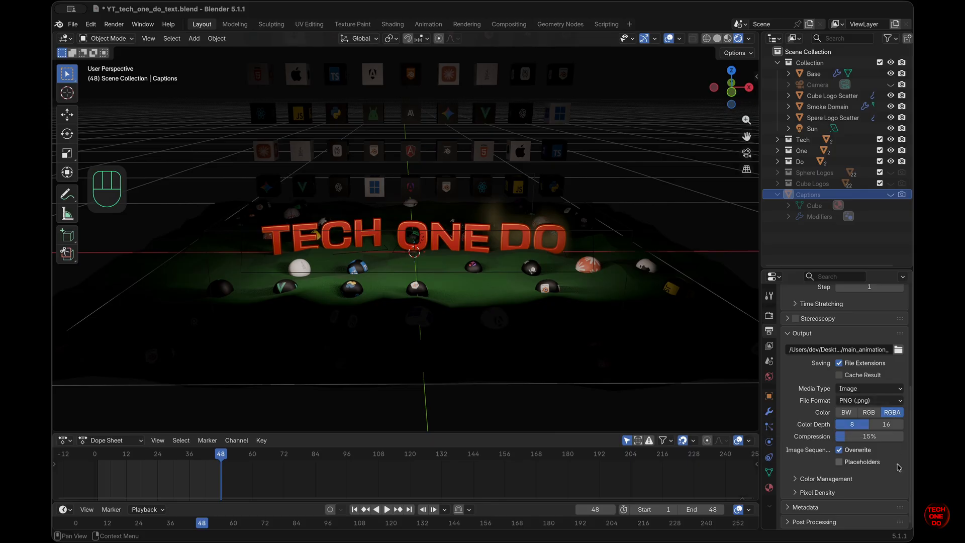
Step: Review the scene's resolution, frame rate, frame range and output settings before rendering the animation
{"action": "scroll", "coordinate": [791, 389], "scroll_direction": "up", "scroll_amount": 8}
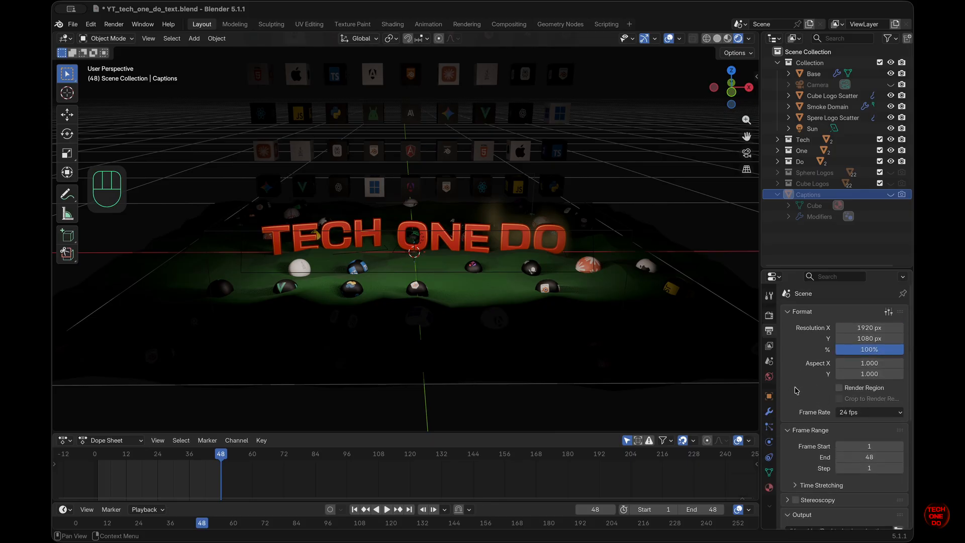
{"action": "scroll", "coordinate": [795, 391], "scroll_direction": "down", "scroll_amount": 5}
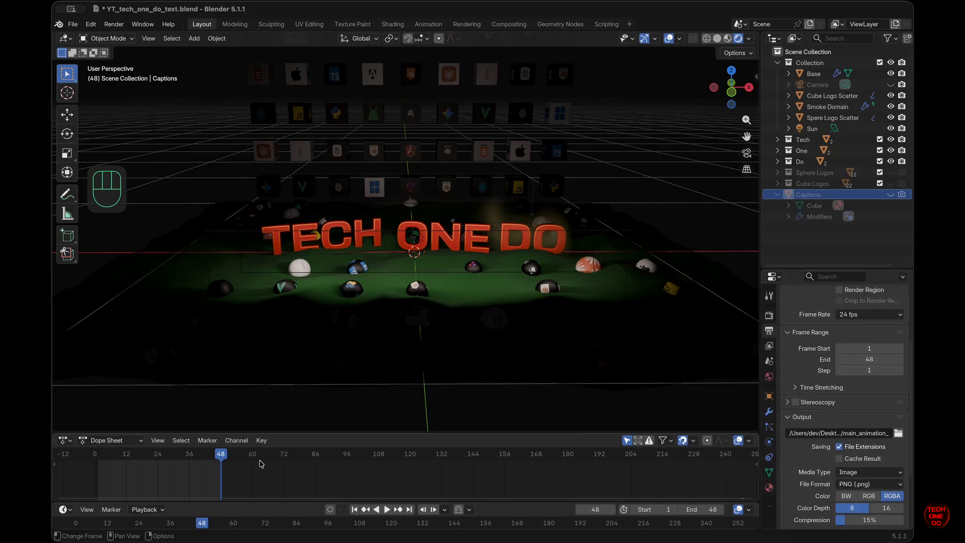
{"action": "left_click", "coordinate": [770, 427]}
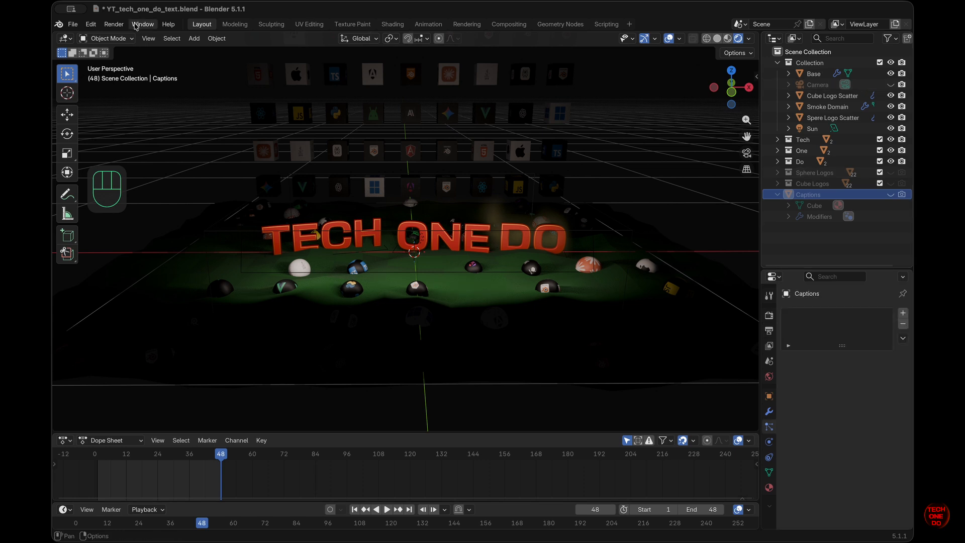
{"action": "left_click", "coordinate": [114, 24]}
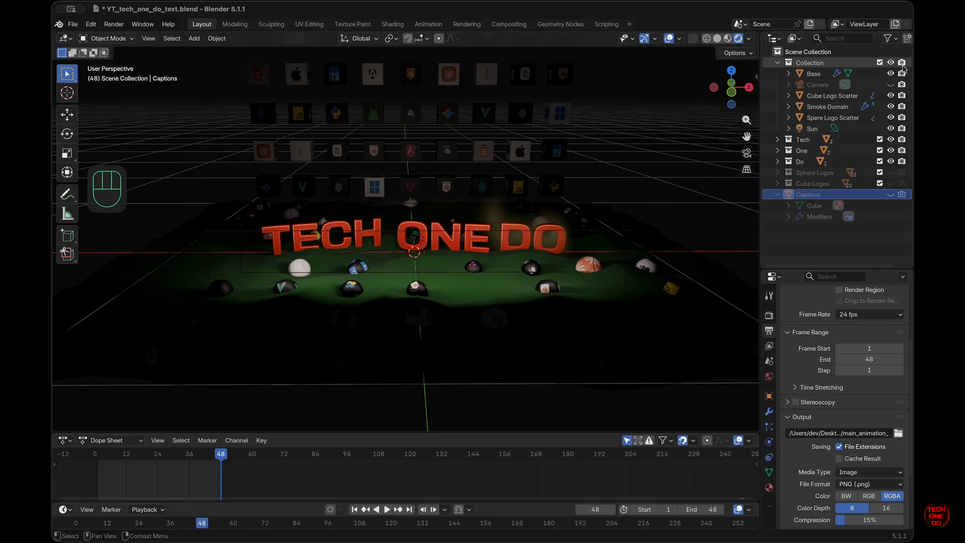
Step: Hide Collection in the viewport and exclude it from renders, and make Captions visible in both the viewport and renders
{"action": "left_click", "coordinate": [902, 62]}
{"action": "left_click", "coordinate": [891, 62]}
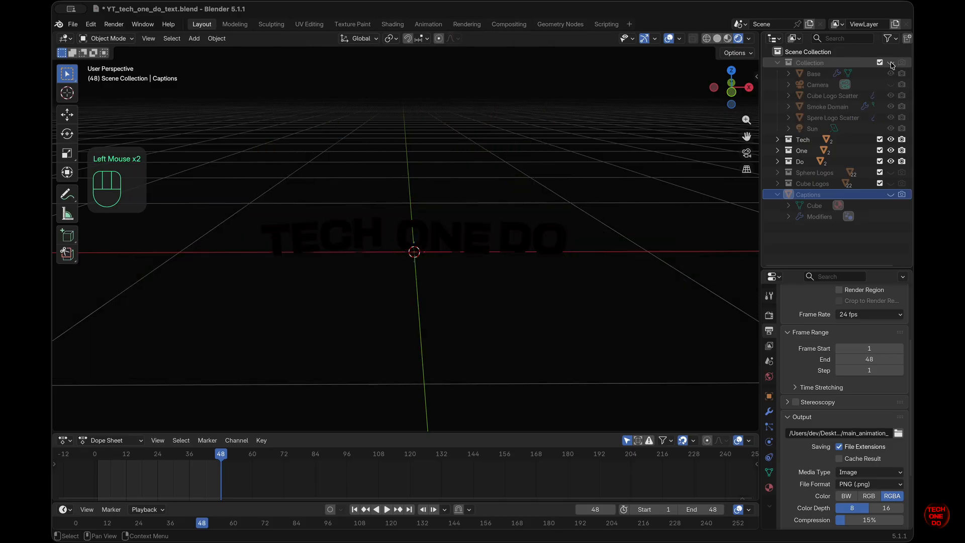
{"action": "left_click", "coordinate": [902, 194]}
{"action": "left_click", "coordinate": [901, 195]}
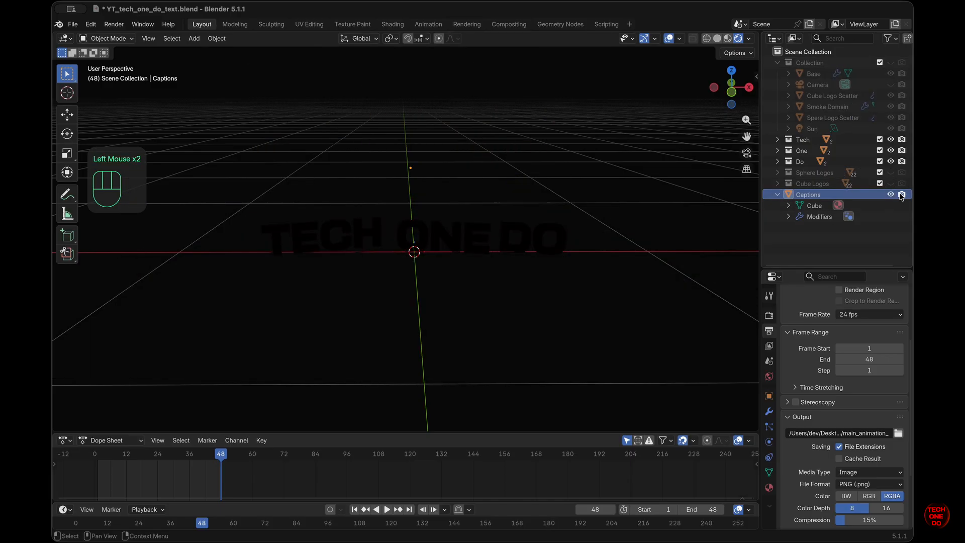
Step: Exclude the Tech, One and Do collections from renders and hide them in the viewport
{"action": "left_click", "coordinate": [903, 141]}
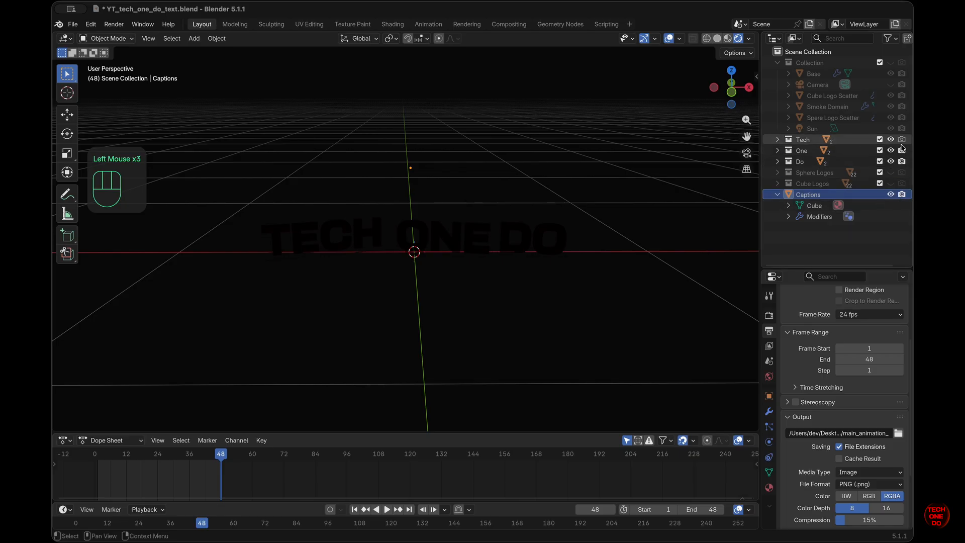
{"action": "left_click", "coordinate": [903, 150]}
{"action": "left_click", "coordinate": [902, 162]}
{"action": "left_click", "coordinate": [890, 140]}
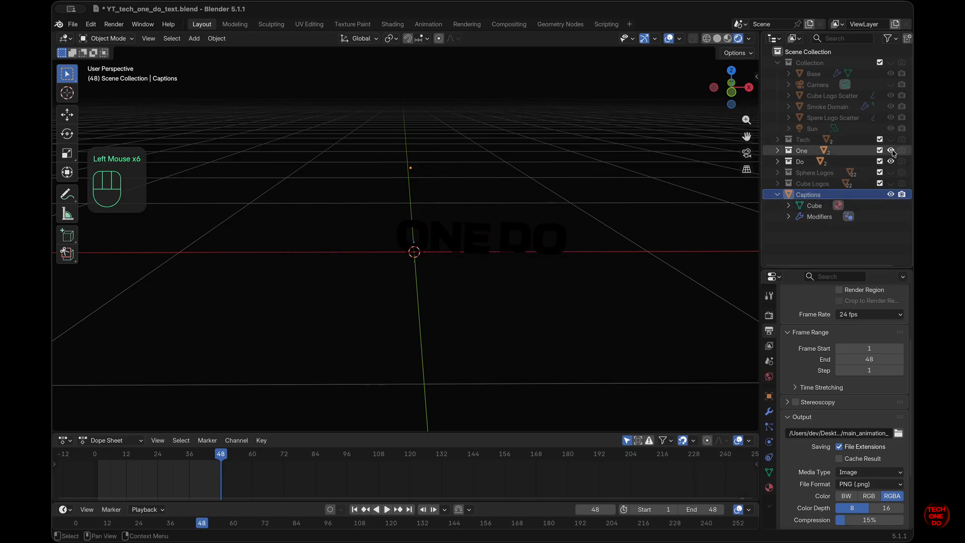
{"action": "left_click", "coordinate": [890, 150]}
{"action": "left_click", "coordinate": [891, 161]}
Step: Set the scene's end frame to 120 and play the captions animation through the camera view
{"action": "left_click", "coordinate": [744, 151]}
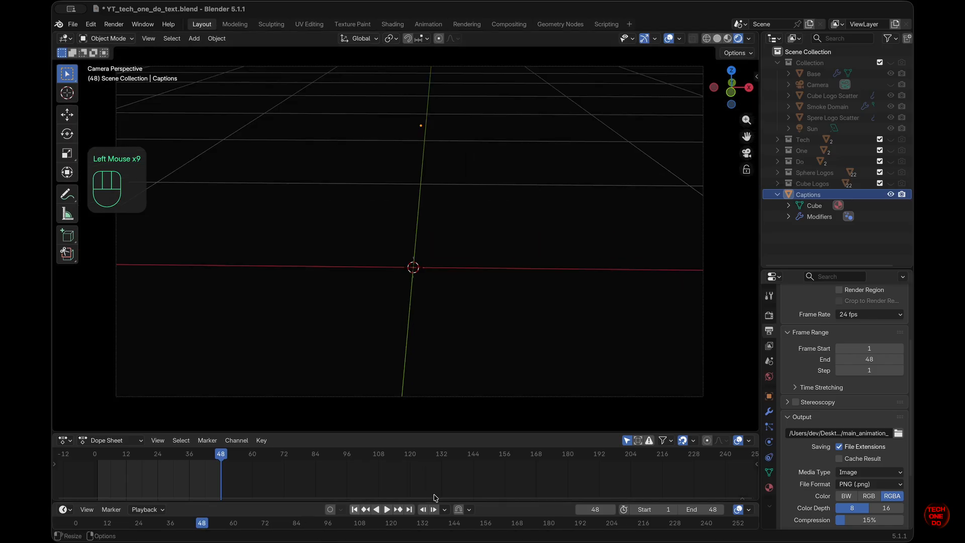
{"action": "left_click", "coordinate": [703, 510]}
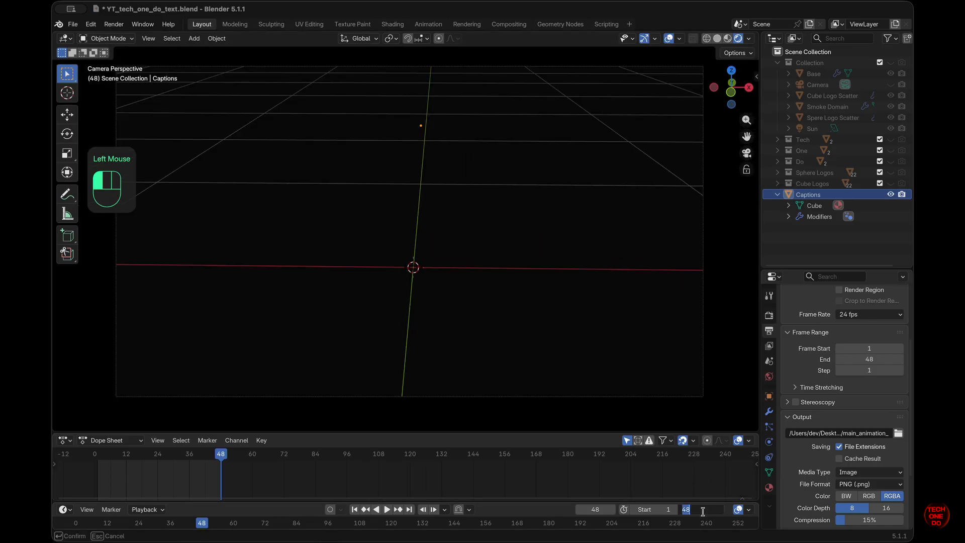
{"action": "type", "text": "120"}
{"action": "key", "text": "Return"}
{"action": "left_click", "coordinate": [616, 411]}
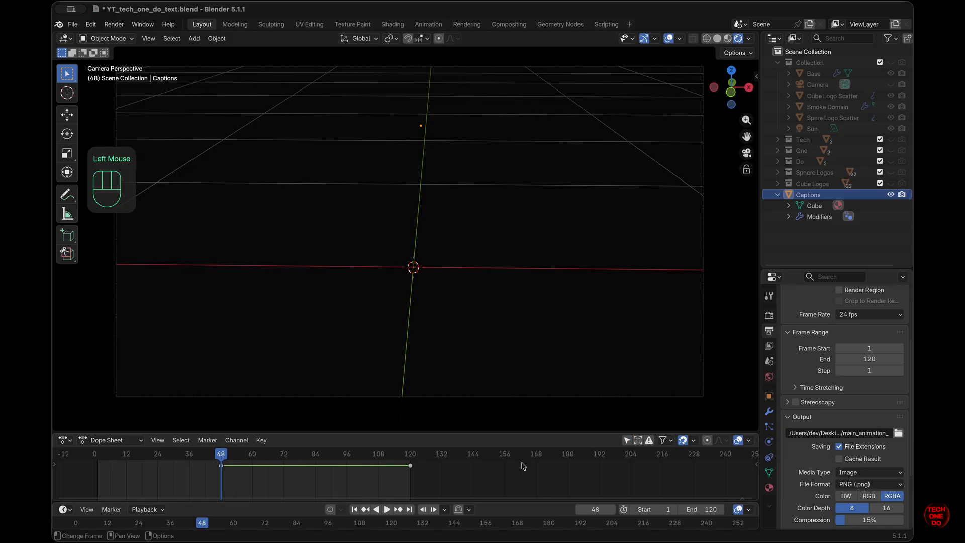
{"action": "left_click", "coordinate": [388, 510]}
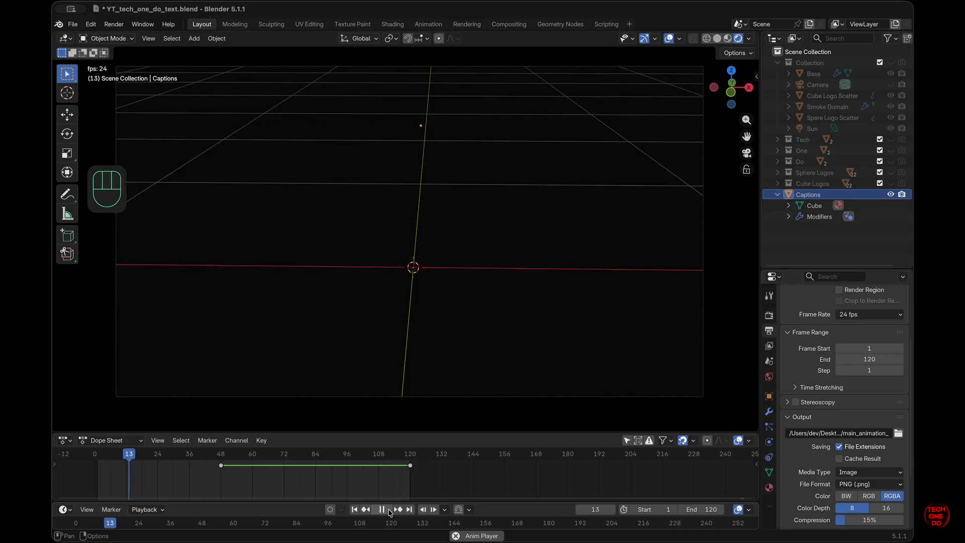
{"action": "left_click", "coordinate": [388, 510]}
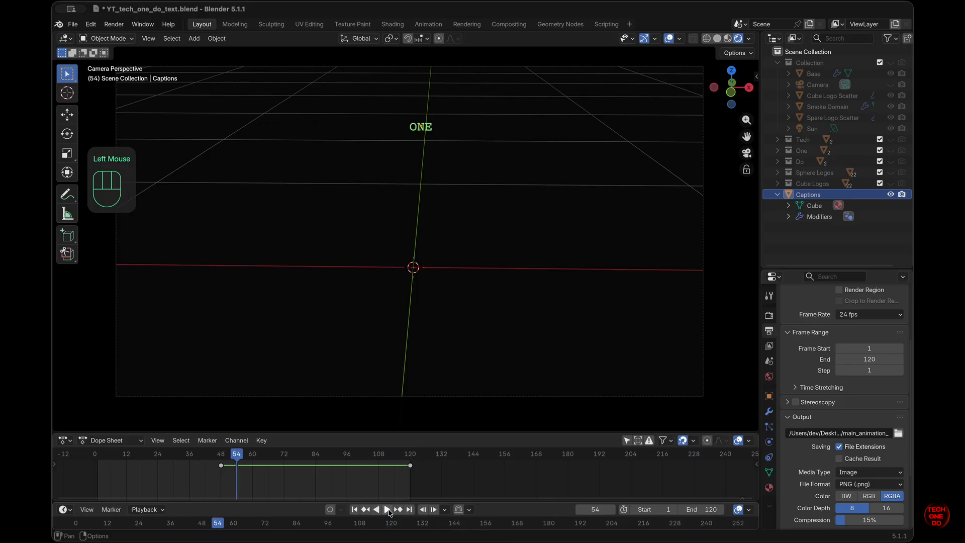
Step: Set the scene's start frame to 48 and move the playhead to frame 48
{"action": "left_click", "coordinate": [875, 348]}
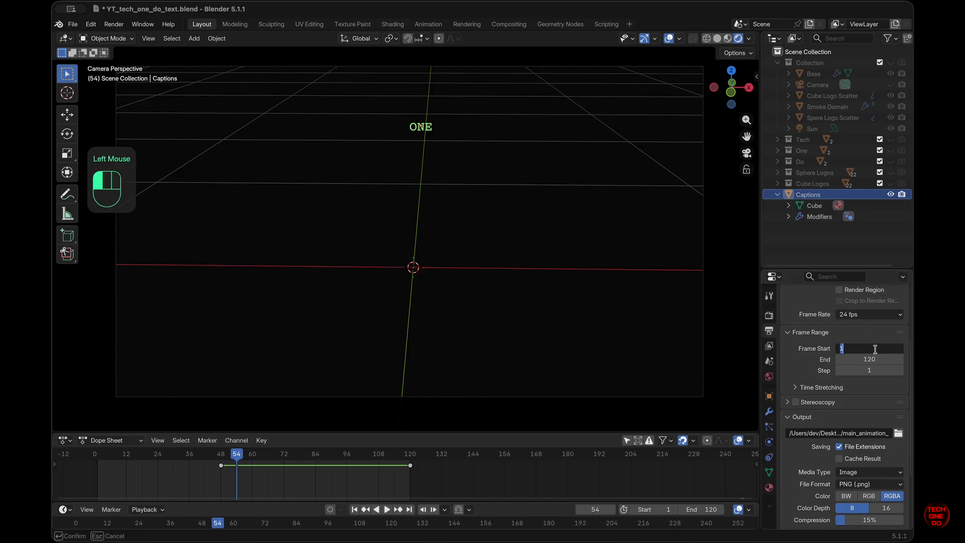
{"action": "type", "text": "48"}
{"action": "key", "text": "Return"}
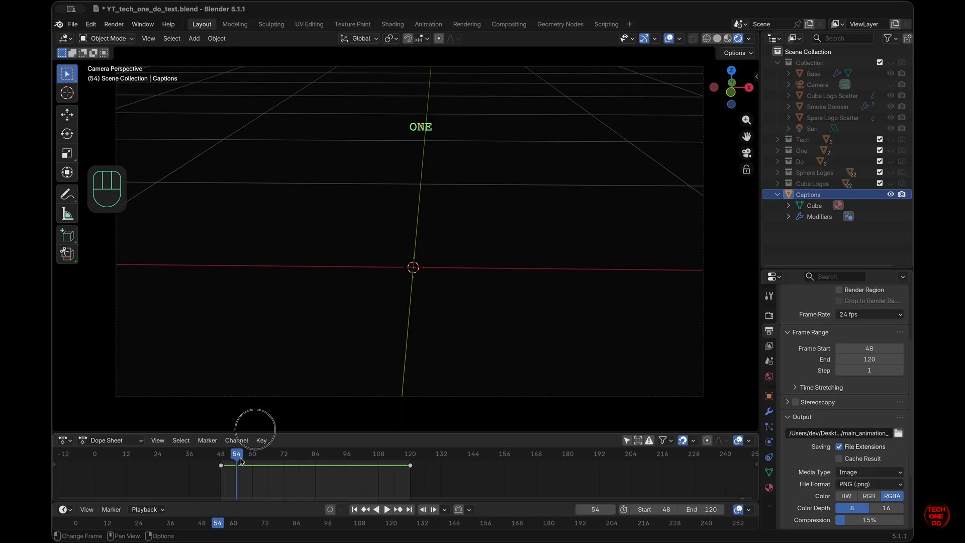
{"action": "left_click", "coordinate": [221, 454]}
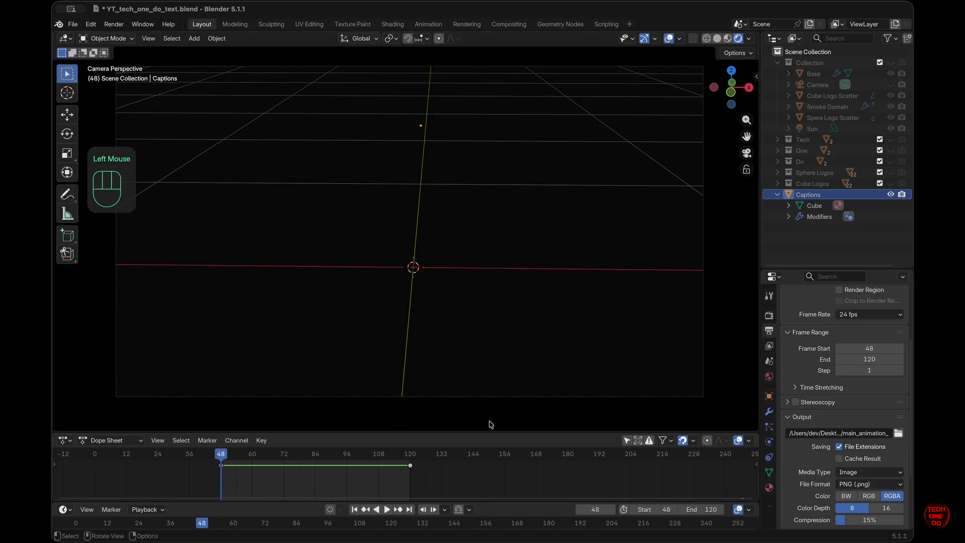
Step: Preview the captions animation playing from frame 48 and look over the available render commands
{"action": "left_click", "coordinate": [386, 509]}
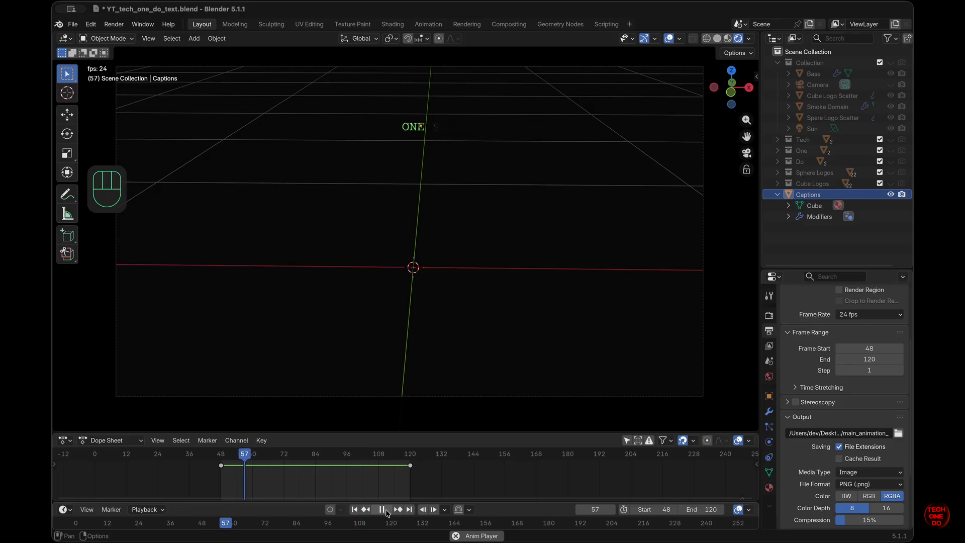
{"action": "left_click", "coordinate": [386, 509]}
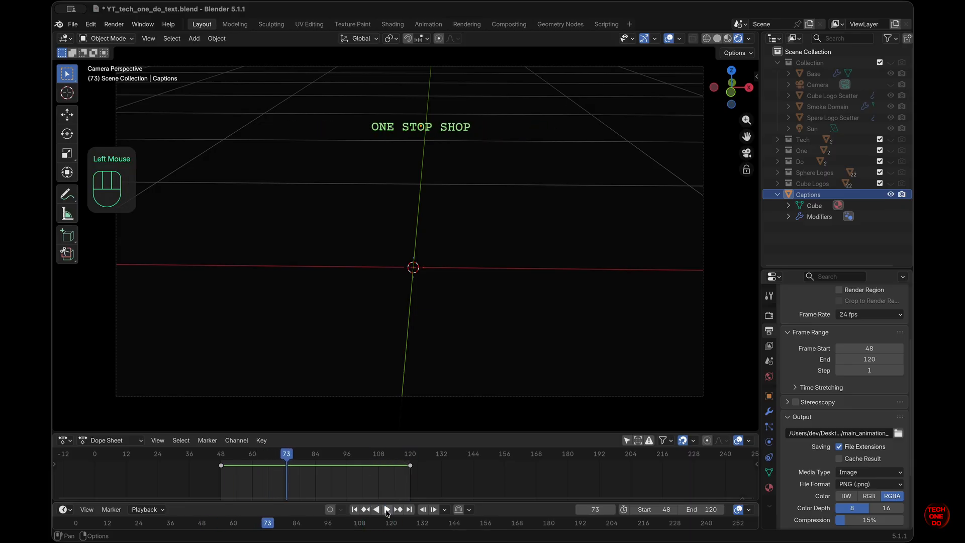
{"action": "left_click", "coordinate": [386, 509]}
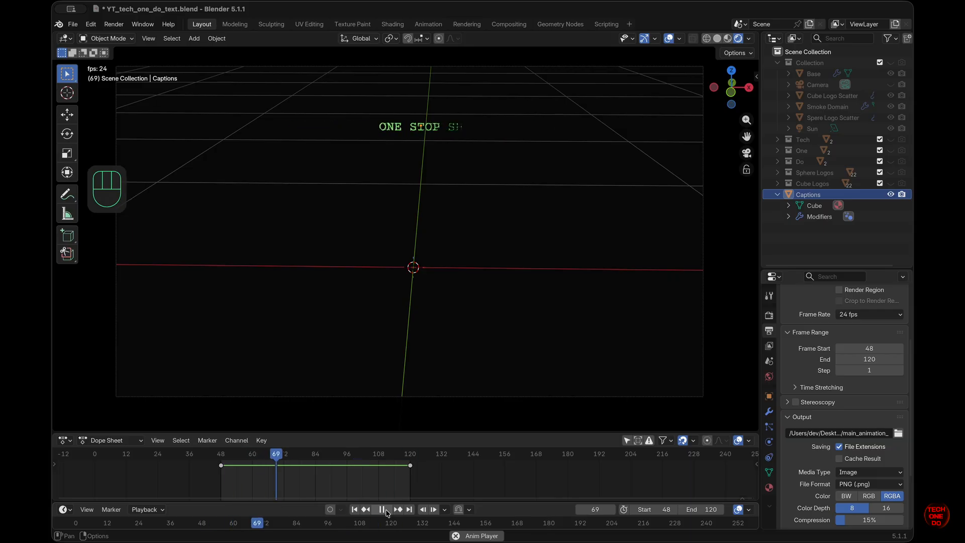
{"action": "left_click", "coordinate": [386, 511]}
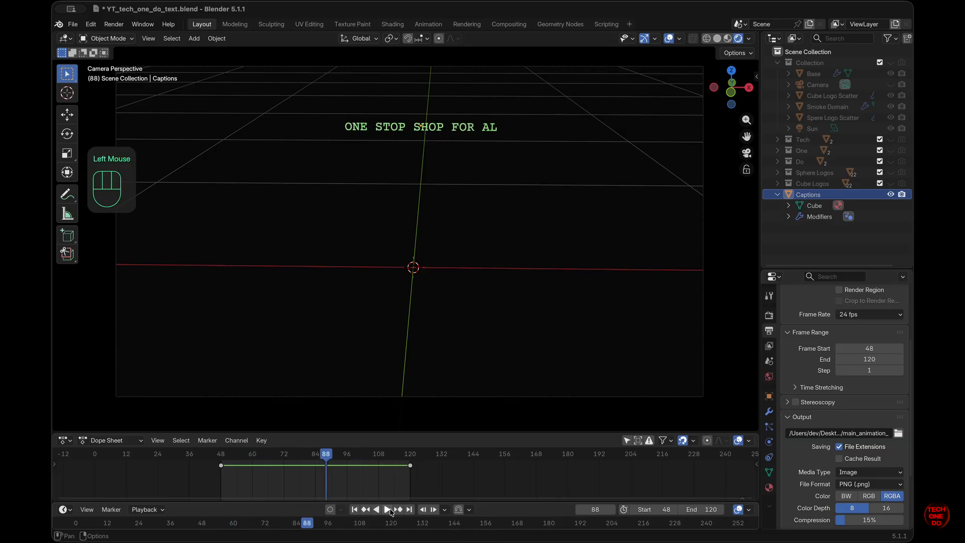
{"action": "left_click", "coordinate": [119, 26]}
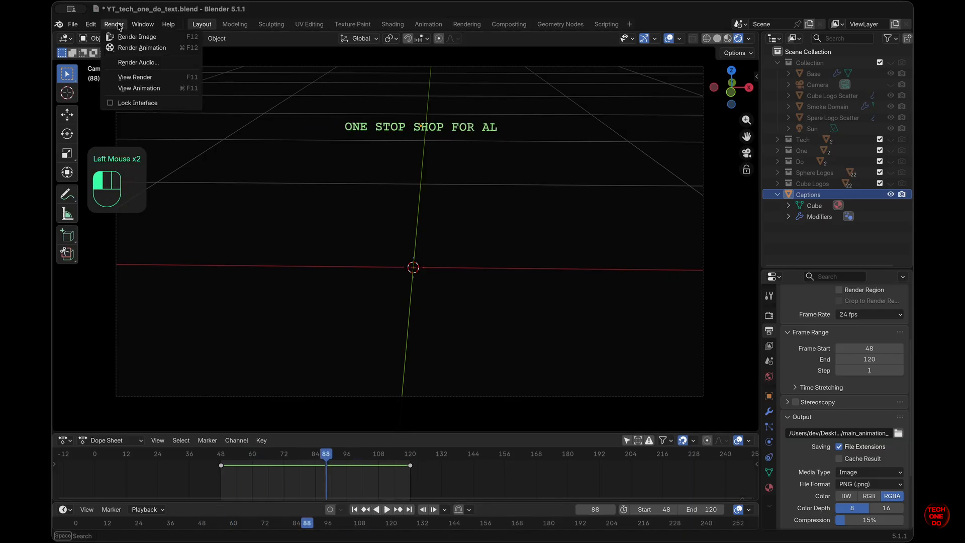
{"action": "left_click", "coordinate": [604, 490]}
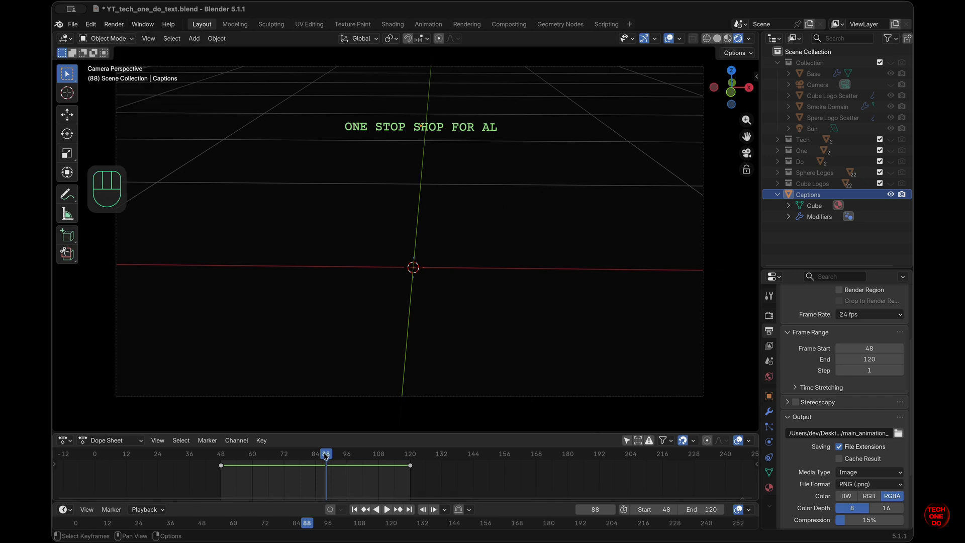
Step: Edit the render output file name in the Output folder, trying a caption suffix and settling on main_animation
{"action": "left_click", "coordinate": [899, 433]}
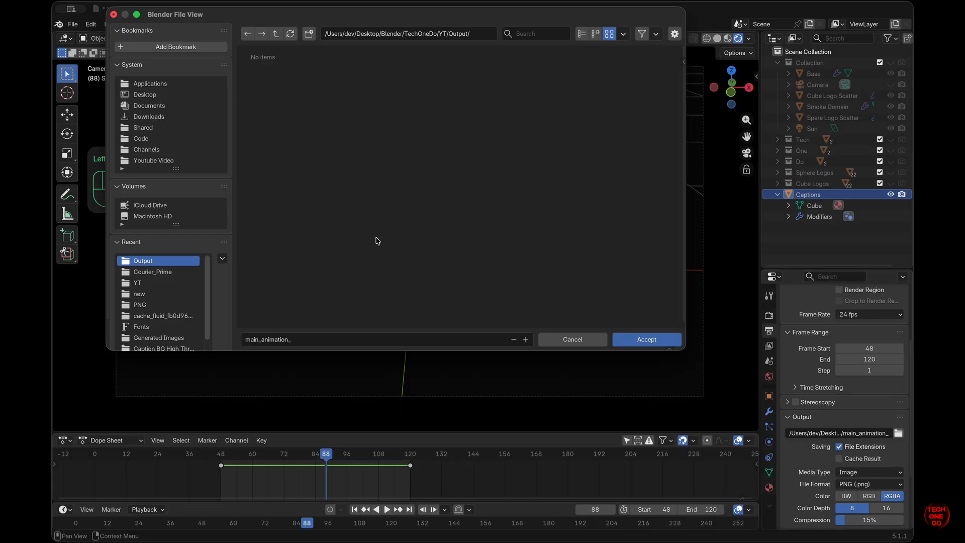
{"action": "left_click", "coordinate": [312, 339]}
{"action": "left_click", "coordinate": [325, 340]}
{"action": "type", "text": "capti"}
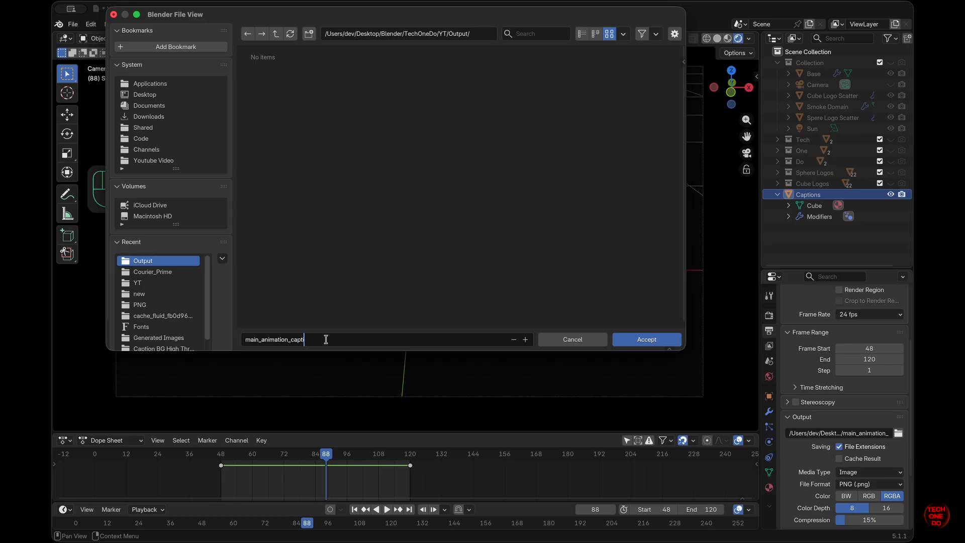
{"action": "key", "text": "BackSpace"}
{"action": "key", "text": "BackSpace"}
{"action": "key", "text": "BackSpace"}
{"action": "key", "text": "BackSpace"}
{"action": "key", "text": "BackSpace"}
{"action": "type", "text": "caption"}
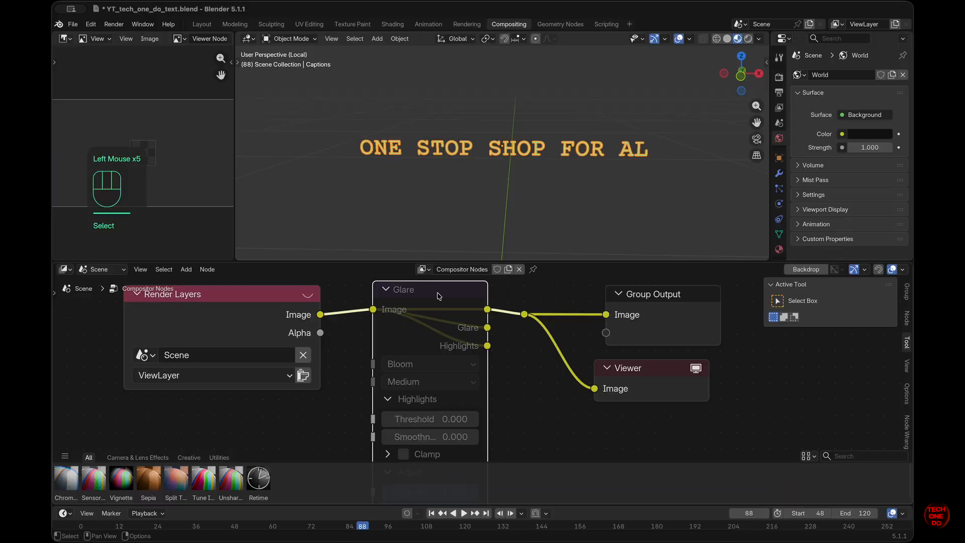
Step: Enable the compositor's muted Glare node and examine its glow on the caption text in the viewport
{"action": "key", "text": "m"}
{"action": "left_click", "coordinate": [561, 401]}
{"action": "left_click_drag", "start_coordinate": [647, 237], "coordinate": [652, 235]}
{"action": "scroll", "coordinate": [584, 198], "scroll_direction": "right", "scroll_amount": 3}
{"action": "scroll", "coordinate": [584, 200], "scroll_direction": "left", "scroll_amount": 3}
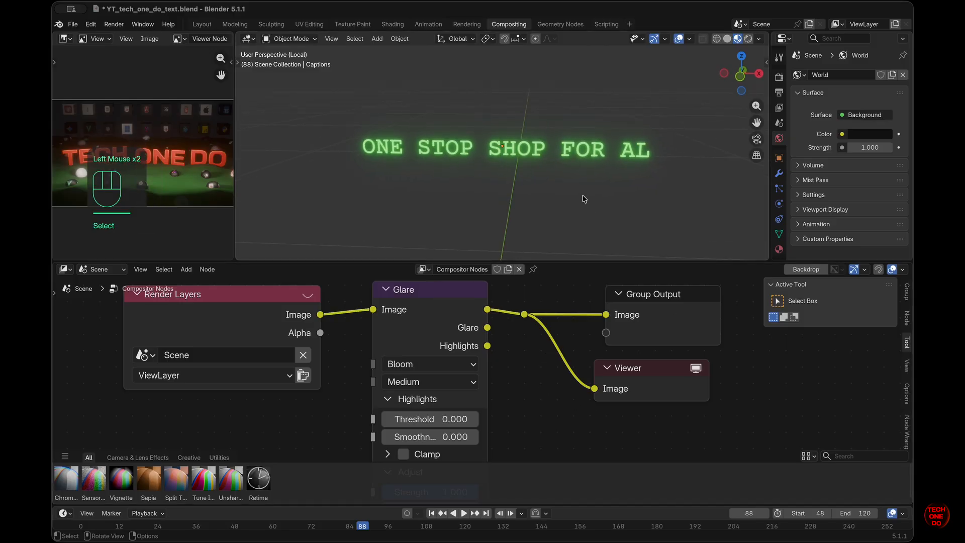
Step: Return to the Layout workspace, hide Captions, and enable Tech, One and Do in the viewport and renders
{"action": "left_click", "coordinate": [201, 24]}
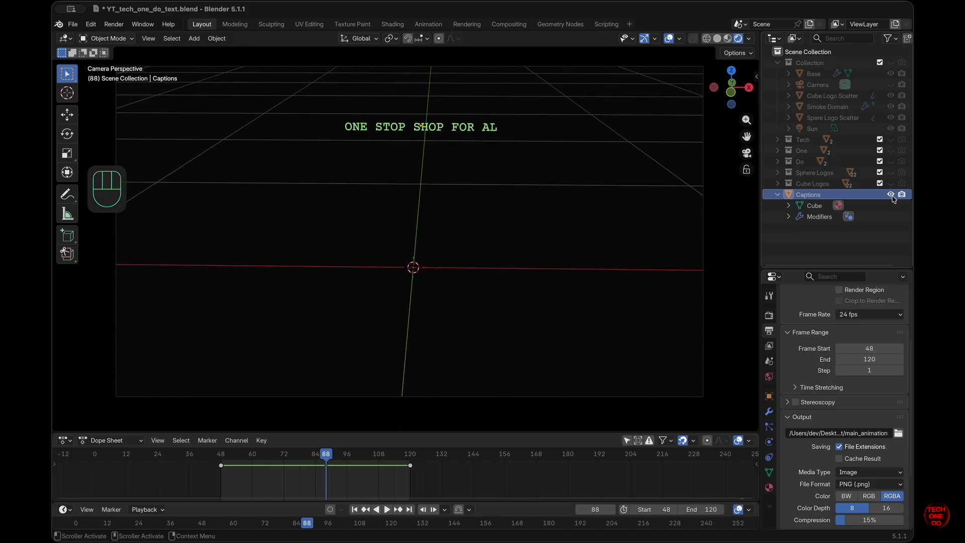
{"action": "left_click", "coordinate": [902, 150]}
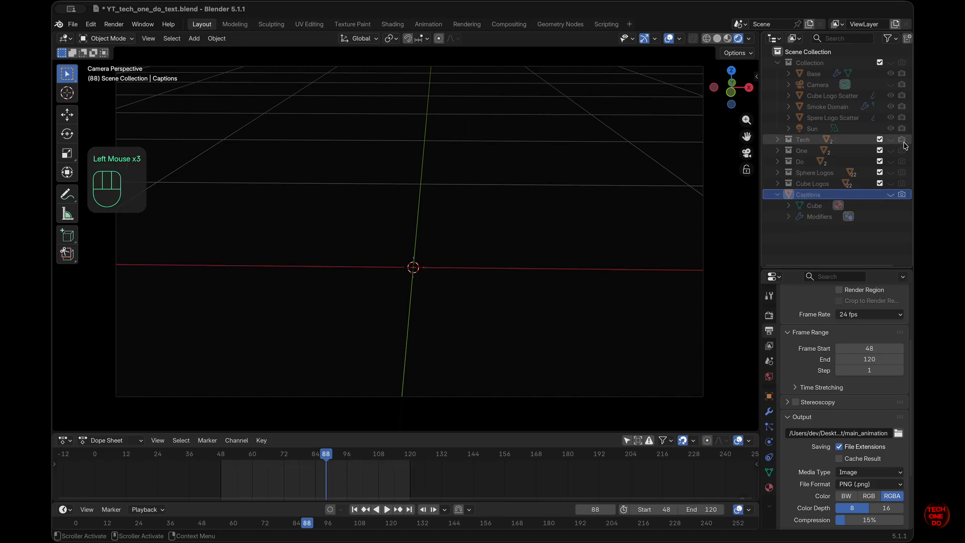
{"action": "left_click", "coordinate": [902, 139]}
{"action": "left_click", "coordinate": [891, 139]}
{"action": "left_click", "coordinate": [891, 150]}
{"action": "left_click", "coordinate": [890, 160]}
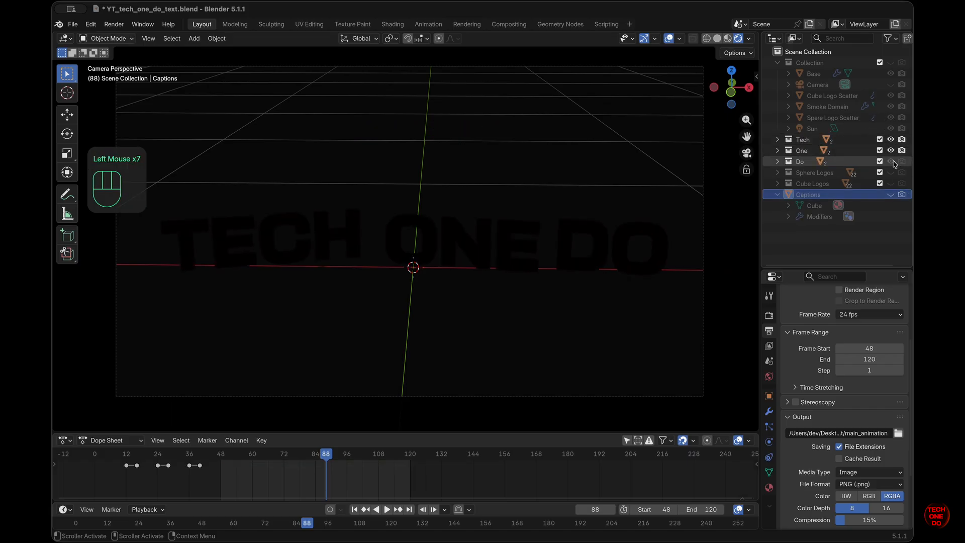
{"action": "left_click", "coordinate": [902, 161]}
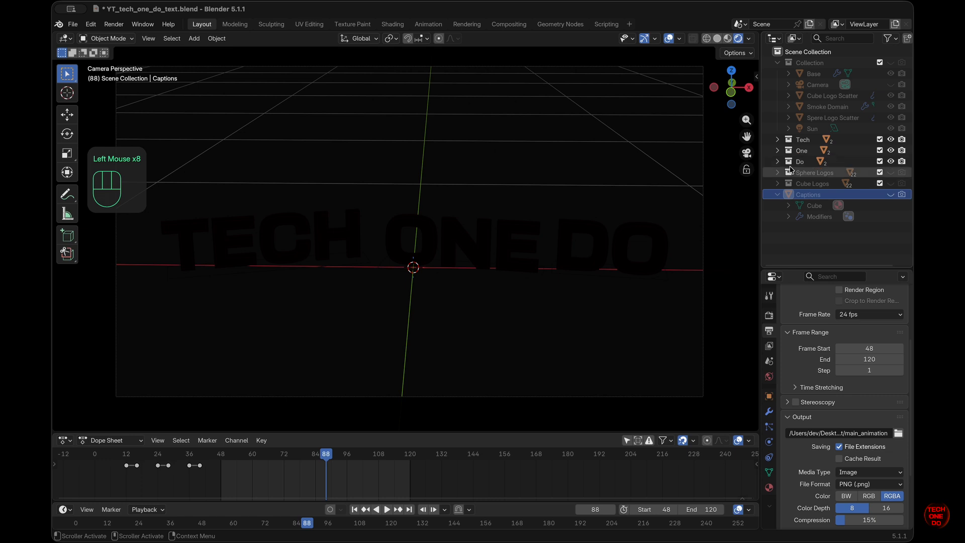
Step: Enable Collection in the viewport and renders again and show its Camera in the viewport
{"action": "left_click", "coordinate": [891, 62]}
{"action": "left_click", "coordinate": [891, 84]}
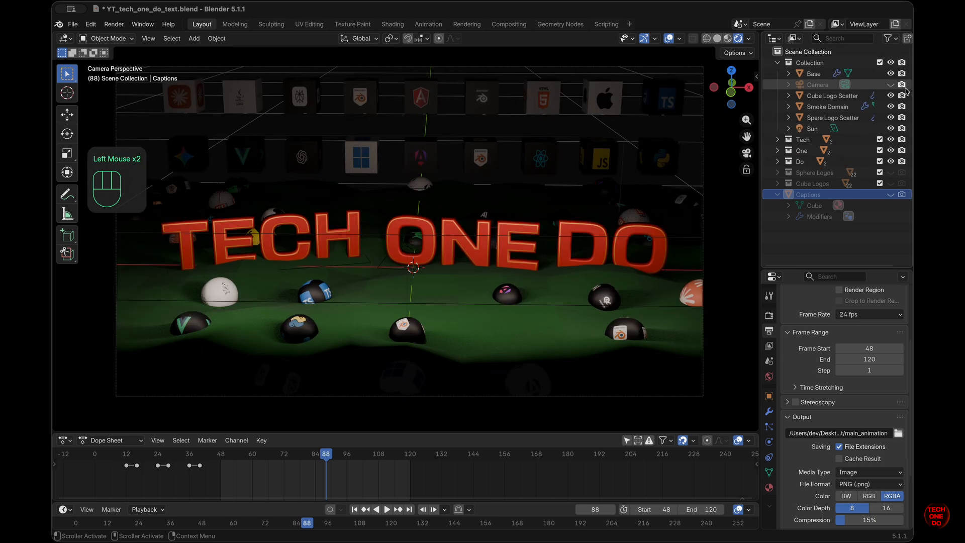
{"action": "left_click", "coordinate": [891, 84]}
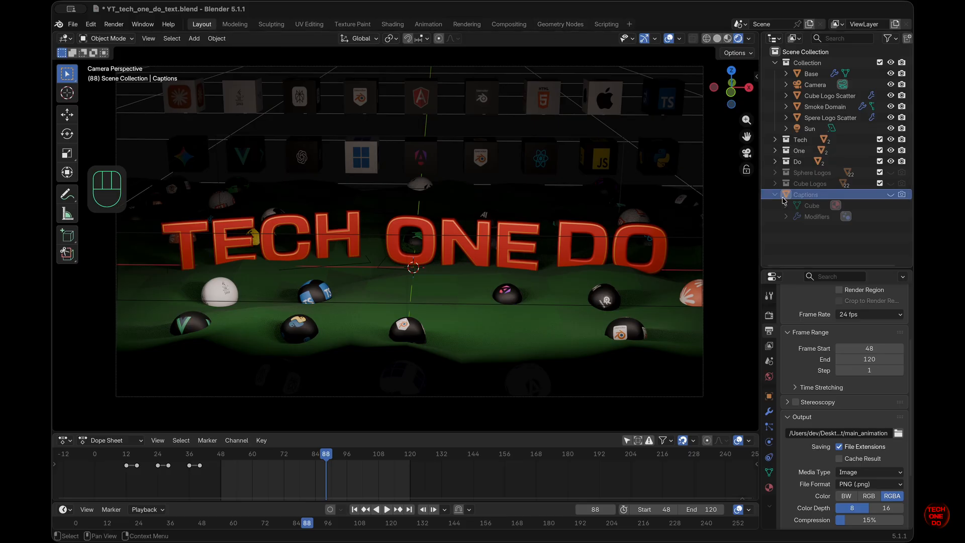
Step: Toggle the Captions object's viewport visibility and select it in the scene hierarchy
{"action": "left_click", "coordinate": [814, 198]}
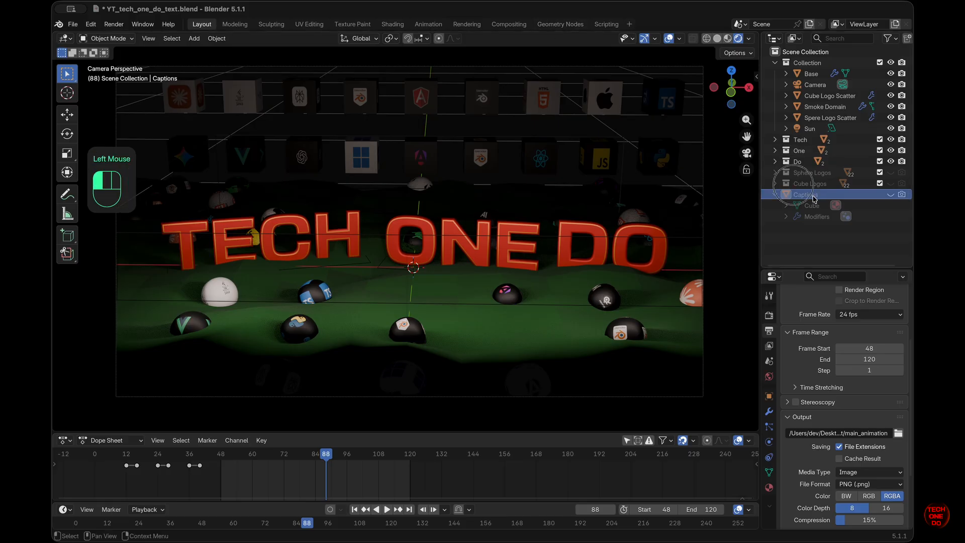
{"action": "left_click", "coordinate": [892, 195]}
{"action": "left_click", "coordinate": [817, 195]}
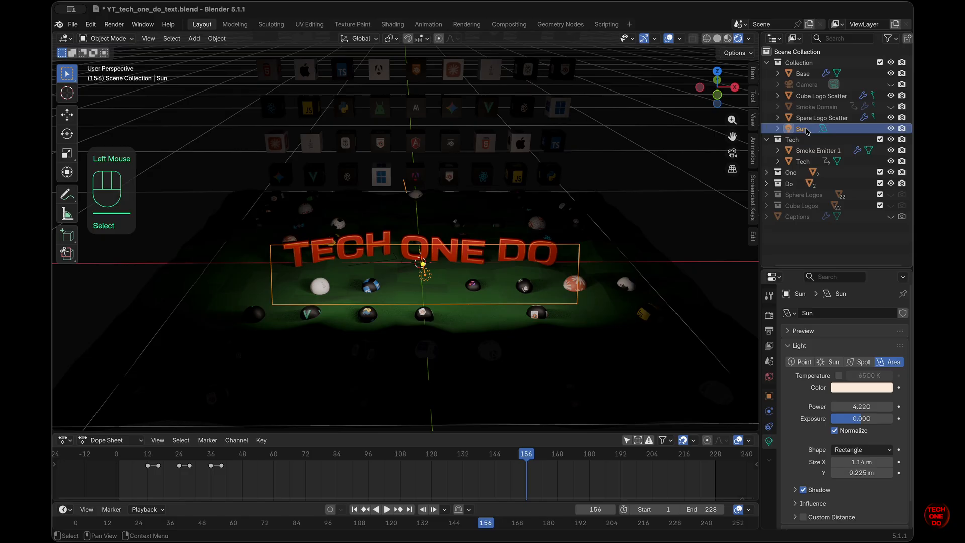
Step: Move the Sun light into a new collection named Lighting and select the light there
{"action": "key", "text": "m"}
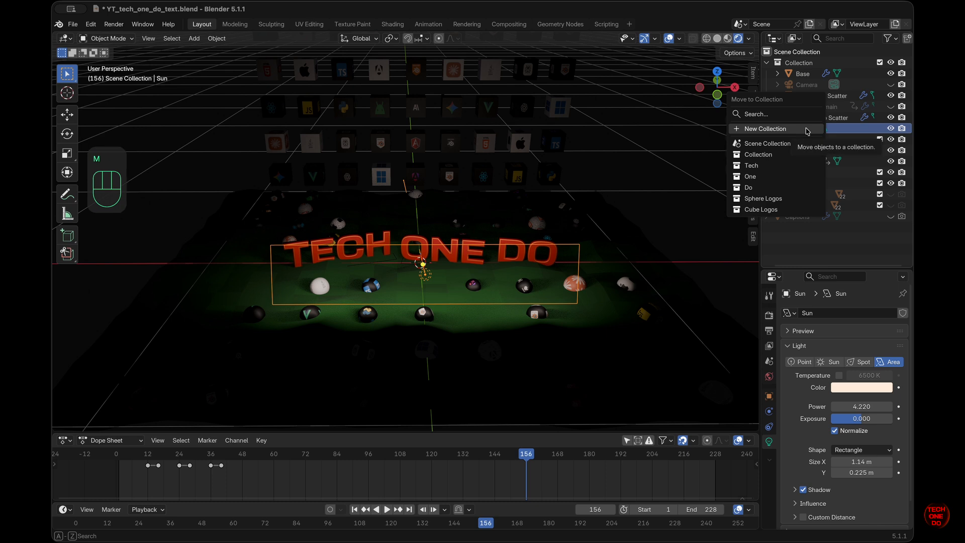
{"action": "left_click", "coordinate": [807, 130]}
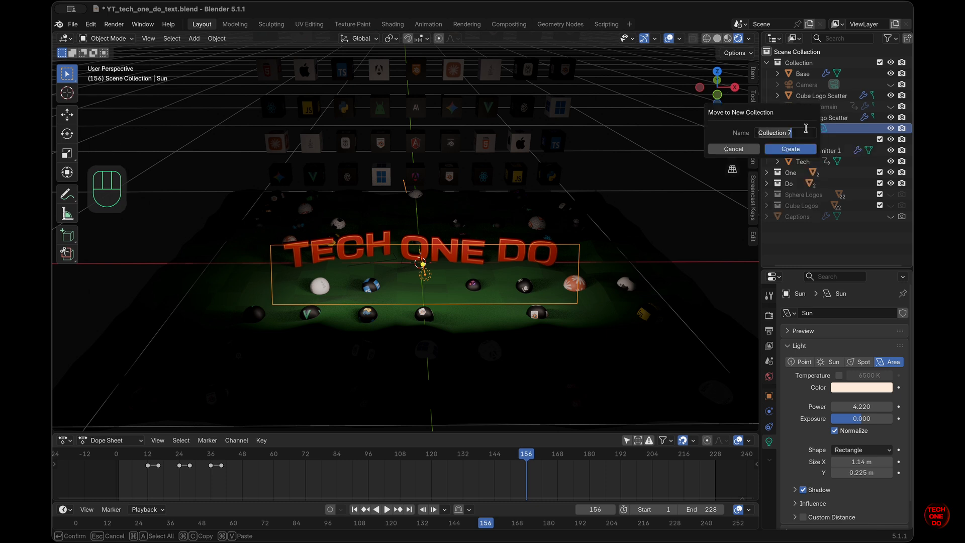
{"action": "type", "text": "Lighting"}
{"action": "left_click", "coordinate": [785, 147]}
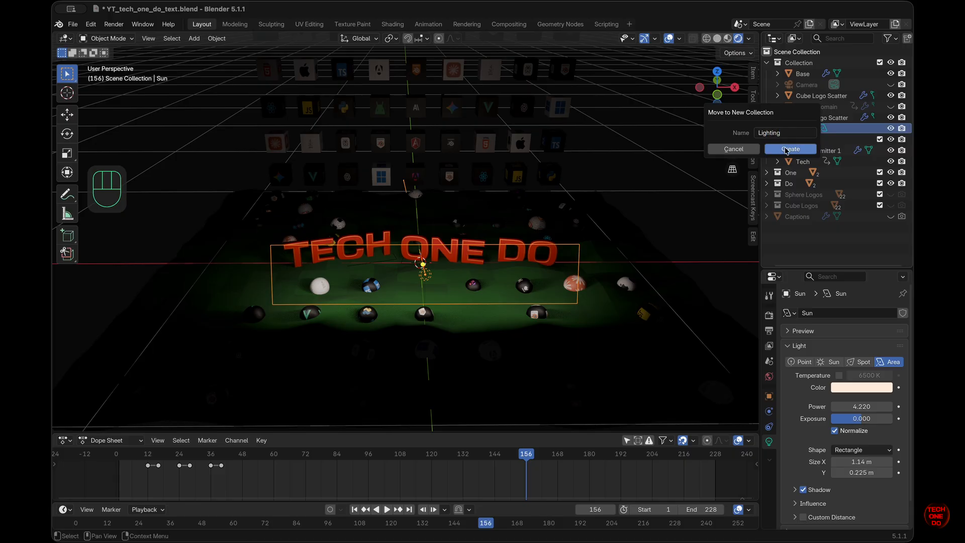
{"action": "left_click", "coordinate": [791, 206]}
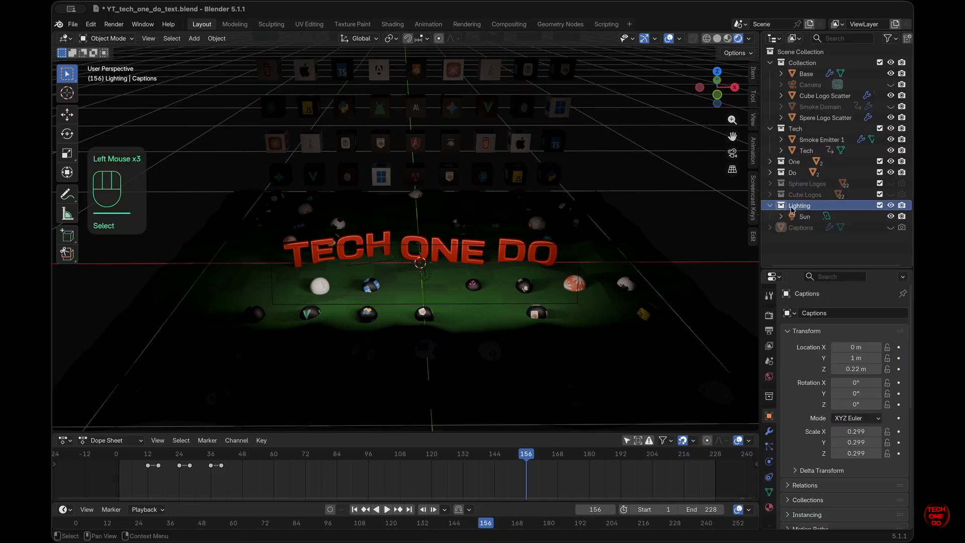
{"action": "left_click", "coordinate": [803, 217]}
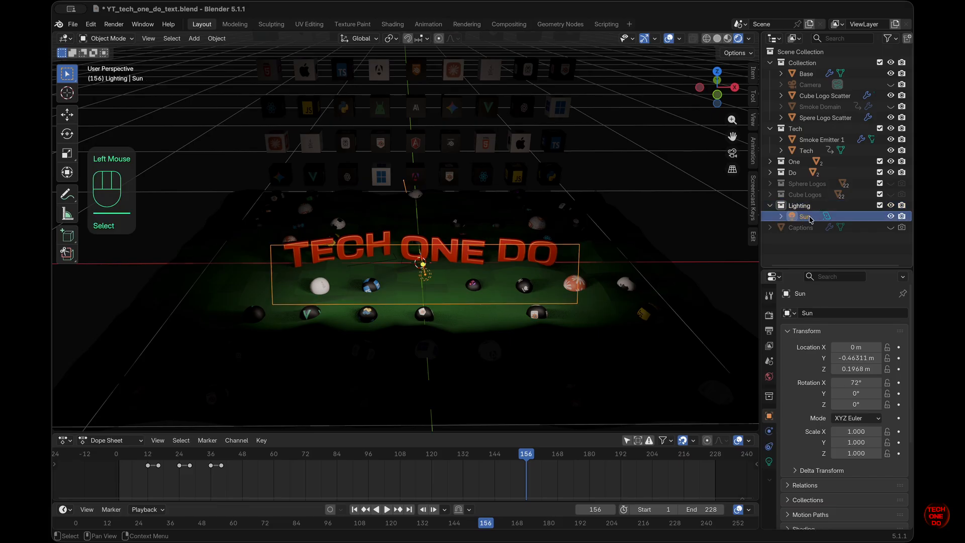
Step: Rename the Sun light in the Lighting collection as Initial Fill Light and deselect it
{"action": "double_click", "coordinate": [807, 219]}
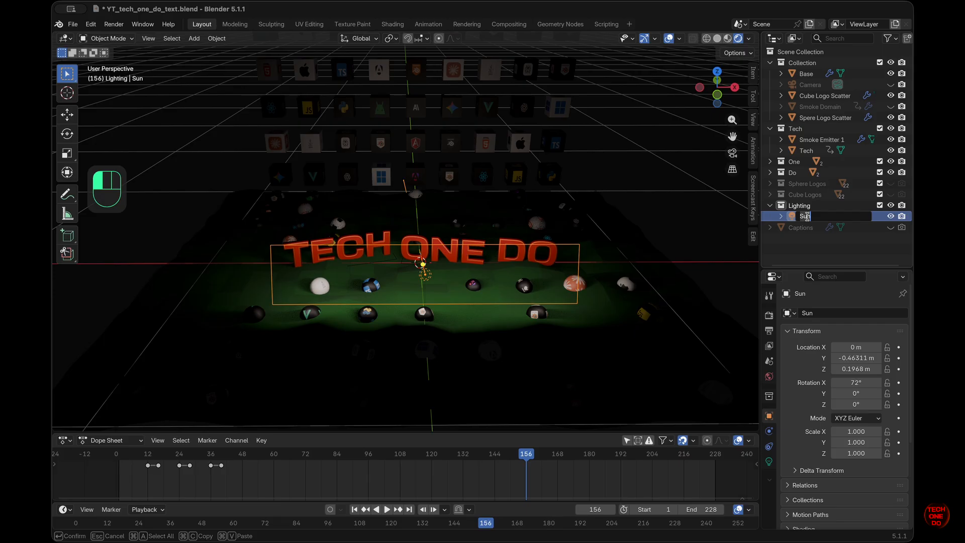
{"action": "type", "text": "Initial Fill Li"}
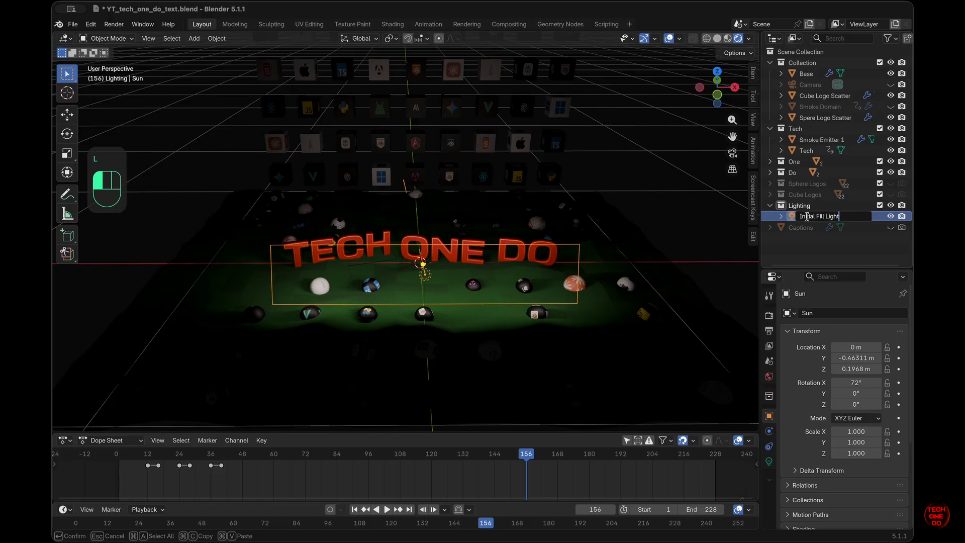
{"action": "type", "text": "ght"}
{"action": "key", "text": "Return"}
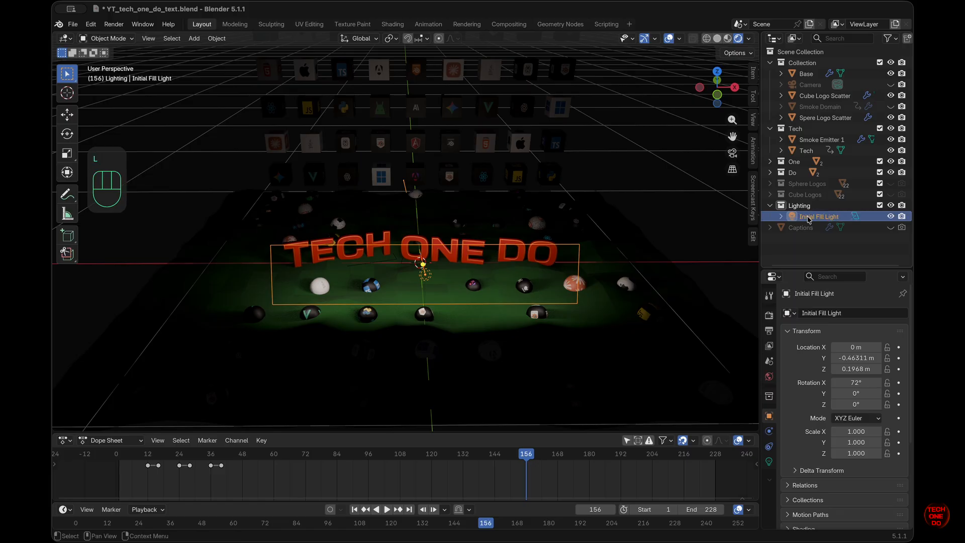
{"action": "left_click", "coordinate": [821, 252]}
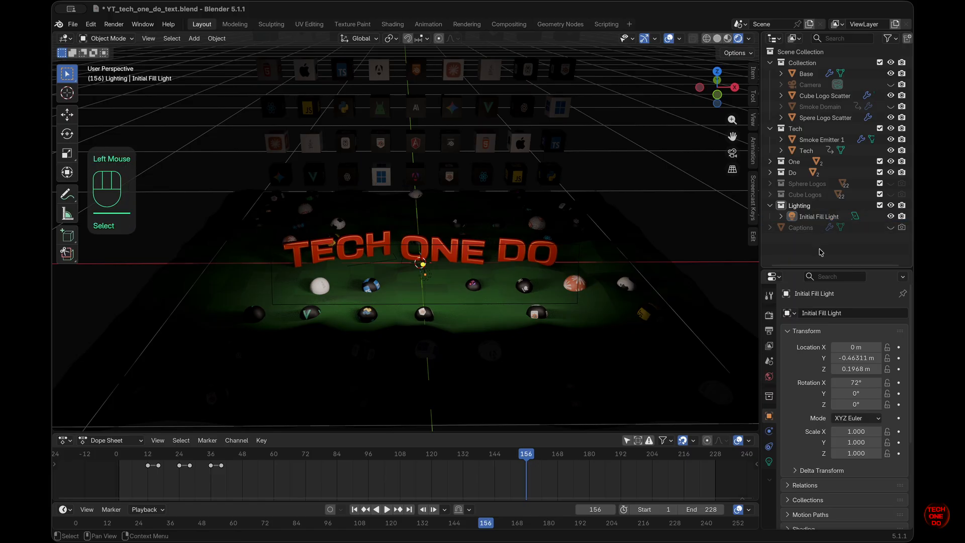
Step: View the scene through the camera and lower the Initial Fill Light's power to 1.42
{"action": "left_click", "coordinate": [769, 462]}
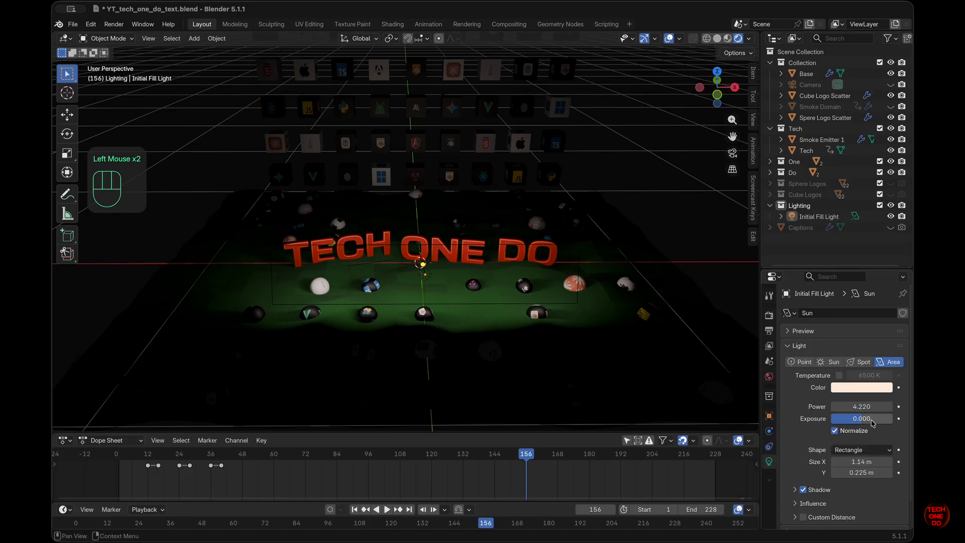
{"action": "left_click", "coordinate": [733, 152]}
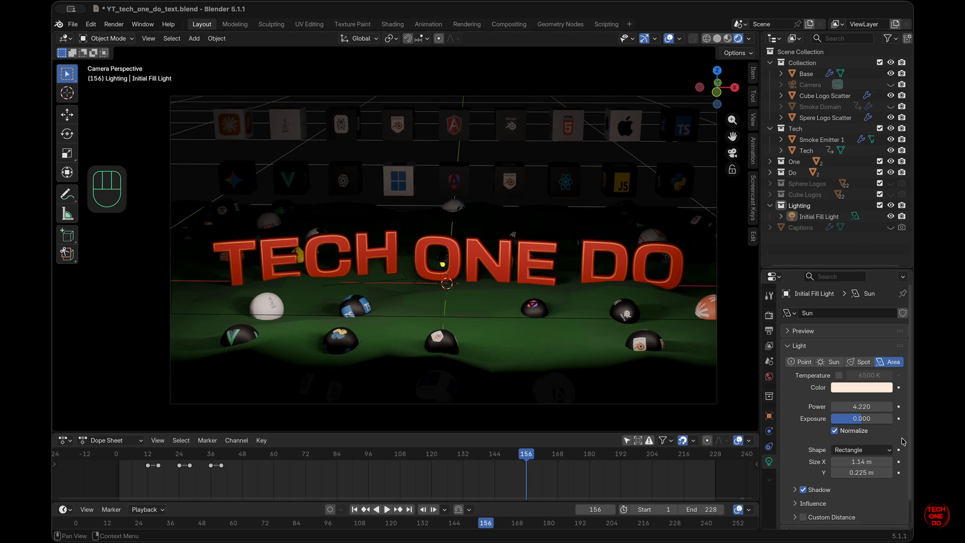
{"action": "left_click_drag", "start_coordinate": [862, 406], "coordinate": [857, 381]}
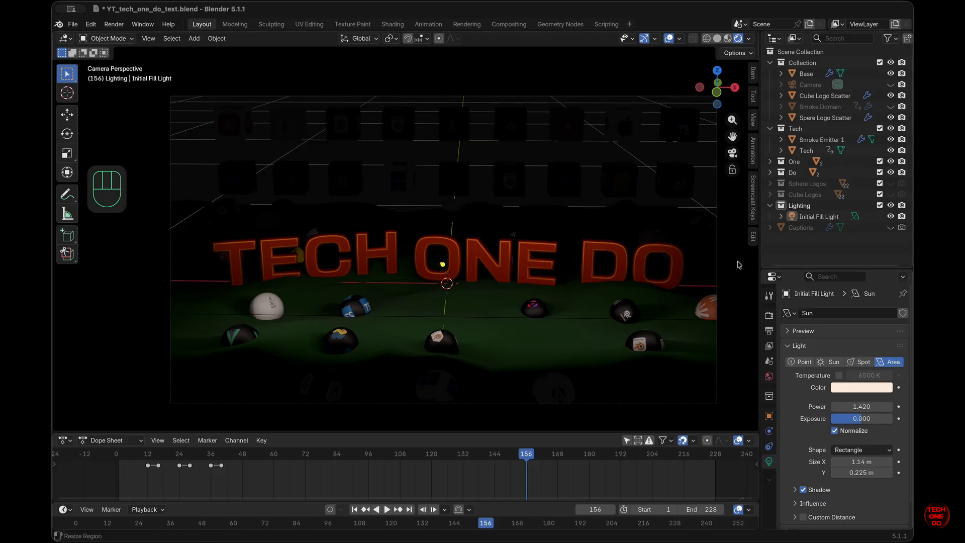
Step: Set the Initial Fill Light's Y location to about 0.557 m in its object transform
{"action": "key", "text": "n"}
{"action": "key", "text": "n"}
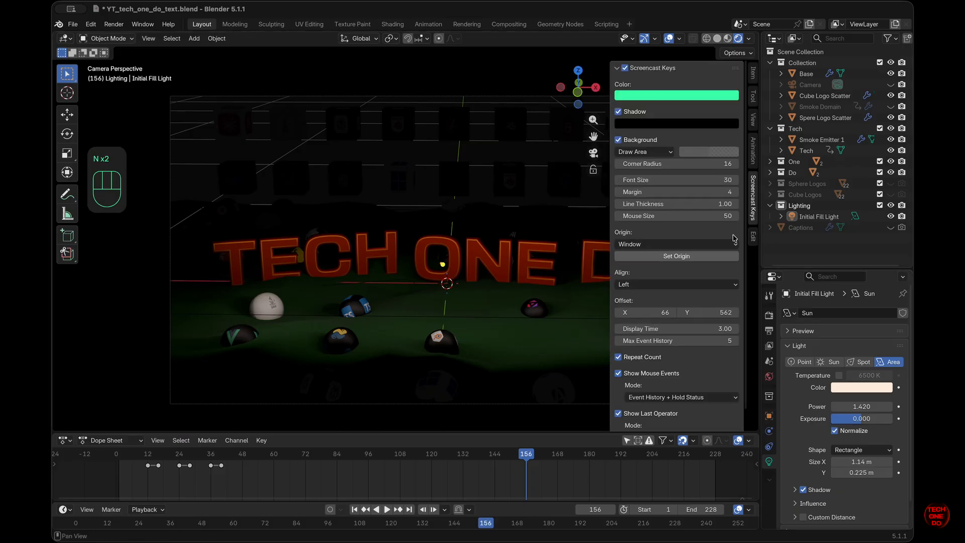
{"action": "left_click", "coordinate": [754, 75]}
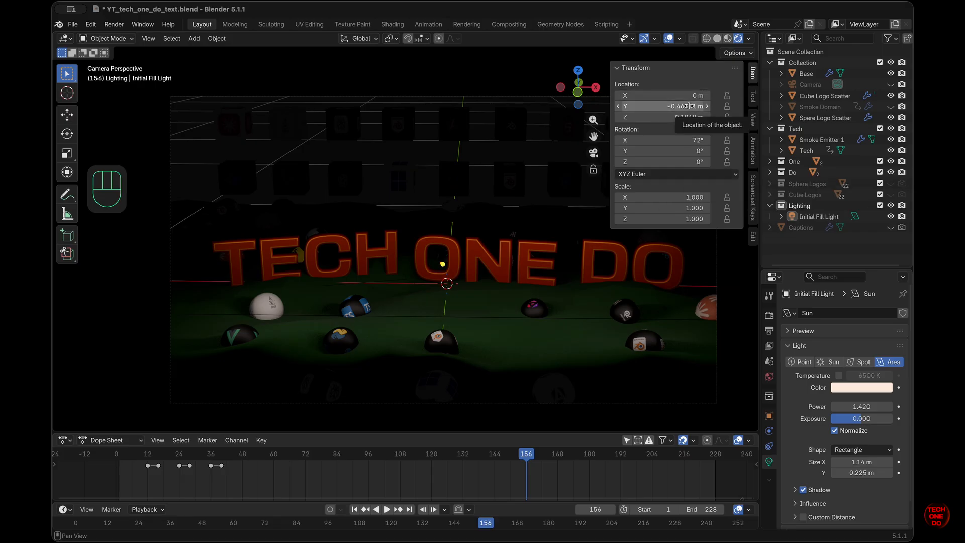
{"action": "left_click", "coordinate": [769, 416]}
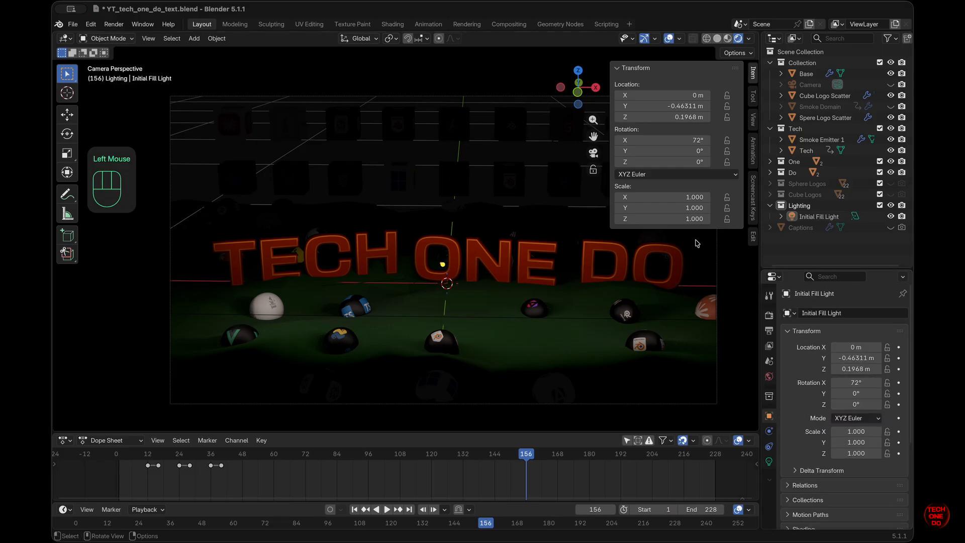
{"action": "key", "text": "n"}
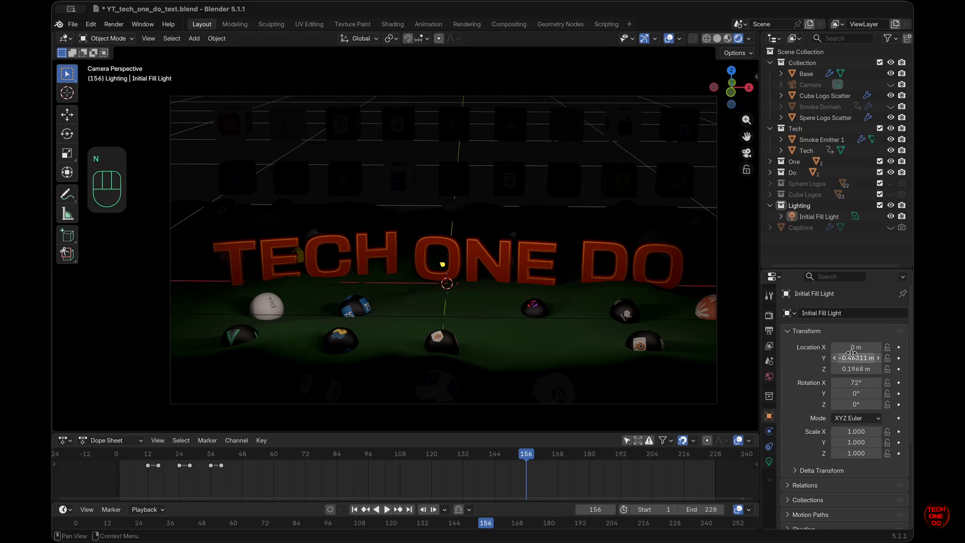
{"action": "left_click_drag", "start_coordinate": [855, 358], "coordinate": [859, 337]}
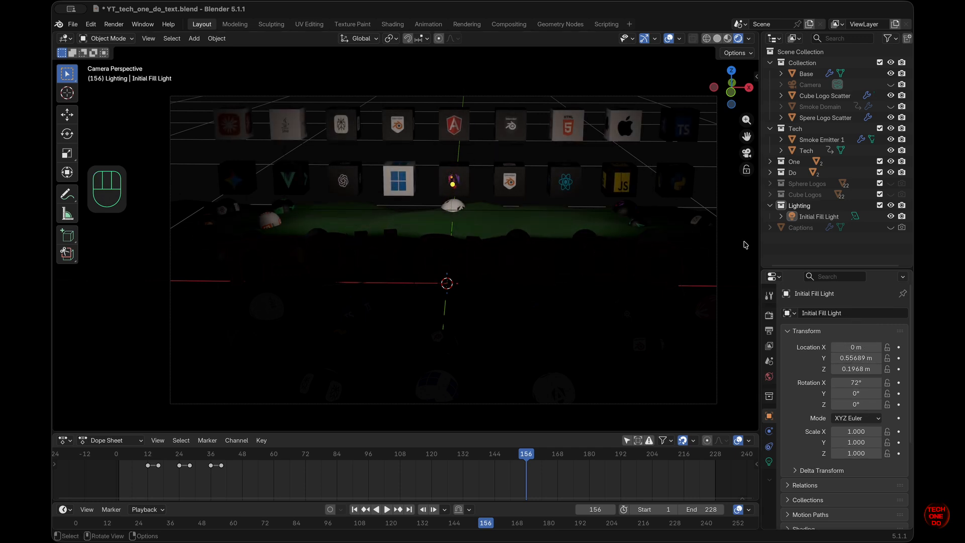
Step: Select the Initial Fill Light, go to frame 14 and lower the light's power to 0.42
{"action": "left_click", "coordinate": [815, 217]}
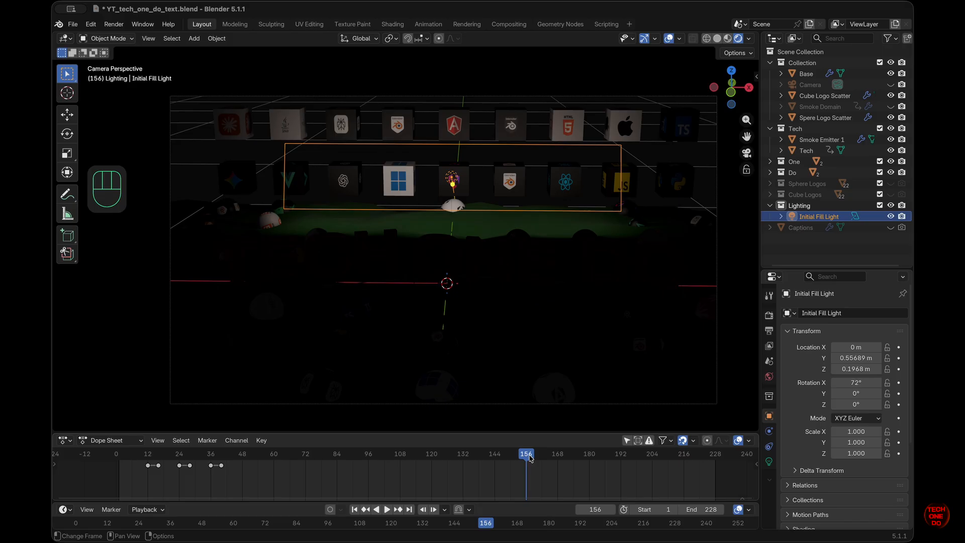
{"action": "left_click_drag", "start_coordinate": [530, 457], "coordinate": [153, 462]}
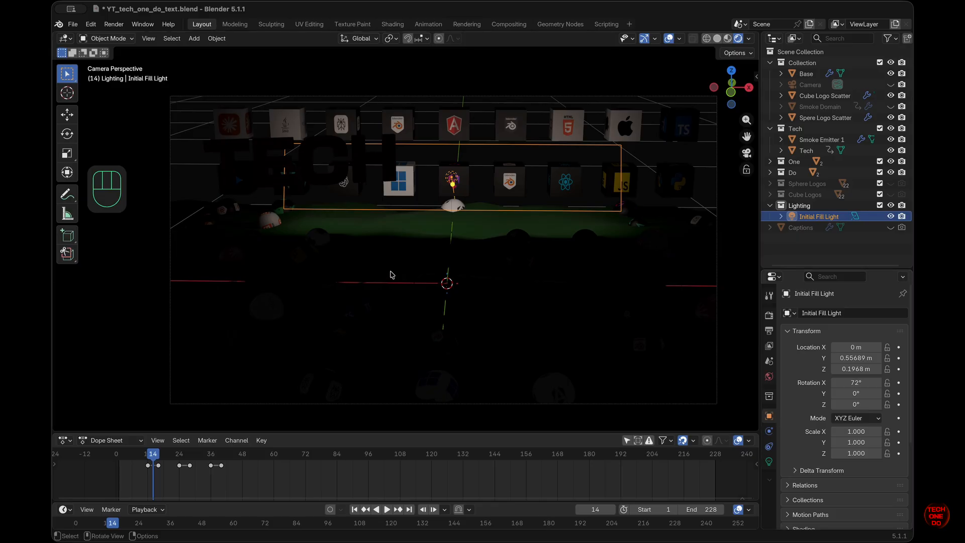
{"action": "left_click", "coordinate": [770, 462]}
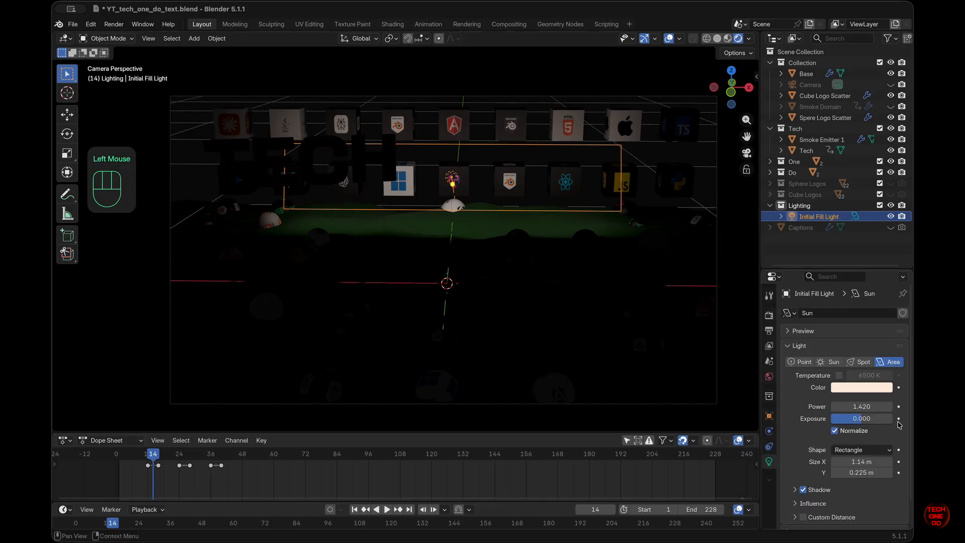
{"action": "mouse_move", "coordinate": [861, 406]}
{"action": "left_mouse_down"}
{"action": "mouse_move", "coordinate": [853, 383]}
{"action": "mouse_move", "coordinate": [827, 385]}
{"action": "mouse_move", "coordinate": [860, 407]}
{"action": "left_mouse_up"}
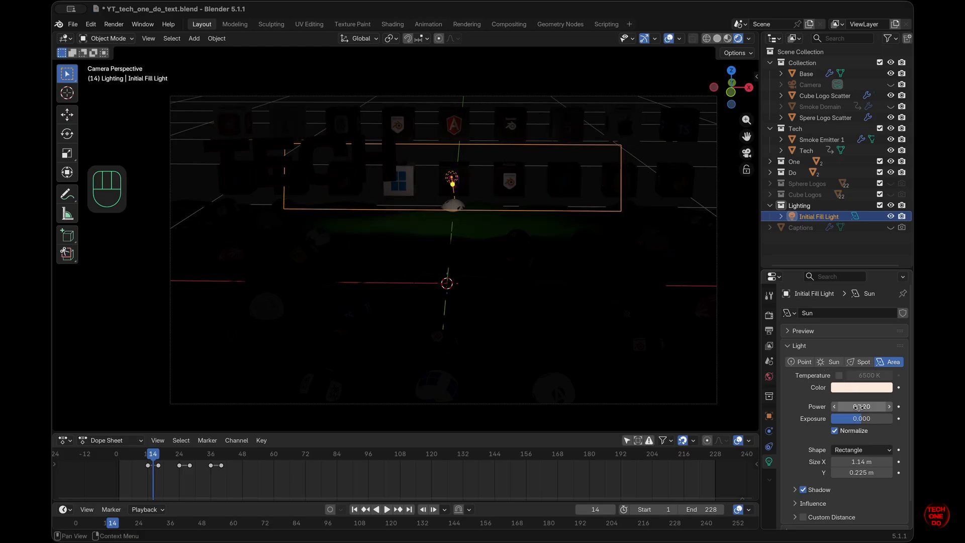
Step: Change the Initial Fill Light to the Sun type, set its strength to 0.2 and adjust its angle
{"action": "left_click", "coordinate": [857, 362]}
{"action": "left_click", "coordinate": [835, 362]}
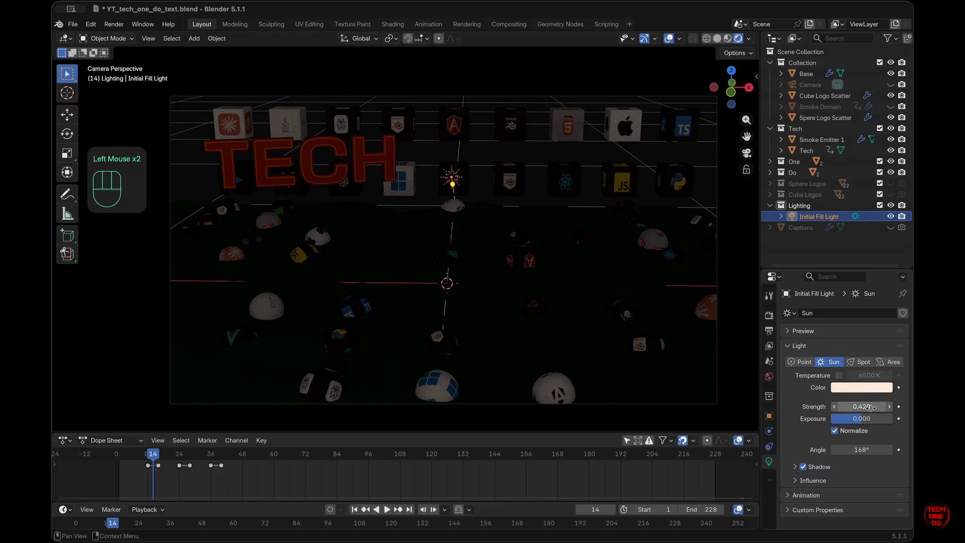
{"action": "left_click_drag", "start_coordinate": [887, 404], "coordinate": [886, 405]}
{"action": "mouse_move", "coordinate": [845, 382]}
{"action": "left_mouse_down"}
{"action": "mouse_move", "coordinate": [852, 405]}
{"action": "mouse_move", "coordinate": [837, 369]}
{"action": "left_mouse_up"}
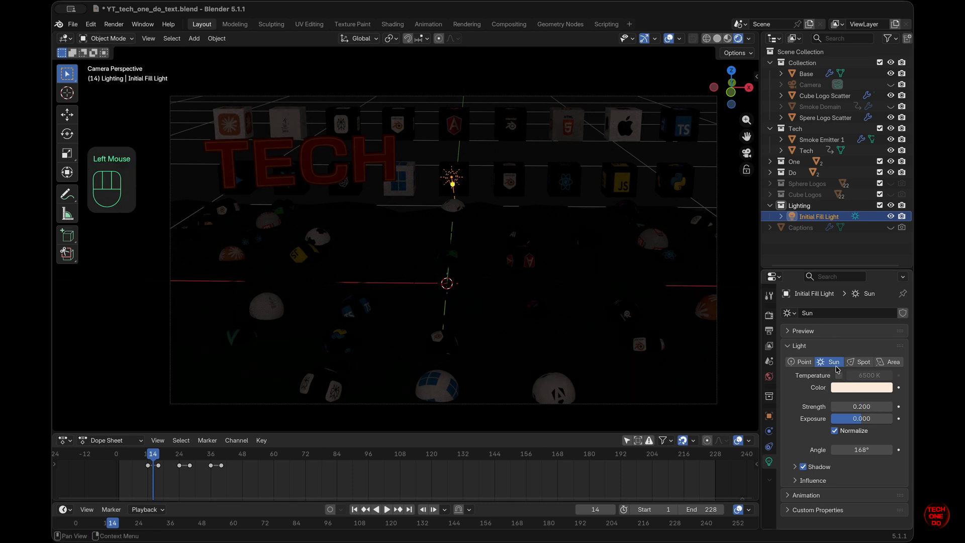
{"action": "left_click_drag", "start_coordinate": [861, 450], "coordinate": [528, 304]}
Step: Add a point light at the 3D cursor near the yellow ball and raise it about 0.044 m along Z
{"action": "middle_click_drag", "start_coordinate": [527, 304], "coordinate": [528, 305]}
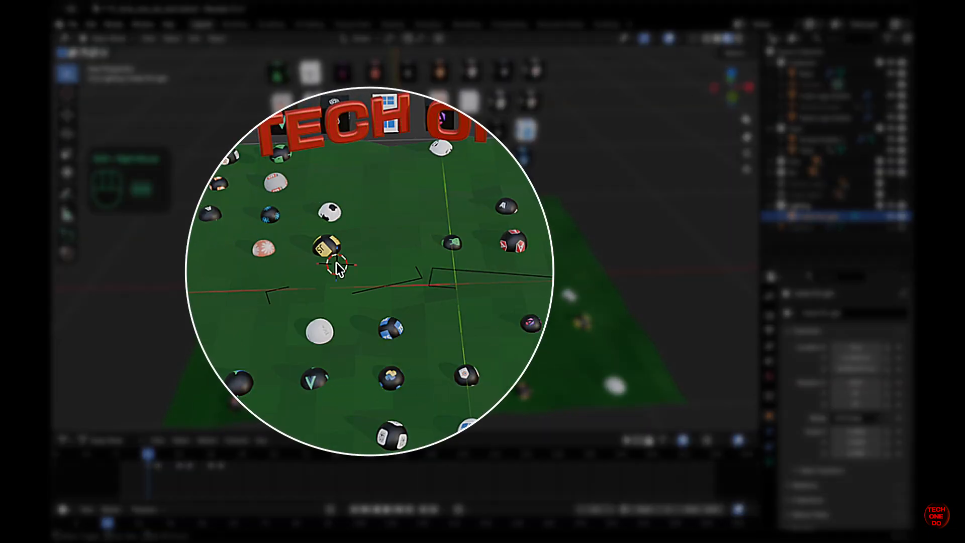
{"action": "middle_click_drag", "start_coordinate": [336, 263], "coordinate": [360, 264], "text": "shift"}
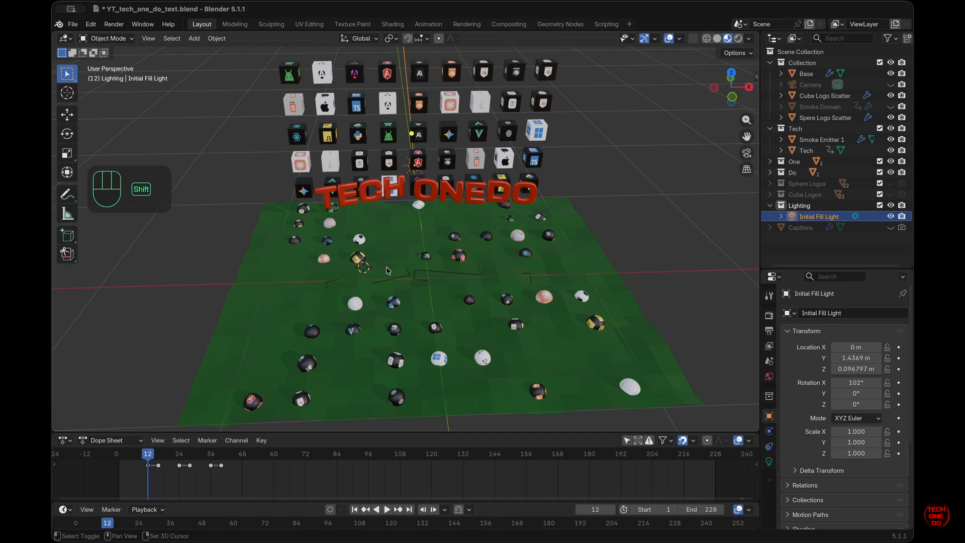
{"action": "key", "text": "shift+a"}
{"action": "mouse_move", "coordinate": [388, 270]}
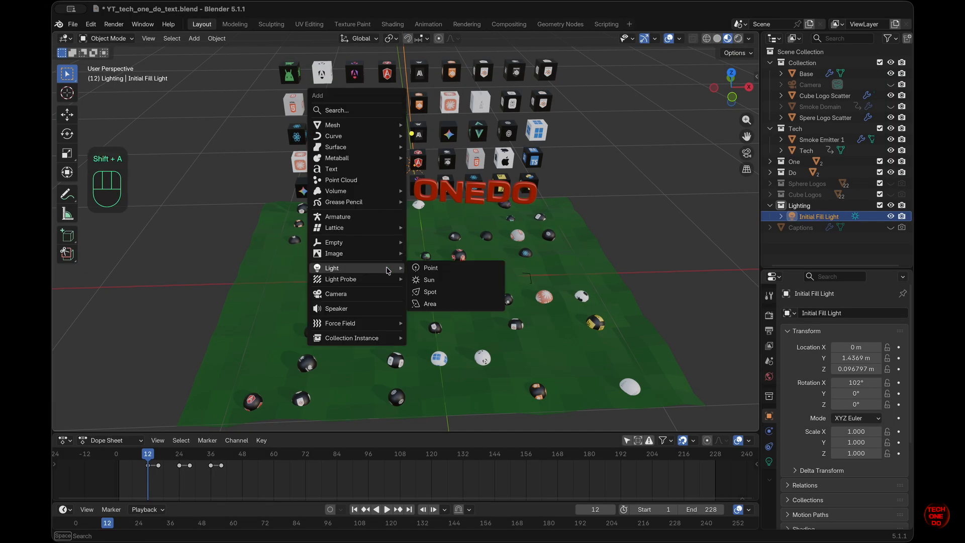
{"action": "left_click", "coordinate": [453, 268]}
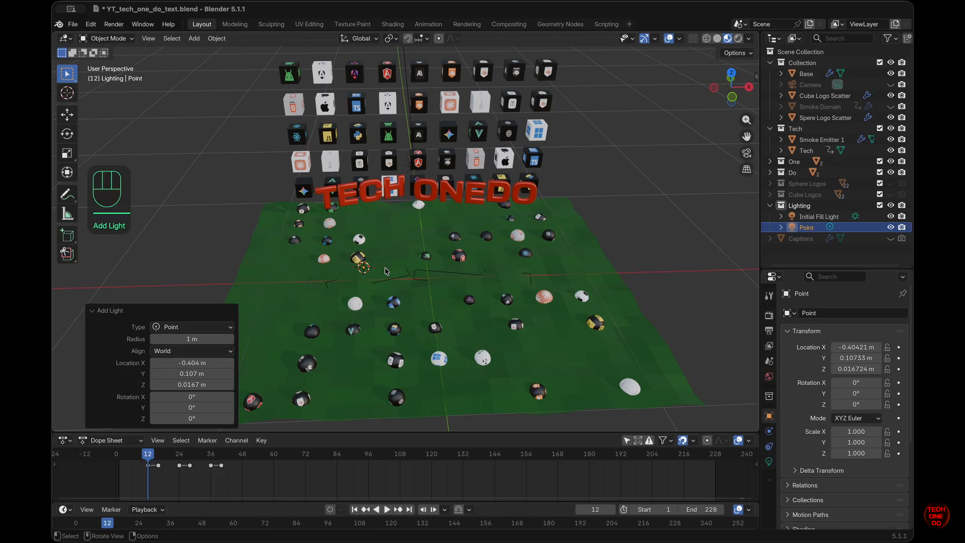
{"action": "middle_click_drag", "start_coordinate": [386, 272], "coordinate": [387, 236]}
{"action": "left_click", "coordinate": [67, 114]}
{"action": "left_click_drag", "start_coordinate": [359, 188], "coordinate": [360, 175]}
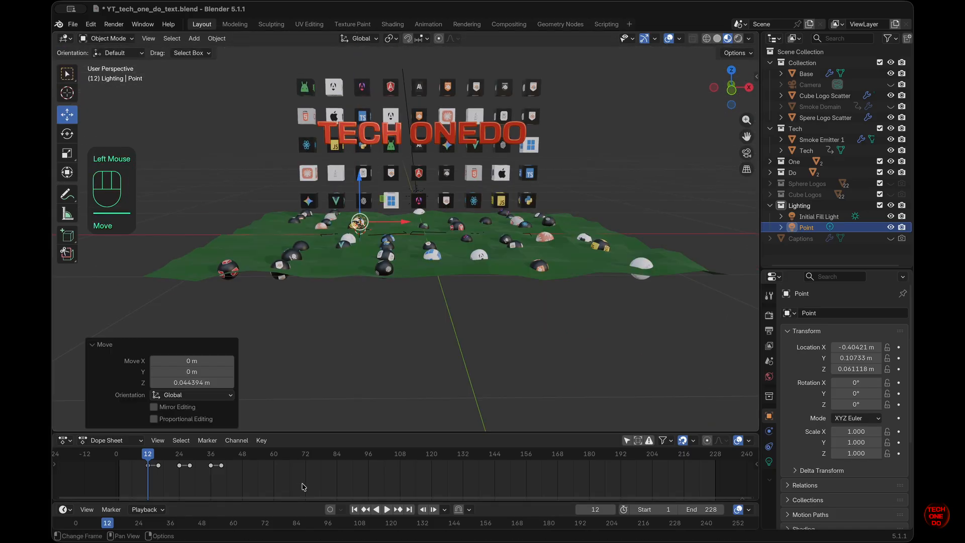
Step: Switch the viewport to rendered shading and play the animation to check the lighting
{"action": "left_click", "coordinate": [739, 39]}
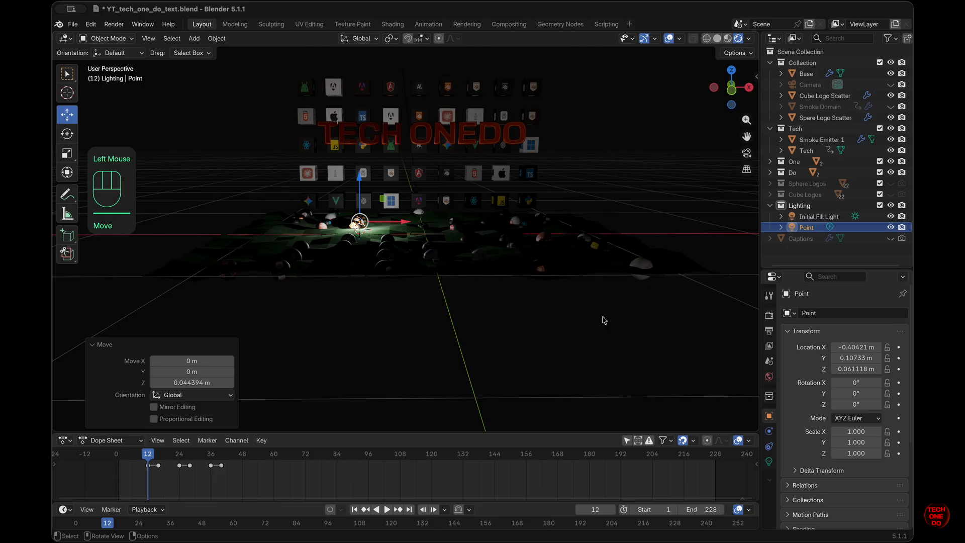
{"action": "double_click", "coordinate": [387, 510]}
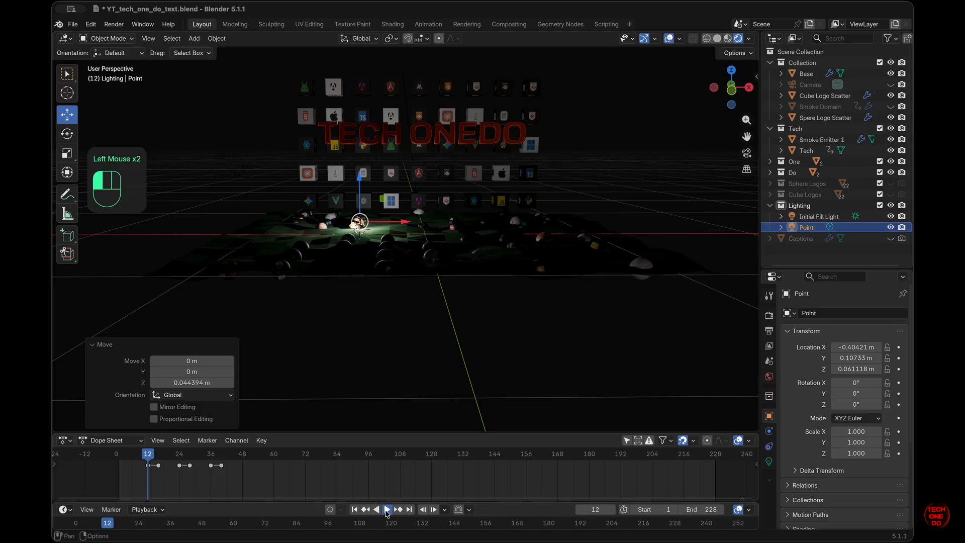
{"action": "left_click", "coordinate": [387, 509]}
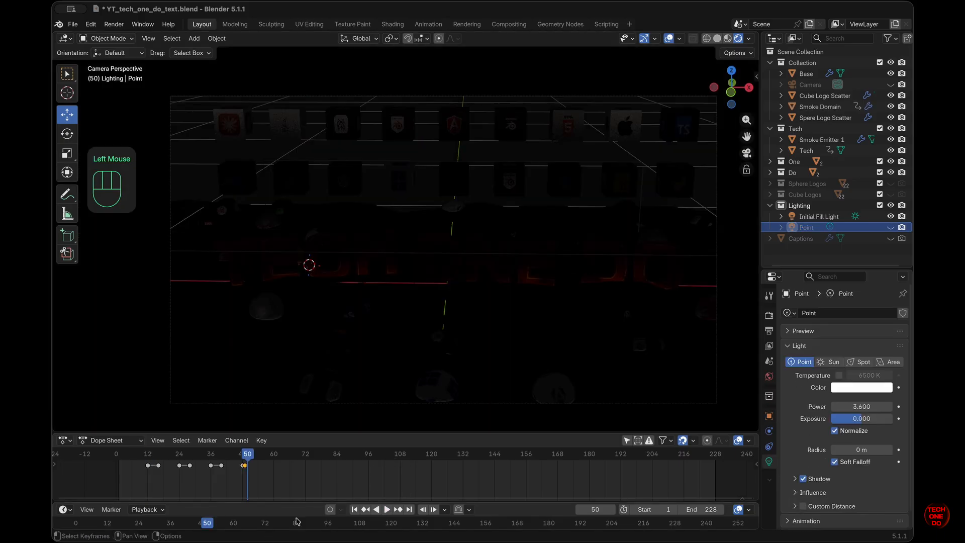
{"action": "left_click", "coordinate": [387, 510]}
{"action": "left_click", "coordinate": [387, 510]}
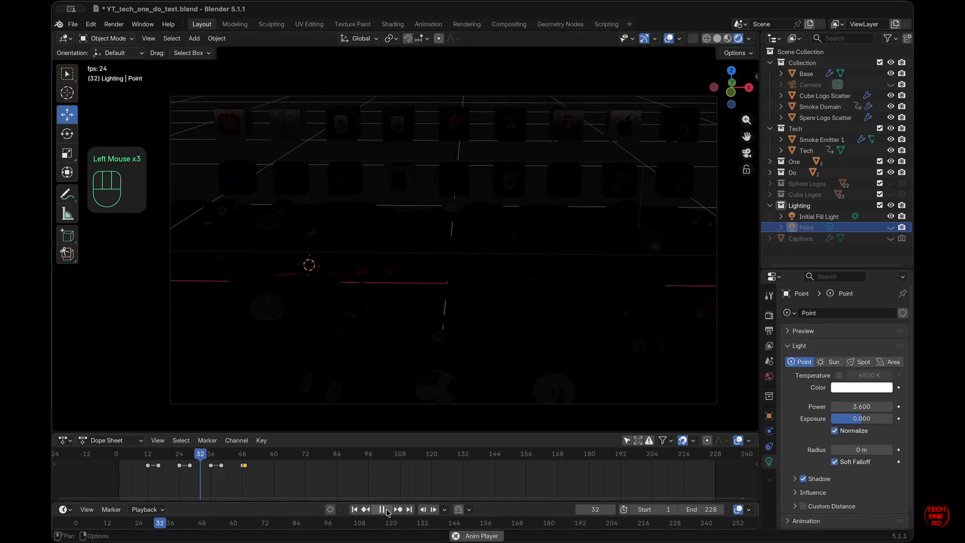
{"action": "left_click", "coordinate": [387, 510]}
Step: Show the Point light in the viewport and replay the animation from the first frame
{"action": "left_click", "coordinate": [891, 227]}
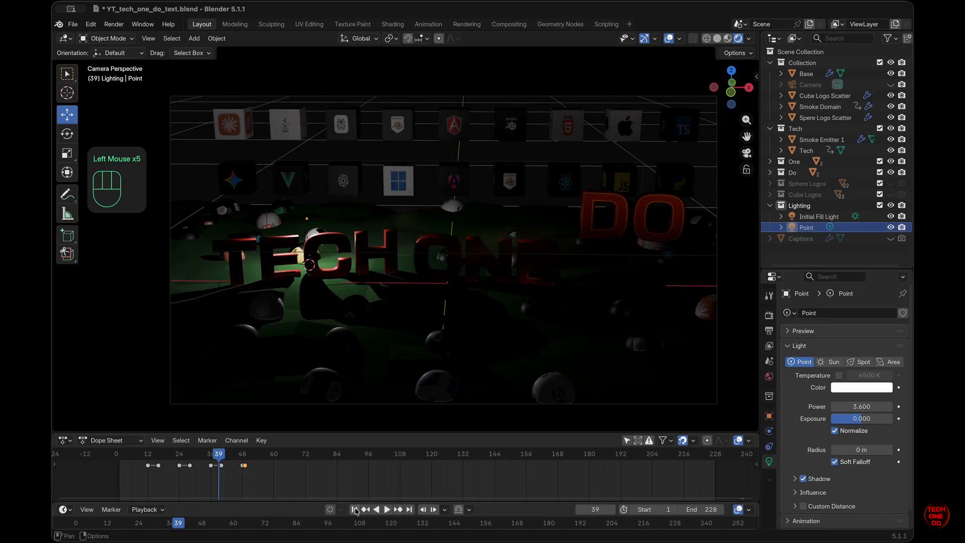
{"action": "left_click", "coordinate": [355, 510]}
{"action": "left_click", "coordinate": [386, 511]}
{"action": "left_click", "coordinate": [386, 510]}
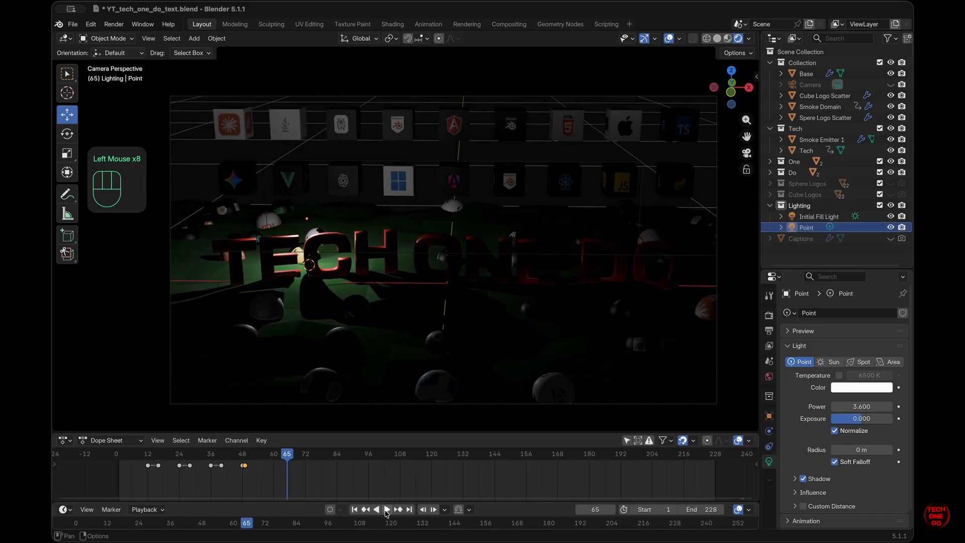
Step: Limit the Dope Sheet to selected objects and duplicate the Point light in place
{"action": "left_click", "coordinate": [627, 442]}
{"action": "left_click", "coordinate": [806, 228]}
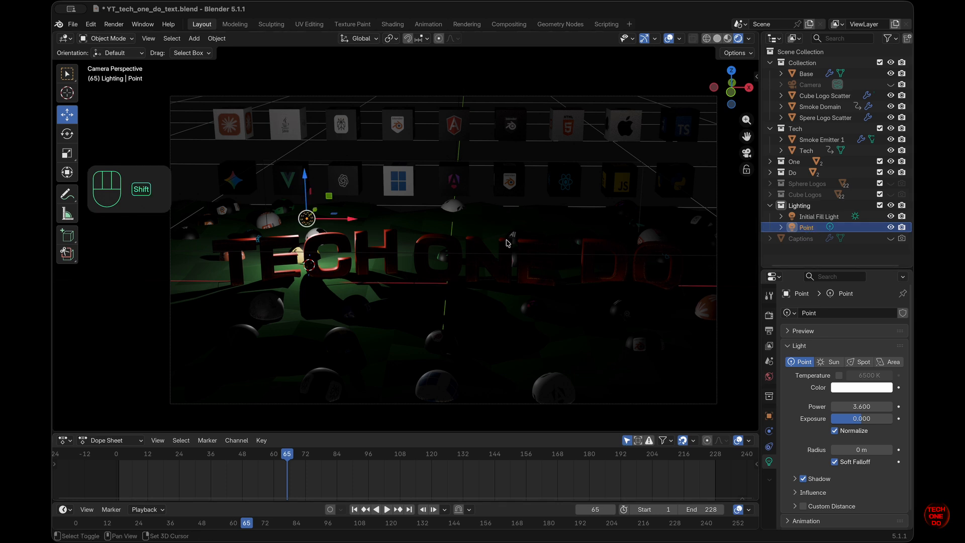
{"action": "key", "text": "shift+d"}
{"action": "key", "text": "KP_Enter"}
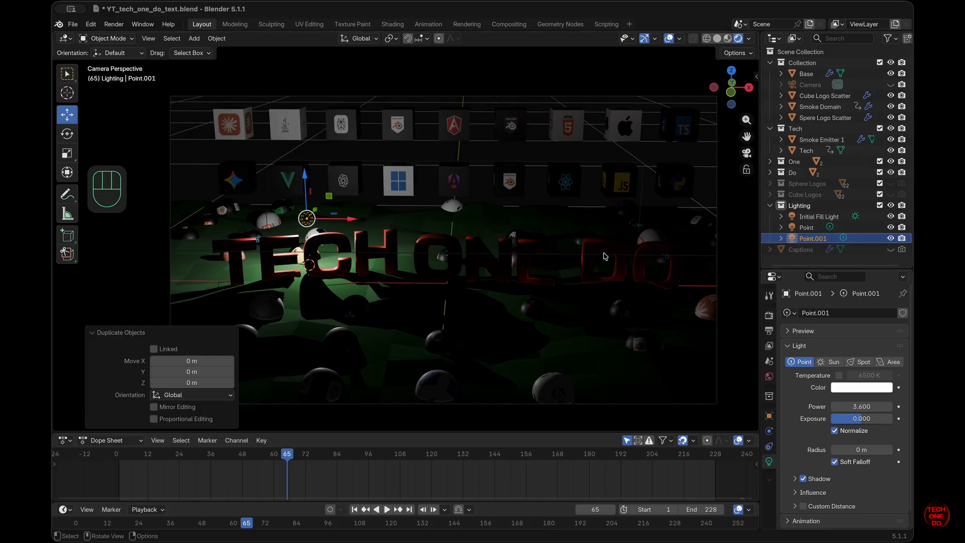
Step: Mirror the duplicated point light to the DO side of the text by setting its X location to 0.40421 m
{"action": "key", "text": "n"}
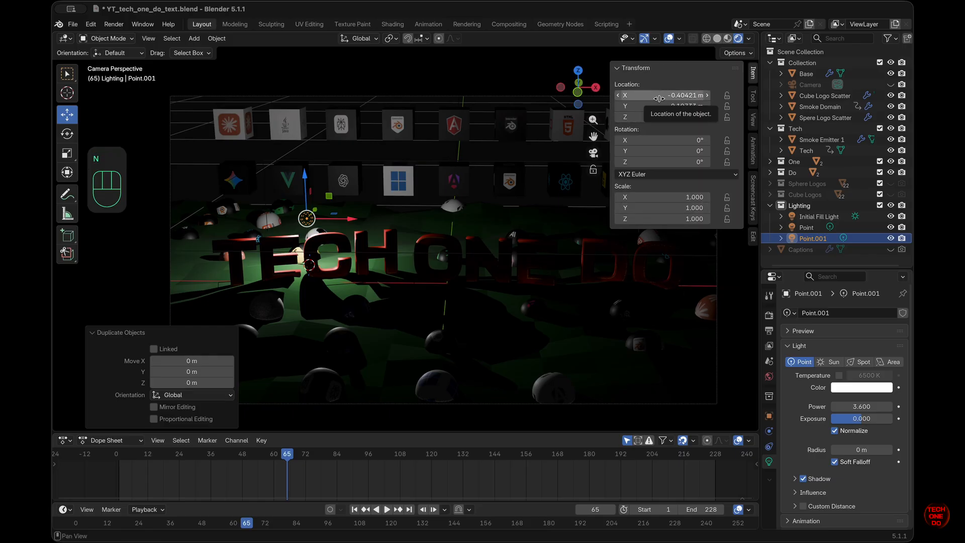
{"action": "left_click_drag", "start_coordinate": [653, 93], "coordinate": [652, 91]}
{"action": "left_click", "coordinate": [621, 95]}
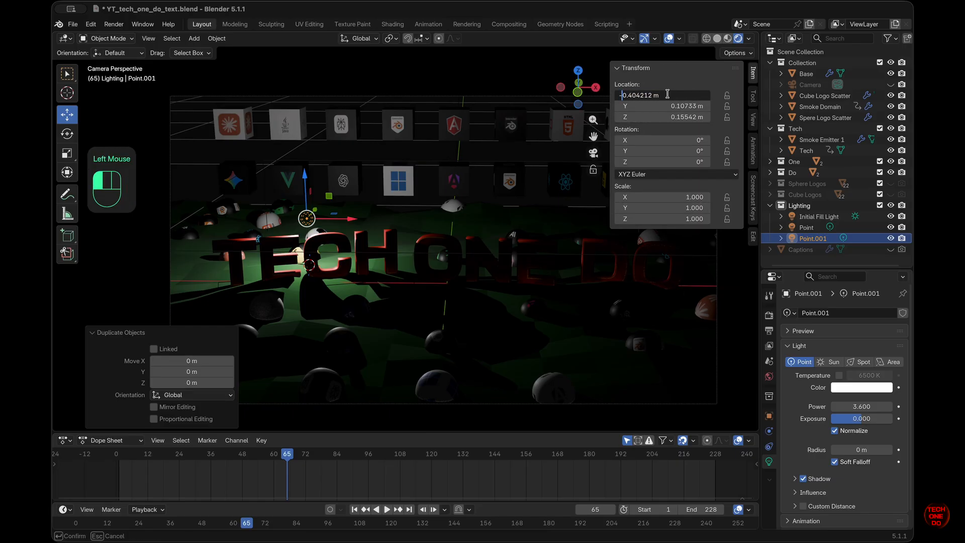
{"action": "key", "text": "Delete"}
{"action": "key", "text": "Return"}
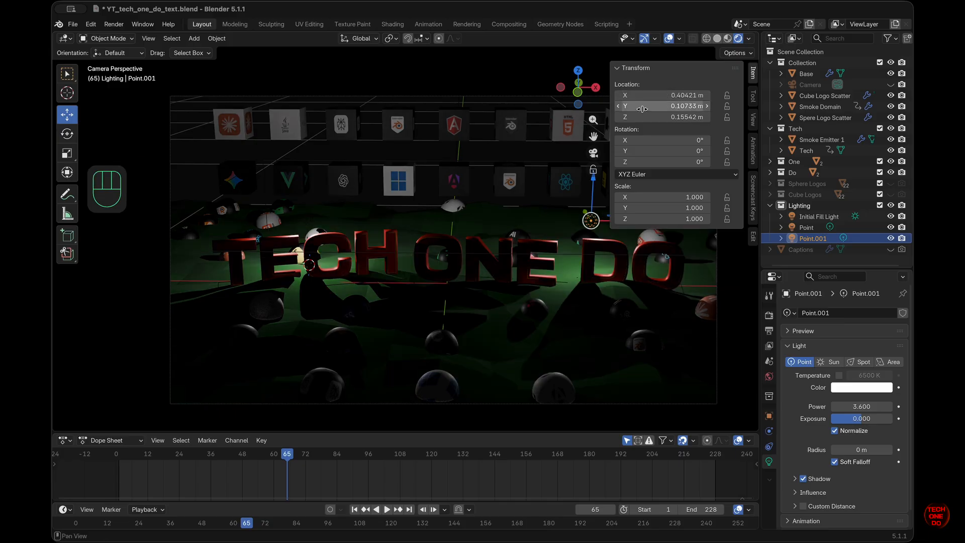
{"action": "left_click", "coordinate": [532, 214]}
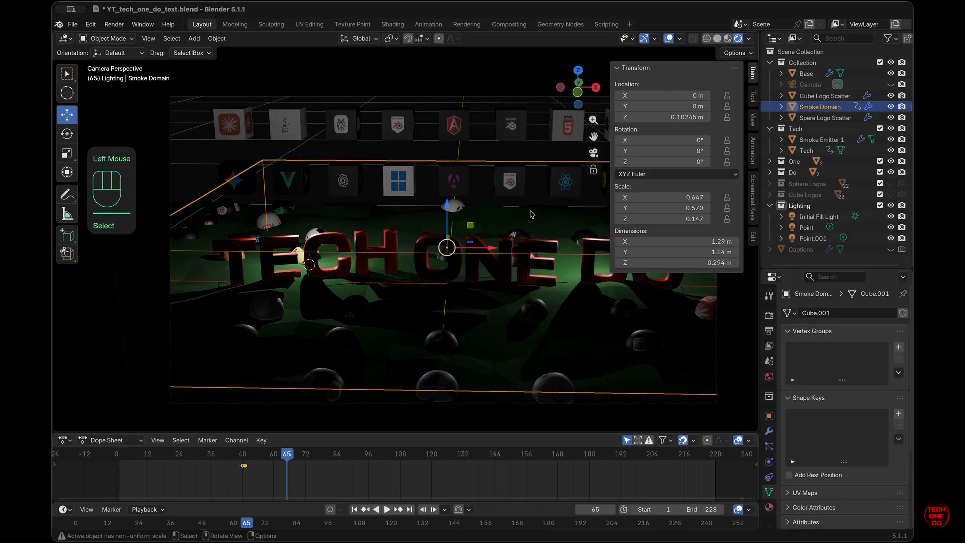
Step: Set the duplicated point light's X location to 0.28421 m and replay the animation from the first frame
{"action": "left_click", "coordinate": [809, 240]}
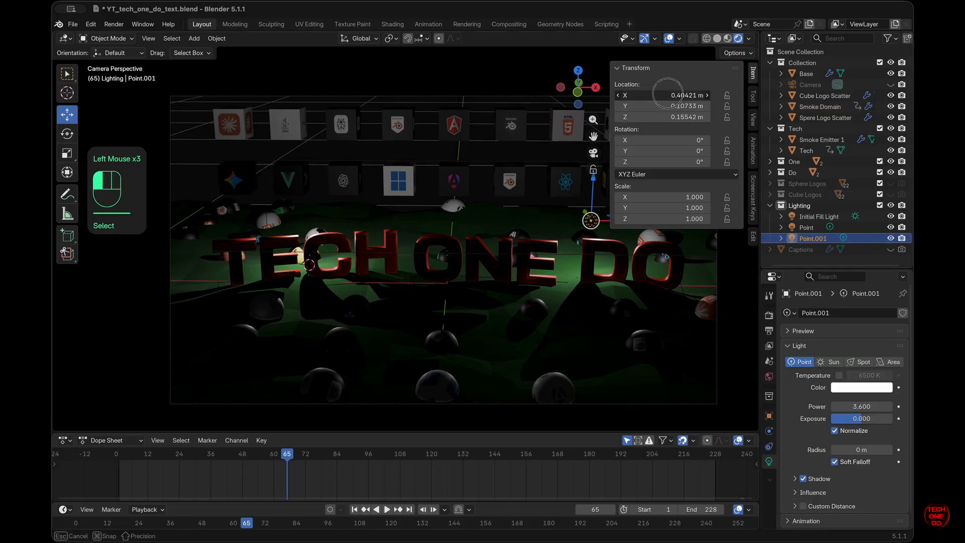
{"action": "left_click_drag", "start_coordinate": [679, 95], "coordinate": [667, 94]}
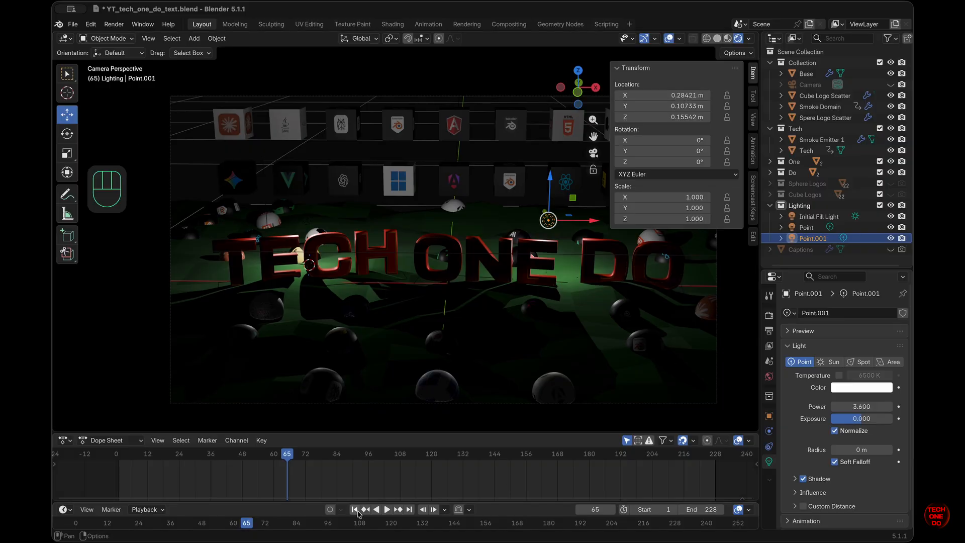
{"action": "key", "text": "n"}
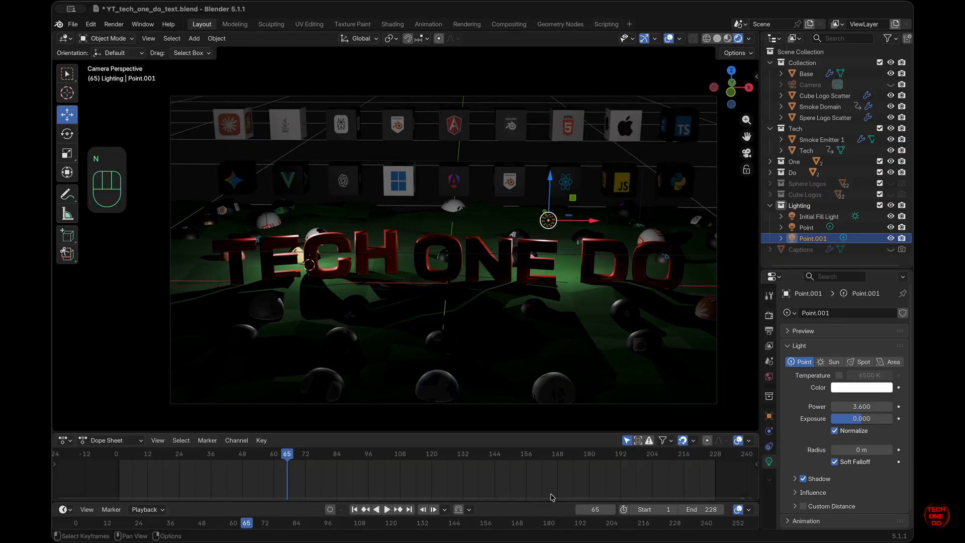
{"action": "double_click", "coordinate": [355, 510]}
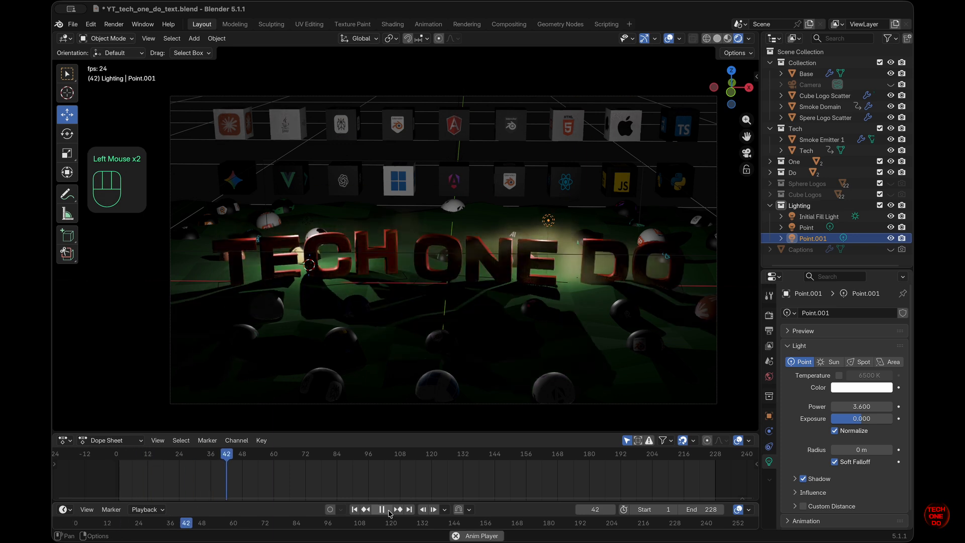
{"action": "left_click", "coordinate": [389, 511]}
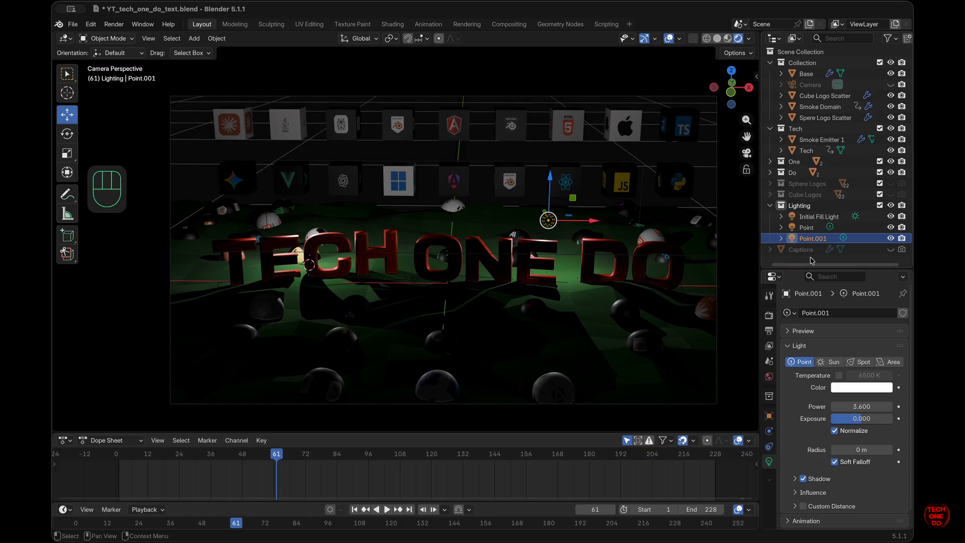
Step: Rename the Point light on the TECH side of the text as Rim Light R
{"action": "double_click", "coordinate": [807, 227]}
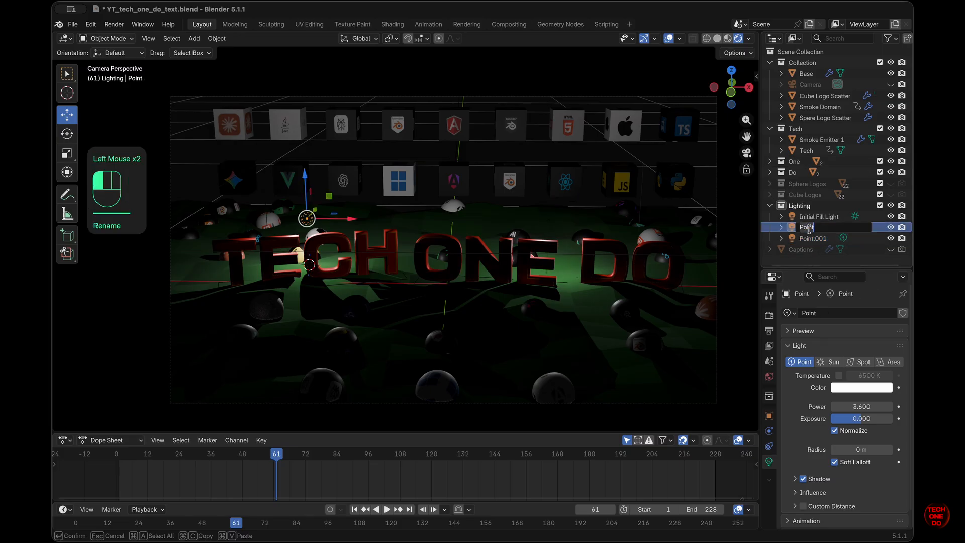
{"action": "type", "text": "Rim Light"}
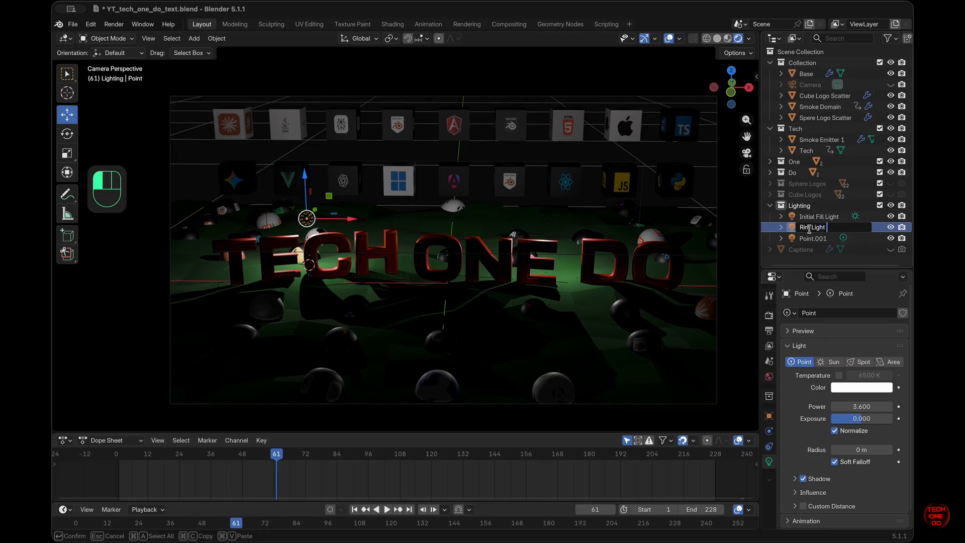
{"action": "type", "text": " R"}
{"action": "key", "text": "Return"}
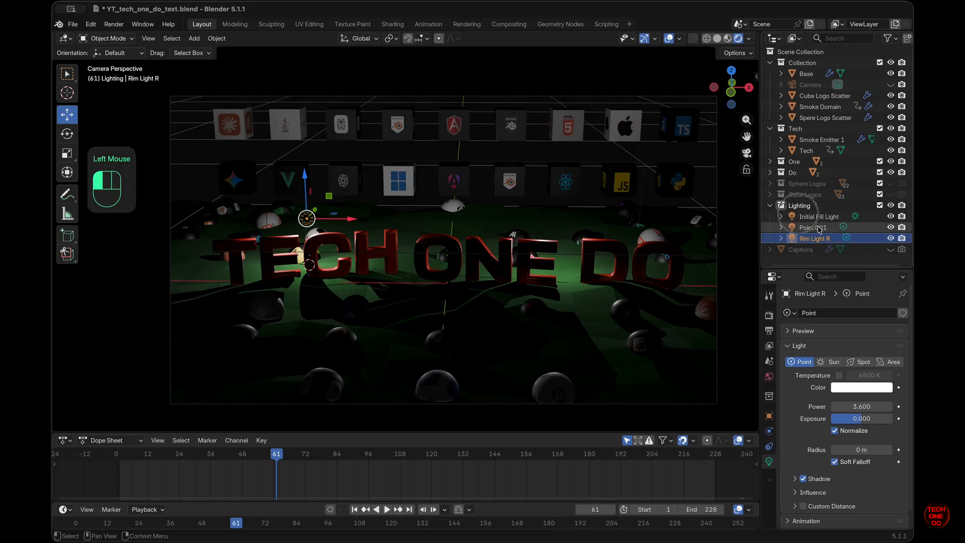
Step: Rename the duplicated point light, Point.001, as Rim Light L
{"action": "double_click", "coordinate": [817, 226]}
{"action": "type", "text": "Rim "}
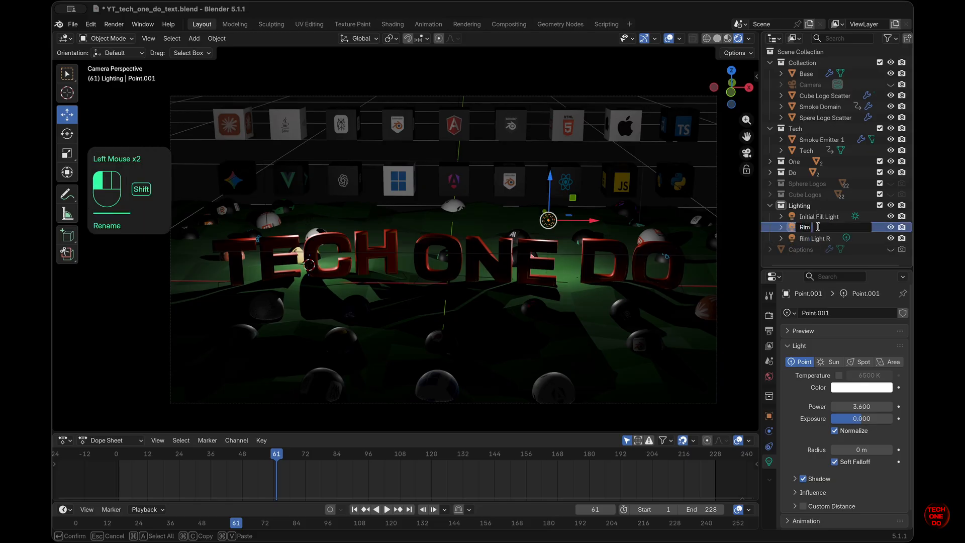
{"action": "type", "text": "Light L"}
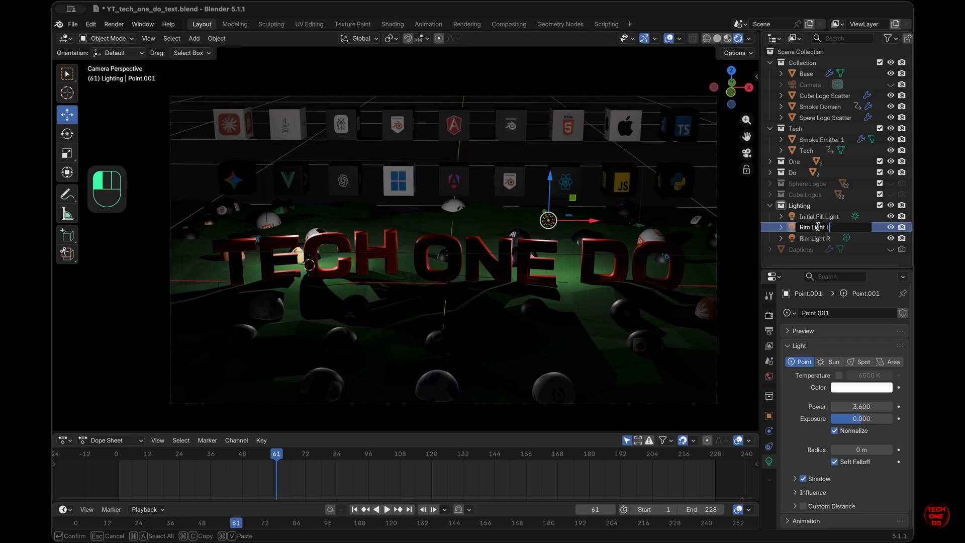
{"action": "key", "text": "Return"}
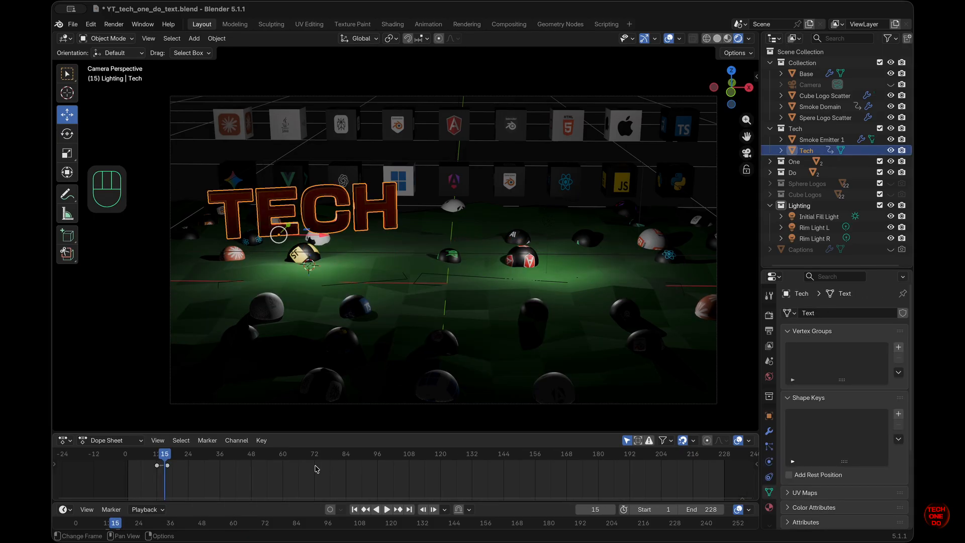
Step: Leave the camera view and scrub through the Tech and Do text drops up to frame 48 to examine their timing
{"action": "left_click_drag", "start_coordinate": [165, 457], "coordinate": [168, 457]}
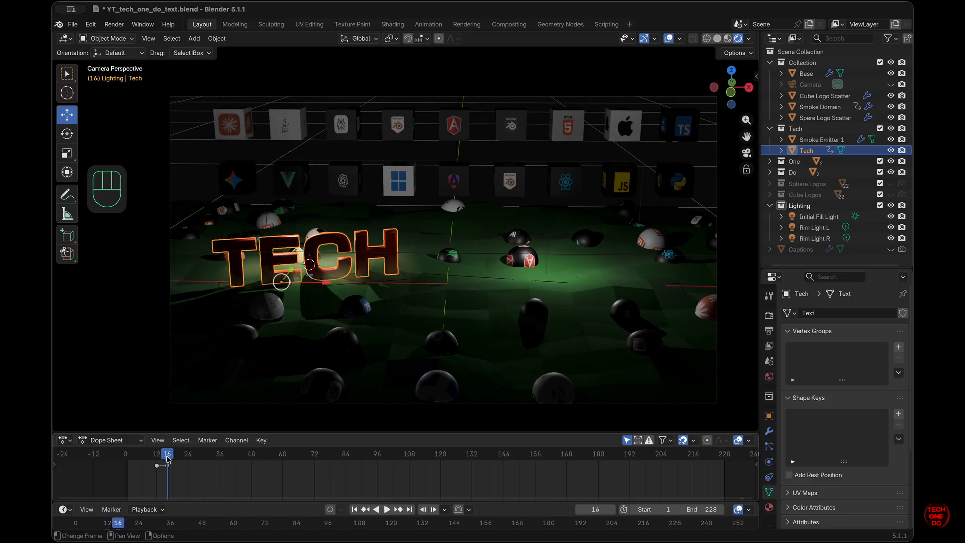
{"action": "left_click", "coordinate": [746, 153]}
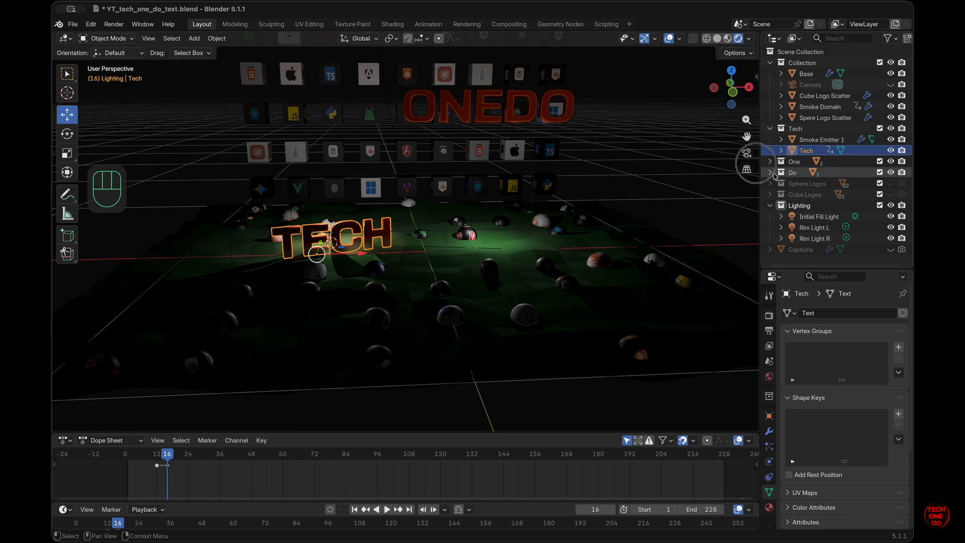
{"action": "left_click", "coordinate": [770, 173]}
{"action": "left_click", "coordinate": [812, 186]}
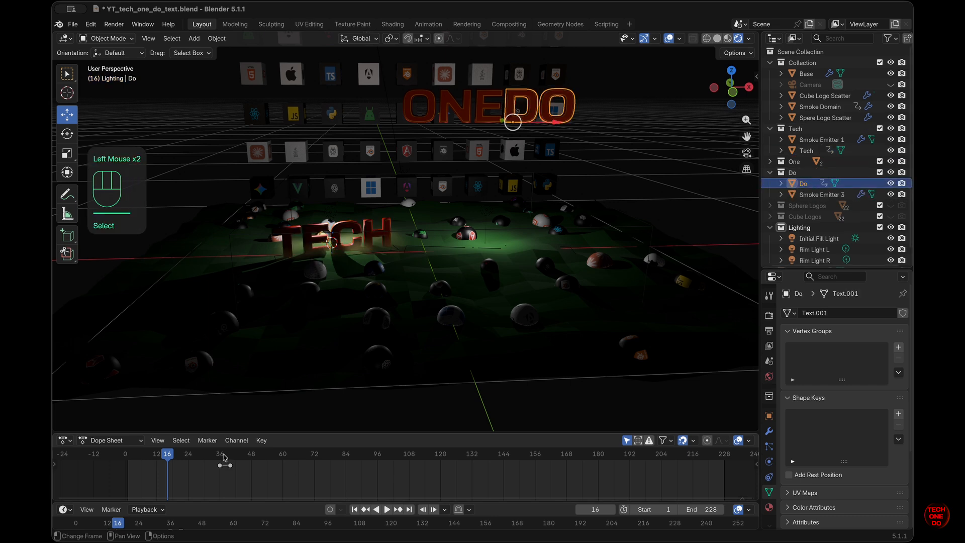
{"action": "left_click_drag", "start_coordinate": [223, 456], "coordinate": [252, 456]}
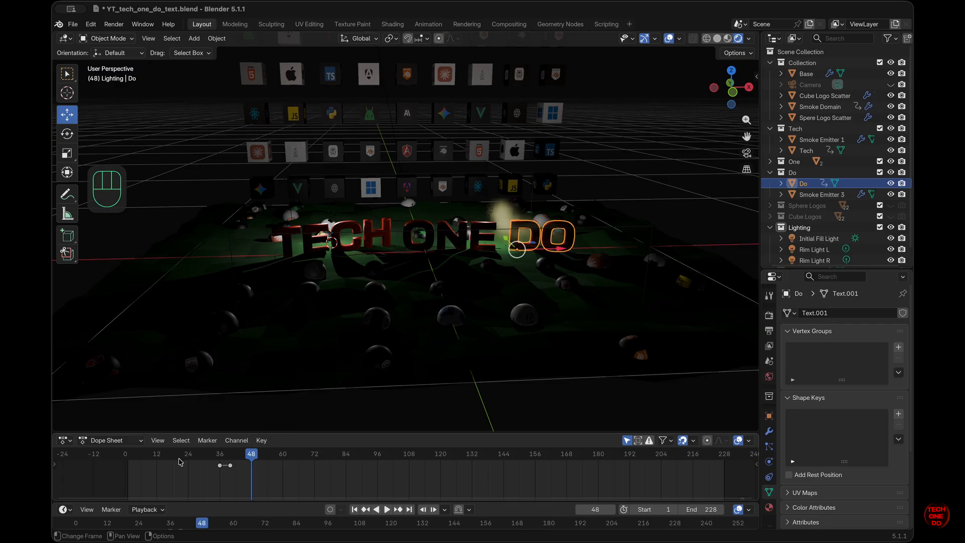
Step: Keyframe the Power of Rim Light R at 3.6 on frames 11 and 12
{"action": "left_click", "coordinate": [158, 457]}
{"action": "left_click", "coordinate": [815, 260]}
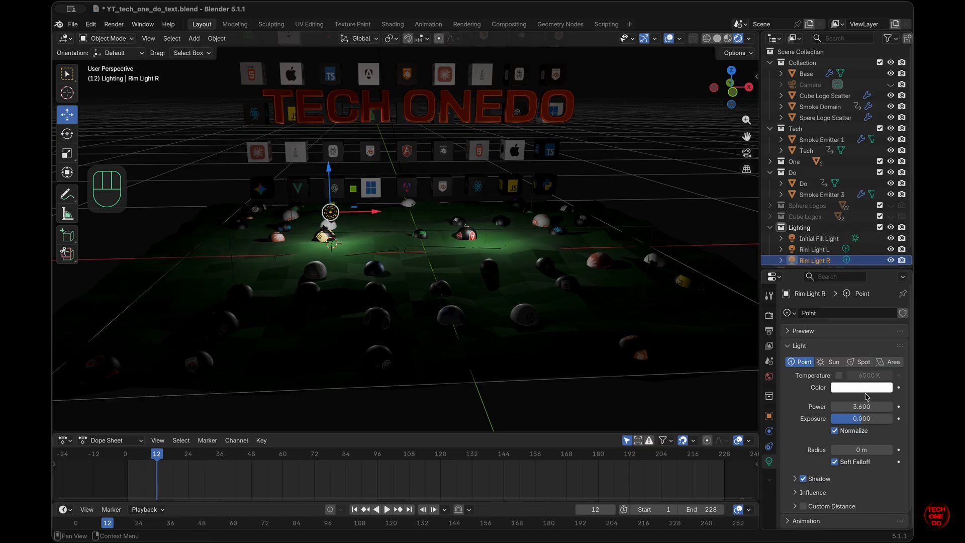
{"action": "key", "text": "Left"}
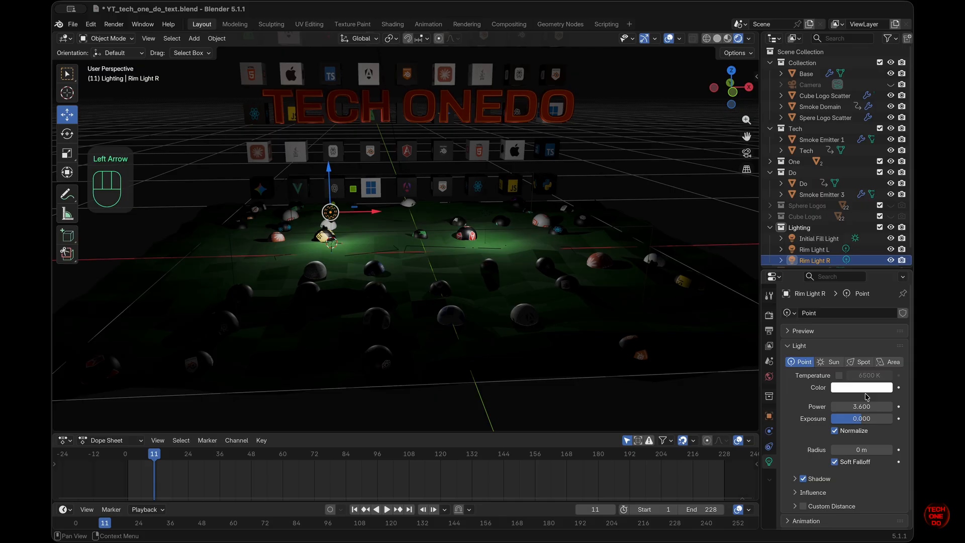
{"action": "left_click", "coordinate": [898, 407]}
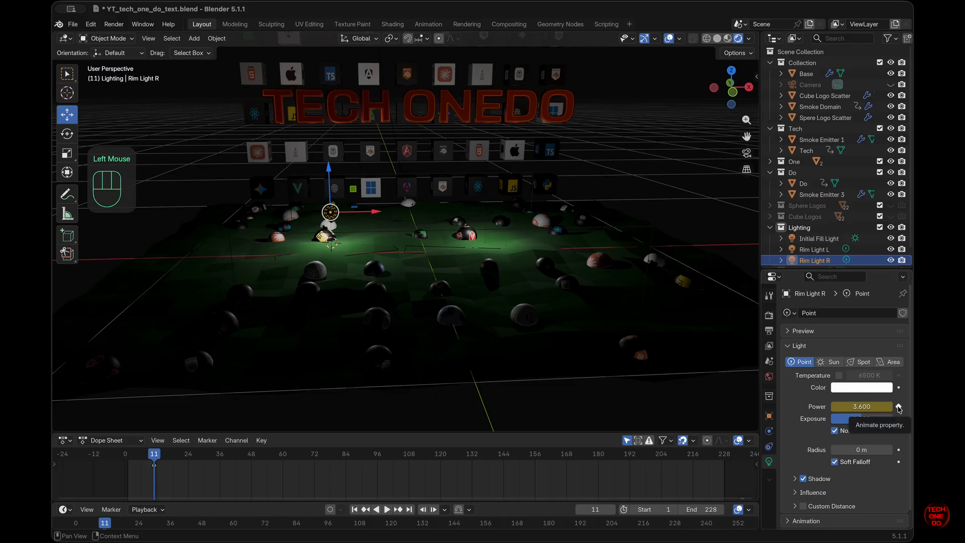
{"action": "key", "text": "Right"}
{"action": "left_click", "coordinate": [899, 407]}
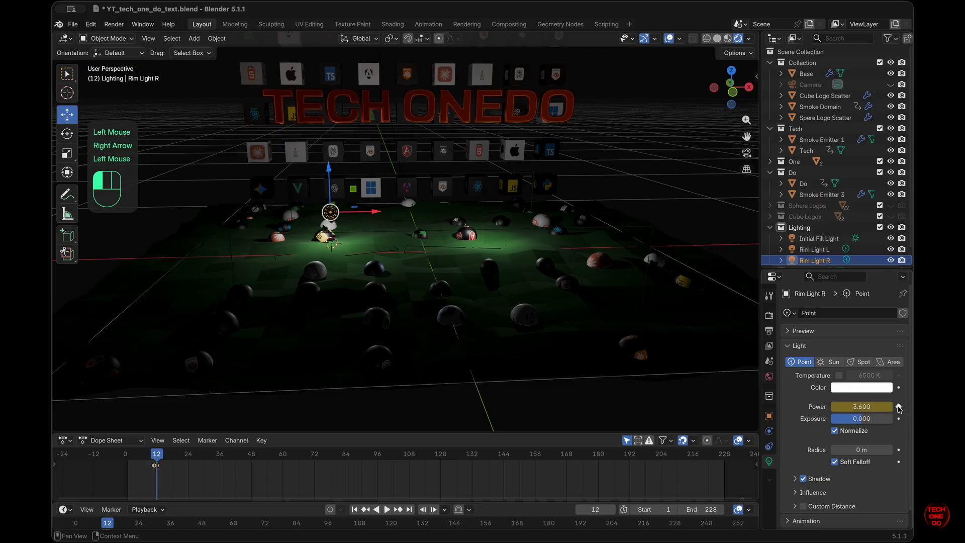
Step: Set Rim Light R's Power to 0 on frame 11 and keyframe it there
{"action": "key", "text": "Left"}
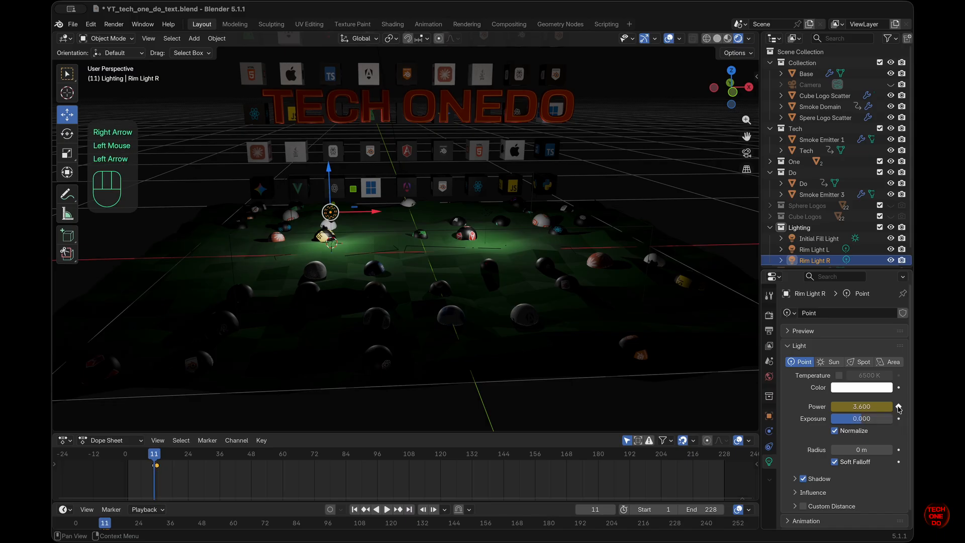
{"action": "left_click", "coordinate": [866, 407]}
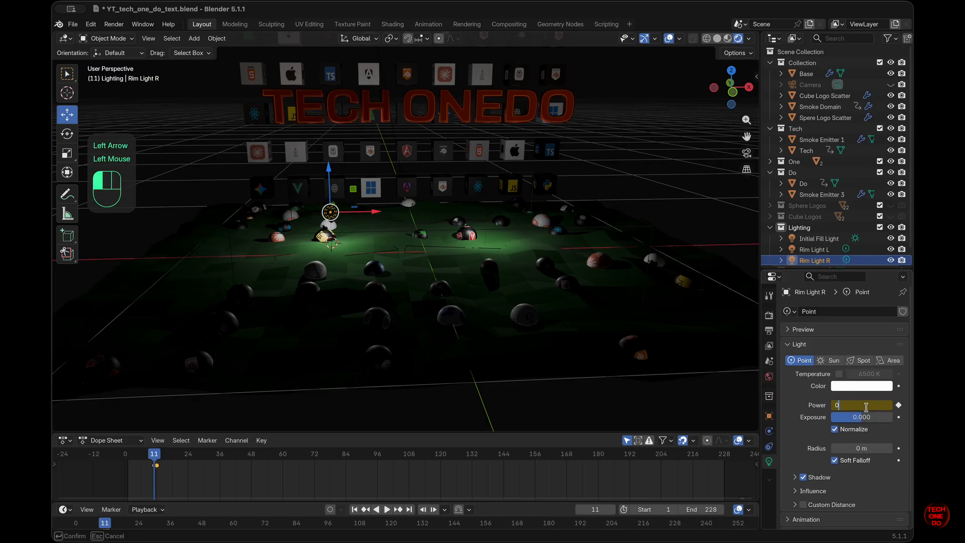
{"action": "key", "text": "Return"}
{"action": "key", "text": "i"}
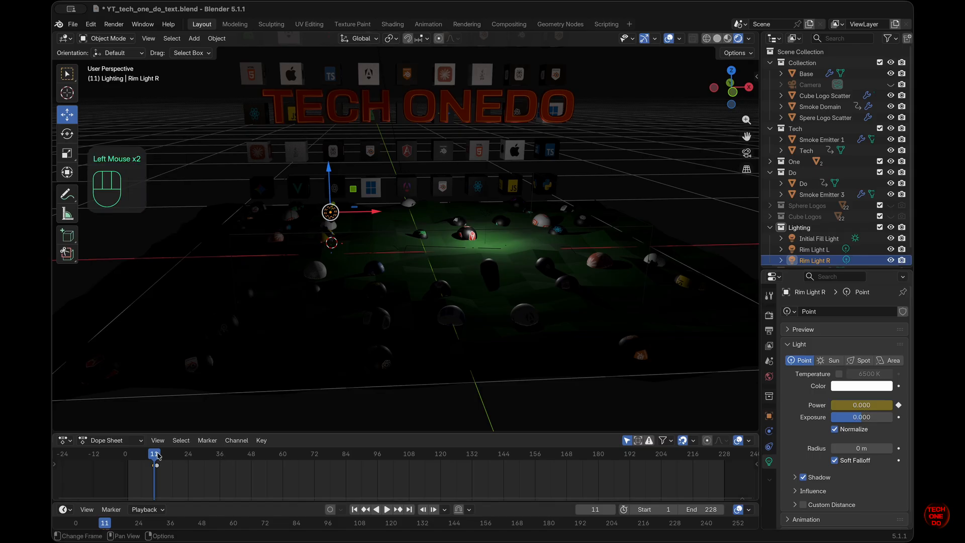
Step: Keyframe Rim Light R's Power at 3.6 on frame 48 and at 0 on frame 49
{"action": "left_click_drag", "start_coordinate": [156, 455], "coordinate": [252, 454]}
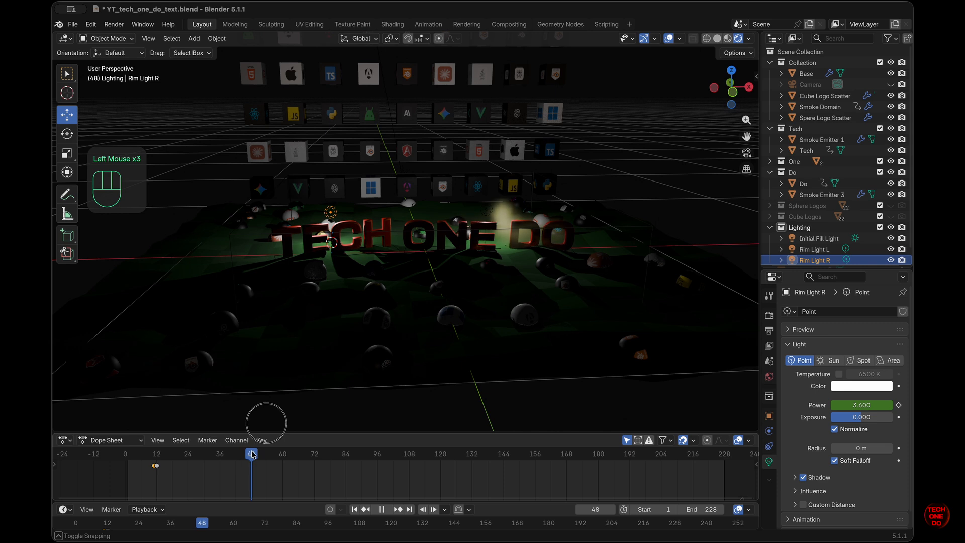
{"action": "left_click", "coordinate": [898, 406]}
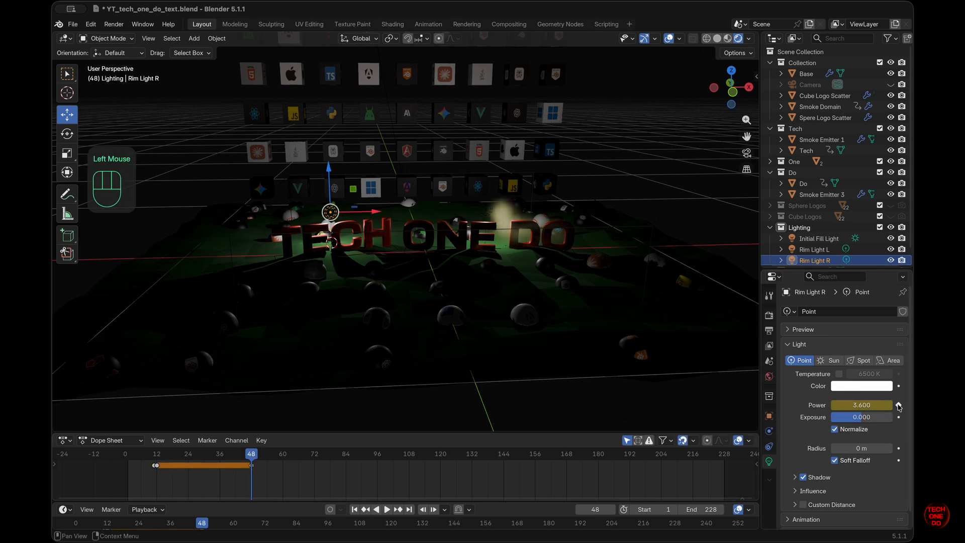
{"action": "key", "text": "Right"}
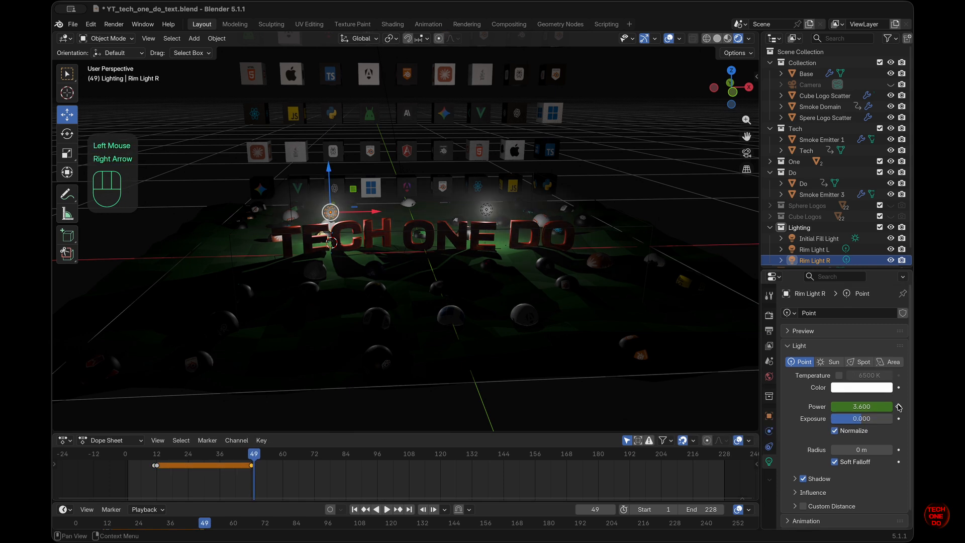
{"action": "left_click", "coordinate": [879, 406]}
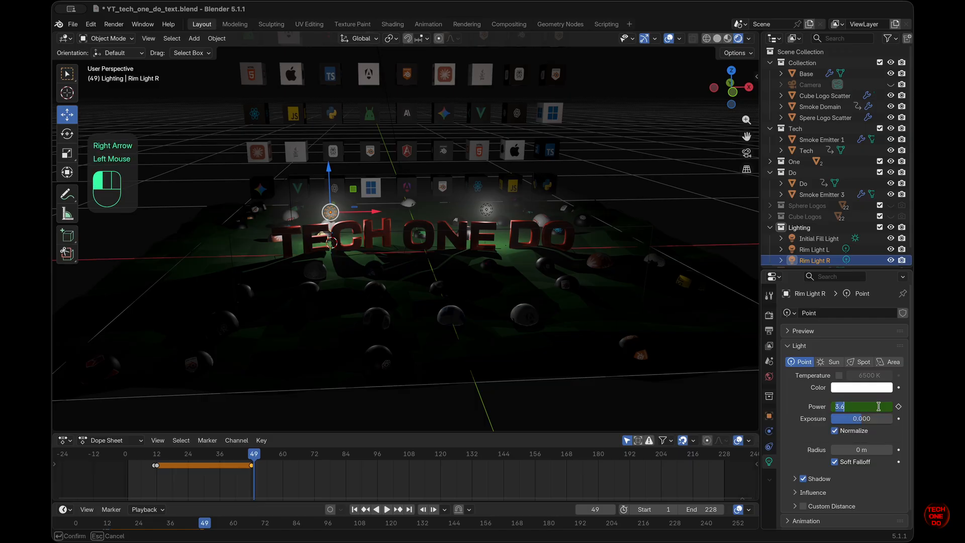
{"action": "type", "text": "0"}
{"action": "key", "text": "Return"}
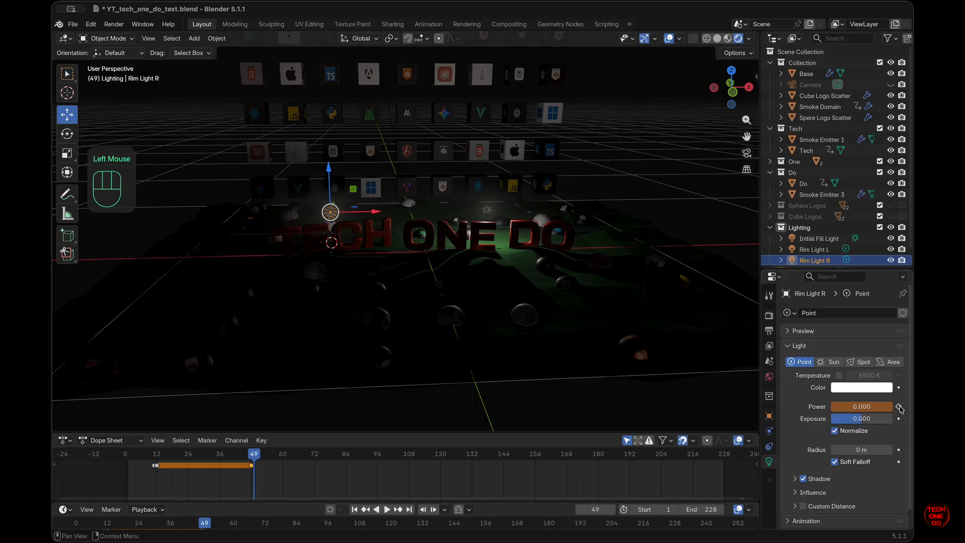
{"action": "left_click", "coordinate": [899, 406]}
{"action": "left_click", "coordinate": [328, 482]}
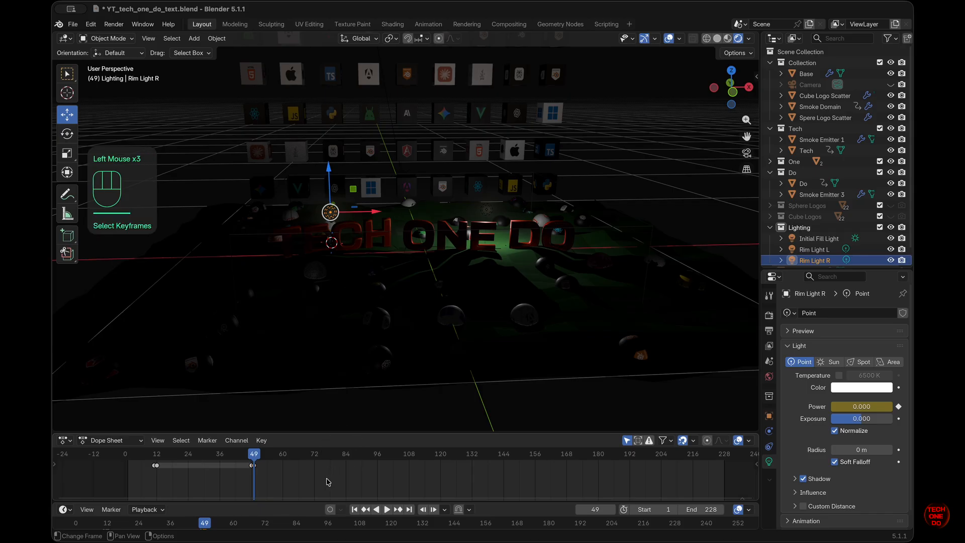
{"action": "left_click", "coordinate": [294, 479]}
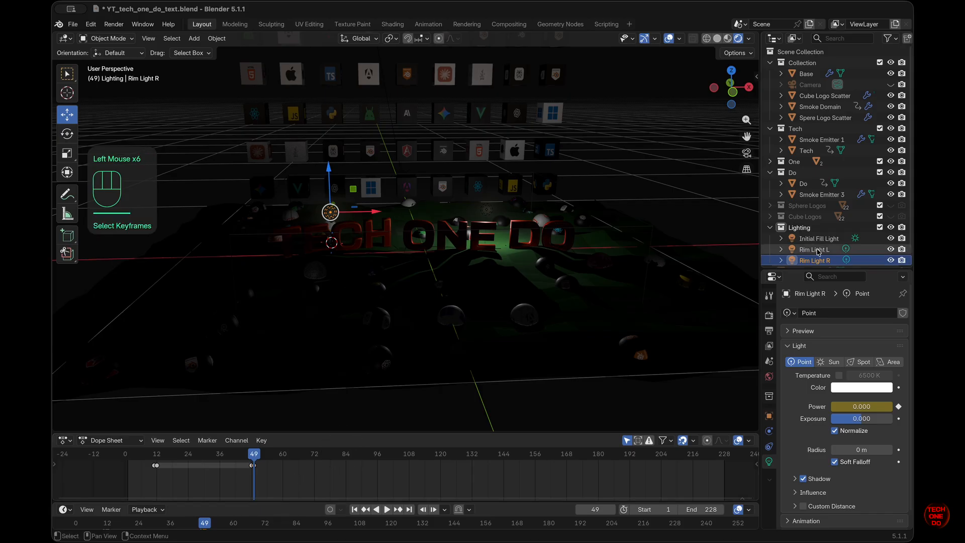
Step: Check the One text's keyframes and keyframe Rim Light L's Power at 3.6 on frame 28
{"action": "left_click", "coordinate": [818, 250]}
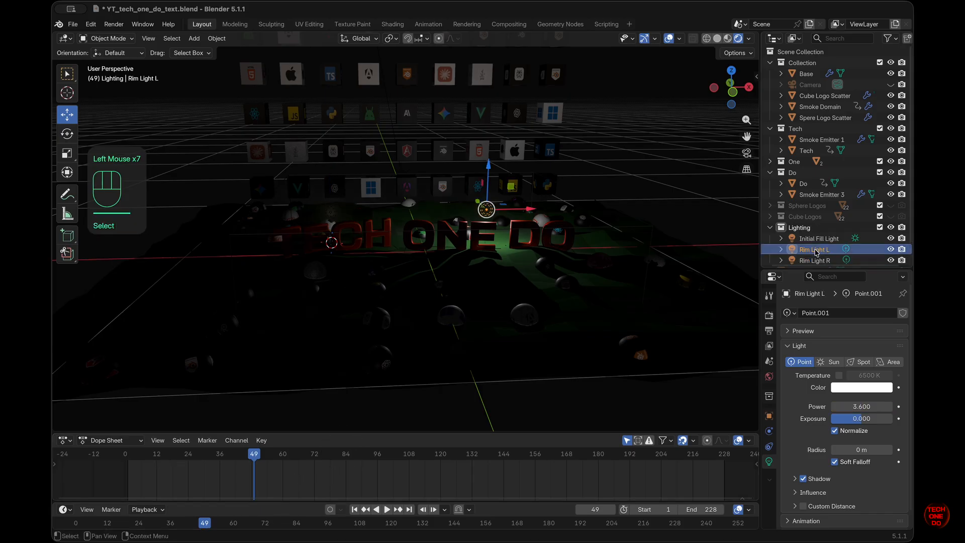
{"action": "left_click_drag", "start_coordinate": [243, 460], "coordinate": [201, 463]}
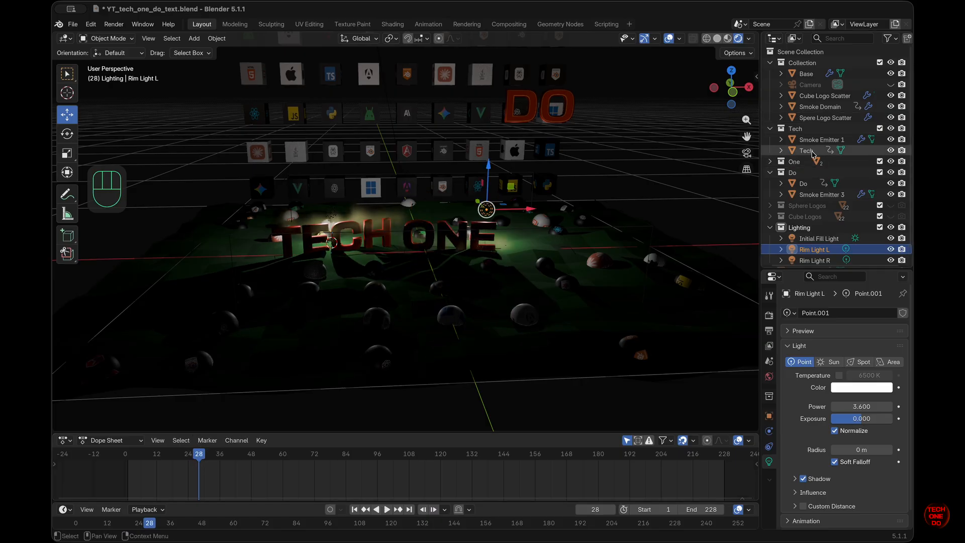
{"action": "left_click", "coordinate": [770, 161]}
{"action": "left_click", "coordinate": [801, 173]}
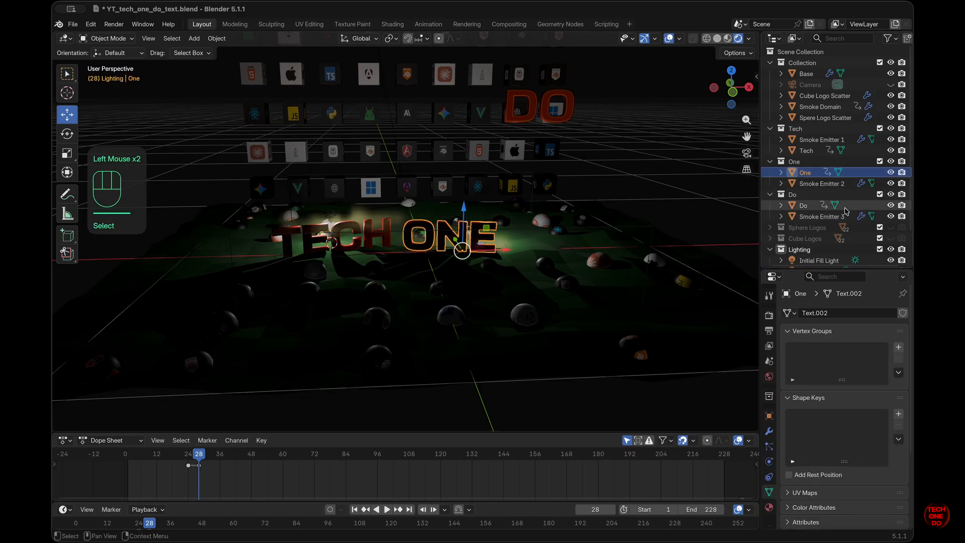
{"action": "scroll", "coordinate": [843, 213], "scroll_direction": "down", "scroll_amount": 3}
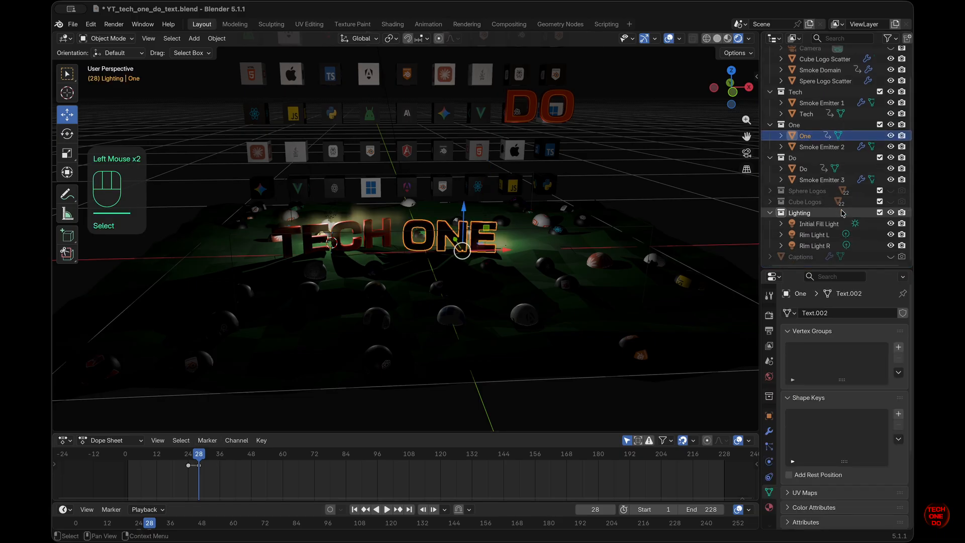
{"action": "left_click", "coordinate": [825, 238]}
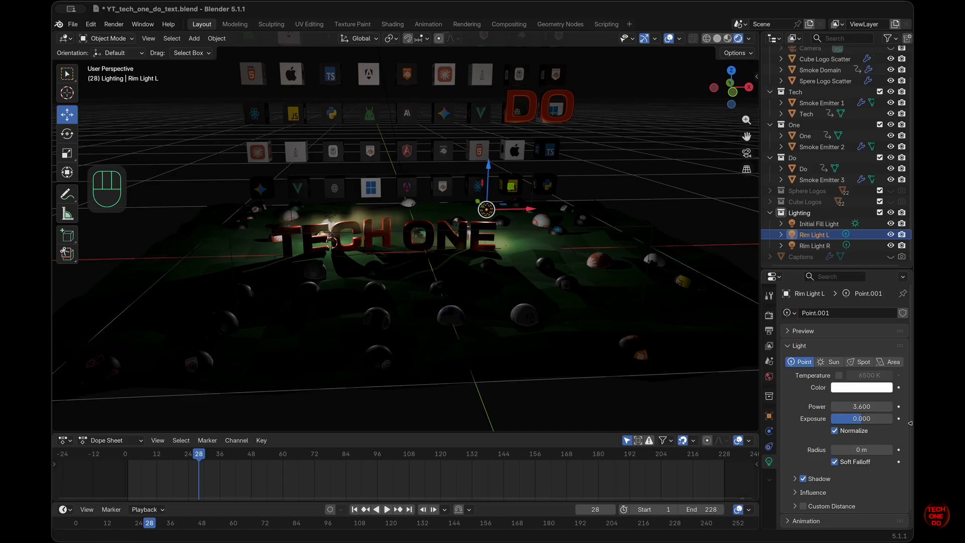
{"action": "left_click", "coordinate": [899, 407]}
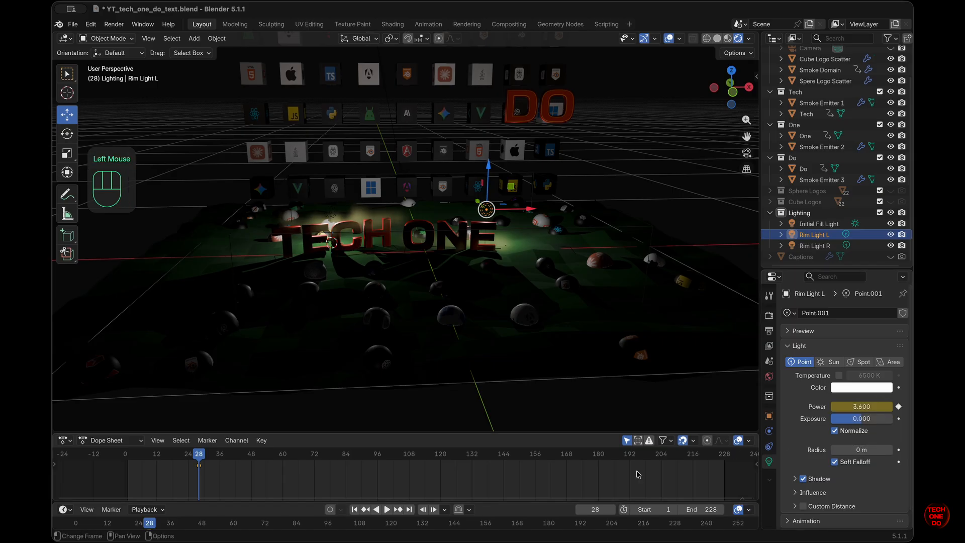
Step: Set Rim Light L's Power to 0 on frame 27 and keyframe it there
{"action": "key", "text": "Left"}
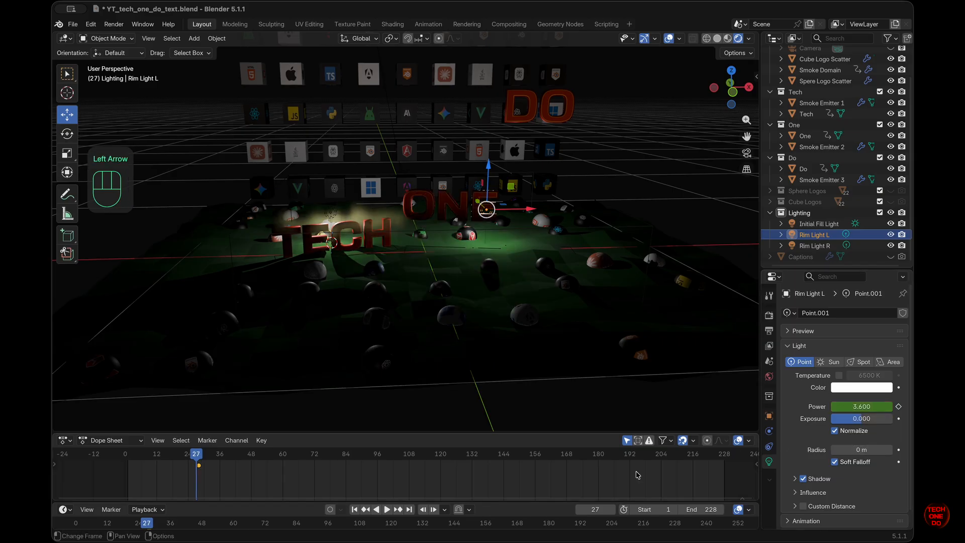
{"action": "left_click", "coordinate": [878, 407]}
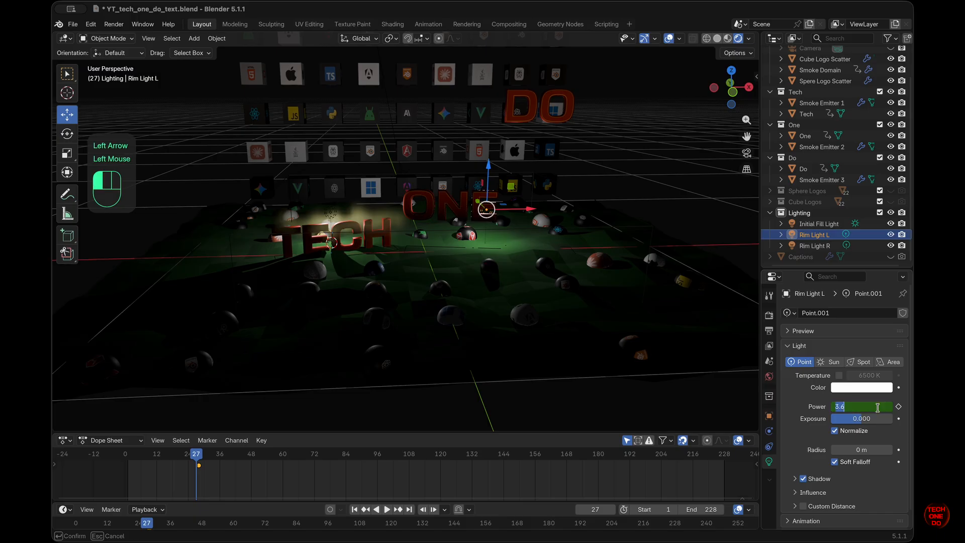
{"action": "type", "text": "0"}
{"action": "key", "text": "Return"}
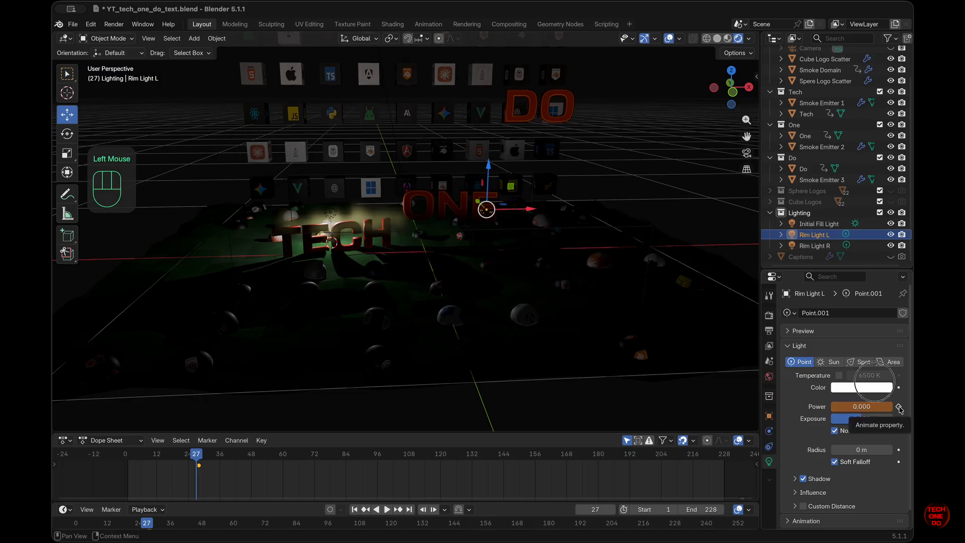
{"action": "left_click", "coordinate": [899, 407]}
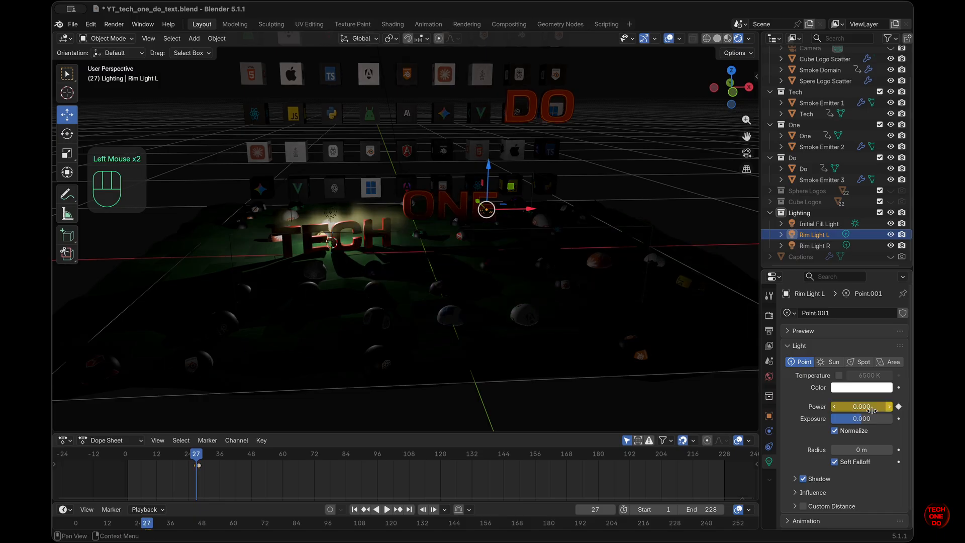
Step: Scrub the animation to frame 54 and keyframe Rim Light L's Power at 3.6 there
{"action": "left_click", "coordinate": [199, 457]}
{"action": "key", "text": "space"}
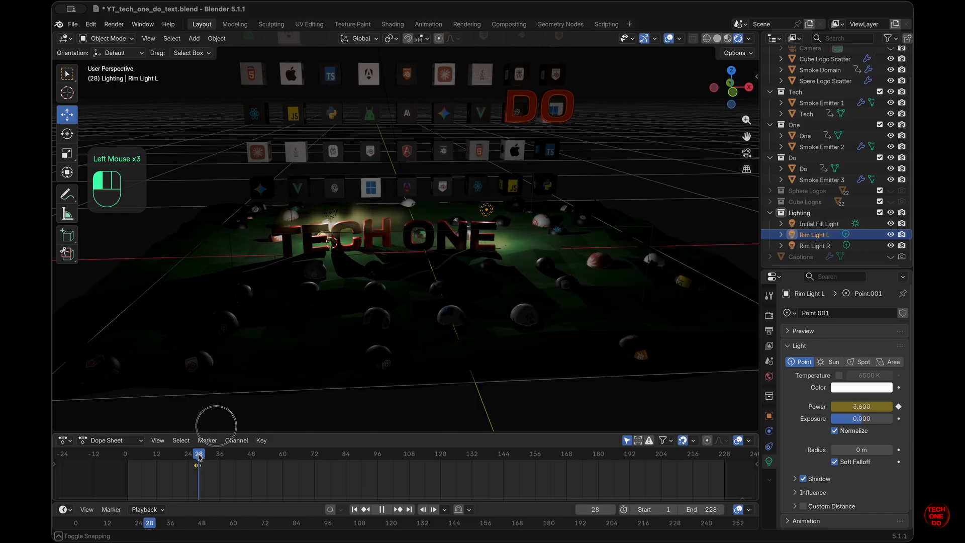
{"action": "left_click_drag", "start_coordinate": [199, 456], "coordinate": [284, 459]}
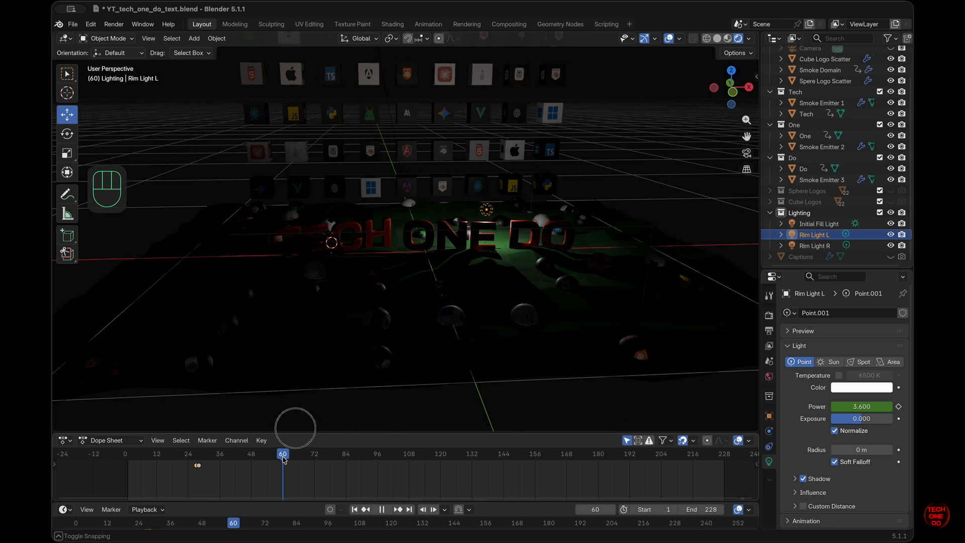
{"action": "left_click_drag", "start_coordinate": [284, 459], "coordinate": [269, 459]}
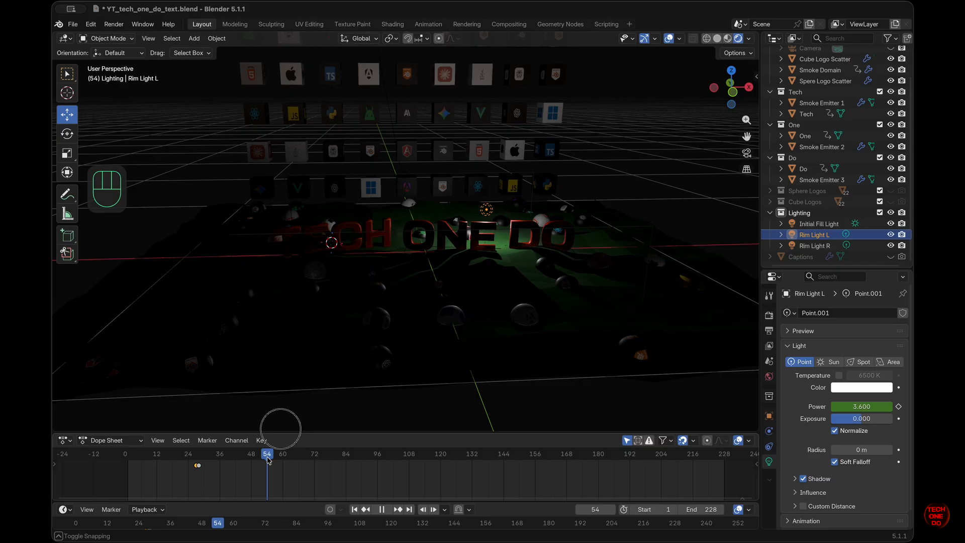
{"action": "mouse_move", "coordinate": [269, 459]}
{"action": "left_mouse_down"}
{"action": "mouse_move", "coordinate": [253, 460]}
{"action": "mouse_move", "coordinate": [267, 463]}
{"action": "left_mouse_up"}
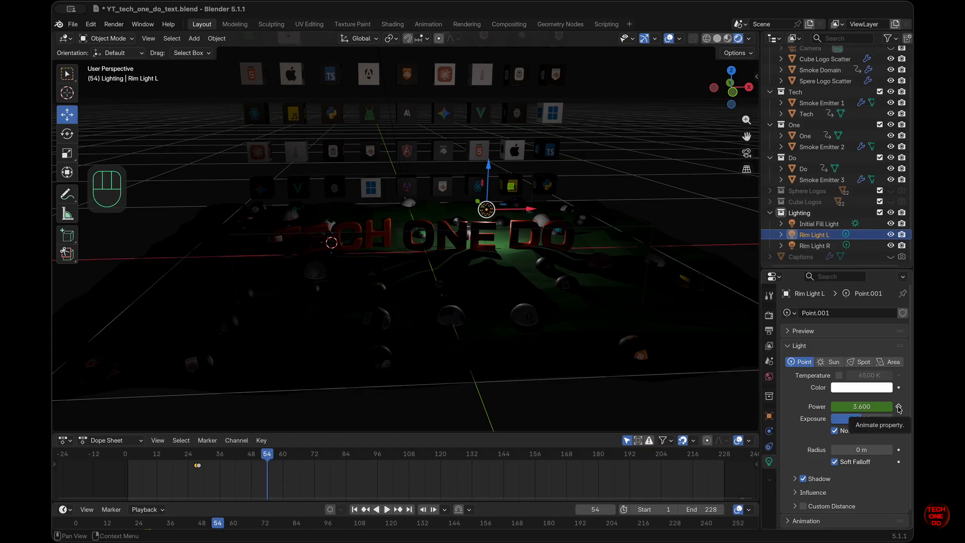
{"action": "left_click", "coordinate": [881, 408]}
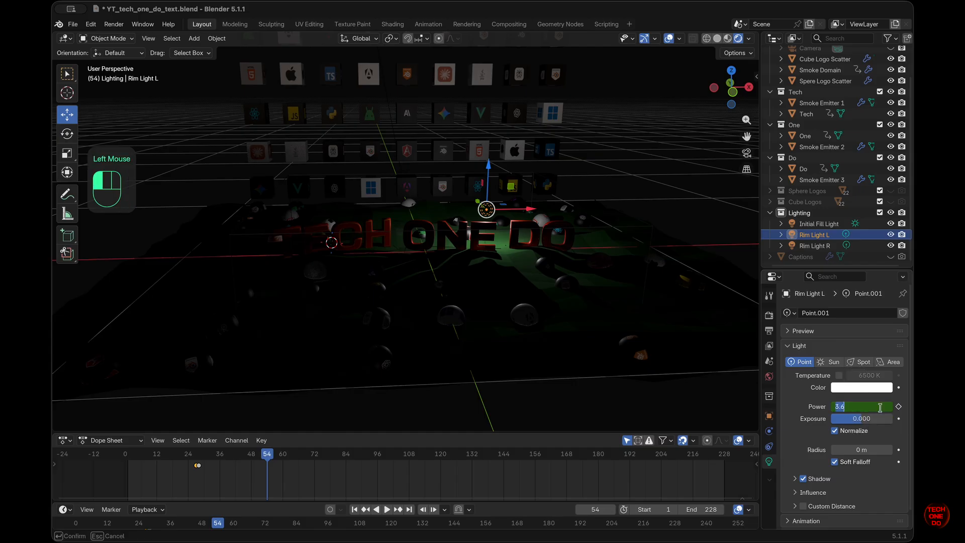
{"action": "left_click", "coordinate": [900, 407]}
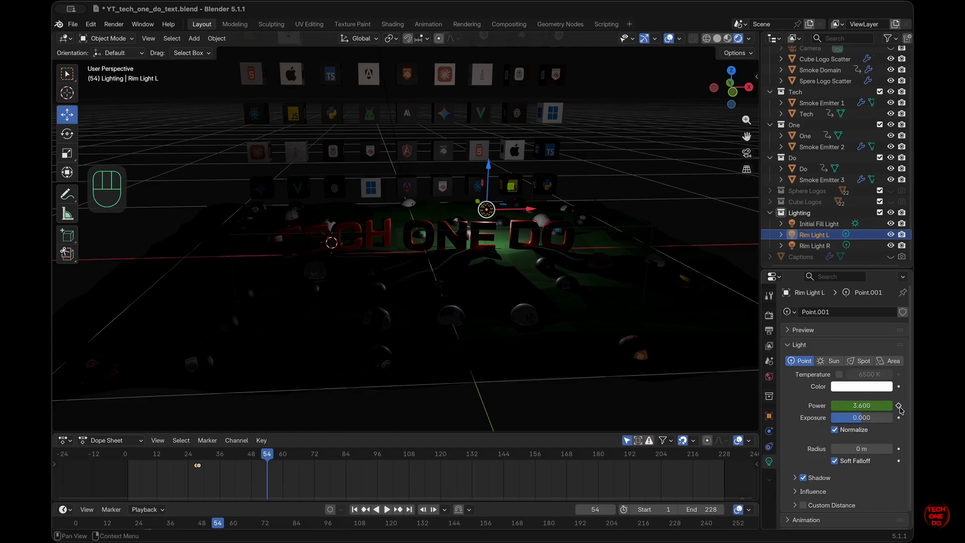
{"action": "left_click", "coordinate": [899, 407]}
Step: Set Rim Light L's Power to 0 on frame 55 and keyframe it there
{"action": "key", "text": "Right"}
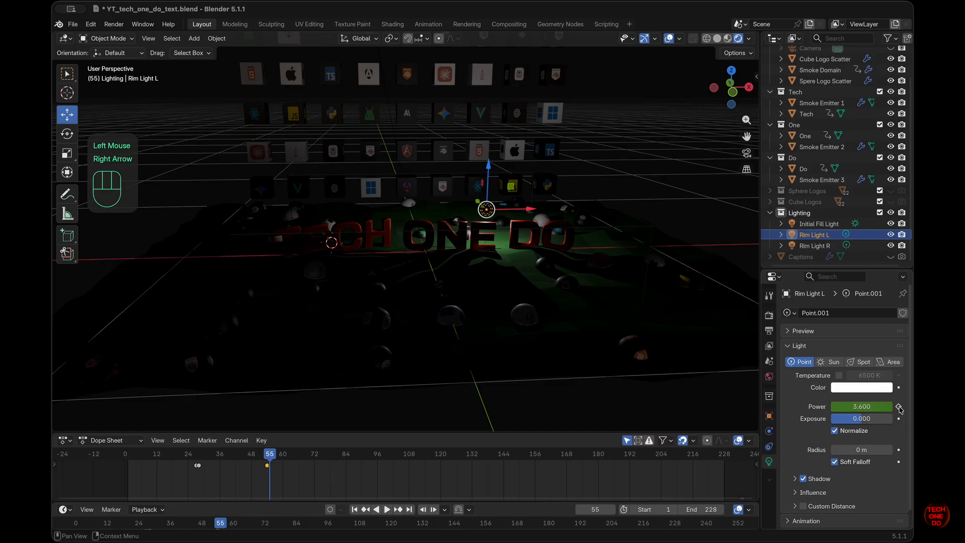
{"action": "left_click", "coordinate": [853, 407]}
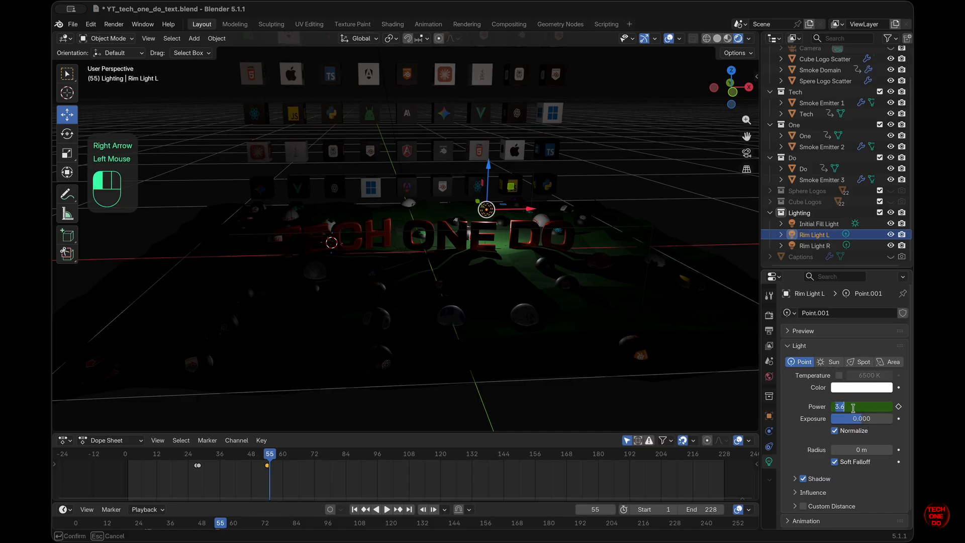
{"action": "type", "text": "0"}
{"action": "key", "text": "Return"}
{"action": "left_click", "coordinate": [900, 406]}
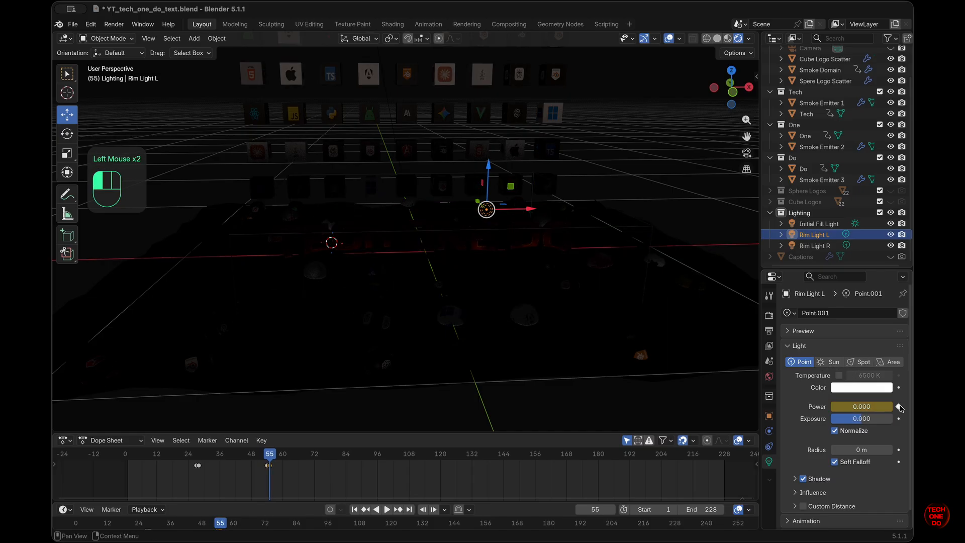
Step: Shift Rim Light L's last two Power keyframes one frame earlier, to frames 53 and 54
{"action": "left_click_drag", "start_coordinate": [300, 479], "coordinate": [262, 465]}
{"action": "key", "text": "g"}
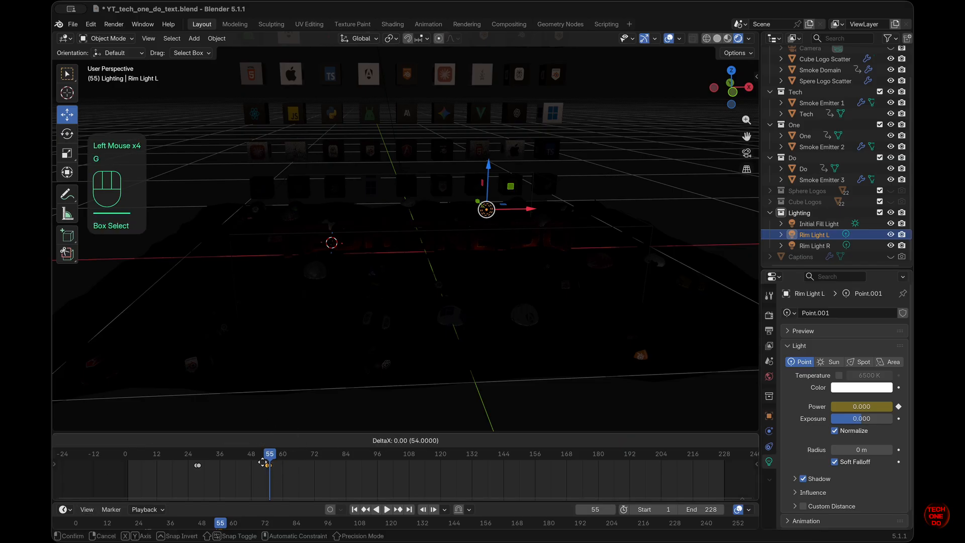
{"action": "left_click", "coordinate": [259, 463]}
{"action": "left_click", "coordinate": [291, 468]}
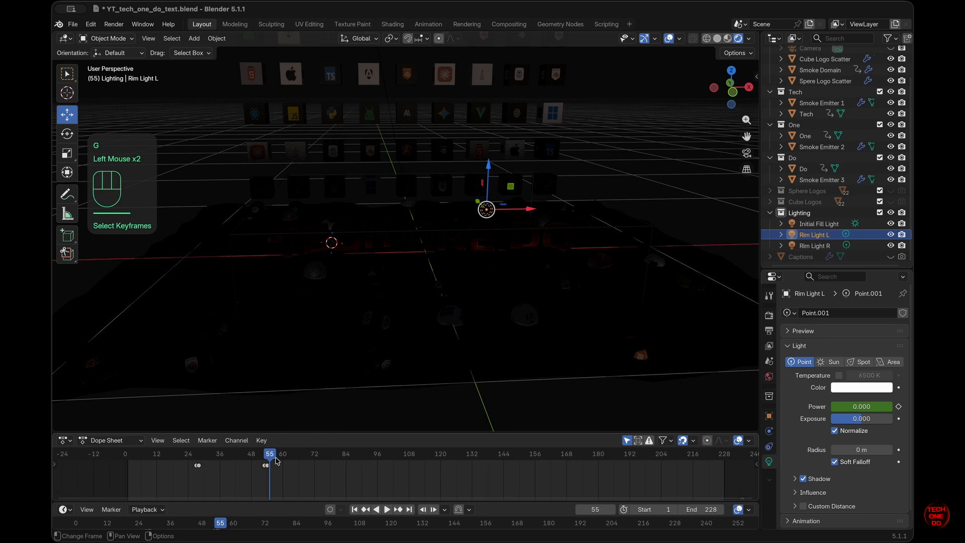
Step: Play the animation from the start in camera view and scrub around frame 52 to check the rim lights' timing
{"action": "left_click", "coordinate": [275, 458]}
{"action": "left_click_drag", "start_coordinate": [272, 458], "coordinate": [130, 463]}
{"action": "left_click", "coordinate": [747, 153]}
{"action": "left_click", "coordinate": [386, 510]}
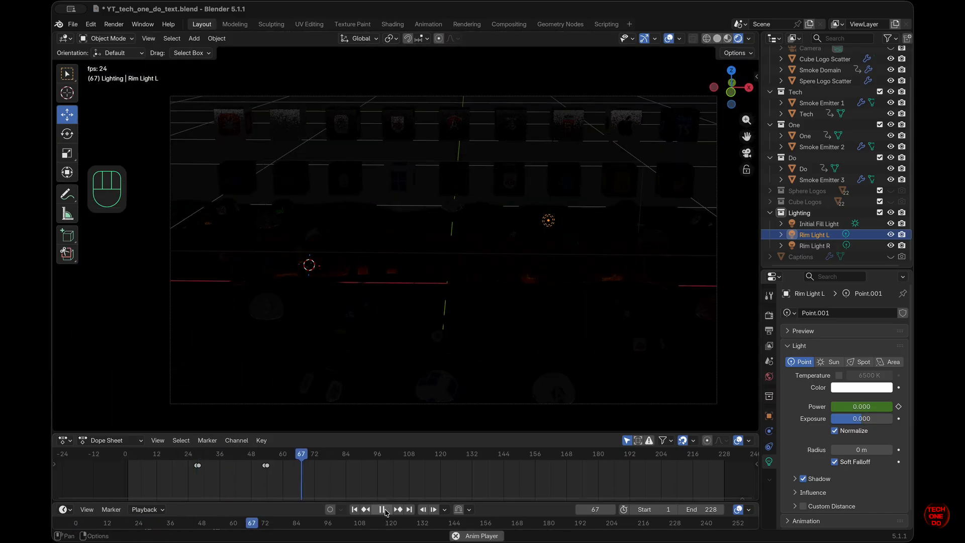
{"action": "left_click", "coordinate": [385, 510]}
{"action": "left_click_drag", "start_coordinate": [350, 461], "coordinate": [263, 463]}
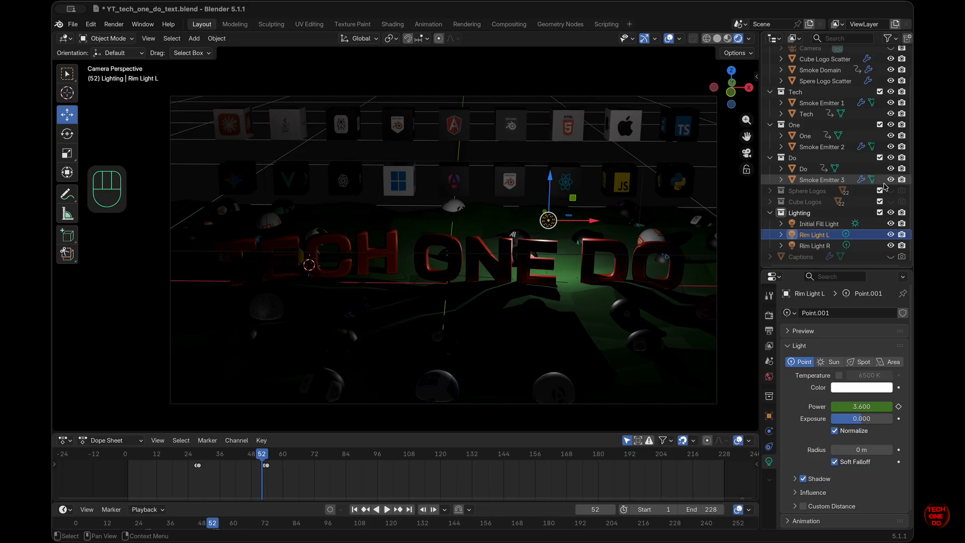
Step: Move Rim Light R's last two Power keyframes to frames 53 and 54, matching Rim Light L
{"action": "left_click", "coordinate": [815, 246]}
{"action": "left_click", "coordinate": [818, 223]}
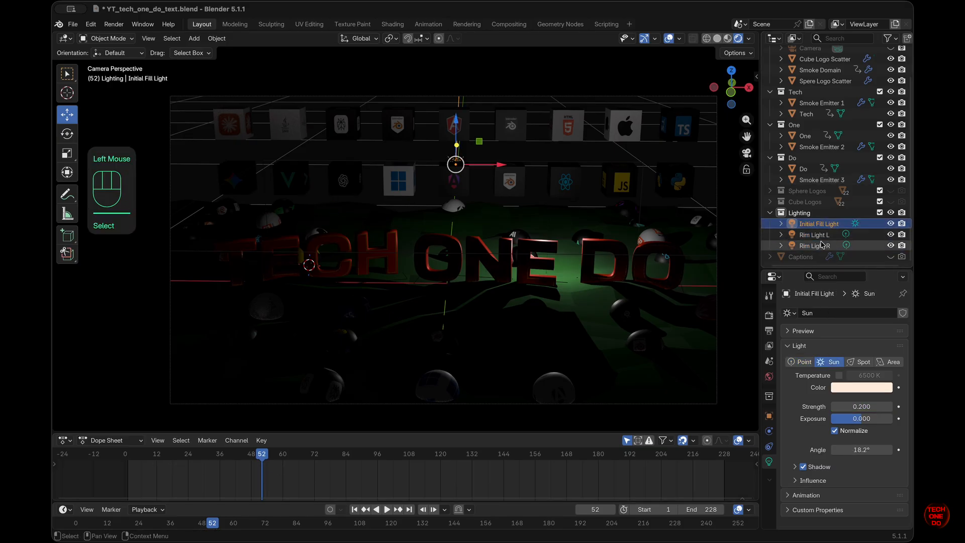
{"action": "left_click", "coordinate": [825, 235]}
{"action": "left_click", "coordinate": [265, 464]}
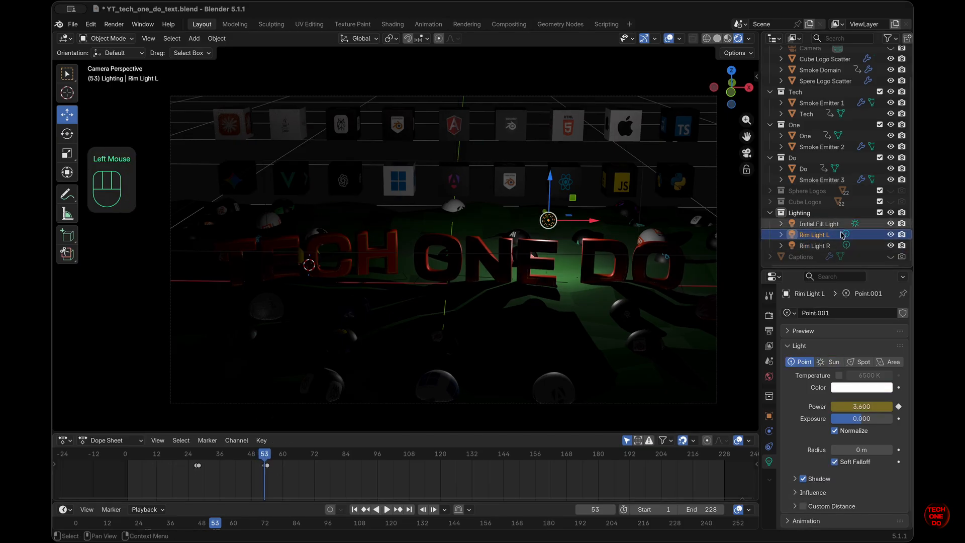
{"action": "left_click", "coordinate": [825, 246]}
{"action": "left_click_drag", "start_coordinate": [274, 471], "coordinate": [248, 461]}
{"action": "key", "text": "g"}
{"action": "left_click", "coordinate": [327, 471]}
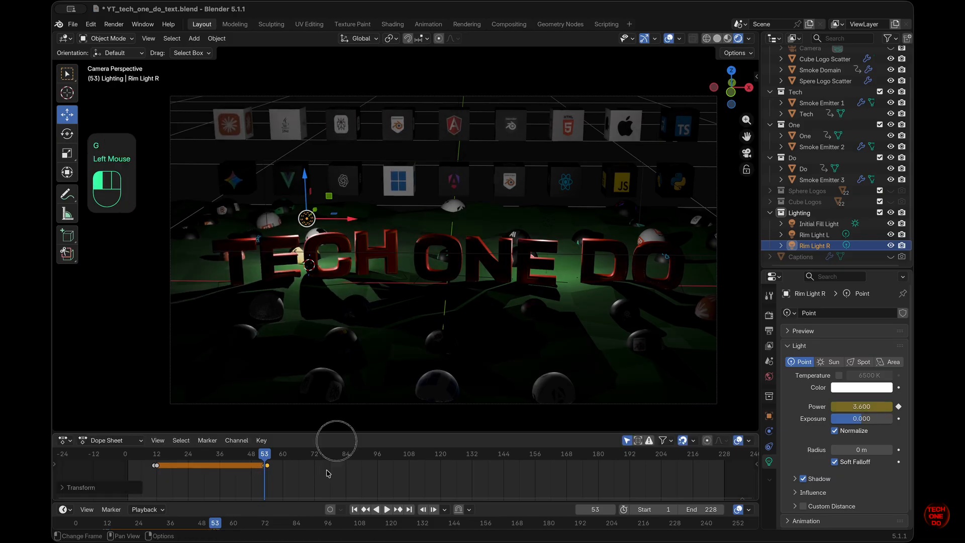
Step: Play the animation from frame 1 and move Rim Light R's frame 53 Power keyframe to frame 48 for a gradual fade
{"action": "left_click", "coordinate": [355, 509]}
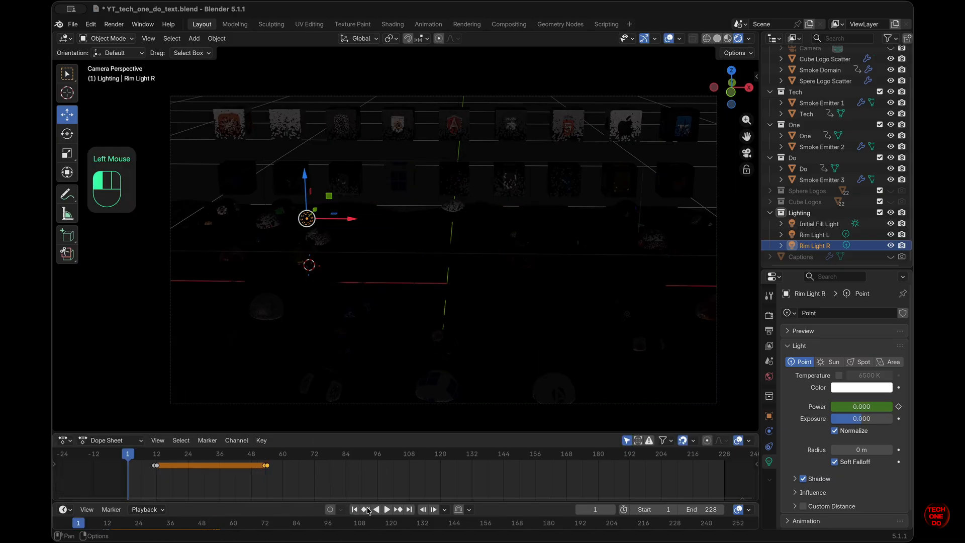
{"action": "left_click", "coordinate": [386, 509]}
{"action": "left_click", "coordinate": [384, 510]}
{"action": "left_click", "coordinate": [296, 475]}
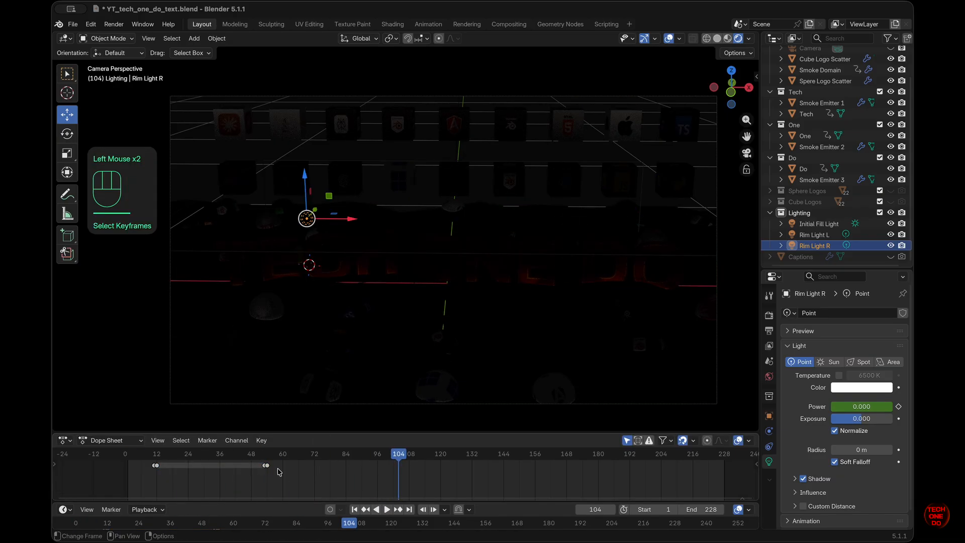
{"action": "left_click_drag", "start_coordinate": [277, 470], "coordinate": [266, 462]}
{"action": "left_click", "coordinate": [265, 467]}
{"action": "key", "text": "g"}
{"action": "left_click", "coordinate": [252, 469]}
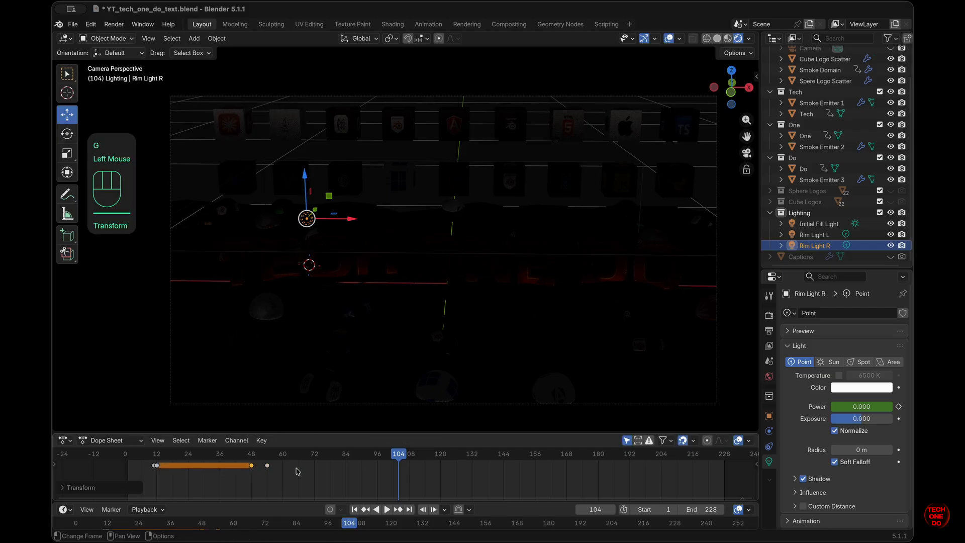
{"action": "left_click", "coordinate": [297, 471]}
Step: Move Rim Light L's frame 53 Power keyframe to frame 48 and play the fade-out from the start
{"action": "left_click", "coordinate": [817, 235]}
{"action": "left_click", "coordinate": [264, 466]}
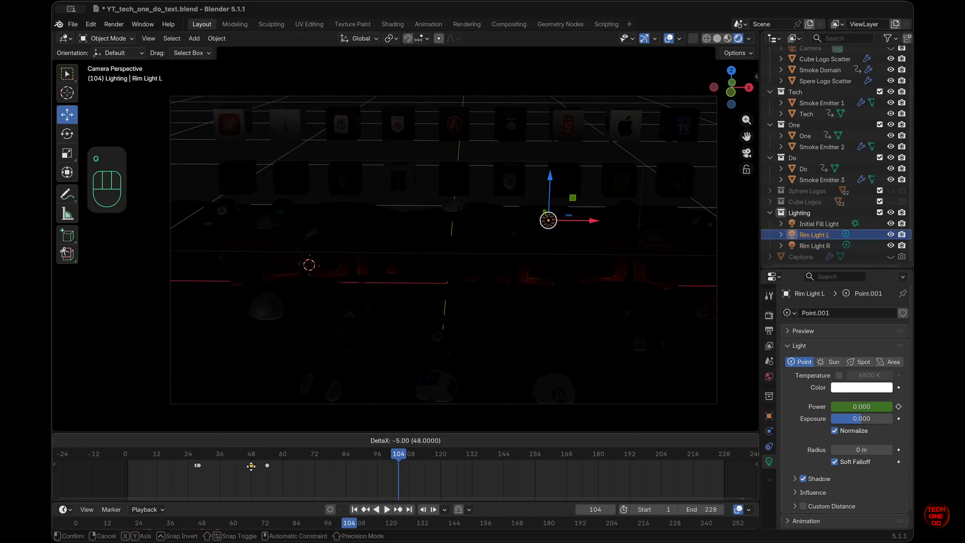
{"action": "left_click_drag", "start_coordinate": [266, 468], "coordinate": [252, 466]}
{"action": "left_click", "coordinate": [355, 510]}
{"action": "left_click", "coordinate": [387, 510]}
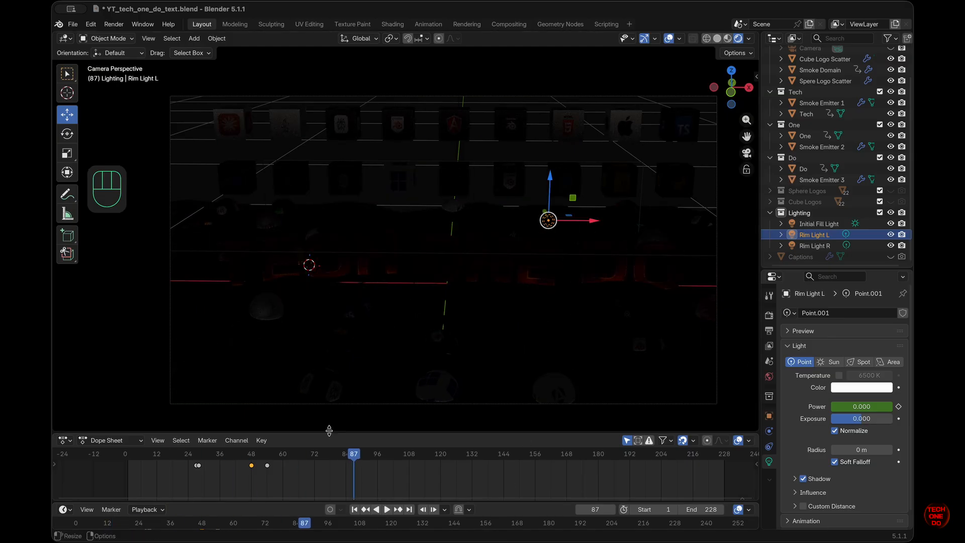
{"action": "left_click_drag", "start_coordinate": [354, 454], "coordinate": [268, 463]}
Step: Keyframe the Initial Fill Light's Strength at 0.2 on frame 47
{"action": "left_click", "coordinate": [819, 224]}
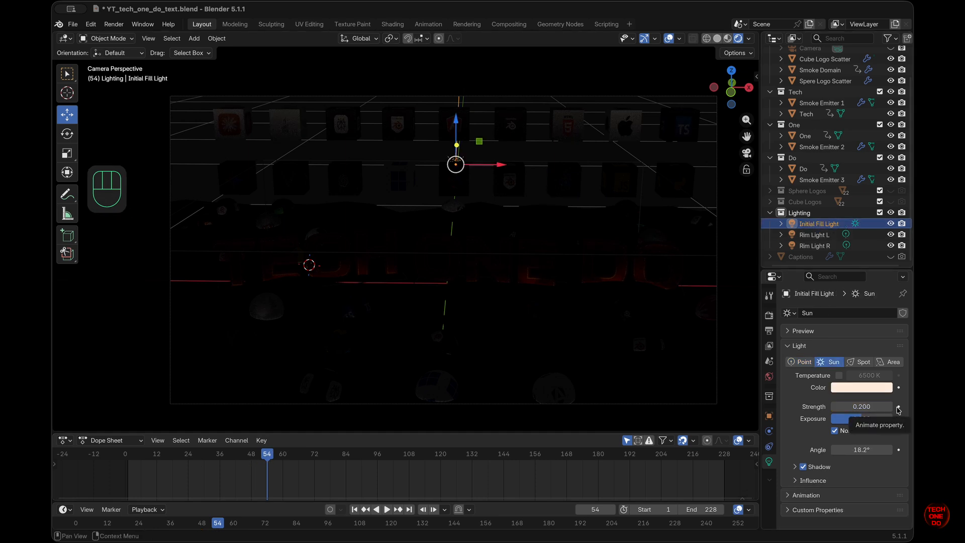
{"action": "key", "text": "Left"}
{"action": "key", "text": "Left"}
{"action": "key", "text": "Left"}
{"action": "key", "text": "Left"}
{"action": "key", "text": "Left"}
{"action": "key", "text": "Left"}
{"action": "key", "text": "Left"}
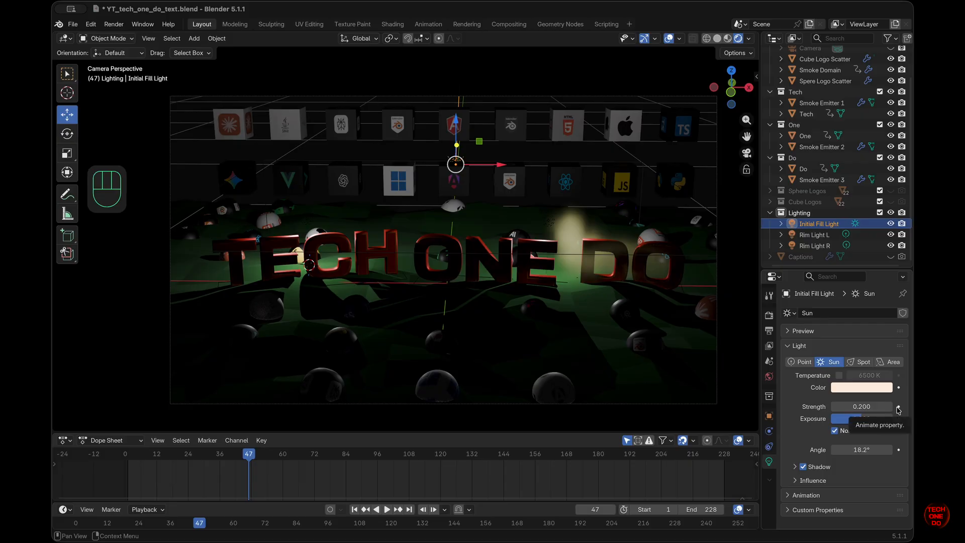
{"action": "key", "text": "Right"}
{"action": "key", "text": "Left"}
{"action": "left_click", "coordinate": [898, 408]}
Step: Set the Initial Fill Light's Strength to 0 on frame 48, keyframe it, and play the animation
{"action": "key", "text": "Right"}
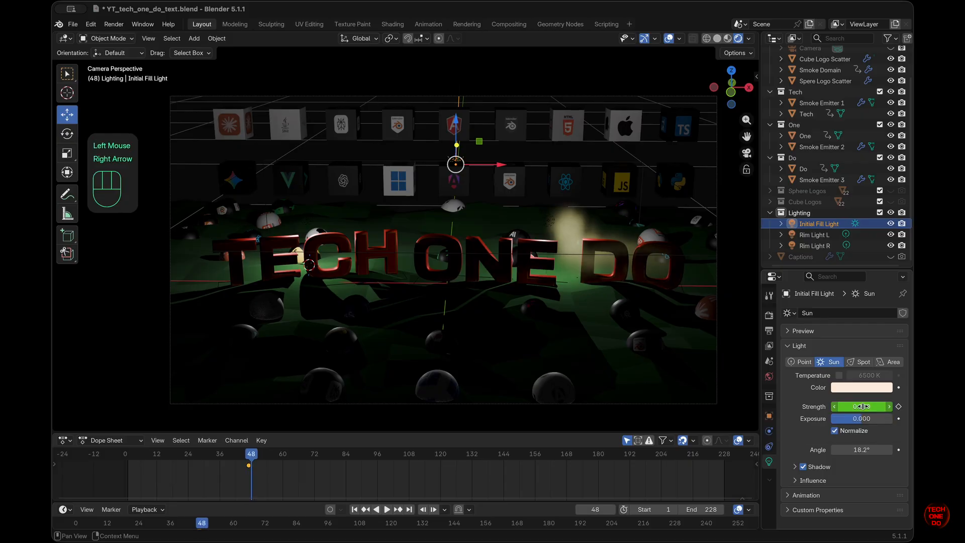
{"action": "left_click_drag", "start_coordinate": [866, 407], "coordinate": [845, 407]}
{"action": "left_click", "coordinate": [898, 407]}
{"action": "left_click", "coordinate": [387, 510]}
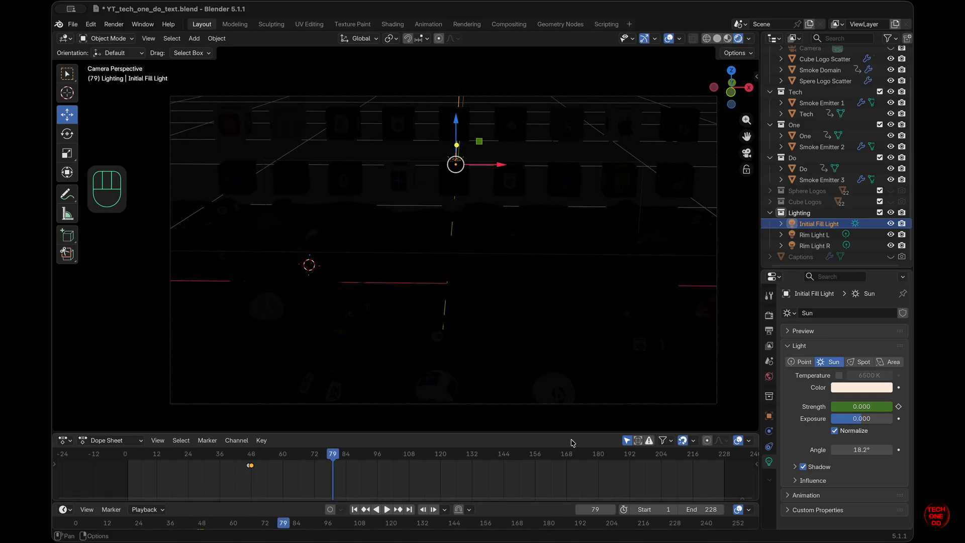
{"action": "left_click", "coordinate": [572, 442]}
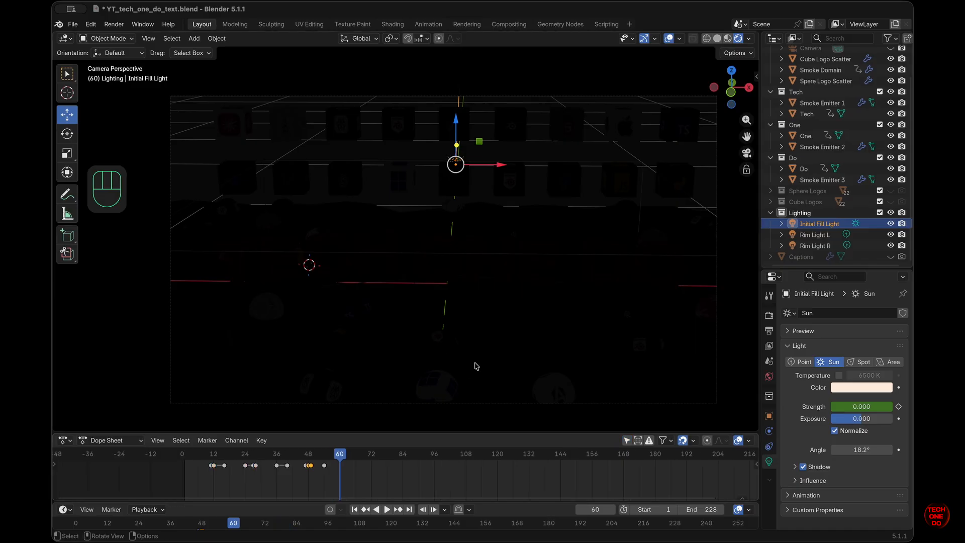
Step: Leave the camera view and switch the viewport to Material Preview shading to inspect the whole scene
{"action": "scroll", "coordinate": [477, 367], "scroll_direction": "right", "scroll_amount": 5}
{"action": "scroll", "coordinate": [476, 366], "scroll_direction": "left", "scroll_amount": 5}
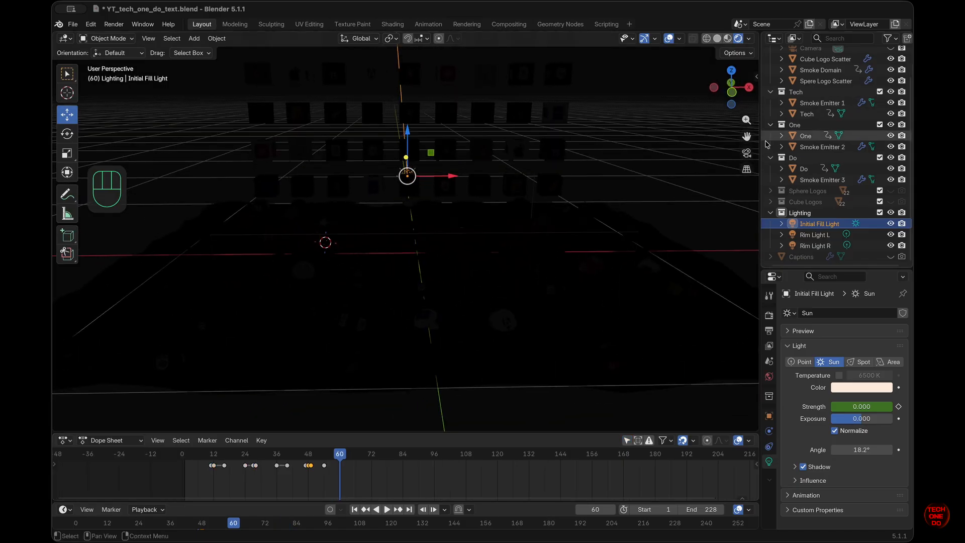
{"action": "left_click", "coordinate": [747, 153]}
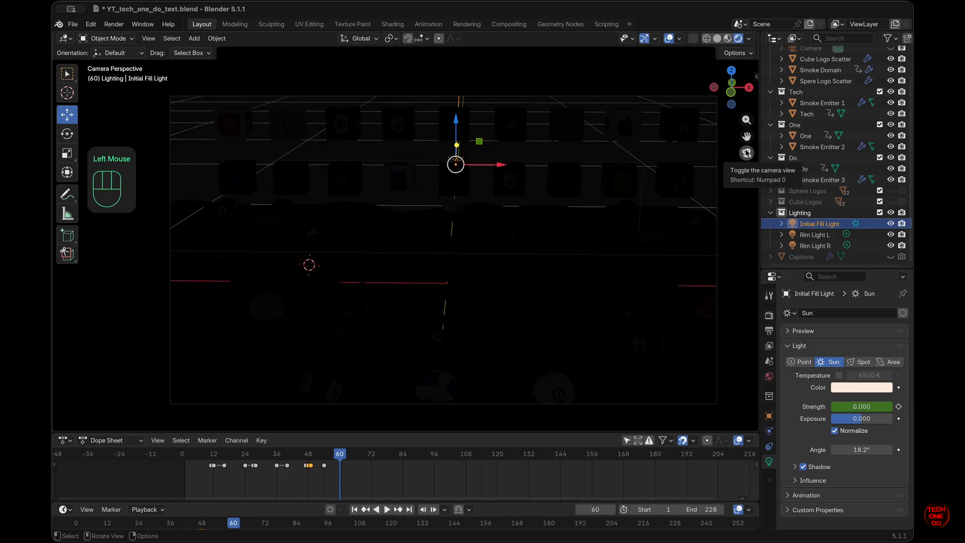
{"action": "left_click", "coordinate": [747, 153]}
{"action": "left_click", "coordinate": [728, 39]}
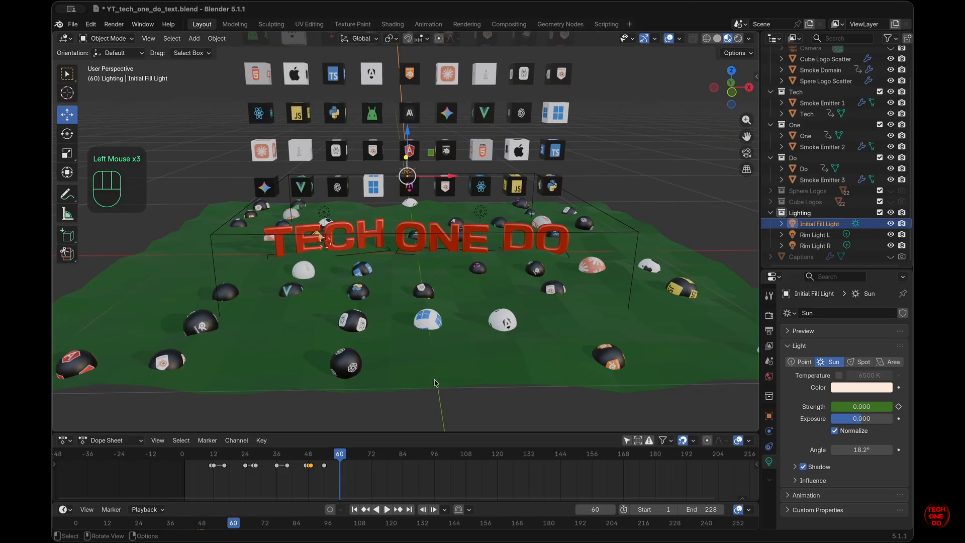
{"action": "scroll", "coordinate": [437, 389], "scroll_direction": "right", "scroll_amount": 3}
{"action": "scroll", "coordinate": [437, 389], "scroll_direction": "left", "scroll_amount": 5}
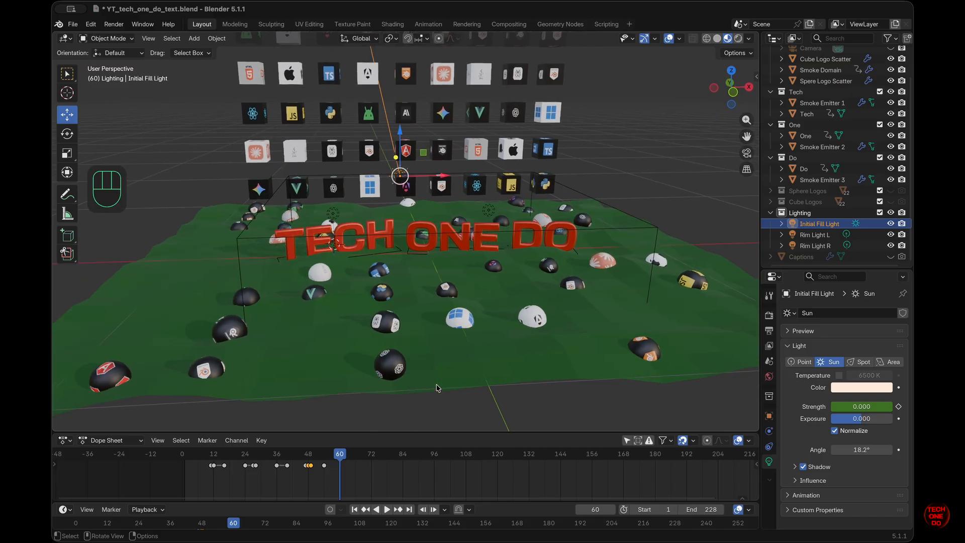
{"action": "scroll", "coordinate": [437, 388], "scroll_direction": "right", "scroll_amount": 4}
{"action": "scroll", "coordinate": [437, 388], "scroll_direction": "left", "scroll_amount": 1}
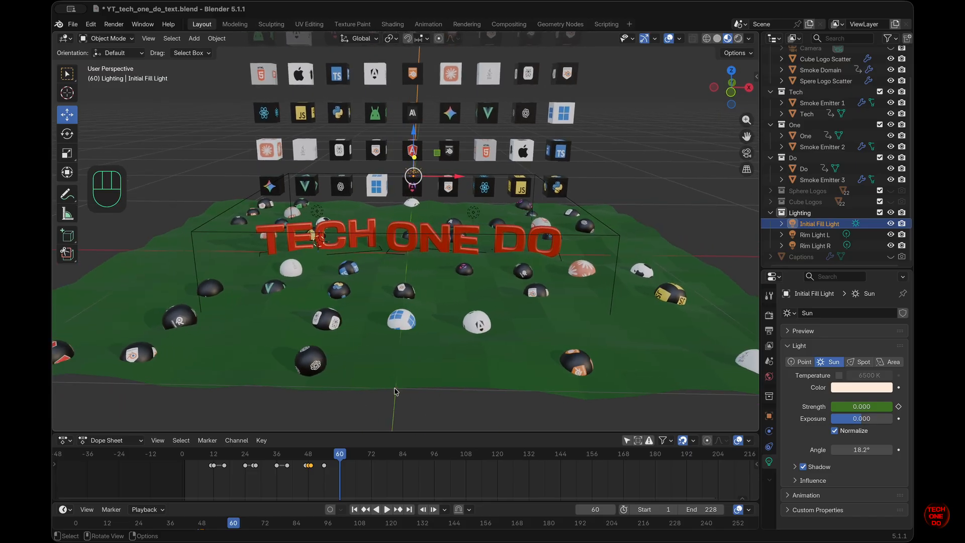
Step: Place the 3D cursor at the middle of the ground's front edge, add a Spot light there and select it
{"action": "key", "text": "shift"}
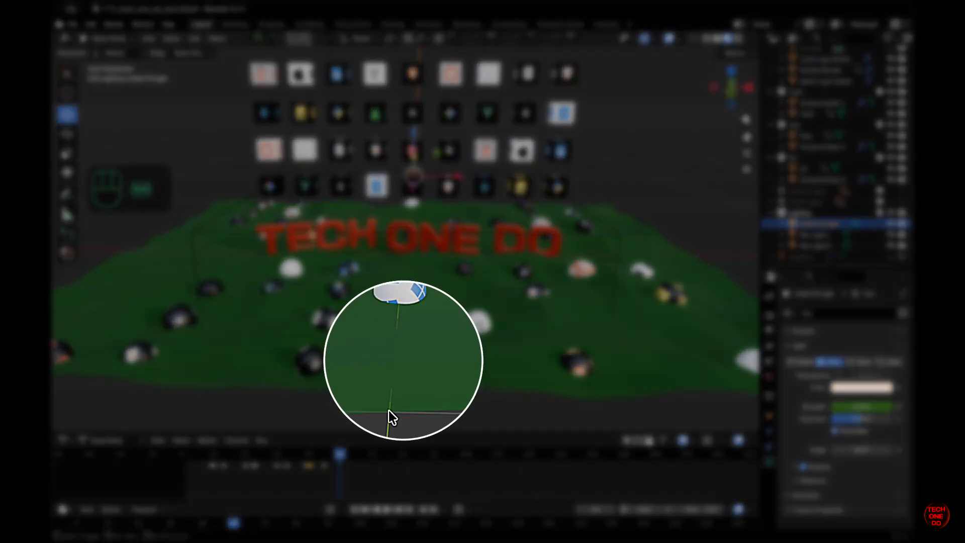
{"action": "right_click", "coordinate": [400, 401], "text": "shift"}
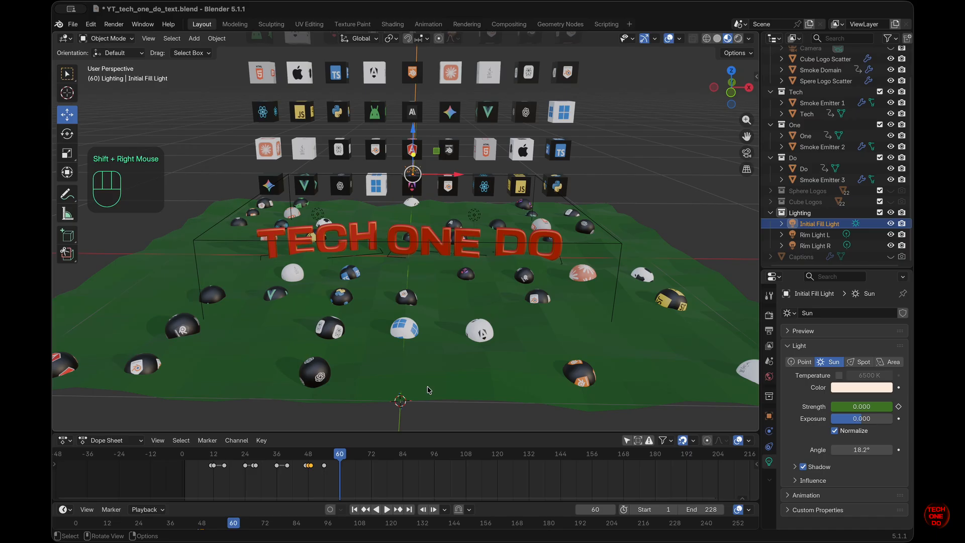
{"action": "key", "text": "shift+a"}
{"action": "mouse_move", "coordinate": [428, 390]}
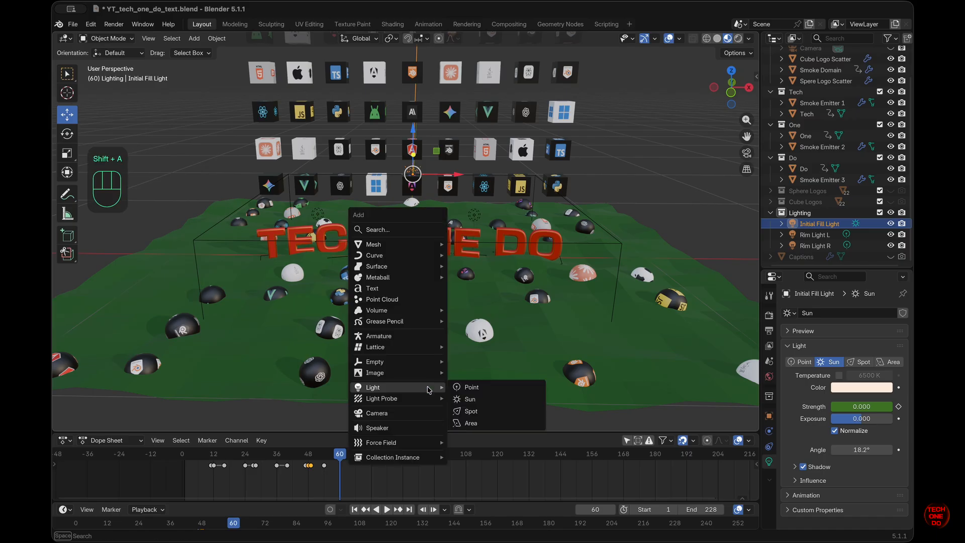
{"action": "left_click", "coordinate": [471, 412]}
{"action": "left_click", "coordinate": [476, 414]}
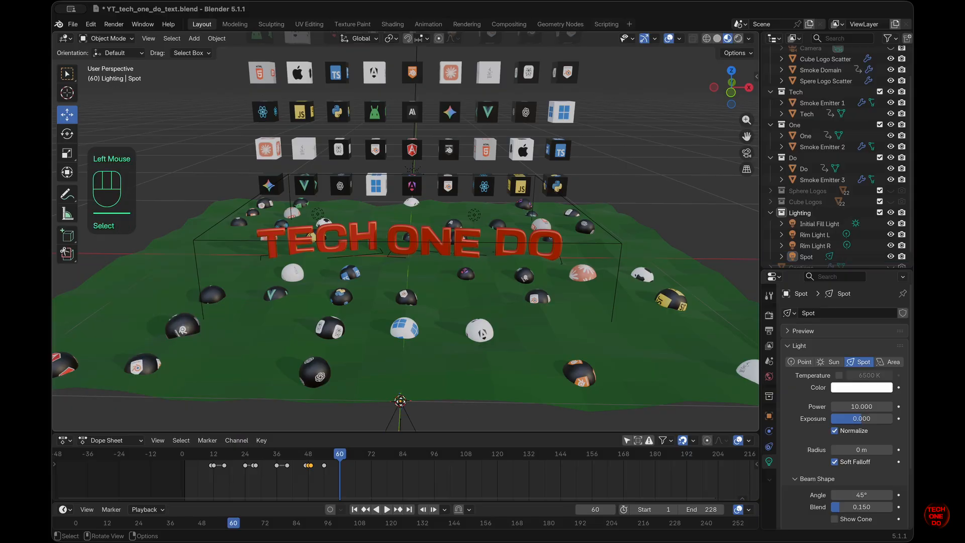
{"action": "double_click", "coordinate": [400, 401]}
{"action": "scroll", "coordinate": [457, 393], "scroll_direction": "right", "scroll_amount": 5}
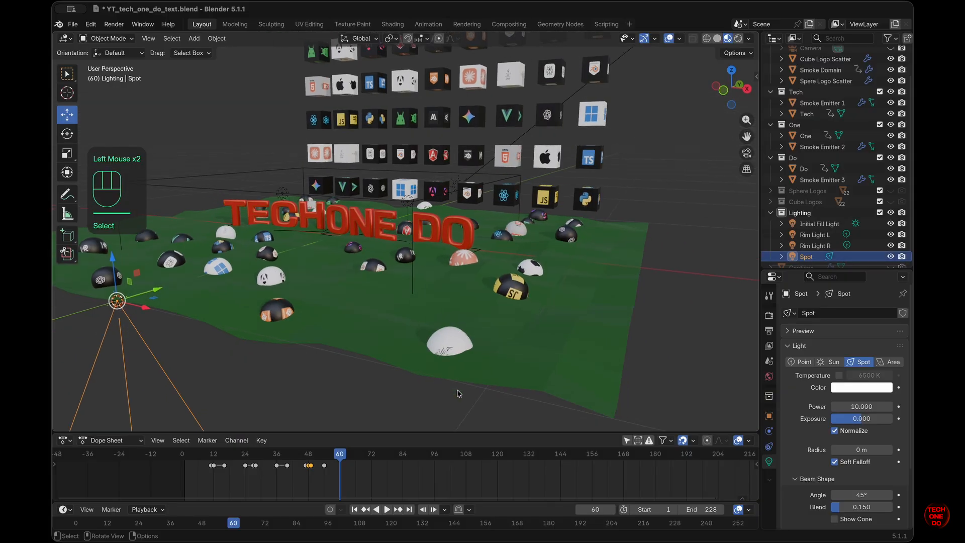
{"action": "scroll", "coordinate": [457, 394], "scroll_direction": "left", "scroll_amount": 5}
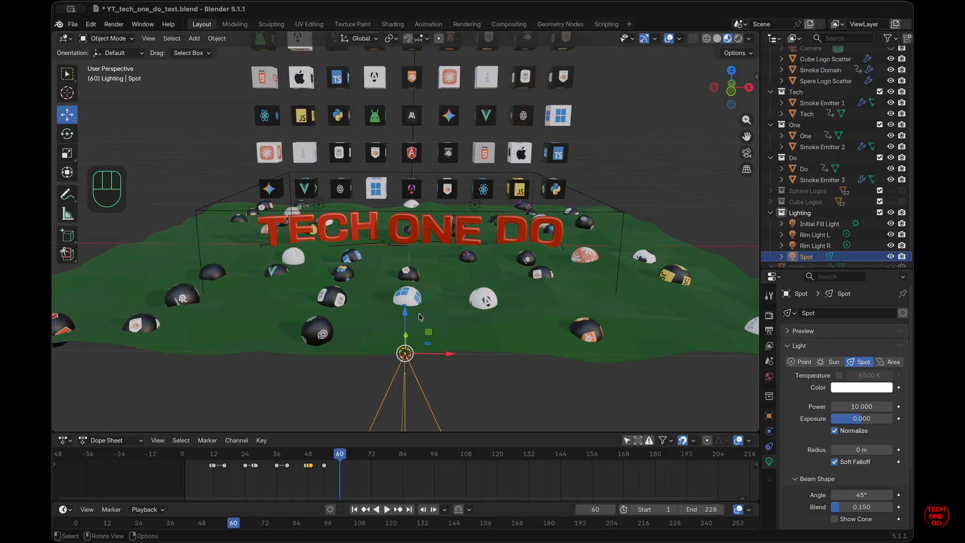
Step: Show the Spot light's transform values and aim its beam at the O of ONE in the text
{"action": "left_click", "coordinate": [757, 76]}
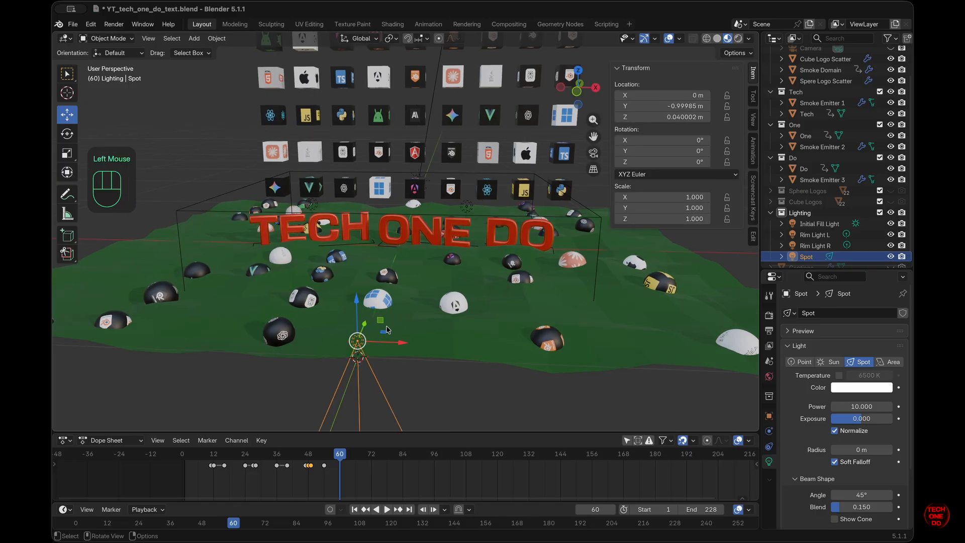
{"action": "scroll", "coordinate": [406, 245], "scroll_direction": "left", "scroll_amount": 1}
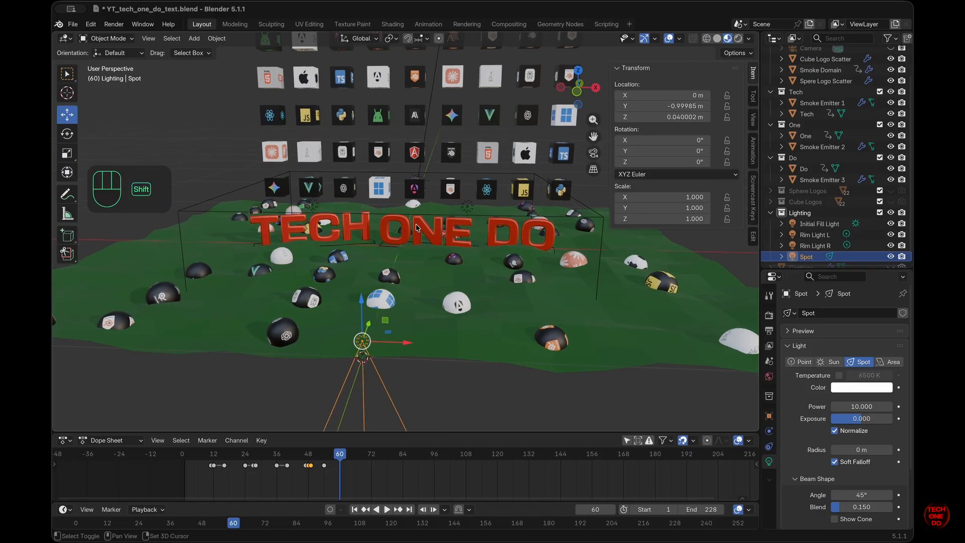
{"action": "scroll", "coordinate": [417, 228], "scroll_direction": "left", "scroll_amount": 3, "text": "shift"}
{"action": "scroll", "coordinate": [416, 228], "scroll_direction": "right", "scroll_amount": 5}
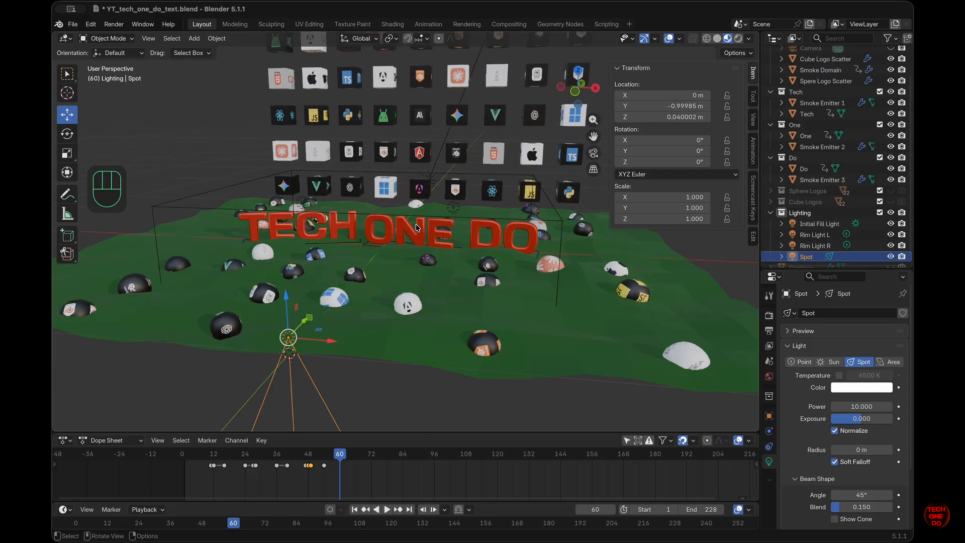
{"action": "scroll", "coordinate": [414, 228], "scroll_direction": "left", "scroll_amount": 3}
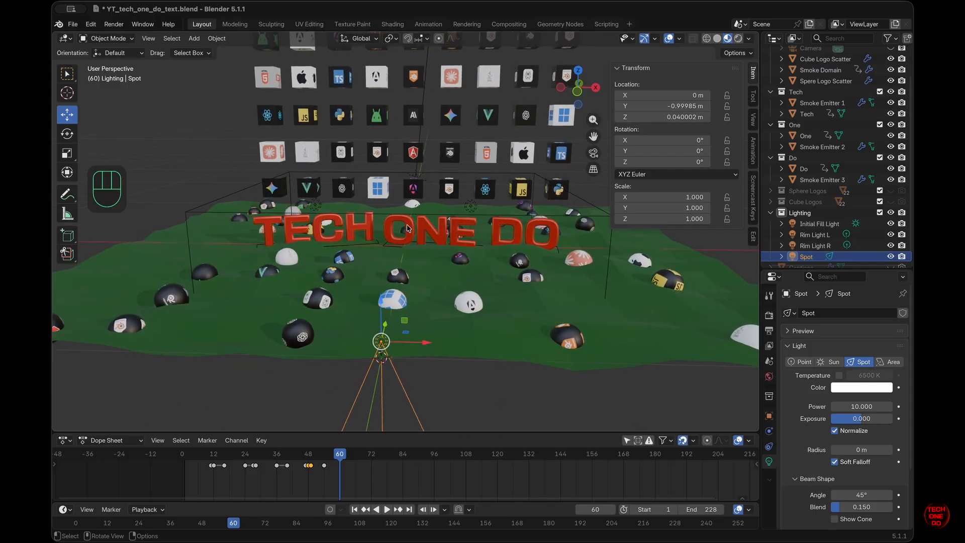
{"action": "scroll", "coordinate": [408, 228], "scroll_direction": "up", "scroll_amount": 6, "text": "super"}
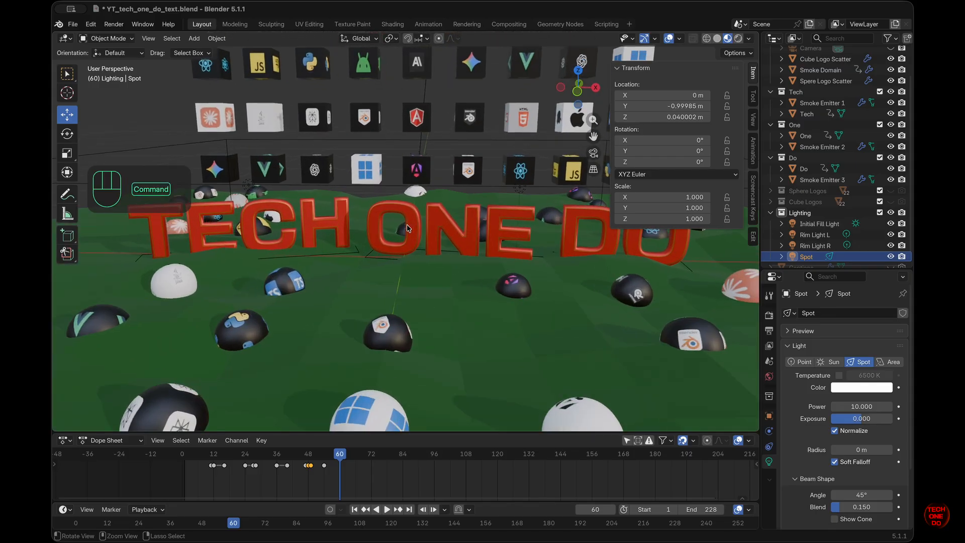
{"action": "key", "text": "shift+t"}
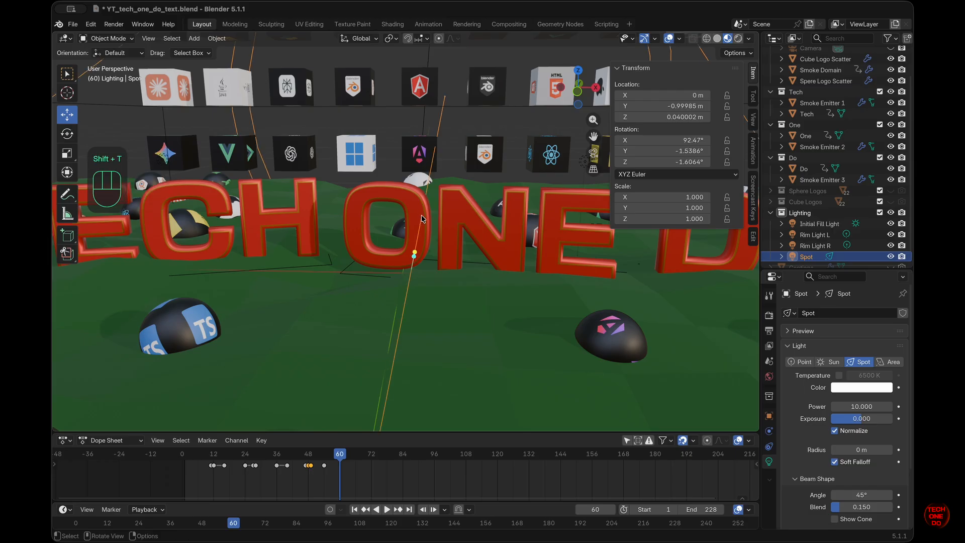
{"action": "left_click", "coordinate": [418, 219]}
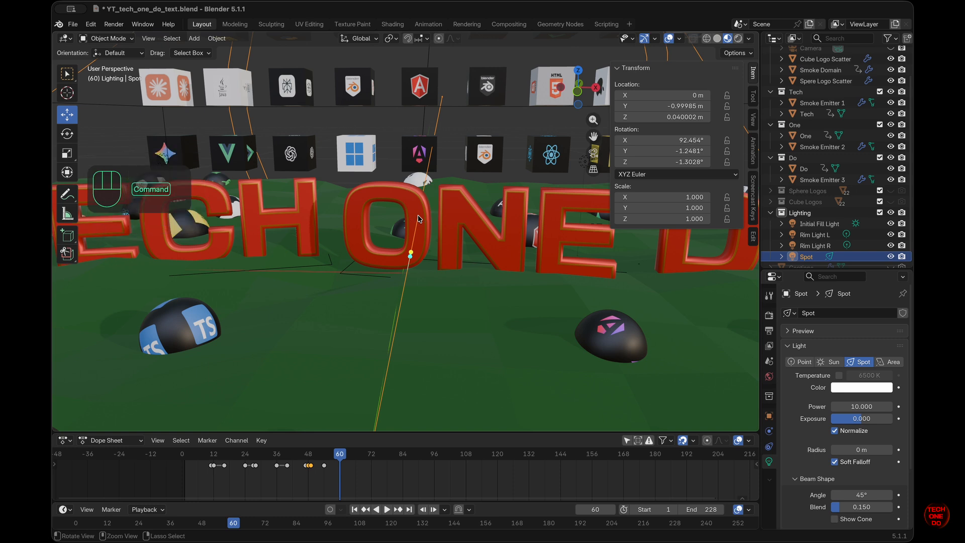
{"action": "scroll", "coordinate": [419, 219], "scroll_direction": "down", "scroll_amount": 8, "text": "super"}
{"action": "scroll", "coordinate": [419, 219], "scroll_direction": "up", "scroll_amount": 3}
{"action": "scroll", "coordinate": [419, 219], "scroll_direction": "right", "scroll_amount": 5}
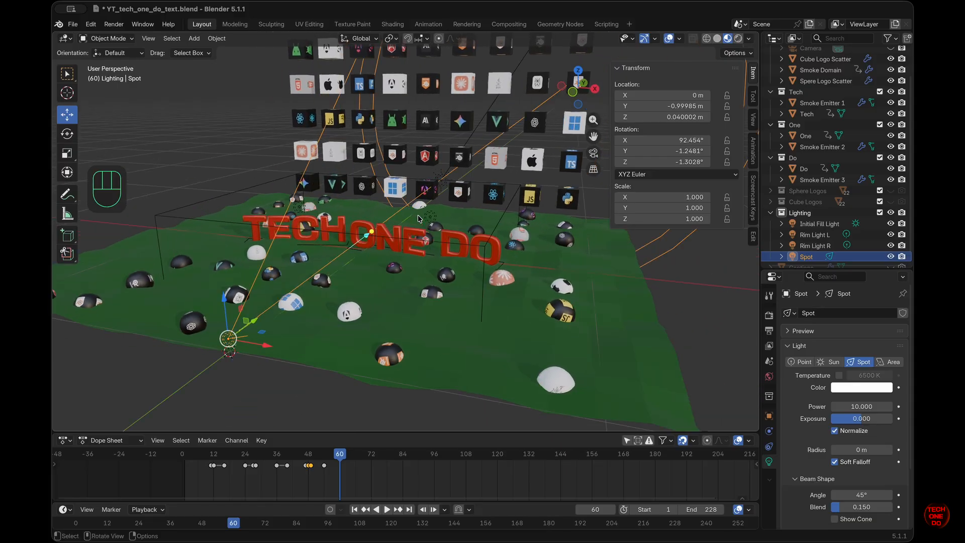
{"action": "scroll", "coordinate": [418, 219], "scroll_direction": "left", "scroll_amount": 4}
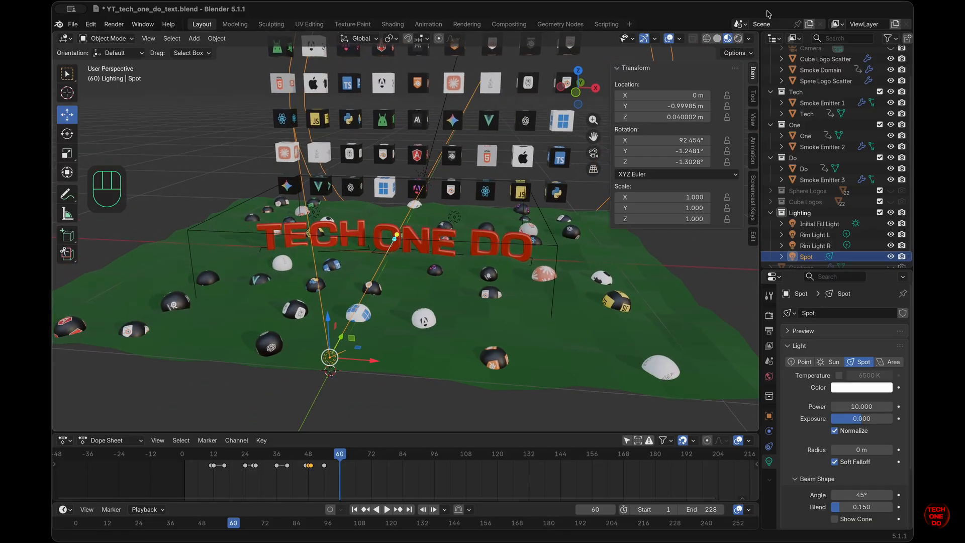
Step: Switch the viewport to Rendered shading and narrow the Spot light's beam angle to 10.6°
{"action": "left_click", "coordinate": [739, 39]}
{"action": "scroll", "coordinate": [627, 341], "scroll_direction": "left", "scroll_amount": 3}
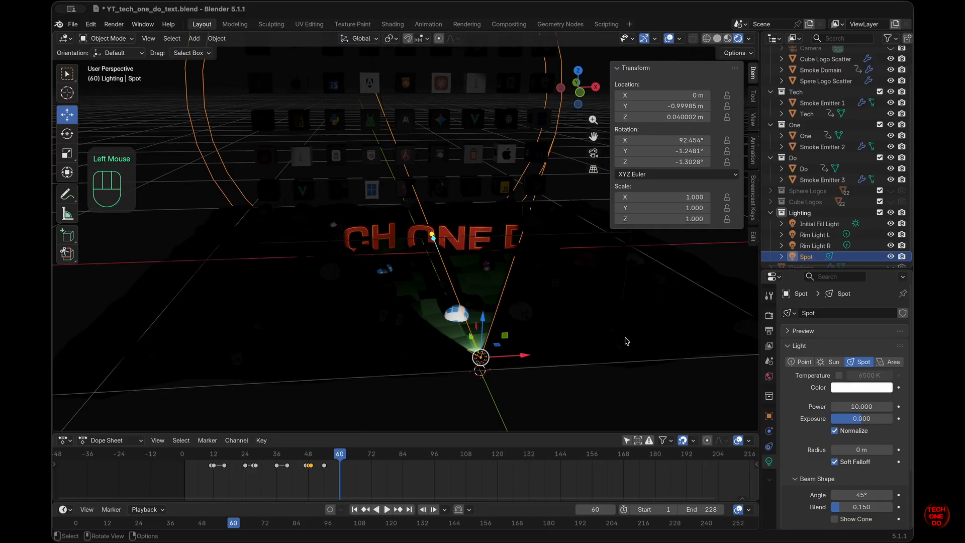
{"action": "scroll", "coordinate": [627, 342], "scroll_direction": "right", "scroll_amount": 4}
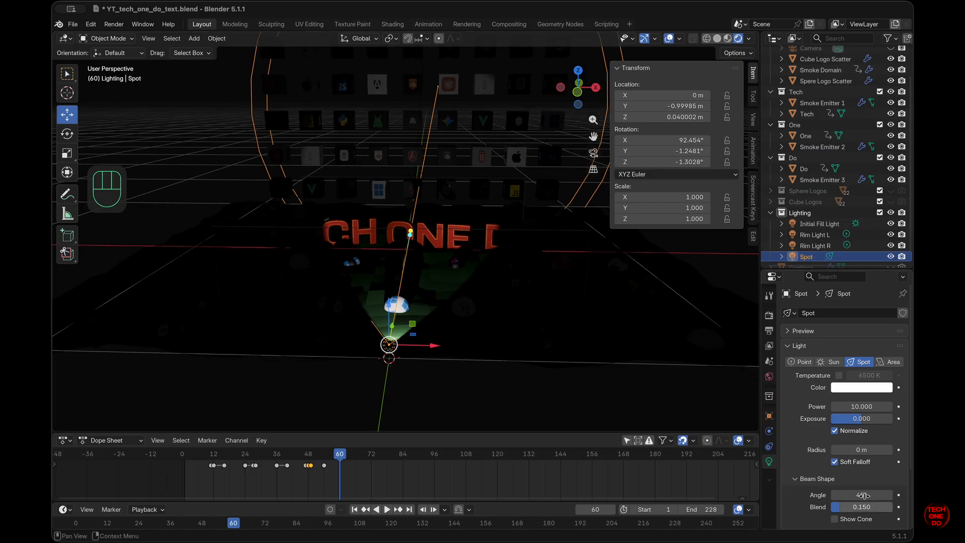
{"action": "left_click_drag", "start_coordinate": [861, 495], "coordinate": [774, 465]}
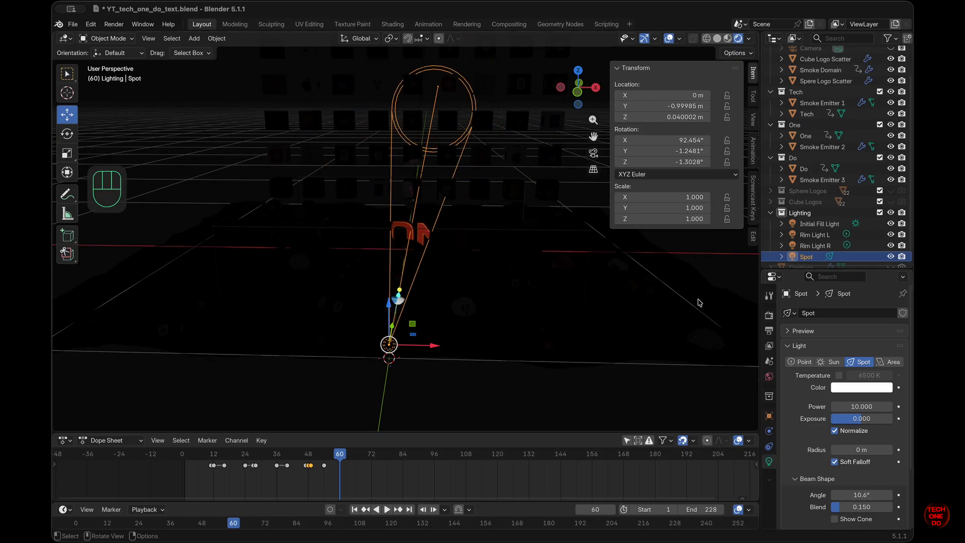
{"action": "scroll", "coordinate": [576, 332], "scroll_direction": "right", "scroll_amount": 6}
{"action": "scroll", "coordinate": [577, 332], "scroll_direction": "left", "scroll_amount": 10}
{"action": "scroll", "coordinate": [577, 332], "scroll_direction": "left", "scroll_amount": 3}
Step: Raise the Spot light to a Z location of about 0.08 m and set its X rotation to 88.454°
{"action": "left_click", "coordinate": [769, 416]}
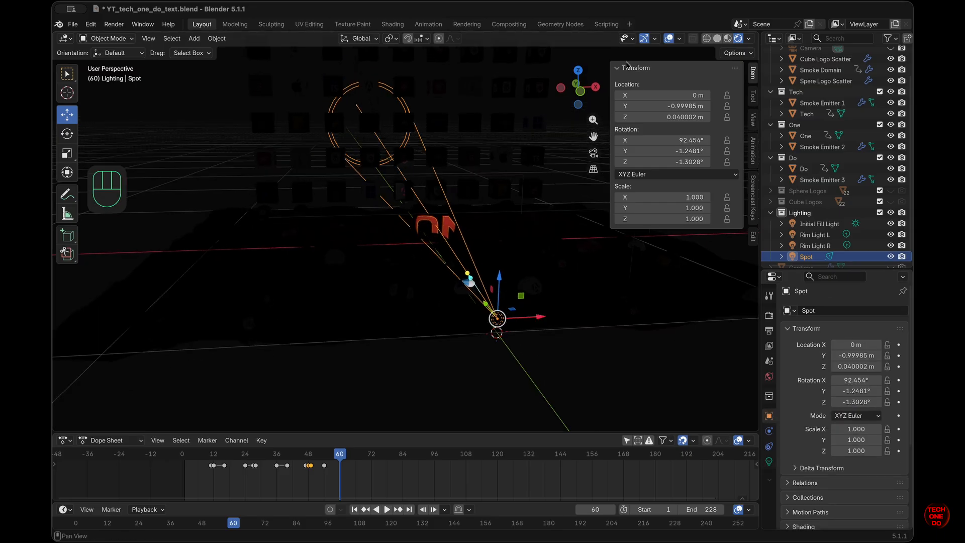
{"action": "left_click", "coordinate": [769, 461]}
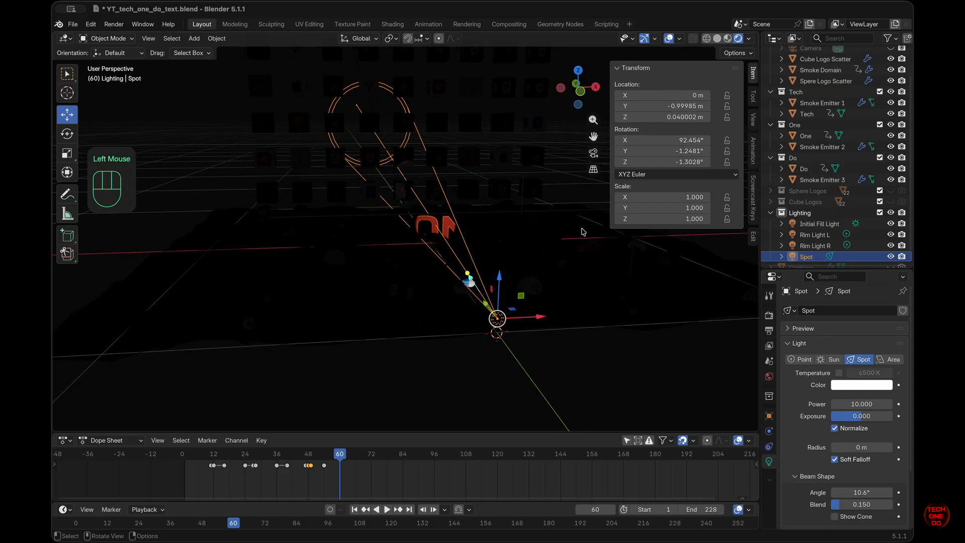
{"action": "middle_click_drag", "start_coordinate": [628, 236], "coordinate": [583, 232]}
{"action": "left_click_drag", "start_coordinate": [663, 140], "coordinate": [691, 111]}
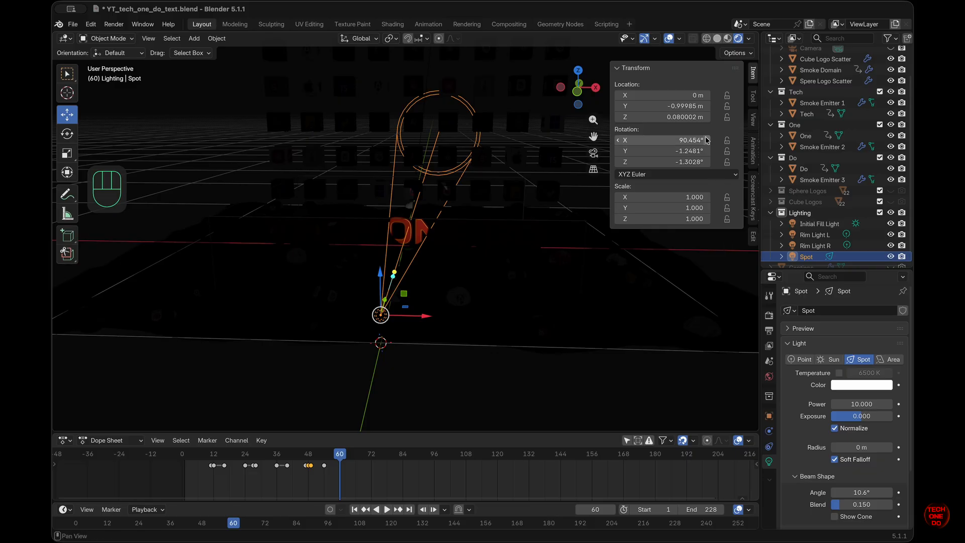
{"action": "left_click_drag", "start_coordinate": [687, 141], "coordinate": [676, 140]}
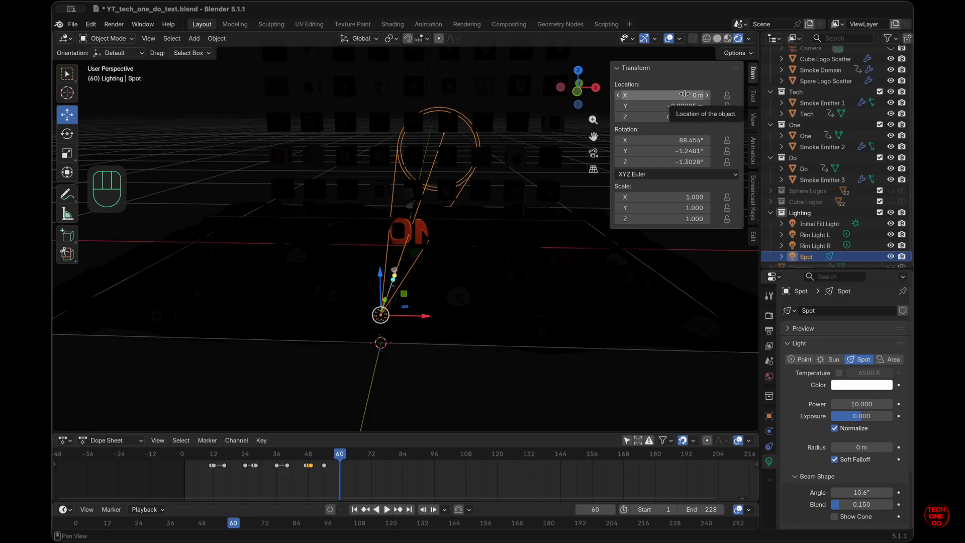
Step: Try changing the Spot light's X location and Y rotation, undoing each change
{"action": "left_click_drag", "start_coordinate": [685, 95], "coordinate": [659, 95]}
{"action": "key", "text": "super+z"}
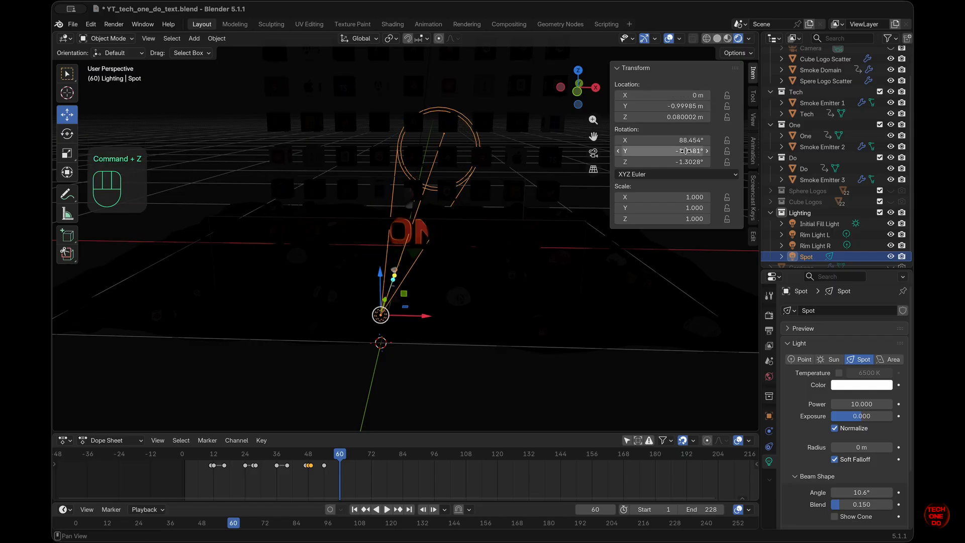
{"action": "mouse_move", "coordinate": [686, 151]}
{"action": "left_mouse_down"}
{"action": "mouse_move", "coordinate": [665, 143]}
{"action": "mouse_move", "coordinate": [683, 133]}
{"action": "mouse_move", "coordinate": [672, 156]}
{"action": "mouse_move", "coordinate": [676, 110]}
{"action": "mouse_move", "coordinate": [670, 132]}
{"action": "mouse_move", "coordinate": [676, 110]}
{"action": "mouse_move", "coordinate": [693, 135]}
{"action": "mouse_move", "coordinate": [673, 144]}
{"action": "mouse_move", "coordinate": [693, 161]}
{"action": "mouse_move", "coordinate": [659, 152]}
{"action": "mouse_move", "coordinate": [689, 161]}
{"action": "left_mouse_up"}
{"action": "key", "text": "super+z"}
Step: Set the Spot light's Z location to 0.14 m, X rotation to 86° and Z rotation to 39°, and keyframe the rotation on frame 60
{"action": "left_click", "coordinate": [683, 161]}
{"action": "left_click", "coordinate": [694, 161], "text": "ctrl"}
{"action": "key", "text": "Escape"}
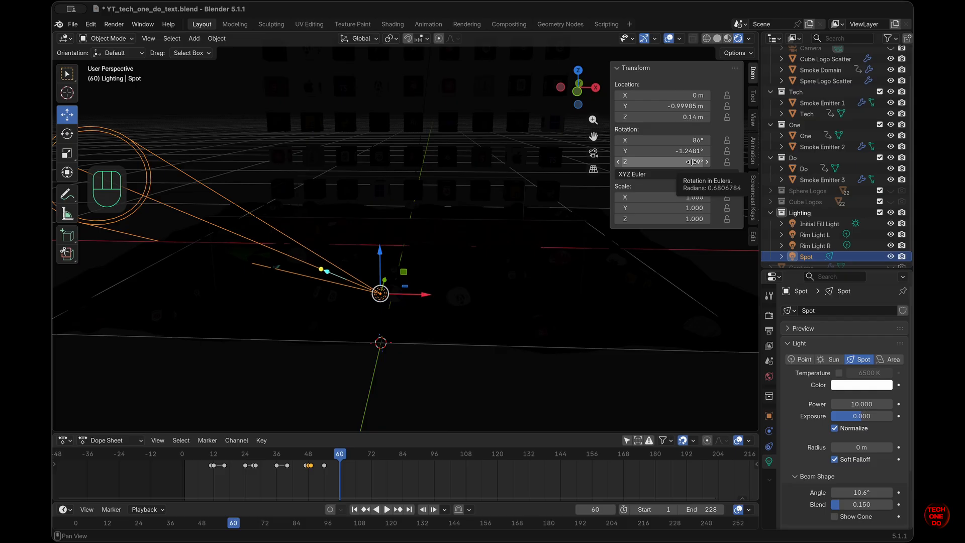
{"action": "key", "text": "i"}
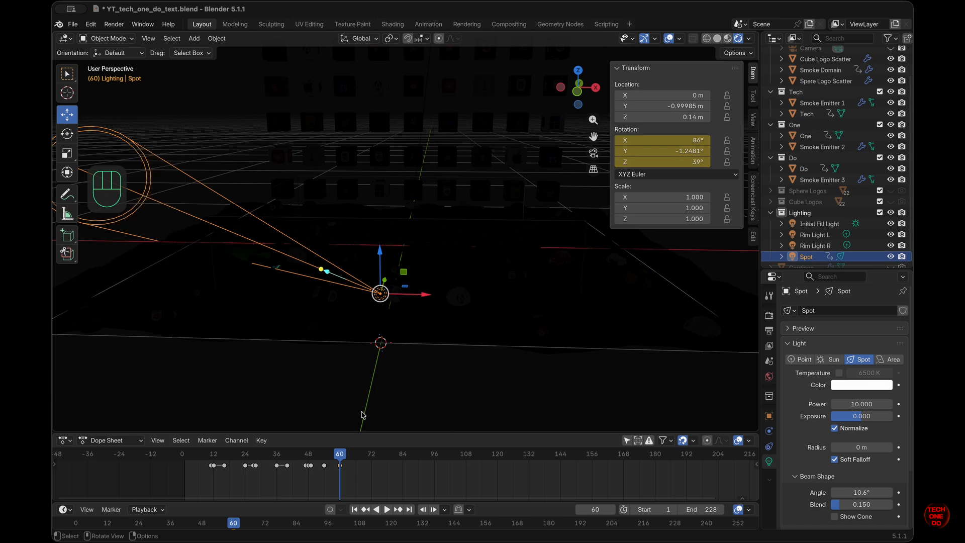
Step: Set the Spot light's Z rotation to -39° on frame 108 and keyframe the rotation
{"action": "left_click", "coordinate": [340, 455]}
{"action": "left_click_drag", "start_coordinate": [341, 454], "coordinate": [468, 459]}
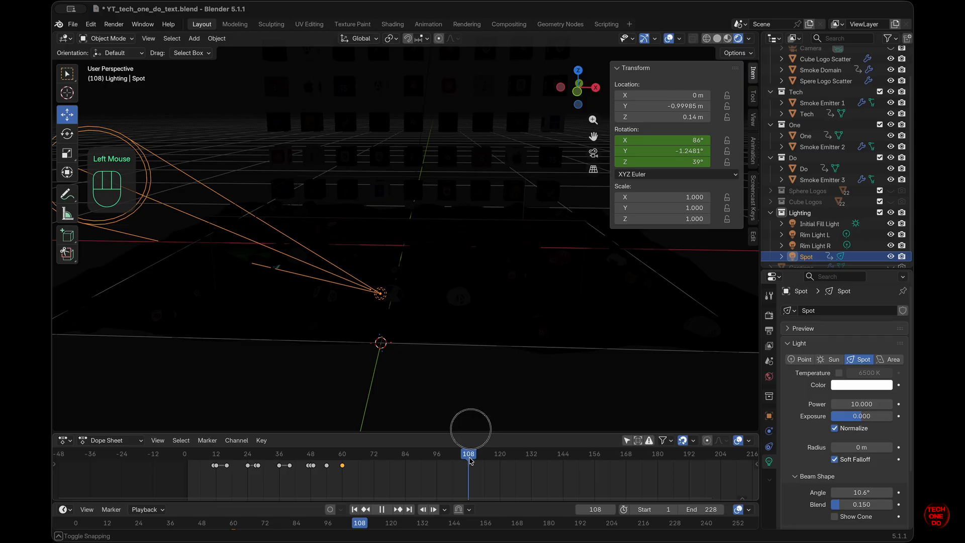
{"action": "key", "text": "super+z"}
{"action": "left_click", "coordinate": [690, 161]}
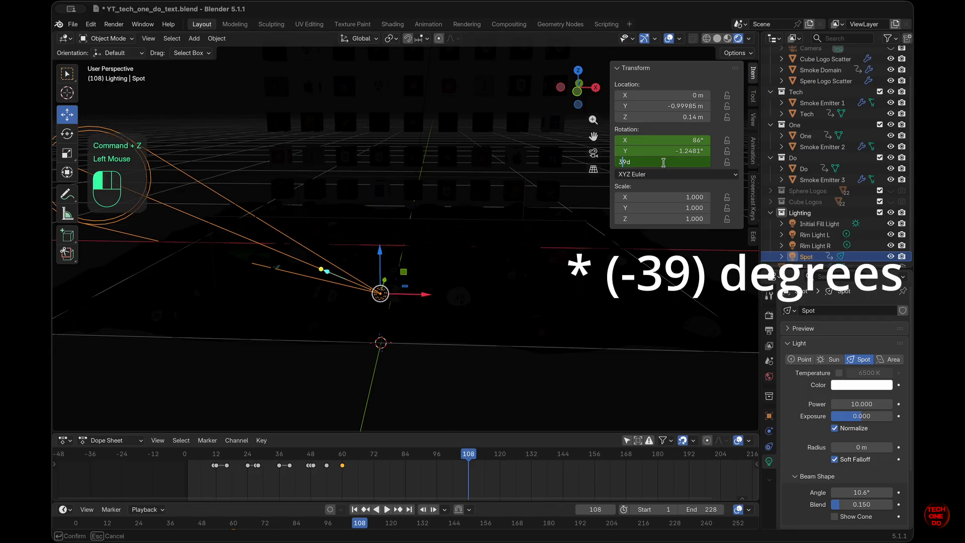
{"action": "type", "text": "-"}
{"action": "key", "text": "Return"}
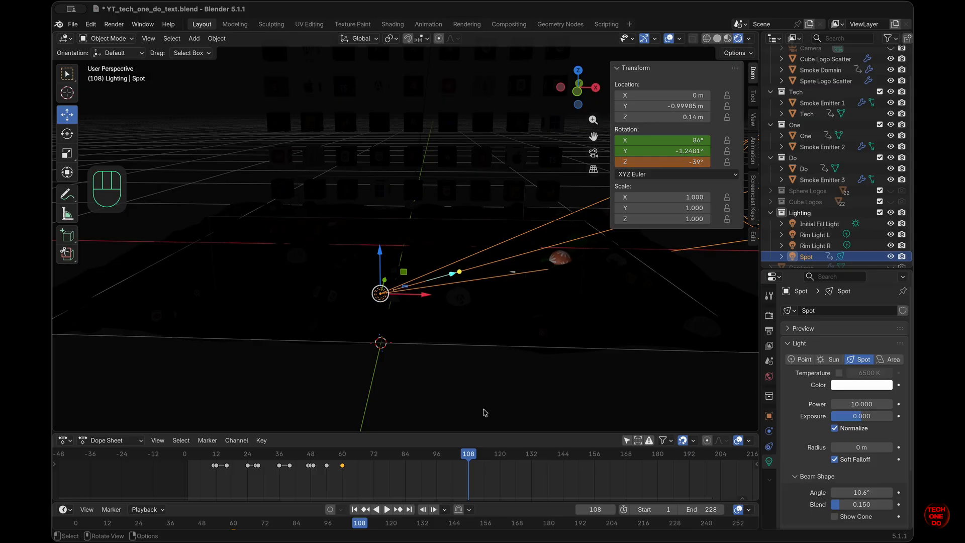
{"action": "middle_click_drag", "start_coordinate": [545, 327], "coordinate": [549, 328], "text": "shift"}
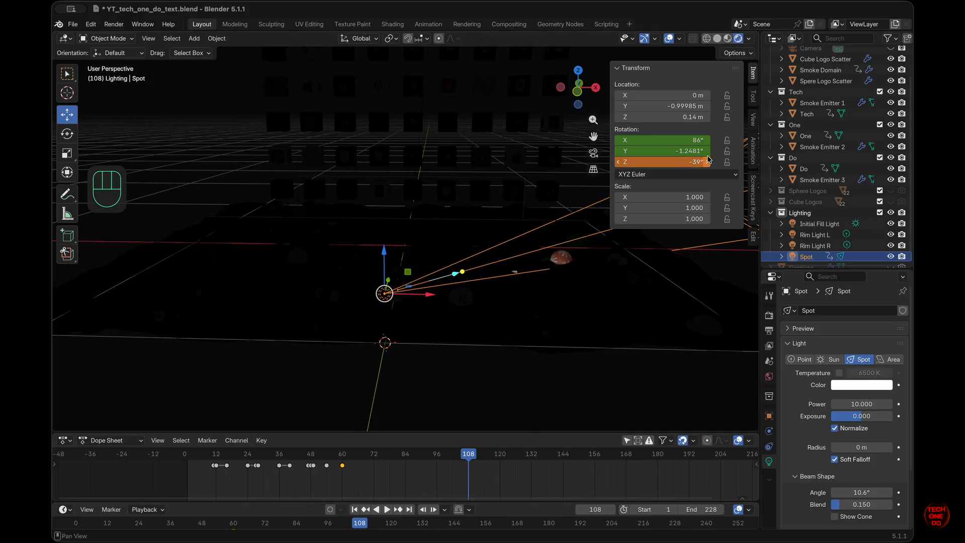
{"action": "key", "text": "i"}
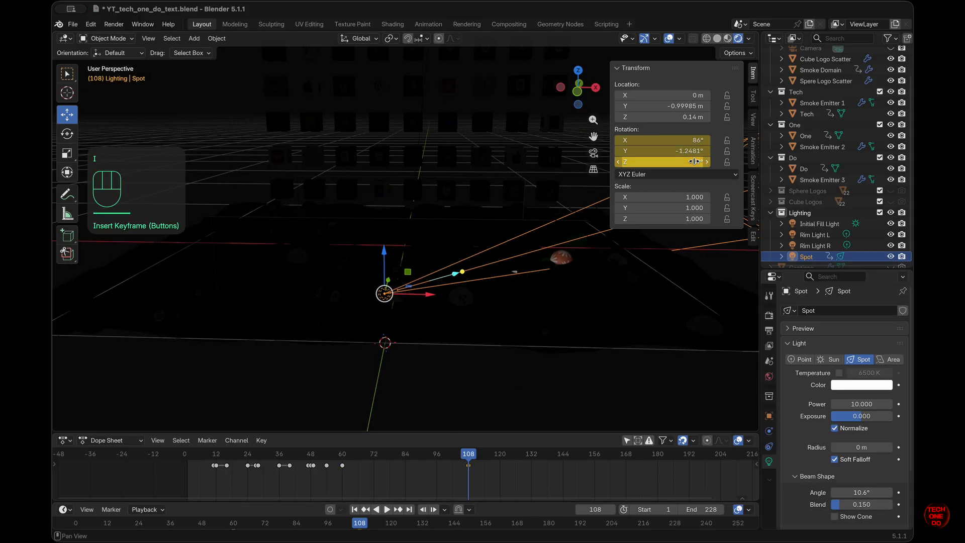
Step: Play the Spot light's sweep across the scene starting from frame 58, and stop playback once it finishes
{"action": "left_click", "coordinate": [469, 455]}
{"action": "left_click_drag", "start_coordinate": [469, 455], "coordinate": [337, 458]}
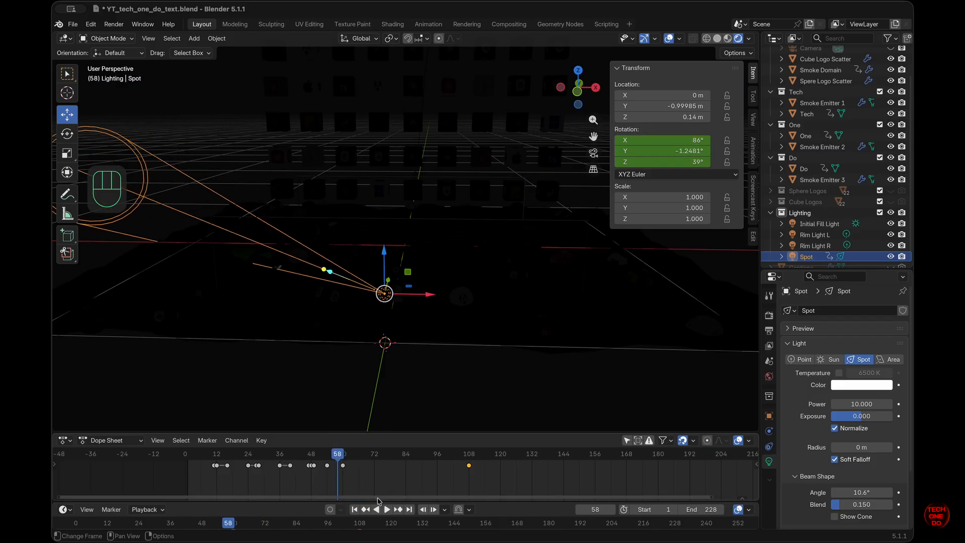
{"action": "left_click", "coordinate": [386, 510]}
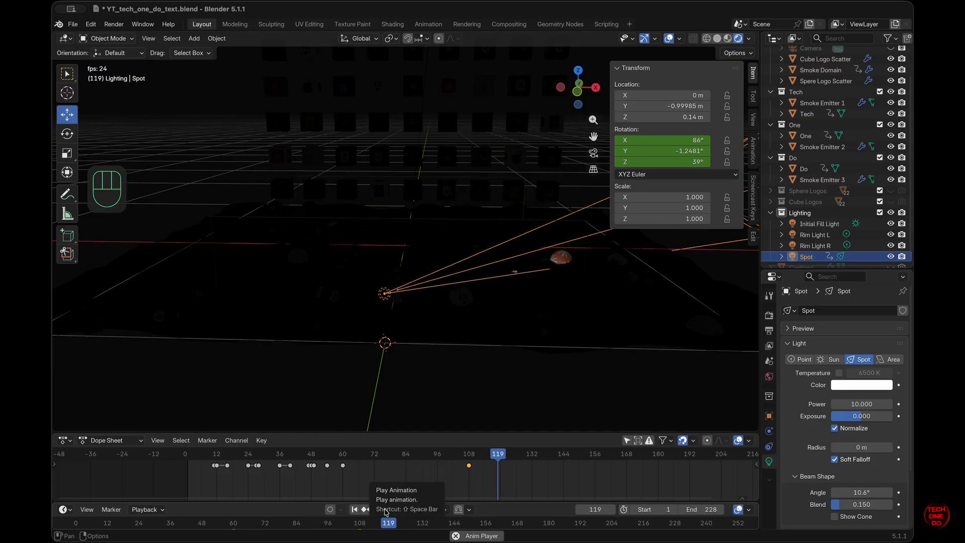
{"action": "left_click", "coordinate": [386, 511]}
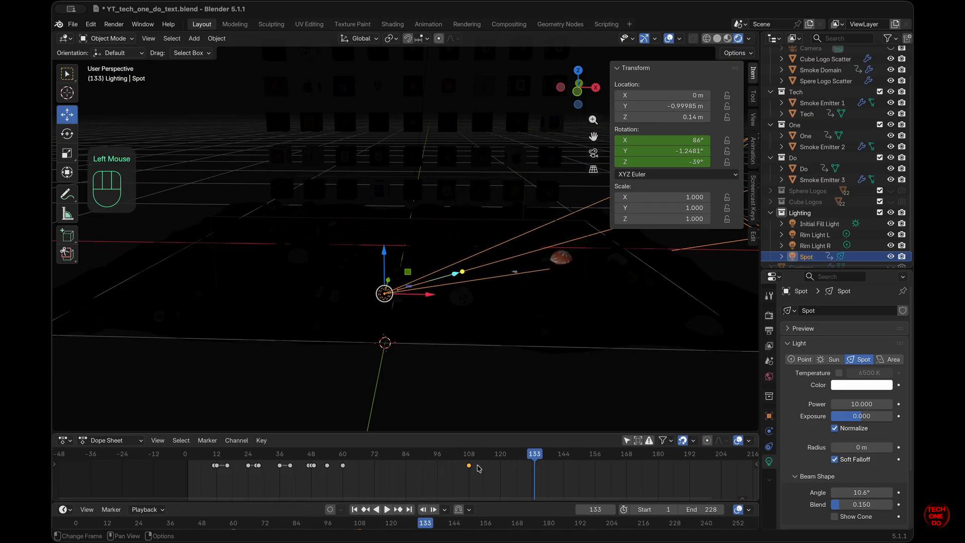
Step: Move the Spot light's frame 108 rotation keyframe to frame 132
{"action": "left_click_drag", "start_coordinate": [478, 471], "coordinate": [467, 464]}
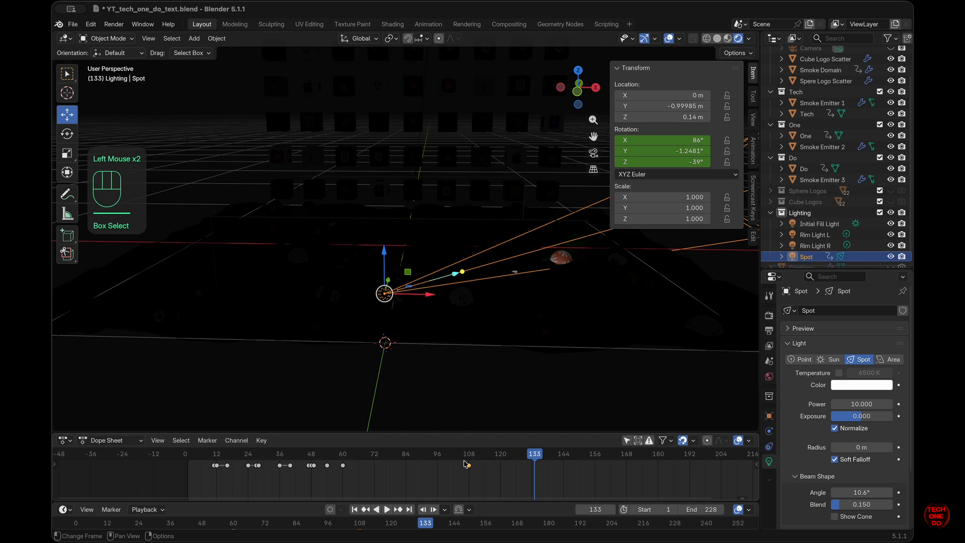
{"action": "key", "text": "g"}
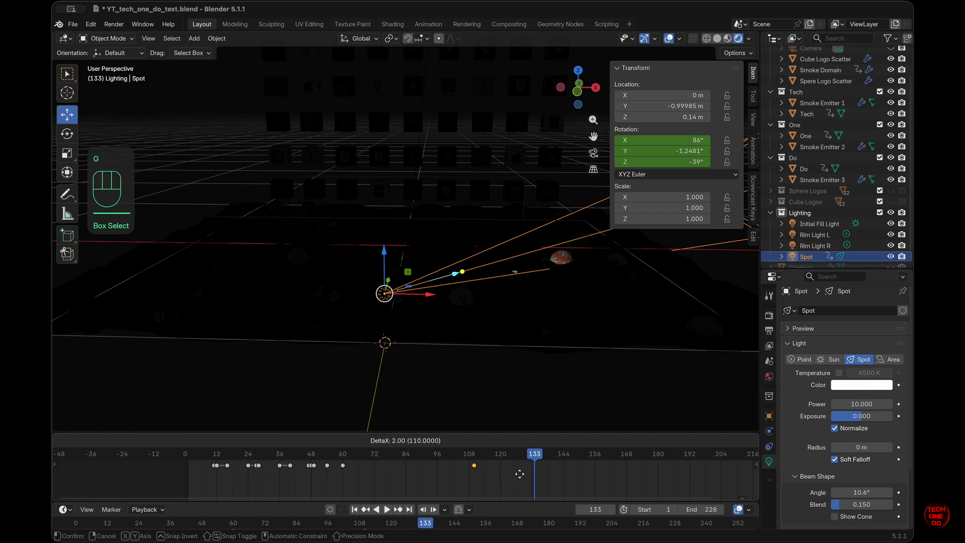
{"action": "left_click_drag", "start_coordinate": [466, 454], "coordinate": [465, 465]}
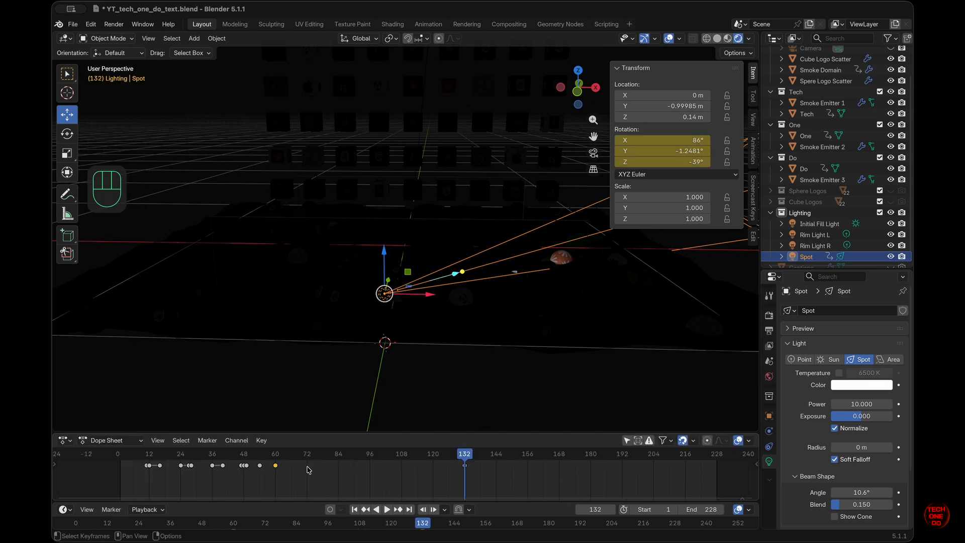
Step: Duplicate the Spot light's frame 60 rotation keyframe onto frame 204 and move the playhead there
{"action": "left_click", "coordinate": [276, 467]}
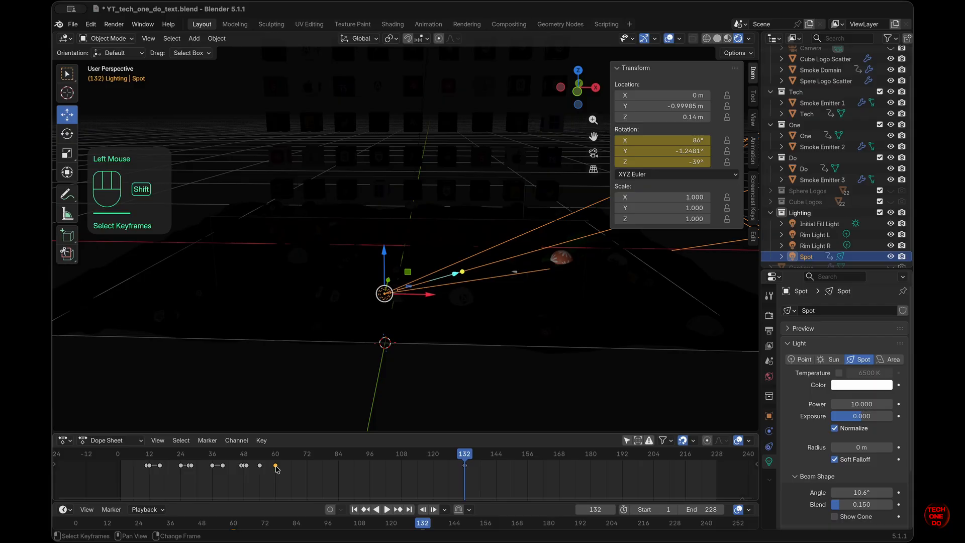
{"action": "key", "text": "shift+d"}
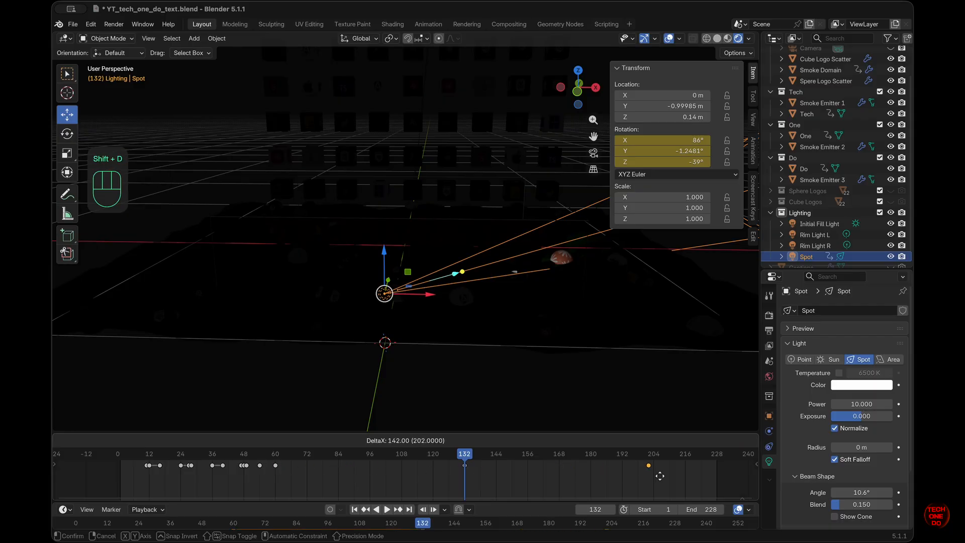
{"action": "left_click", "coordinate": [655, 476]}
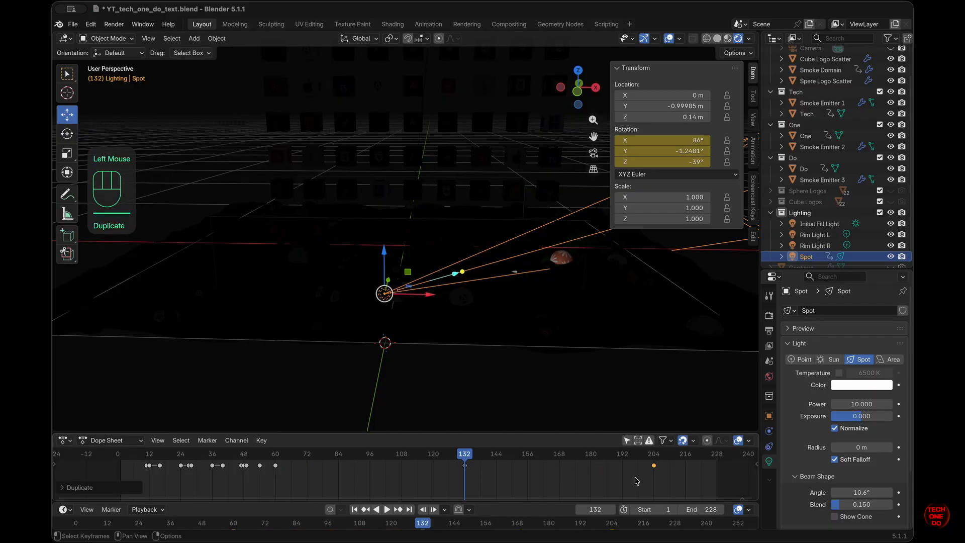
{"action": "left_click", "coordinate": [591, 478]}
{"action": "left_click_drag", "start_coordinate": [434, 452], "coordinate": [655, 482]}
{"action": "scroll", "coordinate": [526, 457], "scroll_direction": "right", "scroll_amount": 2}
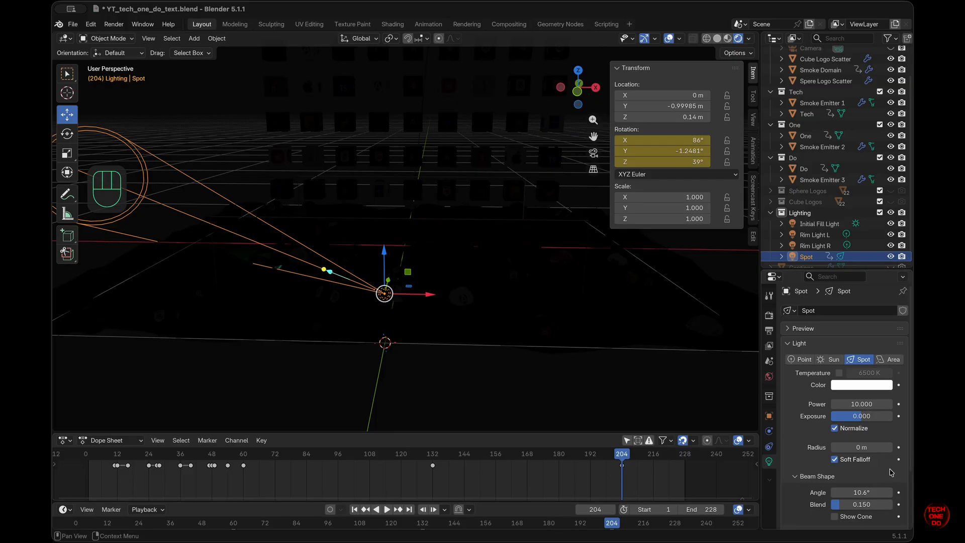
Step: Keyframe the Spot light's power of 10 on frames 60 and 204
{"action": "left_click", "coordinate": [244, 456]}
{"action": "left_click", "coordinate": [245, 456]}
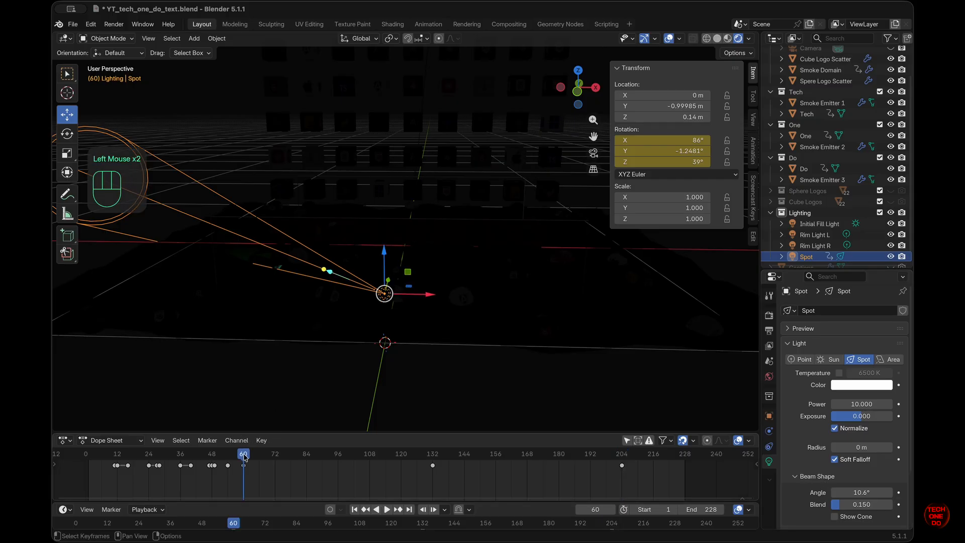
{"action": "left_click", "coordinate": [899, 404]}
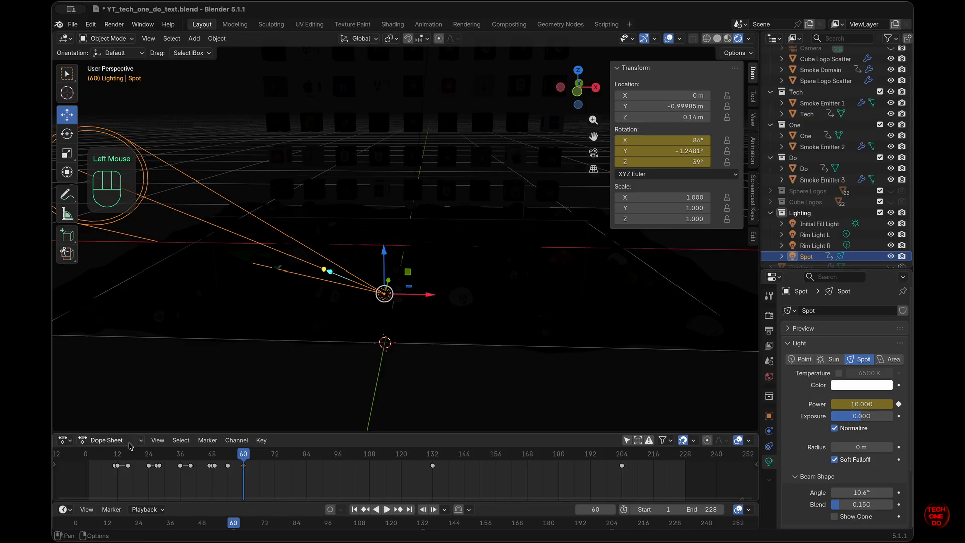
{"action": "left_click_drag", "start_coordinate": [242, 456], "coordinate": [622, 424]}
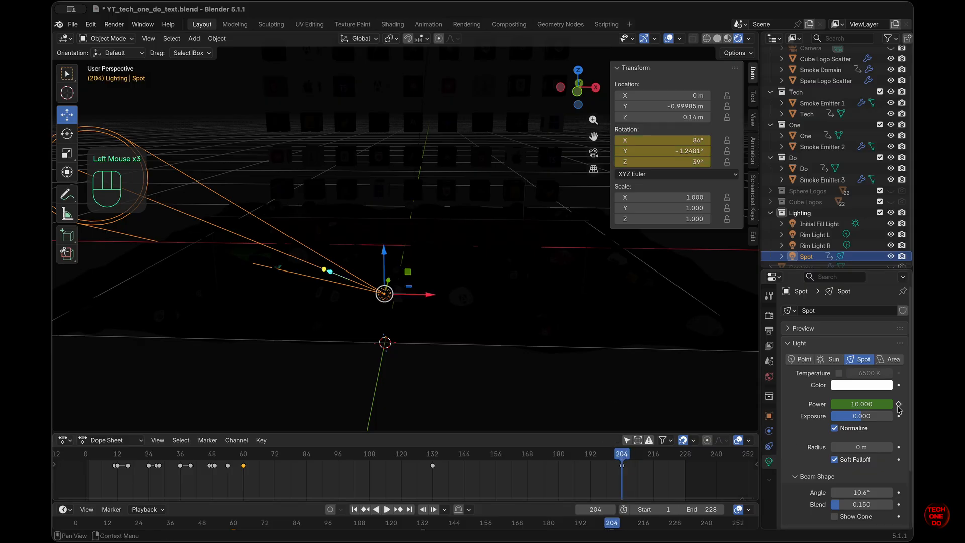
Step: Set the Spot light's power to 0 on frame 205 and keyframe it
{"action": "left_click", "coordinate": [624, 457]}
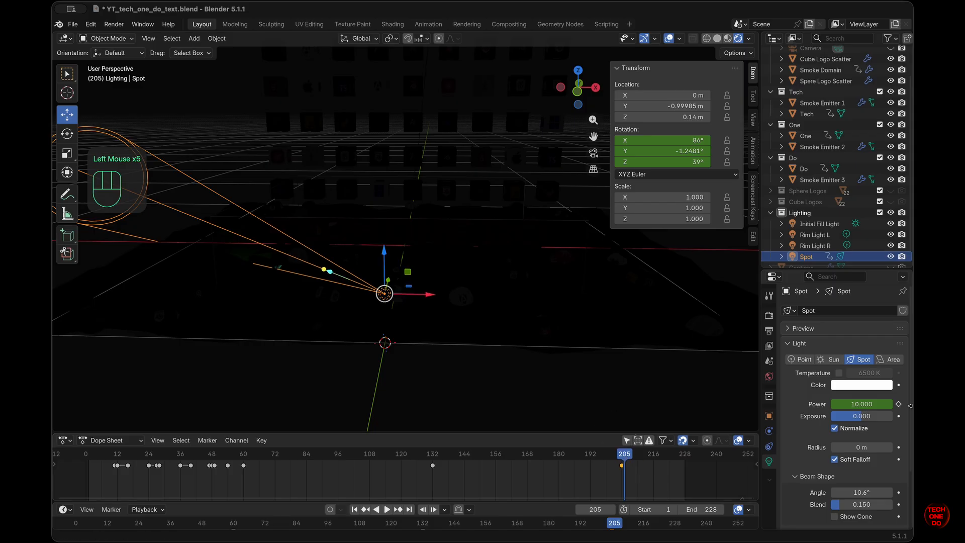
{"action": "left_click", "coordinate": [877, 403]}
{"action": "type", "text": "0"}
{"action": "key", "text": "Return"}
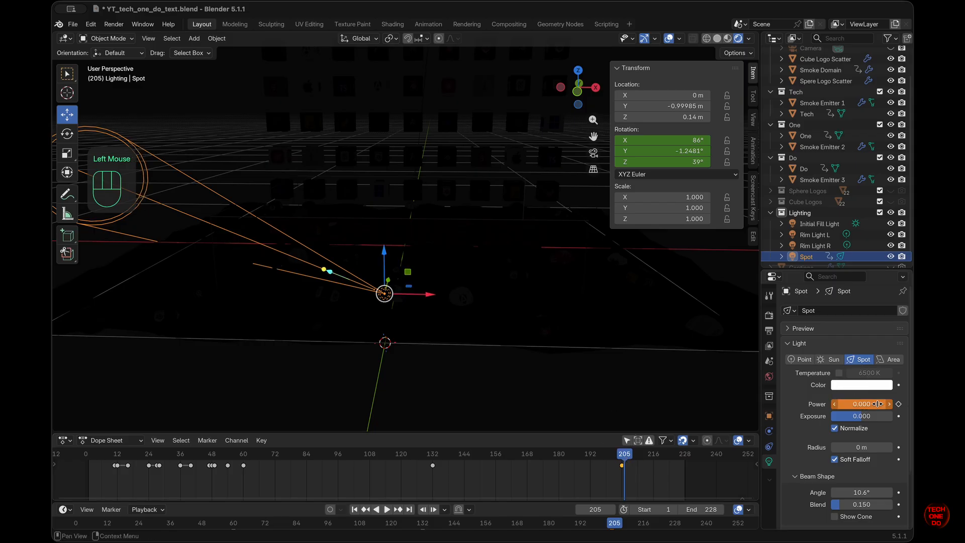
Step: Set the Spot light's power to 0 on frame 59 and keyframe it
{"action": "left_click", "coordinate": [627, 456]}
{"action": "left_click_drag", "start_coordinate": [627, 456], "coordinate": [245, 454]}
{"action": "key", "text": "Left"}
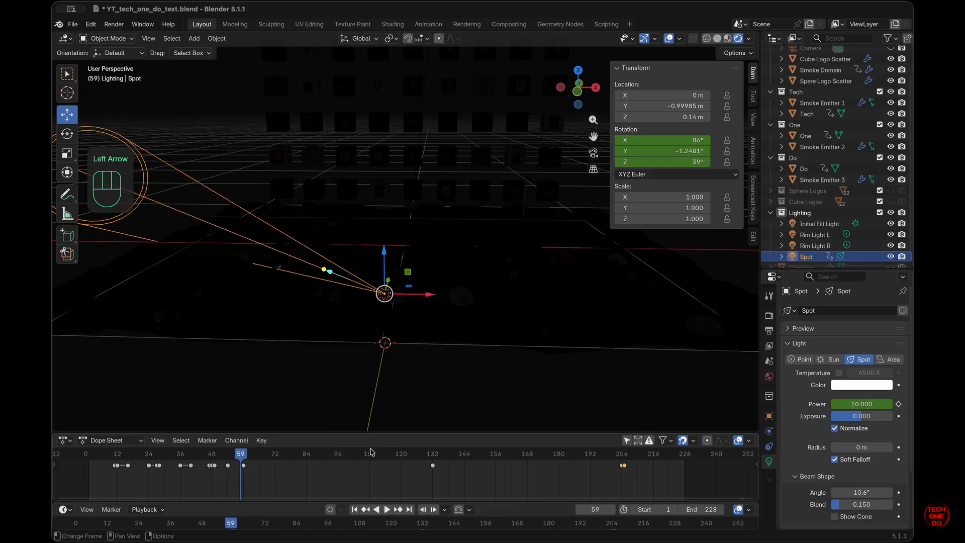
{"action": "left_click", "coordinate": [858, 404]}
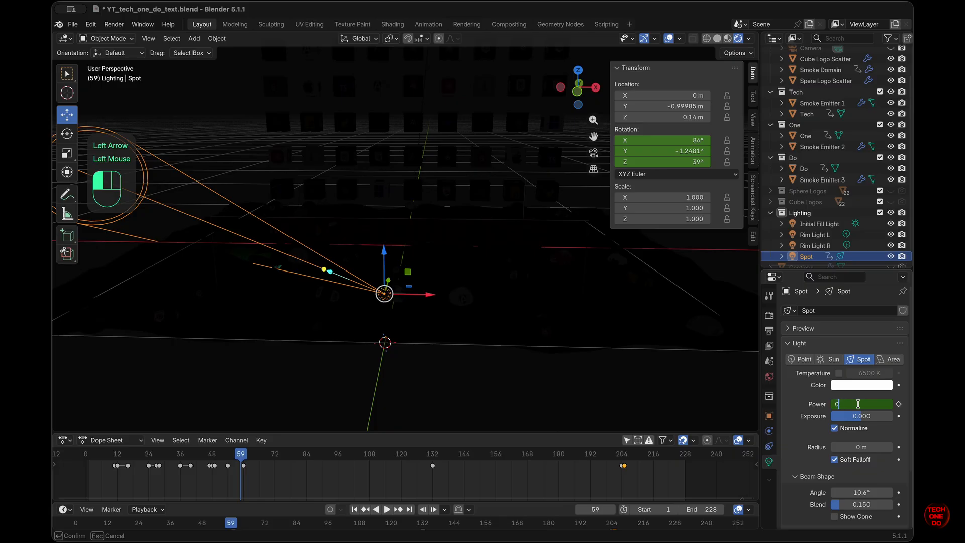
{"action": "type", "text": "0"}
{"action": "key", "text": "Return"}
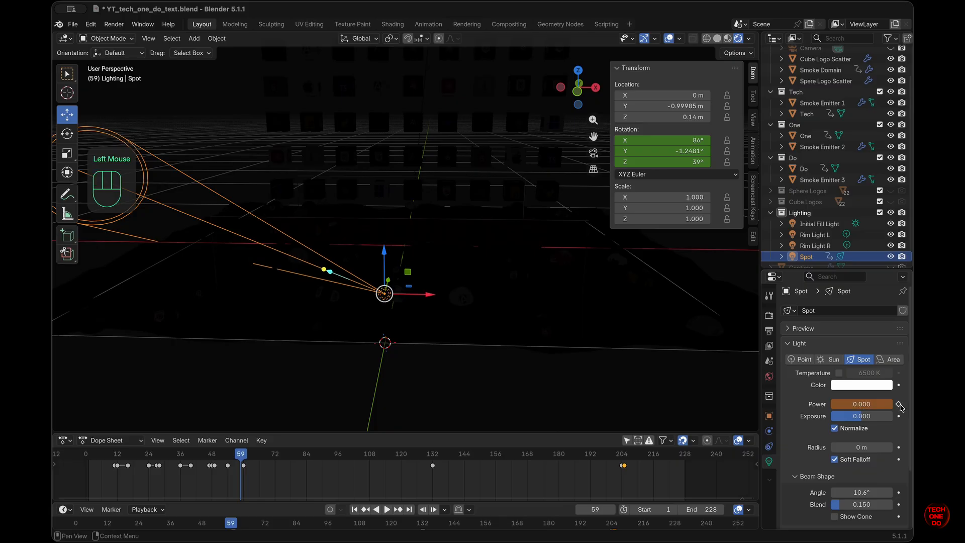
{"action": "left_click", "coordinate": [899, 404]}
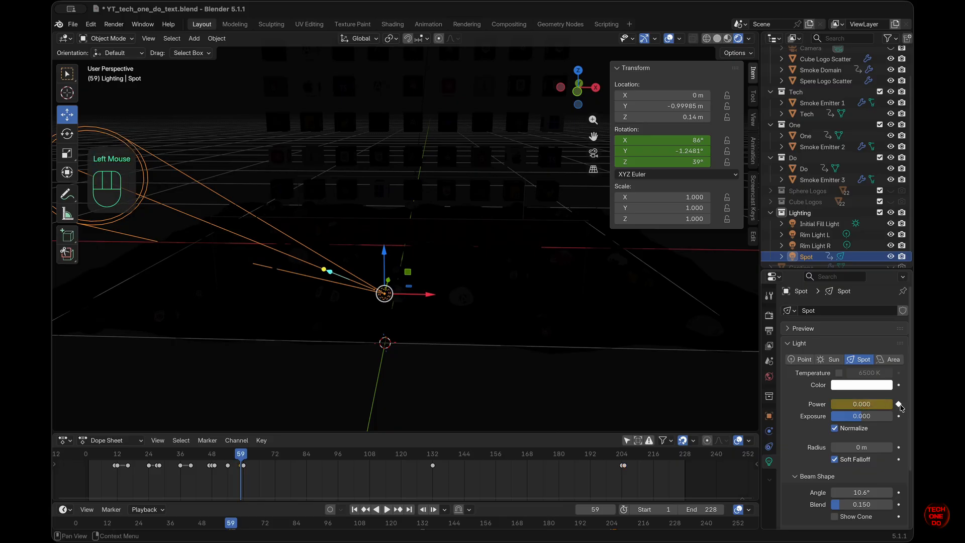
Step: Return to frame 1 and look through the camera with the transform sidebar and viewport overlays hidden
{"action": "left_click", "coordinate": [244, 455]}
{"action": "left_click_drag", "start_coordinate": [244, 455], "coordinate": [228, 455]}
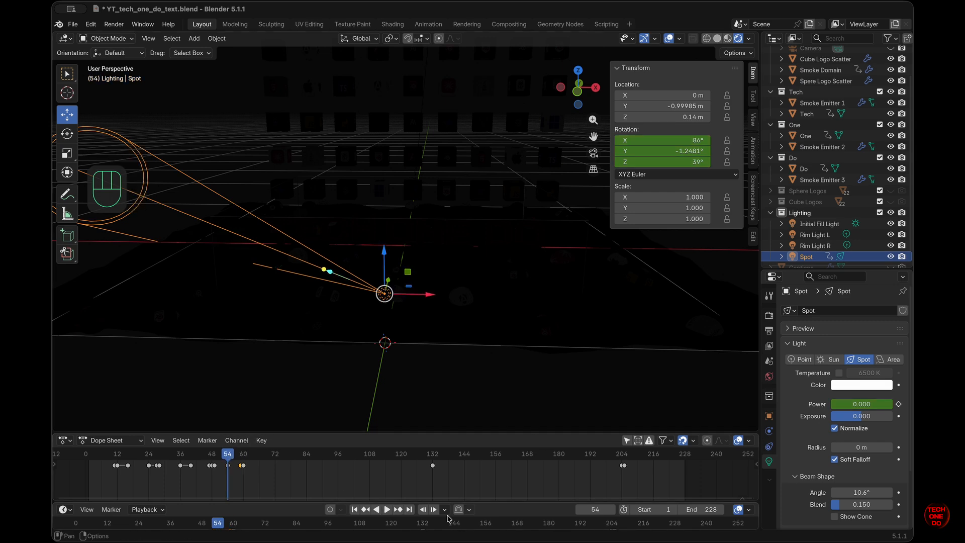
{"action": "left_click", "coordinate": [354, 510]}
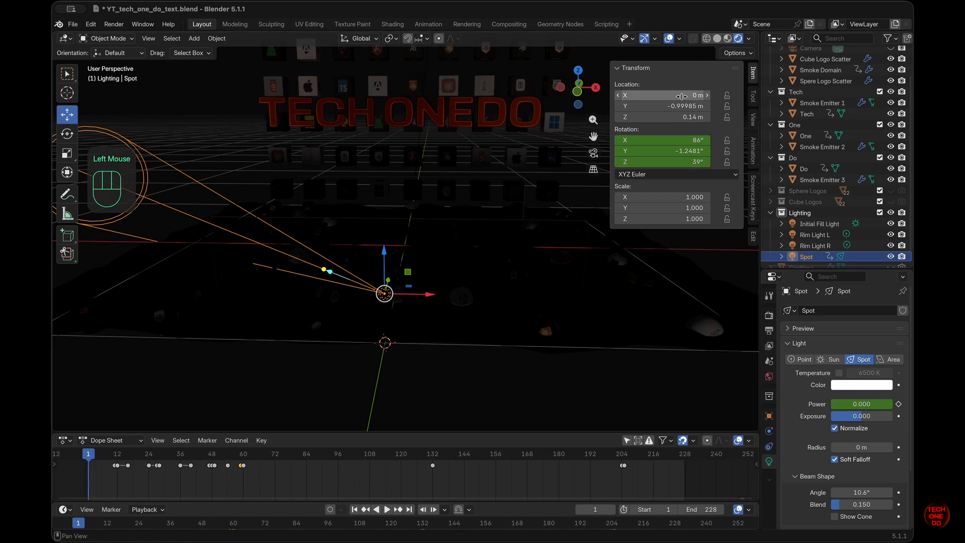
{"action": "key", "text": "n"}
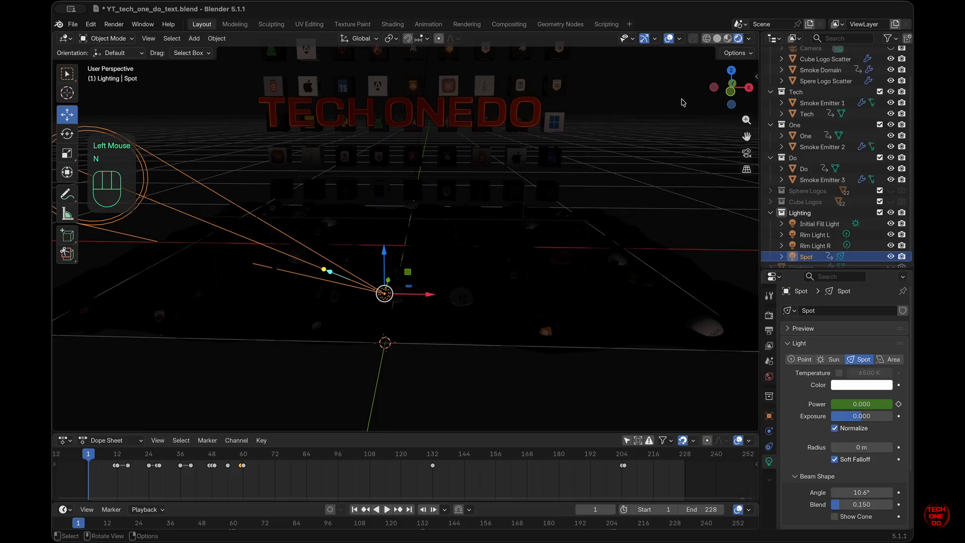
{"action": "left_click", "coordinate": [748, 153]}
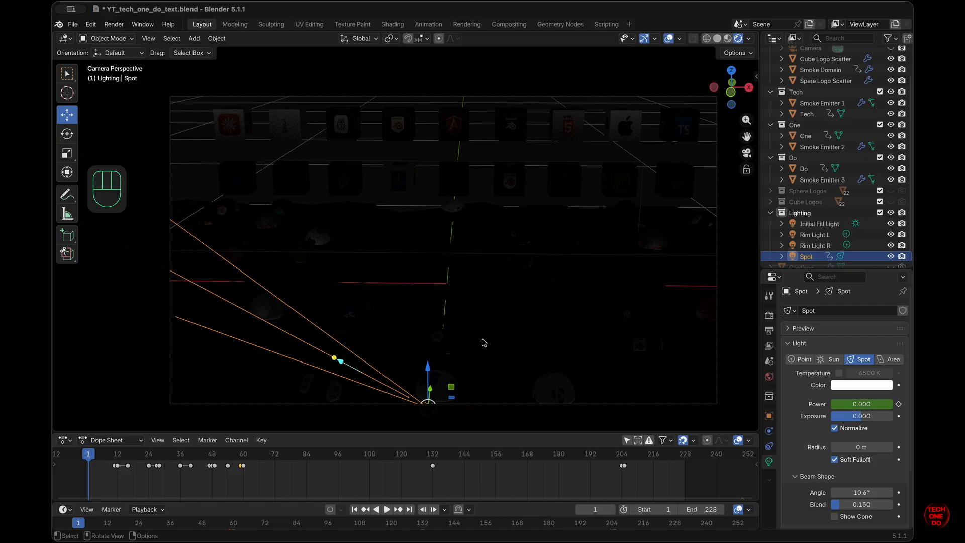
{"action": "key", "text": "shift+alt+z"}
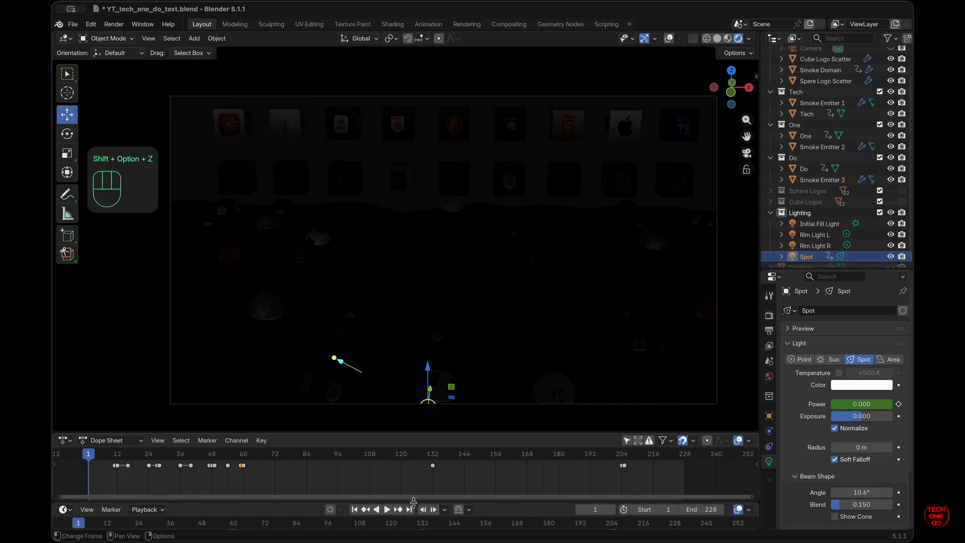
Step: Play the whole animation through the camera to check the Spot light's sweep, and stop playback
{"action": "left_click", "coordinate": [388, 510]}
{"action": "left_click", "coordinate": [387, 510]}
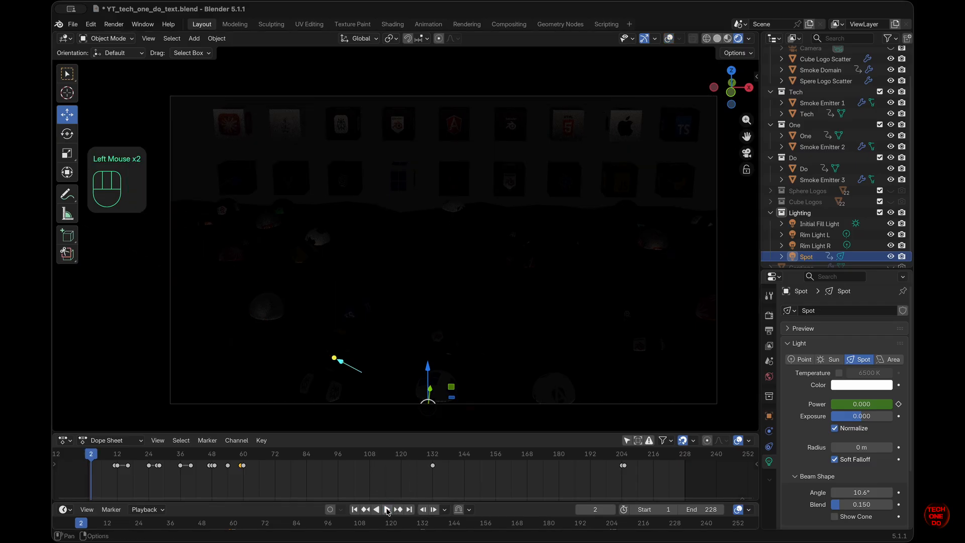
{"action": "left_click", "coordinate": [360, 510]}
{"action": "left_click", "coordinate": [386, 510]}
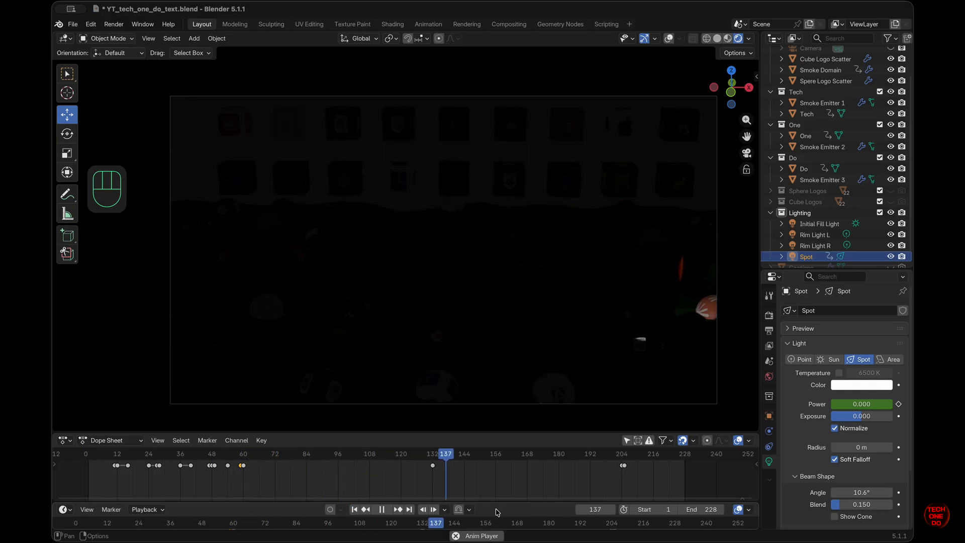
{"action": "left_click", "coordinate": [382, 509]}
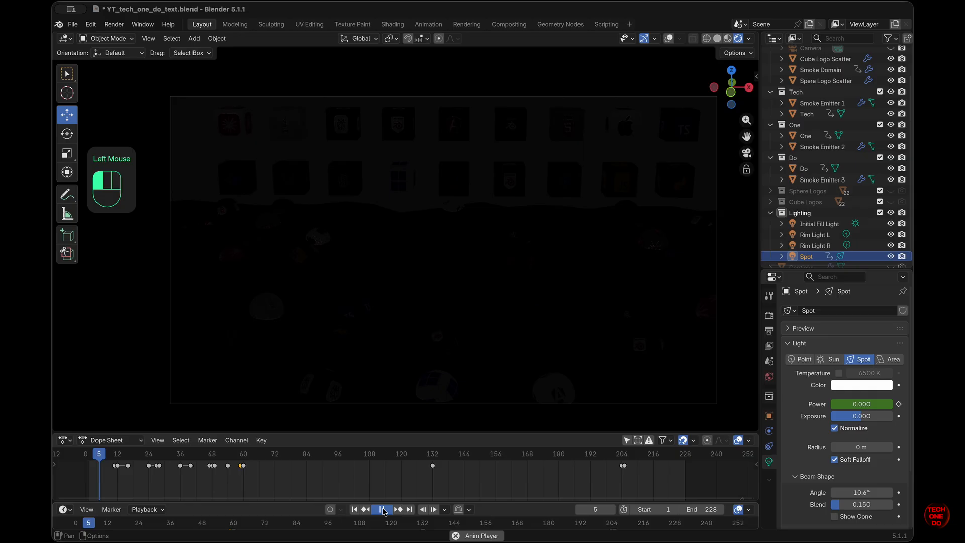
Step: Move the playhead to frame 204, the end of the Spot light's return sweep
{"action": "scroll", "coordinate": [473, 485], "scroll_direction": "right", "scroll_amount": 10}
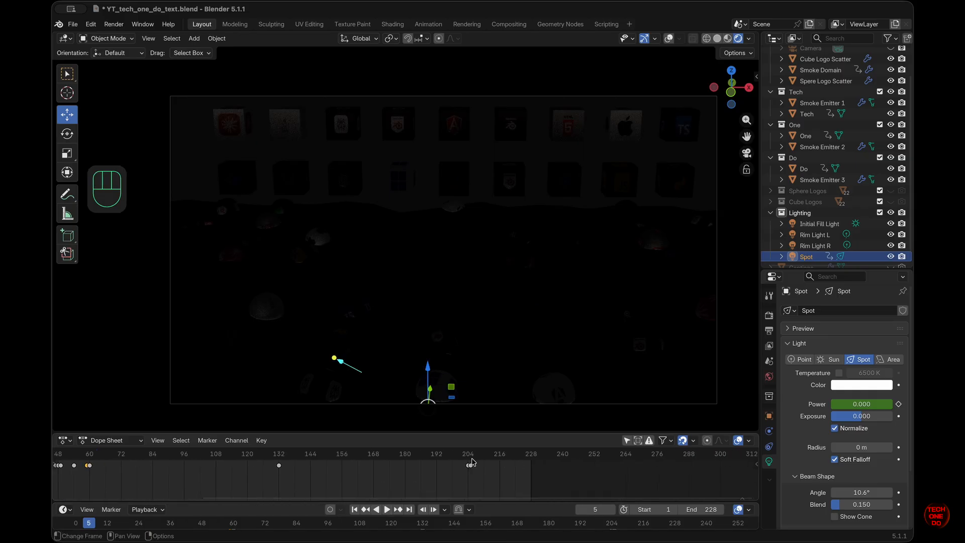
{"action": "double_click", "coordinate": [472, 456]}
{"action": "left_click_drag", "start_coordinate": [471, 457], "coordinate": [468, 461]}
{"action": "scroll", "coordinate": [543, 478], "scroll_direction": "right", "scroll_amount": 5}
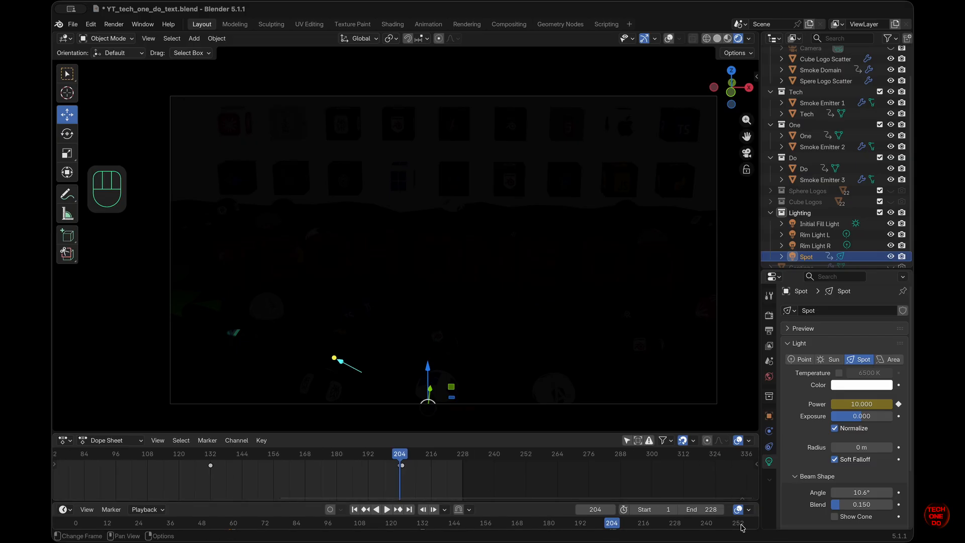
Step: Leave the camera view in Material Preview shading with overlays shown, and place the 3D cursor on the ground behind the TECH ONE DO text
{"action": "left_click", "coordinate": [728, 40]}
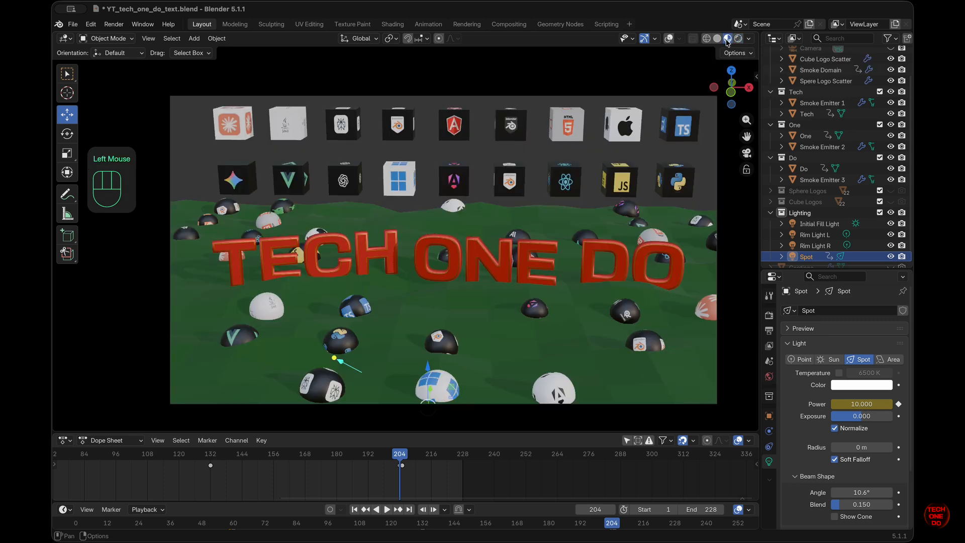
{"action": "left_click", "coordinate": [747, 153]}
{"action": "scroll", "coordinate": [412, 235], "scroll_direction": "left", "scroll_amount": 5}
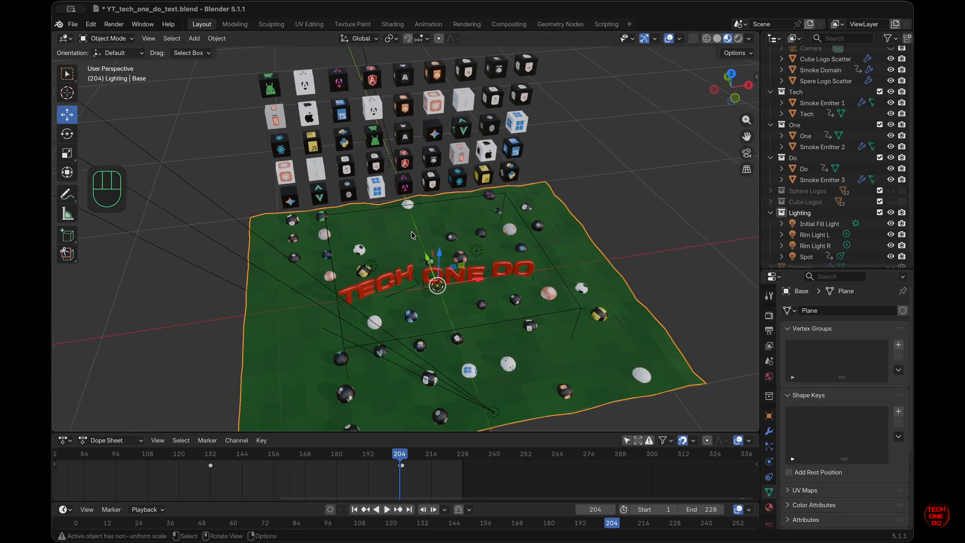
{"action": "scroll", "coordinate": [412, 235], "scroll_direction": "right", "scroll_amount": 4}
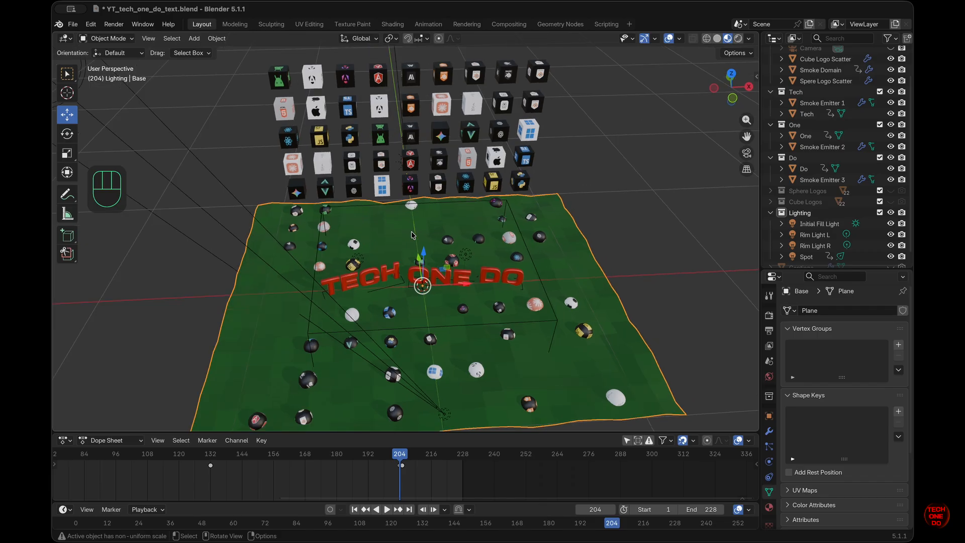
{"action": "key", "text": "shift"}
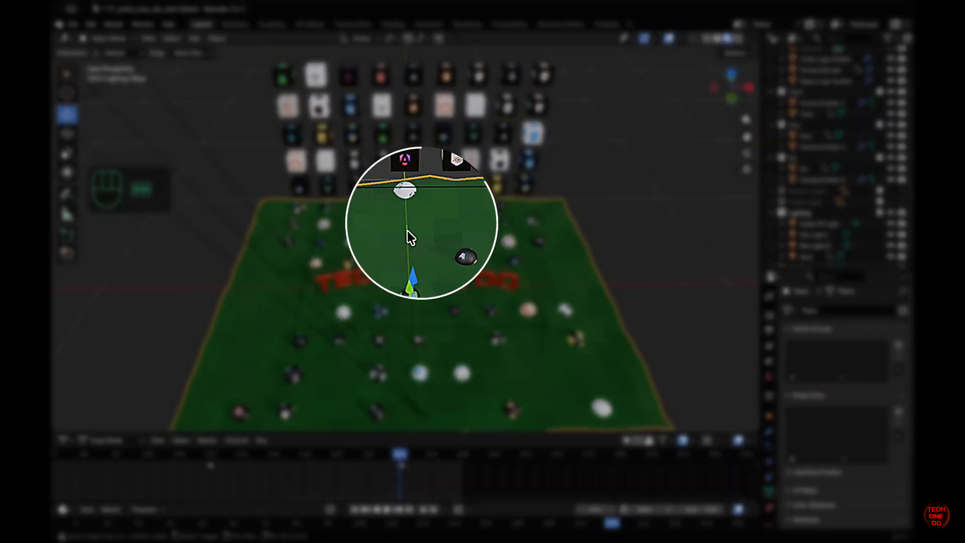
{"action": "right_click", "coordinate": [407, 230], "text": "shift"}
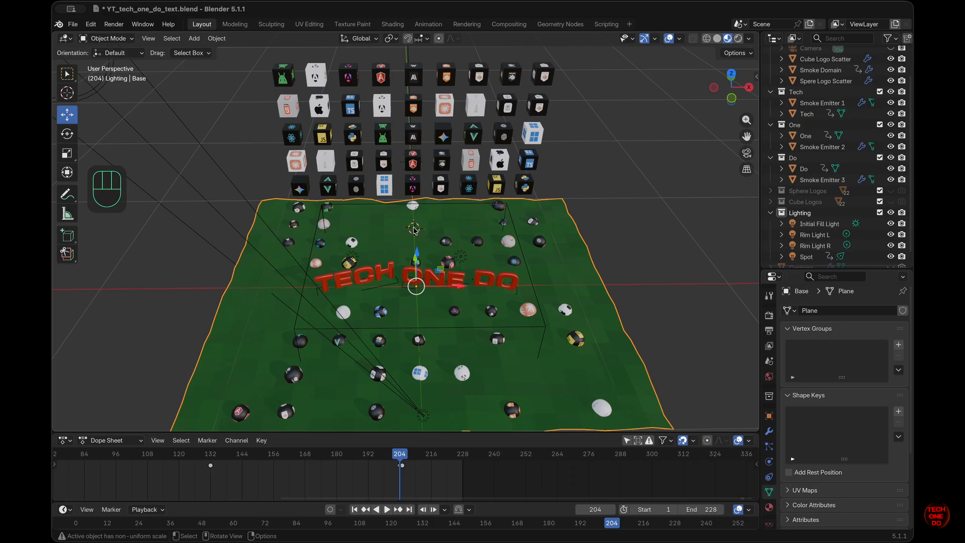
Step: Rename the Rim Light L object as Temp Rim Light L
{"action": "double_click", "coordinate": [810, 234]}
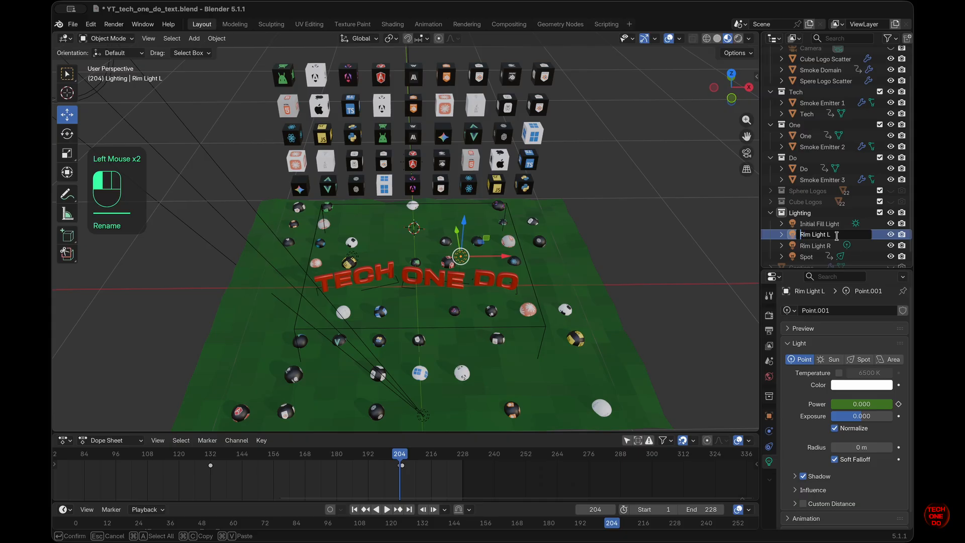
{"action": "type", "text": "Temp"}
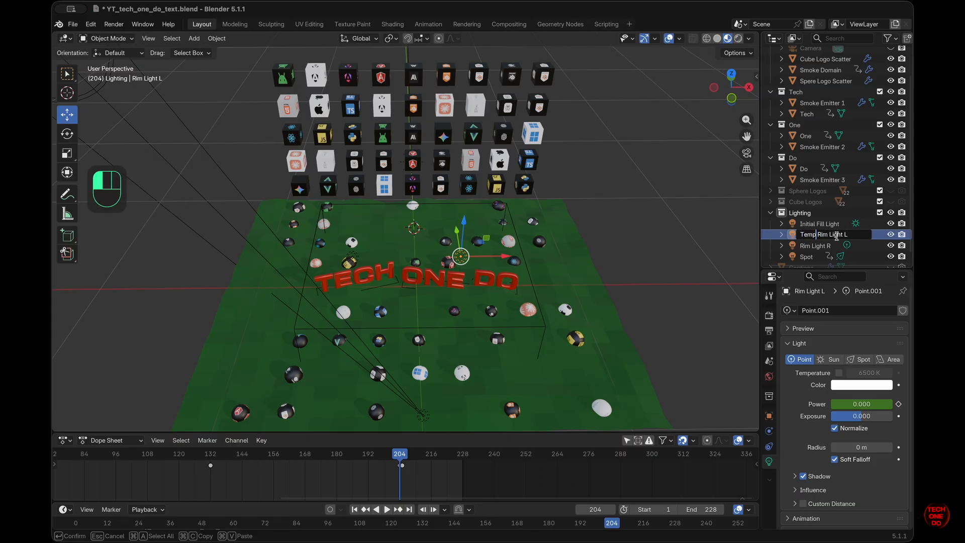
{"action": "key", "text": "shift+Left"}
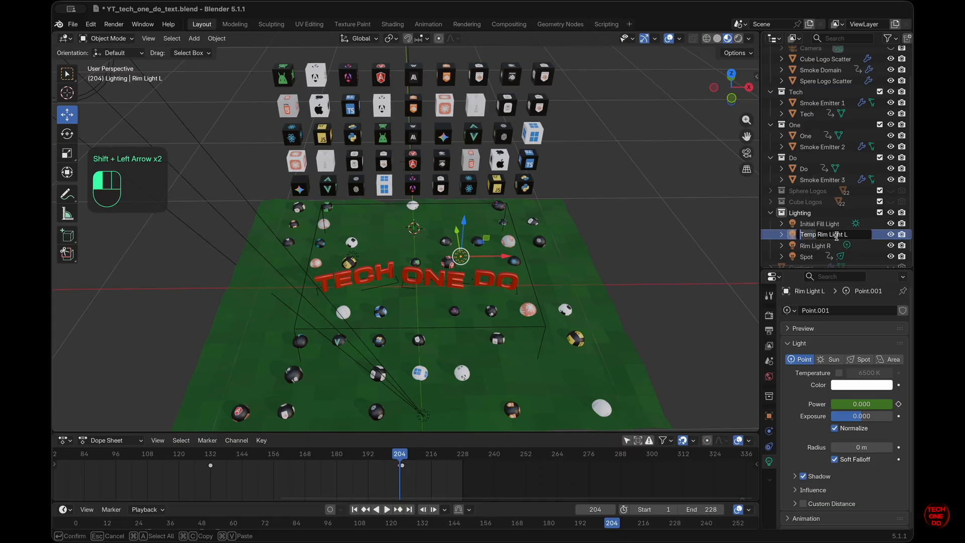
{"action": "left_click", "coordinate": [815, 245]}
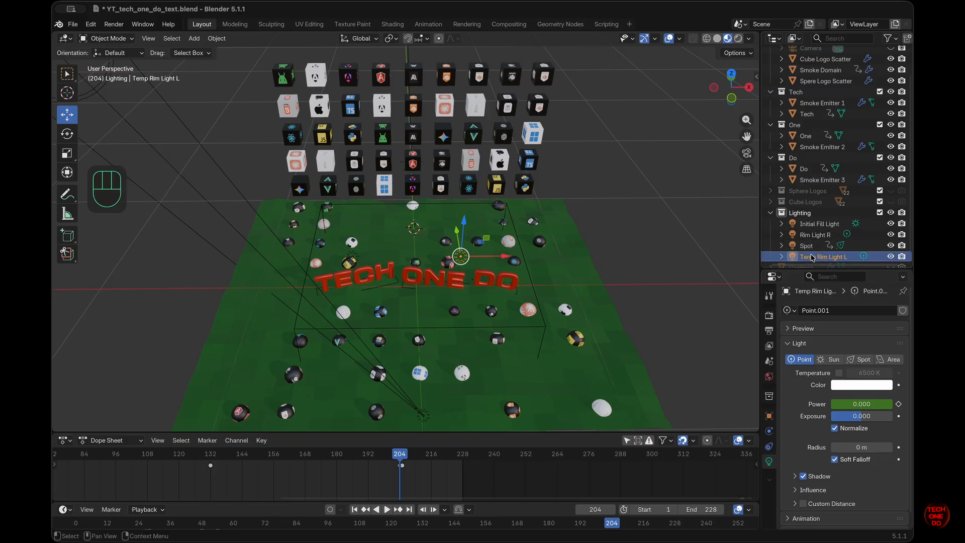
Step: Rename the Rim Light R object as Temp Rim Light R
{"action": "double_click", "coordinate": [806, 235]}
{"action": "key", "text": "super+Left"}
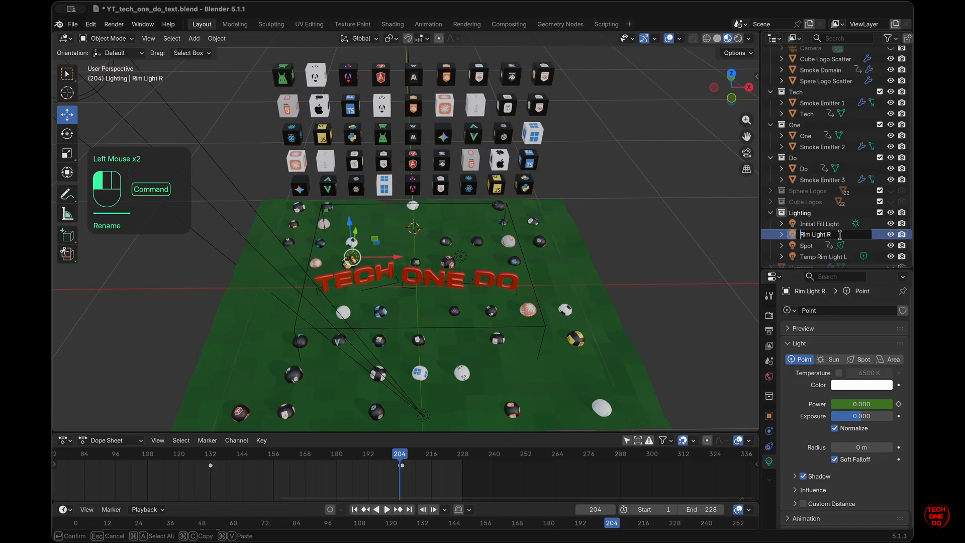
{"action": "type", "text": "Temp"}
{"action": "left_click", "coordinate": [841, 237]}
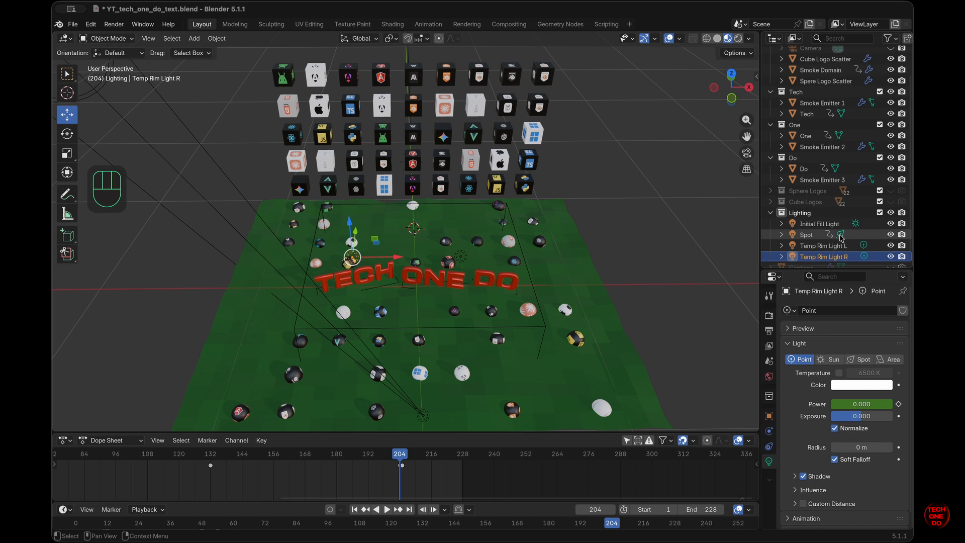
Step: Add an Area light at the 3D cursor on the ground behind the TECH ONE DO text
{"action": "double_click", "coordinate": [415, 230]}
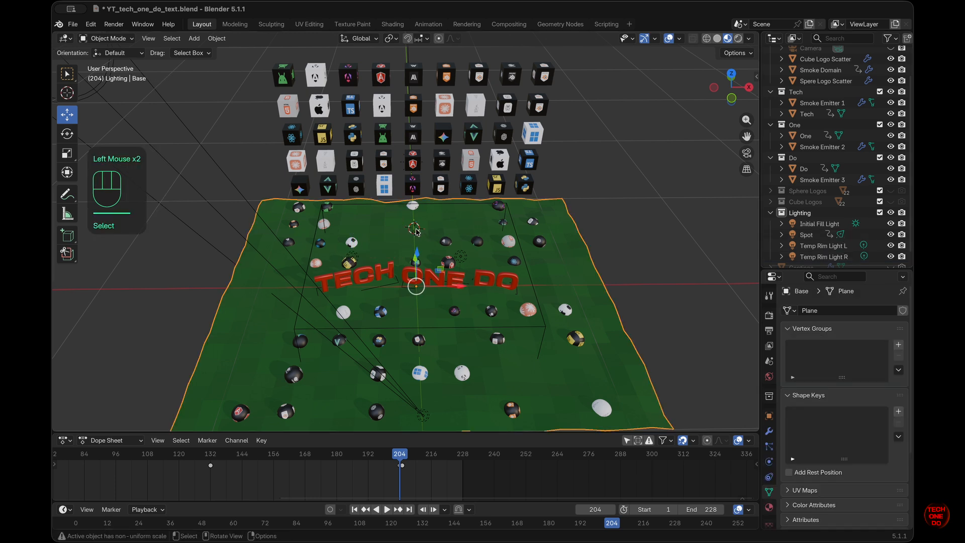
{"action": "key", "text": "shift+a"}
{"action": "mouse_move", "coordinate": [416, 232]}
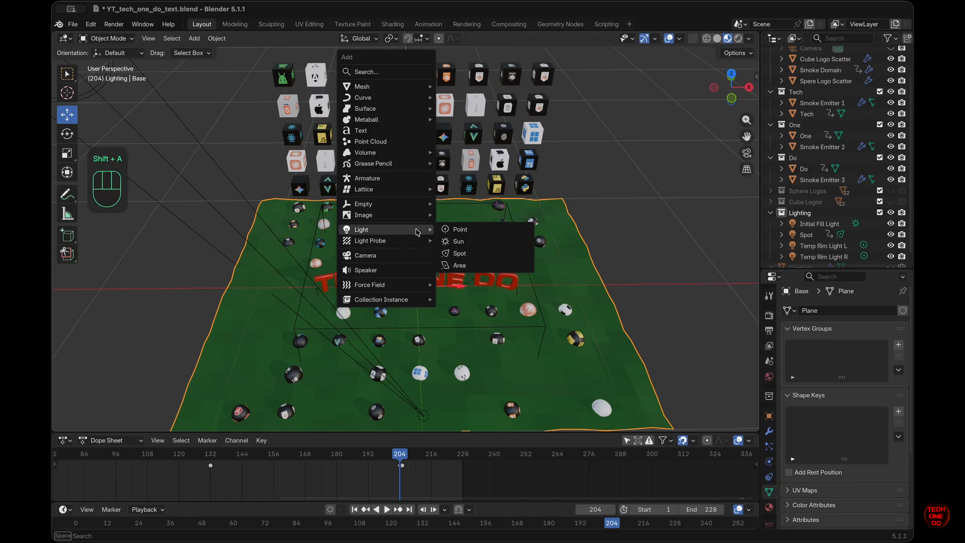
{"action": "left_click", "coordinate": [469, 266]}
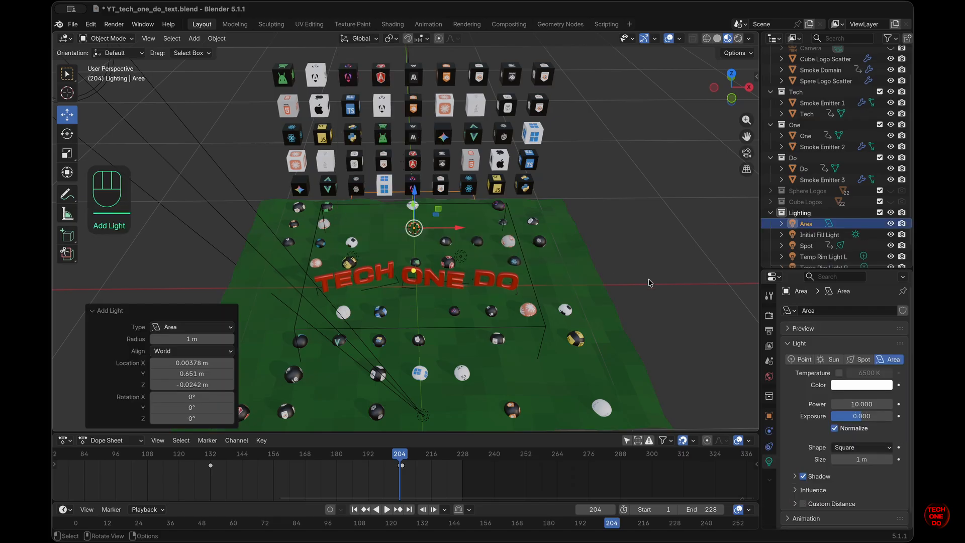
{"action": "left_click", "coordinate": [681, 277]}
{"action": "middle_click_drag", "start_coordinate": [683, 278], "coordinate": [693, 277]}
{"action": "scroll", "coordinate": [807, 242], "scroll_direction": "down", "scroll_amount": 2}
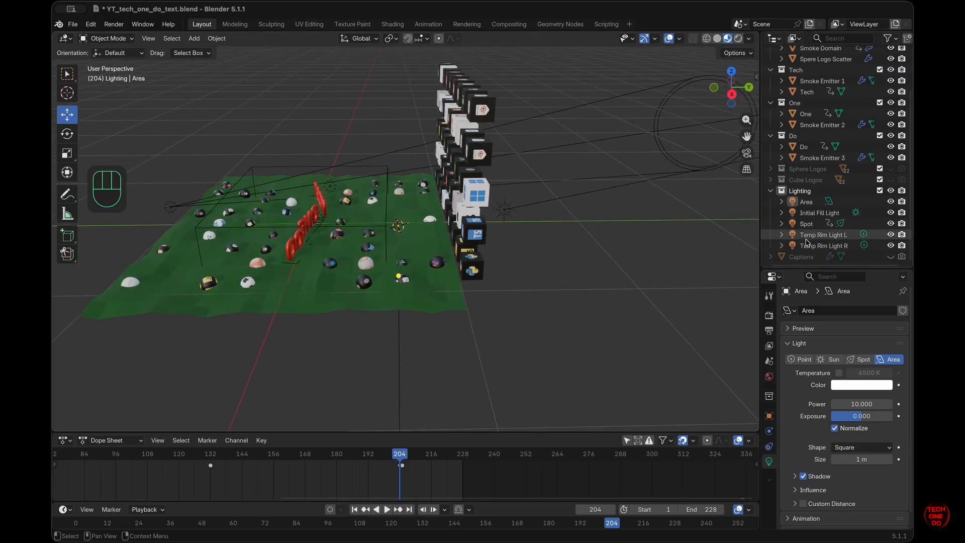
Step: Rename the new Area light in the Lighting collection as Rim Light
{"action": "left_click", "coordinate": [811, 202]}
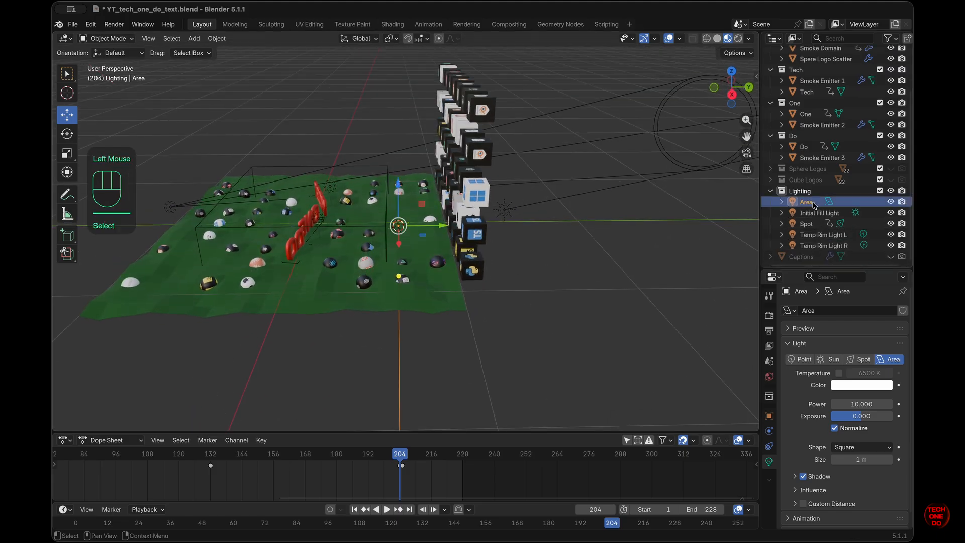
{"action": "middle_click_drag", "start_coordinate": [704, 216], "coordinate": [717, 216]}
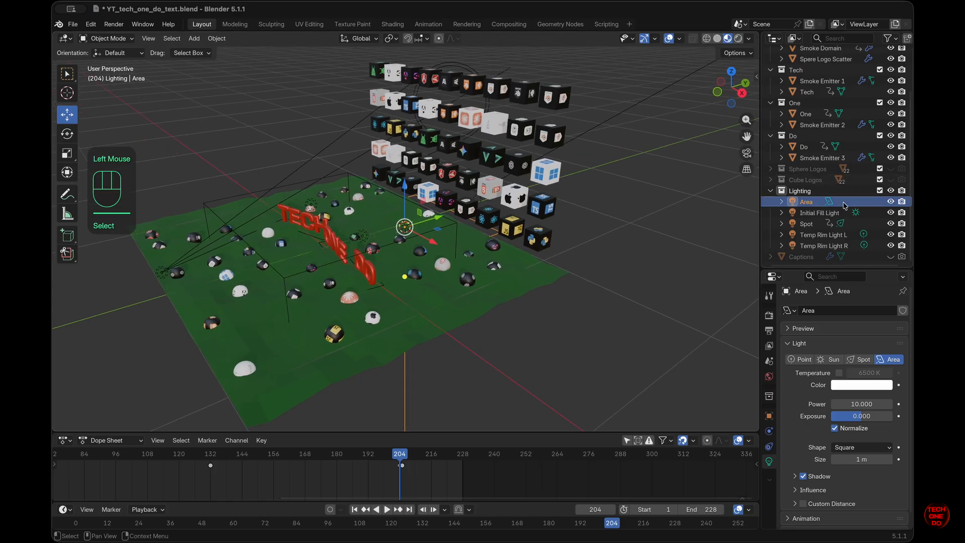
{"action": "triple_click", "coordinate": [807, 202]}
{"action": "type", "text": "Ri"}
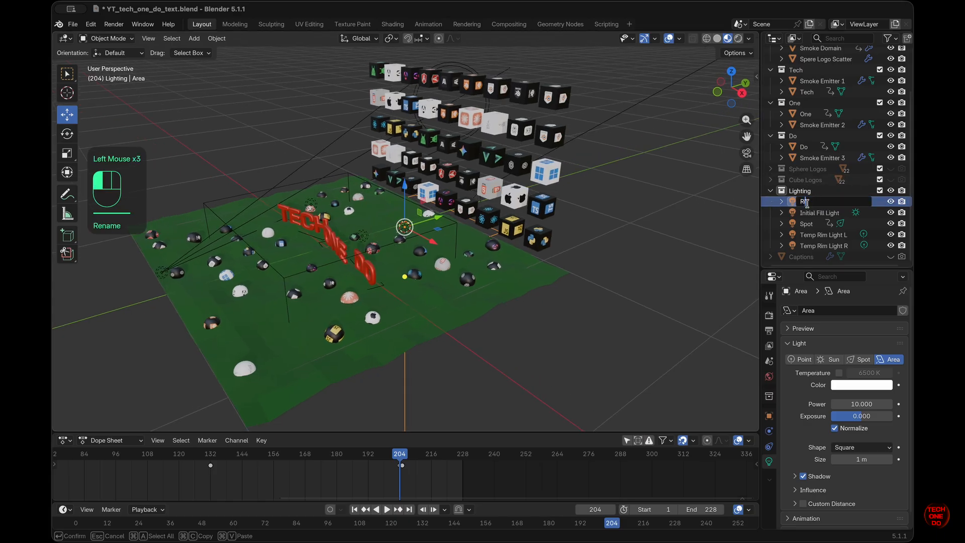
{"action": "type", "text": "m Light"}
{"action": "key", "text": "Return"}
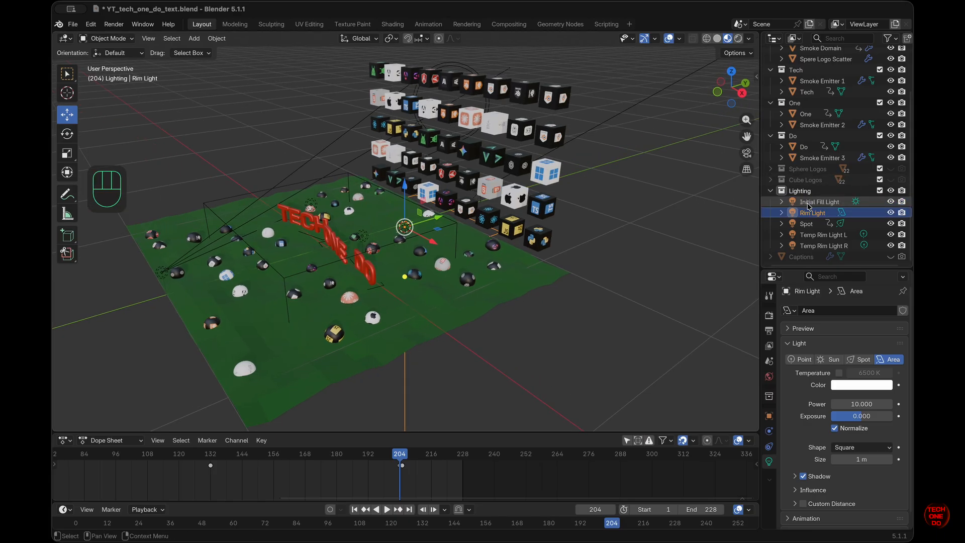
Step: Raise the Rim Light about 0.07 m along Z, above the ground behind the text
{"action": "middle_click_drag", "start_coordinate": [352, 211], "coordinate": [402, 193]}
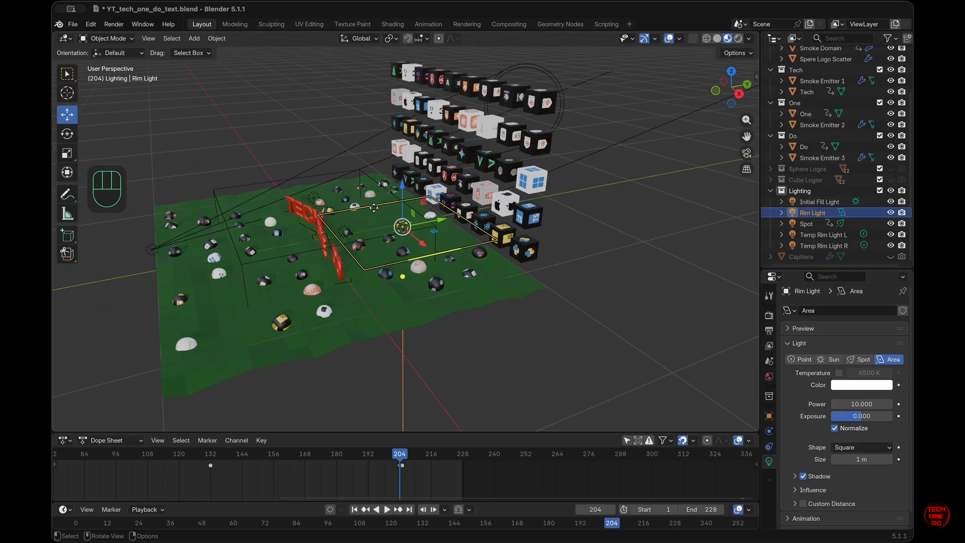
{"action": "mouse_move", "coordinate": [403, 191]}
{"action": "left_mouse_down"}
{"action": "mouse_move", "coordinate": [405, 171]}
{"action": "mouse_move", "coordinate": [404, 179]}
{"action": "left_mouse_up"}
{"action": "middle_click_drag", "start_coordinate": [405, 179], "coordinate": [414, 216]}
{"action": "scroll", "coordinate": [351, 228], "scroll_direction": "up", "scroll_amount": 10, "text": "super"}
{"action": "scroll", "coordinate": [351, 228], "scroll_direction": "left", "scroll_amount": 5}
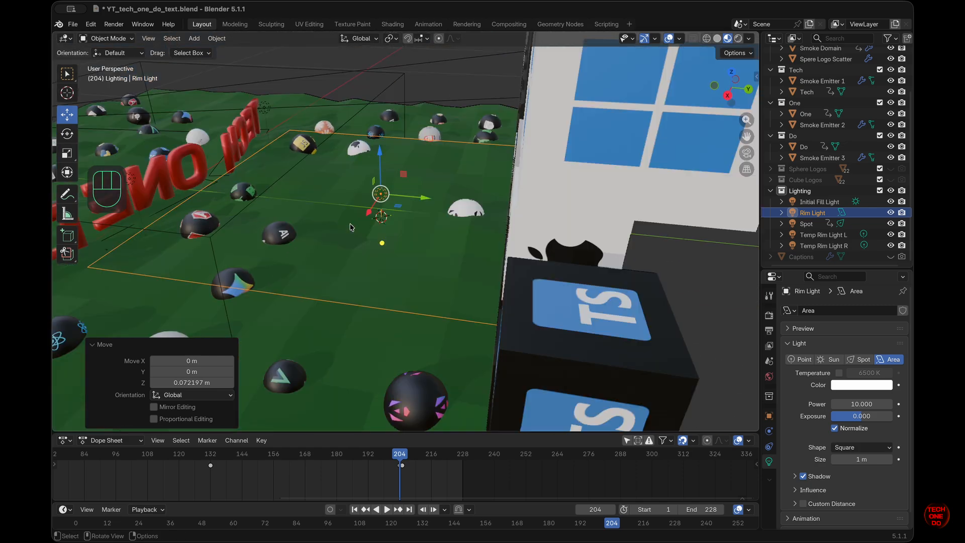
{"action": "scroll", "coordinate": [350, 227], "scroll_direction": "up", "scroll_amount": 2, "text": "shift"}
{"action": "scroll", "coordinate": [351, 228], "scroll_direction": "left", "scroll_amount": 6}
{"action": "scroll", "coordinate": [350, 228], "scroll_direction": "right", "scroll_amount": 3}
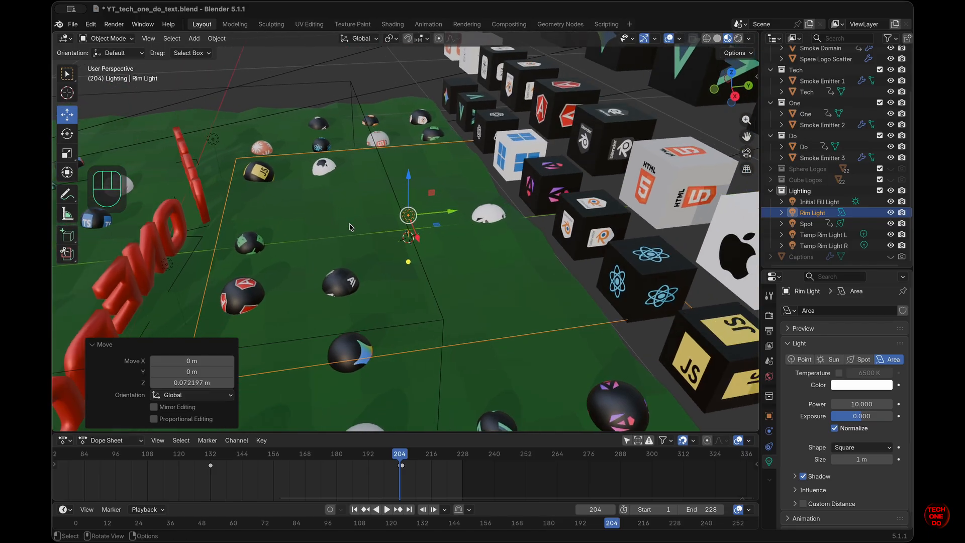
Step: Aim the Rim Light at the TECH ONE DO text with the interactive light track to cursor
{"action": "key", "text": "shift"}
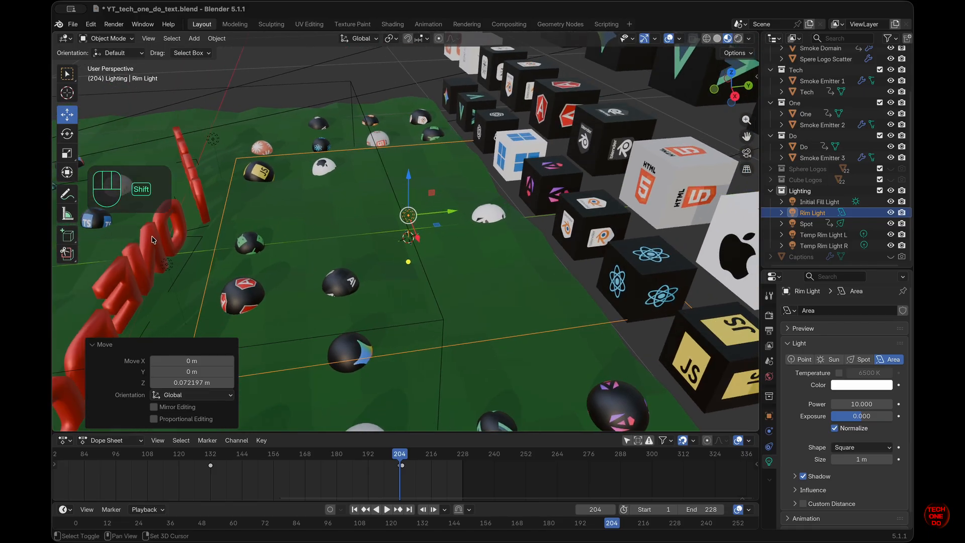
{"action": "key", "text": "shift+t"}
{"action": "left_click", "coordinate": [156, 241]}
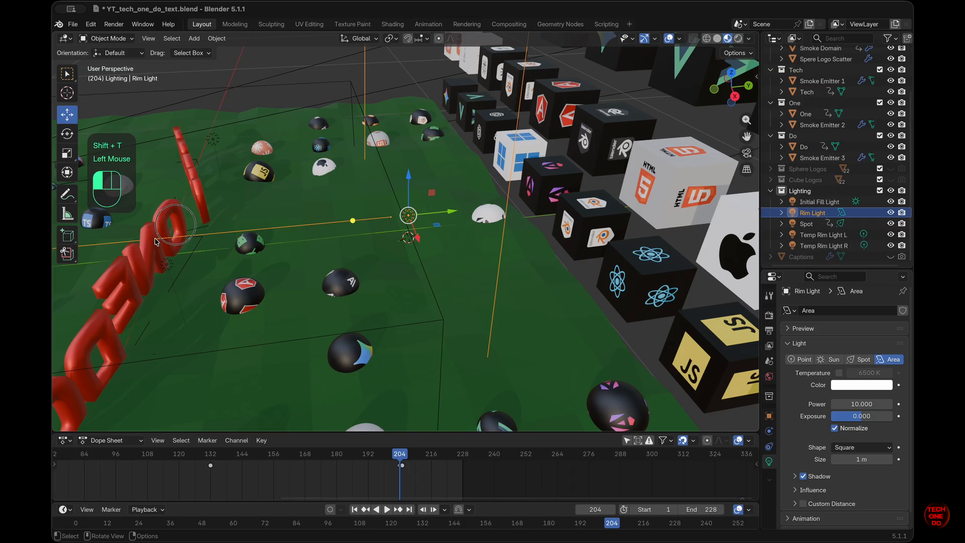
{"action": "scroll", "coordinate": [156, 242], "scroll_direction": "left", "scroll_amount": 10}
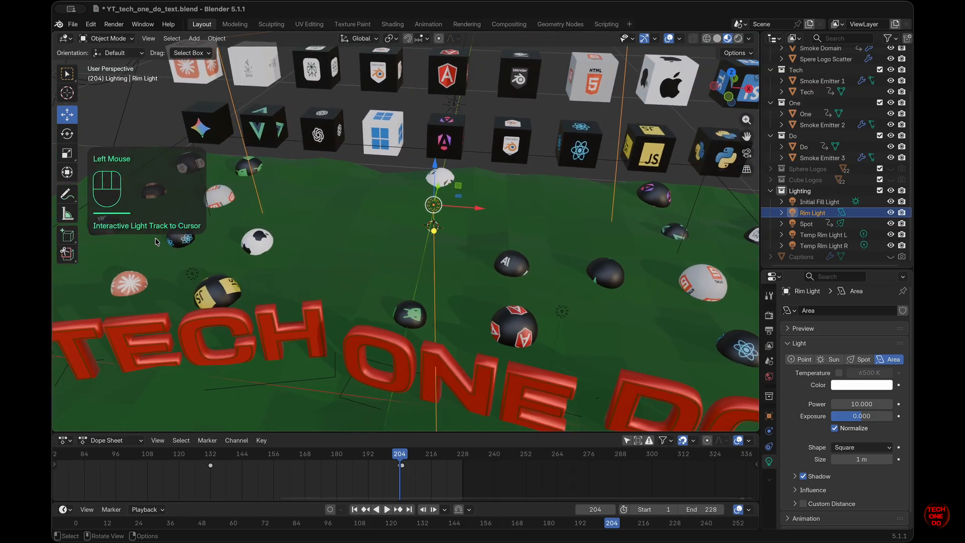
{"action": "scroll", "coordinate": [155, 242], "scroll_direction": "down", "scroll_amount": 10, "text": "shift"}
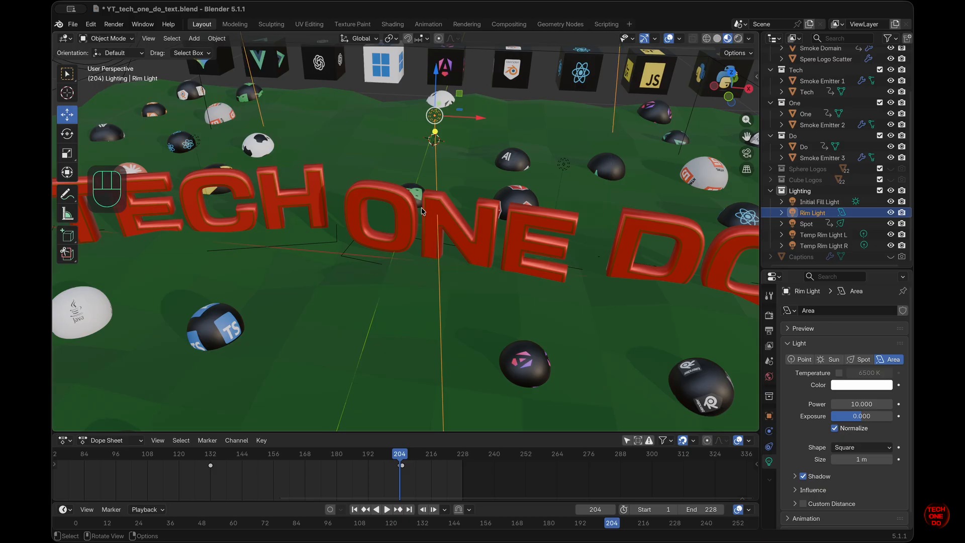
{"action": "scroll", "coordinate": [436, 232], "scroll_direction": "down", "scroll_amount": 5}
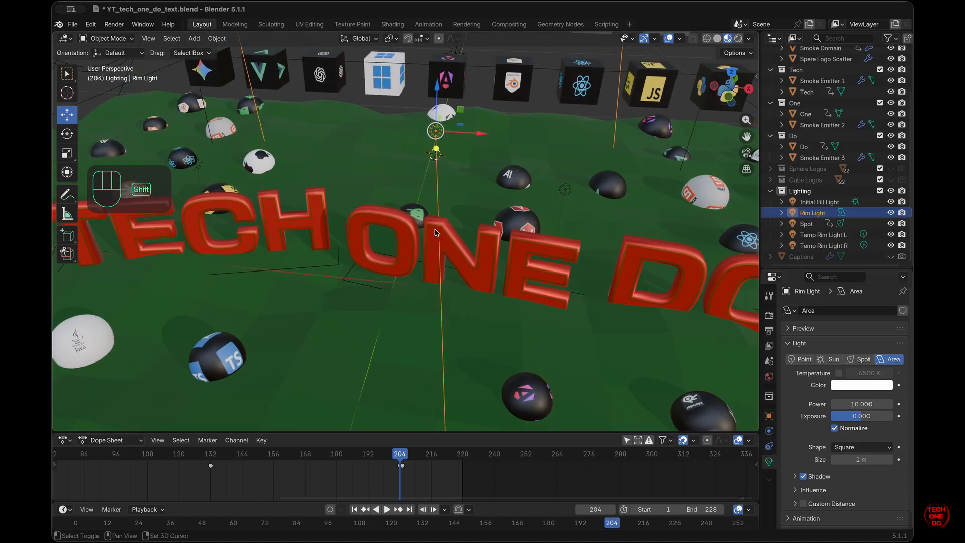
{"action": "scroll", "coordinate": [435, 232], "scroll_direction": "down", "scroll_amount": 3}
{"action": "scroll", "coordinate": [436, 232], "scroll_direction": "down", "scroll_amount": 5}
{"action": "scroll", "coordinate": [435, 232], "scroll_direction": "up", "scroll_amount": 2}
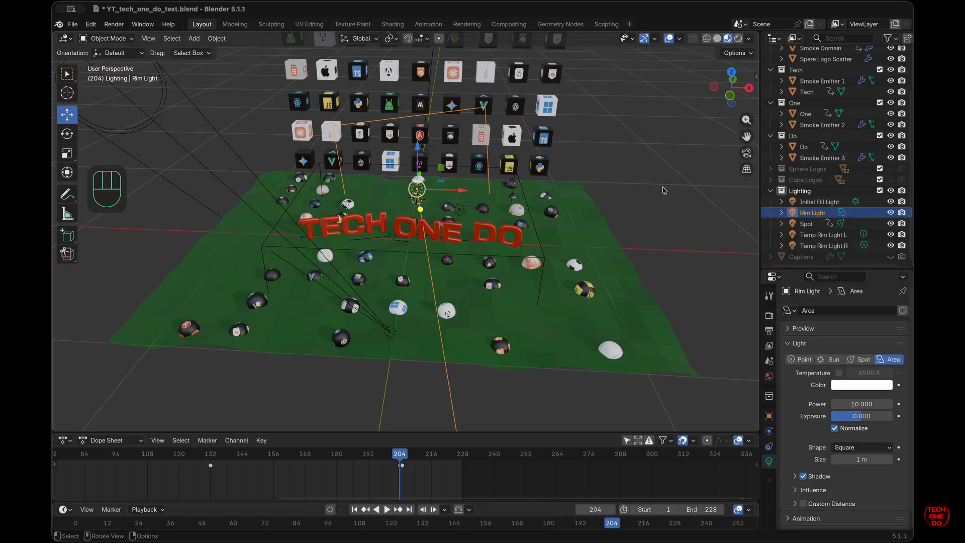
Step: Set the Rim Light's rotation to 90° on X and 0° on Y and Z
{"action": "key", "text": "n"}
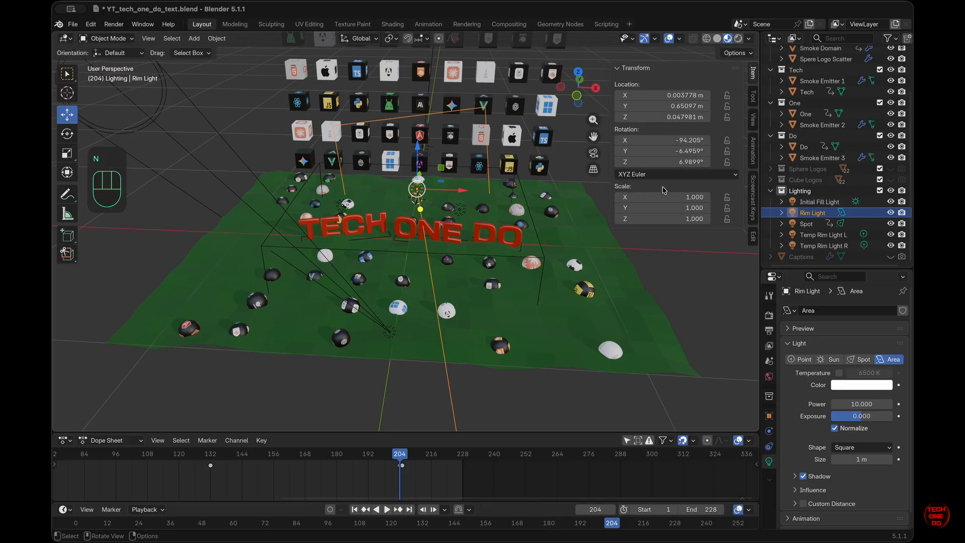
{"action": "left_click_drag", "start_coordinate": [664, 135], "coordinate": [677, 141]}
{"action": "double_click", "coordinate": [677, 141]}
{"action": "type", "text": "90"}
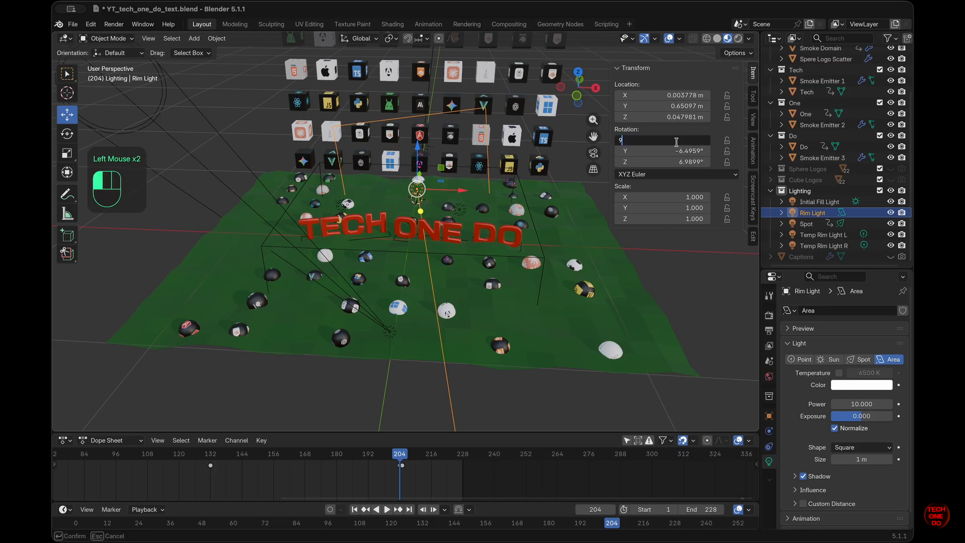
{"action": "key", "text": "Return"}
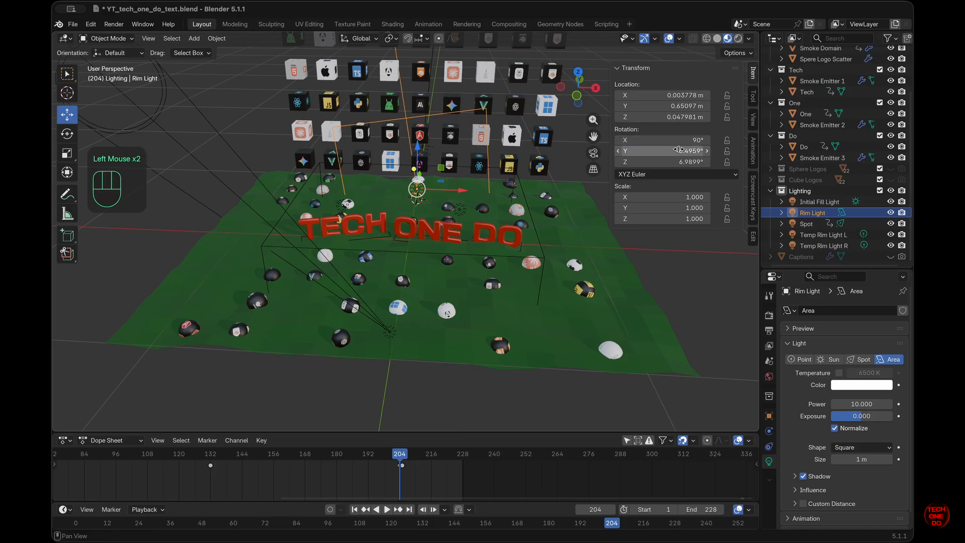
{"action": "left_click_drag", "start_coordinate": [679, 150], "coordinate": [678, 162]}
{"action": "type", "text": "0"}
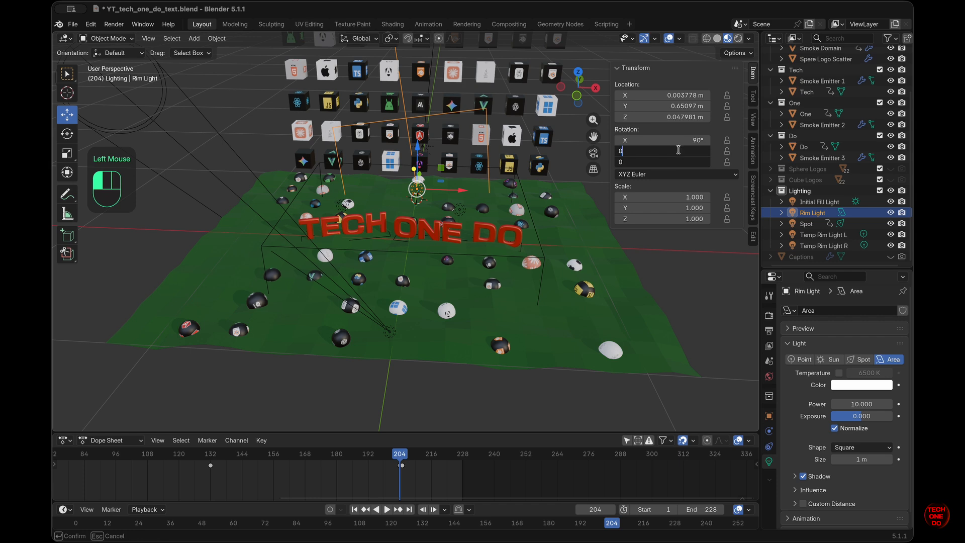
{"action": "key", "text": "Return"}
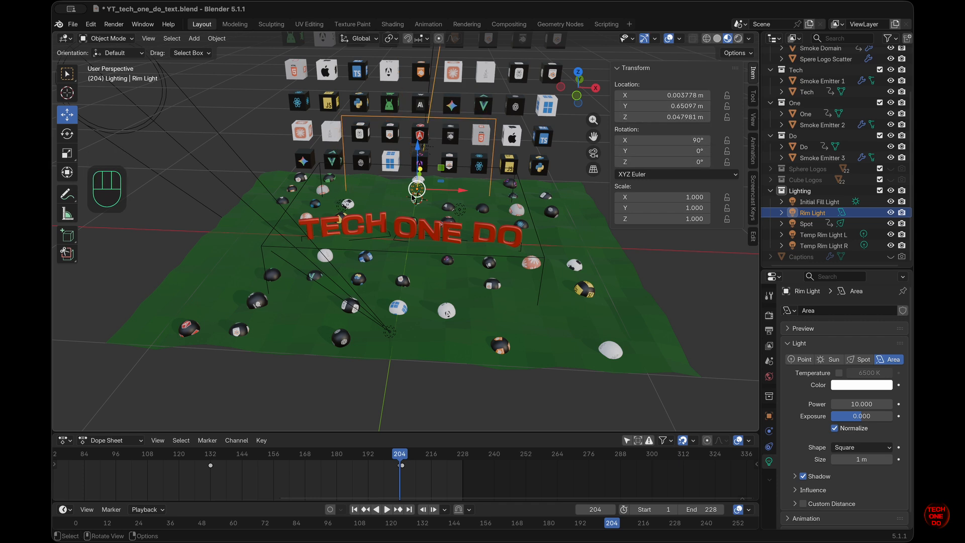
Step: Flip the Rim Light to face the text by setting its X rotation to -90°
{"action": "mouse_move", "coordinate": [437, 197]}
{"action": "middle_mouse_down"}
{"action": "mouse_move", "coordinate": [508, 199]}
{"action": "mouse_move", "coordinate": [437, 197]}
{"action": "middle_mouse_up"}
{"action": "left_click", "coordinate": [683, 139]}
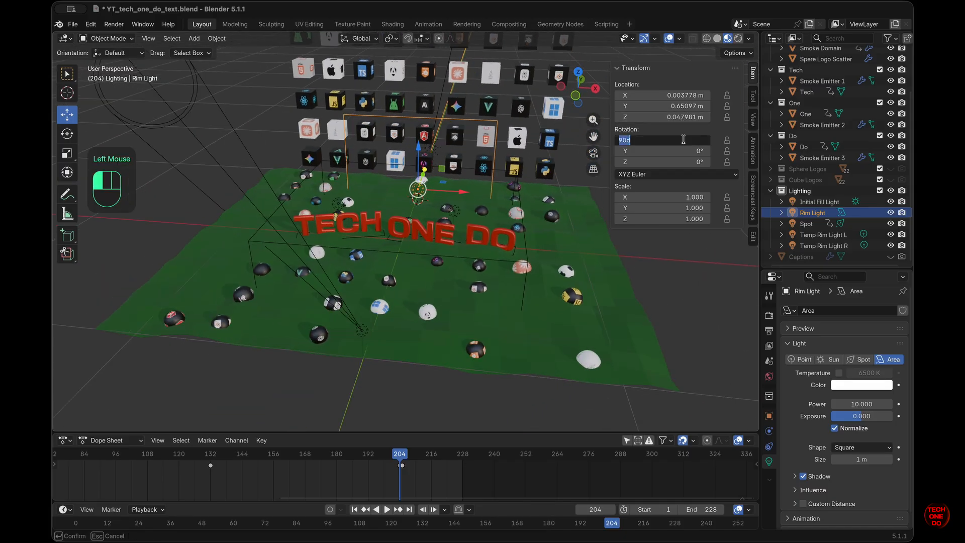
{"action": "key", "text": "Left"}
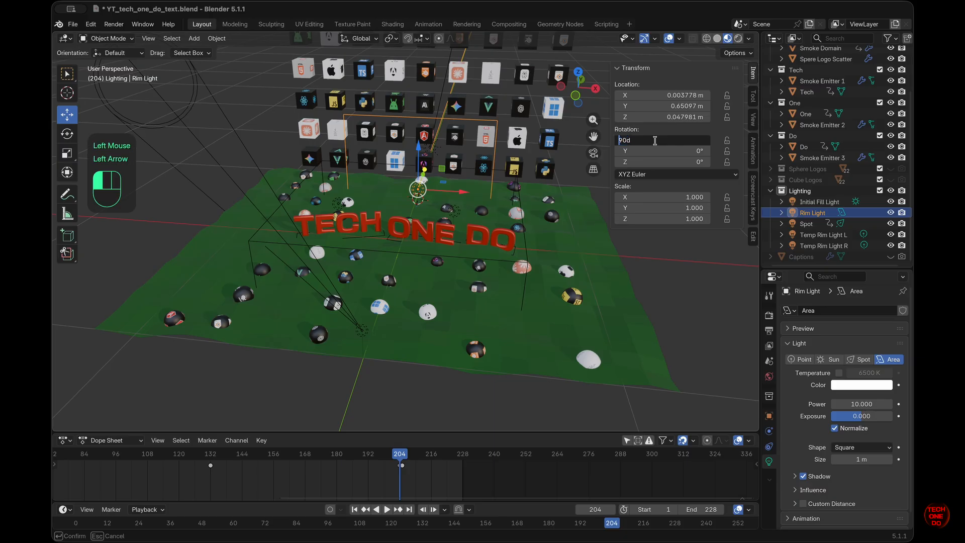
{"action": "type", "text": "-"}
{"action": "key", "text": "Return"}
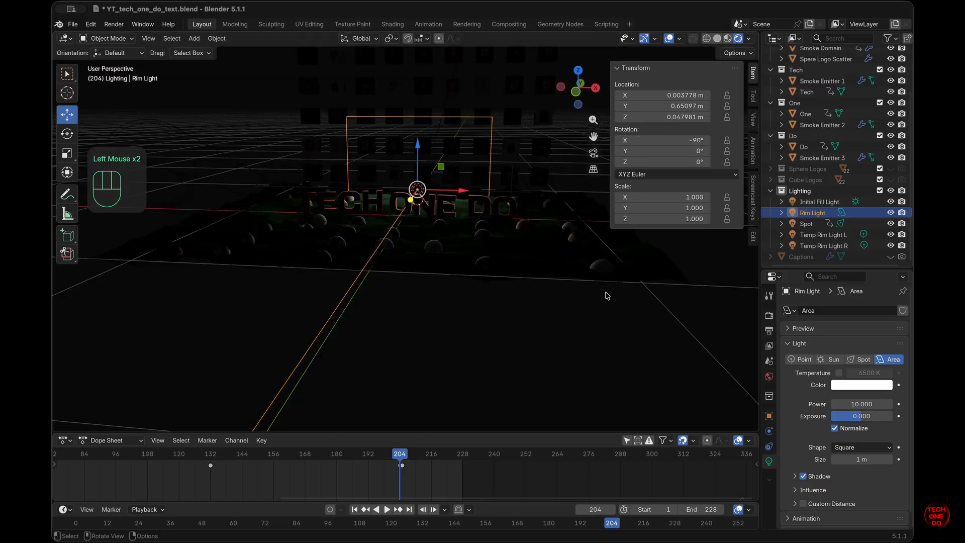
Step: Raise the Rim Light a further 0.01 m or so along Z
{"action": "scroll", "coordinate": [607, 296], "scroll_direction": "left", "scroll_amount": 5}
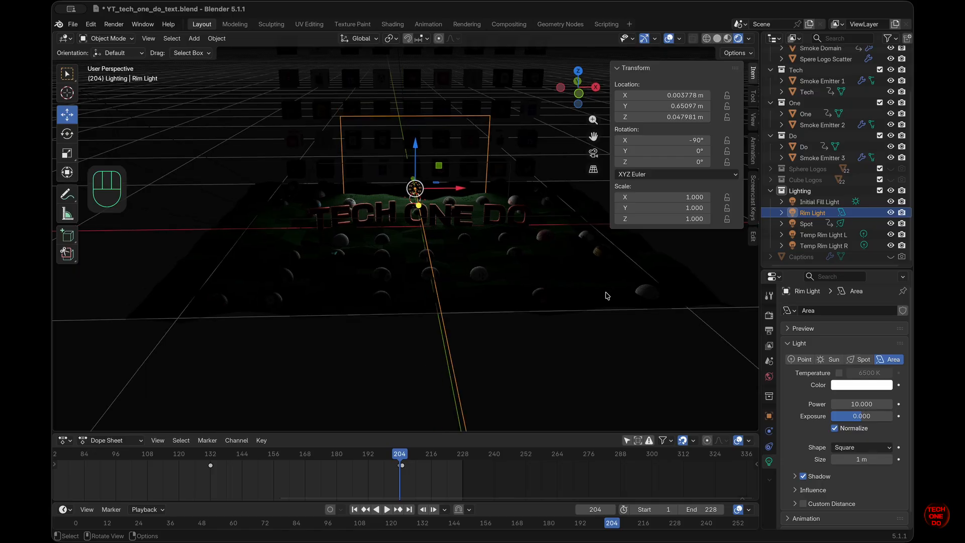
{"action": "scroll", "coordinate": [607, 296], "scroll_direction": "left", "scroll_amount": 3}
{"action": "scroll", "coordinate": [468, 229], "scroll_direction": "right", "scroll_amount": 5}
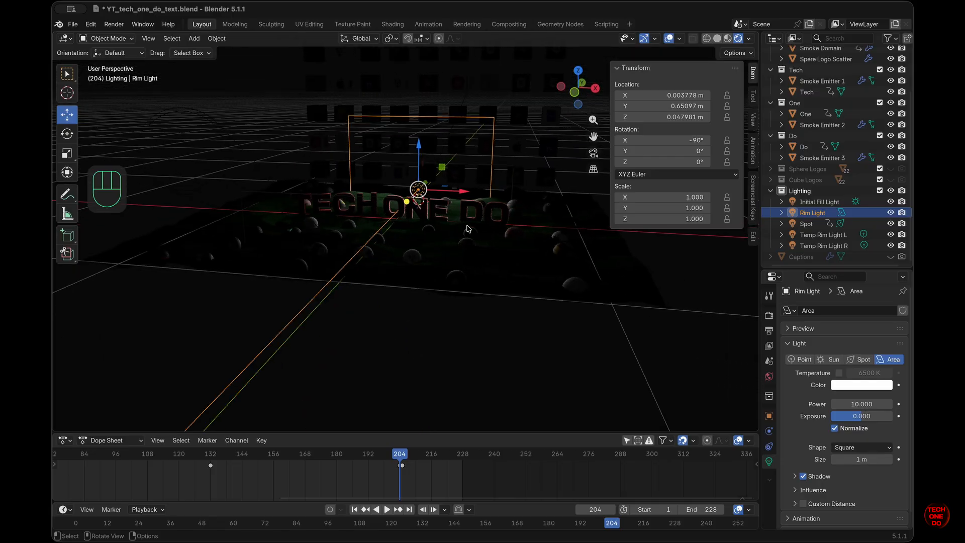
{"action": "scroll", "coordinate": [423, 154], "scroll_direction": "left", "scroll_amount": 3}
{"action": "left_click_drag", "start_coordinate": [422, 142], "coordinate": [424, 135]}
{"action": "scroll", "coordinate": [425, 137], "scroll_direction": "right", "scroll_amount": 8}
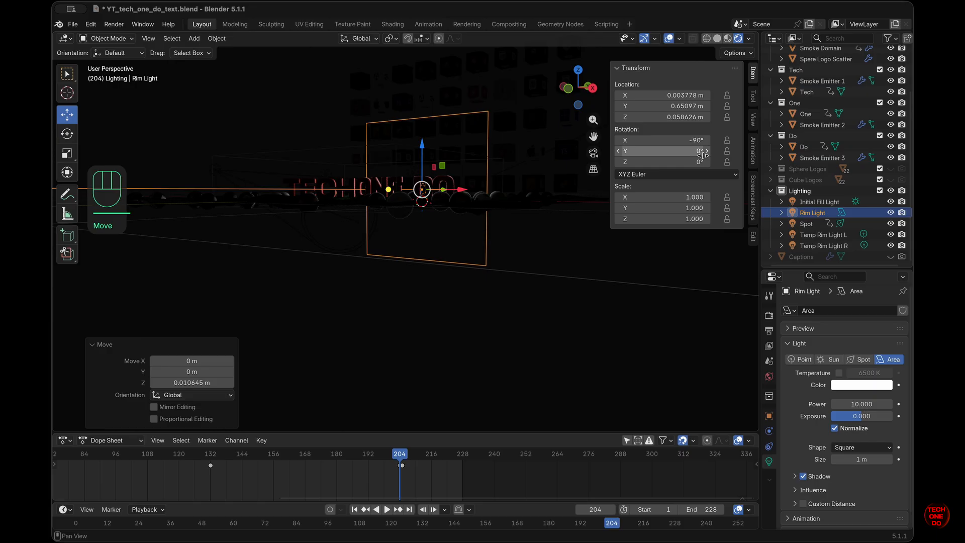
Step: Set the Rim Light's X rotation to -91° and raise its Z location to about 0.0706 m
{"action": "scroll", "coordinate": [490, 195], "scroll_direction": "up", "scroll_amount": 4}
{"action": "mouse_move", "coordinate": [662, 139]}
{"action": "left_mouse_down"}
{"action": "mouse_move", "coordinate": [638, 112]}
{"action": "mouse_move", "coordinate": [669, 119]}
{"action": "mouse_move", "coordinate": [656, 134]}
{"action": "mouse_move", "coordinate": [672, 137]}
{"action": "left_mouse_up"}
{"action": "scroll", "coordinate": [556, 196], "scroll_direction": "left", "scroll_amount": 8}
{"action": "left_click", "coordinate": [684, 137]}
{"action": "type", "text": "-90"}
{"action": "key", "text": "Return"}
{"action": "left_click", "coordinate": [668, 141]}
{"action": "type", "text": "-90"}
{"action": "key", "text": "Return"}
{"action": "scroll", "coordinate": [558, 183], "scroll_direction": "right", "scroll_amount": 8}
{"action": "mouse_move", "coordinate": [669, 118]}
{"action": "left_mouse_down", "text": "shift"}
{"action": "mouse_move", "coordinate": [679, 118]}
{"action": "mouse_move", "coordinate": [664, 134]}
{"action": "left_mouse_up", "text": "shift"}
{"action": "scroll", "coordinate": [558, 132], "scroll_direction": "left", "scroll_amount": 8}
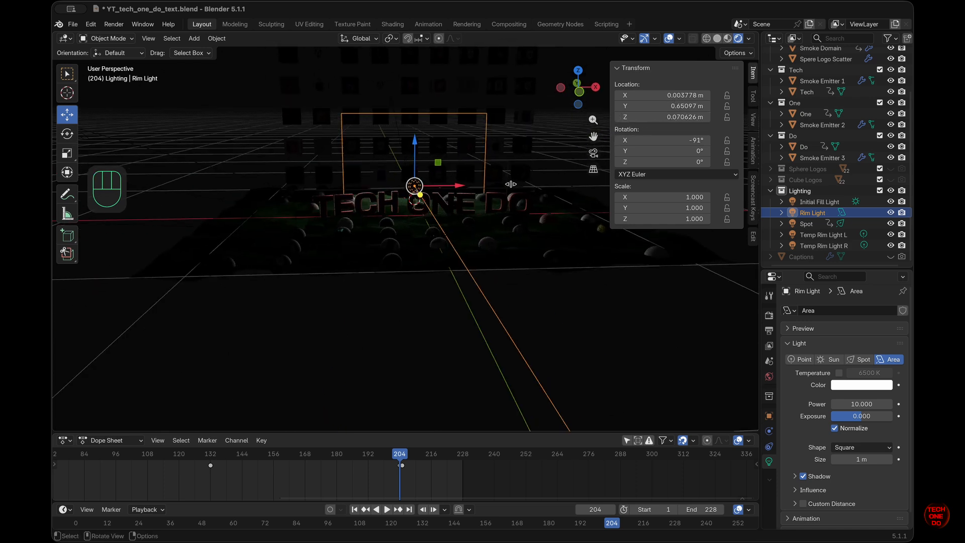
Step: Look through the camera and set the Rim Light's power to 50
{"action": "left_click", "coordinate": [593, 153]}
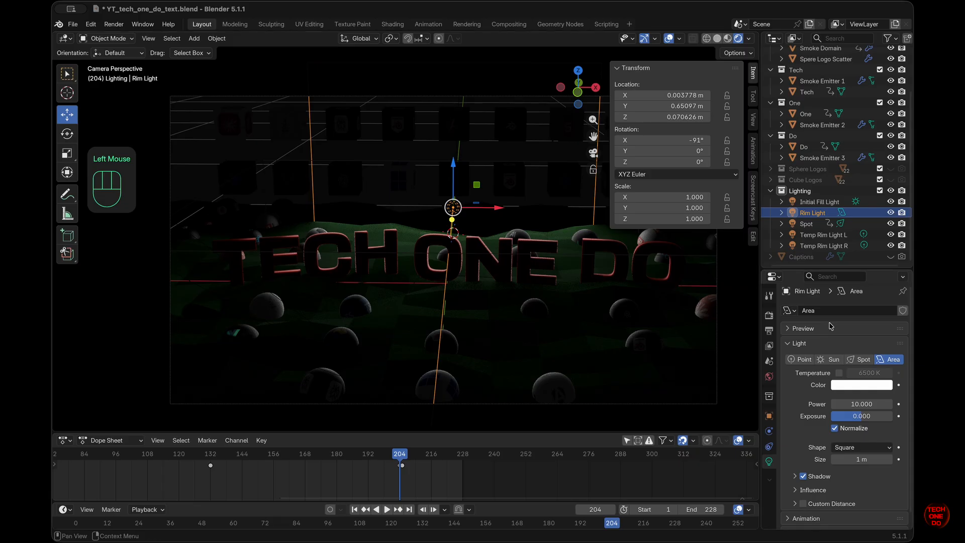
{"action": "left_click_drag", "start_coordinate": [845, 404], "coordinate": [884, 404]}
{"action": "left_click", "coordinate": [847, 405]}
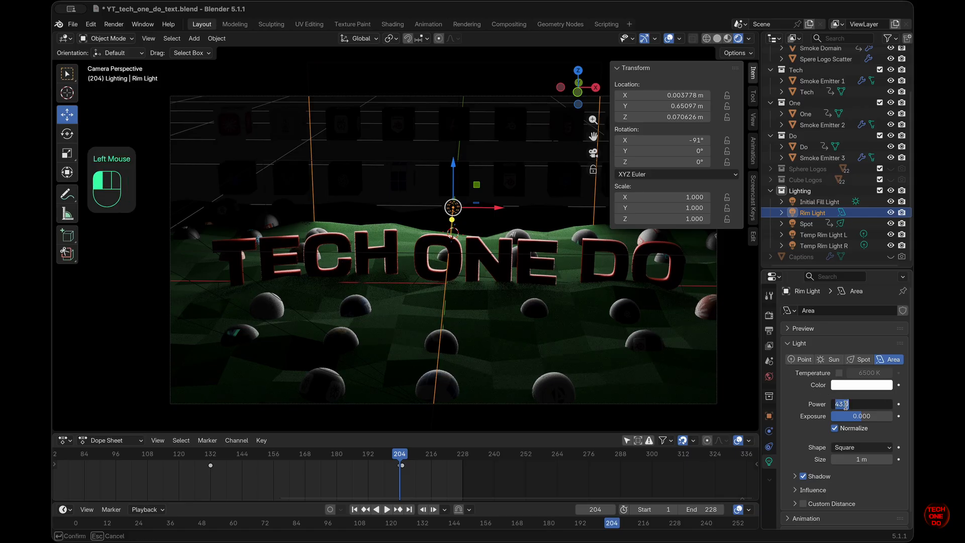
{"action": "key", "text": "Return"}
Step: Set the Rim Light's X rotation to -90°, raise its Z location further, and leave the camera view with the transform values hidden
{"action": "left_click_drag", "start_coordinate": [684, 142], "coordinate": [671, 111]}
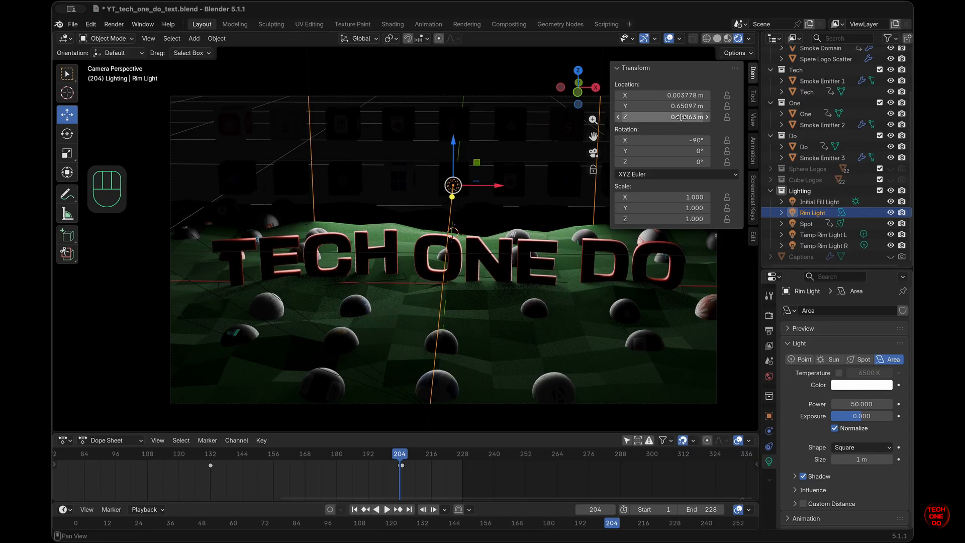
{"action": "key", "text": "n"}
{"action": "middle_click_drag", "start_coordinate": [660, 318], "coordinate": [617, 378]}
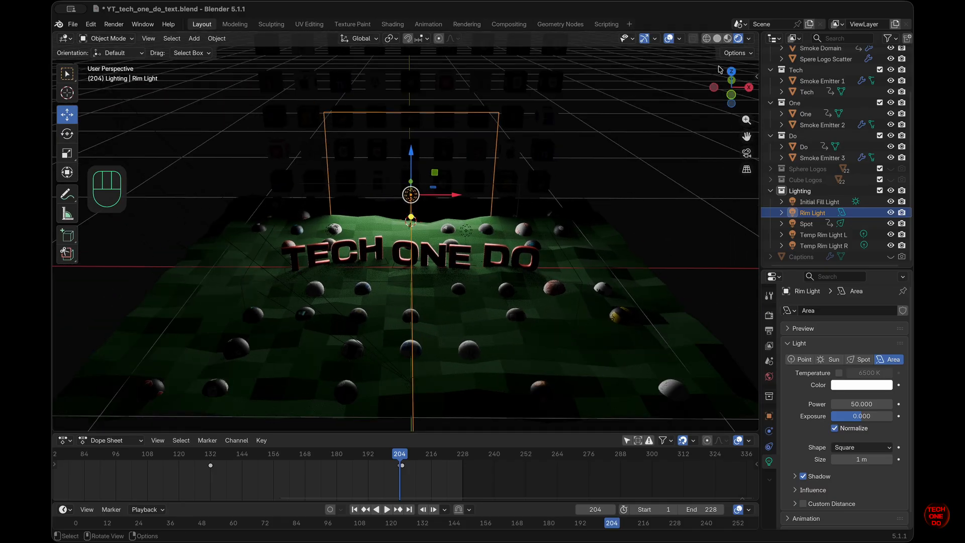
Step: Switch to material preview, place the 3D cursor near the ground's front-right corner at about X 0.738, Y -0.895, and add an area light there
{"action": "left_click", "coordinate": [728, 38]}
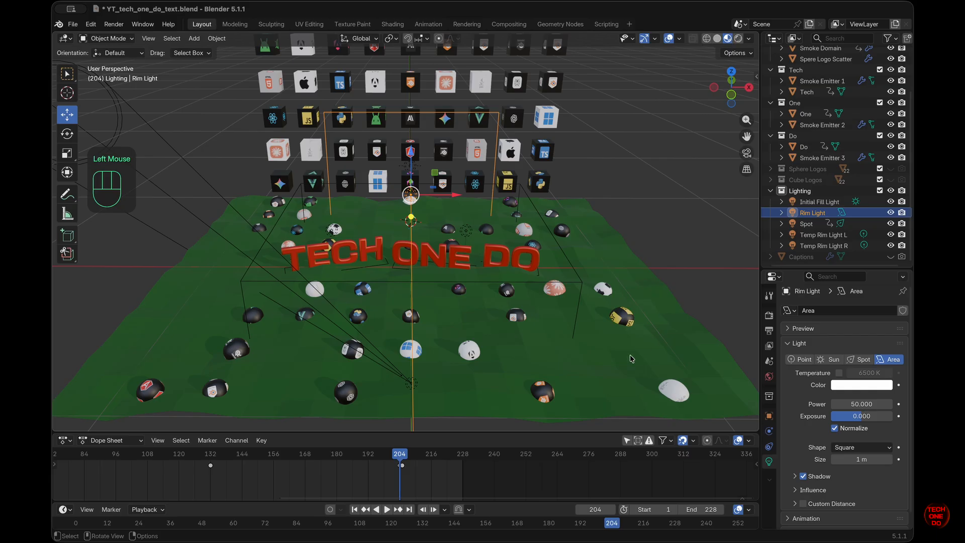
{"action": "right_click", "coordinate": [632, 396], "text": "shift"}
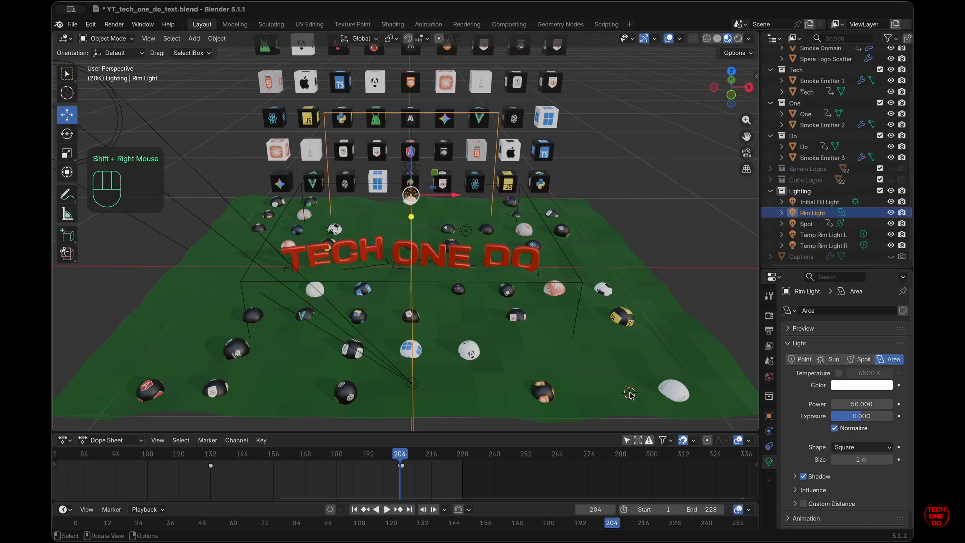
{"action": "key", "text": "shift+a"}
{"action": "mouse_move", "coordinate": [632, 396]}
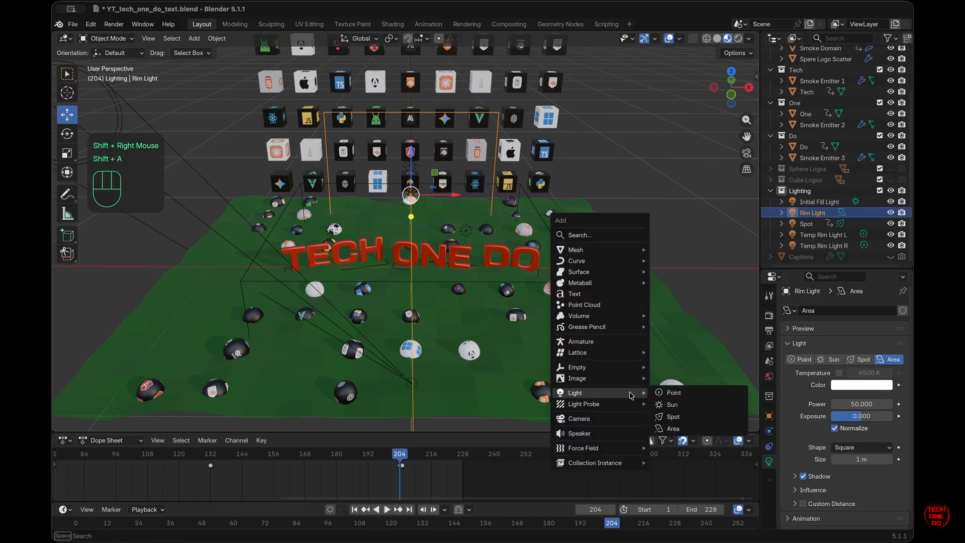
{"action": "left_click", "coordinate": [675, 429]}
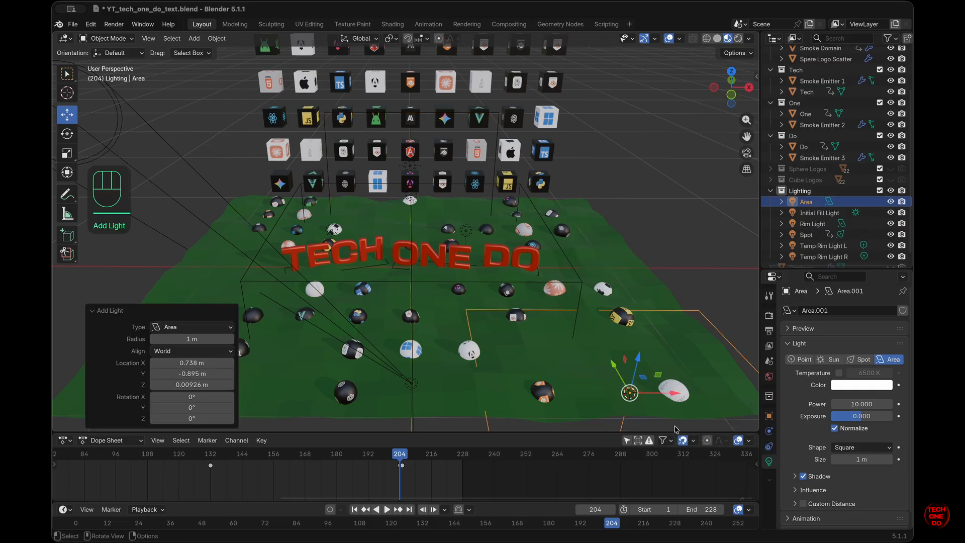
{"action": "left_click", "coordinate": [695, 372]}
{"action": "left_click", "coordinate": [629, 400]}
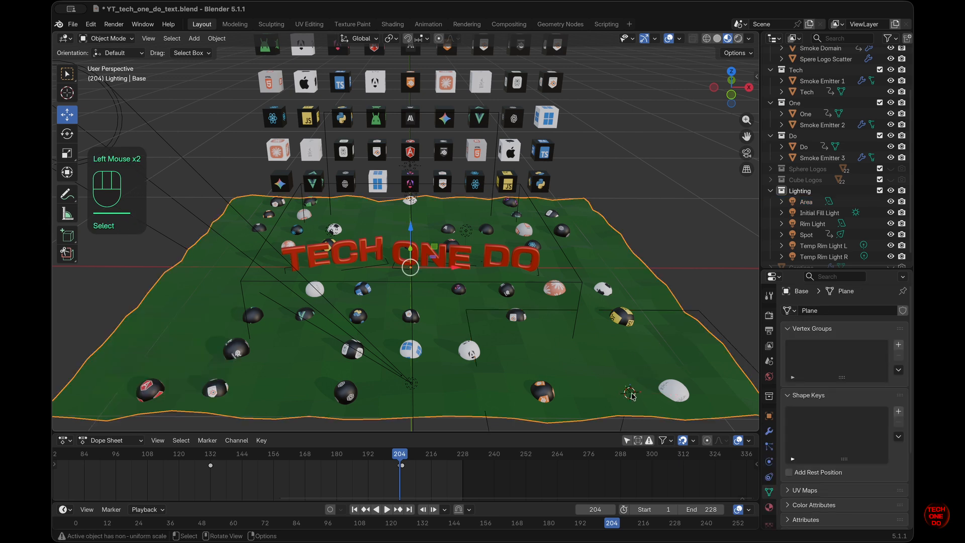
Step: Rename the new area light in the Lighting collection to Fill Light R
{"action": "scroll", "coordinate": [823, 194], "scroll_direction": "down", "scroll_amount": 1}
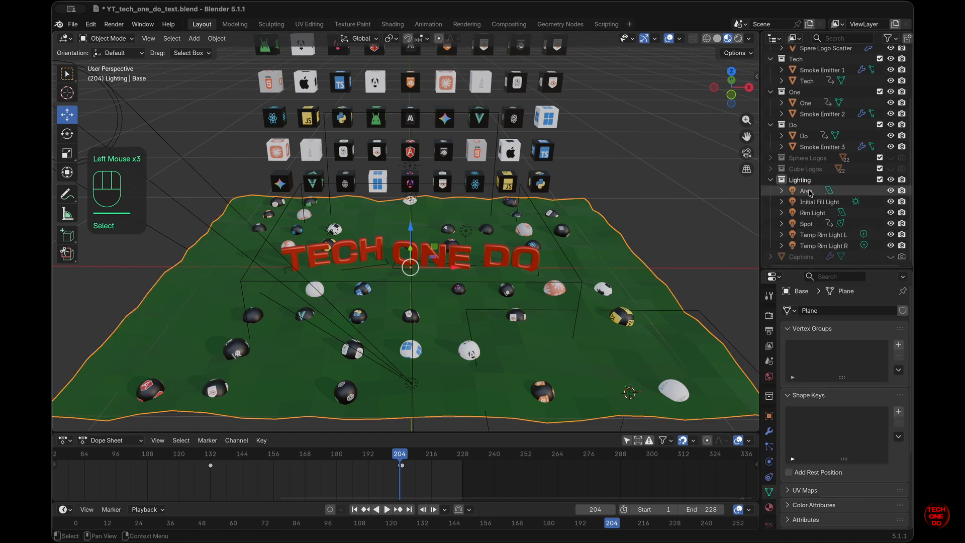
{"action": "left_click", "coordinate": [807, 191]}
{"action": "double_click", "coordinate": [808, 191]}
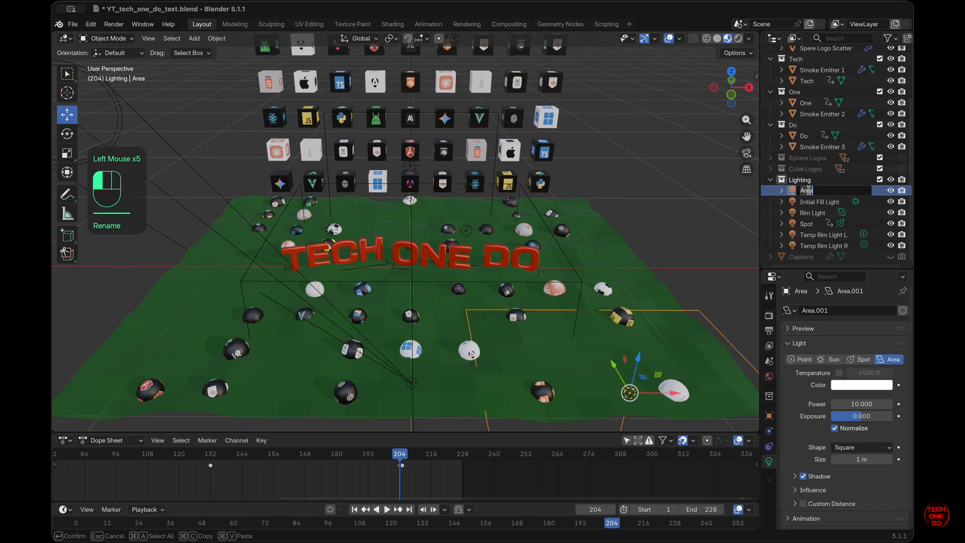
{"action": "type", "text": "Fill"}
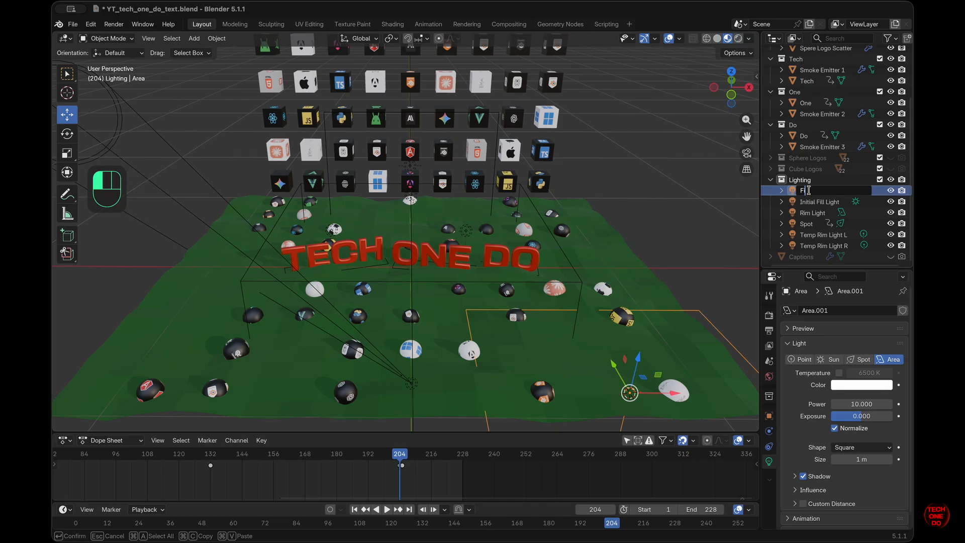
{"action": "type", "text": " Light R"}
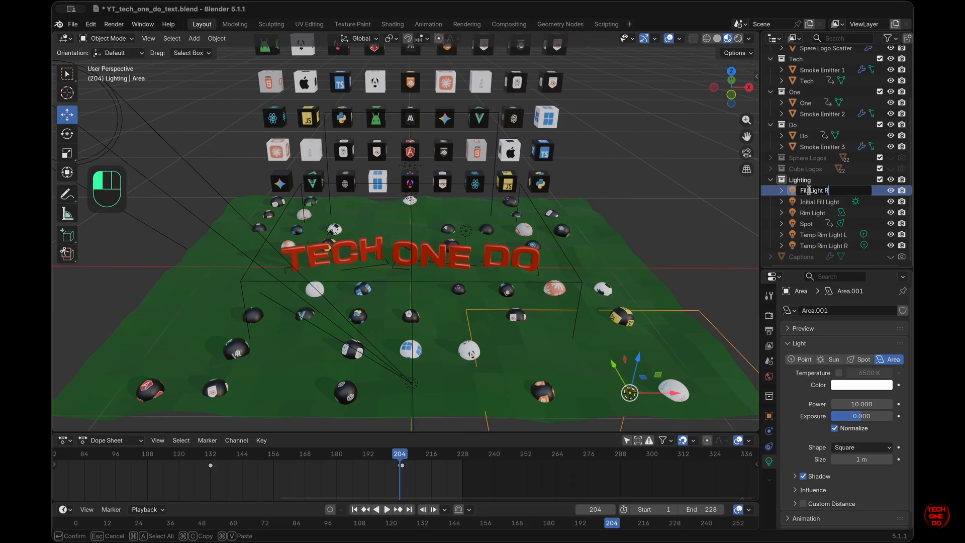
{"action": "left_click", "coordinate": [809, 191]}
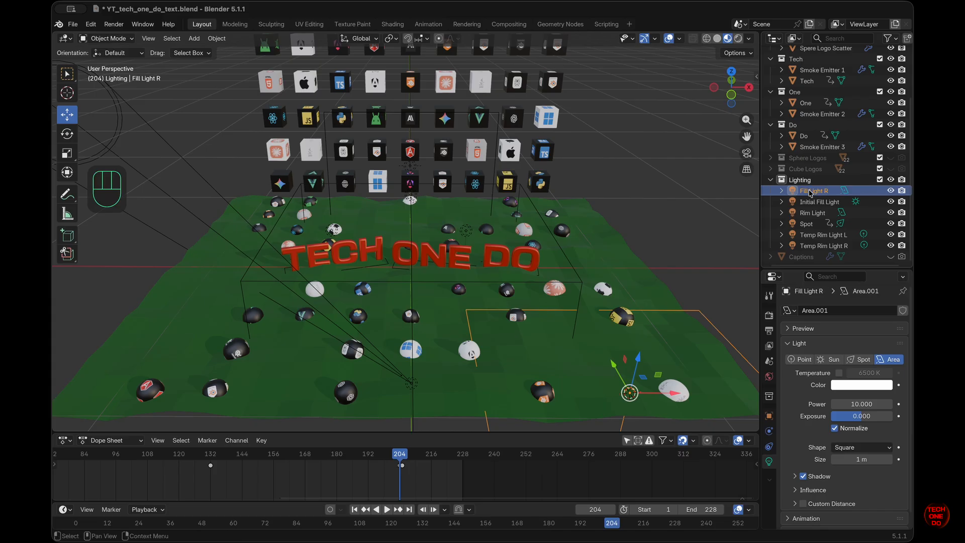
Step: Duplicate Fill Light R in place and rename the copy Fill Light L
{"action": "key", "text": "shift+d"}
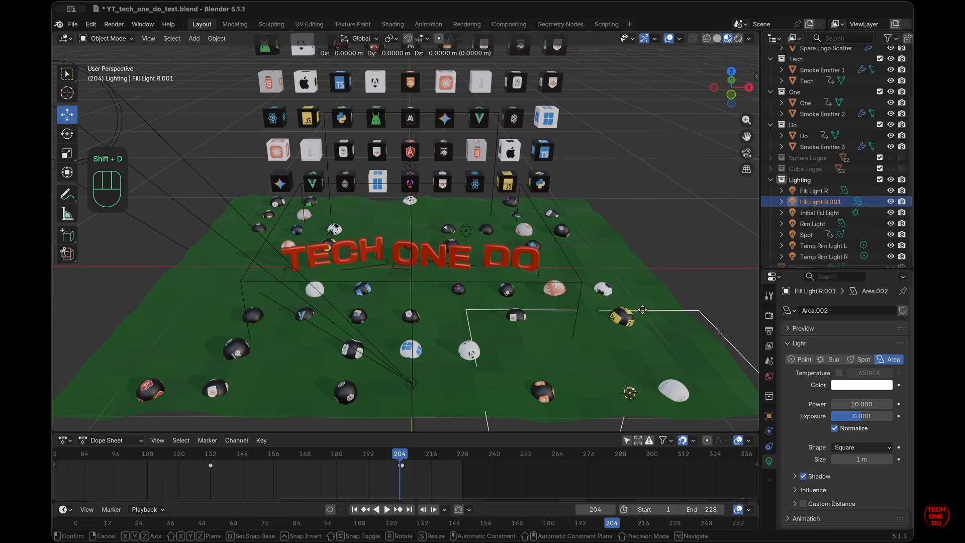
{"action": "left_click", "coordinate": [643, 310]}
{"action": "double_click", "coordinate": [846, 202]}
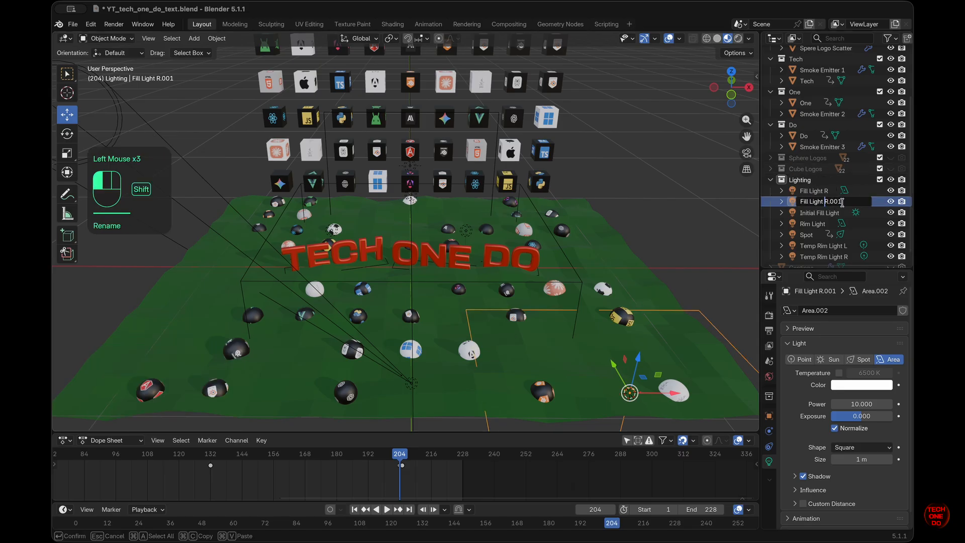
{"action": "left_click_drag", "start_coordinate": [843, 203], "coordinate": [825, 203]}
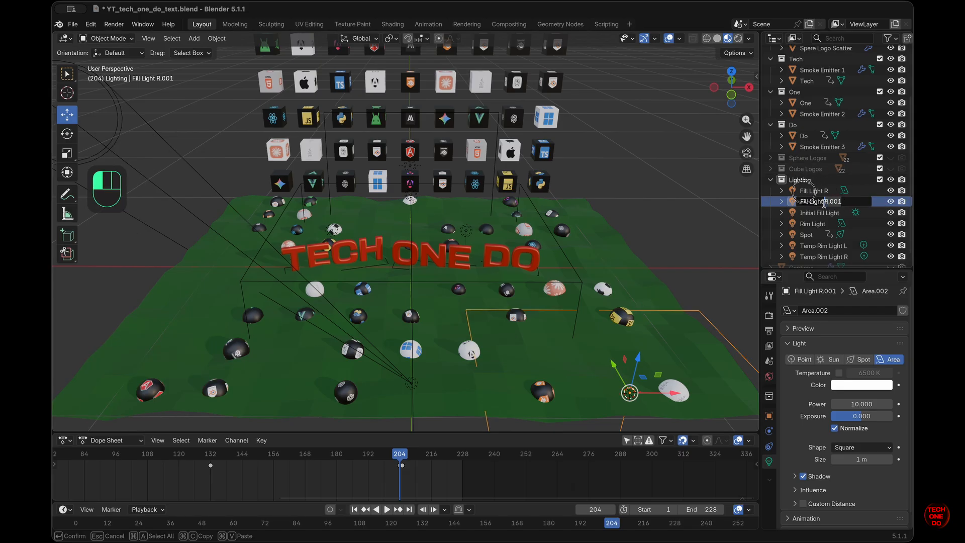
{"action": "type", "text": "L"}
{"action": "key", "text": "Return"}
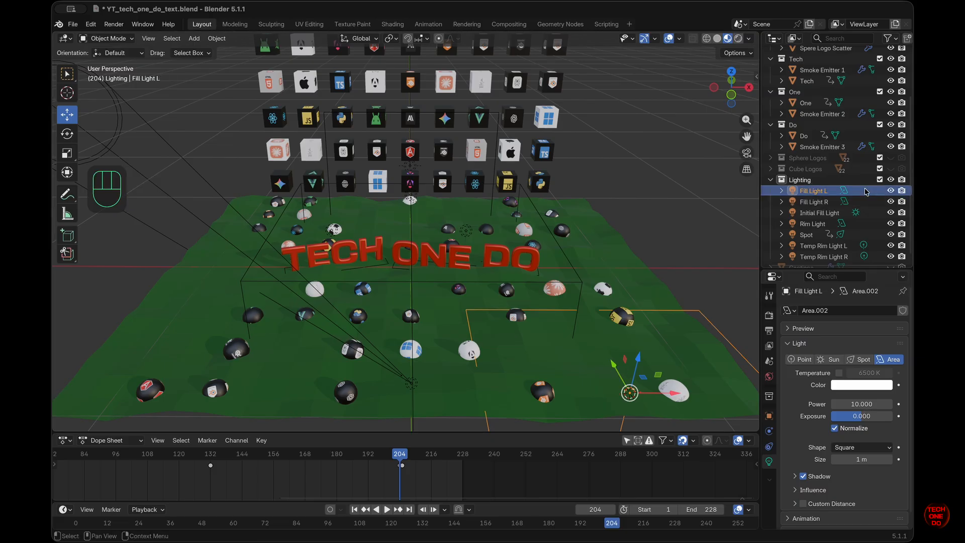
Step: Mirror Fill Light L to the opposite side of the ground by setting its X location to -0.738155 m
{"action": "key", "text": "n"}
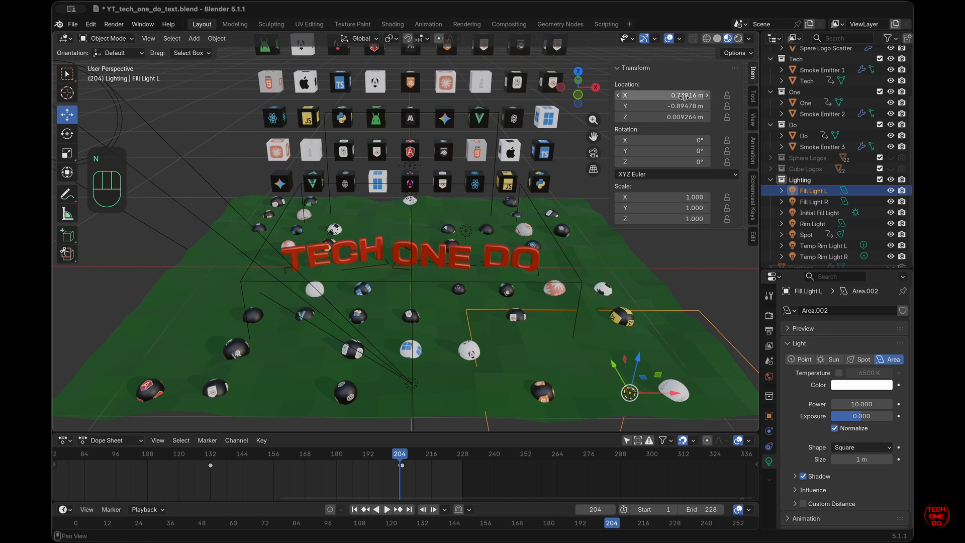
{"action": "left_click", "coordinate": [656, 104]}
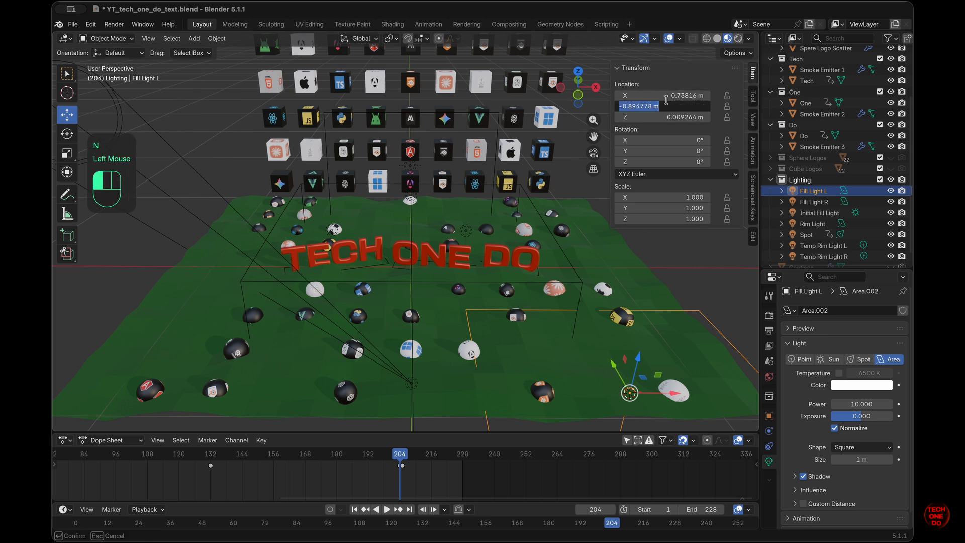
{"action": "left_click", "coordinate": [665, 95]}
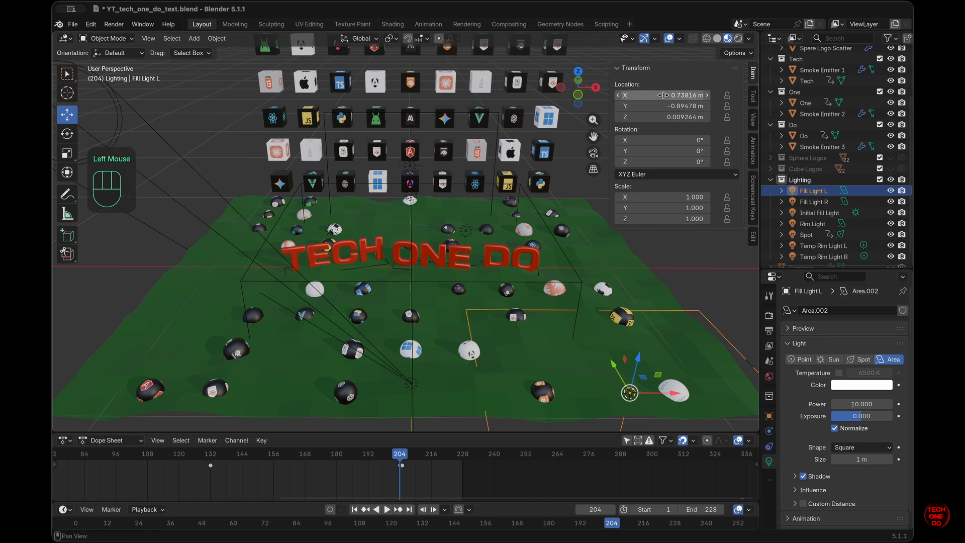
{"action": "left_click", "coordinate": [619, 95]}
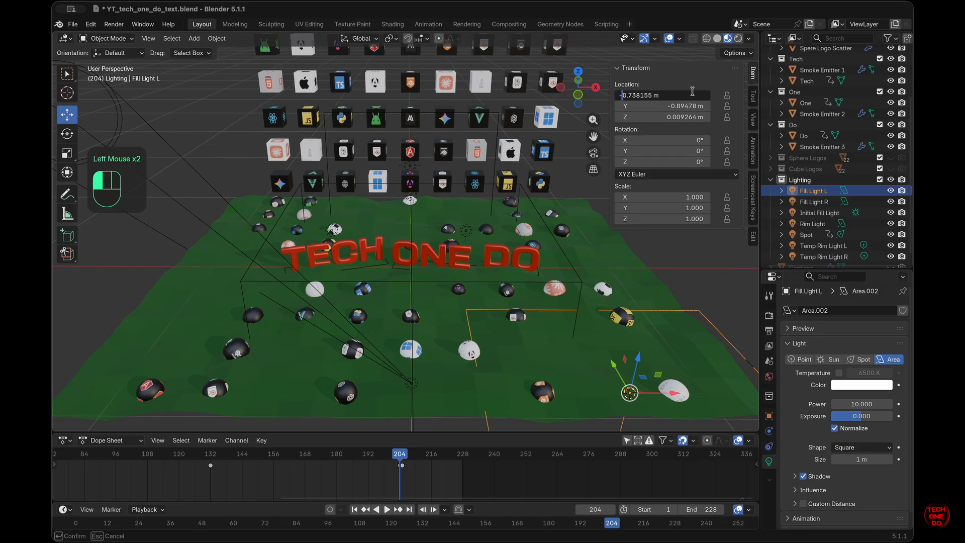
{"action": "type", "text": "-"}
{"action": "key", "text": "Return"}
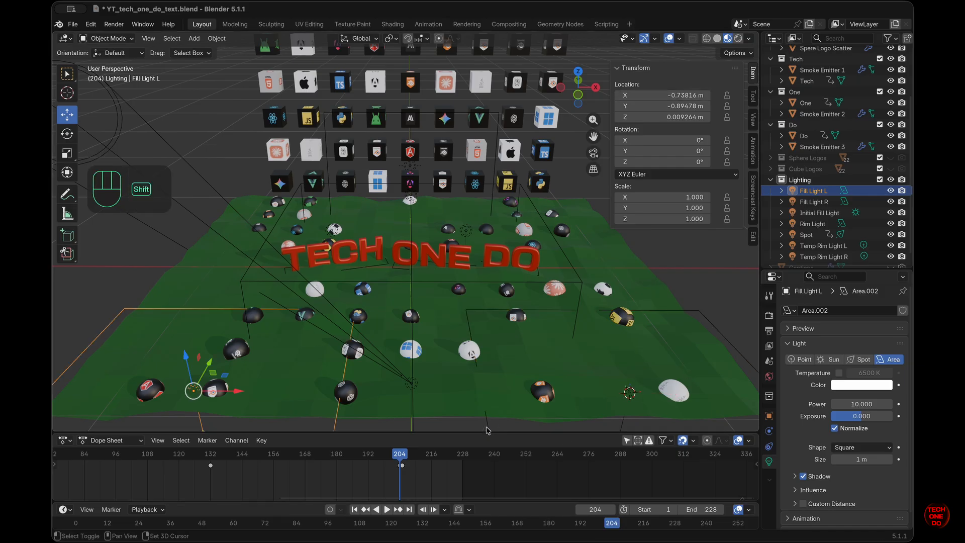
Step: Select Fill Light R together with Fill Light L and aim both lights at the middle word ONE
{"action": "left_click", "coordinate": [484, 405], "text": "shift"}
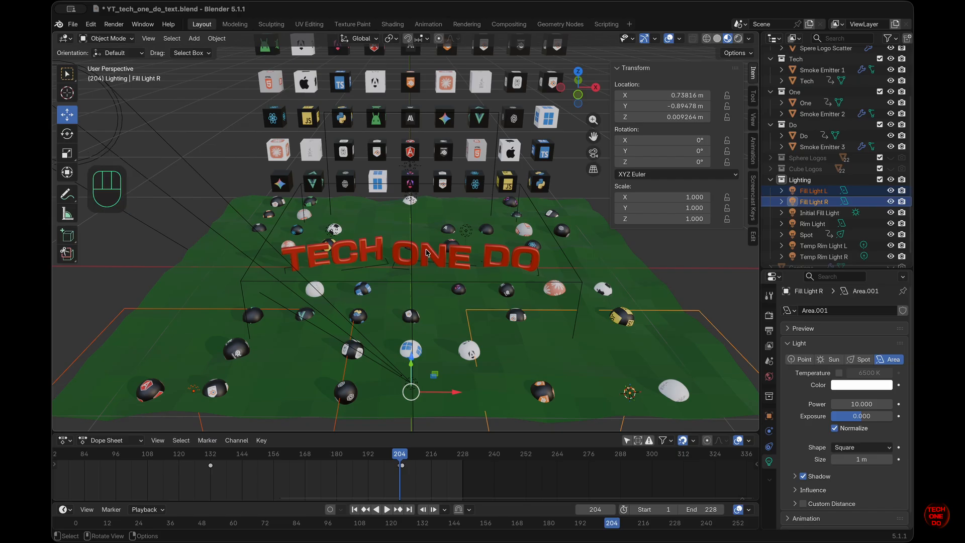
{"action": "scroll", "coordinate": [427, 253], "scroll_direction": "up", "scroll_amount": 3, "text": "super"}
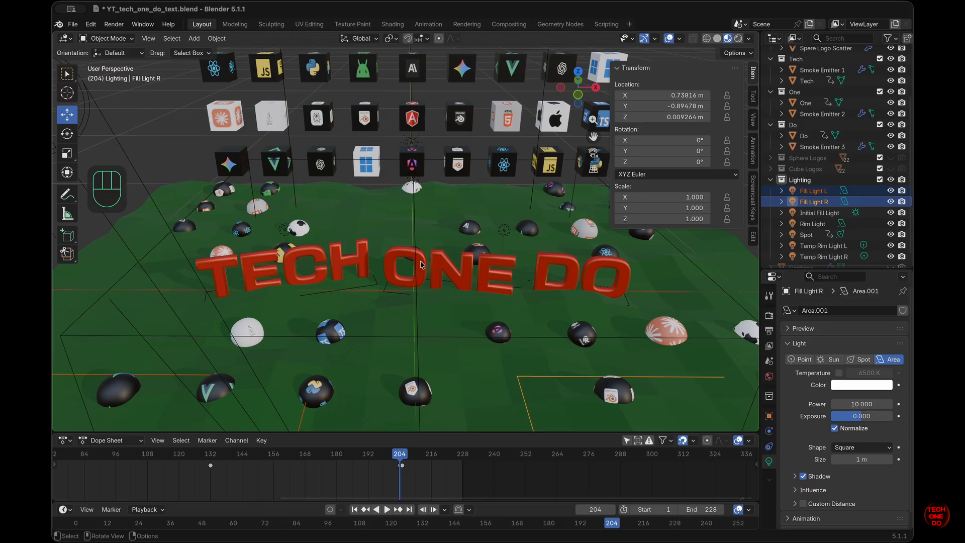
{"action": "key", "text": "shift"}
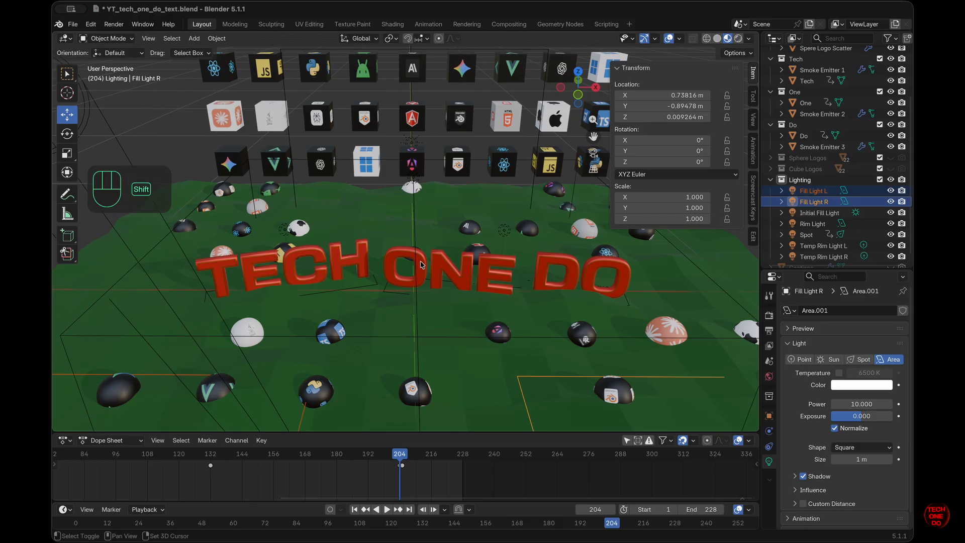
{"action": "key", "text": "shift+t"}
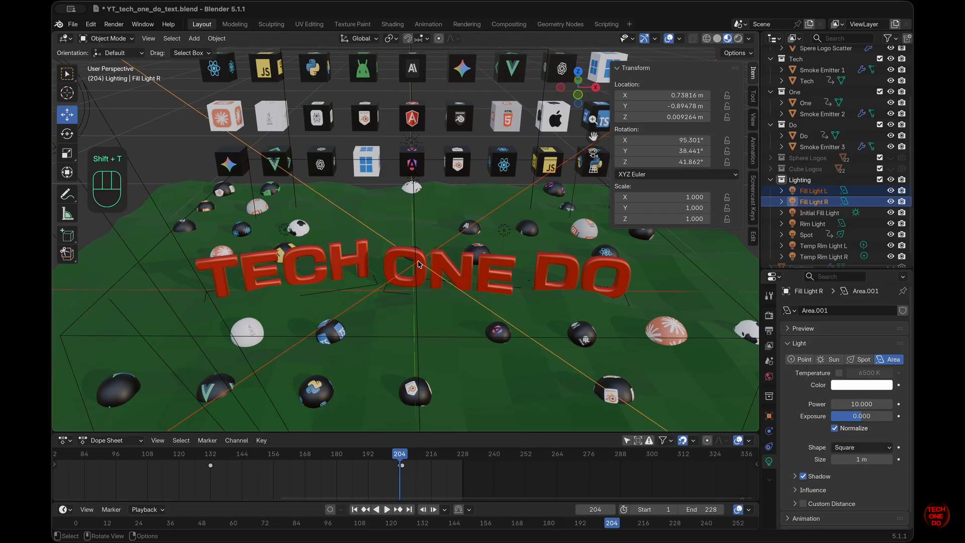
{"action": "left_click", "coordinate": [419, 264]}
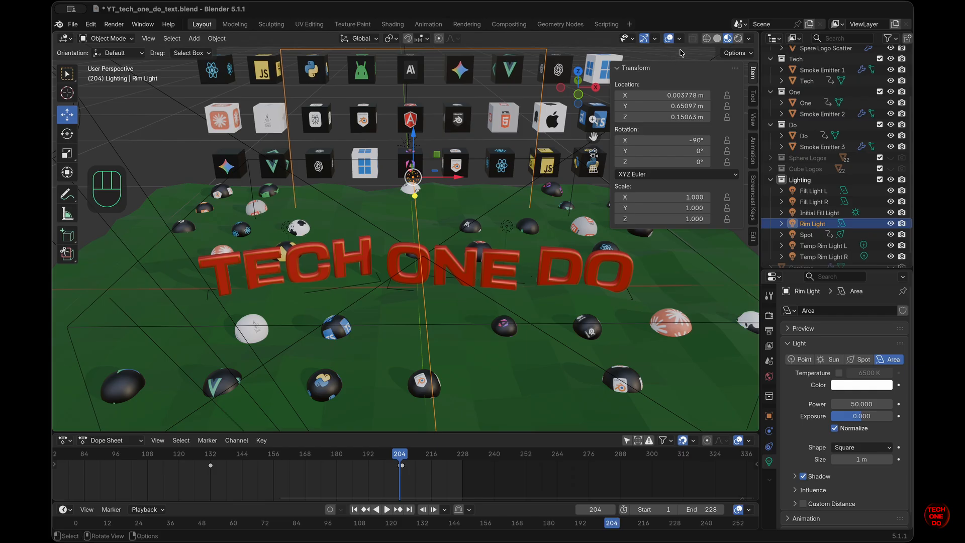
Step: Select the Rim Light, switch to the rendered view, and keyframe the light's power of 50 at frame 210
{"action": "left_click", "coordinate": [740, 39]}
{"action": "scroll", "coordinate": [522, 428], "scroll_direction": "down", "scroll_amount": 1}
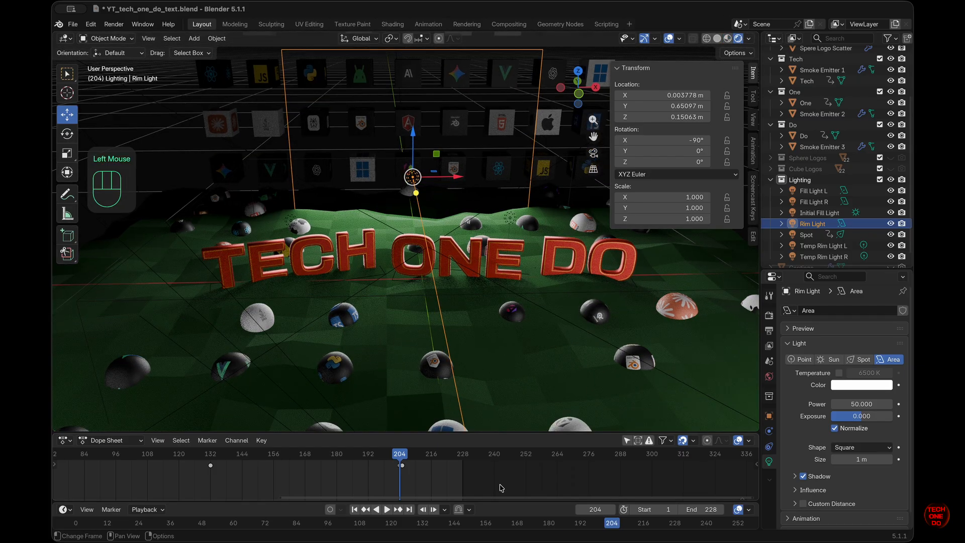
{"action": "scroll", "coordinate": [489, 485], "scroll_direction": "right", "scroll_amount": 1}
{"action": "left_click_drag", "start_coordinate": [403, 457], "coordinate": [396, 457]}
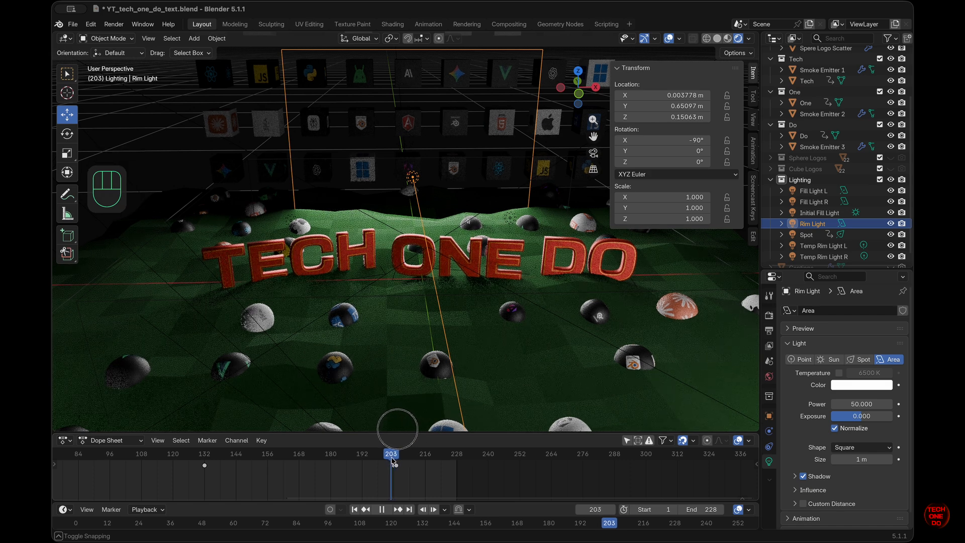
{"action": "left_click_drag", "start_coordinate": [396, 459], "coordinate": [411, 461]}
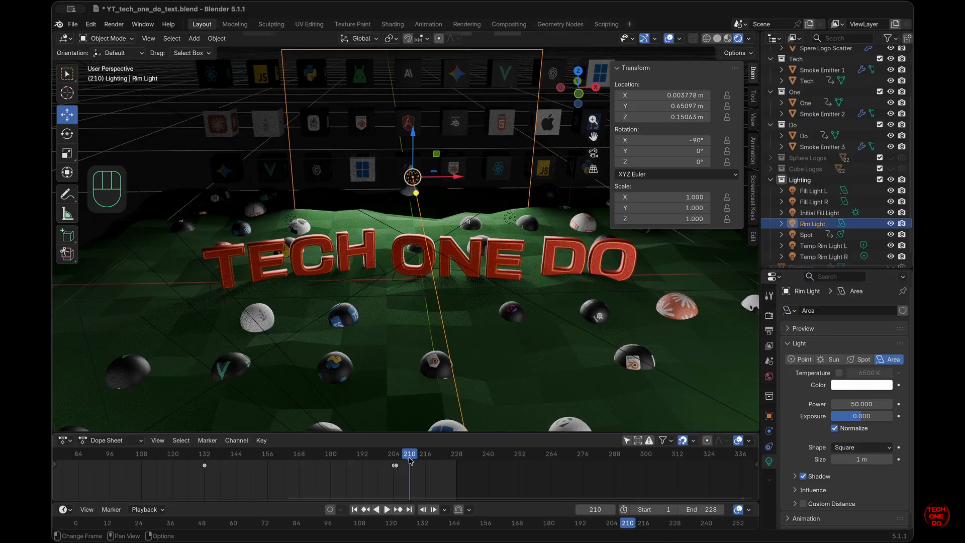
{"action": "left_click", "coordinate": [899, 405]}
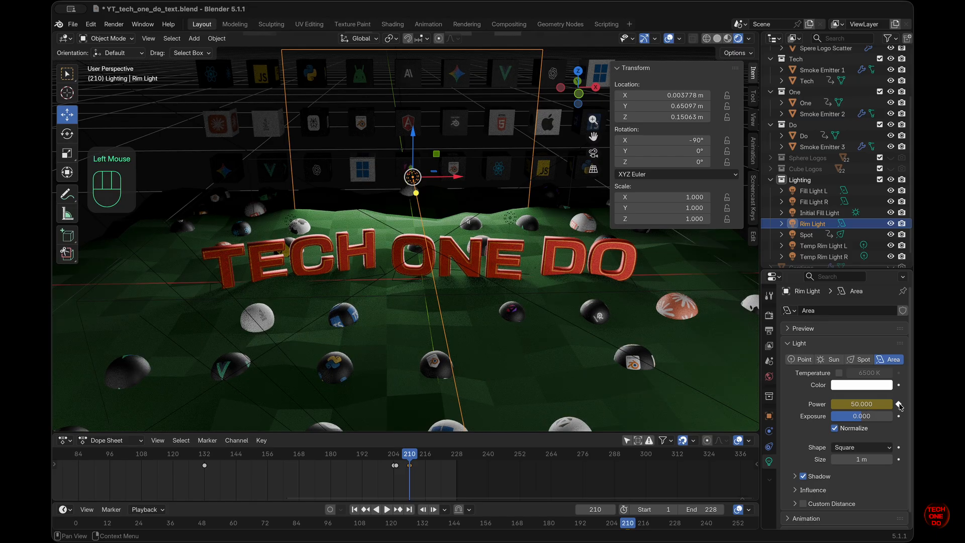
Step: Set the Rim Light's power to 0 at frame 209 and keyframe it
{"action": "double_click", "coordinate": [409, 456]}
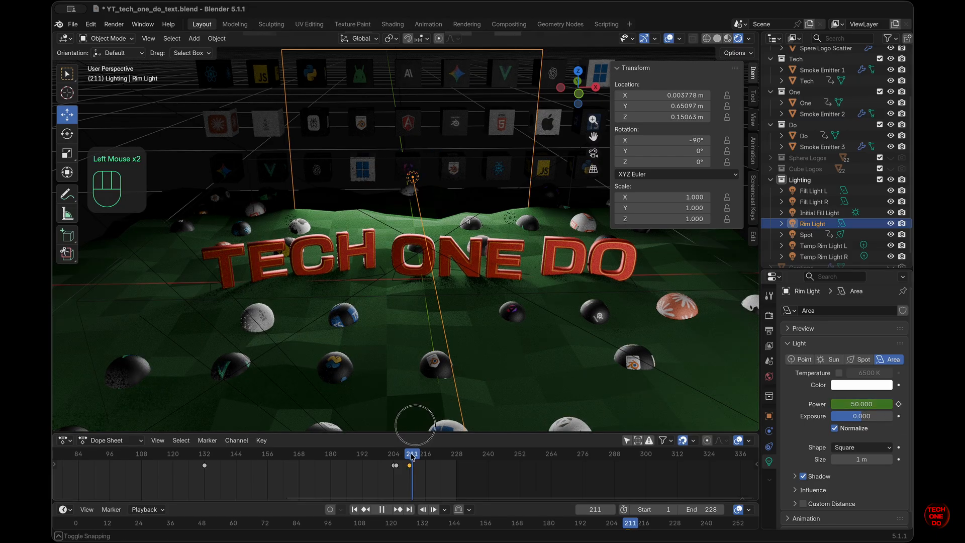
{"action": "left_click", "coordinate": [863, 403]}
{"action": "type", "text": "0"}
{"action": "key", "text": "Return"}
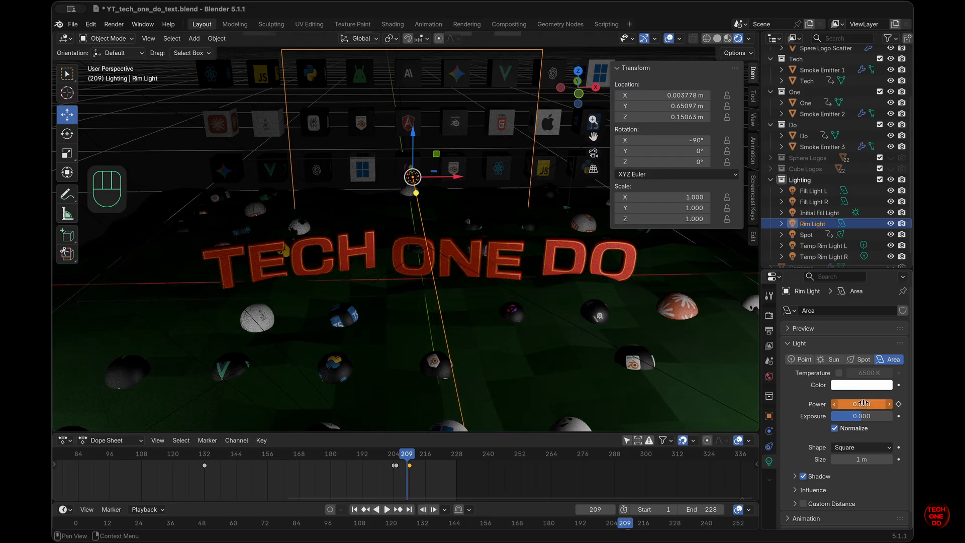
{"action": "left_click", "coordinate": [863, 403]}
{"action": "left_click", "coordinate": [887, 395]}
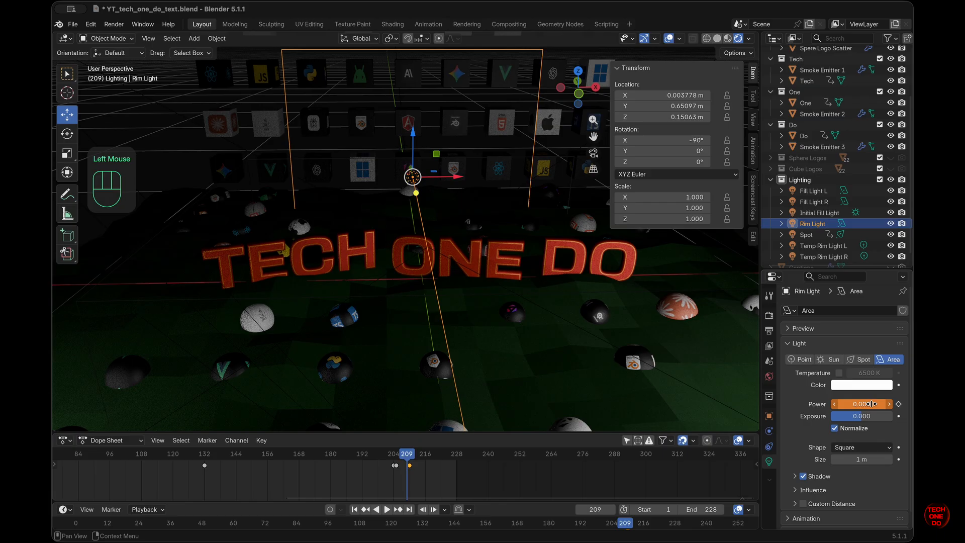
{"action": "key", "text": "i"}
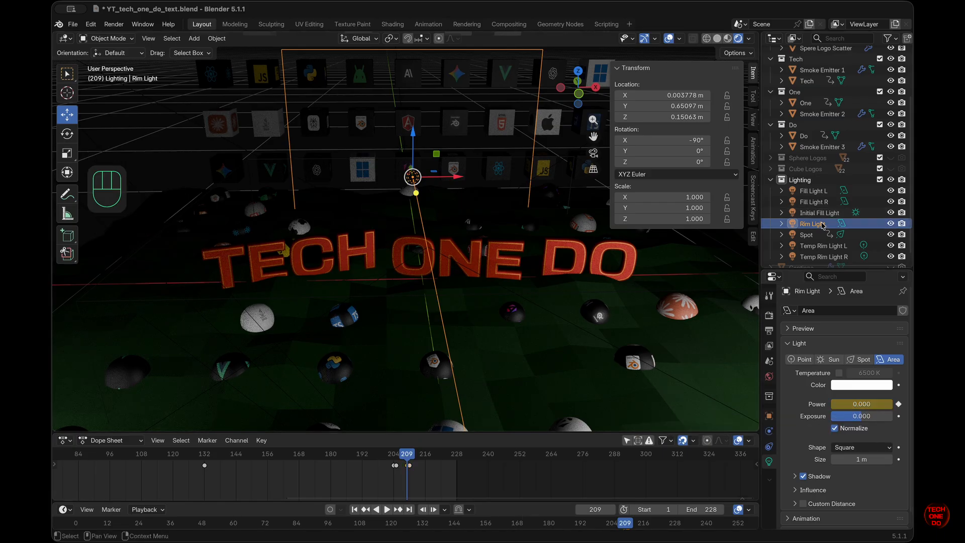
Step: Hide Fill Light L and Fill Light R in the viewport and preview the Rim Light switching on between frames 208 and 227
{"action": "scroll", "coordinate": [890, 201], "scroll_direction": "down", "scroll_amount": 1}
{"action": "left_click", "coordinate": [891, 180]}
{"action": "left_click", "coordinate": [891, 192]}
{"action": "left_click_drag", "start_coordinate": [407, 456], "coordinate": [408, 456]}
{"action": "left_click", "coordinate": [382, 510]}
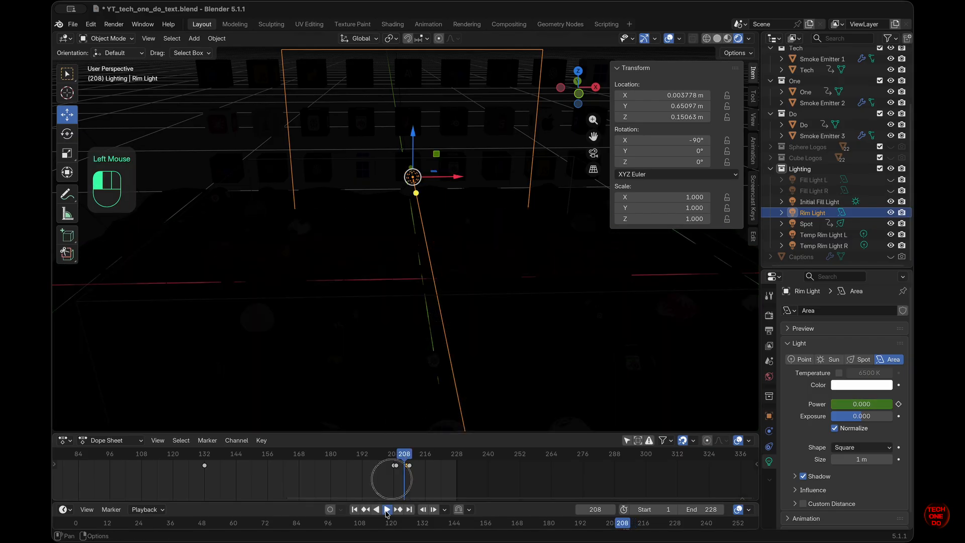
{"action": "left_click", "coordinate": [385, 511]}
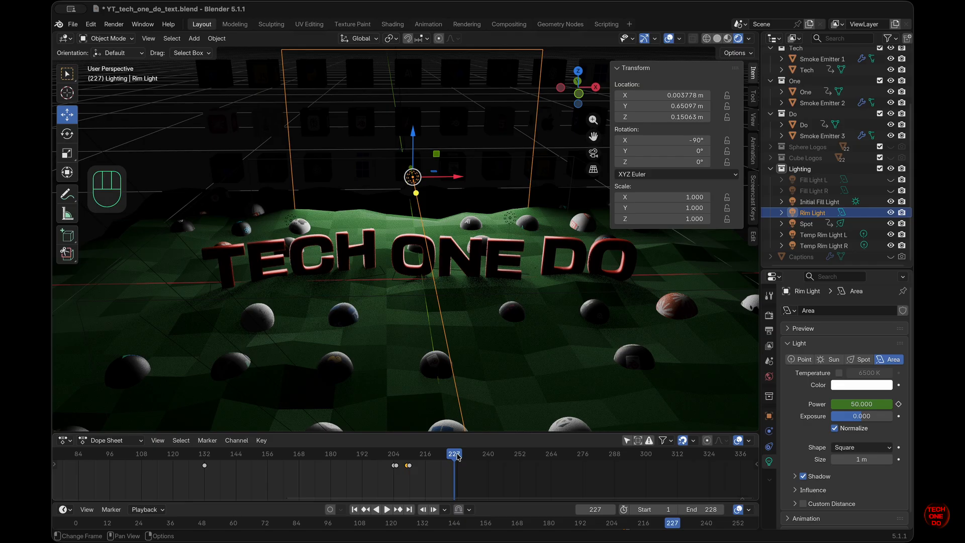
Step: Set the animation's end frame to 336
{"action": "left_click", "coordinate": [709, 510]}
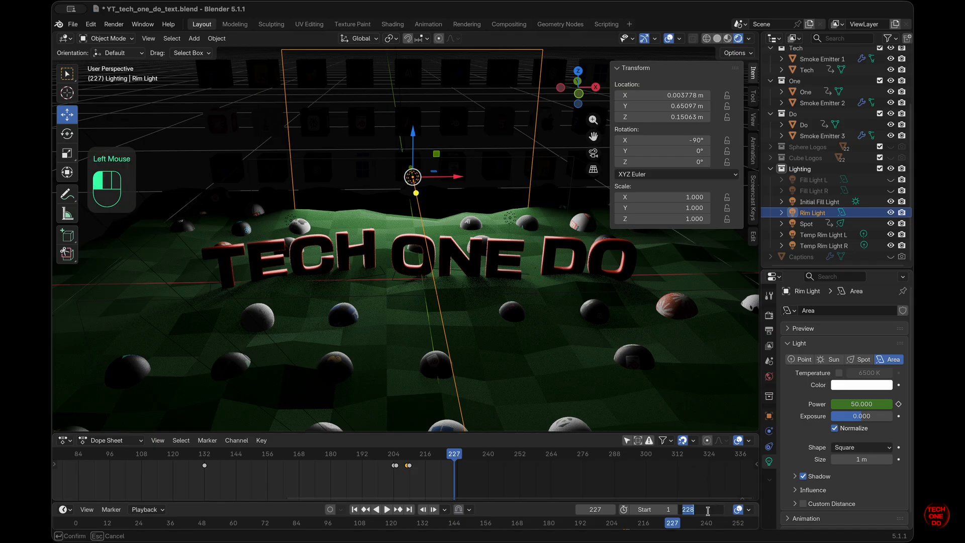
{"action": "type", "text": "336"}
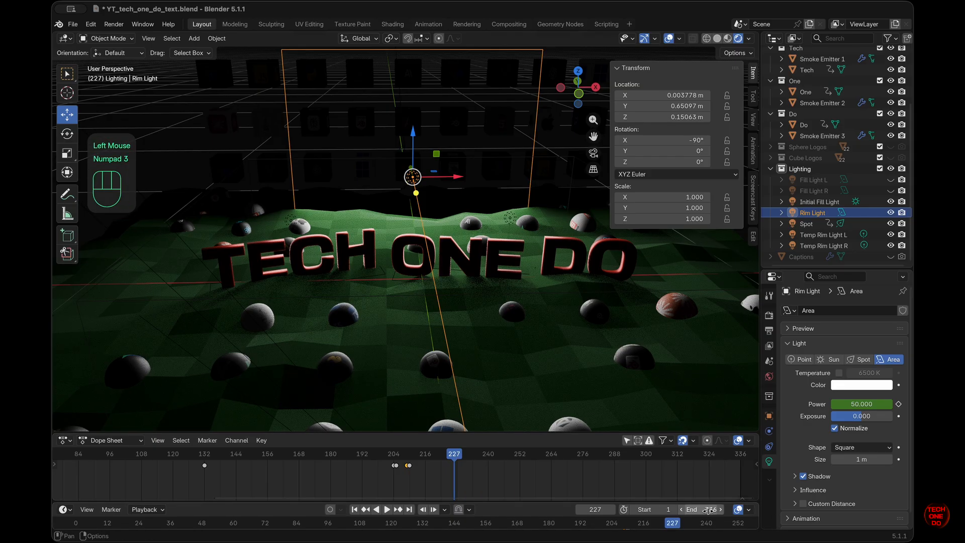
{"action": "key", "text": "Return"}
Step: Unhide Fill Light R and keyframe its power at 10 on frame 216 and at 0 on frame 215
{"action": "left_click_drag", "start_coordinate": [463, 462], "coordinate": [410, 458]}
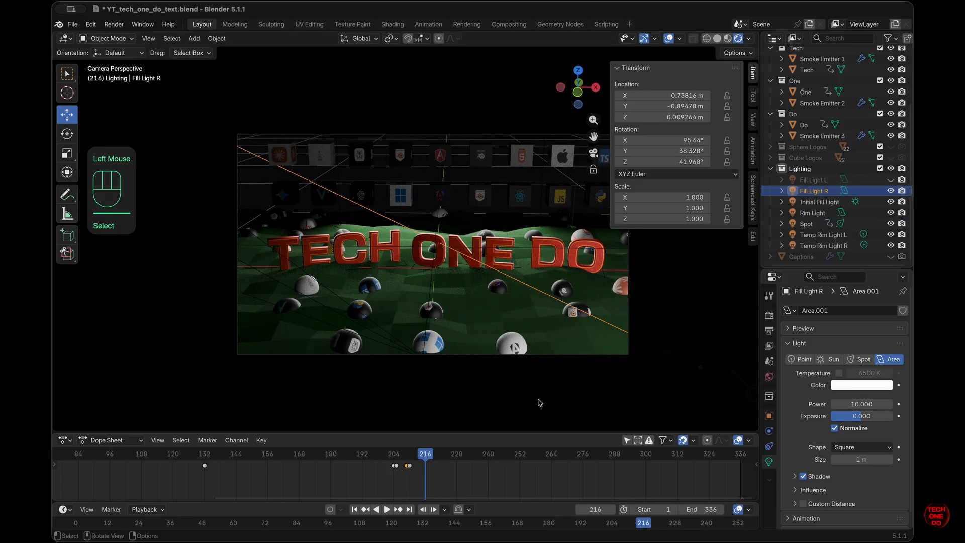
{"action": "left_click", "coordinate": [899, 404]}
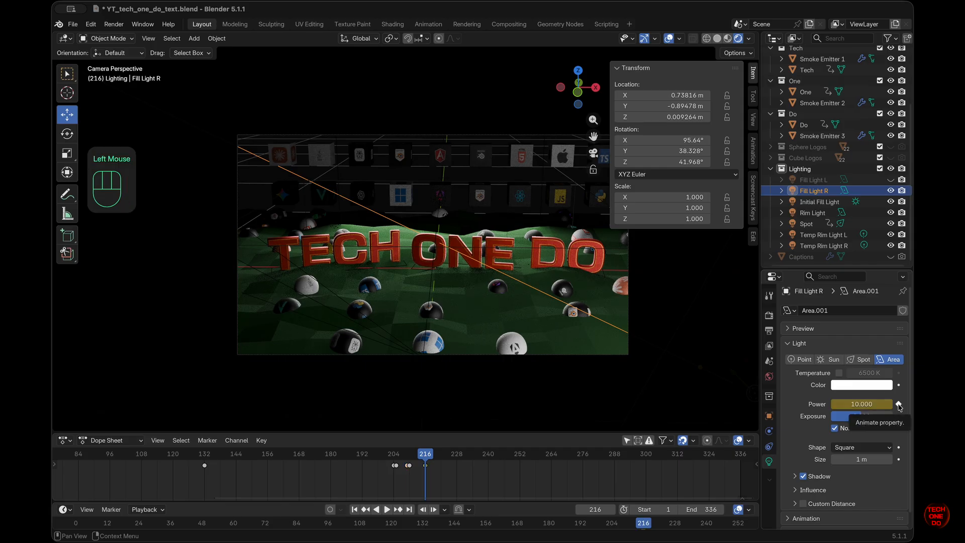
{"action": "key", "text": "Left"}
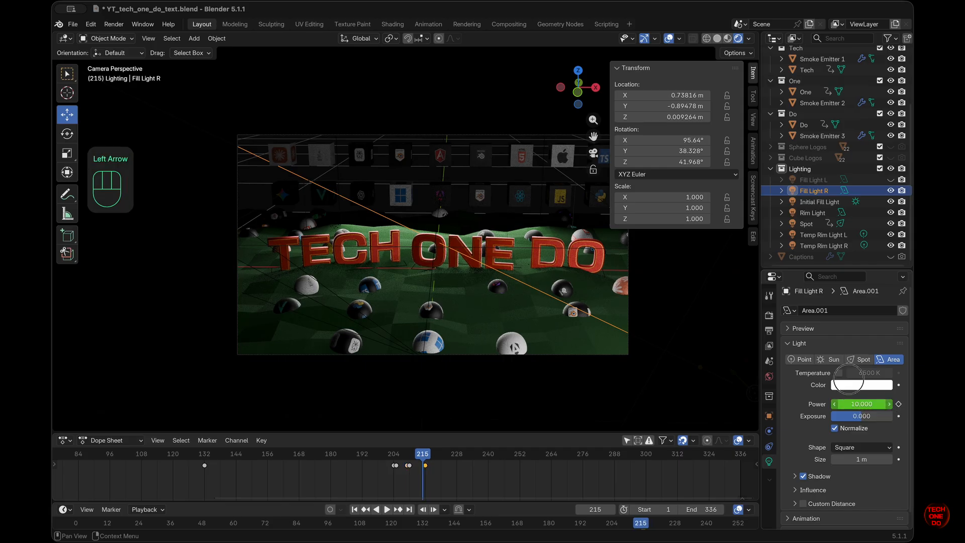
{"action": "left_click", "coordinate": [872, 404]}
{"action": "type", "text": "0"}
{"action": "key", "text": "Return"}
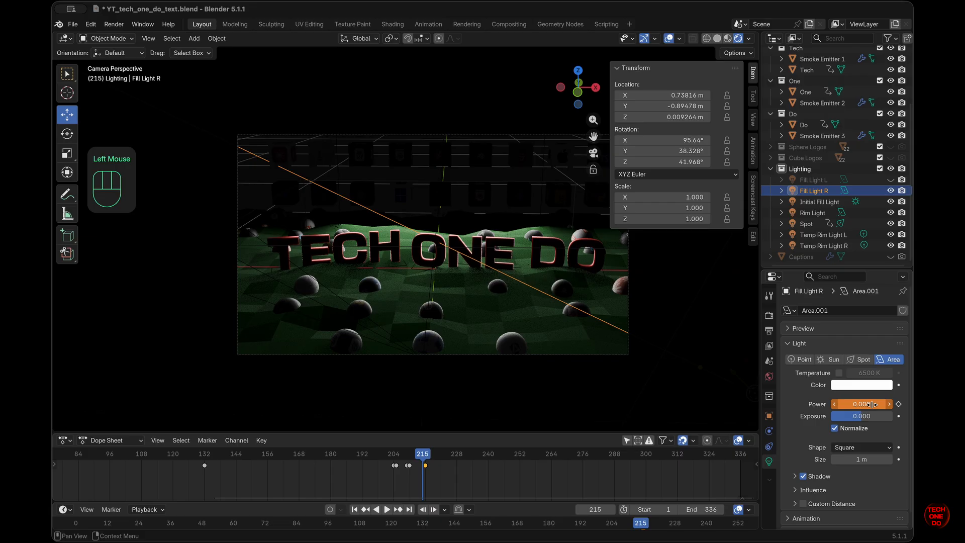
{"action": "key", "text": "i"}
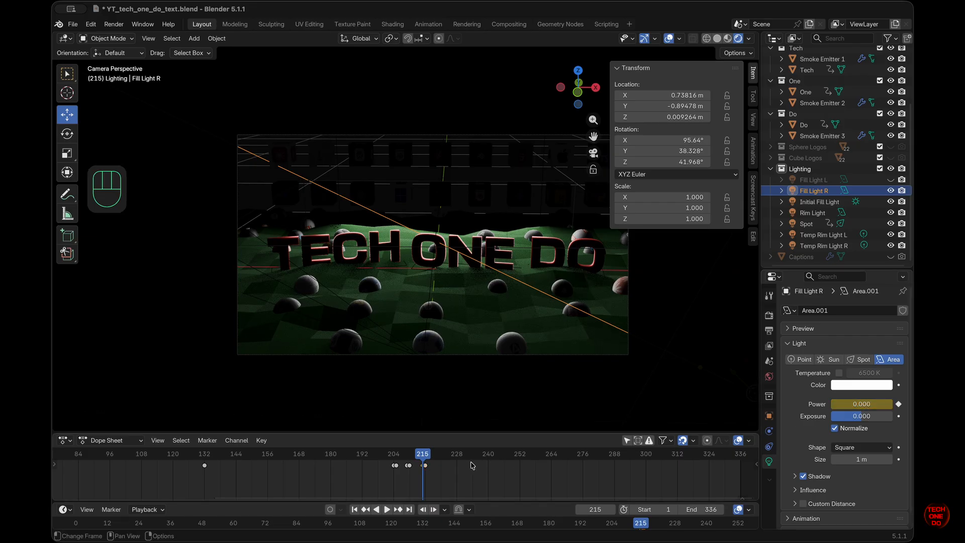
Step: Unhide Fill Light L and keyframe its power at 10 on frame 222 and at 0 on frame 221
{"action": "mouse_move", "coordinate": [427, 455]}
{"action": "left_mouse_down"}
{"action": "mouse_move", "coordinate": [451, 456]}
{"action": "mouse_move", "coordinate": [442, 458]}
{"action": "left_mouse_up"}
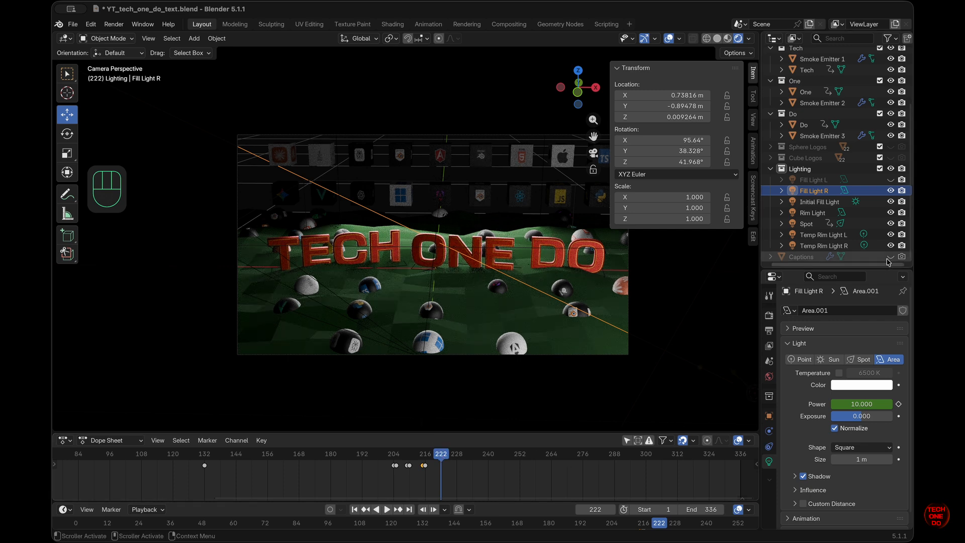
{"action": "left_click", "coordinate": [891, 180]}
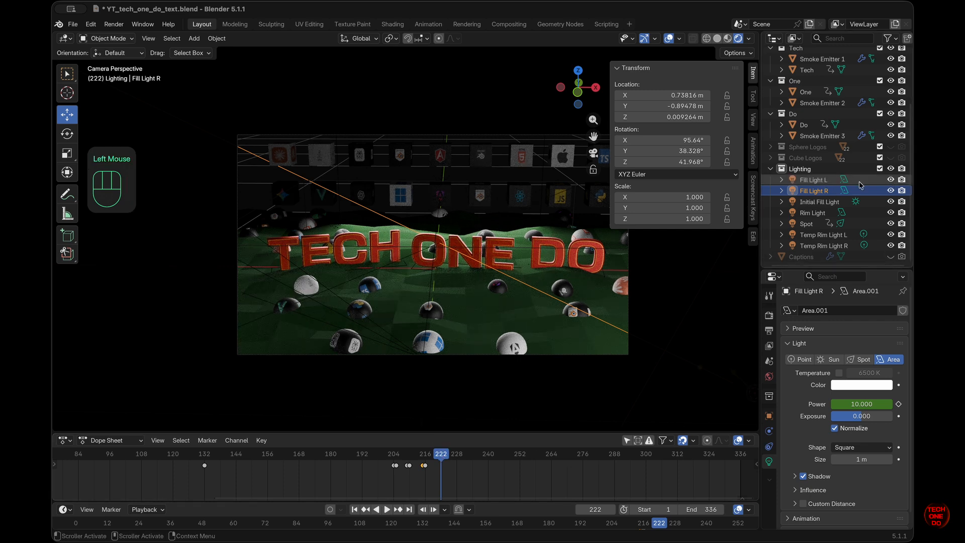
{"action": "left_click", "coordinate": [813, 180]}
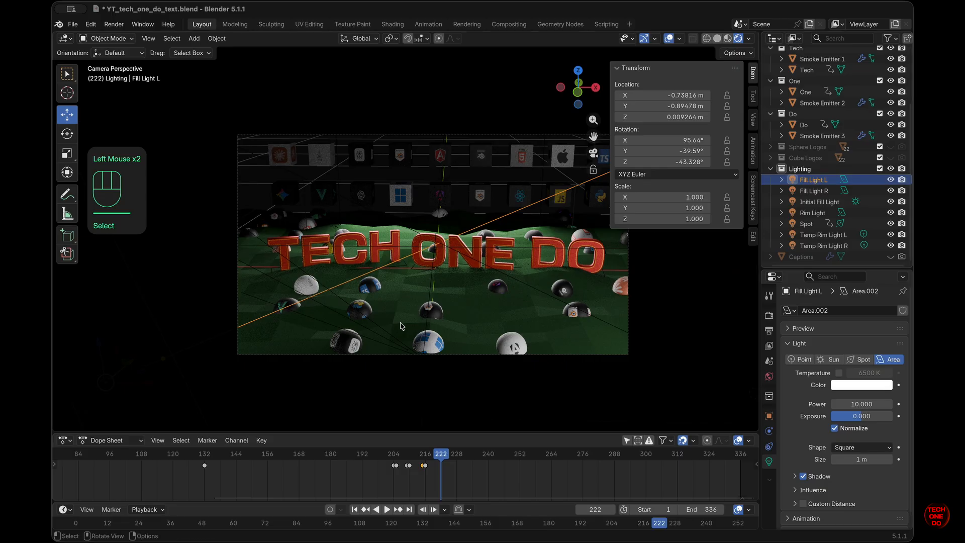
{"action": "left_click", "coordinate": [899, 406]}
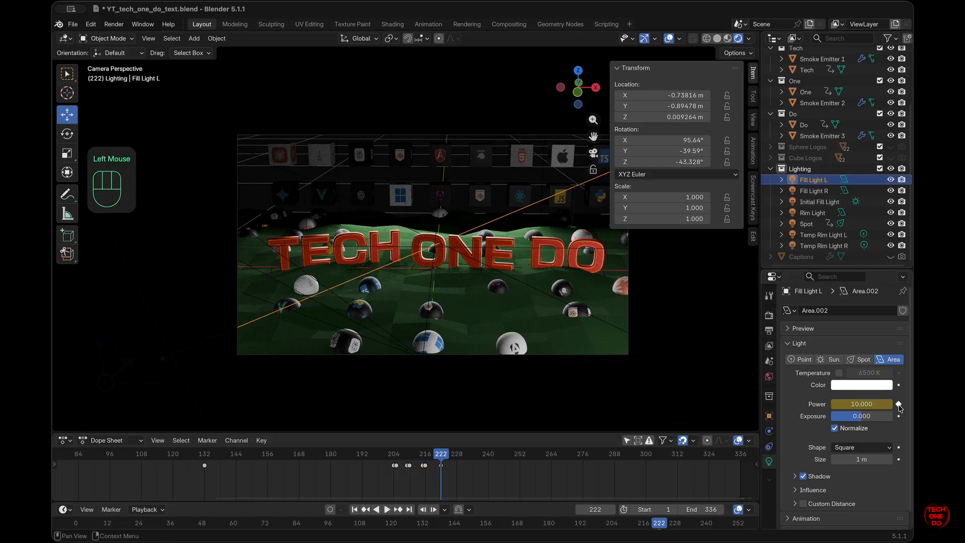
{"action": "left_click", "coordinate": [439, 455]}
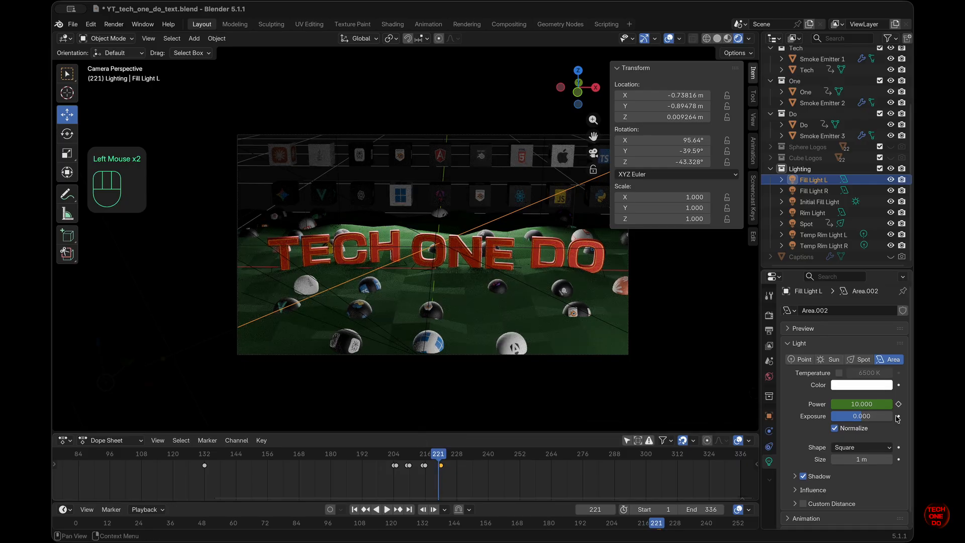
{"action": "left_click", "coordinate": [867, 404]}
{"action": "type", "text": "0"}
{"action": "key", "text": "Return"}
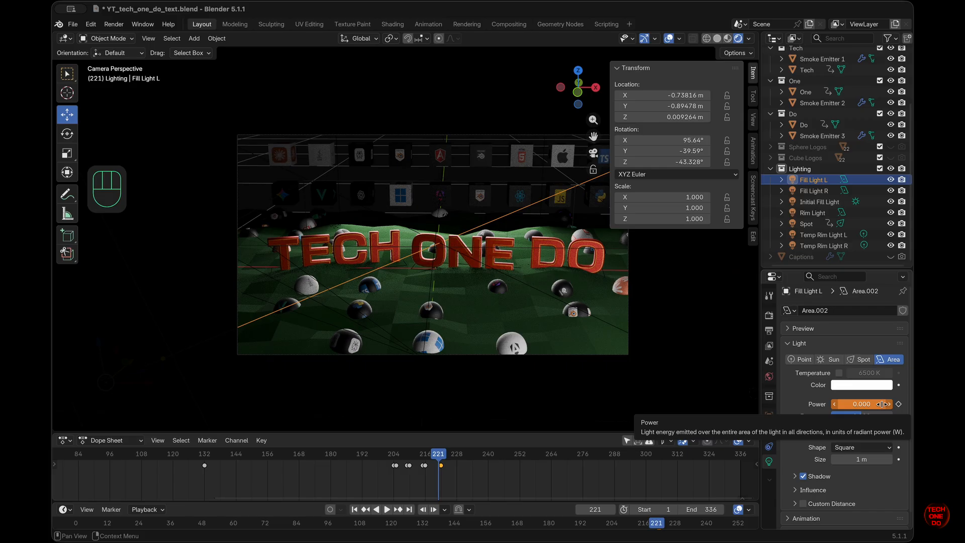
{"action": "key", "text": "i"}
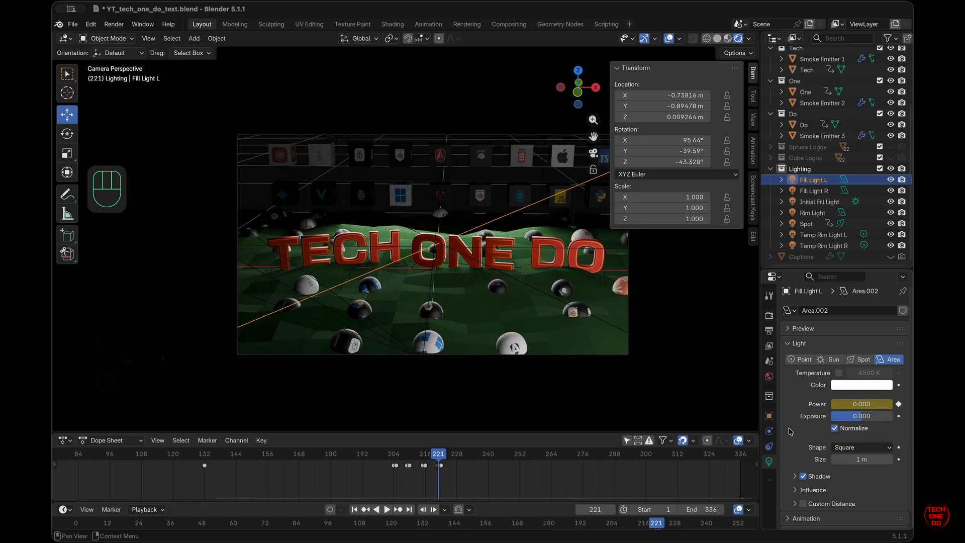
Step: Preview the staggered switch-on of the rim and fill lights, and compare the scene with the Rim Light hidden and shown
{"action": "left_click", "coordinate": [439, 455]}
{"action": "mouse_move", "coordinate": [438, 455]}
{"action": "left_mouse_down"}
{"action": "mouse_move", "coordinate": [450, 455]}
{"action": "mouse_move", "coordinate": [441, 455]}
{"action": "left_mouse_up"}
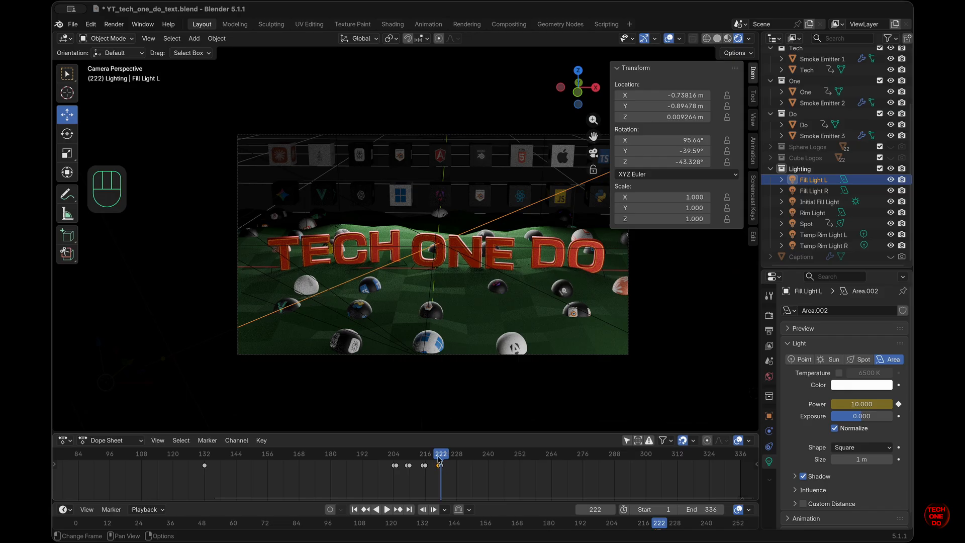
{"action": "left_click_drag", "start_coordinate": [438, 458], "coordinate": [409, 459]}
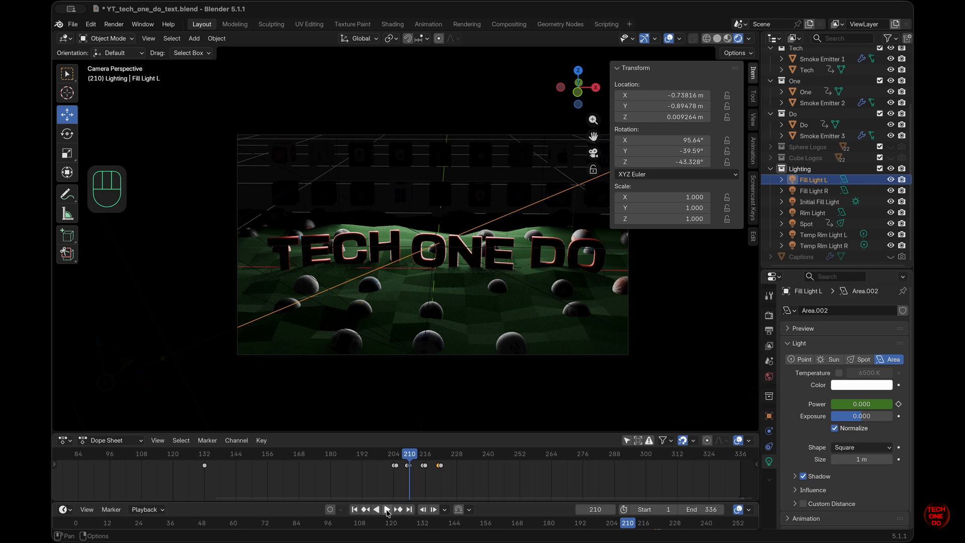
{"action": "left_click", "coordinate": [387, 512]}
{"action": "left_click", "coordinate": [404, 458]}
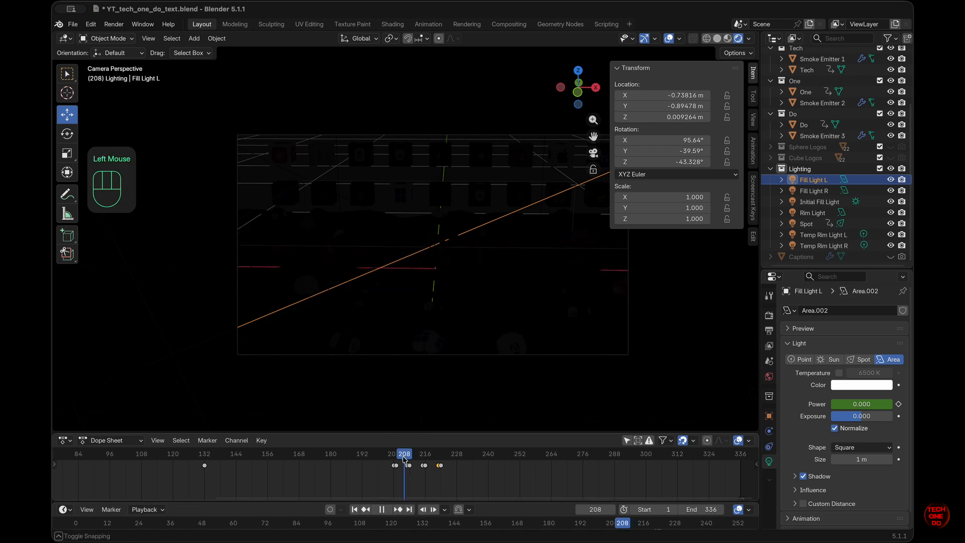
{"action": "left_click_drag", "start_coordinate": [404, 459], "coordinate": [345, 460]}
{"action": "left_click", "coordinate": [386, 511]}
{"action": "left_click", "coordinate": [384, 512]}
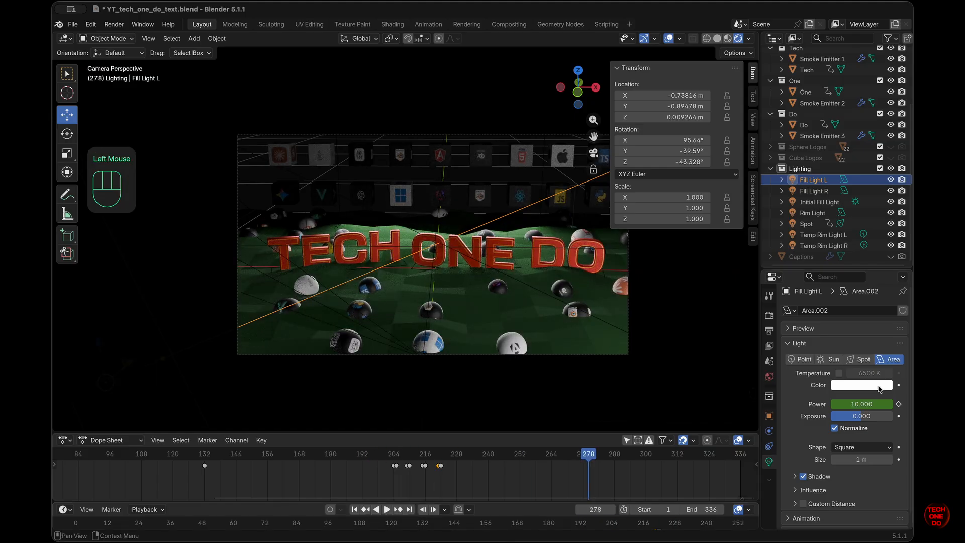
{"action": "left_click", "coordinate": [891, 213]}
{"action": "left_click", "coordinate": [892, 213]}
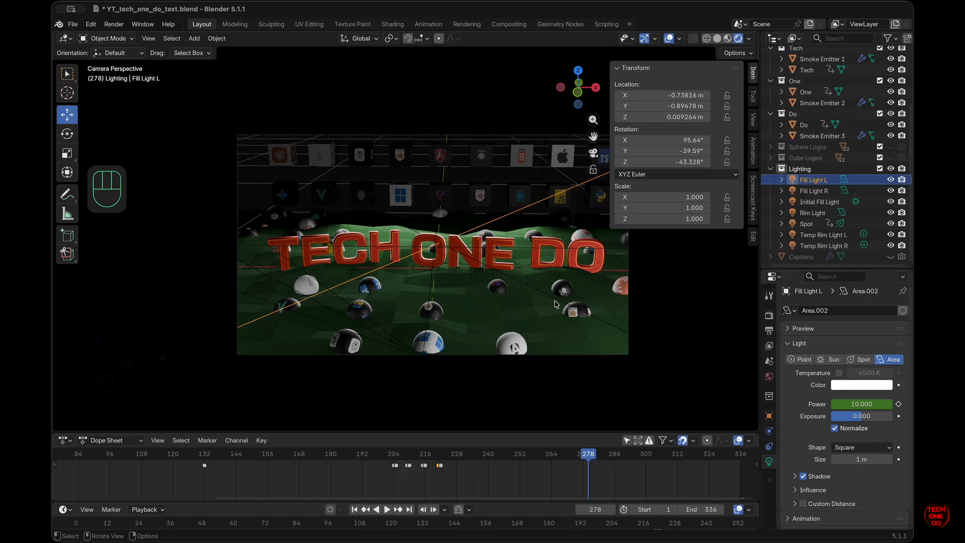
{"action": "middle_click_drag", "start_coordinate": [557, 305], "coordinate": [679, 269]}
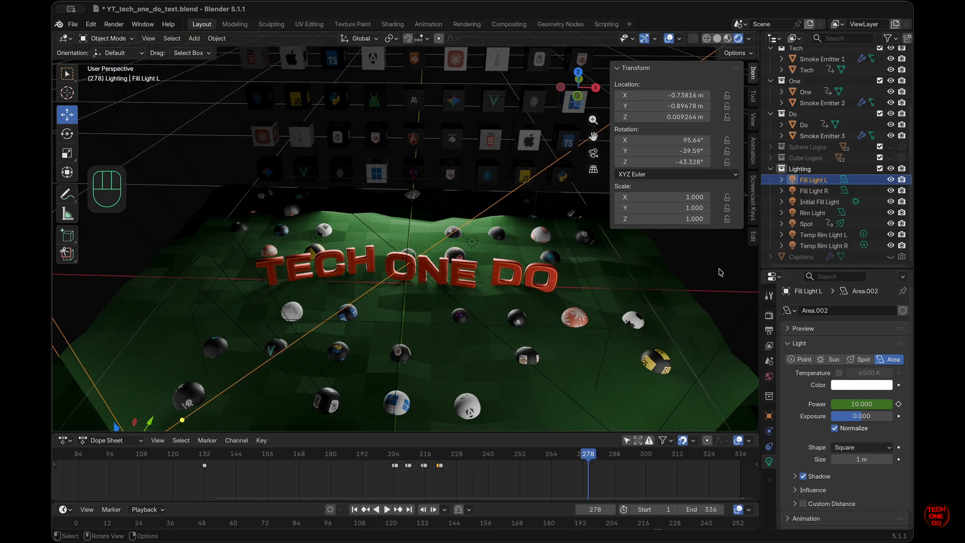
{"action": "left_click", "coordinate": [593, 153]}
Step: Change the Rim Light's area shape to Rectangle with Size X 1.68 m and Size Y 0.3 m
{"action": "left_click_drag", "start_coordinate": [438, 455], "coordinate": [411, 463]}
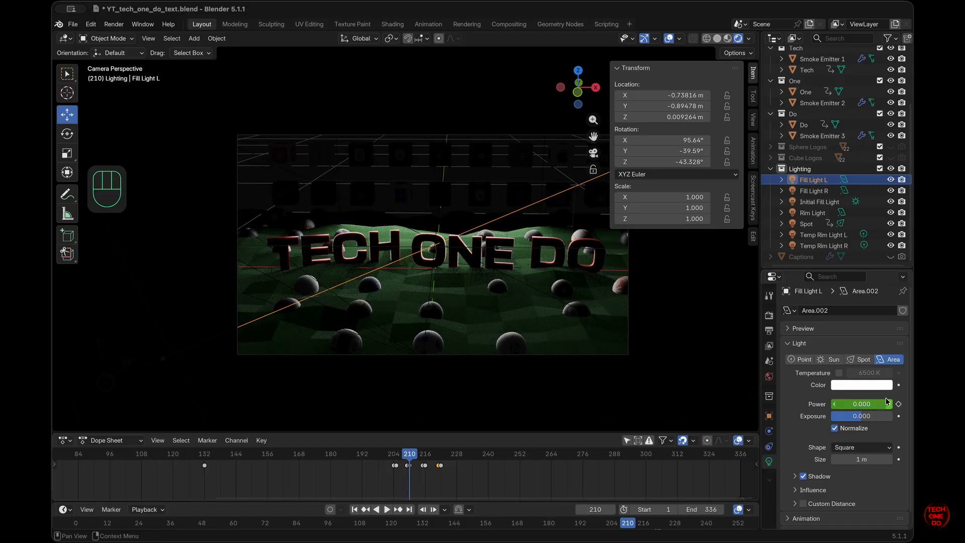
{"action": "left_click", "coordinate": [412, 455]}
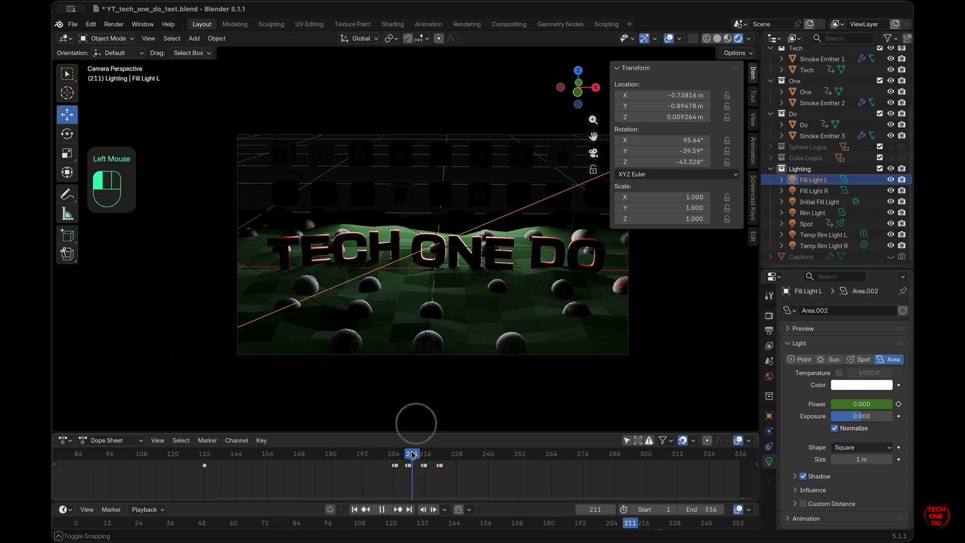
{"action": "left_click", "coordinate": [825, 213]}
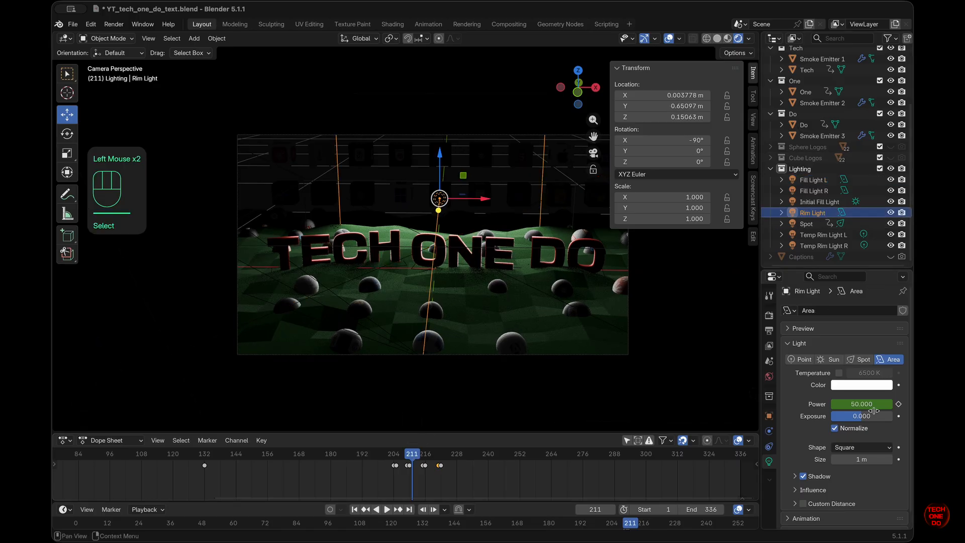
{"action": "left_click", "coordinate": [865, 448]}
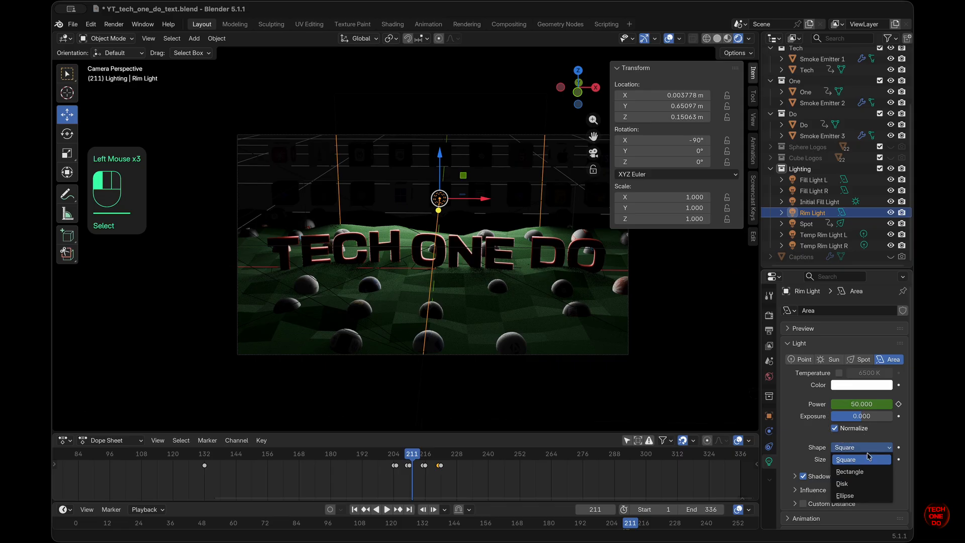
{"action": "left_click", "coordinate": [866, 472]}
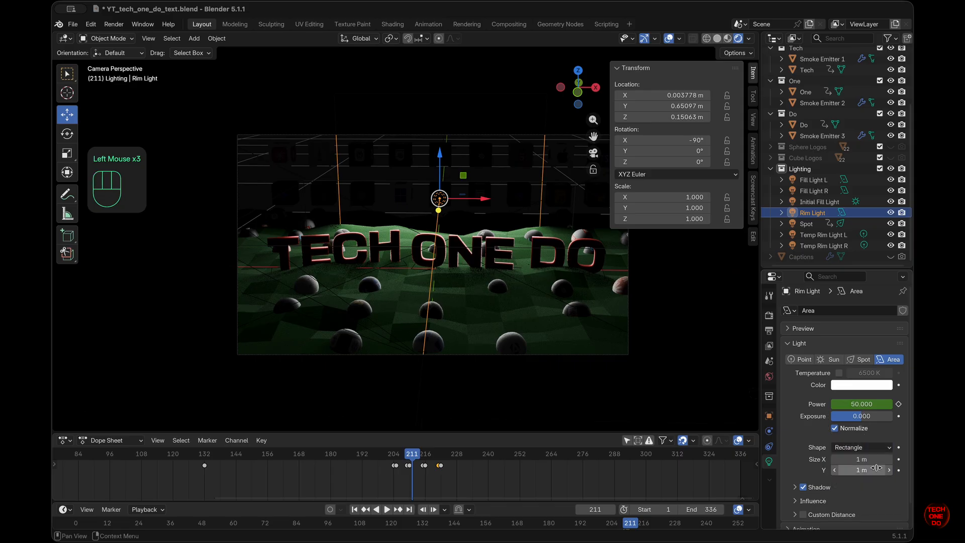
{"action": "left_click_drag", "start_coordinate": [861, 458], "coordinate": [828, 444]}
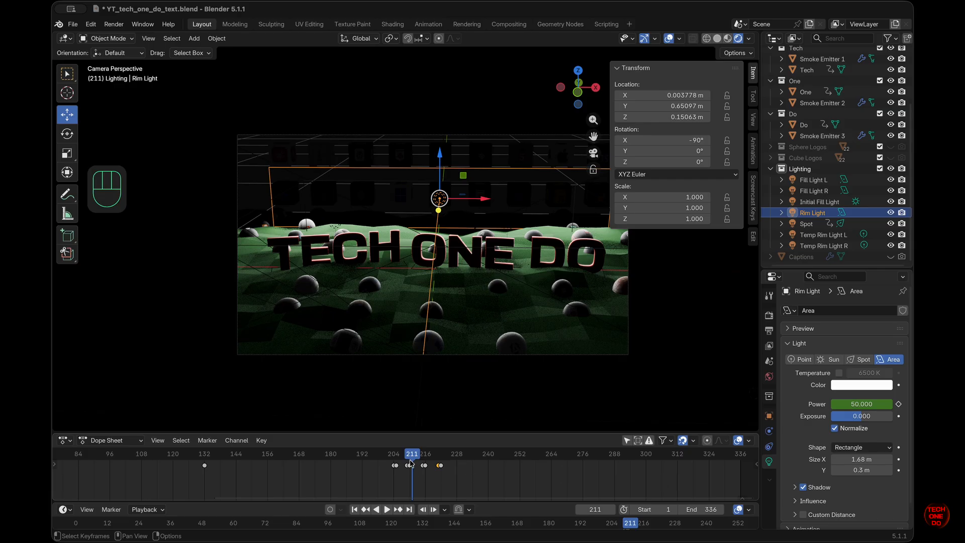
{"action": "left_click", "coordinate": [412, 454]}
{"action": "left_click_drag", "start_coordinate": [854, 403], "coordinate": [392, 394]}
{"action": "key", "text": "super+z"}
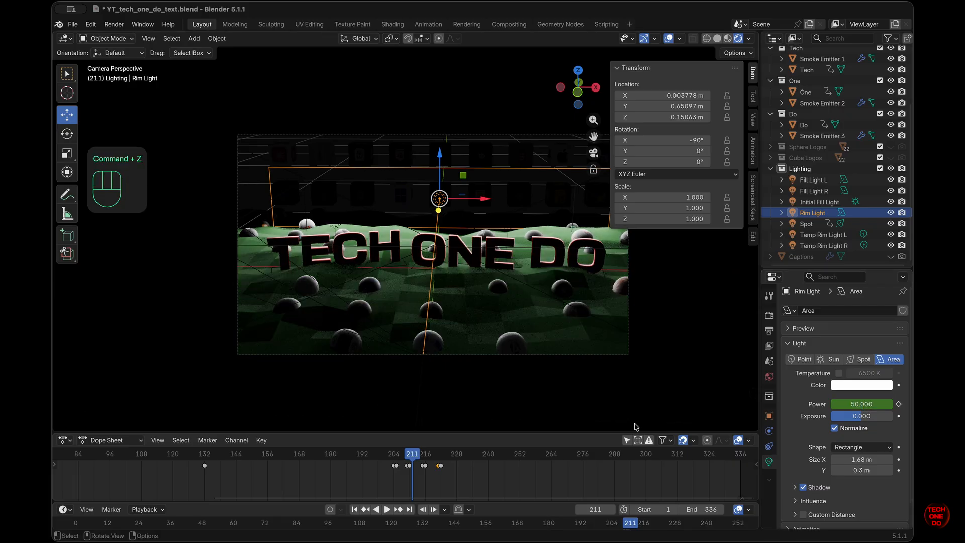
Step: Raise Fill Light R's power to 50 at frame 216 and update its keyframe there
{"action": "left_click_drag", "start_coordinate": [415, 456], "coordinate": [424, 456]}
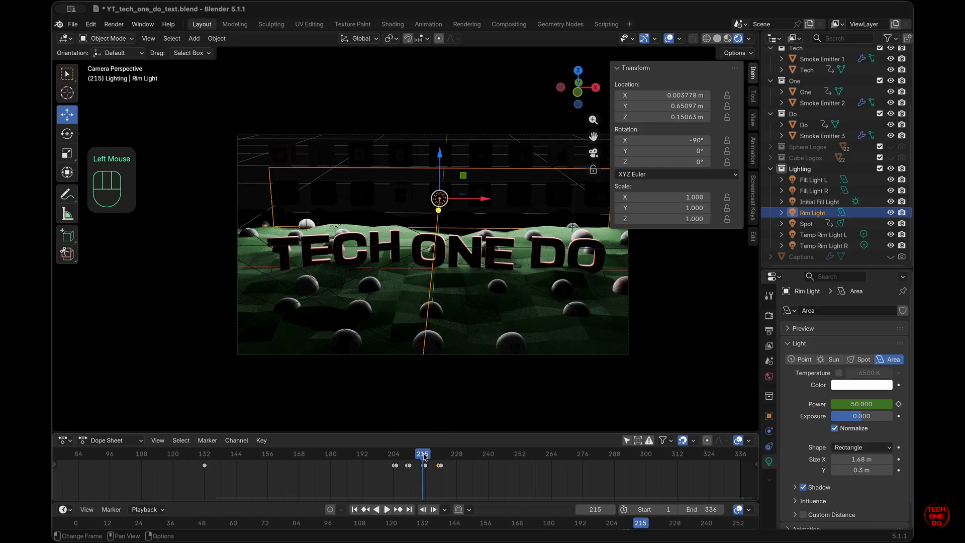
{"action": "left_click", "coordinate": [424, 456]}
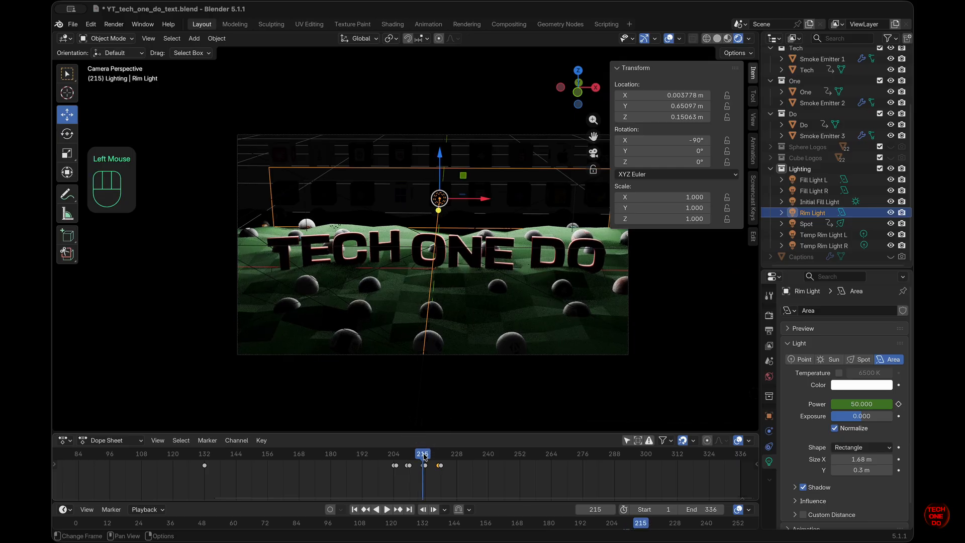
{"action": "left_click", "coordinate": [825, 191]}
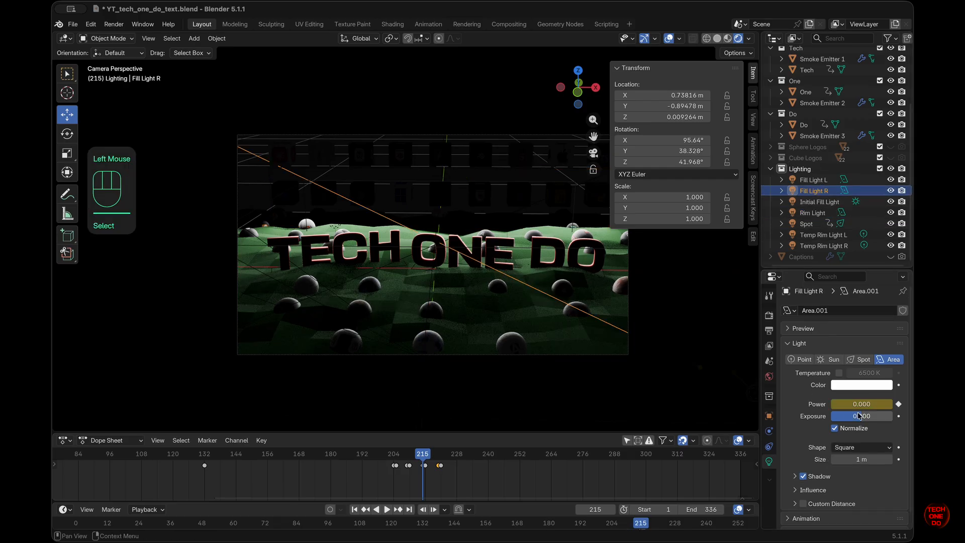
{"action": "key", "text": "Right"}
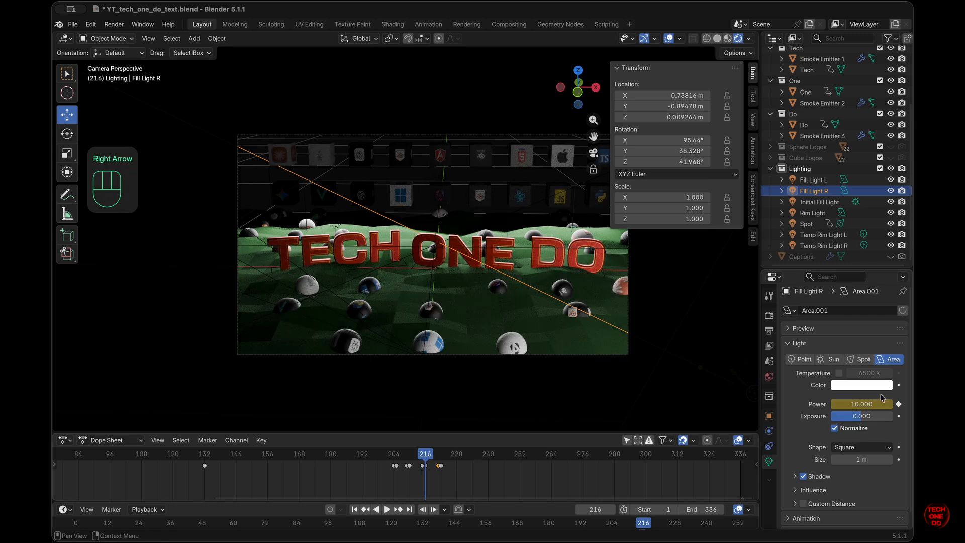
{"action": "left_click_drag", "start_coordinate": [879, 405], "coordinate": [119, 384]}
{"action": "left_click", "coordinate": [851, 404]}
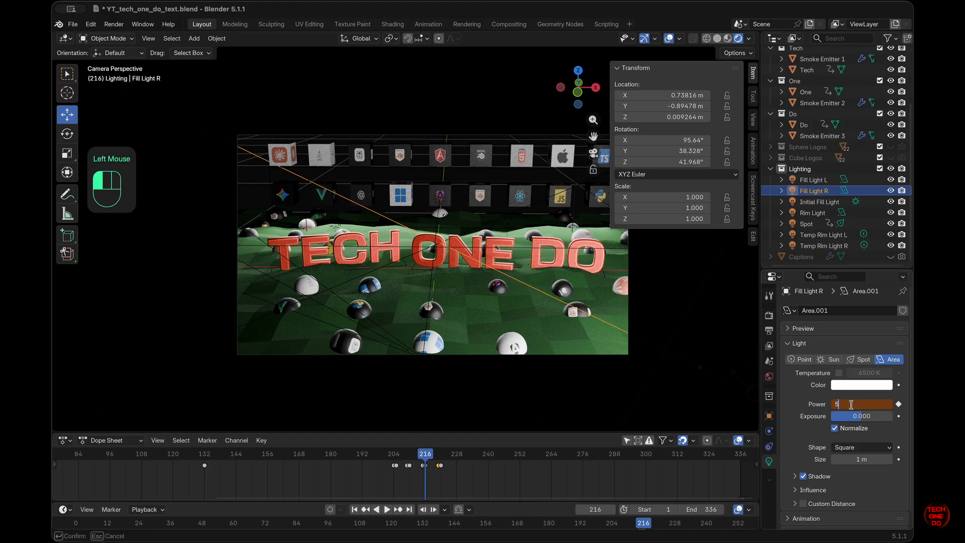
{"action": "key", "text": "Return"}
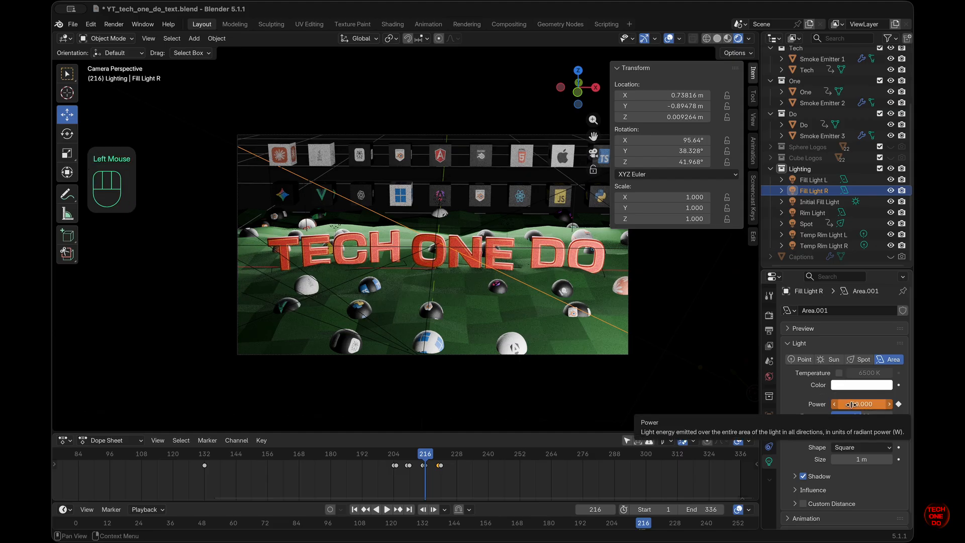
{"action": "key", "text": "i"}
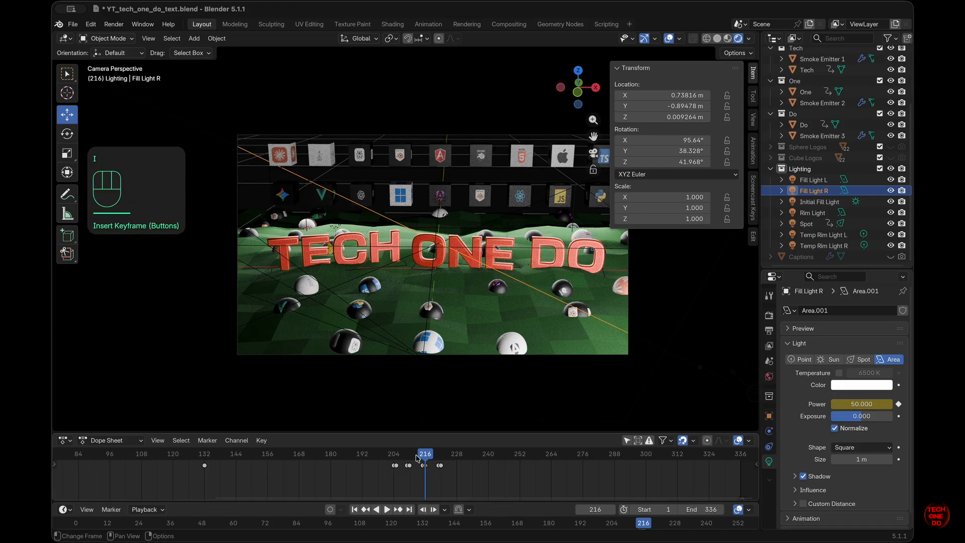
{"action": "left_click_drag", "start_coordinate": [425, 456], "coordinate": [438, 455]}
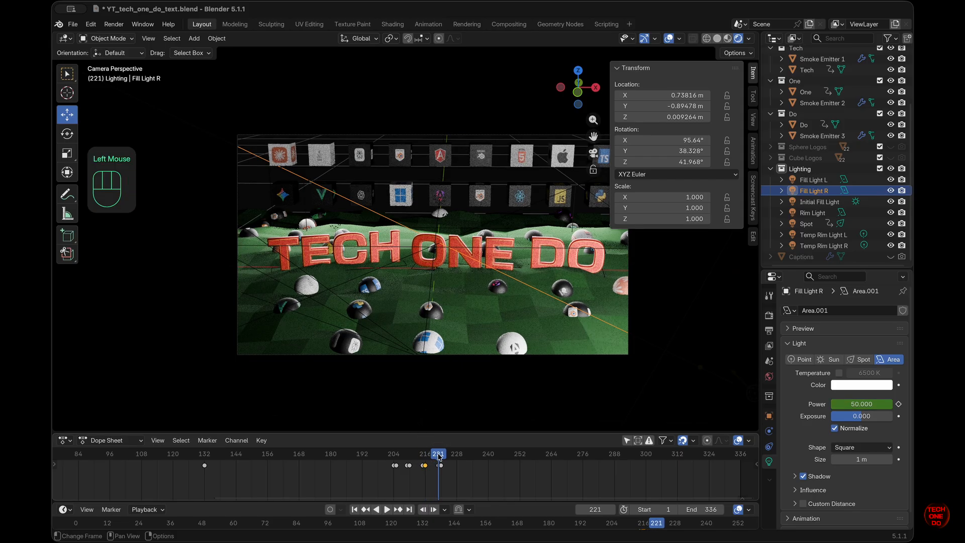
Step: Raise Fill Light L's power to 50 at frame 222 and update its keyframe there
{"action": "left_click", "coordinate": [824, 180]}
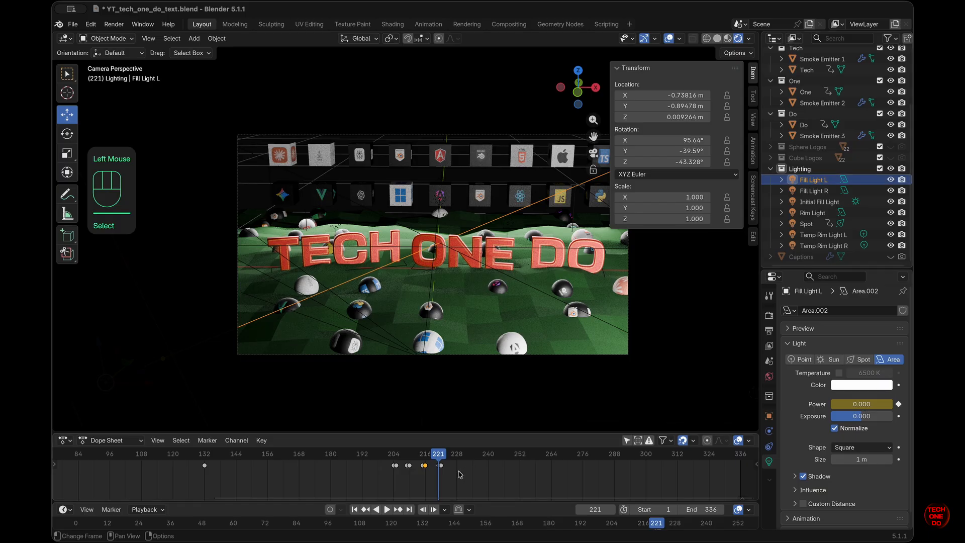
{"action": "left_click", "coordinate": [442, 457]}
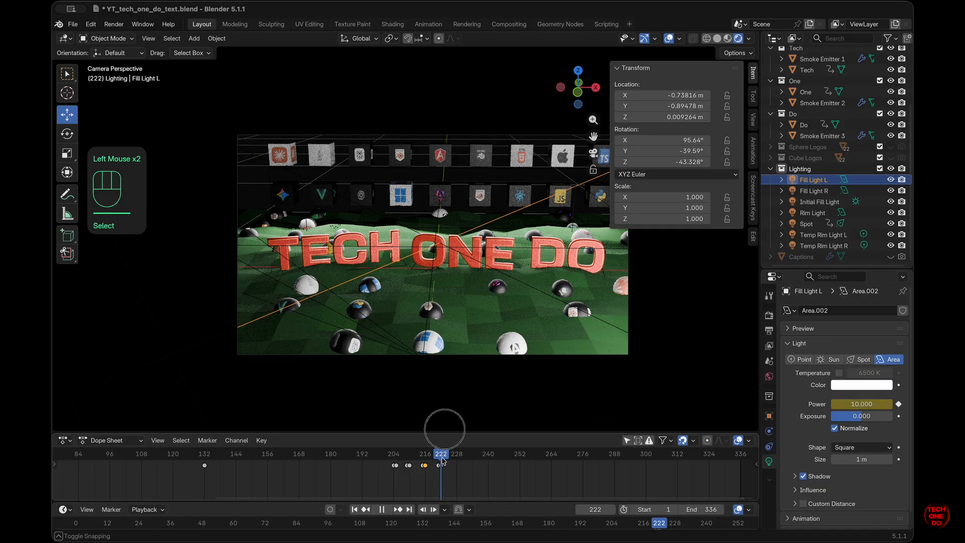
{"action": "left_click", "coordinate": [860, 404]}
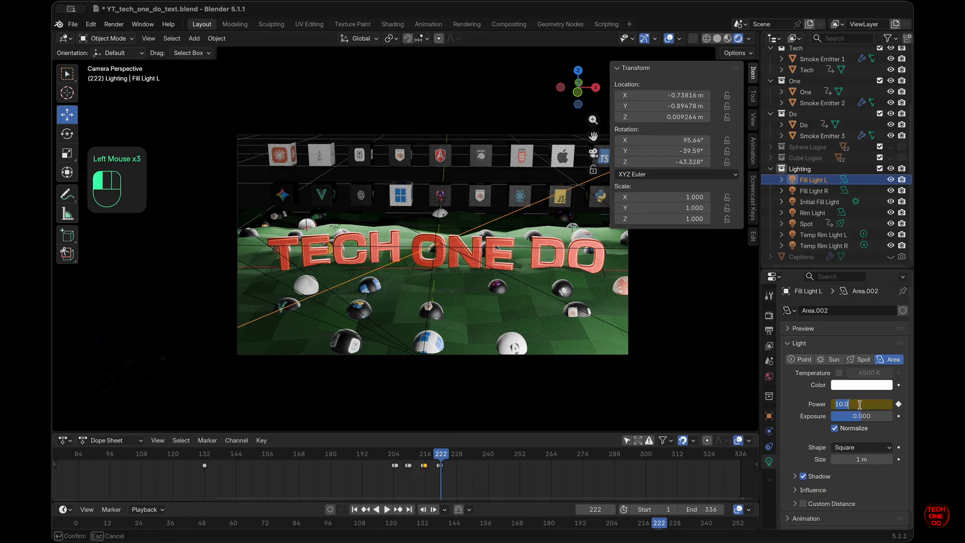
{"action": "type", "text": "50"}
{"action": "key", "text": "Return"}
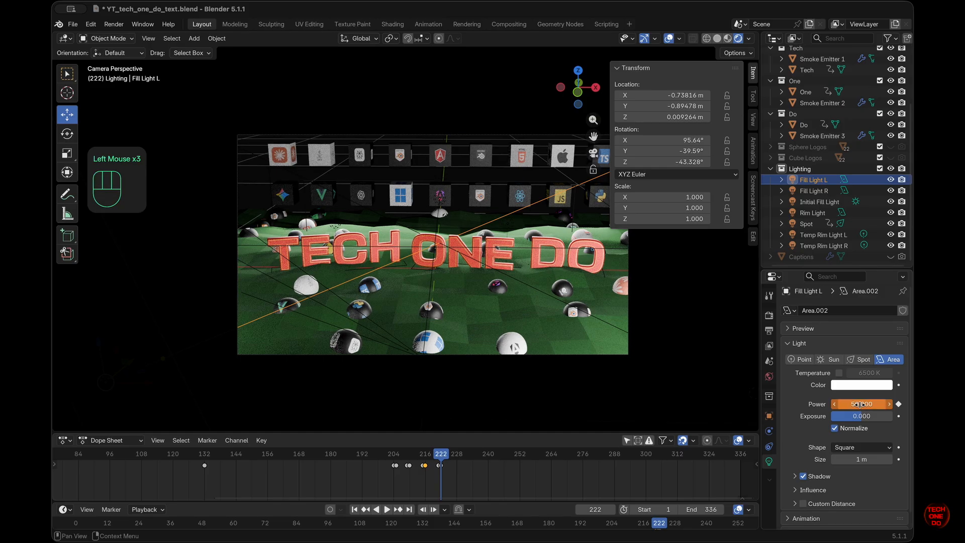
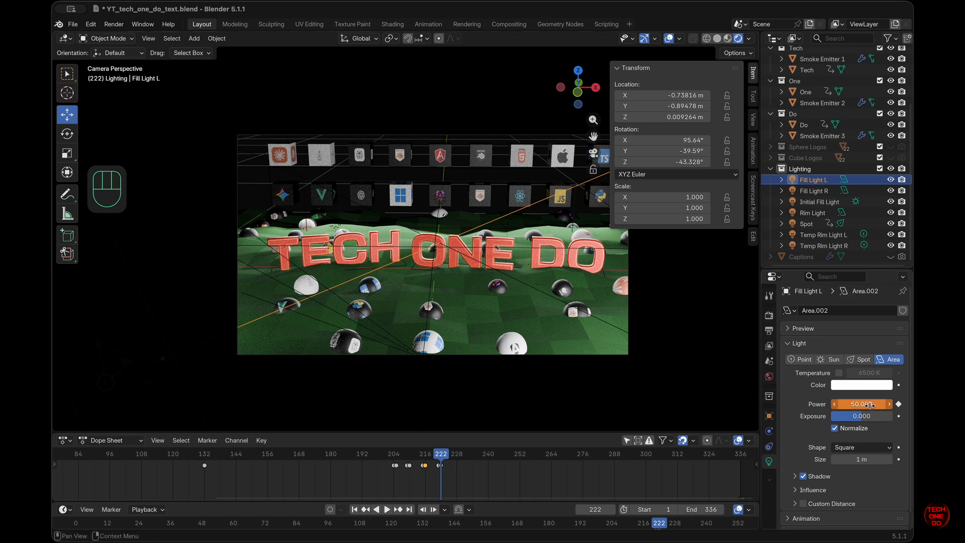
{"action": "key", "text": "i"}
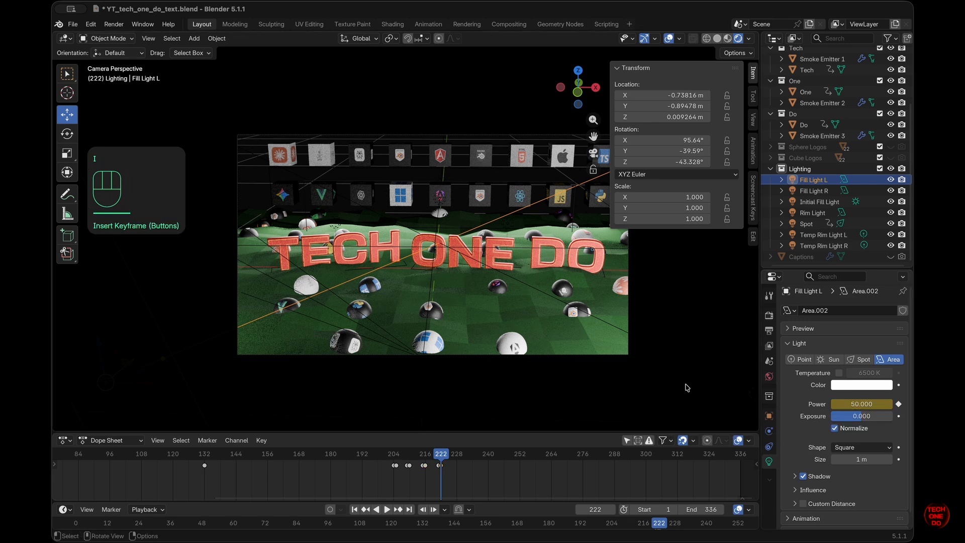
{"action": "key", "text": "super+z"}
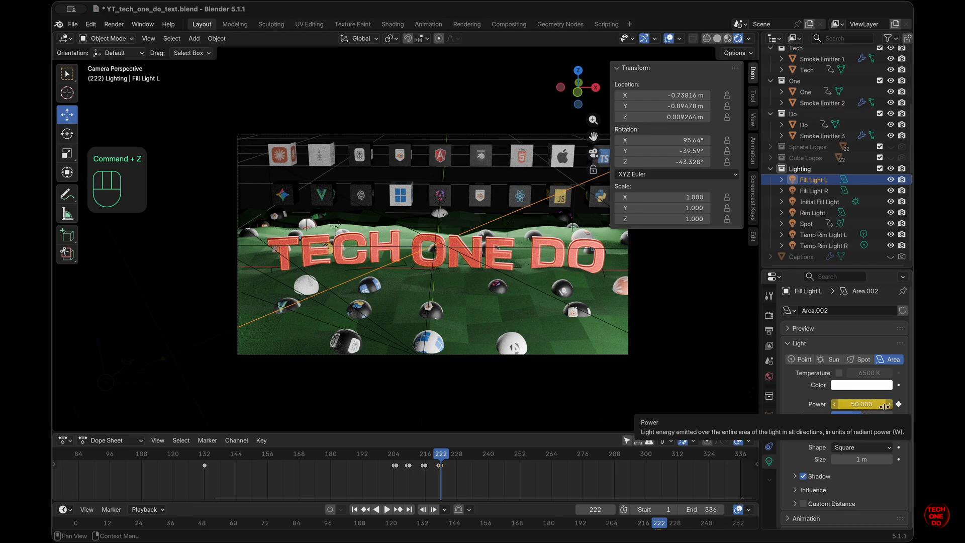
Step: Change Fill Light L's area shape to Rectangle and show the light outside the camera view in Material Preview shading
{"action": "left_click", "coordinate": [864, 452]}
{"action": "left_click", "coordinate": [857, 468]}
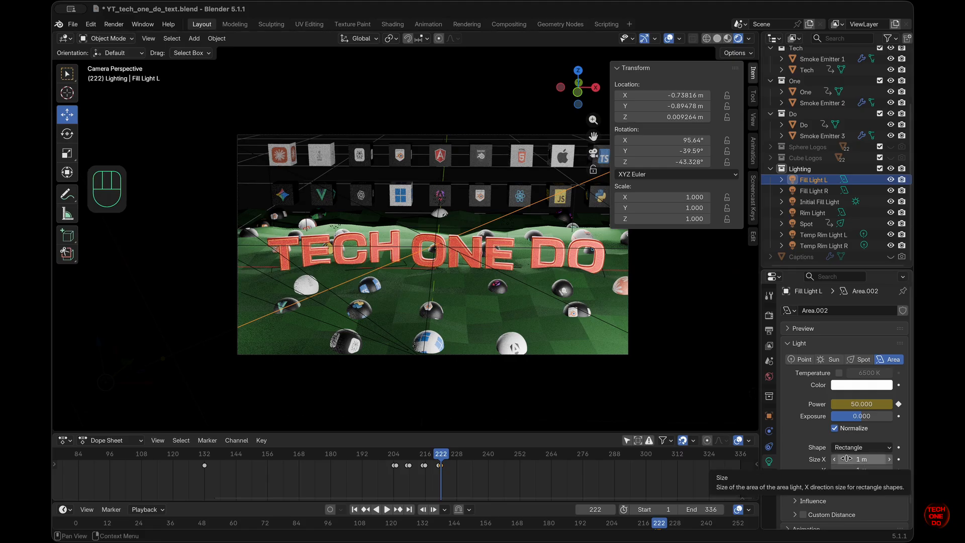
{"action": "left_click", "coordinate": [720, 41]}
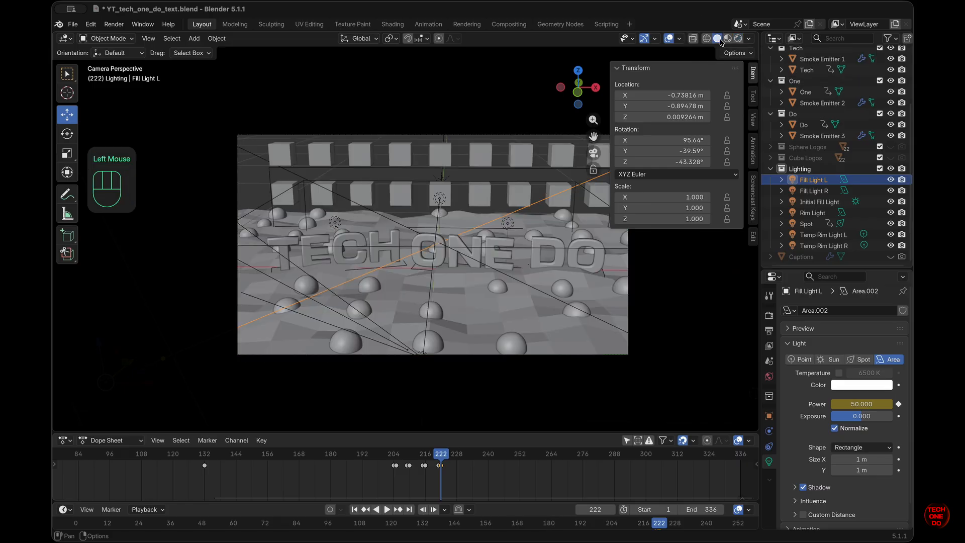
{"action": "left_click", "coordinate": [598, 159]}
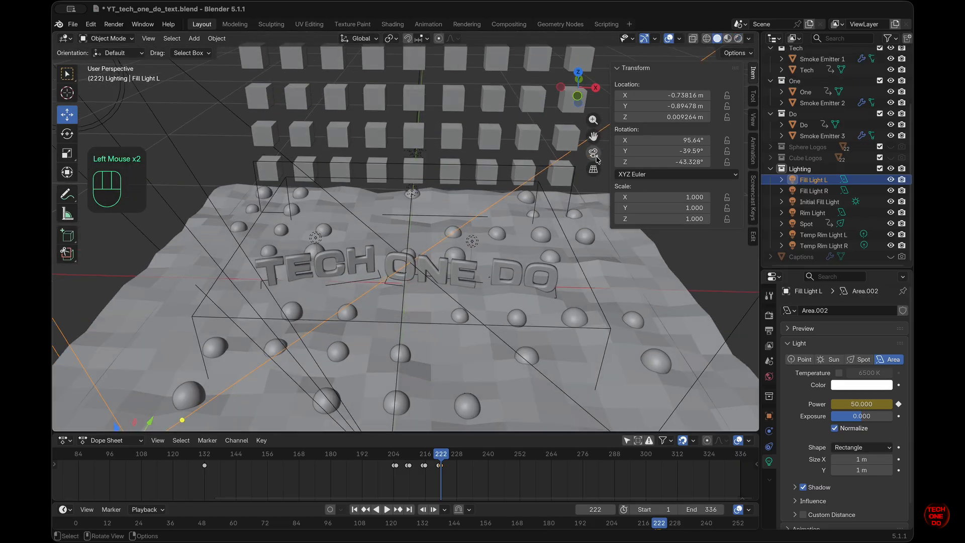
{"action": "left_click", "coordinate": [728, 39]}
{"action": "scroll", "coordinate": [544, 349], "scroll_direction": "down", "scroll_amount": 3, "text": "super"}
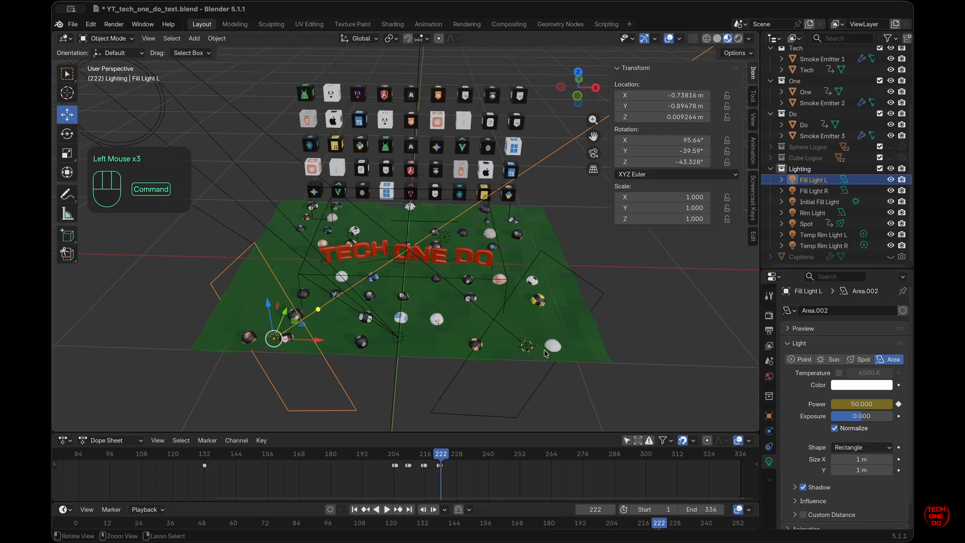
Step: Set the Y rotation of Fill Light L to 0°
{"action": "scroll", "coordinate": [545, 350], "scroll_direction": "down", "scroll_amount": 4}
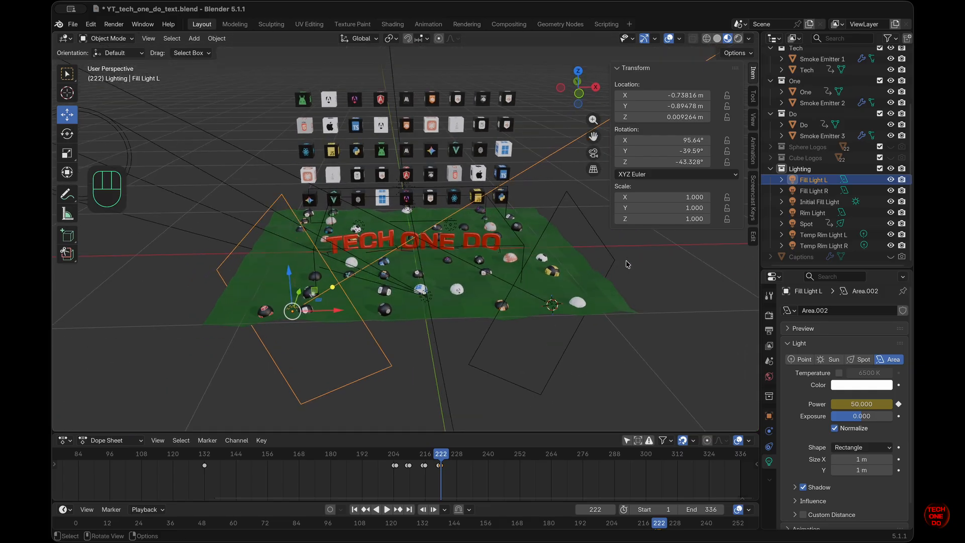
{"action": "mouse_move", "coordinate": [679, 151]}
{"action": "left_mouse_down"}
{"action": "mouse_move", "coordinate": [648, 150]}
{"action": "mouse_move", "coordinate": [678, 150]}
{"action": "left_mouse_up"}
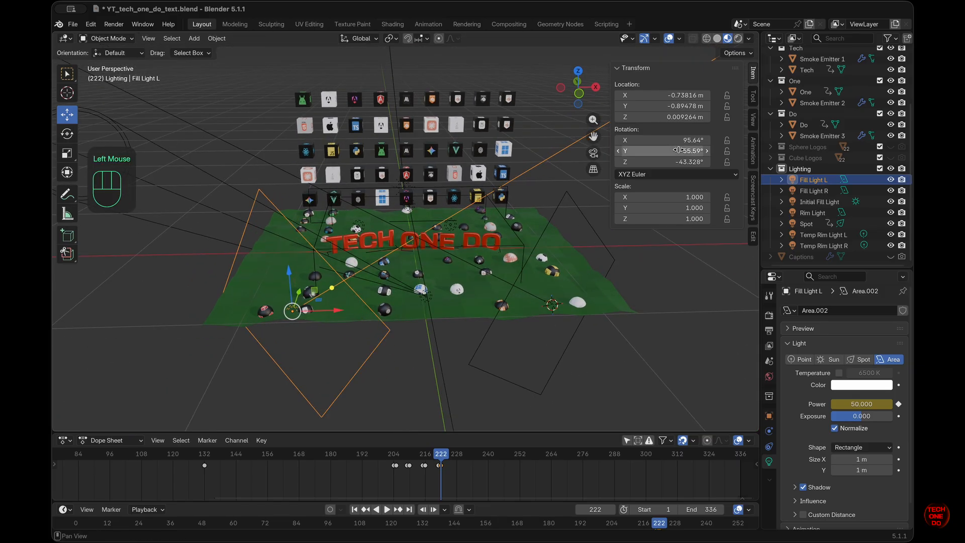
{"action": "double_click", "coordinate": [678, 151]}
{"action": "type", "text": "0"}
{"action": "key", "text": "Return"}
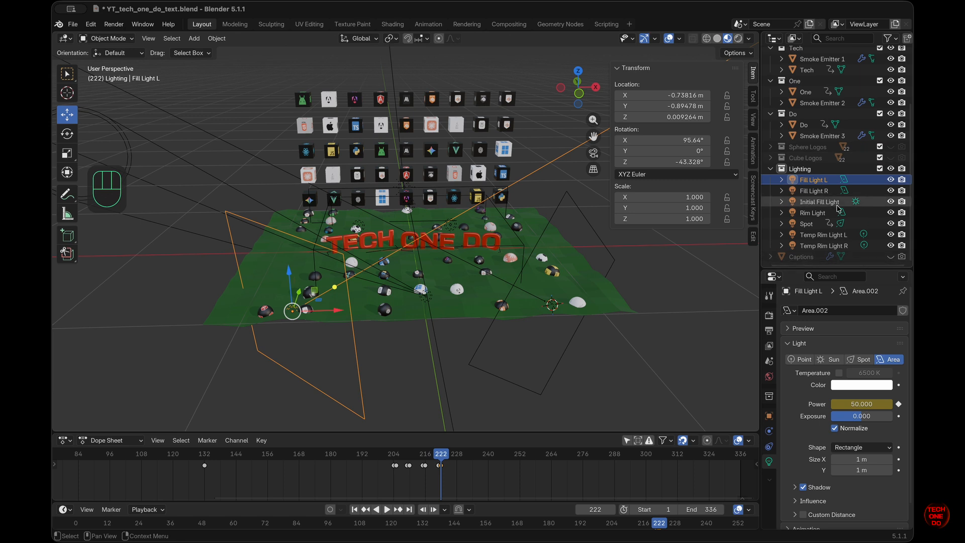
Step: Select Fill Light R and raise it vertically to a Z location of about 0.218 m
{"action": "left_click", "coordinate": [803, 180]}
{"action": "left_click", "coordinate": [824, 191]}
{"action": "left_click", "coordinate": [683, 151]}
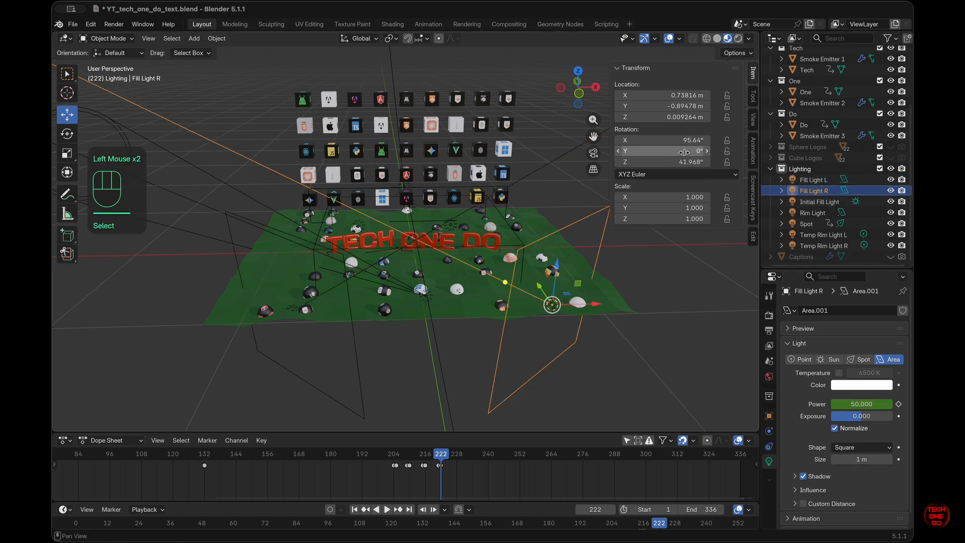
{"action": "left_click", "coordinate": [683, 151]}
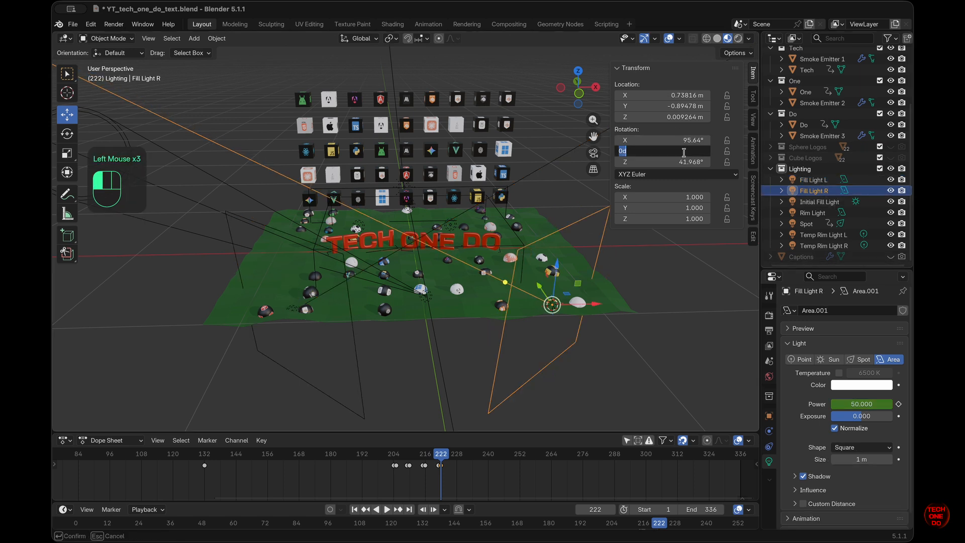
{"action": "left_click", "coordinate": [861, 447]}
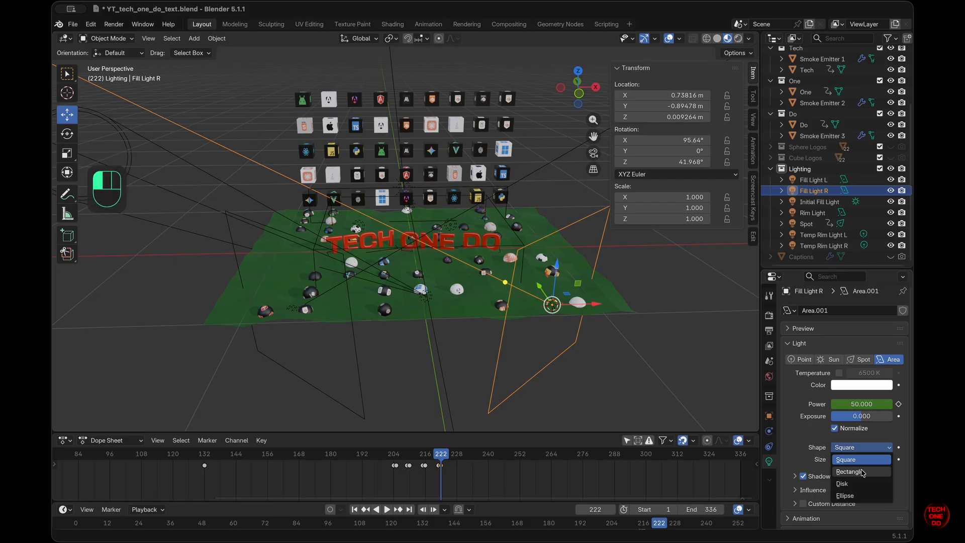
{"action": "scroll", "coordinate": [610, 343], "scroll_direction": "down", "scroll_amount": 5}
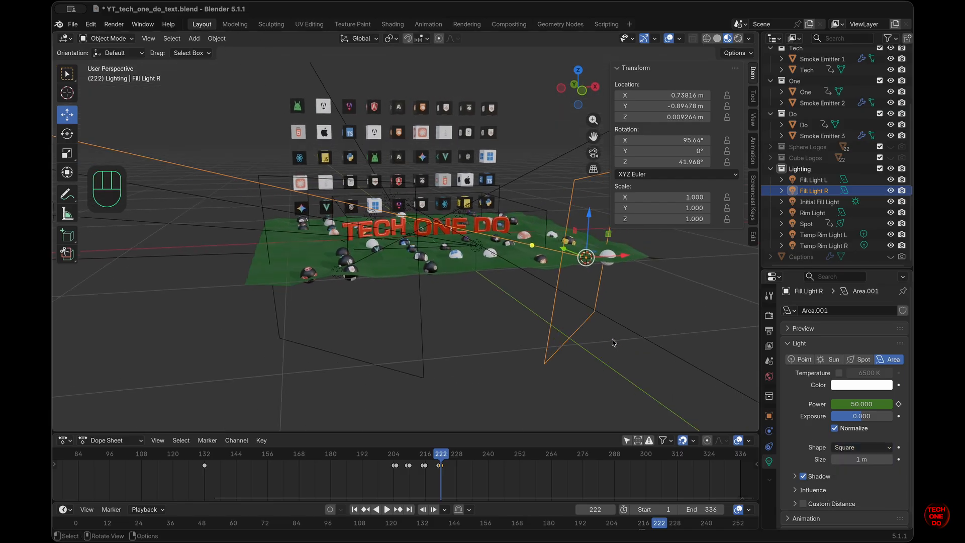
{"action": "left_click", "coordinate": [589, 213]}
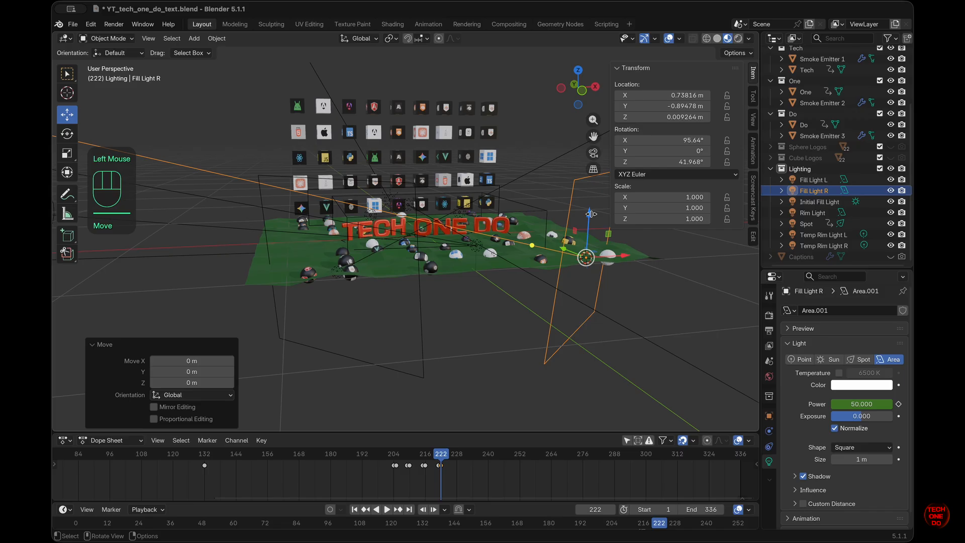
{"action": "left_click_drag", "start_coordinate": [589, 213], "coordinate": [593, 173]}
Step: Set the X rotation of Fill Light R to 83°
{"action": "left_click_drag", "start_coordinate": [676, 142], "coordinate": [670, 142]}
{"action": "left_click", "coordinate": [667, 139]}
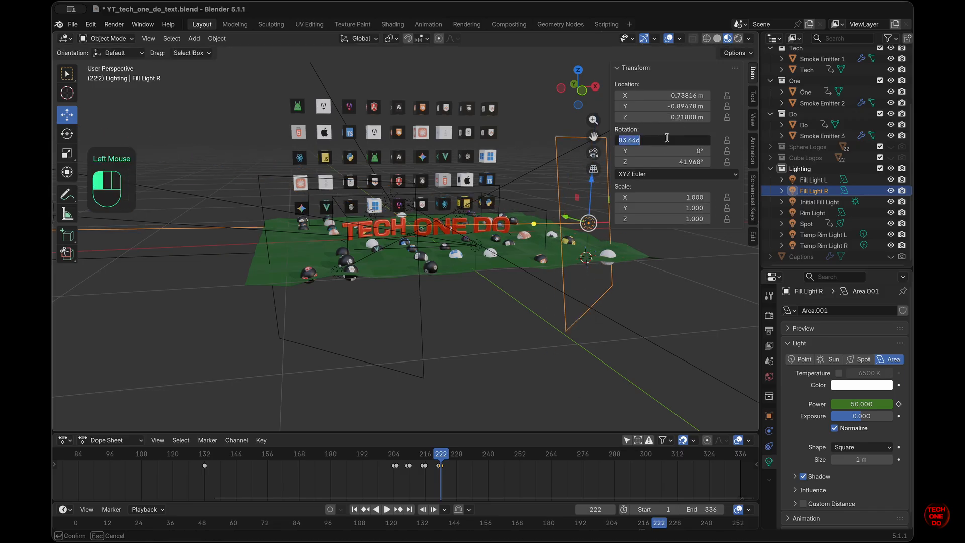
{"action": "key", "text": "Return"}
Step: Select Fill Light L and set its X rotation to 83°
{"action": "left_click", "coordinate": [425, 269]}
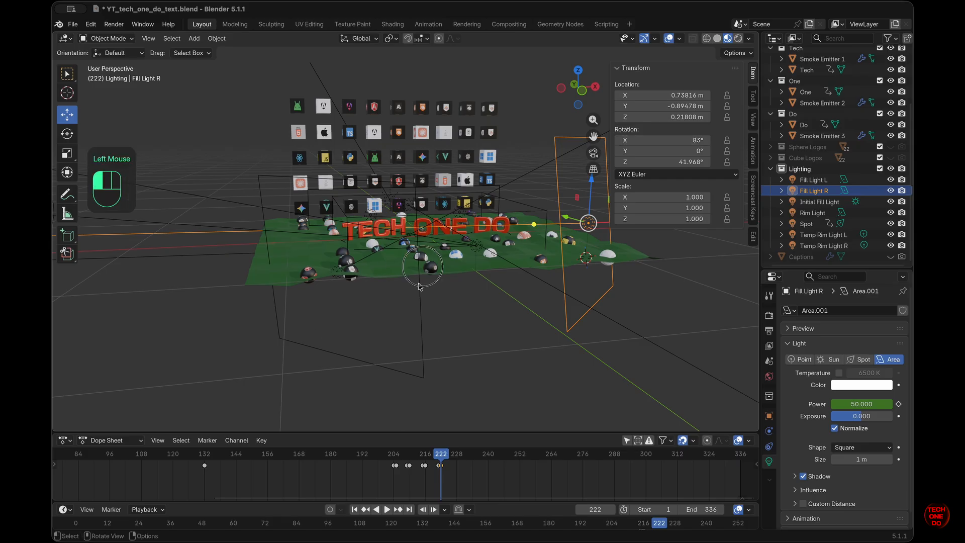
{"action": "left_click", "coordinate": [693, 140]}
{"action": "type", "text": "83"}
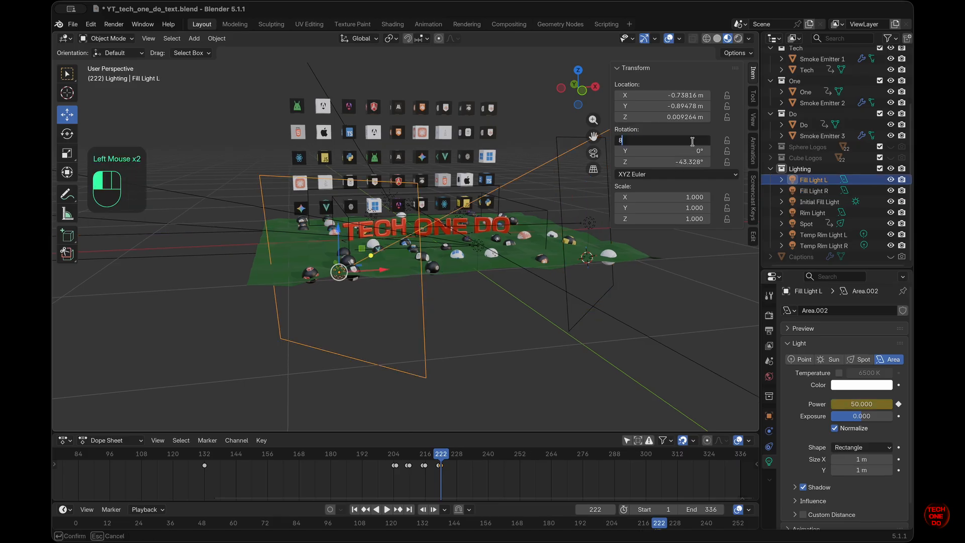
{"action": "key", "text": "Return"}
Step: Select Fill Light R and set its Z rotation to 42°
{"action": "left_click", "coordinate": [588, 222]}
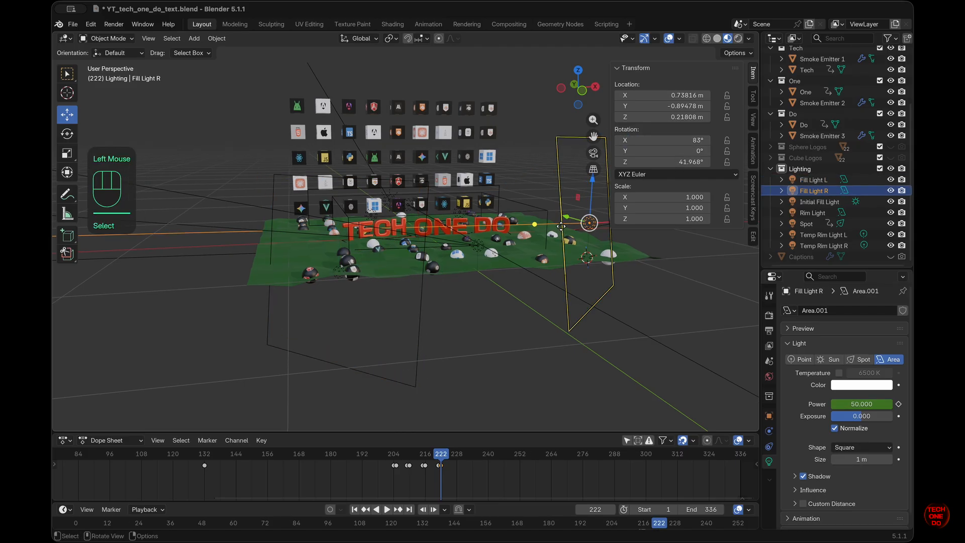
{"action": "double_click", "coordinate": [680, 162]}
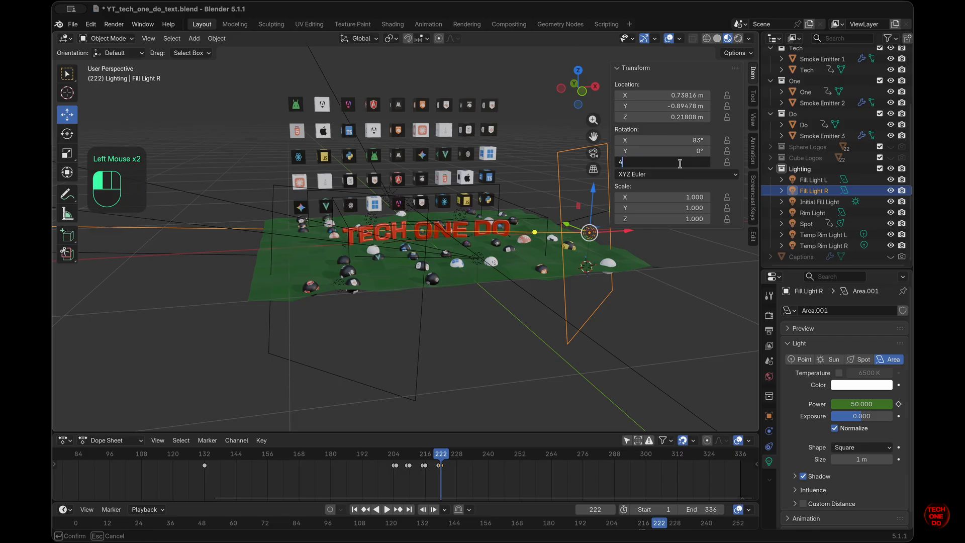
{"action": "type", "text": "4"}
{"action": "key", "text": "Return"}
Step: Select Fill Light L and set its Z rotation to -42°, mirroring the other fill light
{"action": "left_click", "coordinate": [339, 282]}
{"action": "double_click", "coordinate": [677, 162]}
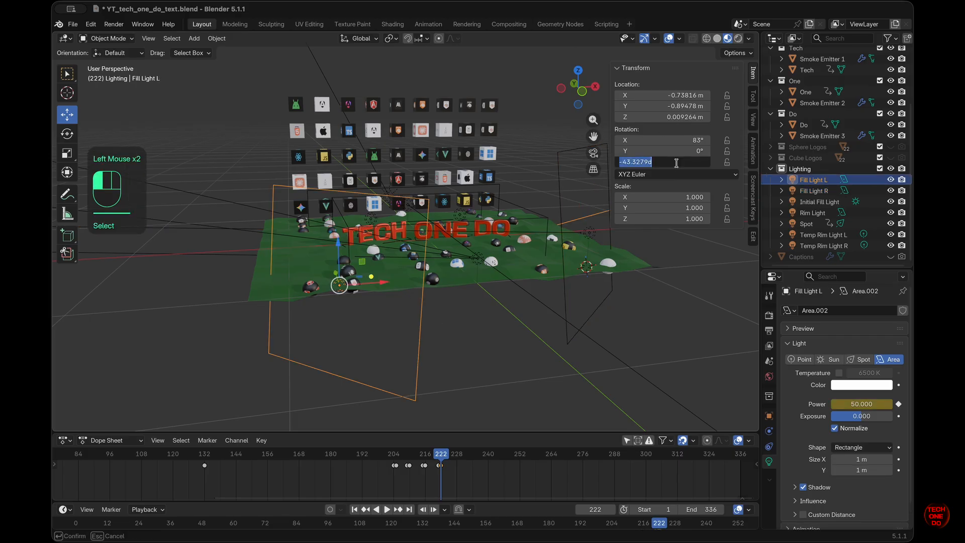
{"action": "type", "text": "42"}
{"action": "key", "text": "super+z"}
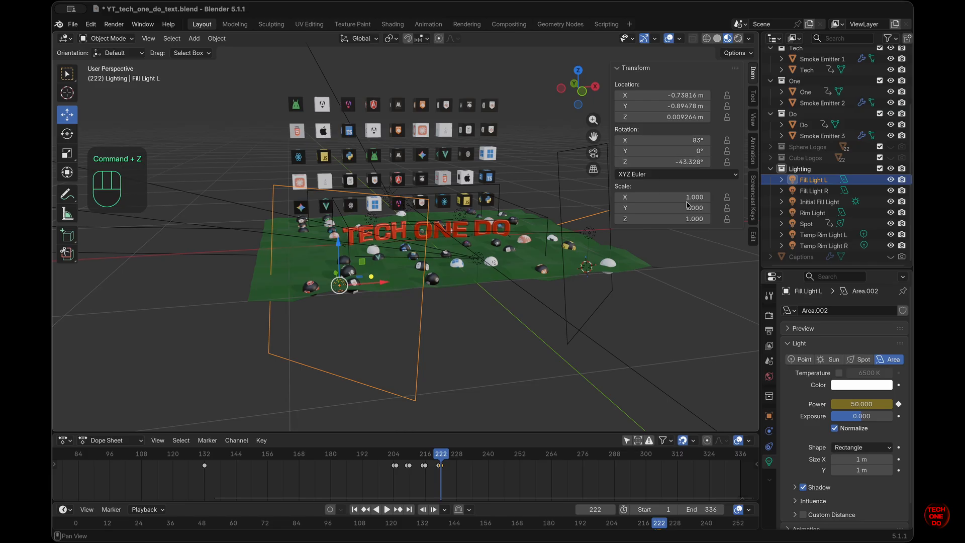
{"action": "left_click", "coordinate": [694, 162]}
{"action": "type", "text": "-42"}
{"action": "key", "text": "Return"}
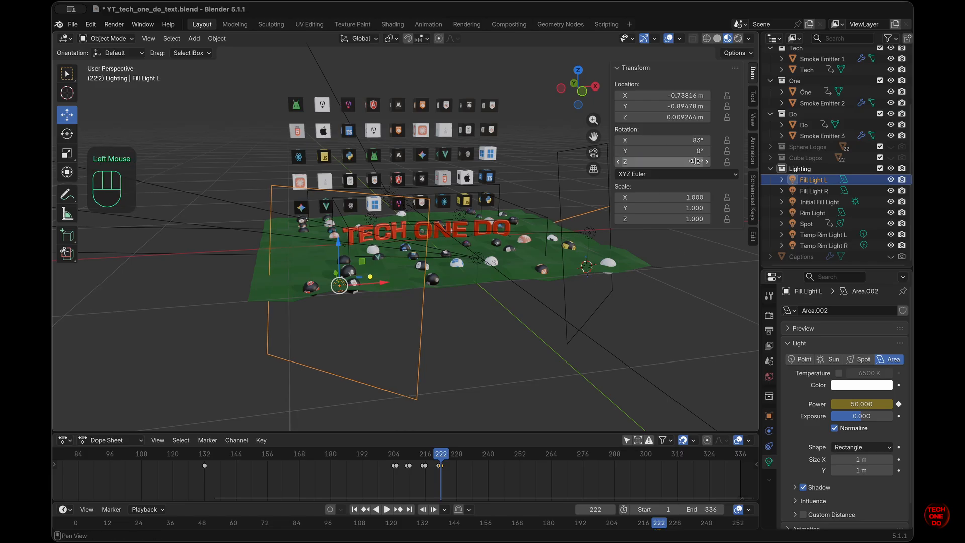
Step: Copy the Z location of Fill Light R, 0.218085 m, and paste it as the Z location of Fill Light L
{"action": "scroll", "coordinate": [481, 263], "scroll_direction": "right", "scroll_amount": 5}
{"action": "scroll", "coordinate": [481, 262], "scroll_direction": "left", "scroll_amount": 7}
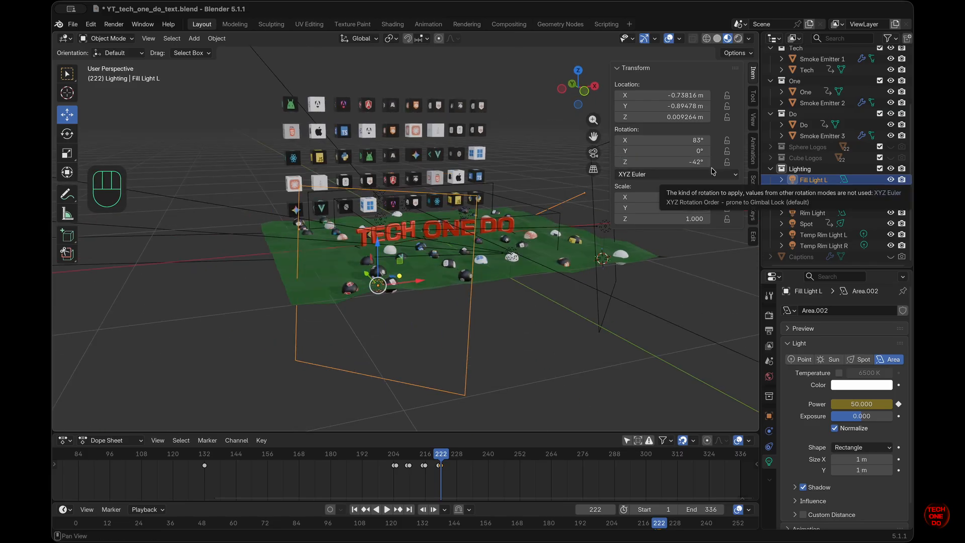
{"action": "scroll", "coordinate": [514, 234], "scroll_direction": "right", "scroll_amount": 5}
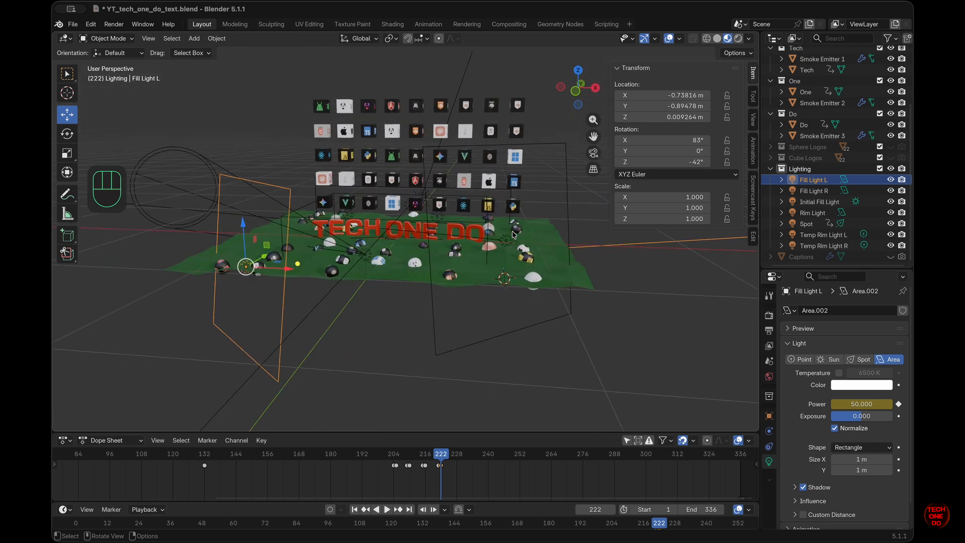
{"action": "left_click", "coordinate": [478, 149]}
{"action": "double_click", "coordinate": [687, 118]}
{"action": "key", "text": "super+c"}
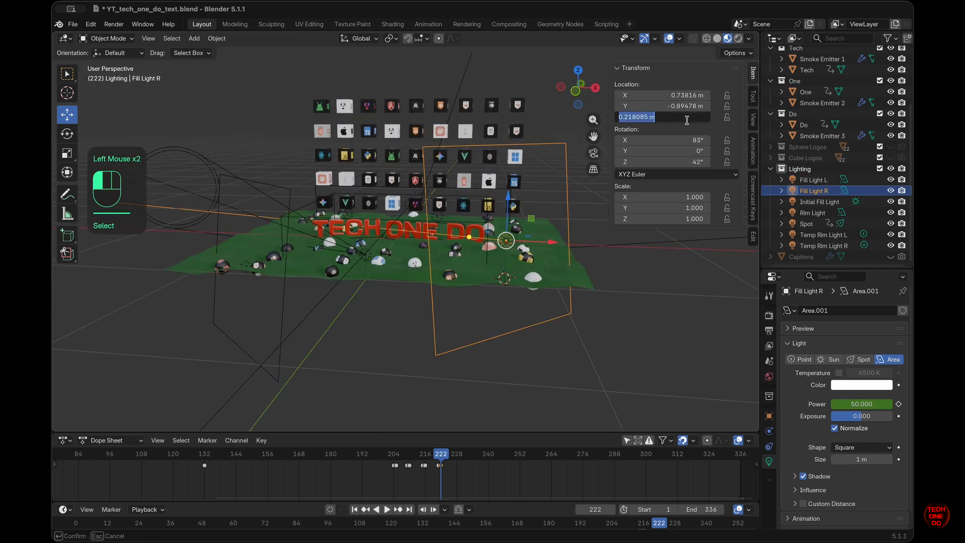
{"action": "left_click", "coordinate": [278, 190]}
{"action": "left_click", "coordinate": [278, 190]}
{"action": "left_click", "coordinate": [667, 120]}
{"action": "key", "text": "super+v"}
{"action": "key", "text": "Return"}
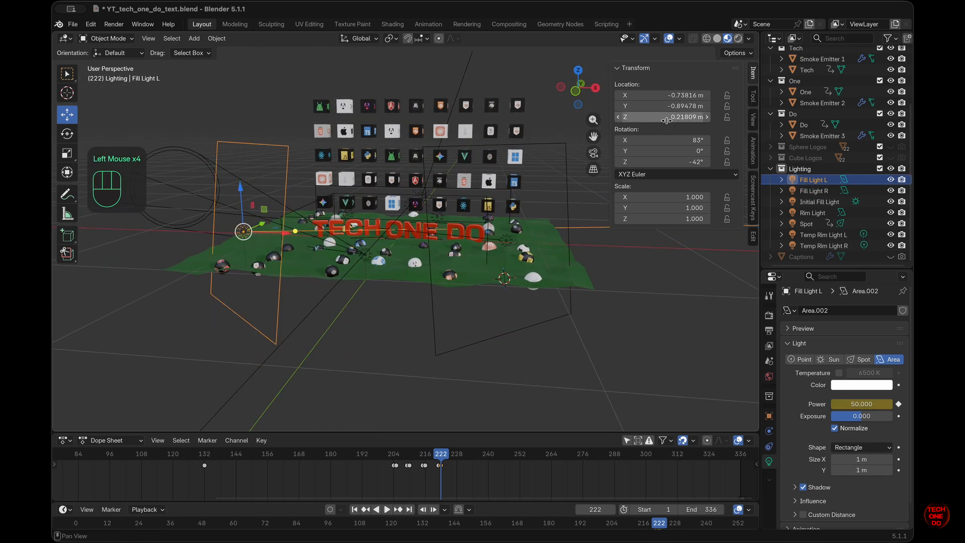
Step: Deselect the light, then switch the viewport to rendered shading to examine how the fill lights illuminate the scene
{"action": "left_click", "coordinate": [623, 354]}
{"action": "scroll", "coordinate": [623, 354], "scroll_direction": "left", "scroll_amount": 5}
{"action": "scroll", "coordinate": [623, 354], "scroll_direction": "up", "scroll_amount": 5}
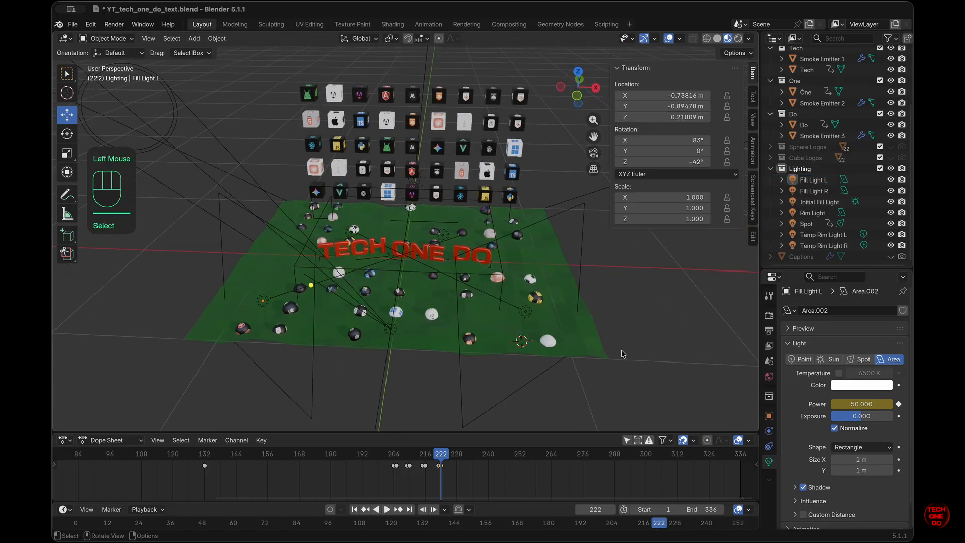
{"action": "scroll", "coordinate": [623, 354], "scroll_direction": "down", "scroll_amount": 3}
{"action": "left_click", "coordinate": [738, 39]}
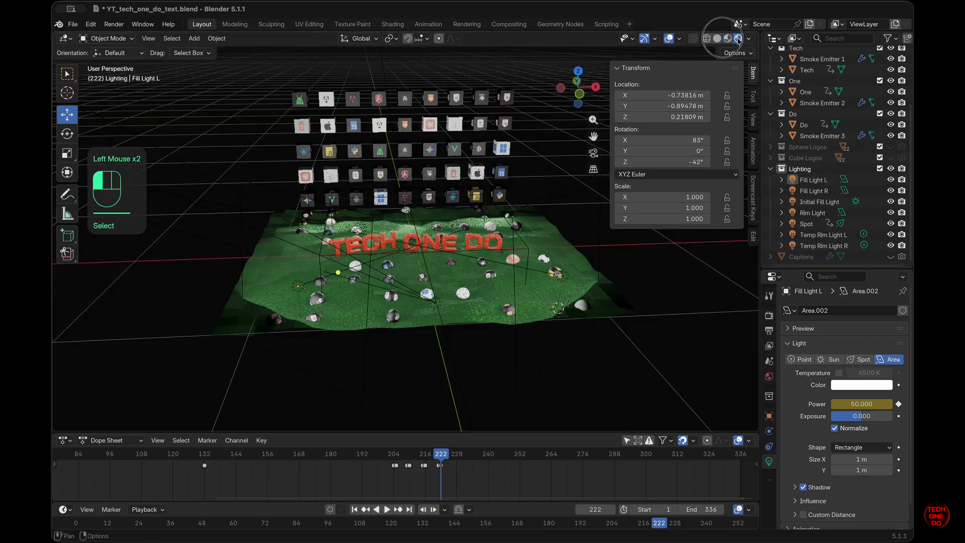
{"action": "scroll", "coordinate": [512, 278], "scroll_direction": "up", "scroll_amount": 2}
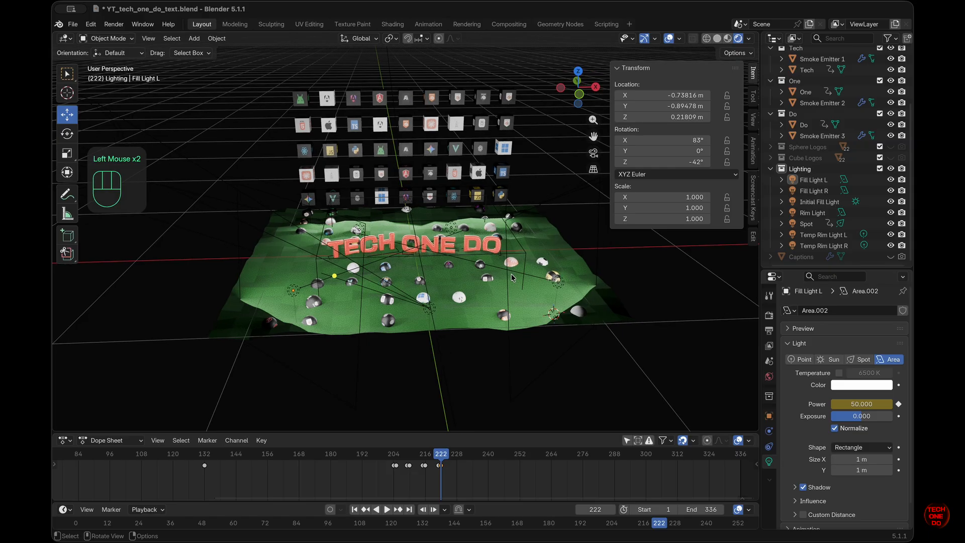
{"action": "scroll", "coordinate": [512, 277], "scroll_direction": "right", "scroll_amount": 5}
{"action": "scroll", "coordinate": [511, 278], "scroll_direction": "left", "scroll_amount": 5}
{"action": "scroll", "coordinate": [511, 277], "scroll_direction": "right", "scroll_amount": 8}
{"action": "scroll", "coordinate": [511, 278], "scroll_direction": "down", "scroll_amount": 3}
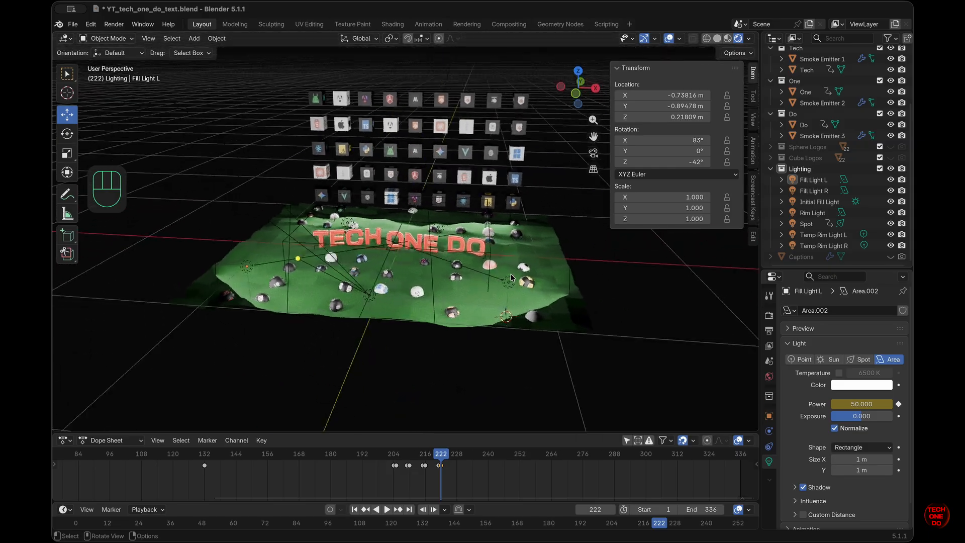
Step: Play the animation through the camera from around frame 214 to check when the fill lights come on
{"action": "mouse_move", "coordinate": [404, 460]}
{"action": "left_mouse_down"}
{"action": "mouse_move", "coordinate": [448, 459]}
{"action": "mouse_move", "coordinate": [410, 461]}
{"action": "left_mouse_up"}
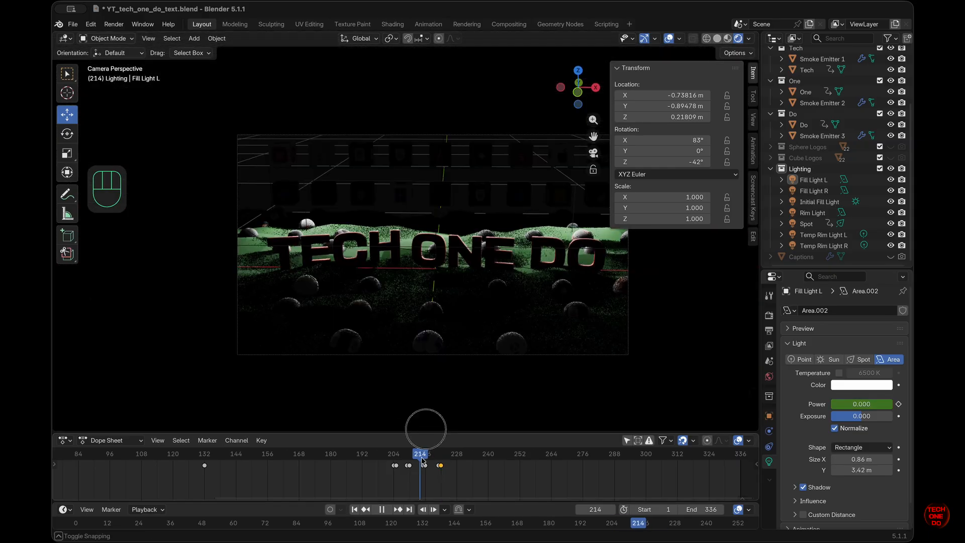
{"action": "left_click", "coordinate": [391, 510]}
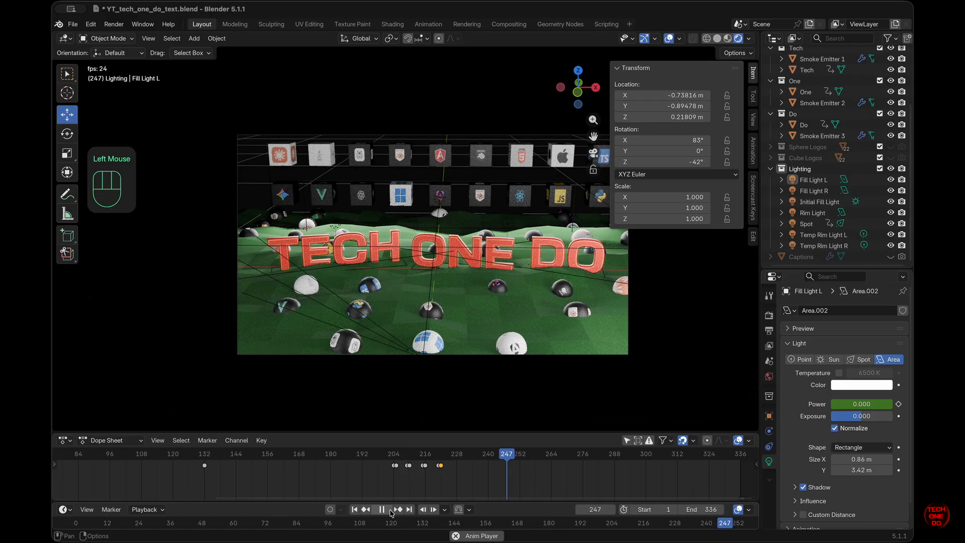
{"action": "left_click", "coordinate": [390, 510]}
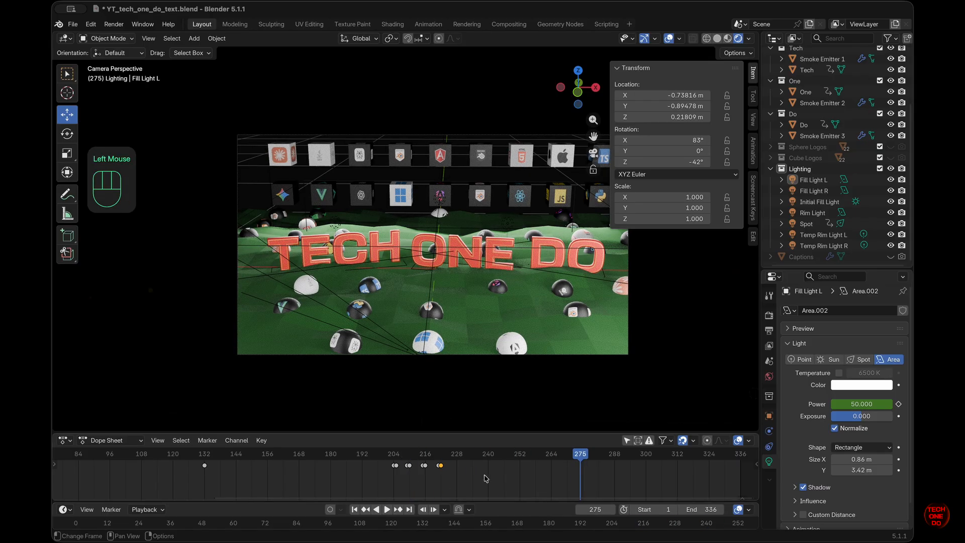
Step: Move the last pair of Dope Sheet keyframes, near frame 222, to around frame 228
{"action": "left_click_drag", "start_coordinate": [465, 479], "coordinate": [434, 460]}
{"action": "key", "text": "g"}
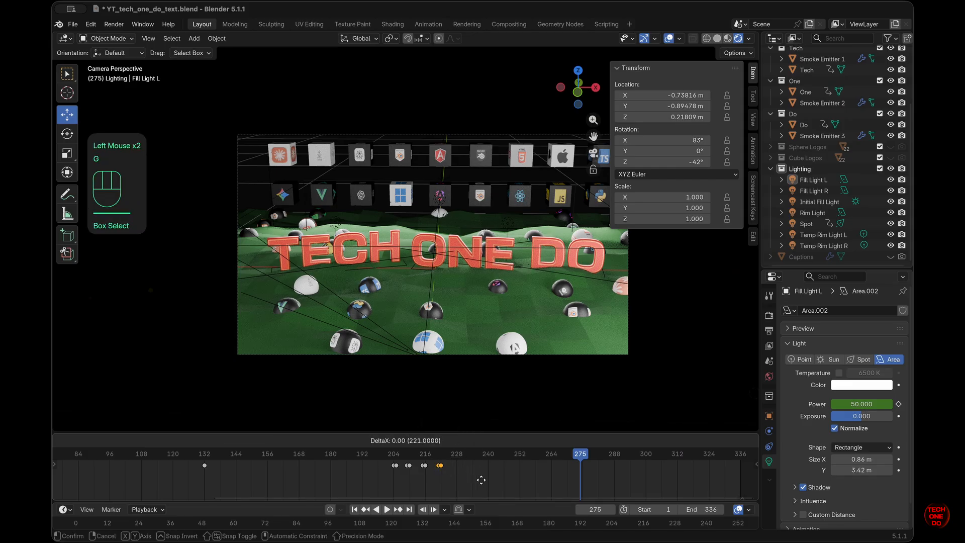
{"action": "left_click", "coordinate": [491, 479]}
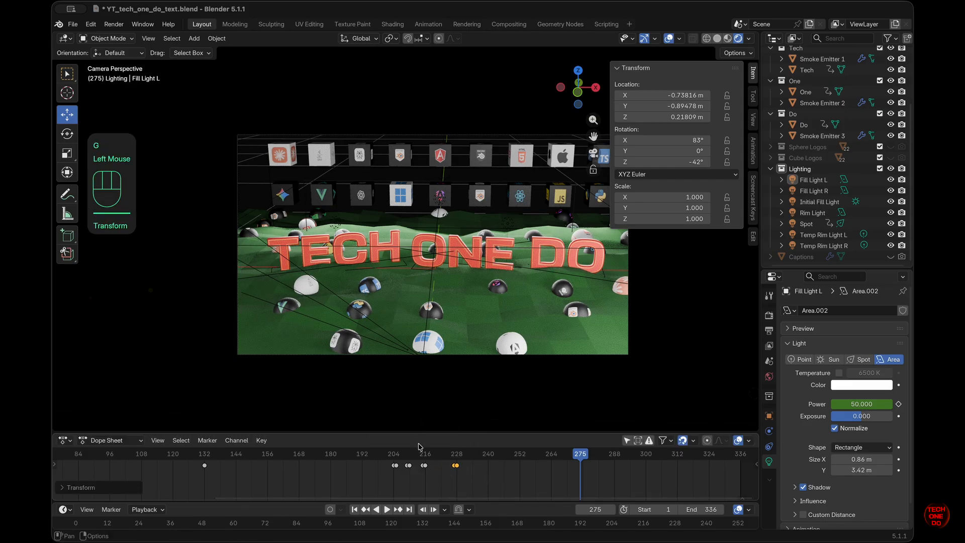
Step: Play the animation from frame 211 to review the shifted fill light timing
{"action": "left_click_drag", "start_coordinate": [414, 455], "coordinate": [412, 455]}
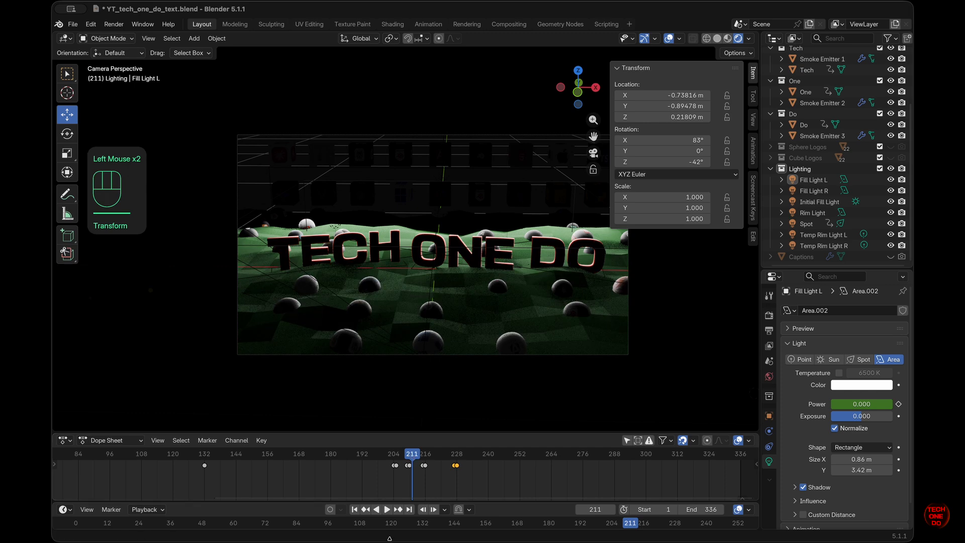
{"action": "key", "text": "space"}
{"action": "left_click", "coordinate": [385, 510]}
Step: Change the shape of Fill Light R to Rectangle and set its size to 0.08 m in X and 4 m in Y
{"action": "left_click", "coordinate": [821, 191]}
{"action": "left_click", "coordinate": [862, 447]}
{"action": "left_click", "coordinate": [855, 482]}
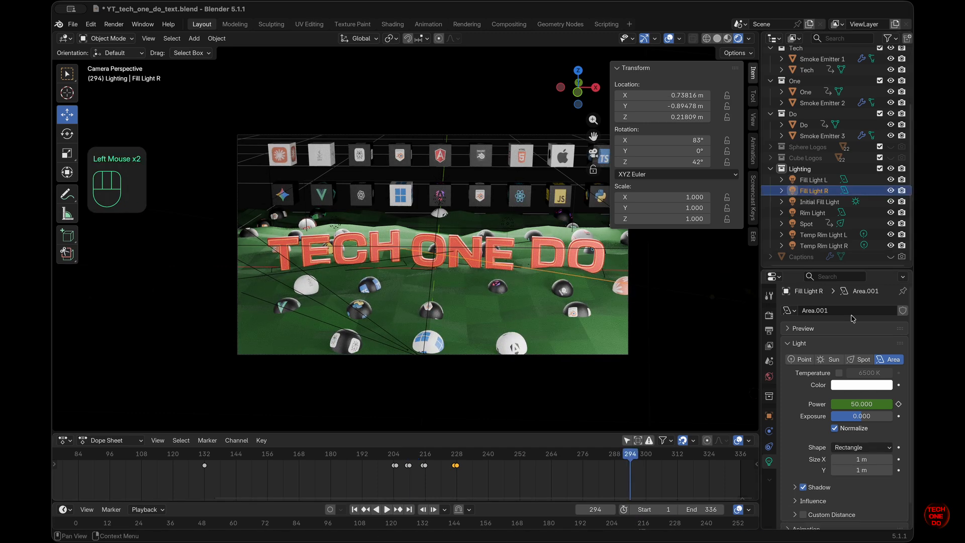
{"action": "left_click", "coordinate": [821, 180]}
{"action": "left_click", "coordinate": [821, 191]}
{"action": "scroll", "coordinate": [862, 458], "scroll_direction": "down", "scroll_amount": 1}
{"action": "left_click_drag", "start_coordinate": [862, 458], "coordinate": [102, 447]}
Step: Select Fill Light L and set its X size to 0.8 m
{"action": "left_click", "coordinate": [813, 180]}
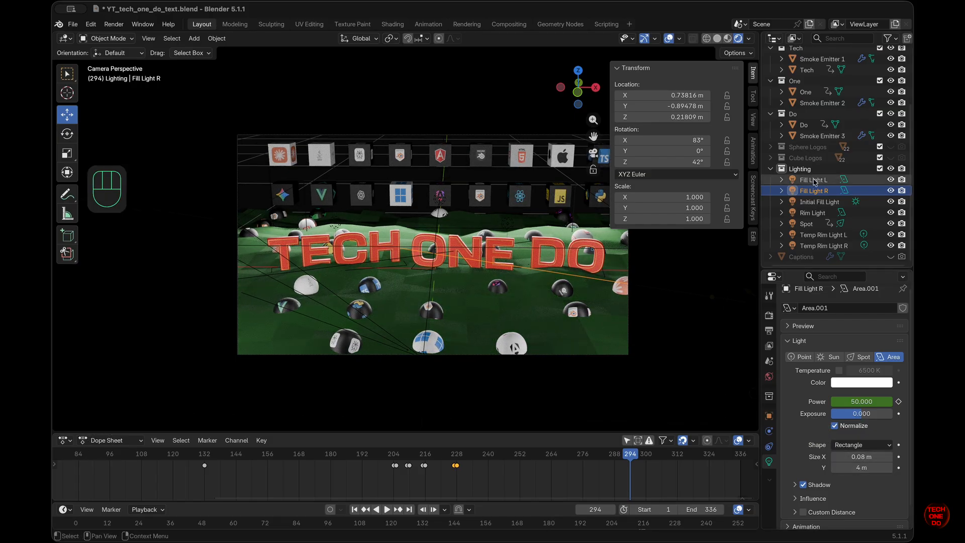
{"action": "double_click", "coordinate": [864, 457]}
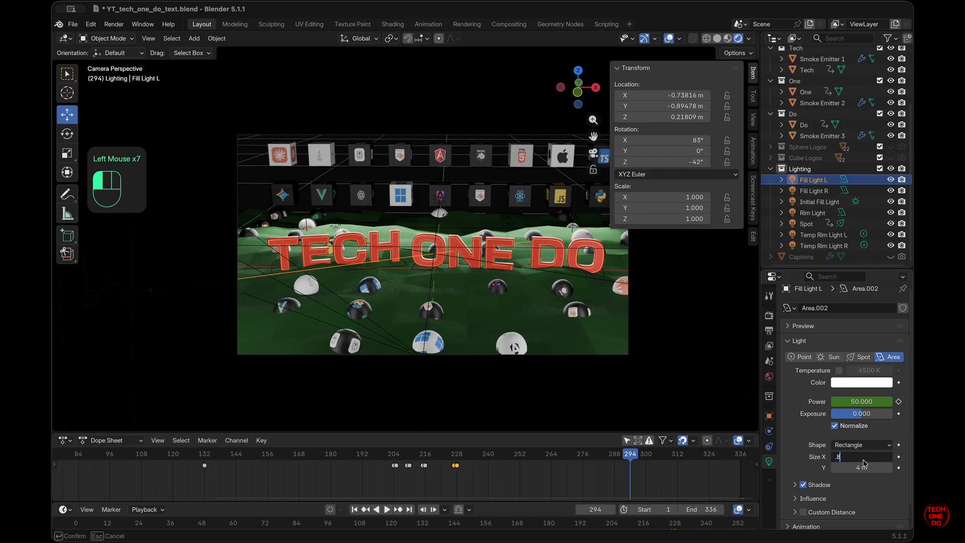
{"action": "type", "text": ".8"}
{"action": "key", "text": "Return"}
Step: Leave the camera view and examine the lighting layout from directly above in the orthographic view
{"action": "middle_click_drag", "start_coordinate": [531, 313], "coordinate": [536, 312]}
{"action": "left_click", "coordinate": [536, 312]}
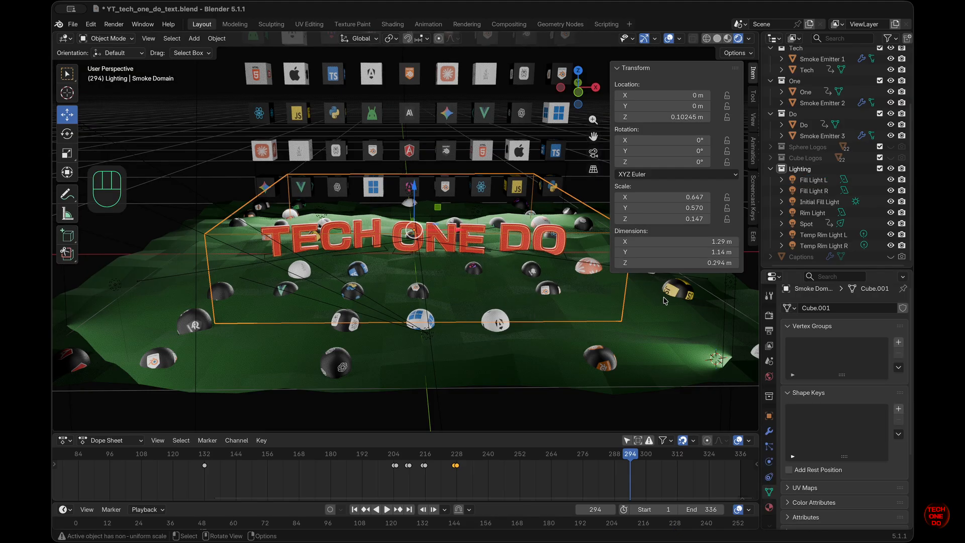
{"action": "middle_click_drag", "start_coordinate": [348, 321], "coordinate": [411, 341]}
{"action": "key", "text": "KP_7"}
{"action": "scroll", "coordinate": [410, 342], "scroll_direction": "down", "scroll_amount": 3}
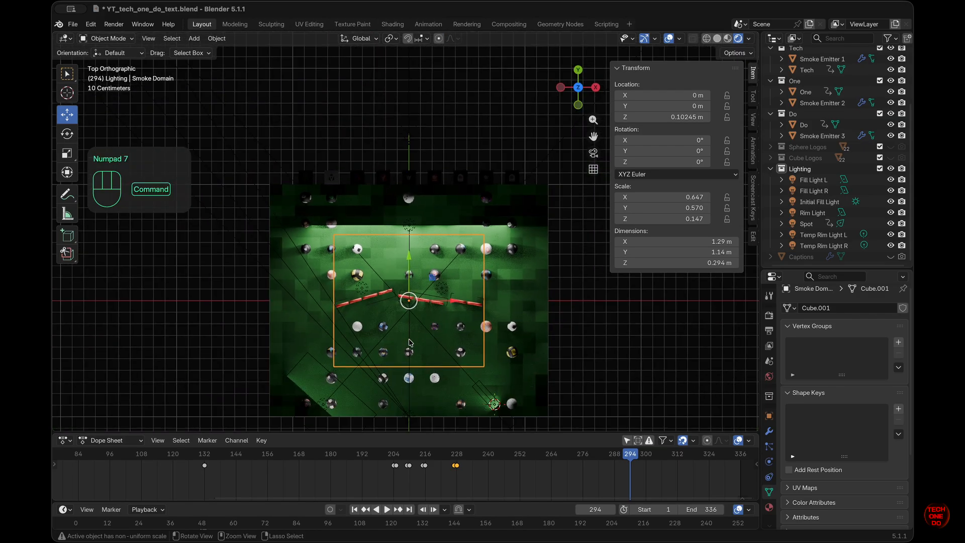
Step: Select Fill Light R and set its X size to 0.8 m
{"action": "left_click", "coordinate": [322, 402]}
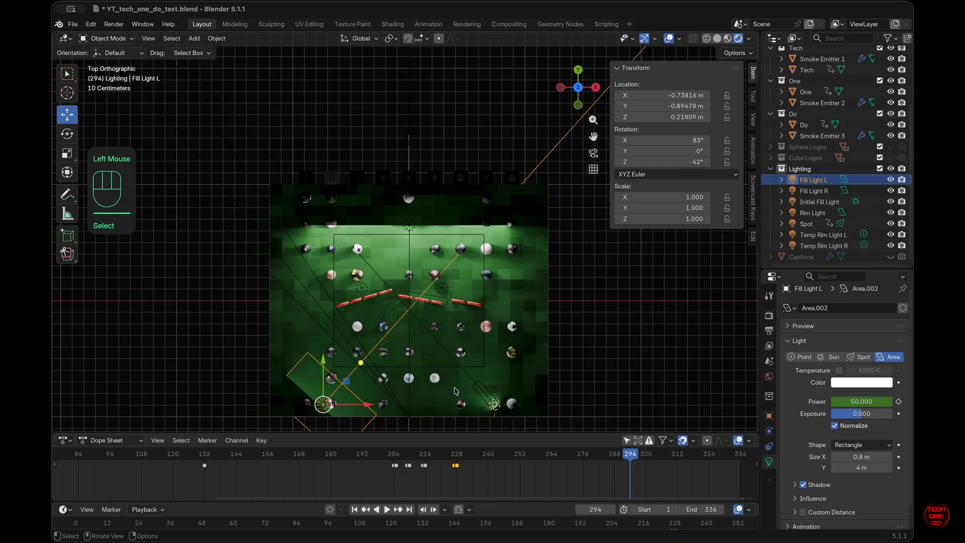
{"action": "middle_click_drag", "start_coordinate": [455, 392], "coordinate": [481, 412]}
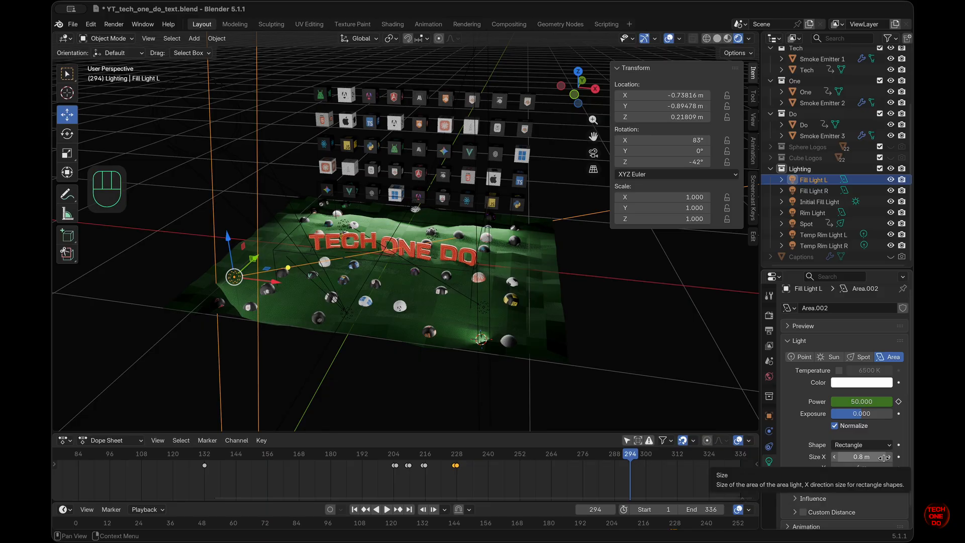
{"action": "left_click", "coordinate": [813, 191]}
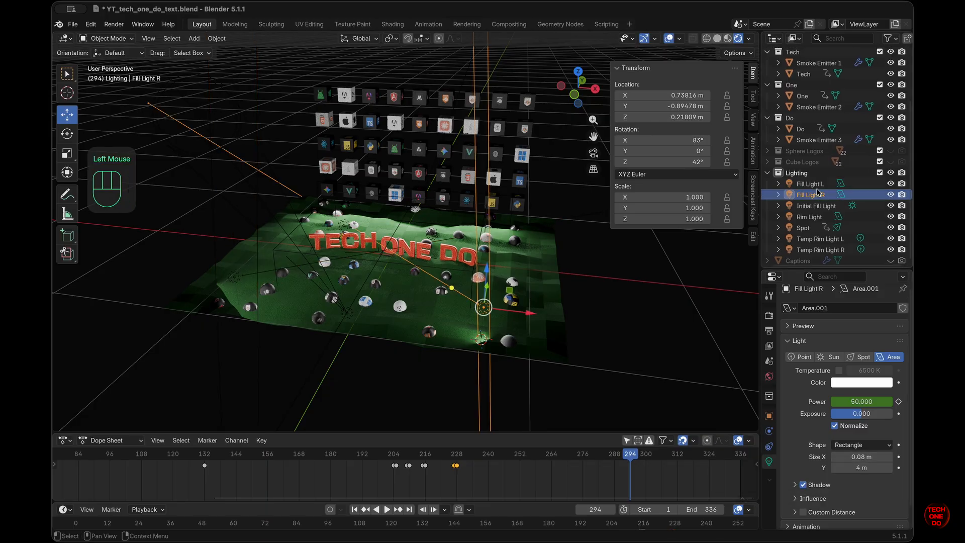
{"action": "left_click", "coordinate": [871, 459]}
{"action": "type", "text": "0.8"}
{"action": "key", "text": "Return"}
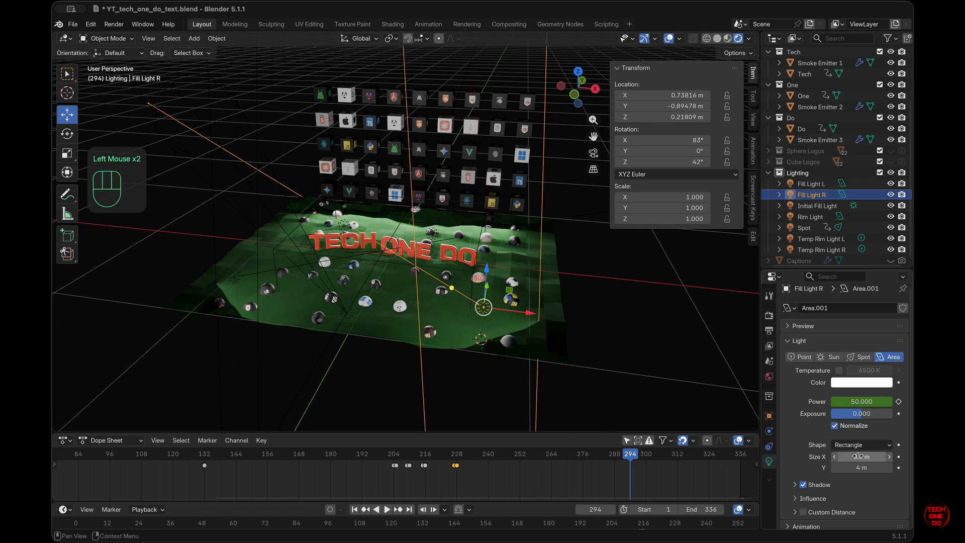
{"action": "left_click", "coordinate": [624, 372]}
{"action": "scroll", "coordinate": [624, 371], "scroll_direction": "up", "scroll_amount": 5}
{"action": "scroll", "coordinate": [624, 371], "scroll_direction": "down", "scroll_amount": 8}
{"action": "scroll", "coordinate": [624, 372], "scroll_direction": "up", "scroll_amount": 3}
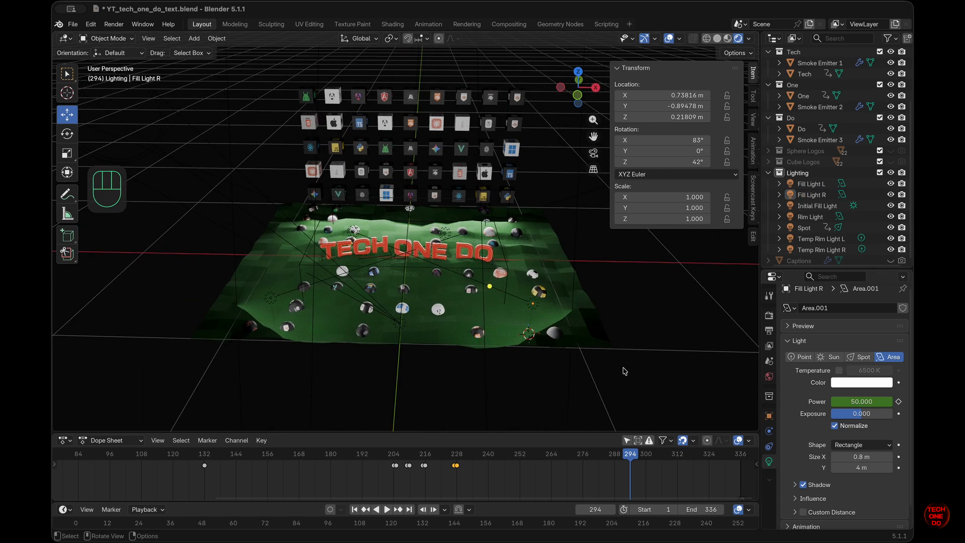
Step: Try a different X size for Fill Light R and return it to 0.8 m
{"action": "left_click_drag", "start_coordinate": [862, 456], "coordinate": [838, 427]}
{"action": "left_click", "coordinate": [865, 456]}
{"action": "type", "text": ".8"}
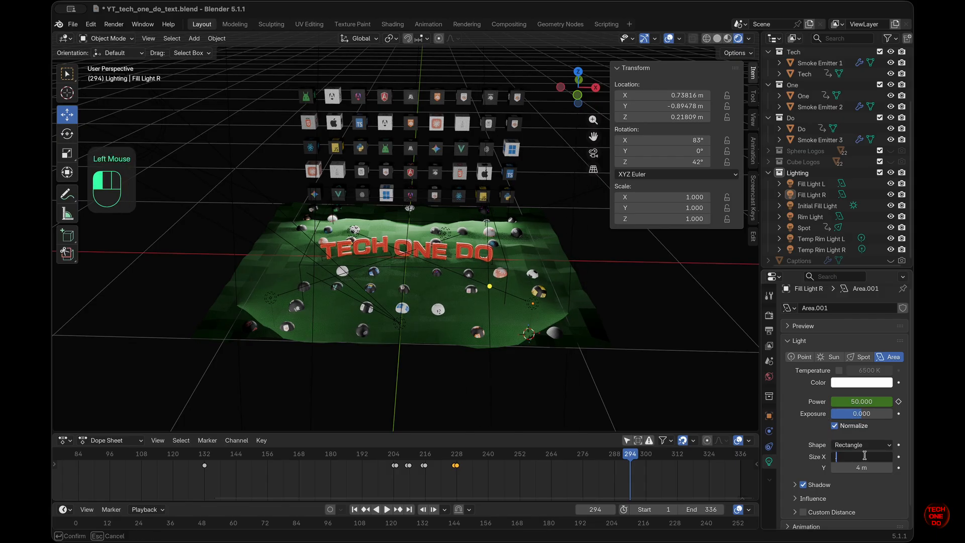
{"action": "key", "text": "Return"}
Step: Place the 3D cursor on the green floor in front of the text and add a Point light there
{"action": "scroll", "coordinate": [565, 387], "scroll_direction": "up", "scroll_amount": 8}
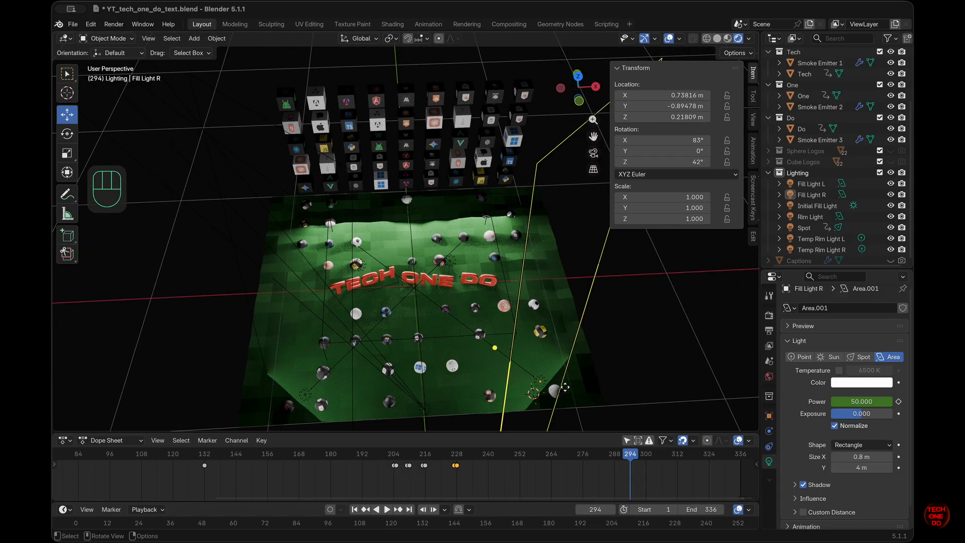
{"action": "scroll", "coordinate": [565, 387], "scroll_direction": "down", "scroll_amount": 4}
{"action": "scroll", "coordinate": [448, 349], "scroll_direction": "down", "scroll_amount": 2}
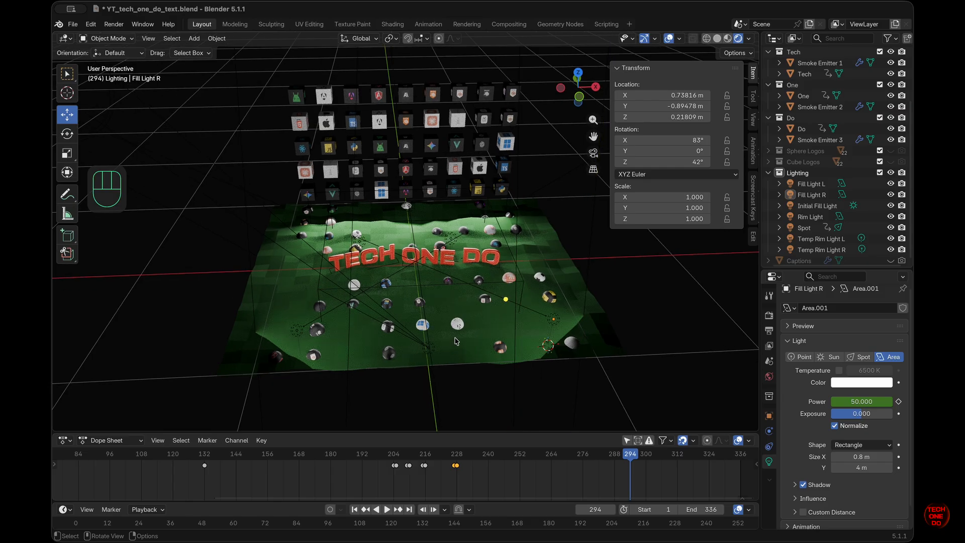
{"action": "right_click", "coordinate": [456, 340], "text": "shift"}
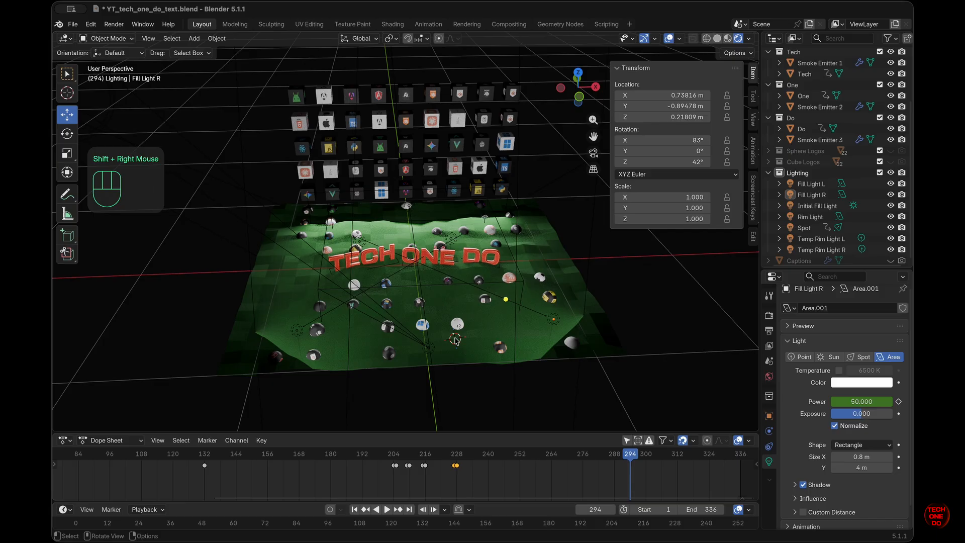
{"action": "key", "text": "shift+a"}
{"action": "mouse_move", "coordinate": [456, 341]}
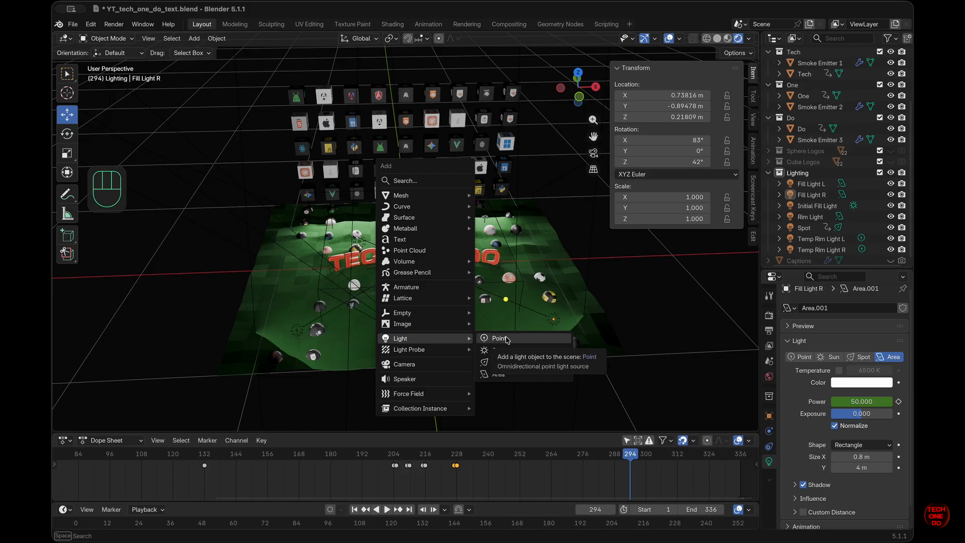
{"action": "left_click", "coordinate": [503, 339]}
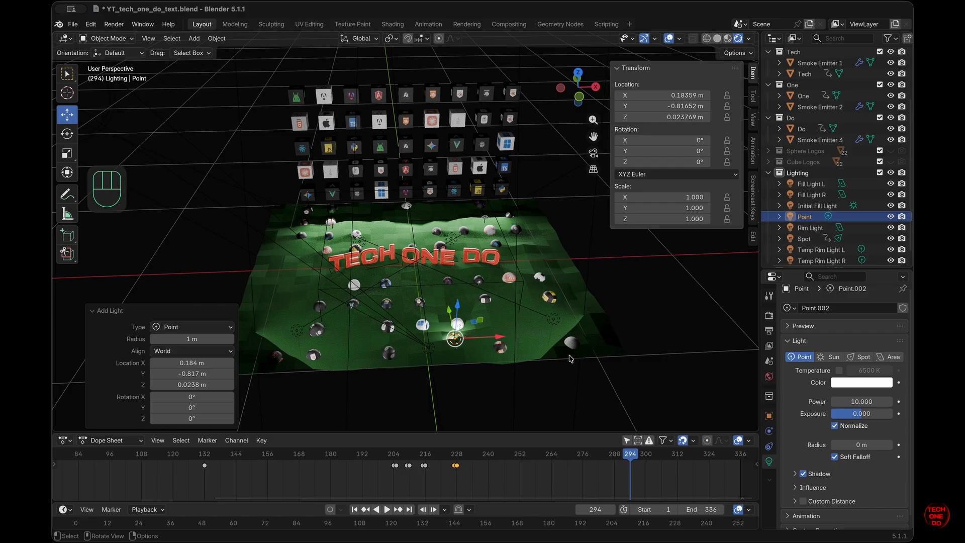
{"action": "key", "text": "KP_Enter"}
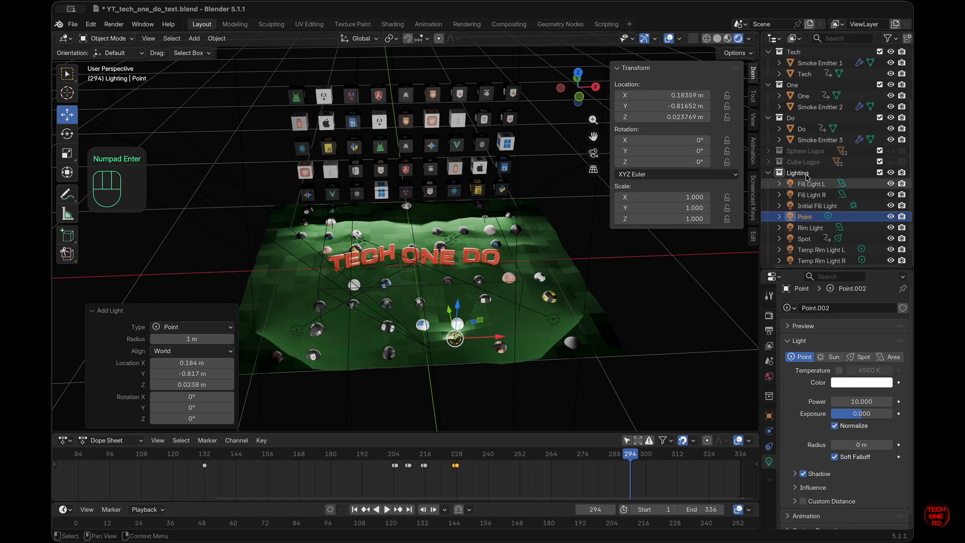
Step: Rename the new point light as Key Light and raise its Z location to about 0.62 m
{"action": "double_click", "coordinate": [805, 215]}
{"action": "type", "text": "Key Light"}
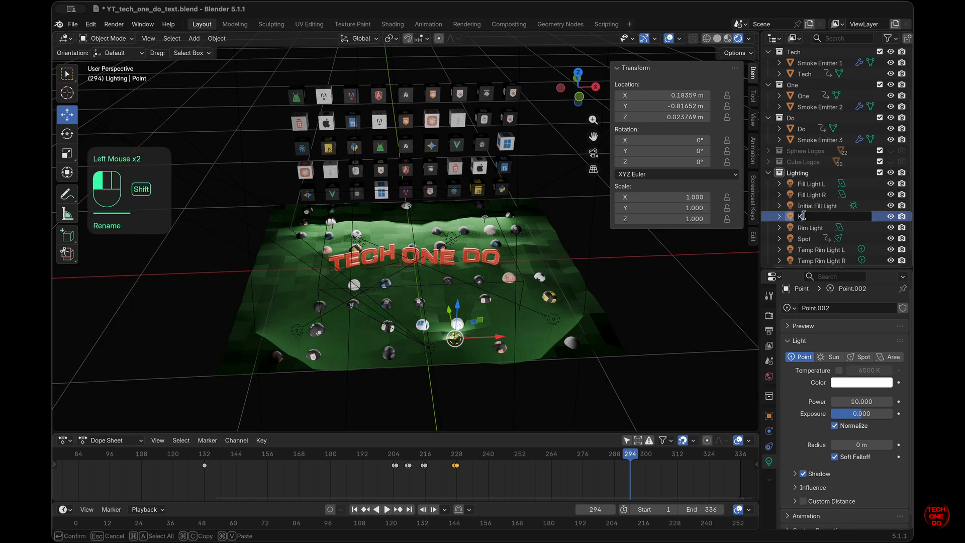
{"action": "key", "text": "Return"}
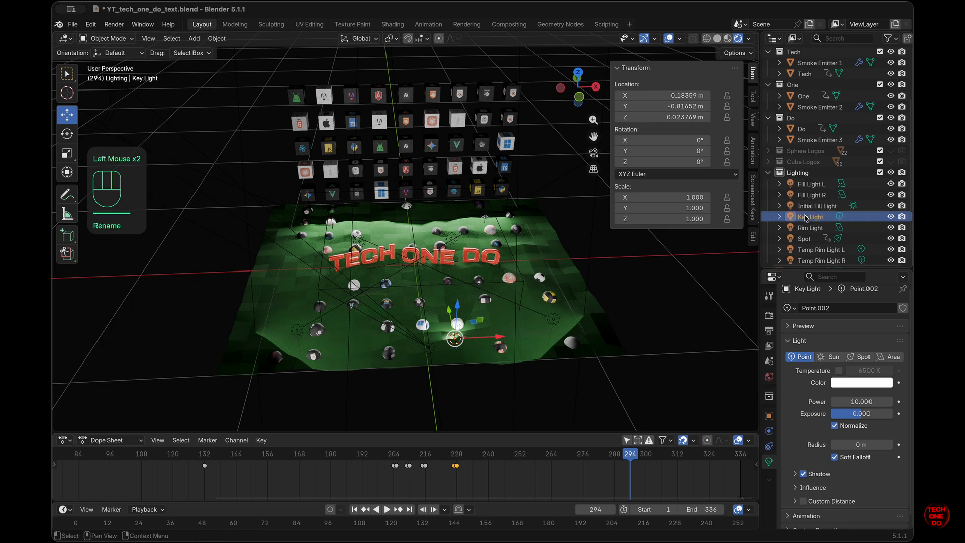
{"action": "mouse_move", "coordinate": [657, 112]}
{"action": "left_mouse_down"}
{"action": "mouse_move", "coordinate": [677, 111]}
{"action": "mouse_move", "coordinate": [670, 116]}
{"action": "left_mouse_up"}
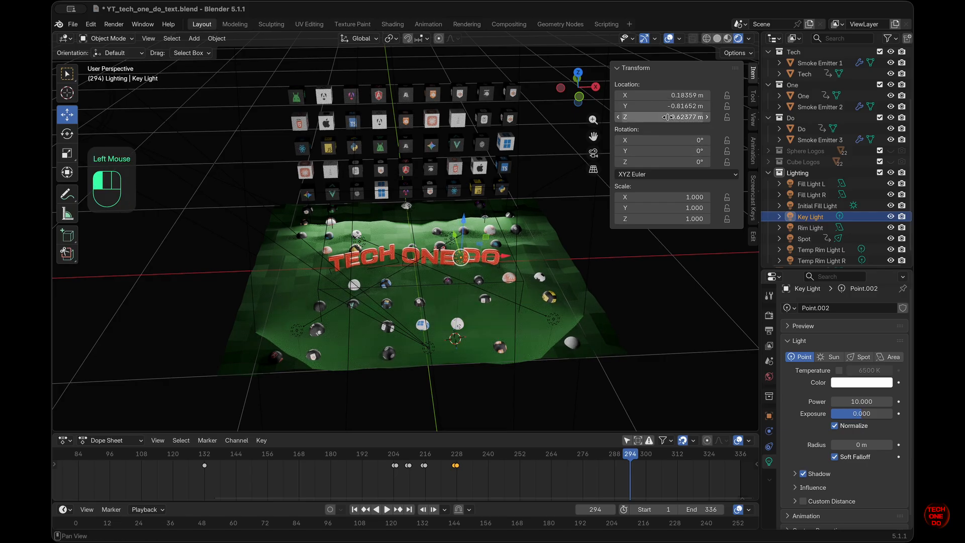
Step: Raise the Key Light's power to 42.8 while looking through the camera and change its type to Area
{"action": "left_click_drag", "start_coordinate": [861, 401], "coordinate": [213, 406]}
{"action": "left_click", "coordinate": [594, 153]}
{"action": "double_click", "coordinate": [595, 153]}
{"action": "left_click_drag", "start_coordinate": [862, 401], "coordinate": [719, 382]}
{"action": "left_click", "coordinate": [831, 357]}
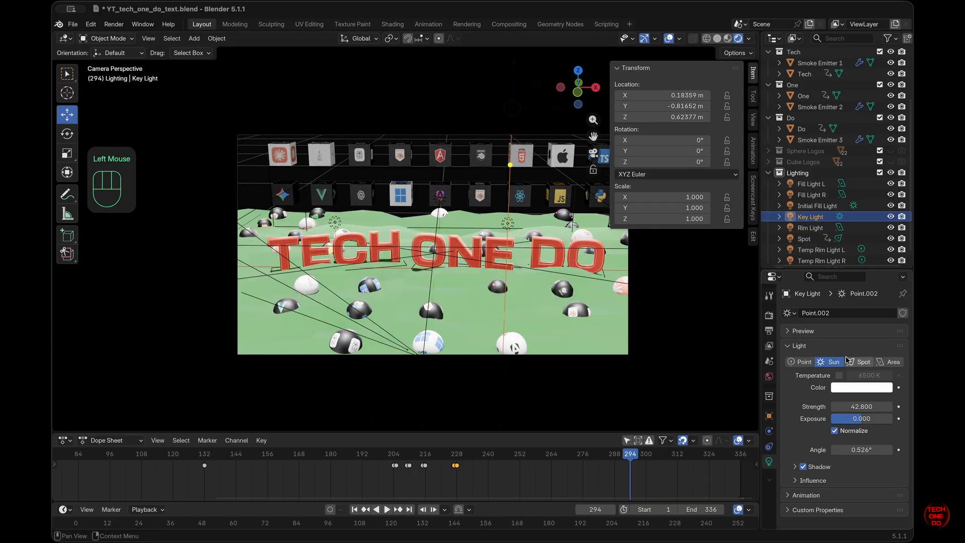
{"action": "left_click", "coordinate": [859, 361]}
{"action": "left_click", "coordinate": [889, 362]}
Step: Lower the Key Light's power to 20
{"action": "left_click_drag", "start_coordinate": [862, 406], "coordinate": [826, 387]}
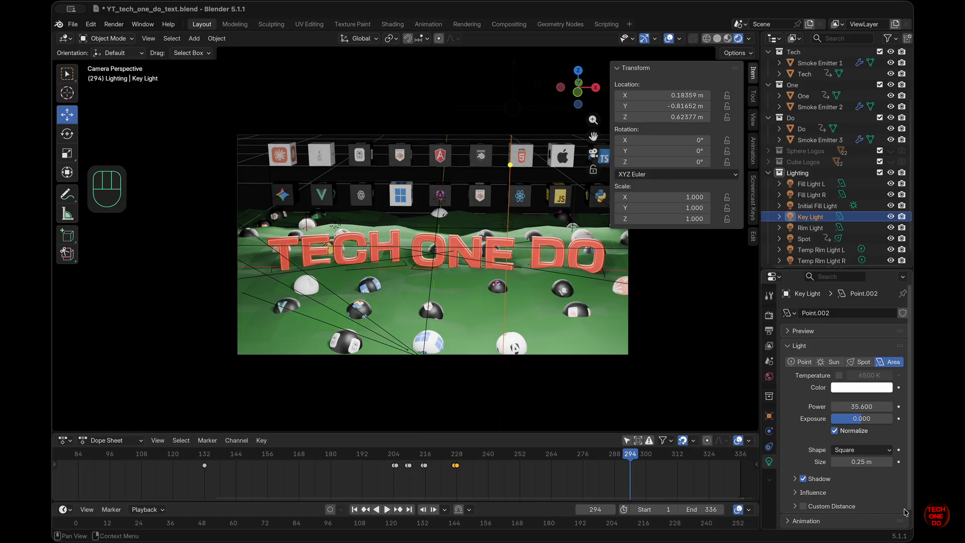
{"action": "left_click", "coordinate": [854, 389]}
{"action": "mouse_move", "coordinate": [829, 259]}
{"action": "left_mouse_down"}
{"action": "mouse_move", "coordinate": [801, 231]}
{"action": "mouse_move", "coordinate": [833, 250]}
{"action": "left_mouse_up"}
{"action": "left_click_drag", "start_coordinate": [861, 406], "coordinate": [810, 387]}
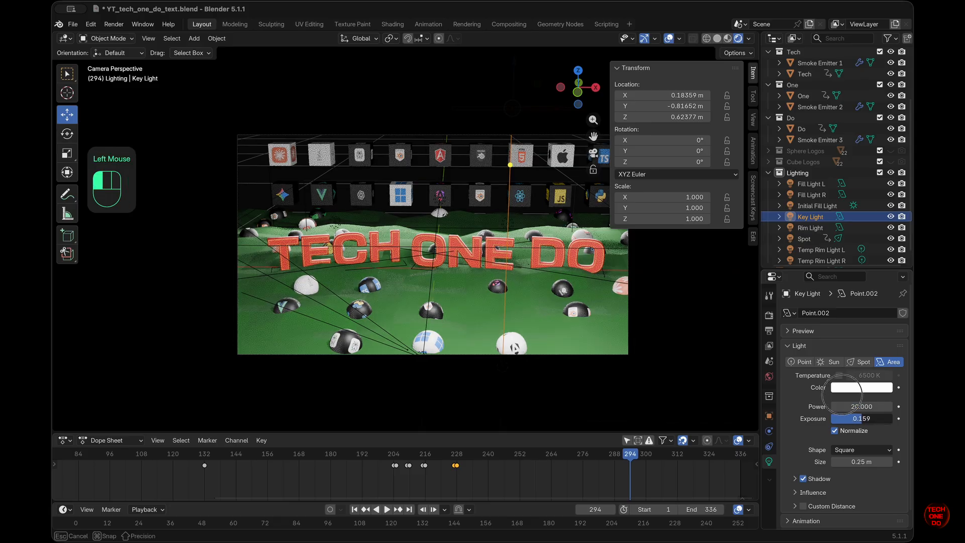
Step: Change the Key Light's shape to Rectangle with a size of 3 m in X and 0.12 m in Y
{"action": "left_click", "coordinate": [862, 450]}
{"action": "left_click", "coordinate": [849, 474]}
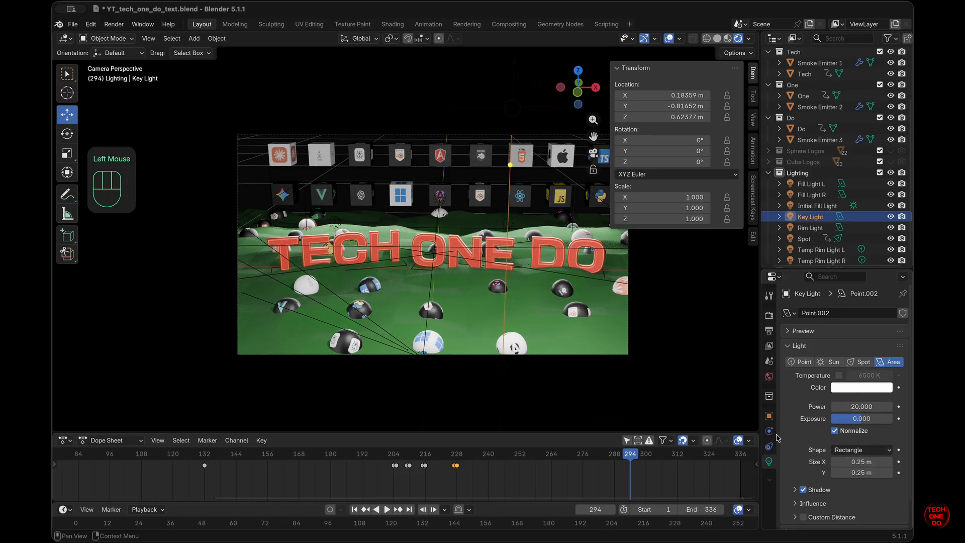
{"action": "double_click", "coordinate": [864, 462]}
{"action": "left_click", "coordinate": [865, 487]}
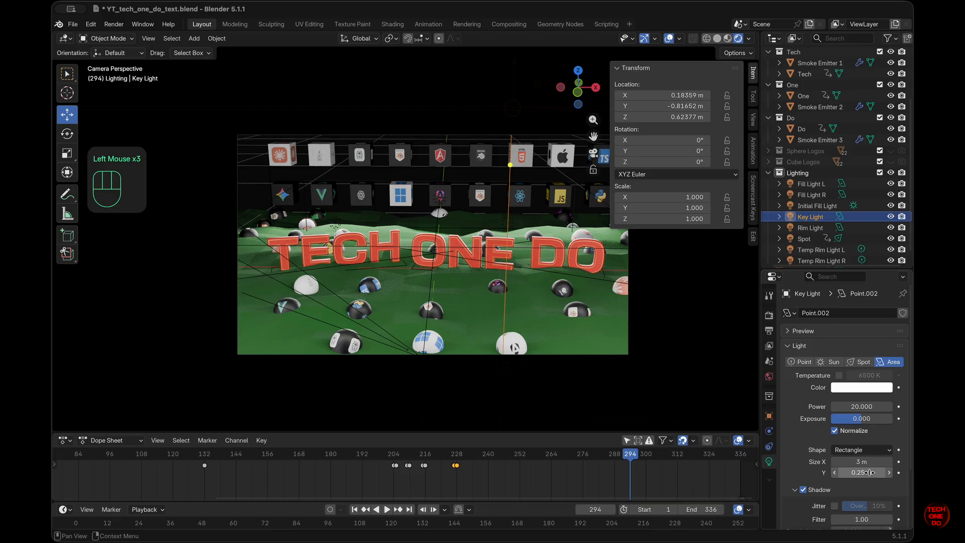
{"action": "left_click_drag", "start_coordinate": [869, 473], "coordinate": [818, 437]}
{"action": "left_click", "coordinate": [477, 311]}
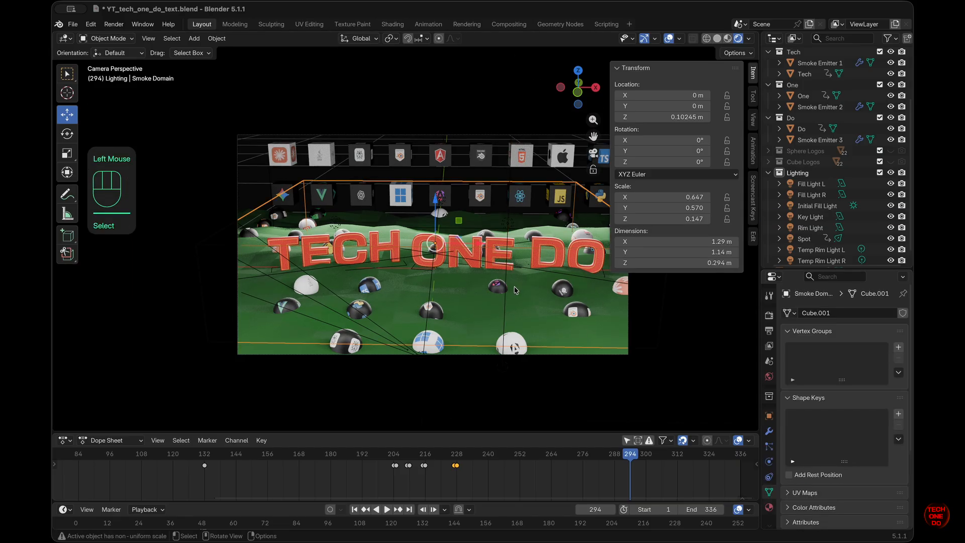
{"action": "scroll", "coordinate": [514, 286], "scroll_direction": "up", "scroll_amount": 5, "text": "super"}
{"action": "scroll", "coordinate": [514, 287], "scroll_direction": "down", "scroll_amount": 4, "text": "super"}
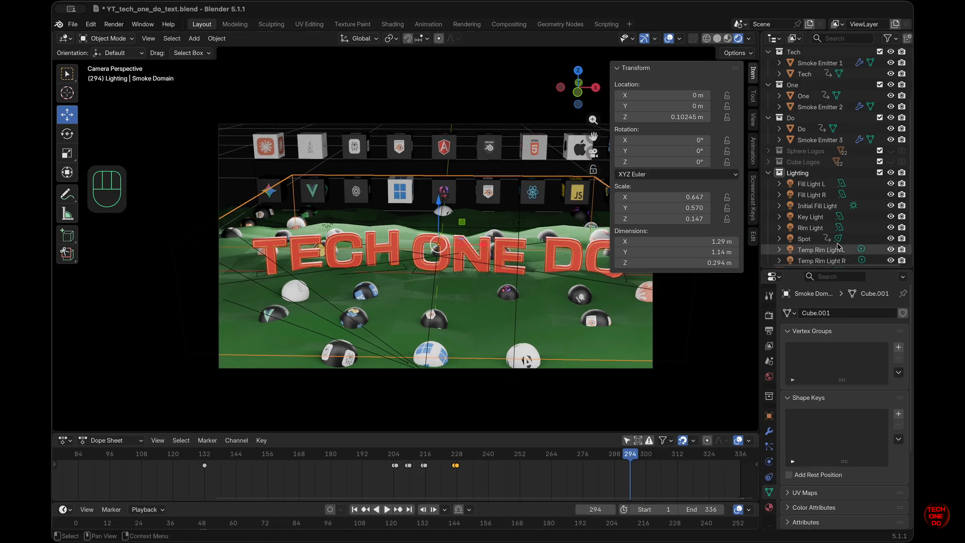
Step: Check Fill Light L's keyframes, move to frame 234 and keyframe the Key Light's power of 20 there
{"action": "left_click", "coordinate": [811, 229]}
{"action": "left_click", "coordinate": [816, 217]}
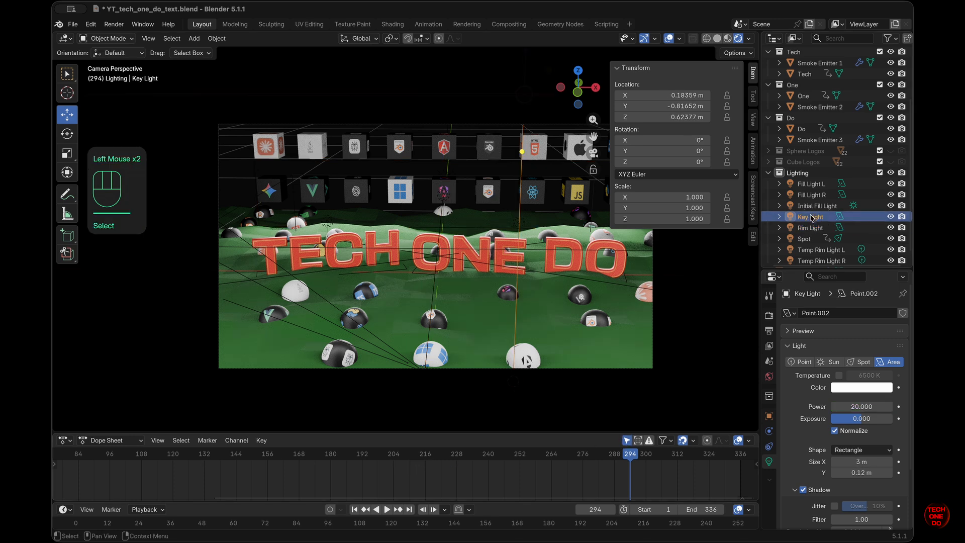
{"action": "left_click", "coordinate": [813, 195]}
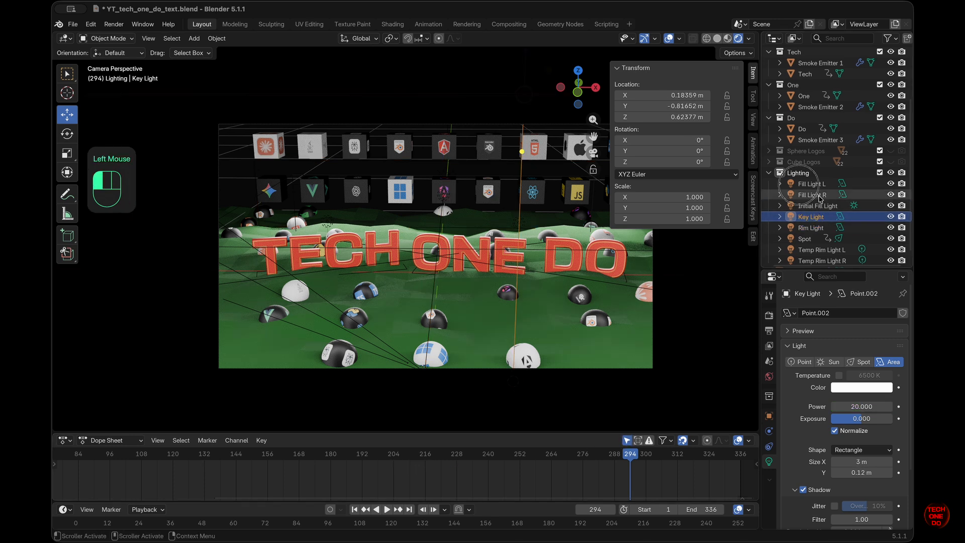
{"action": "left_click", "coordinate": [818, 185]}
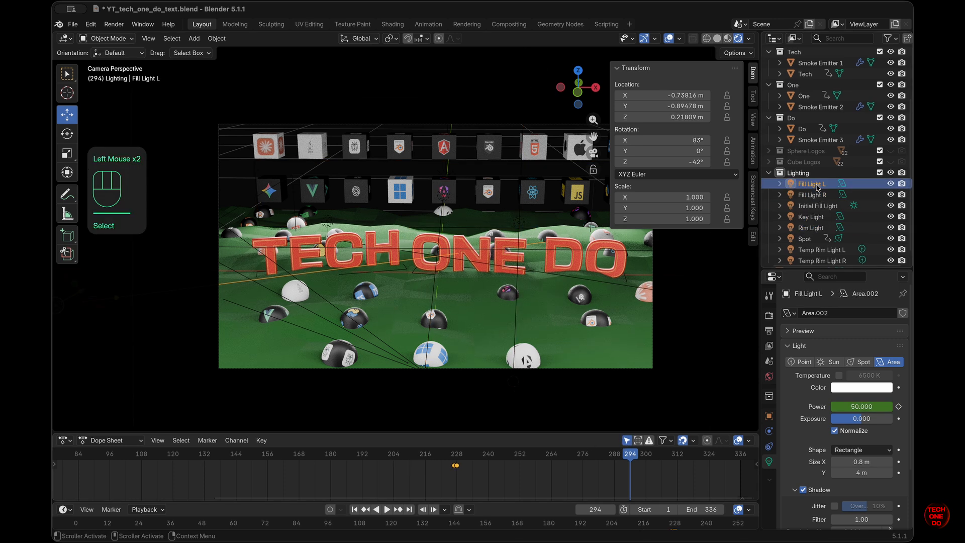
{"action": "left_click", "coordinate": [459, 454]}
{"action": "left_click", "coordinate": [457, 454]}
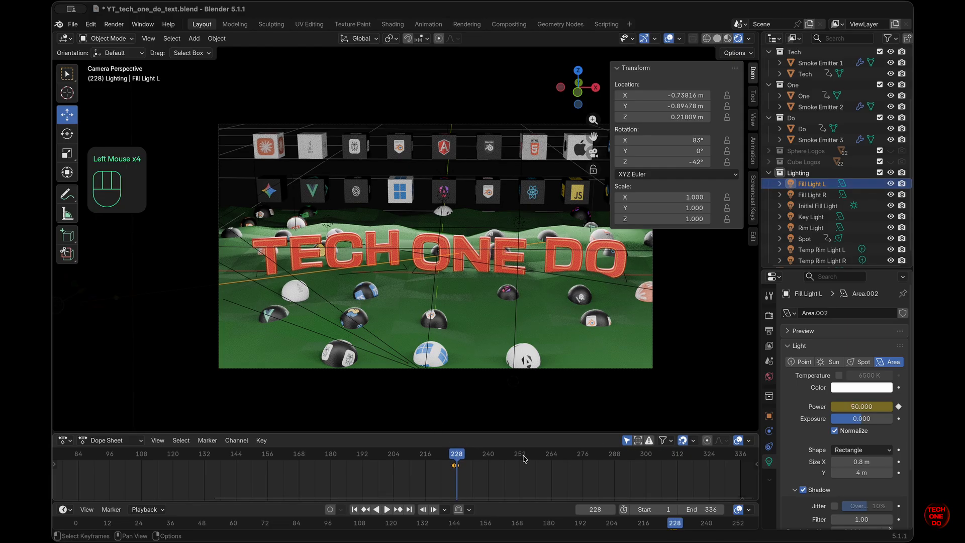
{"action": "left_click_drag", "start_coordinate": [461, 456], "coordinate": [473, 455]}
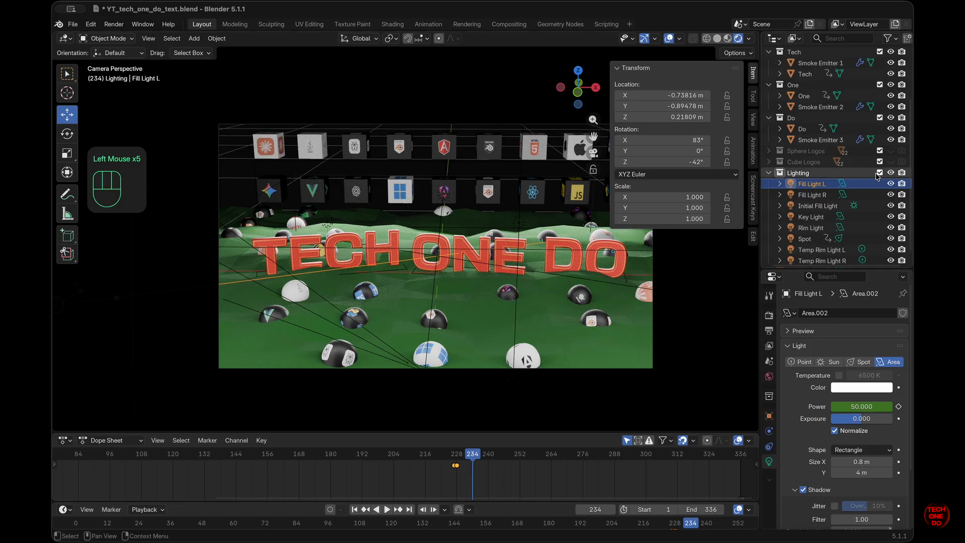
{"action": "left_click", "coordinate": [816, 220]}
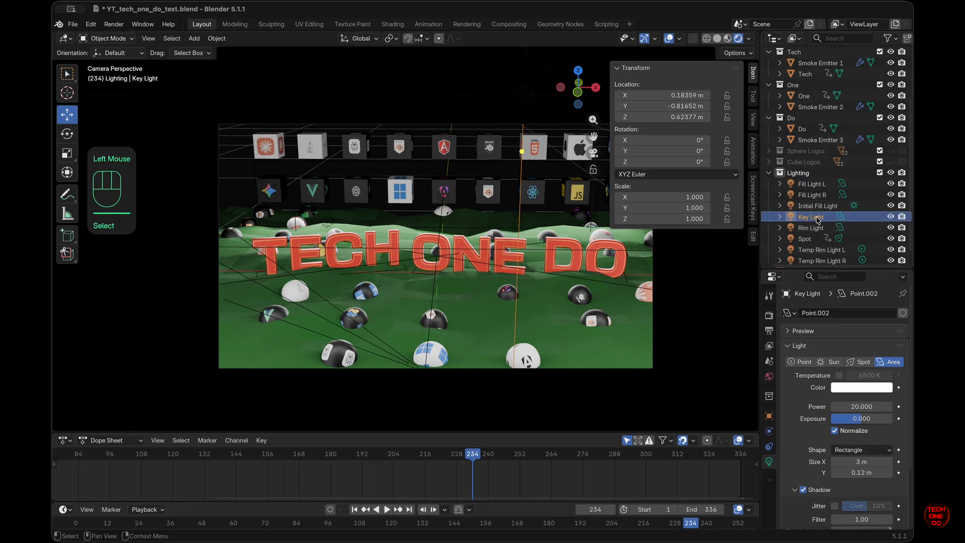
{"action": "left_click", "coordinate": [900, 407]}
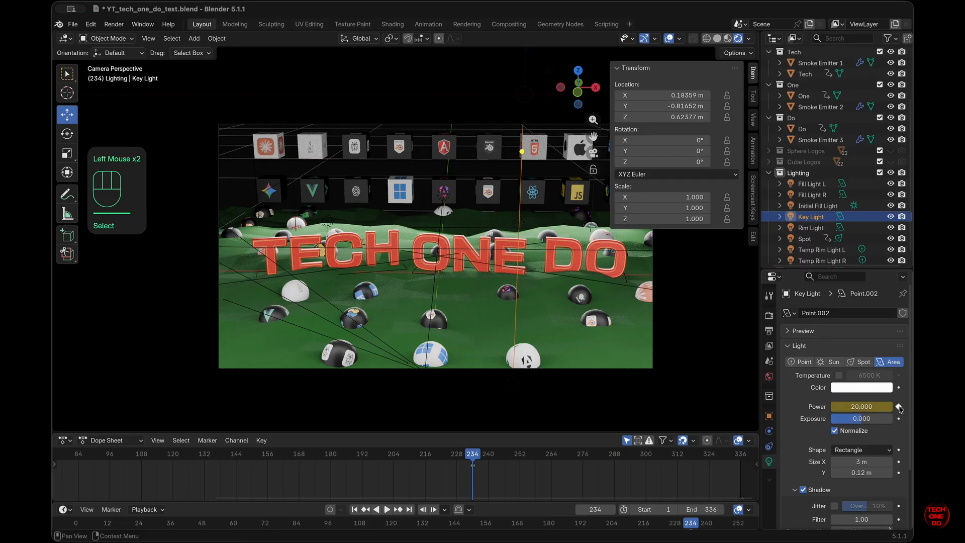
Step: Set the Key Light's power to 0 at frame 233 and insert a keyframe for it
{"action": "key", "text": "Left"}
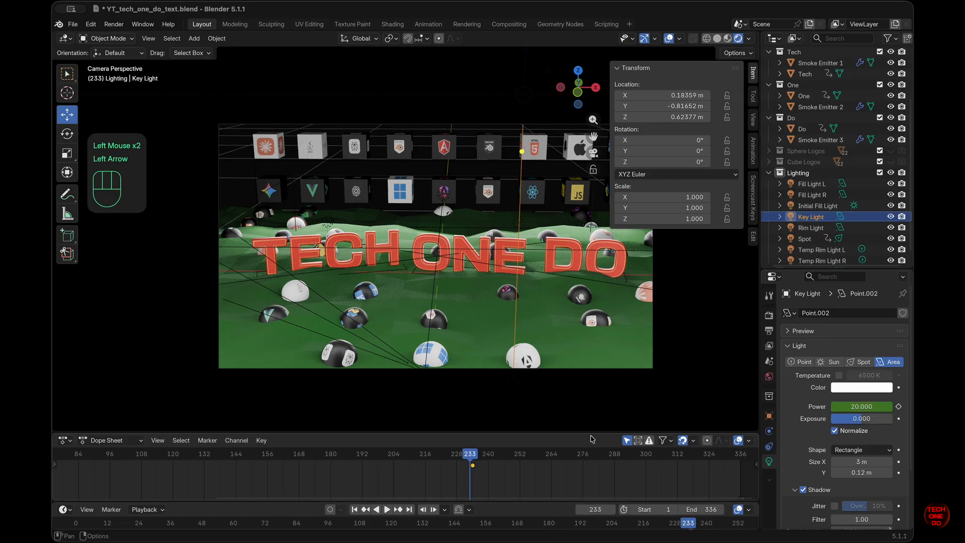
{"action": "left_click", "coordinate": [863, 407]}
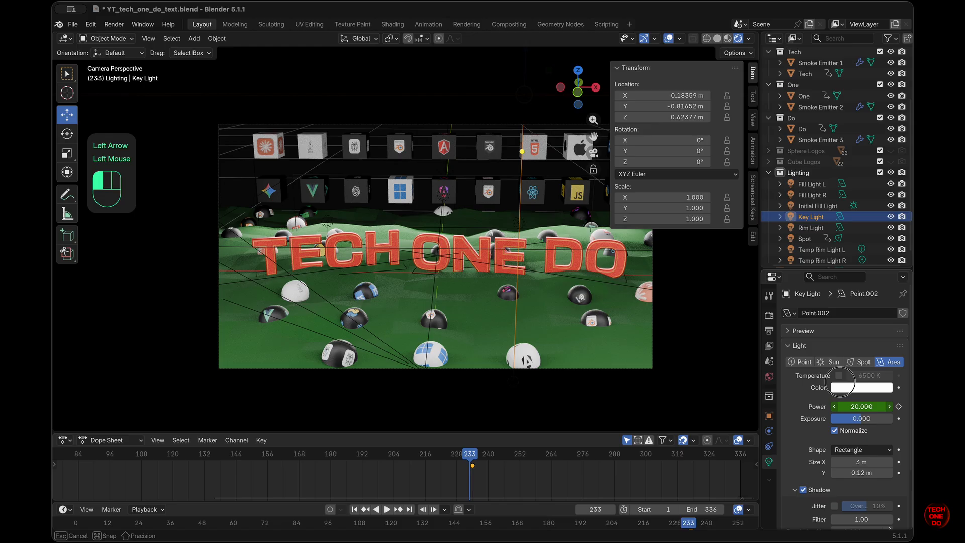
{"action": "type", "text": "0"}
{"action": "key", "text": "Return"}
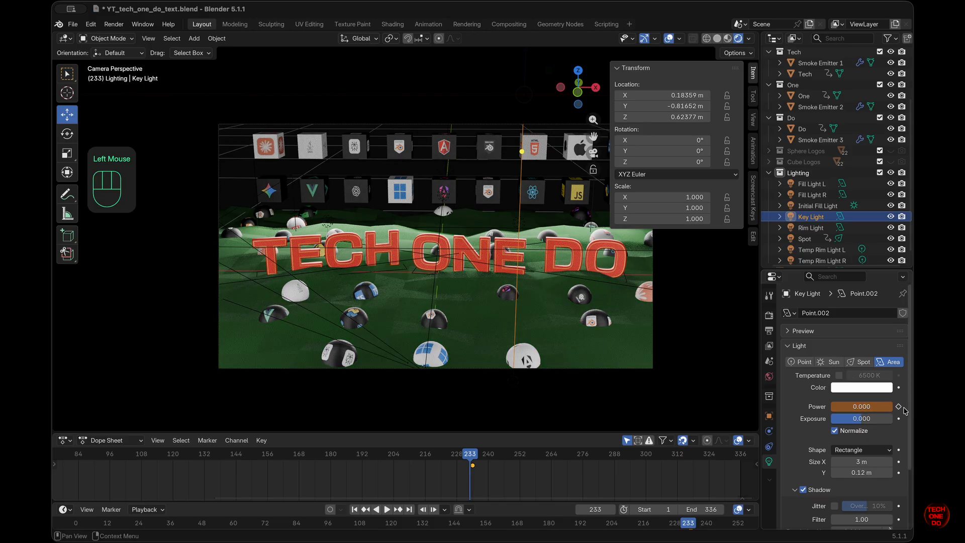
{"action": "left_click", "coordinate": [899, 407]}
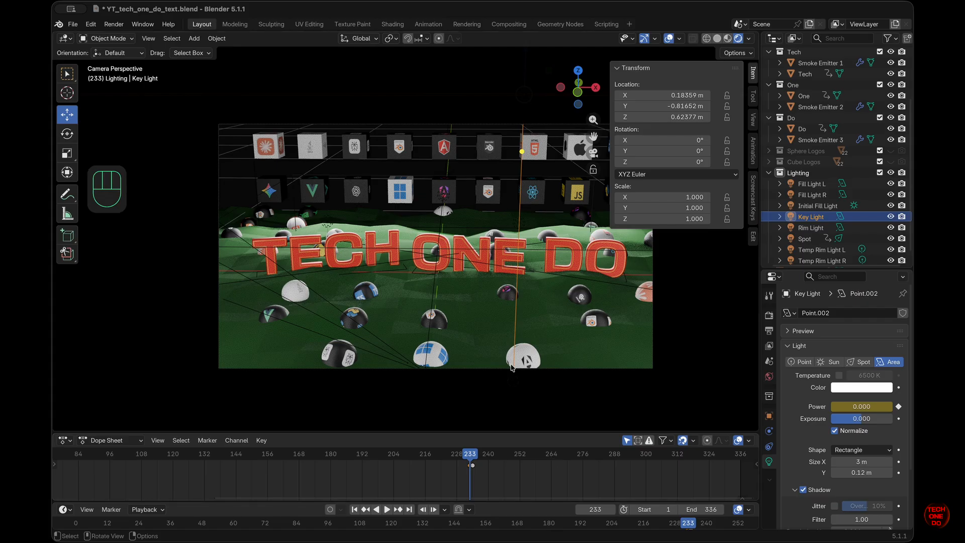
Step: Leave the camera view and rotate the Key Light to 52° about X so it aims at the text
{"action": "middle_click_drag", "start_coordinate": [511, 367], "coordinate": [512, 366]}
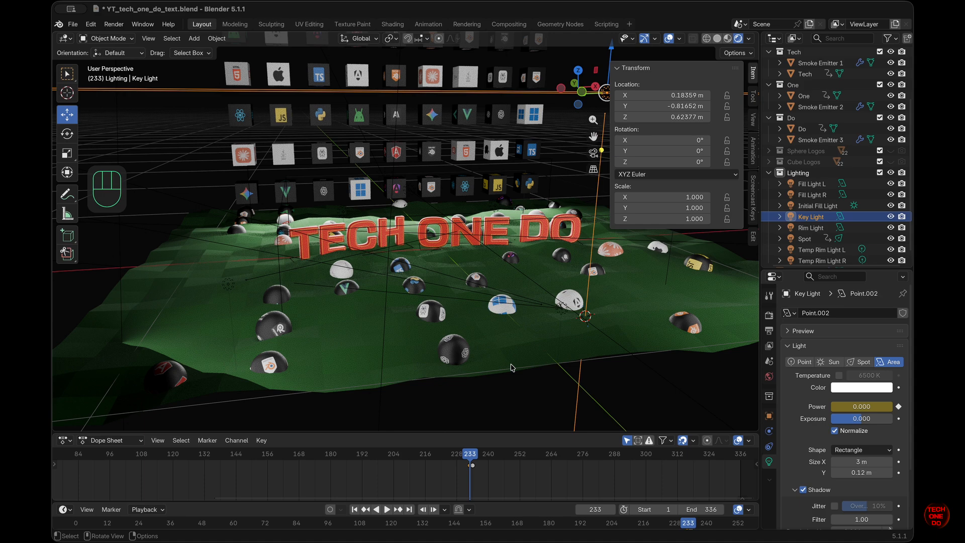
{"action": "middle_click_drag", "start_coordinate": [505, 390], "coordinate": [681, 219]}
{"action": "left_click_drag", "start_coordinate": [681, 136], "coordinate": [674, 133]}
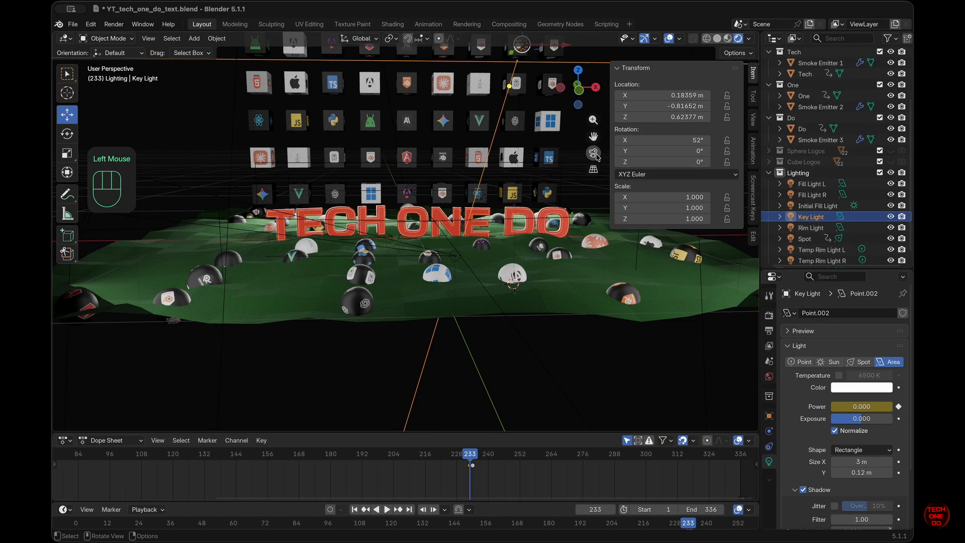
Step: Return to the camera view at frame 234, try Key Light powers of 10 and 15, and set the power back to 20
{"action": "left_click", "coordinate": [593, 153]}
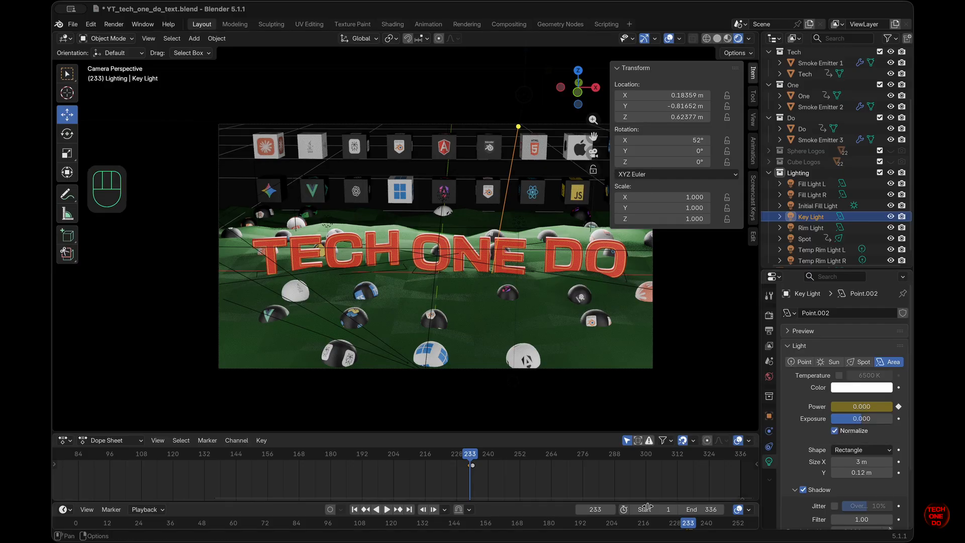
{"action": "key", "text": "Right"}
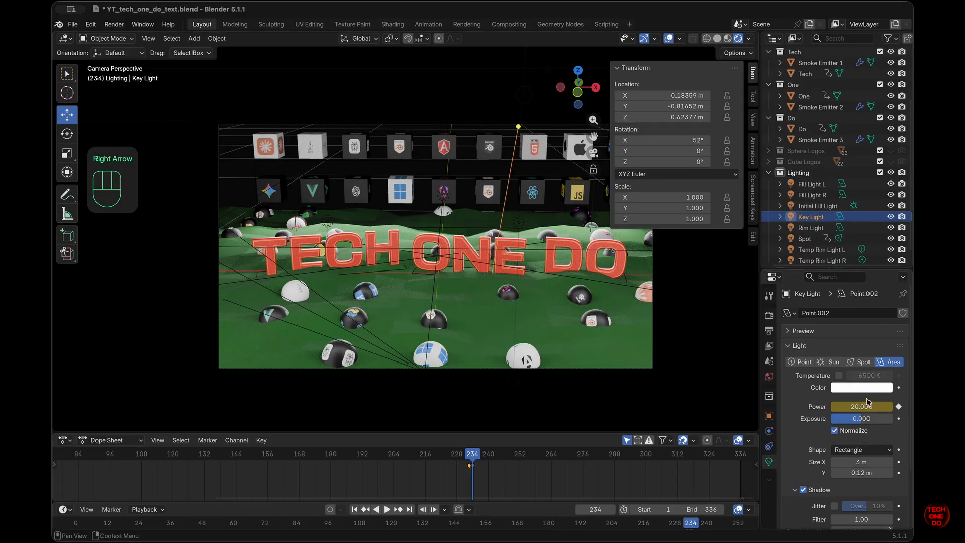
{"action": "left_click_drag", "start_coordinate": [868, 402], "coordinate": [818, 386]}
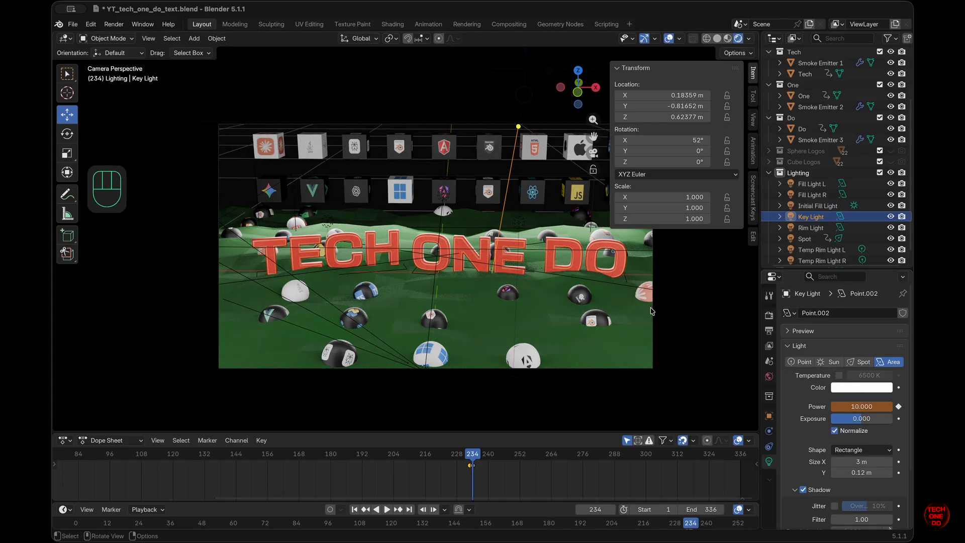
{"action": "left_click", "coordinate": [843, 406]}
{"action": "type", "text": "20"}
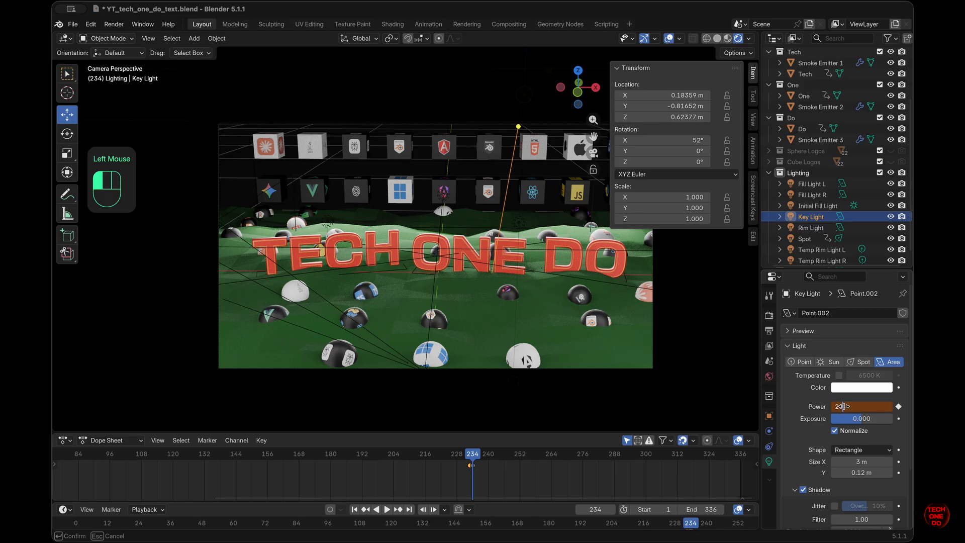
{"action": "key", "text": "Return"}
{"action": "left_click", "coordinate": [852, 407]}
{"action": "type", "text": "15"}
{"action": "key", "text": "Return"}
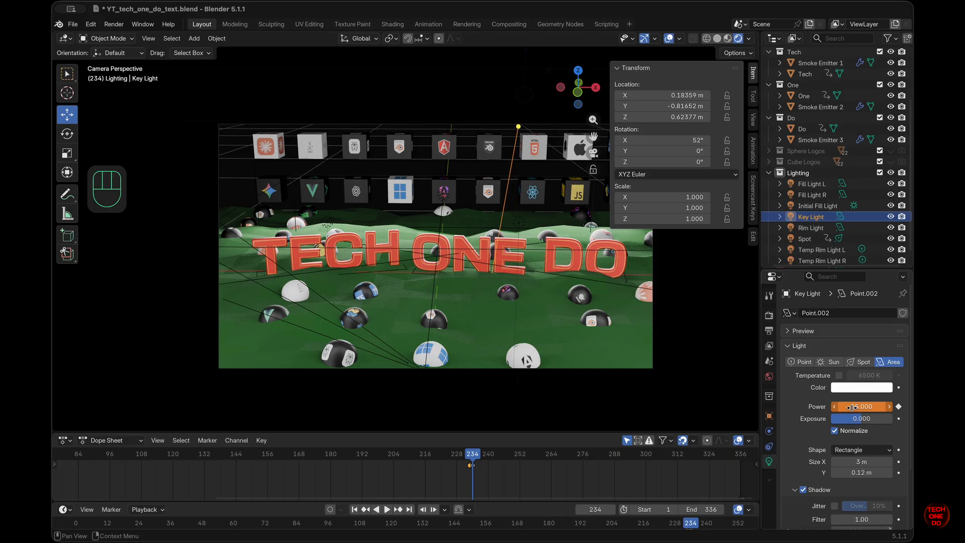
{"action": "left_click", "coordinate": [852, 408]}
{"action": "type", "text": "20"}
{"action": "key", "text": "Return"}
Step: Play the animation from frame 1 in the camera view with the viewport overlays and sidebar hidden to review the lighting
{"action": "left_click", "coordinate": [566, 442]}
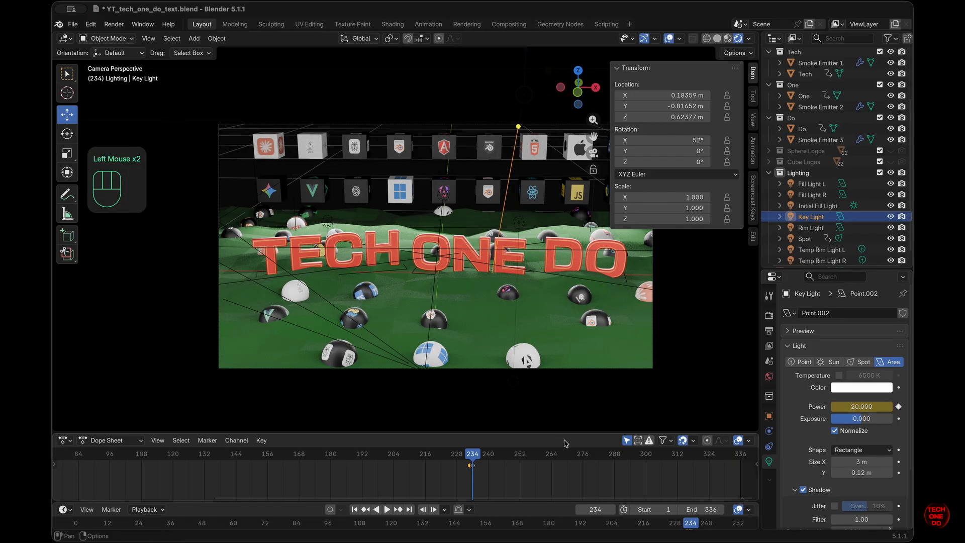
{"action": "left_click_drag", "start_coordinate": [474, 456], "coordinate": [89, 456]}
{"action": "scroll", "coordinate": [497, 483], "scroll_direction": "down", "scroll_amount": 6, "text": "super"}
{"action": "scroll", "coordinate": [497, 484], "scroll_direction": "down", "scroll_amount": 2, "text": "super"}
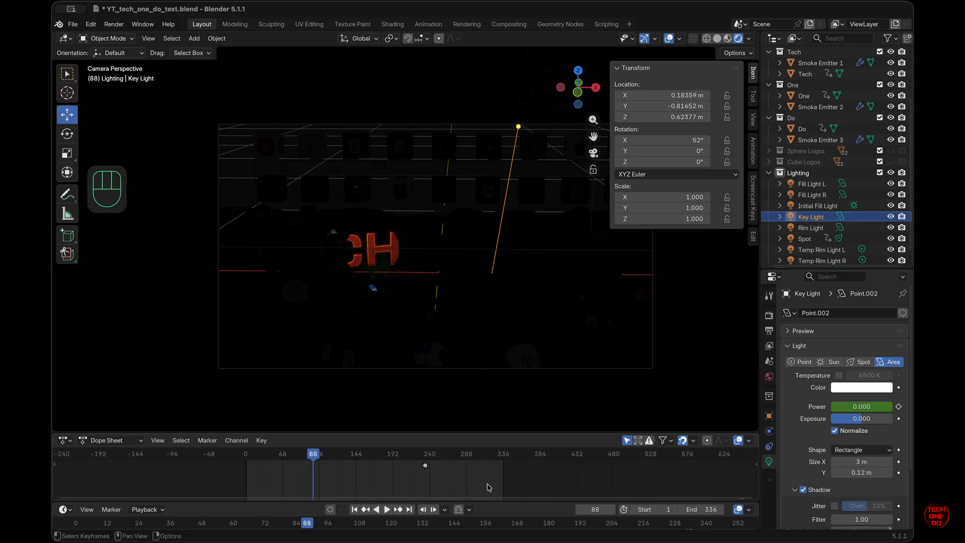
{"action": "left_click", "coordinate": [354, 509]}
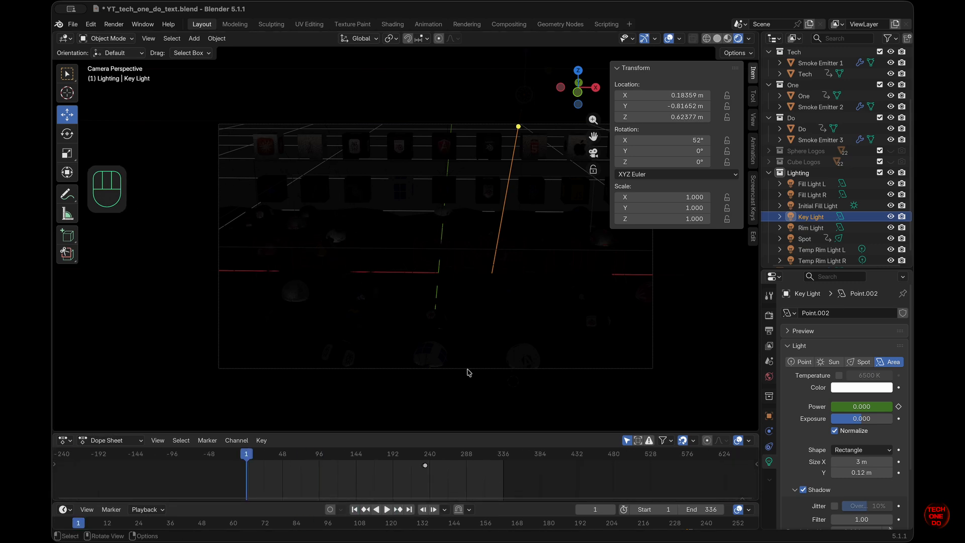
{"action": "key", "text": "shift+alt+z"}
{"action": "left_click", "coordinate": [387, 509]}
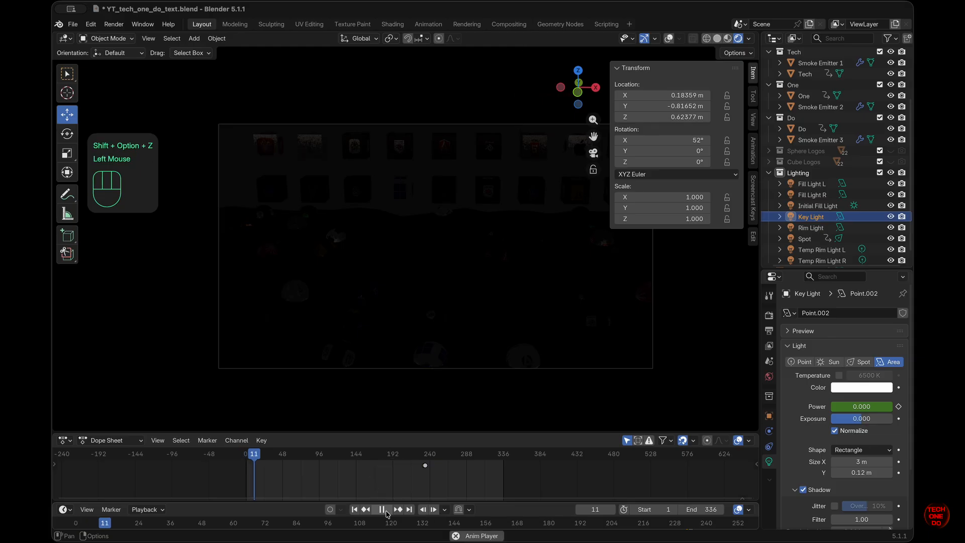
{"action": "key", "text": "n"}
{"action": "left_click", "coordinate": [355, 509]}
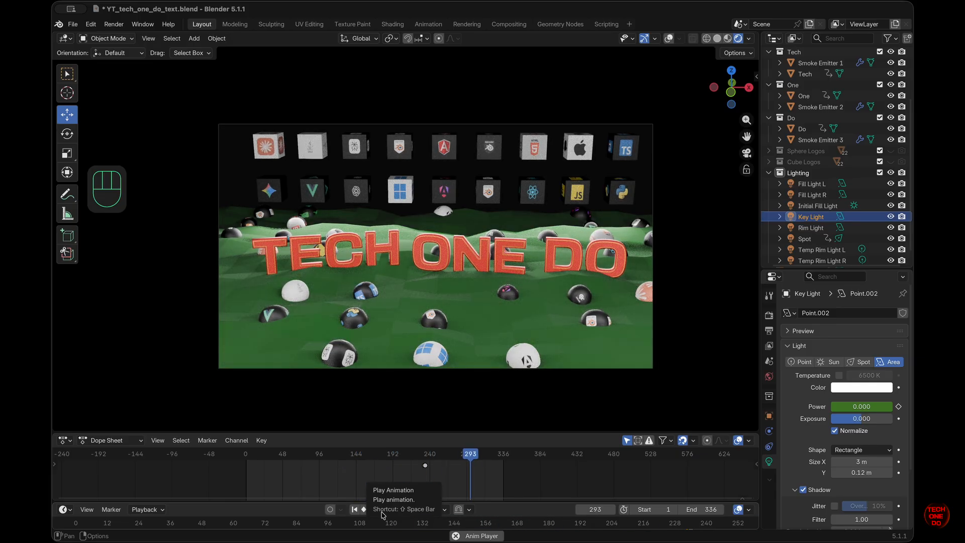
{"action": "left_click", "coordinate": [384, 510]}
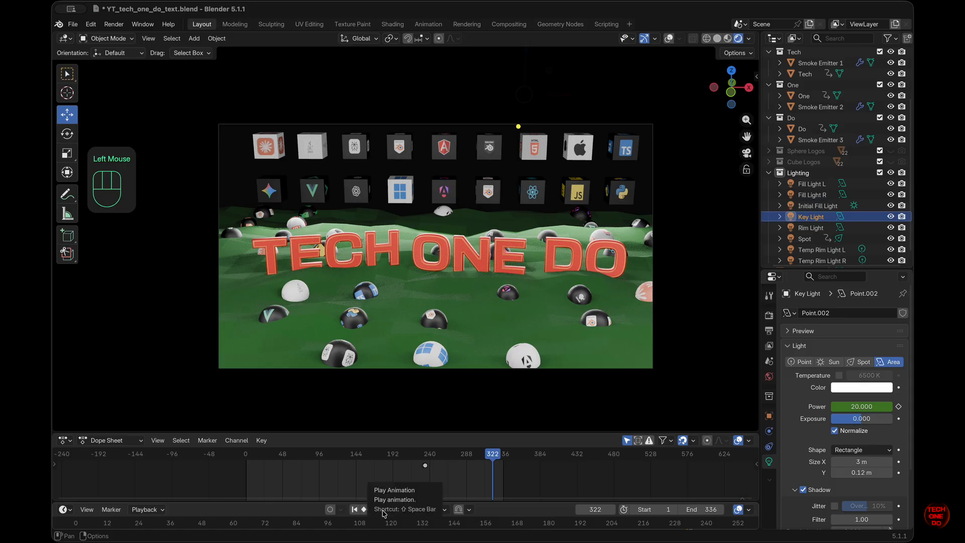
Step: Step and scrub through frames 233 to 235 to compare the scene with the Key Light off and on
{"action": "left_click_drag", "start_coordinate": [497, 457], "coordinate": [425, 460]}
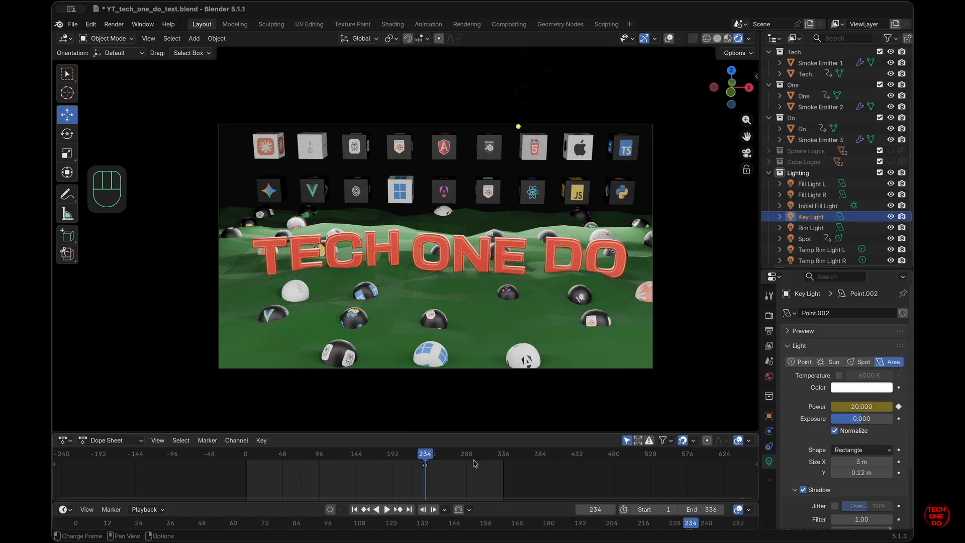
{"action": "key", "text": "Left"}
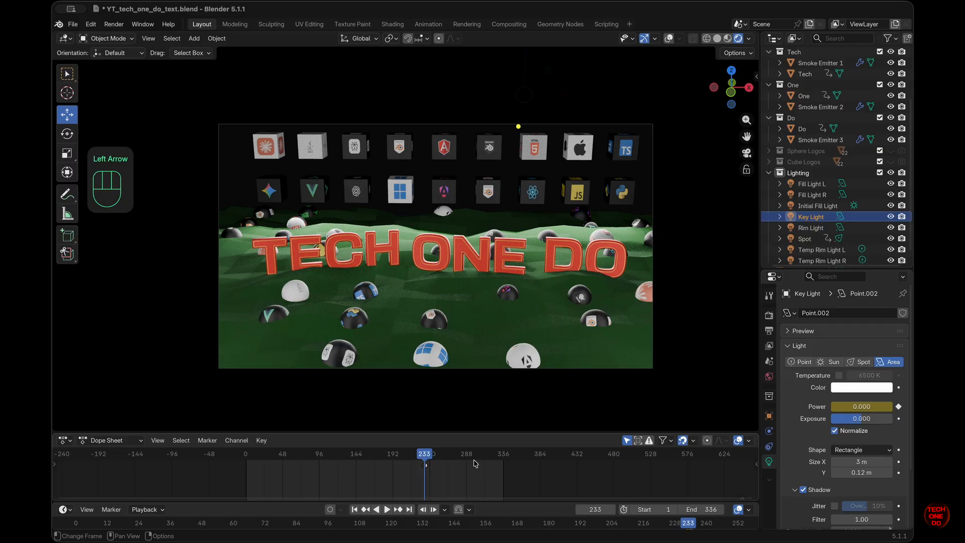
{"action": "key", "text": "Right"}
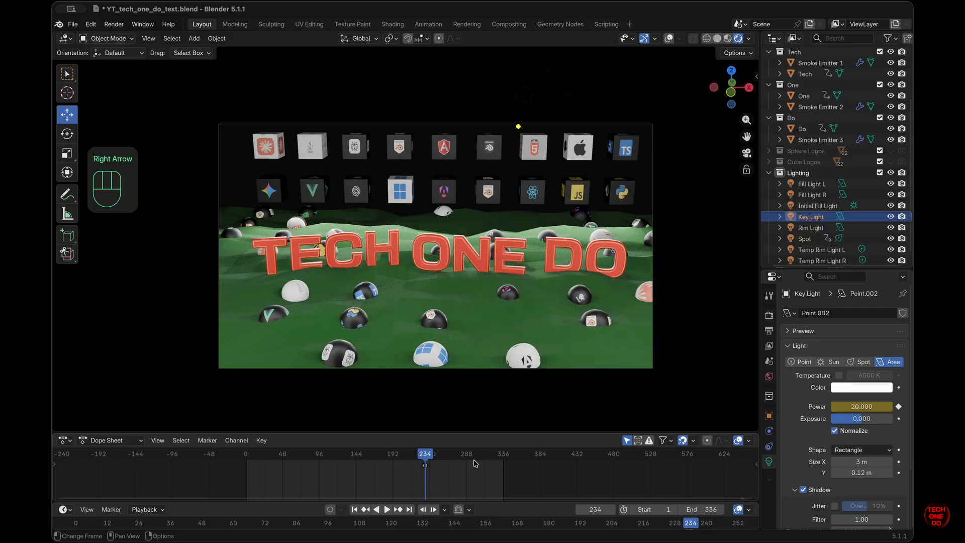
{"action": "scroll", "coordinate": [468, 481], "scroll_direction": "up", "scroll_amount": 5}
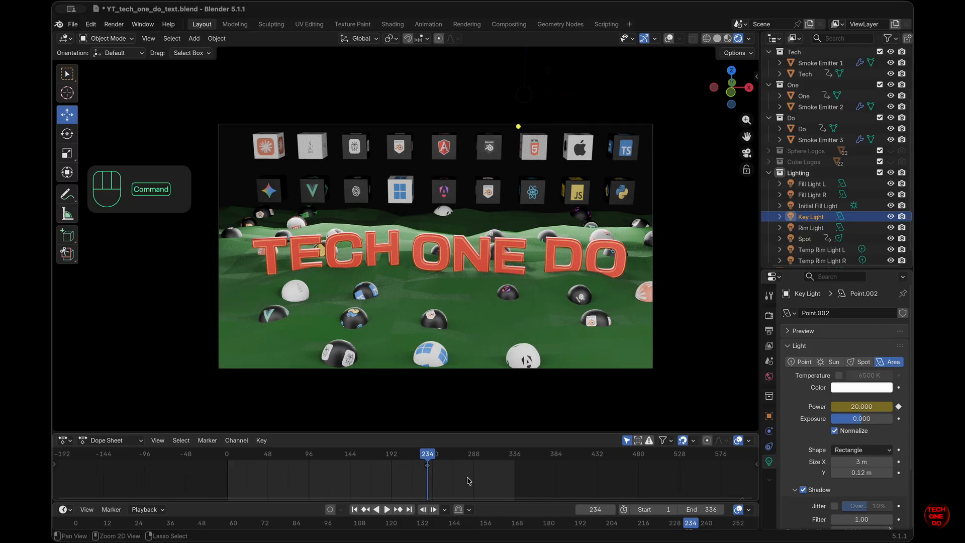
{"action": "scroll", "coordinate": [468, 481], "scroll_direction": "left", "scroll_amount": 1}
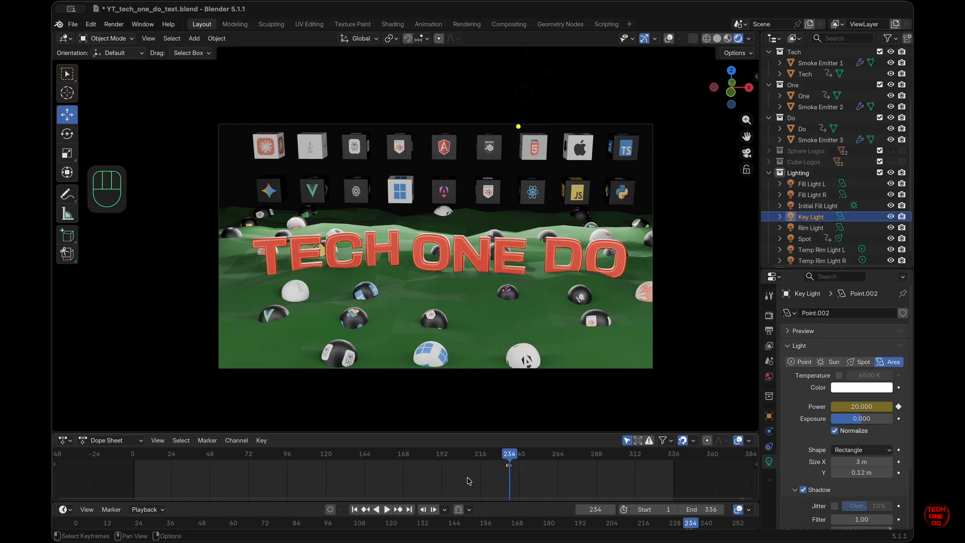
{"action": "left_click_drag", "start_coordinate": [514, 457], "coordinate": [490, 459]}
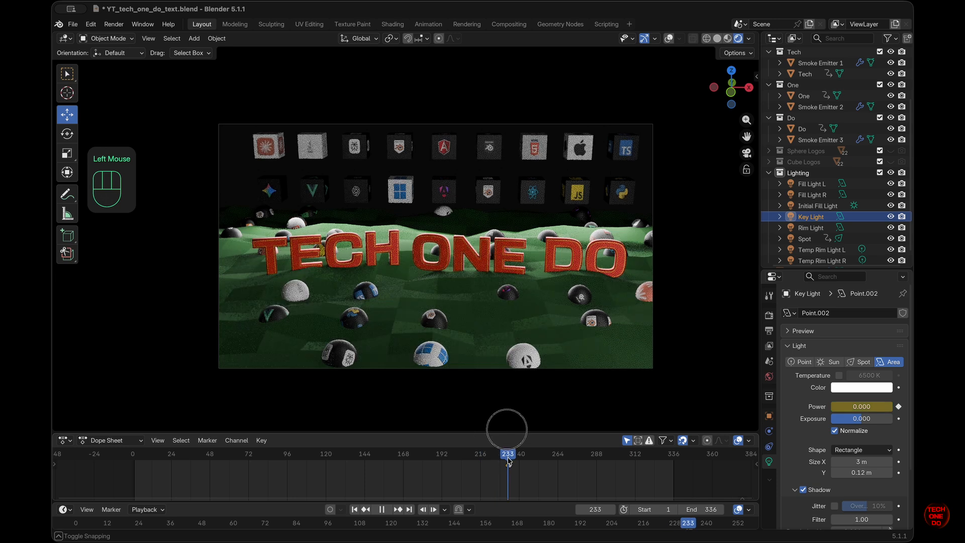
{"action": "key", "text": "Escape"}
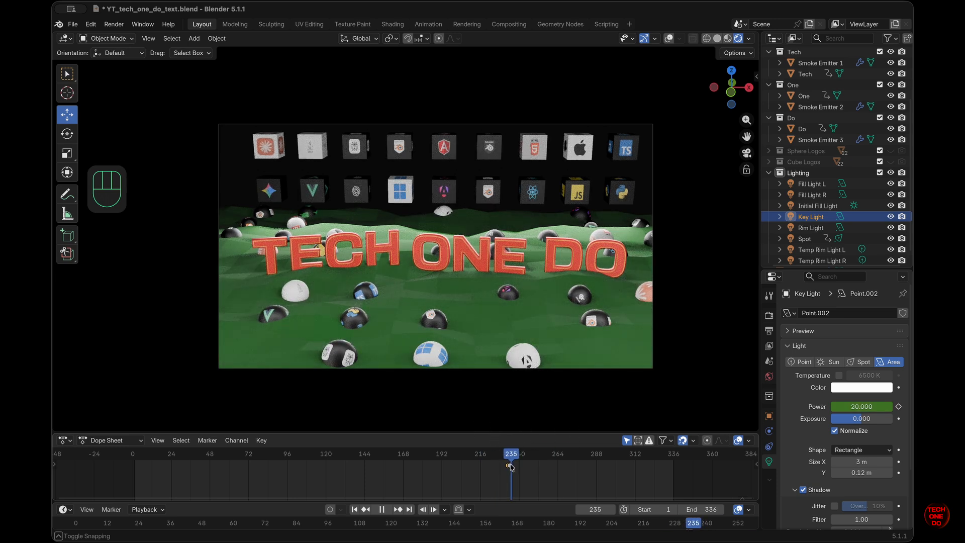
Step: Compare the keyframe timing of Fill Light L and Fill Light R by selecting each light in turn
{"action": "scroll", "coordinate": [822, 203], "scroll_direction": "down", "scroll_amount": 1}
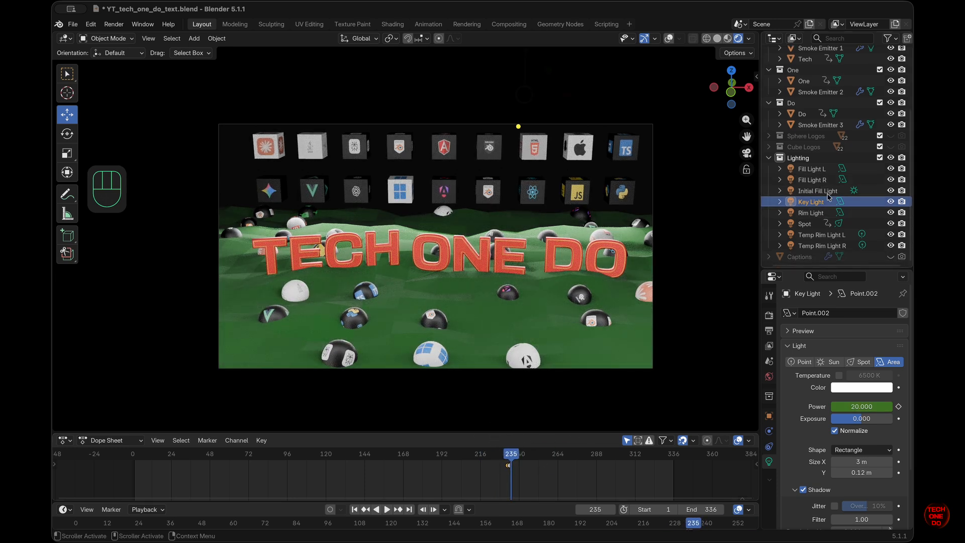
{"action": "left_click", "coordinate": [825, 172]}
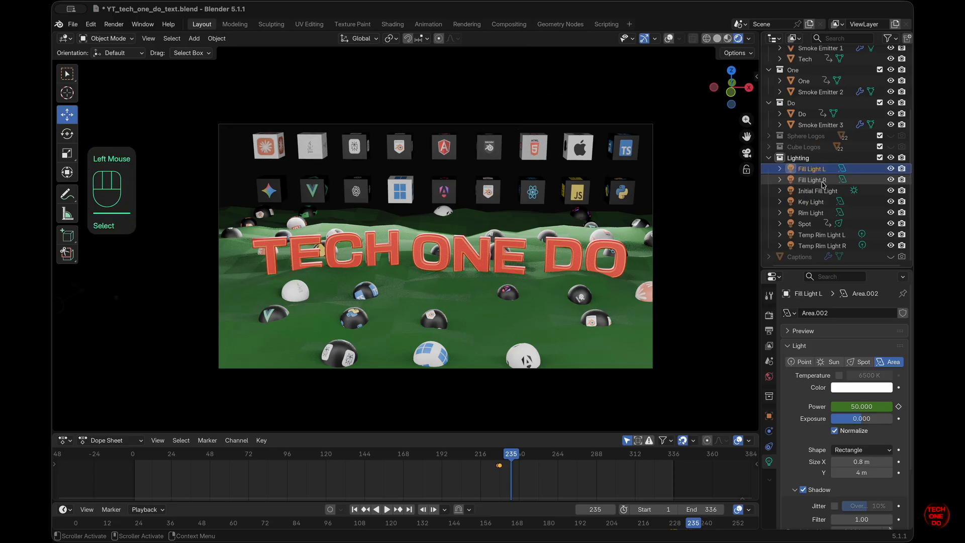
{"action": "left_click", "coordinate": [824, 181]}
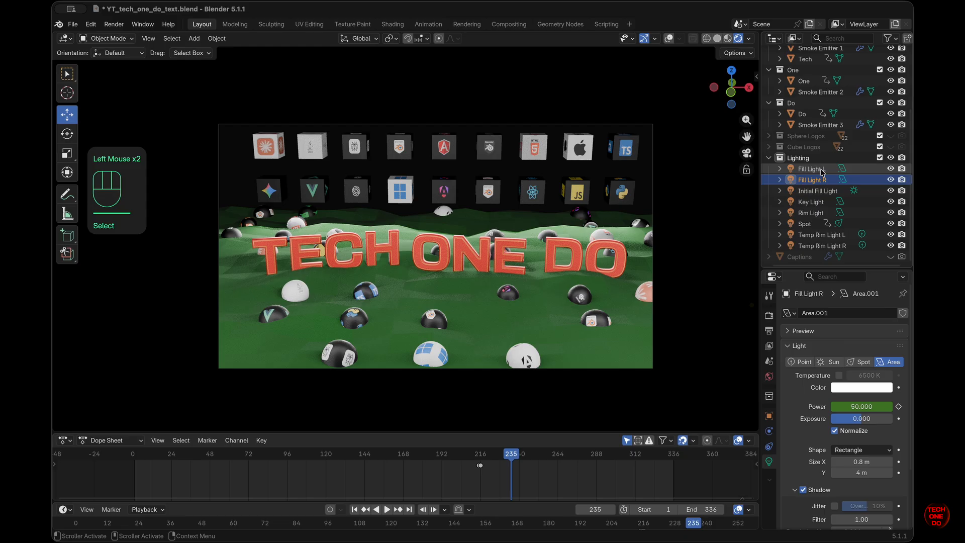
{"action": "left_click", "coordinate": [822, 171]}
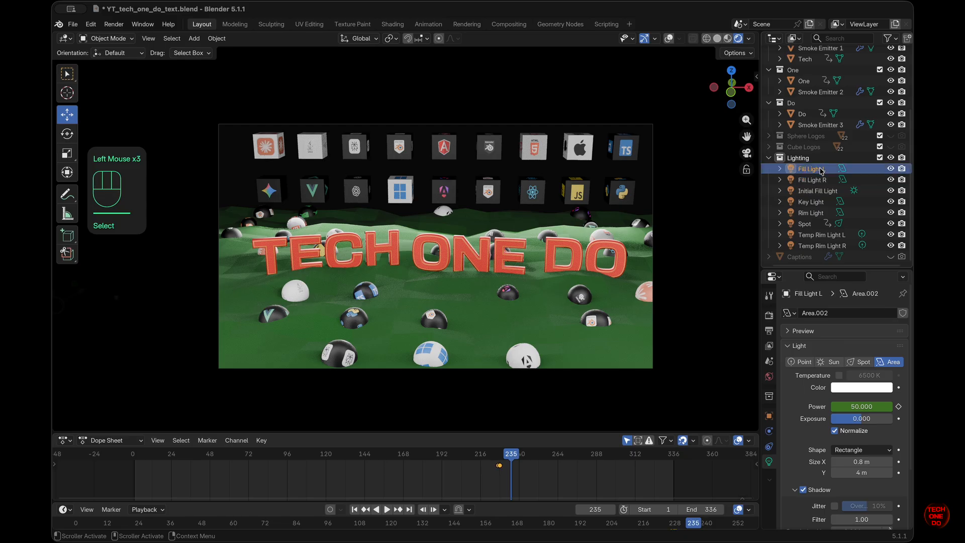
{"action": "left_click", "coordinate": [818, 191]}
{"action": "left_click", "coordinate": [818, 179]}
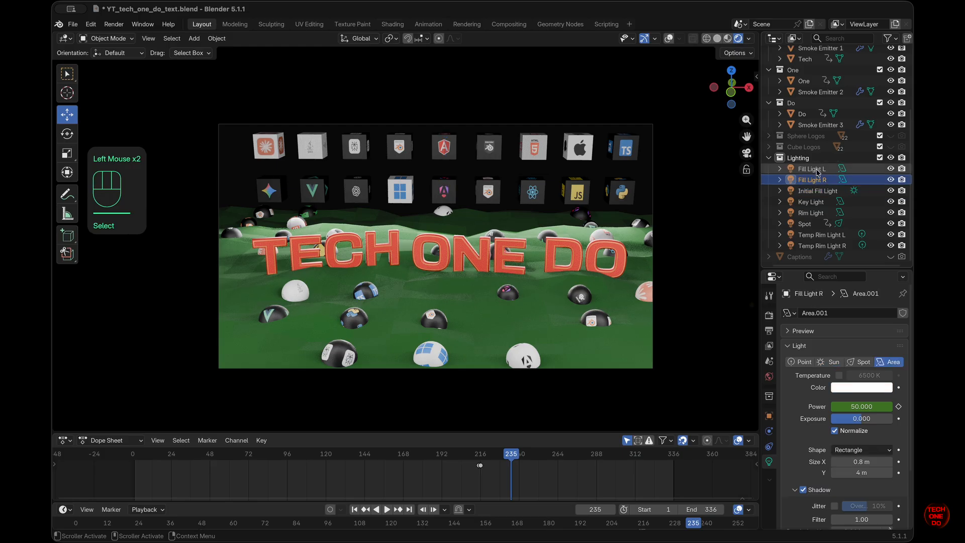
{"action": "left_click", "coordinate": [819, 169]}
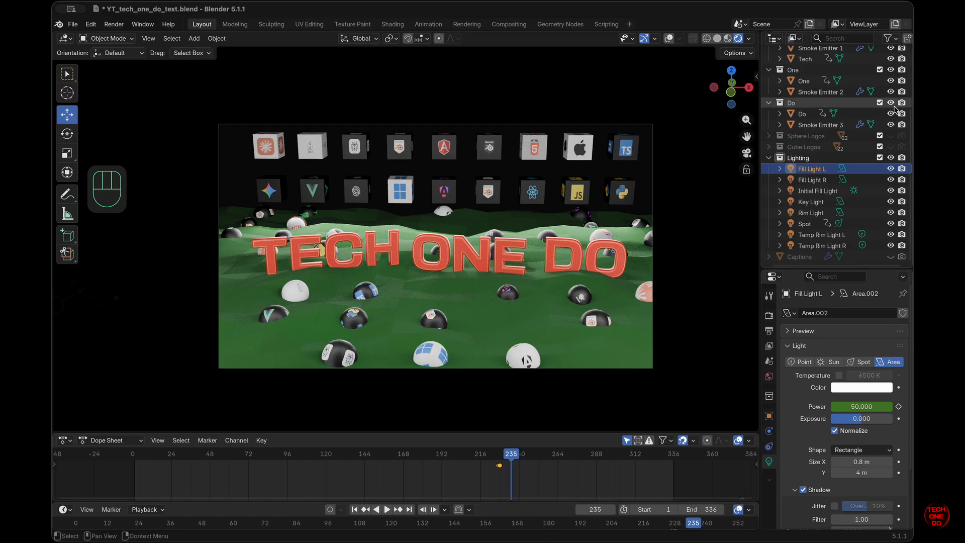
Step: Show the keyframes of all objects and move the fill and key light keyframes after frame 212 later by 13 frames
{"action": "left_click", "coordinate": [627, 442]}
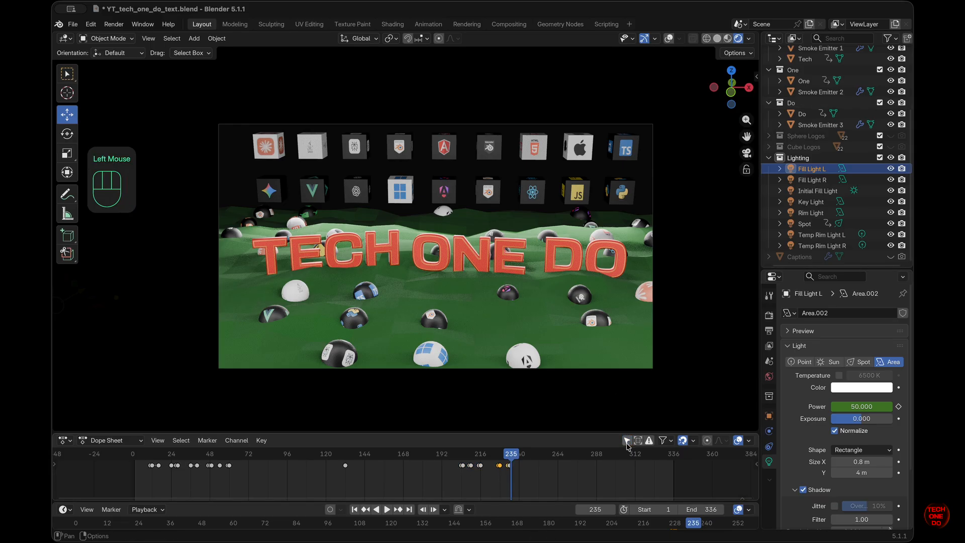
{"action": "left_click", "coordinate": [461, 454]}
{"action": "left_click_drag", "start_coordinate": [461, 457], "coordinate": [474, 459]}
{"action": "left_click", "coordinate": [531, 480]}
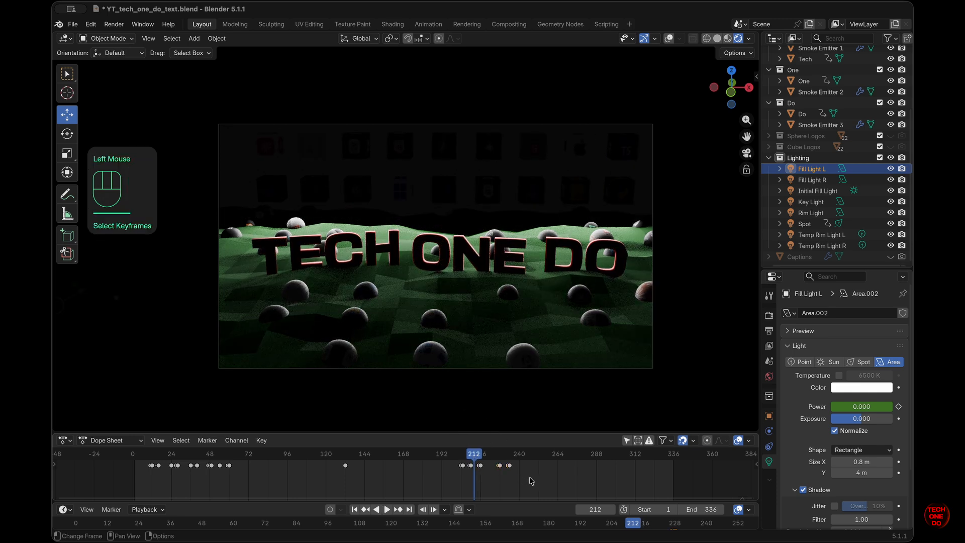
{"action": "left_click_drag", "start_coordinate": [534, 477], "coordinate": [479, 465]}
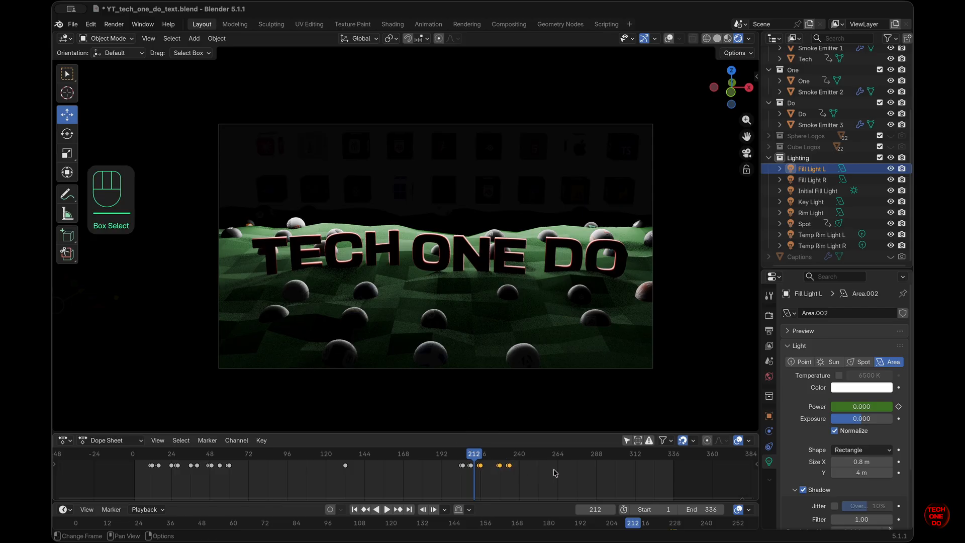
{"action": "key", "text": "g"}
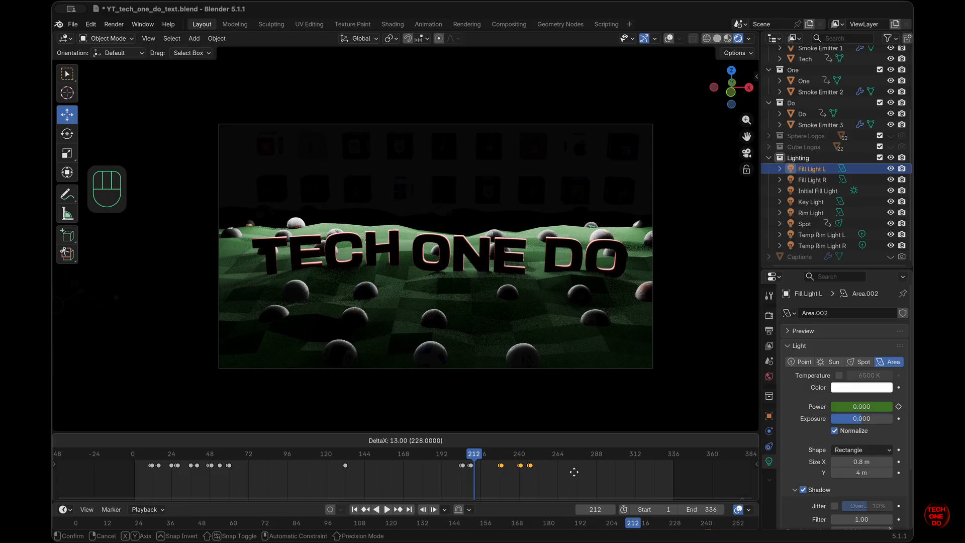
{"action": "left_click", "coordinate": [576, 474]}
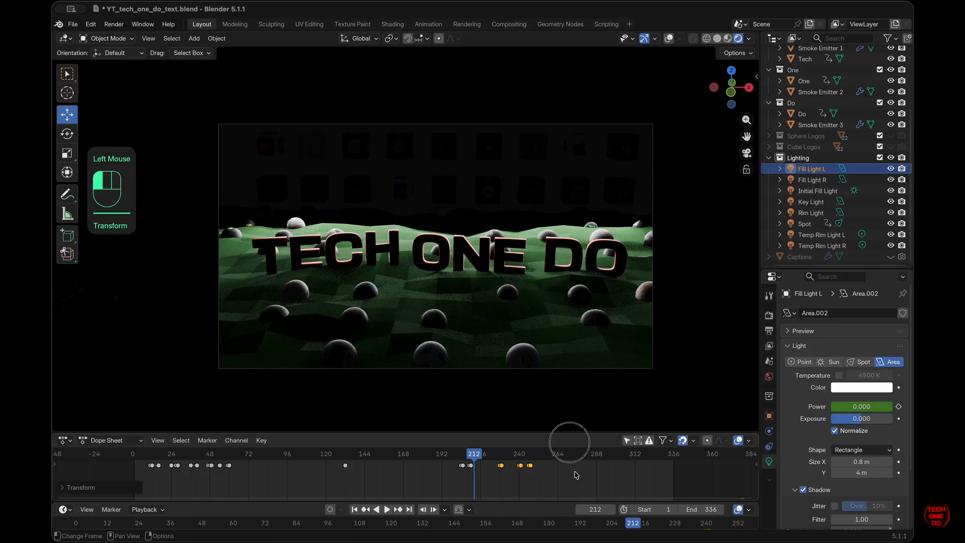
{"action": "left_click", "coordinate": [576, 475]}
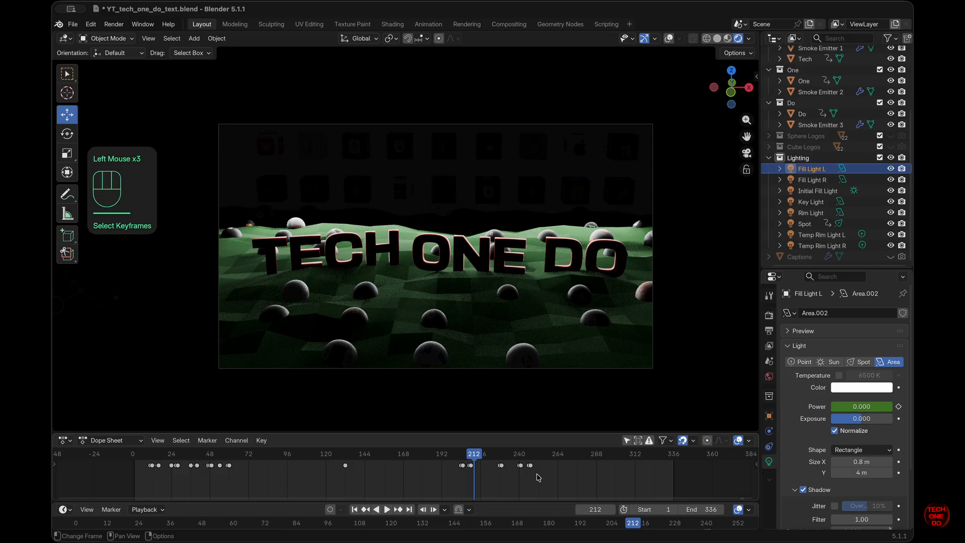
Step: Move the Fill Light L and Key Light keyframe pairs a further 11 frames later on the timeline
{"action": "left_click_drag", "start_coordinate": [513, 456], "coordinate": [538, 475]}
{"action": "left_click", "coordinate": [559, 473]}
{"action": "left_click", "coordinate": [530, 465]}
{"action": "mouse_move", "coordinate": [526, 459]}
{"action": "left_mouse_down"}
{"action": "mouse_move", "coordinate": [586, 477]}
{"action": "mouse_move", "coordinate": [516, 459]}
{"action": "left_mouse_up"}
{"action": "left_click", "coordinate": [537, 473]}
{"action": "key", "text": "g"}
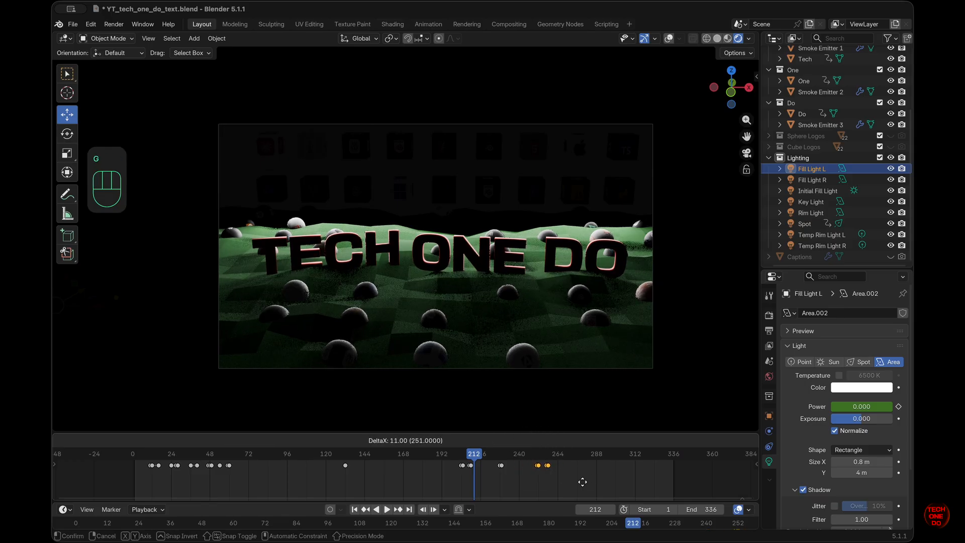
{"action": "left_click", "coordinate": [576, 482]}
Step: Shift the Fill Light R keyframe pair about one frame earlier
{"action": "left_click_drag", "start_coordinate": [509, 473], "coordinate": [496, 462]}
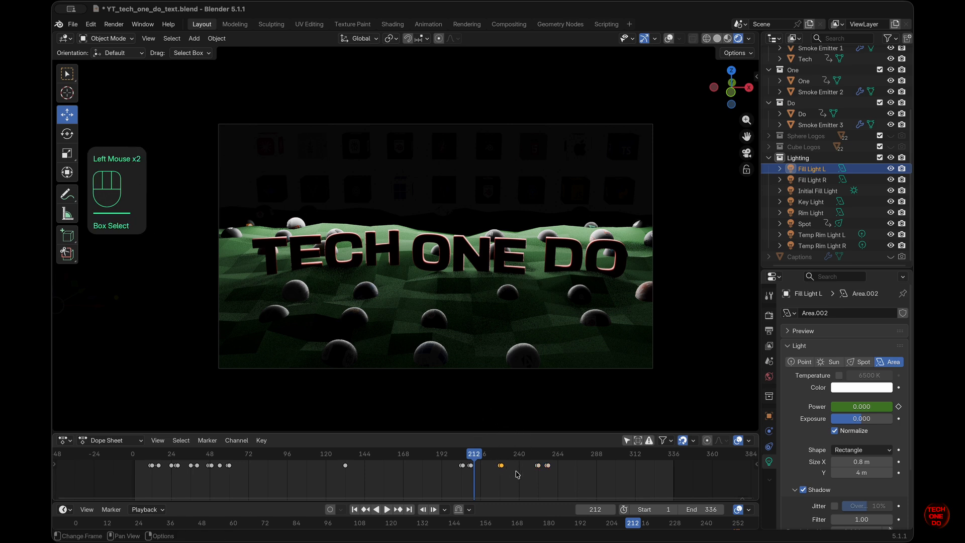
{"action": "key", "text": "g"}
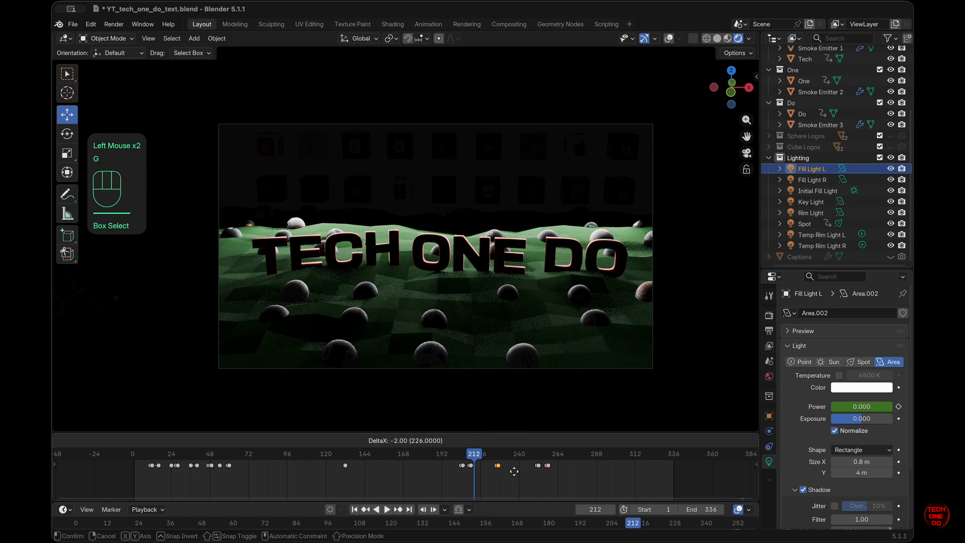
{"action": "left_click", "coordinate": [515, 471]}
Step: Move the Key Light keyframe pair, the last on the timeline, later to about frame 276
{"action": "left_click", "coordinate": [565, 475]}
{"action": "left_click_drag", "start_coordinate": [568, 473], "coordinate": [545, 461]}
{"action": "key", "text": "g"}
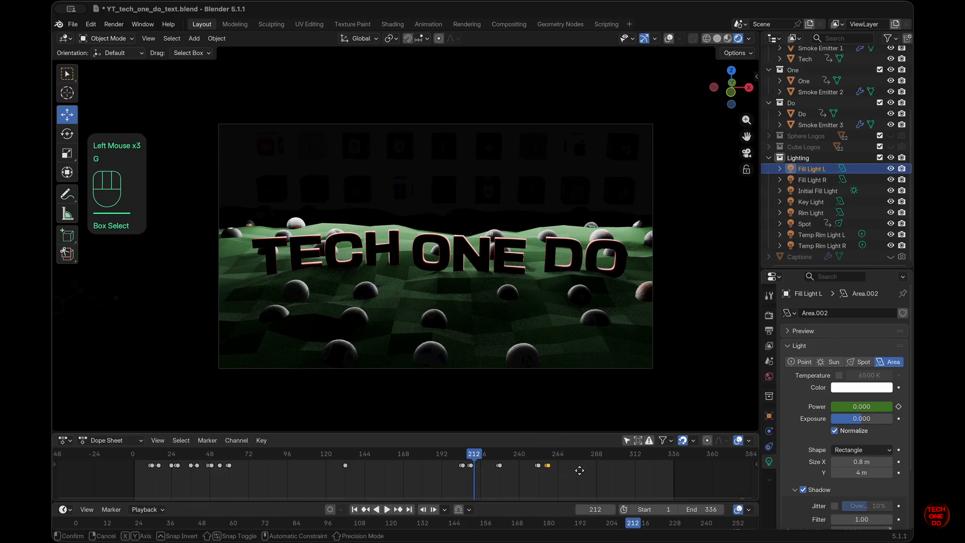
{"action": "left_click", "coordinate": [609, 475]}
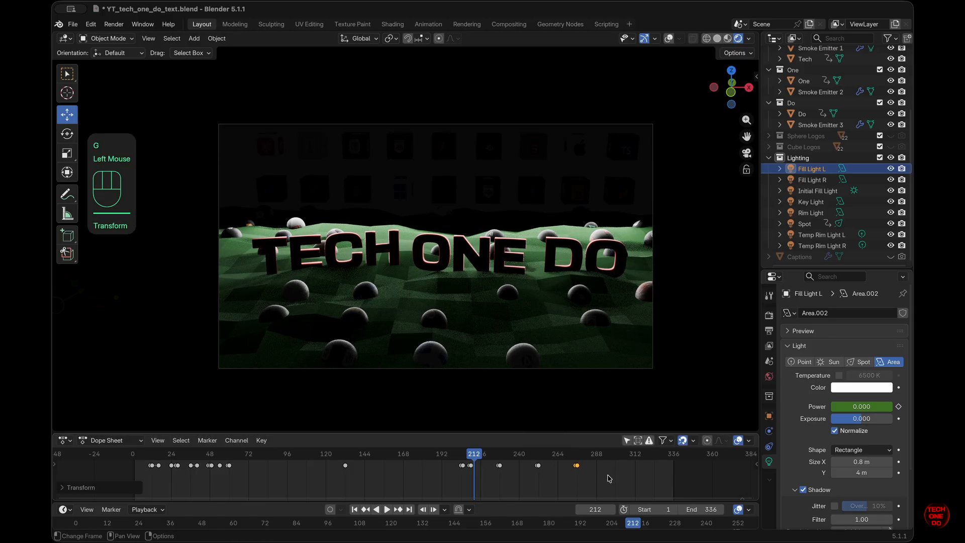
Step: Play the animation from about frame 168 to check how the lights switch on one after another
{"action": "left_click", "coordinate": [599, 477]}
{"action": "left_click", "coordinate": [469, 456]}
{"action": "left_click_drag", "start_coordinate": [469, 455], "coordinate": [403, 455]}
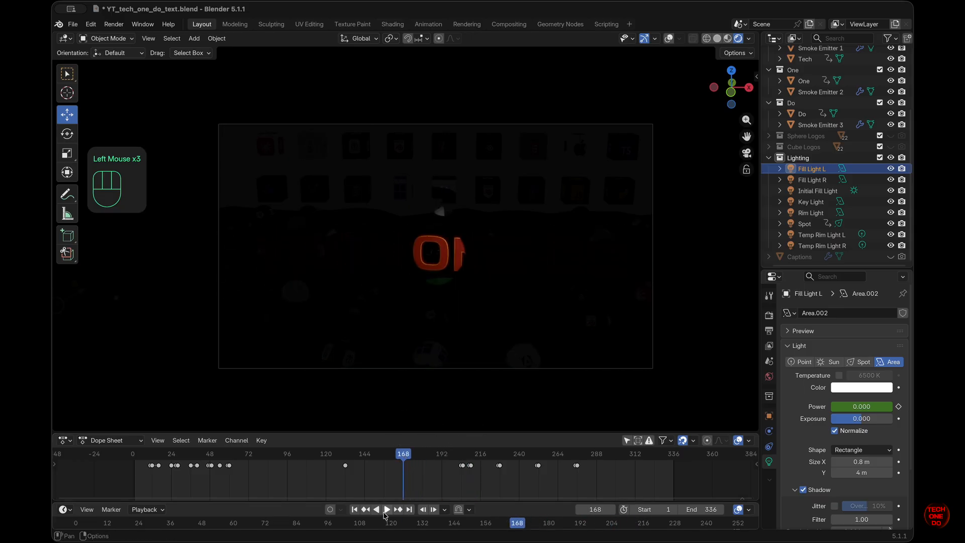
{"action": "left_click", "coordinate": [387, 510]}
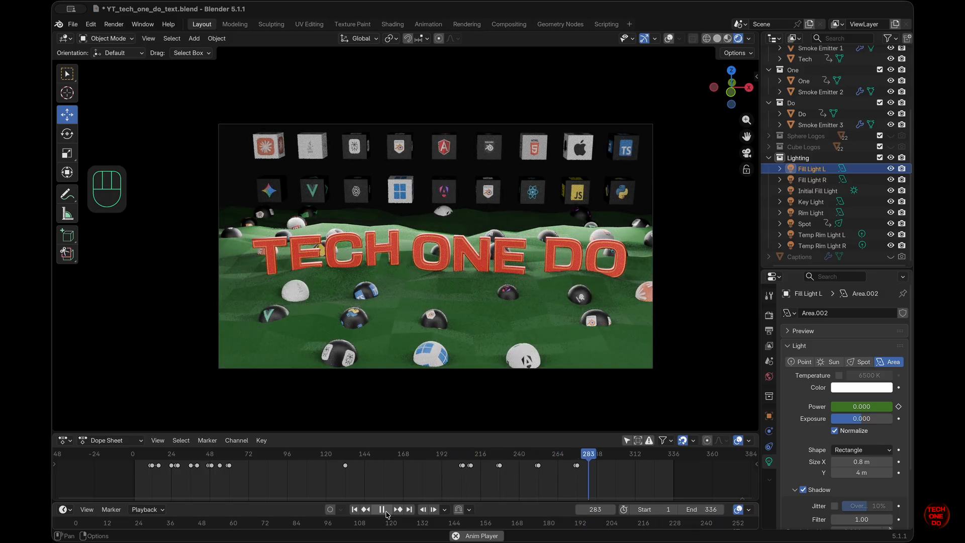
{"action": "left_click", "coordinate": [382, 510]}
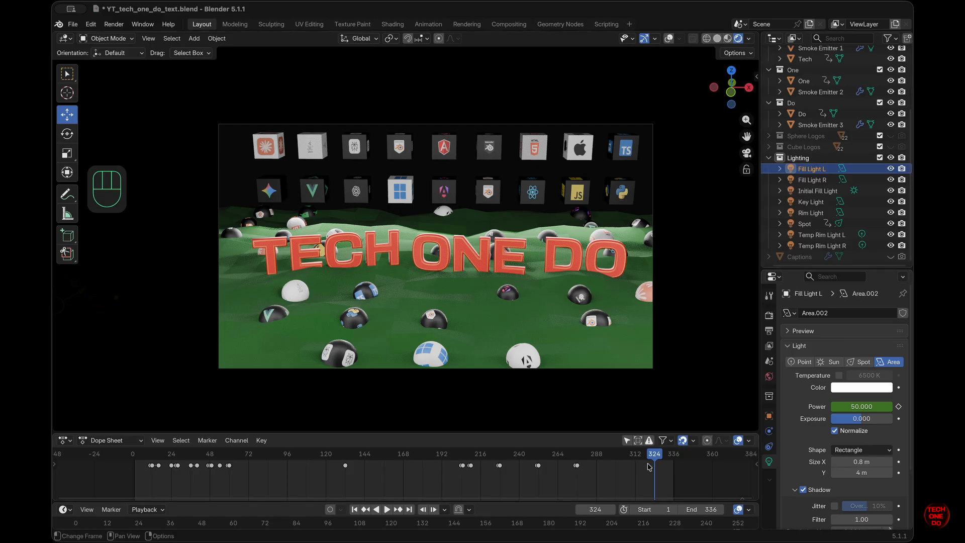
Step: At frame 228, set the power of Fill Light R to 100
{"action": "left_click_drag", "start_coordinate": [658, 457], "coordinate": [499, 461]}
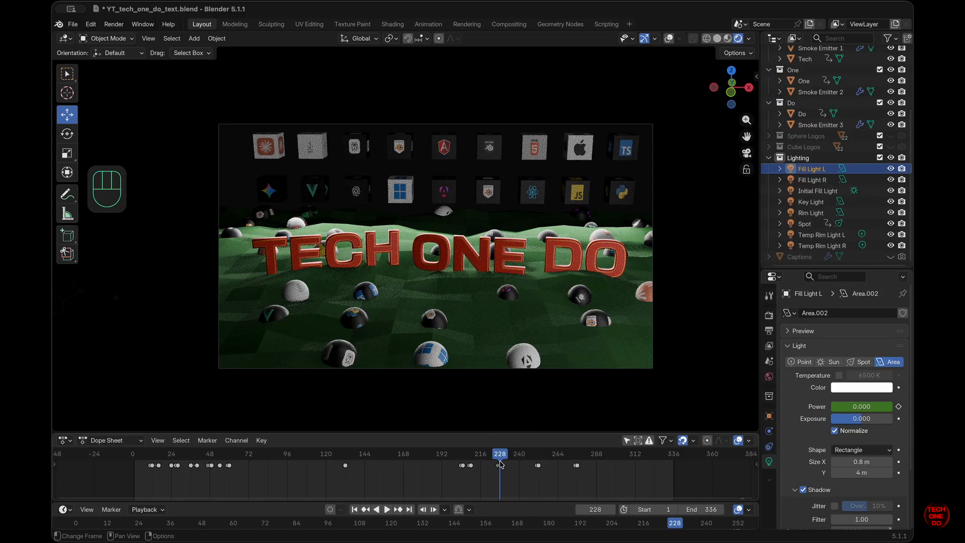
{"action": "left_click", "coordinate": [812, 180]}
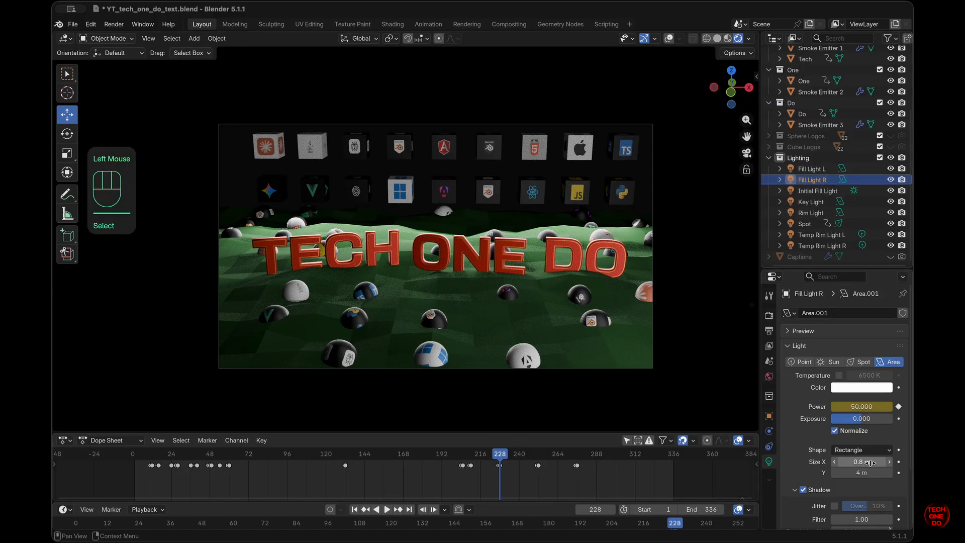
{"action": "left_click_drag", "start_coordinate": [862, 405], "coordinate": [241, 406]}
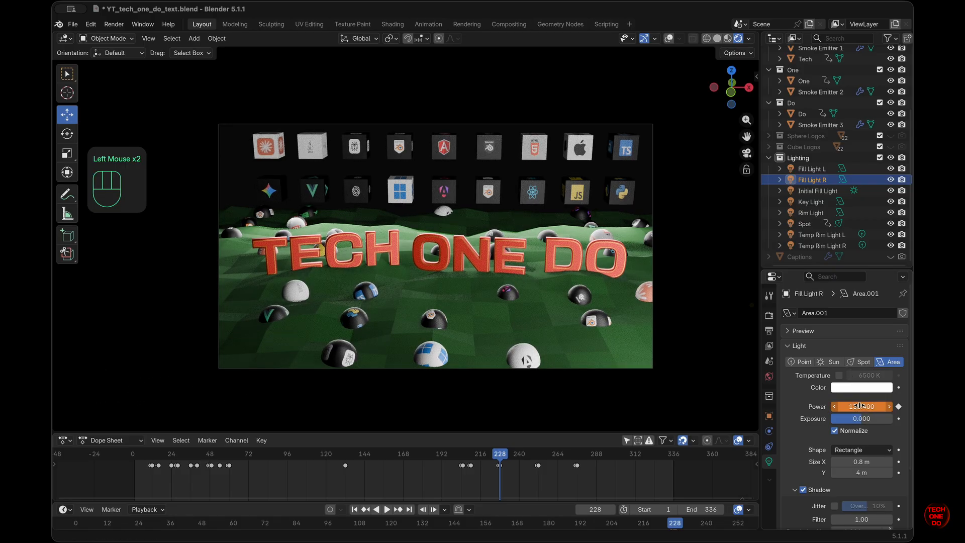
{"action": "left_click", "coordinate": [856, 407]}
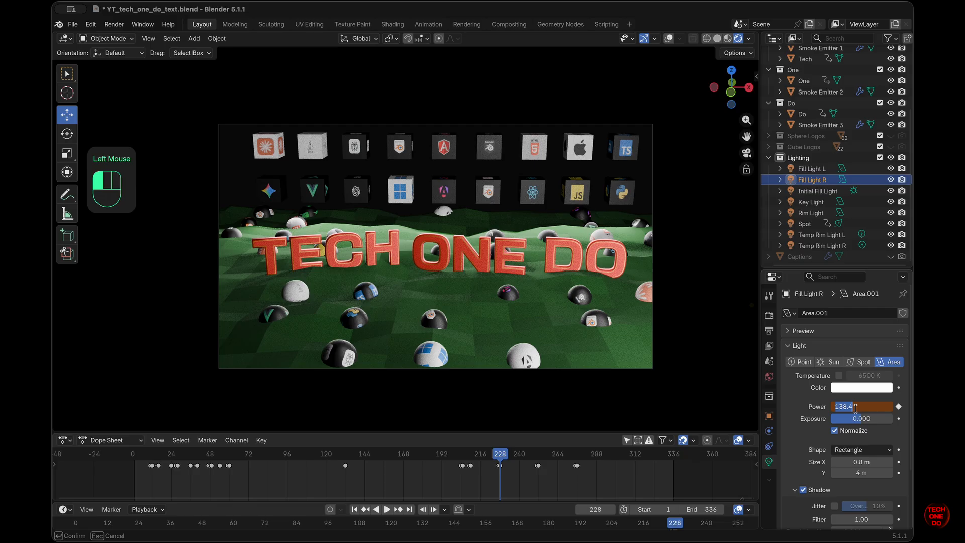
{"action": "type", "text": "100"}
{"action": "key", "text": "Return"}
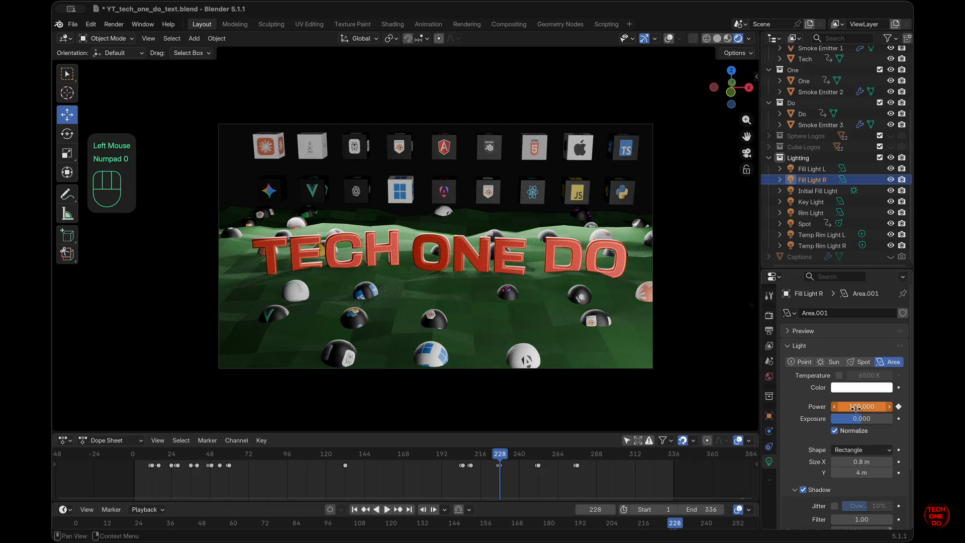
{"action": "scroll", "coordinate": [864, 462], "scroll_direction": "down", "scroll_amount": 1}
{"action": "scroll", "coordinate": [863, 460], "scroll_direction": "up", "scroll_amount": 1}
{"action": "scroll", "coordinate": [864, 460], "scroll_direction": "down", "scroll_amount": 1}
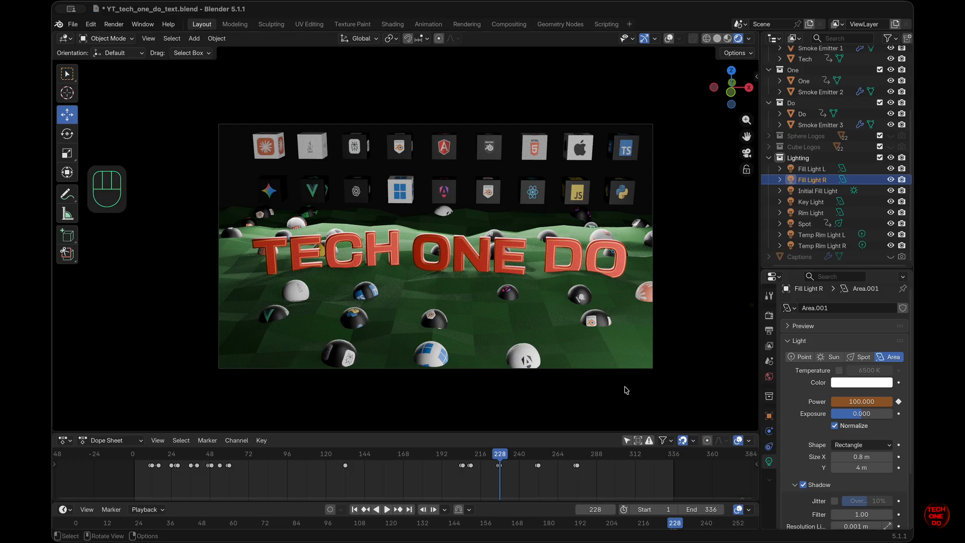
Step: Change Fill Light R to a Point light and keyframe its power at 100 on frame 228
{"action": "left_click", "coordinate": [802, 357]}
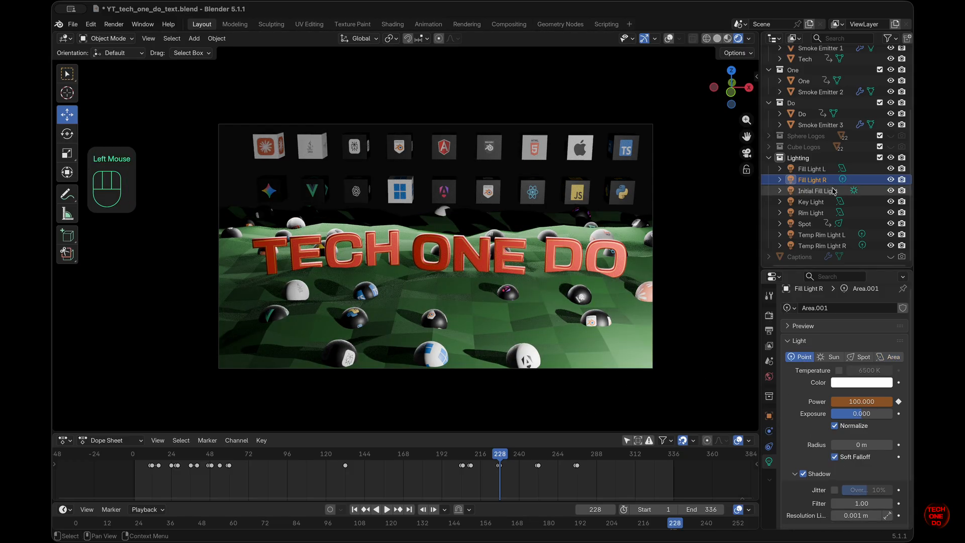
{"action": "left_click", "coordinate": [863, 401]}
{"action": "type", "text": "500"}
{"action": "key", "text": "Return"}
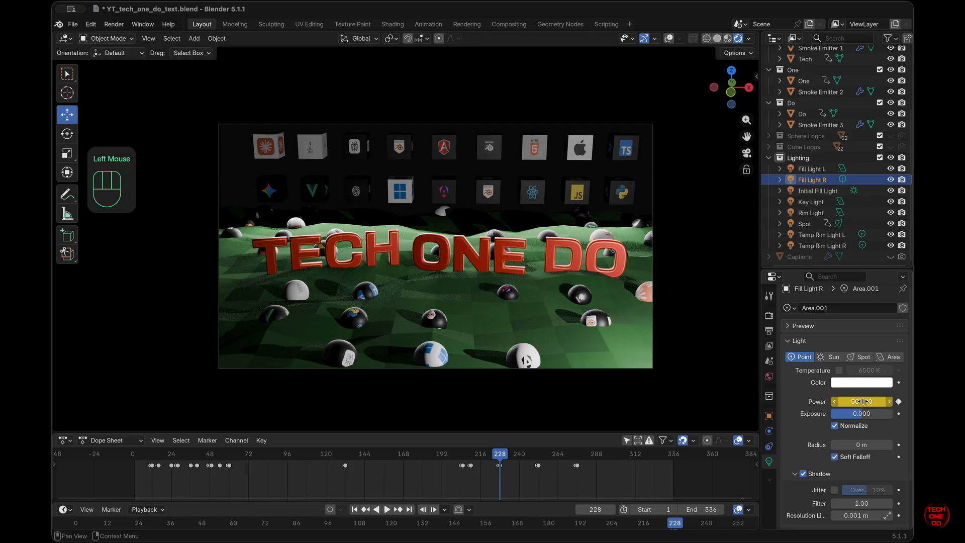
{"action": "left_click", "coordinate": [863, 401]}
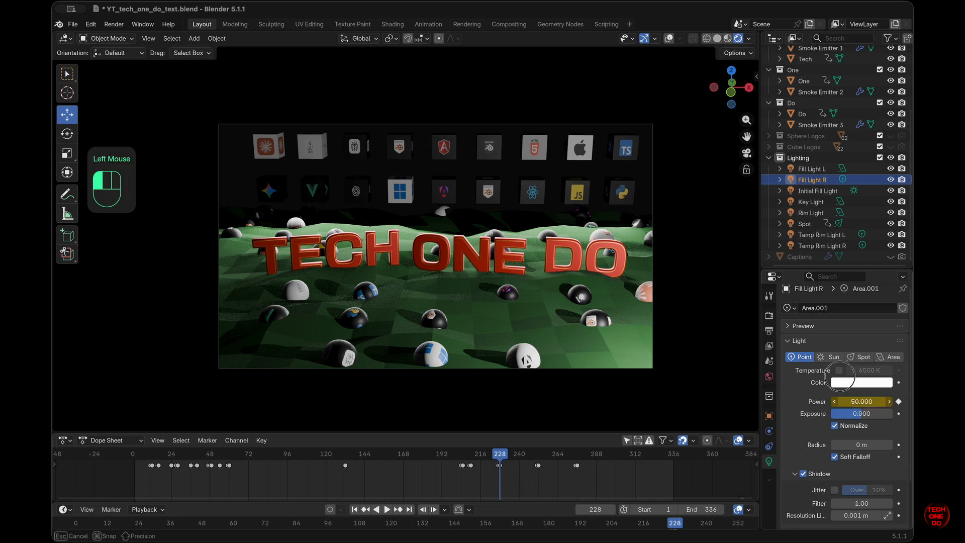
{"action": "type", "text": "1000"}
{"action": "key", "text": "Return"}
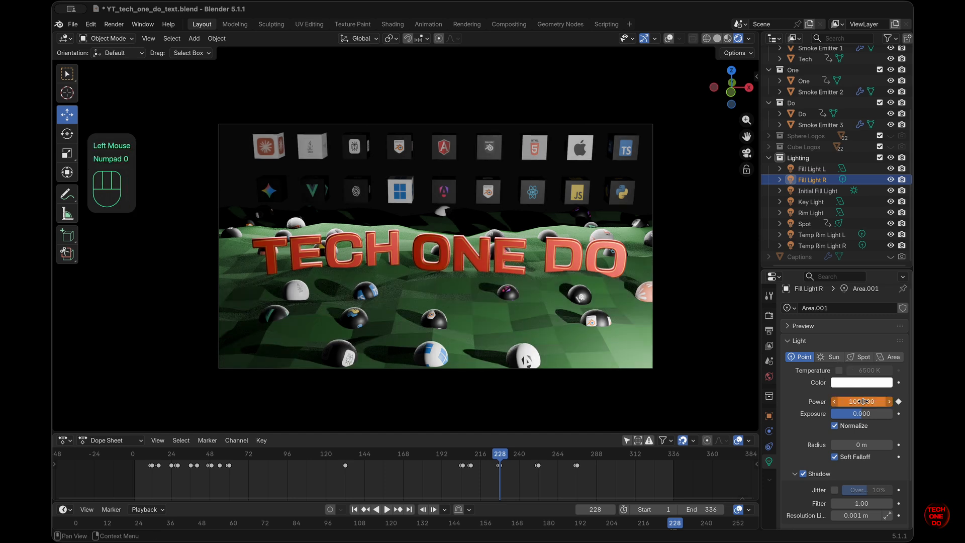
{"action": "key", "text": "i"}
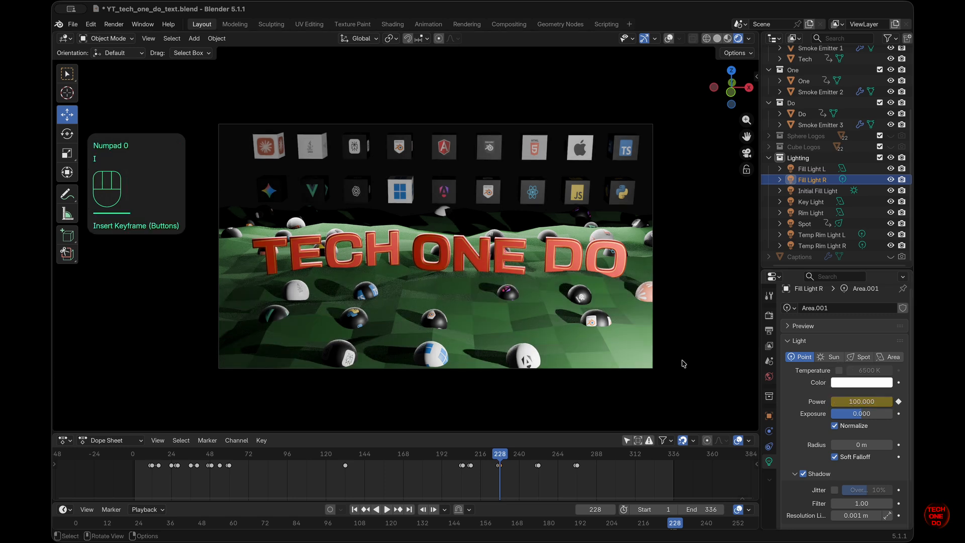
Step: Limit the timeline to selected objects, change Fill Light L to a Point light and keyframe its power at 100 on frame 252
{"action": "left_click", "coordinate": [815, 170]}
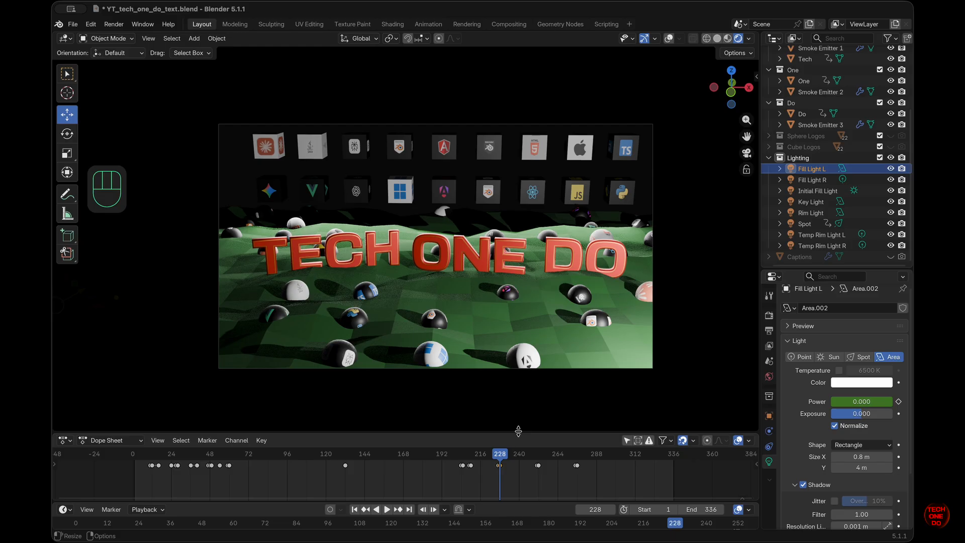
{"action": "left_click", "coordinate": [628, 445]}
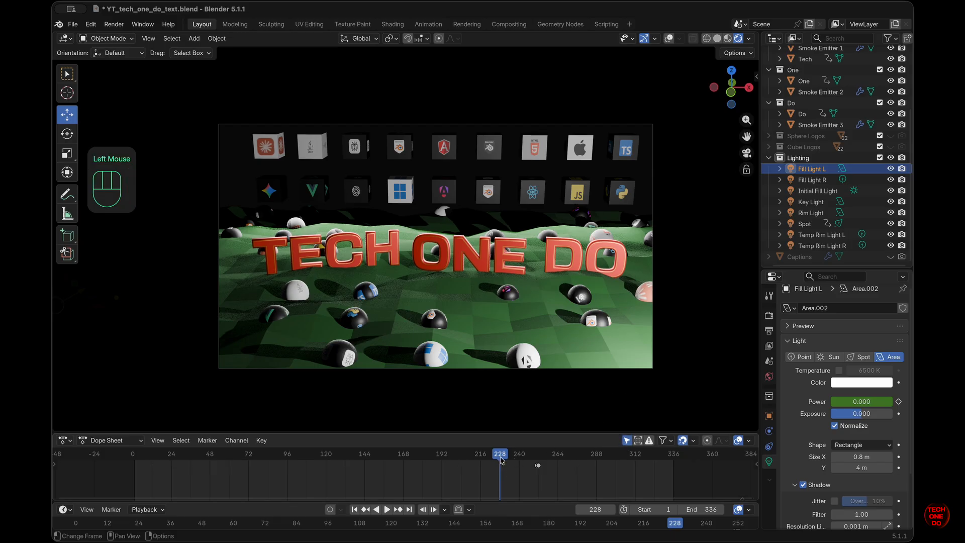
{"action": "left_click_drag", "start_coordinate": [501, 461], "coordinate": [540, 459]}
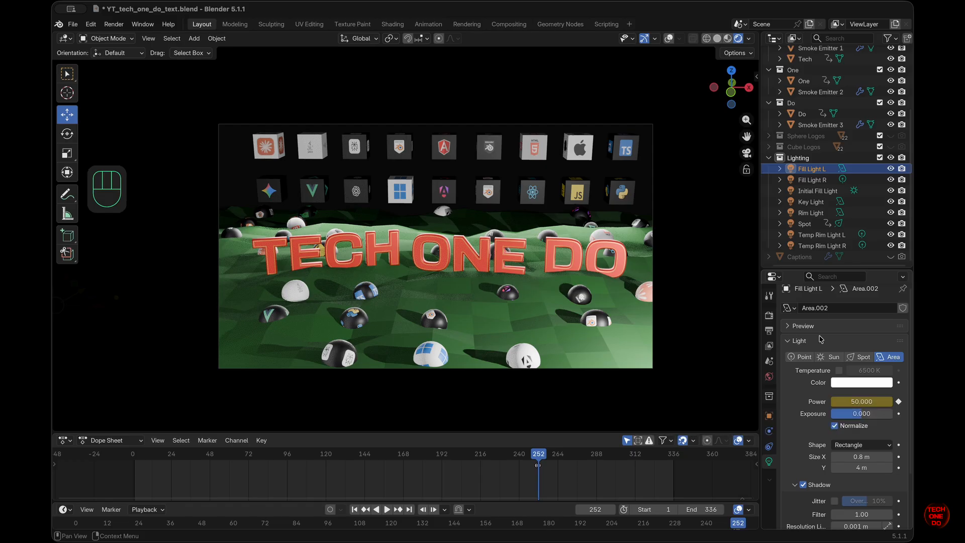
{"action": "left_click", "coordinate": [803, 357]}
{"action": "double_click", "coordinate": [858, 401]}
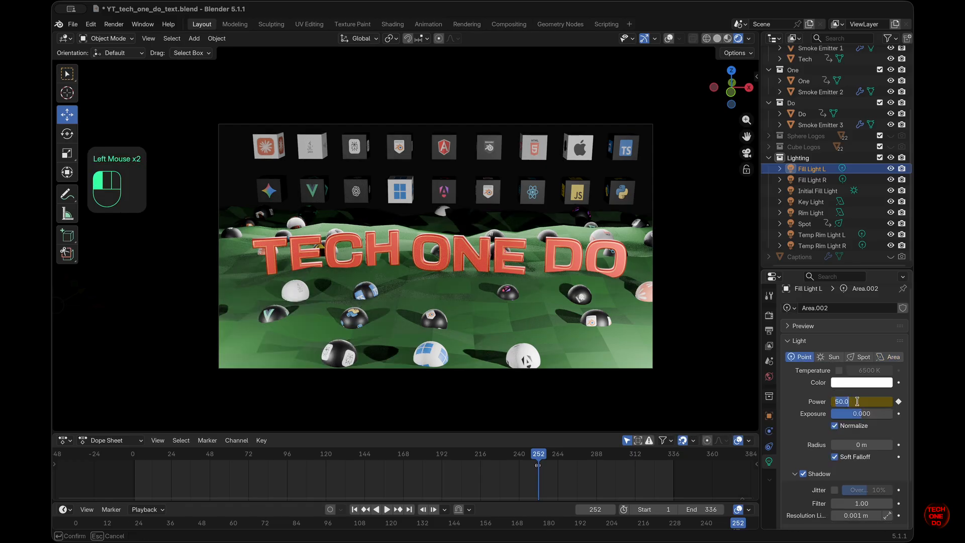
{"action": "type", "text": "100"}
{"action": "key", "text": "Return"}
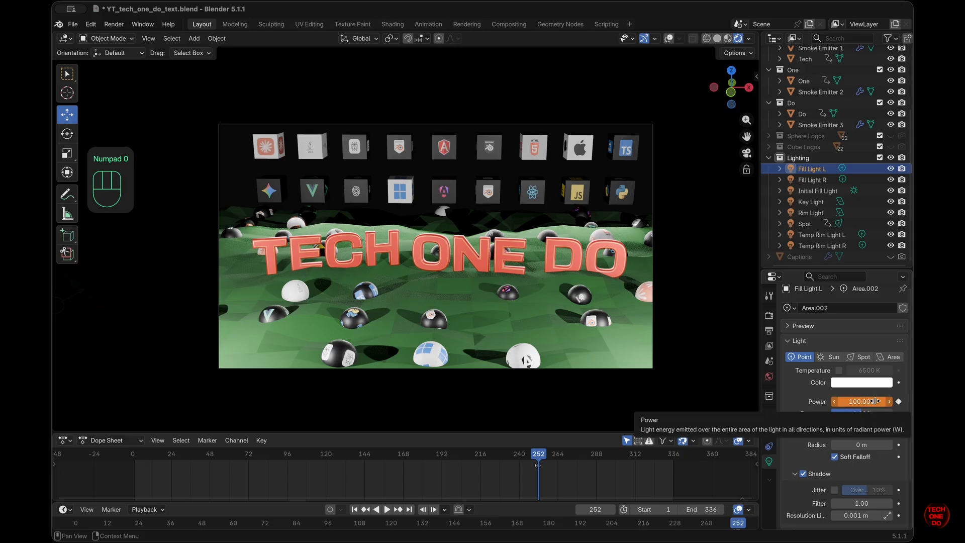
{"action": "key", "text": "i"}
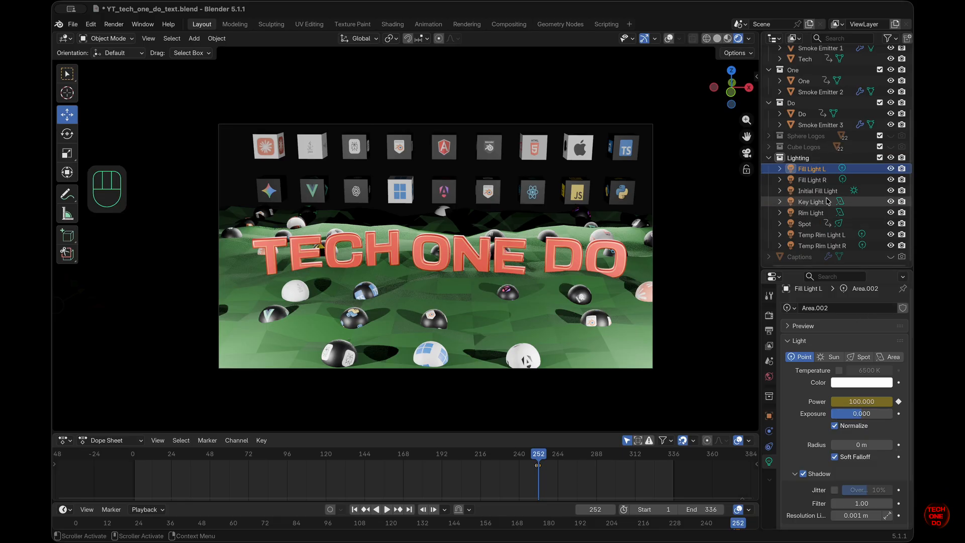
Step: Turn on the viewport overlays and leave the camera view in material preview to locate the fill lights
{"action": "left_click", "coordinate": [810, 201]}
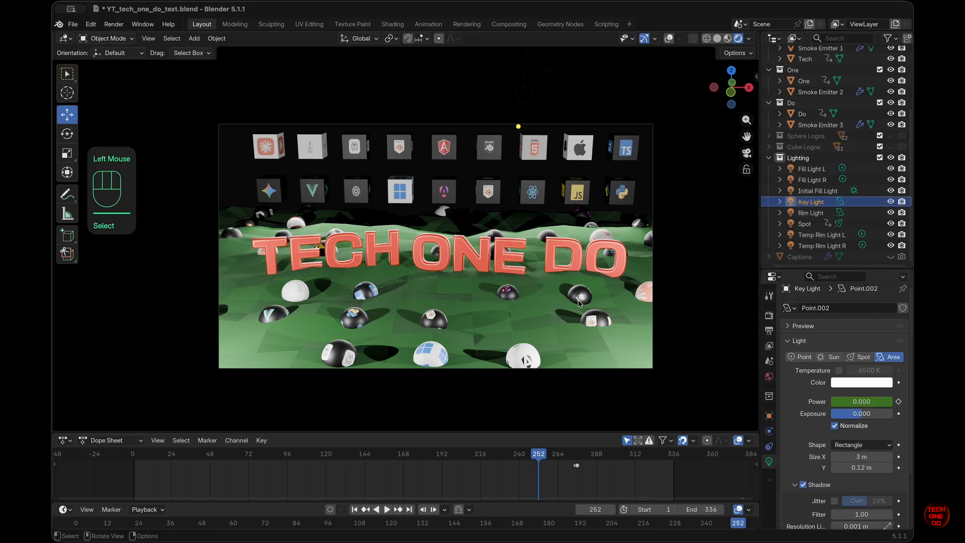
{"action": "mouse_move", "coordinate": [539, 455]}
{"action": "left_mouse_down"}
{"action": "mouse_move", "coordinate": [593, 458]}
{"action": "mouse_move", "coordinate": [515, 458]}
{"action": "mouse_move", "coordinate": [555, 457]}
{"action": "left_mouse_up"}
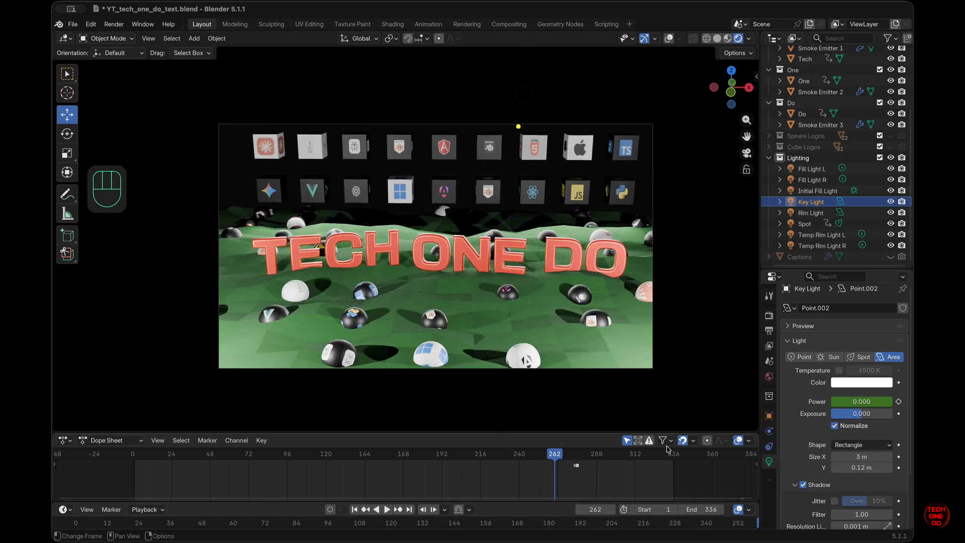
{"action": "left_click", "coordinate": [818, 181]}
{"action": "left_click", "coordinate": [818, 169]}
{"action": "key", "text": "shift+alt+z"}
{"action": "left_click", "coordinate": [819, 180]}
{"action": "left_click", "coordinate": [817, 171]}
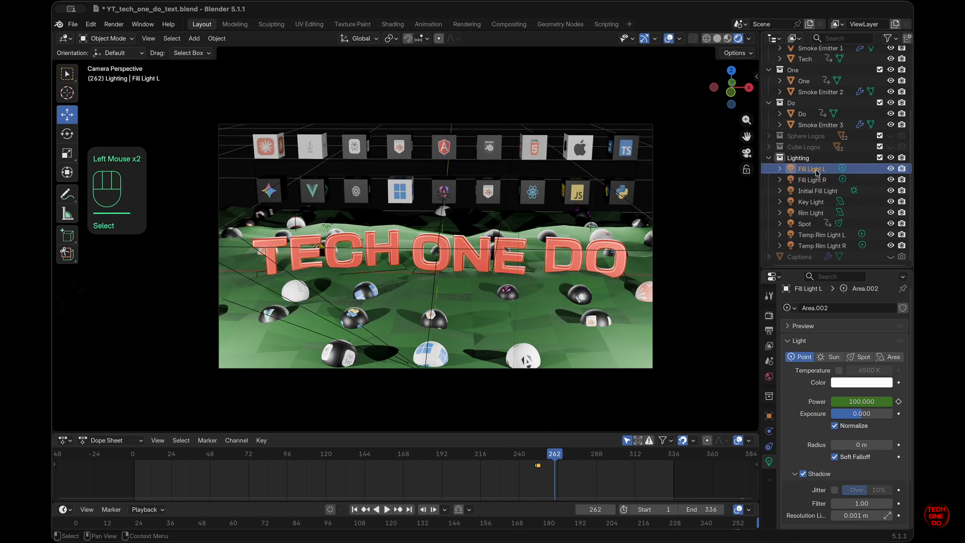
{"action": "left_click", "coordinate": [818, 179]}
{"action": "left_click", "coordinate": [727, 39]}
{"action": "left_click", "coordinate": [747, 153]}
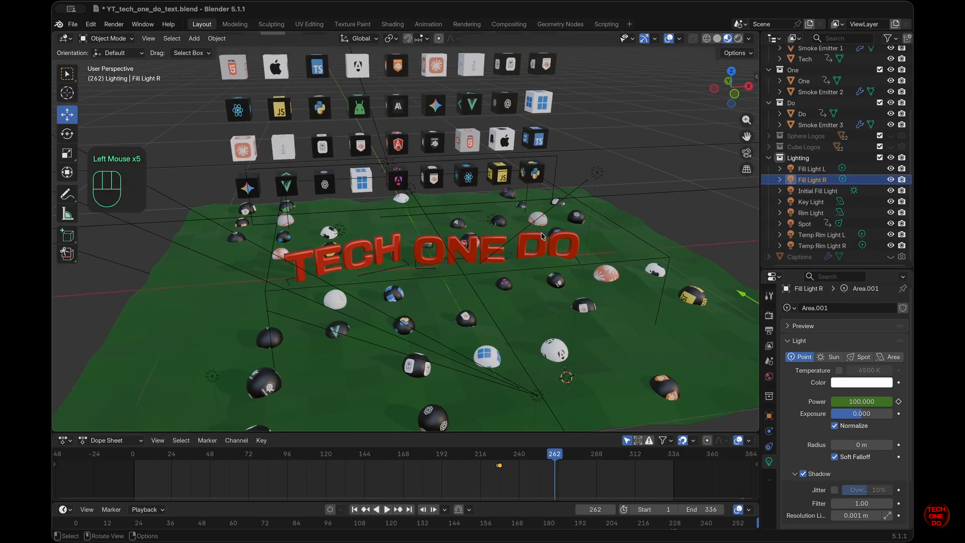
Step: Show the object transform values and return the viewport to rendered shading, facing the text more frontally
{"action": "left_click", "coordinate": [811, 202]}
{"action": "key", "text": "n"}
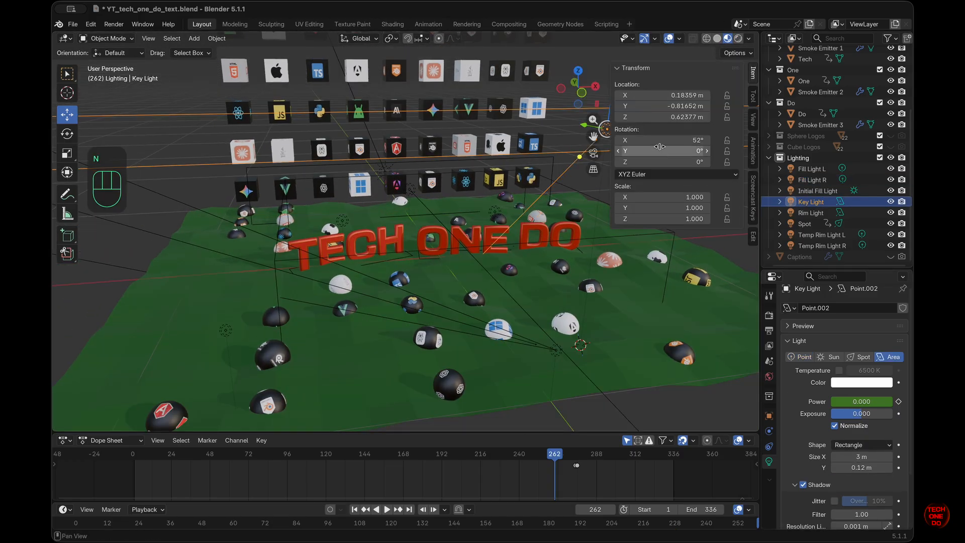
{"action": "mouse_move", "coordinate": [660, 141]}
{"action": "left_mouse_down"}
{"action": "mouse_move", "coordinate": [648, 139]}
{"action": "mouse_move", "coordinate": [665, 140]}
{"action": "left_mouse_up"}
{"action": "left_click", "coordinate": [634, 301]}
{"action": "left_click", "coordinate": [738, 39]}
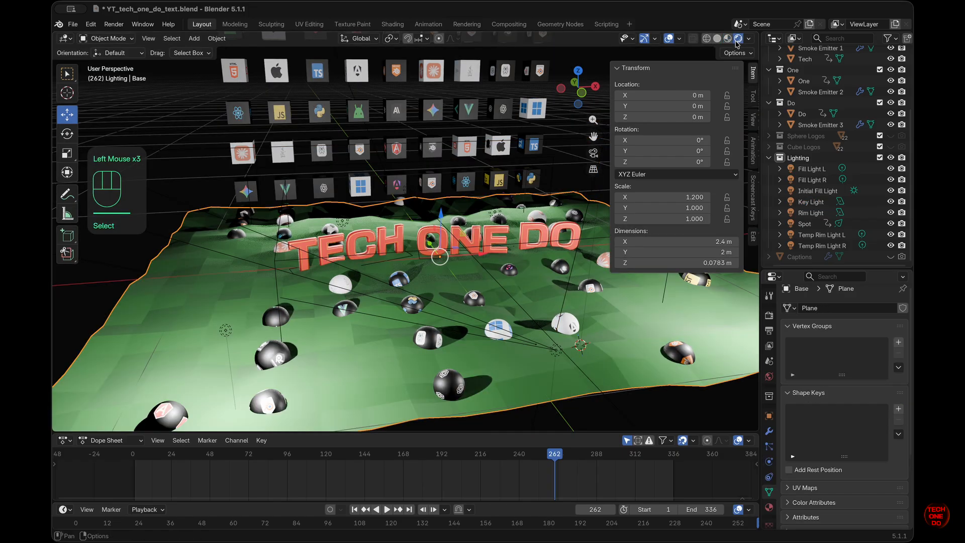
{"action": "middle_click_drag", "start_coordinate": [553, 251], "coordinate": [513, 249]}
{"action": "left_click", "coordinate": [812, 180]}
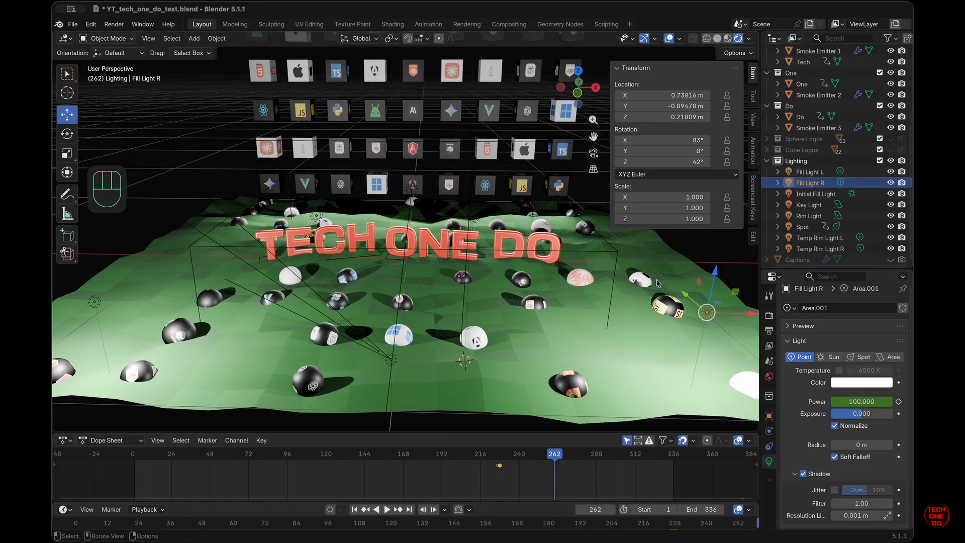
Step: Move Fill Light L about 0.31 m away from the text along the negative Y axis
{"action": "mouse_move", "coordinate": [550, 465]}
{"action": "left_mouse_down"}
{"action": "mouse_move", "coordinate": [498, 465]}
{"action": "mouse_move", "coordinate": [559, 464]}
{"action": "mouse_move", "coordinate": [539, 463]}
{"action": "left_mouse_up"}
{"action": "left_click", "coordinate": [808, 173]}
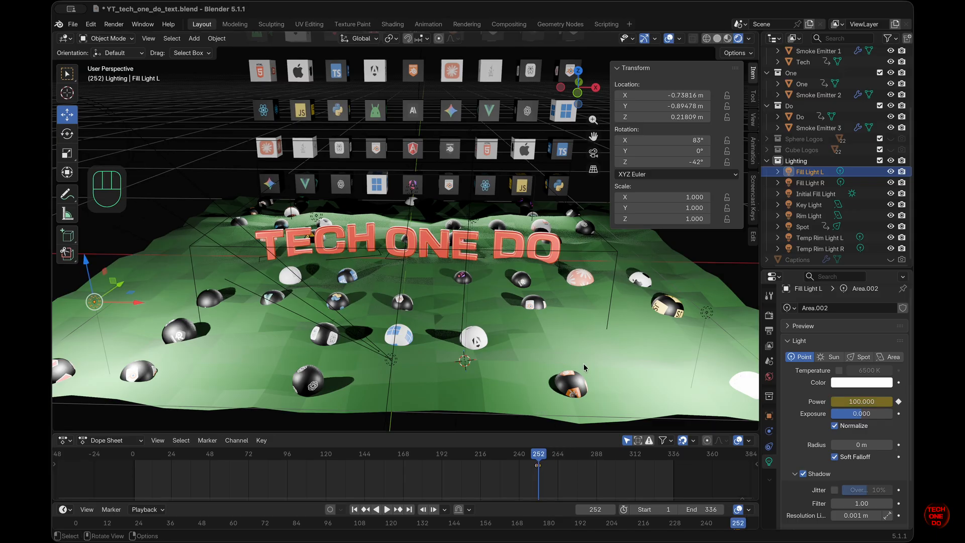
{"action": "scroll", "coordinate": [258, 290], "scroll_direction": "down", "scroll_amount": 3}
{"action": "left_click_drag", "start_coordinate": [258, 289], "coordinate": [239, 323]}
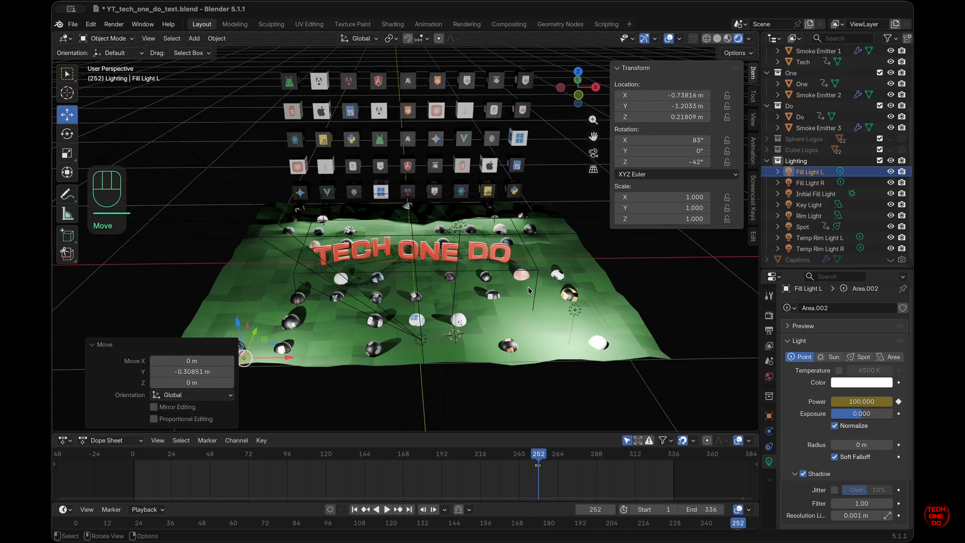
{"action": "middle_click_drag", "start_coordinate": [239, 323], "coordinate": [239, 297]}
{"action": "mouse_move", "coordinate": [541, 464]}
{"action": "left_mouse_down"}
{"action": "mouse_move", "coordinate": [605, 468]}
{"action": "mouse_move", "coordinate": [538, 465]}
{"action": "left_mouse_up"}
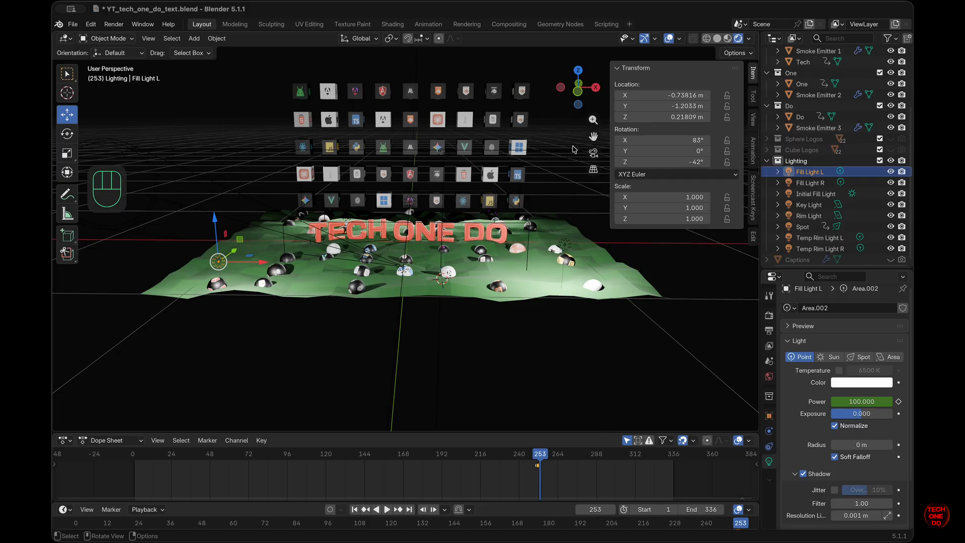
Step: Return to the camera view at end frame 336 and set the Y location of Fill Light L to -1.4 m
{"action": "left_click", "coordinate": [593, 152]}
{"action": "left_click", "coordinate": [409, 510]}
{"action": "mouse_move", "coordinate": [676, 106]}
{"action": "left_mouse_down"}
{"action": "mouse_move", "coordinate": [661, 106]}
{"action": "mouse_move", "coordinate": [681, 107]}
{"action": "left_mouse_up"}
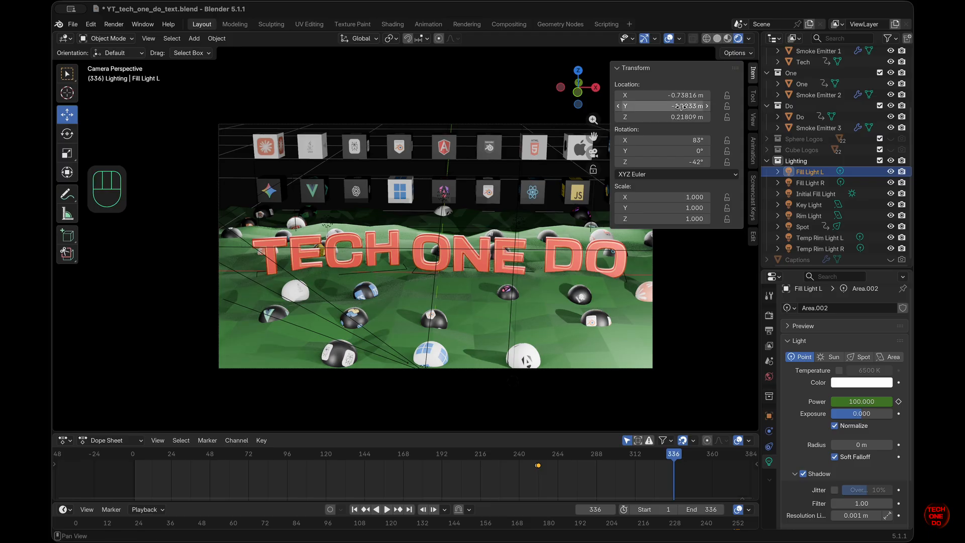
{"action": "left_click", "coordinate": [681, 107]}
{"action": "type", "text": "-1.4"}
{"action": "key", "text": "Return"}
{"action": "left_click", "coordinate": [681, 107]}
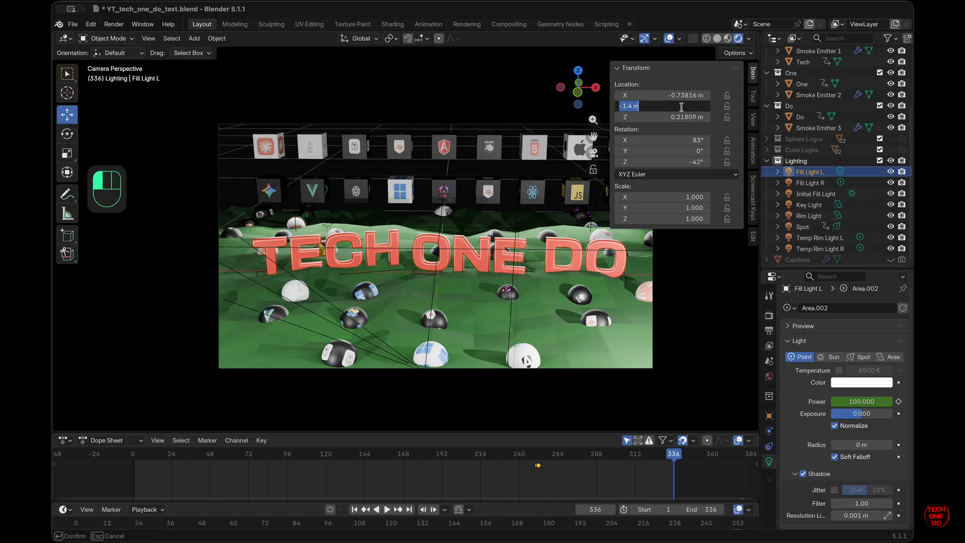
Step: Set the Y location of Fill Light R to -1.4 m
{"action": "left_click", "coordinate": [824, 183]}
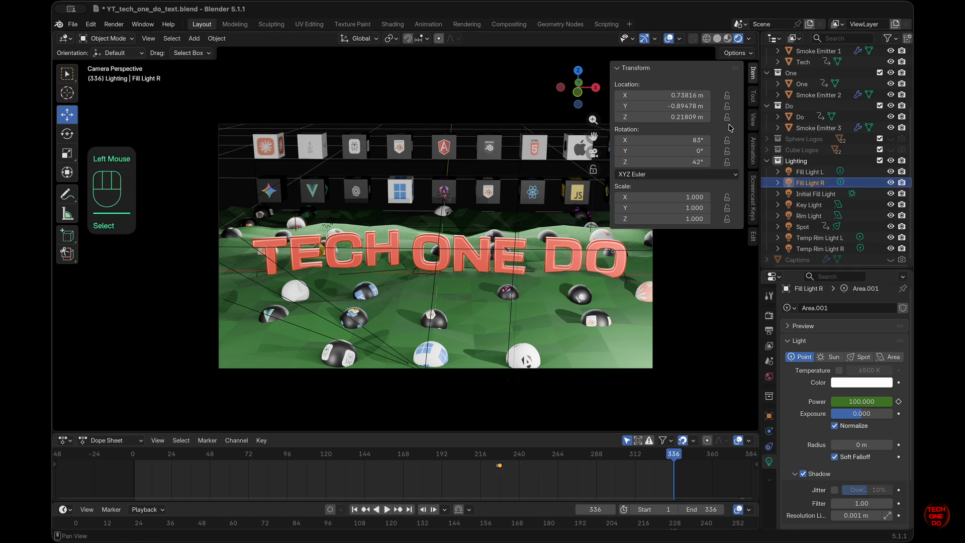
{"action": "left_click", "coordinate": [690, 106]}
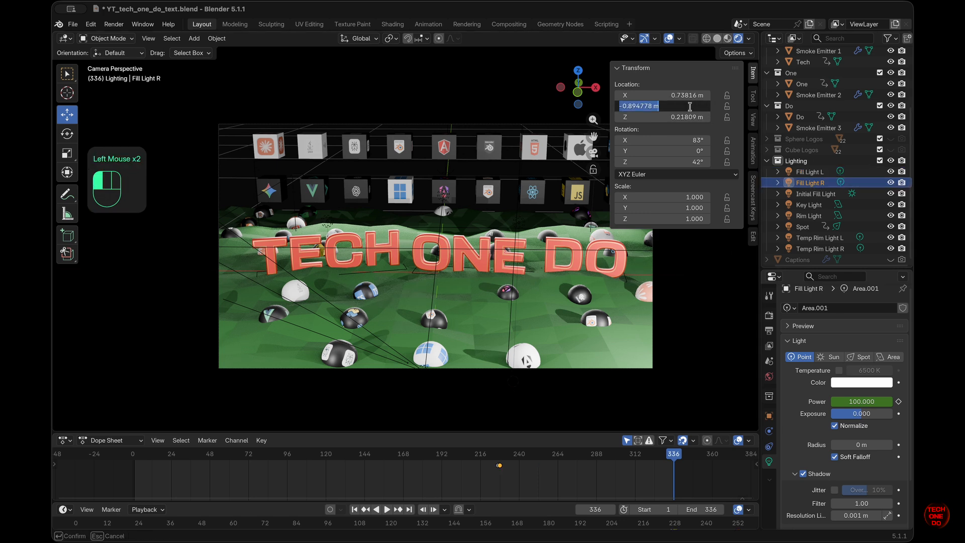
{"action": "type", "text": "-1.4 m"}
{"action": "key", "text": "Return"}
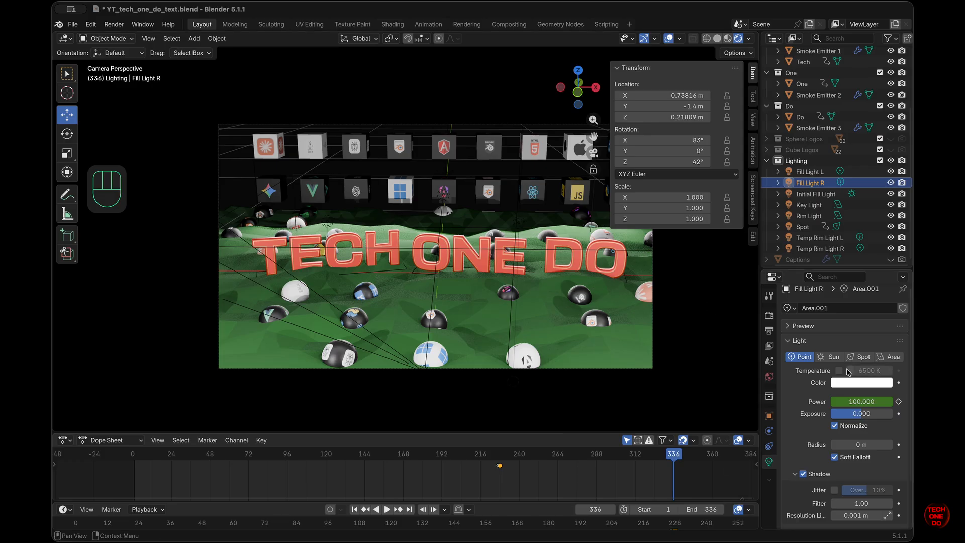
Step: Scrub back and play the animation to review how the lights switch on, ending at frame 336
{"action": "left_click_drag", "start_coordinate": [679, 455], "coordinate": [245, 458]}
{"action": "left_click", "coordinate": [511, 463]}
{"action": "left_click", "coordinate": [387, 509]}
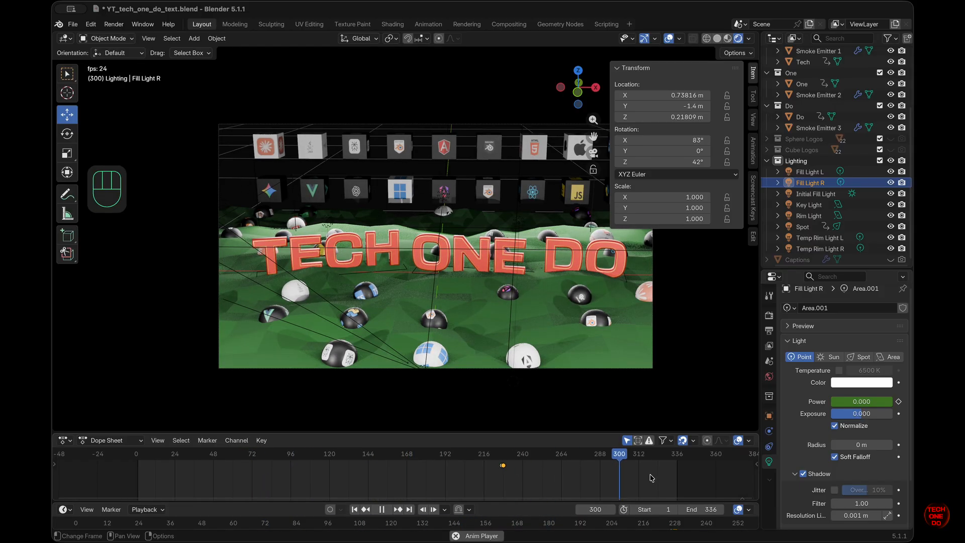
{"action": "left_click", "coordinate": [391, 509]}
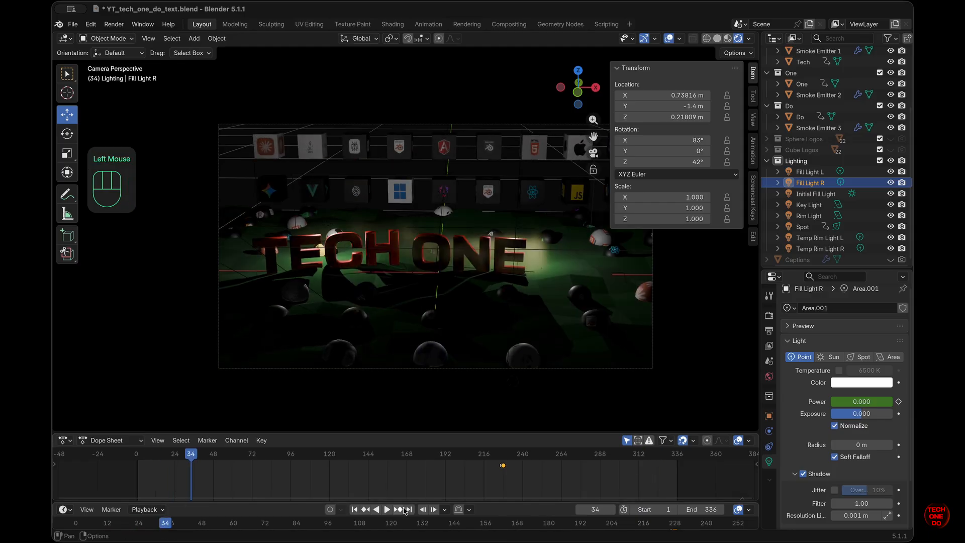
{"action": "left_click", "coordinate": [409, 510]}
Step: Reduce the Key Light's power to 14.2 at frame 276 and check the lighting through the camera
{"action": "left_click", "coordinate": [809, 205]}
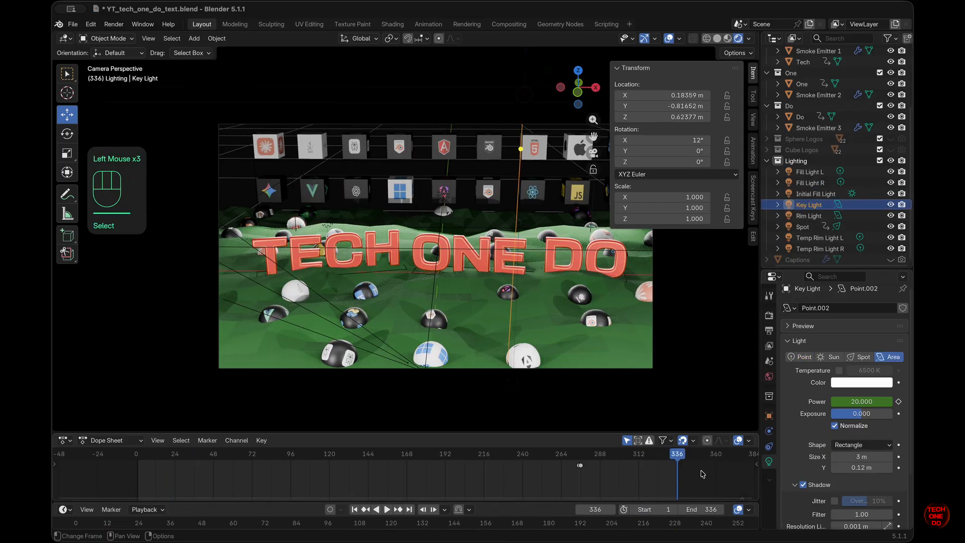
{"action": "left_click_drag", "start_coordinate": [682, 458], "coordinate": [580, 454]}
{"action": "mouse_move", "coordinate": [862, 401]}
{"action": "left_mouse_down"}
{"action": "mouse_move", "coordinate": [79, 377]}
{"action": "mouse_move", "coordinate": [847, 385]}
{"action": "mouse_move", "coordinate": [826, 387]}
{"action": "mouse_move", "coordinate": [862, 405]}
{"action": "left_mouse_up"}
{"action": "scroll", "coordinate": [481, 311], "scroll_direction": "down", "scroll_amount": 2}
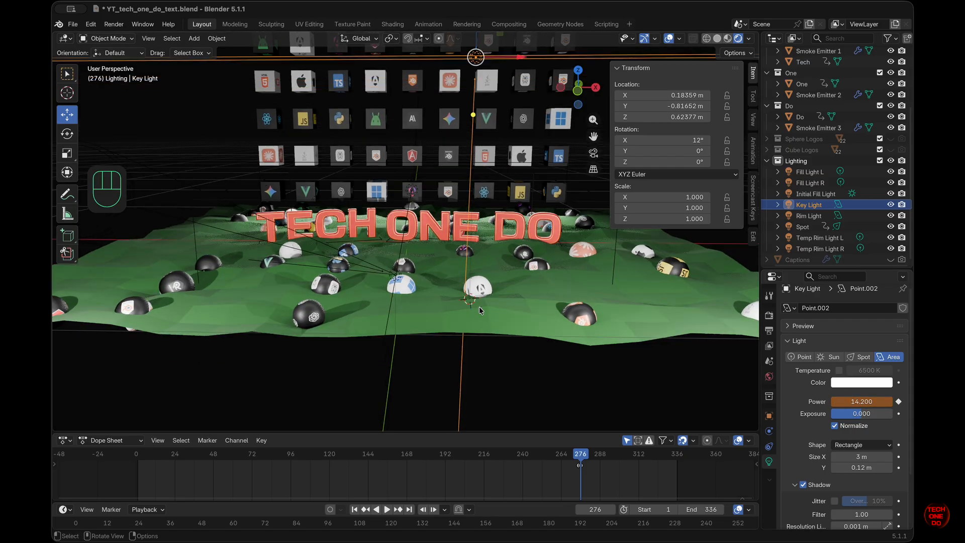
{"action": "scroll", "coordinate": [481, 312], "scroll_direction": "up", "scroll_amount": 4}
{"action": "scroll", "coordinate": [481, 312], "scroll_direction": "down", "scroll_amount": 3}
{"action": "left_click", "coordinate": [594, 155]}
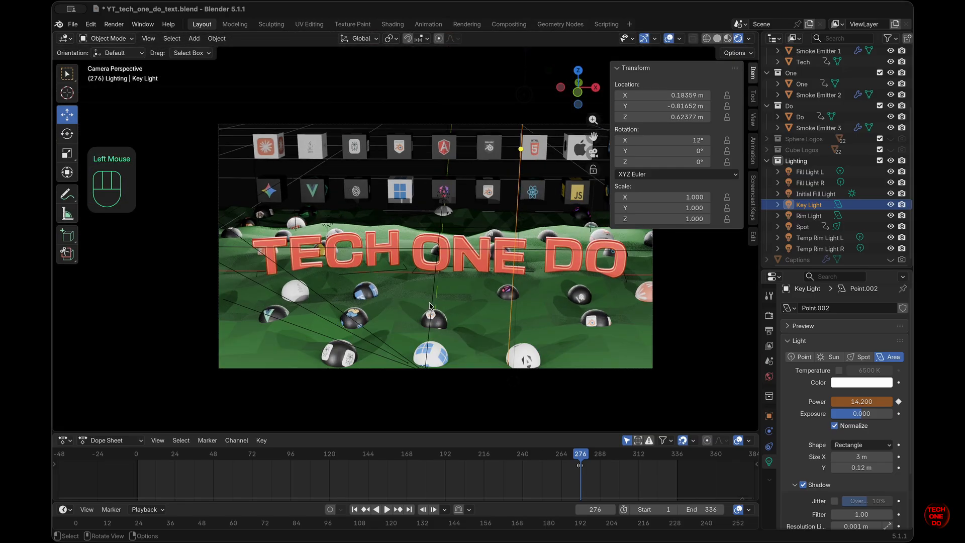
Step: Set the Key Light's power to 10
{"action": "left_click", "coordinate": [848, 401]}
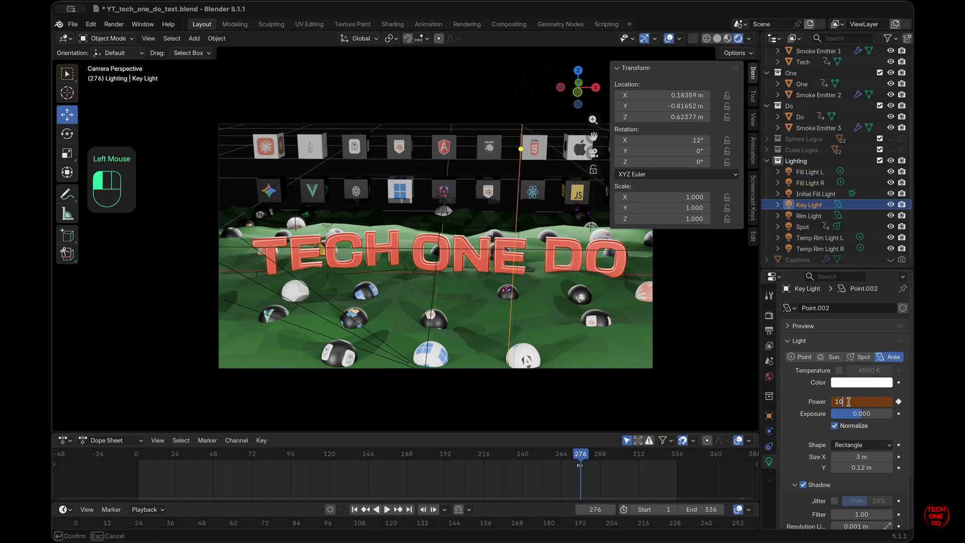
{"action": "type", "text": "10"}
{"action": "key", "text": "Return"}
Step: Raise the Key Light to a Z location of about 1.46 m and set its area size to 2 m by 2 m
{"action": "left_click_drag", "start_coordinate": [664, 116], "coordinate": [682, 116]}
{"action": "mouse_move", "coordinate": [862, 457]}
{"action": "left_mouse_down"}
{"action": "mouse_move", "coordinate": [871, 430]}
{"action": "mouse_move", "coordinate": [851, 432]}
{"action": "mouse_move", "coordinate": [861, 468]}
{"action": "left_mouse_up"}
{"action": "type", "text": "2"}
{"action": "key", "text": "Return"}
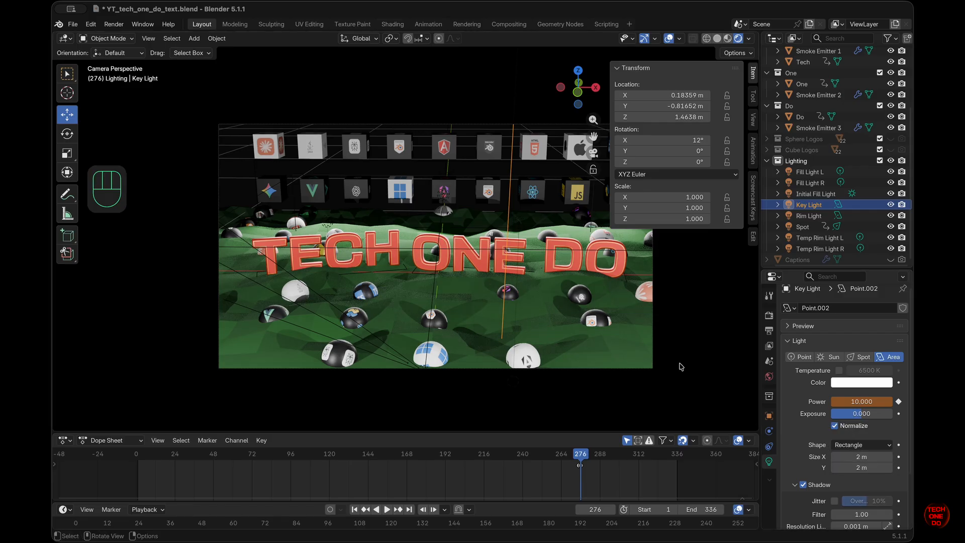
Step: Bring the Key Light's power back up to 14.2 and reselect the light to check its settings
{"action": "left_click_drag", "start_coordinate": [857, 401], "coordinate": [868, 382]}
{"action": "left_click", "coordinate": [586, 341]}
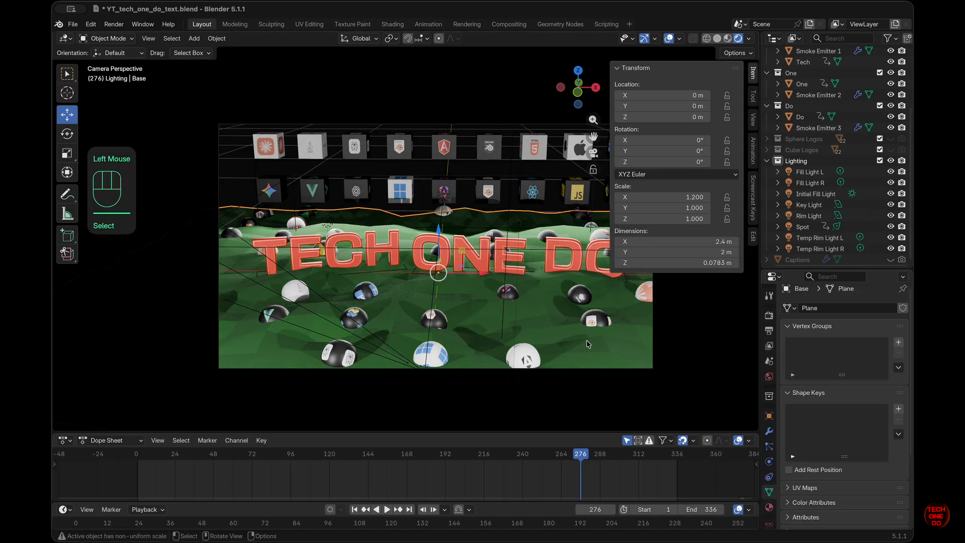
{"action": "left_click", "coordinate": [812, 204]}
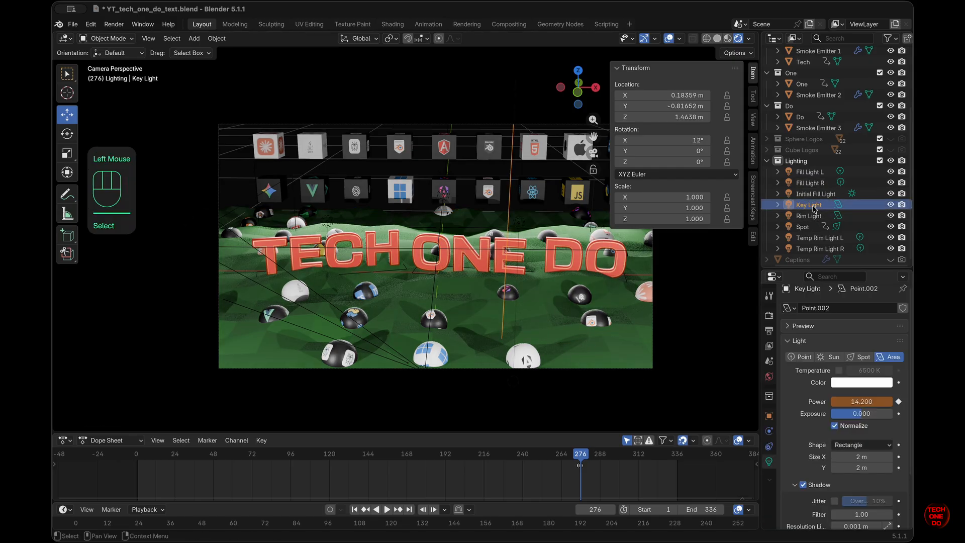
Step: Hide the transform values and play the whole animation from frame 1 to review the updated lighting
{"action": "left_click", "coordinate": [566, 315]}
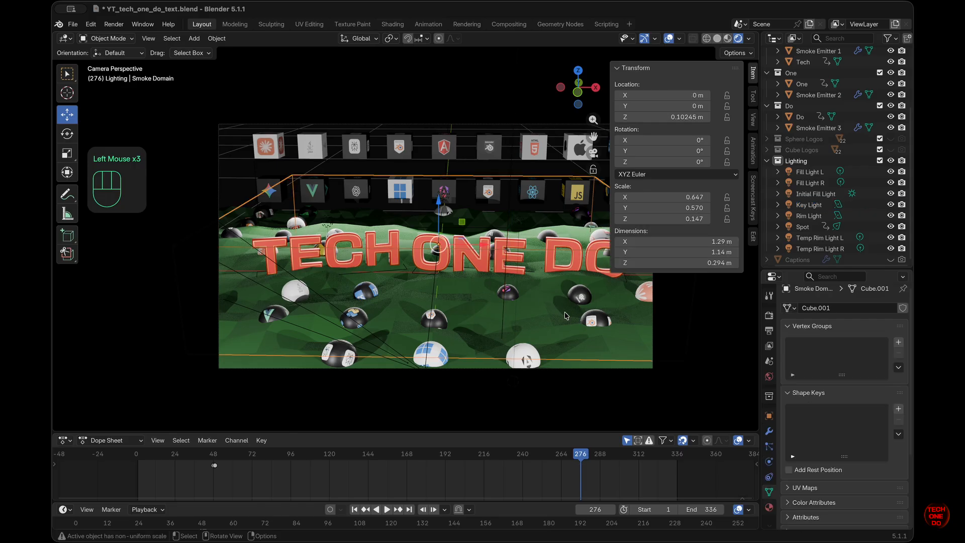
{"action": "key", "text": "n"}
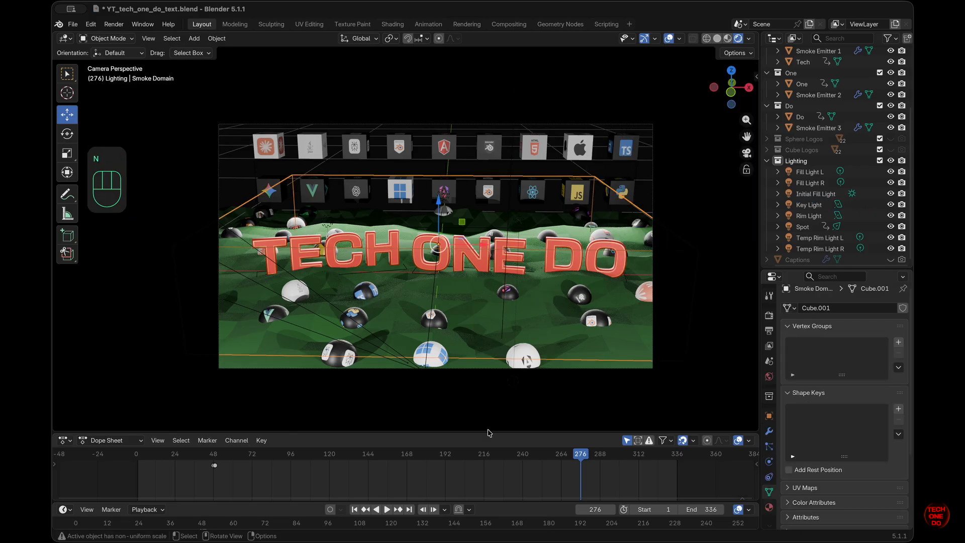
{"action": "left_click", "coordinate": [360, 510]}
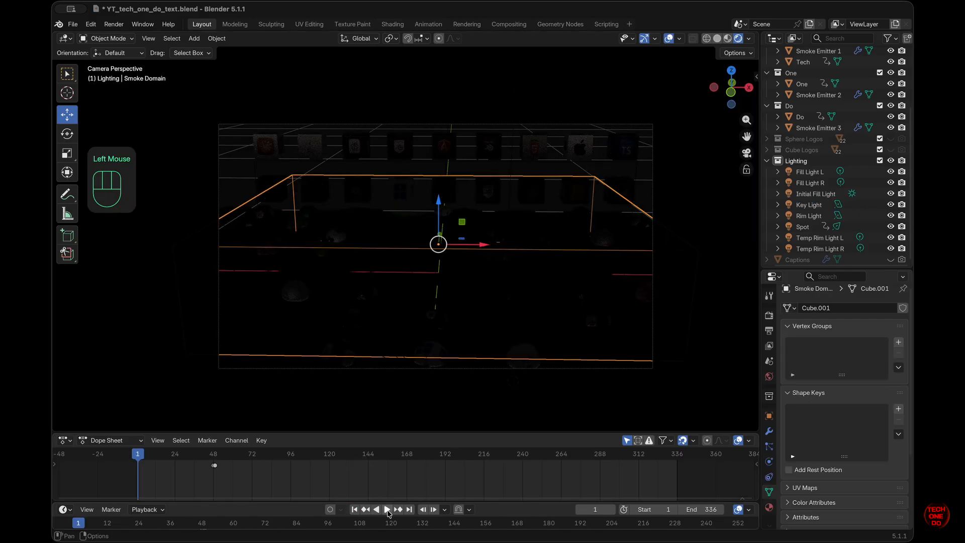
{"action": "left_click", "coordinate": [387, 509]}
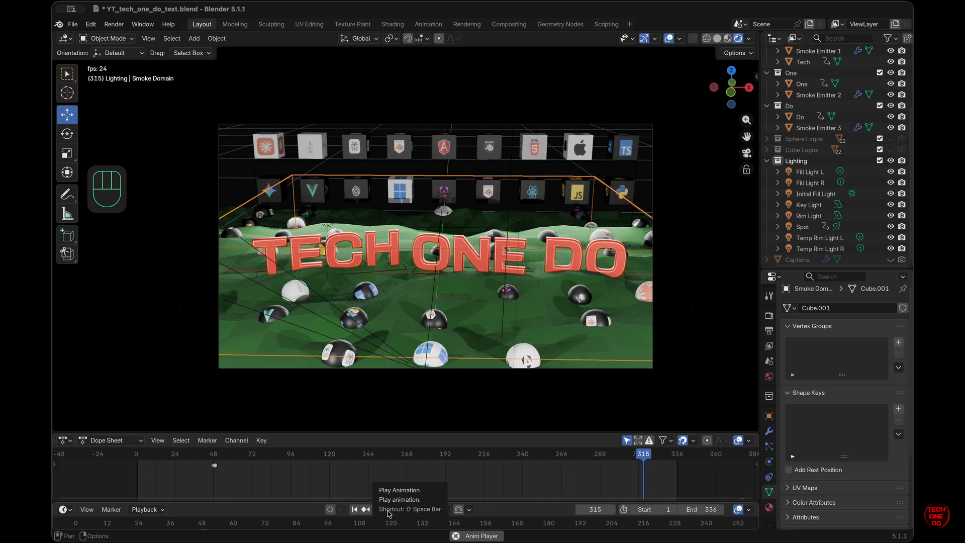
{"action": "left_click", "coordinate": [388, 511]}
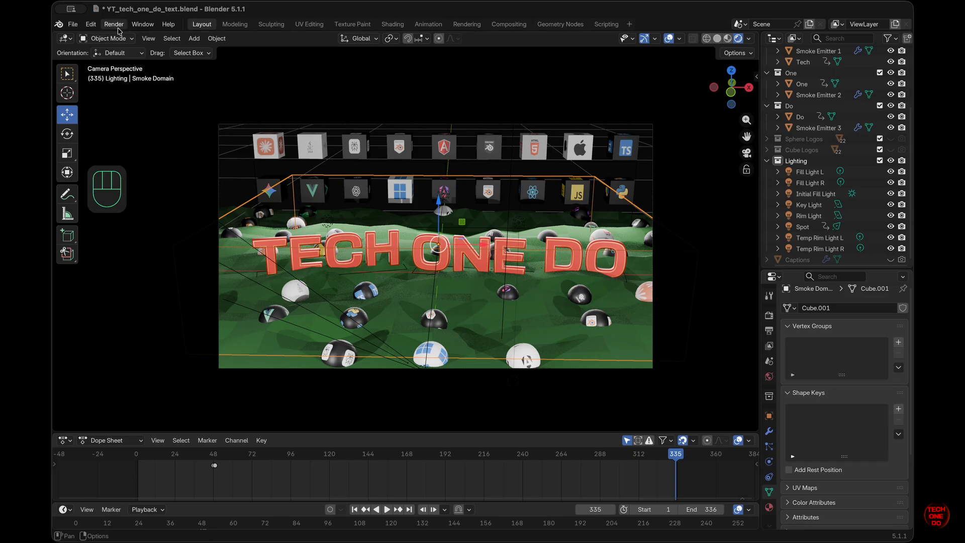
Step: Make the hidden Camera object visible in the viewport again
{"action": "scroll", "coordinate": [850, 168], "scroll_direction": "up", "scroll_amount": 5}
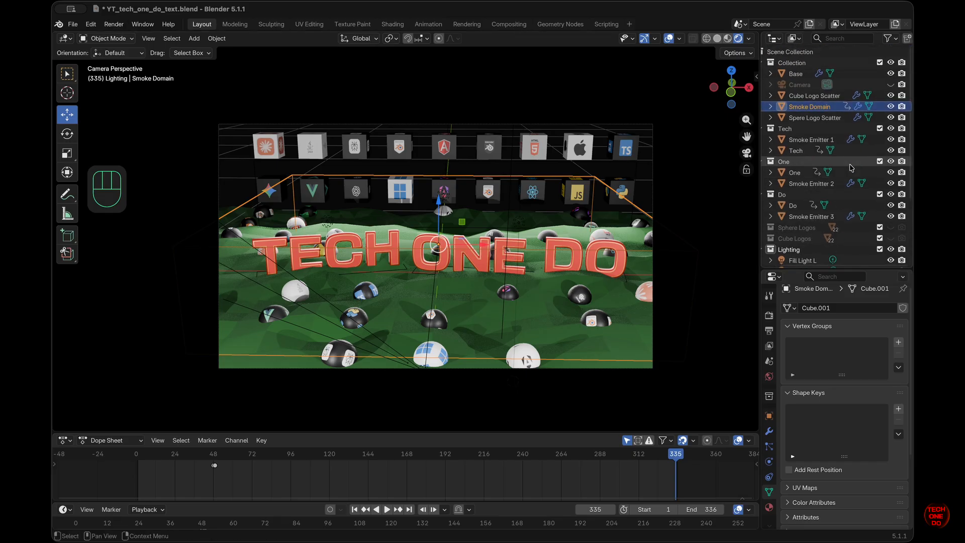
{"action": "scroll", "coordinate": [850, 168], "scroll_direction": "right", "scroll_amount": 2, "text": "ctrl"}
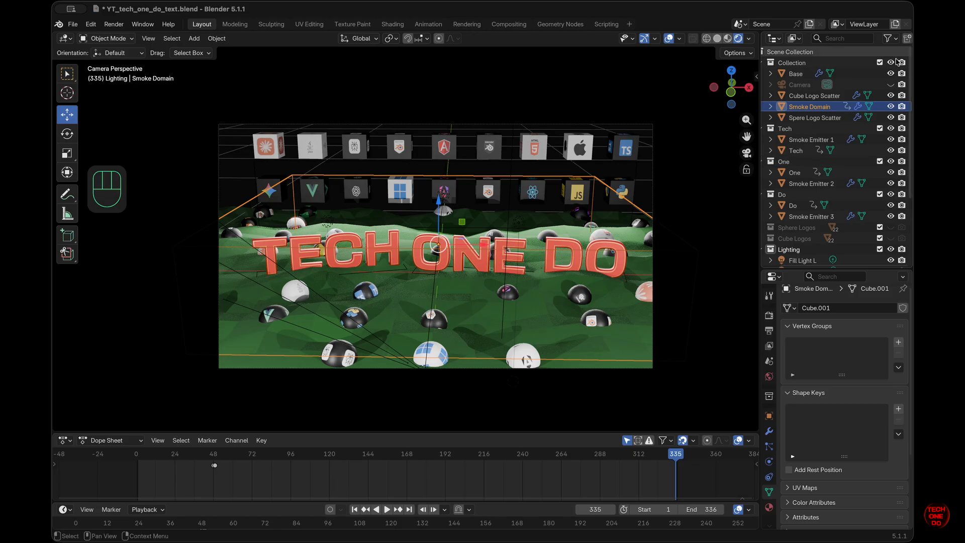
{"action": "left_click", "coordinate": [892, 85]}
{"action": "scroll", "coordinate": [892, 85], "scroll_direction": "left", "scroll_amount": 1}
{"action": "scroll", "coordinate": [849, 200], "scroll_direction": "down", "scroll_amount": 4}
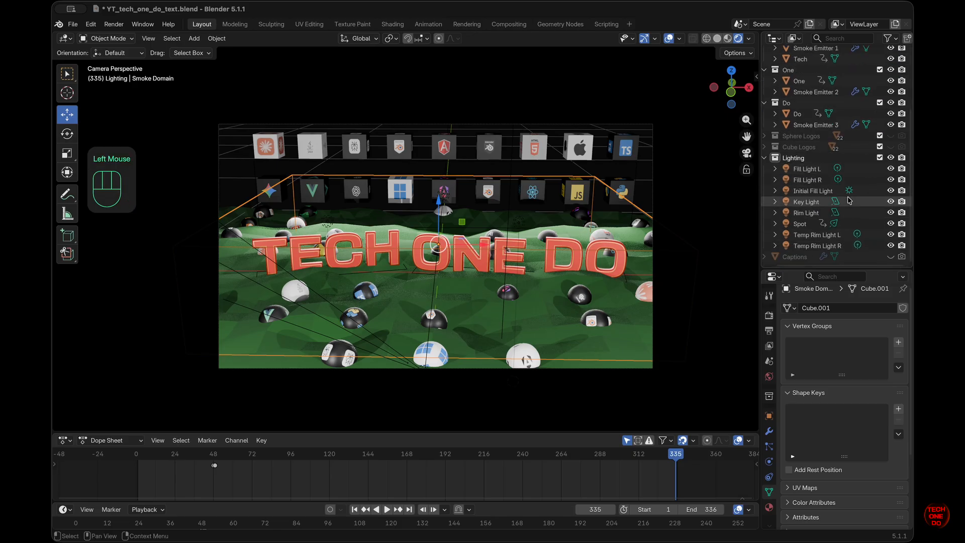
{"action": "scroll", "coordinate": [849, 200], "scroll_direction": "up", "scroll_amount": 4}
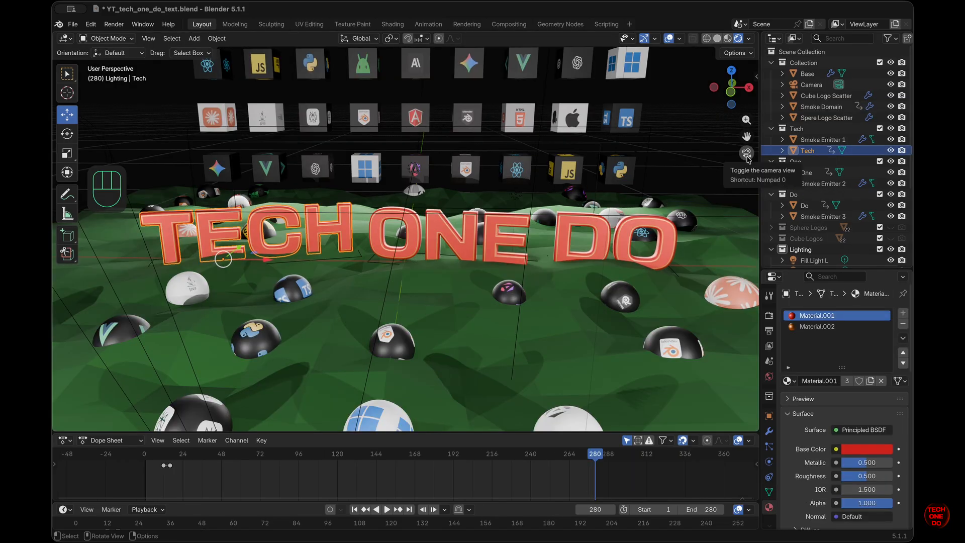
Step: In camera view, darken the red base color of the Tech text's Material.001 to about #891914
{"action": "left_click", "coordinate": [747, 159]}
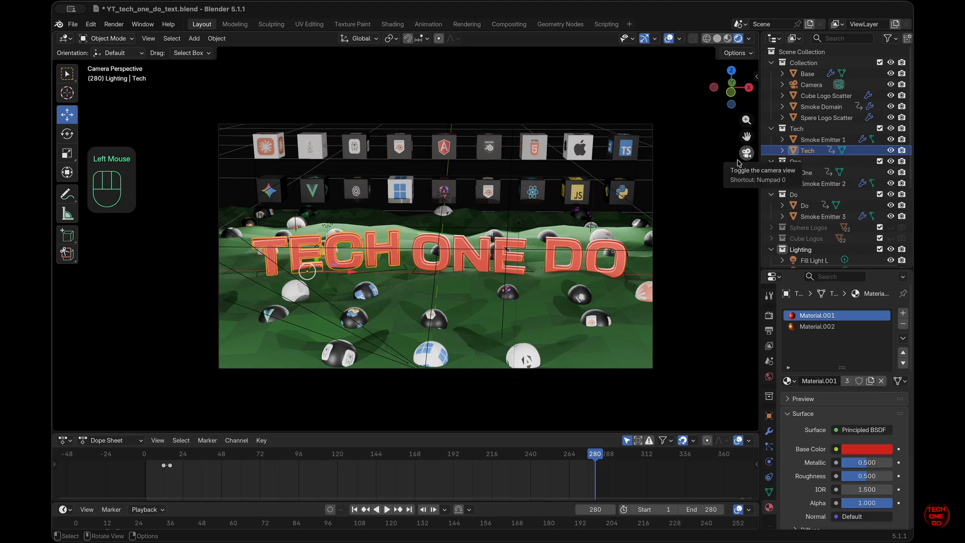
{"action": "left_click", "coordinate": [675, 278]}
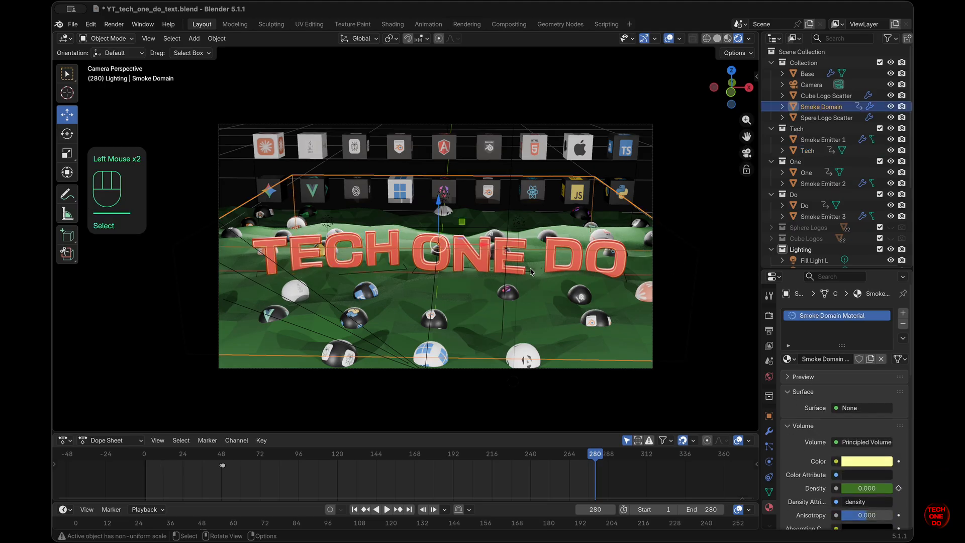
{"action": "left_click", "coordinate": [370, 249]}
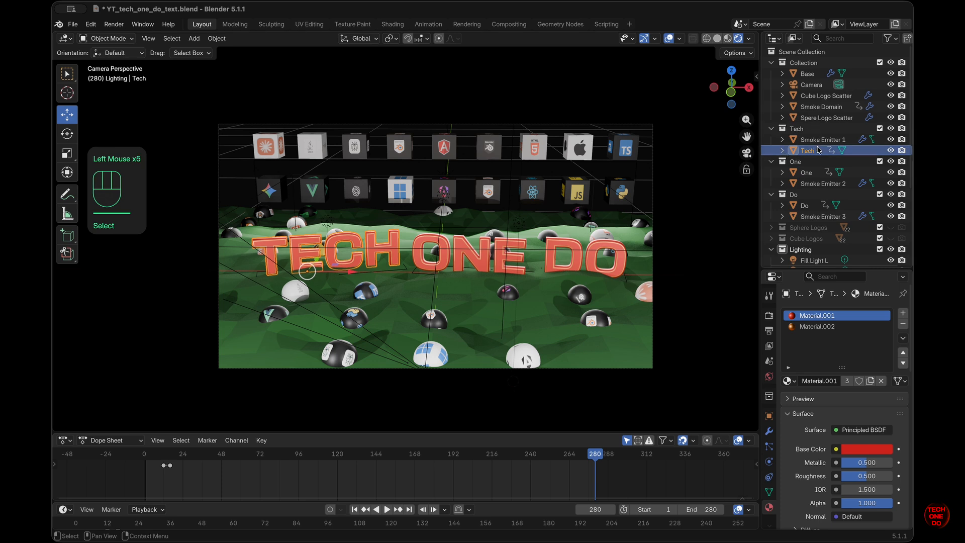
{"action": "left_click", "coordinate": [861, 452]}
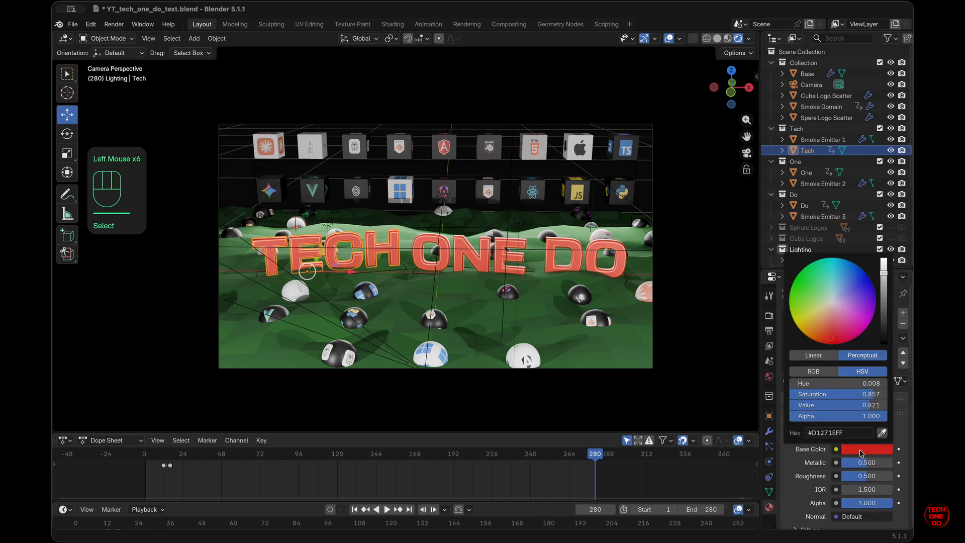
{"action": "left_click", "coordinate": [885, 454]}
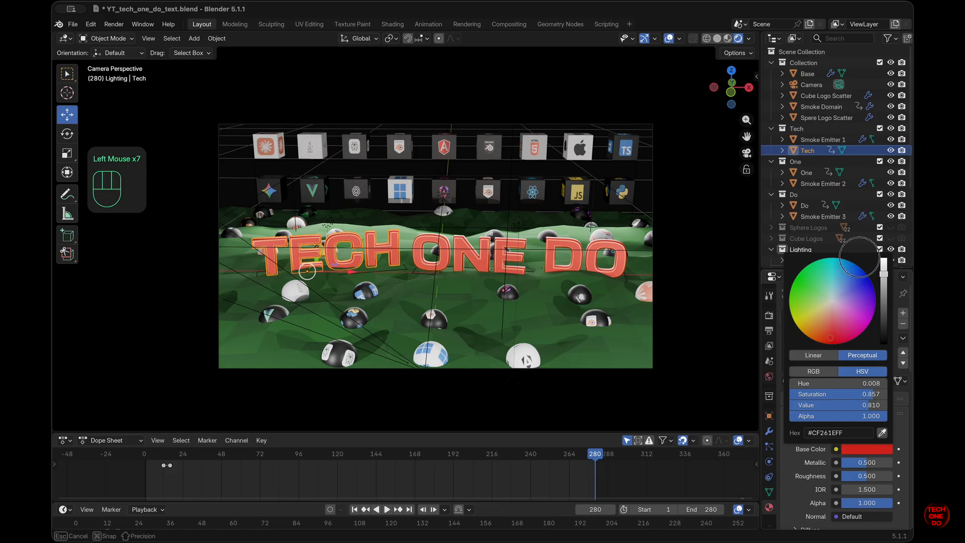
{"action": "left_click_drag", "start_coordinate": [860, 257], "coordinate": [859, 278]}
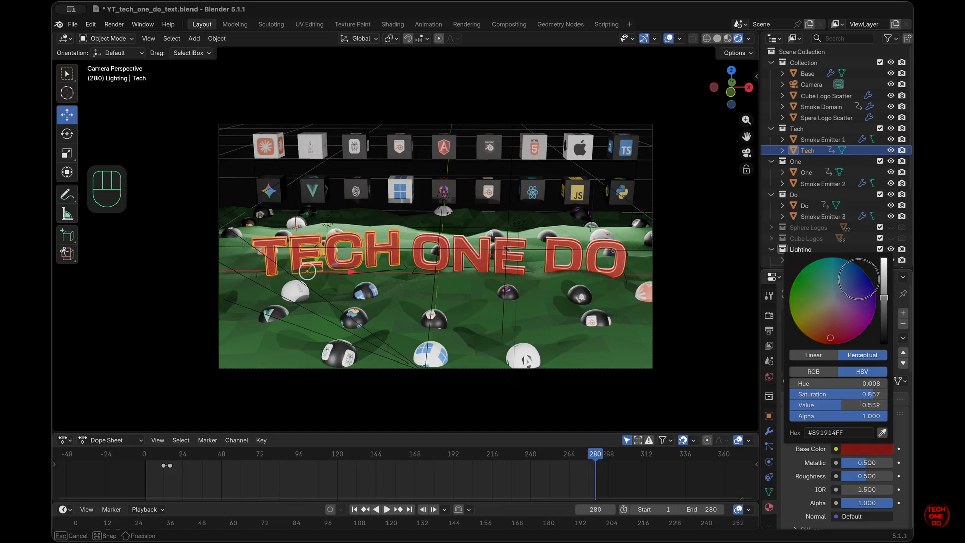
{"action": "left_click", "coordinate": [612, 352]}
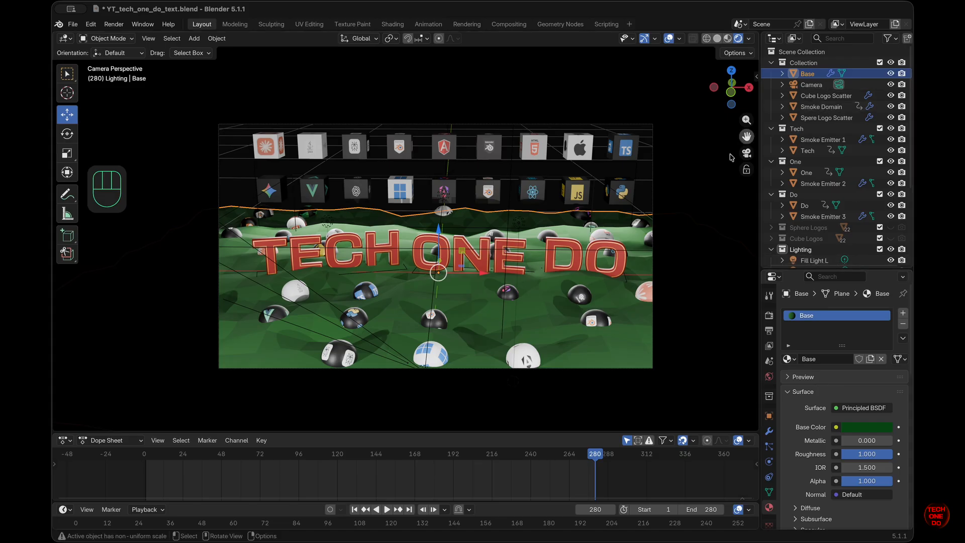
{"action": "left_click", "coordinate": [629, 324]}
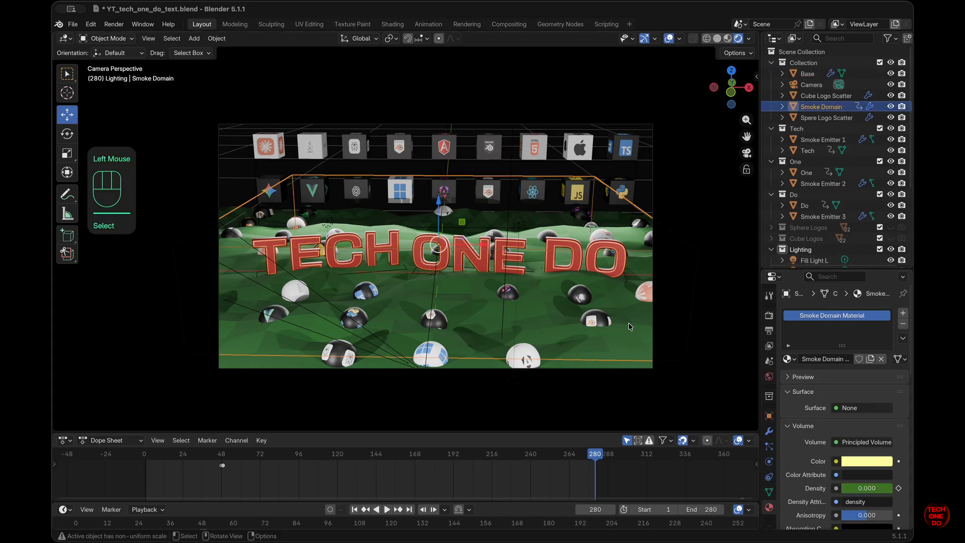
{"action": "left_click", "coordinate": [702, 326]}
Step: Select the Spot light and move the timeline back to its first keyframe at frame 59
{"action": "scroll", "coordinate": [873, 154], "scroll_direction": "down", "scroll_amount": 5}
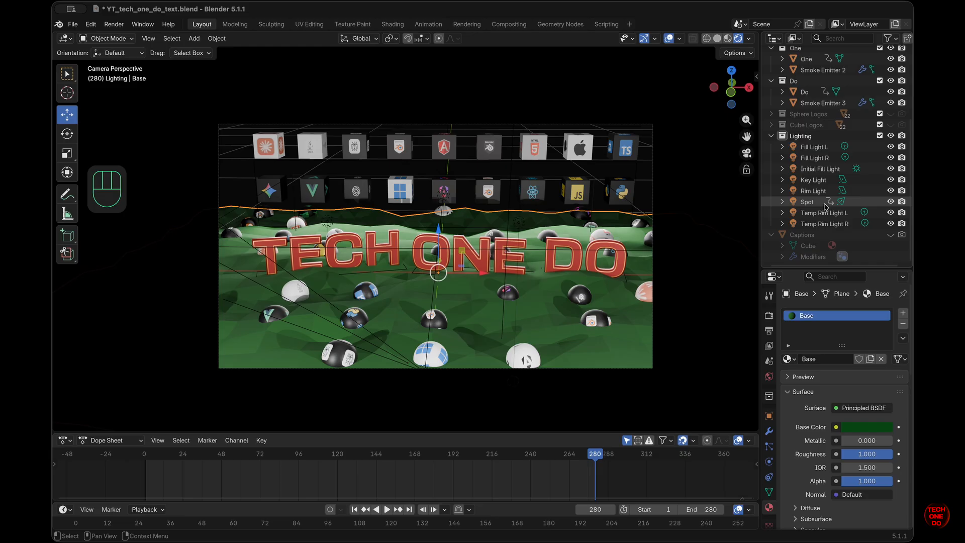
{"action": "left_click", "coordinate": [814, 202]}
{"action": "left_click_drag", "start_coordinate": [594, 460], "coordinate": [407, 460]}
{"action": "left_click_drag", "start_coordinate": [402, 471], "coordinate": [269, 470]}
{"action": "left_click_drag", "start_coordinate": [407, 454], "coordinate": [245, 466]}
{"action": "mouse_move", "coordinate": [264, 467]}
{"action": "left_mouse_down"}
{"action": "mouse_move", "coordinate": [278, 467]}
{"action": "mouse_move", "coordinate": [240, 464]}
{"action": "left_mouse_up"}
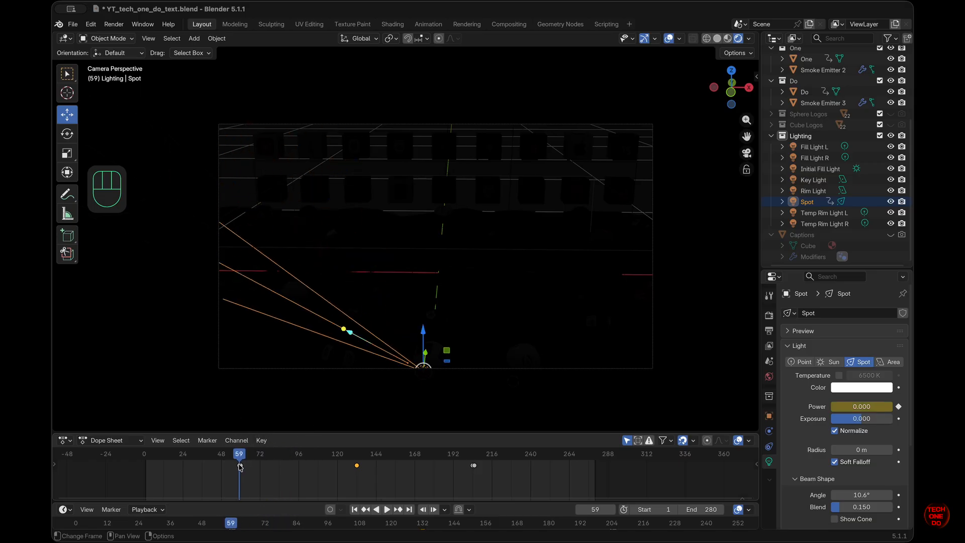
Step: Switch the viewport to material preview, view the scene from an angle, and snap the 3D cursor to the world origin
{"action": "left_click", "coordinate": [726, 39]}
{"action": "middle_click_drag", "start_coordinate": [532, 244], "coordinate": [518, 249]}
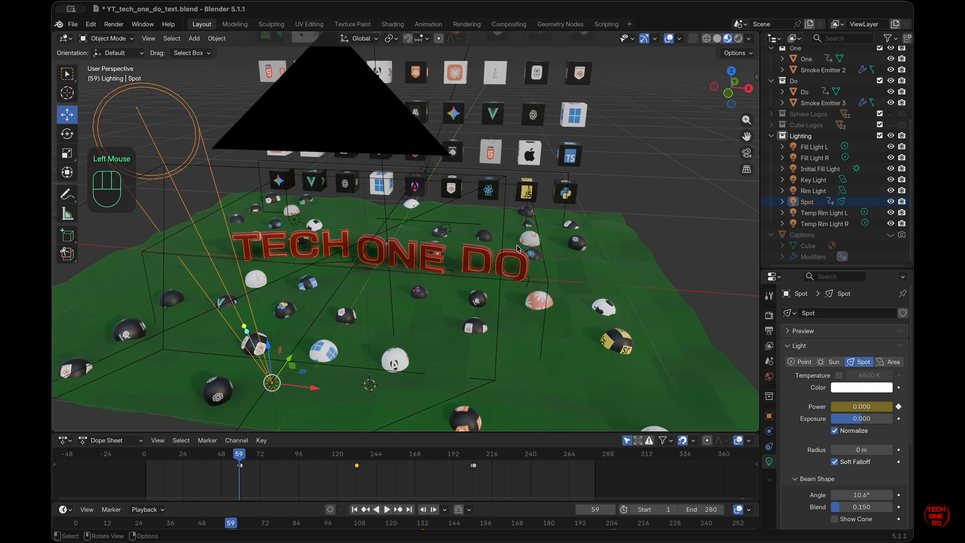
{"action": "key", "text": "shift+s"}
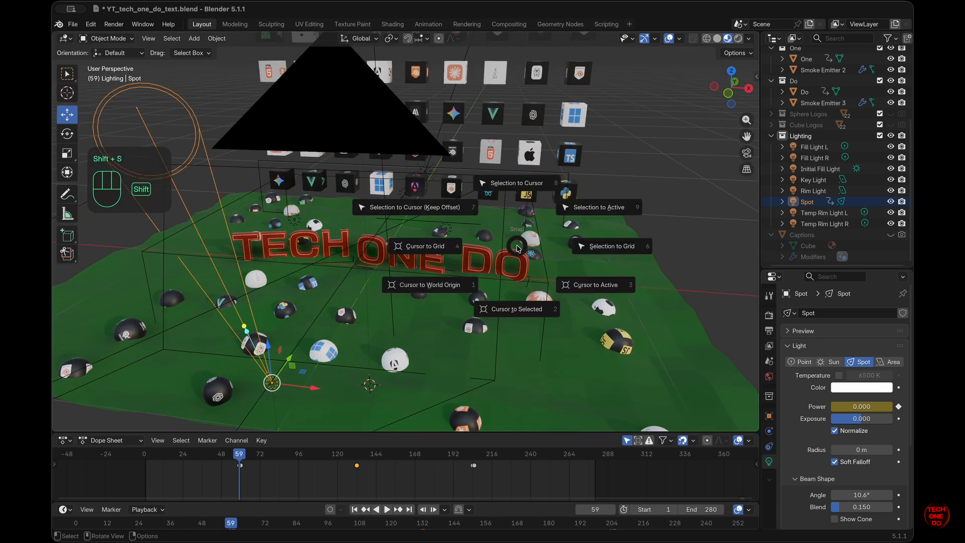
{"action": "left_click", "coordinate": [498, 290]}
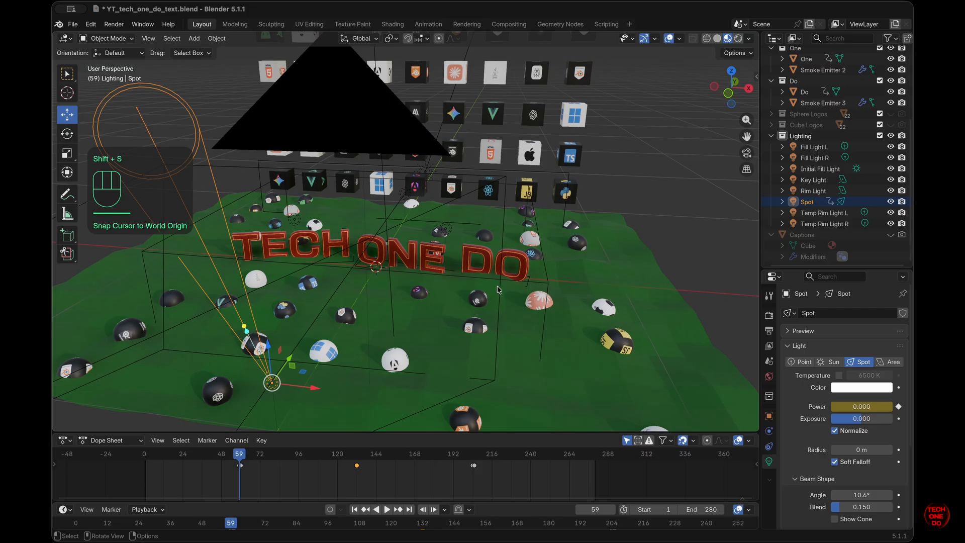
Step: Add a 2 m mesh plane at the world origin and stand it upright with an X rotation of 90°
{"action": "key", "text": "shift+a"}
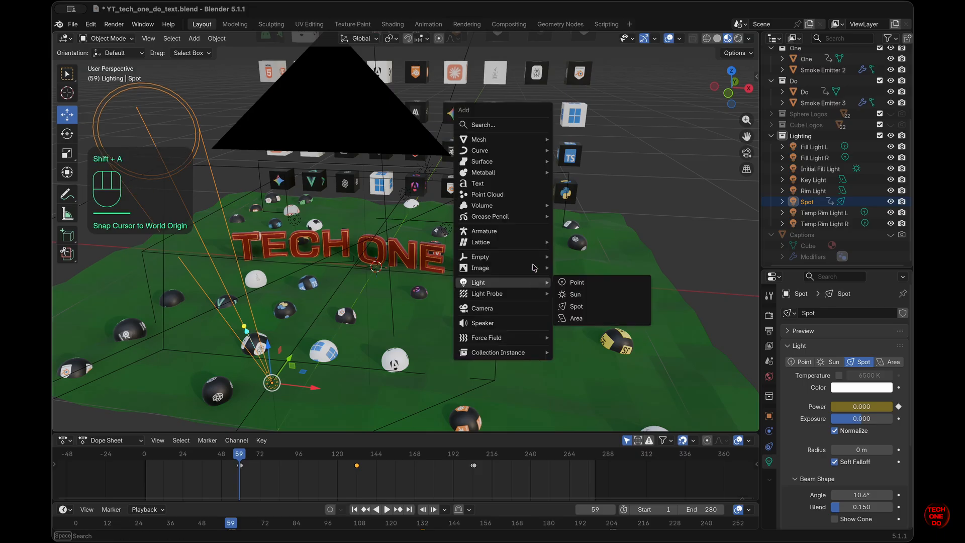
{"action": "mouse_move", "coordinate": [534, 139]}
{"action": "left_click", "coordinate": [583, 141]}
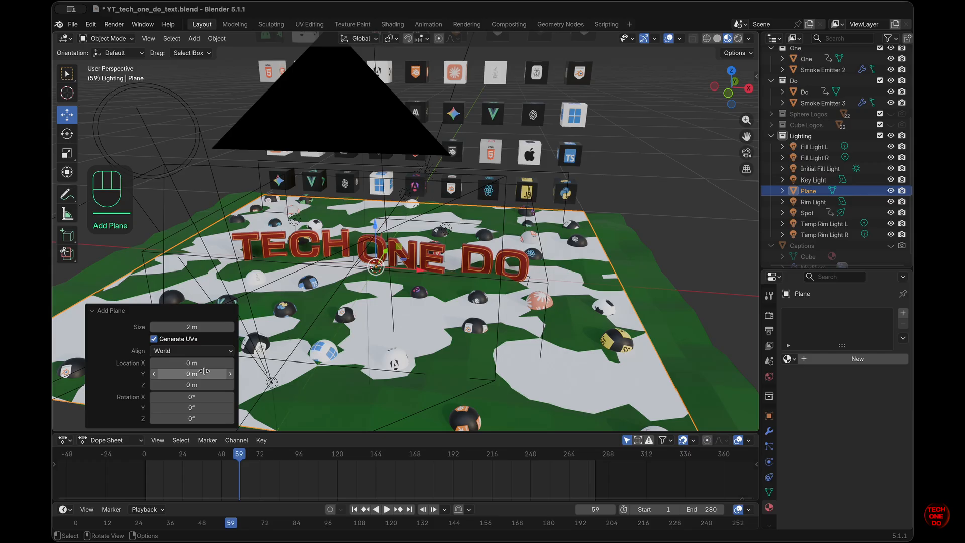
{"action": "left_click", "coordinate": [206, 398]}
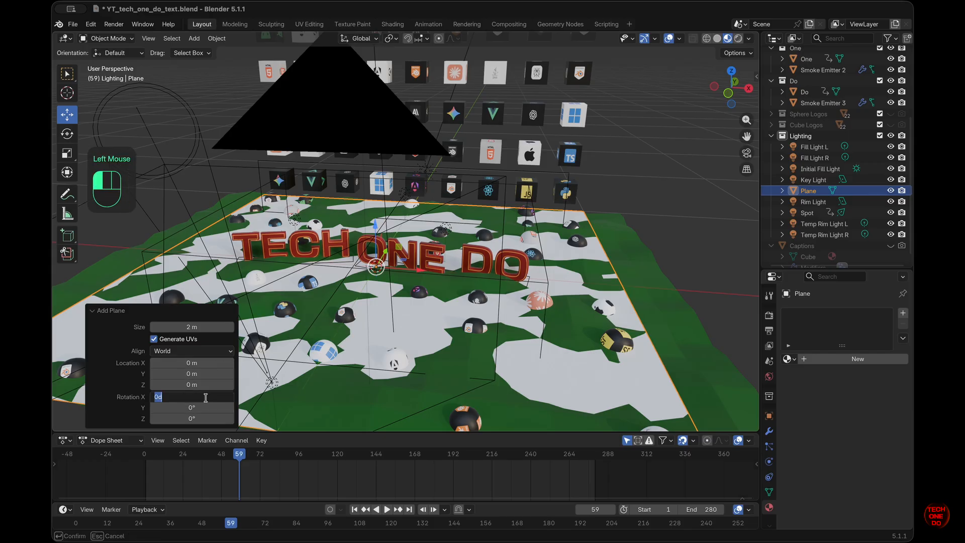
{"action": "type", "text": "90"}
{"action": "key", "text": "Return"}
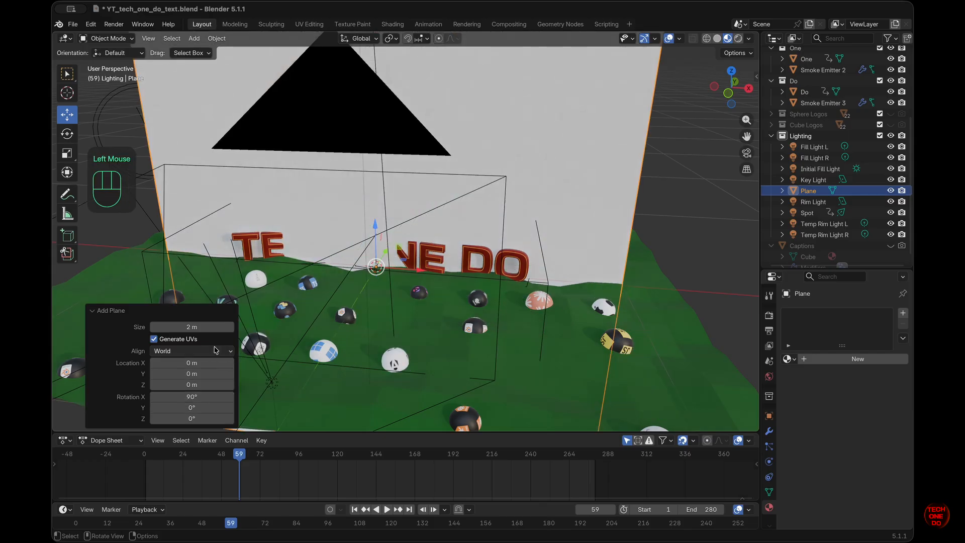
Step: Set the new upright plane's Y location to 1 m and return to the camera view
{"action": "left_click", "coordinate": [193, 373]}
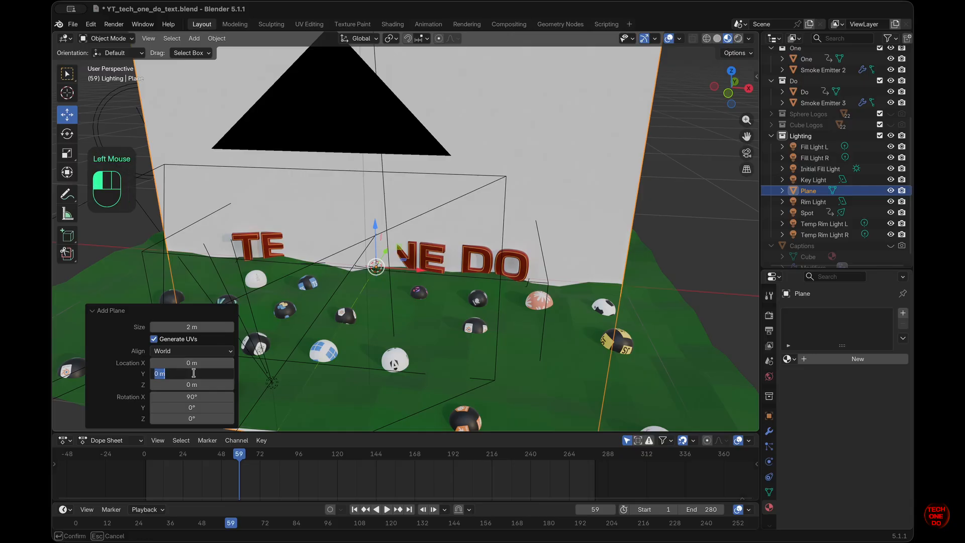
{"action": "type", "text": "1"}
{"action": "key", "text": "Return"}
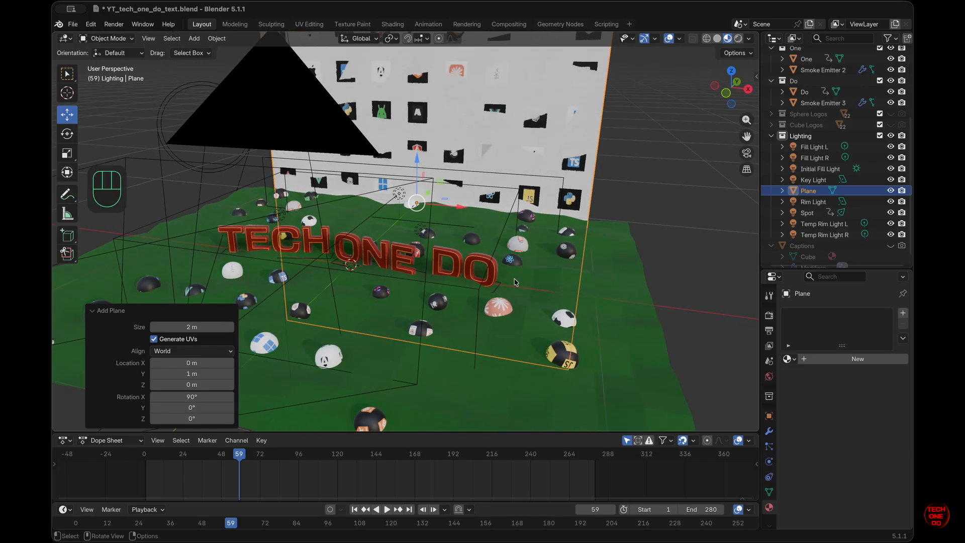
{"action": "left_click", "coordinate": [747, 152]}
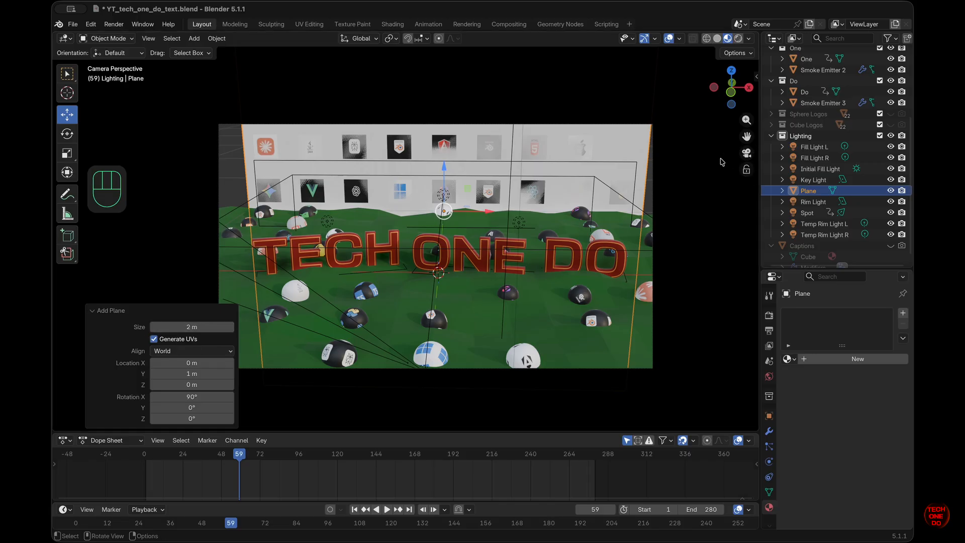
Step: Widen the plane to 4.8 m along X and adjust its Y location to 0.92 m
{"action": "key", "text": "n"}
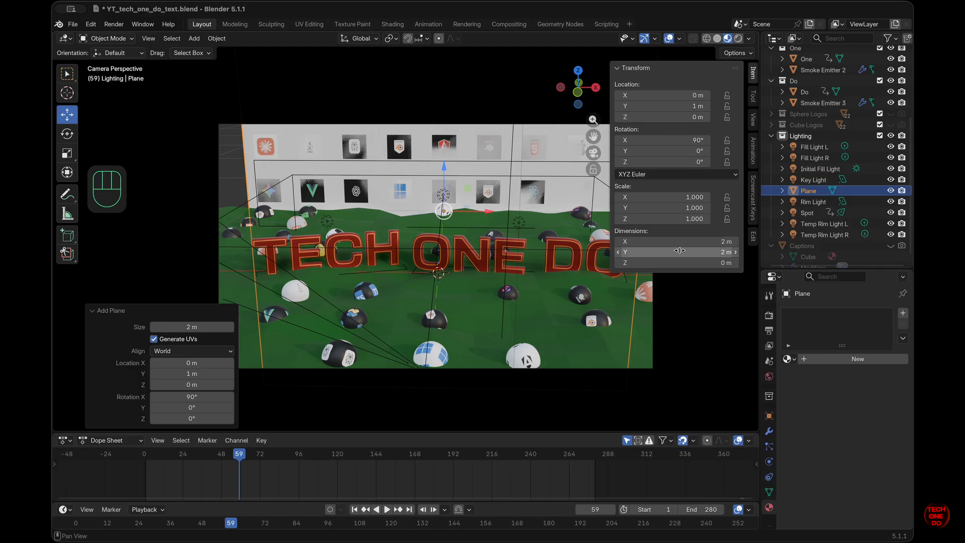
{"action": "left_click_drag", "start_coordinate": [679, 242], "coordinate": [675, 230]}
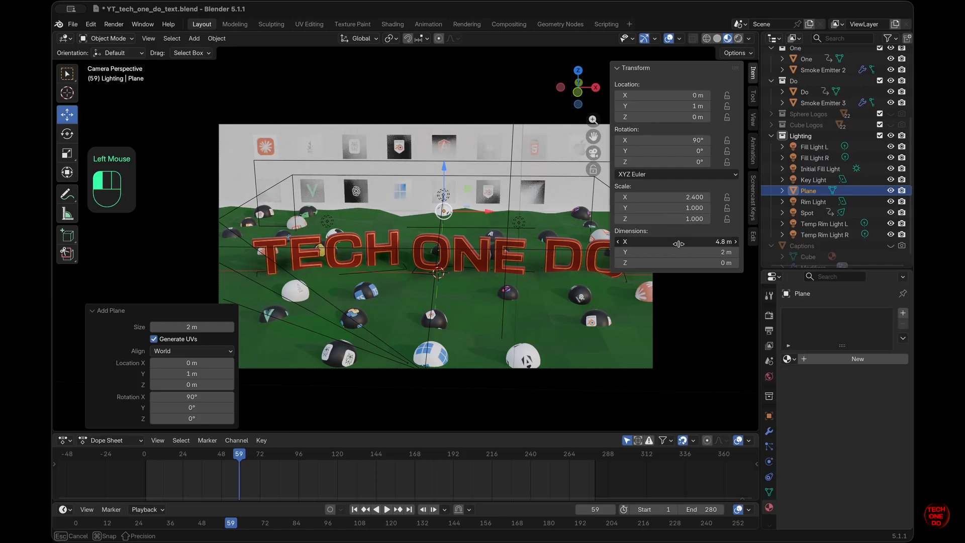
{"action": "middle_click_drag", "start_coordinate": [568, 255], "coordinate": [568, 255]}
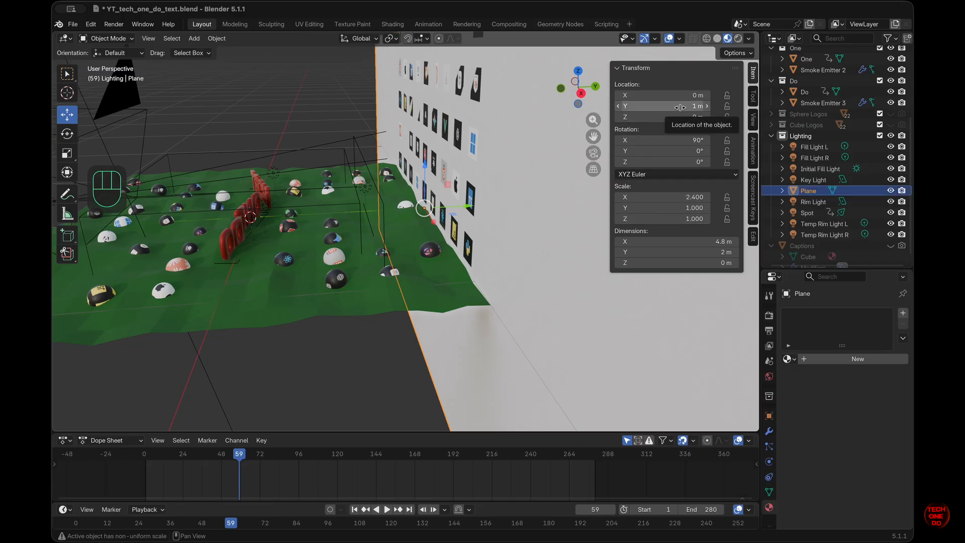
{"action": "left_click_drag", "start_coordinate": [671, 106], "coordinate": [654, 104]}
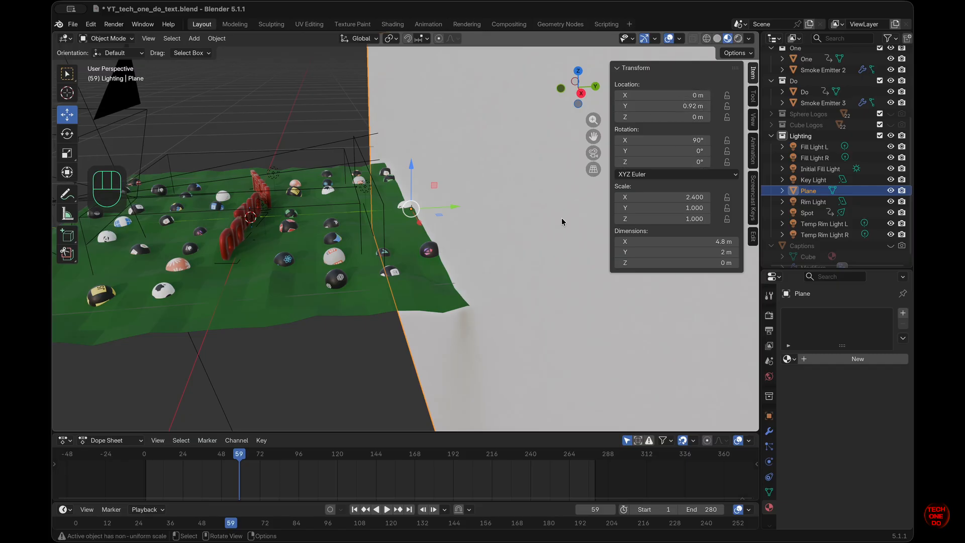
Step: Apply the plane's rotation and scale
{"action": "key", "text": "super+a"}
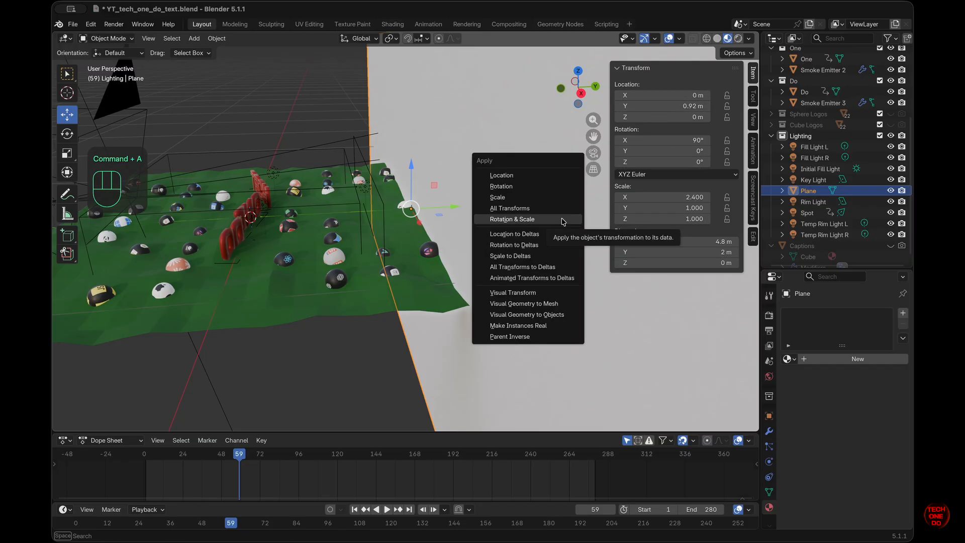
{"action": "left_click", "coordinate": [562, 220]}
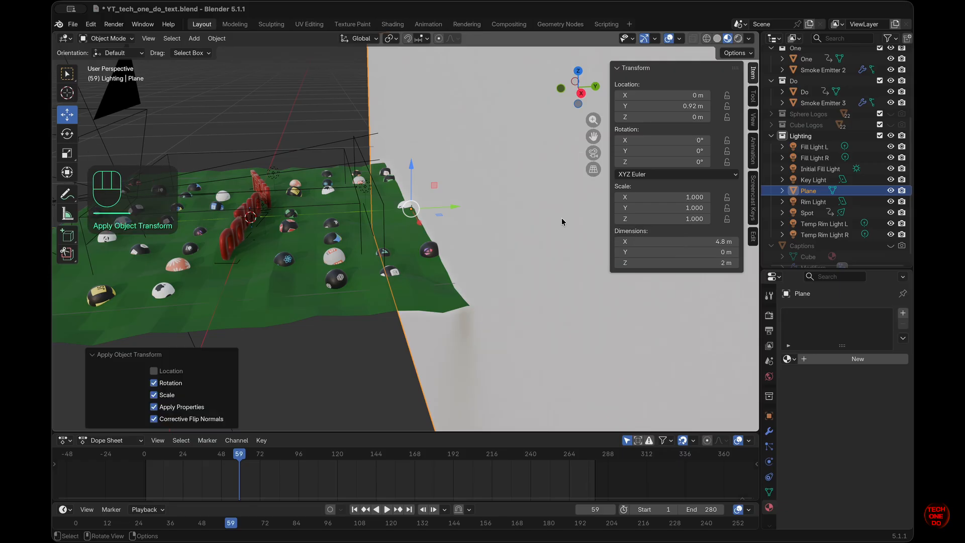
{"action": "mouse_move", "coordinate": [562, 221]}
{"action": "middle_mouse_down"}
{"action": "mouse_move", "coordinate": [523, 211]}
{"action": "mouse_move", "coordinate": [562, 221]}
{"action": "middle_mouse_up"}
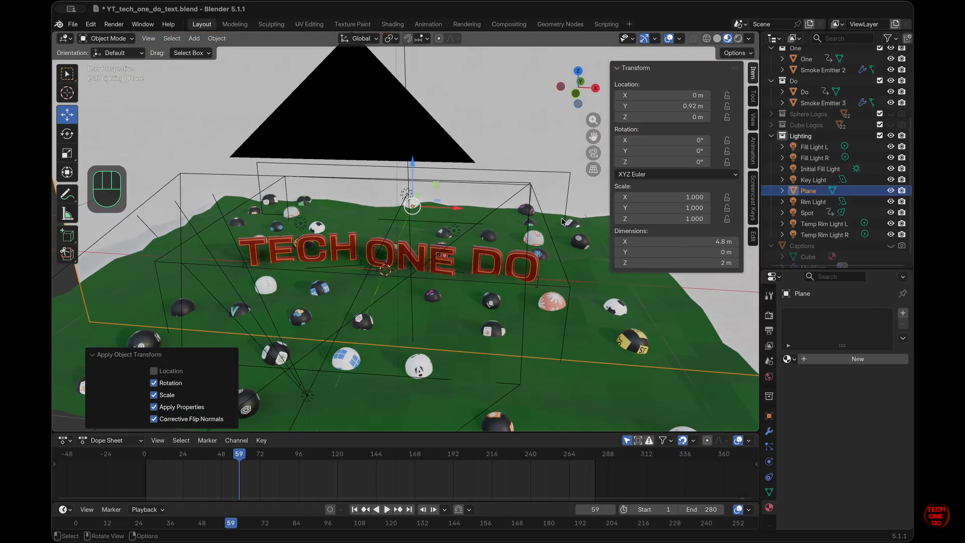
{"action": "left_click", "coordinate": [90, 354]}
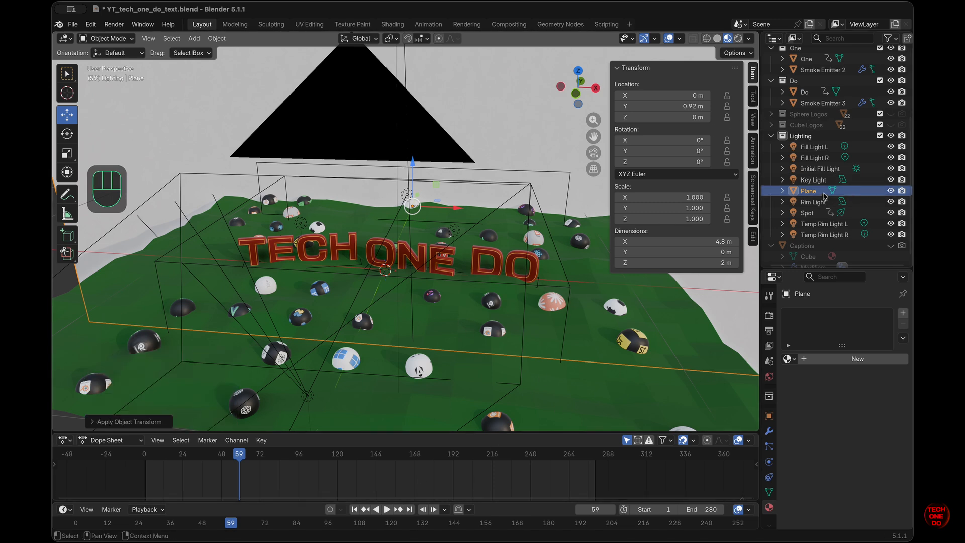
Step: Rename the plane in the Lighting collection as Shadow Background
{"action": "double_click", "coordinate": [807, 191]}
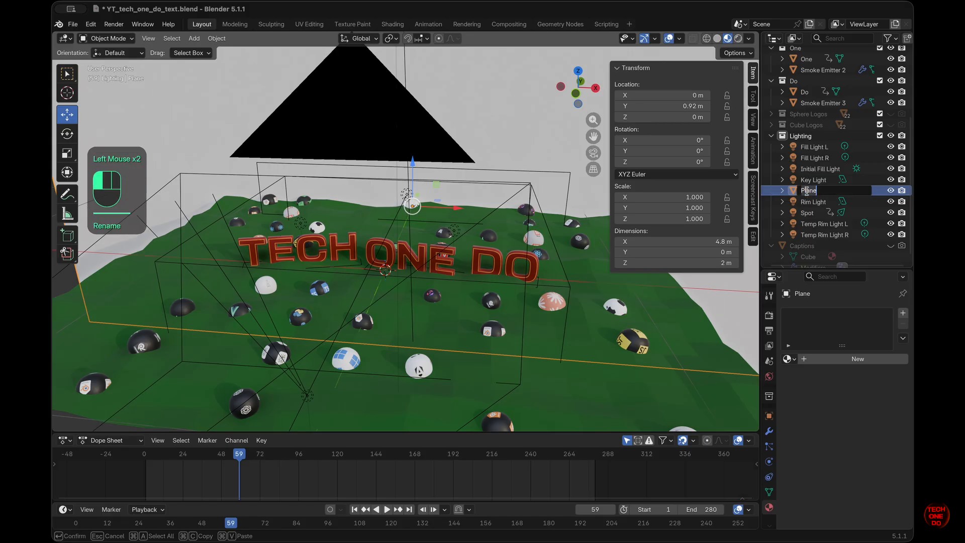
{"action": "type", "text": "Shadow "}
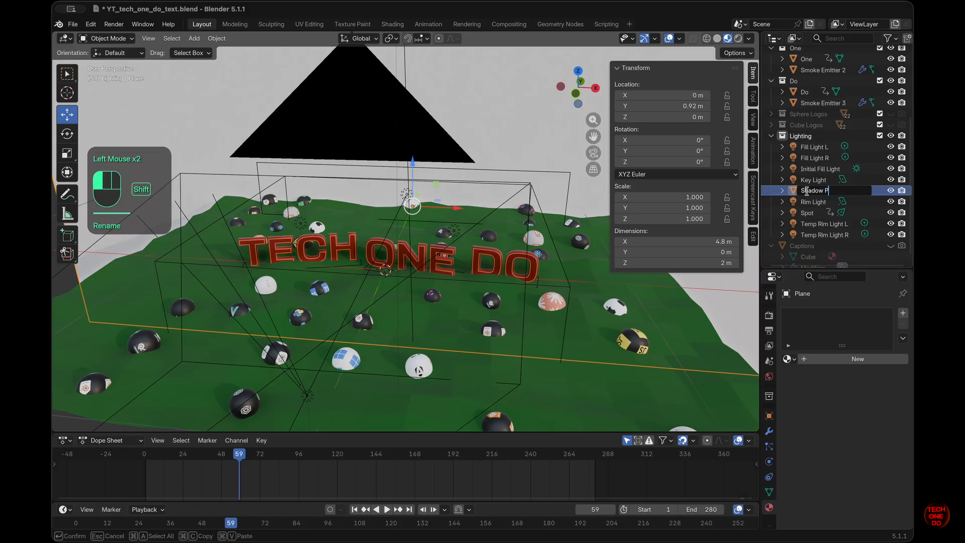
{"action": "type", "text": "Background"}
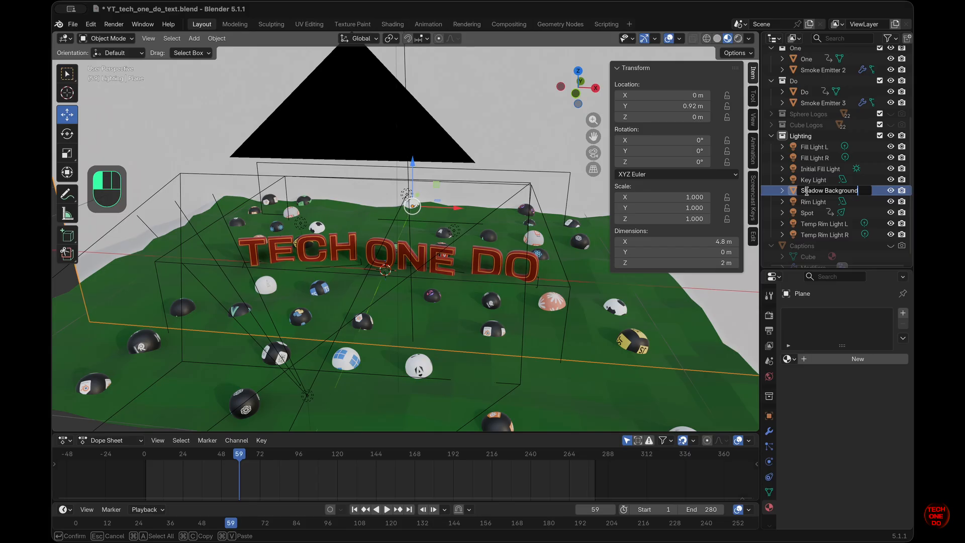
{"action": "key", "text": "Return"}
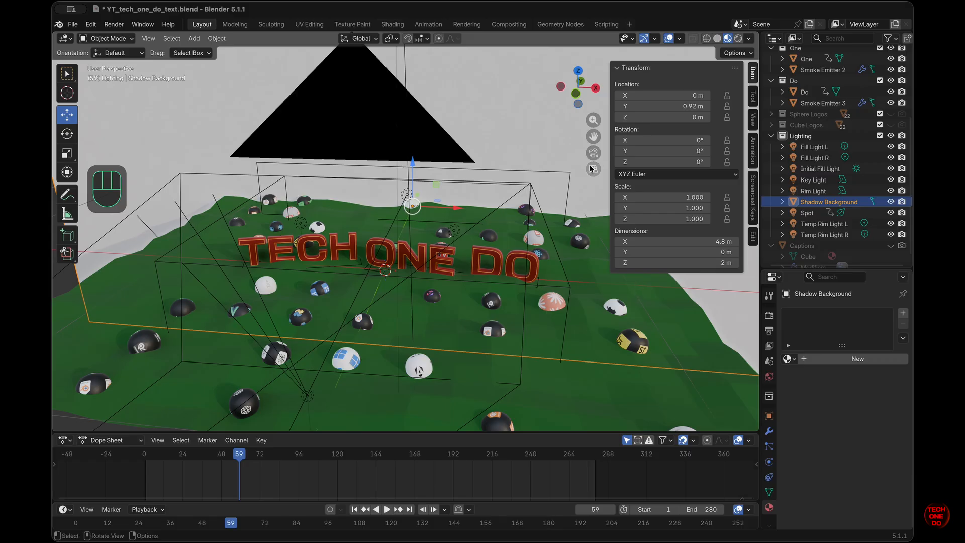
Step: Lower the Shadow Background plane below the ground to a Z location of about -1.16 m
{"action": "left_click", "coordinate": [593, 153]}
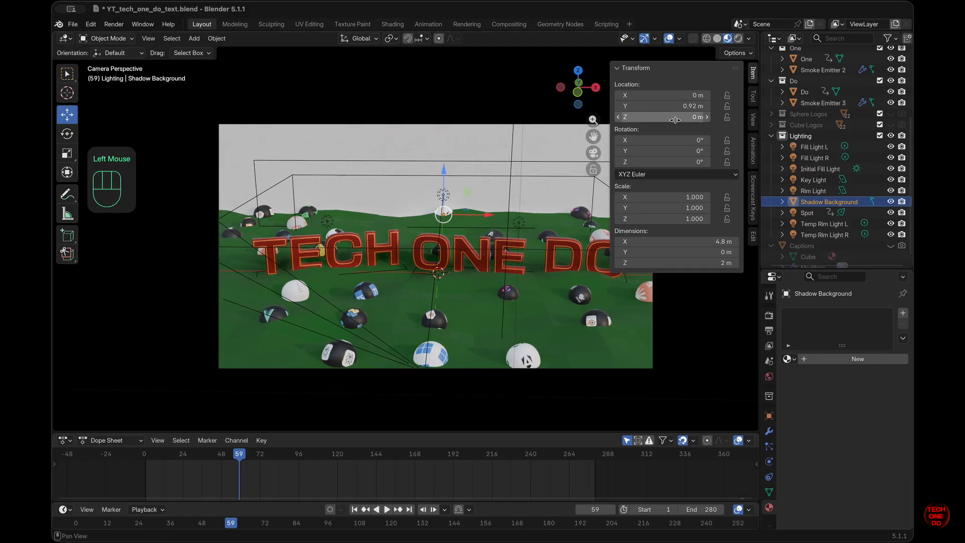
{"action": "double_click", "coordinate": [678, 118]}
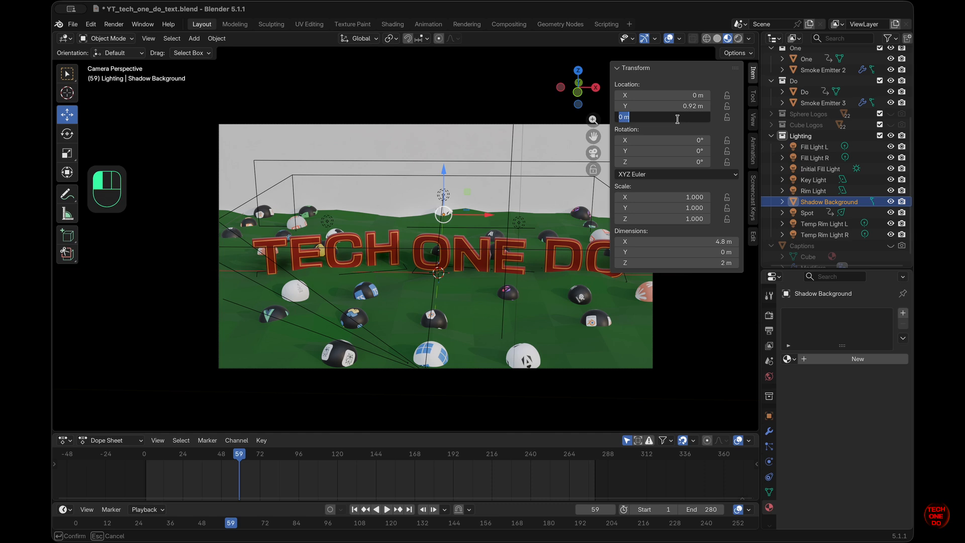
{"action": "left_click", "coordinate": [593, 156]}
{"action": "left_click", "coordinate": [593, 155]}
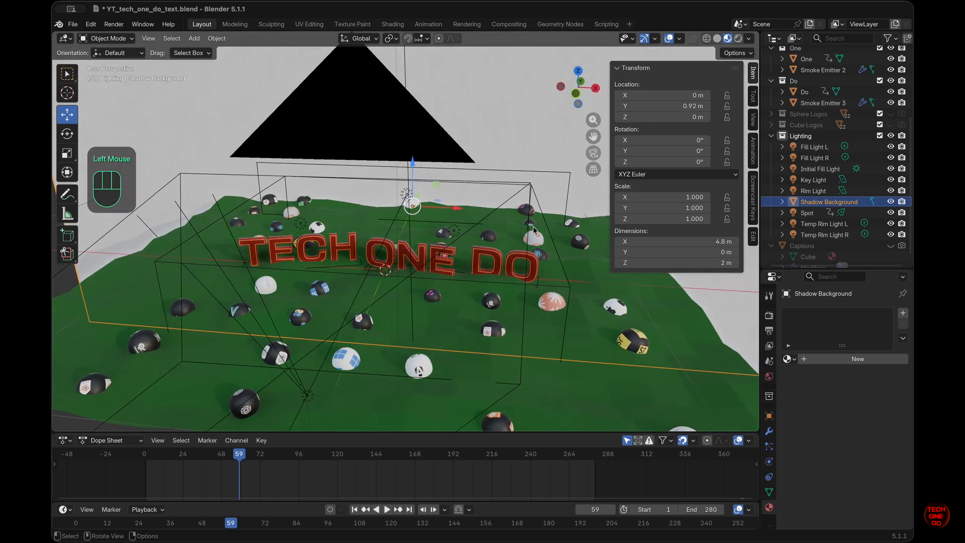
{"action": "scroll", "coordinate": [544, 227], "scroll_direction": "down", "scroll_amount": 10}
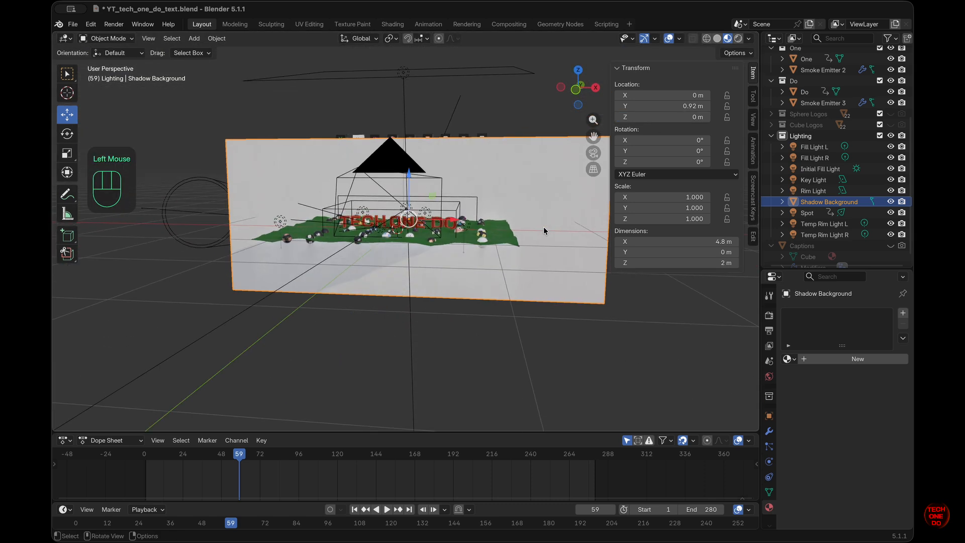
{"action": "scroll", "coordinate": [544, 230], "scroll_direction": "right", "scroll_amount": 4}
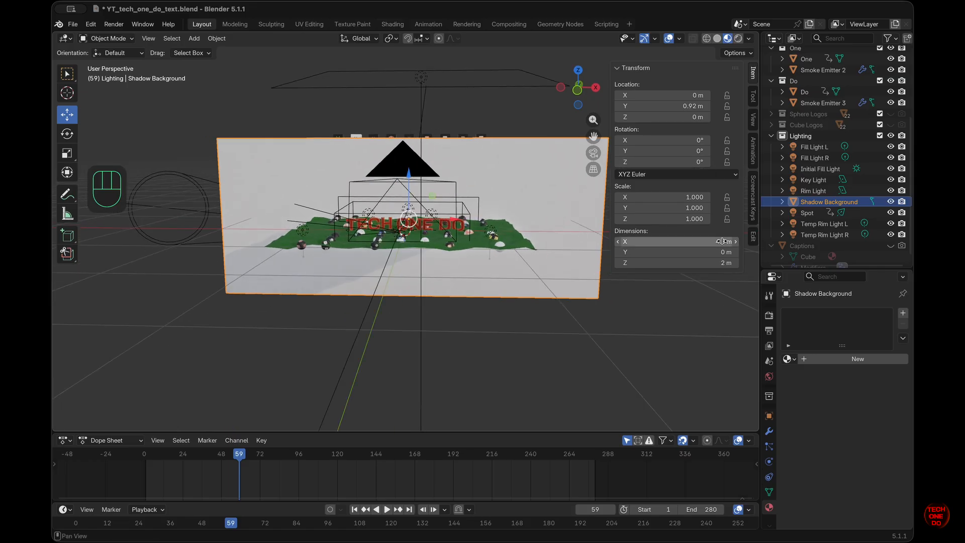
{"action": "left_click", "coordinate": [664, 117]}
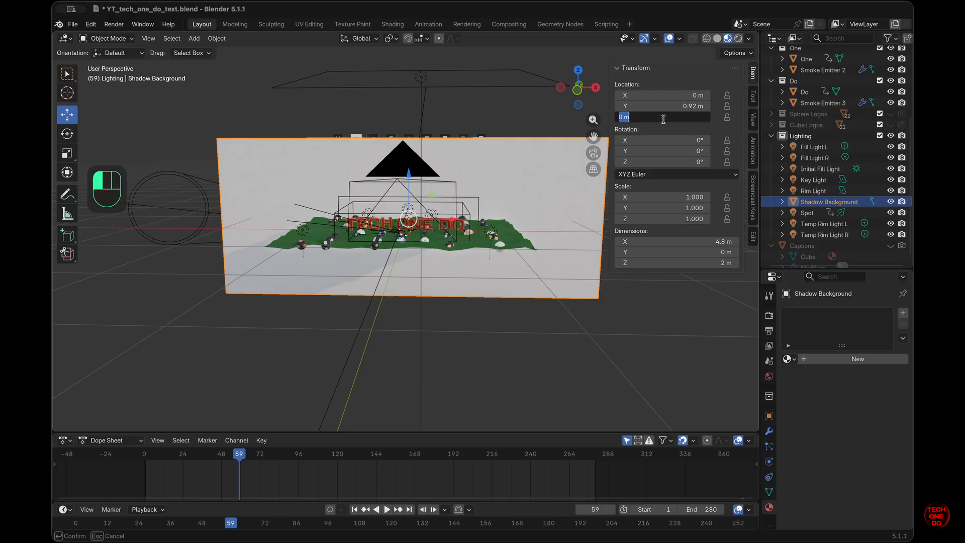
{"action": "type", "text": "-3"}
{"action": "key", "text": "Return"}
{"action": "left_click_drag", "start_coordinate": [664, 118], "coordinate": [698, 113]}
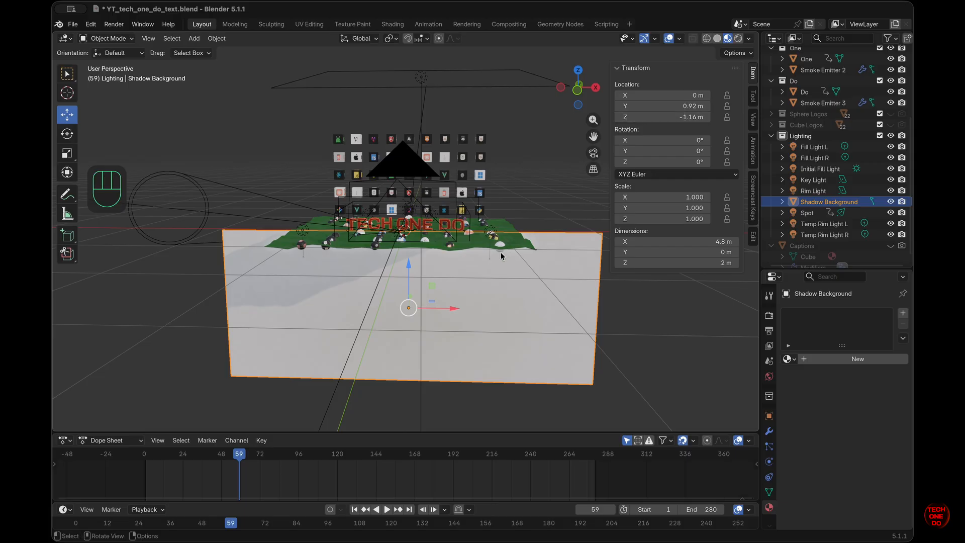
Step: Set the Shadow Background plane's Z location to -1 m
{"action": "left_click", "coordinate": [687, 117]}
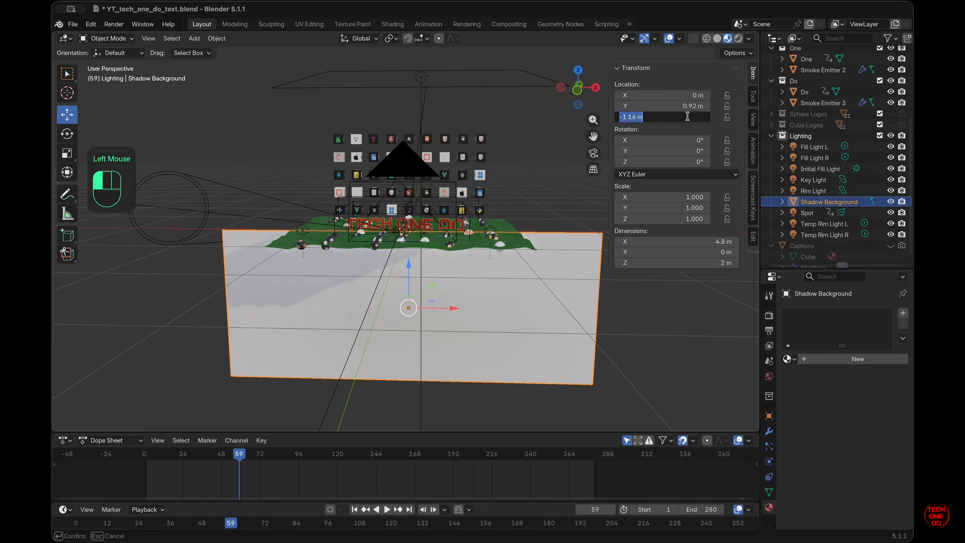
{"action": "type", "text": "-1"}
{"action": "key", "text": "Return"}
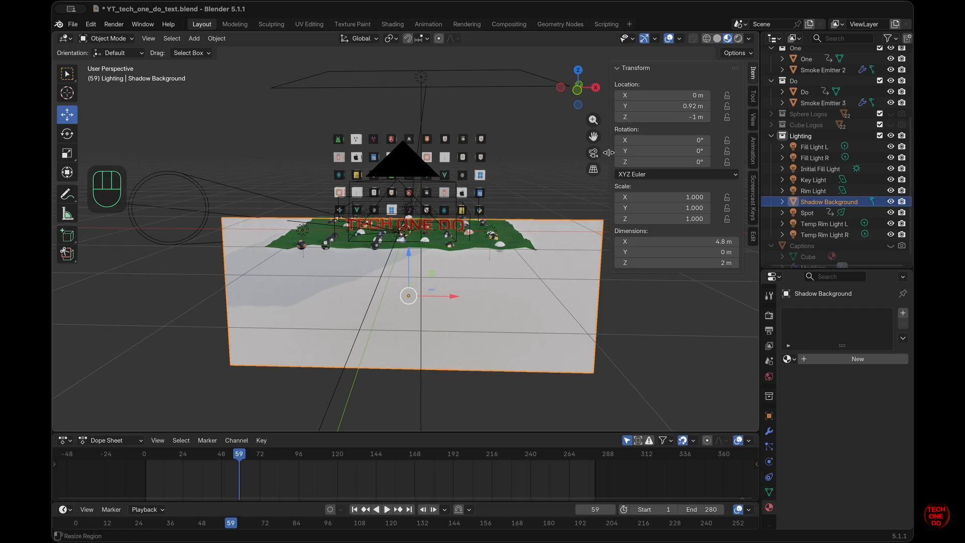
Step: In camera view, set Shadow Background's Z location to -1.1 m and keyframe its location at frame 59
{"action": "left_click", "coordinate": [592, 157]}
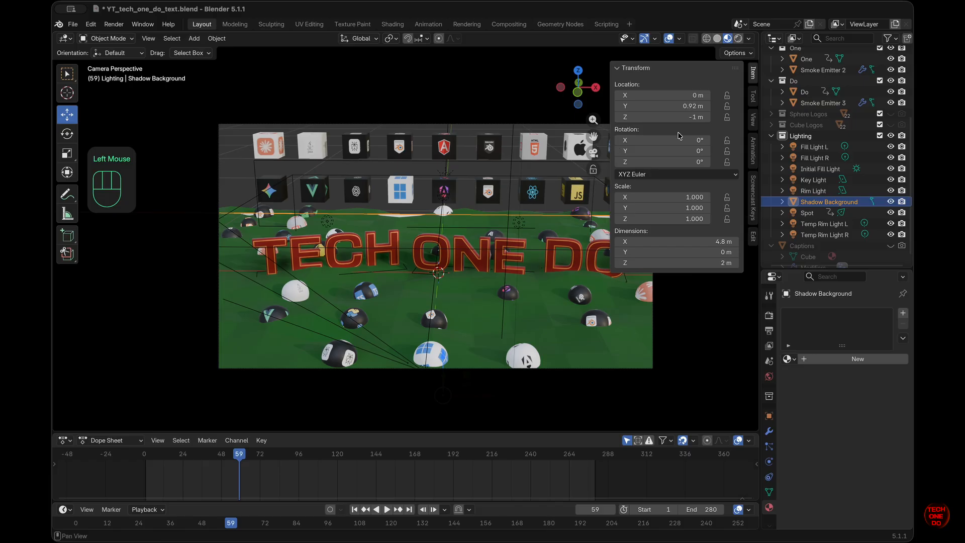
{"action": "double_click", "coordinate": [693, 118]}
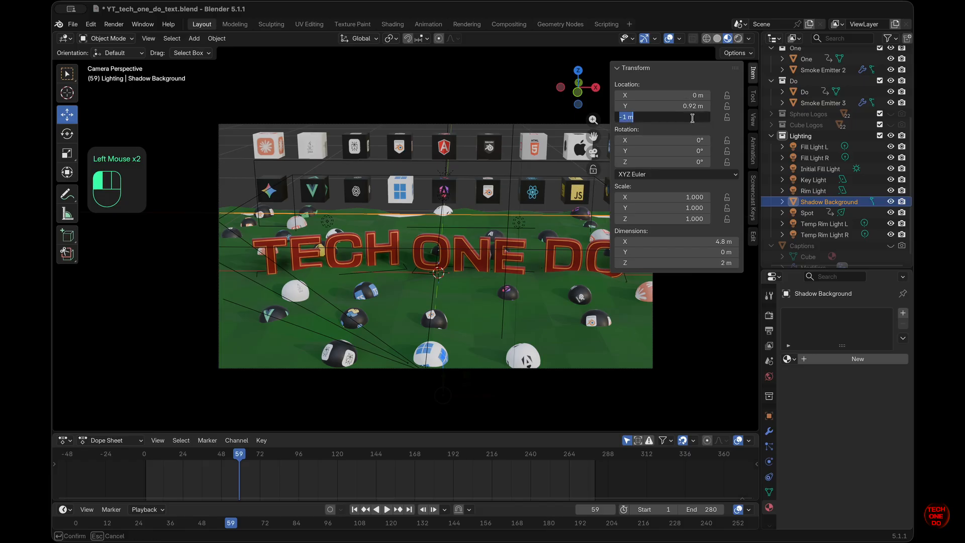
{"action": "type", "text": "-1"}
{"action": "key", "text": "Return"}
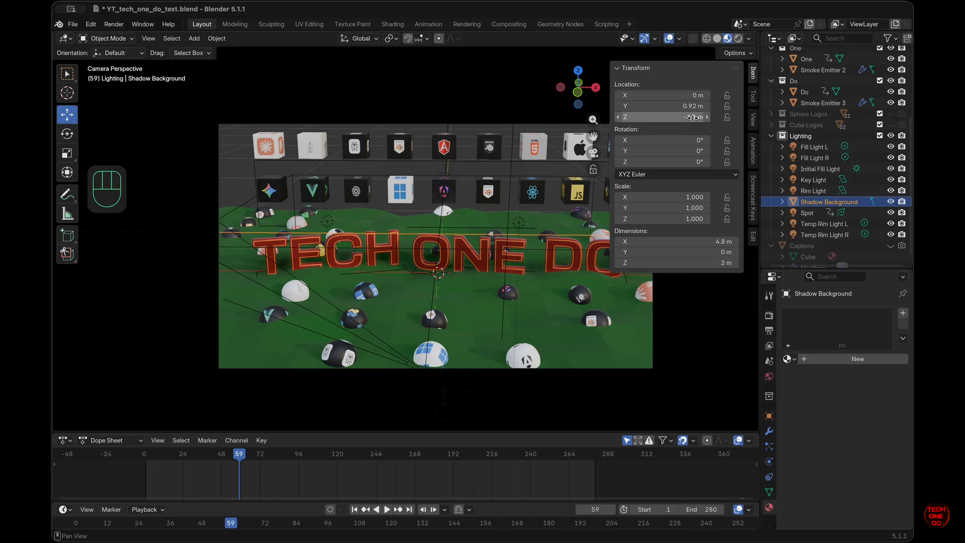
{"action": "key", "text": "i"}
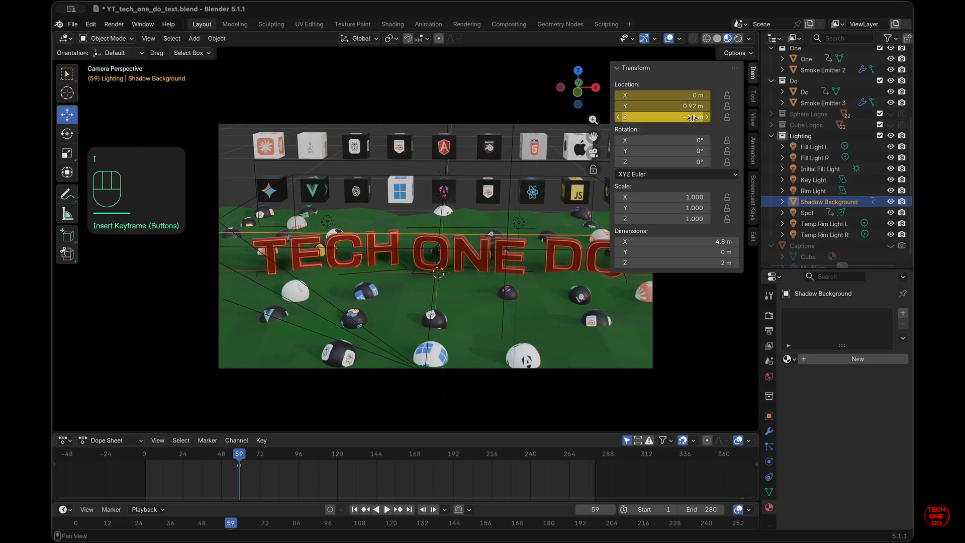
Step: Using the Spot light's last keyframe as reference, keyframe Shadow Background's location at frame 205 and return to frame 59
{"action": "left_click", "coordinate": [813, 214]}
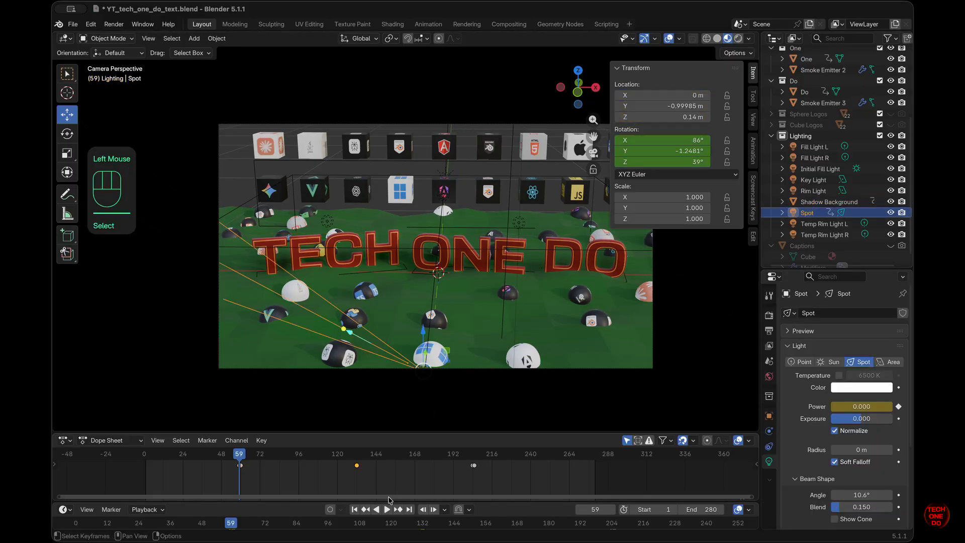
{"action": "left_click_drag", "start_coordinate": [242, 457], "coordinate": [475, 455]}
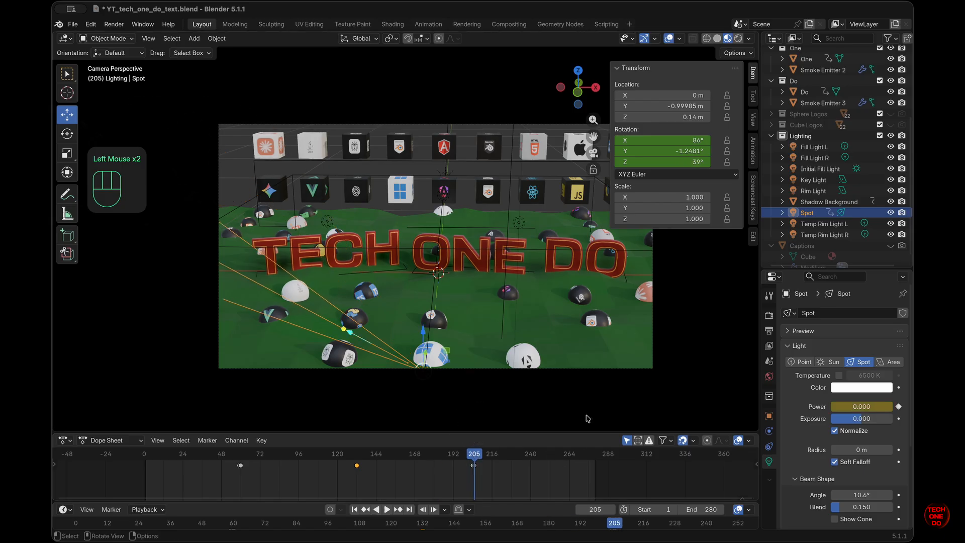
{"action": "left_click", "coordinate": [686, 116]}
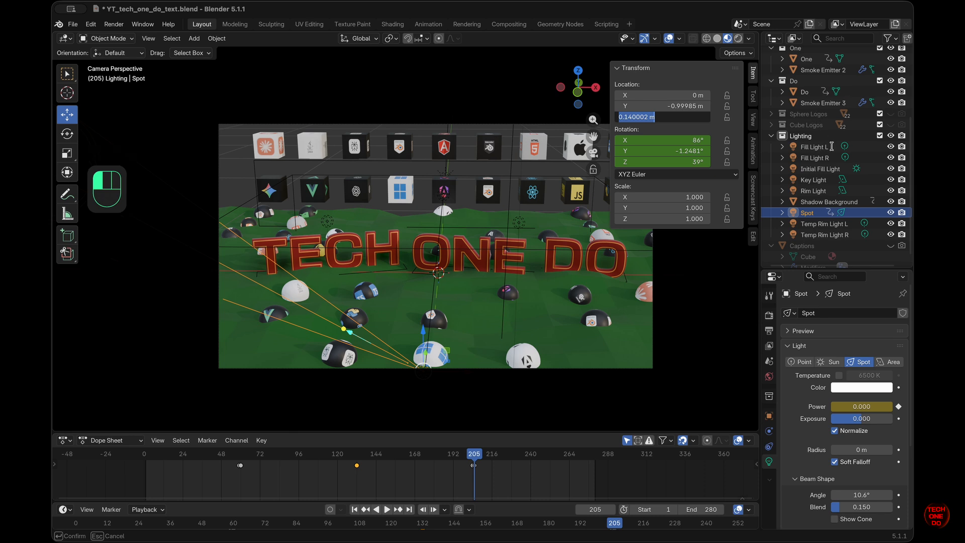
{"action": "left_click", "coordinate": [839, 202]}
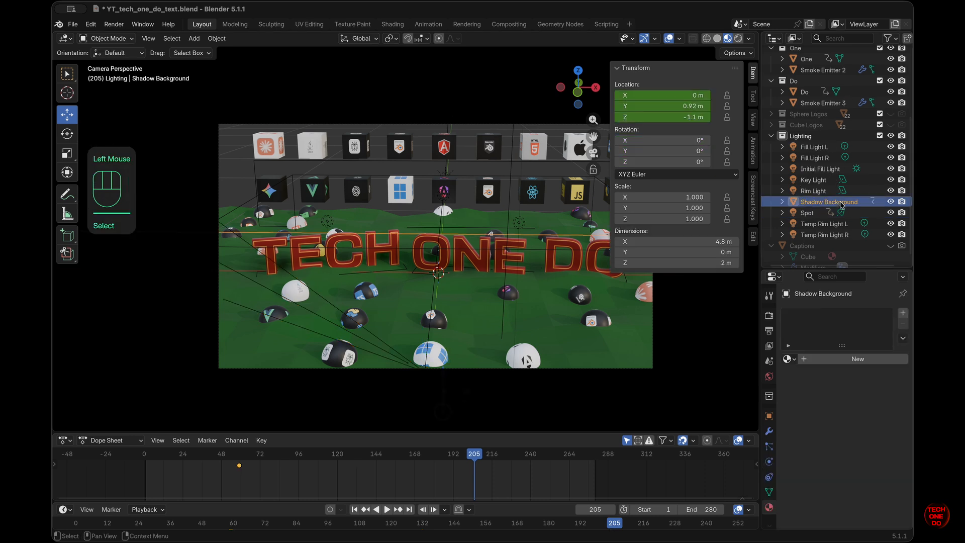
{"action": "key", "text": "super+z"}
{"action": "key", "text": "super+z"}
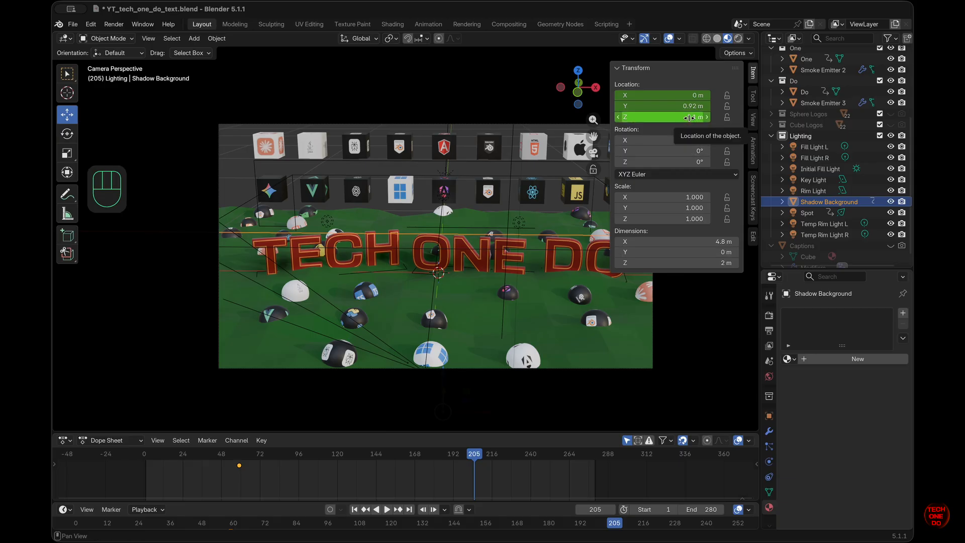
{"action": "key", "text": "i"}
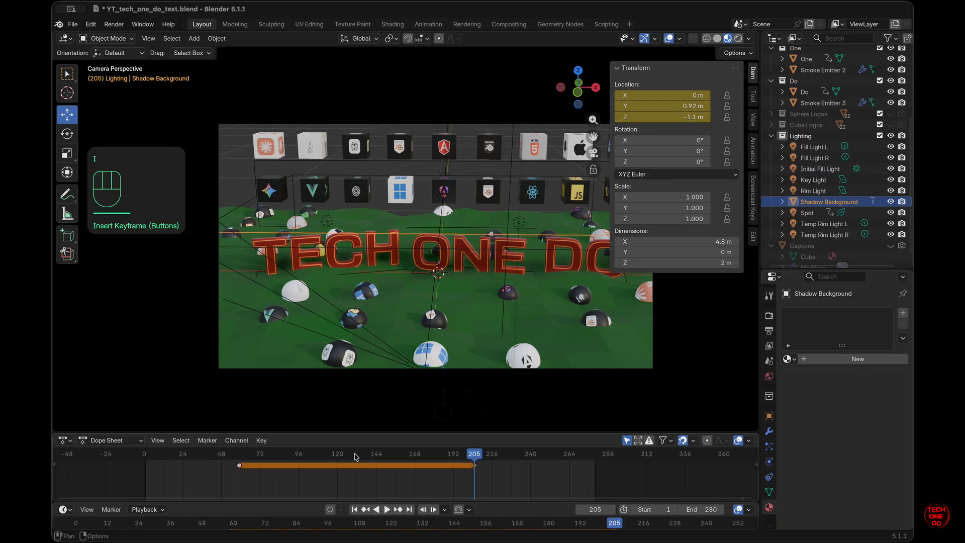
{"action": "double_click", "coordinate": [239, 456]}
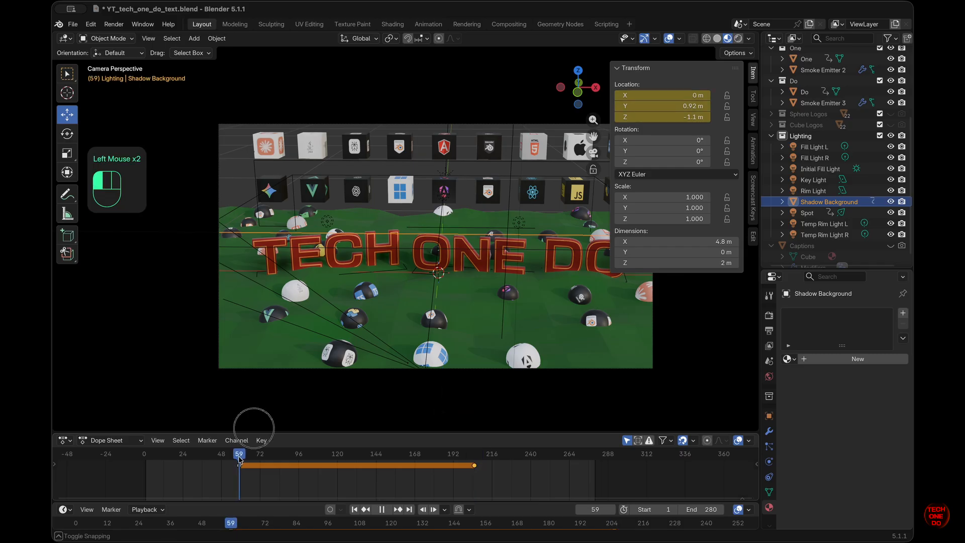
Step: At frame 60, set Shadow Background's Z location to 0 m and keyframe its location
{"action": "key", "text": "Right"}
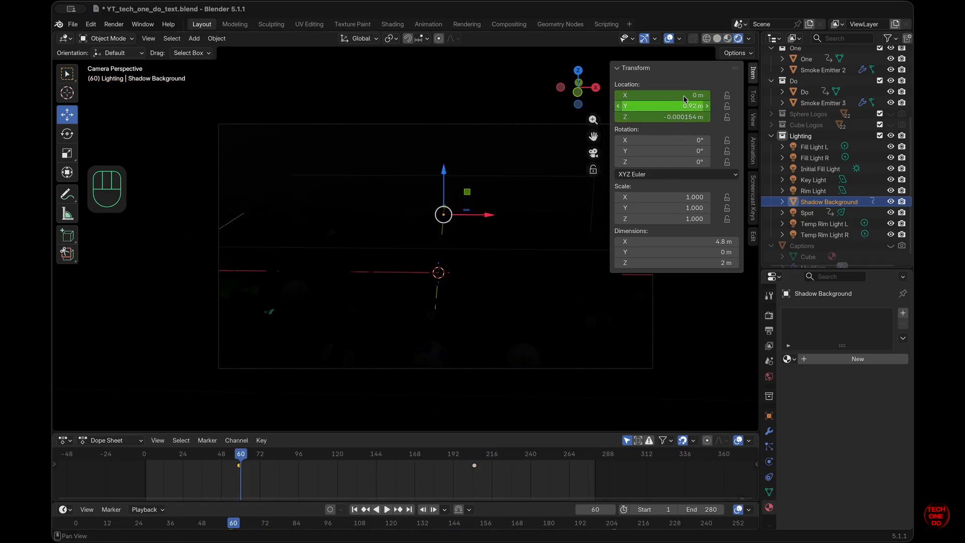
{"action": "left_click", "coordinate": [680, 116]}
{"action": "type", "text": "0"}
{"action": "key", "text": "Return"}
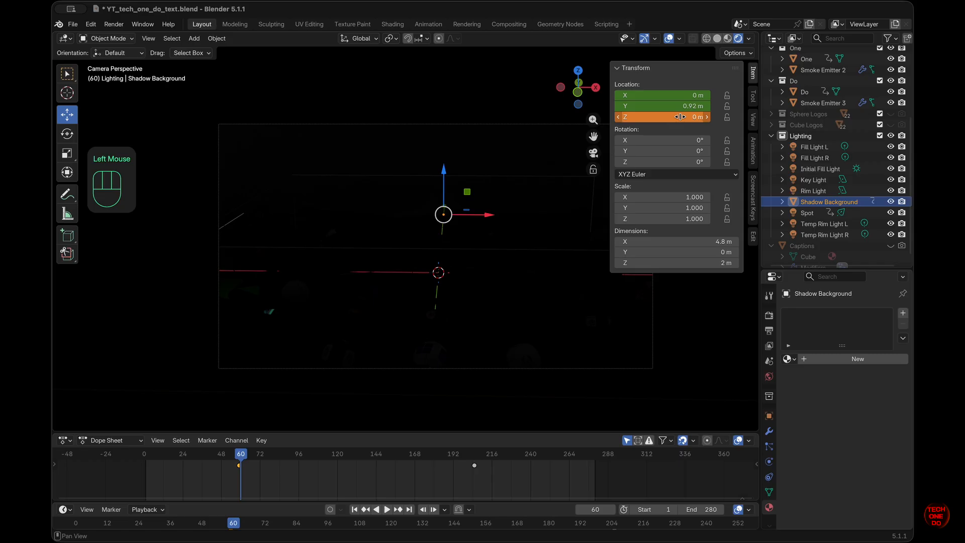
{"action": "key", "text": "i"}
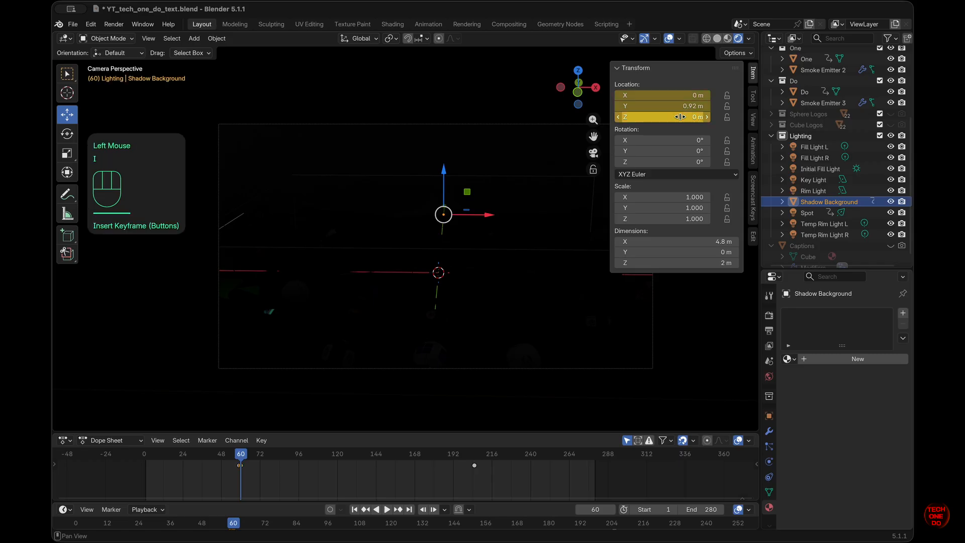
Step: Back at frame 59 in Material Preview, set Shadow Background's Z location to -1.1 m and keyframe its location
{"action": "left_click", "coordinate": [239, 456]}
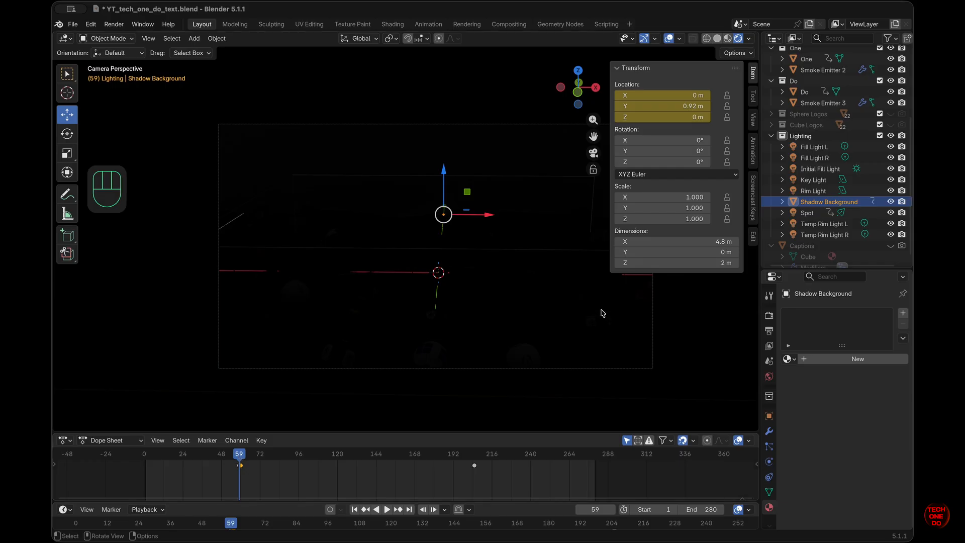
{"action": "left_click", "coordinate": [728, 39]}
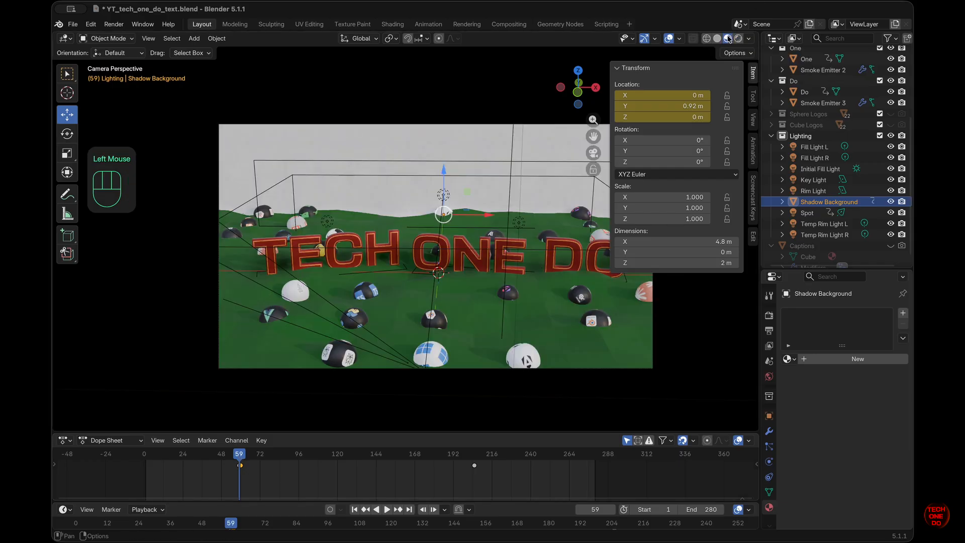
{"action": "left_click", "coordinate": [682, 118]}
{"action": "type", "text": "-1"}
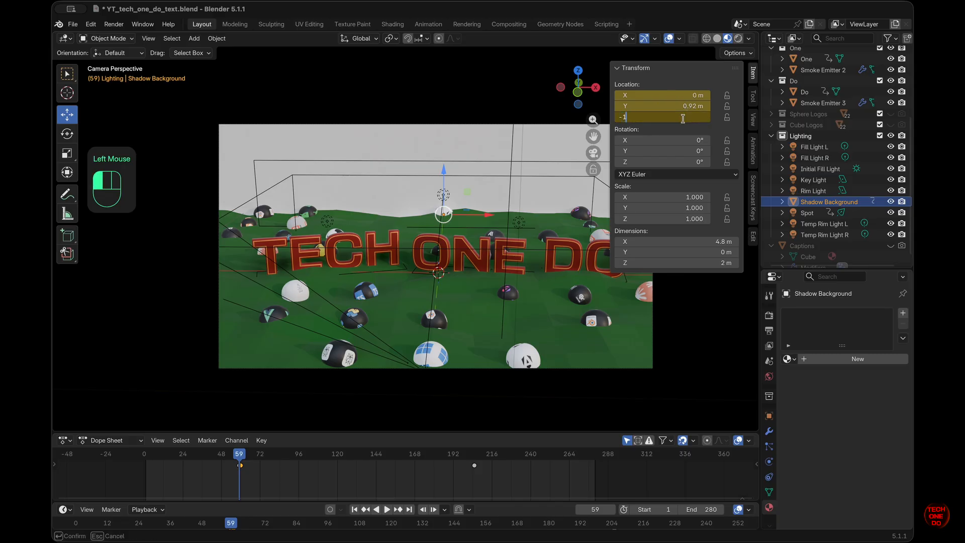
{"action": "type", "text": ".1"}
{"action": "key", "text": "Return"}
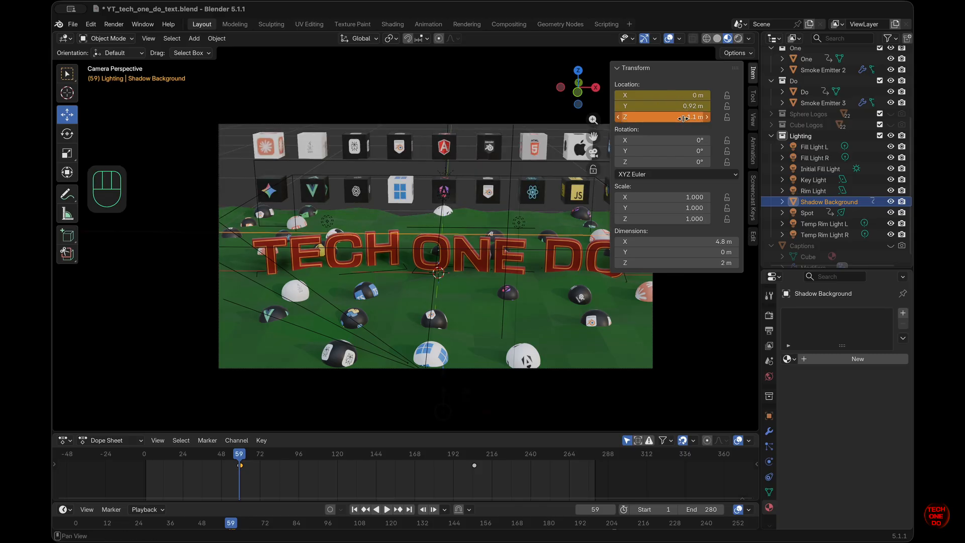
{"action": "key", "text": "i"}
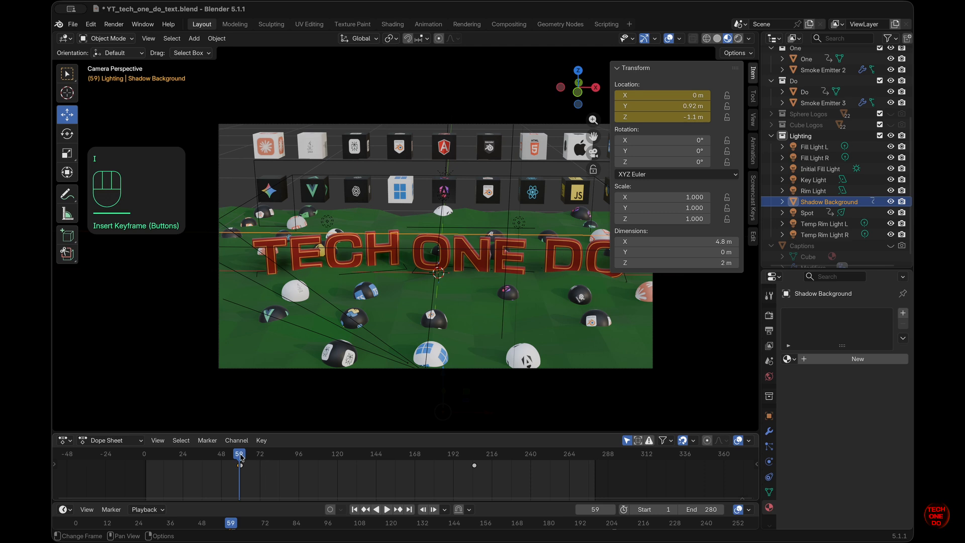
Step: Move Shadow Background's frame 205 keyframe to frame 206 and place a duplicate of it at frame 205
{"action": "left_click_drag", "start_coordinate": [240, 457], "coordinate": [475, 455]}
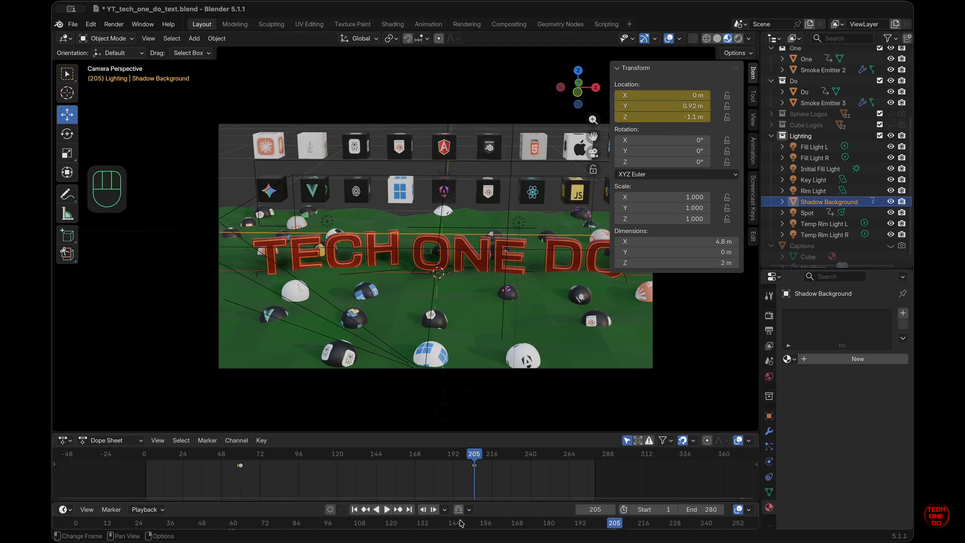
{"action": "left_click", "coordinate": [490, 480]}
{"action": "left_click_drag", "start_coordinate": [485, 475], "coordinate": [474, 464]}
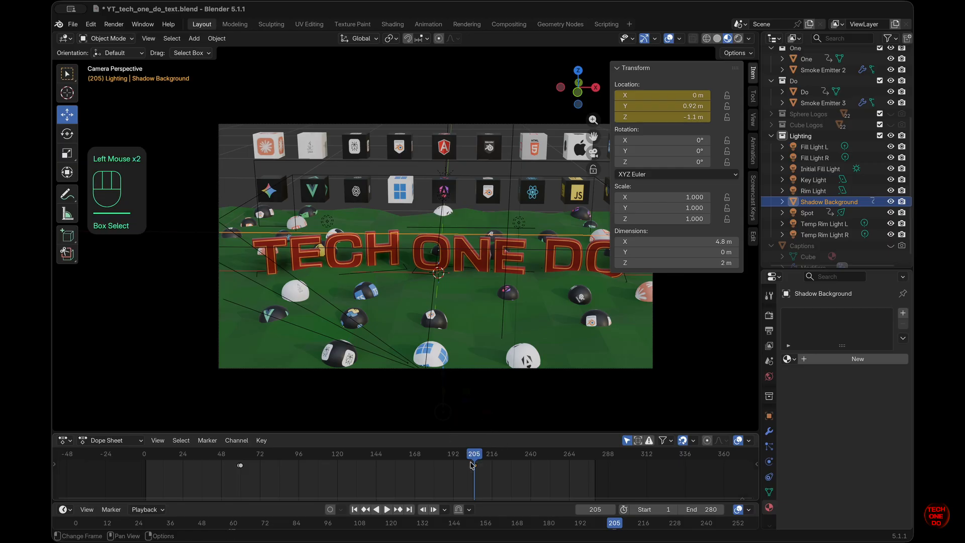
{"action": "key", "text": "g"}
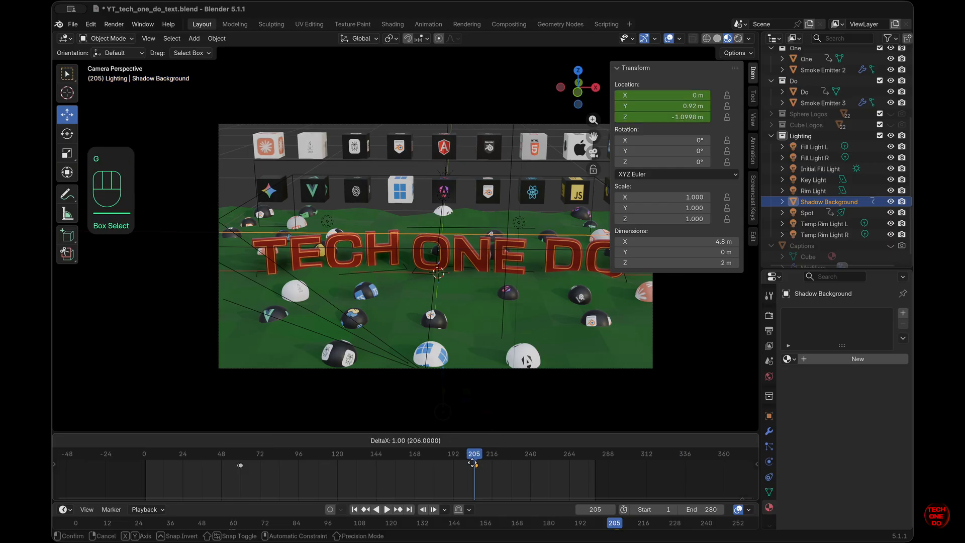
{"action": "left_click", "coordinate": [476, 463]}
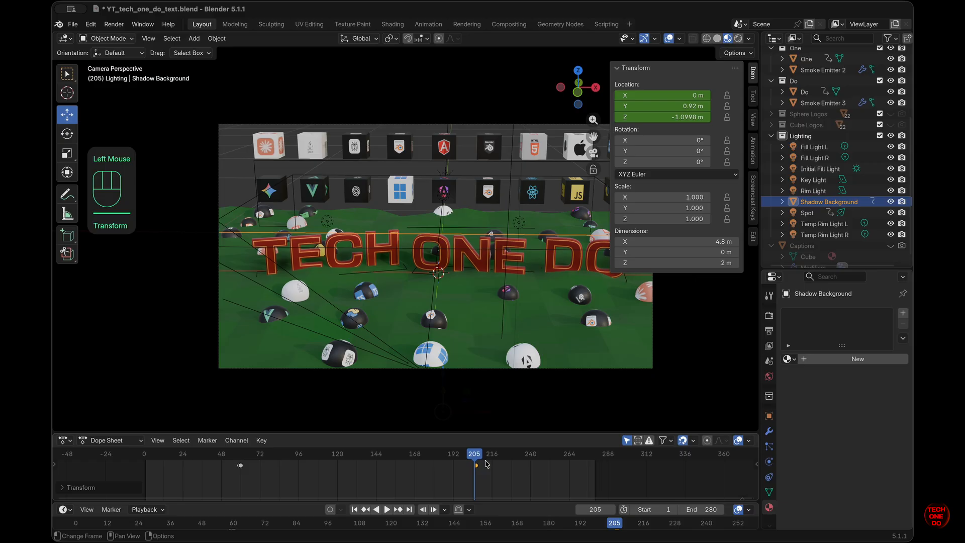
{"action": "key", "text": "shift+d"}
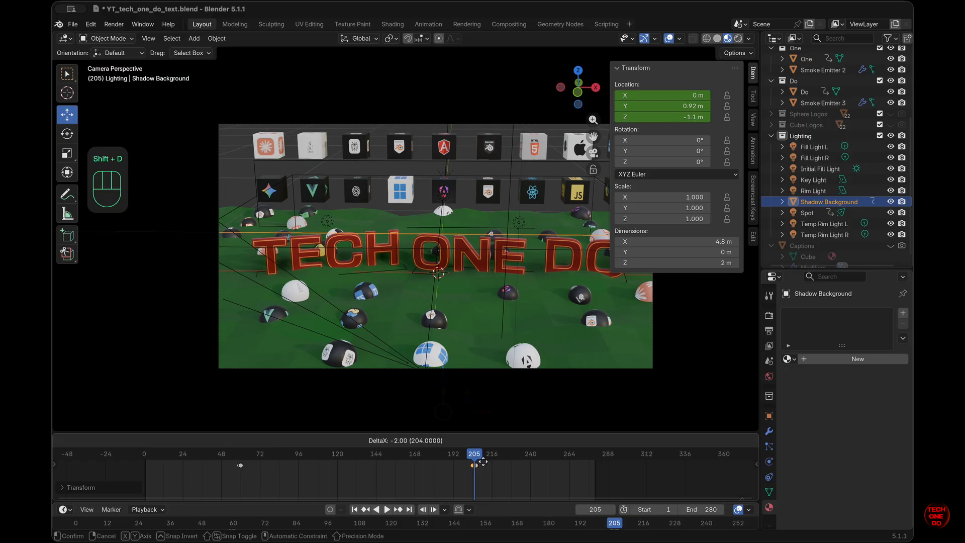
{"action": "left_click", "coordinate": [480, 461]}
{"action": "left_click", "coordinate": [474, 459]}
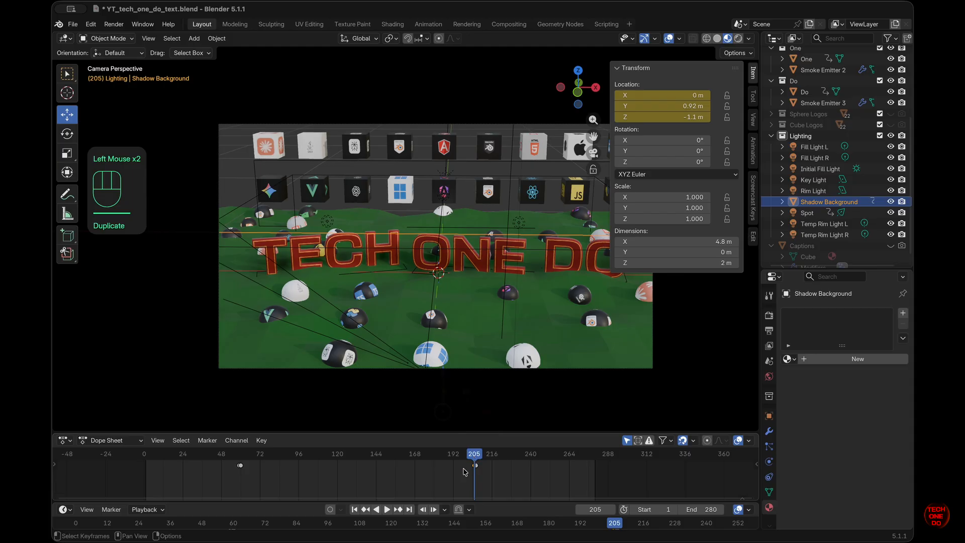
Step: At frame 205, set Shadow Background's Z location to 0 m and keyframe its location
{"action": "left_click", "coordinate": [679, 118]}
{"action": "key", "text": "Return"}
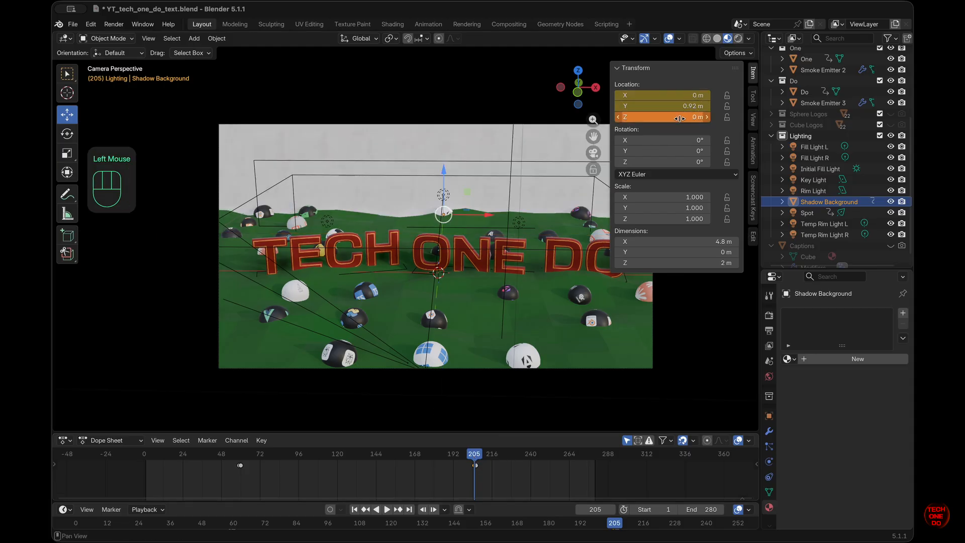
{"action": "key", "text": "i"}
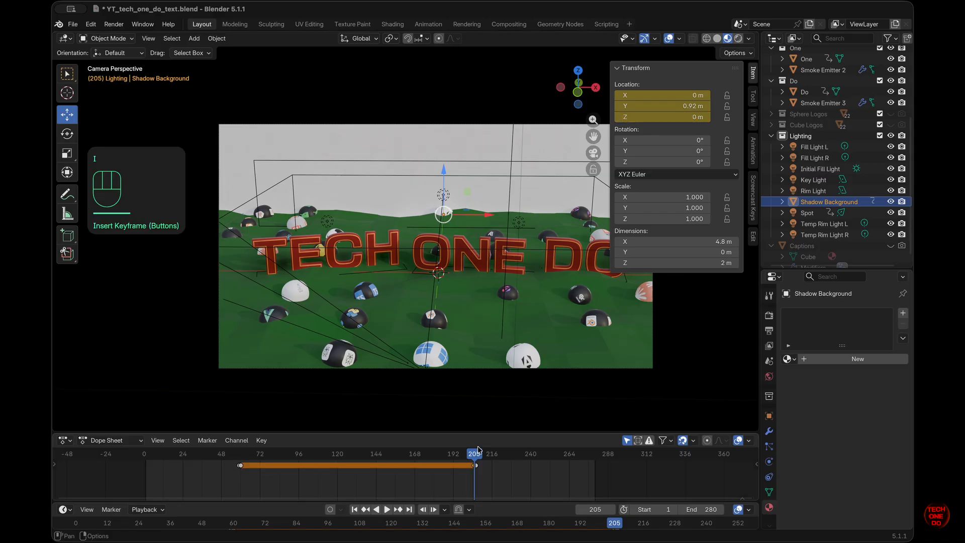
Step: Switch to rendered shading and play the animation from around frame 57 to check the background's shadow
{"action": "mouse_move", "coordinate": [476, 456]}
{"action": "left_mouse_down"}
{"action": "mouse_move", "coordinate": [236, 456]}
{"action": "mouse_move", "coordinate": [481, 459]}
{"action": "mouse_move", "coordinate": [460, 465]}
{"action": "left_mouse_up"}
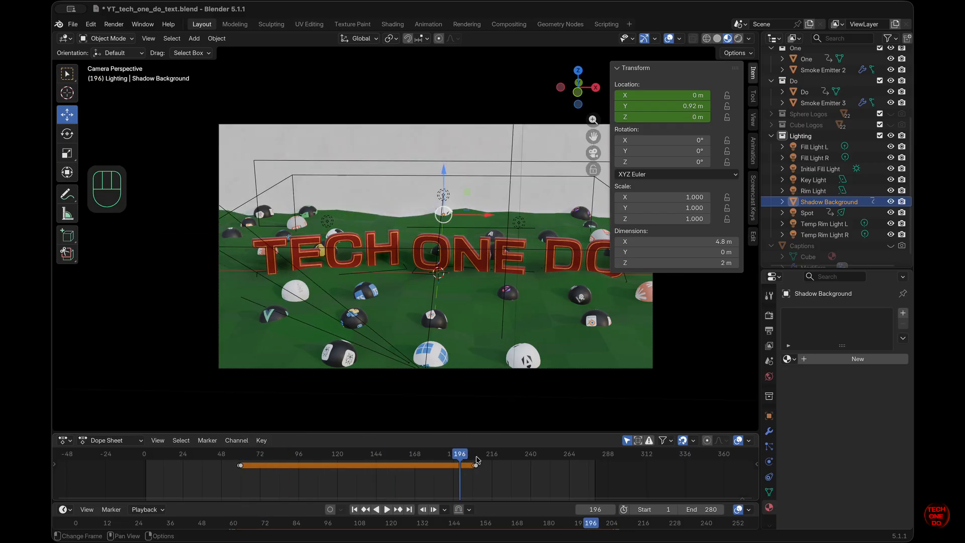
{"action": "left_click", "coordinate": [739, 39]}
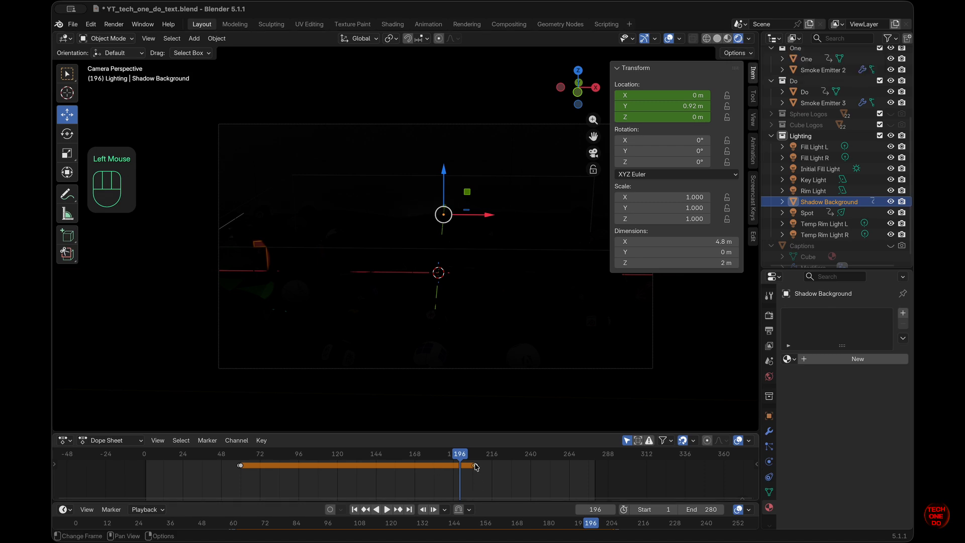
{"action": "mouse_move", "coordinate": [462, 455]}
{"action": "left_mouse_down"}
{"action": "mouse_move", "coordinate": [212, 466]}
{"action": "mouse_move", "coordinate": [236, 470]}
{"action": "left_mouse_up"}
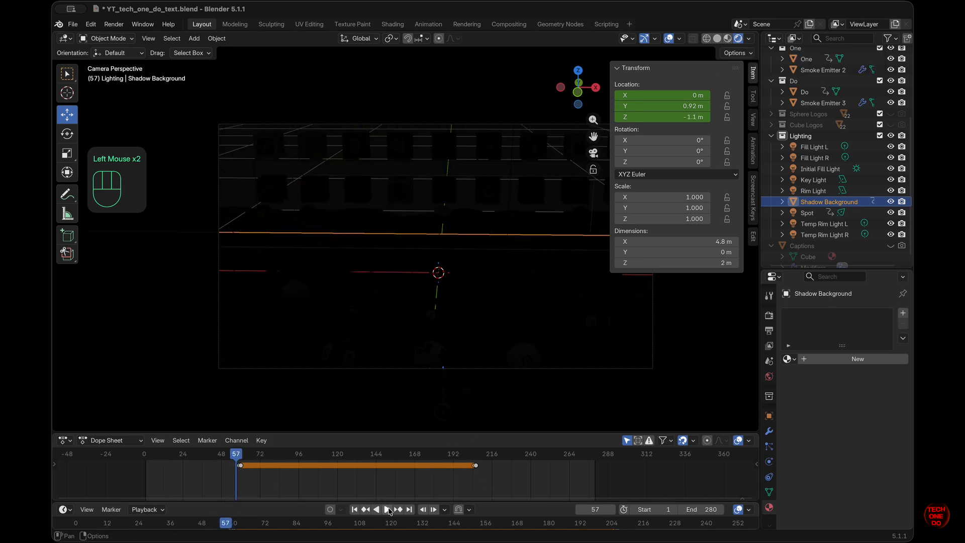
{"action": "left_click", "coordinate": [387, 510]}
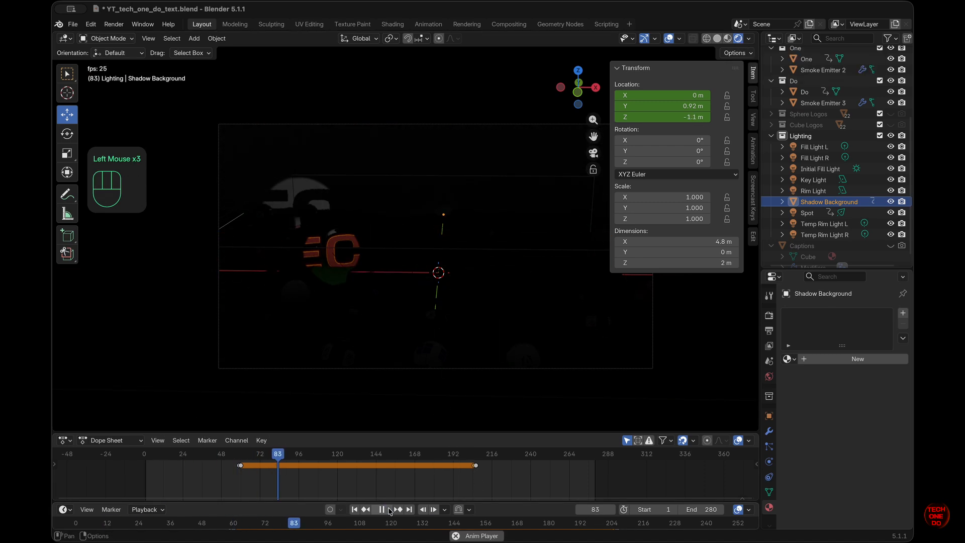
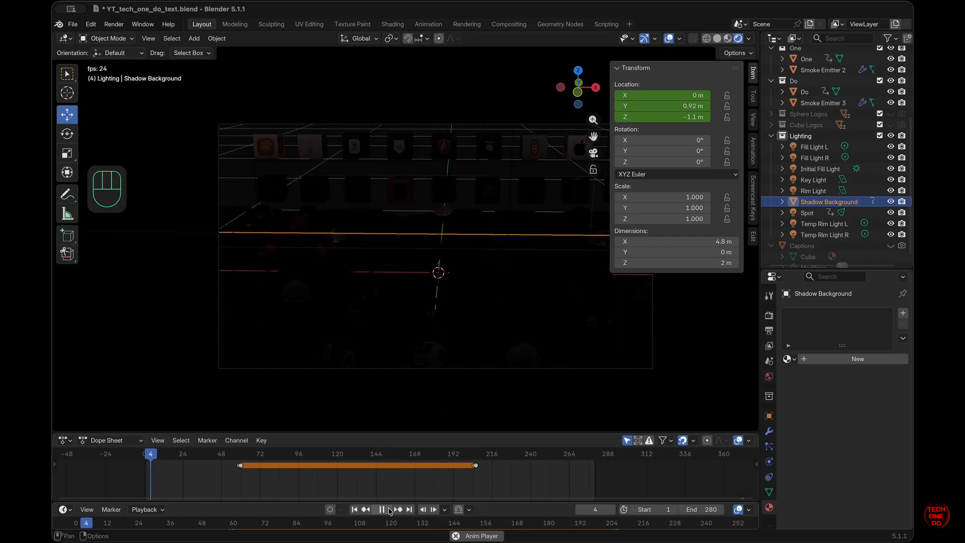
{"action": "left_click", "coordinate": [390, 510]}
Step: Go to frame 280, hide the transform sidebar and save the YT_tech_one_do_text.blend file
{"action": "left_click", "coordinate": [595, 454]}
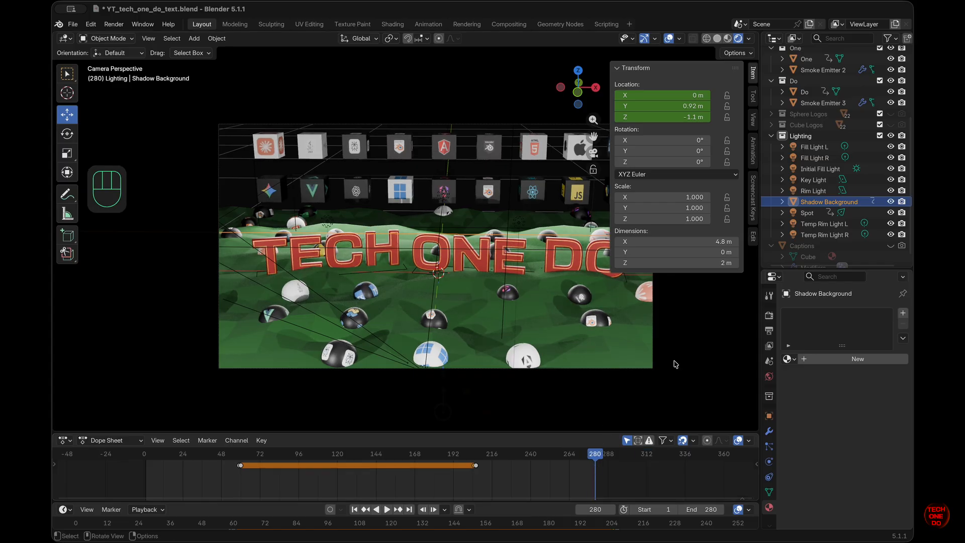
{"action": "key", "text": "n"}
{"action": "key", "text": "super+s"}
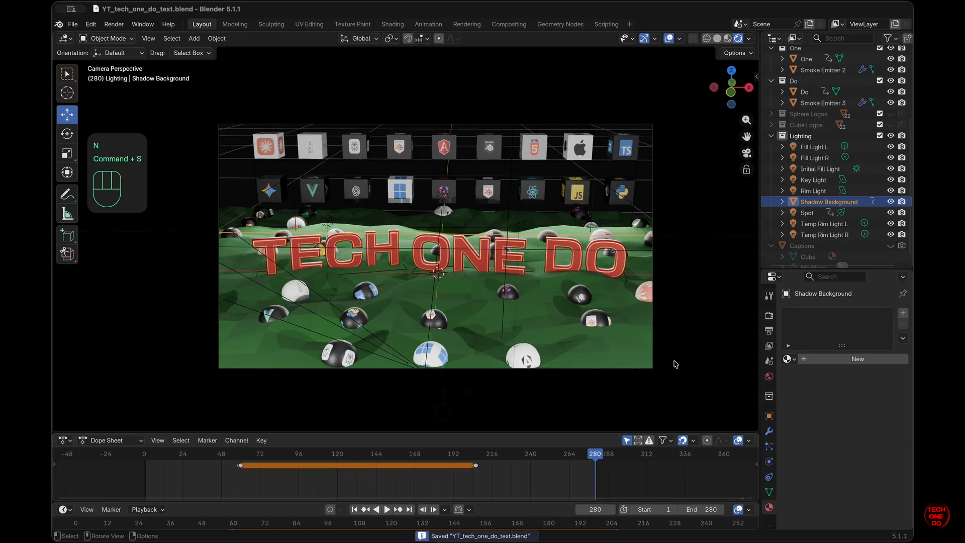
Step: Play the text animation from the first frame, and look through the camera in the finished YT_funnel_roll scene
{"action": "left_click", "coordinate": [355, 509]}
{"action": "left_click", "coordinate": [387, 510]}
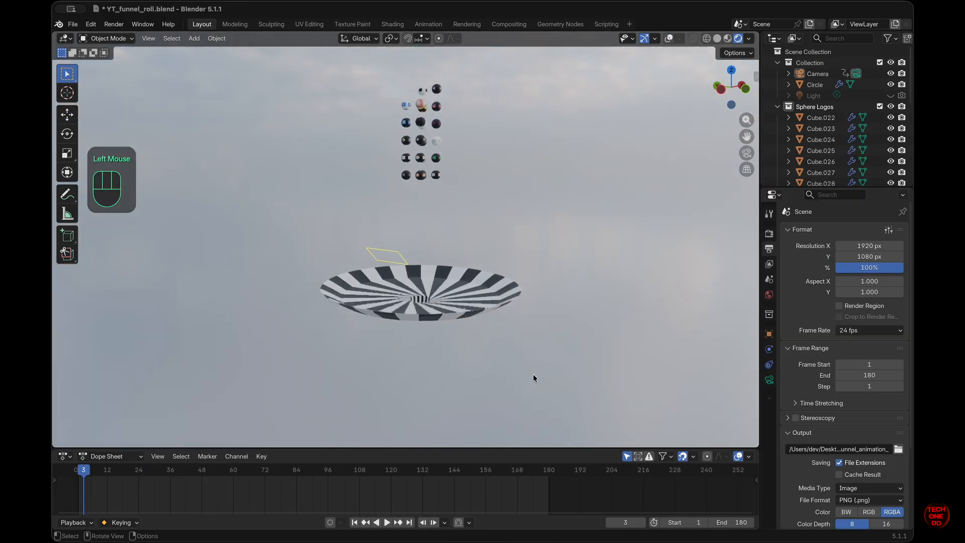
{"action": "left_click", "coordinate": [746, 153]}
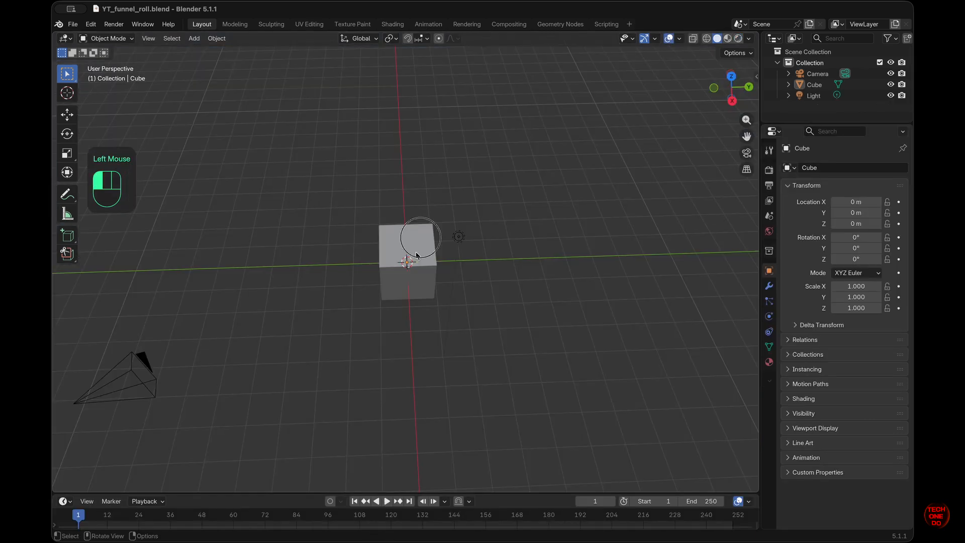
Step: Delete the default cube from the new YT_funnel_roll scene
{"action": "left_click", "coordinate": [416, 256]}
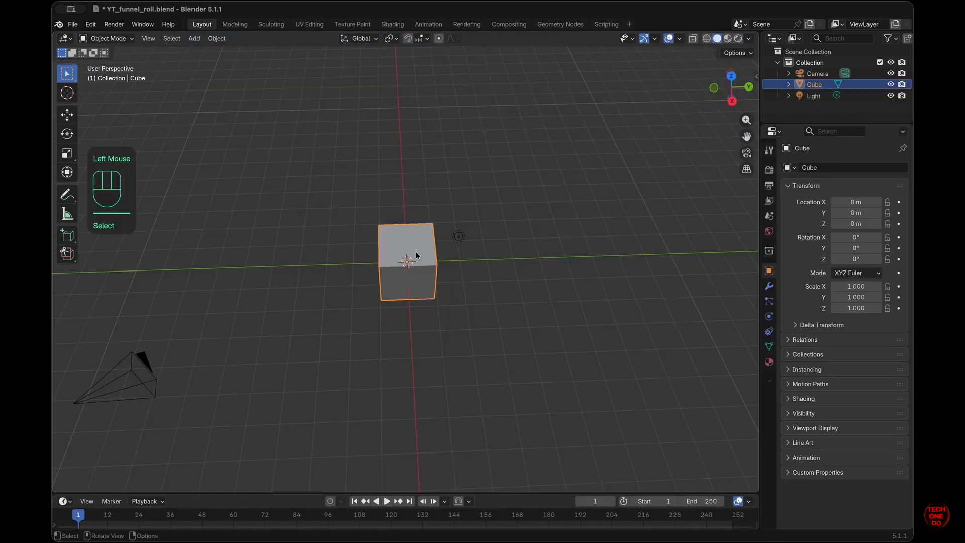
{"action": "middle_click_drag", "start_coordinate": [604, 271], "coordinate": [605, 272]}
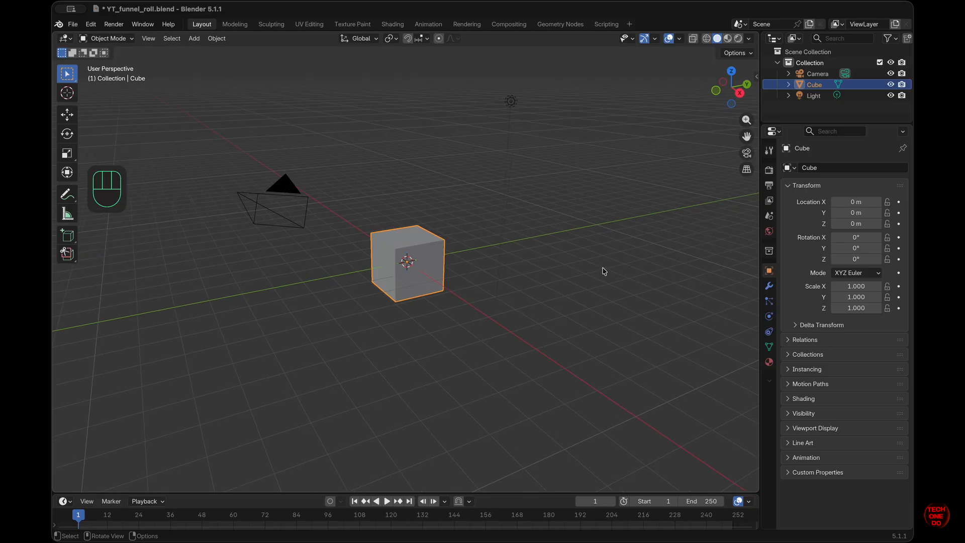
{"action": "key", "text": "KP_1"}
{"action": "middle_click_drag", "start_coordinate": [604, 271], "coordinate": [604, 271]}
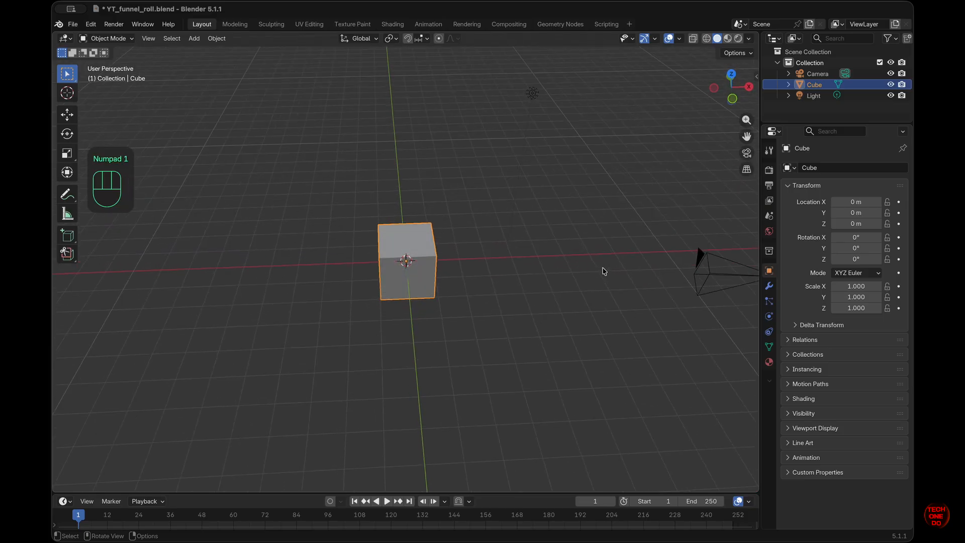
{"action": "key", "text": "x"}
{"action": "left_click", "coordinate": [589, 268]}
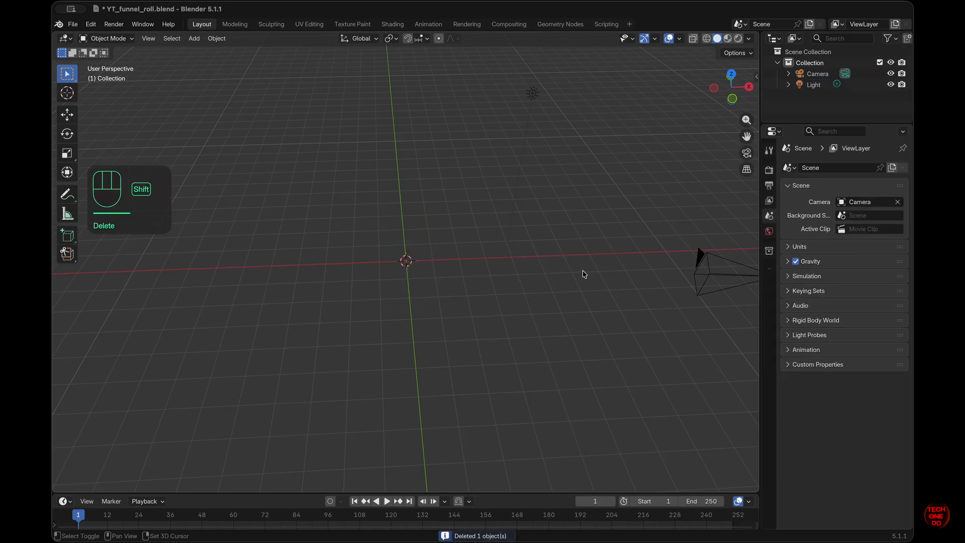
Step: Add a mesh circle at the origin and scale it by 2
{"action": "key", "text": "shift+a"}
{"action": "mouse_move", "coordinate": [584, 274]}
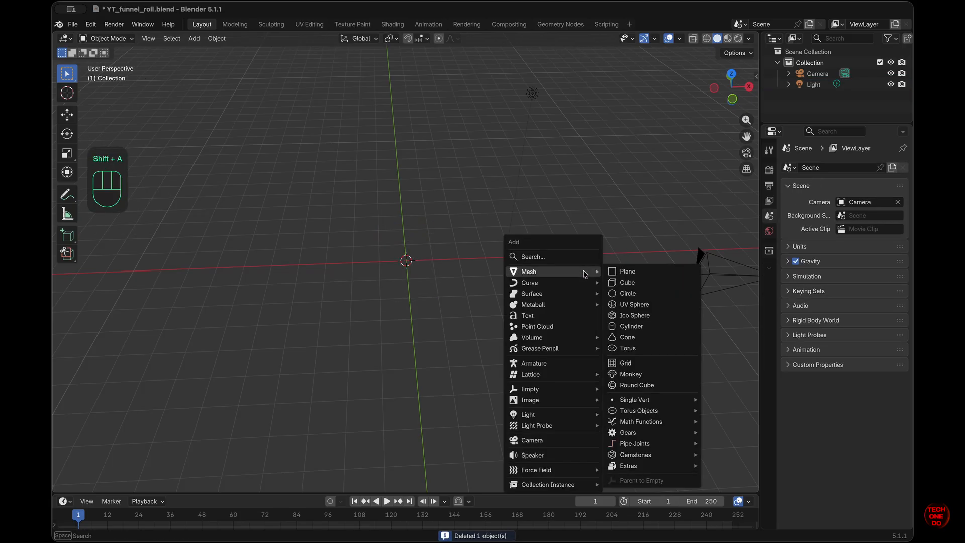
{"action": "left_click", "coordinate": [645, 293]}
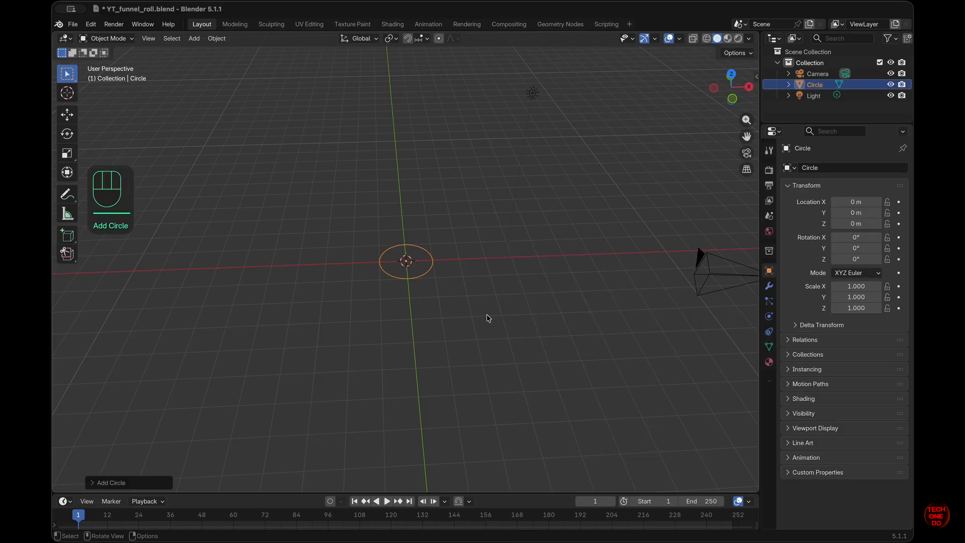
{"action": "key", "text": "s"}
{"action": "key", "text": "KP_2"}
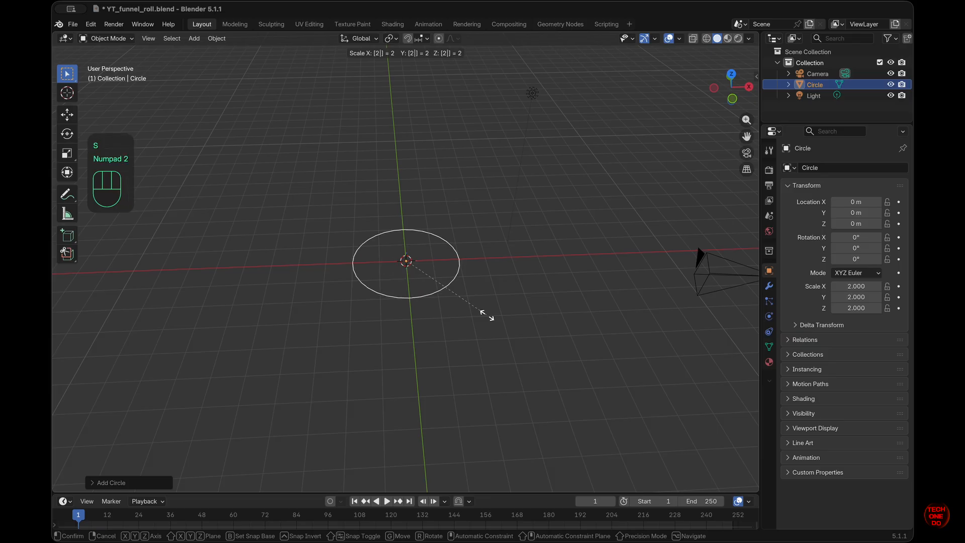
{"action": "key", "text": "KP_Enter"}
Step: Show the transform sidebar and fill the circle with a single face in Edit Mode
{"action": "key", "text": "n"}
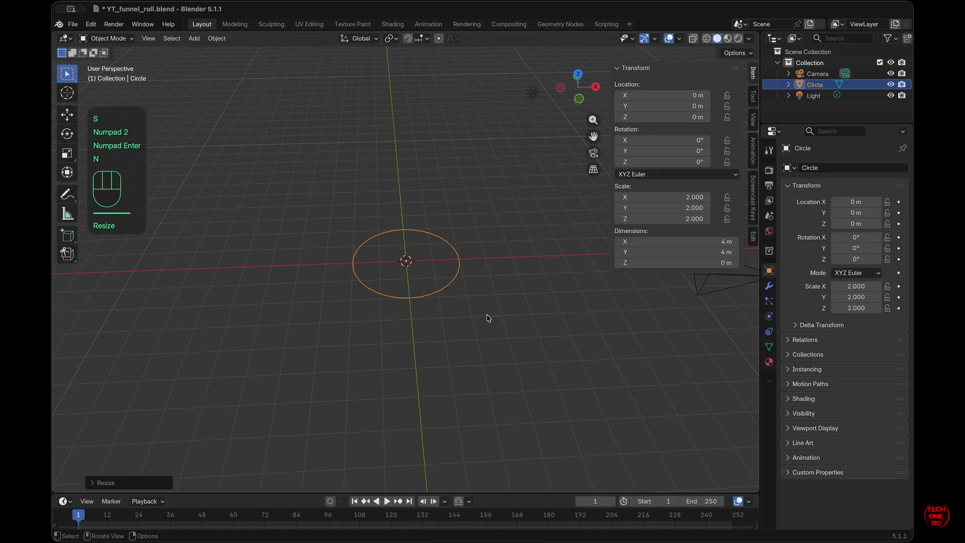
{"action": "scroll", "coordinate": [487, 315], "scroll_direction": "down", "scroll_amount": 1}
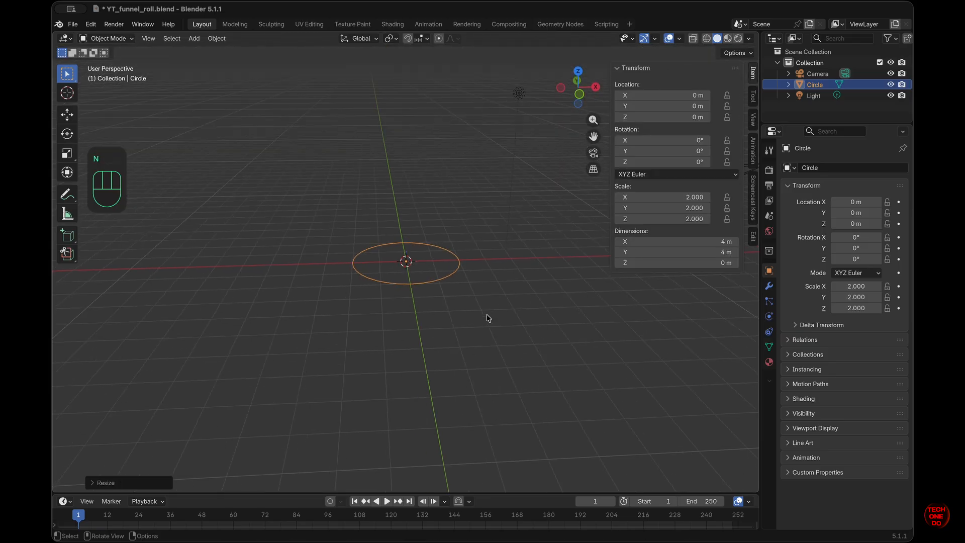
{"action": "key", "text": "Tab"}
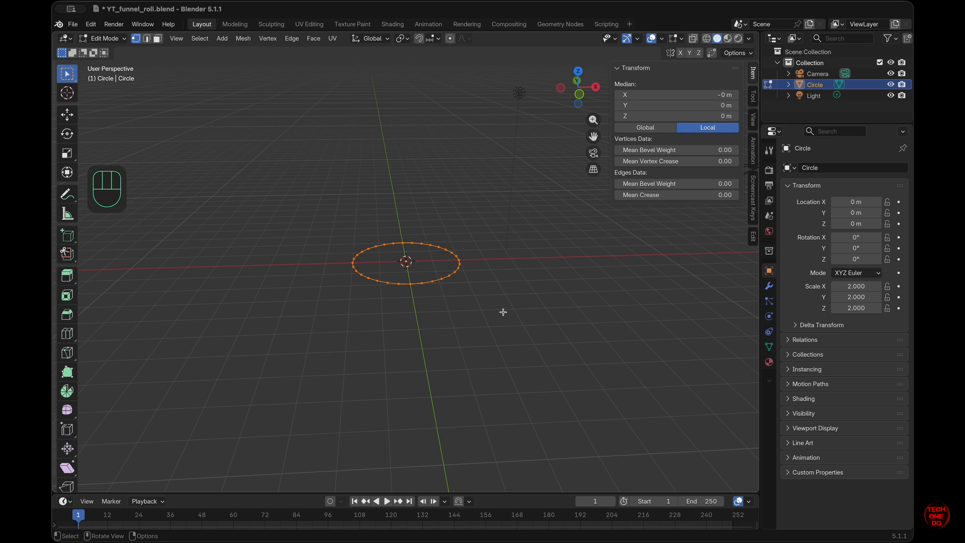
{"action": "key", "text": "f"}
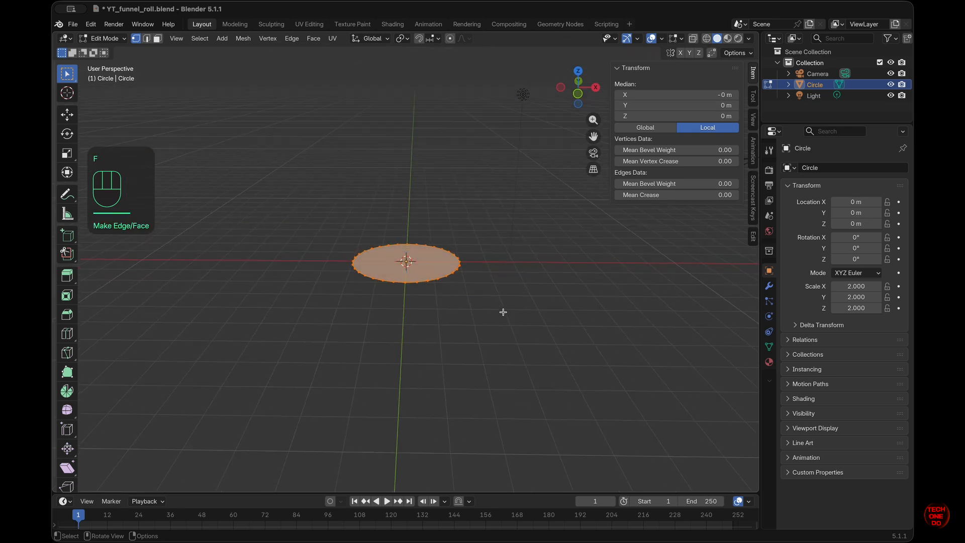
{"action": "key", "text": "KP_Decimal"}
{"action": "scroll", "coordinate": [504, 313], "scroll_direction": "up", "scroll_amount": 5}
{"action": "scroll", "coordinate": [503, 313], "scroll_direction": "down", "scroll_amount": 5}
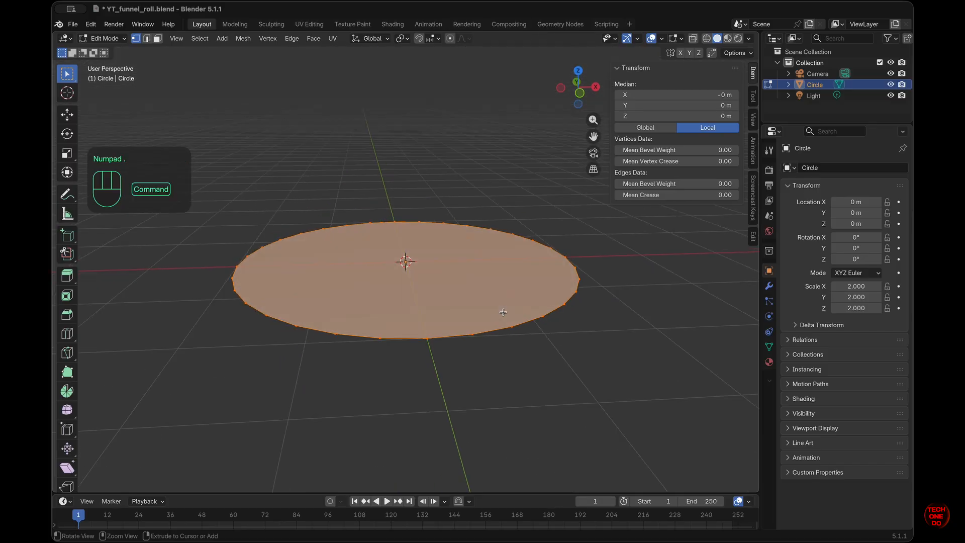
{"action": "scroll", "coordinate": [503, 313], "scroll_direction": "up", "scroll_amount": 2, "text": "super"}
{"action": "scroll", "coordinate": [503, 313], "scroll_direction": "down", "scroll_amount": 4}
{"action": "scroll", "coordinate": [503, 312], "scroll_direction": "up", "scroll_amount": 4}
{"action": "scroll", "coordinate": [503, 312], "scroll_direction": "down", "scroll_amount": 1}
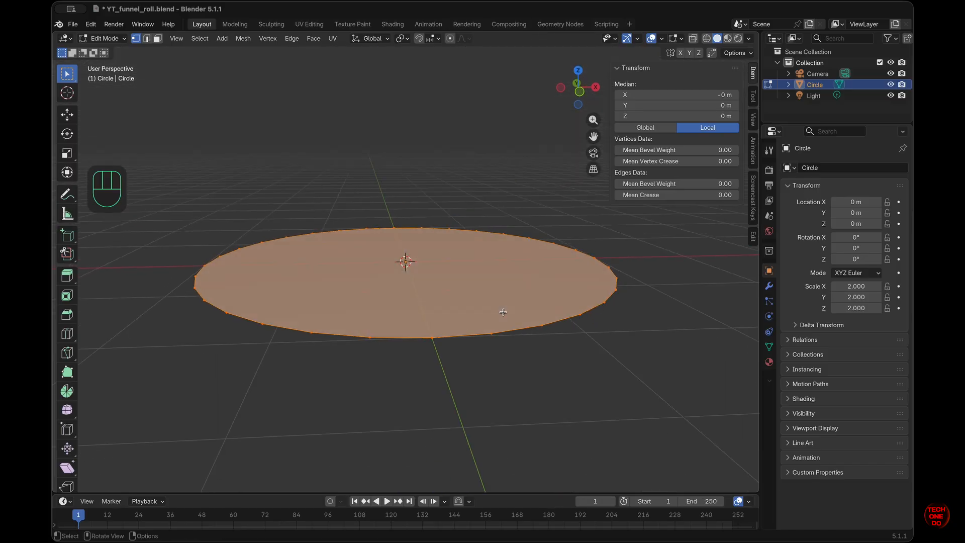
Step: Switch to edge selection and inset the circle's face down to a small central disc, roughly one sixth of the circle's width
{"action": "left_click", "coordinate": [147, 39]}
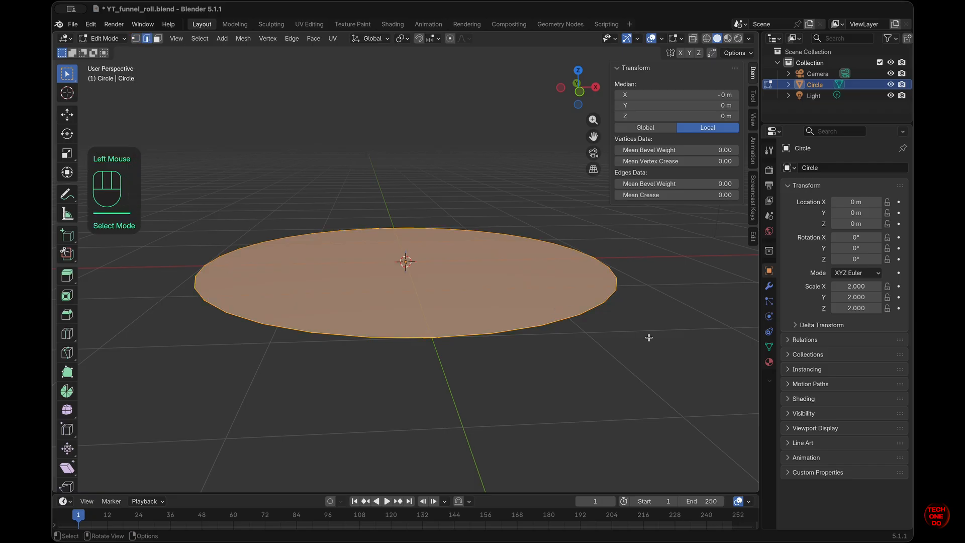
{"action": "key", "text": "i"}
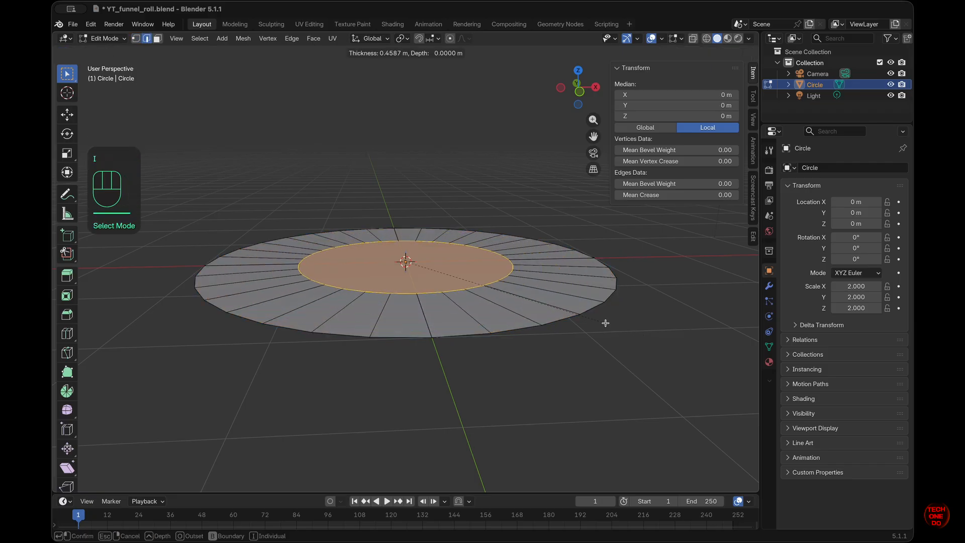
{"action": "left_click", "coordinate": [572, 310]}
{"action": "key", "text": "KP_7"}
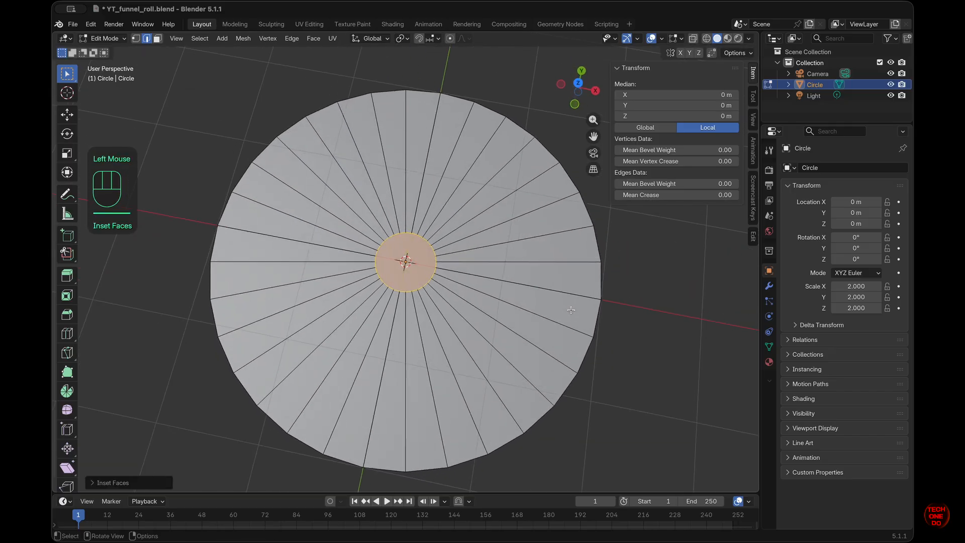
{"action": "scroll", "coordinate": [571, 310], "scroll_direction": "down", "scroll_amount": 10}
{"action": "scroll", "coordinate": [571, 311], "scroll_direction": "up", "scroll_amount": 10}
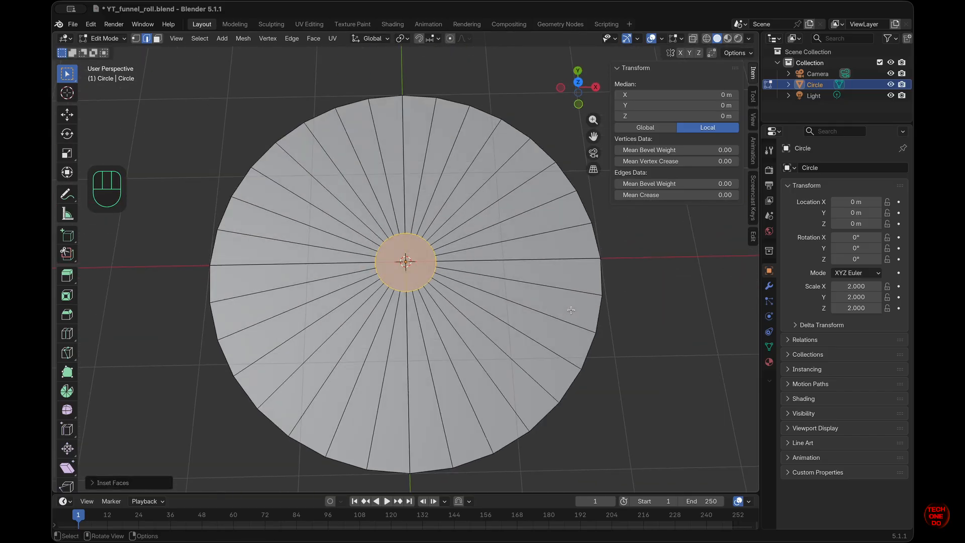
{"action": "scroll", "coordinate": [572, 310], "scroll_direction": "down", "scroll_amount": 2}
Step: Select the central face and, with proportional editing on, move it down along Z to a local height of about -0.069 m
{"action": "left_click", "coordinate": [711, 343]}
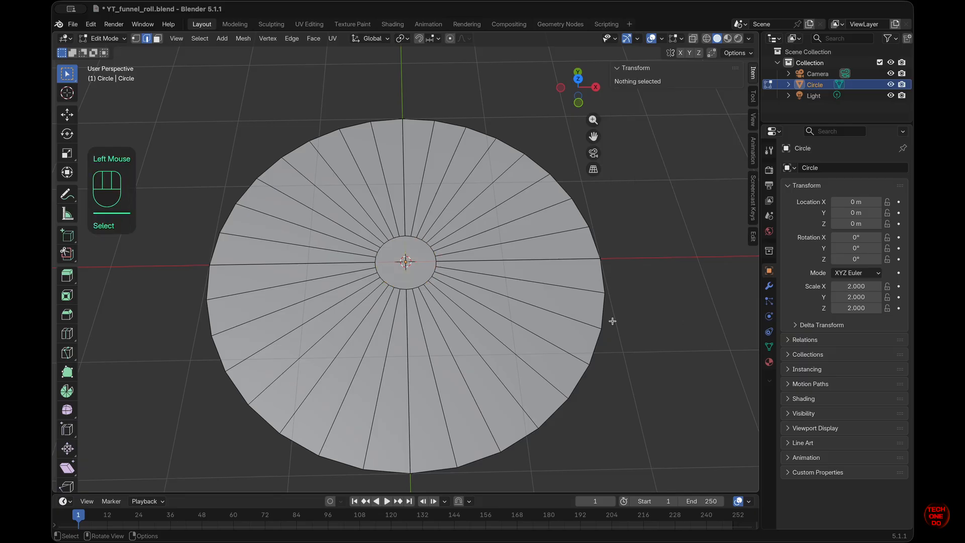
{"action": "scroll", "coordinate": [612, 321], "scroll_direction": "down", "scroll_amount": 6}
{"action": "scroll", "coordinate": [612, 320], "scroll_direction": "up", "scroll_amount": 4}
{"action": "left_click", "coordinate": [416, 265]}
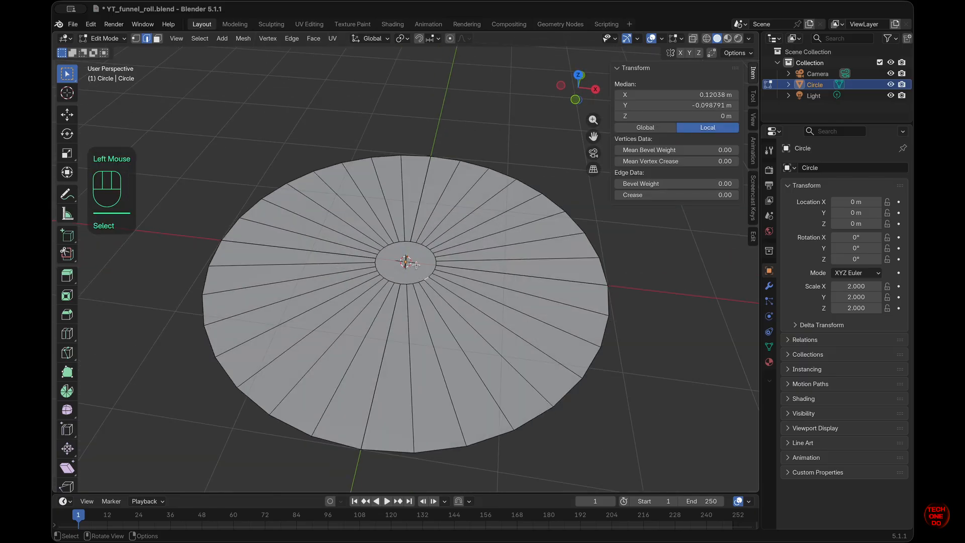
{"action": "key", "text": "3"}
{"action": "left_click", "coordinate": [416, 265]}
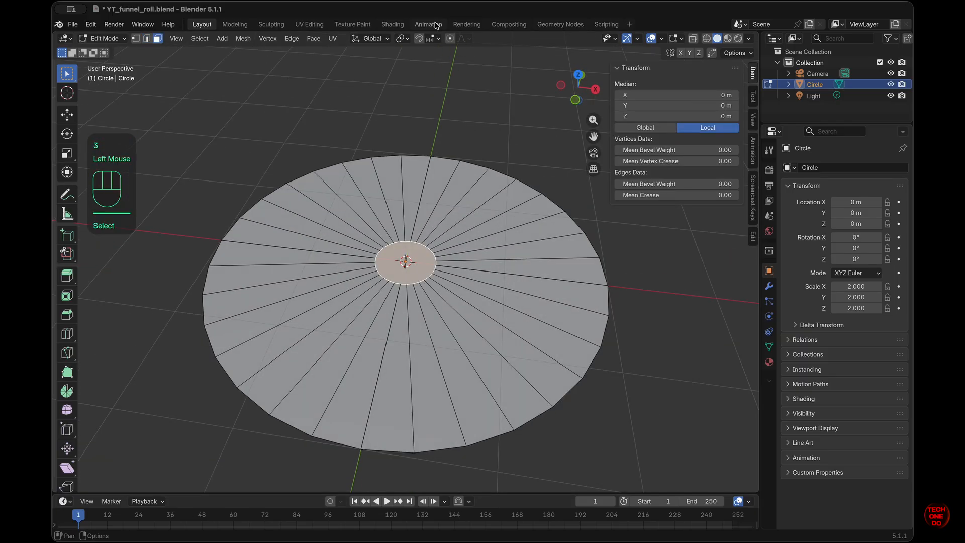
{"action": "left_click", "coordinate": [451, 39]}
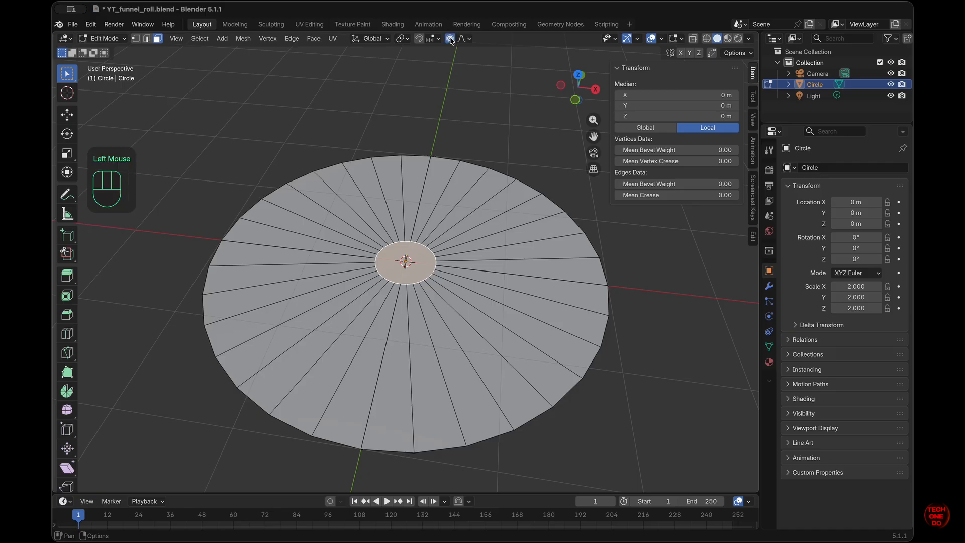
{"action": "scroll", "coordinate": [517, 323], "scroll_direction": "down", "scroll_amount": 5}
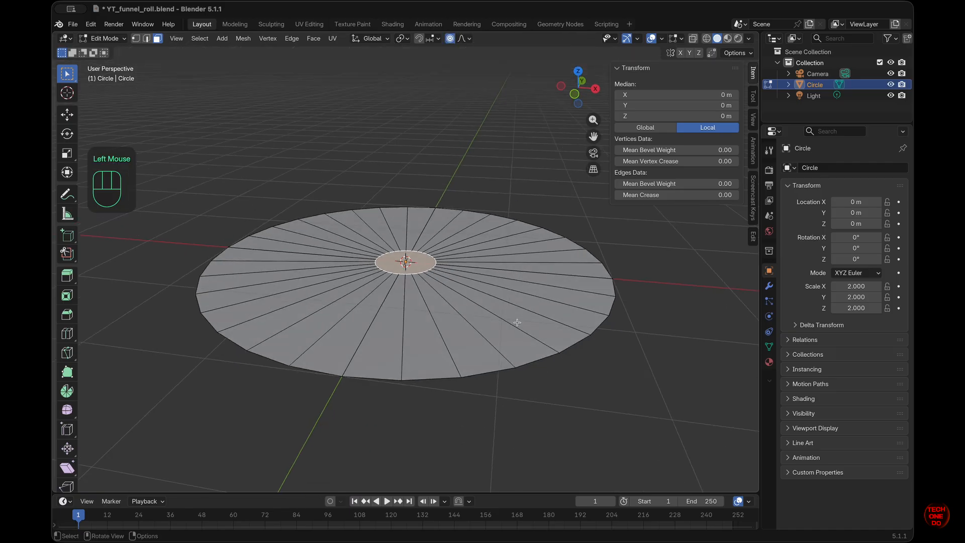
{"action": "key", "text": "KP_1"}
{"action": "key", "text": "g"}
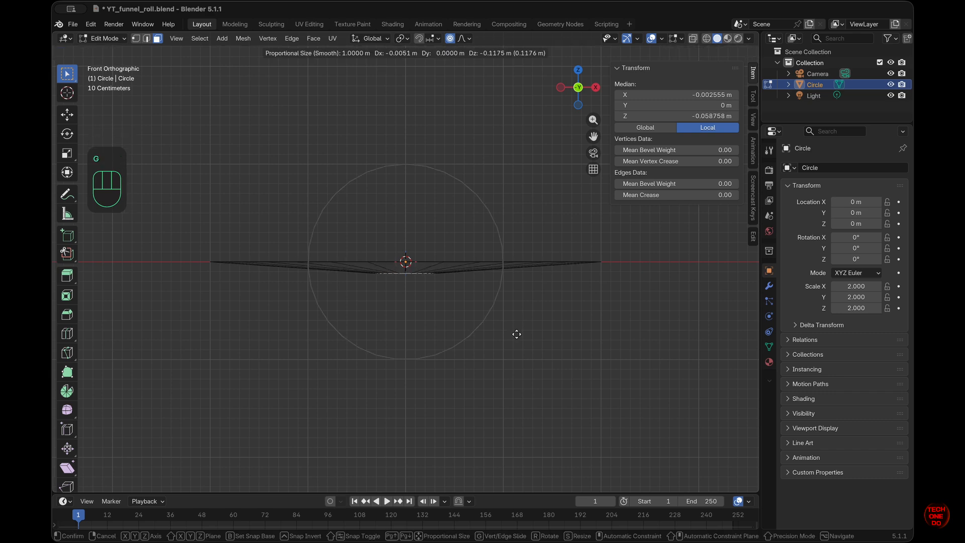
{"action": "key", "text": "z"}
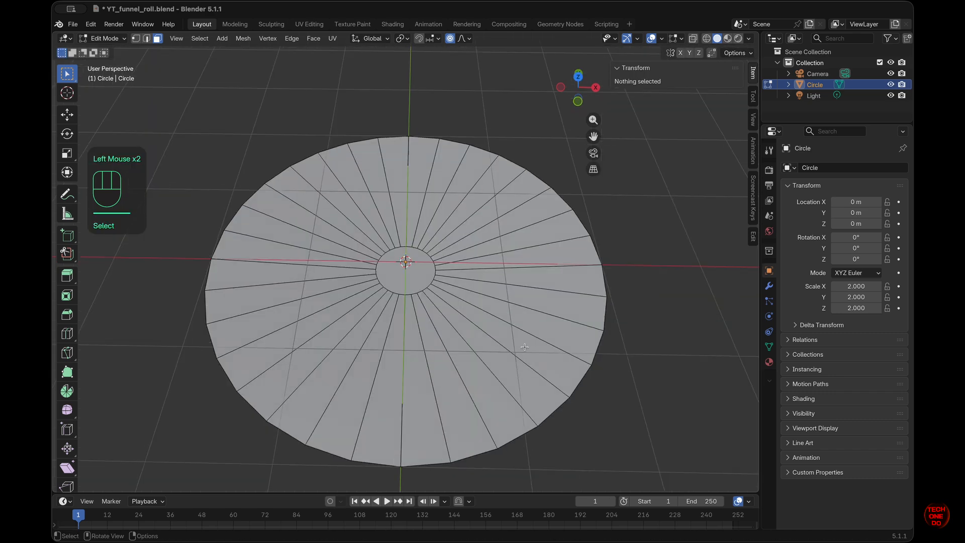
Step: Delete the lowered central face to open a hole in the middle of the funnel
{"action": "scroll", "coordinate": [524, 347], "scroll_direction": "up", "scroll_amount": 3}
{"action": "scroll", "coordinate": [525, 347], "scroll_direction": "down", "scroll_amount": 5}
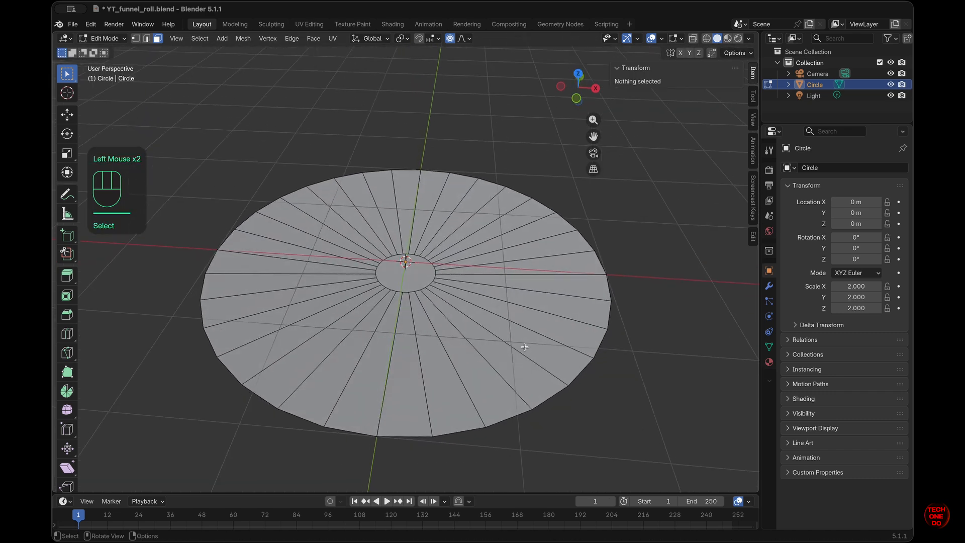
{"action": "scroll", "coordinate": [525, 347], "scroll_direction": "up", "scroll_amount": 5}
{"action": "scroll", "coordinate": [524, 347], "scroll_direction": "left", "scroll_amount": 2}
{"action": "scroll", "coordinate": [525, 346], "scroll_direction": "right", "scroll_amount": 5}
{"action": "scroll", "coordinate": [524, 347], "scroll_direction": "left", "scroll_amount": 2}
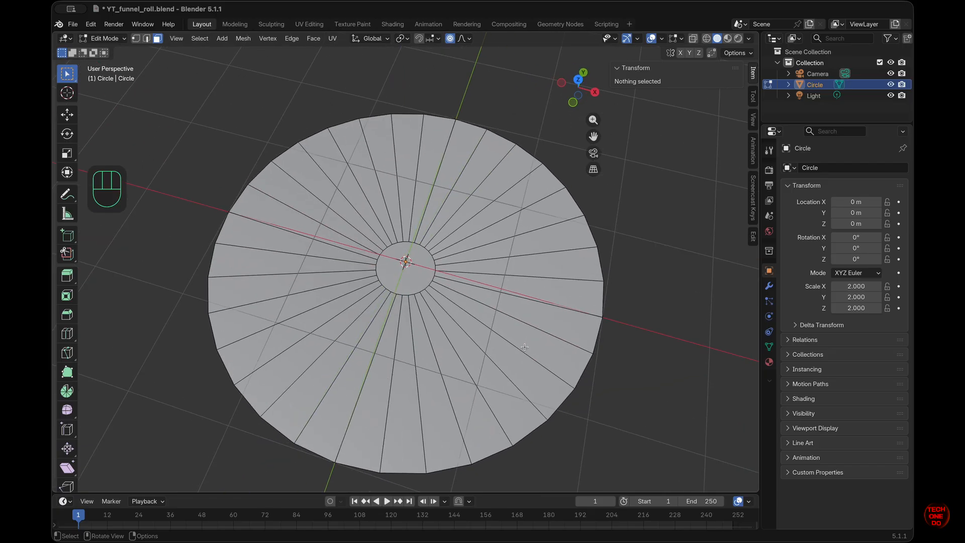
{"action": "key", "text": "3"}
{"action": "left_click", "coordinate": [410, 273]}
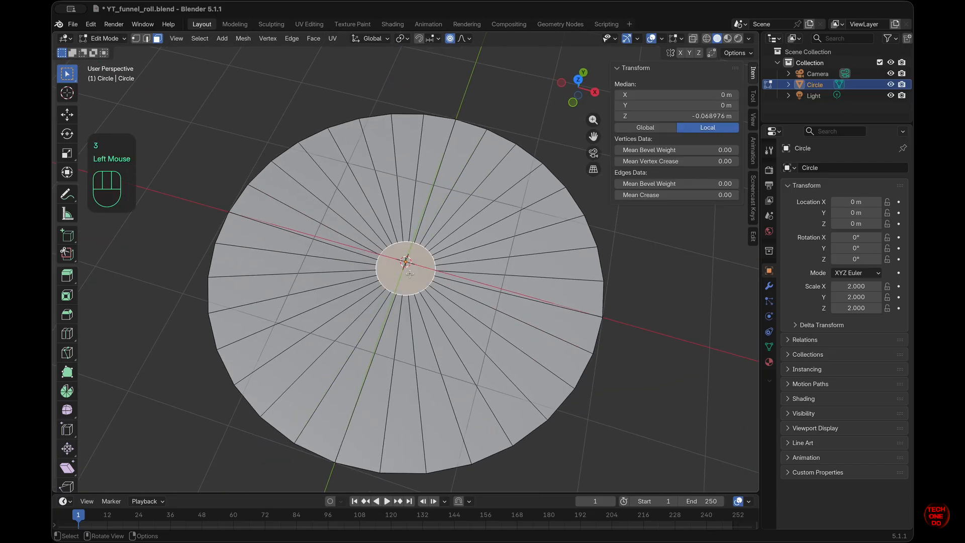
{"action": "key", "text": "x"}
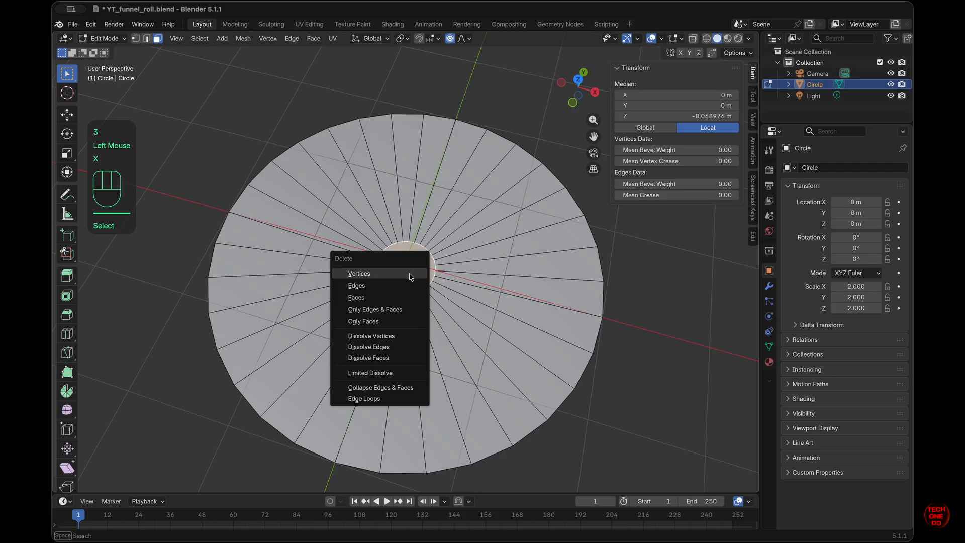
{"action": "left_click", "coordinate": [393, 298]}
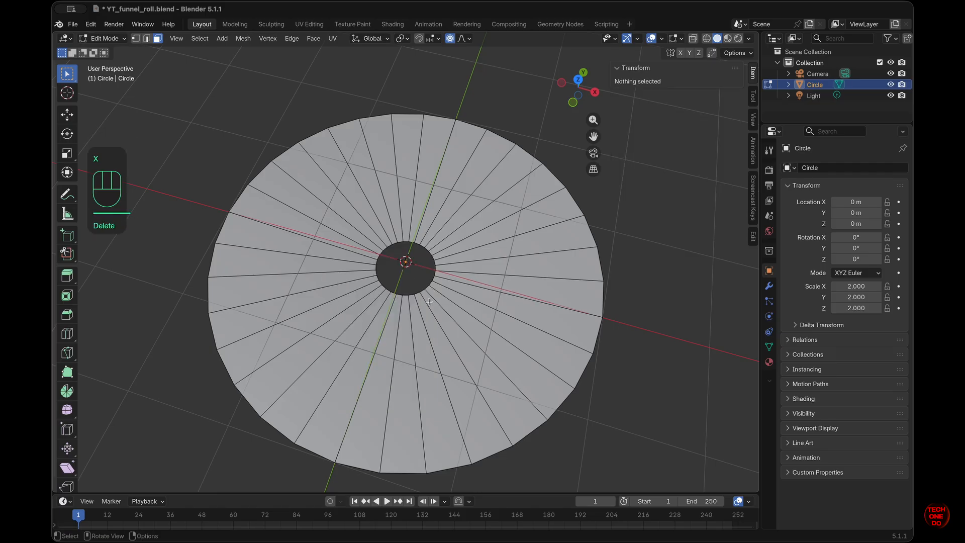
Step: Create a material named White Stripes and assign it to all faces of the funnel
{"action": "scroll", "coordinate": [463, 306], "scroll_direction": "up", "scroll_amount": 3}
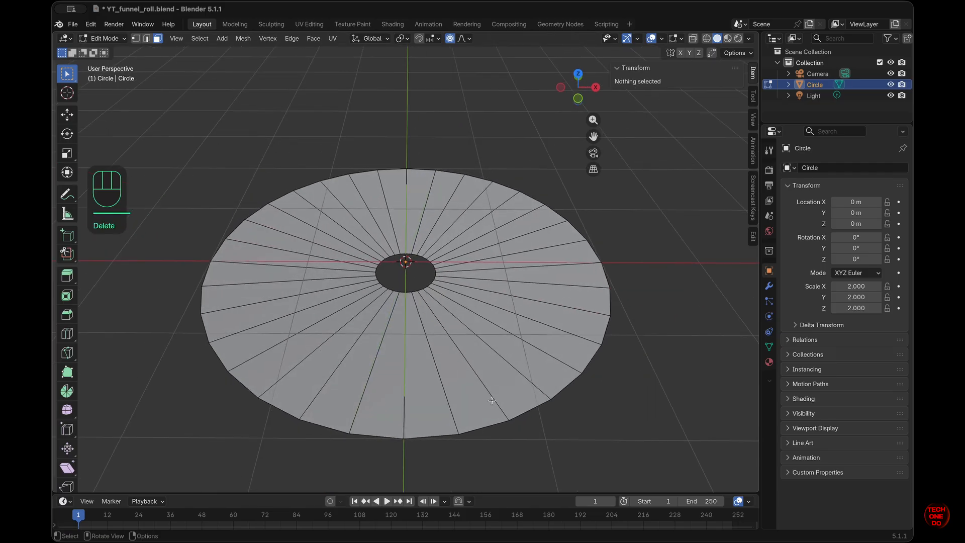
{"action": "key", "text": "a"}
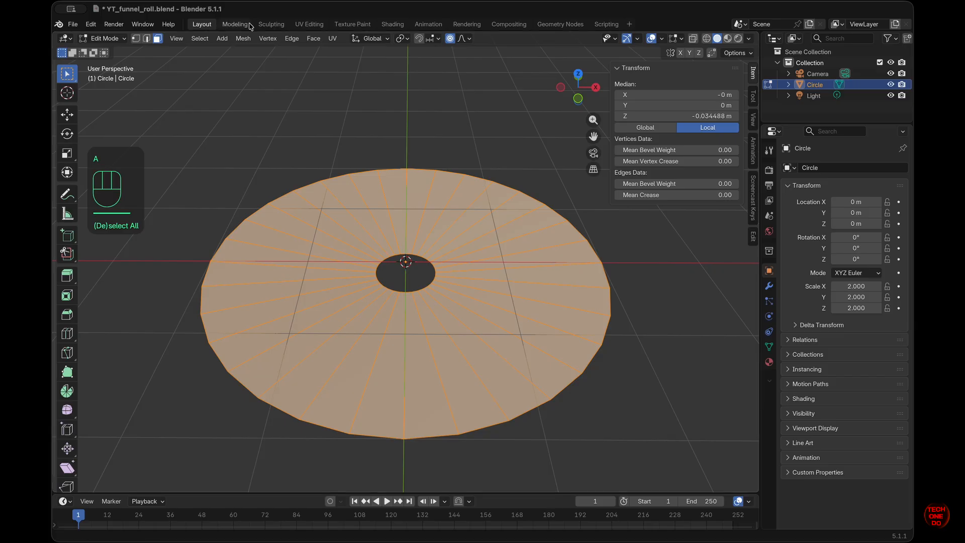
{"action": "left_click", "coordinate": [769, 362]}
{"action": "left_click", "coordinate": [884, 214]}
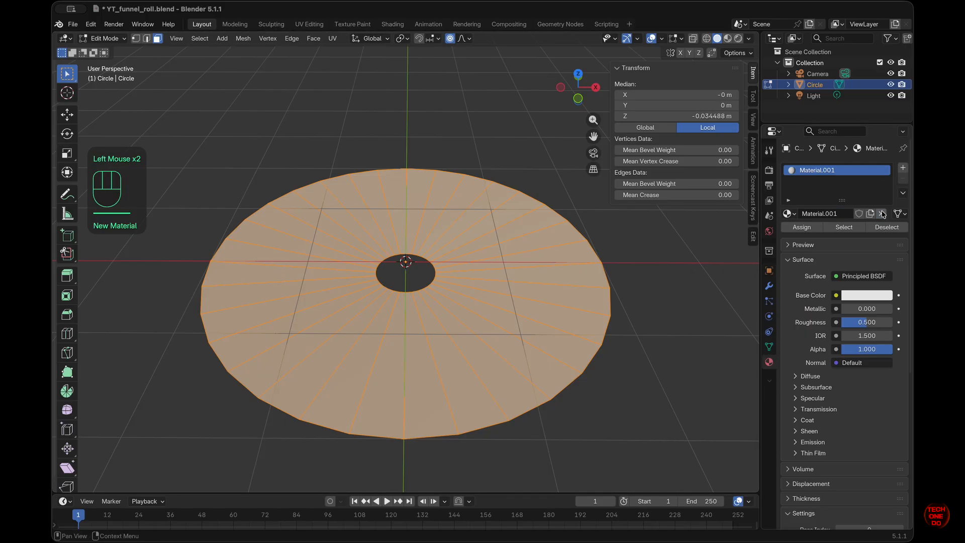
{"action": "left_click", "coordinate": [838, 214]}
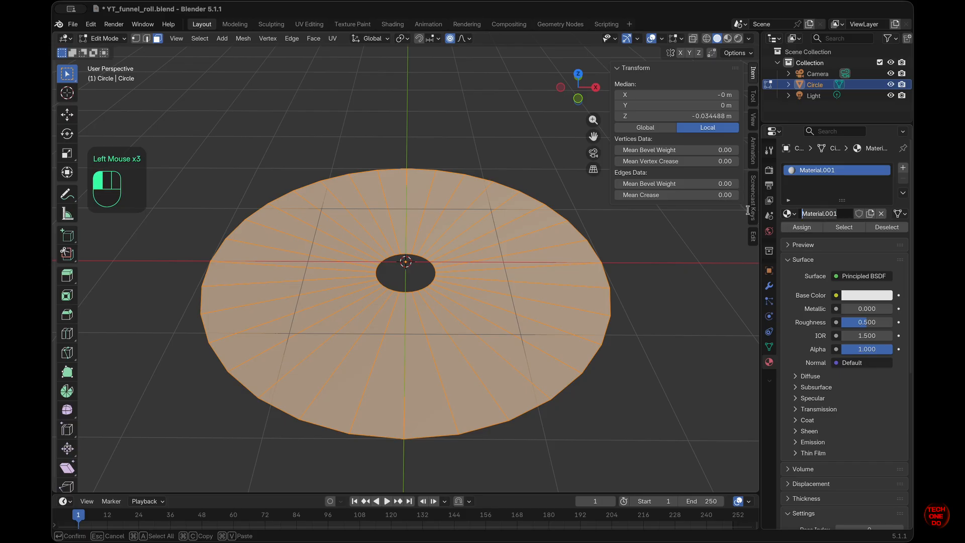
{"action": "type", "text": "White Stripes"}
{"action": "key", "text": "Return"}
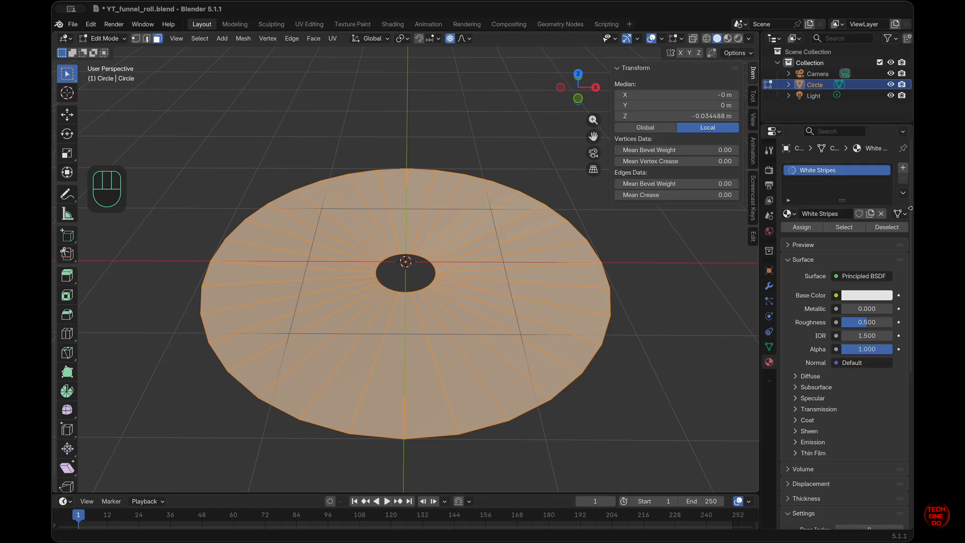
{"action": "left_click", "coordinate": [800, 227]}
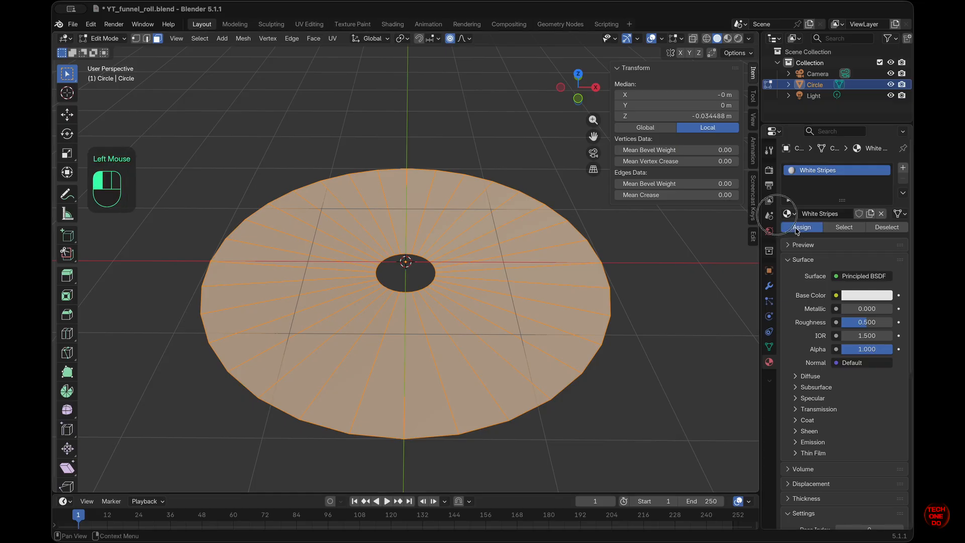
Step: Add a second material named Black Stripes with a black base color
{"action": "left_click", "coordinate": [902, 167]}
{"action": "left_click", "coordinate": [845, 236]}
{"action": "left_click", "coordinate": [878, 316]}
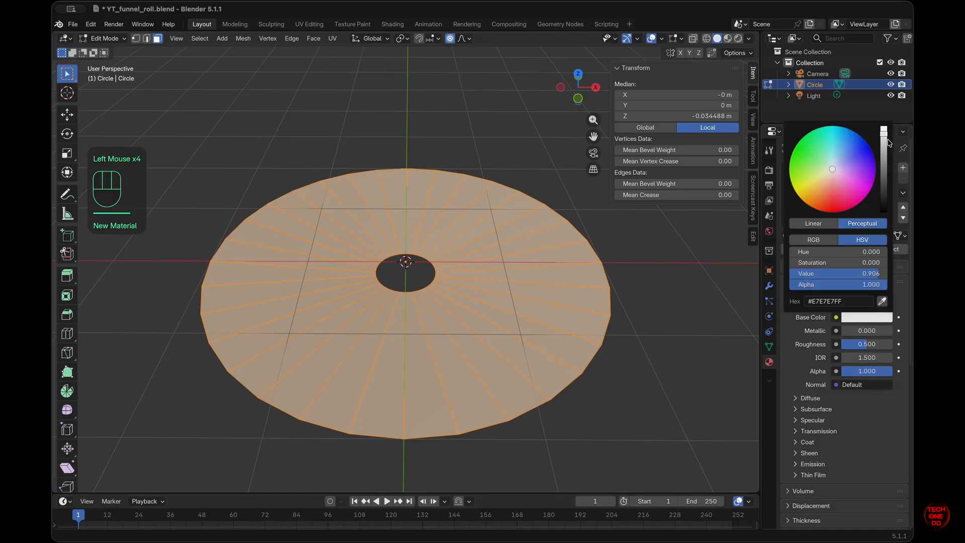
{"action": "left_click_drag", "start_coordinate": [887, 140], "coordinate": [773, 232]}
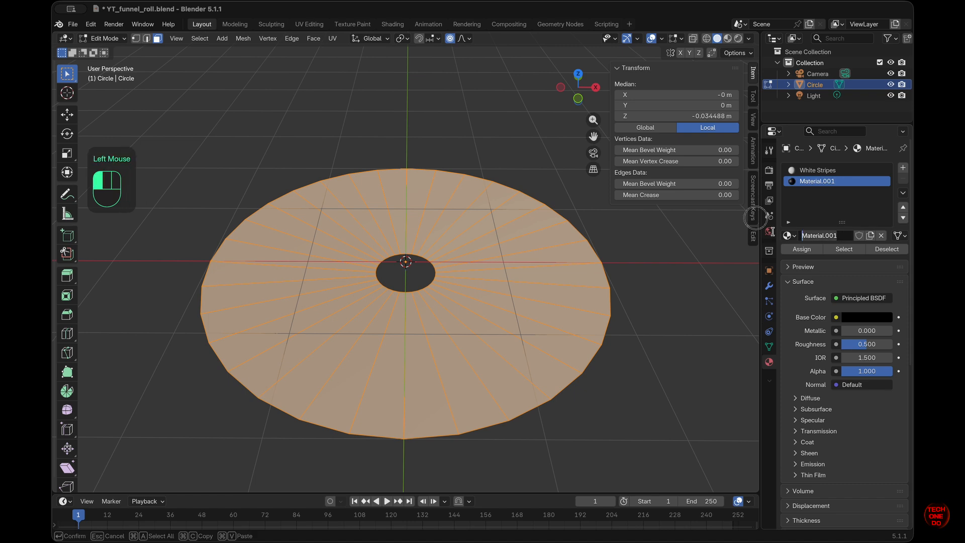
{"action": "type", "text": "Black Stripes"}
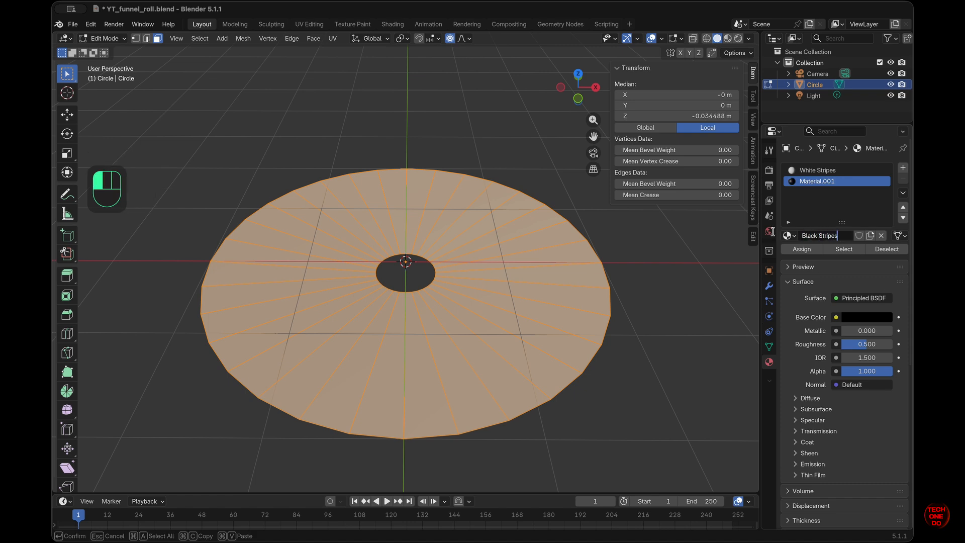
{"action": "key", "text": "Return"}
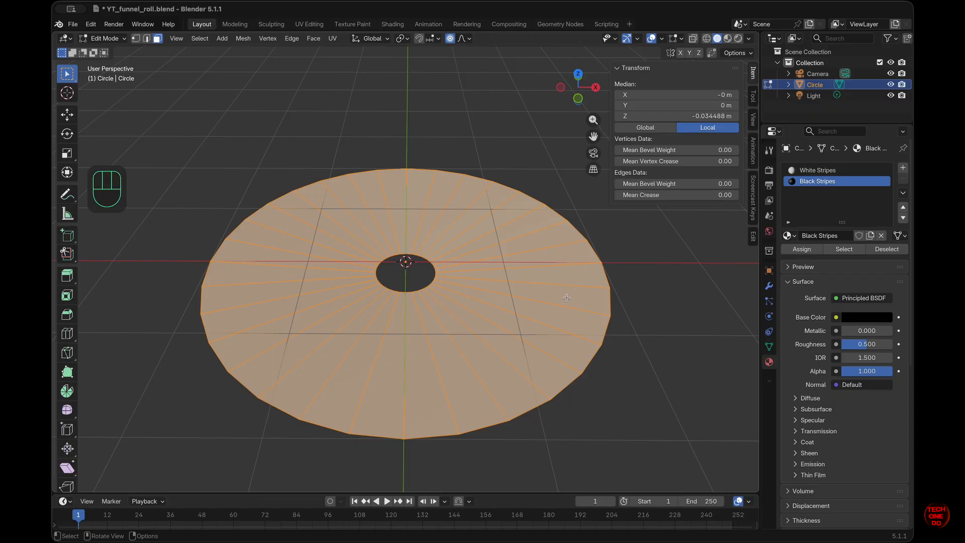
Step: Hide the sidebar and apply Checker Deselect to the funnel's faces so every second wedge stays selected
{"action": "key", "text": "n"}
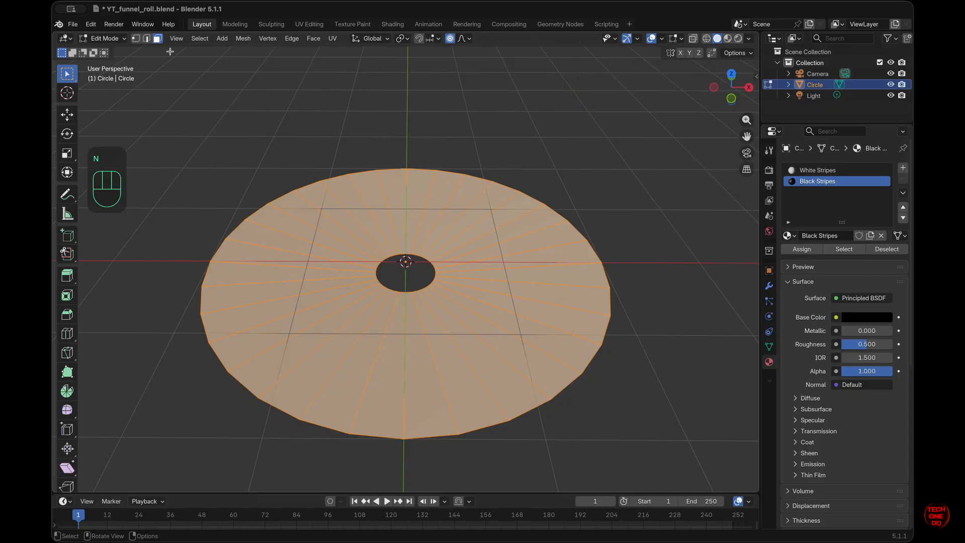
{"action": "left_click", "coordinate": [200, 39]}
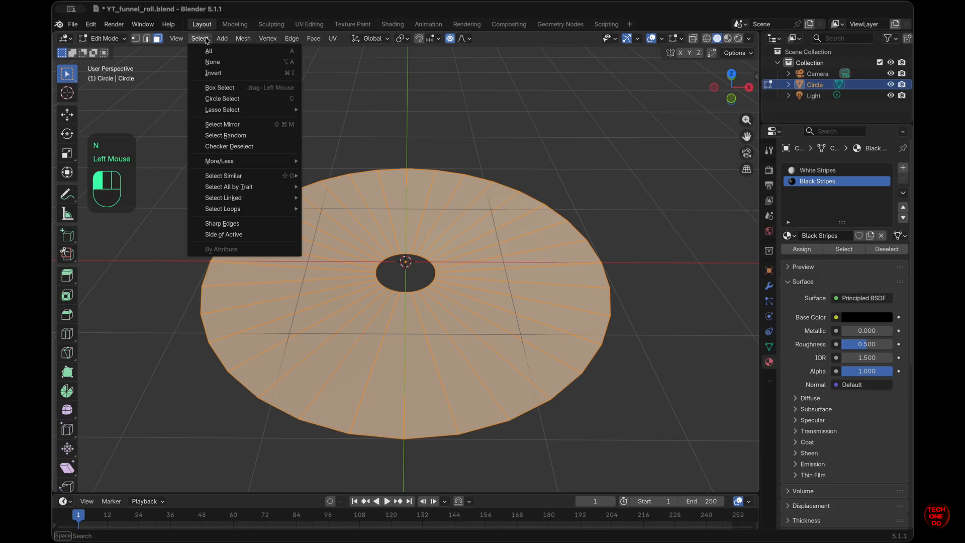
{"action": "left_click", "coordinate": [229, 146]}
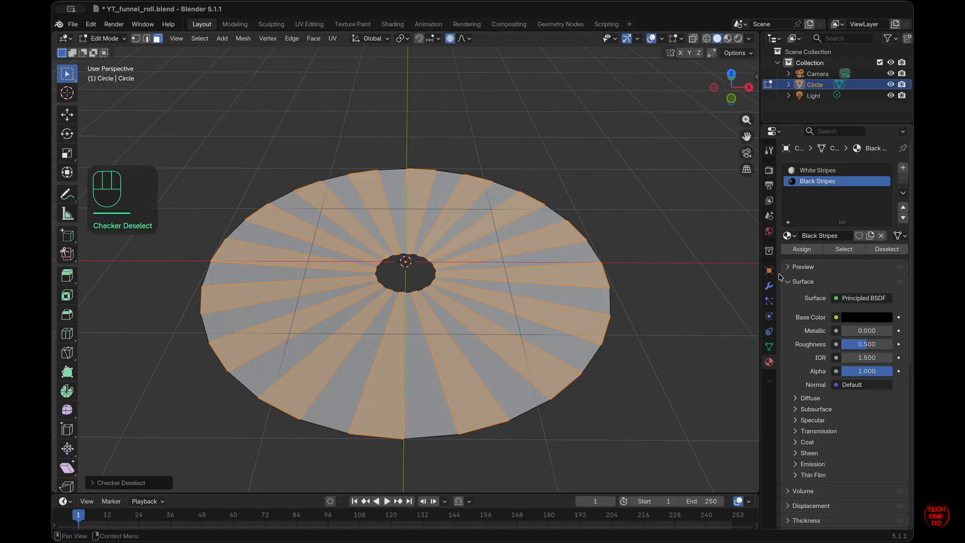
Step: Assign the Black Stripes material to the alternating selected wedges, check the stripes in Material Preview, and return to Solid shading
{"action": "left_click", "coordinate": [803, 249]}
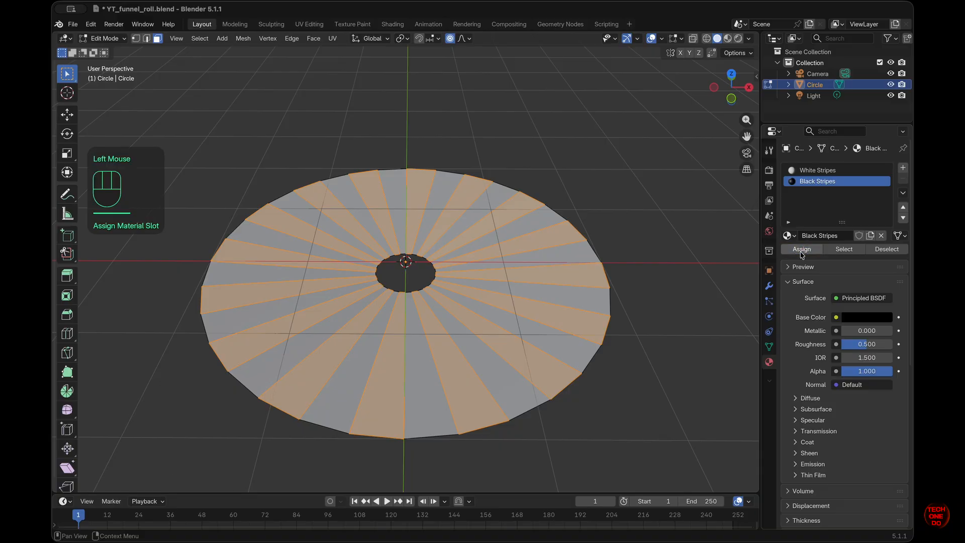
{"action": "left_click", "coordinate": [728, 39]}
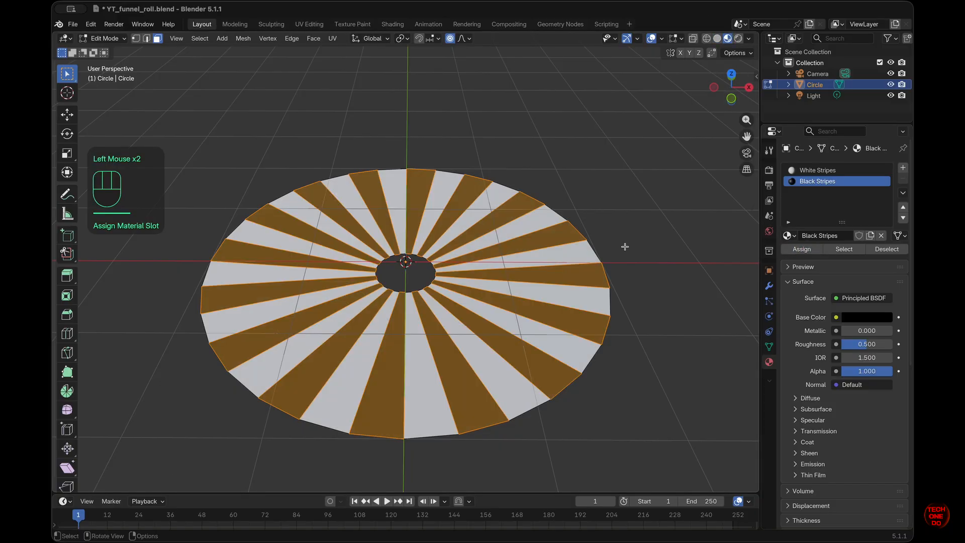
{"action": "left_click", "coordinate": [668, 272]}
{"action": "scroll", "coordinate": [668, 272], "scroll_direction": "up", "scroll_amount": 5}
{"action": "scroll", "coordinate": [668, 272], "scroll_direction": "down", "scroll_amount": 5}
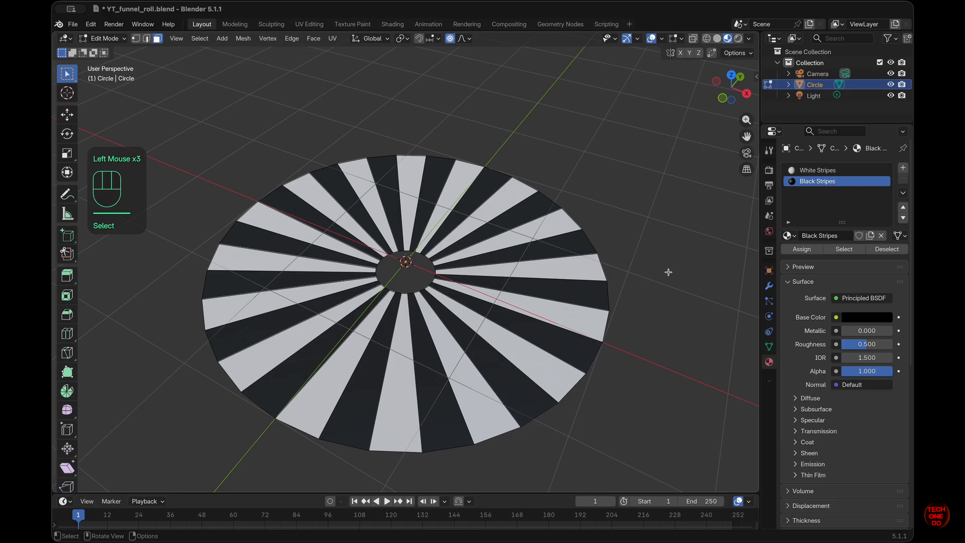
{"action": "scroll", "coordinate": [668, 272], "scroll_direction": "down", "scroll_amount": 5}
{"action": "key", "text": "KP_1"}
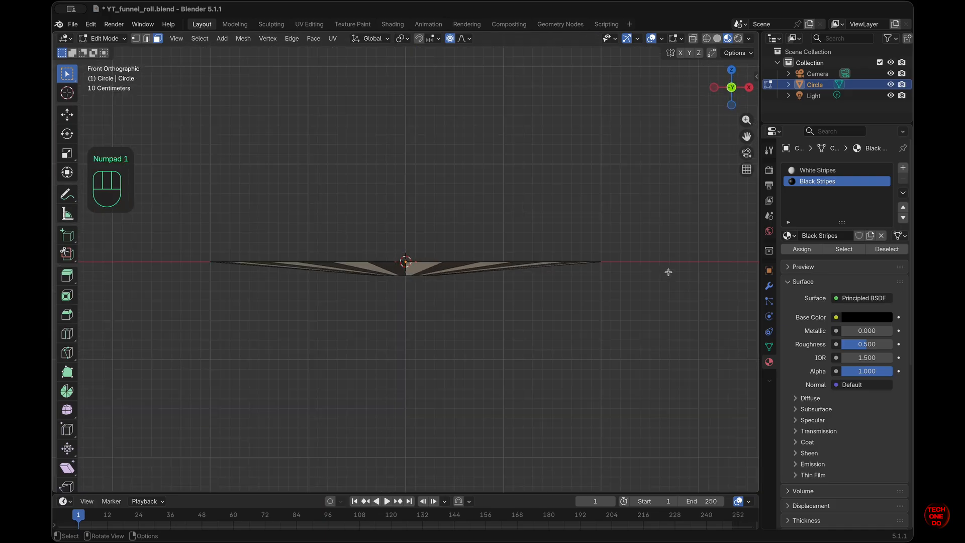
{"action": "scroll", "coordinate": [668, 272], "scroll_direction": "up", "scroll_amount": 5}
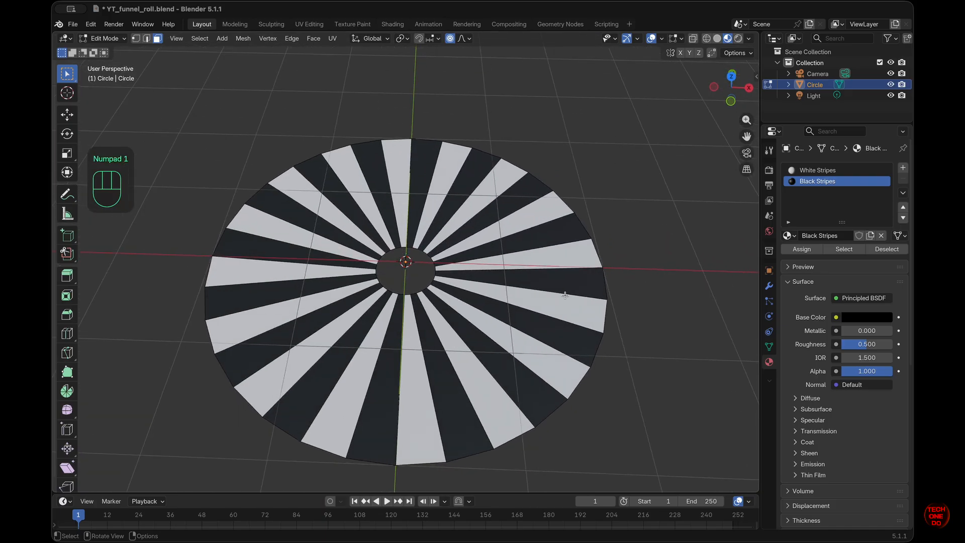
{"action": "left_click", "coordinate": [718, 39]}
{"action": "scroll", "coordinate": [395, 362], "scroll_direction": "up", "scroll_amount": 4}
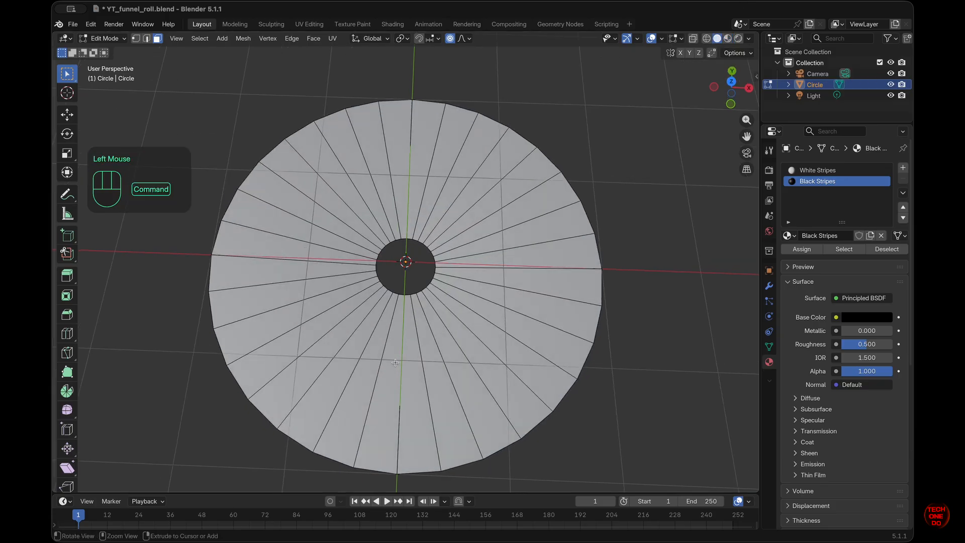
{"action": "scroll", "coordinate": [395, 362], "scroll_direction": "up", "scroll_amount": 3, "text": "super"}
{"action": "scroll", "coordinate": [396, 363], "scroll_direction": "up", "scroll_amount": 1, "text": "super"}
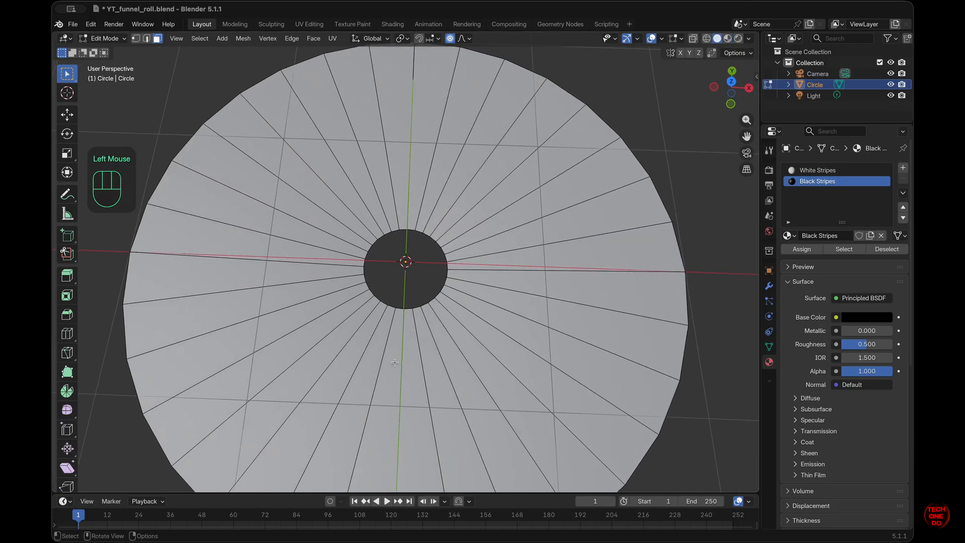
Step: Rotate the edge loop around the central hole by about 40.6 degrees in top view, with smooth proportional size about 1.65
{"action": "left_click", "coordinate": [147, 38]}
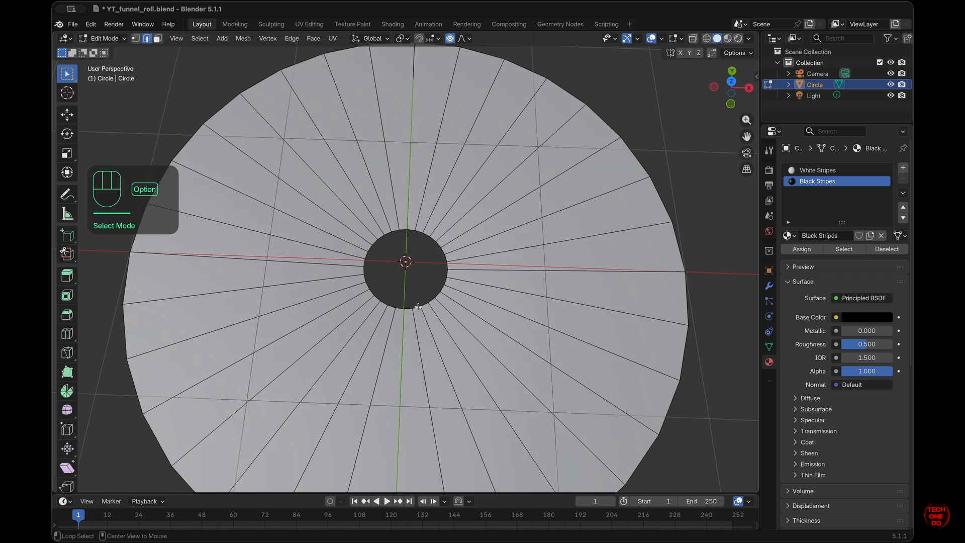
{"action": "left_click", "coordinate": [418, 306], "text": "alt"}
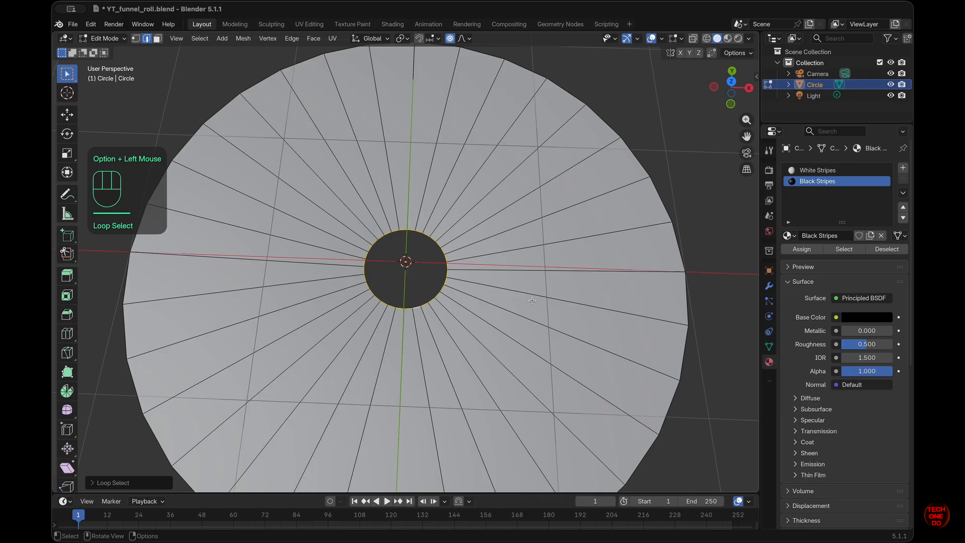
{"action": "mouse_move", "coordinate": [533, 299]}
{"action": "middle_mouse_down"}
{"action": "mouse_move", "coordinate": [531, 266]}
{"action": "mouse_move", "coordinate": [531, 295]}
{"action": "middle_mouse_up"}
{"action": "scroll", "coordinate": [470, 328], "scroll_direction": "down", "scroll_amount": 2}
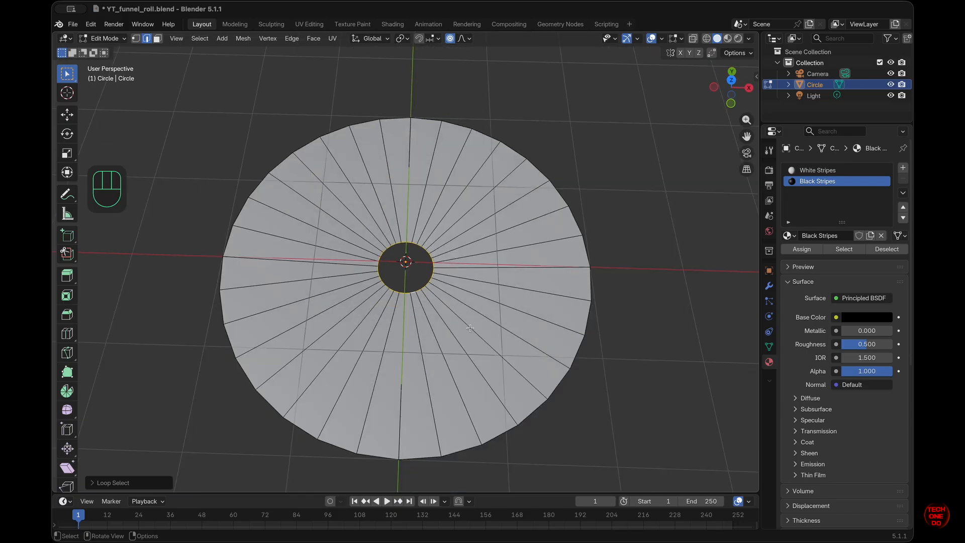
{"action": "left_click", "coordinate": [451, 38]}
{"action": "left_click", "coordinate": [451, 38]}
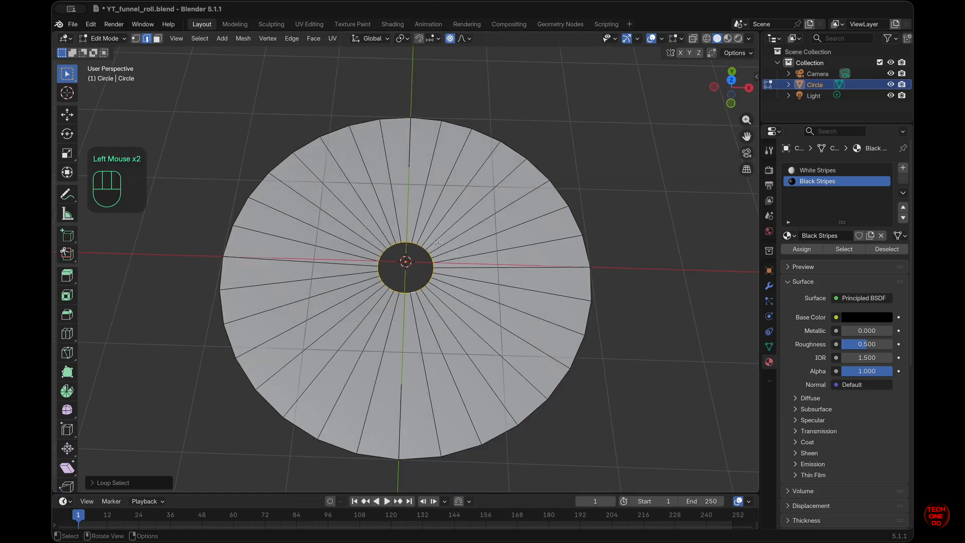
{"action": "key", "text": "KP_7"}
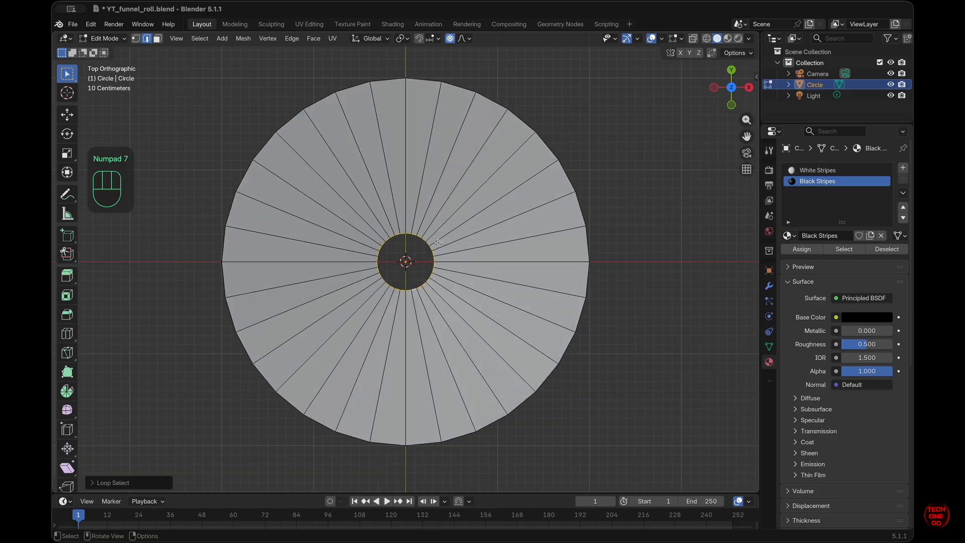
{"action": "key", "text": "r"}
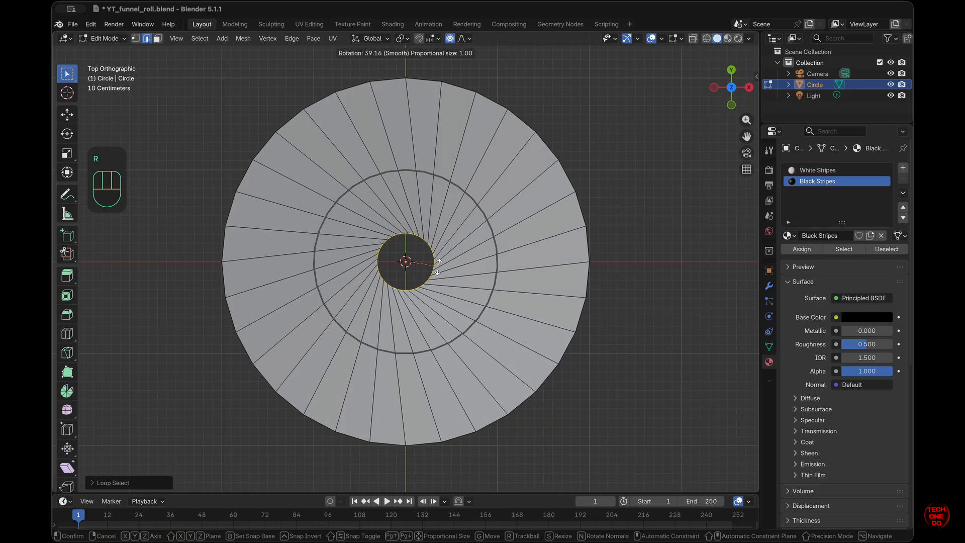
{"action": "scroll", "coordinate": [438, 267], "scroll_direction": "down", "scroll_amount": 1}
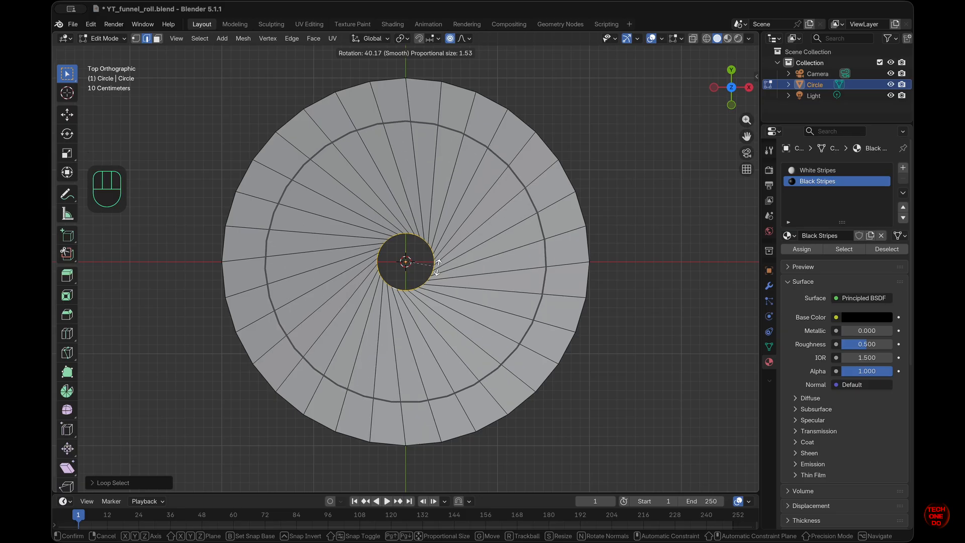
{"action": "scroll", "coordinate": [437, 268], "scroll_direction": "down", "scroll_amount": 3}
{"action": "scroll", "coordinate": [438, 267], "scroll_direction": "up", "scroll_amount": 2}
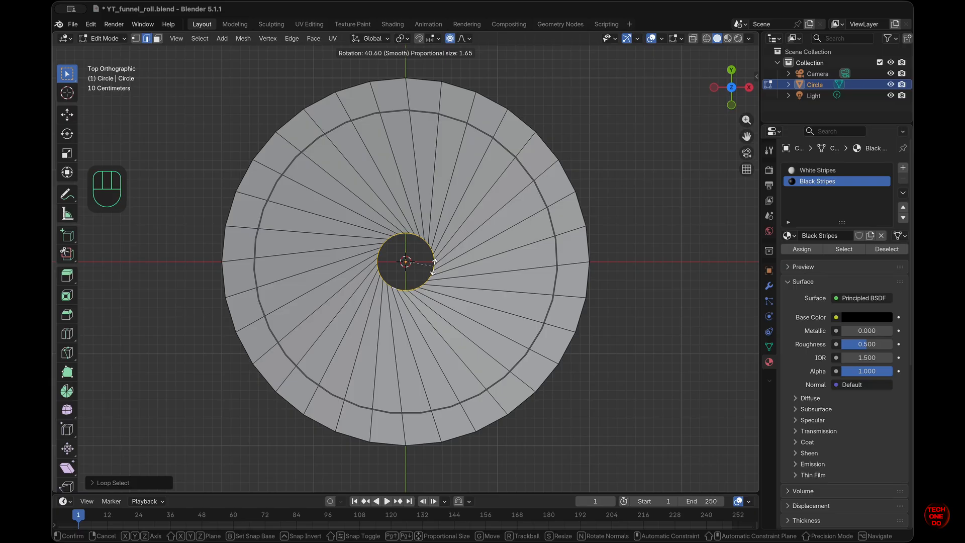
{"action": "left_click", "coordinate": [433, 267]}
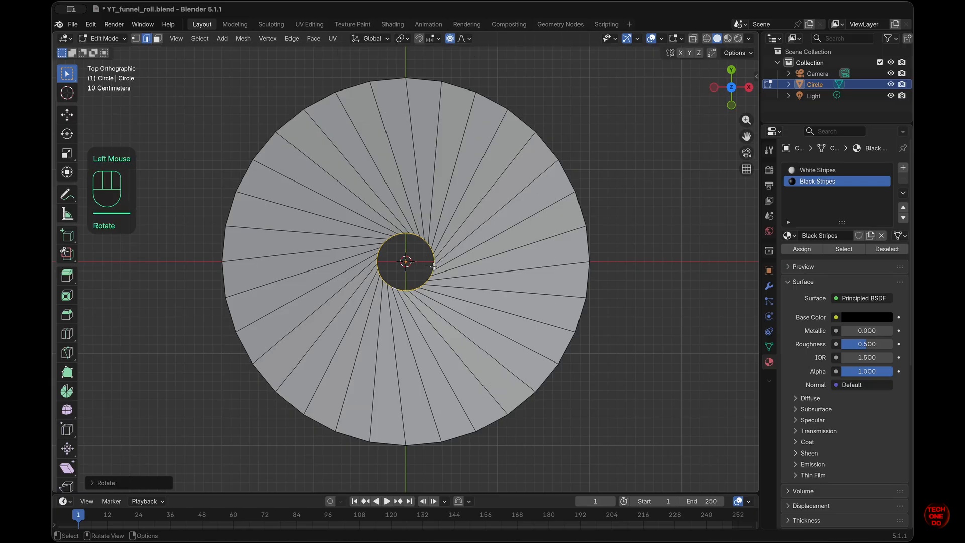
Step: Extrude the central hole's edge loop 0.46 m straight down along Z to form the funnel's spout
{"action": "scroll", "coordinate": [433, 267], "scroll_direction": "down", "scroll_amount": 5}
{"action": "scroll", "coordinate": [433, 267], "scroll_direction": "down", "scroll_amount": 3}
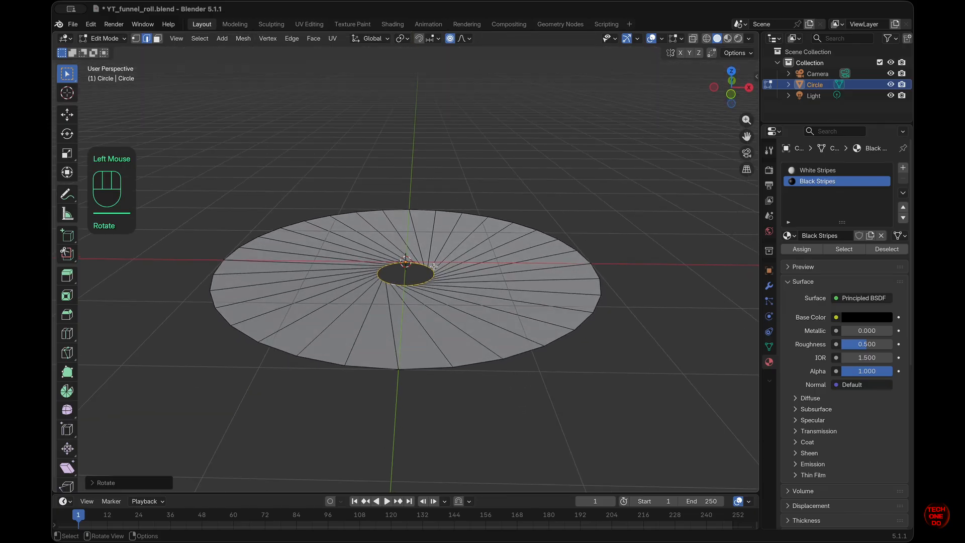
{"action": "key", "text": "KP_1"}
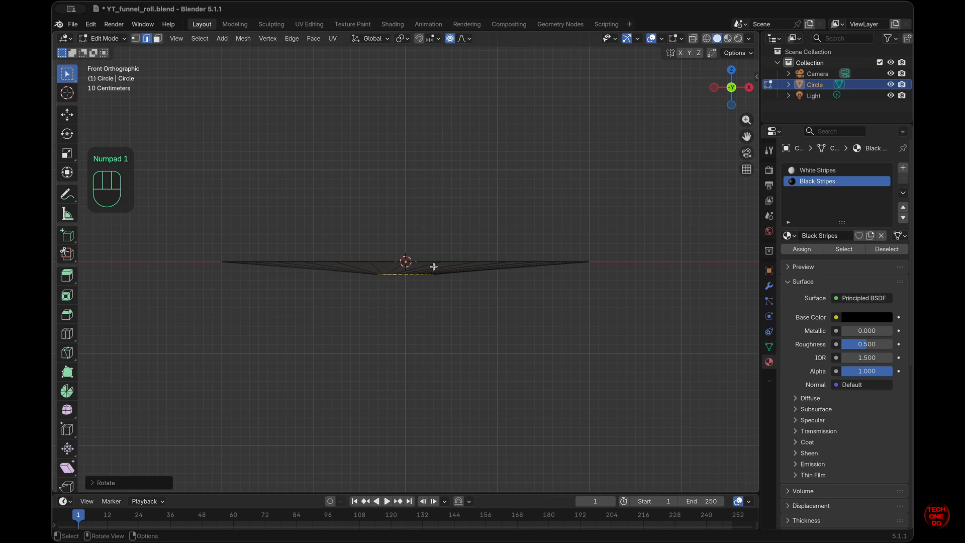
{"action": "key", "text": "e"}
{"action": "key", "text": "z"}
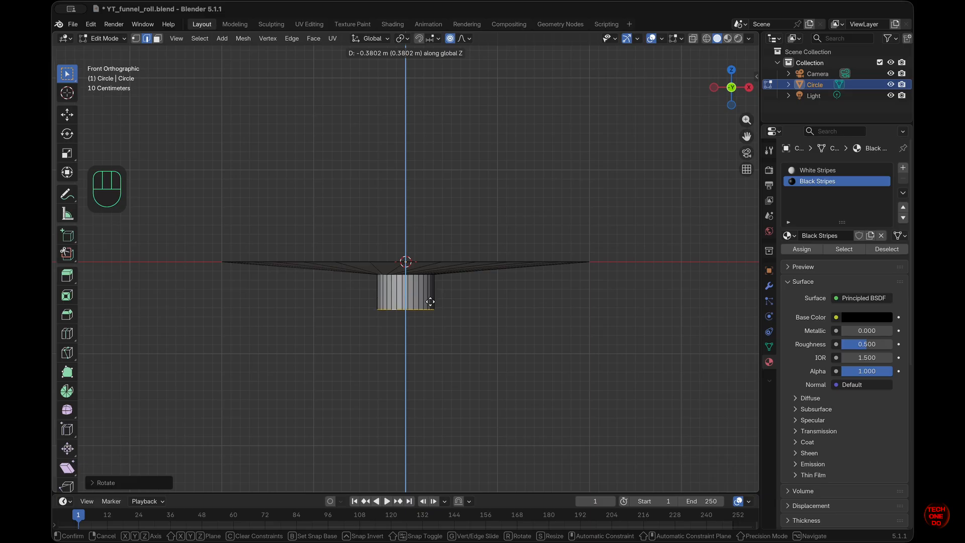
{"action": "key", "text": "ctrl"}
{"action": "key", "text": "shift"}
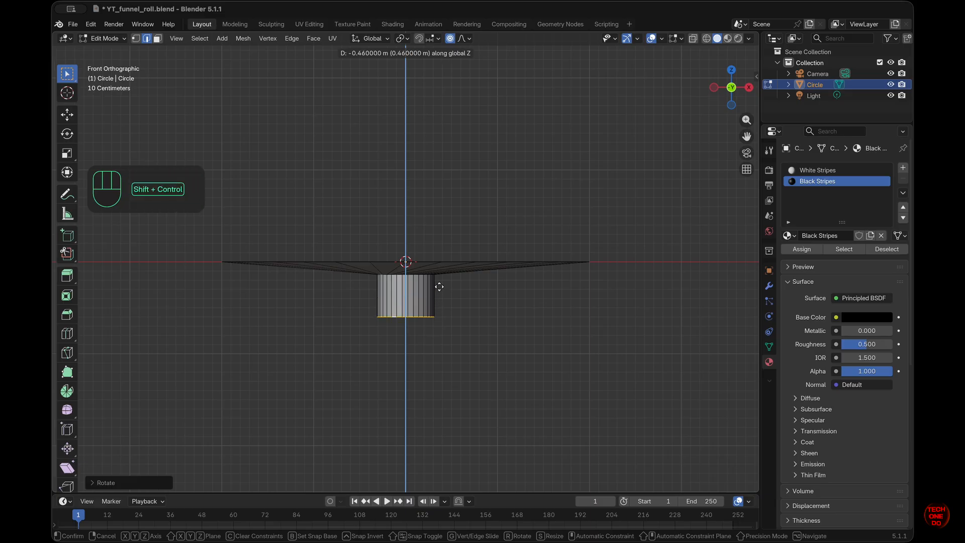
{"action": "left_click", "coordinate": [439, 287]}
{"action": "left_click", "coordinate": [438, 287]}
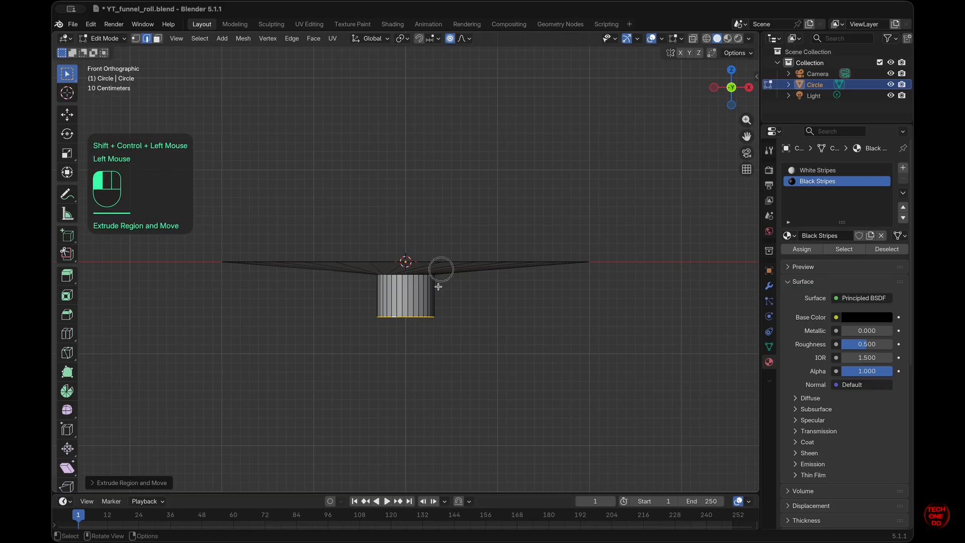
{"action": "middle_click_drag", "start_coordinate": [438, 287], "coordinate": [438, 287]}
{"action": "scroll", "coordinate": [439, 286], "scroll_direction": "down", "scroll_amount": 10}
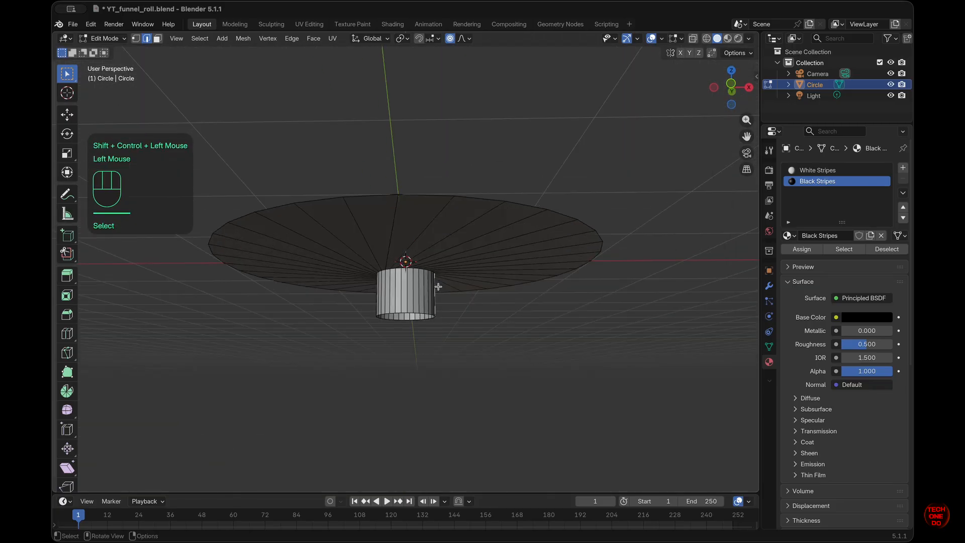
{"action": "scroll", "coordinate": [438, 287], "scroll_direction": "up", "scroll_amount": 4}
Step: Restore the selection of the spout's lower edge loop and scale it to about 0.75 with proportional size 0.43
{"action": "key", "text": "super+z"}
{"action": "scroll", "coordinate": [438, 287], "scroll_direction": "up", "scroll_amount": 5}
{"action": "scroll", "coordinate": [438, 286], "scroll_direction": "right", "scroll_amount": 5}
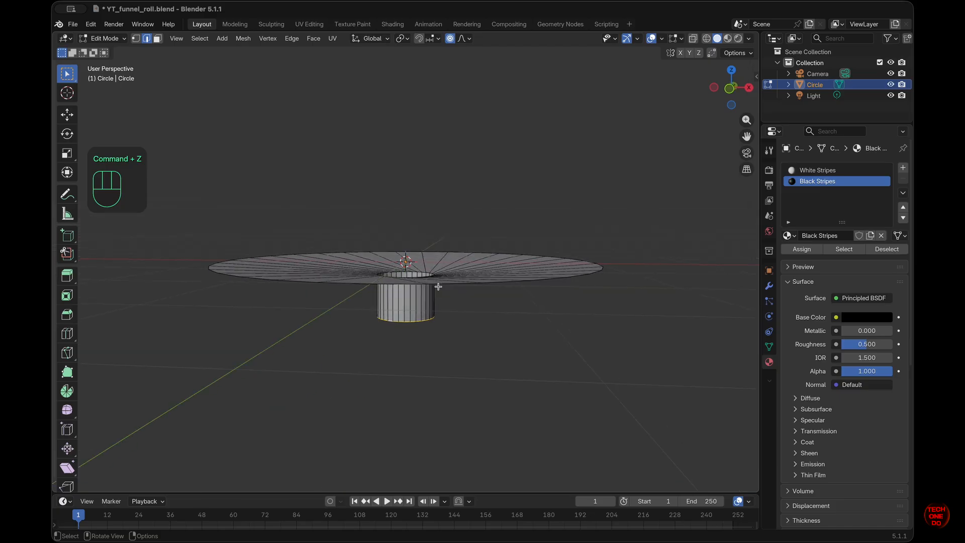
{"action": "scroll", "coordinate": [439, 287], "scroll_direction": "left", "scroll_amount": 5}
{"action": "key", "text": "KP_1"}
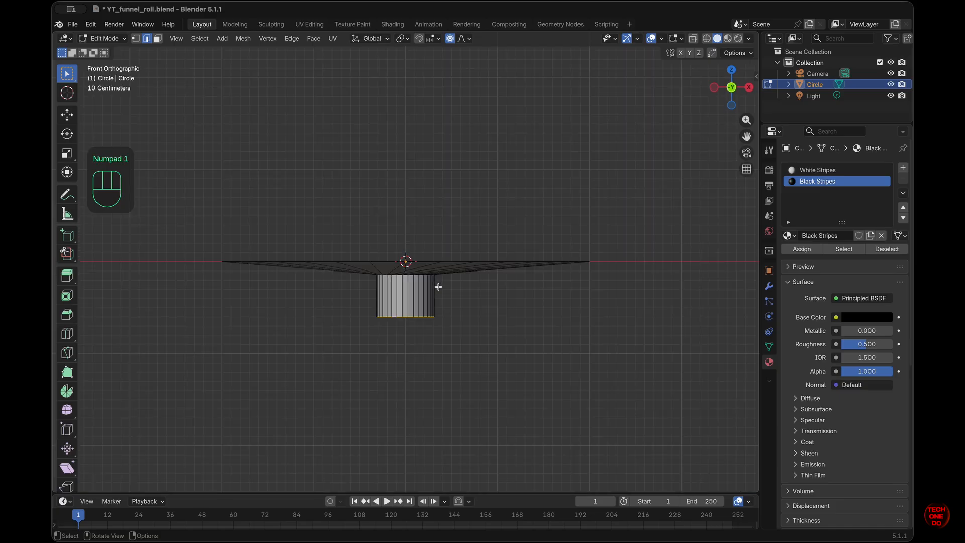
{"action": "key", "text": "s"}
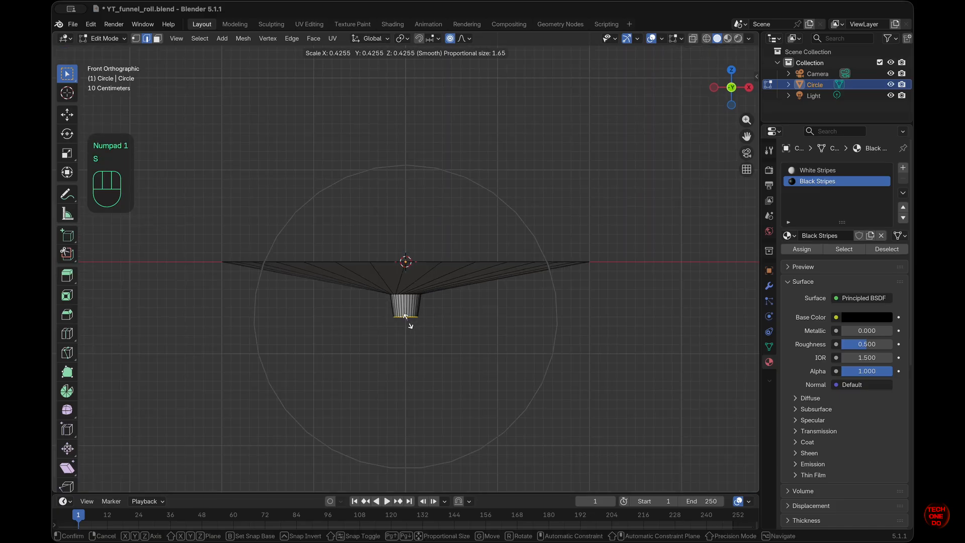
{"action": "scroll", "coordinate": [409, 324], "scroll_direction": "down", "scroll_amount": 4}
{"action": "scroll", "coordinate": [410, 324], "scroll_direction": "up", "scroll_amount": 10}
{"action": "scroll", "coordinate": [410, 324], "scroll_direction": "up", "scroll_amount": 8}
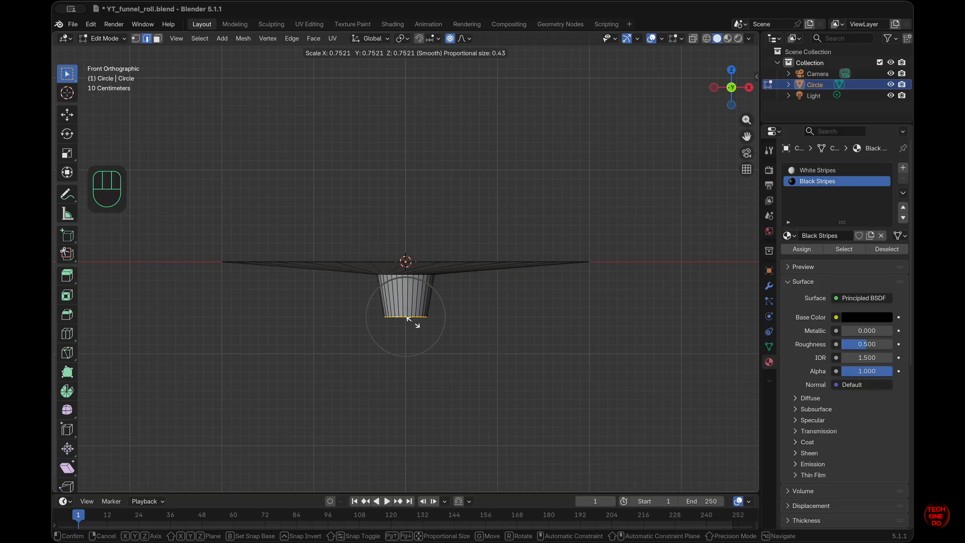
{"action": "left_click", "coordinate": [417, 325]}
{"action": "left_click", "coordinate": [444, 330]}
Step: Return to Object Mode and inspect the swirled stripes and the spout from above, below and the side in Material Preview
{"action": "scroll", "coordinate": [446, 329], "scroll_direction": "up", "scroll_amount": 5}
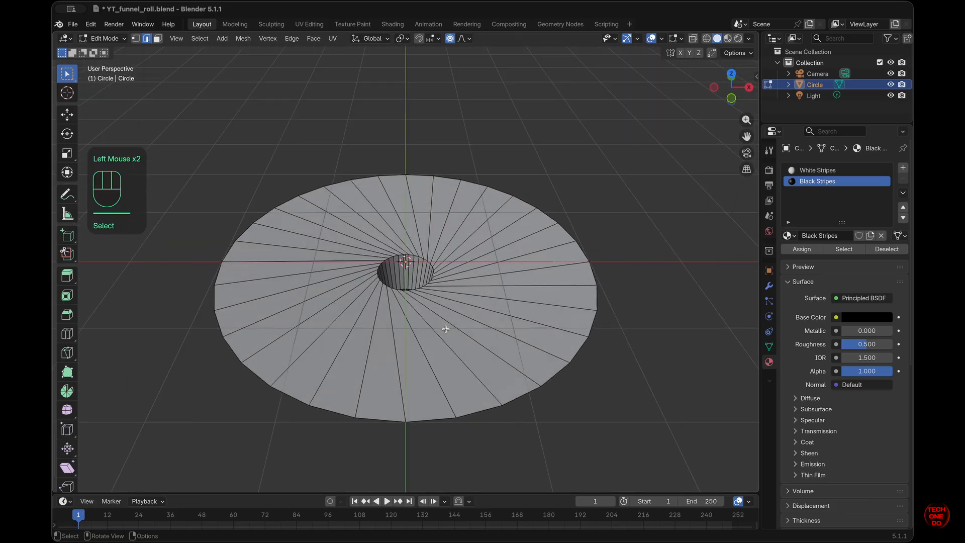
{"action": "scroll", "coordinate": [446, 329], "scroll_direction": "down", "scroll_amount": 3}
{"action": "key", "text": "Tab"}
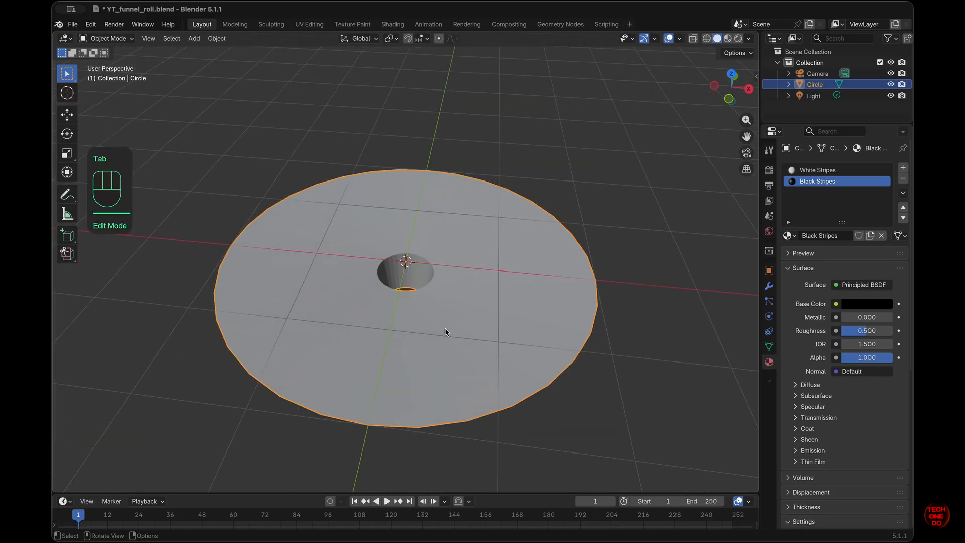
{"action": "left_click", "coordinate": [729, 40]}
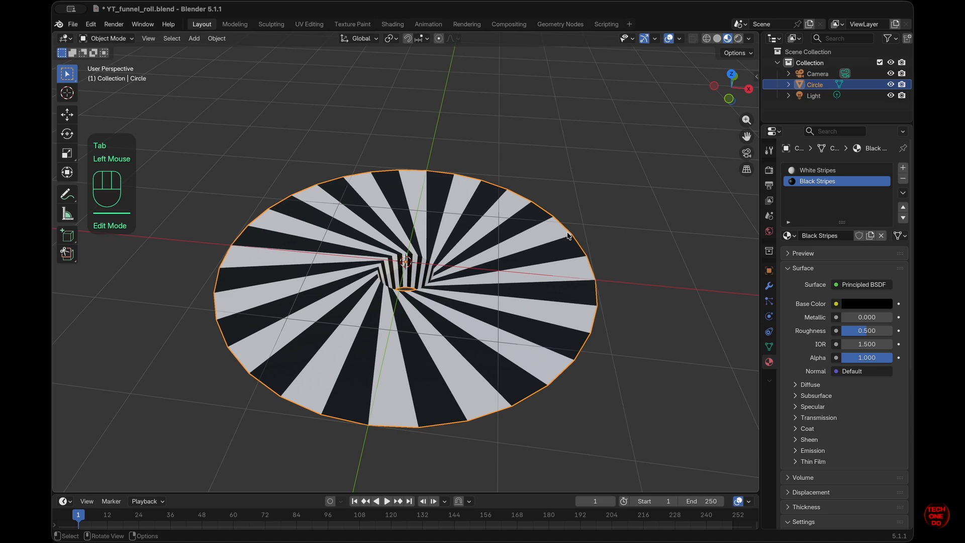
{"action": "scroll", "coordinate": [568, 235], "scroll_direction": "down", "scroll_amount": 5}
{"action": "scroll", "coordinate": [568, 236], "scroll_direction": "up", "scroll_amount": 8}
{"action": "left_click", "coordinate": [631, 328]}
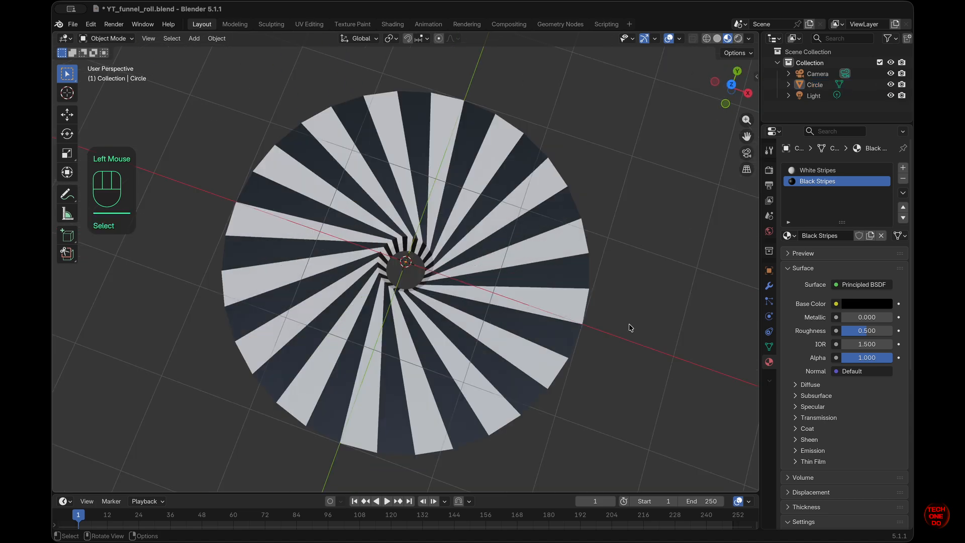
{"action": "left_click", "coordinate": [578, 221], "text": "alt"}
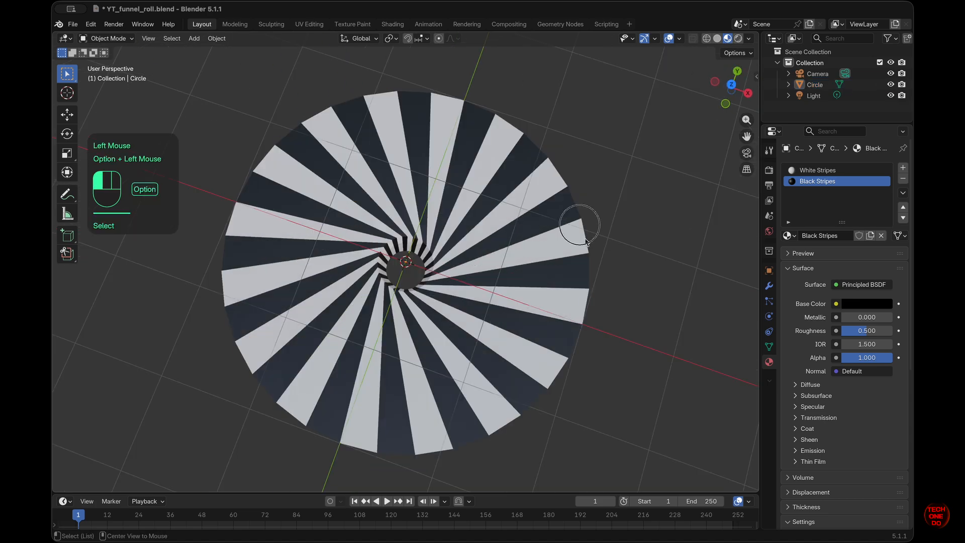
{"action": "scroll", "coordinate": [606, 288], "scroll_direction": "down", "scroll_amount": 10}
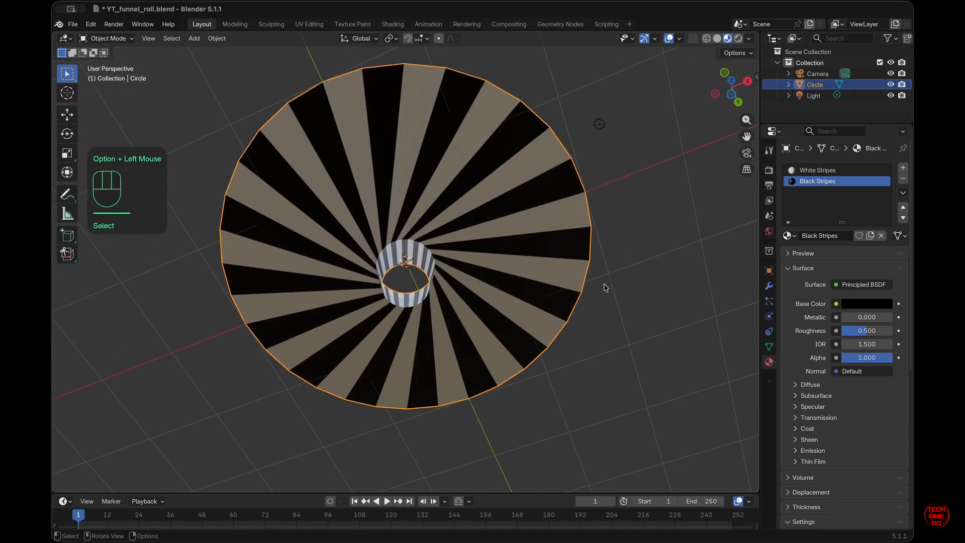
{"action": "scroll", "coordinate": [605, 285], "scroll_direction": "up", "scroll_amount": 5}
{"action": "scroll", "coordinate": [513, 322], "scroll_direction": "up", "scroll_amount": 6}
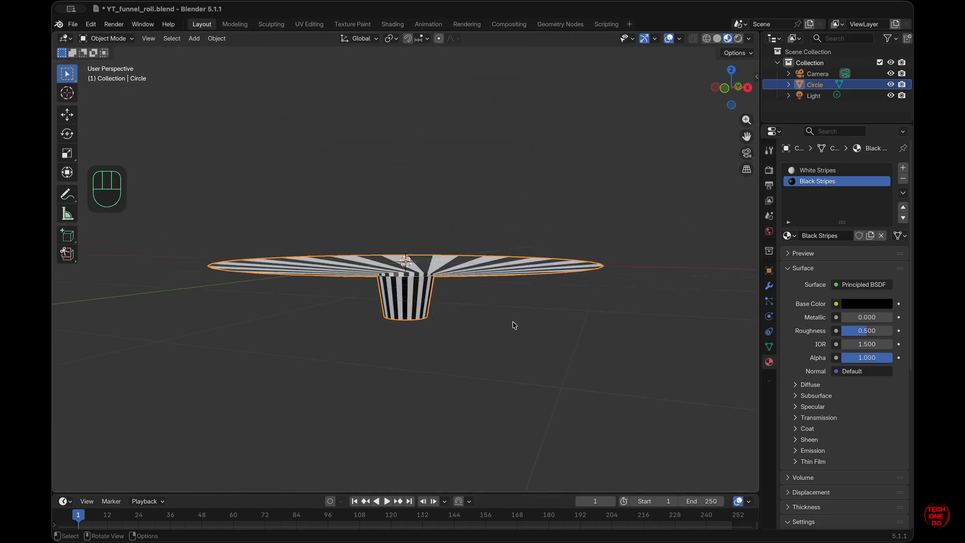
Step: Enter Edit Mode on the funnel in edge selection and switch the viewport to Solid shading
{"action": "key", "text": "KP_1"}
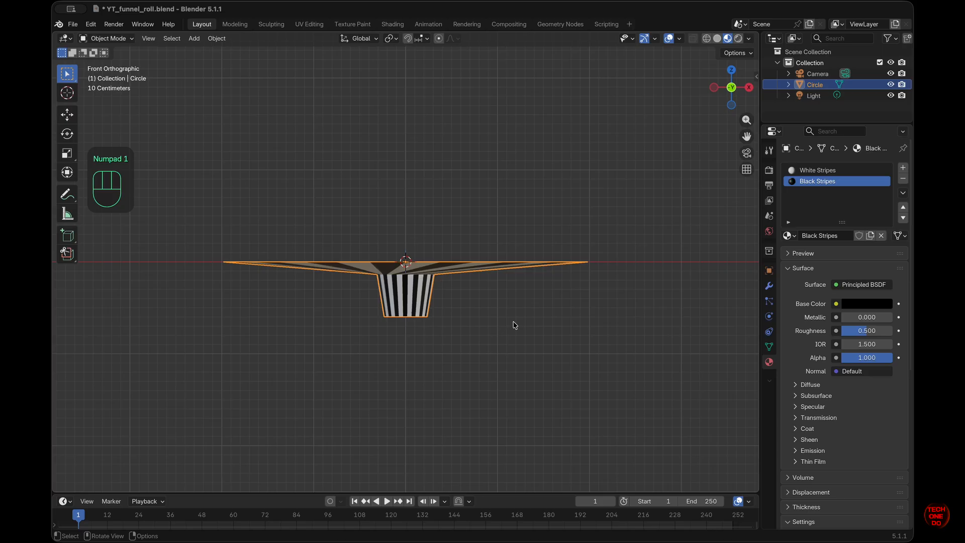
{"action": "key", "text": "e"}
{"action": "key", "text": "z"}
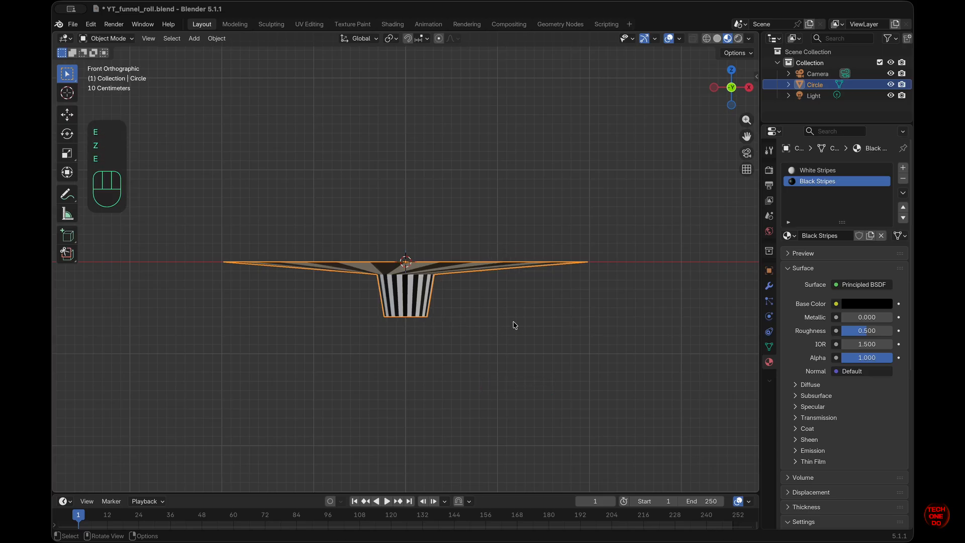
{"action": "key", "text": "Tab"}
{"action": "middle_click_drag", "start_coordinate": [513, 322], "coordinate": [536, 354]}
{"action": "left_click", "coordinate": [538, 360]}
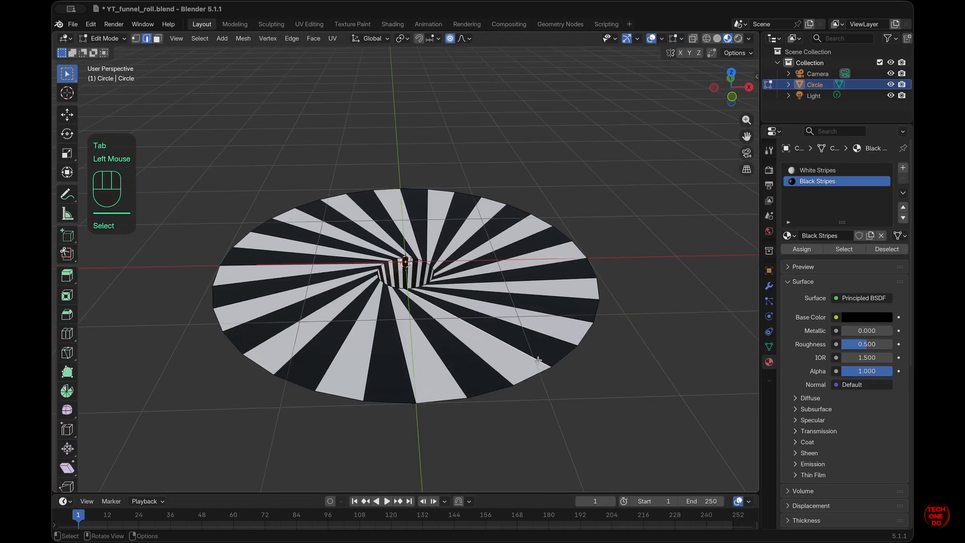
{"action": "key", "text": "2"}
{"action": "left_click", "coordinate": [717, 38]}
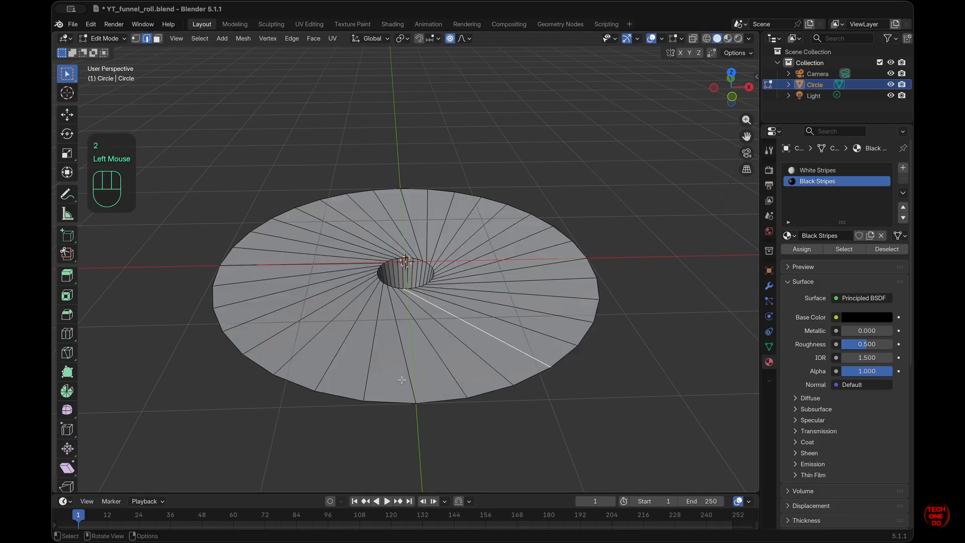
Step: Select the funnel's outer edge loop and extrude it about 0.28 m straight up along Z to form a raised rim
{"action": "middle_click_drag", "start_coordinate": [402, 380], "coordinate": [549, 429]}
{"action": "left_click", "coordinate": [521, 418], "text": "alt"}
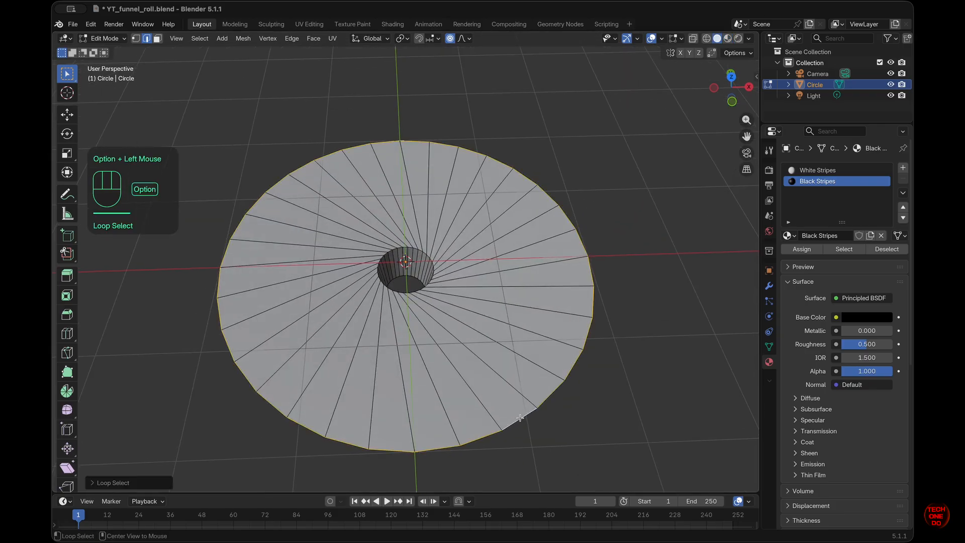
{"action": "middle_click_drag", "start_coordinate": [521, 418], "coordinate": [511, 420]}
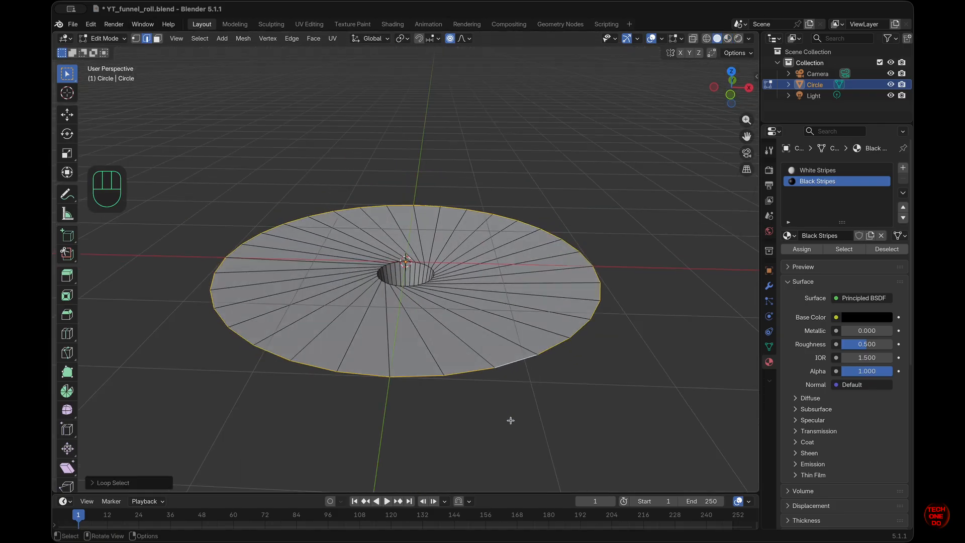
{"action": "key", "text": "KP_1"}
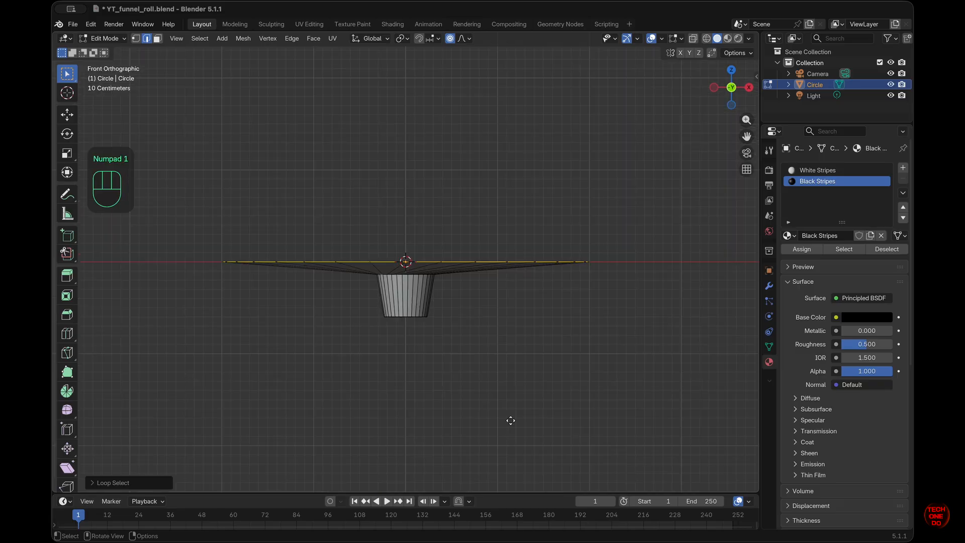
{"action": "key", "text": "e"}
{"action": "key", "text": "z"}
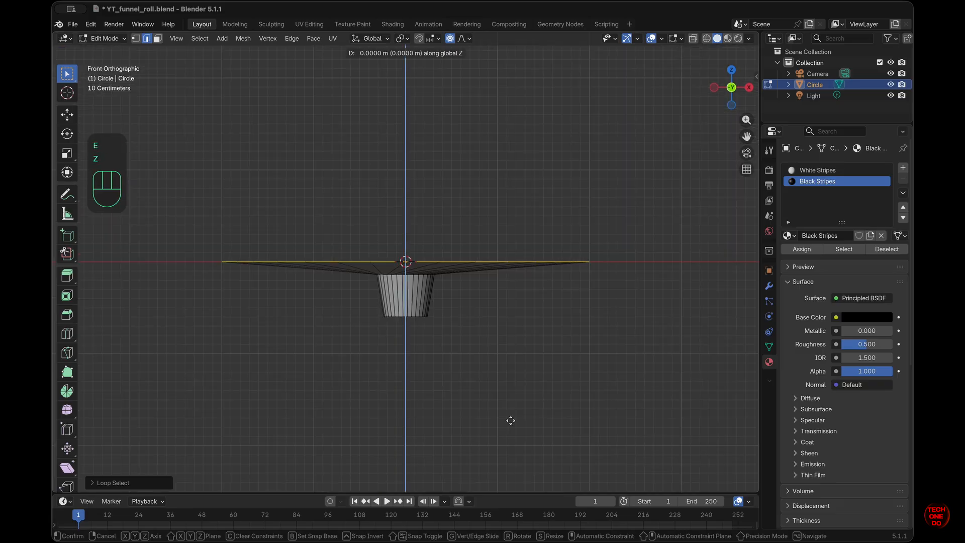
{"action": "key", "text": "ctrl"}
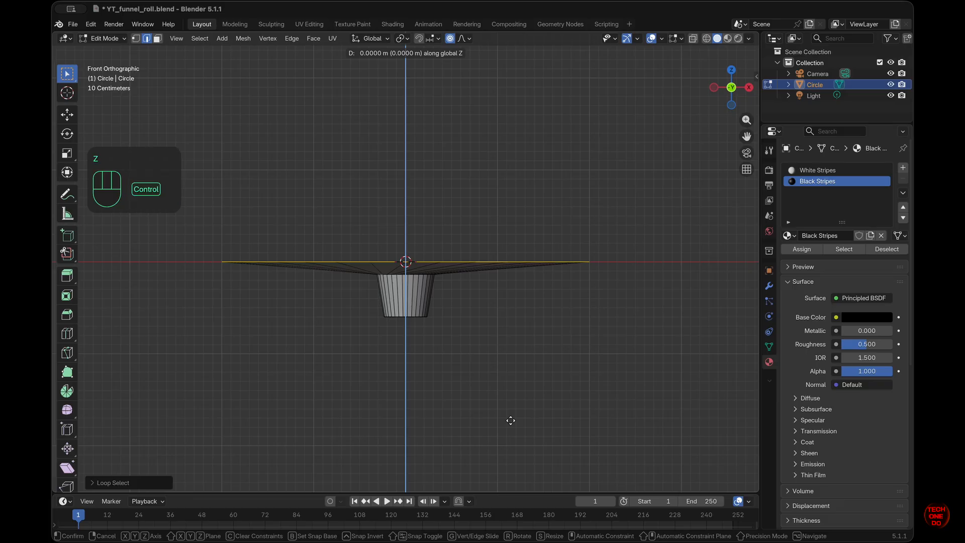
{"action": "mouse_move", "coordinate": [511, 405]}
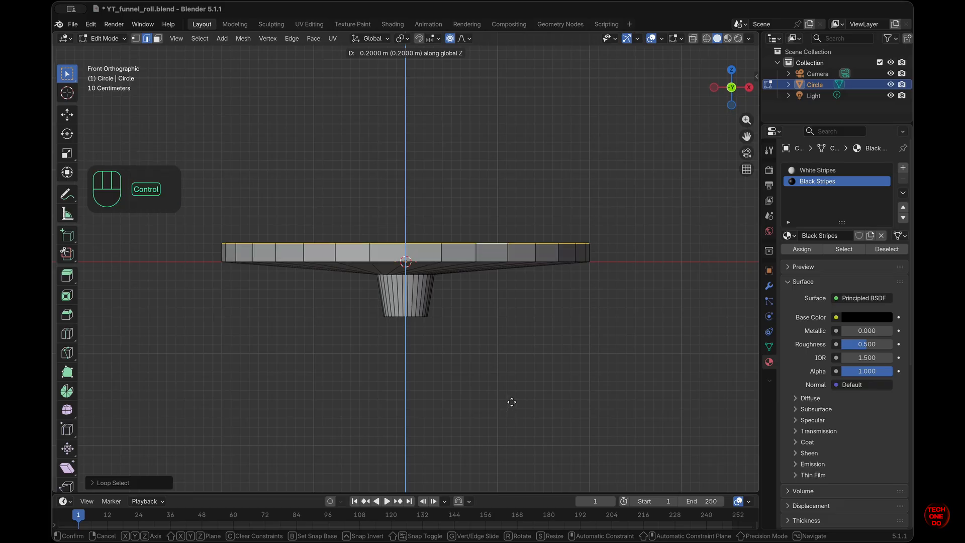
{"action": "key", "text": "shift"}
{"action": "key", "text": "shift"}
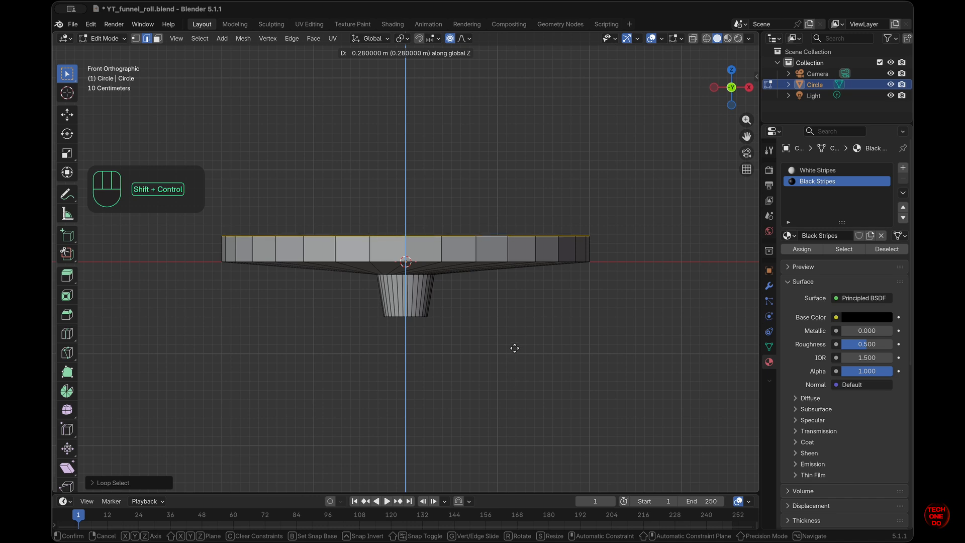
{"action": "left_click", "coordinate": [513, 338], "text": "ctrl+shift"}
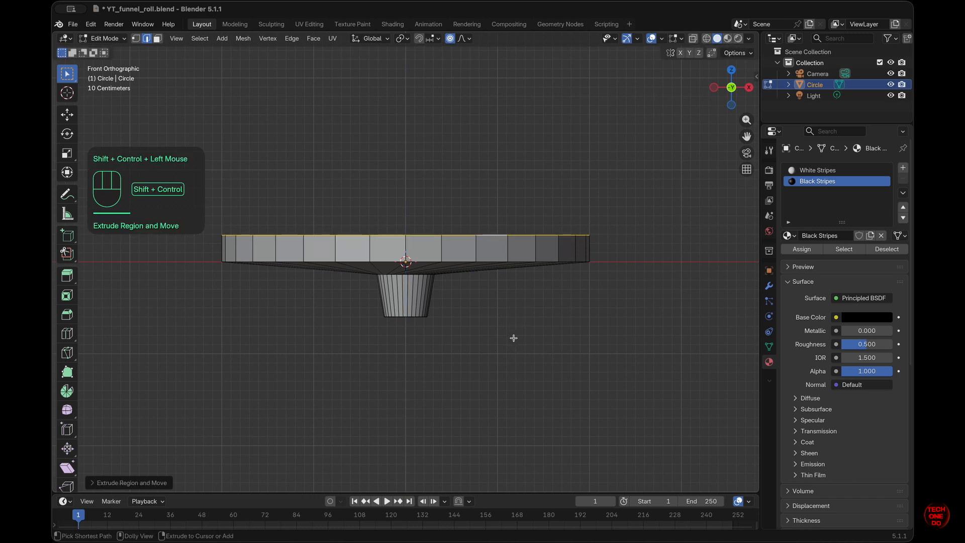
Step: Scale the raised rim's edge loop outward to about 1.38 so the rim flares
{"action": "key", "text": "s"}
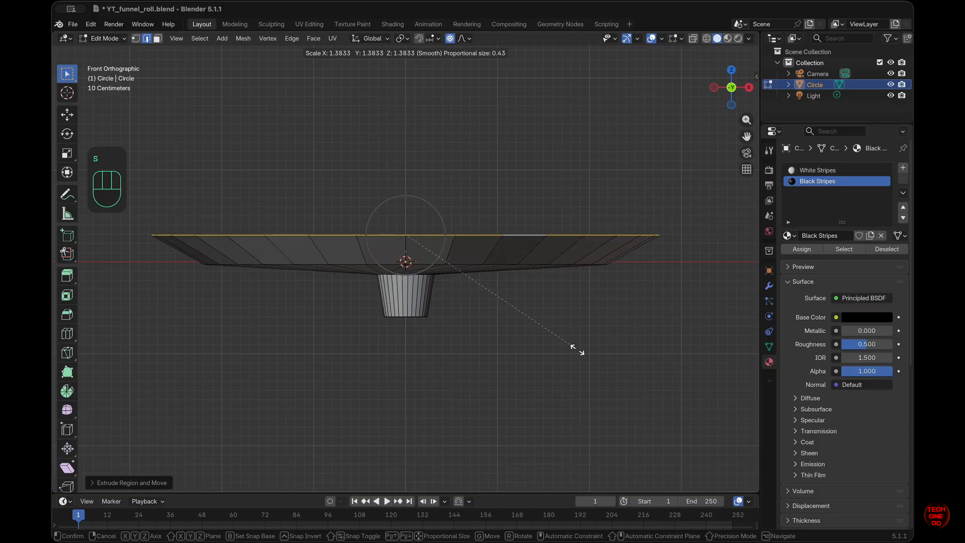
{"action": "left_click", "coordinate": [577, 350]}
{"action": "key", "text": "KP_8"}
{"action": "key", "text": "KP_8"}
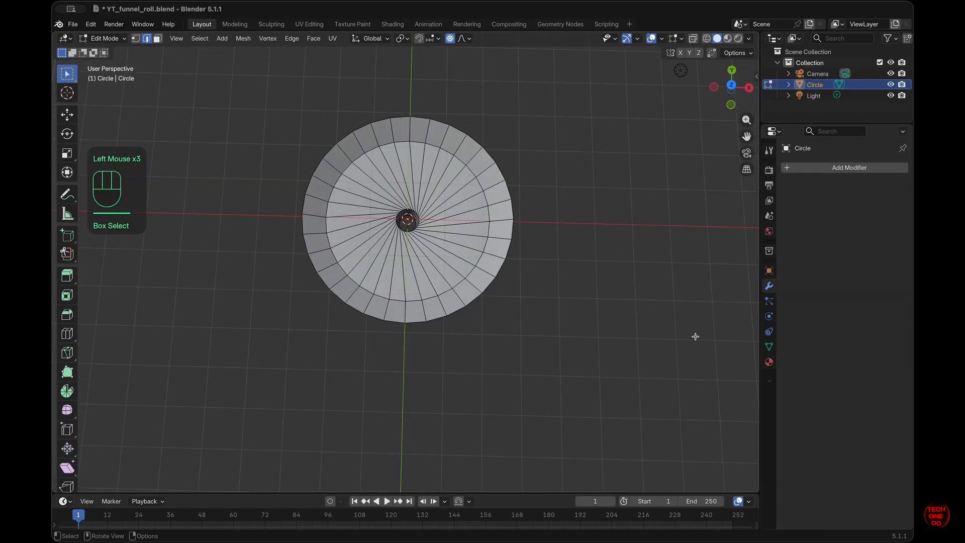
{"action": "scroll", "coordinate": [694, 335], "scroll_direction": "down", "scroll_amount": 5}
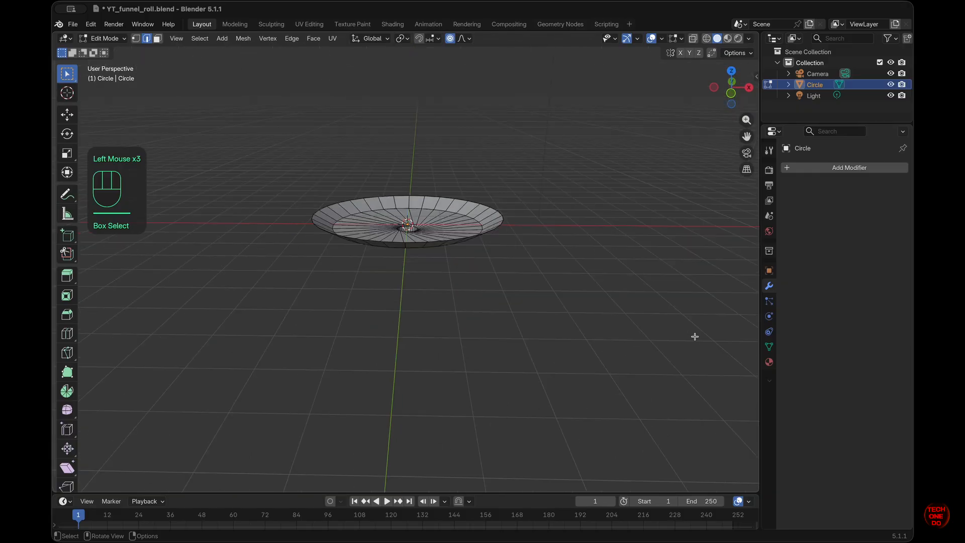
Step: Bevel the edge loops around the central hole and at the rim's base with 2 segments and about 0.0096 m width
{"action": "key", "text": "KP_7"}
{"action": "scroll", "coordinate": [694, 334], "scroll_direction": "up", "scroll_amount": 6}
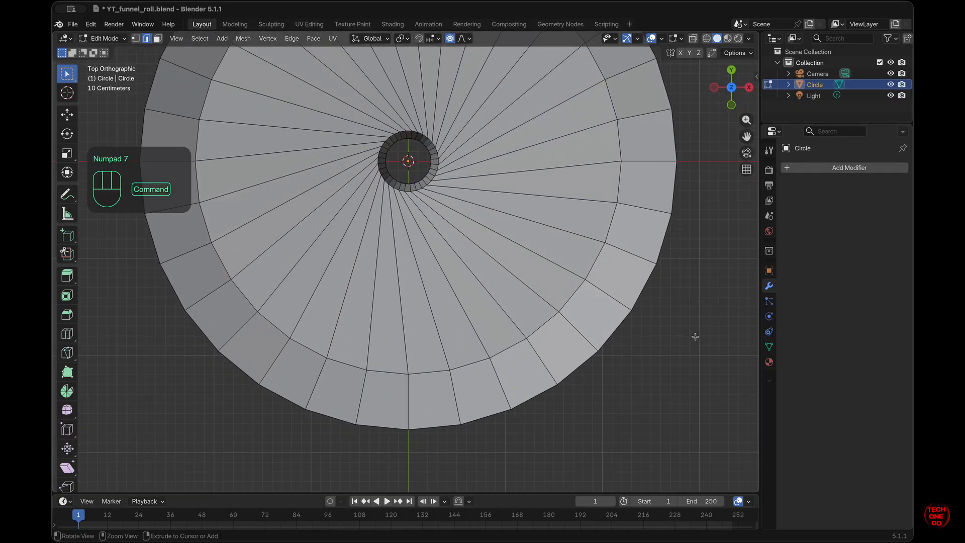
{"action": "key", "text": "alt"}
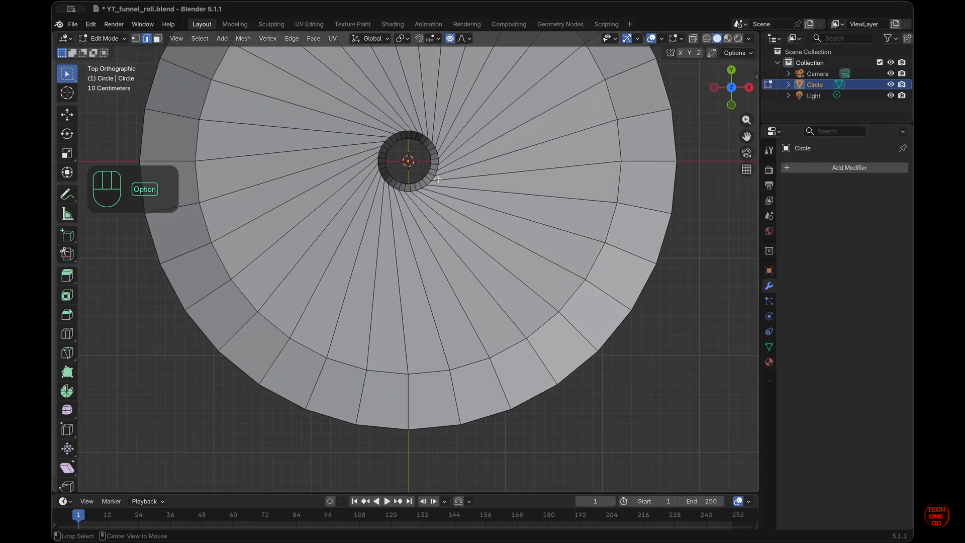
{"action": "left_click", "coordinate": [429, 182], "text": "alt"}
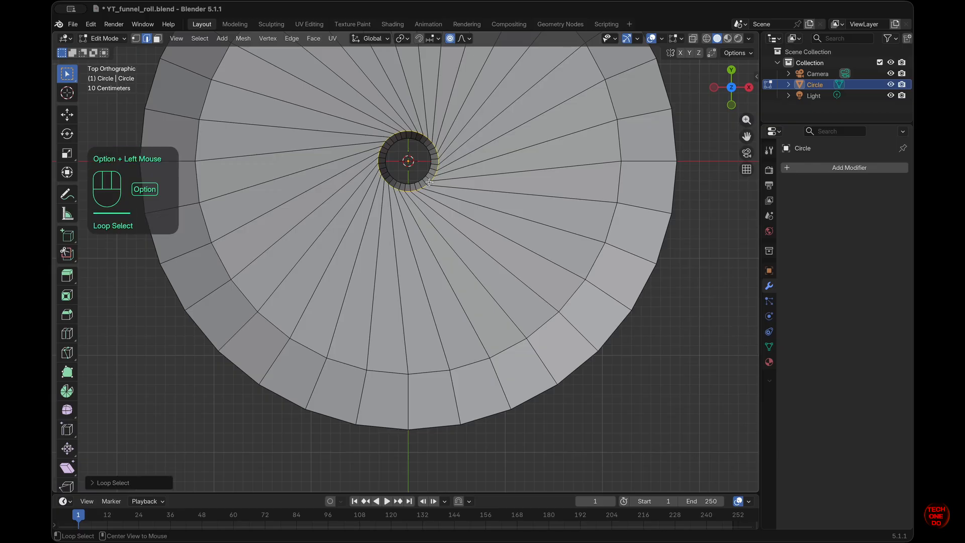
{"action": "key", "text": "shift"}
{"action": "left_click", "coordinate": [537, 330], "text": "alt+shift"}
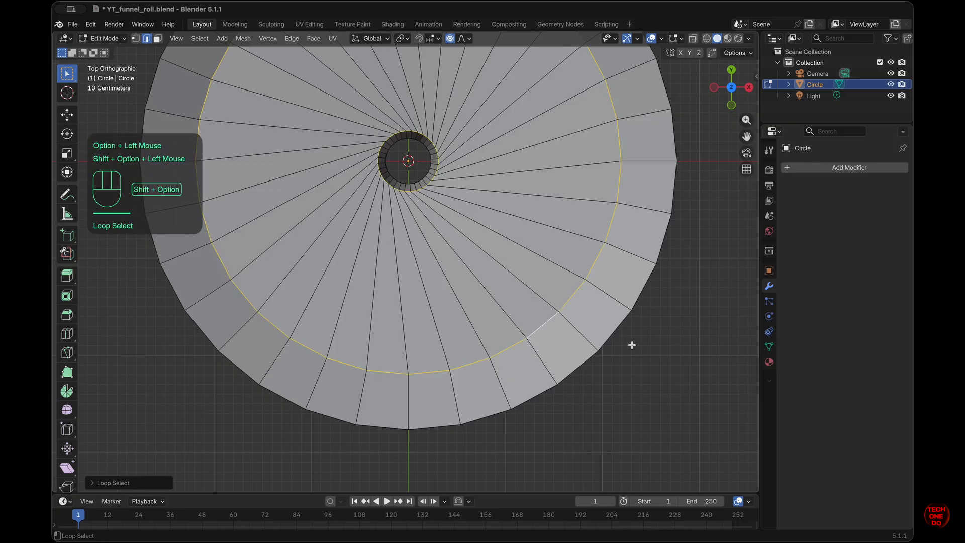
{"action": "key", "text": "super+b"}
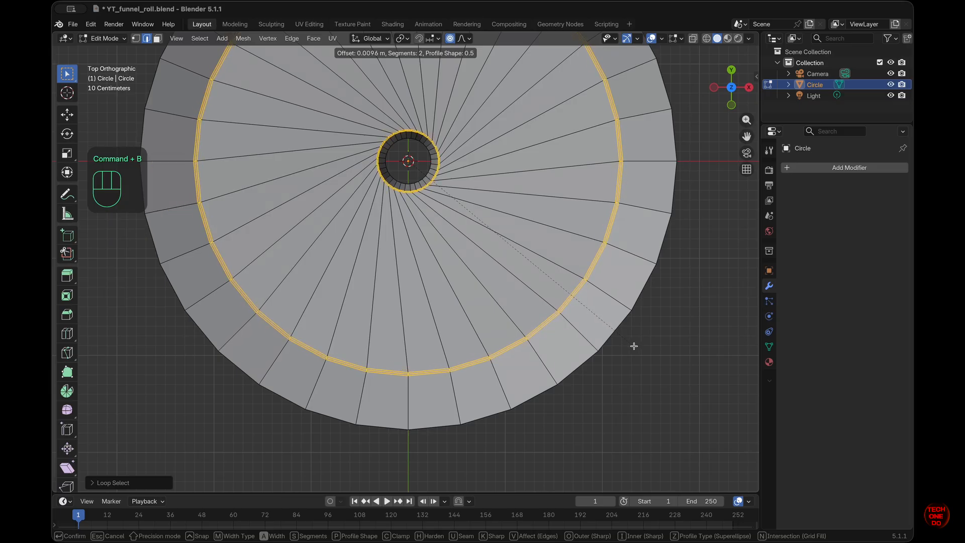
{"action": "left_click", "coordinate": [634, 346]}
{"action": "left_click", "coordinate": [169, 488]}
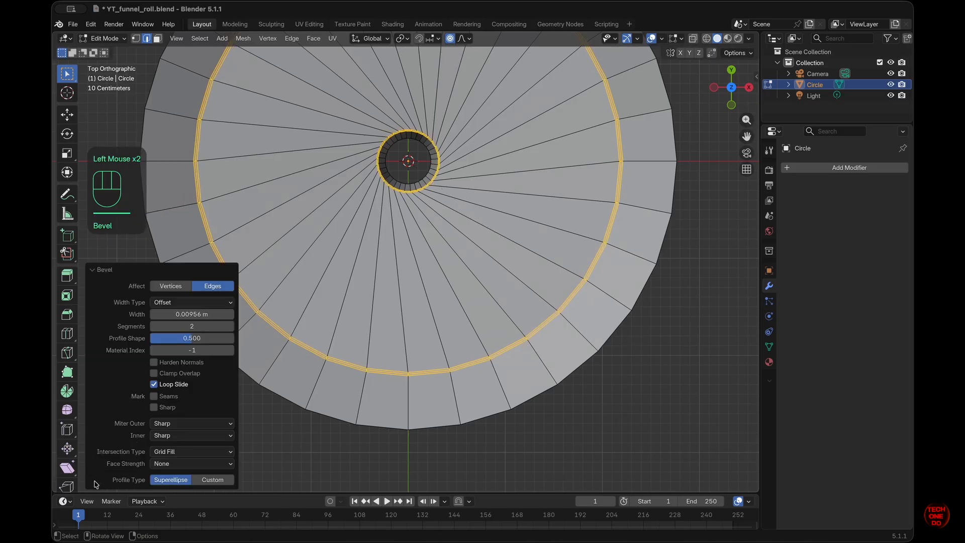
{"action": "left_click", "coordinate": [546, 437]}
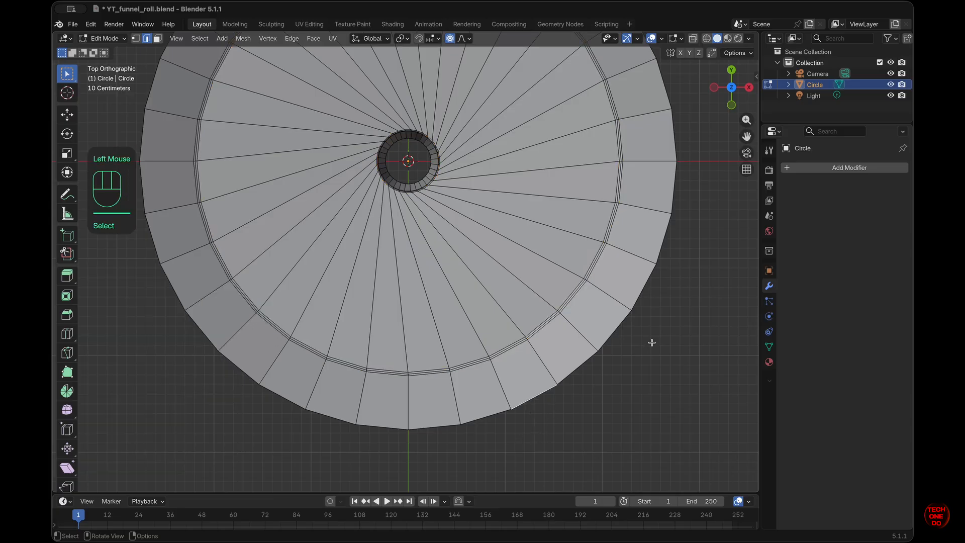
Step: Return to Object Mode and add a Solidify modifier with a thickness of 0.02 m to the funnel
{"action": "key", "text": "Tab"}
{"action": "middle_click_drag", "start_coordinate": [683, 328], "coordinate": [671, 302]}
{"action": "left_click", "coordinate": [879, 168]}
{"action": "mouse_move", "coordinate": [880, 167]}
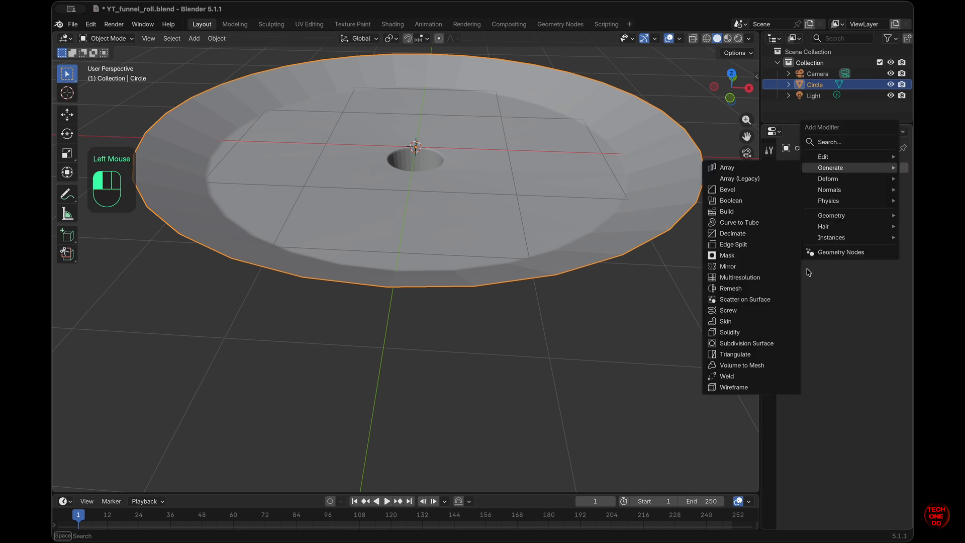
{"action": "left_click", "coordinate": [757, 332]}
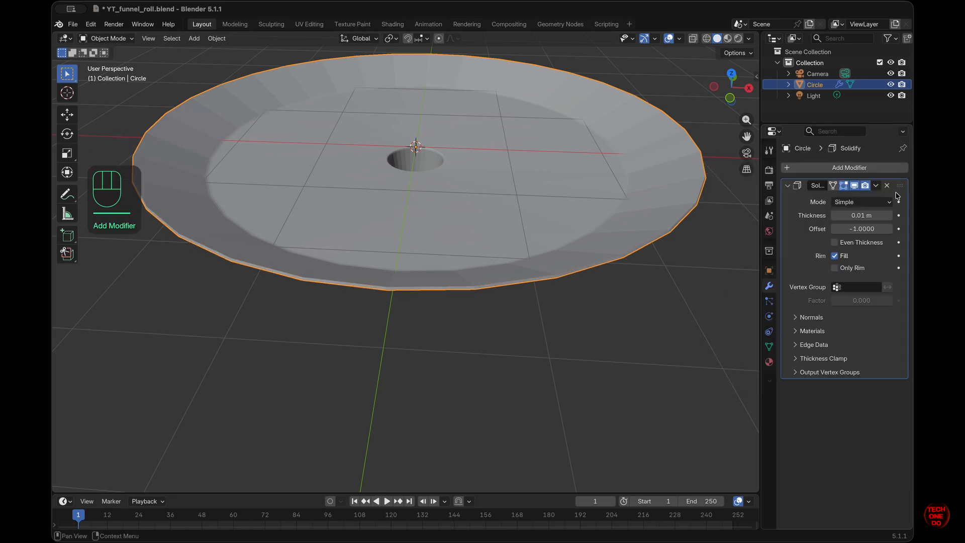
{"action": "left_click", "coordinate": [890, 216]}
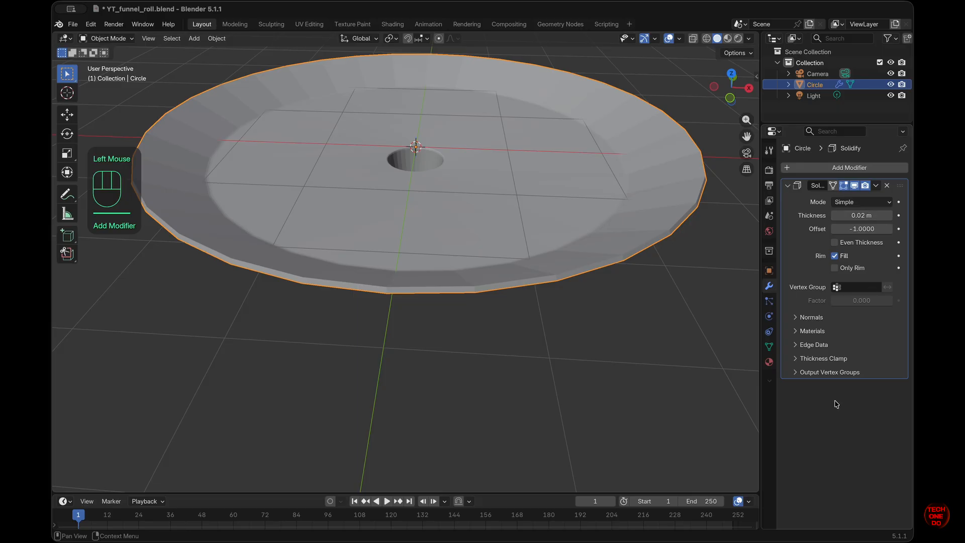
{"action": "left_click", "coordinate": [876, 186]}
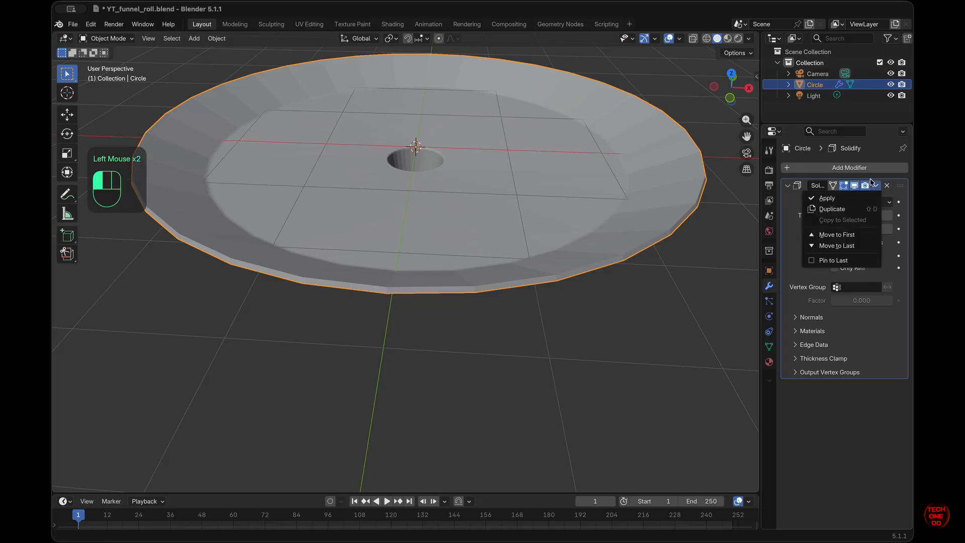
{"action": "left_click", "coordinate": [834, 421]}
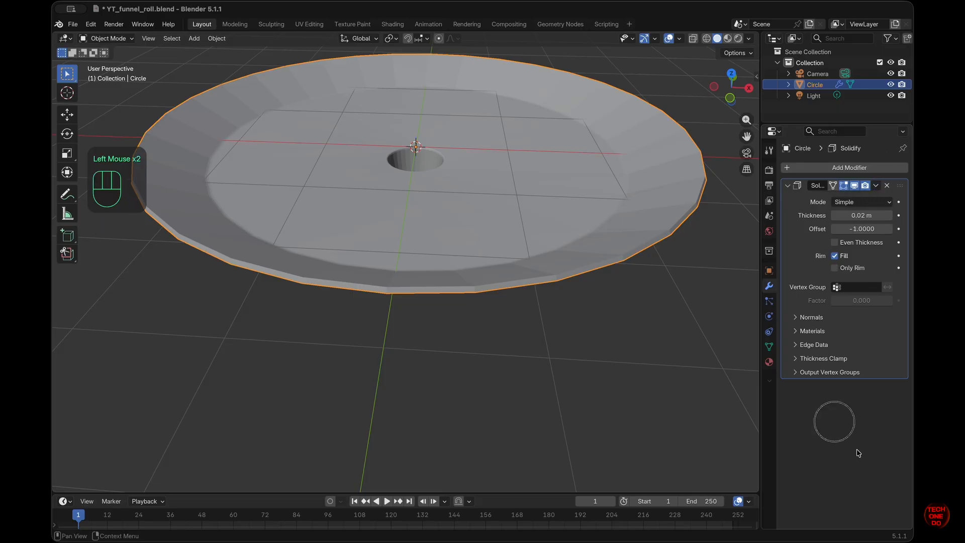
Step: Add a Subdivision Surface modifier to the funnel and set its viewport level to 2
{"action": "left_click", "coordinate": [790, 187]}
{"action": "left_click", "coordinate": [817, 168]}
{"action": "mouse_move", "coordinate": [816, 171]}
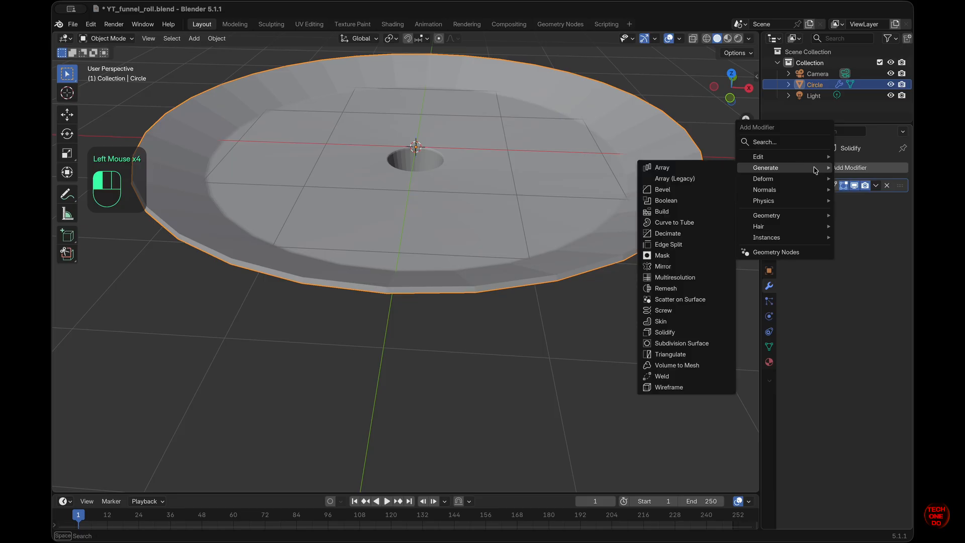
{"action": "left_click", "coordinate": [714, 344]}
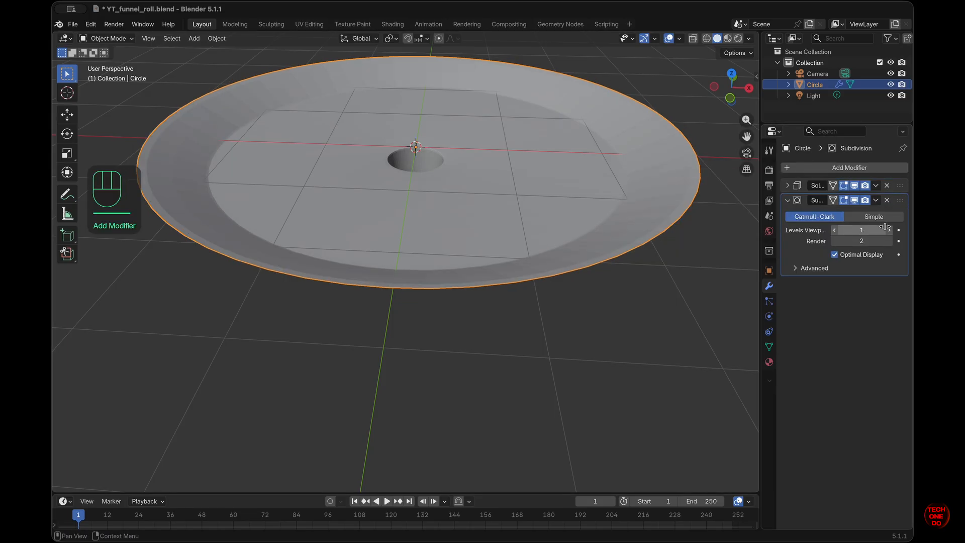
{"action": "left_click_drag", "start_coordinate": [865, 230], "coordinate": [878, 229]}
Step: Examine the smoothed funnel's edges and surface from several angles in Edit Mode and Object Mode
{"action": "key", "text": "Tab"}
{"action": "scroll", "coordinate": [672, 299], "scroll_direction": "down", "scroll_amount": 10}
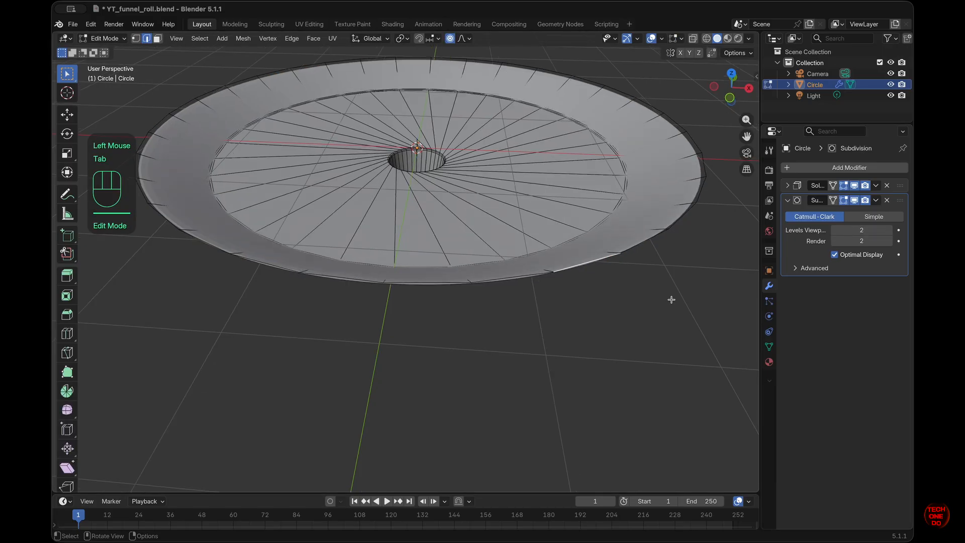
{"action": "scroll", "coordinate": [671, 299], "scroll_direction": "down", "scroll_amount": 5}
{"action": "scroll", "coordinate": [672, 299], "scroll_direction": "up", "scroll_amount": 12}
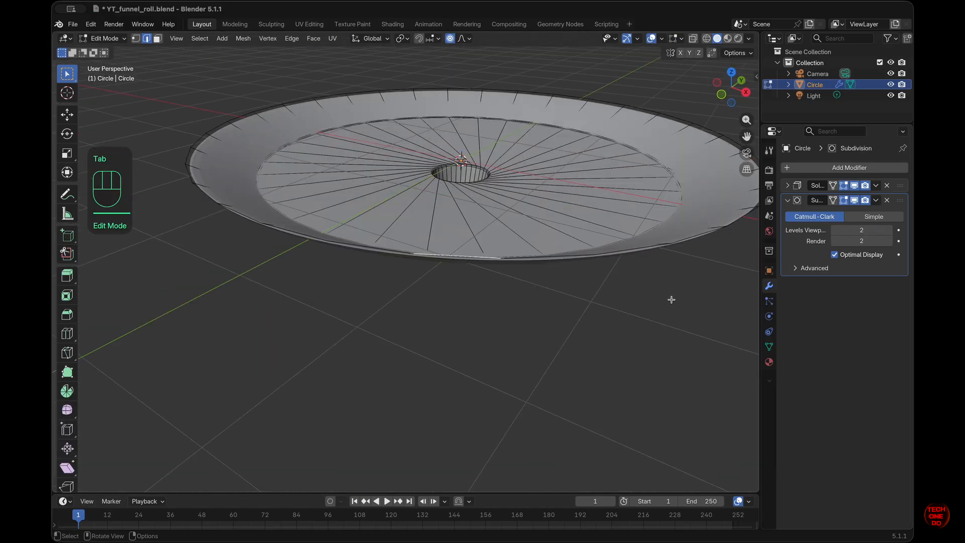
{"action": "left_click", "coordinate": [672, 299]}
{"action": "key", "text": "Tab"}
{"action": "scroll", "coordinate": [671, 299], "scroll_direction": "down", "scroll_amount": 5}
{"action": "scroll", "coordinate": [672, 300], "scroll_direction": "up", "scroll_amount": 4}
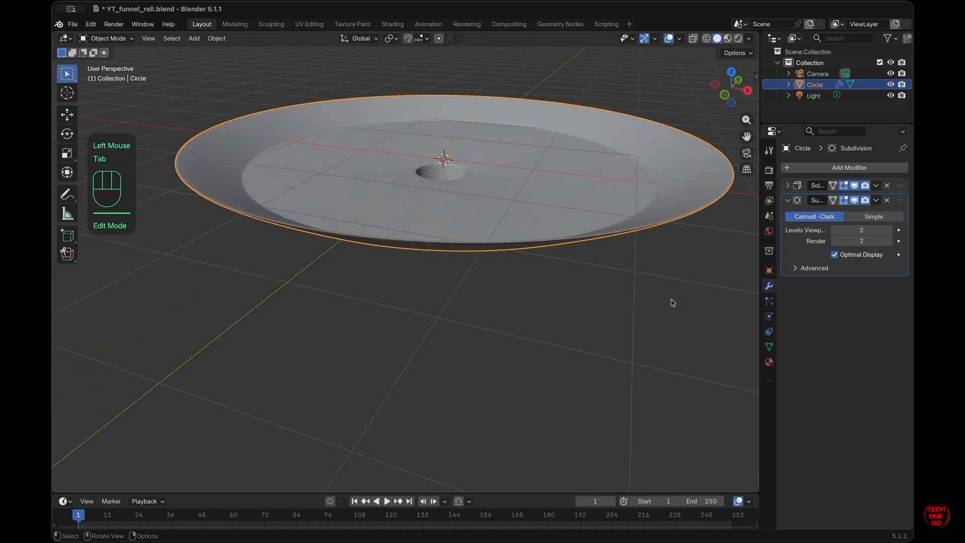
{"action": "scroll", "coordinate": [672, 300], "scroll_direction": "down", "scroll_amount": 4, "text": "super"}
{"action": "scroll", "coordinate": [672, 302], "scroll_direction": "up", "scroll_amount": 10}
{"action": "scroll", "coordinate": [673, 302], "scroll_direction": "down", "scroll_amount": 5}
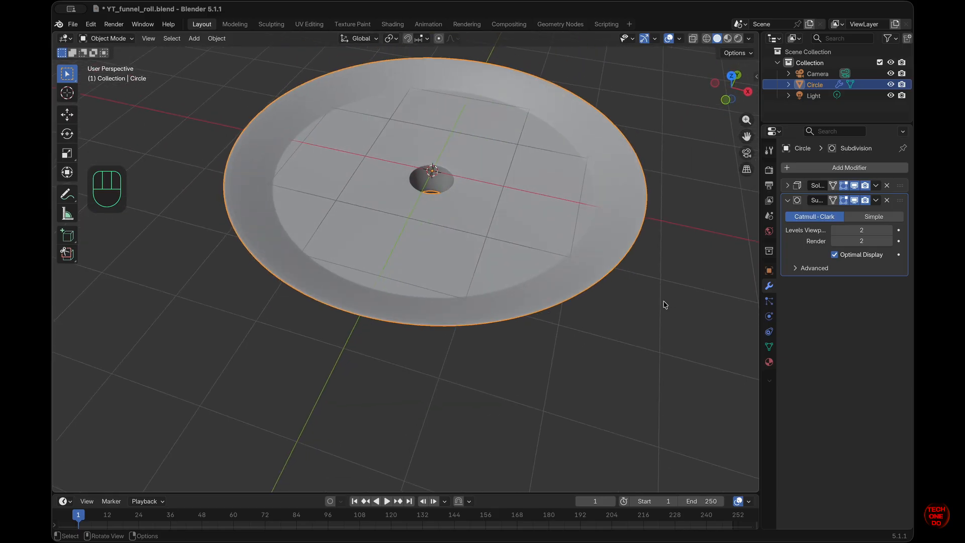
Step: Switch to Material Preview and inspect the stripes on the rim and around the central hole up close
{"action": "left_click", "coordinate": [728, 39]}
{"action": "scroll", "coordinate": [468, 249], "scroll_direction": "up", "scroll_amount": 8, "text": "super"}
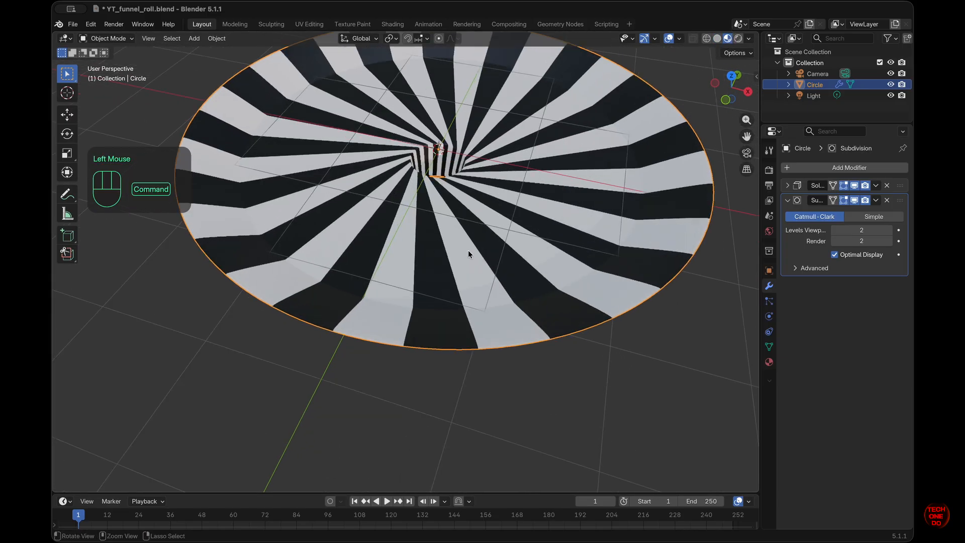
{"action": "scroll", "coordinate": [468, 249], "scroll_direction": "up", "scroll_amount": 3}
{"action": "scroll", "coordinate": [468, 251], "scroll_direction": "up", "scroll_amount": 4}
{"action": "scroll", "coordinate": [469, 251], "scroll_direction": "up", "scroll_amount": 5, "text": "super"}
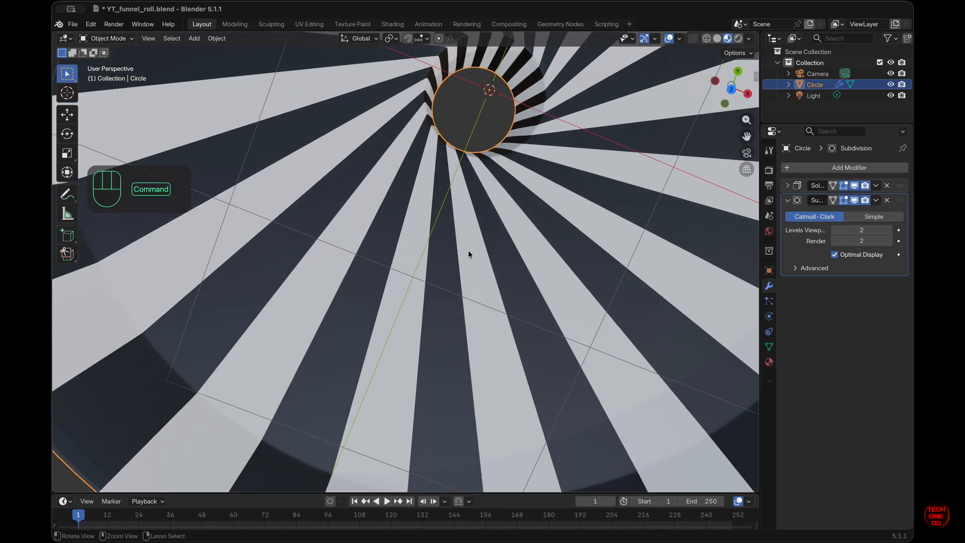
Step: Inspect the striped funnel and its spout from above, the side and below, and deselect it
{"action": "scroll", "coordinate": [468, 252], "scroll_direction": "down", "scroll_amount": 7, "text": "super"}
{"action": "scroll", "coordinate": [469, 252], "scroll_direction": "down", "scroll_amount": 4}
{"action": "scroll", "coordinate": [469, 251], "scroll_direction": "left", "scroll_amount": 4}
{"action": "scroll", "coordinate": [469, 254], "scroll_direction": "down", "scroll_amount": 8}
{"action": "scroll", "coordinate": [468, 254], "scroll_direction": "up", "scroll_amount": 8}
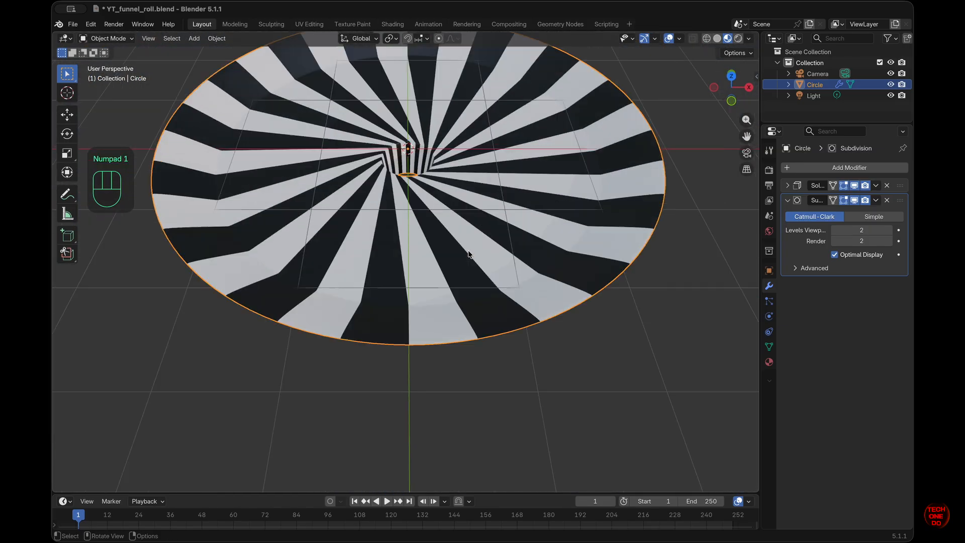
{"action": "scroll", "coordinate": [468, 254], "scroll_direction": "down", "scroll_amount": 6}
{"action": "key", "text": "Tab"}
{"action": "left_click", "coordinate": [507, 291]}
{"action": "key", "text": "Tab"}
{"action": "scroll", "coordinate": [507, 294], "scroll_direction": "down", "scroll_amount": 5}
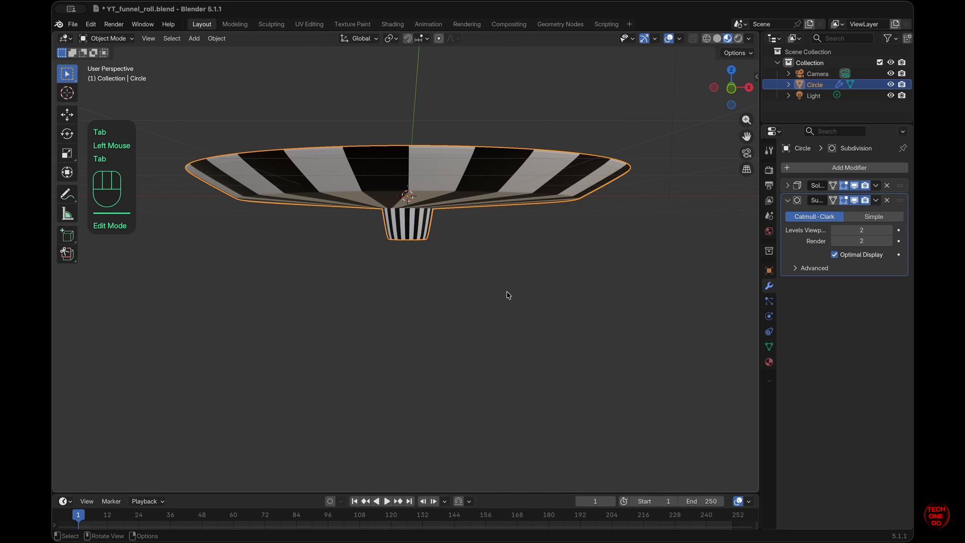
{"action": "scroll", "coordinate": [507, 295], "scroll_direction": "up", "scroll_amount": 1, "text": "super"}
{"action": "scroll", "coordinate": [507, 295], "scroll_direction": "up", "scroll_amount": 6}
{"action": "scroll", "coordinate": [507, 295], "scroll_direction": "up", "scroll_amount": 4, "text": "shift"}
{"action": "key", "text": "KP_1"}
{"action": "scroll", "coordinate": [505, 292], "scroll_direction": "up", "scroll_amount": 8}
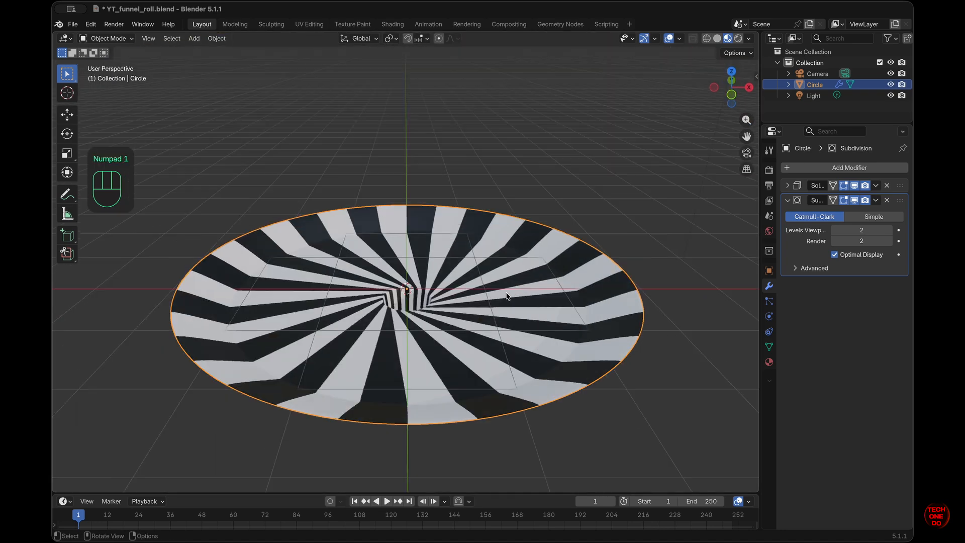
{"action": "left_click", "coordinate": [629, 174]}
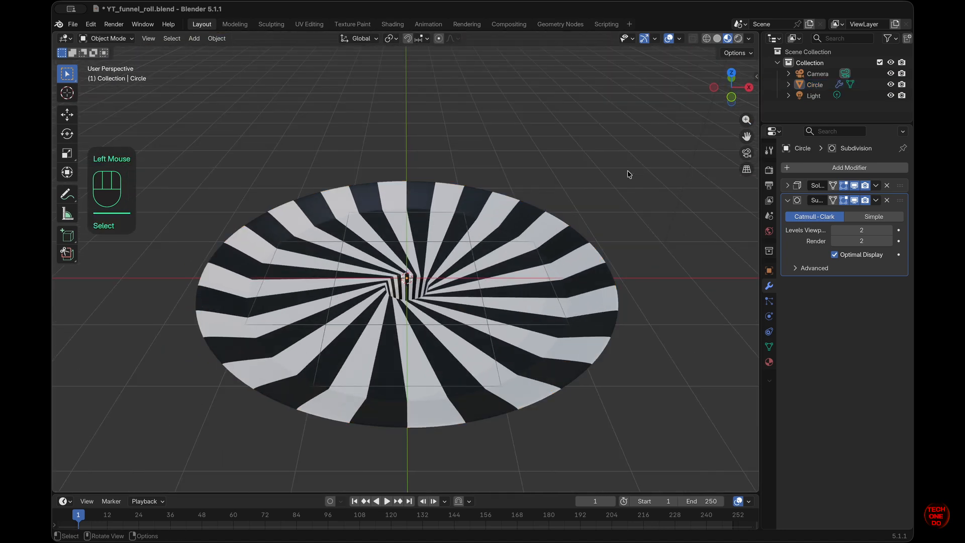
Step: Append the Sphere Logos collection from logos_2.blend in the TechOneDo folder
{"action": "left_click", "coordinate": [76, 24]}
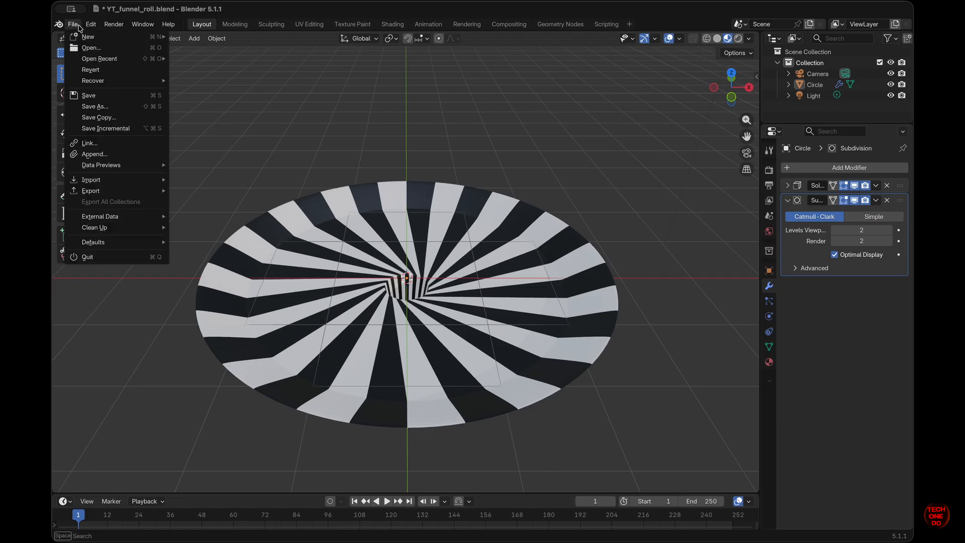
{"action": "left_click", "coordinate": [127, 154]}
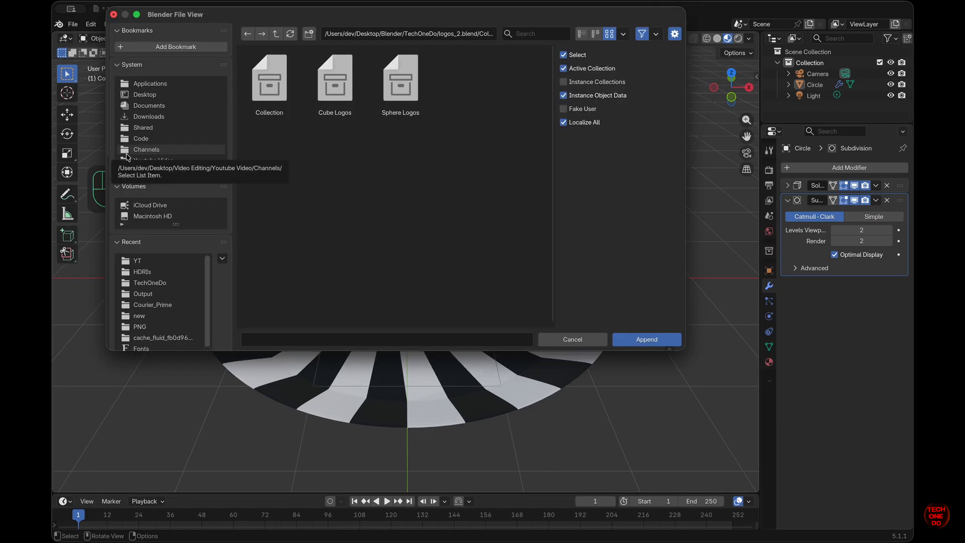
{"action": "left_click", "coordinate": [149, 283]}
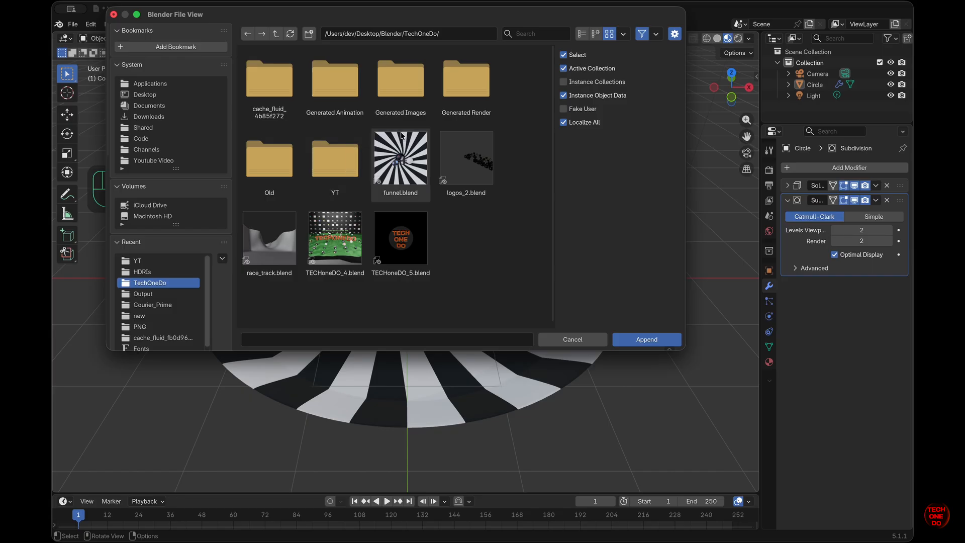
{"action": "double_click", "coordinate": [475, 166]}
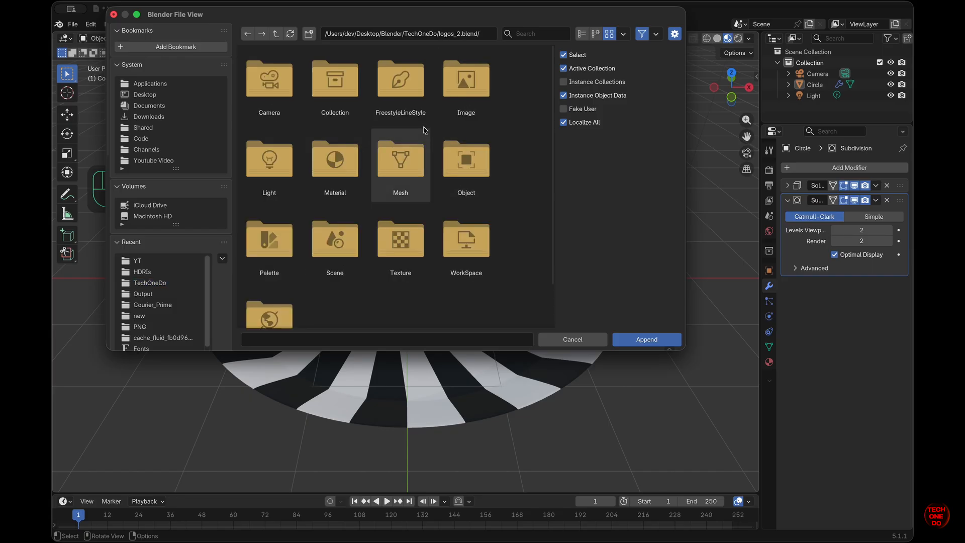
{"action": "double_click", "coordinate": [327, 74]}
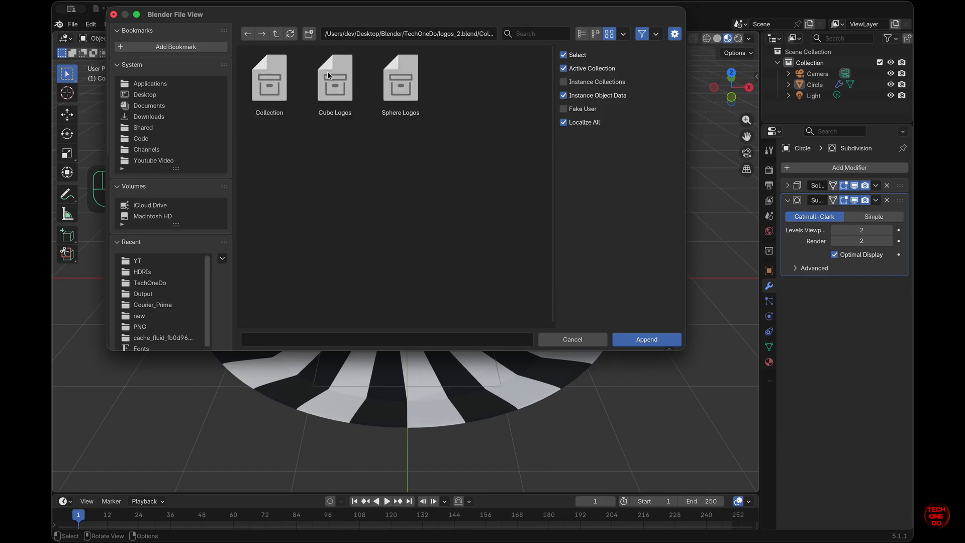
{"action": "left_click", "coordinate": [400, 90]}
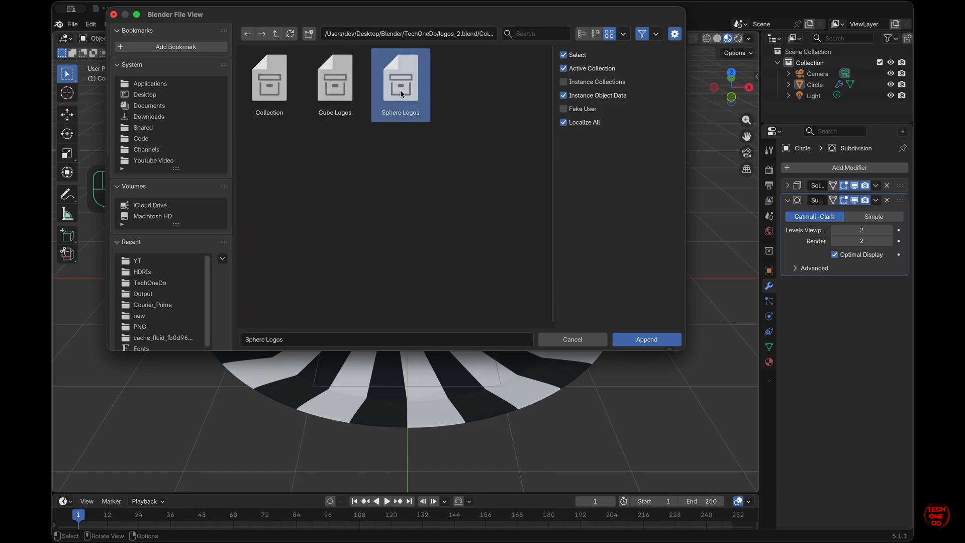
{"action": "left_click", "coordinate": [653, 340]}
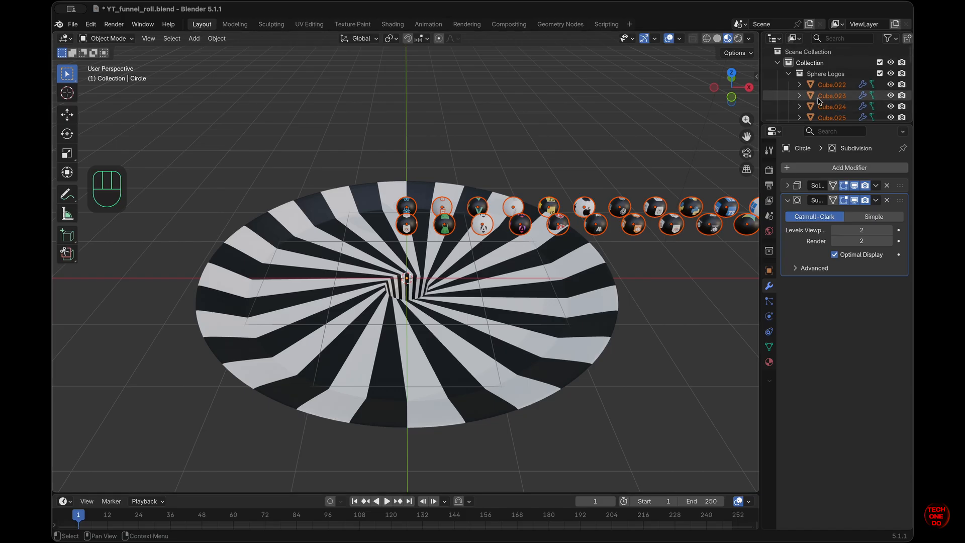
Step: Move the Sphere Logos collection out of Collection to the top level of the Scene Collection
{"action": "left_click", "coordinate": [789, 74]}
{"action": "mouse_move", "coordinate": [809, 74]}
{"action": "left_mouse_down"}
{"action": "mouse_move", "coordinate": [793, 55]}
{"action": "mouse_move", "coordinate": [809, 76]}
{"action": "mouse_move", "coordinate": [808, 59]}
{"action": "left_mouse_up"}
{"action": "left_click", "coordinate": [778, 73]}
{"action": "left_click", "coordinate": [778, 74]}
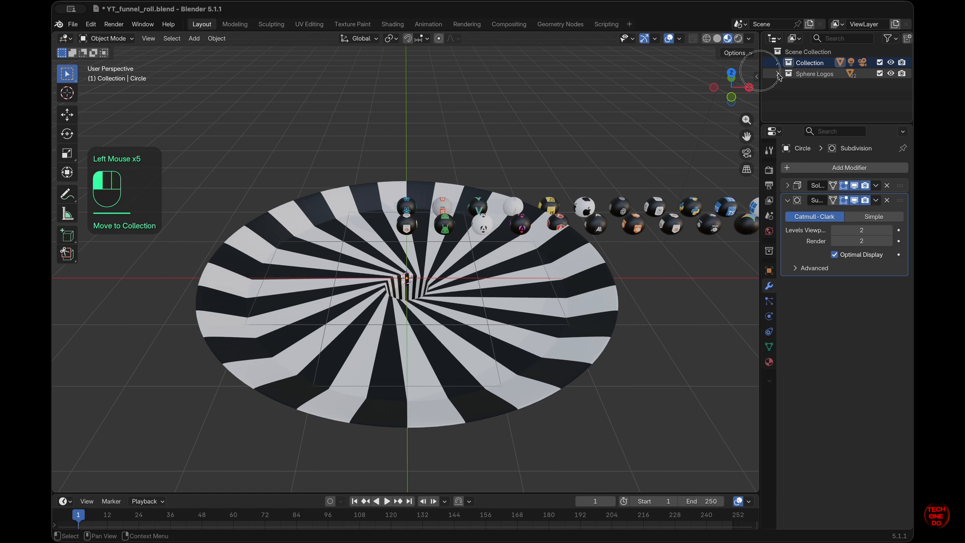
Step: Select all objects in the Sphere Logos collection and move them -1.5 m along Y in top view
{"action": "middle_click_drag", "start_coordinate": [663, 249], "coordinate": [627, 242]}
{"action": "key", "text": "KP_1"}
{"action": "scroll", "coordinate": [627, 241], "scroll_direction": "down", "scroll_amount": 4, "text": "super"}
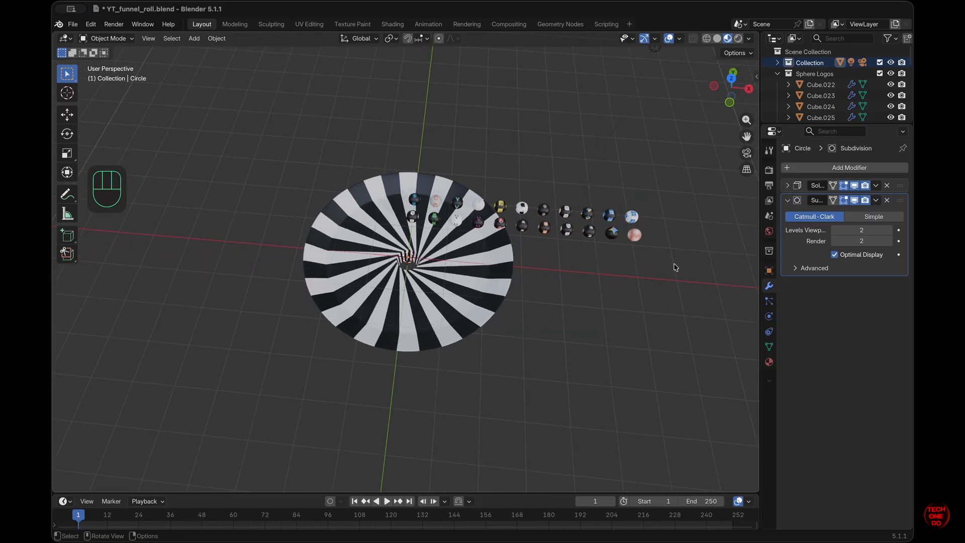
{"action": "right_click", "coordinate": [806, 73]}
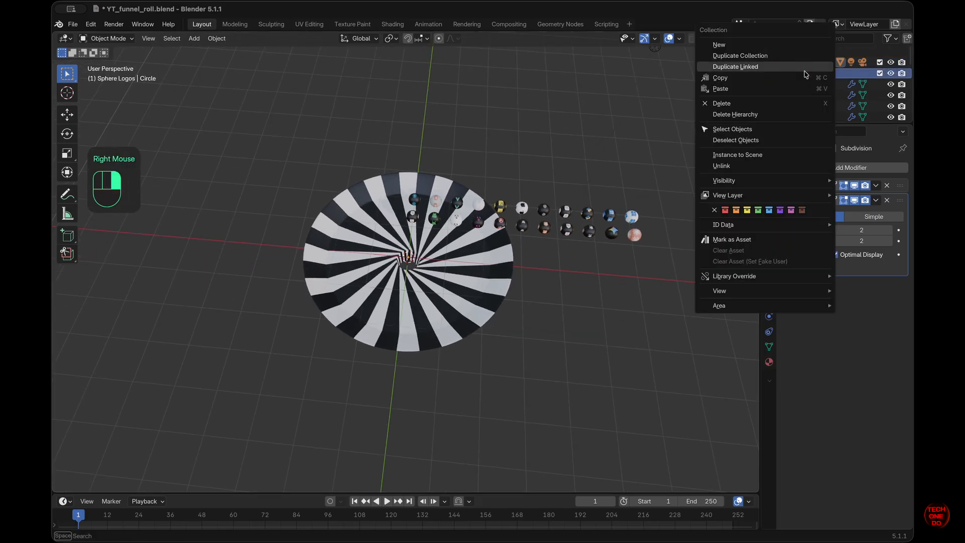
{"action": "left_click", "coordinate": [760, 129]}
{"action": "middle_click_drag", "start_coordinate": [620, 238], "coordinate": [620, 238]}
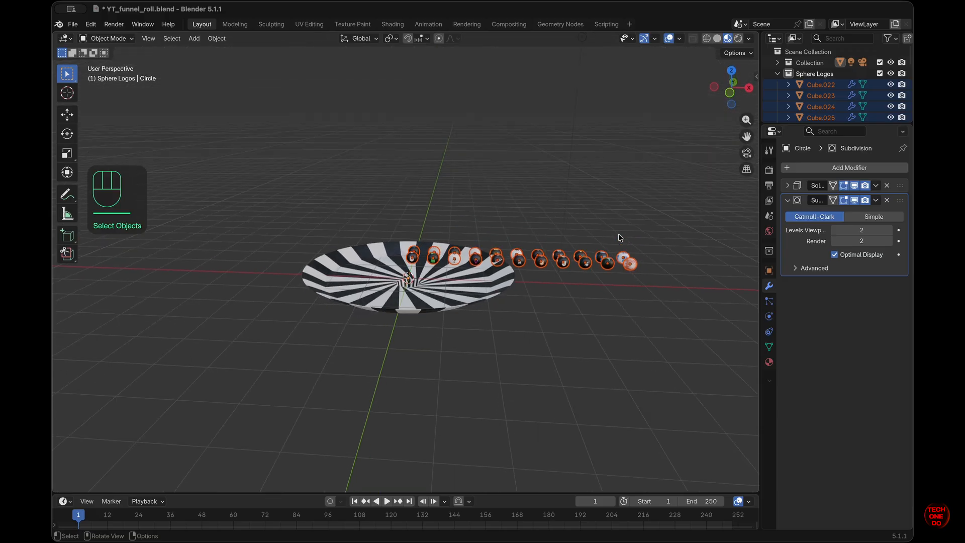
{"action": "key", "text": "KP_7"}
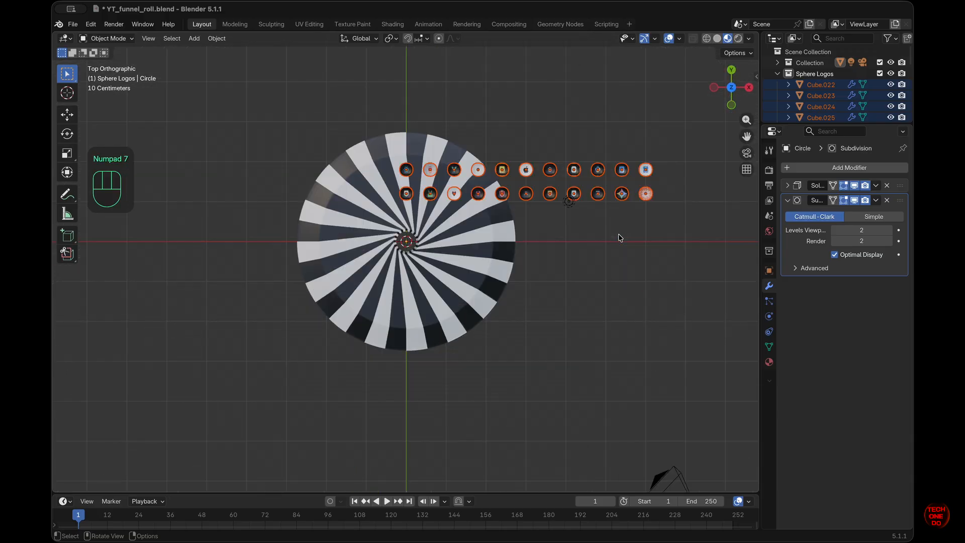
{"action": "scroll", "coordinate": [619, 238], "scroll_direction": "up", "scroll_amount": 2}
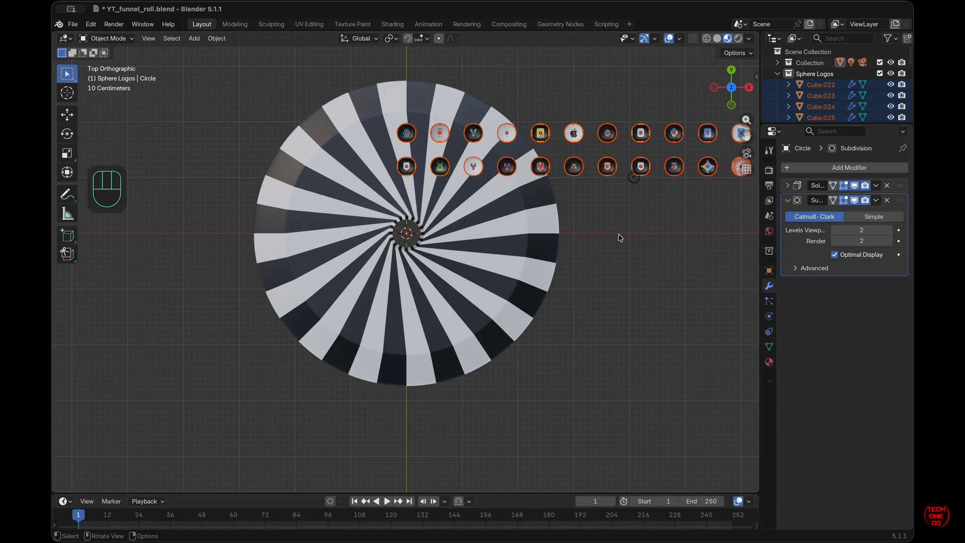
{"action": "key", "text": "g"}
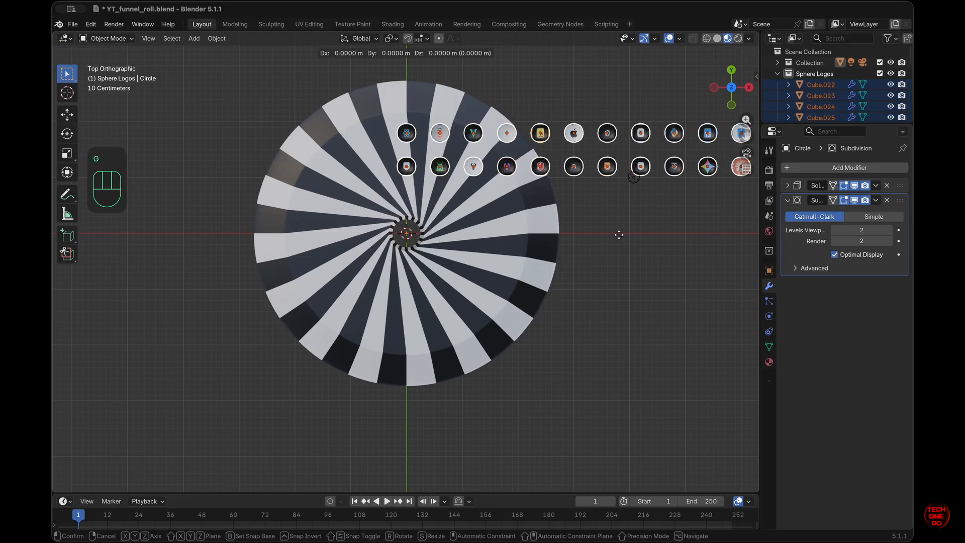
{"action": "key", "text": "y"}
{"action": "key", "text": "ctrl"}
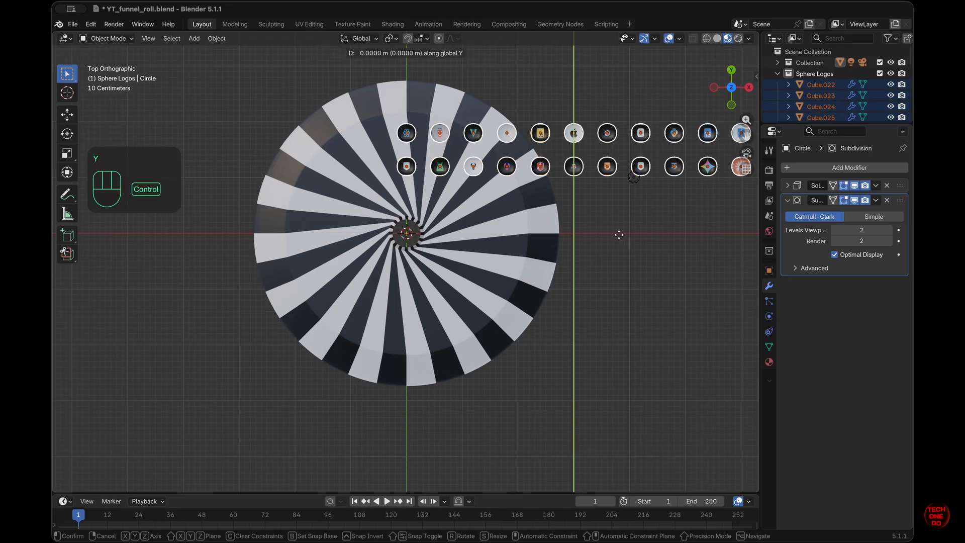
{"action": "left_click", "coordinate": [620, 320], "text": "ctrl"}
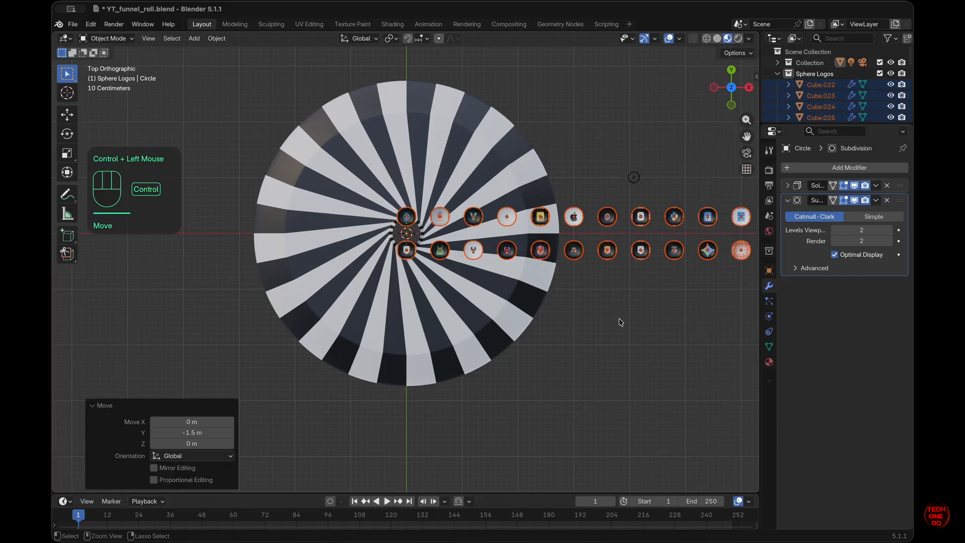
Step: Raise the selected logo spheres 3.8 m along Z above the funnel
{"action": "key", "text": "KP_5"}
{"action": "key", "text": "KP_1"}
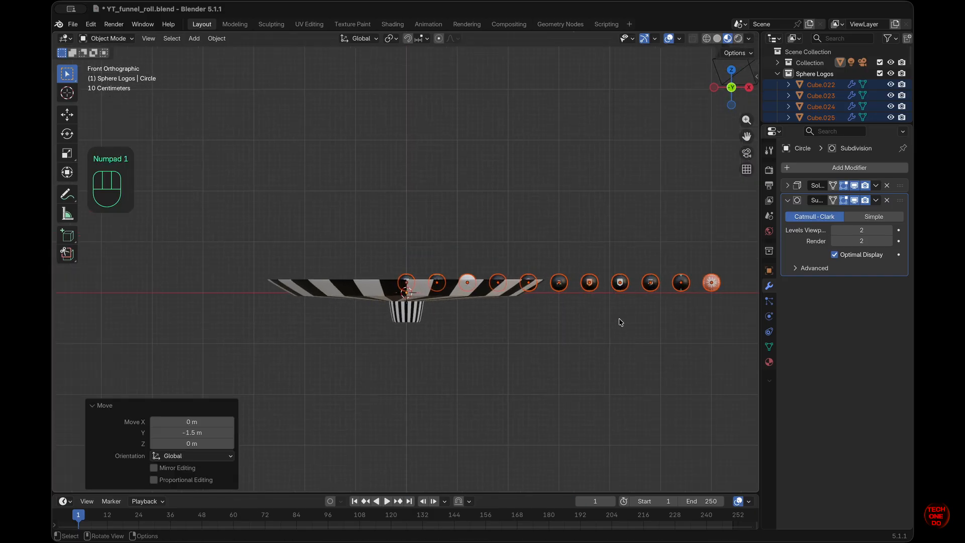
{"action": "key", "text": "g"}
{"action": "key", "text": "z"}
{"action": "key", "text": "ctrl"}
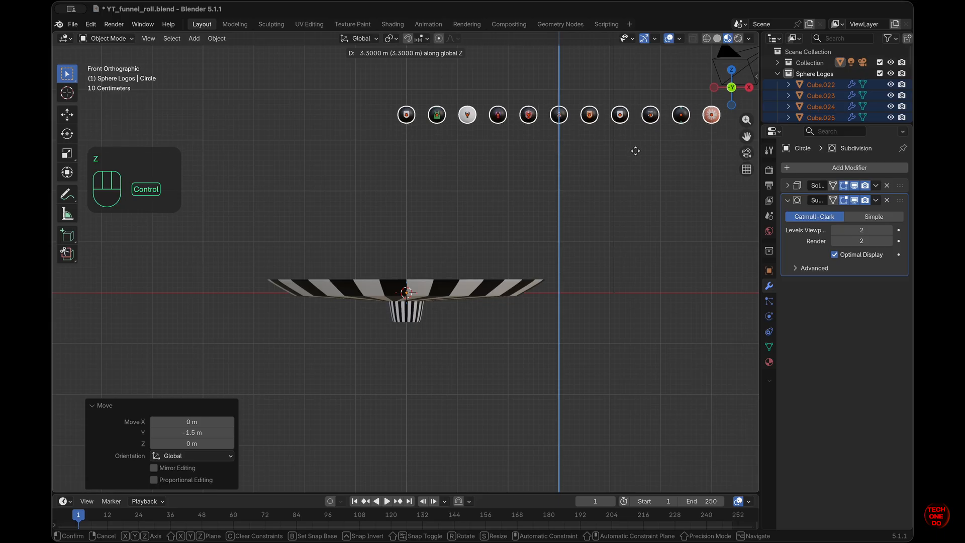
{"action": "scroll", "coordinate": [639, 163], "scroll_direction": "up", "scroll_amount": 3}
{"action": "scroll", "coordinate": [639, 162], "scroll_direction": "up", "scroll_amount": 4, "text": "super"}
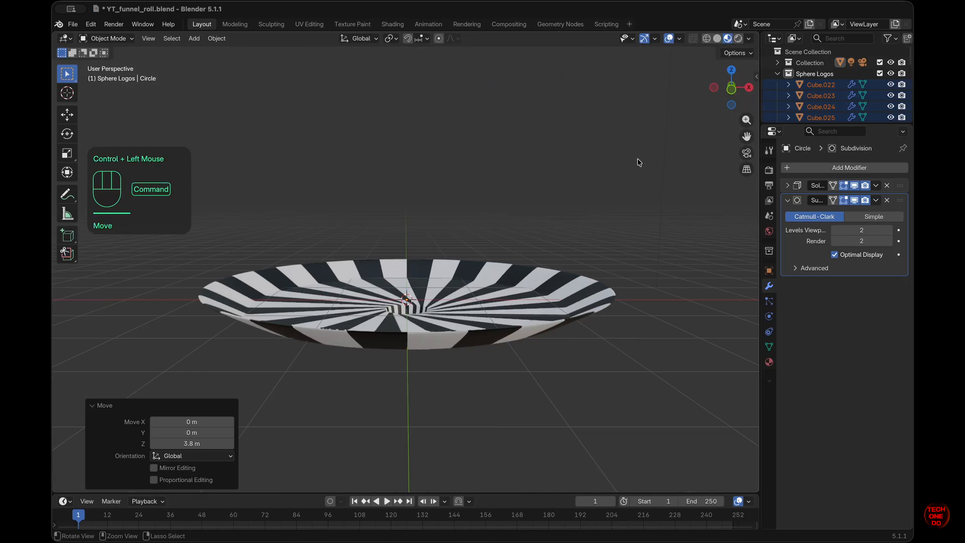
{"action": "scroll", "coordinate": [639, 162], "scroll_direction": "down", "scroll_amount": 8, "text": "super"}
{"action": "scroll", "coordinate": [639, 163], "scroll_direction": "up", "scroll_amount": 2, "text": "shift"}
{"action": "scroll", "coordinate": [639, 162], "scroll_direction": "up", "scroll_amount": 8}
{"action": "scroll", "coordinate": [637, 162], "scroll_direction": "up", "scroll_amount": 4}
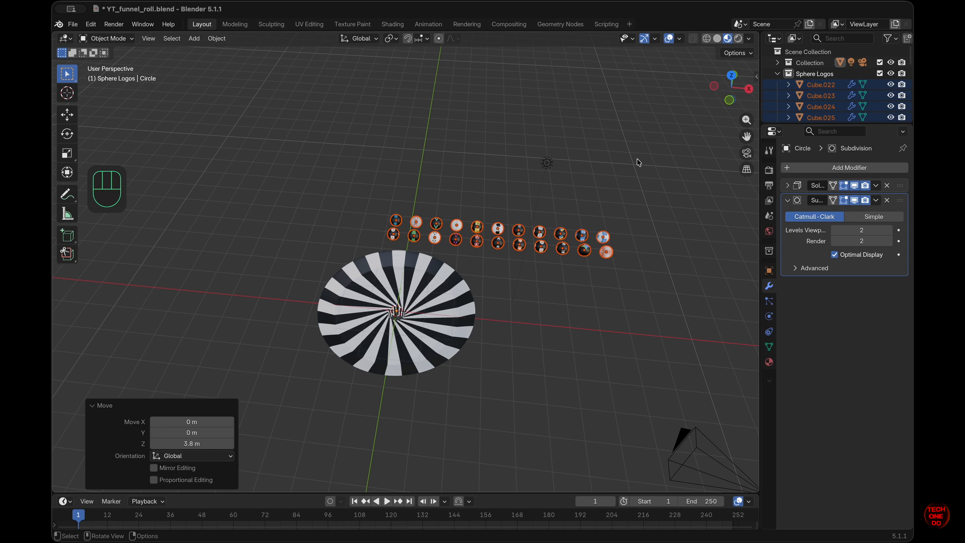
Step: Switch to wireframe in front view and hide the camera and the light from the viewport
{"action": "left_click", "coordinate": [636, 245]}
{"action": "key", "text": "KP_1"}
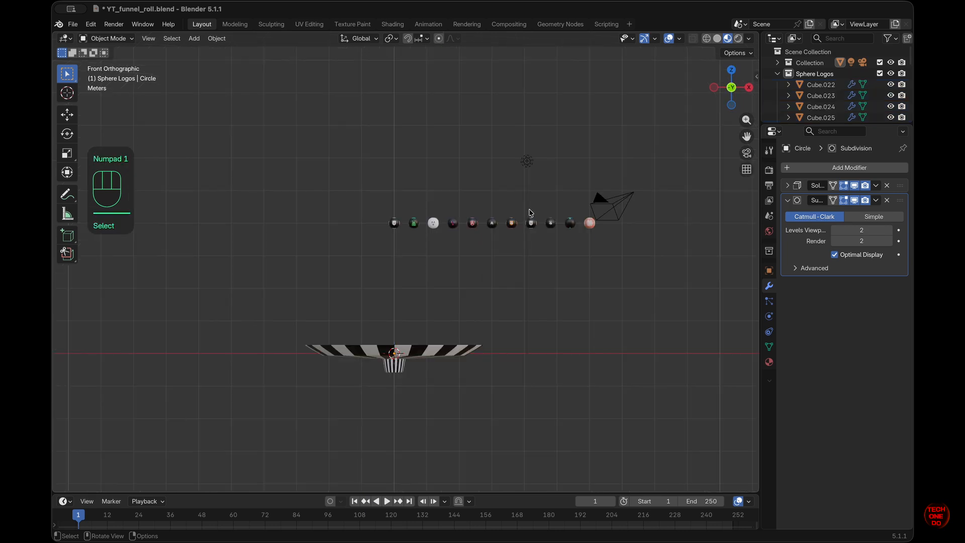
{"action": "key", "text": "shift+z"}
{"action": "mouse_move", "coordinate": [503, 194]}
{"action": "left_mouse_down"}
{"action": "mouse_move", "coordinate": [581, 241]}
{"action": "mouse_move", "coordinate": [591, 260]}
{"action": "mouse_move", "coordinate": [501, 194]}
{"action": "left_mouse_up"}
{"action": "left_click", "coordinate": [778, 63]}
{"action": "left_click", "coordinate": [891, 74]}
{"action": "left_click", "coordinate": [581, 259]}
{"action": "left_click", "coordinate": [621, 251]}
{"action": "left_click", "coordinate": [679, 238]}
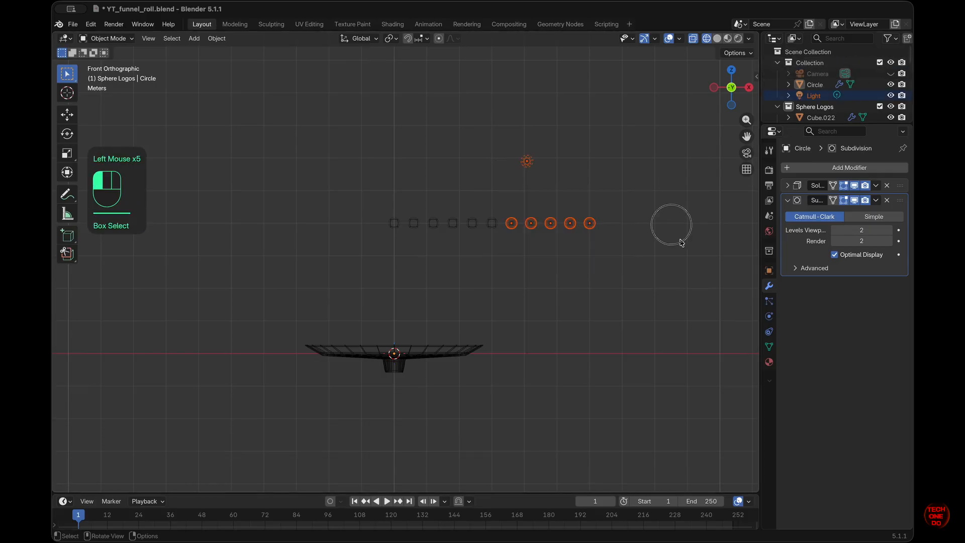
{"action": "left_click", "coordinate": [891, 95]}
Step: Select the five columns of logo spheres farthest from the funnel and move them up 1 m along Z
{"action": "left_click_drag", "start_coordinate": [667, 264], "coordinate": [501, 169]}
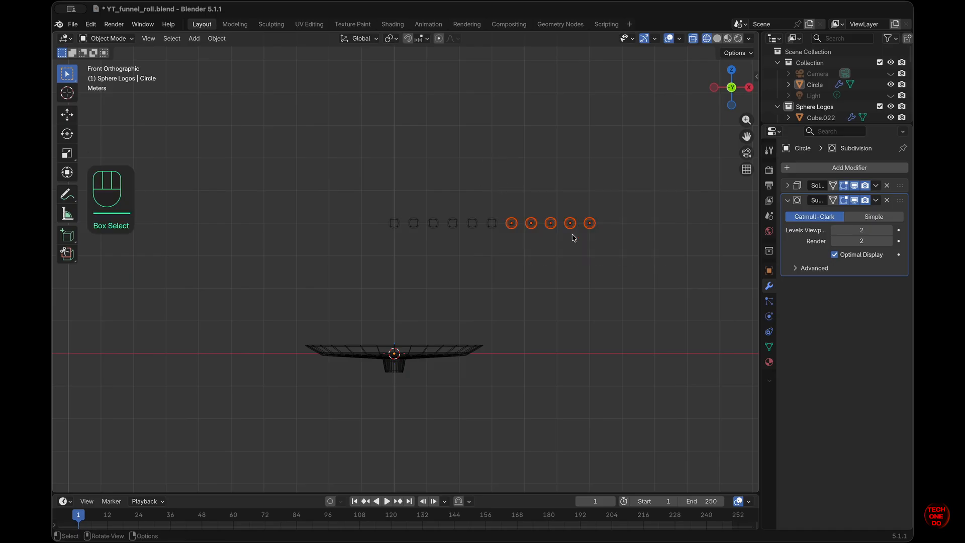
{"action": "middle_click_drag", "start_coordinate": [573, 237], "coordinate": [573, 237]}
{"action": "key", "text": "KP_1"}
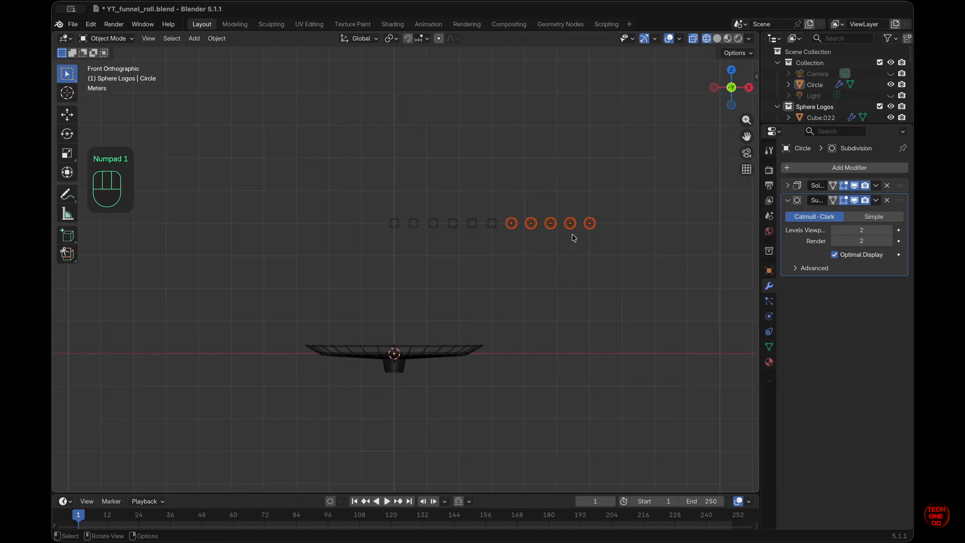
{"action": "key", "text": "g"}
{"action": "key", "text": "z"}
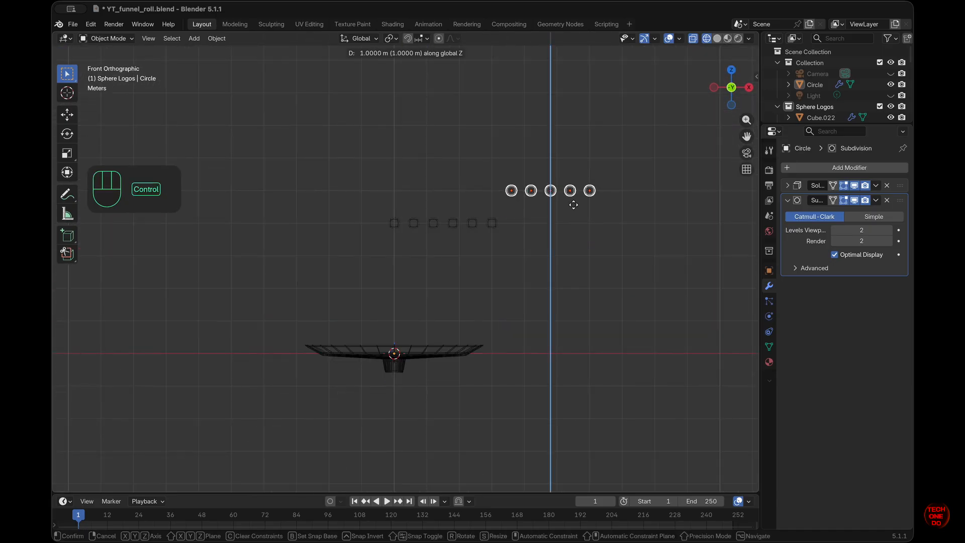
{"action": "left_click", "coordinate": [574, 207], "text": "ctrl"}
Step: Move the raised logo spheres -3.6 m along X so they sit above the remaining spheres
{"action": "middle_click_drag", "start_coordinate": [574, 207], "coordinate": [574, 208]}
{"action": "key", "text": "g"}
{"action": "key", "text": "x"}
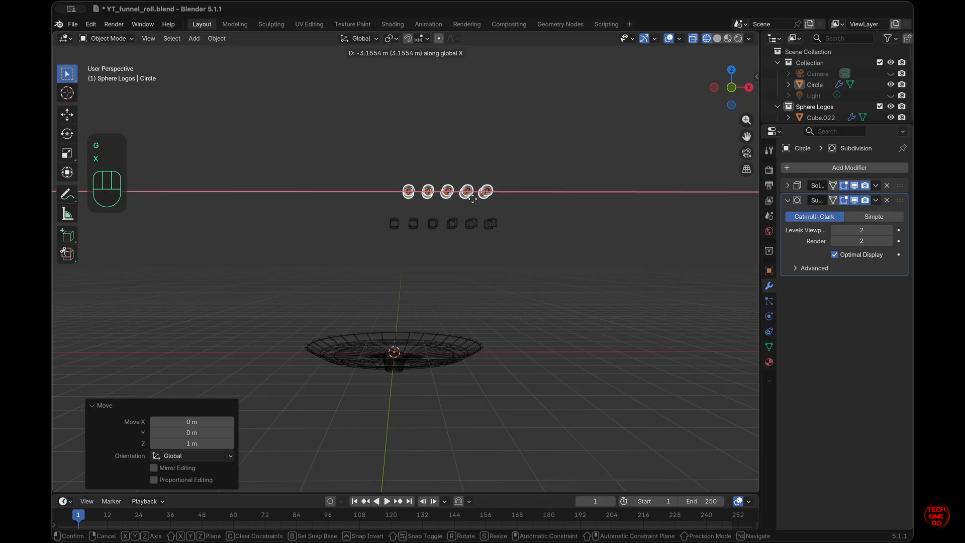
{"action": "left_click", "coordinate": [514, 201], "text": "ctrl+shift"}
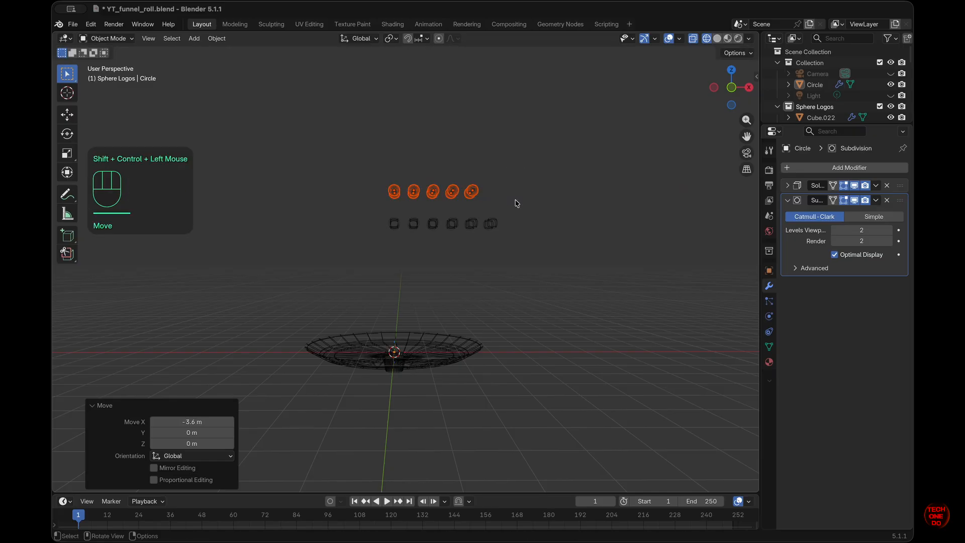
Step: Select all the logo spheres in front view and rotate them -90° around the global Y axis
{"action": "key", "text": "KP_1"}
{"action": "left_click", "coordinate": [515, 201]}
{"action": "middle_click_drag", "start_coordinate": [516, 201], "coordinate": [522, 226]}
{"action": "scroll", "coordinate": [523, 227], "scroll_direction": "left", "scroll_amount": 3}
{"action": "key", "text": "KP_1"}
{"action": "scroll", "coordinate": [562, 251], "scroll_direction": "up", "scroll_amount": 2}
{"action": "left_click_drag", "start_coordinate": [562, 251], "coordinate": [353, 152]}
{"action": "key", "text": "KP_1"}
{"action": "key", "text": "r"}
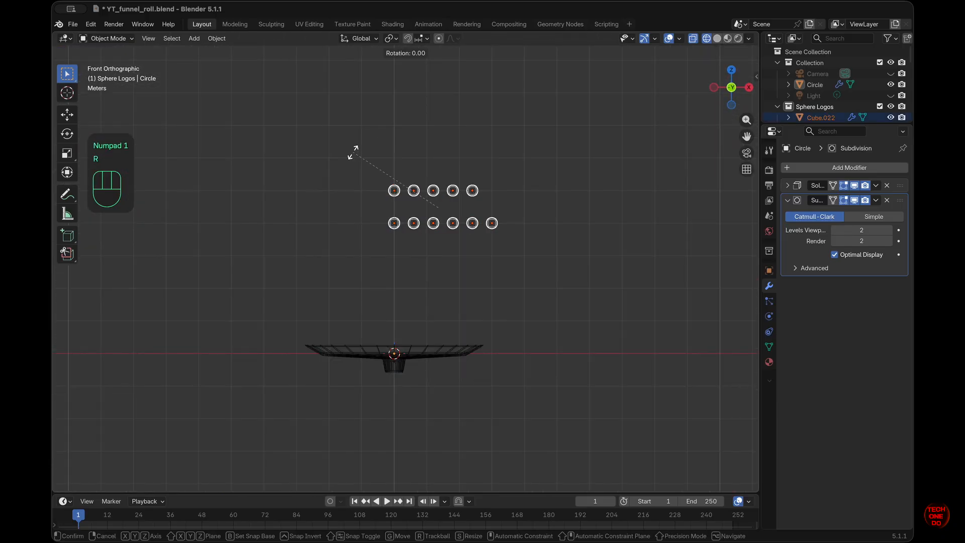
{"action": "key", "text": "y"}
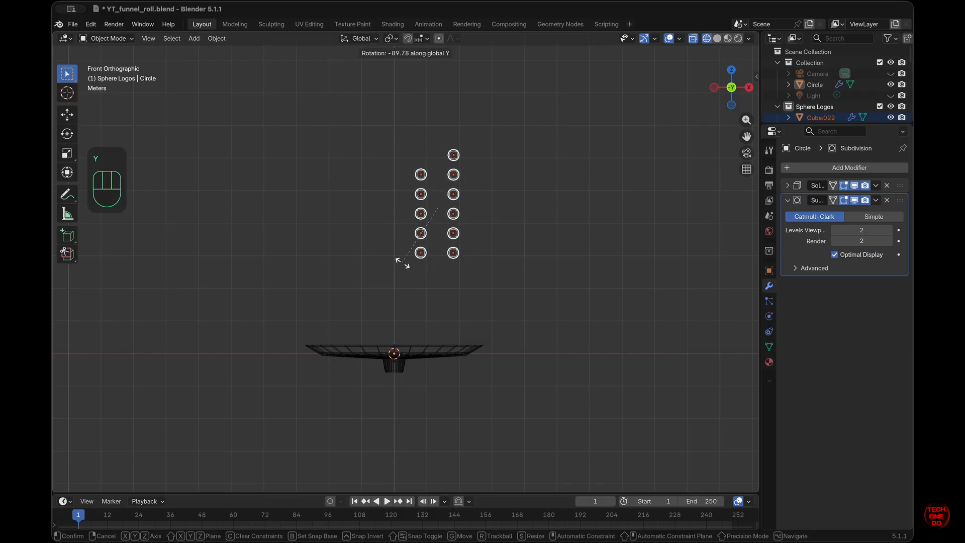
{"action": "left_click", "coordinate": [401, 261], "text": "ctrl"}
Step: Select all the logo spheres in front view and move them -1.3 m along X to sit over the funnel
{"action": "scroll", "coordinate": [562, 271], "scroll_direction": "up", "scroll_amount": 2}
{"action": "middle_click_drag", "start_coordinate": [567, 272], "coordinate": [566, 272]}
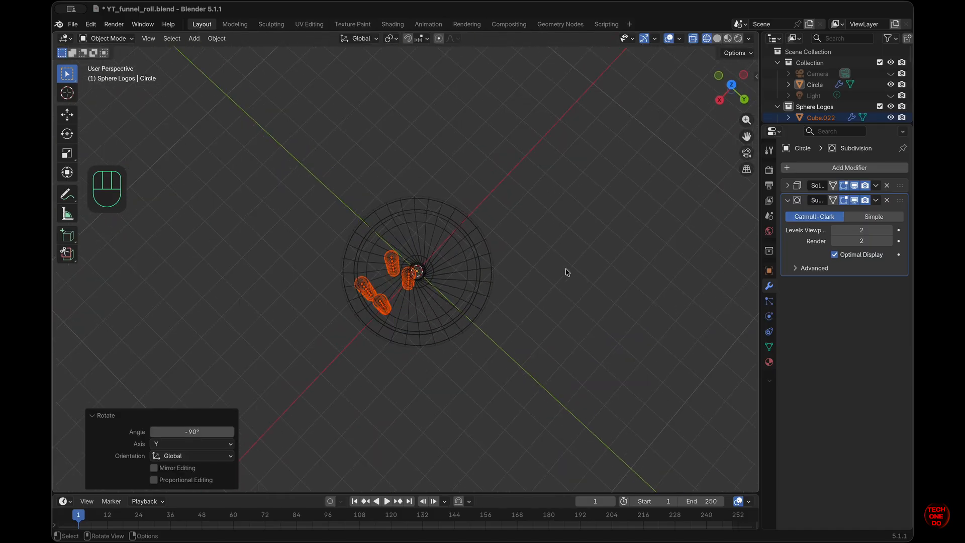
{"action": "key", "text": "KP_1"}
{"action": "left_click_drag", "start_coordinate": [545, 270], "coordinate": [336, 165]}
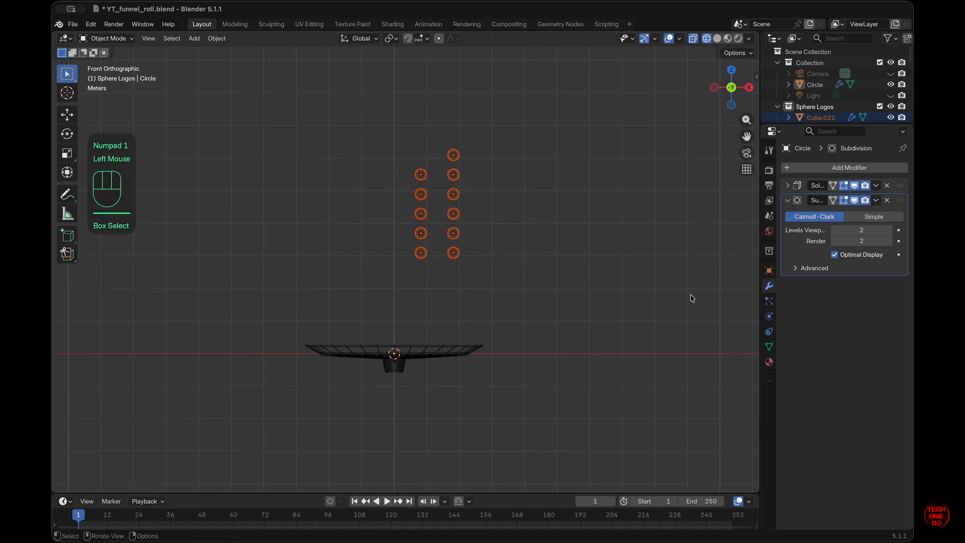
{"action": "key", "text": "g"}
{"action": "key", "text": "z"}
{"action": "key", "text": "x"}
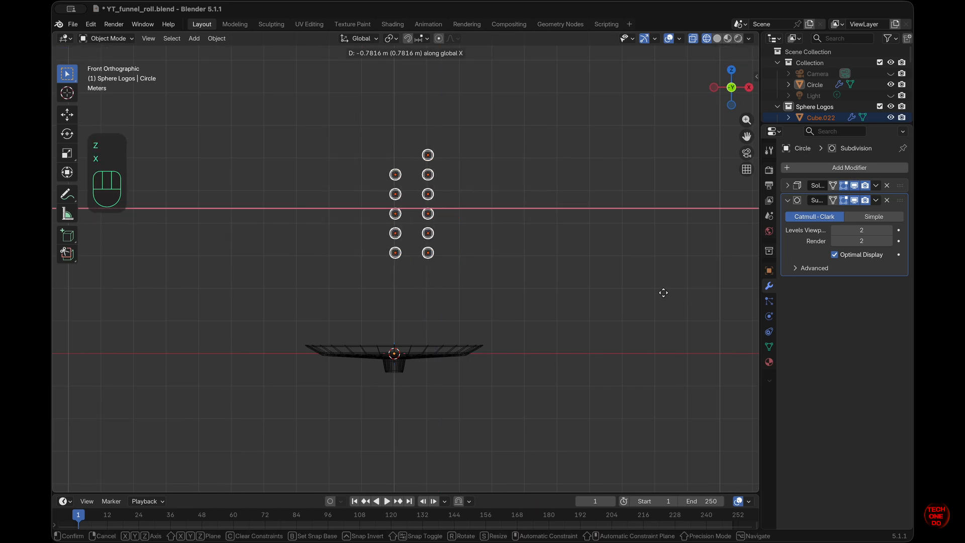
{"action": "left_click", "coordinate": [194, 317], "text": "ctrl+shift"}
Step: Examine the placement of the moved sphere columns relative to the funnel from several angles in wireframe
{"action": "scroll", "coordinate": [531, 296], "scroll_direction": "up", "scroll_amount": 10}
{"action": "scroll", "coordinate": [531, 297], "scroll_direction": "left", "scroll_amount": 5}
{"action": "scroll", "coordinate": [531, 297], "scroll_direction": "down", "scroll_amount": 6}
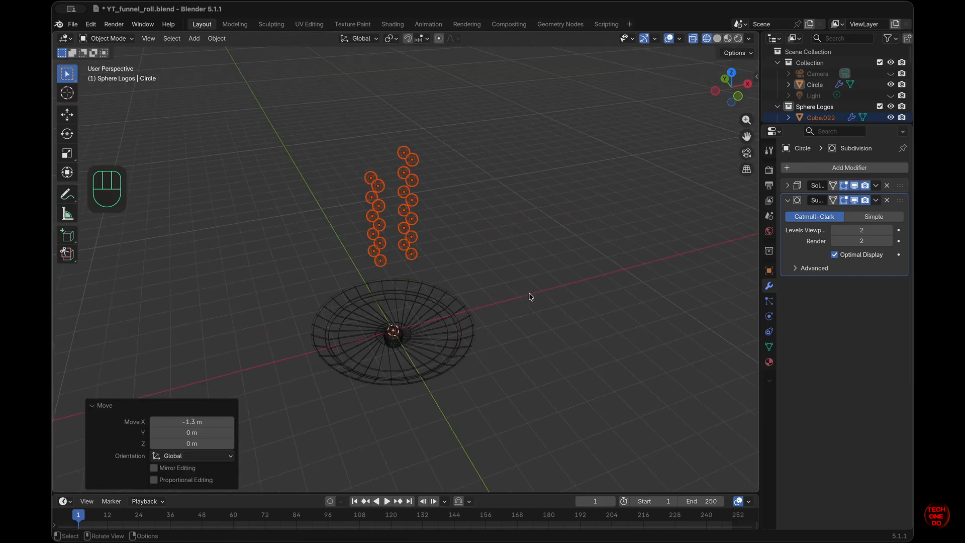
{"action": "scroll", "coordinate": [531, 297], "scroll_direction": "right", "scroll_amount": 10}
{"action": "scroll", "coordinate": [531, 297], "scroll_direction": "left", "scroll_amount": 10}
{"action": "scroll", "coordinate": [531, 297], "scroll_direction": "right", "scroll_amount": 10}
{"action": "scroll", "coordinate": [531, 297], "scroll_direction": "up", "scroll_amount": 5}
{"action": "scroll", "coordinate": [531, 297], "scroll_direction": "left", "scroll_amount": 8}
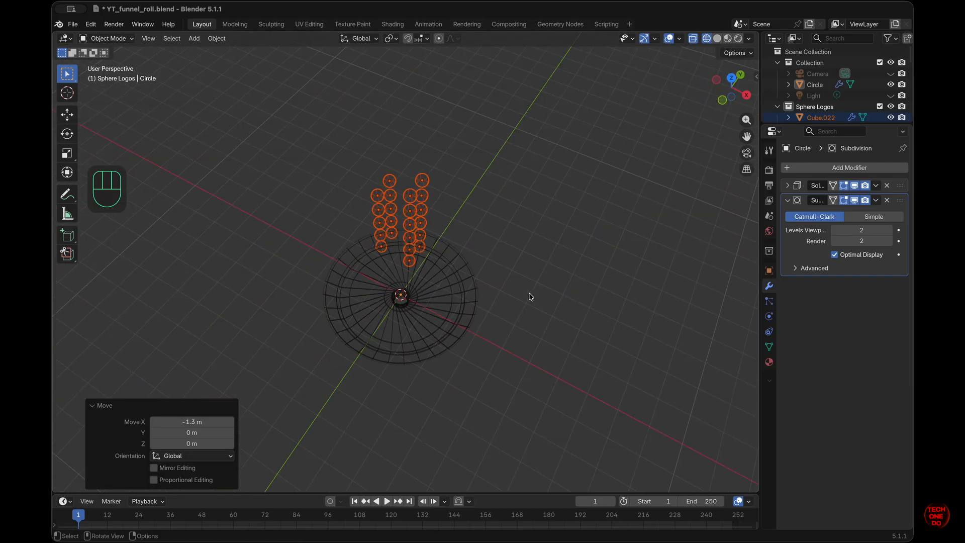
Step: Switch the viewport from wireframe back to material preview shading and deselect the logo spheres
{"action": "key", "text": "shift+z"}
{"action": "scroll", "coordinate": [531, 296], "scroll_direction": "down", "scroll_amount": 8}
{"action": "scroll", "coordinate": [531, 297], "scroll_direction": "left", "scroll_amount": 5}
{"action": "left_click", "coordinate": [530, 297]}
Step: Examine the textured logo spheres and the striped funnel from above, from the side and around the scene
{"action": "scroll", "coordinate": [531, 297], "scroll_direction": "up", "scroll_amount": 8, "text": "super"}
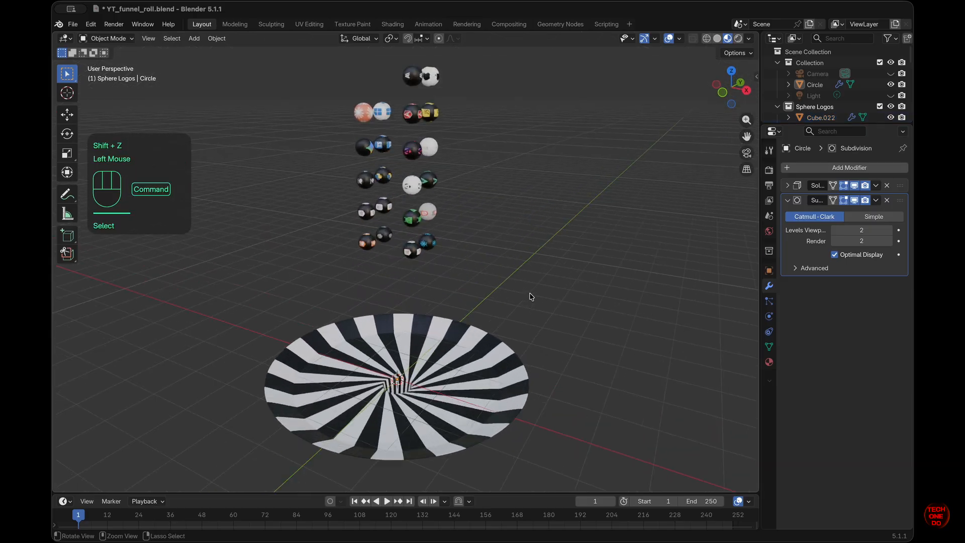
{"action": "scroll", "coordinate": [531, 296], "scroll_direction": "right", "scroll_amount": 8}
{"action": "scroll", "coordinate": [531, 296], "scroll_direction": "left", "scroll_amount": 8}
{"action": "scroll", "coordinate": [531, 296], "scroll_direction": "down", "scroll_amount": 5}
{"action": "scroll", "coordinate": [531, 296], "scroll_direction": "up", "scroll_amount": 10}
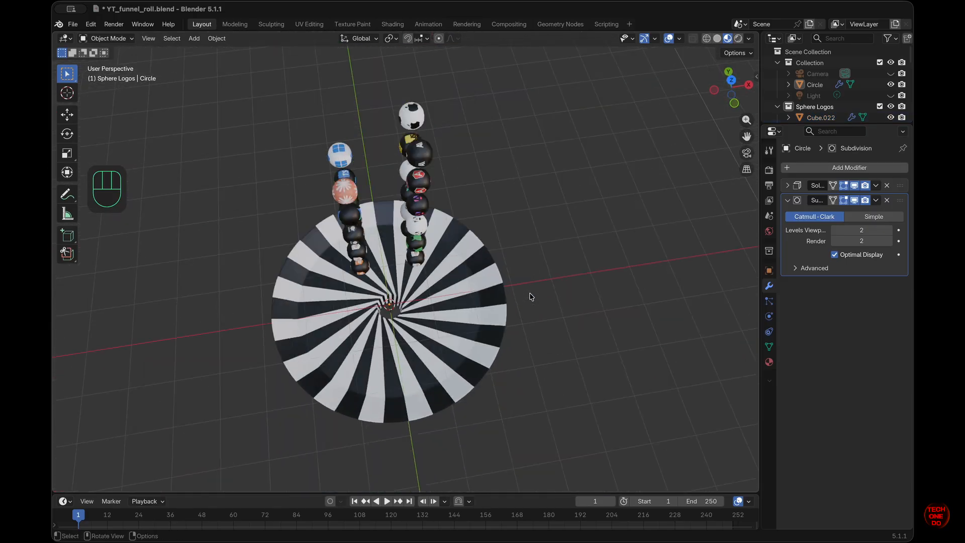
{"action": "scroll", "coordinate": [531, 297], "scroll_direction": "down", "scroll_amount": 10}
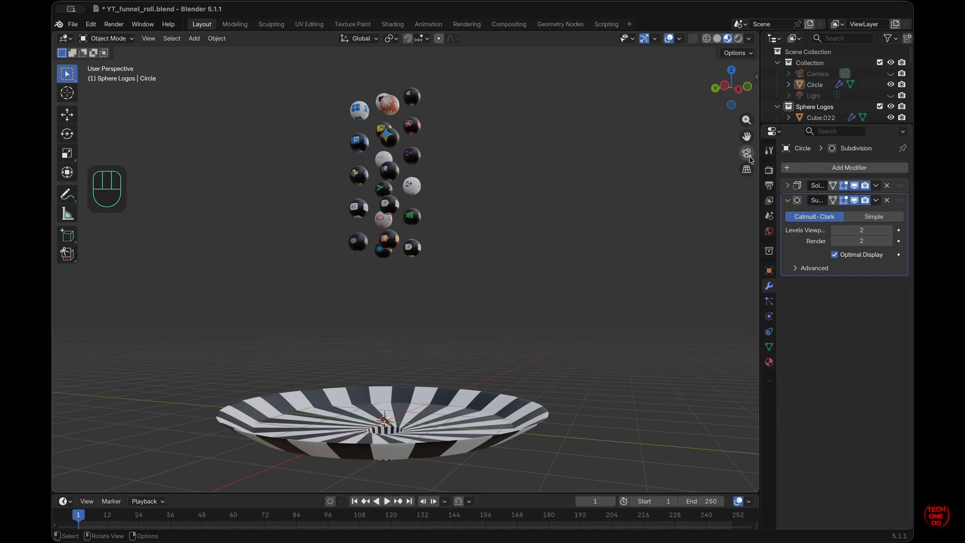
{"action": "scroll", "coordinate": [496, 367], "scroll_direction": "right", "scroll_amount": 8}
{"action": "scroll", "coordinate": [496, 367], "scroll_direction": "down", "scroll_amount": 10}
{"action": "scroll", "coordinate": [496, 367], "scroll_direction": "up", "scroll_amount": 15}
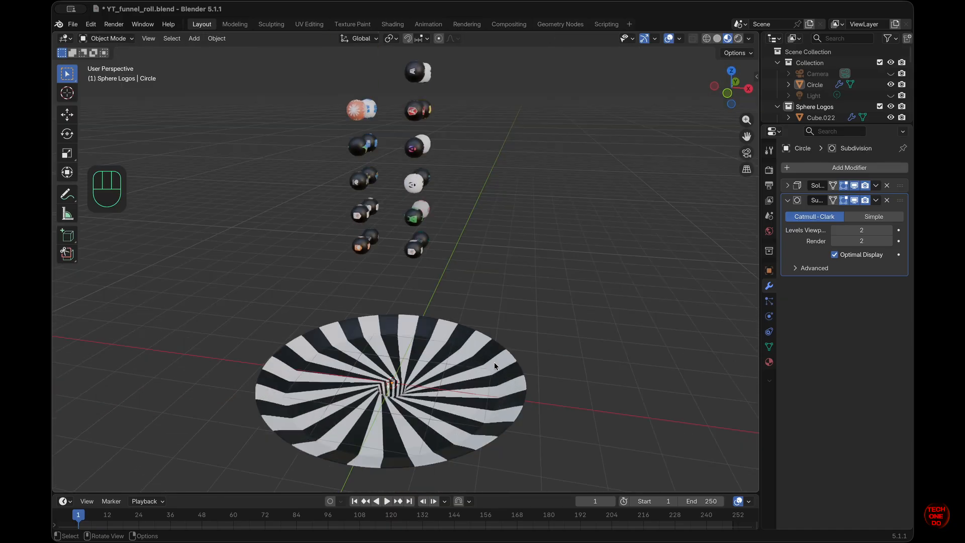
{"action": "scroll", "coordinate": [496, 366], "scroll_direction": "right", "scroll_amount": 6}
{"action": "scroll", "coordinate": [496, 366], "scroll_direction": "right", "scroll_amount": 10}
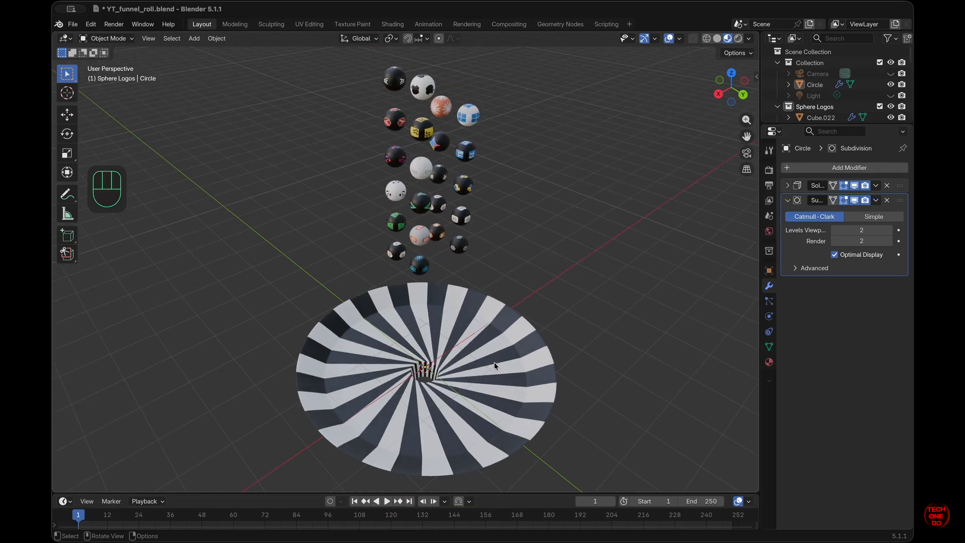
{"action": "scroll", "coordinate": [493, 365], "scroll_direction": "right", "scroll_amount": 10}
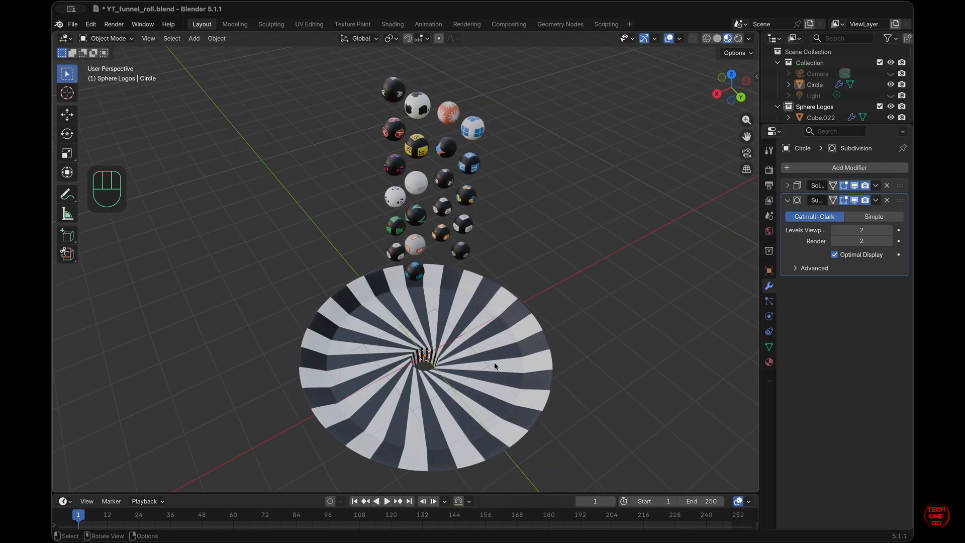
{"action": "scroll", "coordinate": [495, 364], "scroll_direction": "right", "scroll_amount": 3}
Step: Add rigid body physics to the striped funnel and set its type to Passive
{"action": "left_click", "coordinate": [458, 372]}
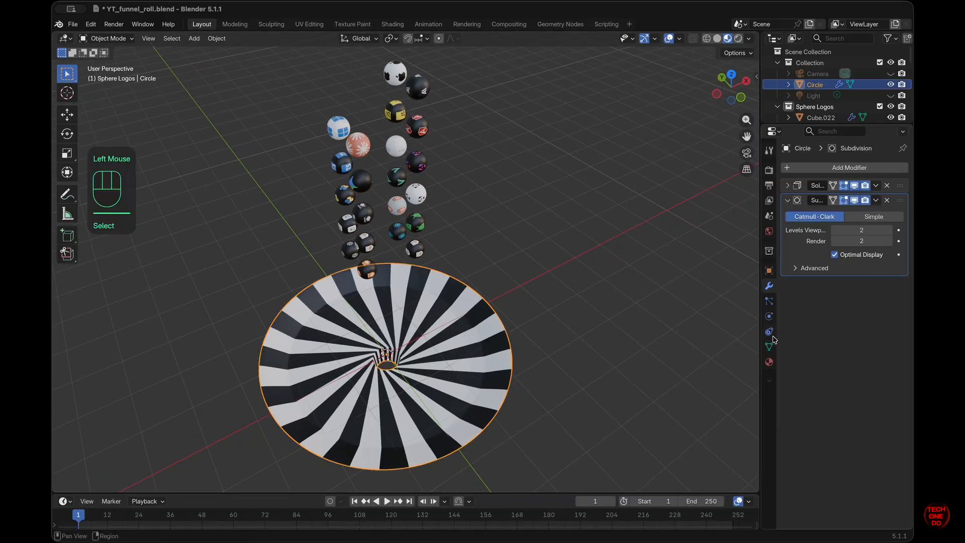
{"action": "left_click", "coordinate": [770, 316]}
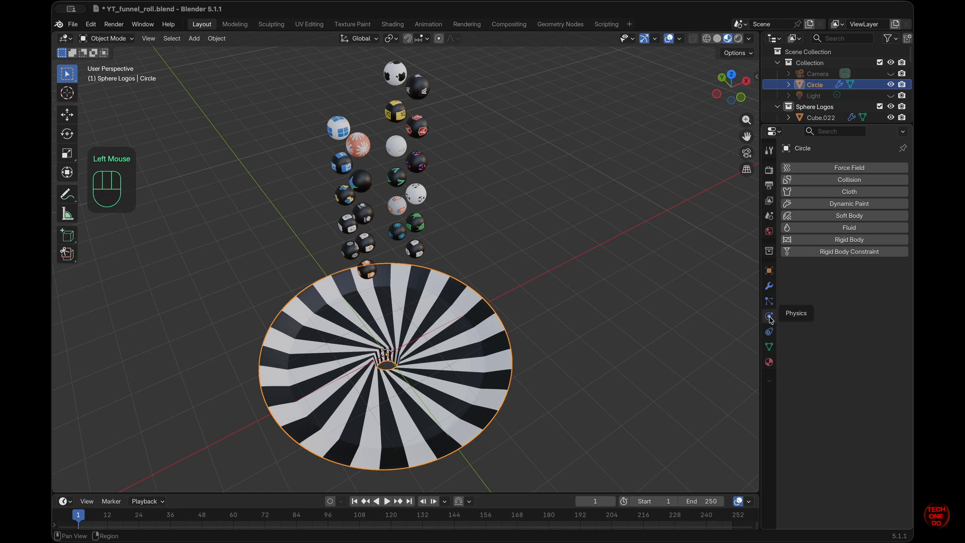
{"action": "left_click", "coordinate": [850, 240]}
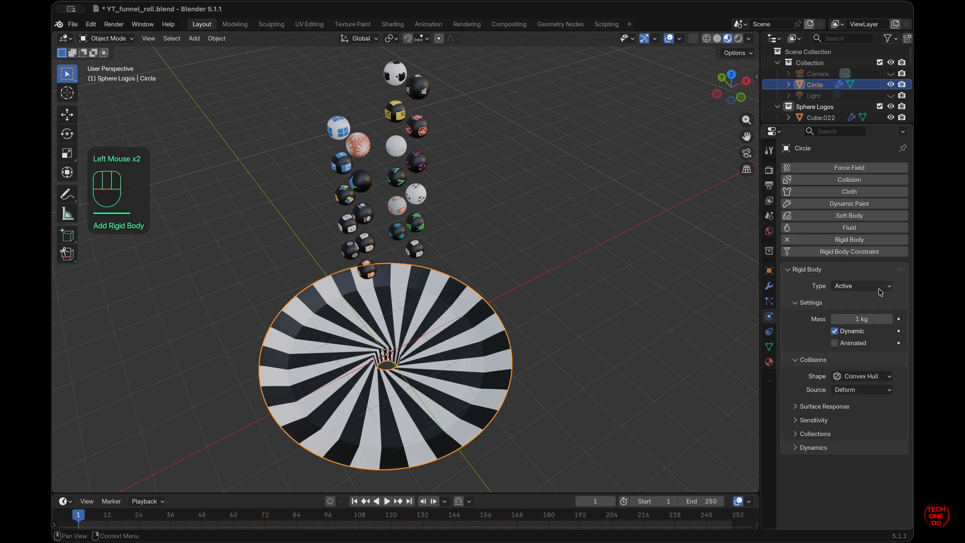
{"action": "left_click", "coordinate": [881, 287]}
{"action": "left_click", "coordinate": [855, 311]}
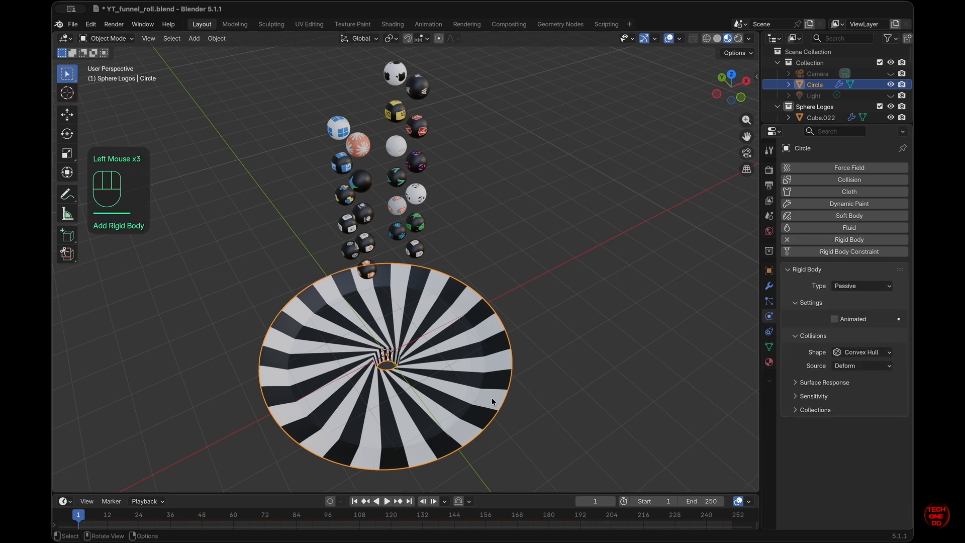
Step: Set the striped funnel's rigid body collision shape to Mesh and deselect it
{"action": "middle_click_drag", "start_coordinate": [492, 397], "coordinate": [478, 397]}
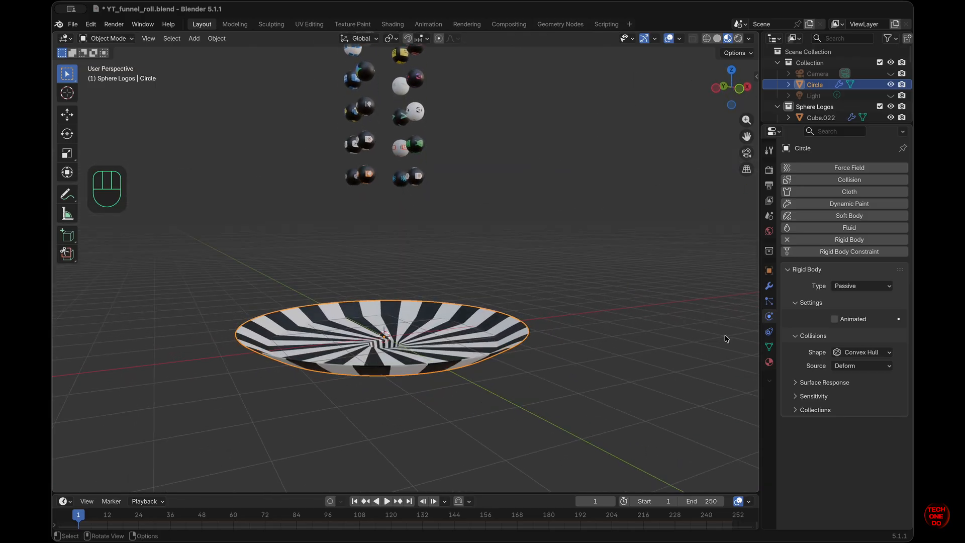
{"action": "left_click", "coordinate": [886, 354]}
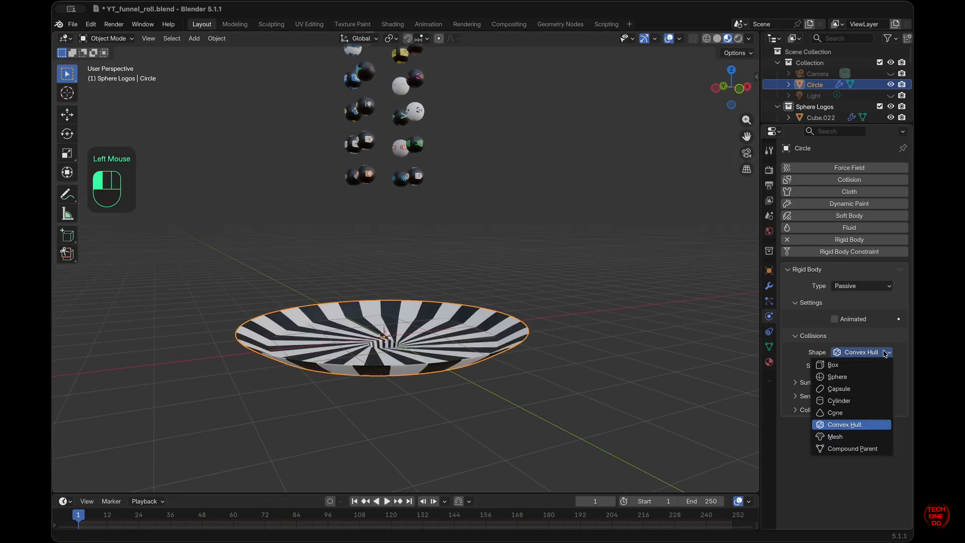
{"action": "left_click", "coordinate": [856, 437]}
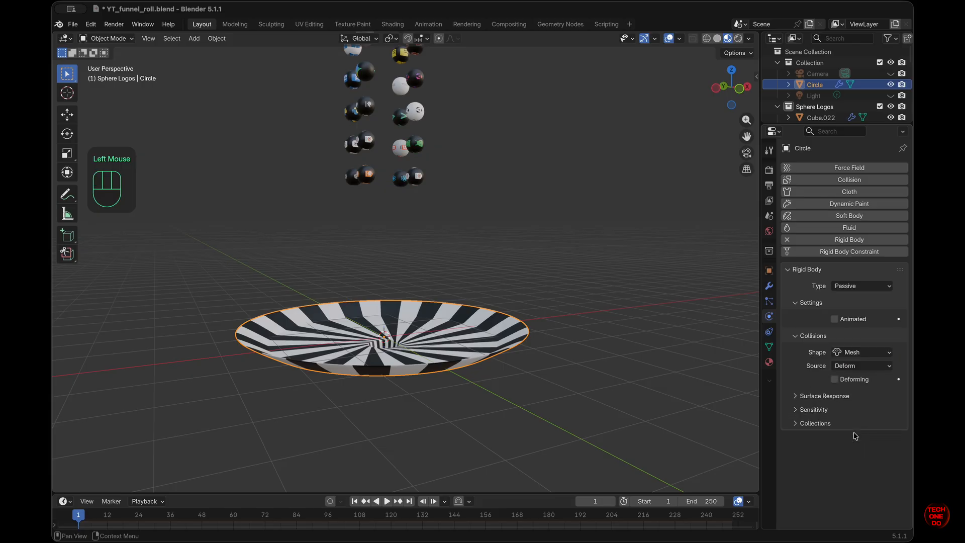
{"action": "left_click", "coordinate": [562, 348]}
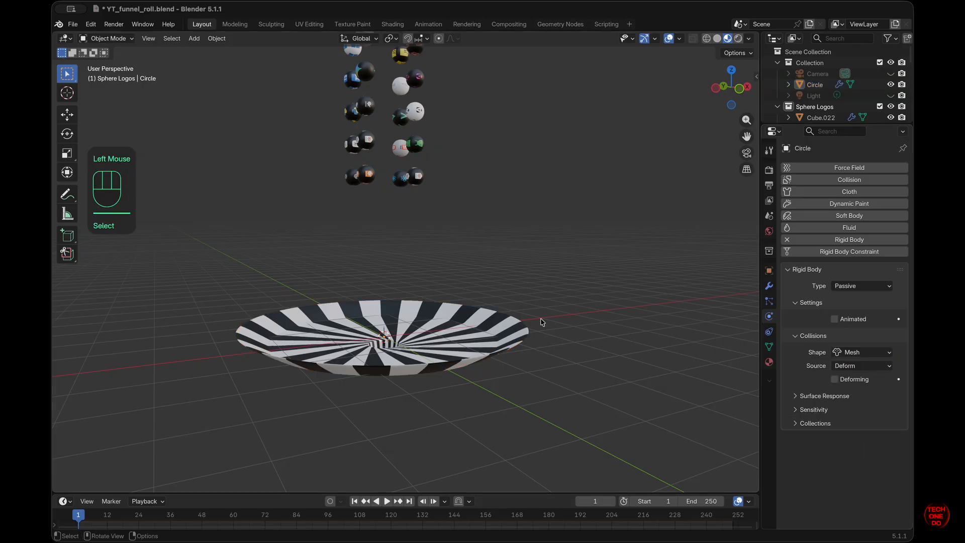
Step: Select all Sphere Logos objects, make Cube.022 the active one, and add an active rigid body to it with a Sphere collision shape
{"action": "scroll", "coordinate": [574, 251], "scroll_direction": "up", "scroll_amount": 2, "text": "super"}
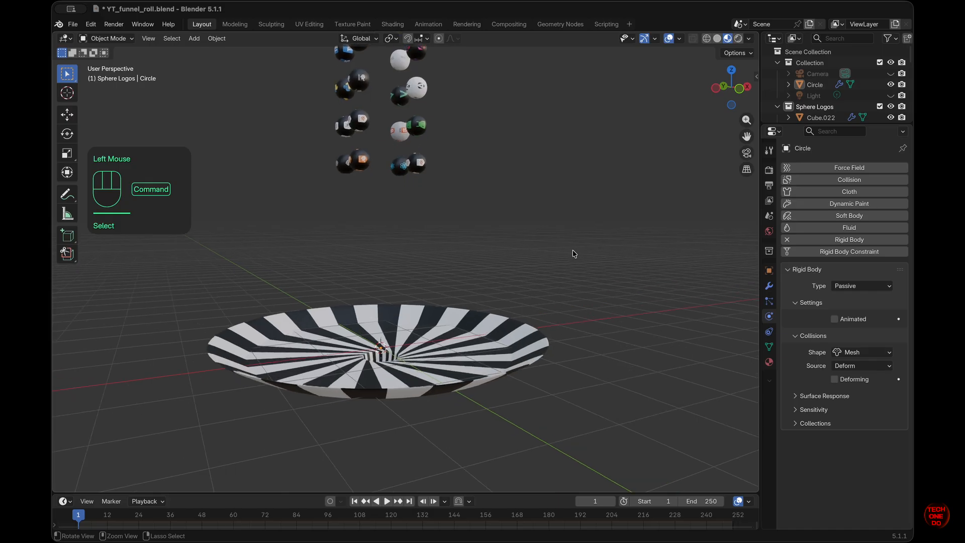
{"action": "scroll", "coordinate": [573, 250], "scroll_direction": "down", "scroll_amount": 2, "text": "super"}
{"action": "left_click_drag", "start_coordinate": [885, 127], "coordinate": [875, 190]}
{"action": "right_click", "coordinate": [825, 107]}
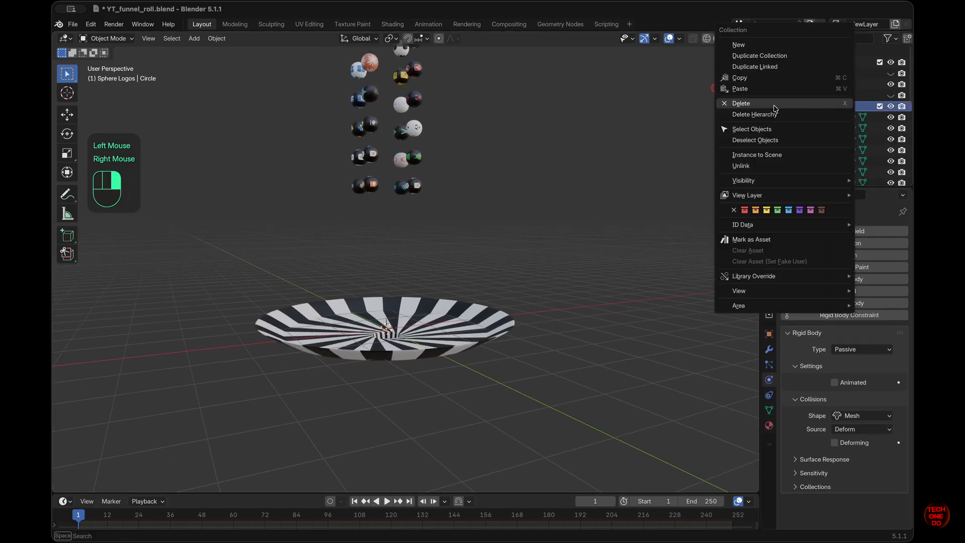
{"action": "left_click", "coordinate": [782, 129]}
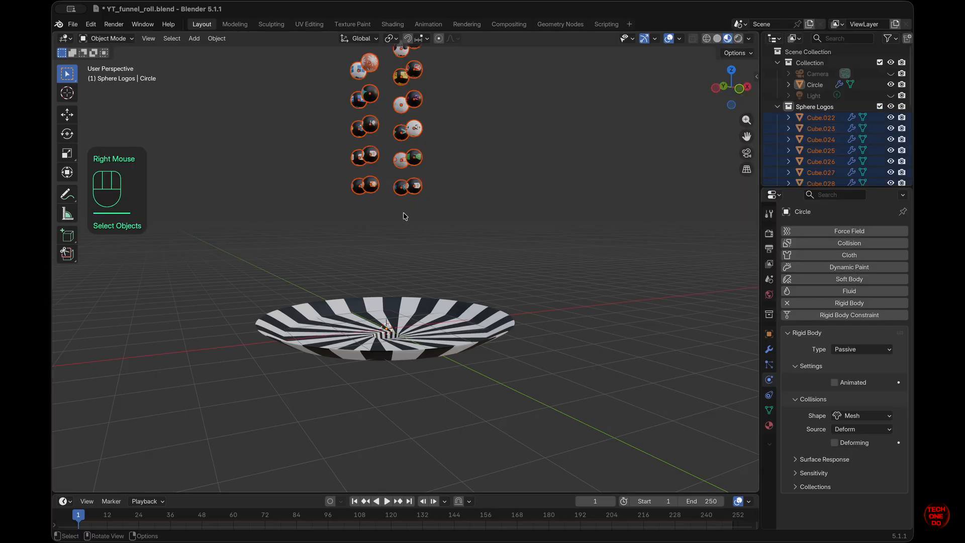
{"action": "left_click", "coordinate": [415, 189], "text": "shift"}
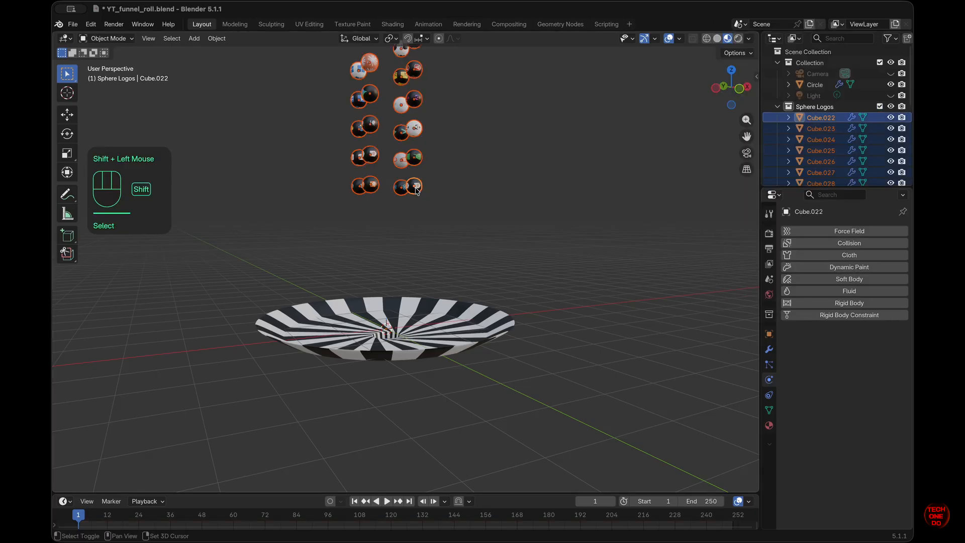
{"action": "left_click", "coordinate": [865, 304]}
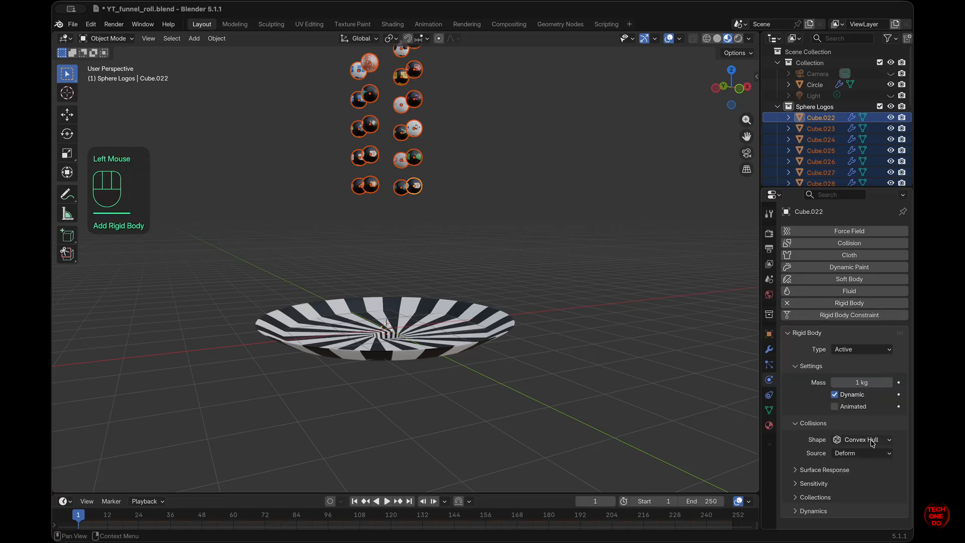
{"action": "left_click", "coordinate": [871, 440]}
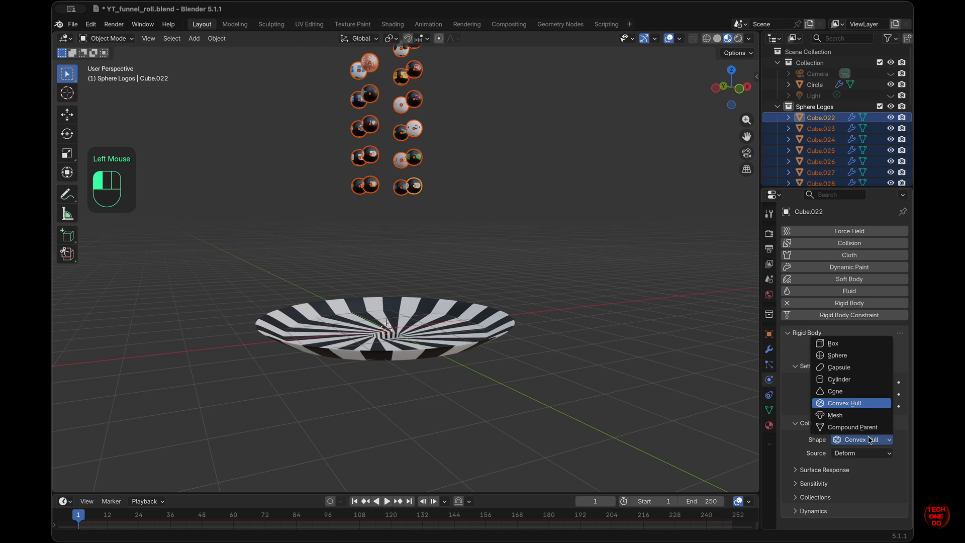
{"action": "left_click", "coordinate": [843, 355]}
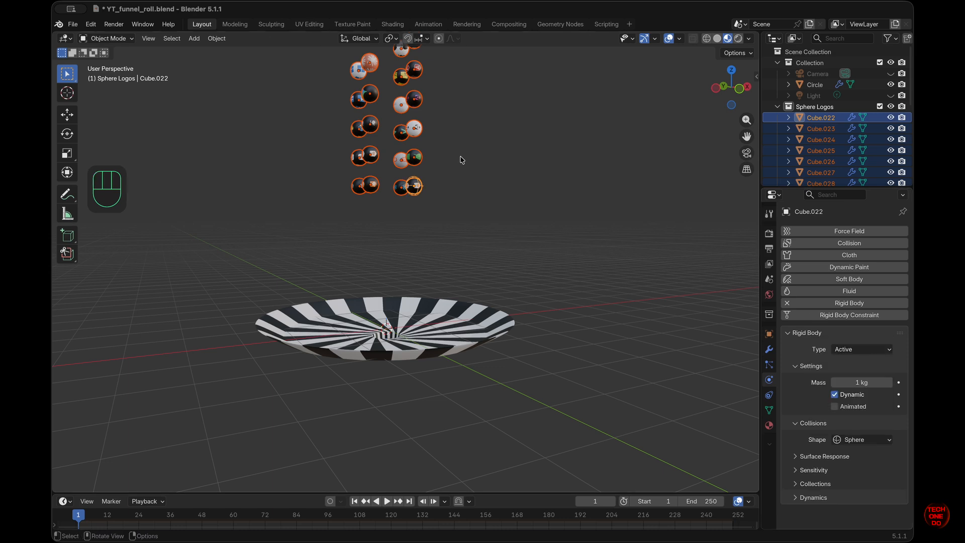
Step: Copy the rigid body settings from the active sphere to all the other selected spheres
{"action": "left_click", "coordinate": [222, 42]}
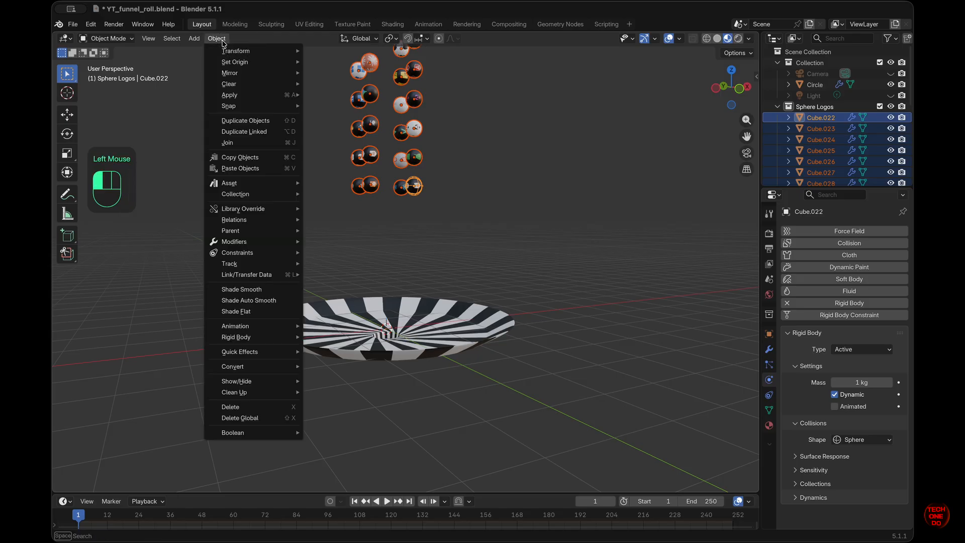
{"action": "mouse_move", "coordinate": [290, 339]}
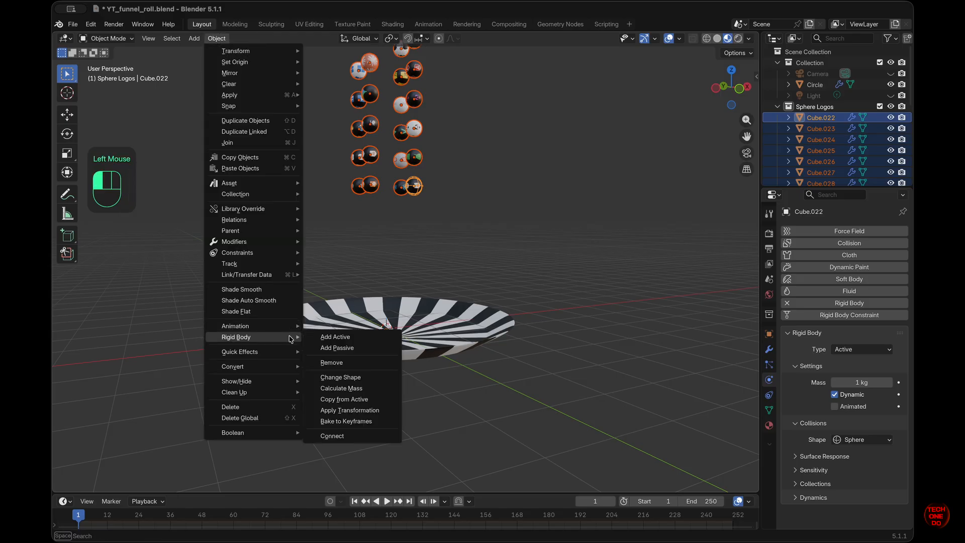
{"action": "left_click", "coordinate": [354, 400]}
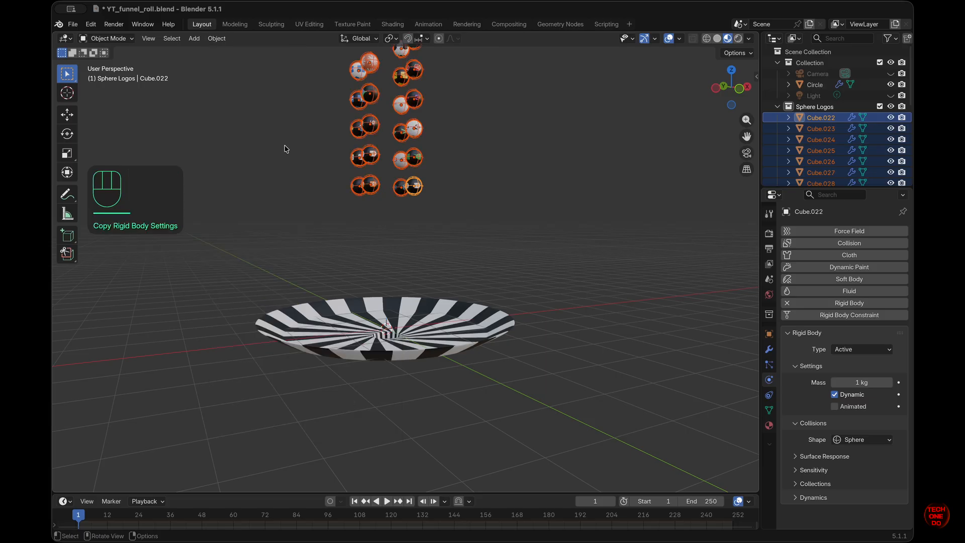
Step: Deselect the spheres and play the simulation to check how they fall into the funnel, stopping it partway
{"action": "middle_click_drag", "start_coordinate": [505, 205], "coordinate": [580, 242]}
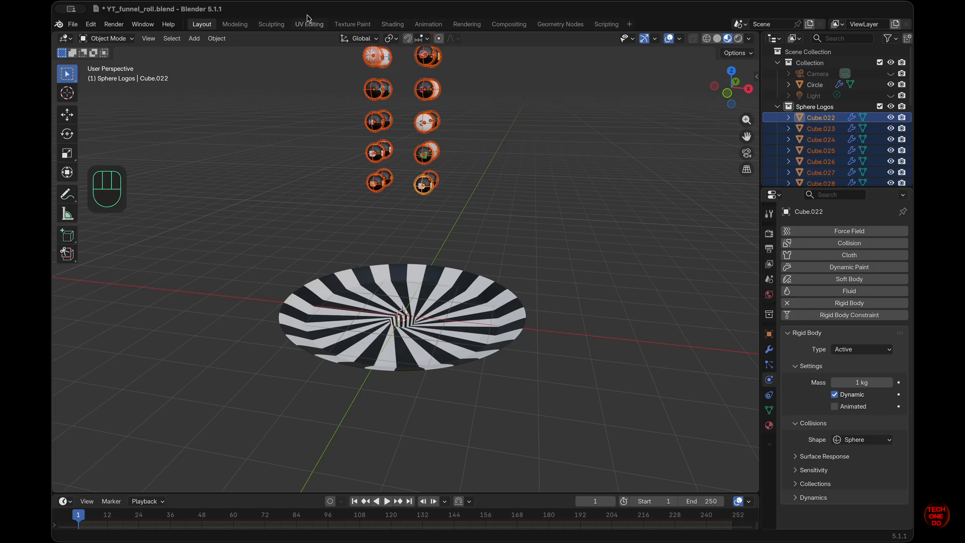
{"action": "left_click", "coordinate": [599, 244]}
{"action": "middle_click_drag", "start_coordinate": [598, 244], "coordinate": [594, 390]}
{"action": "middle_click_drag", "start_coordinate": [538, 347], "coordinate": [539, 347]}
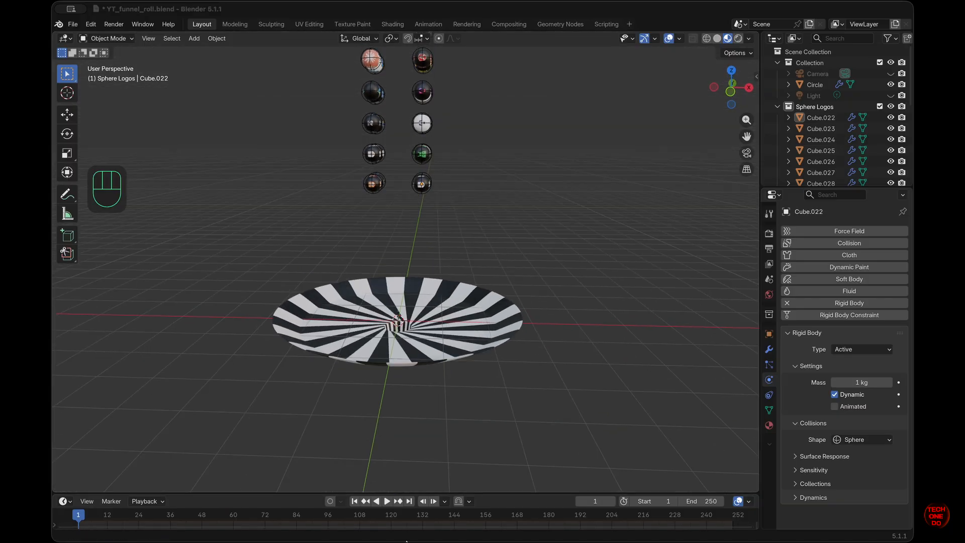
{"action": "left_click", "coordinate": [388, 501]}
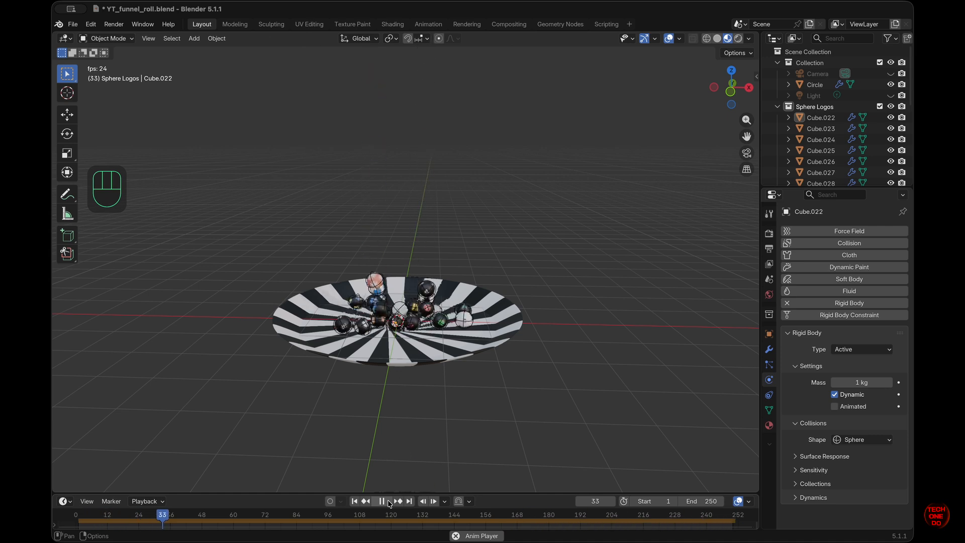
{"action": "left_click", "coordinate": [389, 502]}
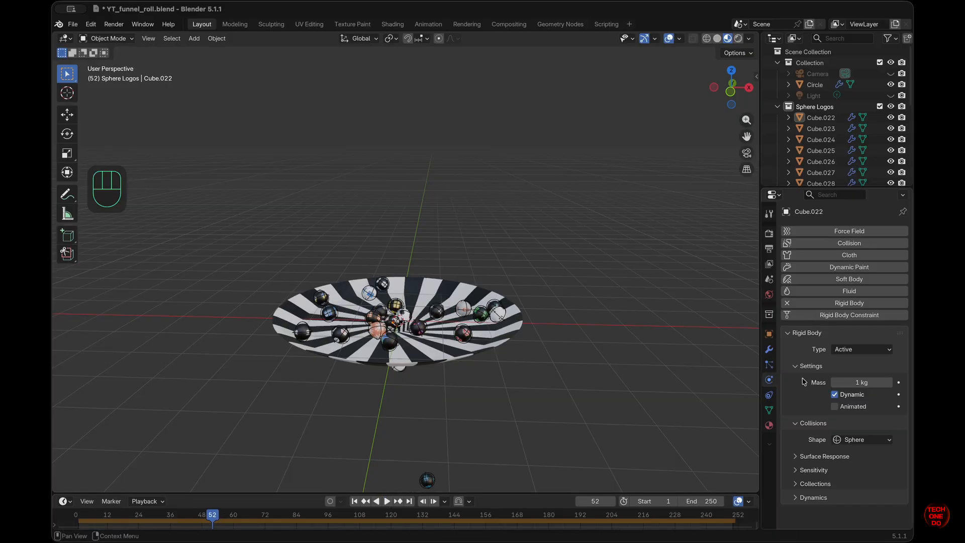
Step: Set the scene's Rigid Body World speed to 5 and replay the simulation from the first frame
{"action": "left_click", "coordinate": [769, 280]}
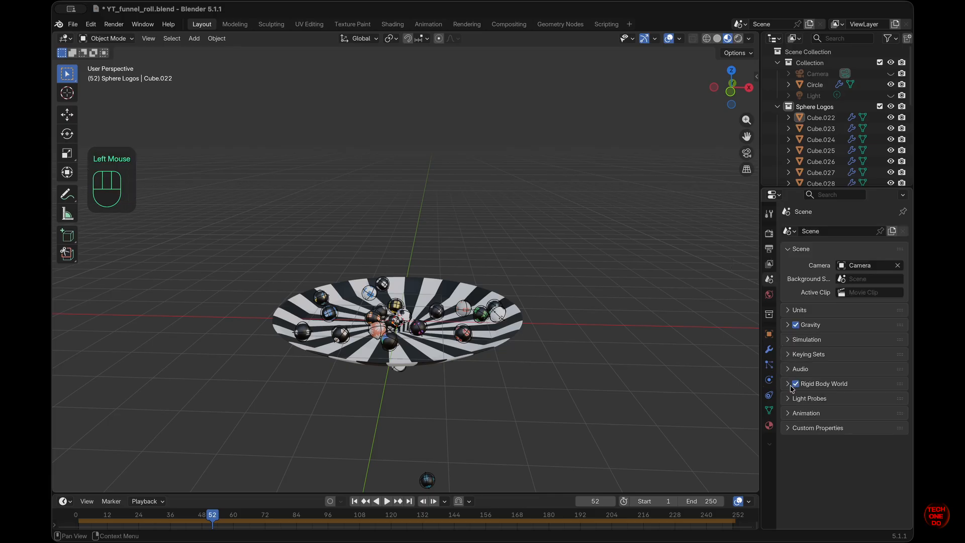
{"action": "left_click", "coordinate": [789, 384]}
{"action": "scroll", "coordinate": [807, 450], "scroll_direction": "down", "scroll_amount": 2}
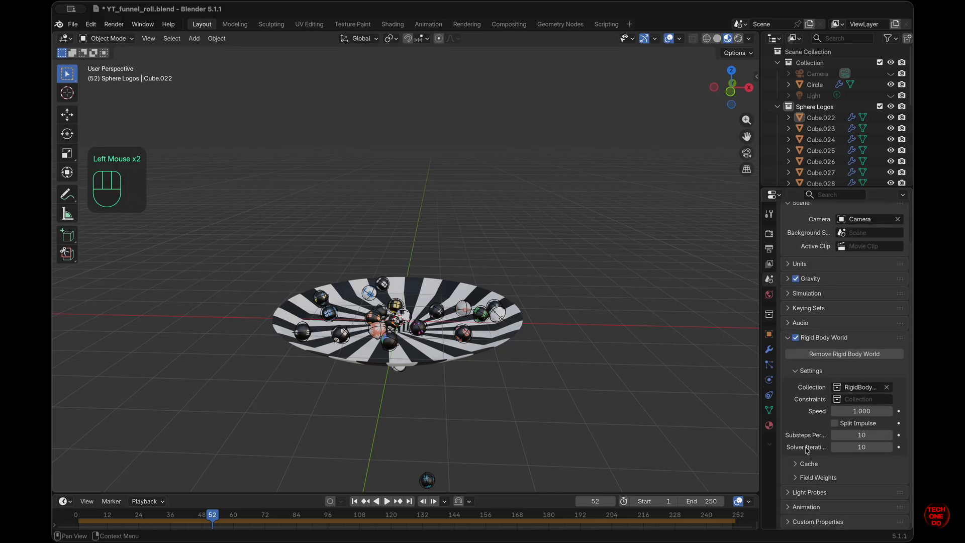
{"action": "left_click", "coordinate": [861, 411]}
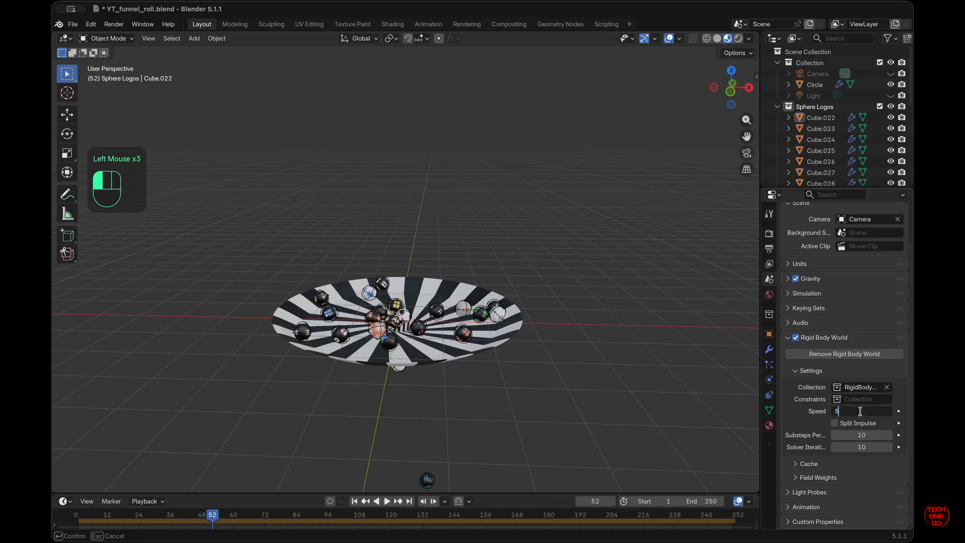
{"action": "left_click", "coordinate": [355, 502]}
{"action": "left_click", "coordinate": [387, 502]}
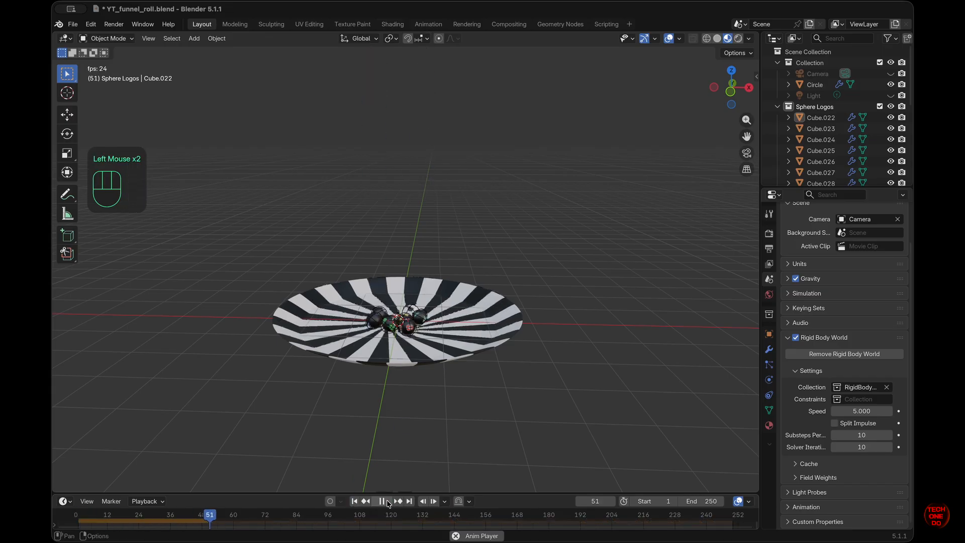
{"action": "left_click", "coordinate": [383, 502]}
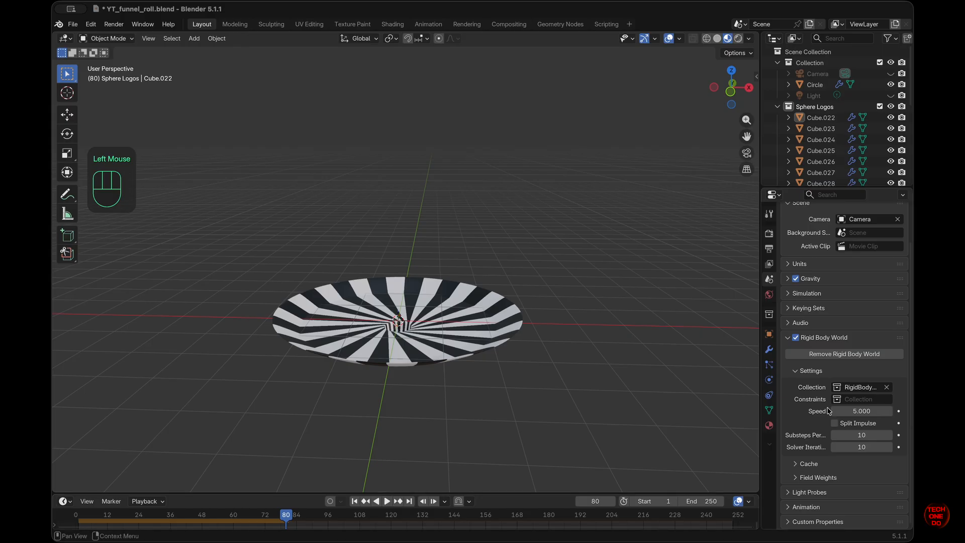
Step: Set the Rigid Body World speed to 2 and replay the simulation from the first frame
{"action": "double_click", "coordinate": [860, 412]}
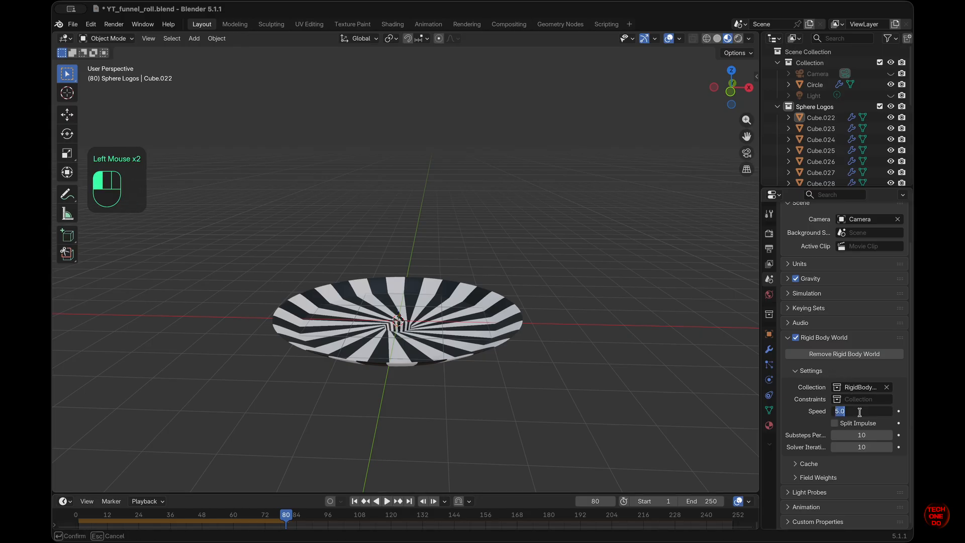
{"action": "left_click", "coordinate": [354, 501]}
{"action": "left_click", "coordinate": [386, 501]}
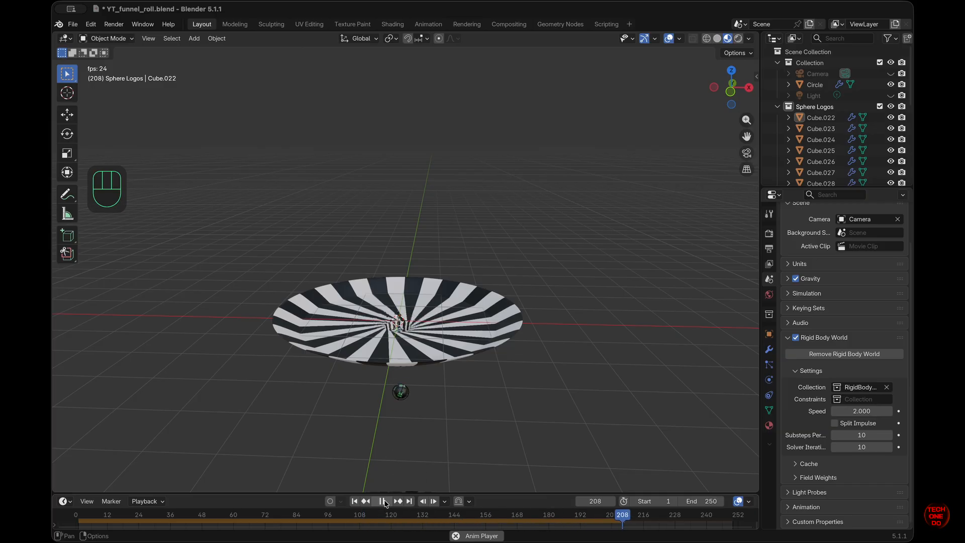
{"action": "left_click", "coordinate": [385, 501]}
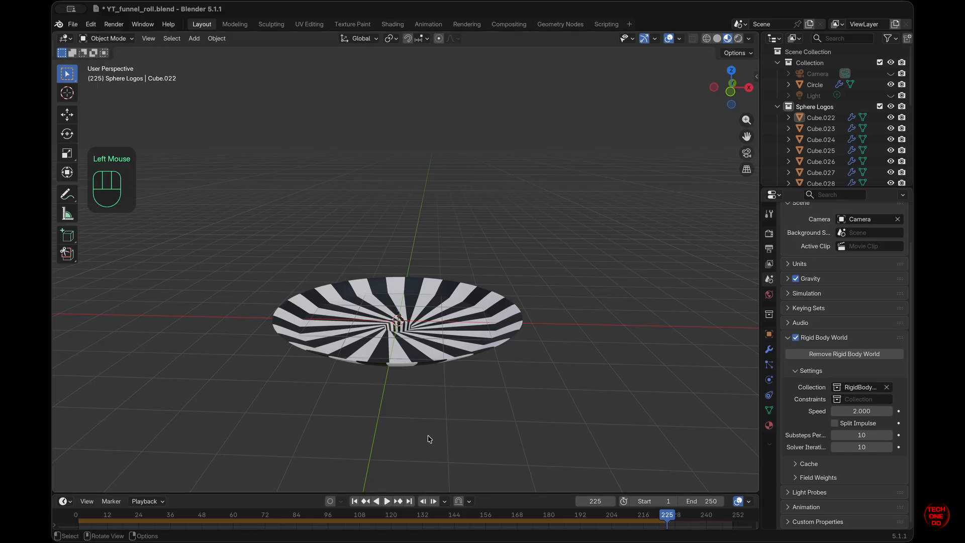
Step: Inspect the funnel from the front and the top, and return the animation to the first frame
{"action": "key", "text": "KP_1"}
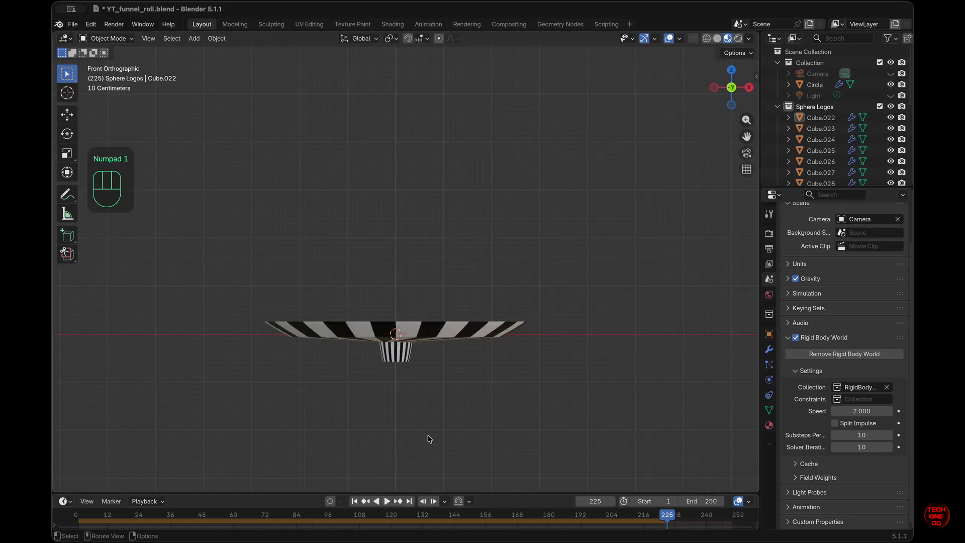
{"action": "key", "text": "KP_7"}
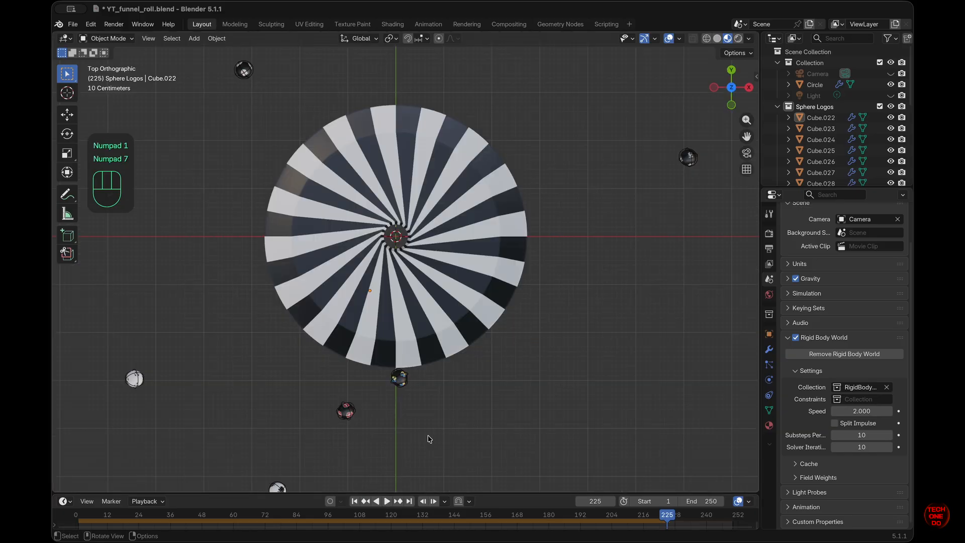
{"action": "left_click", "coordinate": [355, 501]}
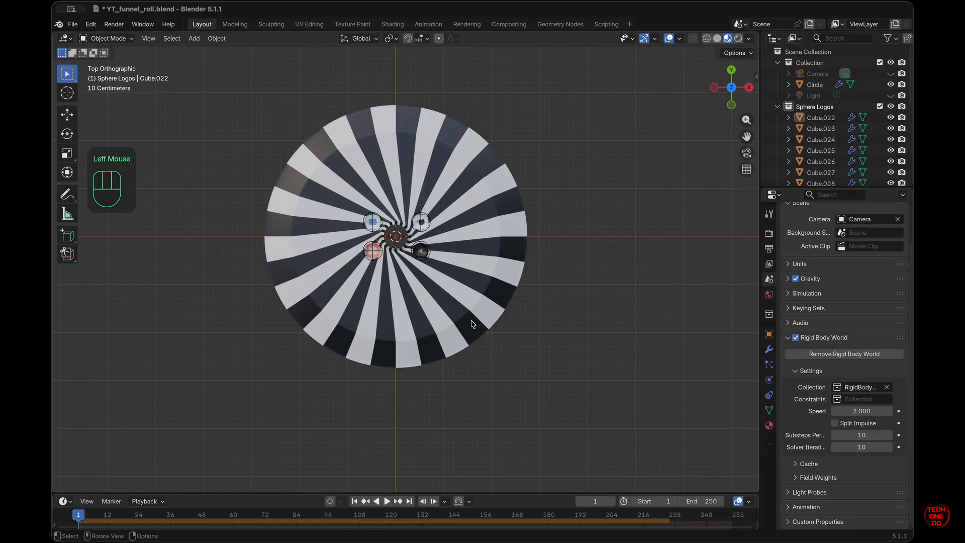
Step: Select the Cube.022 sphere at the bottom of the stacks and display its transform values and dimensions
{"action": "scroll", "coordinate": [458, 272], "scroll_direction": "down", "scroll_amount": 10}
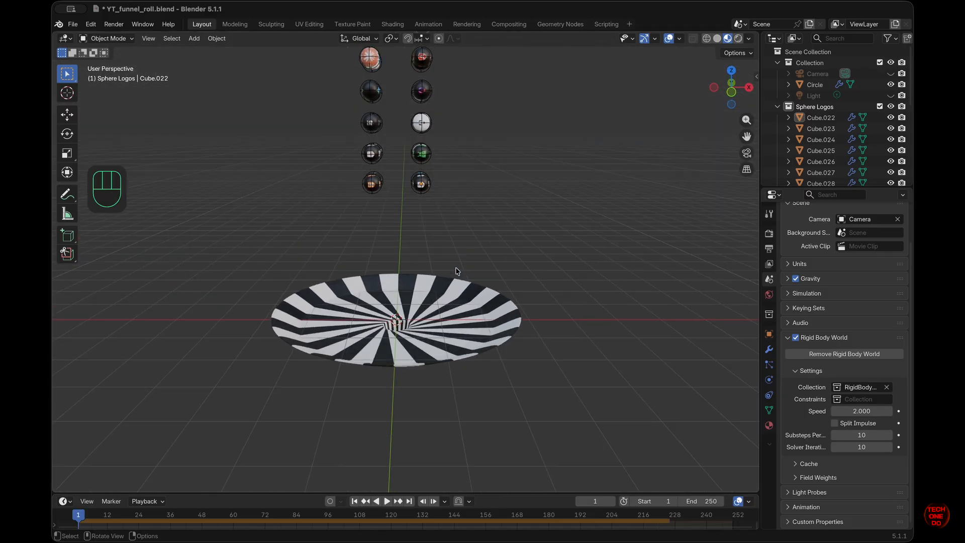
{"action": "scroll", "coordinate": [541, 247], "scroll_direction": "down", "scroll_amount": 3}
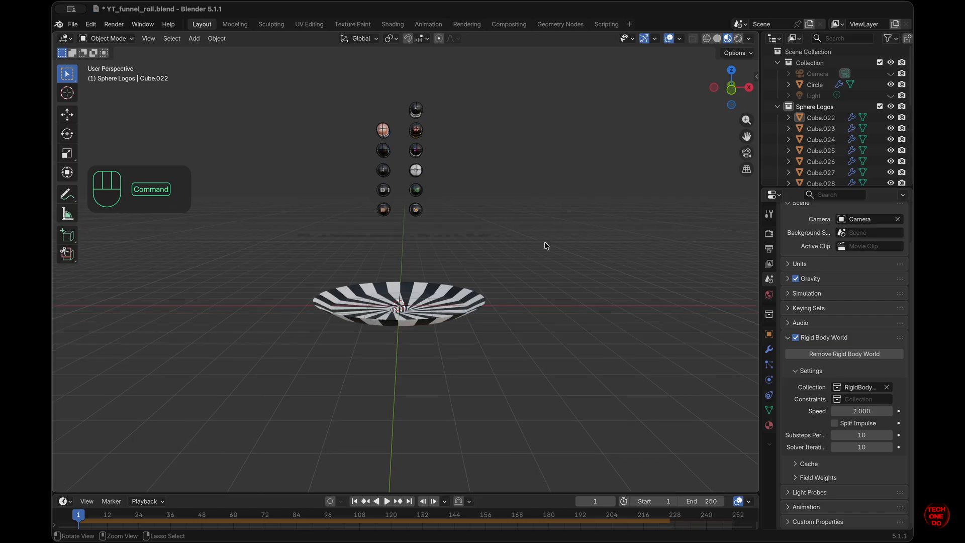
{"action": "right_click", "coordinate": [818, 110]}
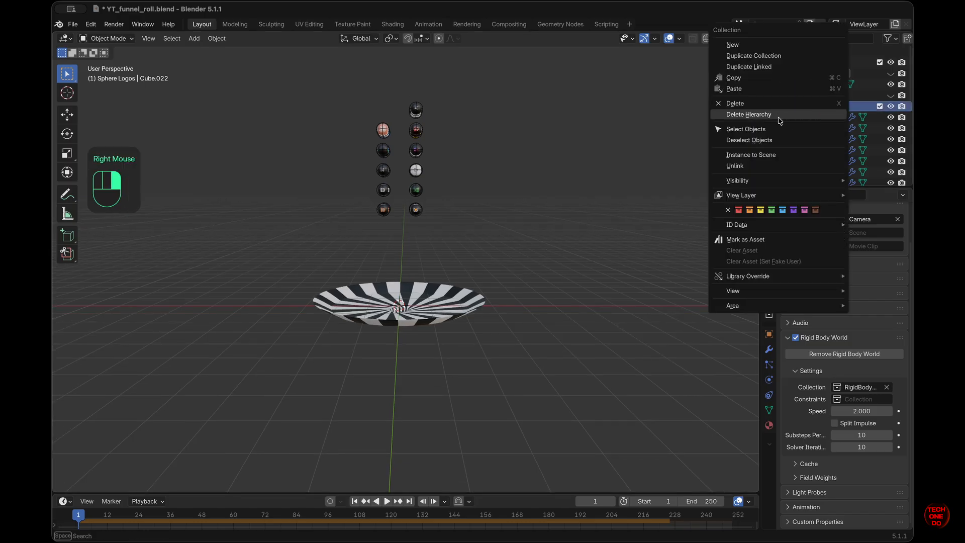
{"action": "left_click", "coordinate": [754, 129]}
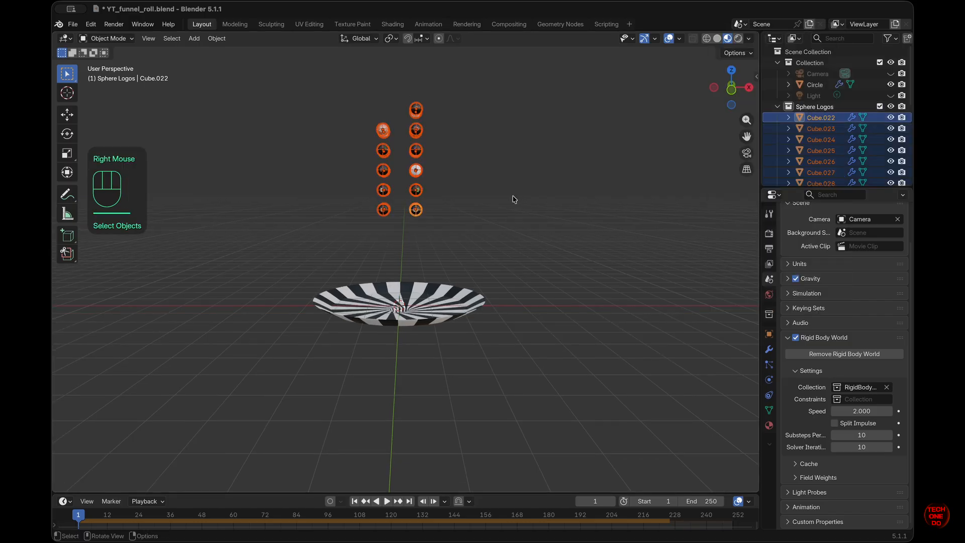
{"action": "left_click", "coordinate": [416, 209]}
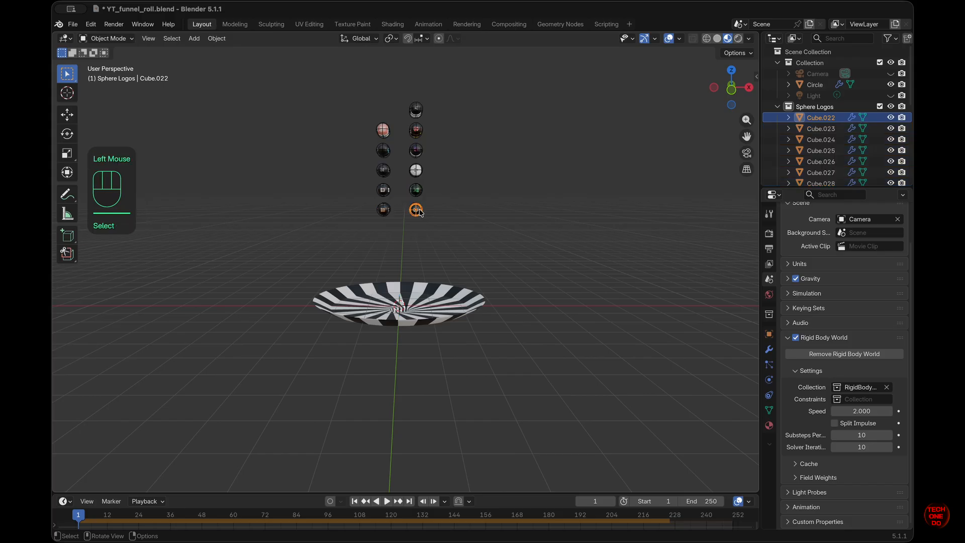
{"action": "key", "text": "n"}
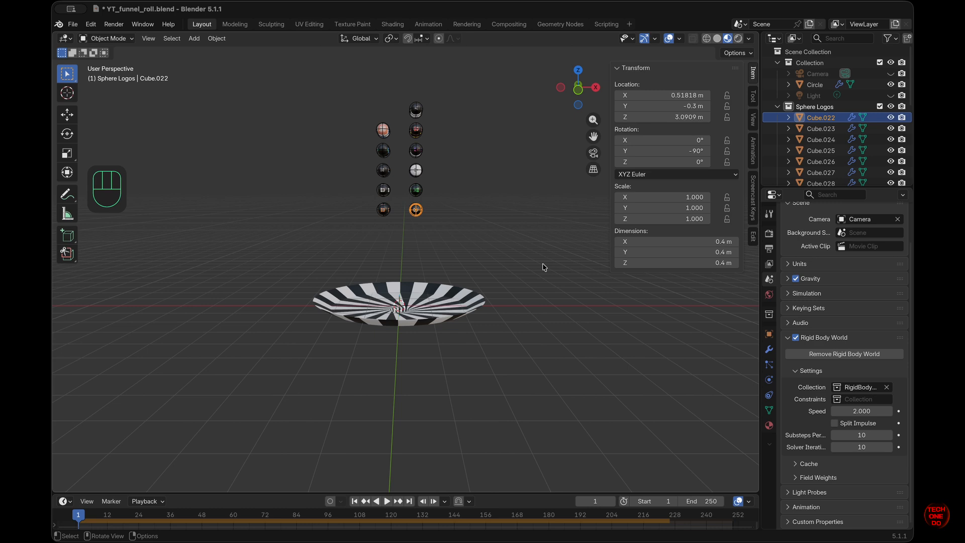
{"action": "scroll", "coordinate": [549, 244], "scroll_direction": "up", "scroll_amount": 10}
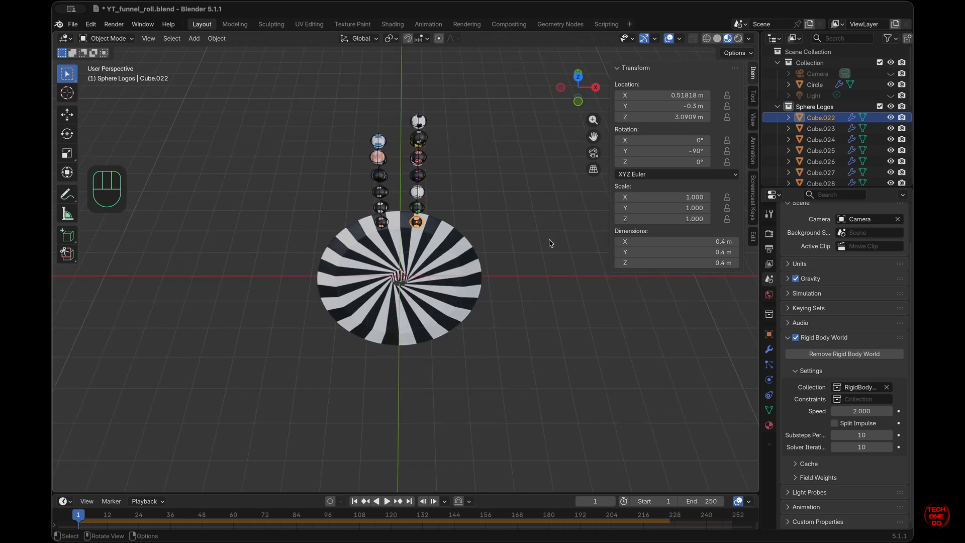
Step: Select all objects in the Sphere Logos collection, scale them uniformly by 0.8, and deselect them
{"action": "left_click", "coordinate": [549, 244]}
{"action": "left_click", "coordinate": [812, 107]}
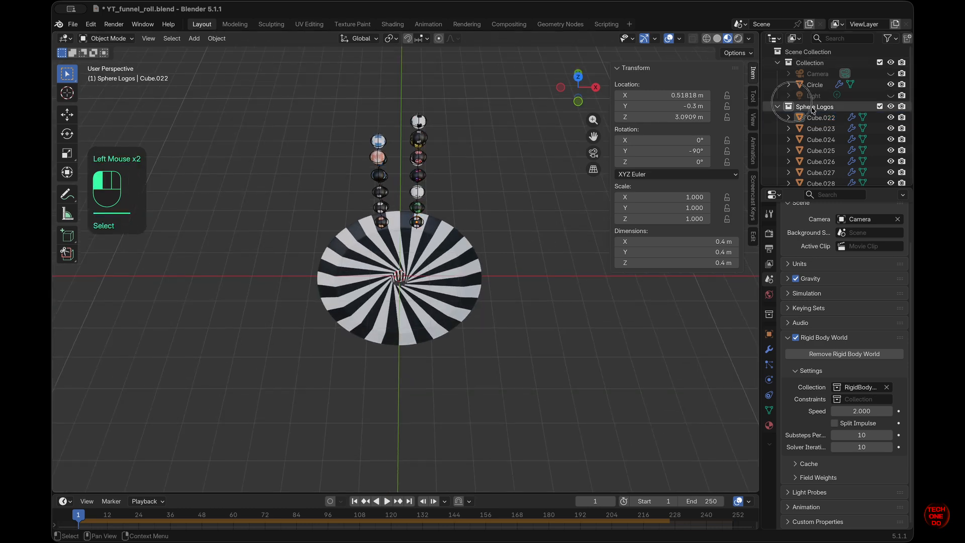
{"action": "right_click", "coordinate": [813, 108]}
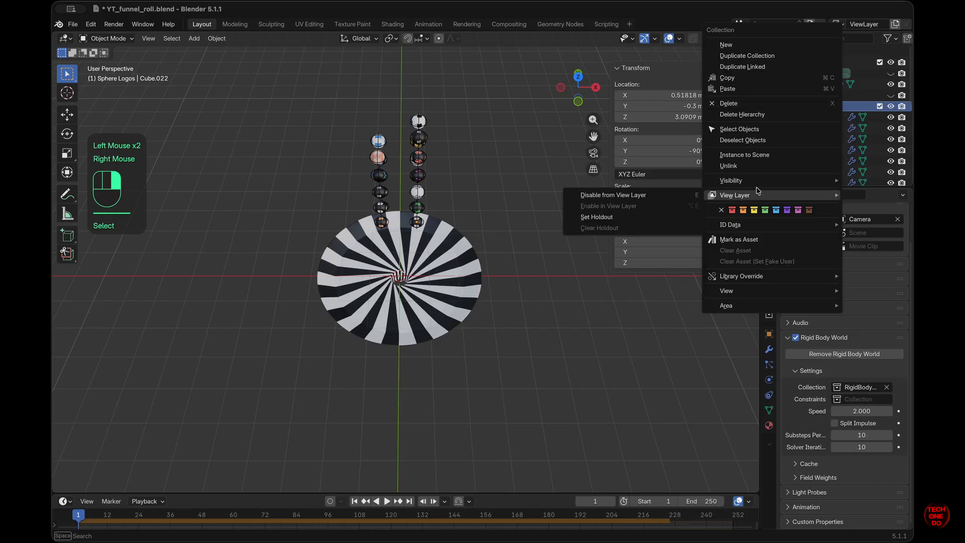
{"action": "left_click", "coordinate": [763, 131]}
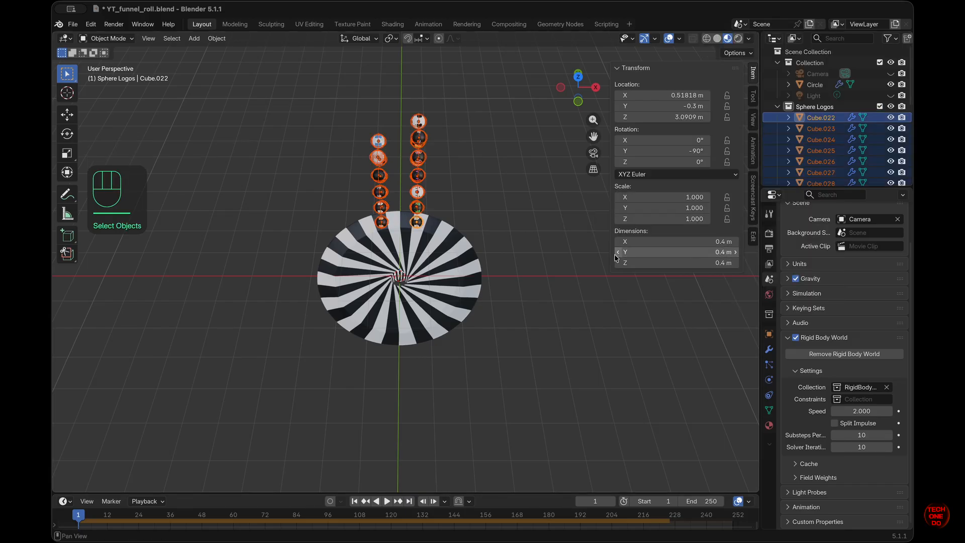
{"action": "middle_click_drag", "start_coordinate": [510, 204], "coordinate": [512, 203]}
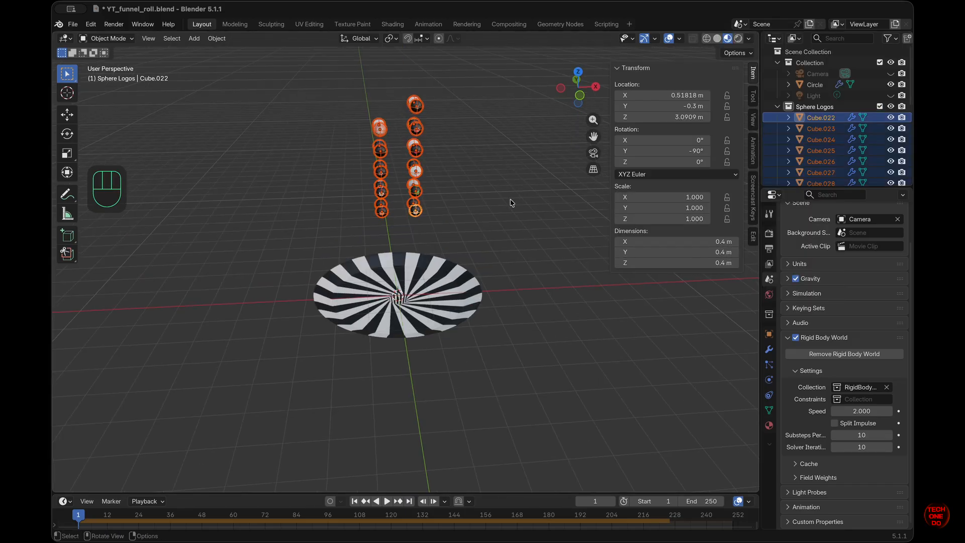
{"action": "key", "text": "s"}
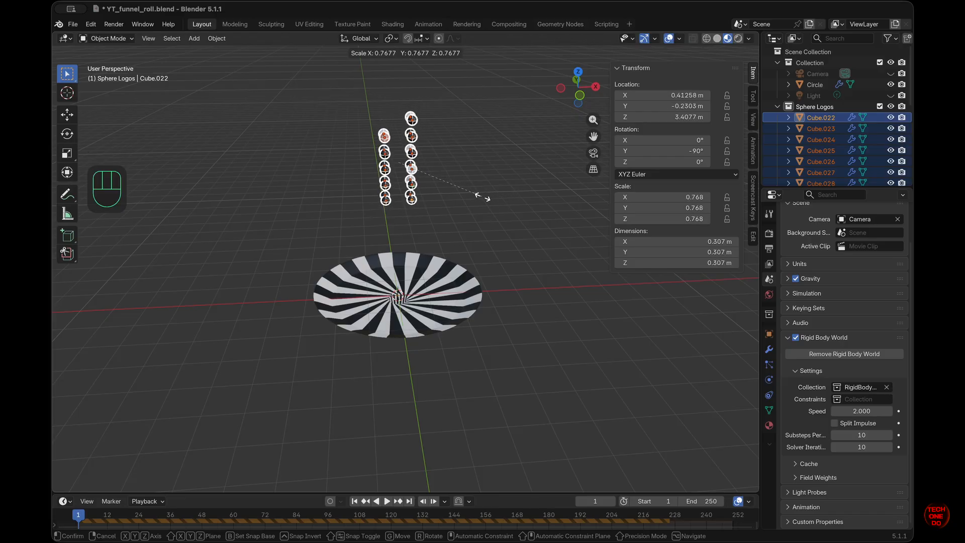
{"action": "key", "text": "ctrl"}
{"action": "key", "text": "shift"}
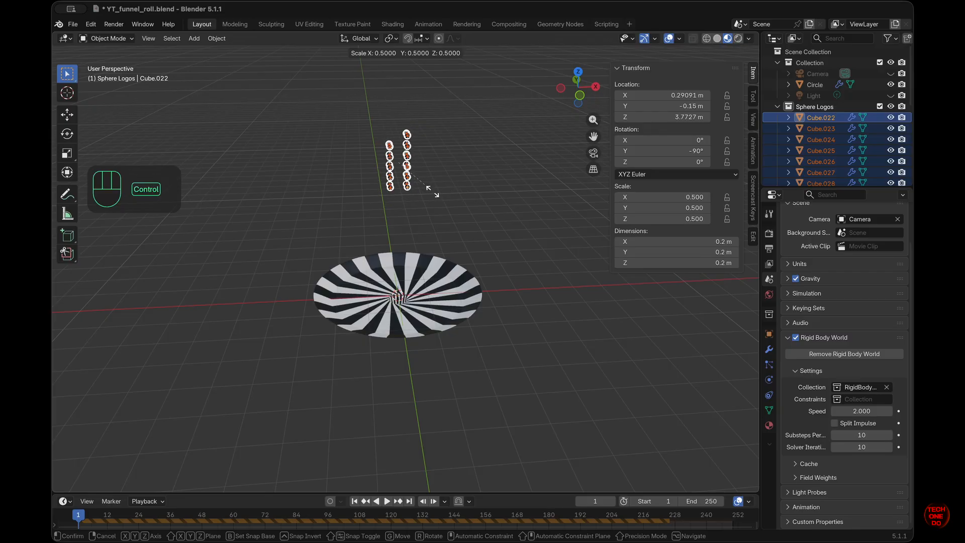
{"action": "left_click", "coordinate": [464, 193], "text": "ctrl"}
{"action": "left_click", "coordinate": [493, 200]}
Step: Compare the sphere size with the funnel's hole, select the funnel, and play the simulation to check how the spheres pass through
{"action": "scroll", "coordinate": [493, 200], "scroll_direction": "up", "scroll_amount": 5}
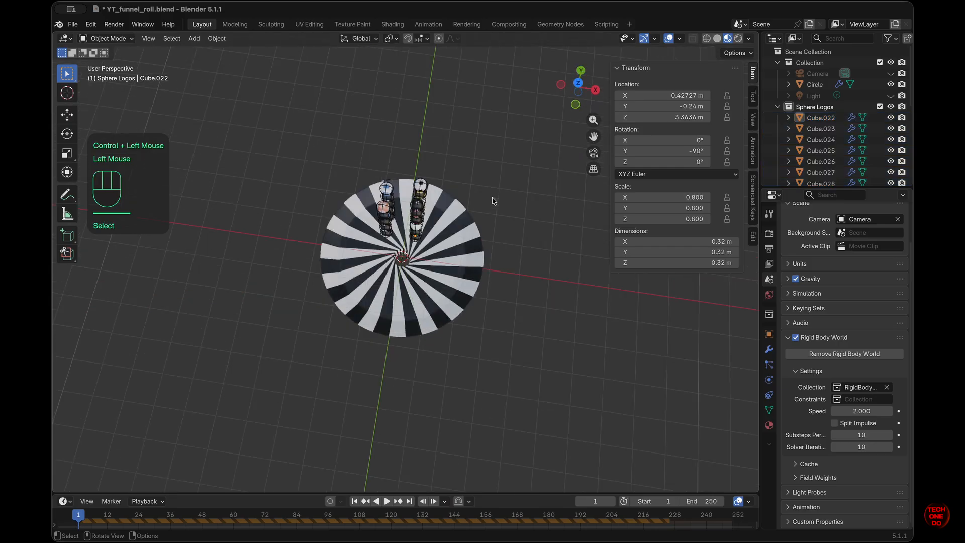
{"action": "scroll", "coordinate": [493, 201], "scroll_direction": "up", "scroll_amount": 3}
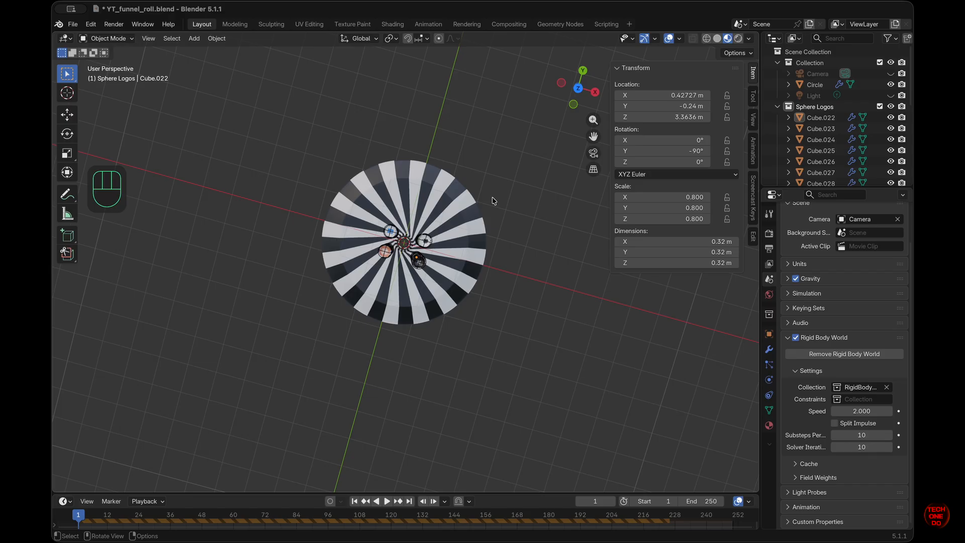
{"action": "scroll", "coordinate": [495, 200], "scroll_direction": "down", "scroll_amount": 6}
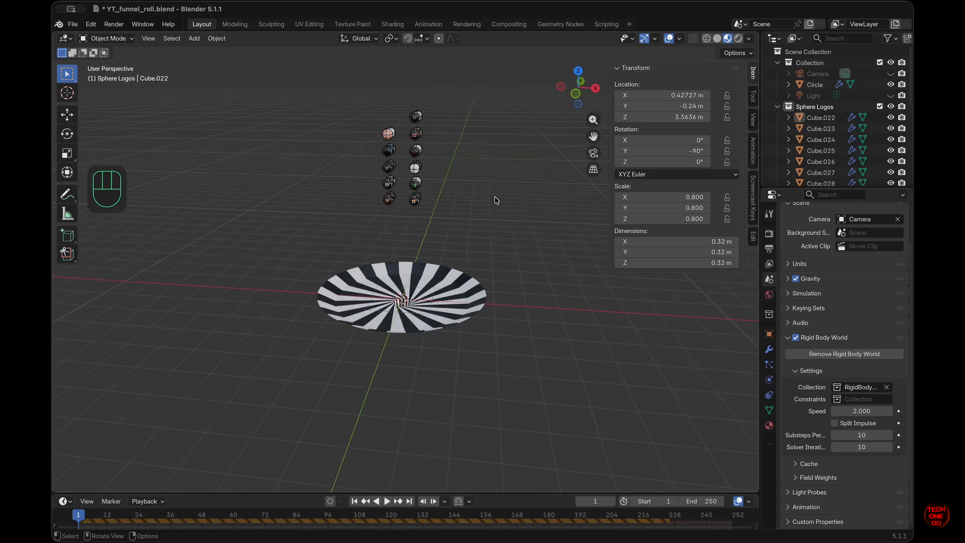
{"action": "left_click", "coordinate": [504, 276]}
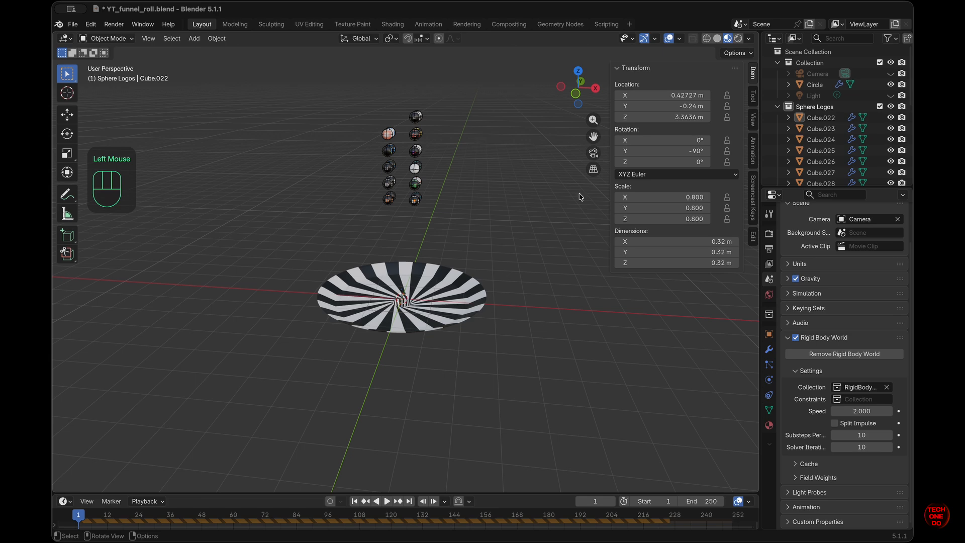
{"action": "scroll", "coordinate": [368, 312], "scroll_direction": "up", "scroll_amount": 8}
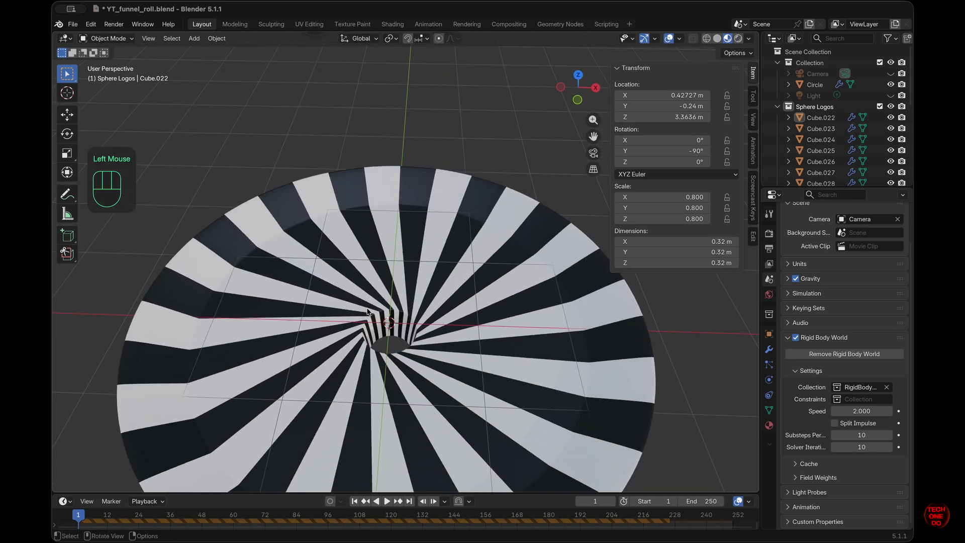
{"action": "scroll", "coordinate": [368, 312], "scroll_direction": "down", "scroll_amount": 5}
{"action": "left_click", "coordinate": [453, 421]}
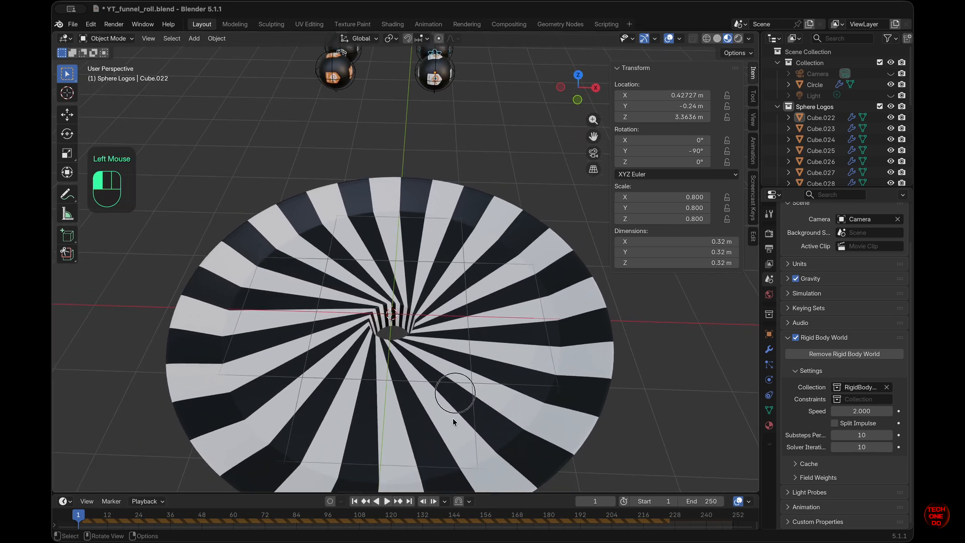
{"action": "left_click", "coordinate": [388, 501]}
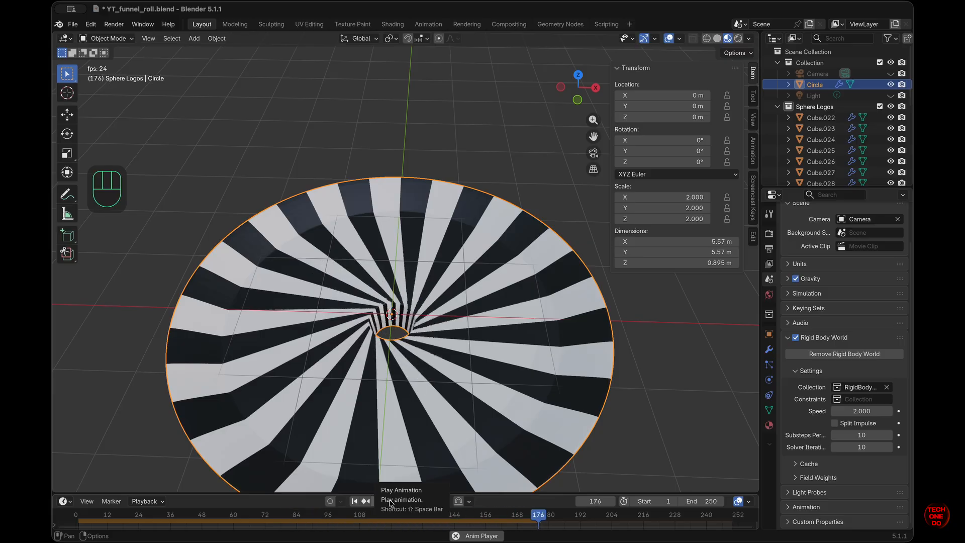
{"action": "left_click", "coordinate": [391, 501]}
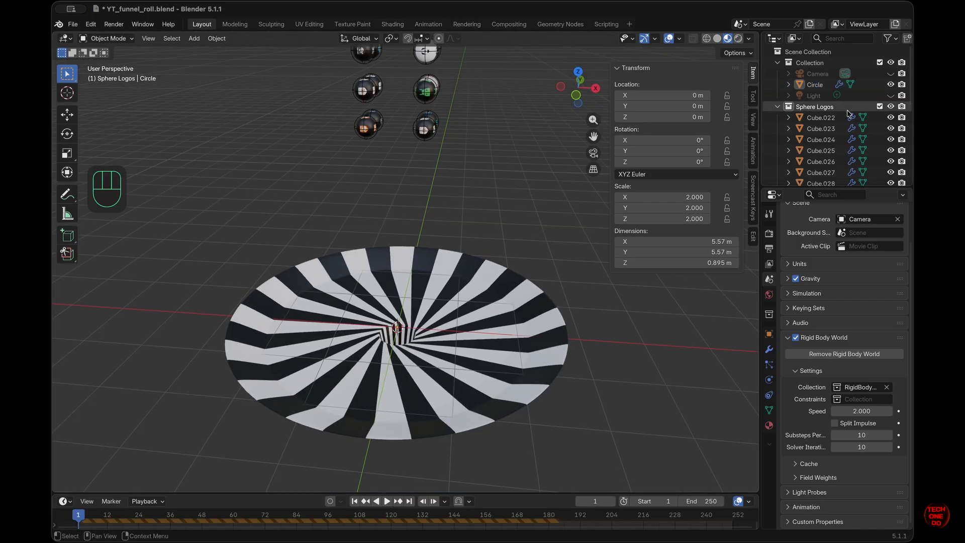
Step: Make Cube.022 the active object and select all objects in the Sphere Logos collection
{"action": "right_click", "coordinate": [815, 106]}
{"action": "left_click", "coordinate": [754, 132]}
{"action": "left_click", "coordinate": [676, 307]}
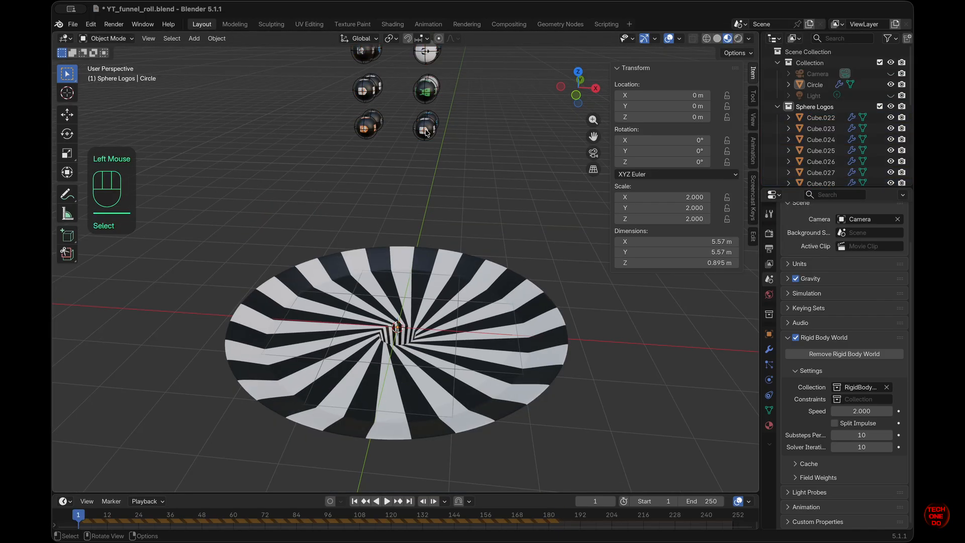
{"action": "left_click", "coordinate": [797, 117]}
{"action": "right_click", "coordinate": [815, 107]}
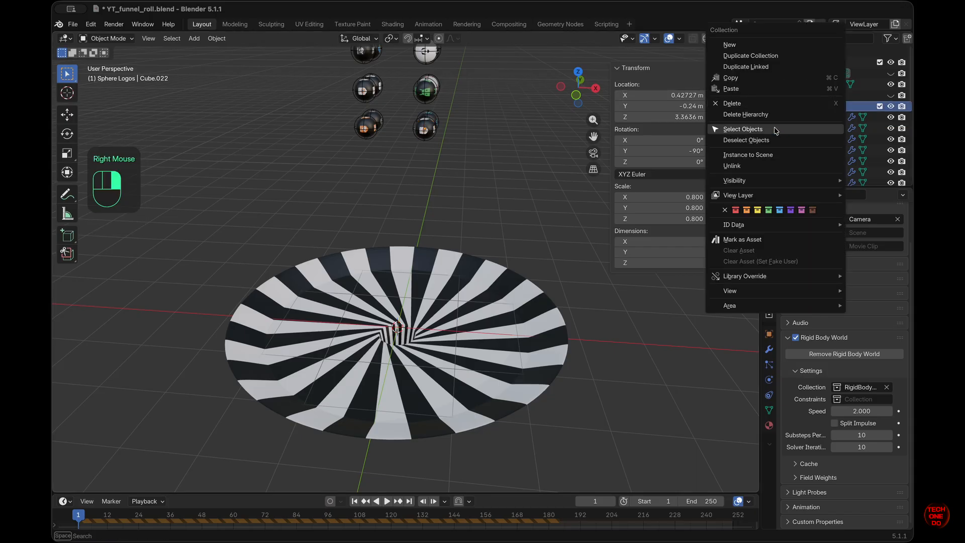
{"action": "left_click", "coordinate": [749, 129]}
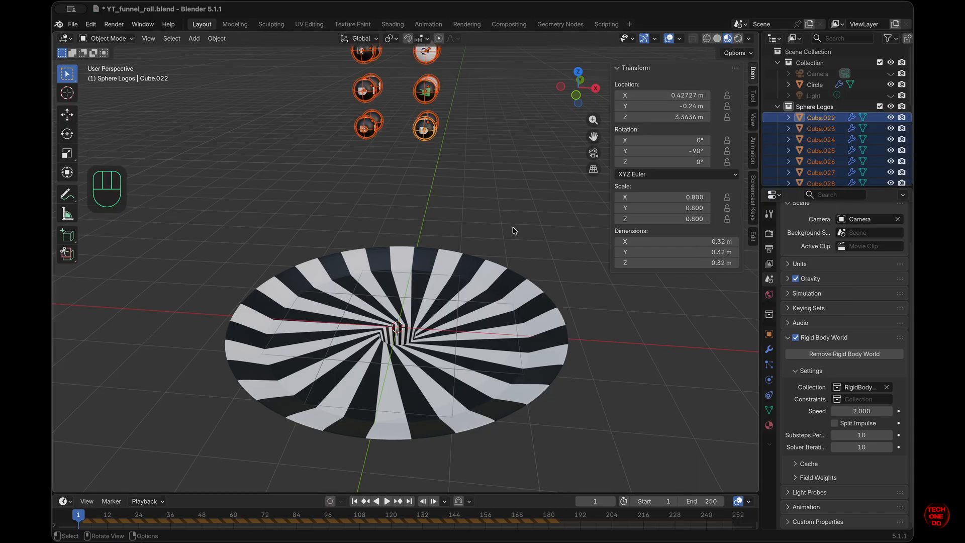
Step: Try scaling the selected spheres uniformly by 0.94, and undo the scaling and the deselection
{"action": "key", "text": "s"}
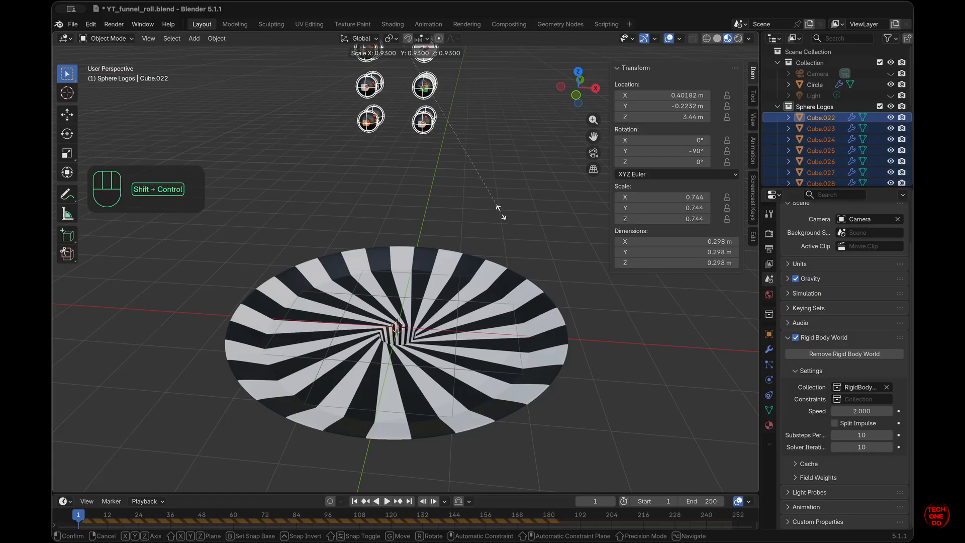
{"action": "left_click", "coordinate": [551, 216], "text": "ctrl+shift"}
{"action": "left_click", "coordinate": [552, 216]}
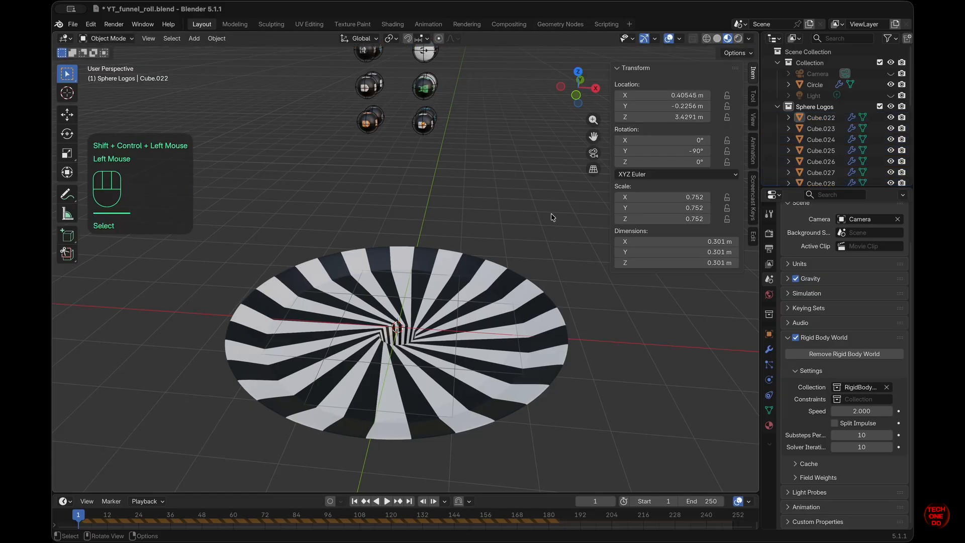
{"action": "scroll", "coordinate": [551, 216], "scroll_direction": "down", "scroll_amount": 3}
{"action": "key", "text": "super+z"}
{"action": "key", "text": "super+z"}
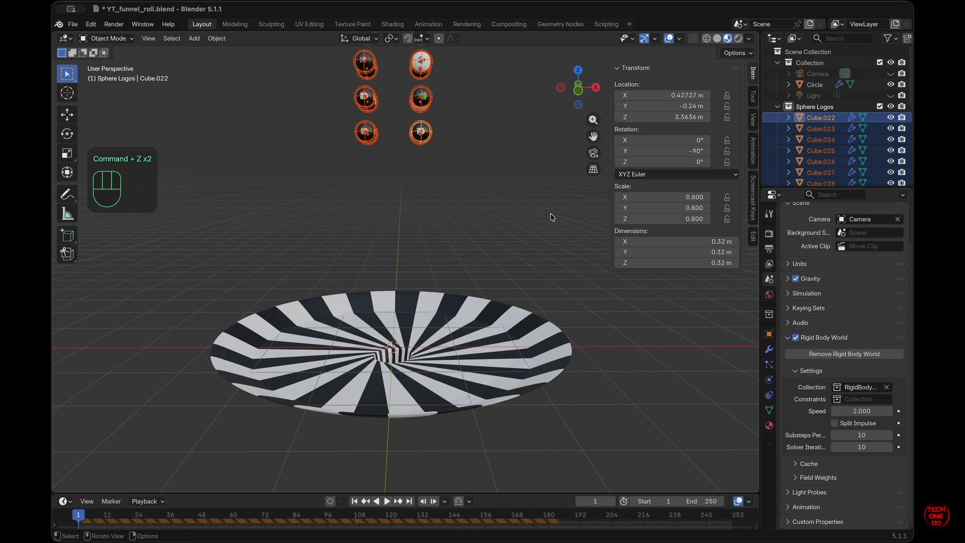
Step: Scale the selected spheres uniformly by 0.94, apply their rotation and scale, and deselect them
{"action": "key", "text": "s"}
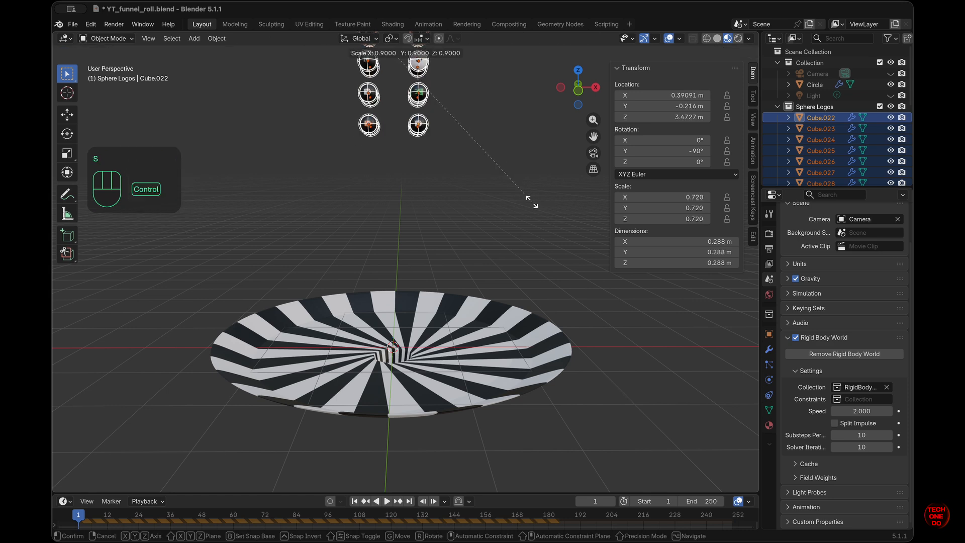
{"action": "left_click", "coordinate": [513, 176], "text": "ctrl+shift"}
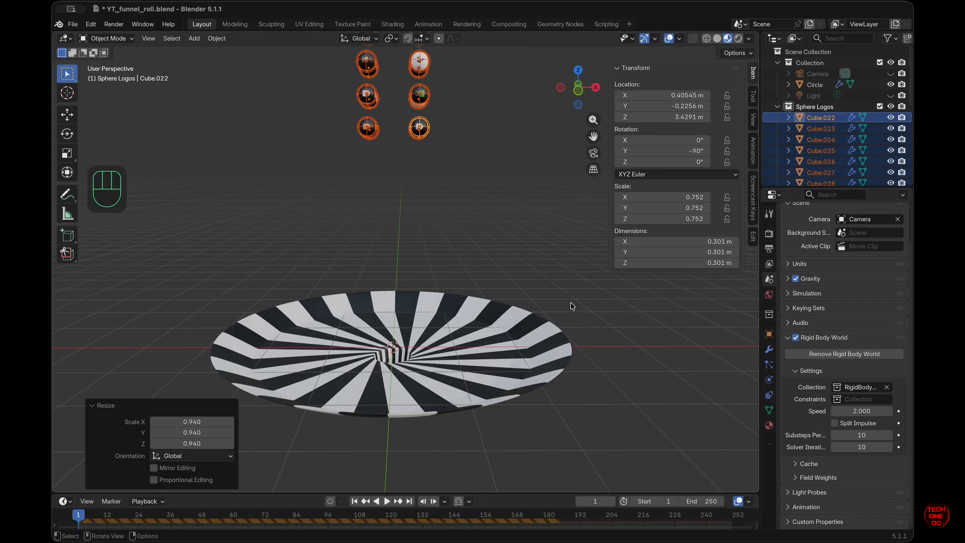
{"action": "key", "text": "super+a"}
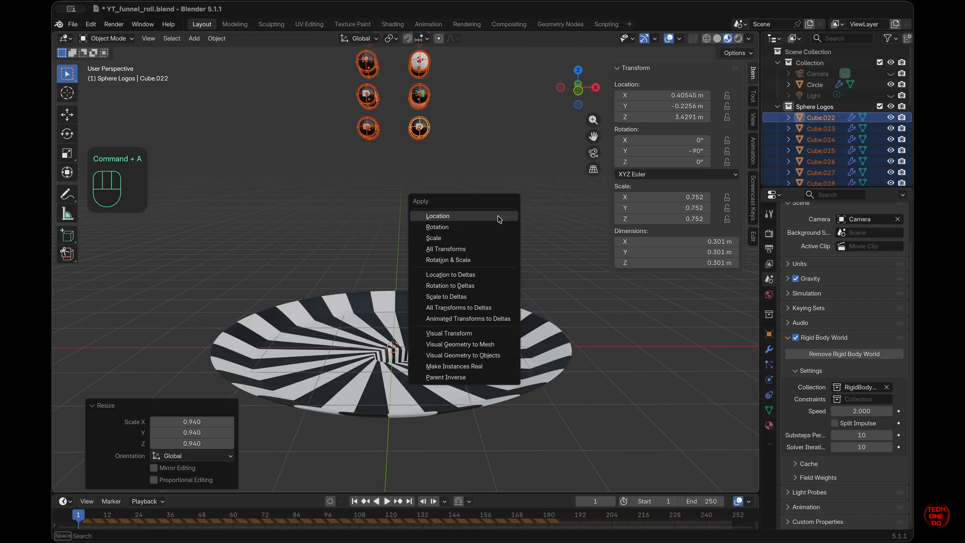
{"action": "left_click", "coordinate": [460, 260]}
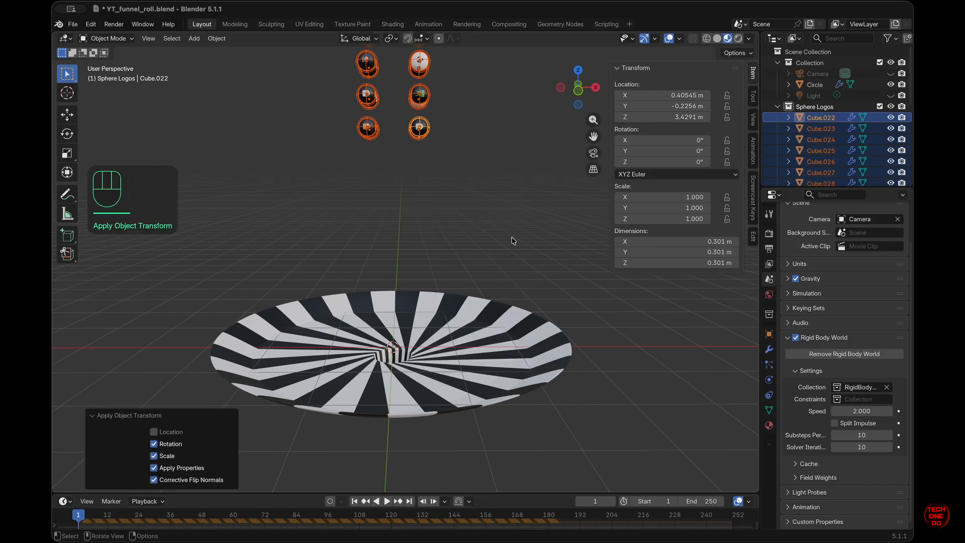
{"action": "left_click", "coordinate": [509, 222]}
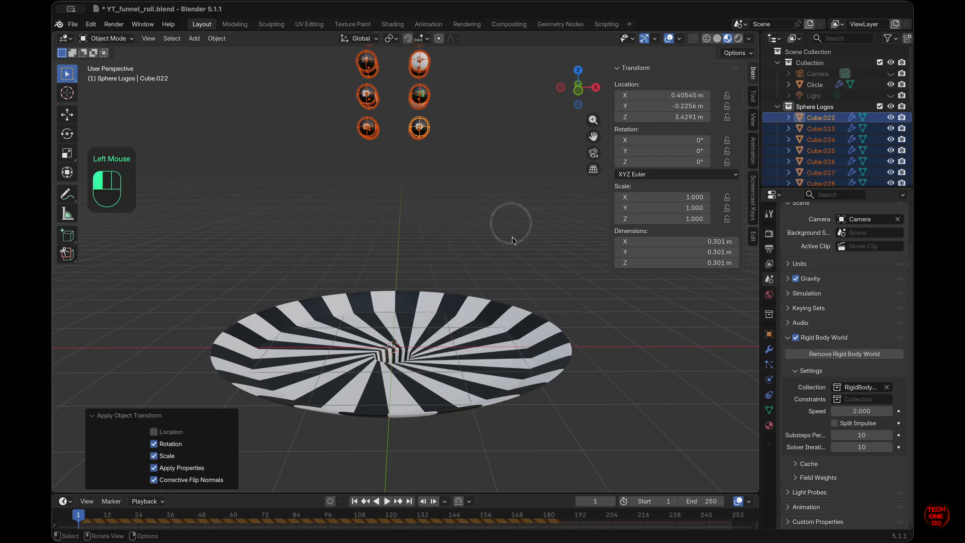
Step: Play the simulation with the resized spheres, stop it at frame 177, and look at the funnel through the camera
{"action": "left_click", "coordinate": [365, 501]}
{"action": "left_click", "coordinate": [387, 502]}
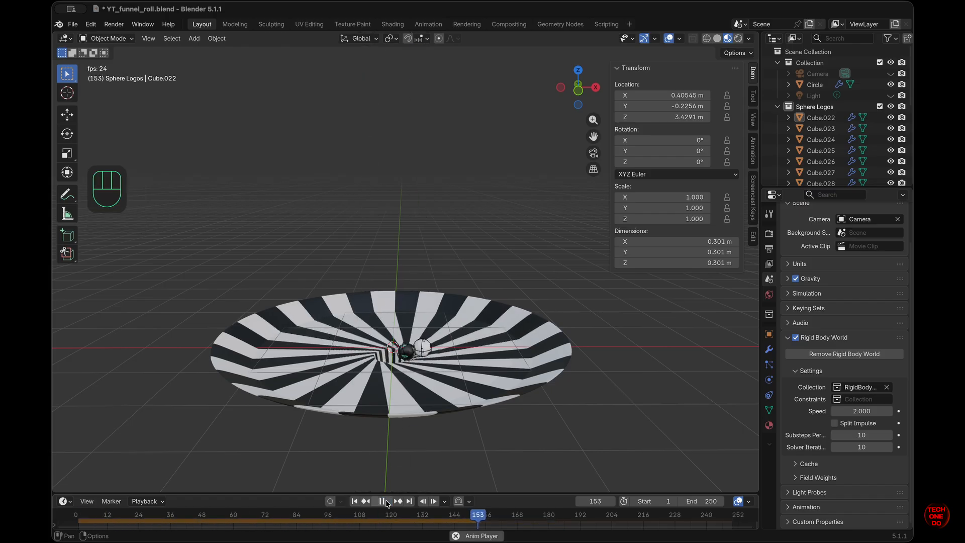
{"action": "left_click", "coordinate": [385, 501]}
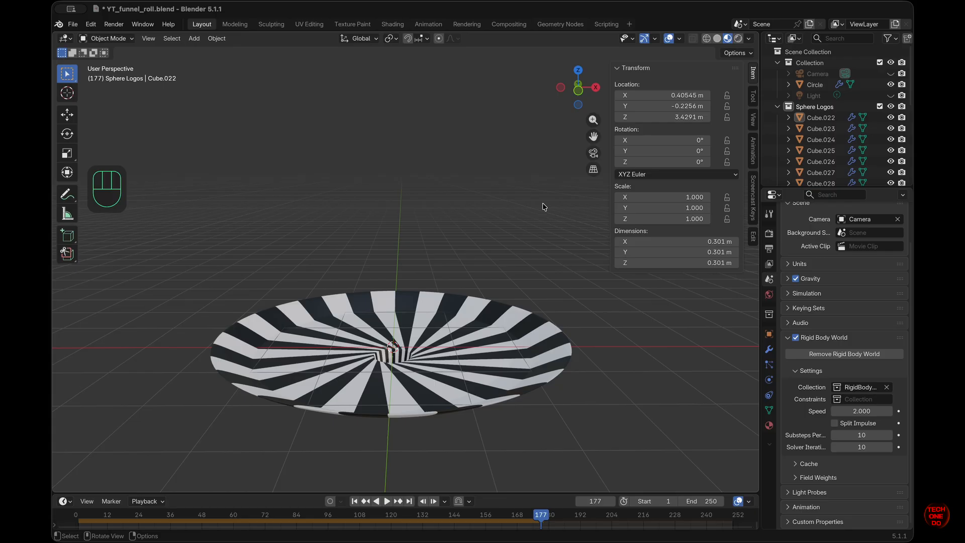
{"action": "left_click", "coordinate": [593, 153]}
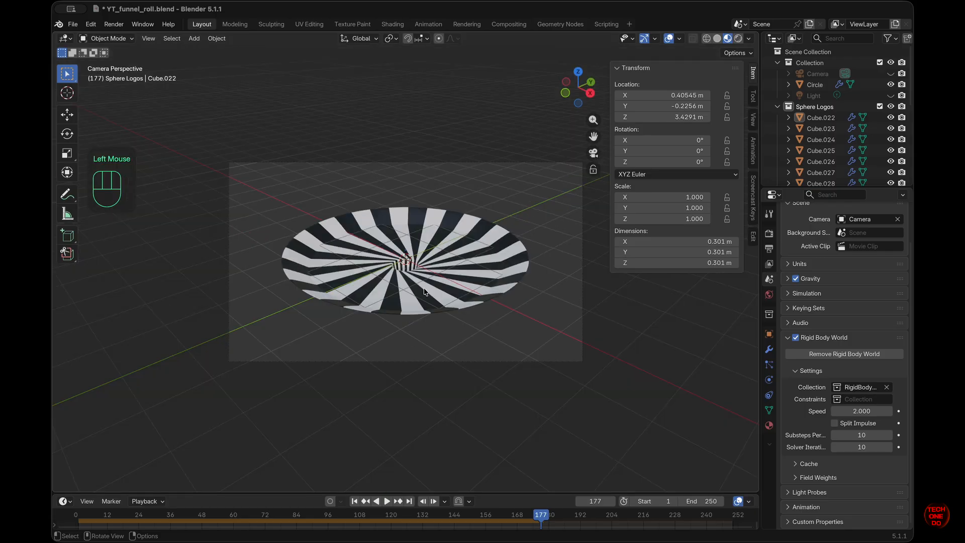
Step: Leave the camera view, unhide the camera in the viewport, and exclude the light from renders
{"action": "left_click", "coordinate": [594, 153]}
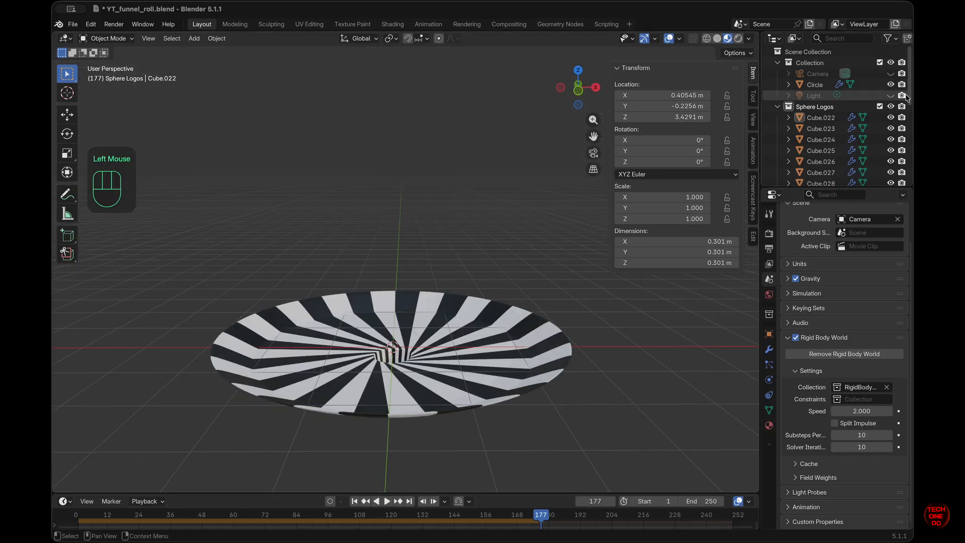
{"action": "left_click", "coordinate": [891, 73]}
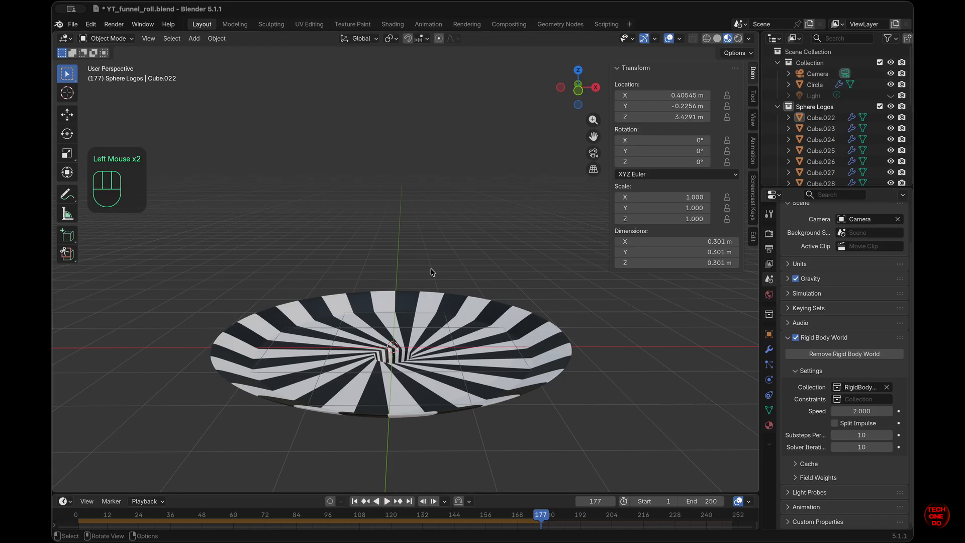
{"action": "left_click", "coordinate": [901, 96]}
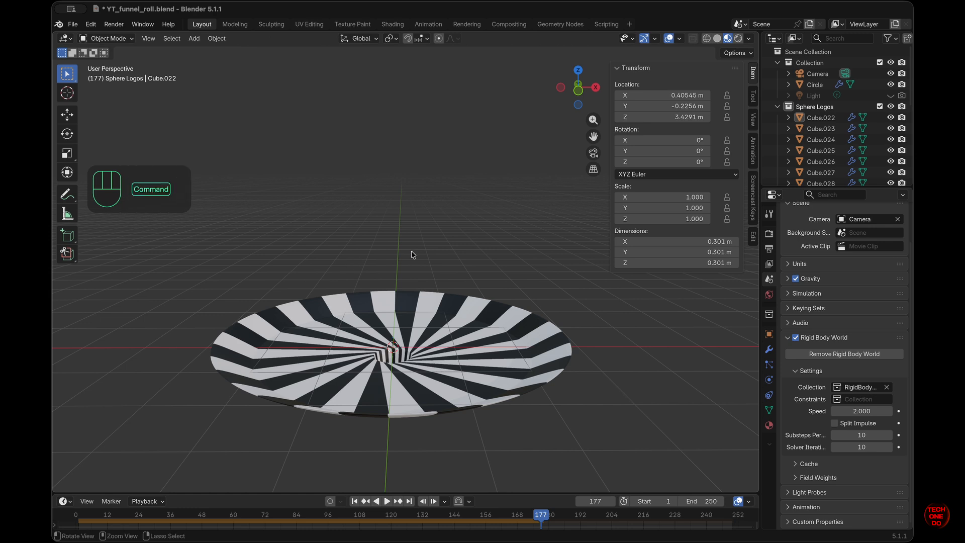
Step: Select the camera and reset its location to 0 m and its rotation to 0° on all three axes
{"action": "scroll", "coordinate": [411, 254], "scroll_direction": "down", "scroll_amount": 5}
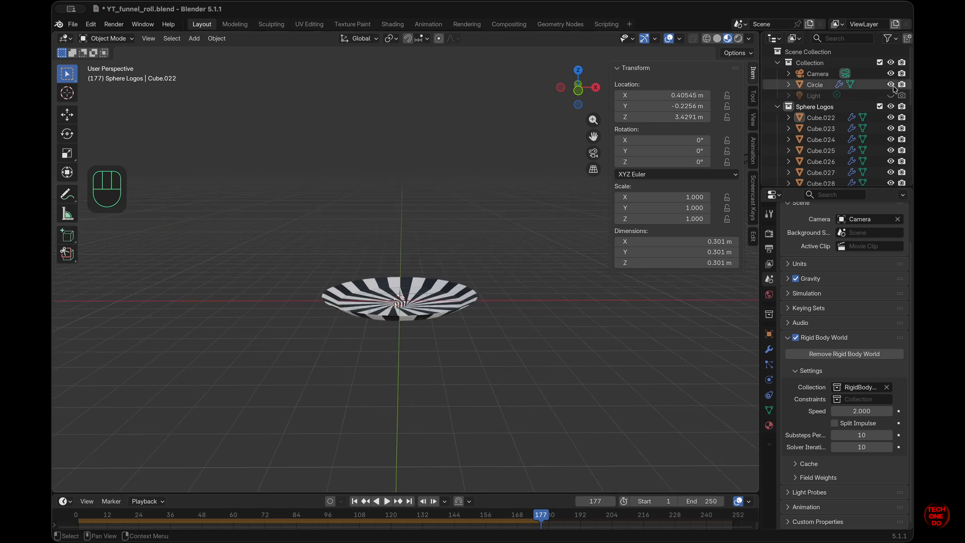
{"action": "scroll", "coordinate": [519, 283], "scroll_direction": "down", "scroll_amount": 6, "text": "super"}
{"action": "scroll", "coordinate": [519, 283], "scroll_direction": "up", "scroll_amount": 5, "text": "super"}
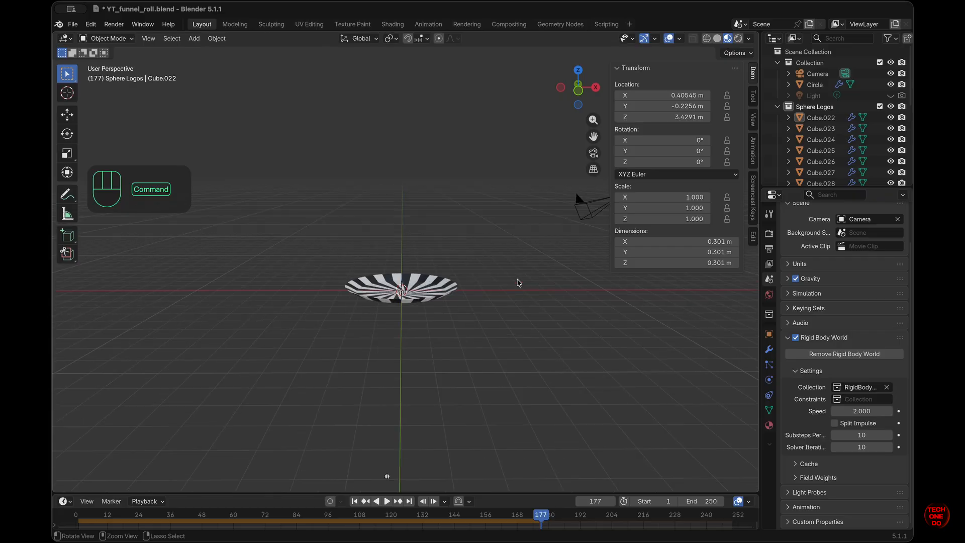
{"action": "scroll", "coordinate": [519, 283], "scroll_direction": "down", "scroll_amount": 1, "text": "super"}
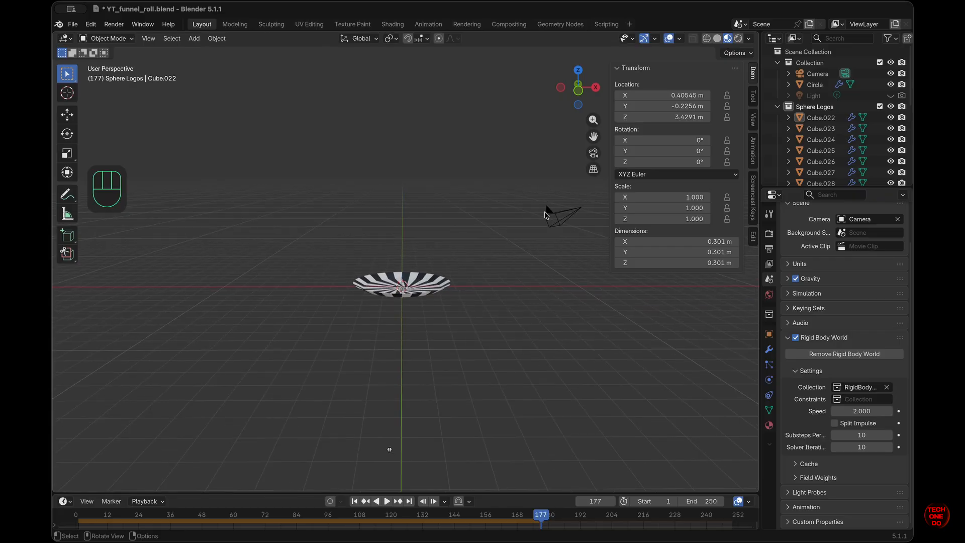
{"action": "left_click", "coordinate": [546, 215]}
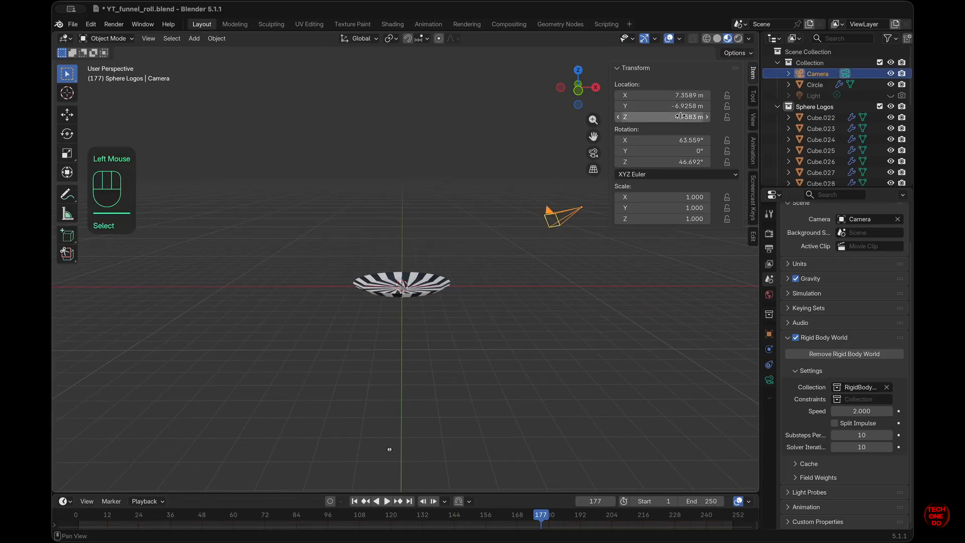
{"action": "mouse_move", "coordinate": [670, 94]}
{"action": "left_mouse_down"}
{"action": "mouse_move", "coordinate": [670, 111]}
{"action": "mouse_move", "coordinate": [682, 95]}
{"action": "left_mouse_up"}
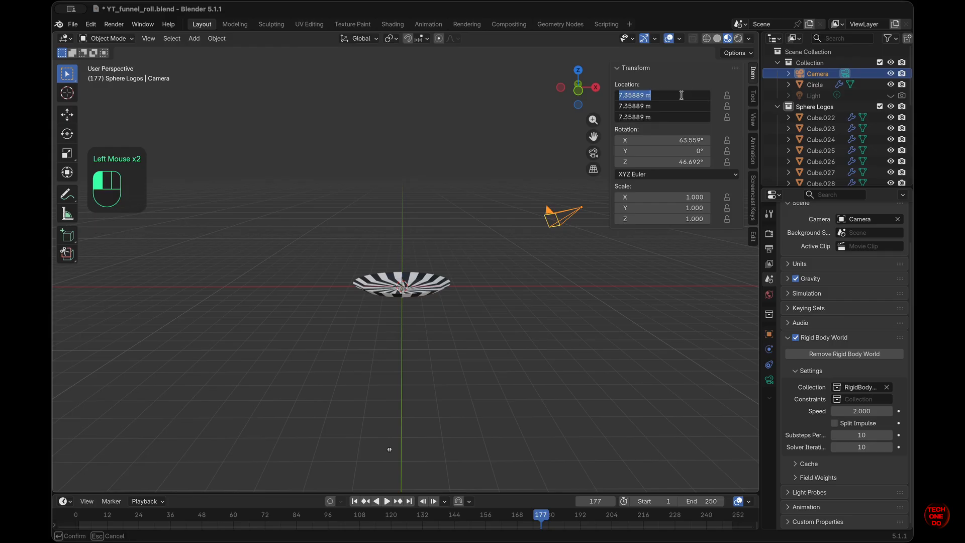
{"action": "type", "text": "0"}
{"action": "key", "text": "Return"}
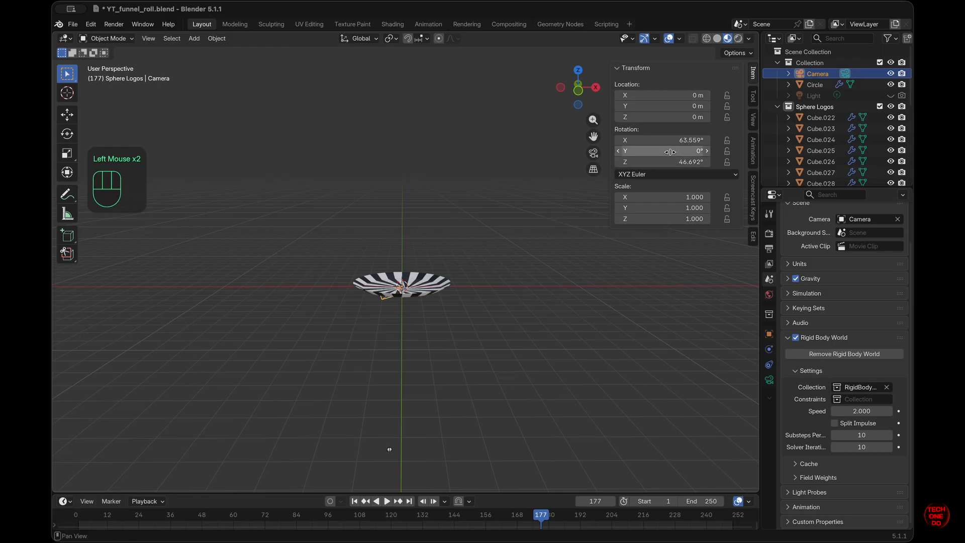
{"action": "mouse_move", "coordinate": [670, 140]}
{"action": "left_mouse_down"}
{"action": "mouse_move", "coordinate": [670, 162]}
{"action": "mouse_move", "coordinate": [670, 141]}
{"action": "left_mouse_up"}
{"action": "type", "text": "0"}
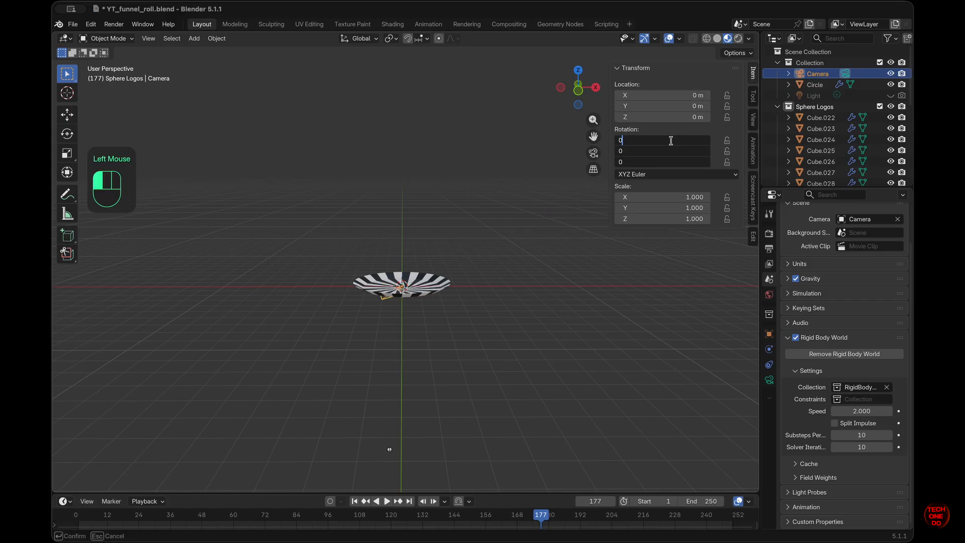
{"action": "key", "text": "Return"}
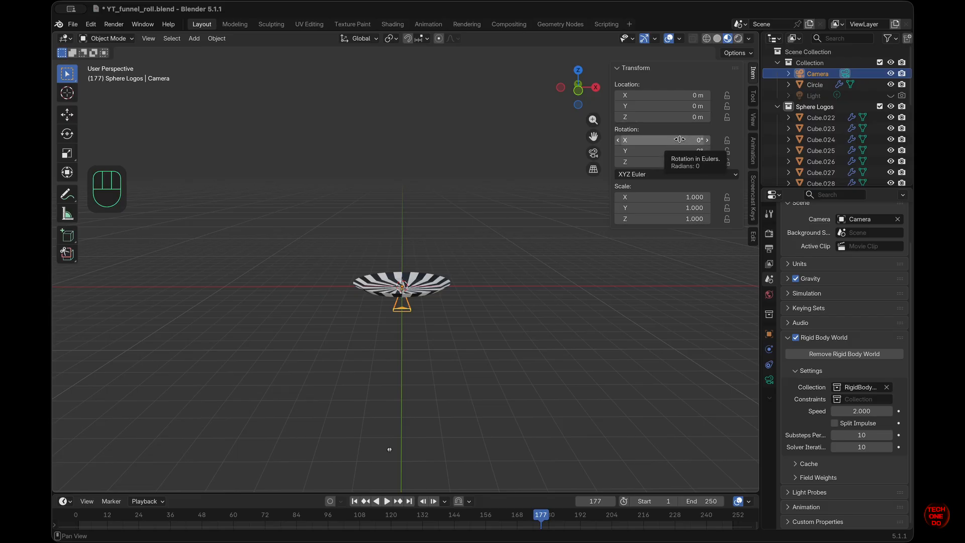
Step: Set the camera's X rotation to 145° and its Z rotation to -90°
{"action": "left_click_drag", "start_coordinate": [679, 139], "coordinate": [704, 128]}
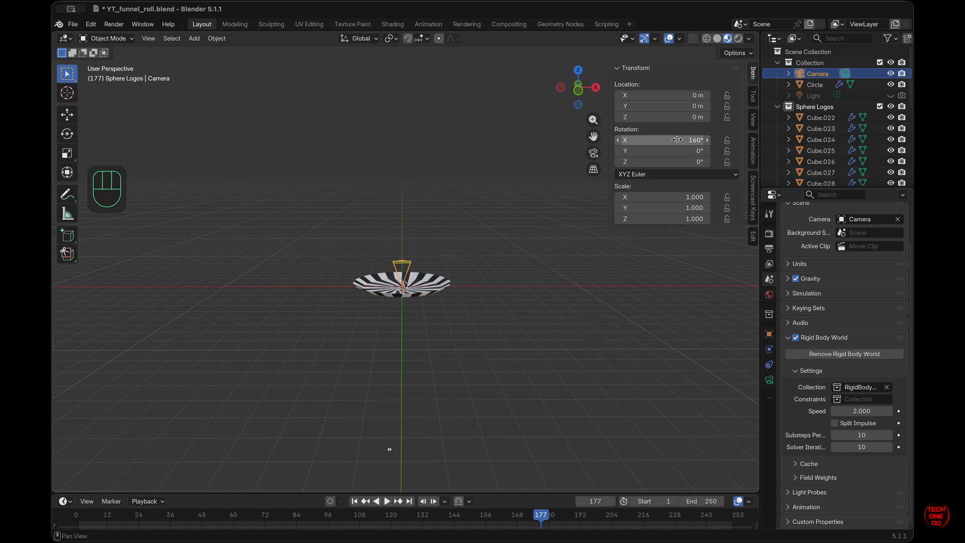
{"action": "left_click", "coordinate": [664, 140]}
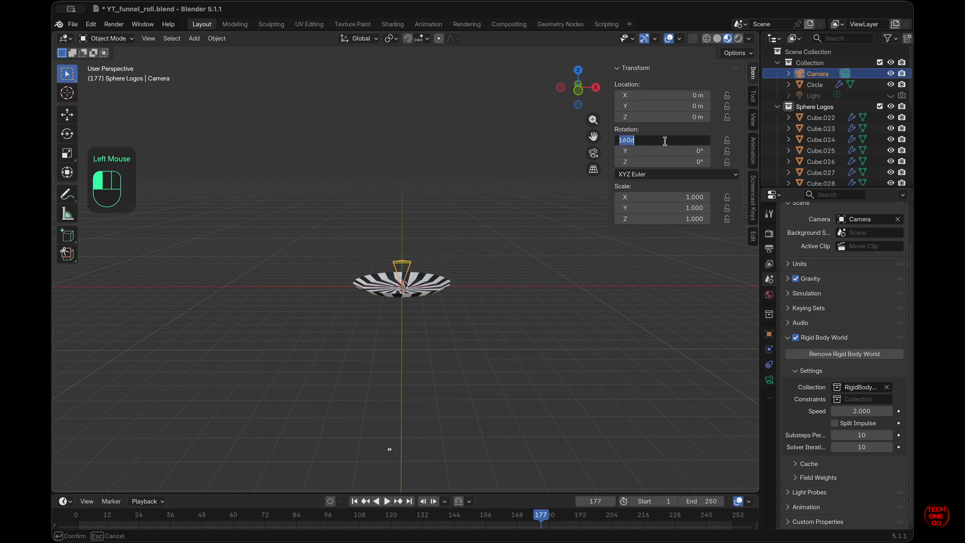
{"action": "type", "text": "145"}
{"action": "key", "text": "Return"}
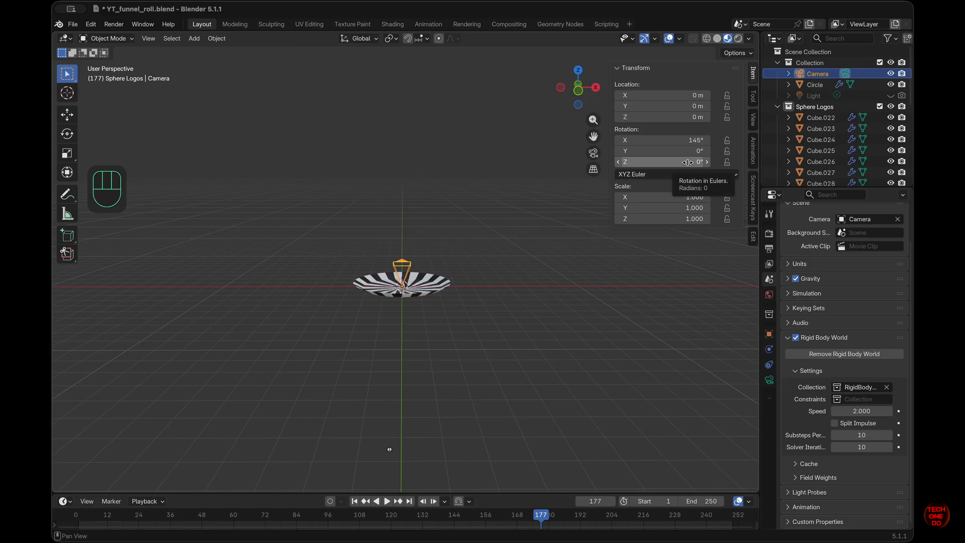
{"action": "left_click_drag", "start_coordinate": [688, 162], "coordinate": [687, 162]}
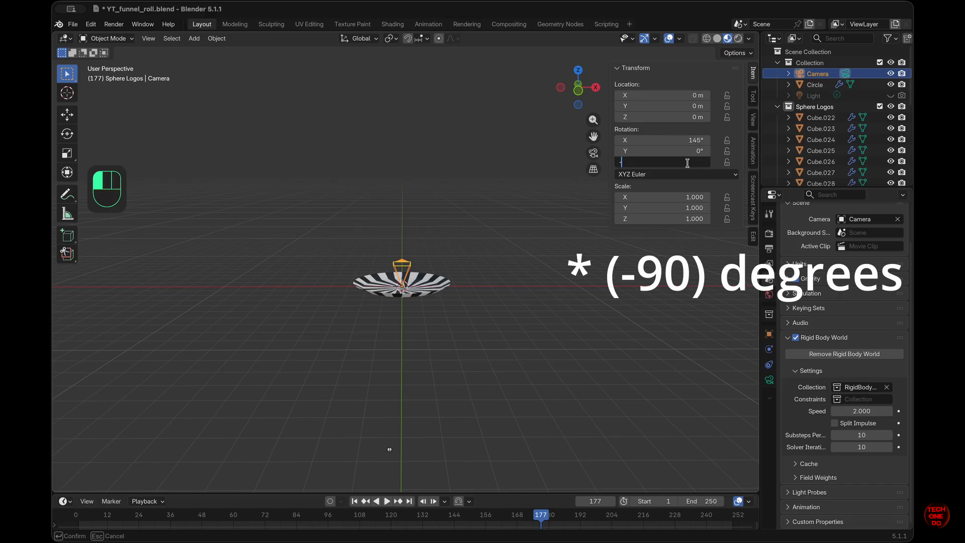
{"action": "key", "text": "Return"}
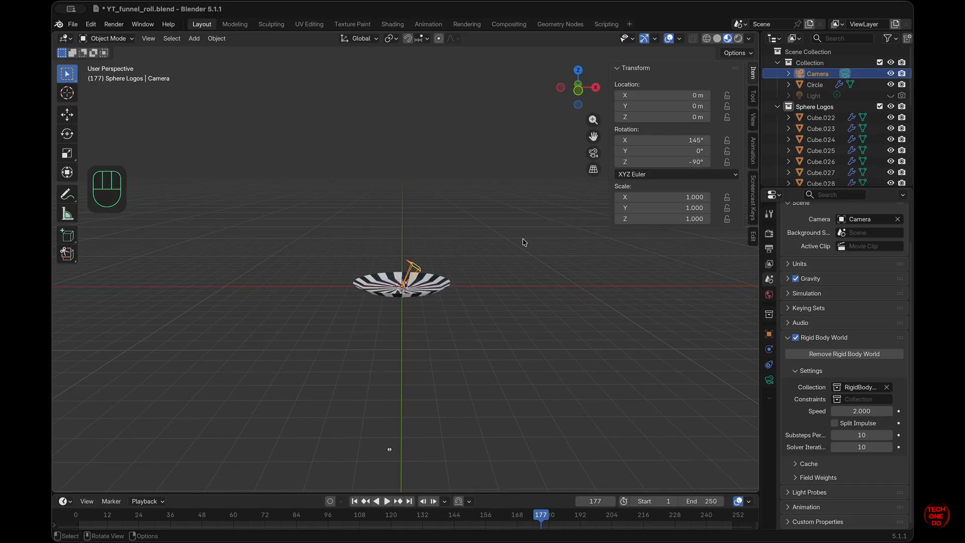
Step: Set the camera's X location to -1.8 m
{"action": "scroll", "coordinate": [524, 243], "scroll_direction": "up", "scroll_amount": 10}
{"action": "scroll", "coordinate": [523, 243], "scroll_direction": "down", "scroll_amount": 6}
{"action": "scroll", "coordinate": [524, 243], "scroll_direction": "down", "scroll_amount": 5}
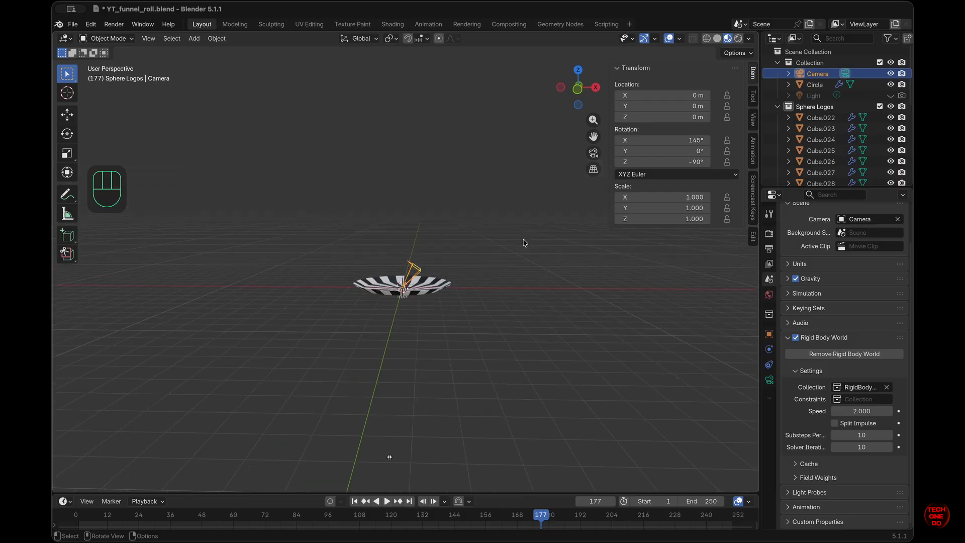
{"action": "left_click_drag", "start_coordinate": [676, 96], "coordinate": [623, 94]}
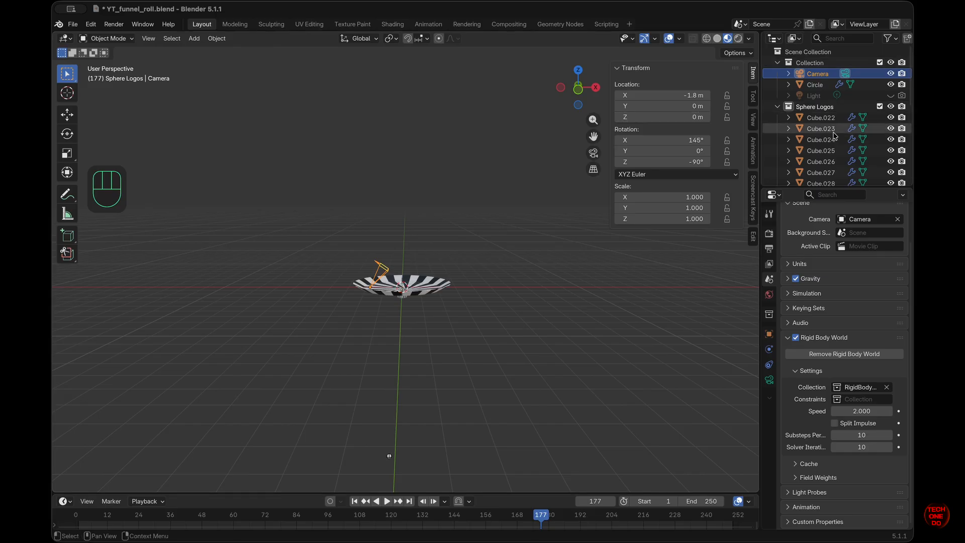
Step: Return to the first frame, look through the camera, and set its X location to -2.42 m
{"action": "left_click", "coordinate": [358, 502]}
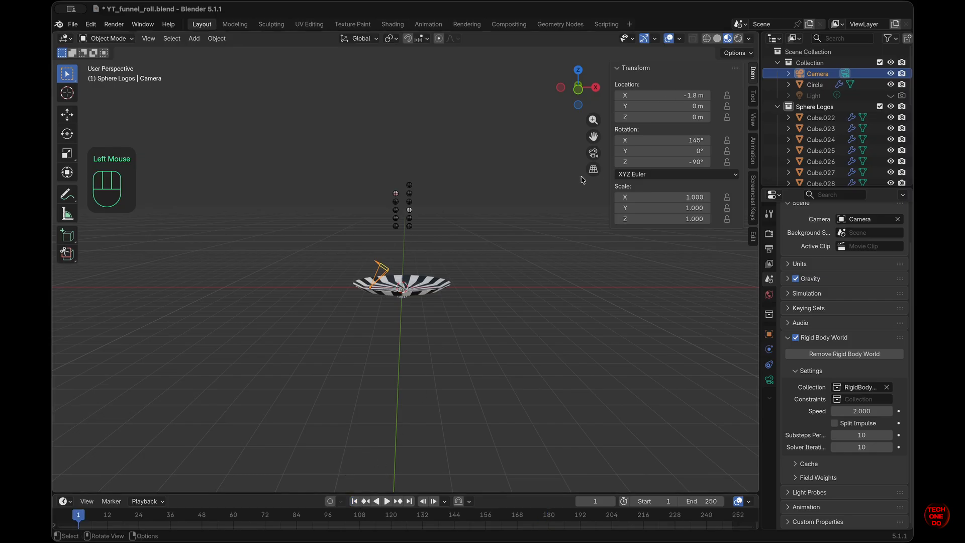
{"action": "left_click", "coordinate": [593, 153]}
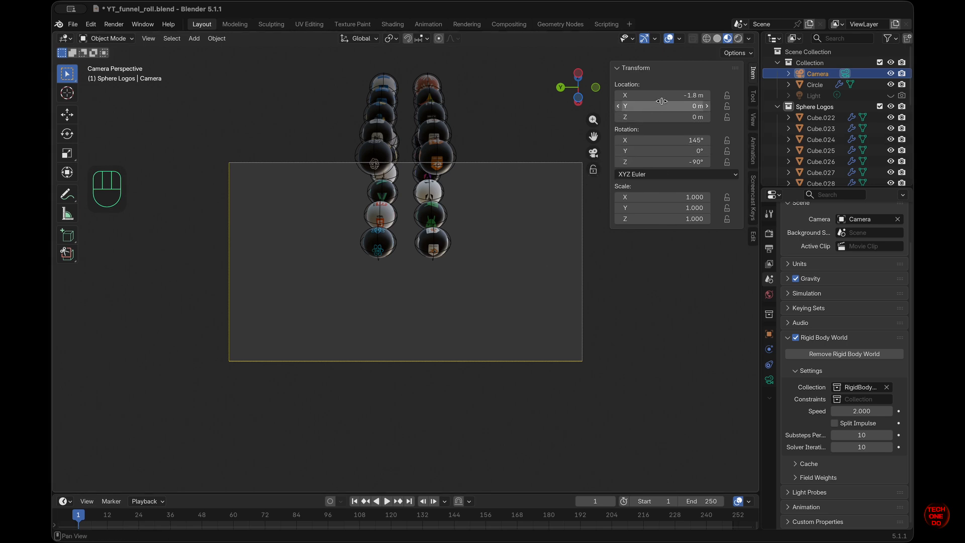
{"action": "left_click_drag", "start_coordinate": [652, 95], "coordinate": [640, 94]}
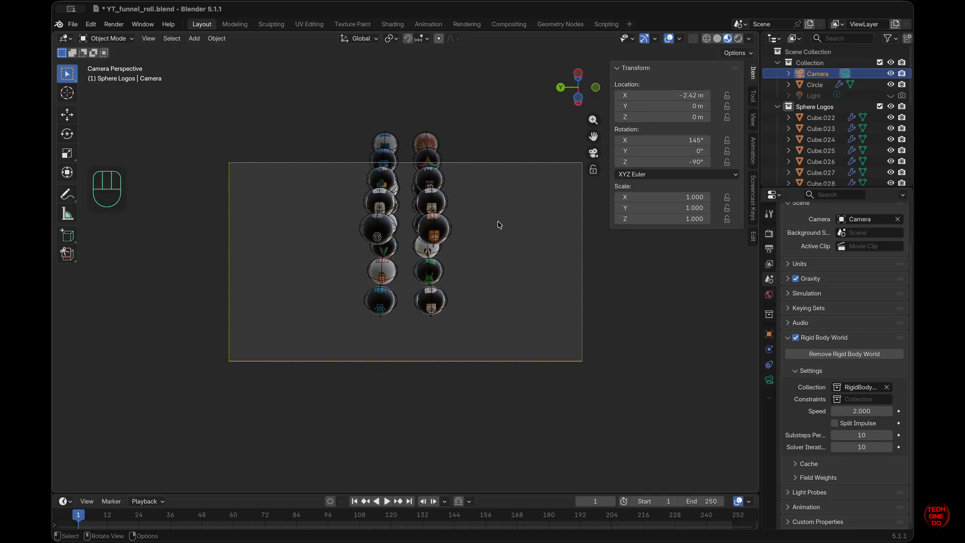
Step: Check through the camera how the two columns of logo spheres are framed
{"action": "scroll", "coordinate": [491, 227], "scroll_direction": "right", "scroll_amount": 5}
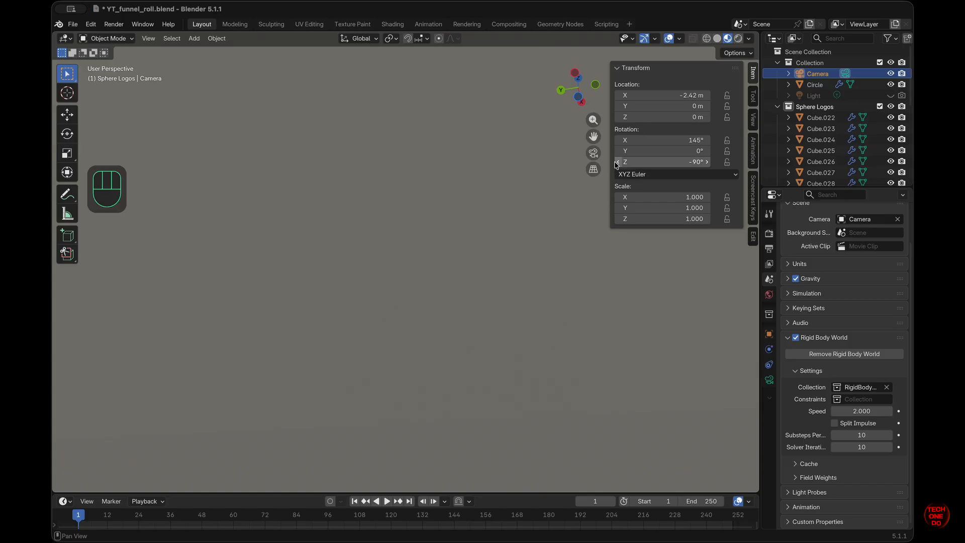
{"action": "left_click", "coordinate": [597, 154]}
{"action": "scroll", "coordinate": [523, 218], "scroll_direction": "down", "scroll_amount": 4, "text": "super"}
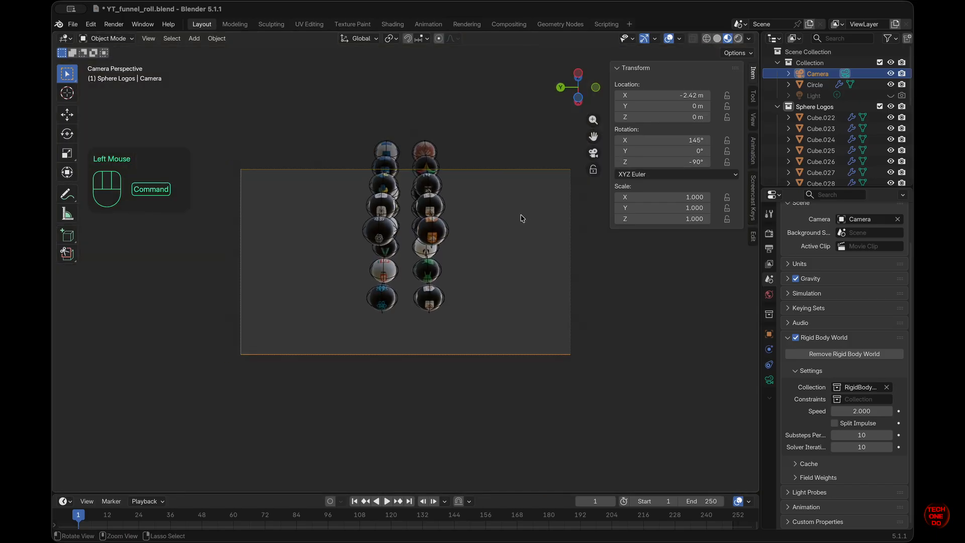
{"action": "double_click", "coordinate": [677, 95]}
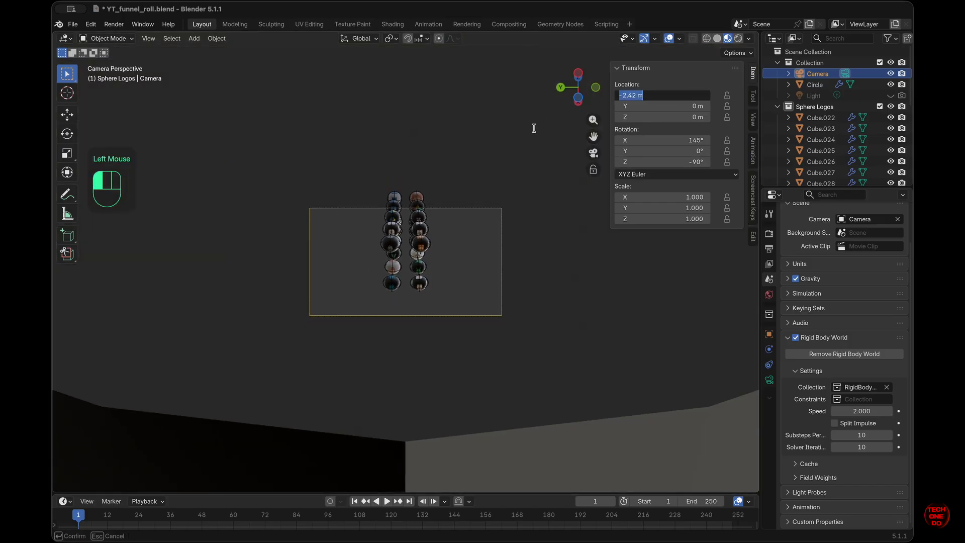
{"action": "left_click", "coordinate": [591, 247]}
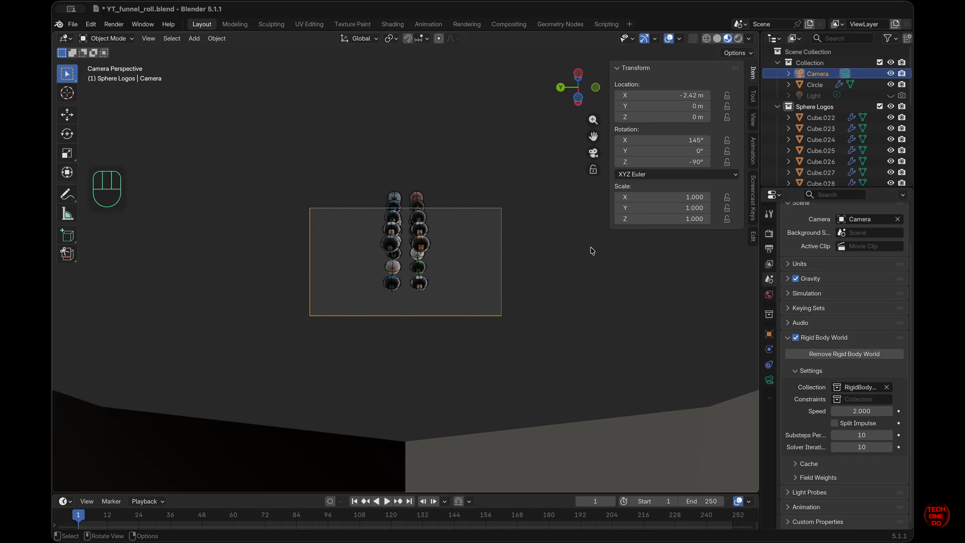
{"action": "left_click", "coordinate": [555, 237]}
Step: Examine the camera's position relative to the funnel and the spheres from outside, comparing it with the camera's view
{"action": "left_click", "coordinate": [595, 154]}
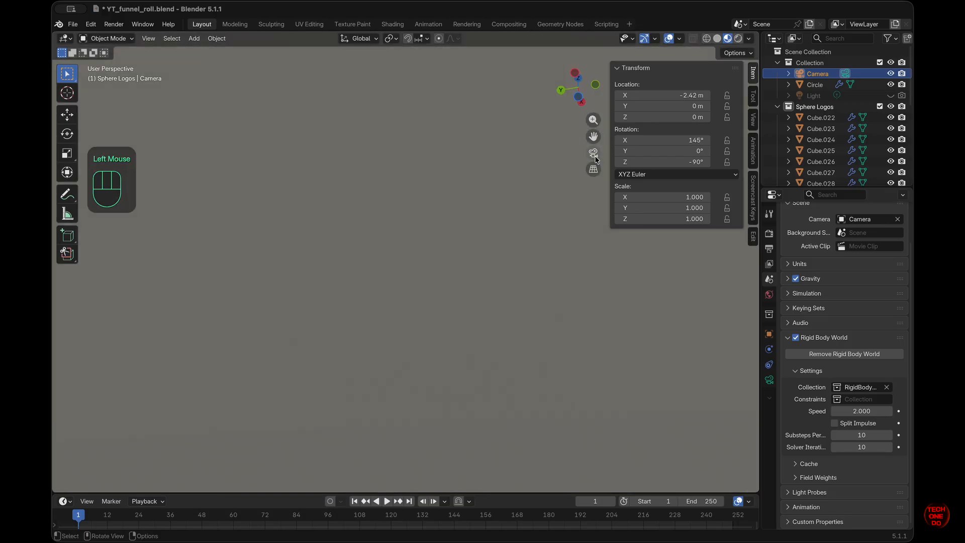
{"action": "scroll", "coordinate": [525, 293], "scroll_direction": "down", "scroll_amount": 8, "text": "super"}
{"action": "scroll", "coordinate": [525, 294], "scroll_direction": "down", "scroll_amount": 6}
{"action": "scroll", "coordinate": [525, 294], "scroll_direction": "up", "scroll_amount": 3}
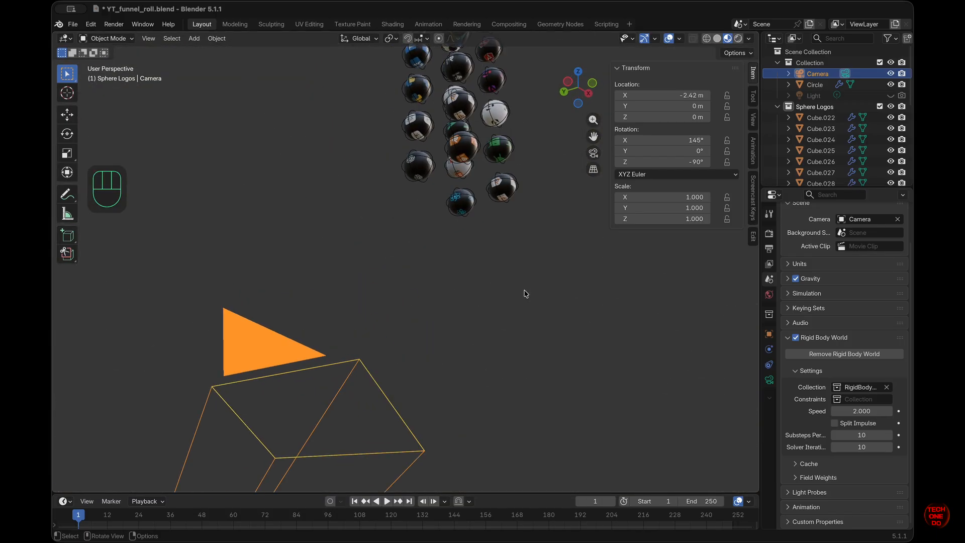
{"action": "scroll", "coordinate": [525, 293], "scroll_direction": "left", "scroll_amount": 5}
{"action": "scroll", "coordinate": [526, 294], "scroll_direction": "down", "scroll_amount": 6, "text": "super"}
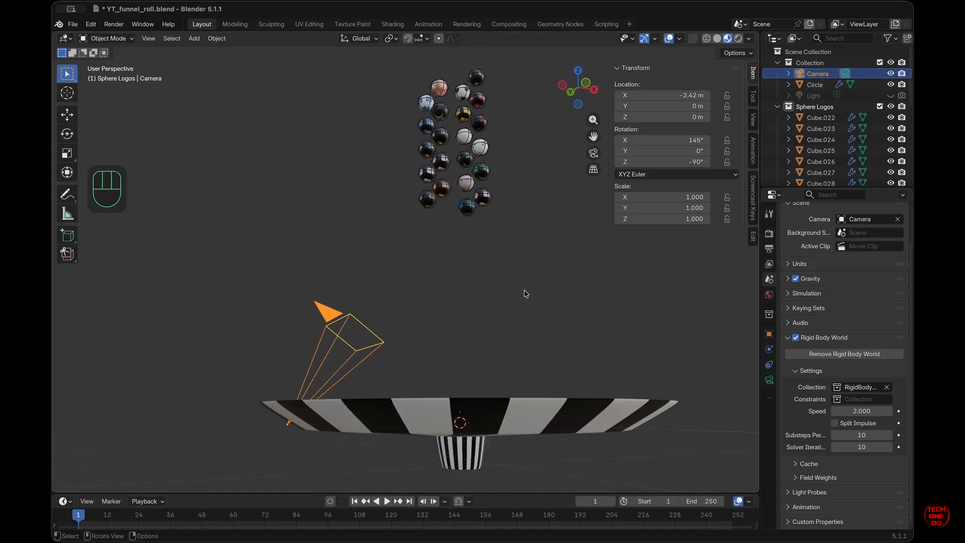
{"action": "left_click", "coordinate": [593, 153]}
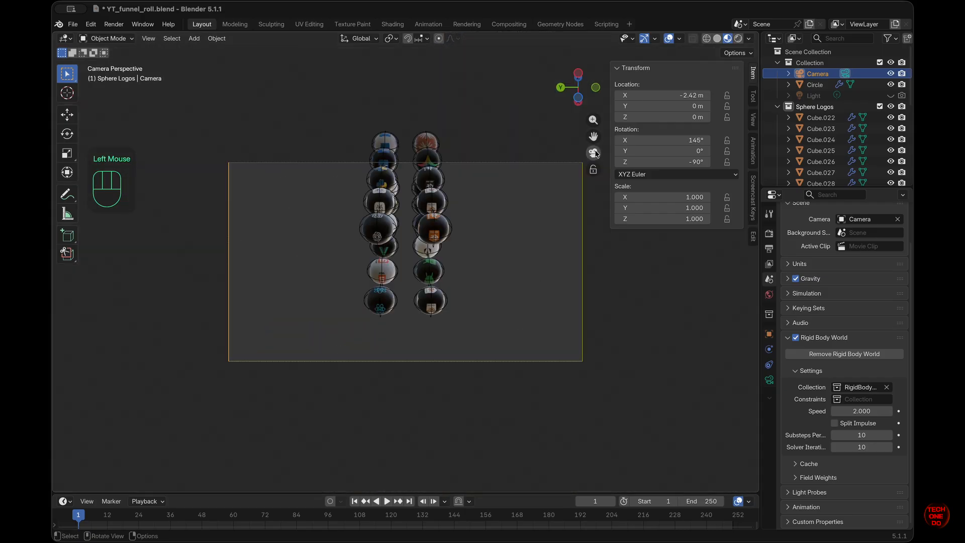
{"action": "left_click", "coordinate": [594, 154]}
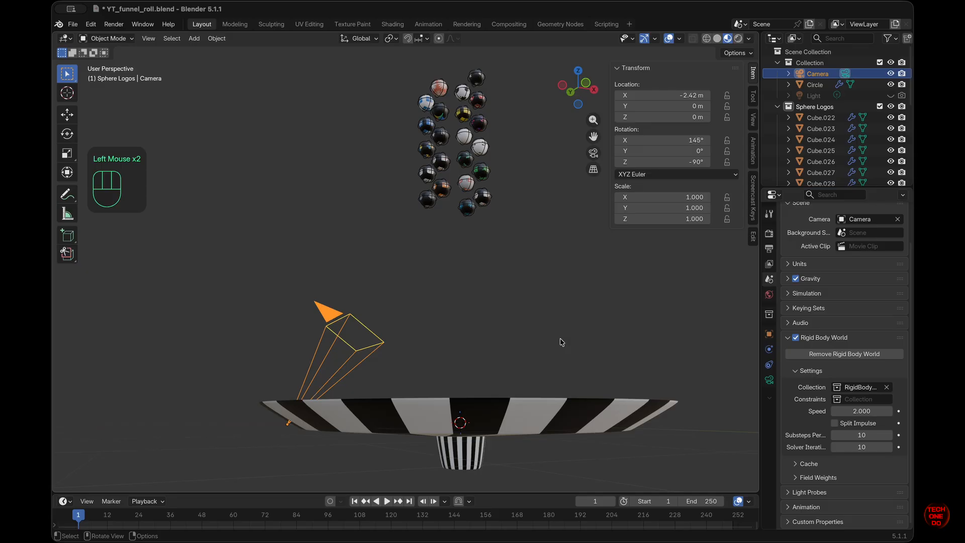
{"action": "scroll", "coordinate": [562, 342], "scroll_direction": "up", "scroll_amount": 3}
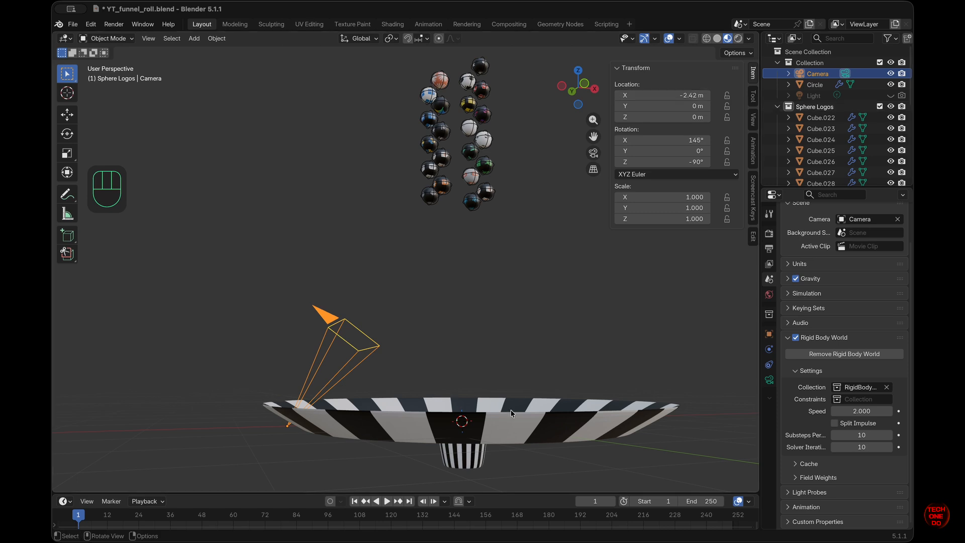
Step: Enlarge the timeline area, reselect the camera in the scene collection, and check the view through it
{"action": "left_click_drag", "start_coordinate": [526, 494], "coordinate": [520, 451]}
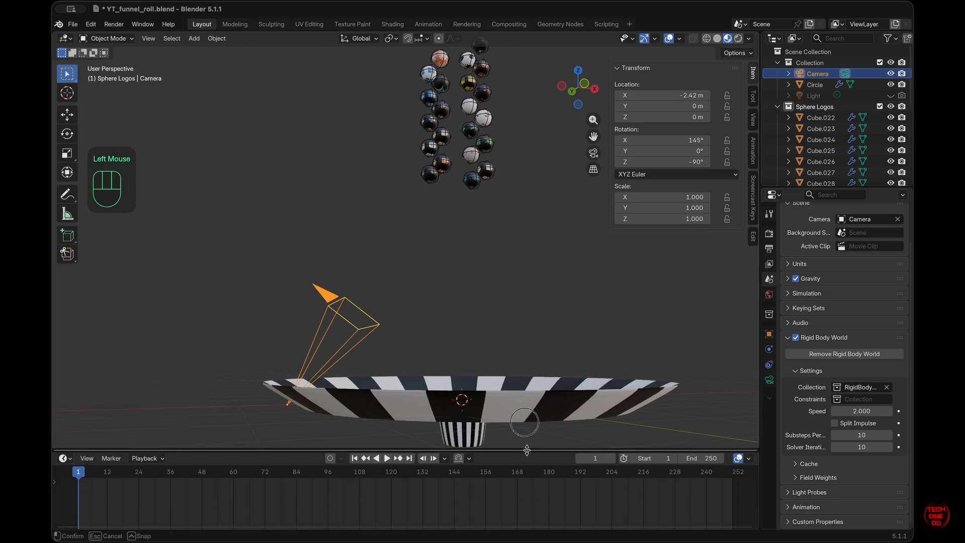
{"action": "left_click", "coordinate": [814, 71]}
{"action": "left_click", "coordinate": [814, 71]}
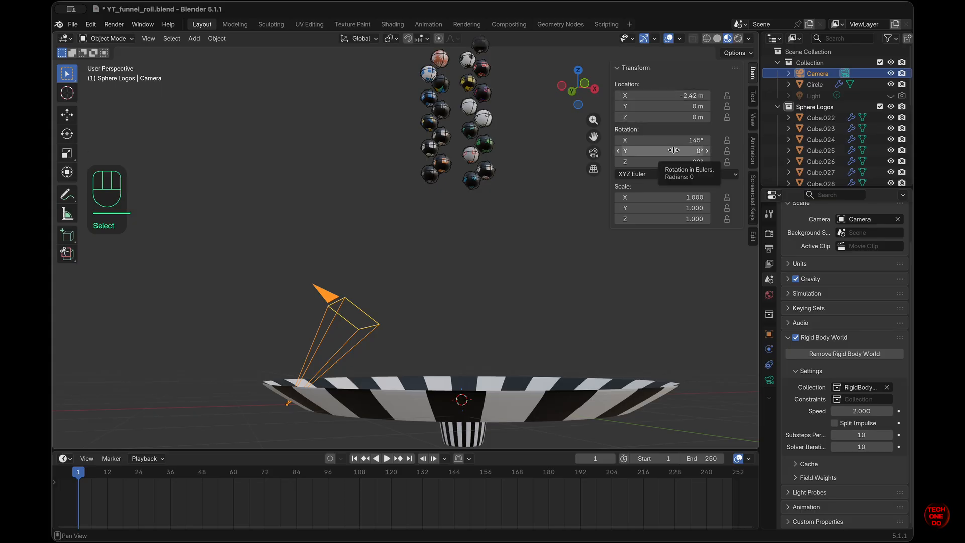
{"action": "left_click", "coordinate": [593, 153]}
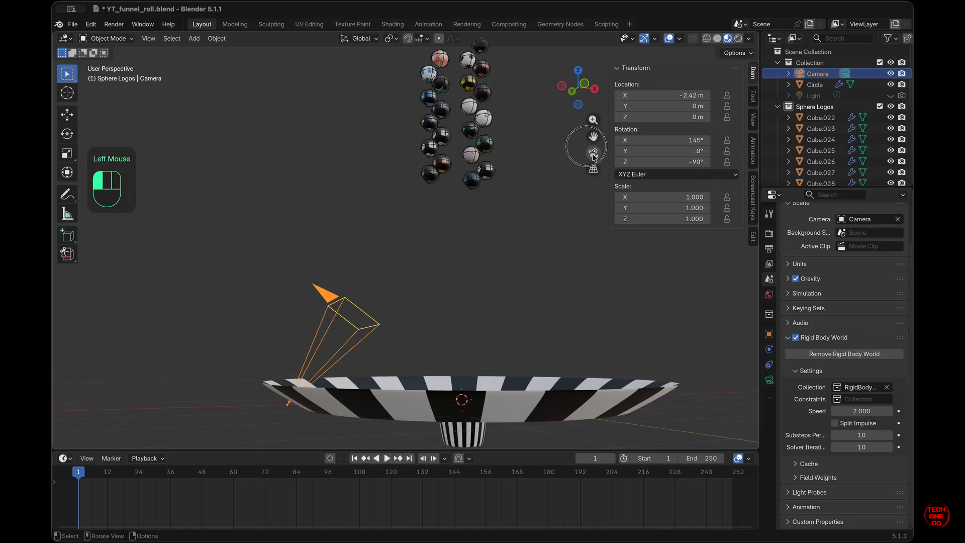
{"action": "left_click", "coordinate": [594, 153]}
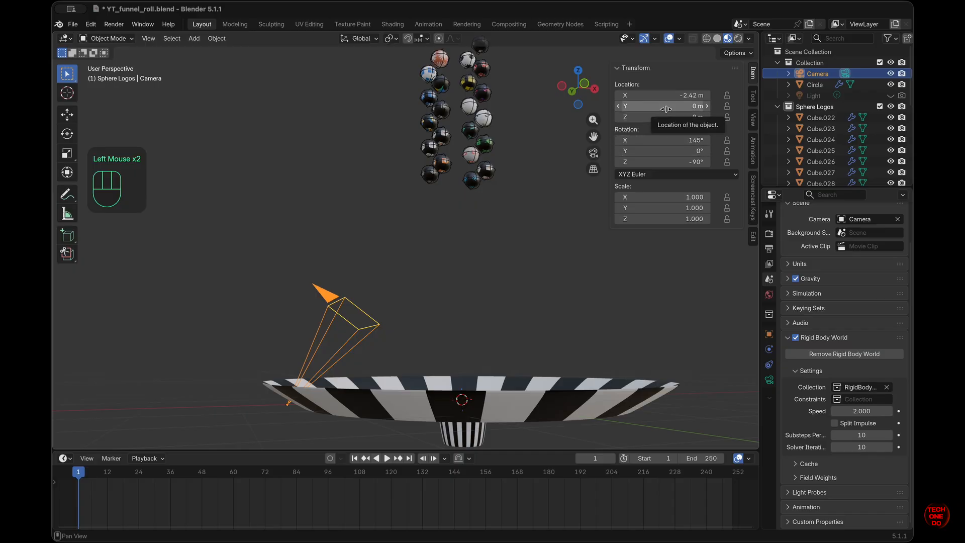
Step: Keyframe the camera's location and rotation at frame 1
{"action": "key", "text": "h"}
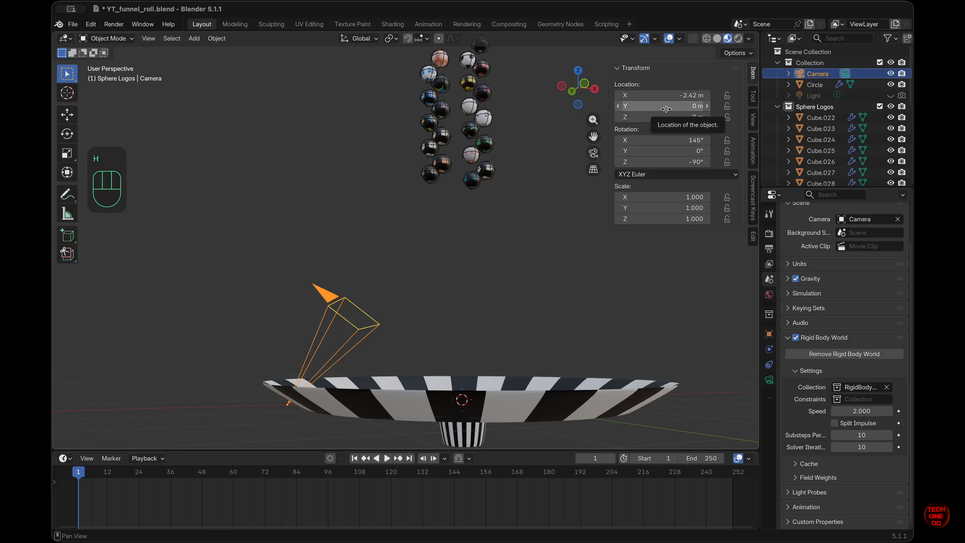
{"action": "key", "text": "i"}
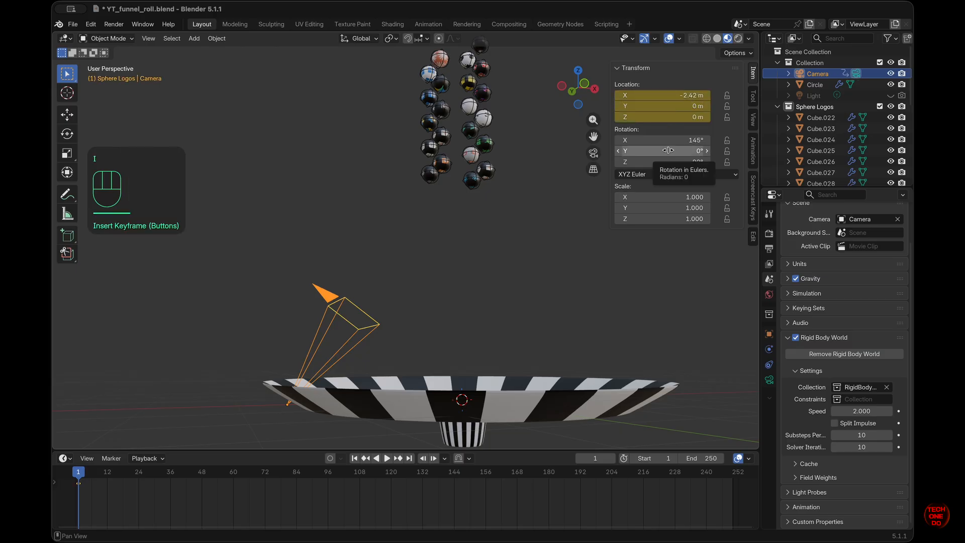
{"action": "key", "text": "i"}
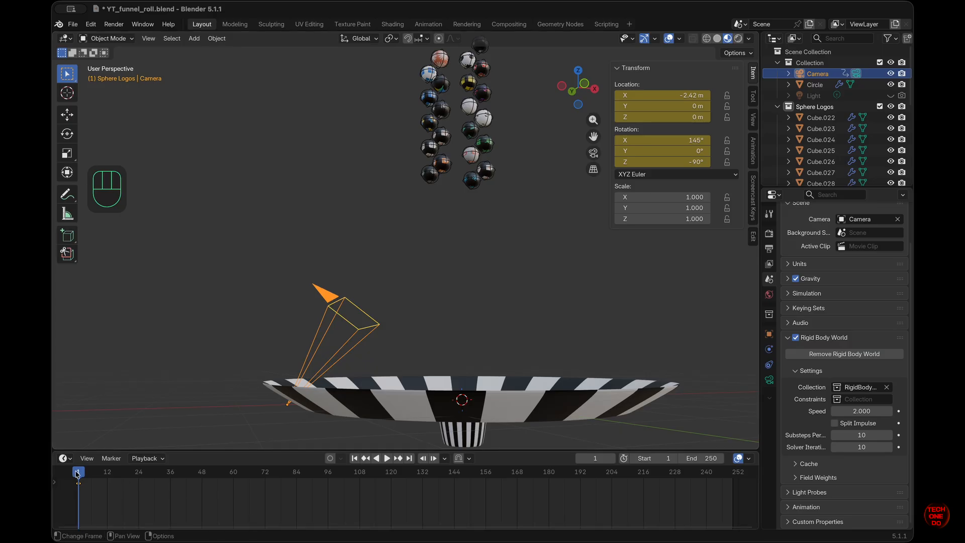
Step: At frame 12, set the camera's Z location to 1.5 m and X rotation to 55°, and keyframe its location and rotation
{"action": "left_click_drag", "start_coordinate": [78, 474], "coordinate": [109, 475]}
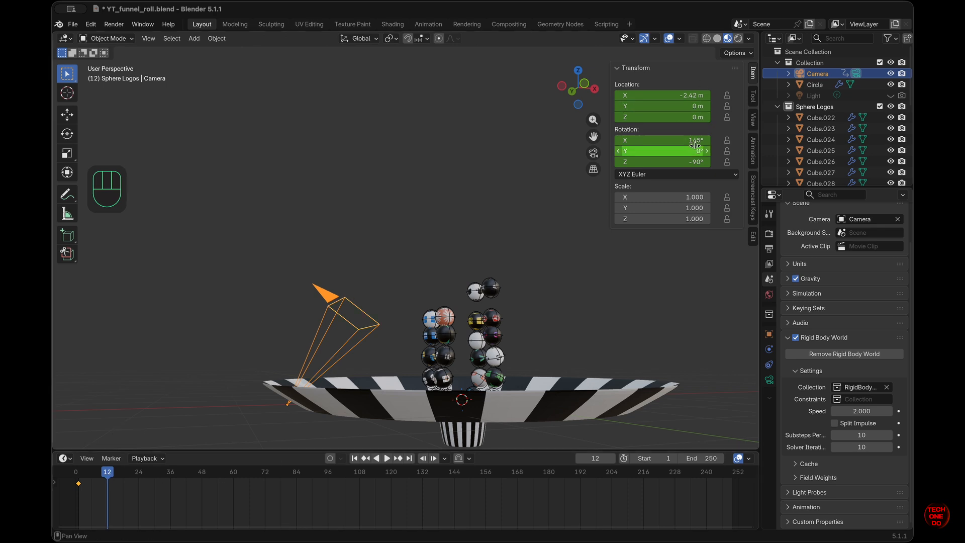
{"action": "left_click_drag", "start_coordinate": [686, 118], "coordinate": [652, 135]}
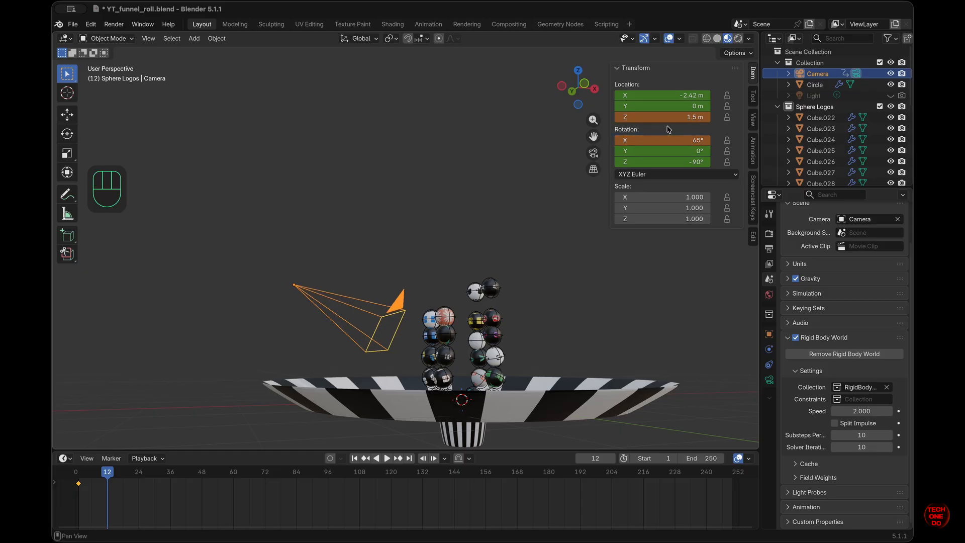
{"action": "left_click", "coordinate": [593, 153]}
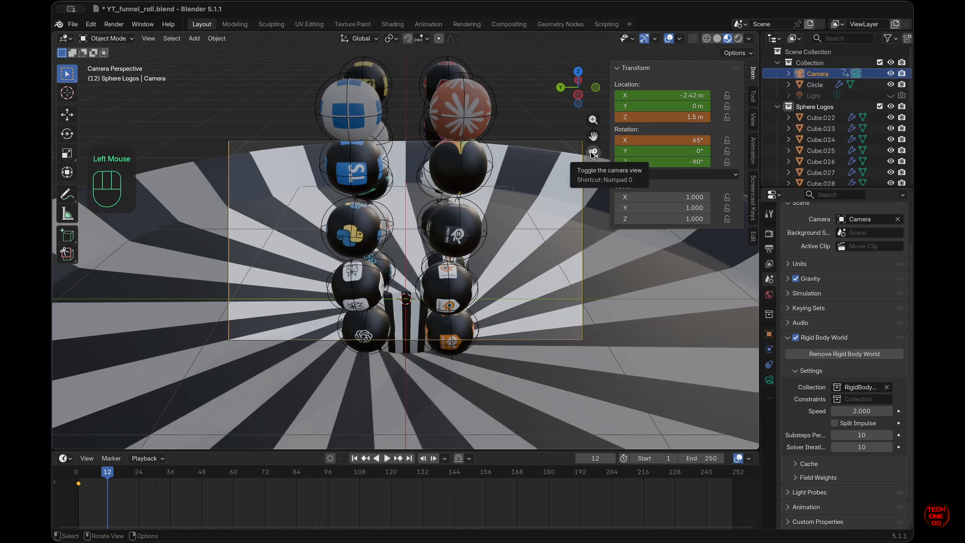
{"action": "left_click_drag", "start_coordinate": [662, 135], "coordinate": [661, 134]}
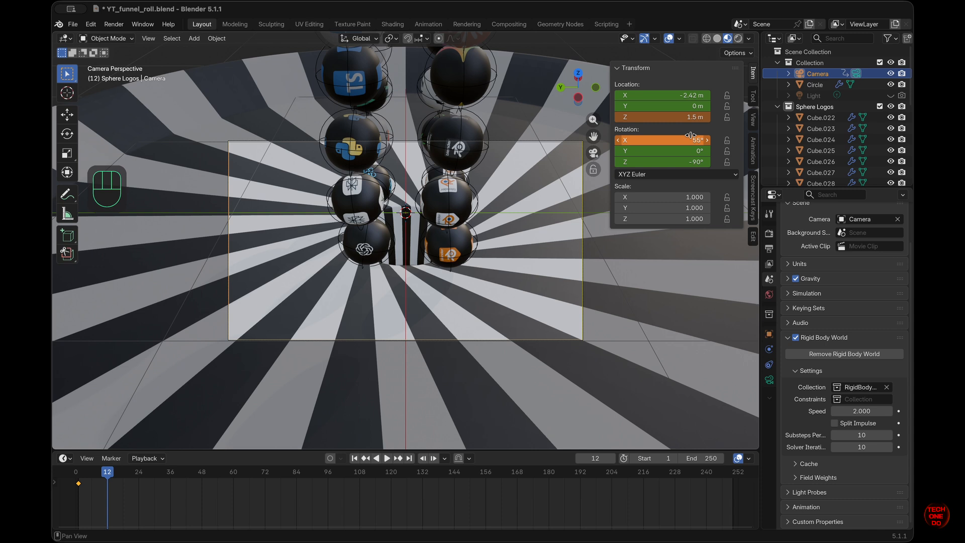
{"action": "key", "text": "i"}
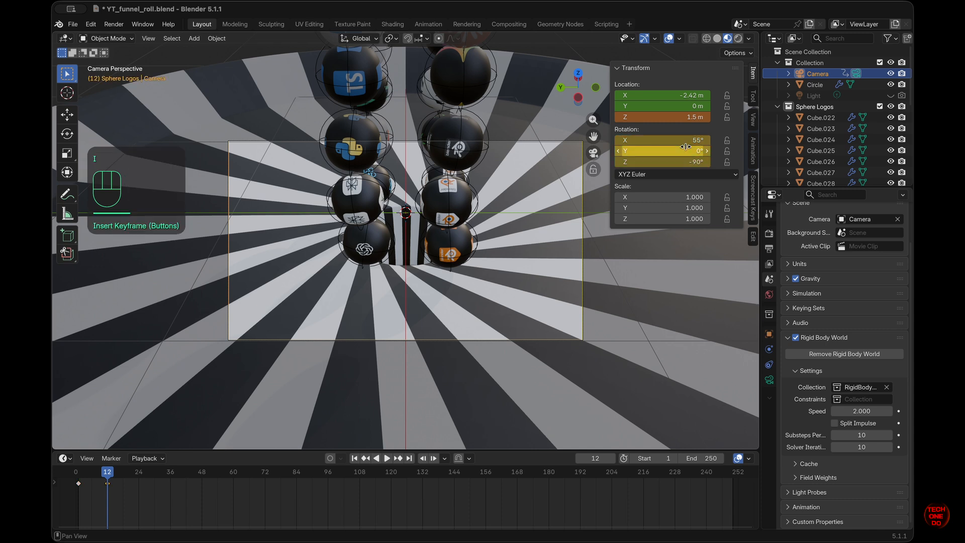
{"action": "key", "text": "i"}
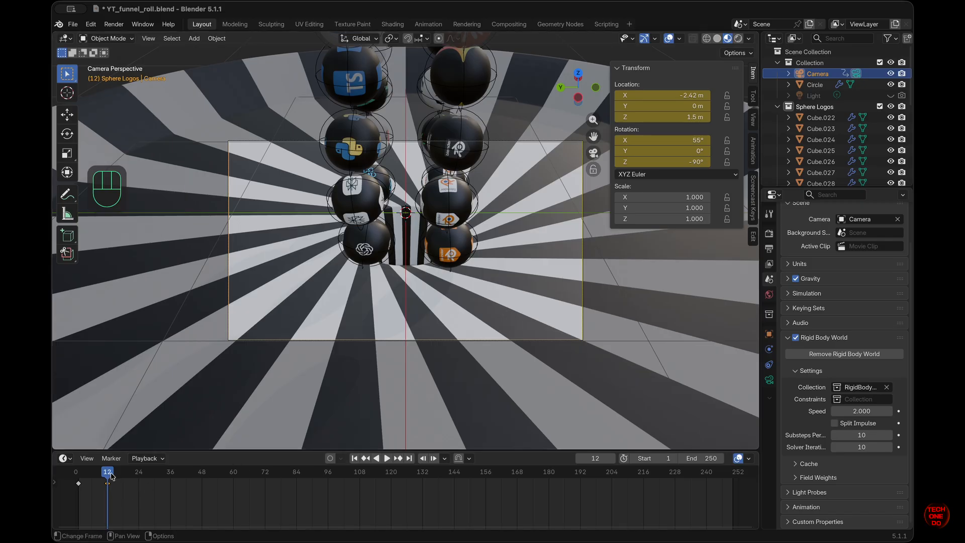
Step: Advance frame by frame to frame 24, examining through the camera how the spheres scatter in the funnel
{"action": "key", "text": "Right"}
{"action": "key", "text": "Right"}
{"action": "key", "text": "Right"}
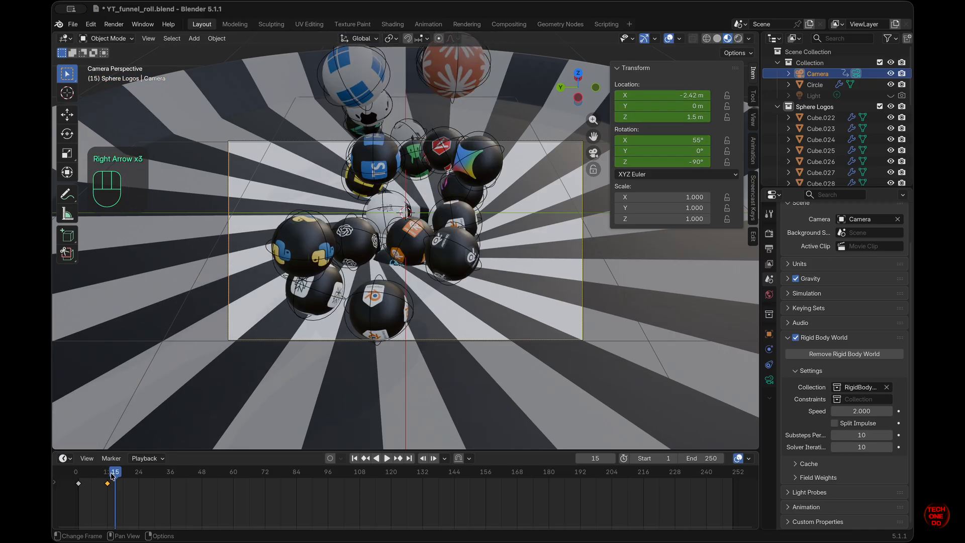
{"action": "key", "text": "Right"}
{"action": "key", "text": "Right"}
{"action": "key", "text": "Right"}
{"action": "key", "text": "Right"}
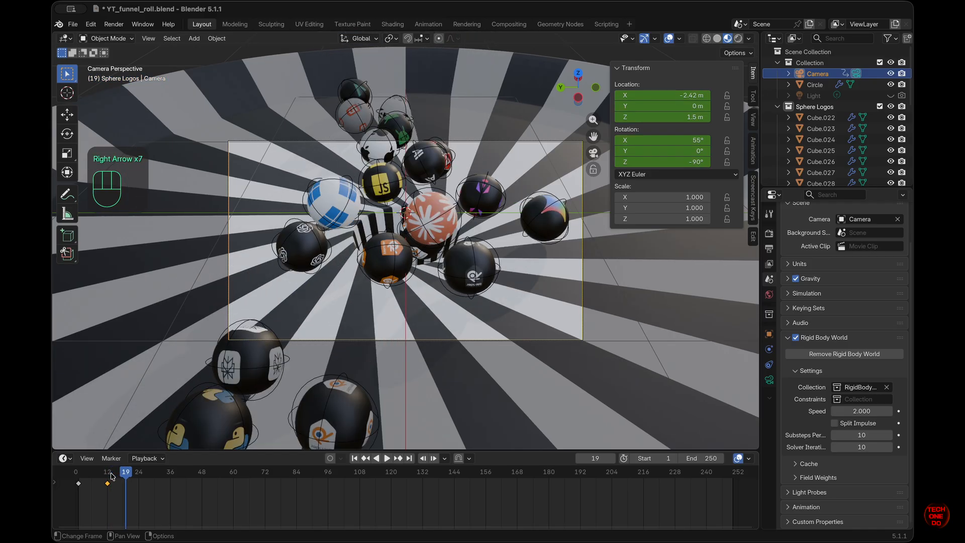
{"action": "key", "text": "Right"}
{"action": "key", "text": "Right"}
{"action": "key", "text": "Right"}
{"action": "key", "text": "Right"}
{"action": "key", "text": "Right"}
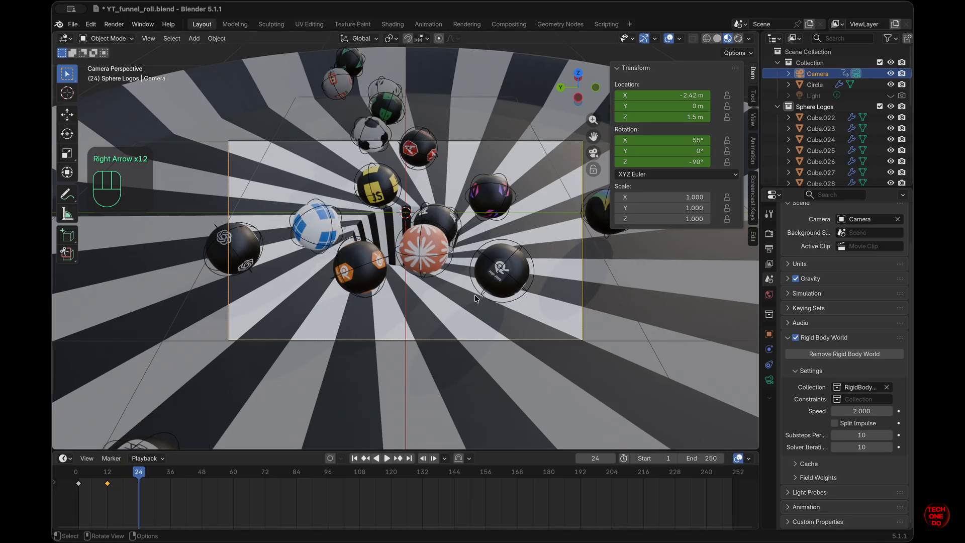
Step: At frame 24, set the camera's X location to 0 m and its X rotation to 0° so it looks straight down
{"action": "left_click", "coordinate": [593, 153]}
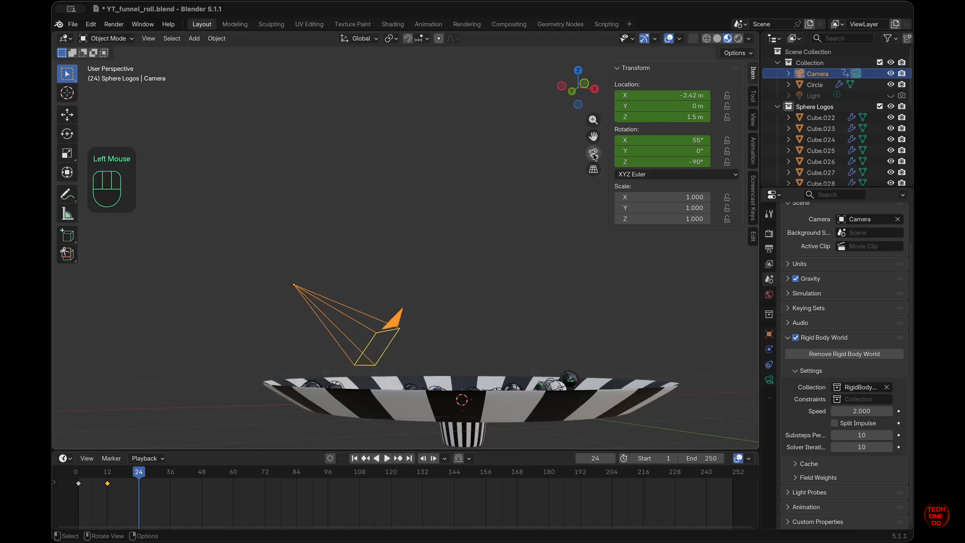
{"action": "left_click", "coordinate": [655, 96]}
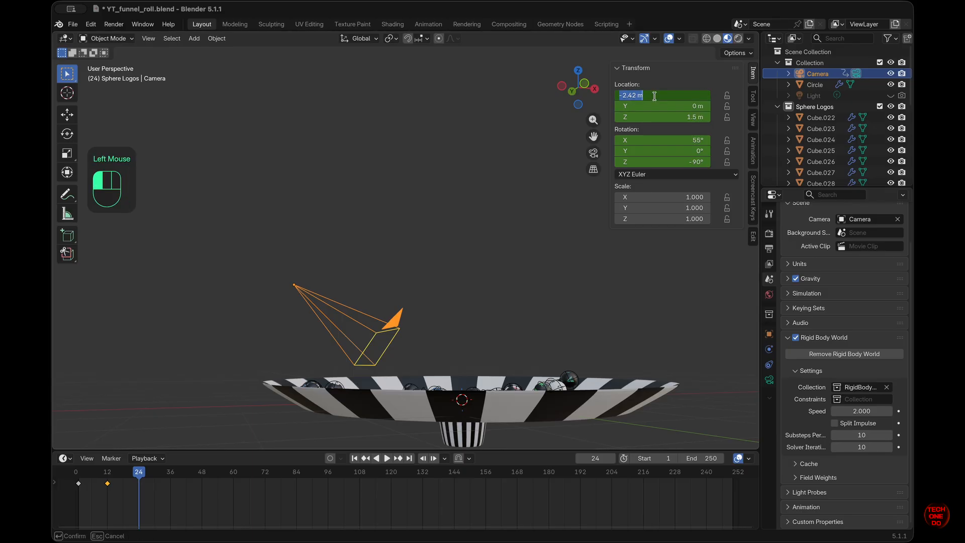
{"action": "type", "text": "0"}
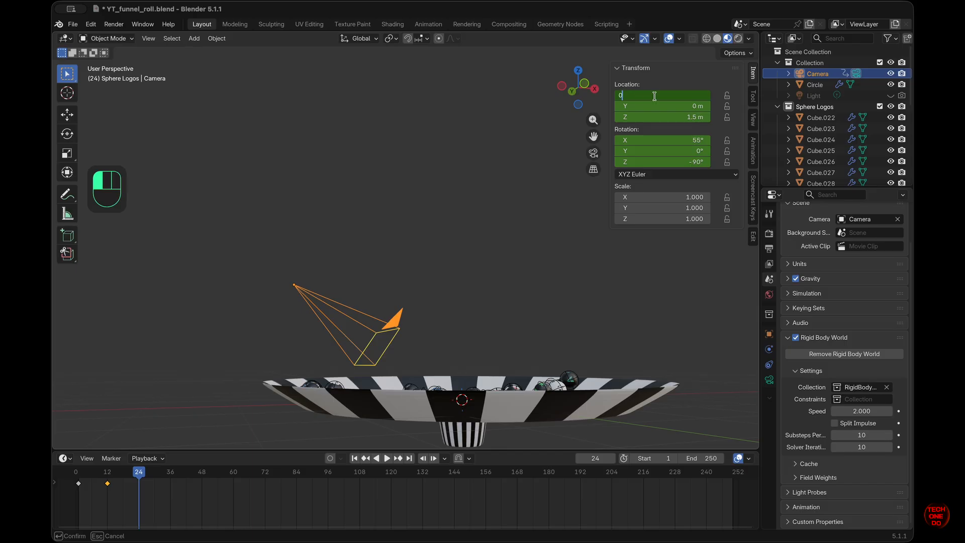
{"action": "key", "text": "Return"}
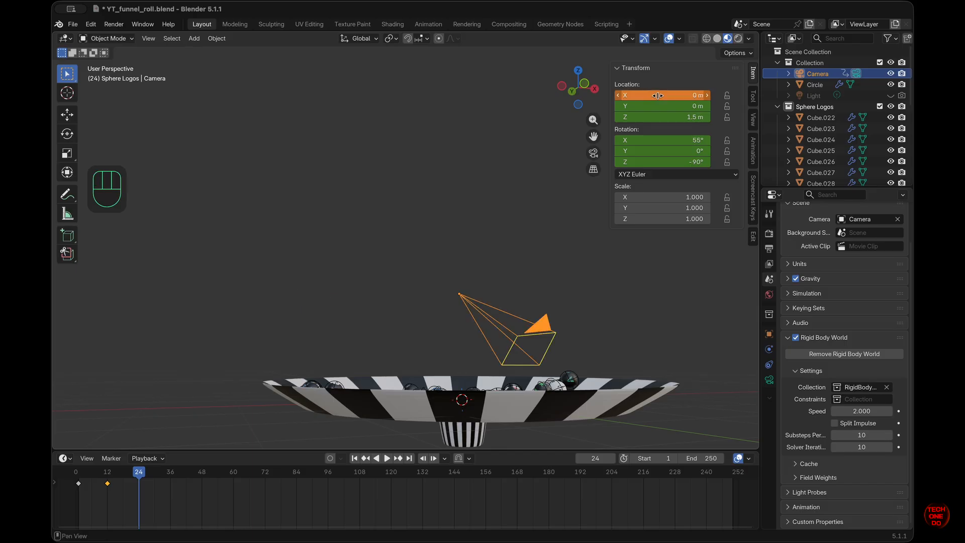
{"action": "left_click", "coordinate": [689, 139]}
{"action": "type", "text": "0"}
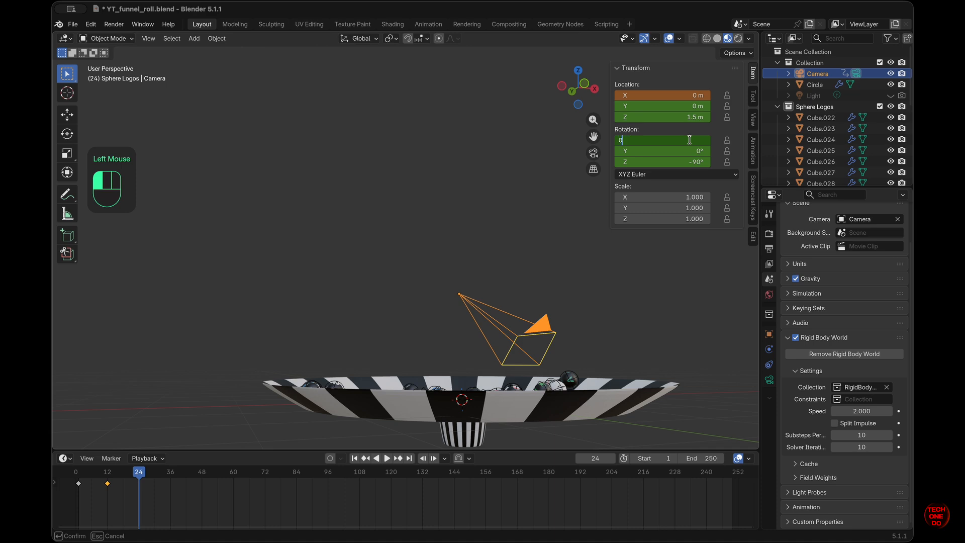
{"action": "key", "text": "Return"}
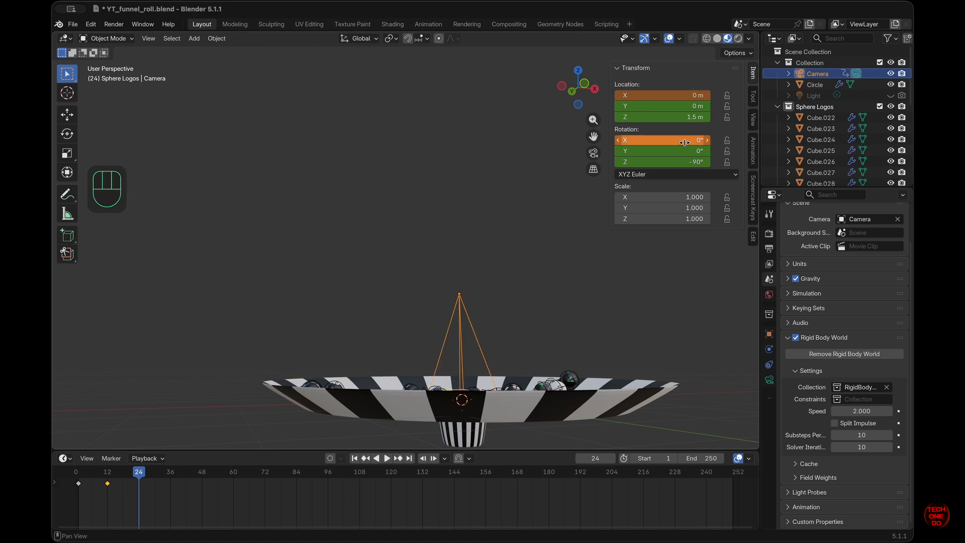
Step: Raise the camera's Z location to 3 m while looking through it, and keyframe its location and rotation at frame 24
{"action": "mouse_move", "coordinate": [660, 116]}
{"action": "left_mouse_down"}
{"action": "mouse_move", "coordinate": [694, 113]}
{"action": "mouse_move", "coordinate": [676, 112]}
{"action": "left_mouse_up"}
{"action": "left_click", "coordinate": [594, 153]}
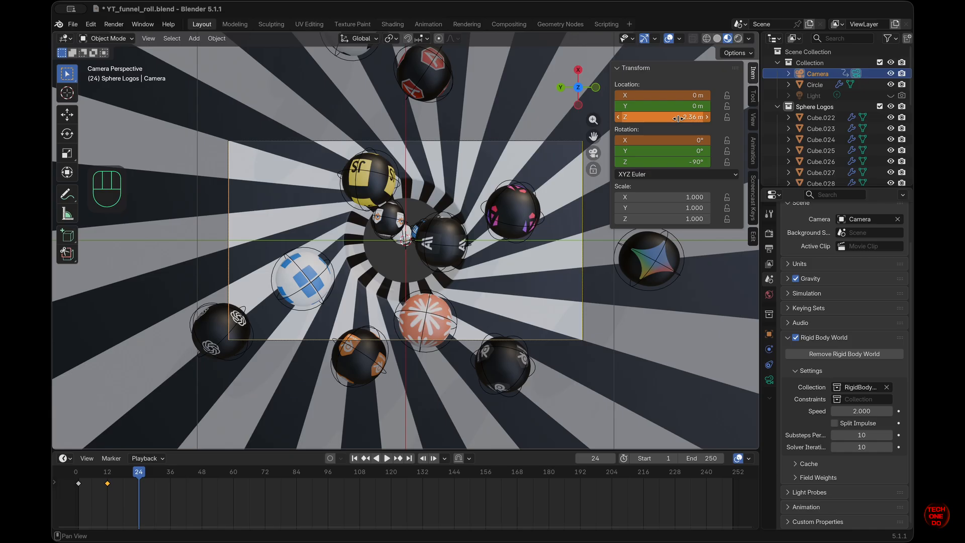
{"action": "left_click_drag", "start_coordinate": [674, 117], "coordinate": [703, 114]}
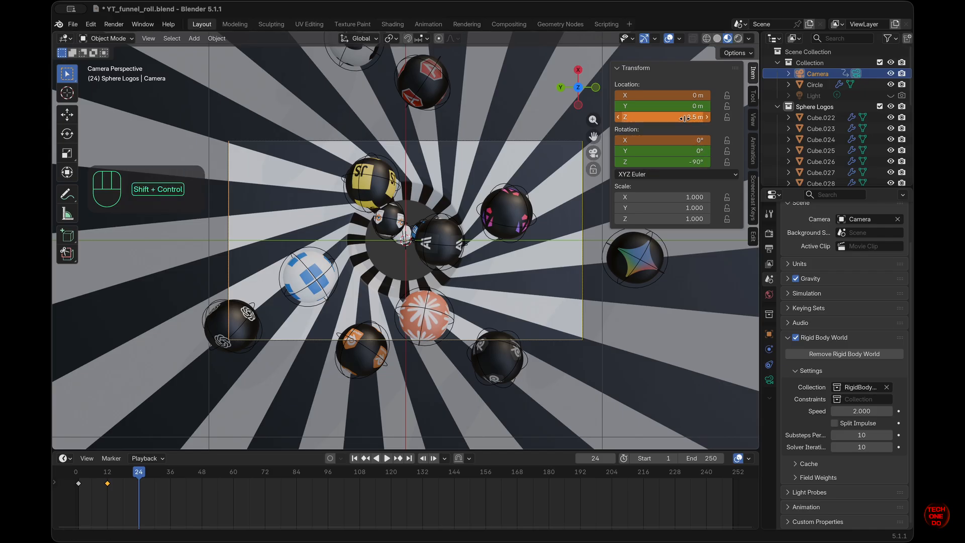
{"action": "left_click", "coordinate": [681, 119], "text": "ctrl+shift"}
{"action": "key", "text": "Escape"}
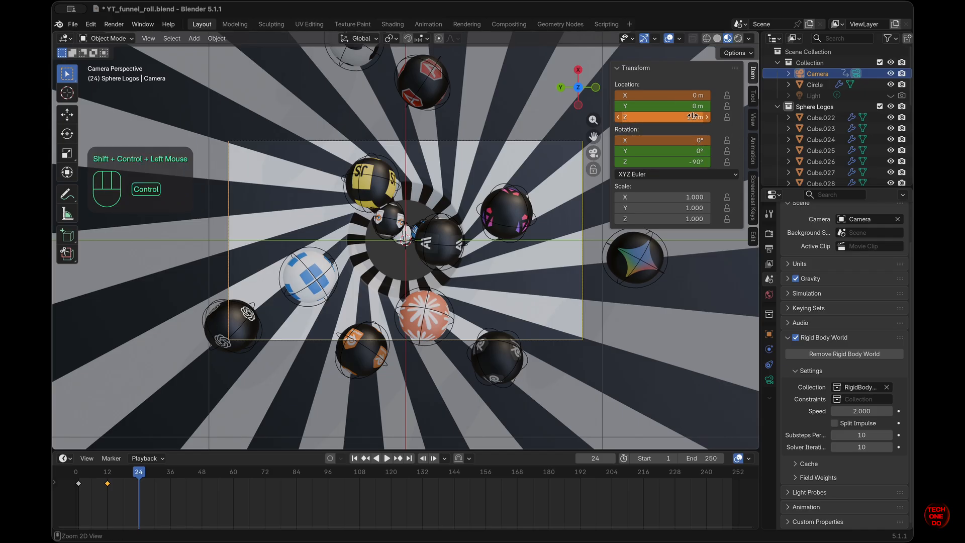
{"action": "mouse_move", "coordinate": [693, 116]}
{"action": "left_mouse_down", "text": "shift"}
{"action": "mouse_move", "coordinate": [791, 112]}
{"action": "mouse_move", "coordinate": [694, 116]}
{"action": "left_mouse_up", "text": "shift"}
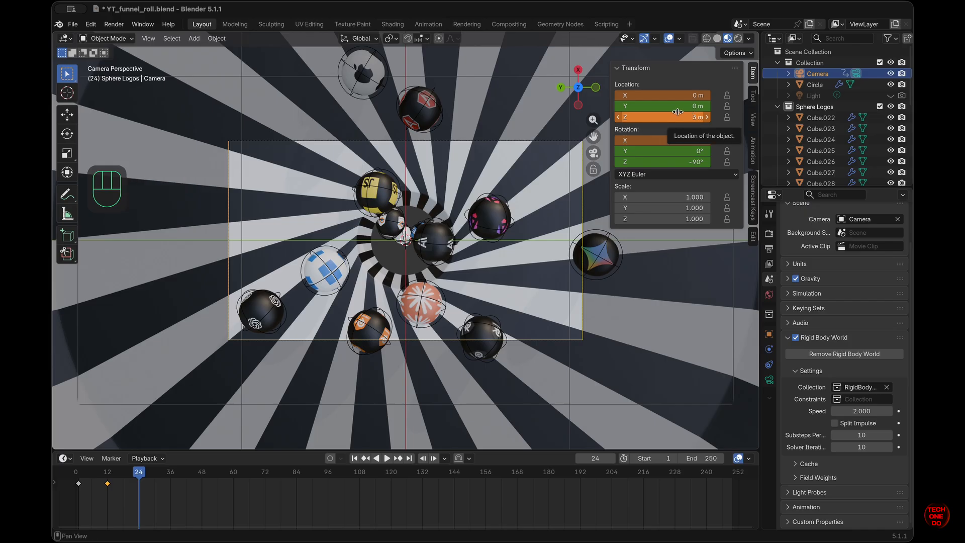
{"action": "key", "text": "i"}
{"action": "key", "text": "i"}
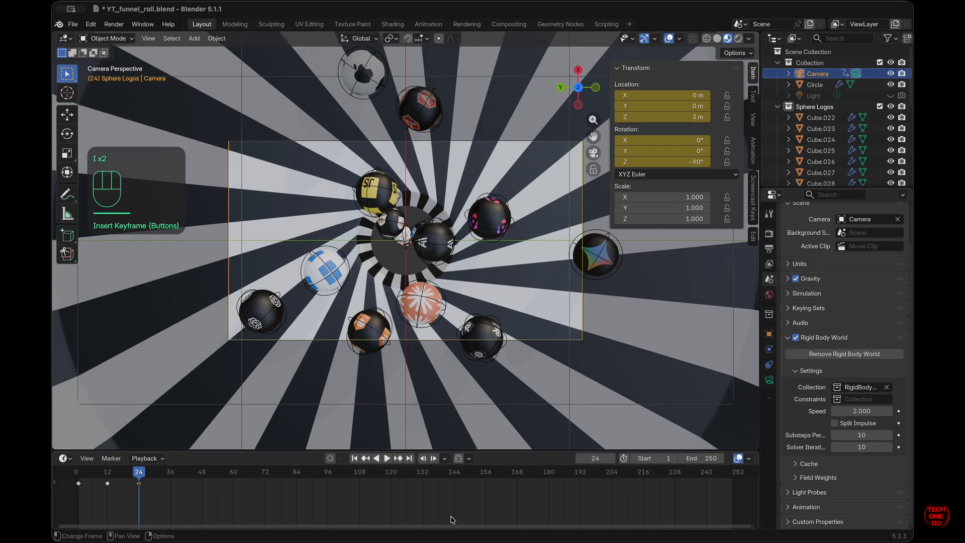
Step: Replay the camera move from the start and step through the frames around frame 12 to check the transition
{"action": "left_click", "coordinate": [355, 460]}
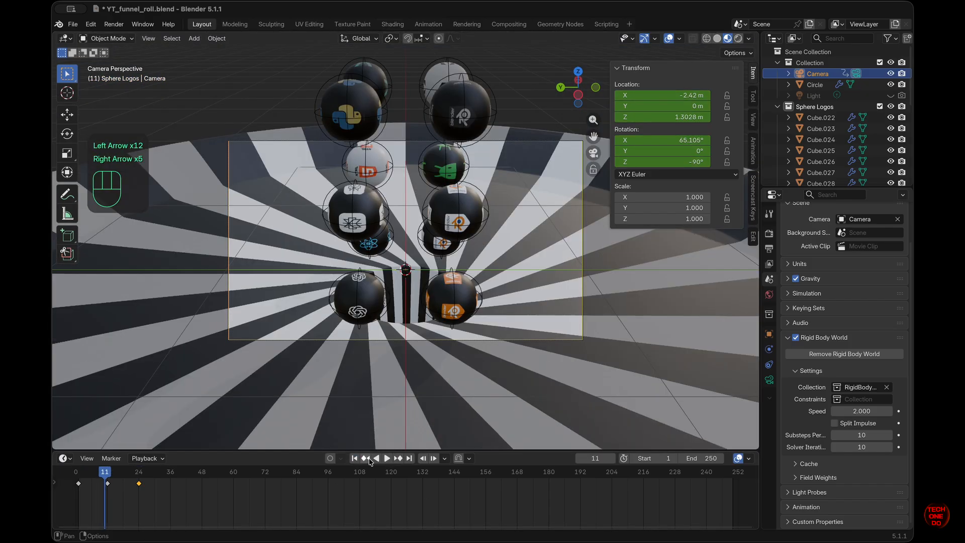
{"action": "key", "text": "Right"}
{"action": "key", "text": "Right"}
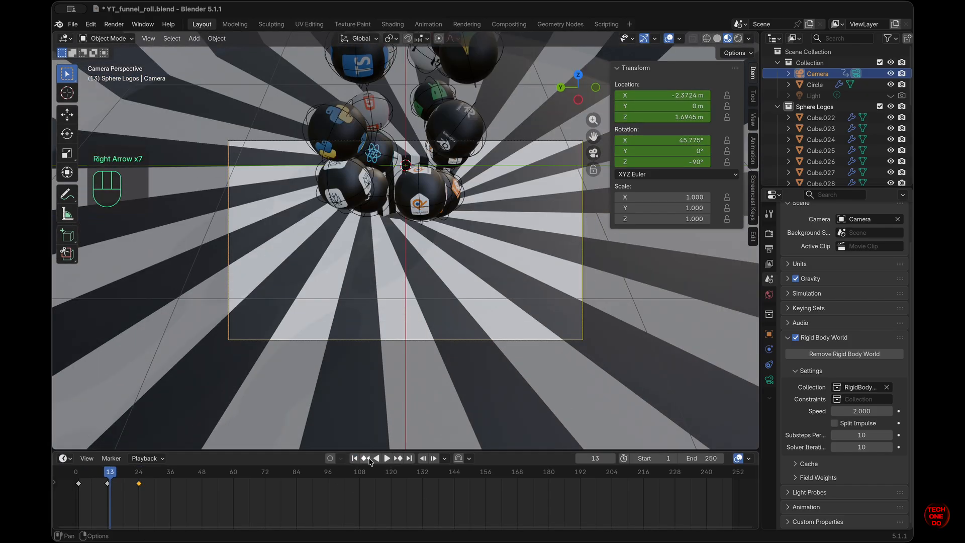
{"action": "key", "text": "Left"}
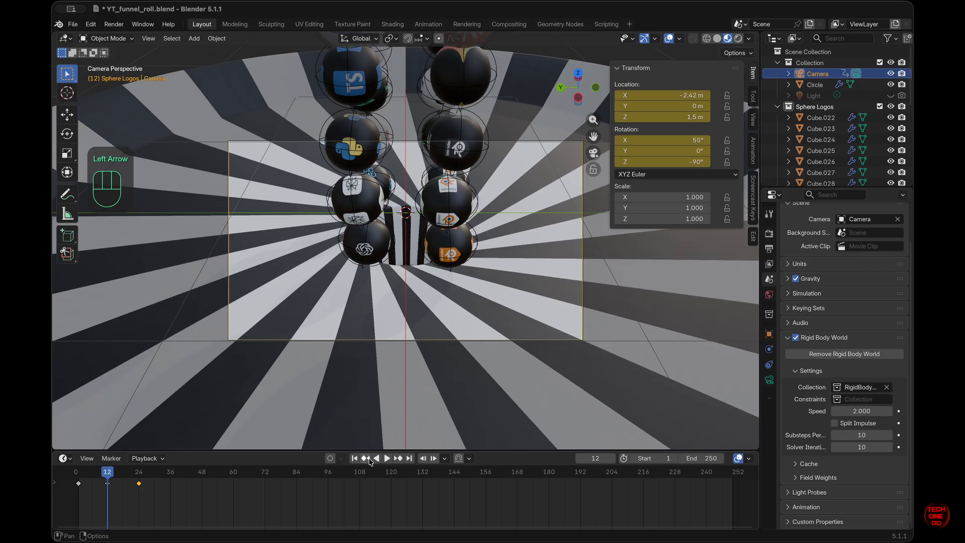
Step: Try moving the camera keyframe from frame 24 to frame 18, and preview the motion between frames 12 and 18
{"action": "left_click_drag", "start_coordinate": [139, 483], "coordinate": [123, 484]}
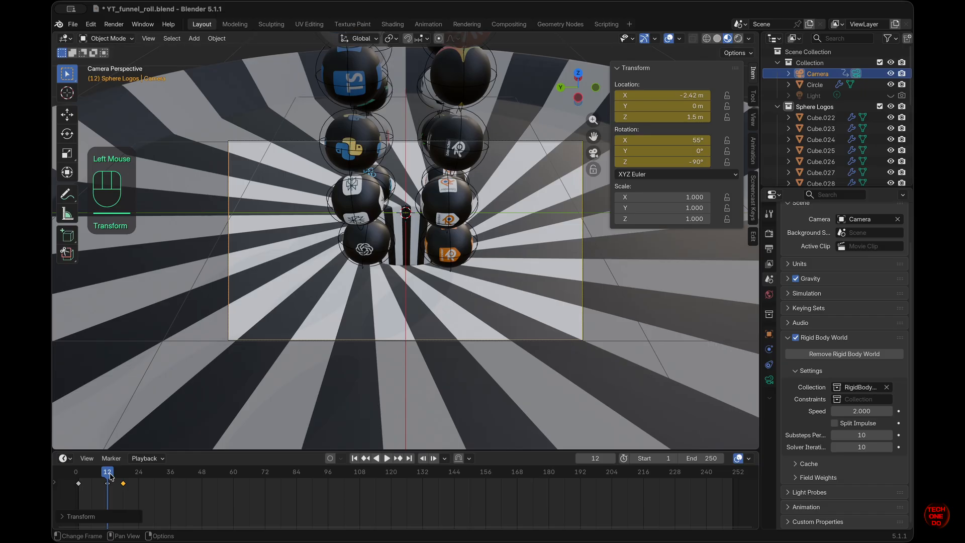
{"action": "key", "text": "Right"}
{"action": "key", "text": "Right"}
{"action": "key", "text": "Right"}
{"action": "key", "text": "Right"}
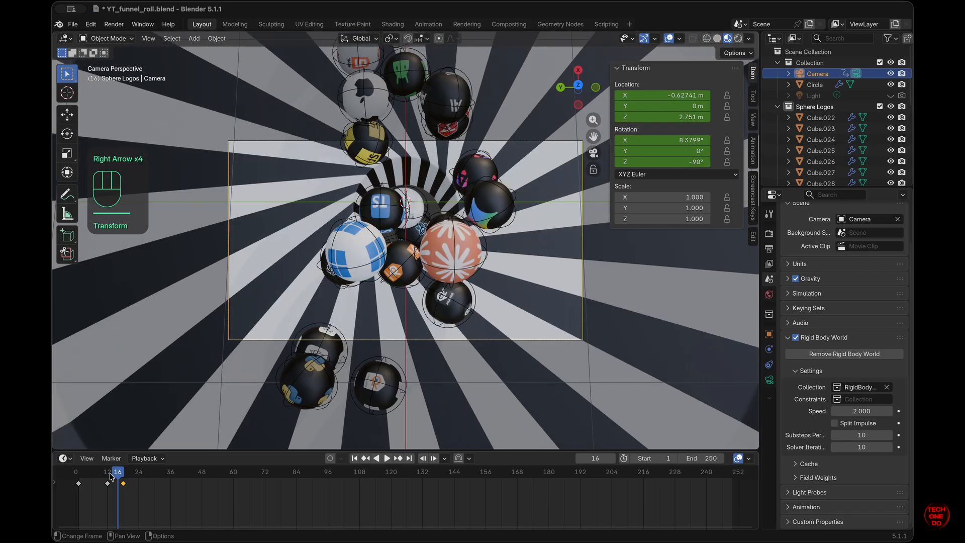
{"action": "key", "text": "Right"}
{"action": "key", "text": "Right"}
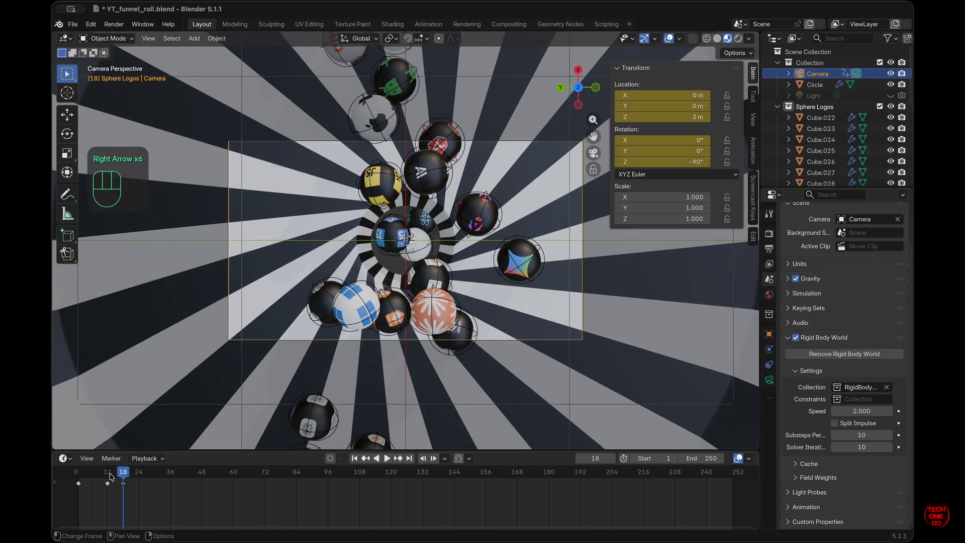
{"action": "key", "text": "Left"}
{"action": "key", "text": "Left"}
{"action": "key", "text": "Left"}
{"action": "key", "text": "Left"}
{"action": "key", "text": "Left"}
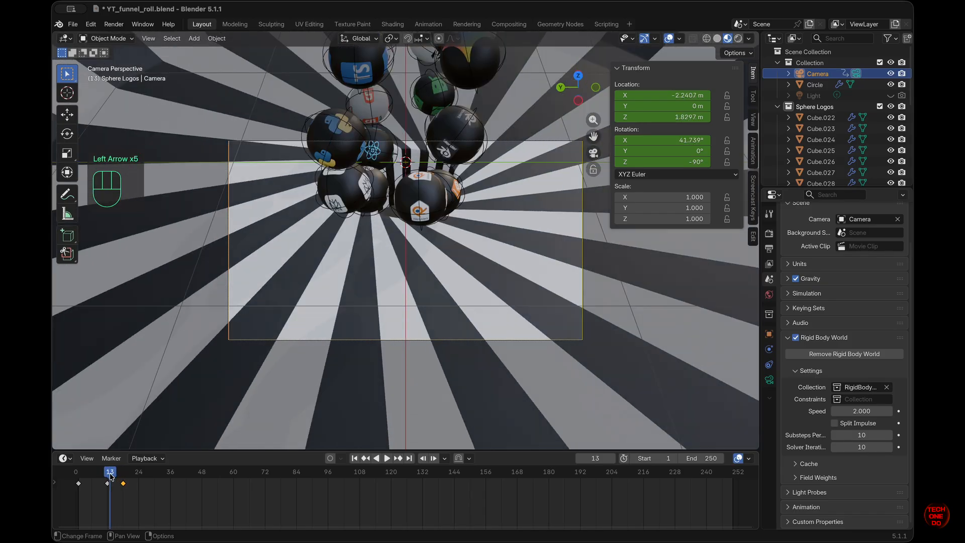
{"action": "key", "text": "Left"}
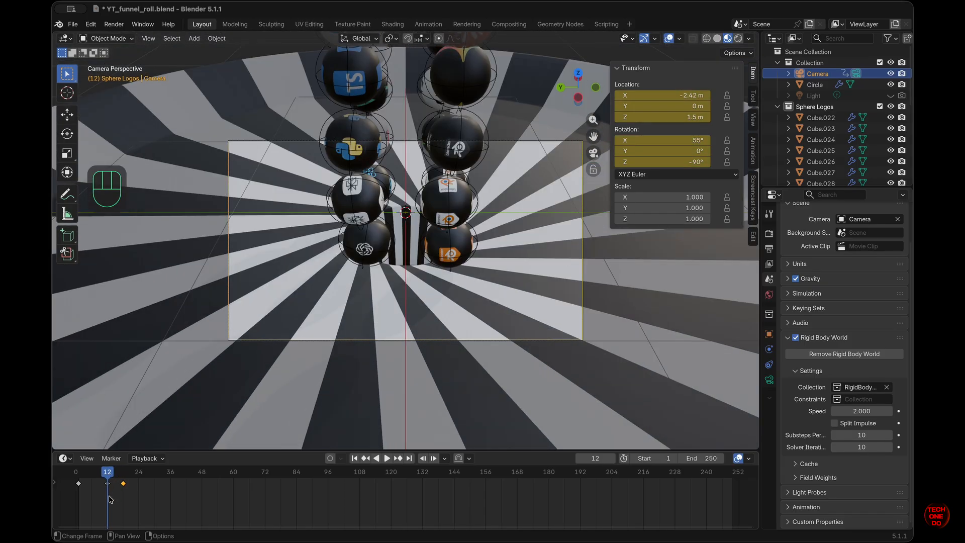
Step: Undo the last keyframe move in the camera's animation
{"action": "left_click", "coordinate": [109, 487]}
{"action": "key", "text": "super"}
{"action": "key", "text": "super+z"}
{"action": "key", "text": "super+z"}
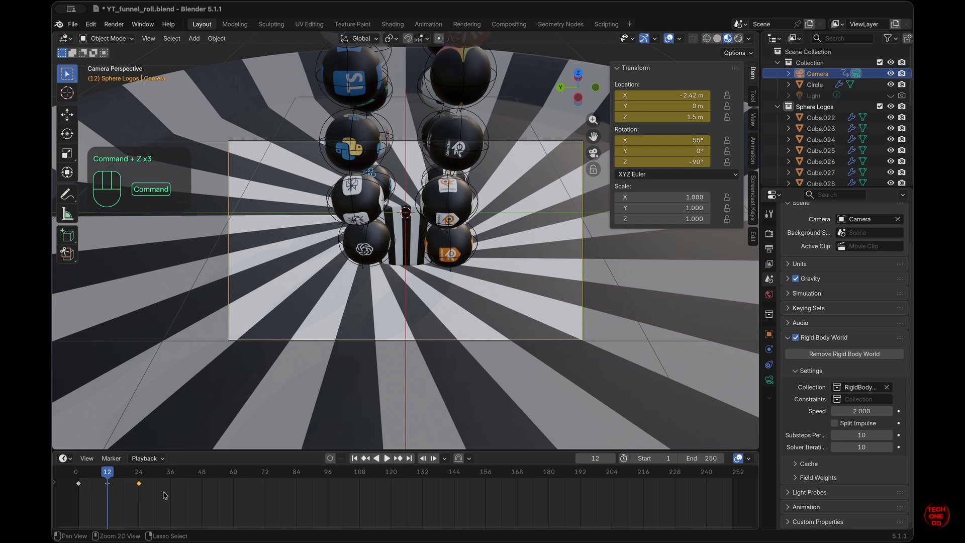
Step: Duplicate the camera's frame 12 keyframe to frame 18 to hold its pose between them
{"action": "left_click", "coordinate": [109, 486], "text": "shift"}
{"action": "key", "text": "shift+d"}
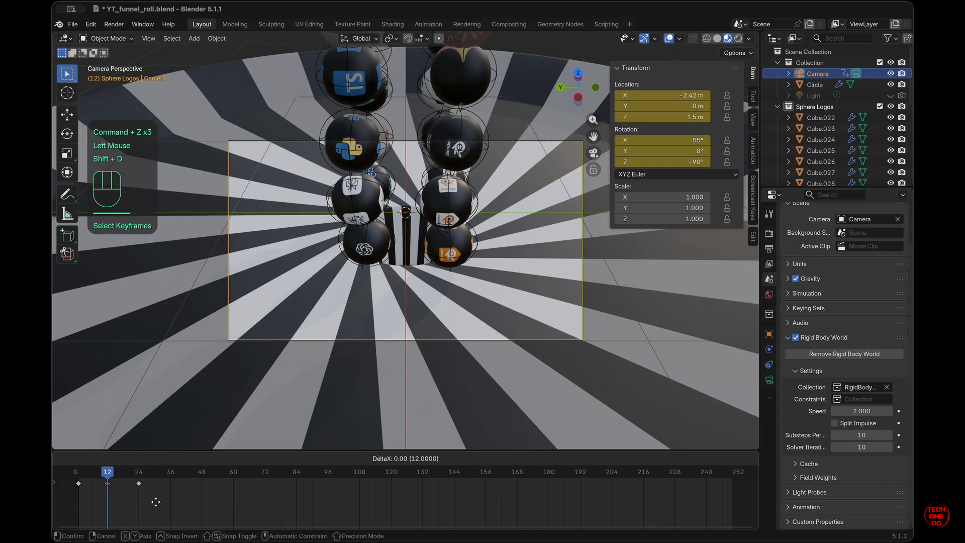
{"action": "left_click", "coordinate": [172, 502]}
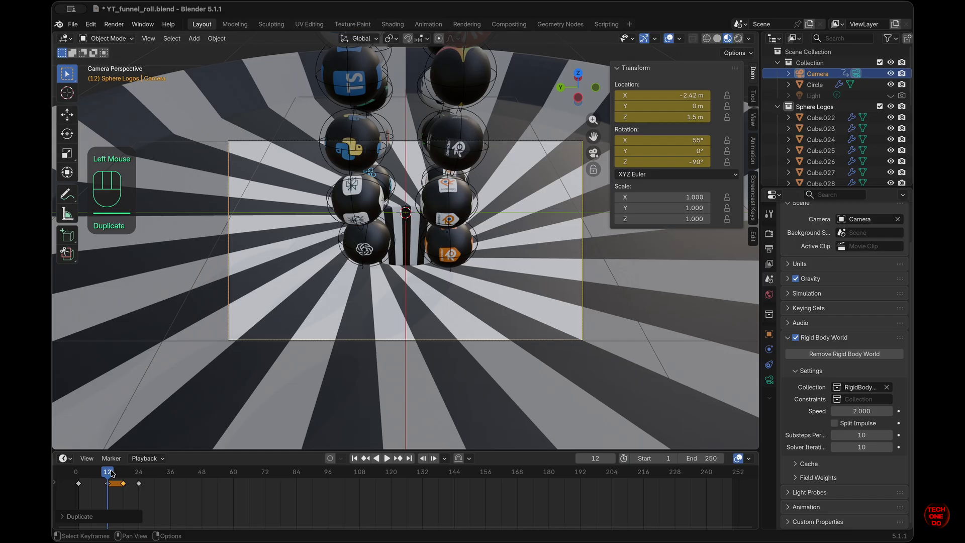
Step: Step forward from frame 12 through frame 18 to check the camera's hold against the falling spheres
{"action": "key", "text": "Right"}
{"action": "key", "text": "Right"}
{"action": "key", "text": "Right"}
{"action": "key", "text": "Right"}
{"action": "key", "text": "Right"}
{"action": "key", "text": "Right"}
{"action": "key", "text": "Right"}
{"action": "key", "text": "Right"}
{"action": "key", "text": "Right"}
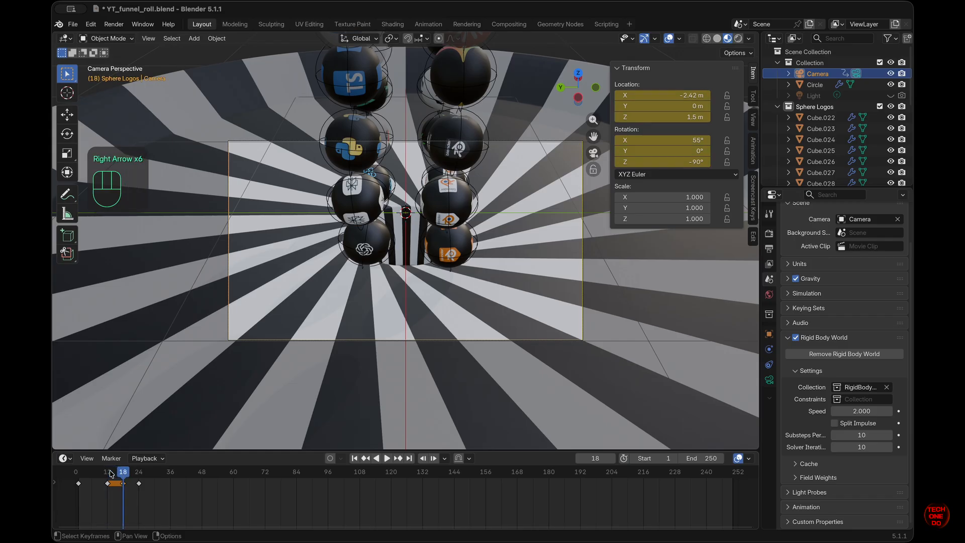
Step: Set the camera's Z location to 2.5 m at frame 24 and keyframe its location there
{"action": "key", "text": "Right"}
{"action": "key", "text": "Right"}
{"action": "key", "text": "Right"}
{"action": "key", "text": "Right"}
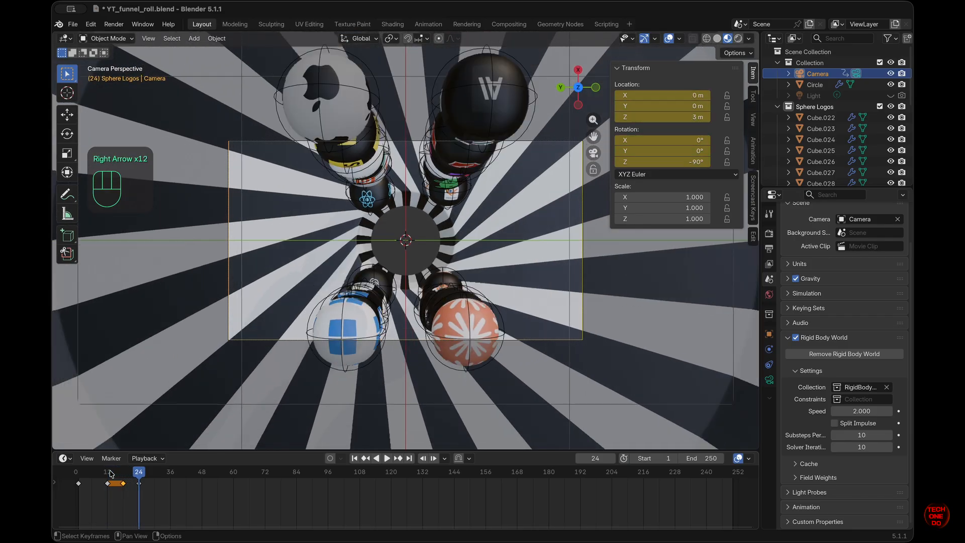
{"action": "key", "text": "Right"}
{"action": "key", "text": "Right"}
{"action": "key", "text": "Right"}
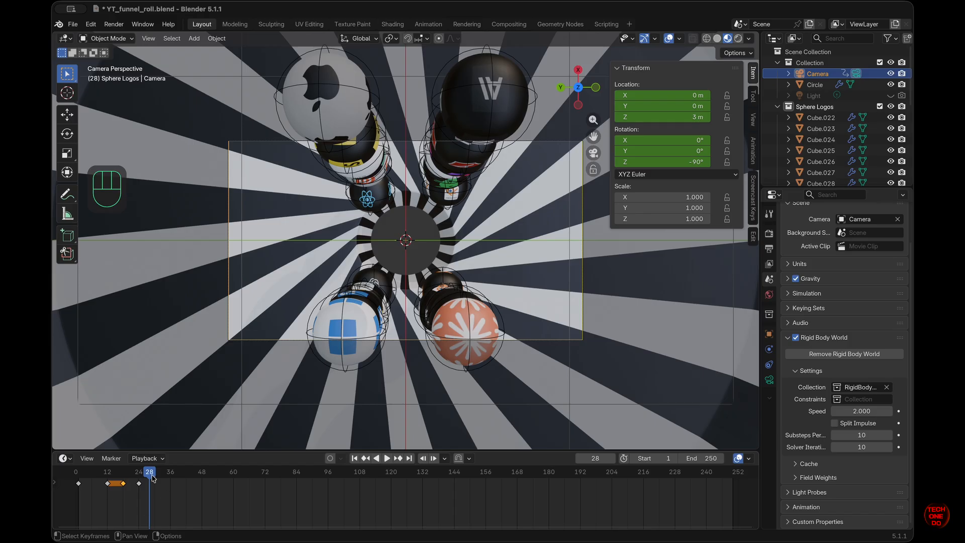
{"action": "mouse_move", "coordinate": [153, 477]}
{"action": "left_mouse_down"}
{"action": "mouse_move", "coordinate": [124, 476]}
{"action": "mouse_move", "coordinate": [140, 476]}
{"action": "left_mouse_up"}
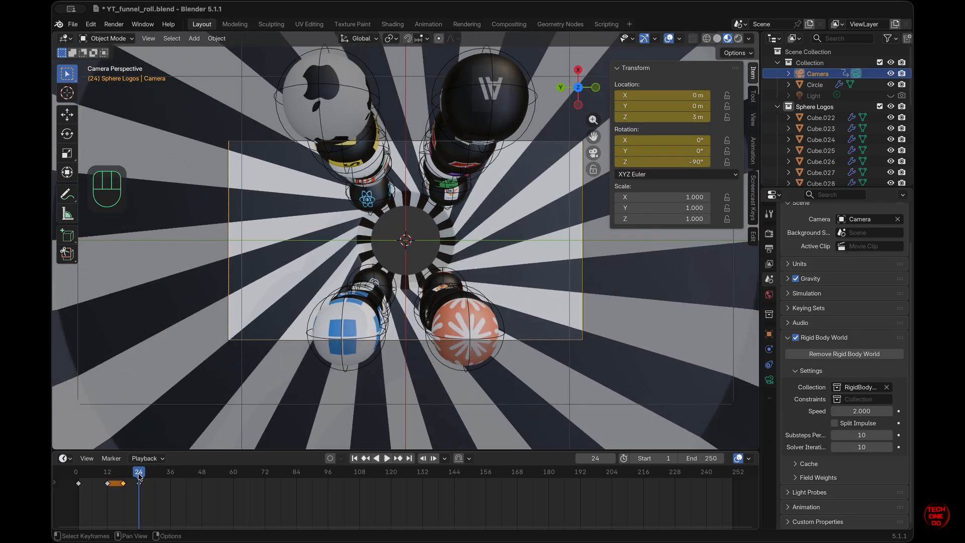
{"action": "mouse_move", "coordinate": [679, 117]}
{"action": "left_mouse_down"}
{"action": "mouse_move", "coordinate": [662, 110]}
{"action": "mouse_move", "coordinate": [695, 116]}
{"action": "left_mouse_up"}
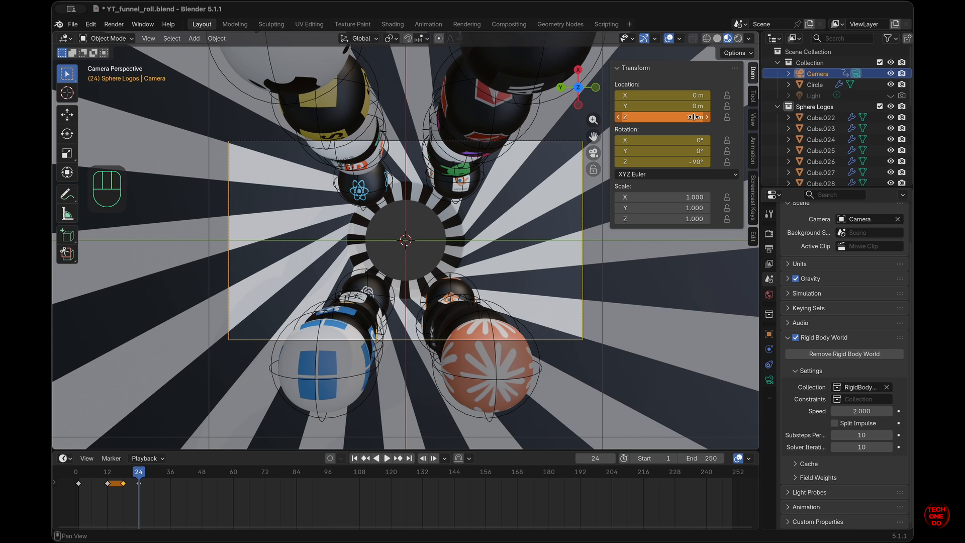
{"action": "key", "text": "i"}
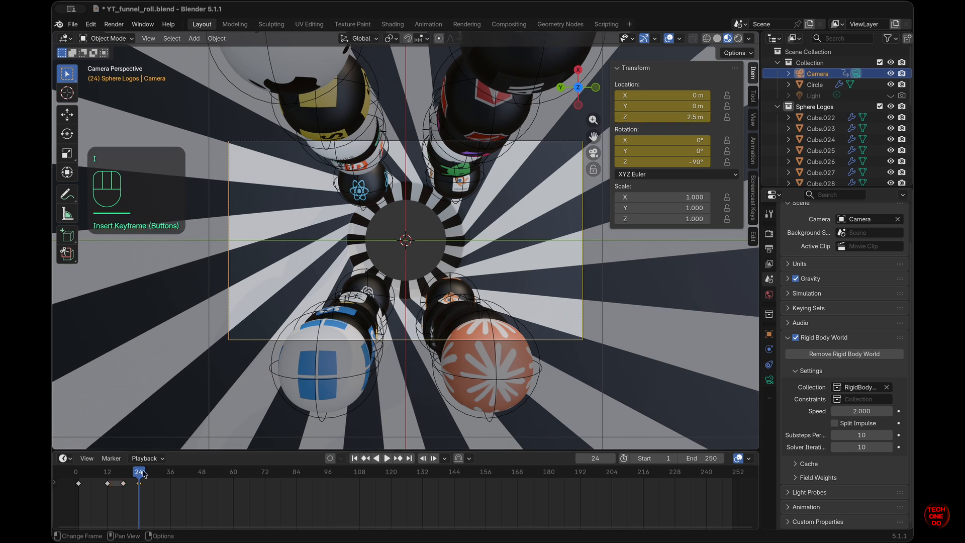
Step: Keyframe the camera's location at frame 36 with Z raised to 3.5 m, and scrub between frames 23 and 36
{"action": "left_click_drag", "start_coordinate": [141, 473], "coordinate": [171, 475]}
{"action": "left_click_drag", "start_coordinate": [674, 112], "coordinate": [698, 112]}
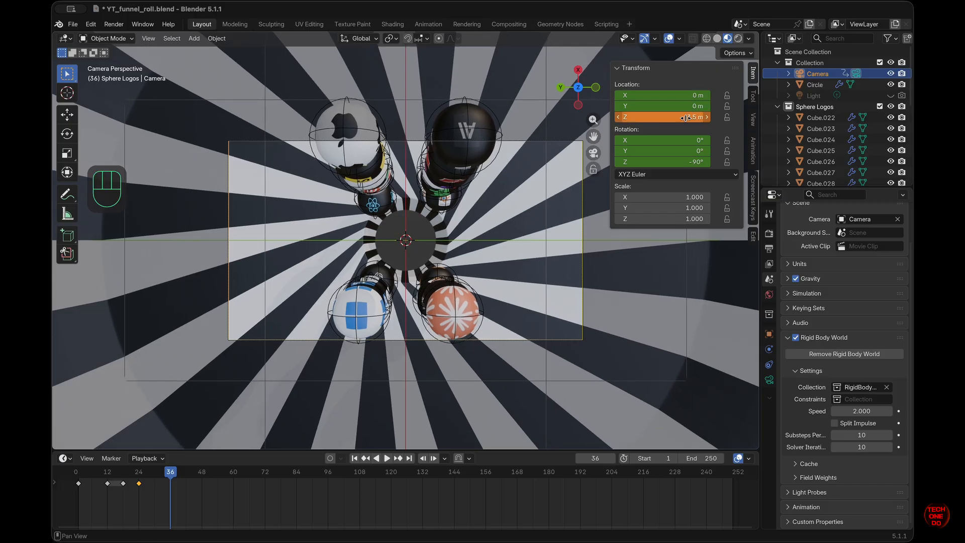
{"action": "key", "text": "i"}
{"action": "left_click", "coordinate": [137, 475]}
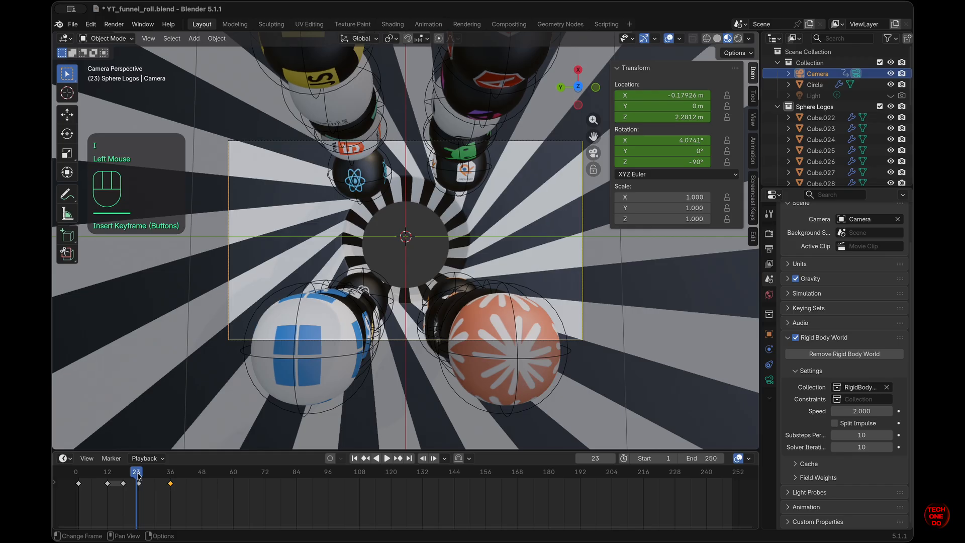
{"action": "left_click_drag", "start_coordinate": [137, 475], "coordinate": [171, 478]}
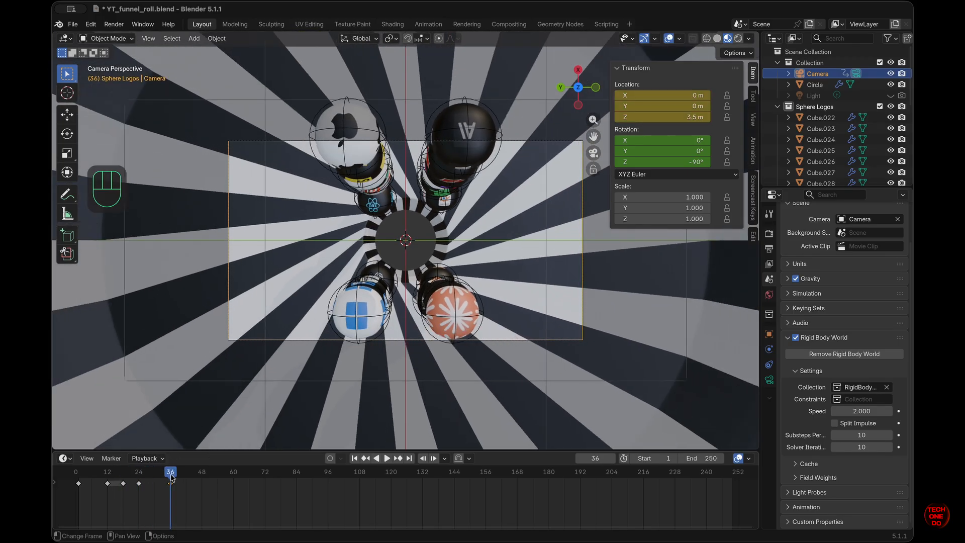
Step: Play the animation from the first frame to check the camera's motion over the funnel
{"action": "left_click", "coordinate": [356, 458]}
{"action": "left_click", "coordinate": [386, 459]}
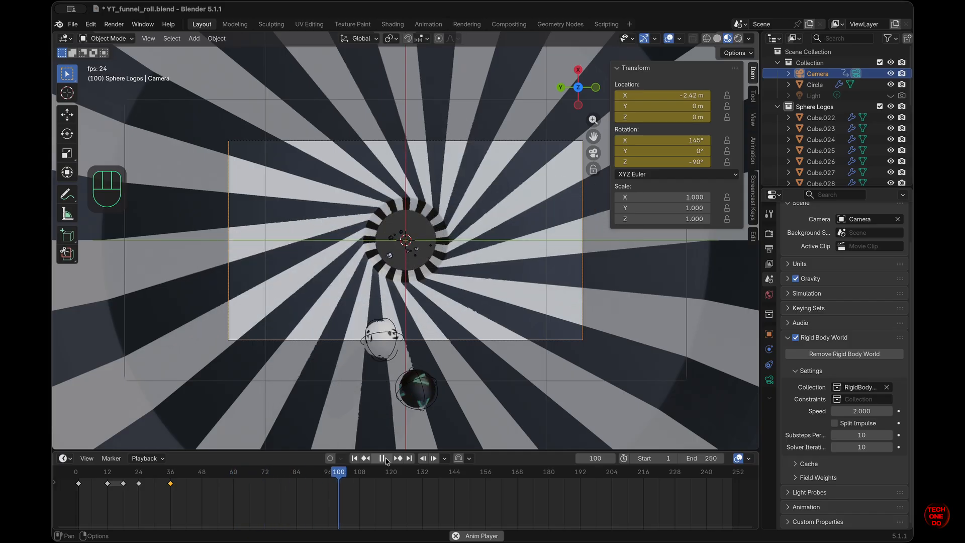
{"action": "left_click", "coordinate": [387, 459]}
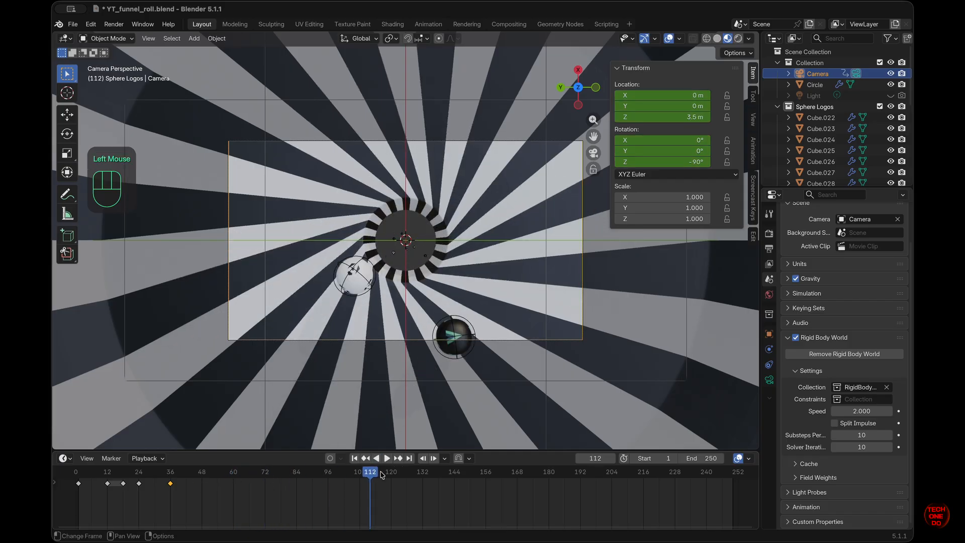
Step: Move the camera's frame 36 keyframe to frame 48, and preview the motion from frames 12 and 18
{"action": "left_click", "coordinate": [375, 475]}
{"action": "left_click_drag", "start_coordinate": [180, 478], "coordinate": [203, 486]}
{"action": "left_click_drag", "start_coordinate": [140, 480], "coordinate": [109, 481]}
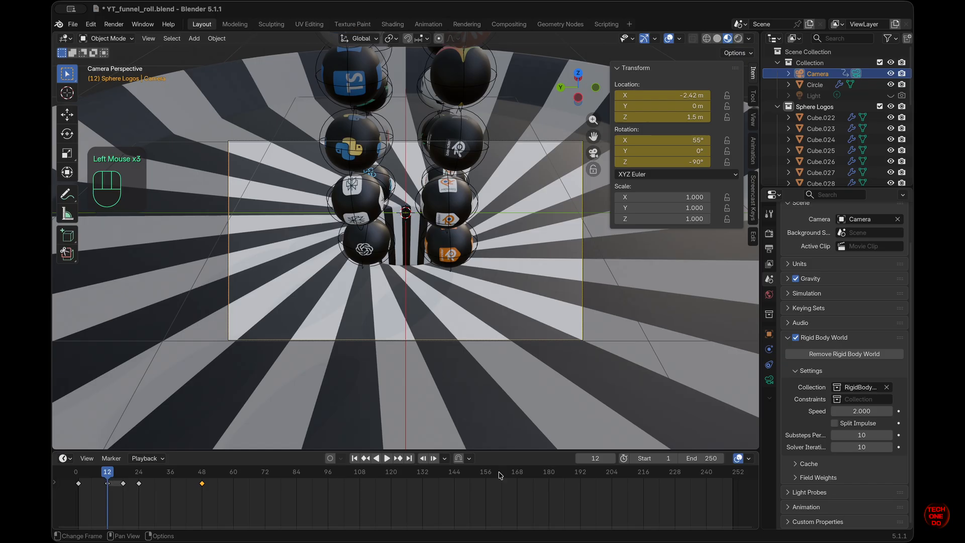
{"action": "left_click", "coordinate": [386, 459]}
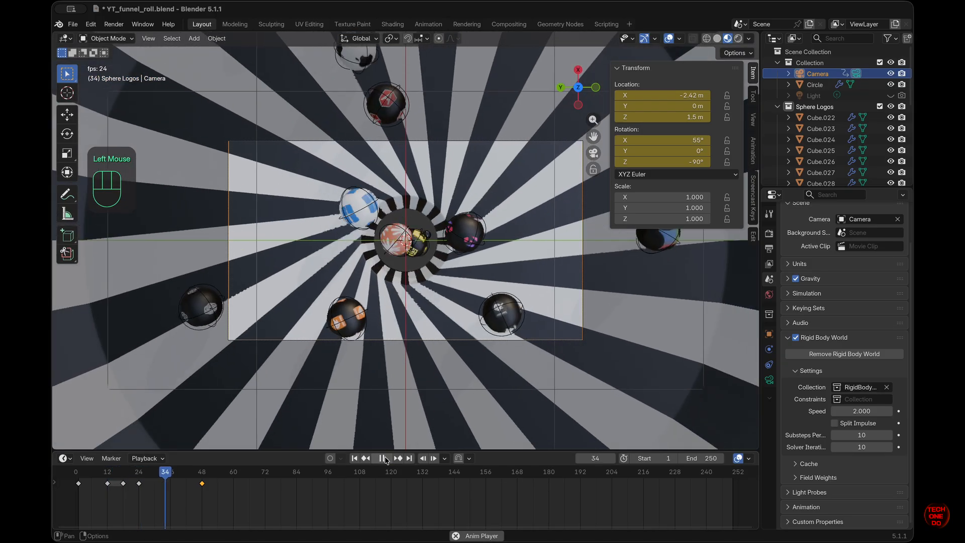
{"action": "left_click", "coordinate": [386, 459]}
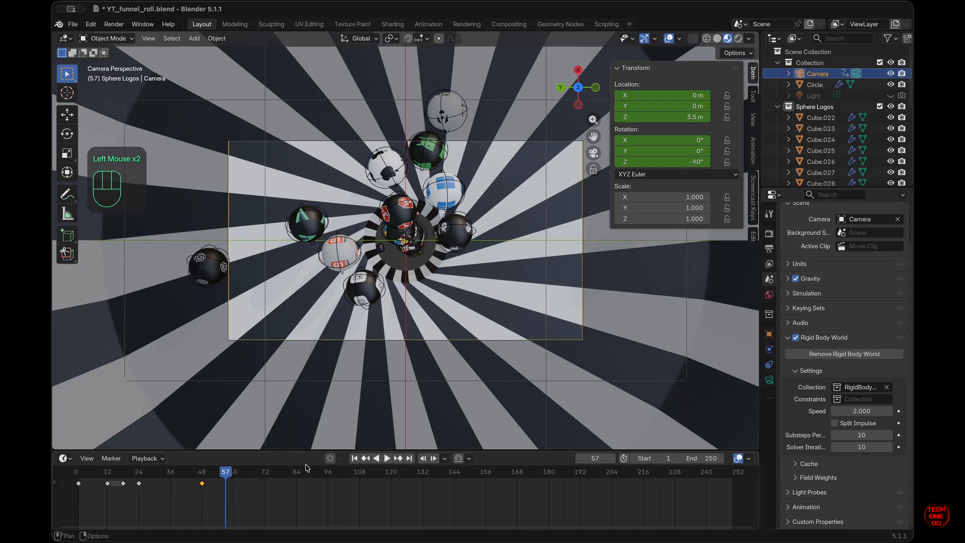
{"action": "left_click_drag", "start_coordinate": [227, 478], "coordinate": [123, 478]}
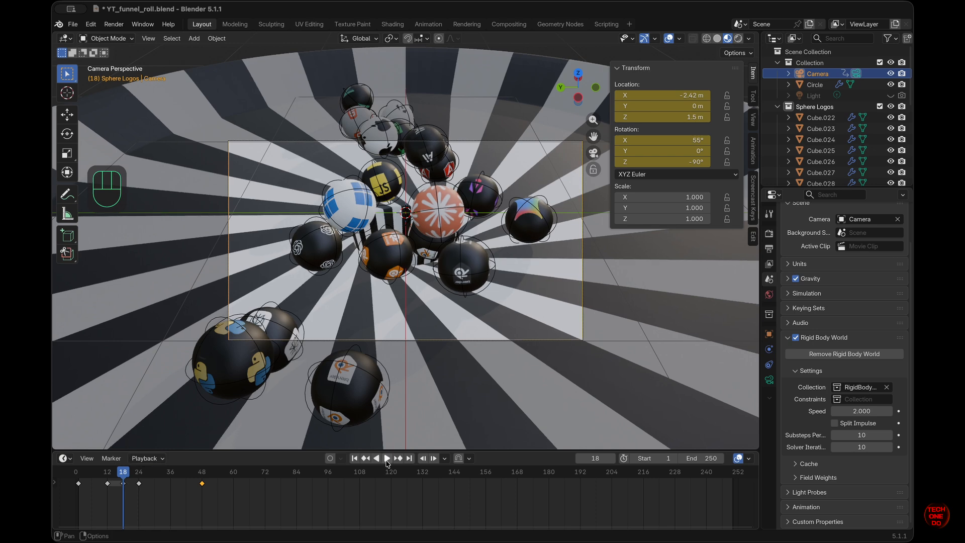
{"action": "left_click", "coordinate": [387, 460]}
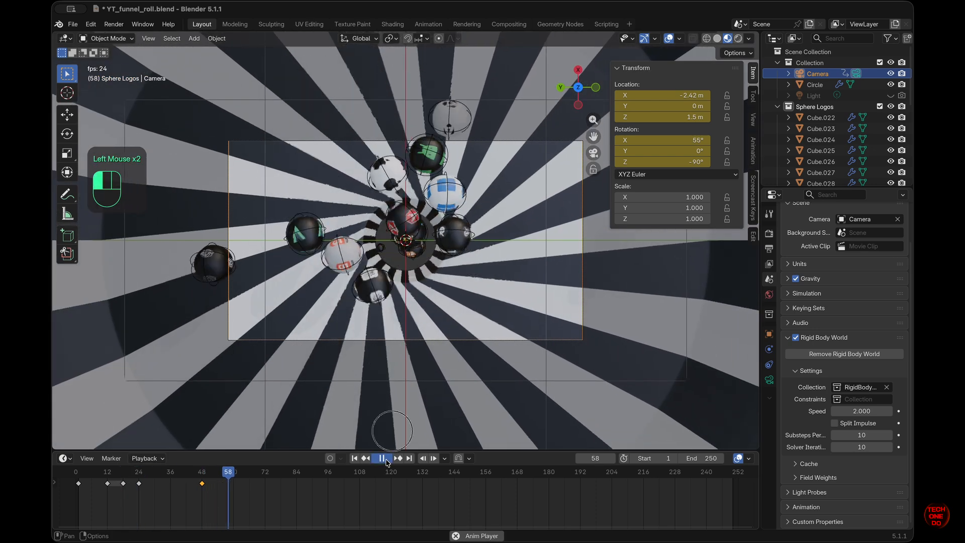
{"action": "left_click", "coordinate": [384, 460]}
Step: Move the camera's frame 24 keyframe to frame 30 and play back the animation
{"action": "left_click_drag", "start_coordinate": [219, 473], "coordinate": [155, 483]}
{"action": "left_click", "coordinate": [139, 484]}
{"action": "left_click", "coordinate": [387, 459]}
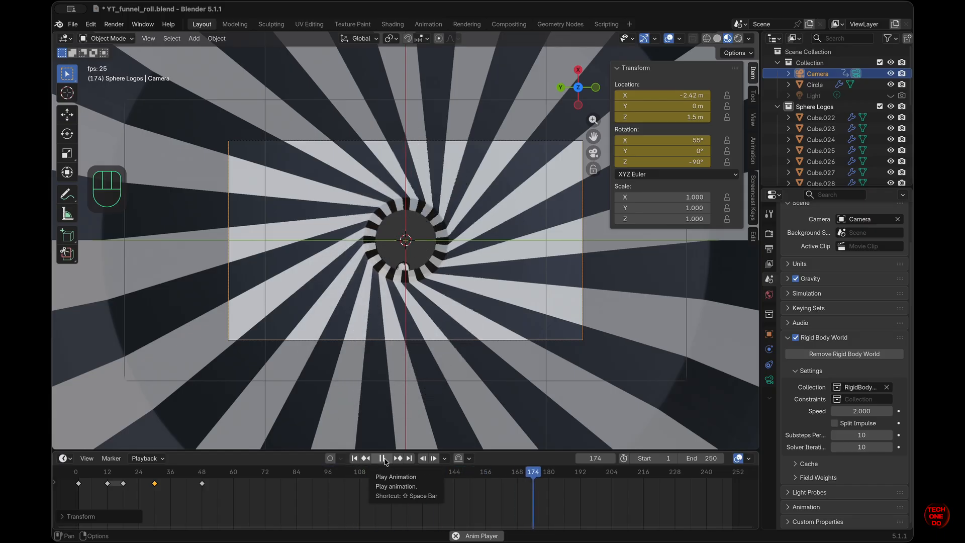
{"action": "left_click", "coordinate": [385, 459]}
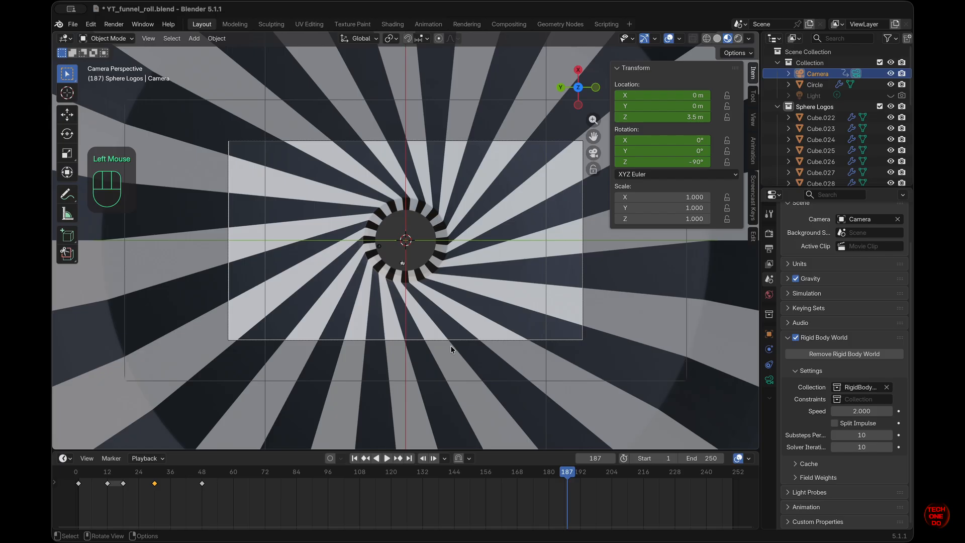
Step: Set the camera's Z rotation to -180° at frame 84 and keyframe its rotation
{"action": "left_click", "coordinate": [203, 475]}
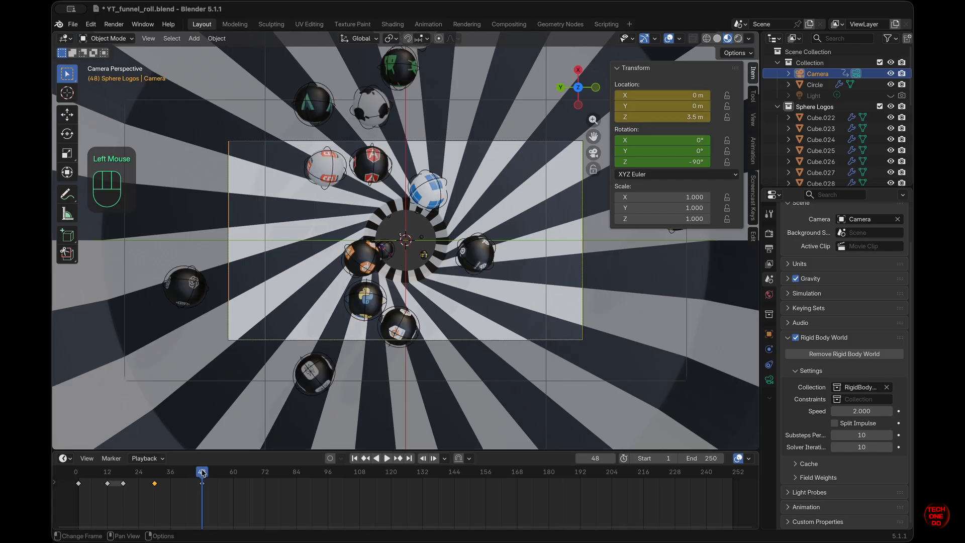
{"action": "left_click_drag", "start_coordinate": [203, 475], "coordinate": [297, 477]}
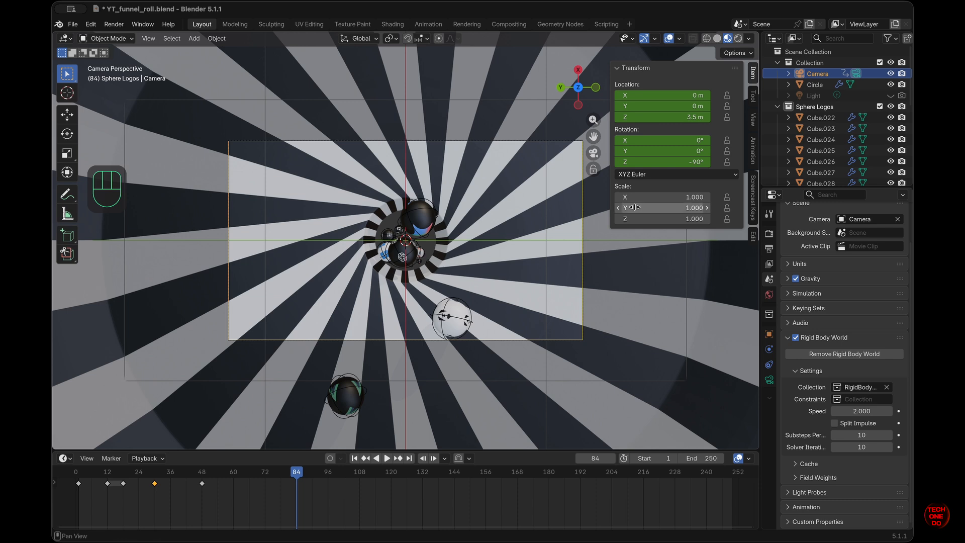
{"action": "left_click", "coordinate": [692, 162]}
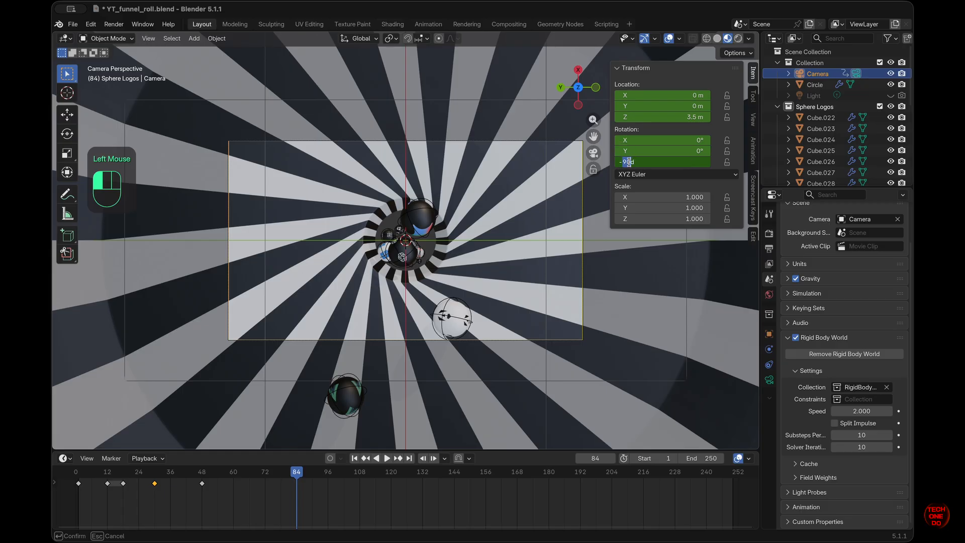
{"action": "left_click_drag", "start_coordinate": [645, 163], "coordinate": [615, 163]}
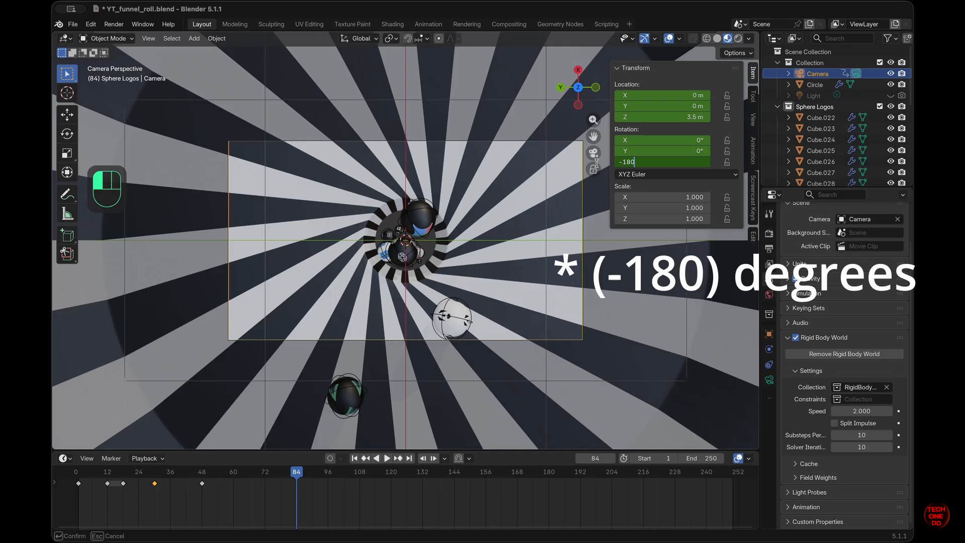
{"action": "type", "text": "-180"}
{"action": "key", "text": "Return"}
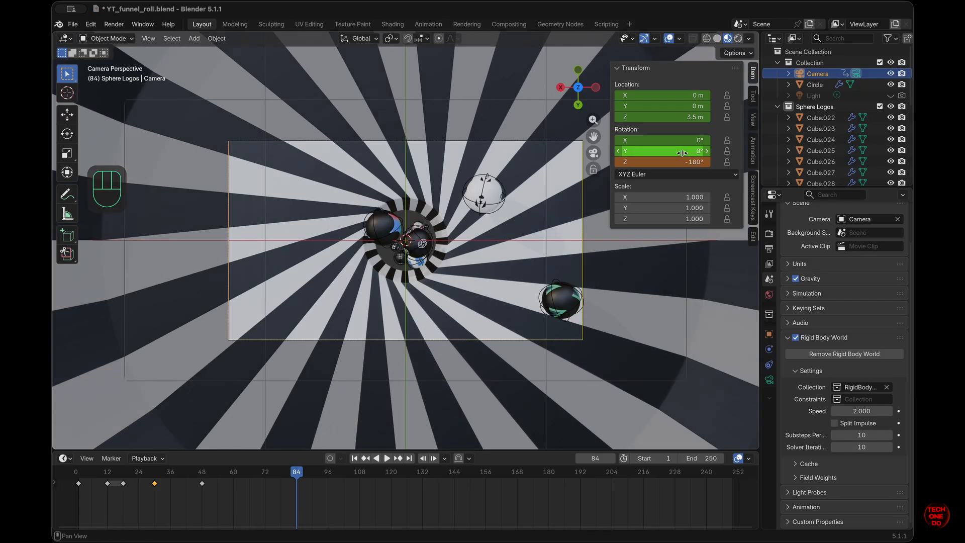
{"action": "key", "text": "i"}
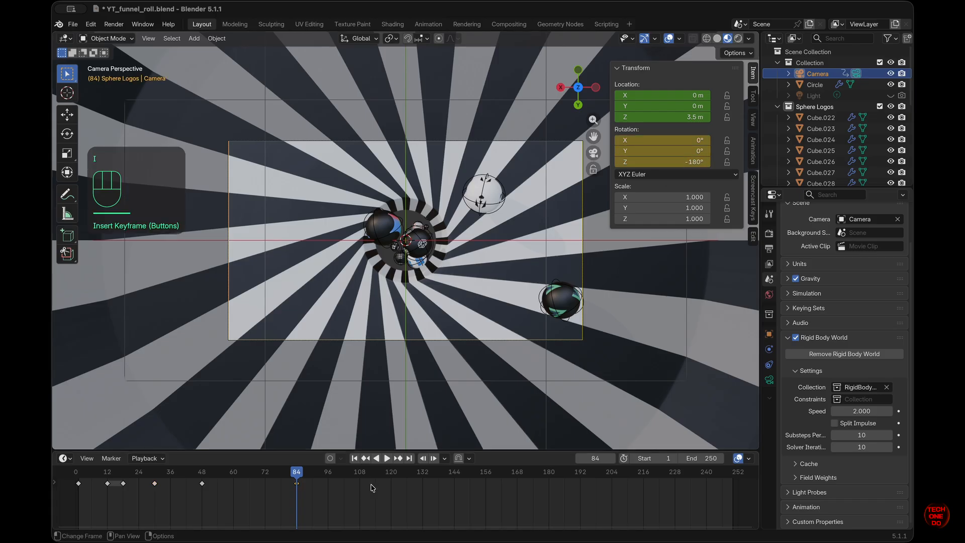
{"action": "mouse_move", "coordinate": [299, 475]}
{"action": "left_mouse_down"}
{"action": "mouse_move", "coordinate": [199, 475]}
{"action": "mouse_move", "coordinate": [296, 477]}
{"action": "left_mouse_up"}
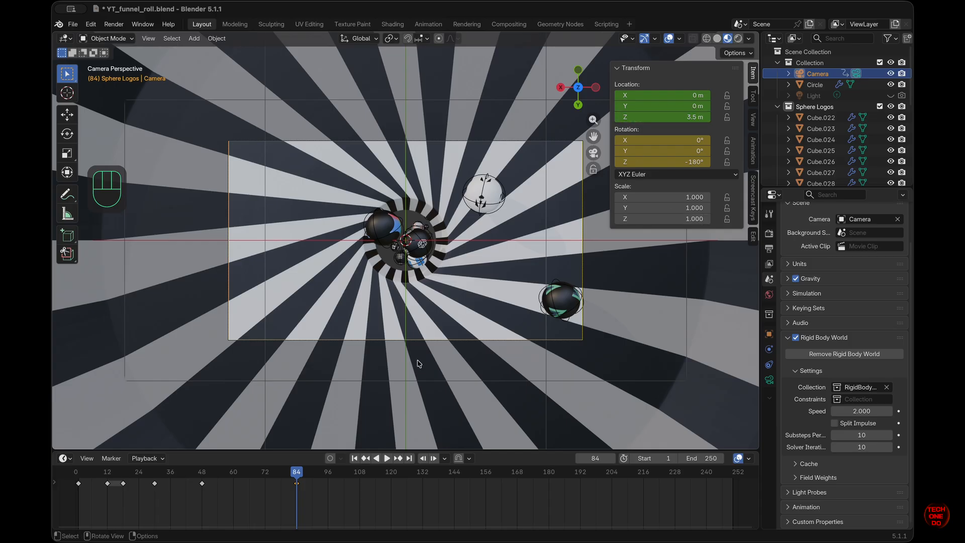
Step: Lower the camera's Z location to 2 m at frame 84 and keyframe its location
{"action": "left_click_drag", "start_coordinate": [683, 117], "coordinate": [636, 115]}
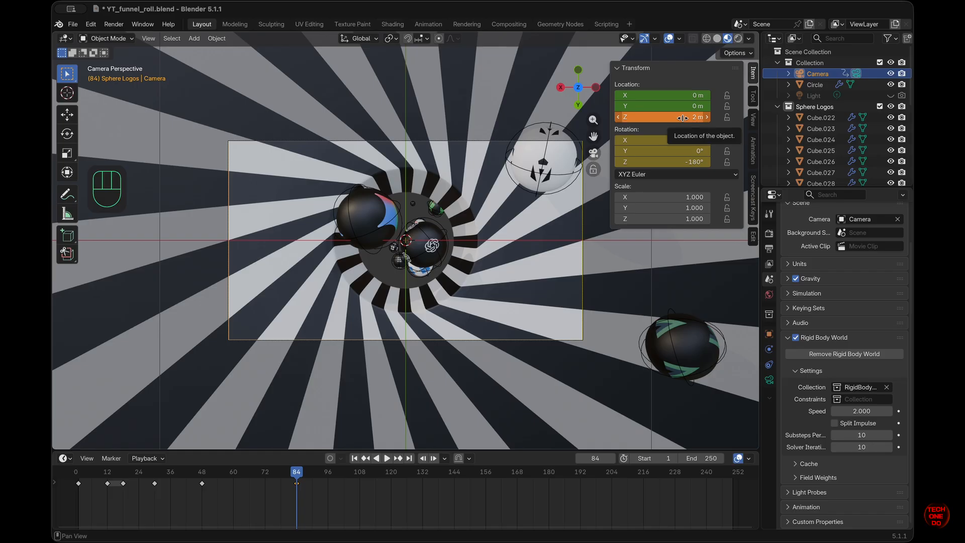
{"action": "key", "text": "i"}
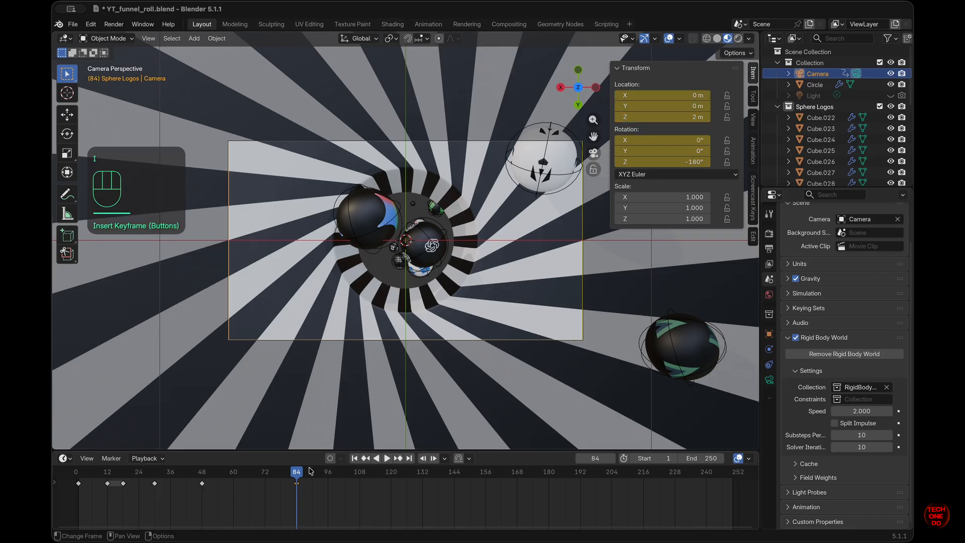
{"action": "mouse_move", "coordinate": [302, 474]}
{"action": "left_mouse_down"}
{"action": "mouse_move", "coordinate": [133, 476]}
{"action": "mouse_move", "coordinate": [315, 484]}
{"action": "mouse_move", "coordinate": [299, 486]}
{"action": "left_mouse_up"}
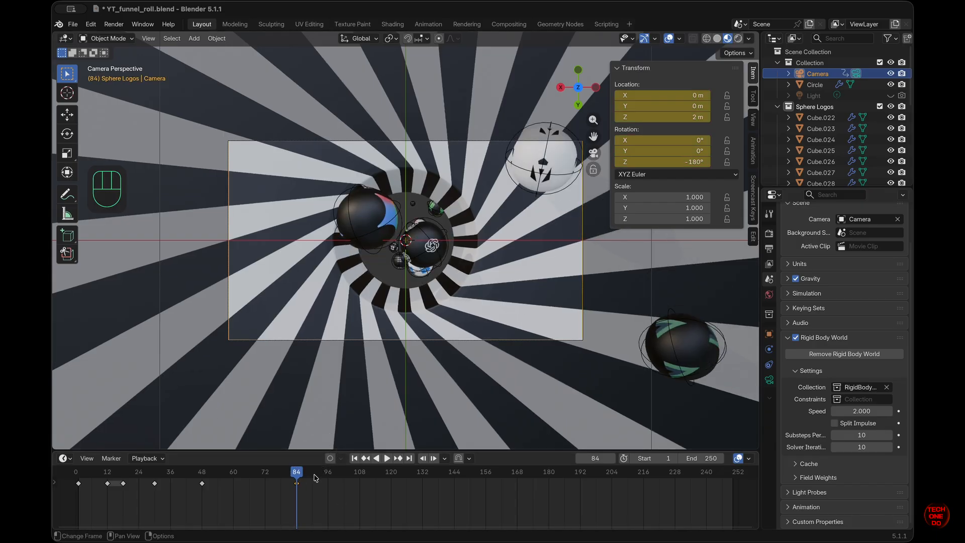
Step: Lower the camera's Z location to 1.6 m at frame 108 and keyframe its location
{"action": "left_click_drag", "start_coordinate": [297, 477], "coordinate": [360, 480]}
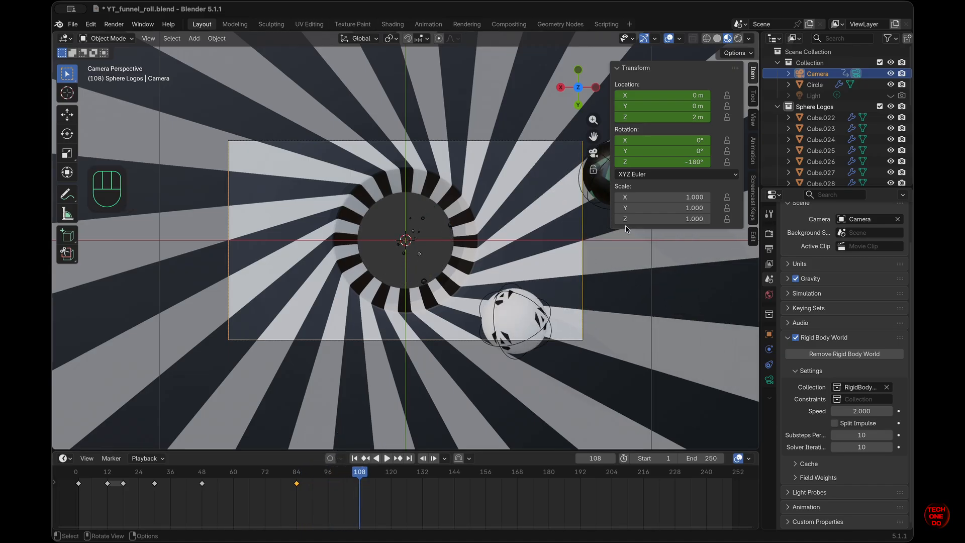
{"action": "mouse_move", "coordinate": [652, 116]}
{"action": "left_mouse_down"}
{"action": "mouse_move", "coordinate": [635, 111]}
{"action": "mouse_move", "coordinate": [658, 118]}
{"action": "left_mouse_up"}
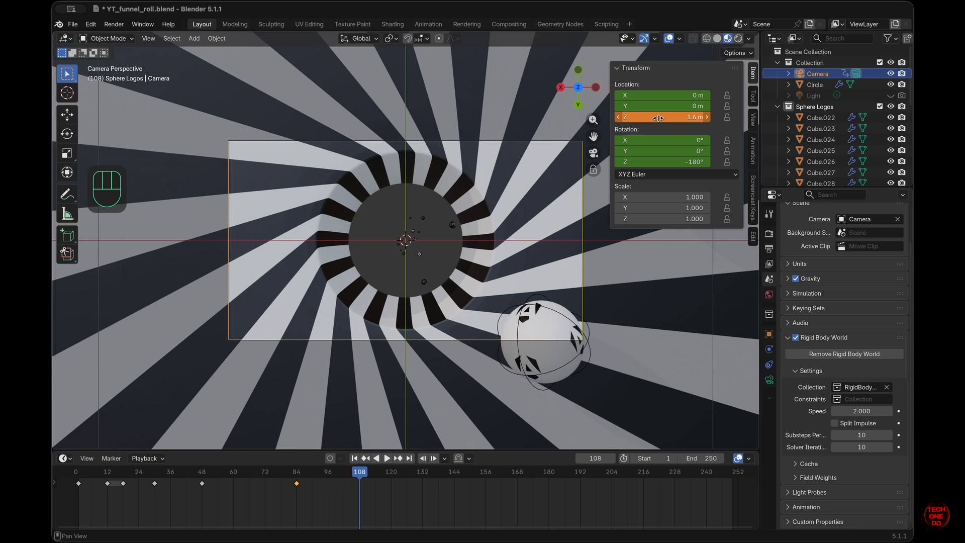
{"action": "key", "text": "i"}
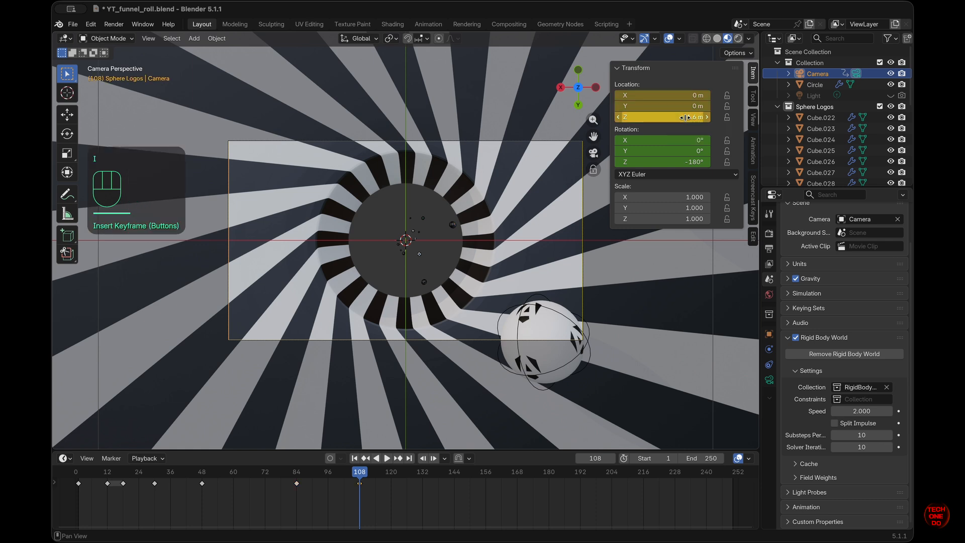
Step: Set the scene's end frame to 120 and play the shortened animation from the first frame
{"action": "left_click", "coordinate": [707, 458]}
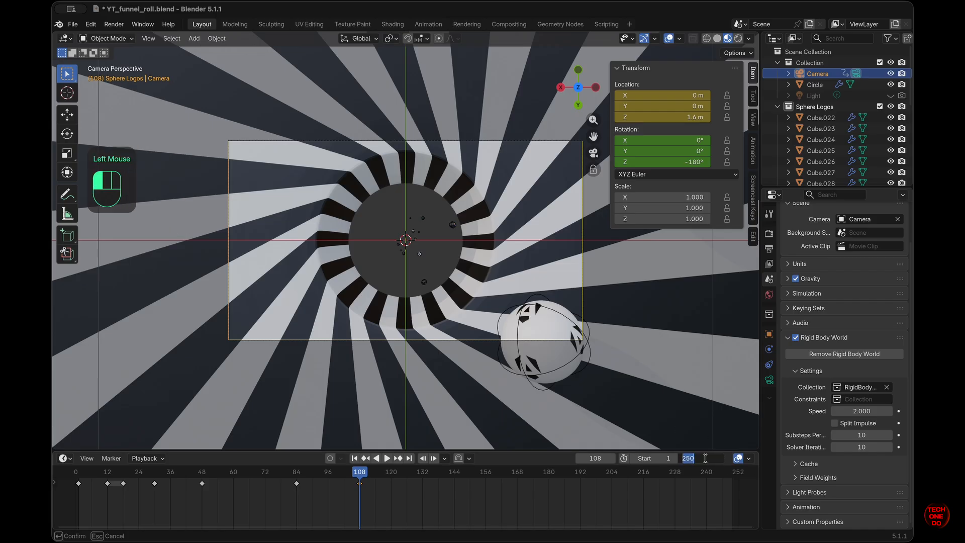
{"action": "type", "text": "120"}
{"action": "key", "text": "Return"}
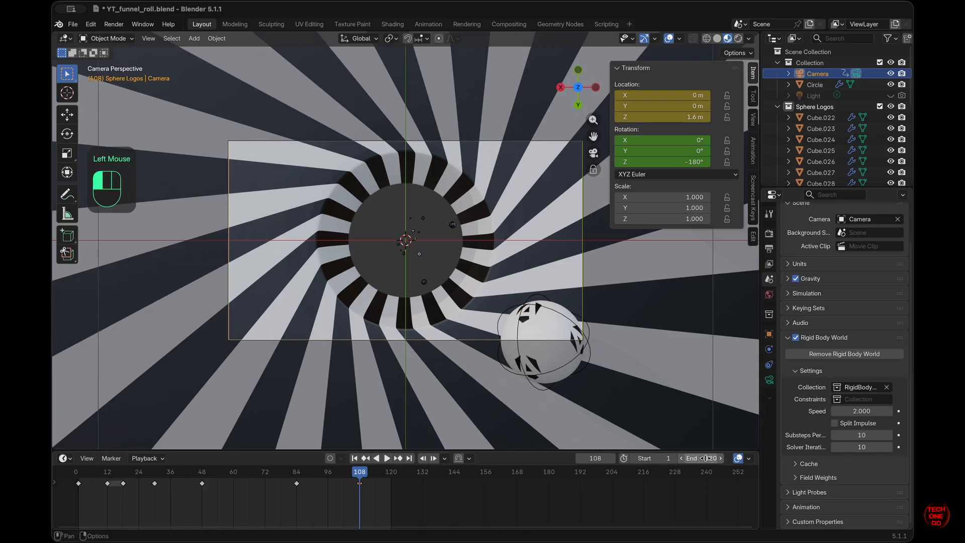
{"action": "left_click", "coordinate": [356, 459]}
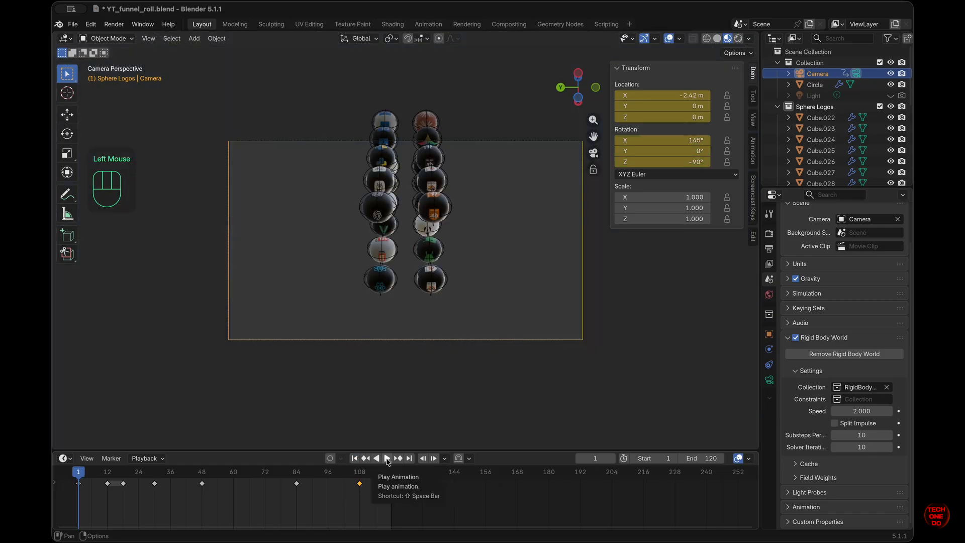
{"action": "left_click", "coordinate": [387, 458]}
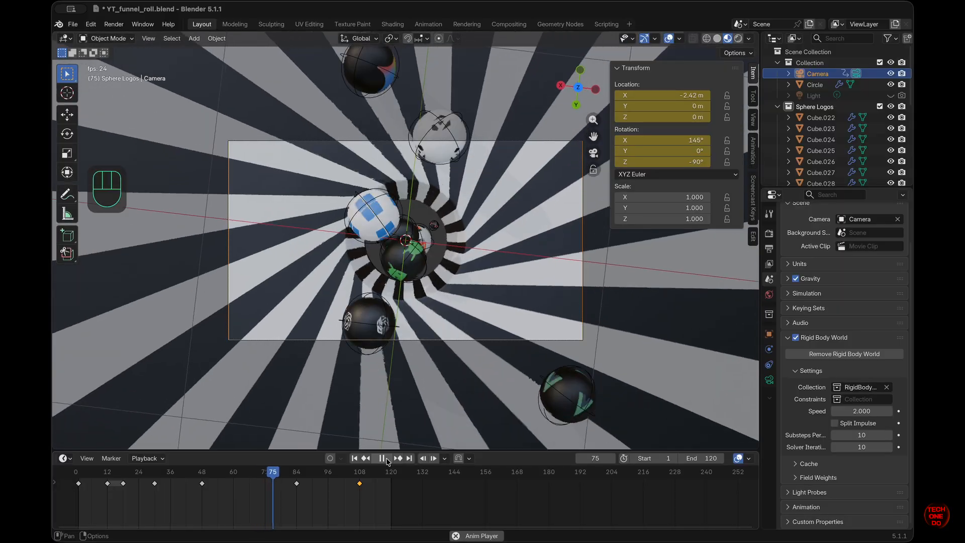
Step: Set the scene's end frame to 180 and play the lengthened animation
{"action": "left_click_drag", "start_coordinate": [710, 458], "coordinate": [708, 432]}
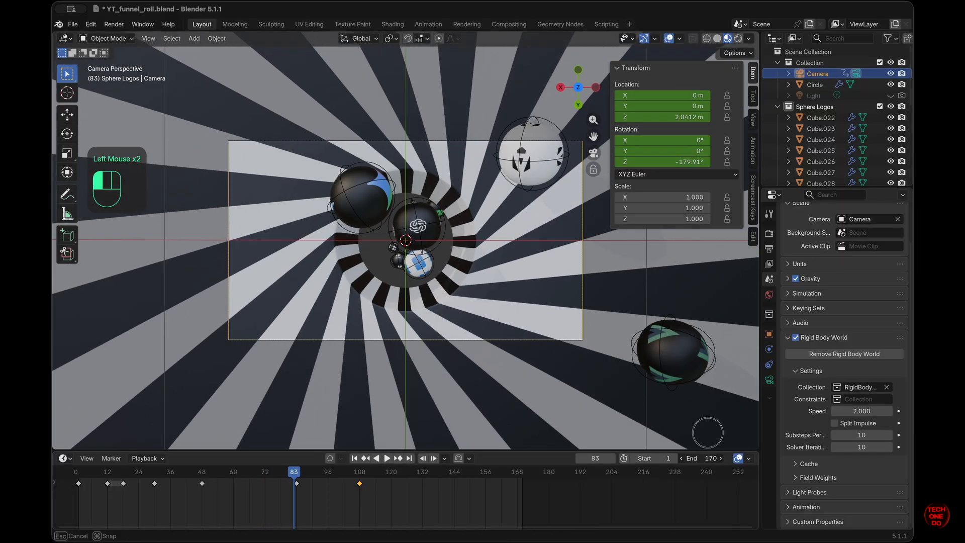
{"action": "left_click", "coordinate": [385, 458]}
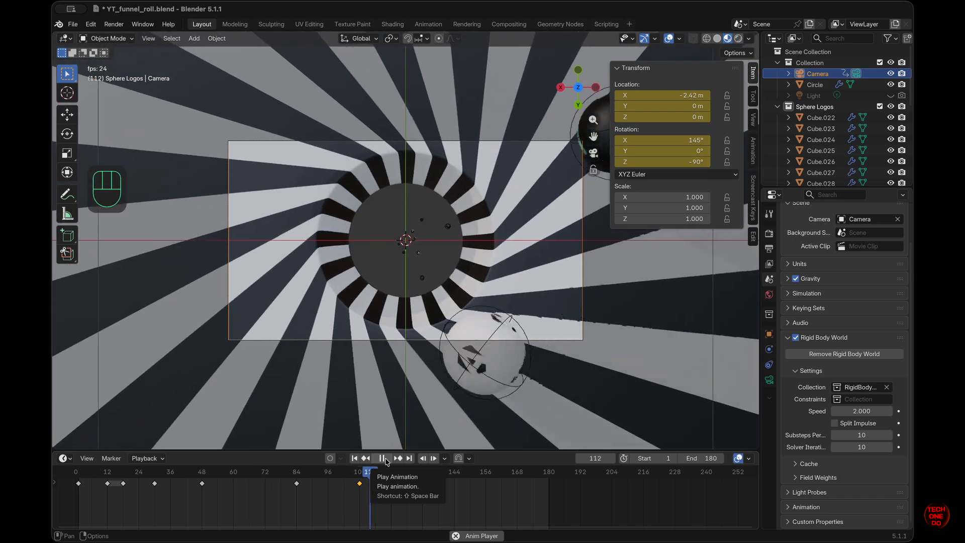
{"action": "left_click", "coordinate": [450, 489]}
Step: Move the camera keyframe at frame 30 to frame 36 and the one at 48 to 54, replaying the animation
{"action": "left_click_drag", "start_coordinate": [281, 486], "coordinate": [170, 486]}
{"action": "left_click", "coordinate": [355, 458]}
{"action": "left_click", "coordinate": [387, 459]}
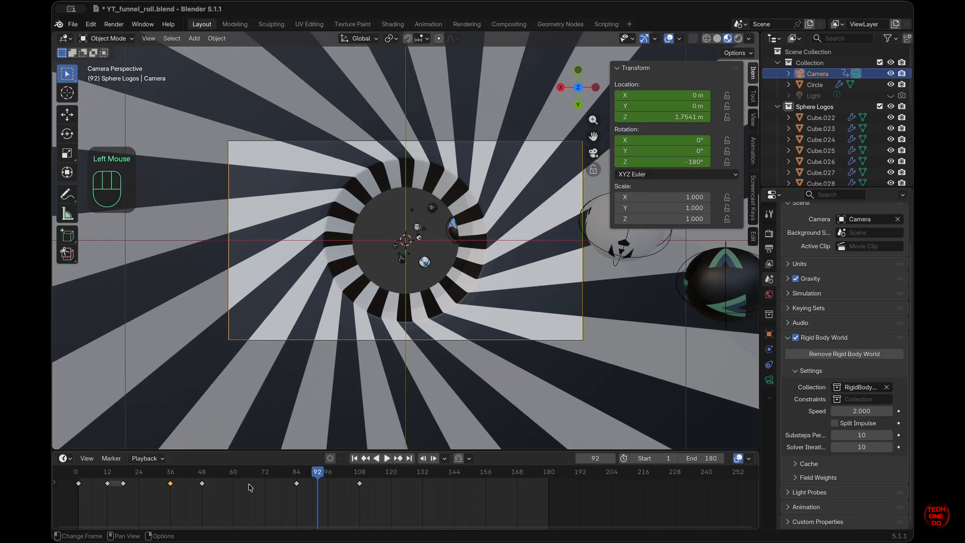
{"action": "left_click_drag", "start_coordinate": [203, 483], "coordinate": [220, 486]}
{"action": "left_click_drag", "start_coordinate": [317, 473], "coordinate": [81, 474]}
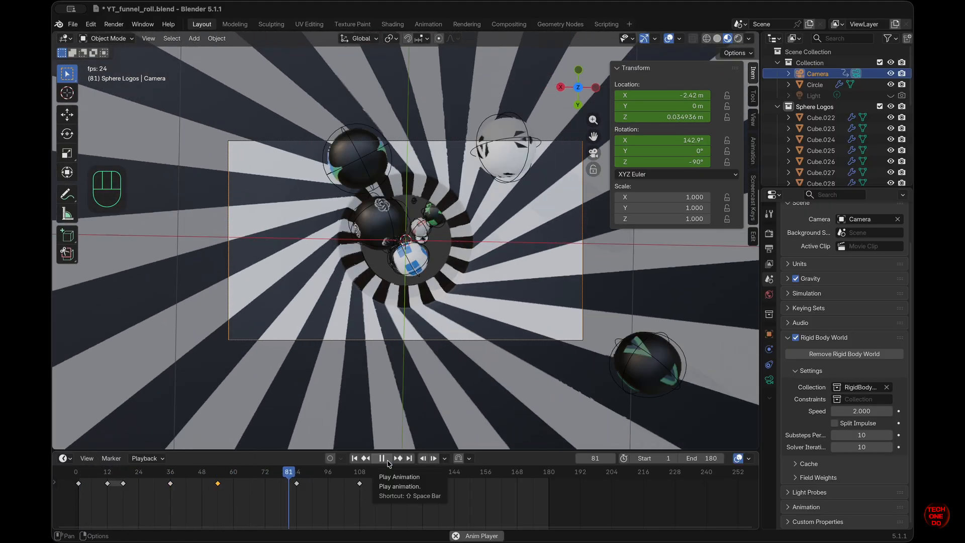
{"action": "left_click", "coordinate": [387, 463]}
Step: Move the camera keyframe at frame 108 to frame 132 and the one at 84 to 108, then preview the animation
{"action": "left_click_drag", "start_coordinate": [360, 484], "coordinate": [423, 485]}
{"action": "left_click", "coordinate": [297, 485]}
{"action": "left_click_drag", "start_coordinate": [297, 484], "coordinate": [361, 488]}
{"action": "left_click", "coordinate": [387, 459]}
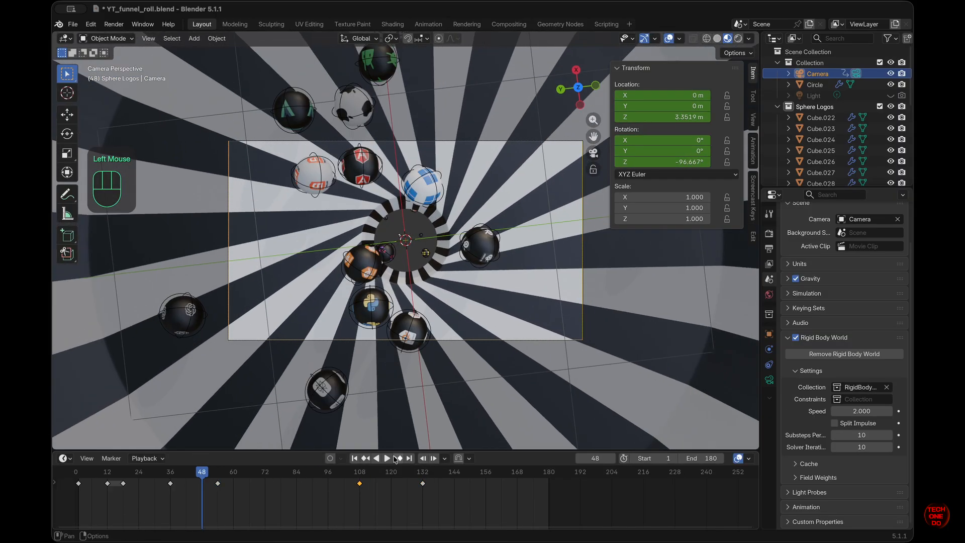
{"action": "left_click", "coordinate": [518, 475]}
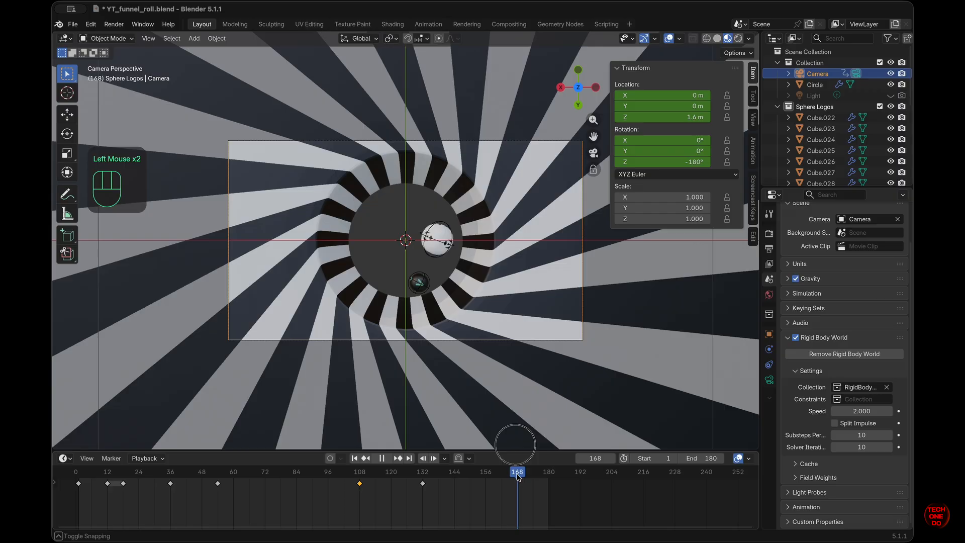
{"action": "left_click", "coordinate": [354, 459]}
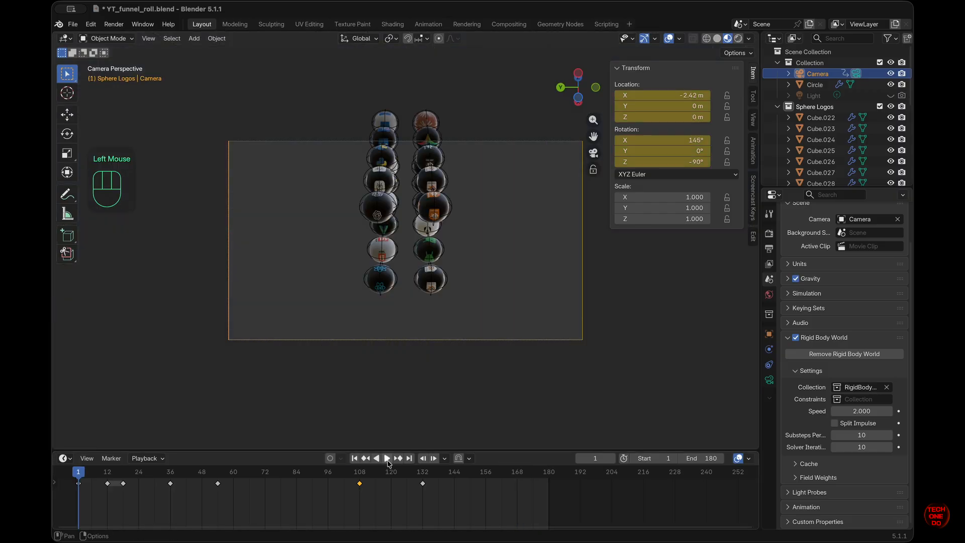
Step: Retime the camera keyframes from frame 36 to 48, 54 to 60 and 108 to 114, playing the animation to check the timing
{"action": "left_click", "coordinate": [387, 458]}
{"action": "left_click", "coordinate": [386, 459]}
{"action": "left_click", "coordinate": [387, 458]}
{"action": "left_click", "coordinate": [100, 475]}
{"action": "left_click_drag", "start_coordinate": [100, 475], "coordinate": [234, 484]}
{"action": "left_click", "coordinate": [387, 459]}
{"action": "left_click", "coordinate": [388, 458]}
{"action": "left_click", "coordinate": [219, 484]}
{"action": "left_click_drag", "start_coordinate": [360, 483], "coordinate": [375, 483]}
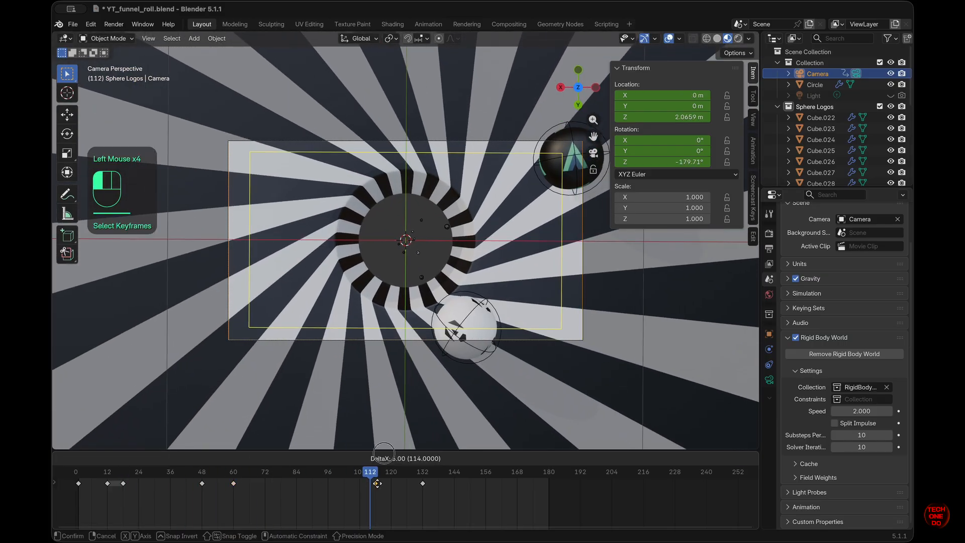
{"action": "left_click", "coordinate": [387, 458]}
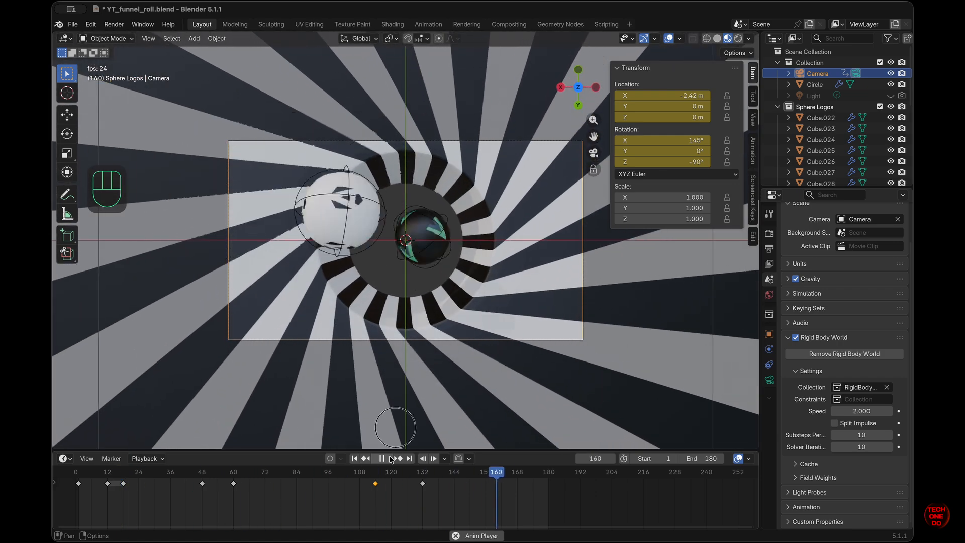
{"action": "left_click", "coordinate": [388, 459]}
Step: Leave the camera view and examine the funnel's opening and underside from the top and front views
{"action": "scroll", "coordinate": [477, 288], "scroll_direction": "down", "scroll_amount": 5}
{"action": "scroll", "coordinate": [478, 287], "scroll_direction": "down", "scroll_amount": 5, "text": "super"}
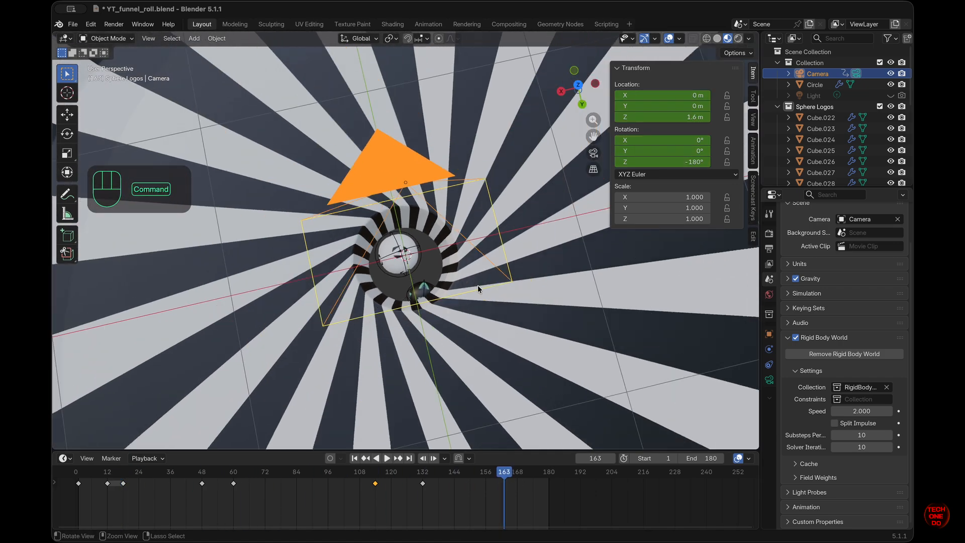
{"action": "scroll", "coordinate": [478, 288], "scroll_direction": "down", "scroll_amount": 10}
{"action": "scroll", "coordinate": [478, 288], "scroll_direction": "down", "scroll_amount": 2, "text": "super"}
{"action": "scroll", "coordinate": [478, 286], "scroll_direction": "up", "scroll_amount": 10}
{"action": "key", "text": "KP_7"}
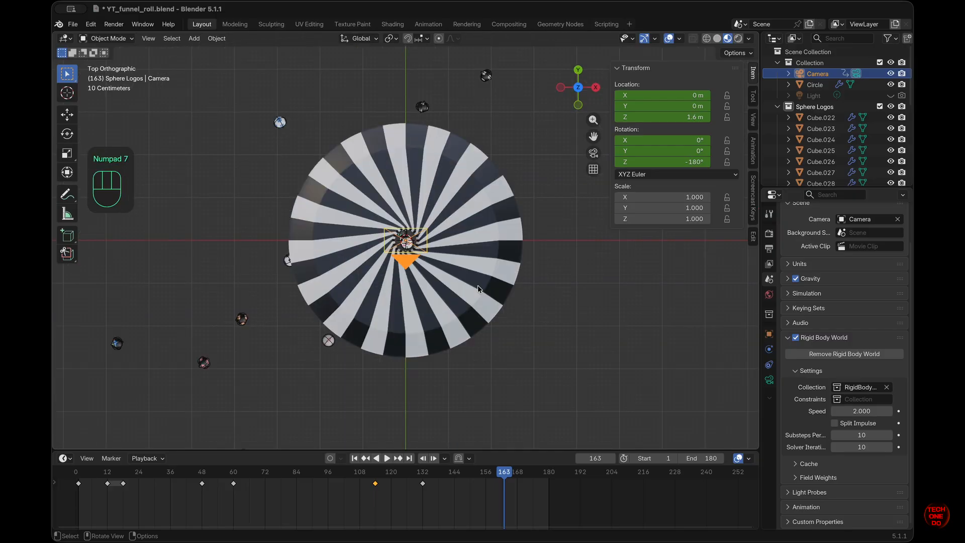
{"action": "scroll", "coordinate": [478, 286], "scroll_direction": "up", "scroll_amount": 15, "text": "super"}
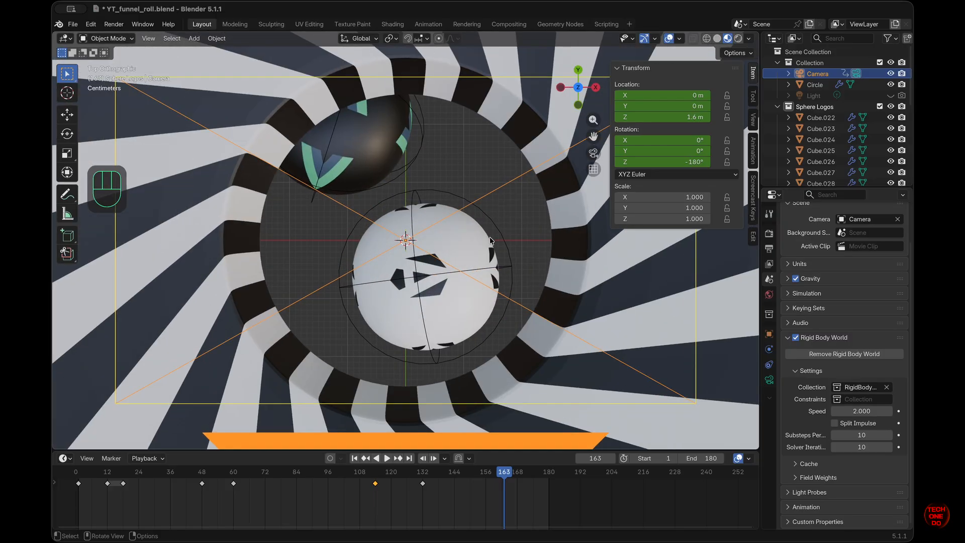
{"action": "scroll", "coordinate": [492, 242], "scroll_direction": "down", "scroll_amount": 5, "text": "super"}
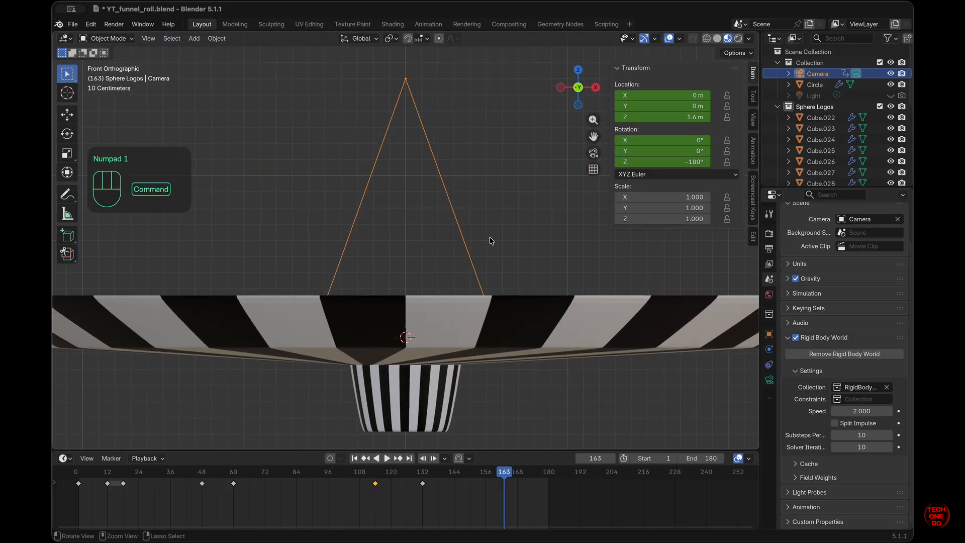
{"action": "scroll", "coordinate": [491, 241], "scroll_direction": "up", "scroll_amount": 8}
Step: Add a mesh plane at the world origin with a size of 6 m
{"action": "key", "text": "shift+a"}
{"action": "mouse_move", "coordinate": [492, 238]}
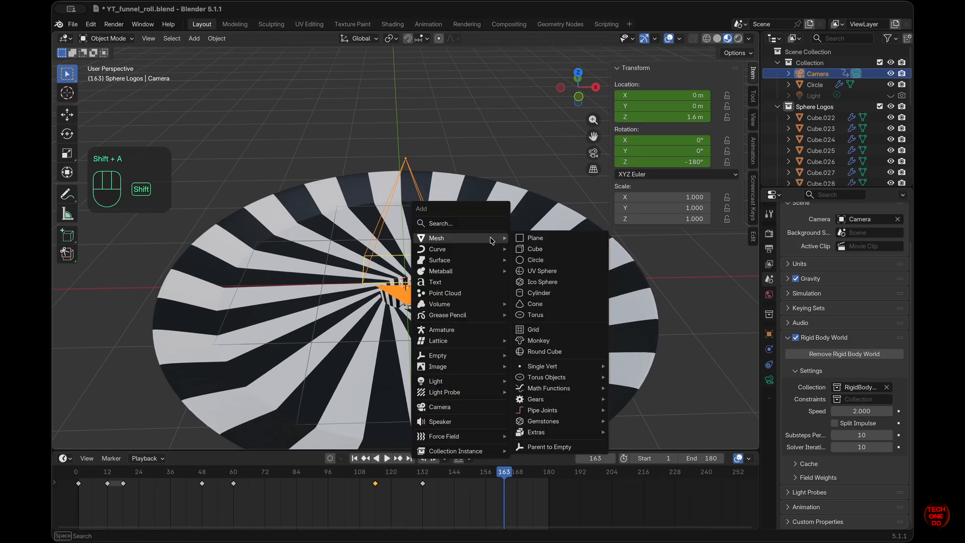
{"action": "left_click", "coordinate": [530, 239]}
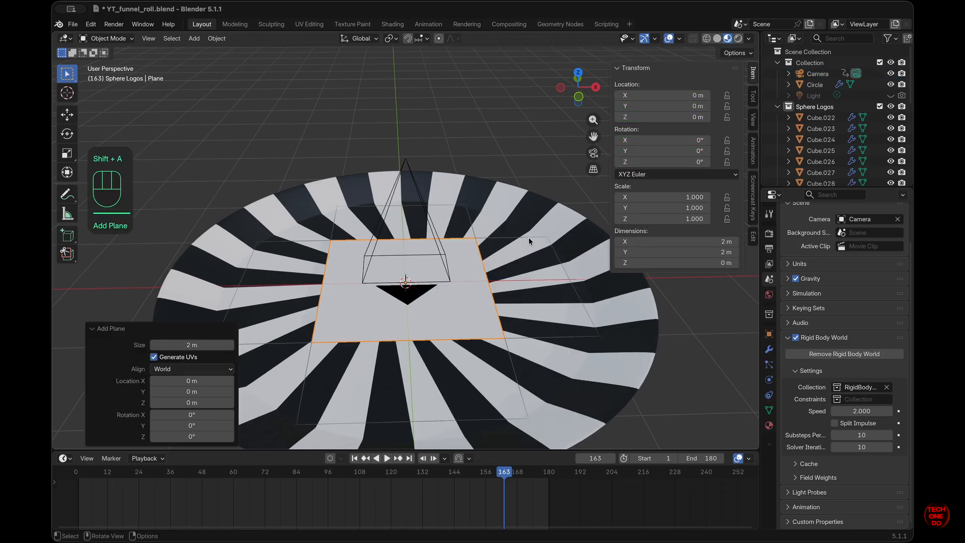
{"action": "left_click", "coordinate": [180, 345]}
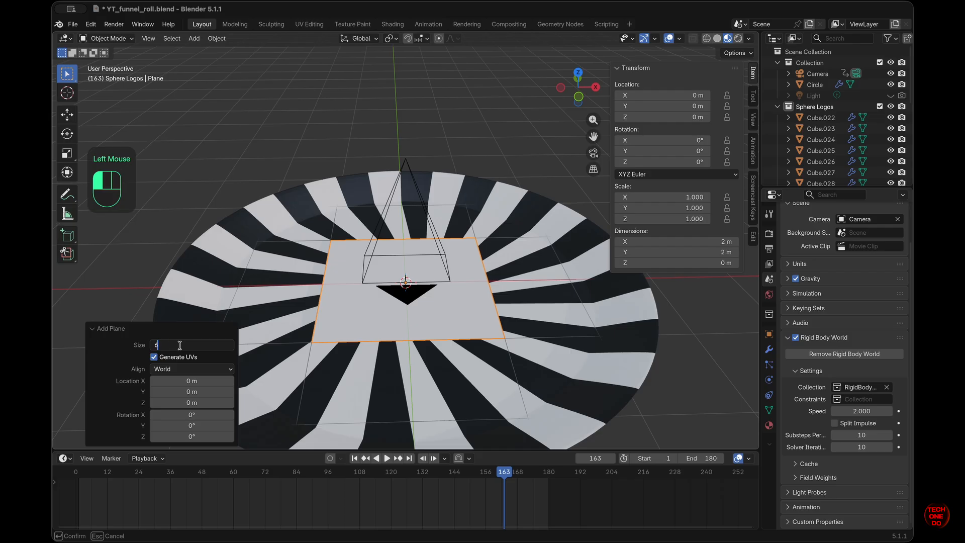
{"action": "type", "text": "6"}
{"action": "key", "text": "Return"}
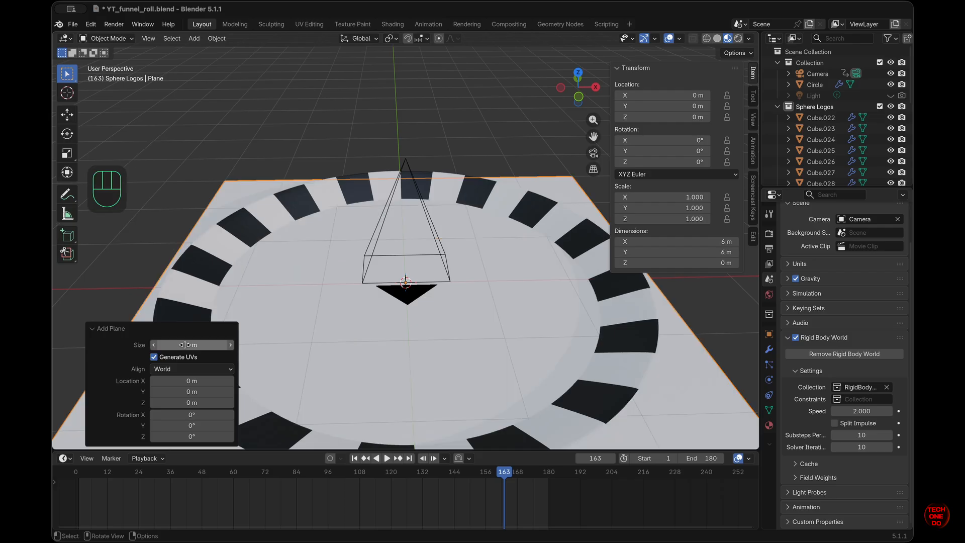
Step: Give the plane a new material with a black base color and a roughness of 1
{"action": "left_click", "coordinate": [769, 425]}
{"action": "left_click", "coordinate": [871, 278]}
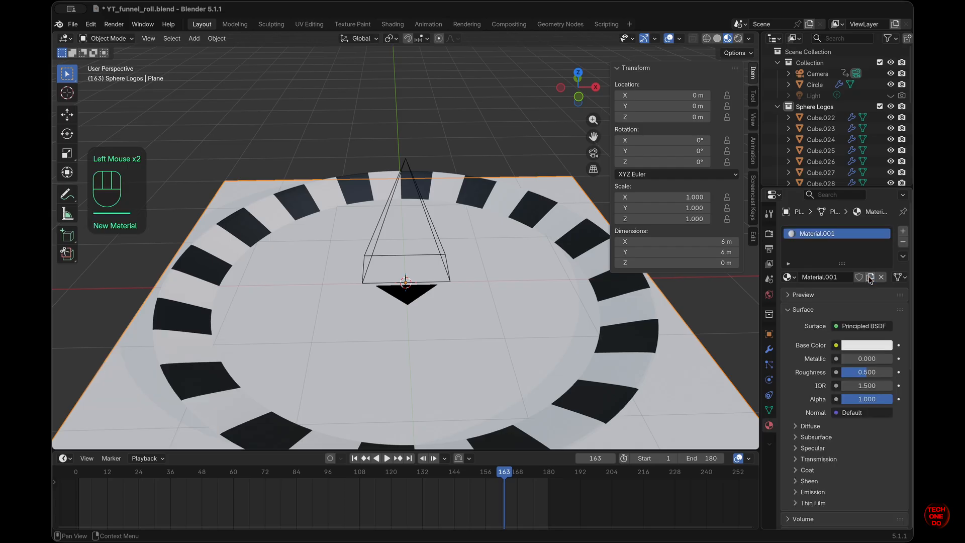
{"action": "left_click", "coordinate": [874, 349]}
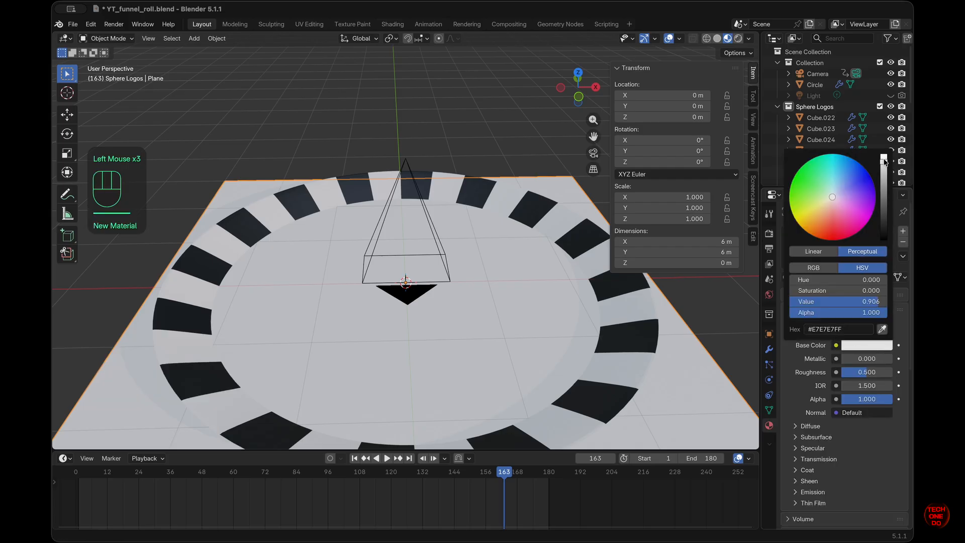
{"action": "left_click_drag", "start_coordinate": [885, 161], "coordinate": [884, 240]}
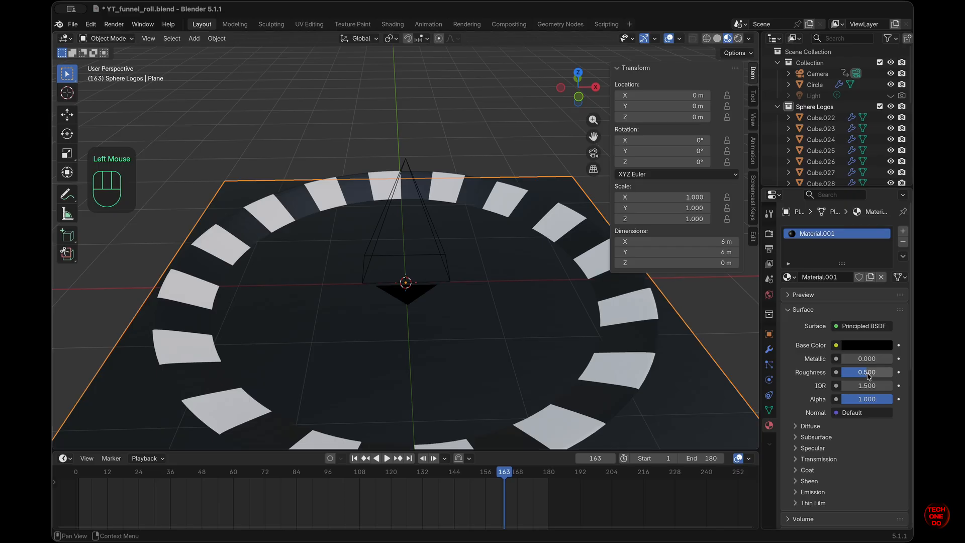
{"action": "left_click_drag", "start_coordinate": [868, 375], "coordinate": [900, 375]}
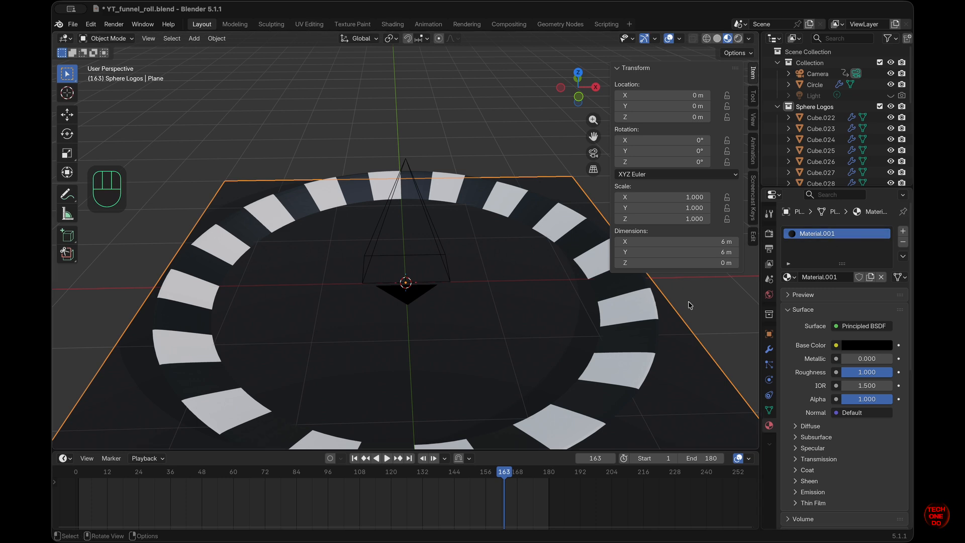
Step: Lower the black plane far below the funnel by setting its Z location to -10 m
{"action": "scroll", "coordinate": [523, 383], "scroll_direction": "down", "scroll_amount": 4}
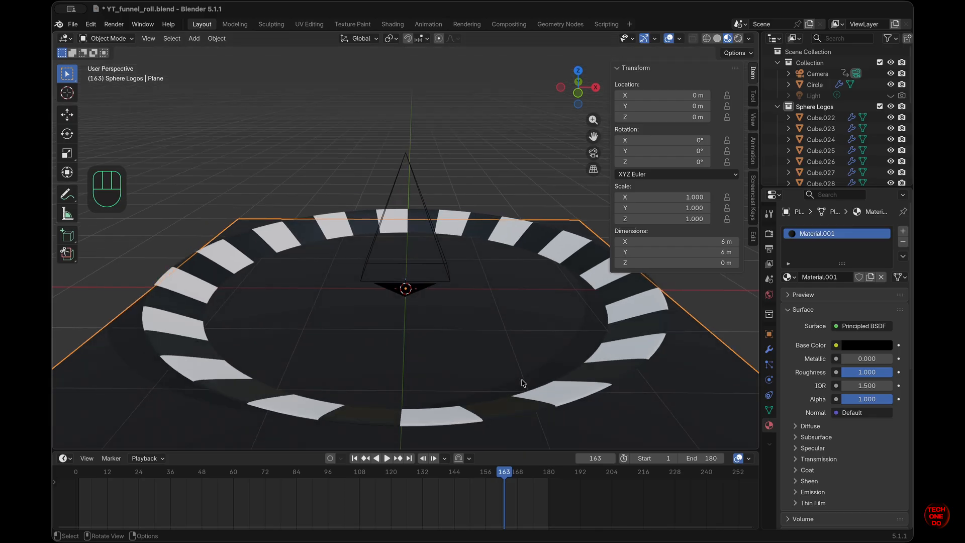
{"action": "key", "text": "KP_1"}
{"action": "scroll", "coordinate": [522, 383], "scroll_direction": "down", "scroll_amount": 4, "text": "super"}
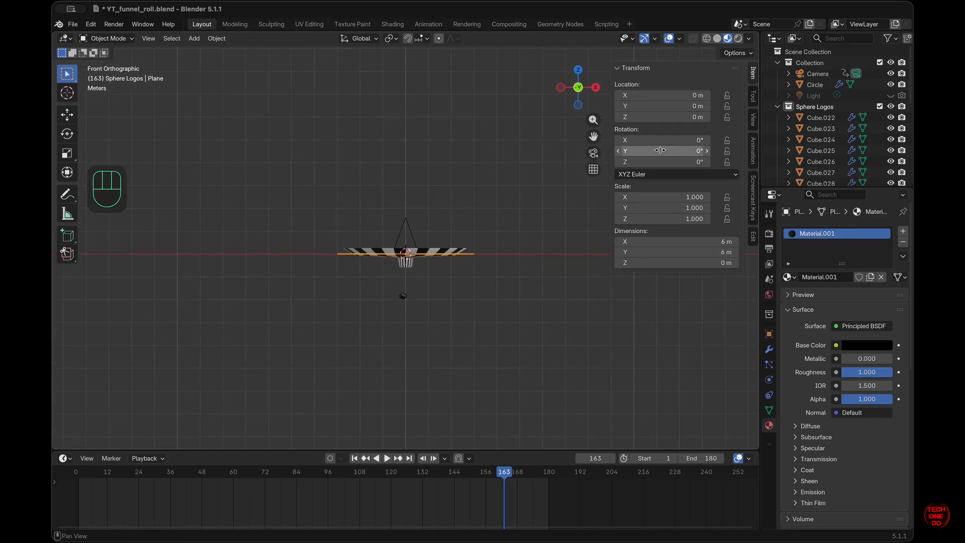
{"action": "left_click_drag", "start_coordinate": [650, 117], "coordinate": [396, 138]}
{"action": "scroll", "coordinate": [493, 311], "scroll_direction": "down", "scroll_amount": 3}
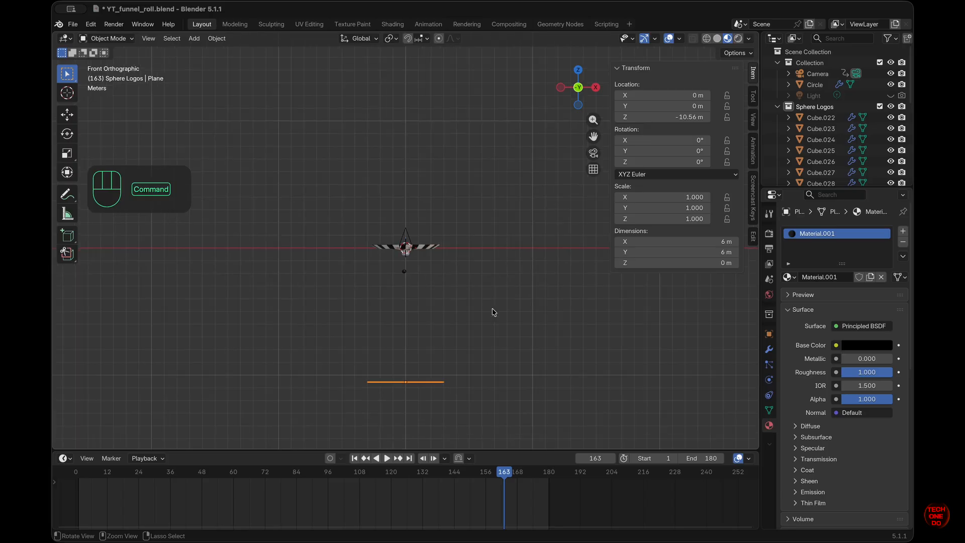
{"action": "left_click", "coordinate": [687, 117]}
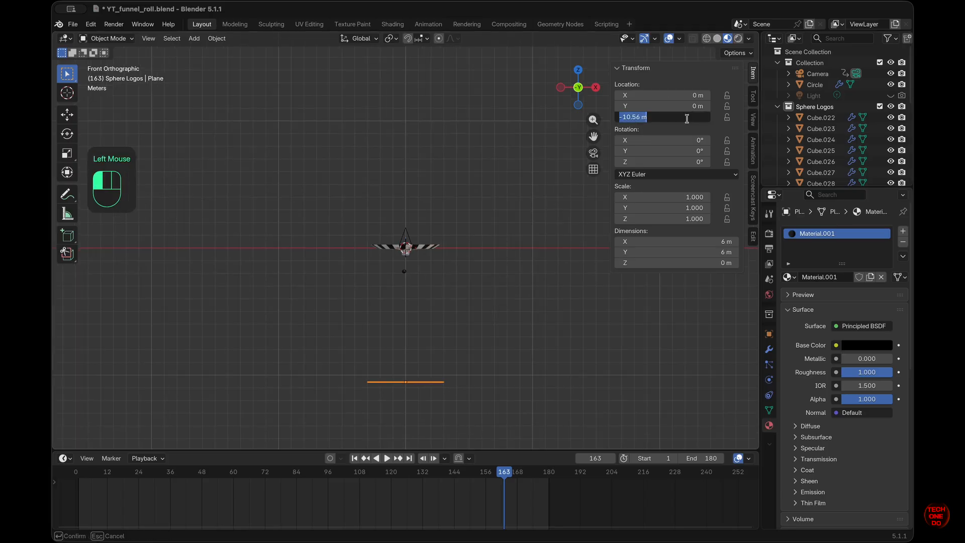
{"action": "type", "text": "-1"}
{"action": "key", "text": "Return"}
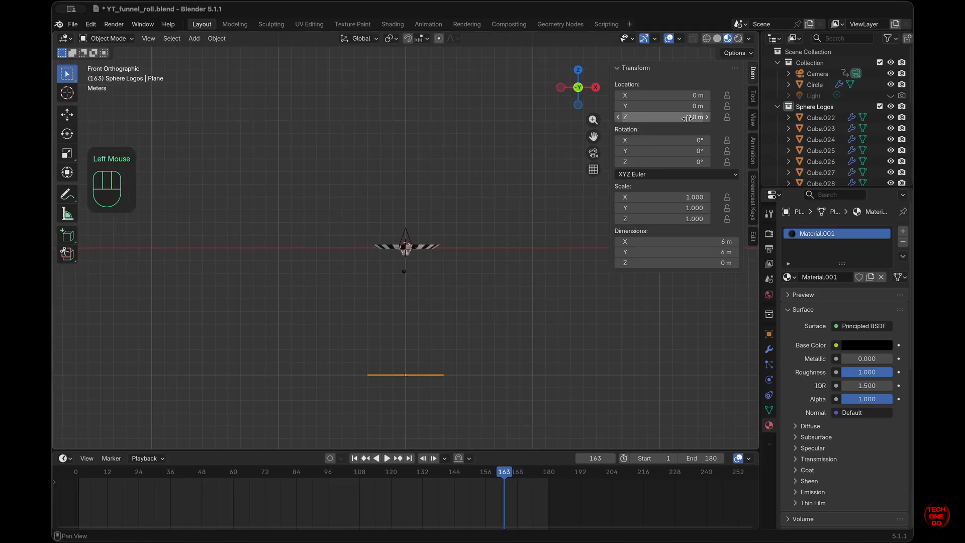
Step: Return to the camera view, select the camera and play the animation from the first frame to check the dark backdrop
{"action": "scroll", "coordinate": [524, 307], "scroll_direction": "up", "scroll_amount": 5}
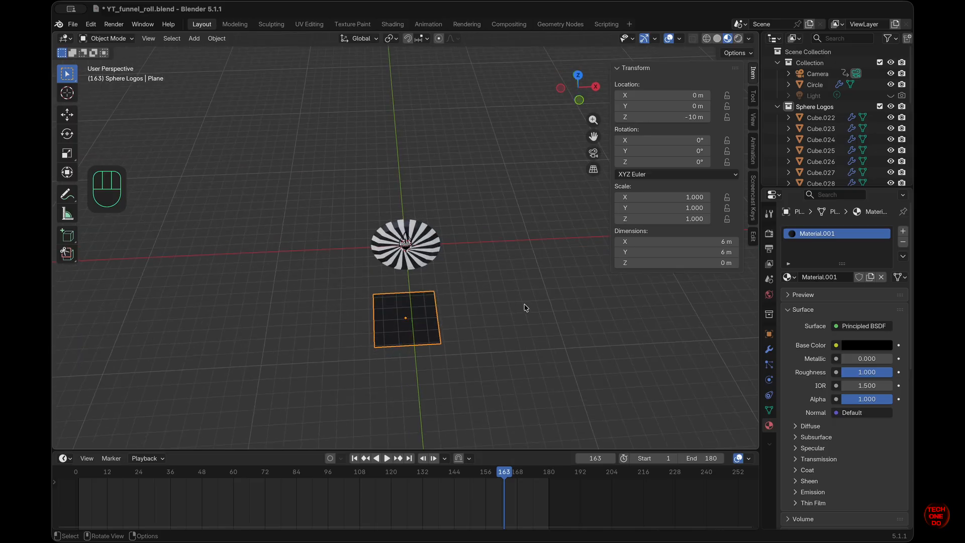
{"action": "left_click", "coordinate": [593, 153]}
{"action": "left_click_drag", "start_coordinate": [505, 469], "coordinate": [436, 443]}
{"action": "left_click", "coordinate": [818, 74]}
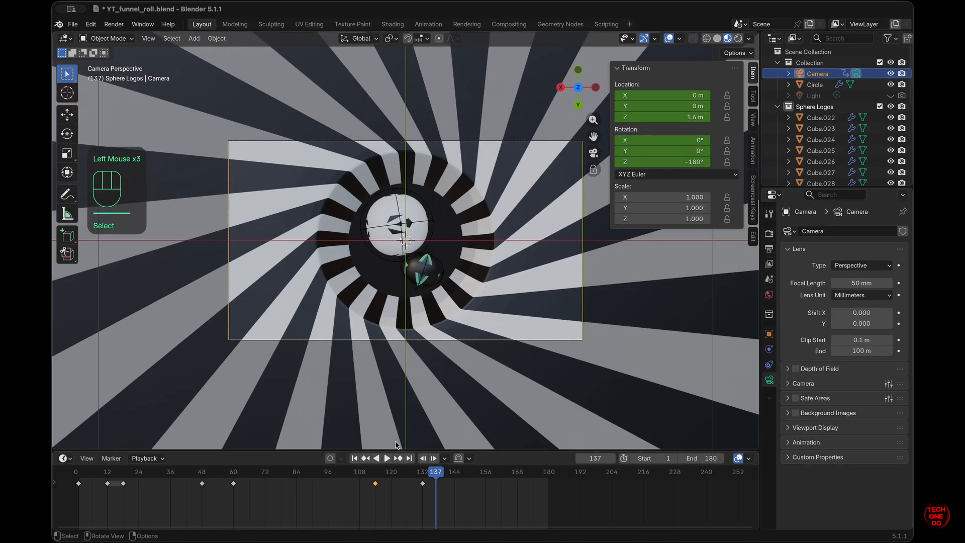
{"action": "left_click", "coordinate": [388, 462]}
{"action": "left_click", "coordinate": [388, 461]}
{"action": "left_click", "coordinate": [355, 459]}
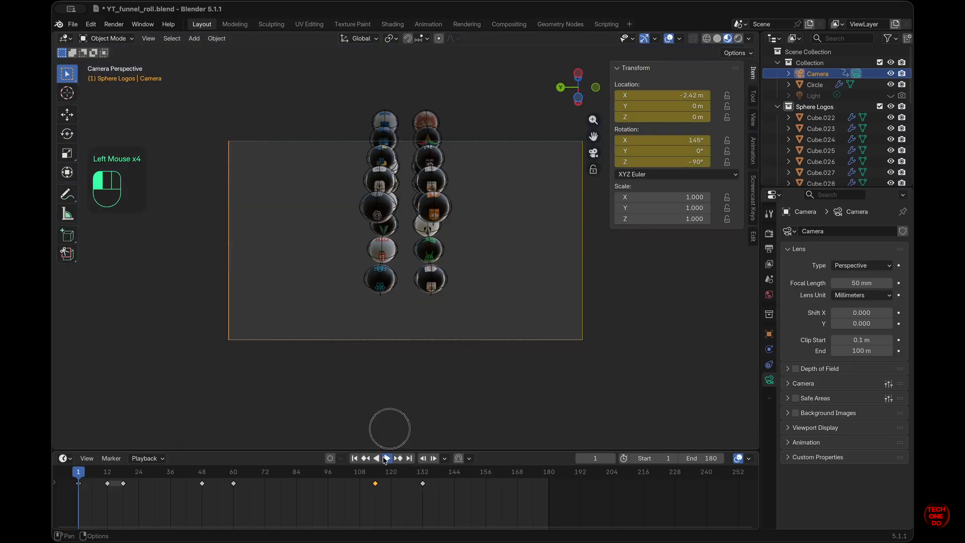
{"action": "left_click", "coordinate": [384, 459]}
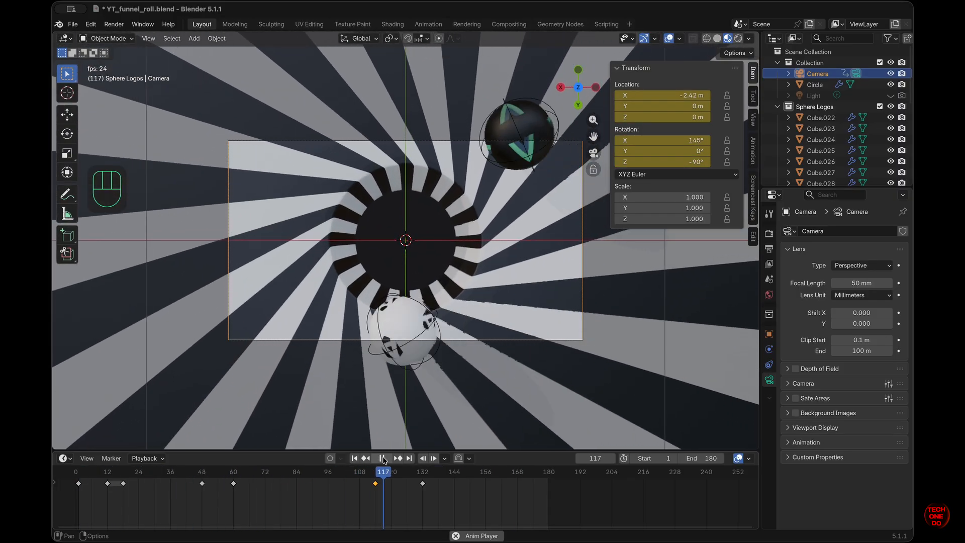
{"action": "left_click", "coordinate": [384, 459]}
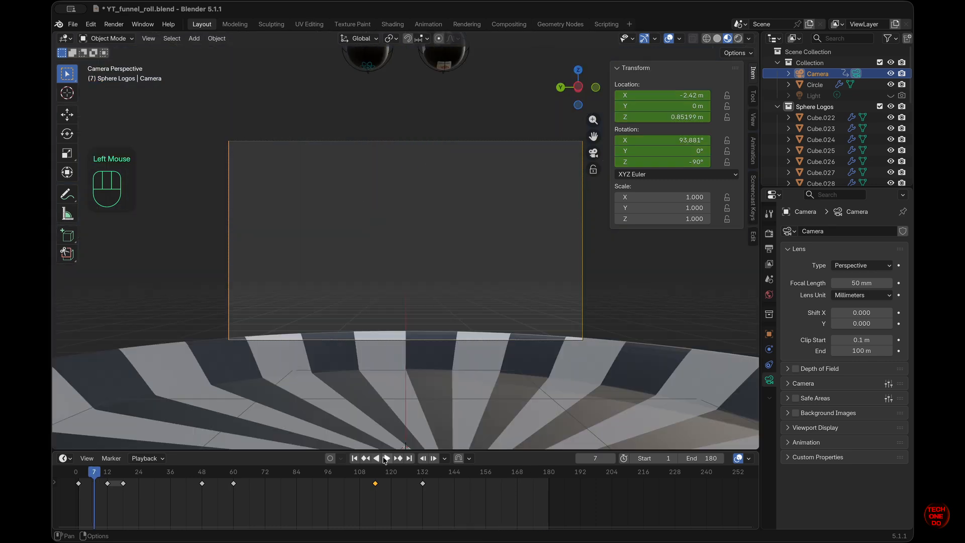
{"action": "left_click", "coordinate": [385, 459]}
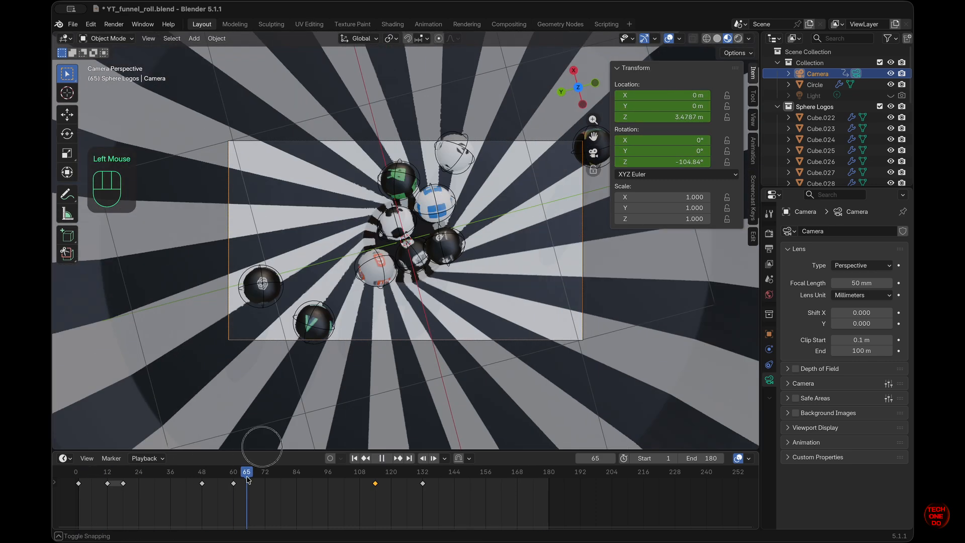
Step: Move the last camera keyframe to frame 144 and re-key the camera's location there with Z at 0.78 m
{"action": "left_click", "coordinate": [437, 486]}
{"action": "mouse_move", "coordinate": [437, 487]}
{"action": "left_mouse_down"}
{"action": "mouse_move", "coordinate": [375, 487]}
{"action": "mouse_move", "coordinate": [467, 480]}
{"action": "mouse_move", "coordinate": [455, 481]}
{"action": "left_mouse_up"}
{"action": "left_click", "coordinate": [387, 458]}
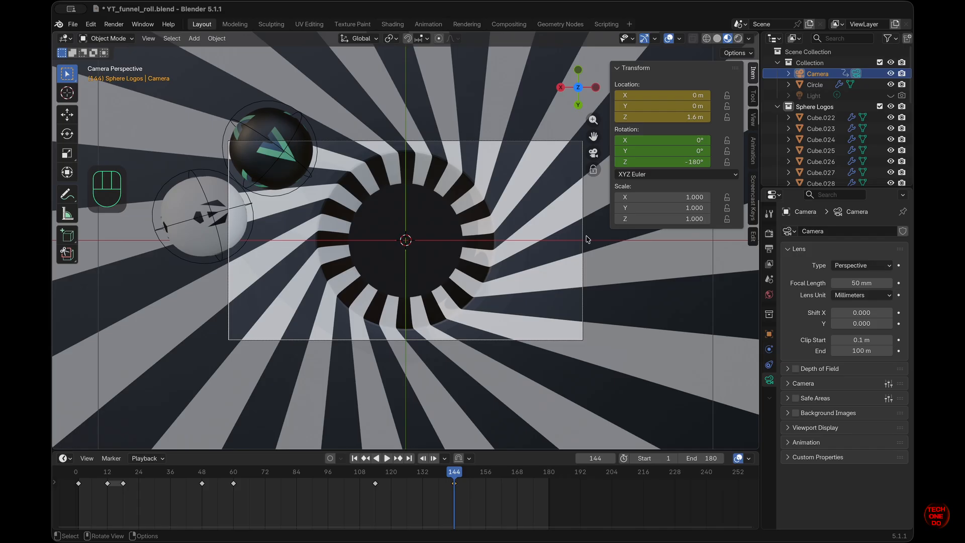
{"action": "mouse_move", "coordinate": [676, 115]}
{"action": "left_mouse_down"}
{"action": "mouse_move", "coordinate": [653, 112]}
{"action": "mouse_move", "coordinate": [687, 117]}
{"action": "left_mouse_up"}
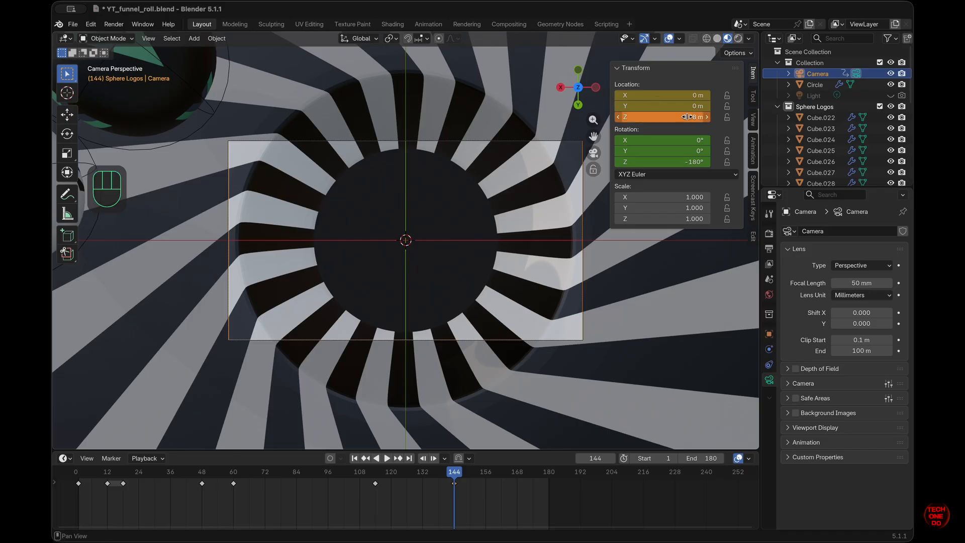
{"action": "key", "text": "i"}
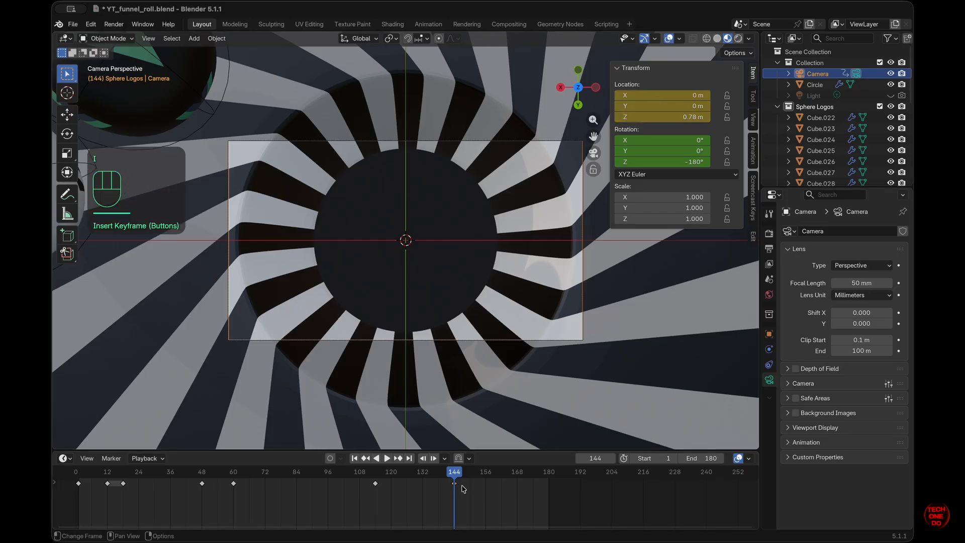
Step: Play the animation from frame 114 and check the camera's final descent around frame 137
{"action": "left_click_drag", "start_coordinate": [458, 476], "coordinate": [377, 474]}
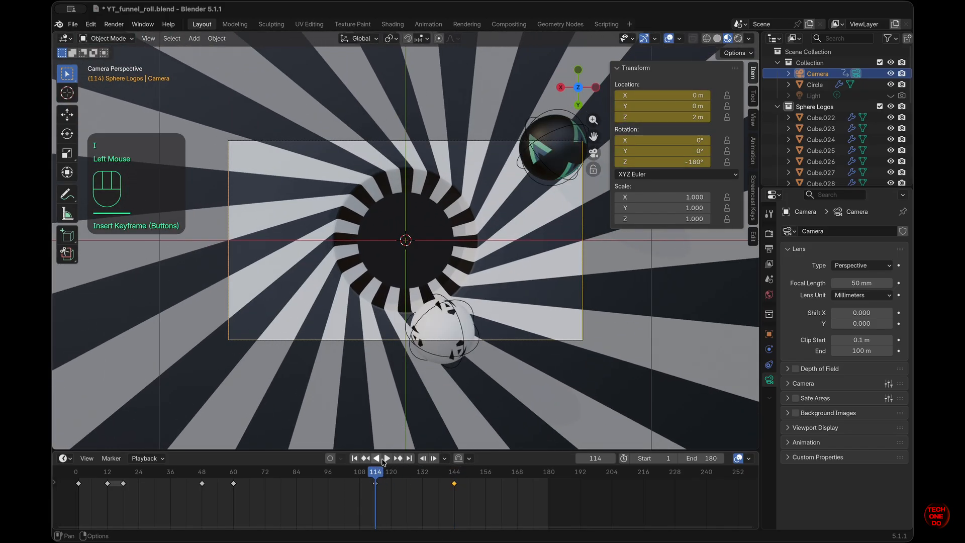
{"action": "left_click", "coordinate": [387, 460]}
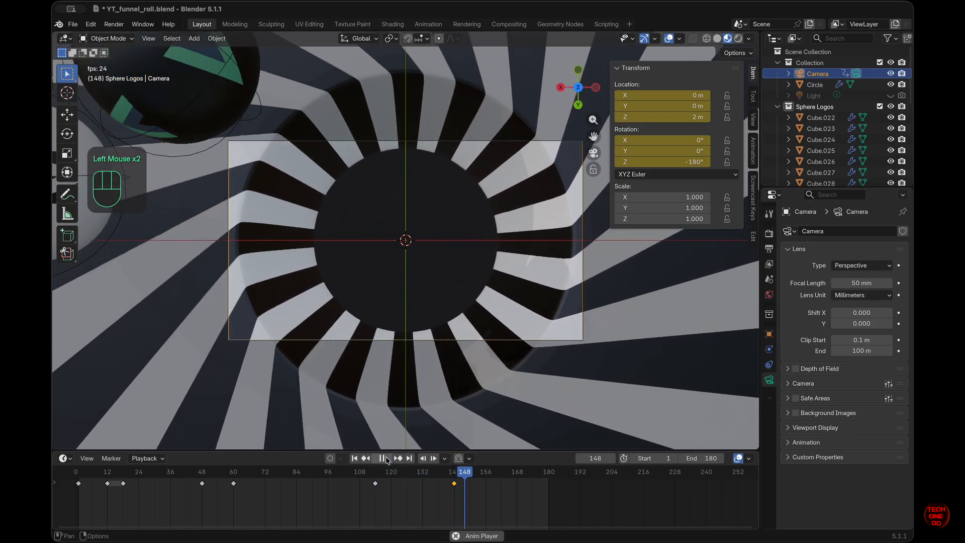
{"action": "left_click", "coordinate": [387, 459]}
{"action": "left_click", "coordinate": [387, 459]}
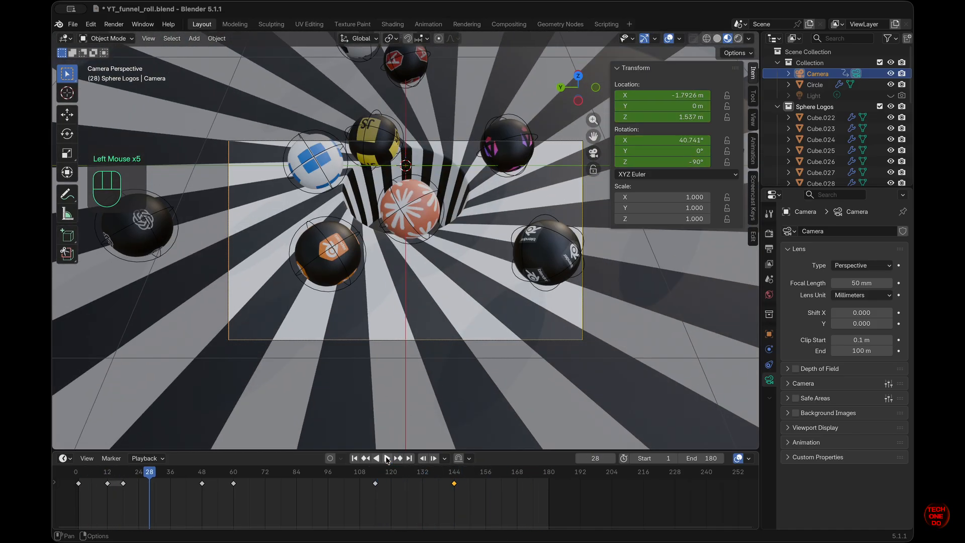
{"action": "left_click", "coordinate": [387, 459]}
{"action": "left_click", "coordinate": [436, 475]}
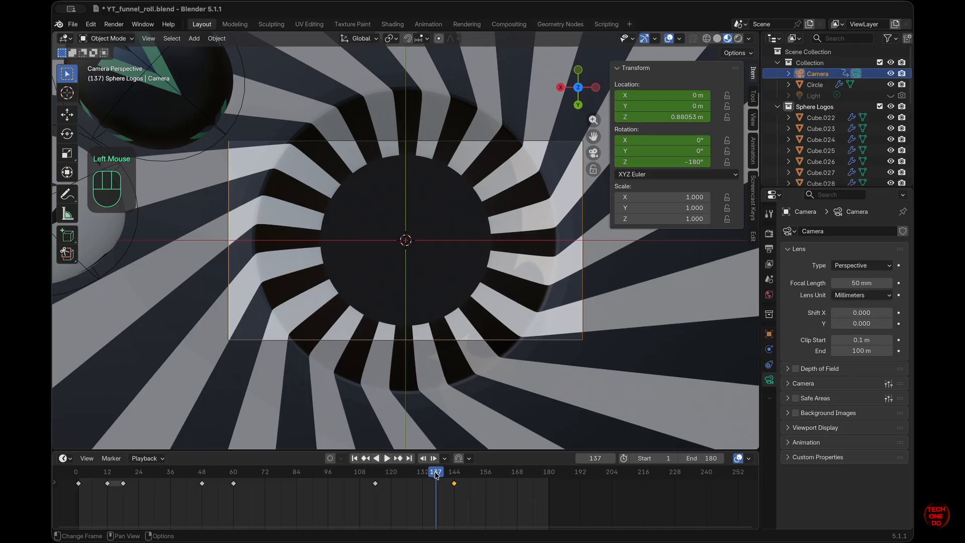
Step: Move the last camera keyframe out to frame 174, playing the animation to check the slower final descent
{"action": "left_click_drag", "start_coordinate": [456, 484], "coordinate": [517, 485]}
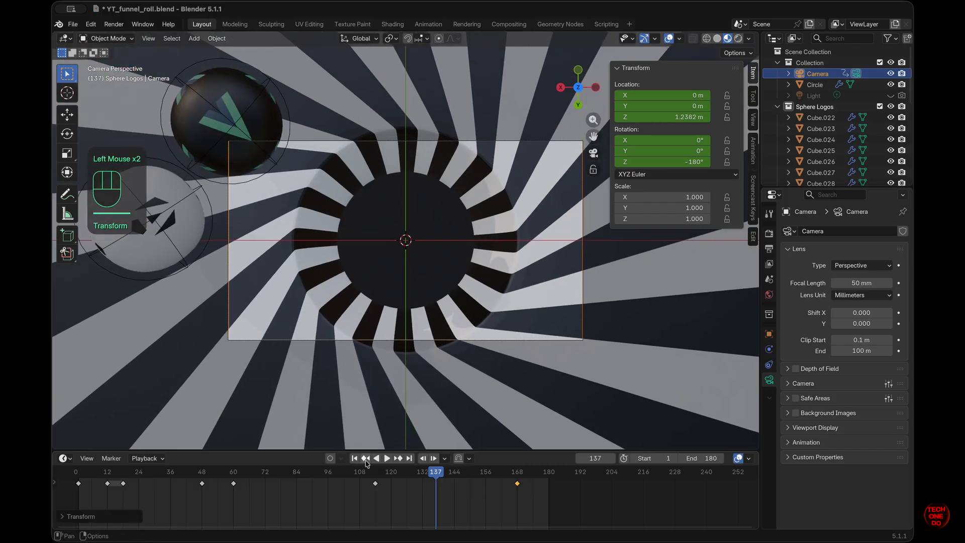
{"action": "left_click", "coordinate": [368, 478]}
{"action": "left_click", "coordinate": [386, 459]}
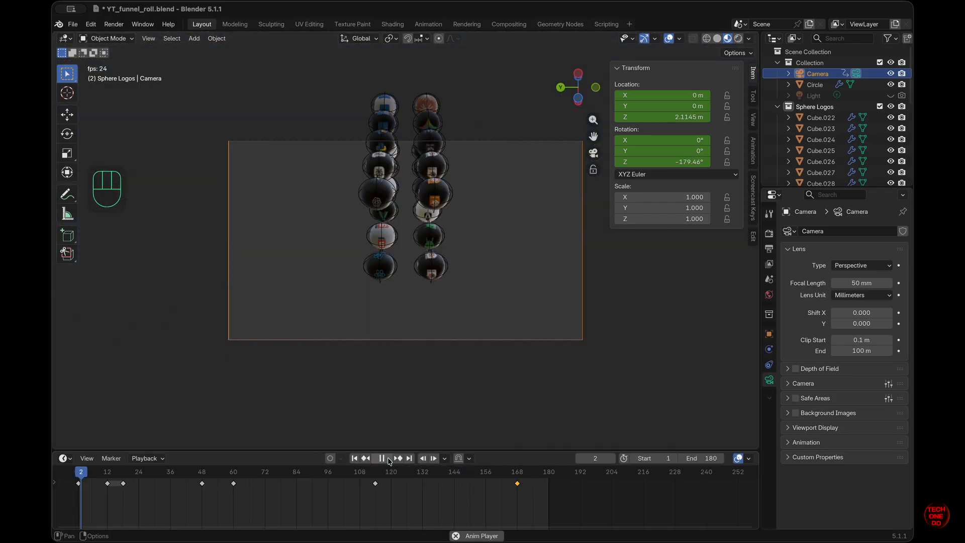
{"action": "left_click", "coordinate": [382, 458]}
{"action": "left_click_drag", "start_coordinate": [517, 483], "coordinate": [535, 483]}
{"action": "left_click", "coordinate": [383, 459]}
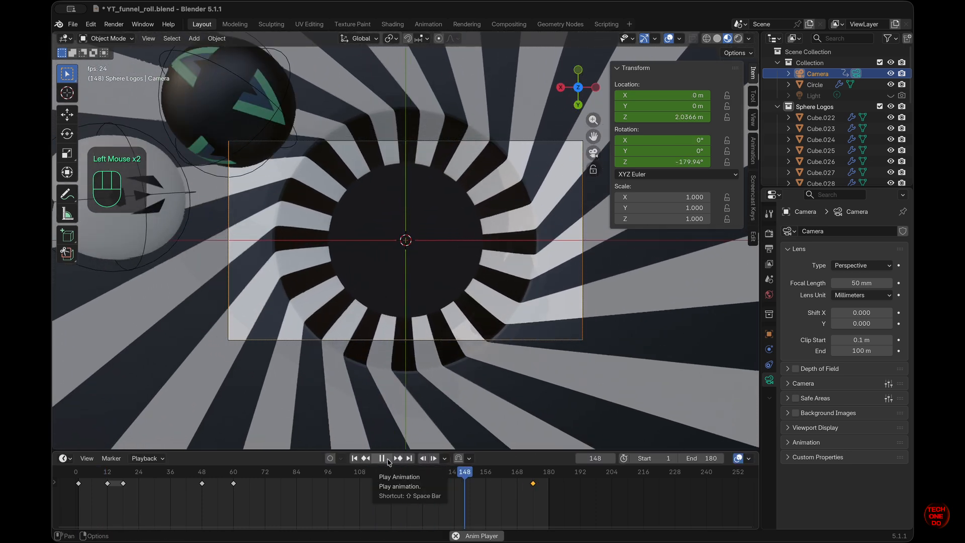
{"action": "left_click", "coordinate": [386, 458]}
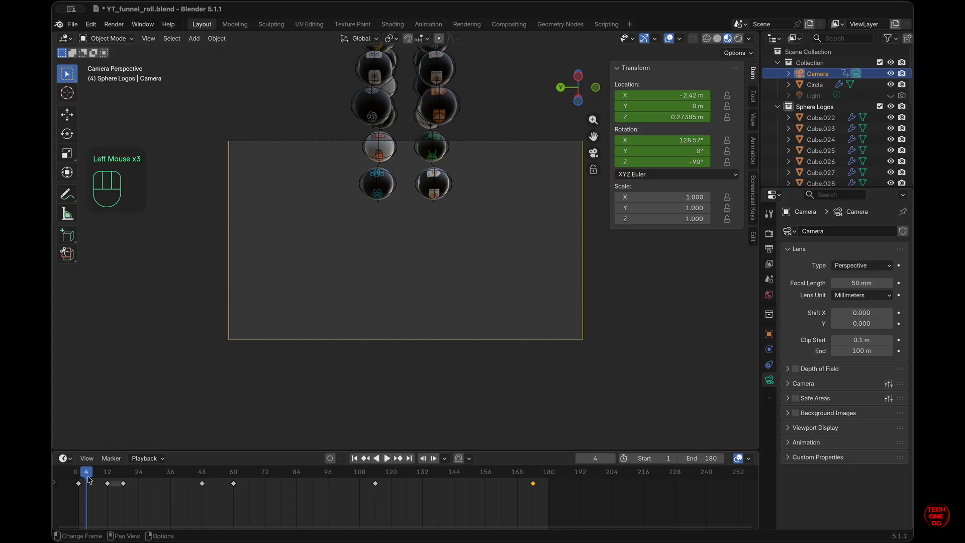
Step: Switch the timeline area to the Graph Editor, enlarge it and expand the camera's object transform channels
{"action": "left_click", "coordinate": [65, 458]}
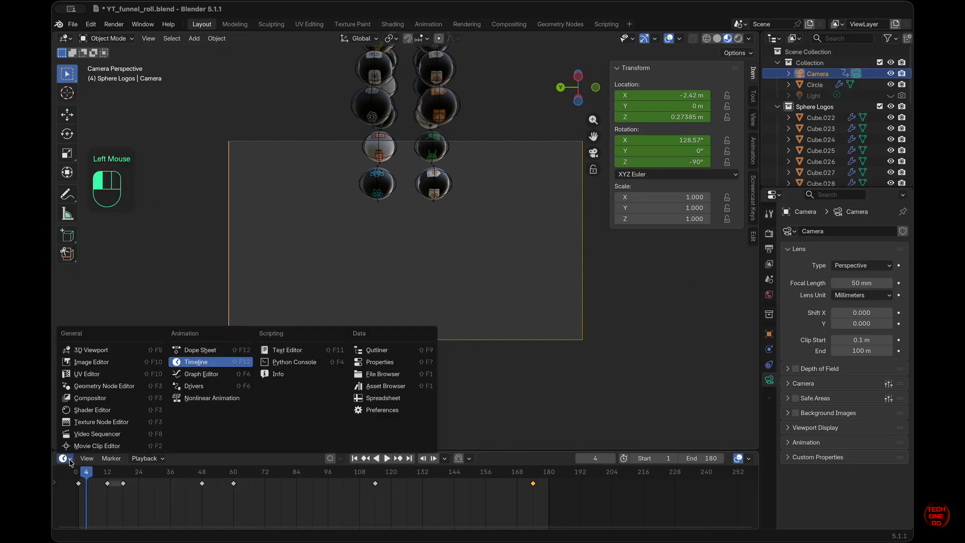
{"action": "left_click", "coordinate": [224, 374]}
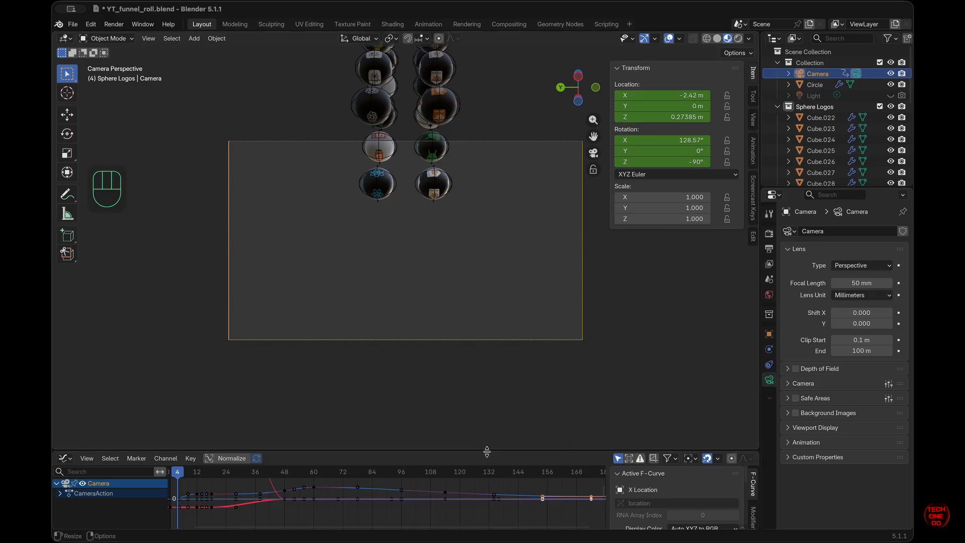
{"action": "left_click_drag", "start_coordinate": [487, 450], "coordinate": [490, 377]}
{"action": "left_click", "coordinate": [60, 418]}
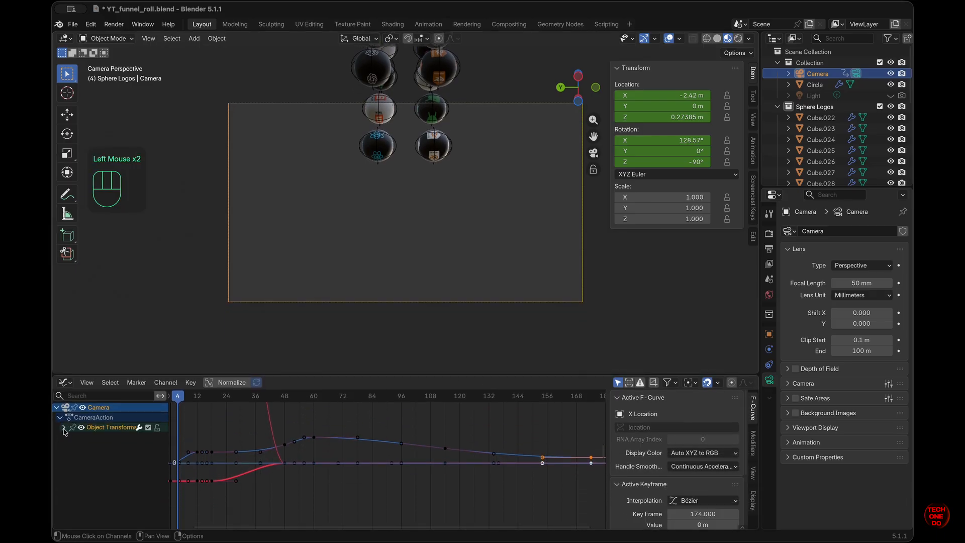
{"action": "left_click", "coordinate": [64, 428]}
Step: Isolate the camera's Z Location curve by hiding all other transform curves
{"action": "left_click", "coordinate": [93, 457]}
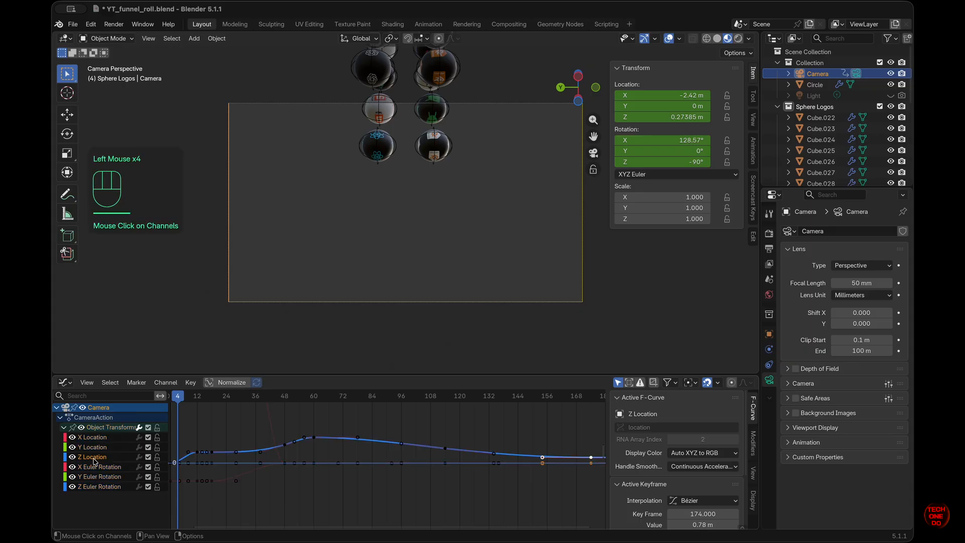
{"action": "scroll", "coordinate": [591, 463], "scroll_direction": "right", "scroll_amount": 5}
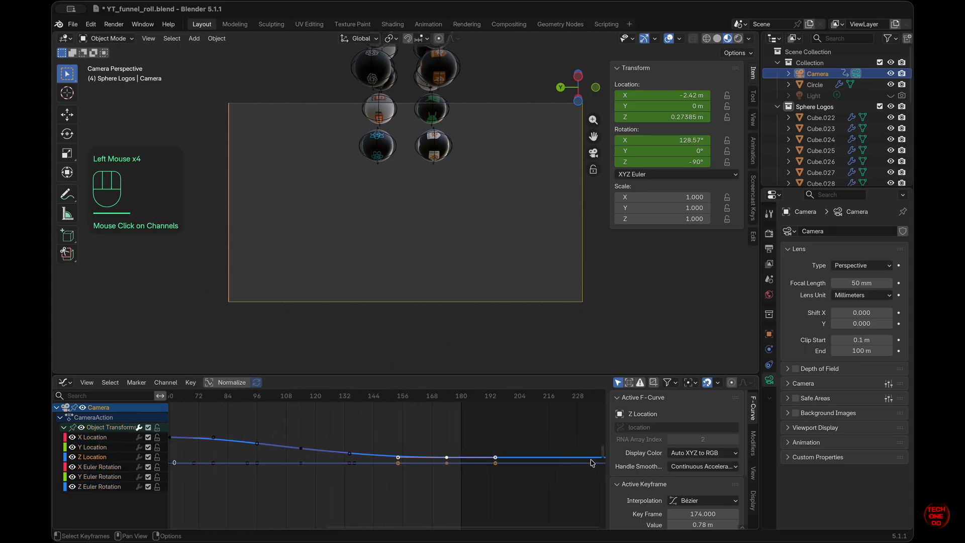
{"action": "scroll", "coordinate": [590, 463], "scroll_direction": "left", "scroll_amount": 4}
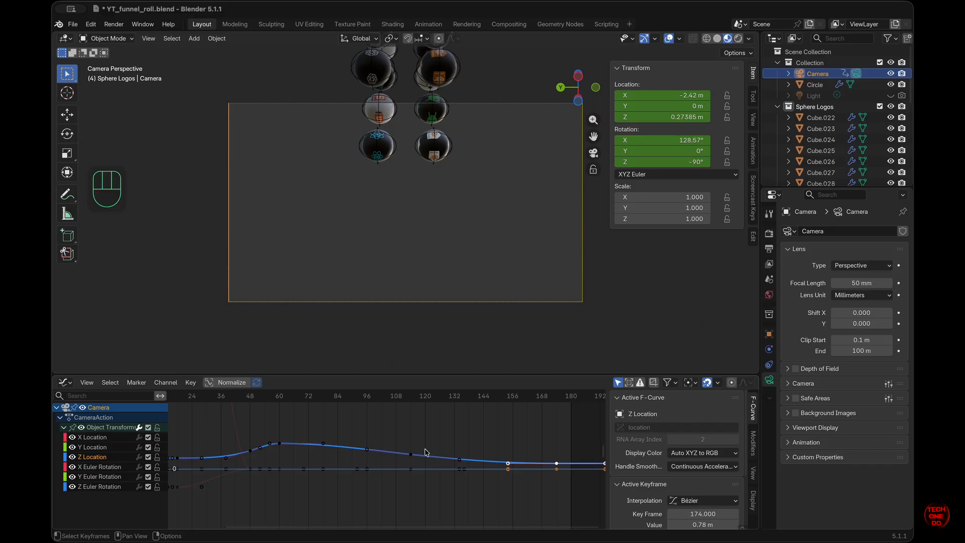
{"action": "left_click", "coordinate": [101, 459]}
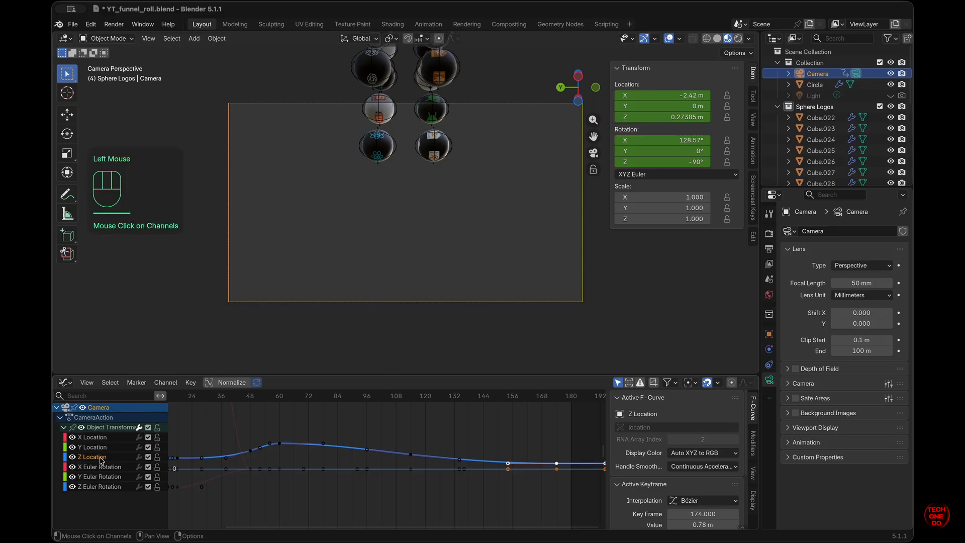
{"action": "key", "text": "shift+h"}
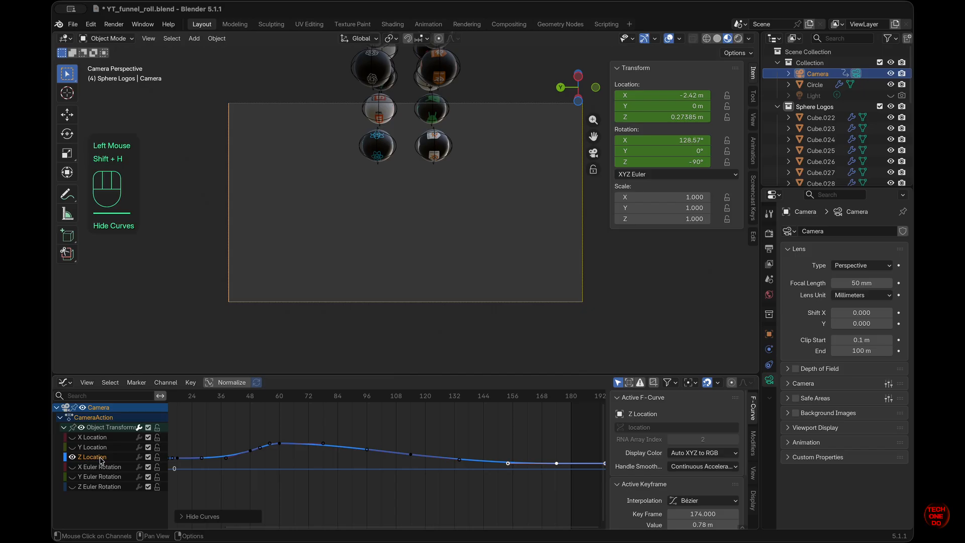
Step: Set the interpolation of all keyframes on the camera's Z Location curve to Linear
{"action": "key", "text": "a"}
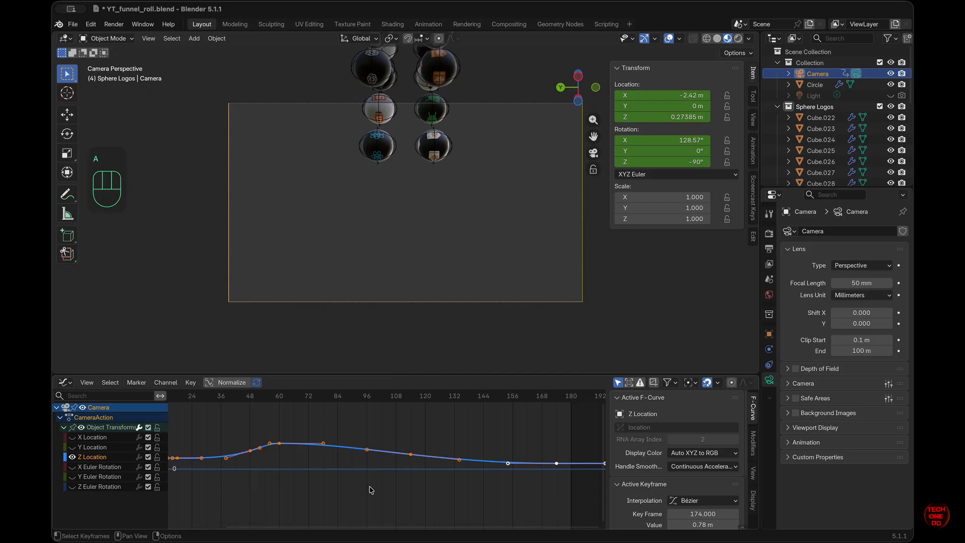
{"action": "right_click", "coordinate": [371, 490]}
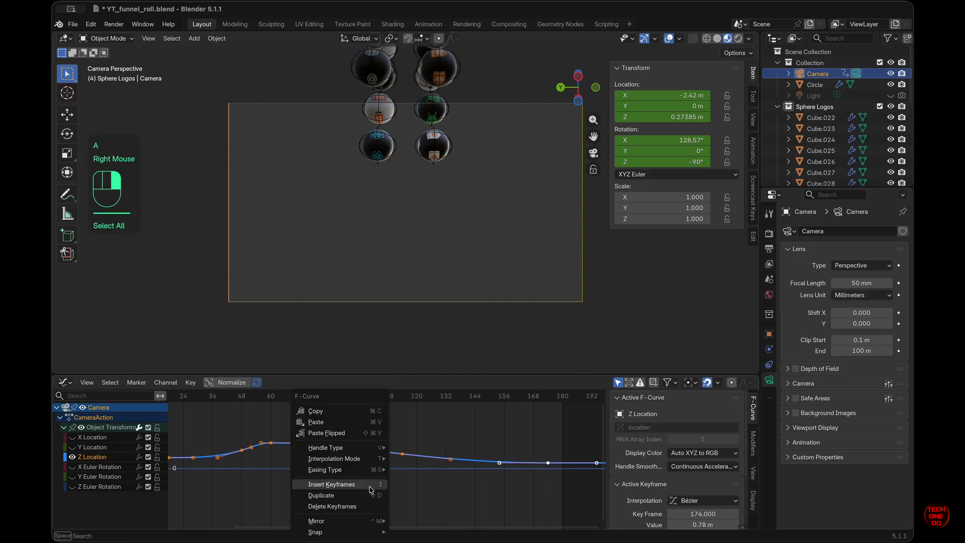
{"action": "mouse_move", "coordinate": [370, 459]}
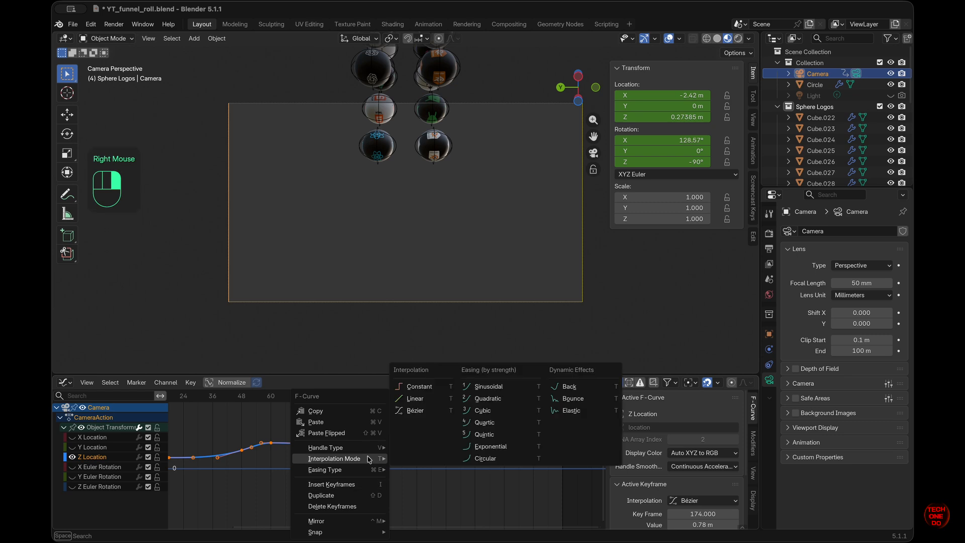
{"action": "left_click", "coordinate": [422, 400]}
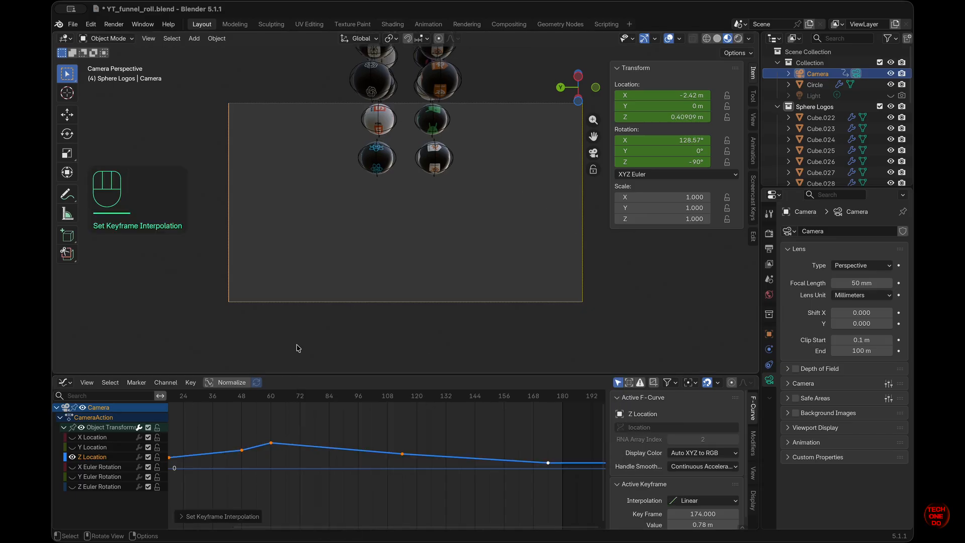
Step: Switch the Graph Editor area to the Dope Sheet, shrink it back to a narrow strip and show its playback controls
{"action": "left_click", "coordinate": [65, 382]}
{"action": "left_click", "coordinate": [206, 422]}
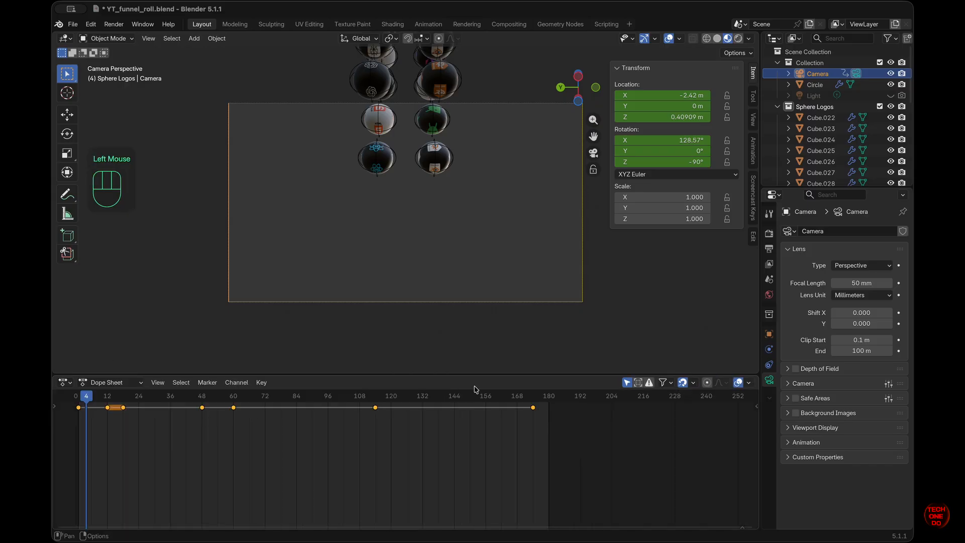
{"action": "left_click_drag", "start_coordinate": [496, 373], "coordinate": [503, 447]}
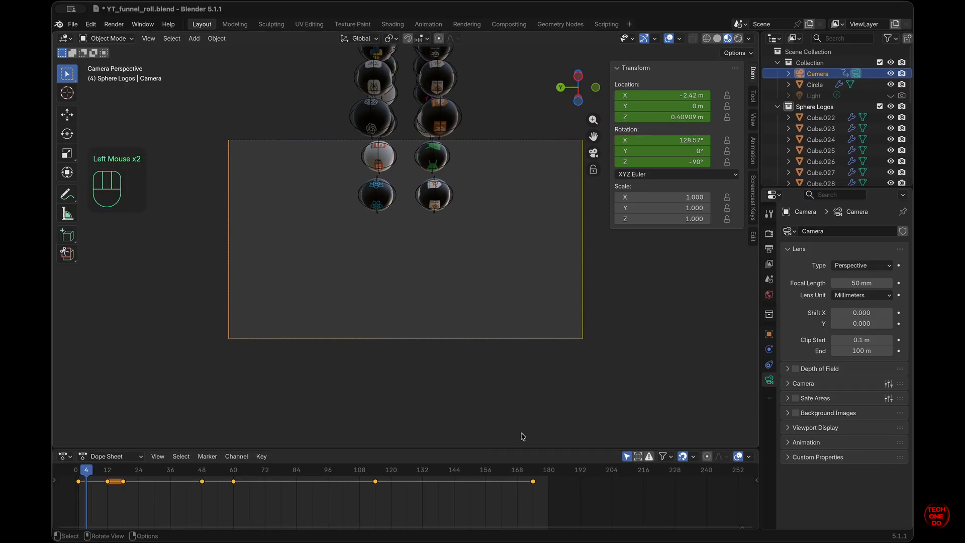
{"action": "left_click", "coordinate": [158, 456]}
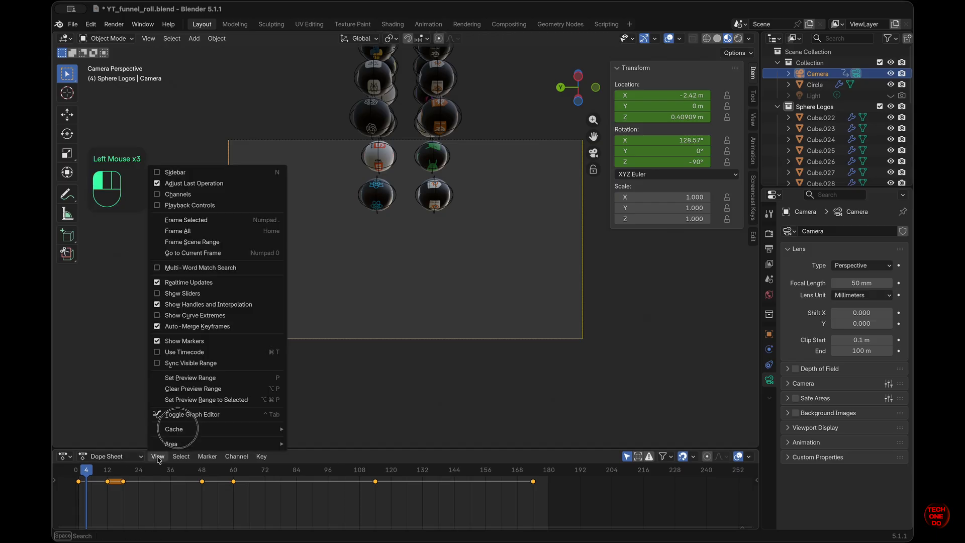
{"action": "left_click", "coordinate": [196, 206]}
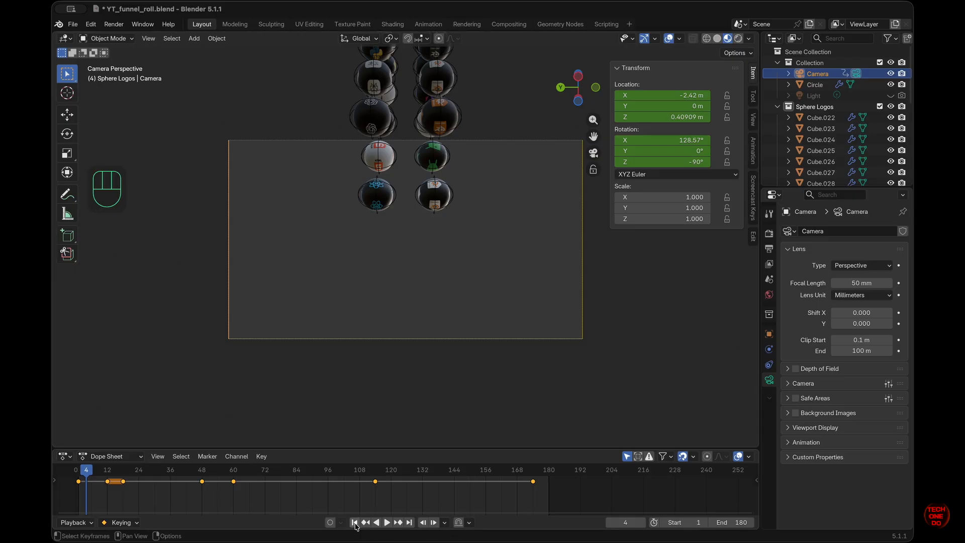
Step: Play the animation through the camera to check its motion with the linear Z movement
{"action": "left_click", "coordinate": [377, 522]}
{"action": "left_click", "coordinate": [387, 523]}
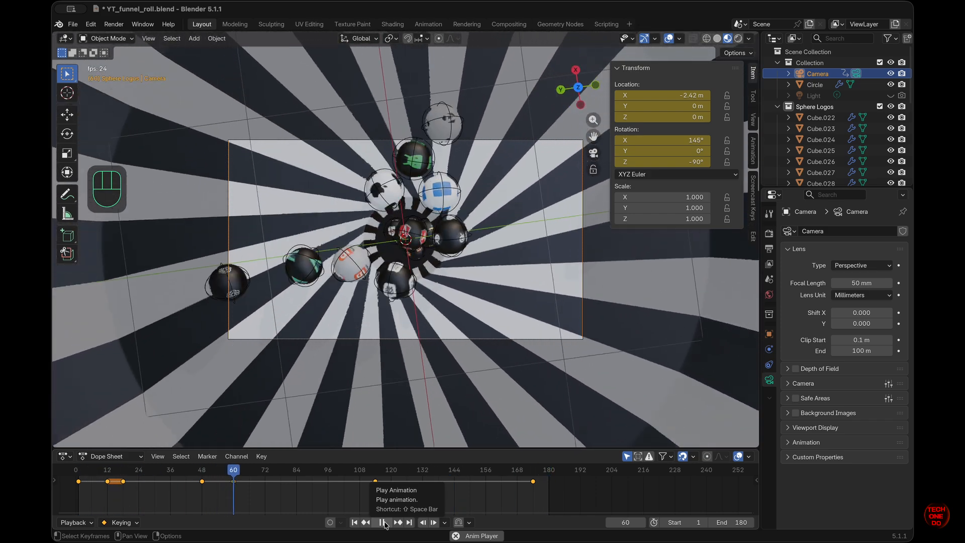
{"action": "left_click", "coordinate": [383, 523]}
Step: Leave the camera view and examine the funnel, rolling spheres and black backdrop plane from several angles
{"action": "middle_click_drag", "start_coordinate": [676, 304], "coordinate": [677, 304]}
{"action": "scroll", "coordinate": [677, 304], "scroll_direction": "down", "scroll_amount": 10, "text": "super"}
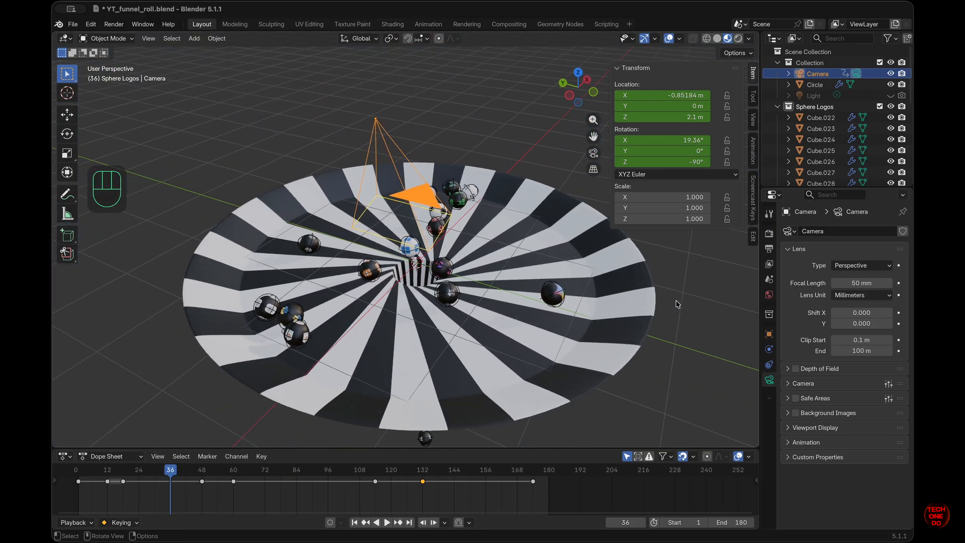
{"action": "scroll", "coordinate": [676, 303], "scroll_direction": "down", "scroll_amount": 10}
{"action": "scroll", "coordinate": [677, 304], "scroll_direction": "down", "scroll_amount": 10}
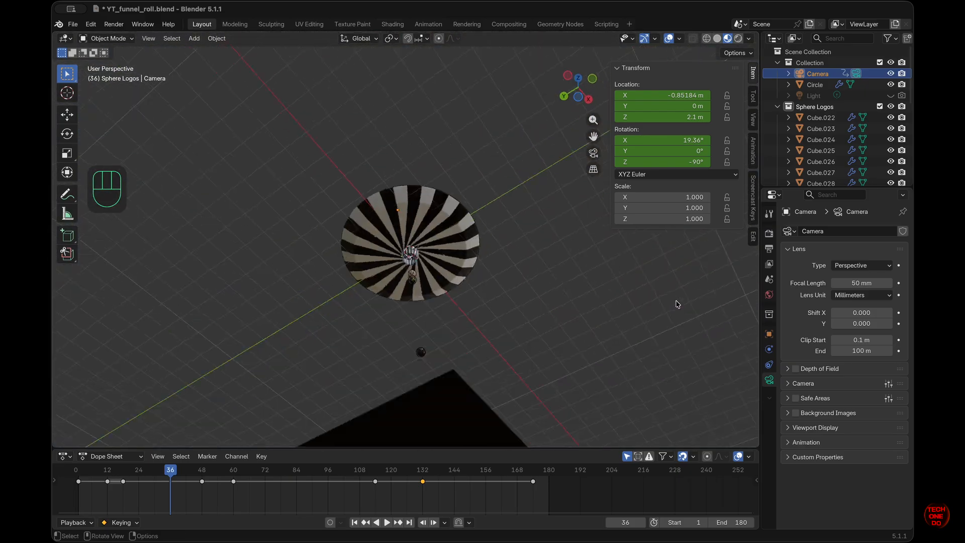
{"action": "scroll", "coordinate": [676, 304], "scroll_direction": "up", "scroll_amount": 15, "text": "super"}
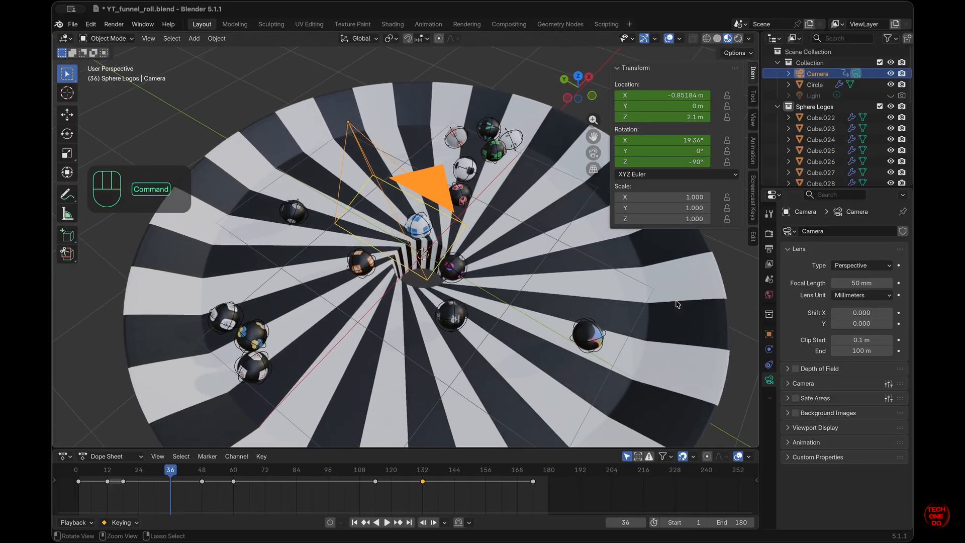
{"action": "scroll", "coordinate": [676, 303], "scroll_direction": "down", "scroll_amount": 10}
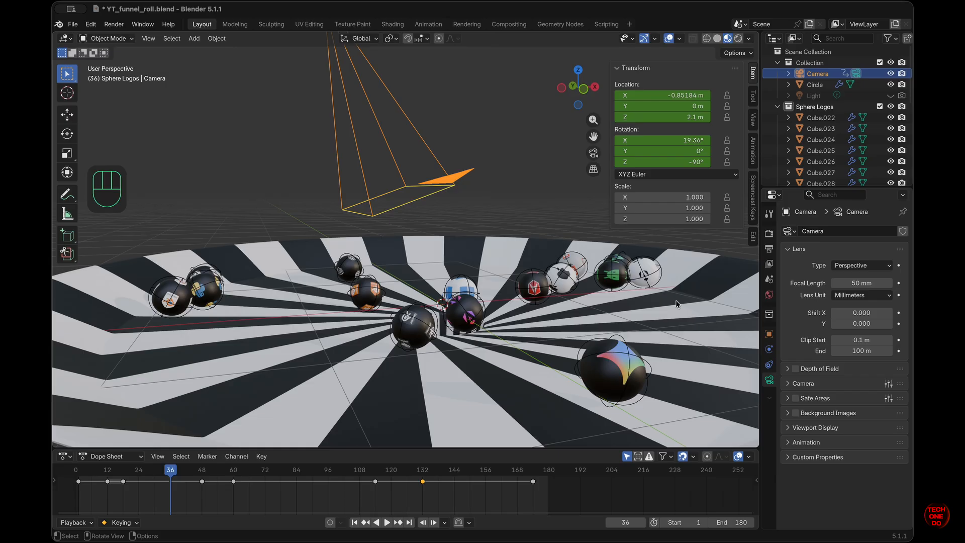
{"action": "scroll", "coordinate": [676, 304], "scroll_direction": "right", "scroll_amount": 3}
{"action": "scroll", "coordinate": [603, 289], "scroll_direction": "up", "scroll_amount": 5}
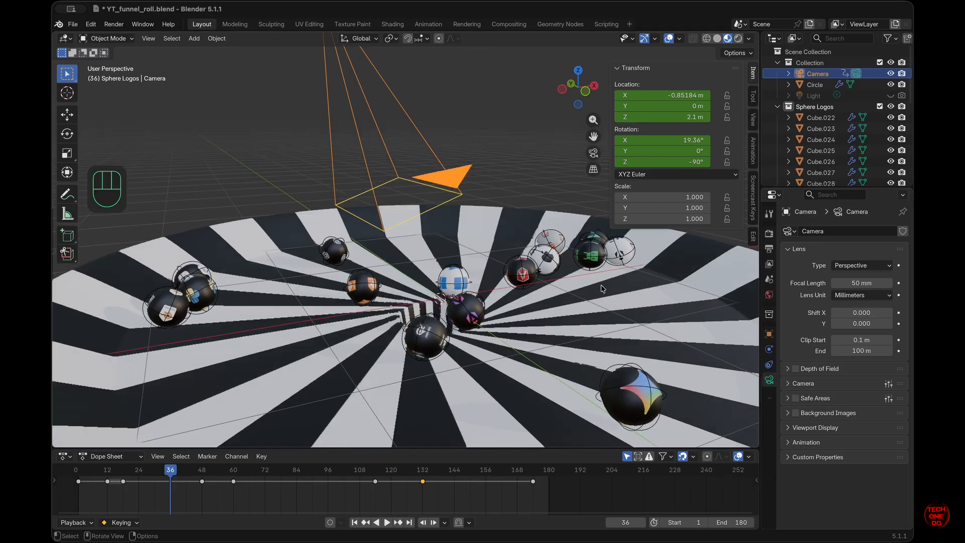
{"action": "scroll", "coordinate": [603, 288], "scroll_direction": "up", "scroll_amount": 5}
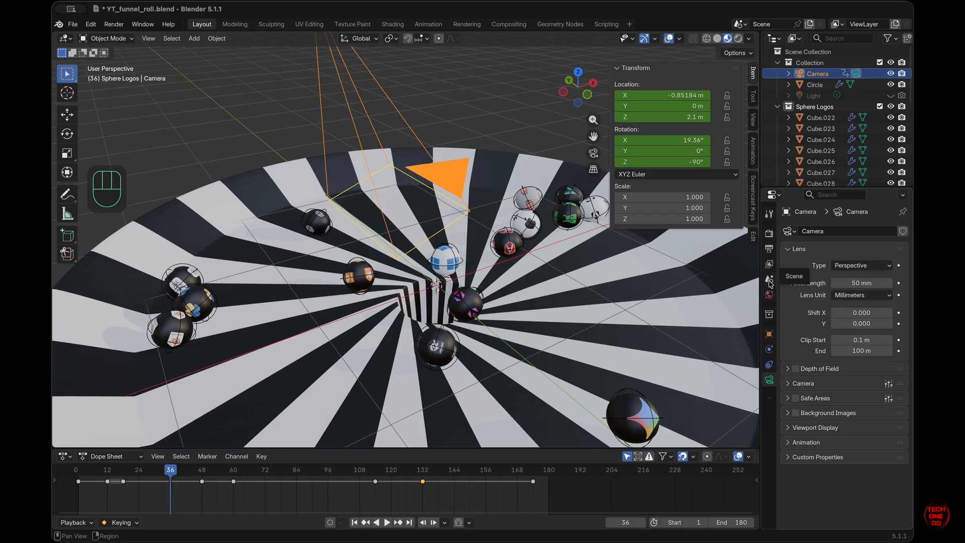
Step: Set the render output path to the Output folder inside YT, with the file name funnel_animation_
{"action": "left_click", "coordinate": [770, 250]}
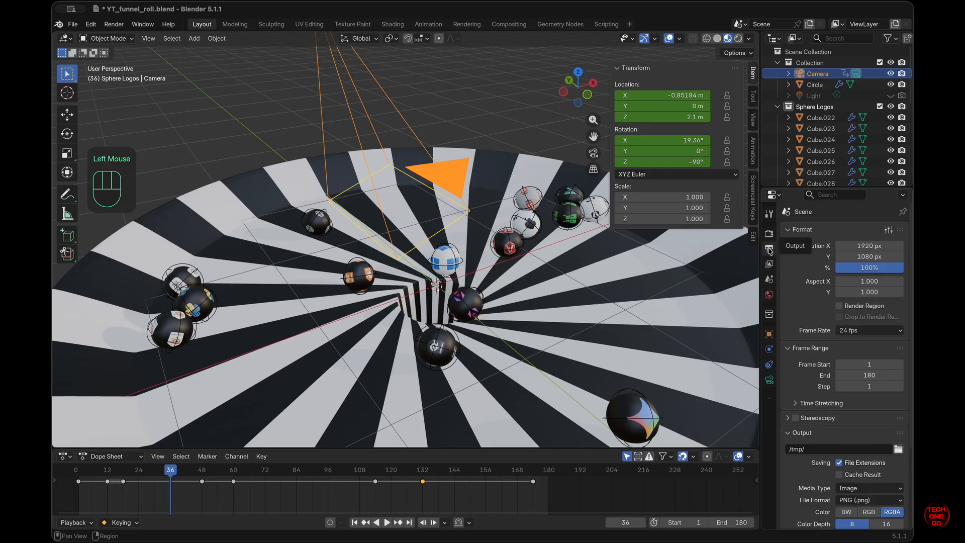
{"action": "left_click", "coordinate": [898, 450]}
{"action": "left_click", "coordinate": [145, 261]}
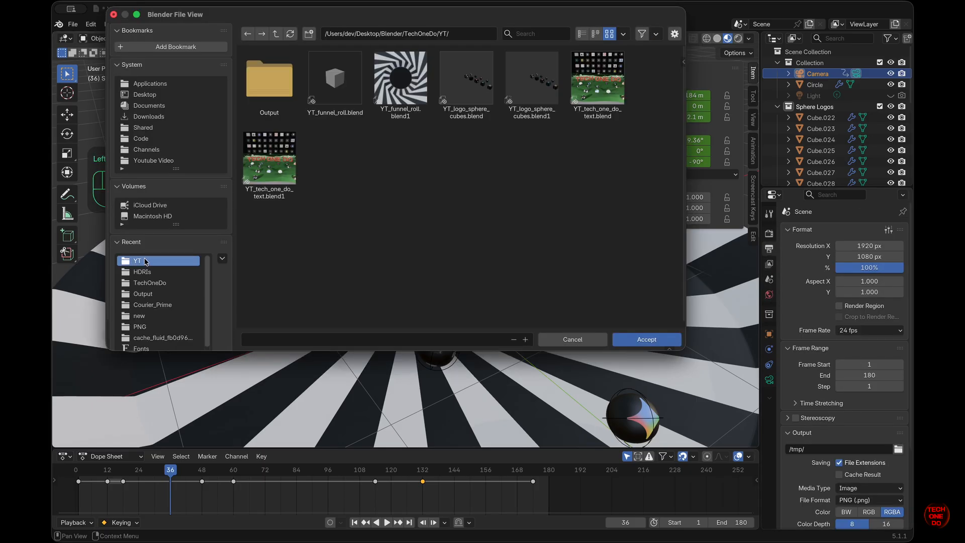
{"action": "left_click", "coordinate": [268, 82]}
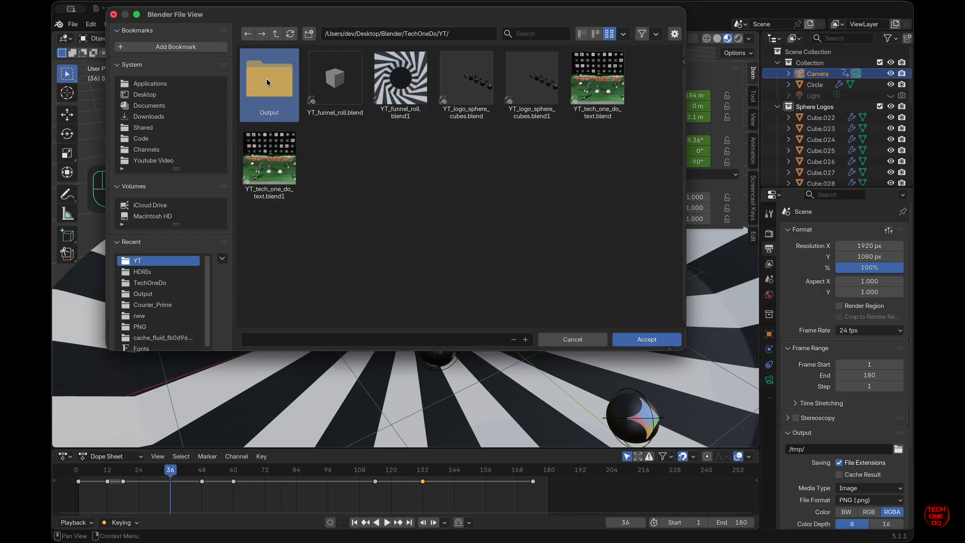
{"action": "double_click", "coordinate": [268, 82]}
{"action": "left_click", "coordinate": [384, 340]}
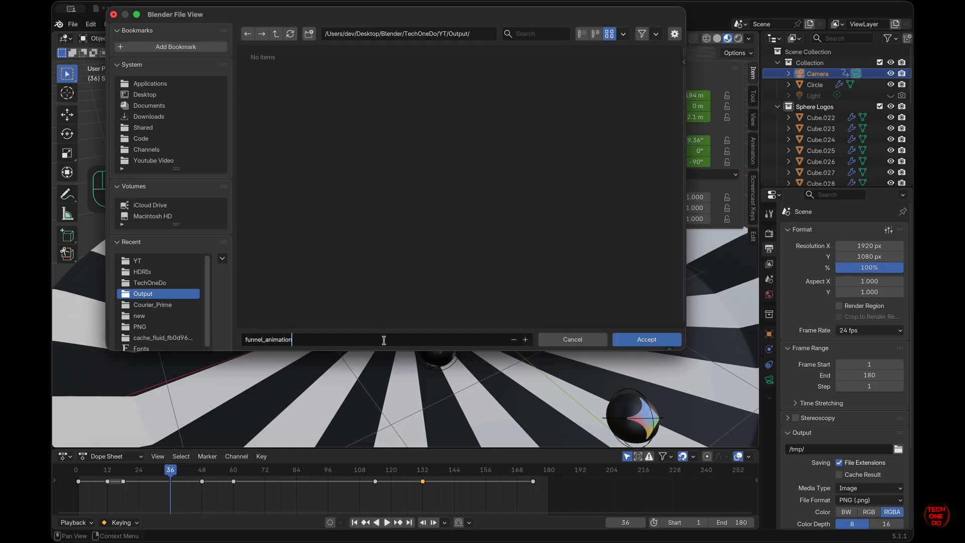
{"action": "left_click", "coordinate": [653, 344]}
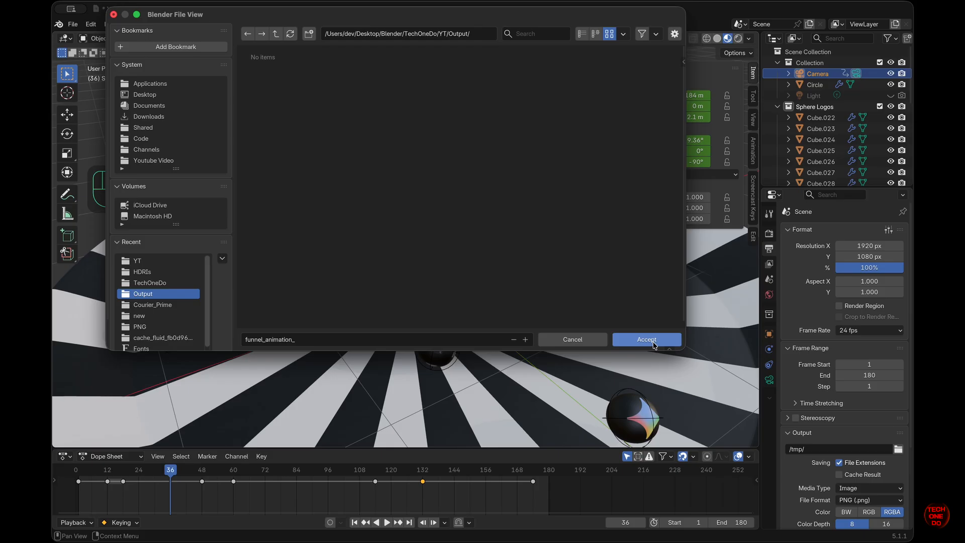
{"action": "left_click", "coordinate": [653, 344]}
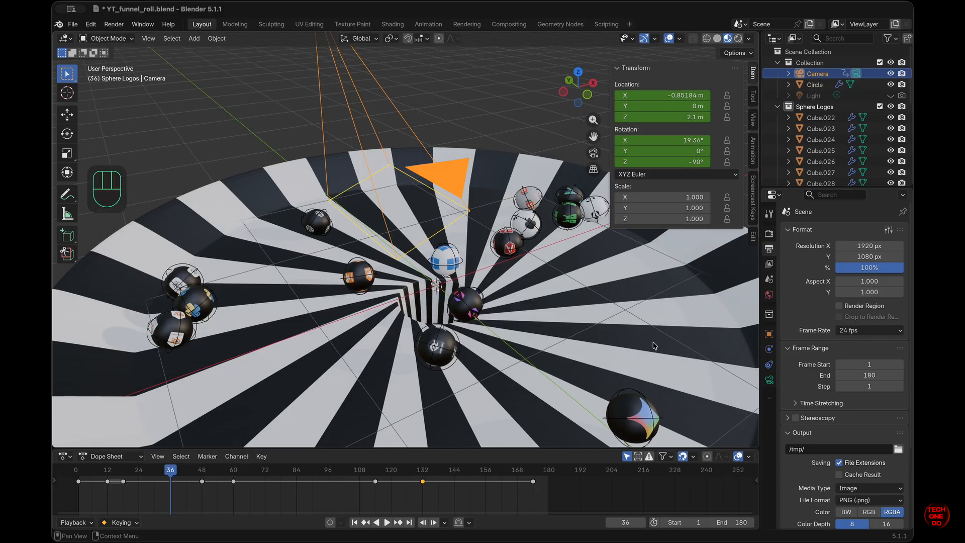
Step: Set the animation's end frame to 3
{"action": "left_click", "coordinate": [733, 523]}
{"action": "type", "text": "3"}
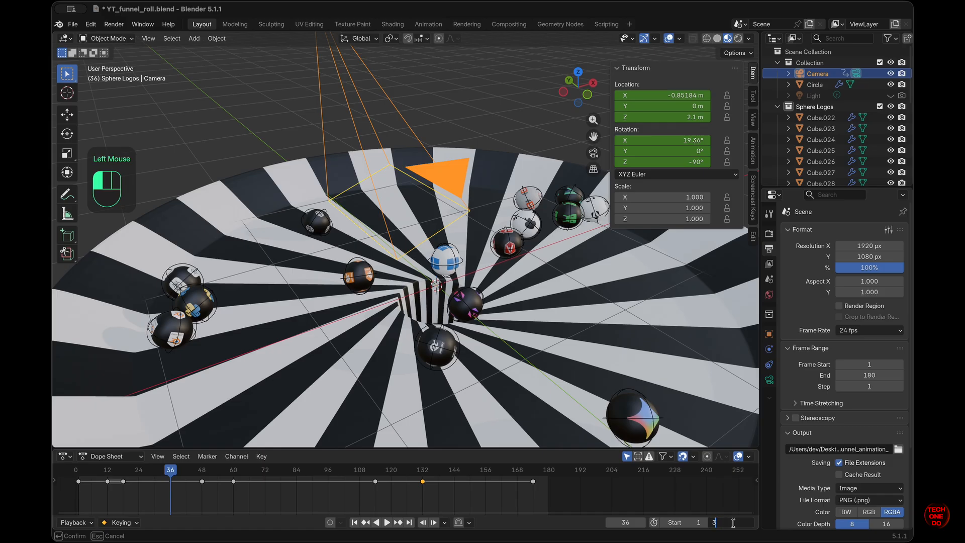
{"action": "left_click", "coordinate": [768, 511]}
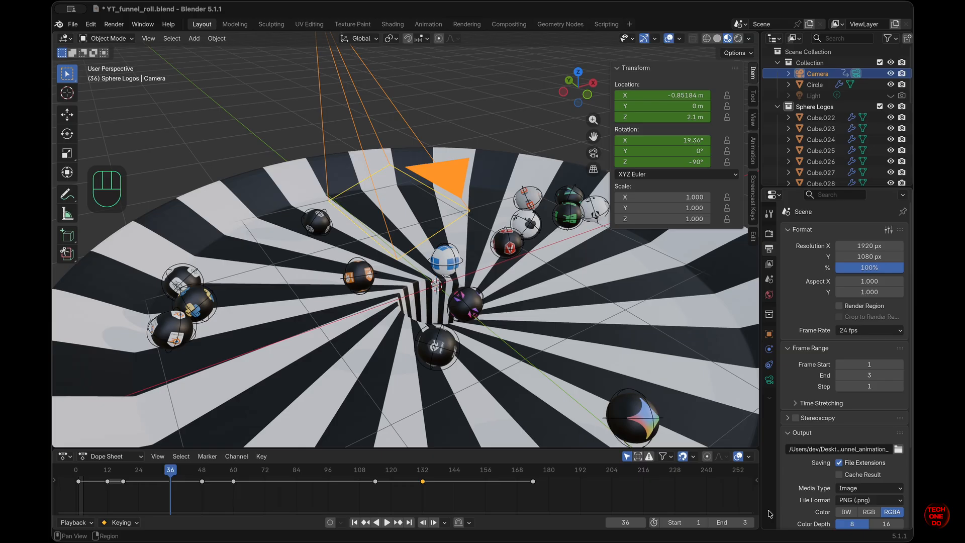
Step: Enable raytracing in the EEVEE render settings and hide the viewport's transform sidebar
{"action": "left_click", "coordinate": [771, 235]}
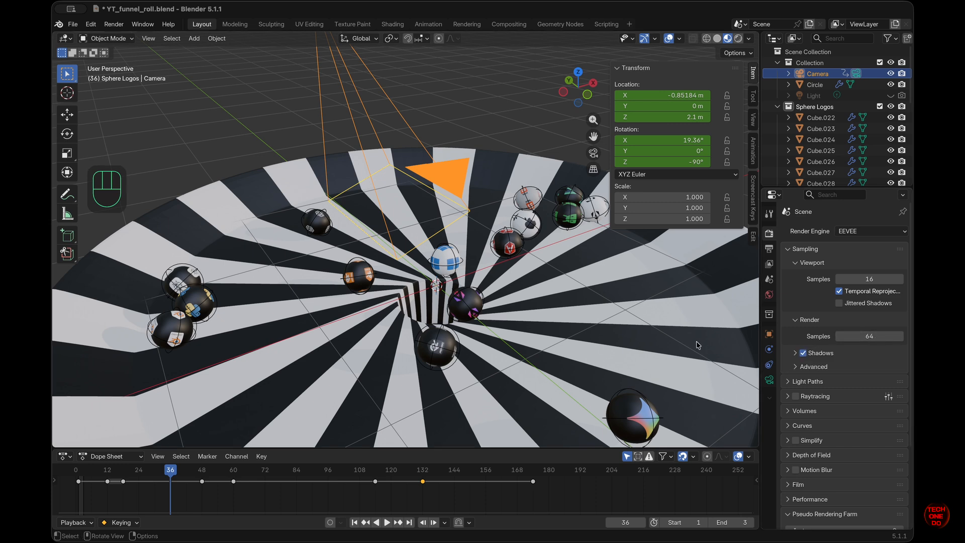
{"action": "left_click", "coordinate": [796, 397]}
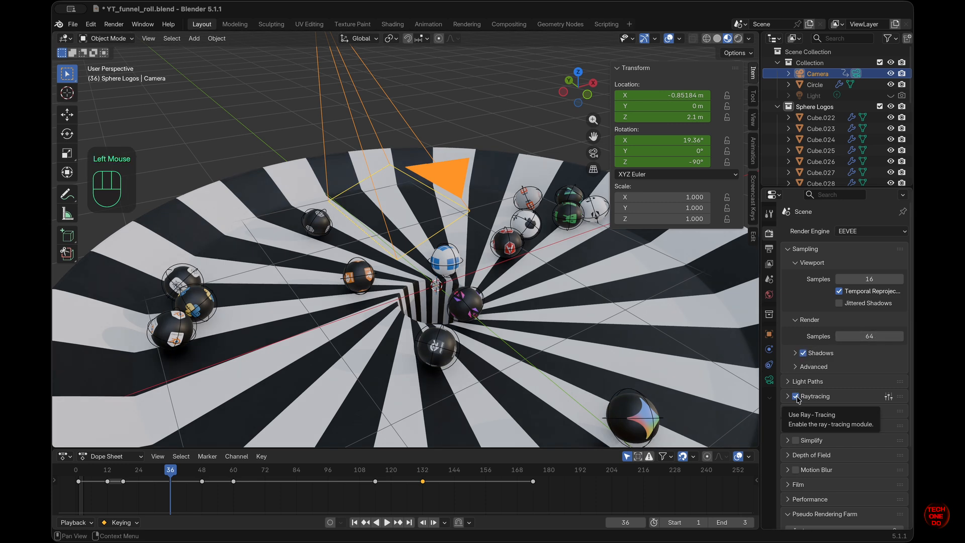
{"action": "left_click", "coordinate": [114, 24]}
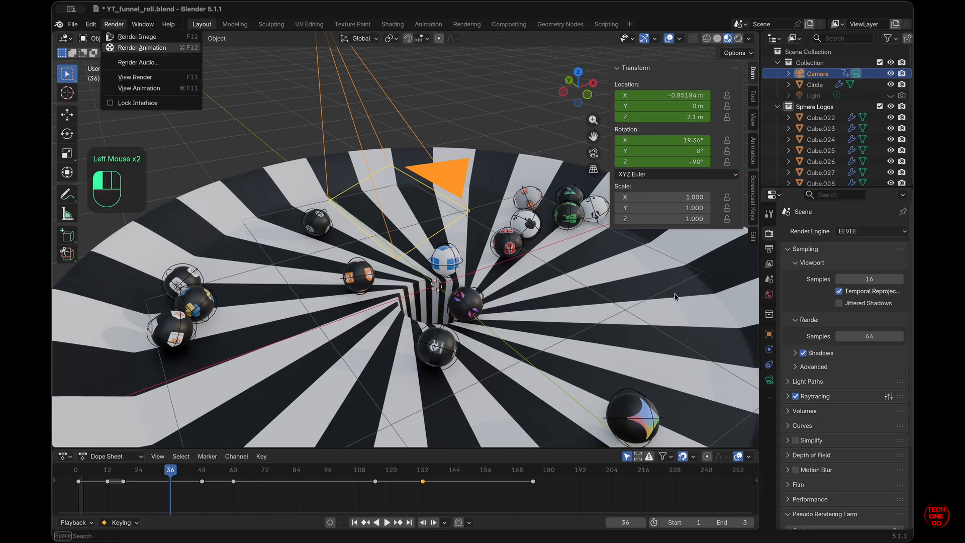
{"action": "key", "text": "n"}
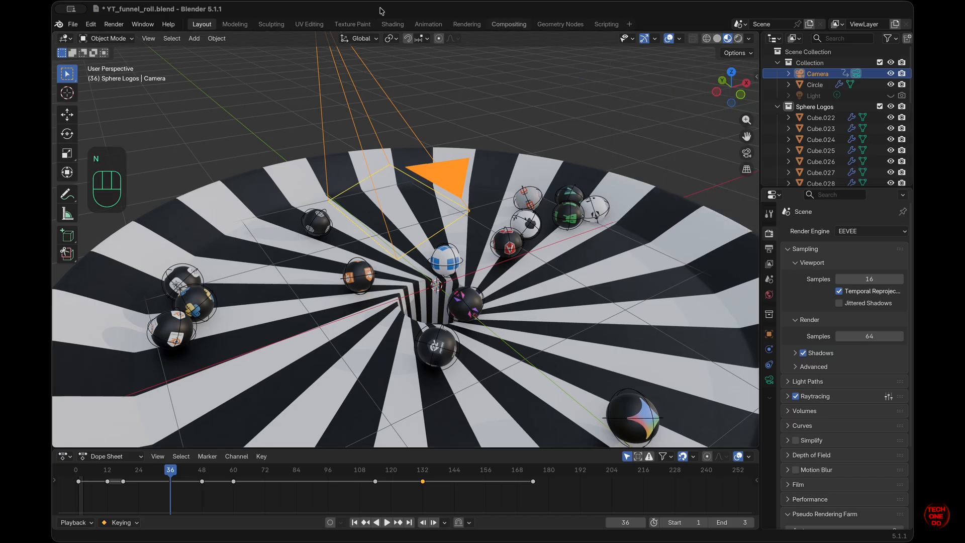
Step: Switch to the Shading workspace and show the World shader nodes in the node editor
{"action": "left_click", "coordinate": [393, 24]}
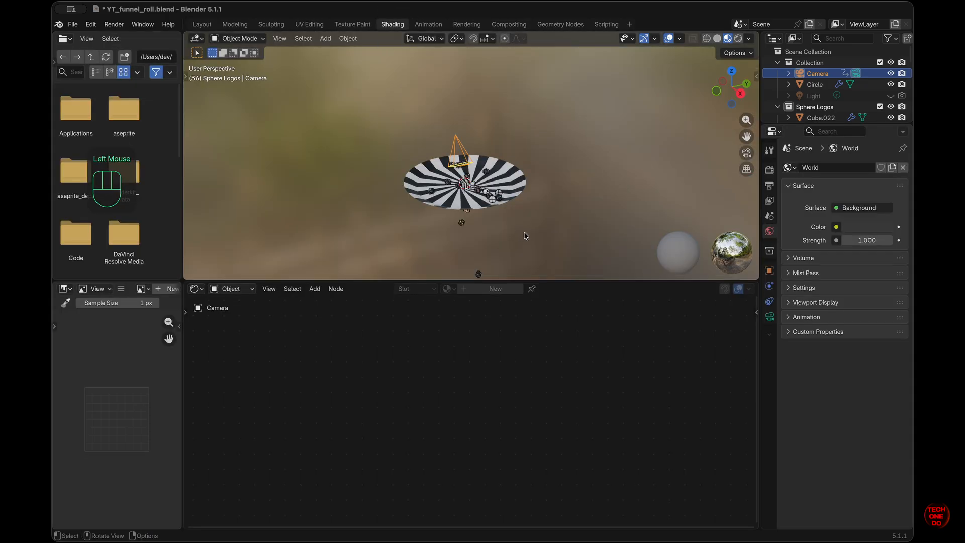
{"action": "left_click", "coordinate": [232, 289]}
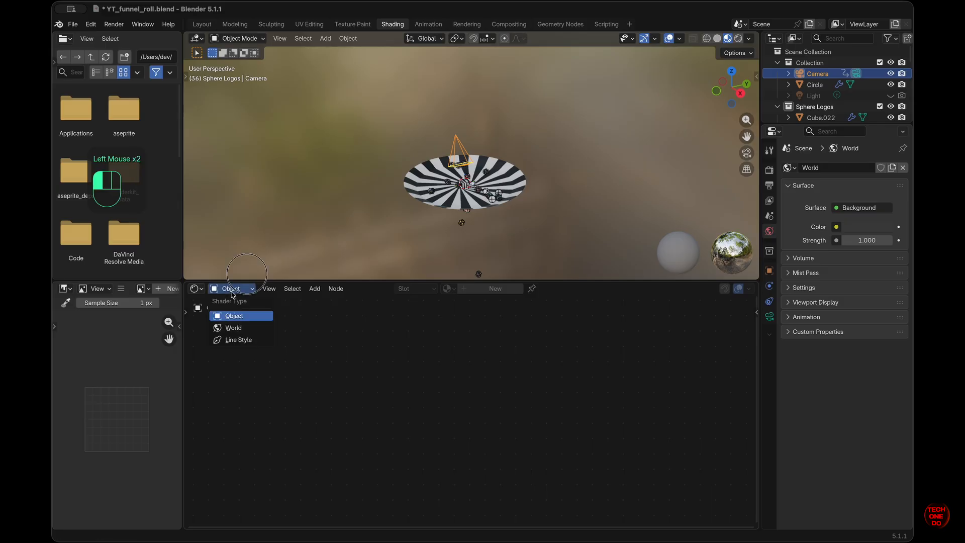
{"action": "left_click", "coordinate": [239, 328]}
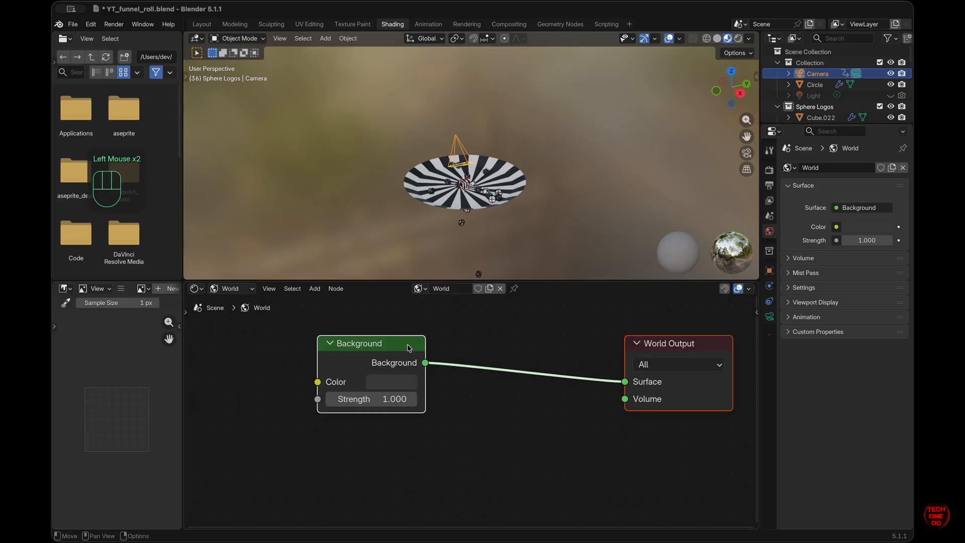
{"action": "left_click", "coordinate": [412, 322]}
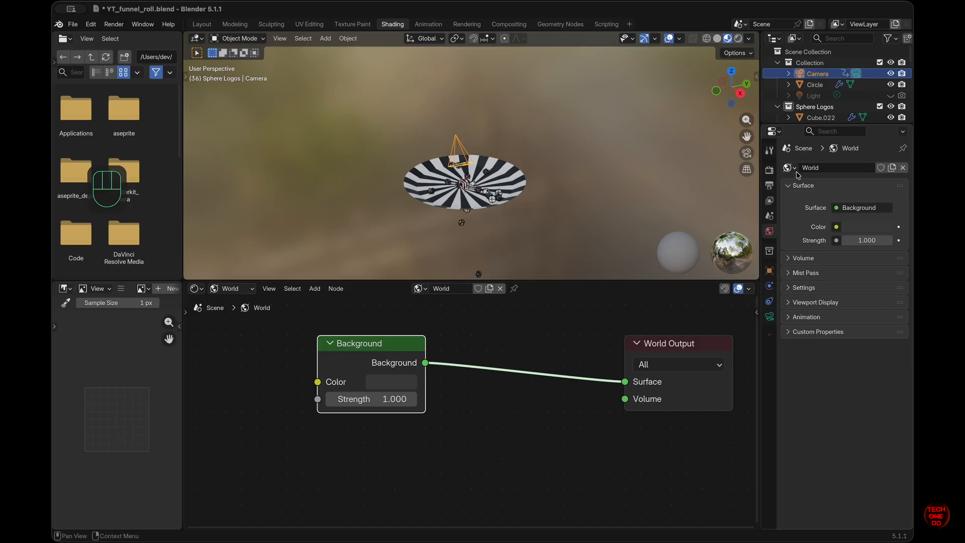
Step: Connect an Environment Texture to the color of the world's Background shader
{"action": "left_click", "coordinate": [838, 227]}
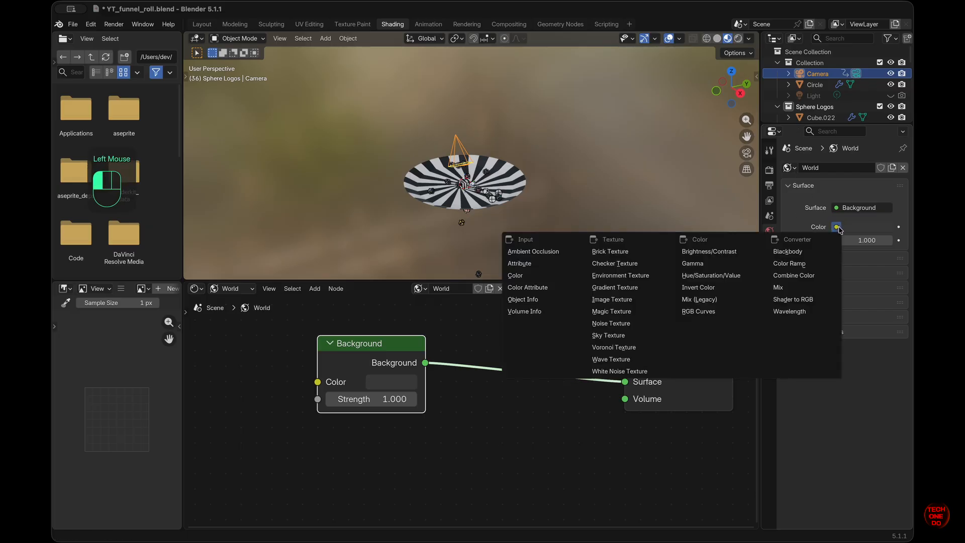
{"action": "left_click", "coordinate": [634, 276]}
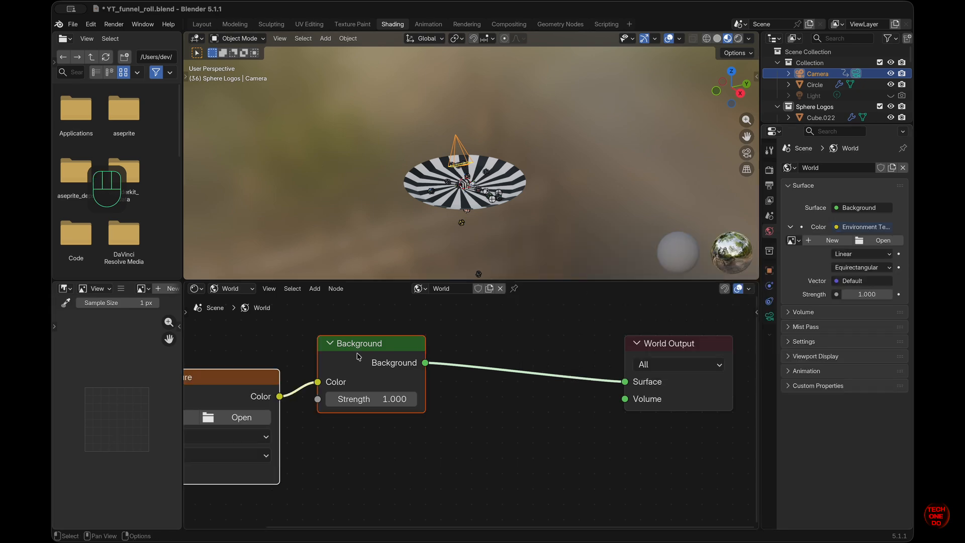
{"action": "scroll", "coordinate": [358, 356], "scroll_direction": "left", "scroll_amount": 4, "text": "ctrl"}
{"action": "scroll", "coordinate": [359, 356], "scroll_direction": "left", "scroll_amount": 5}
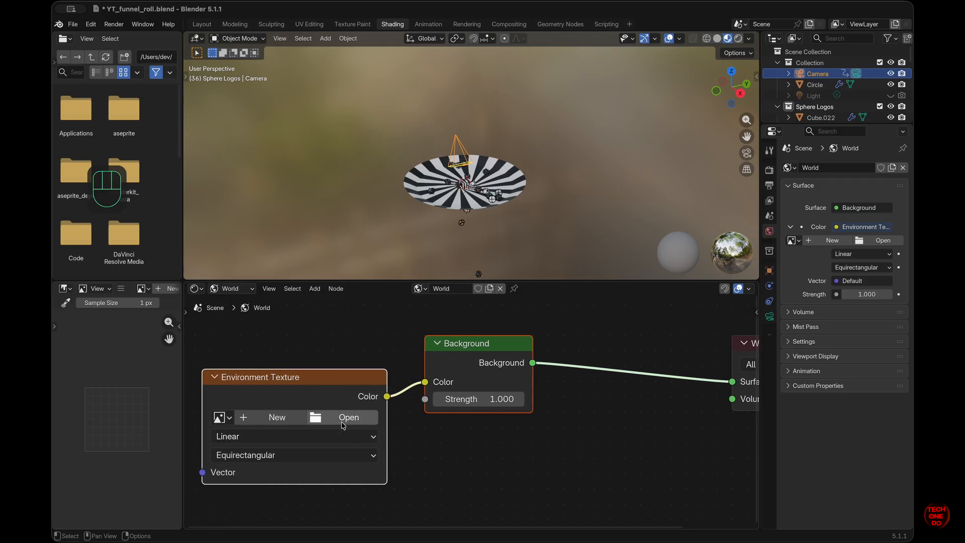
Step: Load citrus_orchard_puresky_1k.exr from the HDRIs folder into the world's Environment Texture
{"action": "left_click", "coordinate": [345, 418]}
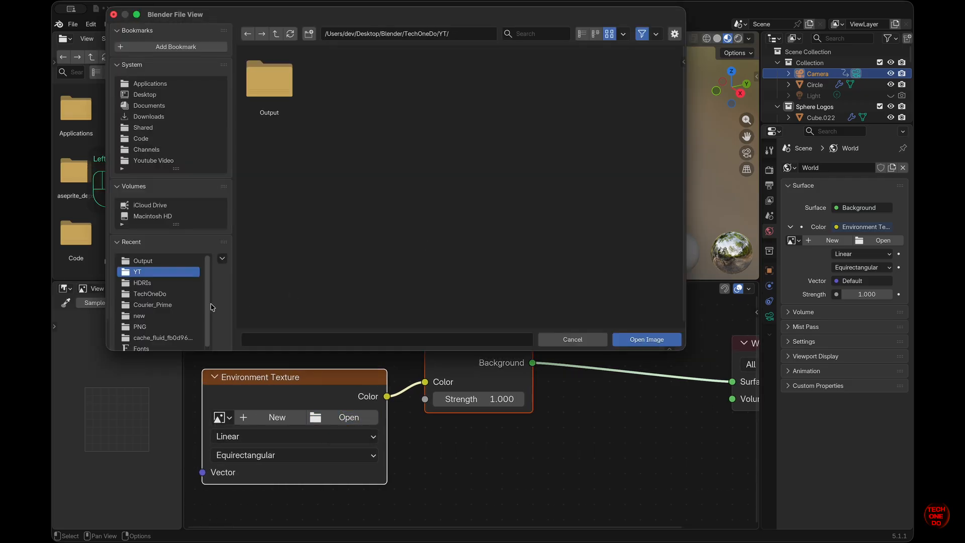
{"action": "left_click", "coordinate": [146, 283]}
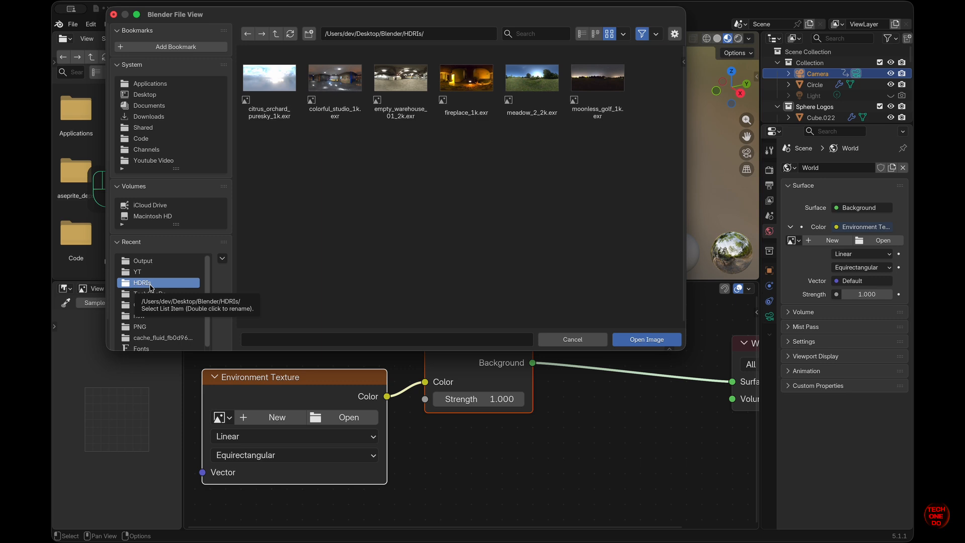
{"action": "left_click", "coordinate": [280, 115]}
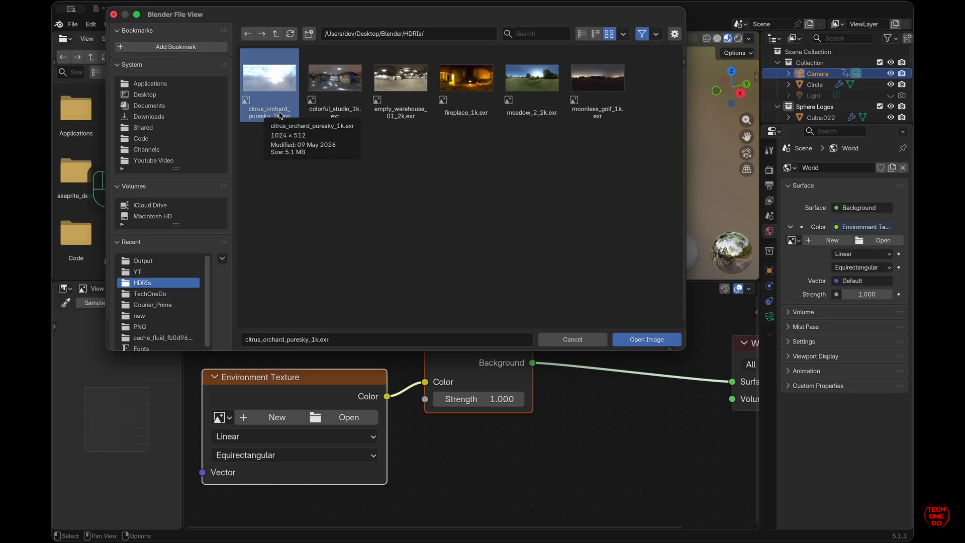
{"action": "left_click", "coordinate": [639, 340]}
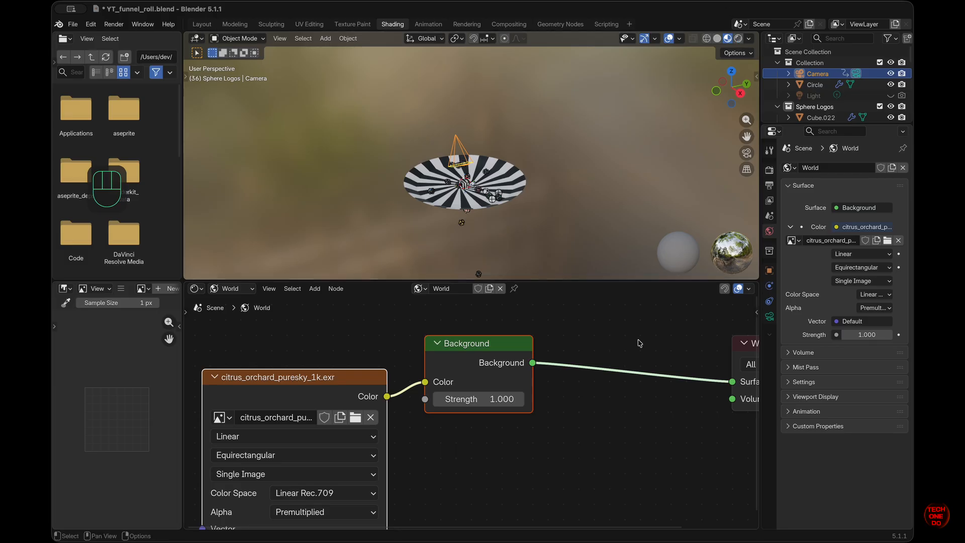
Step: Preview the scene in Rendered shading and examine the sky environment around the funnel from several angles
{"action": "left_click", "coordinate": [739, 40]}
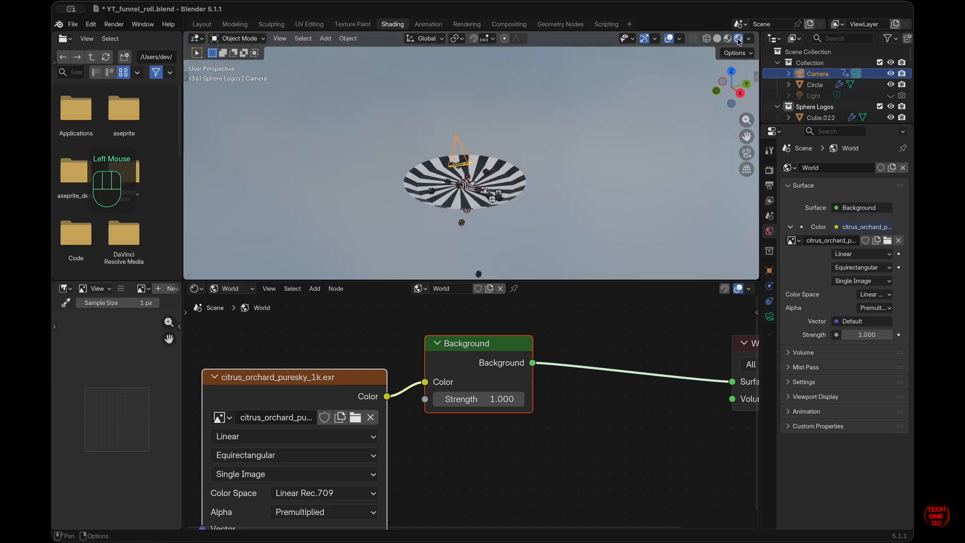
{"action": "scroll", "coordinate": [630, 203], "scroll_direction": "down", "scroll_amount": 8}
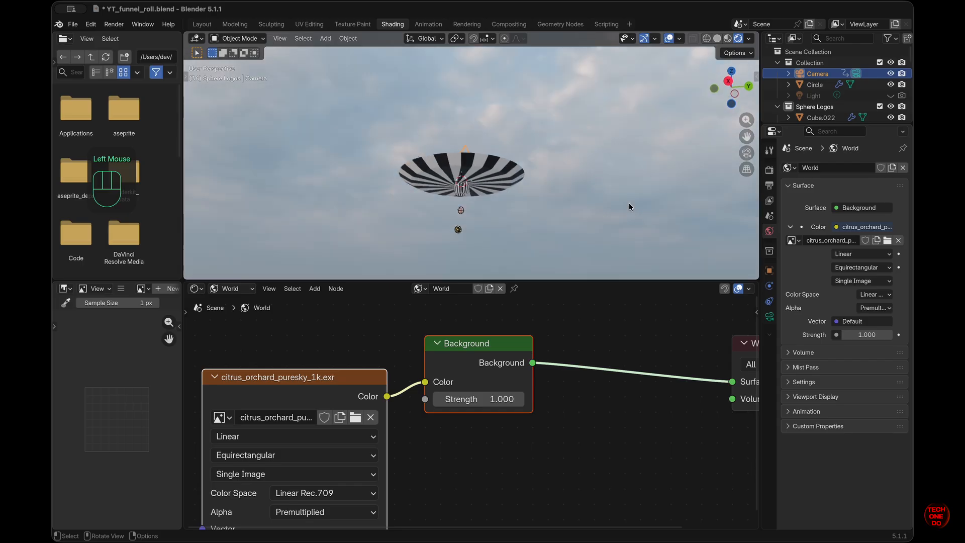
{"action": "scroll", "coordinate": [629, 203], "scroll_direction": "down", "scroll_amount": 3}
{"action": "scroll", "coordinate": [629, 204], "scroll_direction": "down", "scroll_amount": 5, "text": "super"}
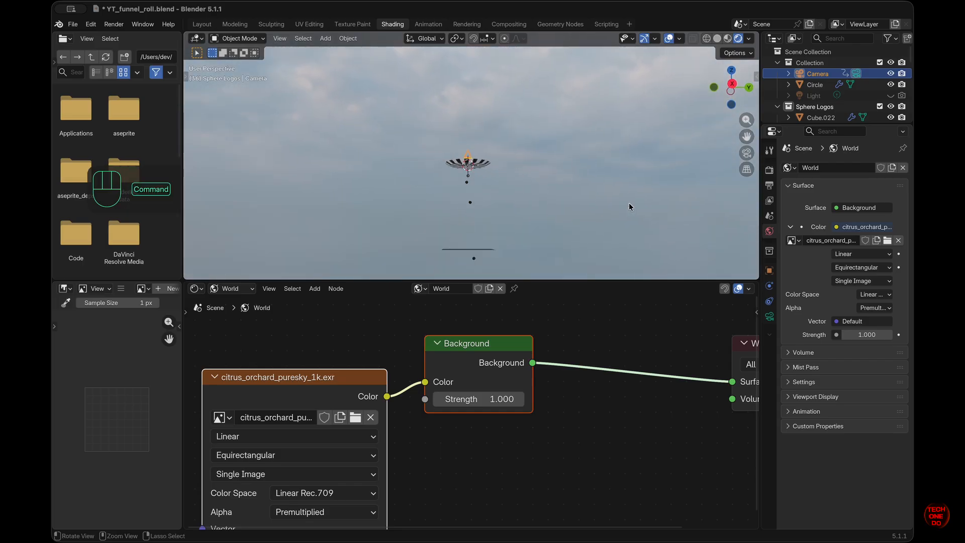
{"action": "scroll", "coordinate": [628, 203], "scroll_direction": "down", "scroll_amount": 5, "text": "super"}
{"action": "scroll", "coordinate": [628, 203], "scroll_direction": "up", "scroll_amount": 4}
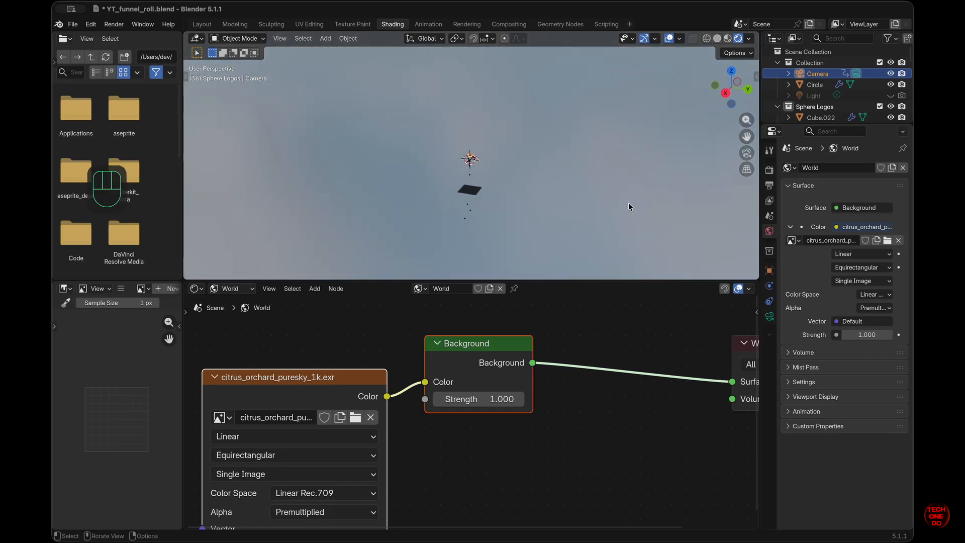
{"action": "left_click_drag", "start_coordinate": [747, 153], "coordinate": [747, 157]}
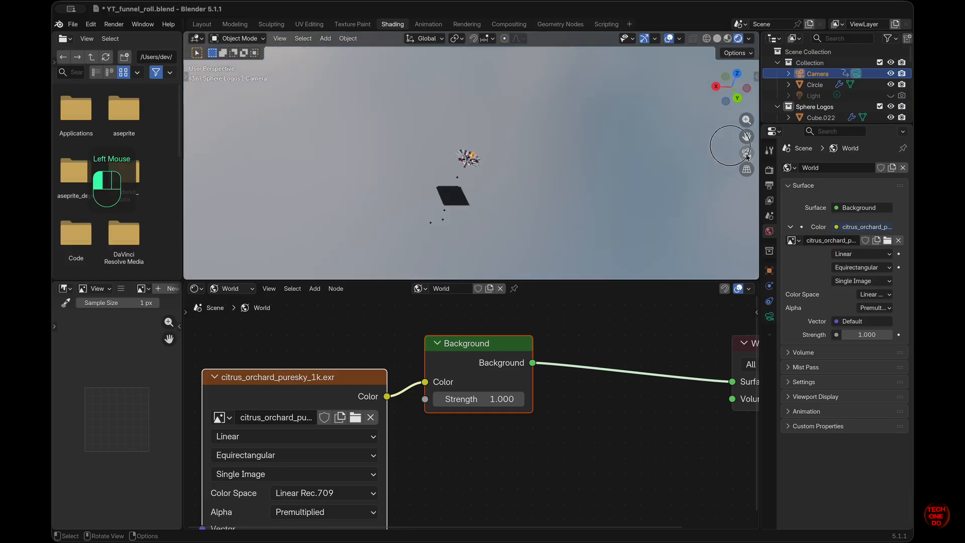
{"action": "left_click", "coordinate": [747, 154]}
Step: Return to the Layout workspace and set its viewport to Rendered shading to check the funnel against the sky
{"action": "left_click", "coordinate": [202, 25]}
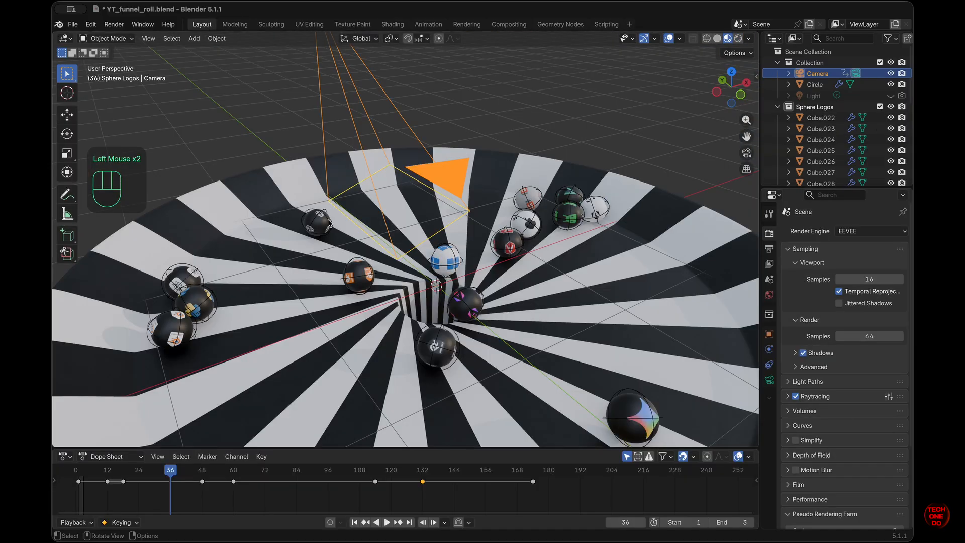
{"action": "left_click", "coordinate": [739, 39]}
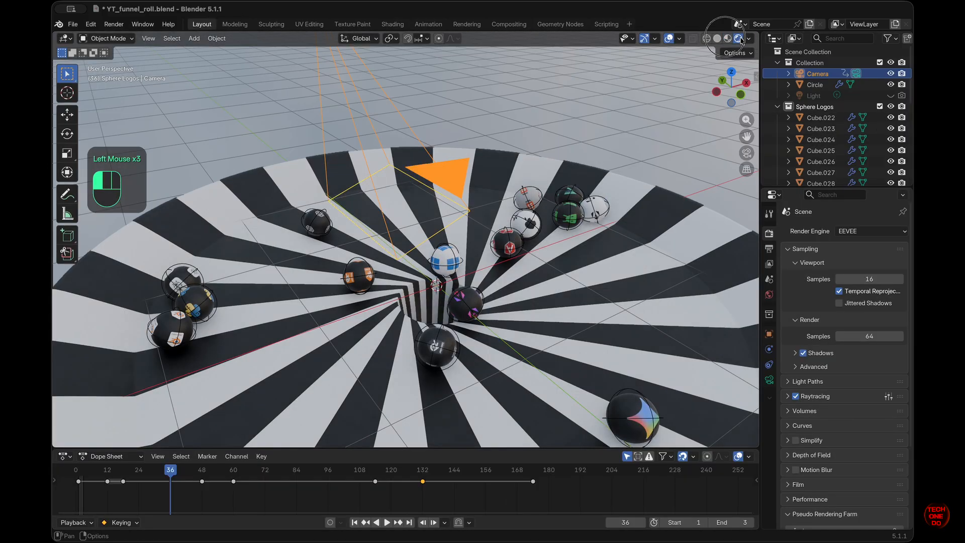
{"action": "scroll", "coordinate": [486, 395], "scroll_direction": "down", "scroll_amount": 10}
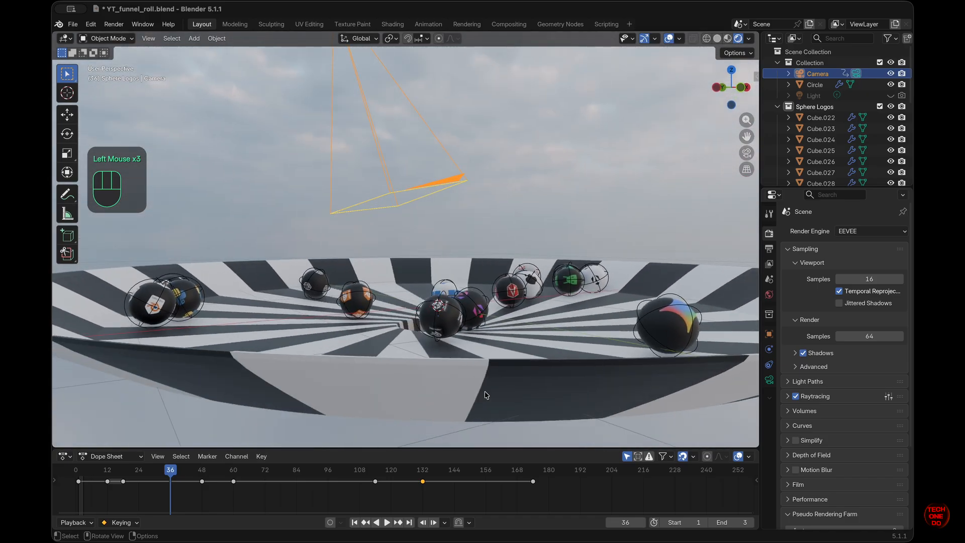
{"action": "scroll", "coordinate": [486, 395], "scroll_direction": "up", "scroll_amount": 10}
{"action": "scroll", "coordinate": [485, 395], "scroll_direction": "down", "scroll_amount": 5, "text": "super"}
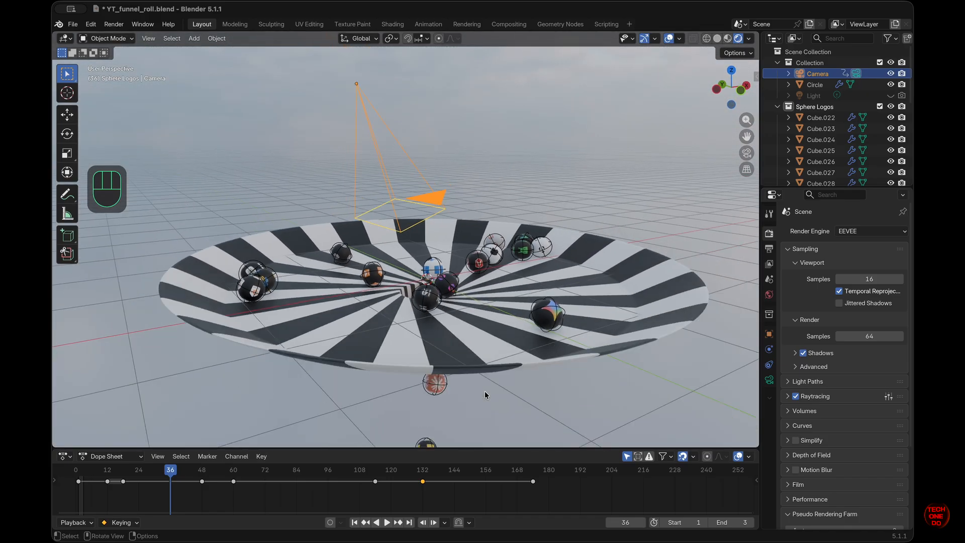
Step: Hide the viewport overlays and render the animation for frames 1 to 3
{"action": "key", "text": "shift+alt+z"}
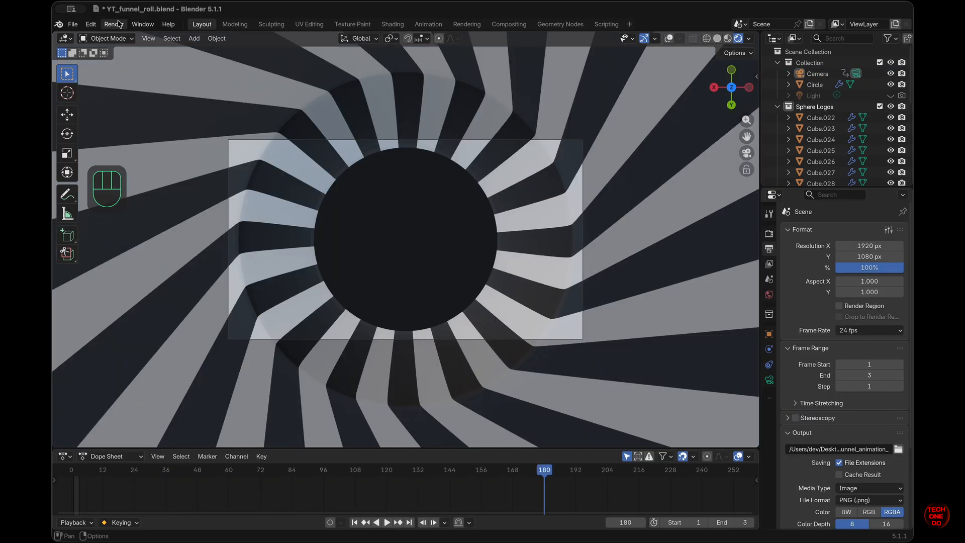
{"action": "left_click", "coordinate": [114, 25]}
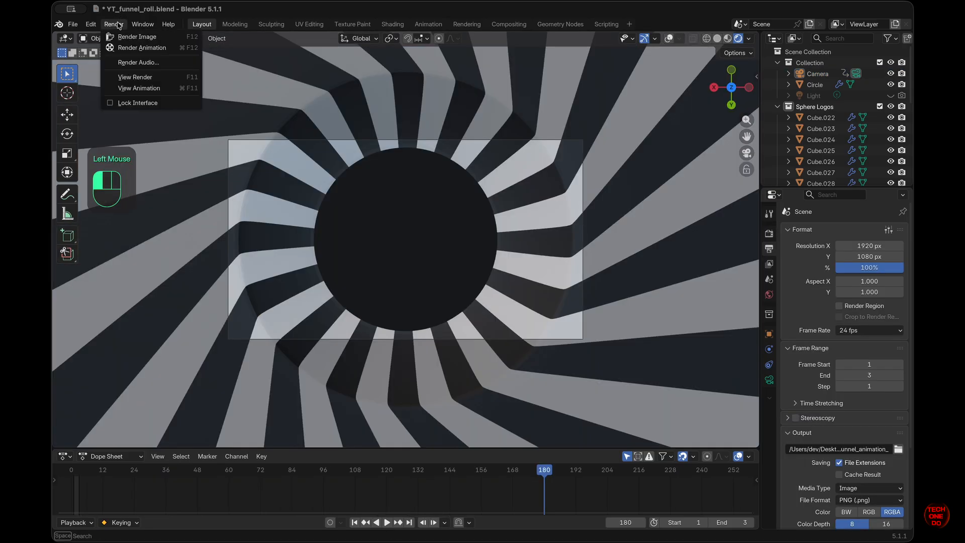
{"action": "left_click", "coordinate": [143, 47]}
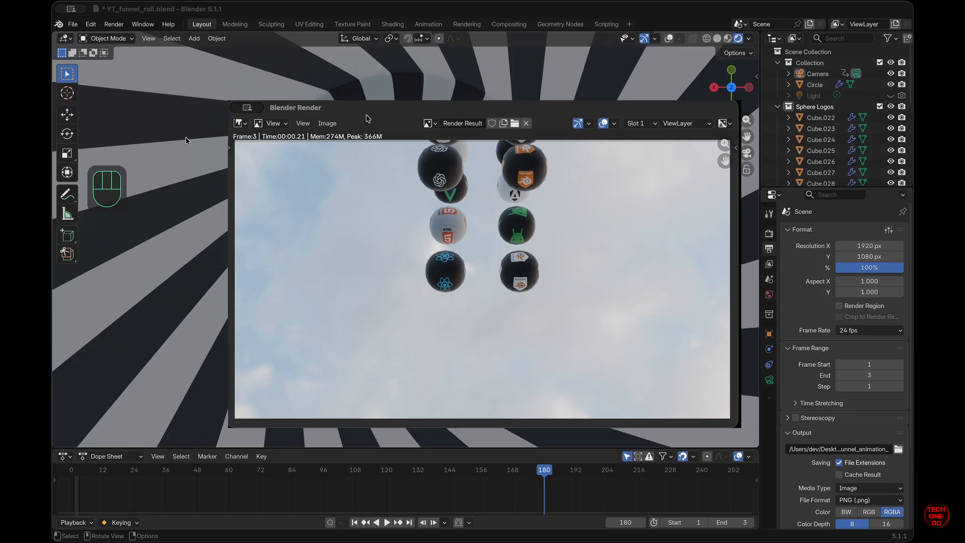
Step: Play the short frame range, return to frame 1 and look over the funnel in the viewport
{"action": "left_click", "coordinate": [387, 523]}
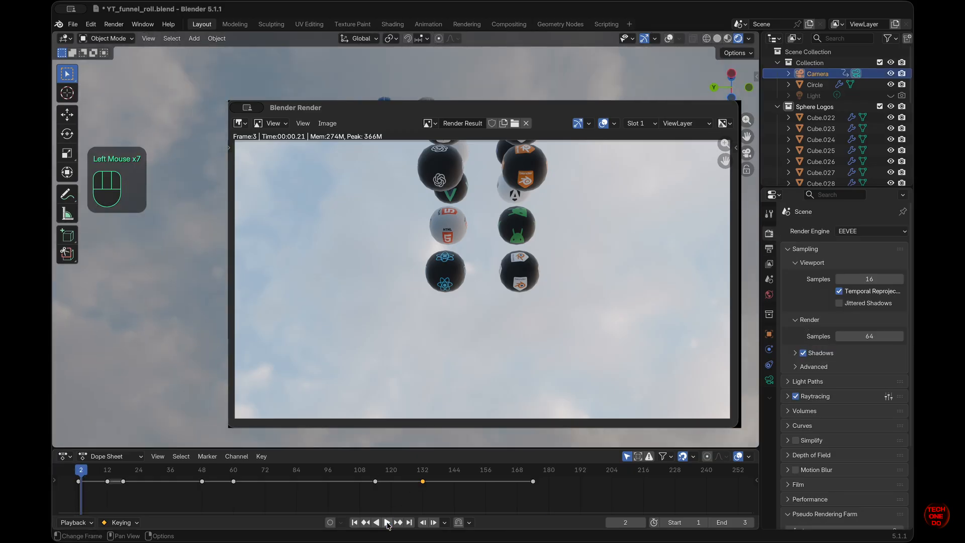
{"action": "left_click", "coordinate": [357, 525]}
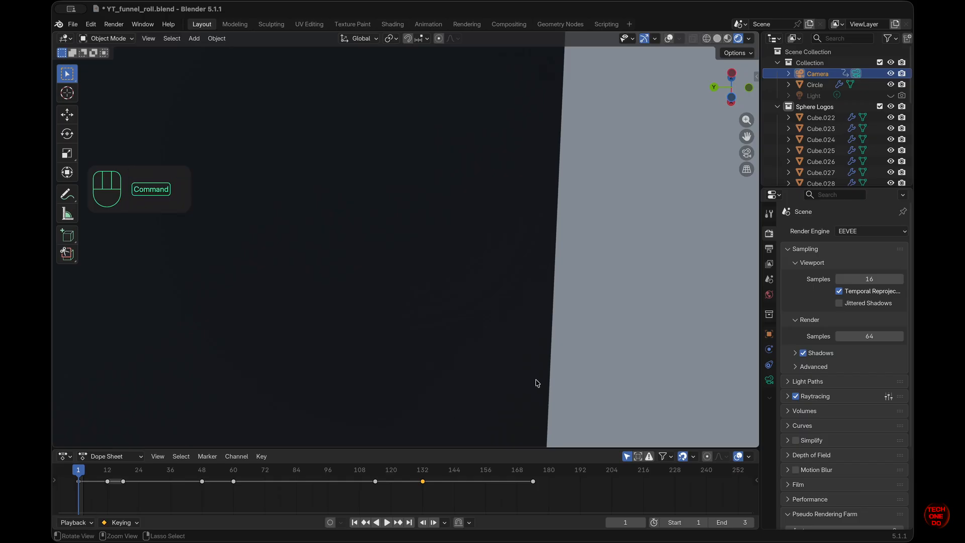
{"action": "scroll", "coordinate": [535, 380], "scroll_direction": "down", "scroll_amount": 10, "text": "super"}
{"action": "scroll", "coordinate": [536, 380], "scroll_direction": "up", "scroll_amount": 5}
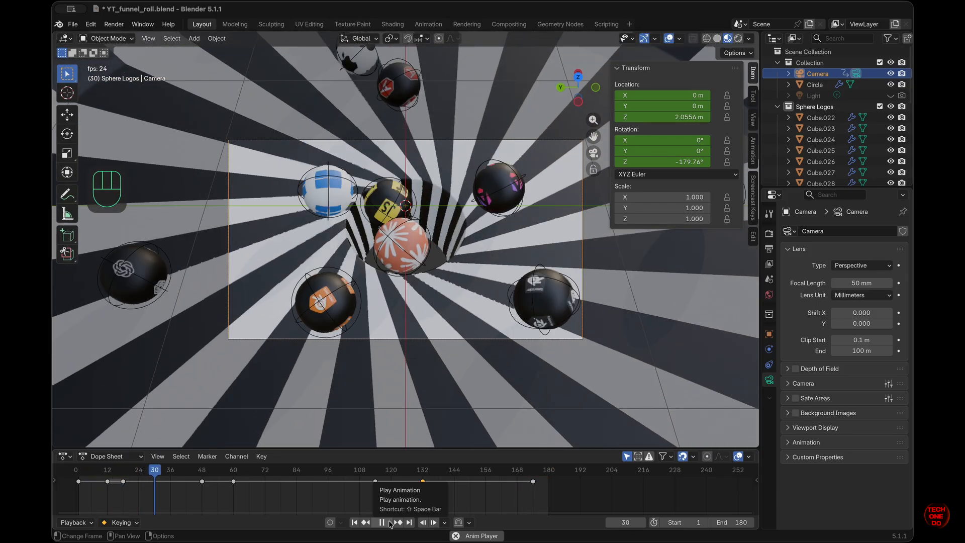
Step: Stop playback at frame 36 and examine the camera and logo spheres around the funnel from several angles
{"action": "left_click", "coordinate": [388, 524]}
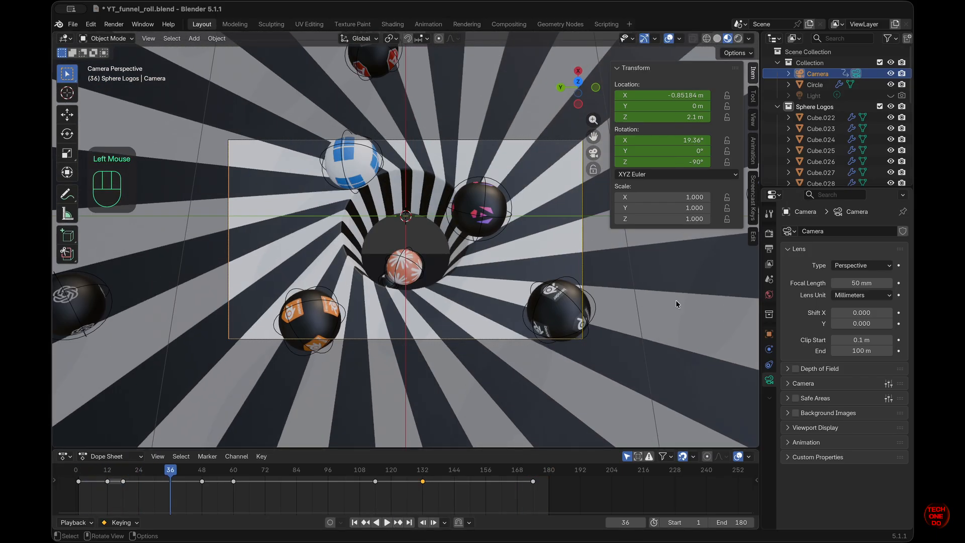
{"action": "mouse_move", "coordinate": [675, 304]}
{"action": "middle_mouse_down"}
{"action": "mouse_move", "coordinate": [659, 286]}
{"action": "mouse_move", "coordinate": [663, 342]}
{"action": "mouse_move", "coordinate": [675, 304]}
{"action": "middle_mouse_up"}
{"action": "scroll", "coordinate": [676, 304], "scroll_direction": "down", "scroll_amount": 10, "text": "super"}
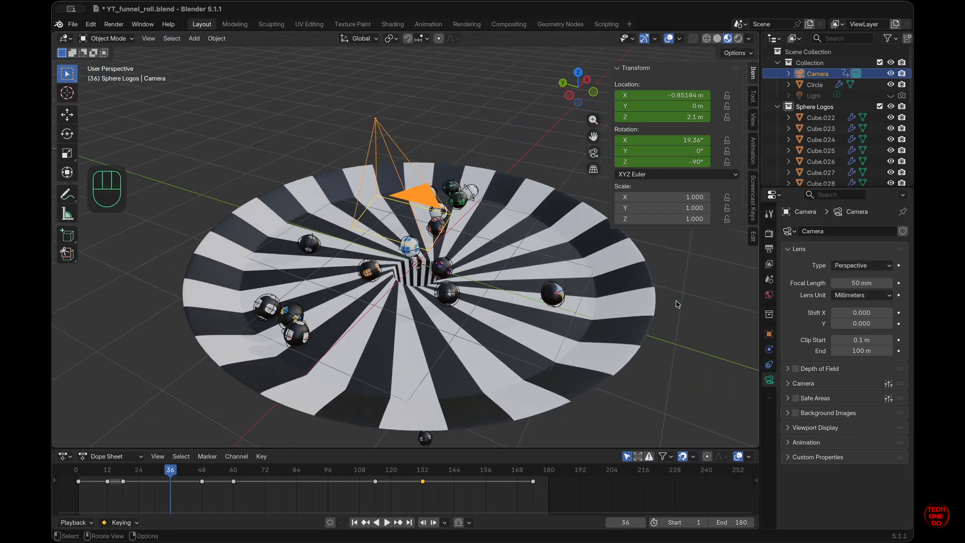
{"action": "scroll", "coordinate": [676, 304], "scroll_direction": "down", "scroll_amount": 10}
{"action": "scroll", "coordinate": [678, 305], "scroll_direction": "up", "scroll_amount": 2, "text": "super"}
{"action": "scroll", "coordinate": [677, 304], "scroll_direction": "down", "scroll_amount": 10, "text": "super"}
{"action": "scroll", "coordinate": [678, 304], "scroll_direction": "up", "scroll_amount": 10}
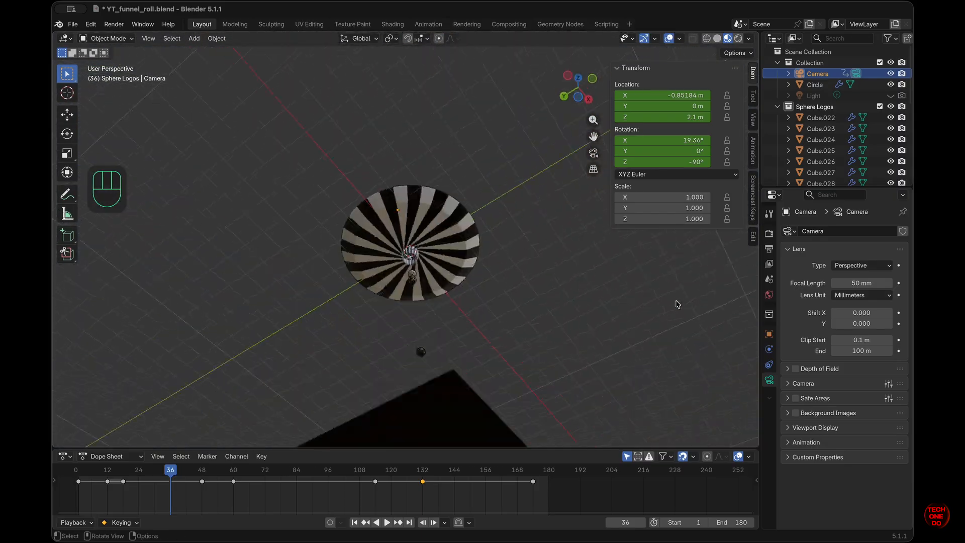
{"action": "scroll", "coordinate": [677, 304], "scroll_direction": "up", "scroll_amount": 10, "text": "super"}
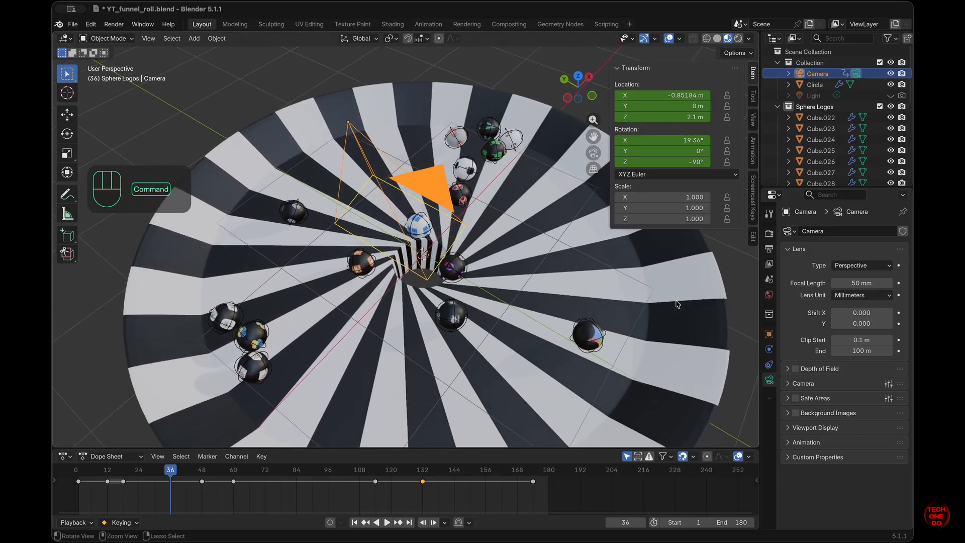
{"action": "scroll", "coordinate": [677, 304], "scroll_direction": "up", "scroll_amount": 3}
{"action": "scroll", "coordinate": [676, 304], "scroll_direction": "down", "scroll_amount": 6}
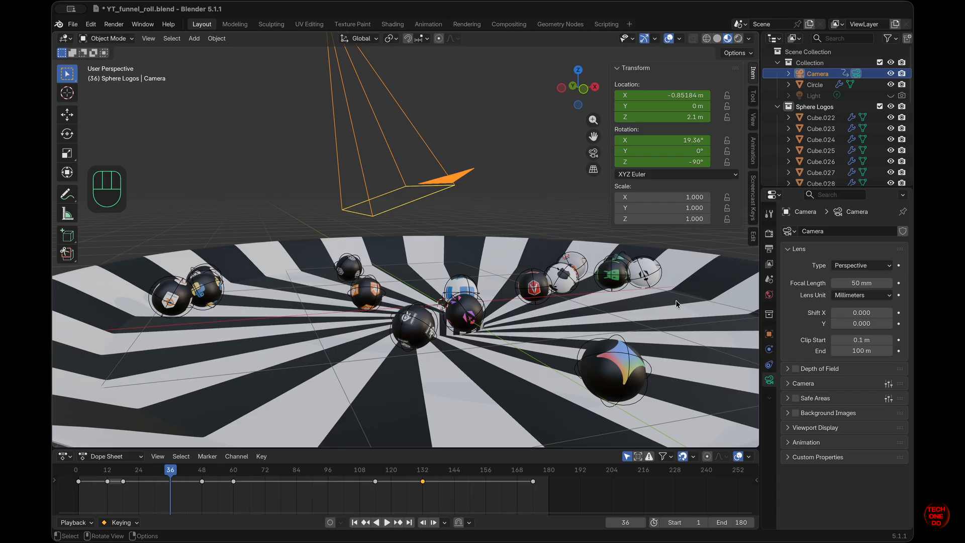
{"action": "scroll", "coordinate": [678, 304], "scroll_direction": "right", "scroll_amount": 2}
{"action": "scroll", "coordinate": [603, 289], "scroll_direction": "up", "scroll_amount": 3}
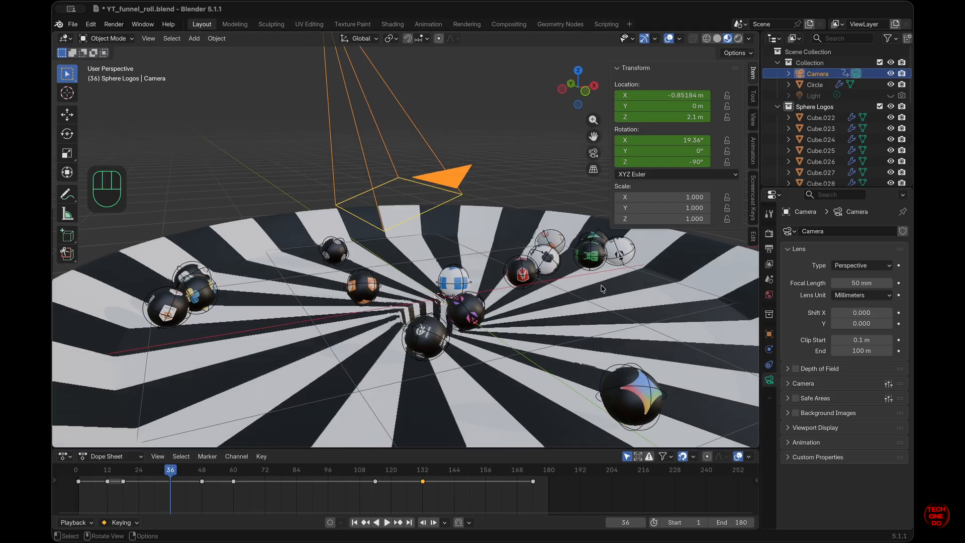
{"action": "scroll", "coordinate": [603, 289], "scroll_direction": "up", "scroll_amount": 3}
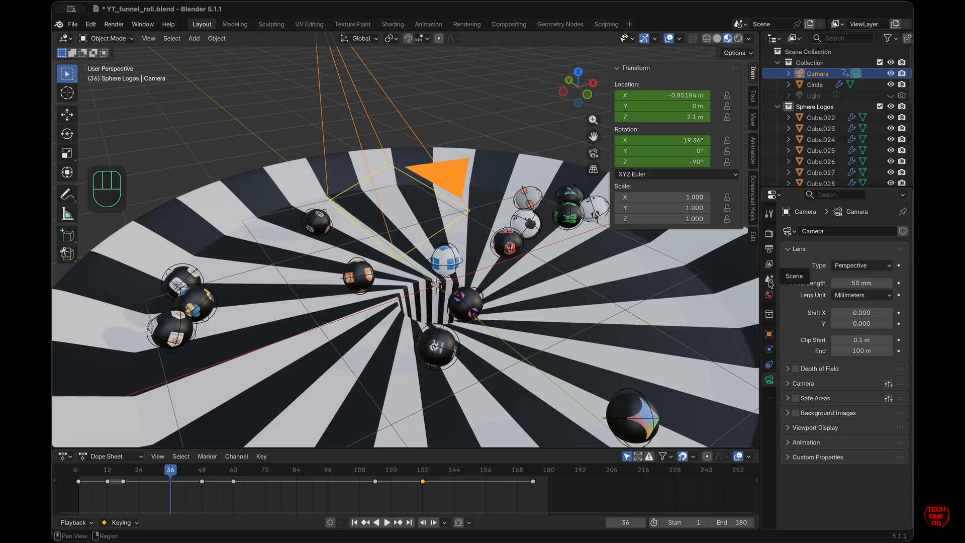
Step: Browse for the scene's render output path and open the Output folder inside the YT folder
{"action": "left_click", "coordinate": [769, 249]}
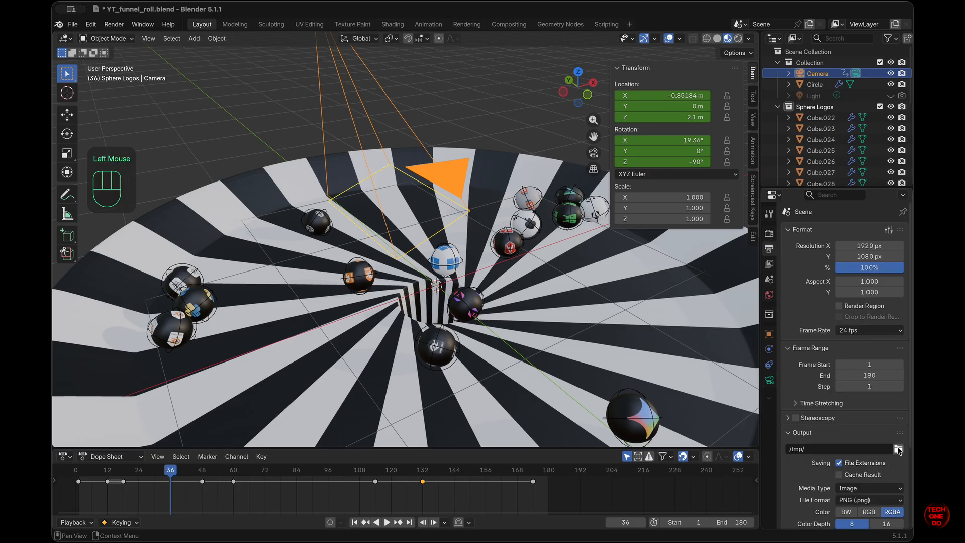
{"action": "left_click", "coordinate": [898, 450]}
{"action": "left_click", "coordinate": [145, 261]}
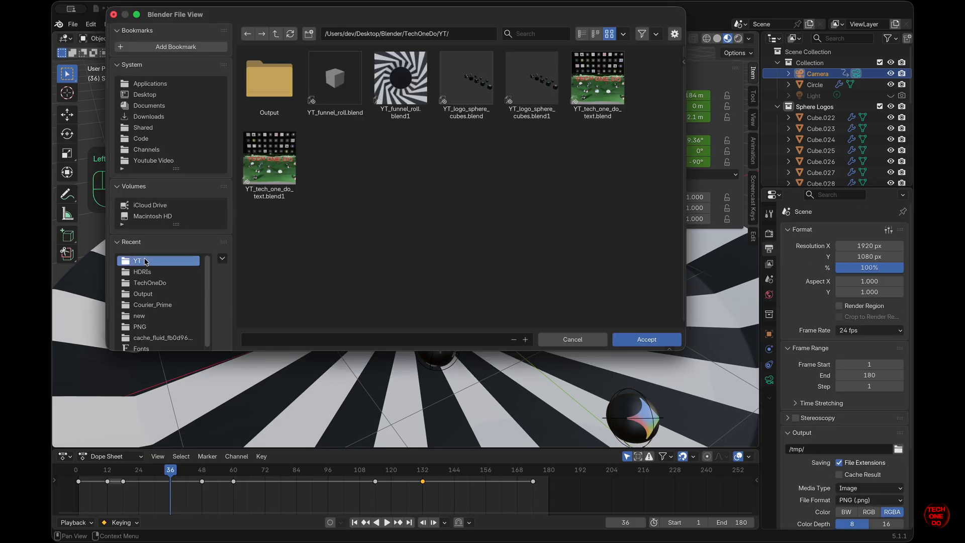
{"action": "left_click", "coordinate": [267, 80]}
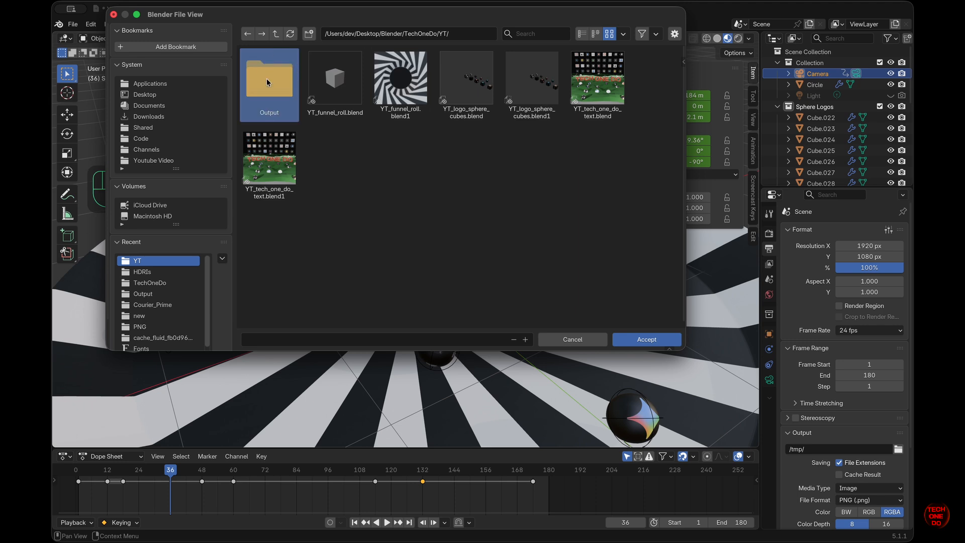
{"action": "double_click", "coordinate": [267, 79]}
Step: Set the output file name prefix to funnel_animation_ and accept the output path
{"action": "left_click", "coordinate": [384, 340]}
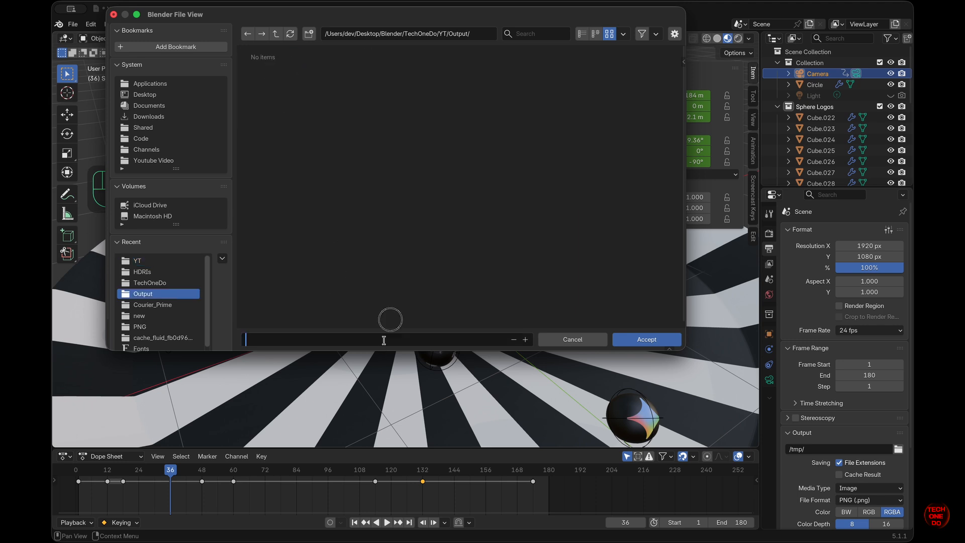
{"action": "type", "text": "funnel"}
{"action": "type", "text": "_"}
{"action": "type", "text": "output"}
{"action": "key", "text": "BackSpace"}
{"action": "key", "text": "BackSpace"}
{"action": "key", "text": "BackSpace"}
{"action": "key", "text": "BackSpace"}
{"action": "key", "text": "BackSpace"}
{"action": "key", "text": "BackSpace"}
{"action": "type", "text": "ani"}
{"action": "left_click", "coordinate": [653, 345]}
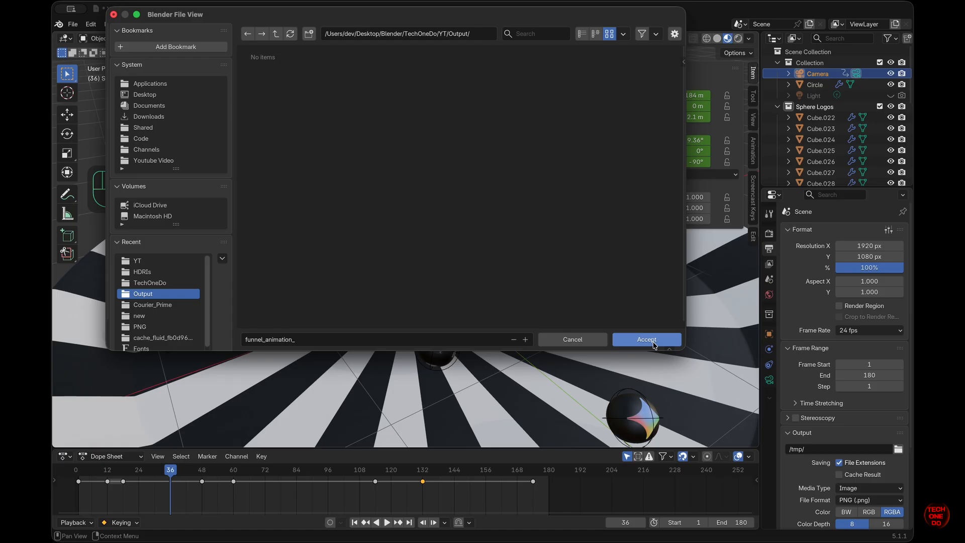
{"action": "left_click", "coordinate": [648, 340]}
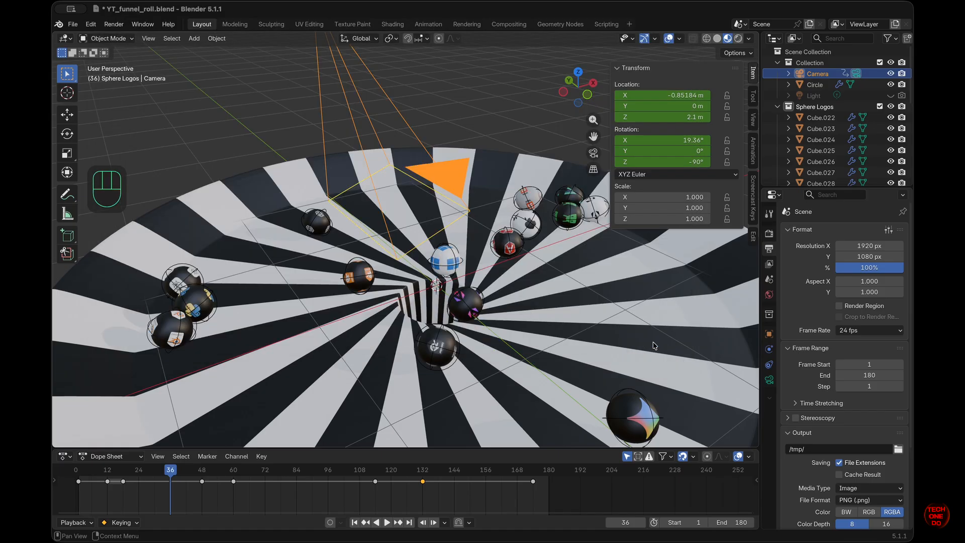
Step: Set the animation's end frame to 3 and enable Raytracing for the EEVEE render
{"action": "left_click", "coordinate": [735, 523]}
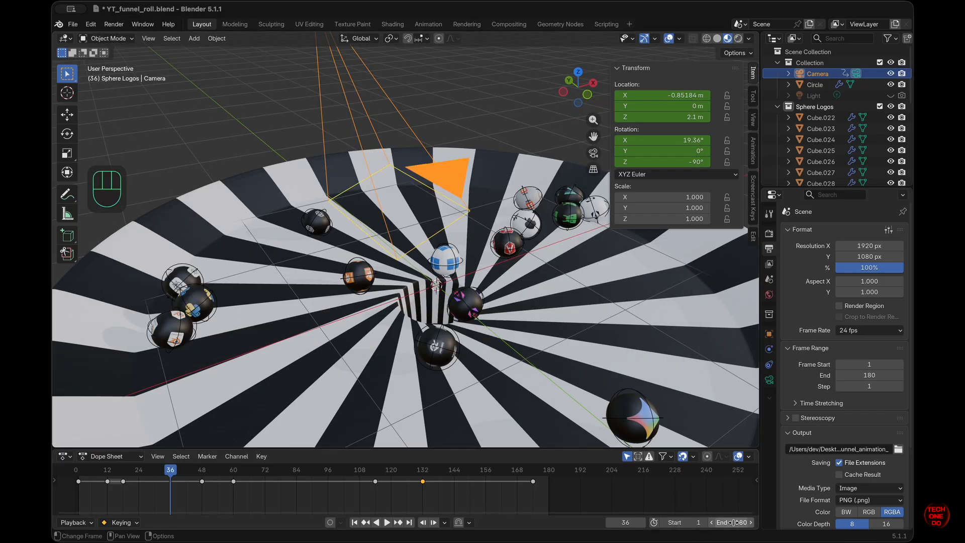
{"action": "type", "text": "3"}
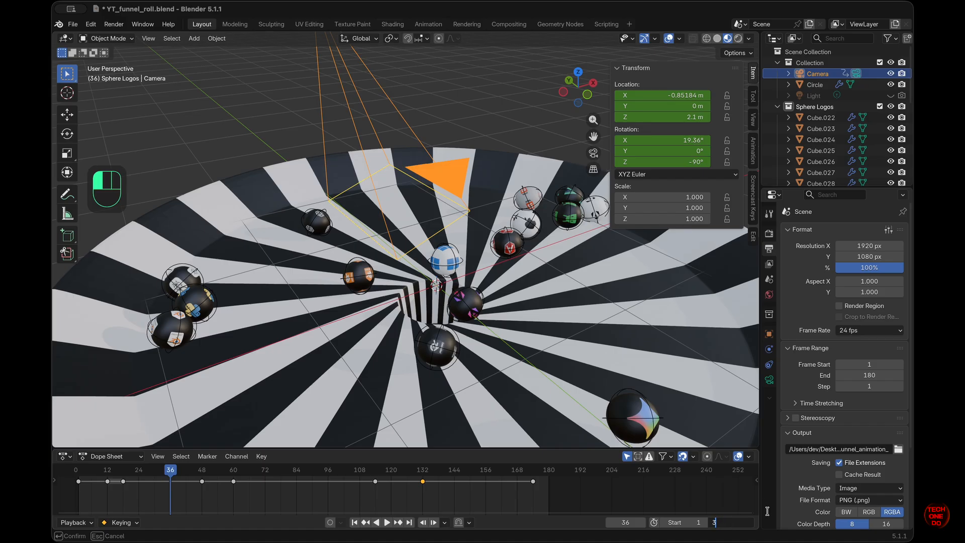
{"action": "left_click", "coordinate": [751, 479]}
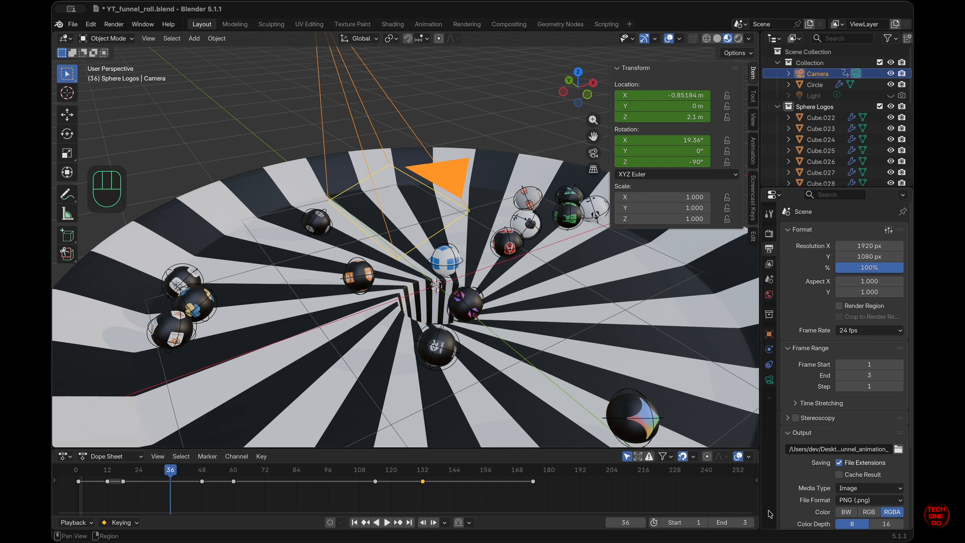
{"action": "left_click", "coordinate": [771, 234]}
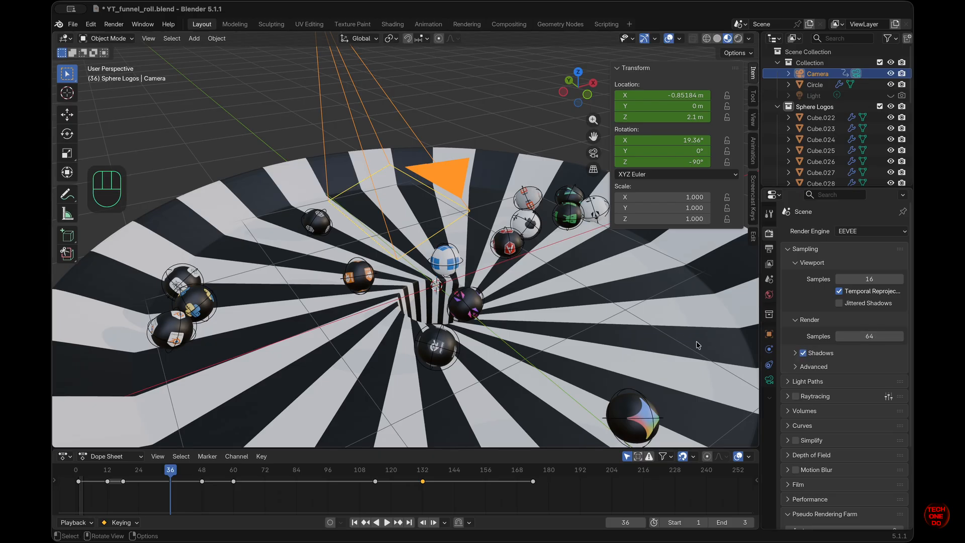
{"action": "left_click", "coordinate": [797, 397]}
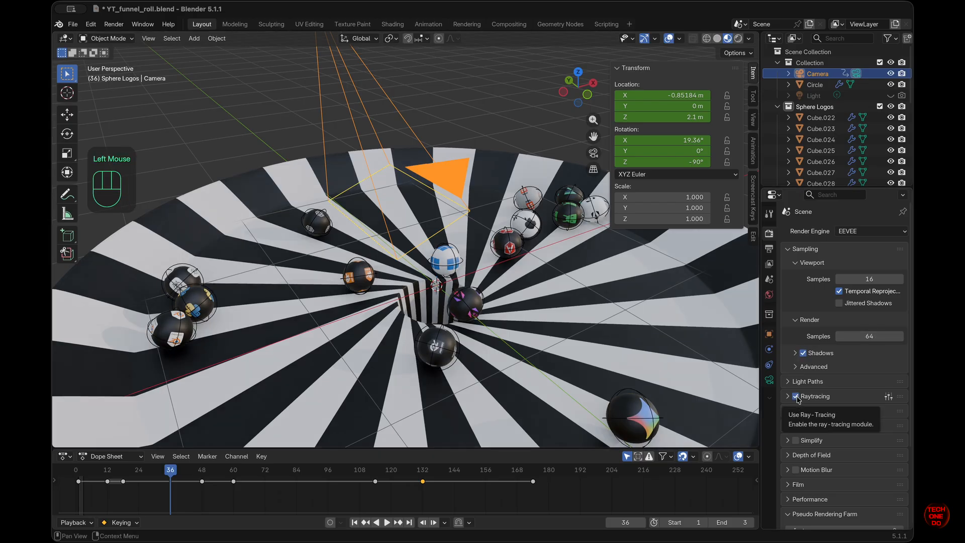
Step: Hide the viewport's sidebar and start a render of the scene
{"action": "left_click", "coordinate": [114, 24]}
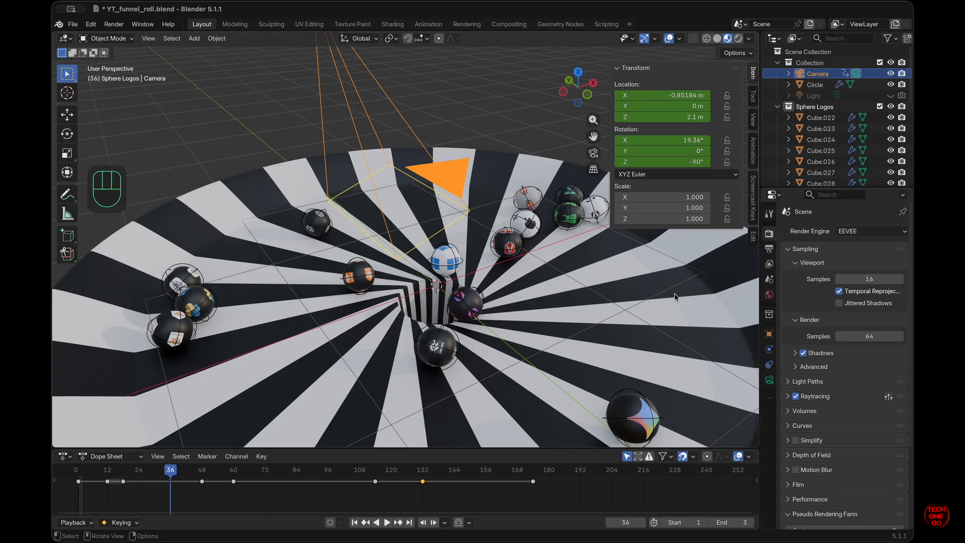
{"action": "key", "text": "n"}
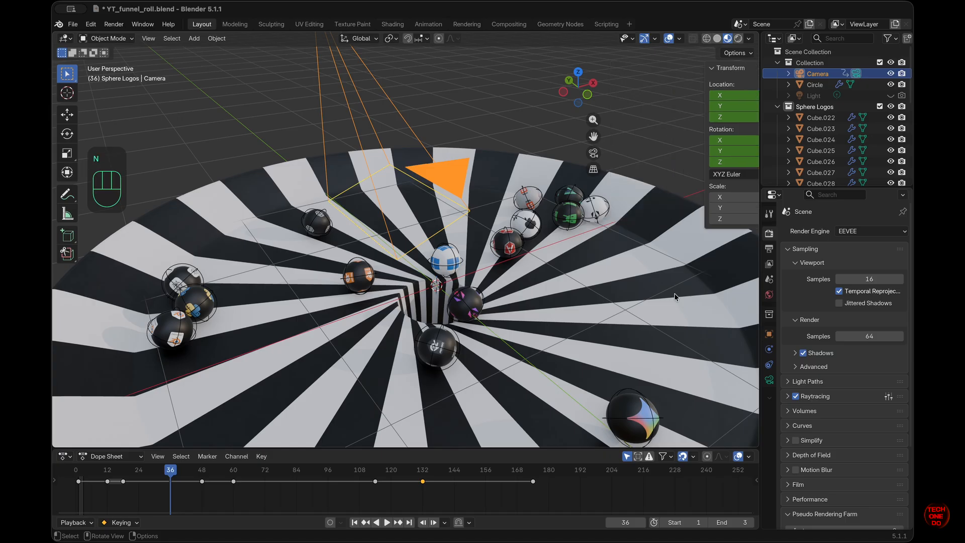
{"action": "key", "text": "F12"}
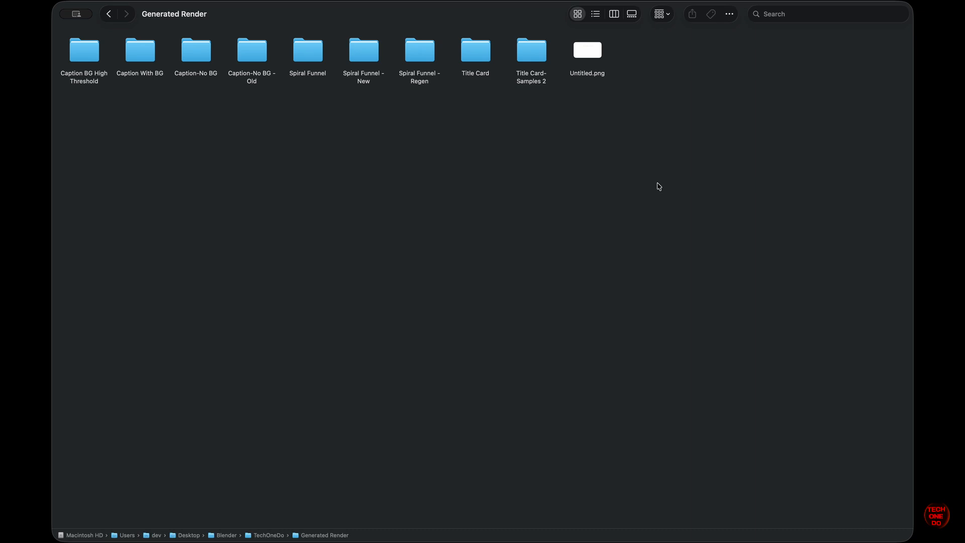
Step: Switch to Finder, open the Title Card folder in Generated Render and show its frames as a gallery
{"action": "double_click", "coordinate": [481, 59]}
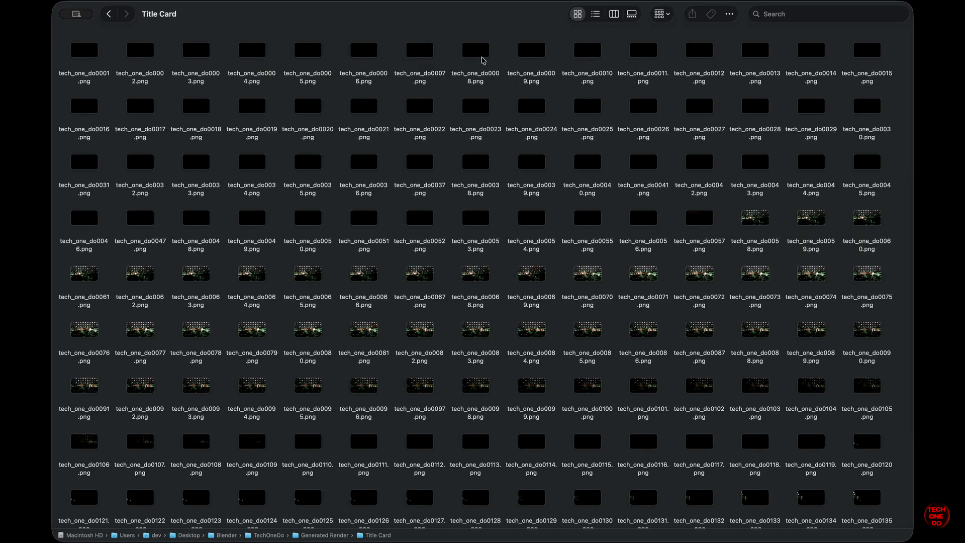
{"action": "left_click", "coordinate": [86, 55]}
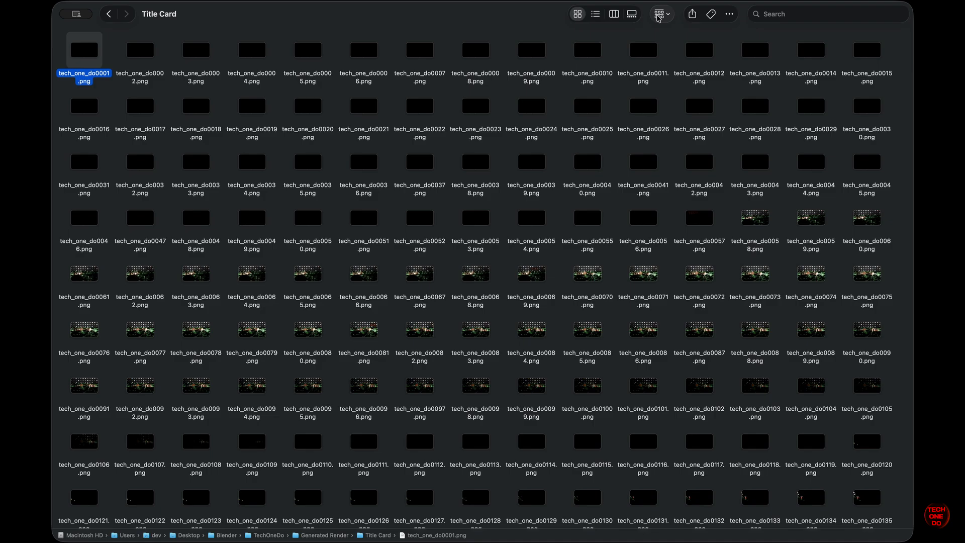
{"action": "left_click", "coordinate": [632, 15]}
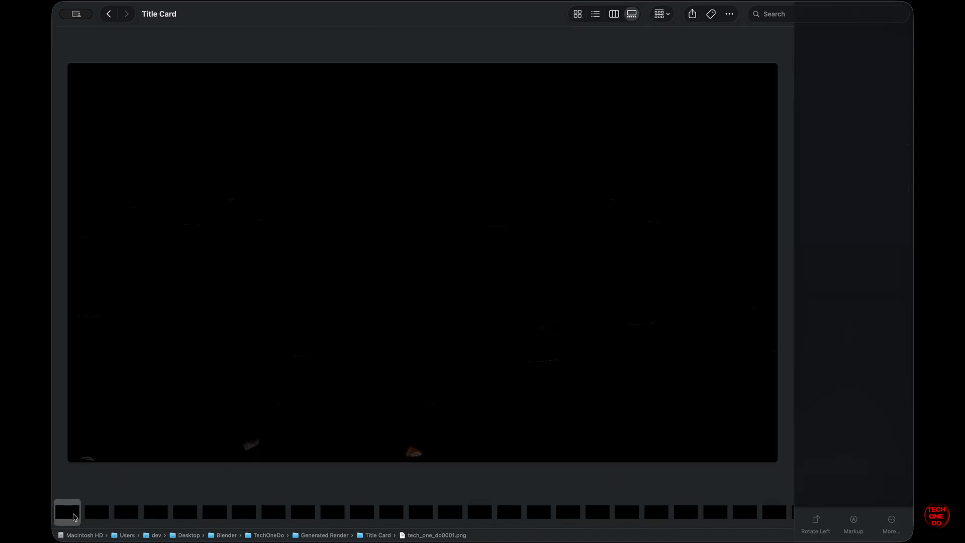
Step: Look through the Title Card image sequence, previewing tech_one_do0064.png and the final frame, tech_one_do0468.png
{"action": "left_click", "coordinate": [436, 513]}
{"action": "scroll", "coordinate": [504, 513], "scroll_direction": "right", "scroll_amount": 3}
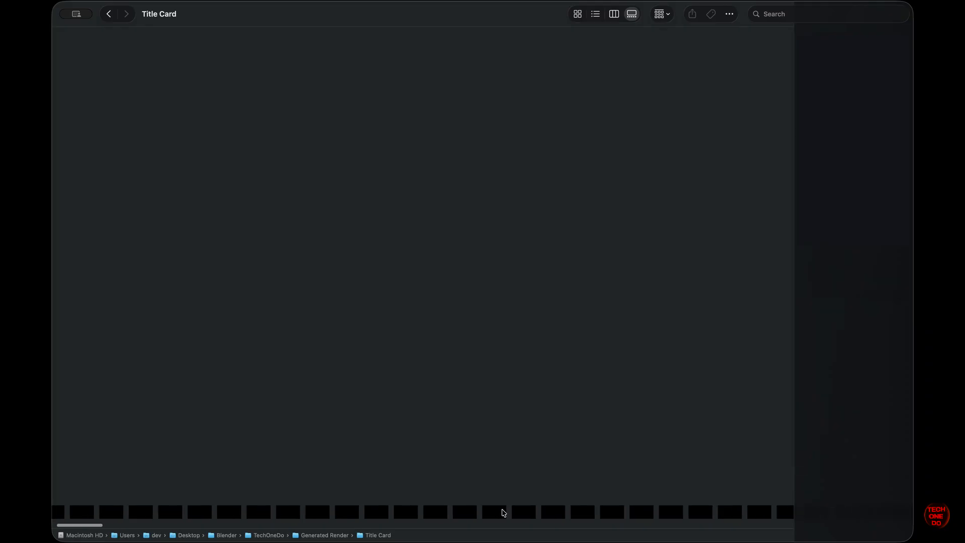
{"action": "left_click", "coordinate": [504, 513]}
{"action": "scroll", "coordinate": [504, 513], "scroll_direction": "right", "scroll_amount": 5}
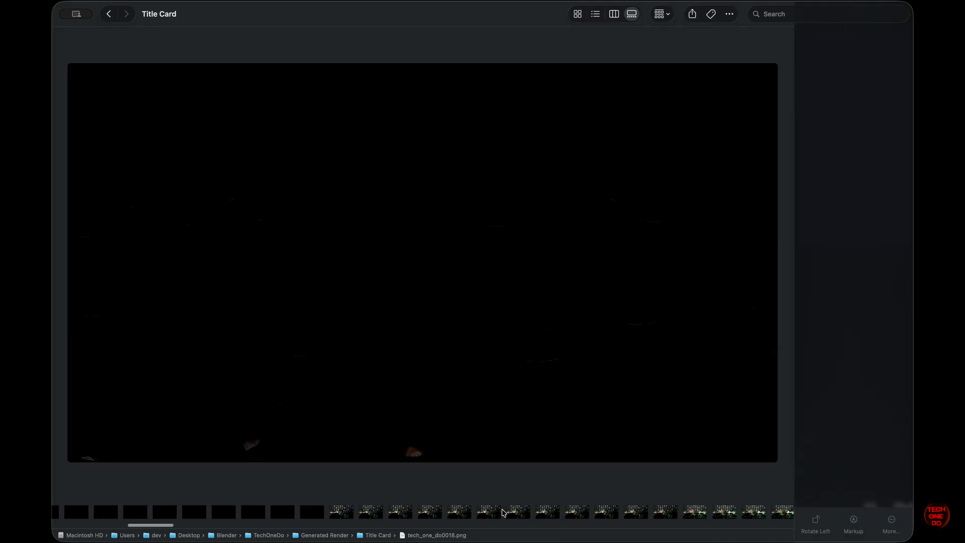
{"action": "left_click", "coordinate": [503, 512]}
{"action": "left_click", "coordinate": [524, 517]}
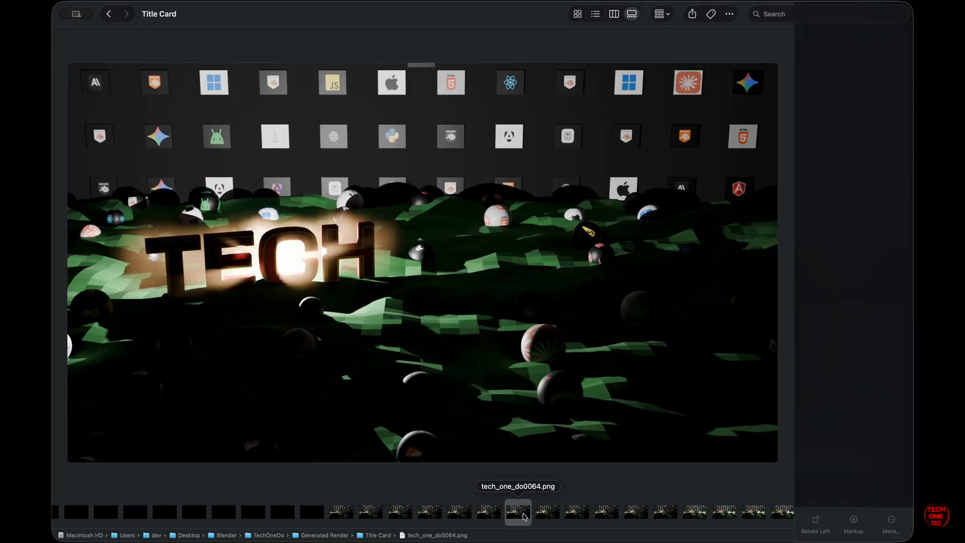
{"action": "scroll", "coordinate": [524, 517], "scroll_direction": "right", "scroll_amount": 2}
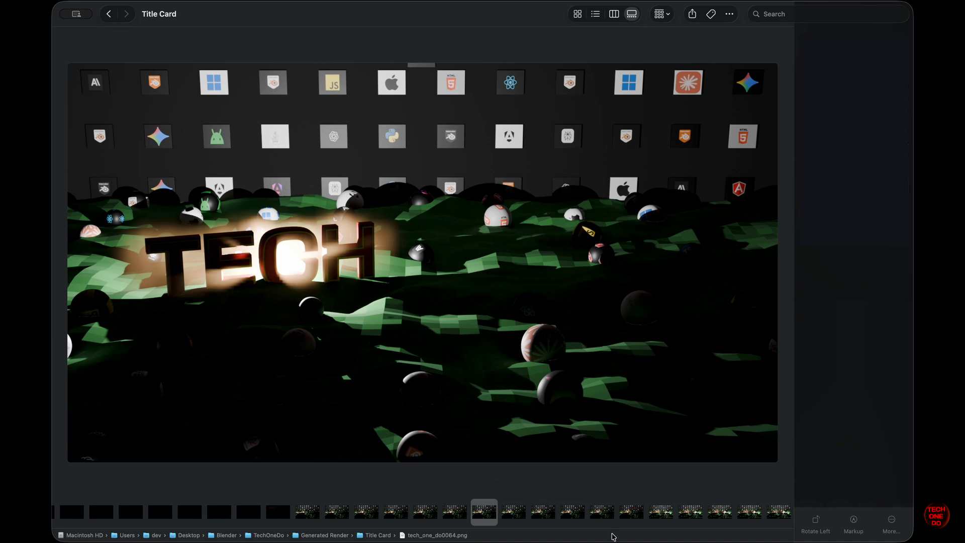
{"action": "scroll", "coordinate": [613, 514], "scroll_direction": "right", "scroll_amount": 10}
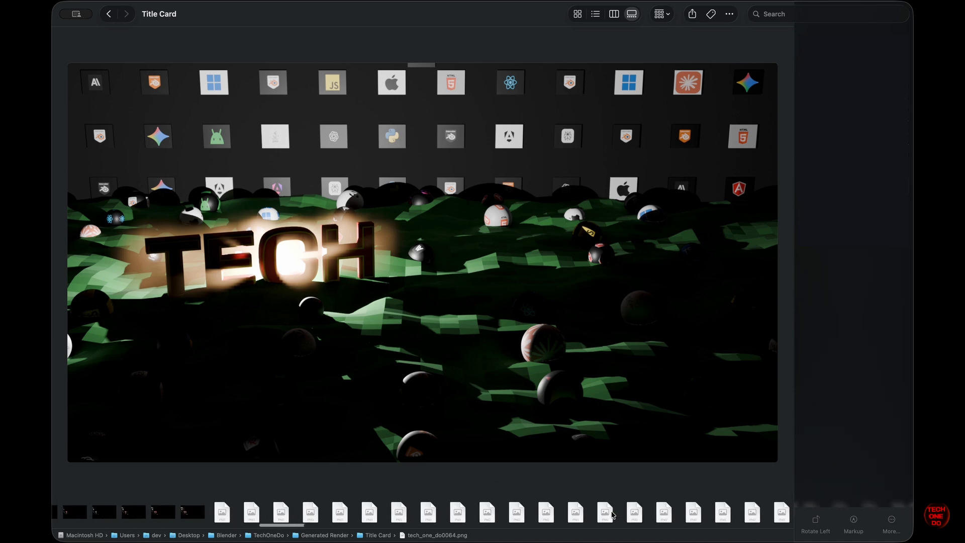
{"action": "scroll", "coordinate": [613, 514], "scroll_direction": "right", "scroll_amount": 10}
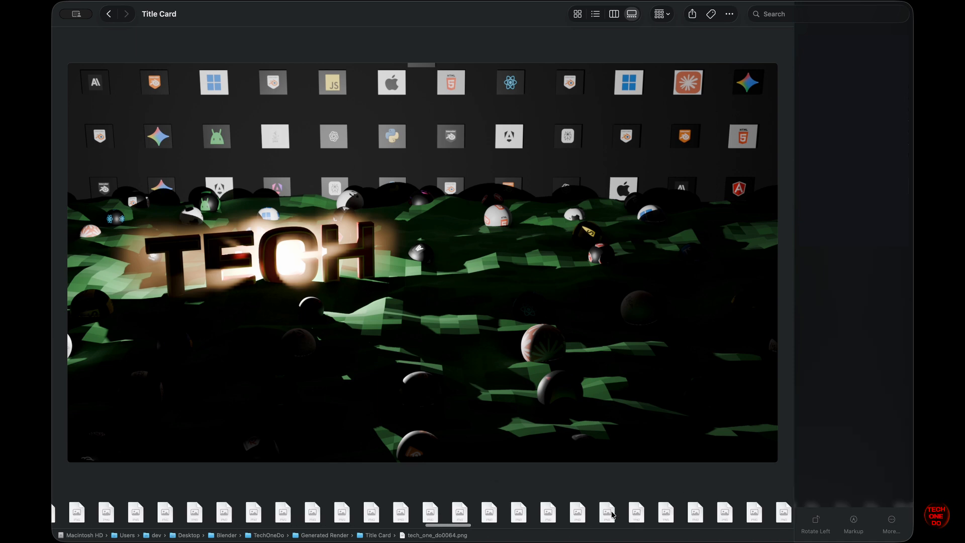
{"action": "scroll", "coordinate": [613, 514], "scroll_direction": "right", "scroll_amount": 5}
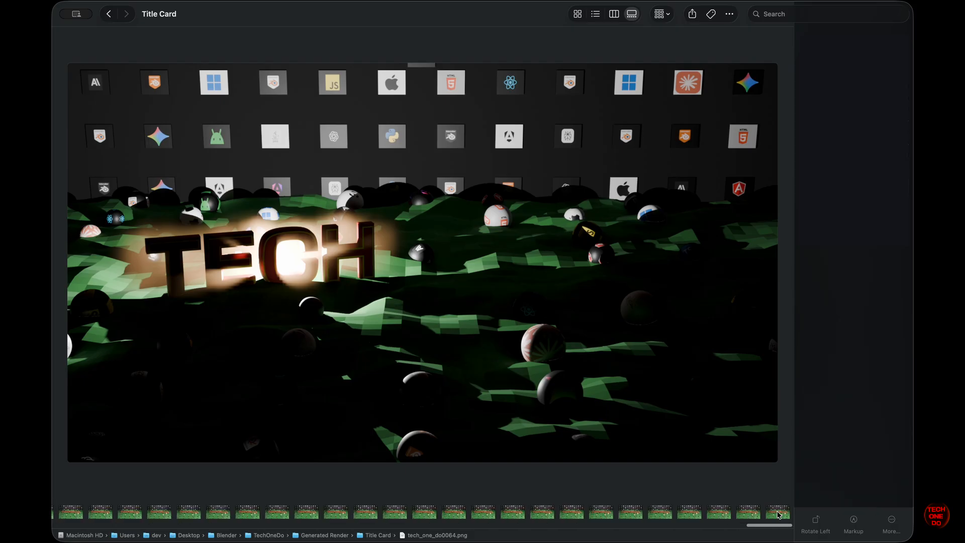
{"action": "left_click", "coordinate": [777, 516]}
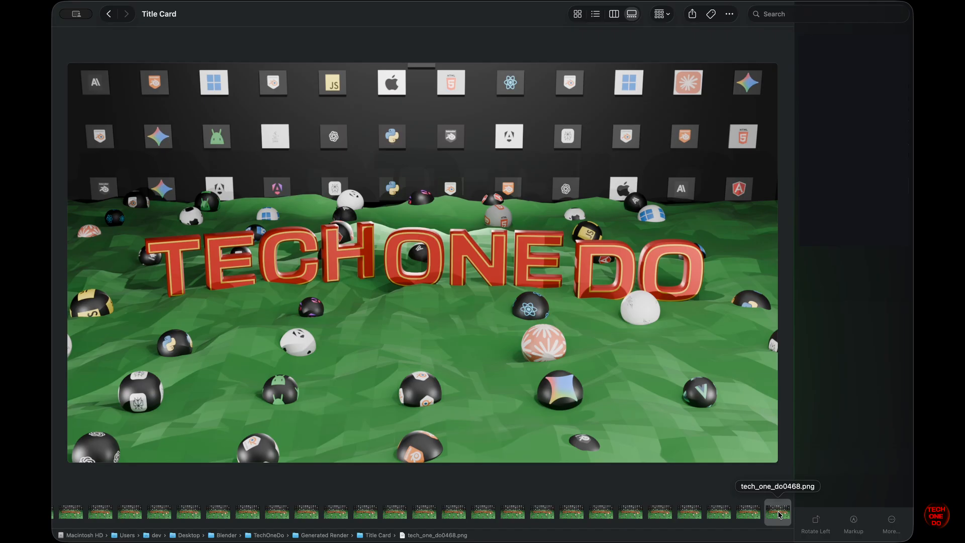
Step: Open the Spiral Funnel - Regen folder and look through its sequence, previewing spiral_funnel0157.png and the final frame, spiral_funnel0192.png
{"action": "left_click", "coordinate": [109, 15]}
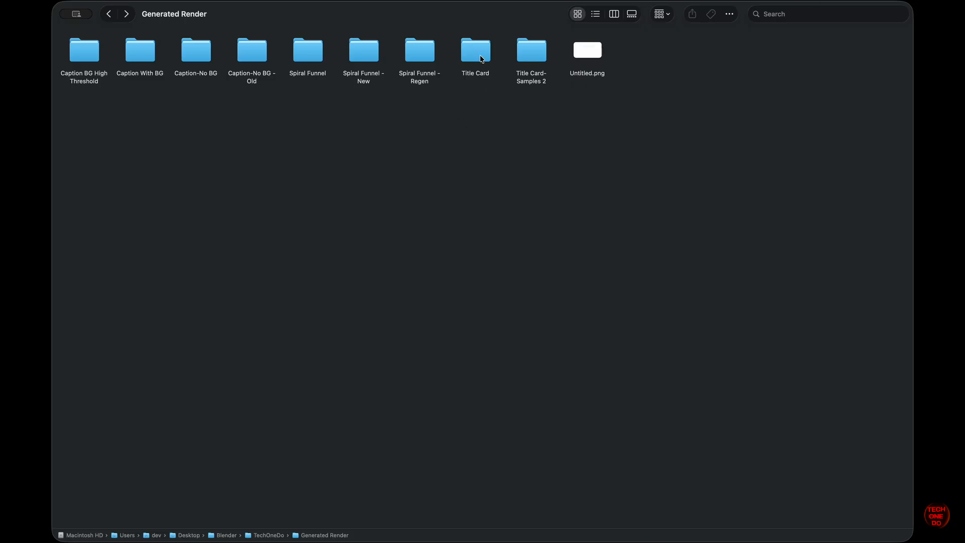
{"action": "double_click", "coordinate": [425, 59]}
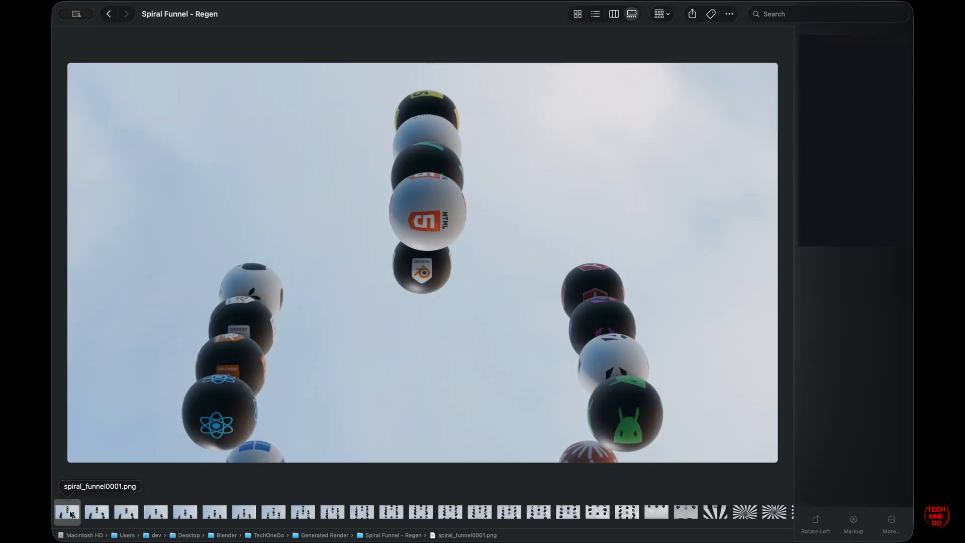
{"action": "scroll", "coordinate": [587, 513], "scroll_direction": "right", "scroll_amount": 15}
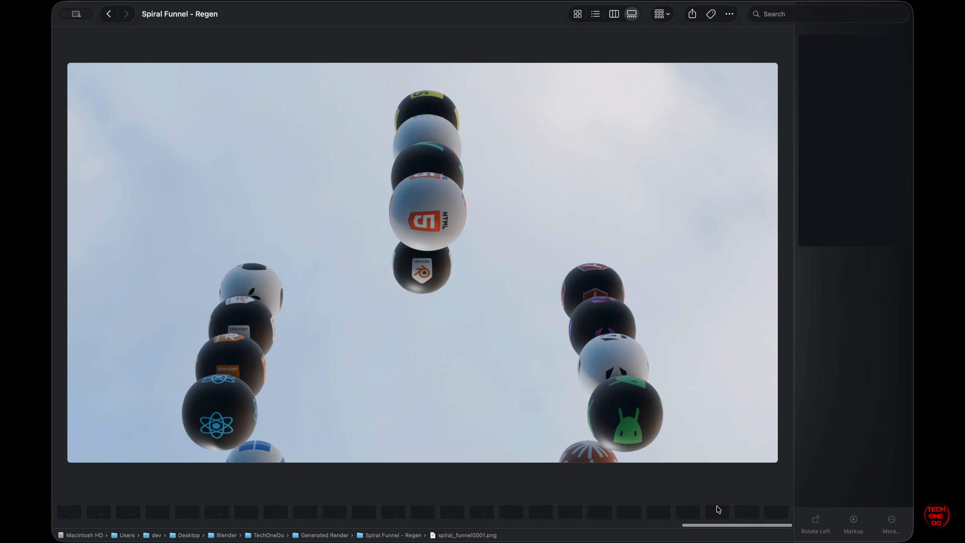
{"action": "left_click", "coordinate": [769, 513]}
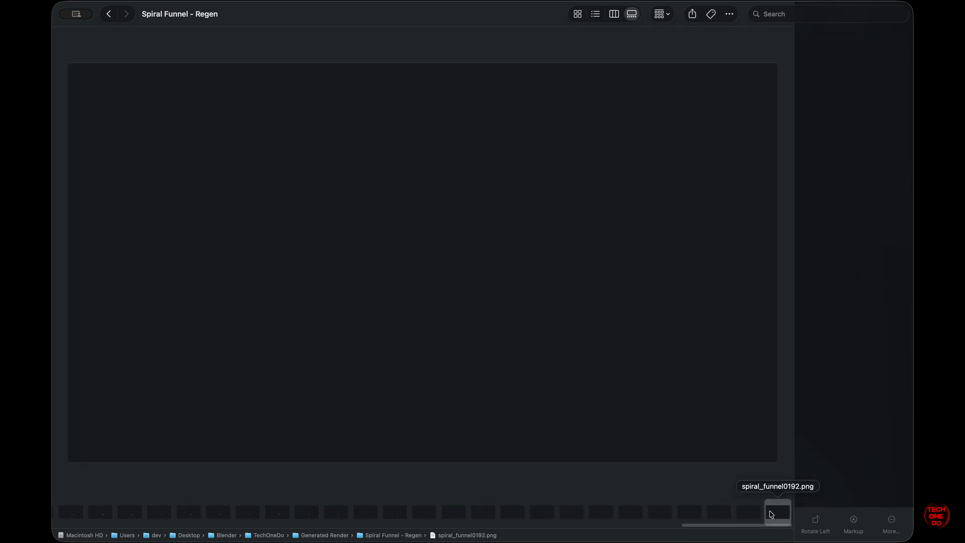
{"action": "scroll", "coordinate": [654, 513], "scroll_direction": "left", "scroll_amount": 10}
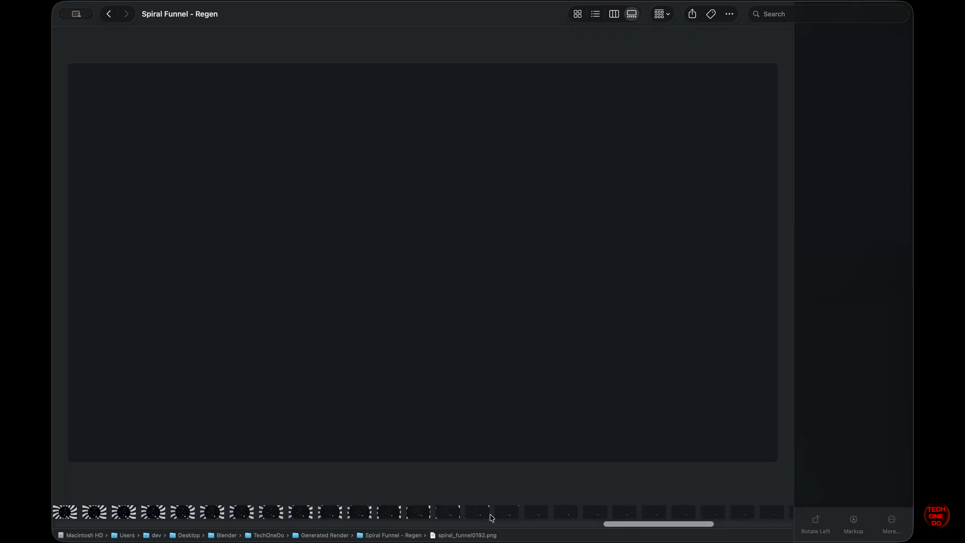
{"action": "left_click", "coordinate": [355, 513]}
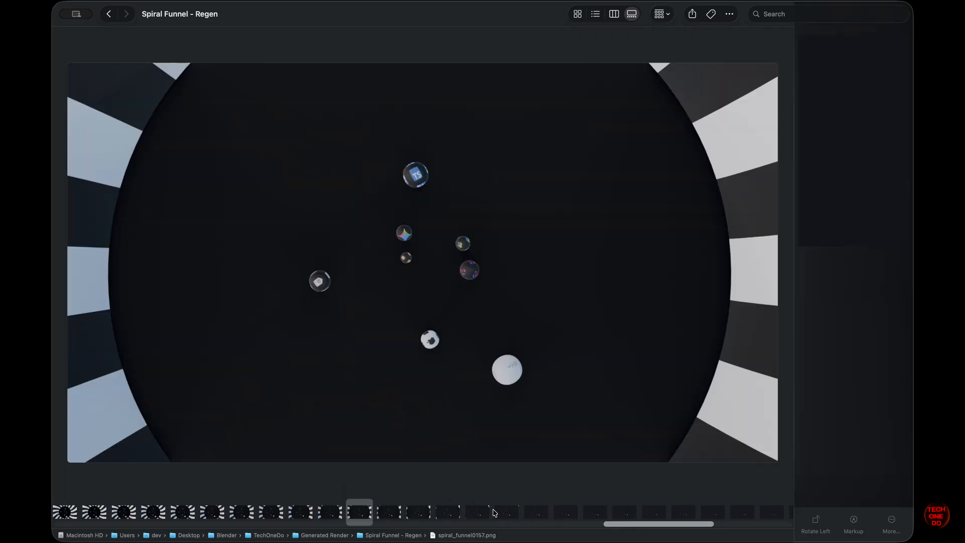
{"action": "scroll", "coordinate": [494, 513], "scroll_direction": "right", "scroll_amount": 5}
{"action": "scroll", "coordinate": [492, 513], "scroll_direction": "right", "scroll_amount": 2}
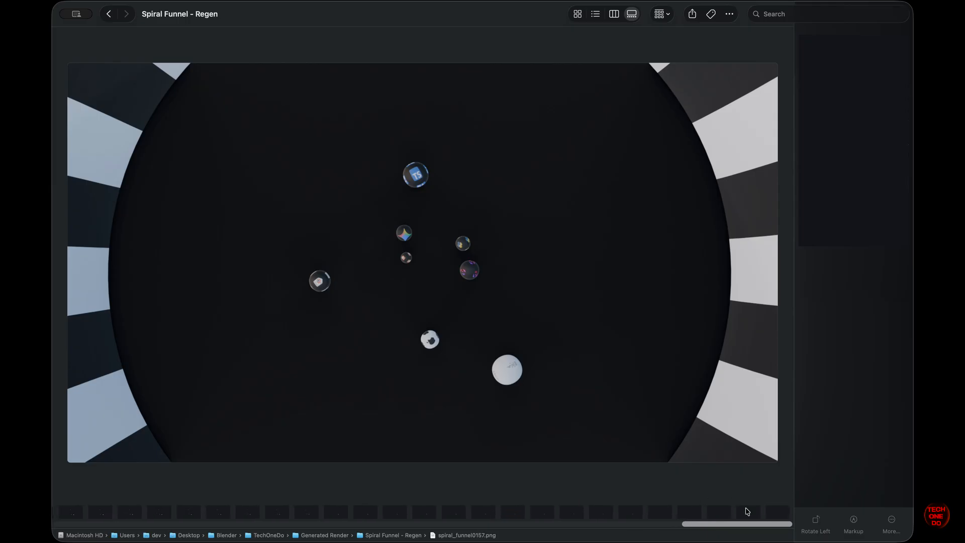
{"action": "left_click", "coordinate": [778, 512]}
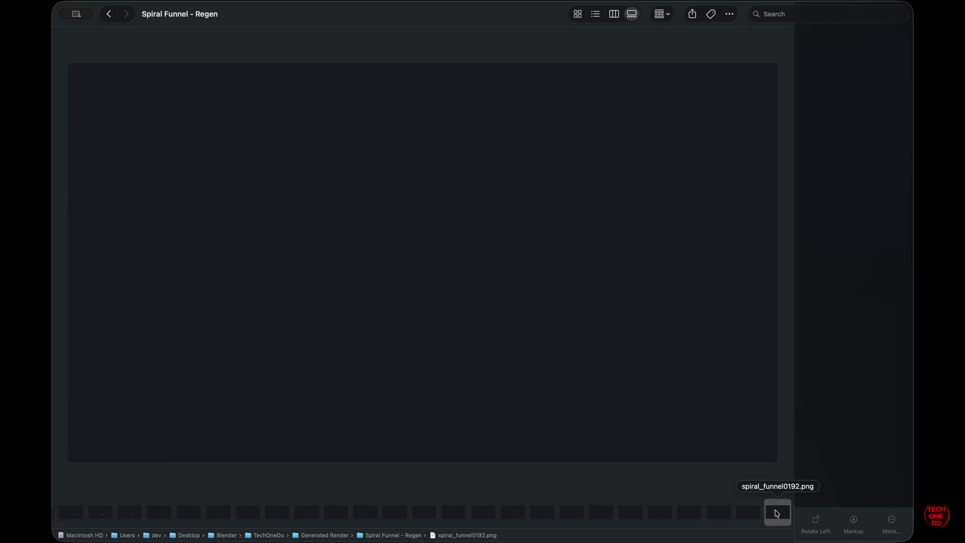
Step: Open the Caption With BG folder in Generated Render and preview tech_one_do0411.png and the first frame, tech_one_do0404.png
{"action": "left_click", "coordinate": [109, 16]}
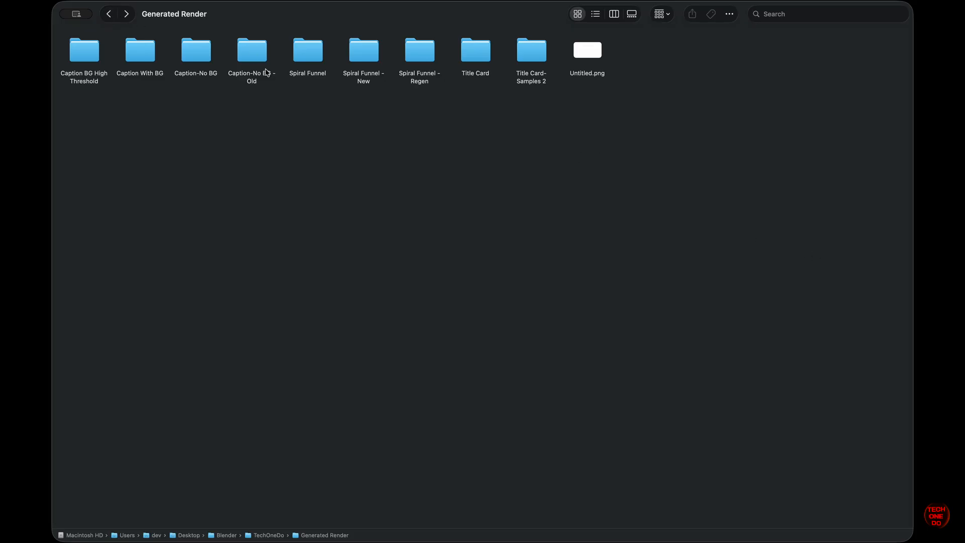
{"action": "left_click", "coordinate": [141, 56]}
{"action": "double_click", "coordinate": [141, 56]}
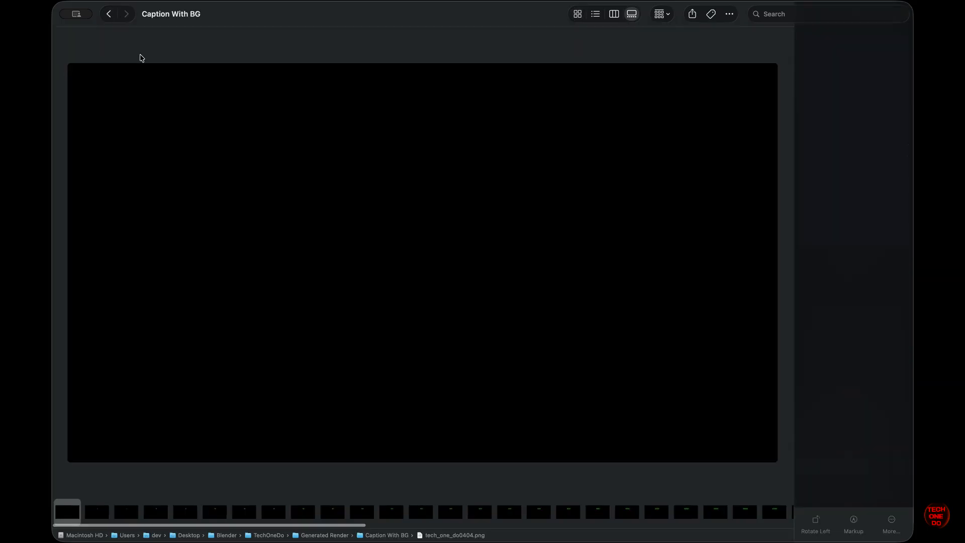
{"action": "left_click", "coordinate": [270, 518]}
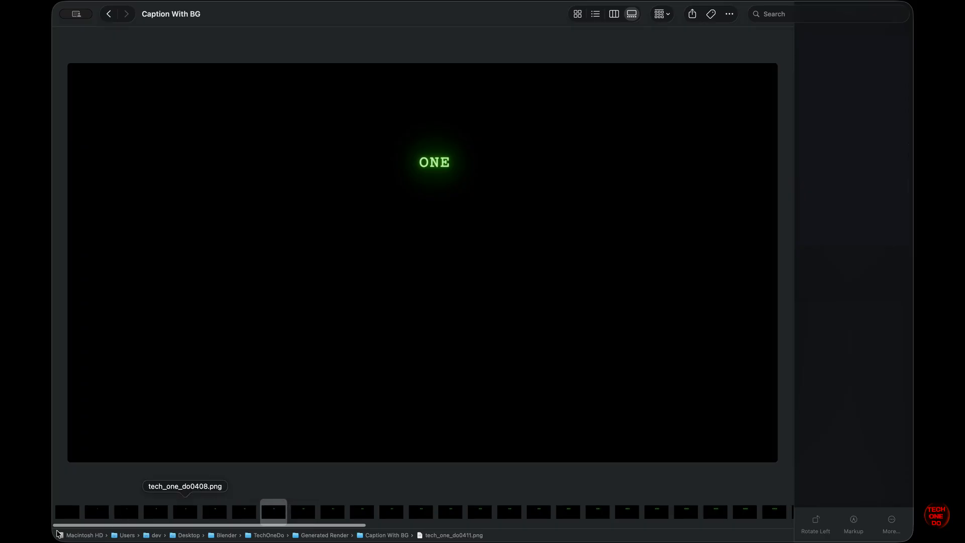
{"action": "left_click", "coordinate": [68, 514]}
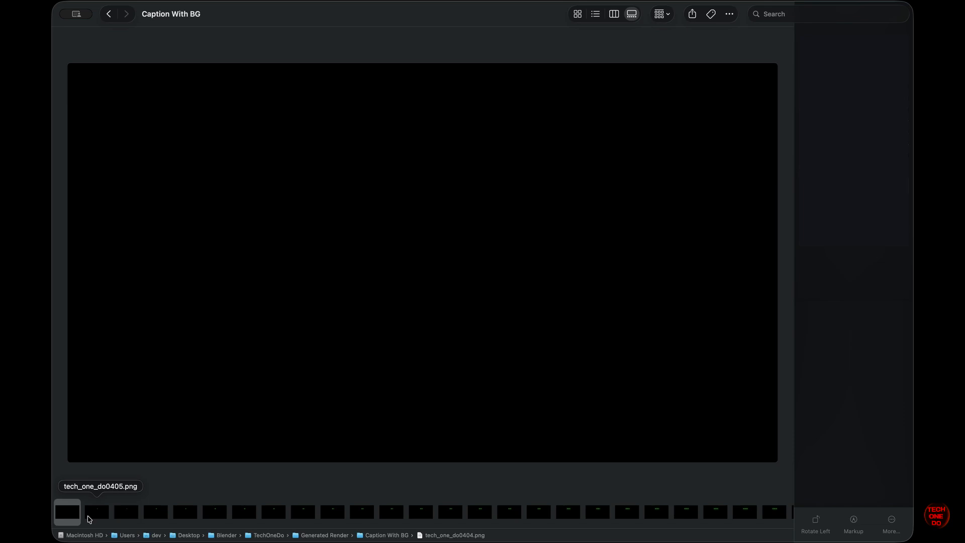
Step: Step through the caption frames between tech_one_do0405.png and the final tech_one_do0468.png, then return to the Generated Render folder
{"action": "left_click", "coordinate": [156, 513]}
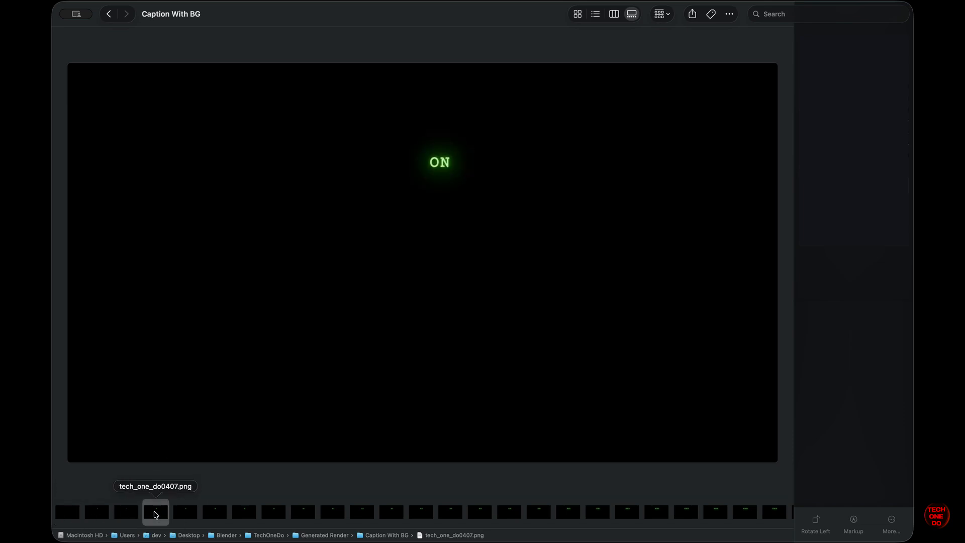
{"action": "left_click", "coordinate": [108, 517]}
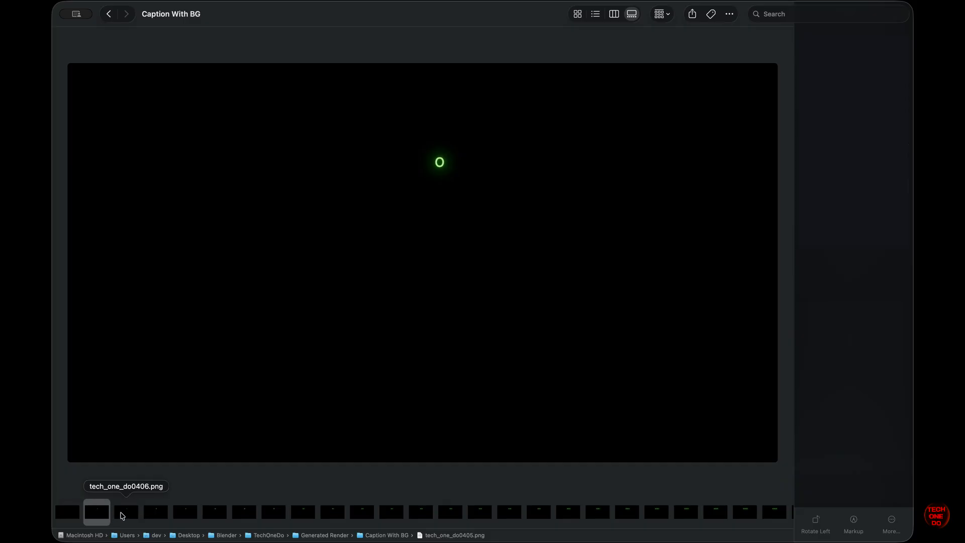
{"action": "left_click", "coordinate": [124, 515]}
{"action": "left_click", "coordinate": [154, 515]}
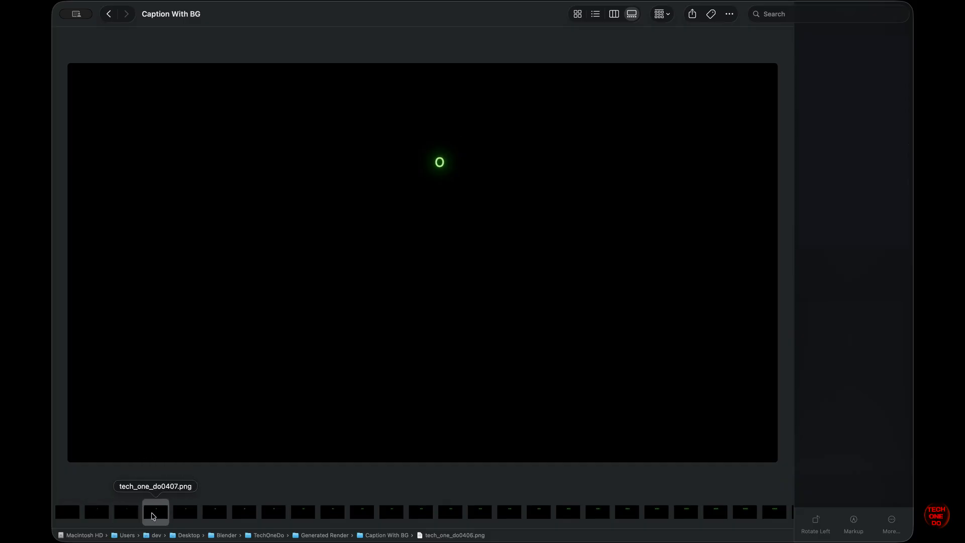
{"action": "left_click", "coordinate": [222, 518]}
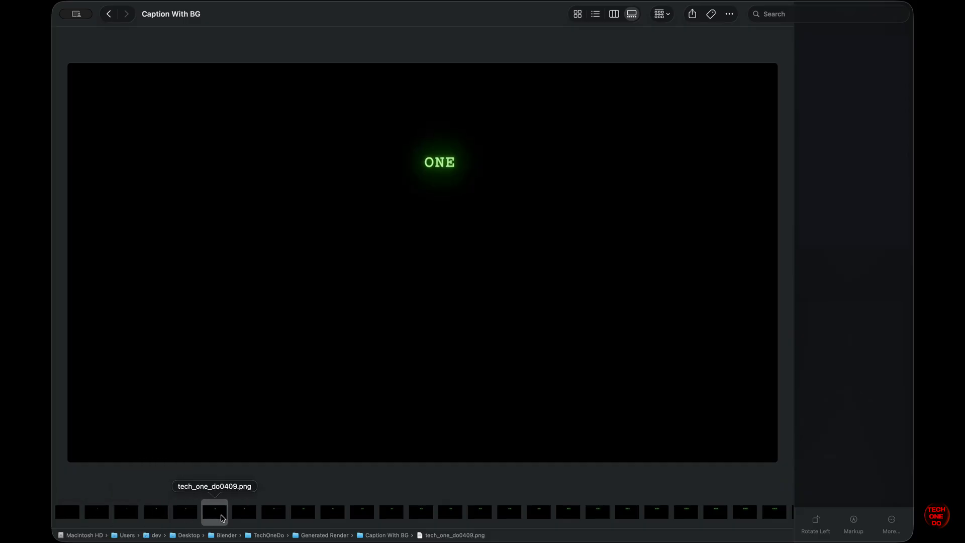
{"action": "left_click", "coordinate": [273, 517]}
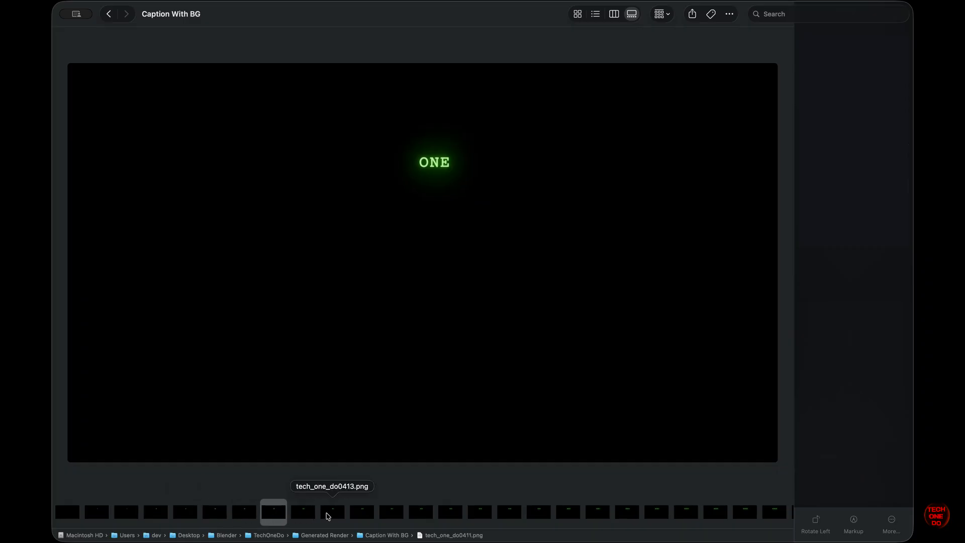
{"action": "left_click", "coordinate": [333, 517]}
{"action": "scroll", "coordinate": [332, 517], "scroll_direction": "right", "scroll_amount": 10}
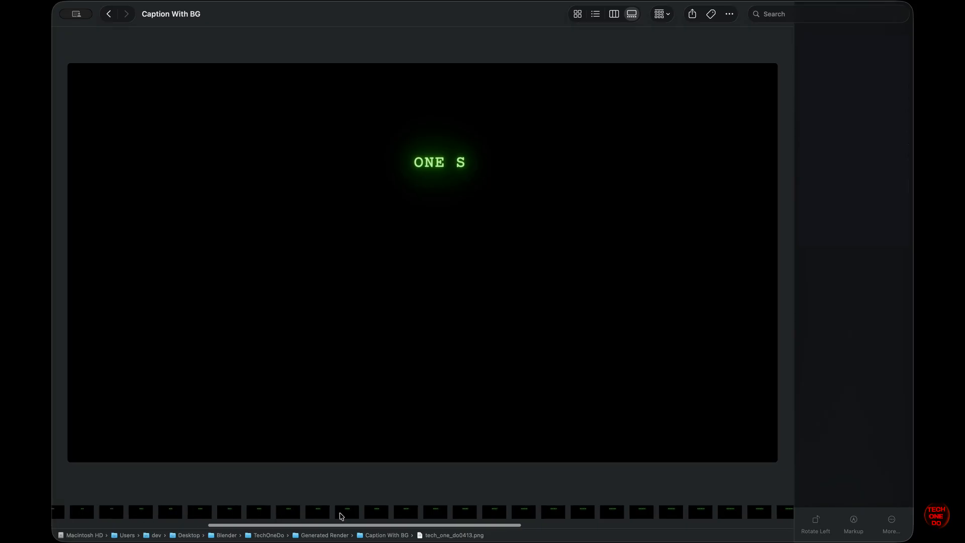
{"action": "left_click", "coordinate": [788, 514]}
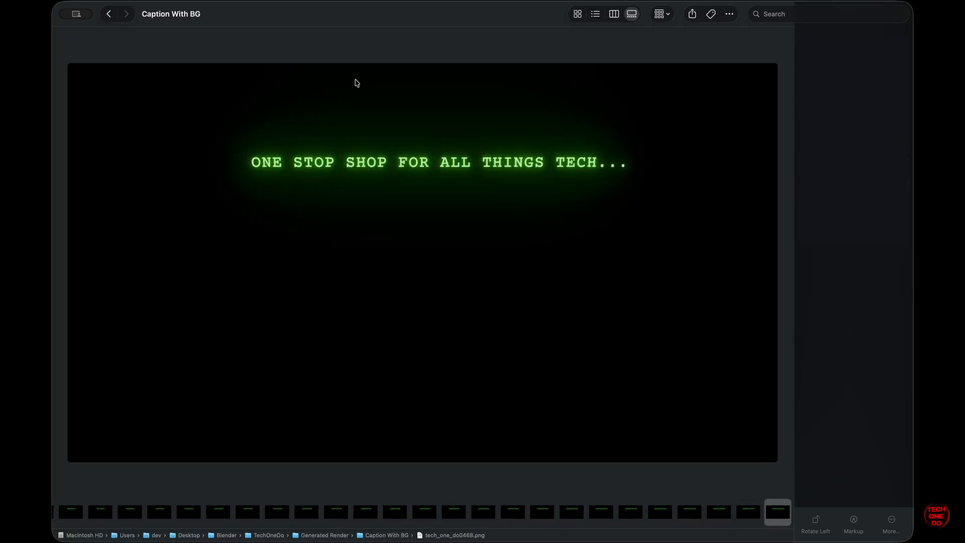
{"action": "left_click", "coordinate": [109, 15]}
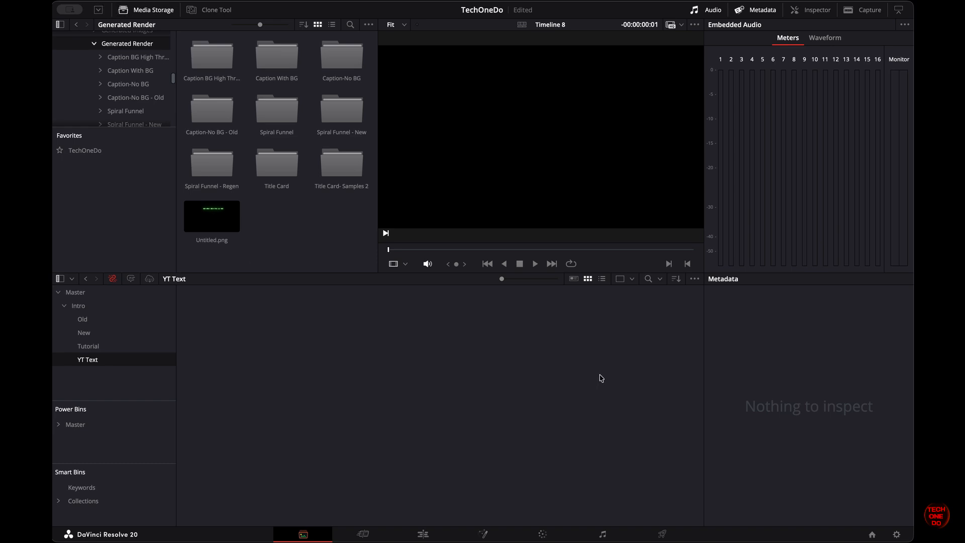
Step: Switch to DaVinci Resolve's Media page and open the Title Card folder within Generated Render in the media storage
{"action": "left_click", "coordinate": [416, 451]}
{"action": "left_click", "coordinate": [299, 532]}
{"action": "left_click", "coordinate": [139, 44]}
{"action": "double_click", "coordinate": [275, 166]}
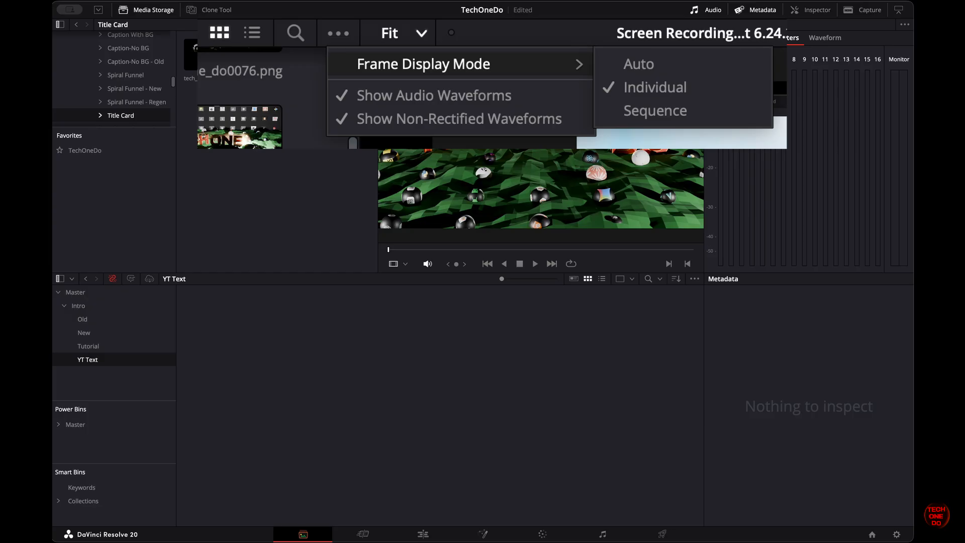
Step: Set the media storage's Frame Display Mode to Sequence and add tech_one_do[0001-0468].png to the YT Text bin
{"action": "left_click", "coordinate": [506, 49]}
{"action": "left_click", "coordinate": [186, 190]}
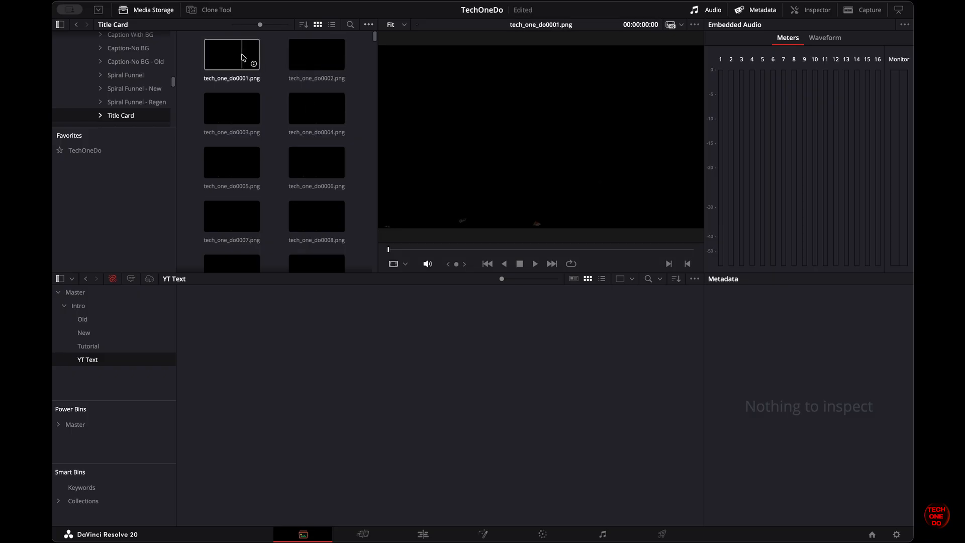
{"action": "scroll", "coordinate": [318, 190], "scroll_direction": "down", "scroll_amount": 5}
{"action": "scroll", "coordinate": [318, 190], "scroll_direction": "down", "scroll_amount": 15}
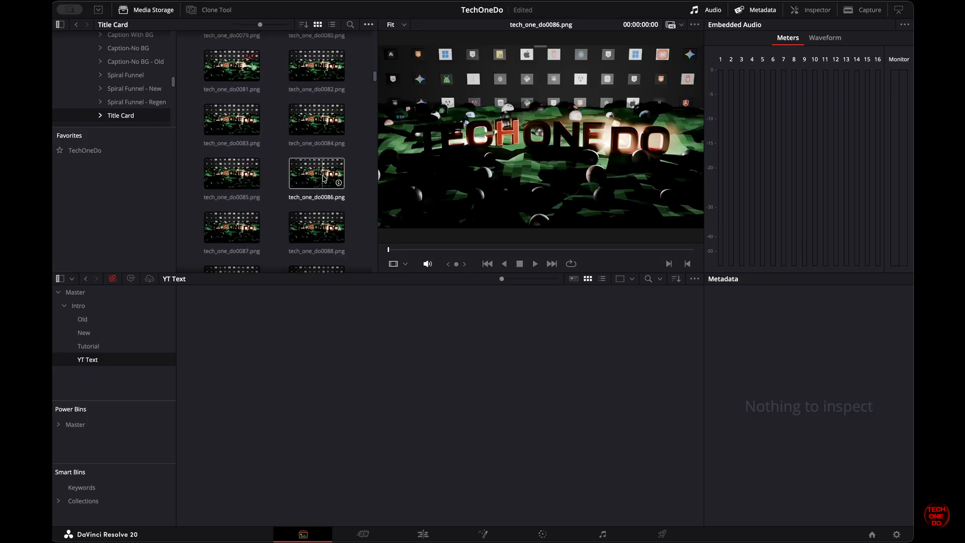
{"action": "left_click", "coordinate": [368, 25]}
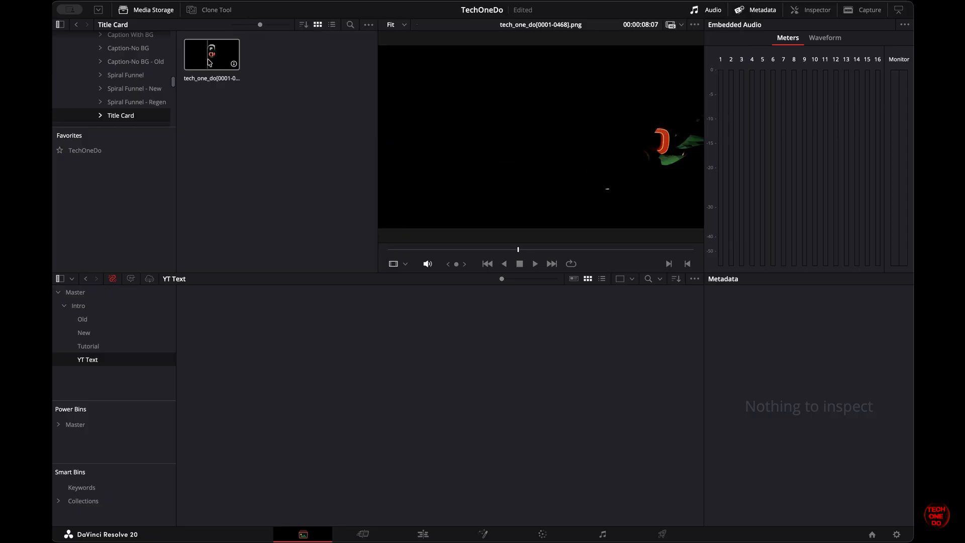
{"action": "left_click_drag", "start_coordinate": [207, 56], "coordinate": [226, 345]}
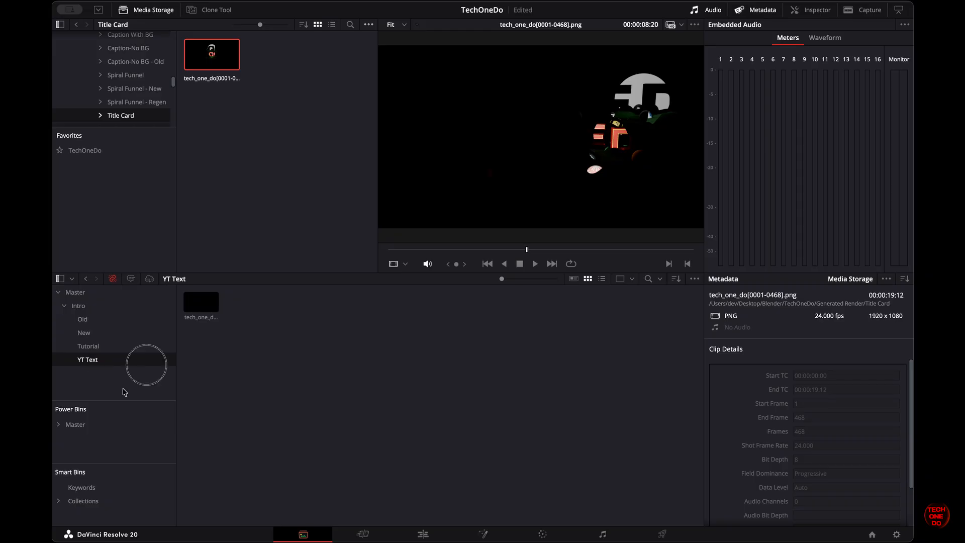
{"action": "key", "text": "ctrl+shift+n"}
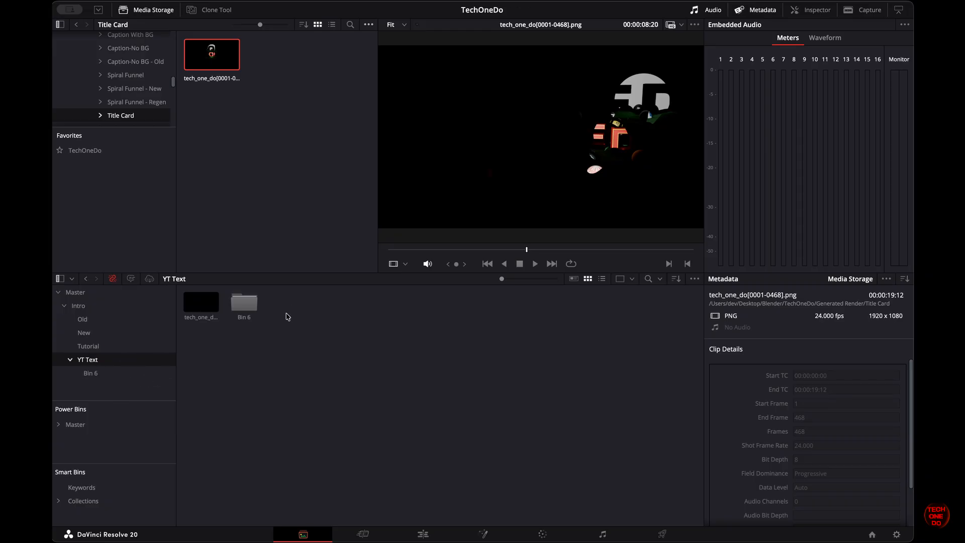
{"action": "double_click", "coordinate": [245, 302]}
{"action": "left_click_drag", "start_coordinate": [212, 88], "coordinate": [256, 333]}
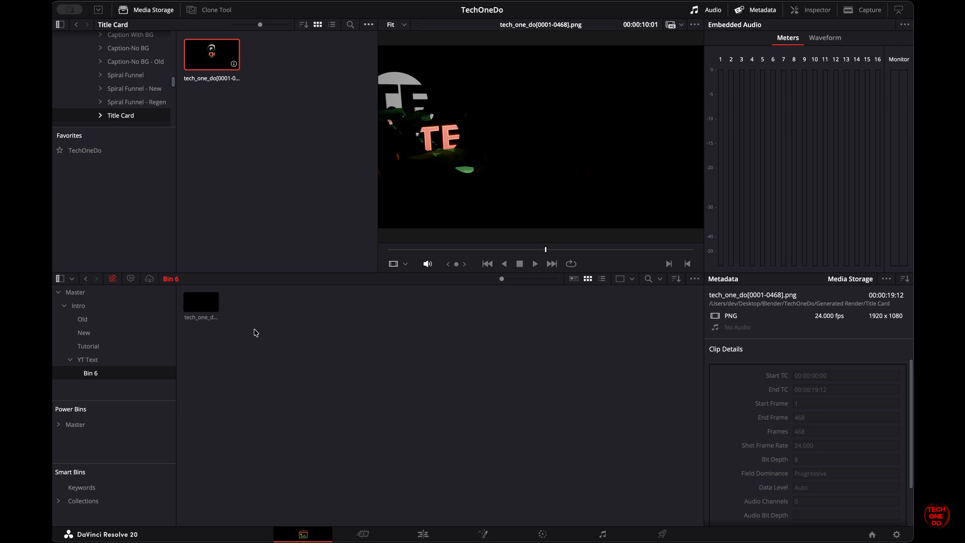
{"action": "left_click", "coordinate": [219, 336]}
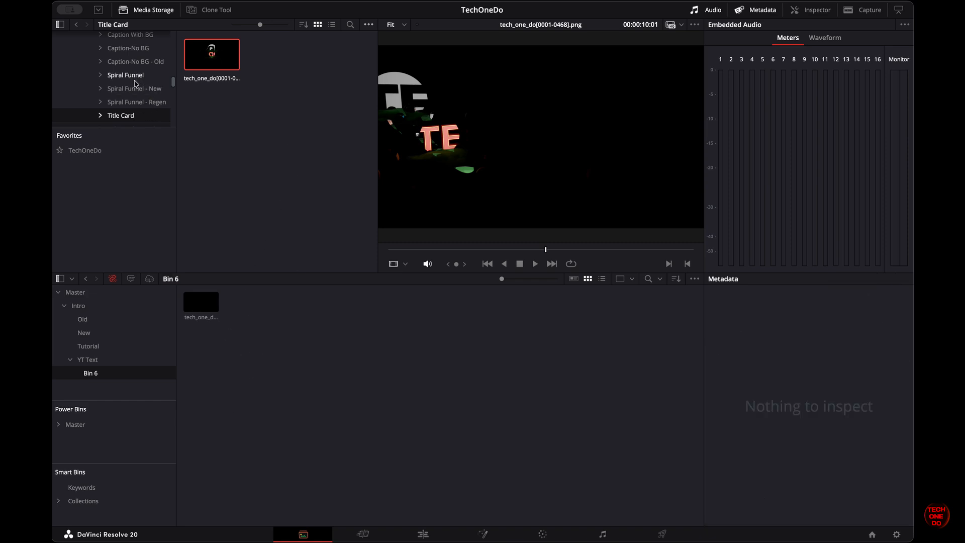
{"action": "left_click", "coordinate": [139, 103]}
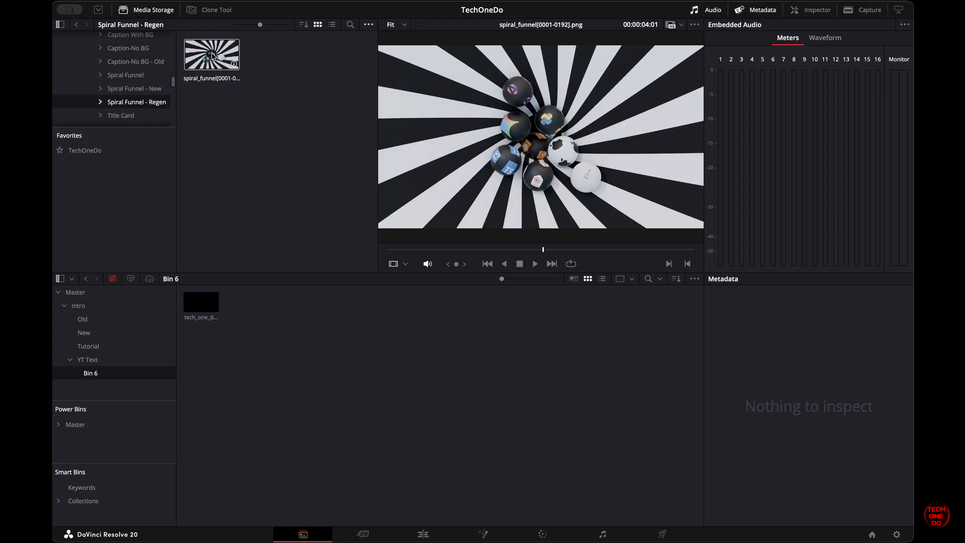
{"action": "left_click", "coordinate": [88, 359]}
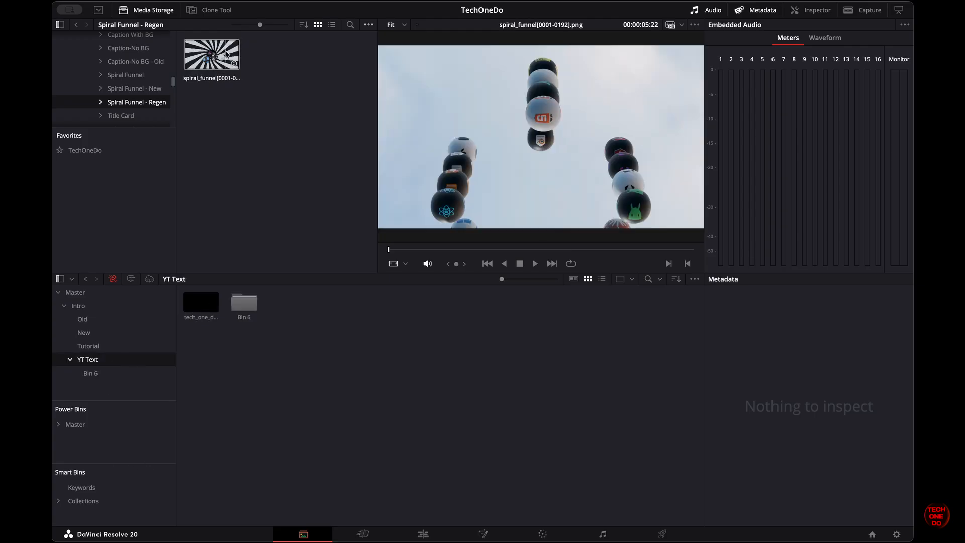
{"action": "left_click", "coordinate": [245, 308]}
{"action": "key", "text": "ctrl+z"}
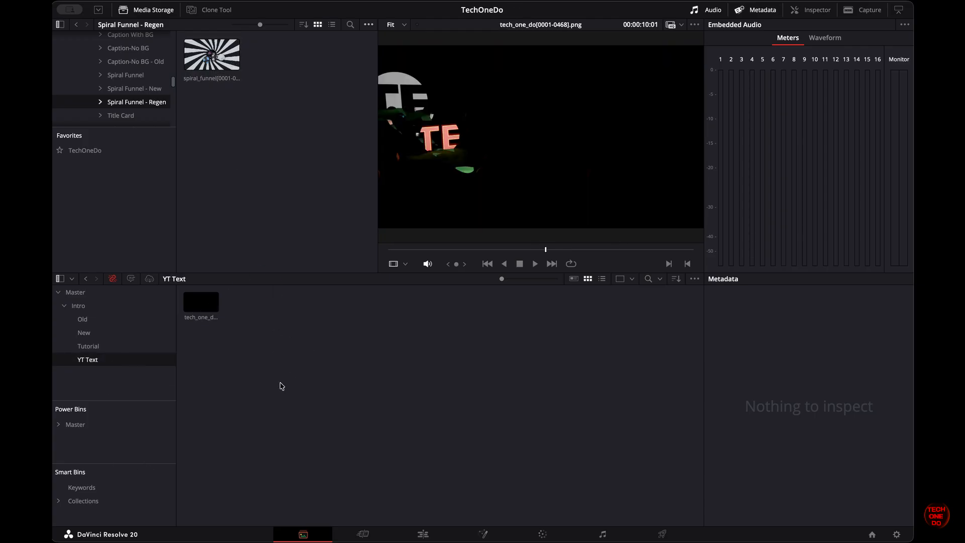
Step: Add the Spiral Funnel - Regen sequence and the Caption With BG sequence tech_one_do[0404-0468].png to the YT Text bin
{"action": "left_click_drag", "start_coordinate": [206, 52], "coordinate": [269, 312]}
{"action": "scroll", "coordinate": [138, 77], "scroll_direction": "up", "scroll_amount": 1}
{"action": "left_click", "coordinate": [126, 47]}
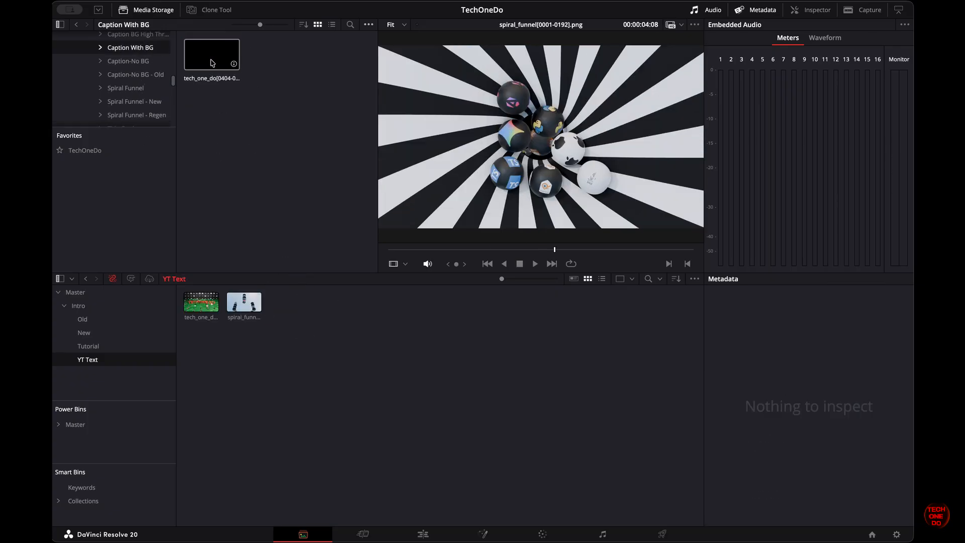
{"action": "left_click_drag", "start_coordinate": [211, 54], "coordinate": [289, 304]}
{"action": "left_click", "coordinate": [391, 343]}
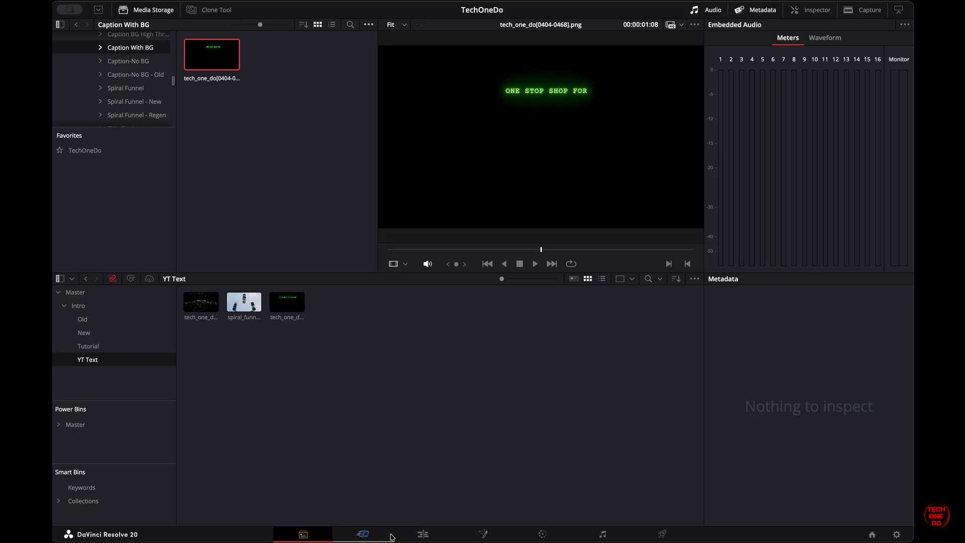
Step: Go to the Edit page and create a new timeline in the YT Text bin
{"action": "left_click", "coordinate": [421, 534]}
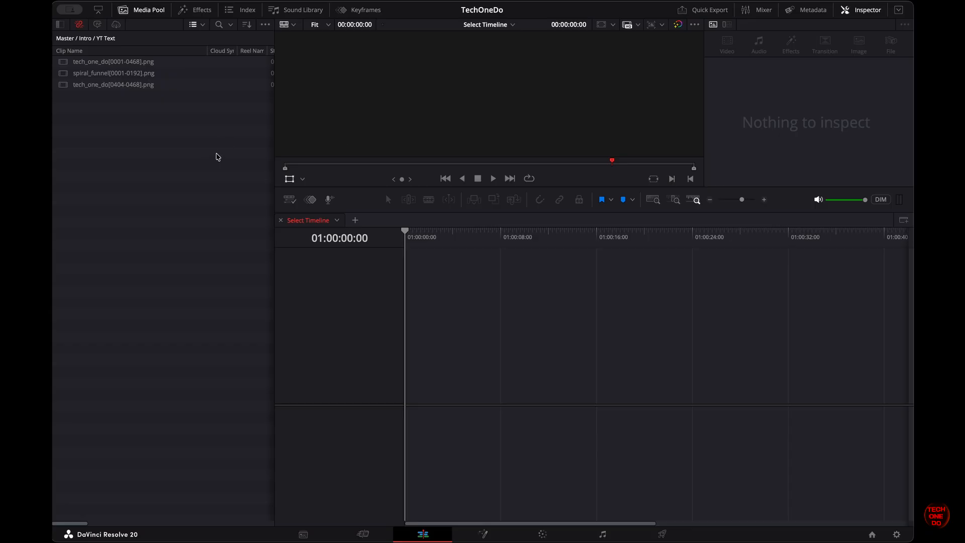
{"action": "left_click", "coordinate": [338, 147]}
{"action": "left_click", "coordinate": [568, 318]}
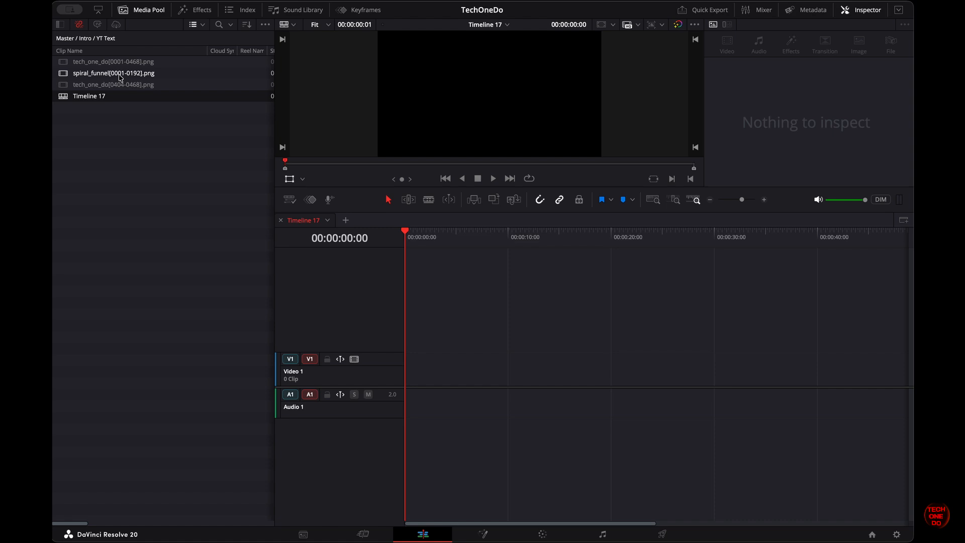
Step: Place spiral_funnel[0001-0192].png, tech_one_do[0001-0468].png and tech_one_do[0404-0468].png end to end on the Video 1 track, starting at zero
{"action": "left_click", "coordinate": [89, 77]}
{"action": "left_click_drag", "start_coordinate": [69, 76], "coordinate": [418, 362]}
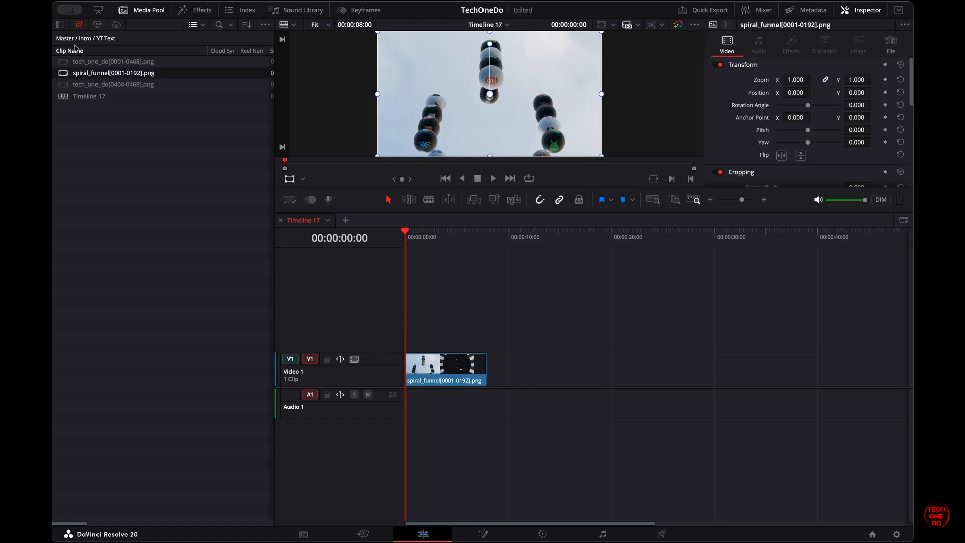
{"action": "left_click", "coordinate": [96, 62]}
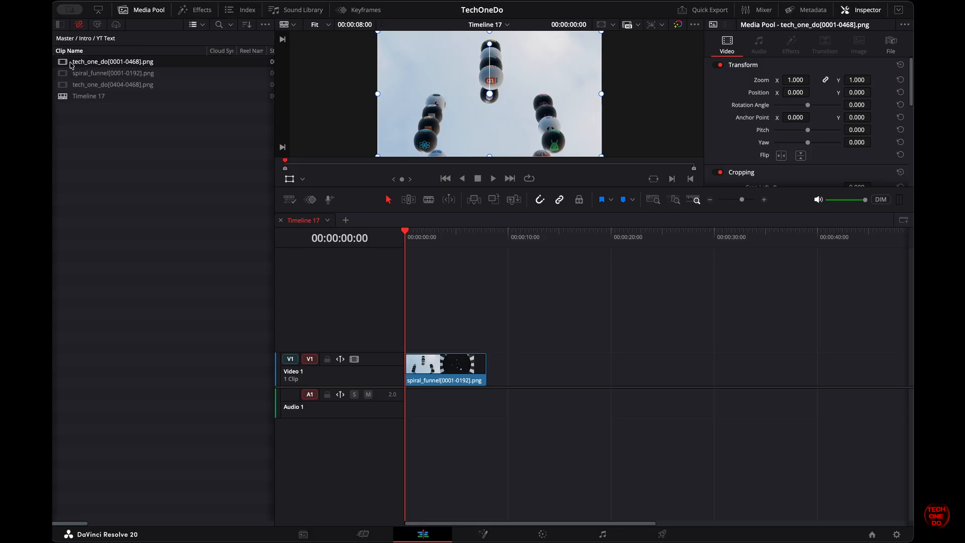
{"action": "left_click", "coordinate": [177, 162]}
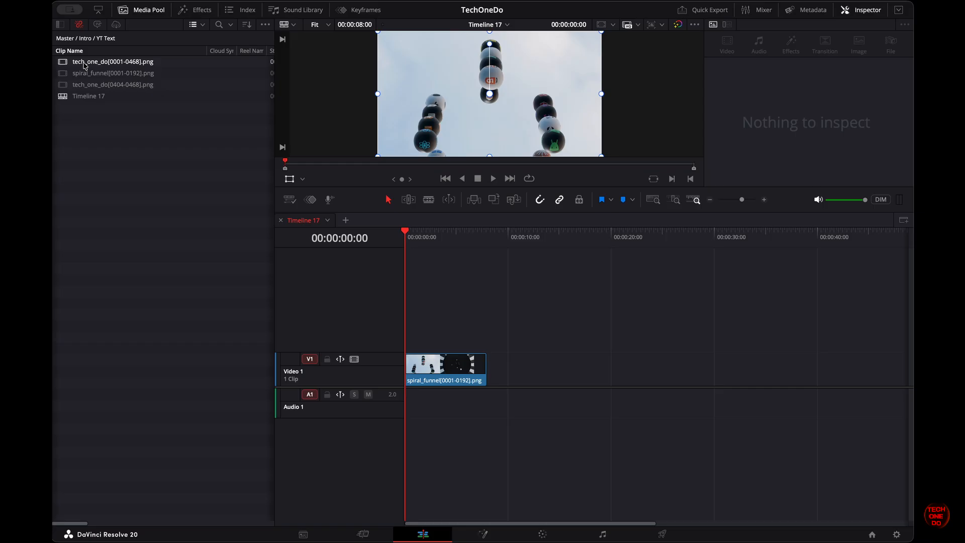
{"action": "left_click_drag", "start_coordinate": [84, 65], "coordinate": [491, 379]}
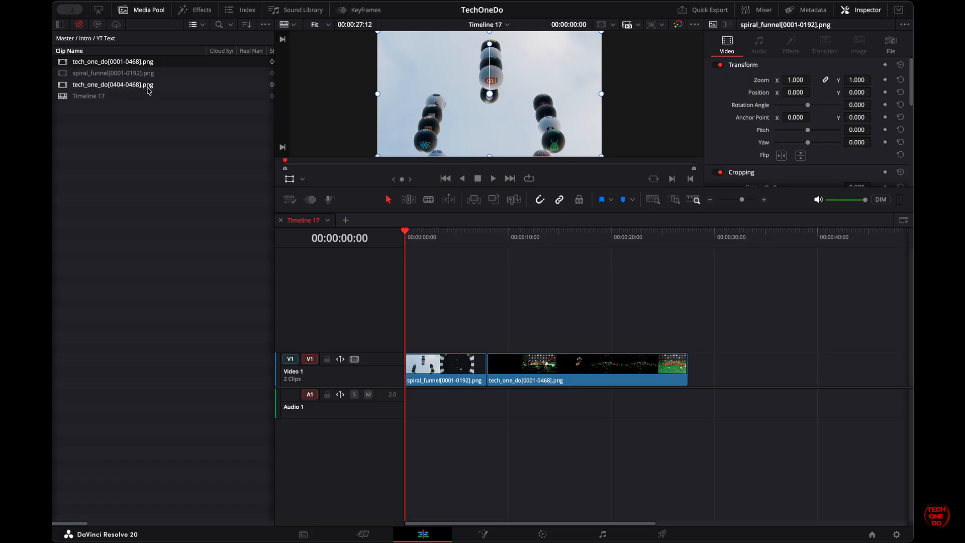
{"action": "left_click_drag", "start_coordinate": [83, 84], "coordinate": [699, 385]}
Step: Enlarge the timeline viewer and play the three assembled sequences from the beginning
{"action": "left_click_drag", "start_coordinate": [420, 236], "coordinate": [405, 231]}
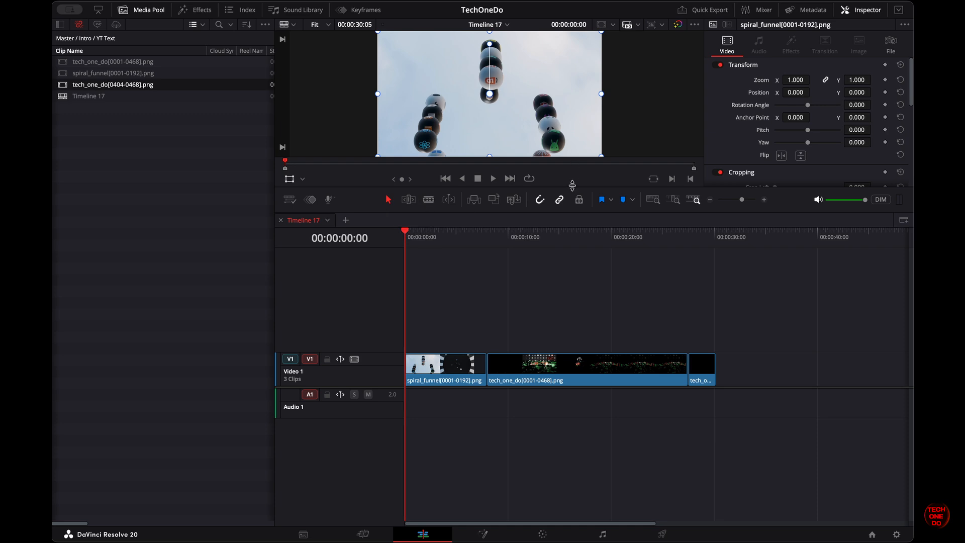
{"action": "left_click_drag", "start_coordinate": [572, 187], "coordinate": [583, 317]}
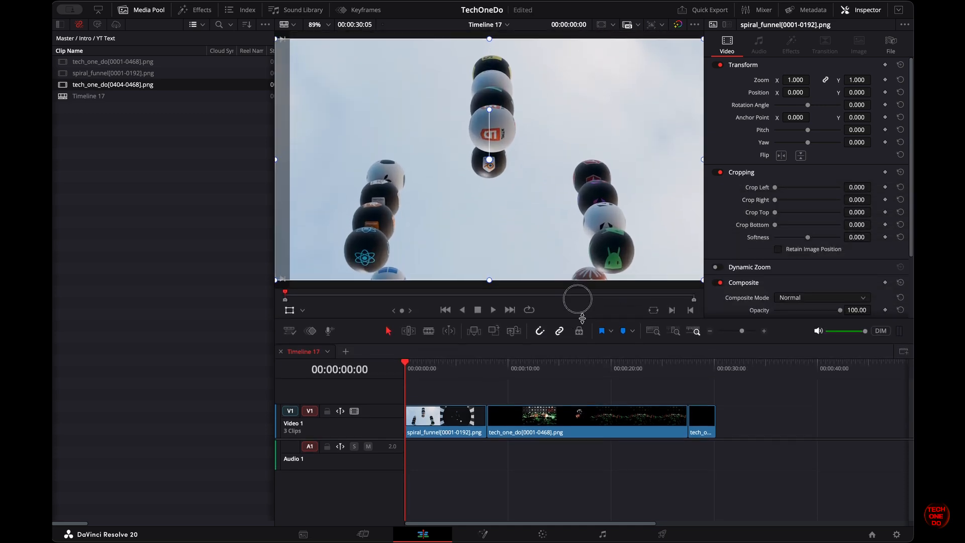
{"action": "left_click_drag", "start_coordinate": [409, 362], "coordinate": [353, 372]}
{"action": "key", "text": "space"}
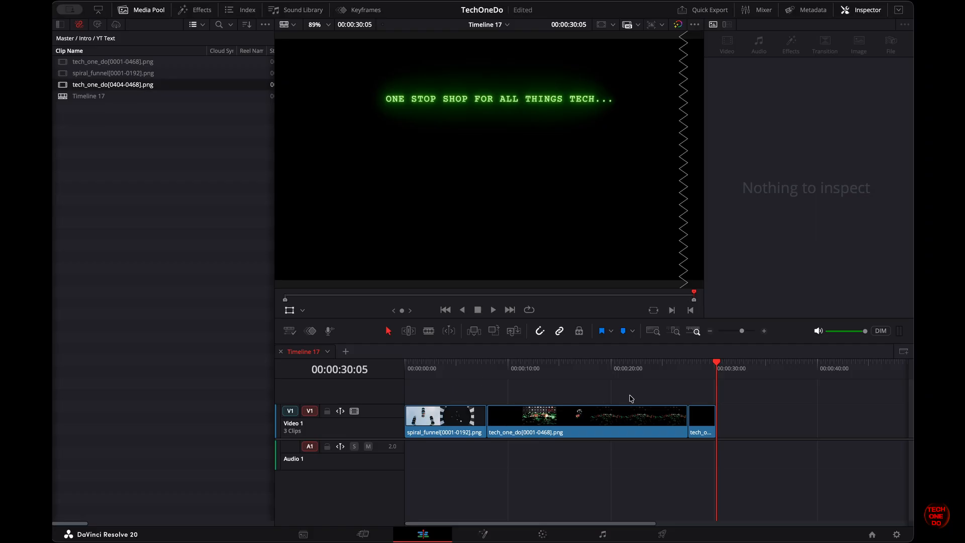
{"action": "left_click", "coordinate": [685, 366]}
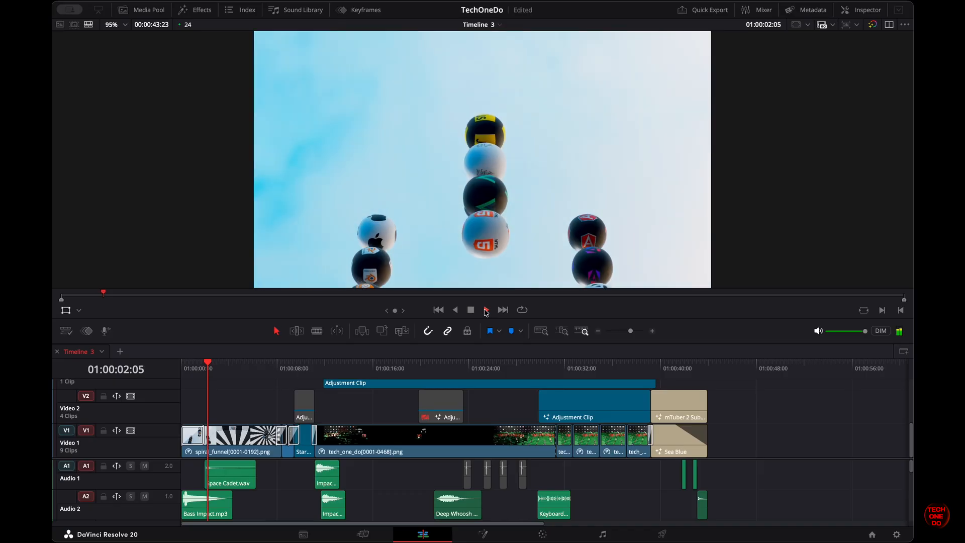
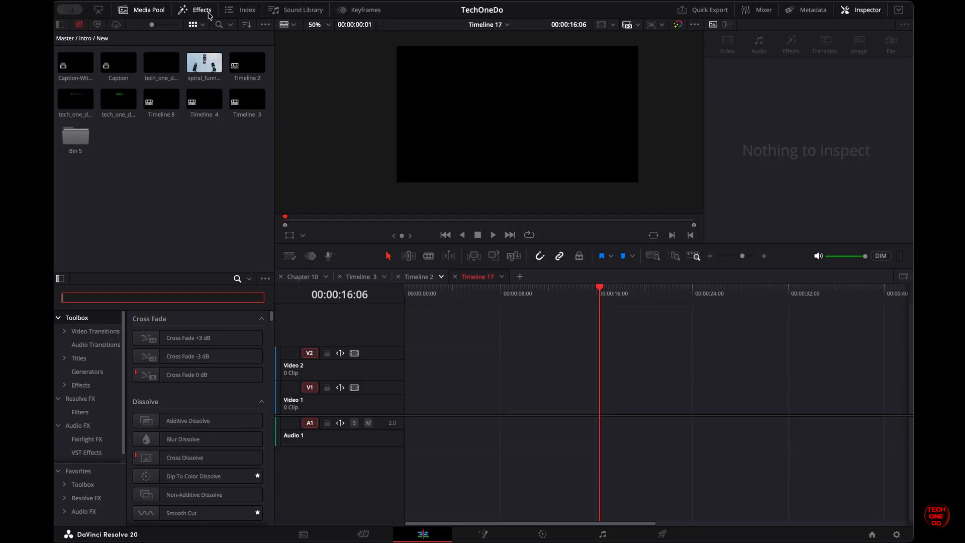
Step: Place tech_one_do[0001-0468].png at the start of Video 1 and the caption sequence tech_one_do[0404-0468].png above its end on Video 2, at about 16 s
{"action": "left_click", "coordinate": [204, 11]}
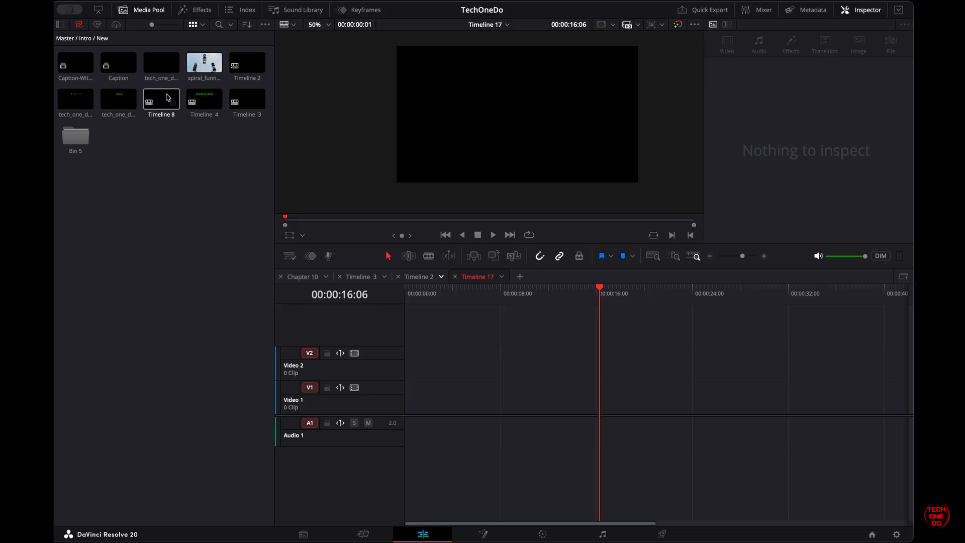
{"action": "left_click", "coordinate": [161, 66]}
{"action": "left_click_drag", "start_coordinate": [162, 65], "coordinate": [410, 405]}
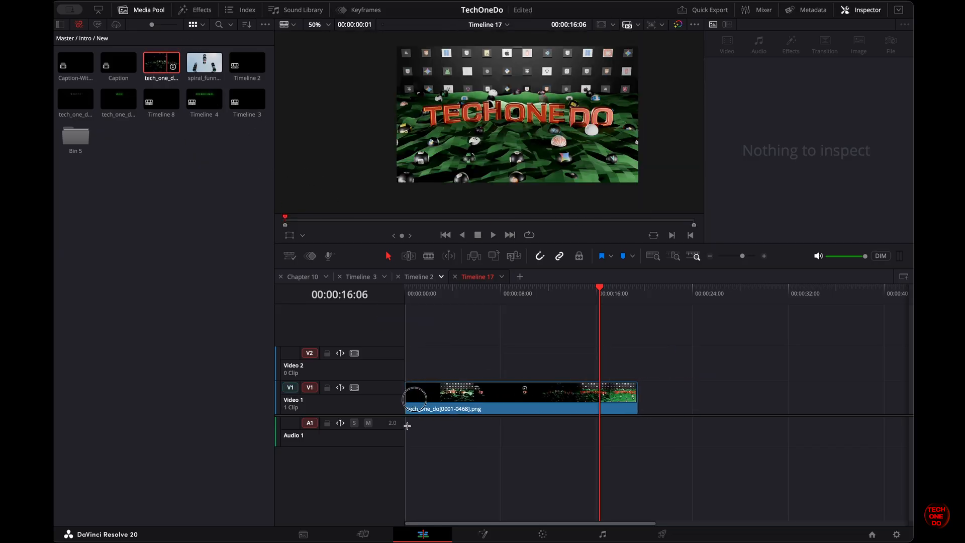
{"action": "left_click", "coordinate": [115, 102]}
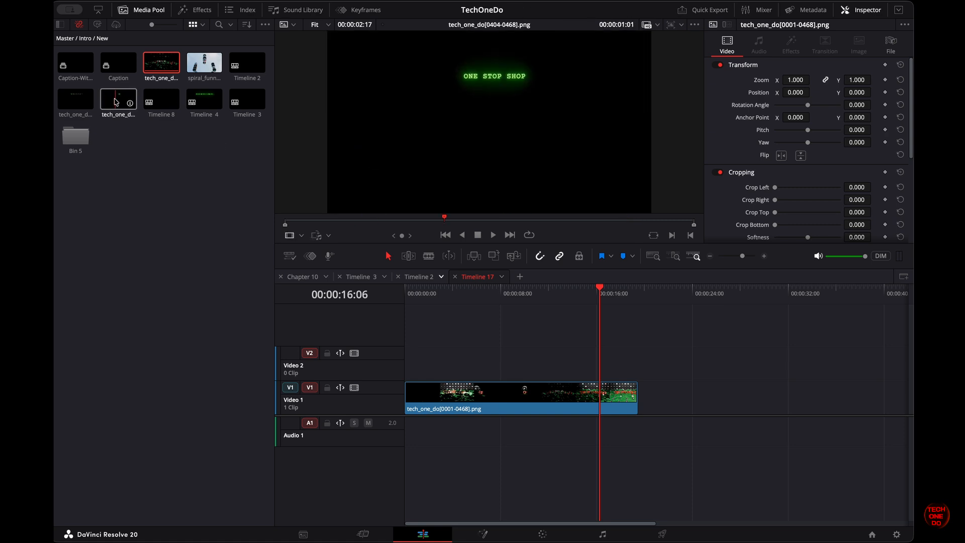
{"action": "left_click_drag", "start_coordinate": [116, 102], "coordinate": [591, 375]}
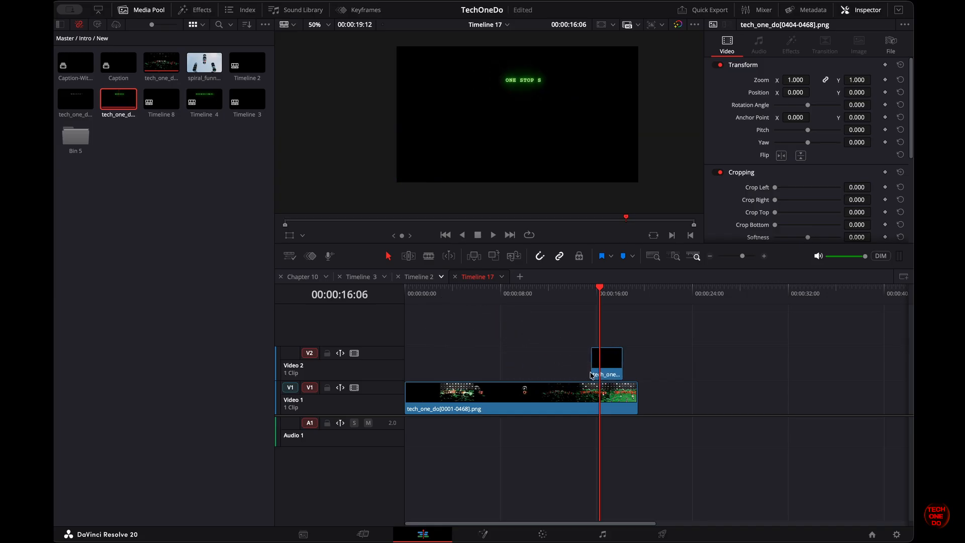
{"action": "left_click_drag", "start_coordinate": [596, 287], "coordinate": [574, 294]}
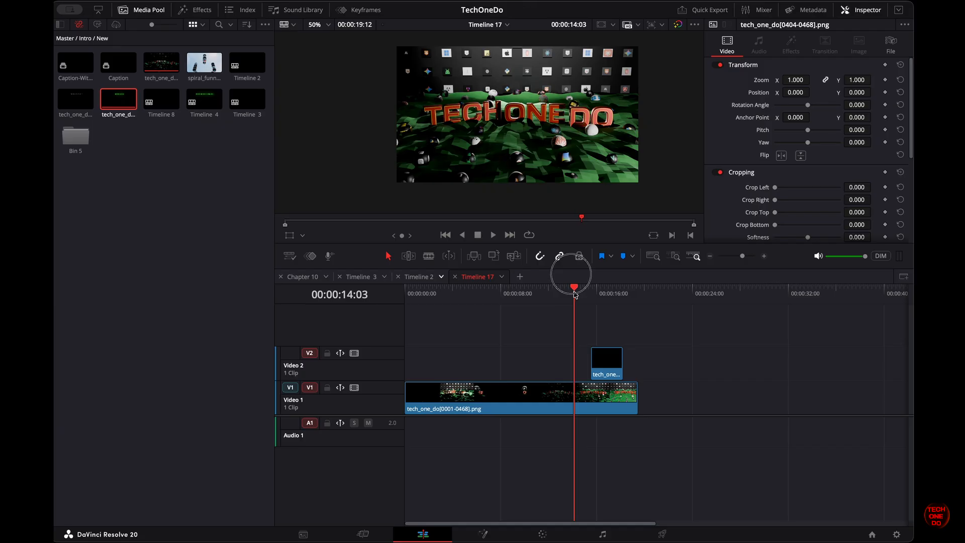
{"action": "left_click_drag", "start_coordinate": [612, 362], "coordinate": [621, 361]}
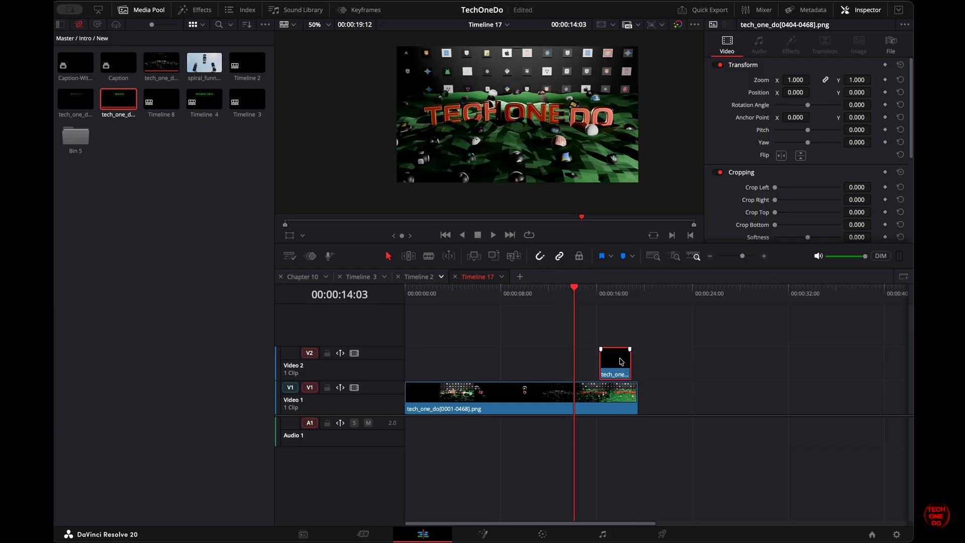
Step: Open the caption clip on Video 2 in Fusion and insert a Luma Keyer node between MediaIn1 and MediaOut1
{"action": "left_click_drag", "start_coordinate": [573, 297], "coordinate": [612, 296]}
{"action": "left_click", "coordinate": [619, 369]}
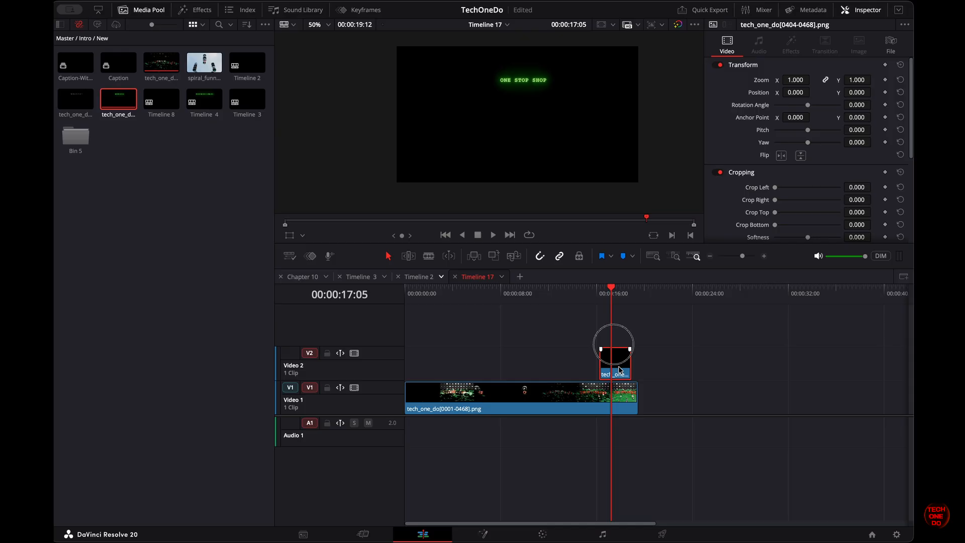
{"action": "right_click", "coordinate": [616, 364]}
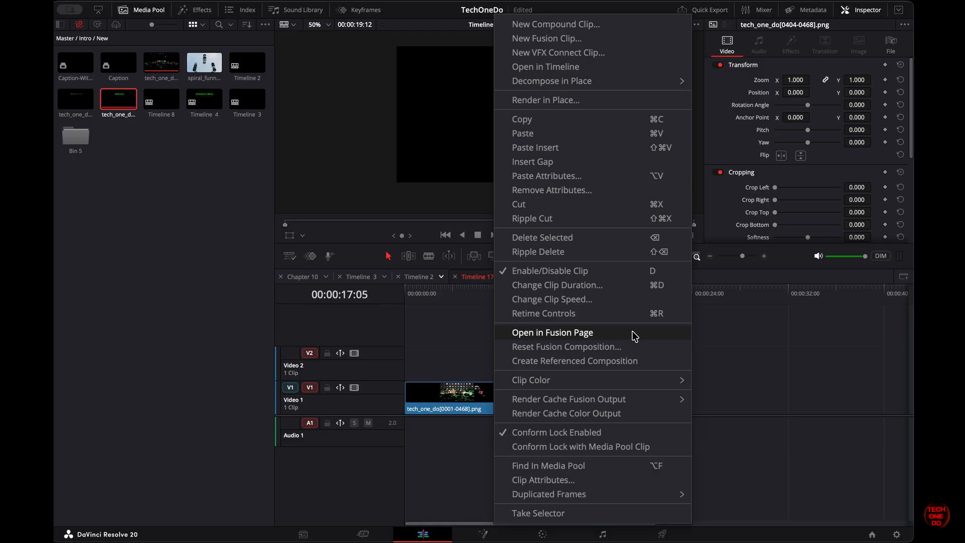
{"action": "left_click", "coordinate": [634, 337]}
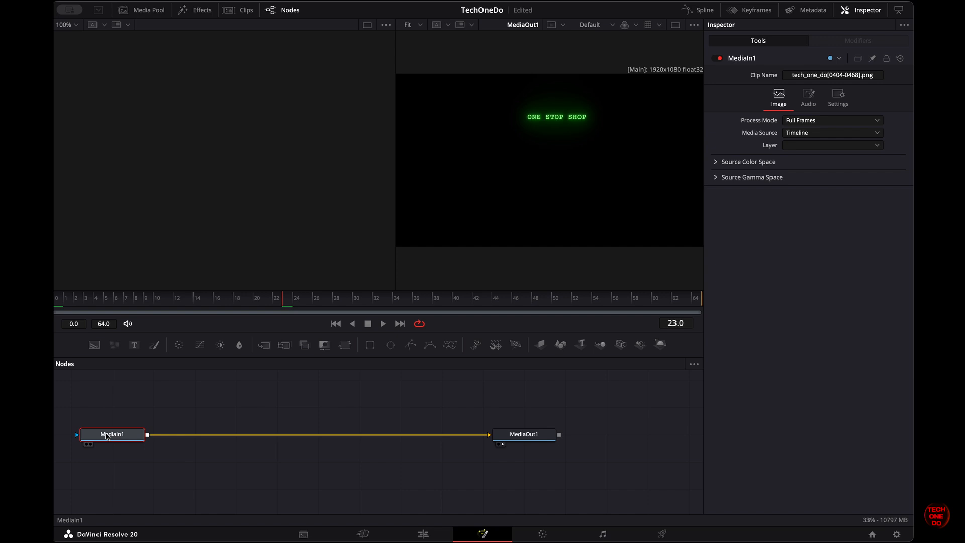
{"action": "key", "text": "shift+space"}
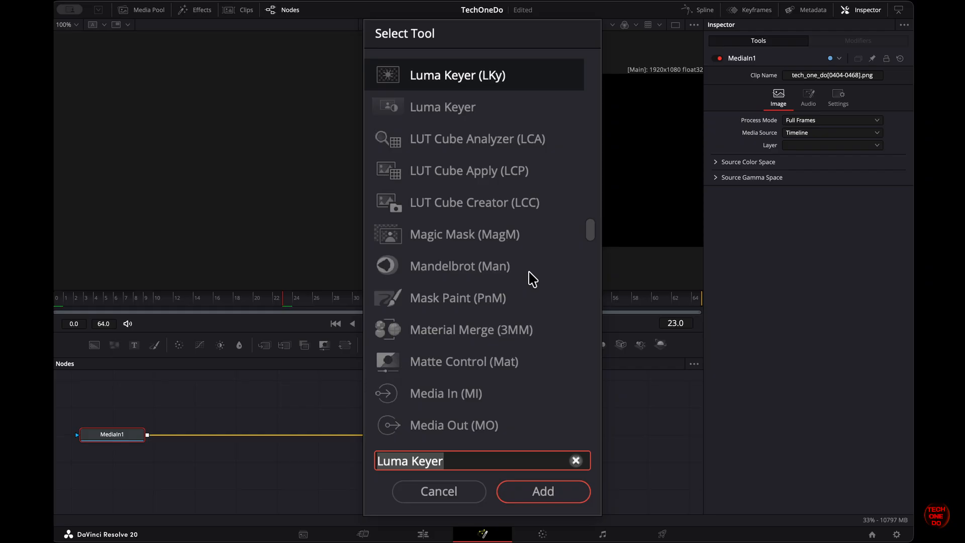
{"action": "key", "text": "Return"}
{"action": "left_click_drag", "start_coordinate": [197, 438], "coordinate": [268, 441]}
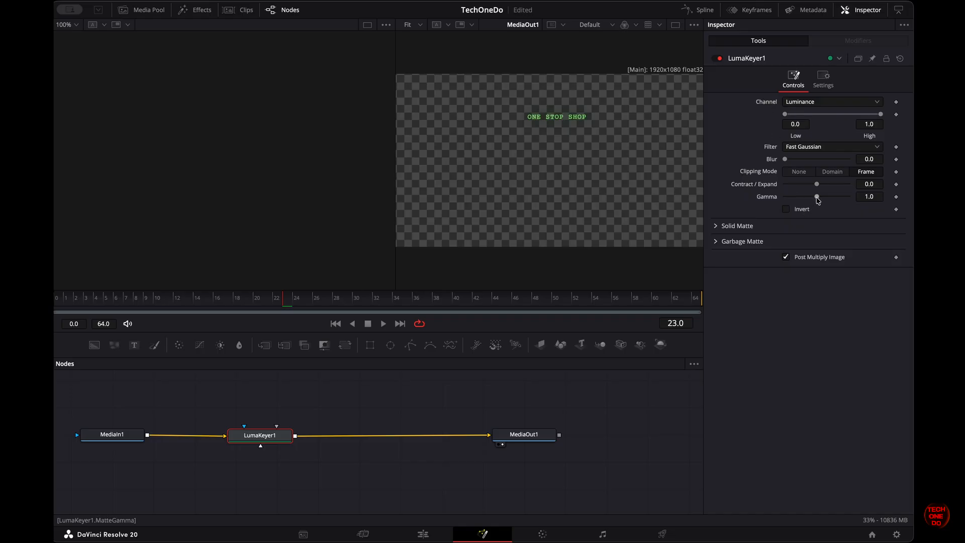
Step: Set the Luma Keyer's Gamma to 1.63 and Contract / Expand to 0.13, and adjust its Low threshold
{"action": "left_click_drag", "start_coordinate": [817, 197], "coordinate": [828, 201]}
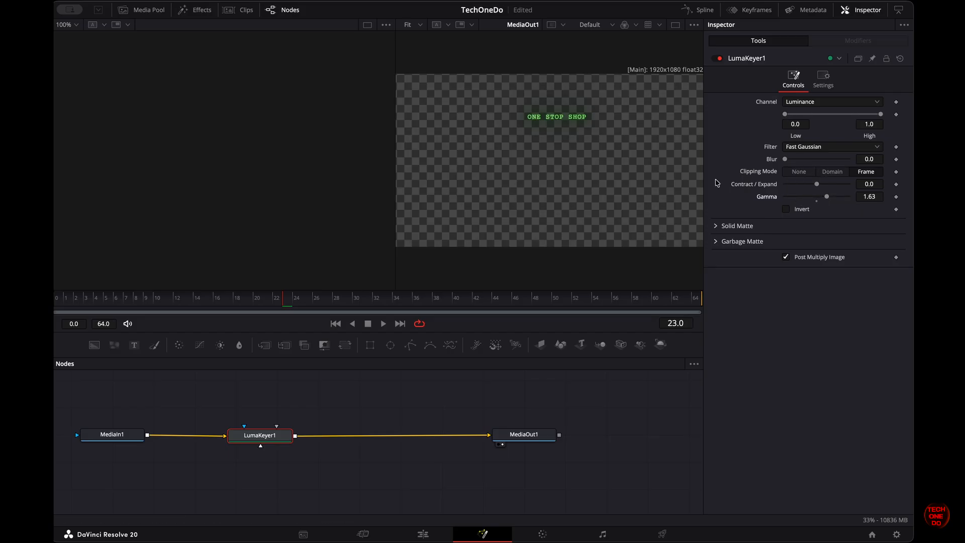
{"action": "left_click_drag", "start_coordinate": [817, 187], "coordinate": [764, 154]}
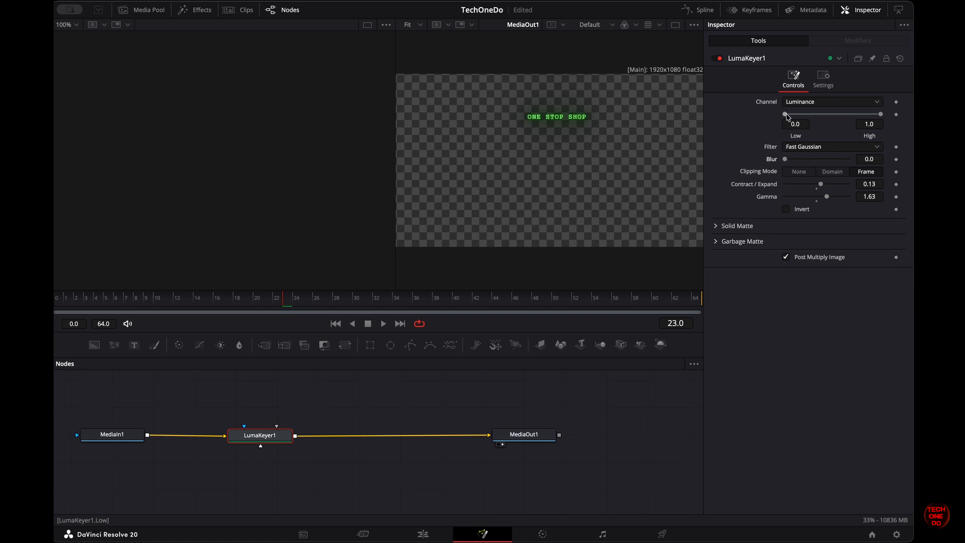
{"action": "left_click_drag", "start_coordinate": [786, 115], "coordinate": [789, 118]}
Step: Return to the Edit page and play the keyed caption over the title animation from about 00:00:15:16
{"action": "left_click", "coordinate": [422, 535]}
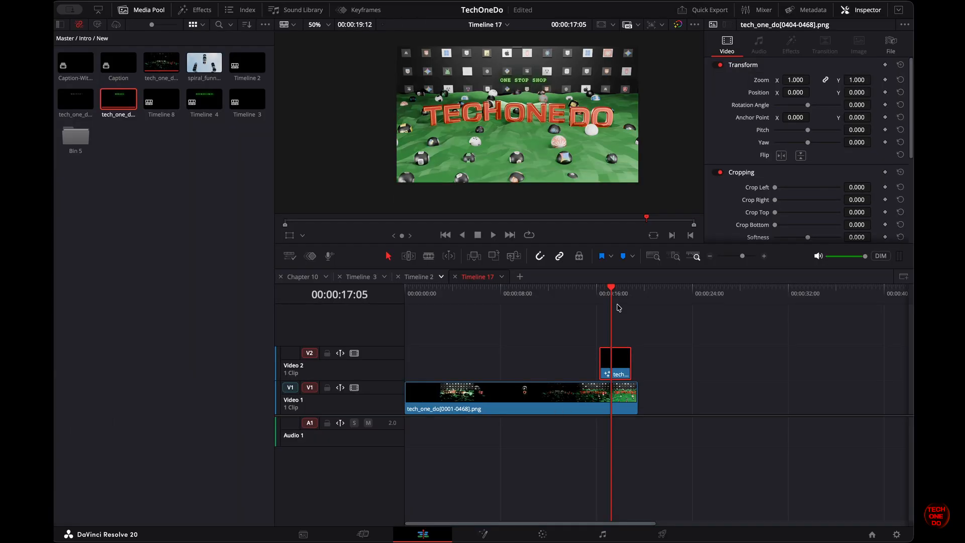
{"action": "left_click_drag", "start_coordinate": [611, 289], "coordinate": [593, 297]}
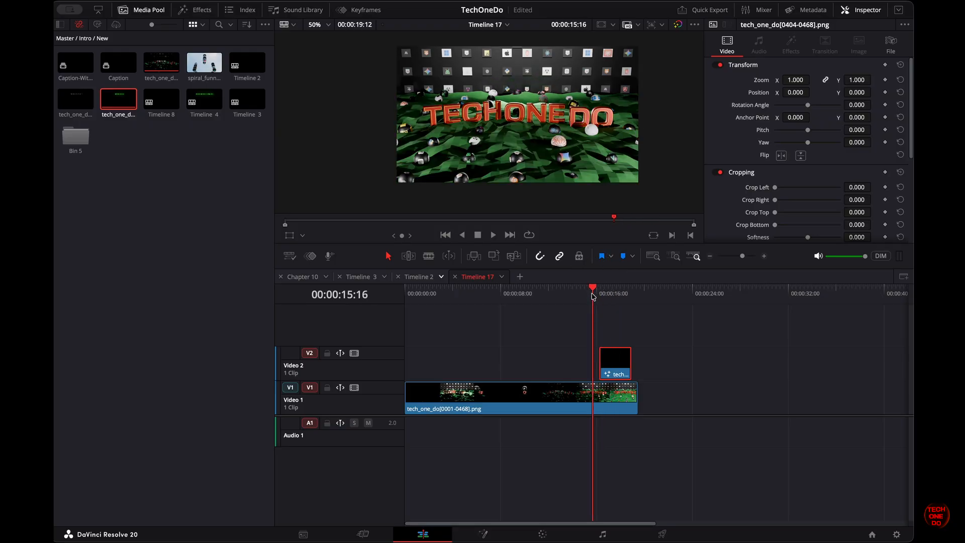
{"action": "key", "text": "space"}
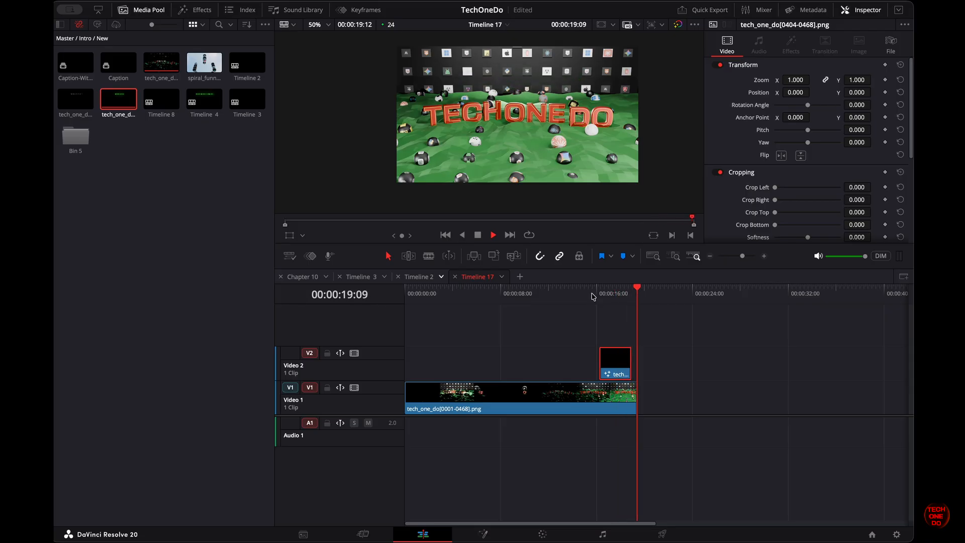
{"action": "mouse_move", "coordinate": [639, 290]}
{"action": "left_mouse_down"}
{"action": "mouse_move", "coordinate": [599, 291]}
{"action": "mouse_move", "coordinate": [640, 298]}
{"action": "left_mouse_up"}
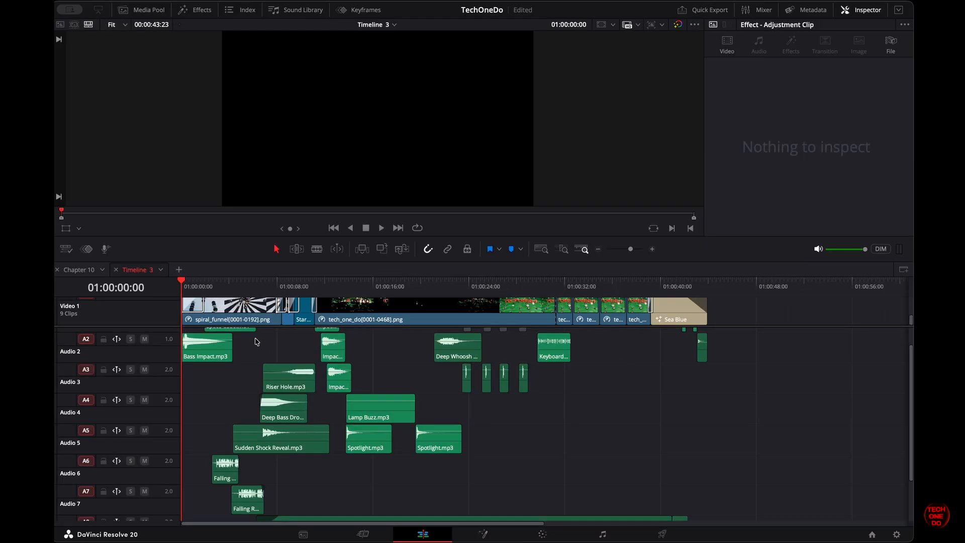
Step: Play Timeline 3 from its start to review the Bass Impact.mp3 and Space Cadet.wav sounds
{"action": "scroll", "coordinate": [239, 364], "scroll_direction": "up", "scroll_amount": 2}
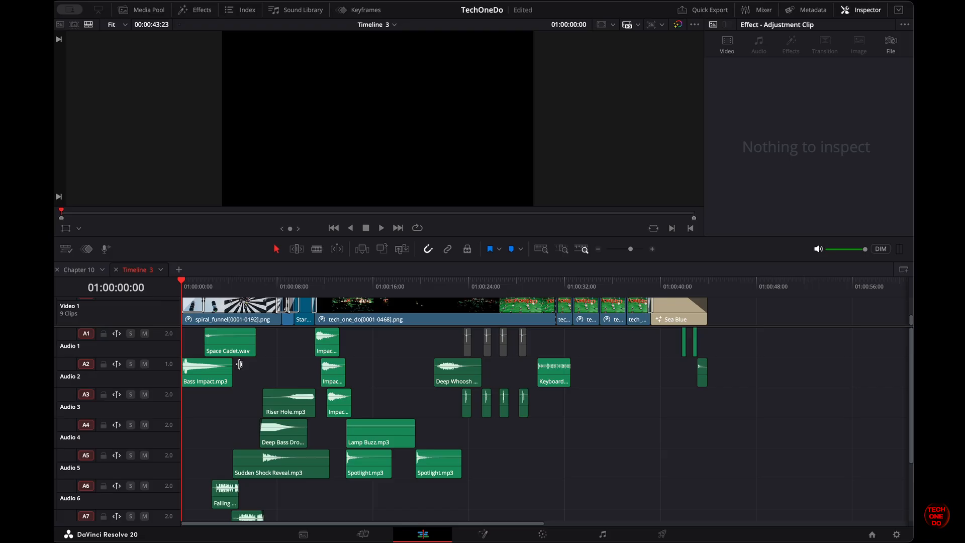
{"action": "mouse_move", "coordinate": [180, 285]}
{"action": "left_mouse_down"}
{"action": "mouse_move", "coordinate": [212, 285]}
{"action": "mouse_move", "coordinate": [184, 290]}
{"action": "left_mouse_up"}
{"action": "key", "text": "space"}
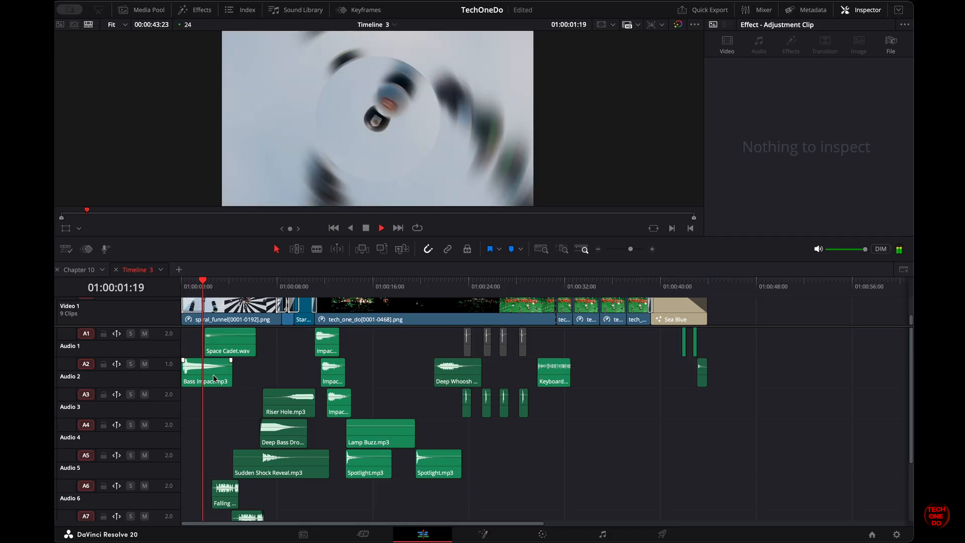
{"action": "key", "text": "space"}
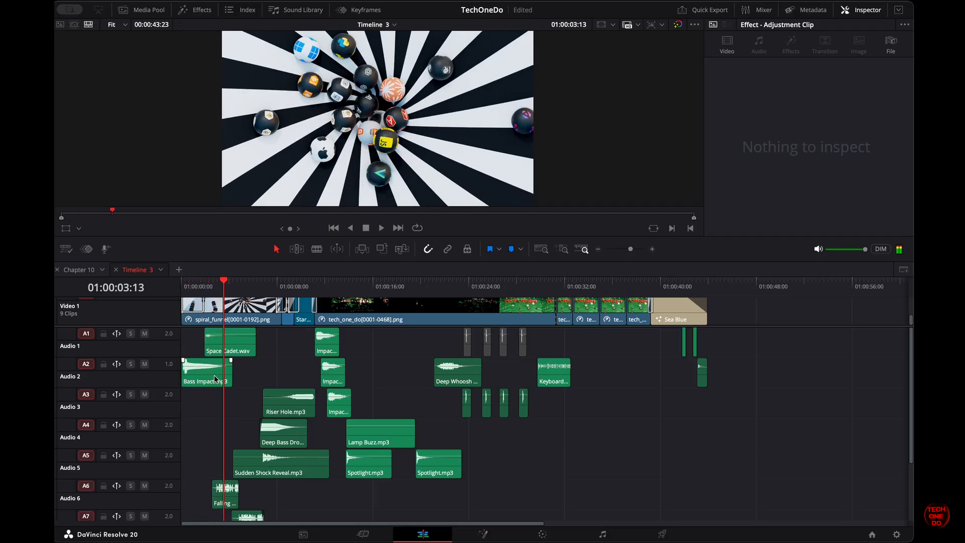
Step: Select the first Falling Rock.mp3 clip on Audio 6 and play the timeline from its start at 01:00:02:14
{"action": "scroll", "coordinate": [247, 468], "scroll_direction": "down", "scroll_amount": 3}
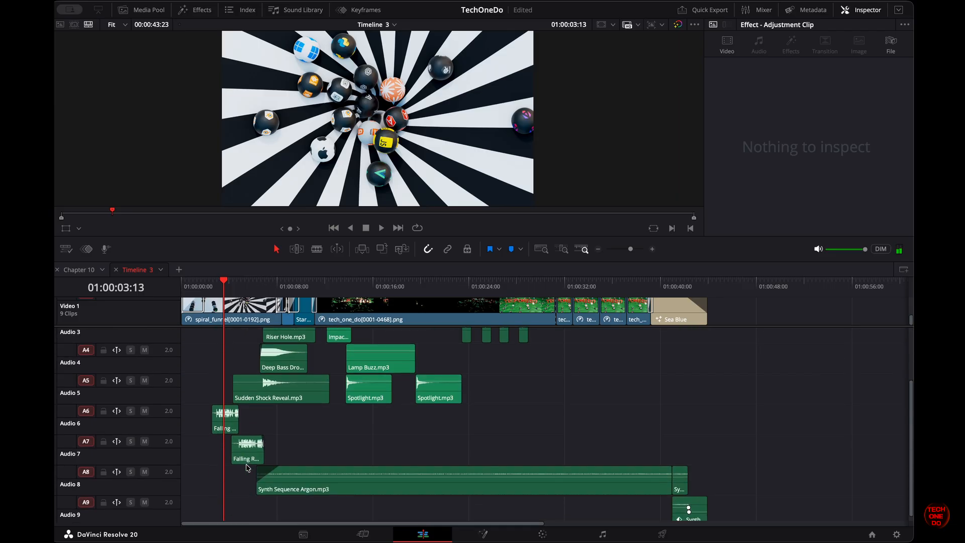
{"action": "left_click", "coordinate": [223, 419]}
{"action": "left_click_drag", "start_coordinate": [229, 280], "coordinate": [217, 282]}
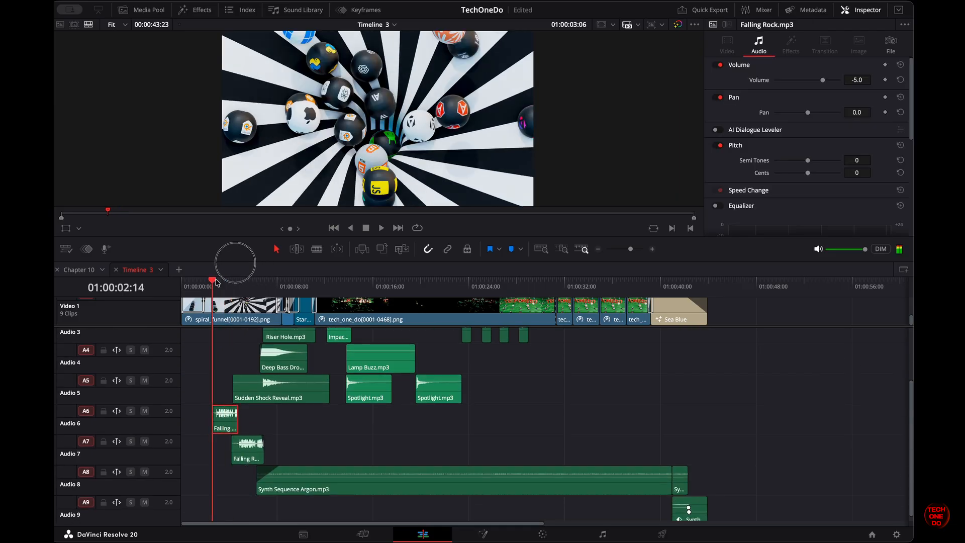
{"action": "key", "text": "space"}
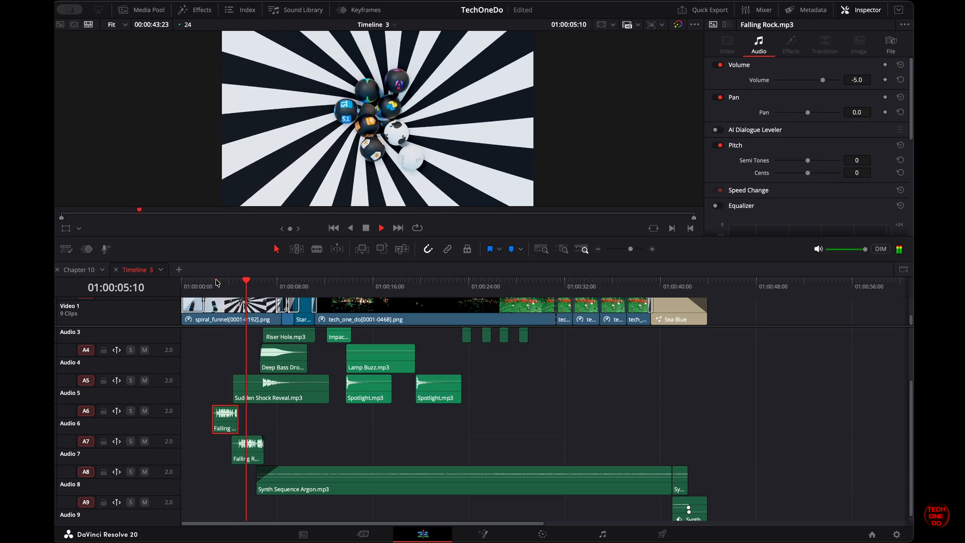
{"action": "key", "text": "space"}
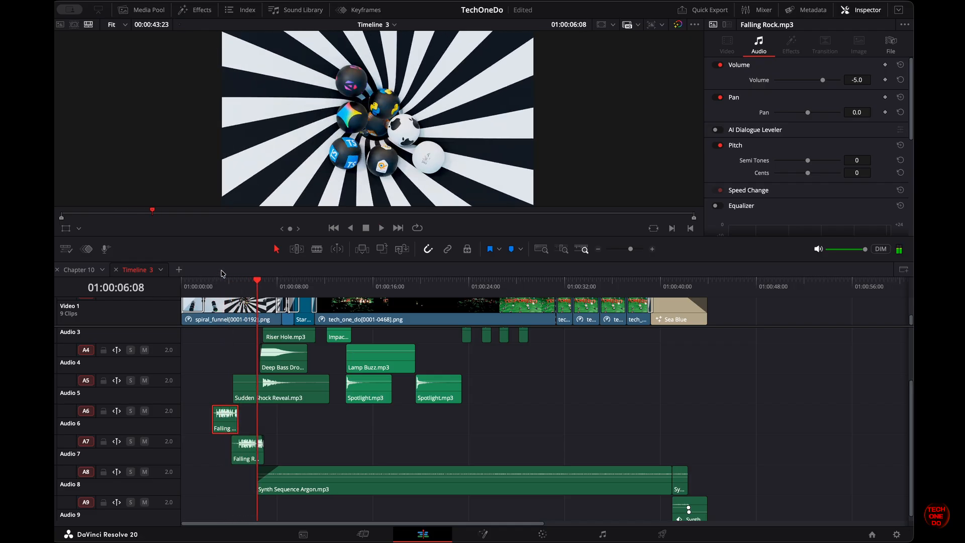
Step: Play the timeline from 01:00:06:14 to review the Riser Hole.mp3 clip on Audio 3 and the deep bass clip on Audio 4
{"action": "scroll", "coordinate": [264, 360], "scroll_direction": "up", "scroll_amount": 2}
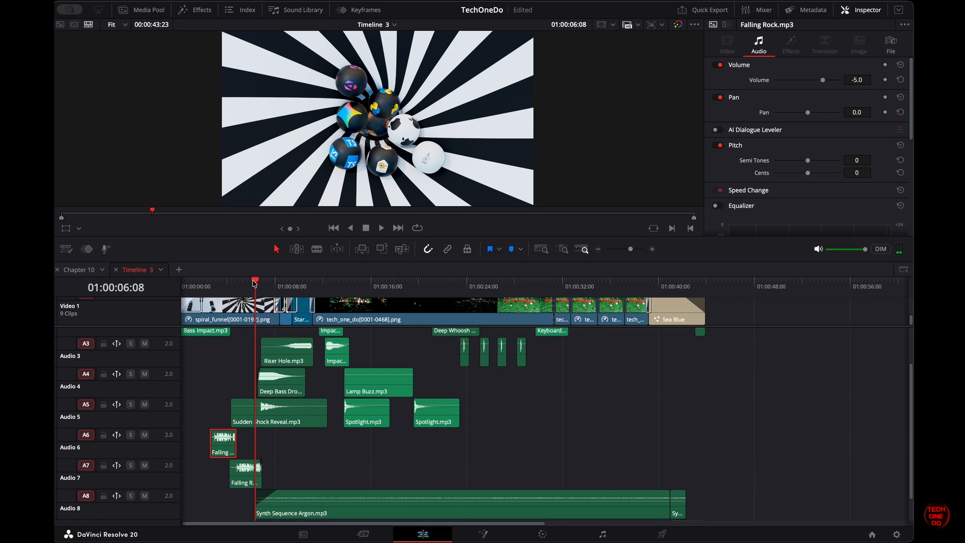
{"action": "left_click_drag", "start_coordinate": [255, 283], "coordinate": [259, 283]}
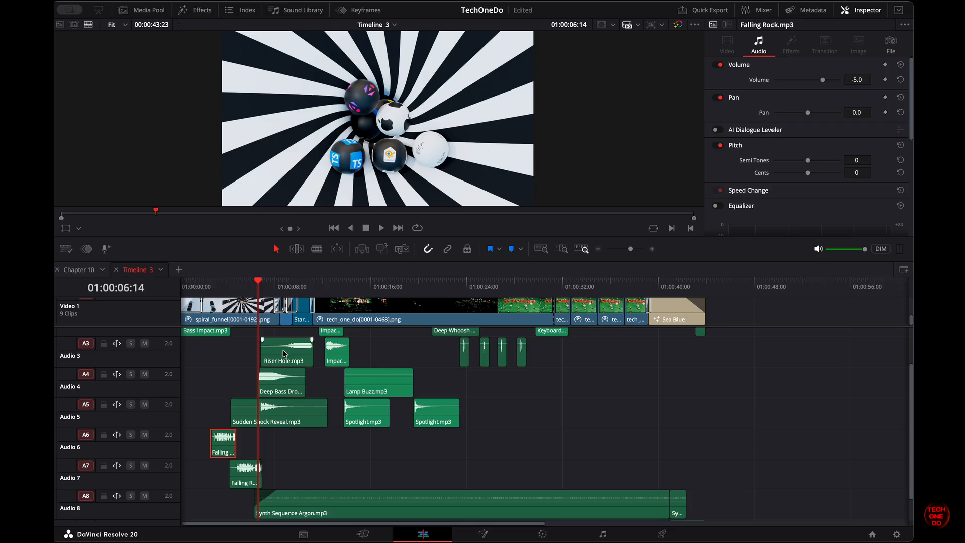
{"action": "key", "text": "space"}
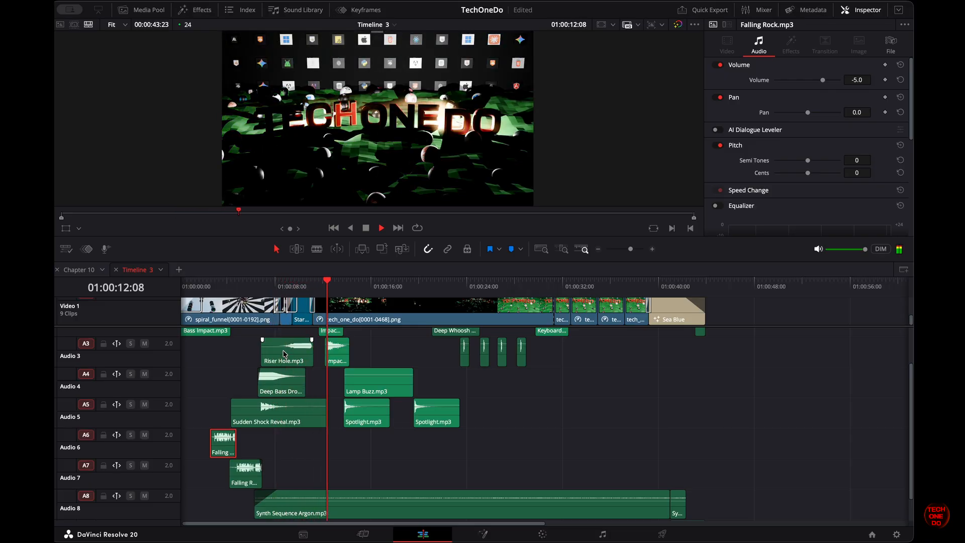
{"action": "key", "text": "space"}
Step: Play the timeline from 01:00:11:04 to review the three staggered impact clips on Audio 1 to 3
{"action": "scroll", "coordinate": [346, 397], "scroll_direction": "up", "scroll_amount": 2}
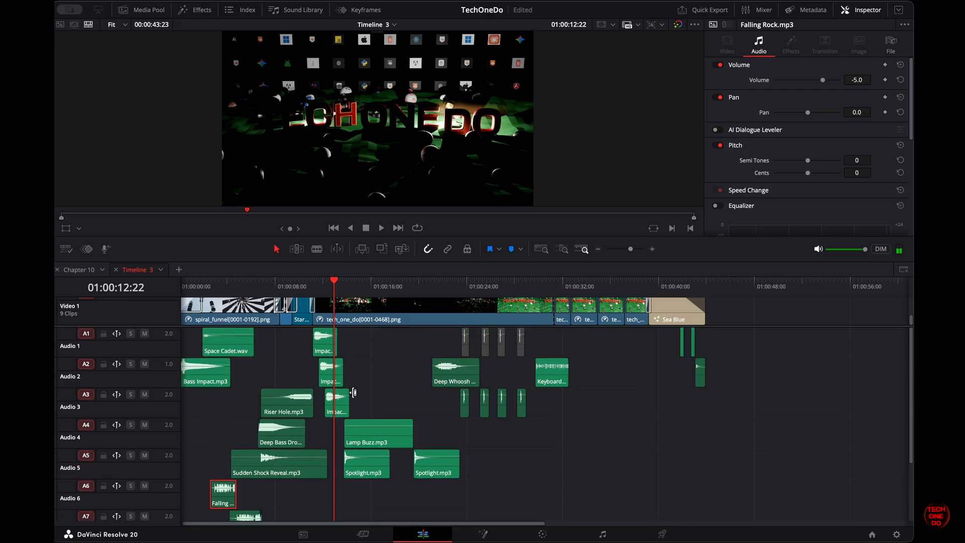
{"action": "left_click", "coordinate": [313, 283]}
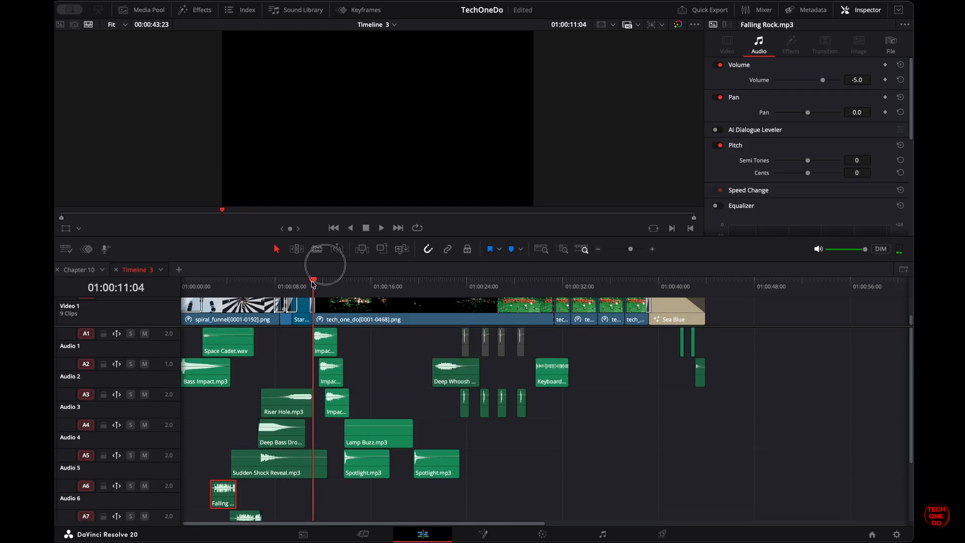
{"action": "left_click", "coordinate": [319, 283]}
{"action": "mouse_move", "coordinate": [319, 283]}
{"action": "left_mouse_down"}
{"action": "mouse_move", "coordinate": [336, 283]}
{"action": "mouse_move", "coordinate": [313, 286]}
{"action": "left_mouse_up"}
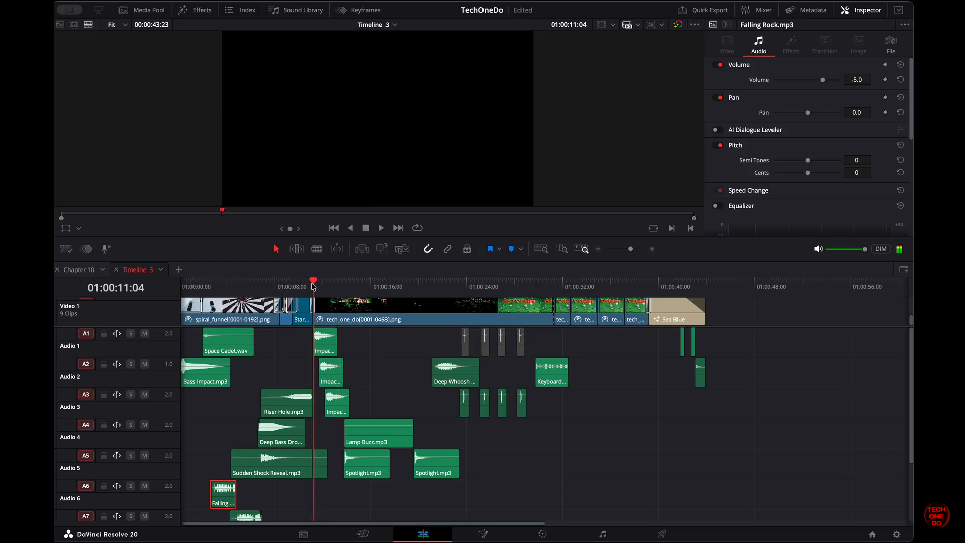
{"action": "key", "text": "space"}
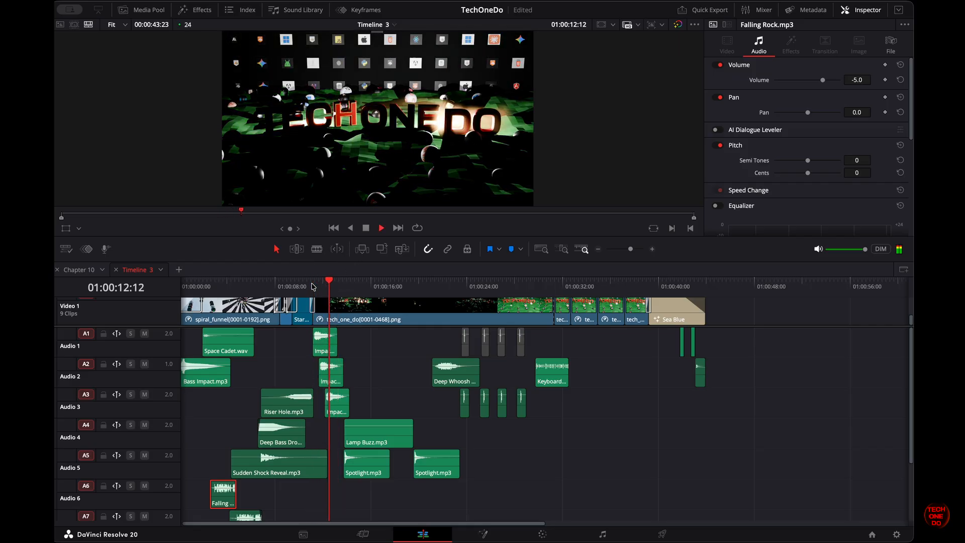
{"action": "key", "text": "space"}
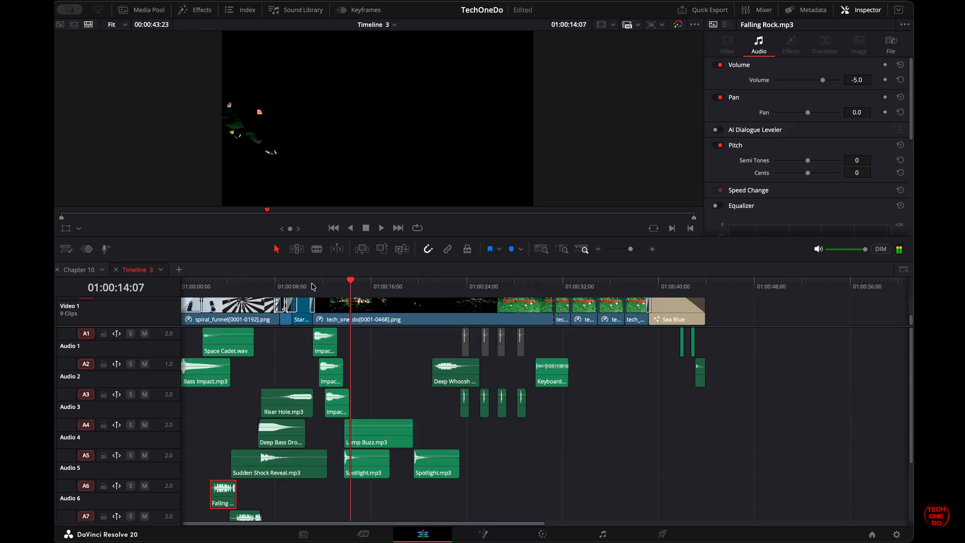
Step: Select Lamp Buzz.mp3 on Audio 4 and play from 01:00:13:18 through both Spotlight.mp3 clips on Audio 5
{"action": "left_click", "coordinate": [364, 475]}
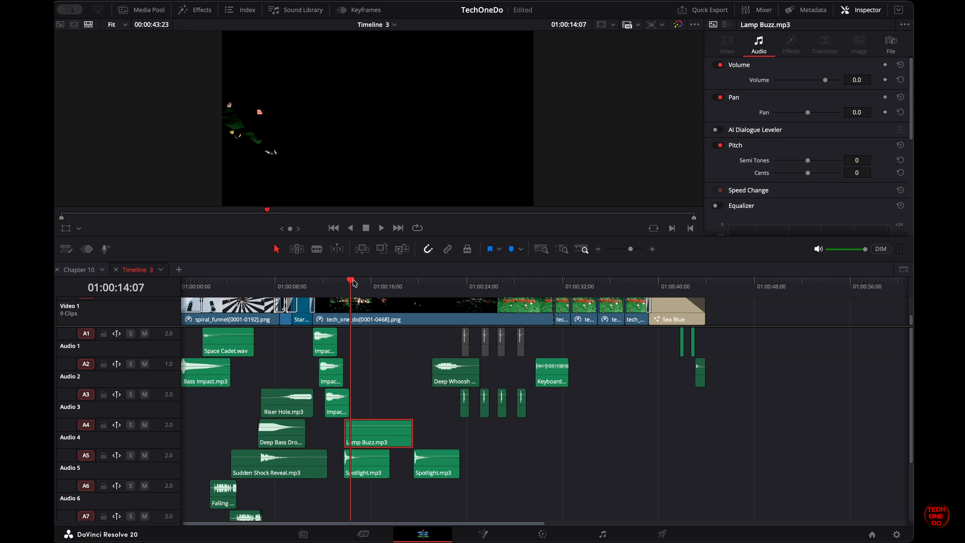
{"action": "left_click_drag", "start_coordinate": [354, 282], "coordinate": [345, 283]}
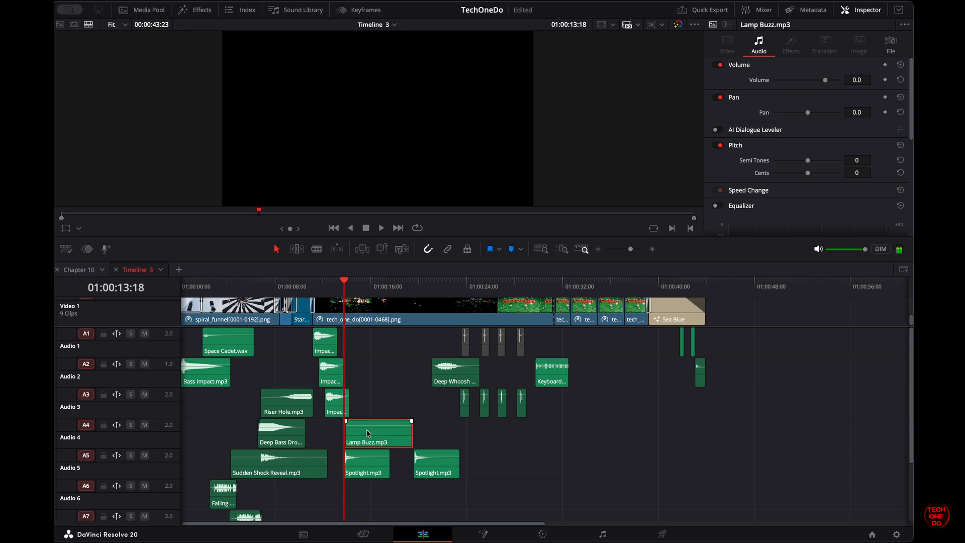
{"action": "key", "text": "space"}
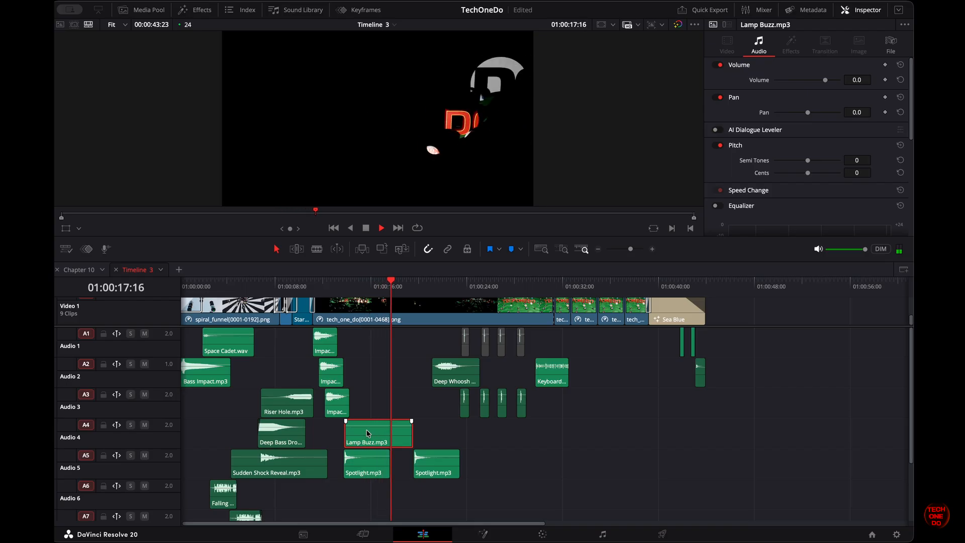
{"action": "key", "text": "space"}
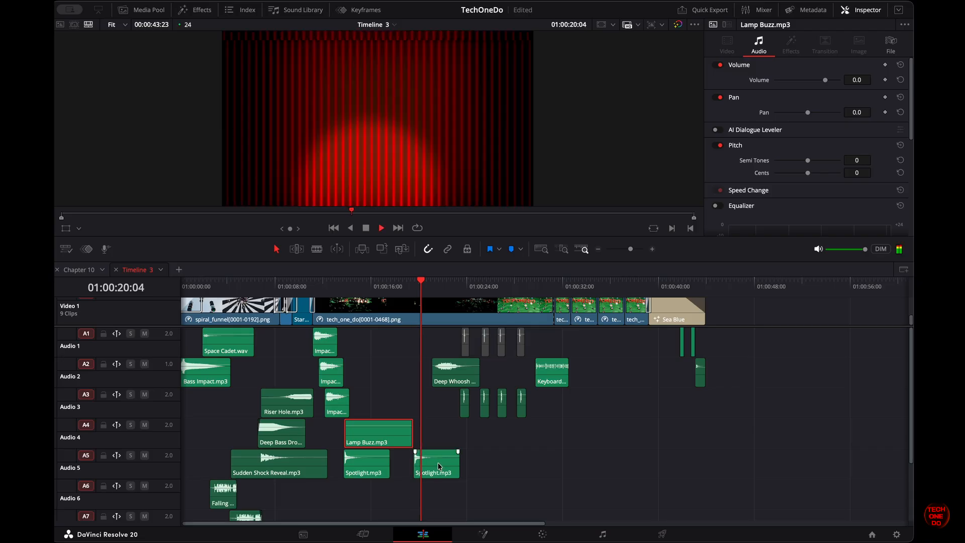
{"action": "key", "text": "space"}
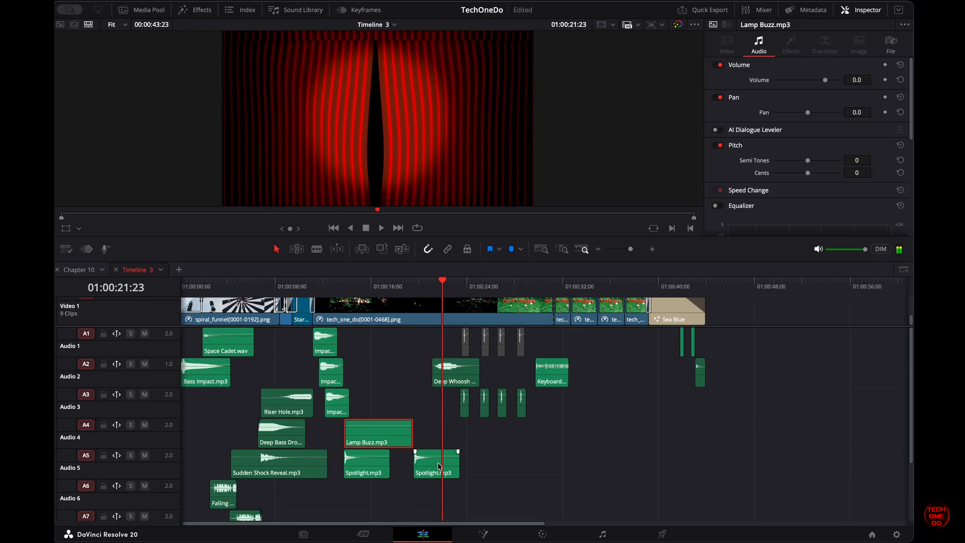
Step: Select Deep Whoosh – Bass Impact Effect #01.mp3 on Audio 2 and play from its start past the keyboard clip
{"action": "left_click", "coordinate": [452, 370]}
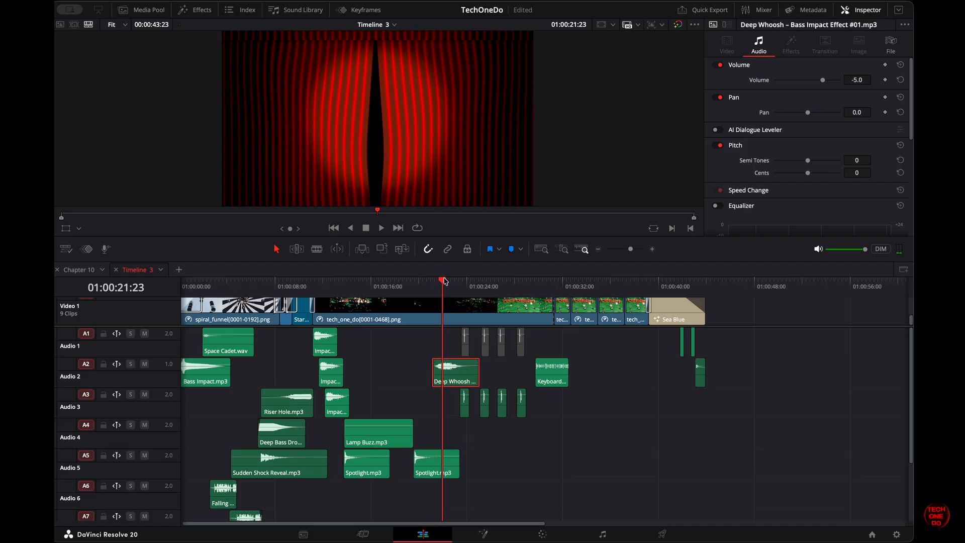
{"action": "left_click_drag", "start_coordinate": [443, 280], "coordinate": [434, 283]}
{"action": "key", "text": "space"}
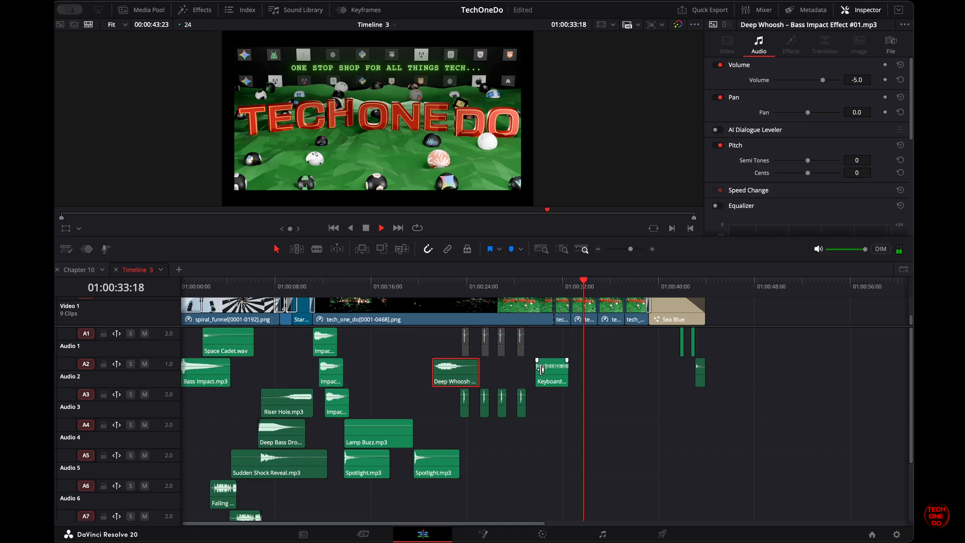
{"action": "key", "text": "space"}
Step: Replay the timeline from the start of the keyboard clip on Audio 2 and continue to the end of the subscribe sequence
{"action": "left_click", "coordinate": [534, 288]}
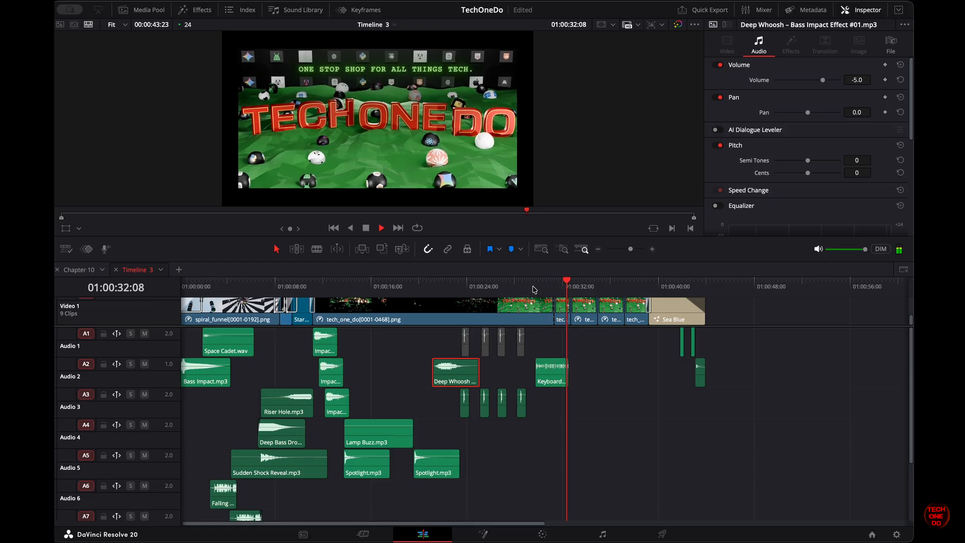
{"action": "key", "text": "space"}
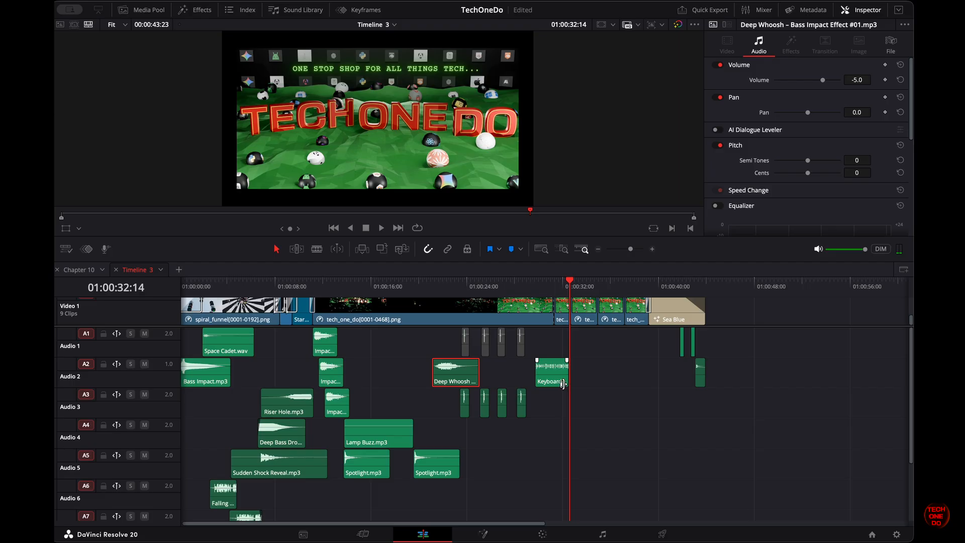
{"action": "key", "text": "space"}
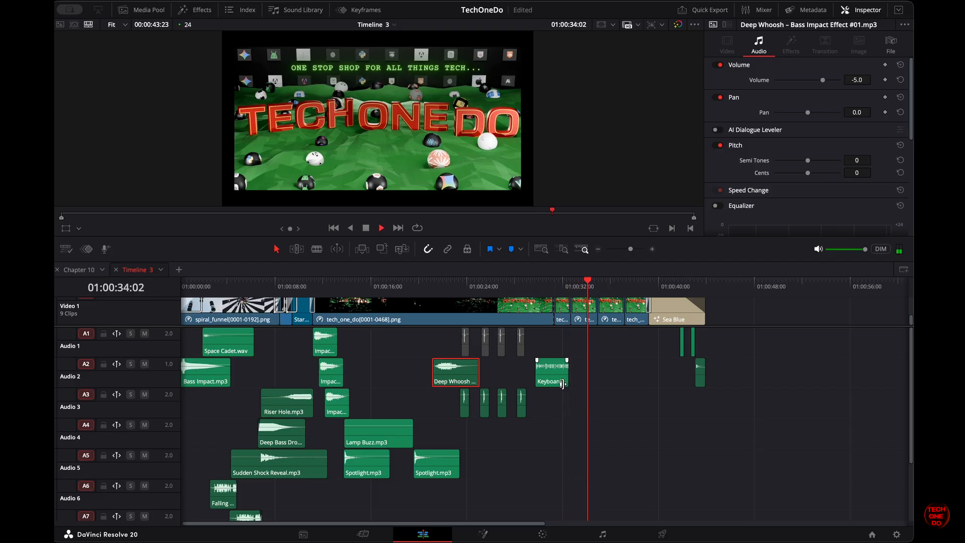
{"action": "scroll", "coordinate": [635, 401], "scroll_direction": "down", "scroll_amount": 2}
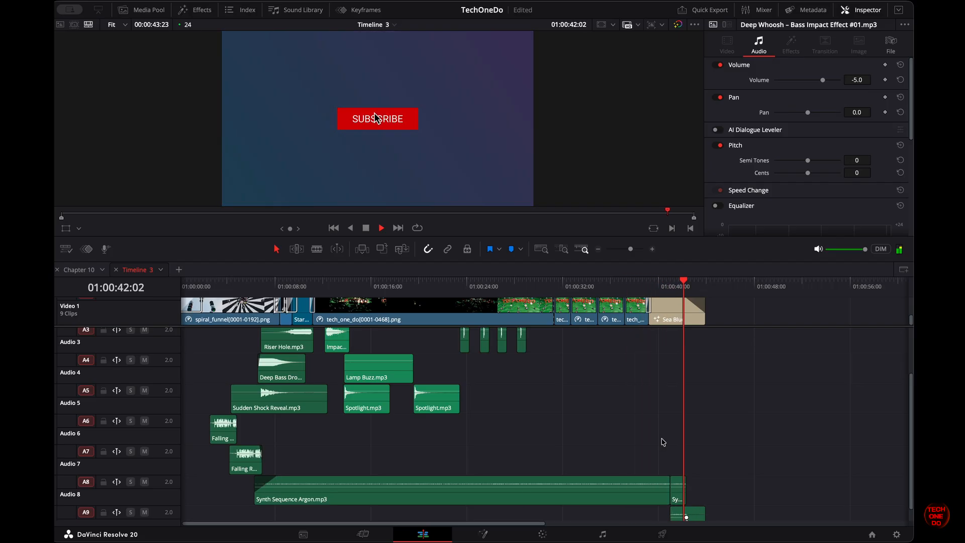
{"action": "scroll", "coordinate": [663, 442], "scroll_direction": "up", "scroll_amount": 1}
{"action": "scroll", "coordinate": [663, 442], "scroll_direction": "up", "scroll_amount": 3}
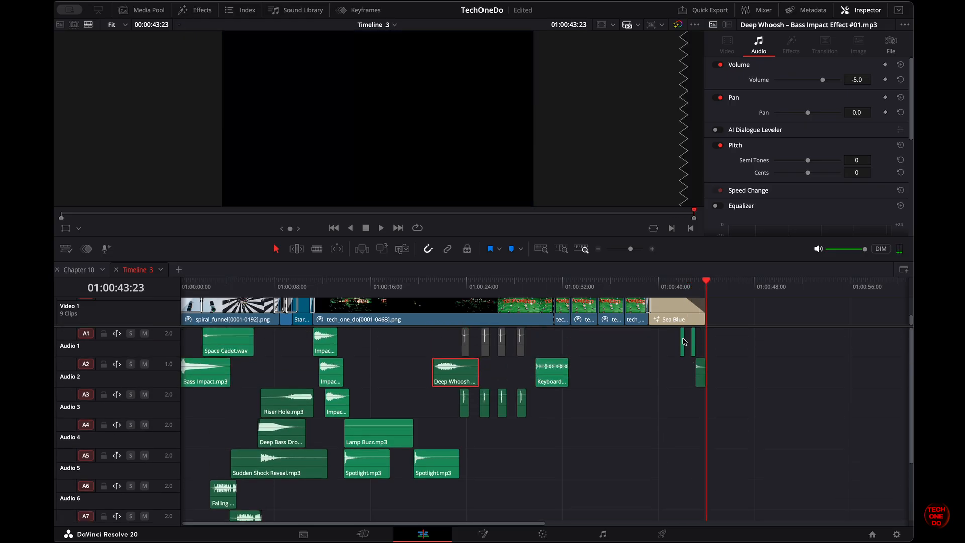
Step: Select the first Single Mouse Button Click.mp3 clip on Audio 1 and place the playhead at 01:00:41:20
{"action": "left_click", "coordinate": [682, 342]}
{"action": "left_click", "coordinate": [681, 281]}
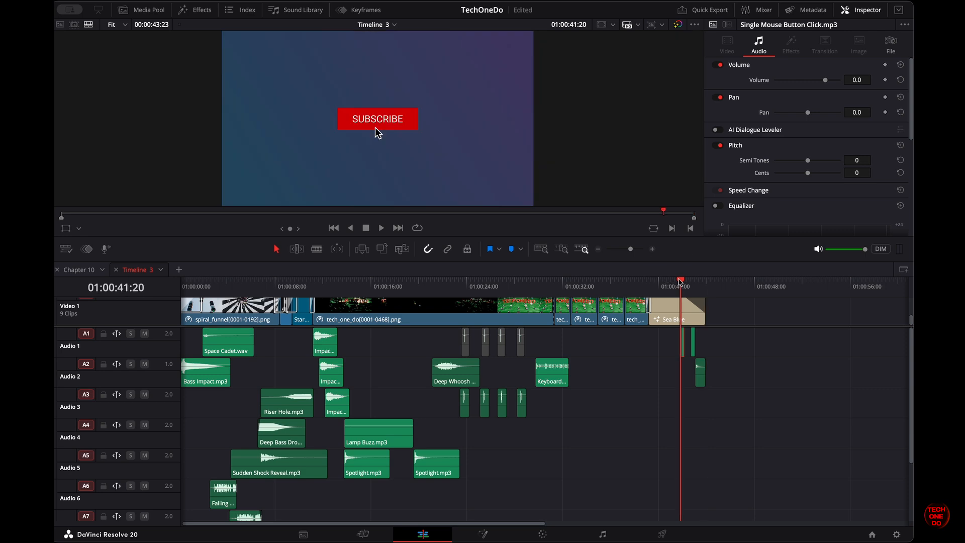